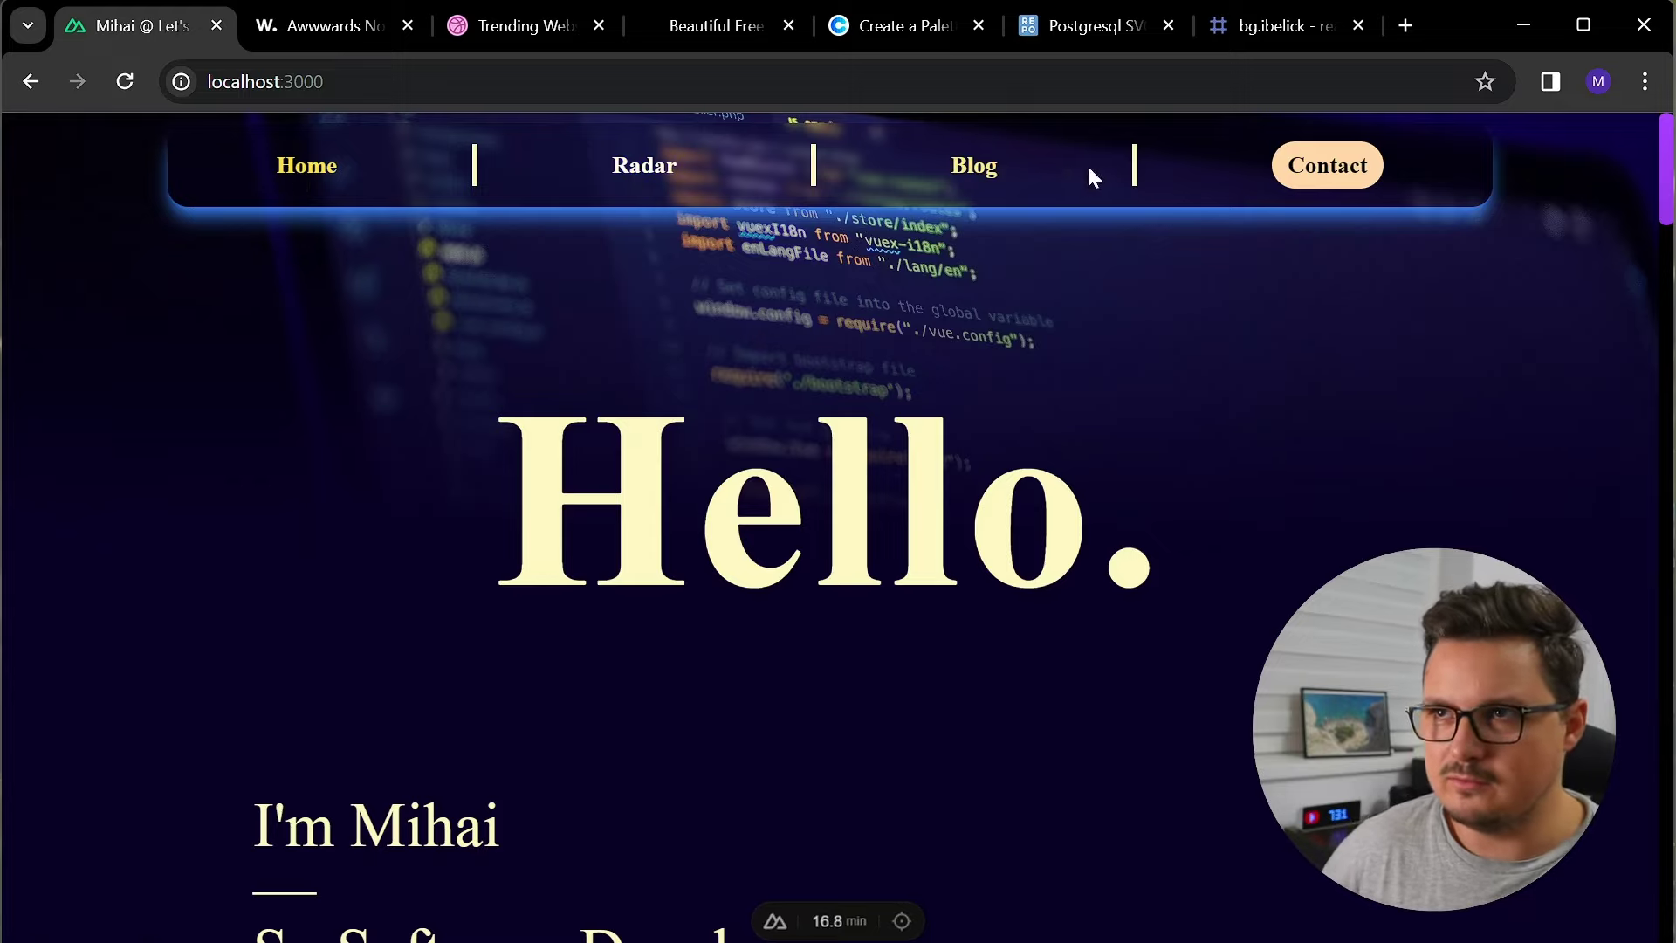
pyautogui.scroll(-2, 839, 524)
pyautogui.scroll(2, 838, 523)
pyautogui.scroll(-3, 604, 570)
pyautogui.scroll(-3, 604, 569)
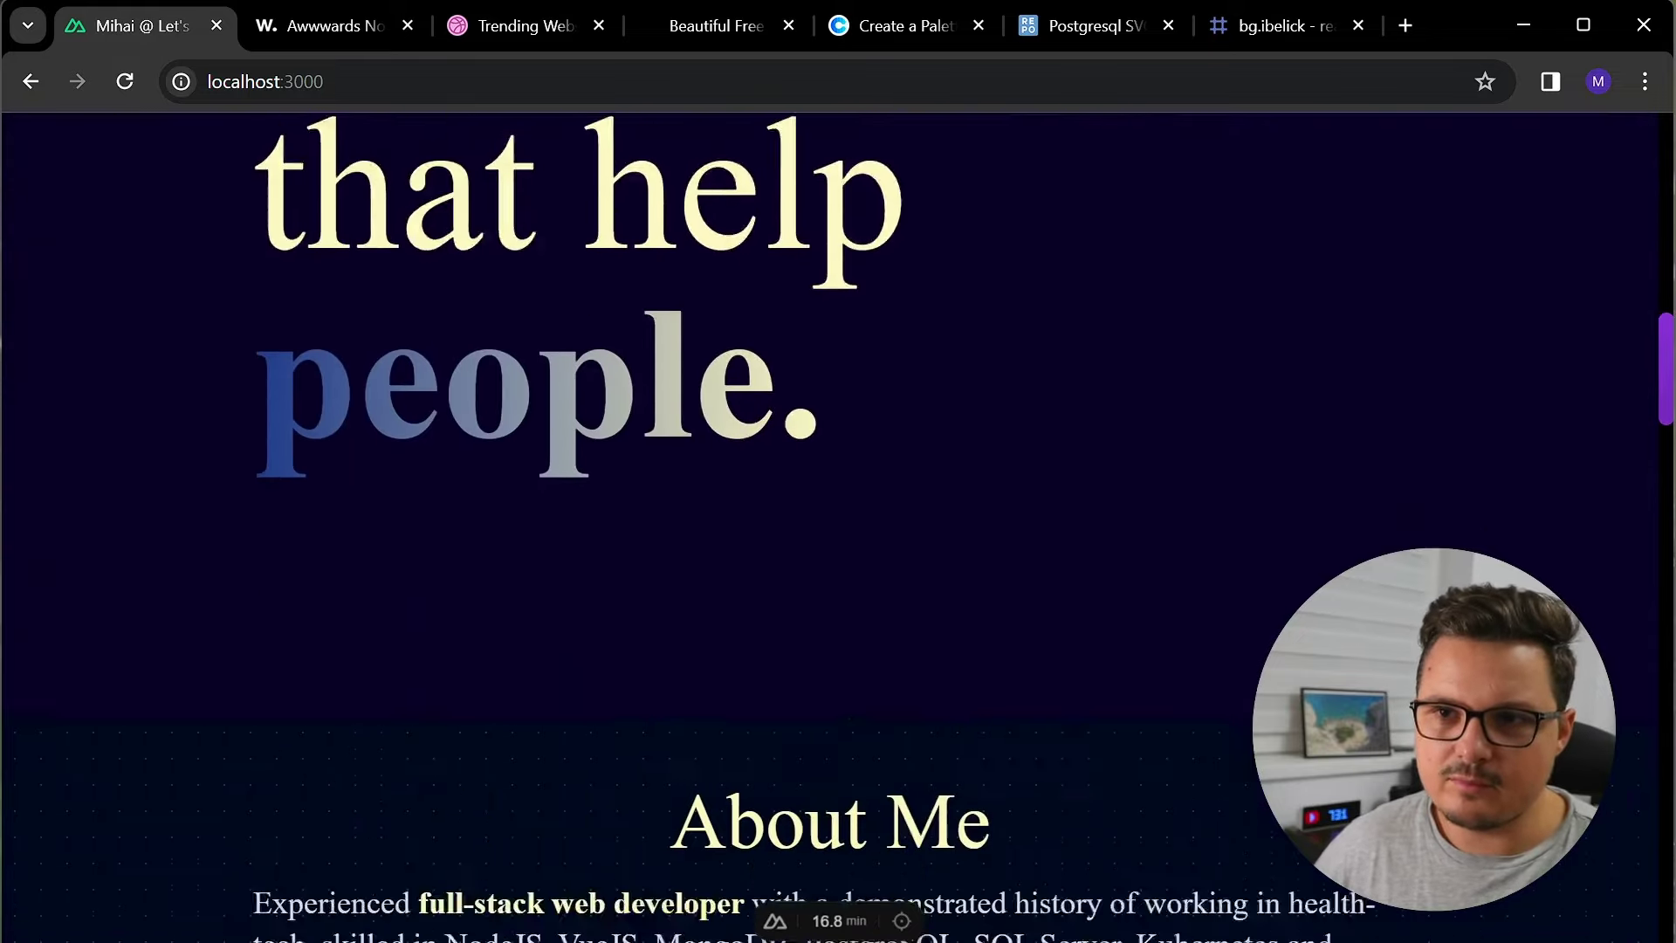
pyautogui.scroll(-2, 590, 563)
pyautogui.scroll(-1, 591, 563)
pyautogui.scroll(-10, 602, 565)
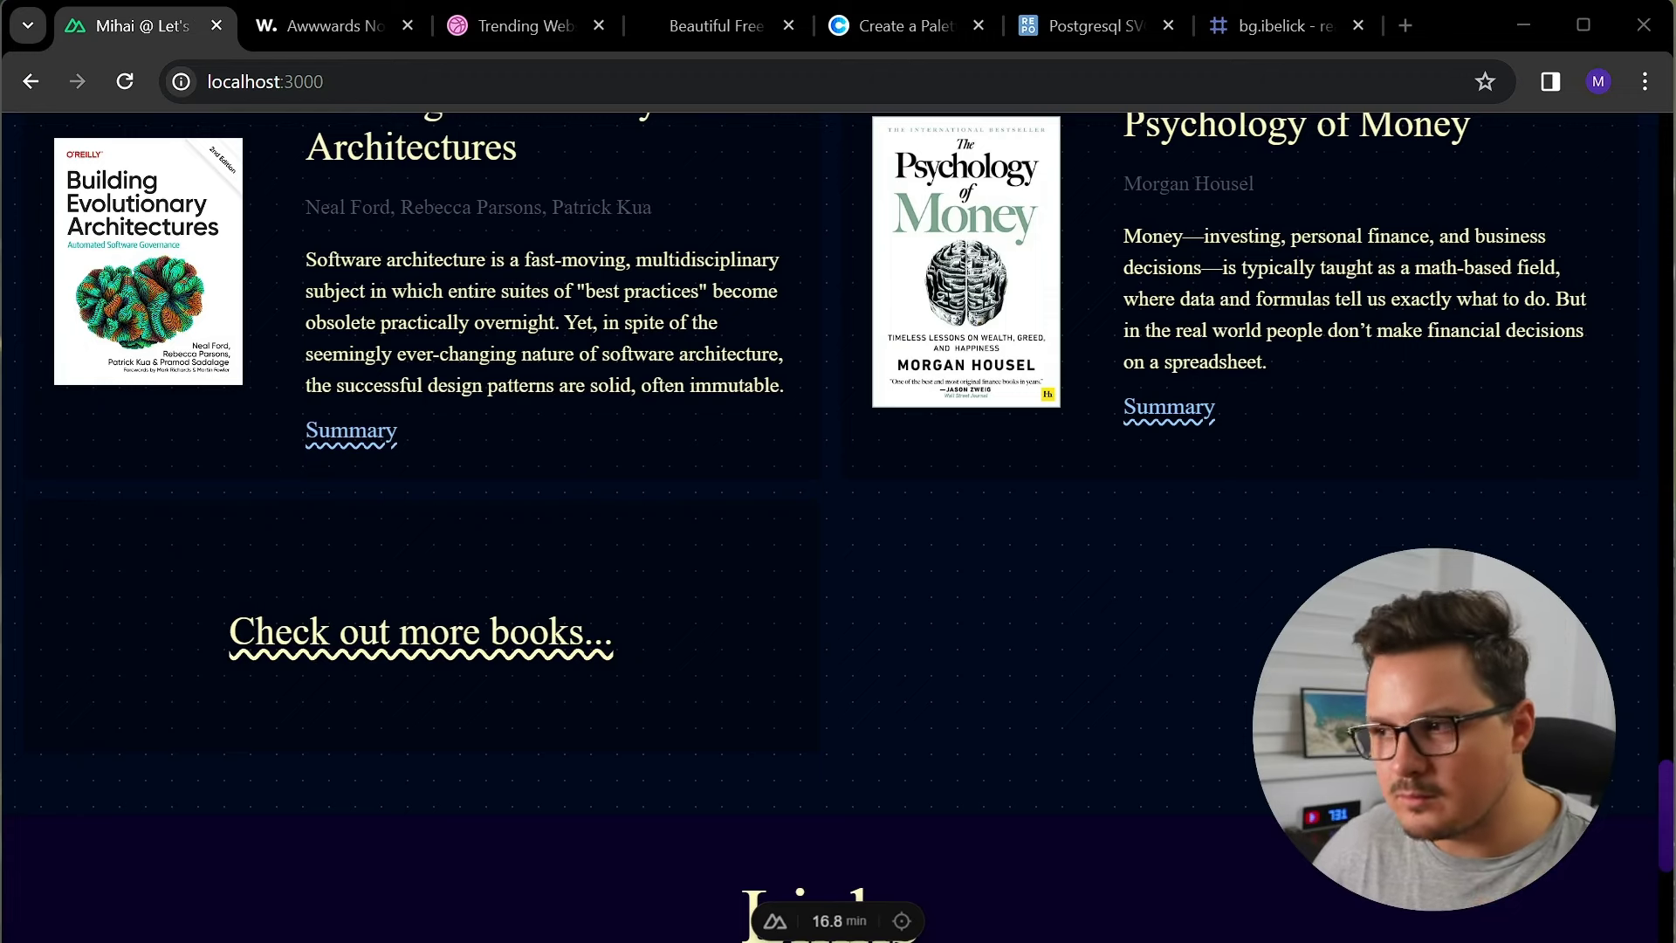
# Preview the page at 75% as iPad Mini, iPad Pro and 1080p desktop, then exit device mode
pyautogui.hotkey('ctrl', 'shift', 'm')
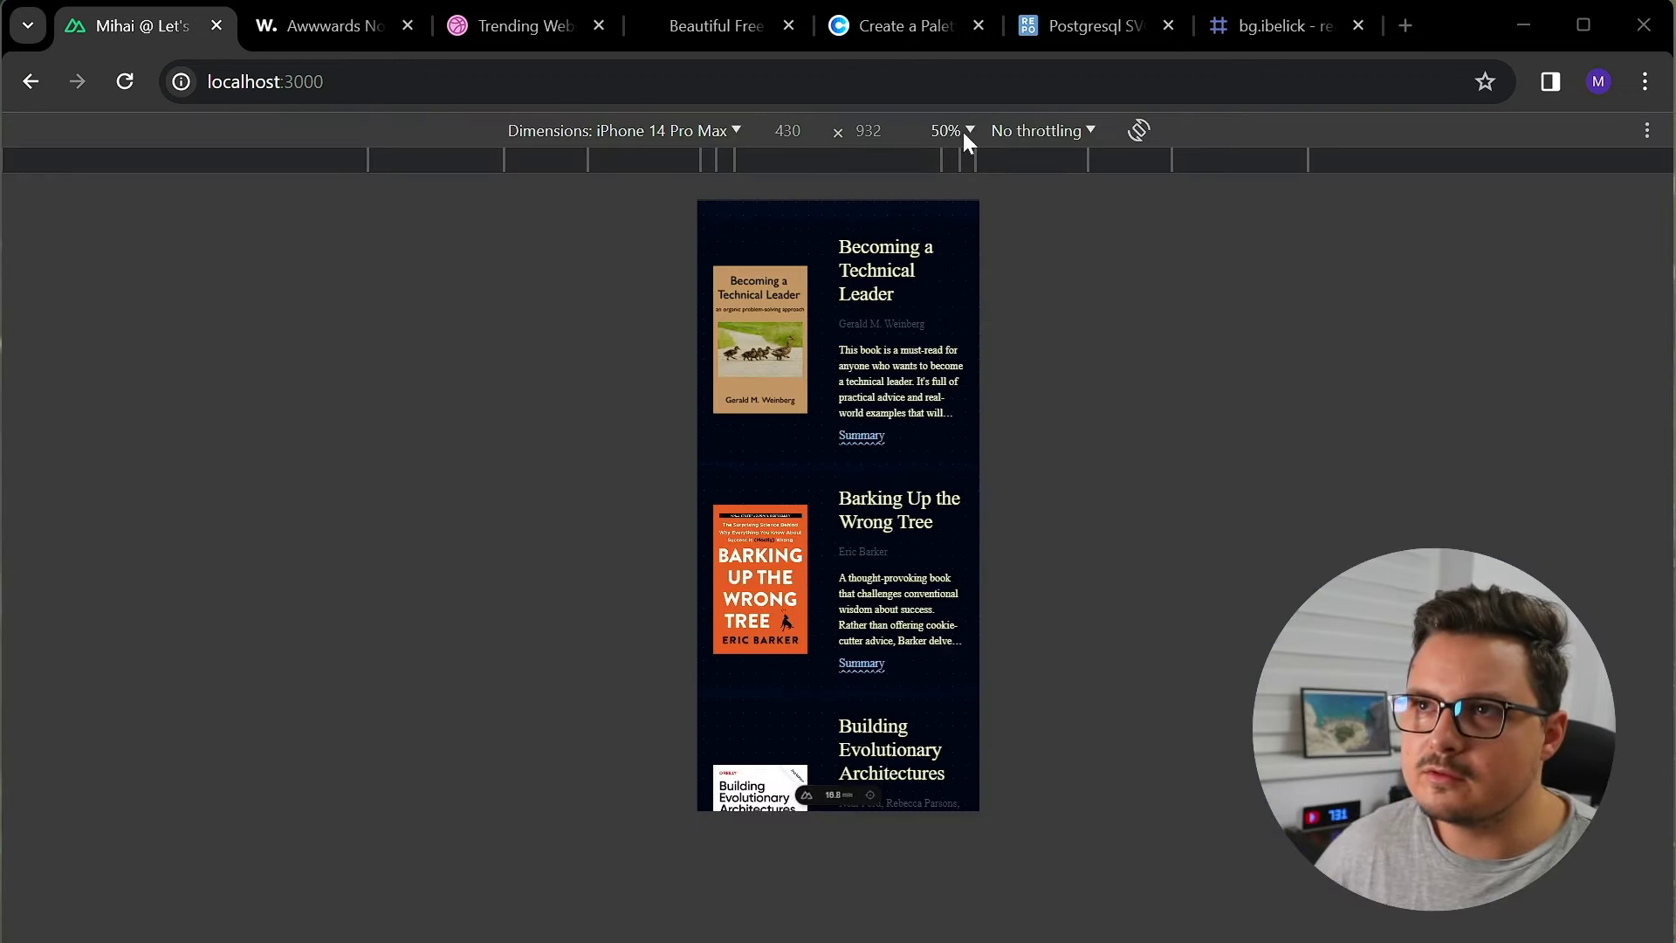
pyautogui.click(955, 129)
pyautogui.click(1016, 214)
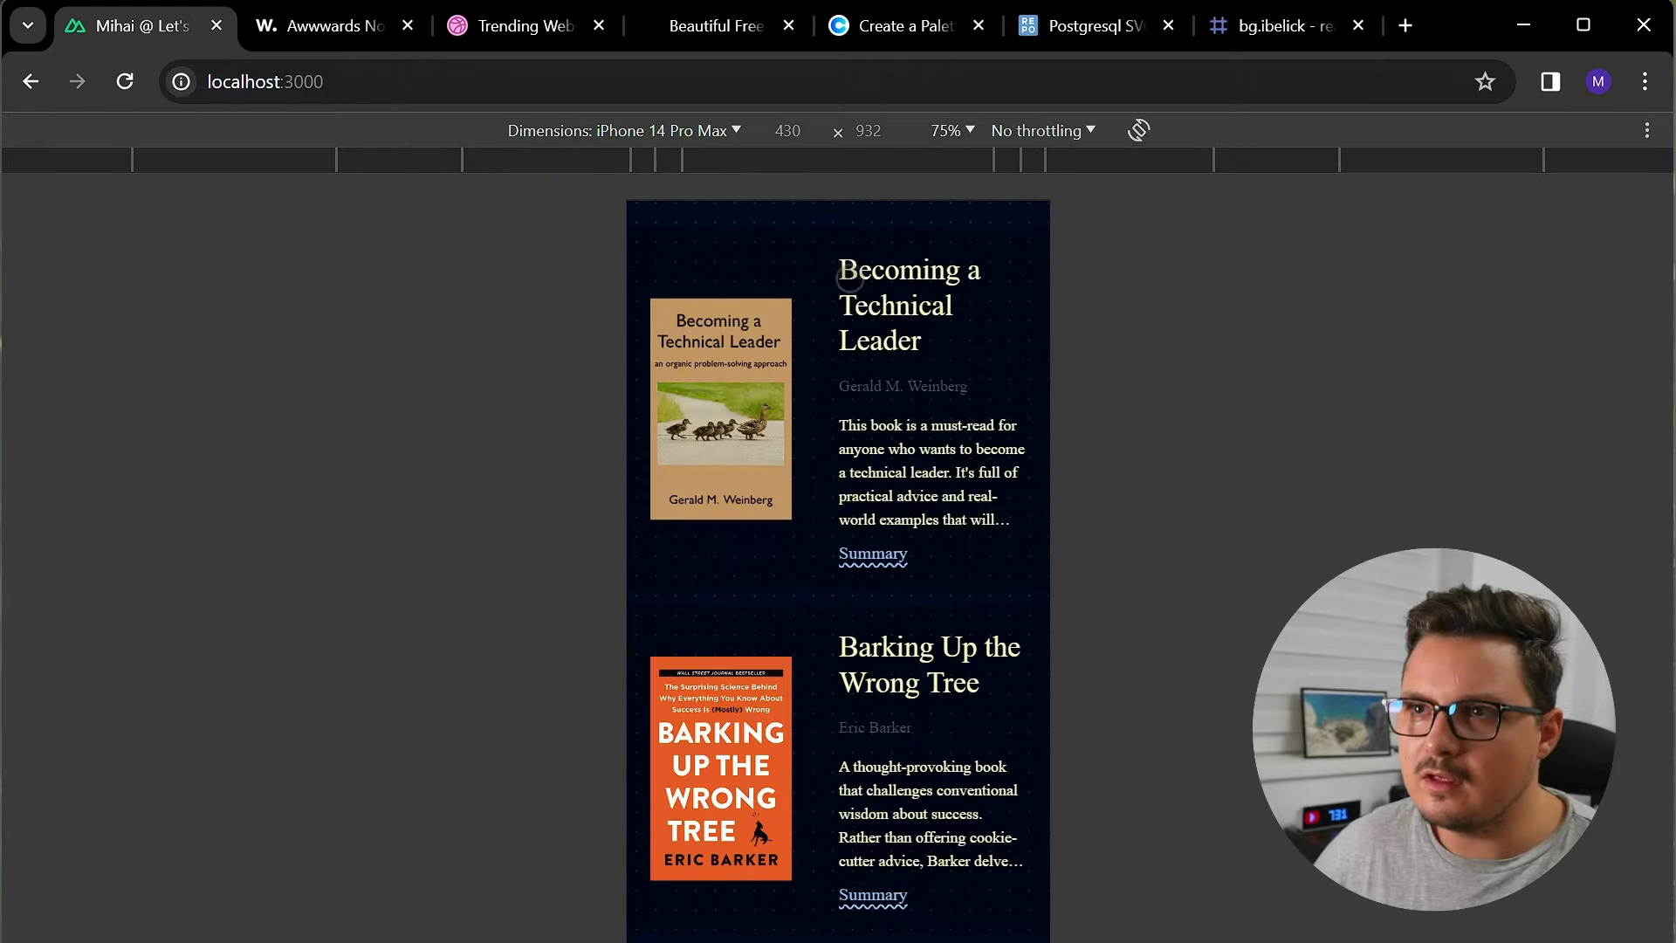
pyautogui.scroll(-1, 876, 272)
pyautogui.scroll(3, 917, 296)
pyautogui.scroll(4, 898, 486)
pyautogui.scroll(8, 891, 537)
pyautogui.scroll(10, 890, 538)
pyautogui.scroll(5, 890, 537)
pyautogui.click(694, 133)
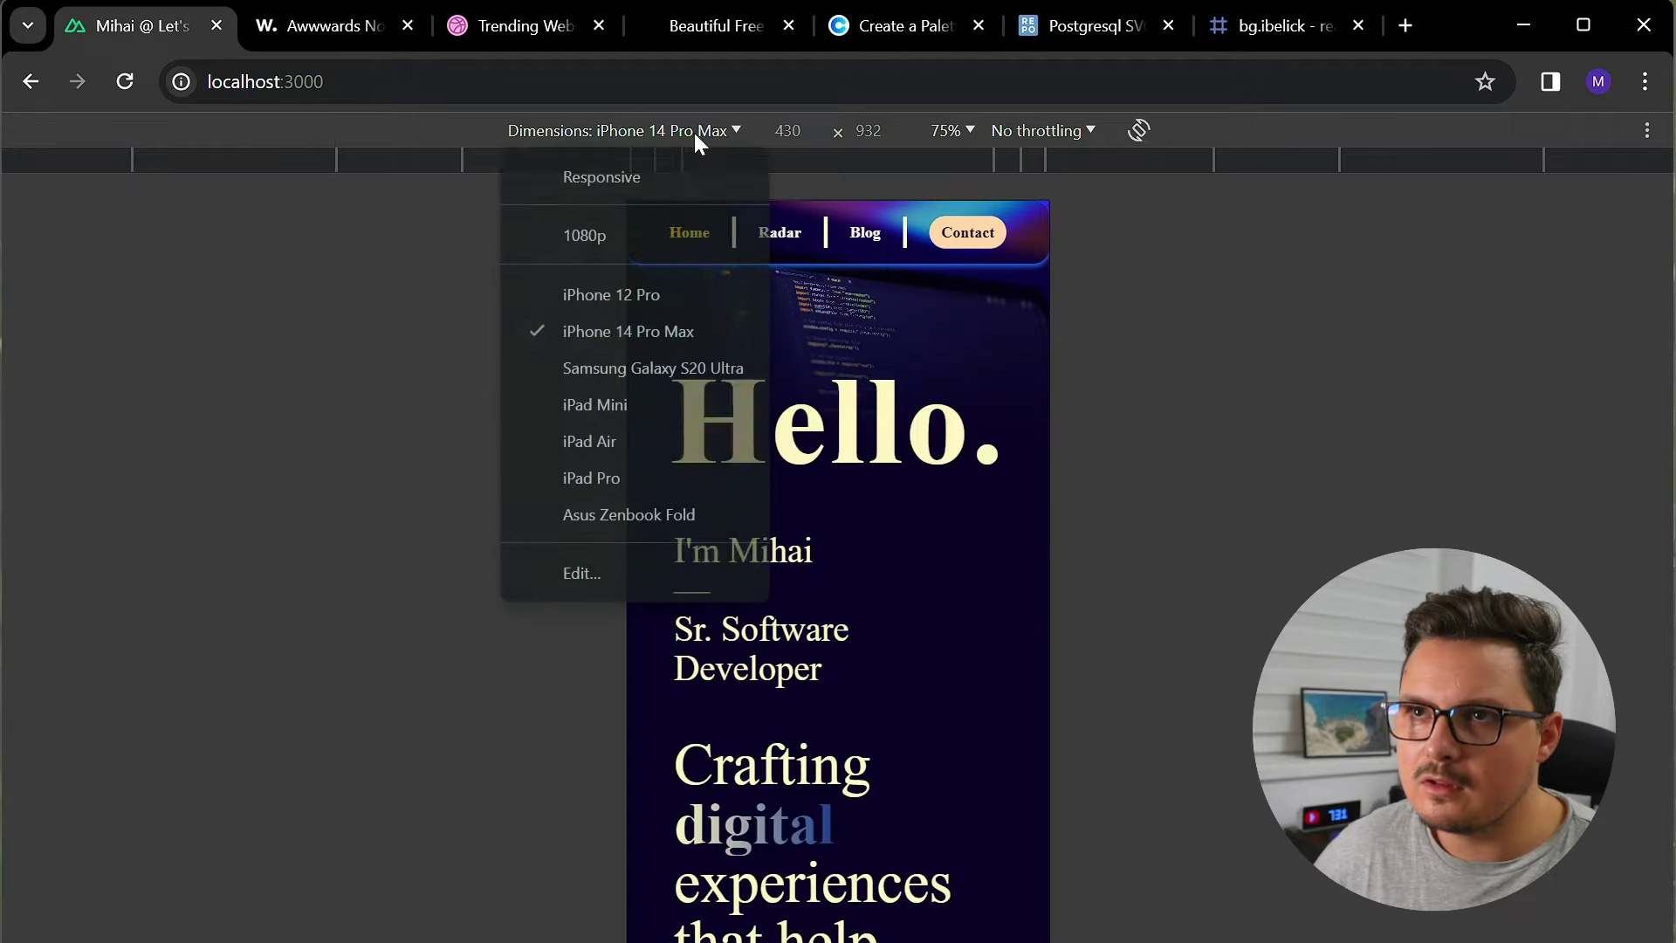
pyautogui.click(627, 405)
pyautogui.scroll(-10, 861, 450)
pyautogui.click(683, 132)
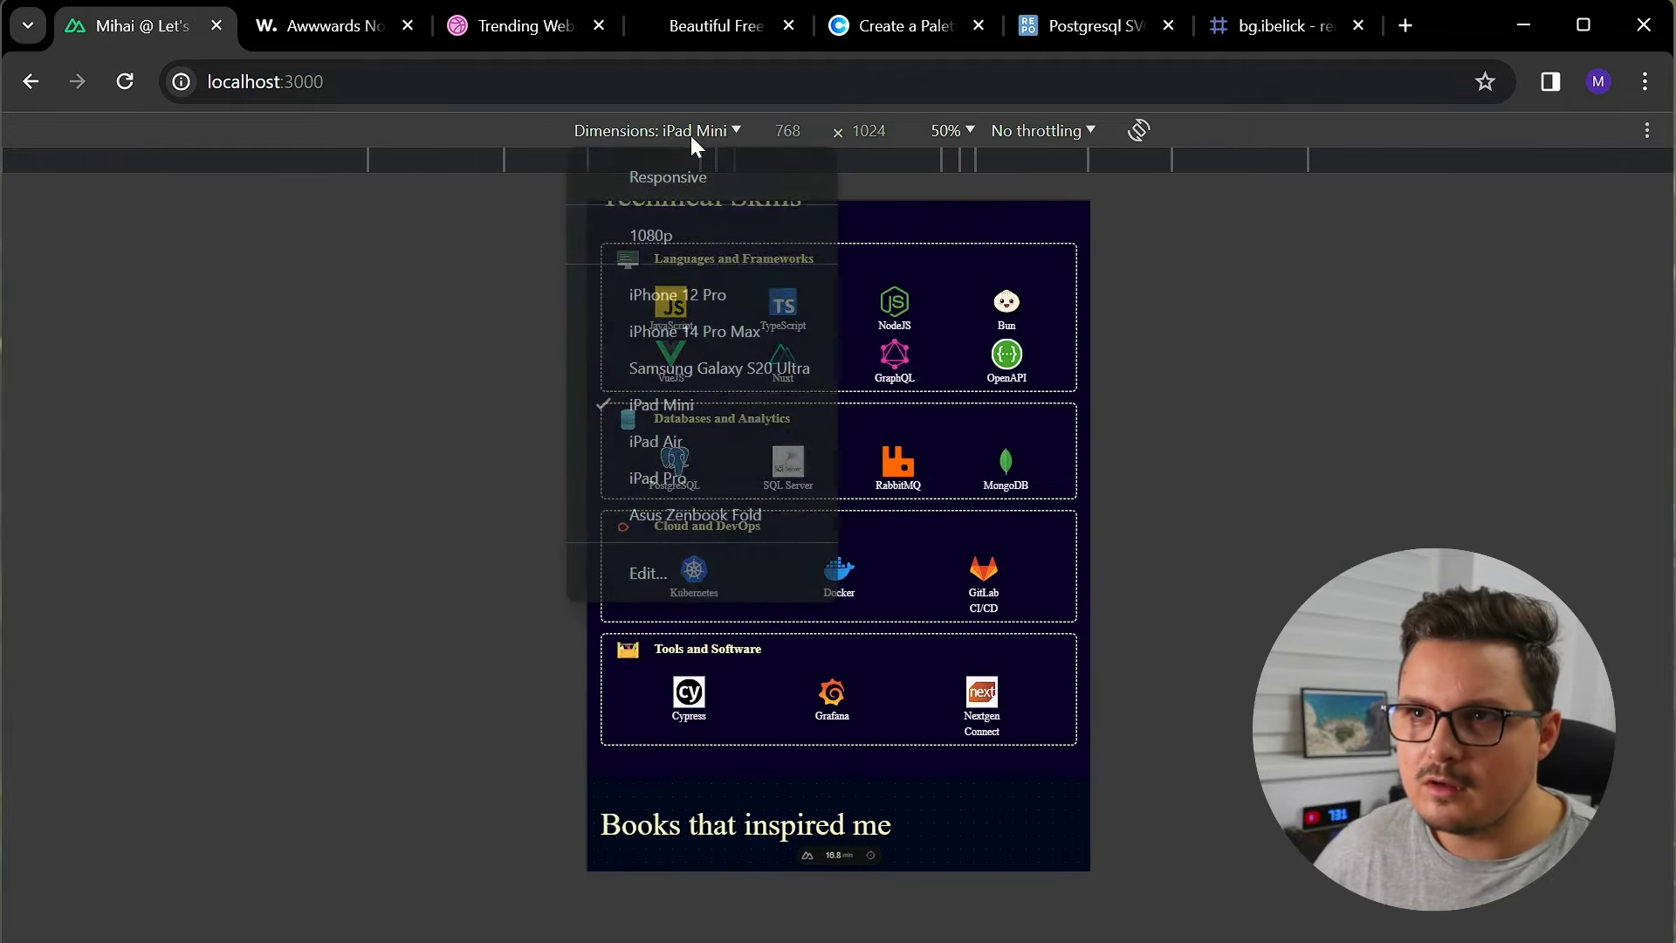
pyautogui.click(698, 480)
pyautogui.scroll(5, 879, 541)
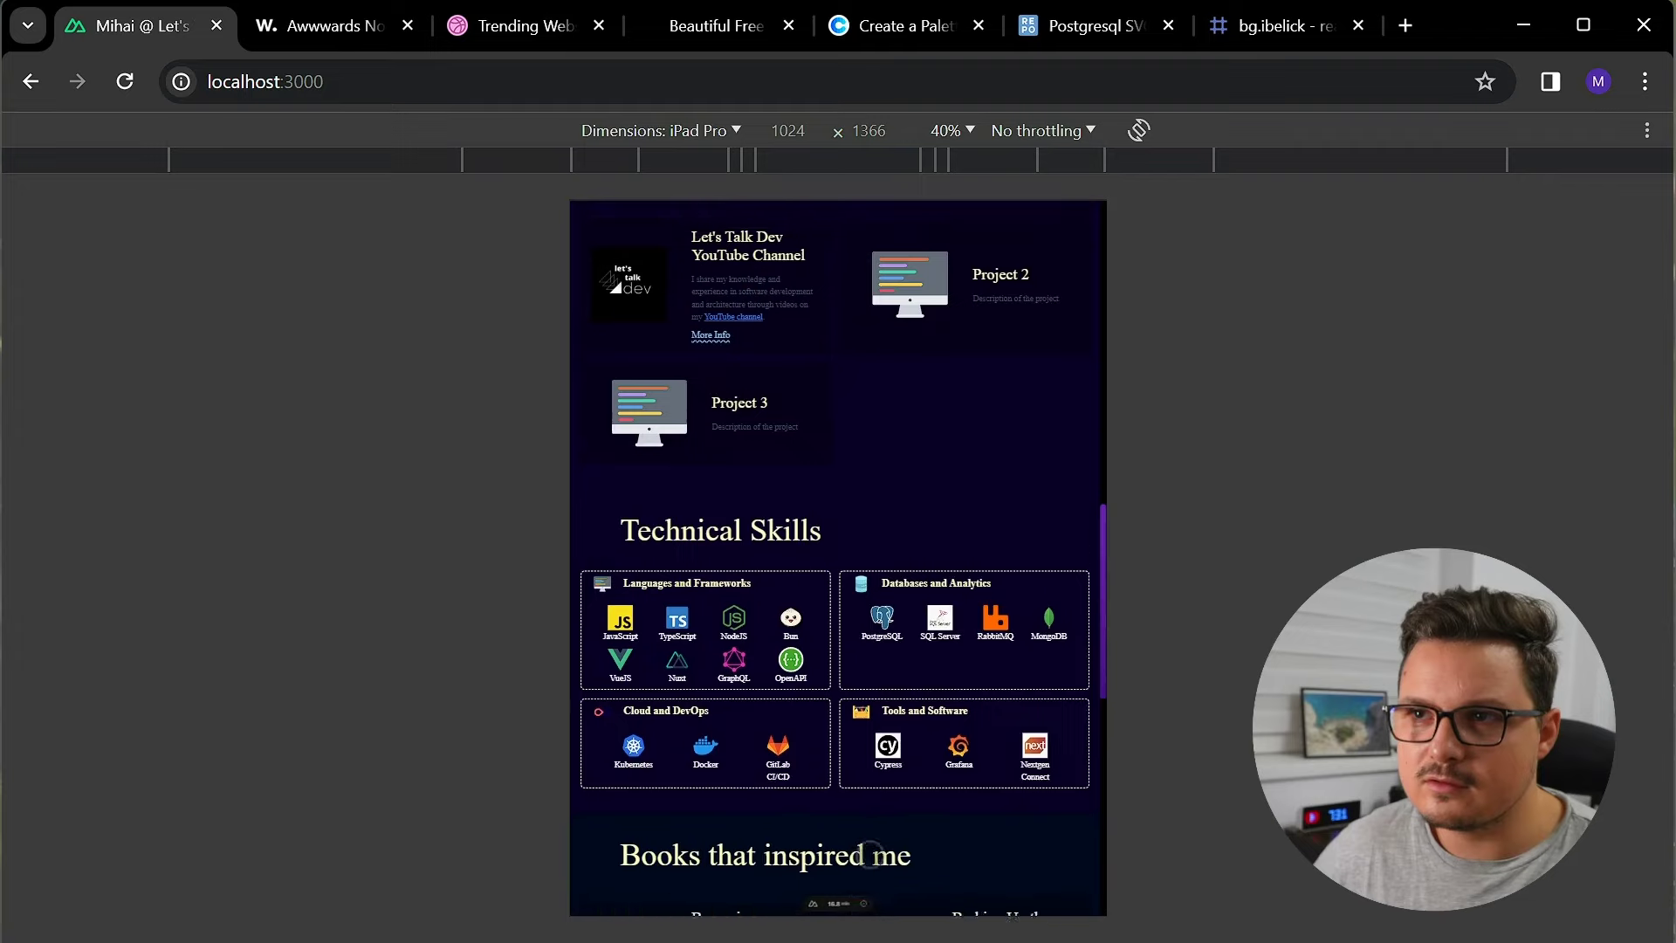
pyautogui.scroll(5, 880, 542)
pyautogui.scroll(5, 880, 540)
pyautogui.click(662, 129)
pyautogui.click(693, 231)
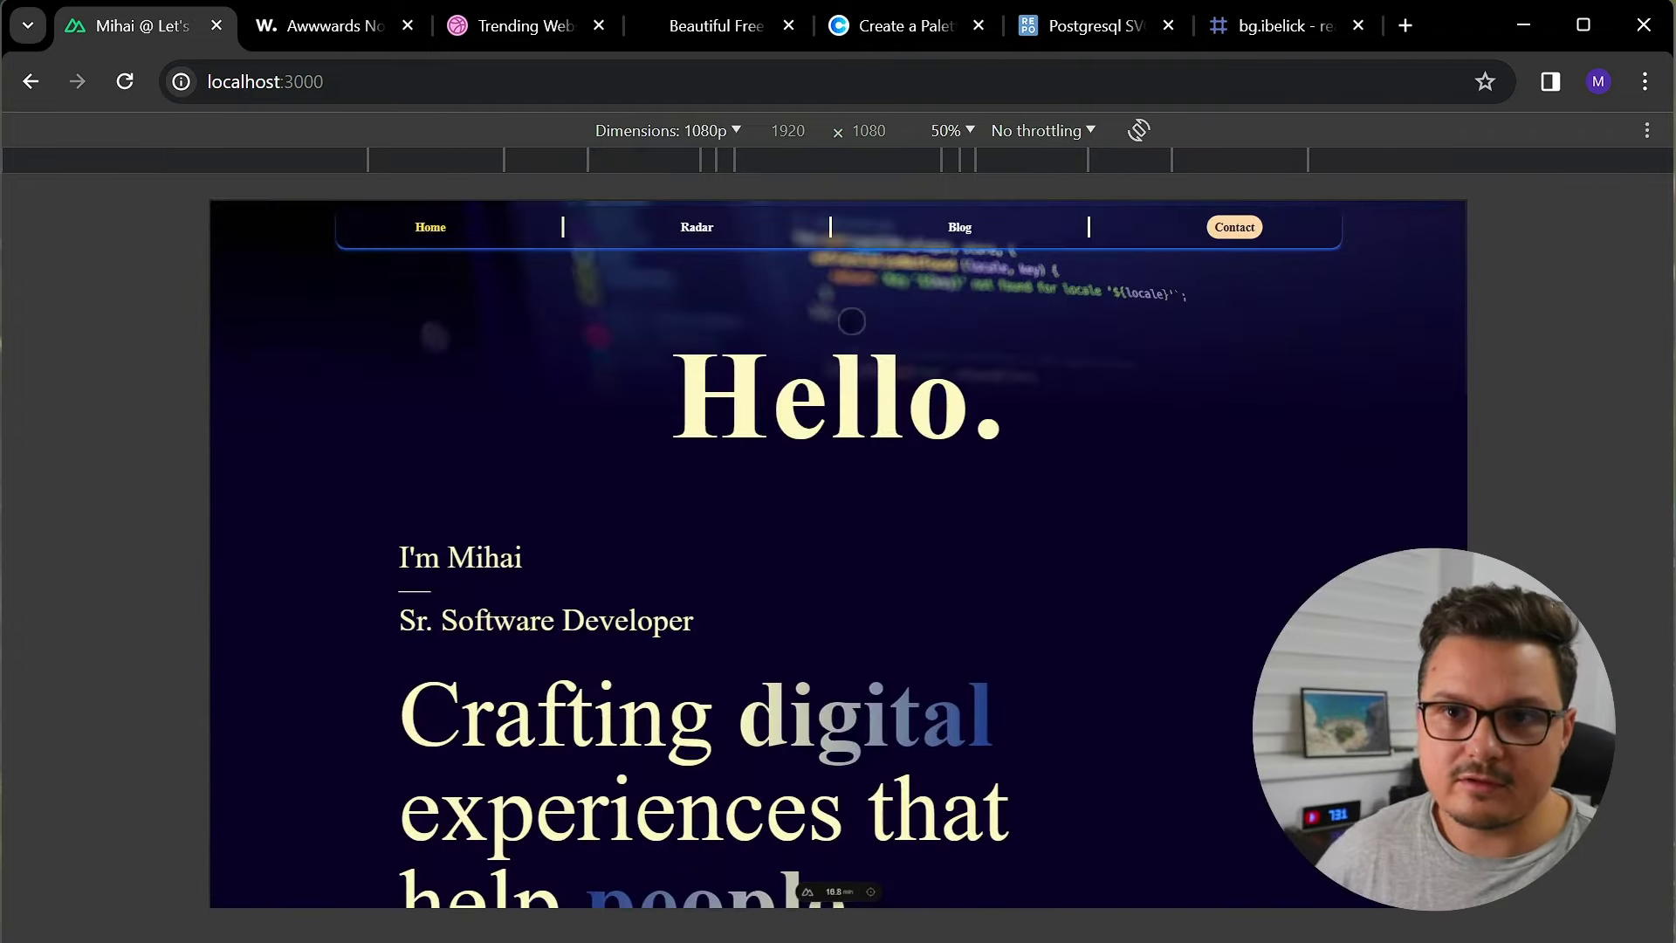
pyautogui.hotkey('ctrl', 'shift', 'm')
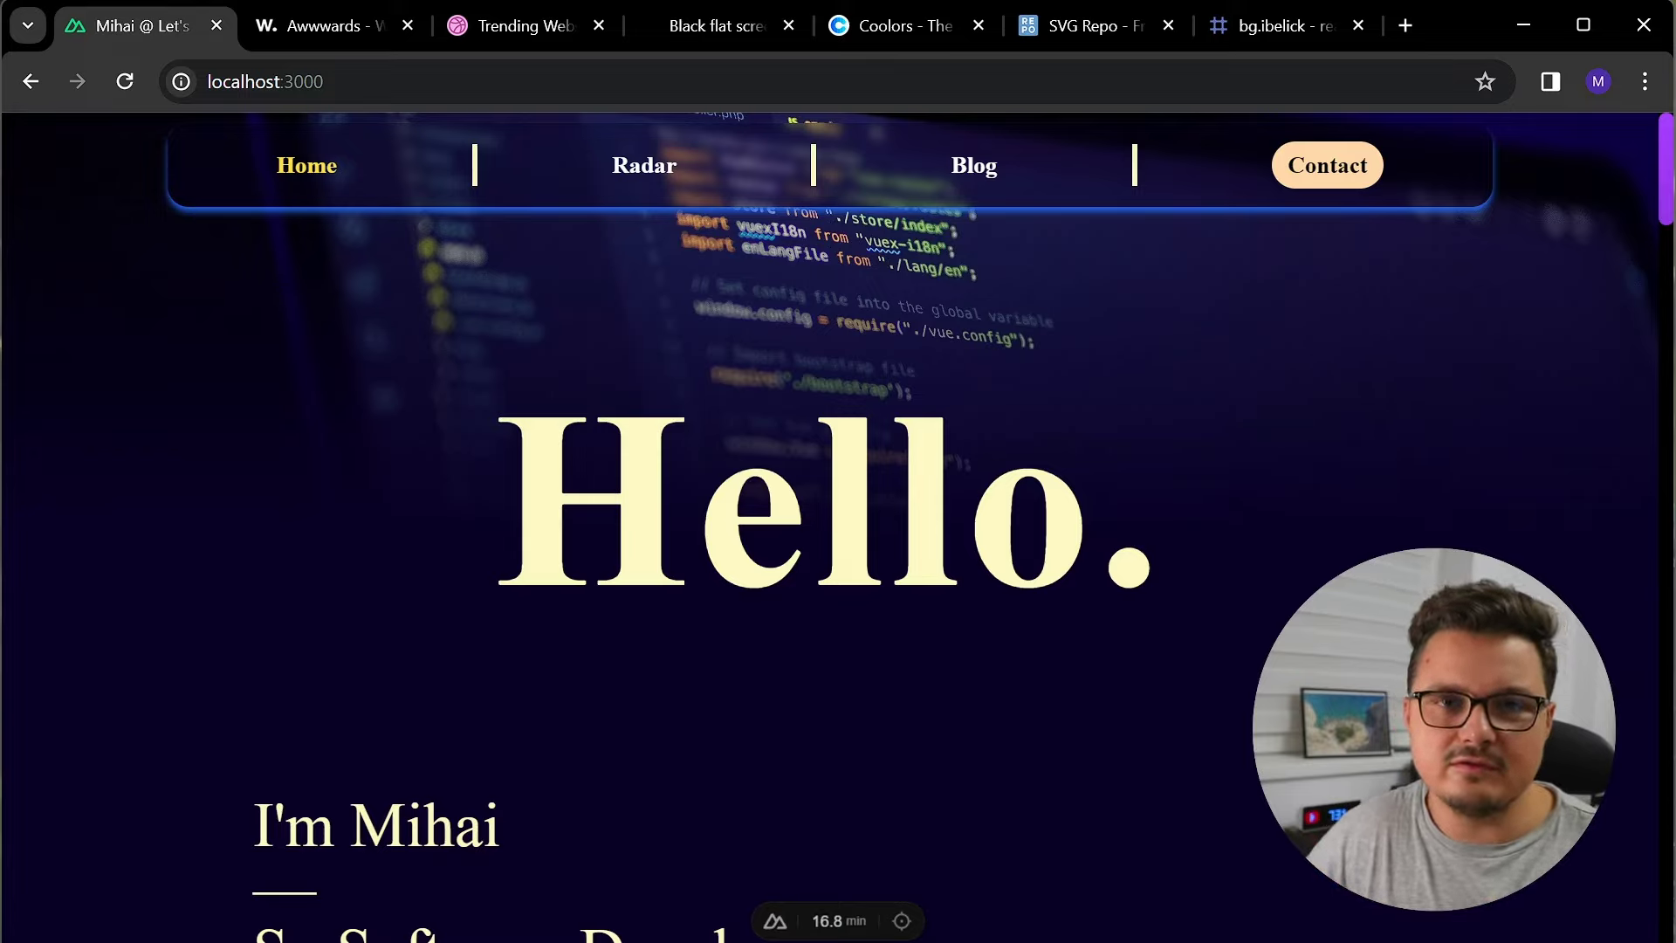
# Search Awwwards for 'portfolio' and glance at Dribbble's Rollin Bakery design shot
pyautogui.click(321, 28)
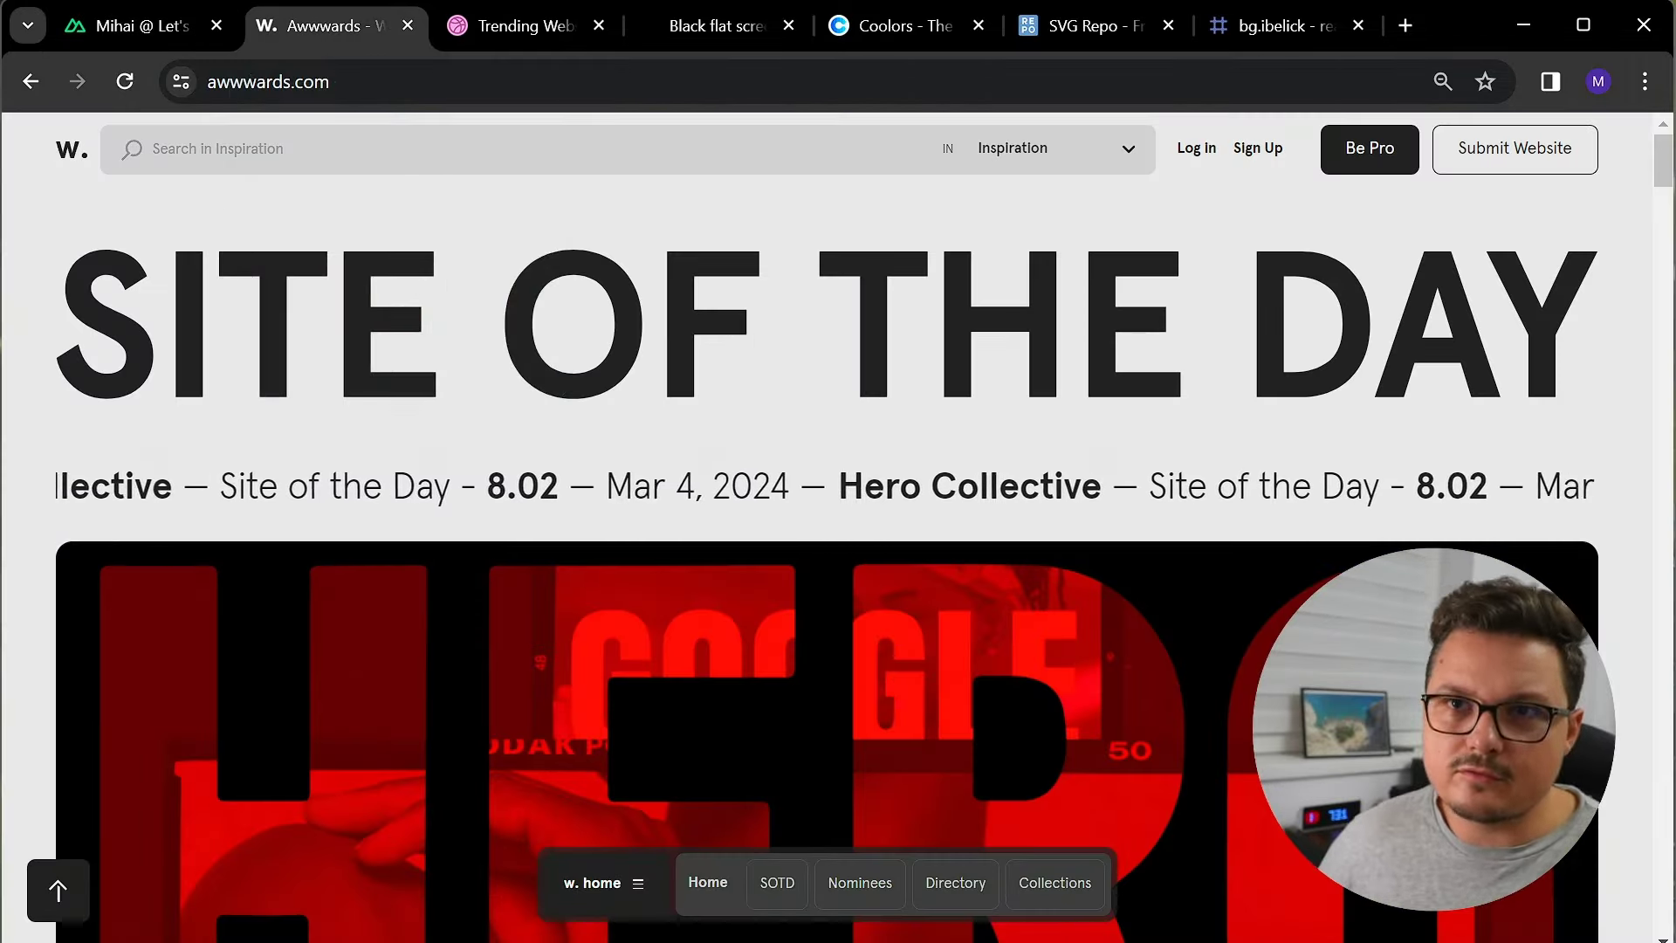
pyautogui.click(393, 148)
pyautogui.write('portfolio')
pyautogui.press('Return')
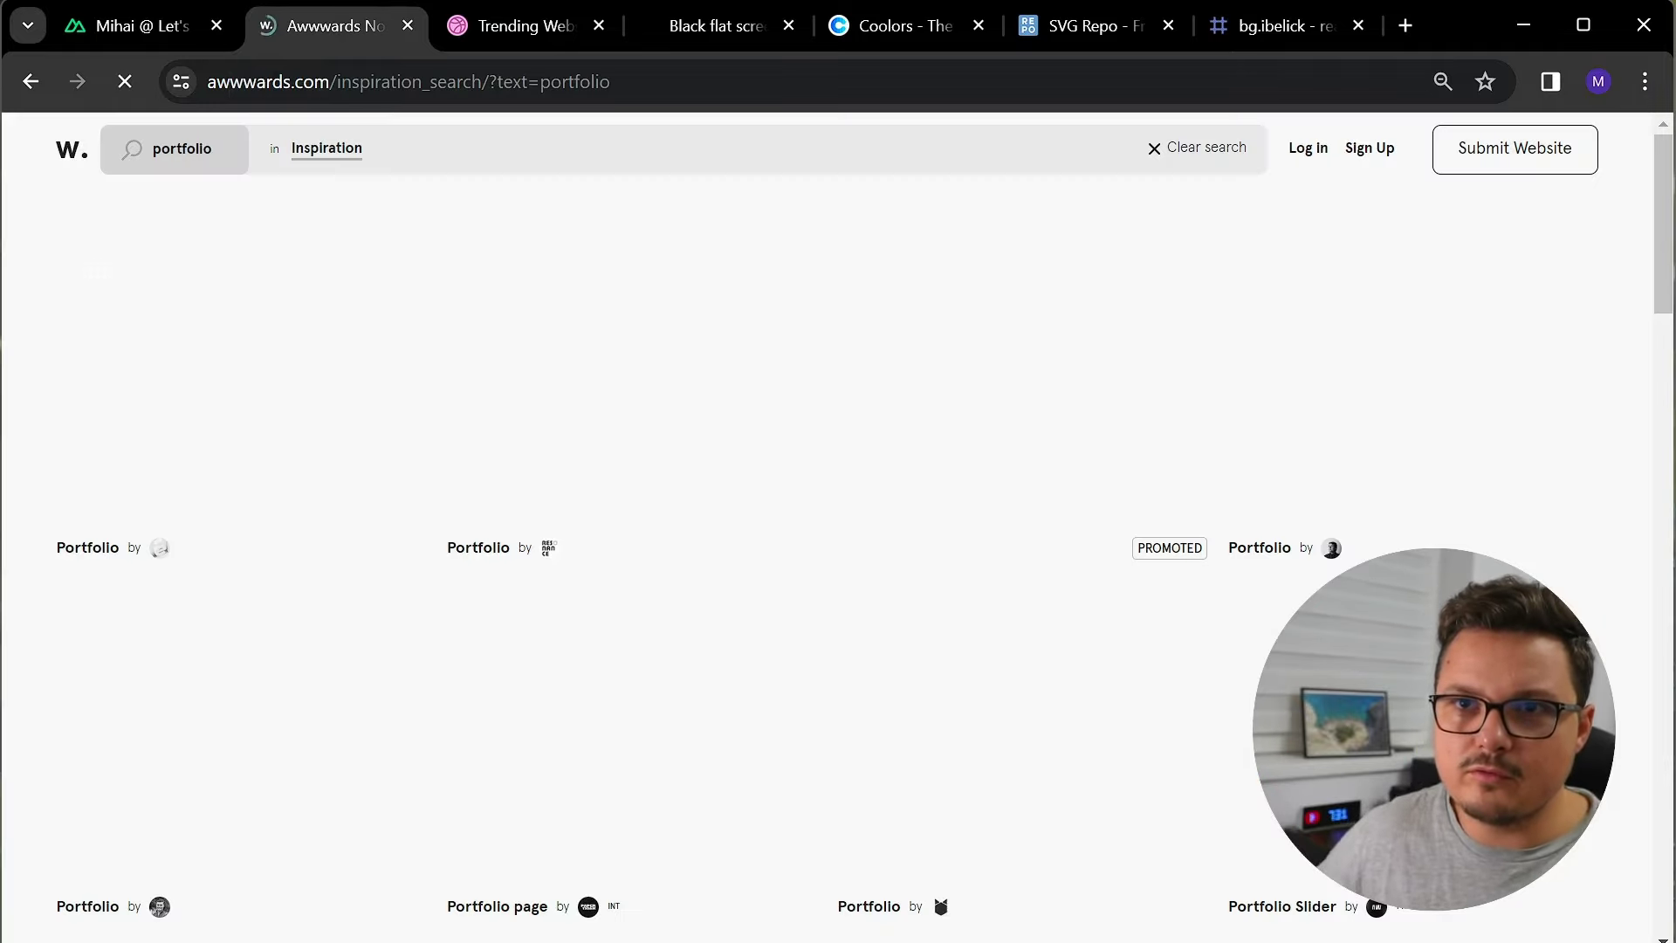
pyautogui.scroll(-2, 875, 474)
pyautogui.scroll(-4, 875, 475)
pyautogui.scroll(6, 655, 327)
pyautogui.click(524, 25)
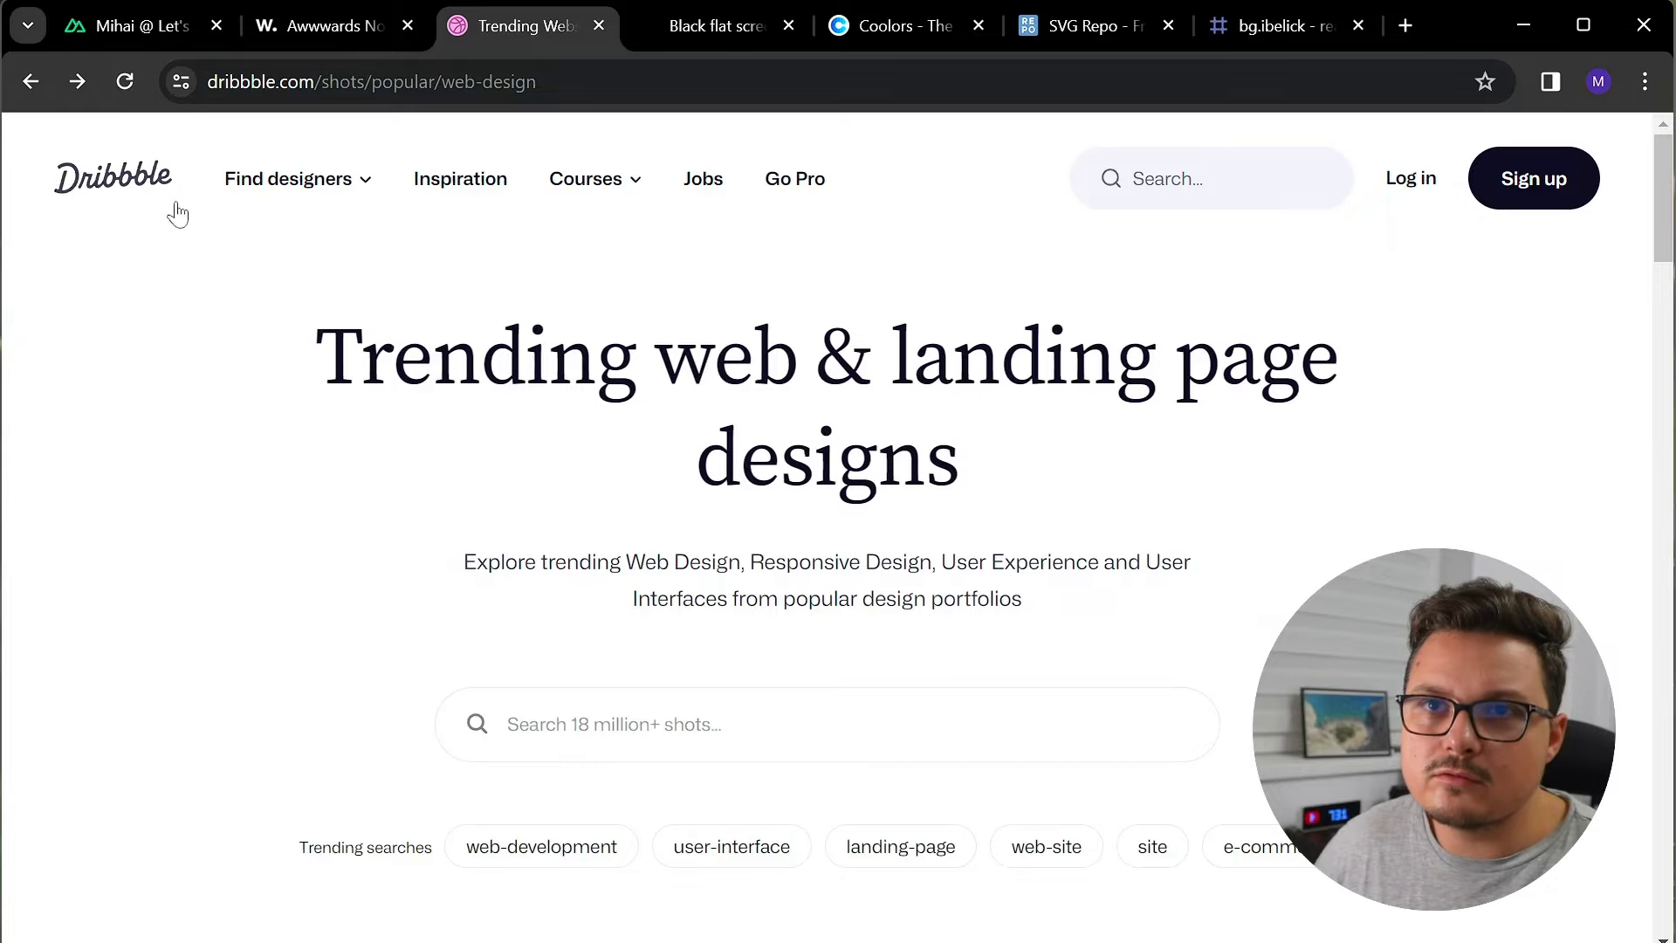
pyautogui.scroll(-3, 437, 355)
pyautogui.scroll(-6, 785, 458)
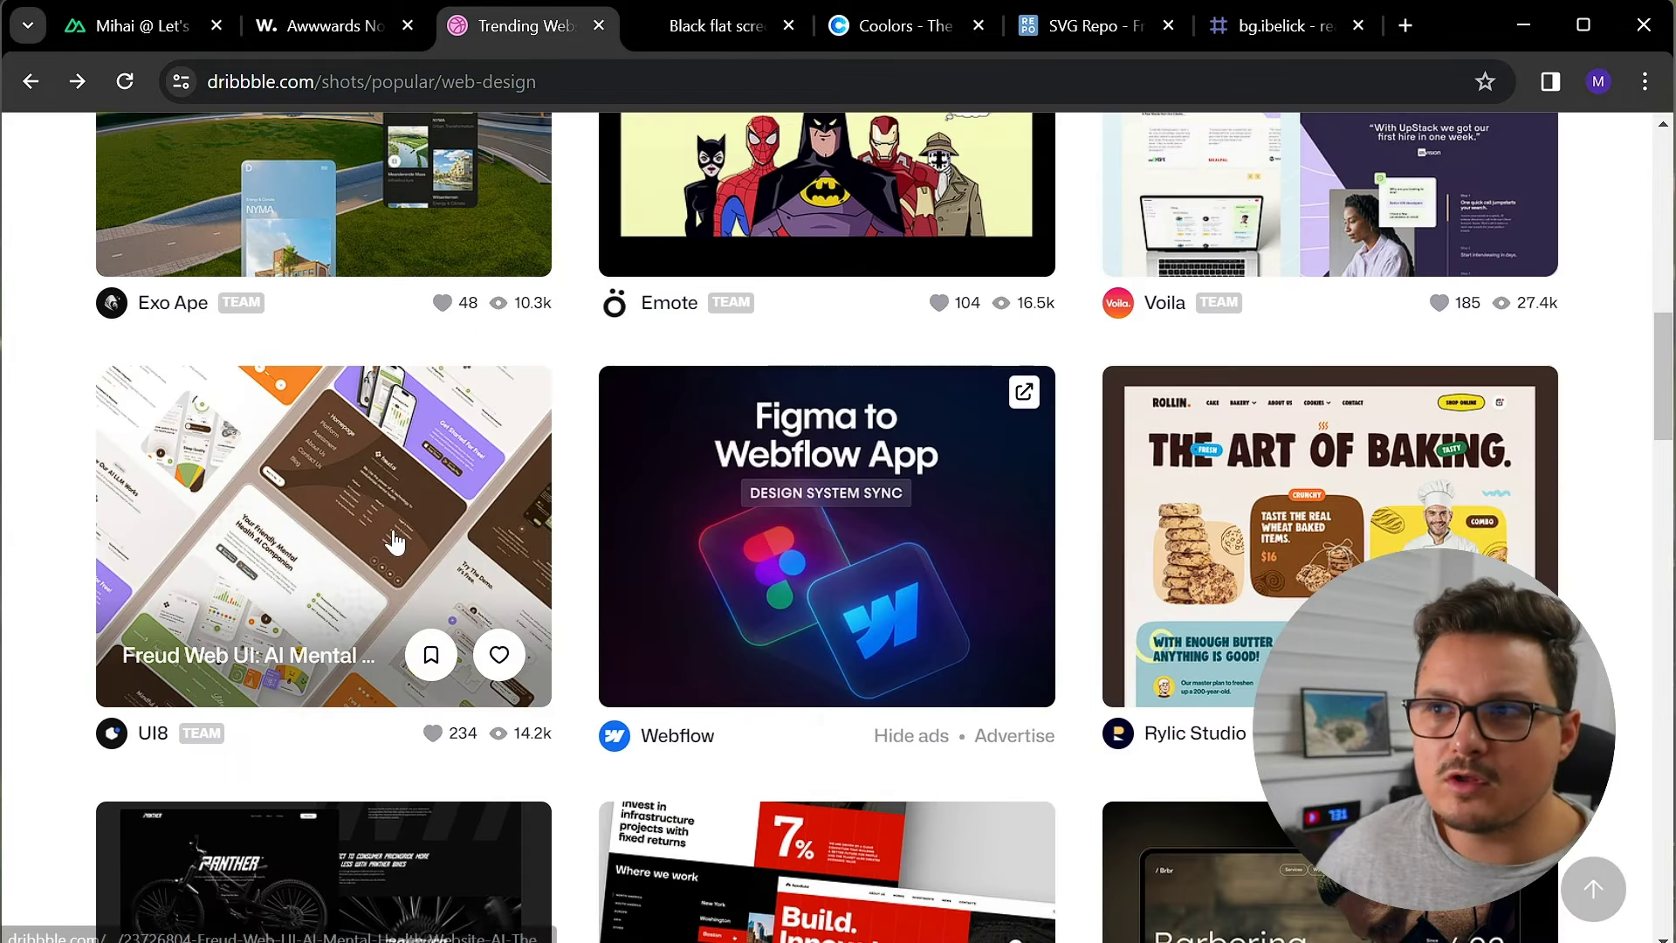
pyautogui.click(1221, 550)
pyautogui.scroll(-3, 995, 553)
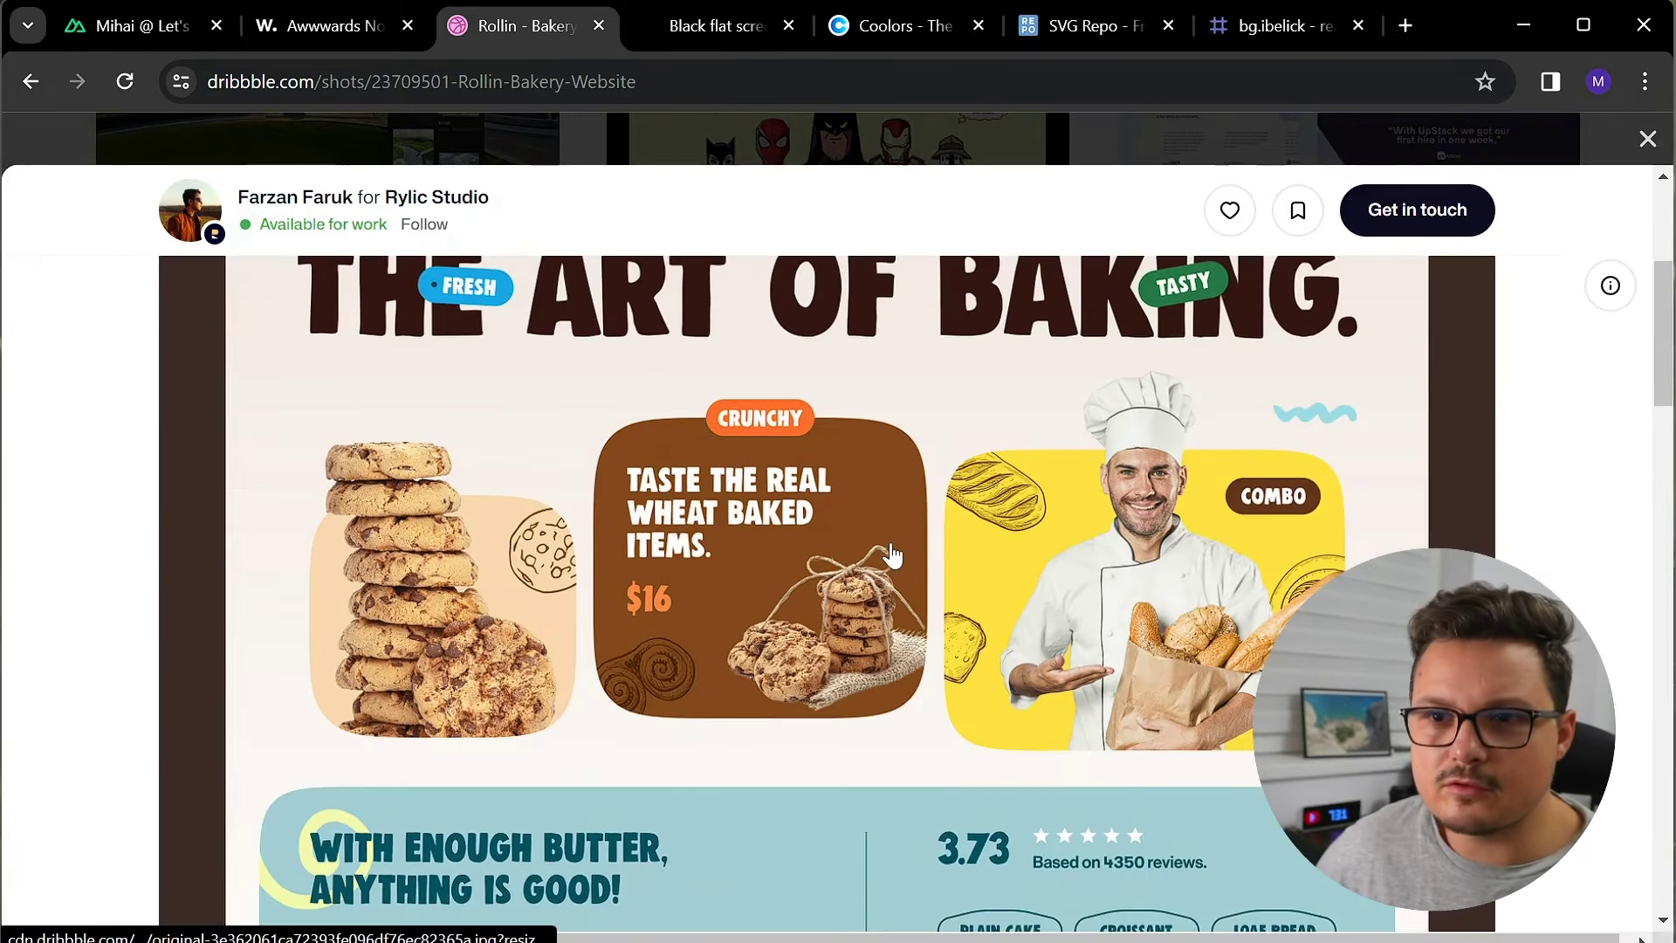
pyautogui.scroll(-2, 890, 555)
pyautogui.scroll(-3, 757, 563)
# Open the Résonance communication entry, visit its live site and dismiss the translation offer
pyautogui.click(326, 29)
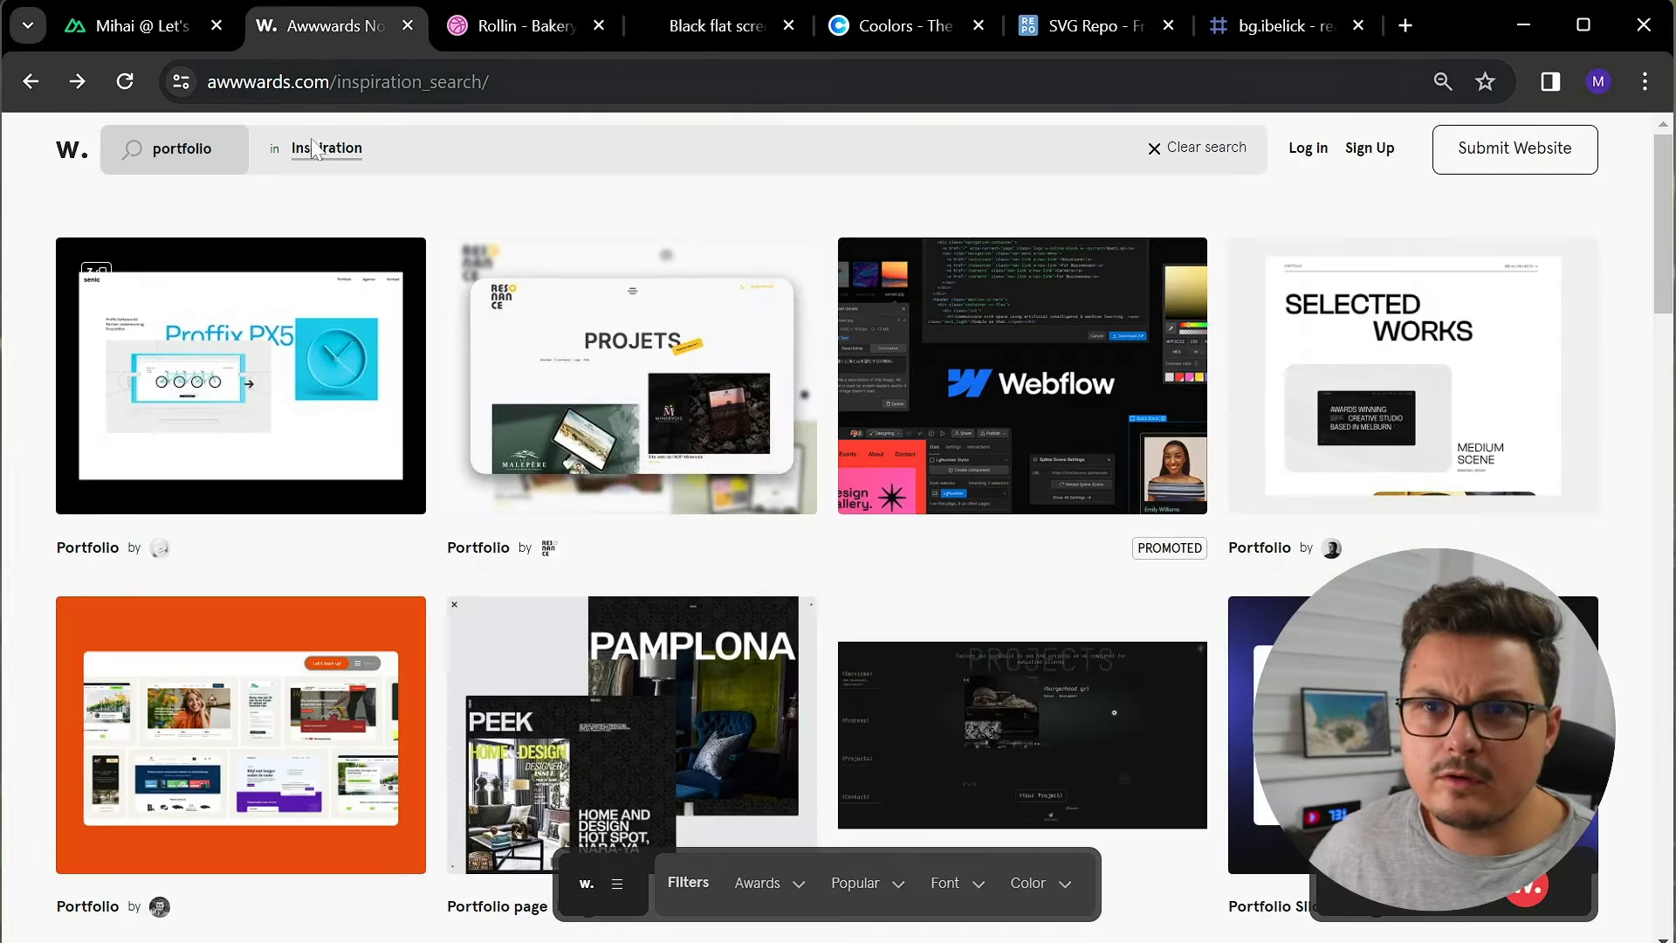
pyautogui.click(667, 401)
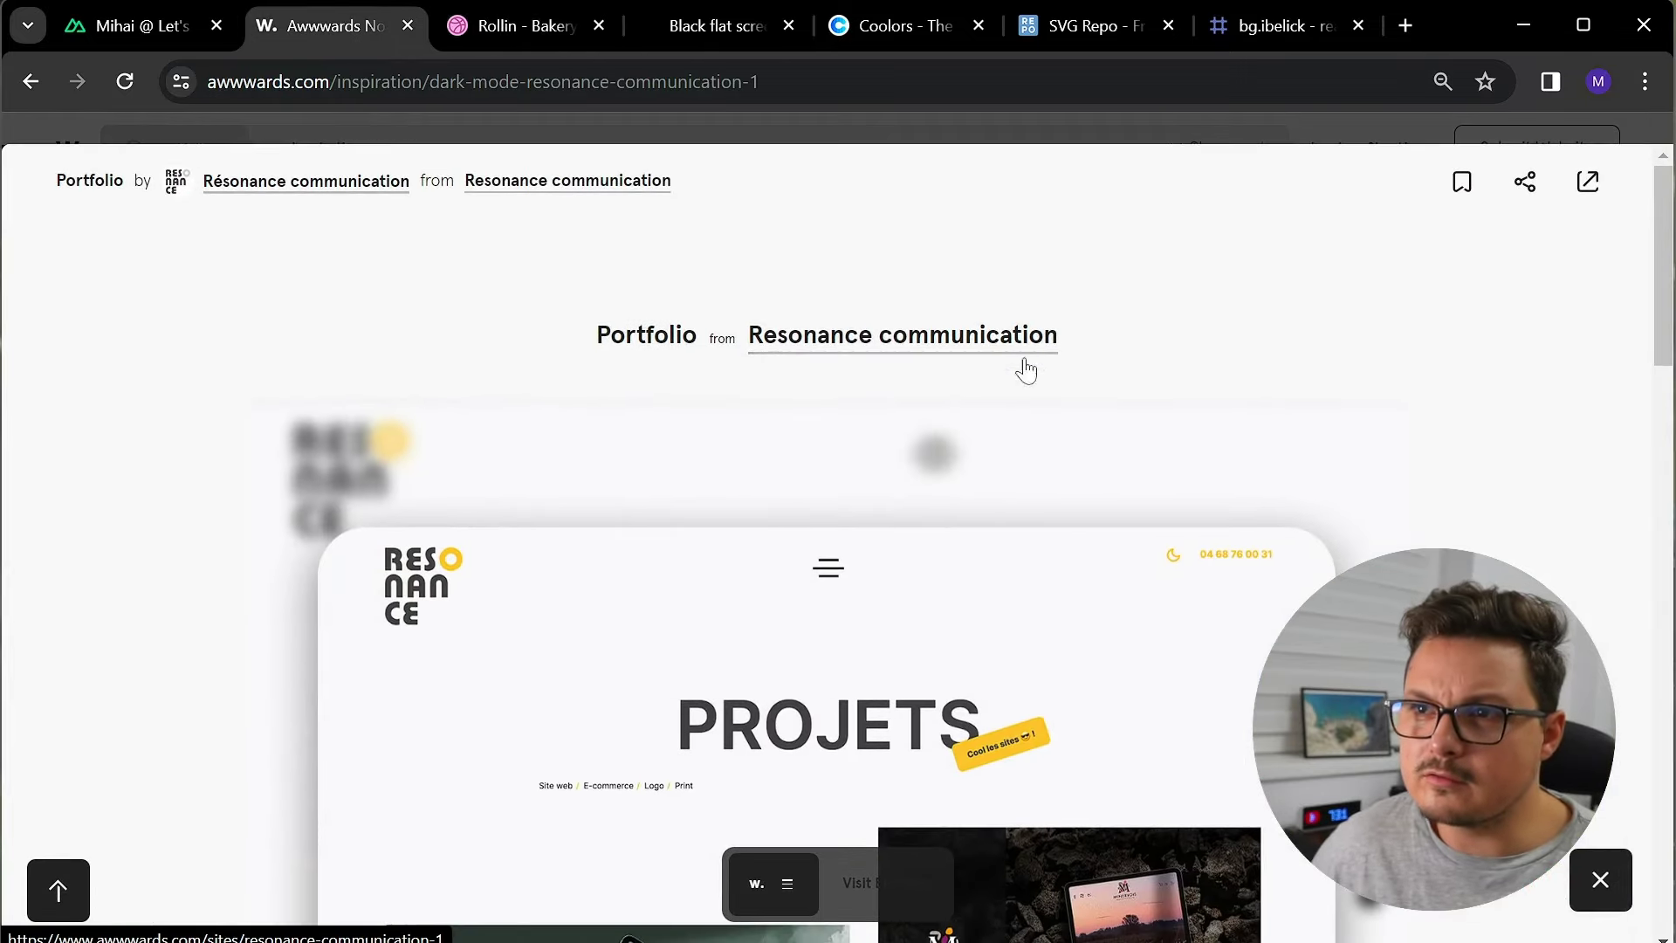
pyautogui.click(1591, 182)
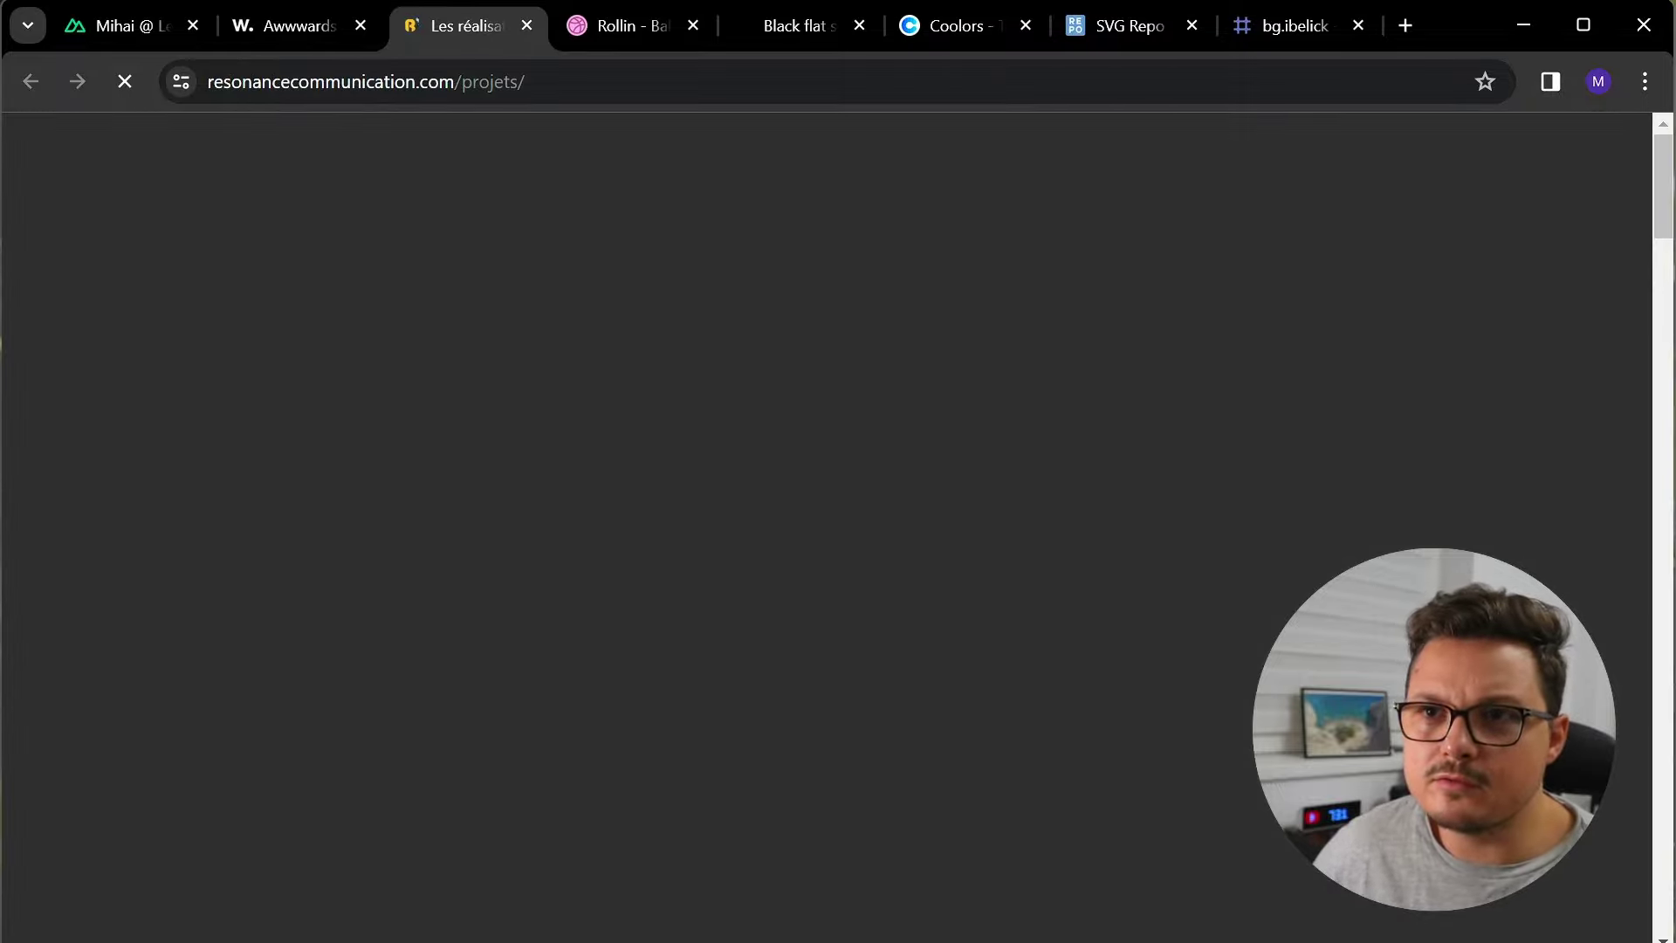
pyautogui.click(1477, 135)
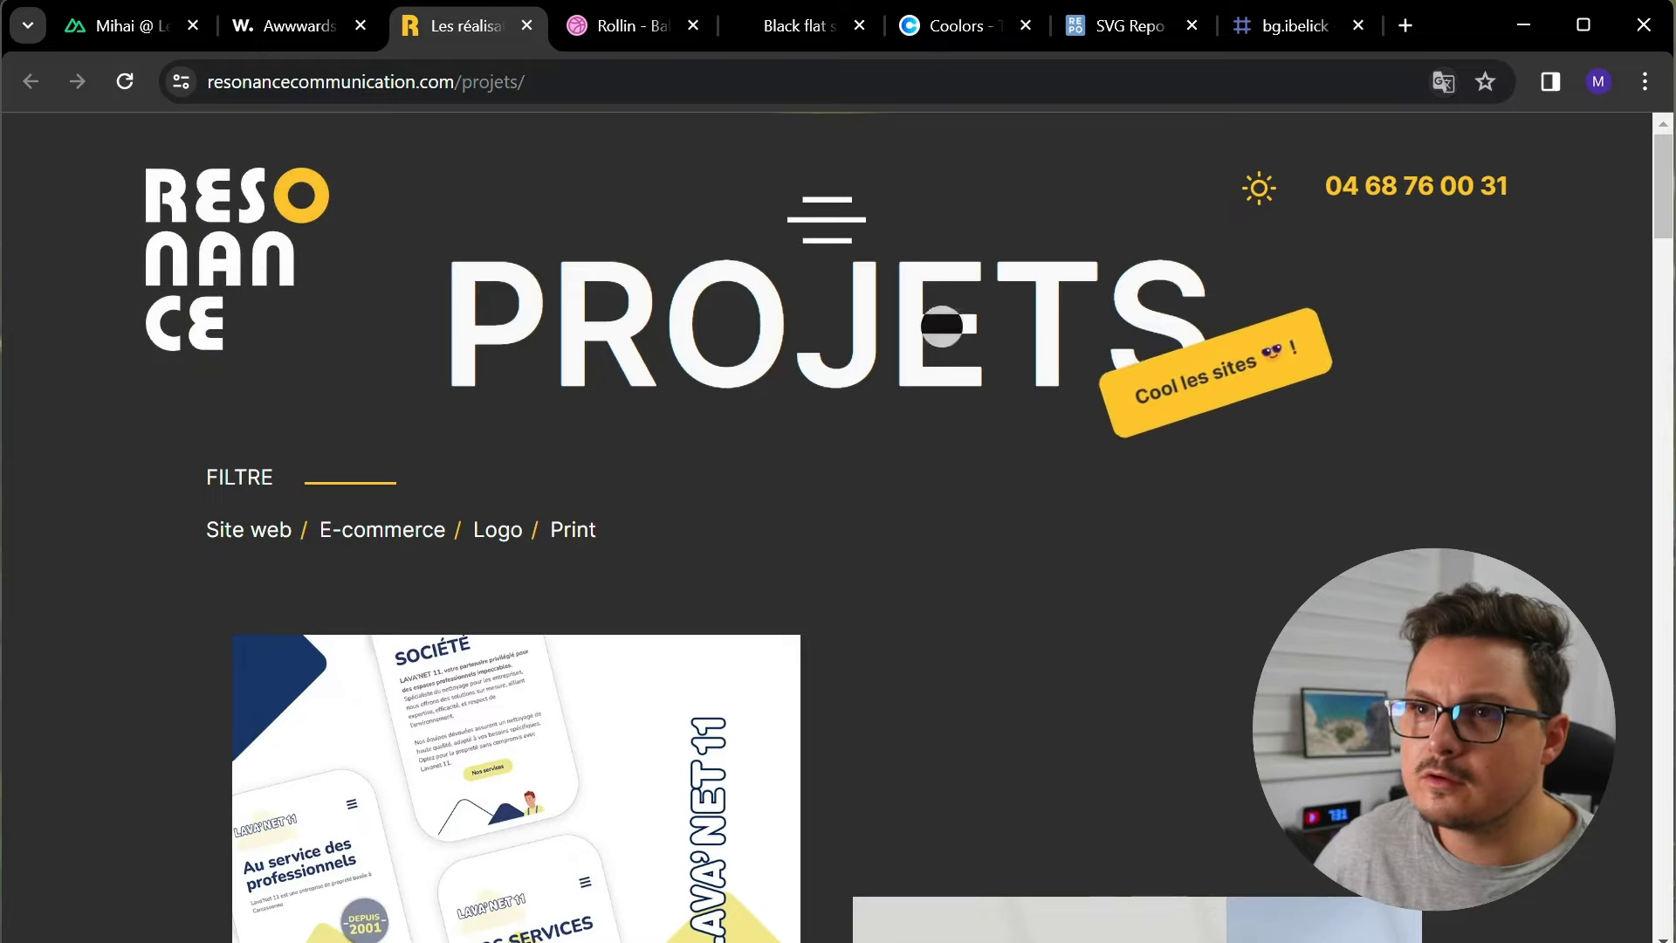
pyautogui.scroll(-3, 935, 491)
pyautogui.scroll(-4, 983, 518)
pyautogui.scroll(-5, 748, 176)
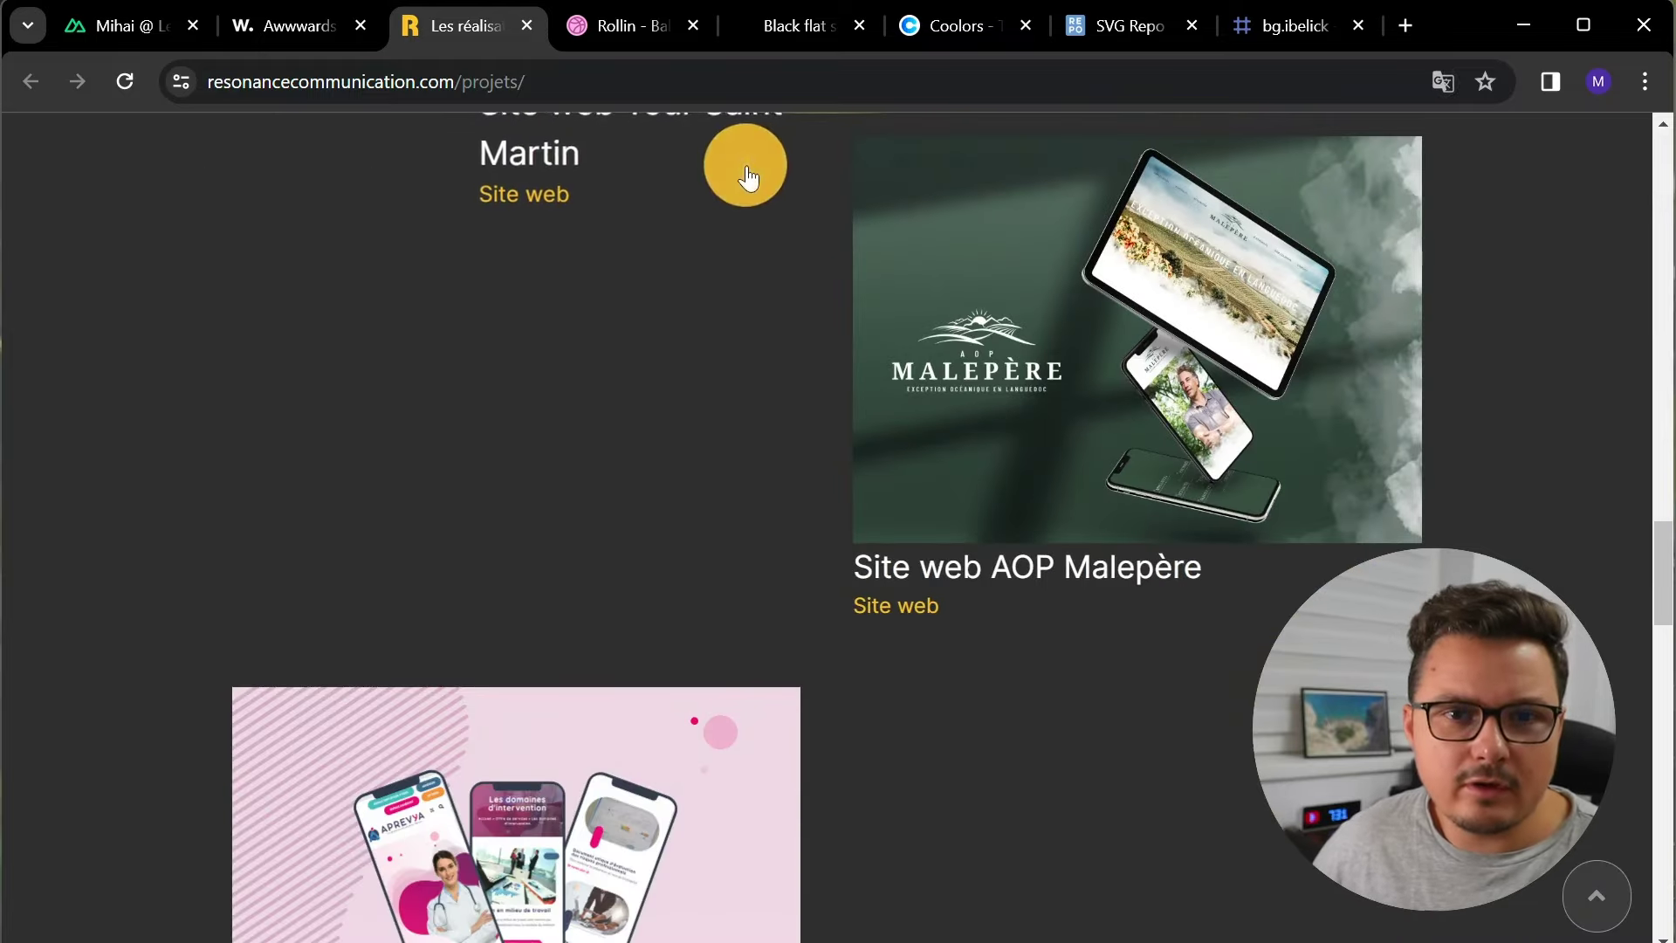
# View the Unsplash coding-monitor photo and bring the portfolio page into view
pyautogui.click(795, 25)
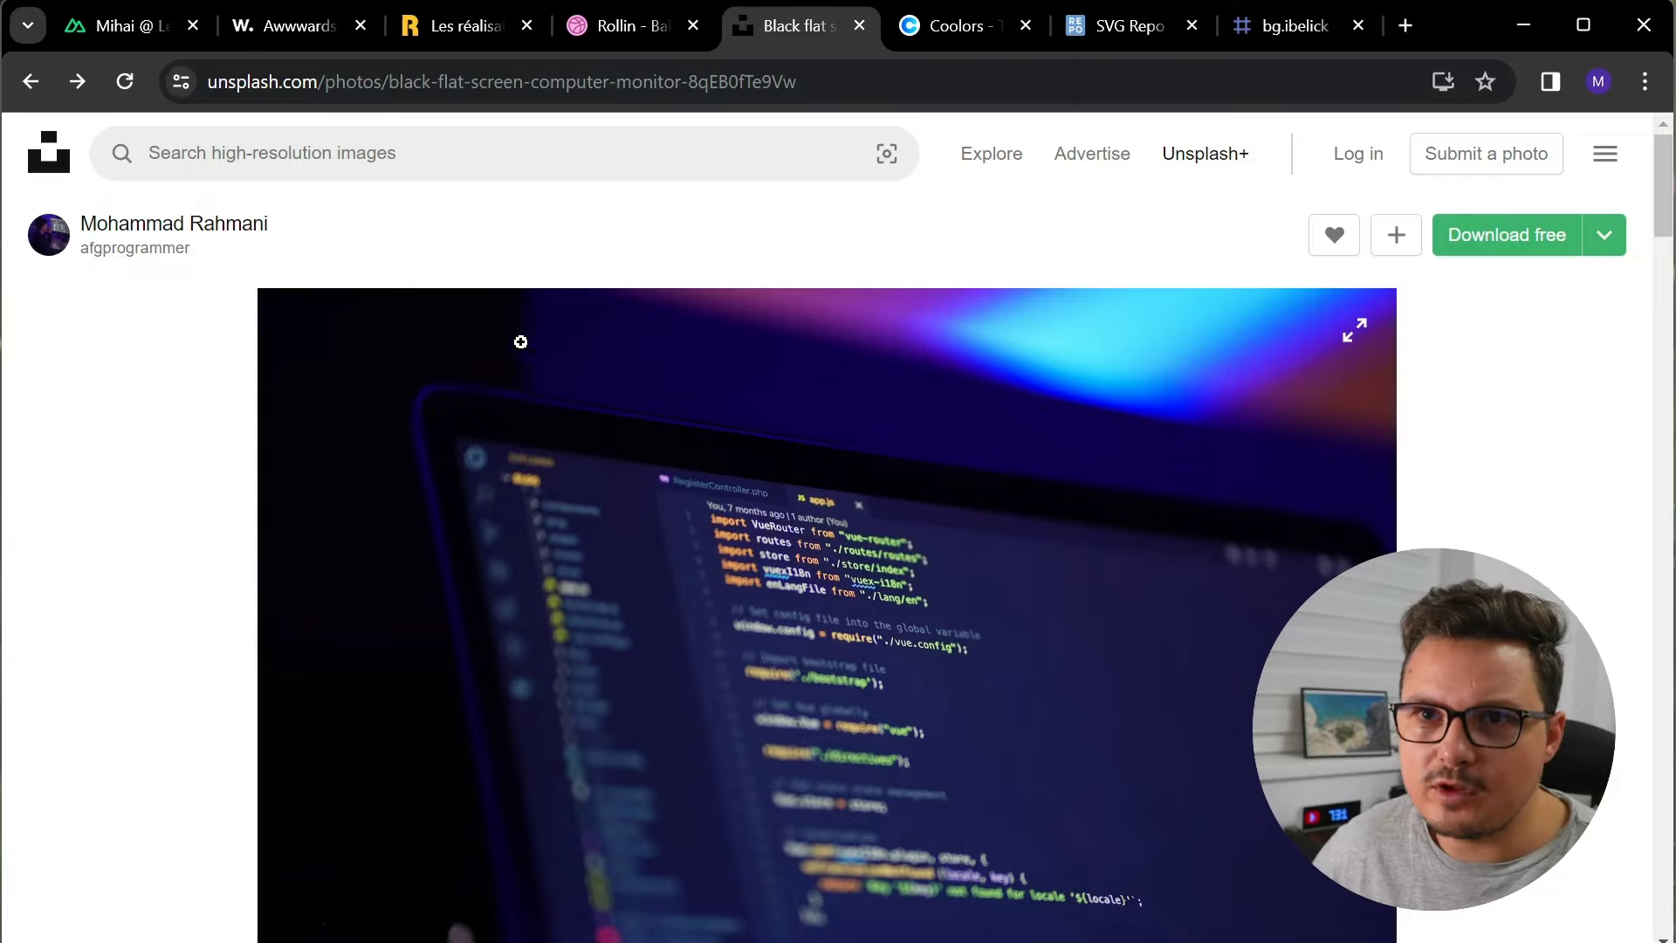
pyautogui.moveTo(520, 342); pyautogui.dragTo(822, 488)
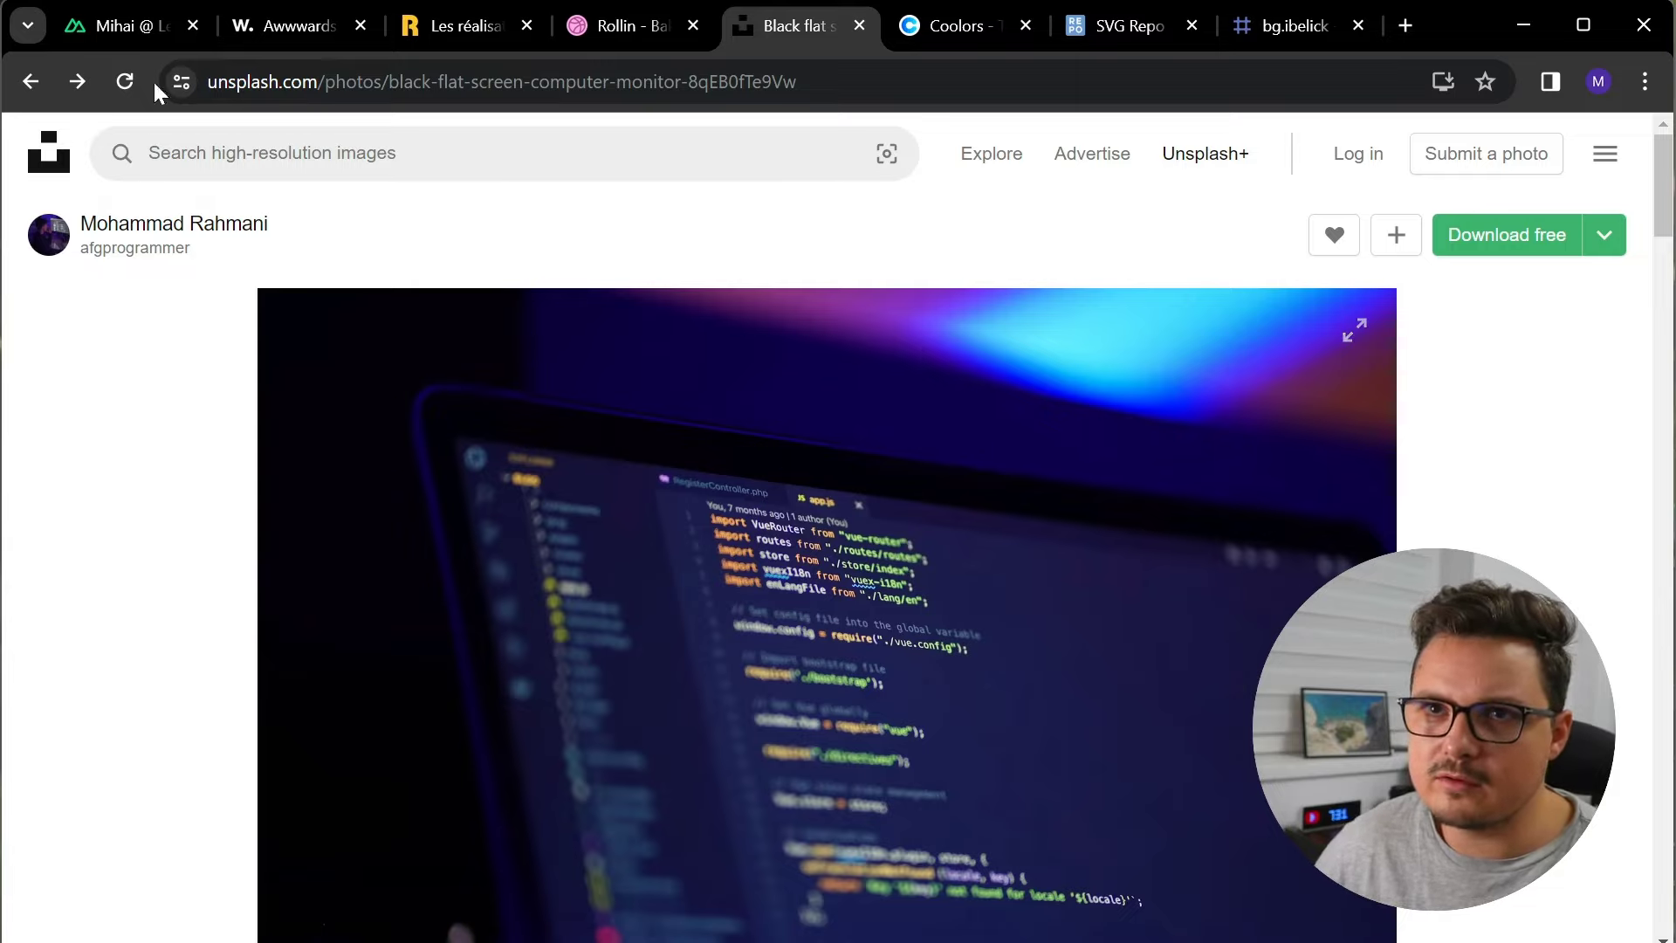
pyautogui.moveTo(137, 87); pyautogui.dragTo(96, 29)
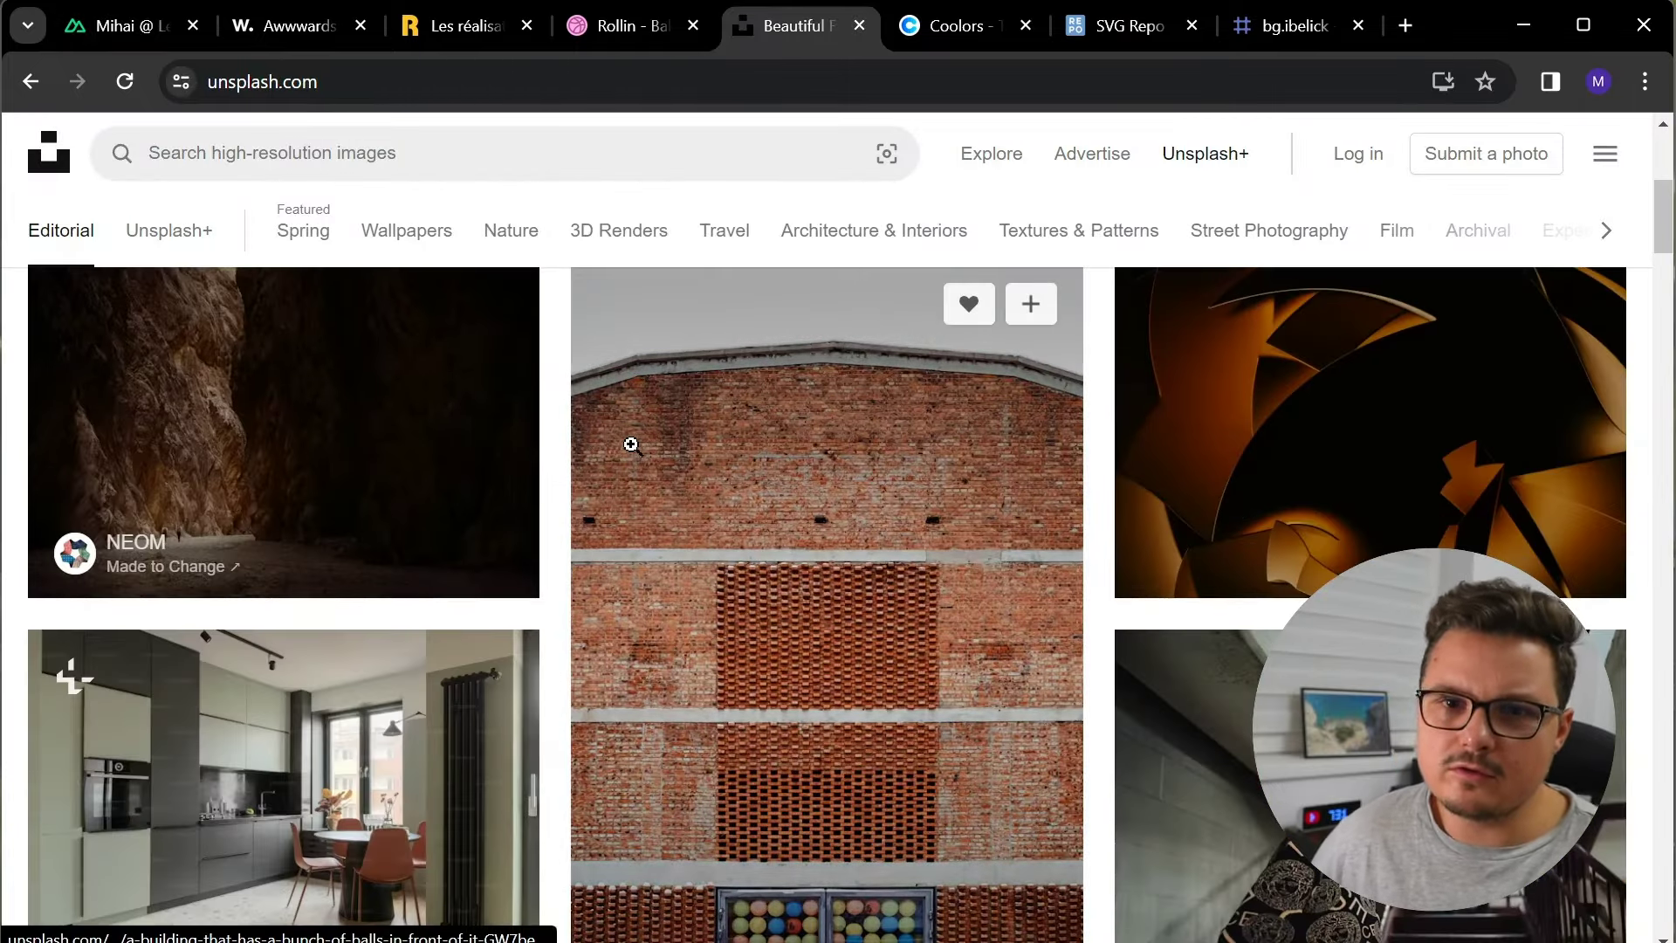
pyautogui.scroll(-5, 630, 444)
# Launch the Coolors generator and regenerate palettes, locking African Violet 9882AC
pyautogui.hotkey('ctrl', 'Tab')
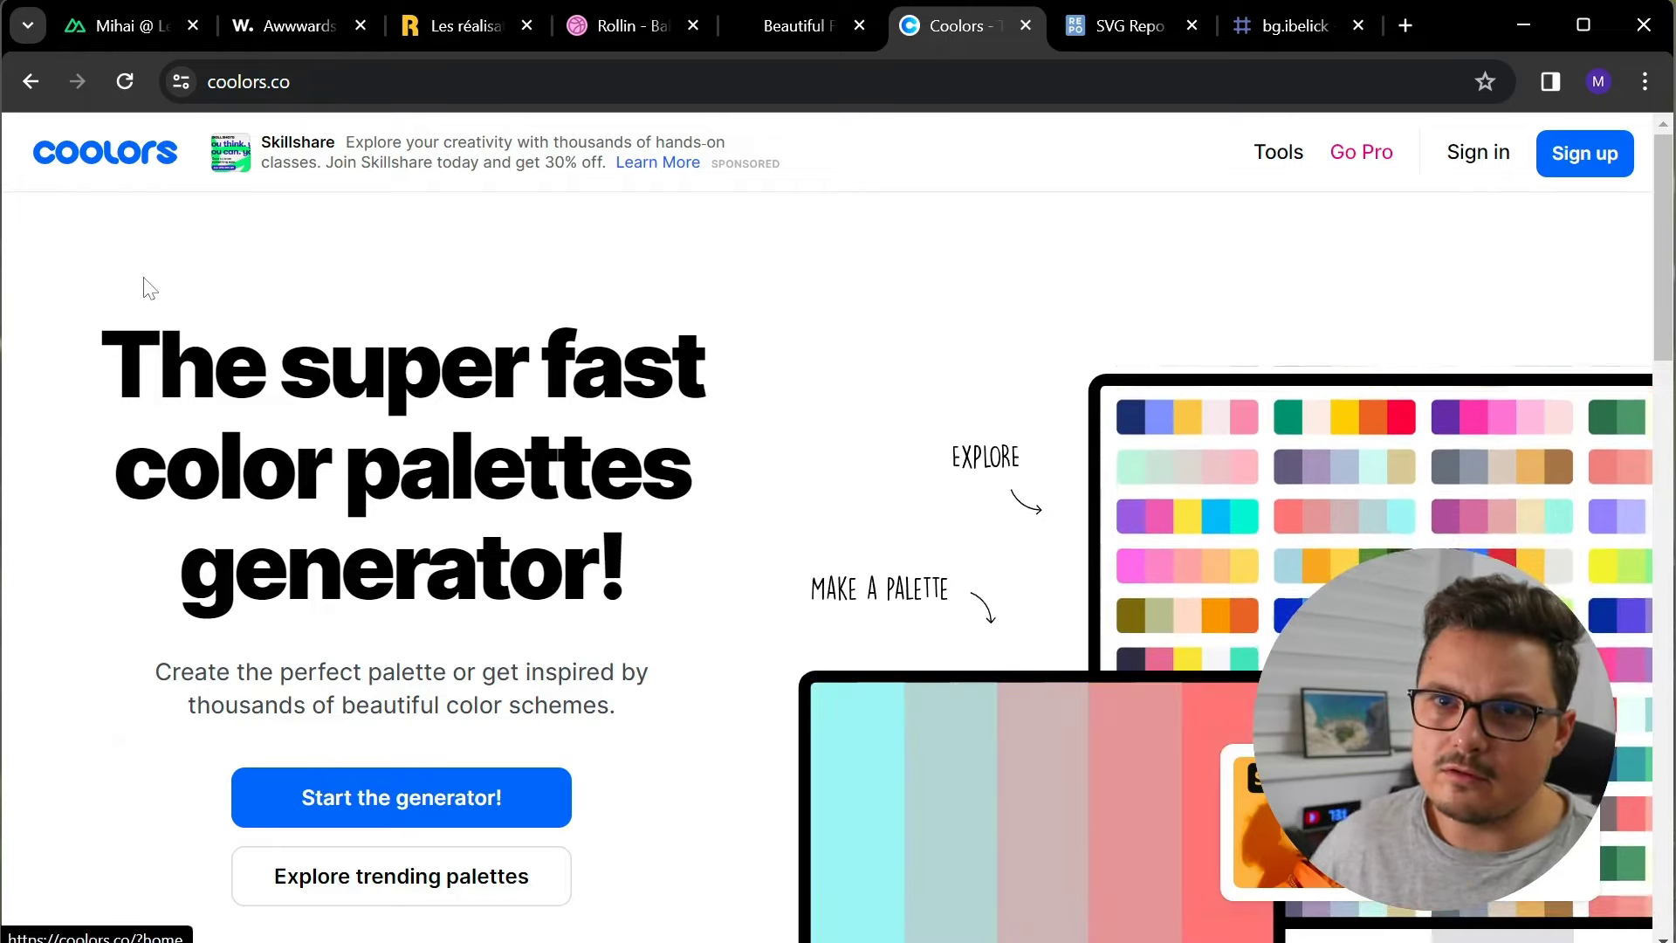
pyautogui.click(409, 803)
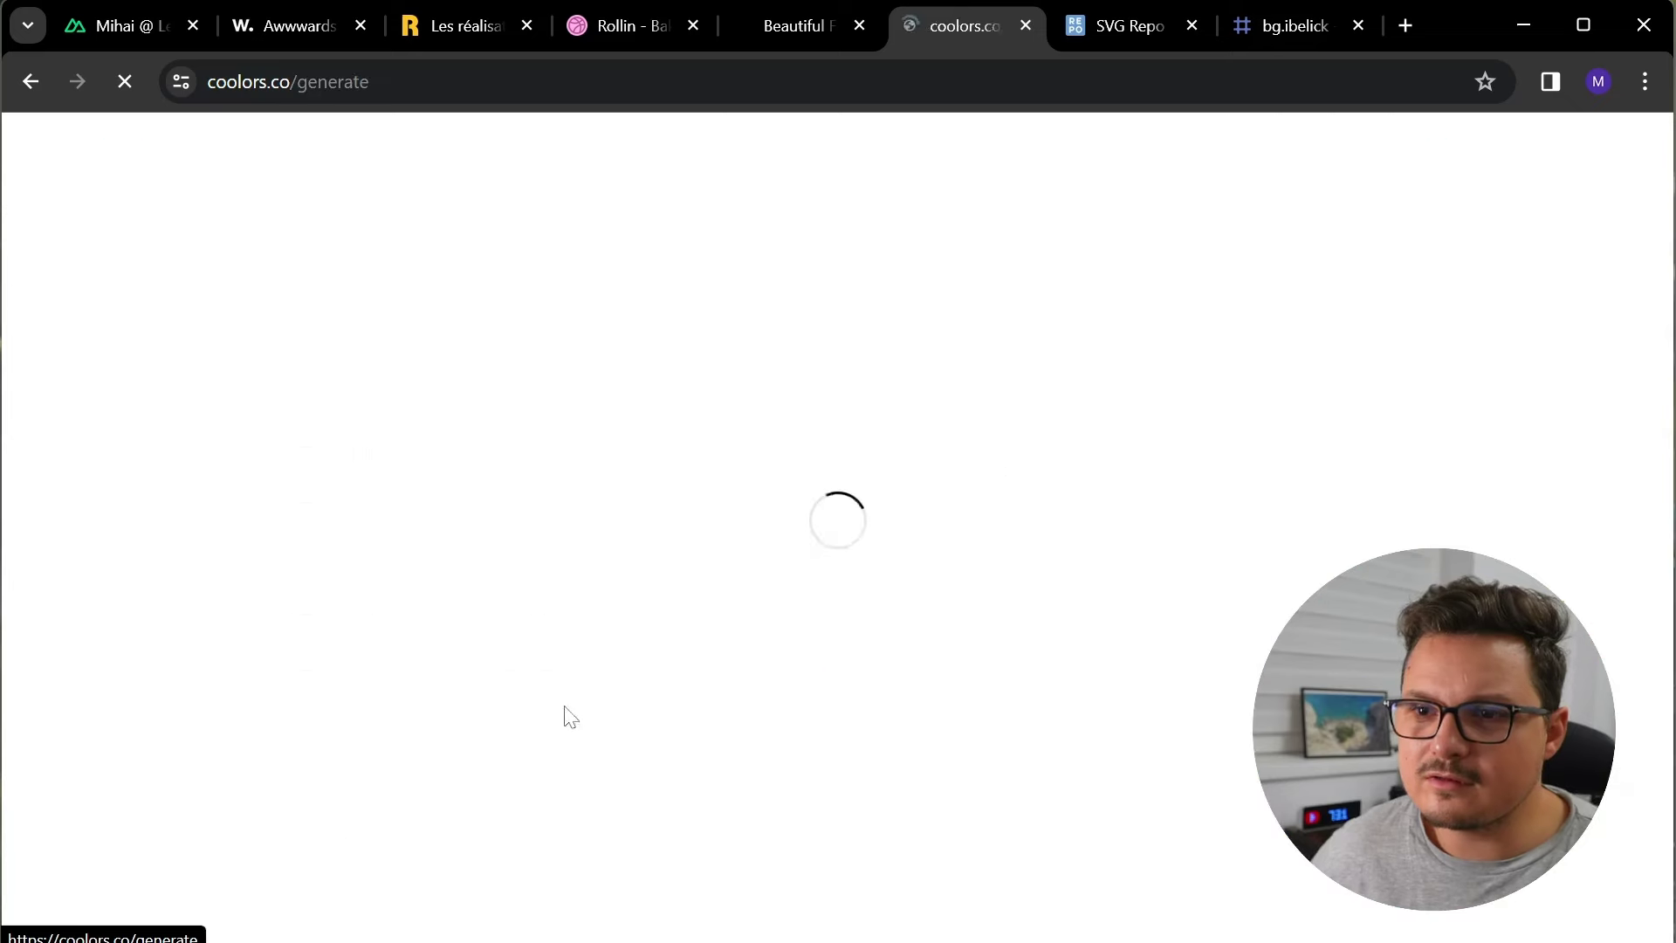
pyautogui.press('space')
pyautogui.press('space')
pyautogui.moveTo(169, 589)
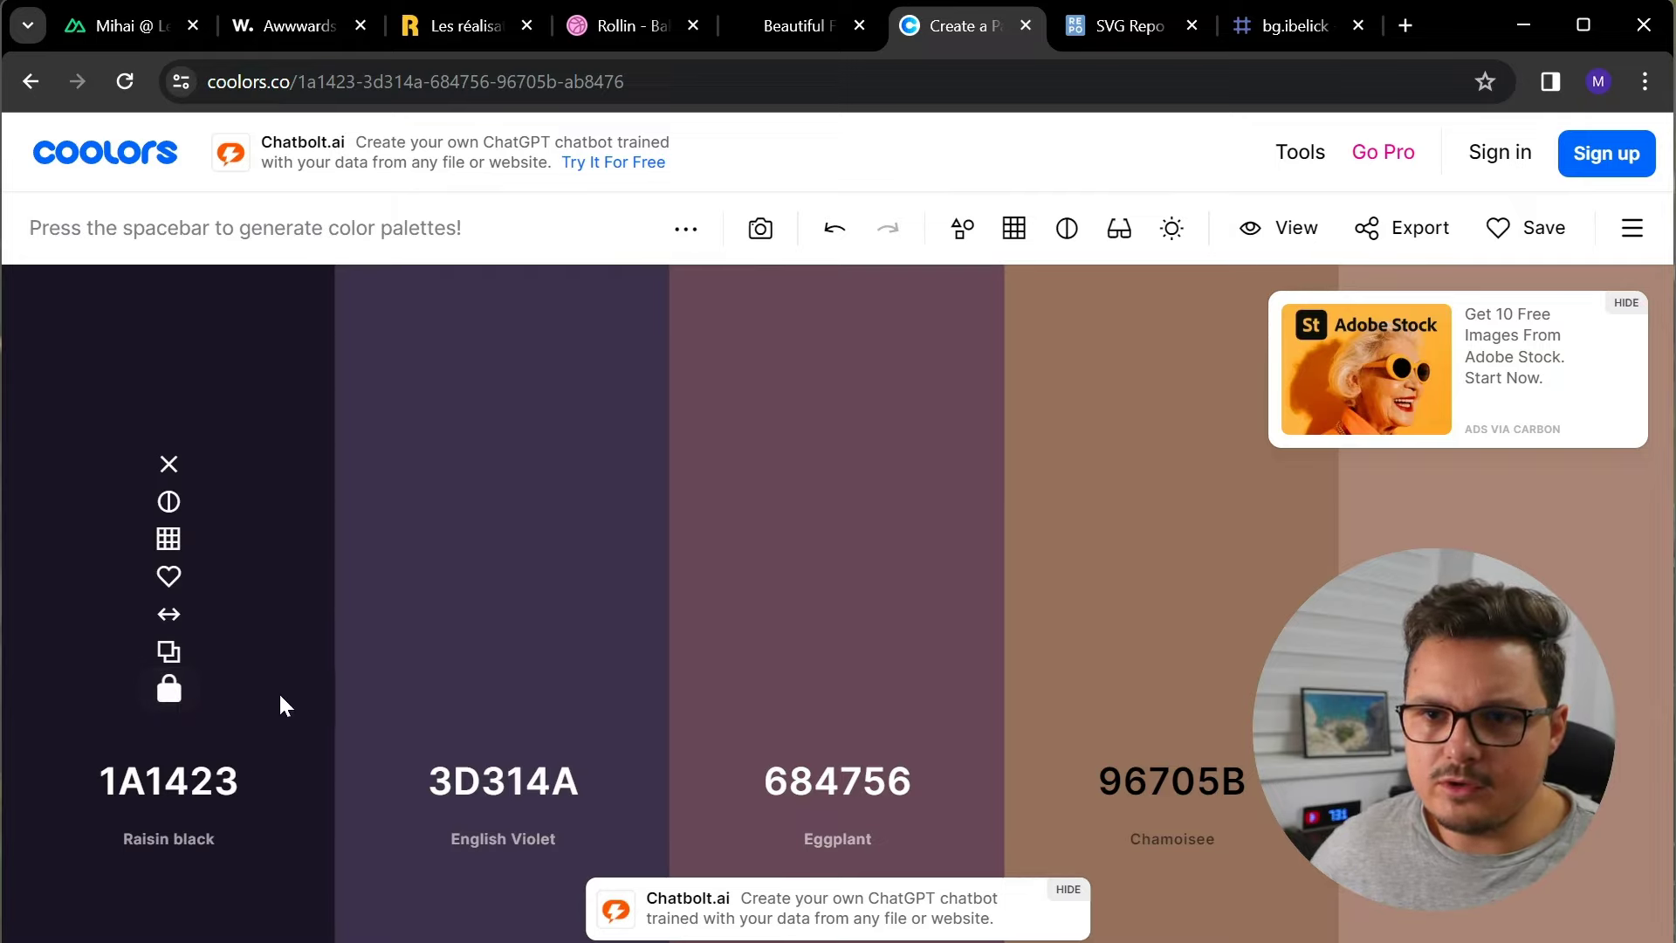
pyautogui.press('space')
pyautogui.press('space')
pyautogui.press('space')
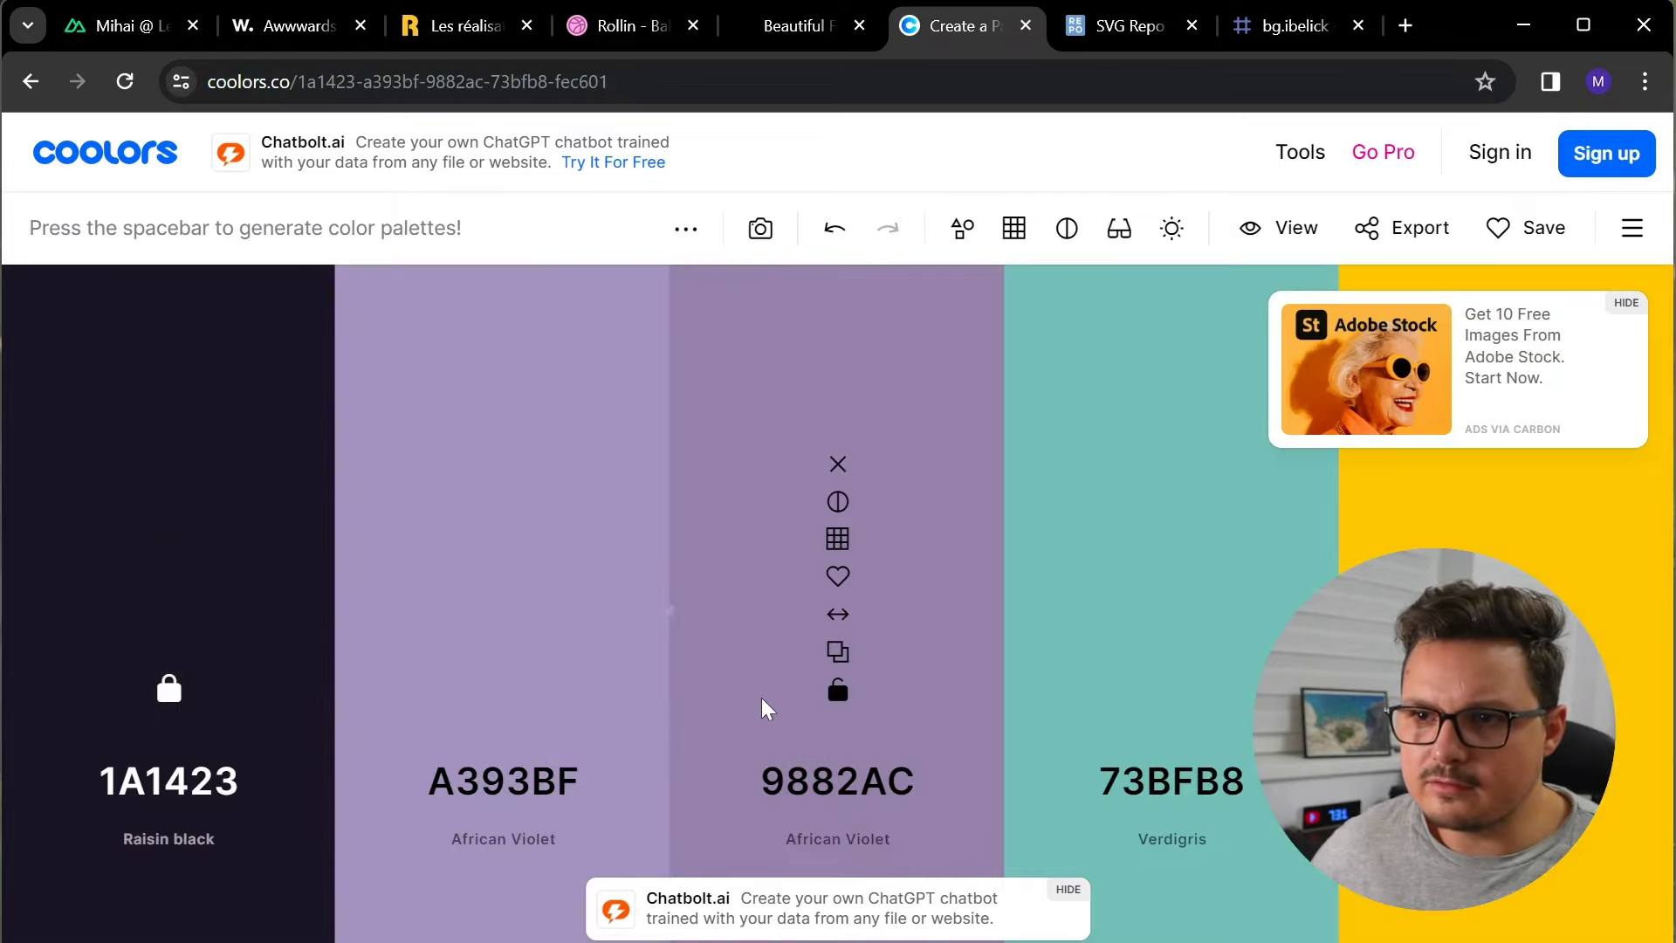
pyautogui.click(837, 691)
pyautogui.press('space')
pyautogui.press('space')
pyautogui.press('space')
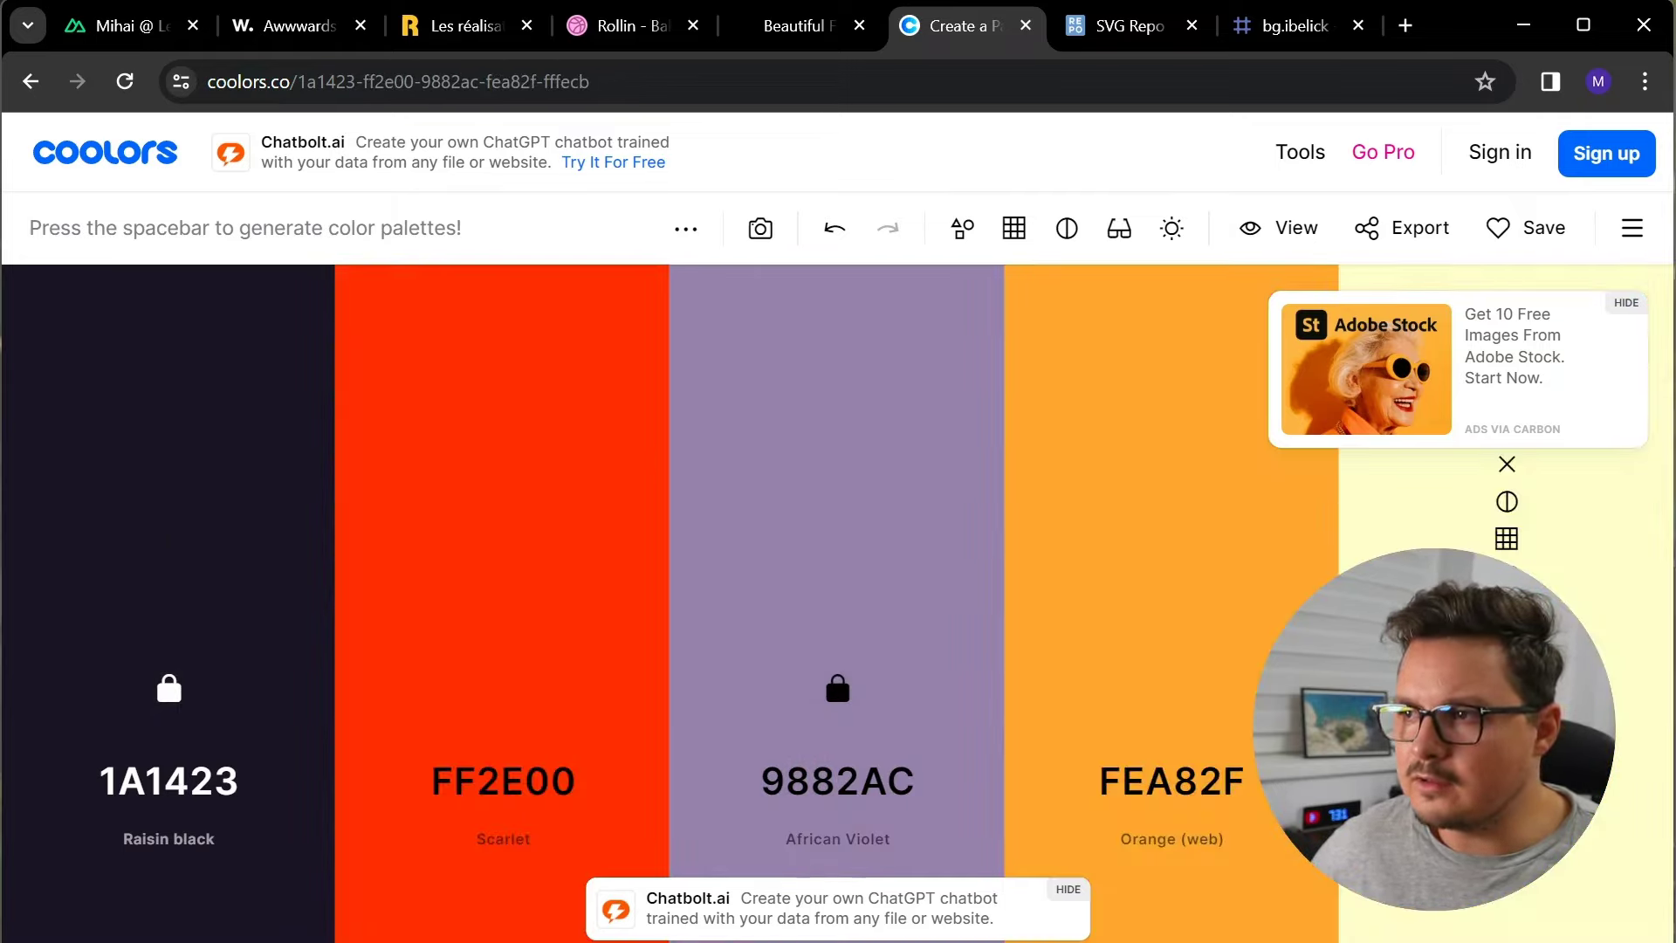
pyautogui.press('space')
# Search SVG Repo for postgresql icons
pyautogui.click(1113, 27)
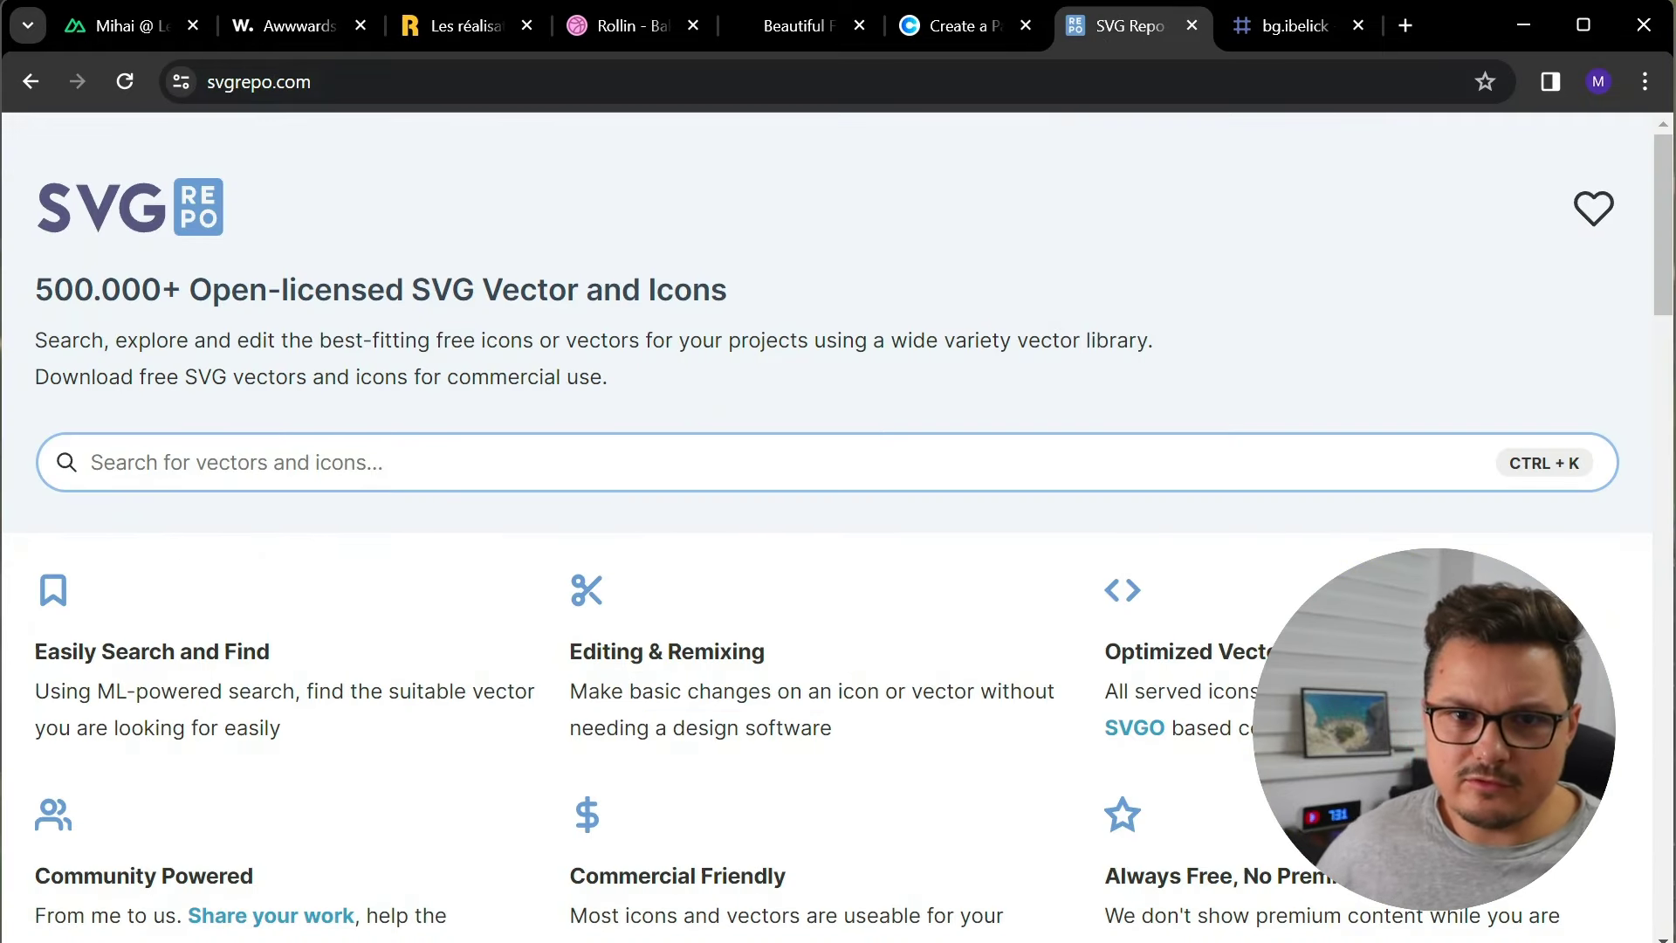
pyautogui.hotkey('ctrl', 'k')
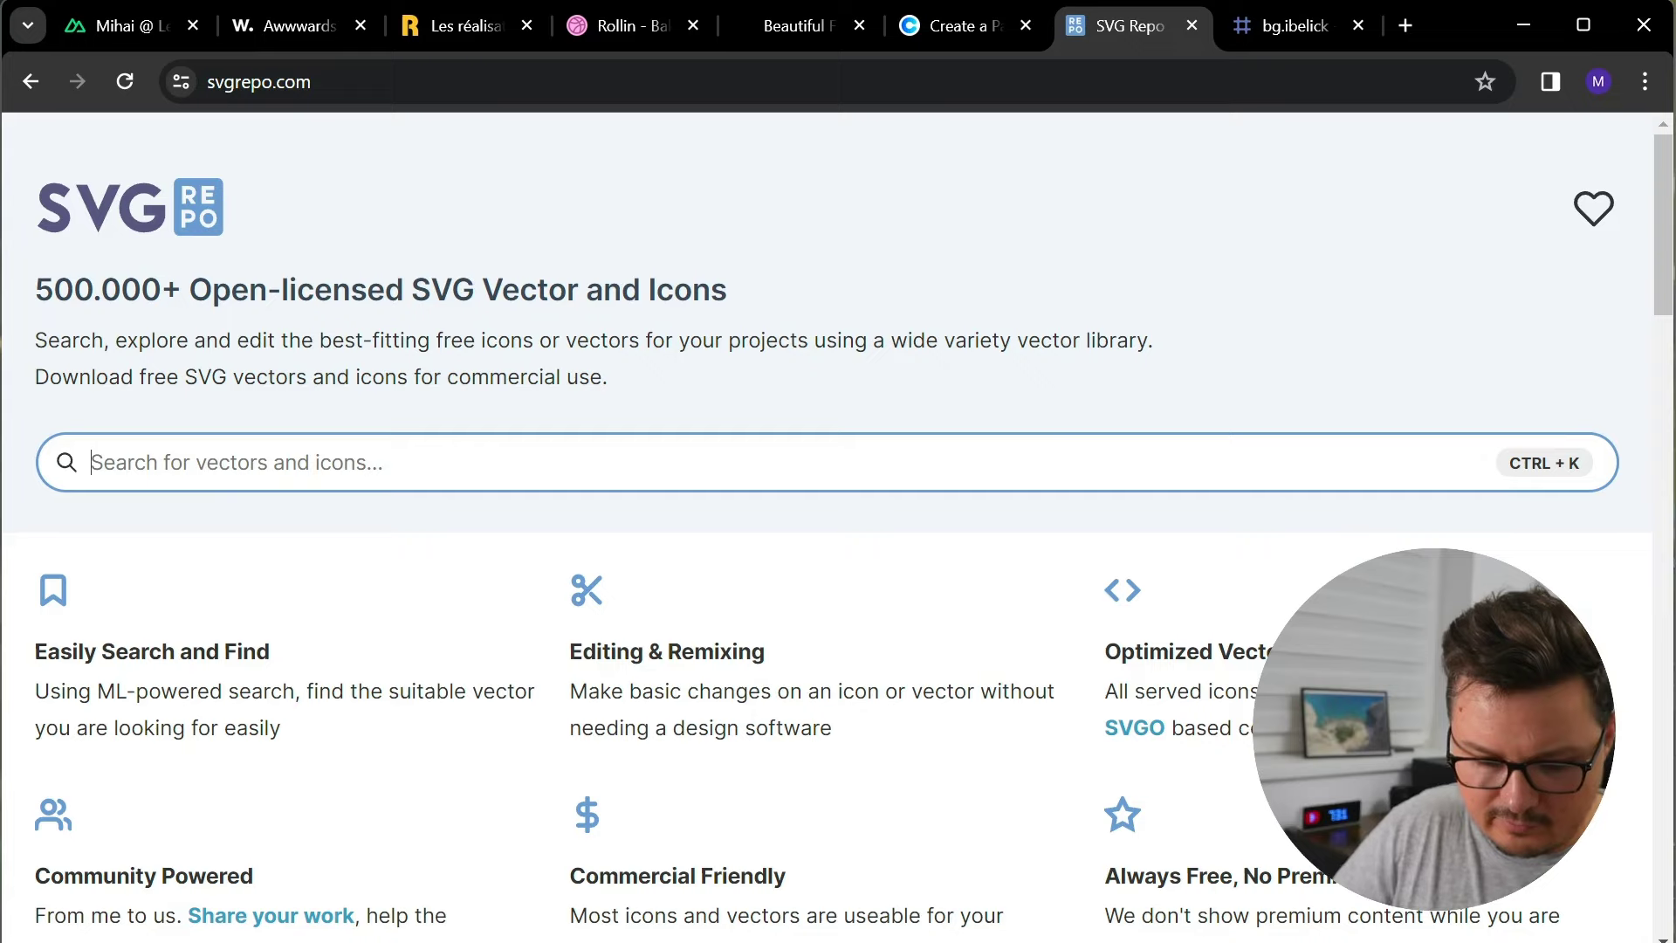
pyautogui.write('postgresql')
pyautogui.press('Return')
pyautogui.scroll(-1, 295, 585)
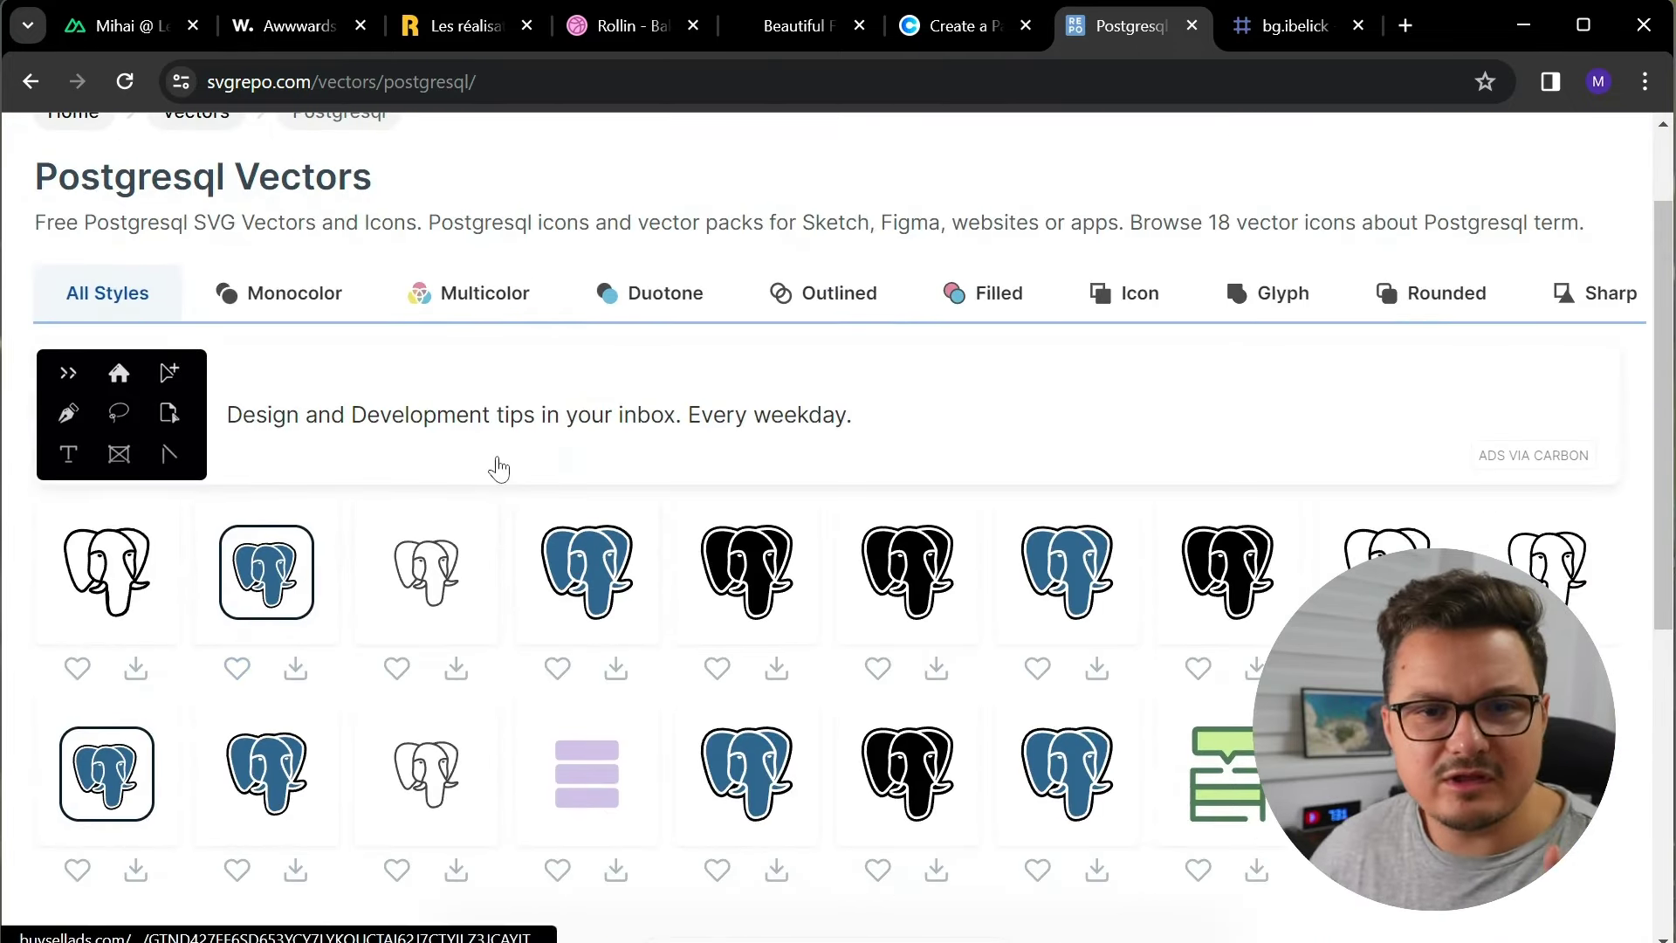
# Browse bg.ibelick.com and its GitHub repo, preview a dark snippet, then return to localhost
pyautogui.click(1290, 24)
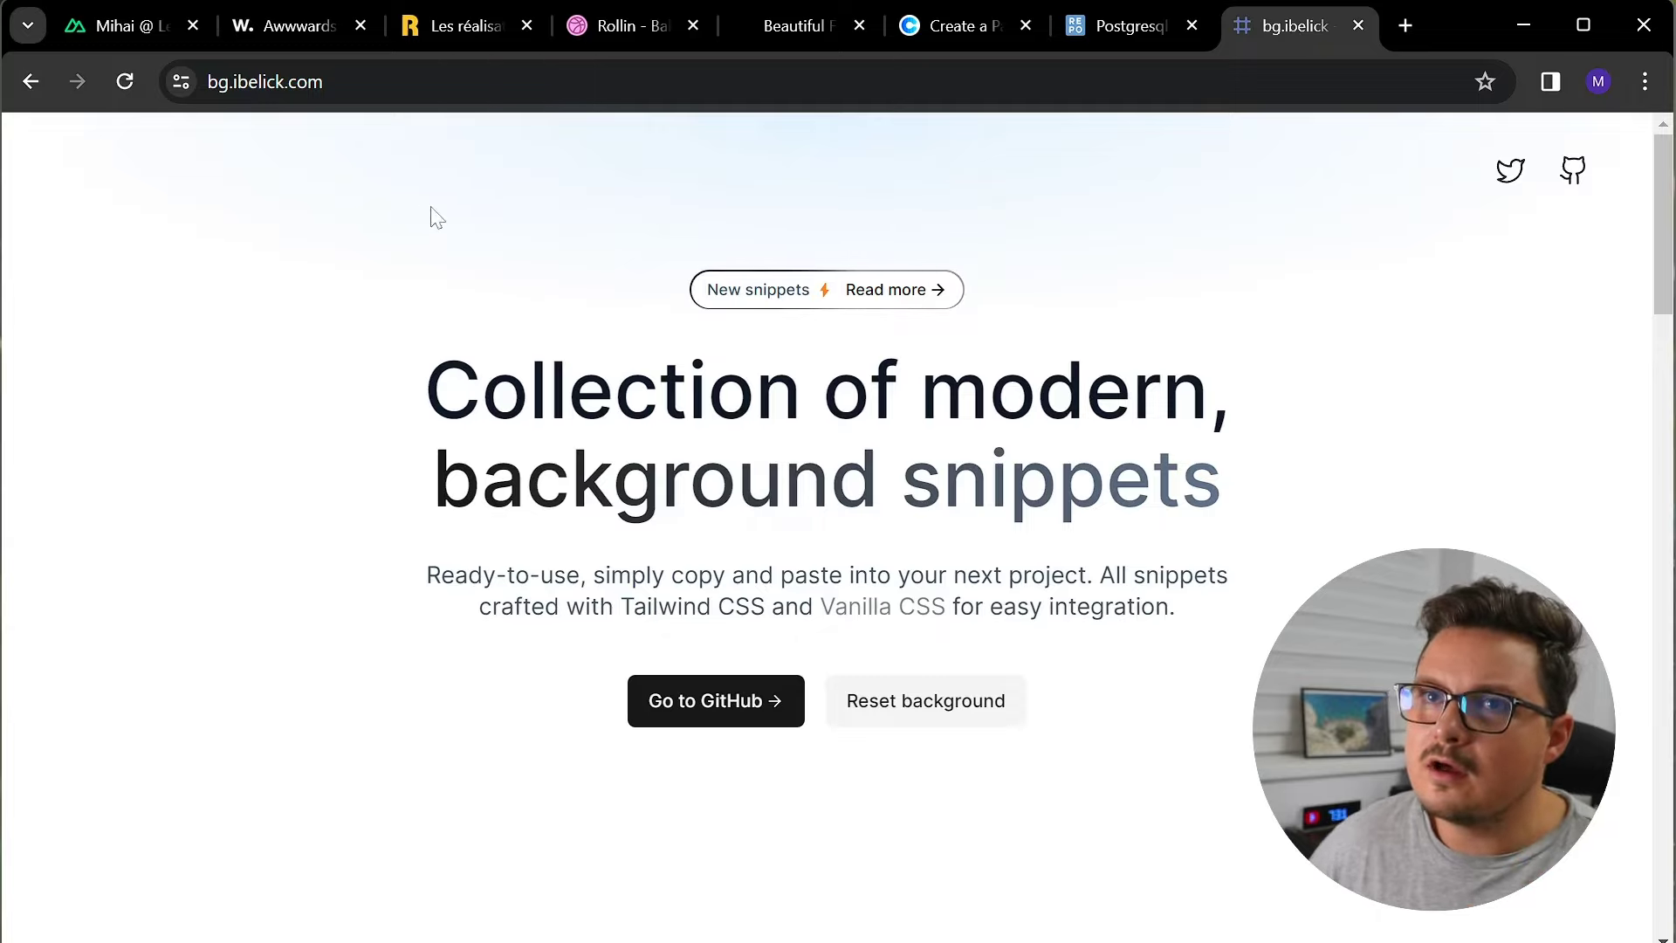
pyautogui.click(254, 84)
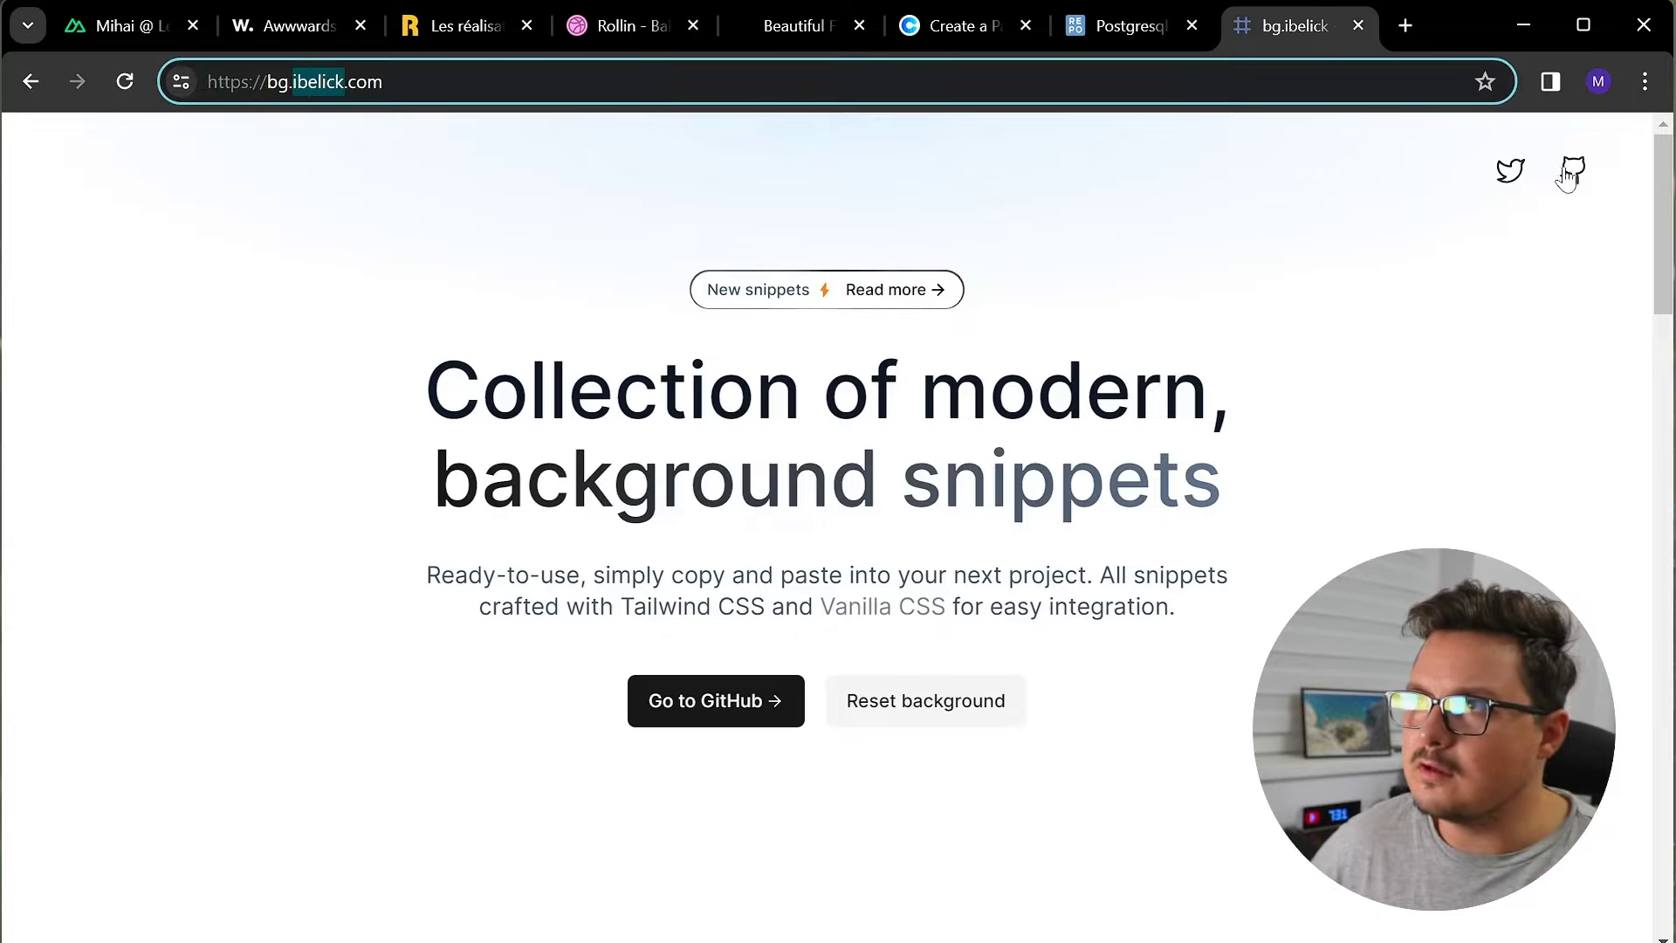
pyautogui.click(1573, 169)
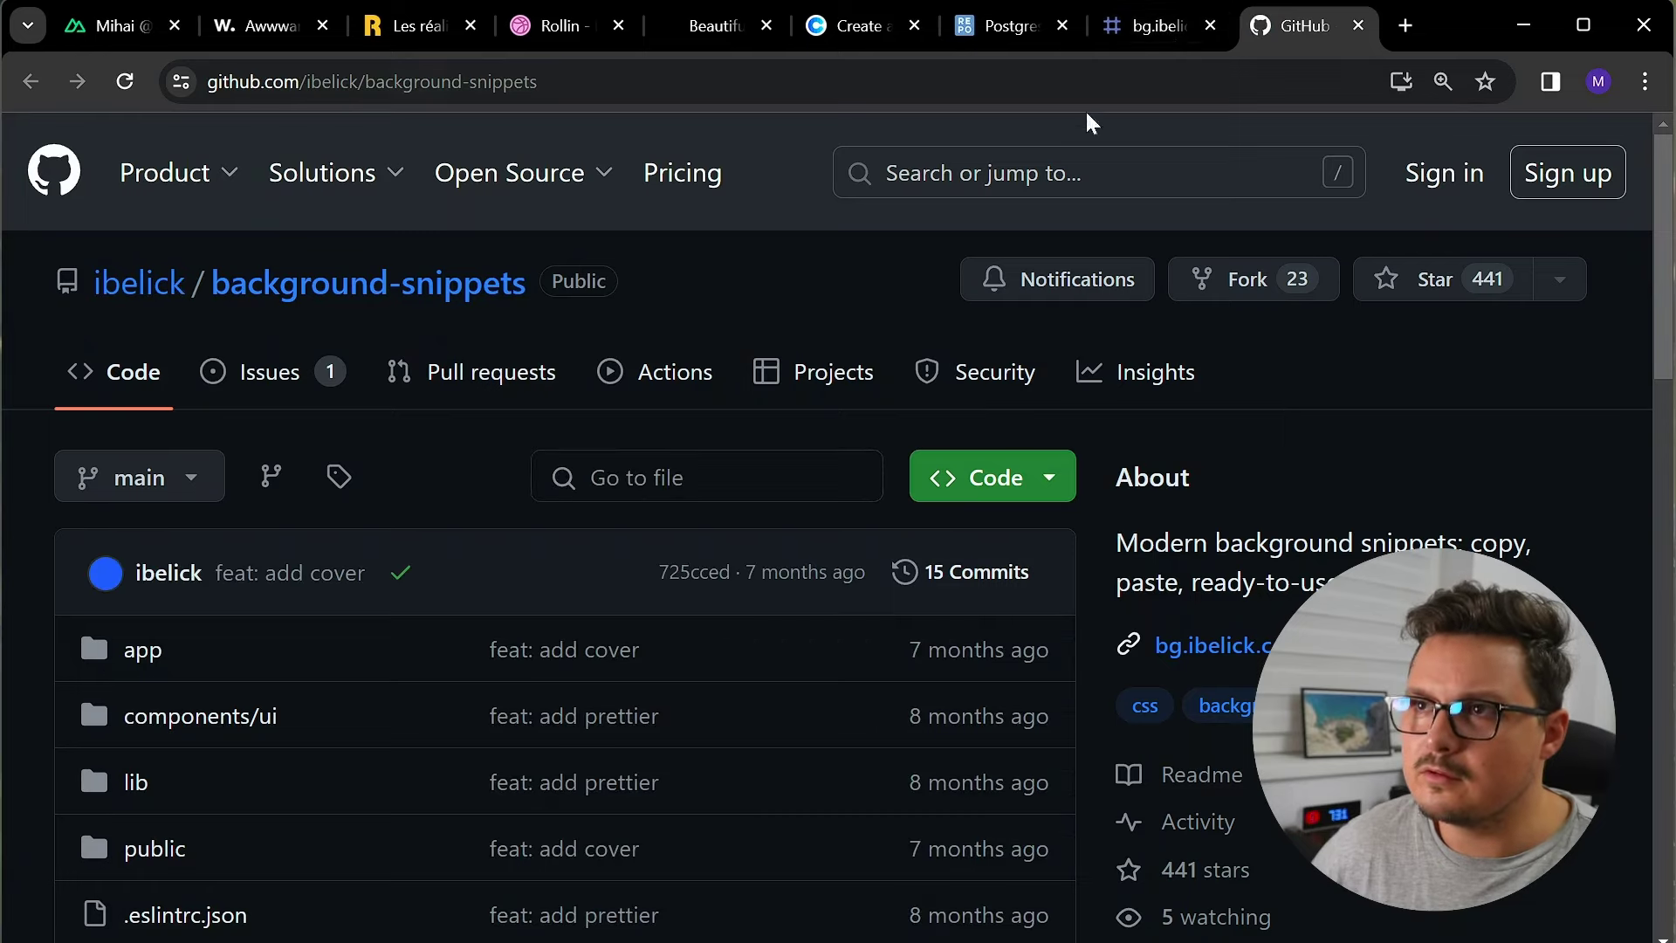
pyautogui.click(1138, 26)
pyautogui.scroll(-7, 1066, 525)
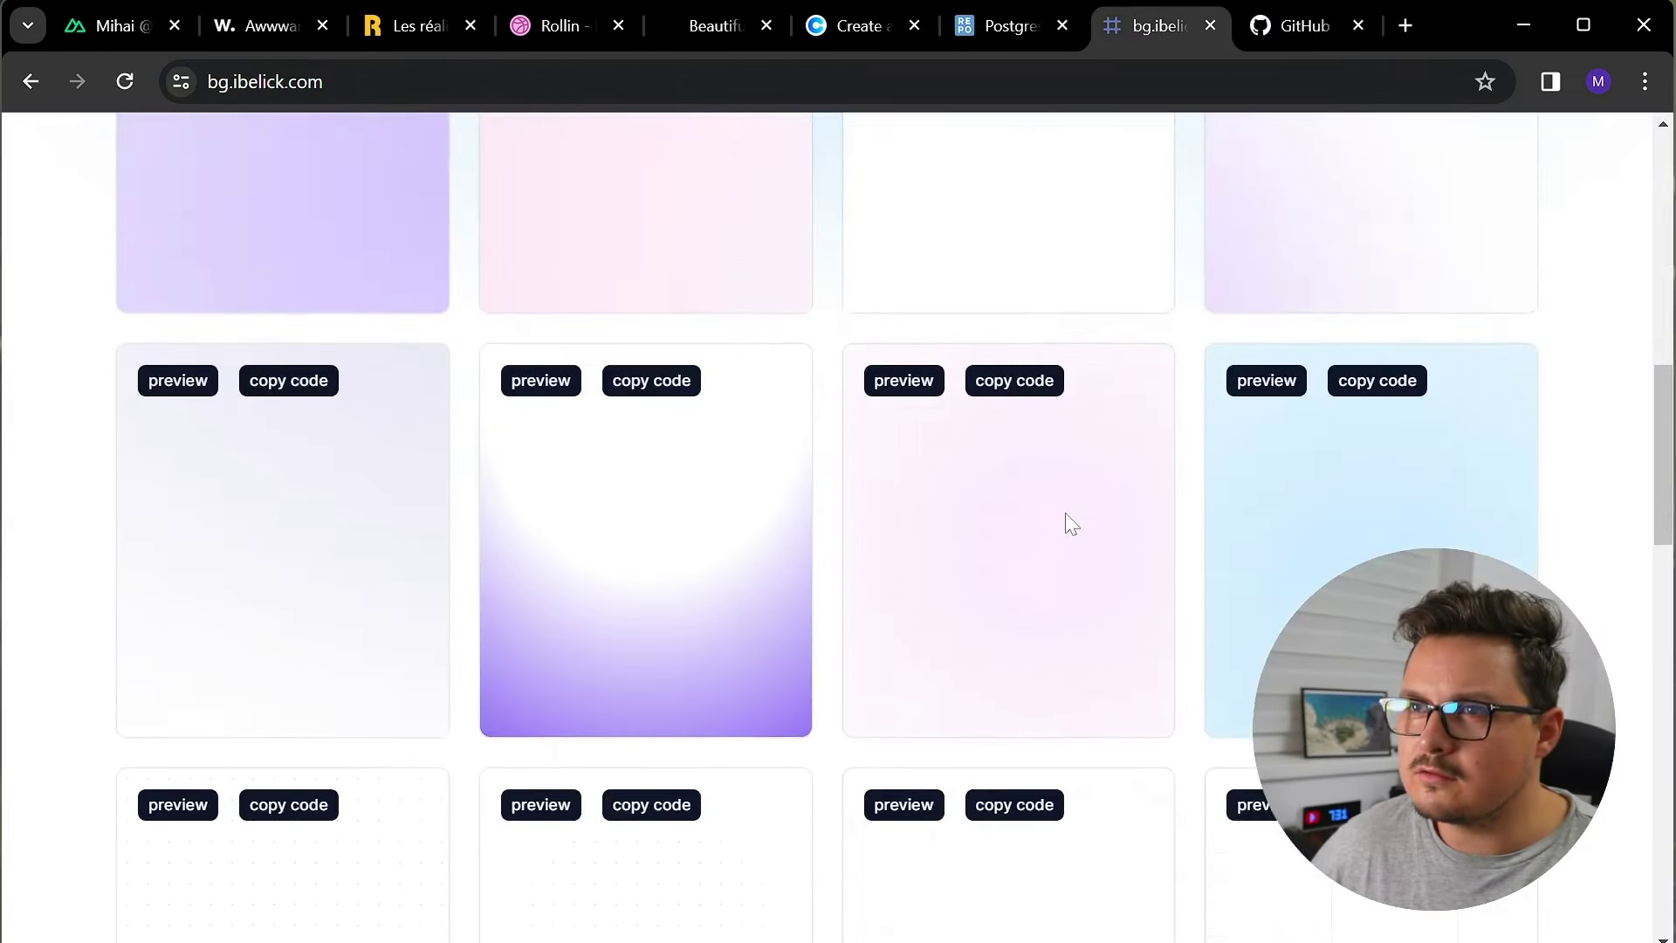
pyautogui.scroll(3, 905, 487)
pyautogui.scroll(-2, 1095, 486)
pyautogui.scroll(-5, 1094, 483)
pyautogui.scroll(-2, 1178, 525)
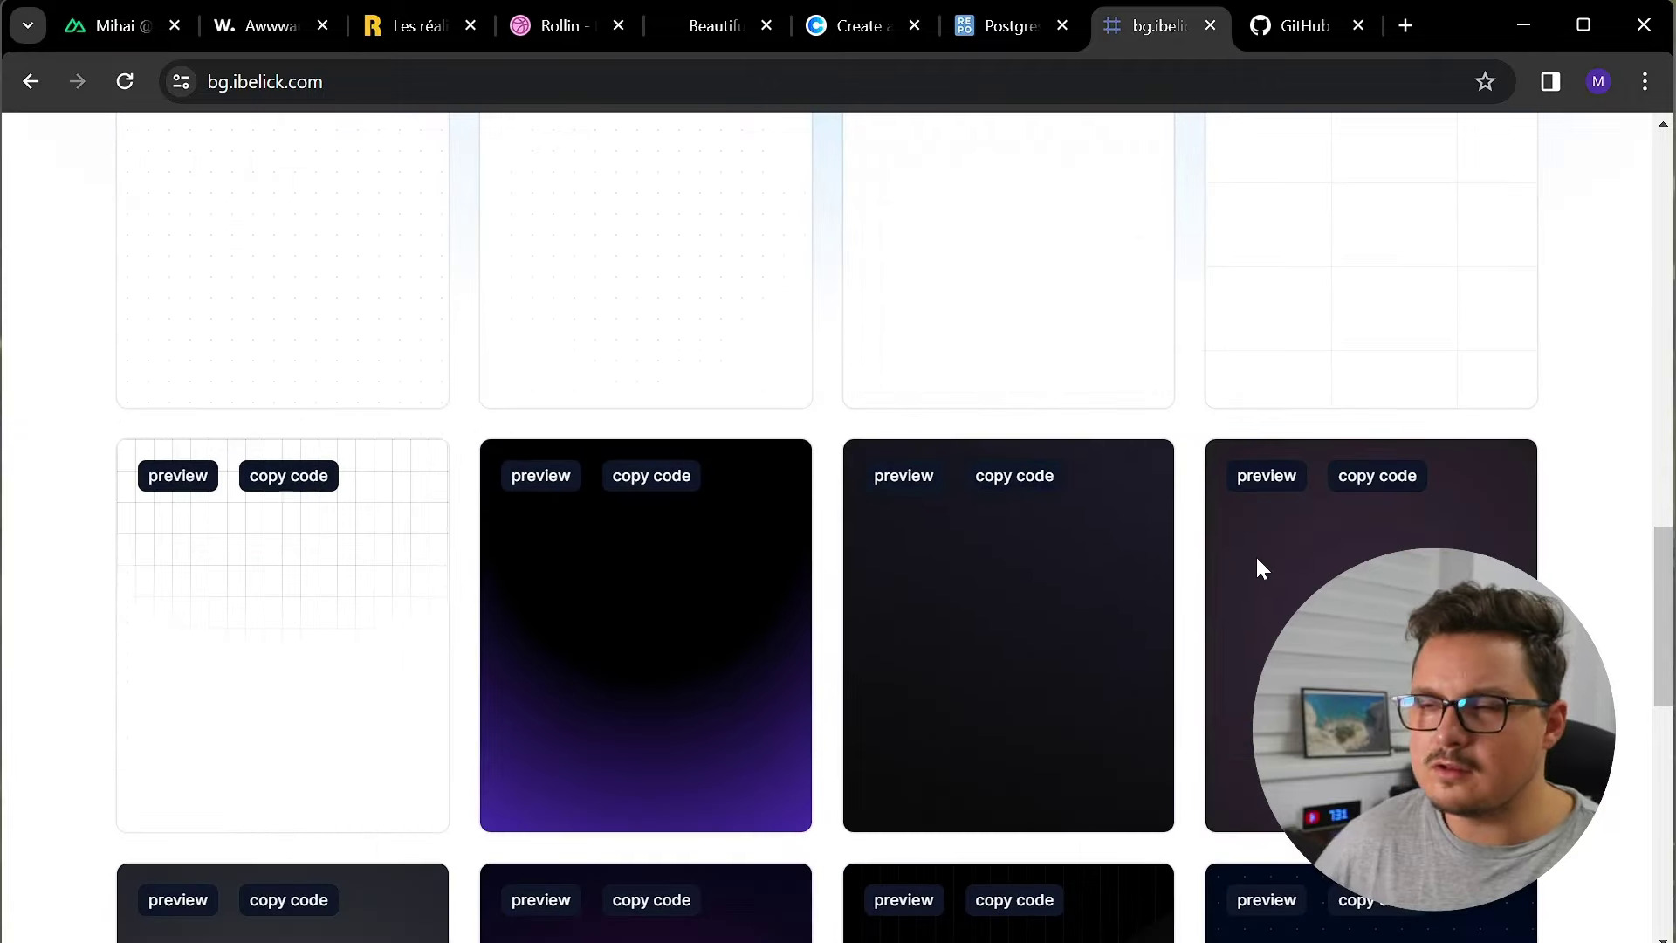
pyautogui.scroll(-3, 1294, 520)
pyautogui.click(1255, 512)
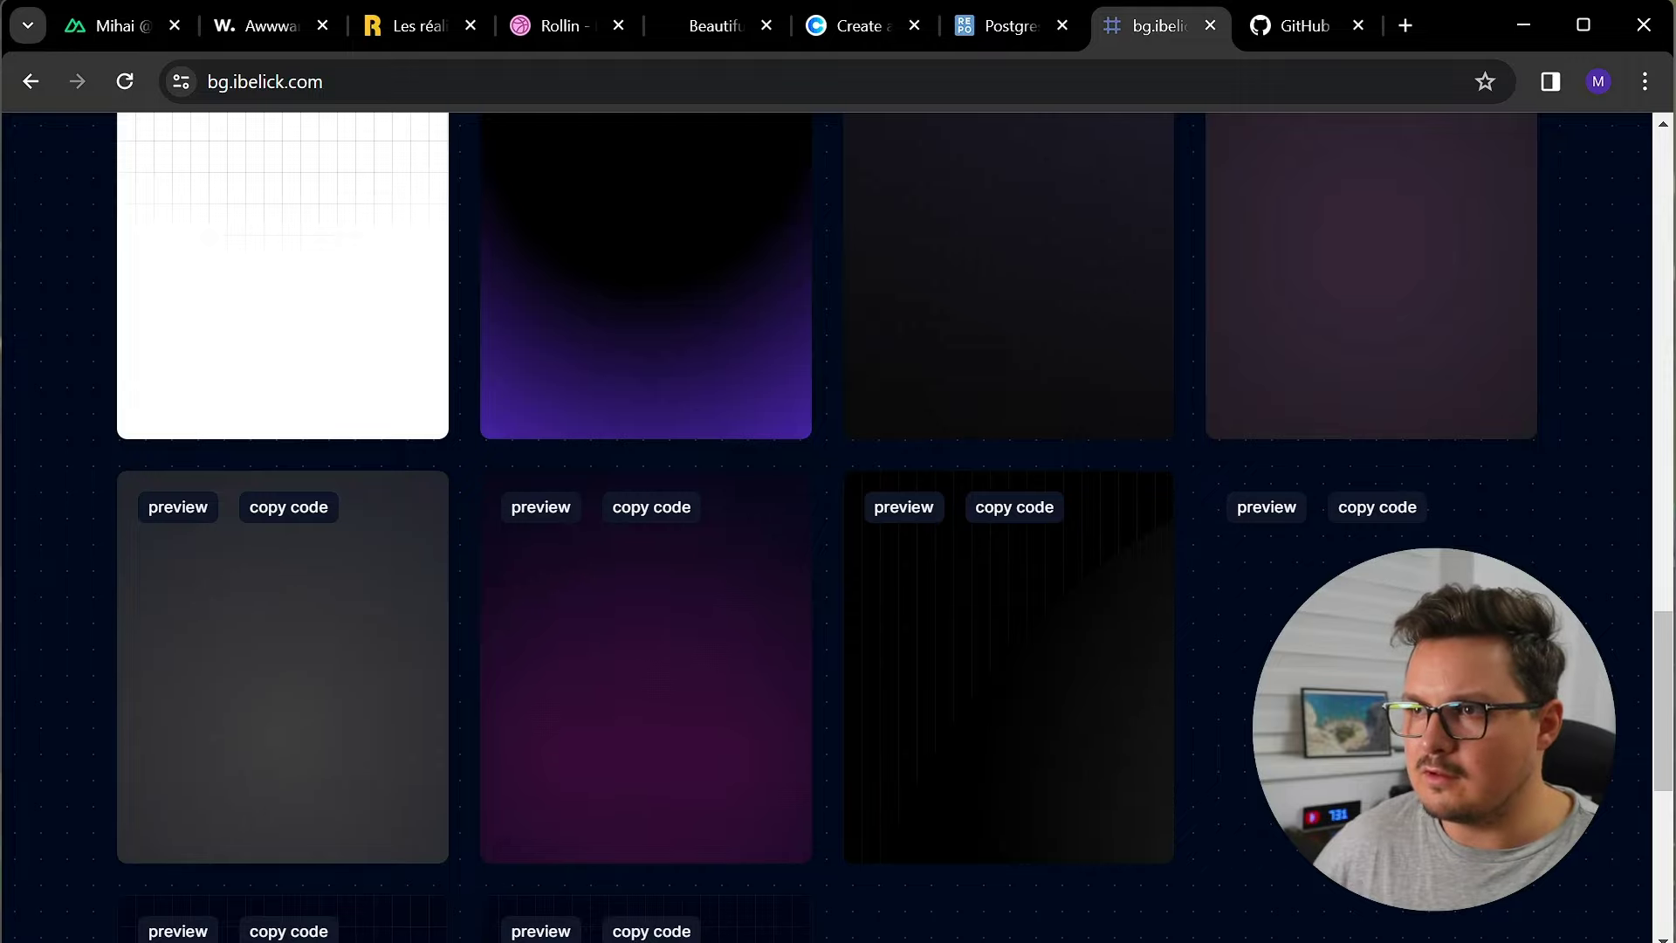
pyautogui.click(122, 30)
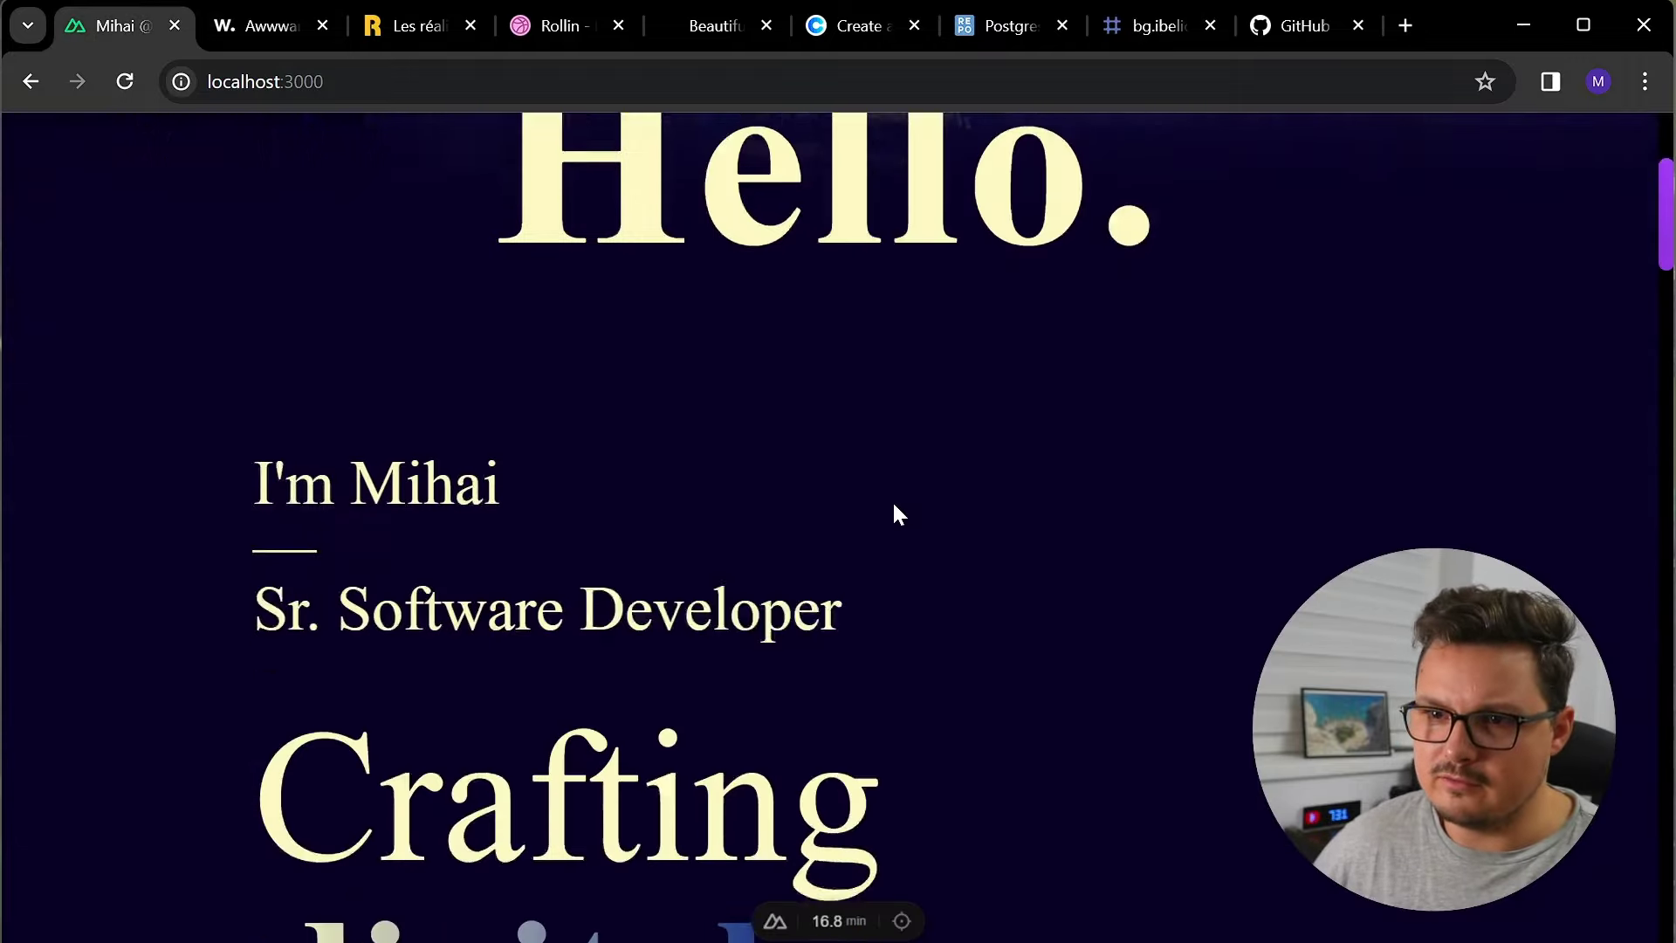
pyautogui.scroll(-5, 893, 513)
pyautogui.scroll(-5, 896, 505)
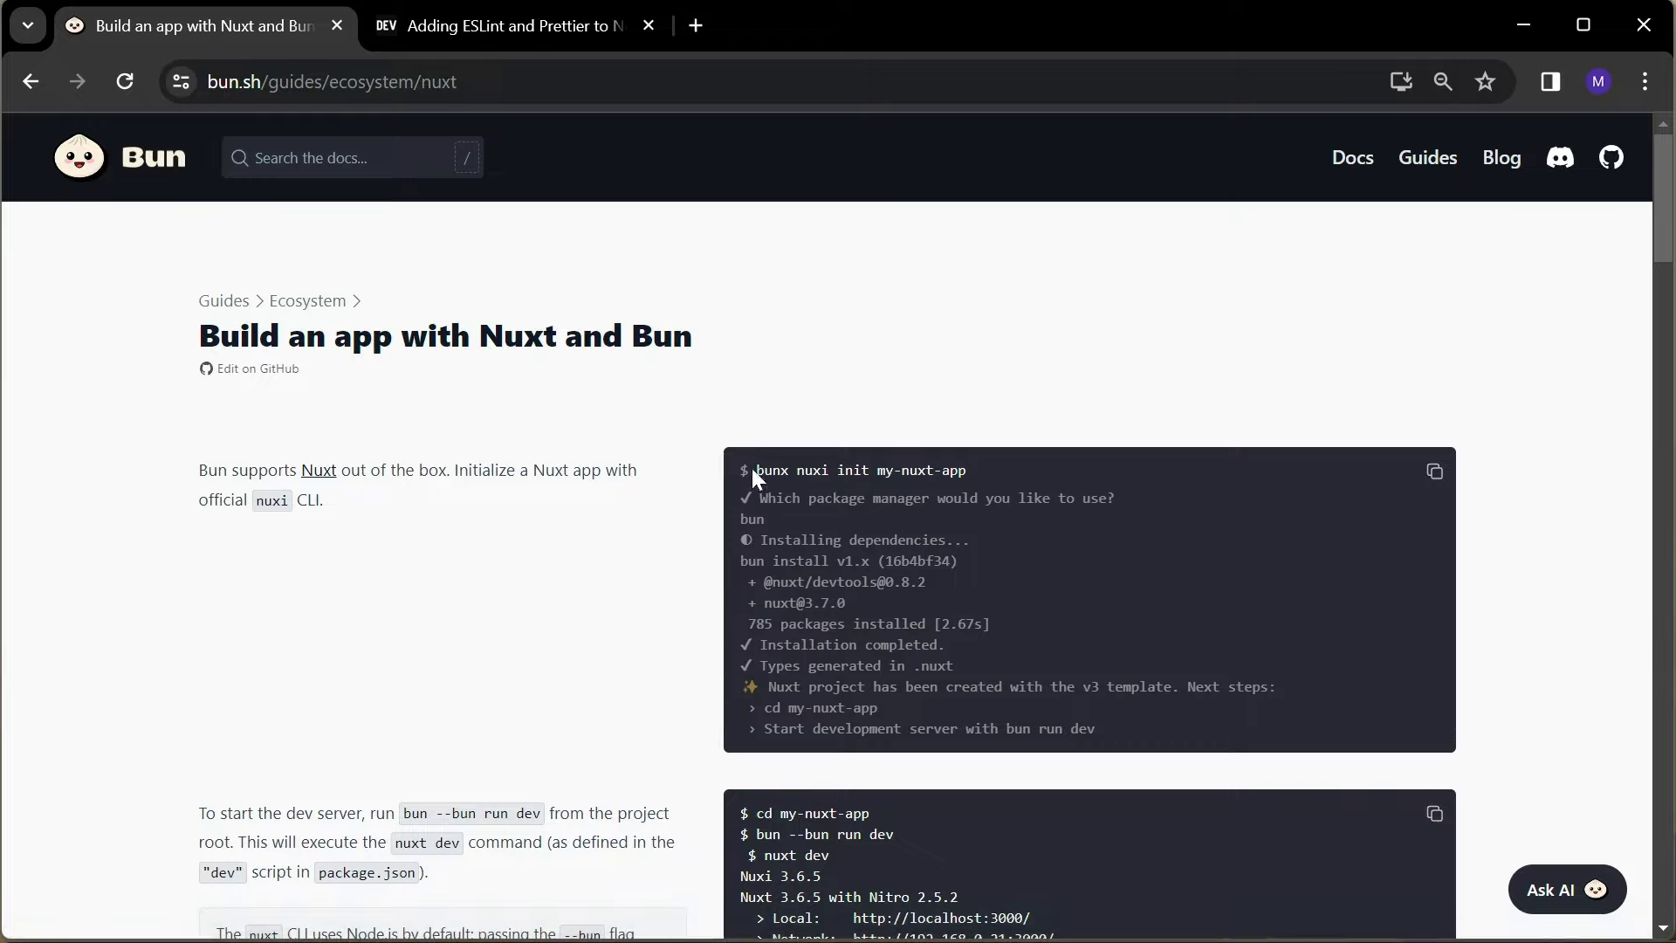
# Scaffold Nuxt with 'bunx nuxi init .' in the terminal, choosing bun and initialising git
pyautogui.moveTo(756, 468); pyautogui.dragTo(869, 470)
pyautogui.hotkey('ctrl', 'c')
pyautogui.click(874, 481)
pyautogui.hotkey('alt', 'Tab')
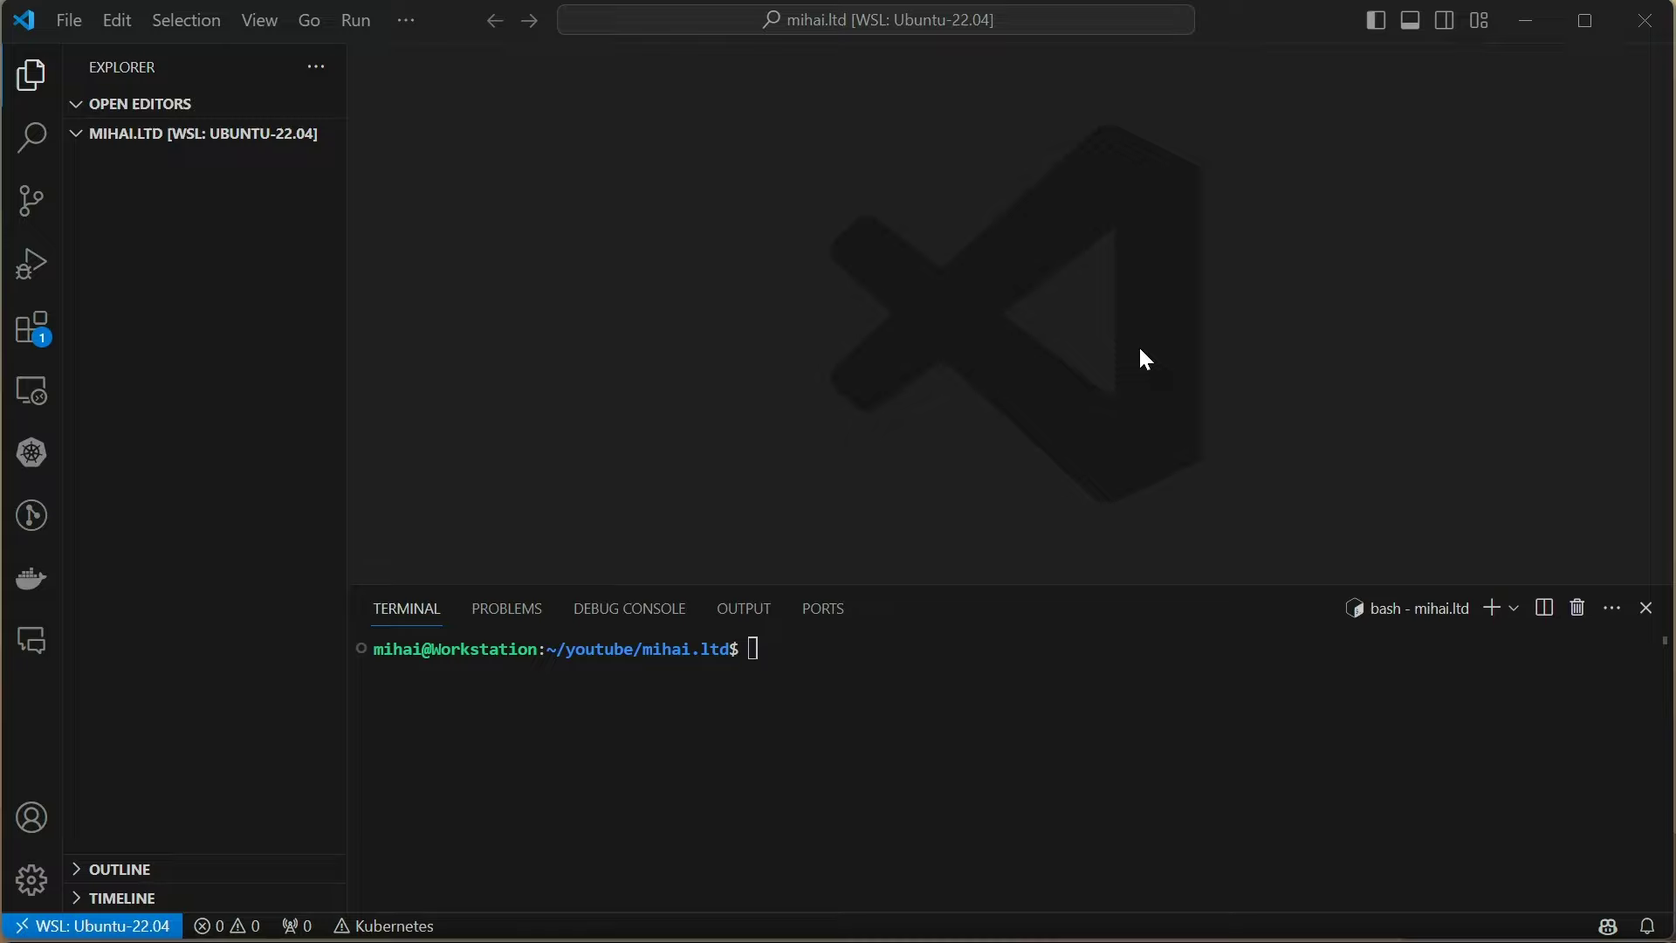
pyautogui.hotkey('ctrl', 'v')
pyautogui.press('End')
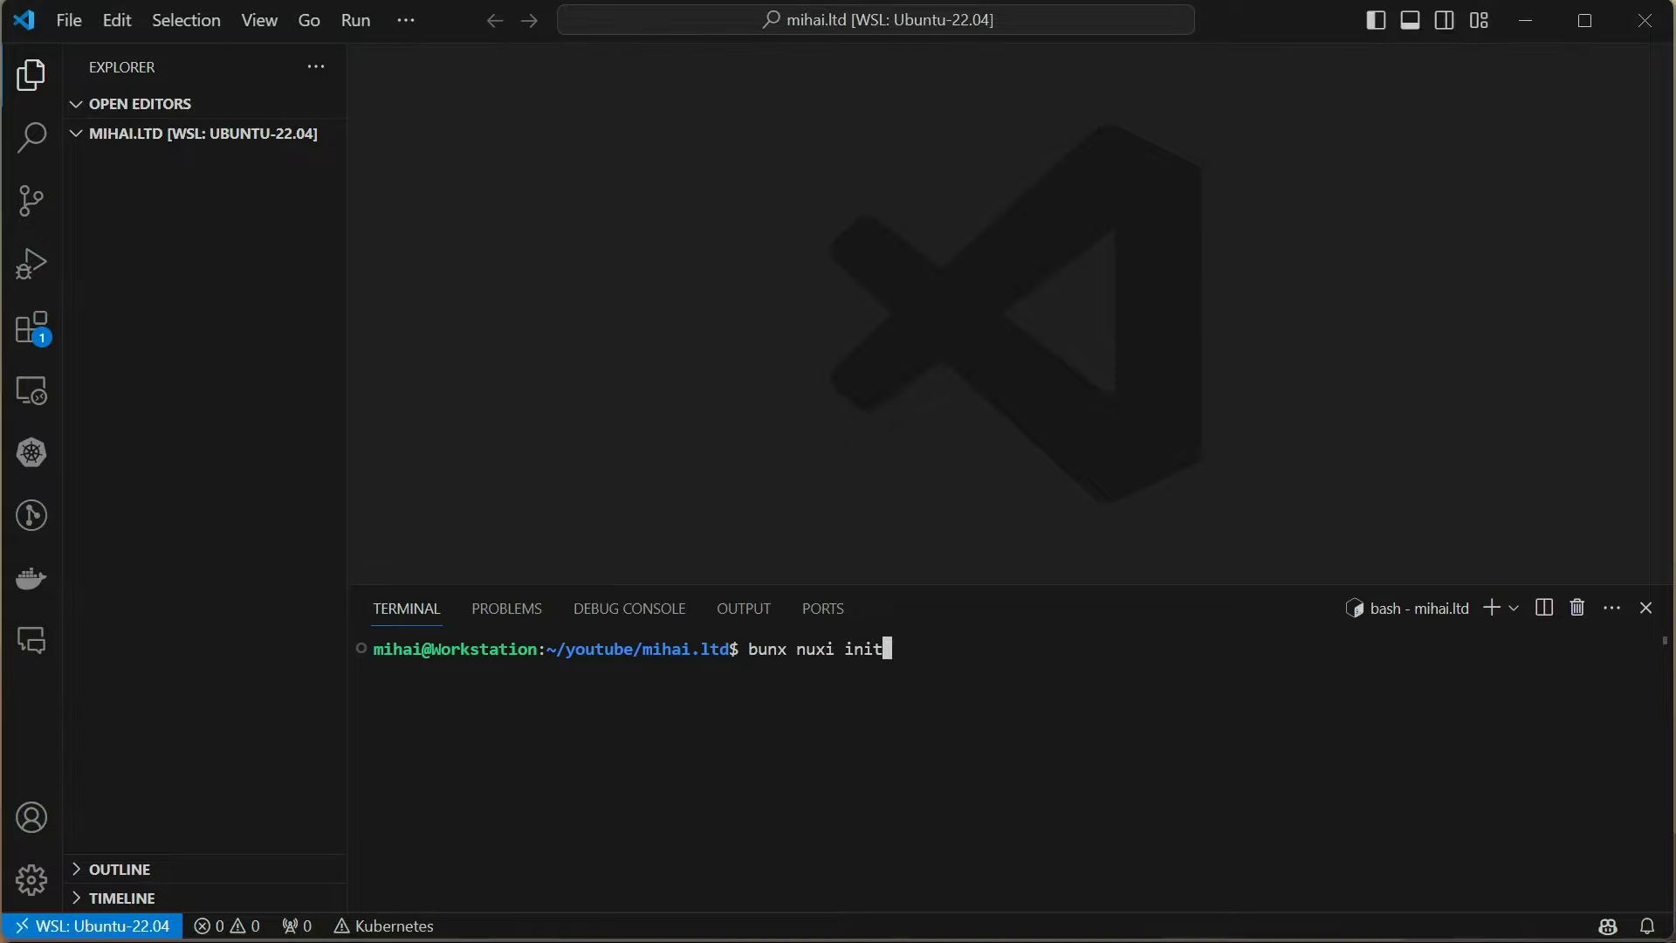
pyautogui.write(' .')
pyautogui.press('Return')
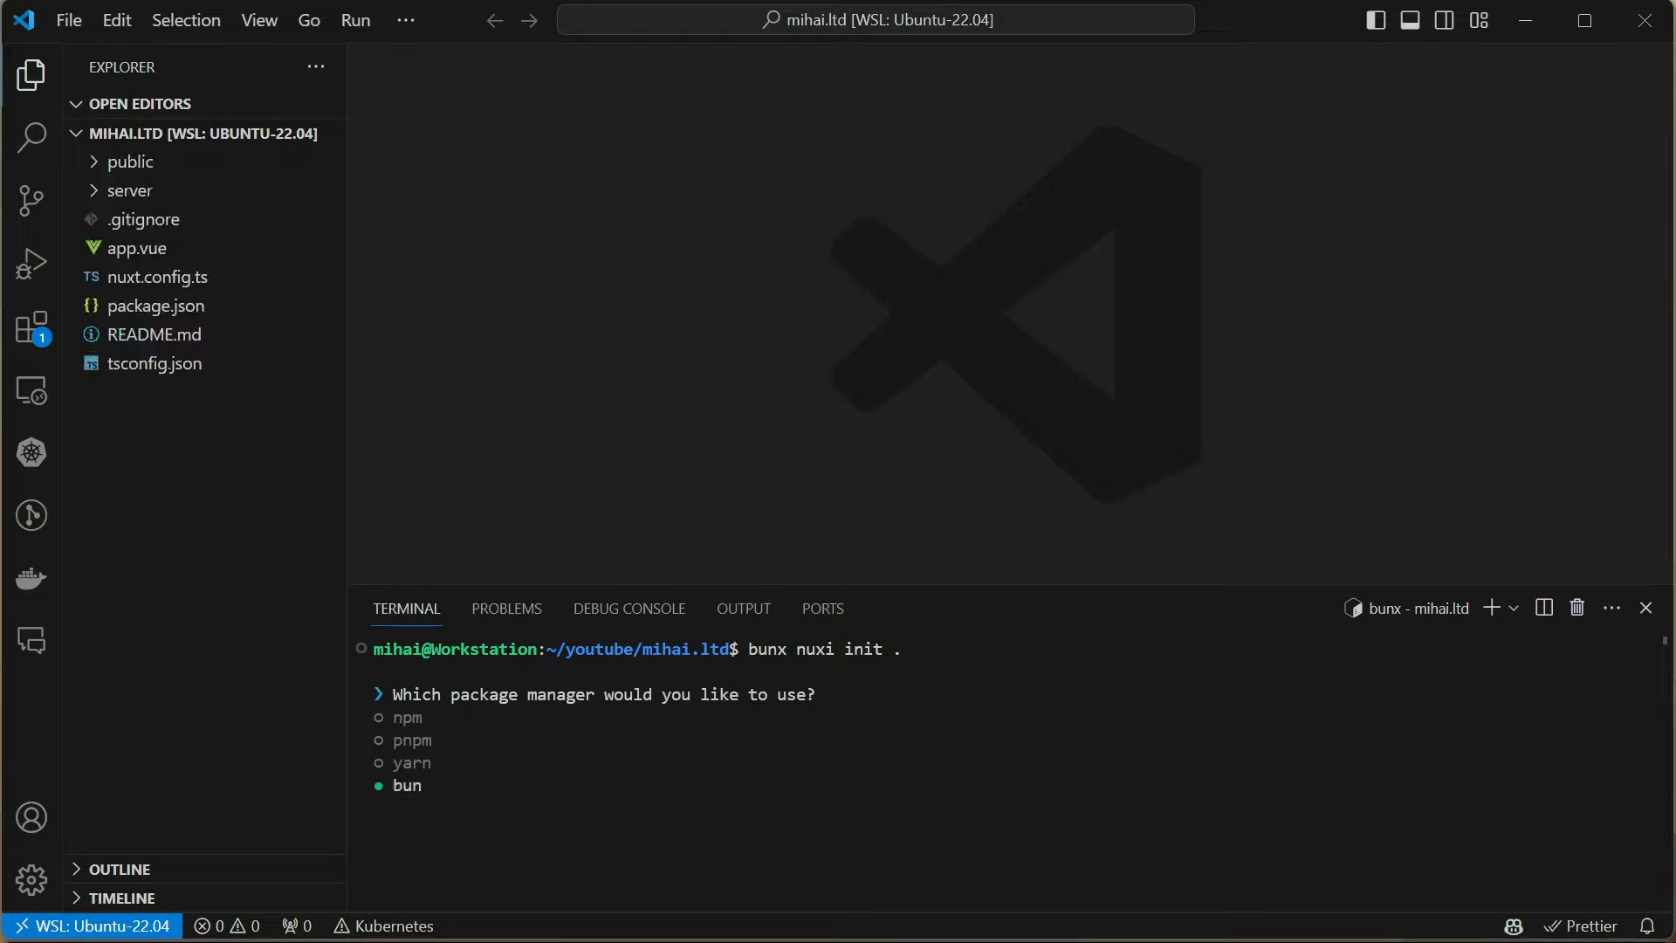
pyautogui.press('Return')
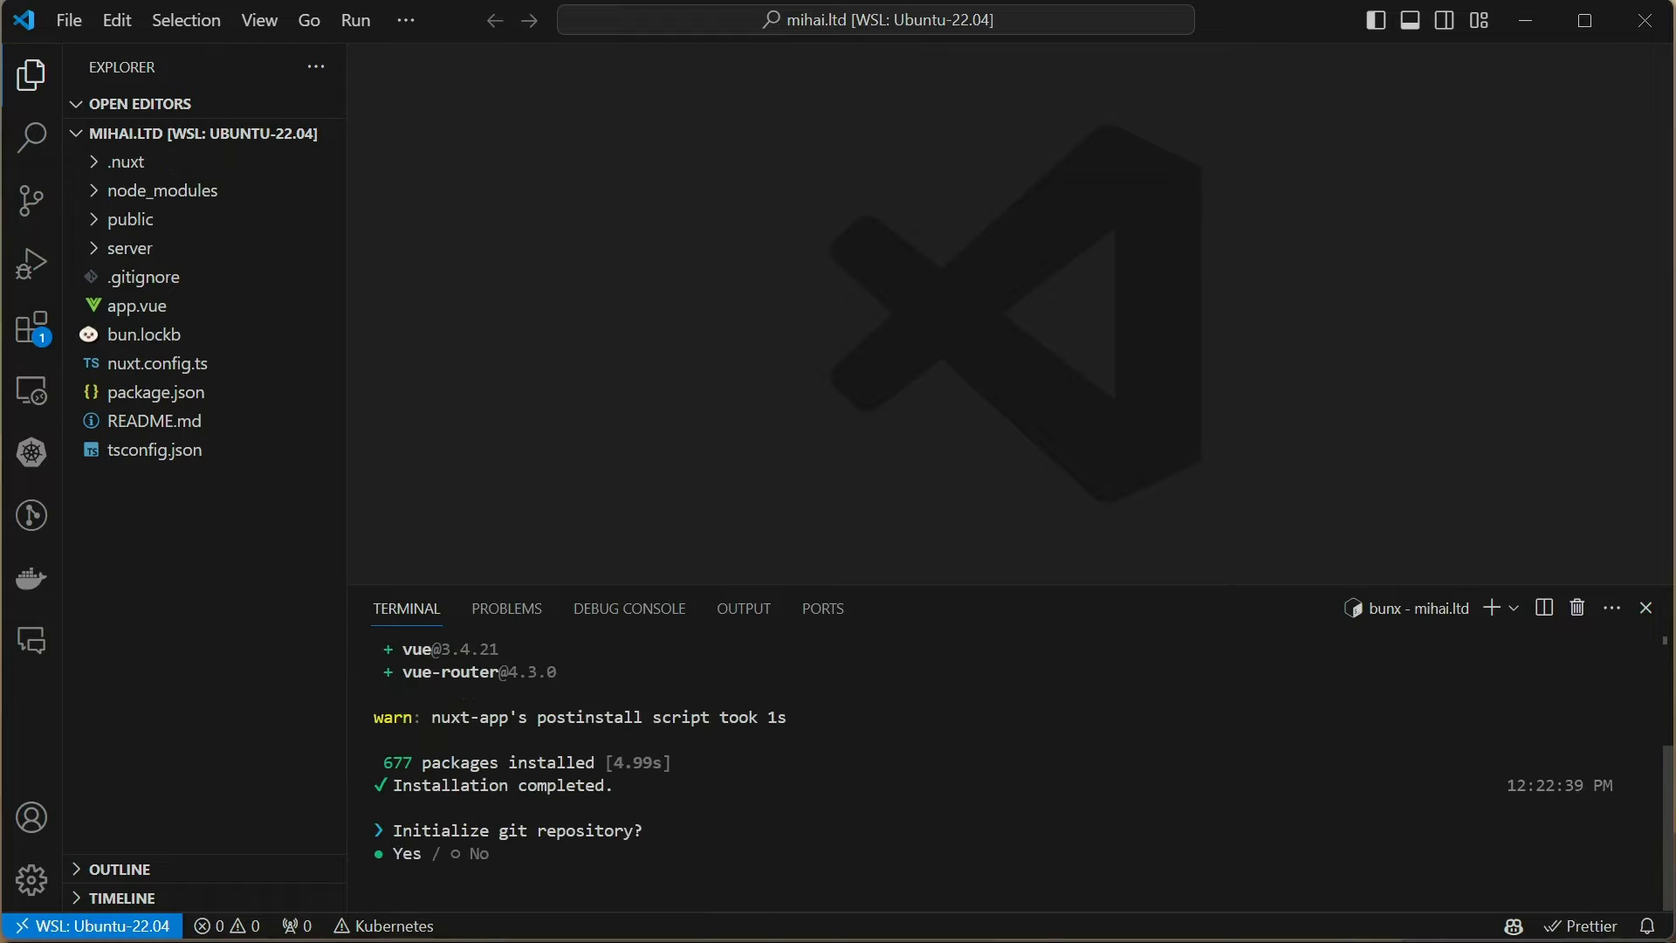
pyautogui.press('Return')
pyautogui.click(144, 392)
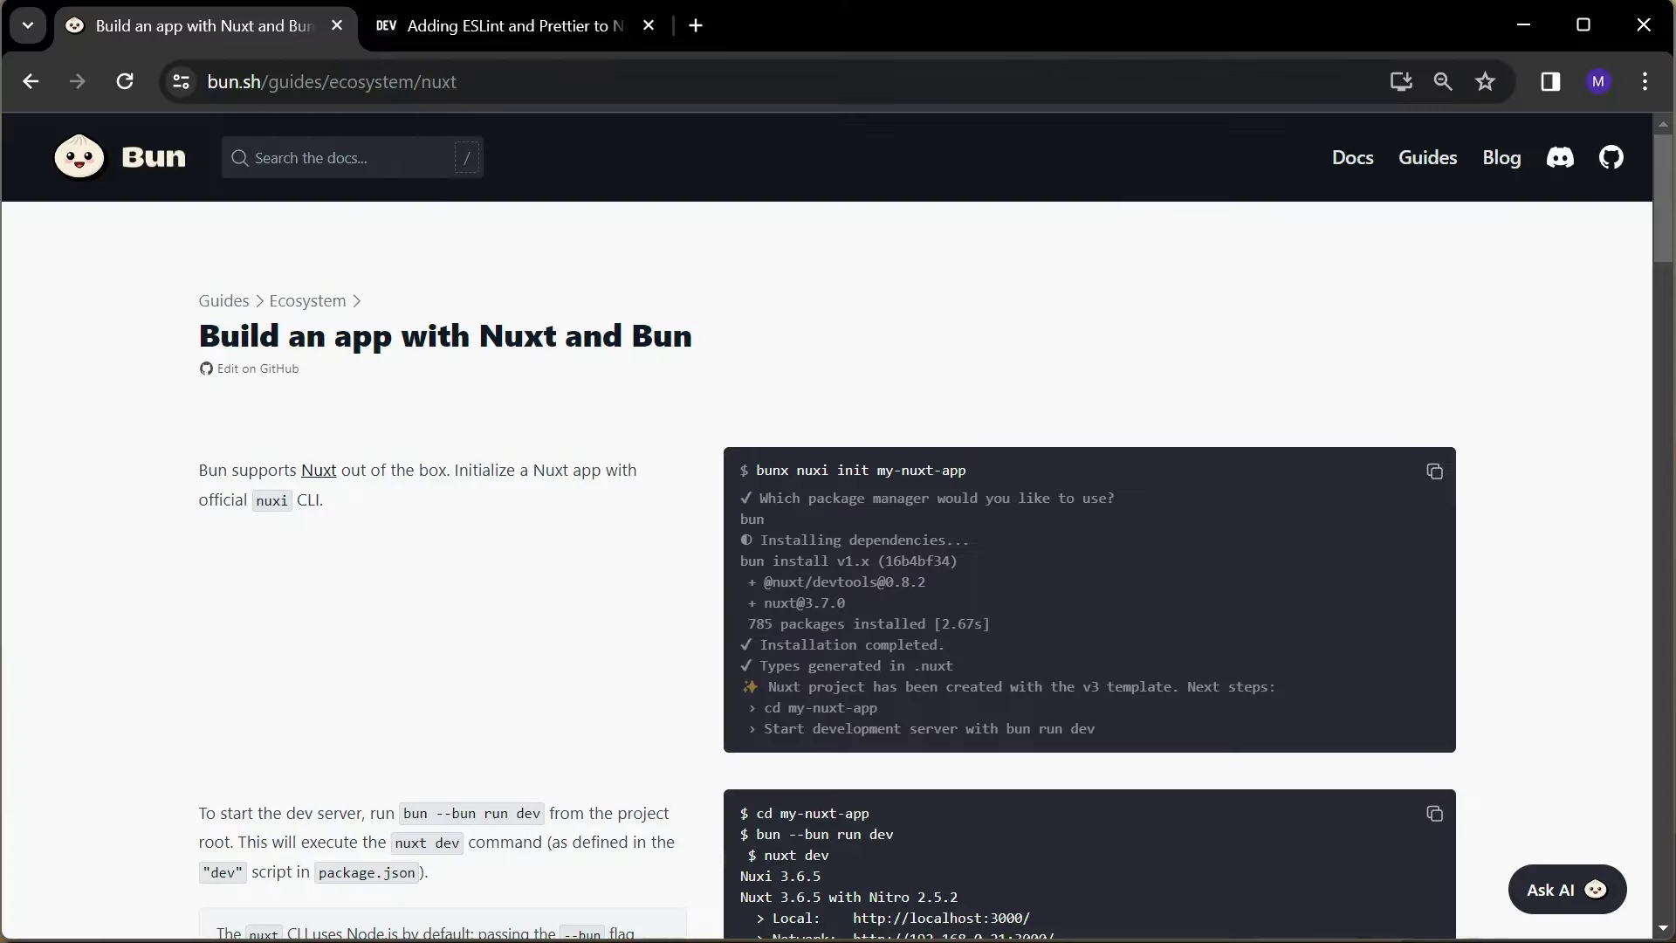
pyautogui.click(497, 25)
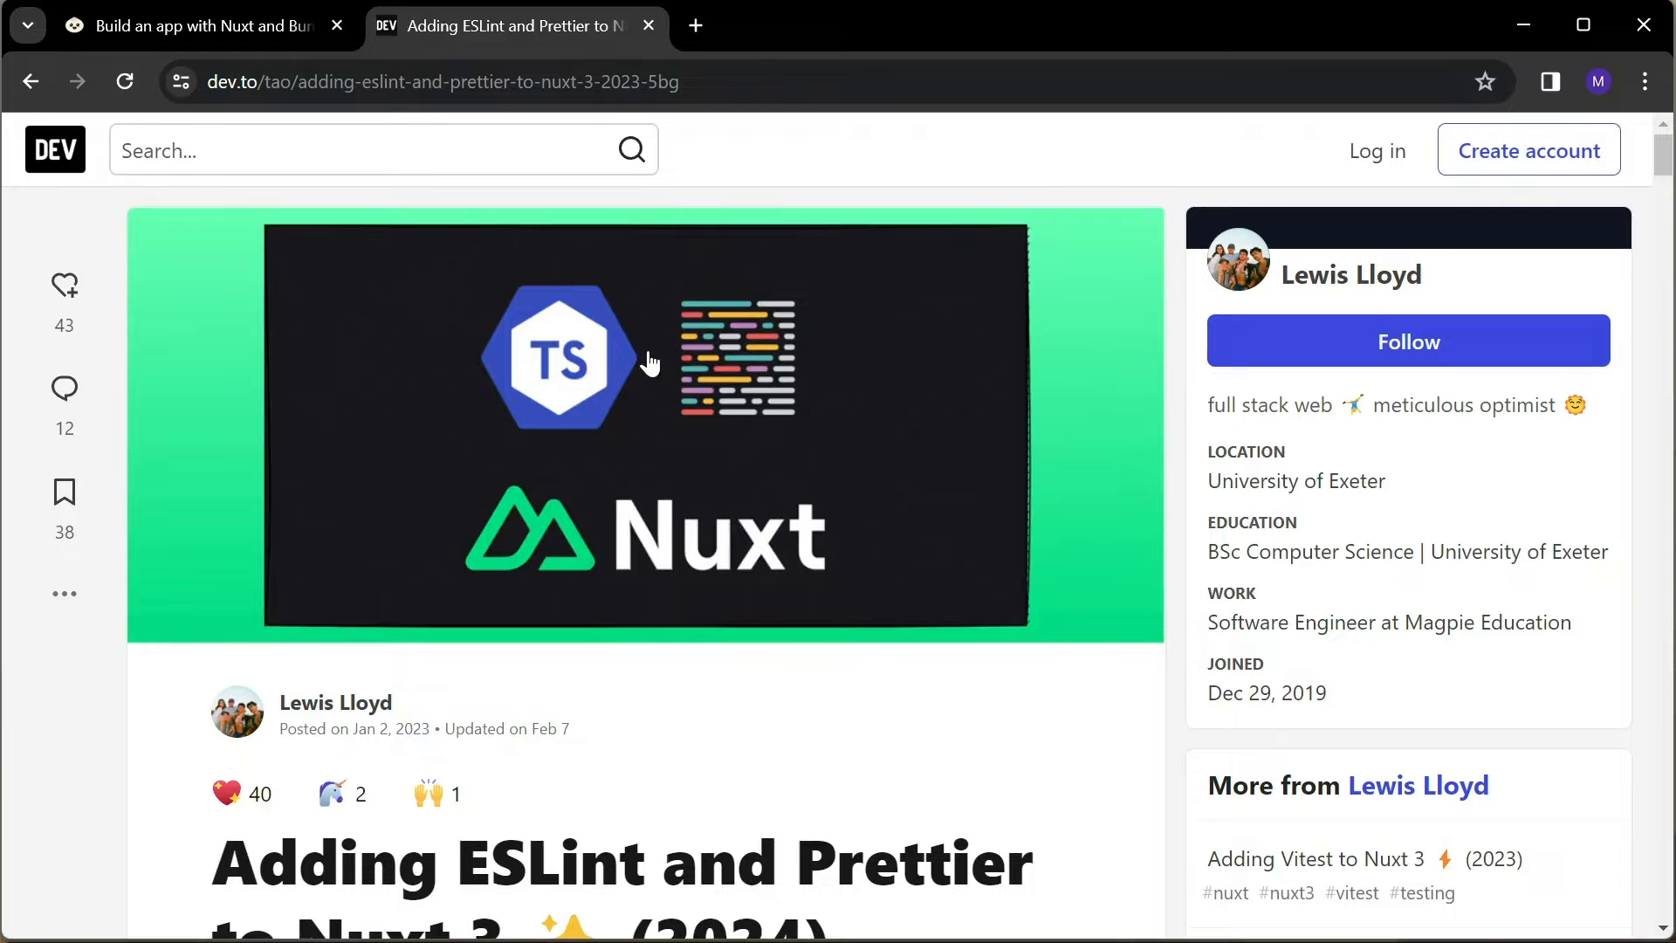
pyautogui.scroll(-5, 572, 469)
pyautogui.scroll(-7, 573, 470)
pyautogui.scroll(-1, 541, 413)
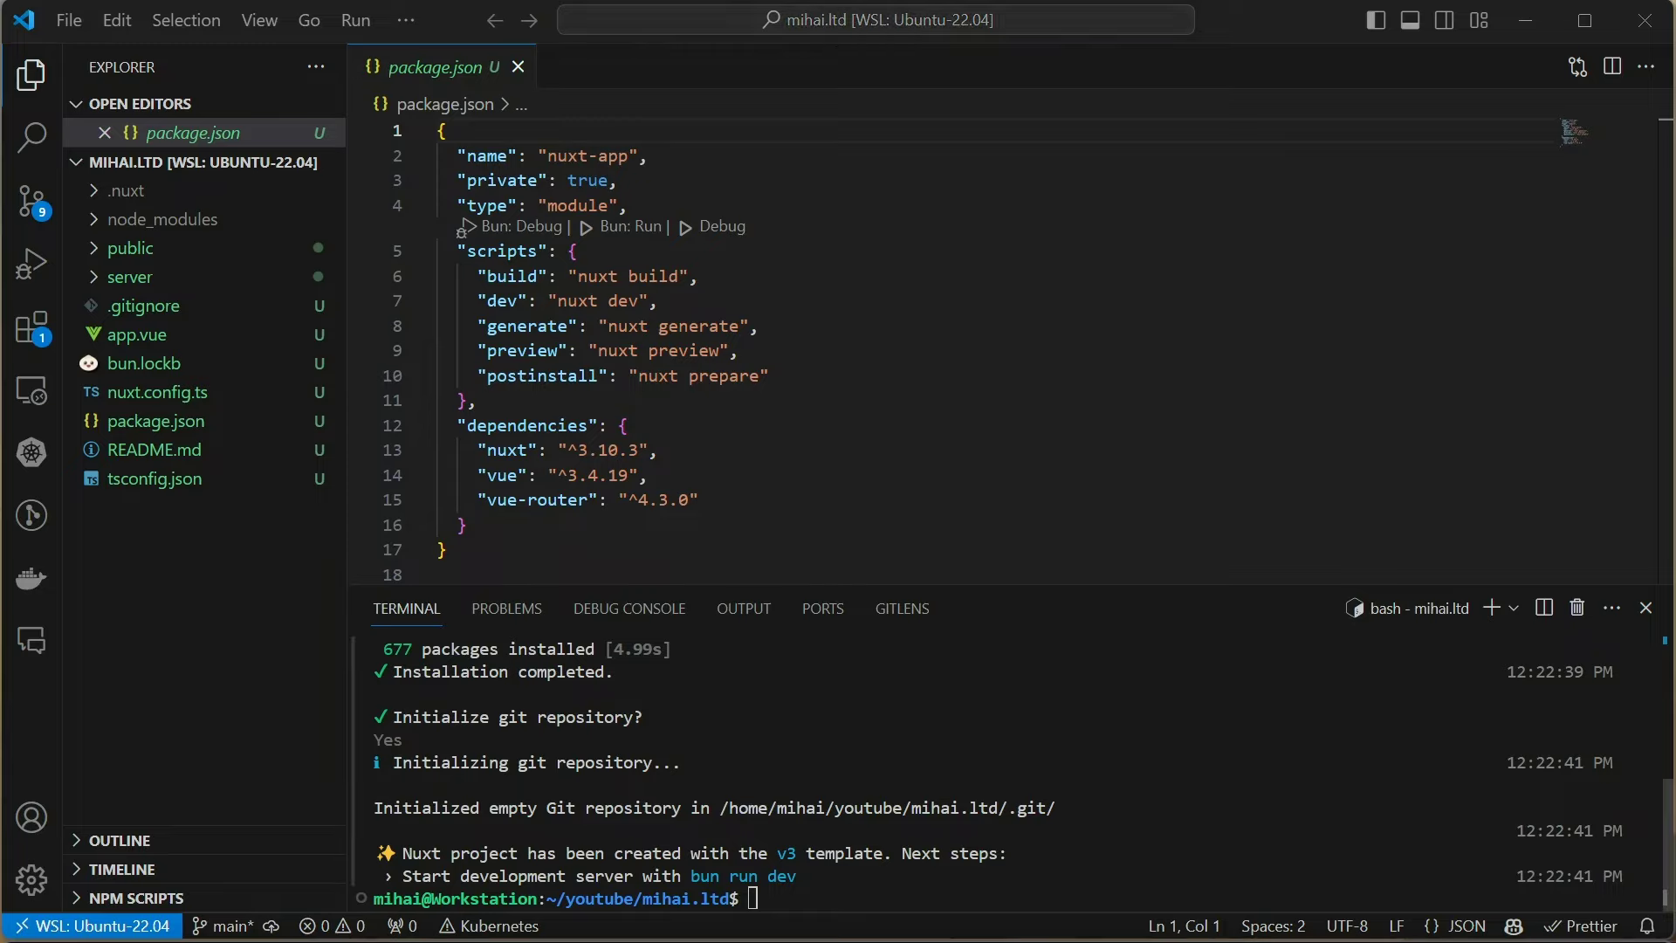
pyautogui.write('bun add -D')
pyautogui.write('prettier')
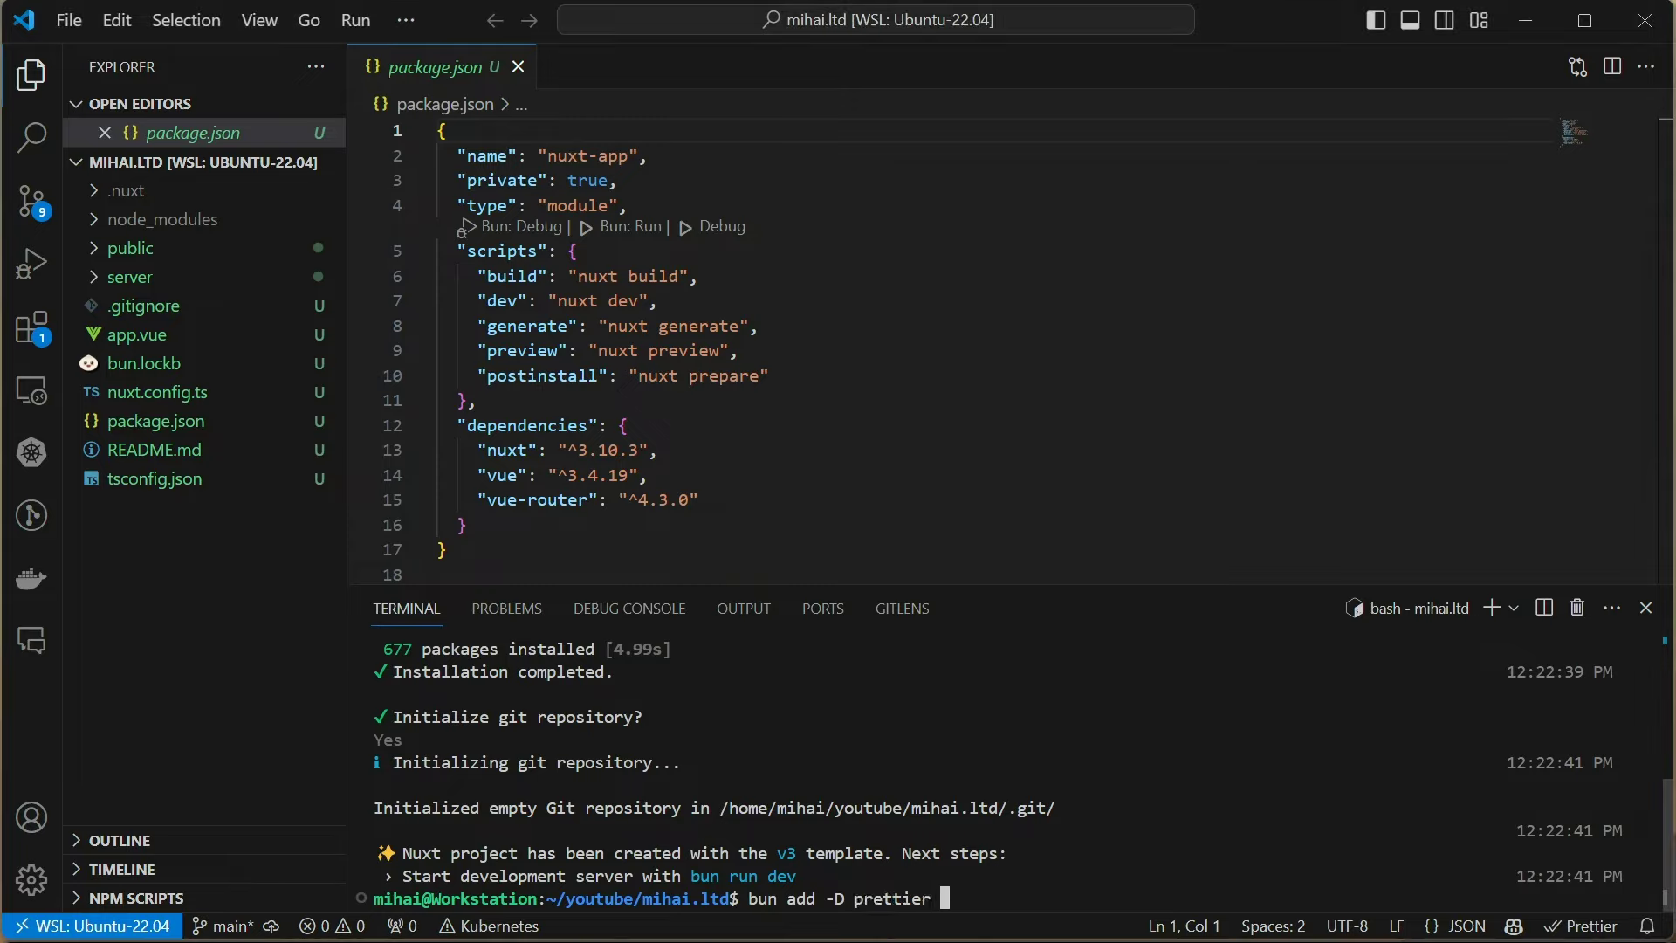
pyautogui.write('eslint')
pyautogui.hotkey('alt', 'Tab')
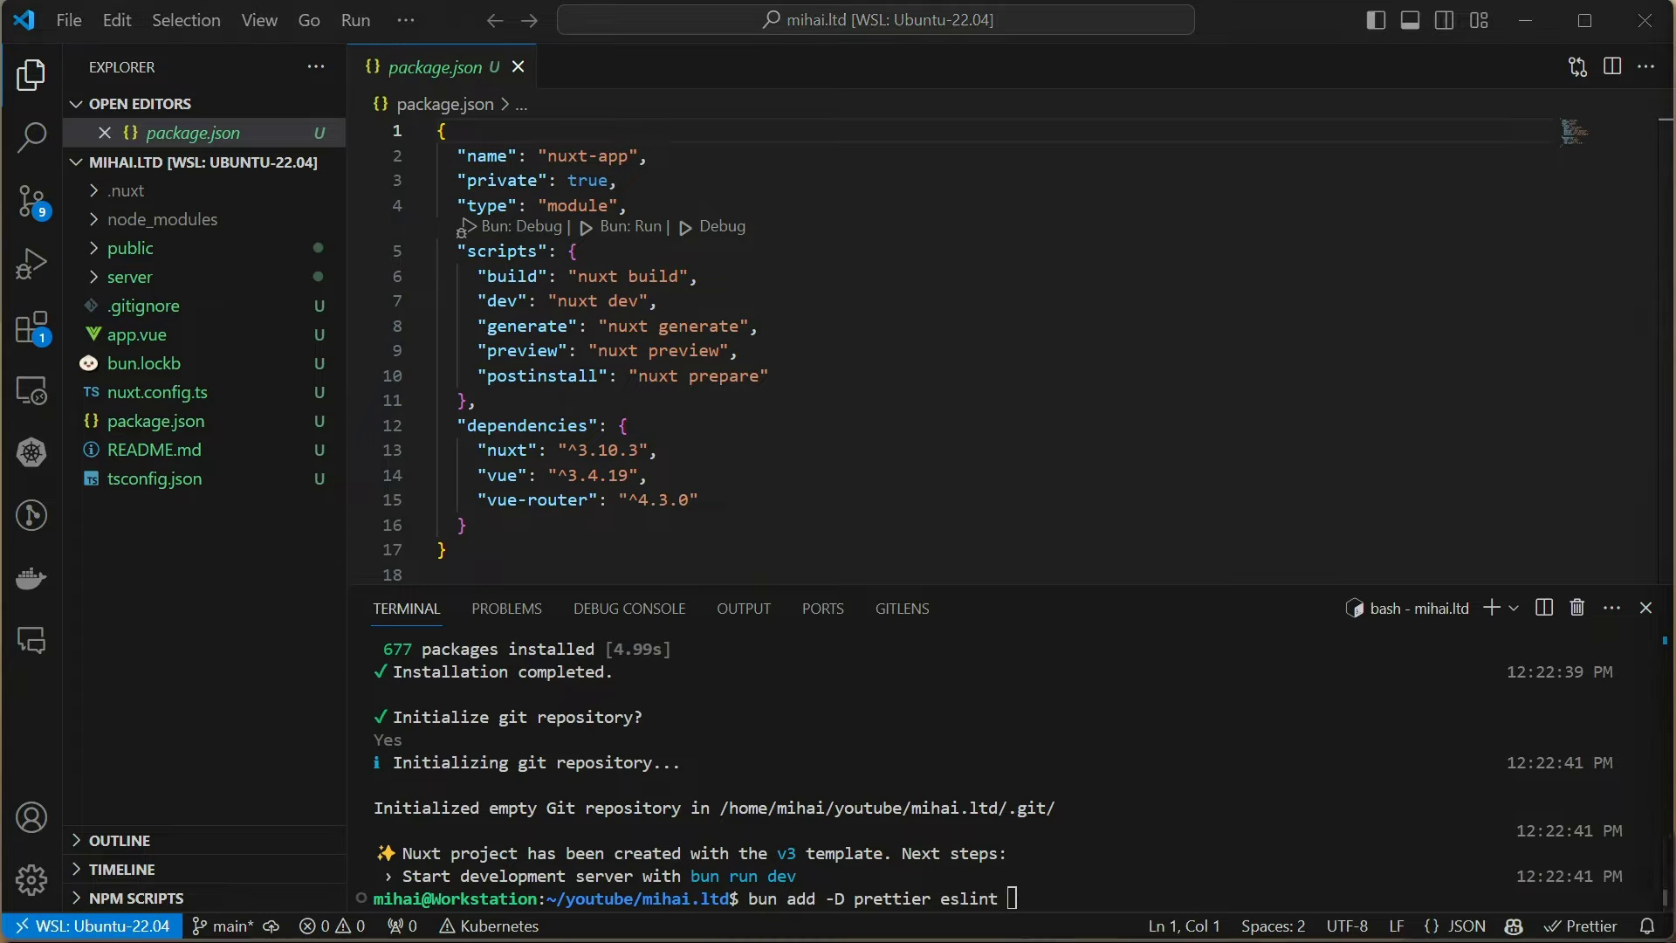
pyautogui.hotkey('alt', 'Tab')
pyautogui.write('@nuxt/eslint-config')
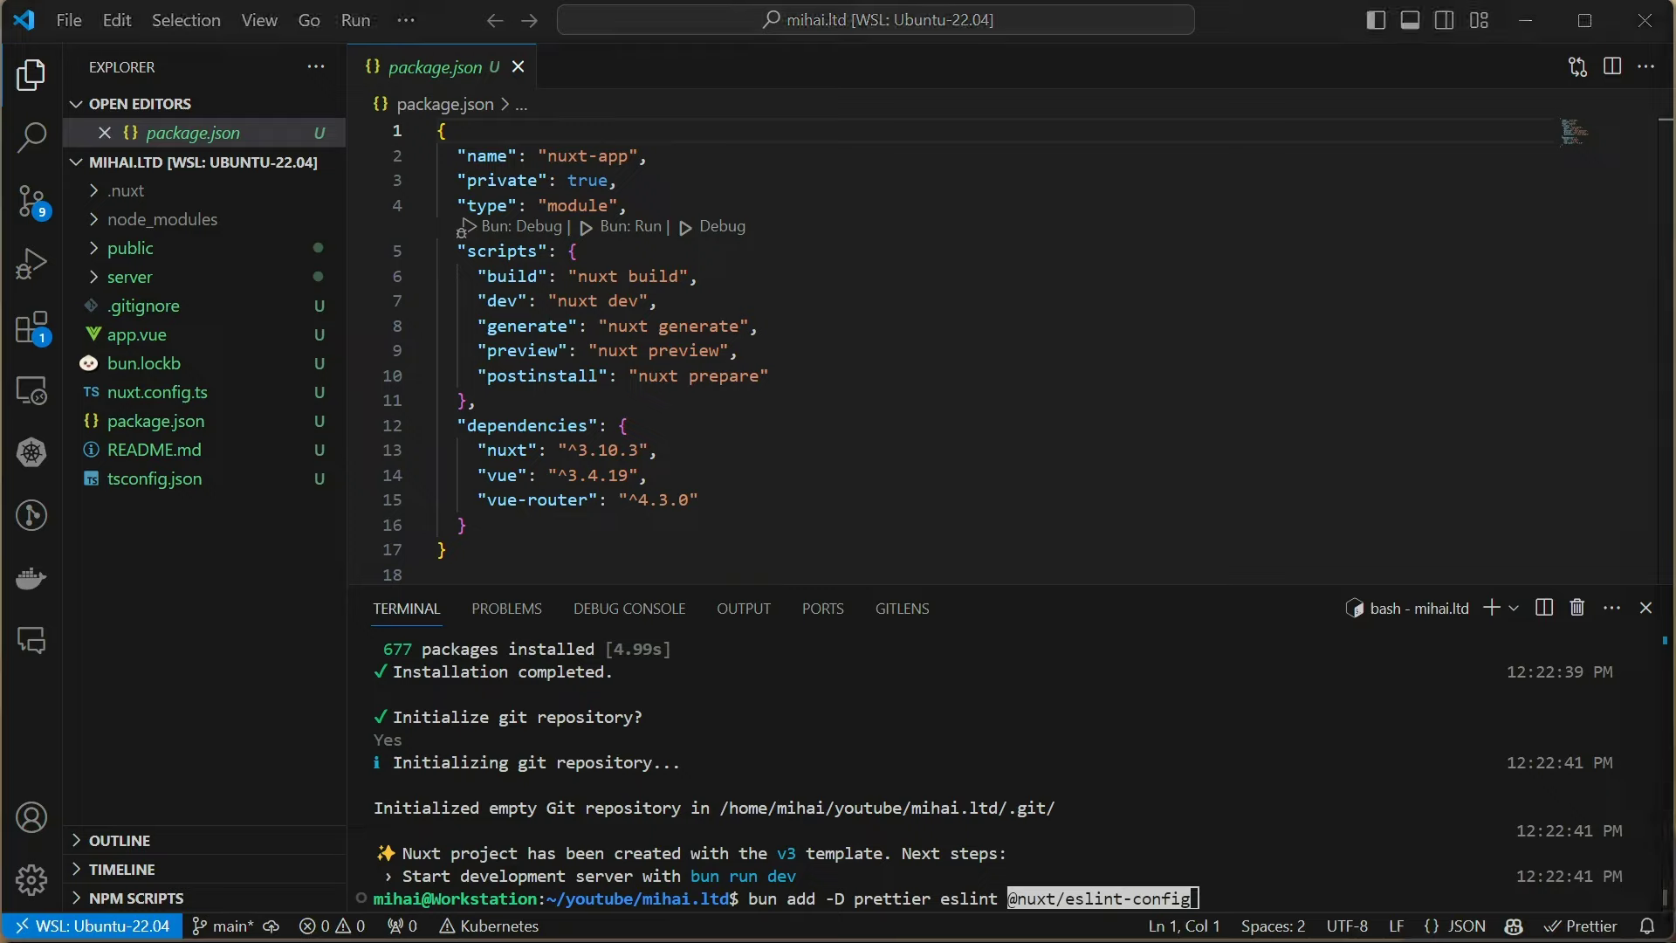
# Add the TypeScript-ESLint and Prettier ESLint packages and run the dev install
pyautogui.hotkey('alt', 'Tab')
pyautogui.write('@typescript-eslint/eslint-plugin')
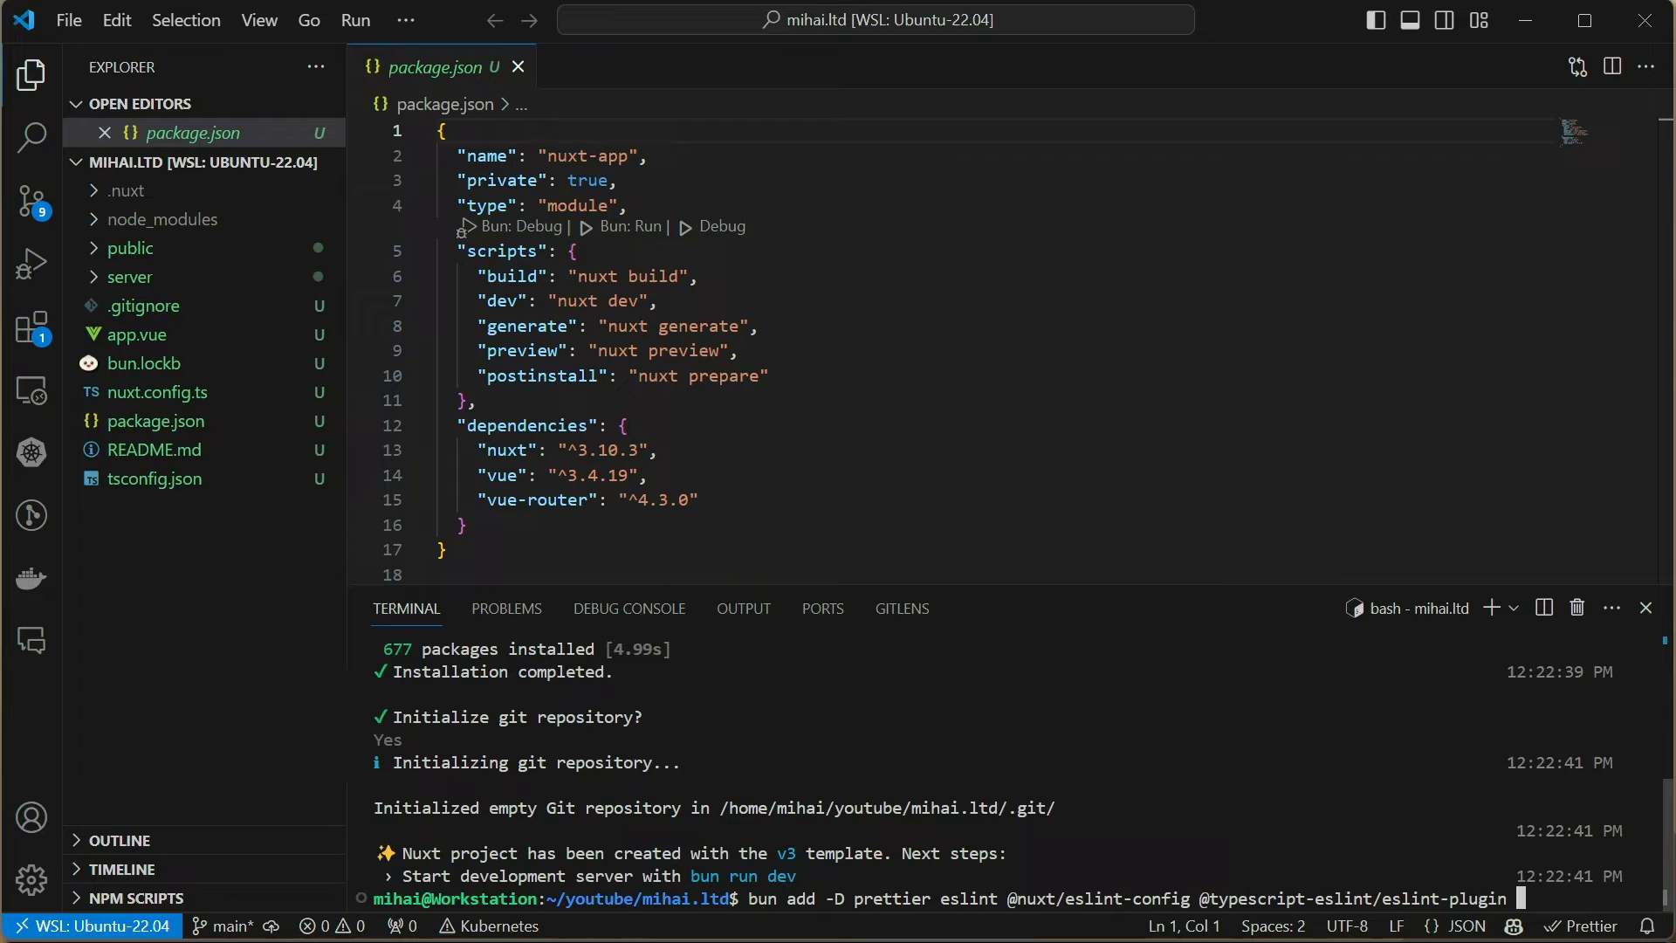
pyautogui.hotkey('alt', 'Tab')
pyautogui.hotkey('alt', 'Tab')
pyautogui.hotkey('ctrl', 'v')
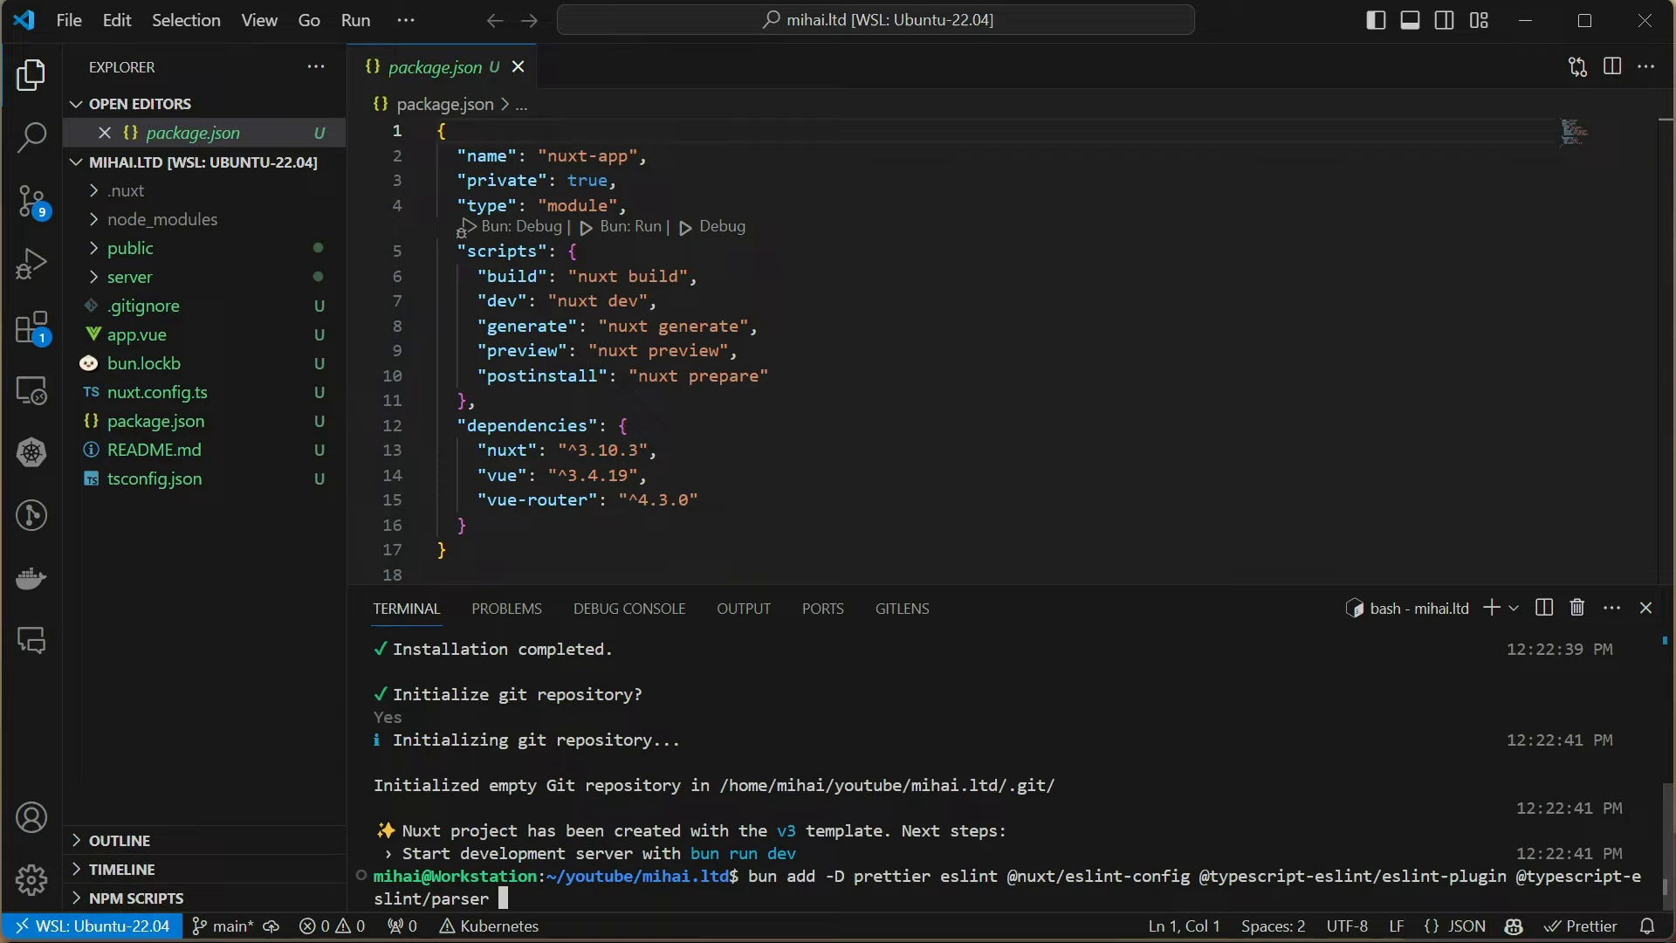
pyautogui.hotkey('alt', 'Tab')
pyautogui.hotkey('alt', 'Tab')
pyautogui.write('eslint-config-prettier')
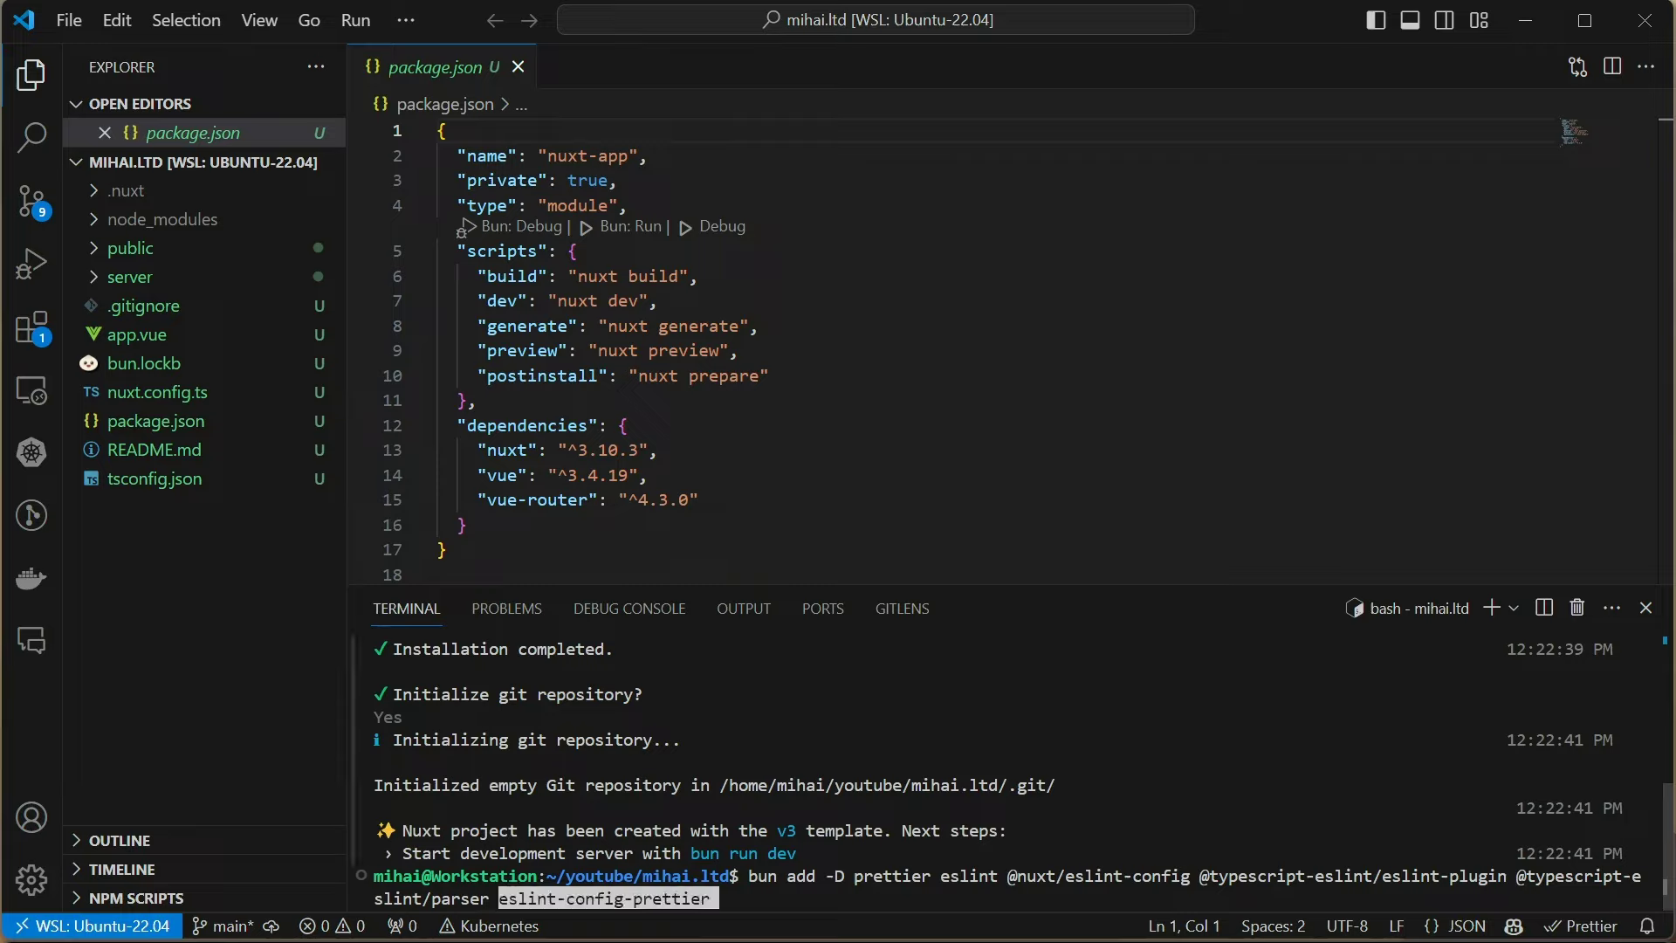
pyautogui.hotkey('alt', 'Tab')
pyautogui.hotkey('alt', 'Tab')
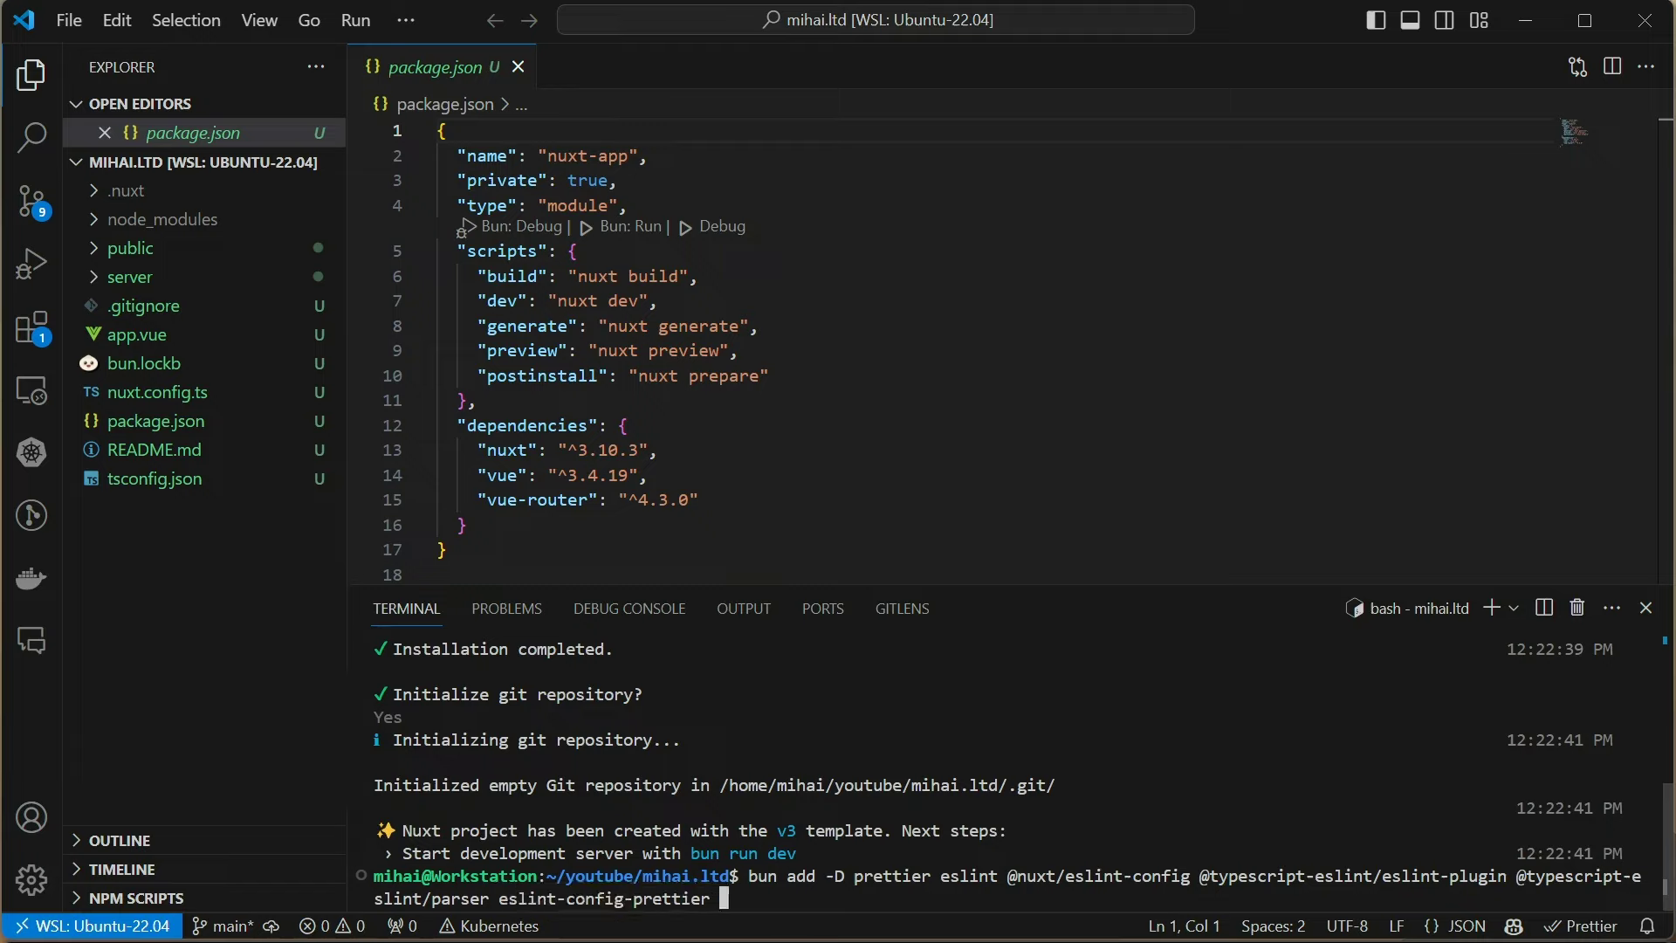
pyautogui.write('eslint-plugin-prettier')
pyautogui.press('Return')
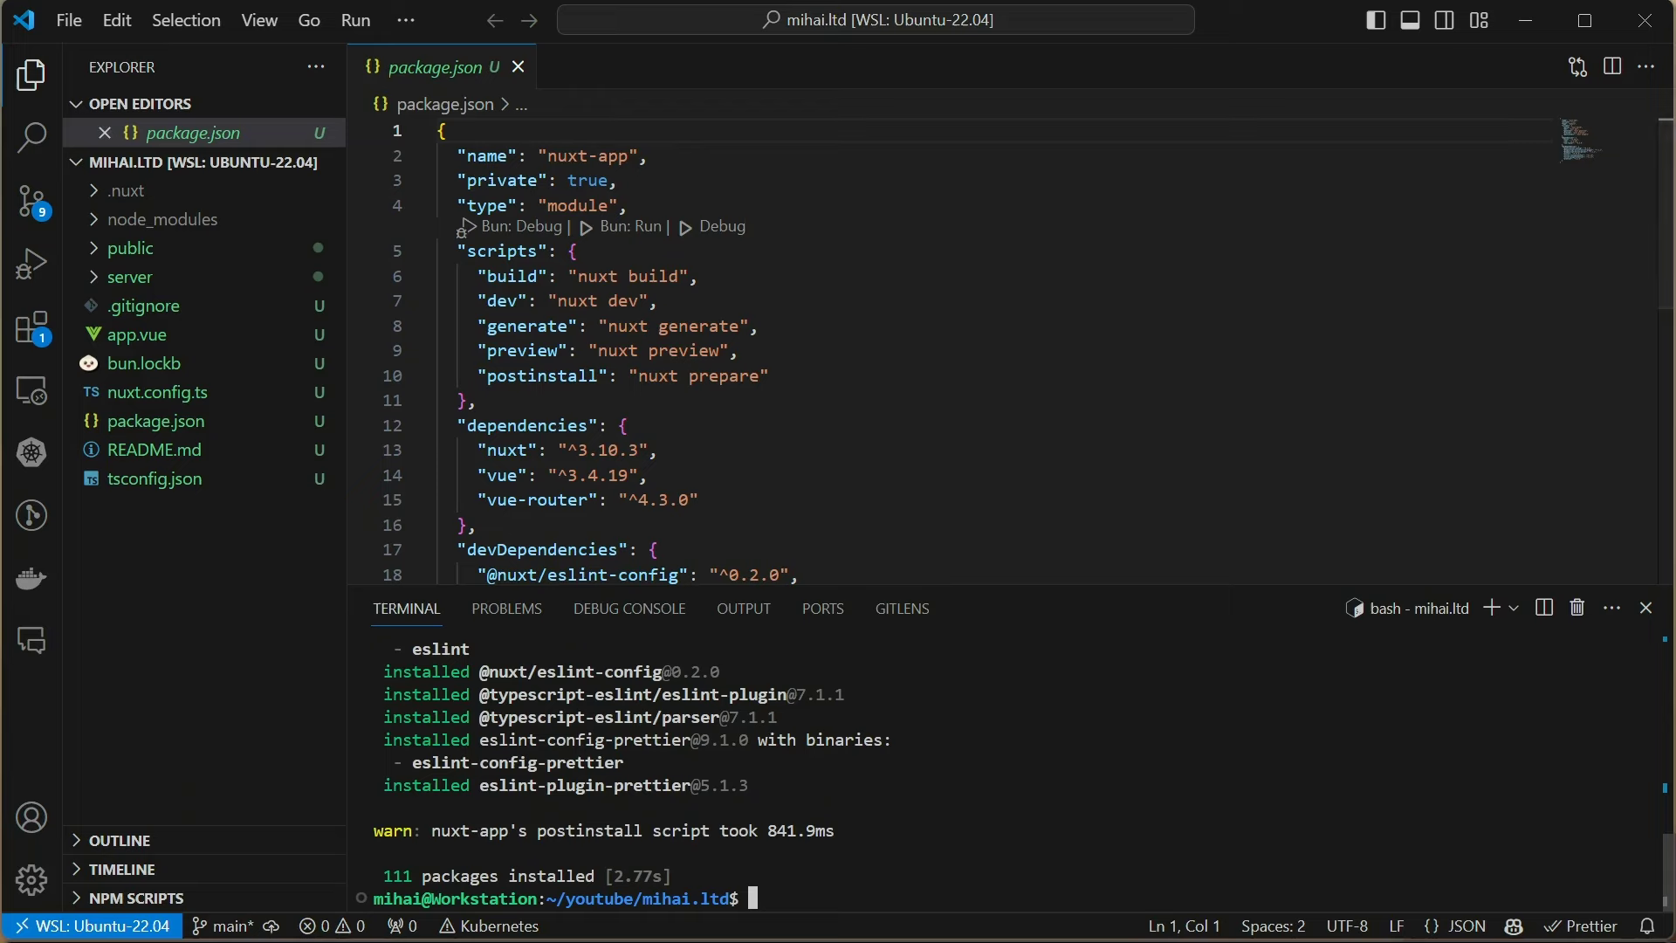
pyautogui.scroll(-3, 917, 341)
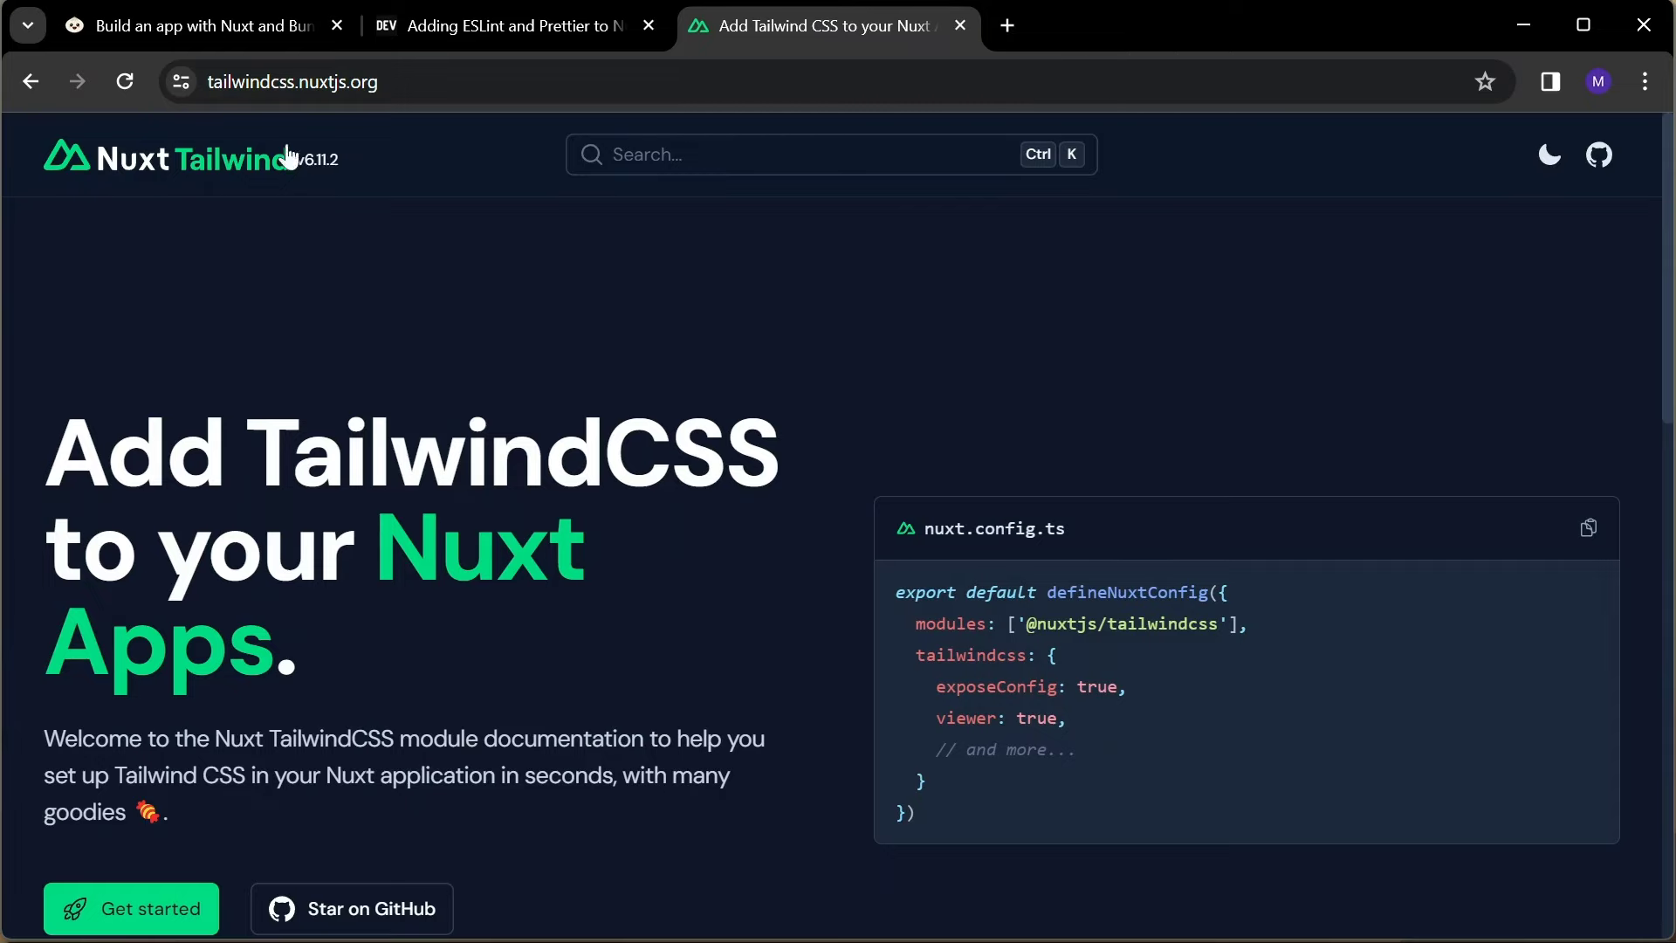
pyautogui.scroll(-2, 224, 391)
# Go from Get started to the Nuxt Tailwind Installation page
pyautogui.click(131, 642)
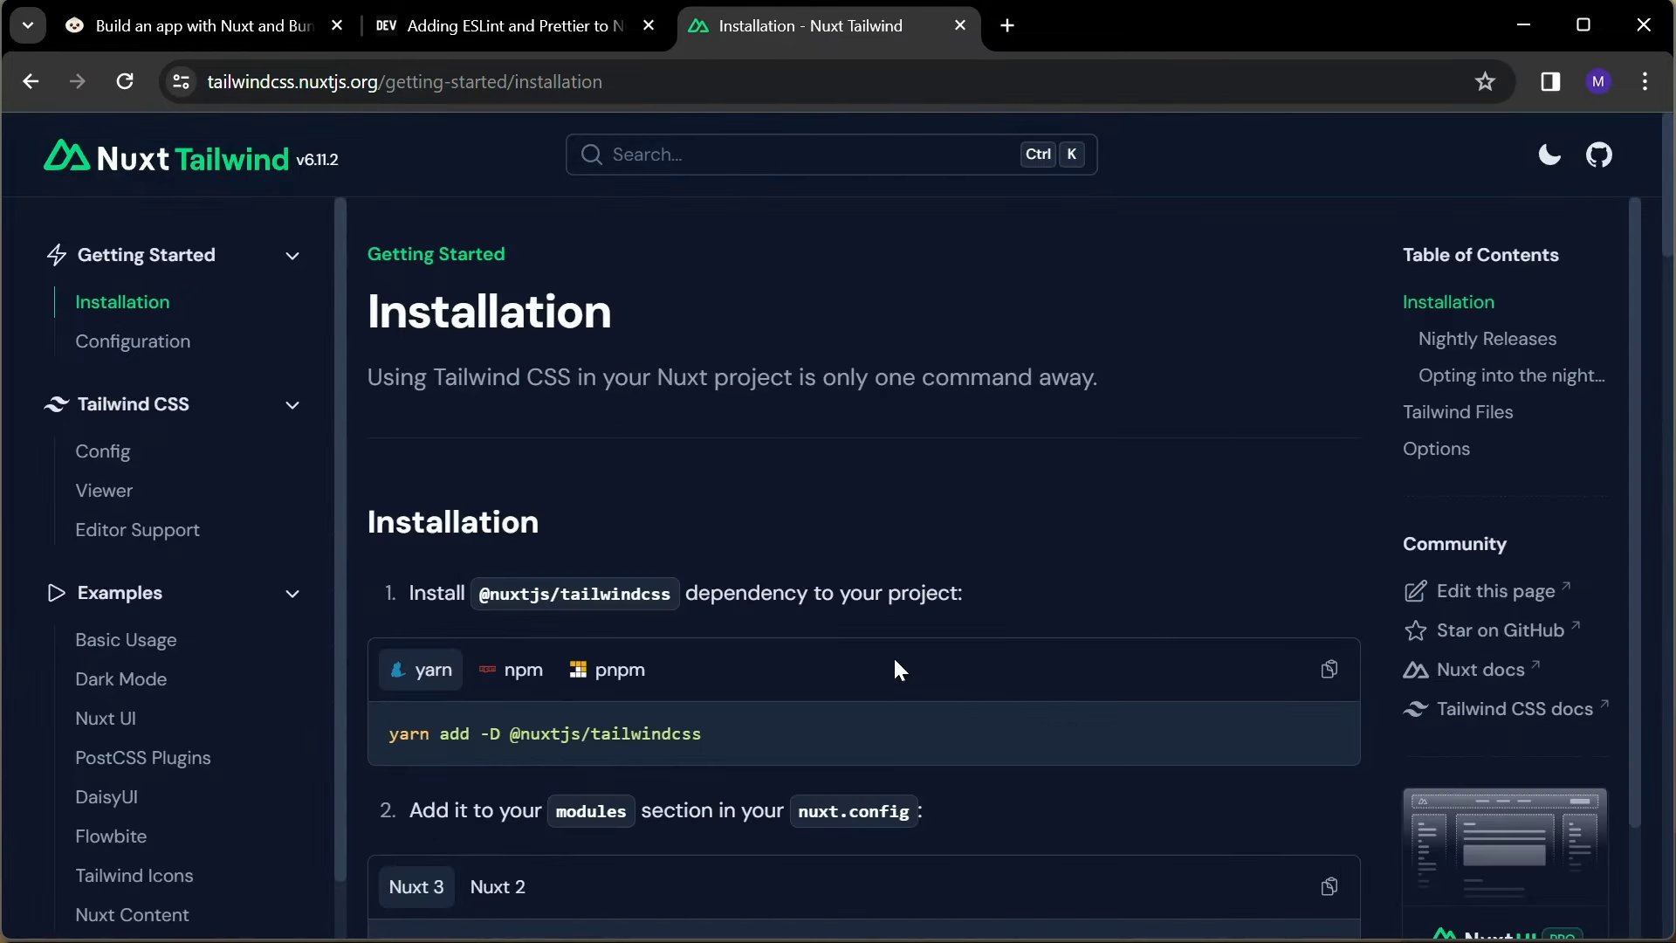
pyautogui.write('un add -')
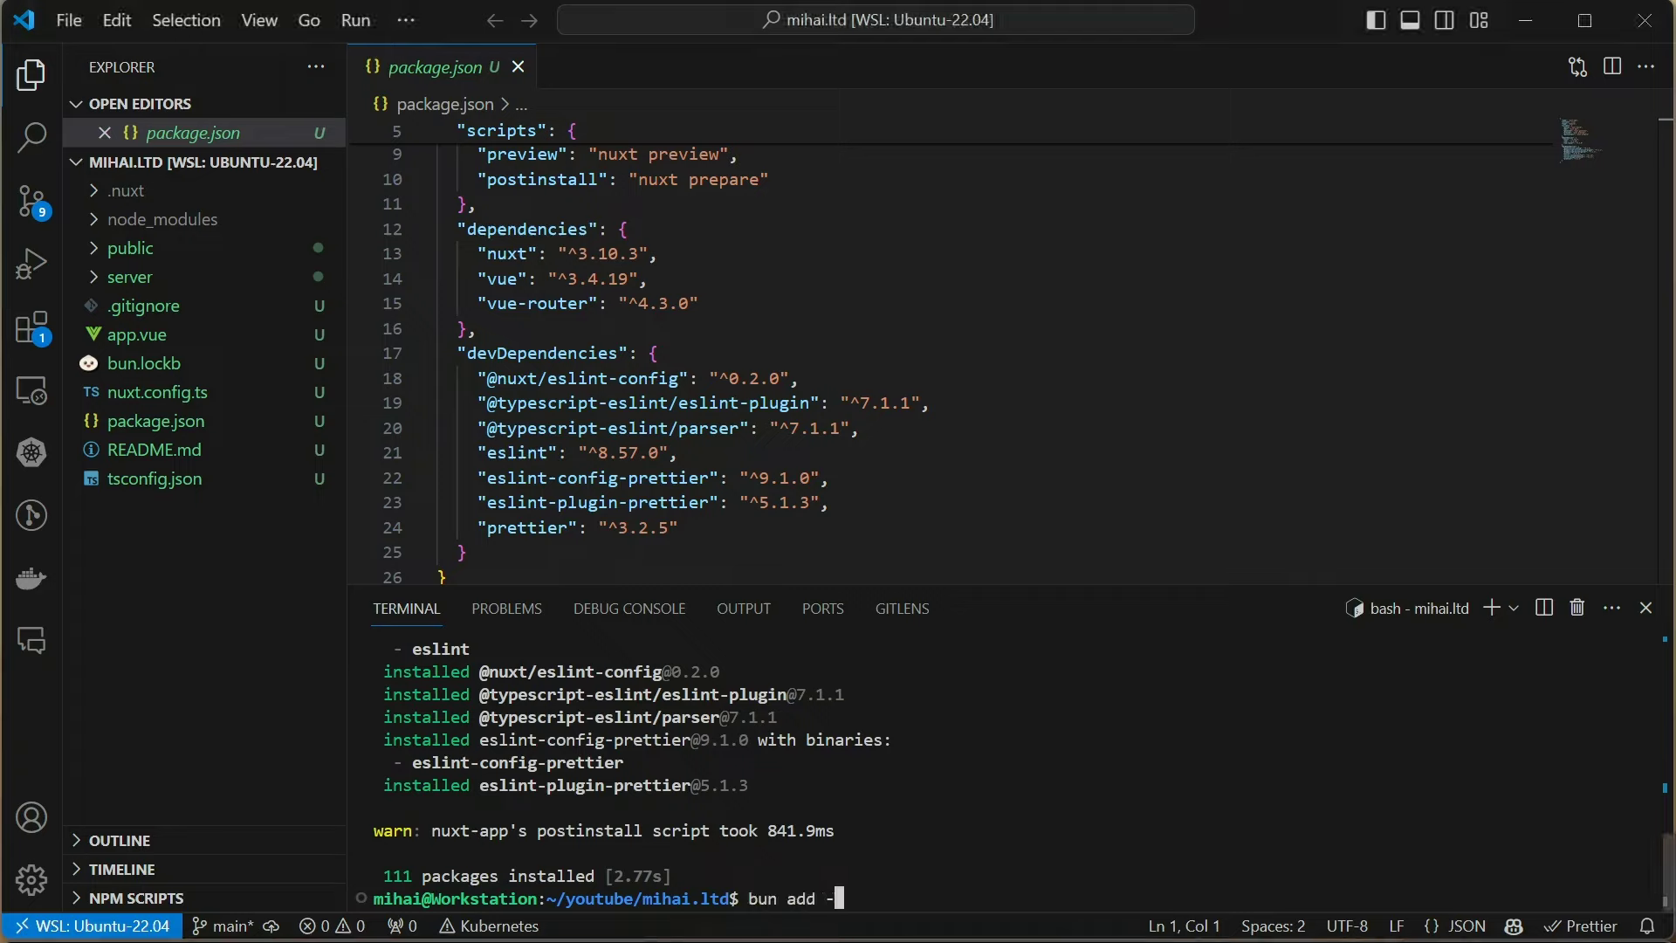
pyautogui.write('D')
pyautogui.write(' @nuxtjs/tailwindcss')
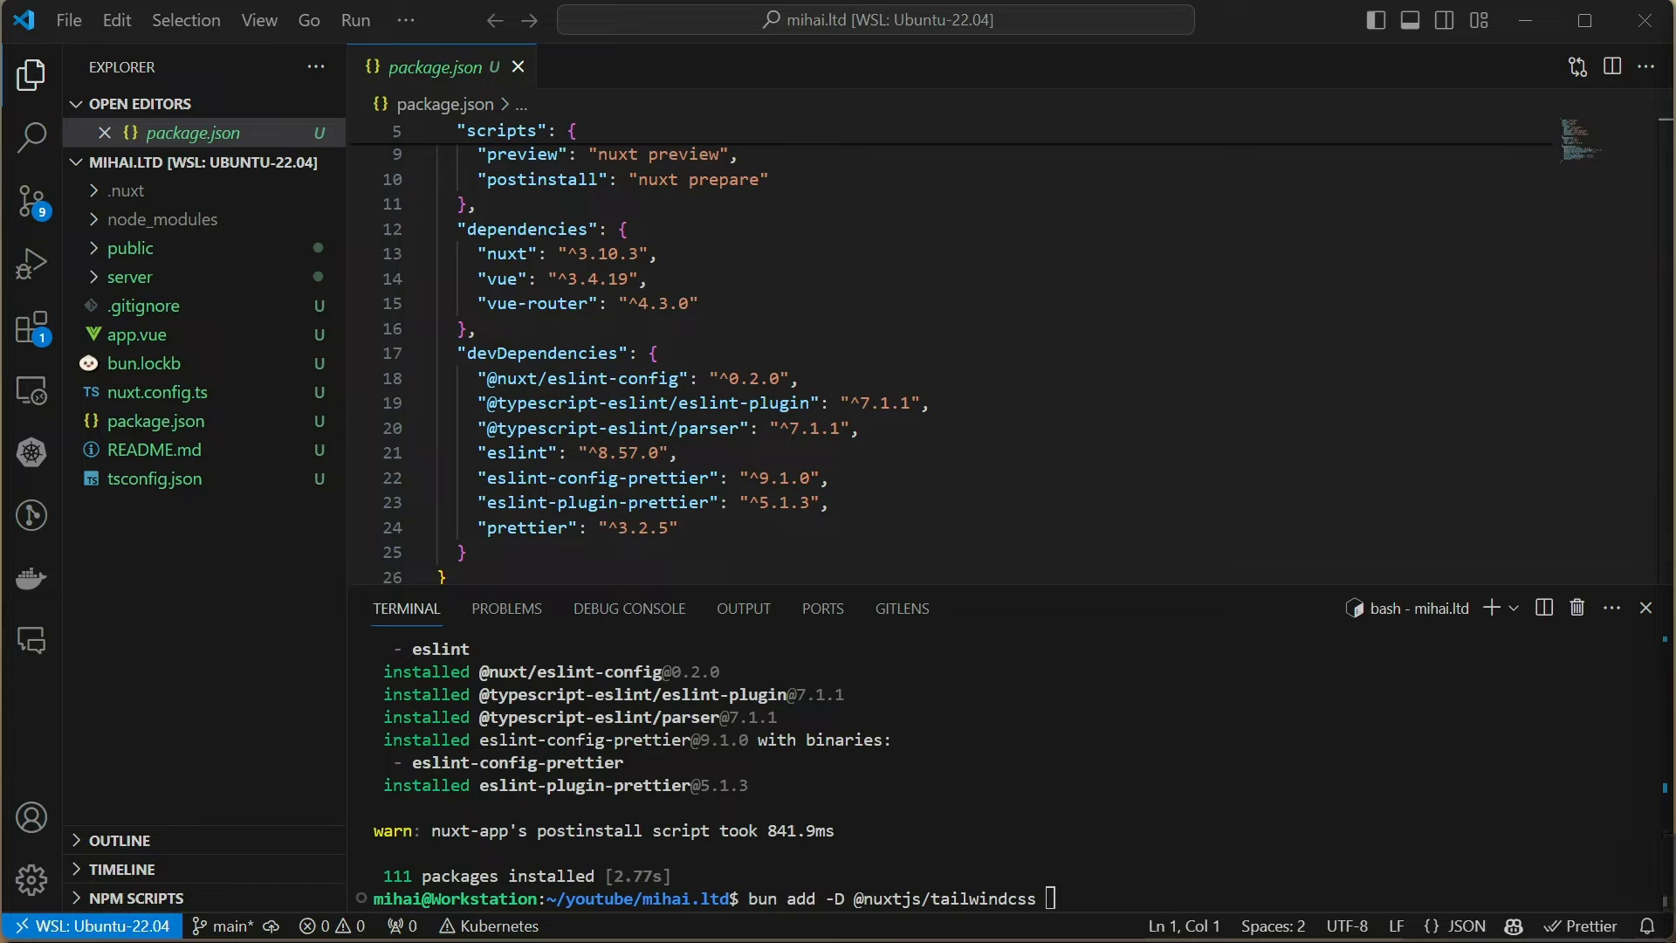
pyautogui.write('prettier-plugin-tailwindcss')
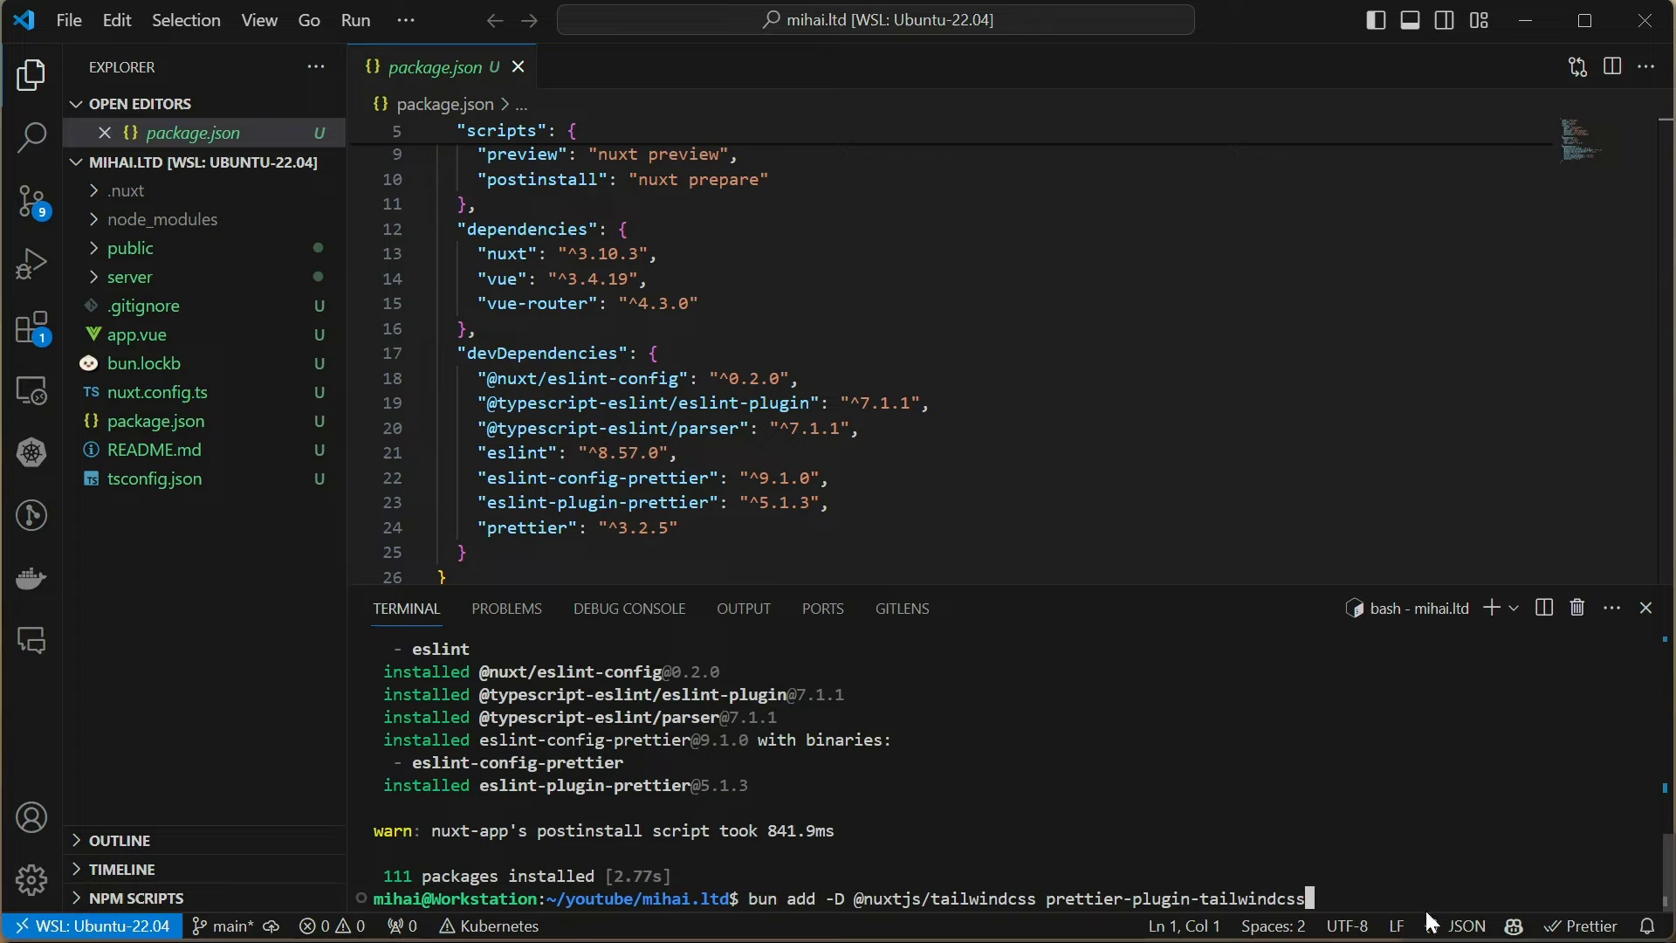
pyautogui.press('Return')
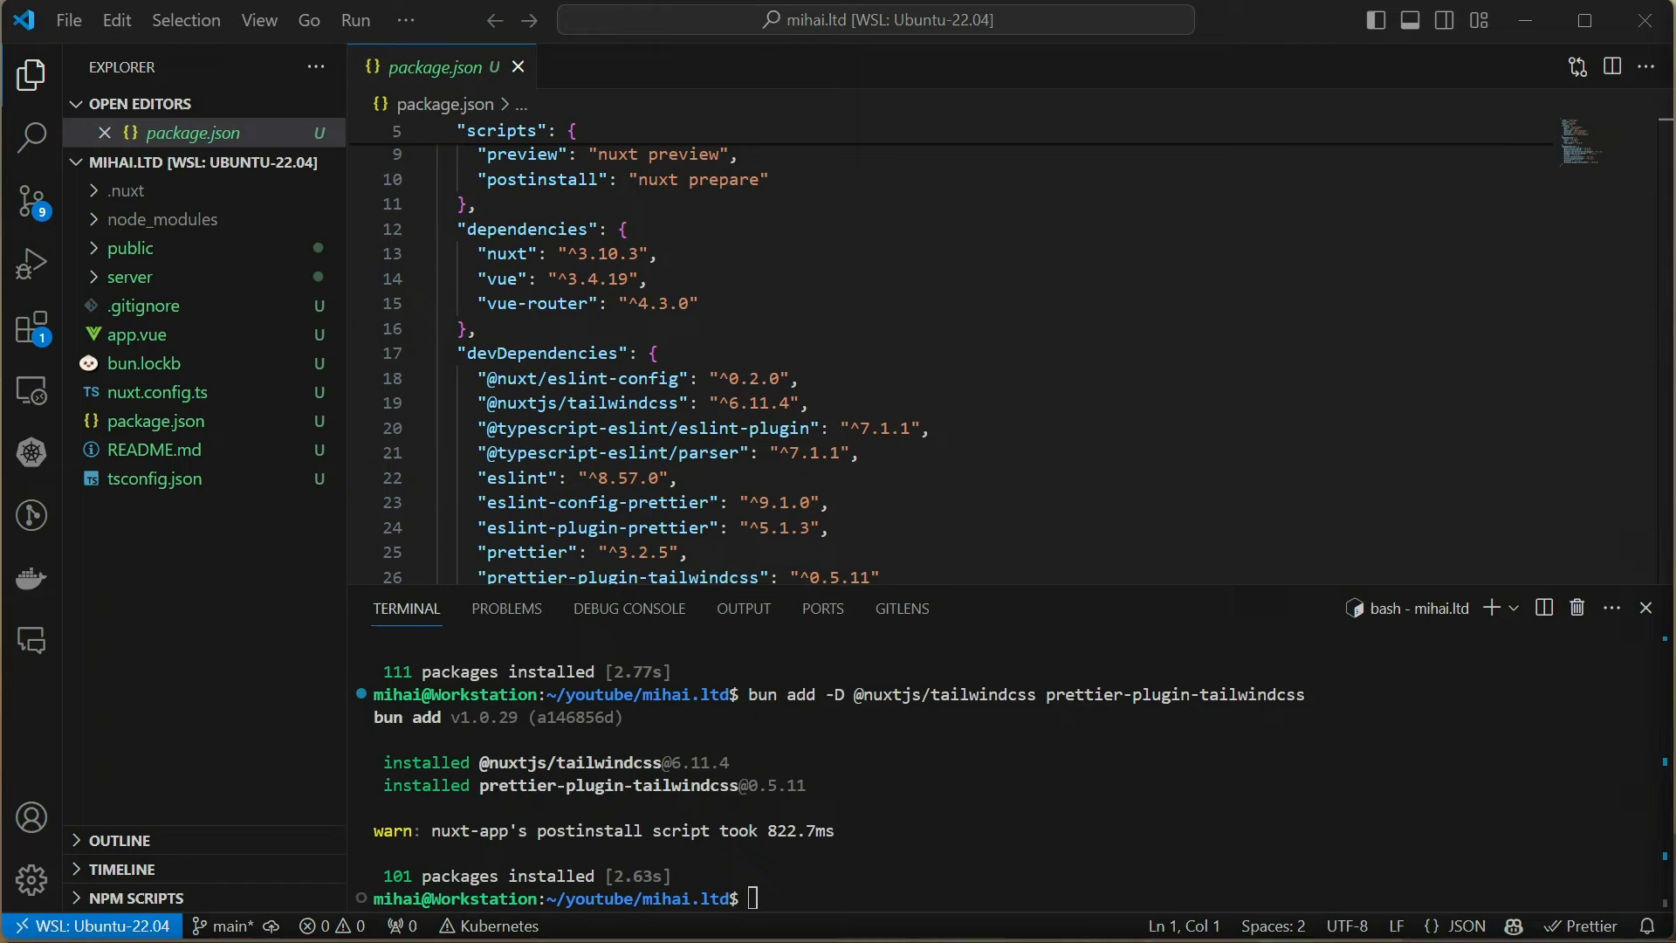
# Create .eslintrc.cjs containing the pasted ESLint configuration
pyautogui.rightClick(142, 363)
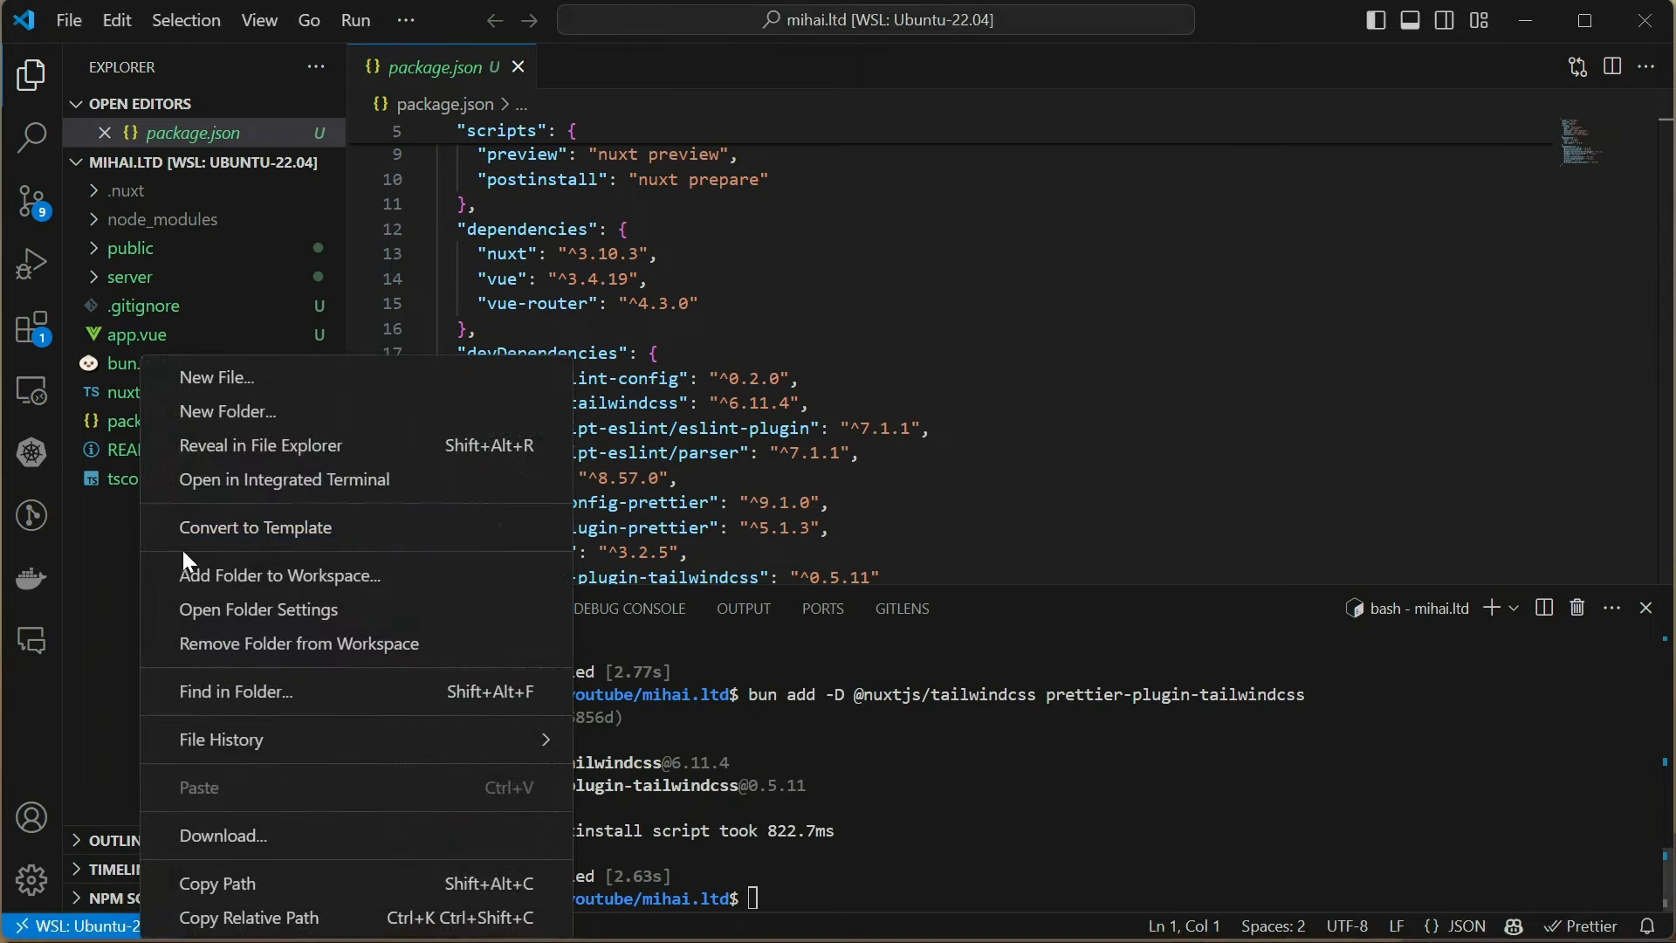
pyautogui.click(285, 384)
pyautogui.write('.eslintrc.cjs')
pyautogui.press('Return')
pyautogui.write('module.exports = {   root: true,   env: {     browser: true,     node: true,   },   parser: "vue-eslint-parser",   parserOptions: {     parser: "@typescript-eslint/parser",   },   extends: ["@nuxt/eslint-config", "plugin:prettier/recommended"],   plugins: [],   rules: {}, };')
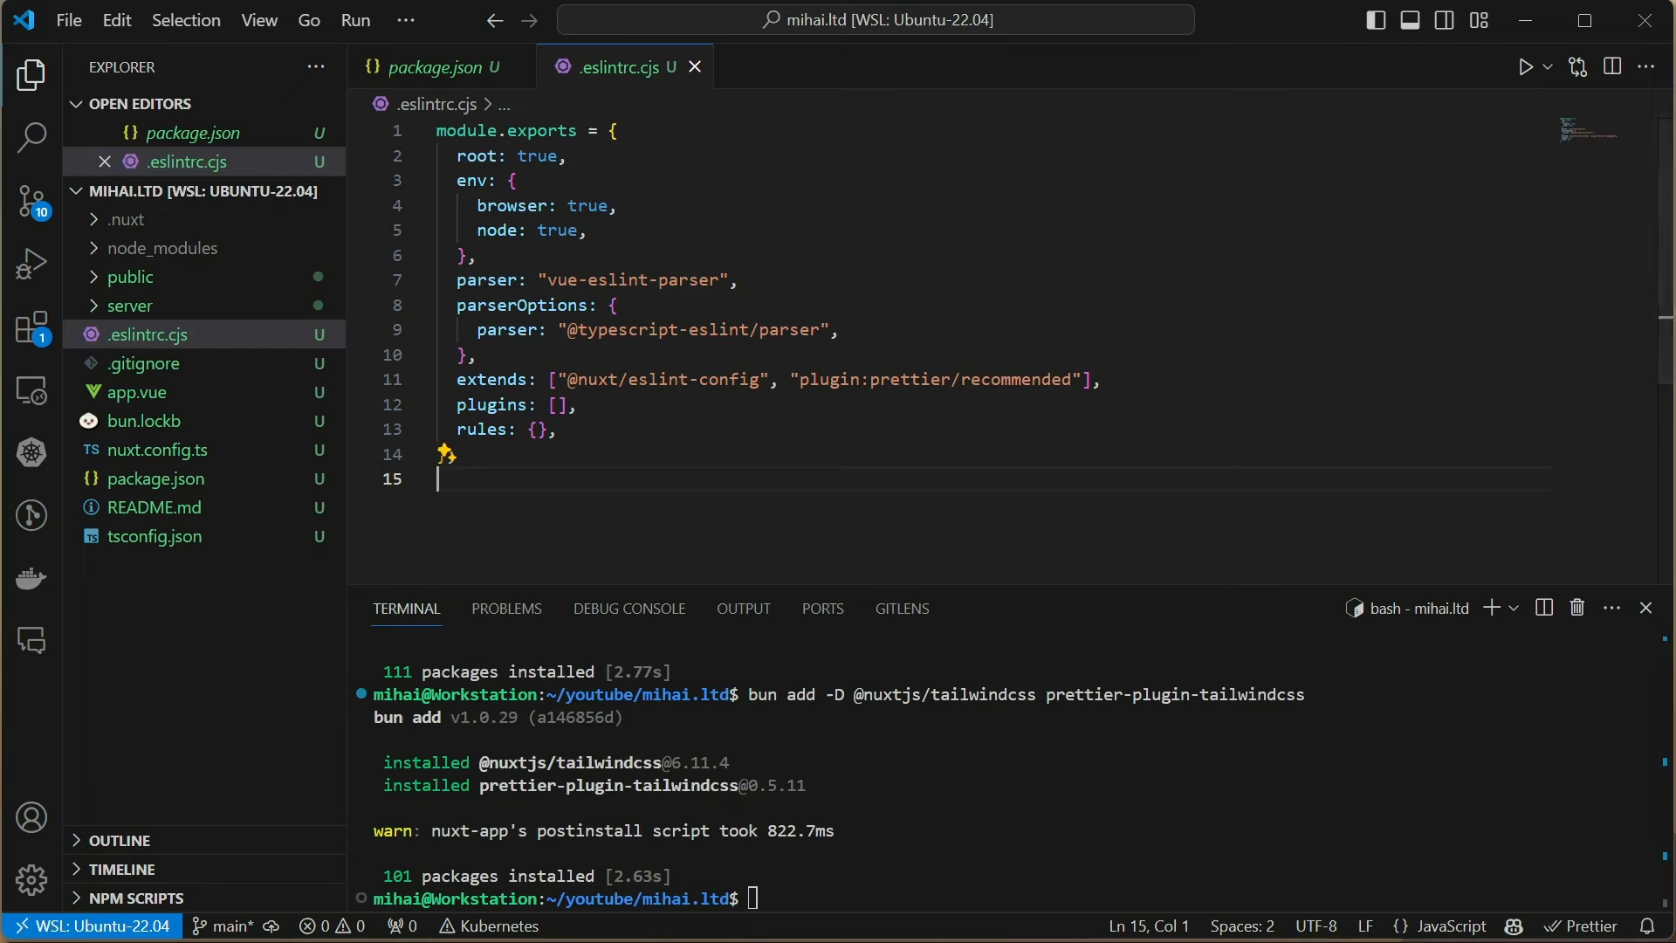
# Create and save prettier.config.cjs registering the prettier-plugin-tailwindcss plugin
pyautogui.rightClick(176, 345)
pyautogui.click(217, 374)
pyautogui.write('prettier.config.cjs')
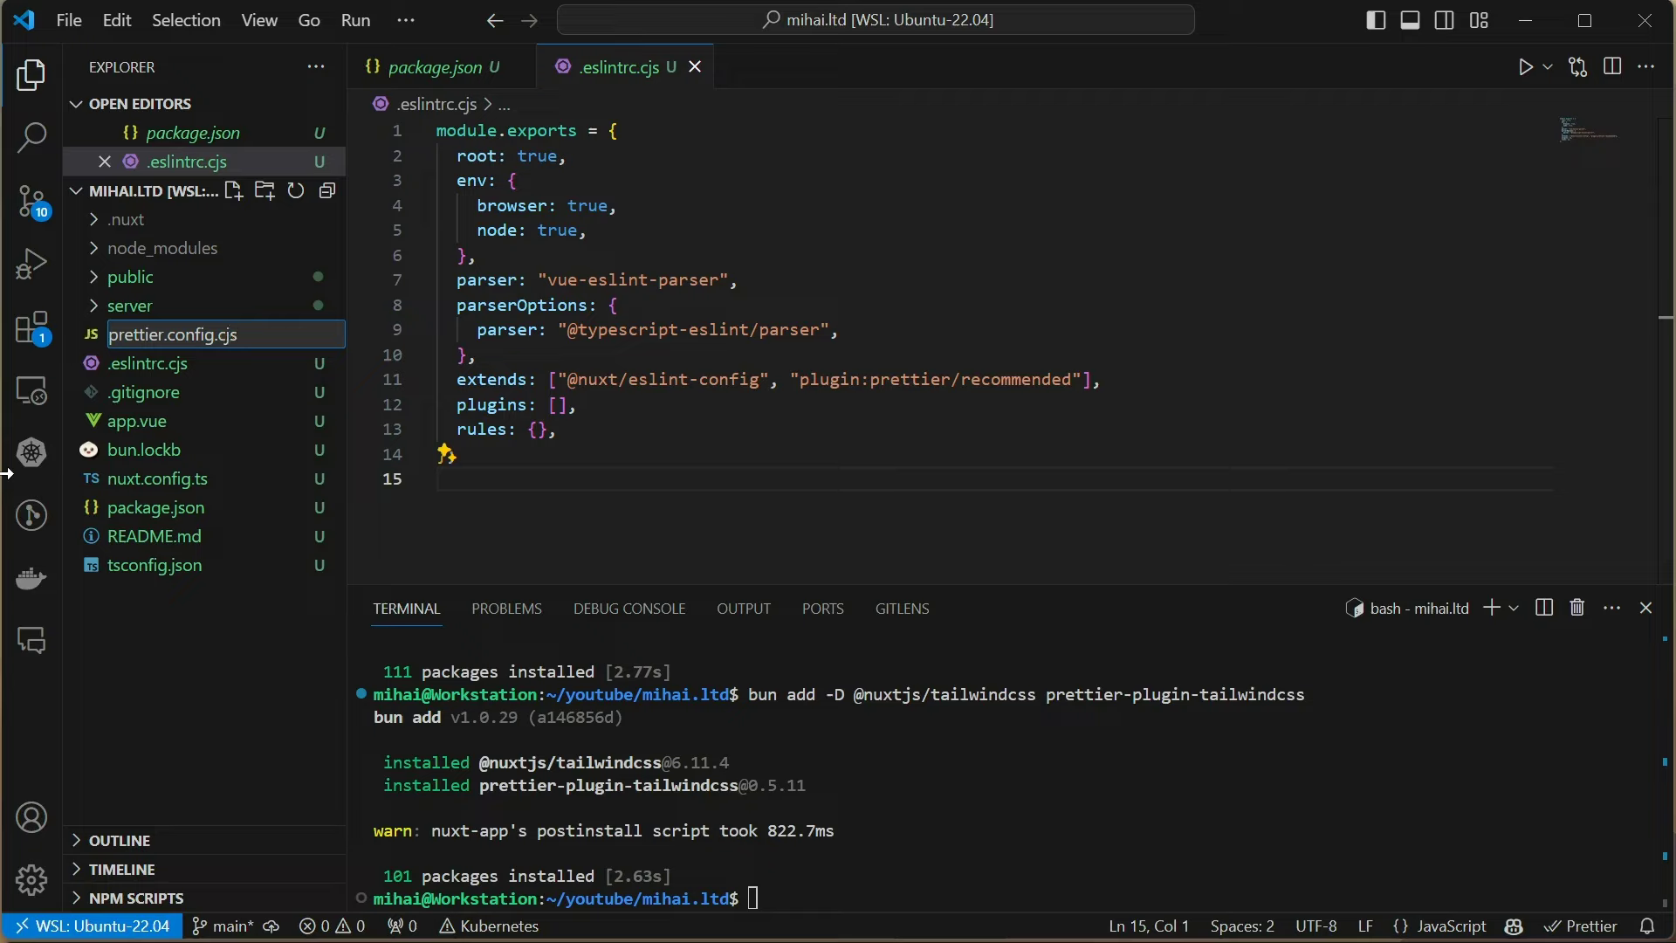
pyautogui.press('Return')
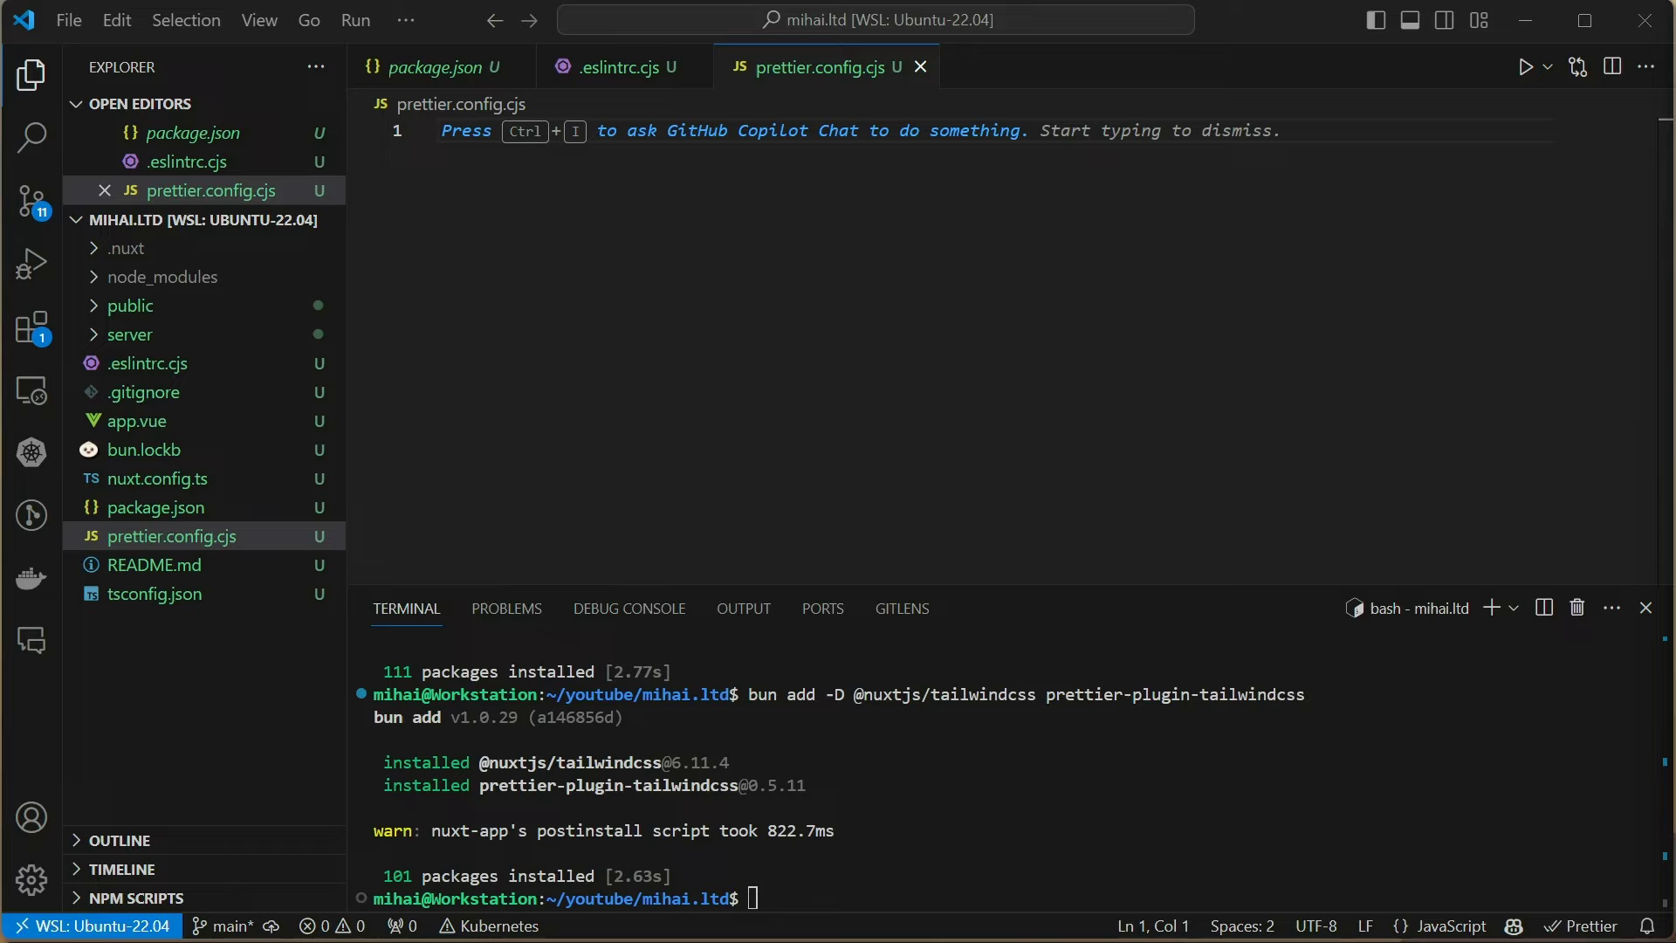
pyautogui.write('module.exports = {   plugins: ["prettier-plugin-tailwindcss"], };')
pyautogui.hotkey('ctrl', 's')
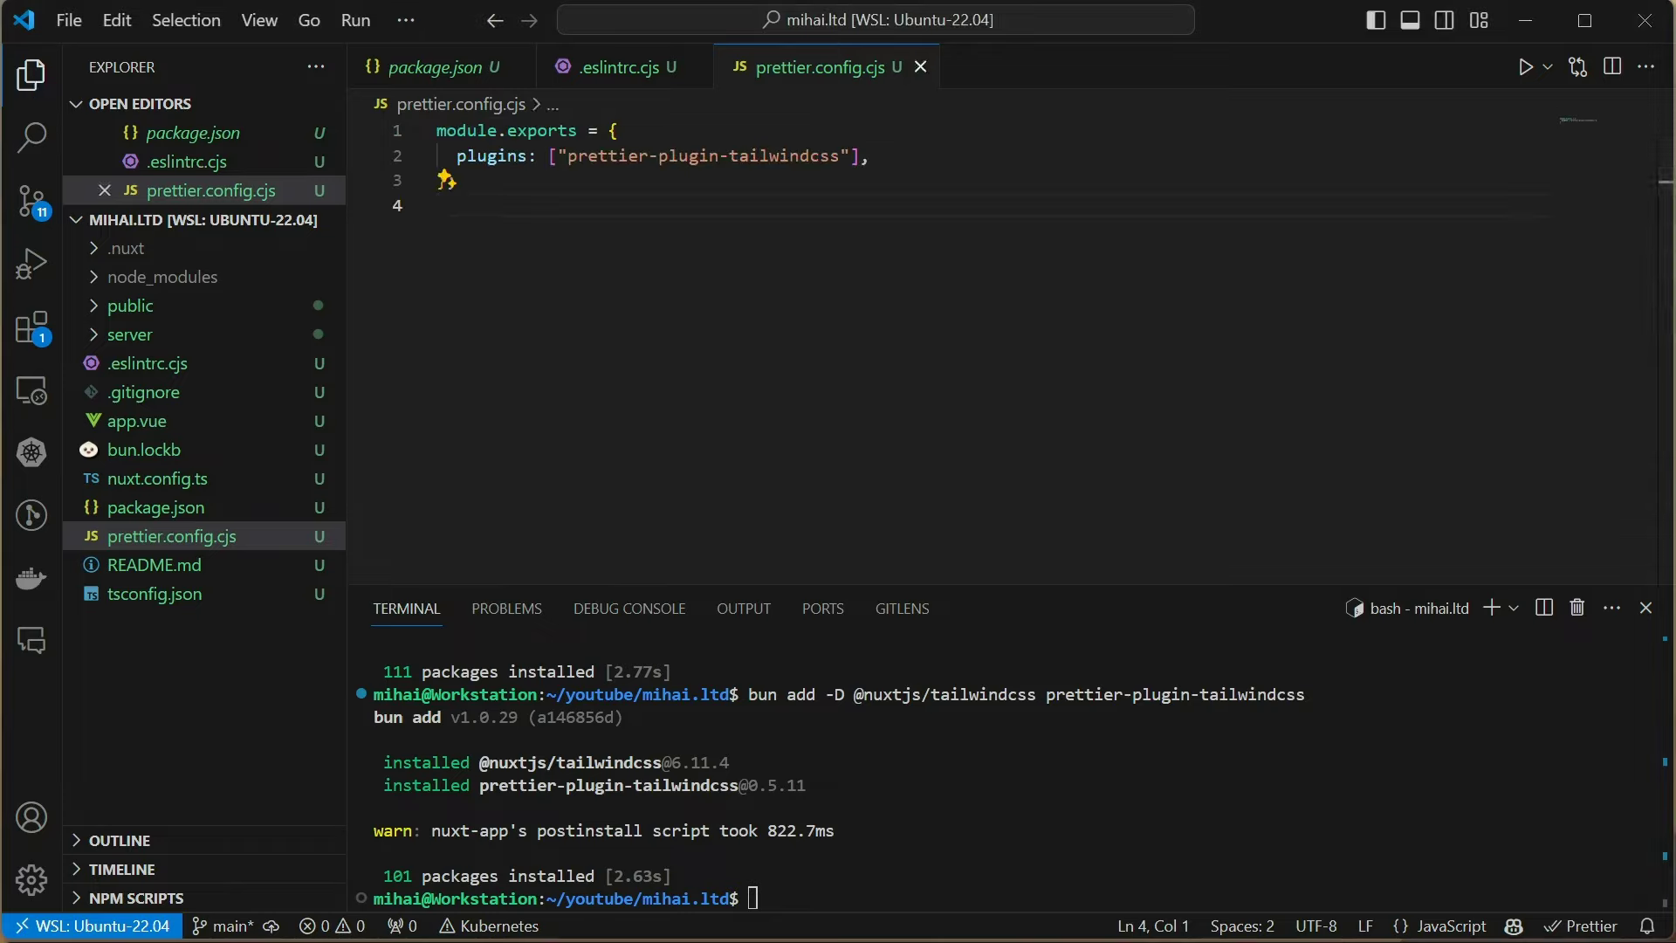
# Run the corrected tailwind init command to generate tailwind.config.js
pyautogui.click(1432, 636)
pyautogui.write('tailwind init')
pyautogui.press('Return')
pyautogui.press('Up')
pyautogui.press('Left')
pyautogui.press('Left')
pyautogui.press('Left')
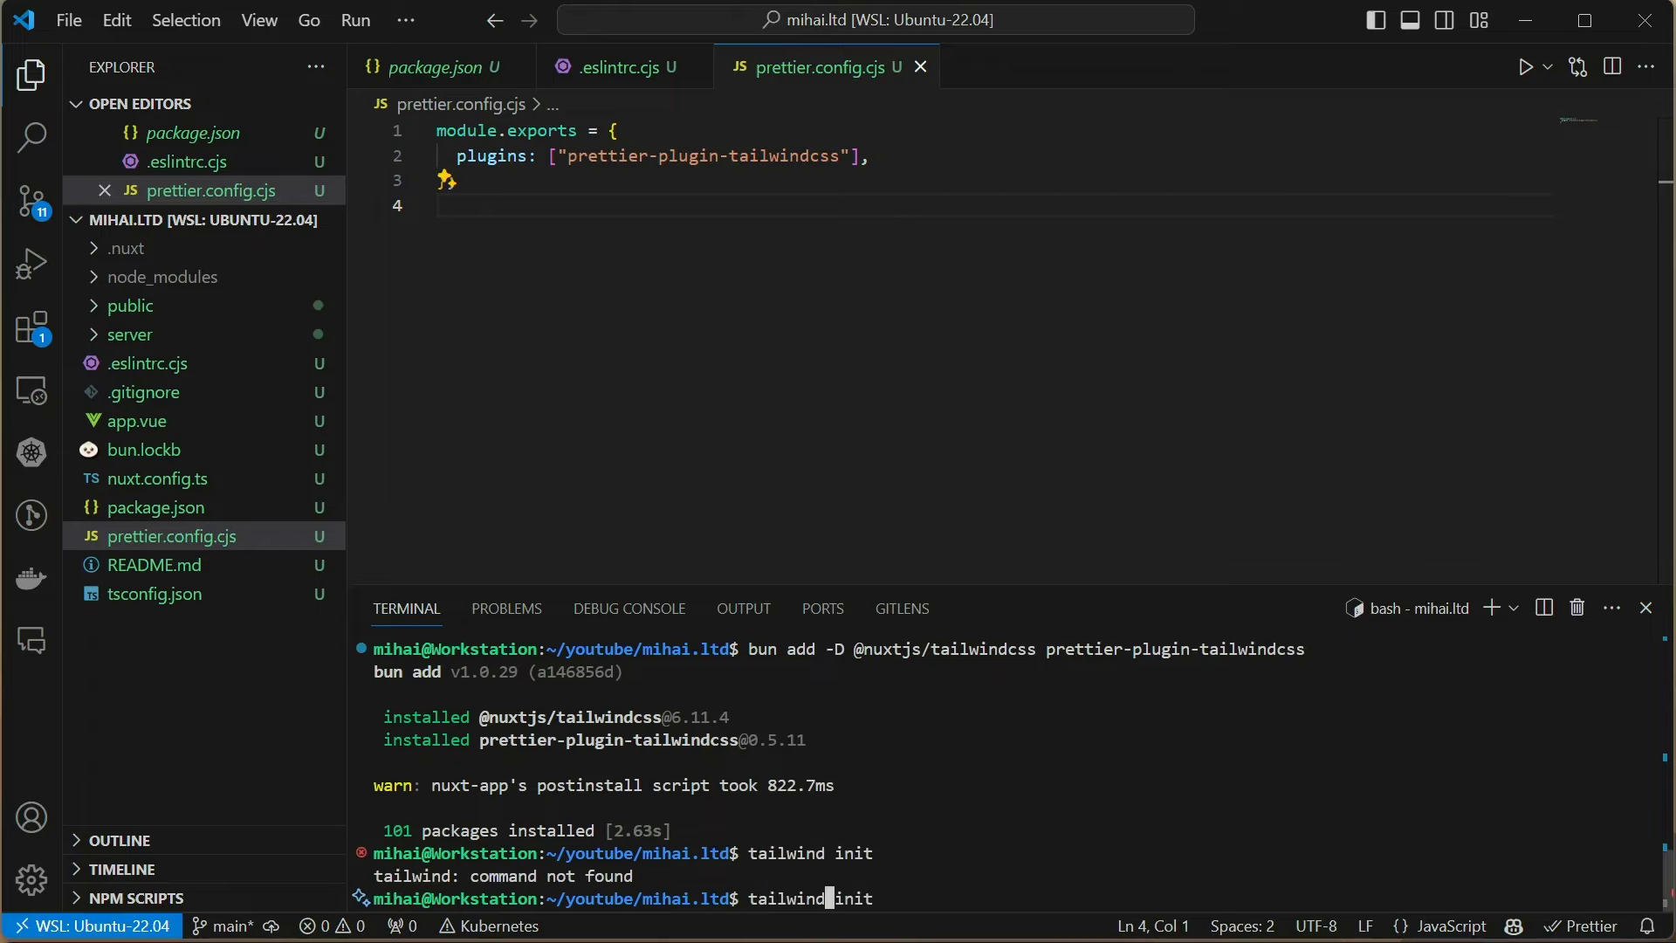
pyautogui.write('bun')
pyautogui.press('Return')
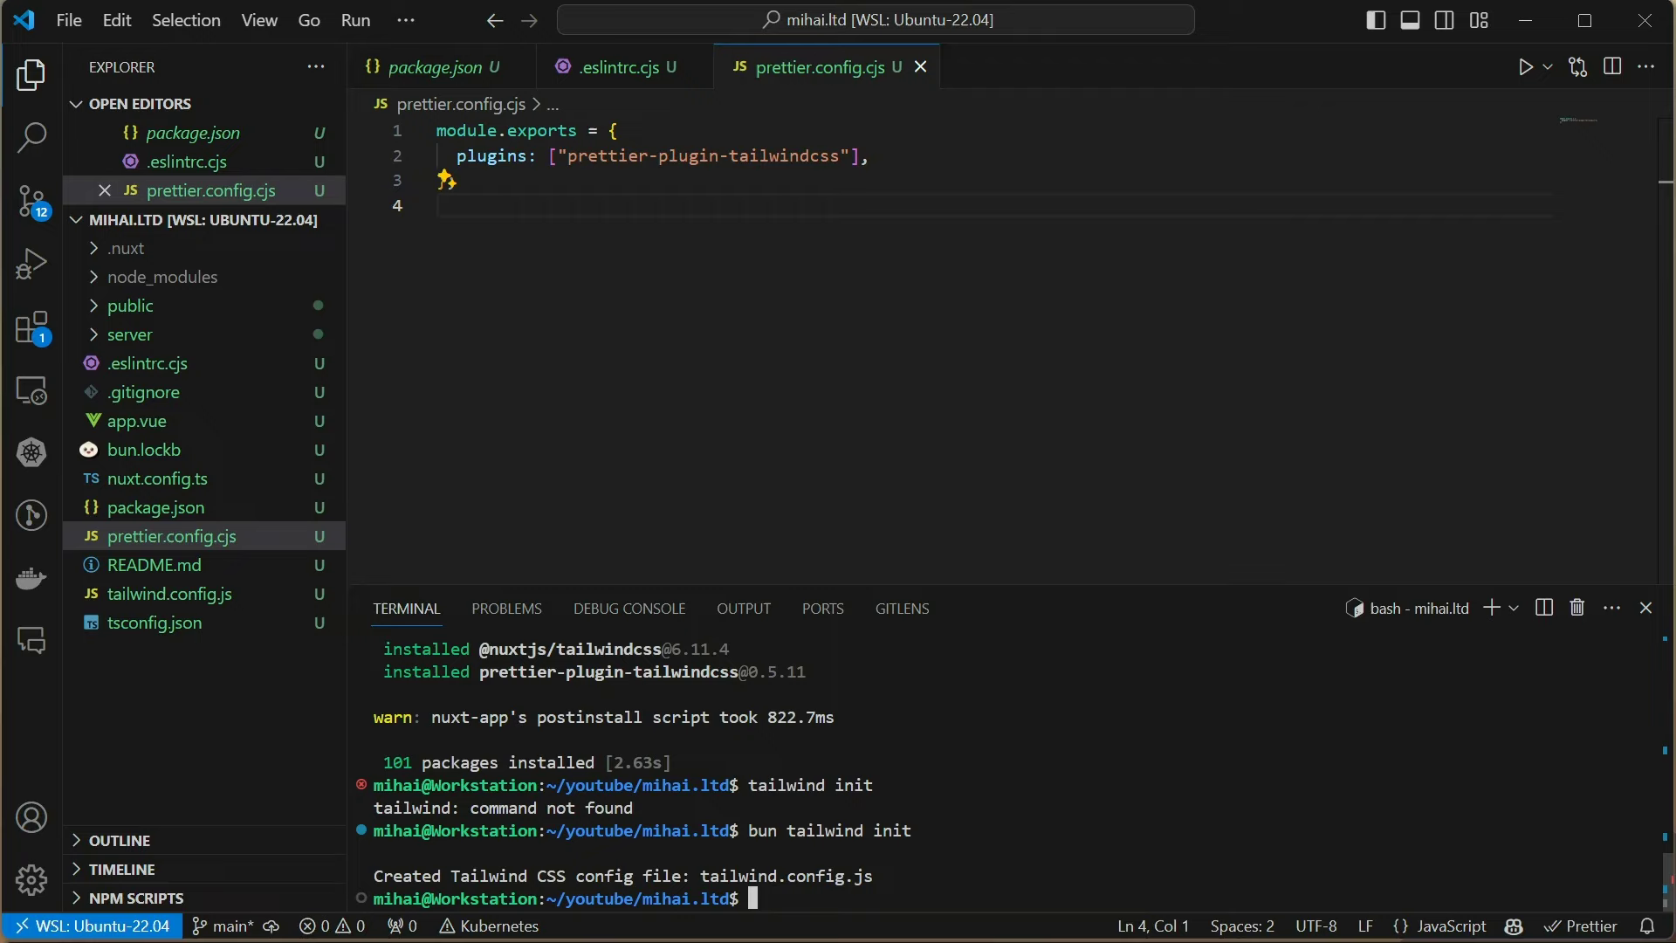
# Add primary colour #090025 under theme.extend.colors in tailwind.config.js and save
pyautogui.click(144, 593)
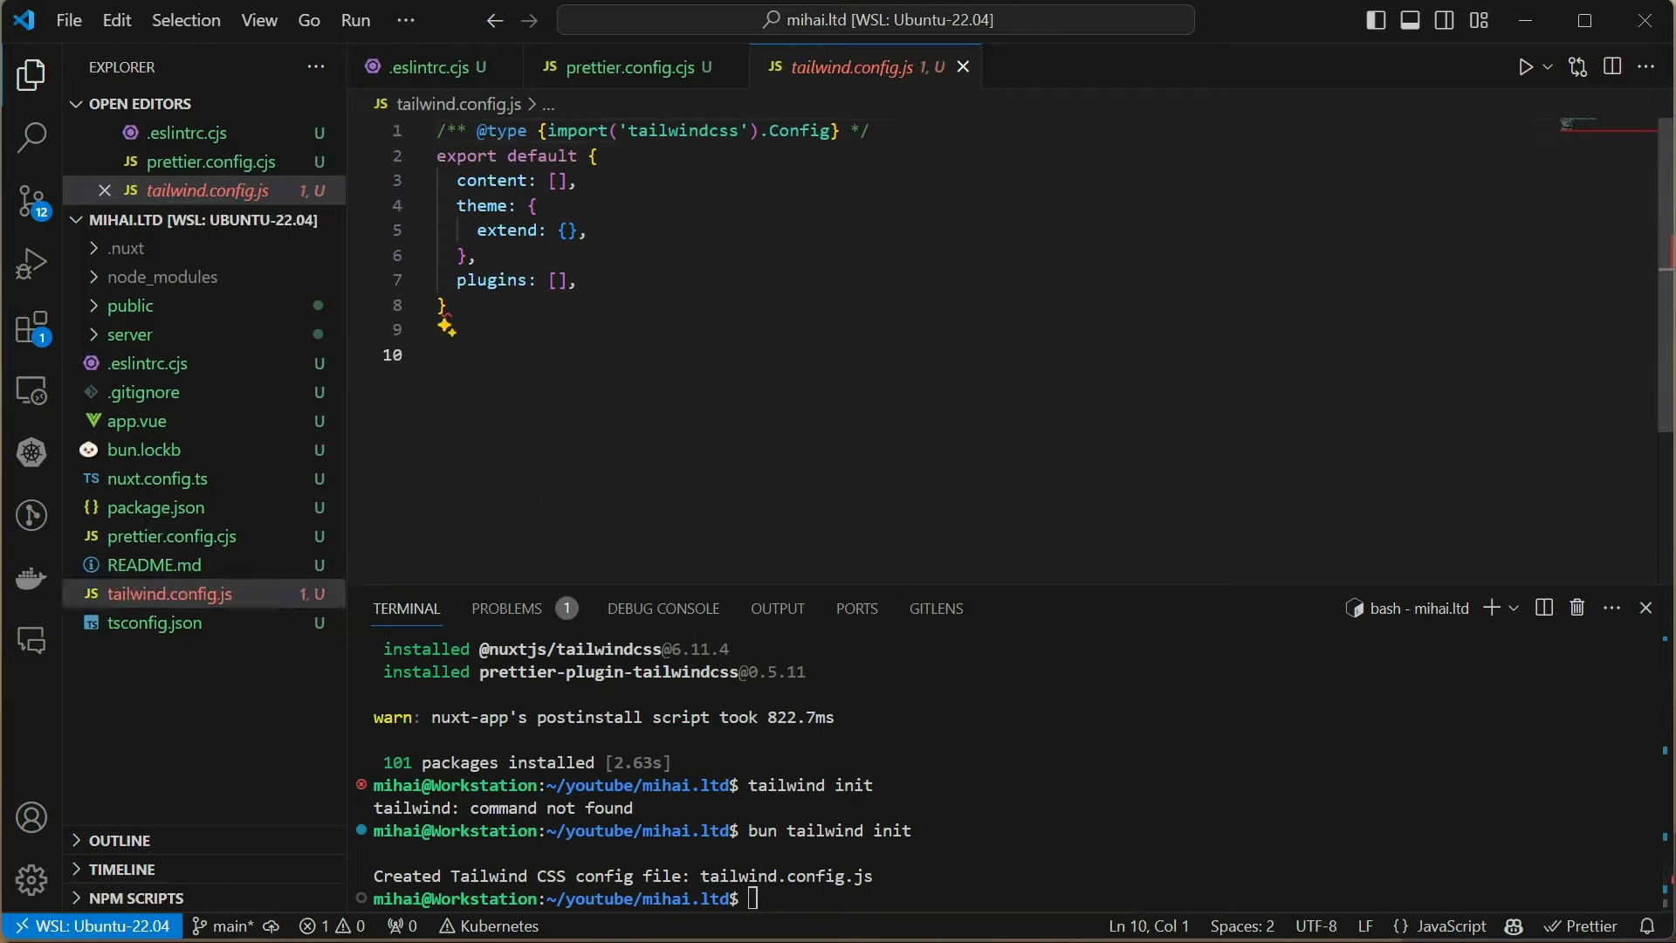
pyautogui.click(567, 229)
pyautogui.hotkey('ctrl', 's')
pyautogui.press('Return')
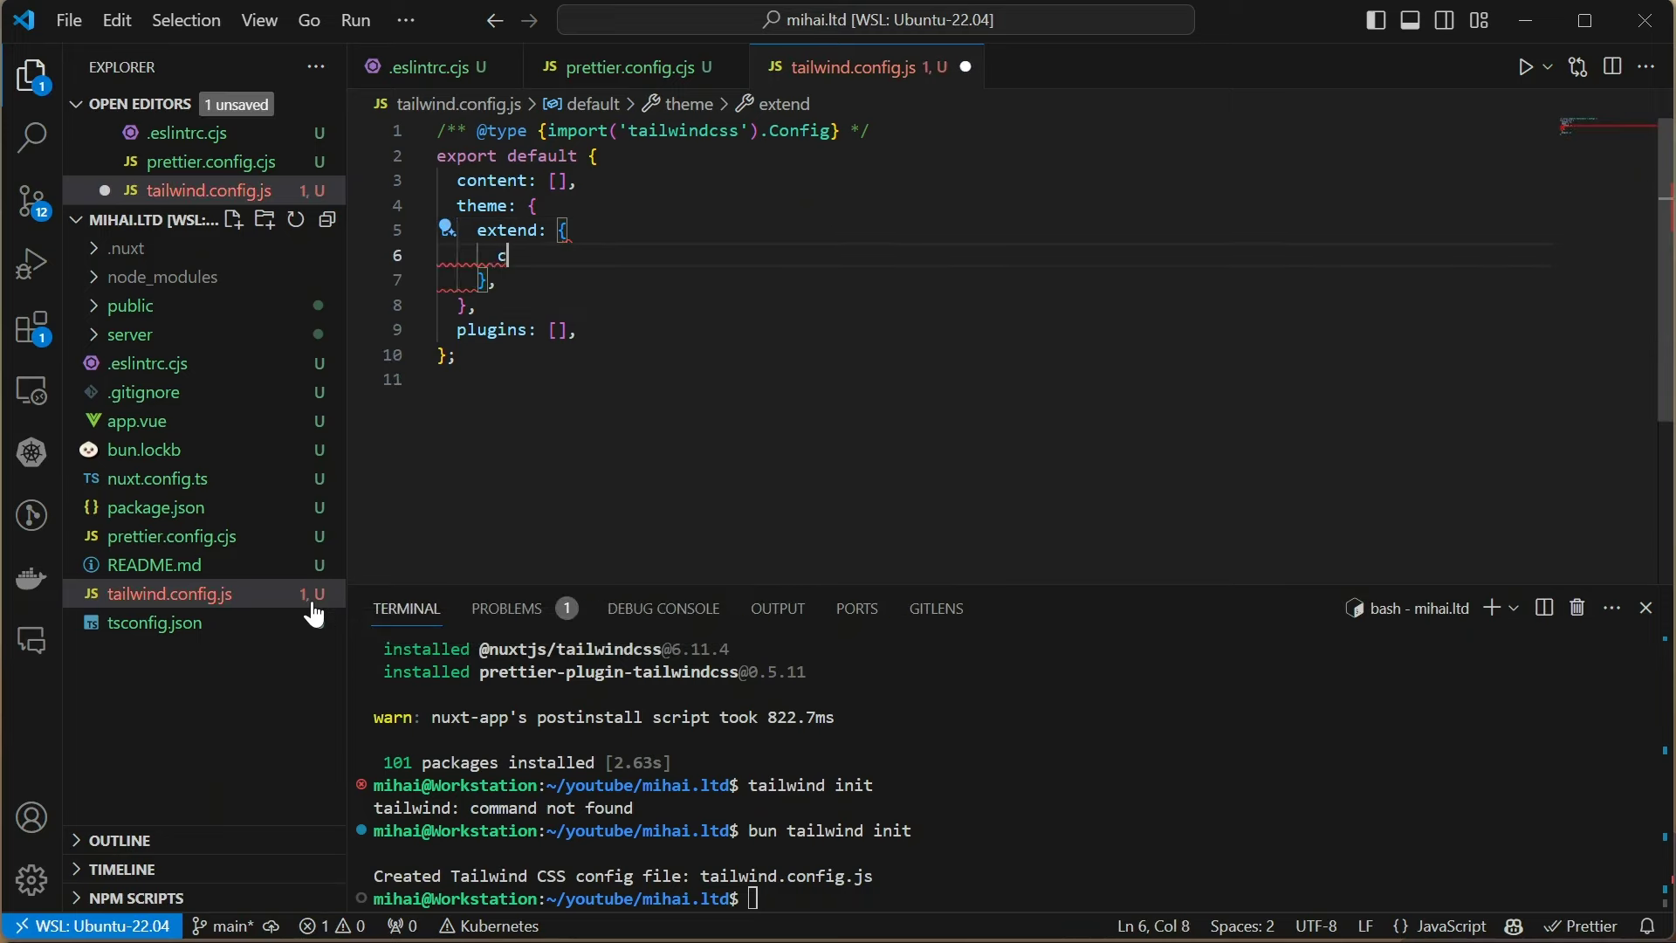
pyautogui.write('colors: {')
pyautogui.press('Return')
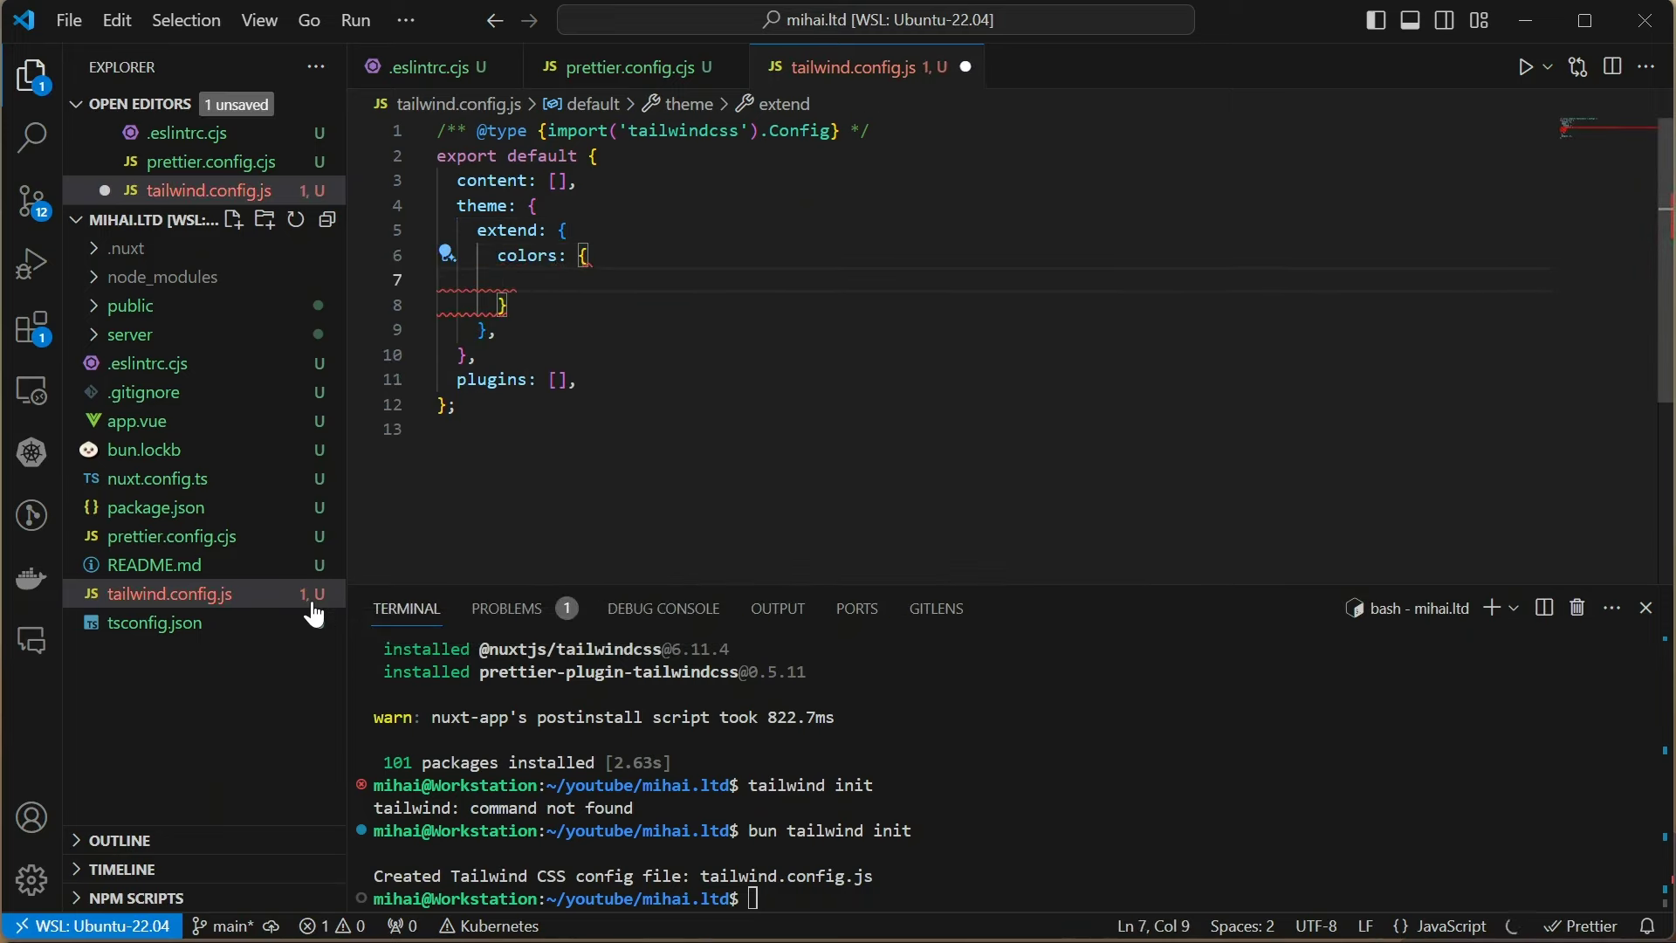
pyautogui.write('primar')
pyautogui.press('Tab')
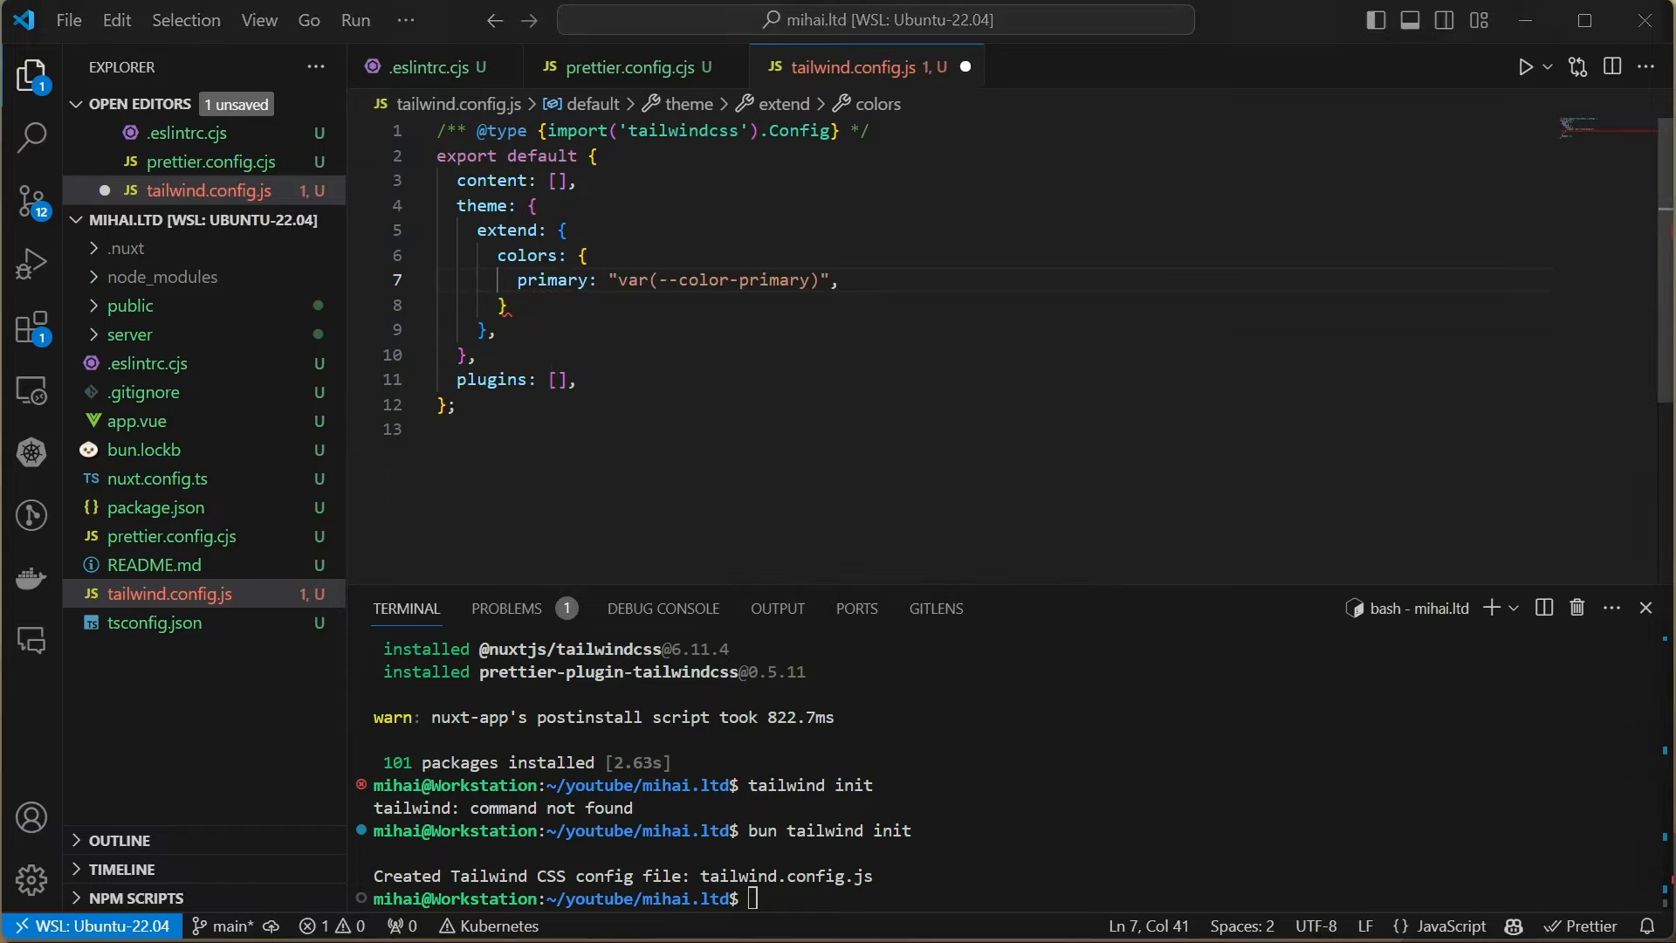
pyautogui.press('Left')
pyautogui.hotkey('shift', 'Home')
pyautogui.write('"#090025"')
pyautogui.hotkey('ctrl', 's')
pyautogui.press('Down')
pyautogui.press('Down')
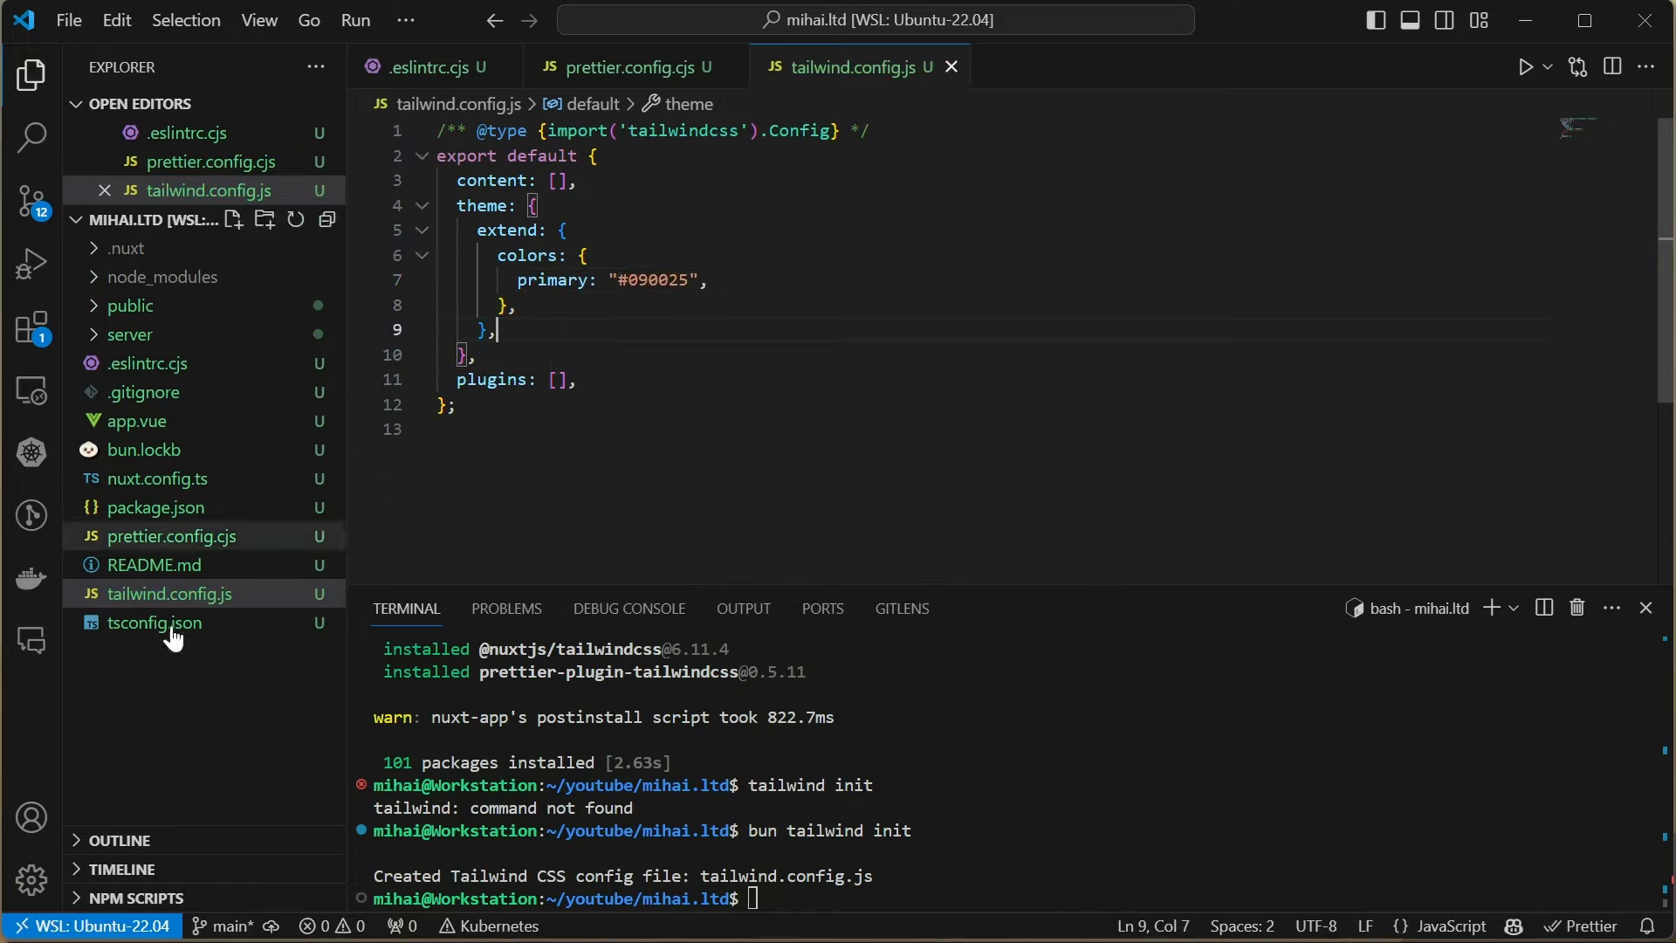
pyautogui.click(753, 898)
pyautogui.write('bun dev')
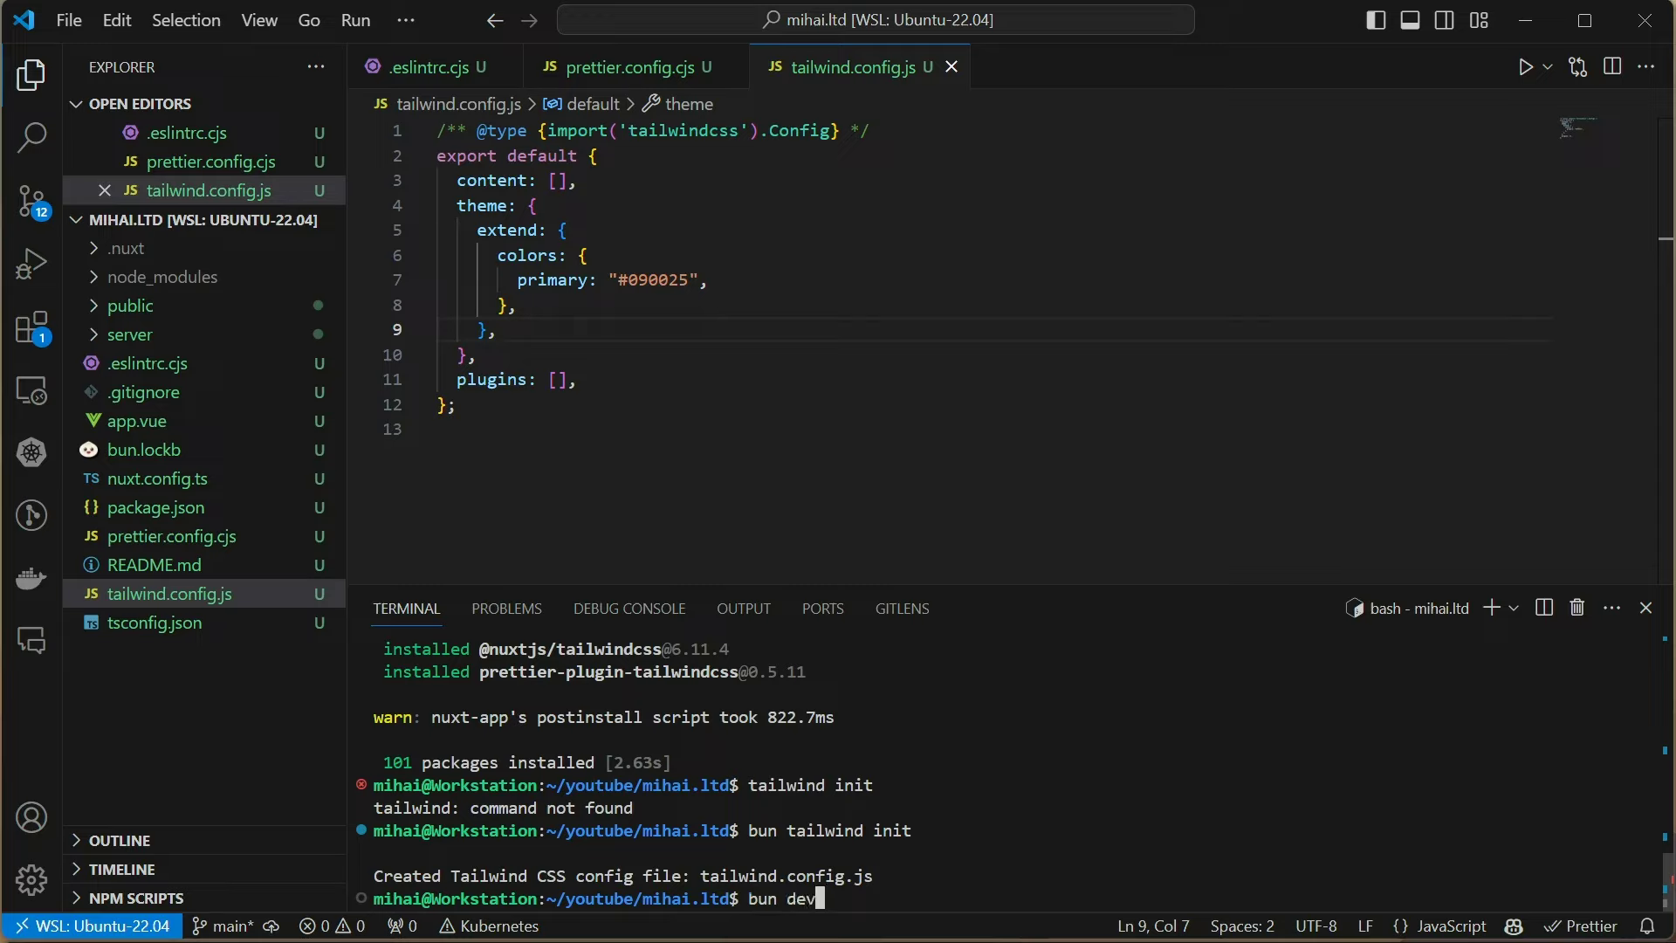
# Start the dev server with bun dev and preview localhost:3000 inside the editor
pyautogui.press('Return')
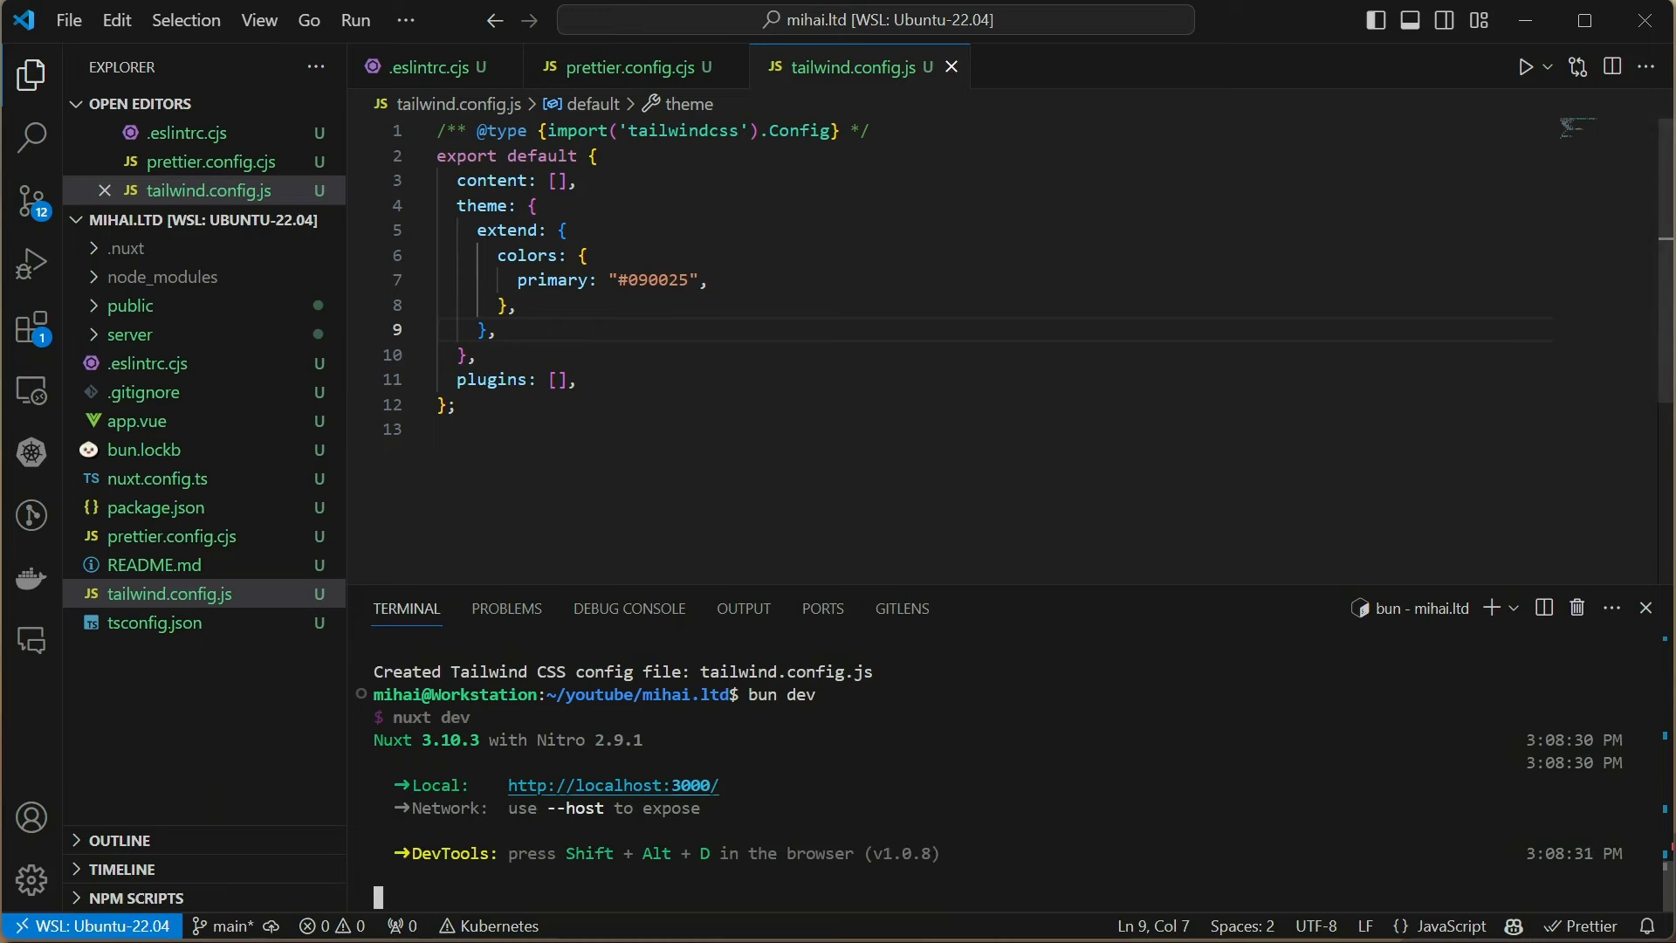
pyautogui.hotkey('ctrl', 'shift', 'p')
pyautogui.write('preview')
pyautogui.press('Return')
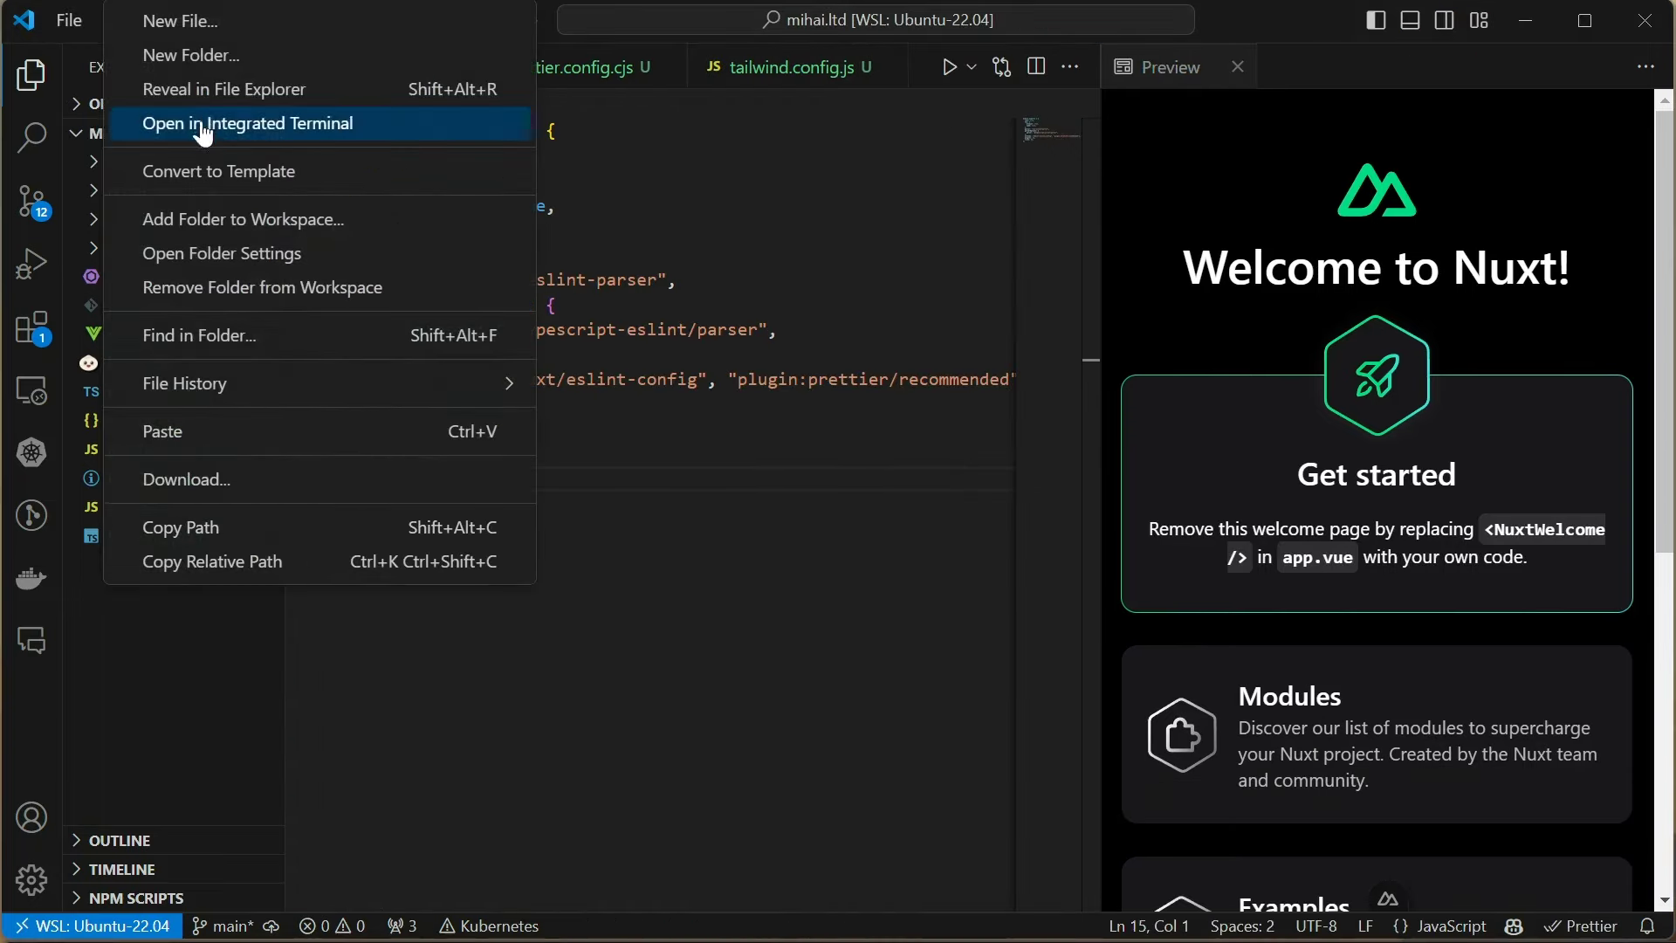
# Create an assets folder in the project root and paste the images folder into it
pyautogui.click(188, 53)
pyautogui.press('Return')
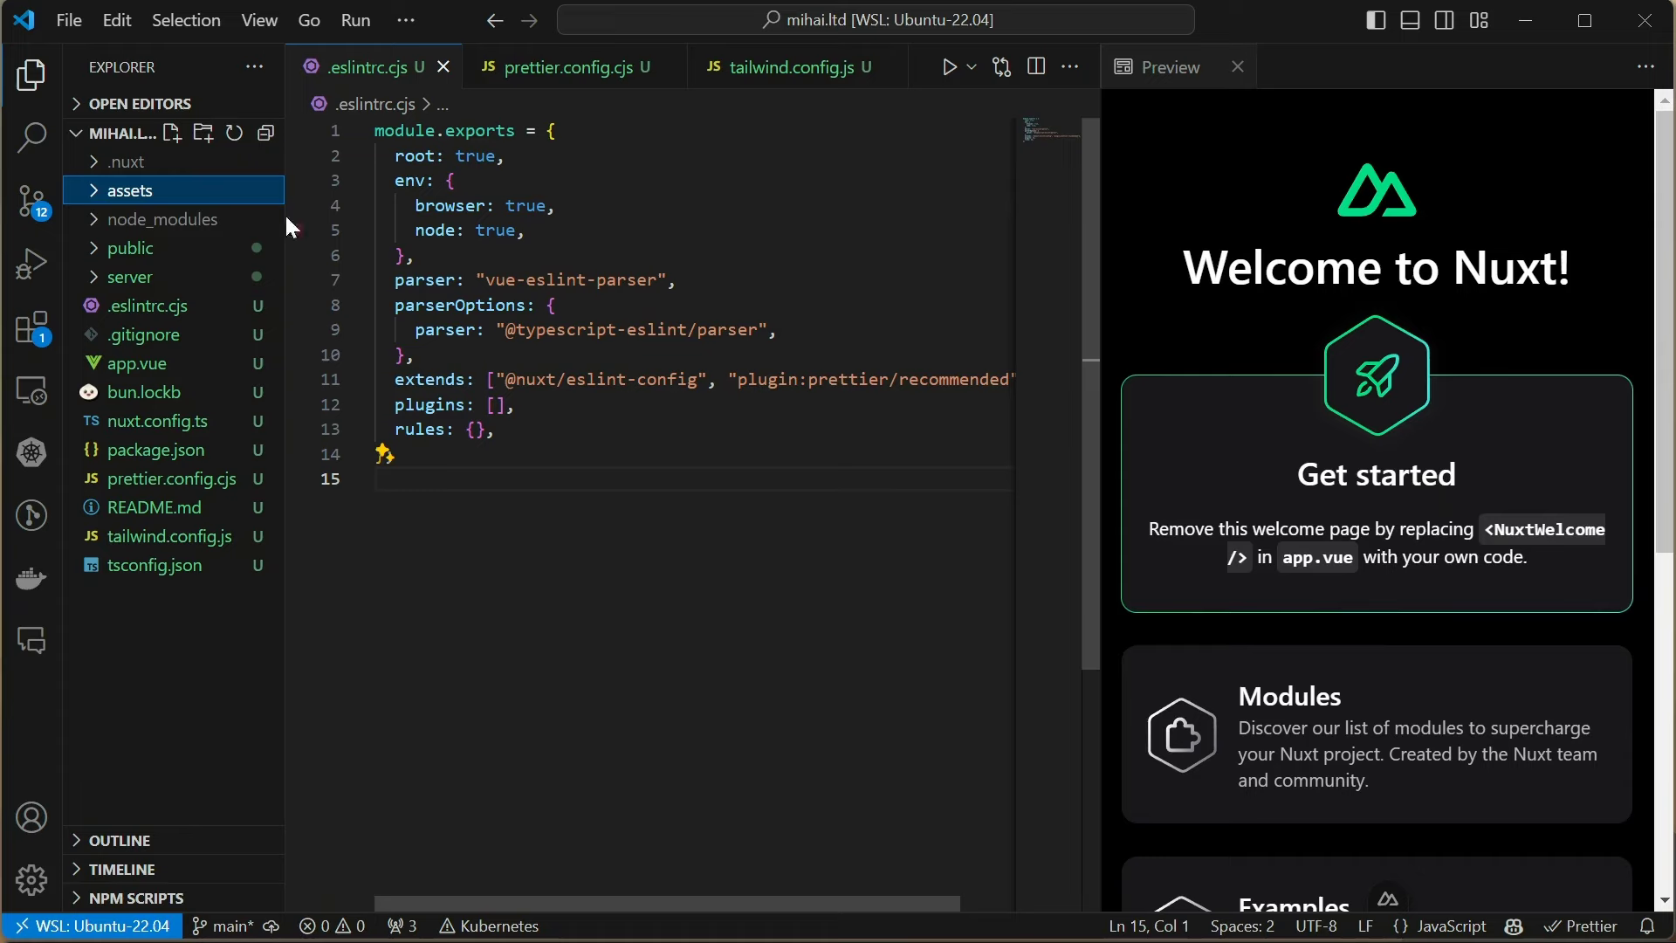
pyautogui.rightClick(160, 192)
pyautogui.click(348, 626)
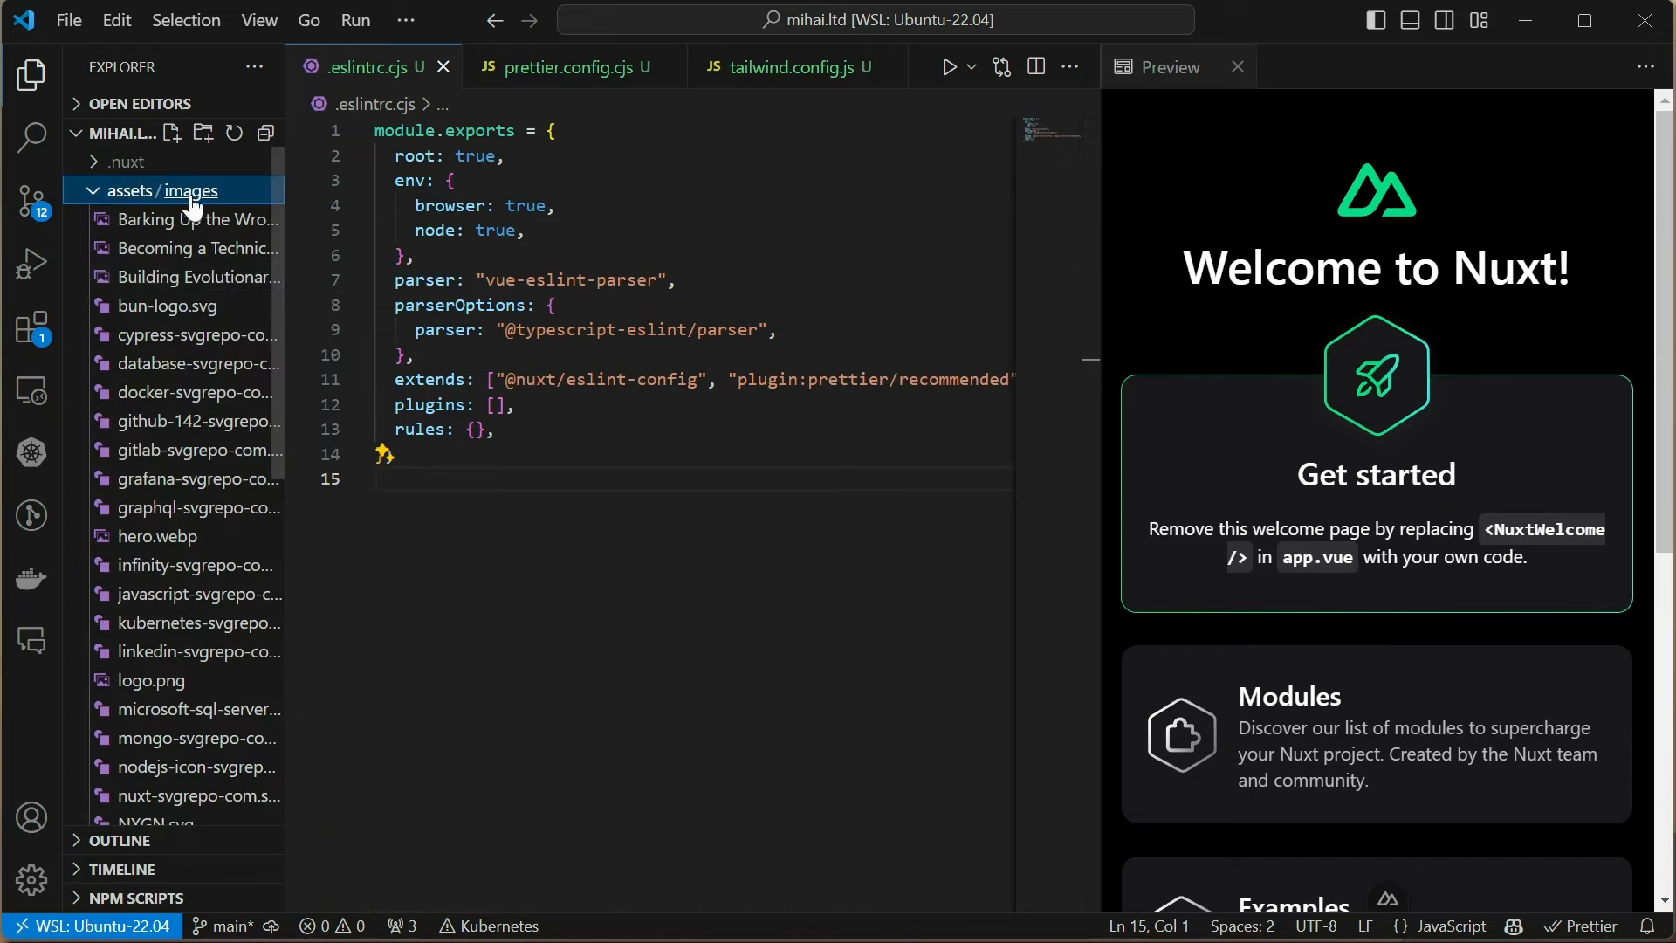
pyautogui.click(91, 192)
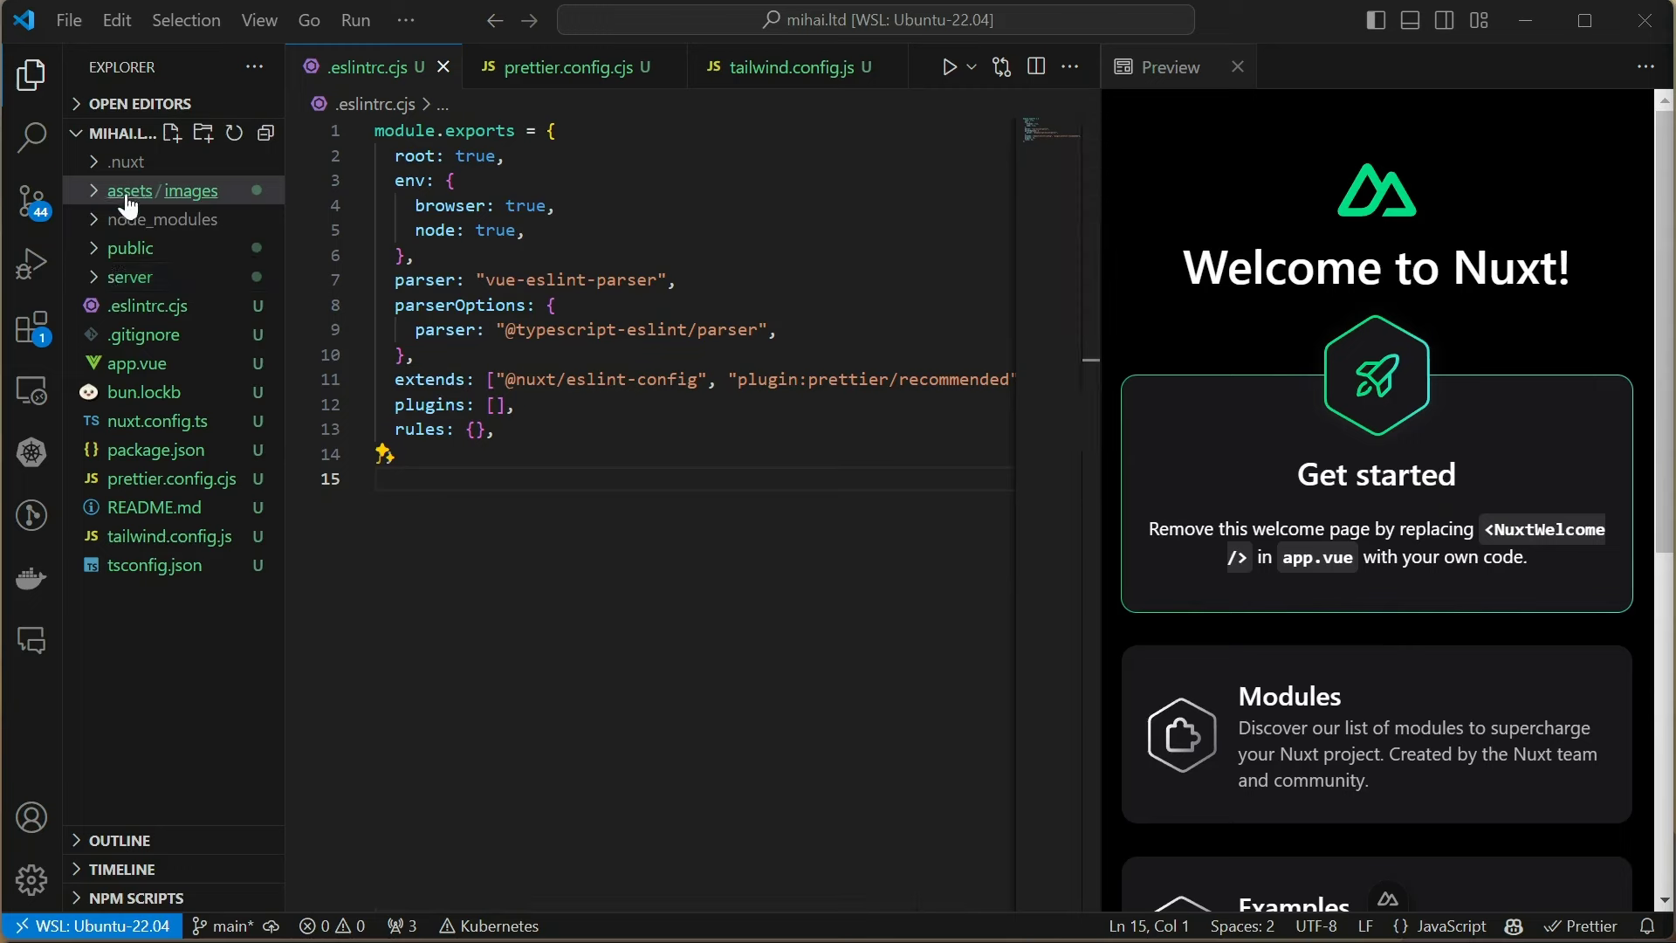
# Create assets/index.css with an html rule and tidy its Arial/Helvetica Neue font names
pyautogui.click(172, 132)
pyautogui.write('index.c')
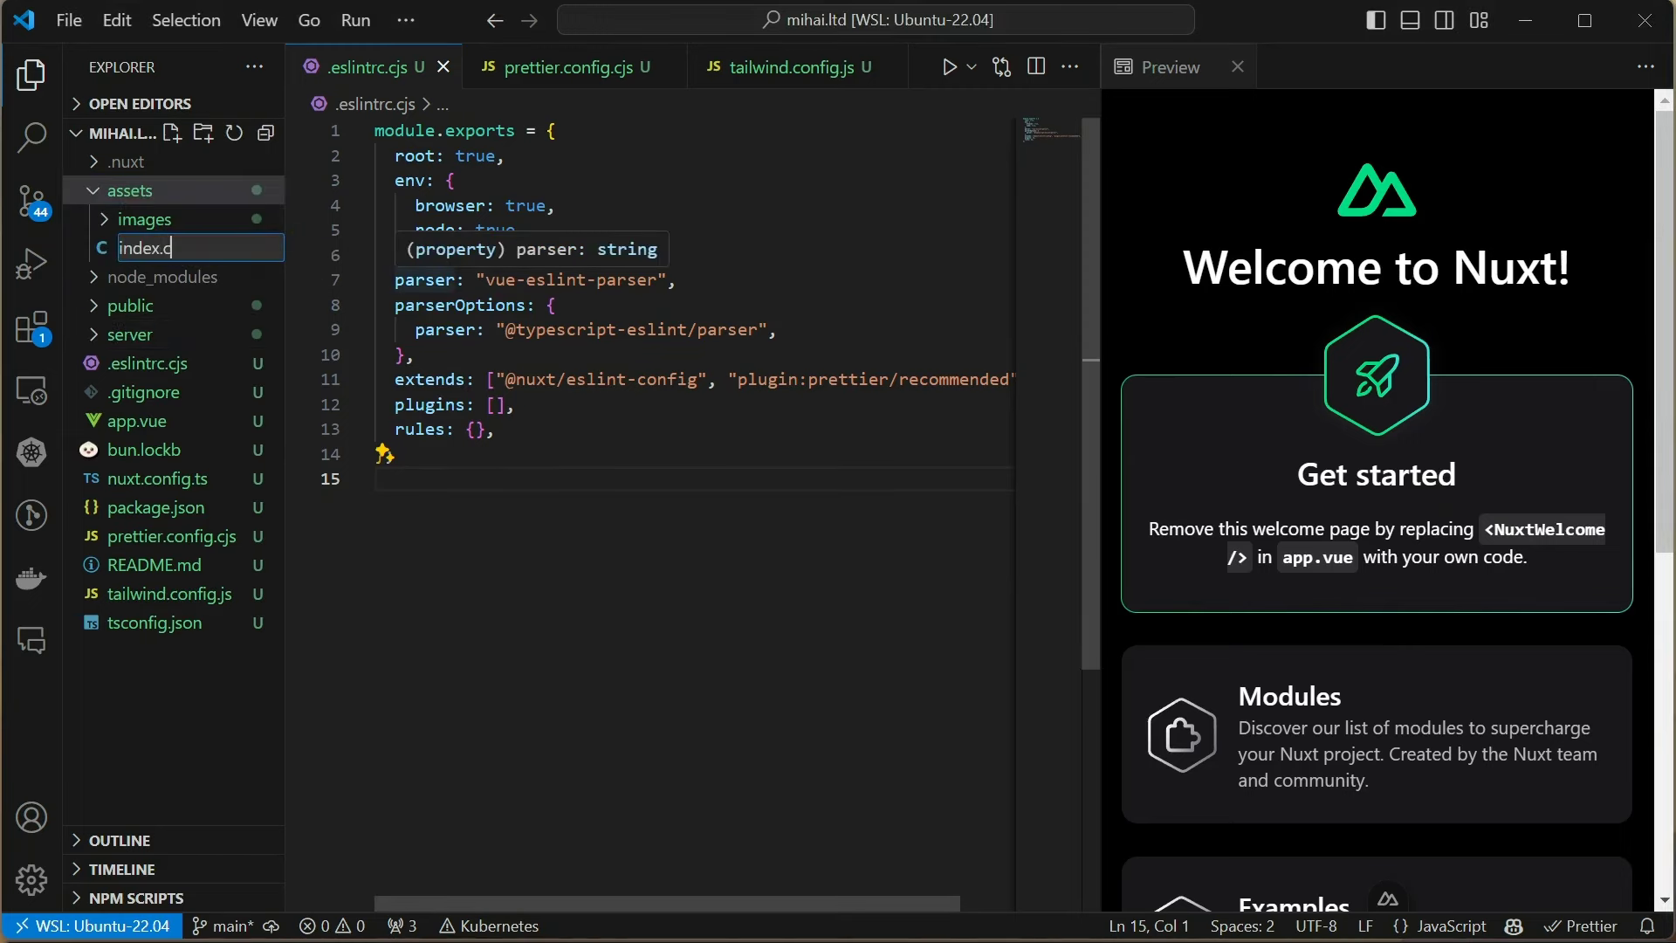
pyautogui.write('ss')
pyautogui.press('Return')
pyautogui.write('html {')
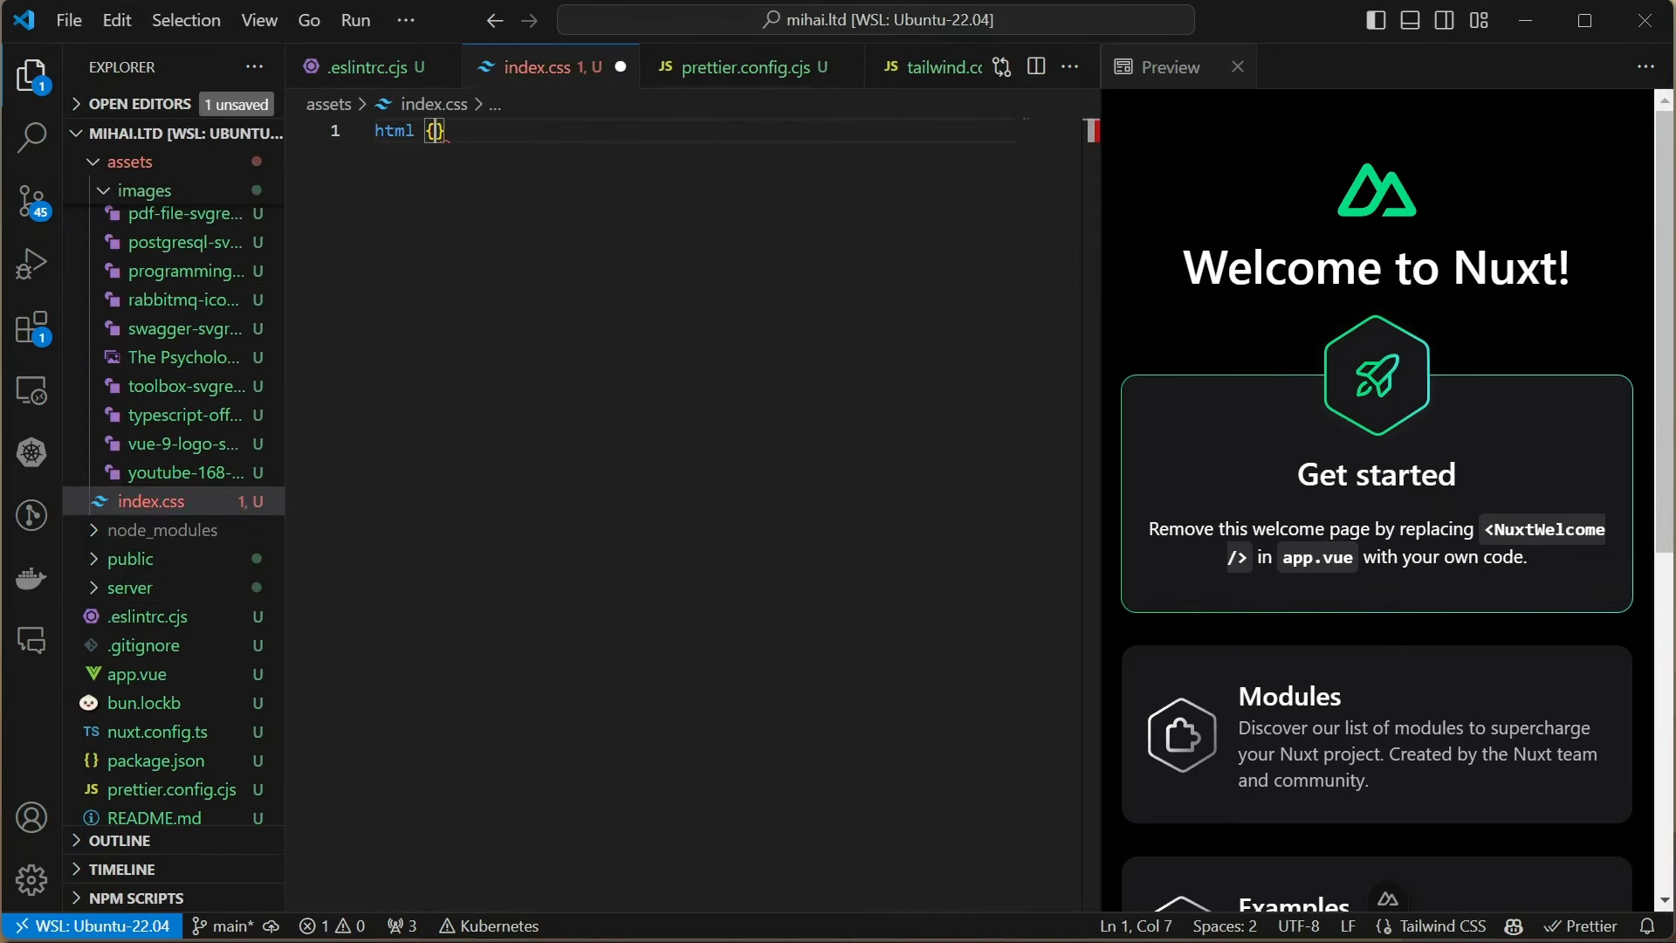
pyautogui.press('Return')
pyautogui.write("ont-family: 'Helvetica Neue', 'Arial', sans-serif;")
pyautogui.hotkey('ctrl', 'Left')
pyautogui.hotkey('ctrl', 'Left')
pyautogui.hotkey('ctrl', 'Left')
pyautogui.hotkey('ctrl', 'shift', 'Right')
pyautogui.write('Roboto')
pyautogui.hotkey('ctrl', 'Left')
pyautogui.hotkey('ctrl', 'Left')
pyautogui.hotkey('ctrl', 'Left')
pyautogui.press('BackSpace')
# Add overflow-y and overflow-x hidden to the html rule and save the stylesheet
pyautogui.press('End')
pyautogui.press('Return')
pyautogui.write('overflow-')
pyautogui.press('Return')
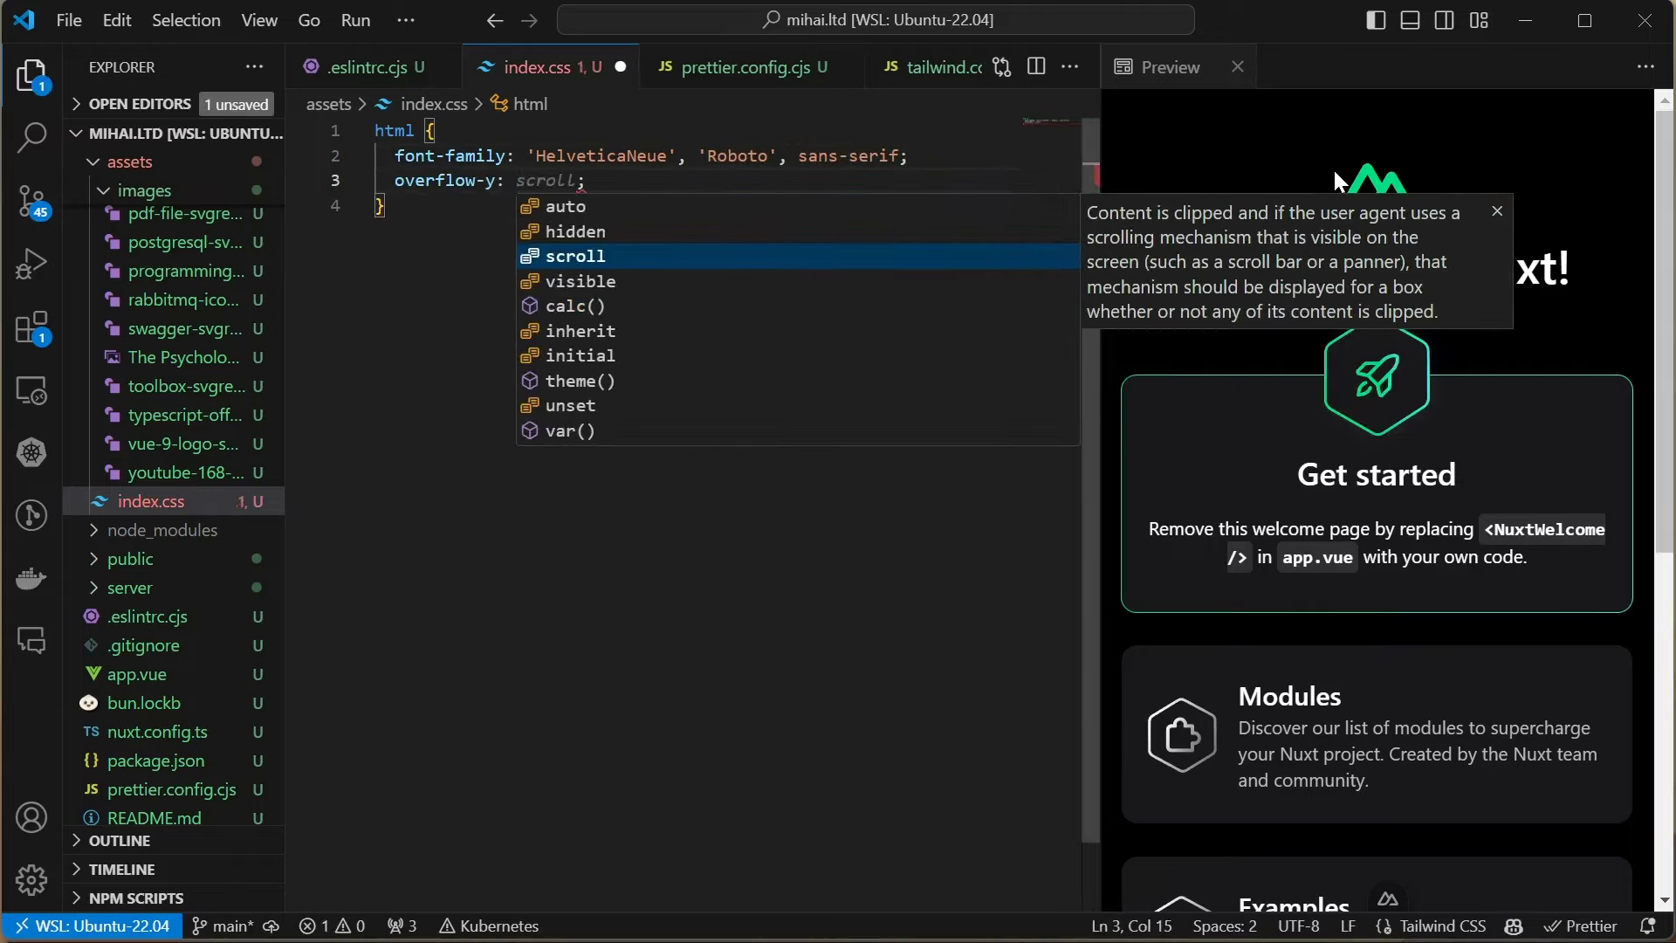
pyautogui.write('auto')
pyautogui.press('End')
pyautogui.press('Return')
pyautogui.write('overf')
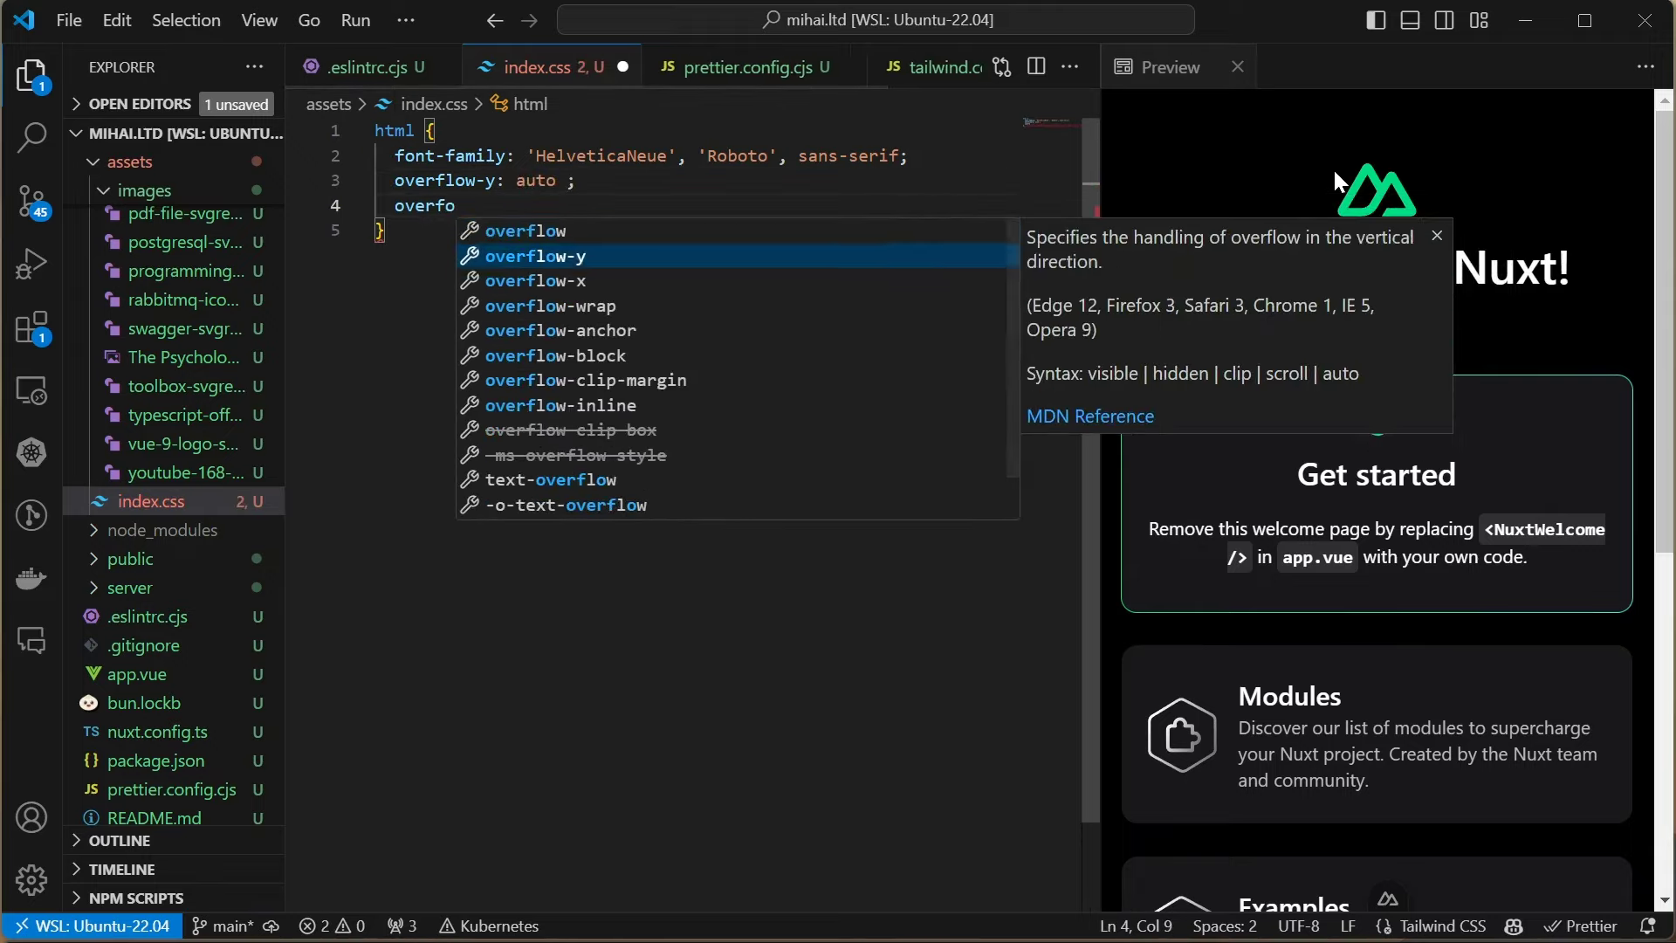
pyautogui.write('low-x')
pyautogui.press('Return')
pyautogui.write('hi')
pyautogui.press('Return')
pyautogui.hotkey('ctrl', 's')
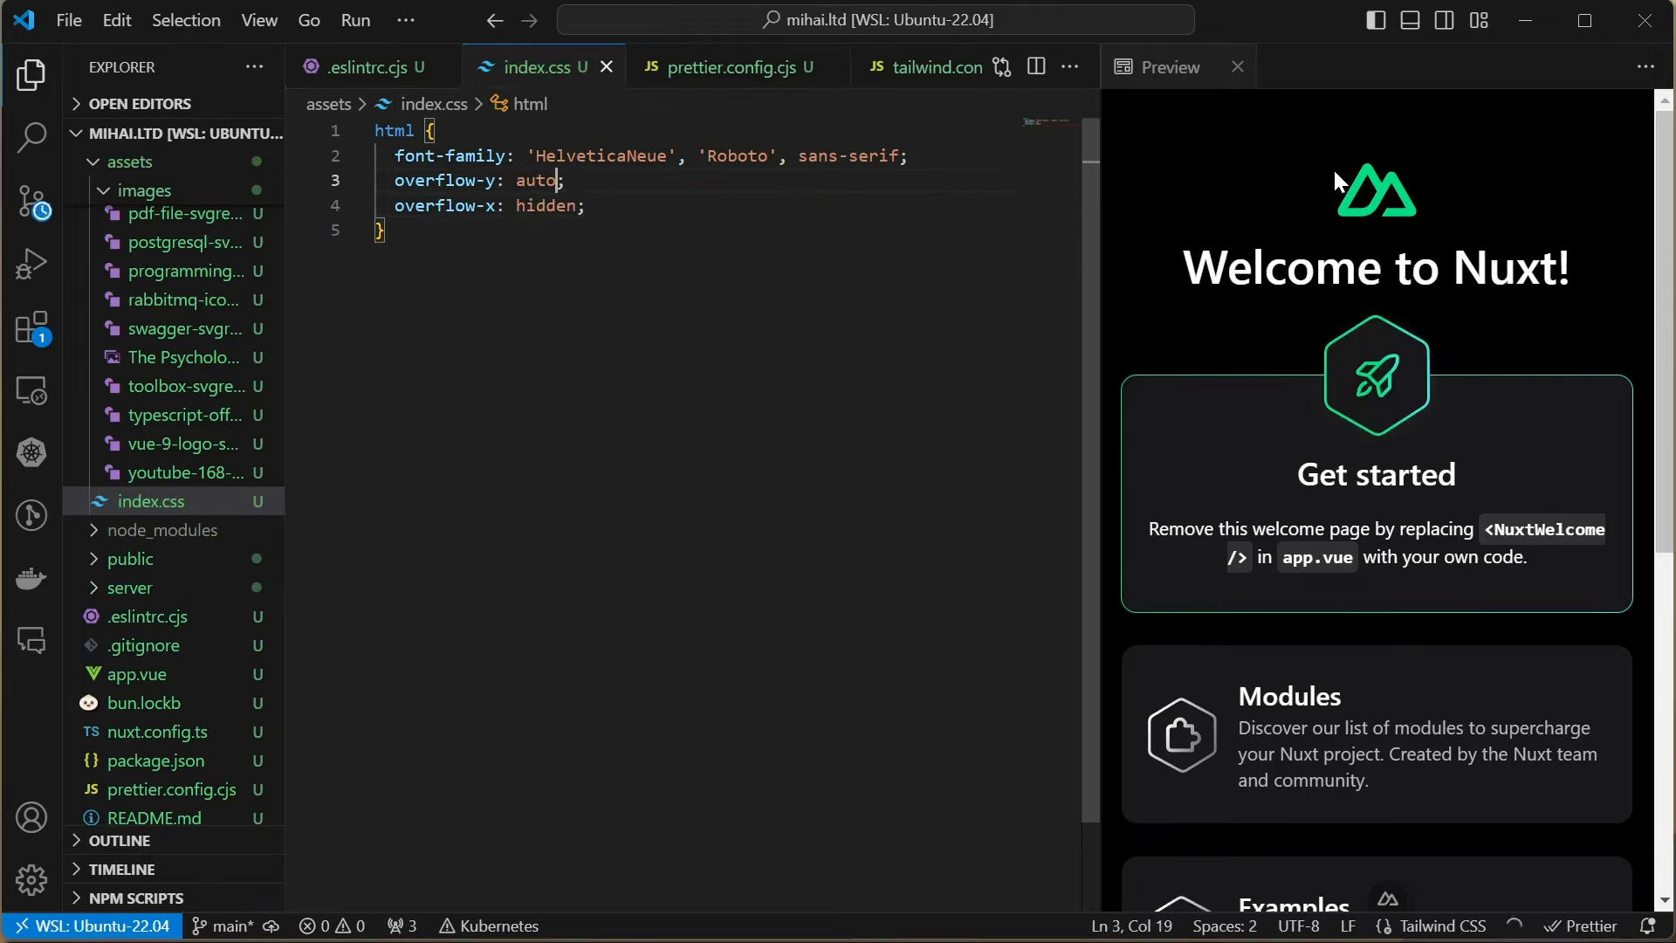
# Add an html, body rule with full height and #090025 background, then create a pages folder
pyautogui.press('Down')
pyautogui.press('End')
pyautogui.press('Return')
pyautogui.press('Return')
pyautogui.write('html, body {')
pyautogui.press('Return')
pyautogui.write('h')
pyautogui.press('Return')
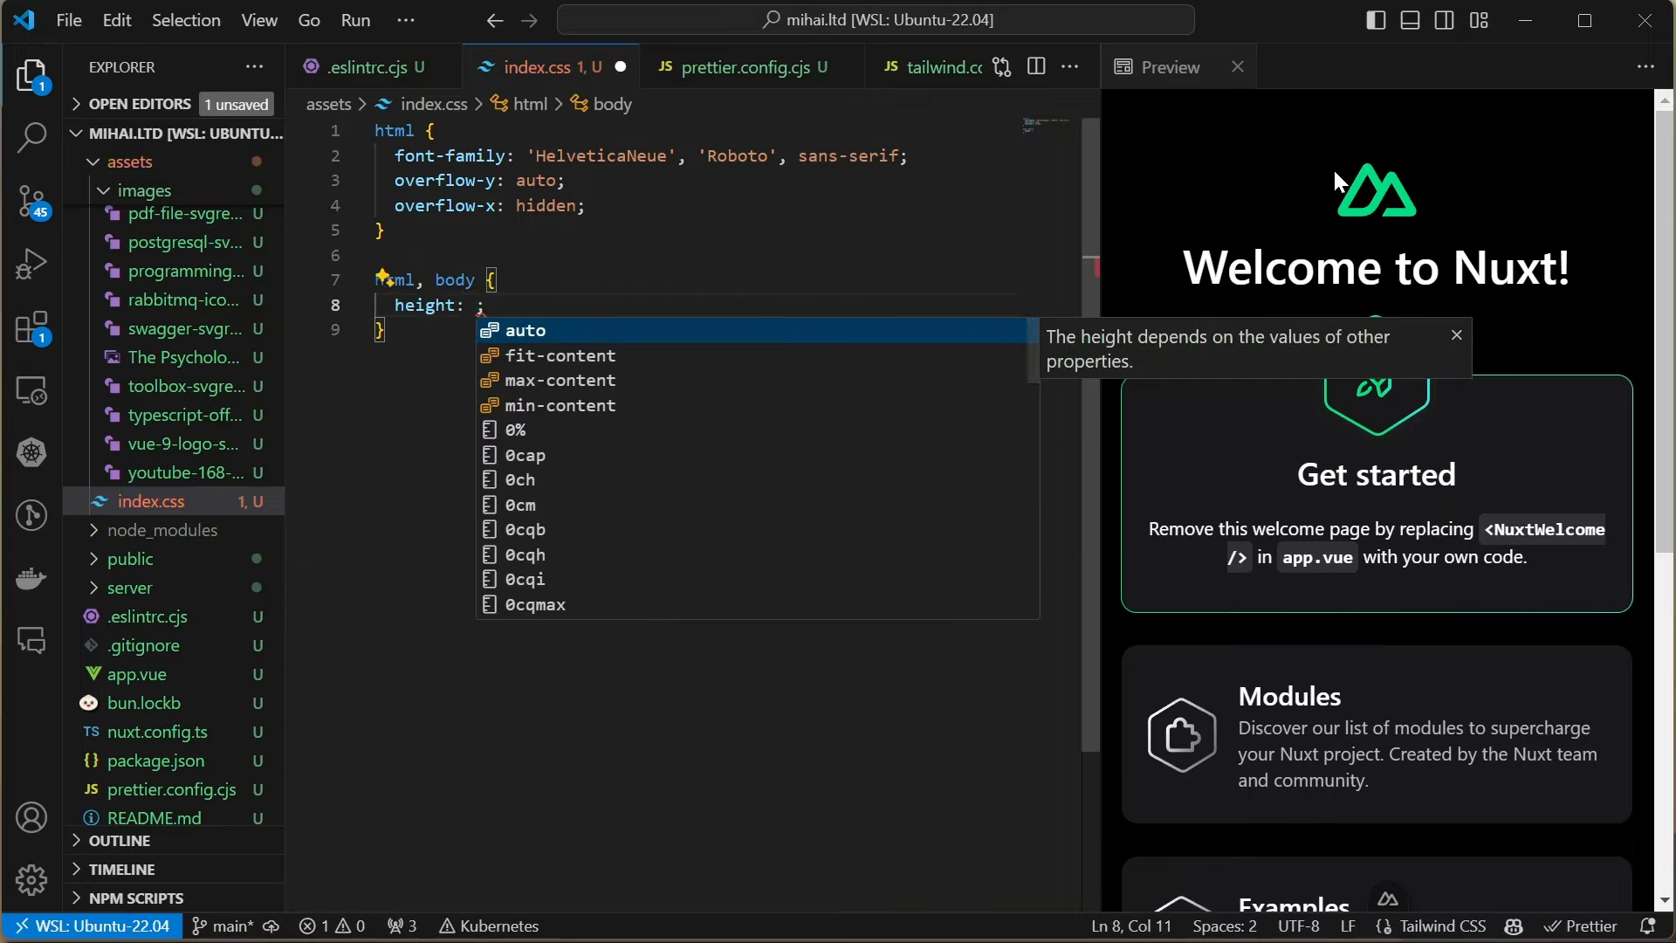
pyautogui.write('100vh')
pyautogui.press('End')
pyautogui.press('Return')
pyautogui.write('back')
pyautogui.press('Return')
pyautogui.write('#050815')
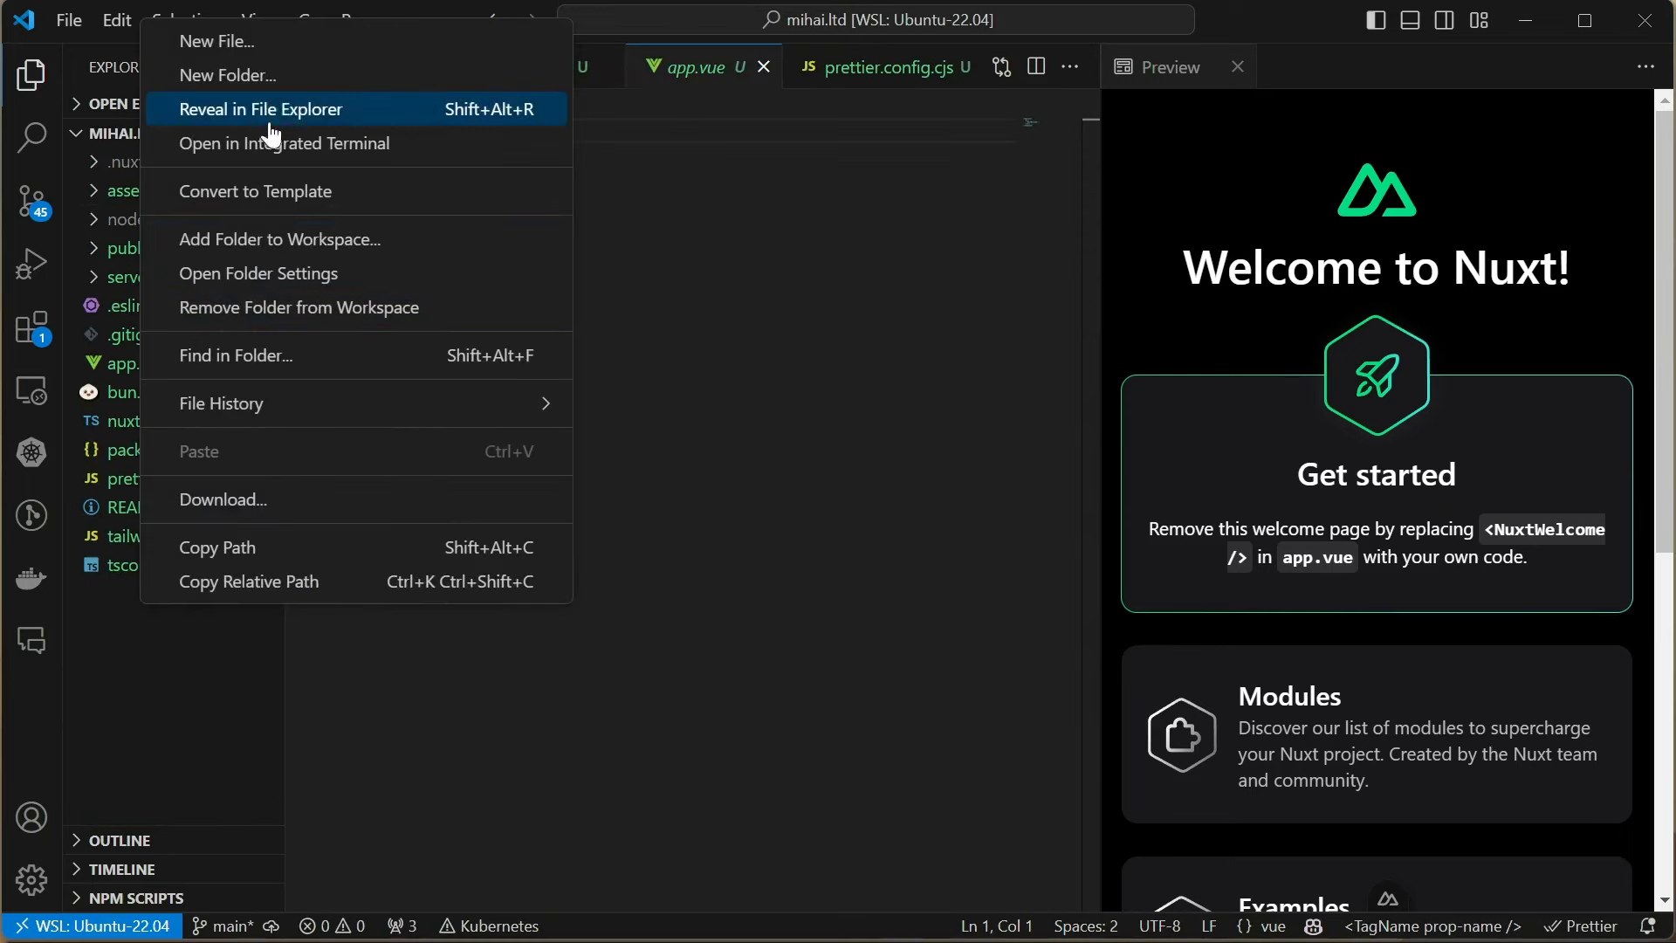
pyautogui.click(227, 75)
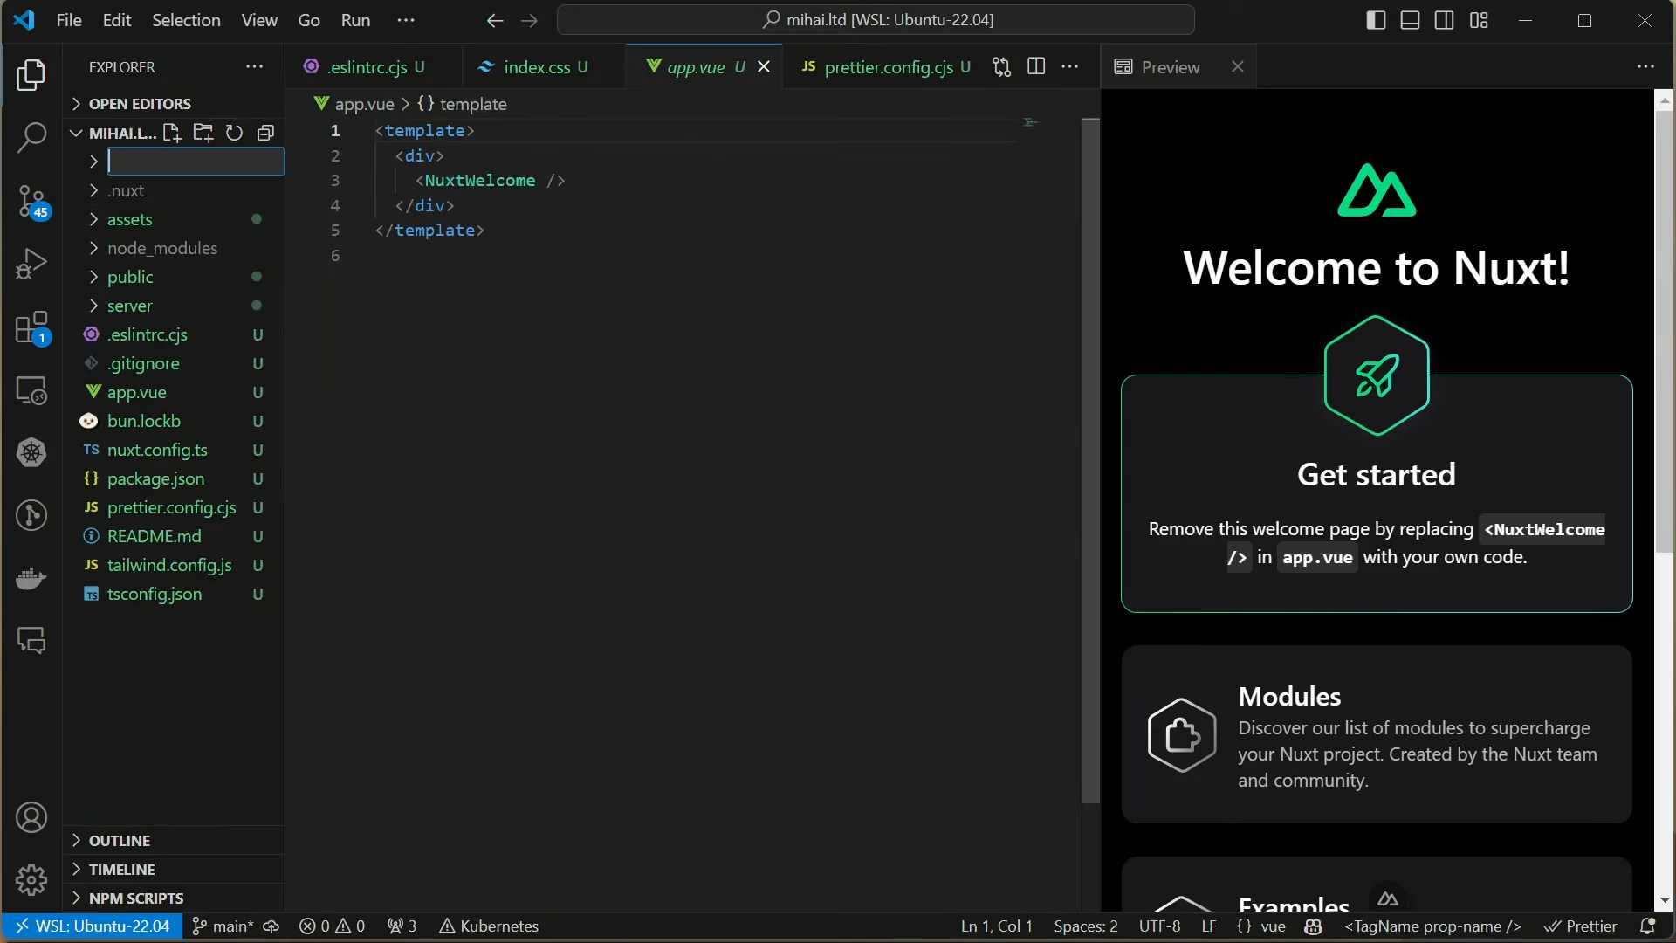
pyautogui.write('pages')
pyautogui.press('Return')
# Create pages/index.vue with a header-and-nav template and a script setup lang="ts" block, then save
pyautogui.rightClick(132, 308)
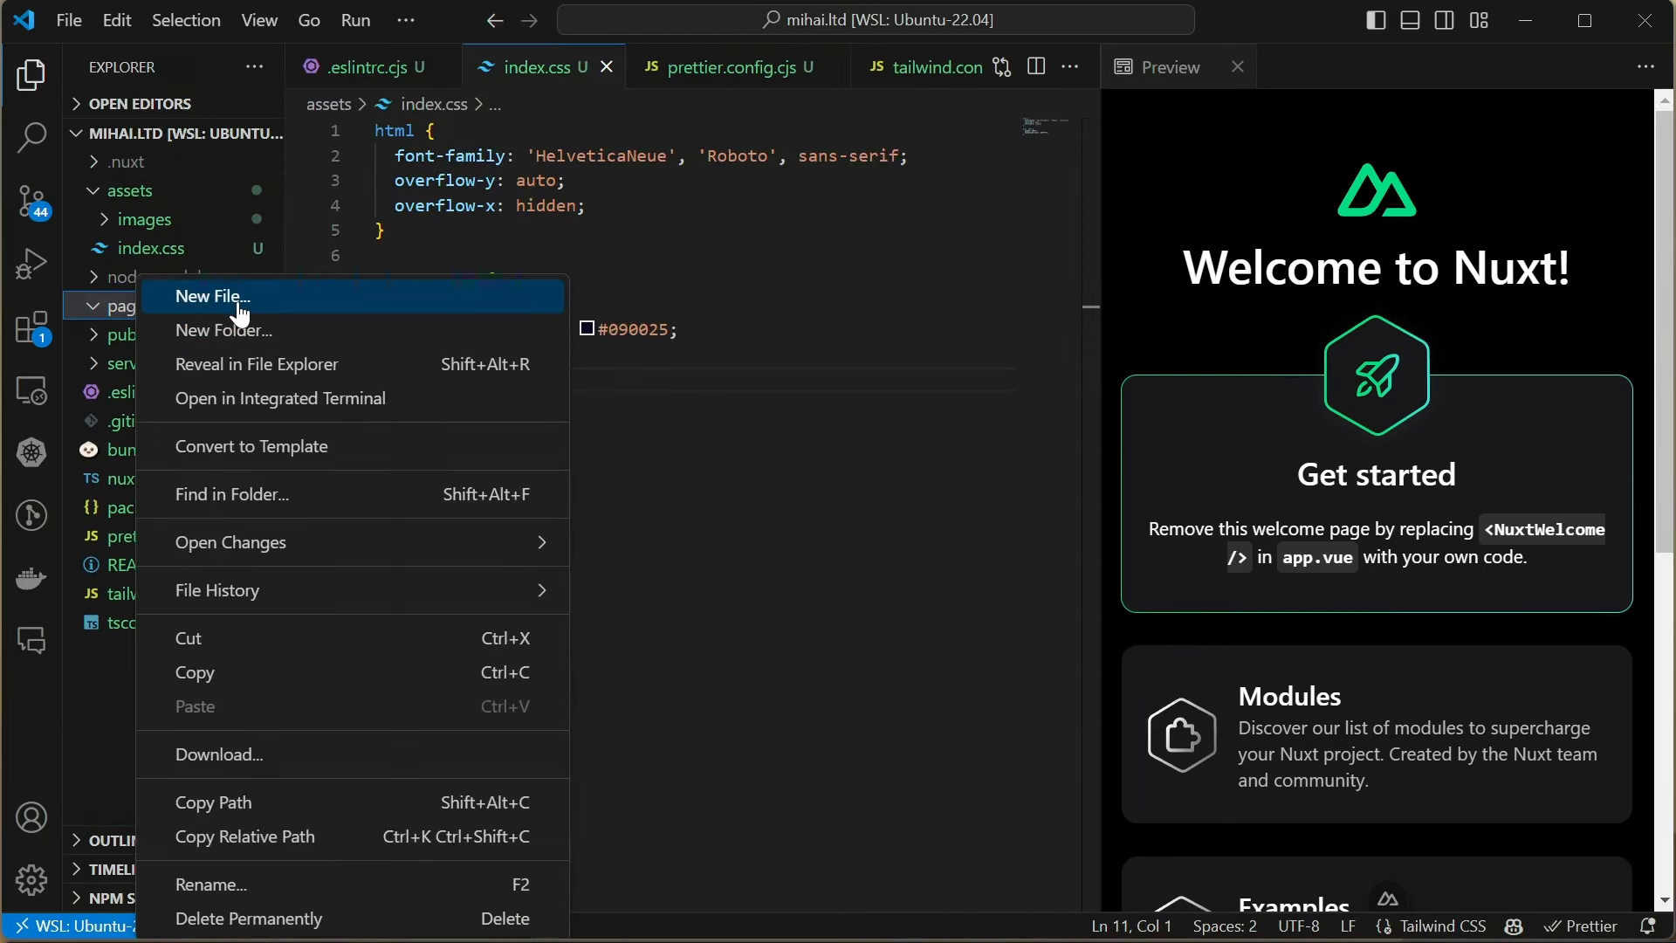
pyautogui.click(237, 312)
pyautogui.write('index.vue')
pyautogui.press('Return')
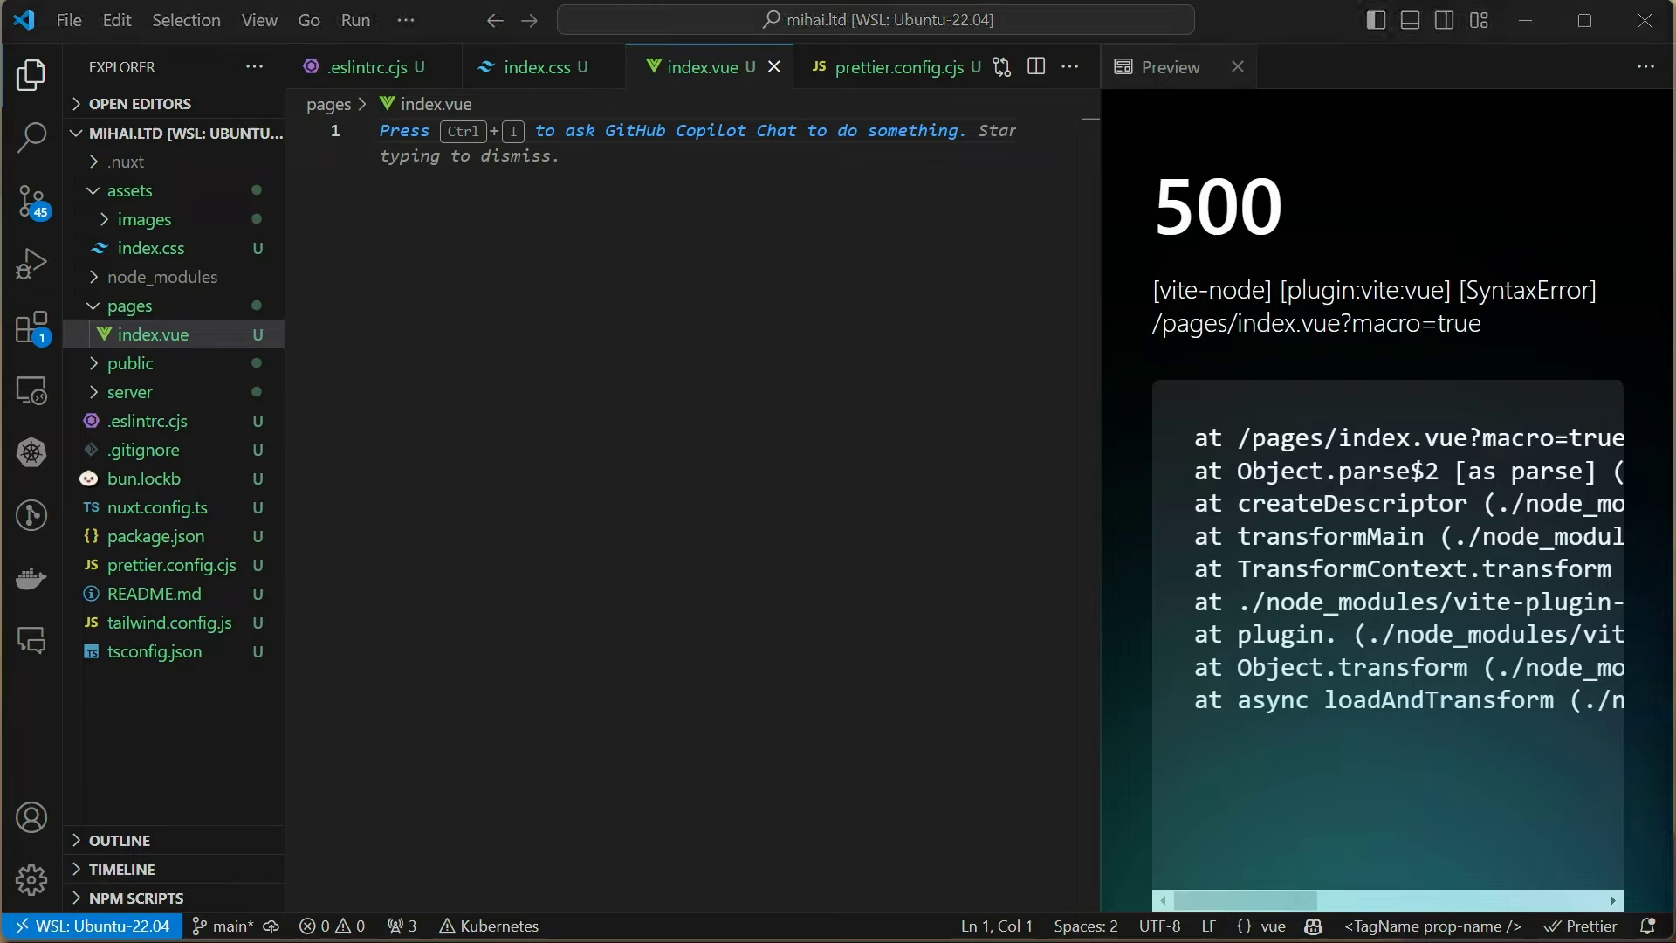
pyautogui.write('template <header>   <nav></nav> </header>')
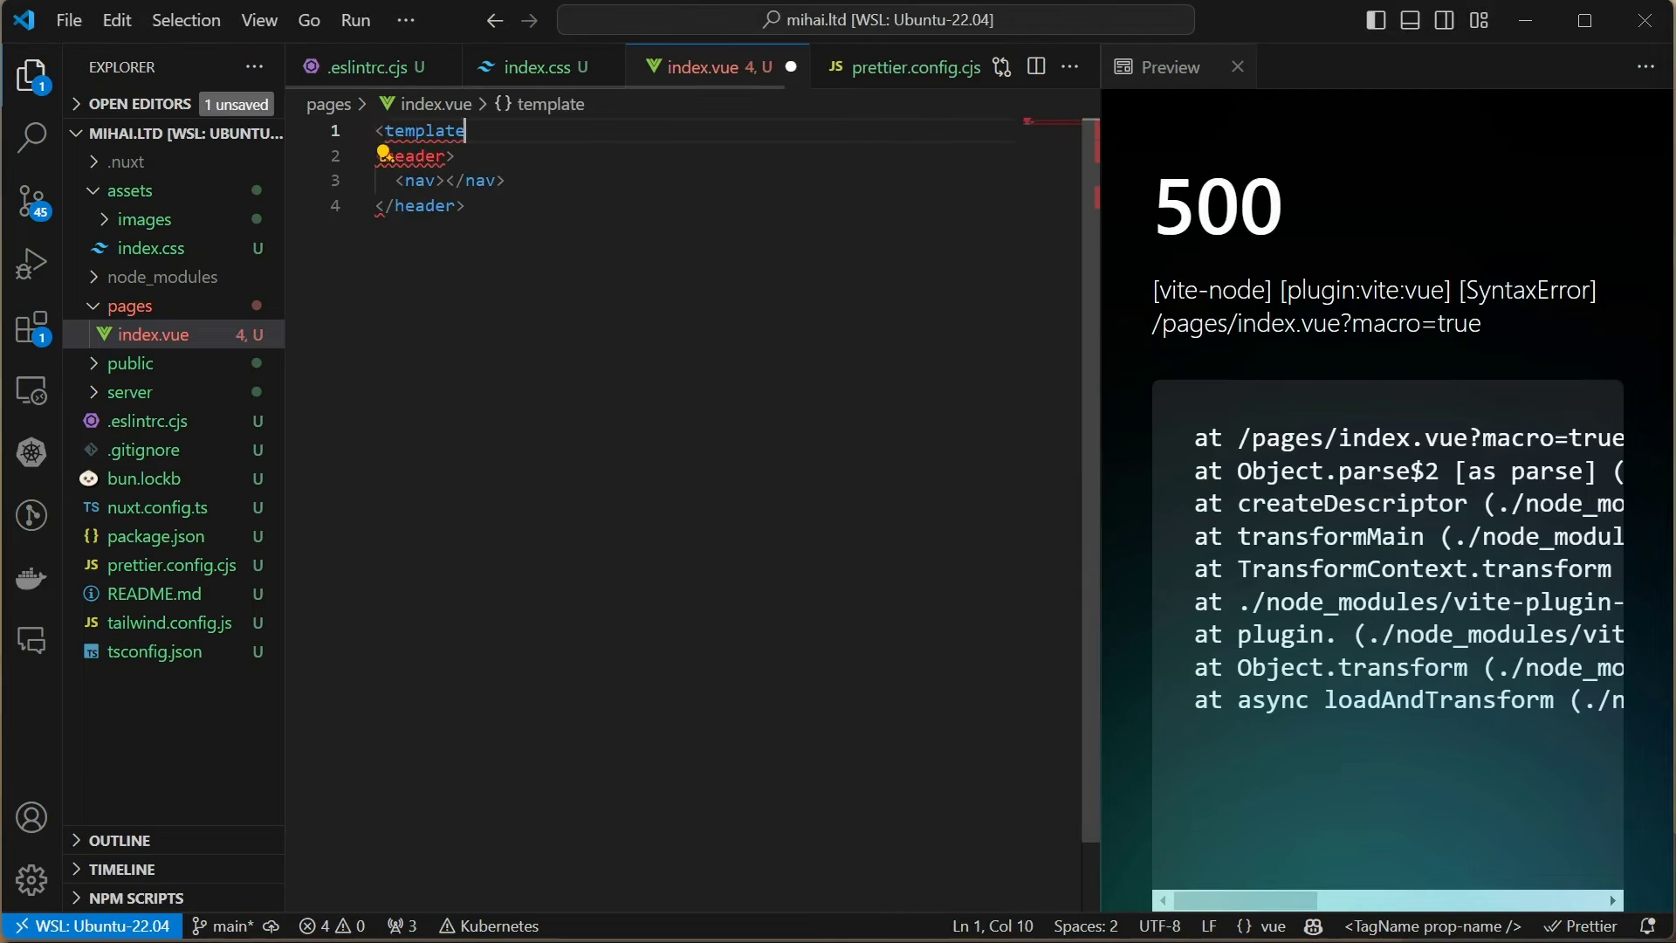
pyautogui.write('>')
pyautogui.hotkey('shift', 'End')
pyautogui.hotkey('ctrl', 'x')
pyautogui.hotkey('ctrl', 'End')
pyautogui.hotkey('ctrl', 'v')
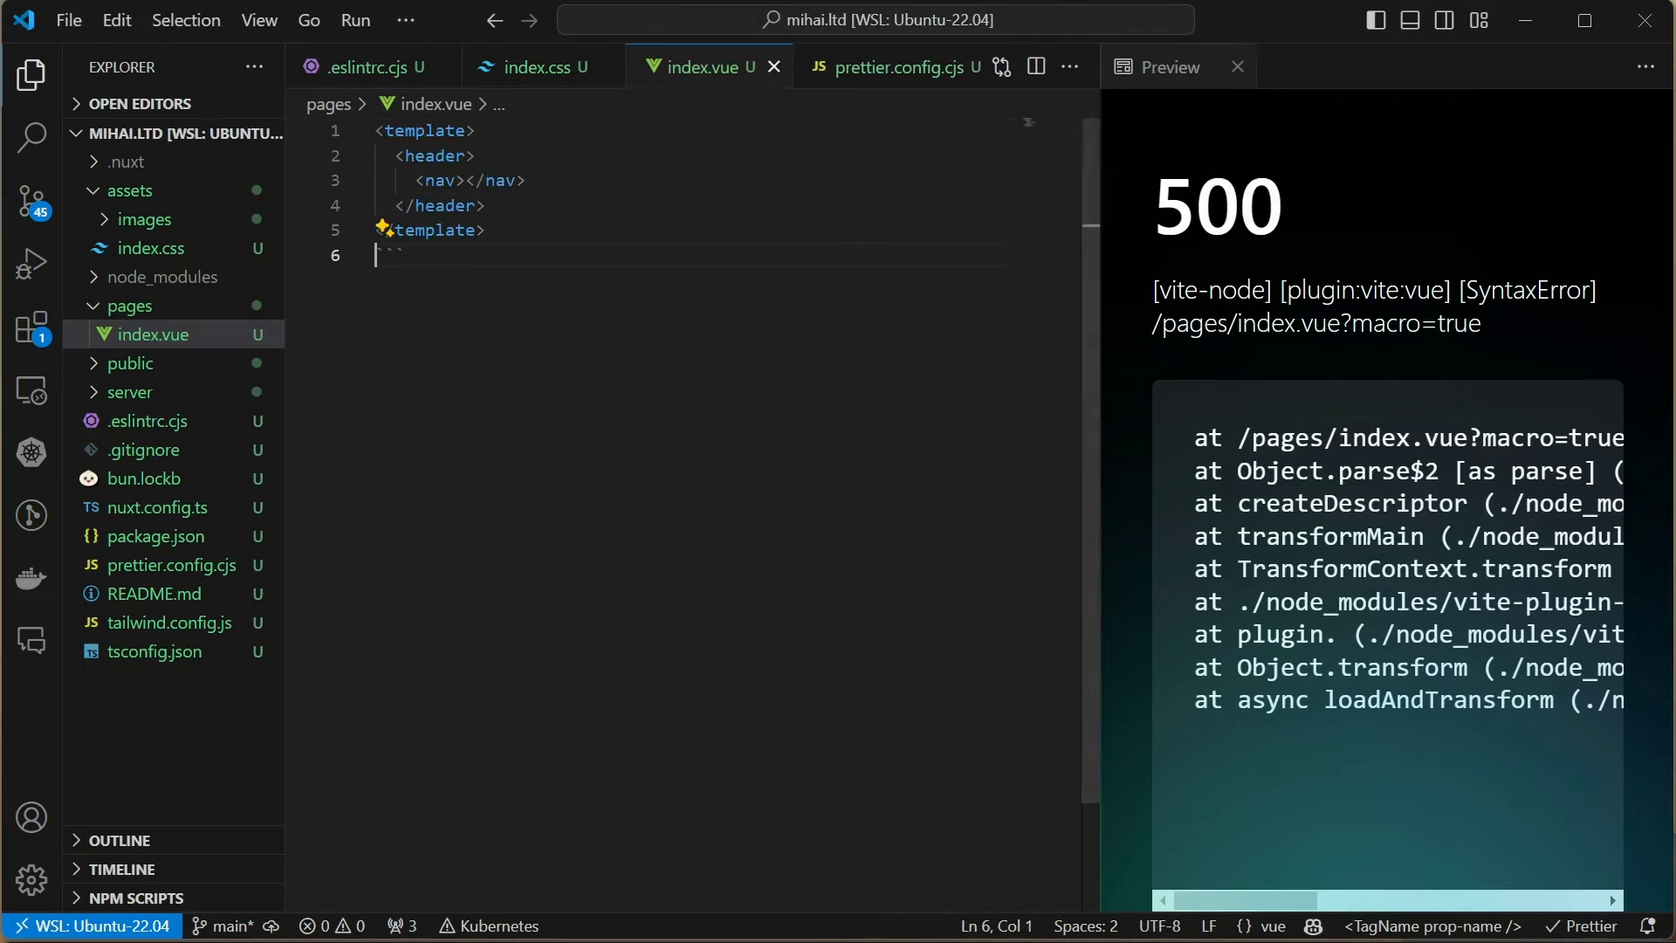
pyautogui.press('Return')
pyautogui.press('Return')
pyautogui.write('script')
pyautogui.press('Tab')
pyautogui.write('se')
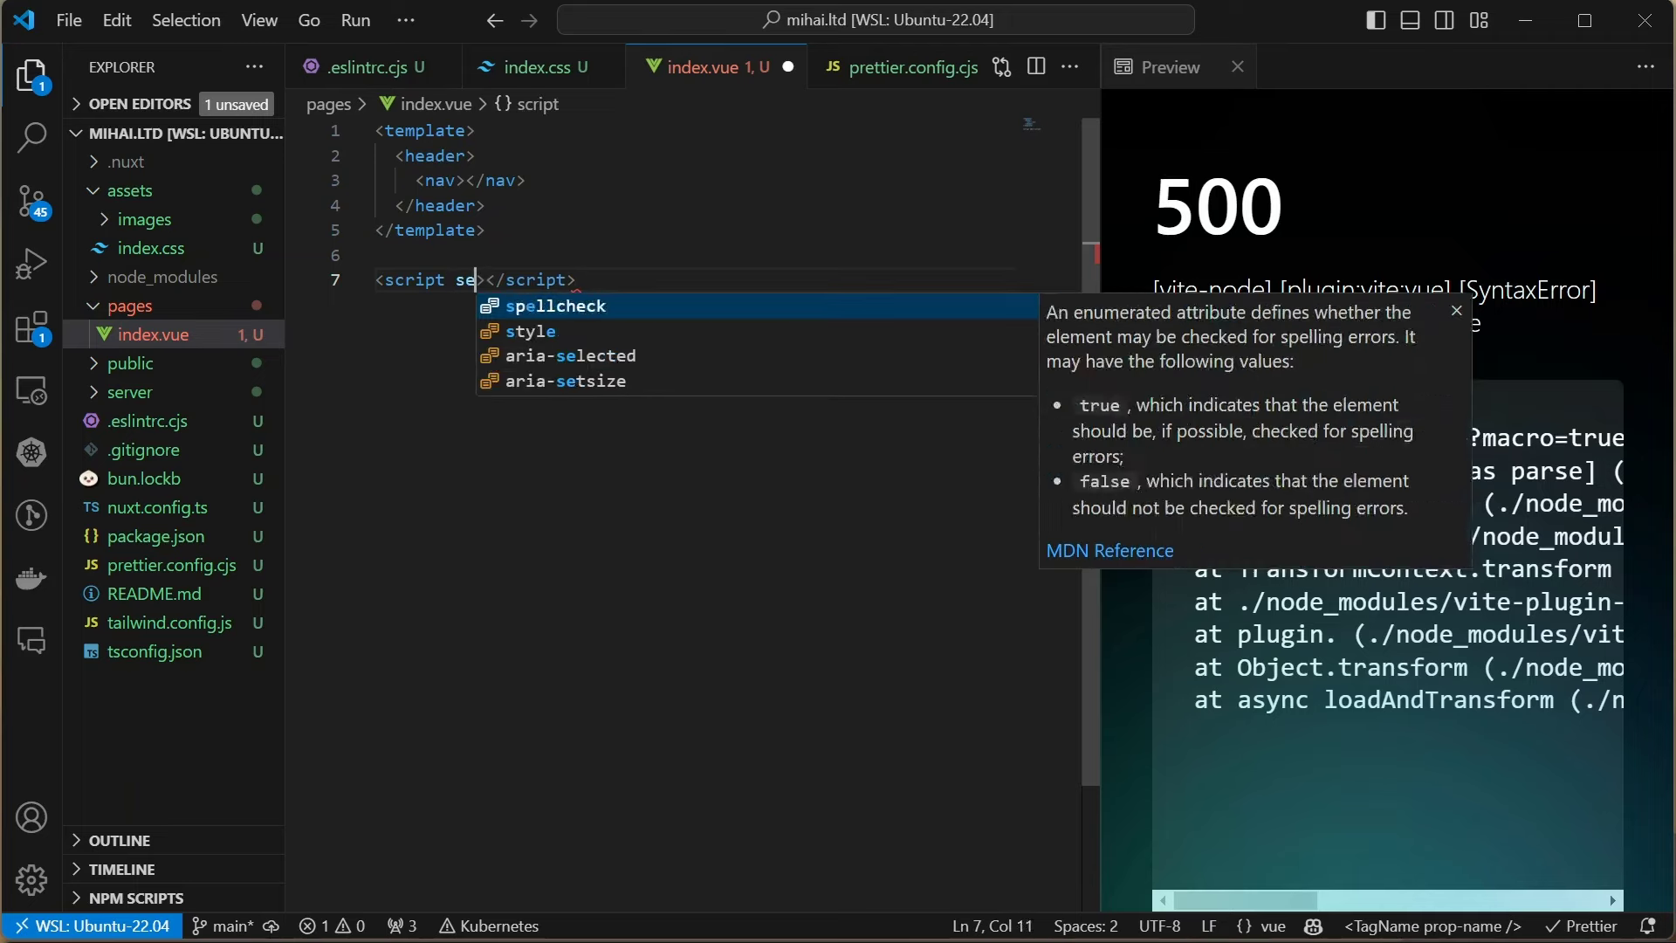
pyautogui.write('tup lang="')
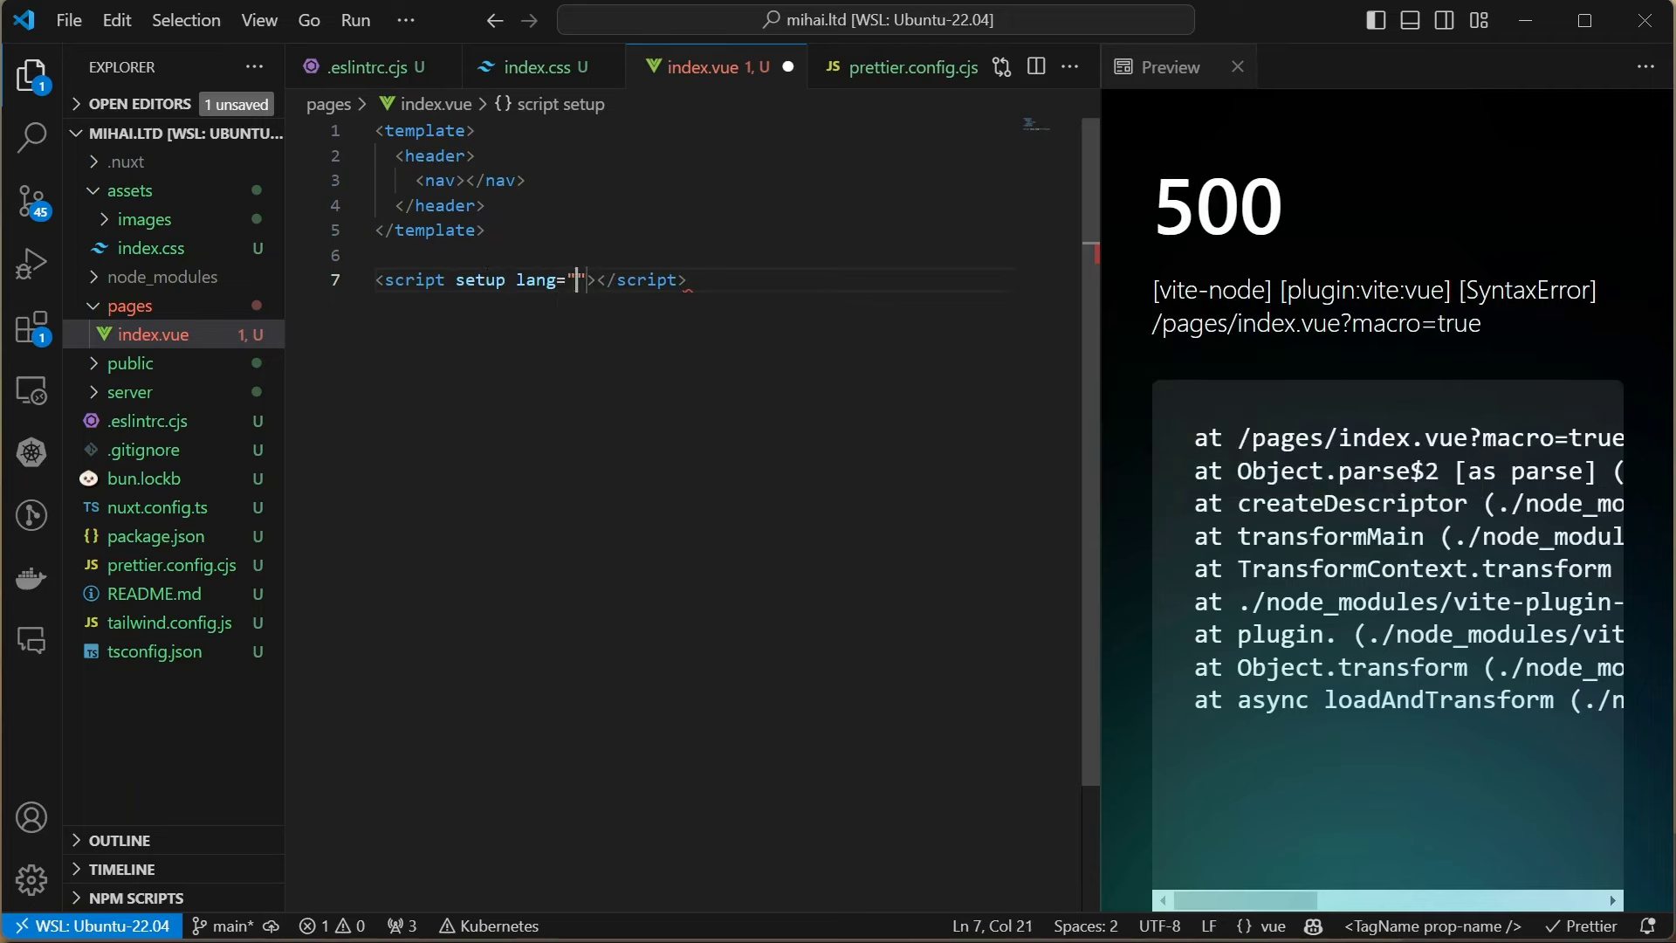
pyautogui.write('ts')
pyautogui.hotkey('ctrl', 's')
pyautogui.hotkey('ctrl', 'j')
pyautogui.hotkey('ctrl', 'j')
pyautogui.click(151, 247)
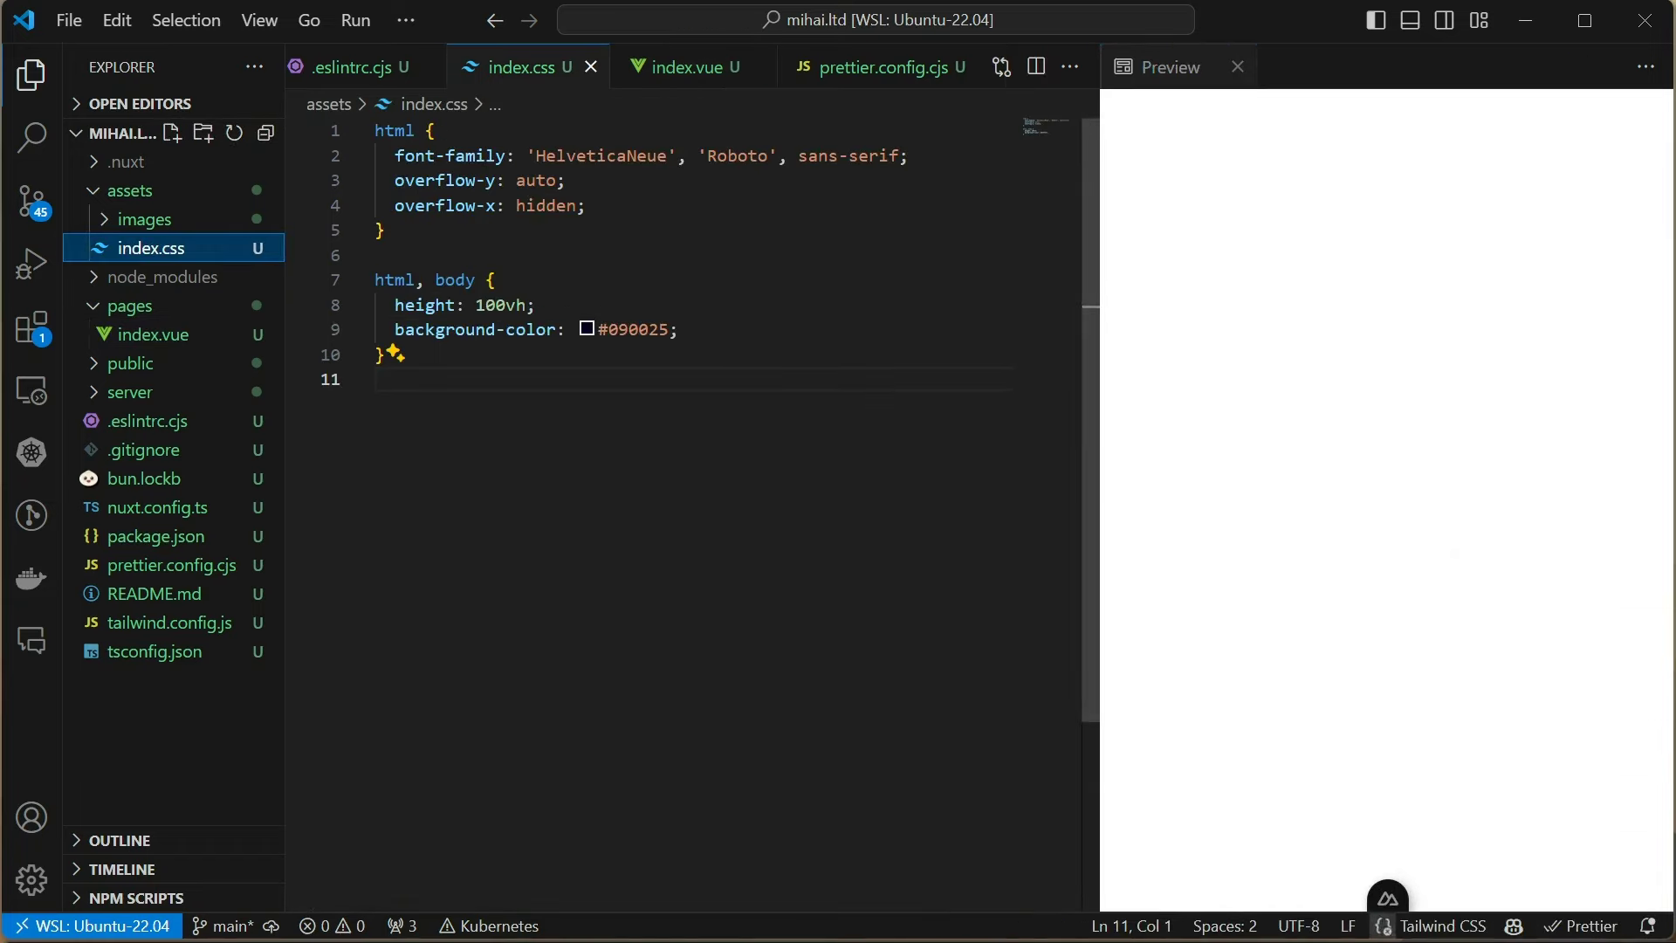
pyautogui.click(476, 279)
pyautogui.write(', #__nuxt')
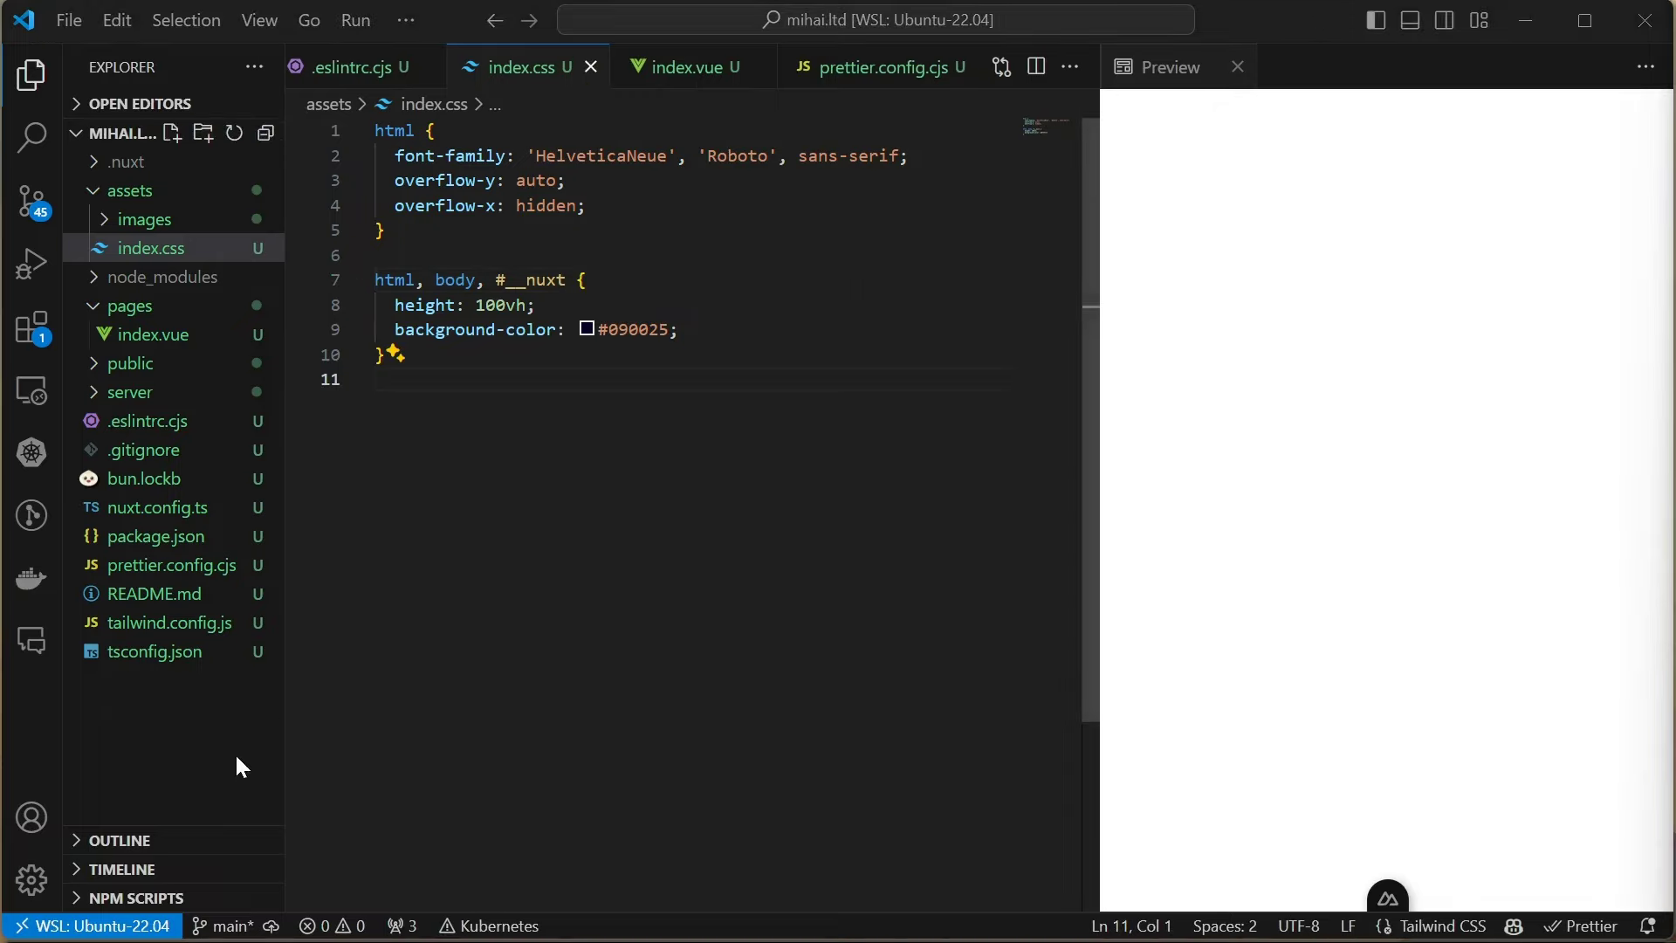
pyautogui.click(157, 507)
pyautogui.hotkey('ctrl', 's')
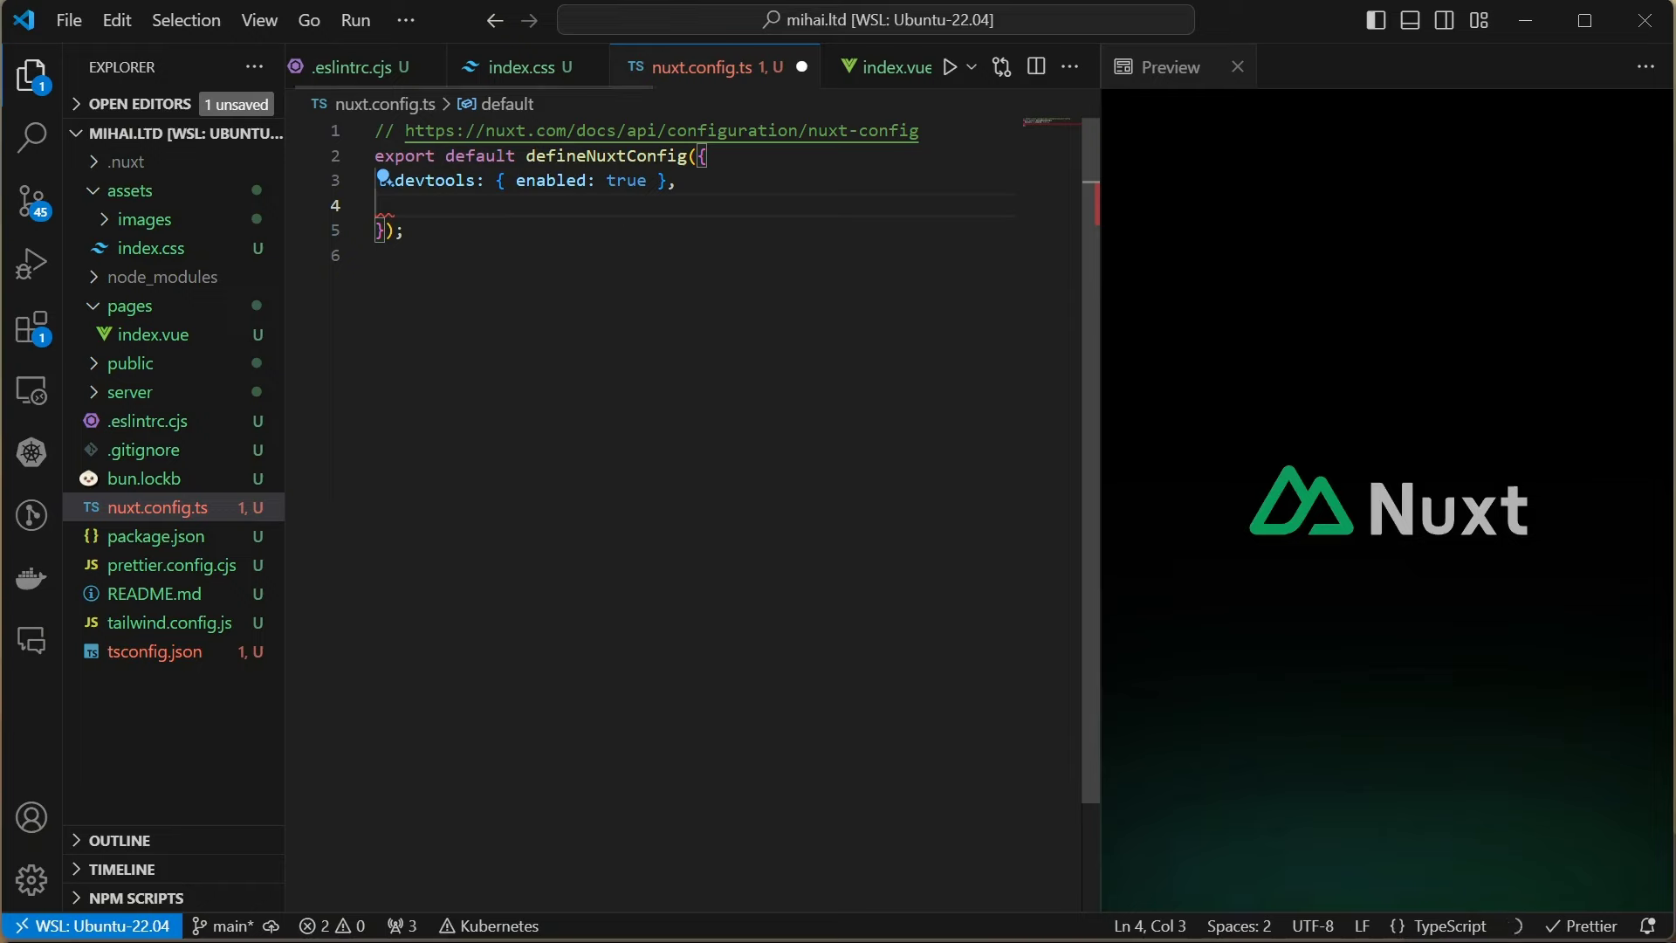
pyautogui.press('Return')
pyautogui.write('mo')
pyautogui.press('Tab')
pyautogui.click(166, 538)
pyautogui.moveTo(417, 401); pyautogui.dragTo(607, 403)
pyautogui.hotkey('ctrl', 'c')
pyautogui.hotkey('ctrl', 'Tab')
pyautogui.hotkey('ctrl', 'v')
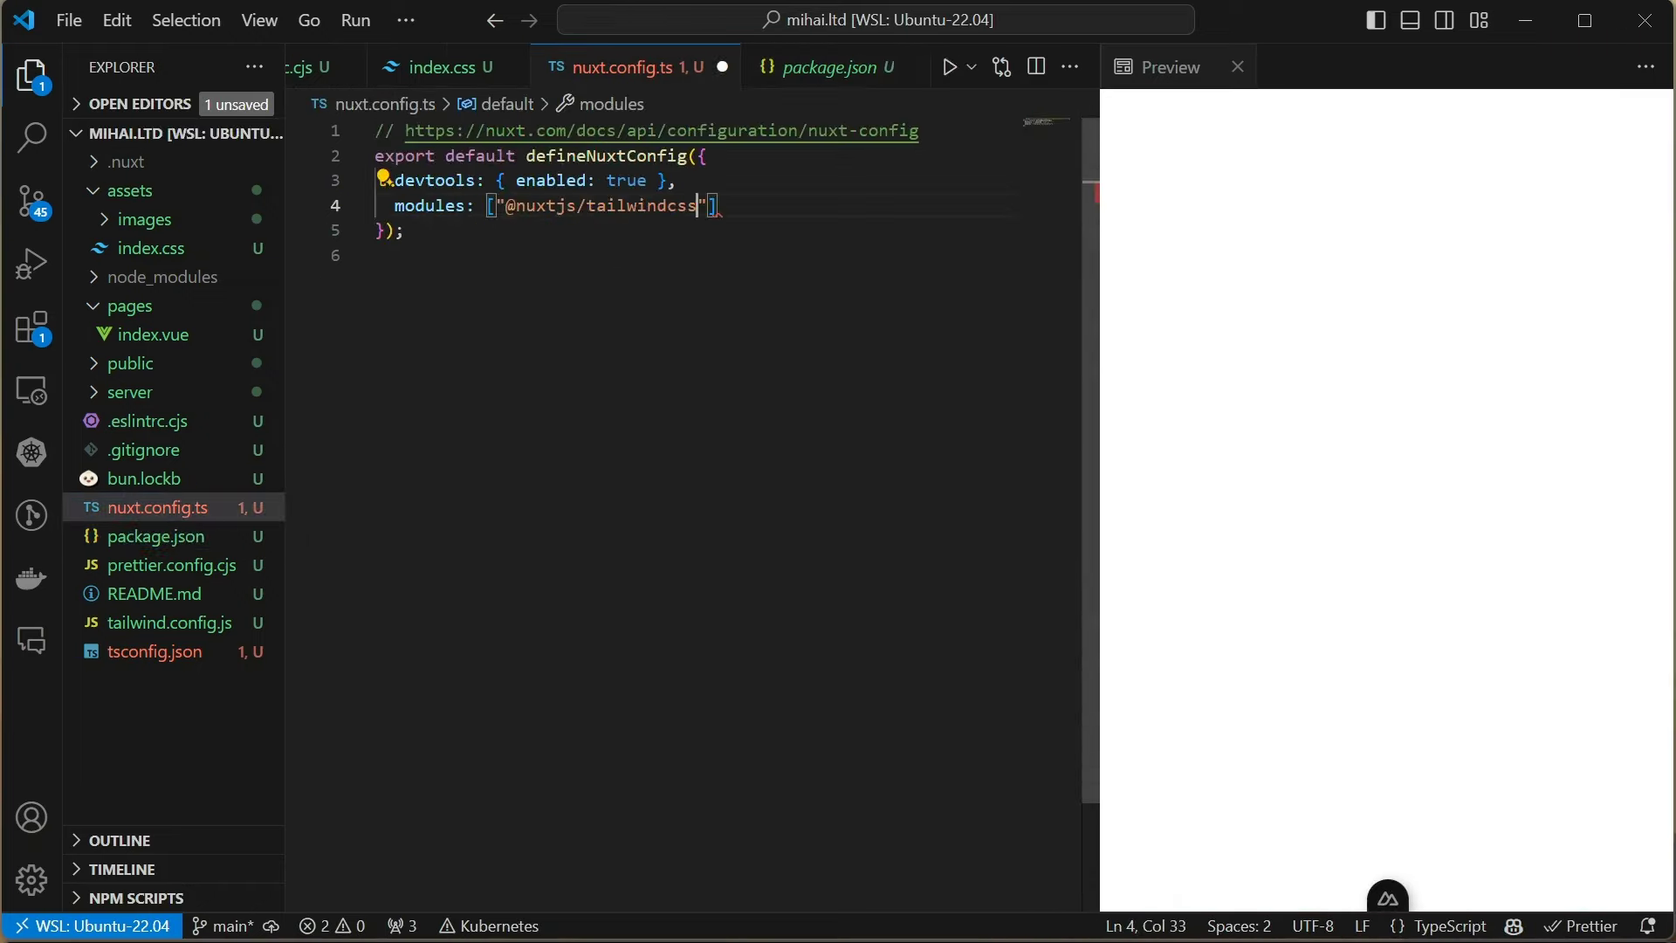
pyautogui.hotkey('ctrl', 's')
# Add css: ["@/assets/index.css"] to nuxt.config.ts by editing the suggested path, and save
pyautogui.press('Return')
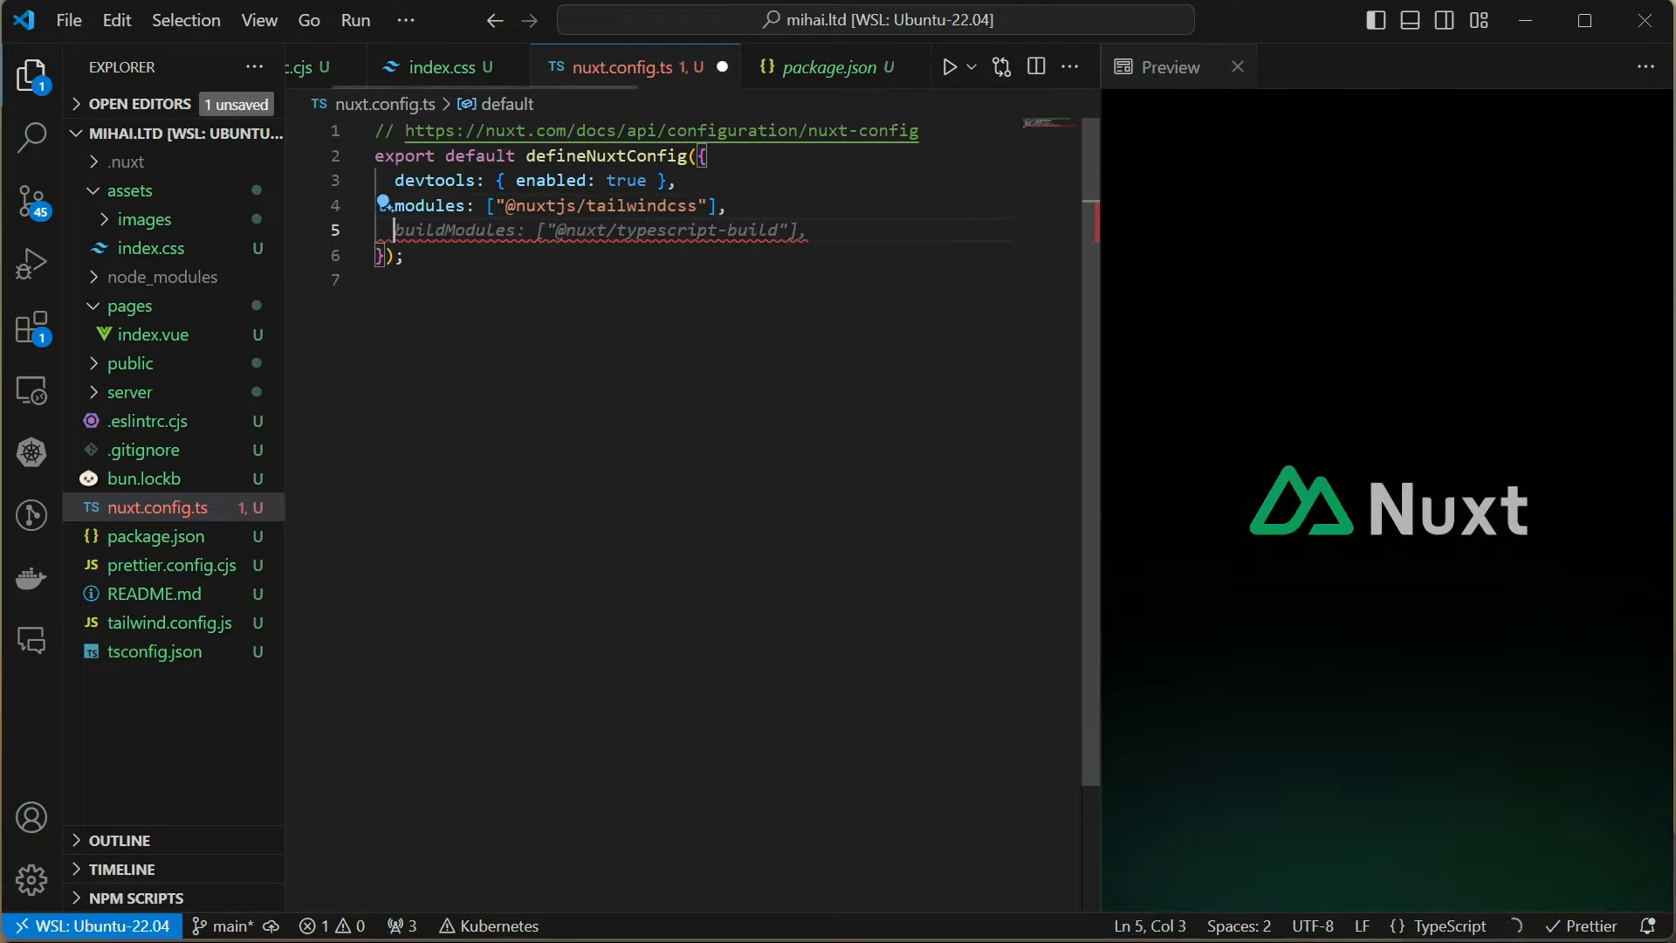
pyautogui.write('css')
pyautogui.press('Escape')
pyautogui.press('Tab')
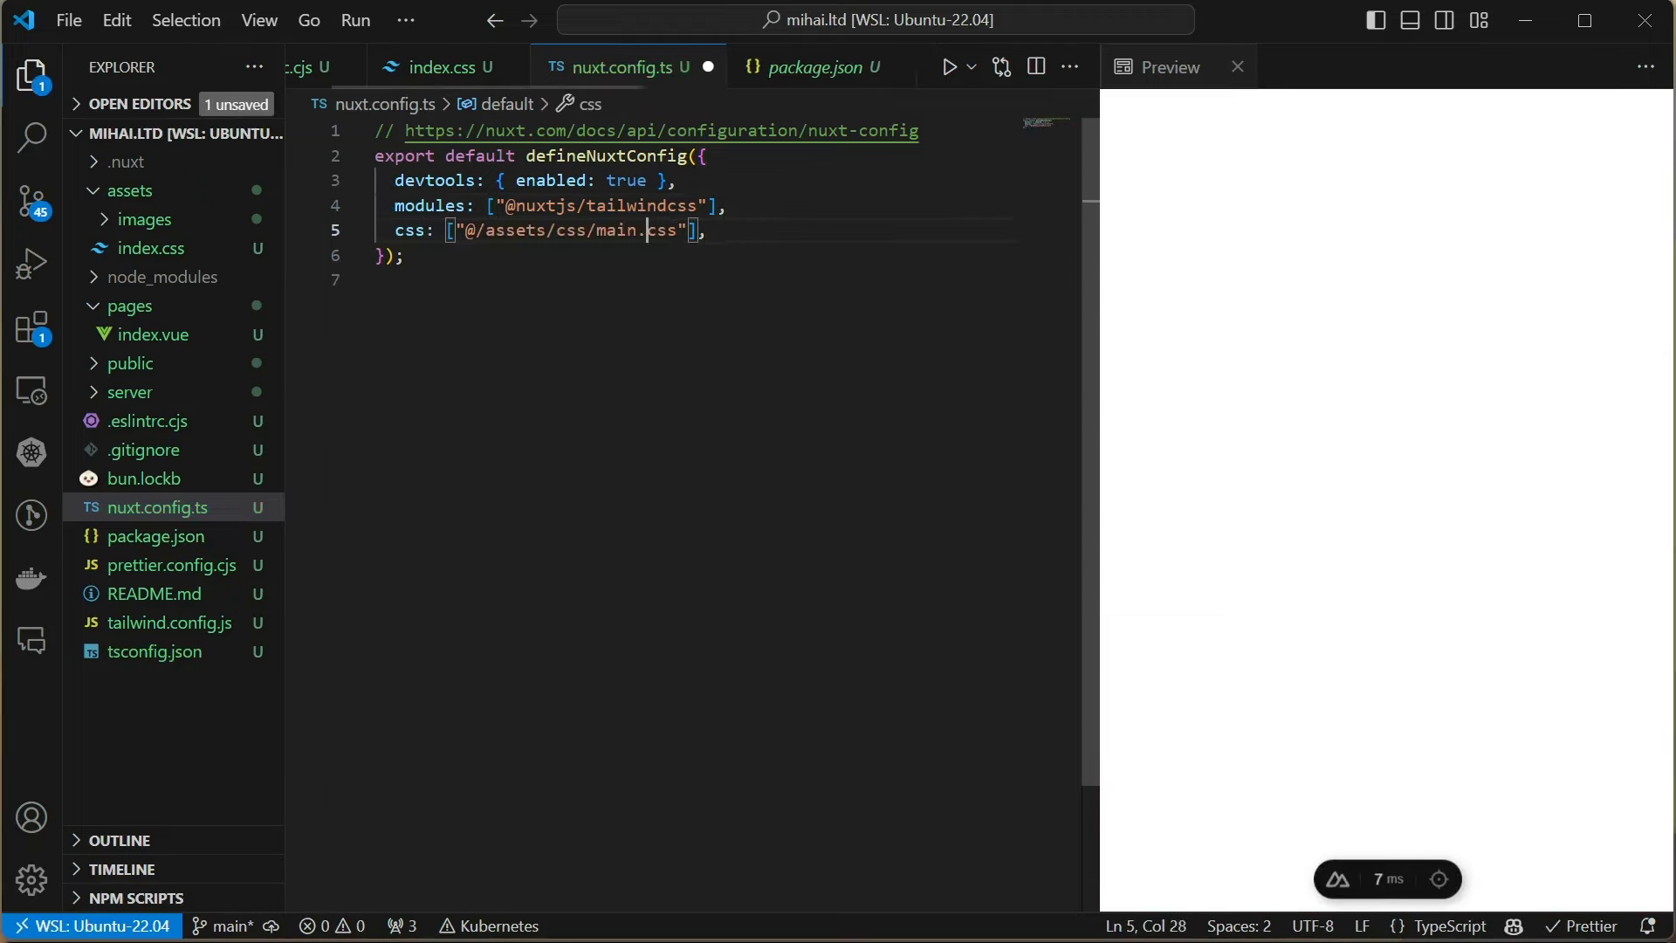
pyautogui.click(627, 230)
pyautogui.moveTo(638, 231); pyautogui.dragTo(556, 230)
pyautogui.write('index')
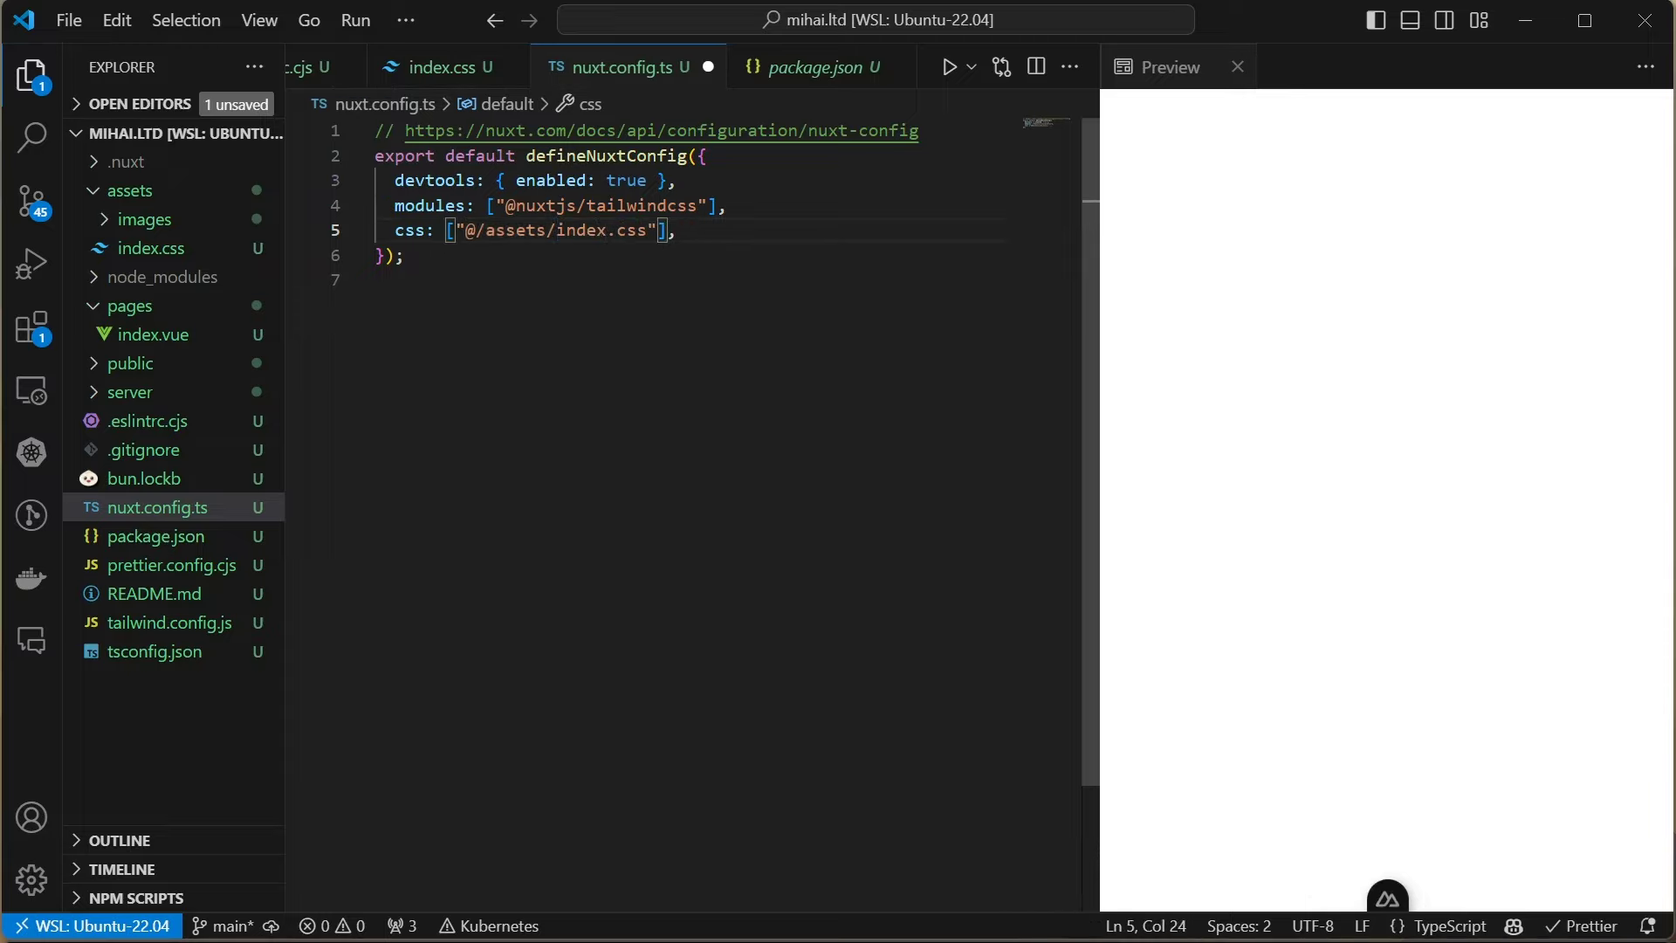
pyautogui.press('End')
pyautogui.hotkey('ctrl', 's')
pyautogui.press('Left')
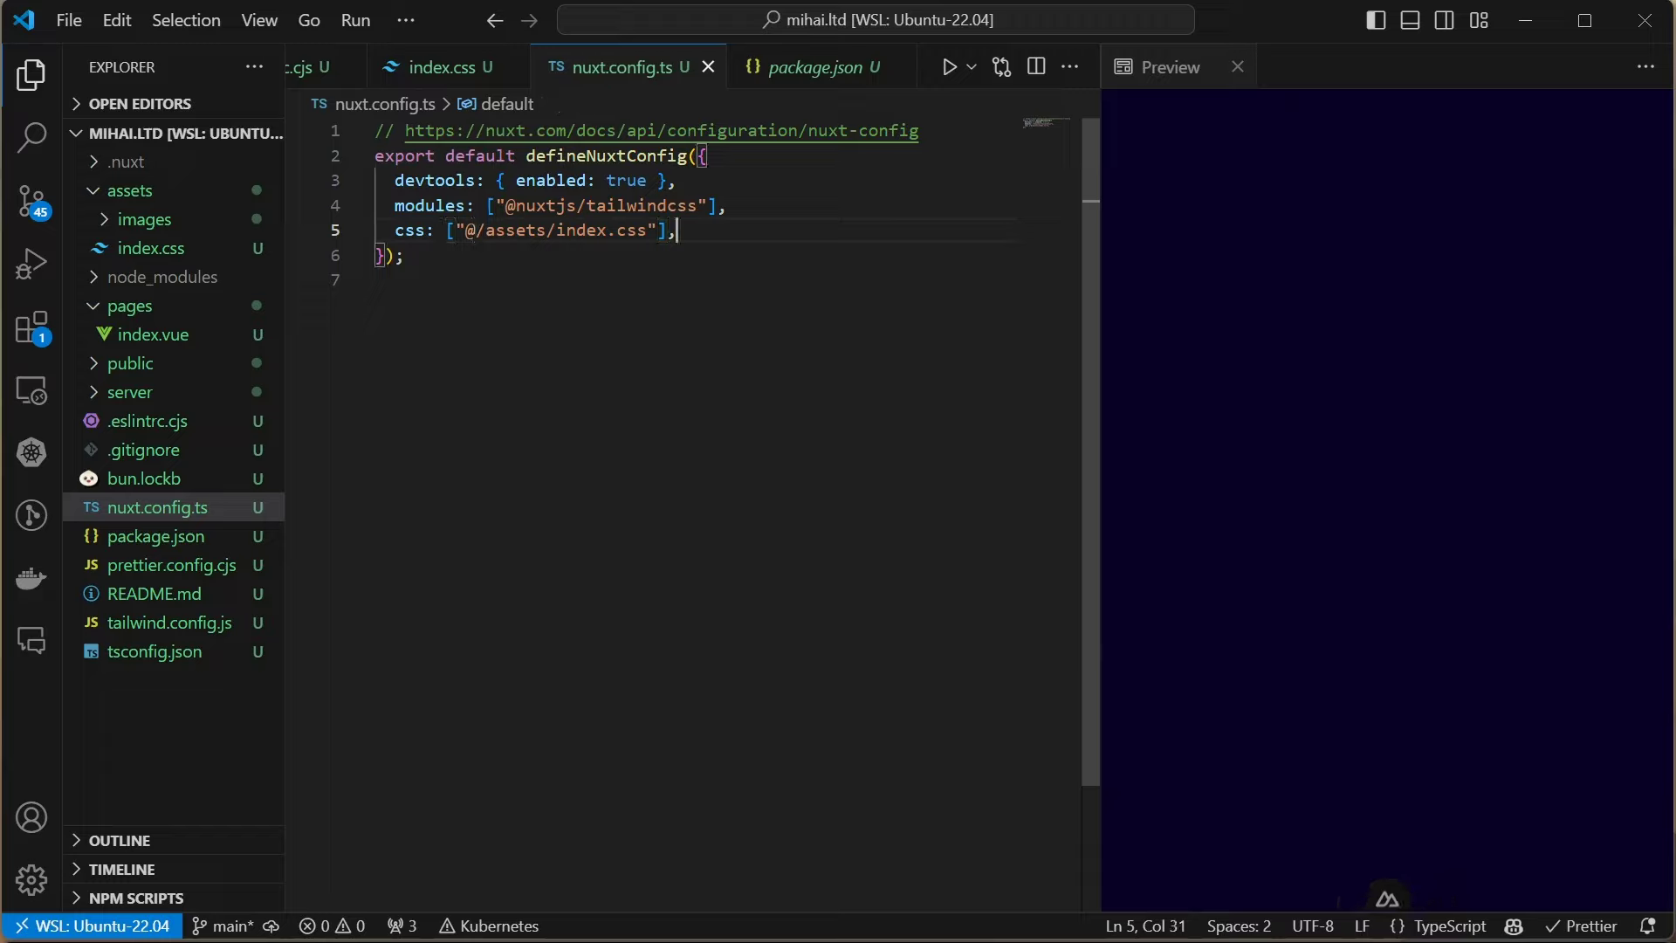
# Close nuxt.config.ts and add a main element below the header in index.vue
pyautogui.click(708, 67)
pyautogui.press('Up')
pyautogui.press('Up')
pyautogui.press('Up')
pyautogui.press('End')
pyautogui.press('Return')
pyautogui.write('main')
pyautogui.press('Tab')
# Wrap the template's header and main in a div and reformat the markup
pyautogui.press('Up')
pyautogui.press('Up')
pyautogui.press('Up')
pyautogui.press('End')
pyautogui.press('Return')
pyautogui.write('di')
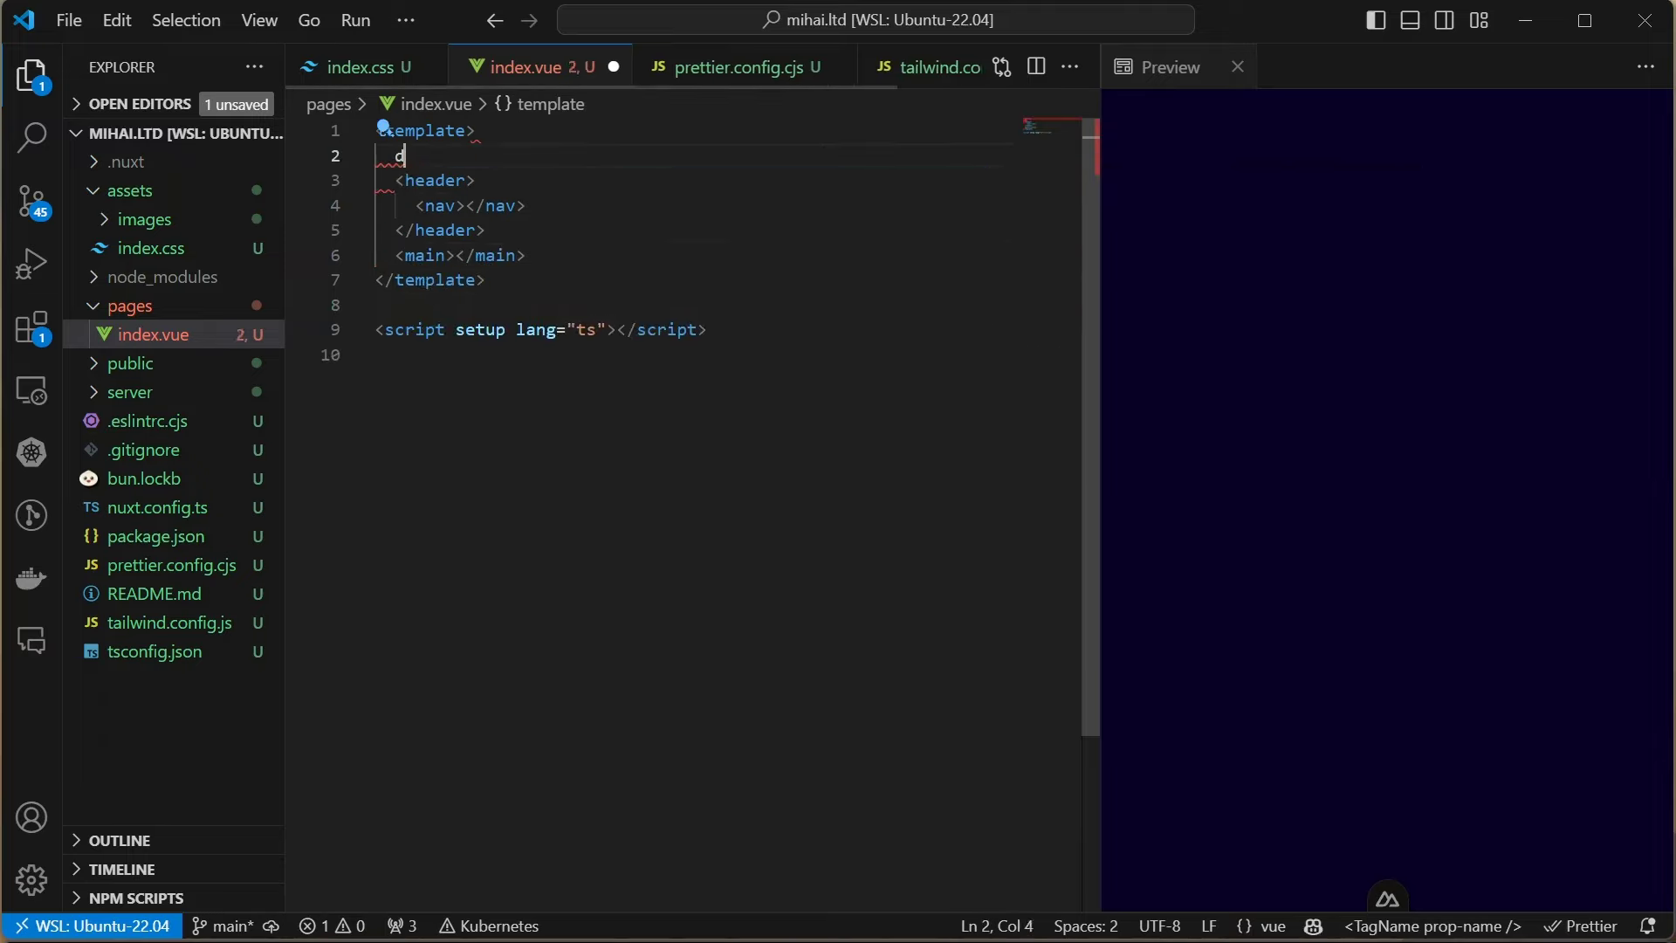
pyautogui.write('v')
pyautogui.press('Tab')
pyautogui.hotkey('shift', 'End')
pyautogui.press('Delete')
pyautogui.press('Down')
pyautogui.press('Down')
pyautogui.press('Down')
pyautogui.press('Down')
pyautogui.press('End')
pyautogui.hotkey('shift', 'alt', 'f')
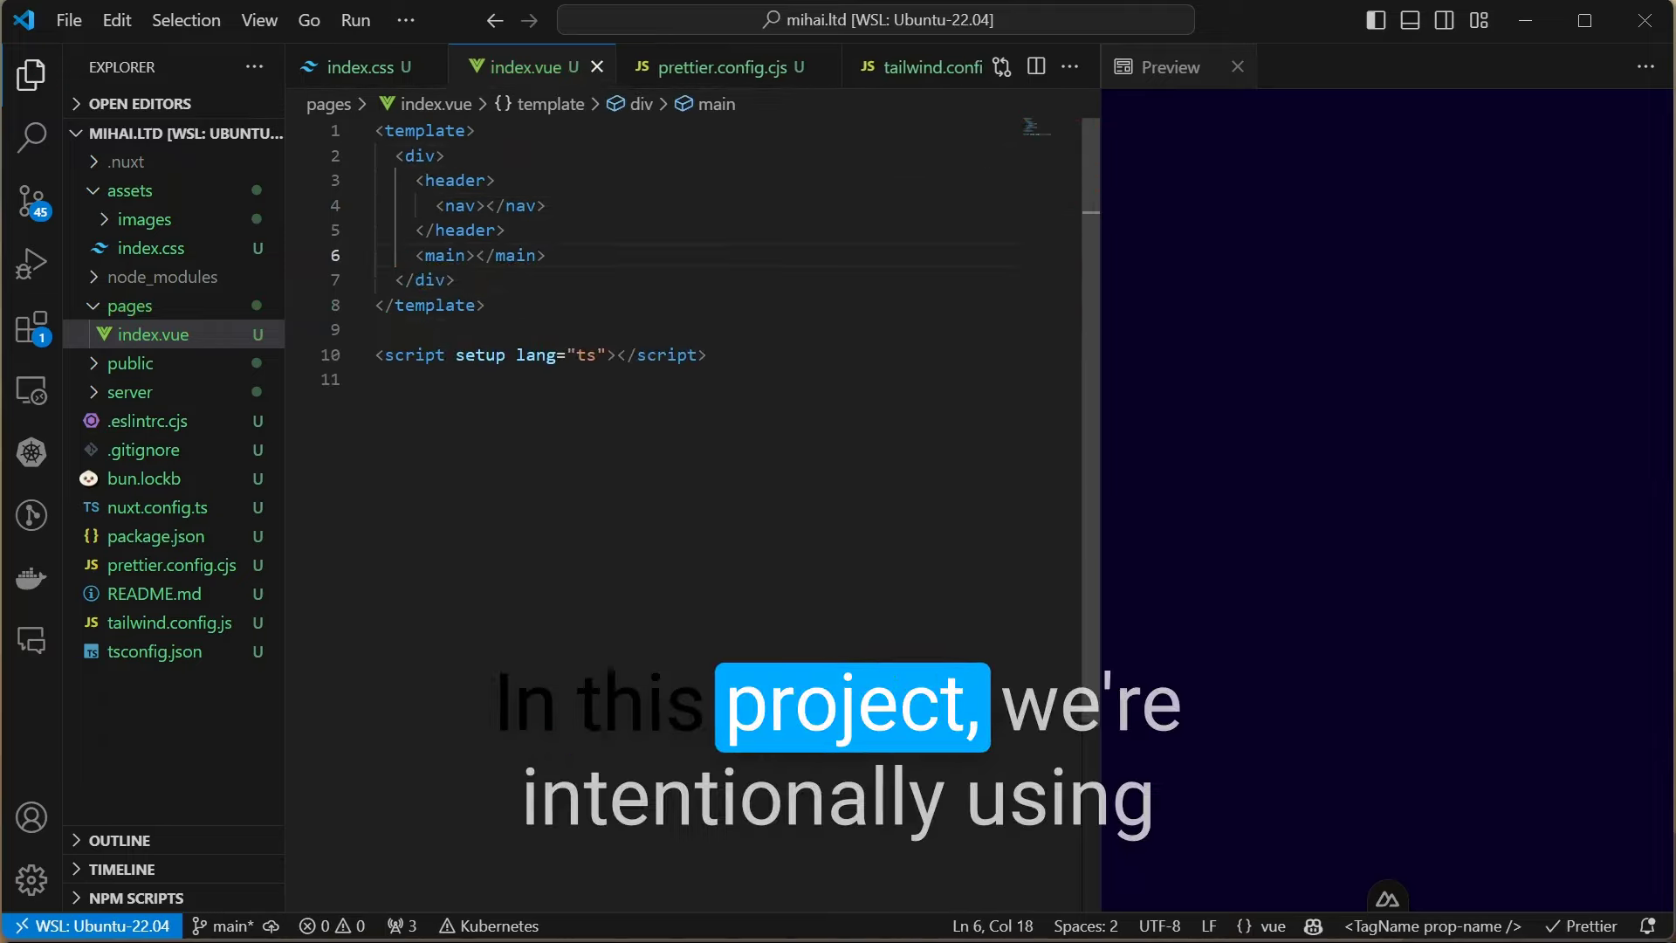
# Add a footer element below main and save index.vue
pyautogui.press('Return')
pyautogui.write('footer')
pyautogui.press('Tab')
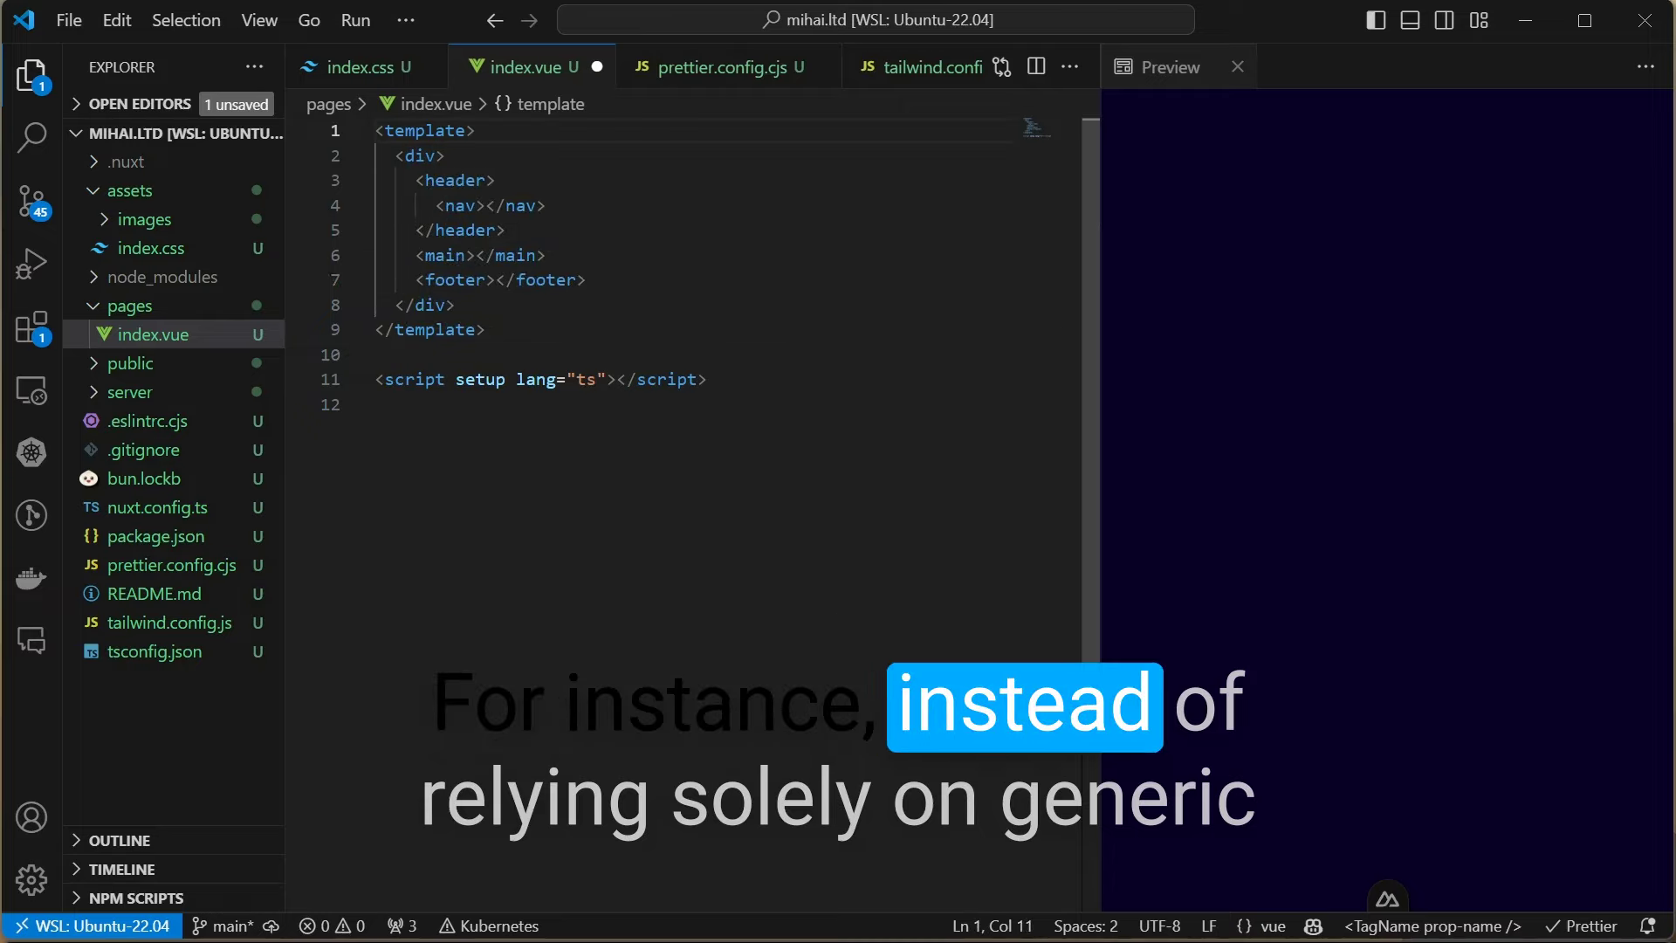
pyautogui.press('Down')
pyautogui.press('Down')
pyautogui.press('Down')
pyautogui.hotkey('ctrl', 's')
pyautogui.press('Up')
pyautogui.press('Up')
pyautogui.press('Up')
pyautogui.press('End')
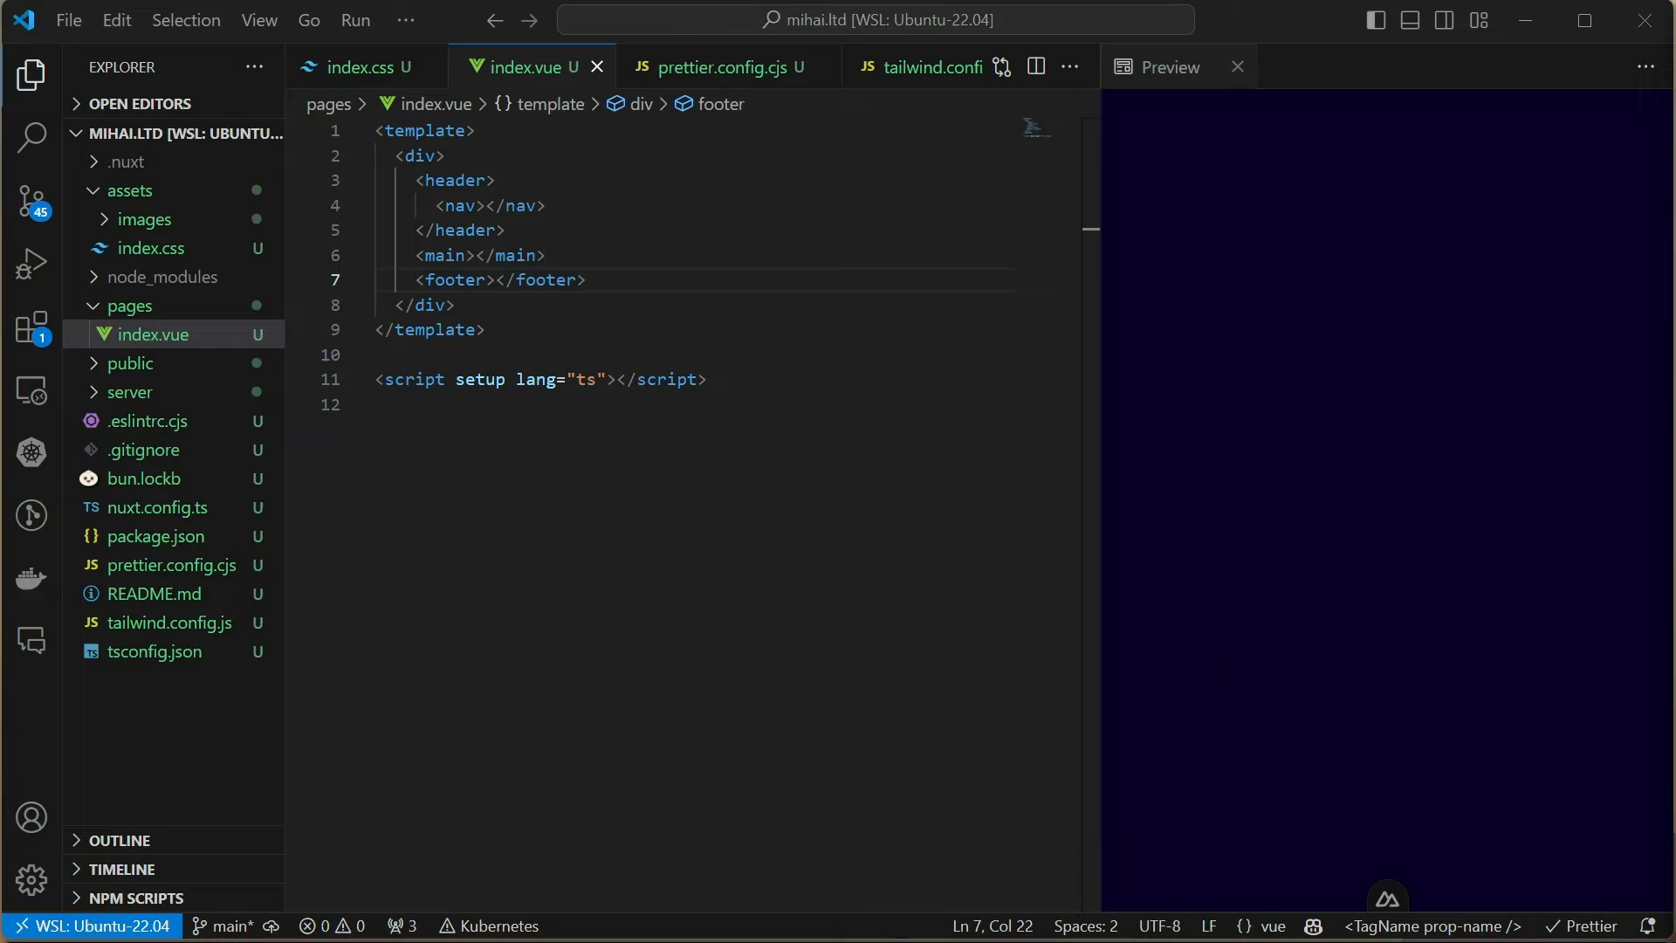
# Fill the nav with a list of Home, Radar, Blog and Contact items
pyautogui.click(485, 206)
pyautogui.write('ul')
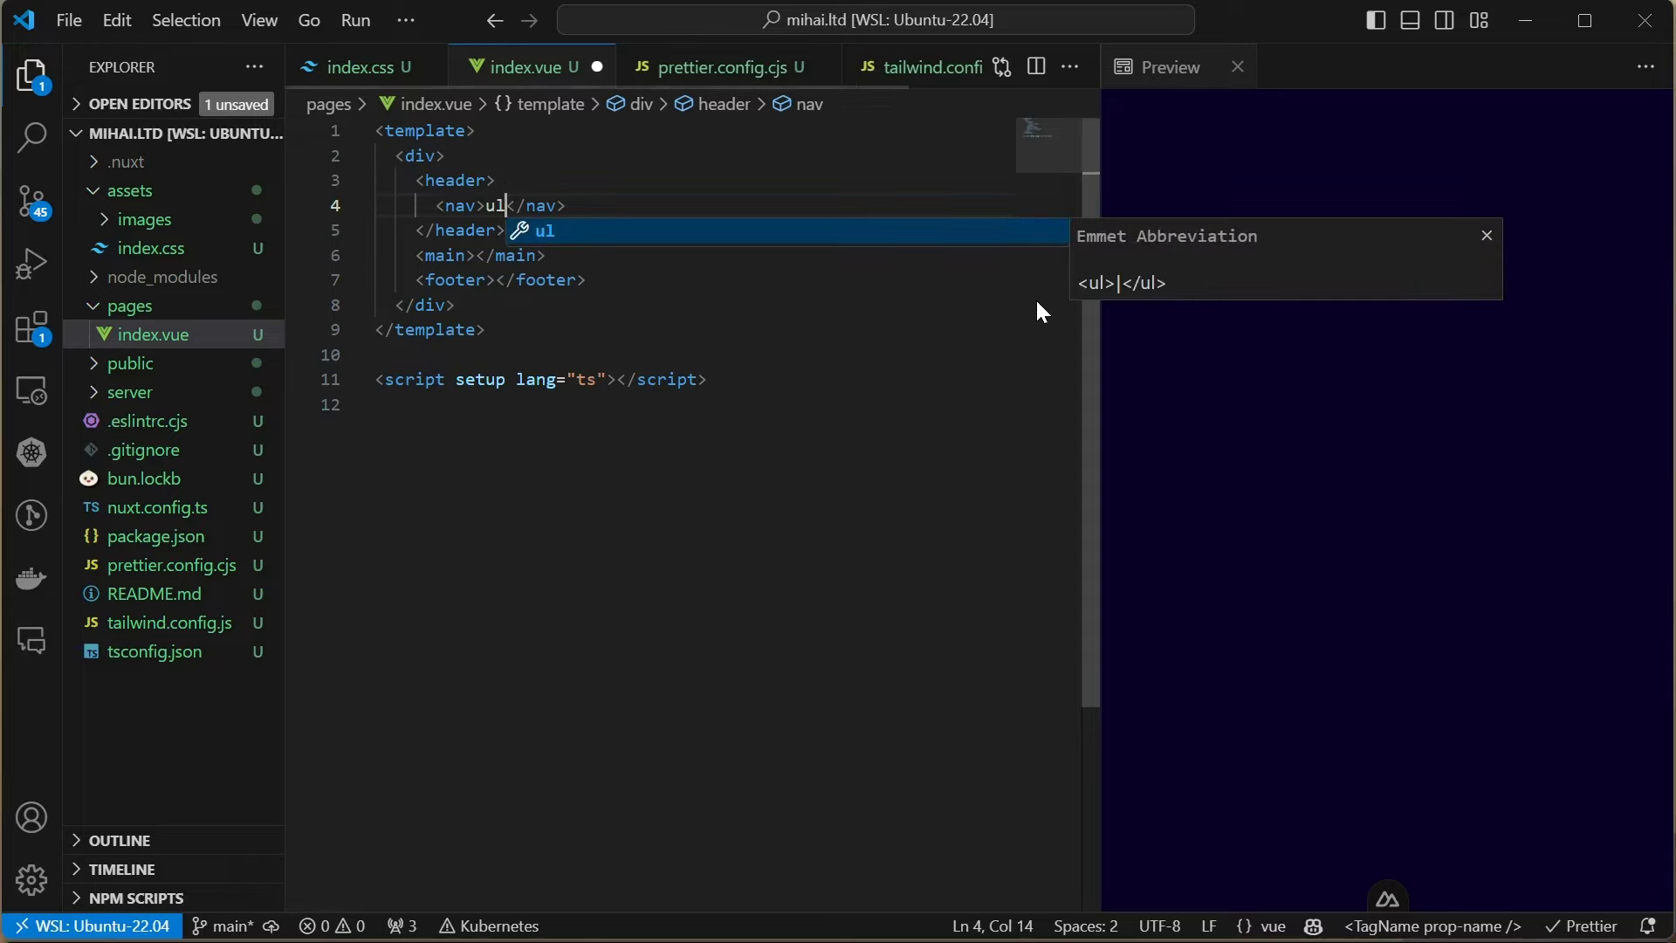
pyautogui.write('>li*3')
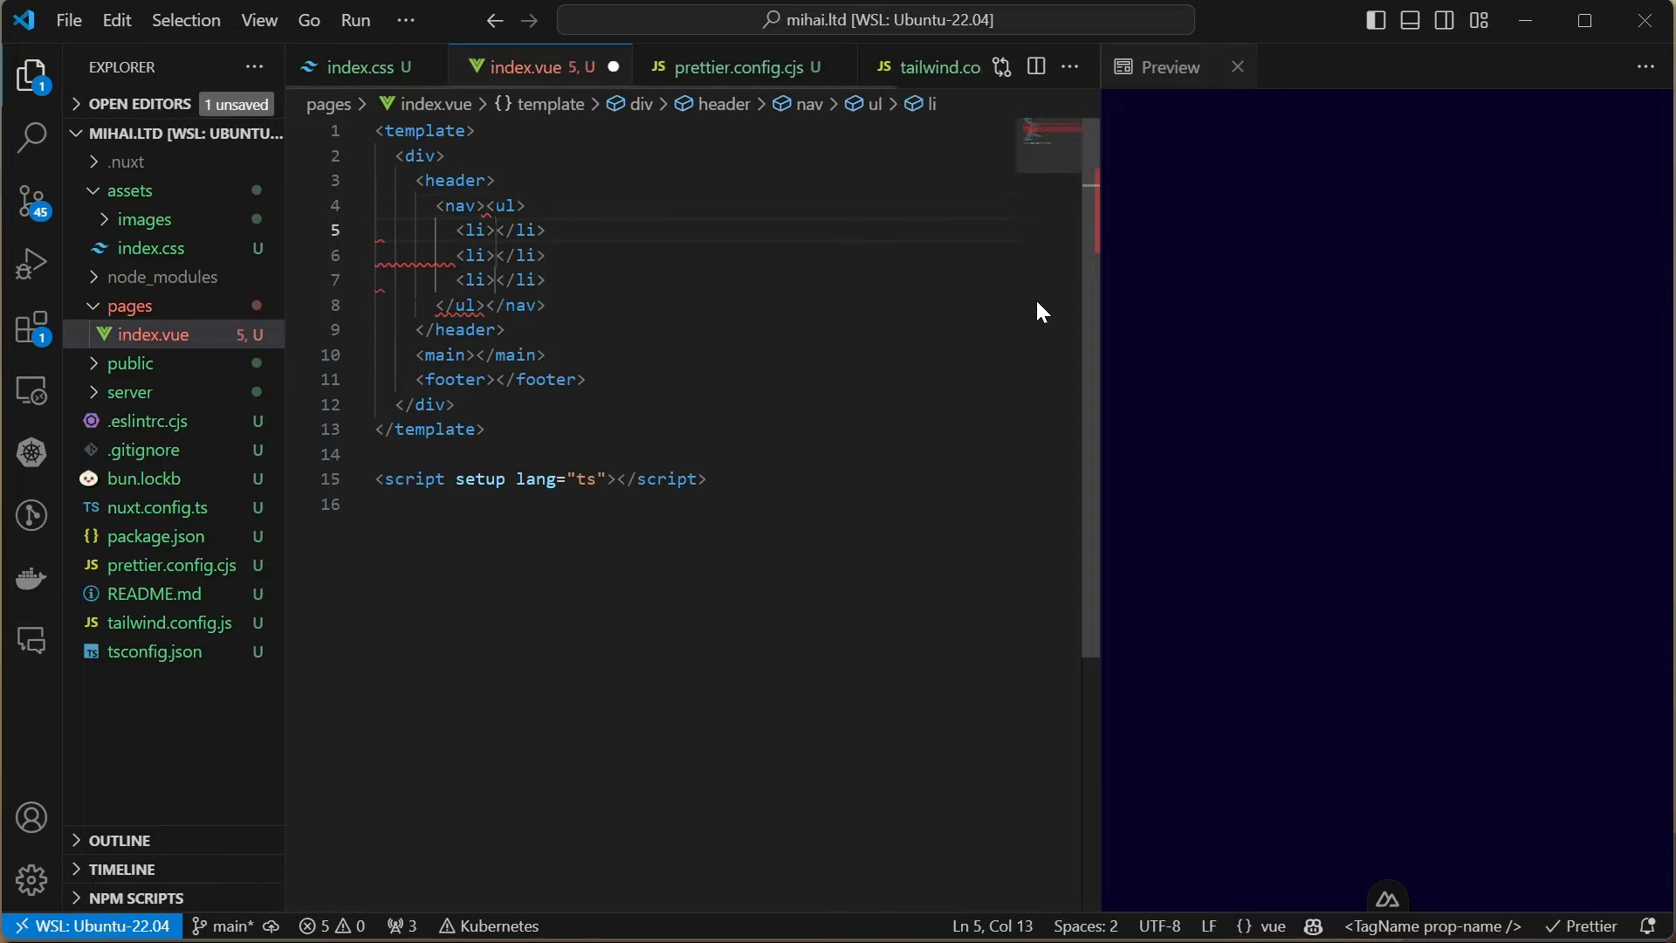
pyautogui.hotkey('ctrl', 's')
pyautogui.write('Home')
pyautogui.press('Down')
pyautogui.write('Rada')
pyautogui.press('Down')
pyautogui.press('Left')
pyautogui.press('Left')
pyautogui.press('Left')
pyautogui.write('Blog')
pyautogui.press('End')
pyautogui.hotkey('shift', 'alt', 'Down')
pyautogui.press('Left')
pyautogui.press('Left')
pyautogui.press('Left')
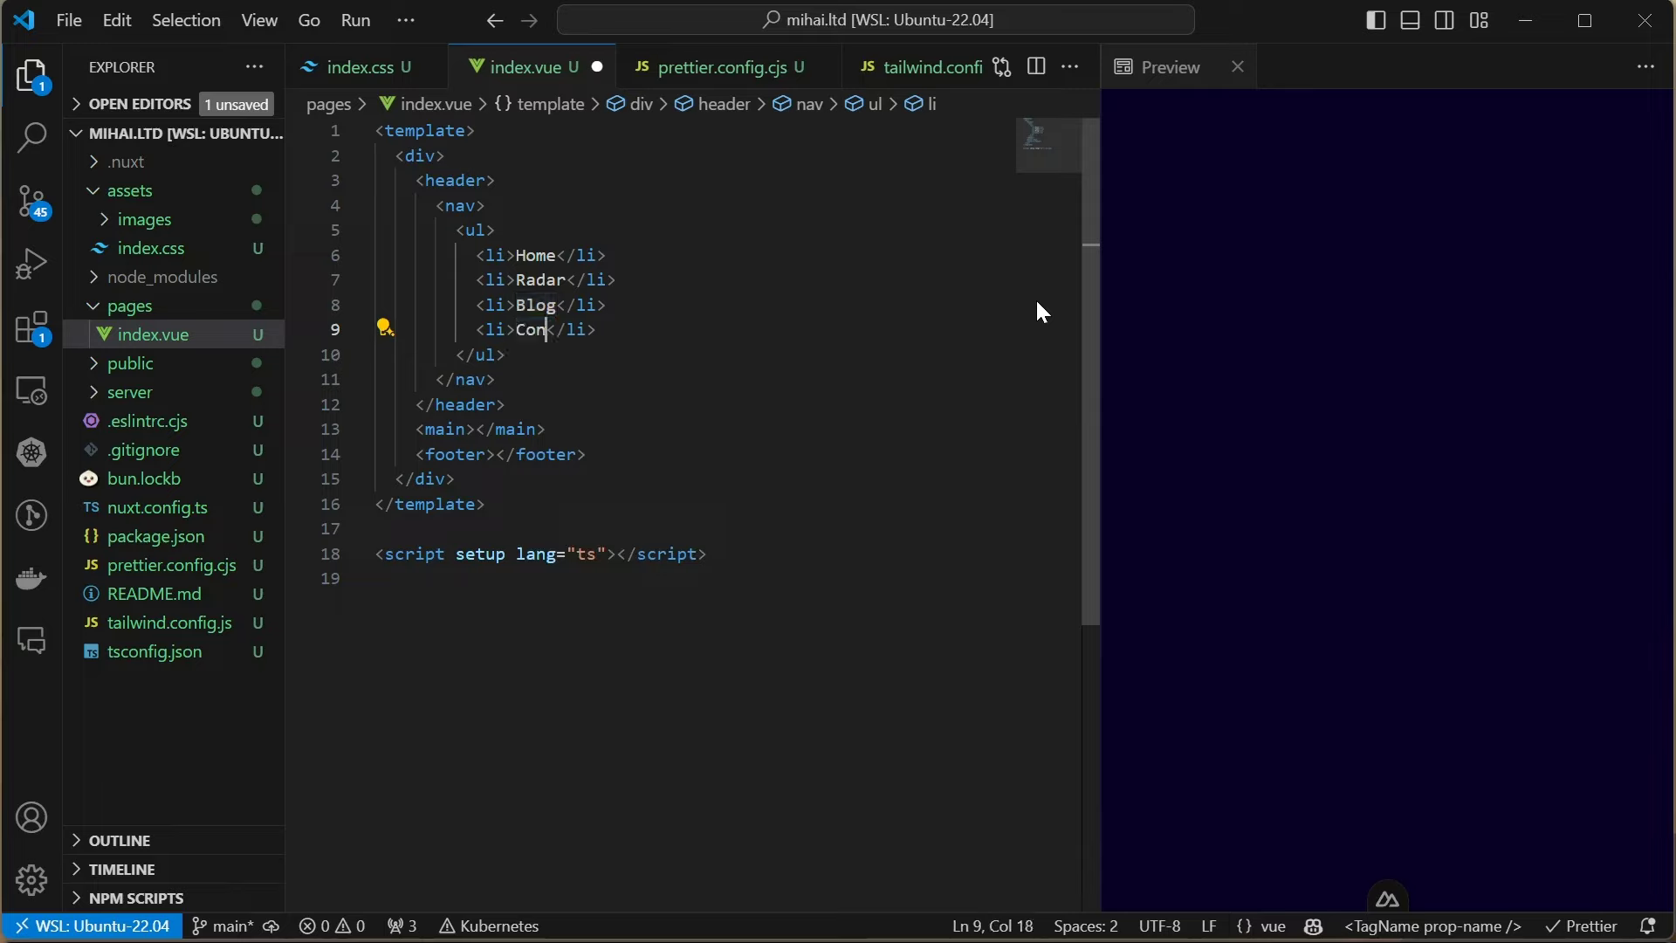
# Add a footer paragraph with copyright text and an empty link
pyautogui.press('Down')
pyautogui.press('Down')
pyautogui.press('Down')
pyautogui.press('Left')
pyautogui.press('Left')
pyautogui.press('Left')
pyautogui.press('Return')
pyautogui.write('p')
pyautogui.press('Tab')
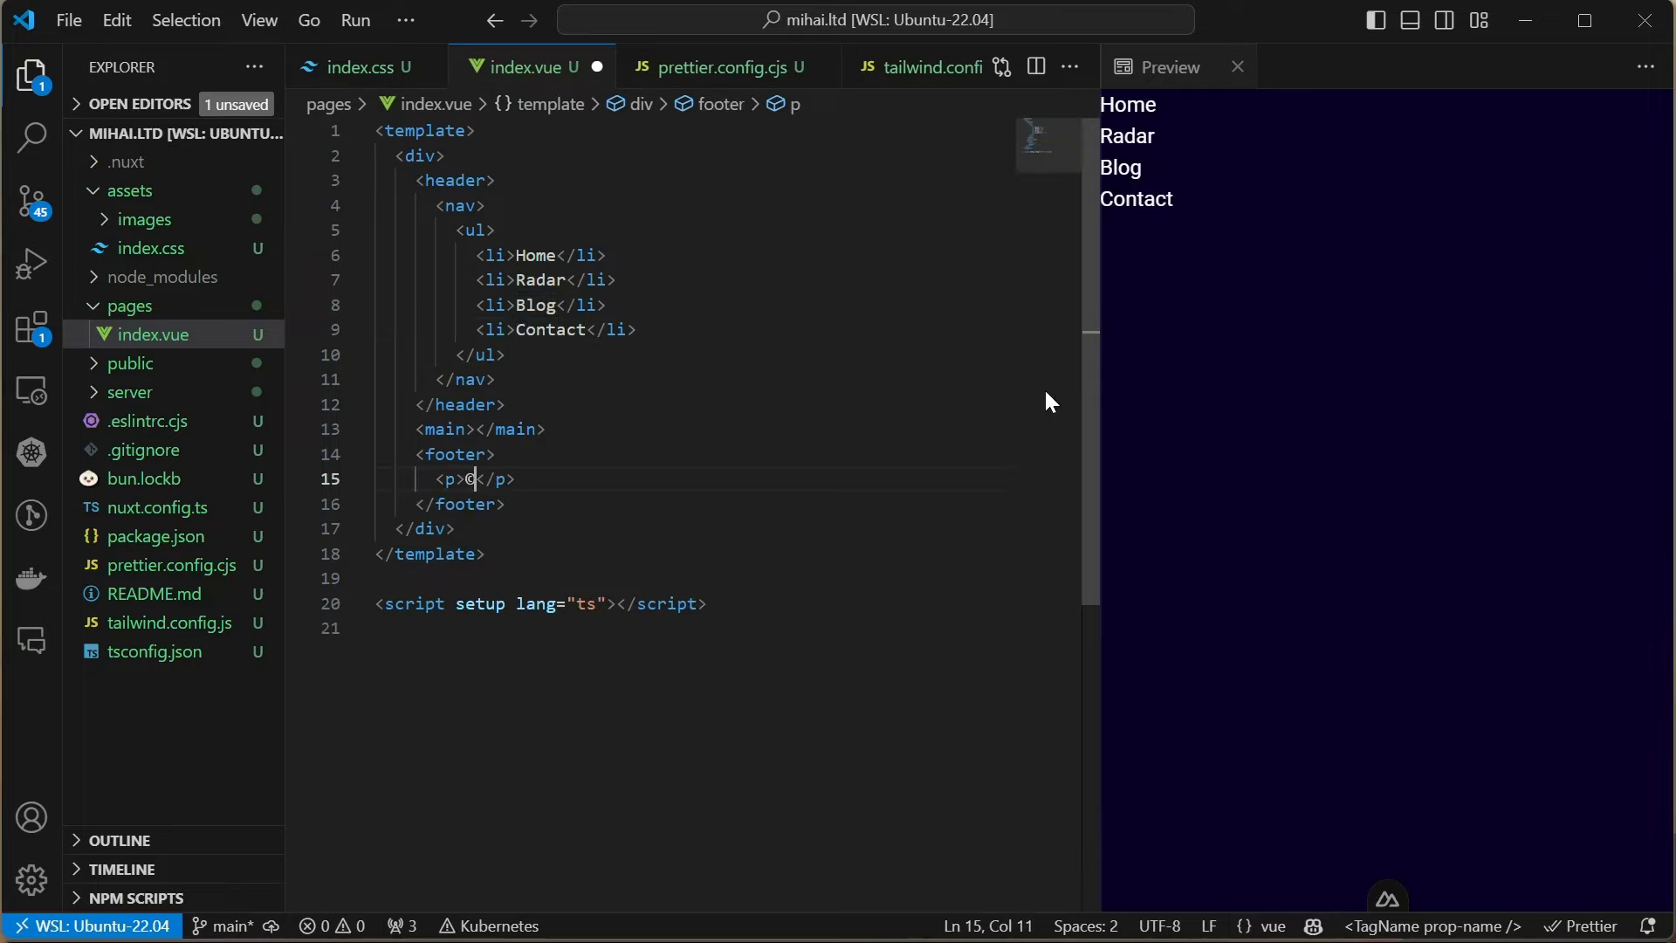
pyautogui.write('© 2024 Mihai')
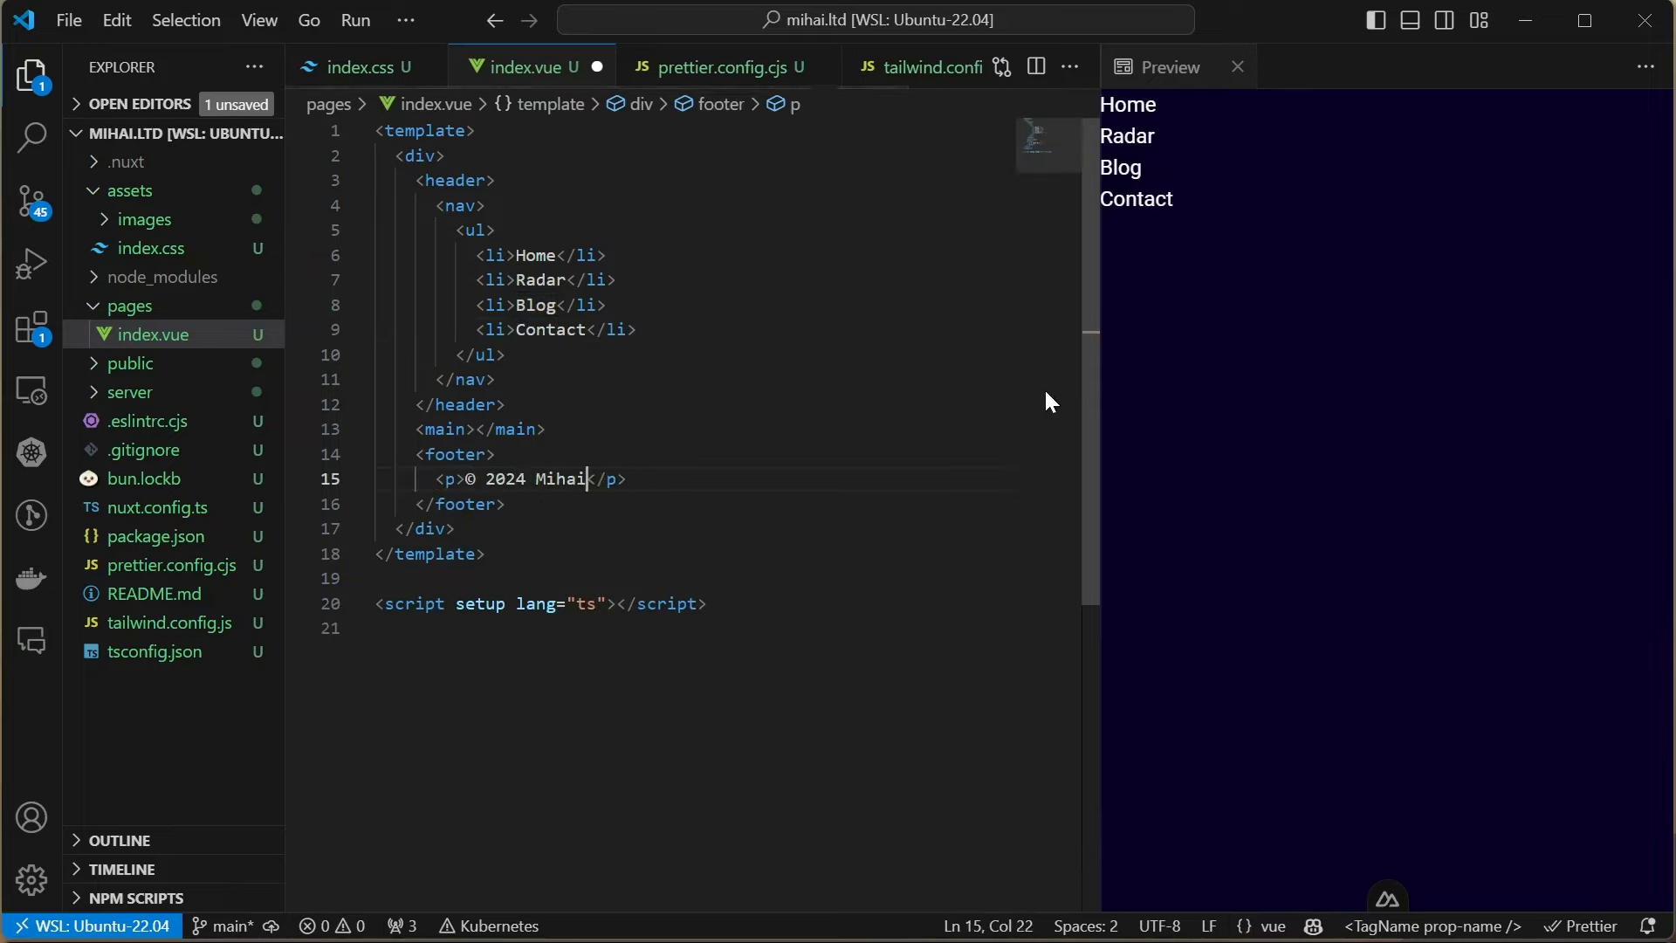
pyautogui.write('— @letstalkdev')
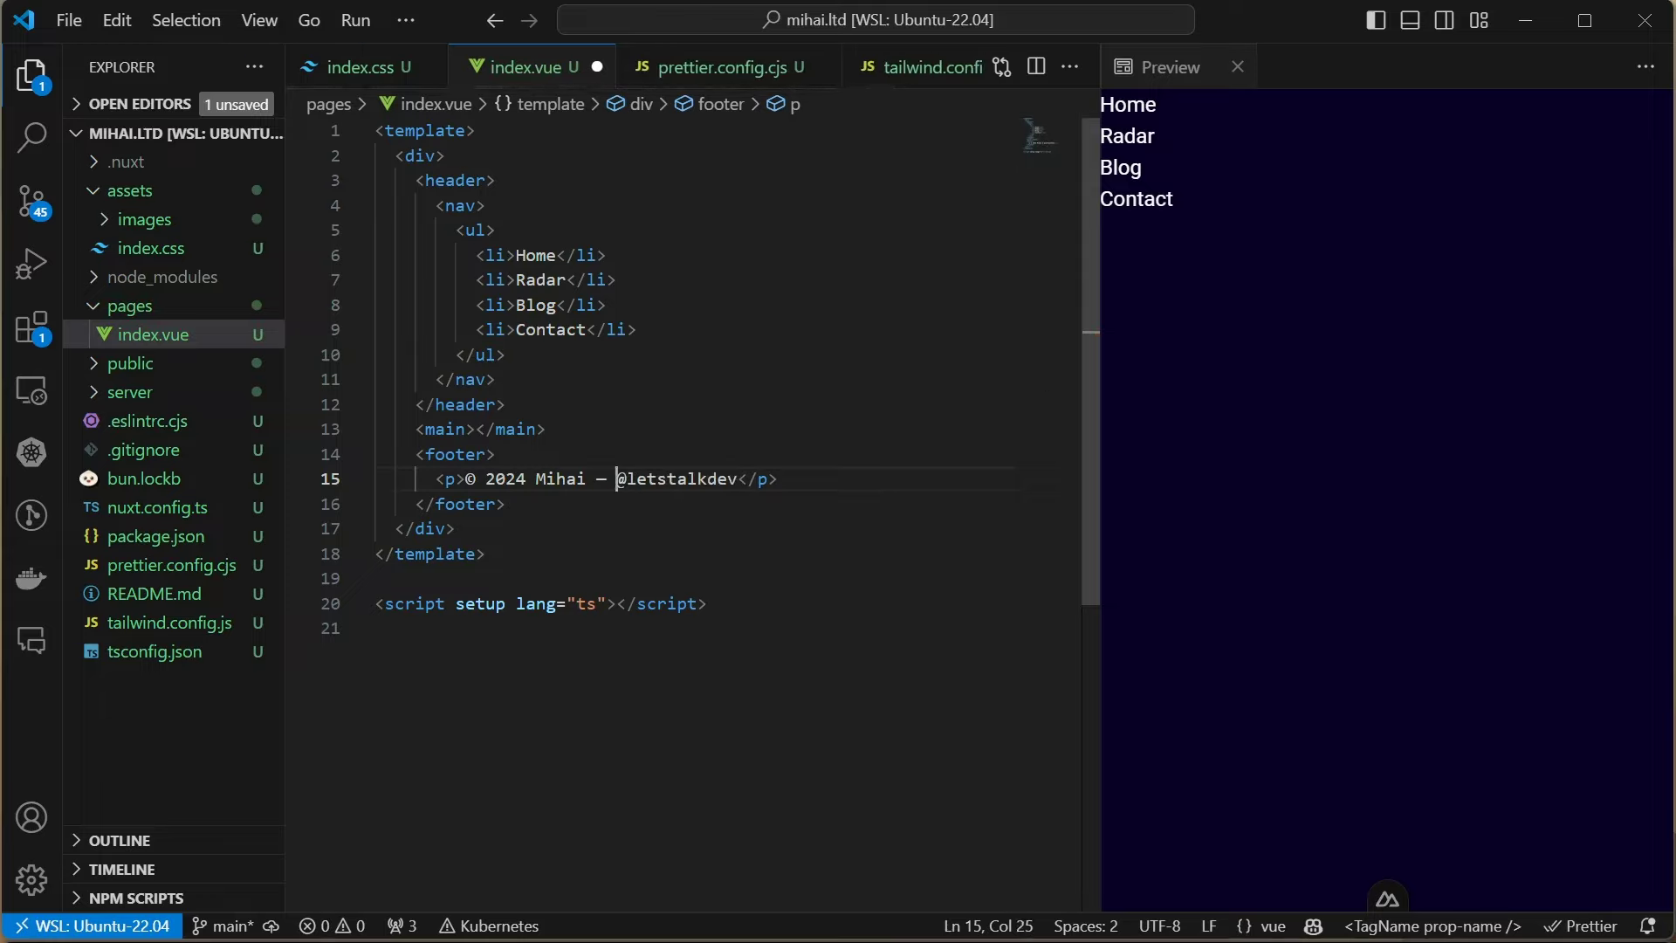
pyautogui.write('<a> </a>')
pyautogui.hotkey('ctrl', 'x')
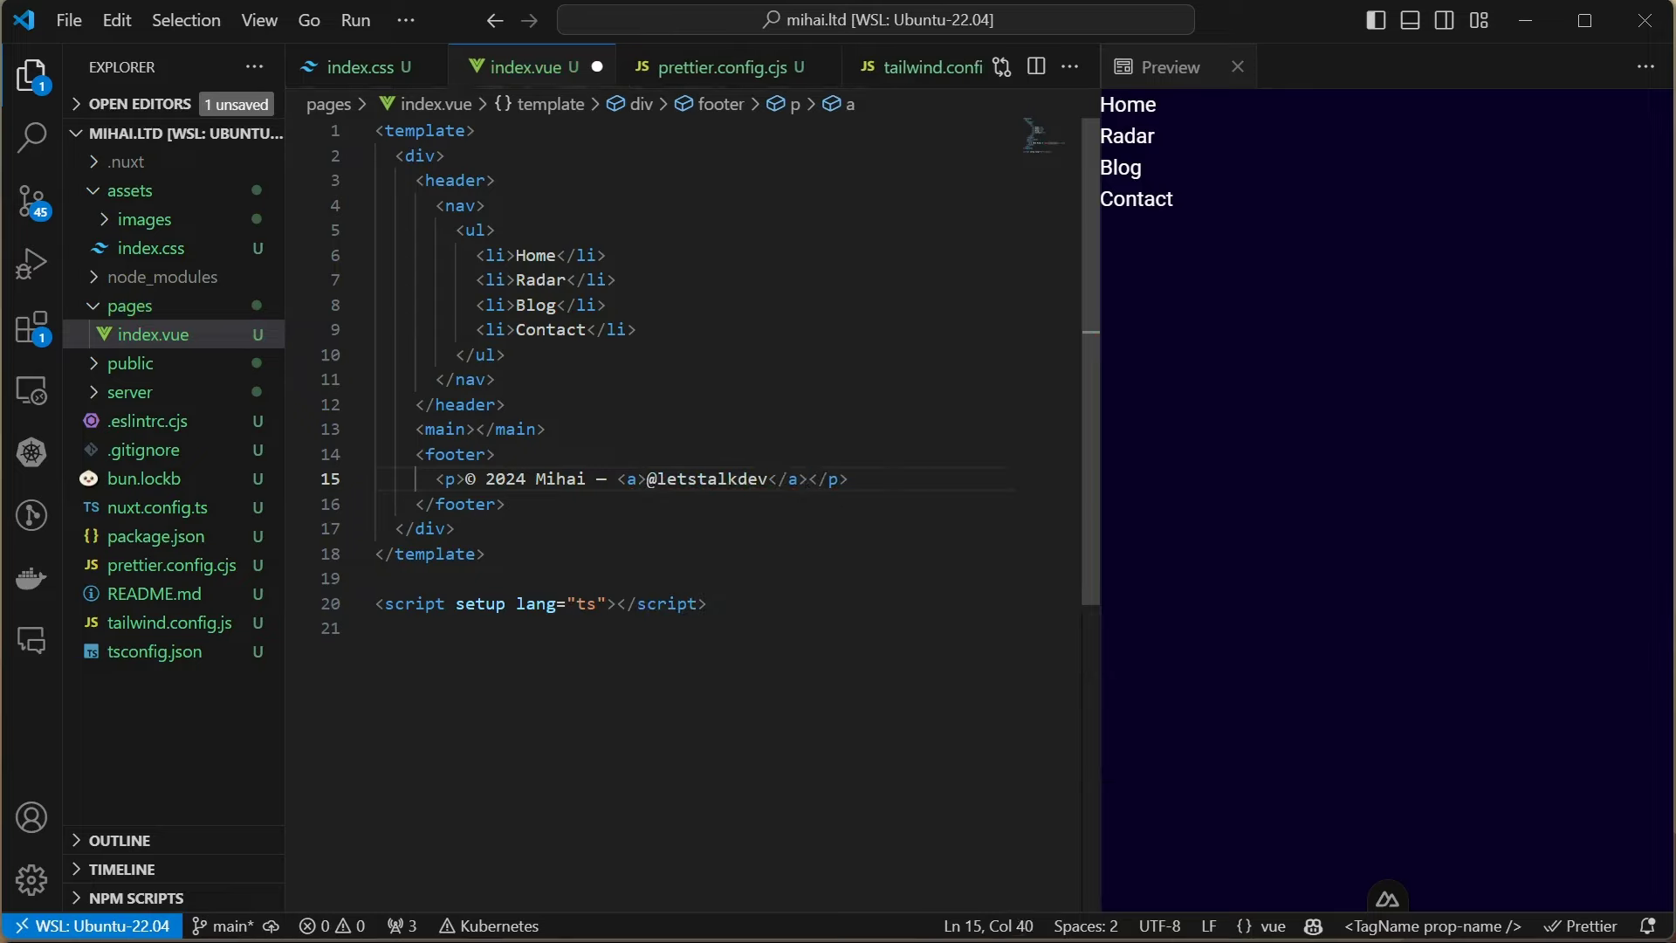
pyautogui.press('Left')
pyautogui.write('href=')
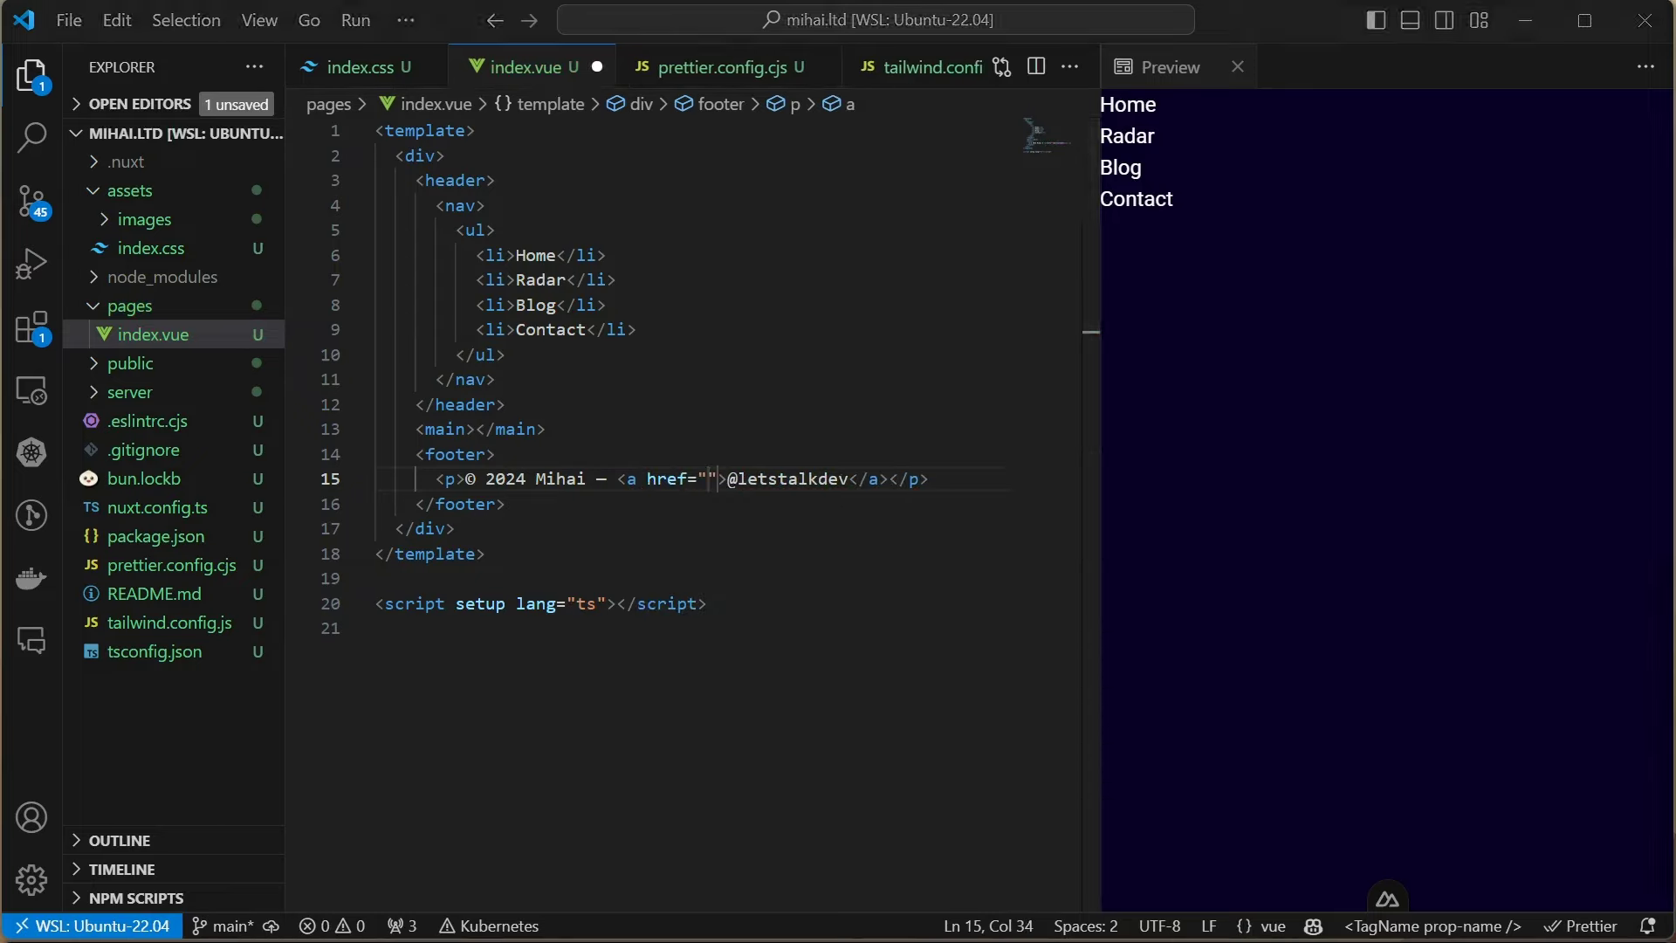
# Point the link to the YouTube URL and give the footer a border-t-2 border-gray-600 top border
pyautogui.hotkey('ctrl', 'v')
pyautogui.click(487, 454)
pyautogui.write('cl')
pyautogui.press('Return')
pyautogui.write('border-t-2')
pyautogui.hotkey('ctrl', 's')
pyautogui.press('Escape')
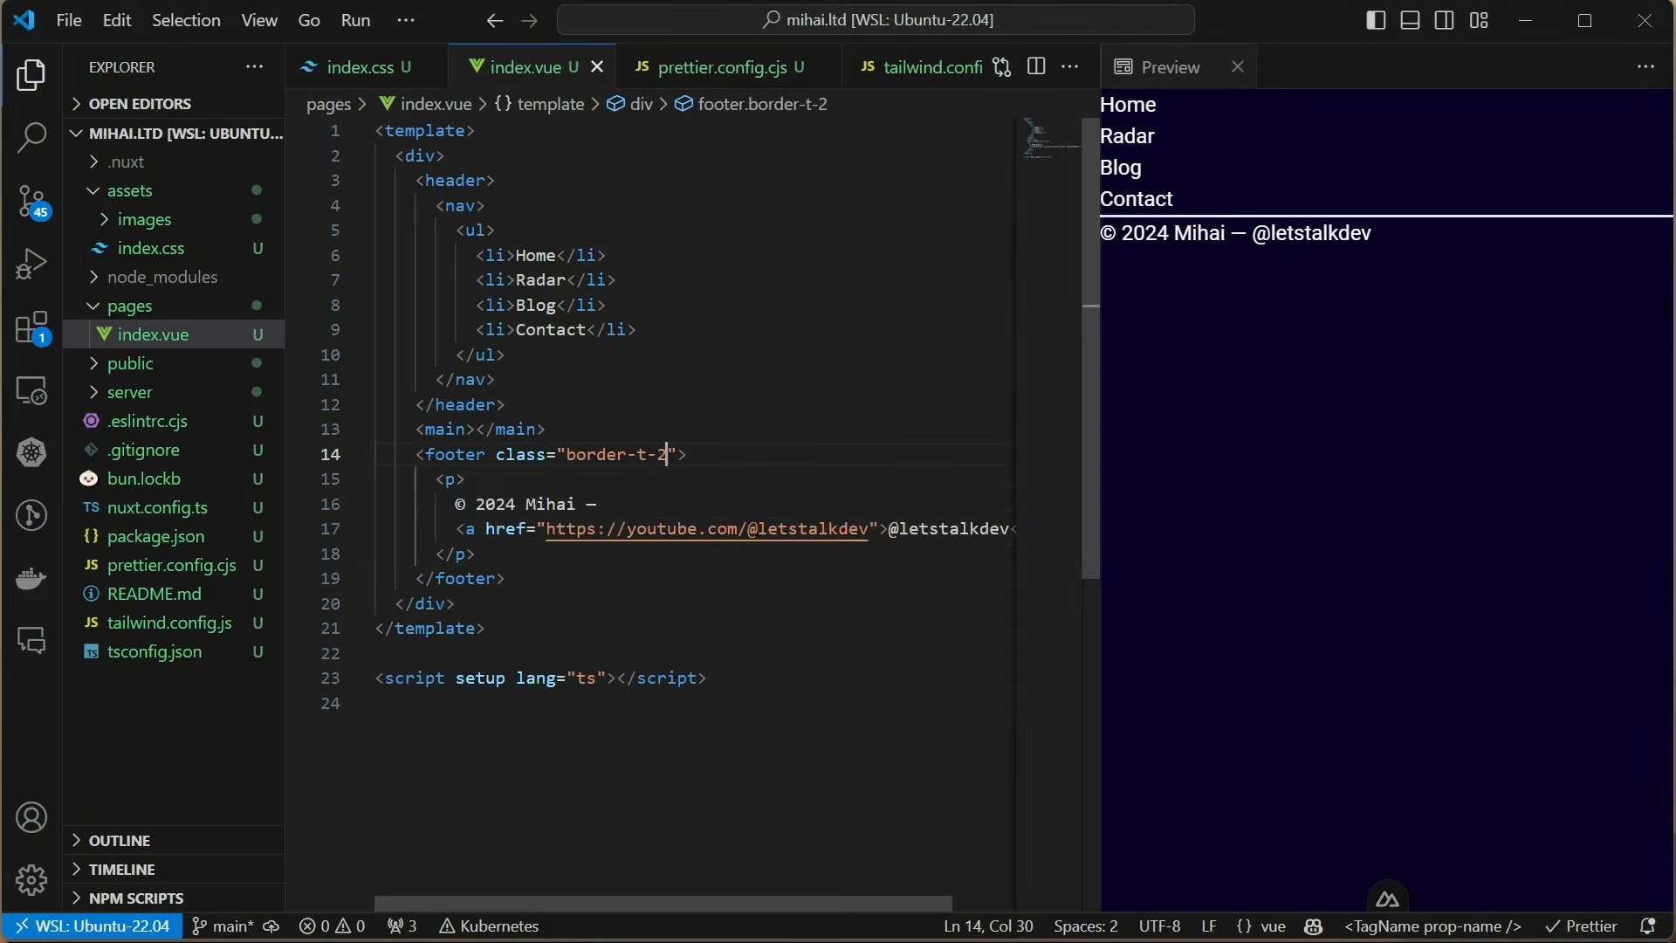
pyautogui.write('border-gray-600')
pyautogui.press('Escape')
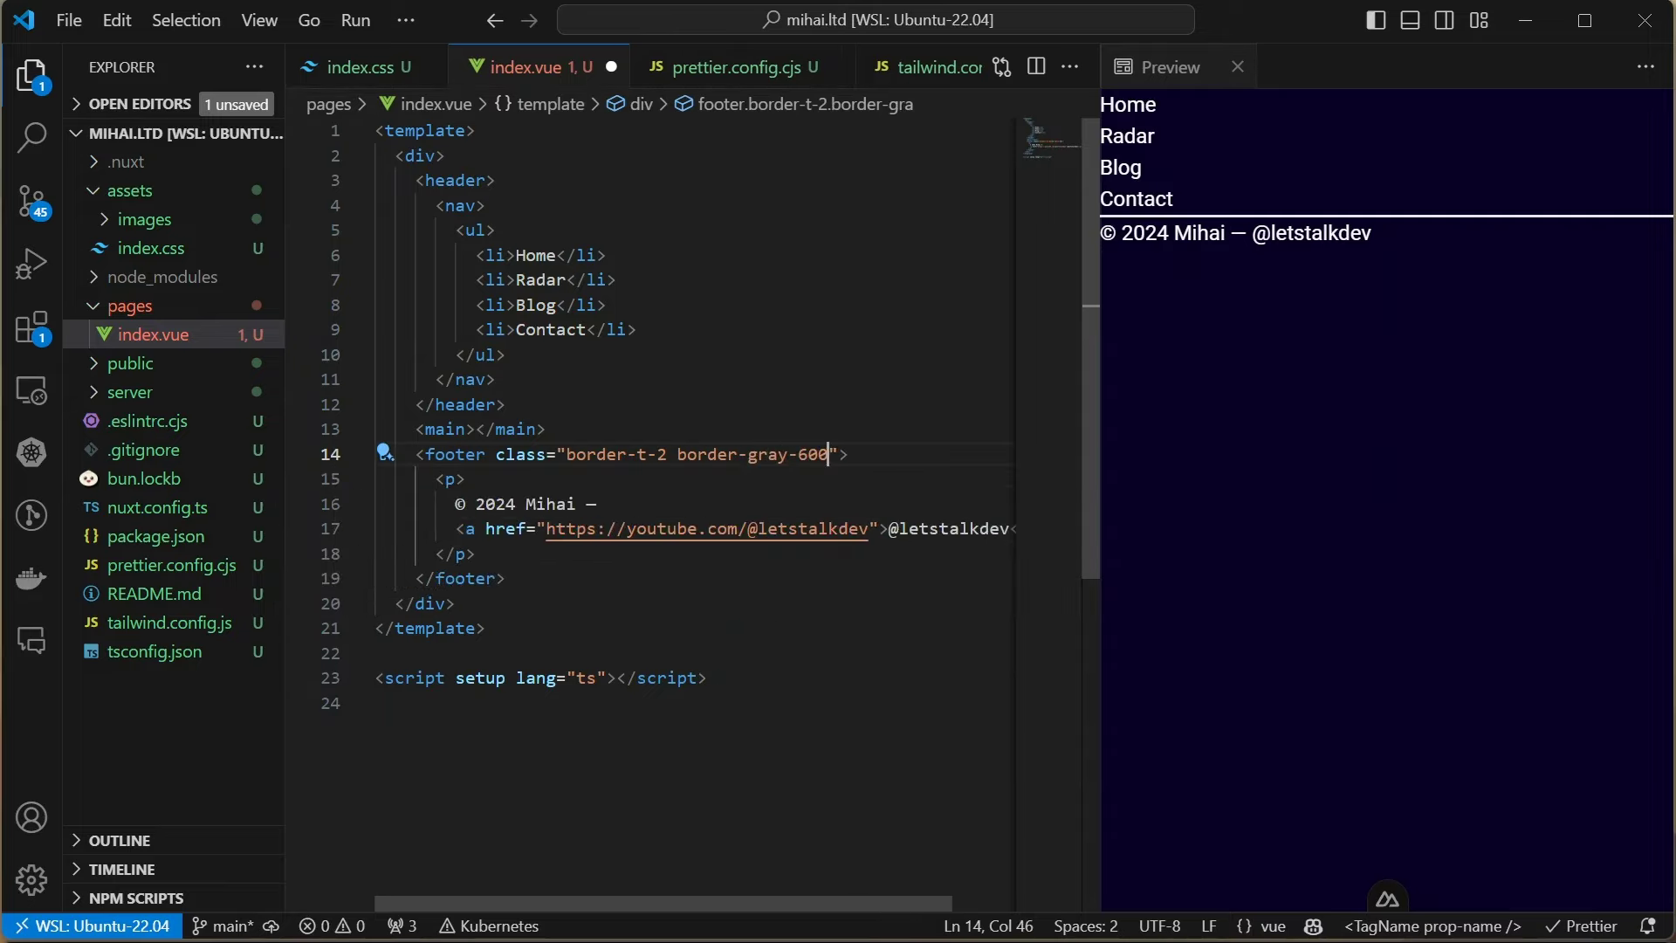
pyautogui.hotkey('ctrl', 's')
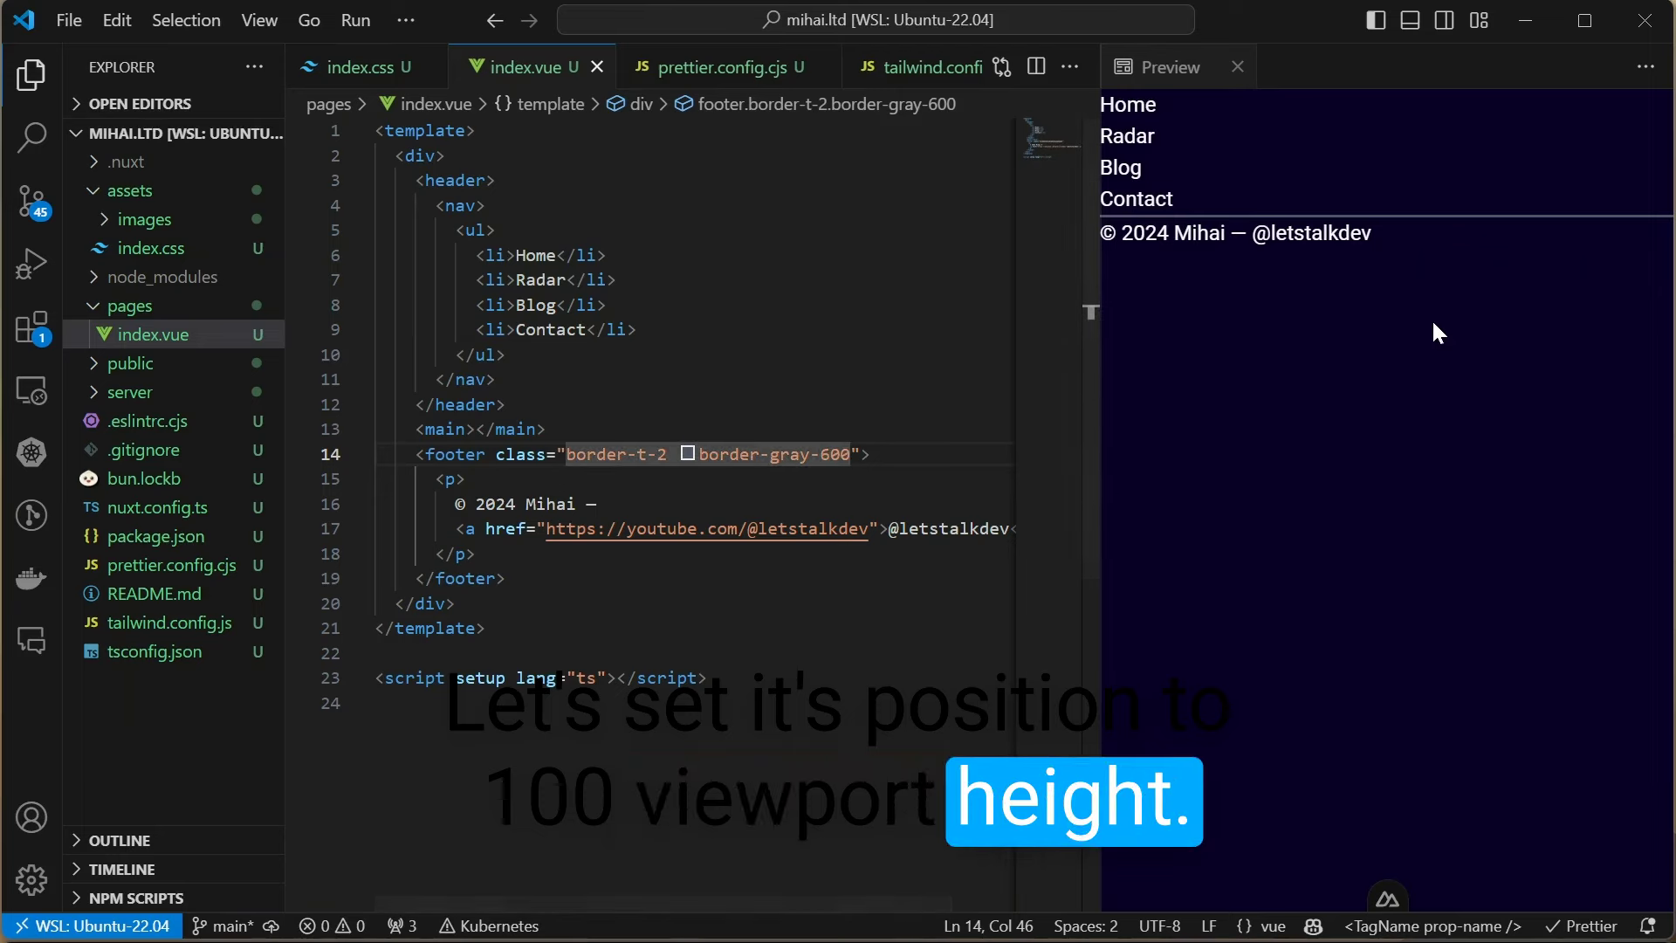
pyautogui.write('top')
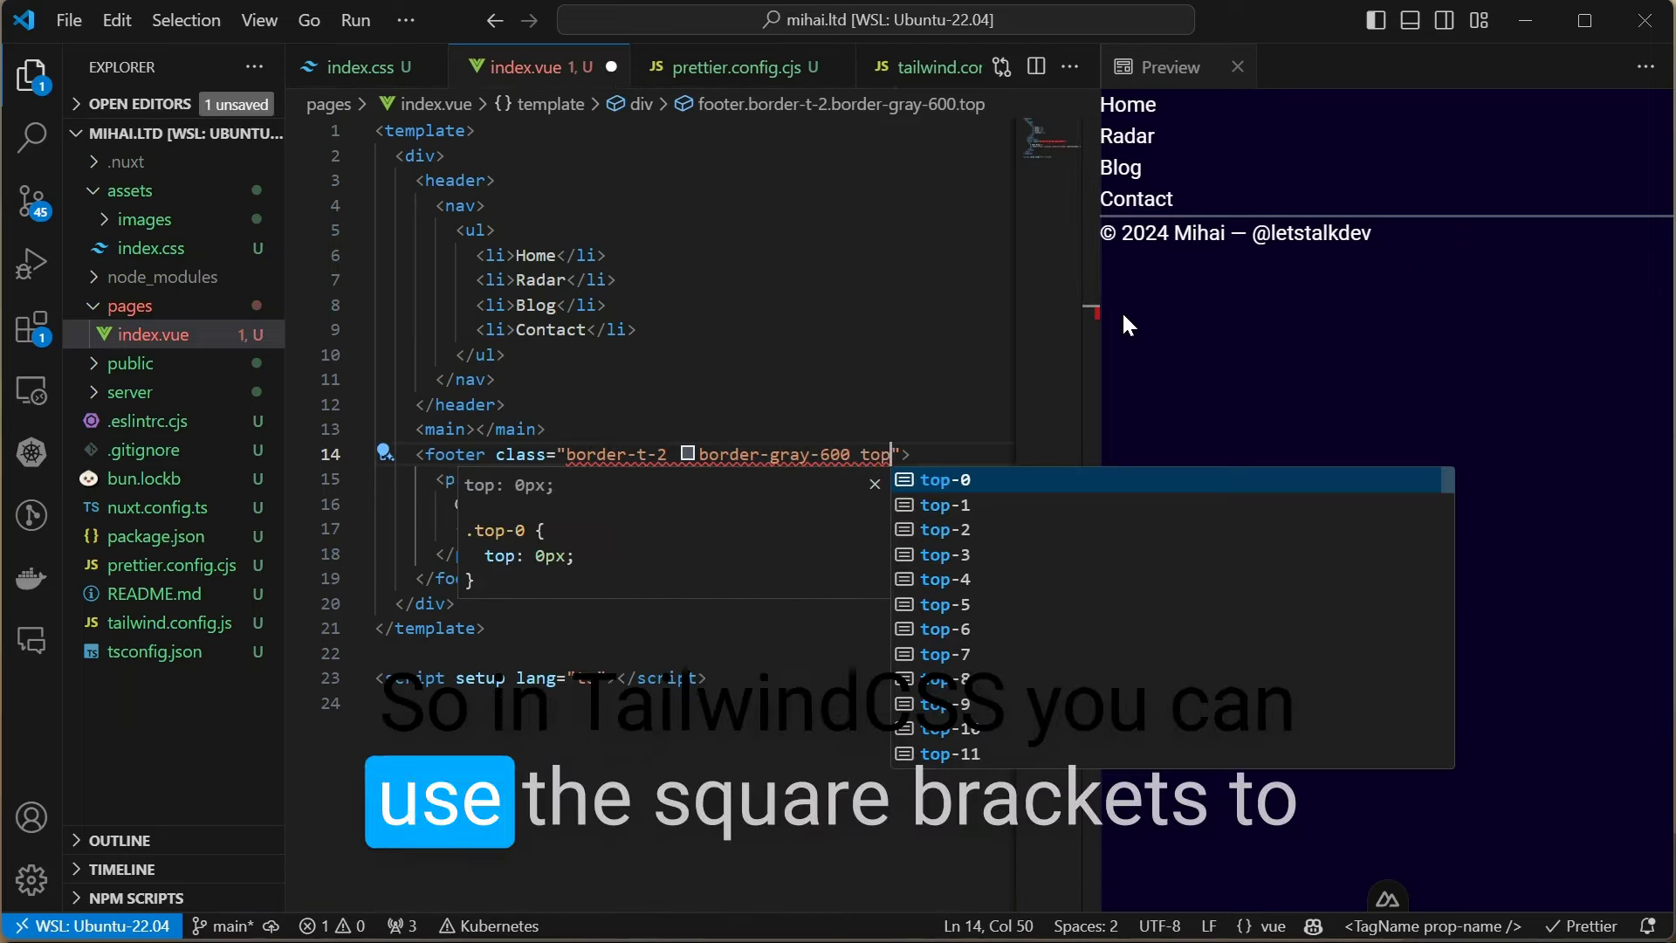
pyautogui.write('-[100vh]')
pyautogui.hotkey('ctrl', 's')
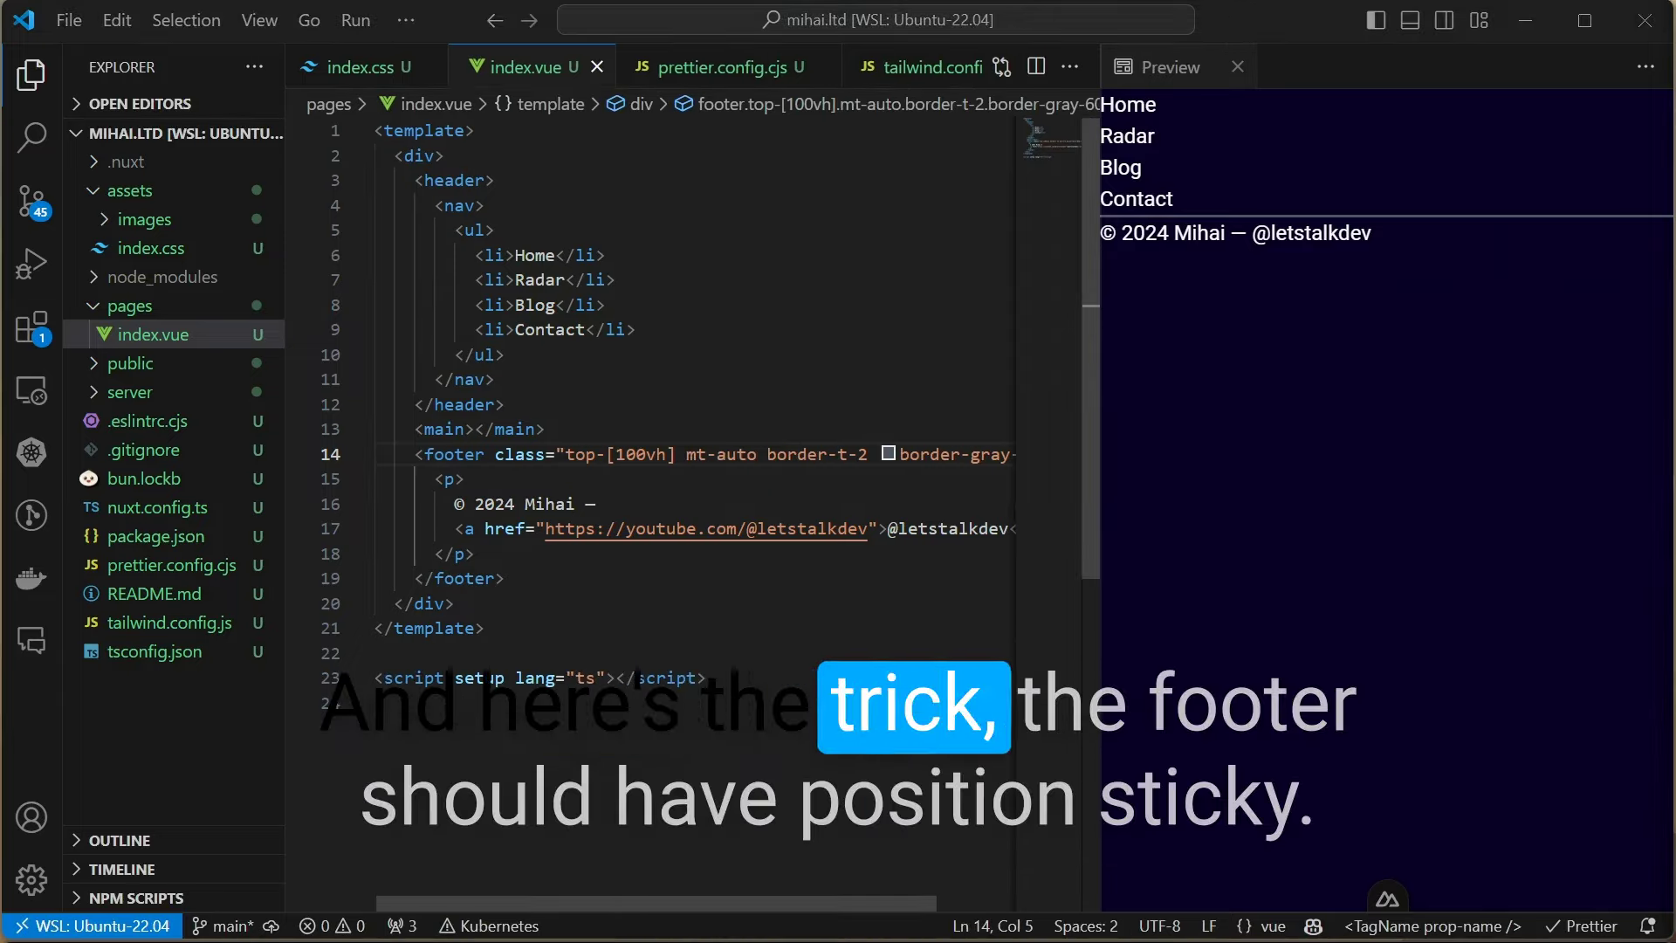
pyautogui.write('class="h-full')
pyautogui.hotkey('ctrl', 's')
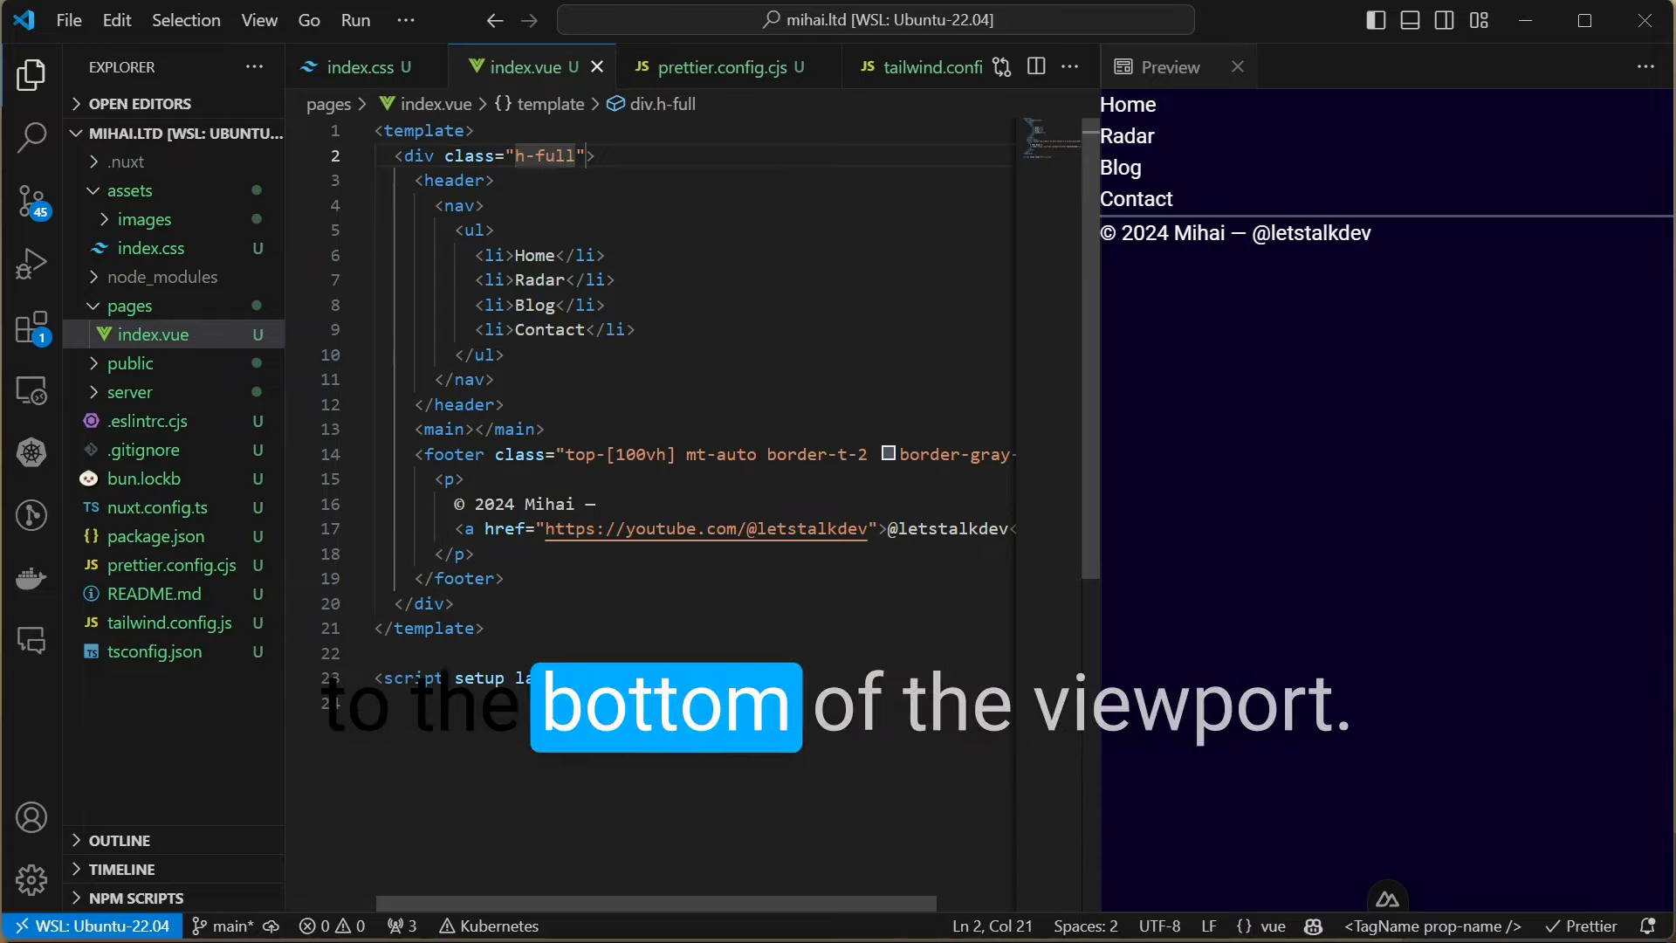
# Make the footer stick to the page bottom, dropping mt-auto, and add text-gray-500
pyautogui.click(682, 455)
pyautogui.write('stick')
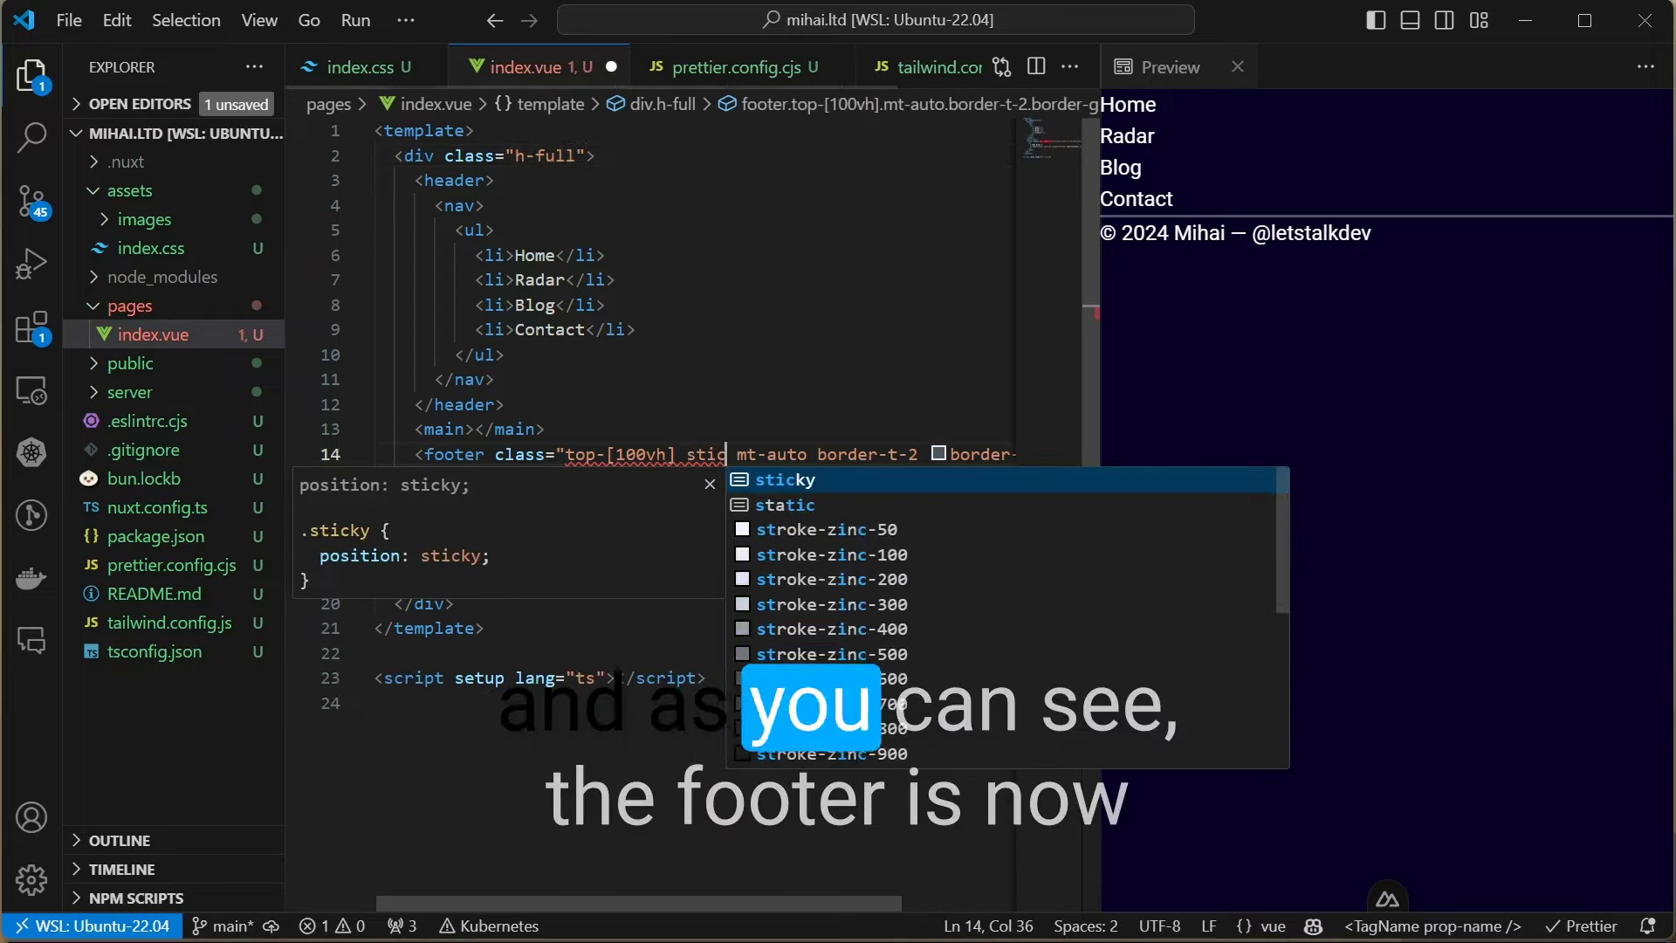
pyautogui.write('y')
pyautogui.hotkey('ctrl', 's')
pyautogui.doubleClick(795, 454)
pyautogui.press('BackSpace')
pyautogui.hotkey('ctrl', 's')
pyautogui.press('Home')
pyautogui.write('text-')
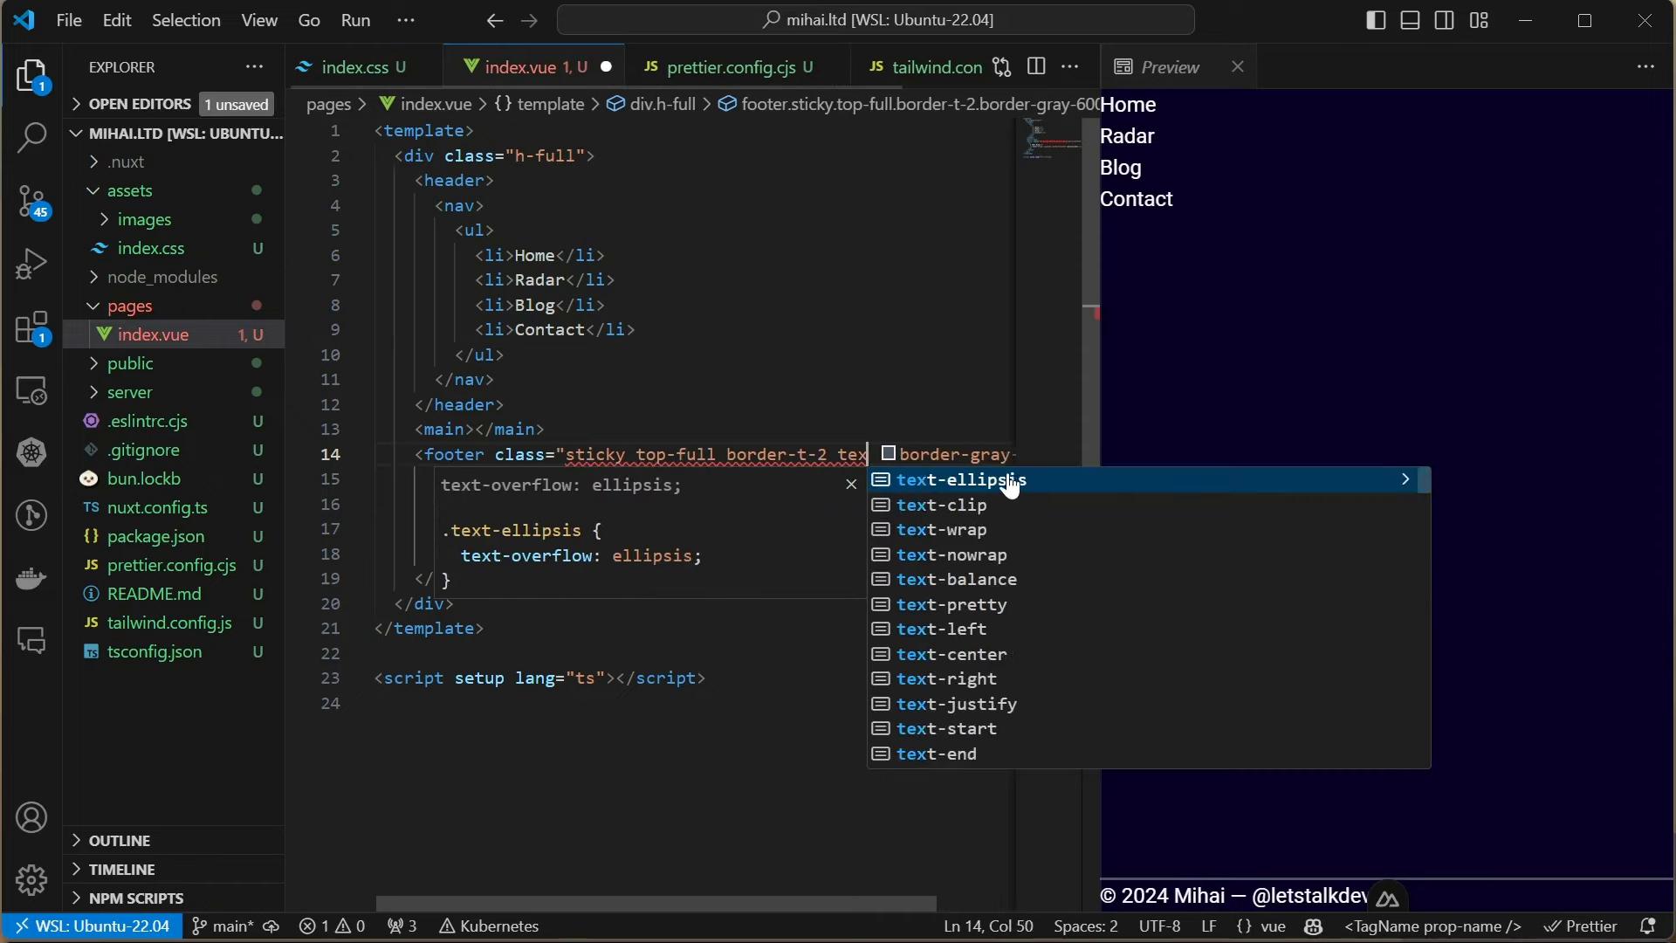
pyautogui.write('gray')
pyautogui.click(1021, 603)
pyautogui.hotkey('ctrl', 's')
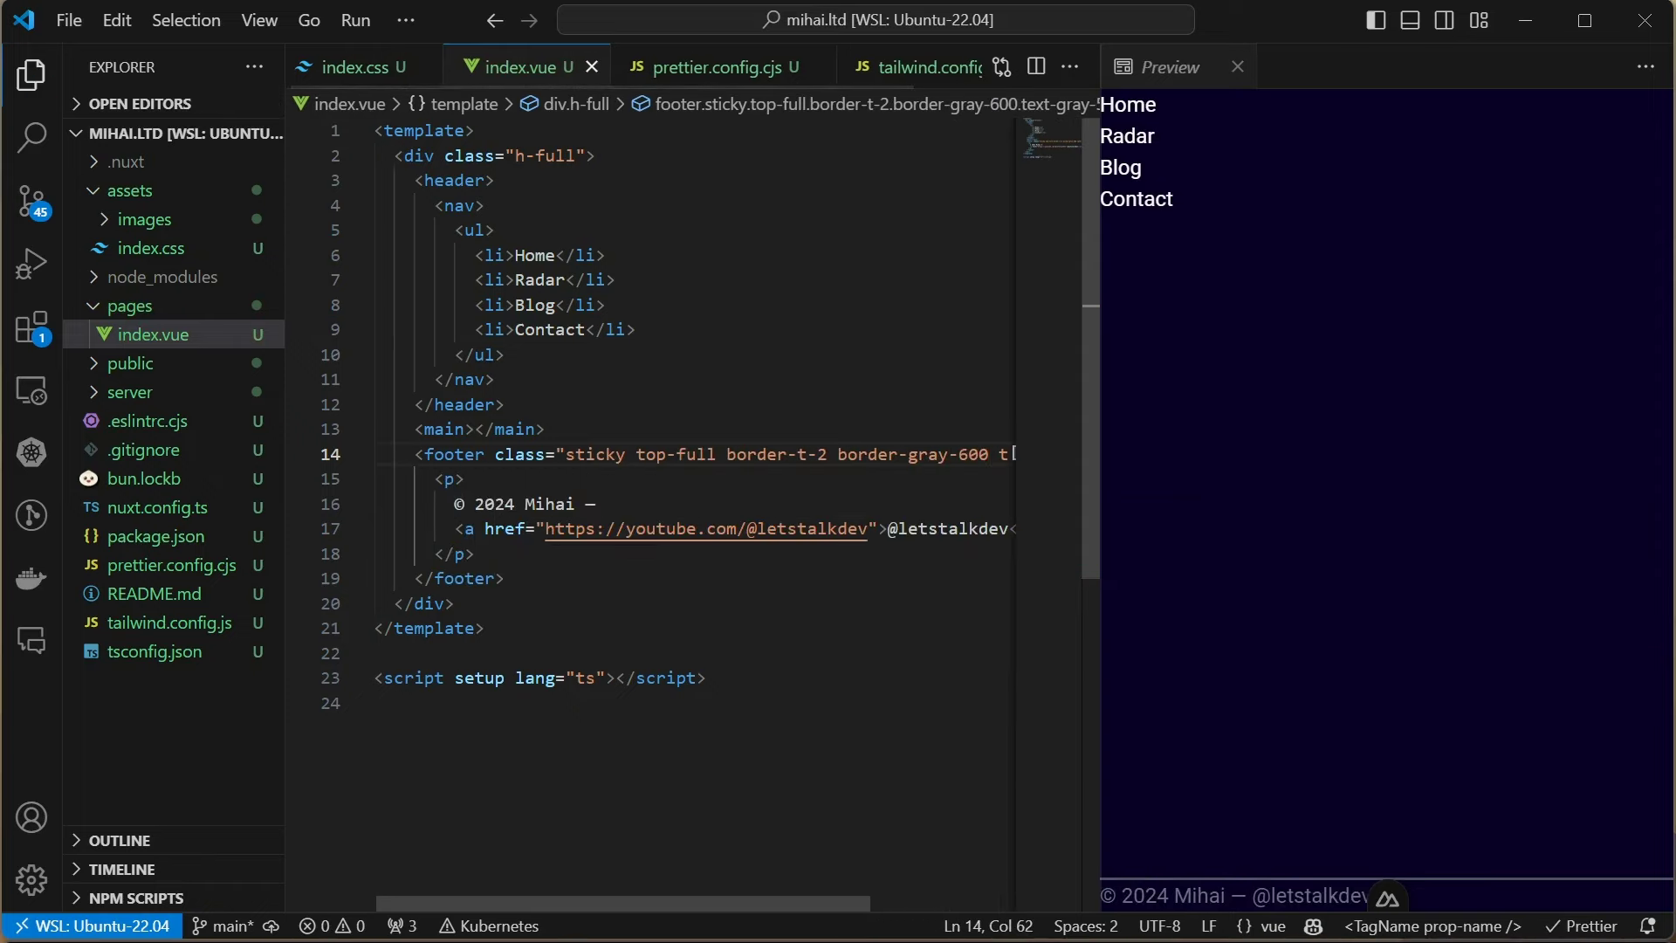
pyautogui.write('class="text')
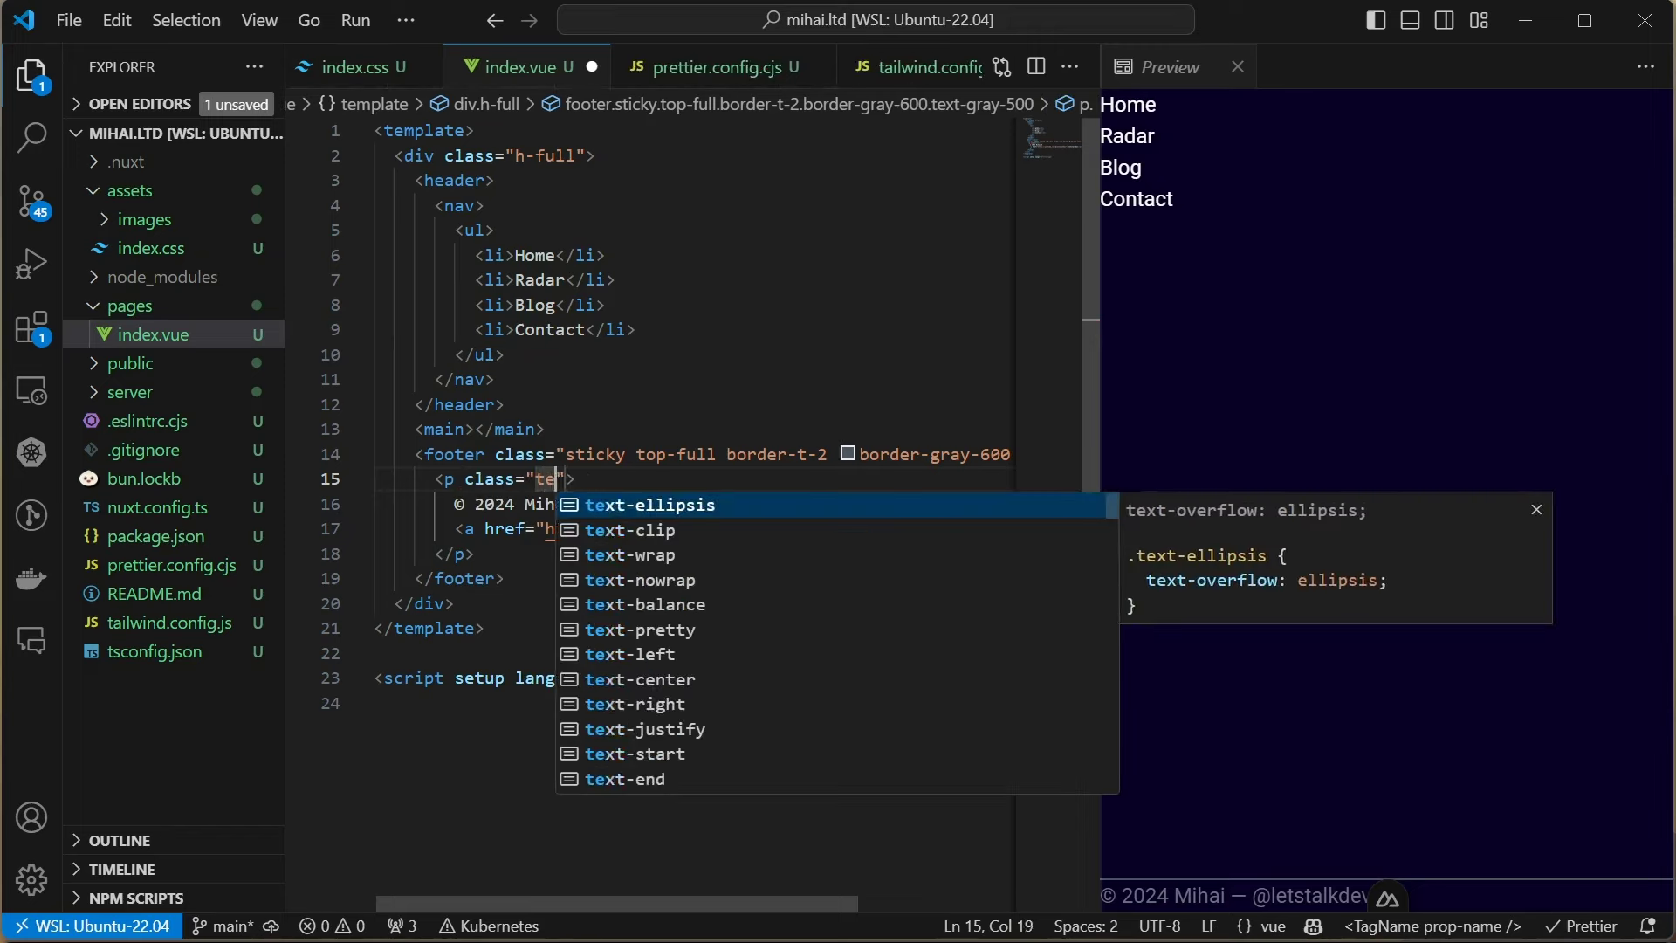
pyautogui.write('-sm')
# Add text-sm to the paragraph, centred flex layout to the footer, and text-blue-400 to the link
pyautogui.press('End')
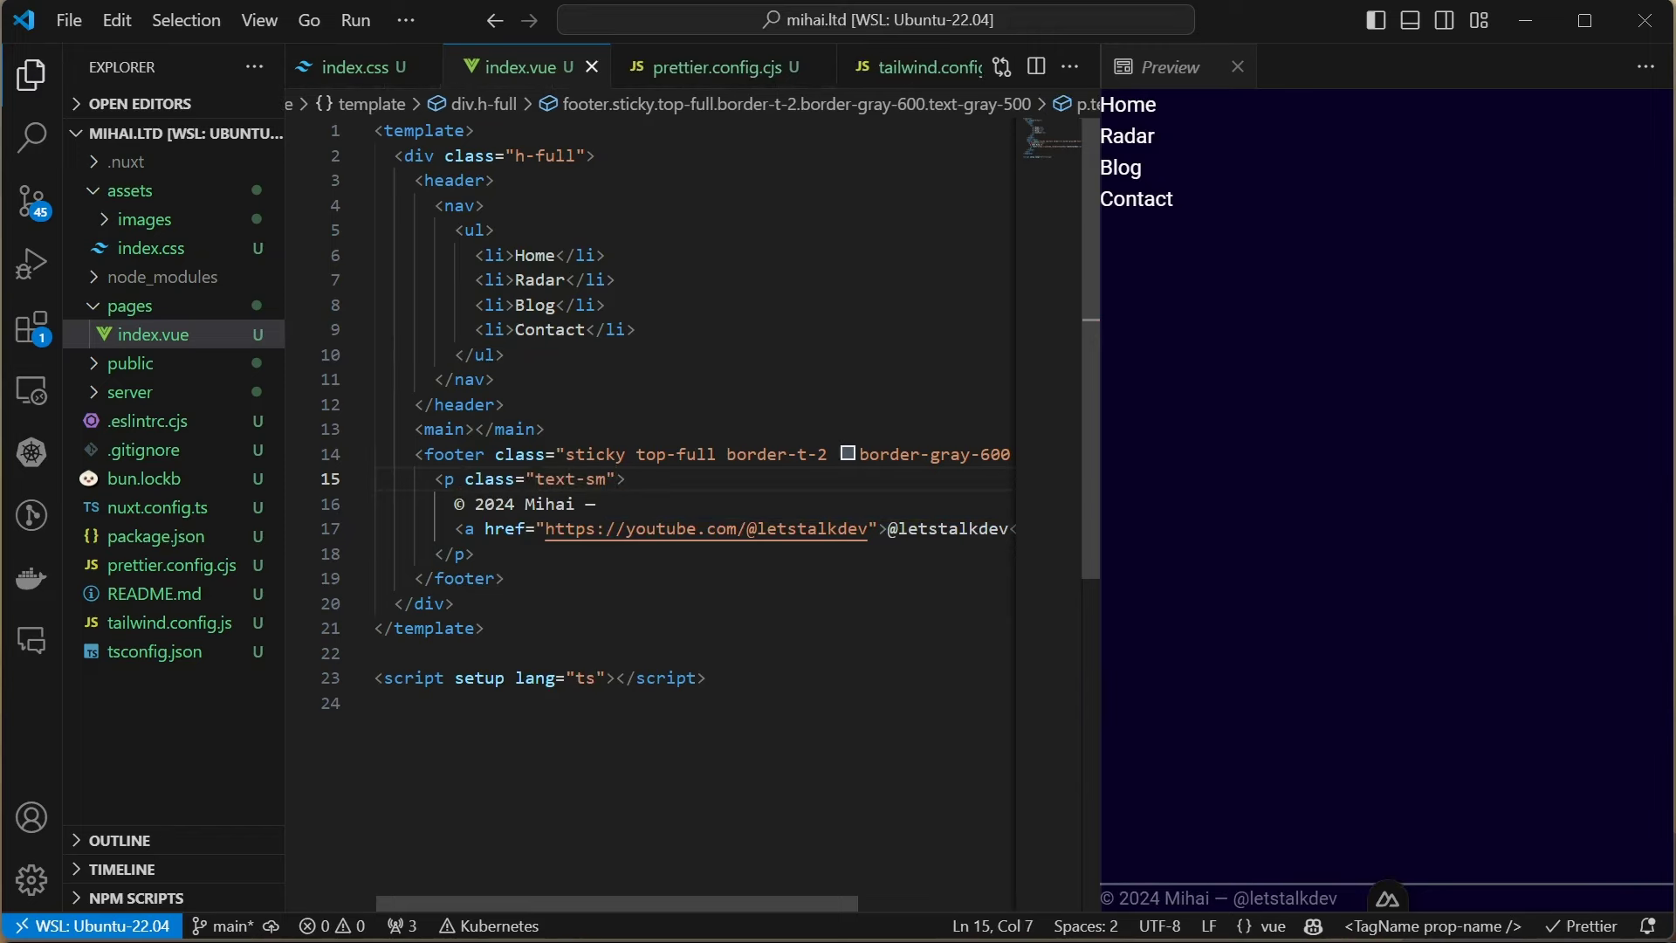
pyautogui.write('flex flex')
pyautogui.press('BackSpace')
pyautogui.press('BackSpace')
pyautogui.press('BackSpace')
pyautogui.write('lex-col items-center')
pyautogui.hotkey('ctrl', 's')
pyautogui.write('cla')
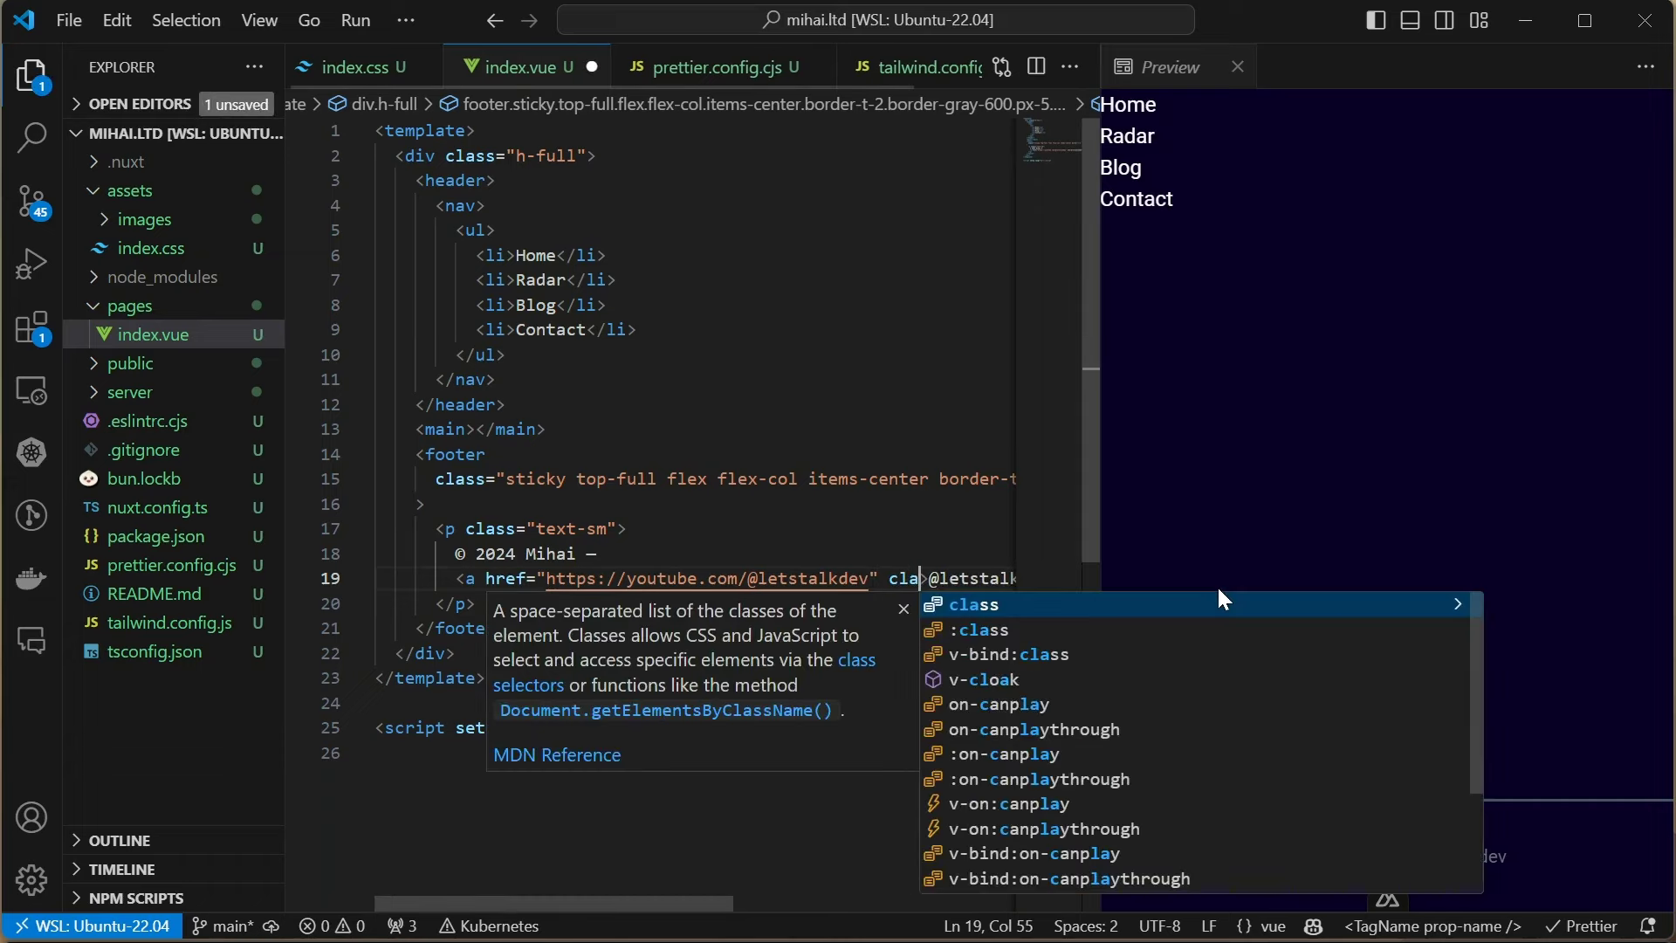
pyautogui.write('ss="text-blue')
pyautogui.press('Down')
pyautogui.press('Down')
pyautogui.press('Return')
pyautogui.hotkey('ctrl', 's')
pyautogui.press('Left')
pyautogui.press('End')
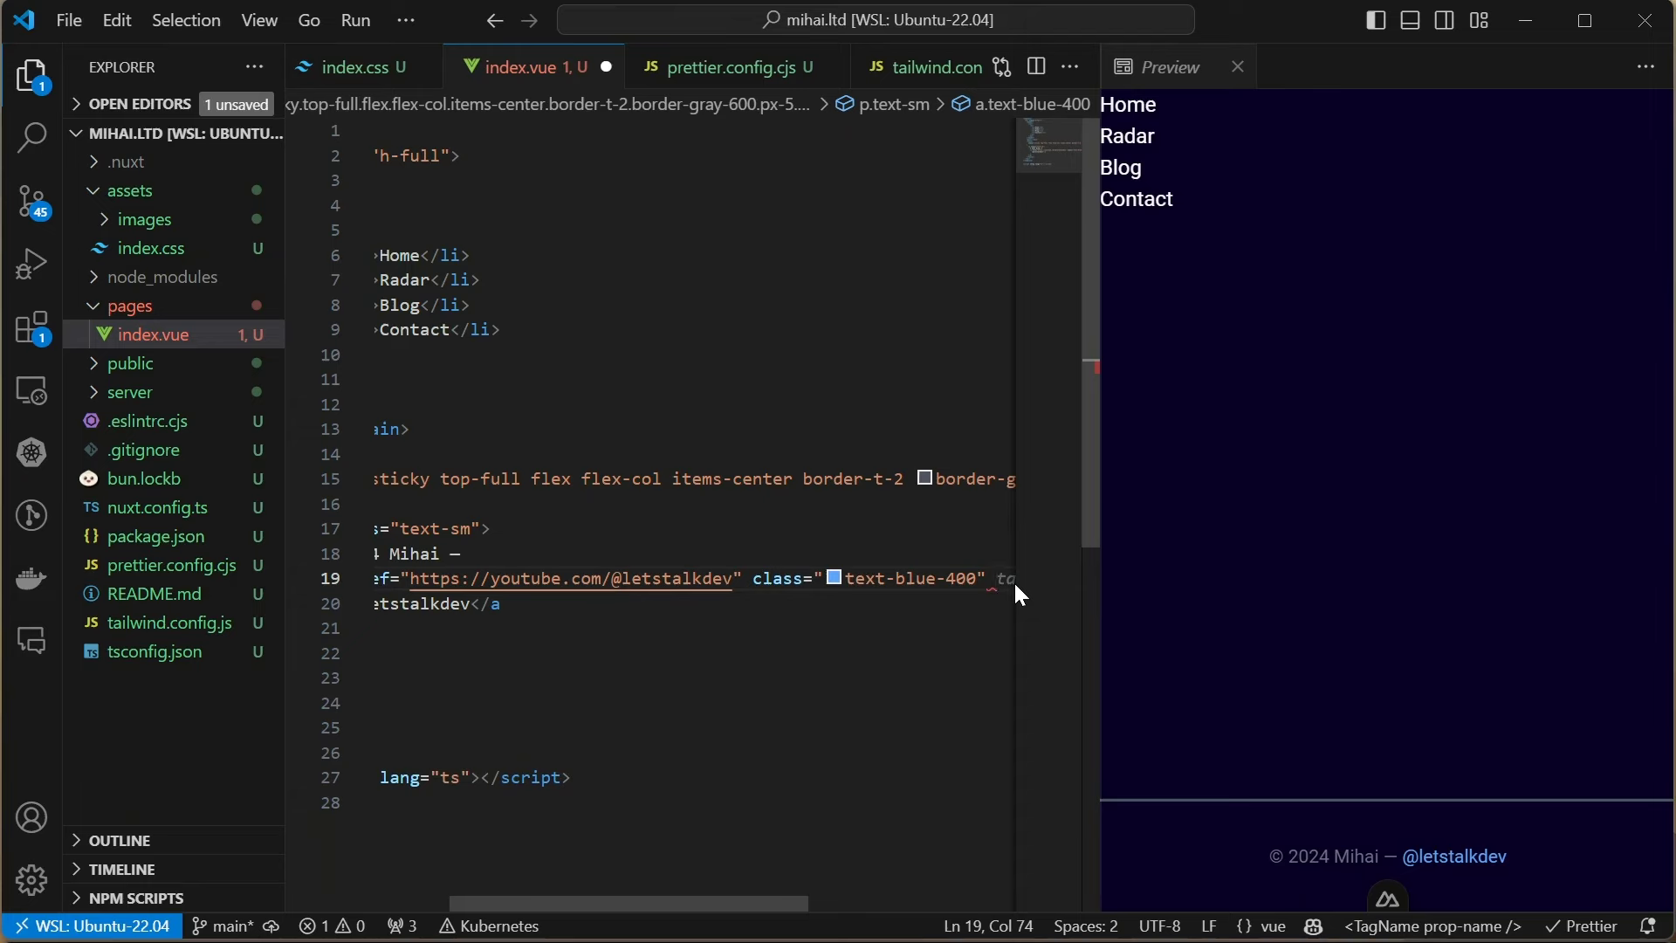
pyautogui.write('target="_blank')
# Add an img logo from /assets/images with descriptive alt text above the footer paragraph
pyautogui.hotkey('ctrl', 's')
pyautogui.click(628, 528)
pyautogui.press('Up')
pyautogui.press('Return')
pyautogui.write('img')
pyautogui.press('Tab')
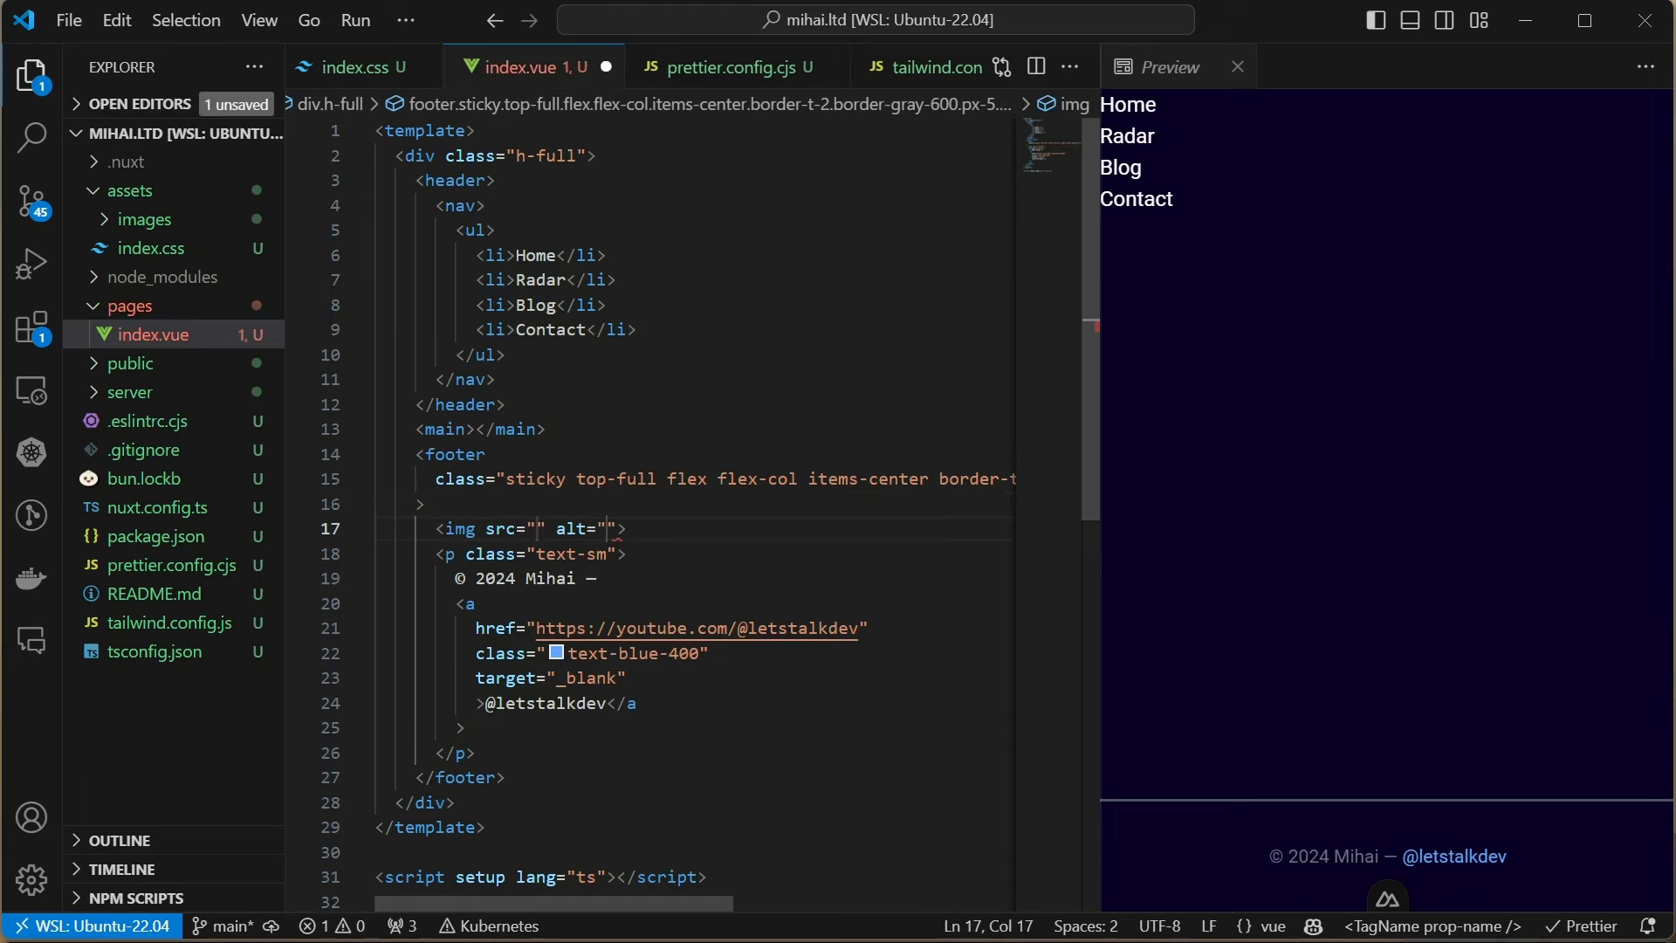
pyautogui.write('/')
pyautogui.press('Tab')
pyautogui.press('Tab')
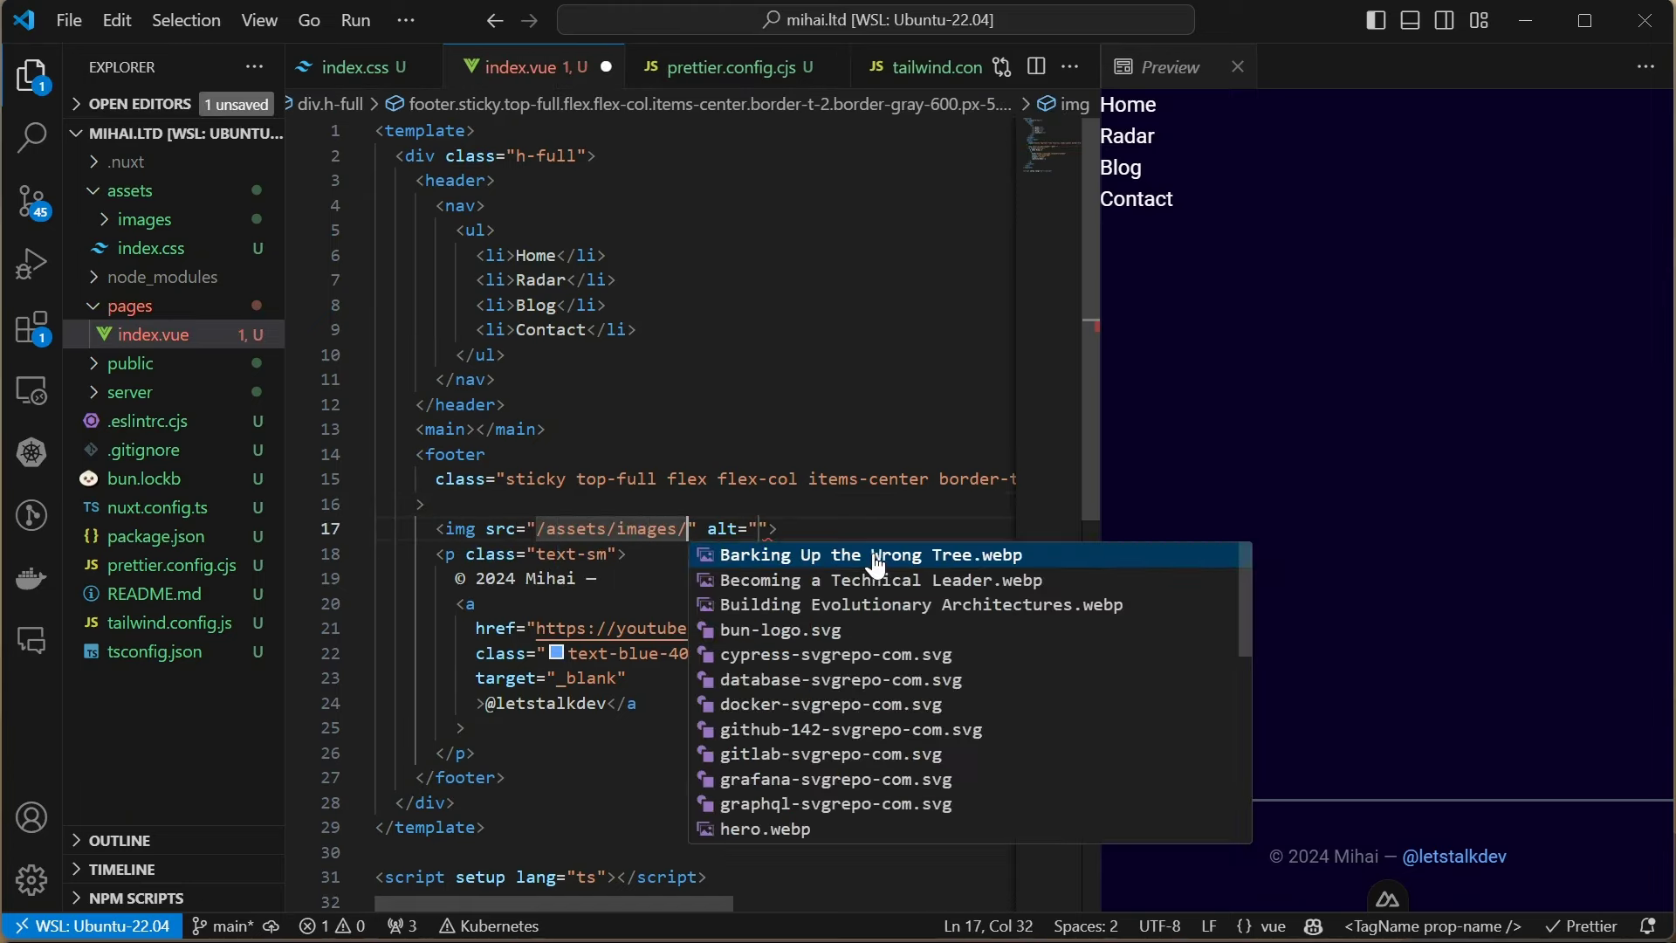
pyautogui.write('lo')
pyautogui.press('Tab')
pyautogui.press('Tab')
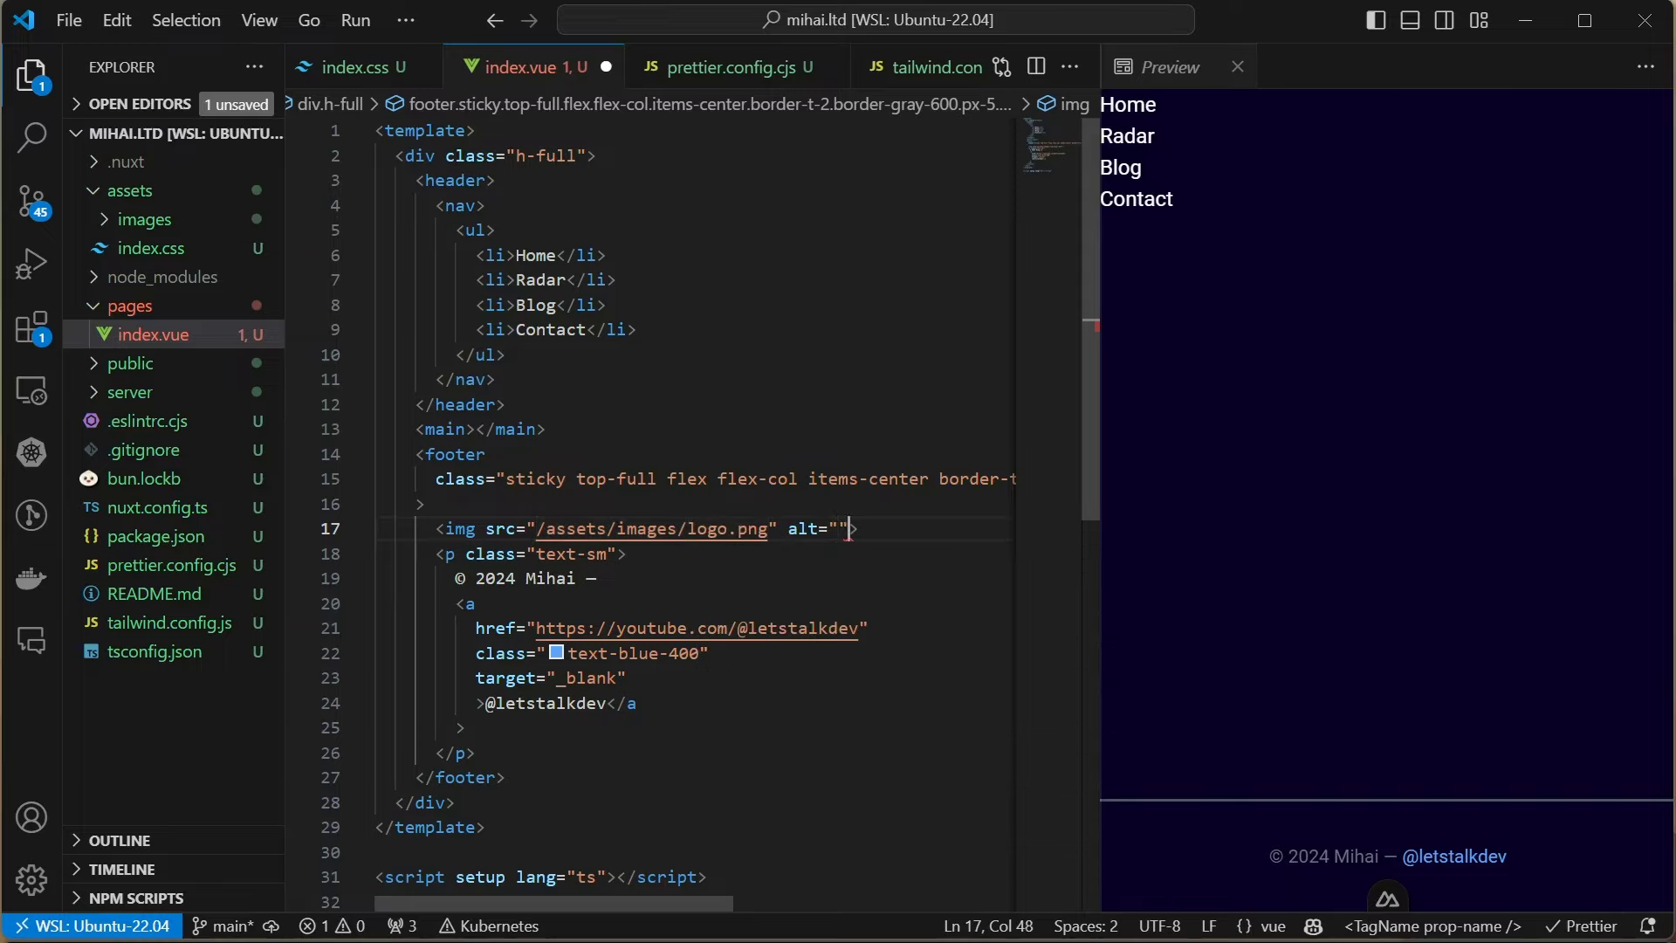
pyautogui.write("Let's")
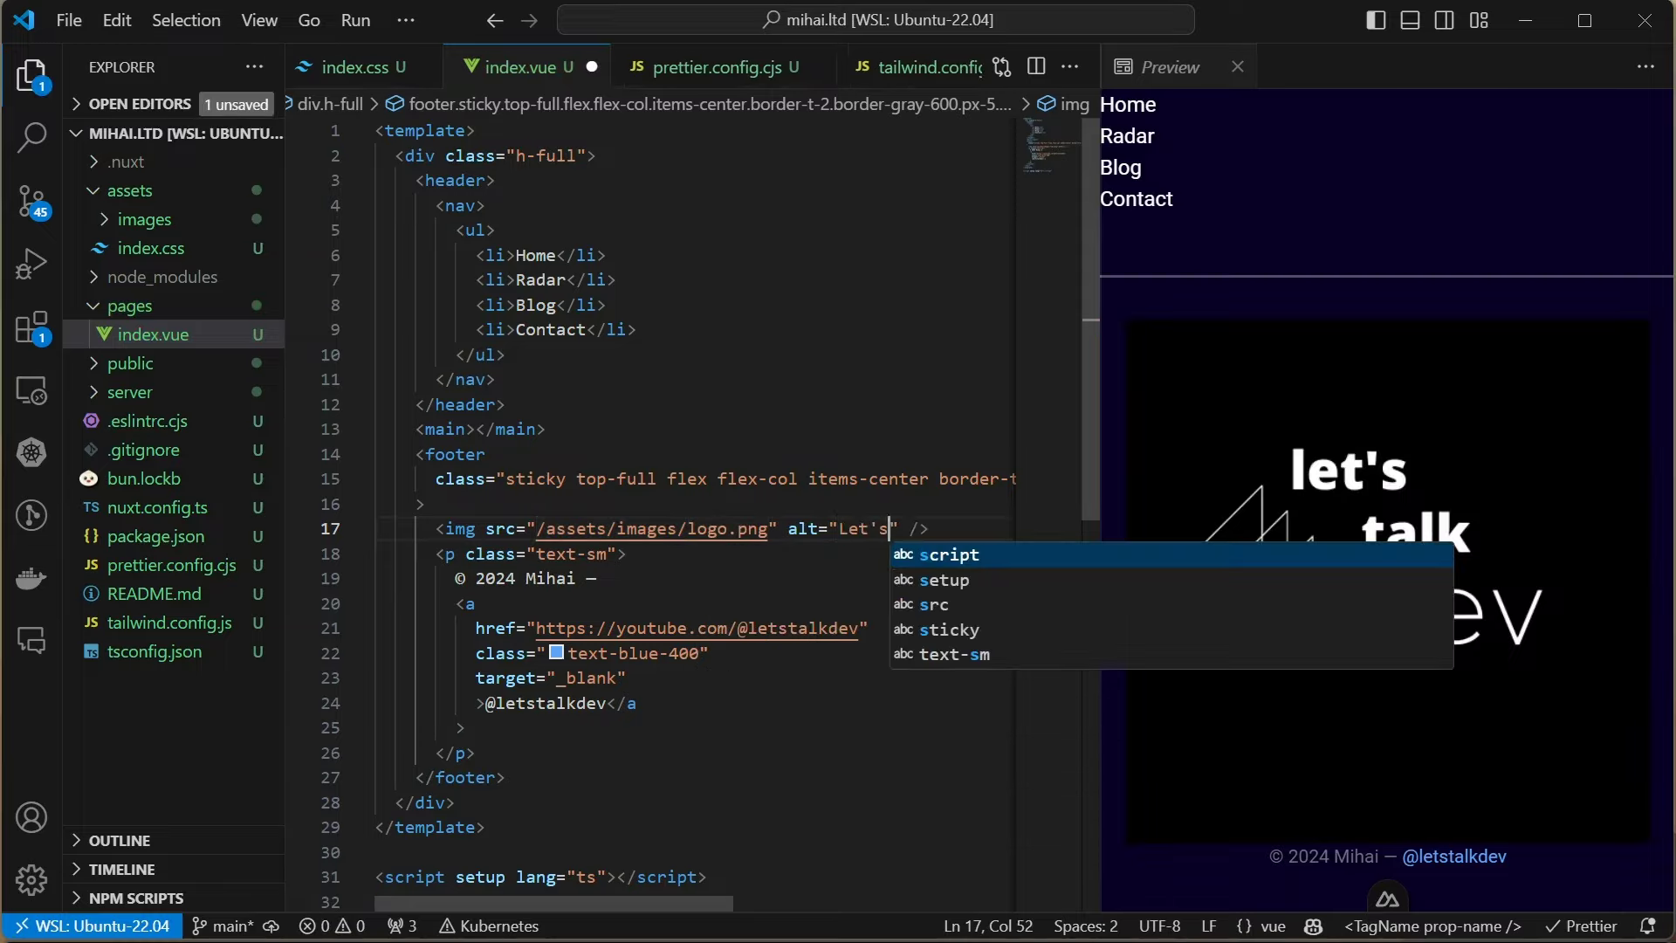
pyautogui.write(' Talk Dev YouTube ')
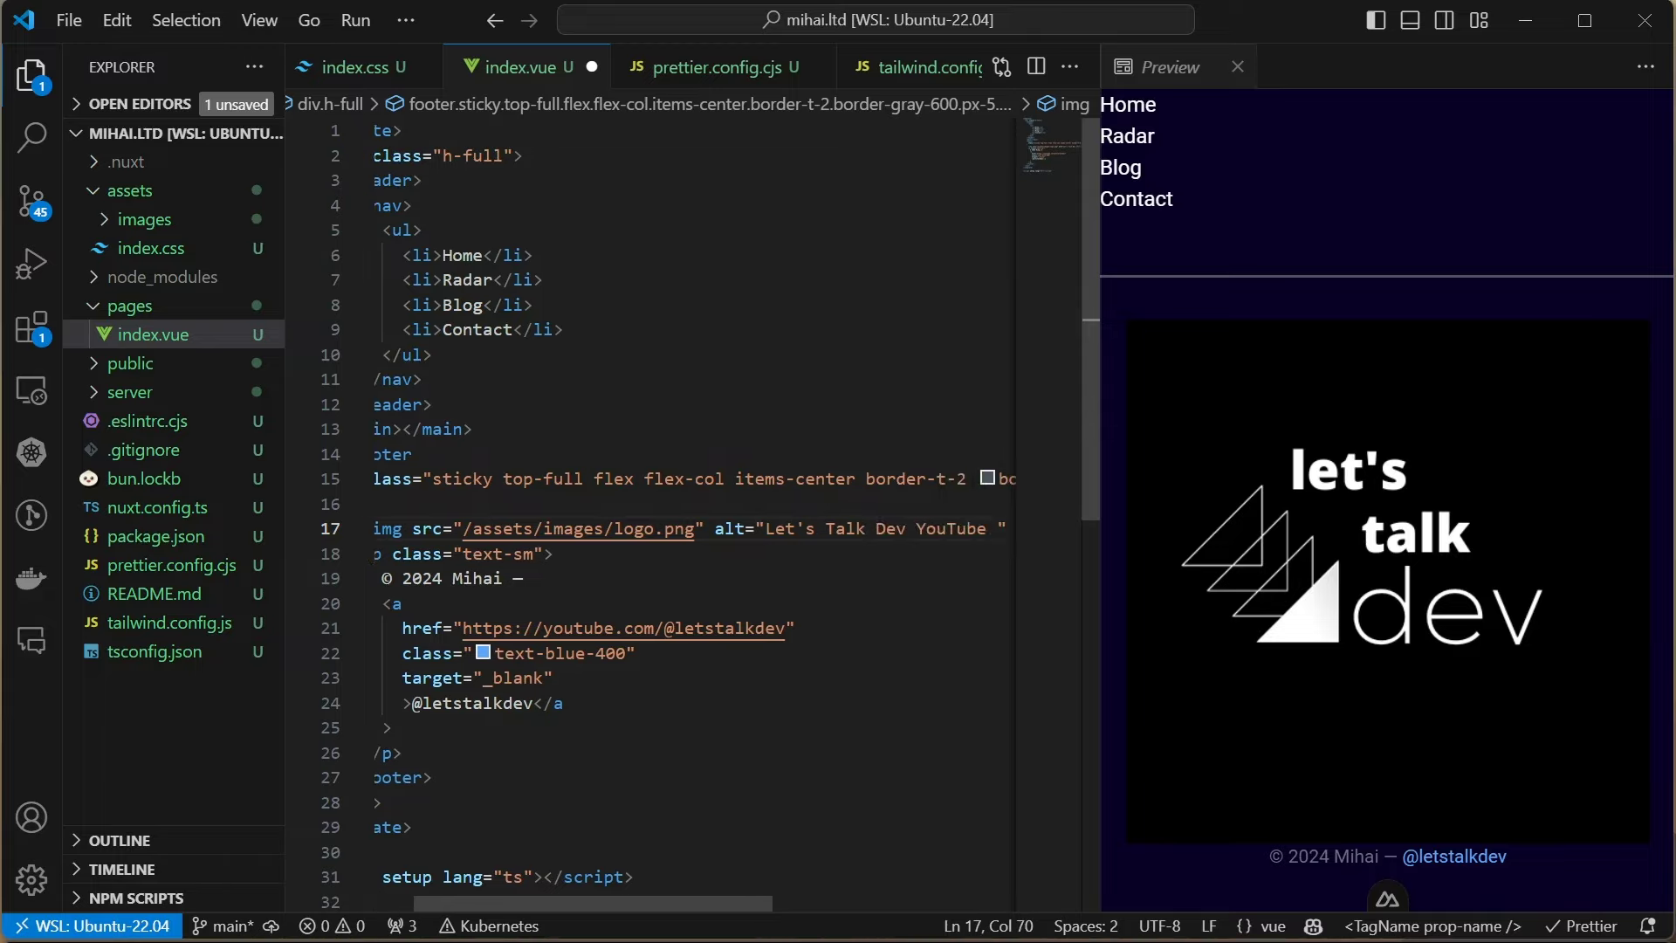
pyautogui.write('channel logo')
pyautogui.hotkey('ctrl', 's')
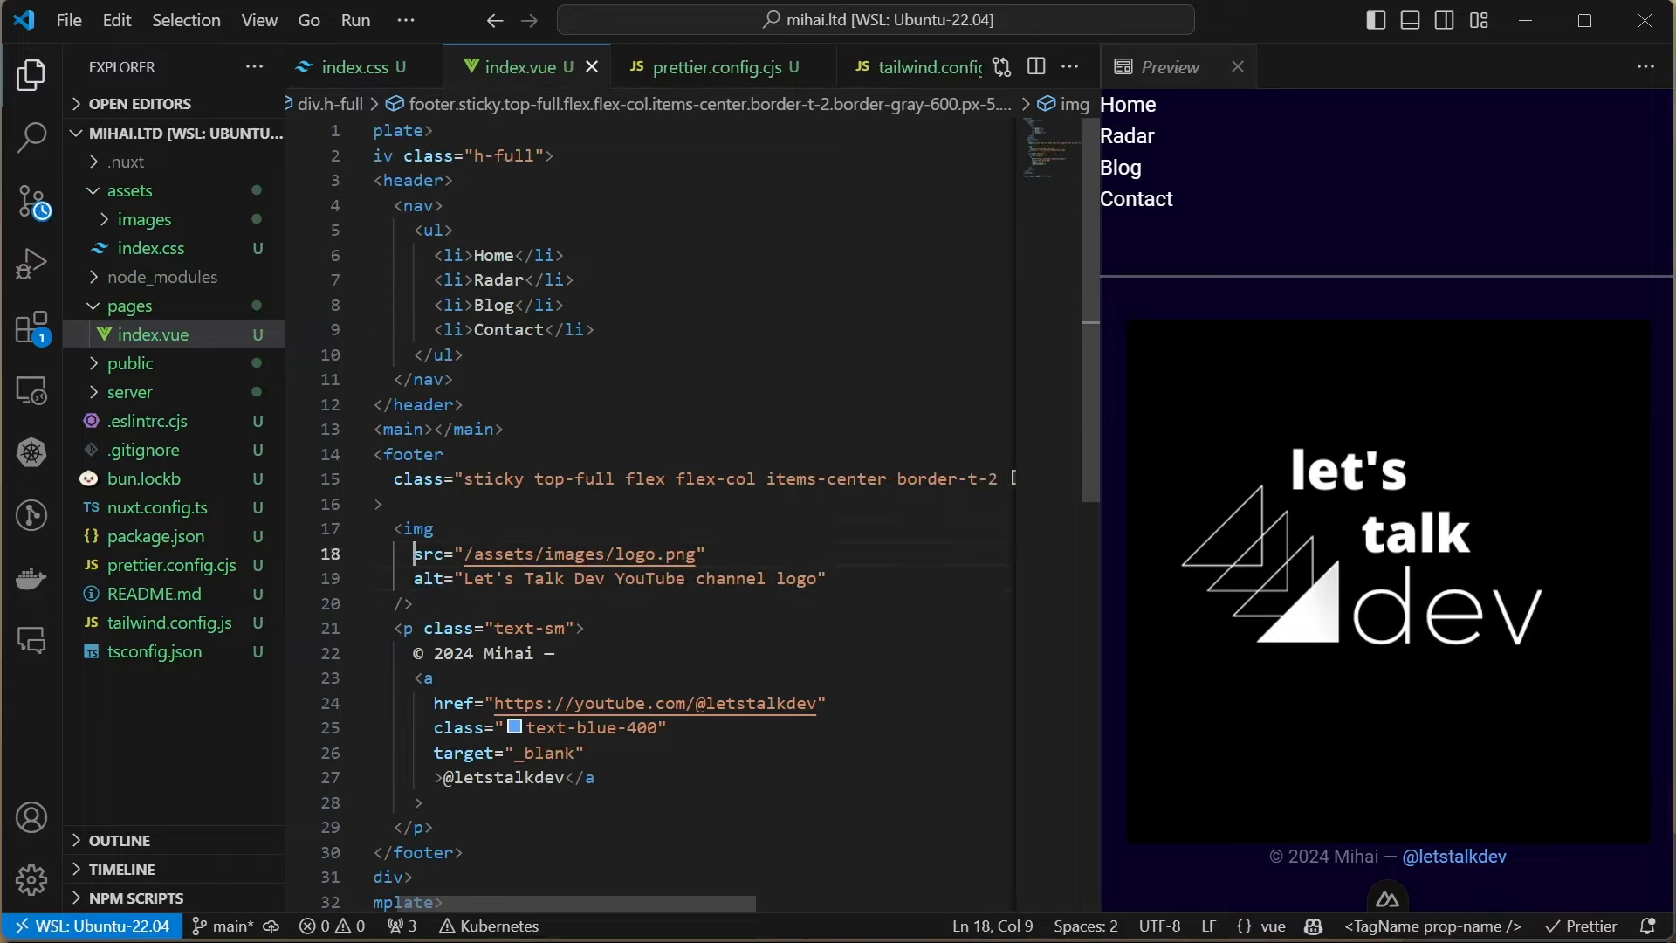
# Give the logo class w-16 and switch the footer from flex-col to flex-row
pyautogui.press('Return')
pyautogui.press('Up')
pyautogui.write('cl')
pyautogui.press('Return')
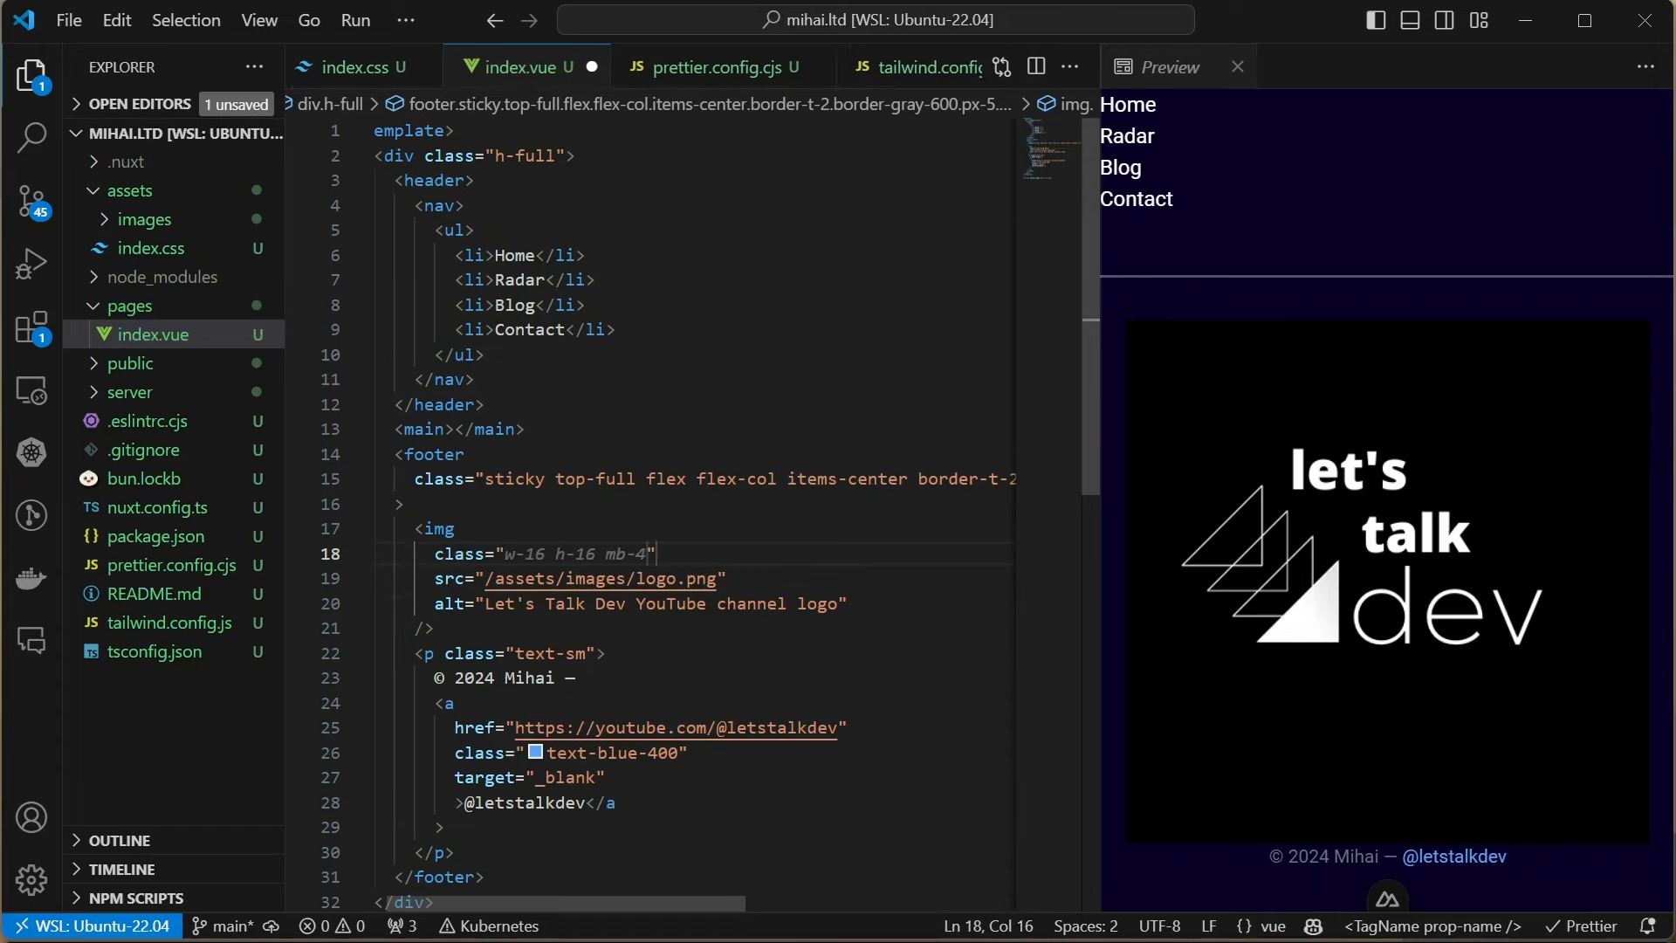
pyautogui.write('w-8')
pyautogui.hotkey('ctrl', 's')
pyautogui.press('Right')
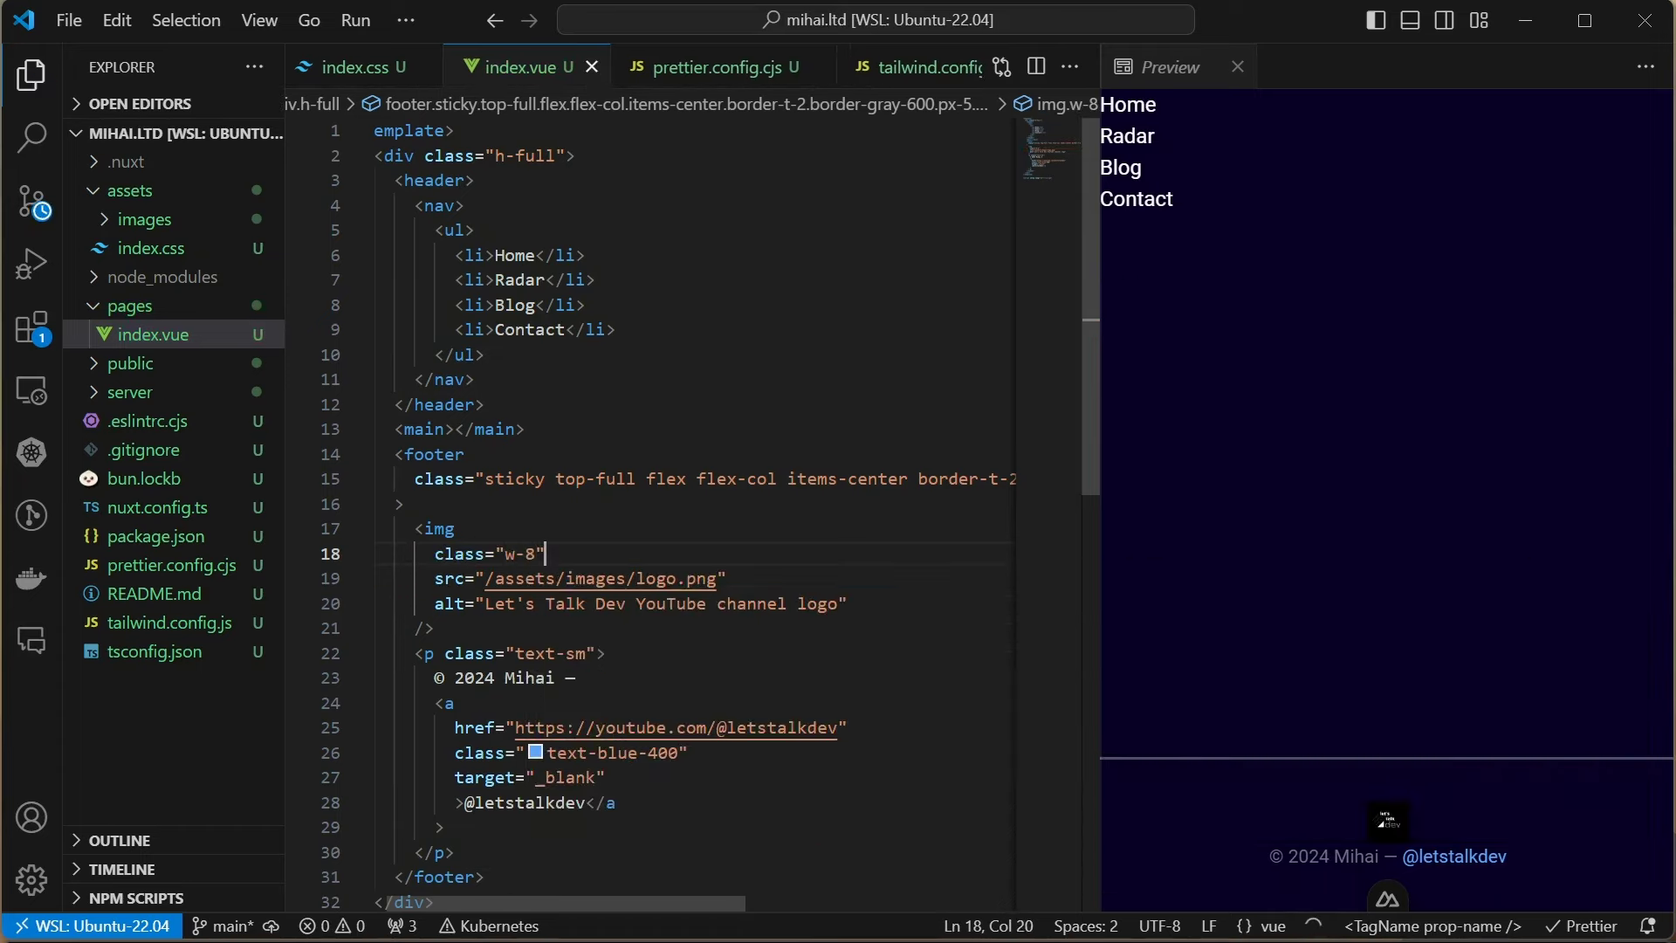
pyautogui.write('6')
pyautogui.press('Escape')
pyautogui.hotkey('ctrl', 's')
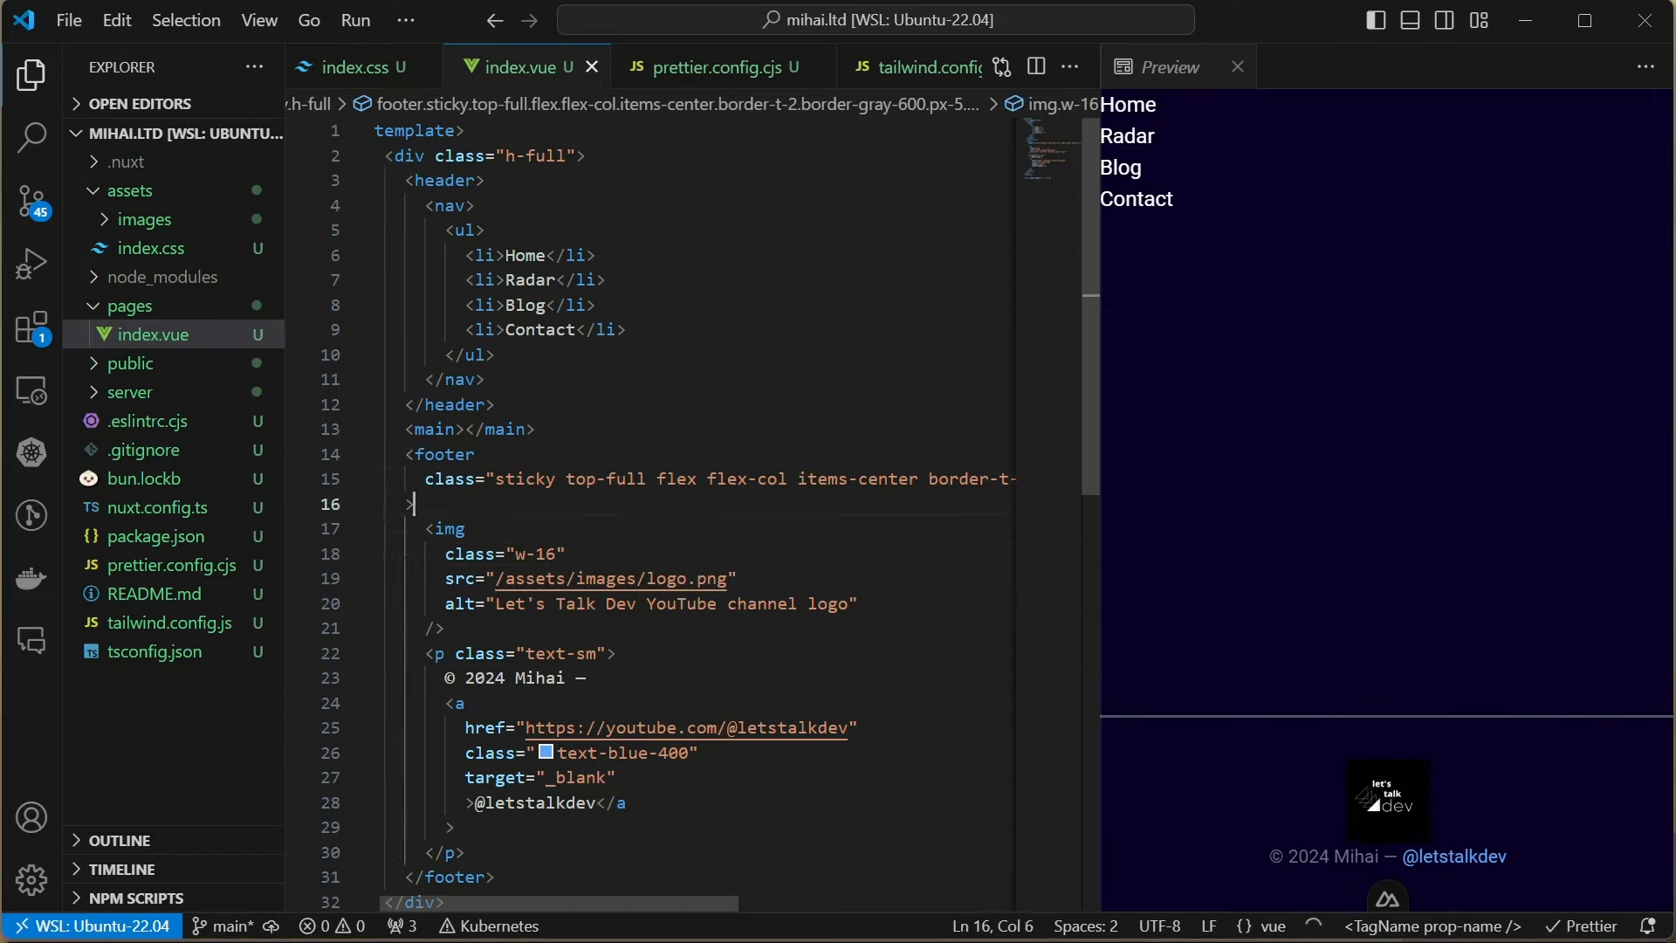
pyautogui.doubleClick(767, 478)
pyautogui.write('row')
pyautogui.press('Escape')
pyautogui.hotkey('ctrl', 's')
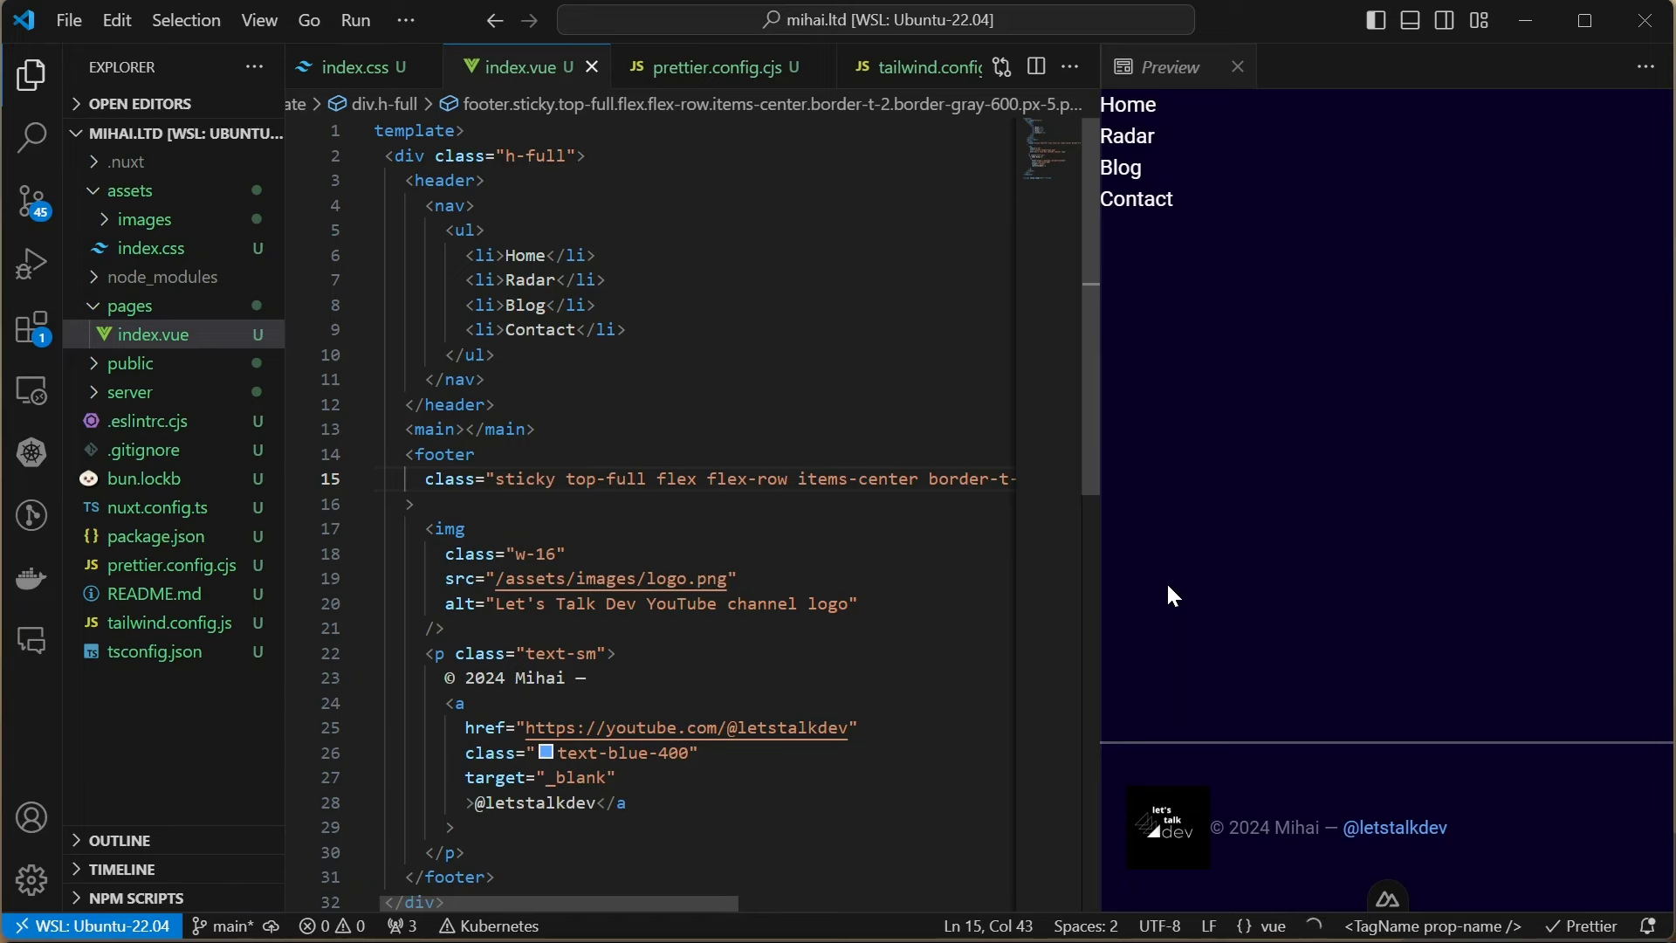
pyautogui.write('pl-8')
# Expand div>a*3 below the copyright paragraph, with an img tag in each link
pyautogui.press('Return')
pyautogui.write('div>')
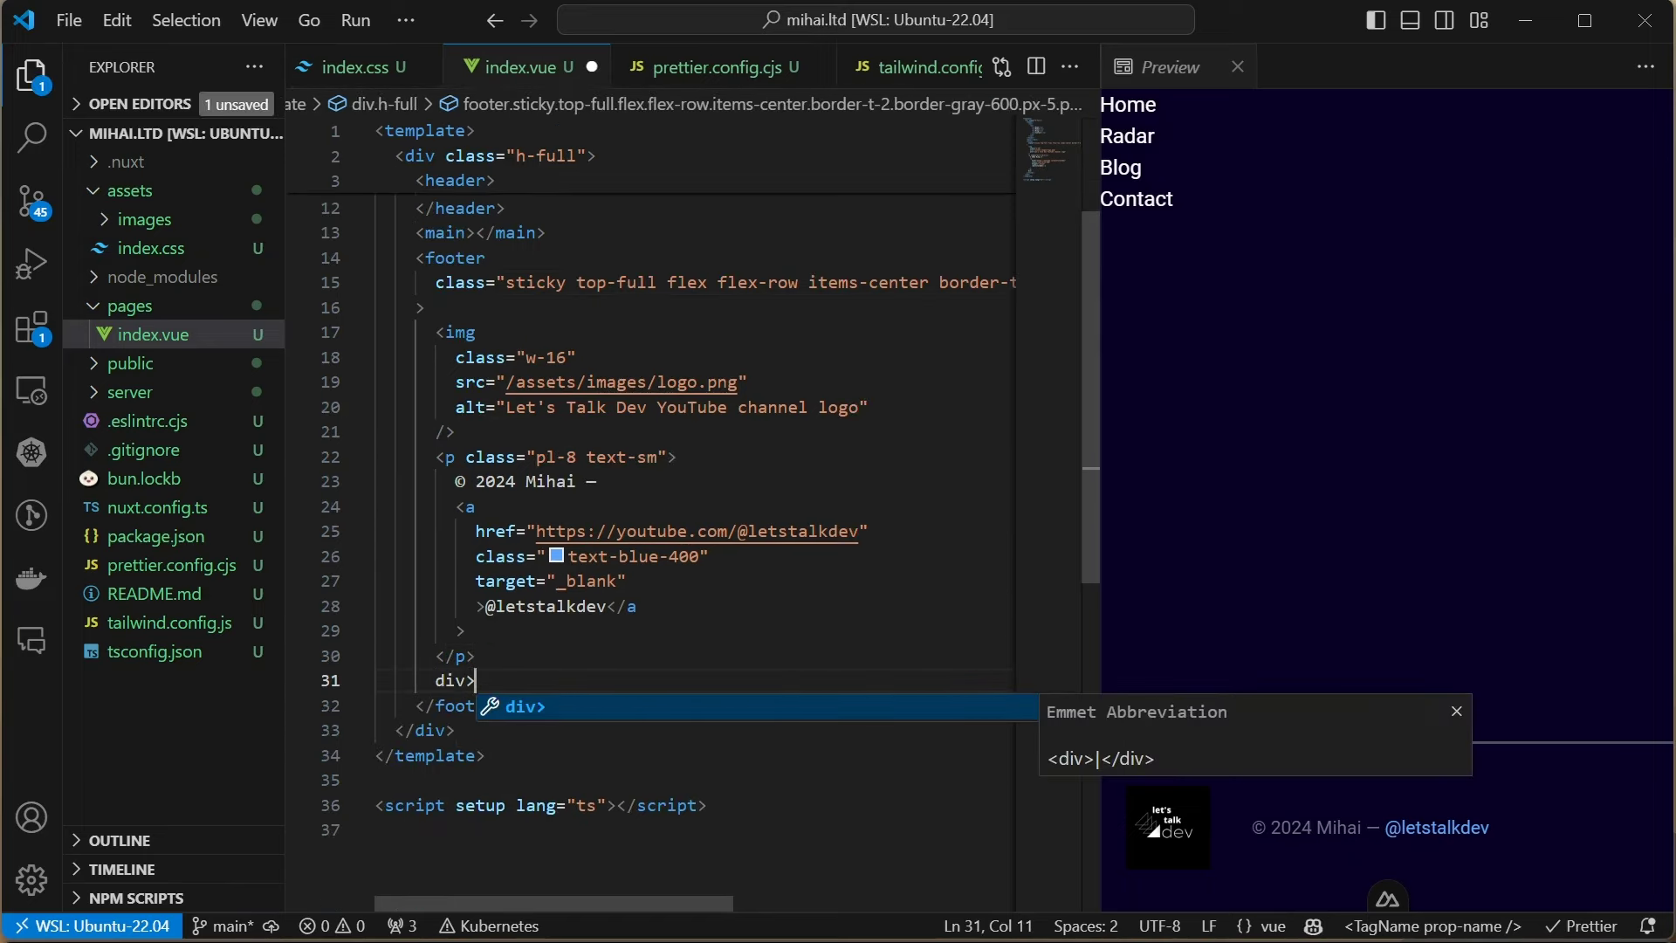
pyautogui.write('3')
pyautogui.press('BackSpace')
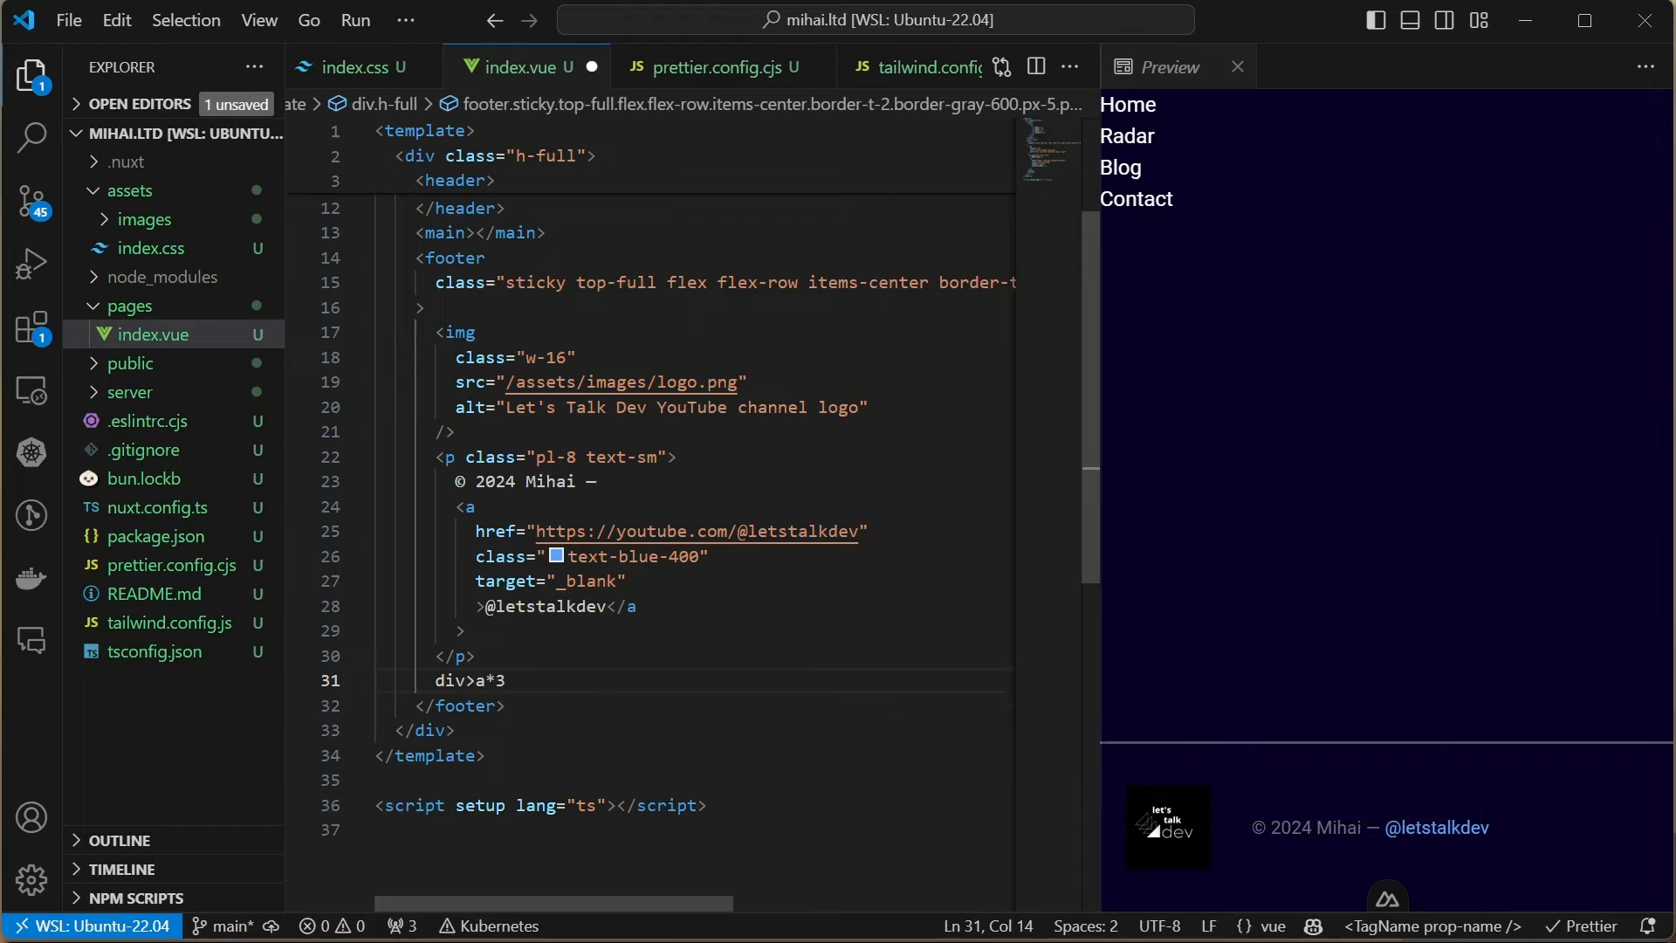
pyautogui.write('a*3')
pyautogui.press('Return')
pyautogui.press('Return')
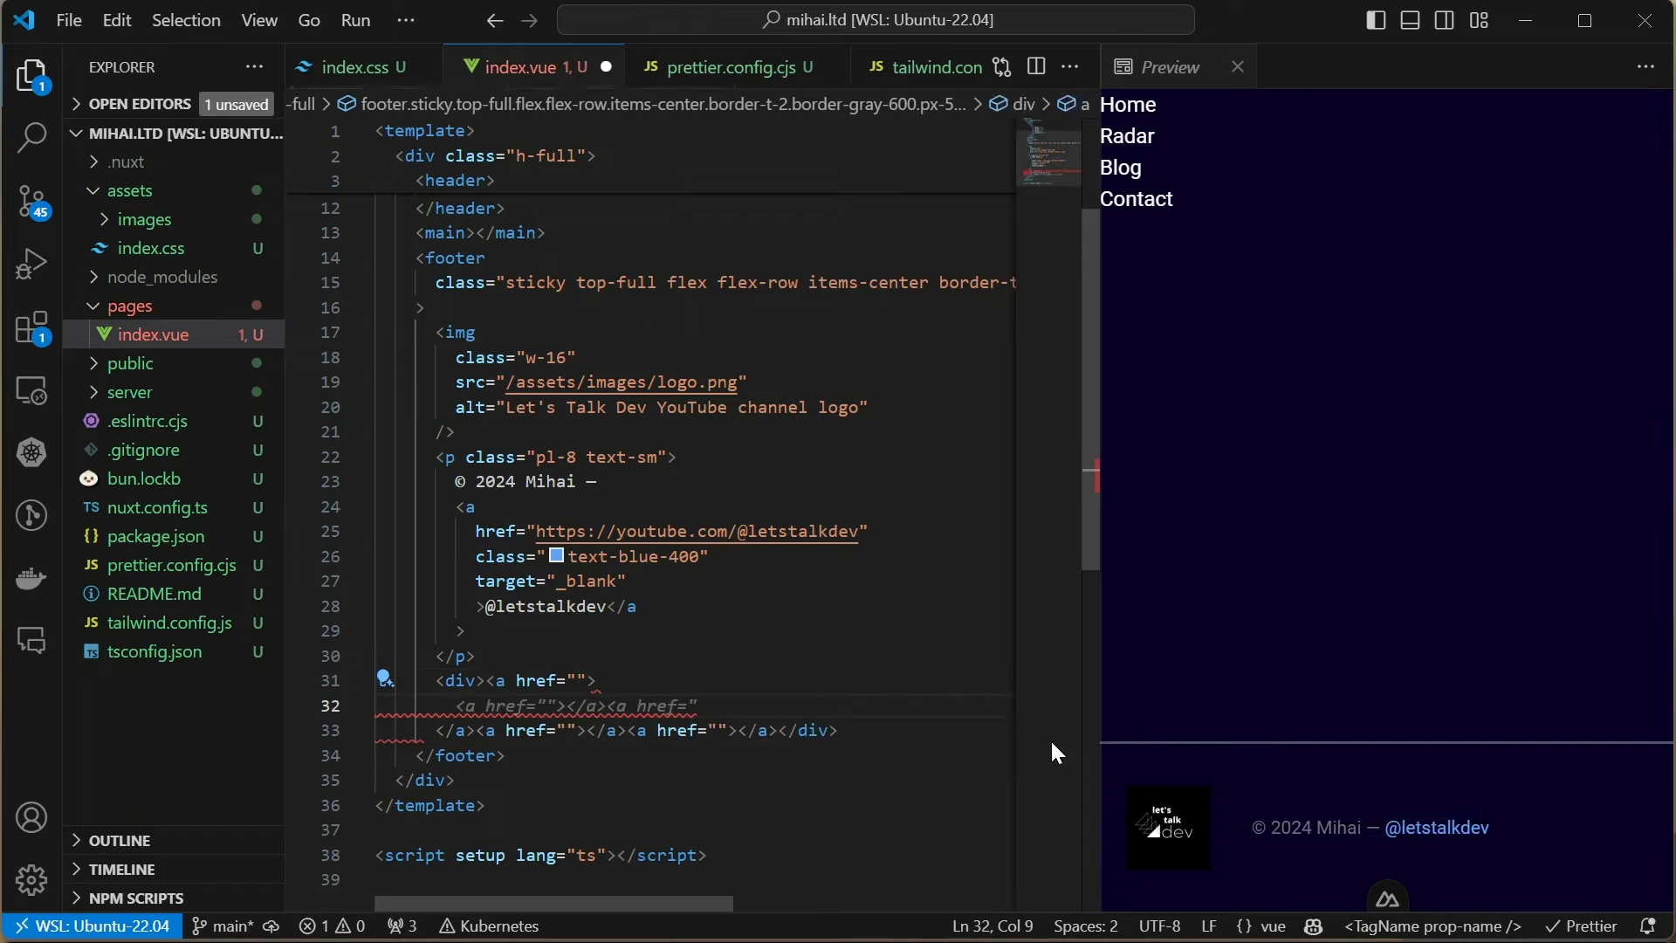
pyautogui.write('img')
pyautogui.press('Tab')
pyautogui.press('End')
pyautogui.hotkey('shift', 'Home')
pyautogui.hotkey('ctrl', 'c')
pyautogui.press('Down')
pyautogui.press('Return')
pyautogui.hotkey('ctrl', 'v')
pyautogui.press('Down')
pyautogui.hotkey('ctrl', 'v')
# Point the three images to the YouTube, GitHub and LinkedIn icons in assets/images
pyautogui.hotkey('shift', 'alt', 'f')
pyautogui.press('Up')
pyautogui.press('Up')
pyautogui.press('Left')
pyautogui.write('/assets/')
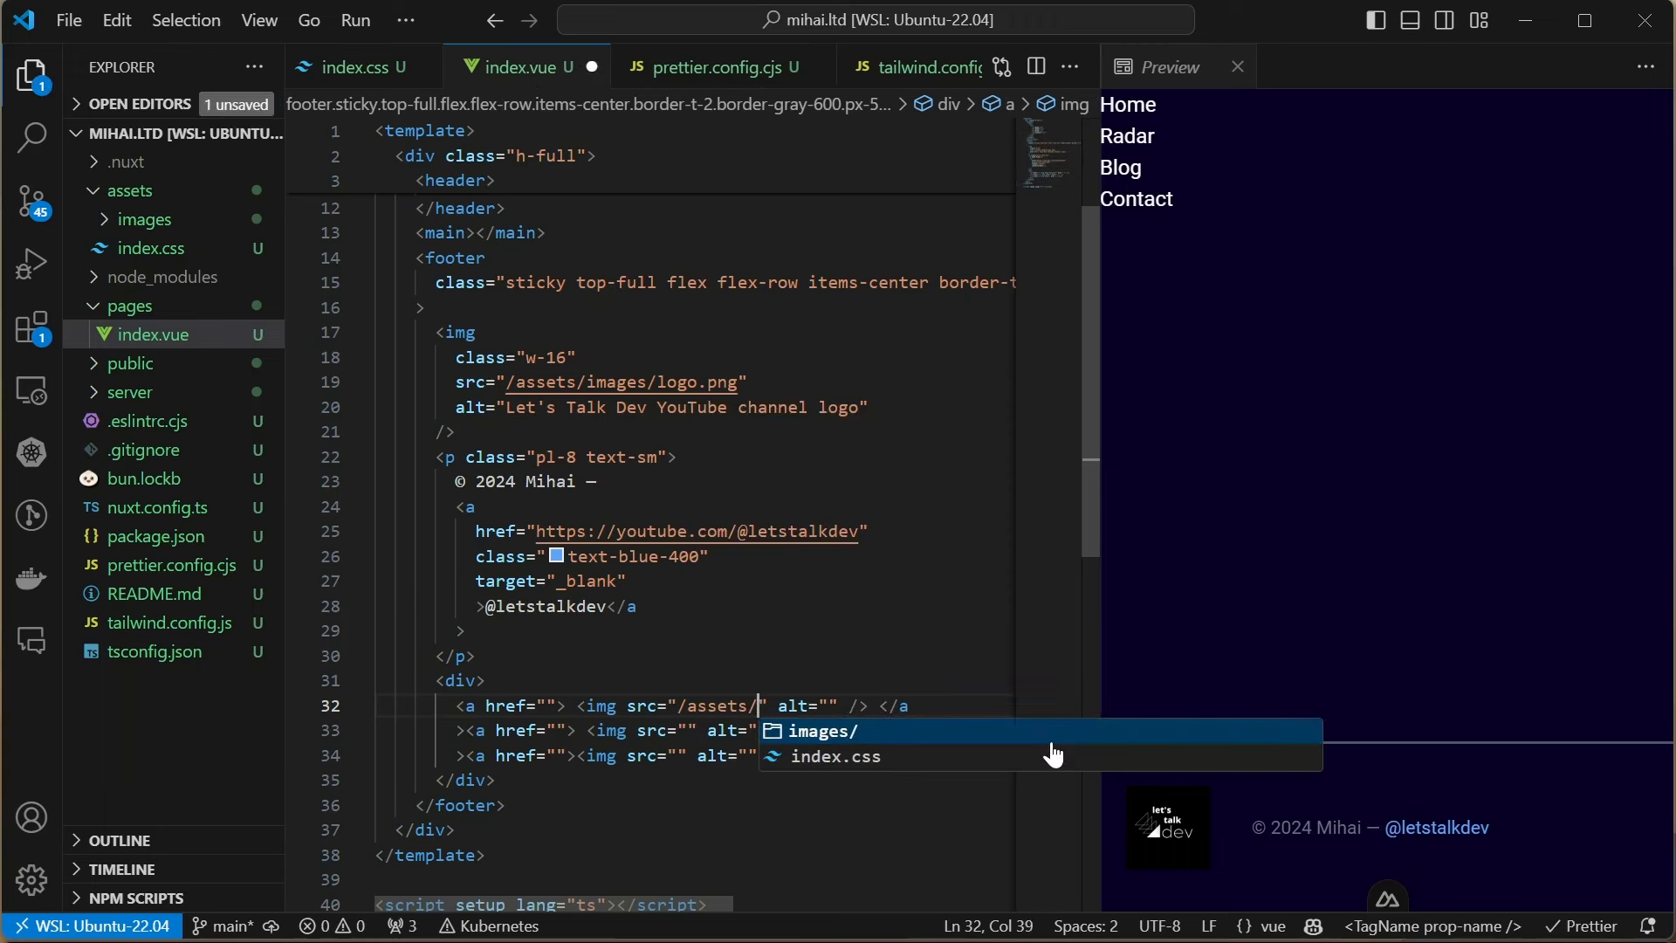
pyautogui.press('Tab')
pyautogui.write('you')
pyautogui.press('Return')
pyautogui.press('Down')
pyautogui.press('Left')
pyautogui.press('Left')
pyautogui.press('Right')
pyautogui.press('Right')
pyautogui.write('/assets/')
pyautogui.press('Tab')
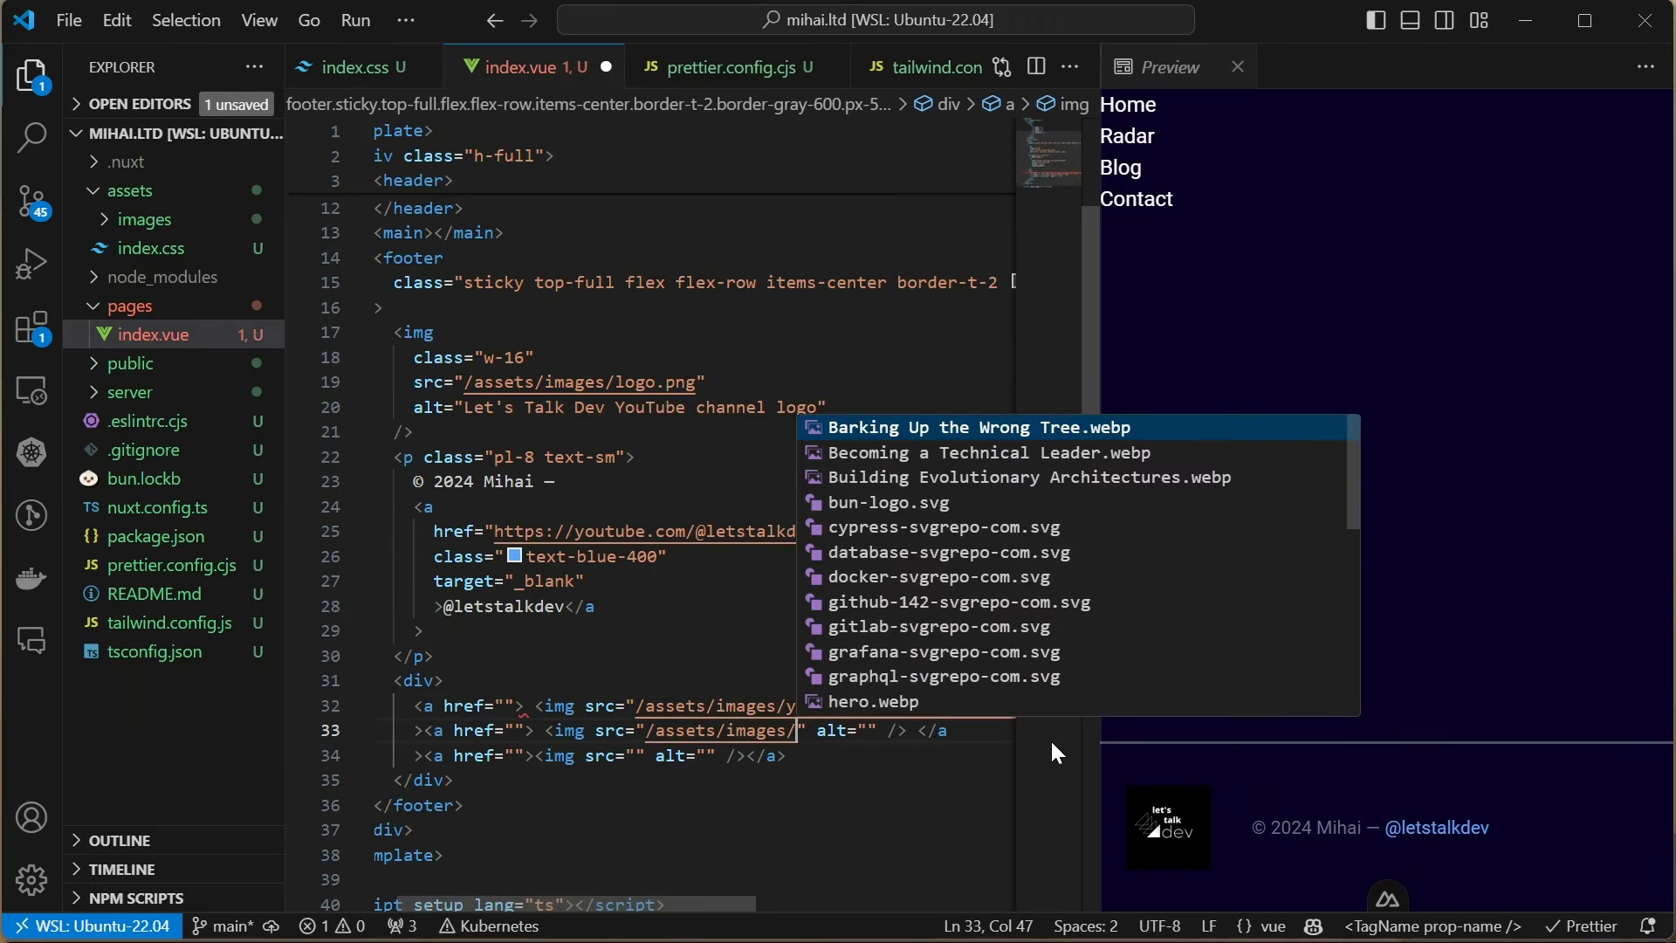
pyautogui.write('git')
pyautogui.press('Return')
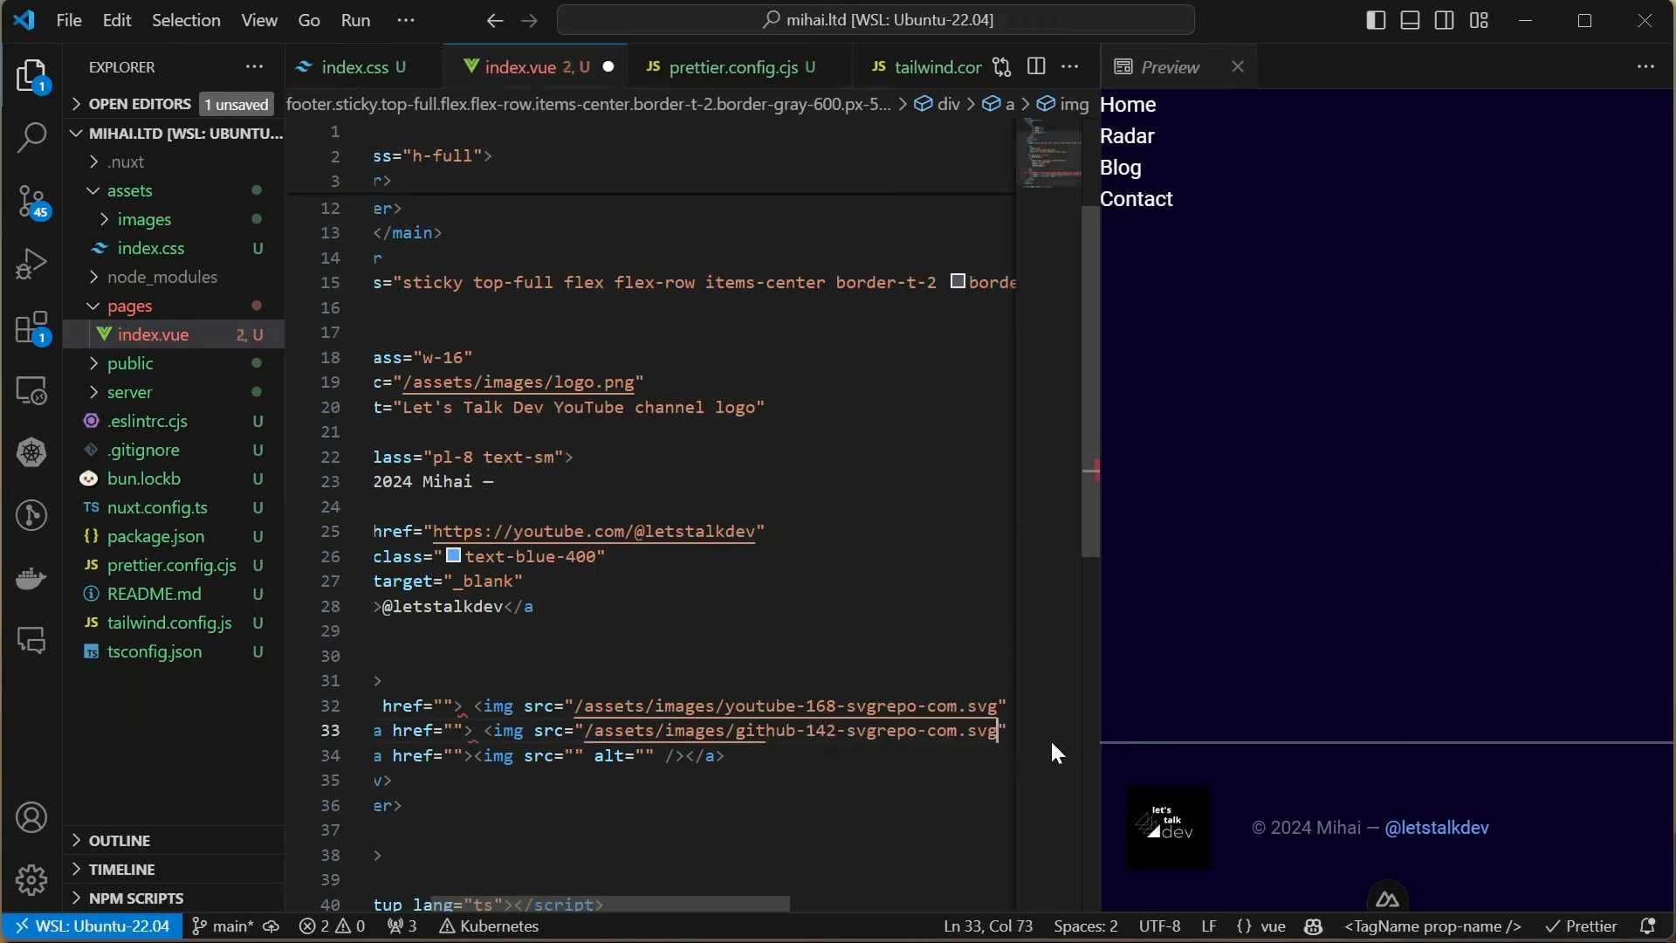
pyautogui.press('Down')
pyautogui.press('Left')
pyautogui.press('Left')
pyautogui.press('Left')
pyautogui.write('/asse')
pyautogui.press('Tab')
pyautogui.press('Tab')
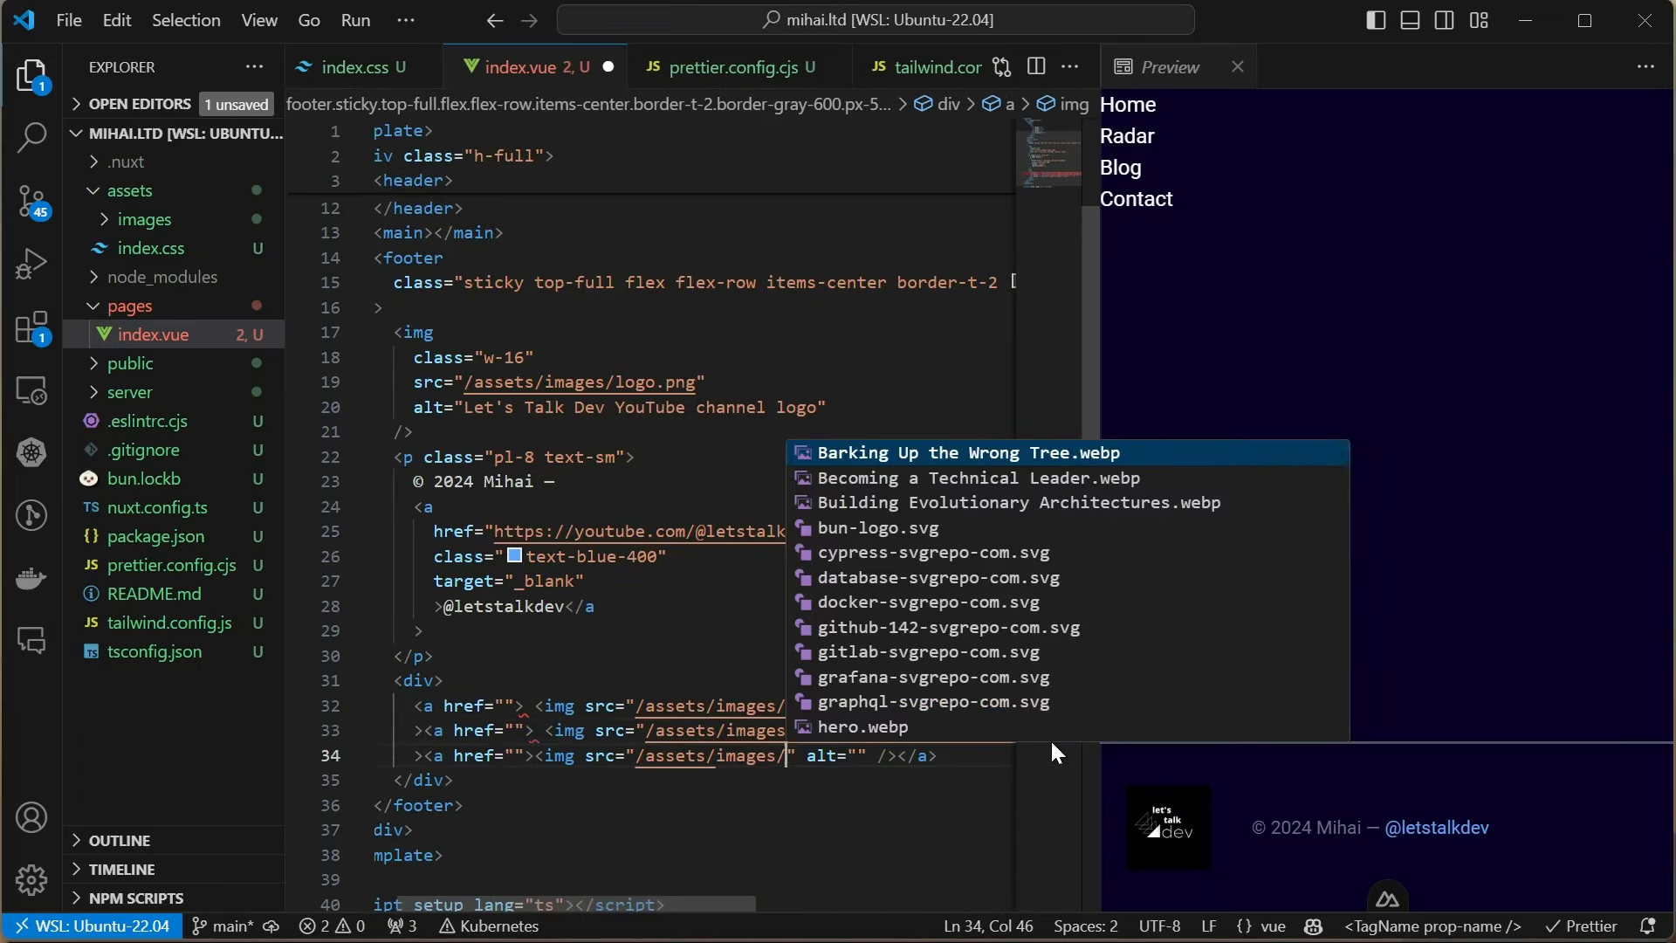
pyautogui.write('lin')
pyautogui.press('Tab')
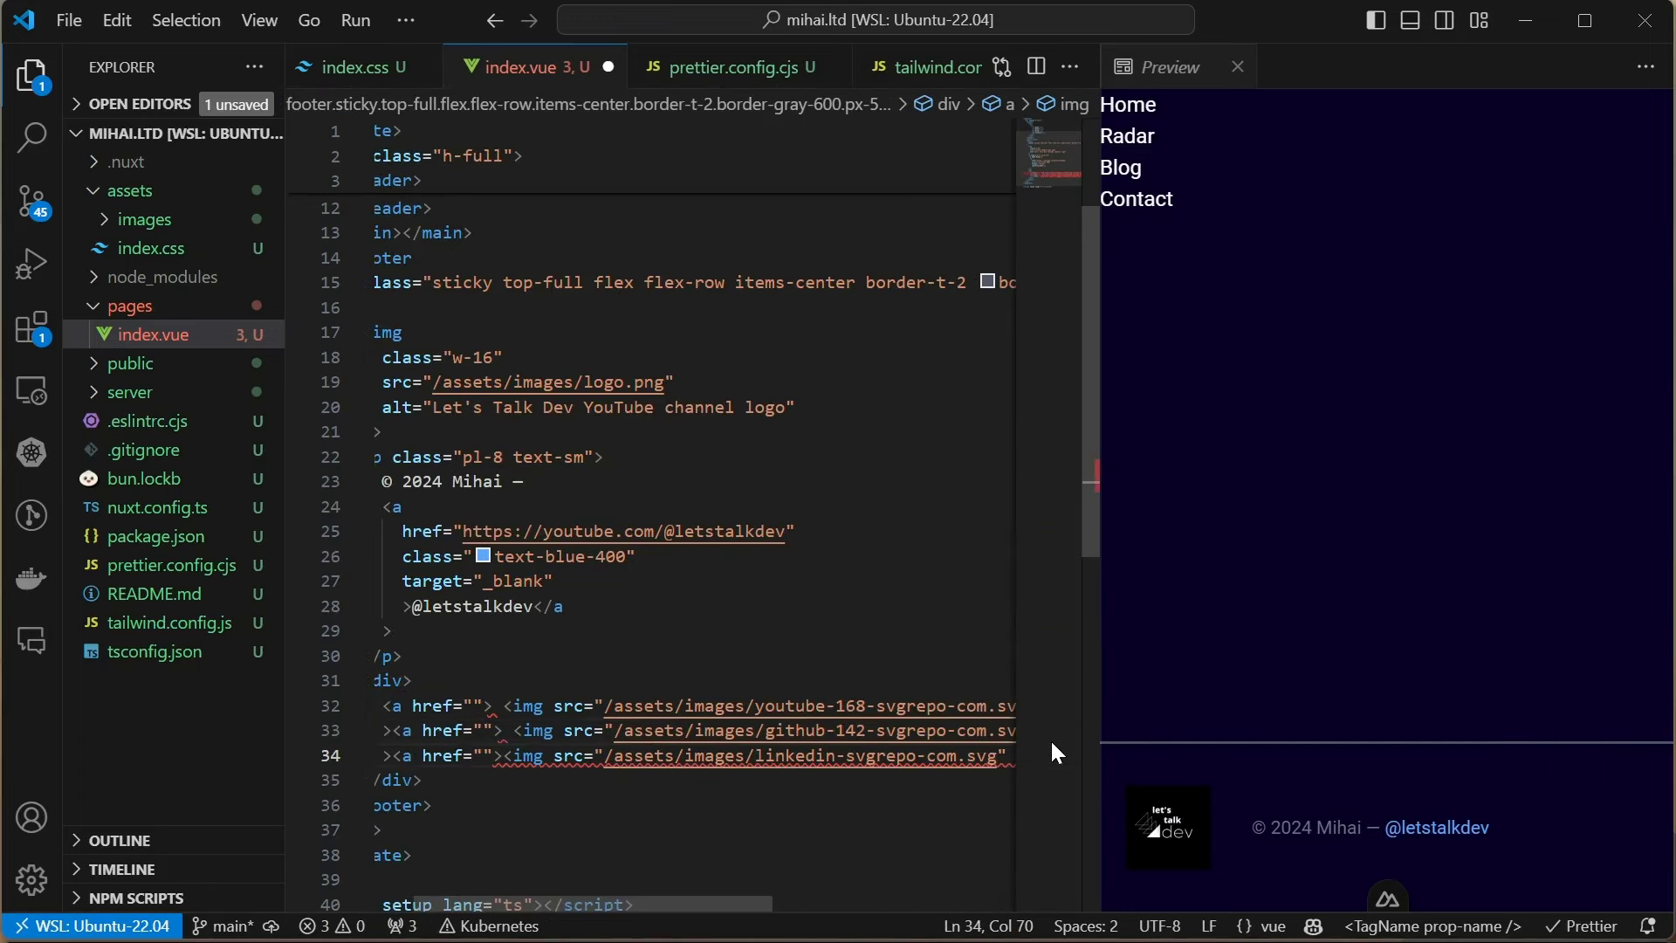
pyautogui.hotkey('ctrl', 's')
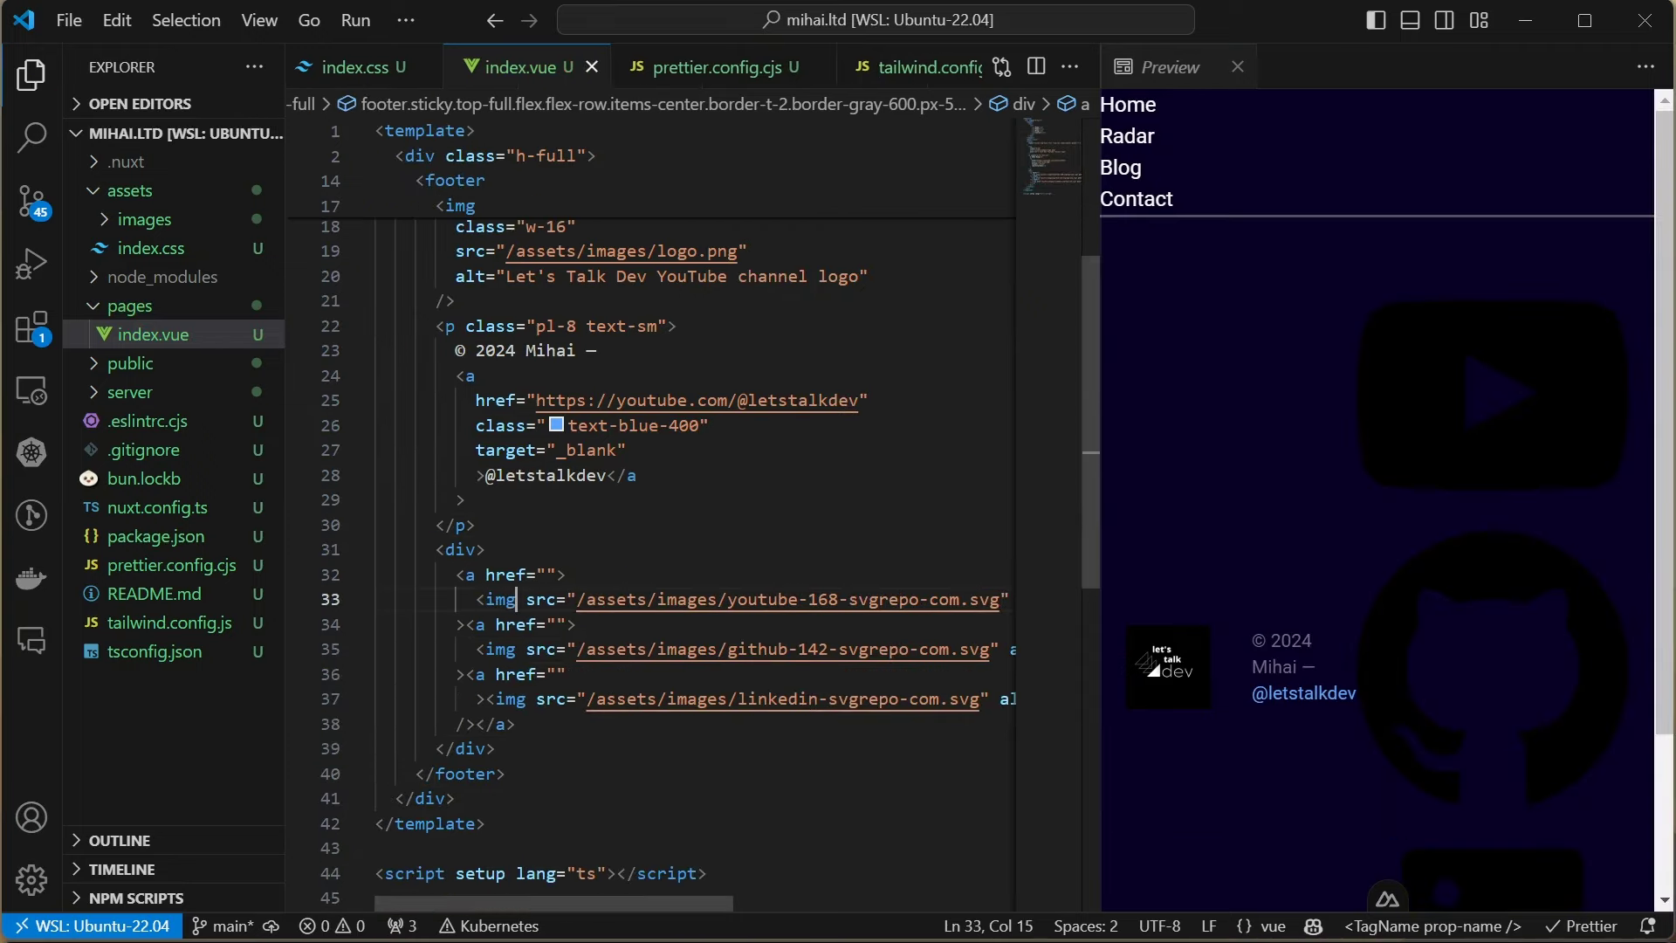
# Size all three icons w-8 and give the wrapper ml-auto flex justify-center
pyautogui.doubleClick(502, 599)
pyautogui.hotkey('ctrl', 'd')
pyautogui.hotkey('ctrl', 'd')
pyautogui.press('Right')
pyautogui.write('class="')
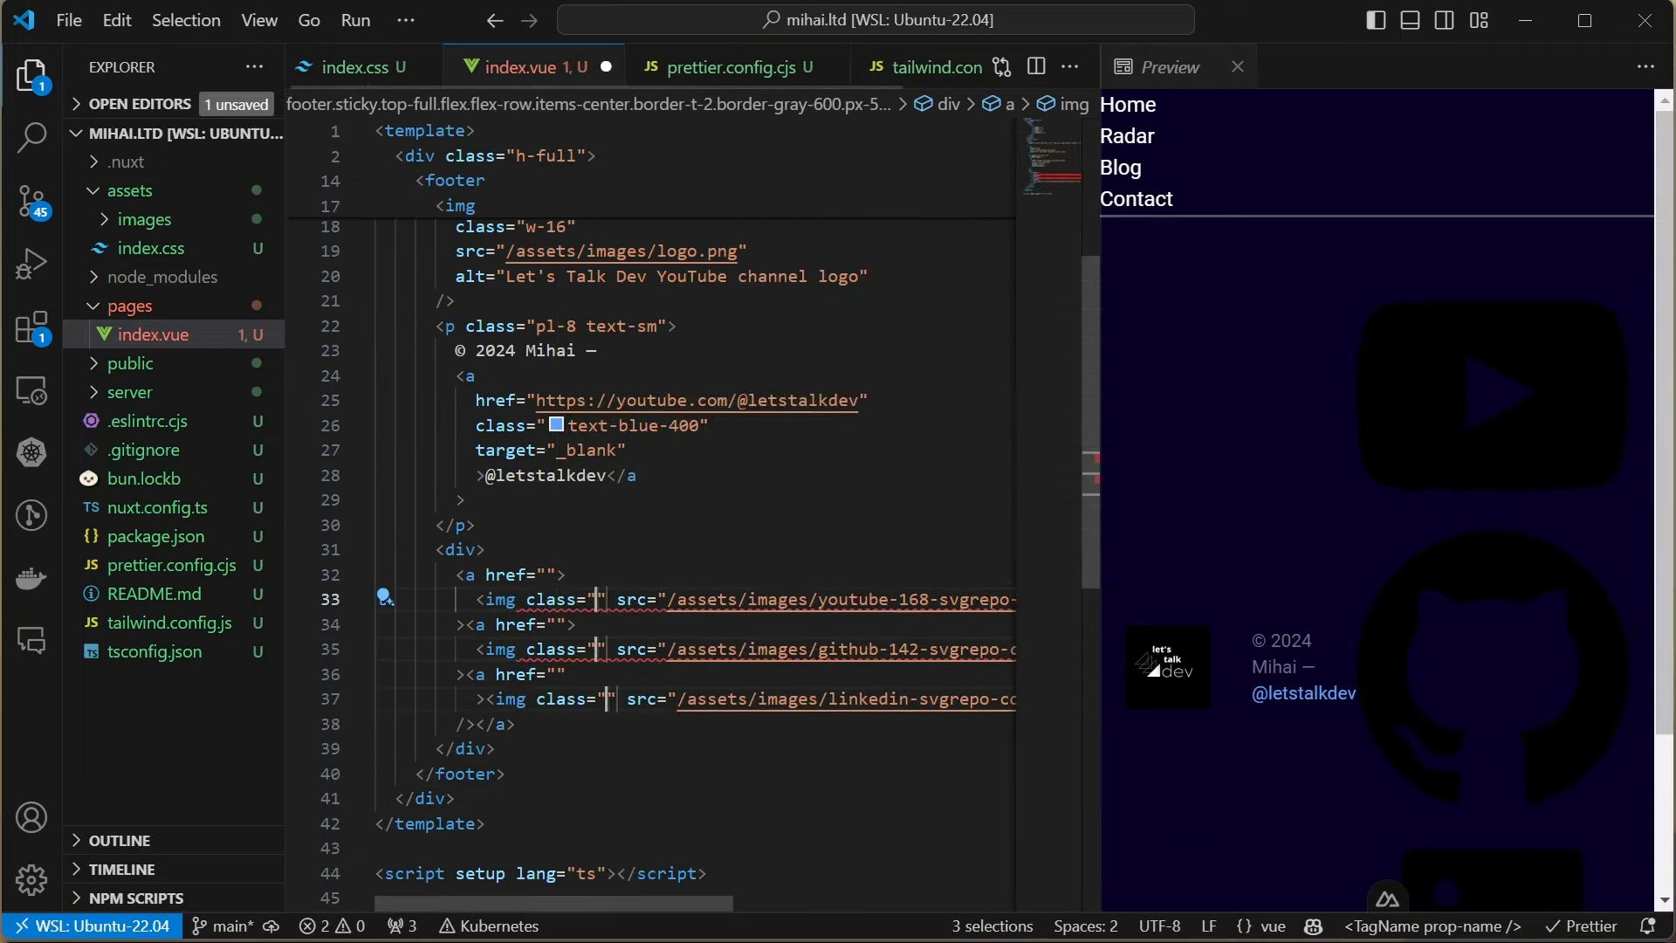
pyautogui.write('w-8')
pyautogui.hotkey('ctrl', 's')
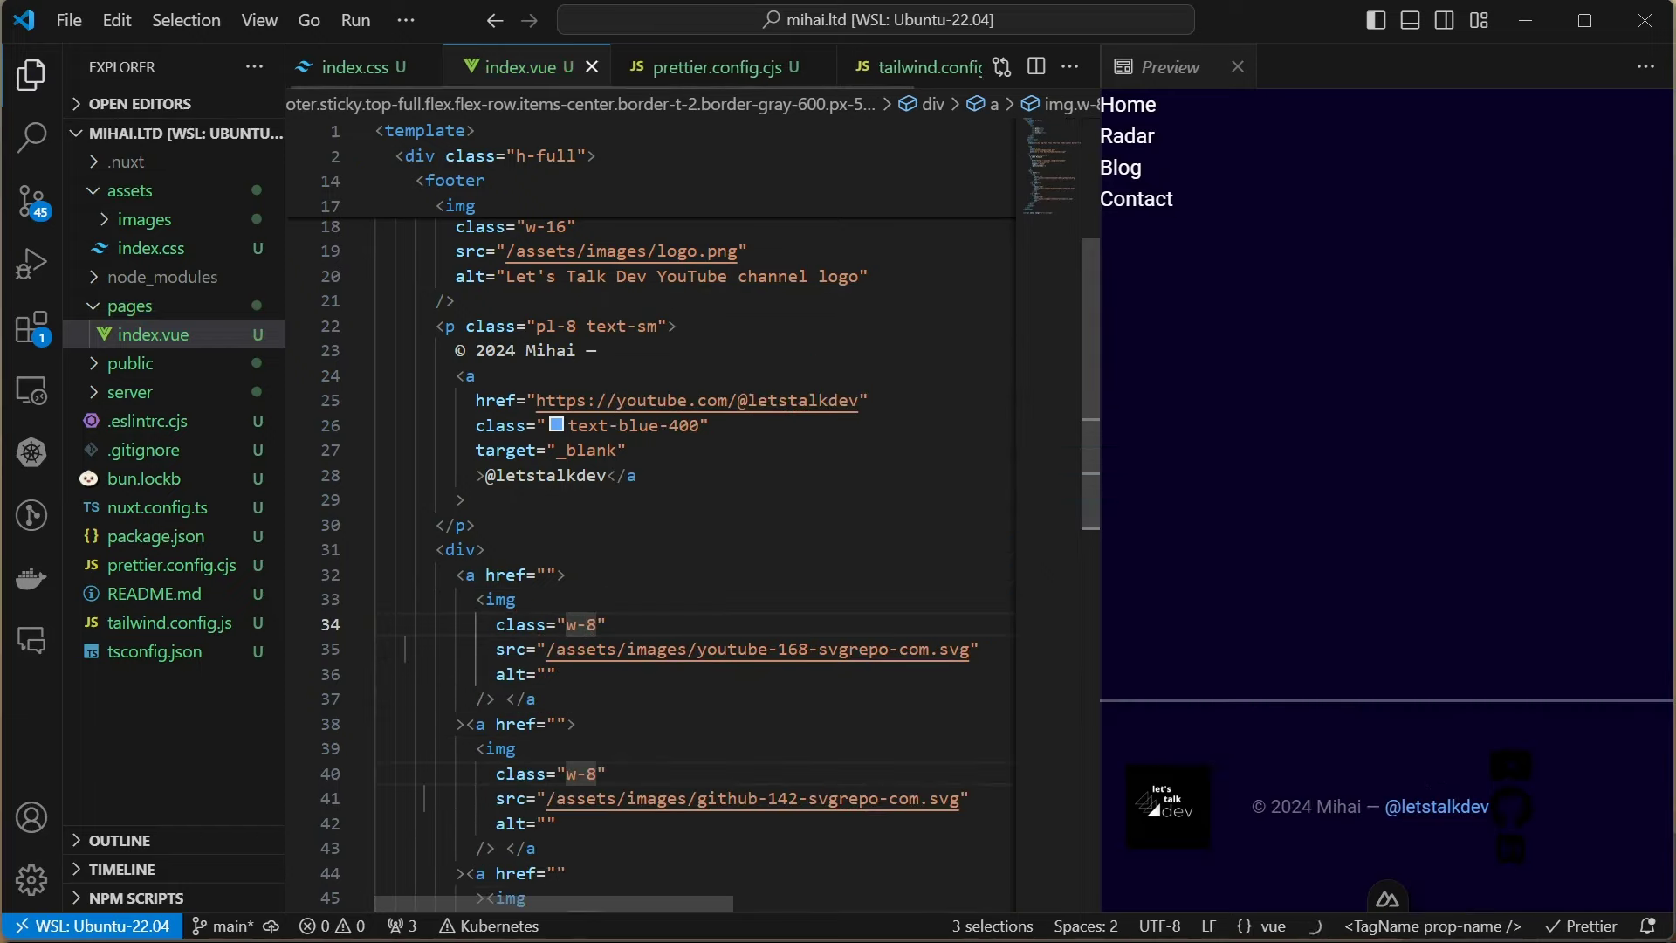
pyautogui.write('cla')
pyautogui.press('Return')
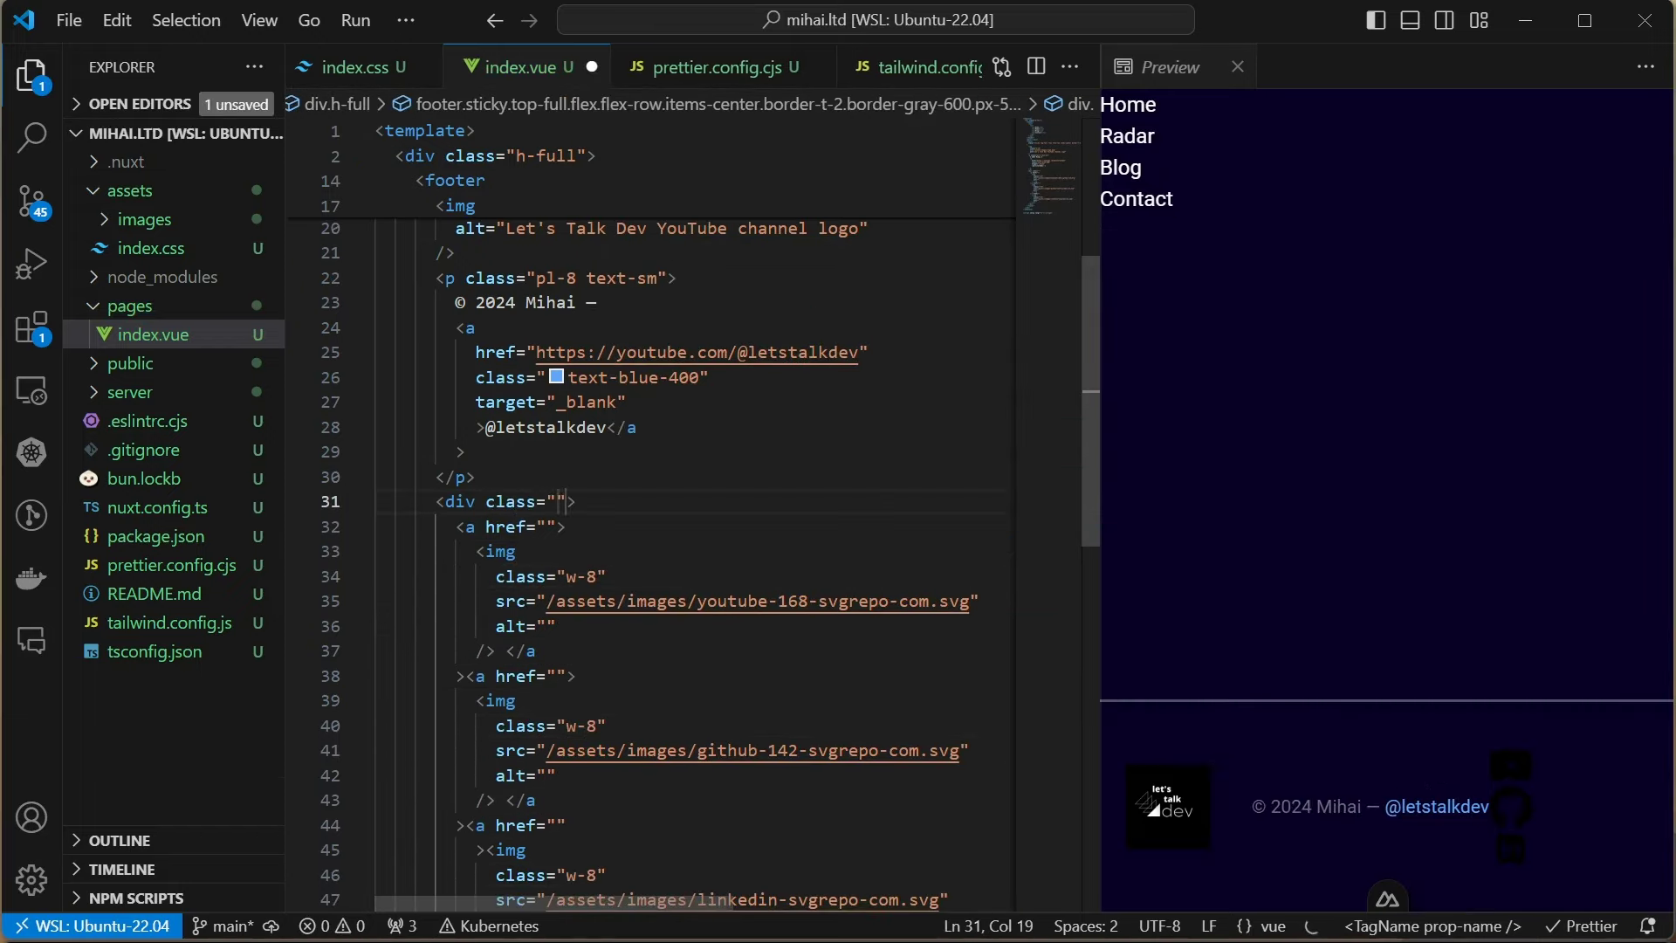
pyautogui.write('jus')
pyautogui.press('Down')
pyautogui.press('Down')
pyautogui.press('Return')
pyautogui.hotkey('ctrl', 's')
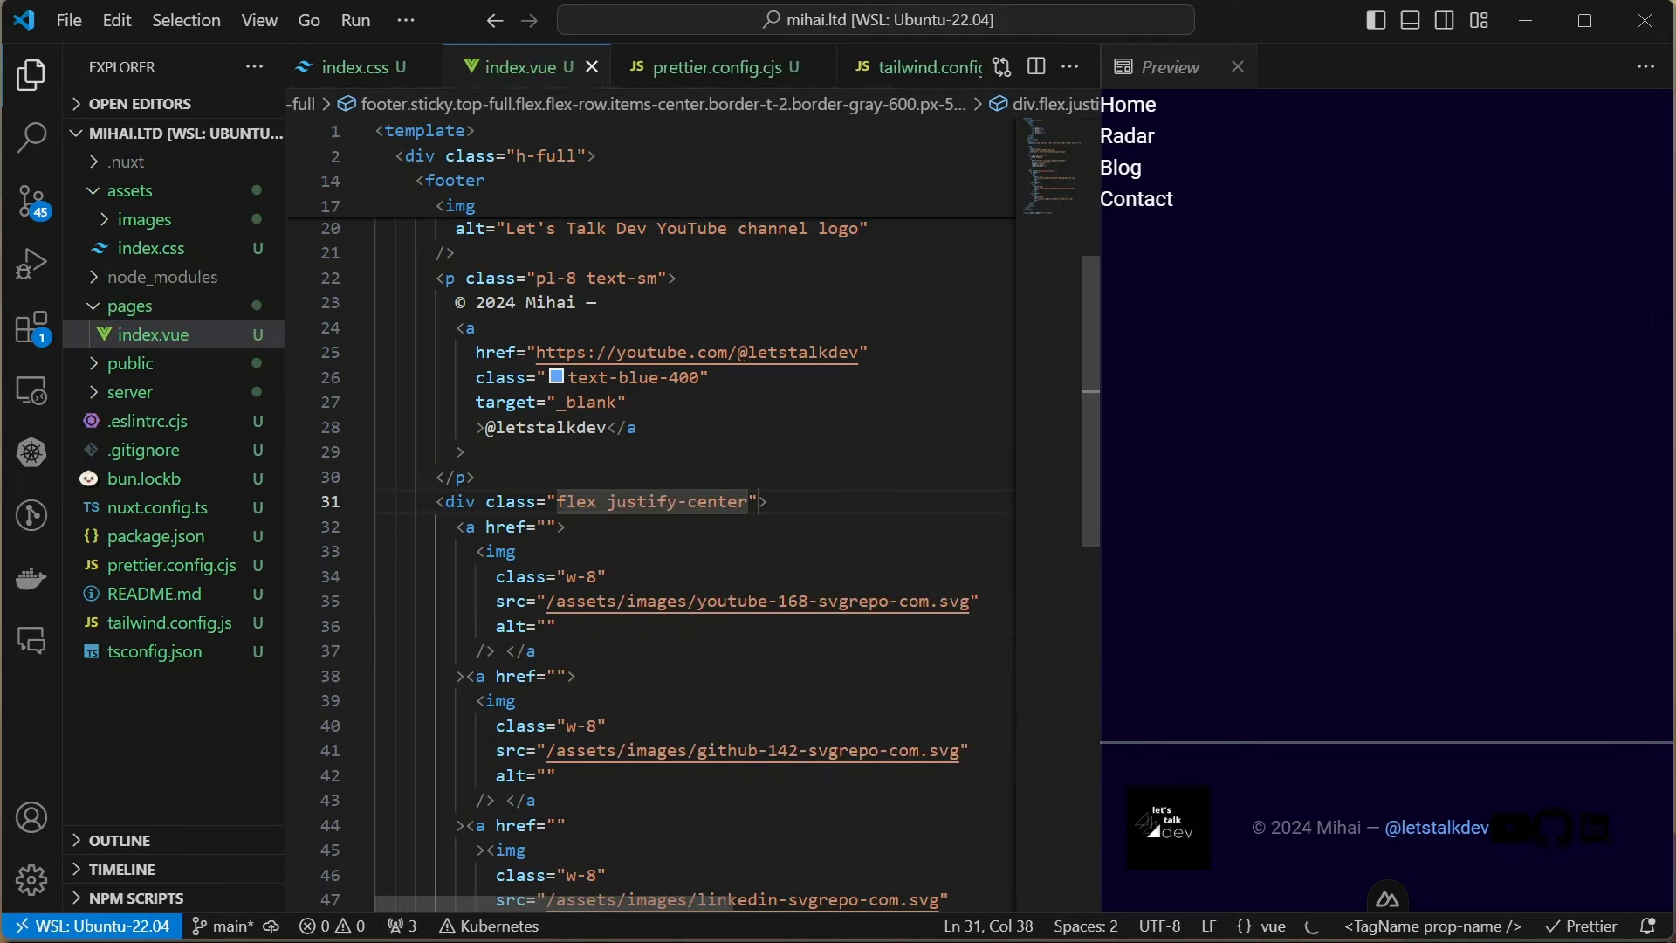
# Add px-1 padding to the three icons
pyautogui.click(595, 576)
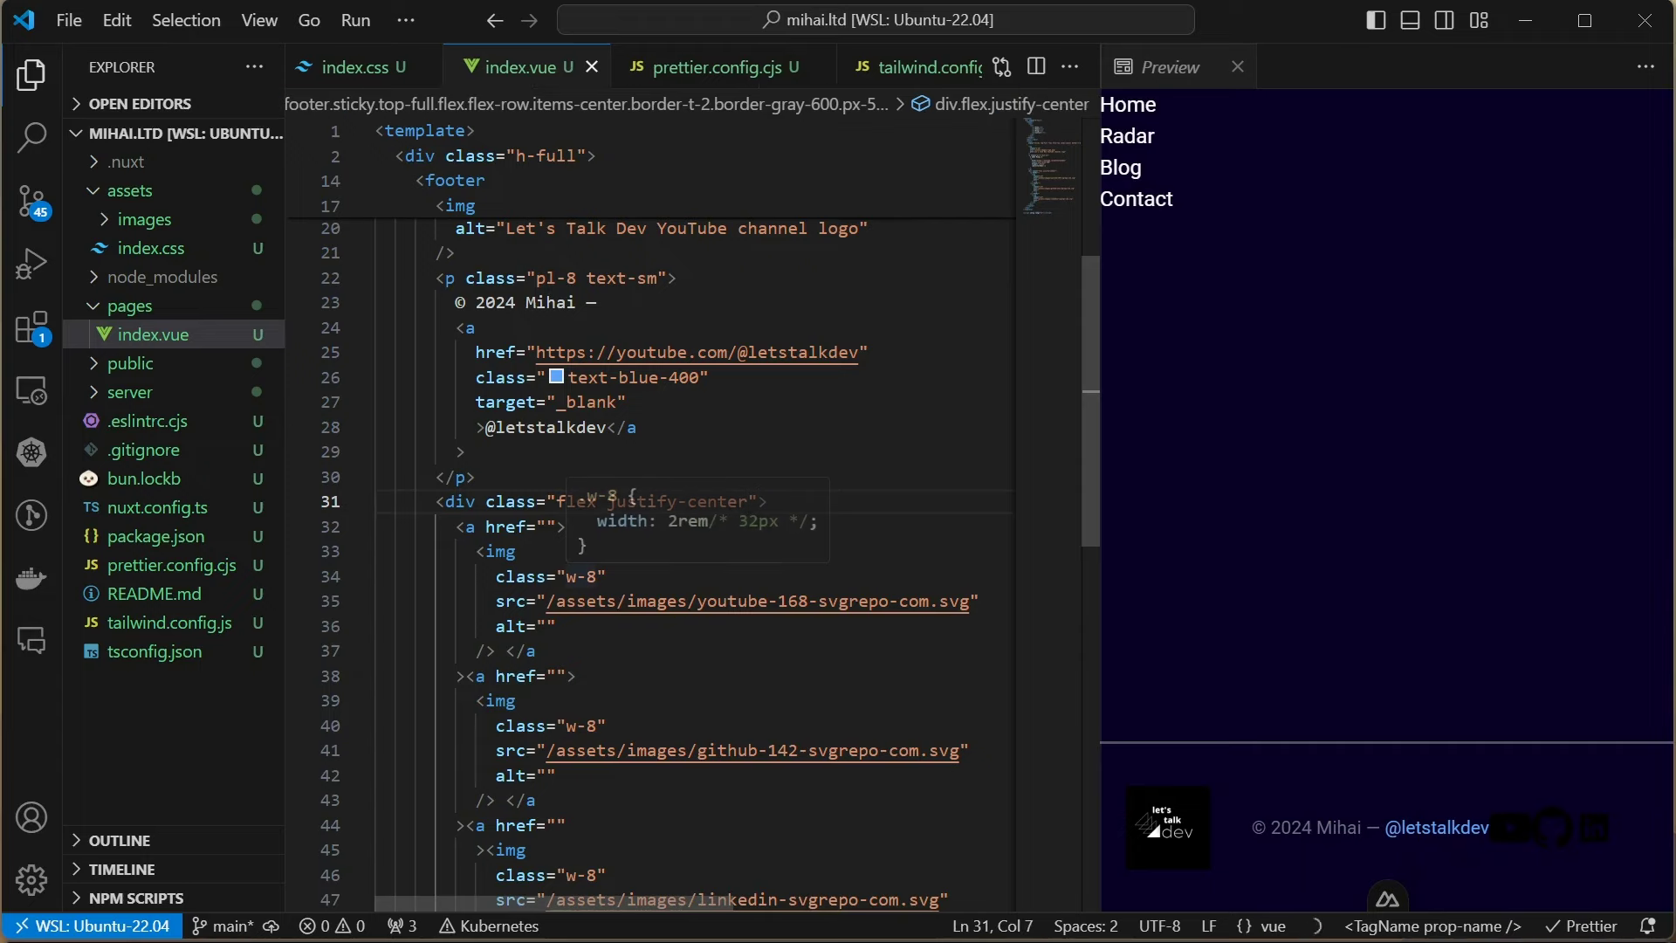
pyautogui.write('6')
pyautogui.hotkey('alt', 'Left')
pyautogui.write('class="m')
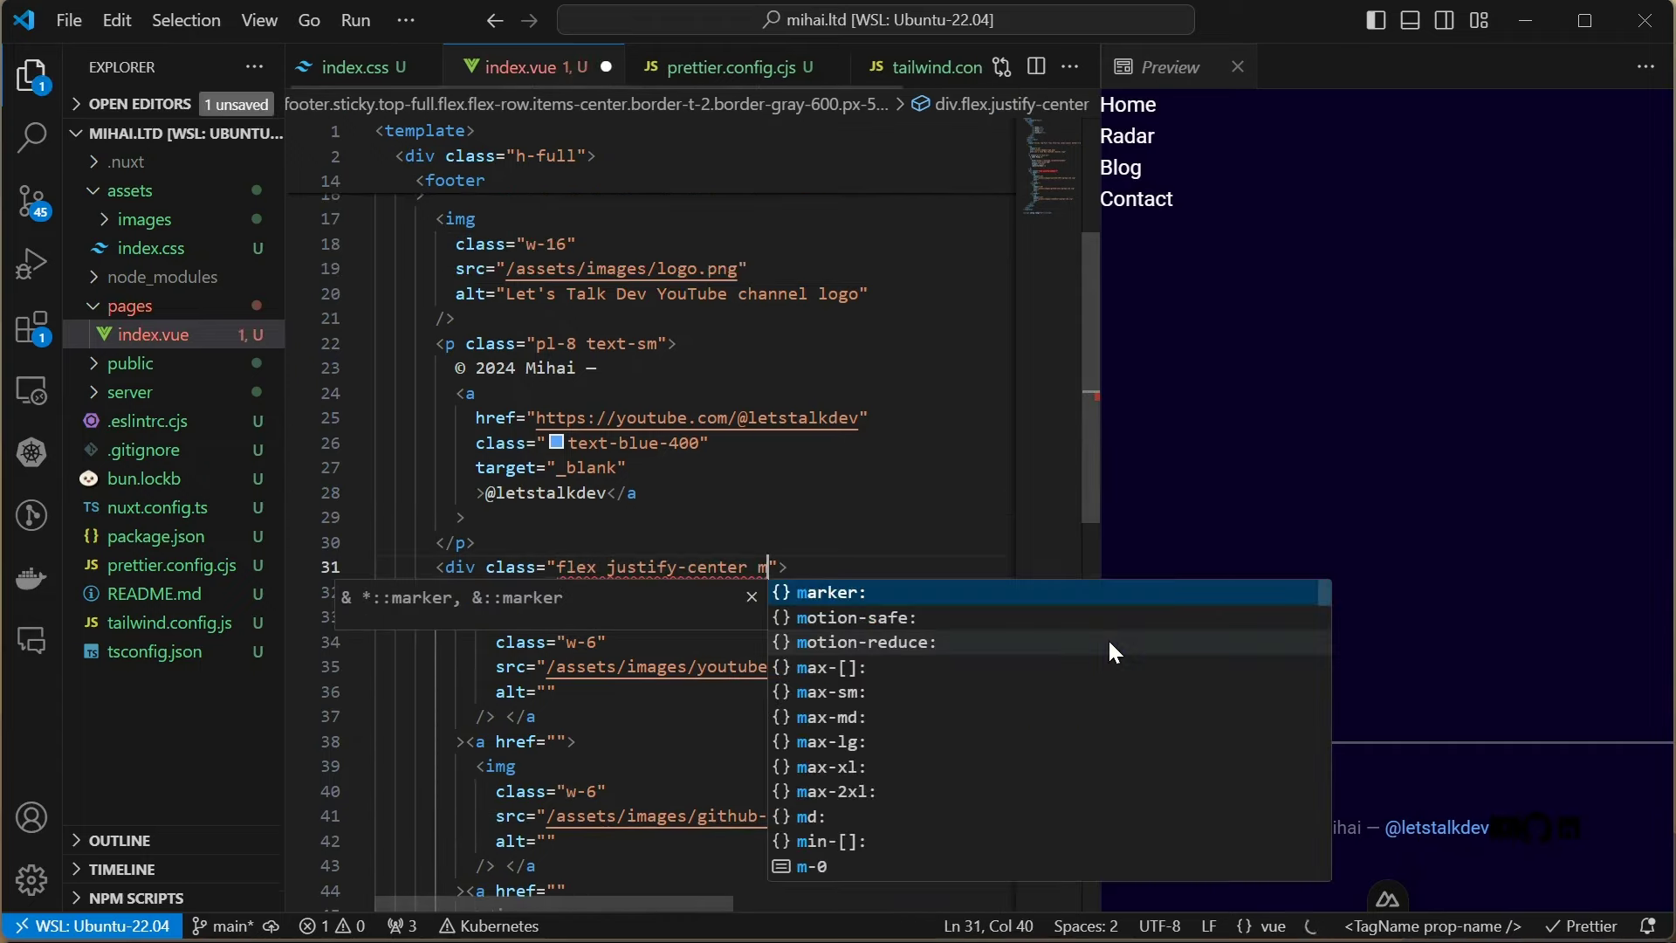
pyautogui.write('l-auto')
pyautogui.hotkey('ctrl', 's')
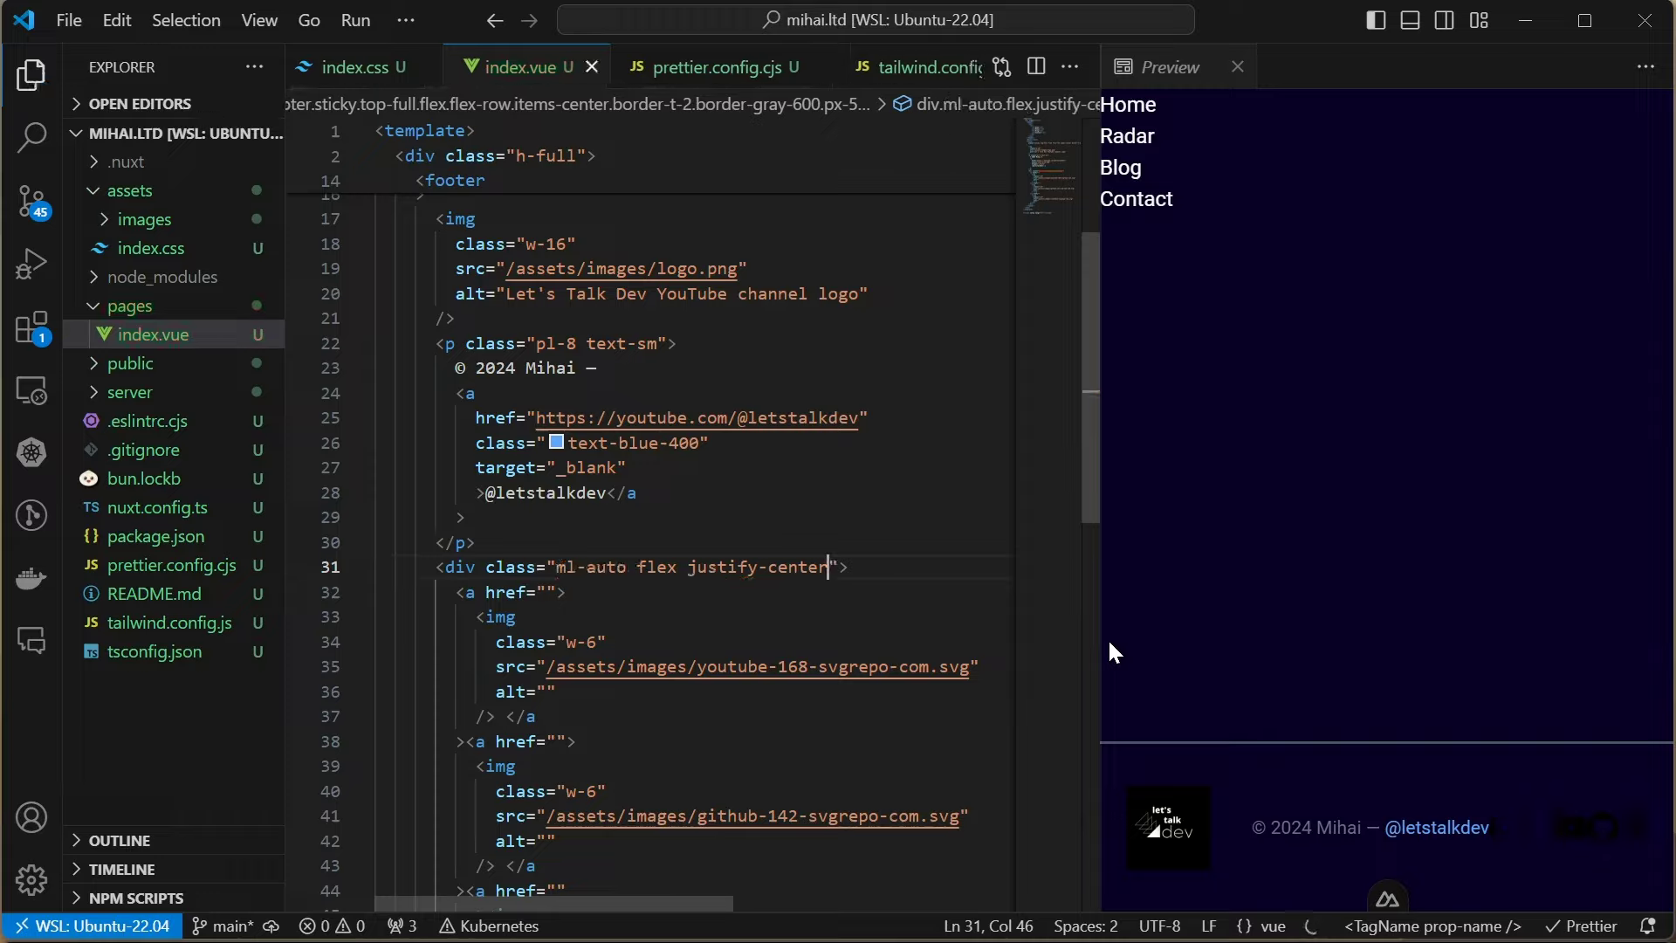
pyautogui.hotkey('alt', 'Right')
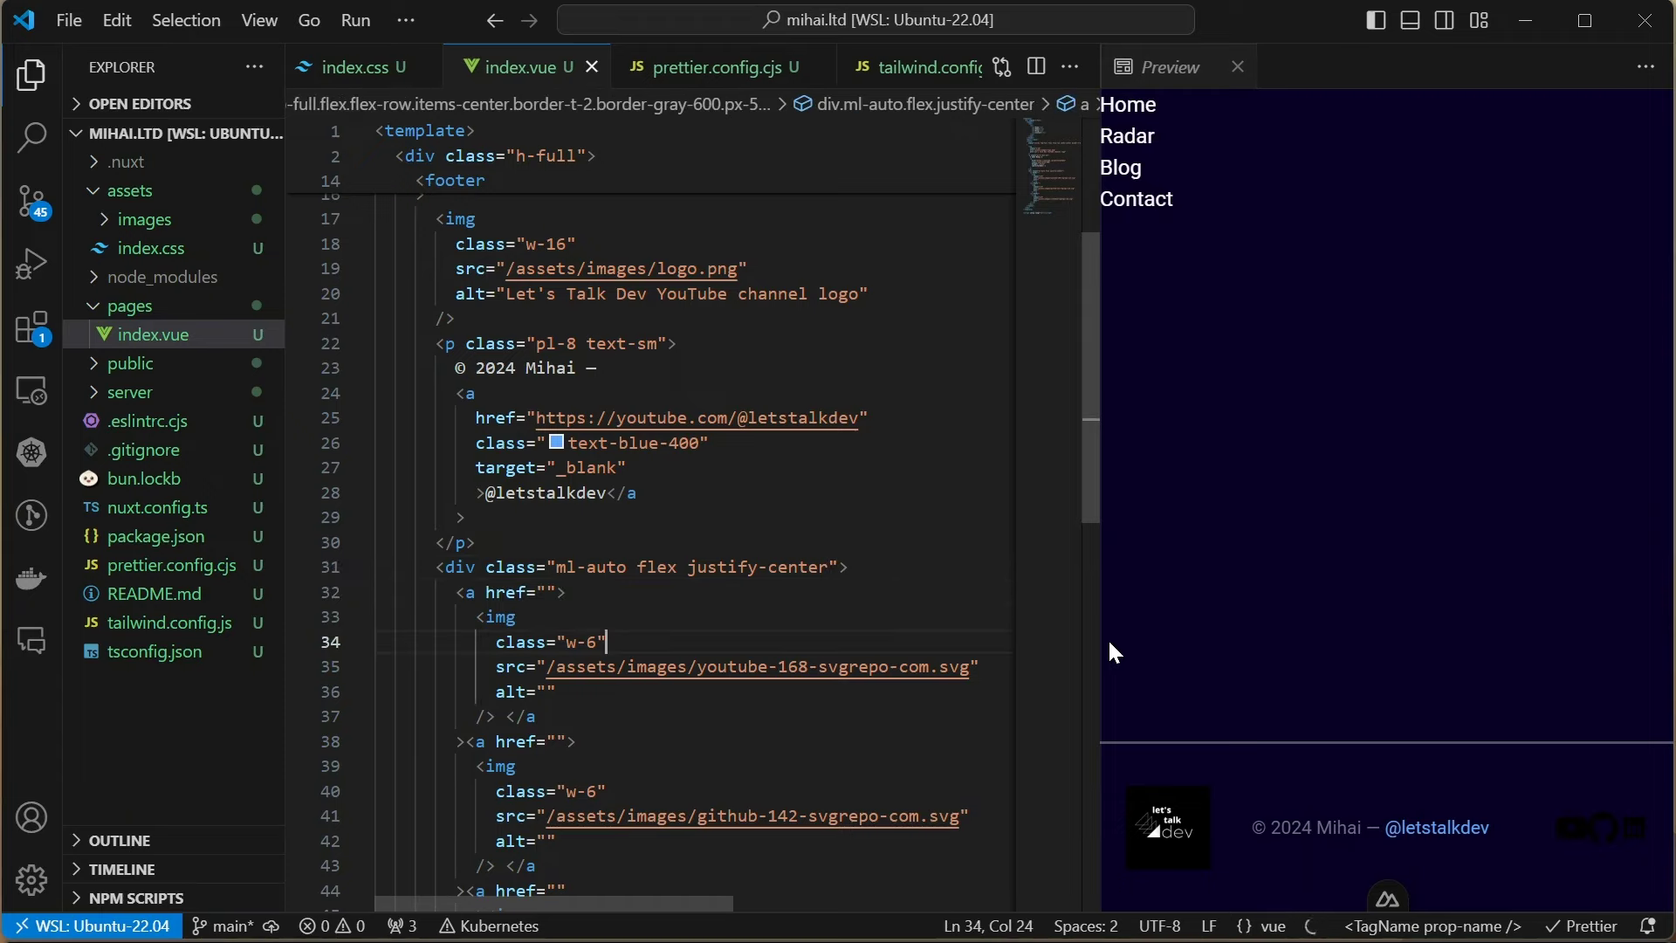
pyautogui.hotkey('ctrl', 'd')
pyautogui.hotkey('ctrl', 'd')
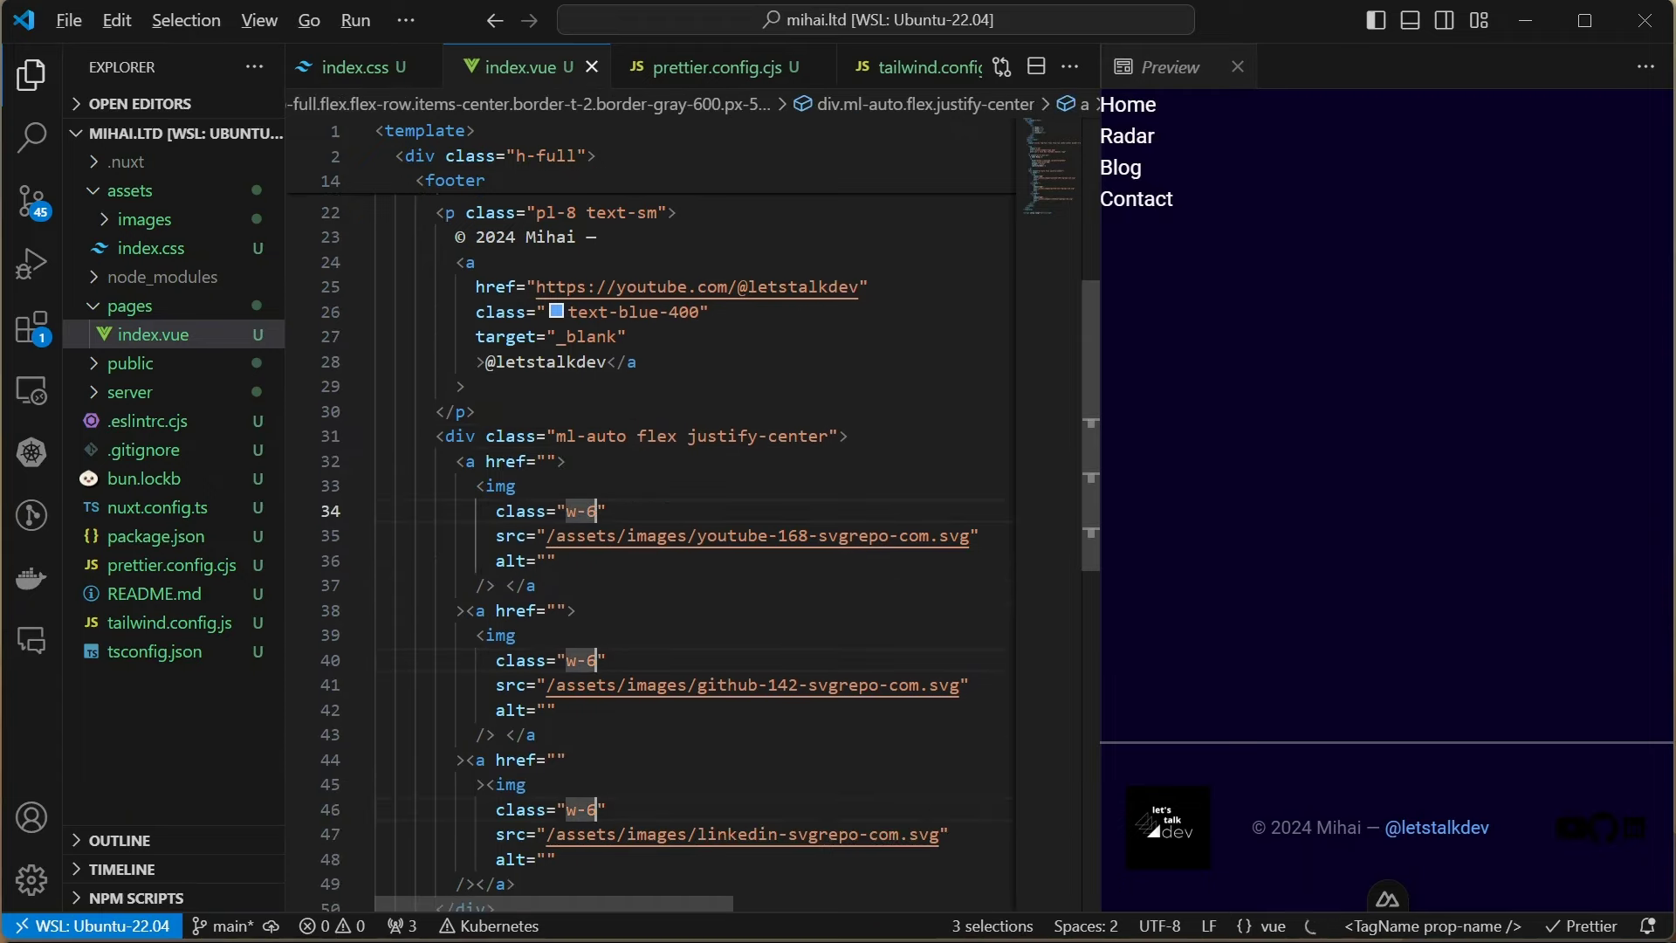
pyautogui.write('px')
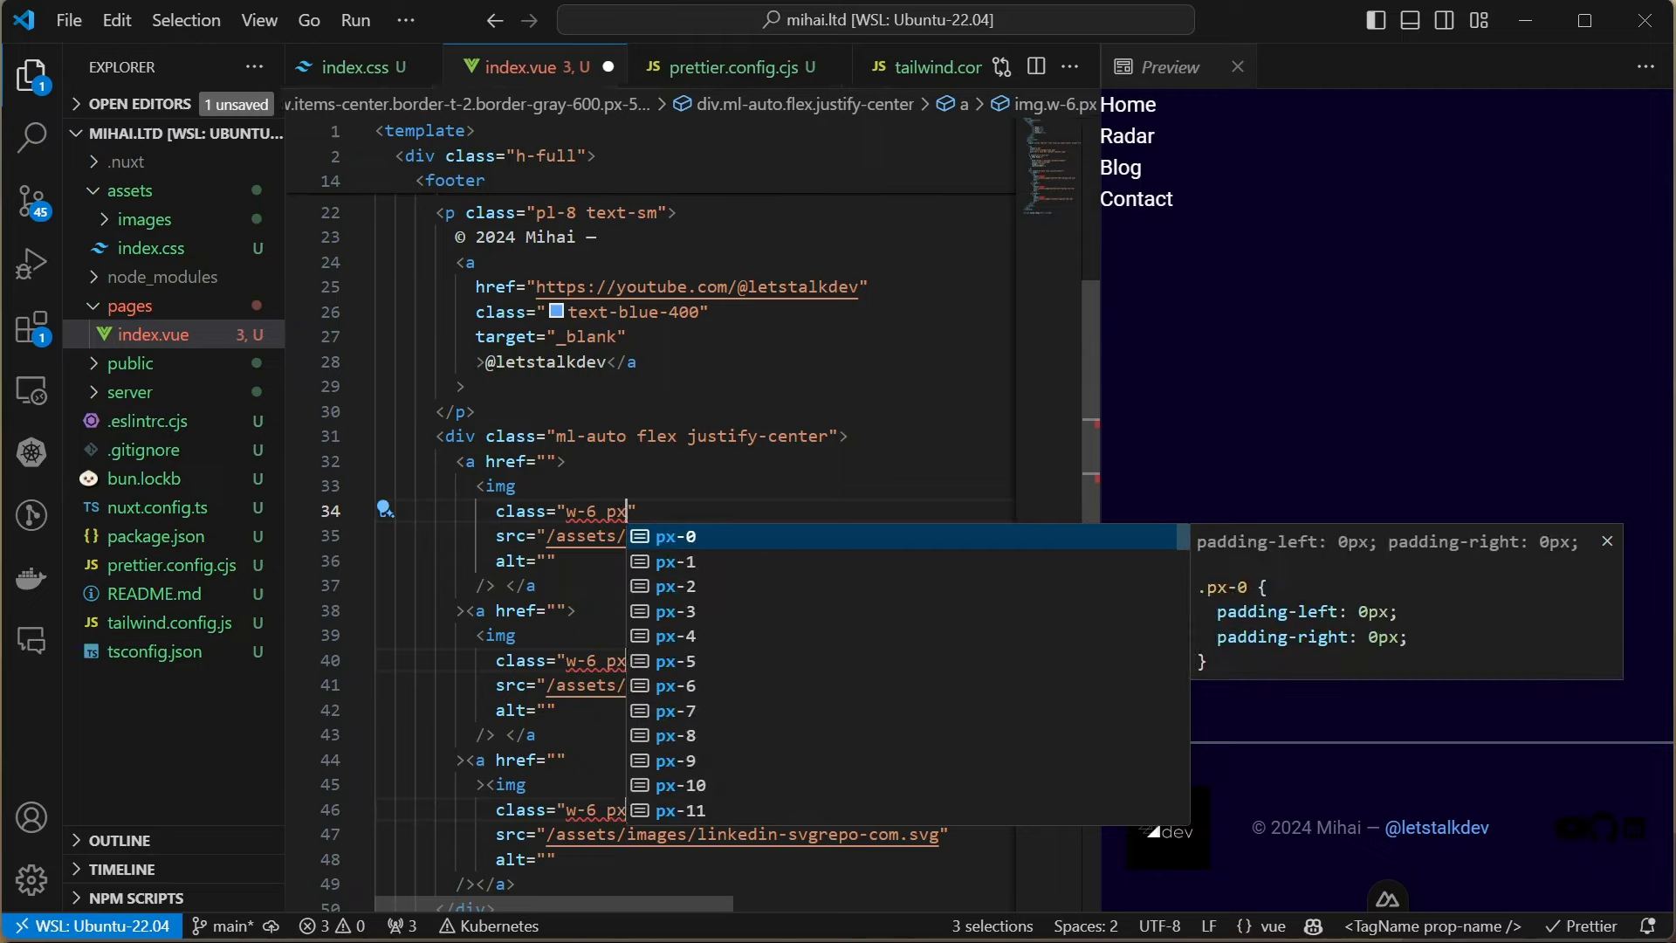
pyautogui.write('-1')
pyautogui.press('Left')
pyautogui.press('Left')
pyautogui.press('Left')
pyautogui.press('BackSpace')
pyautogui.write('8')
pyautogui.press('Escape')
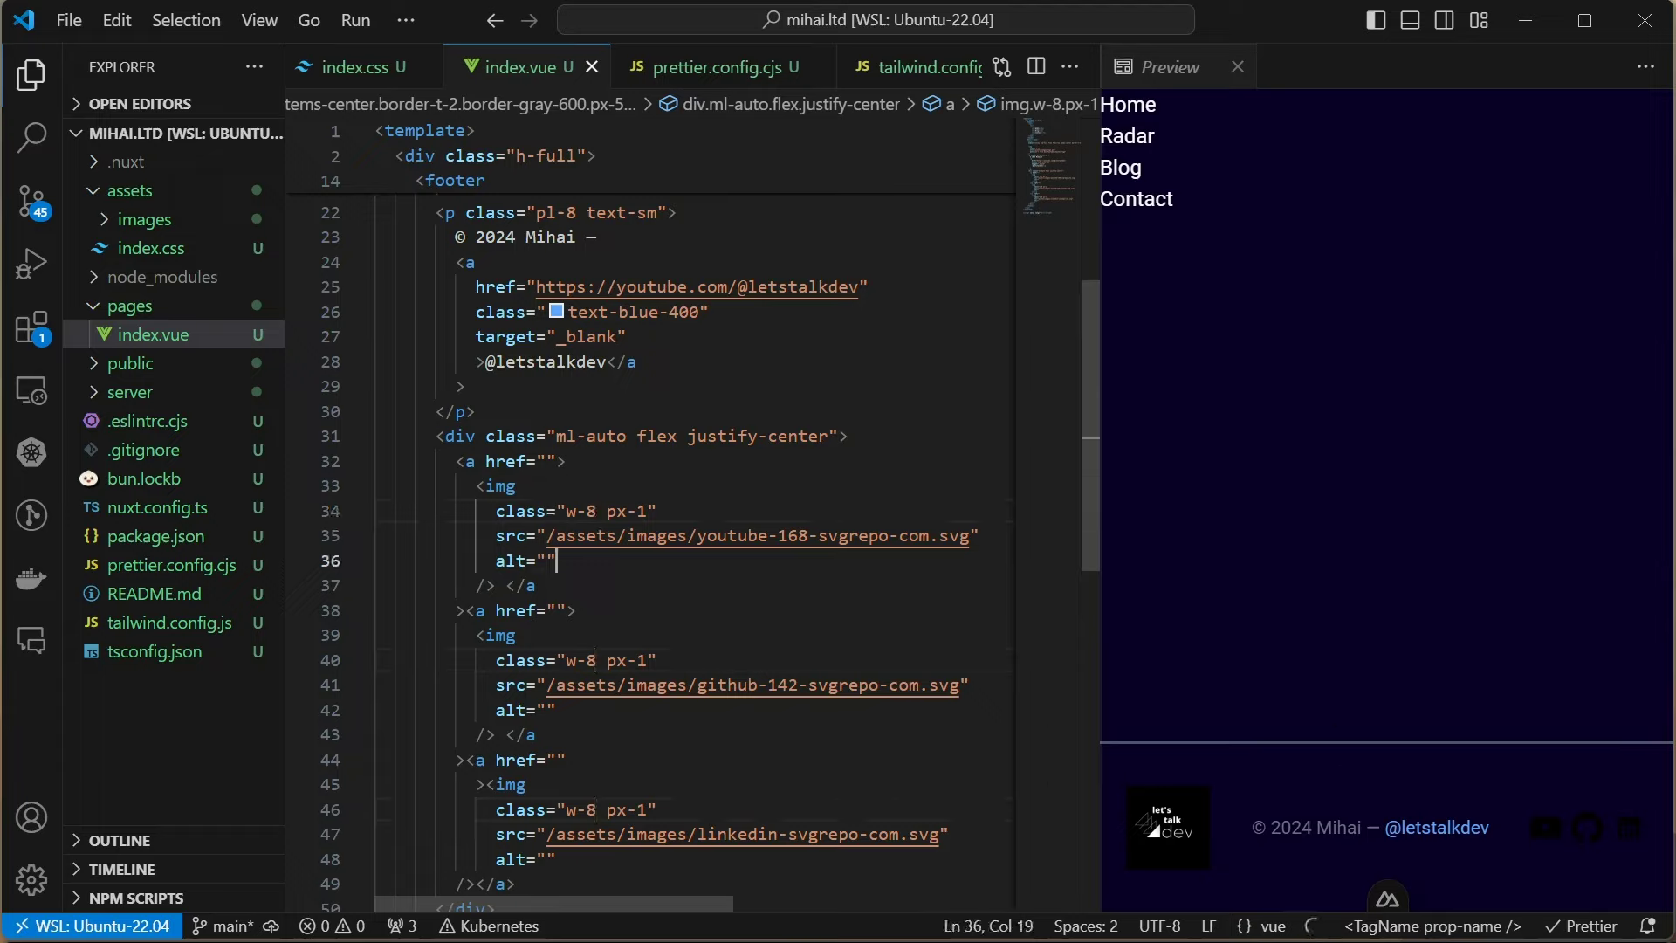
pyautogui.click(505, 584)
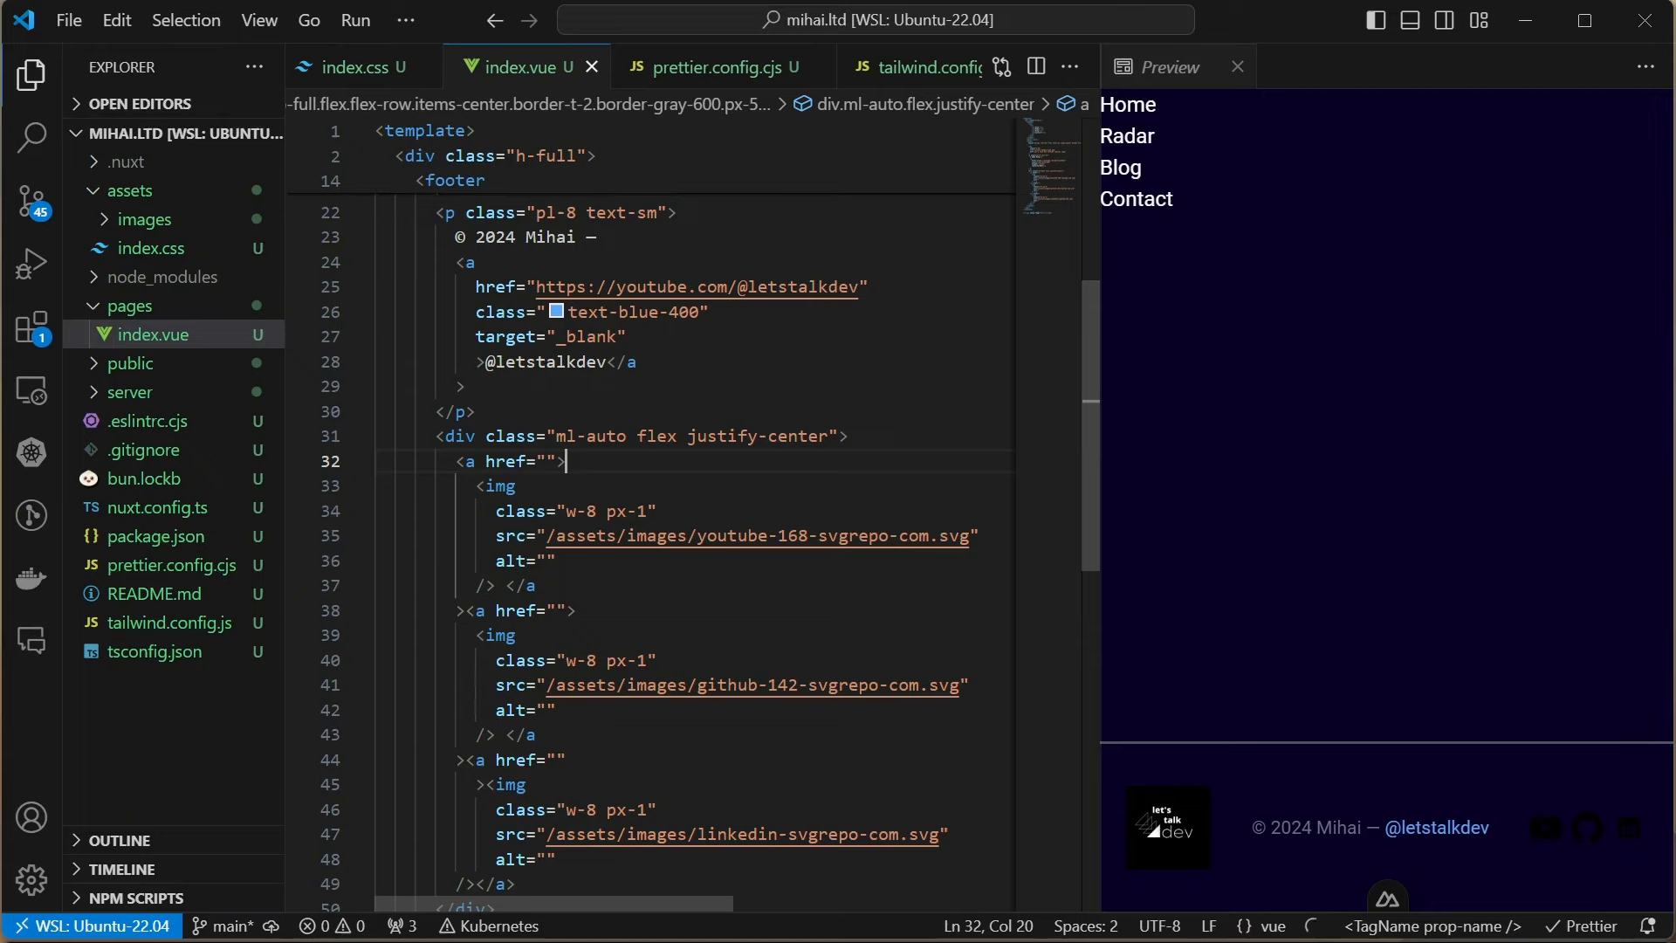
# Add target="_blank" to all three icon links
pyautogui.click(708, 312)
pyautogui.click(556, 461)
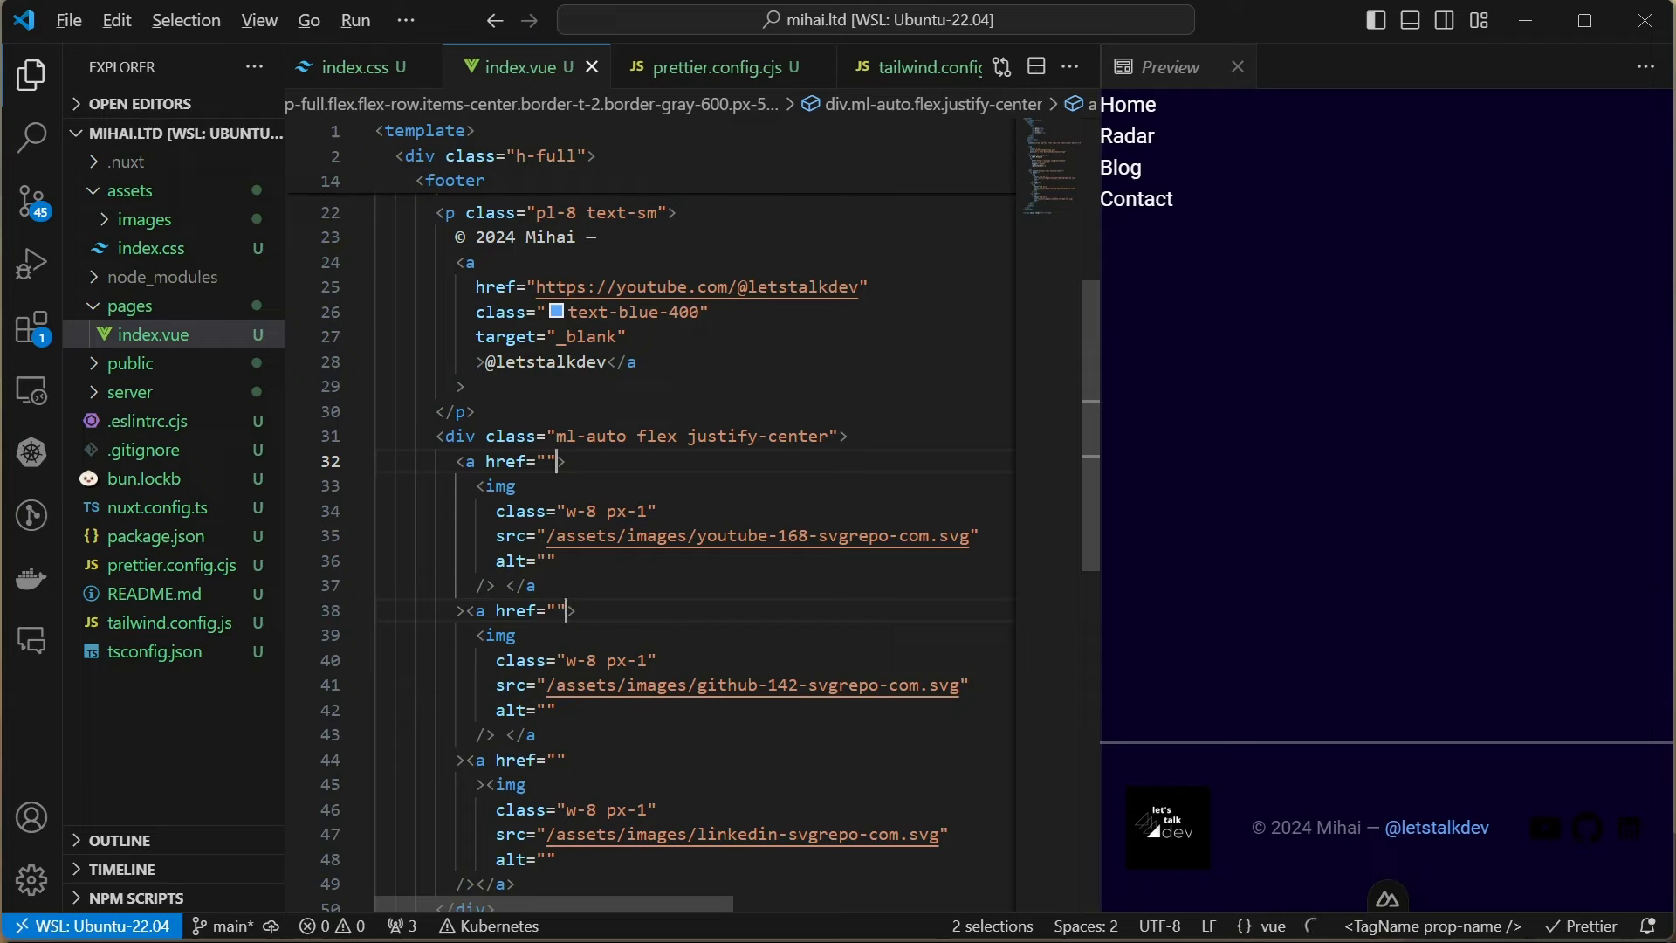
pyautogui.click(557, 760)
pyautogui.write('target="_blank"')
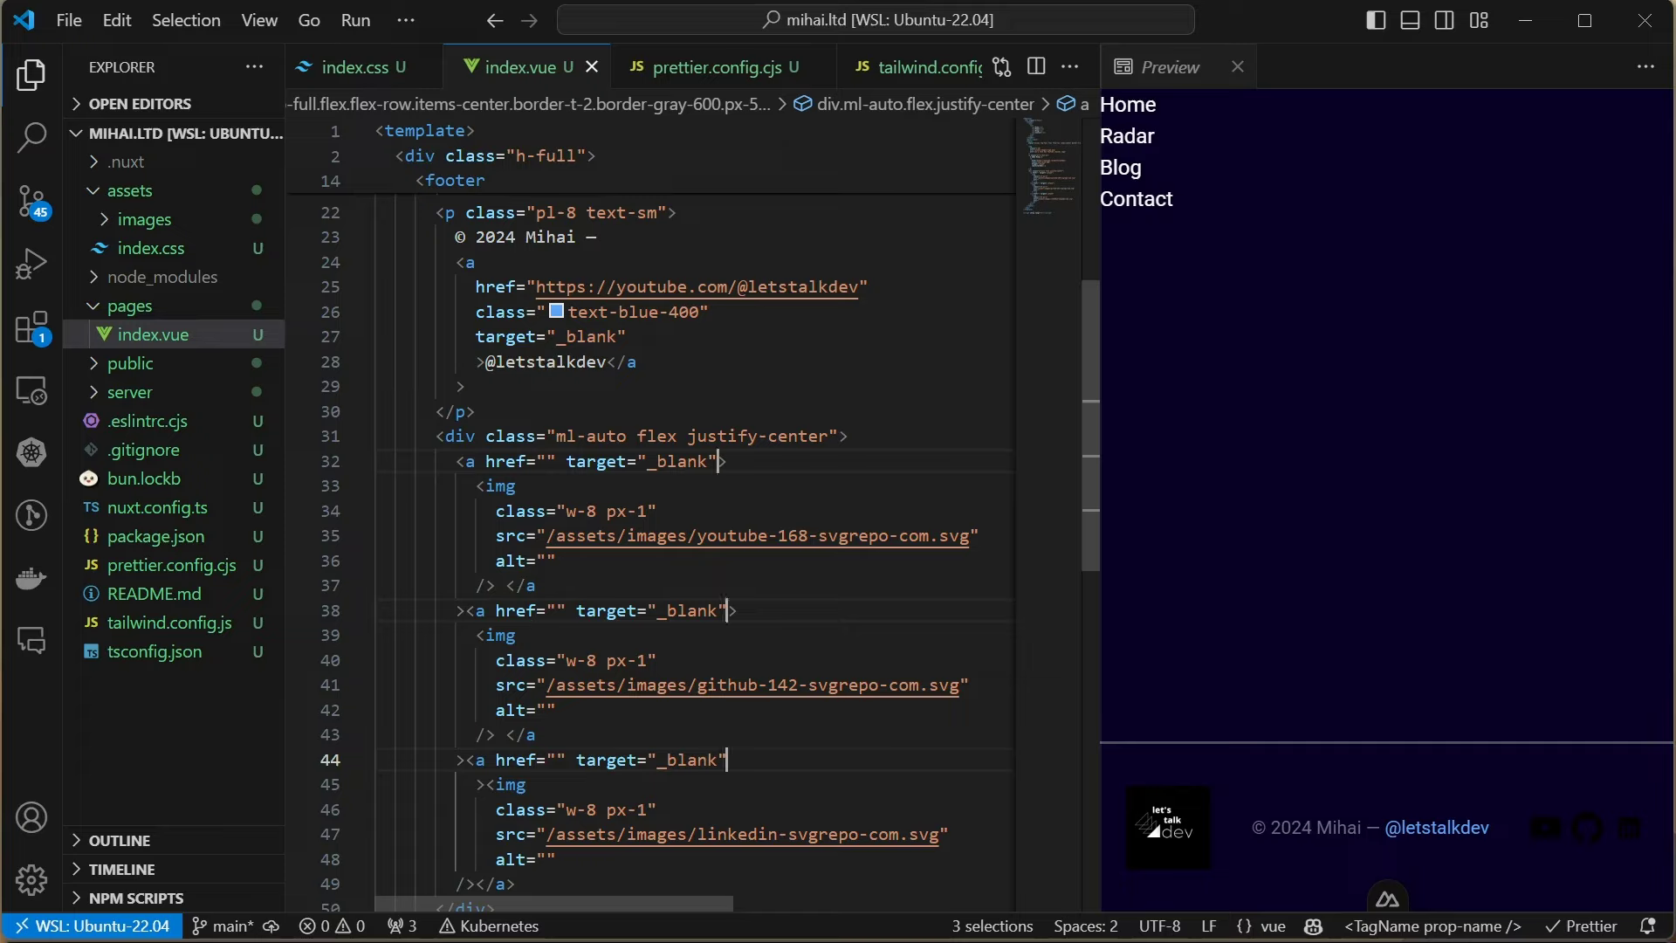
pyautogui.scroll(7, 656, 523)
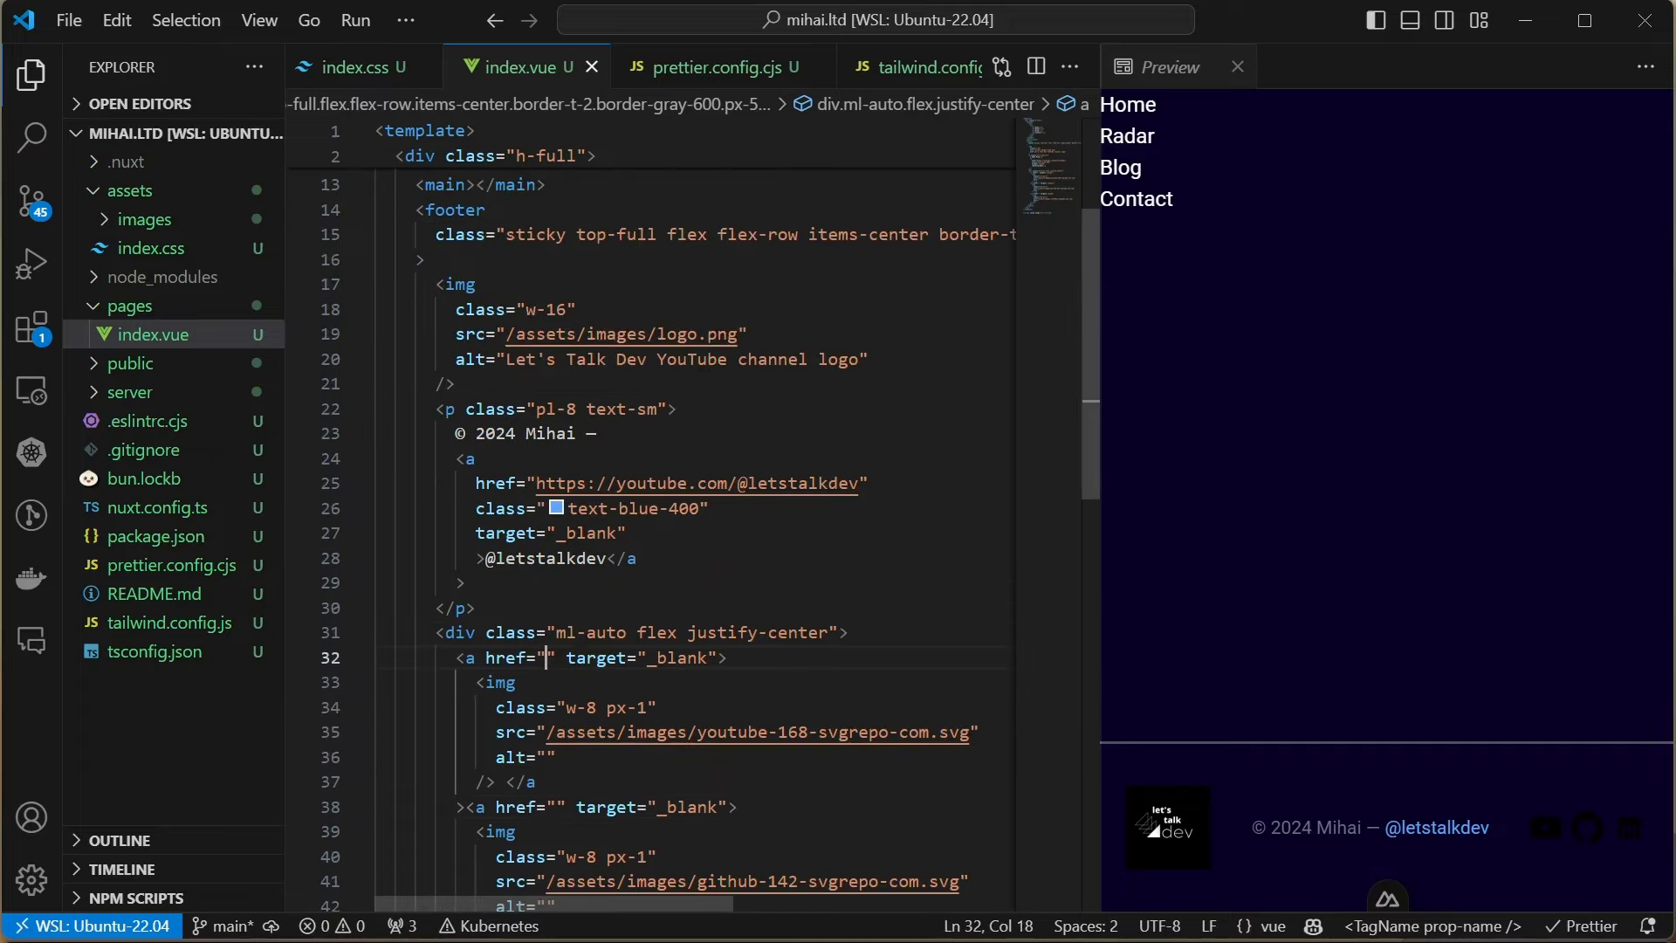
# Fold the footer markup and tidy the blank lines below the header
pyautogui.click(359, 453)
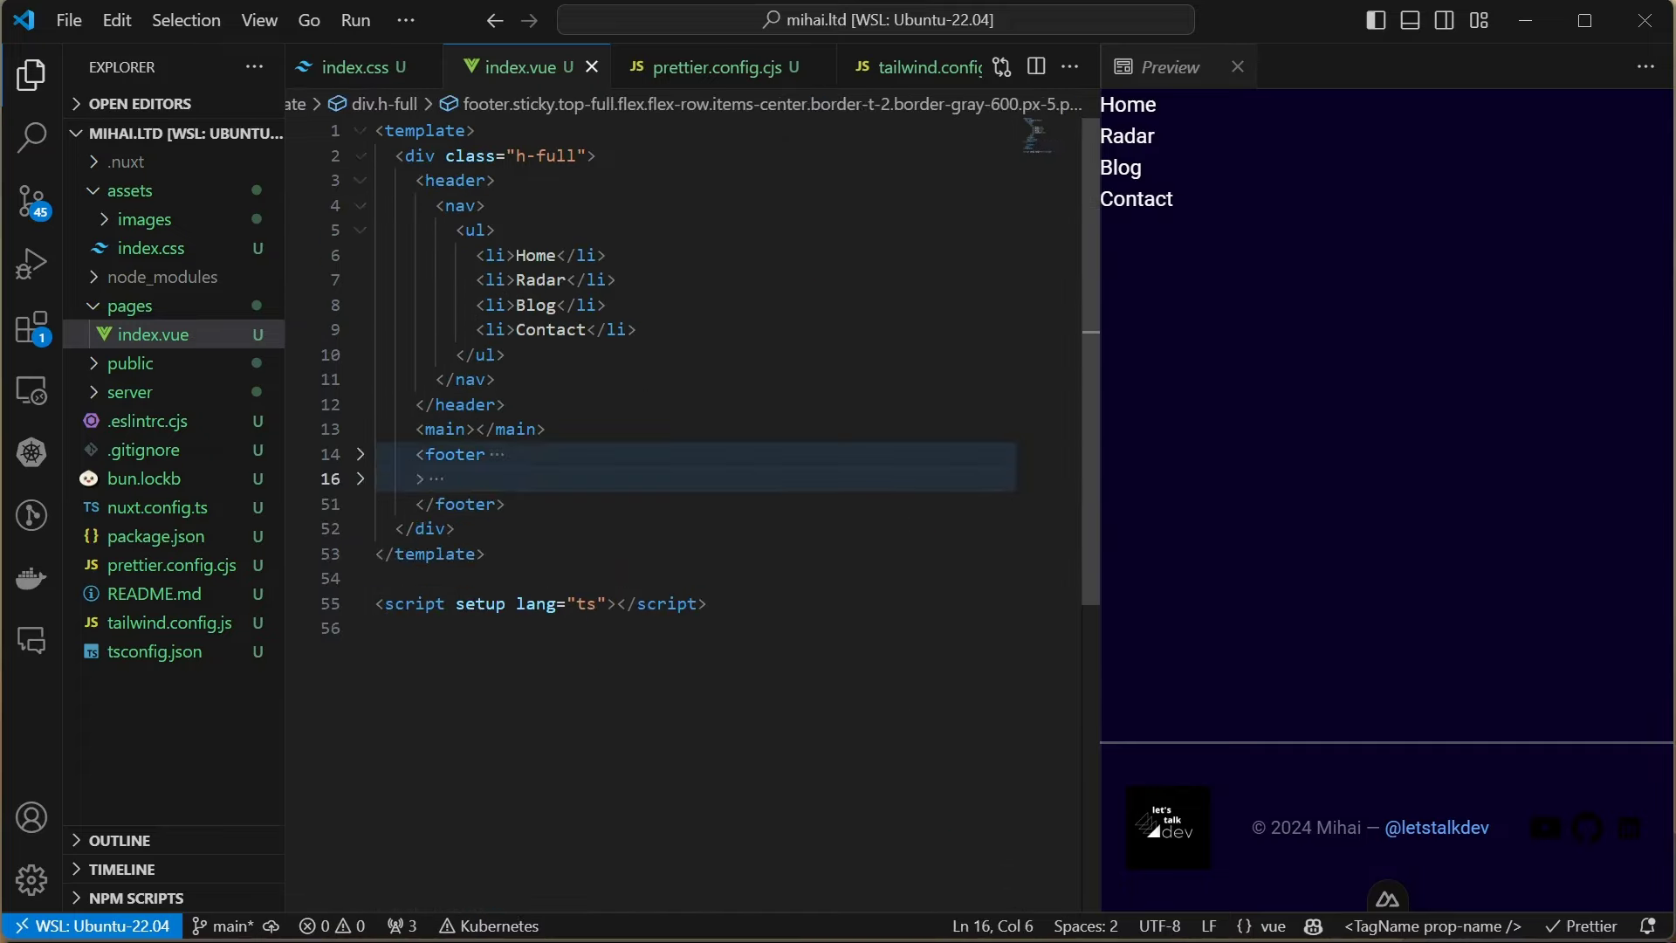
pyautogui.press('Return')
pyautogui.press('Up')
pyautogui.press('Up')
pyautogui.press('Up')
pyautogui.press('Return')
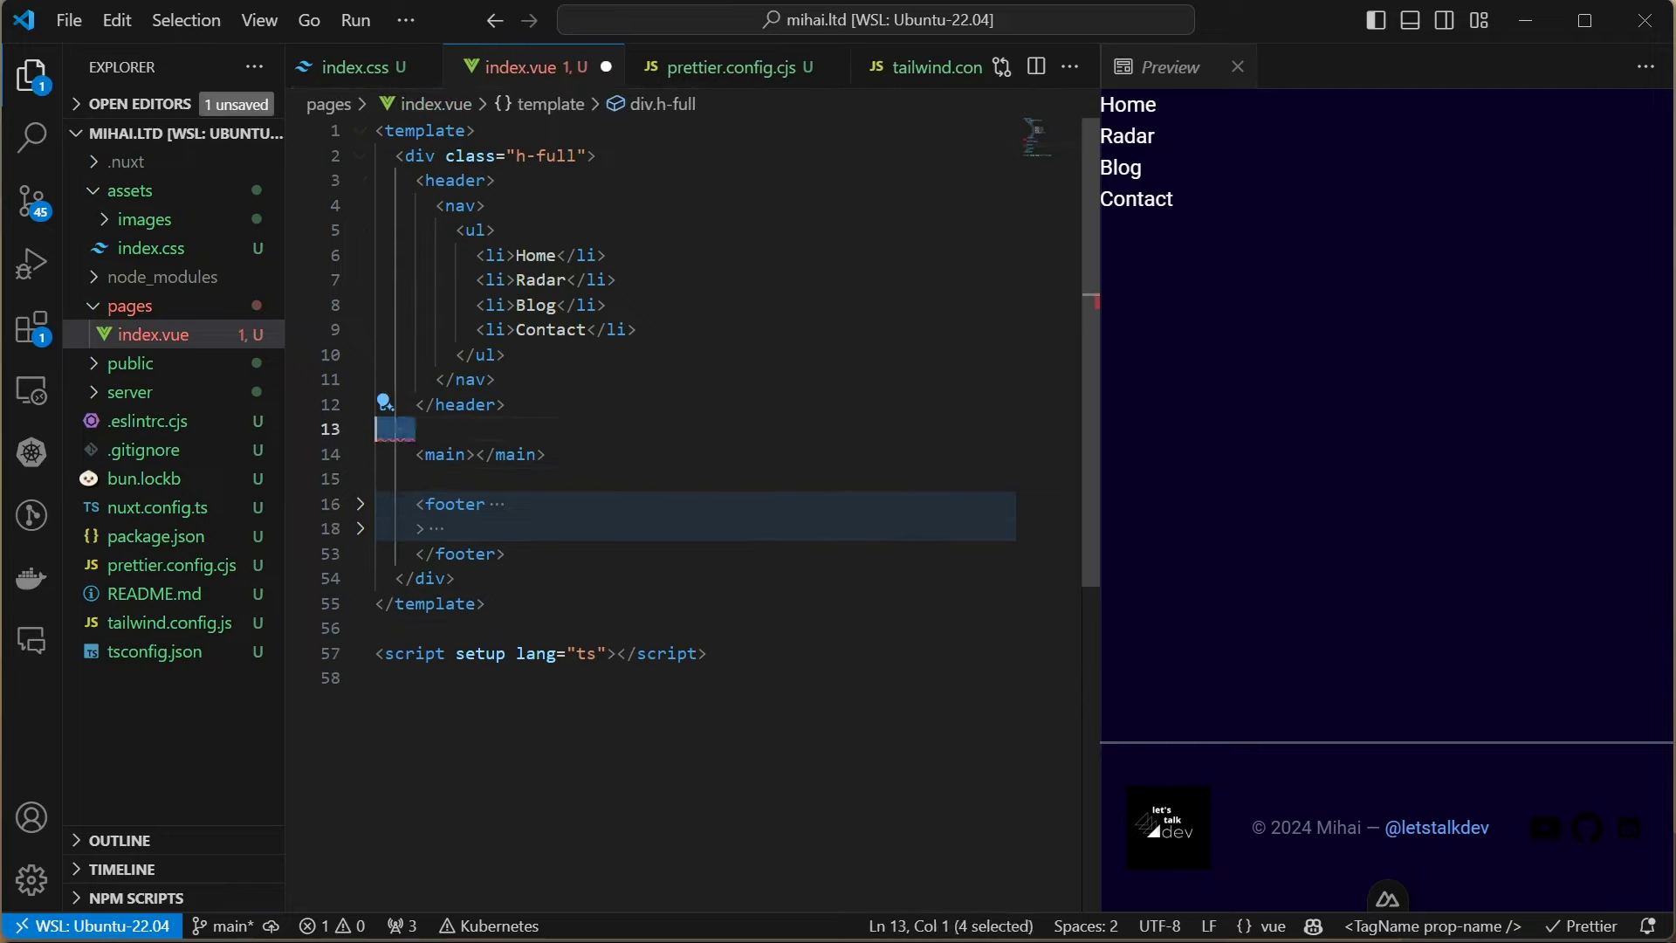
pyautogui.press('BackSpace')
# Give the ul the classes flex items-center justify-around font-bold h-full
pyautogui.click(486, 229)
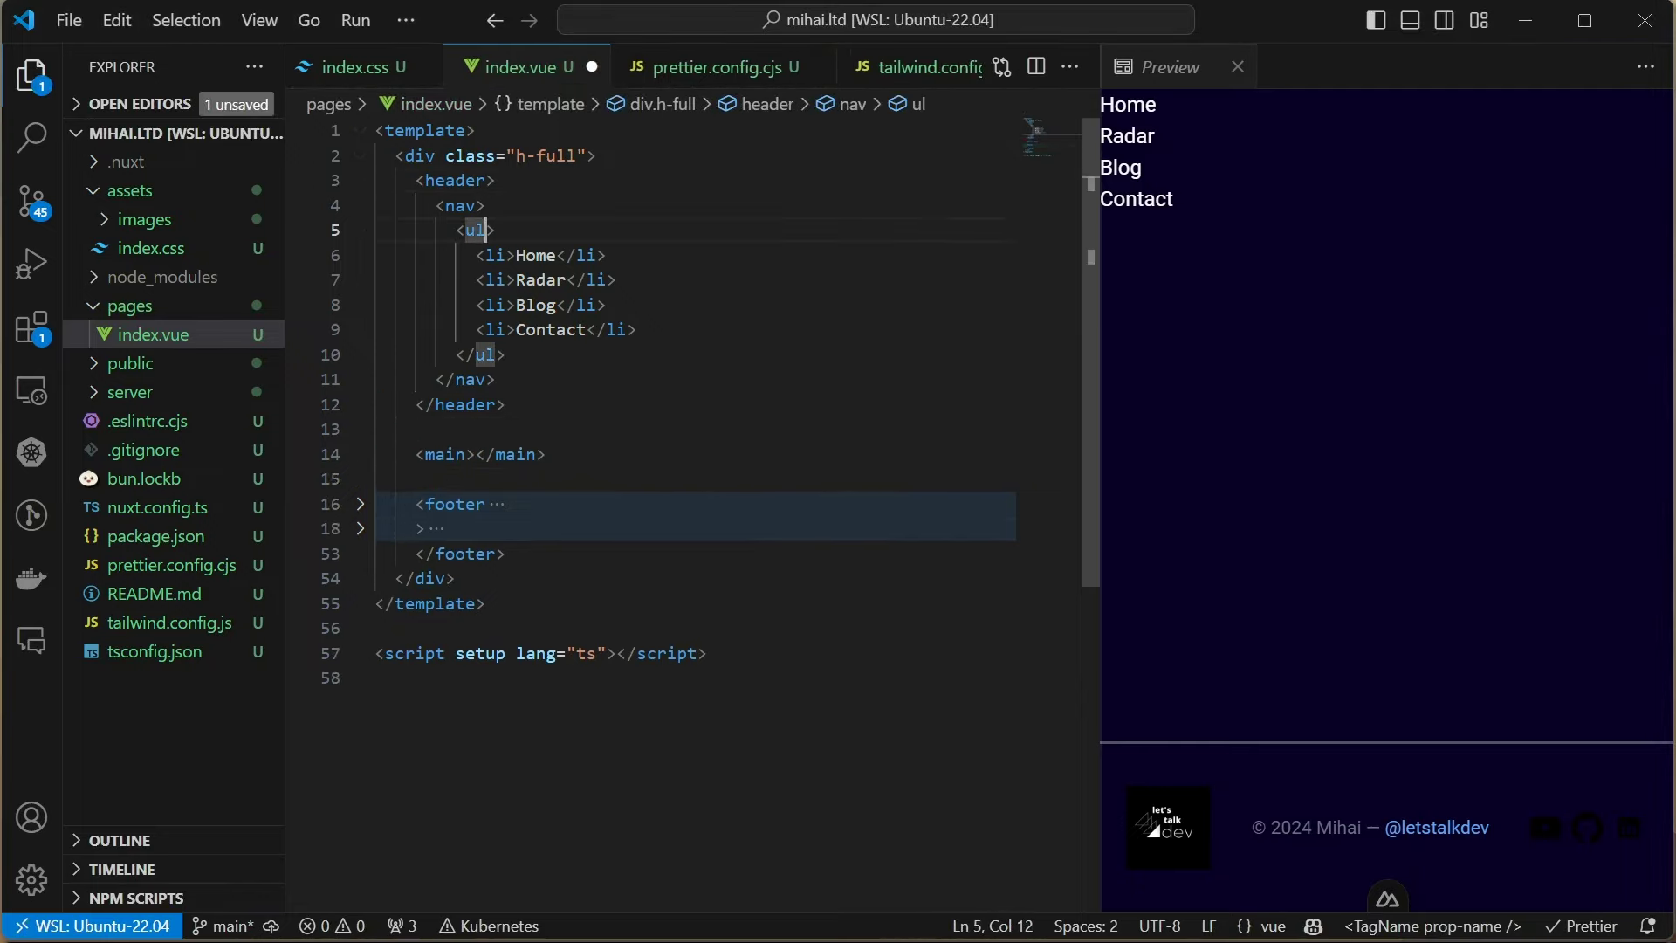
pyautogui.write('class="flex')
pyautogui.hotkey('ctrl', 's')
pyautogui.write('item')
pyautogui.press('Down')
pyautogui.press('Down')
pyautogui.press('Return')
pyautogui.write('ju')
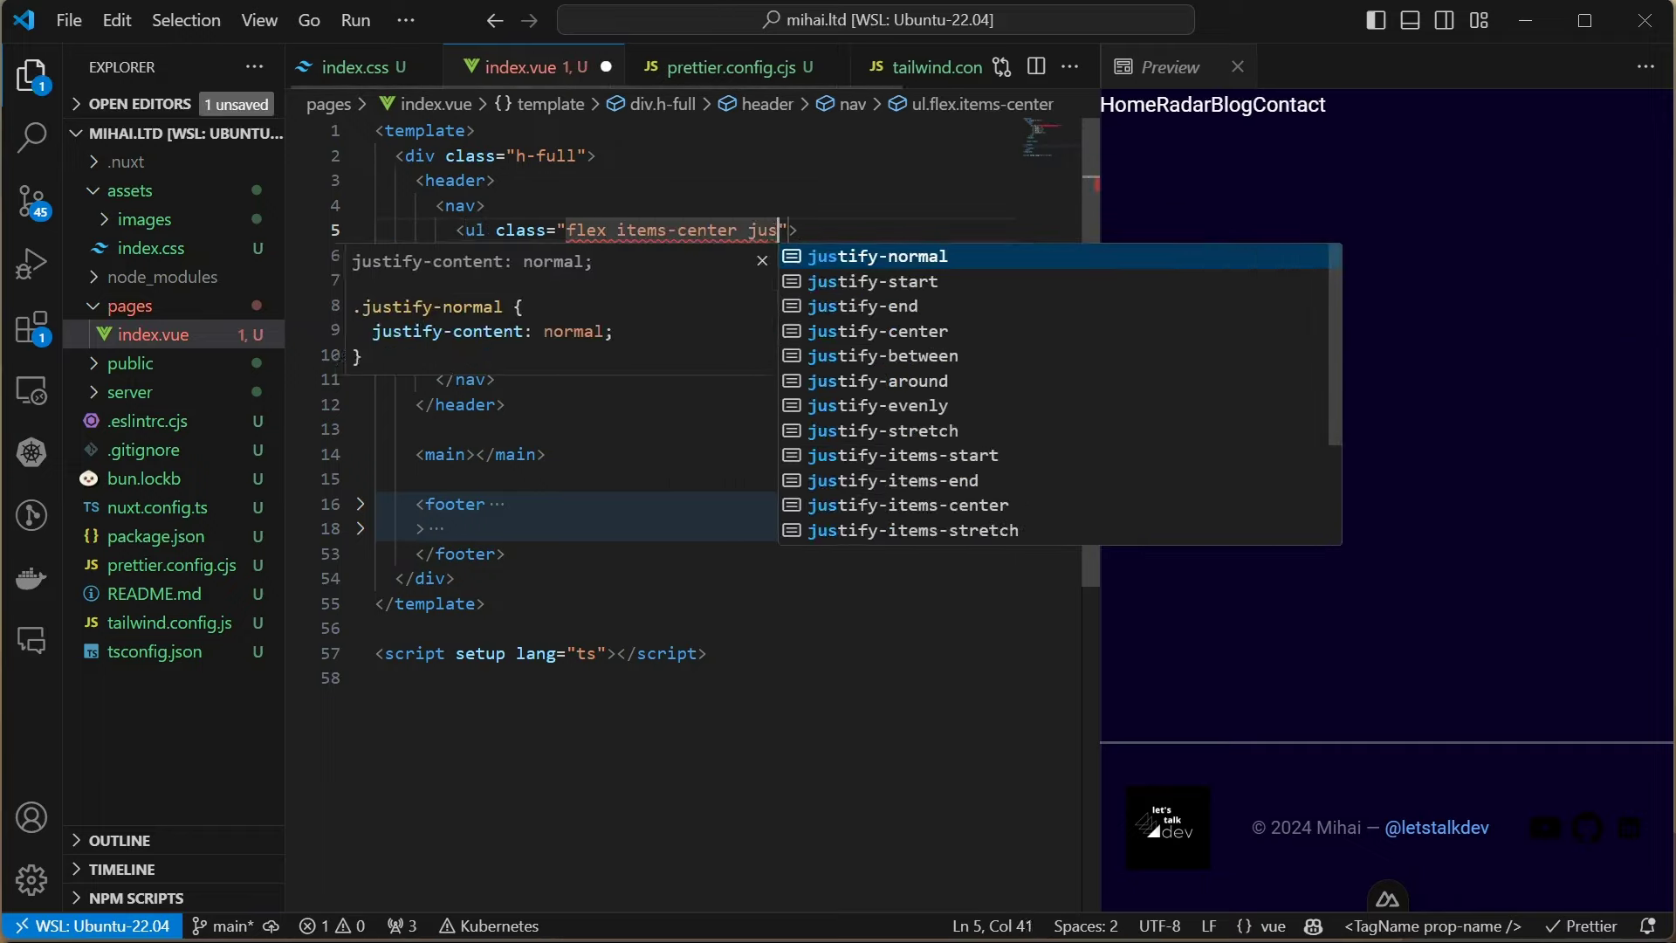
pyautogui.write('stify')
pyautogui.press('Down')
pyautogui.press('Down')
pyautogui.press('Down')
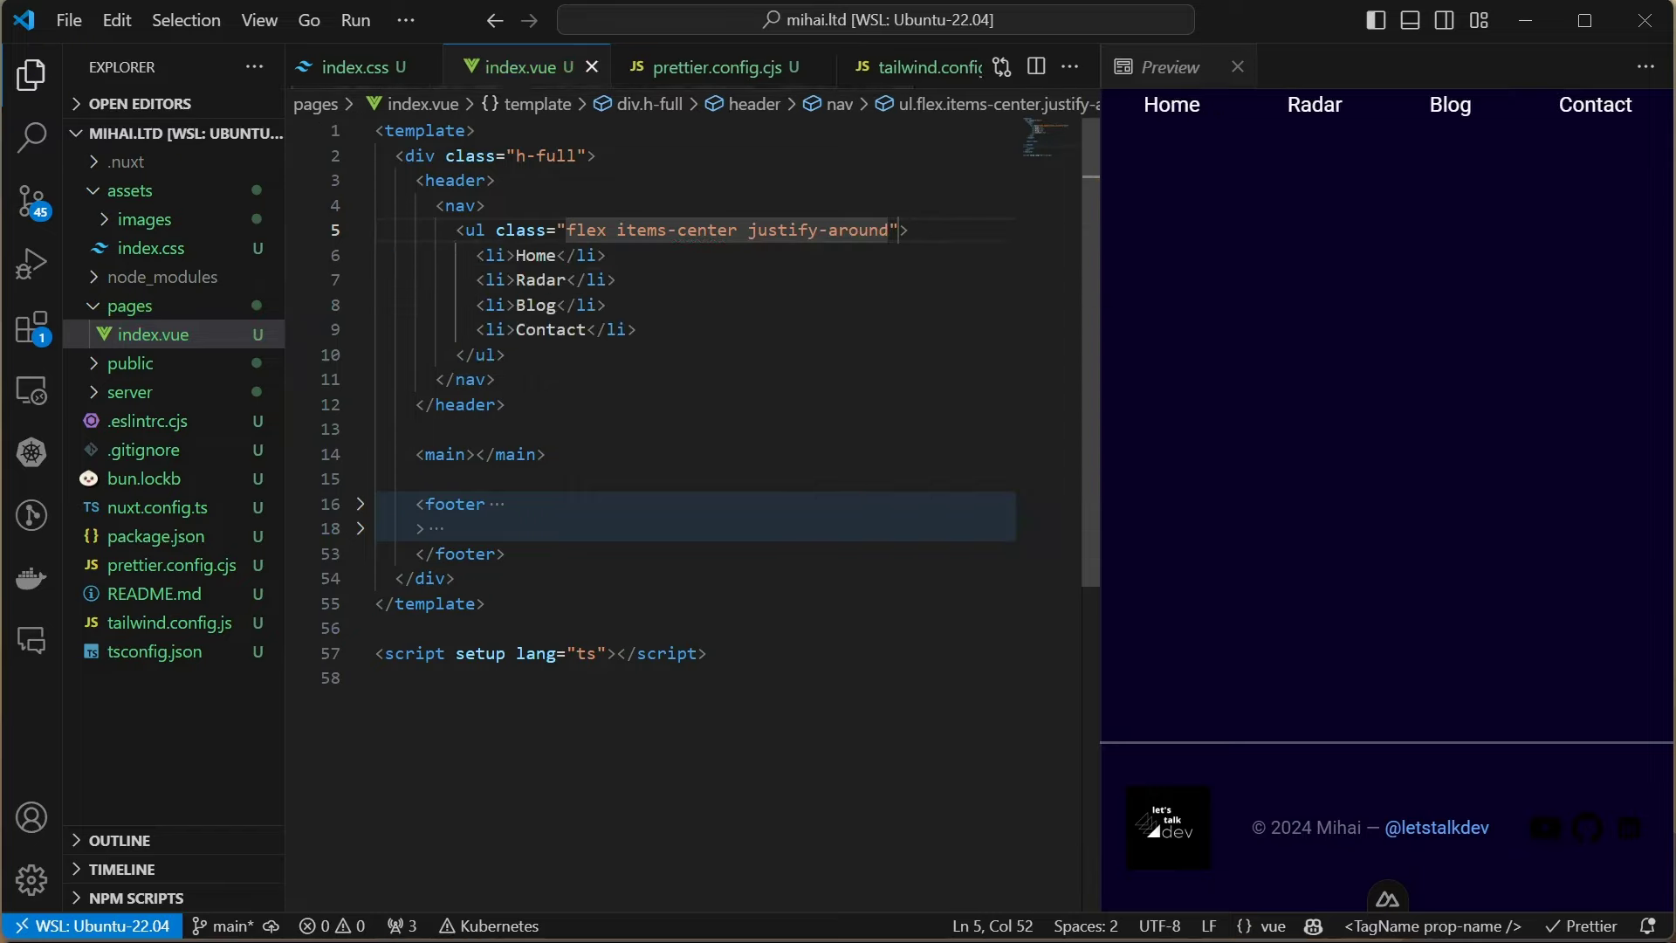
pyautogui.write('font-bol')
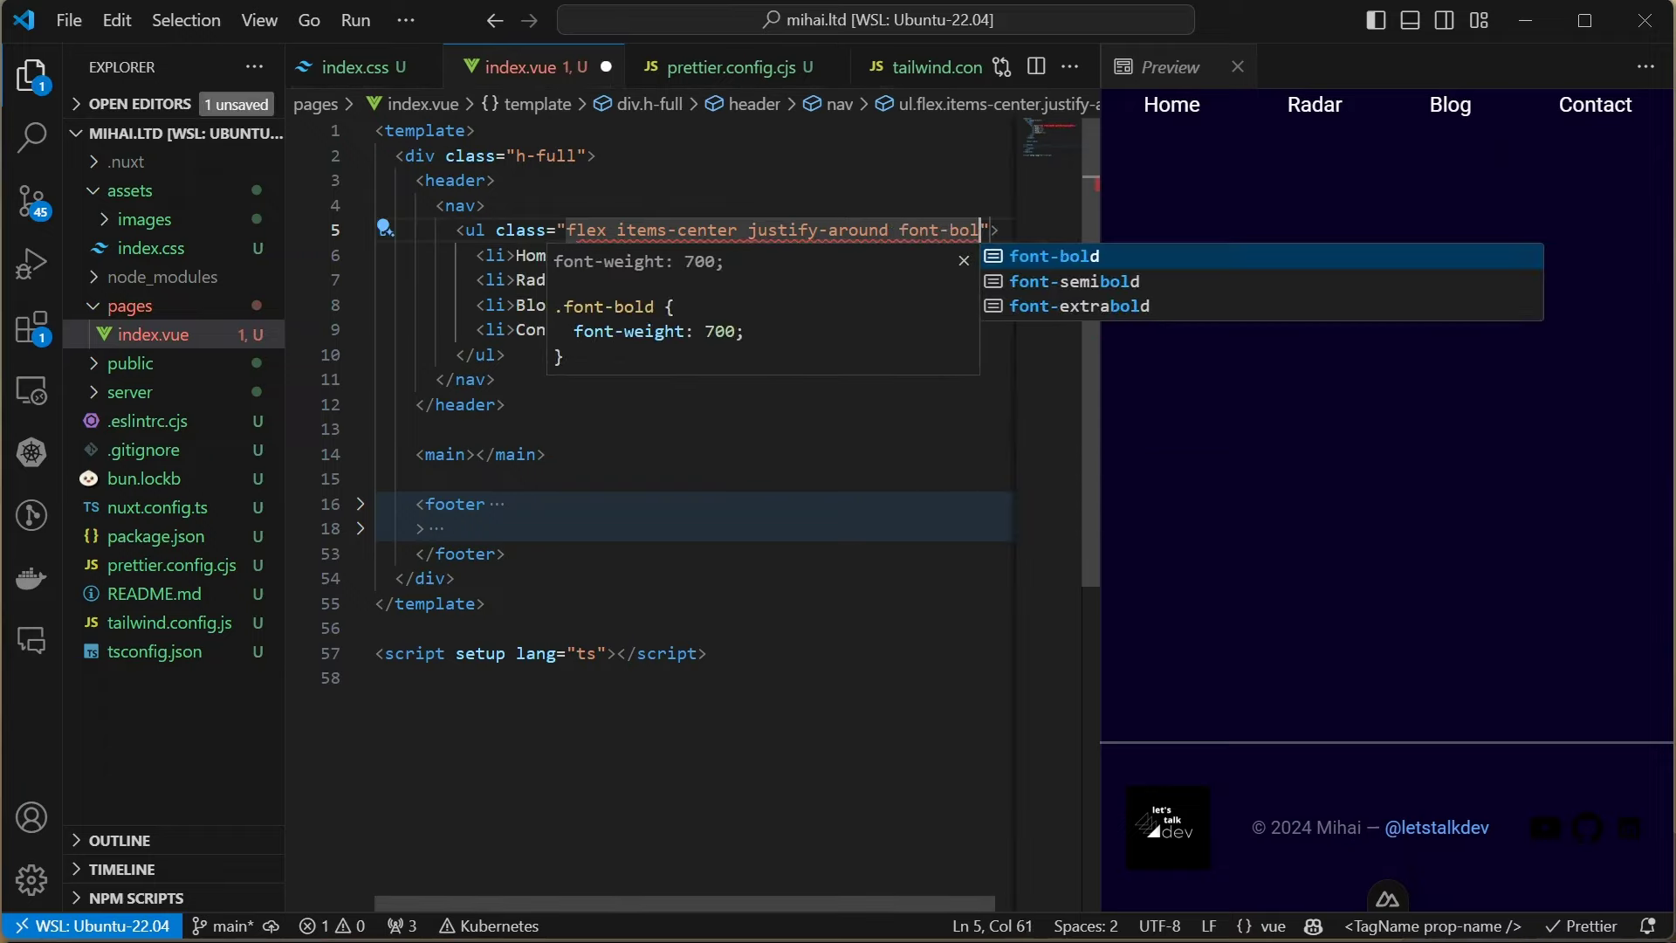
pyautogui.press('Return')
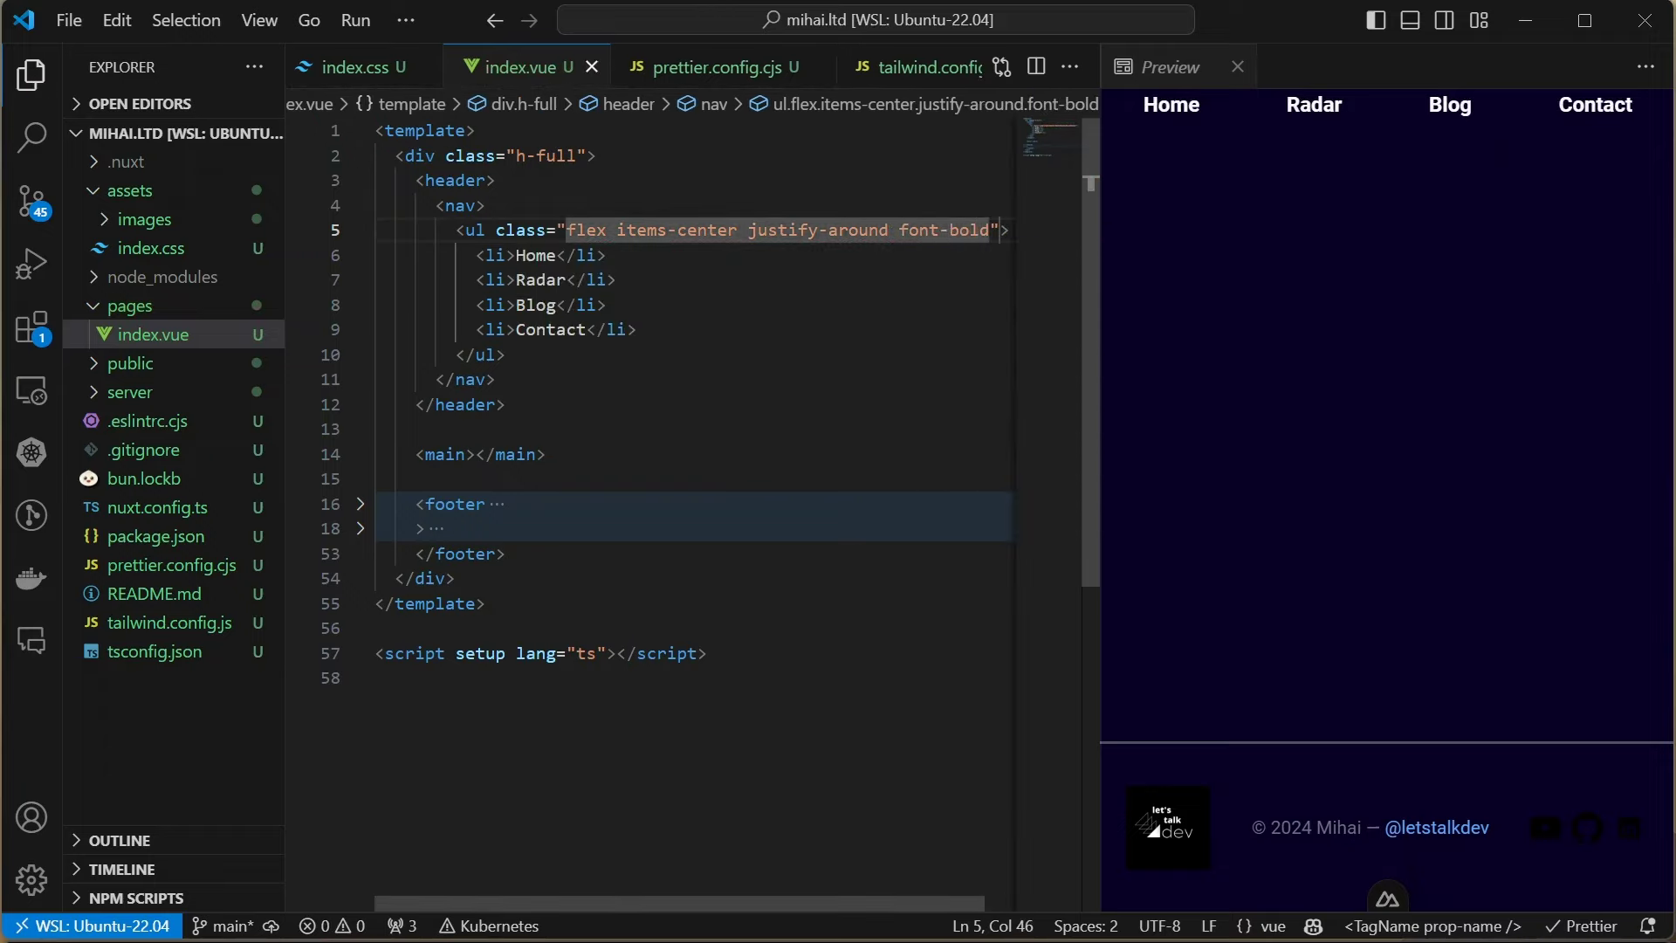
pyautogui.write('h-fu')
pyautogui.press('Return')
pyautogui.hotkey('ctrl', 's')
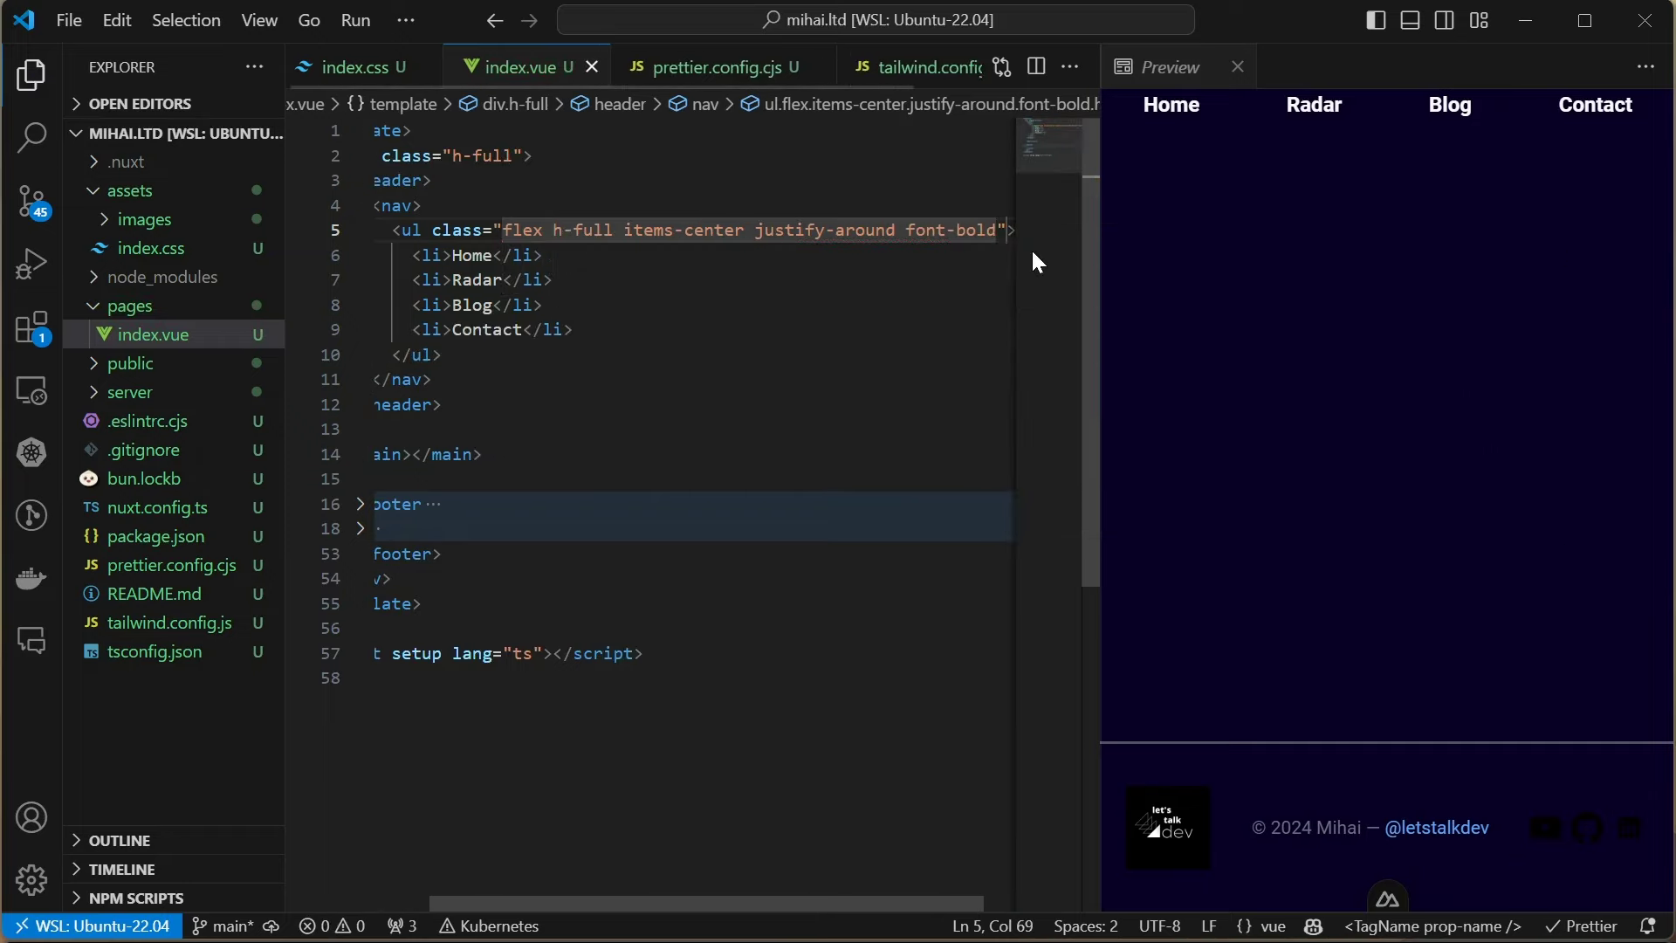
# Give the nav class h-10 and the header class hero
pyautogui.press('Up')
pyautogui.write('class="h')
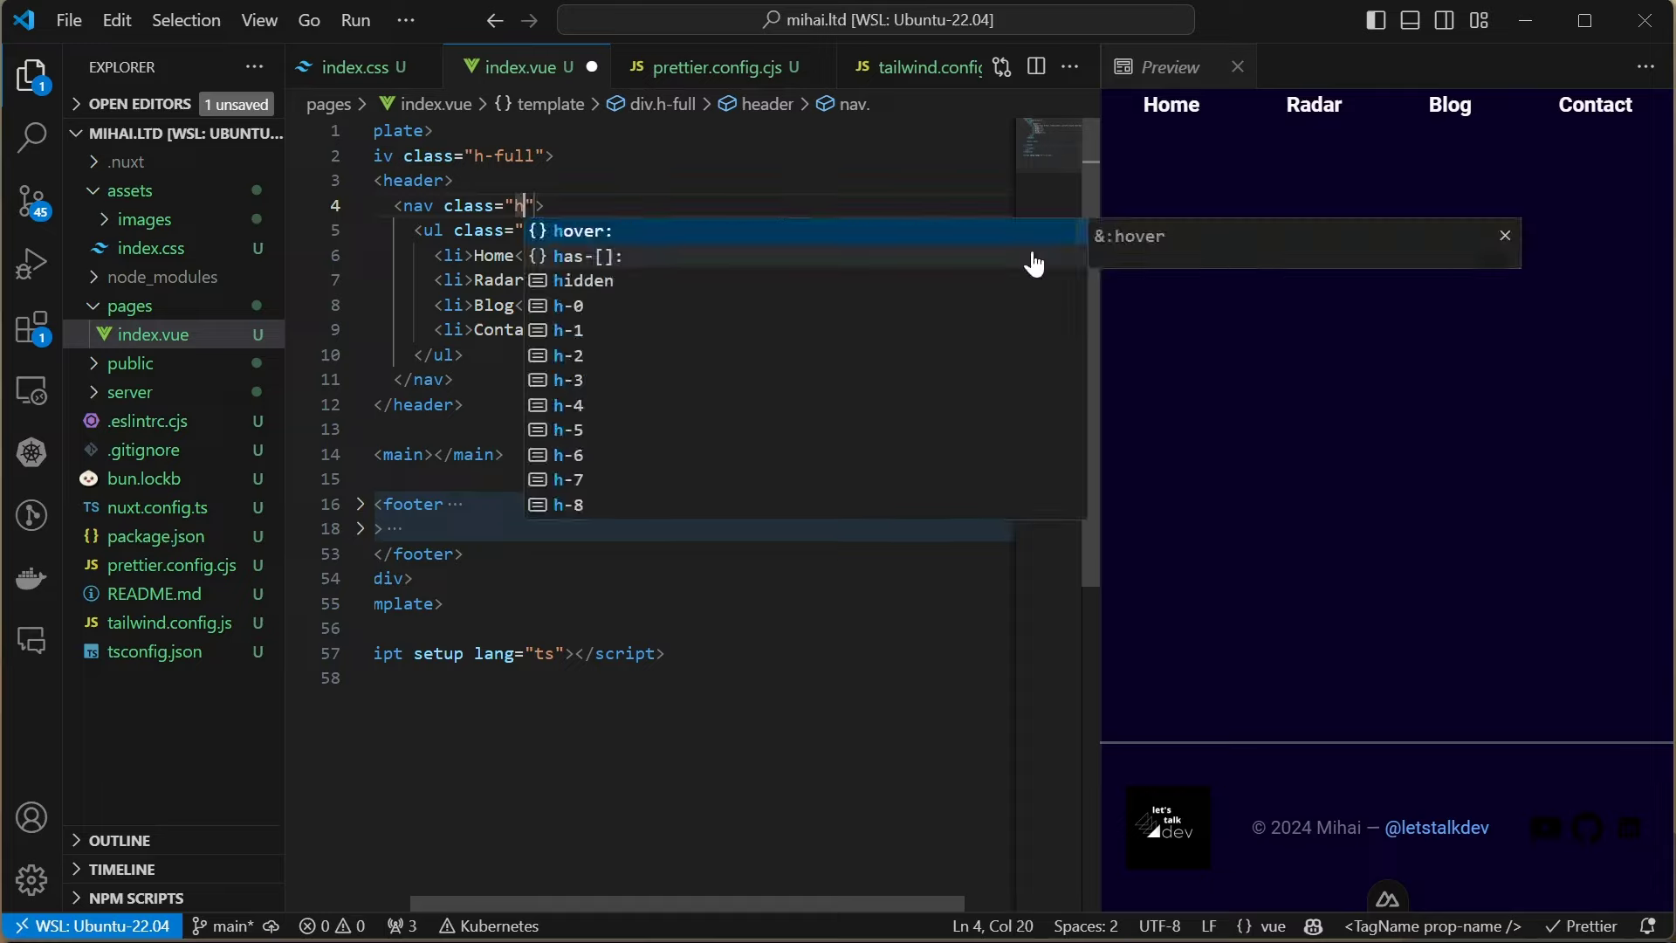
pyautogui.write('-12')
pyautogui.hotkey('ctrl', 's')
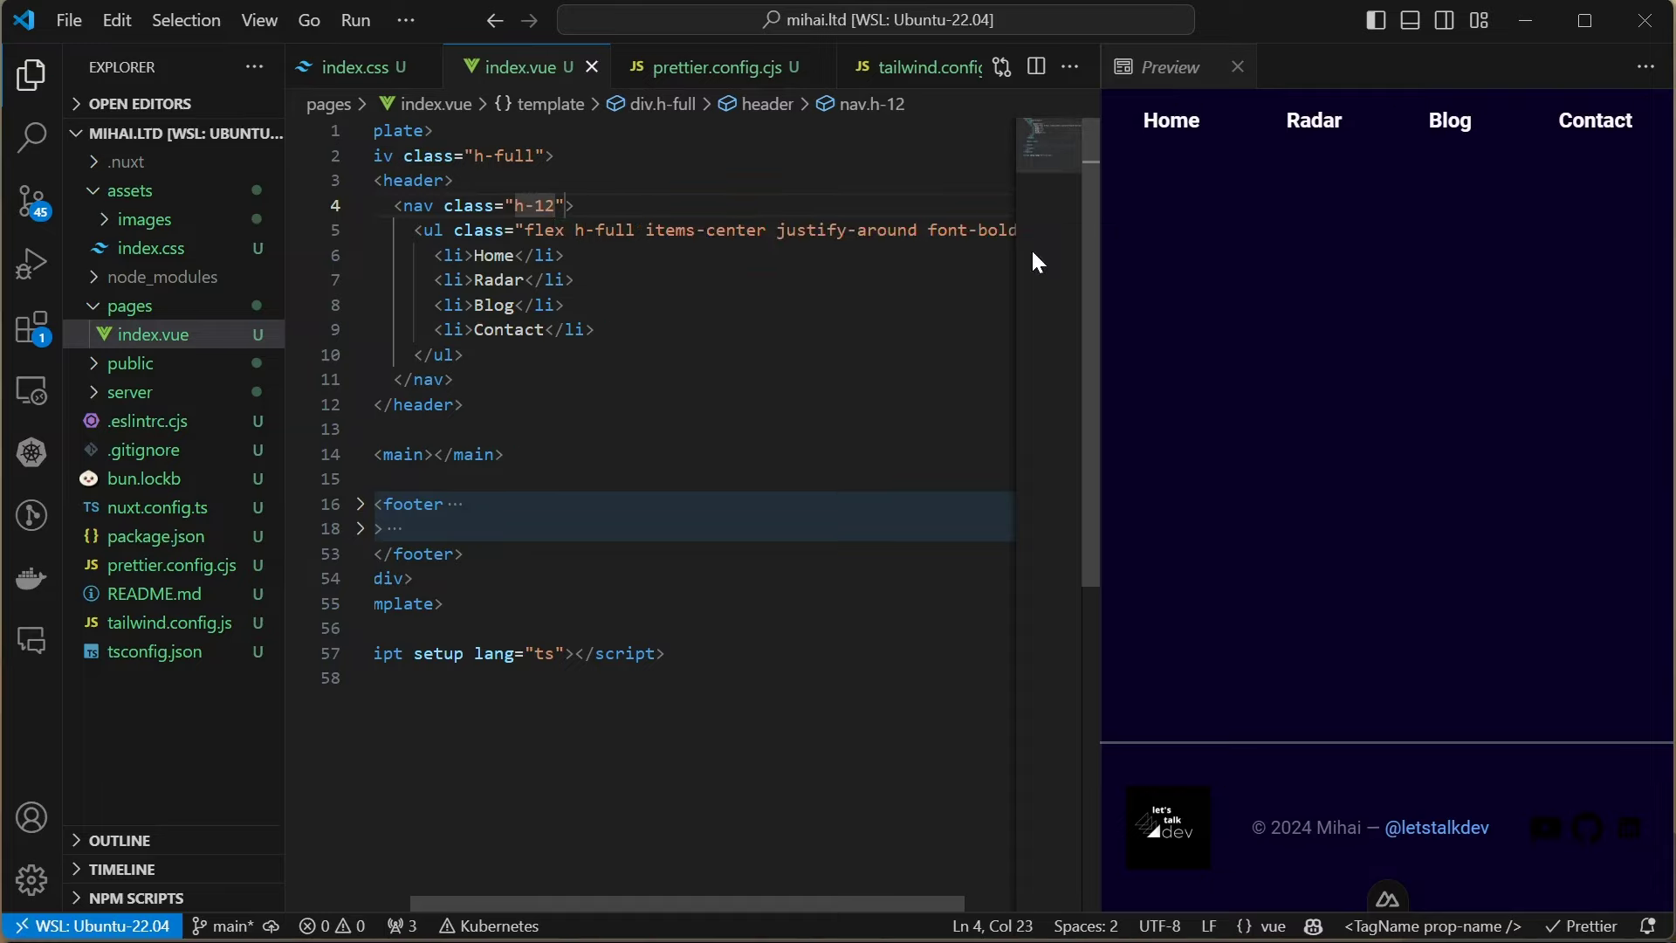
pyautogui.write('0')
pyautogui.hotkey('ctrl', 's')
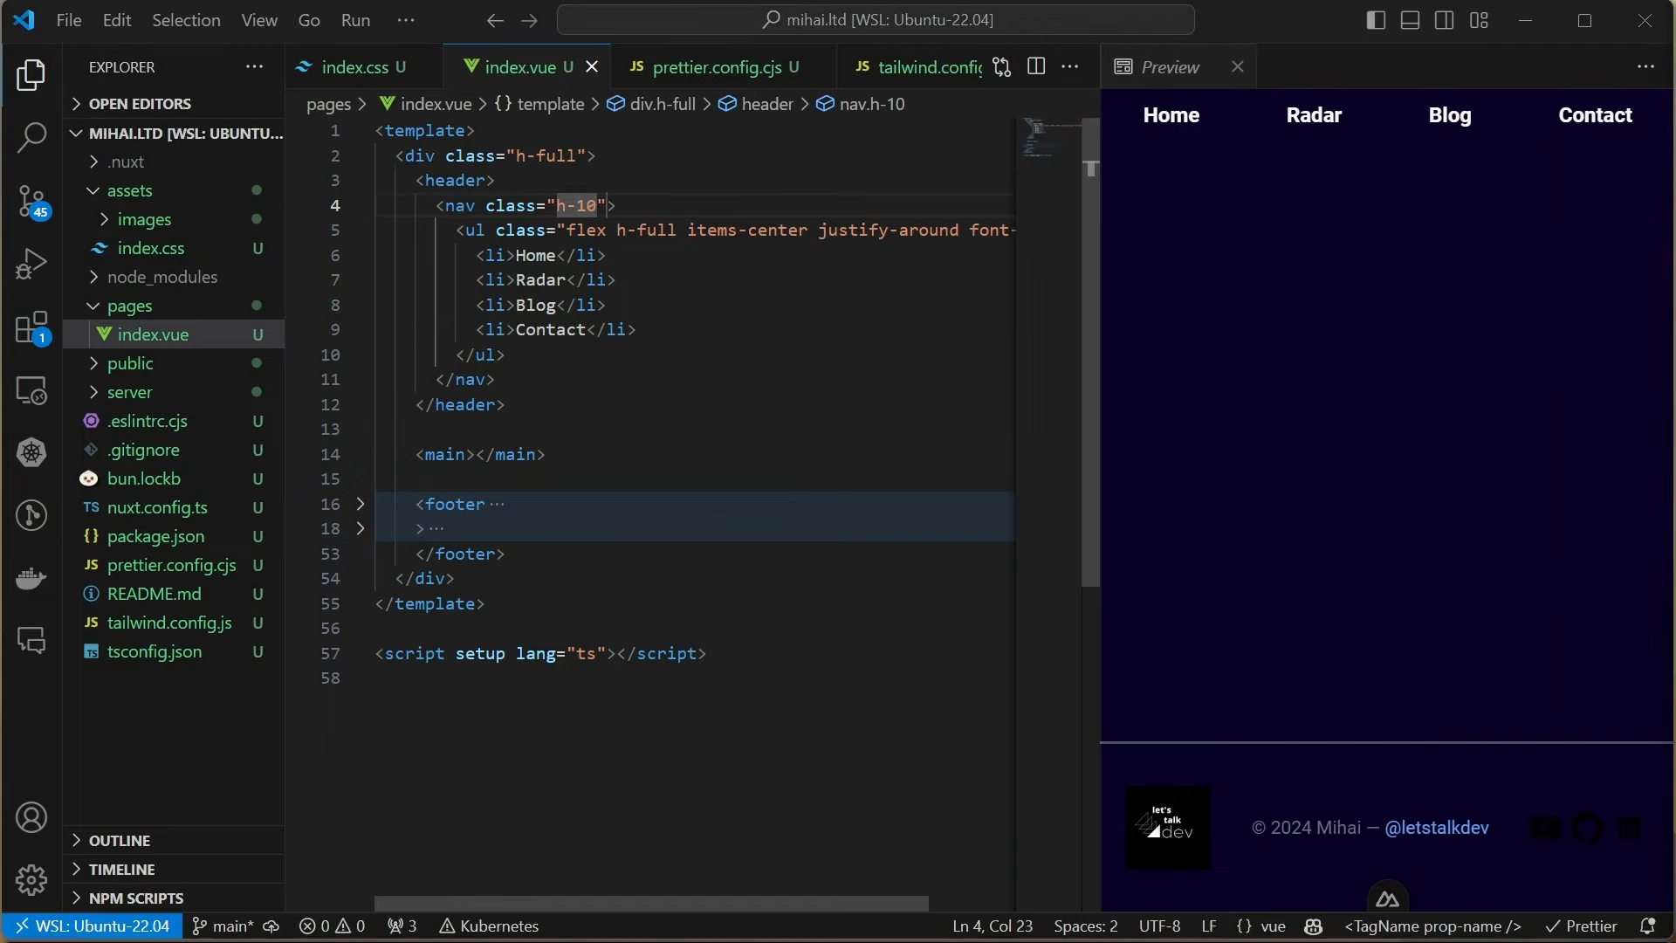
pyautogui.click(477, 180)
pyautogui.write('cla')
pyautogui.press('Return')
pyautogui.write('hero')
pyautogui.click(380, 677)
pyautogui.write('style scoped>')
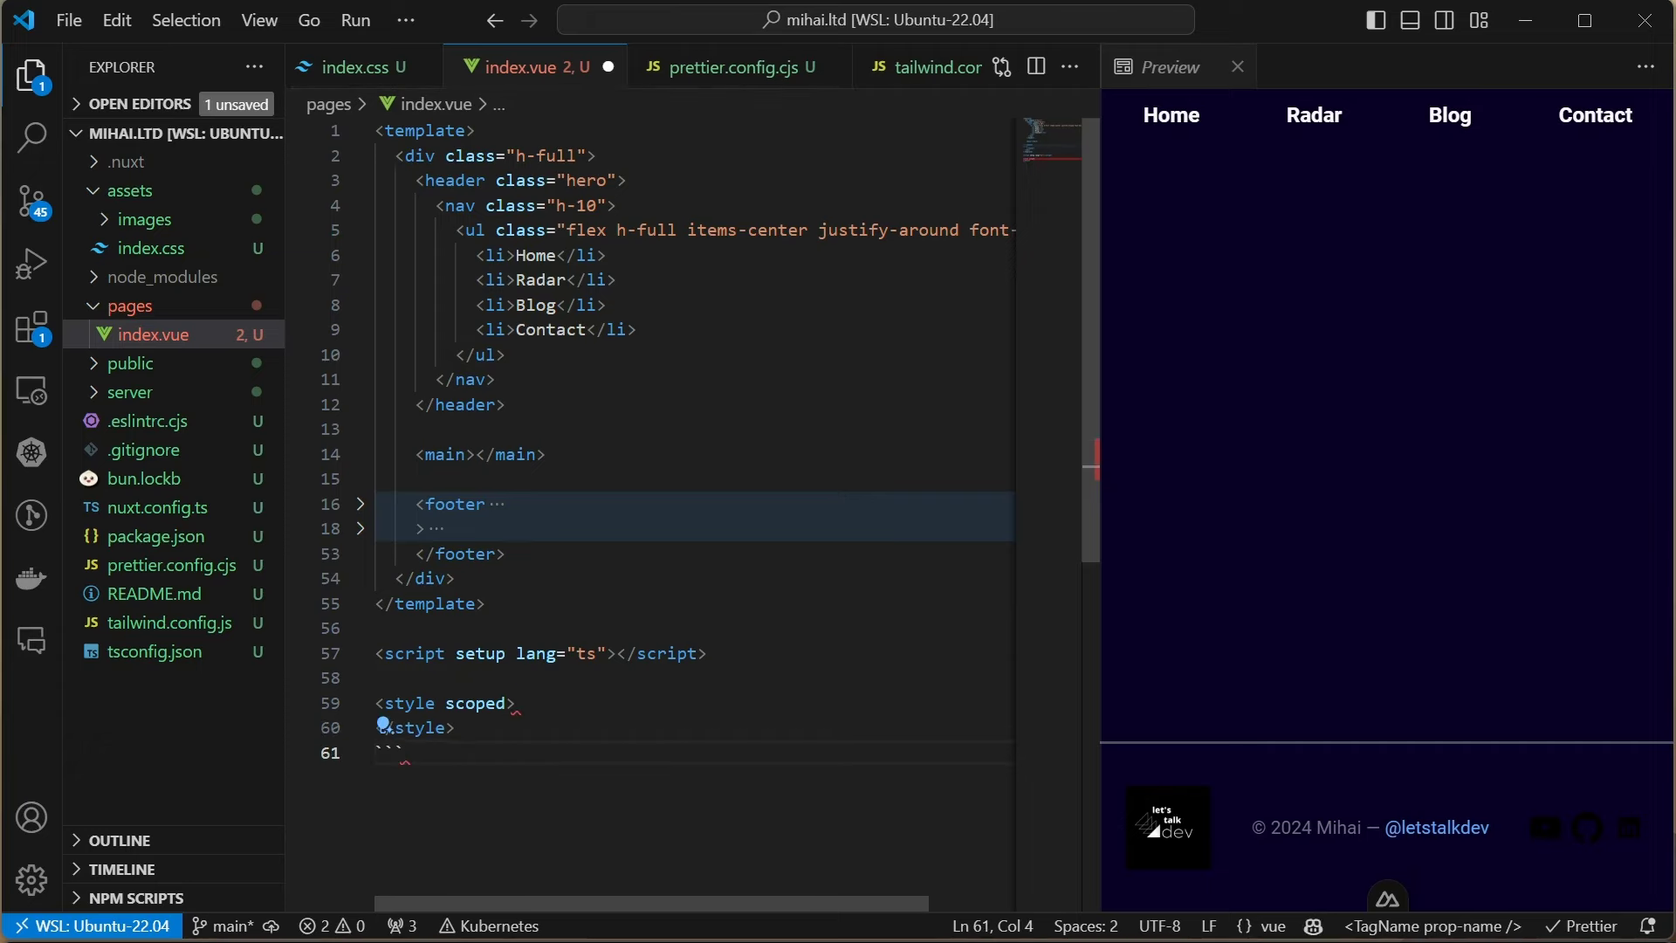
# Add a scoped .hero rule with background-image url("/assets/images/hero.webp") and save
pyautogui.press('BackSpace')
pyautogui.press('BackSpace')
pyautogui.press('BackSpace')
pyautogui.press('Up')
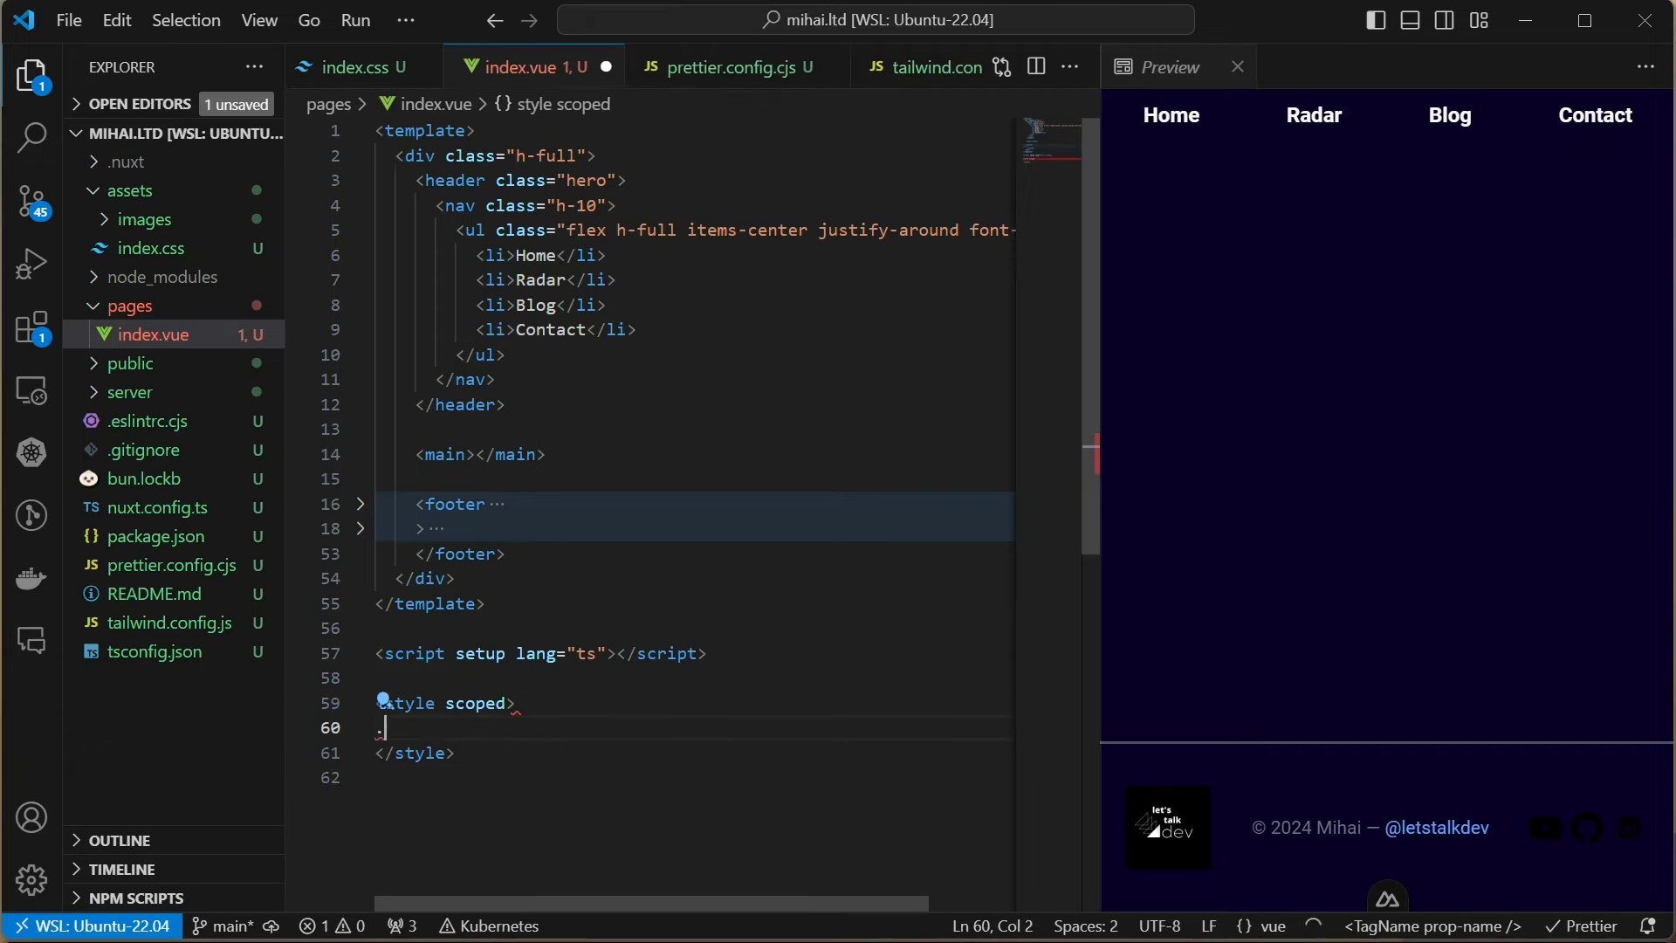
pyautogui.write('{')
pyautogui.press('Return')
pyautogui.write('bac')
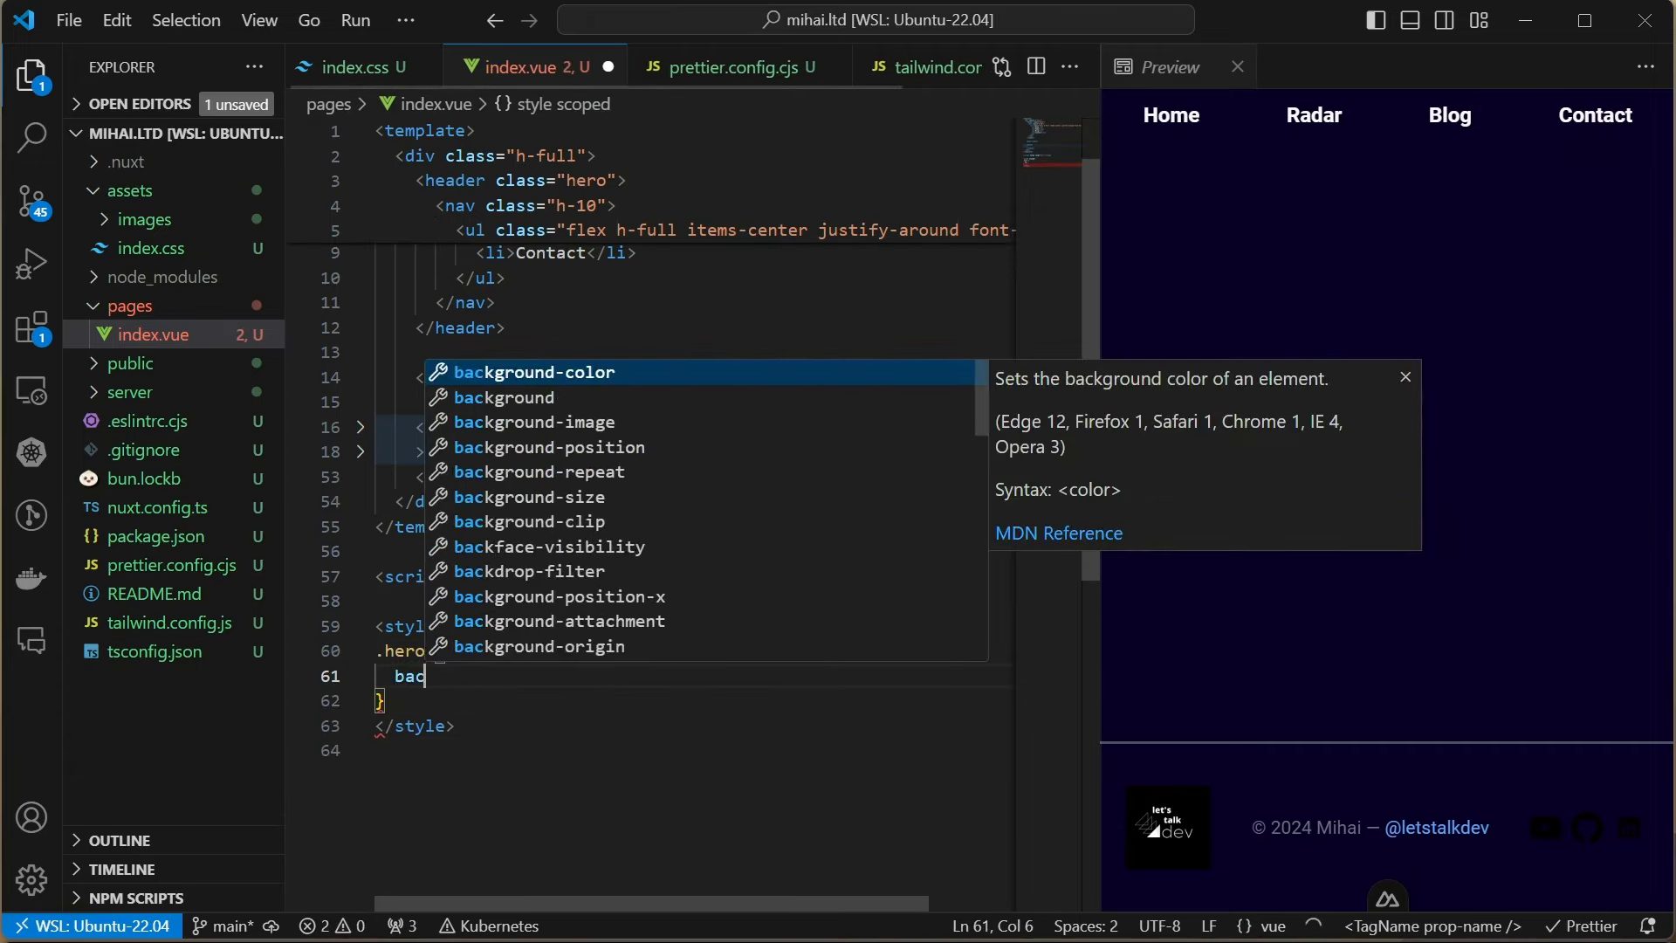
pyautogui.write('kgr')
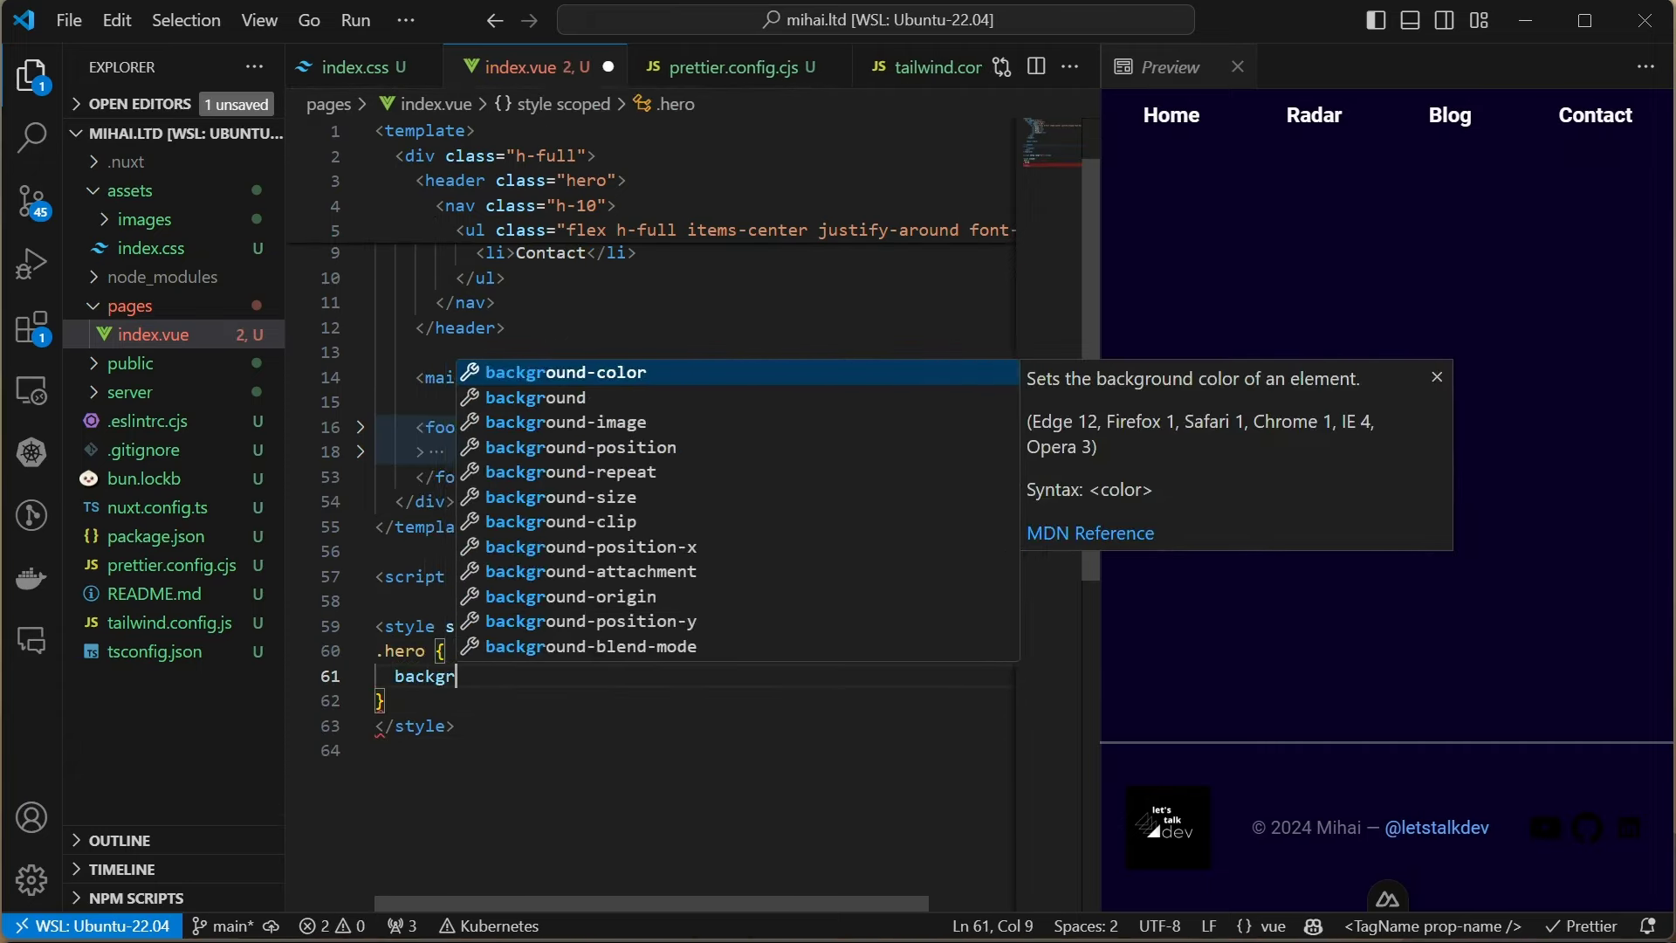
pyautogui.press('Down')
pyautogui.press('Down')
pyautogui.press('Return')
pyautogui.write('ur;')
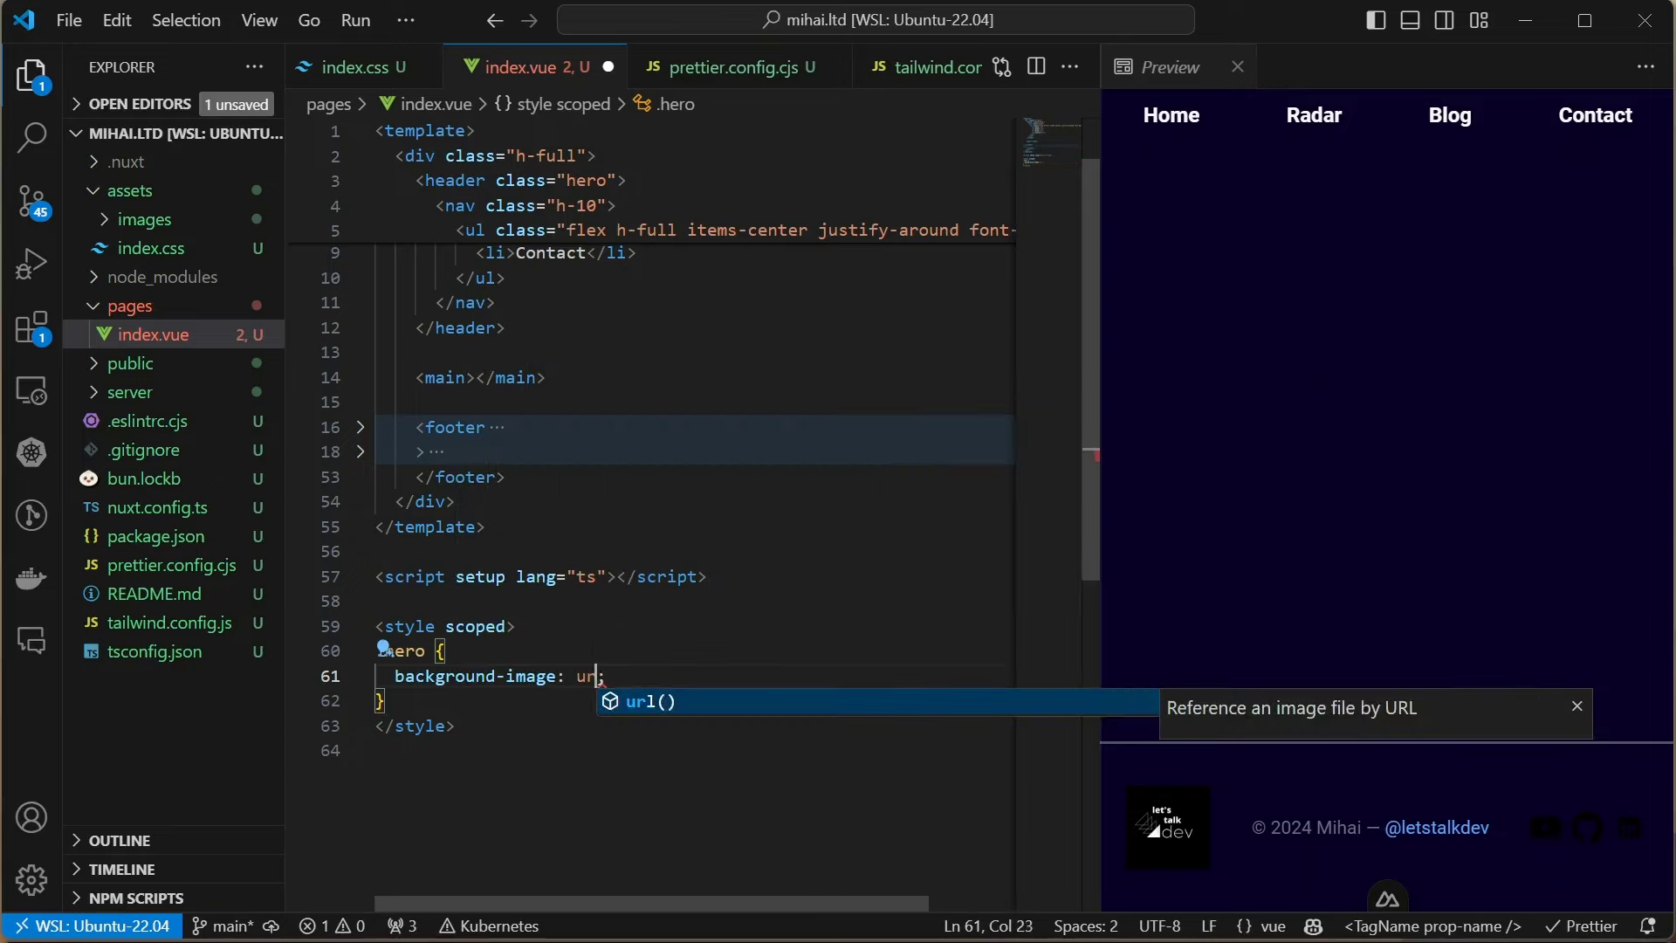
pyautogui.press('Return')
pyautogui.write("'/assets/images/hero.jpg')")
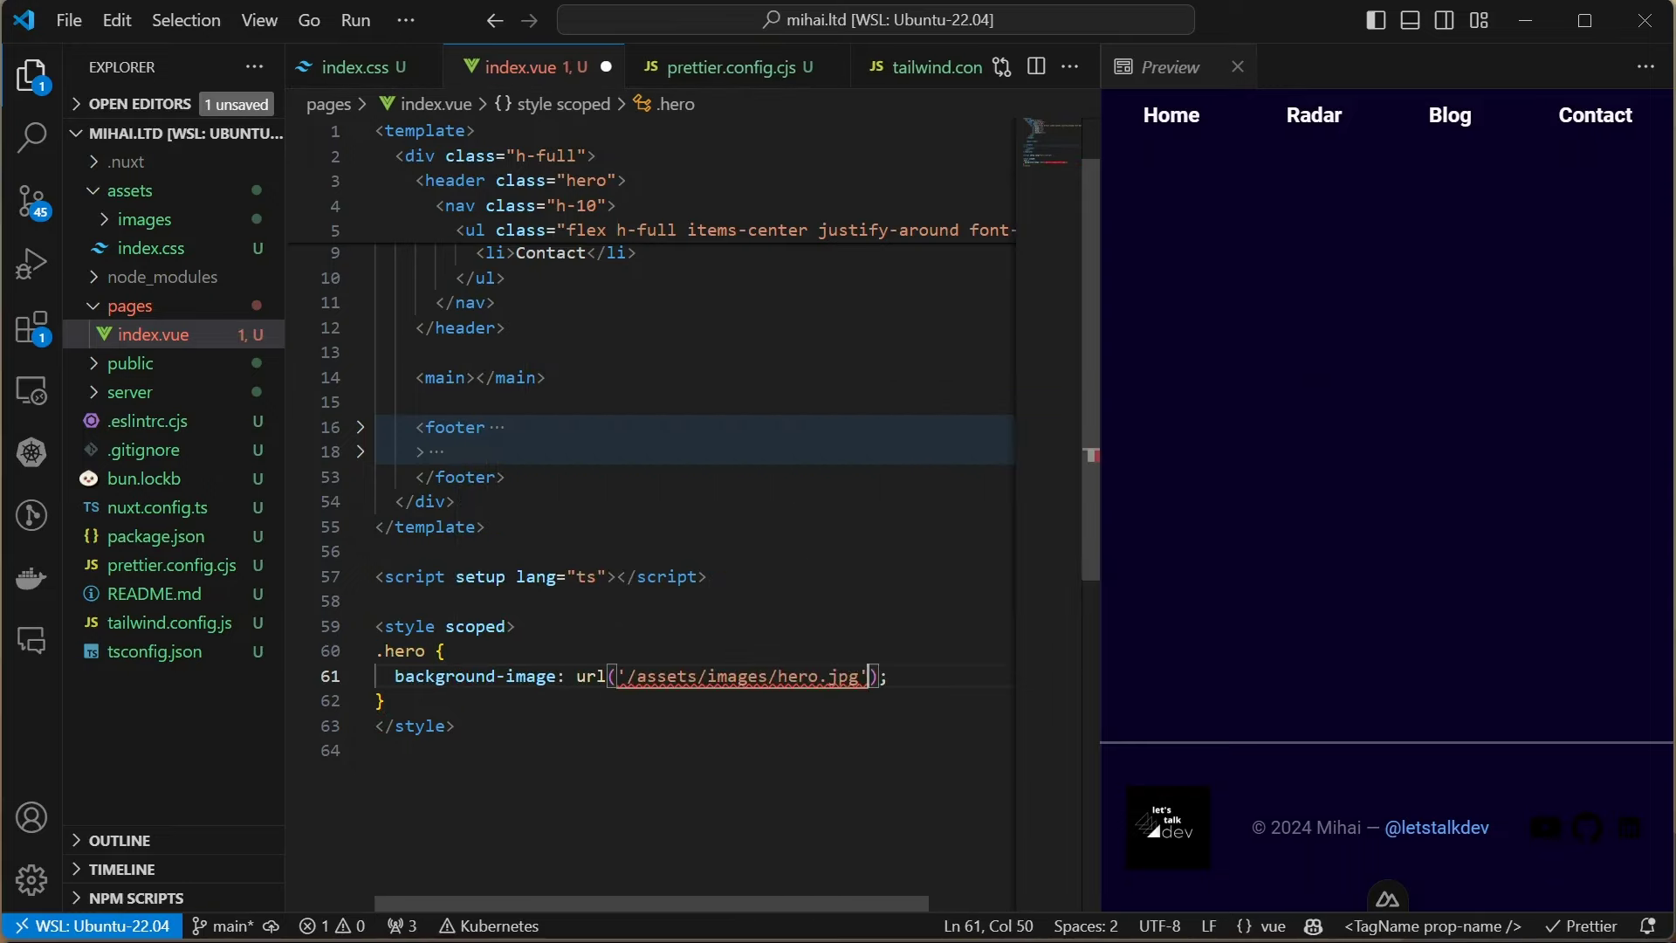
pyautogui.press('BackSpace')
pyautogui.press('BackSpace')
pyautogui.press('BackSpace')
pyautogui.write('w')
pyautogui.hotkey('ctrl', 's')
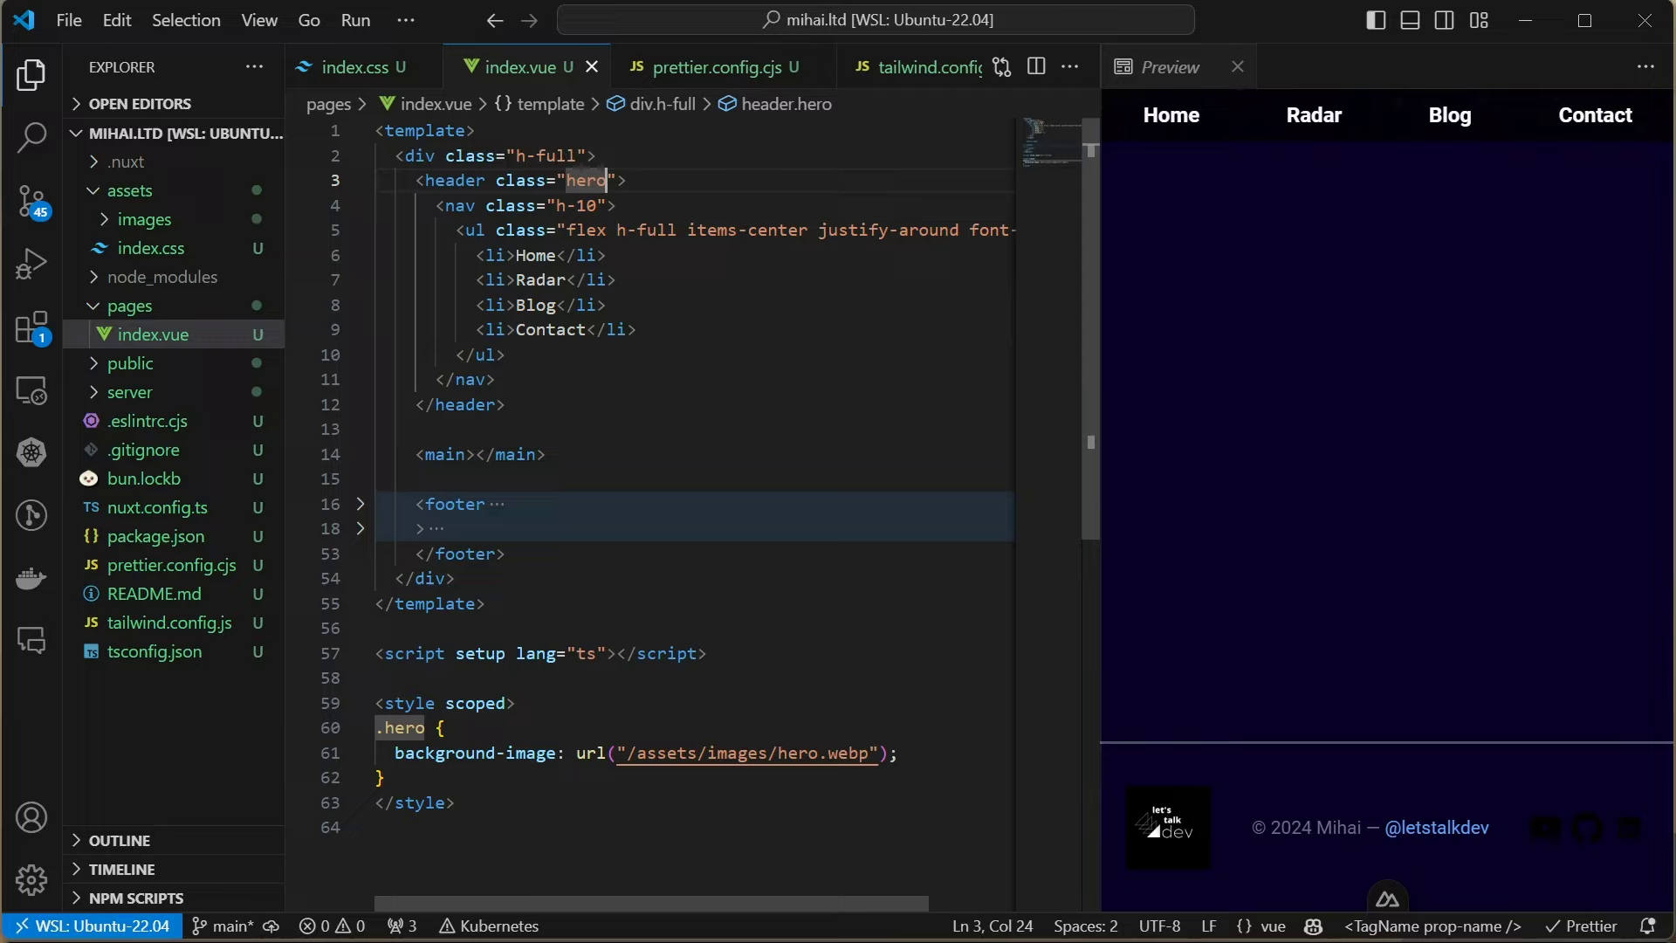
pyautogui.write('h-1/4')
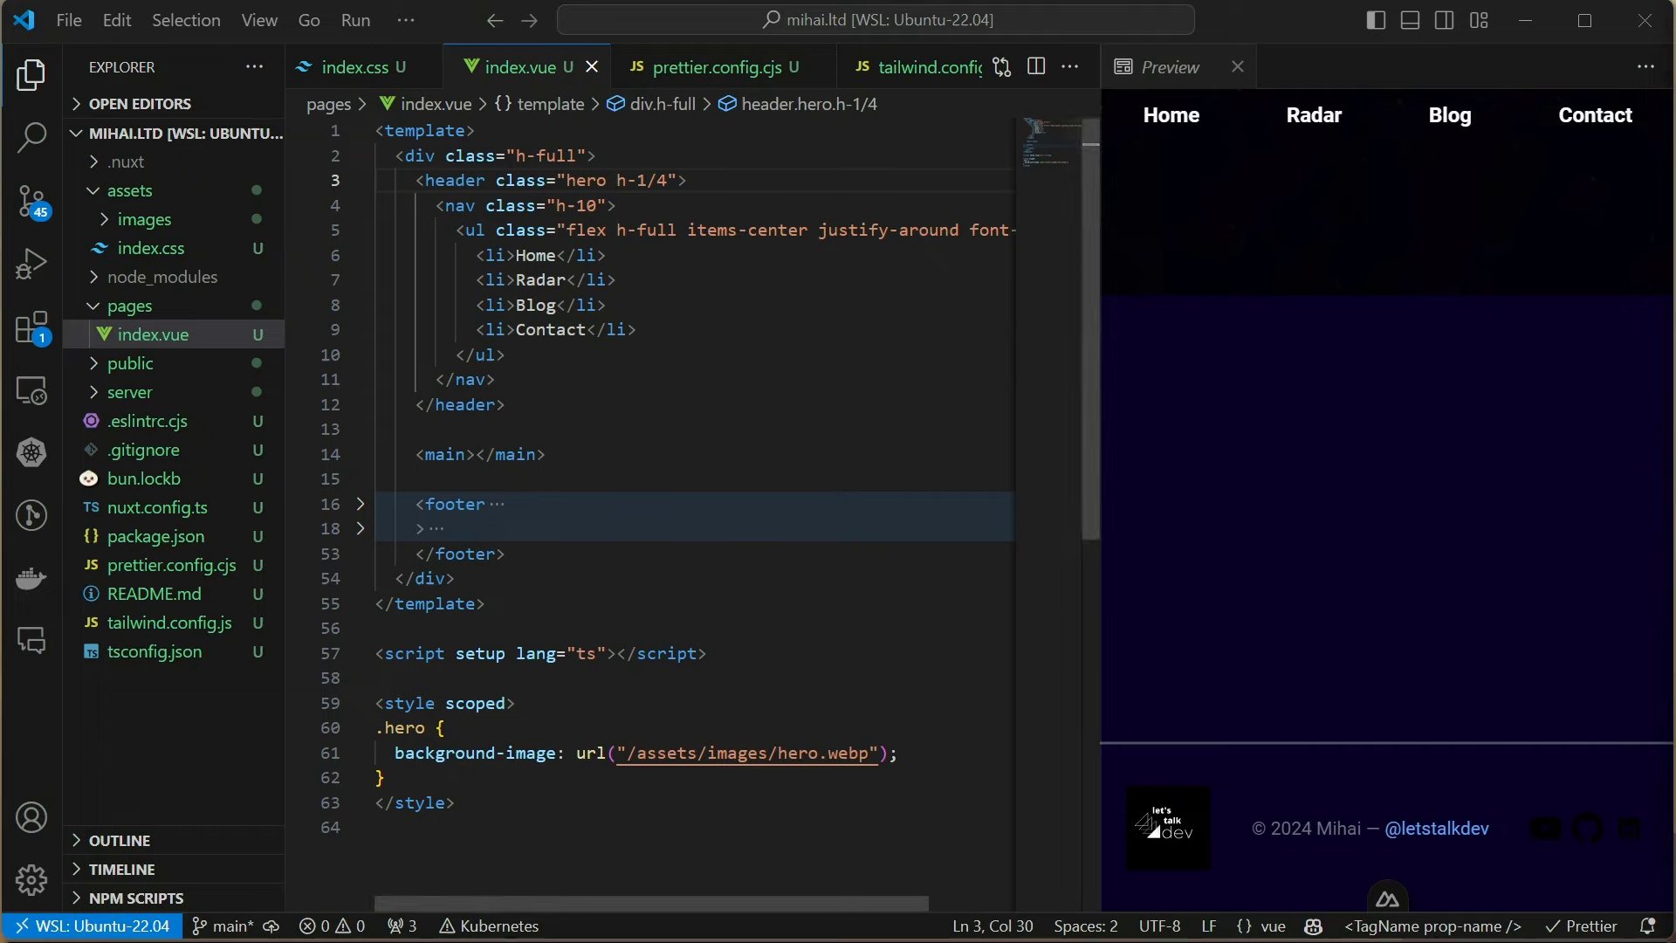
pyautogui.write(' bg-cover')
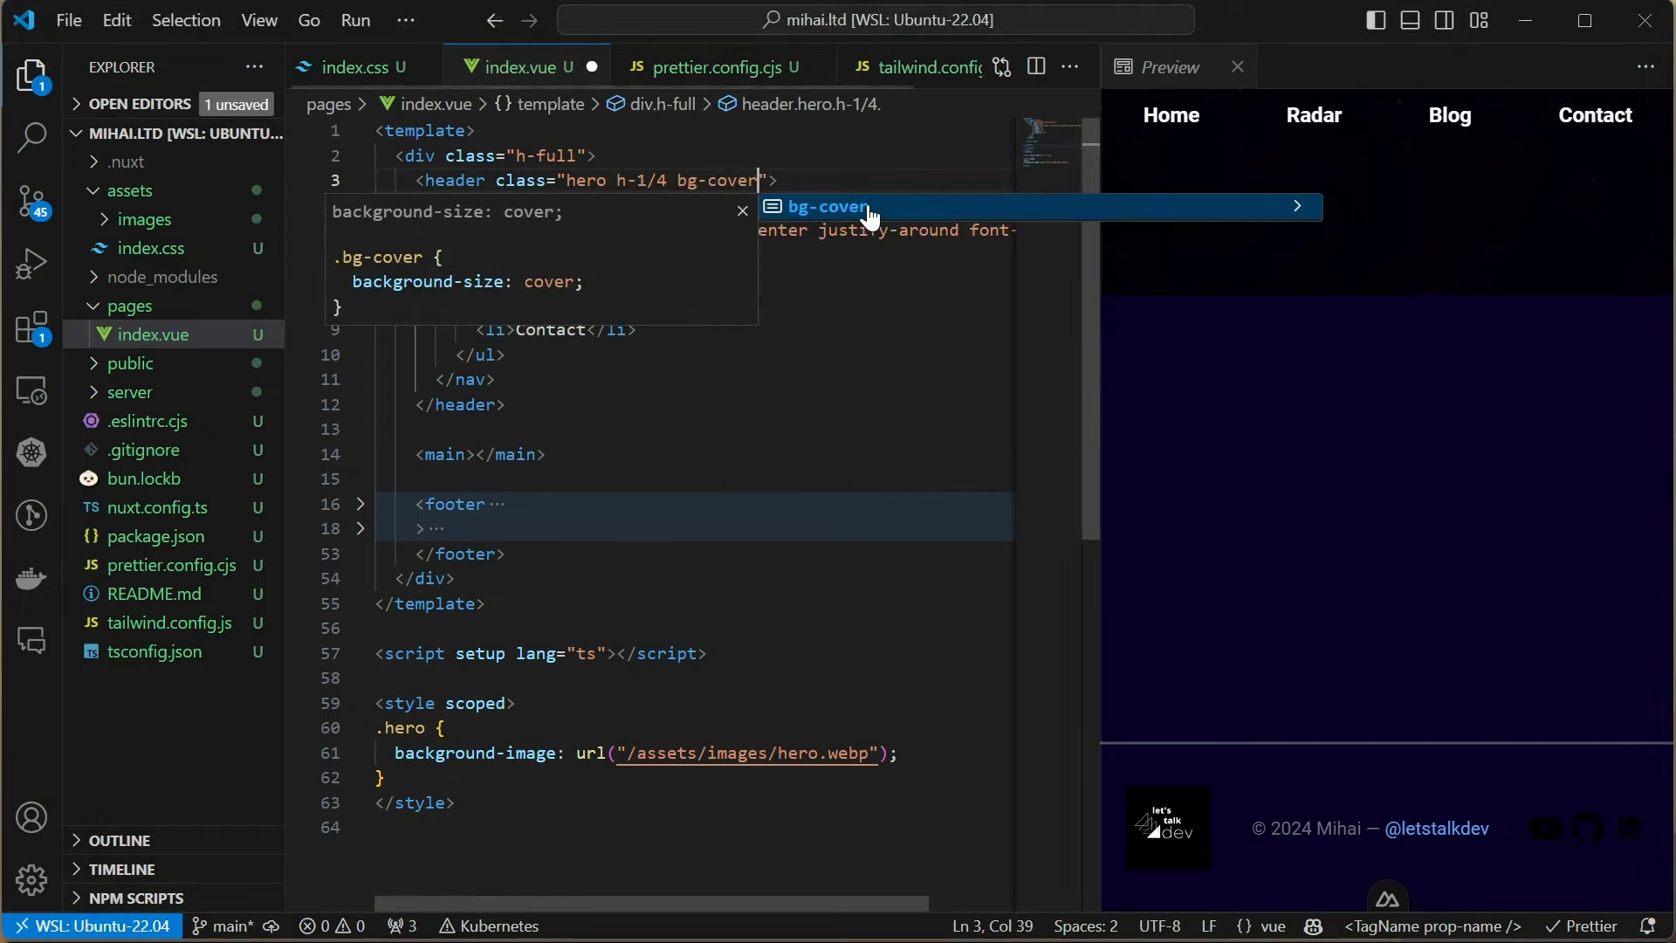
# Give the nav rounded-xl corners
pyautogui.click(869, 209)
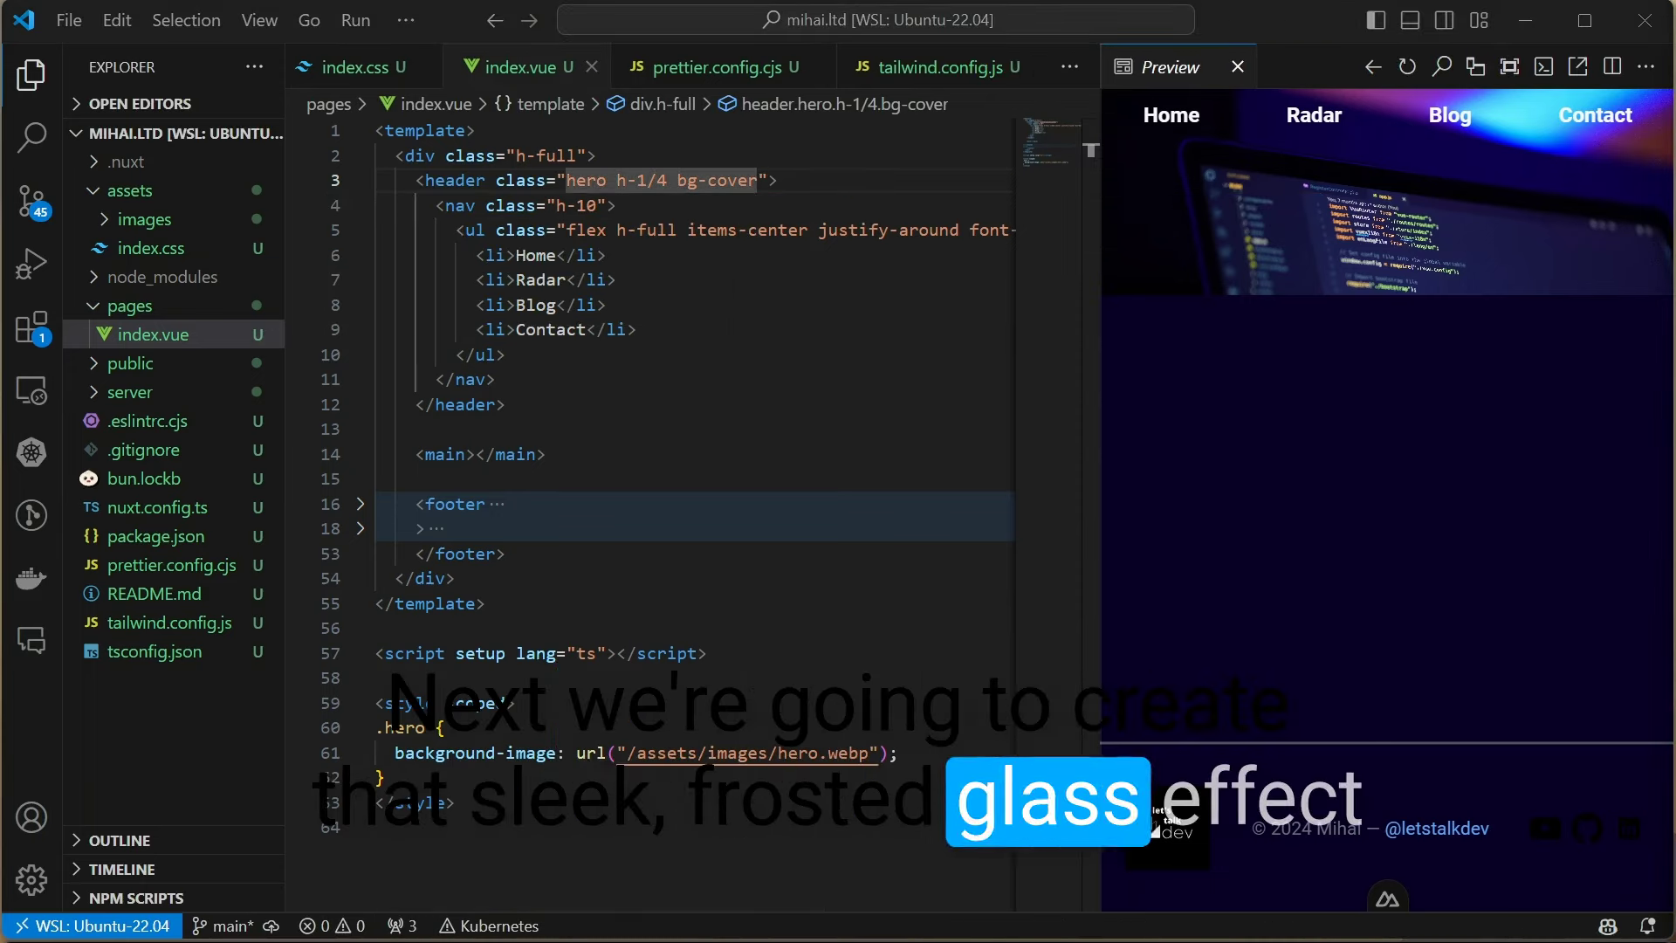
pyautogui.click(463, 206)
pyautogui.click(601, 206)
pyautogui.write('bg-')
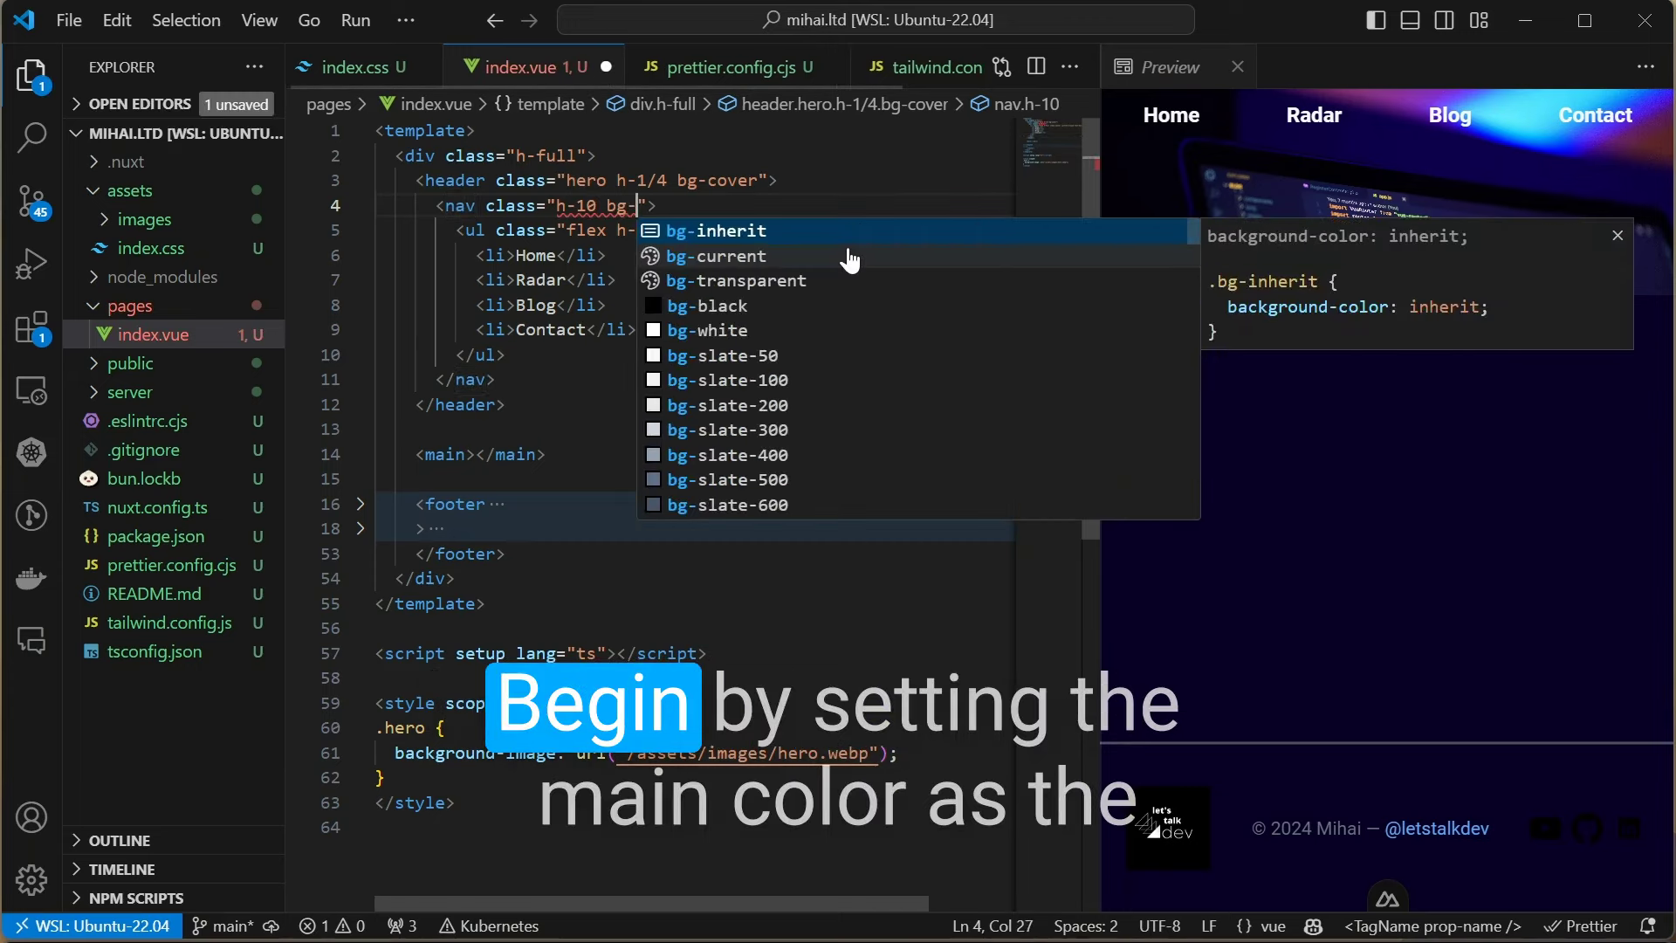
pyautogui.write('primary')
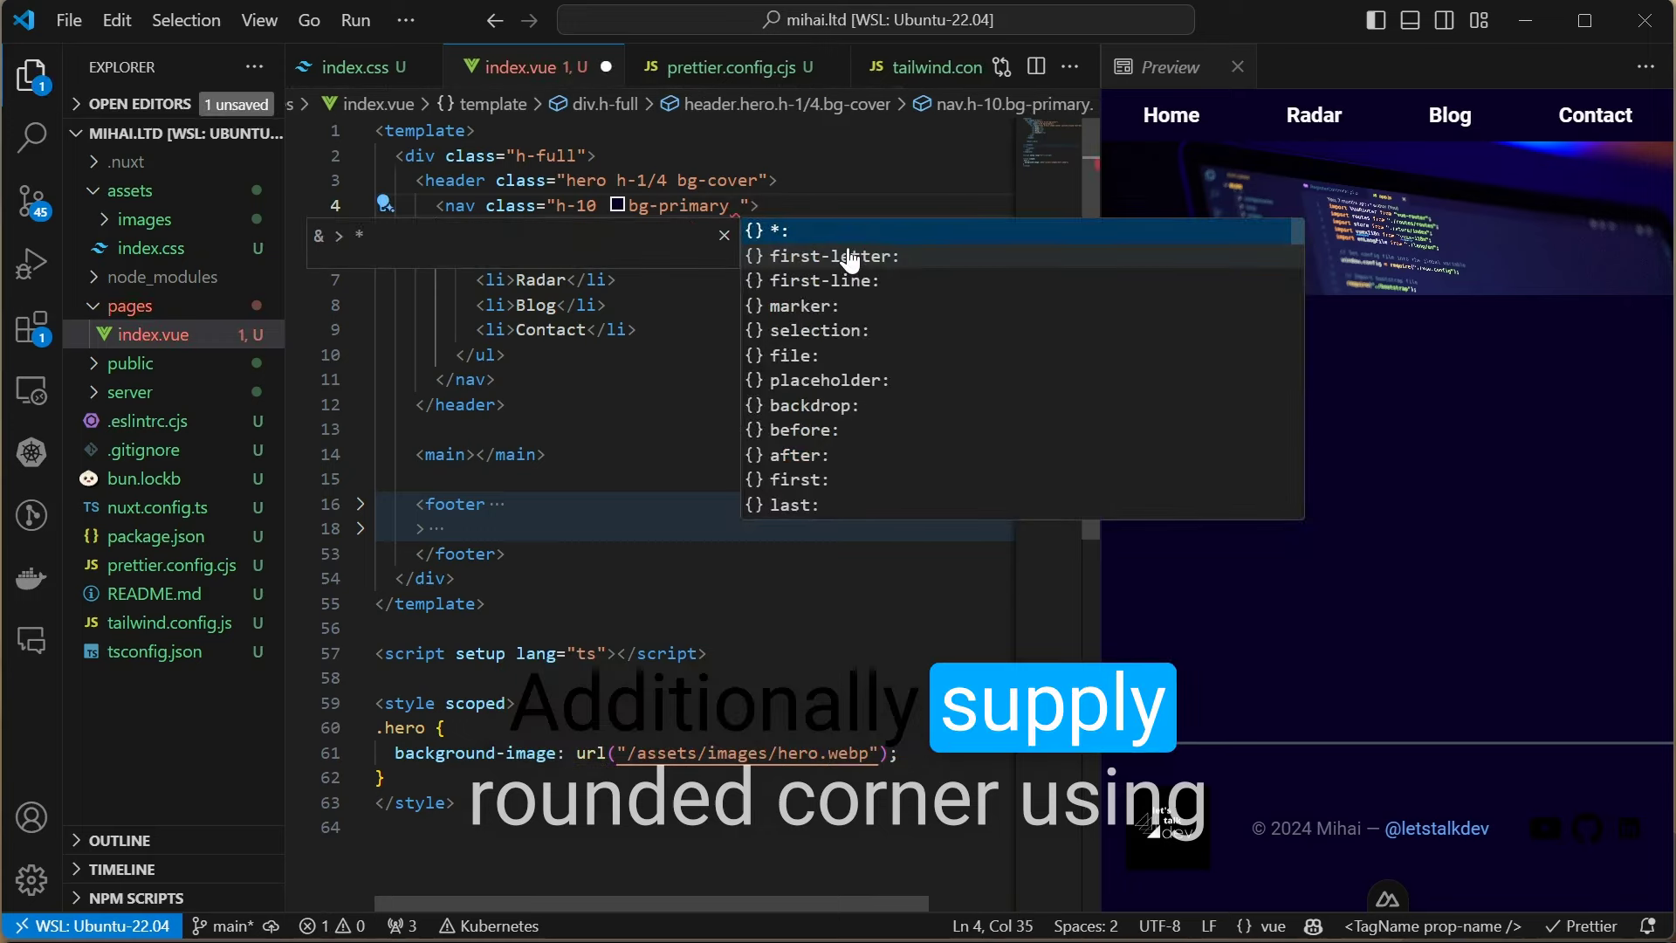
pyautogui.write(' rounde')
pyautogui.press('Down')
pyautogui.press('Down')
pyautogui.press('Down')
pyautogui.press('Down')
pyautogui.press('Return')
pyautogui.hotkey('ctrl', 's')
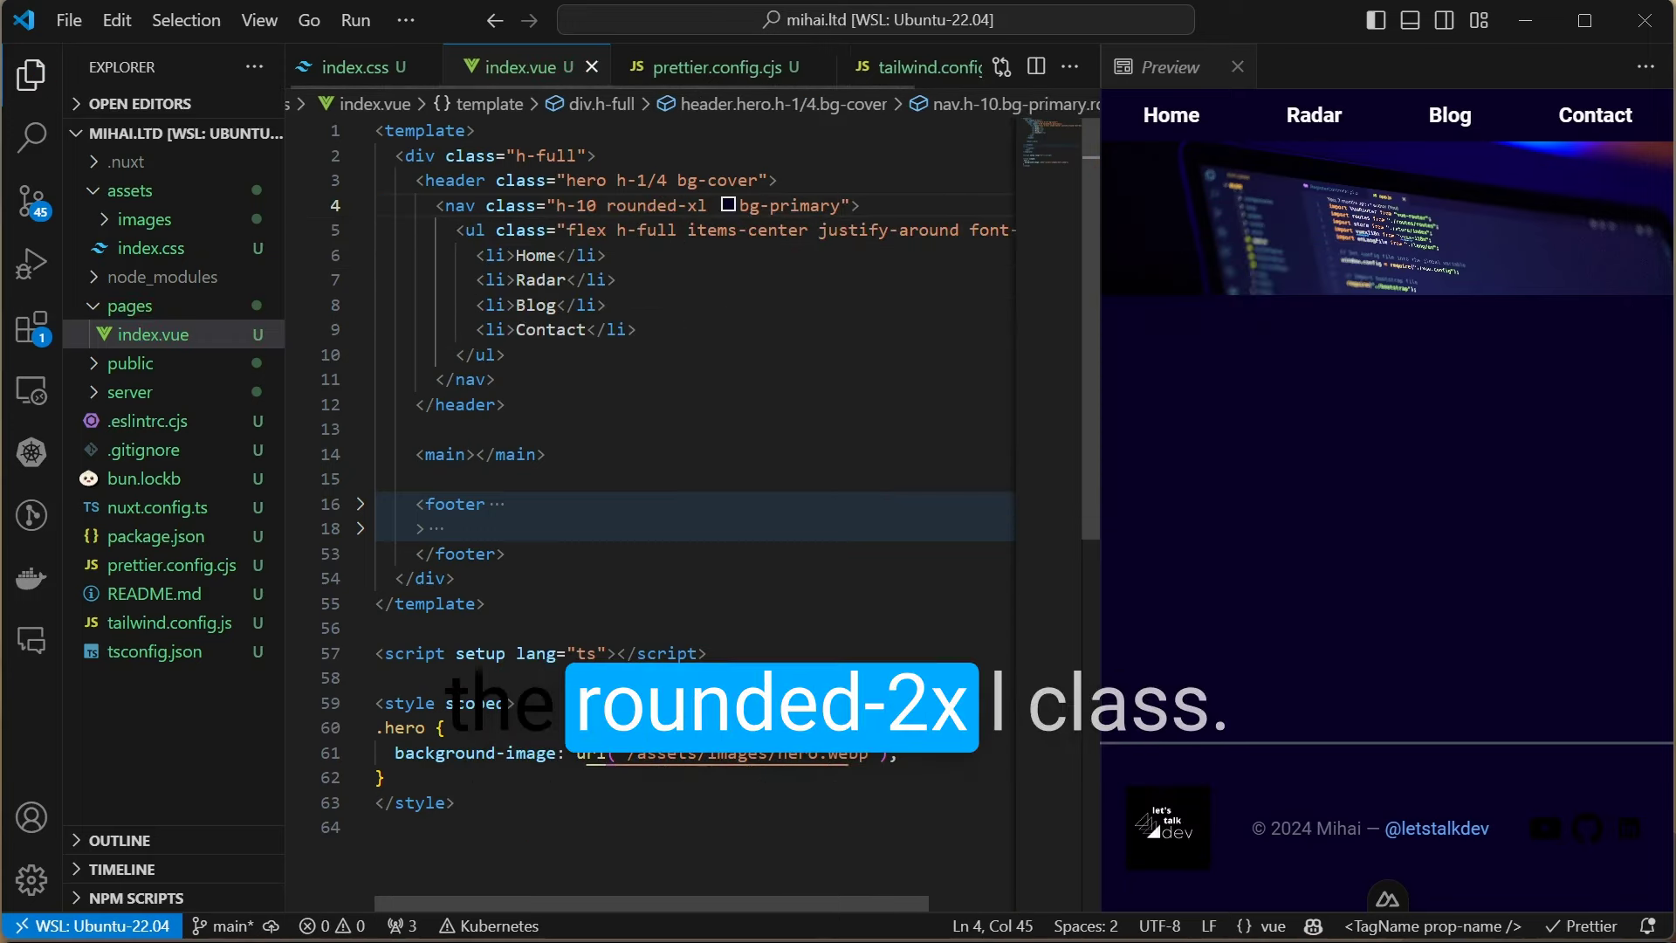
# Make the nav a frosted bar with bg-opacity-30 and backdrop-blur-sm
pyautogui.hotkey('ctrl', 'Left')
pyautogui.hotkey('ctrl', 'Left')
pyautogui.hotkey('ctrl', 'Left')
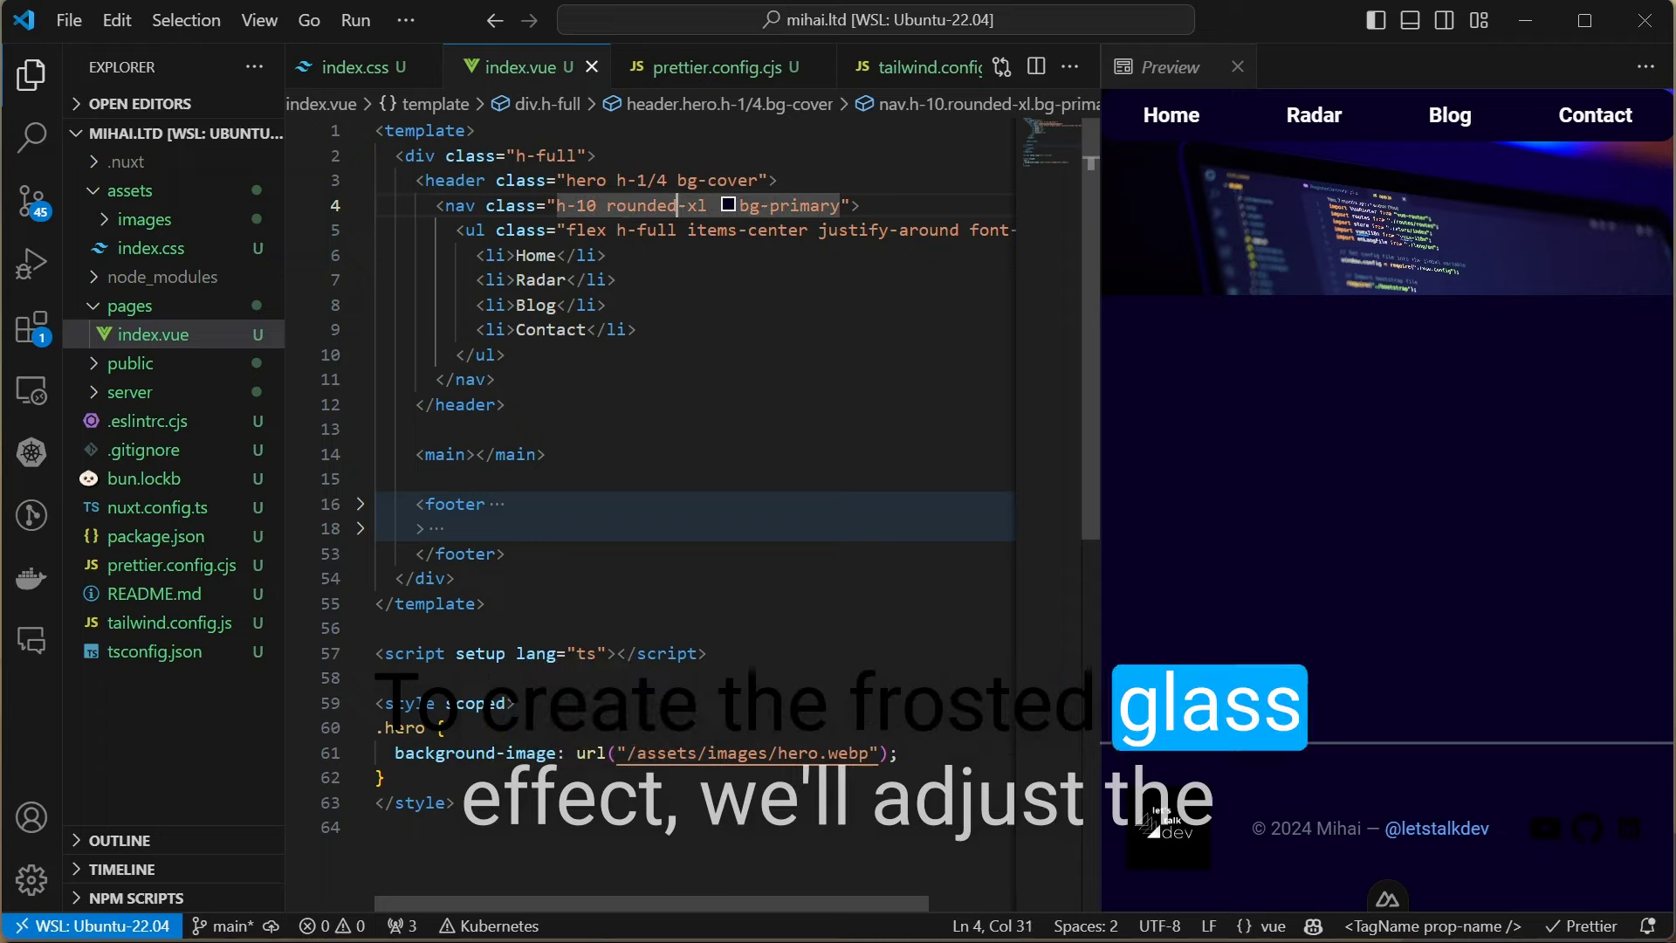
pyautogui.write('2')
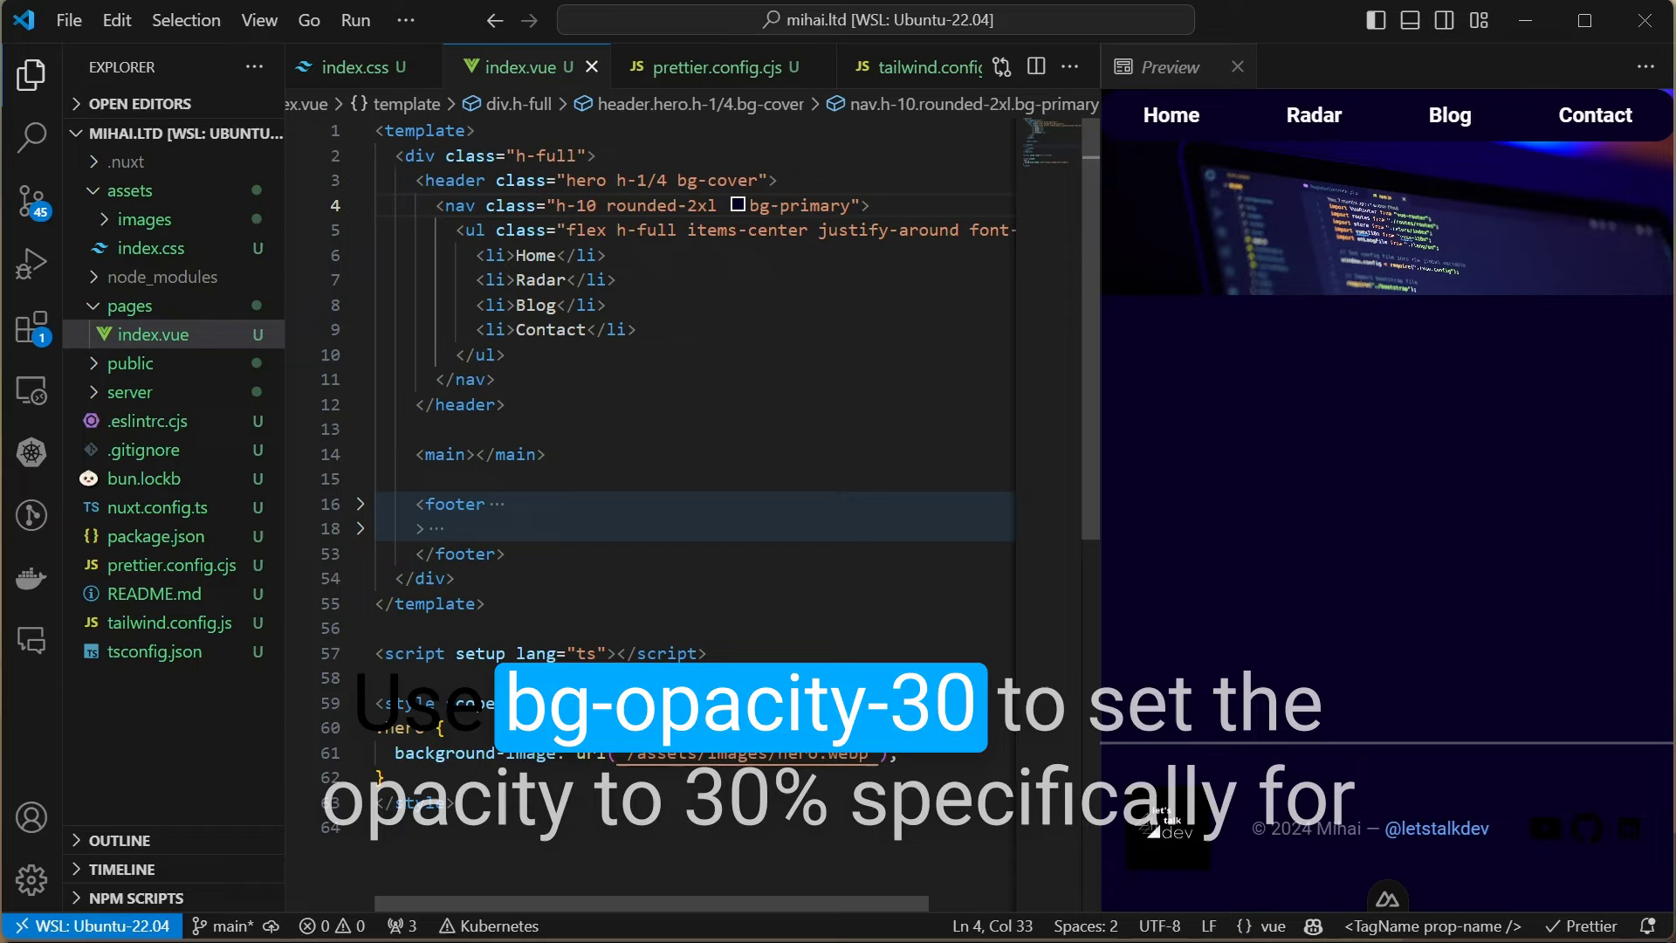
pyautogui.press('End')
pyautogui.press('Left')
pyautogui.press('Left')
pyautogui.write('p-8')
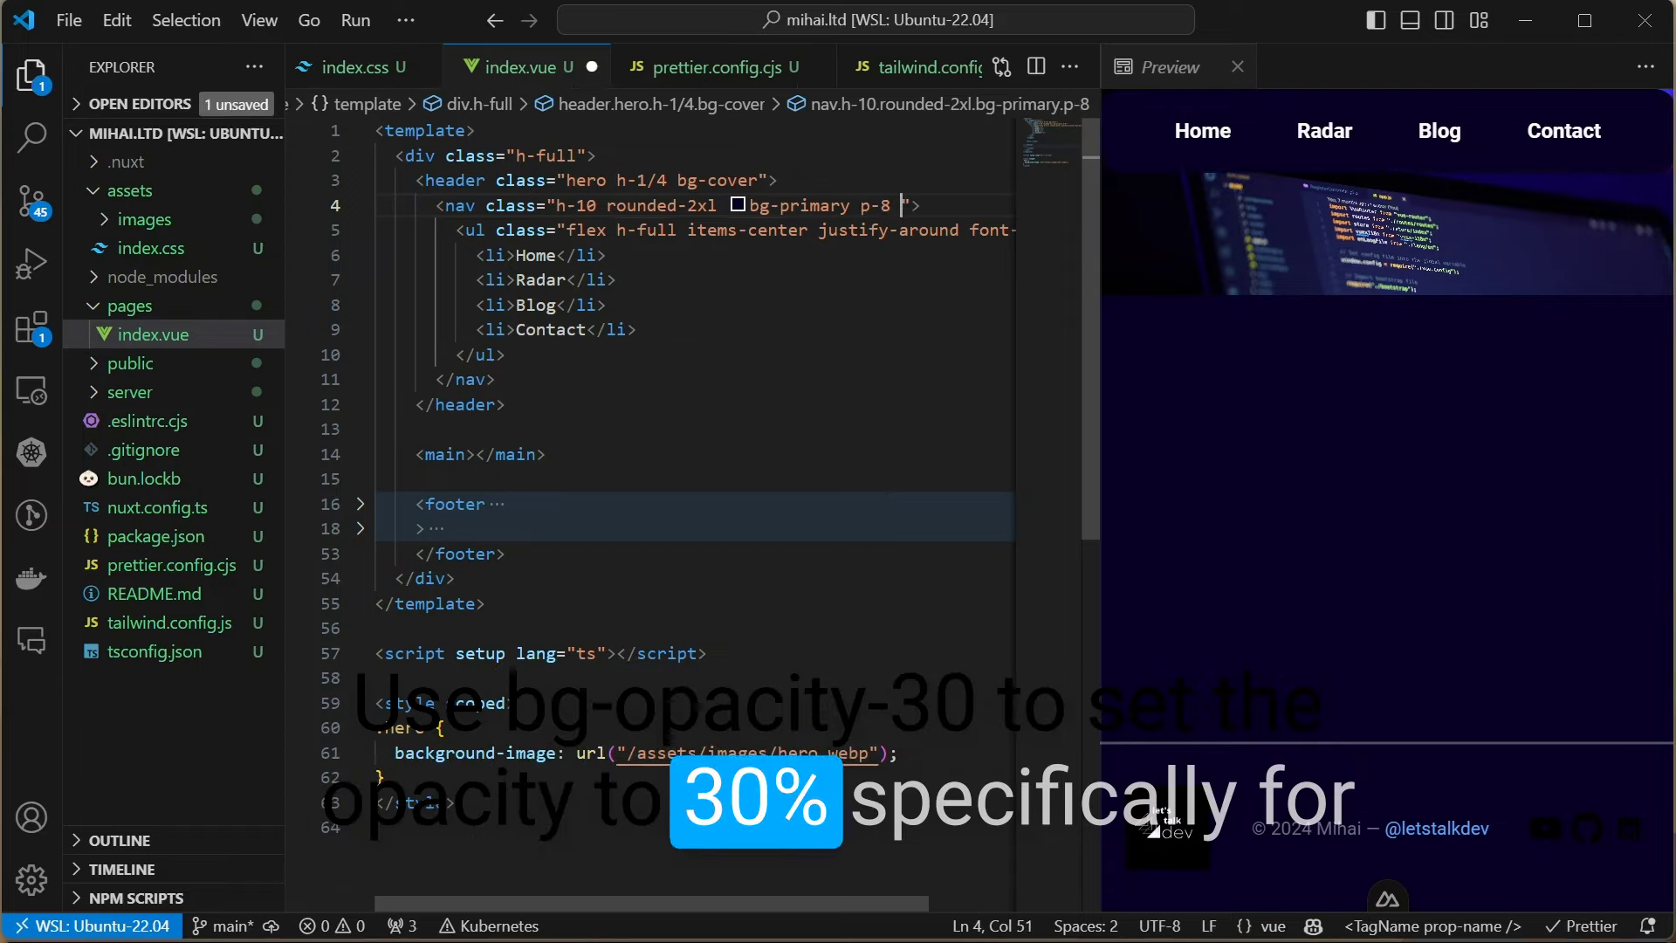
pyautogui.write(' bg-op')
pyautogui.press('Down')
pyautogui.press('Down')
pyautogui.press('Down')
pyautogui.press('Down')
pyautogui.press('Return')
pyautogui.hotkey('ctrl', 's')
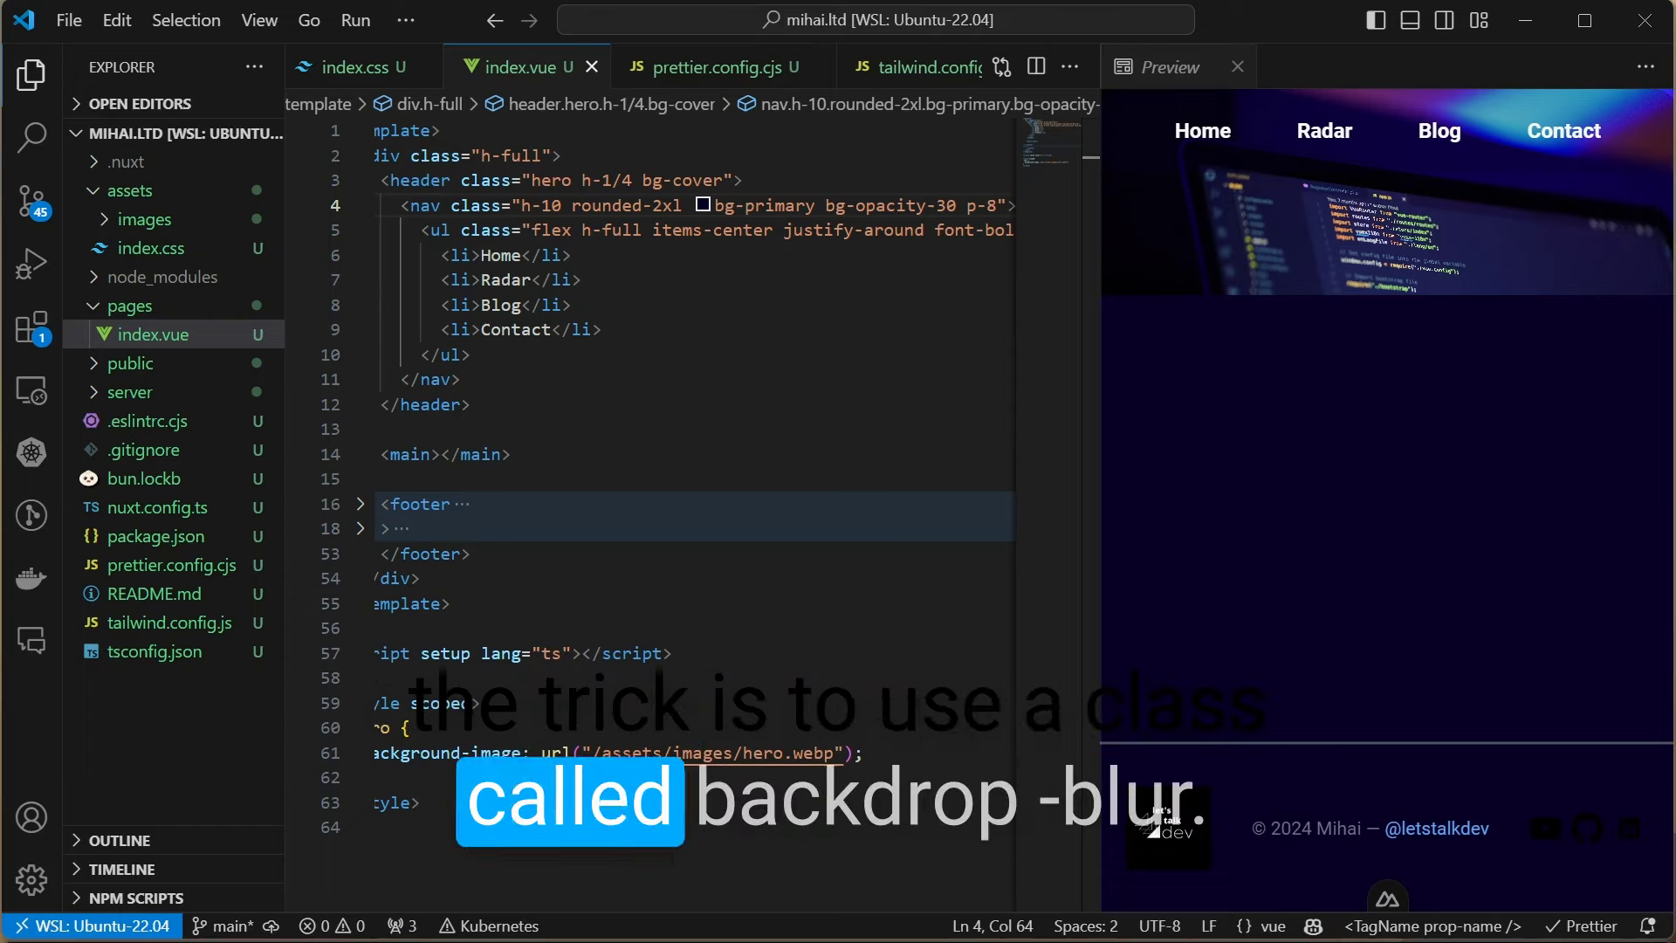
pyautogui.write('back')
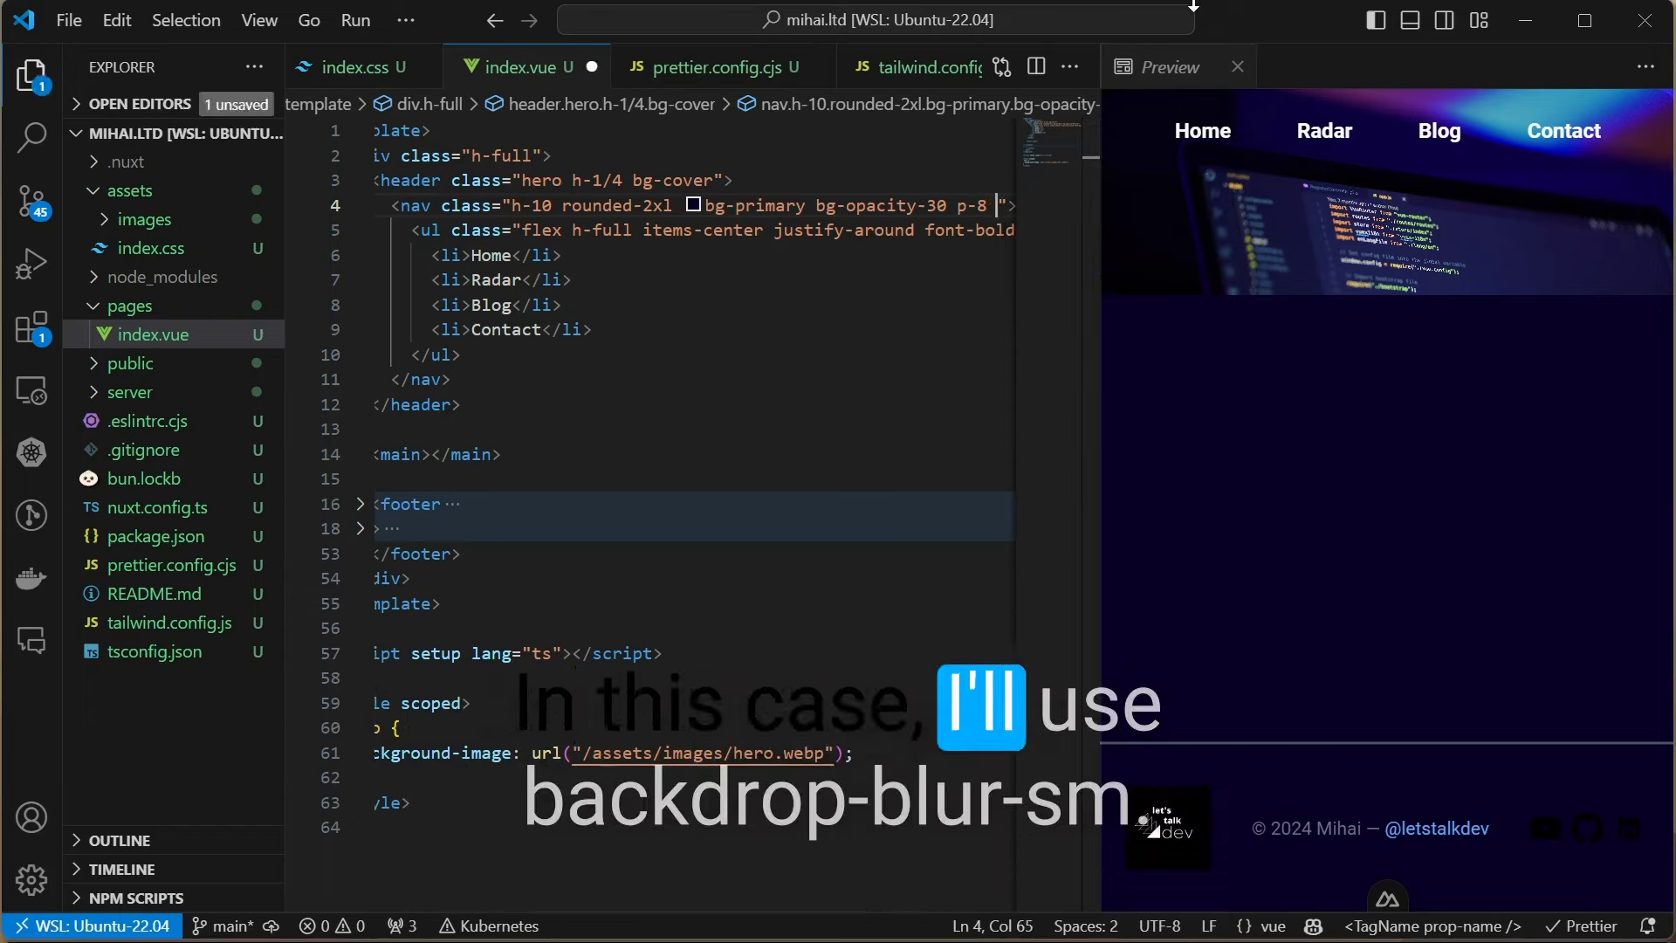
pyautogui.press('Down')
pyautogui.press('Down')
pyautogui.press('Down')
pyautogui.press('Return')
pyautogui.hotkey('ctrl', 's')
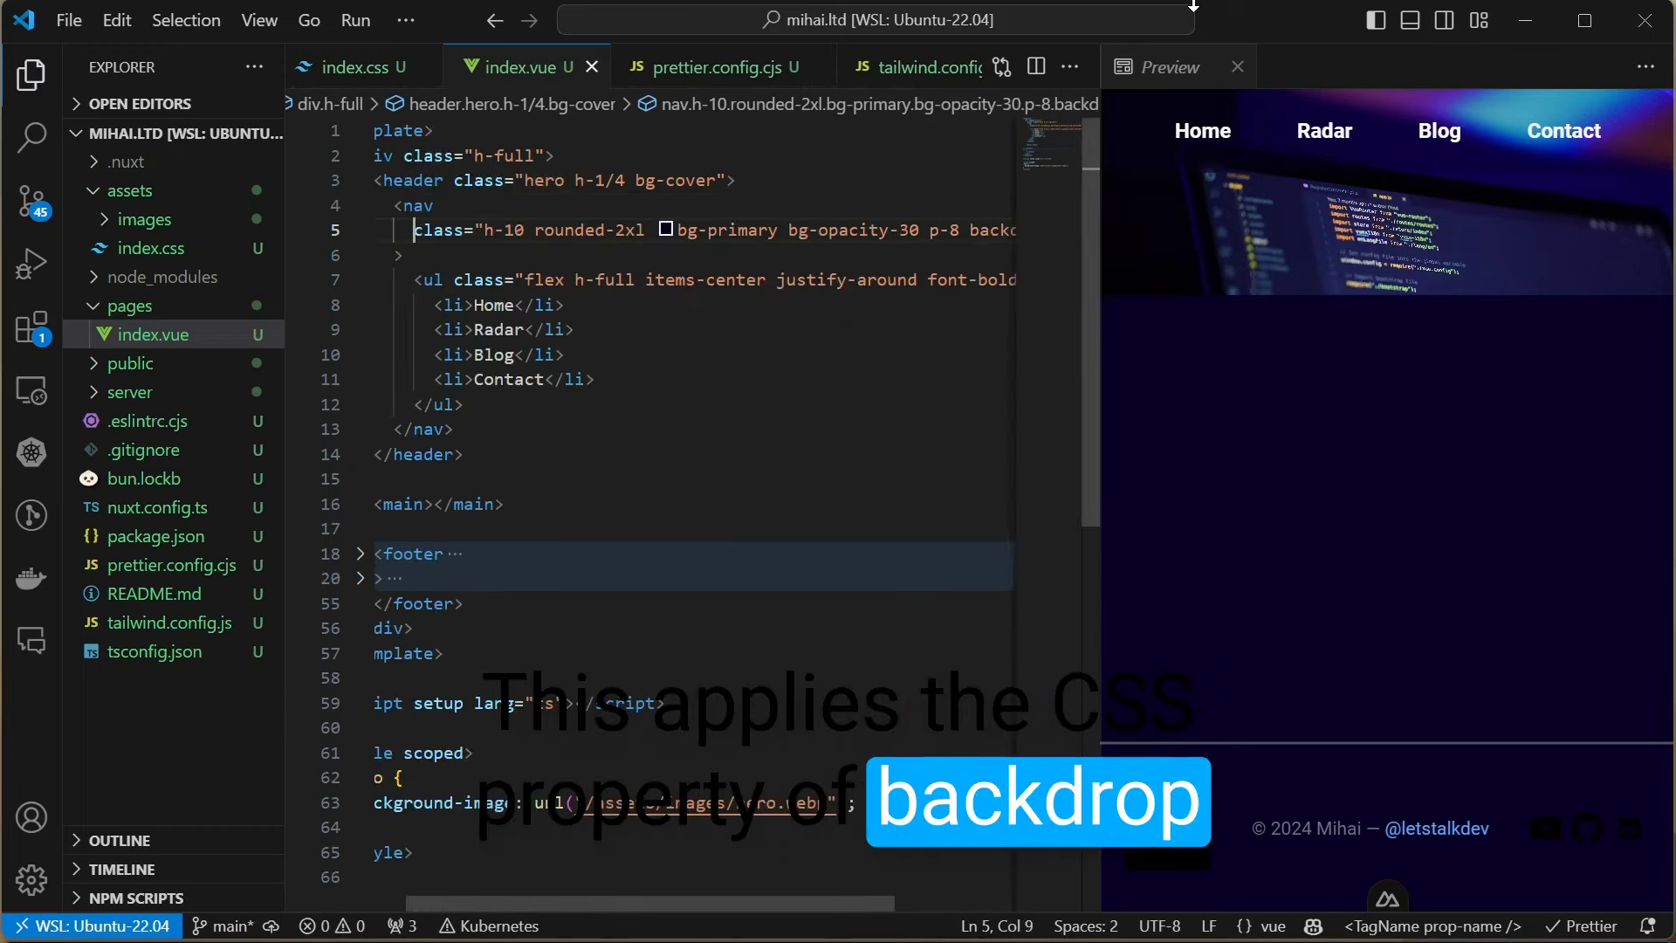
pyautogui.press('Home')
pyautogui.hotkey('ctrl', 'Right')
pyautogui.hotkey('ctrl', 'Right')
pyautogui.hotkey('ctrl', 'Right')
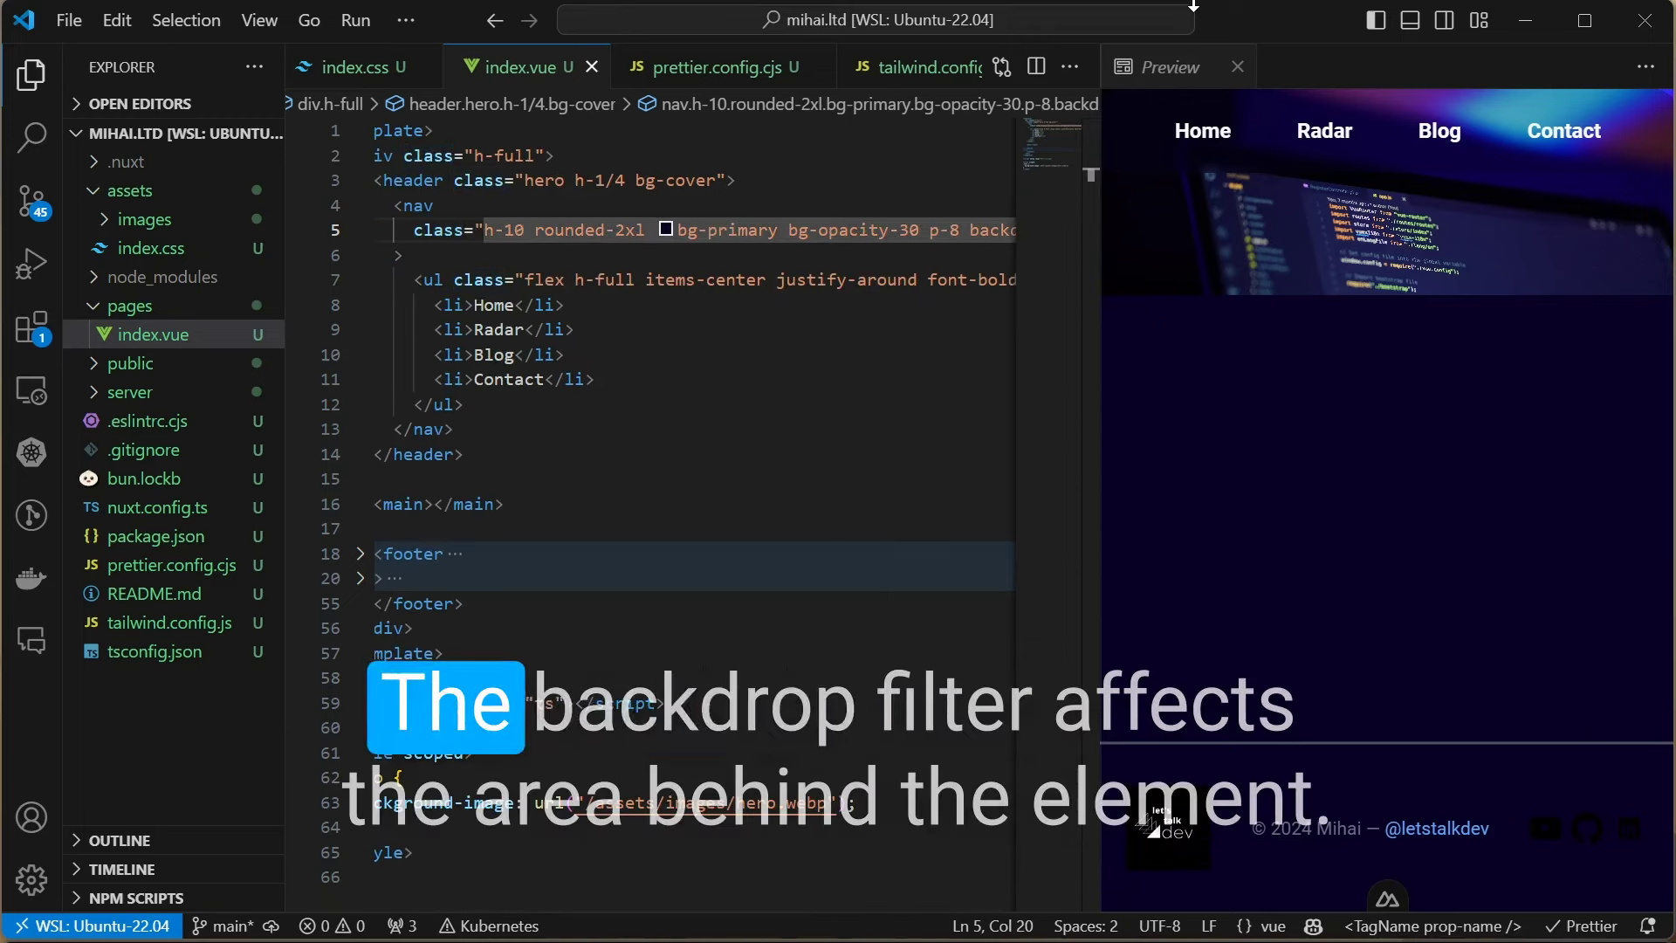
pyautogui.press('Up')
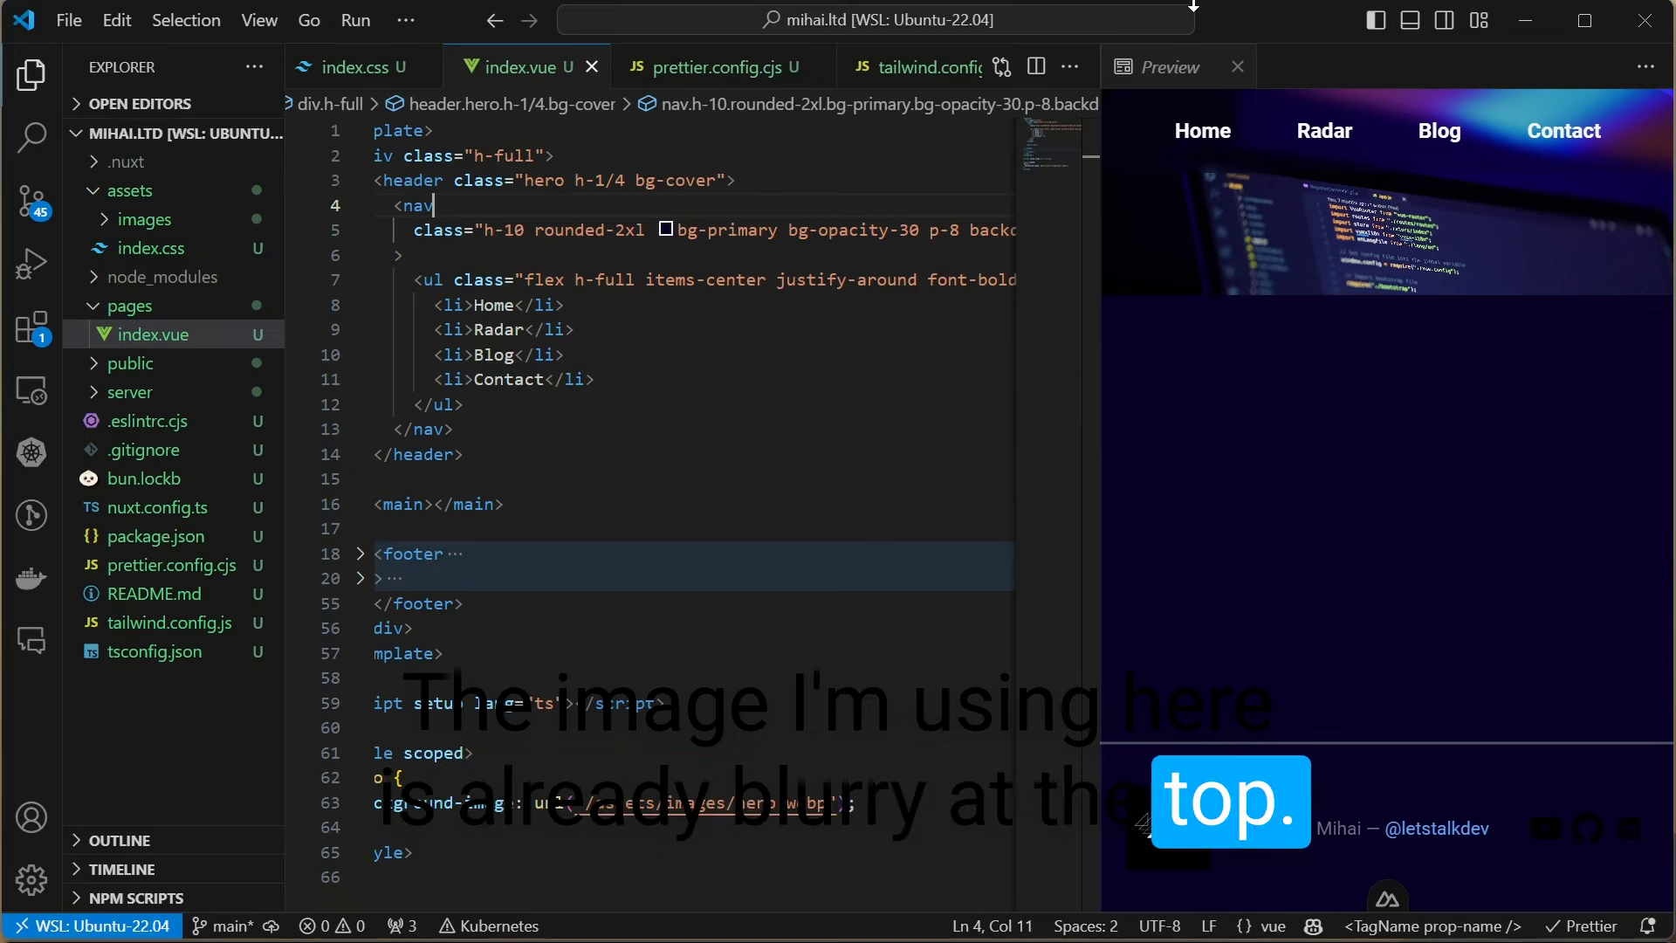
# Anchor the header's hero background to the top instead of the bottom
pyautogui.press('Up')
pyautogui.hotkey('ctrl', 'Right')
pyautogui.hotkey('ctrl', 'Right')
pyautogui.hotkey('ctrl', 'Right')
pyautogui.hotkey('ctrl', 'Right')
pyautogui.hotkey('ctrl', 'Right')
pyautogui.hotkey('ctrl', 'Right')
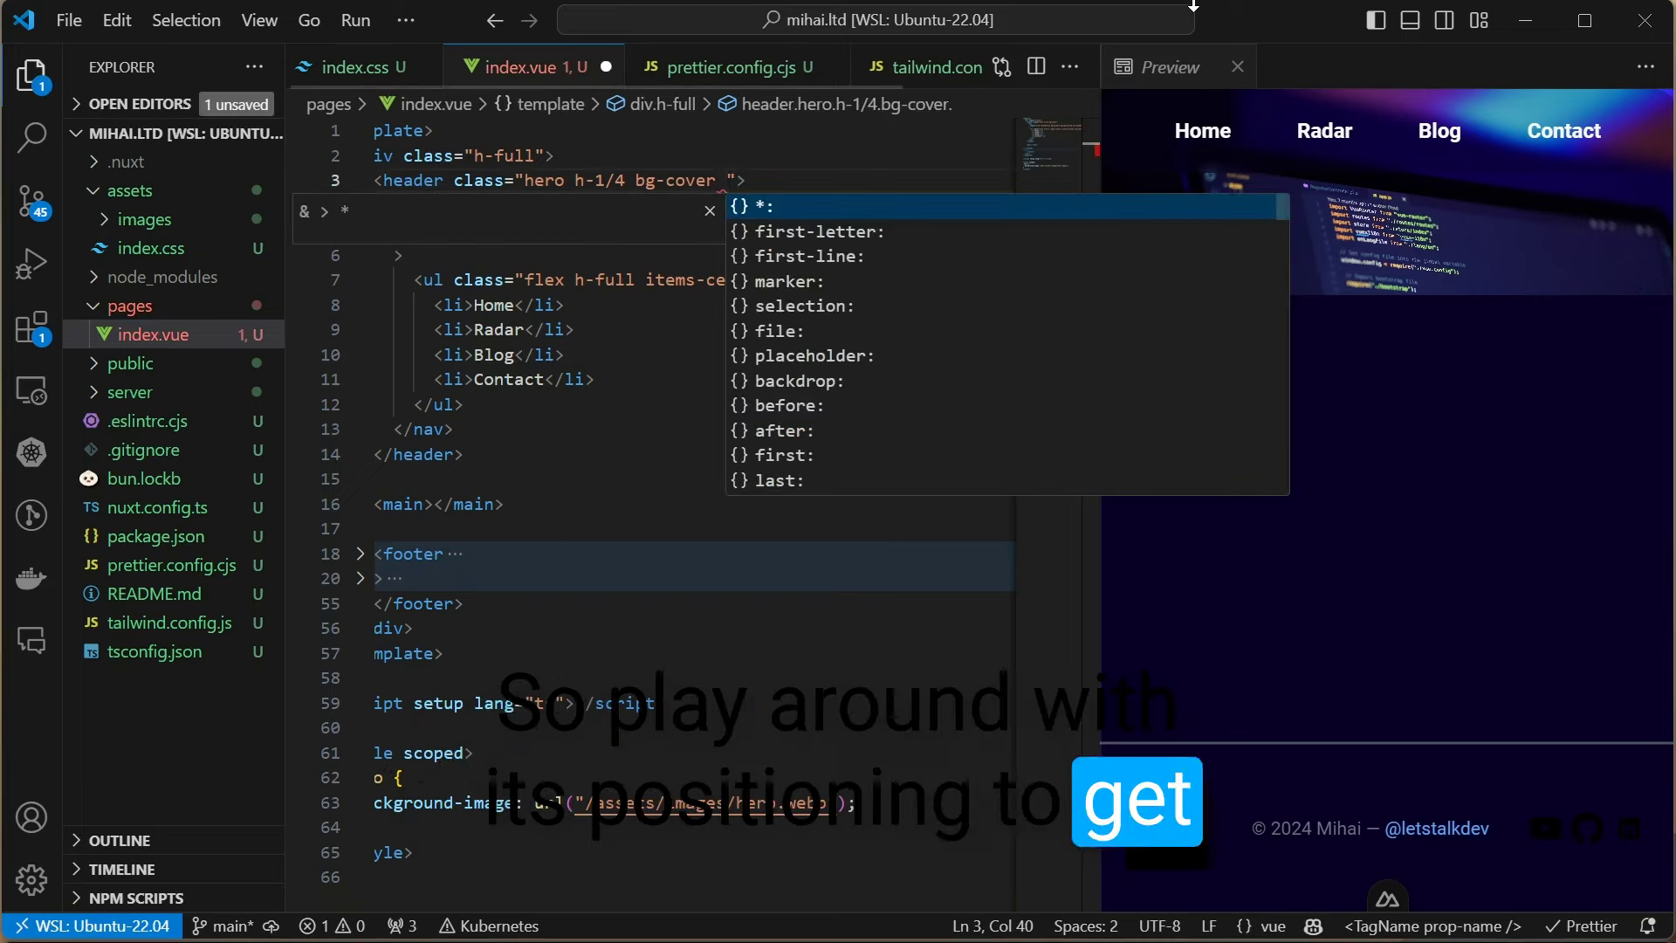
pyautogui.write('bg-bo')
pyautogui.press('Return')
pyautogui.hotkey('ctrl', 's')
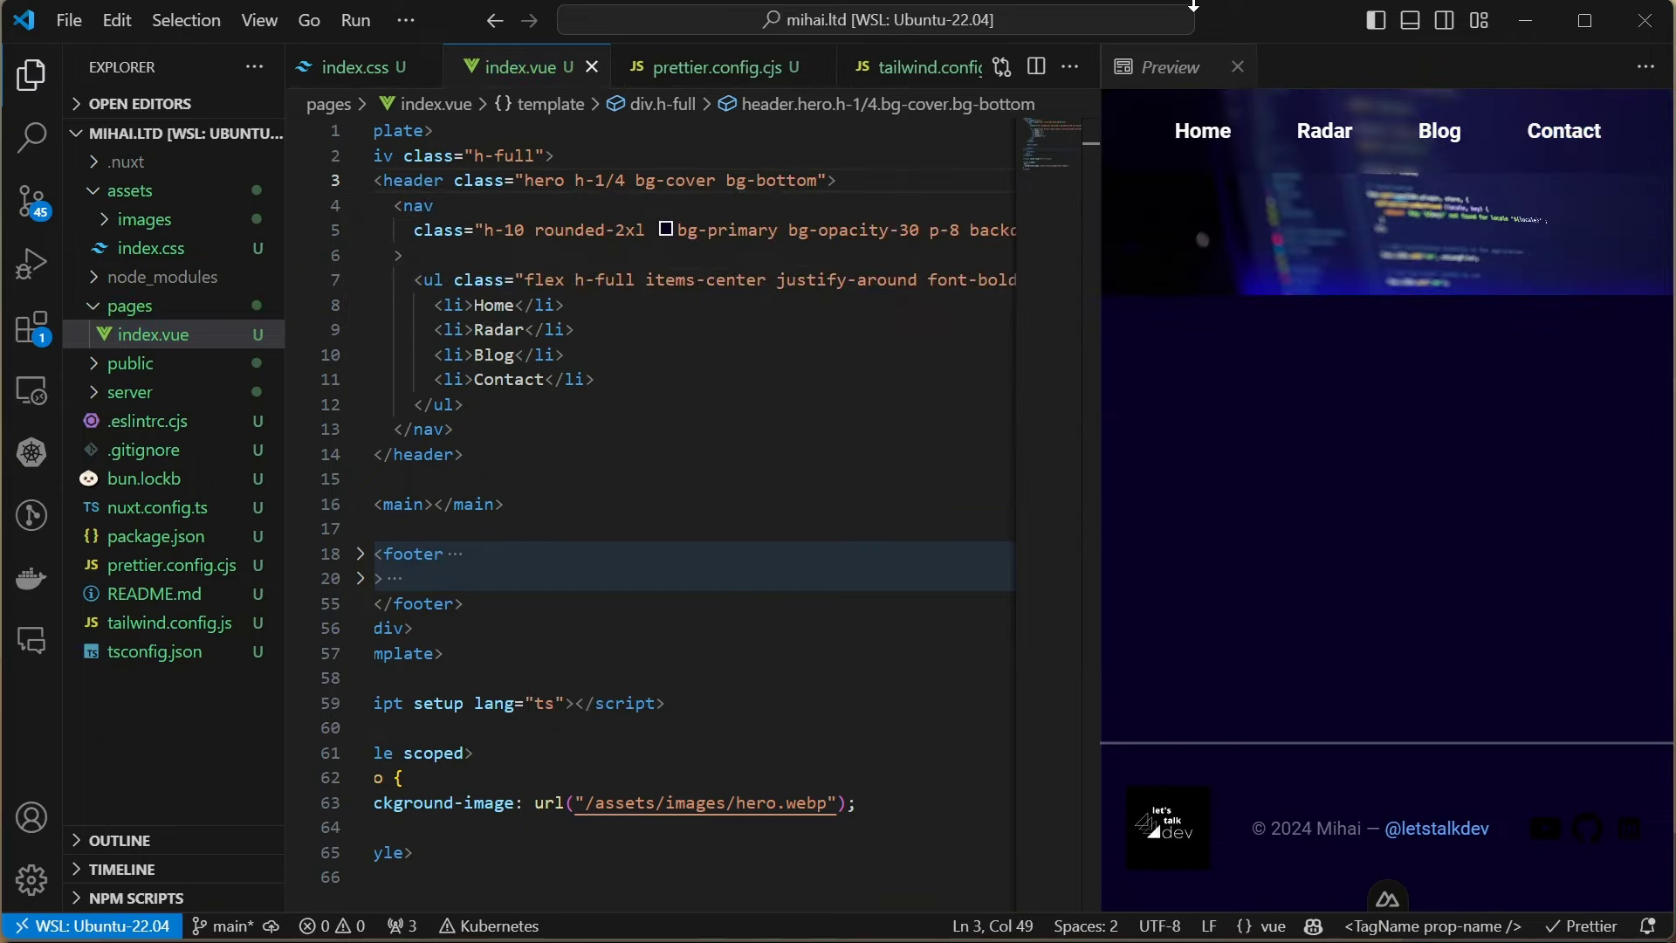
pyautogui.hotkey('ctrl', 'shift', 'Left')
pyautogui.write('bg-top')
pyautogui.hotkey('ctrl', 's')
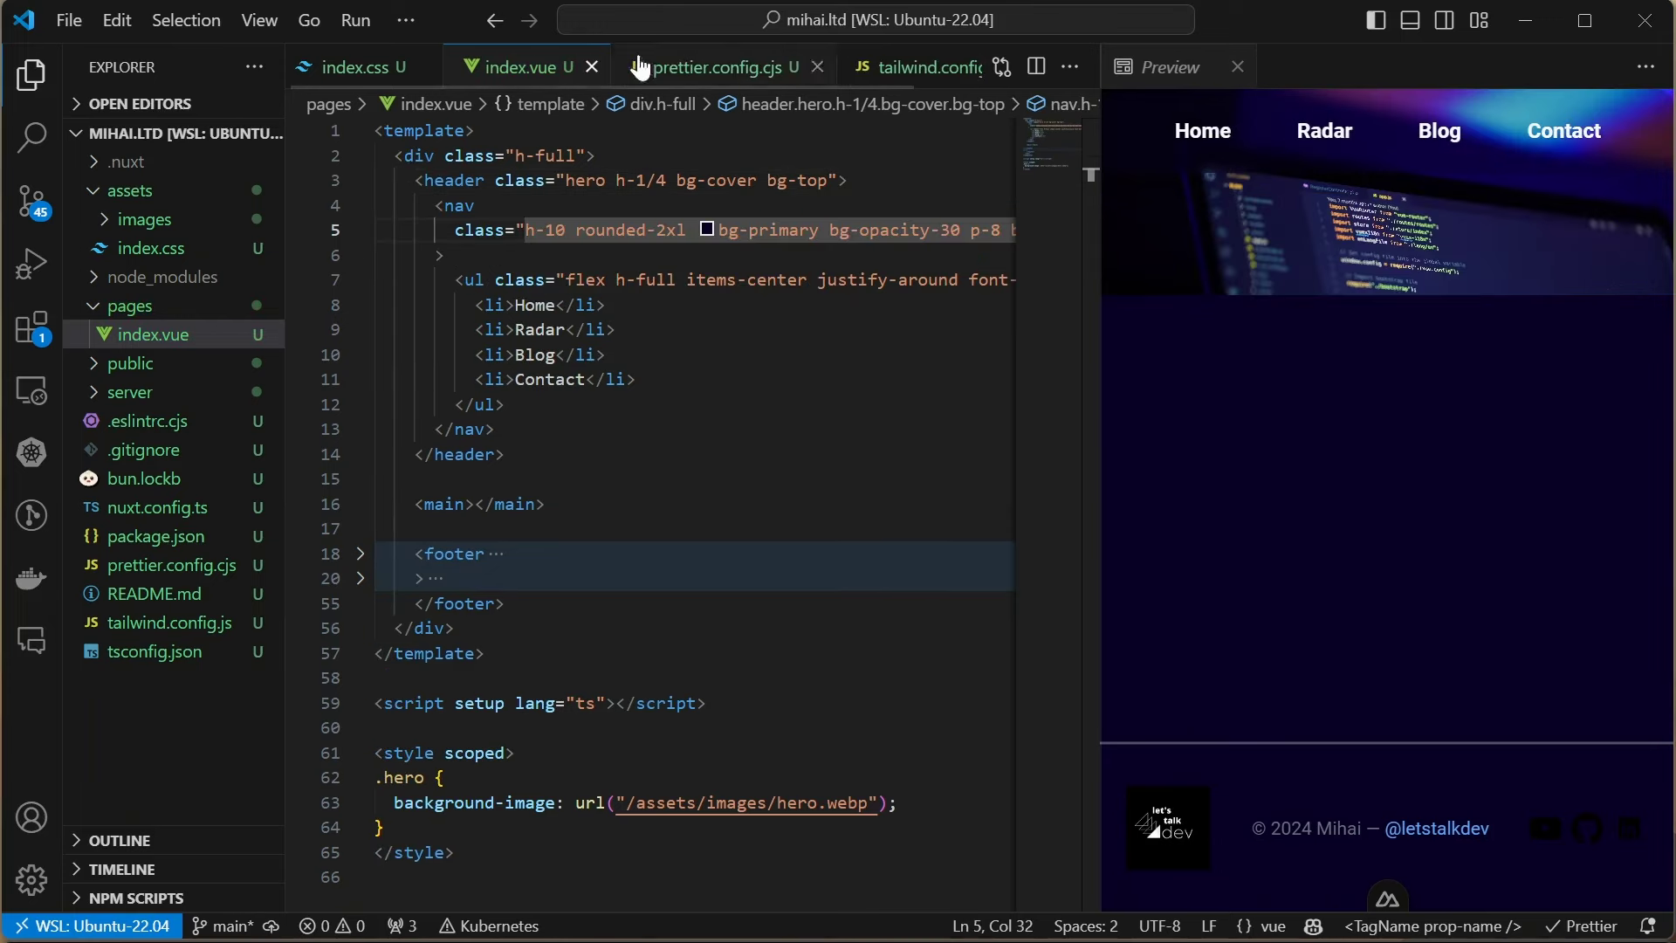
pyautogui.write('shadow-md')
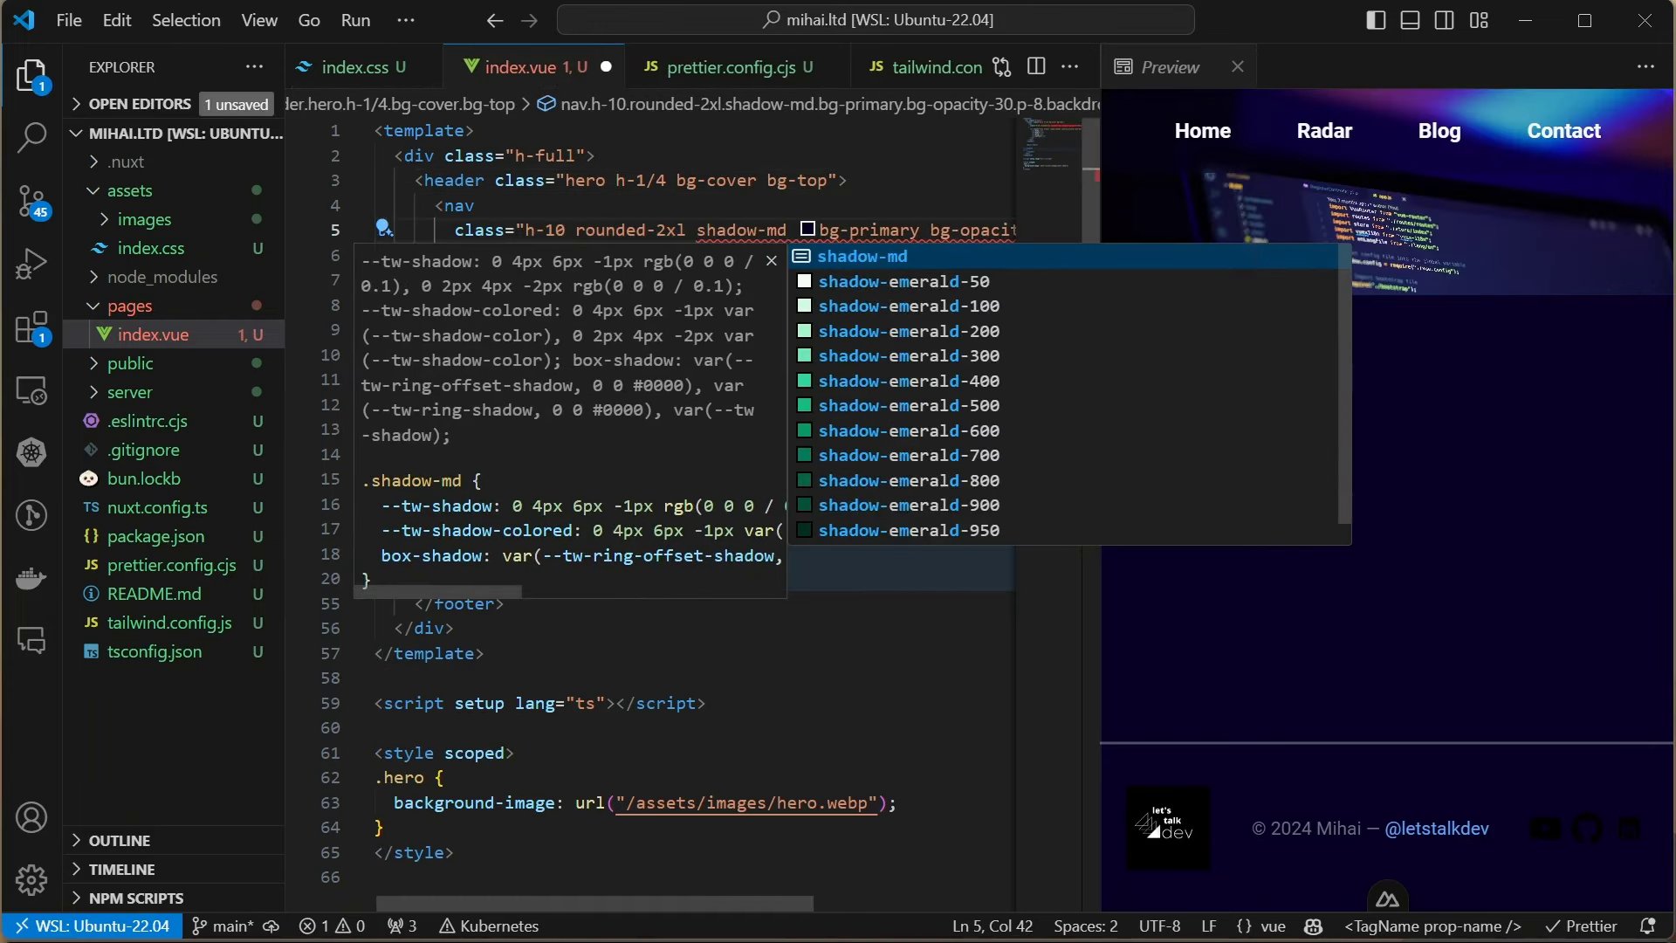
# Give the nav shadow-md shadow-blue-600, with hover:shadow-lg hover:shadow-blue-500
pyautogui.press('BackSpace')
pyautogui.press('BackSpace')
pyautogui.press('BackSpace')
pyautogui.write('shadow-blue')
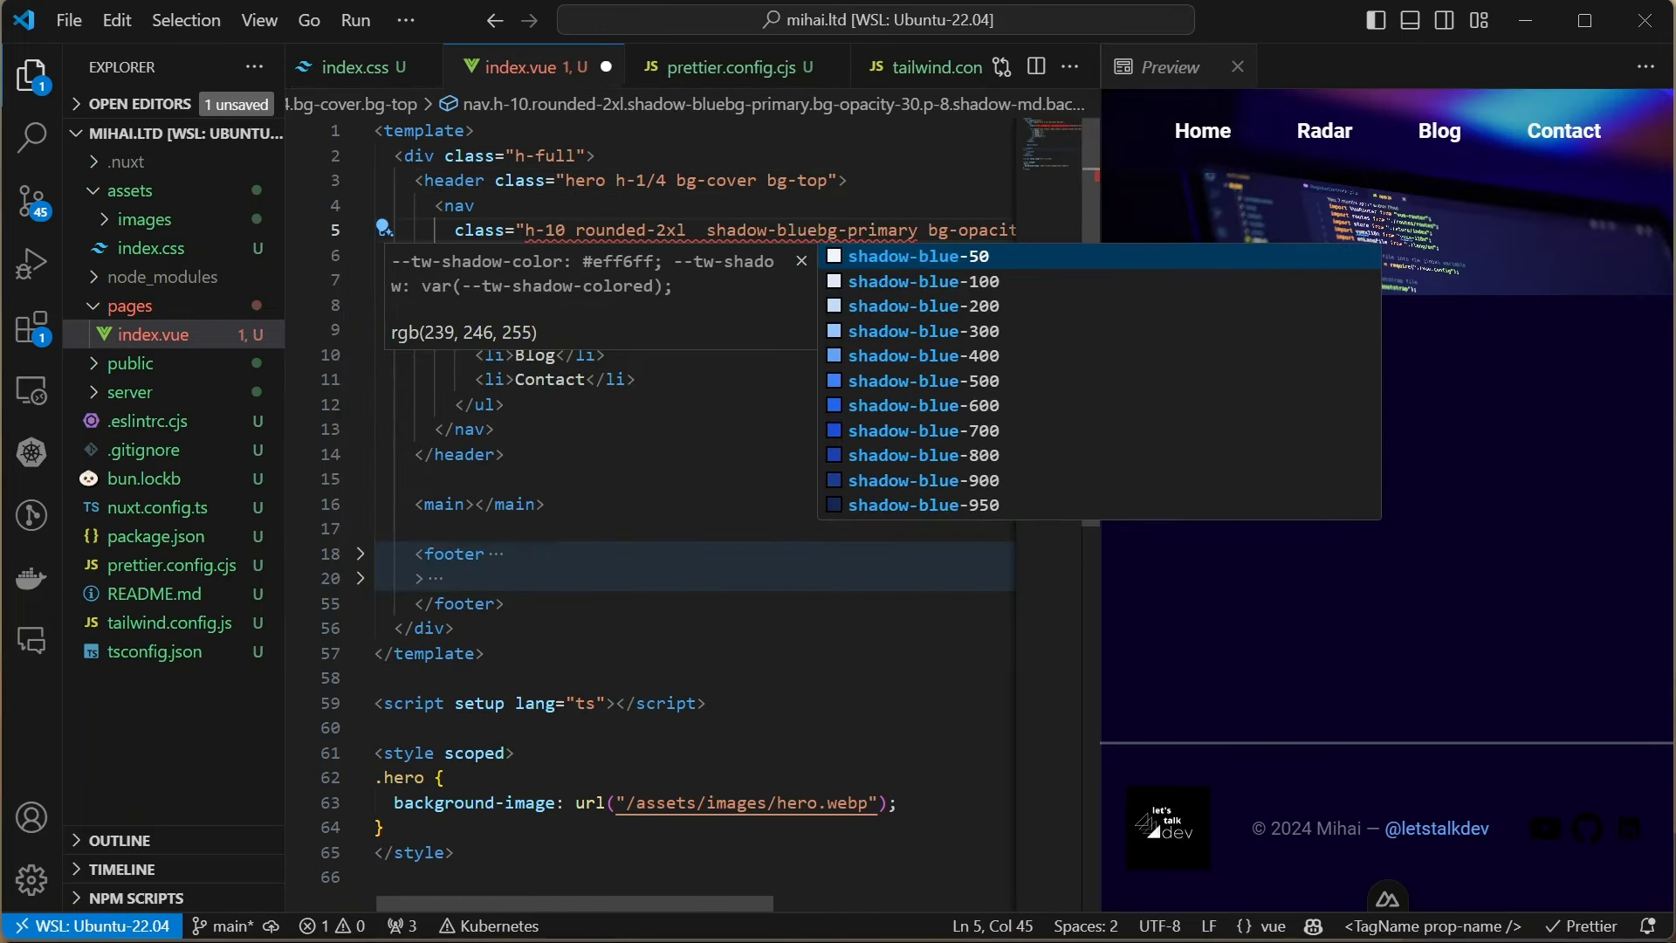
pyautogui.press('Down')
pyautogui.press('Down')
pyautogui.press('Down')
pyautogui.press('Down')
pyautogui.press('Return')
pyautogui.hotkey('ctrl', 's')
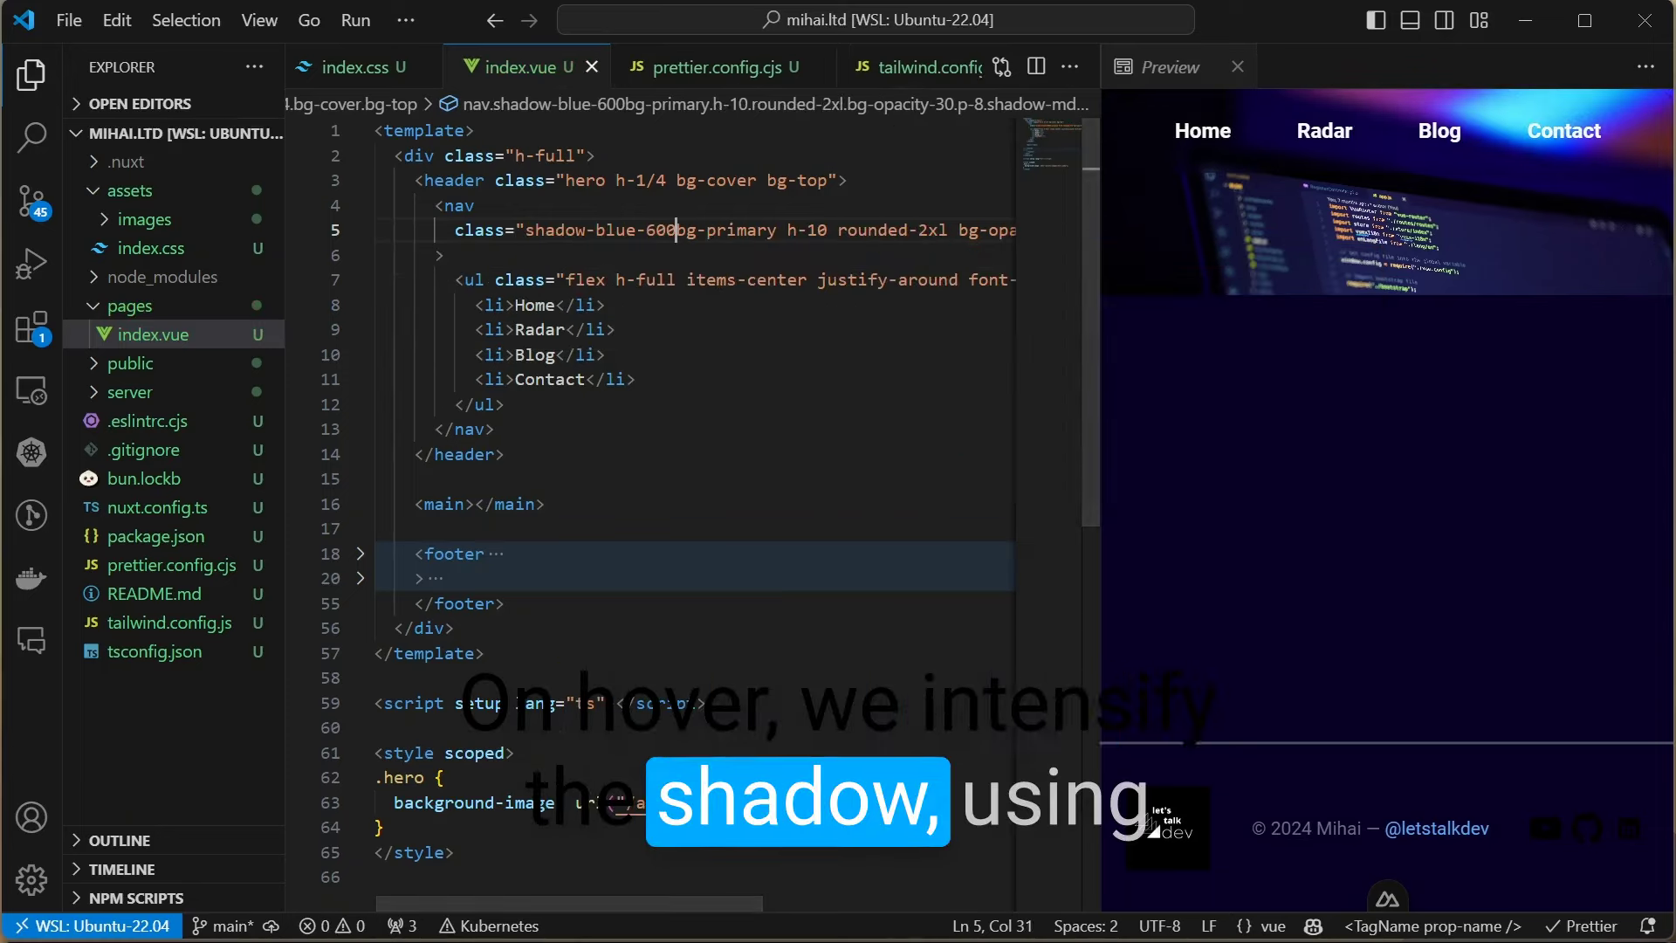
pyautogui.hotkey('ctrl', 's')
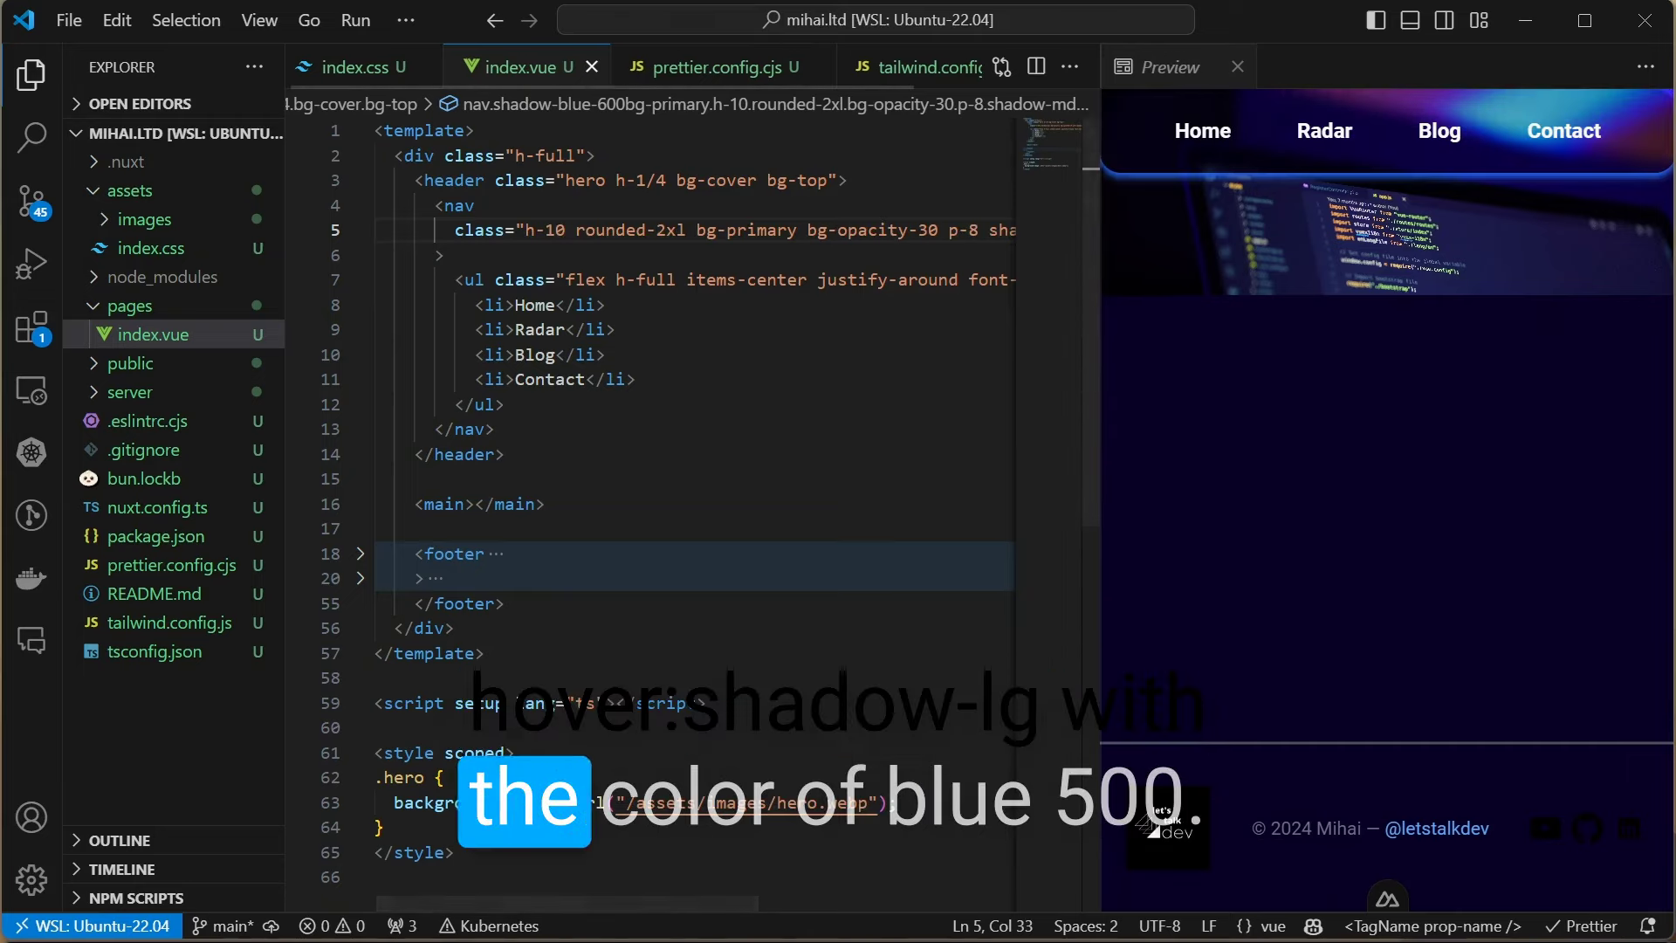
pyautogui.write('hover:shad ')
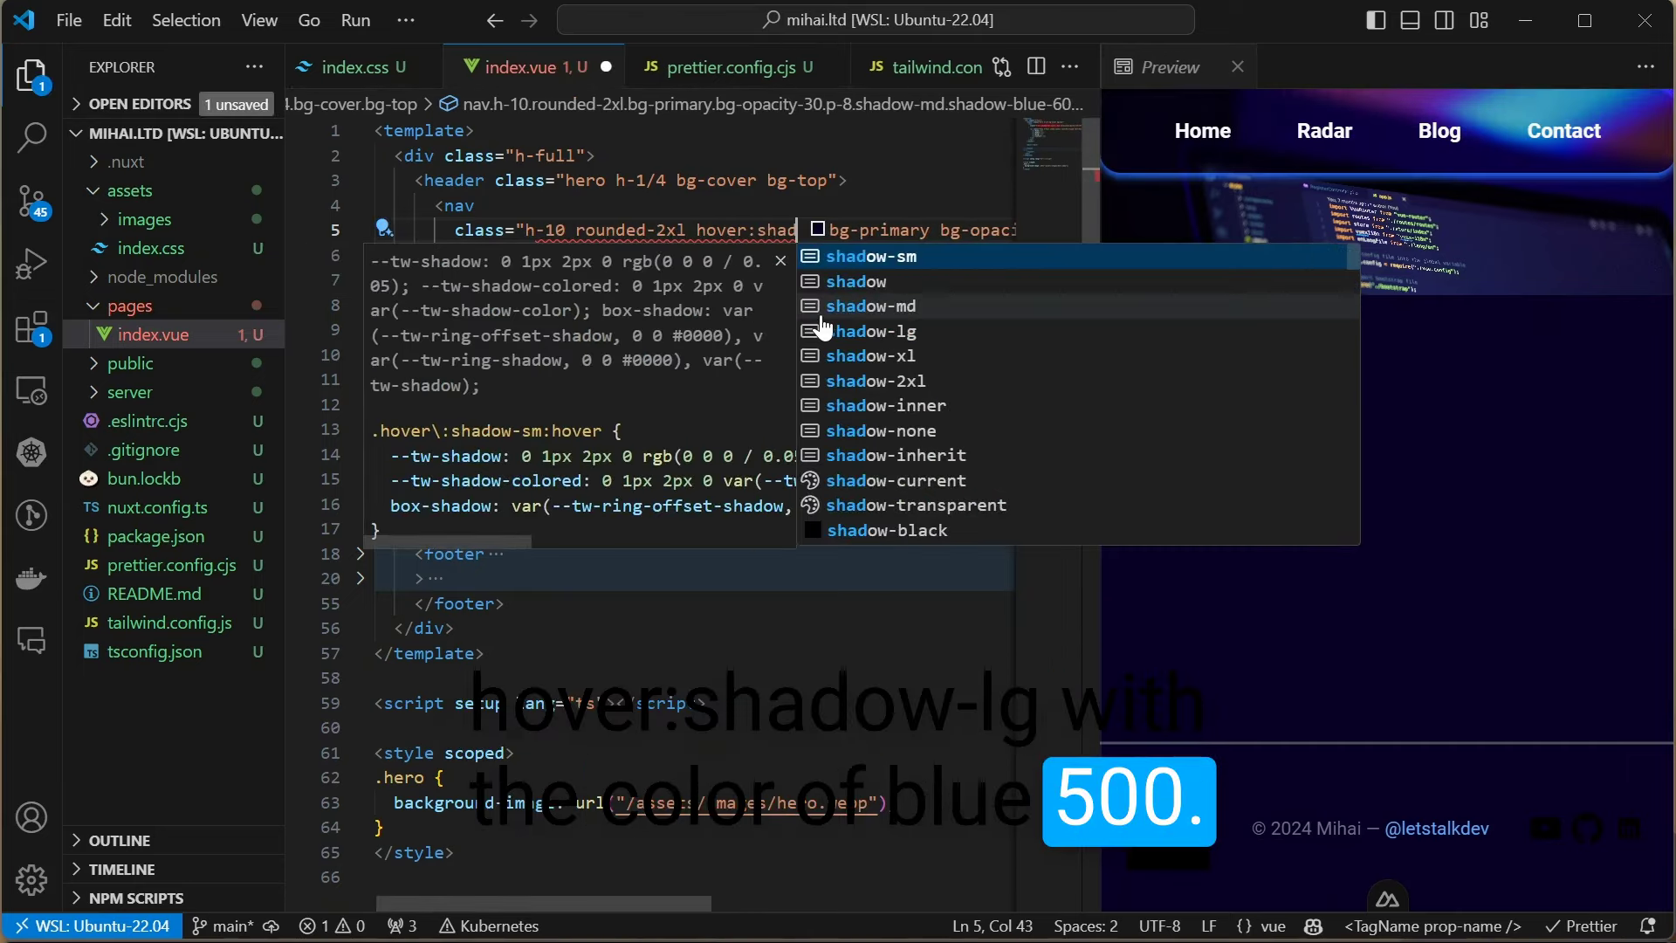
pyautogui.write('ow-lg hover:shadow-blue-')
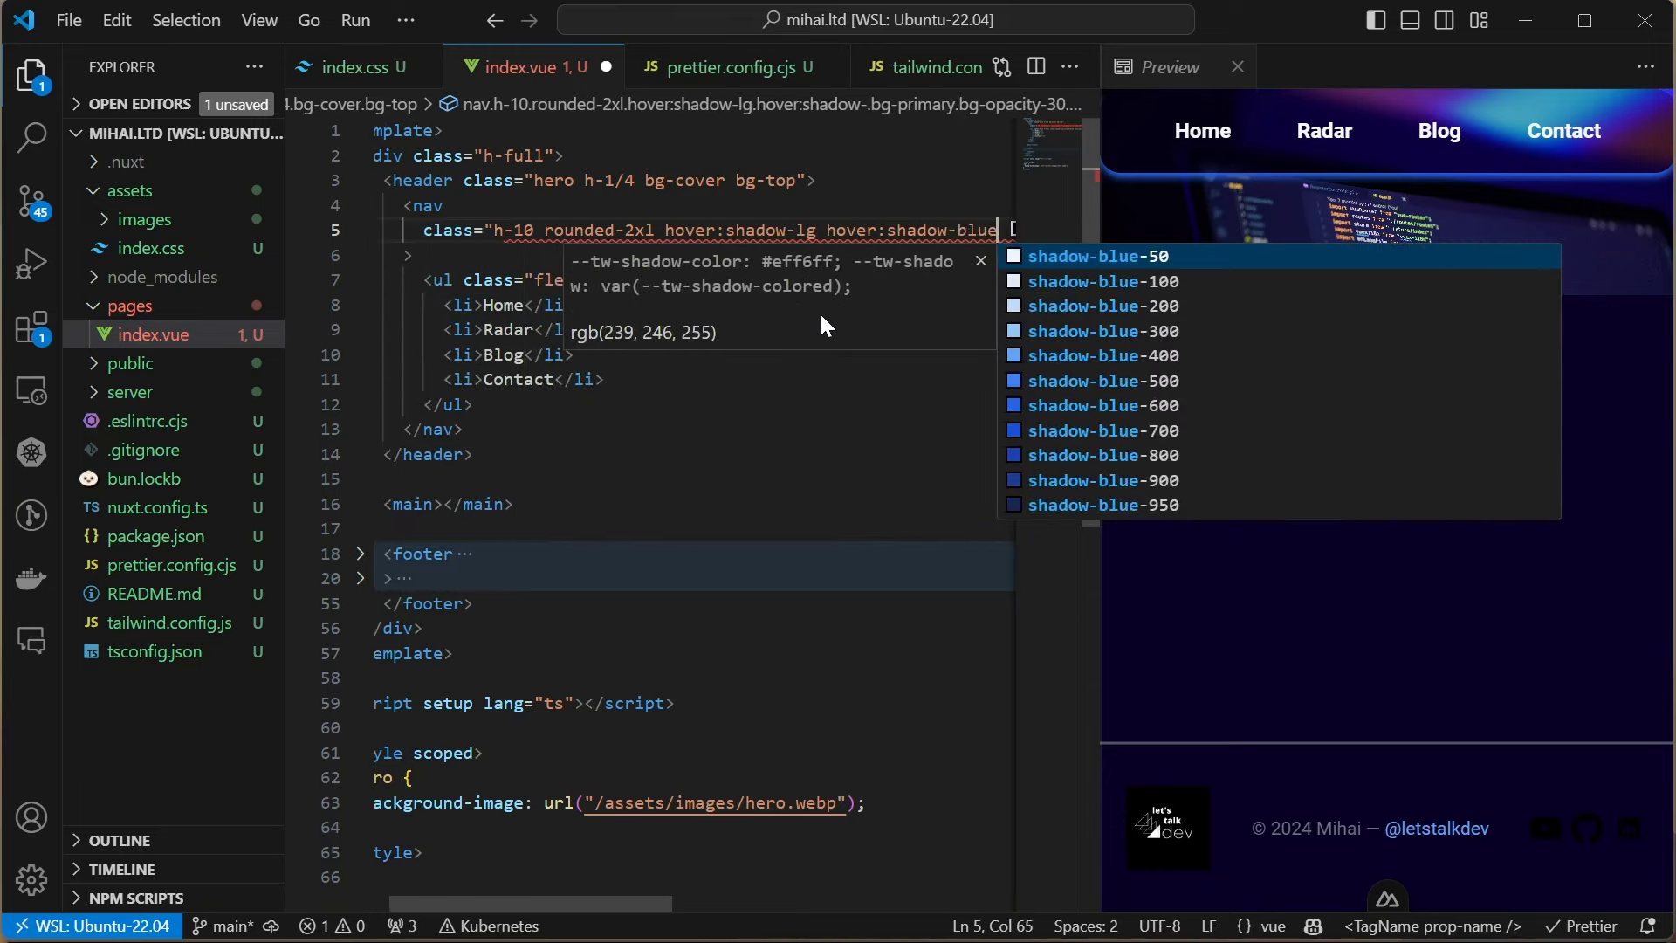
pyautogui.write('-500')
pyautogui.press('Return')
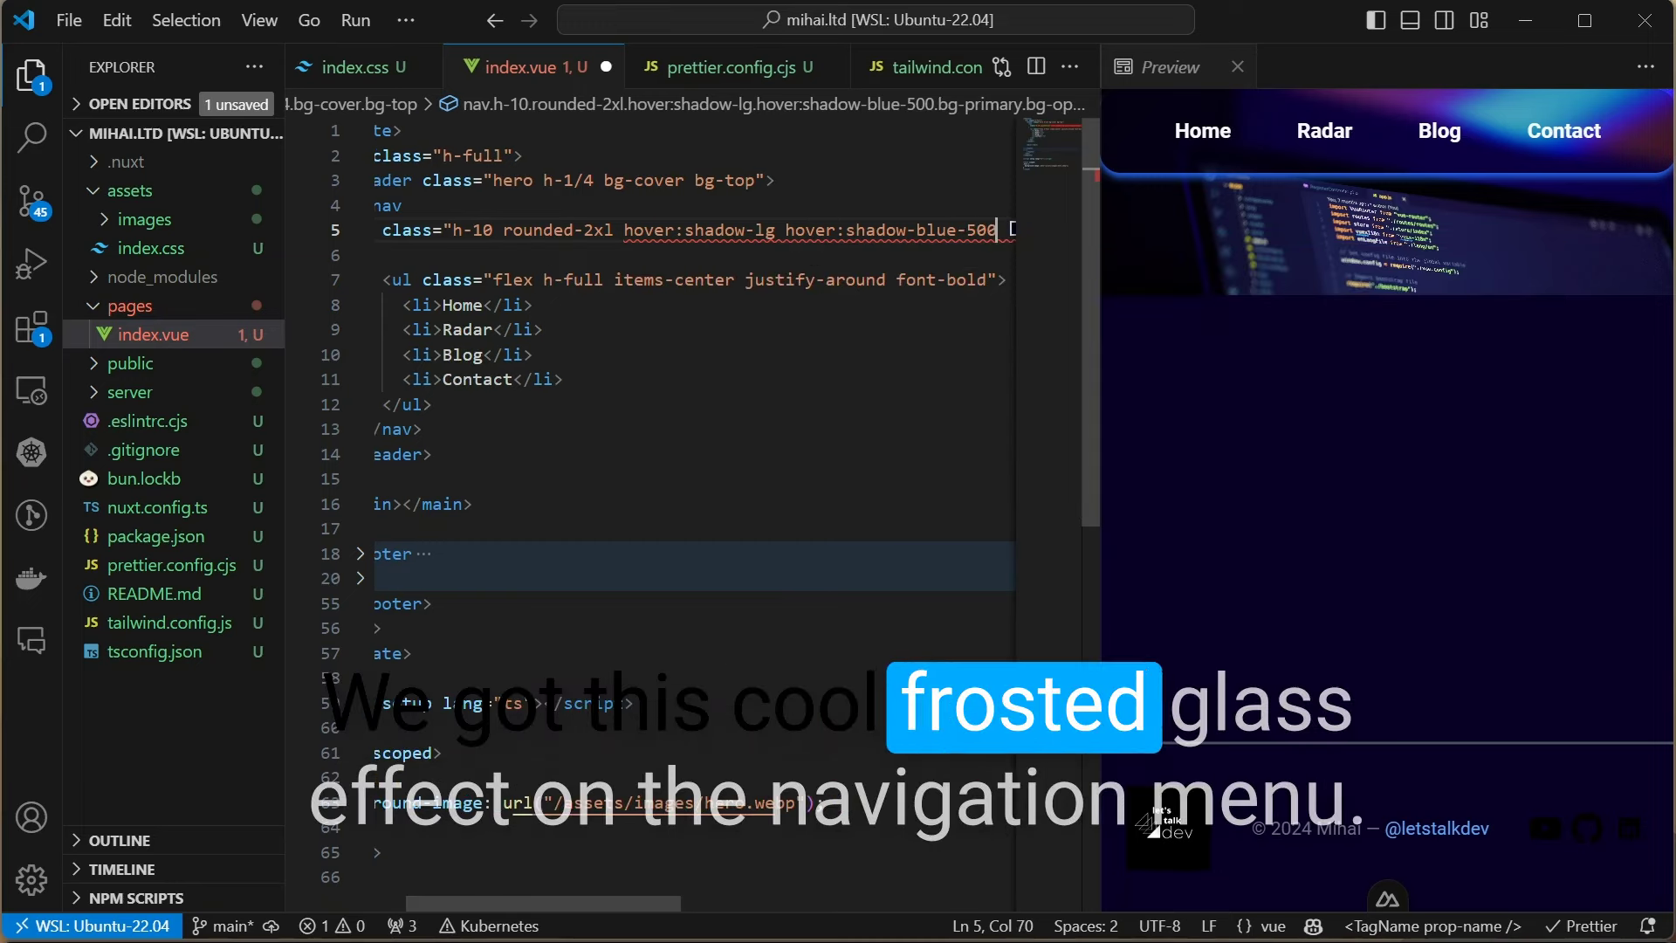
pyautogui.hotkey('ctrl', 's')
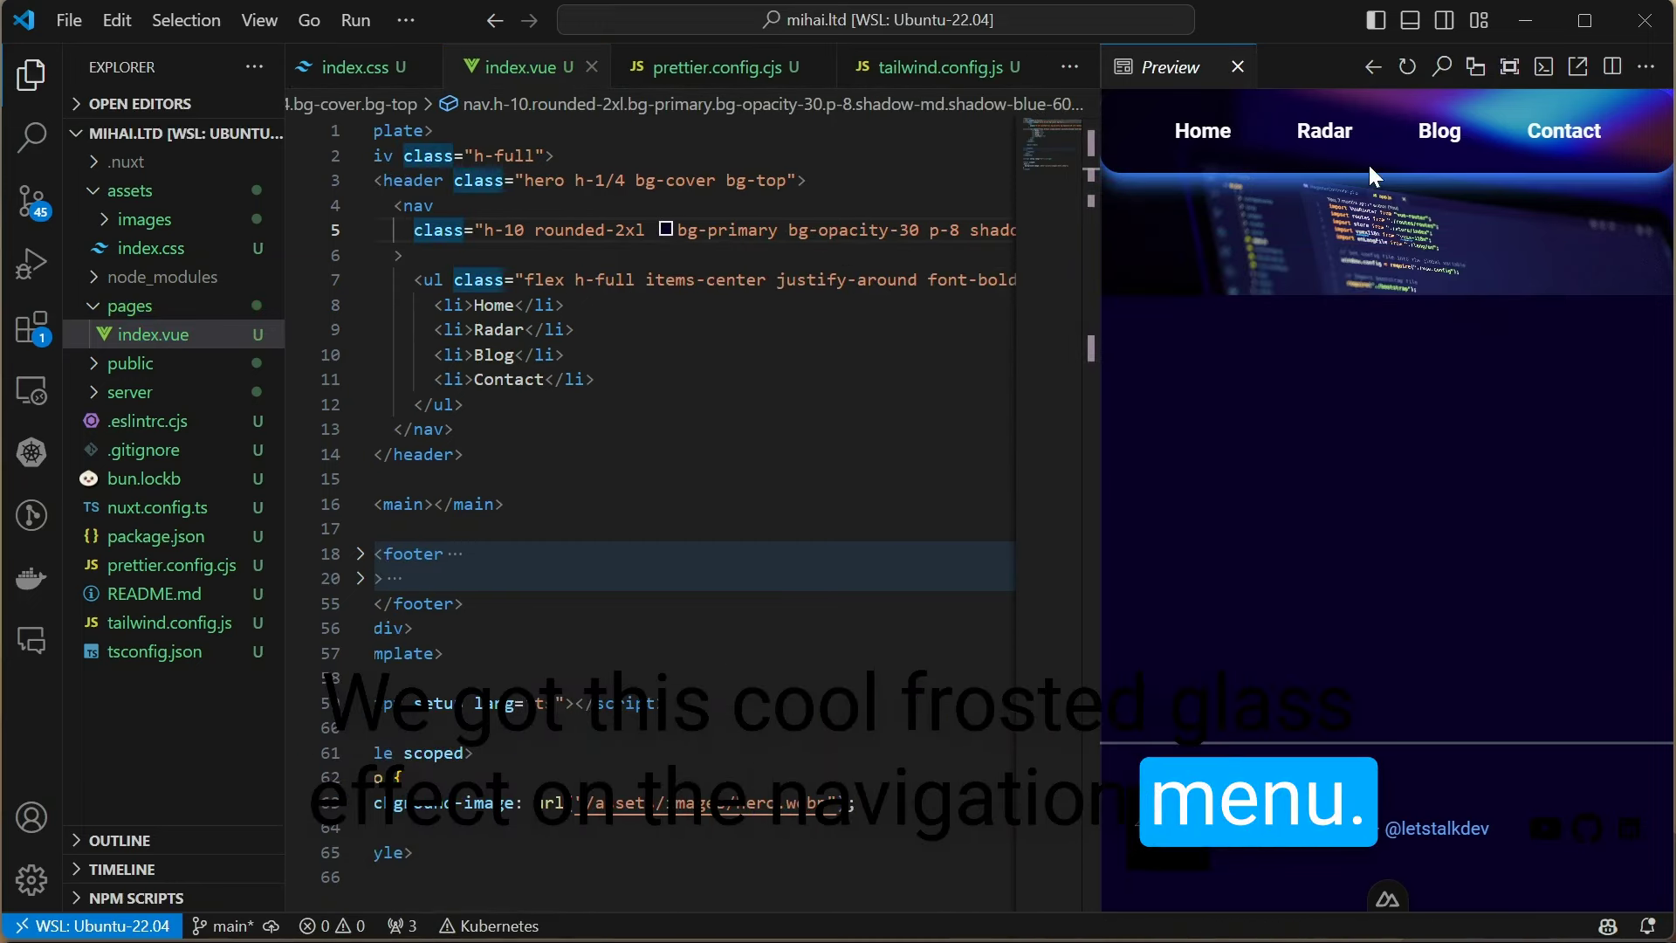
pyautogui.moveTo(1388, 144)
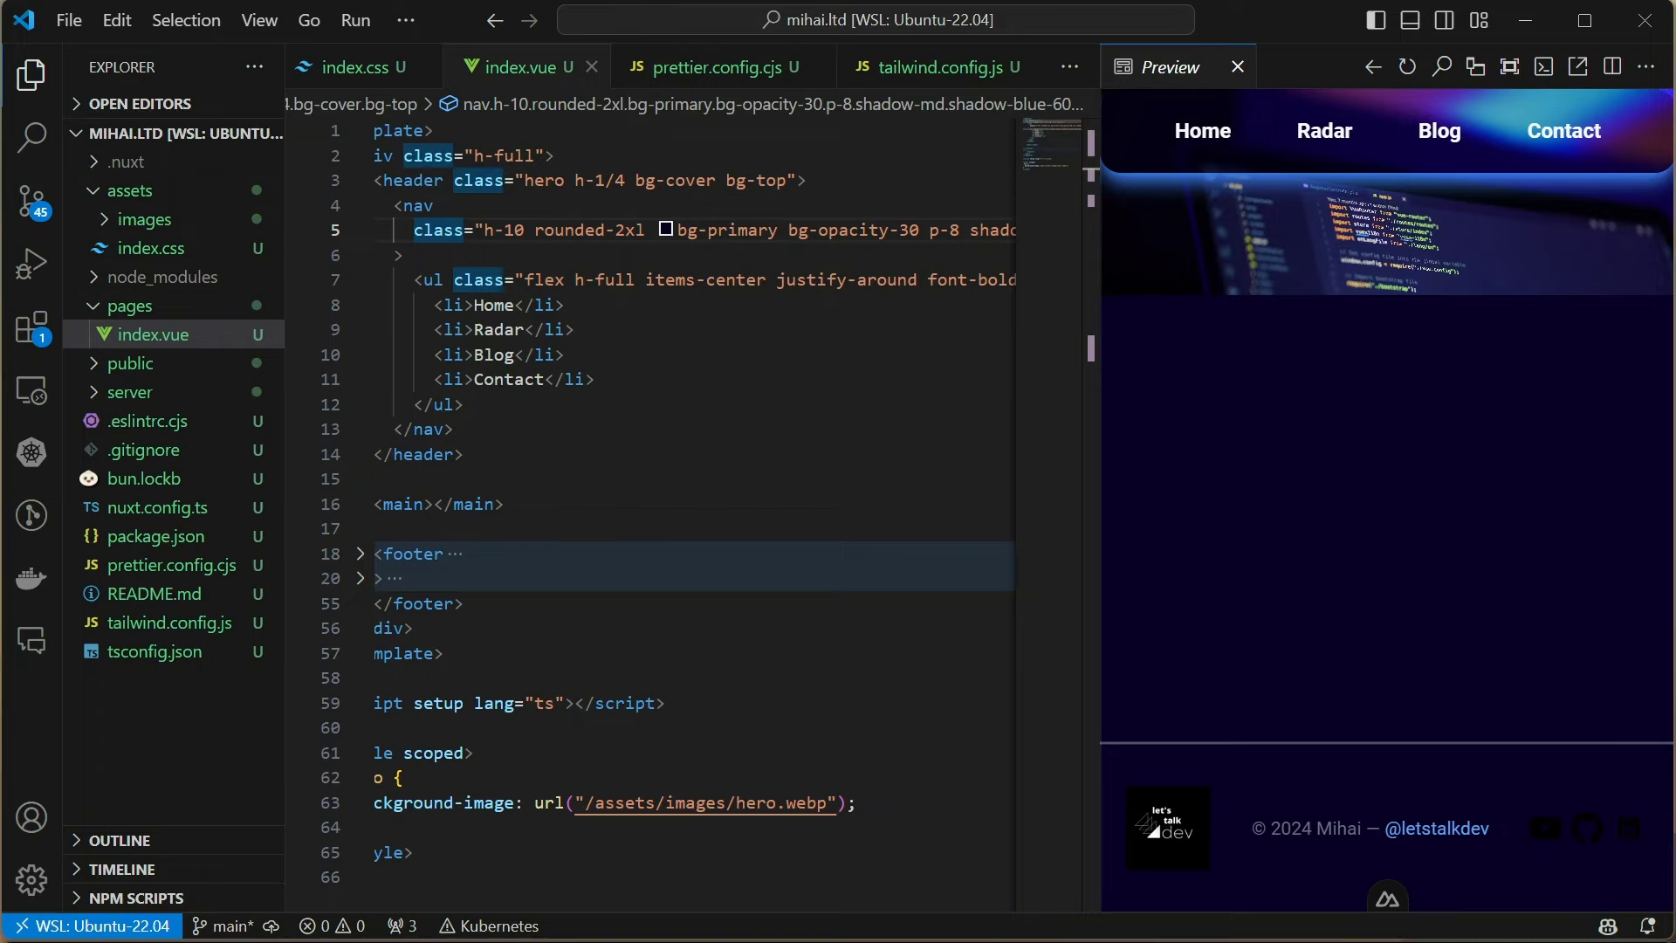
pyautogui.hscroll(-1, 655, 392)
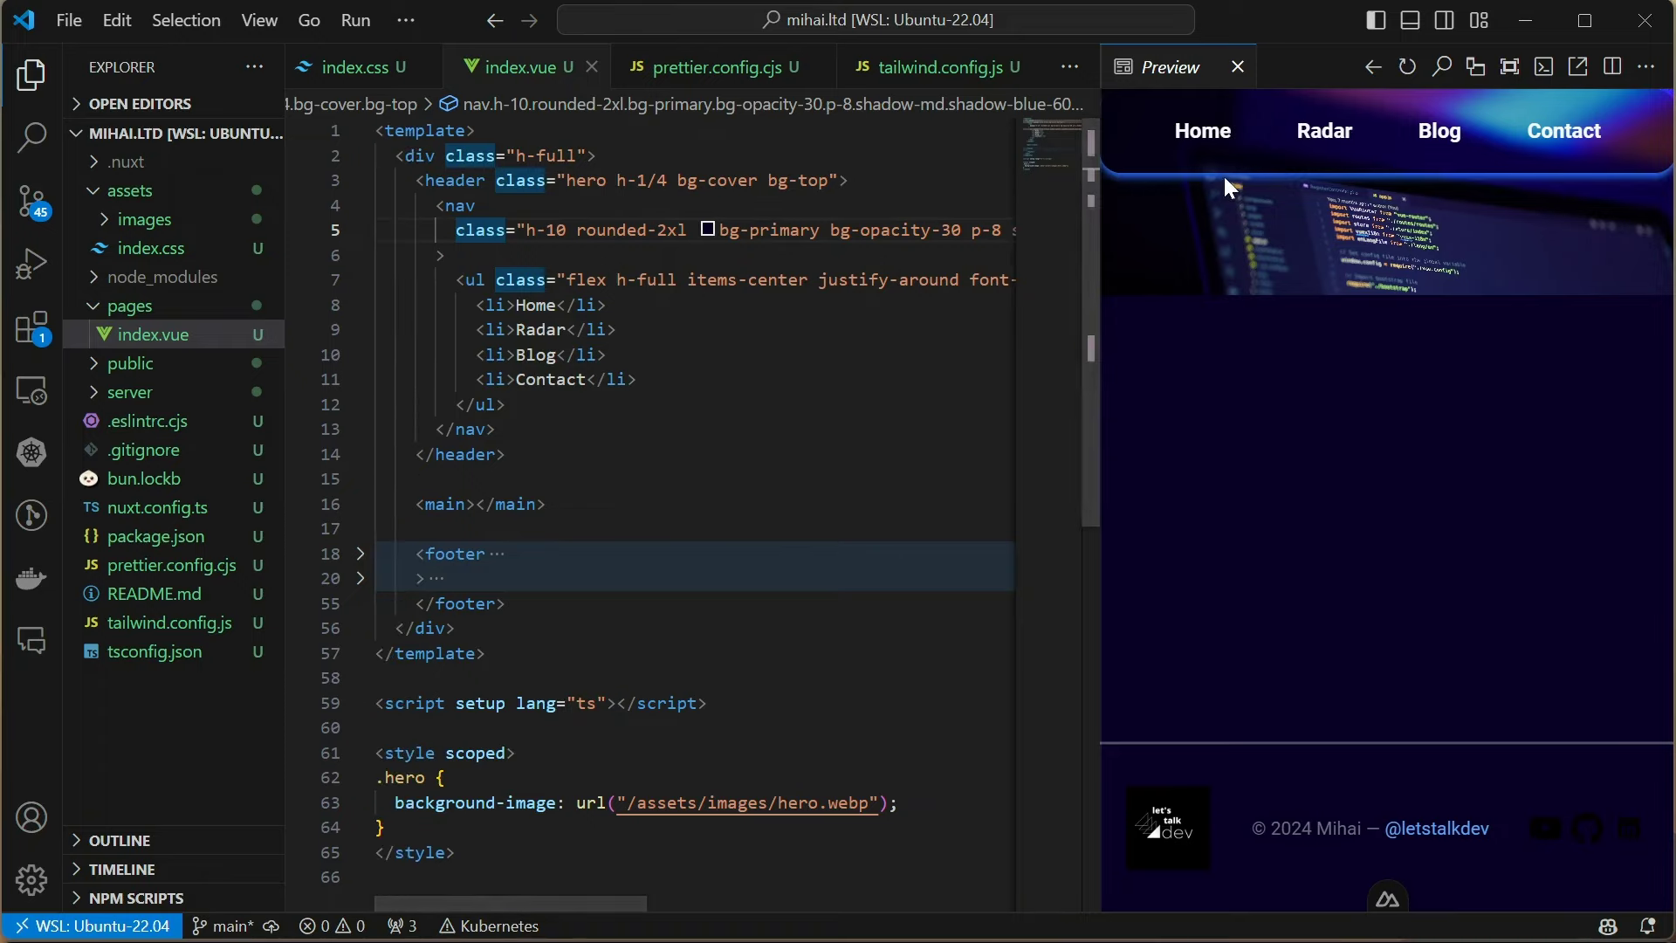
# Give all four menu items the class hover:text-yellow-300
pyautogui.click(505, 304)
pyautogui.hotkey('shift', 'alt', 'f')
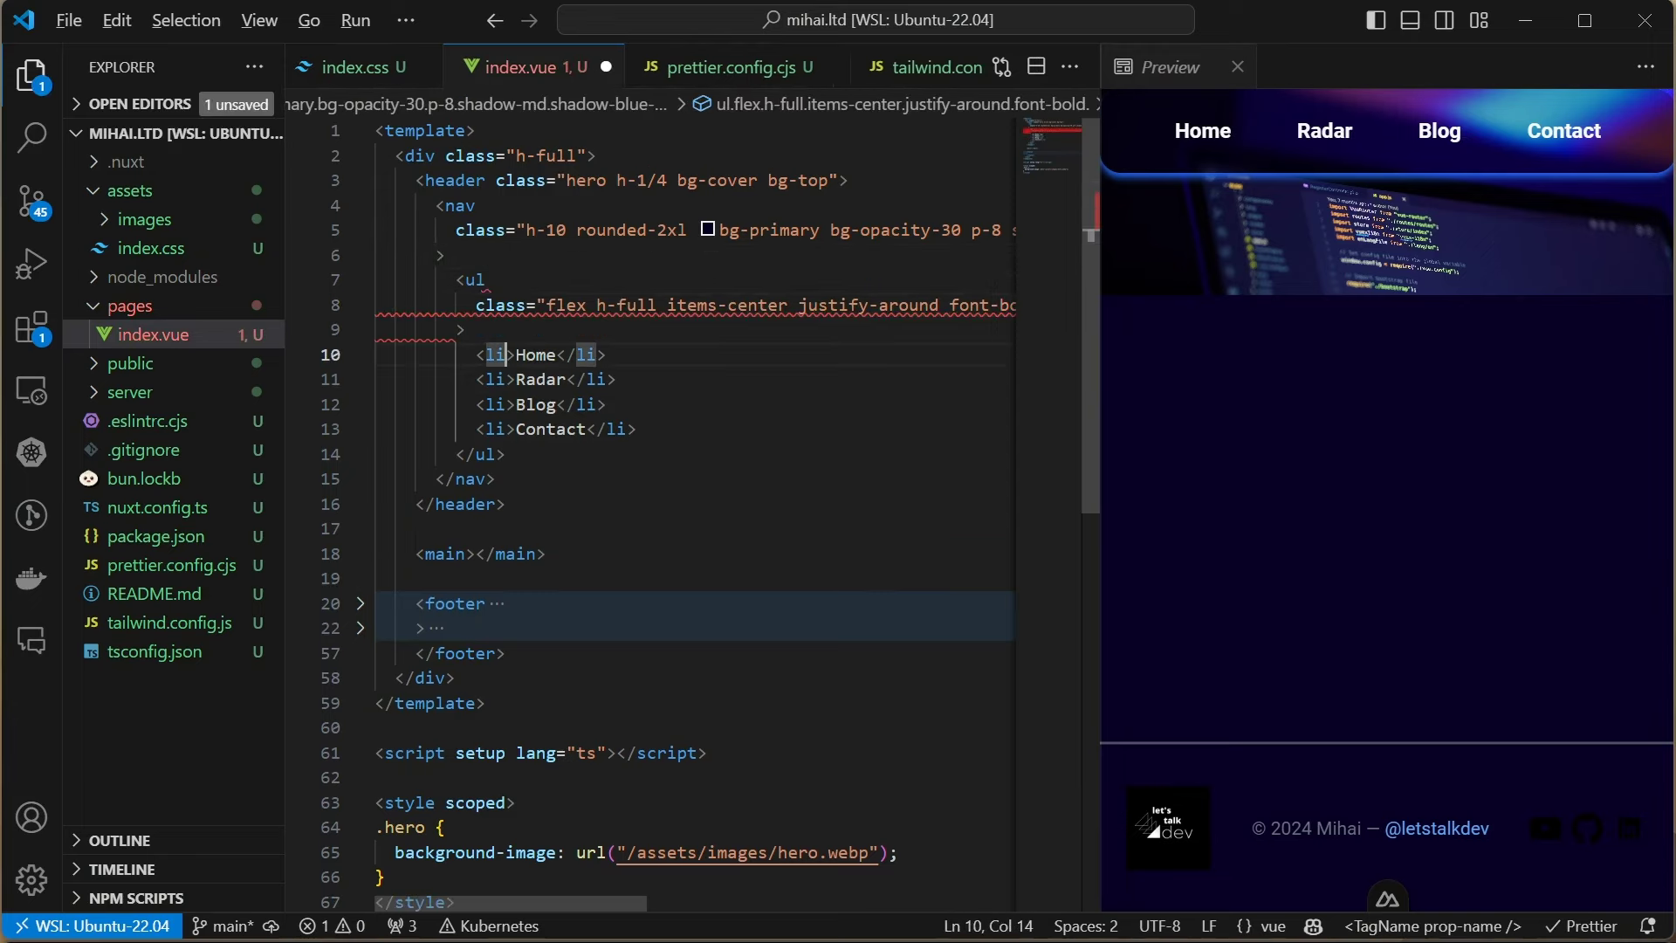
pyautogui.write('class')
pyautogui.press('Return')
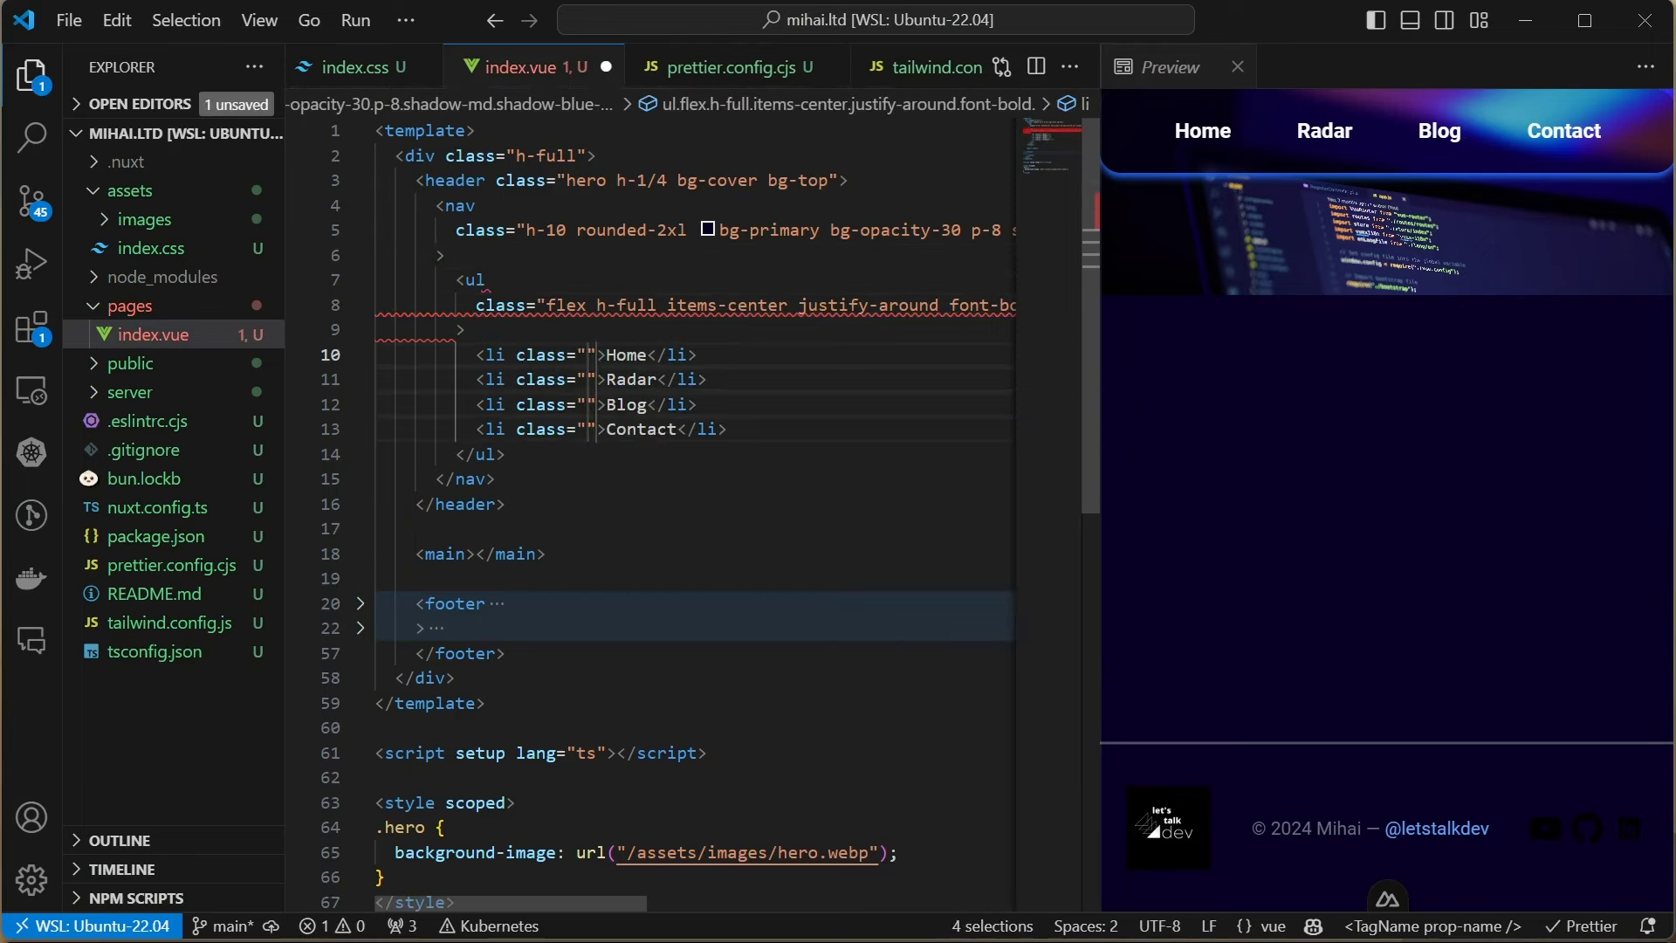
pyautogui.write('hover:text-yellow-300')
pyautogui.hotkey('ctrl', 's')
pyautogui.press('Escape')
# Add cursor-pointer and duration-500 to all four menu items
pyautogui.moveTo(609, 304); pyautogui.dragTo(820, 305)
pyautogui.hotkey('ctrl', 'd')
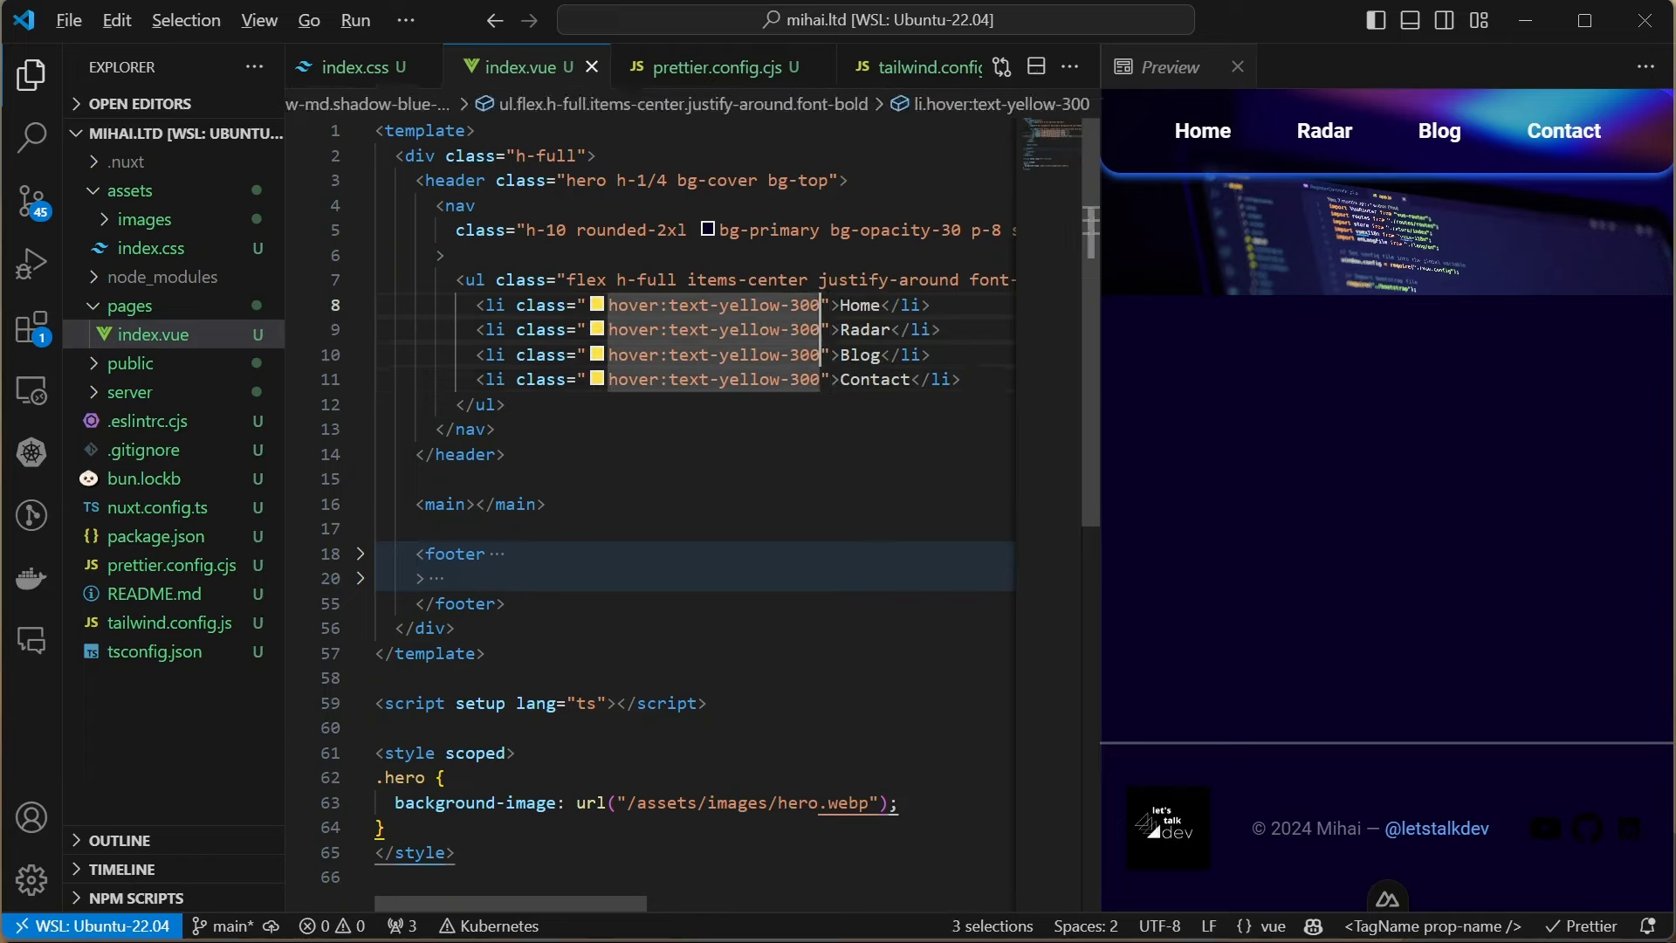
pyautogui.hotkey('ctrl', 'd')
pyautogui.press('Left')
pyautogui.write('cursor-p')
pyautogui.press('Return')
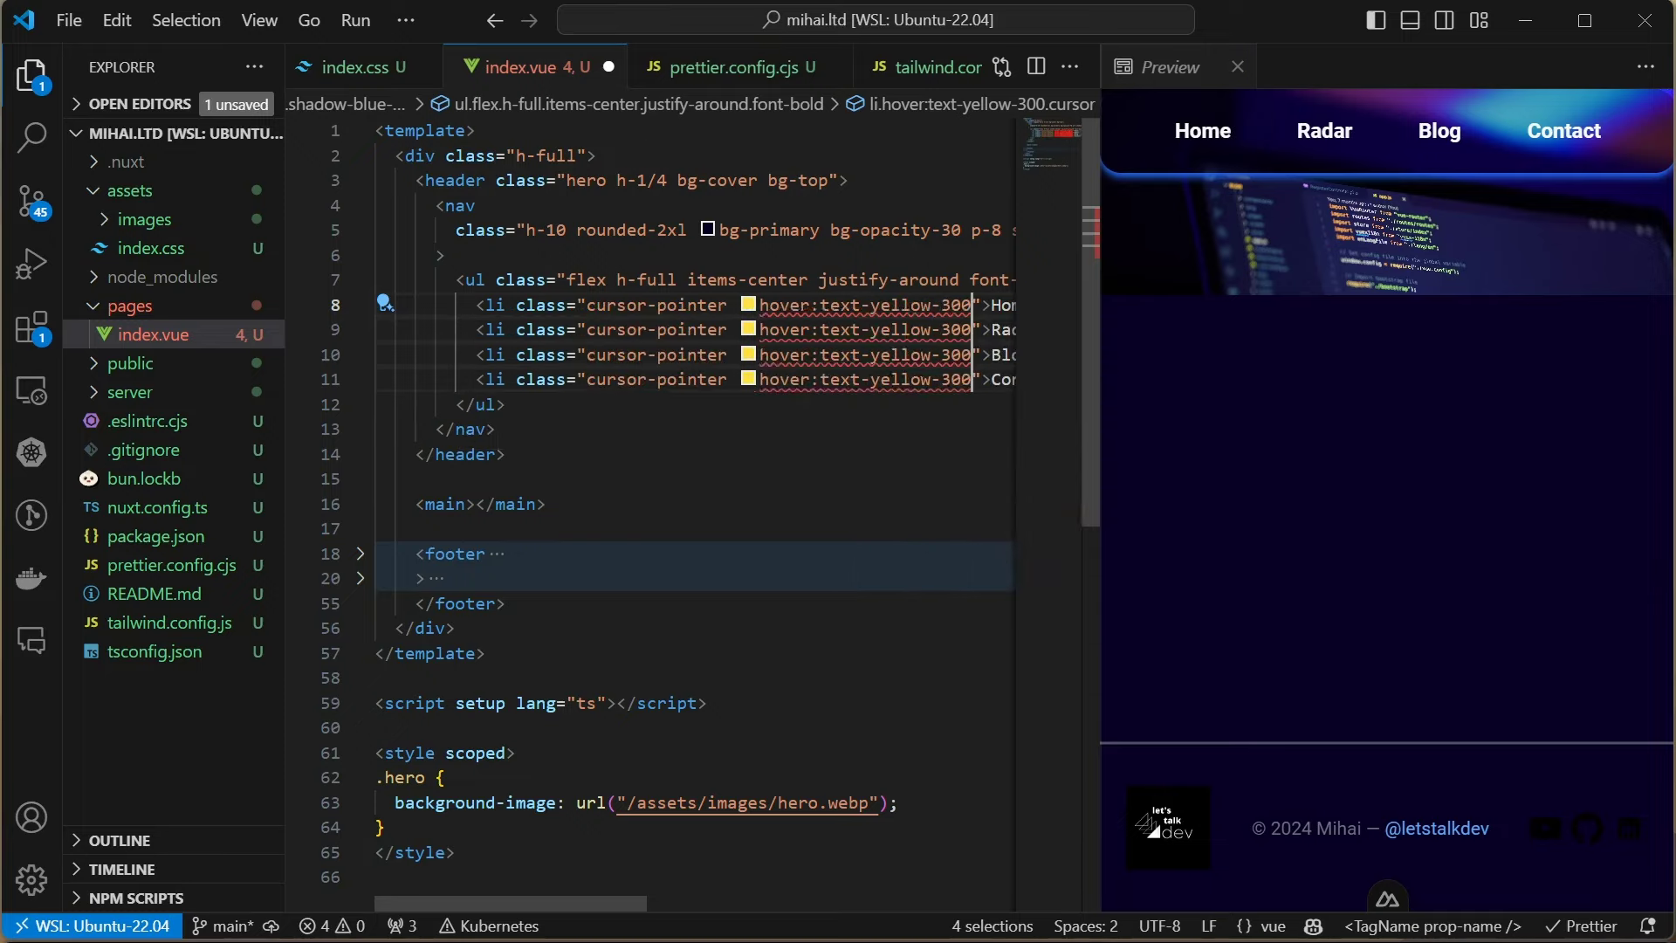
pyautogui.hotkey('ctrl', 's')
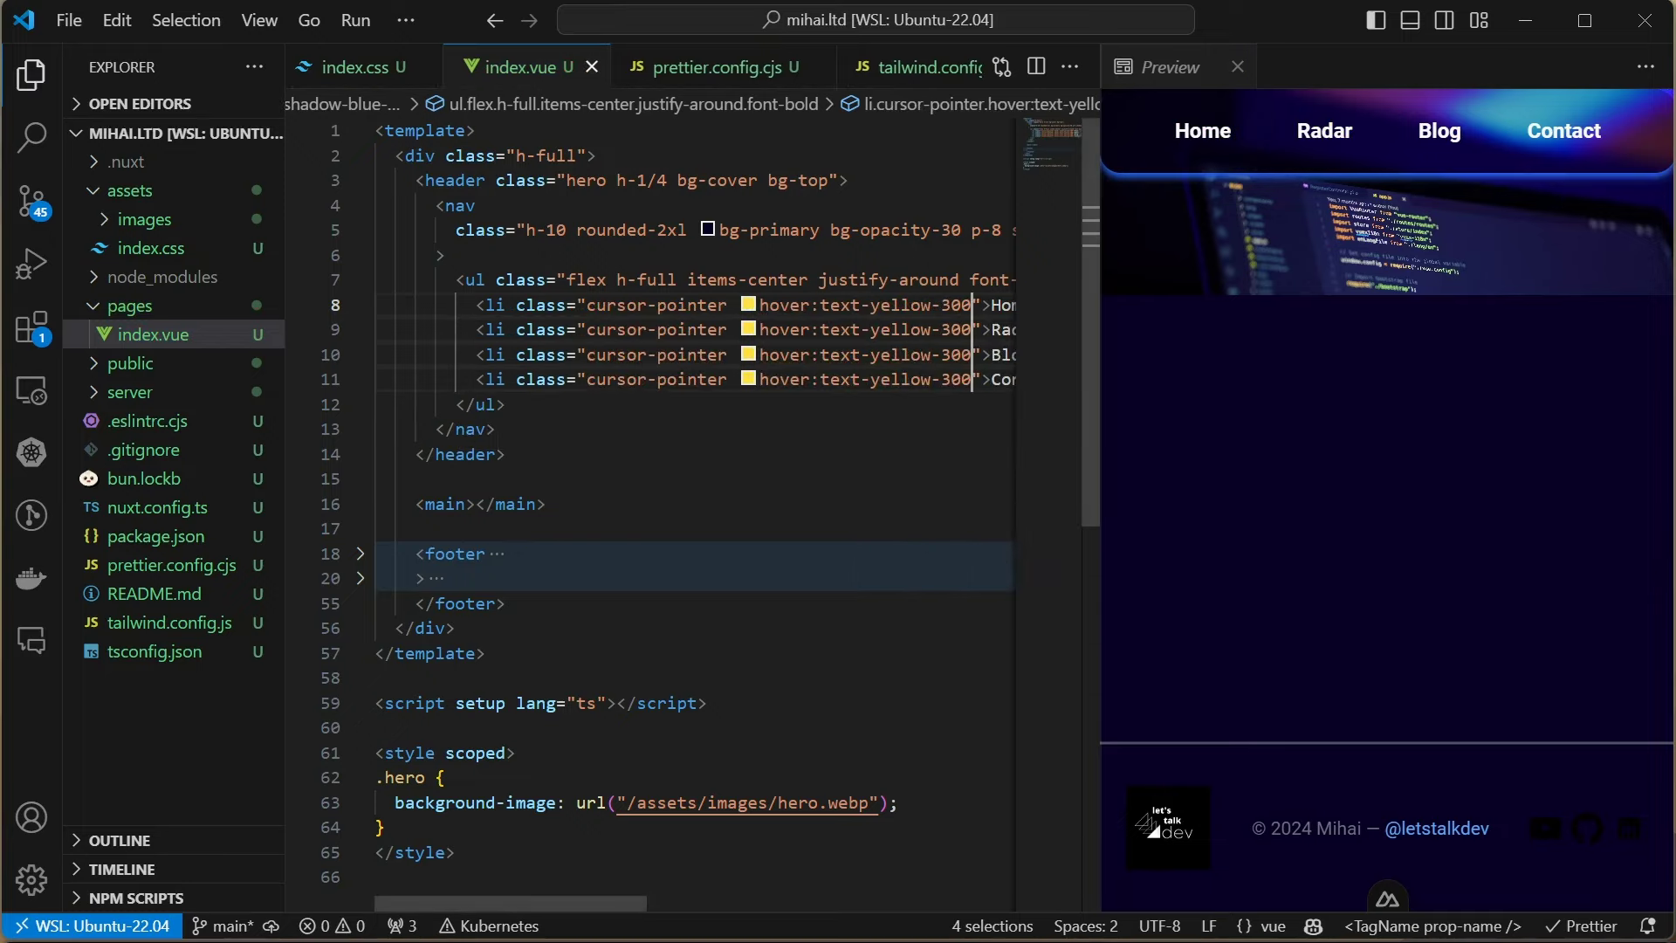
pyautogui.write('dura')
pyautogui.press('Down')
pyautogui.press('Down')
pyautogui.press('Down')
pyautogui.press('Down')
pyautogui.press('Return')
pyautogui.hotkey('ctrl', 's')
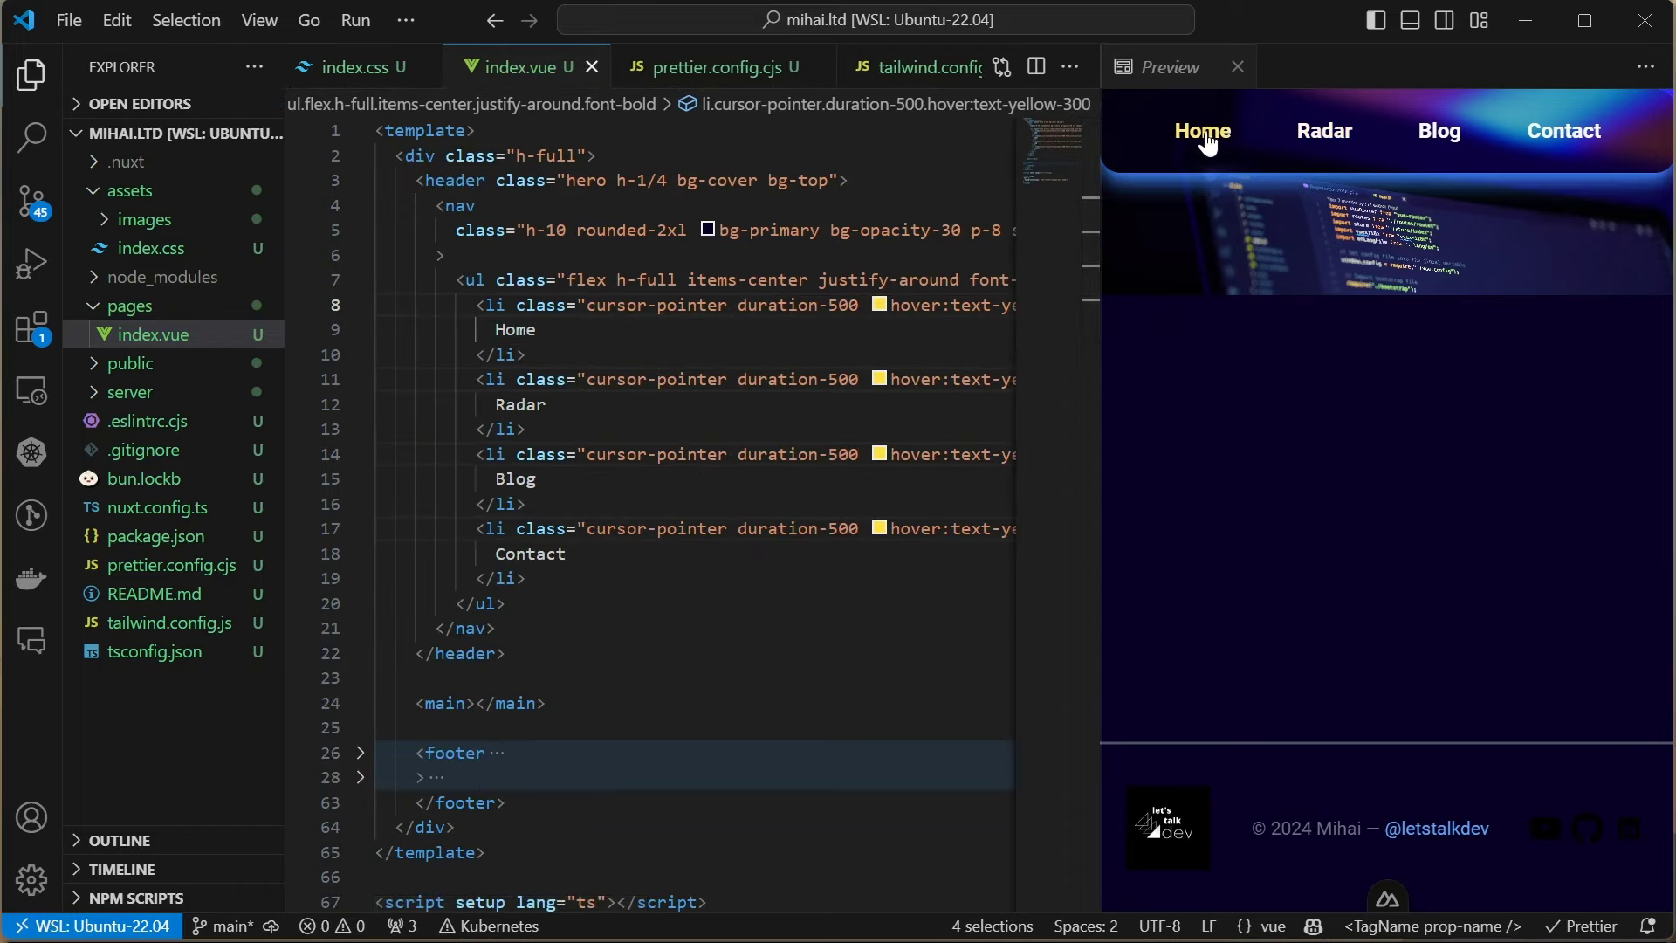
# Remove hover:text-yellow-300 from the Contact item
pyautogui.click(806, 528)
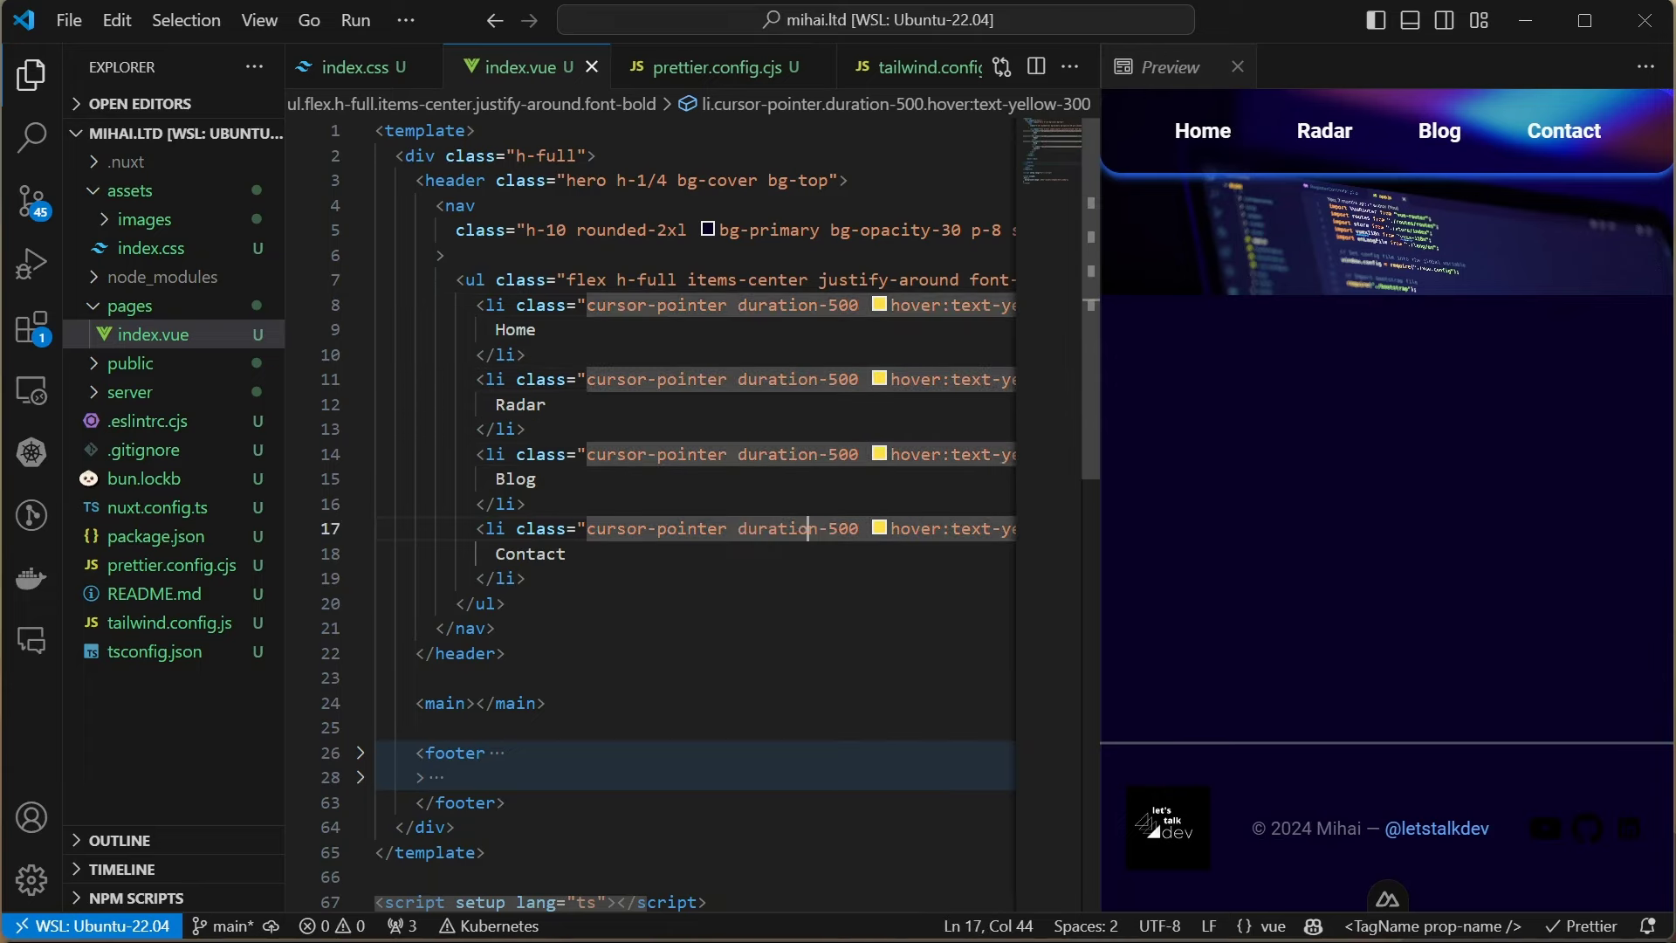
pyautogui.hscroll(3, 807, 528)
pyautogui.moveTo(906, 528); pyautogui.dragTo(694, 528)
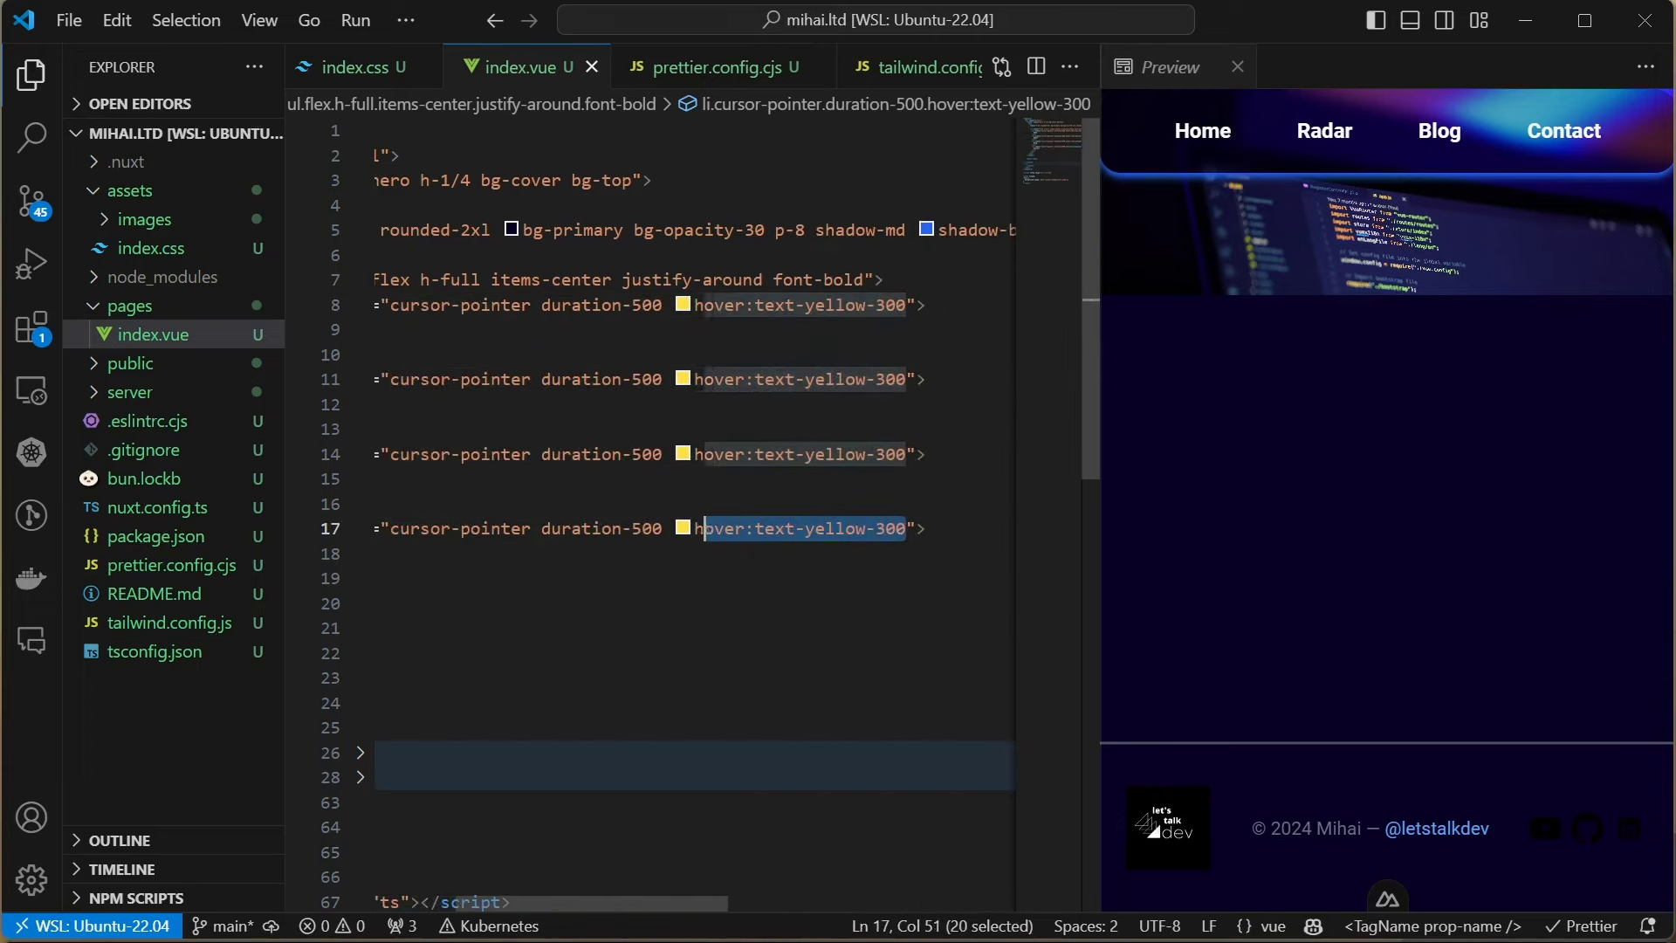
pyautogui.press('BackSpace')
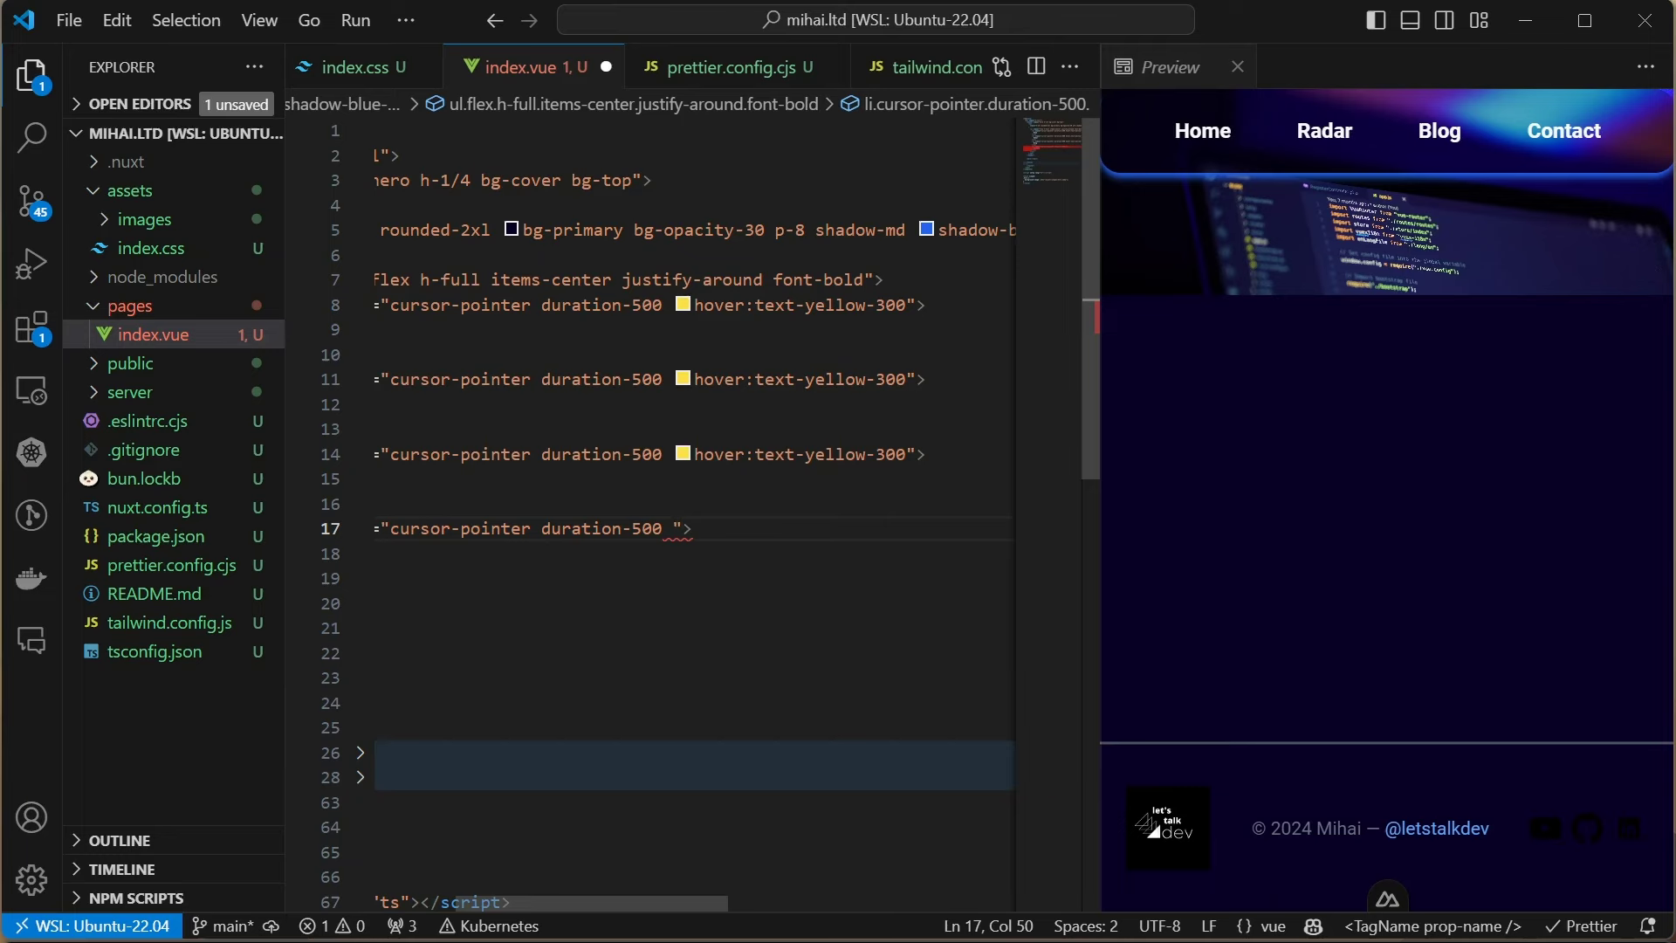
# Insert a span with h-8 border-2 border-yellow-100 after the Home item
pyautogui.hotkey('ctrl', 's')
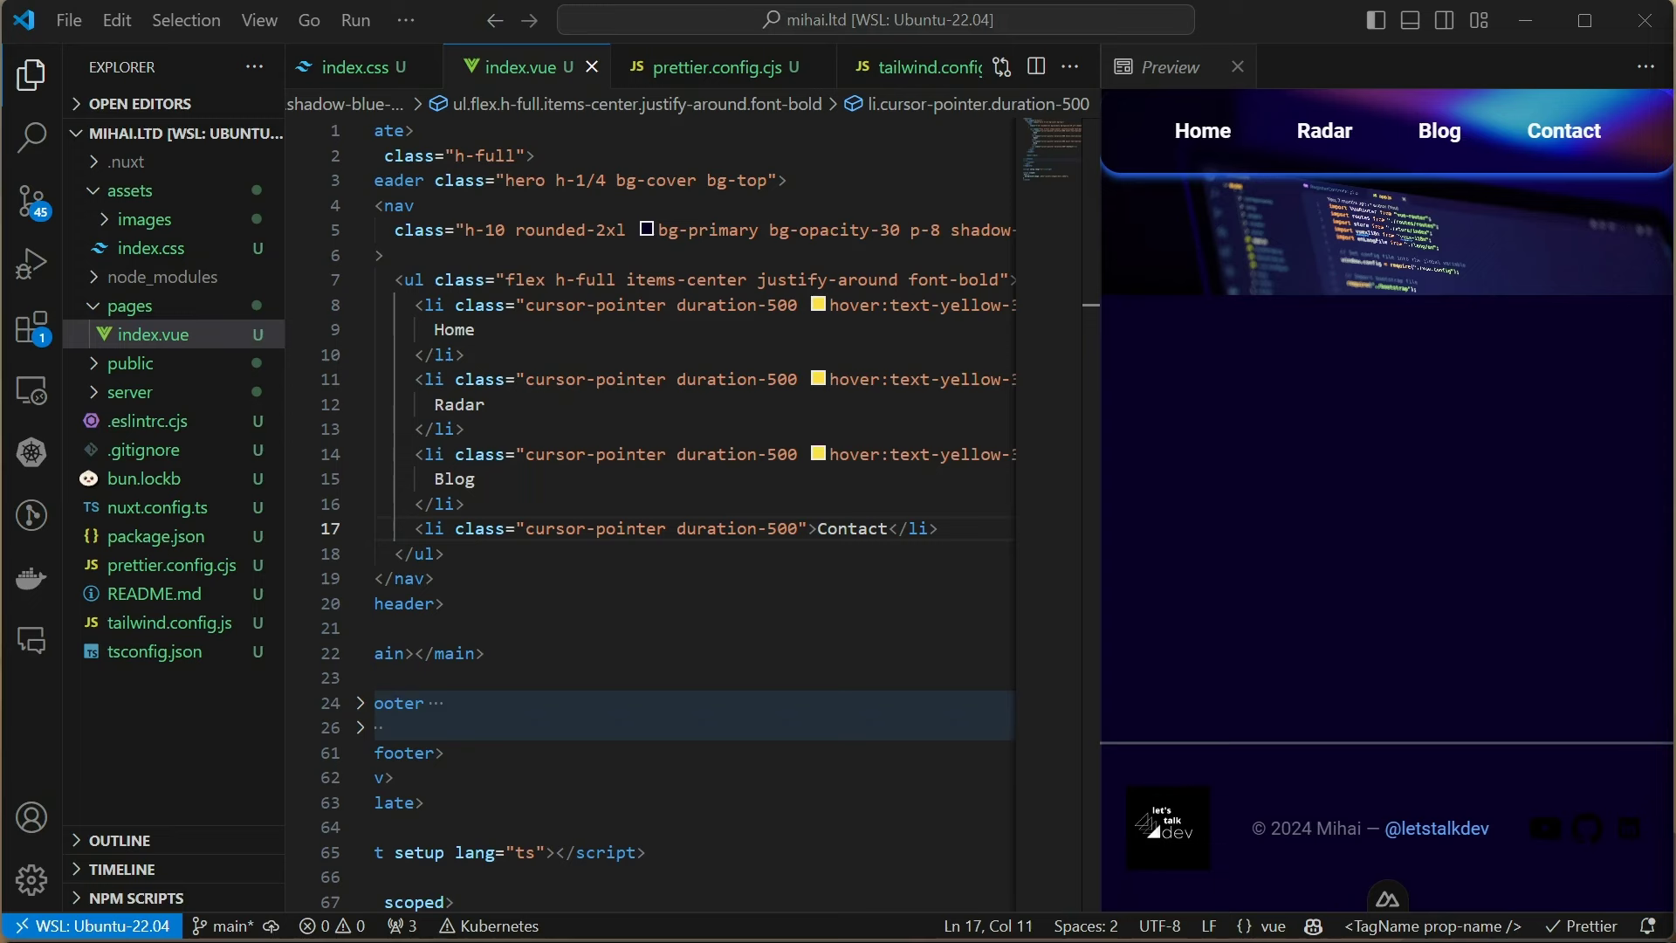
pyautogui.press('Return')
pyautogui.write('span')
pyautogui.press('Tab')
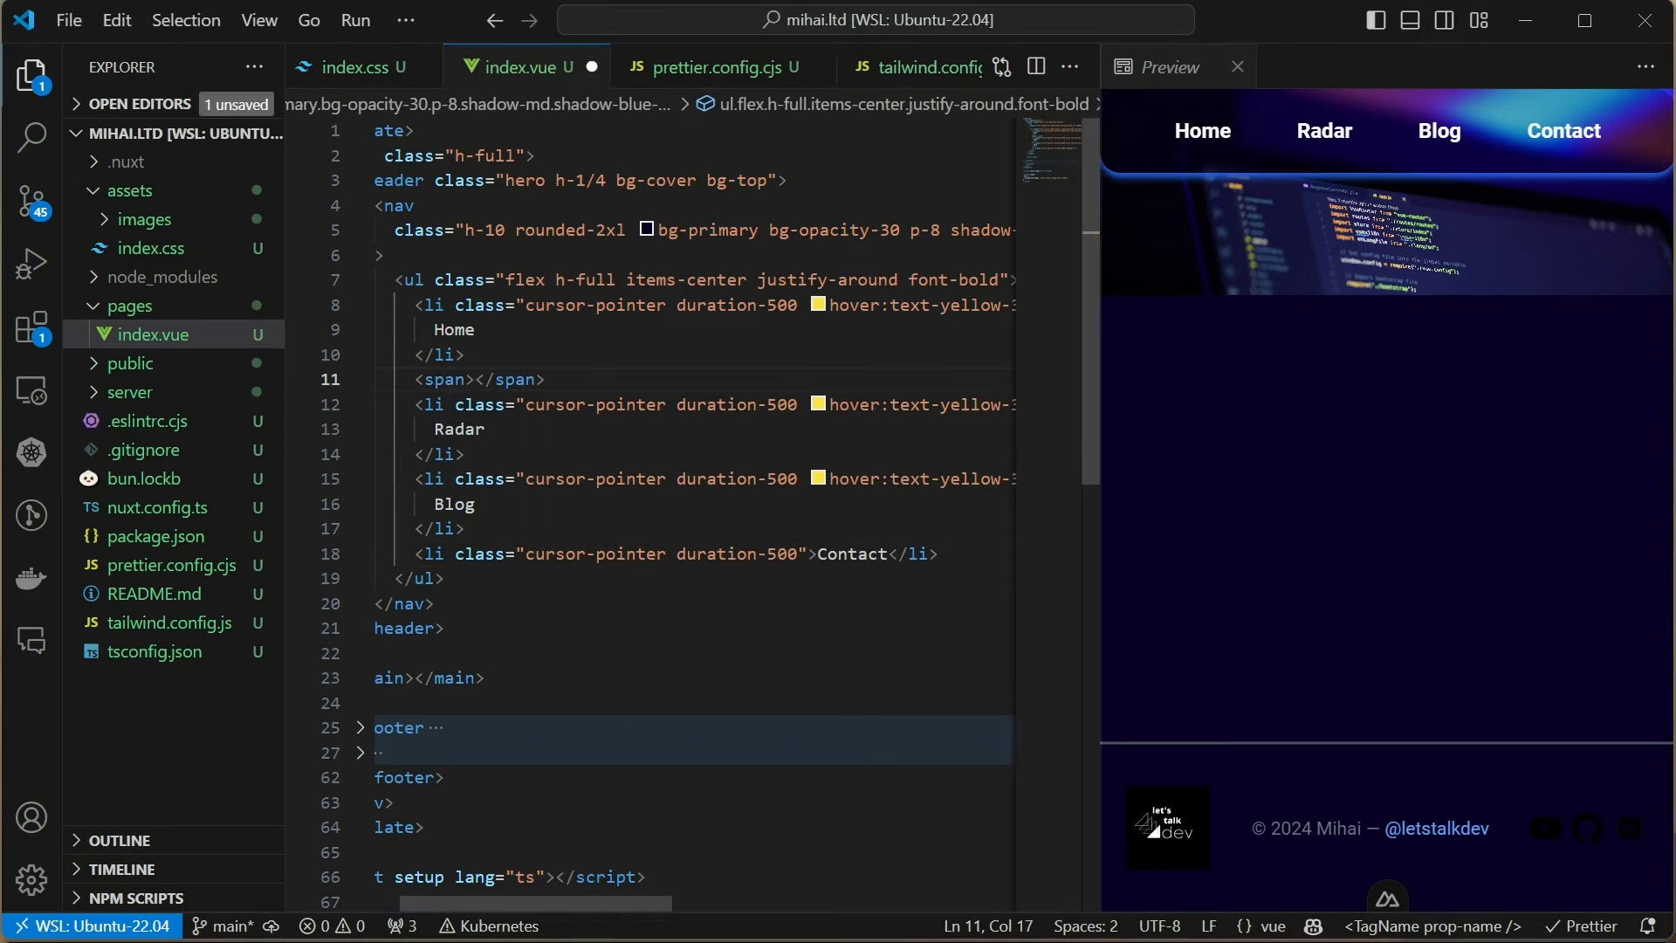
pyautogui.write('cla')
pyautogui.press('Tab')
pyautogui.write('border-2 bor')
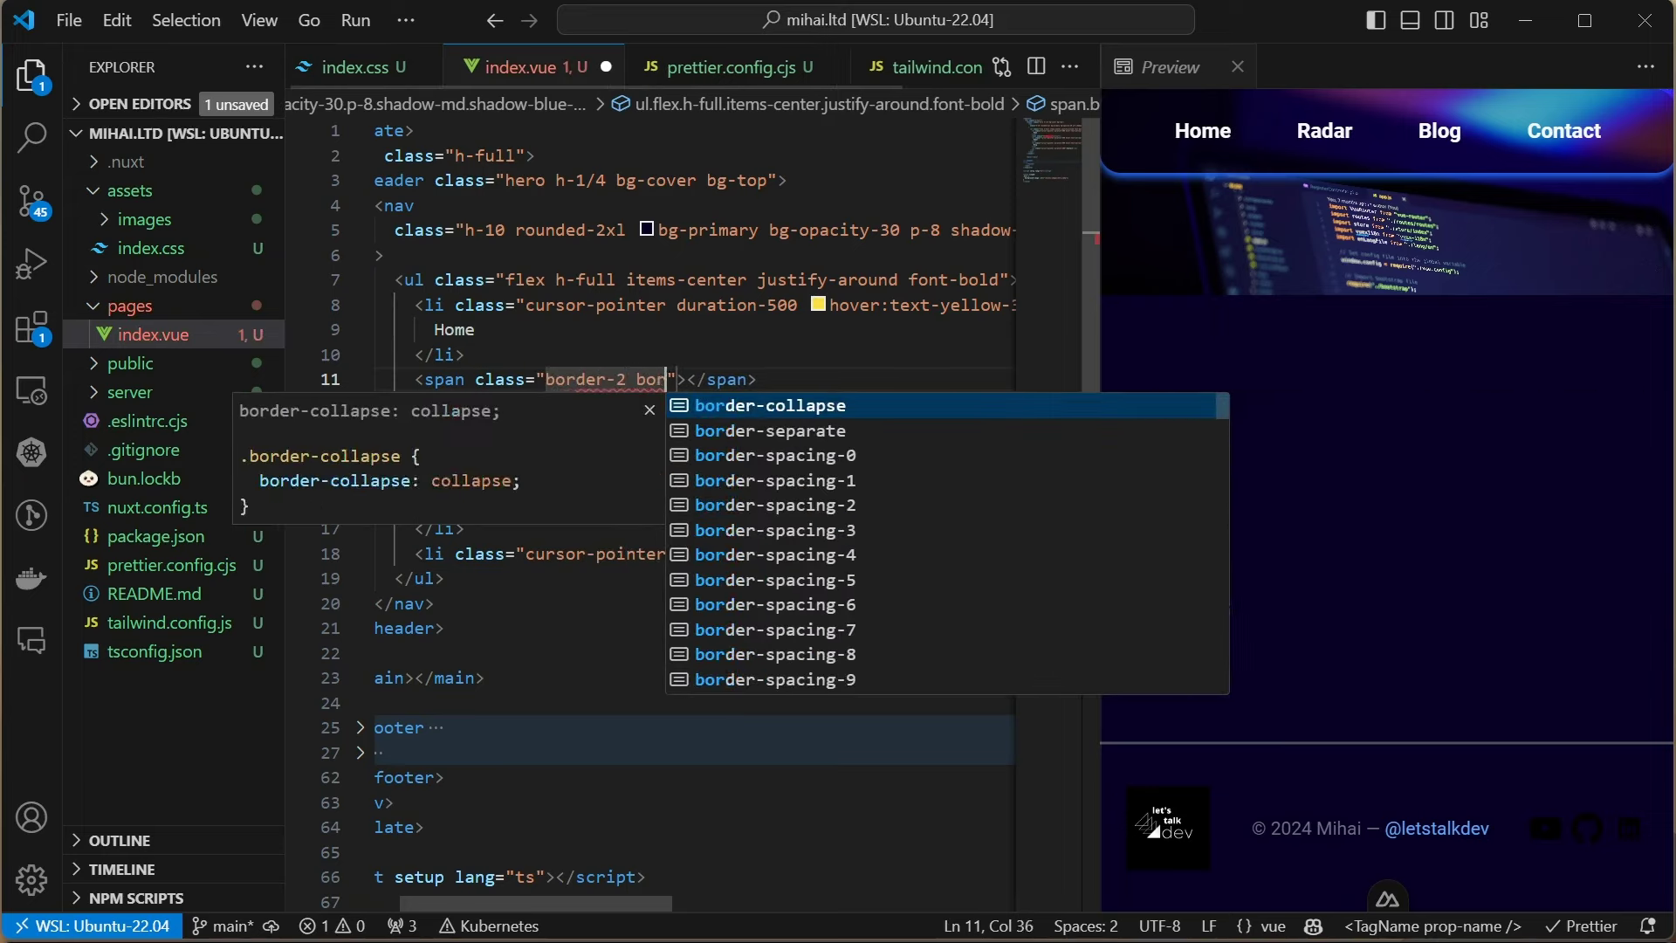
pyautogui.write('der-ye')
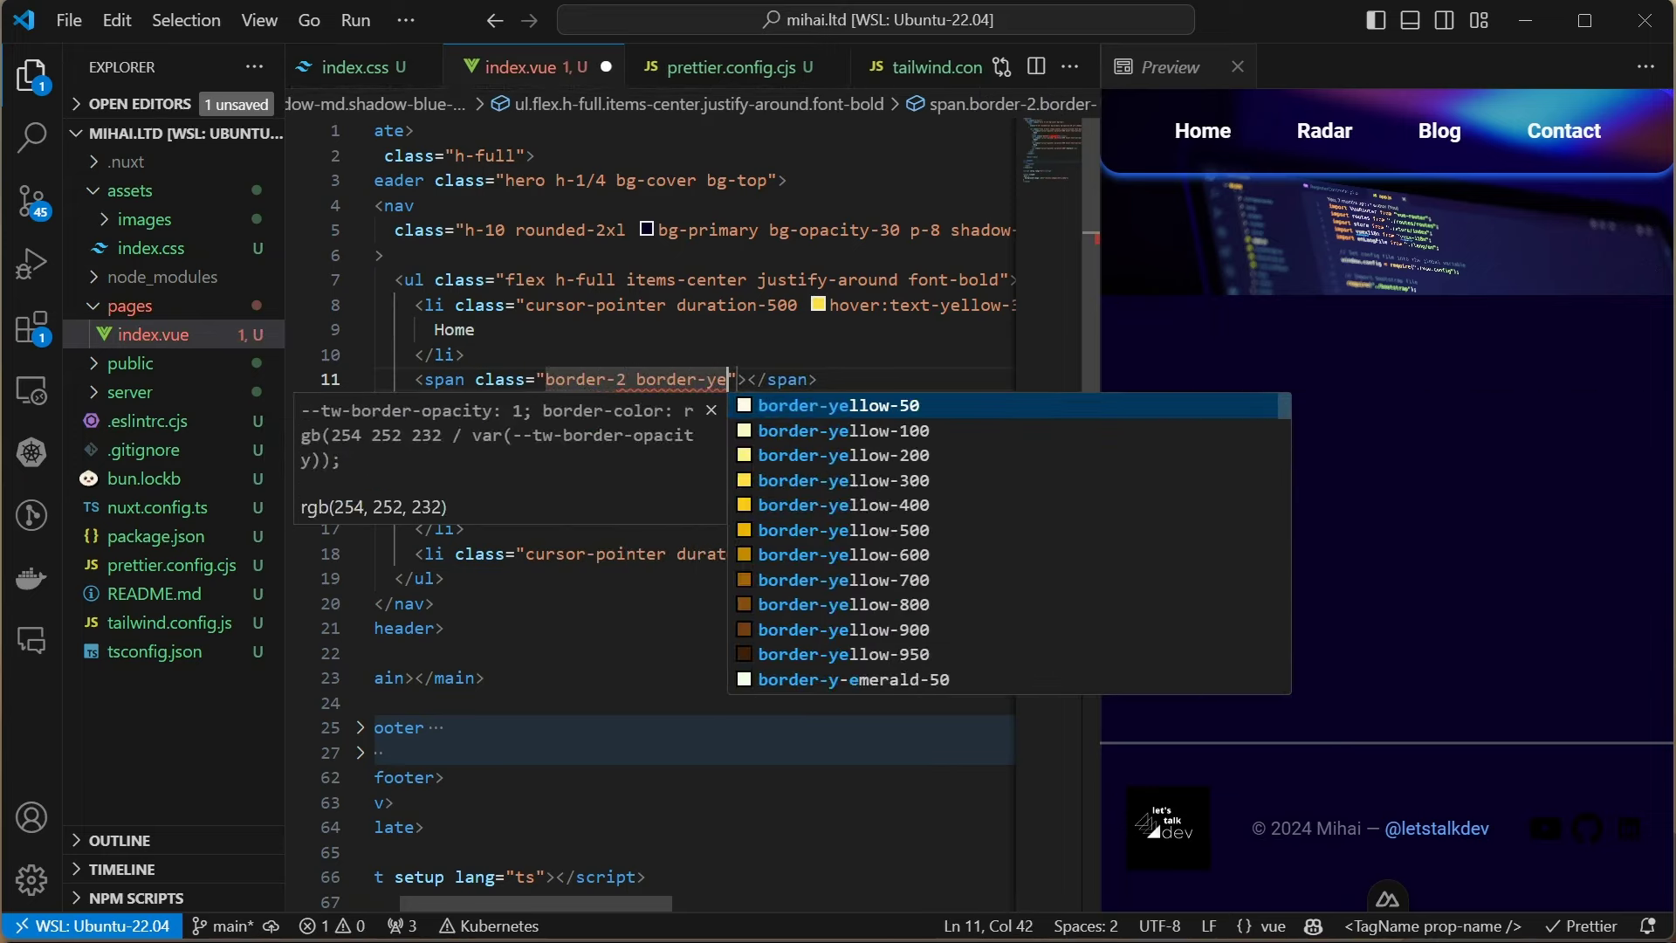
pyautogui.press('Down')
pyautogui.press('Tab')
pyautogui.hotkey('ctrl', 'Left')
pyautogui.hotkey('ctrl', 'Left')
pyautogui.hotkey('ctrl', 'Left')
pyautogui.write('h-8')
pyautogui.hotkey('ctrl', 's')
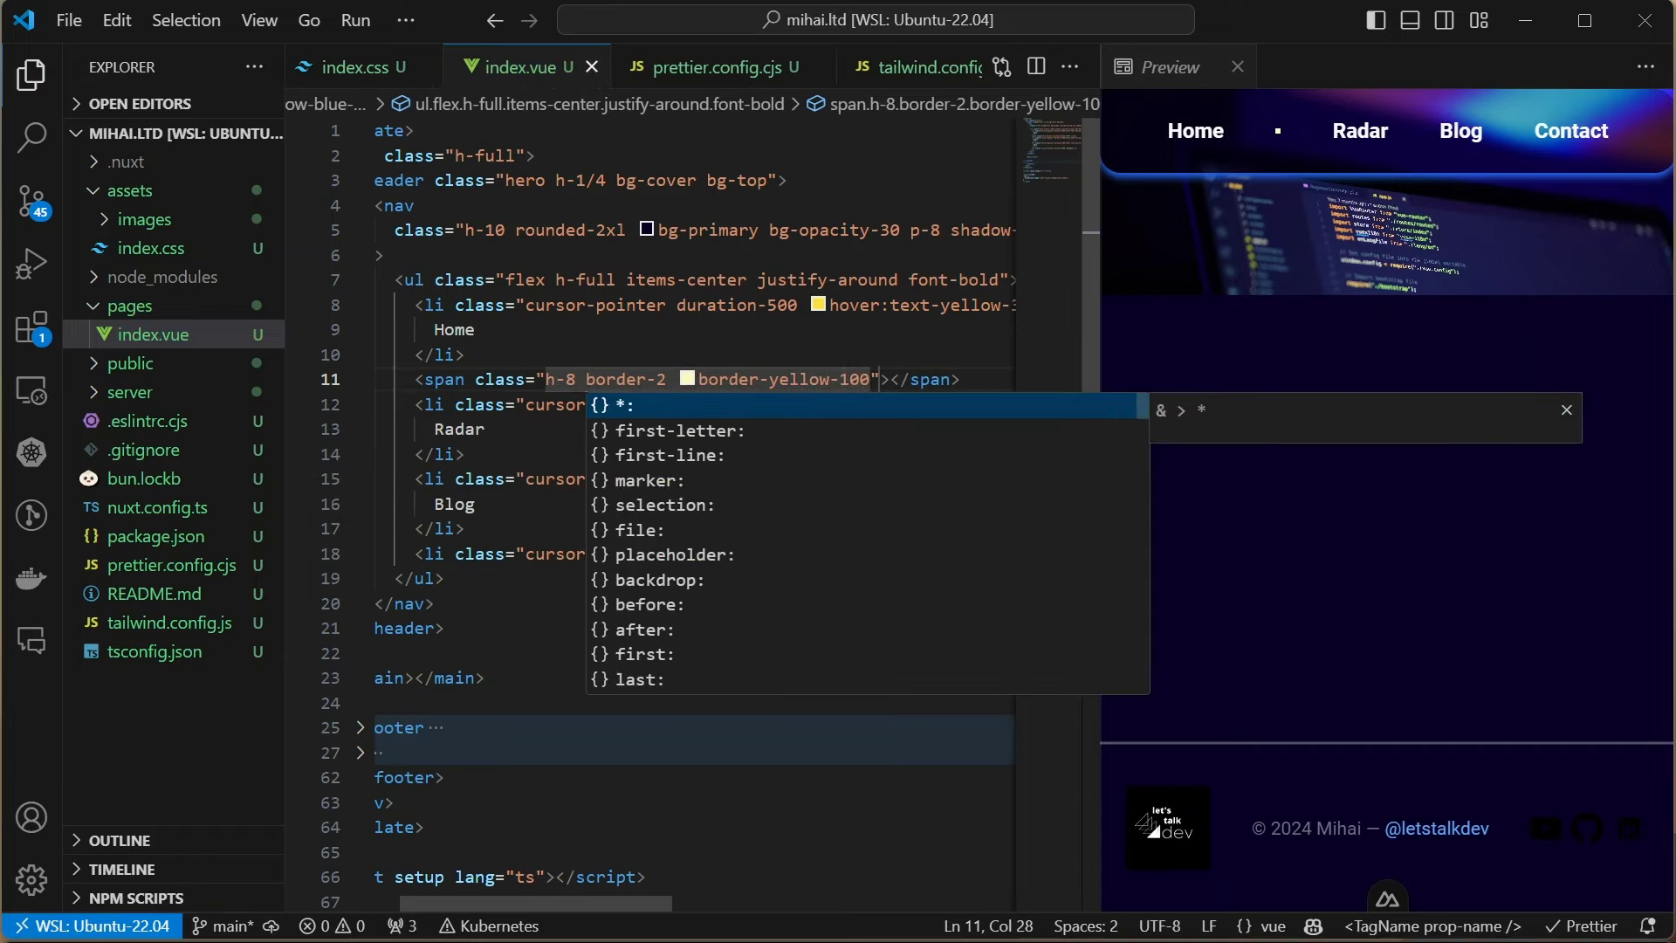
pyautogui.press('Escape')
# Copy the divider after Radar and Blog, then check the page in Chrome
pyautogui.hotkey('ctrl', 'c')
pyautogui.press('Down')
pyautogui.press('Down')
pyautogui.press('Down')
pyautogui.press('Down')
pyautogui.hotkey('ctrl', 'v')
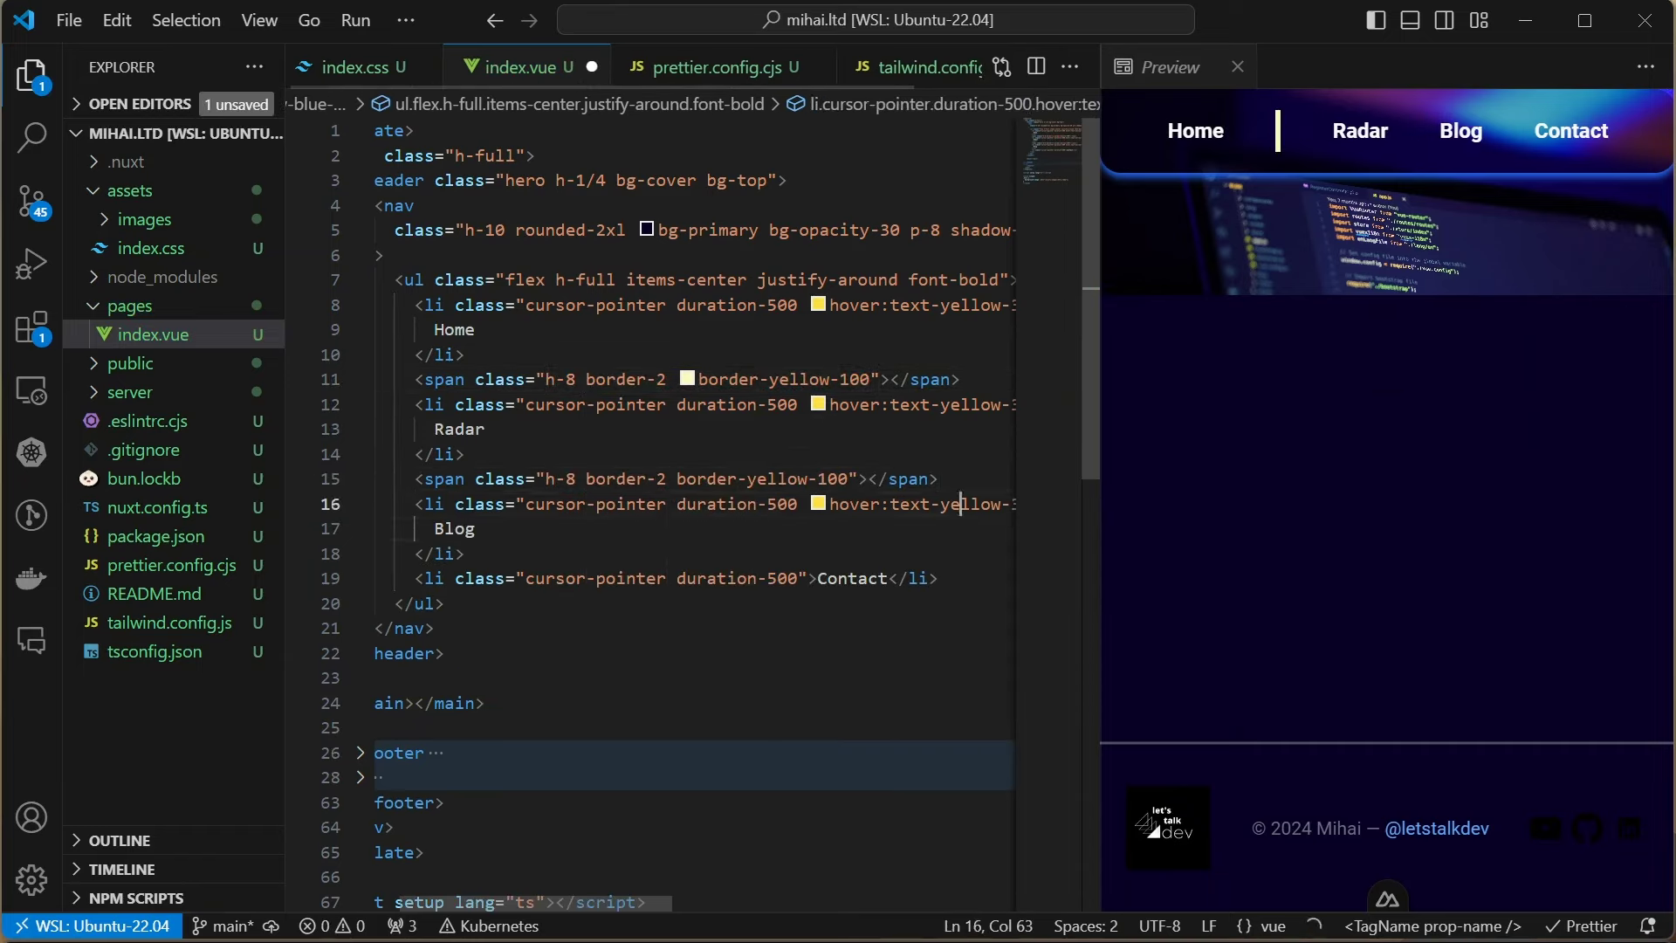
pyautogui.press('Down')
pyautogui.press('Return')
pyautogui.hotkey('ctrl', 'v')
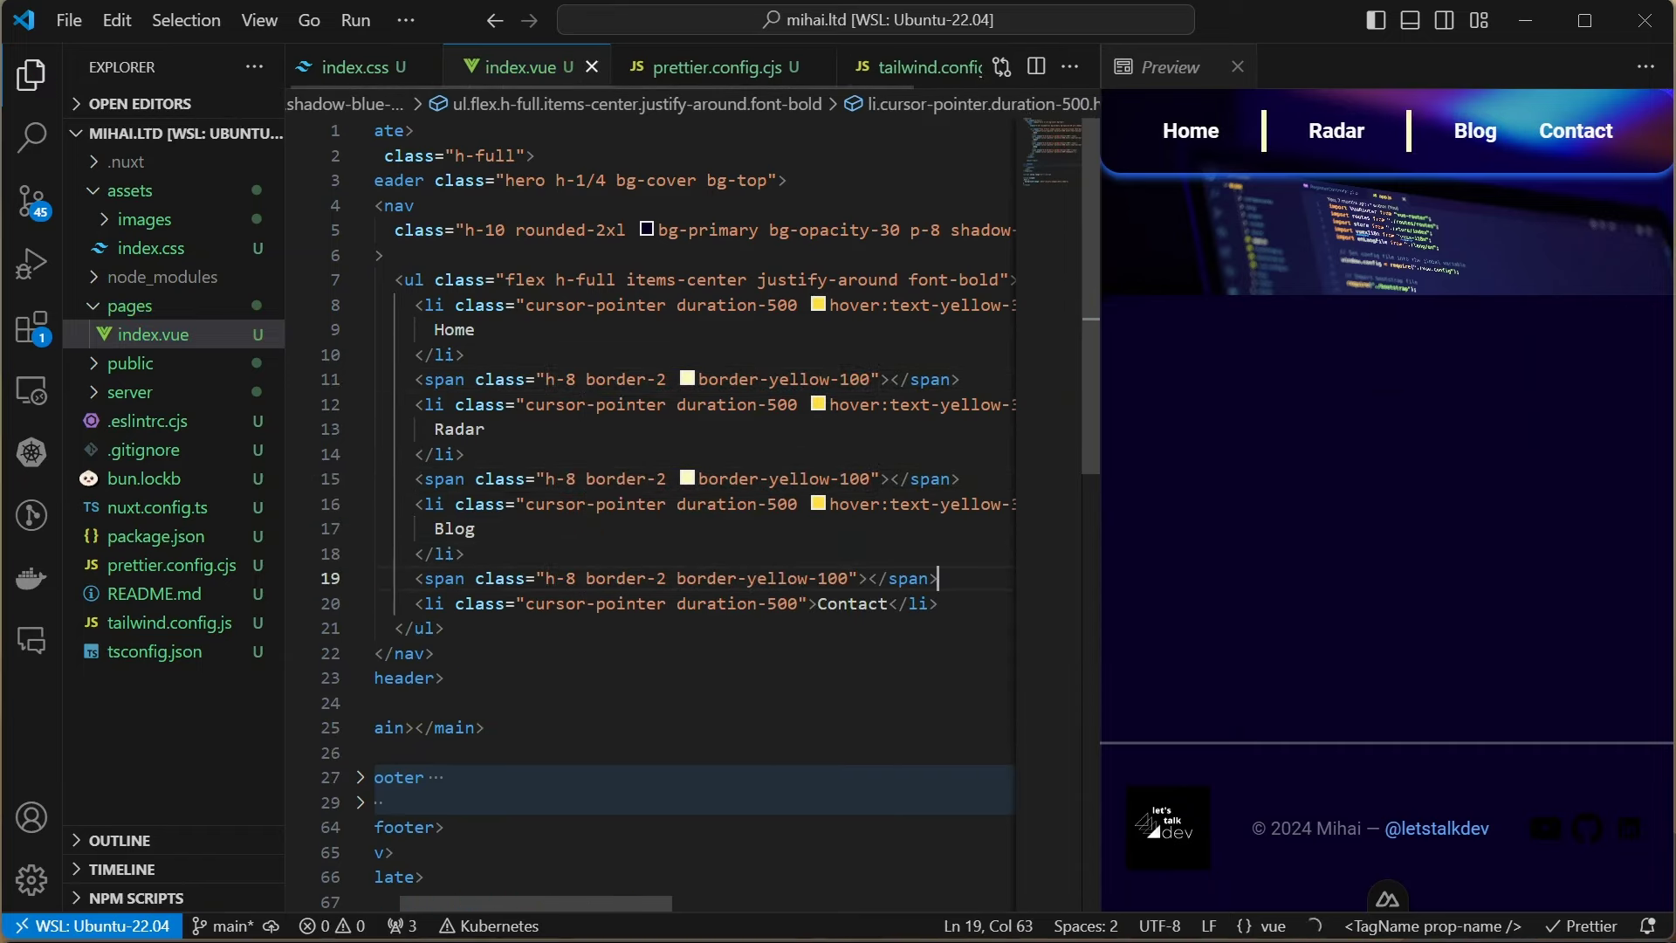
pyautogui.hotkey('alt', 'Tab')
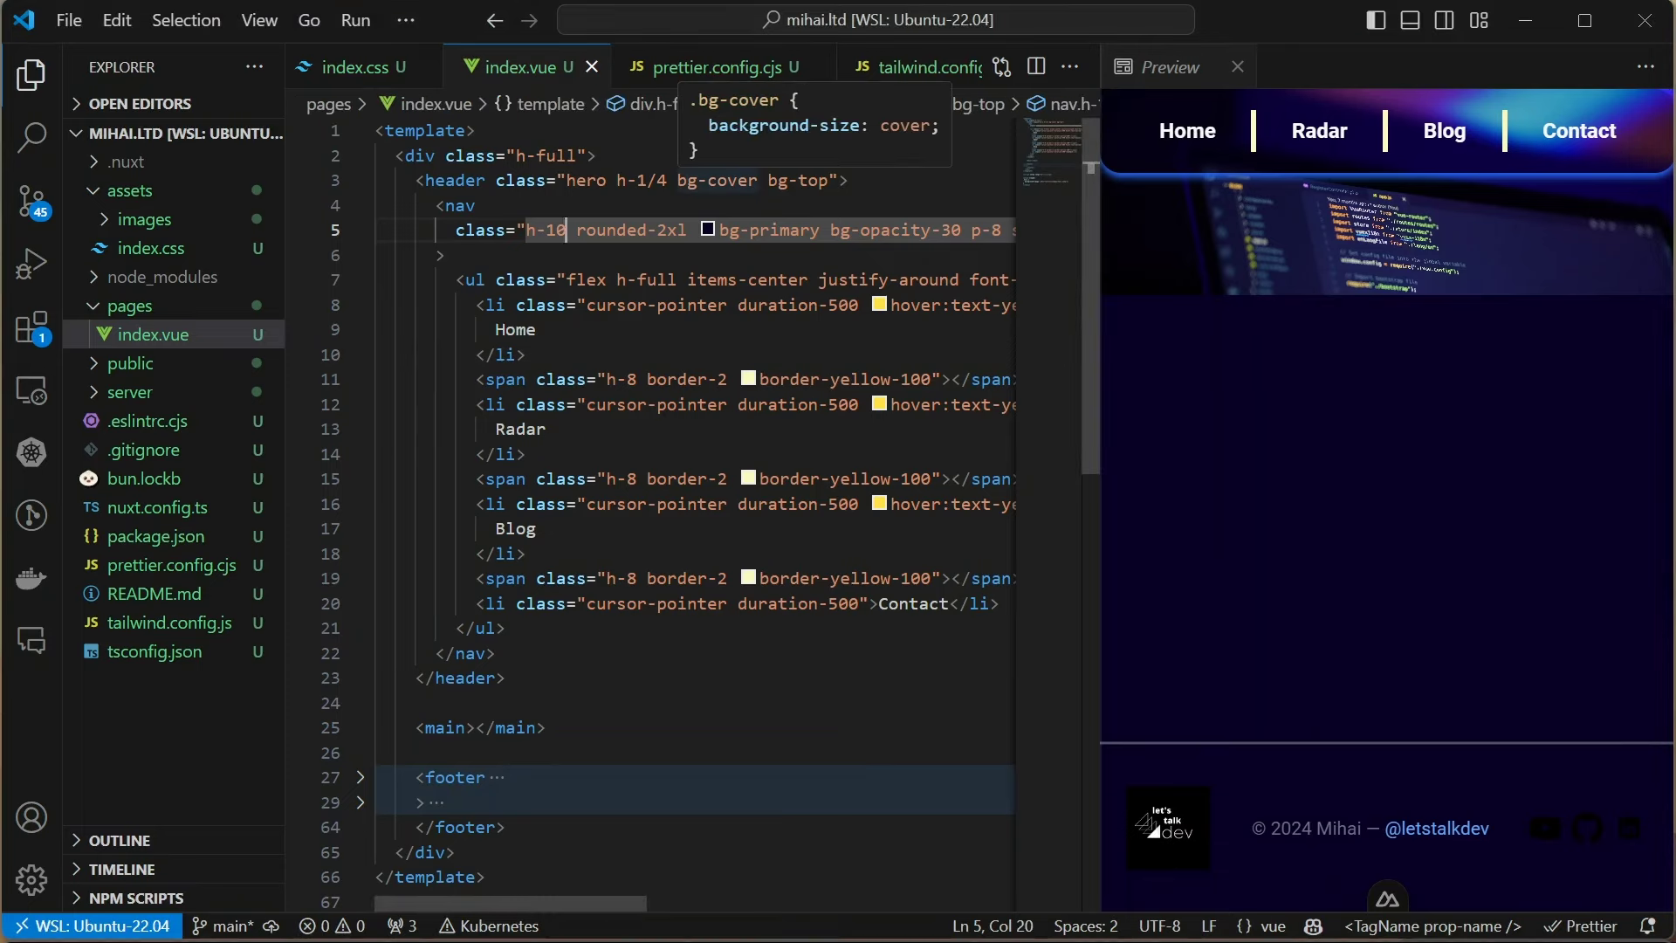
pyautogui.write('w')
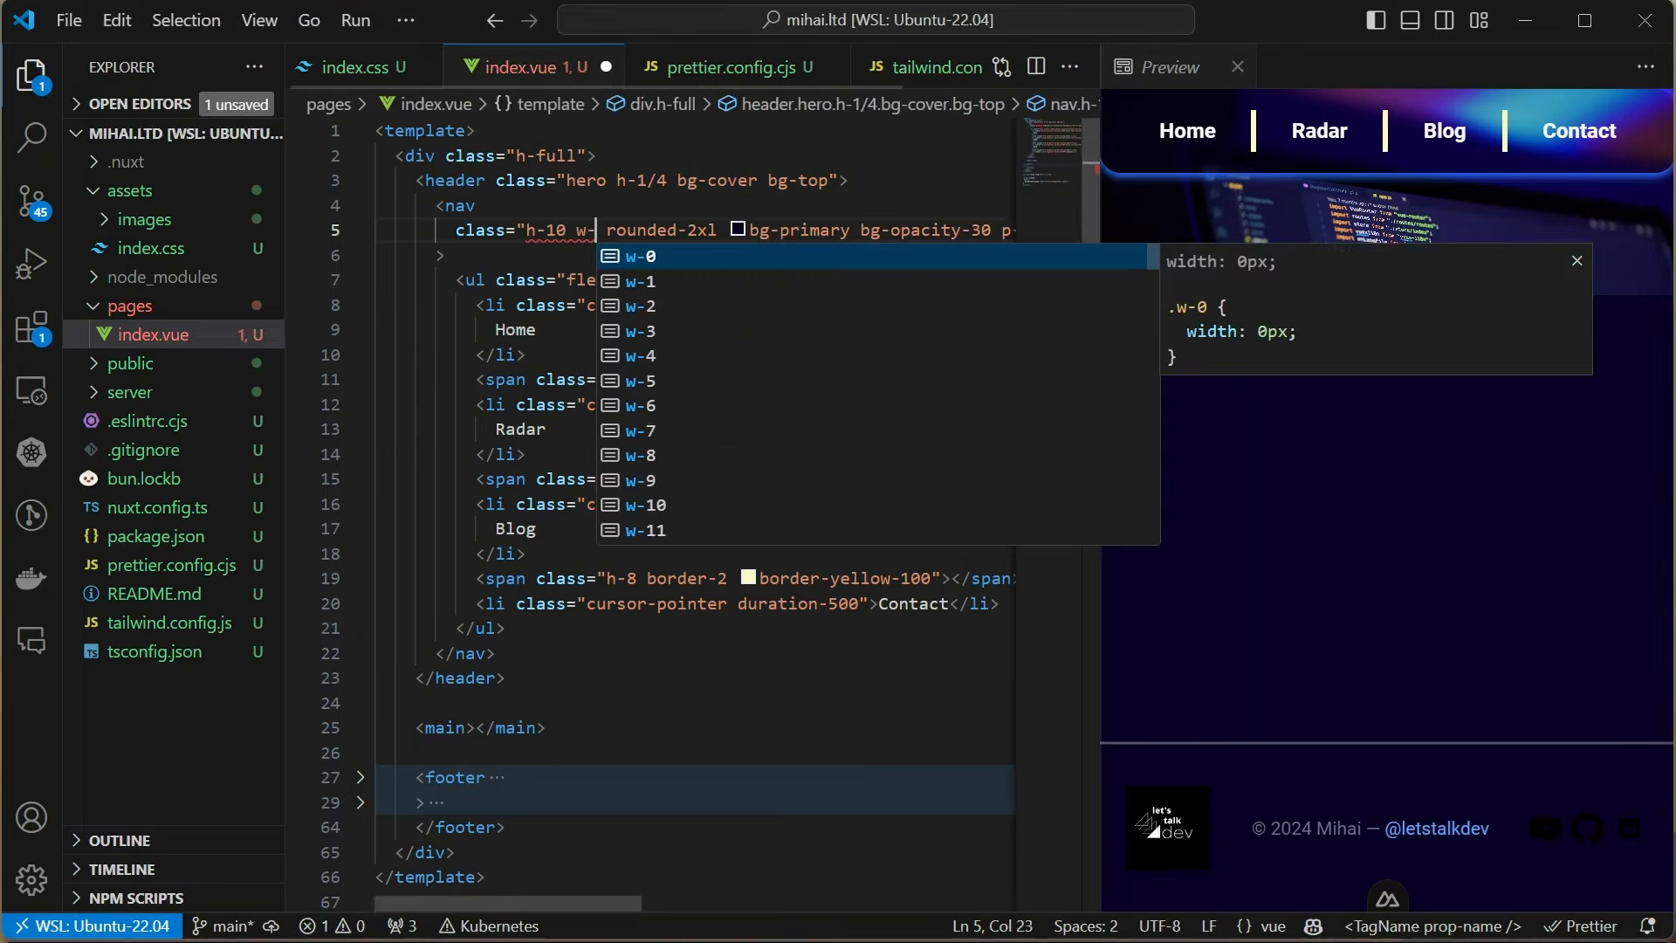
pyautogui.write('-full')
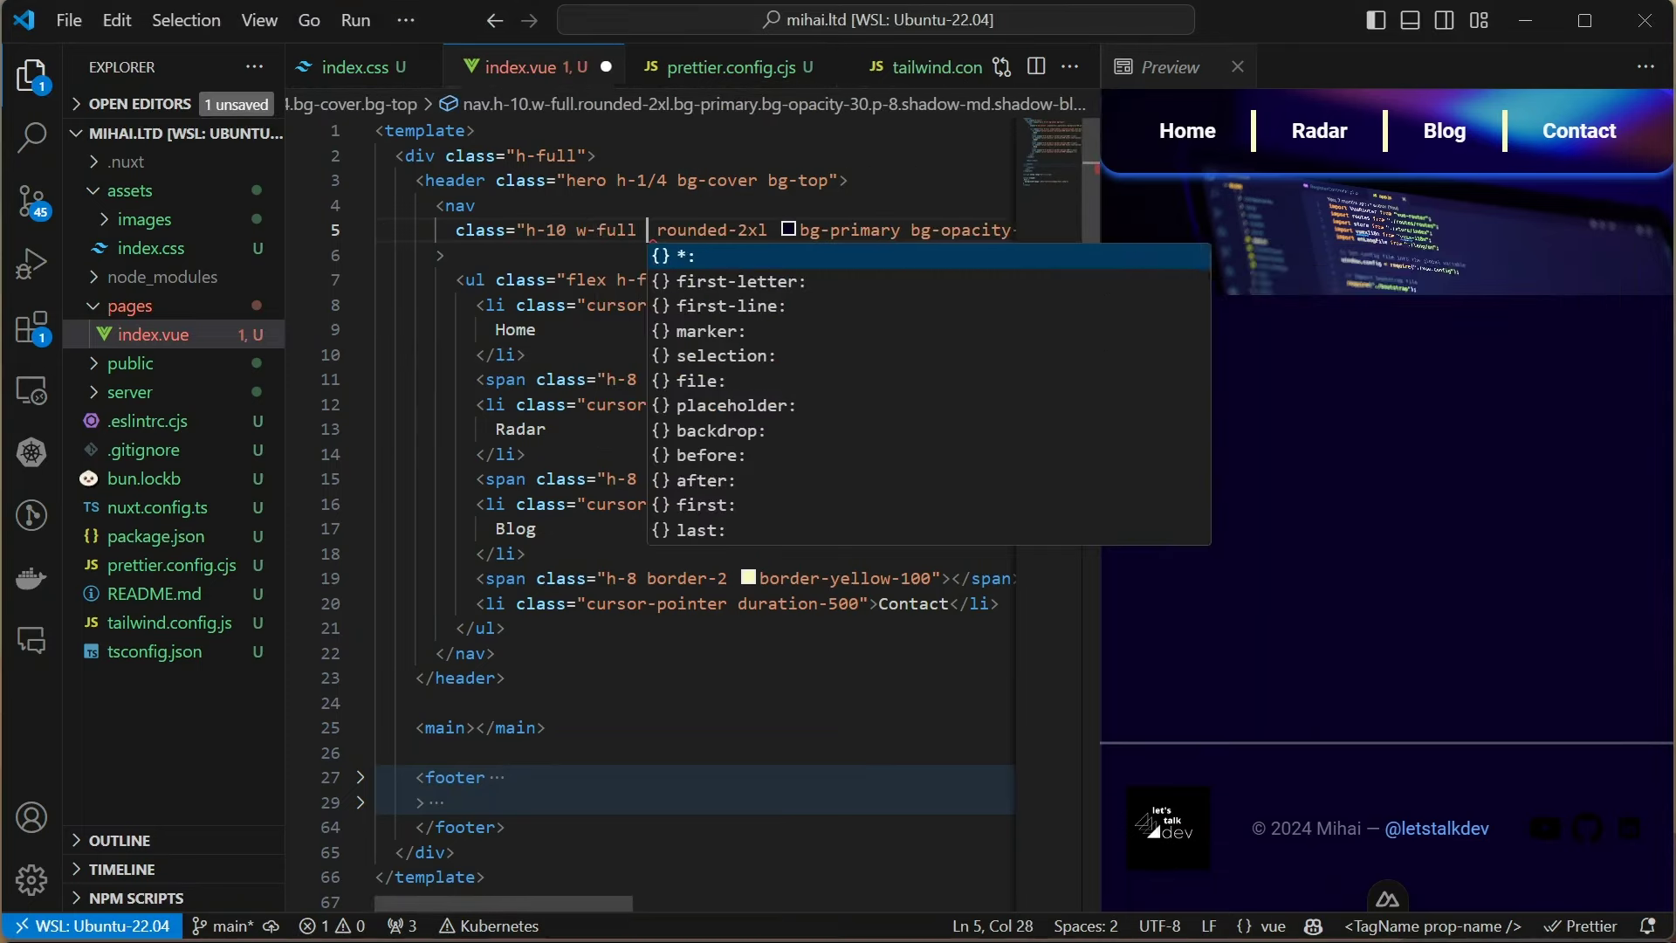
pyautogui.write(' md:w-4/5')
# Add mx-auto to the nav classes so the nav is centred, and save
pyautogui.press('Escape')
pyautogui.hotkey('ctrl', 's')
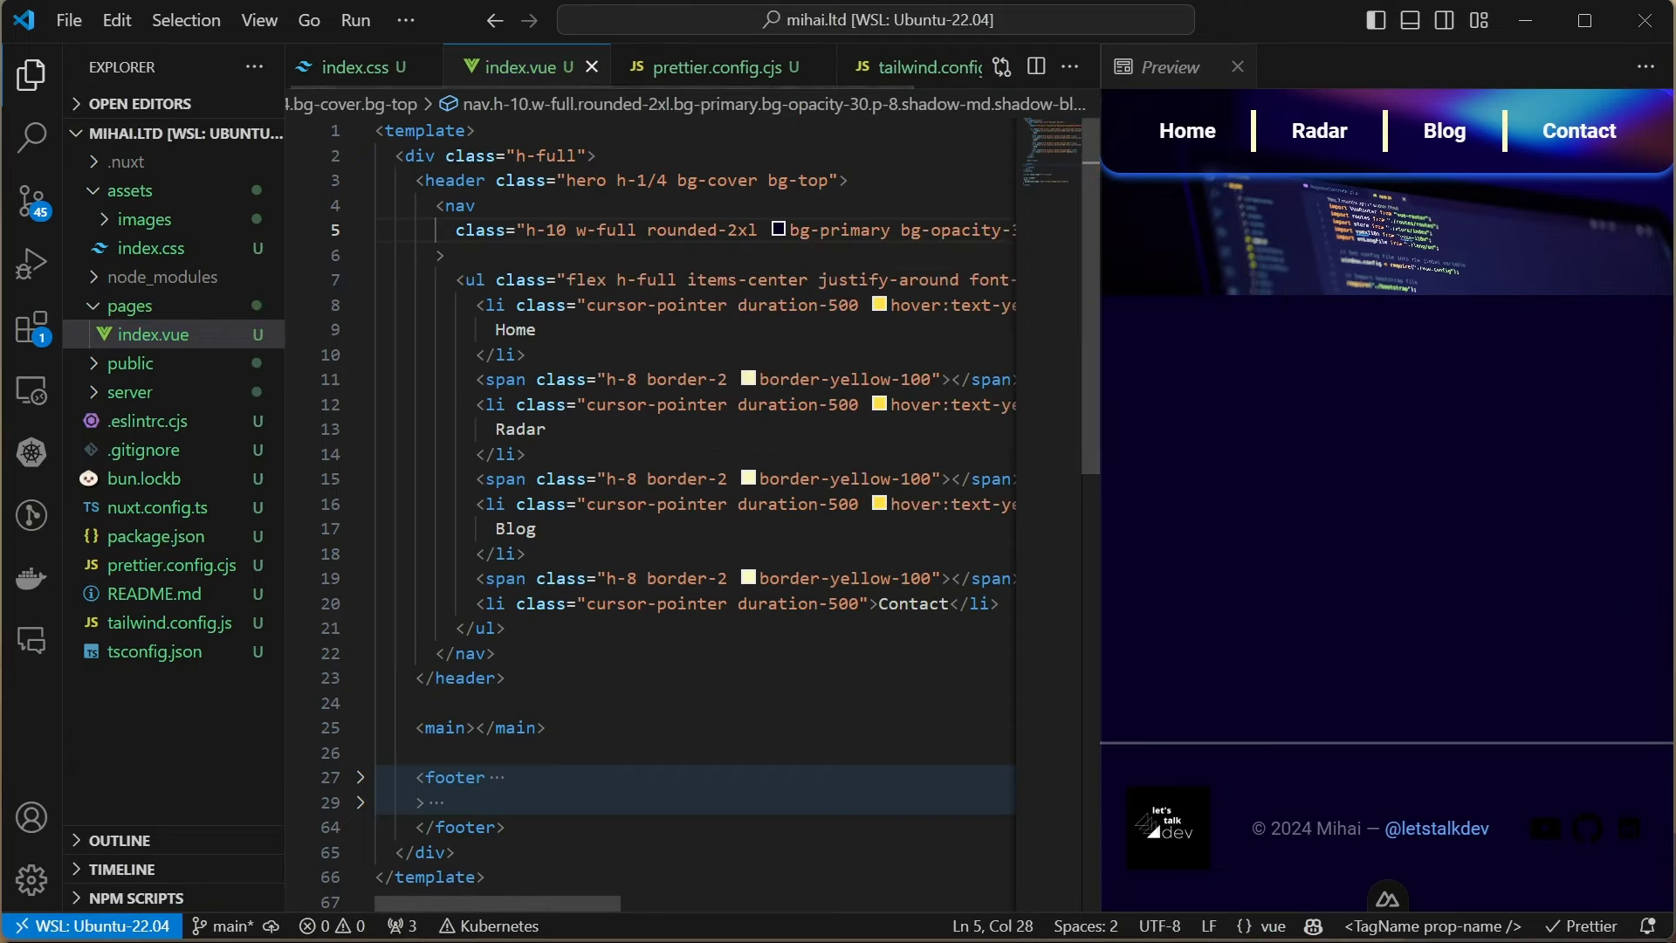
pyautogui.hotkey('alt', 'Tab')
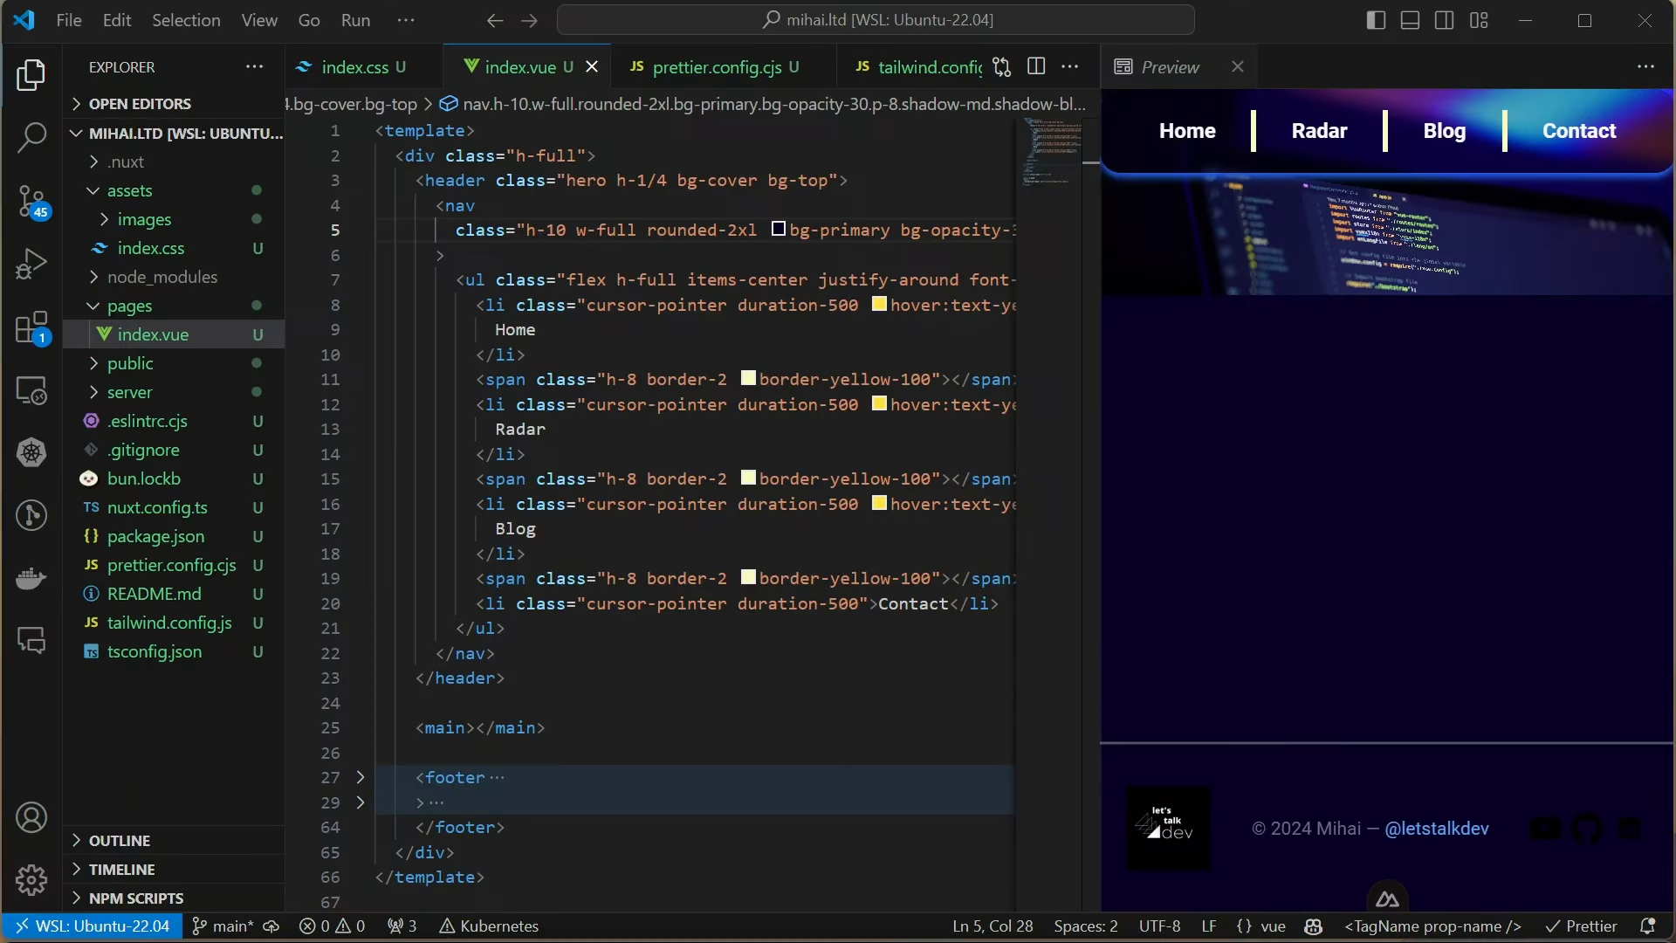
pyautogui.press('Left')
pyautogui.write('mx-au')
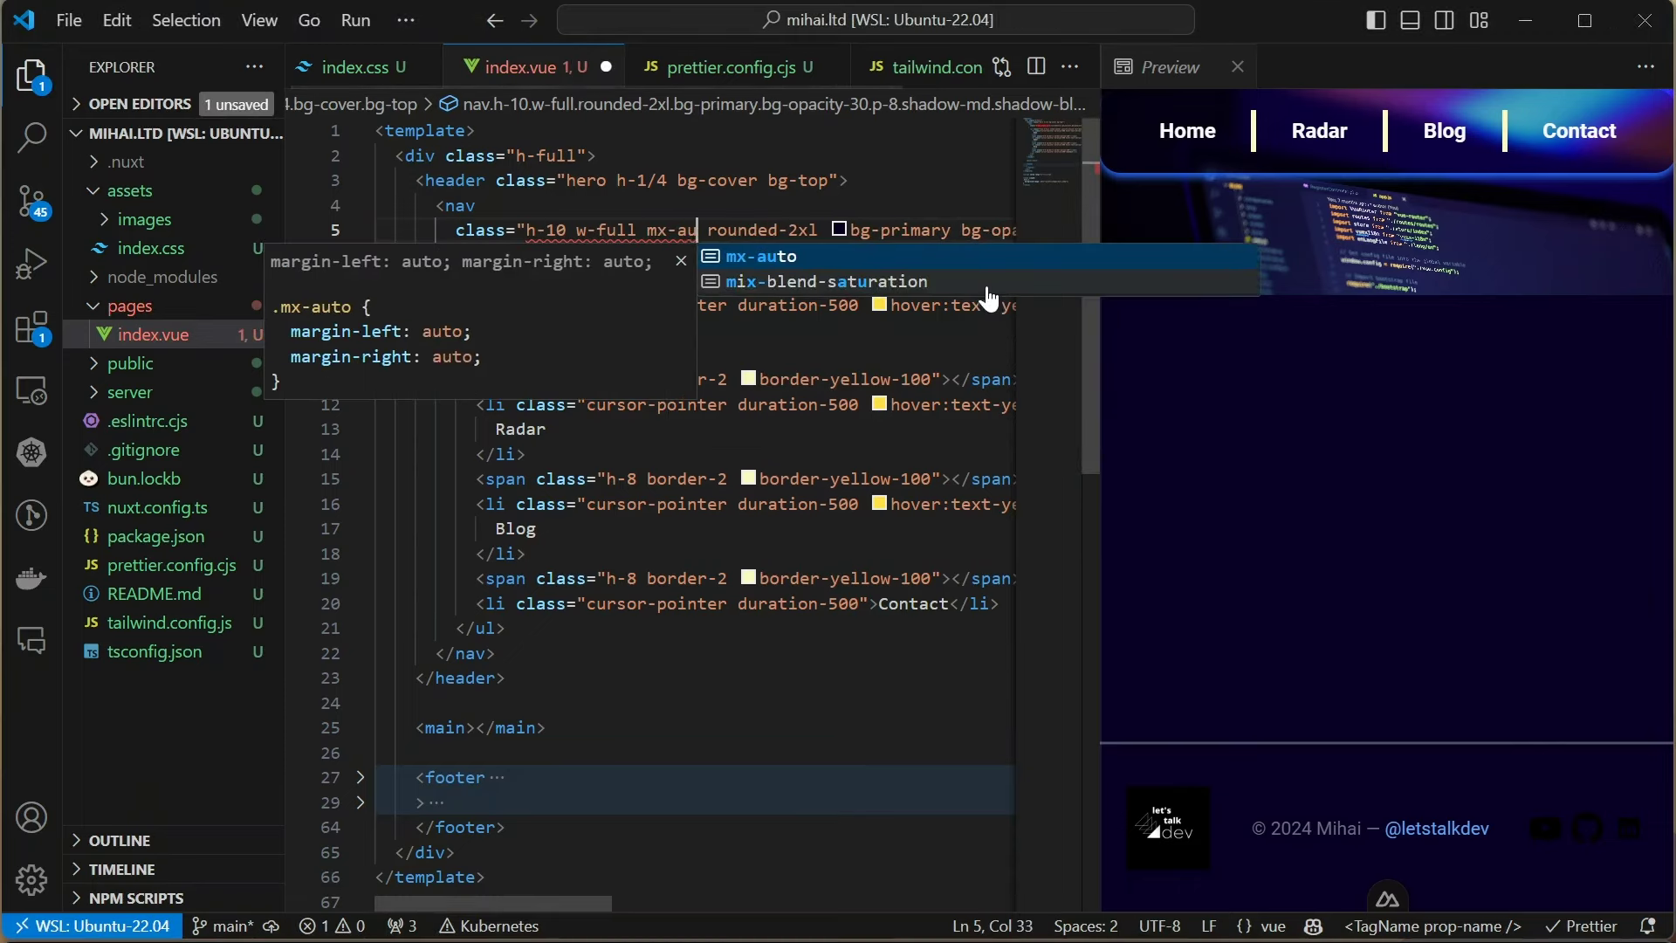
pyautogui.press('Return')
pyautogui.hotkey('ctrl', 's')
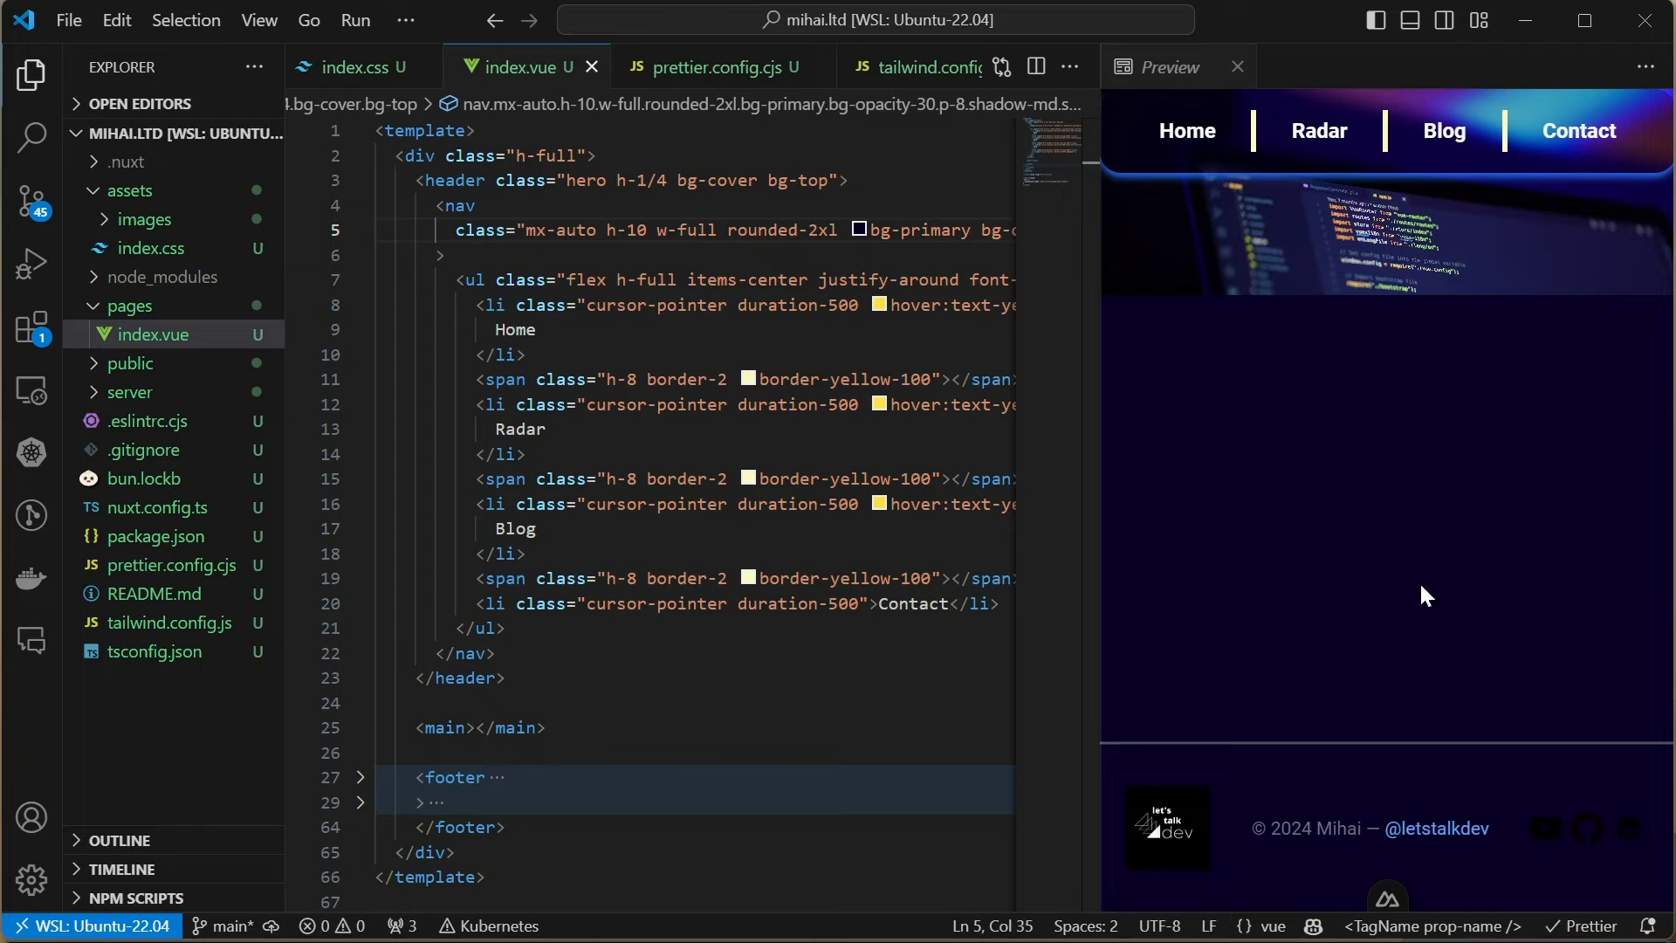
pyautogui.hscroll(5, 694, 498)
pyautogui.hscroll(-5, 693, 499)
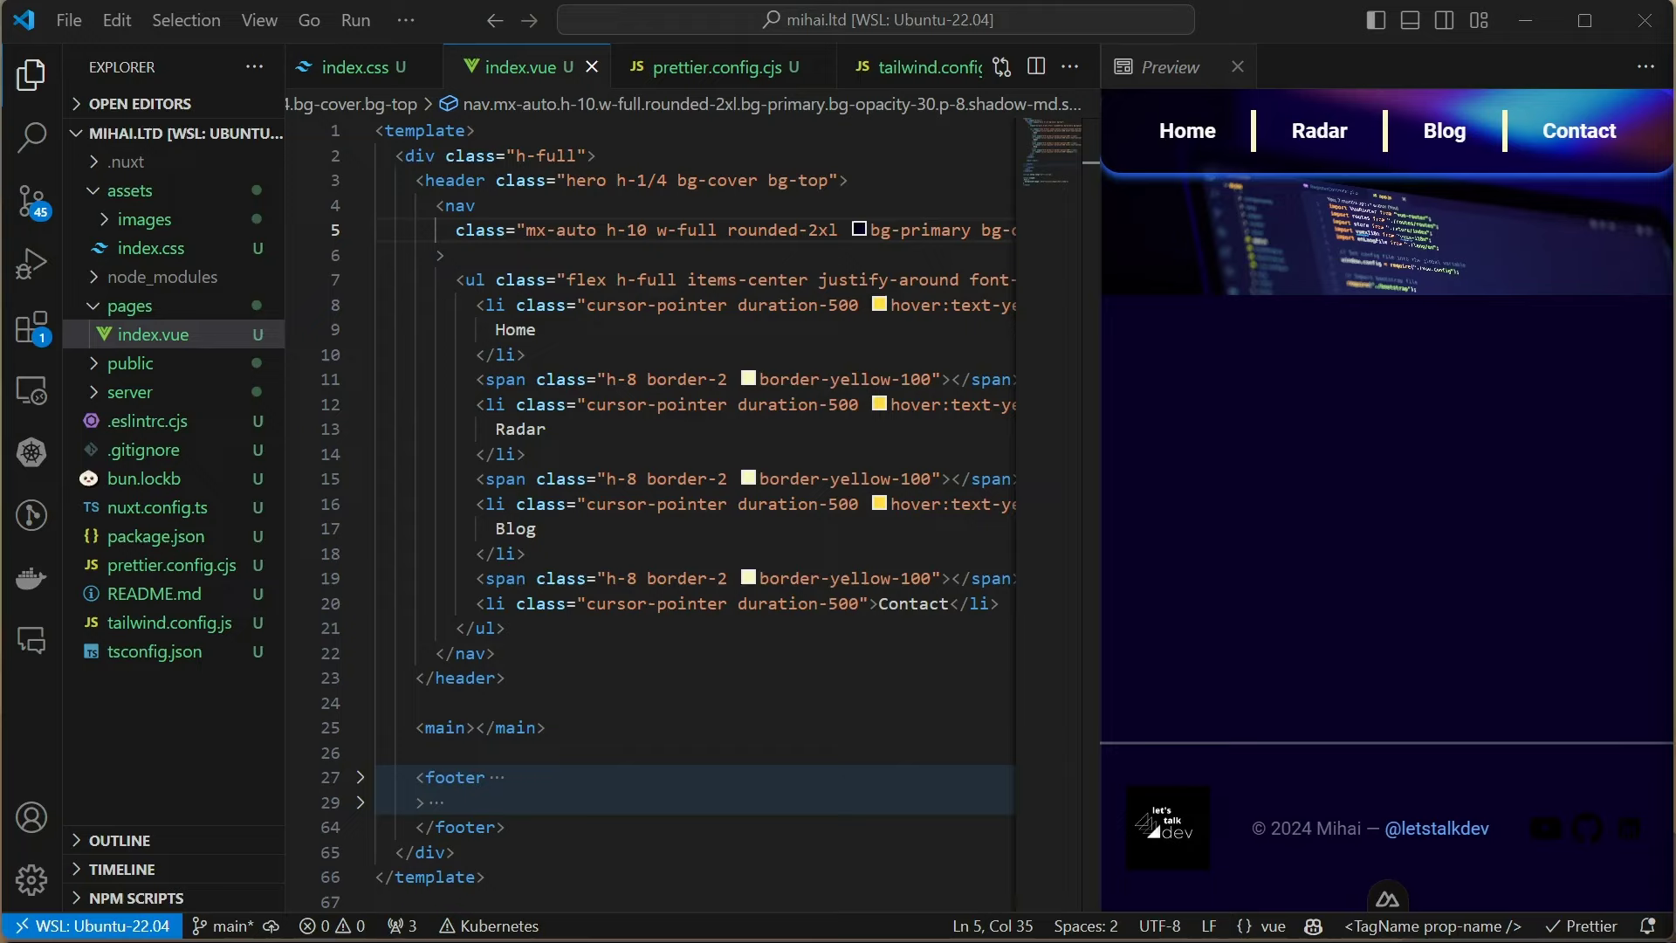
# Insert an empty div with pt-0 md:pt-2 above the nav, save, and check Chrome
pyautogui.press('Up')
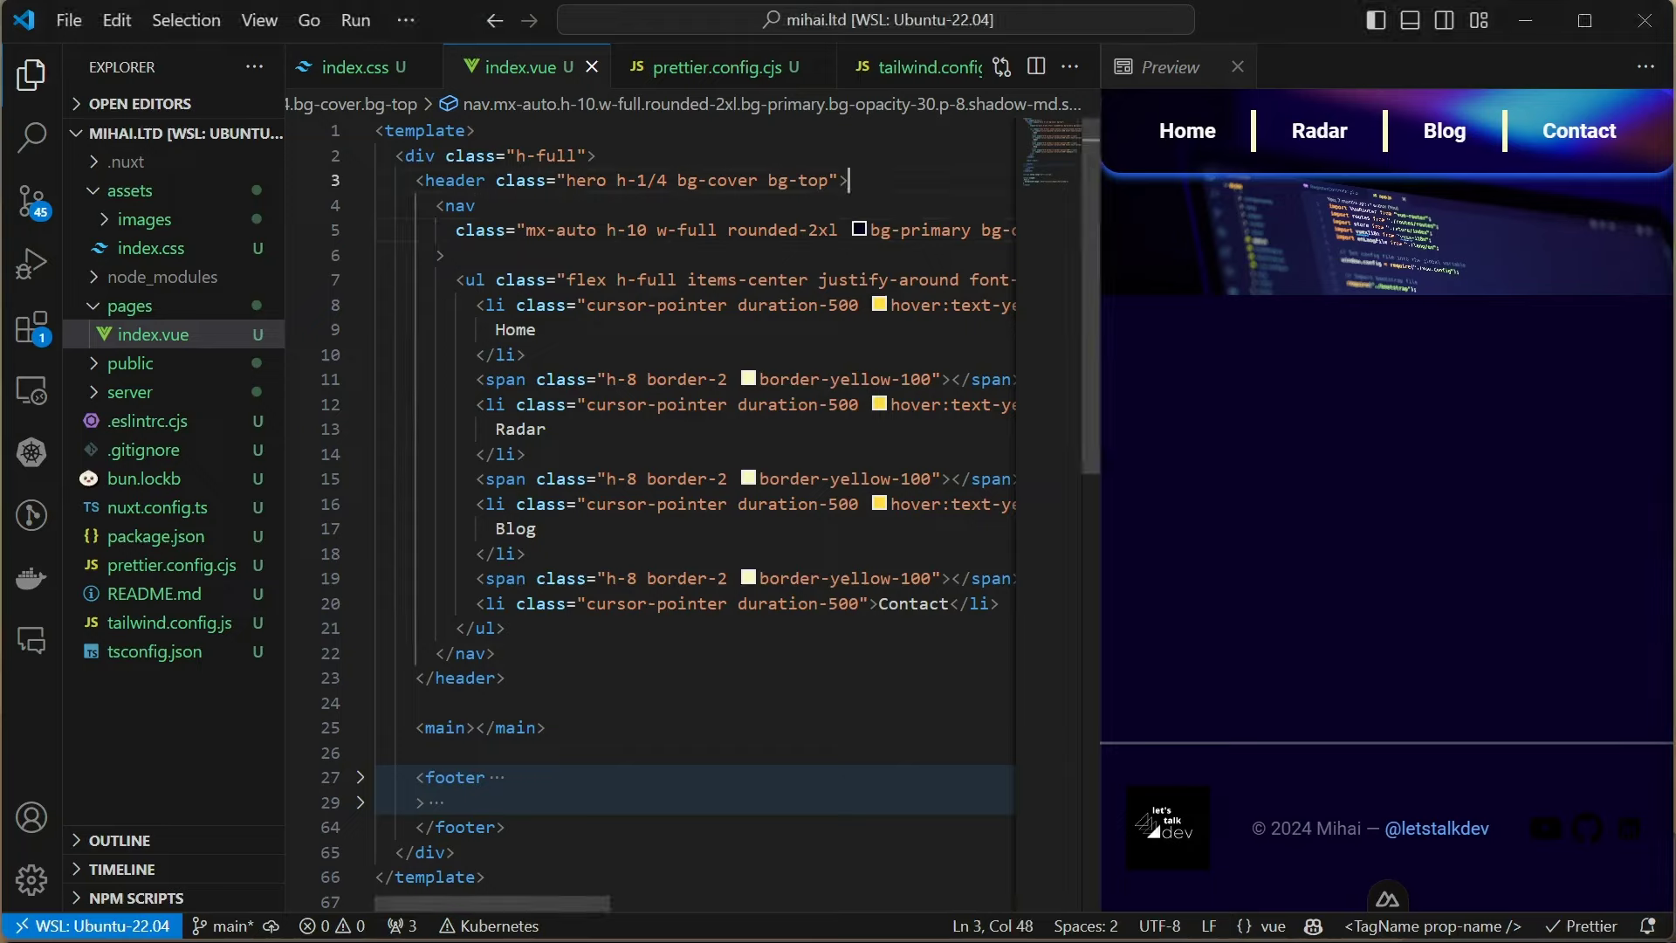
pyautogui.hotkey('ctrl', 'shift', 'Return')
pyautogui.write('div')
pyautogui.press('Tab')
pyautogui.write('cl')
pyautogui.press('Tab')
pyautogui.write('pt-0')
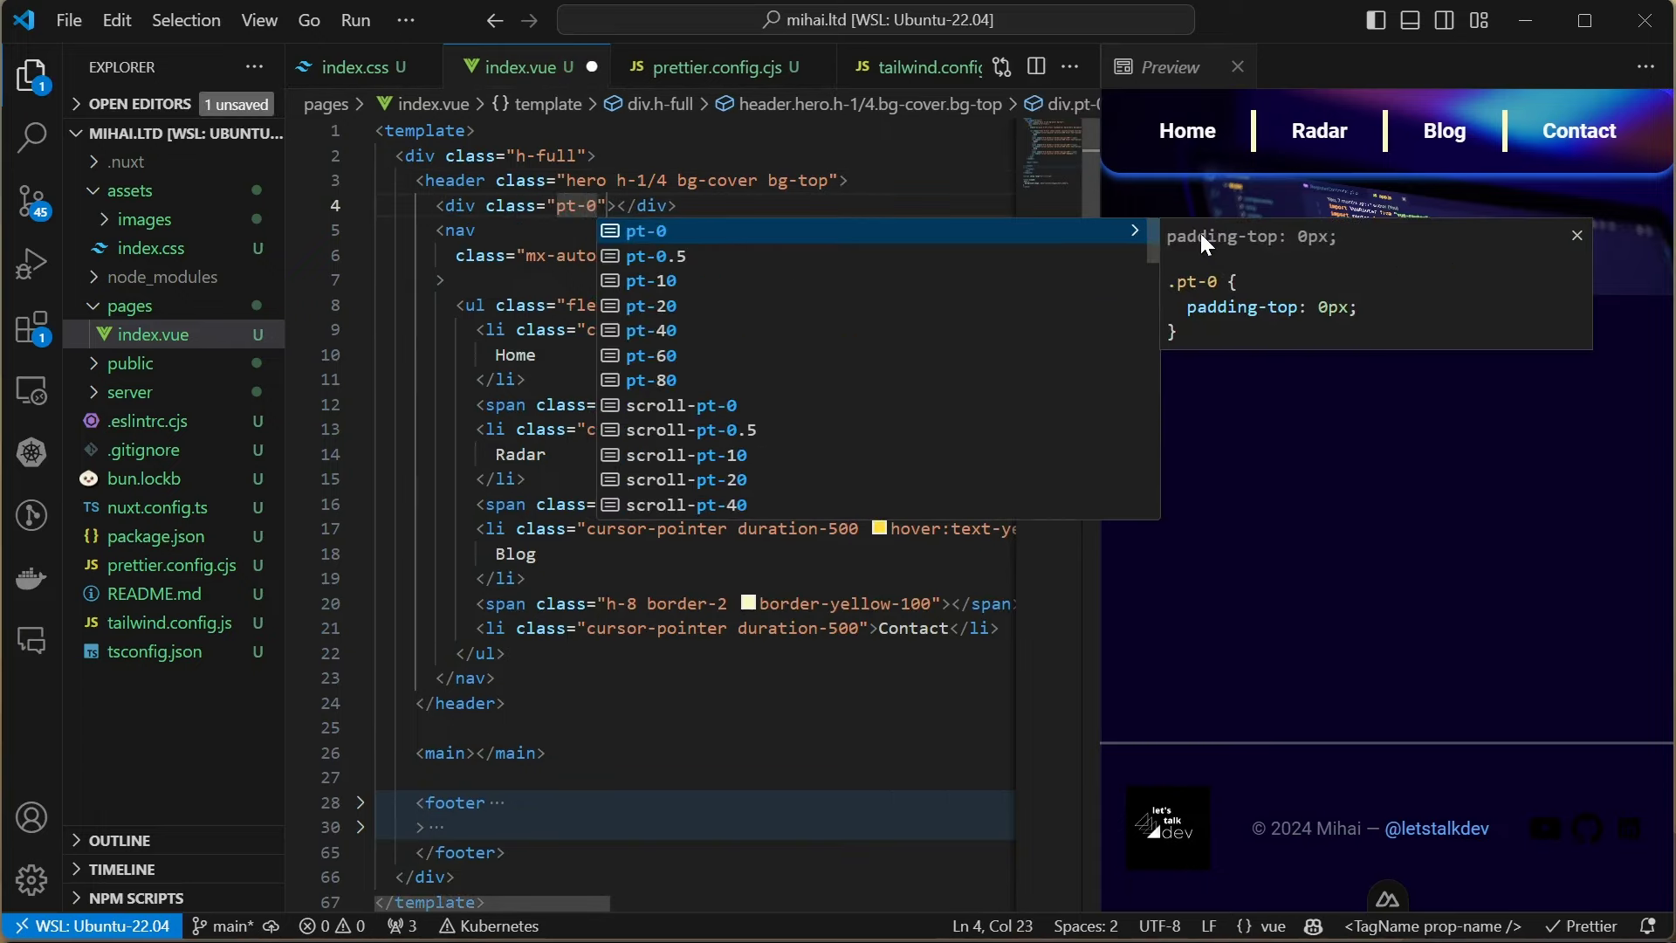
pyautogui.write(' md:pt-2')
pyautogui.press('Home')
pyautogui.hotkey('ctrl', 's')
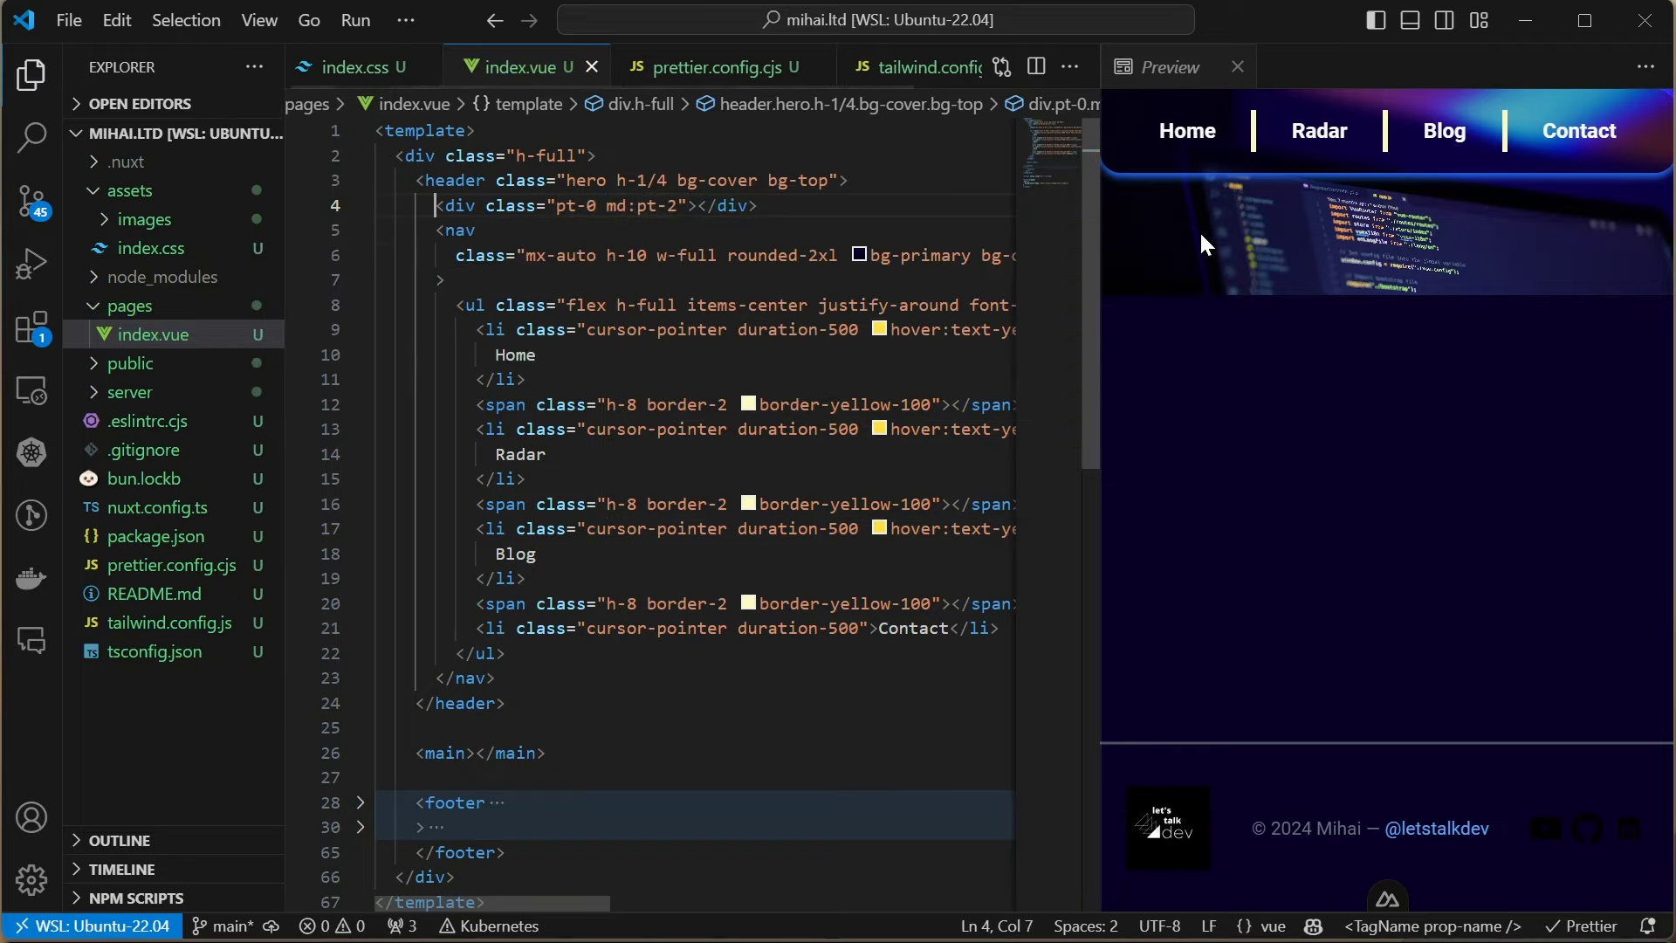
pyautogui.hotkey('alt', 'Tab')
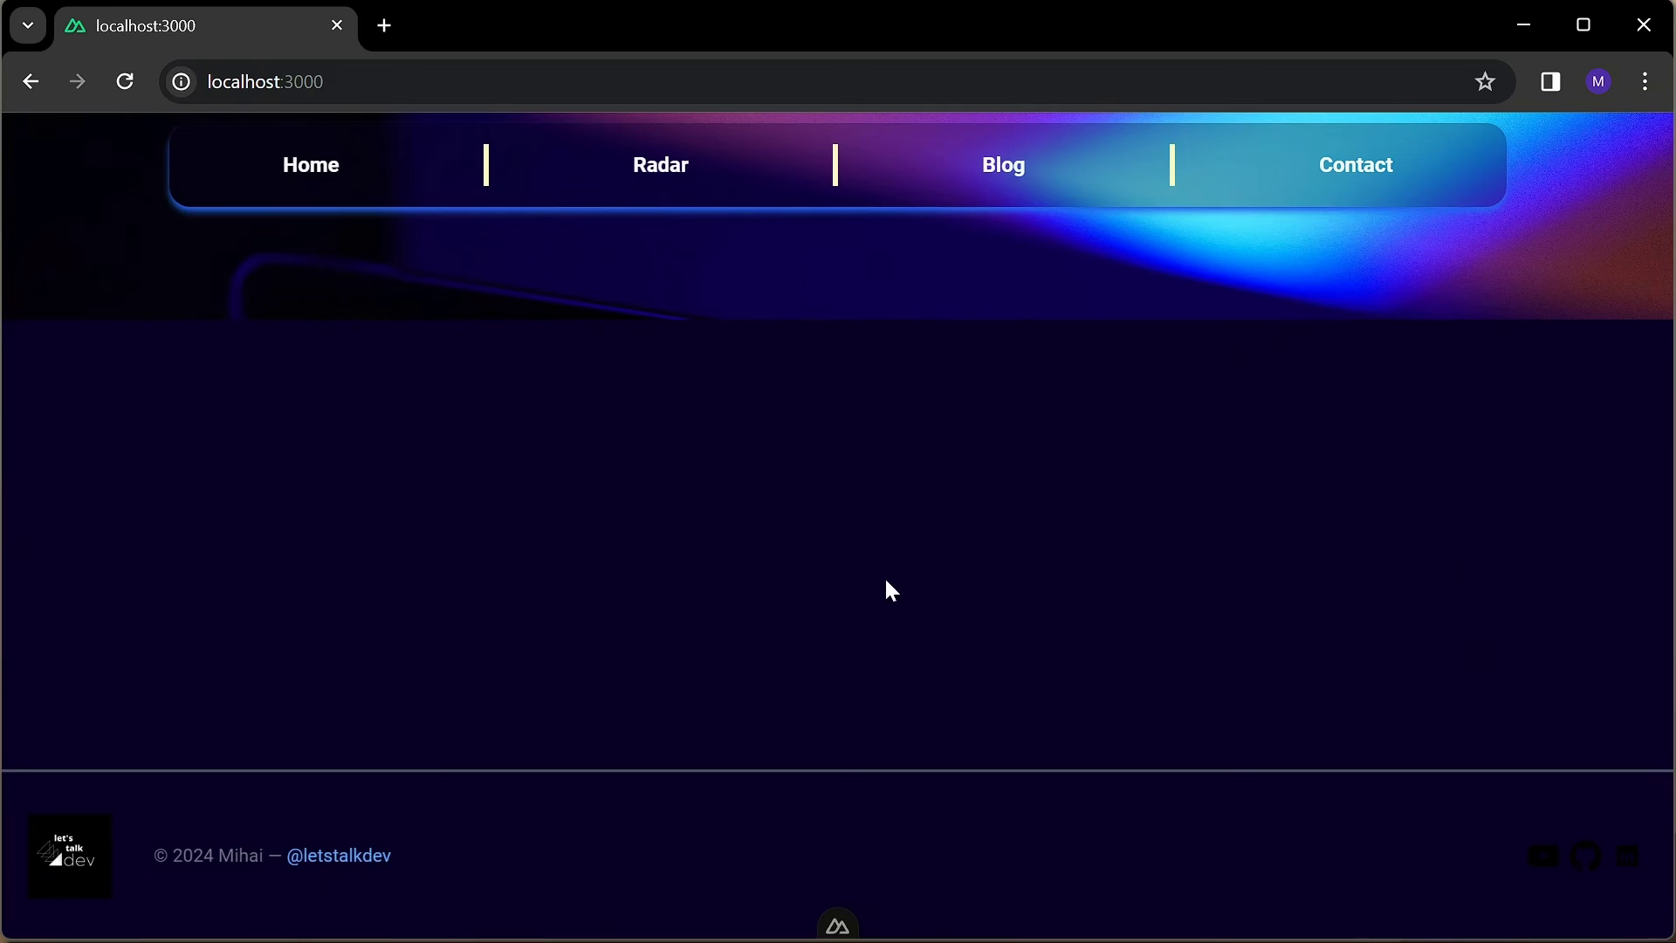
pyautogui.hotkey('alt', 'Tab')
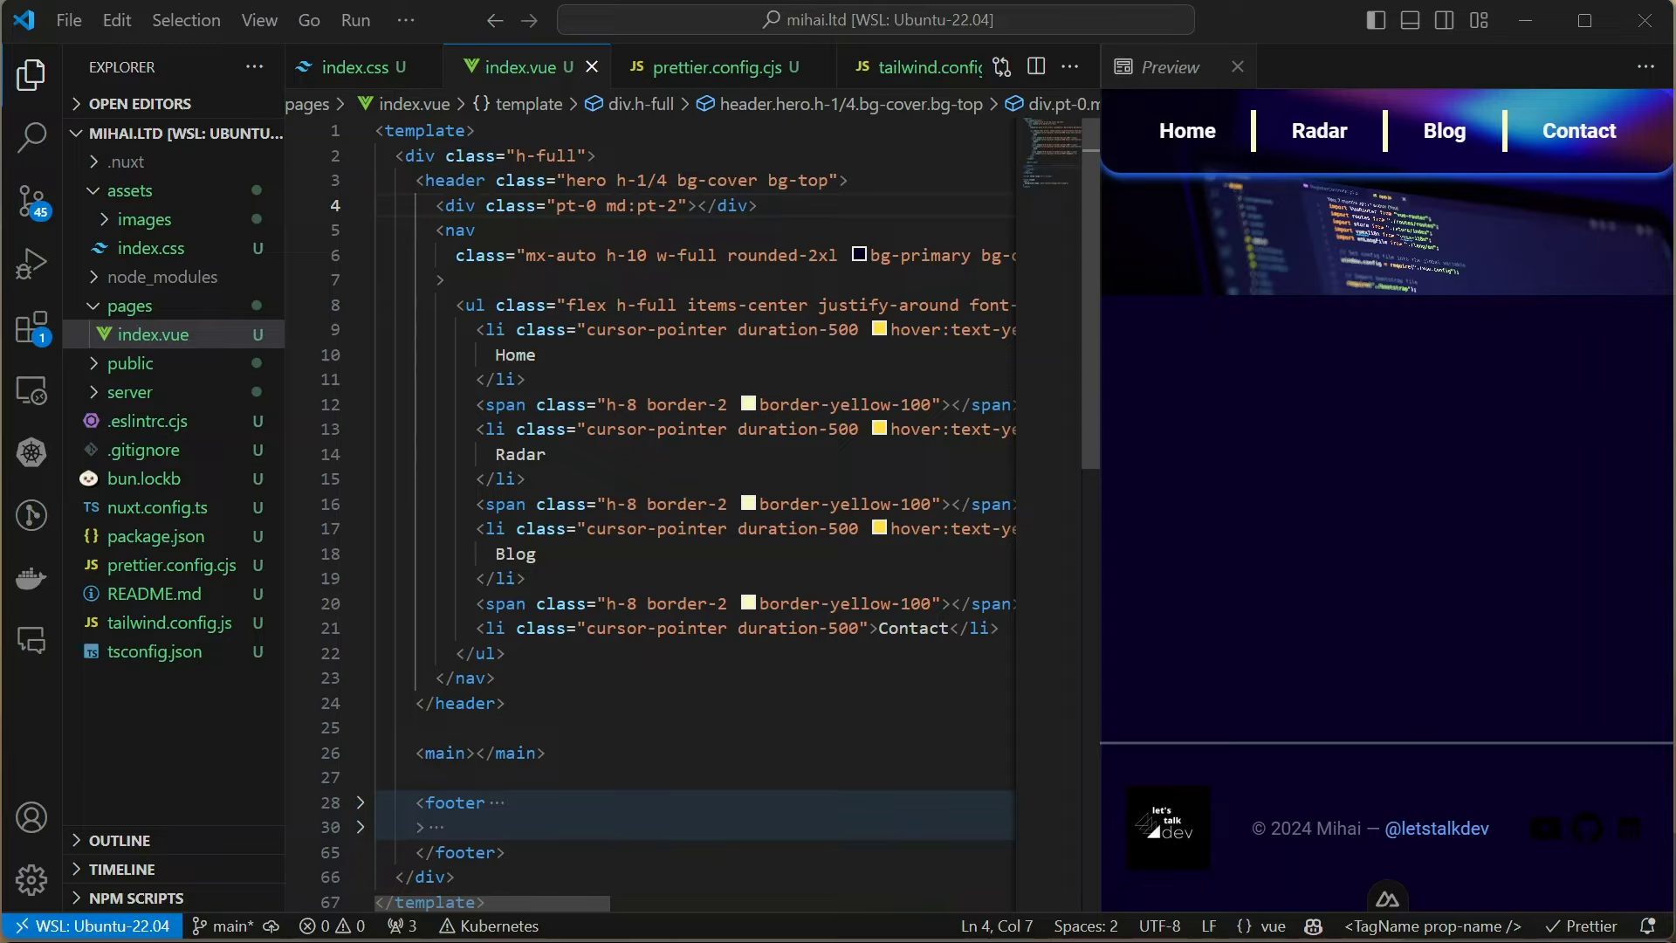
# Append lg:bg-center and xl:bg-bottom to the header classes, save, and view Chrome
pyautogui.moveTo(566, 180); pyautogui.dragTo(830, 179)
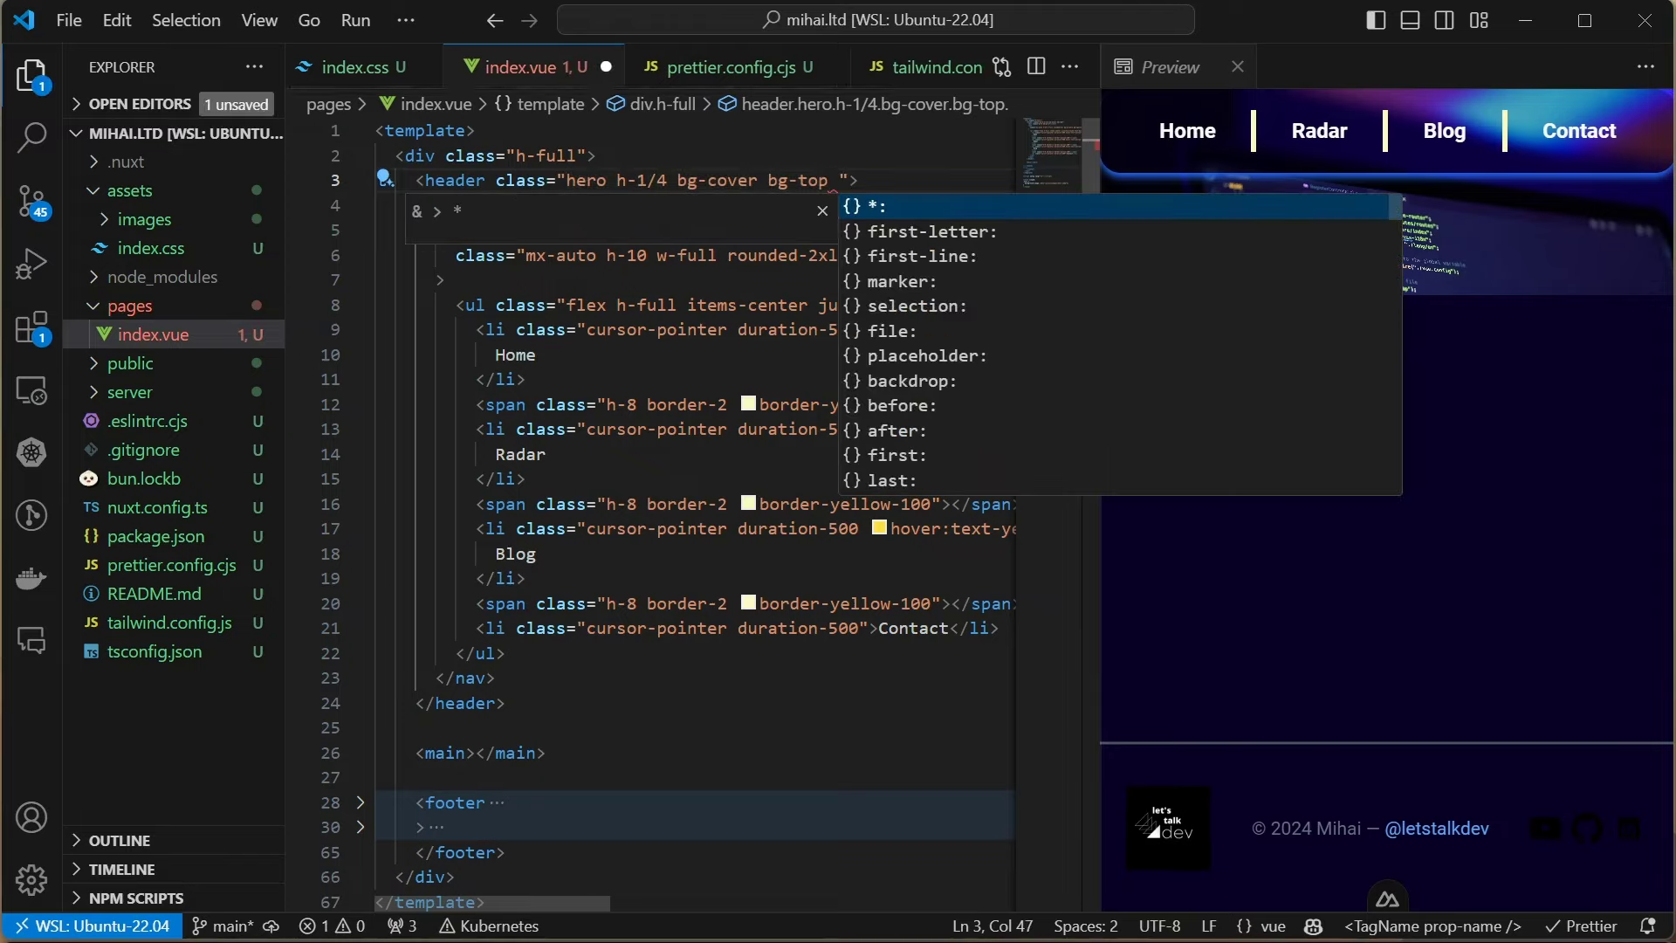
pyautogui.write('lg:bg-center')
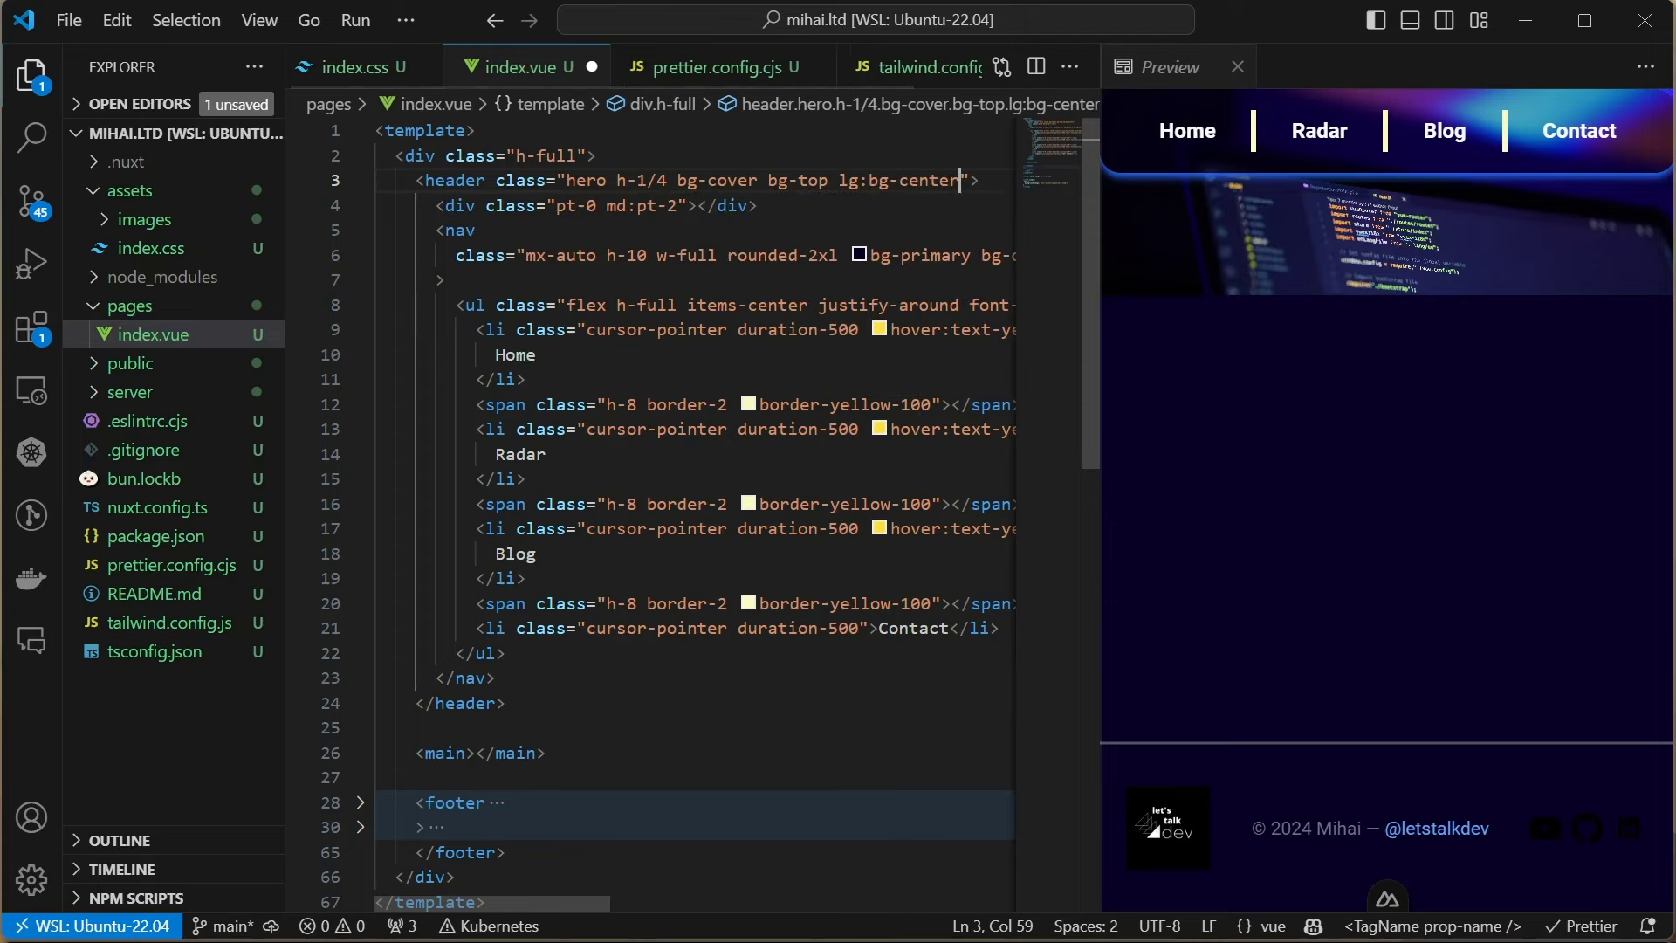
pyautogui.write(' xl:bg-')
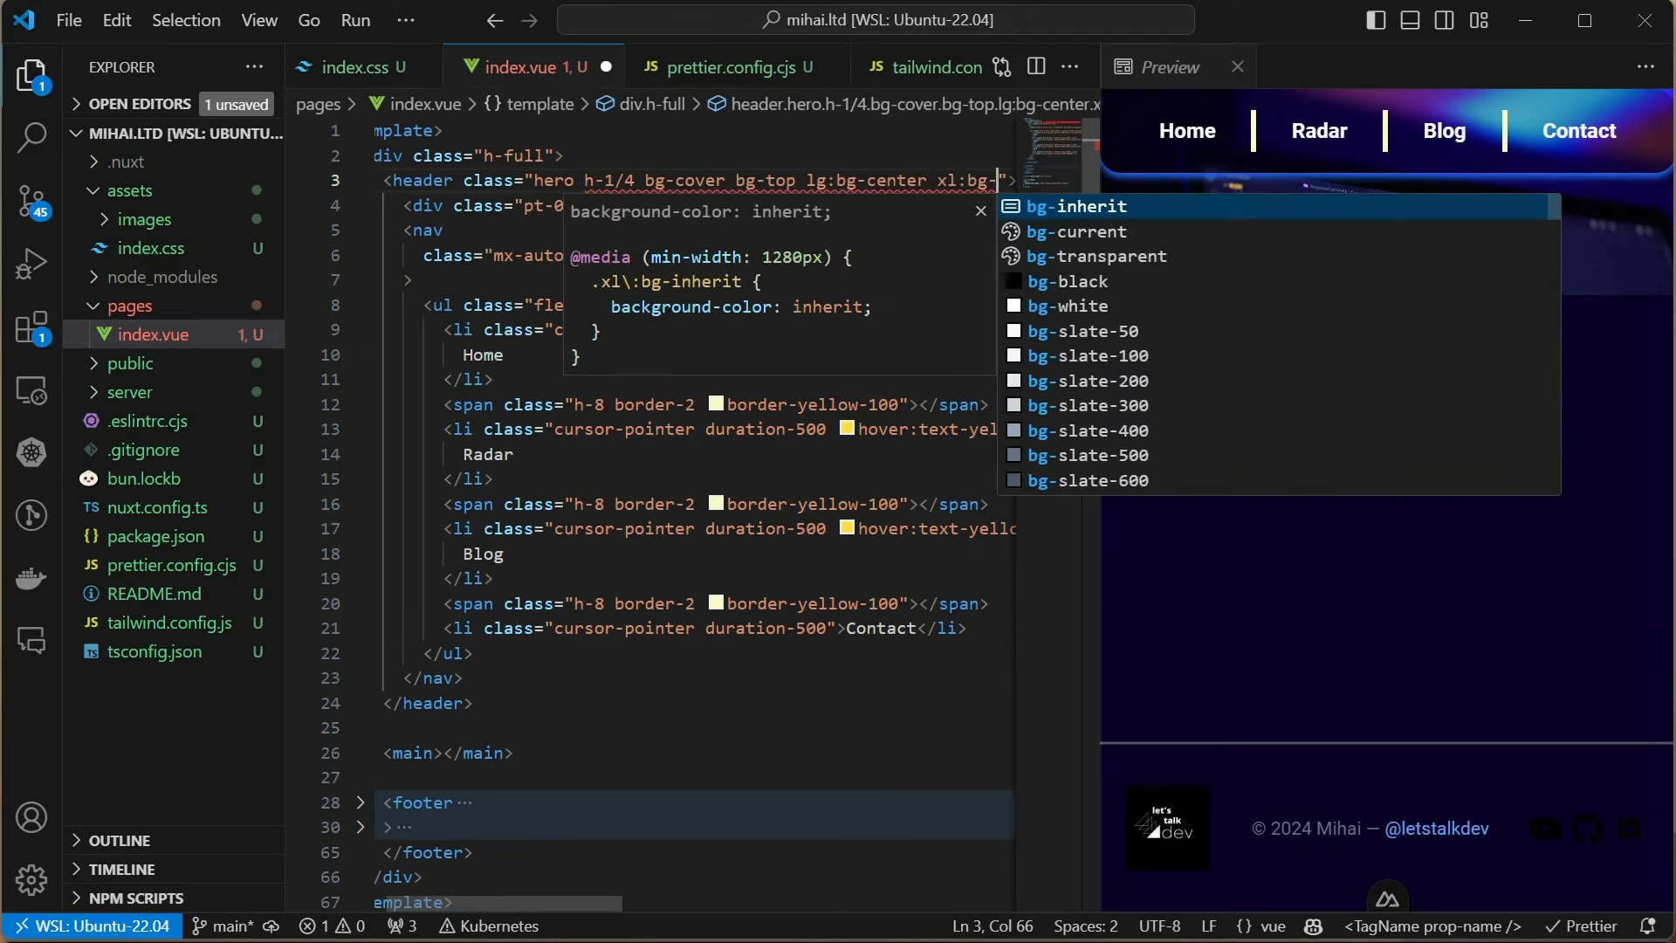
pyautogui.write('bo')
pyautogui.press('Return')
pyautogui.hotkey('ctrl', 's')
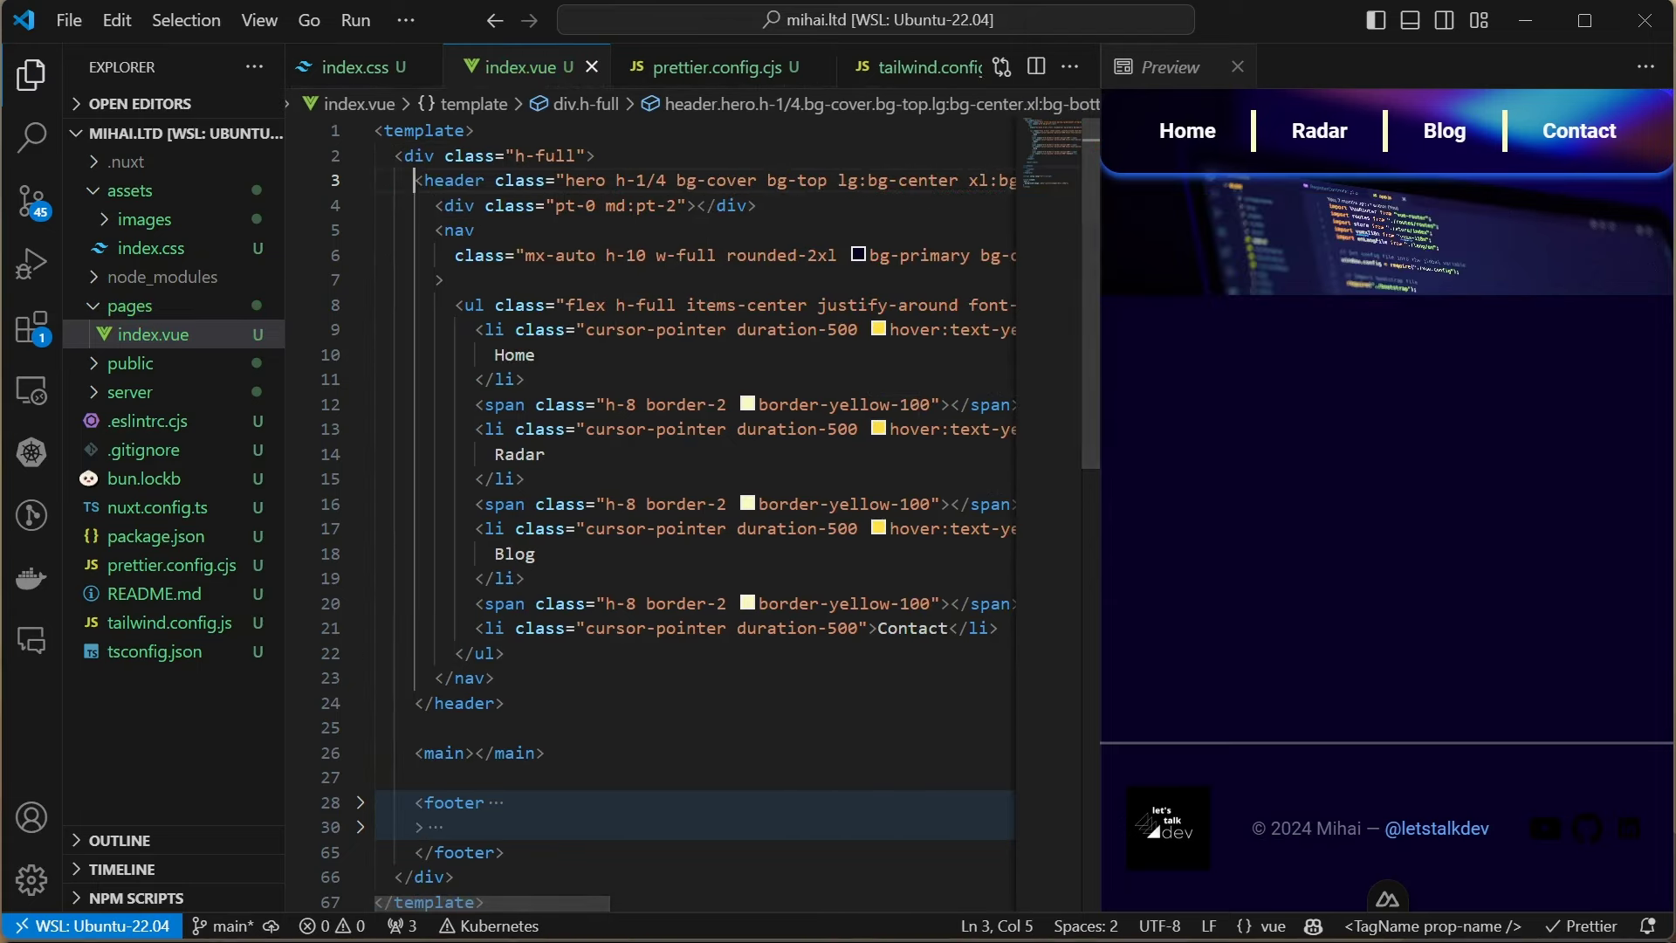
pyautogui.hotkey('alt', 'Tab')
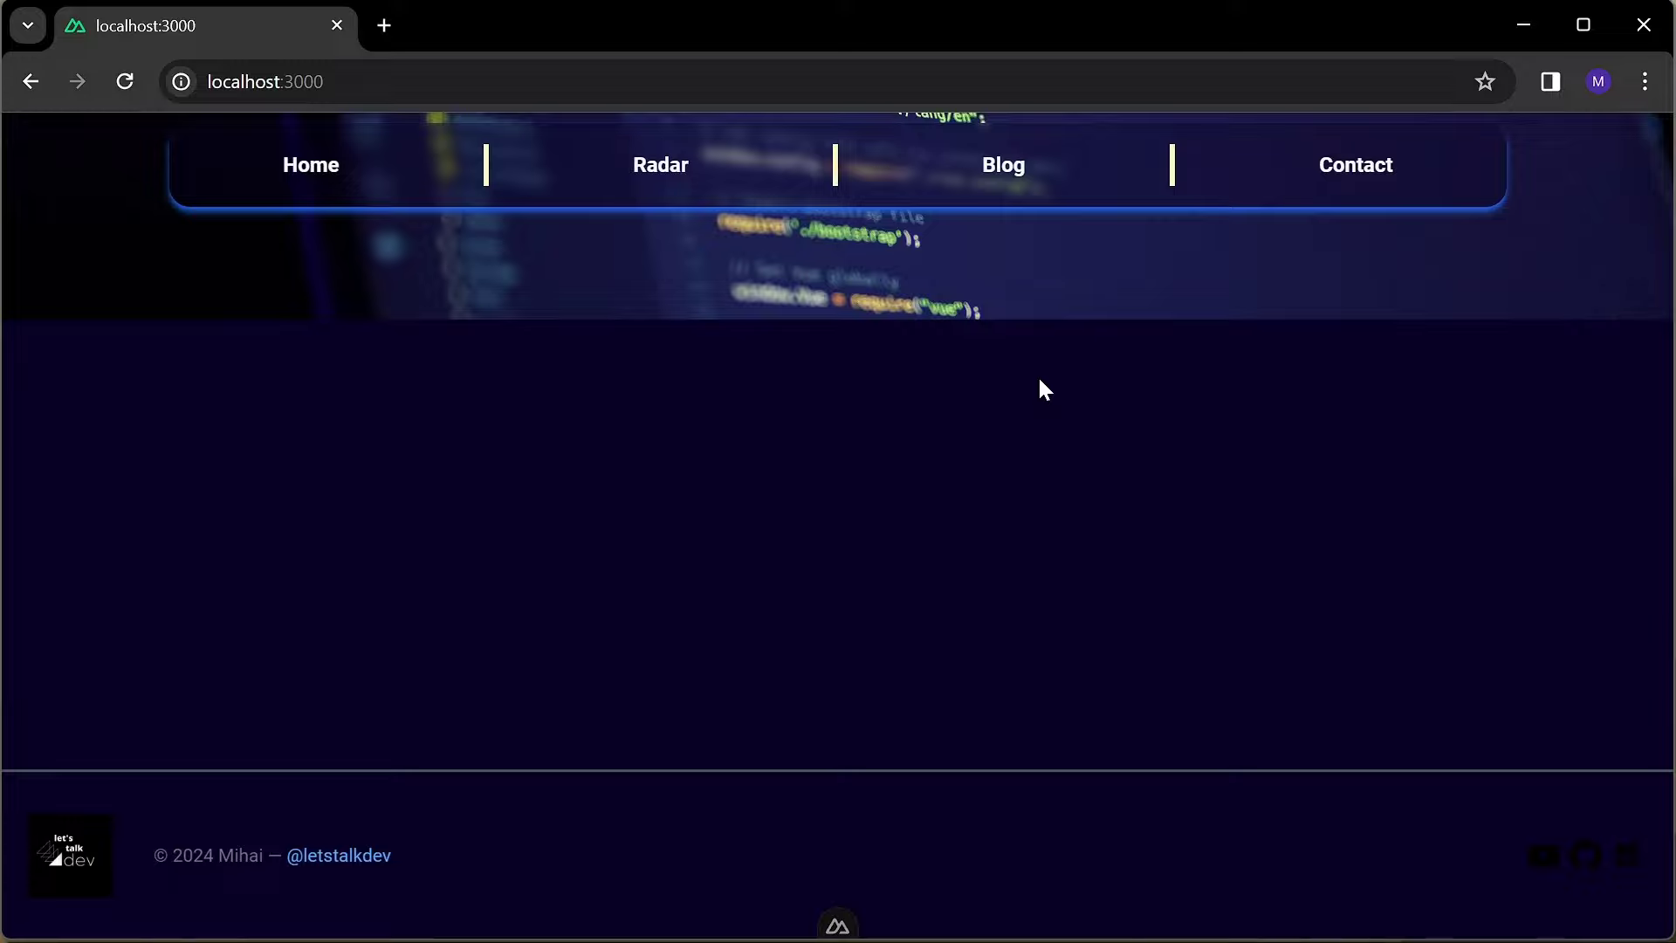
# Review localhost:3000 in Chrome, then return to VS Code
pyautogui.hotkey('alt', 'Tab')
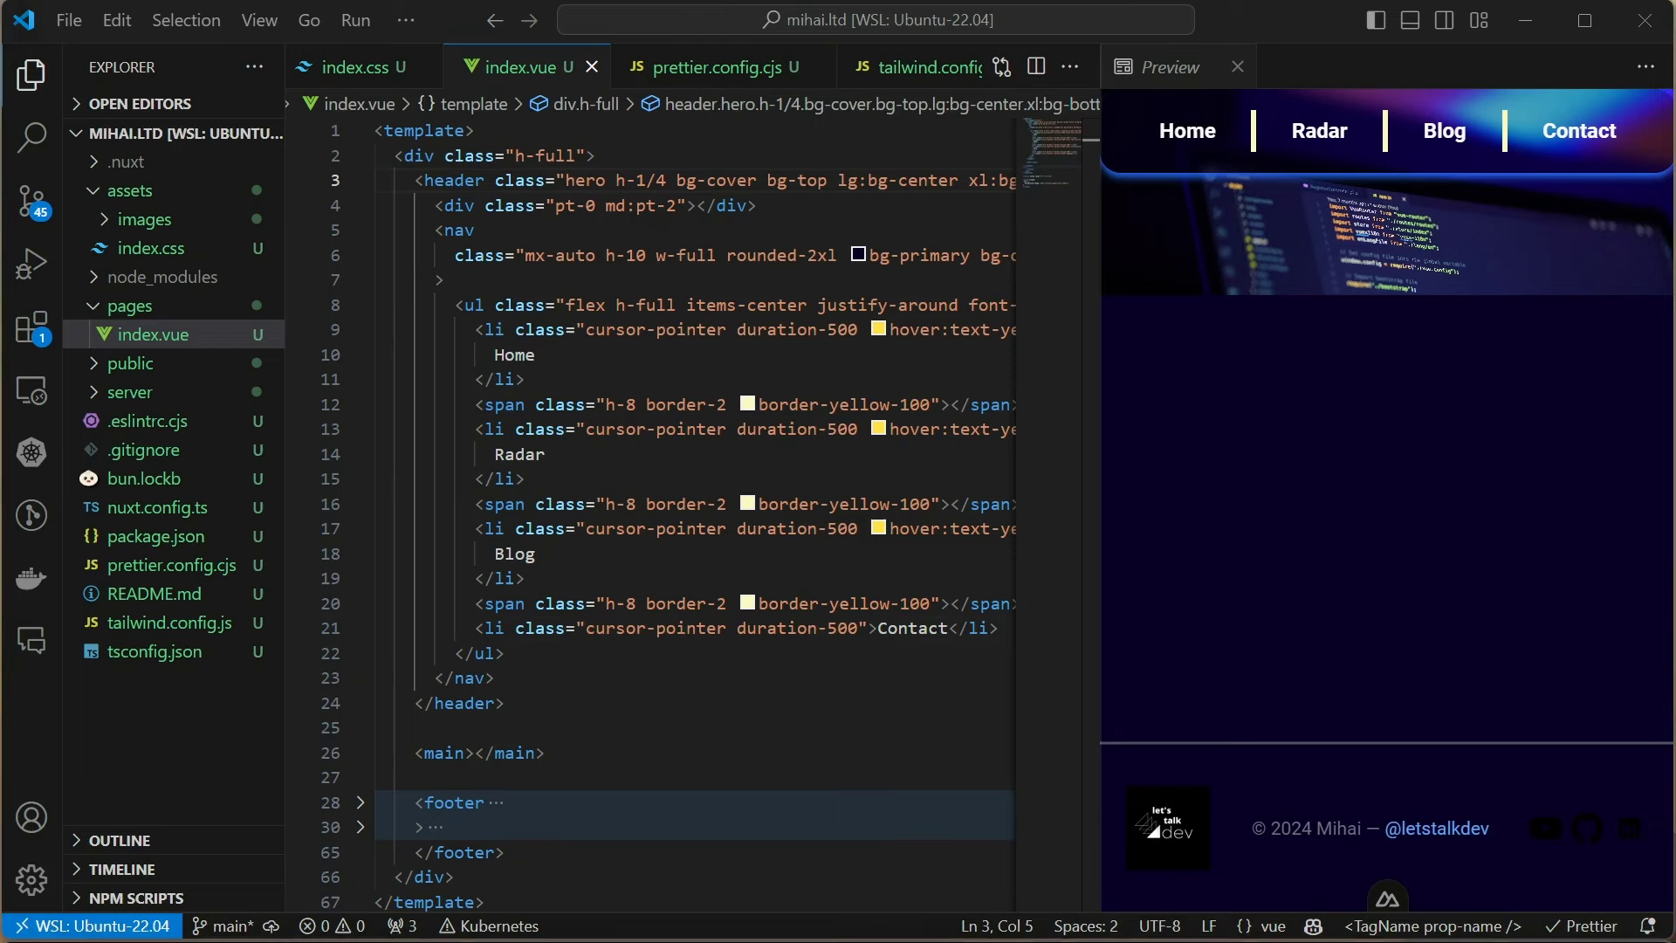
# Give the Contact item rounded-full, bg-orange-200, px-3 and py-2 classes
pyautogui.click(859, 626)
pyautogui.write('bg-orange-20')
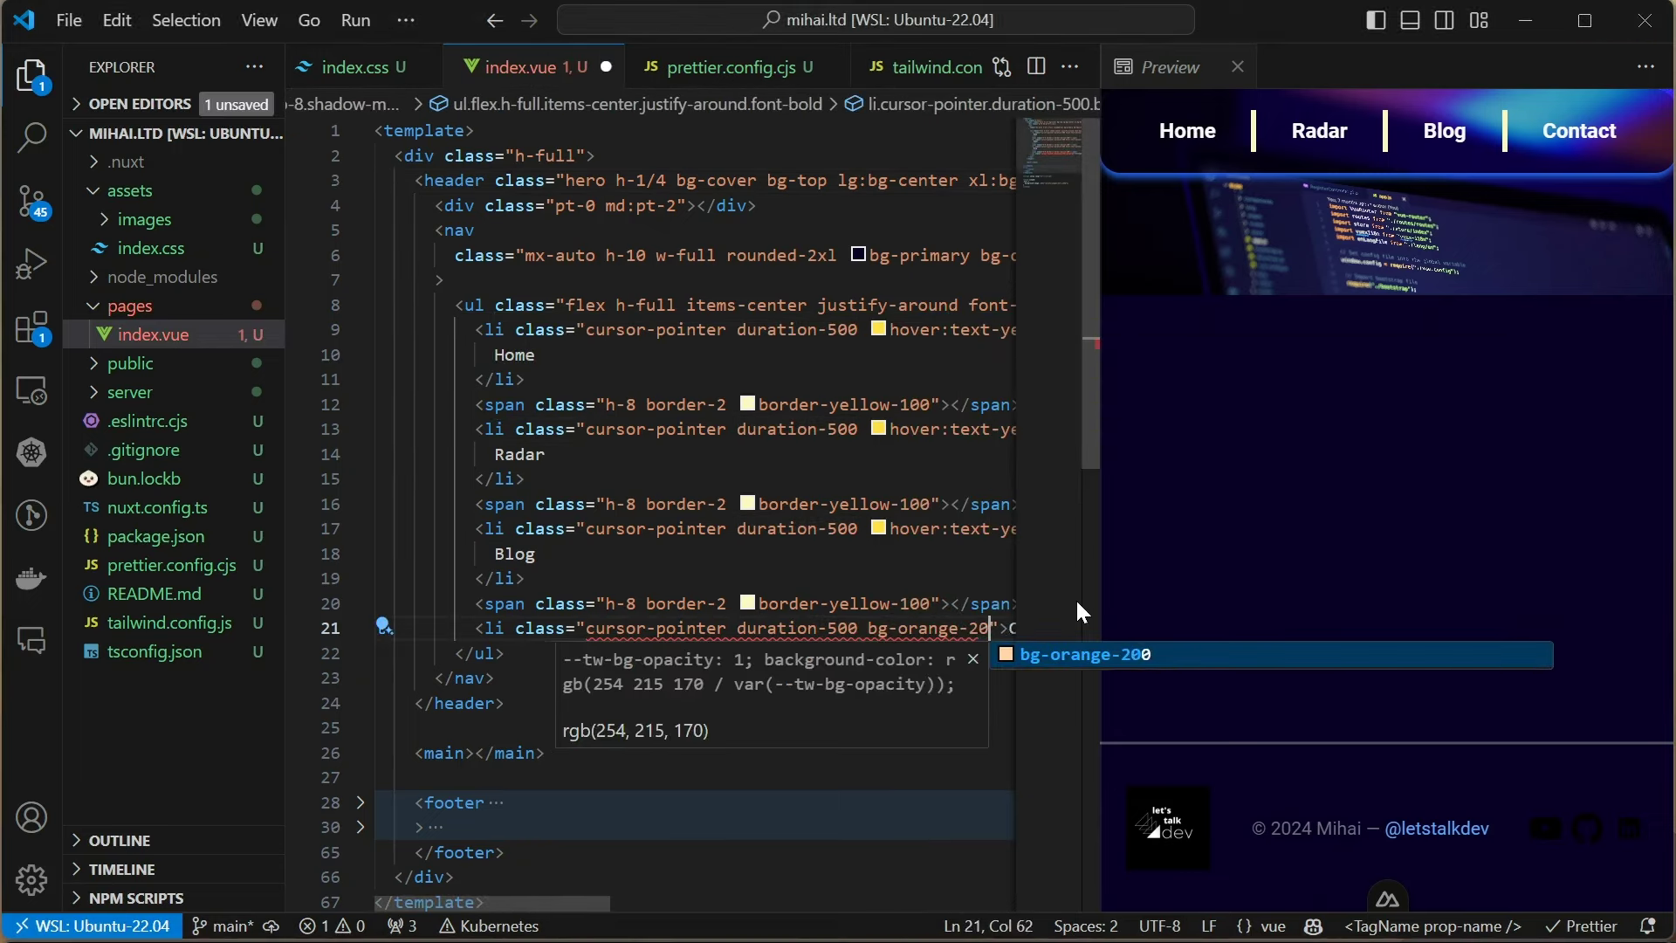
pyautogui.write('0')
pyautogui.hotkey('ctrl', 's')
pyautogui.write('rounded')
pyautogui.press('Down')
pyautogui.press('Down')
pyautogui.press('Down')
pyautogui.press('Down')
pyautogui.press('Down')
pyautogui.press('Return')
pyautogui.hotkey('ctrl', 's')
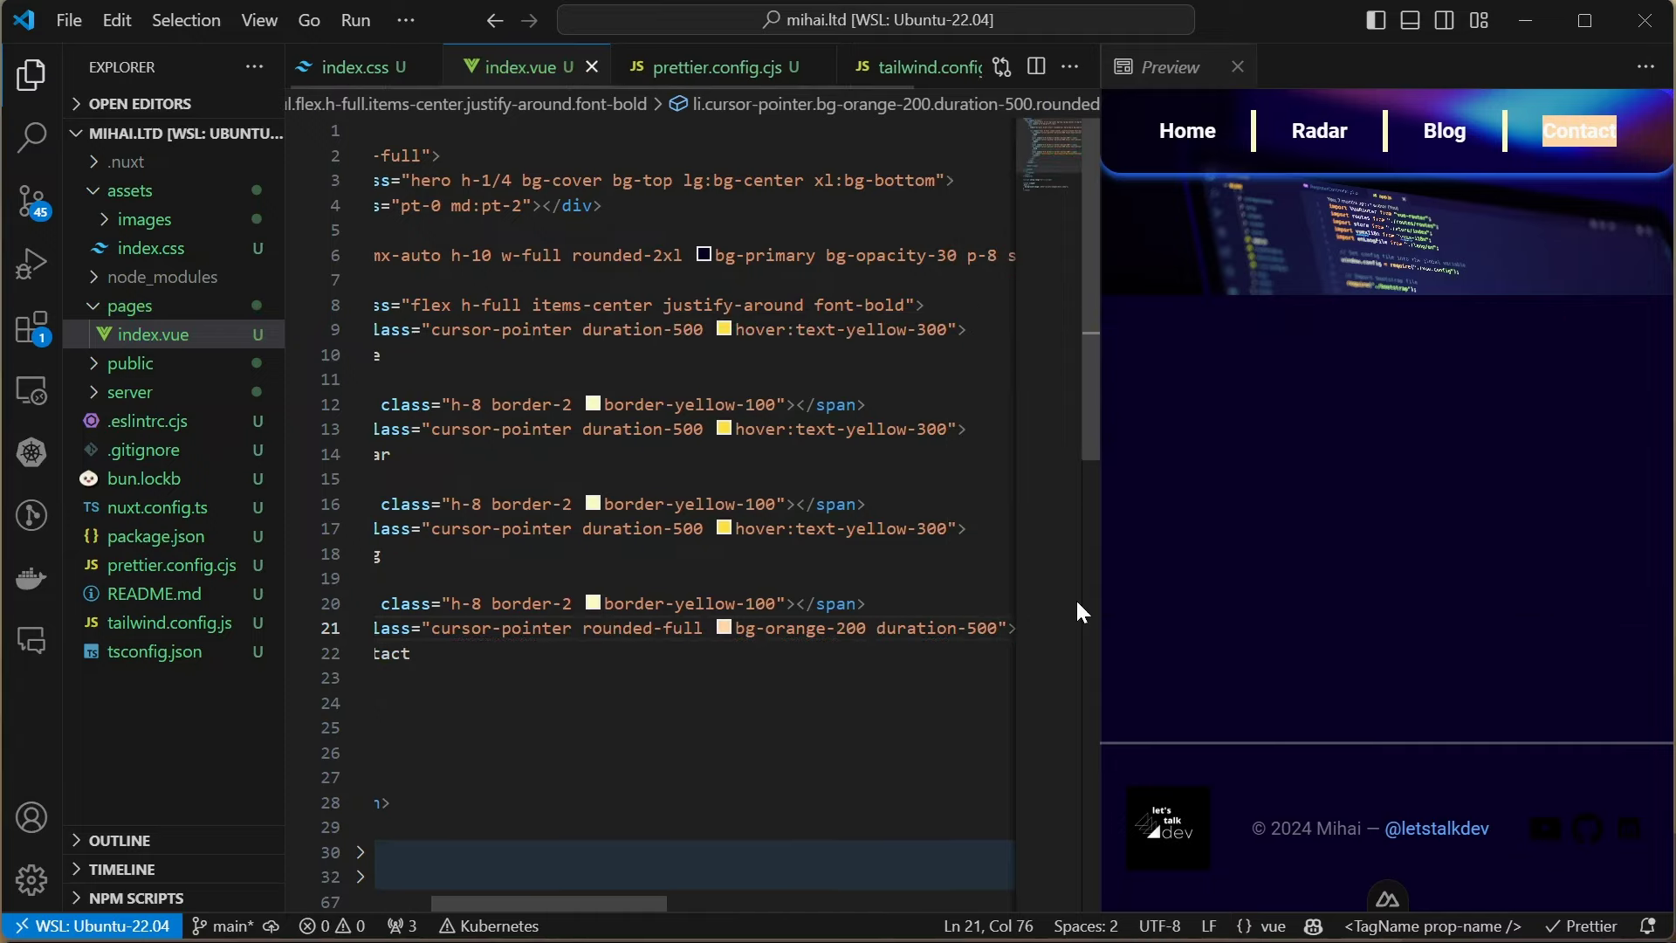
pyautogui.write('px-3')
pyautogui.hotkey('ctrl', 's')
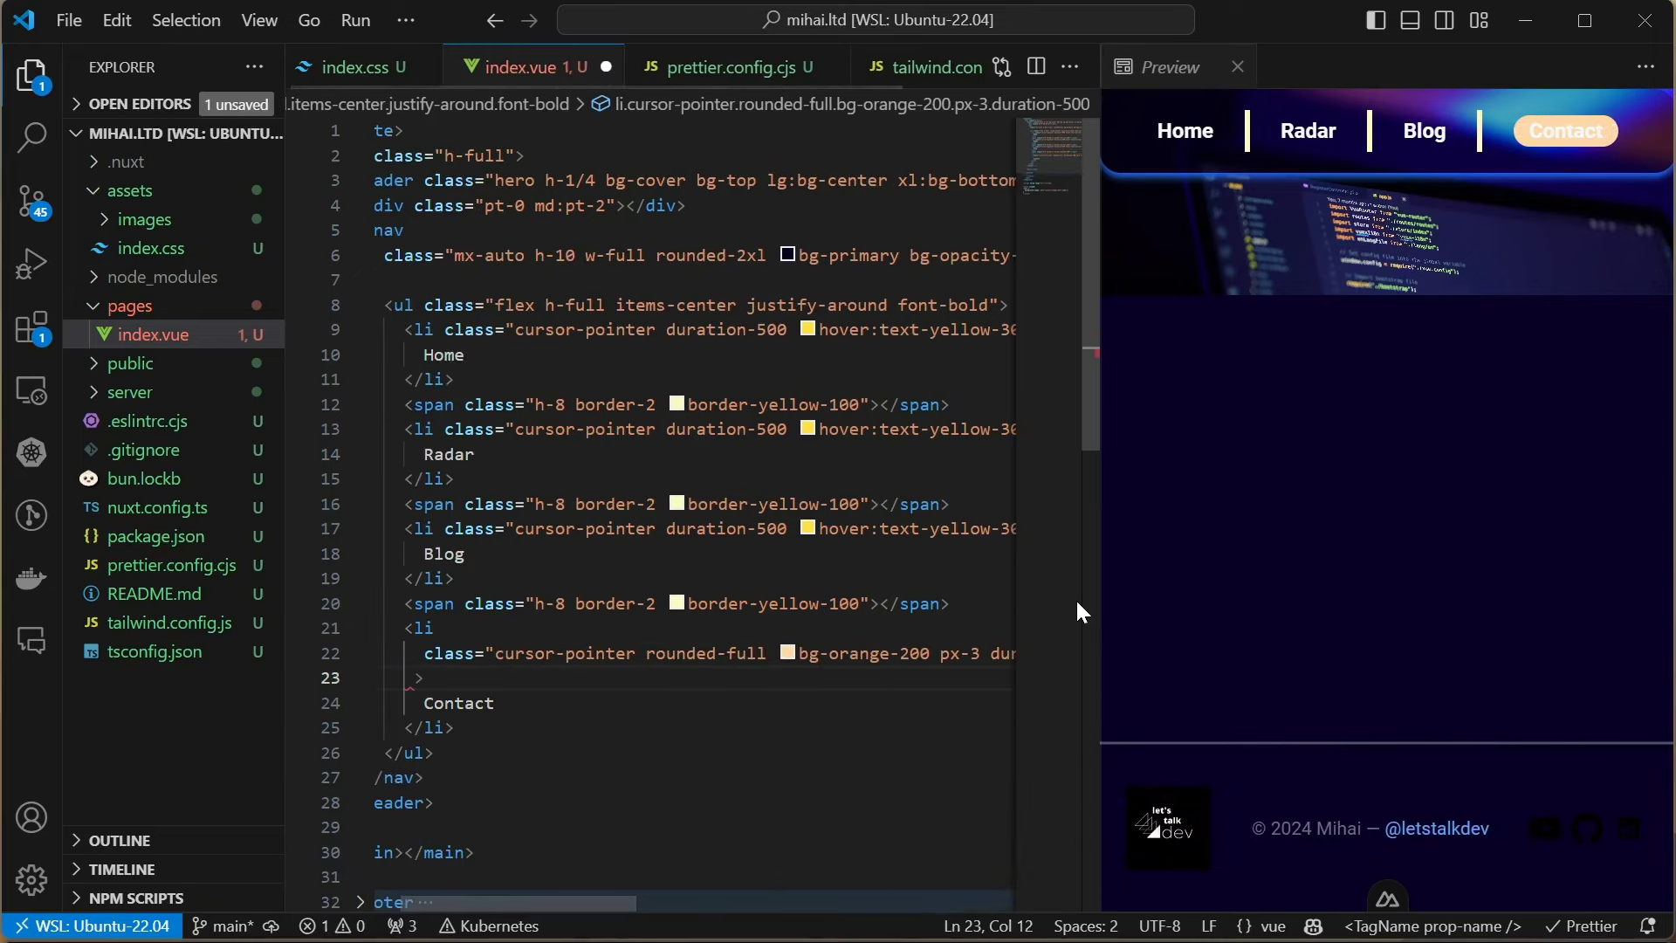
pyautogui.write('py-1')
pyautogui.press('BackSpace')
pyautogui.press('BackSpace')
pyautogui.press('BackSpace')
# Make the Contact text font-extrabold and text-gray-900
pyautogui.press('Up')
pyautogui.press('End')
pyautogui.press('Left')
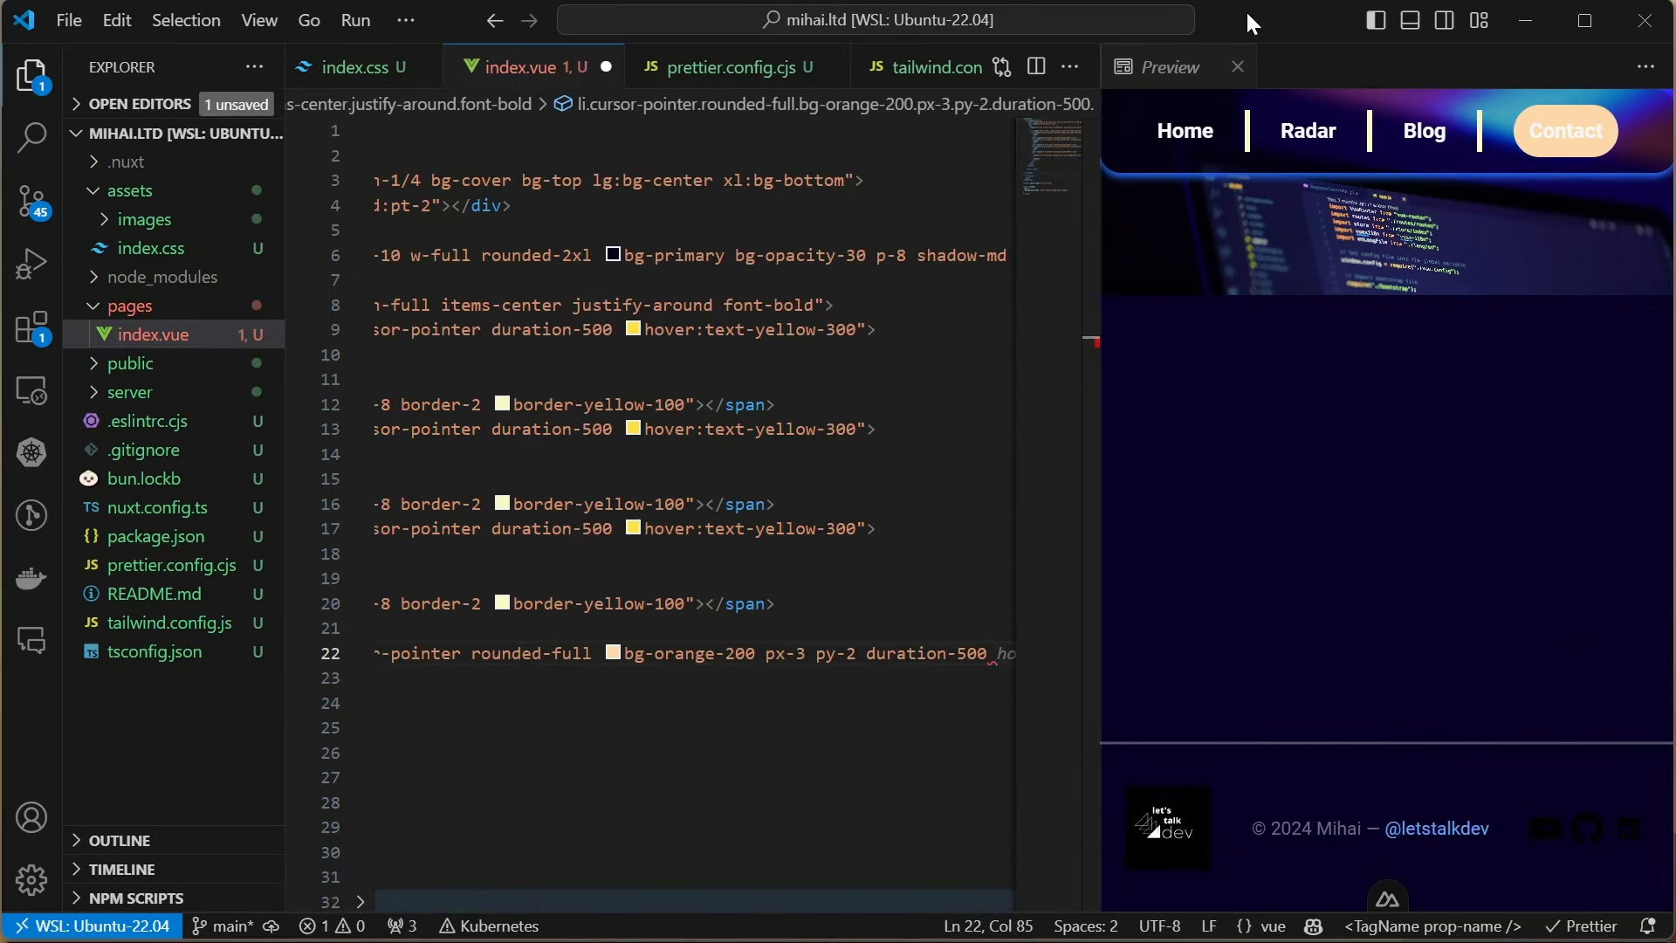
pyautogui.write('text-bla"')
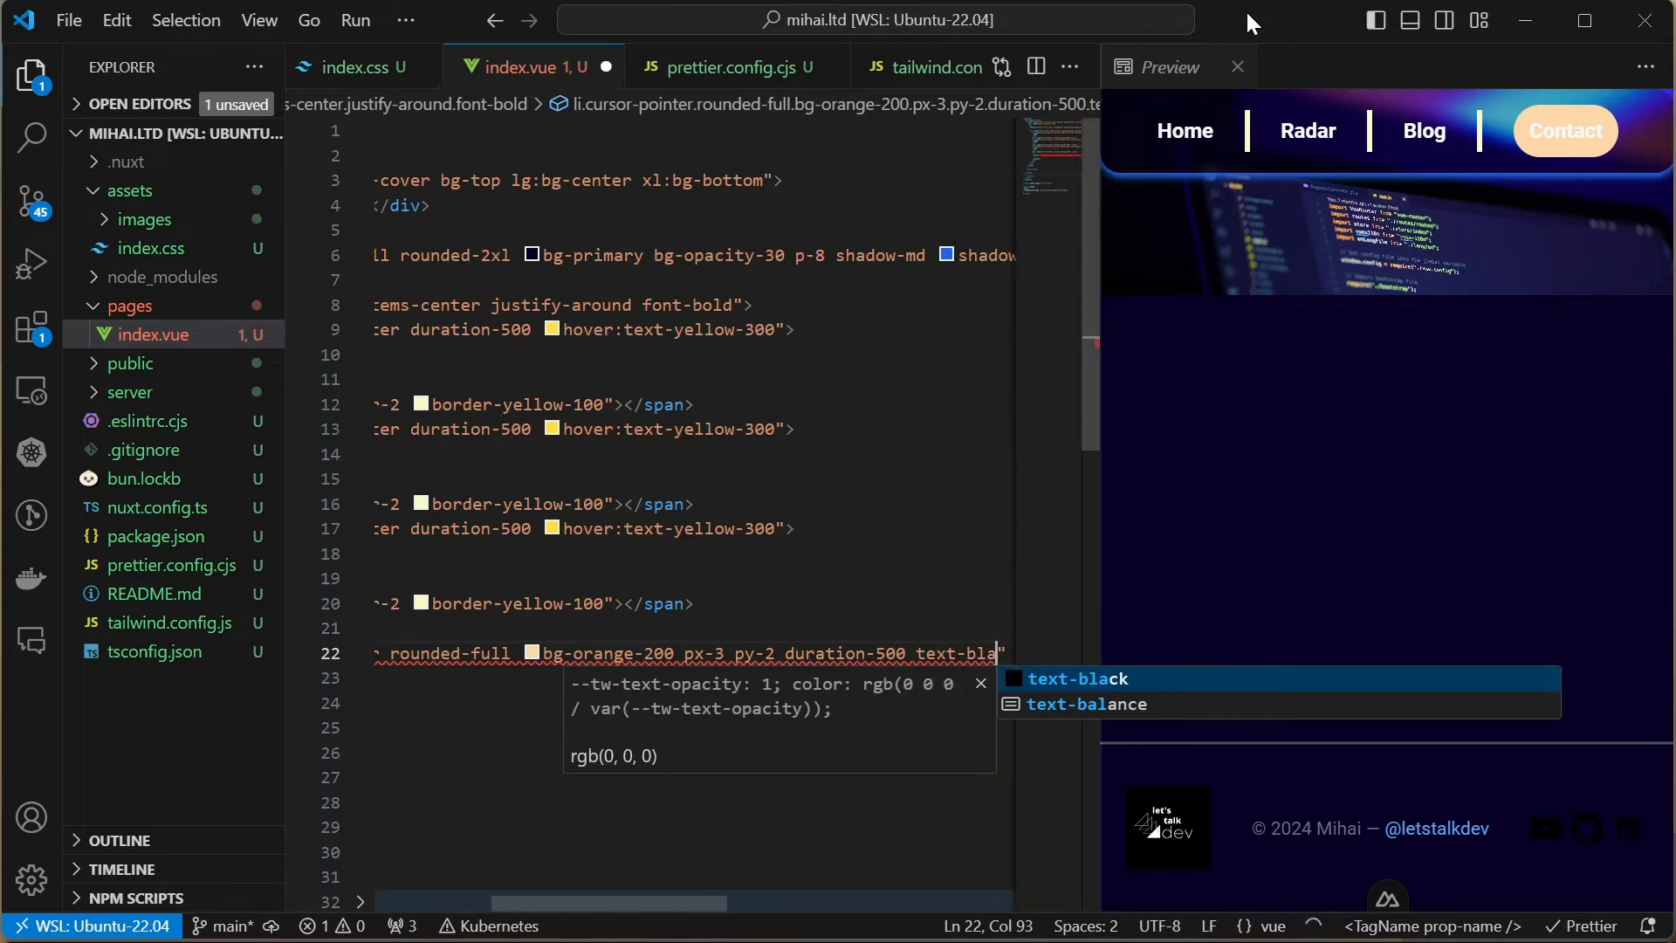
pyautogui.press('Return')
pyautogui.hotkey('ctrl', 's')
pyautogui.write('f')
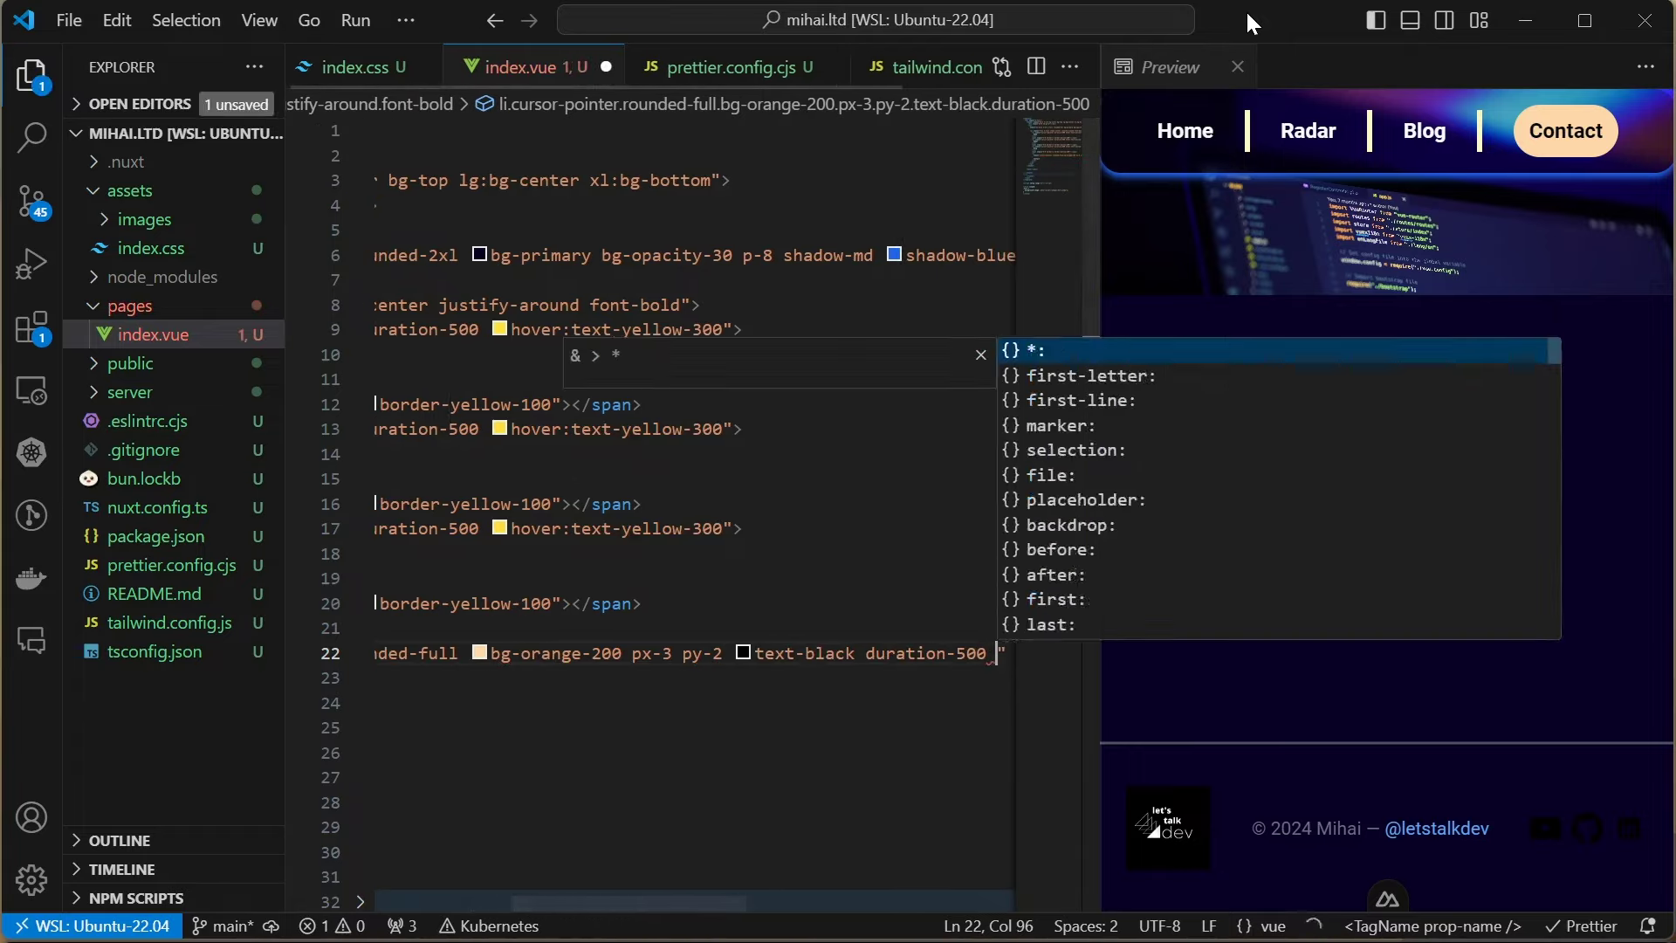
pyautogui.write('ont-extra')
pyautogui.press('Return')
pyautogui.hotkey('ctrl', 's')
pyautogui.press('BackSpace')
pyautogui.press('BackSpace')
pyautogui.press('BackSpace')
pyautogui.write('gray')
pyautogui.press('Down')
pyautogui.press('Down')
pyautogui.press('Down')
pyautogui.press('Return')
pyautogui.hotkey('ctrl', 's')
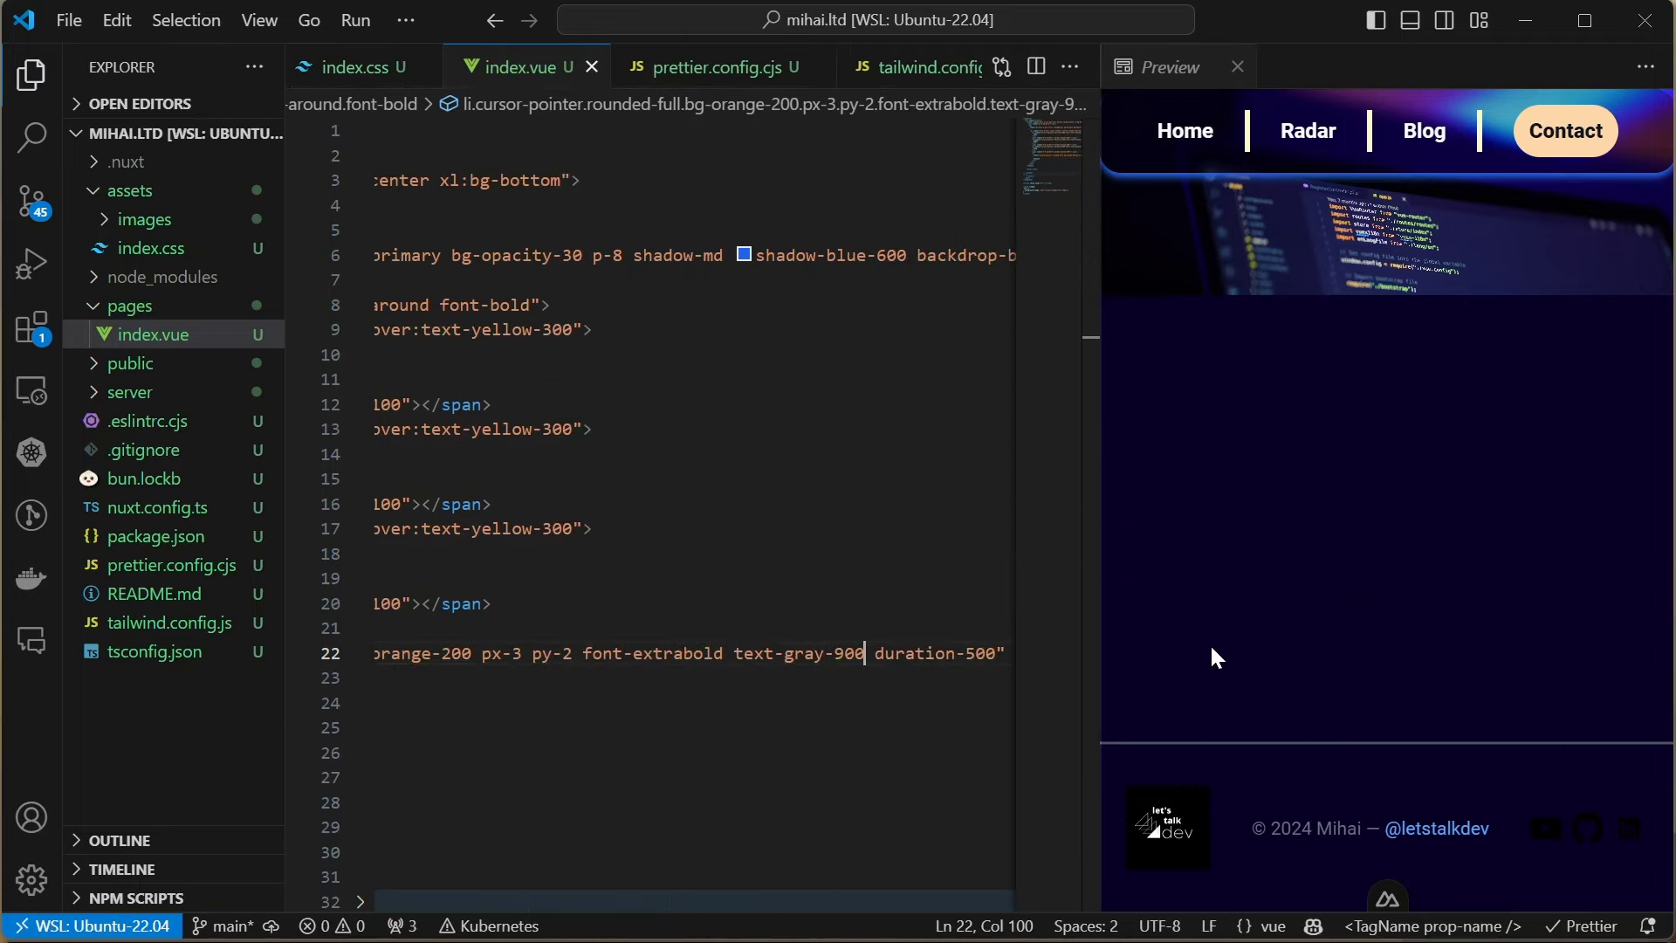
# Add hover:bg-opacity-75 to the Contact item and save
pyautogui.press('End')
pyautogui.write('hover:bg')
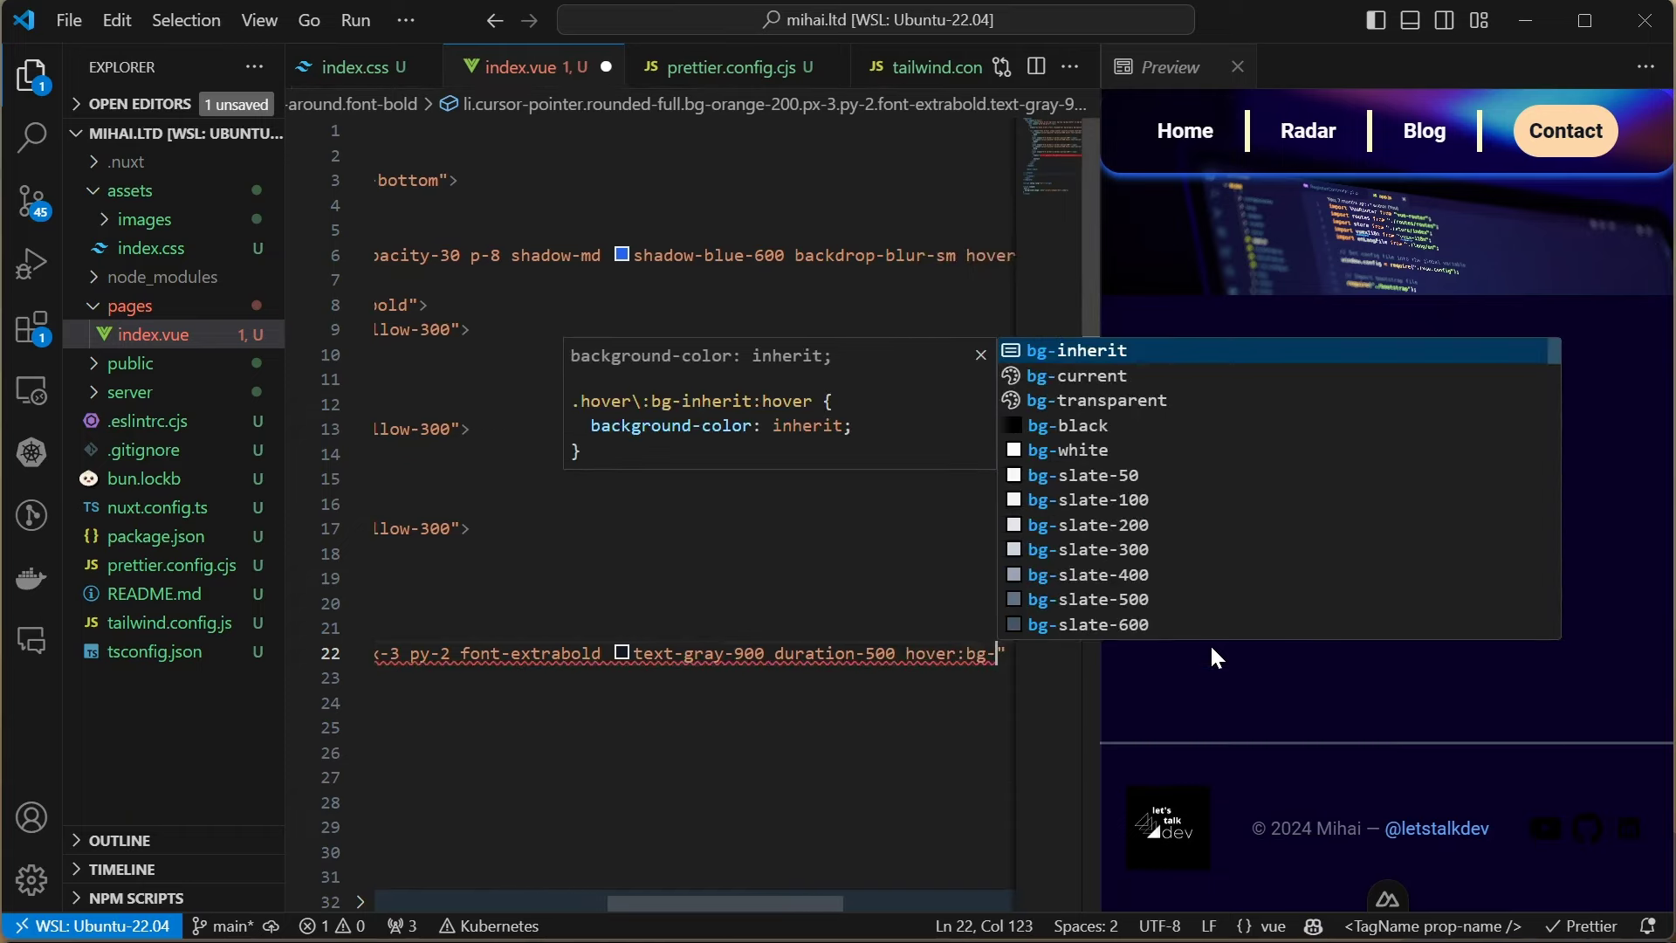
pyautogui.write('-opa')
pyautogui.press('Down')
pyautogui.press('Down')
pyautogui.press('Down')
pyautogui.press('Down')
pyautogui.press('Down')
pyautogui.press('Down')
pyautogui.press('Down')
pyautogui.press('Down')
pyautogui.press('Down')
pyautogui.press('Return')
pyautogui.hotkey('ctrl', 's')
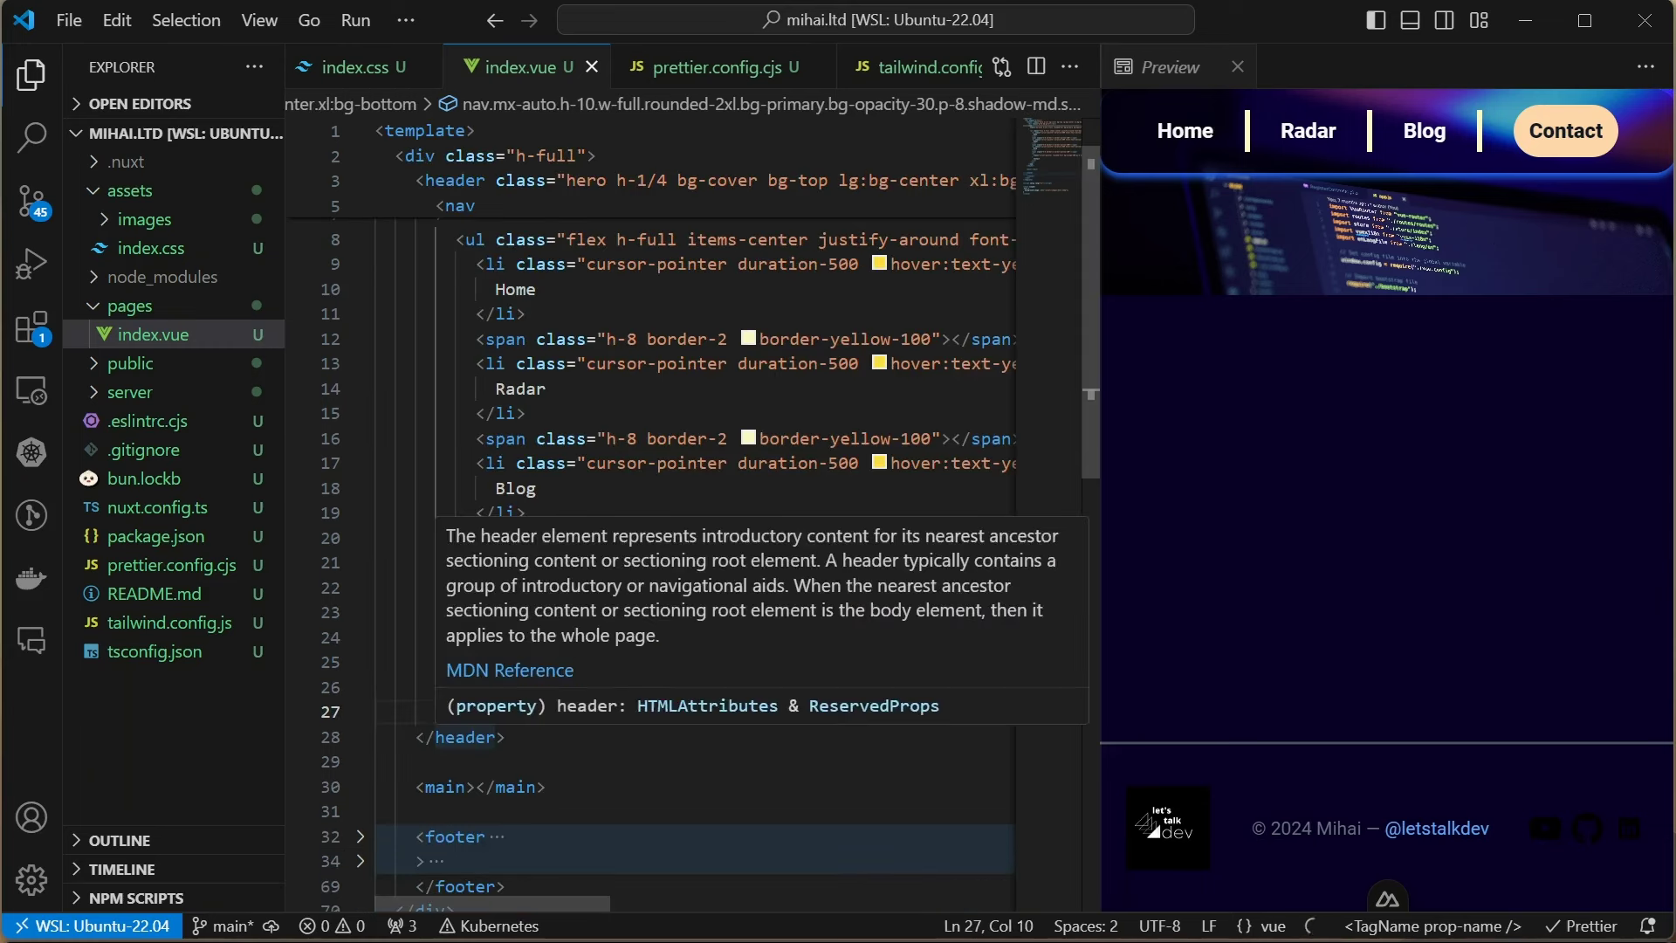
# Add an h2 heading reading 'Hello.' below the closing nav tag
pyautogui.click(524, 711)
pyautogui.press('Return')
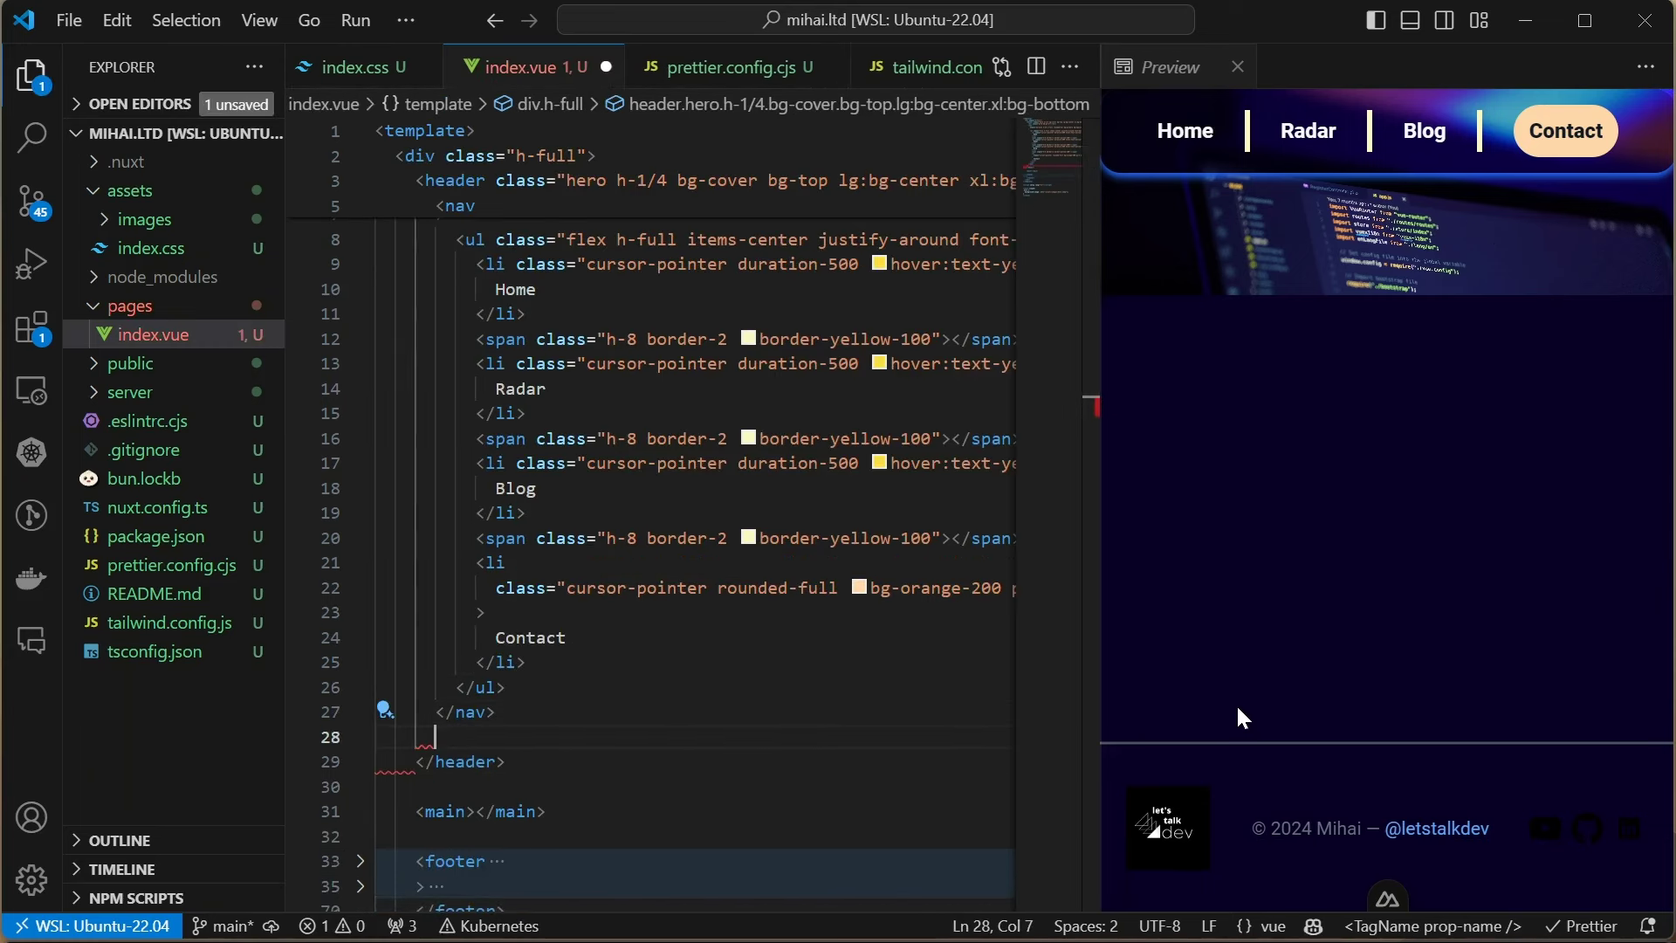
pyautogui.write('h2')
pyautogui.press('Tab')
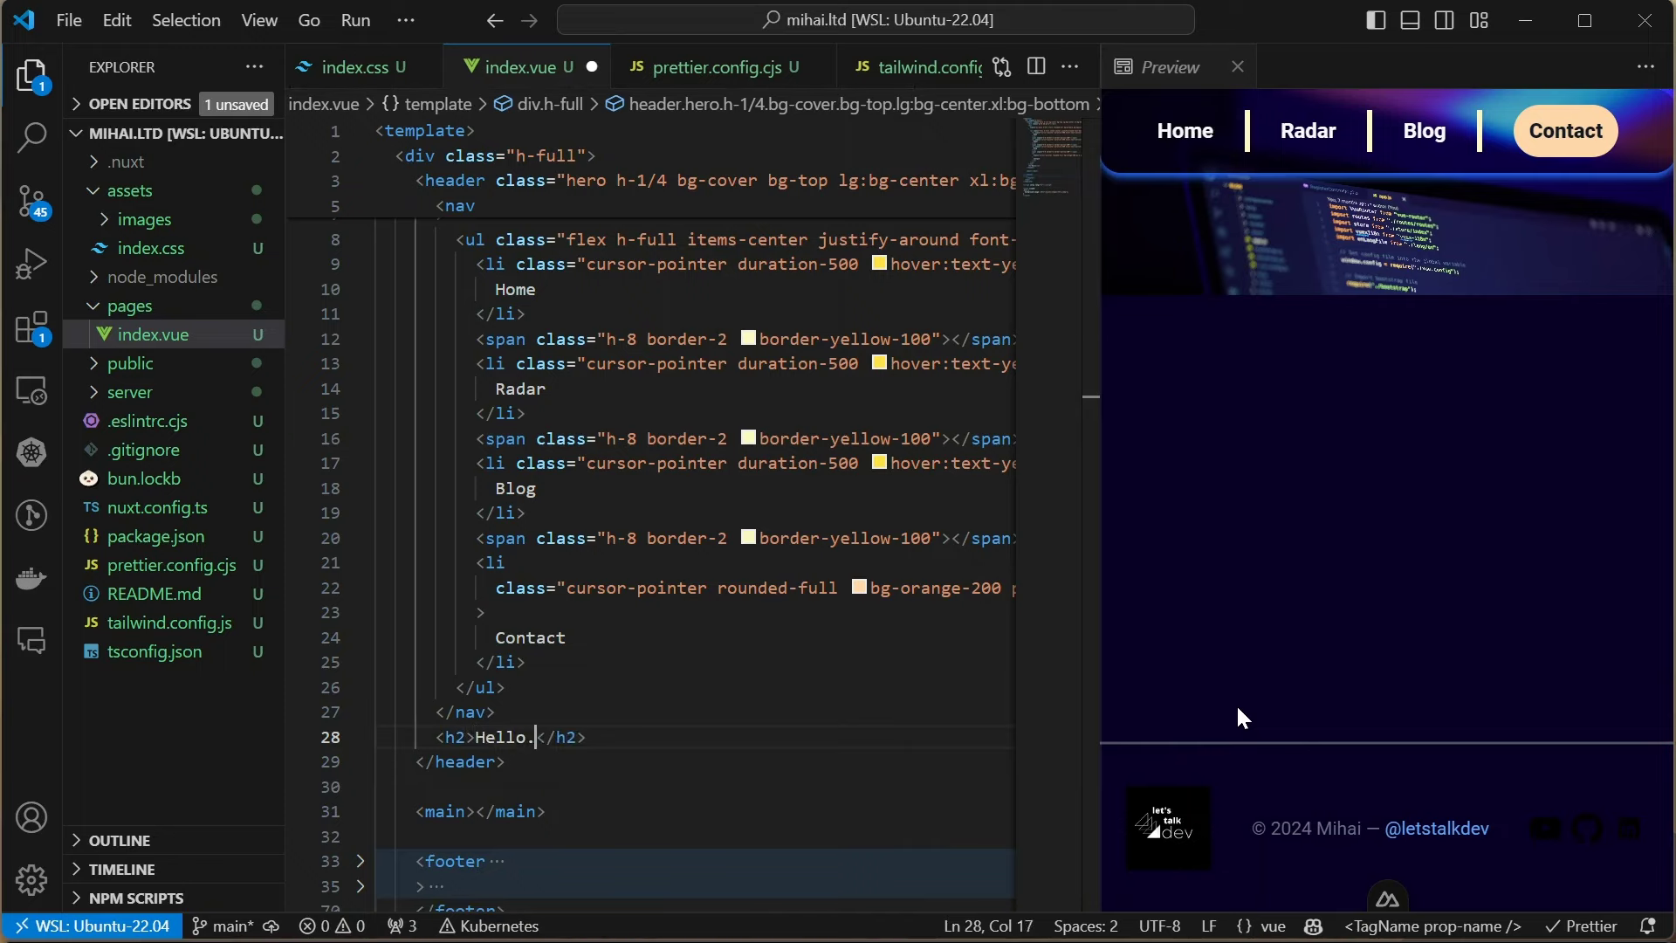
pyautogui.press('Left')
pyautogui.press('Left')
pyautogui.press('Left')
pyautogui.write('c')
# Style the heading with text-9xl, font-bold, tracking-wide, text-yellow-100, text-center and pt-24
pyautogui.press('Tab')
pyautogui.write('text-9xl')
pyautogui.hotkey('ctrl', 's')
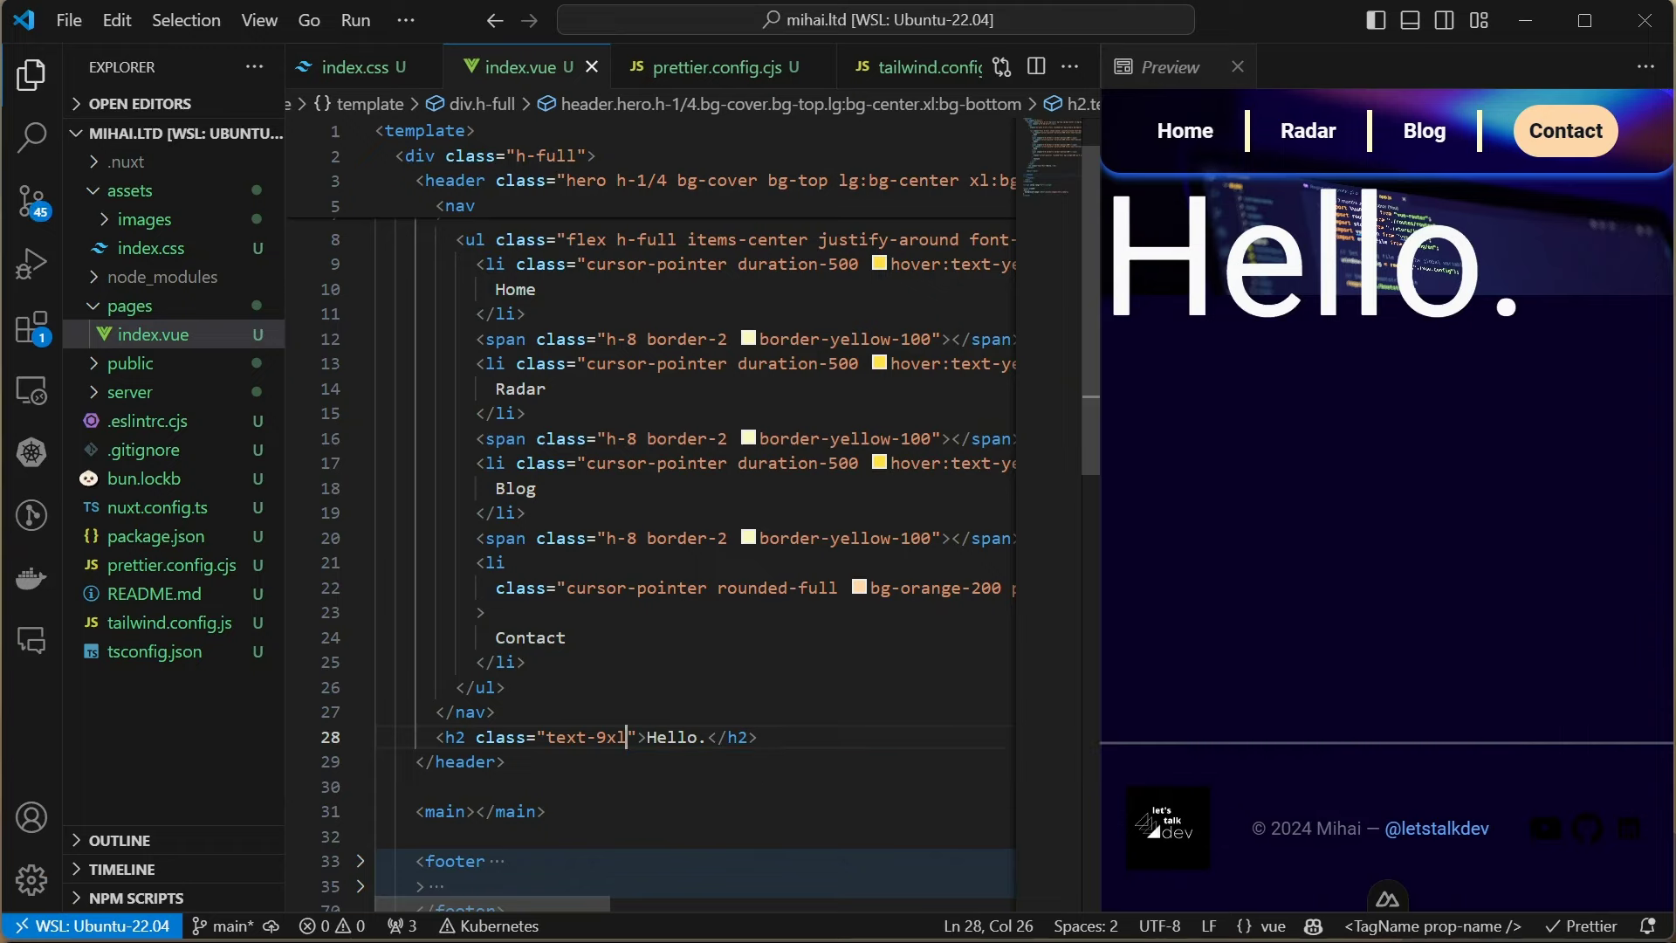
pyautogui.write('font-bold tra')
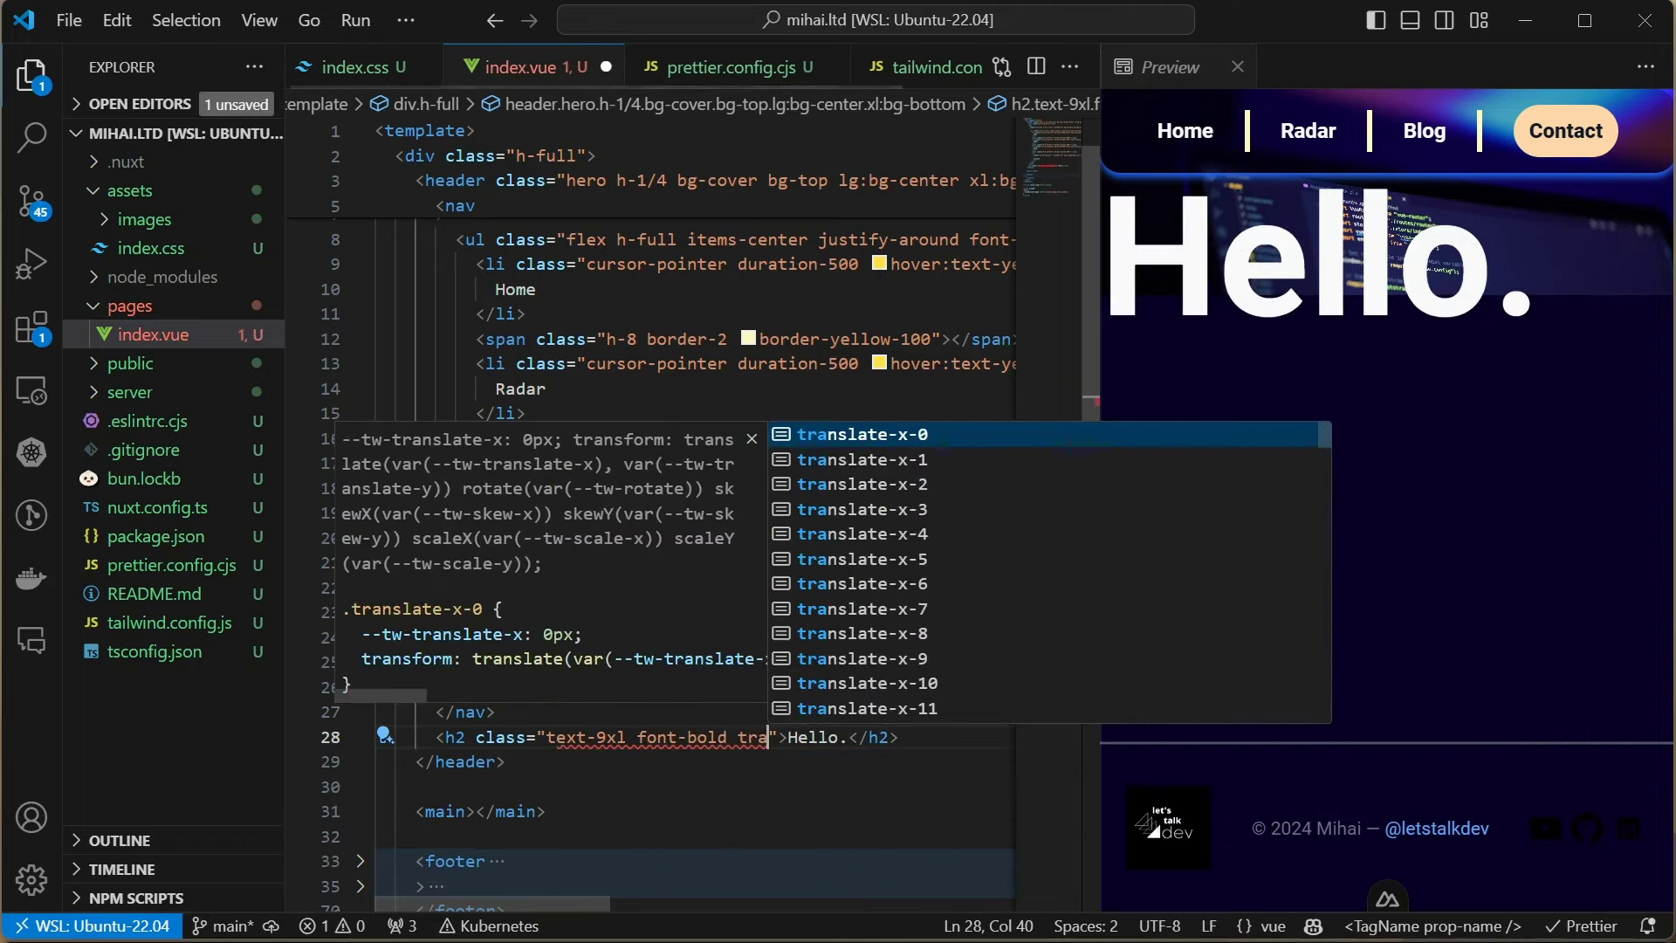
pyautogui.press('Down')
pyautogui.press('Down')
pyautogui.press('Down')
pyautogui.press('Return')
pyautogui.hotkey('ctrl', 's')
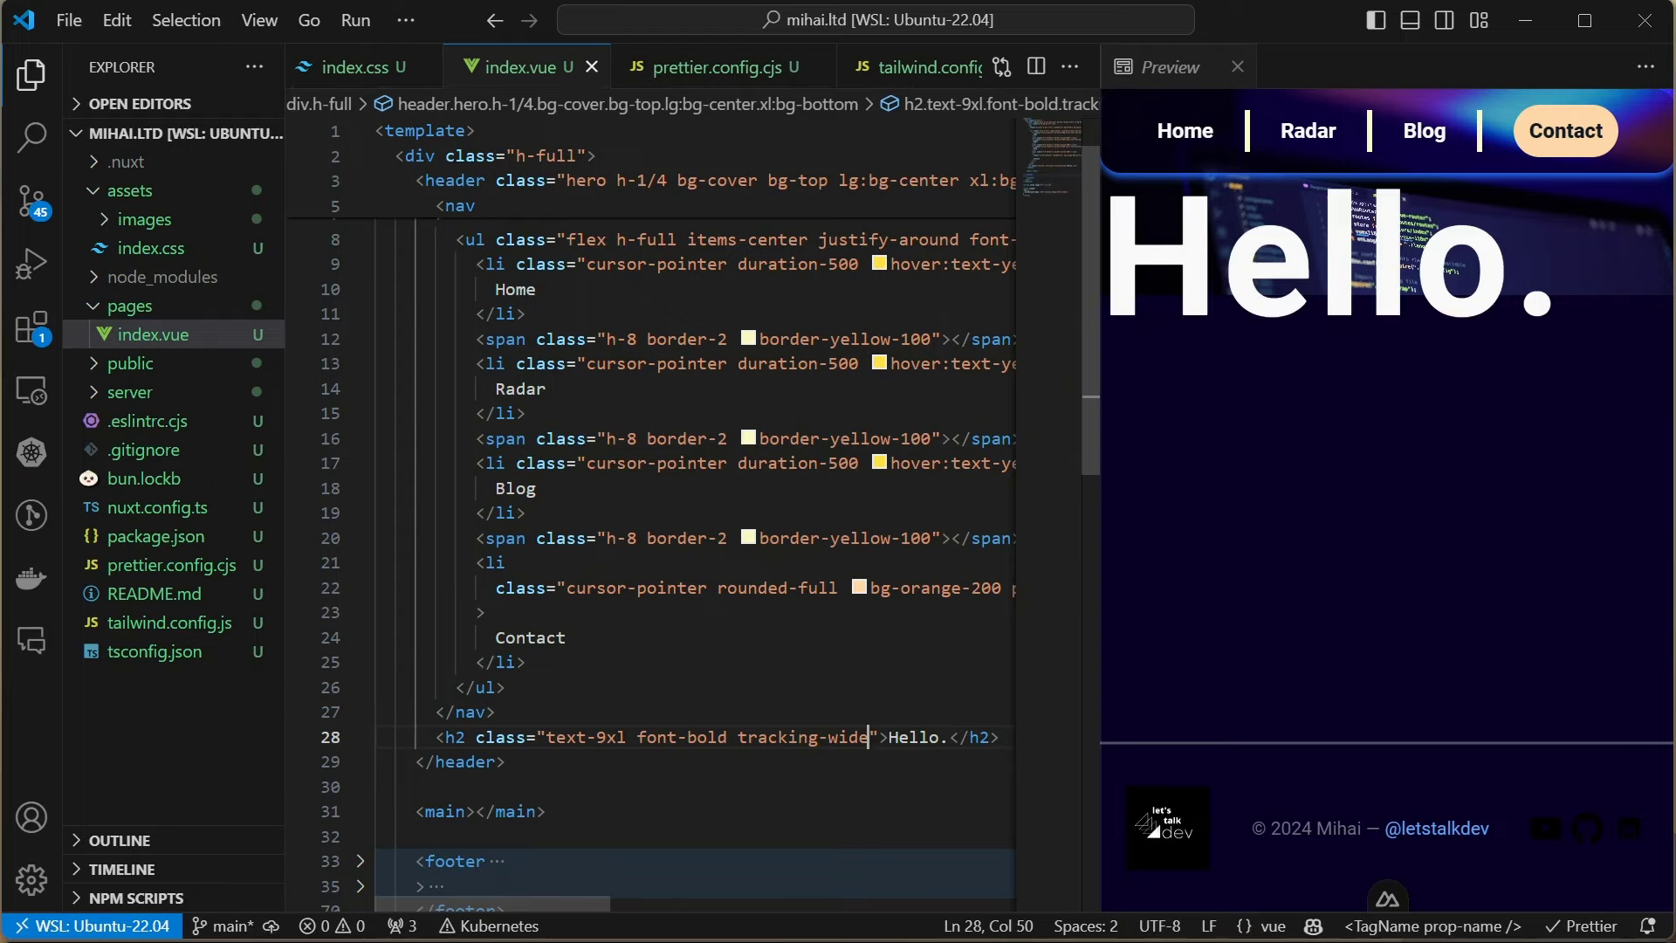
pyautogui.write('text-yel')
pyautogui.press('Down')
pyautogui.press('Return')
pyautogui.hotkey('ctrl', 's')
pyautogui.press('End')
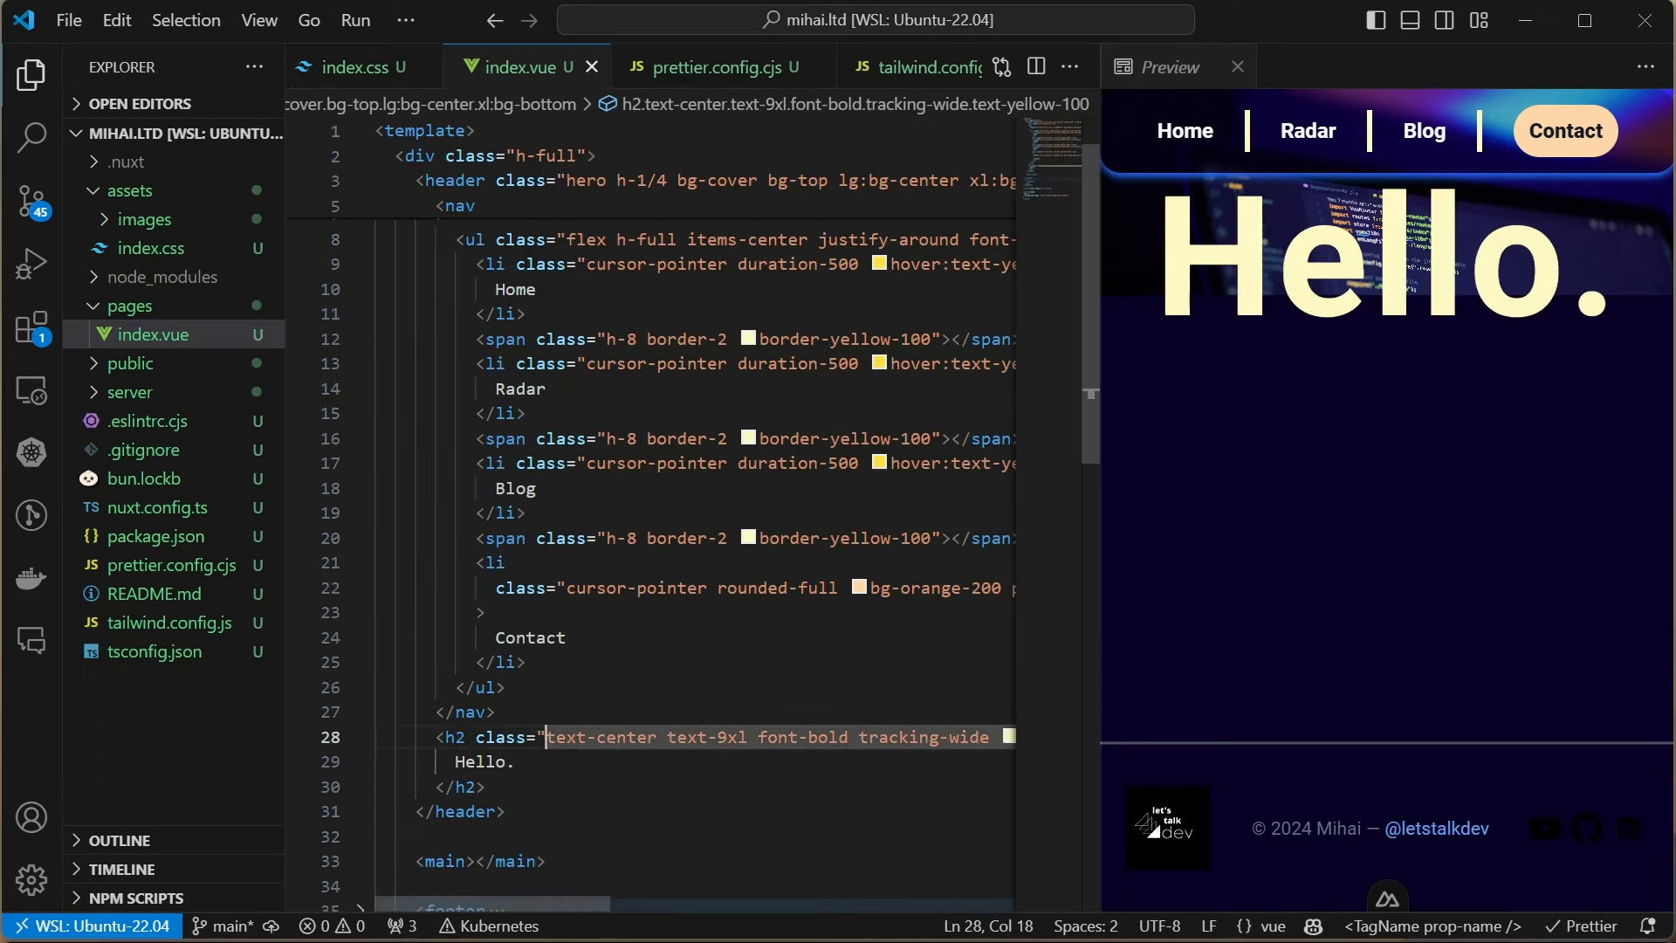
pyautogui.write('pt-24')
pyautogui.hotkey('ctrl', 's')
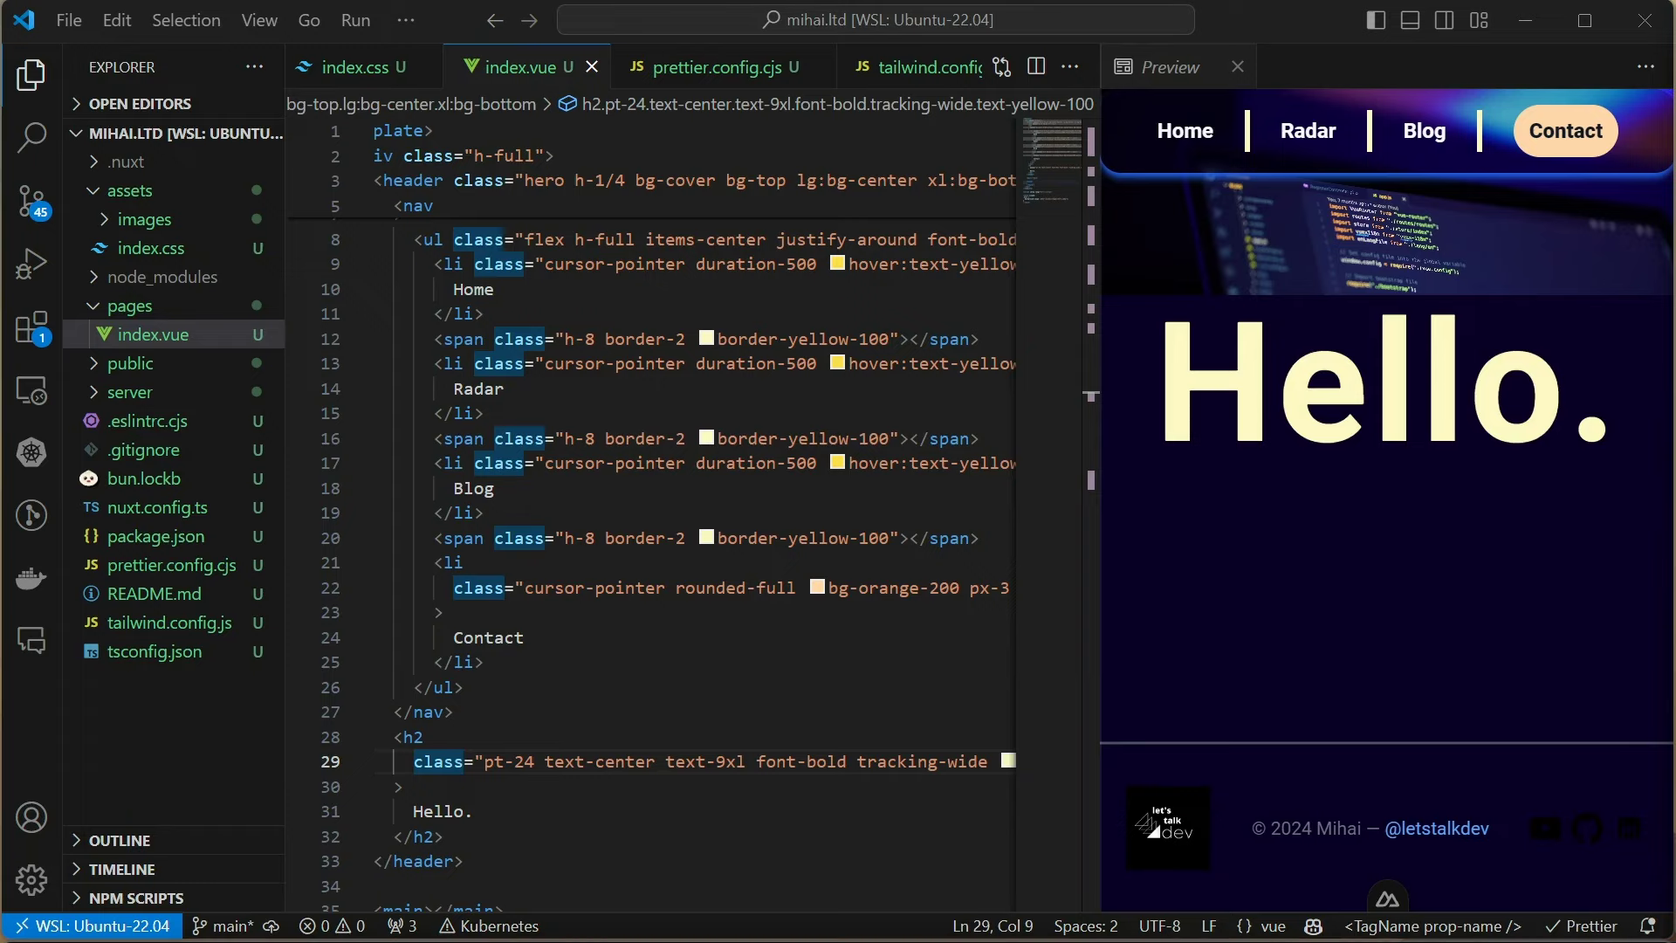
pyautogui.click(575, 180)
pyautogui.write('min')
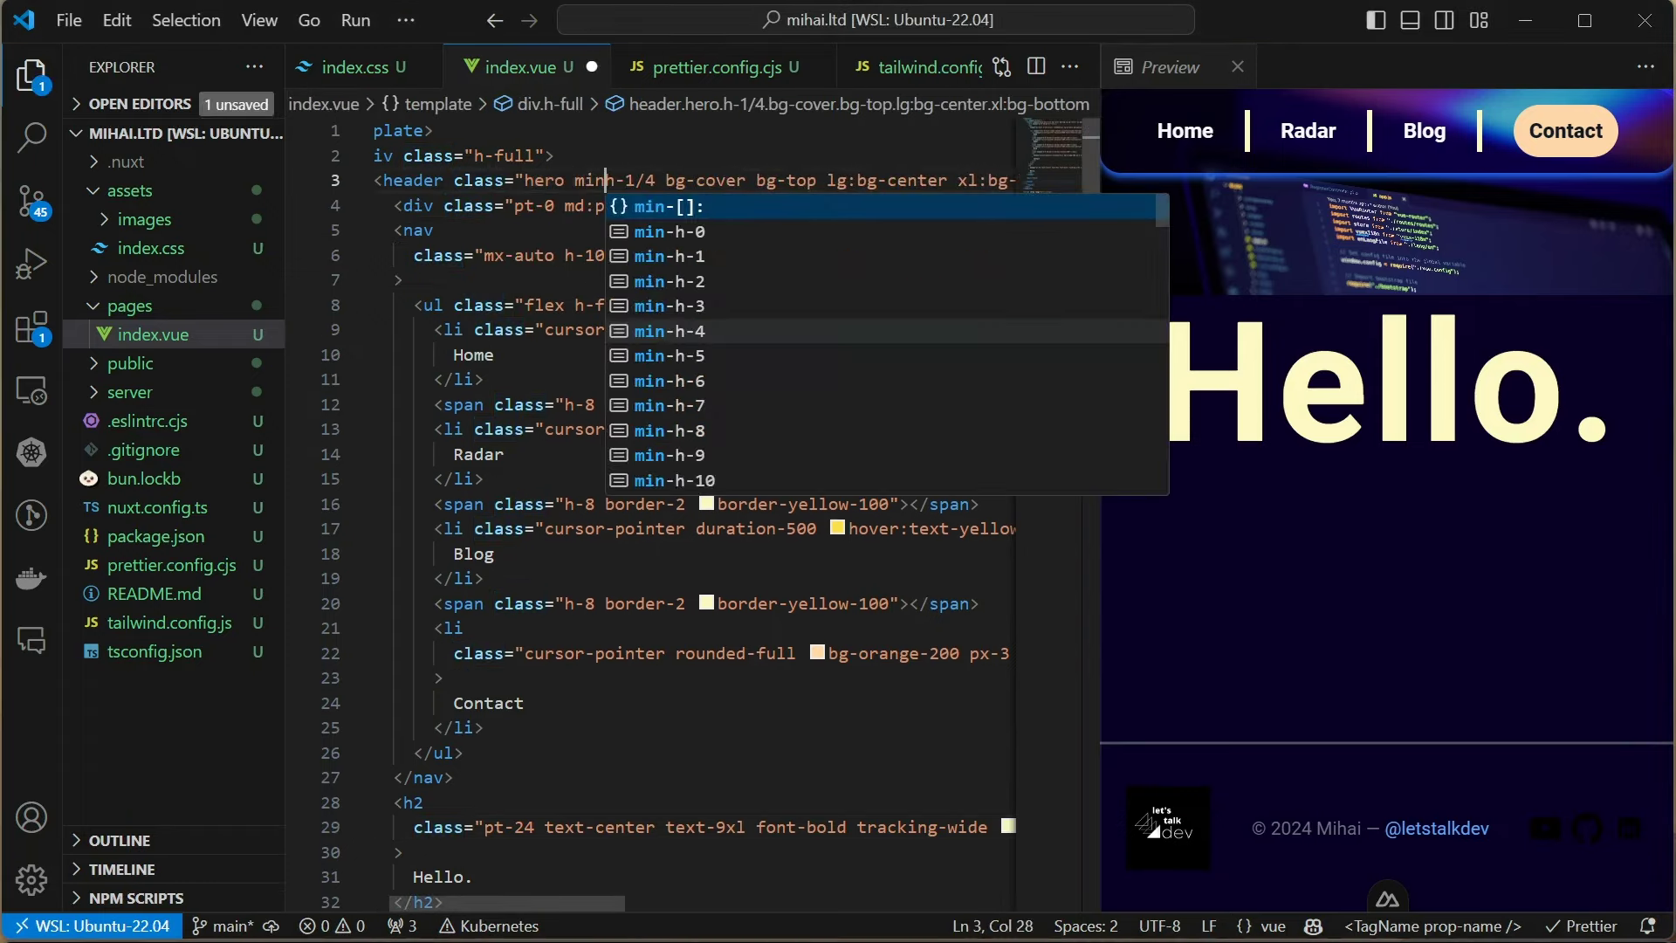
pyautogui.write('-')
pyautogui.press('Escape')
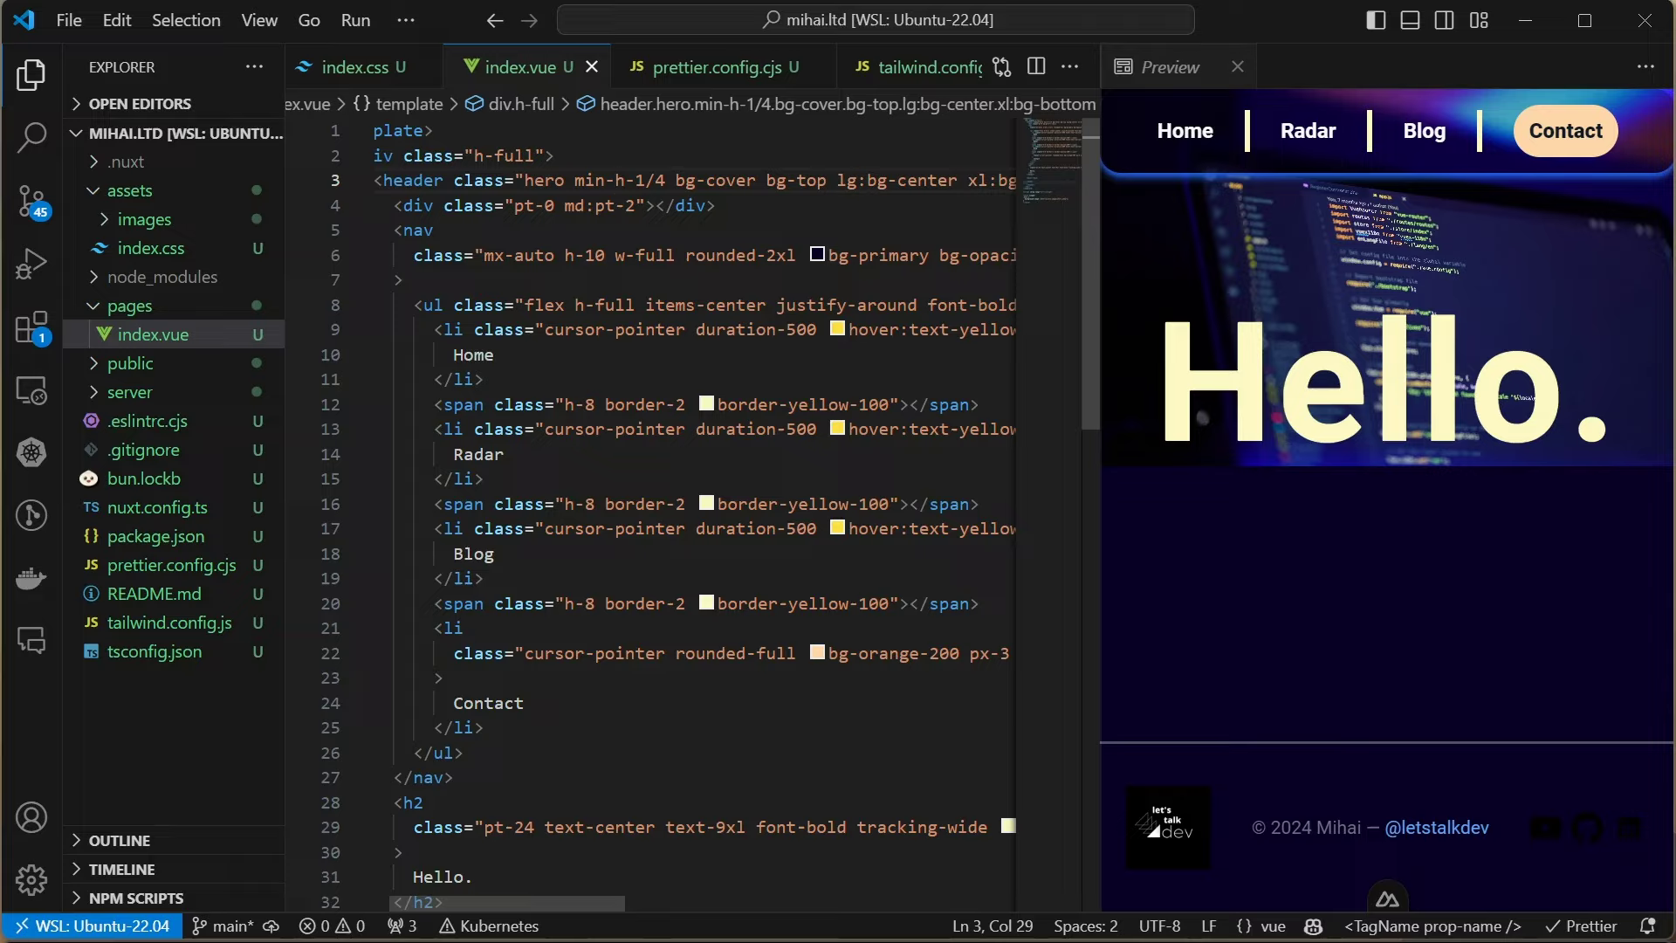
pyautogui.hscroll(-1, 694, 517)
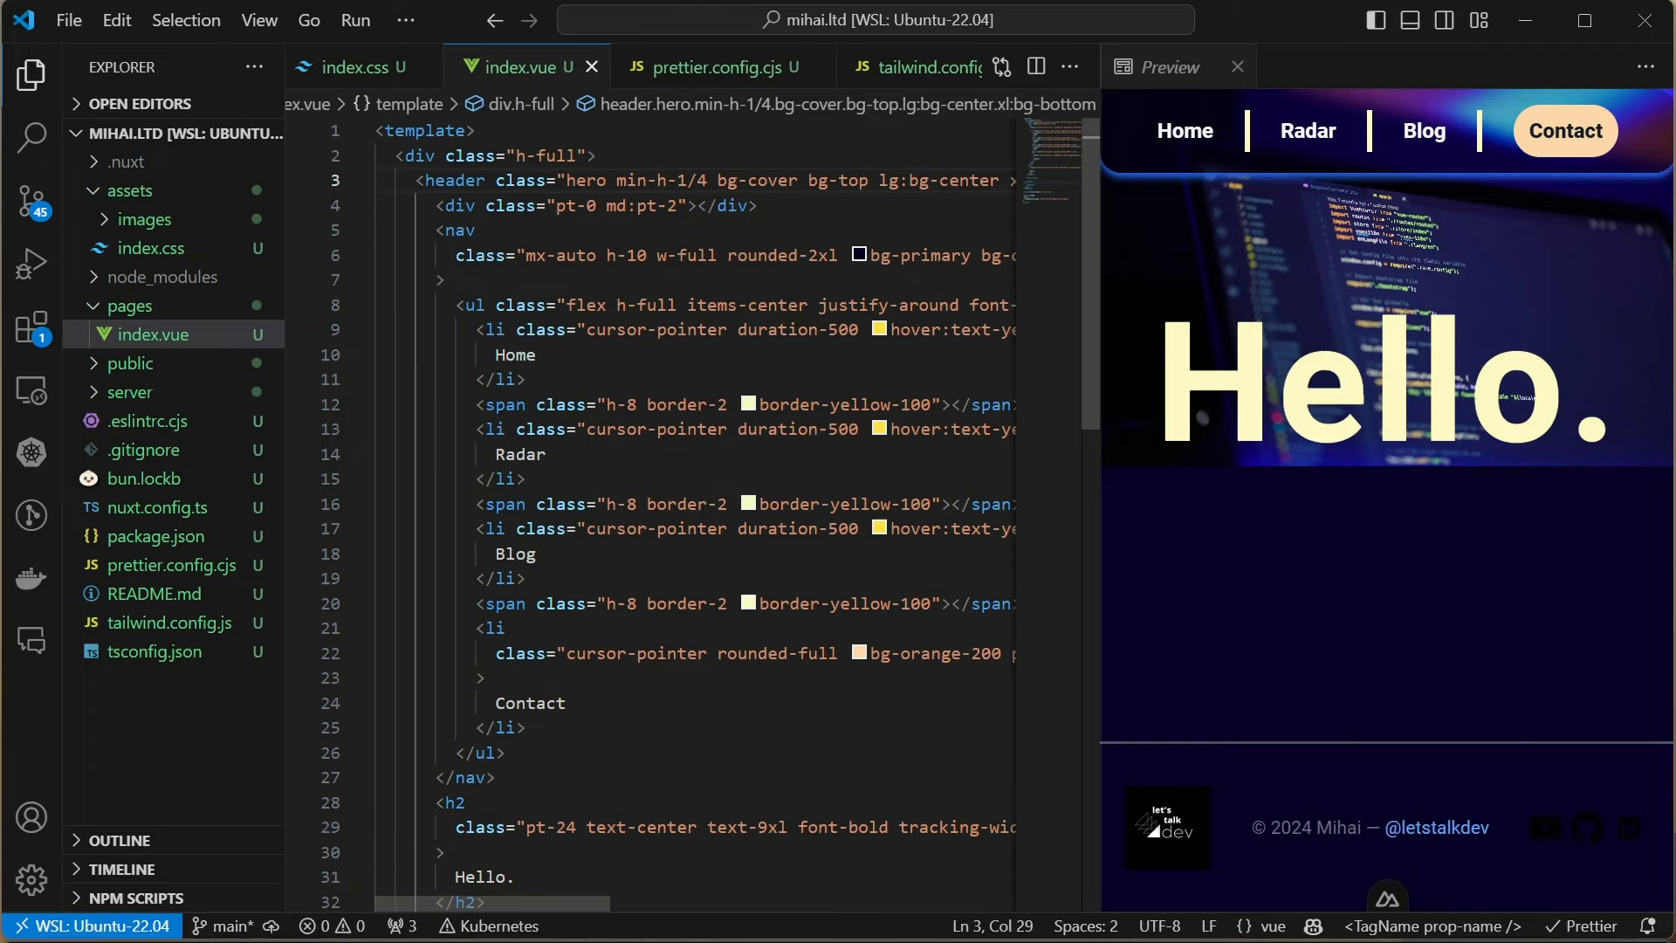
pyautogui.scroll(-10, 694, 523)
# Put linear-gradient(rgba(0,0,0,0) 10%, rgba(9,0,37,1) 80%) before url(hero.webp) and save
pyautogui.click(576, 749)
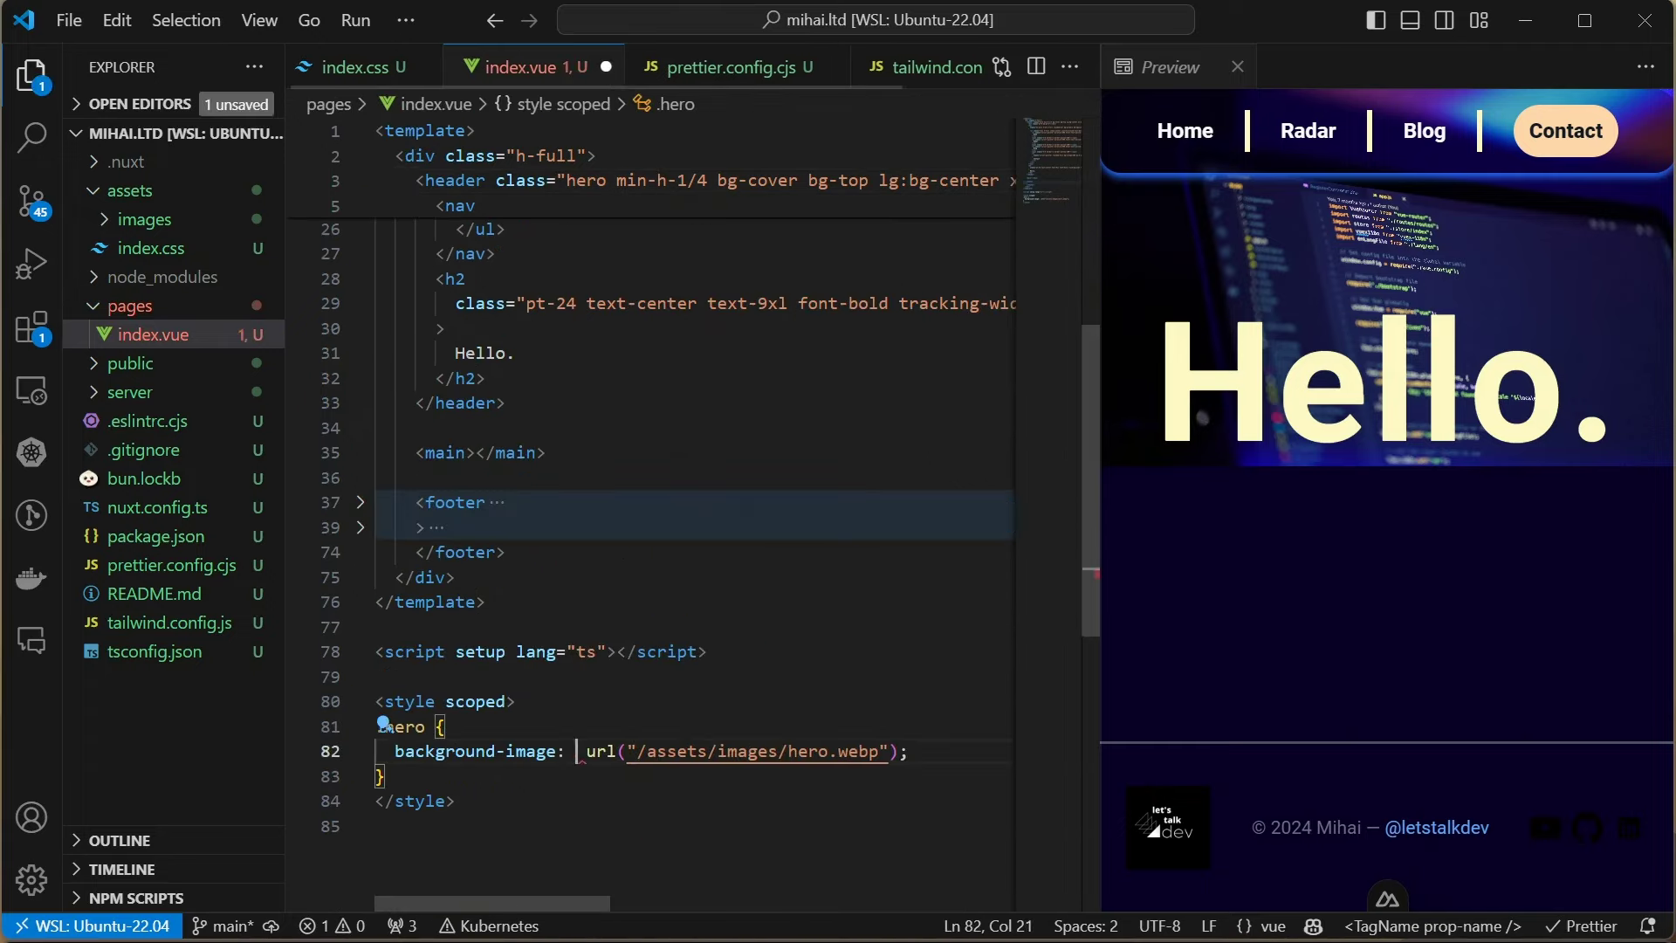
pyautogui.write('lin')
pyautogui.press('Down')
pyautogui.press('Return')
pyautogui.write(',')
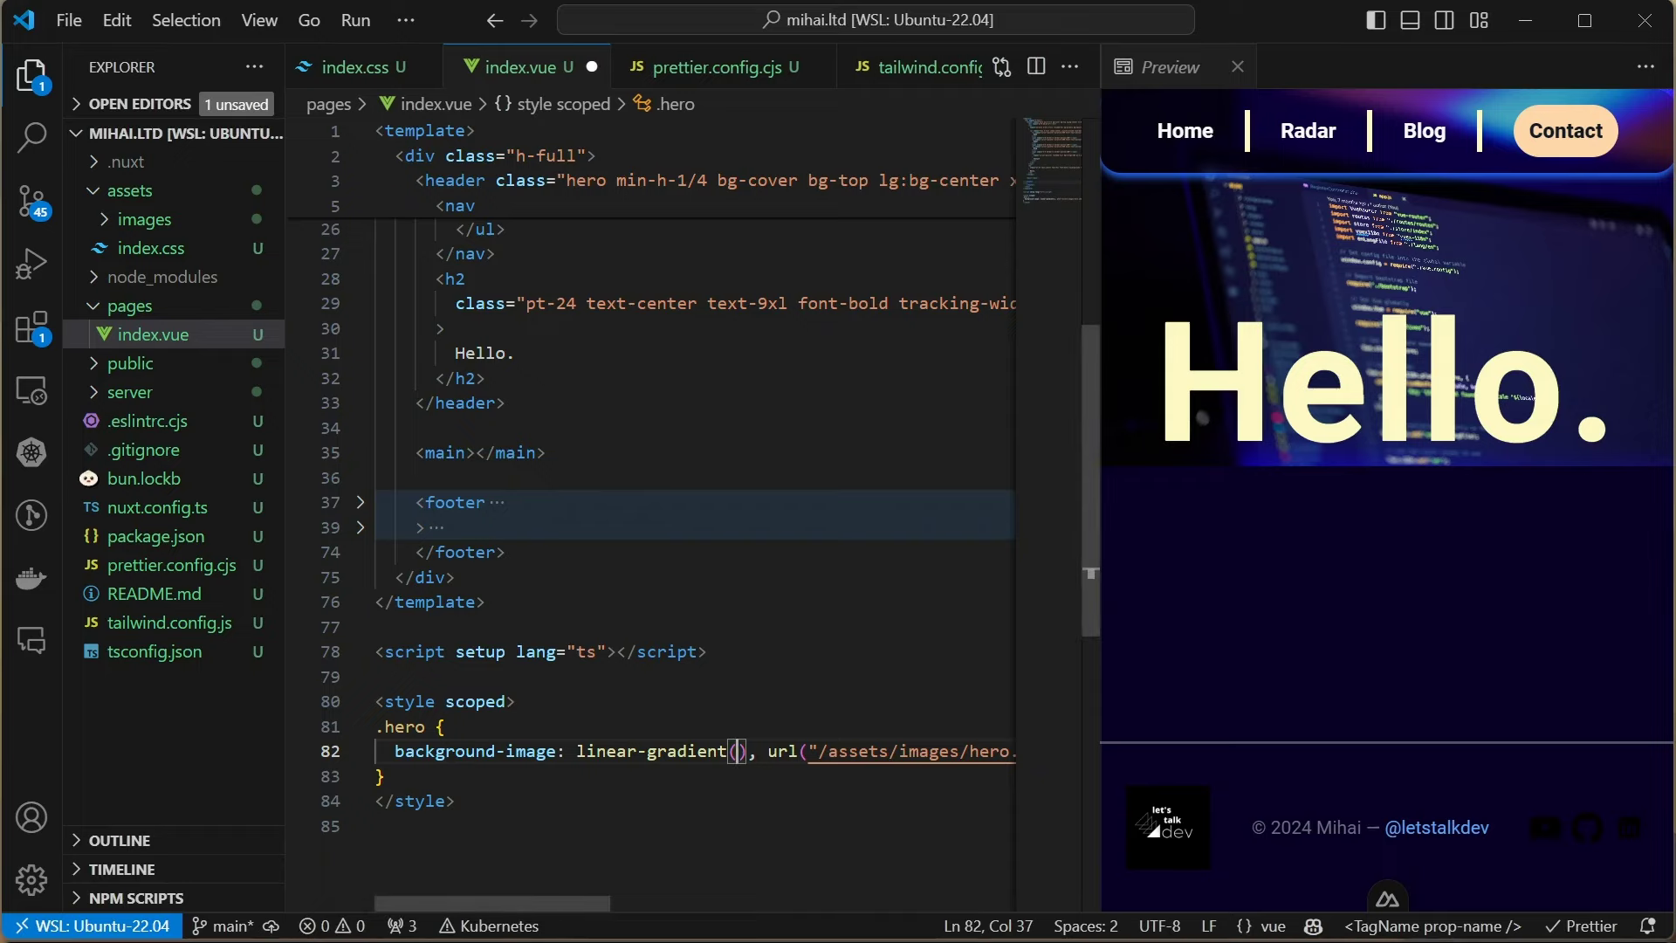
pyautogui.write('rgba(0, 0, 0, 0) 10%, rgba(9, 0, 37, 1) 80%')
pyautogui.hotkey('ctrl', 's')
pyautogui.hscroll(-3, 694, 517)
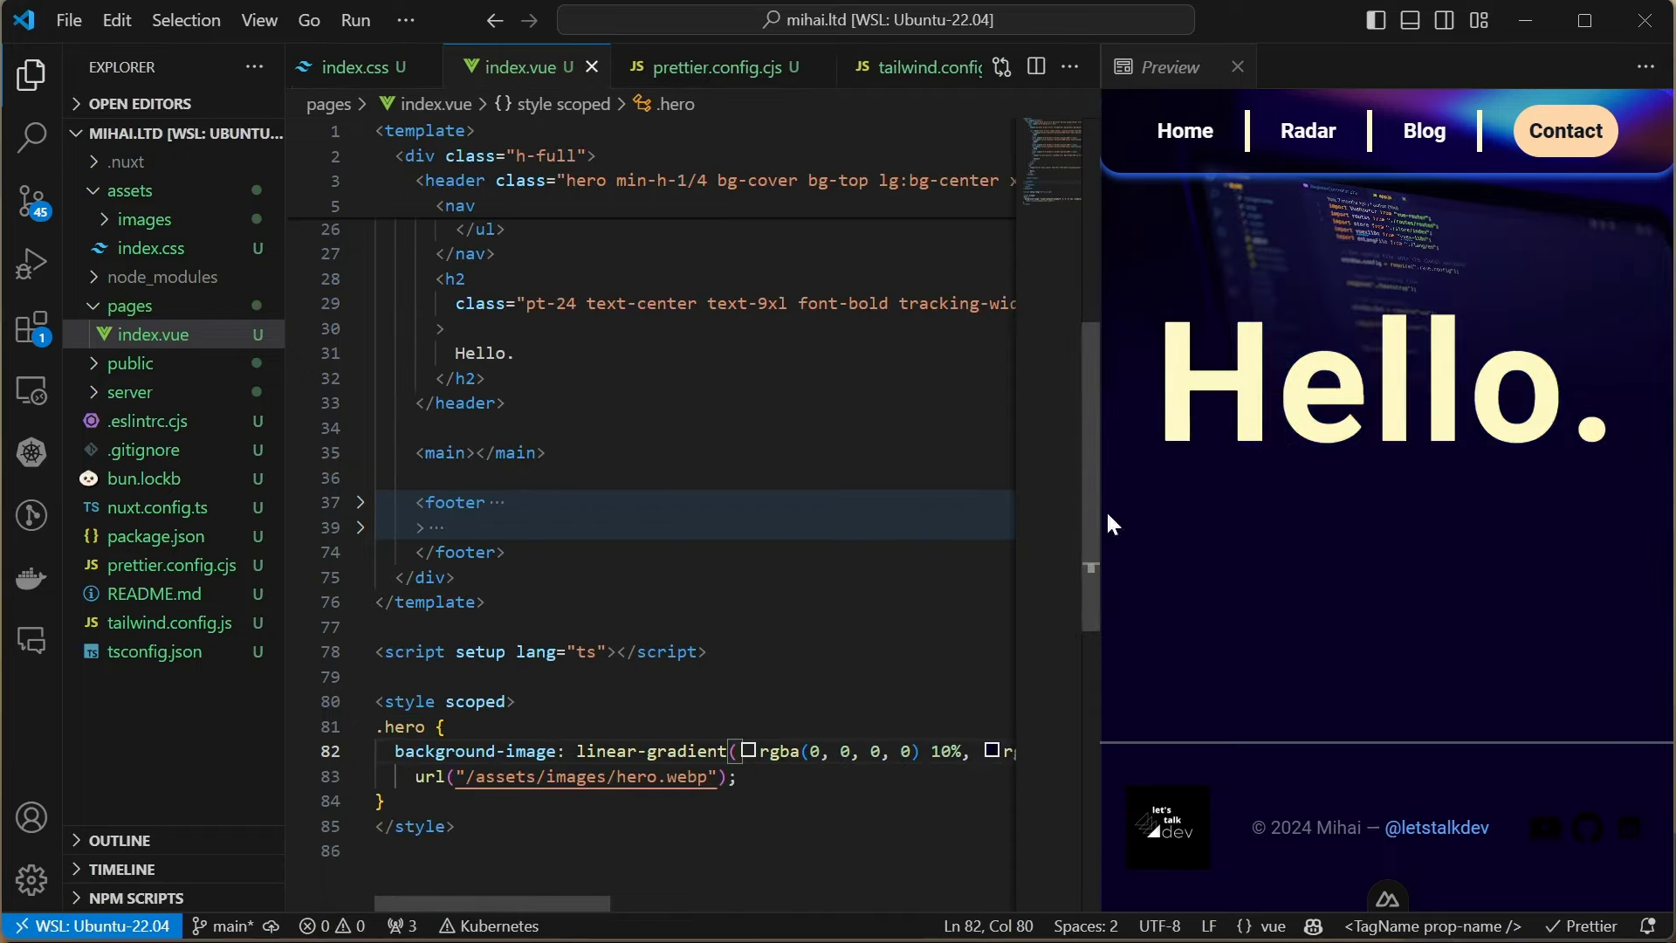
pyautogui.hscroll(1, 695, 518)
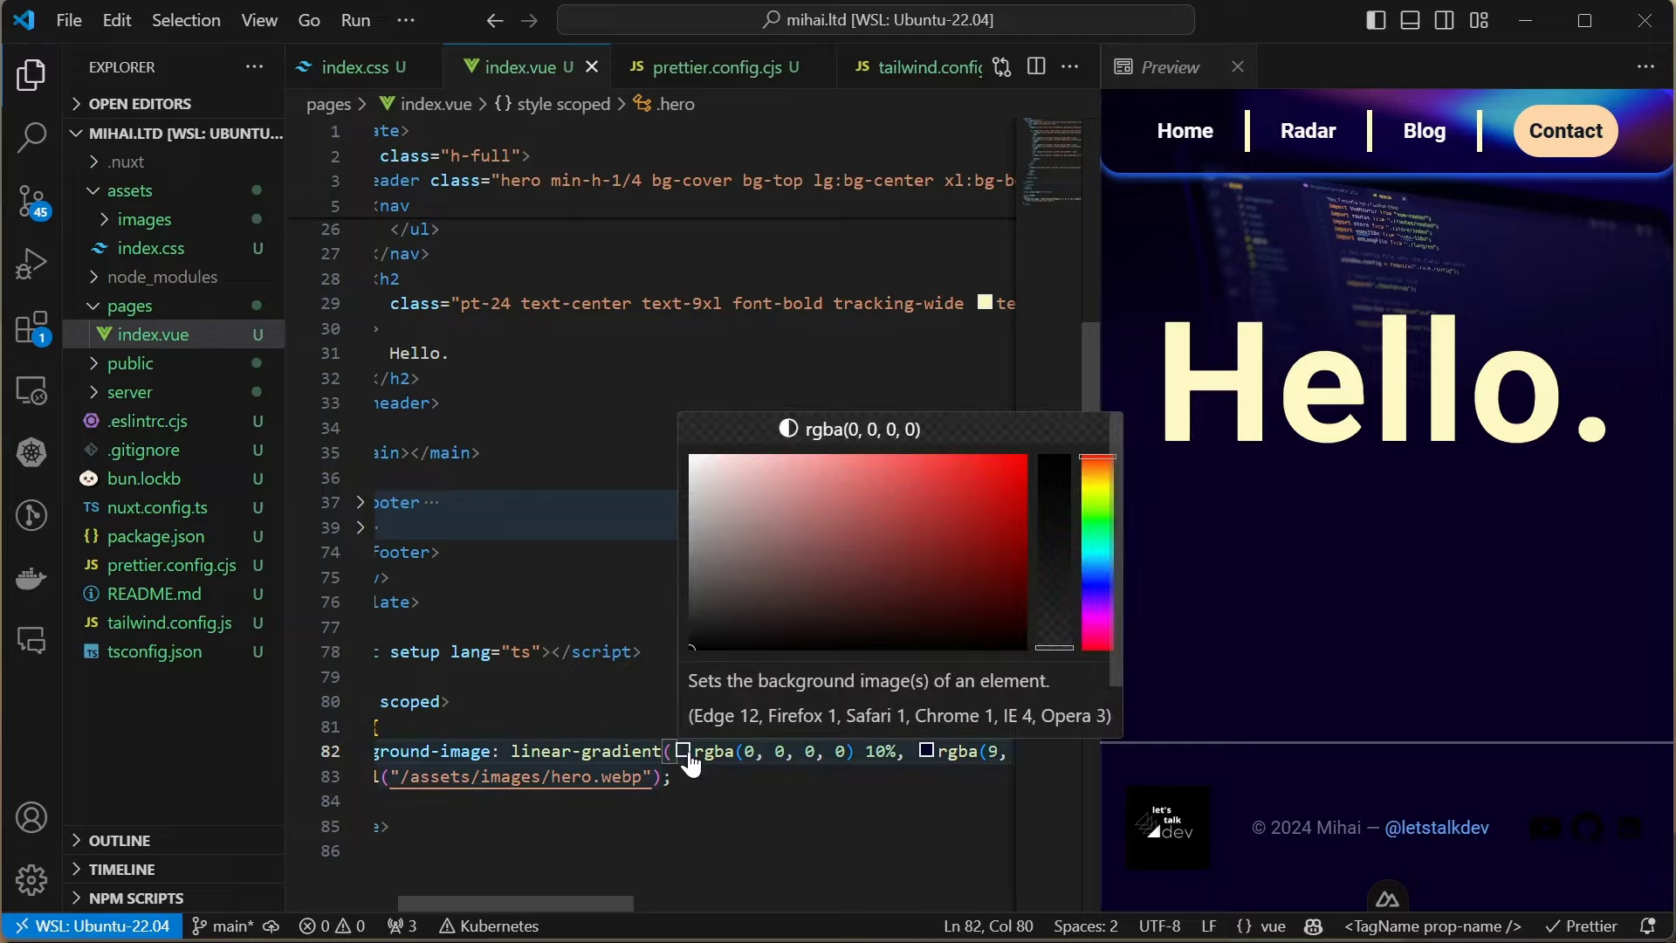
# Highlight the 10% and 80% stops and the background-image declaration
pyautogui.doubleClick(880, 751)
pyautogui.hscroll(3, 880, 750)
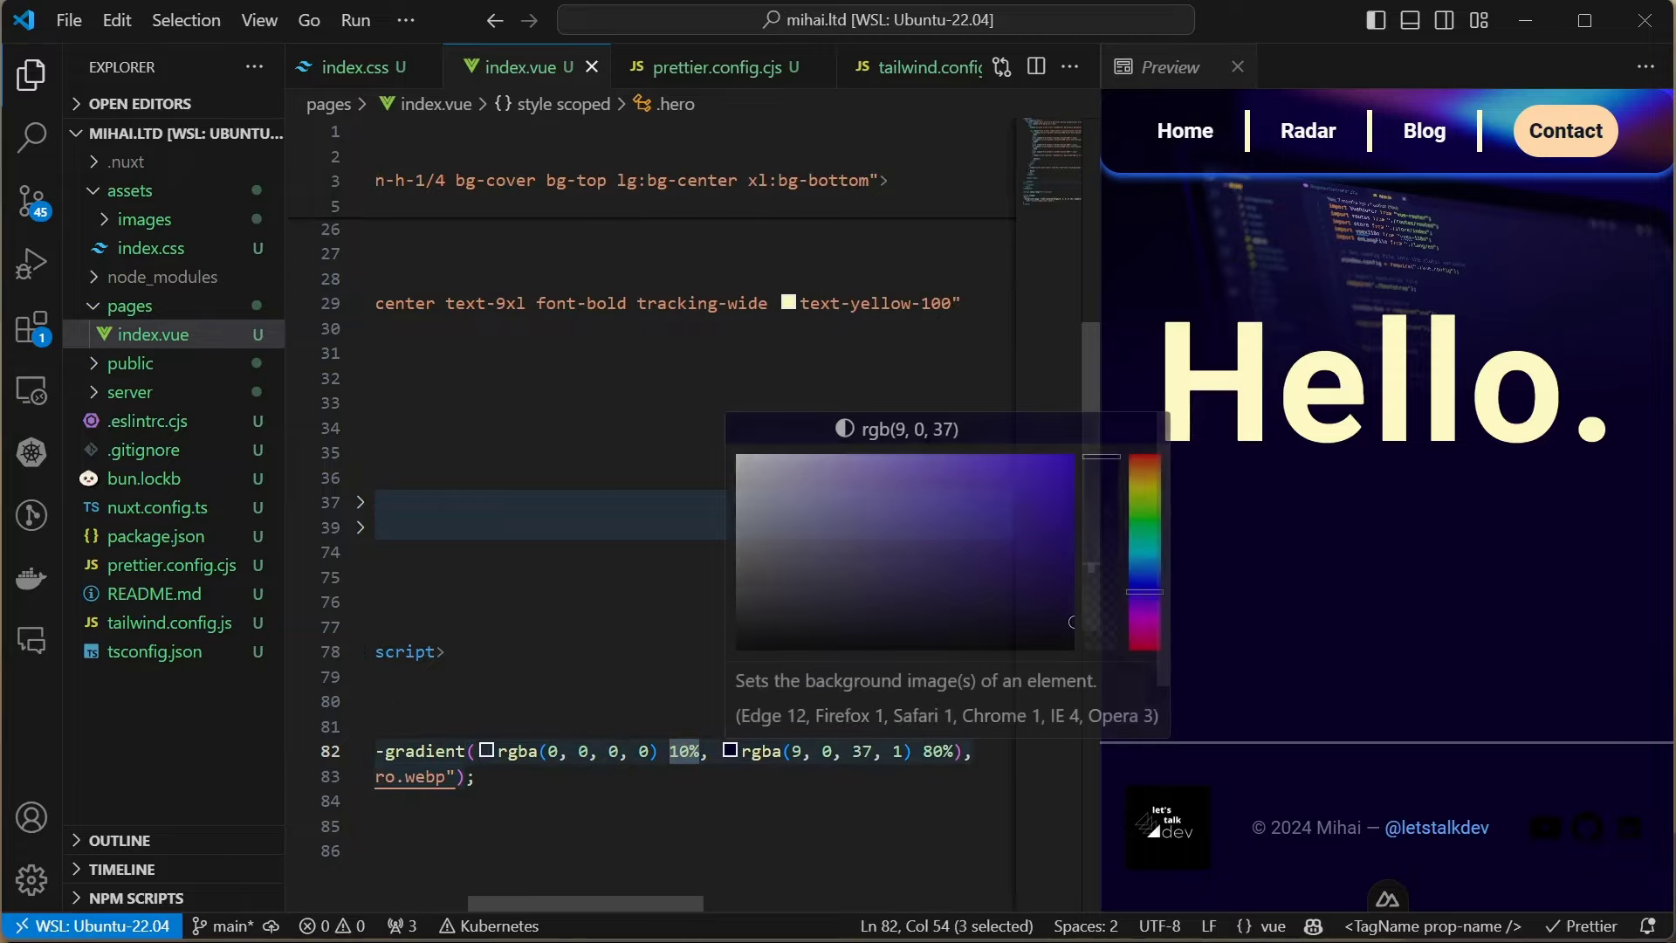
pyautogui.doubleClick(937, 750)
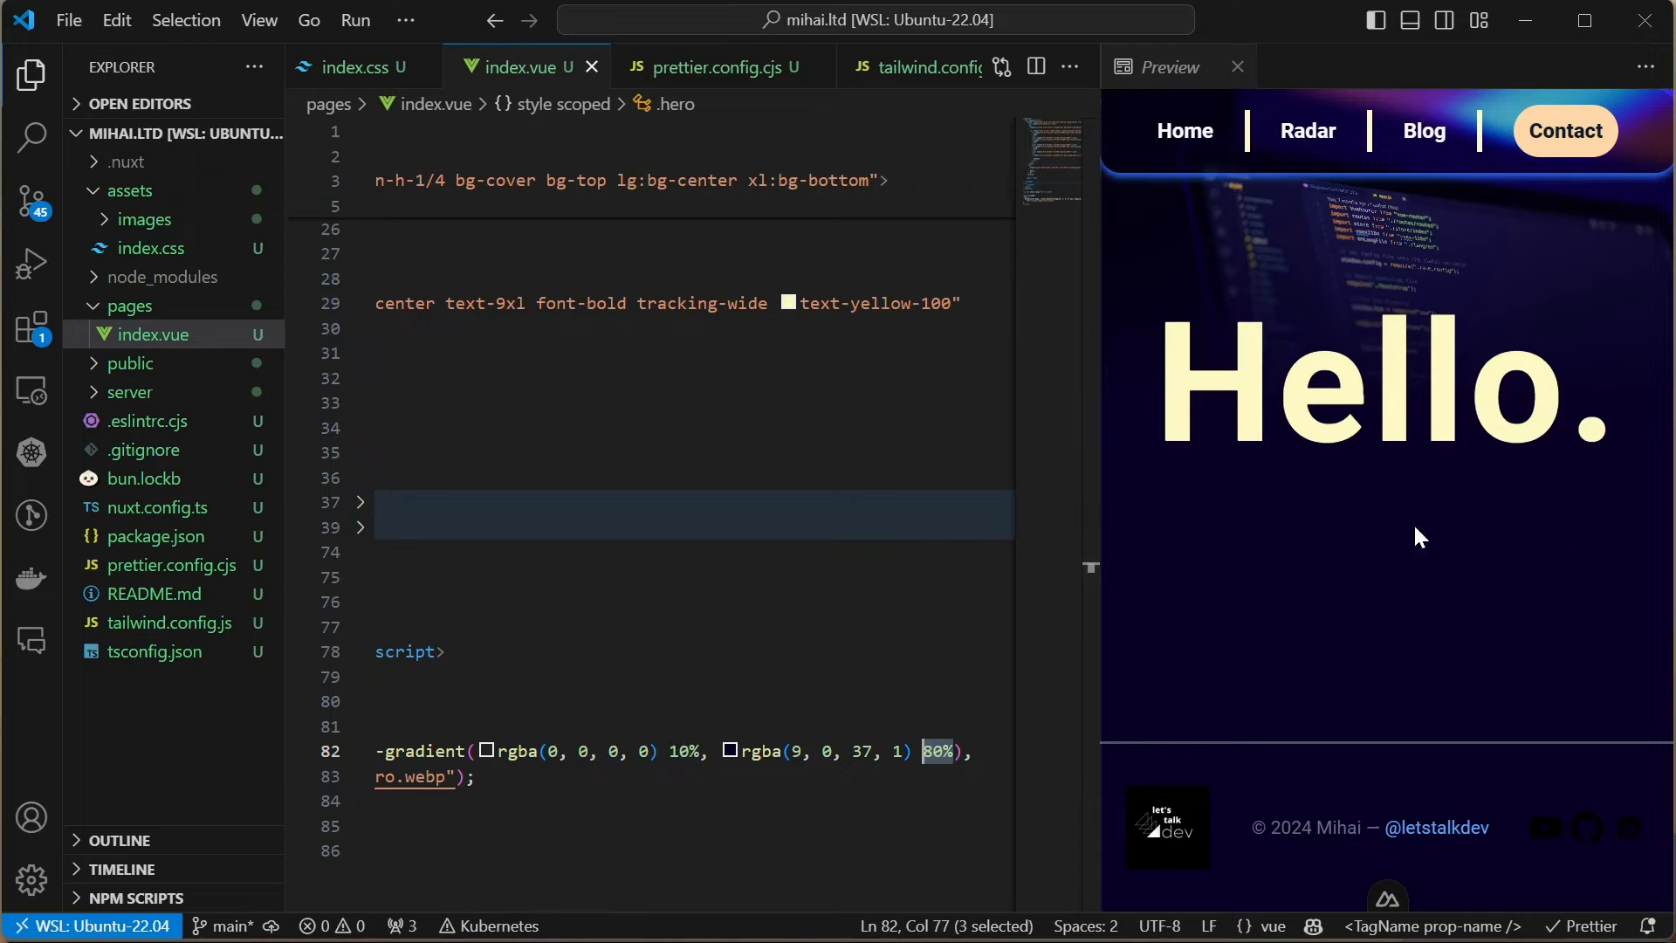
pyautogui.hscroll(-4, 695, 524)
pyautogui.moveTo(737, 776); pyautogui.dragTo(376, 751)
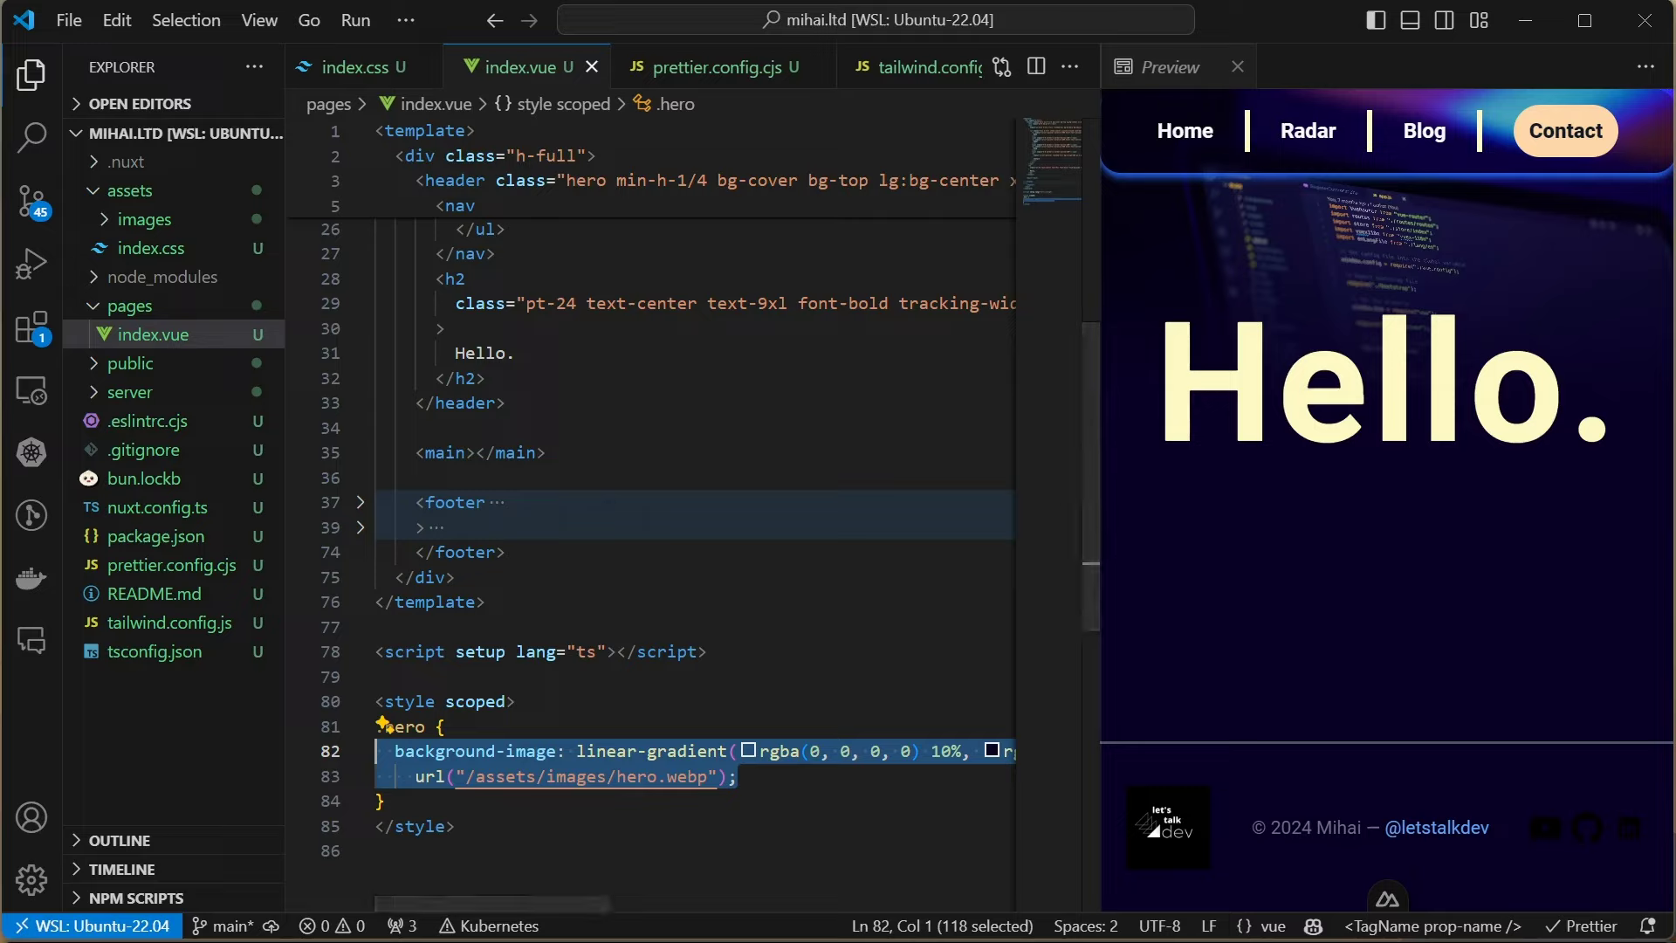
pyautogui.click(446, 726)
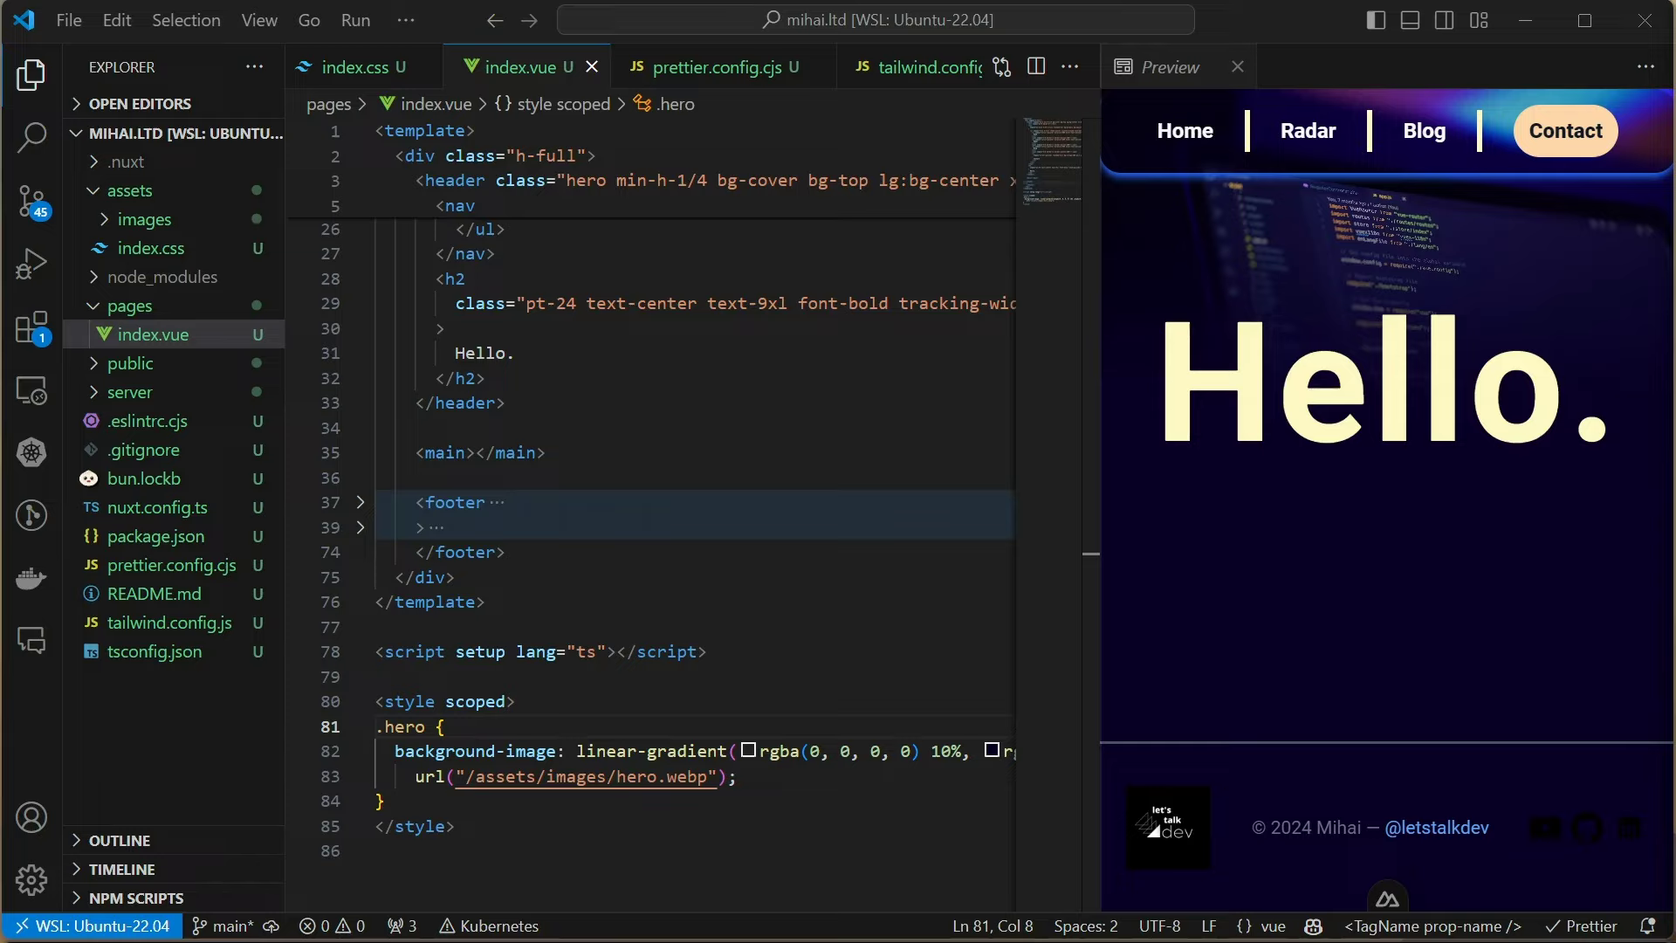
# Add an h2 reading 'I'm Mihai — Sr. Software Developer' inside main and save
pyautogui.click(474, 451)
pyautogui.press('Return')
pyautogui.write('h2')
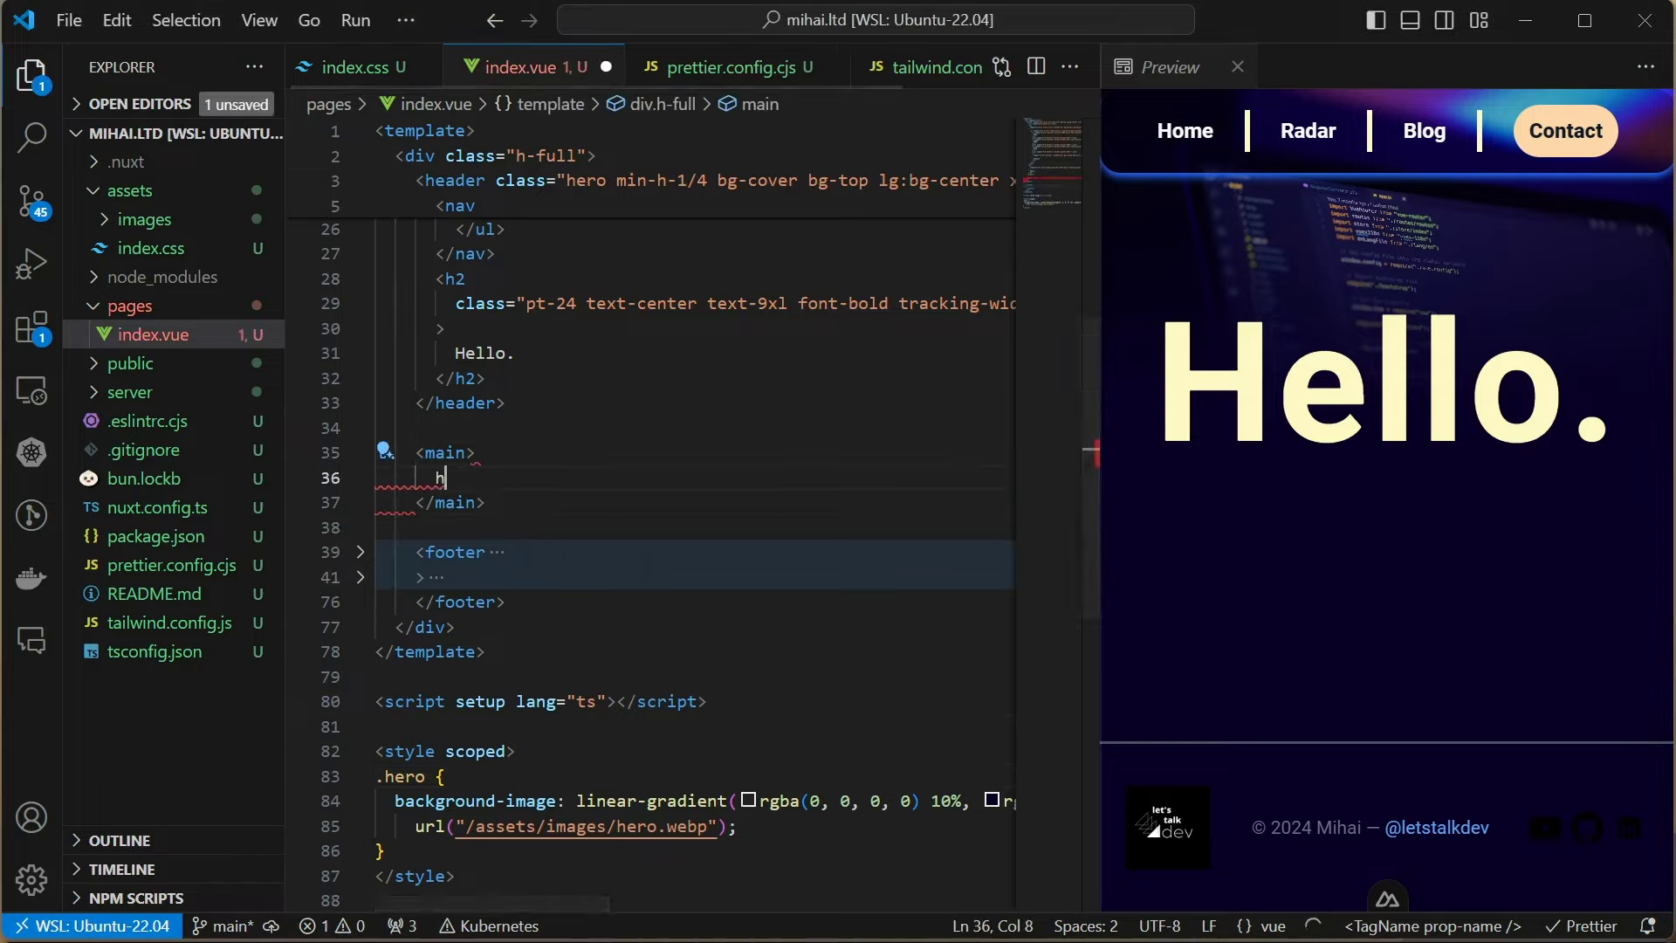
pyautogui.press('Tab')
pyautogui.write("I'm Mihai — Sr. Software Develoer")
pyautogui.hotkey('ctrl', 's')
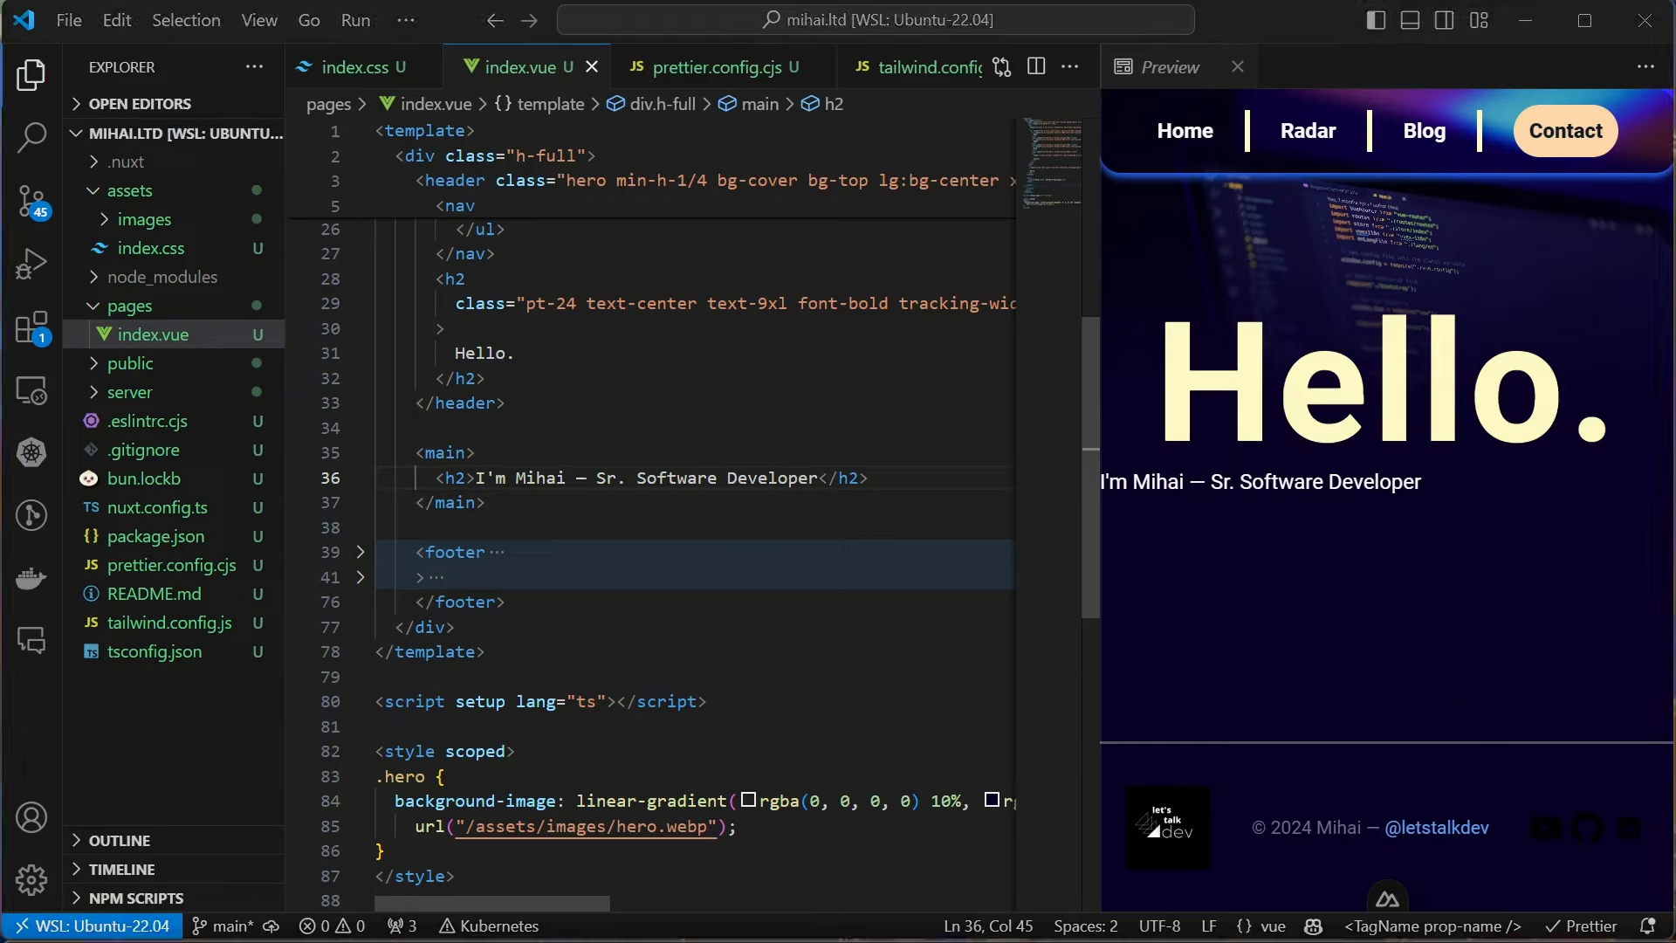
# Wrap the developer heading in a section element
pyautogui.hotkey('ctrl', 'shift', 'Return')
pyautogui.write('sectio')
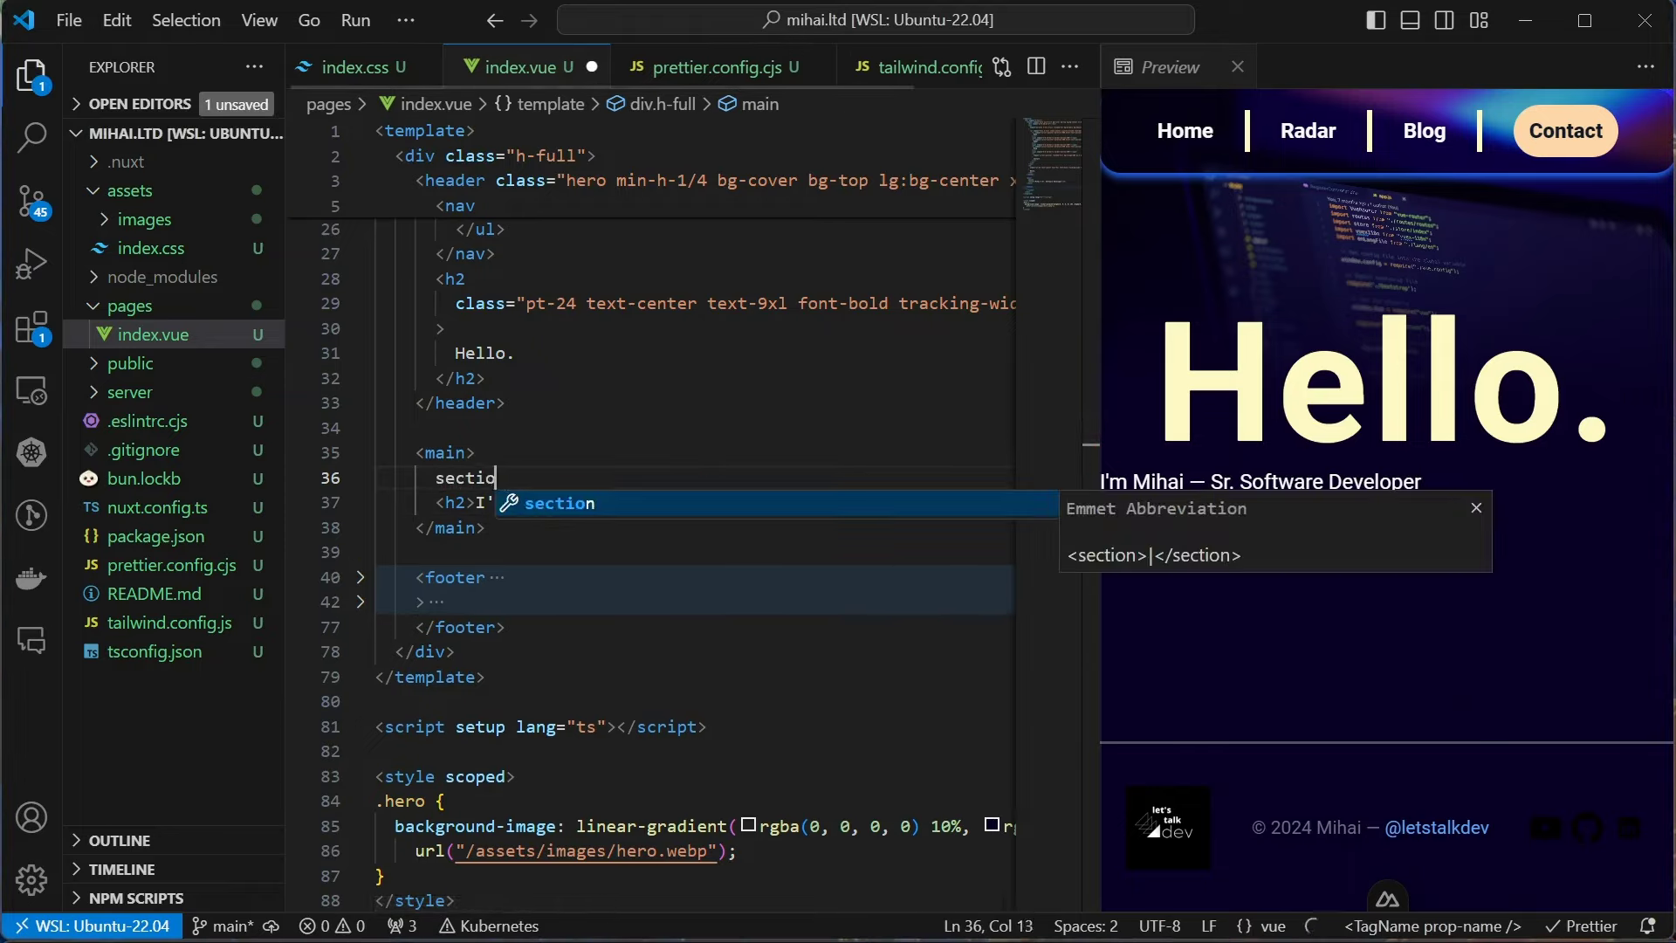
pyautogui.press('Tab')
pyautogui.hotkey('shift', 'End')
pyautogui.hotkey('ctrl', 'x')
pyautogui.press('Down')
pyautogui.press('End')
pyautogui.press('Return')
pyautogui.hotkey('ctrl', 'v')
pyautogui.press('Up')
pyautogui.press('End')
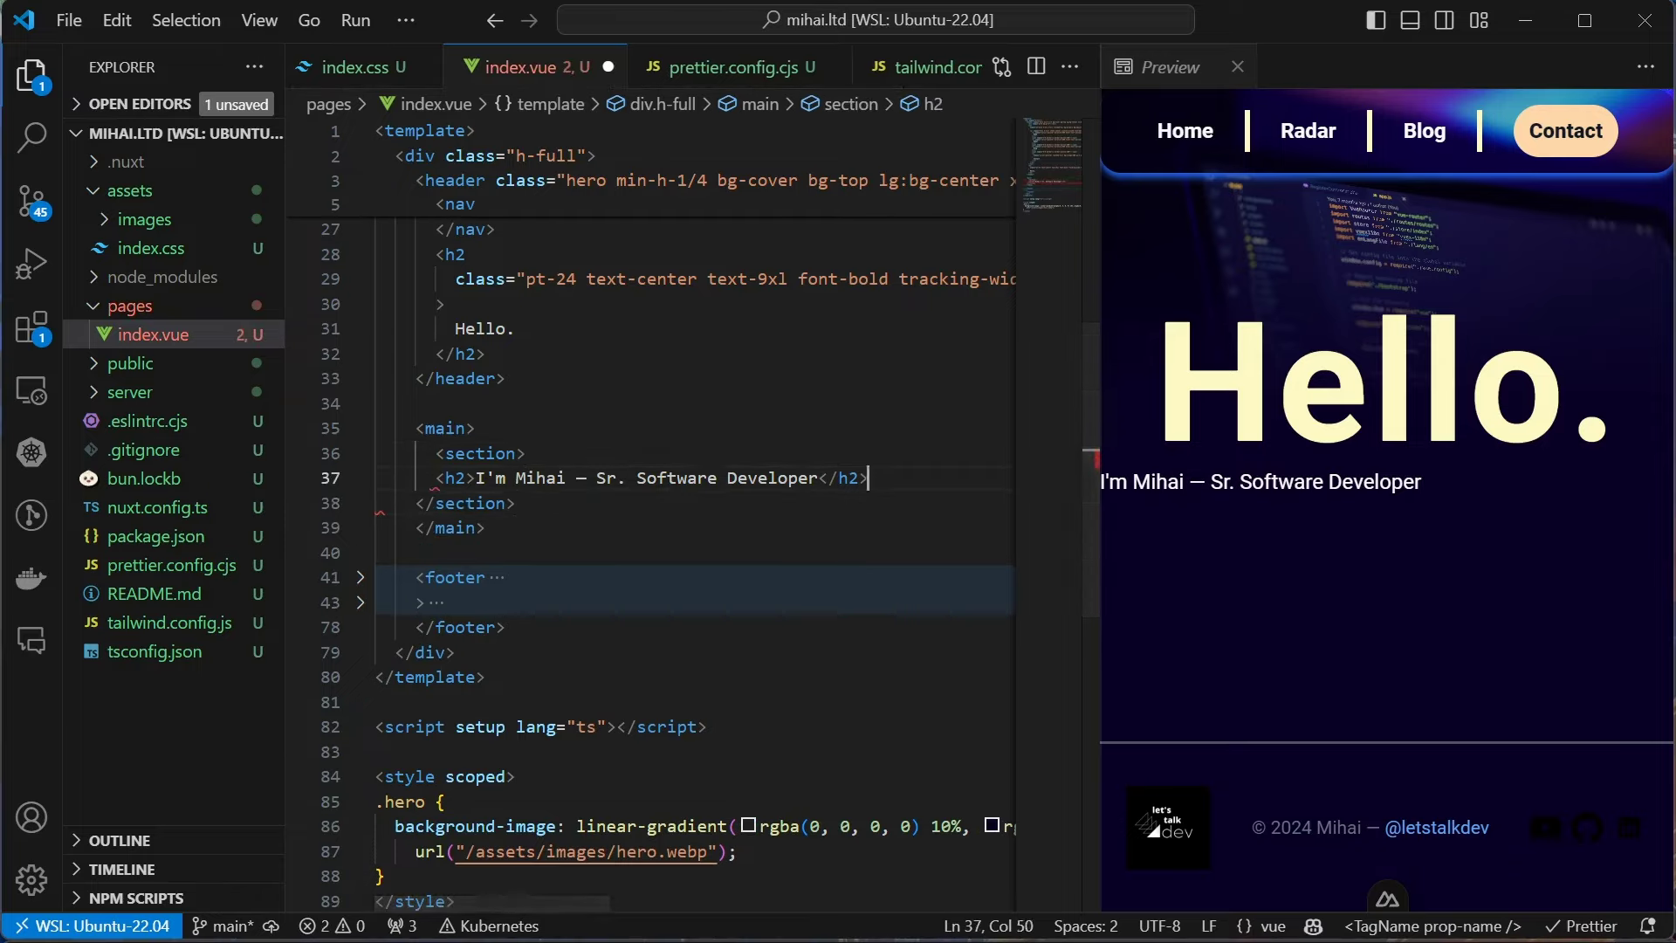
# Add an h1 'Crafting digital experiences that help people' below it and save
pyautogui.press('Return')
pyautogui.write('h1')
pyautogui.press('Tab')
pyautogui.write('Crafting digital experiences that help people')
pyautogui.press('End')
pyautogui.hotkey('ctrl', 's')
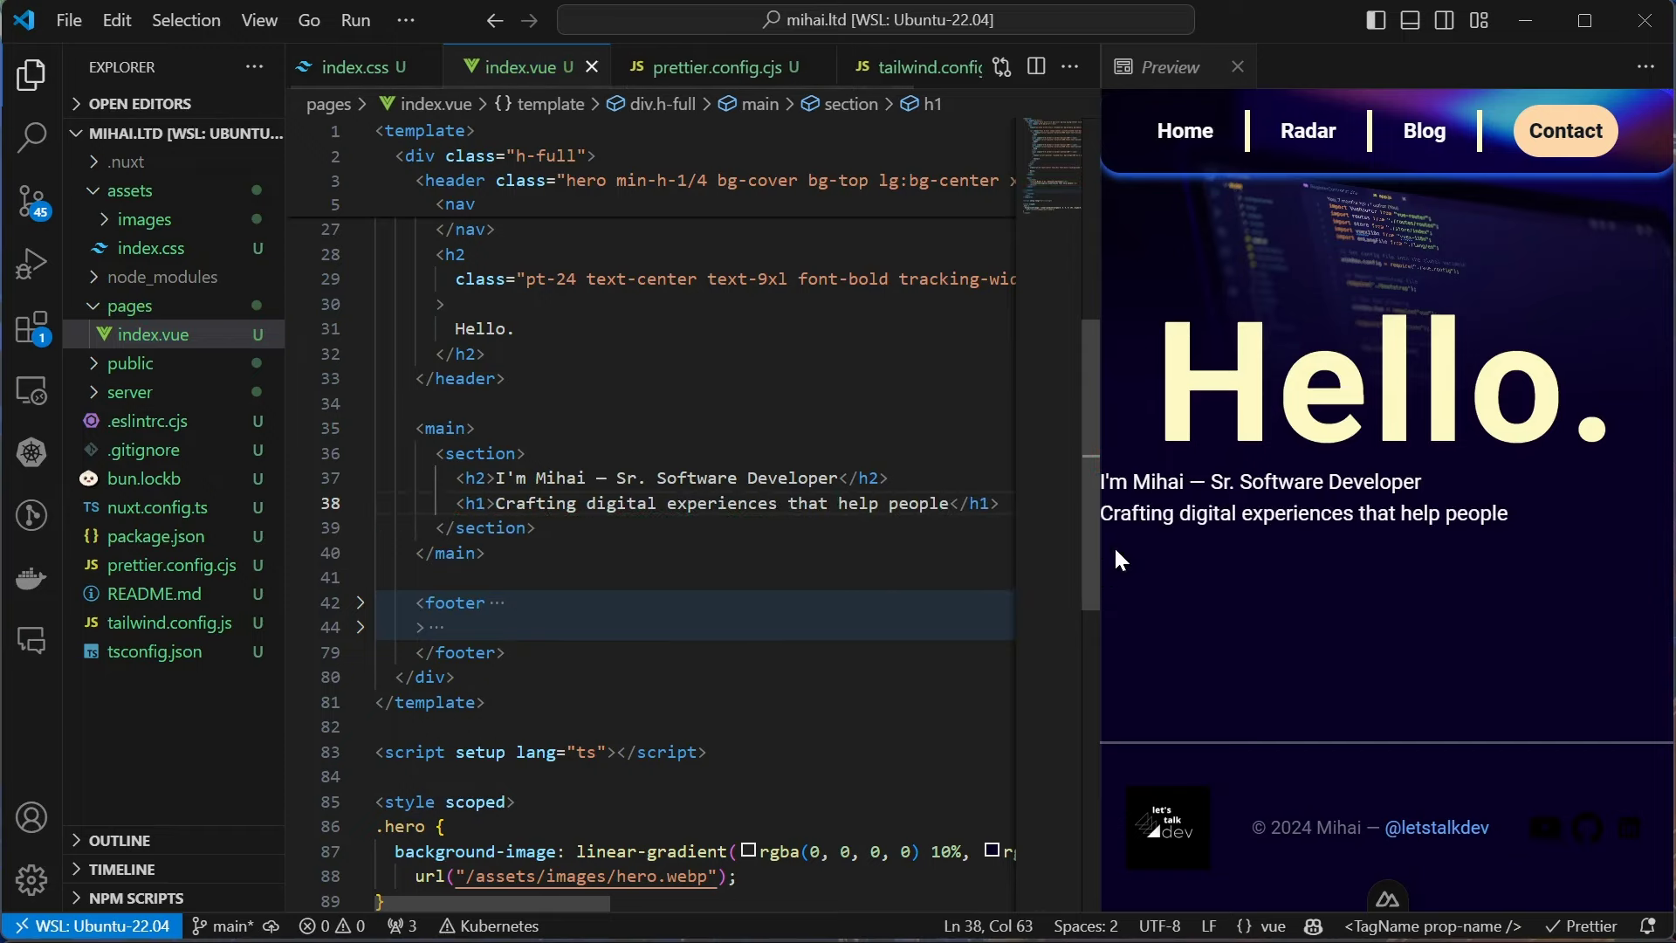
pyautogui.press('Home')
pyautogui.press('Up')
pyautogui.press('Up')
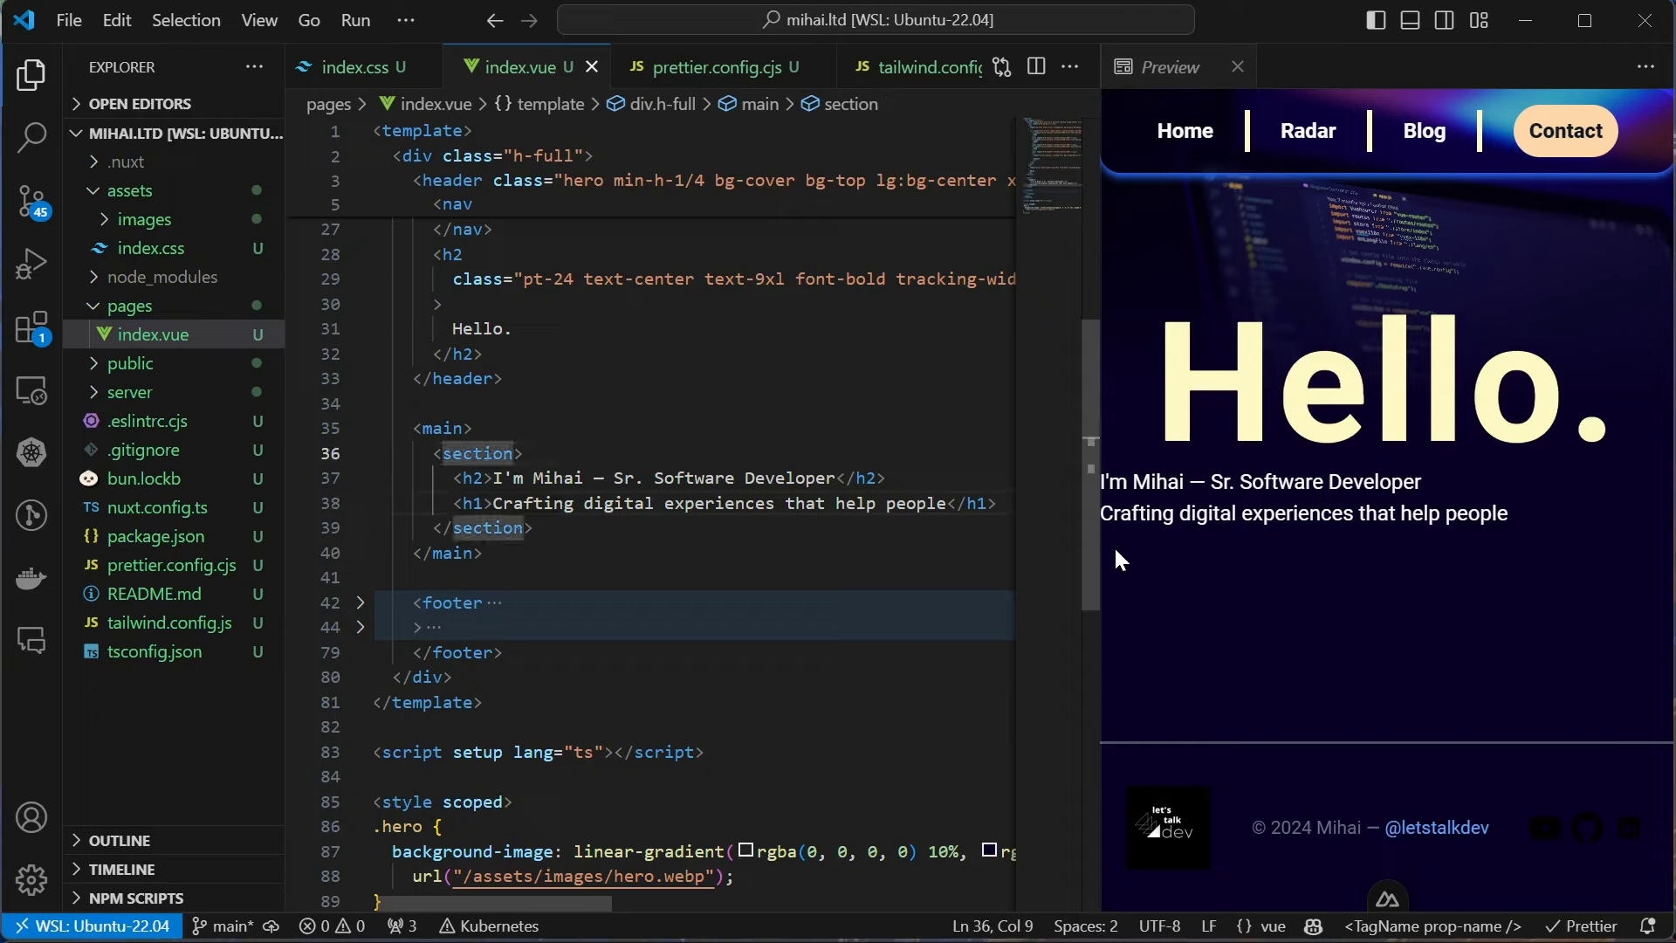
# Add padding classes to the section and text-4xl to the h2
pyautogui.hotkey('ctrl', 'Right')
pyautogui.write('cla')
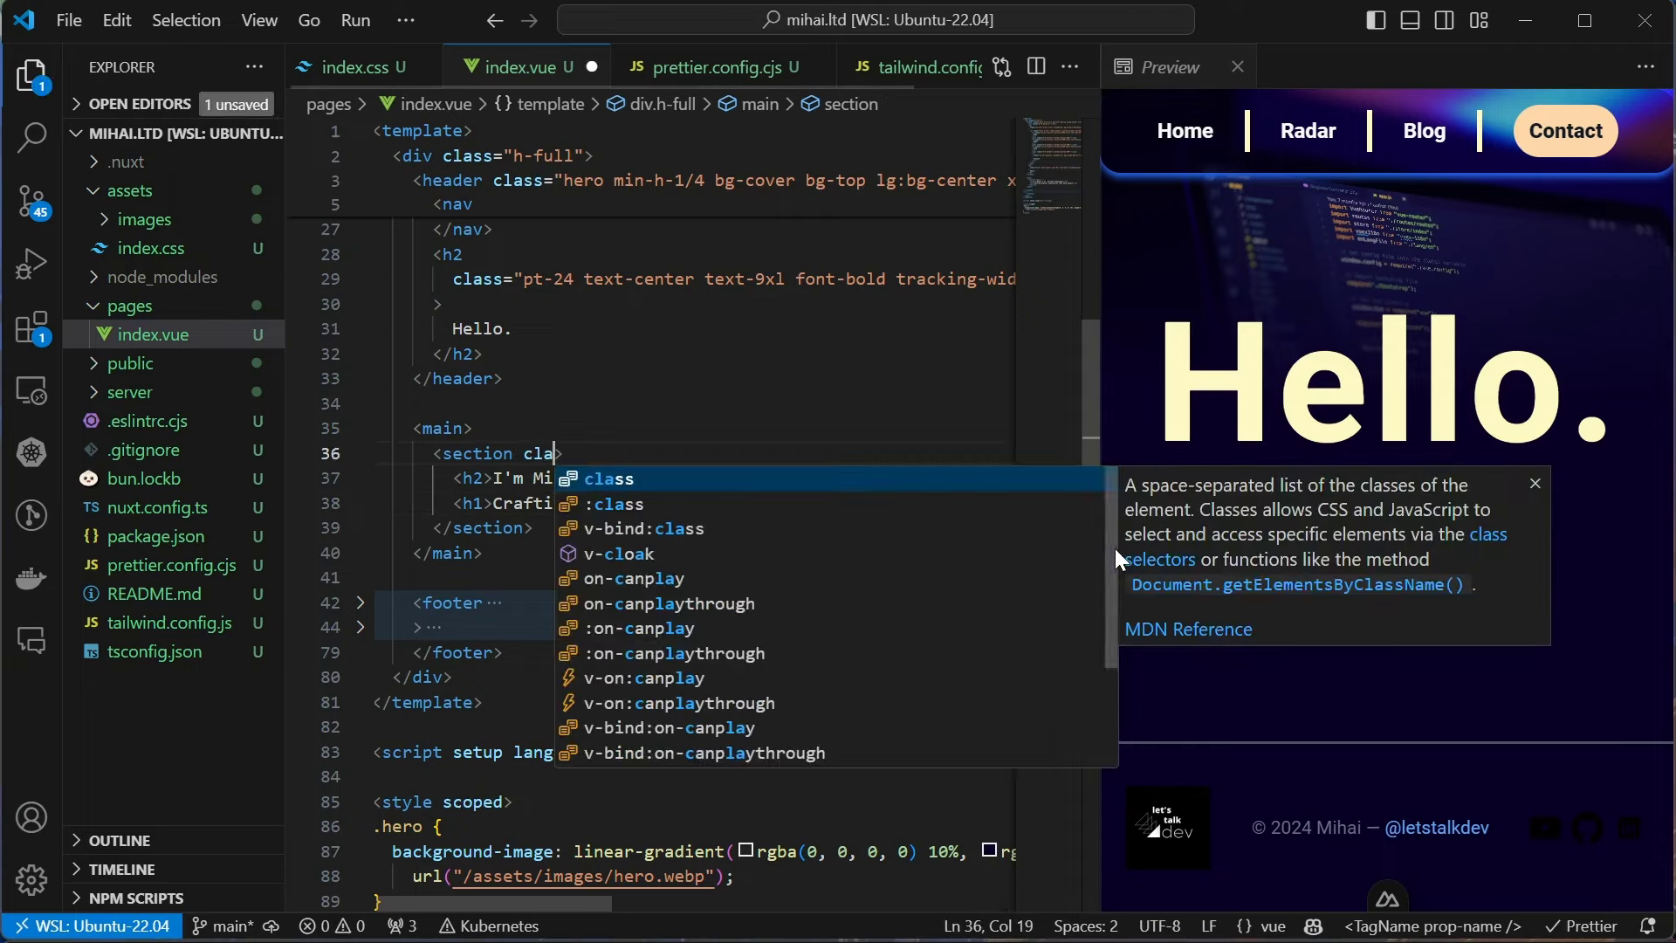
pyautogui.press('Return')
pyautogui.write('px-12')
pyautogui.click(593, 478)
pyautogui.hotkey('ctrl', 's')
pyautogui.write('cla')
pyautogui.press('Return')
pyautogui.write('text-4xl')
pyautogui.hotkey('ctrl', 's')
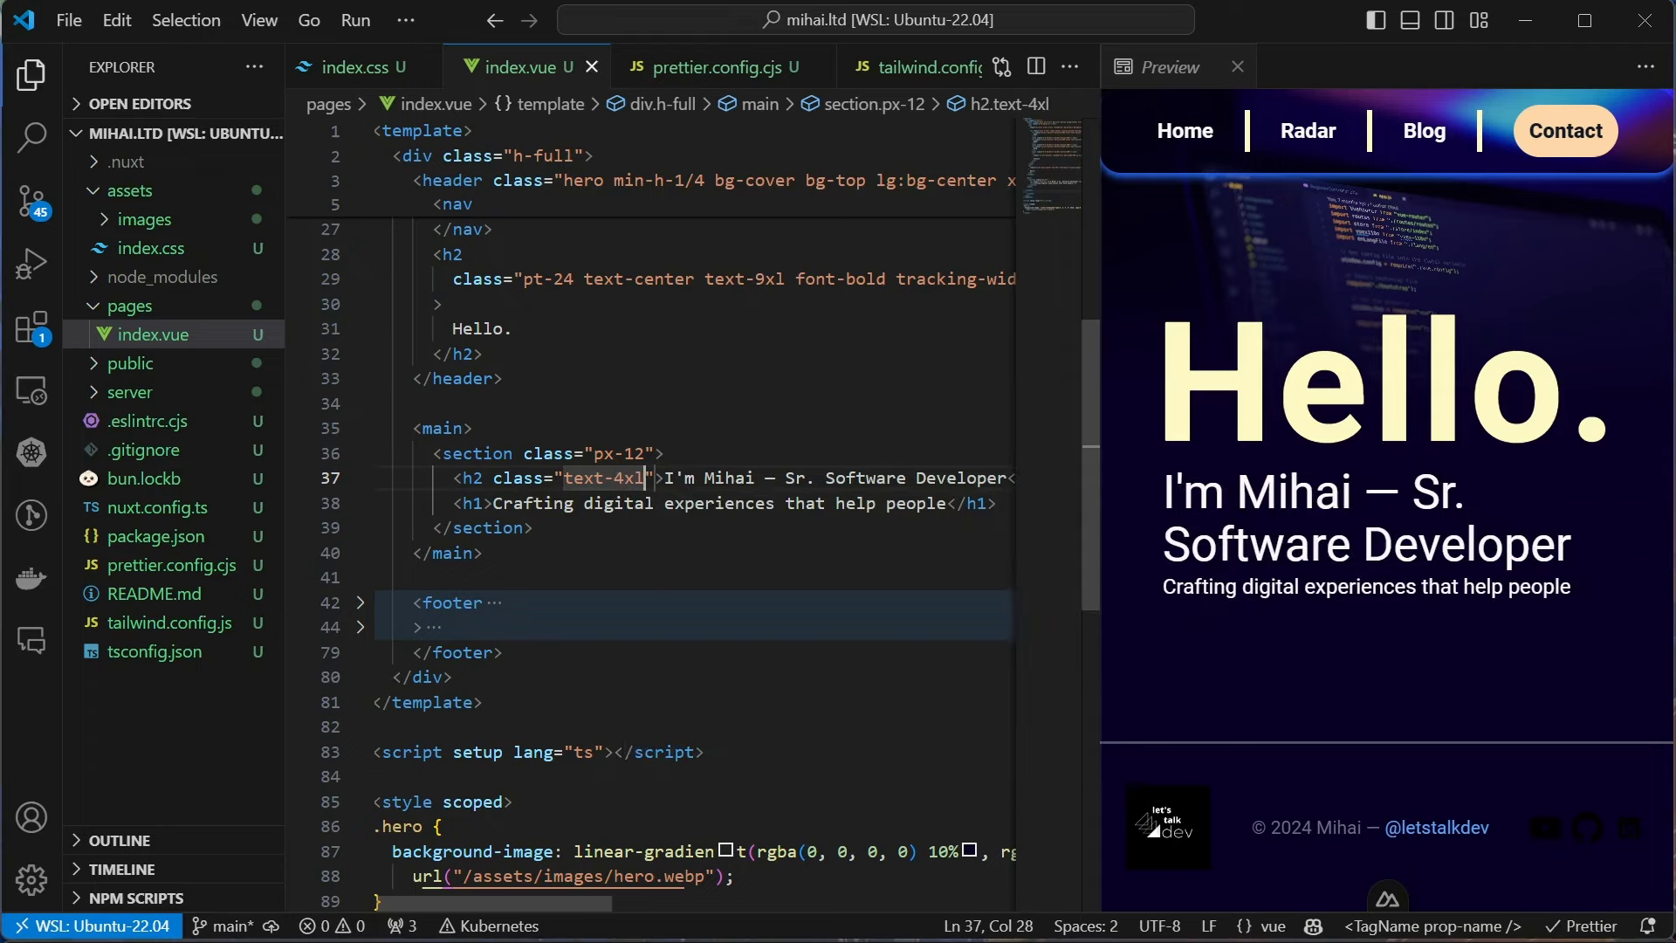
# Make the h1 text-6xl and give the section text-yellow-100
pyautogui.press('Down')
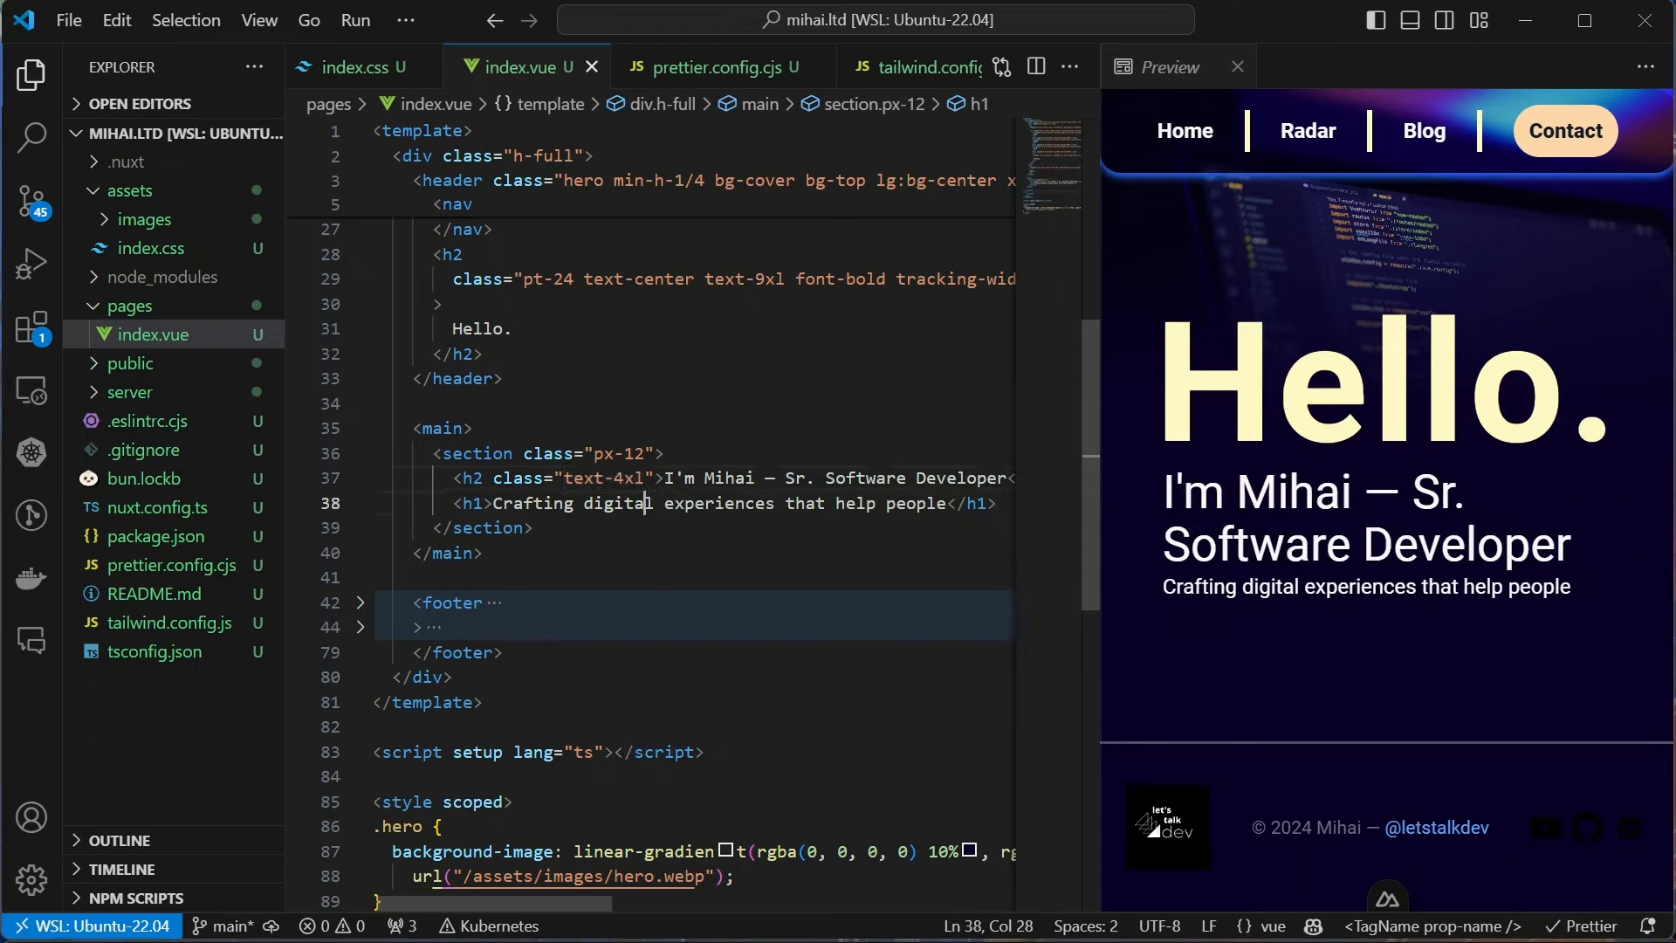
pyautogui.write('cla')
pyautogui.press('Return')
pyautogui.write('text-6')
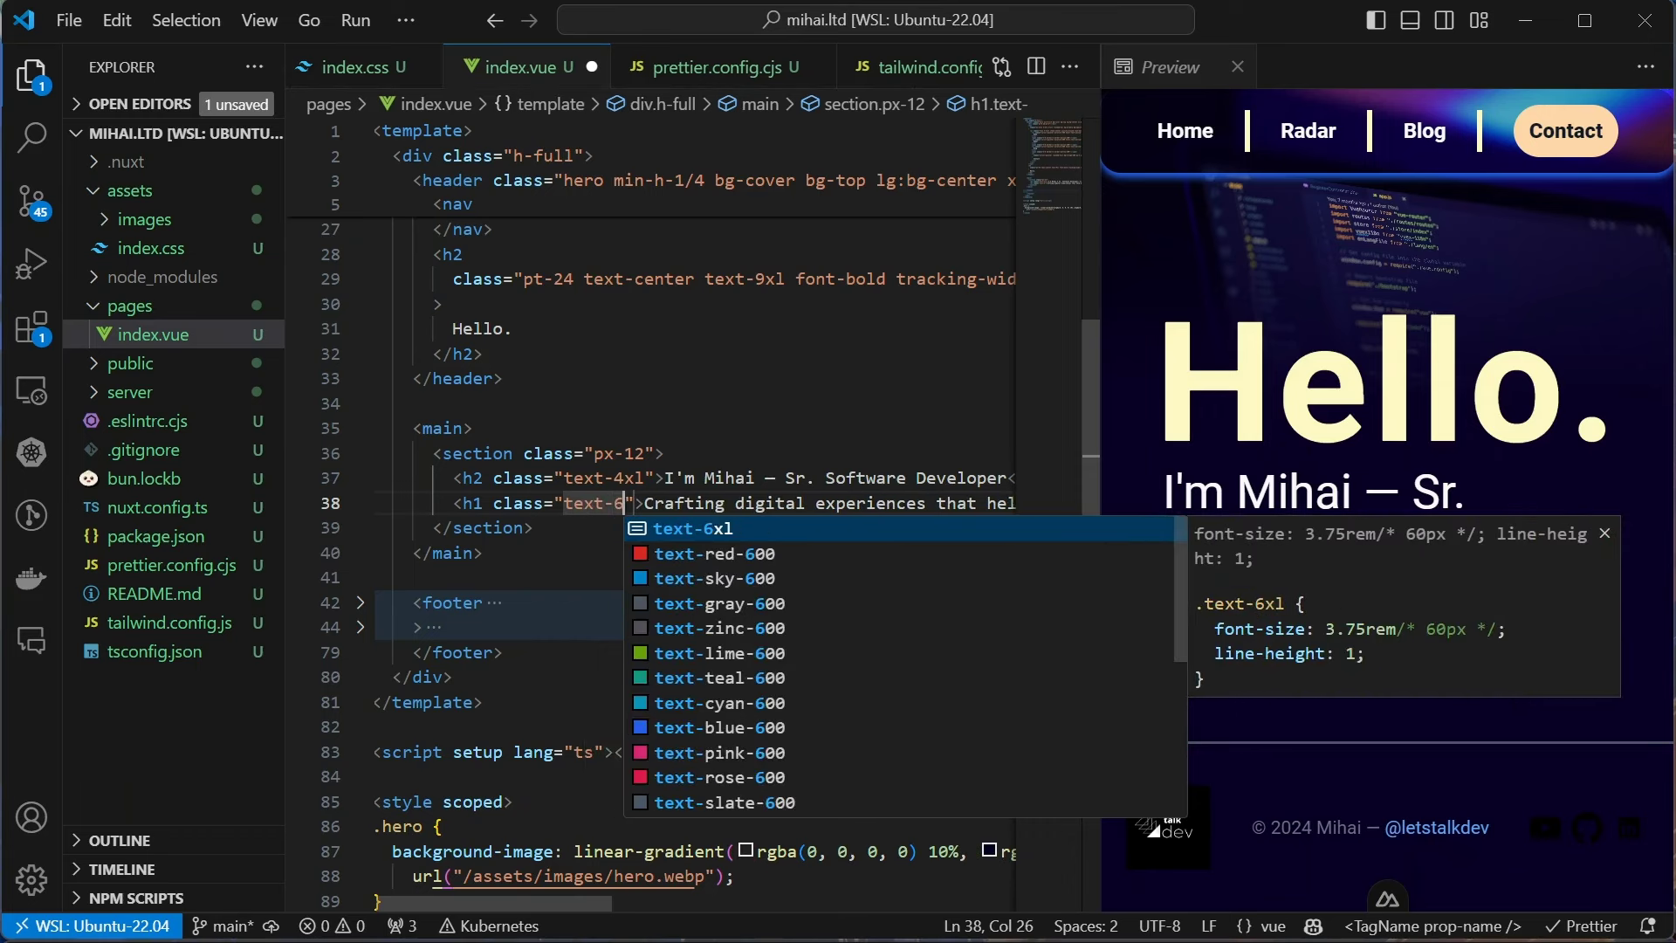
pyautogui.write('xl')
pyautogui.press('Escape')
pyautogui.press('End')
pyautogui.hotkey('ctrl', 's')
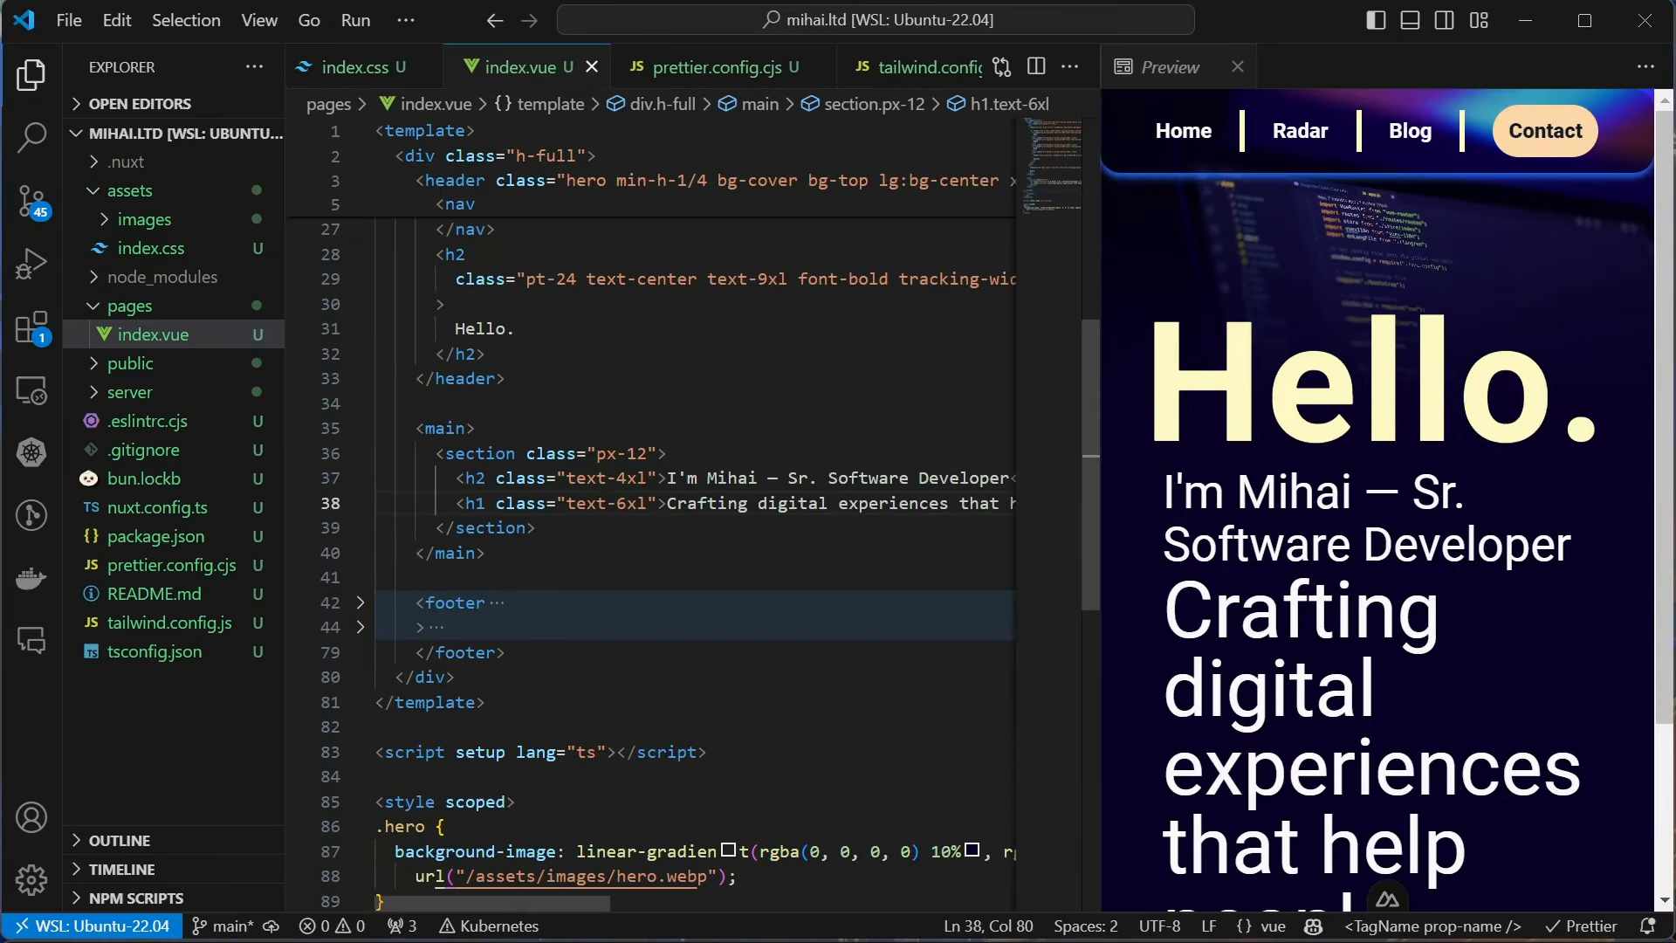
pyautogui.press('Up')
pyautogui.press('Up')
pyautogui.press('Left')
pyautogui.press('Left')
pyautogui.write('text-ye;')
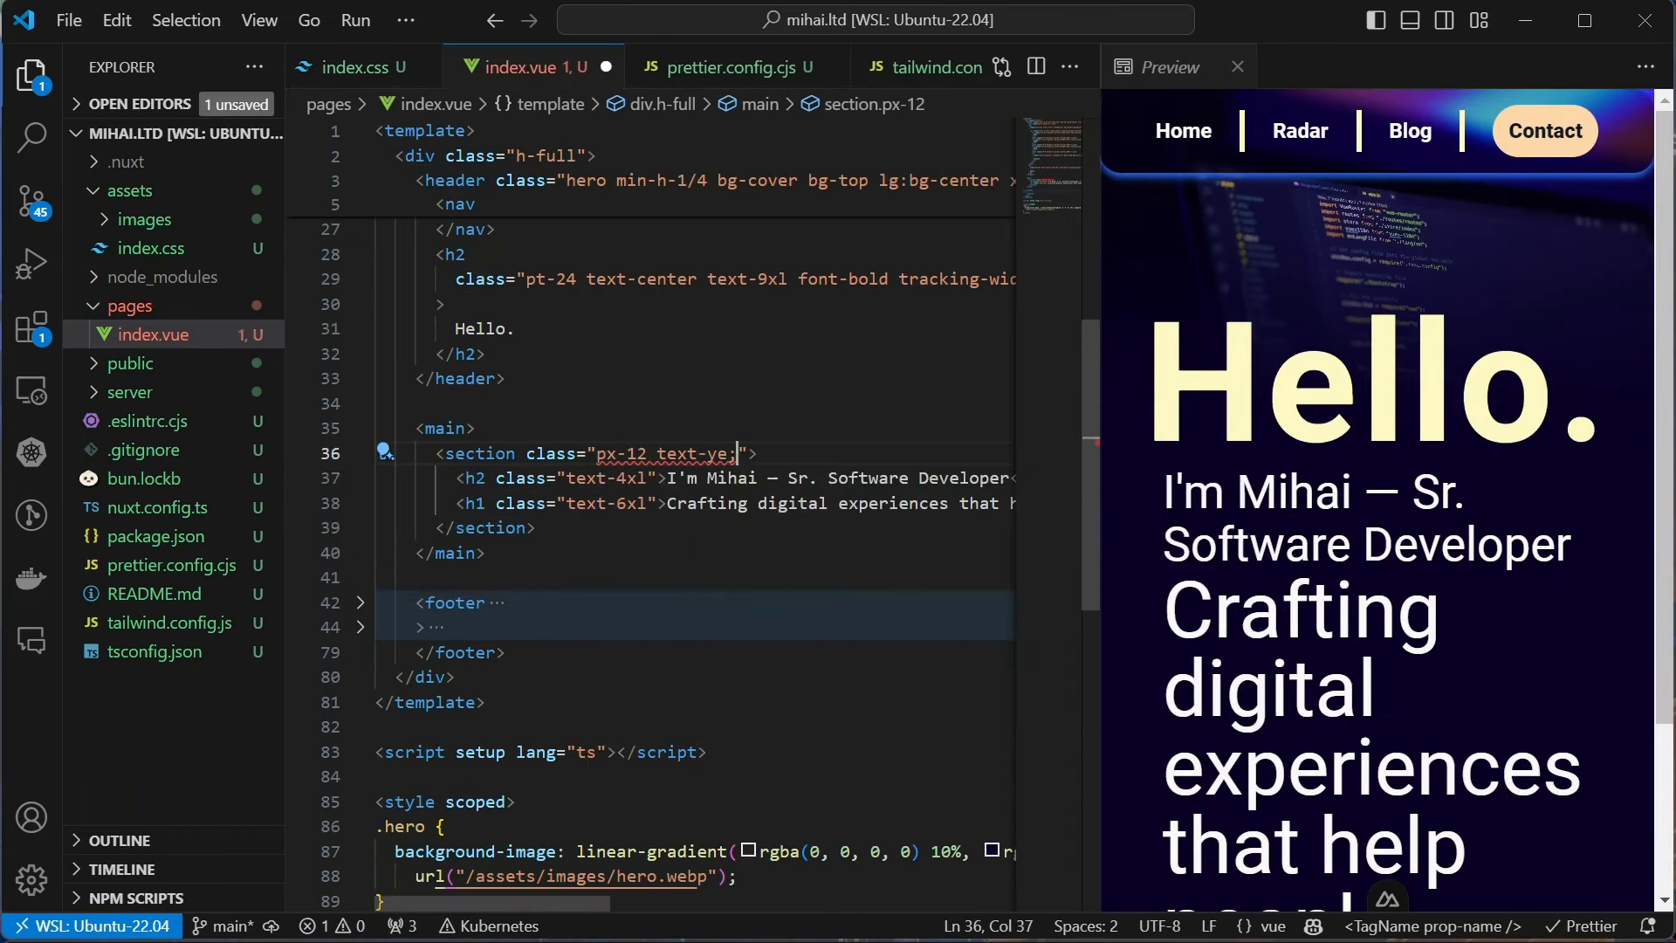
pyautogui.write('low-100')
pyautogui.hotkey('ctrl', 's')
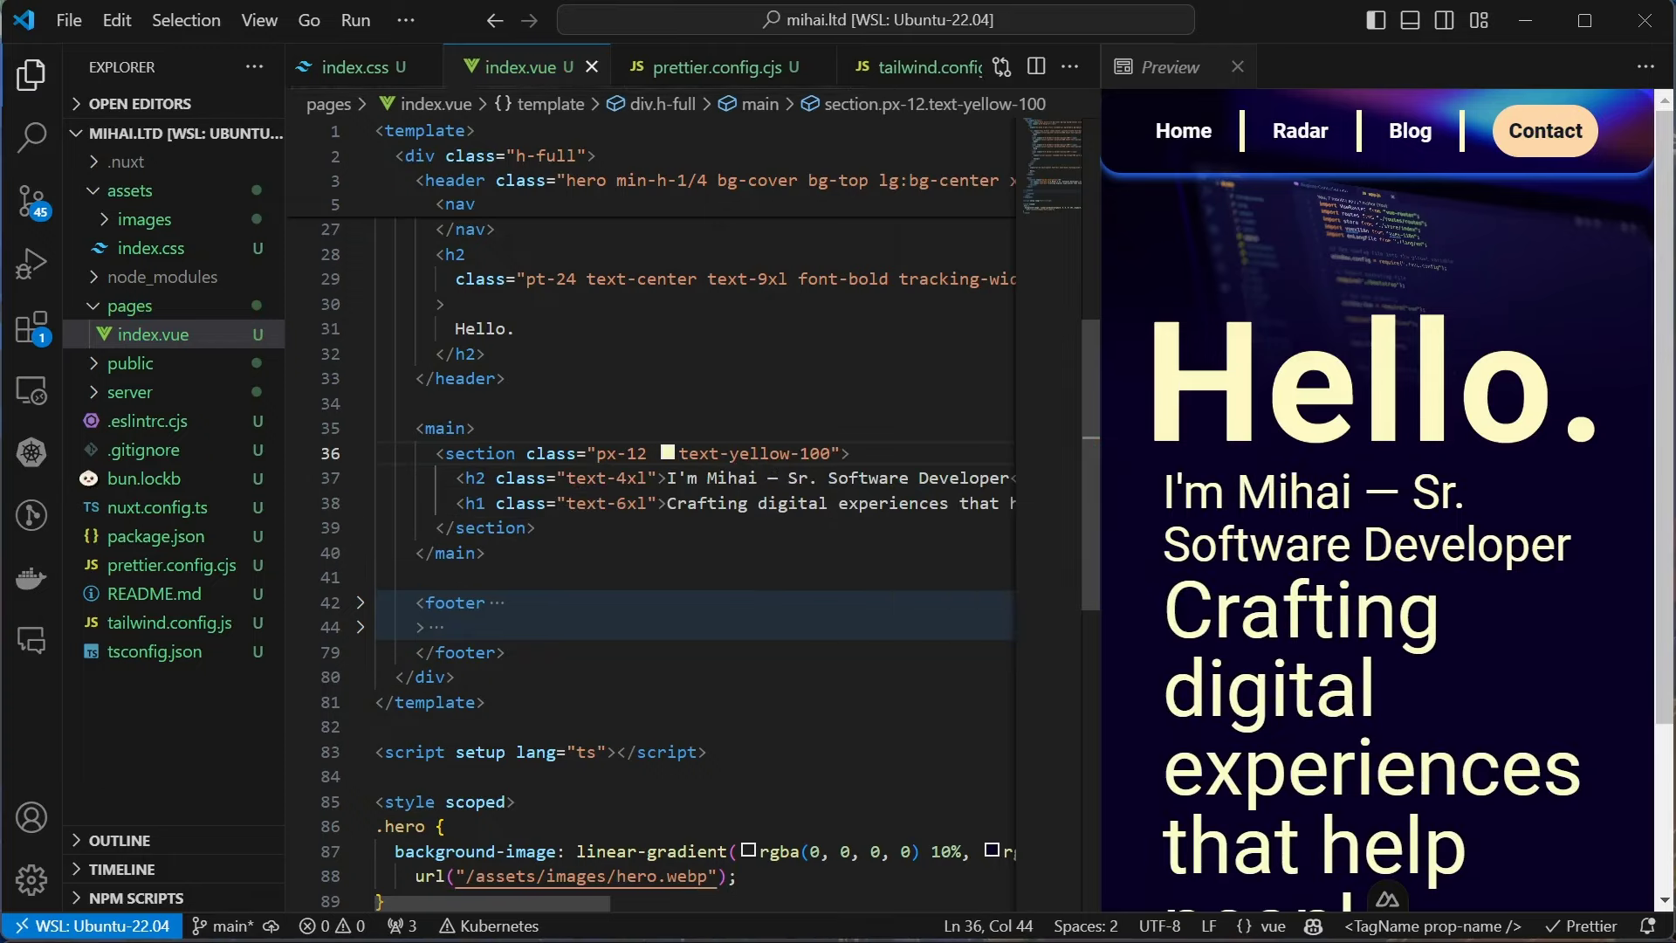
pyautogui.press('Tab')
pyautogui.write('<')
# Split the h2 with <br /> around the dash and give the h1 py-12
pyautogui.press('Delete')
pyautogui.write('< ')
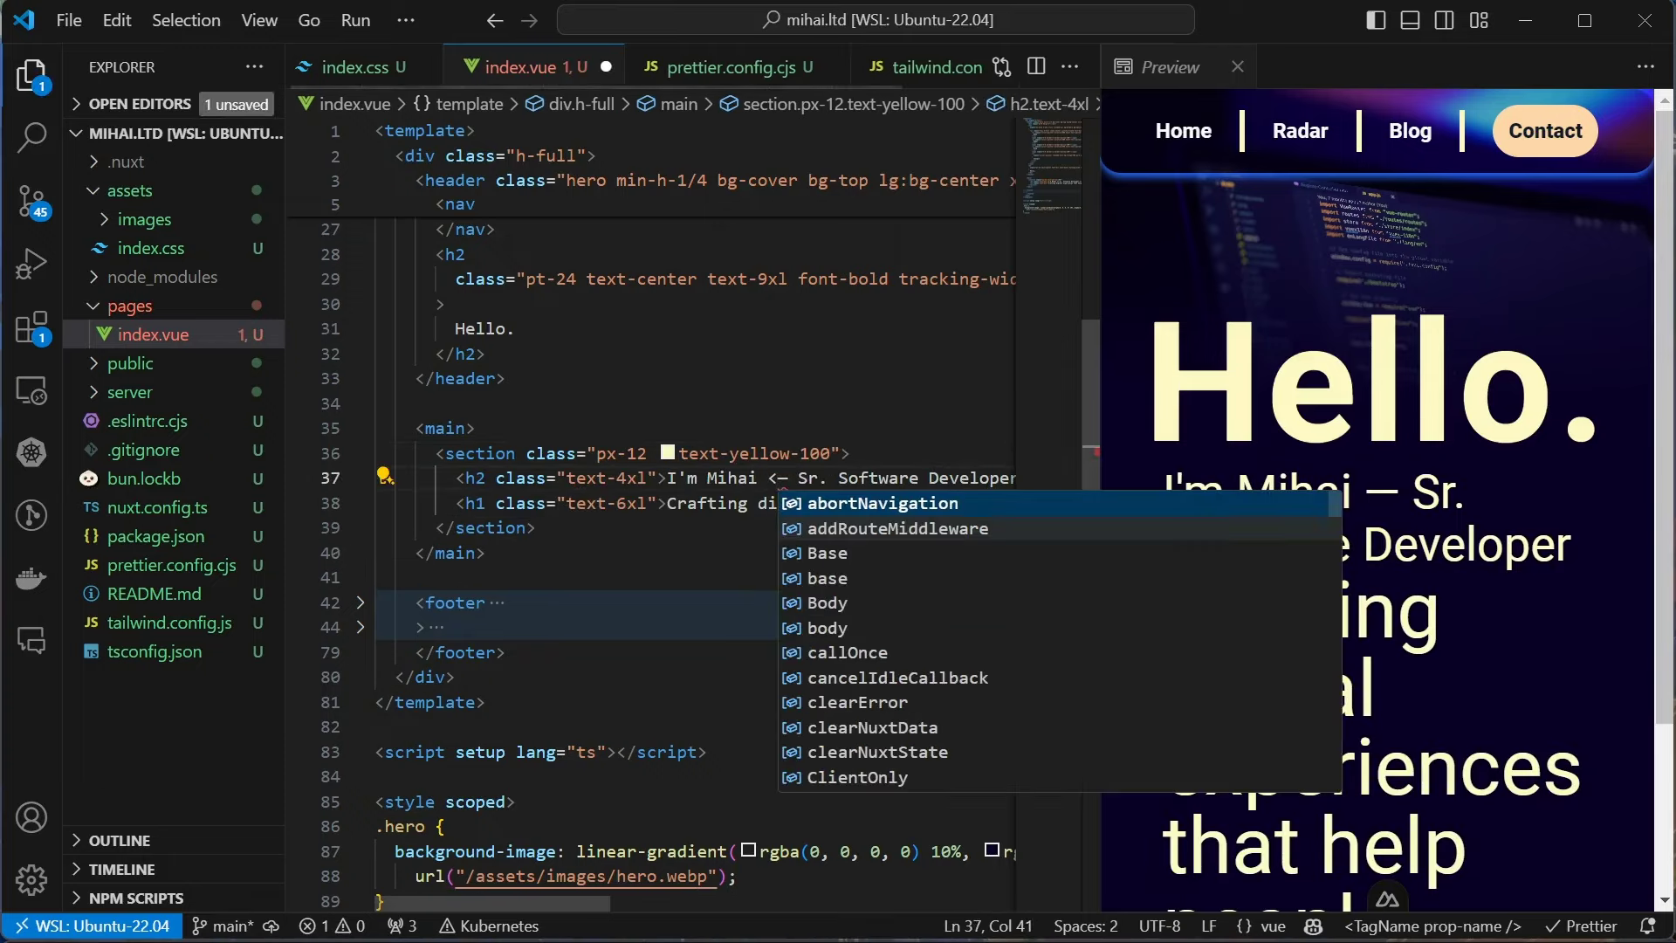
pyautogui.write('br/>')
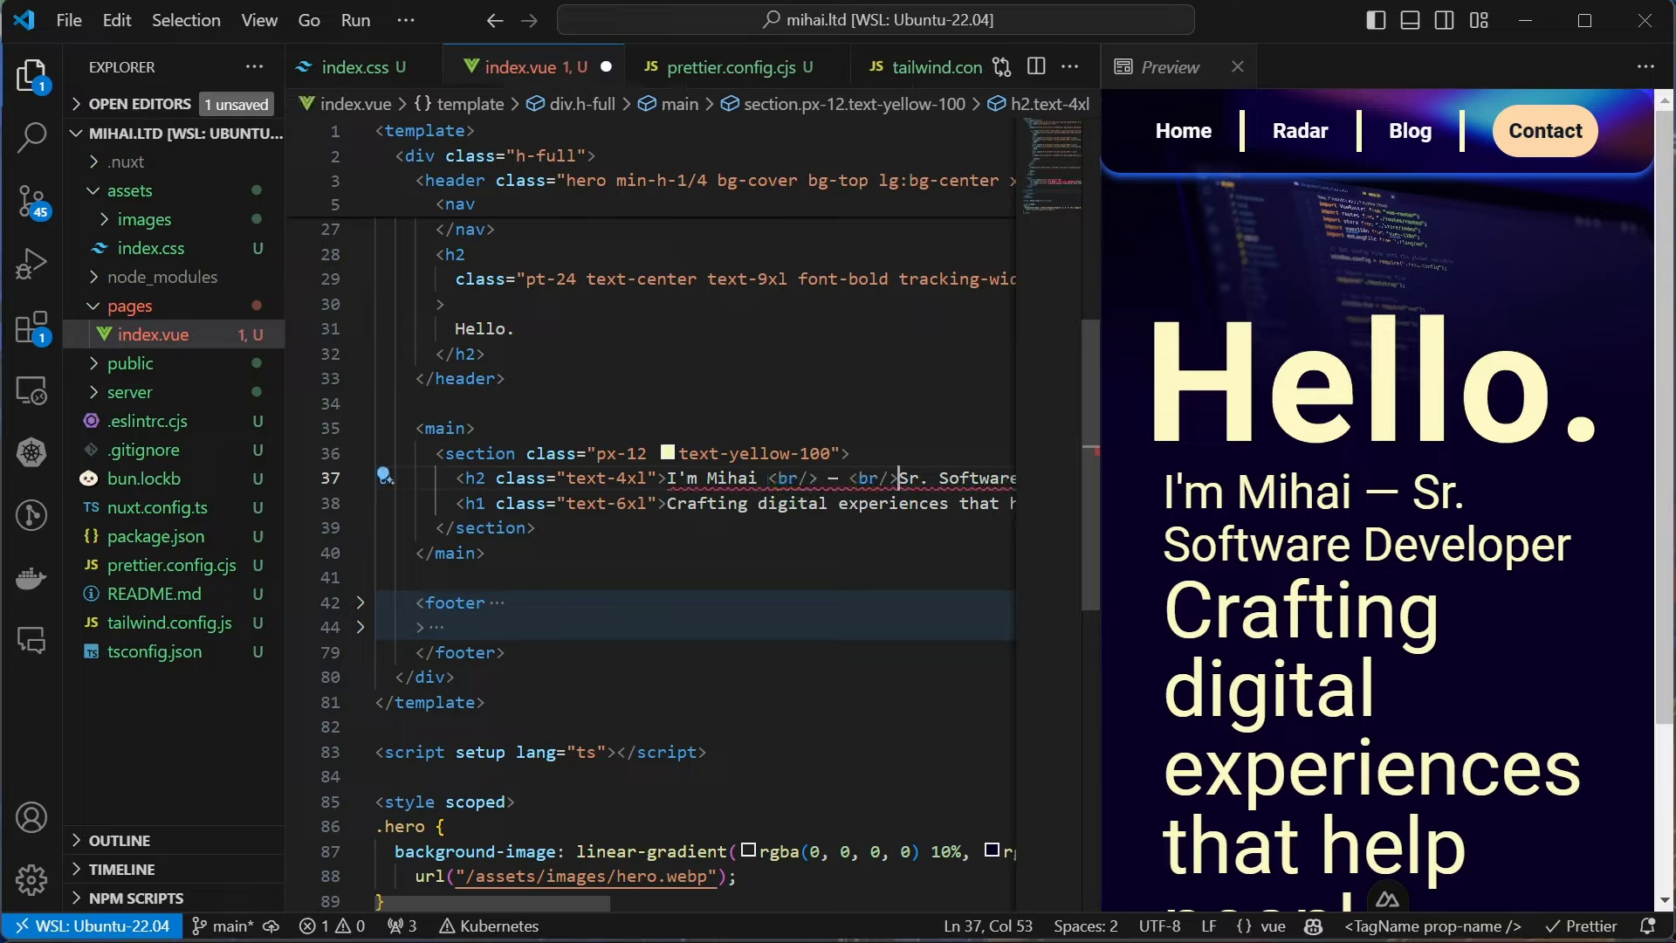
pyautogui.hotkey('ctrl', 's')
pyautogui.write('py-')
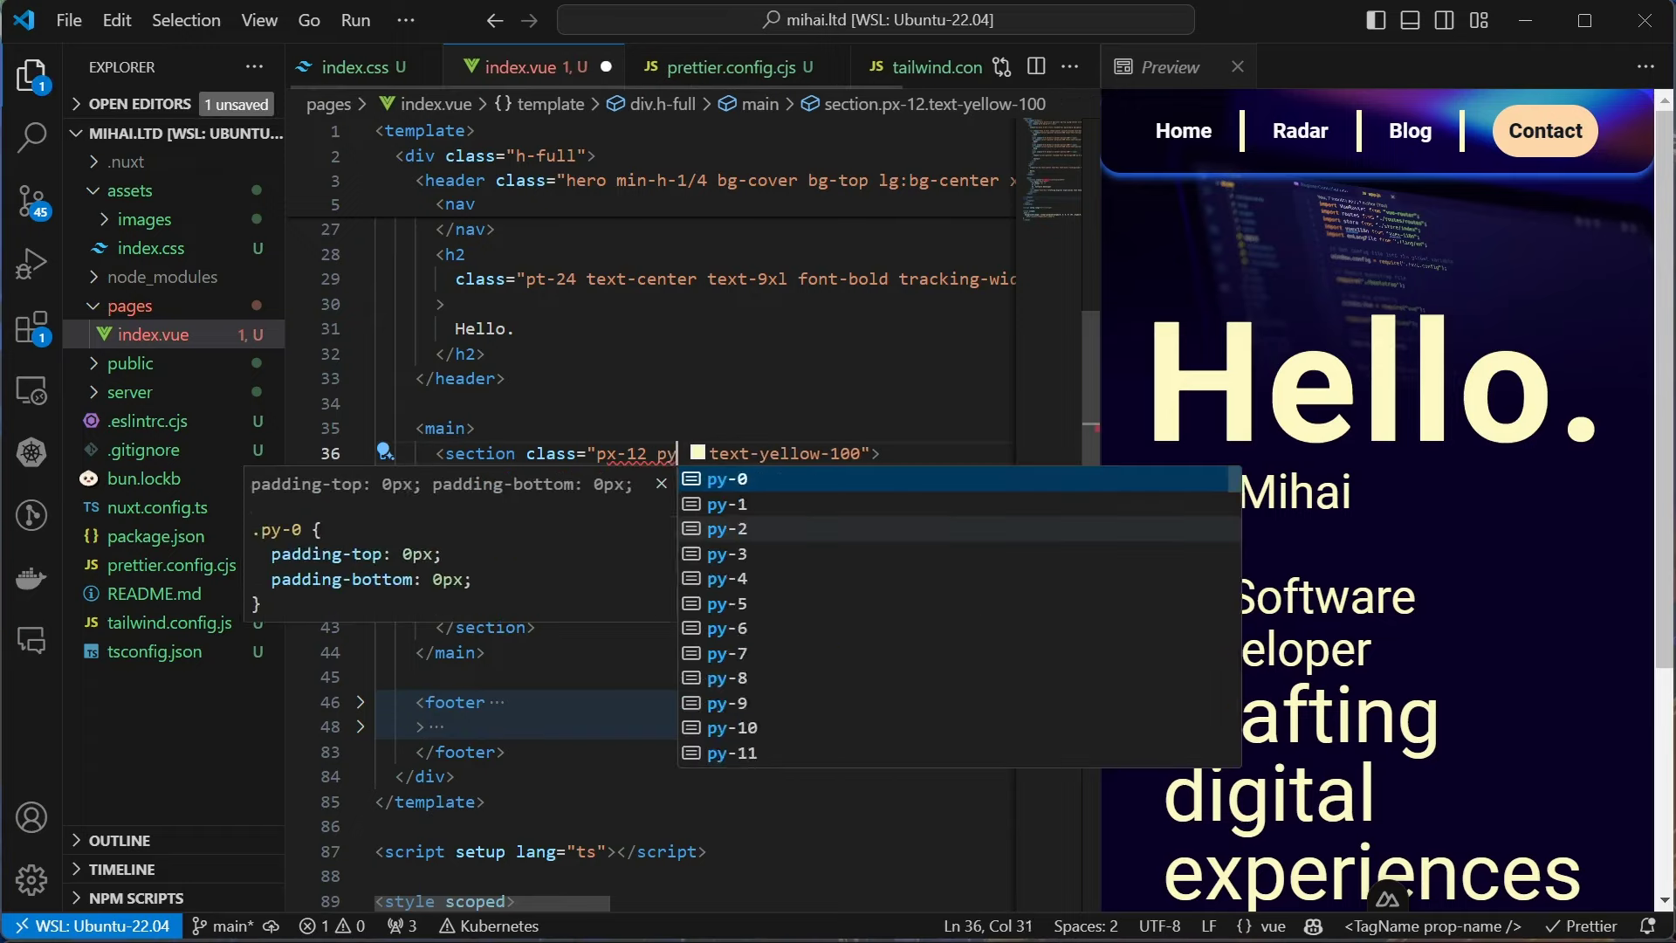
pyautogui.write('12')
pyautogui.hotkey('ctrl', 's')
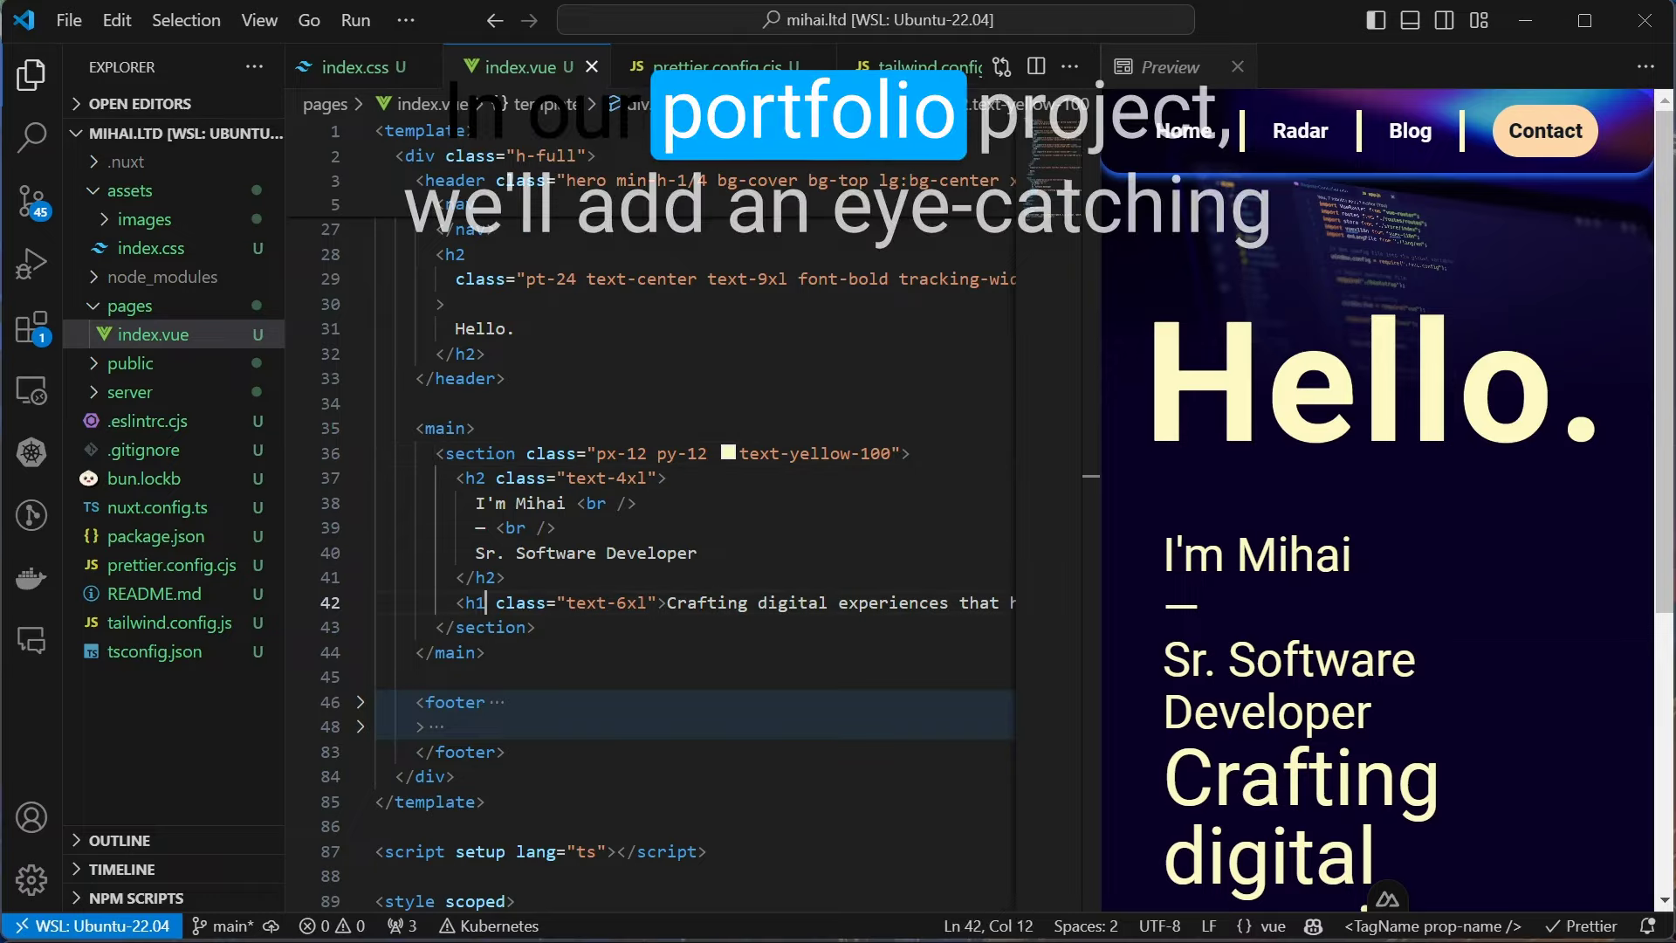
pyautogui.write('Crafting  digital experiences that help people')
pyautogui.click(566, 602)
pyautogui.write('py-12')
pyautogui.hotkey('ctrl', 's')
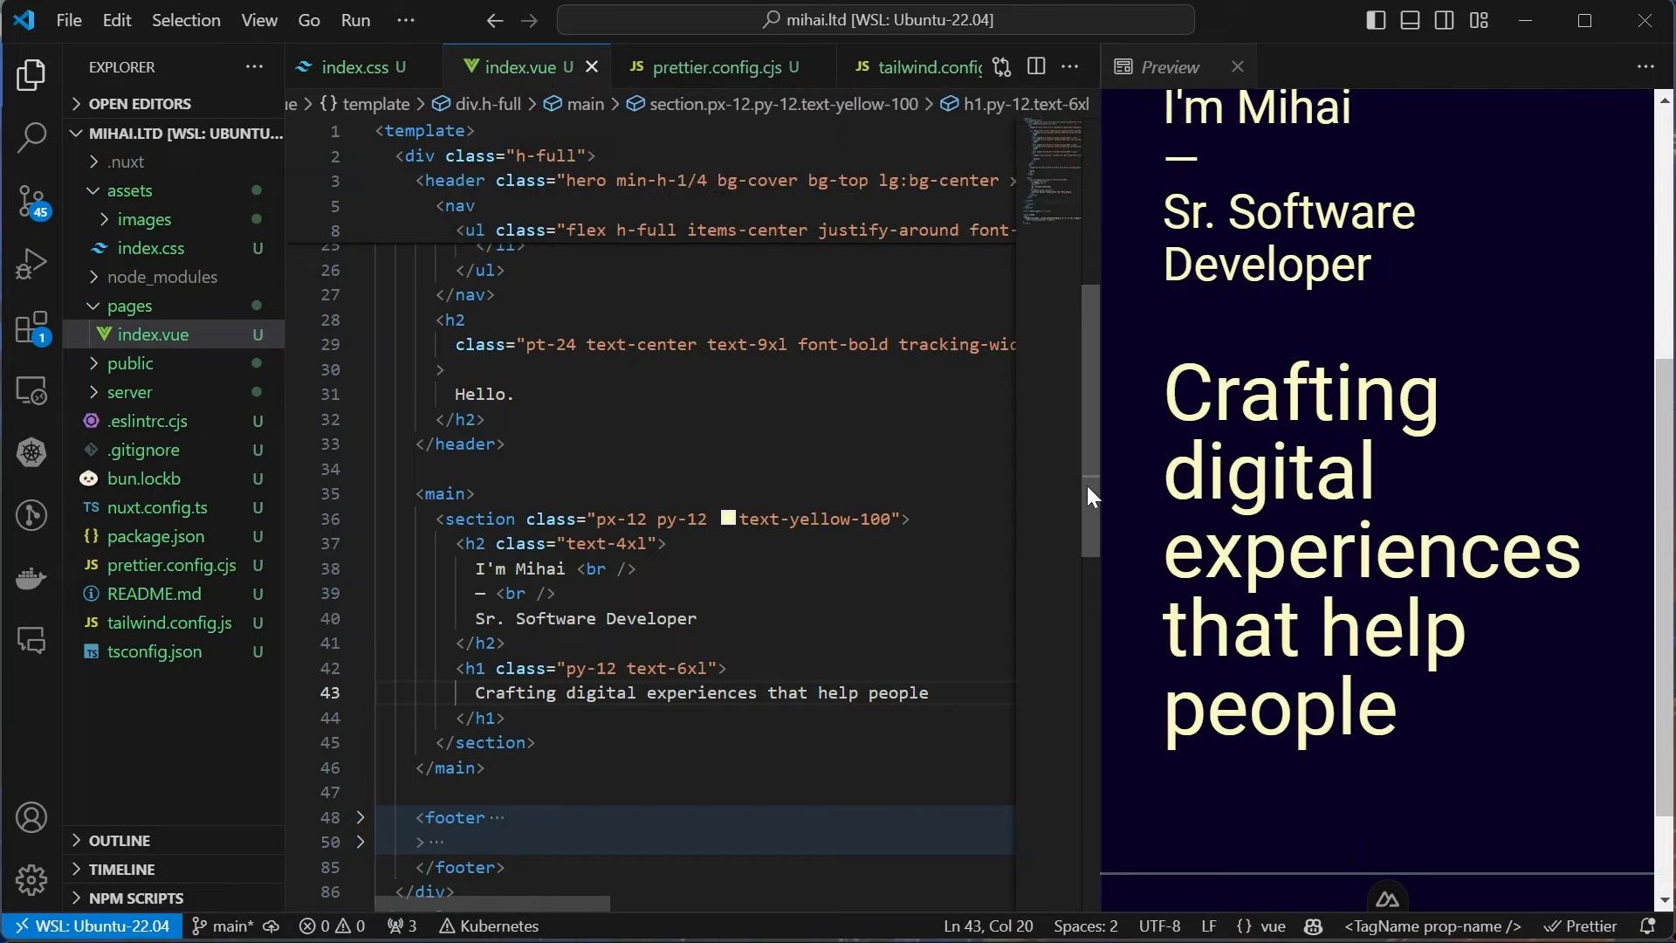
pyautogui.write('<span>')
# Wrap 'digital' in a span with bg-gradient-to-r and from-yellow-100 classes
pyautogui.hotkey('shift', 'Right')
pyautogui.hotkey('shift', 'Right')
pyautogui.hotkey('shift', 'Right')
pyautogui.press('Delete')
pyautogui.press('Right')
pyautogui.press('Right')
pyautogui.press('Right')
pyautogui.write('</span>')
pyautogui.hotkey('ctrl', 's')
pyautogui.press('Left')
pyautogui.press('Left')
pyautogui.press('Left')
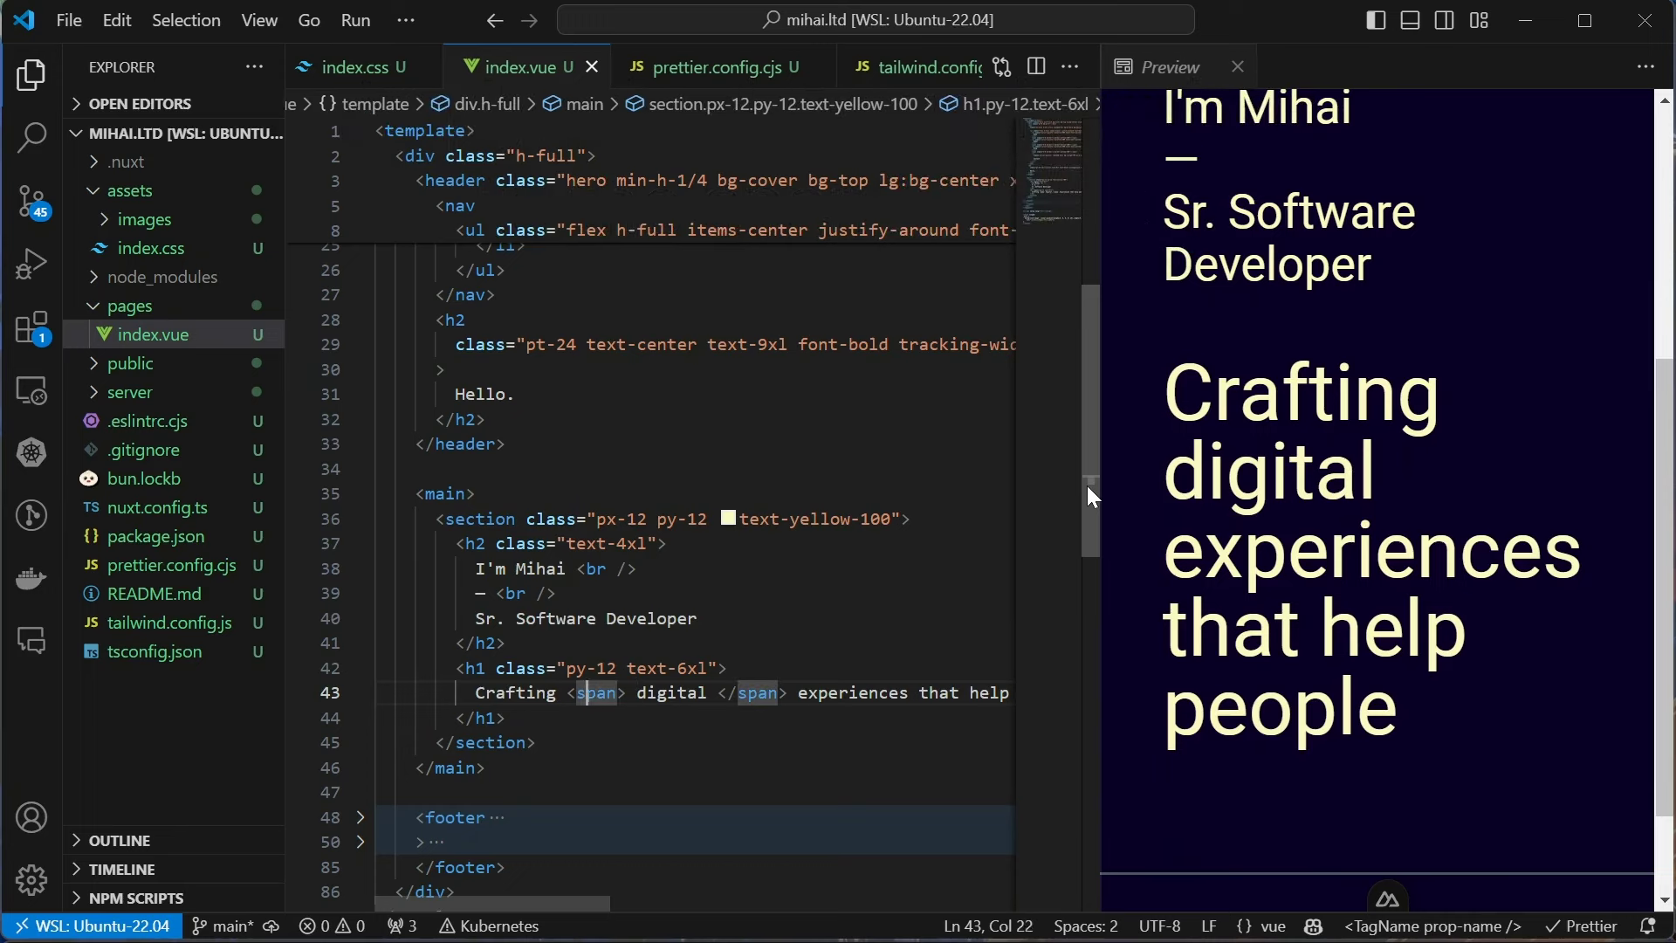
pyautogui.write('class=bg-g')
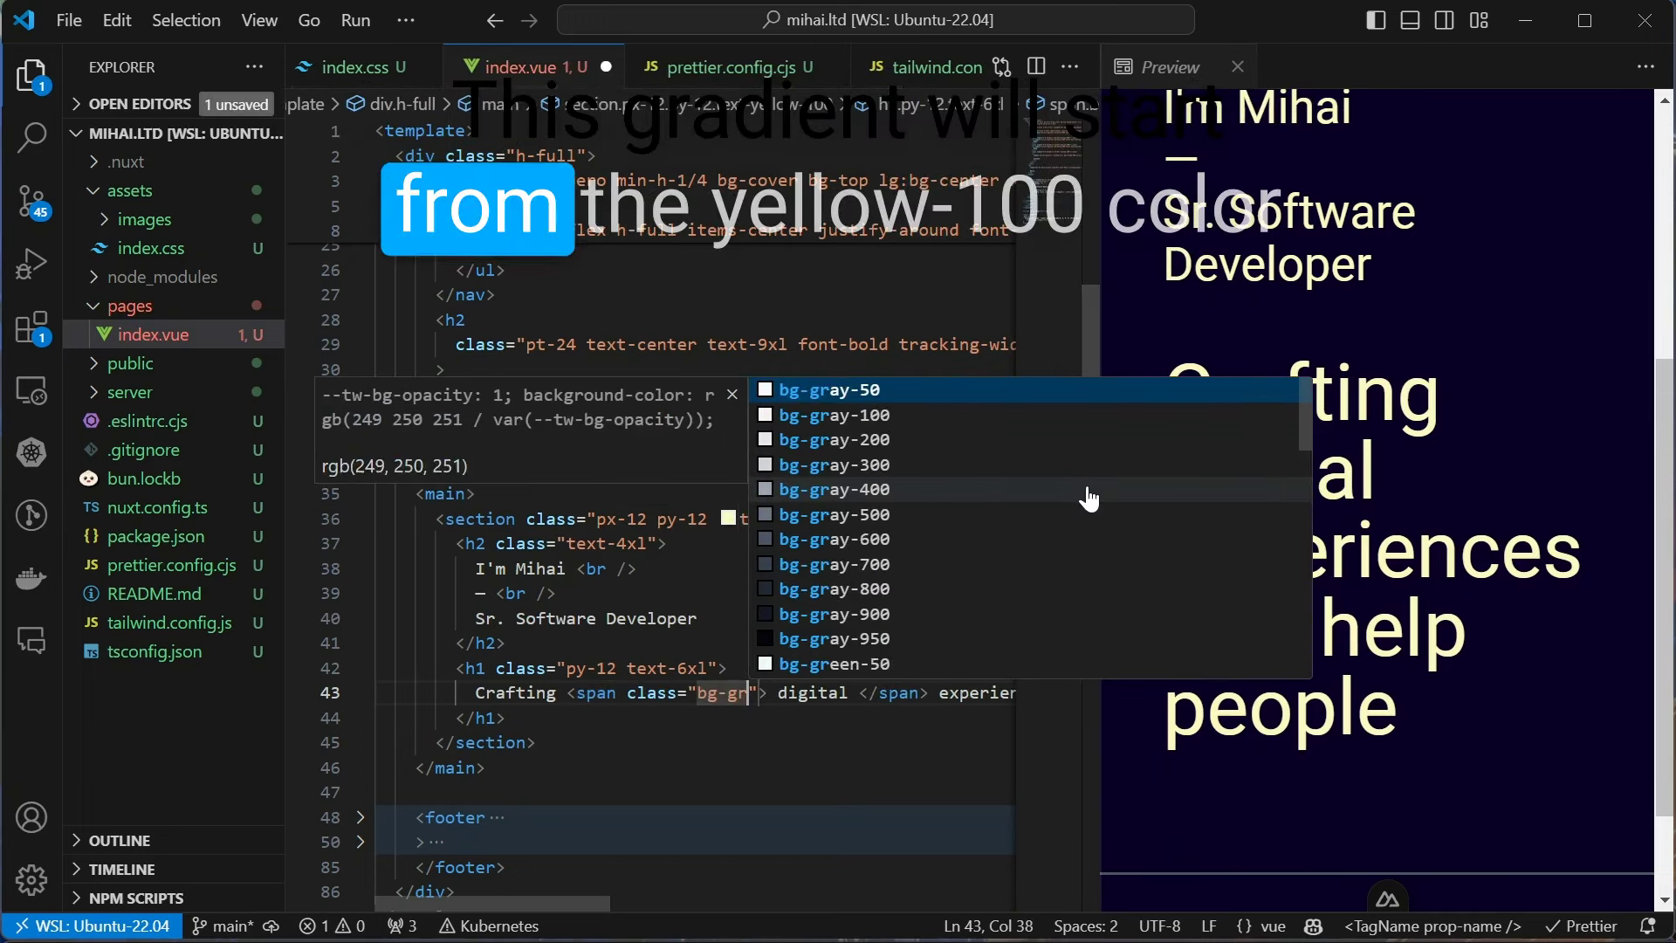
pyautogui.write('radient-to-r')
pyautogui.press('Return')
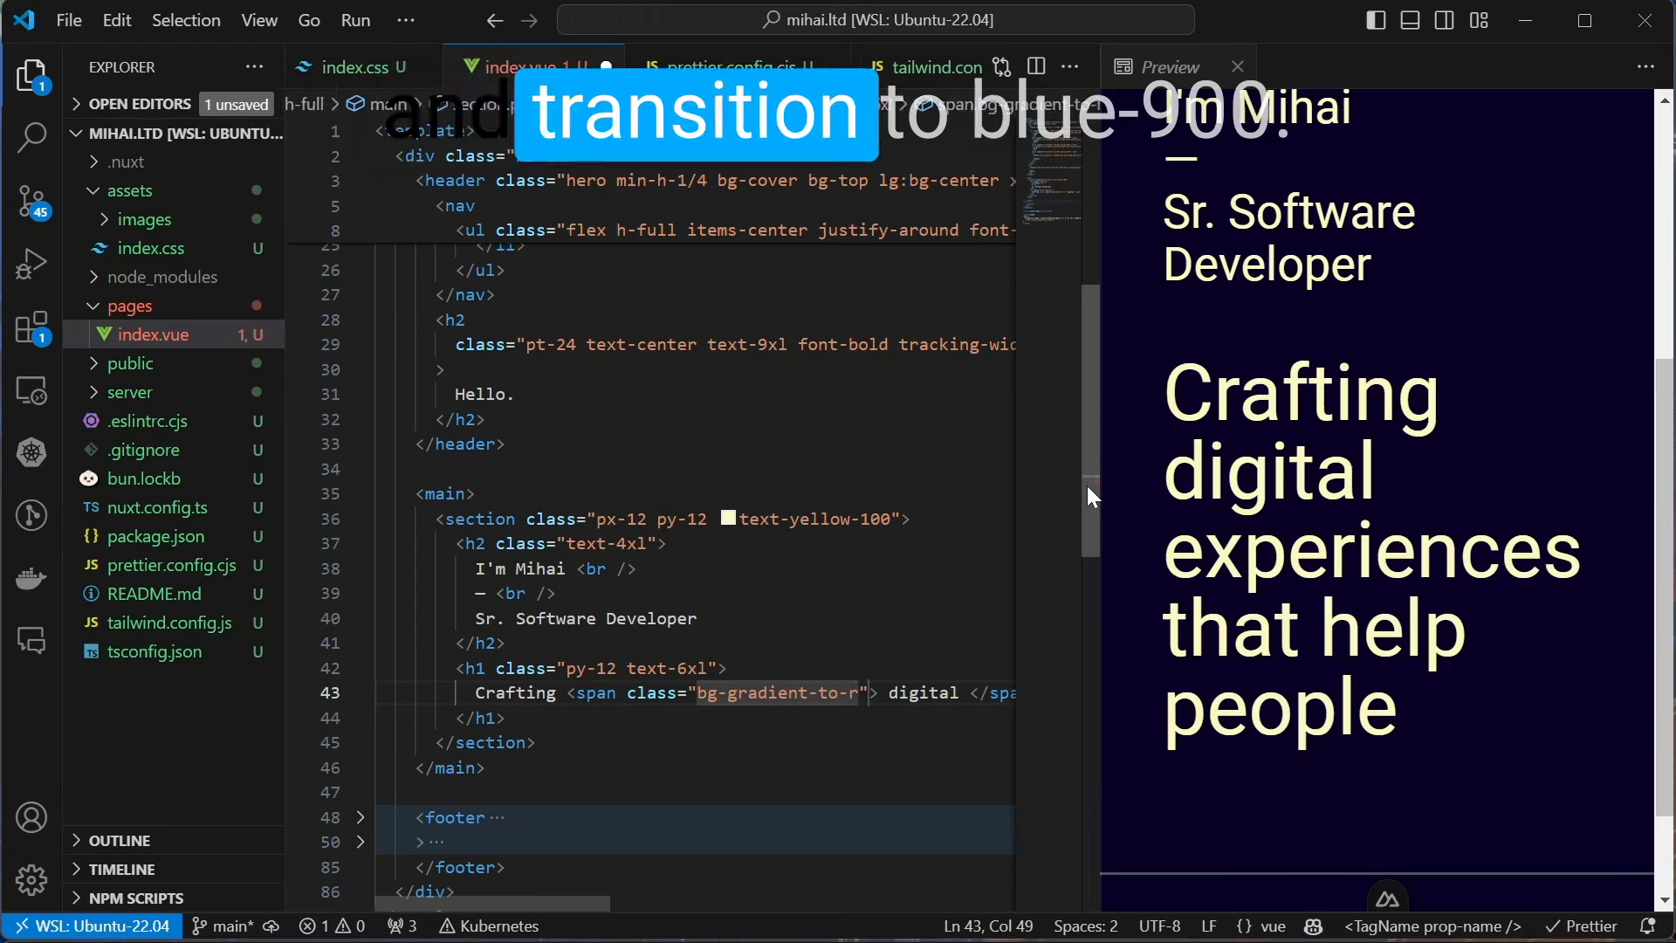
pyautogui.write('to-blue-')
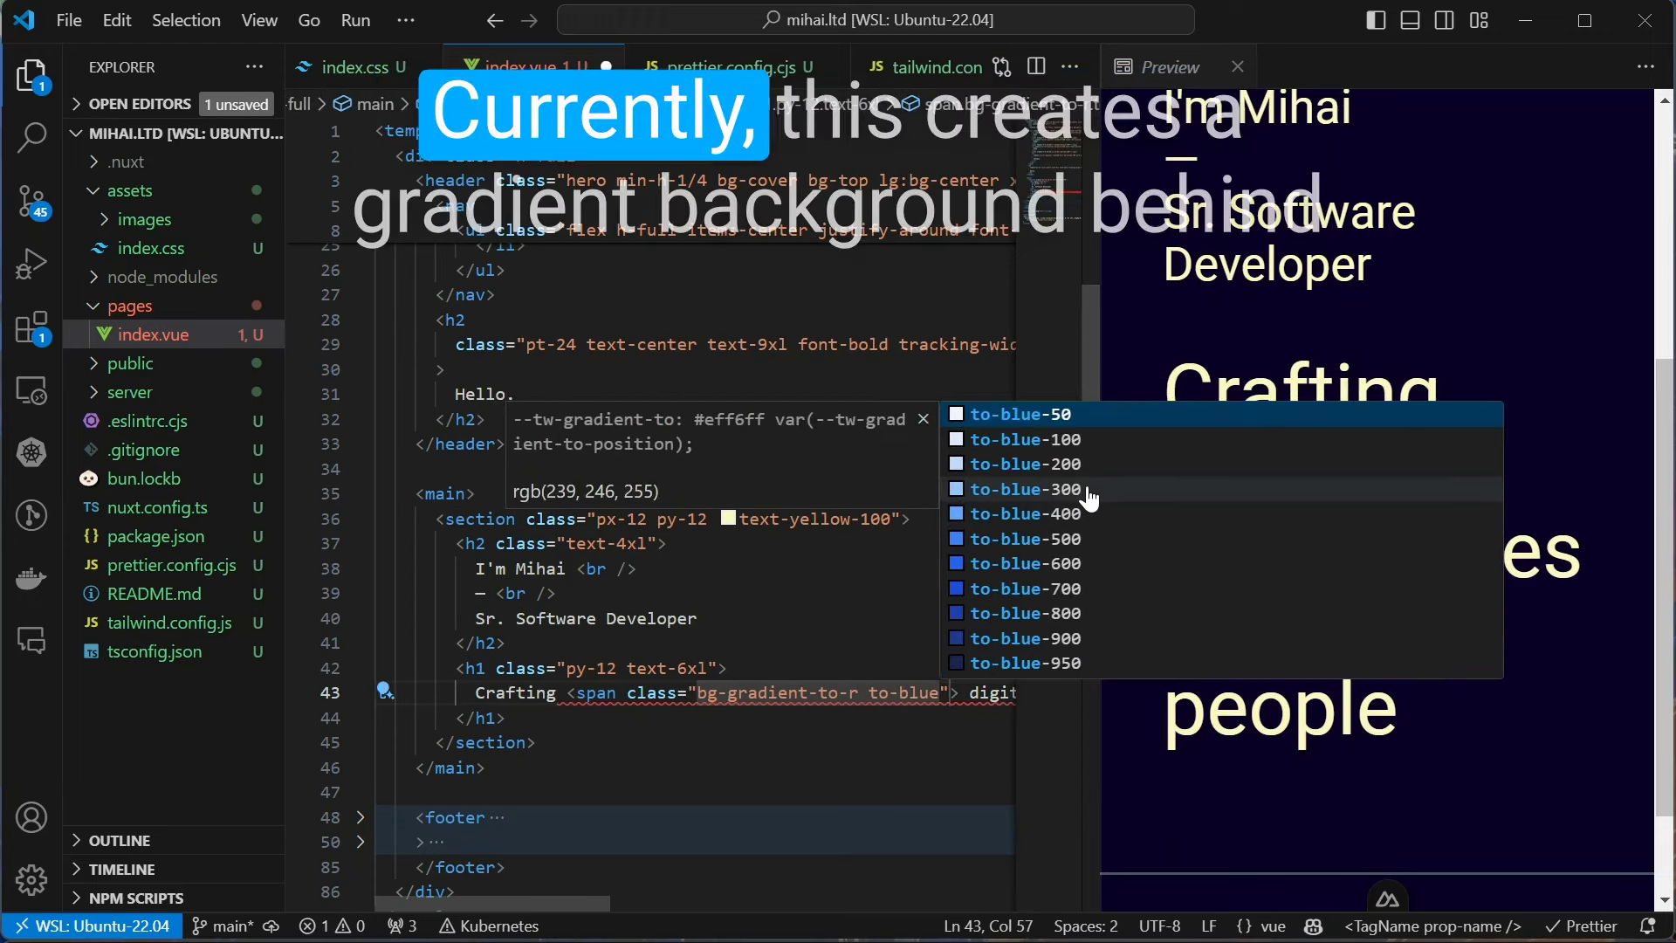
pyautogui.write('900')
pyautogui.hotkey('ctrl', 's')
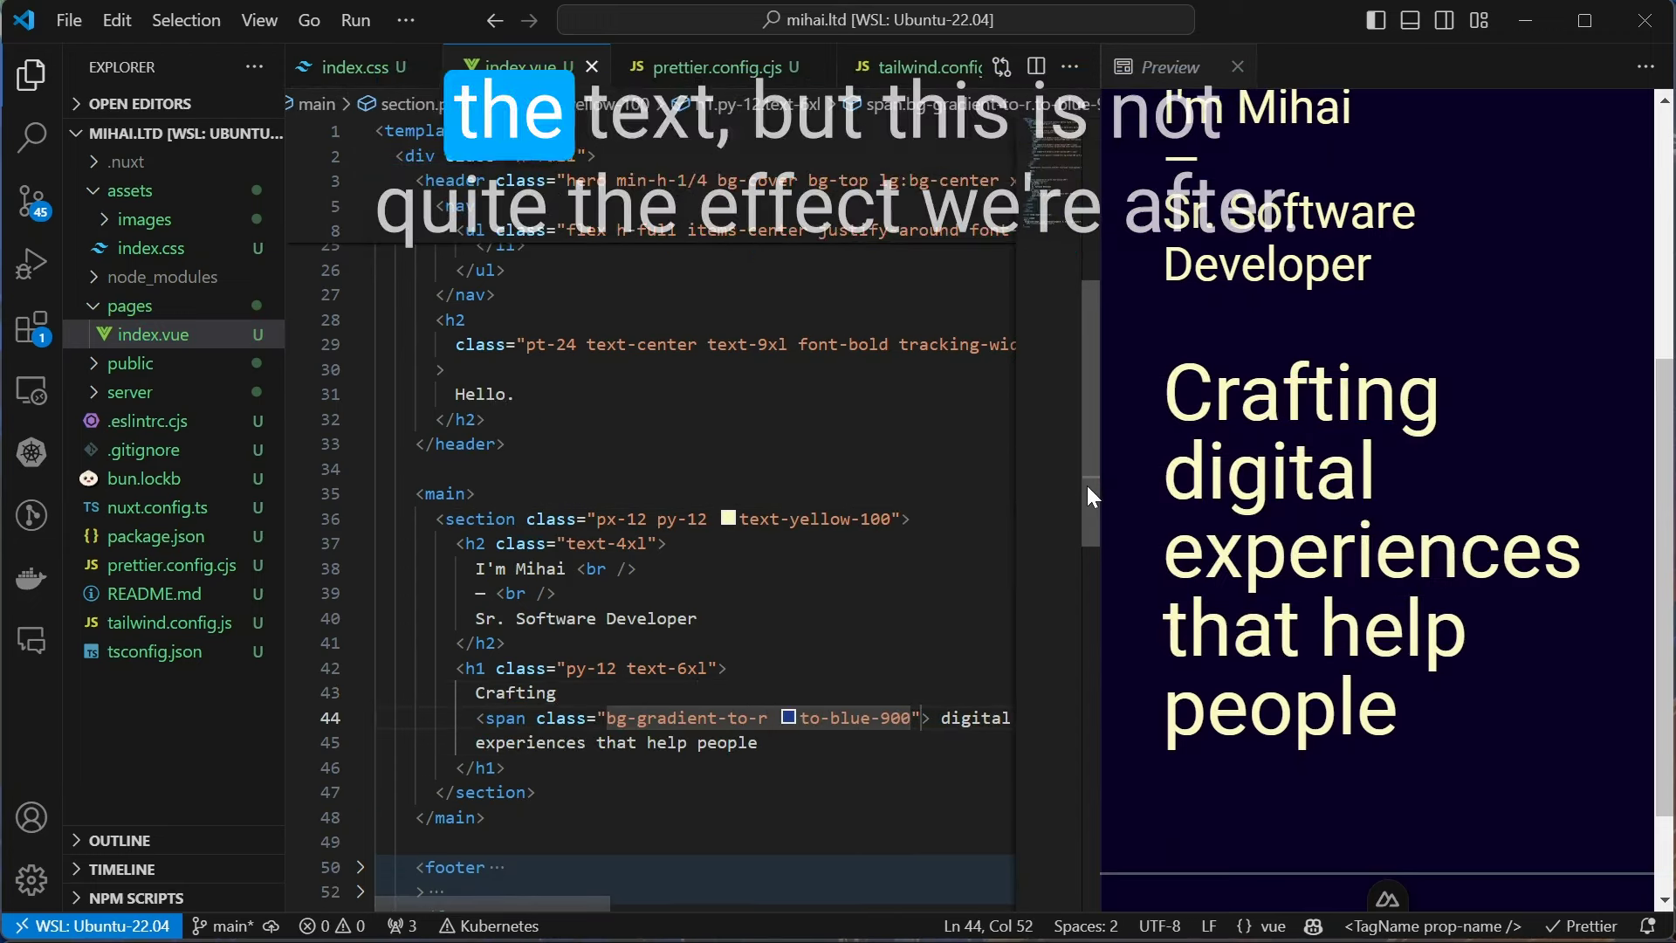
pyautogui.press('Left')
pyautogui.press('Left')
pyautogui.press('Left')
pyautogui.write('from-')
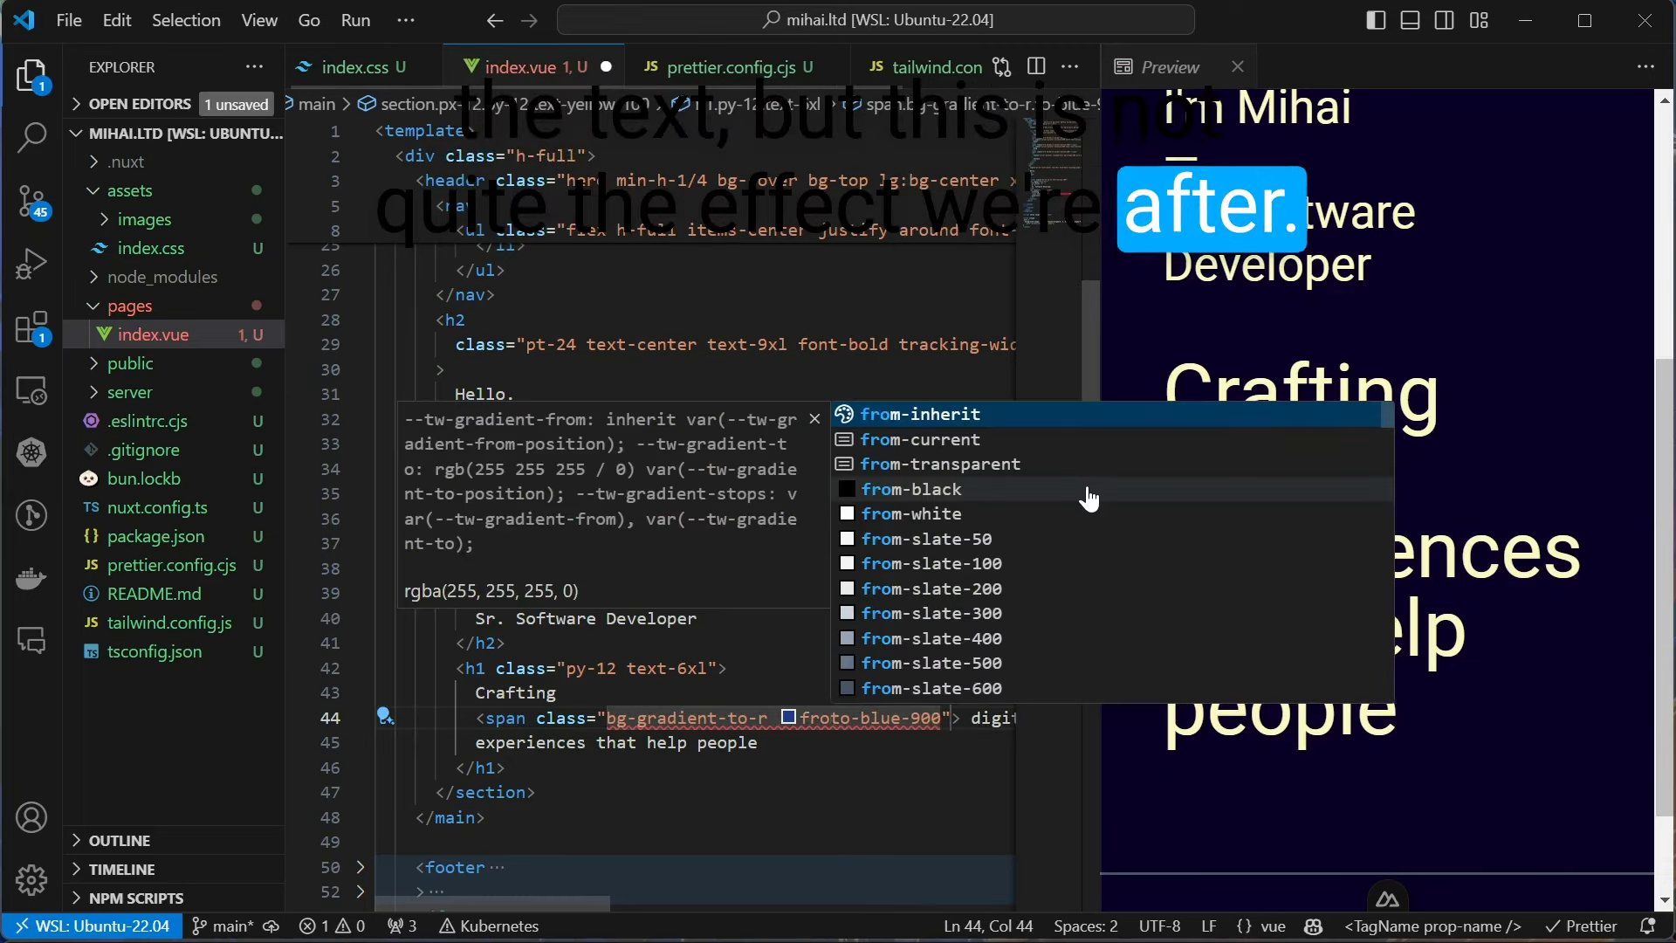
pyautogui.write('yello')
pyautogui.press('Return')
pyautogui.hotkey('ctrl', 's')
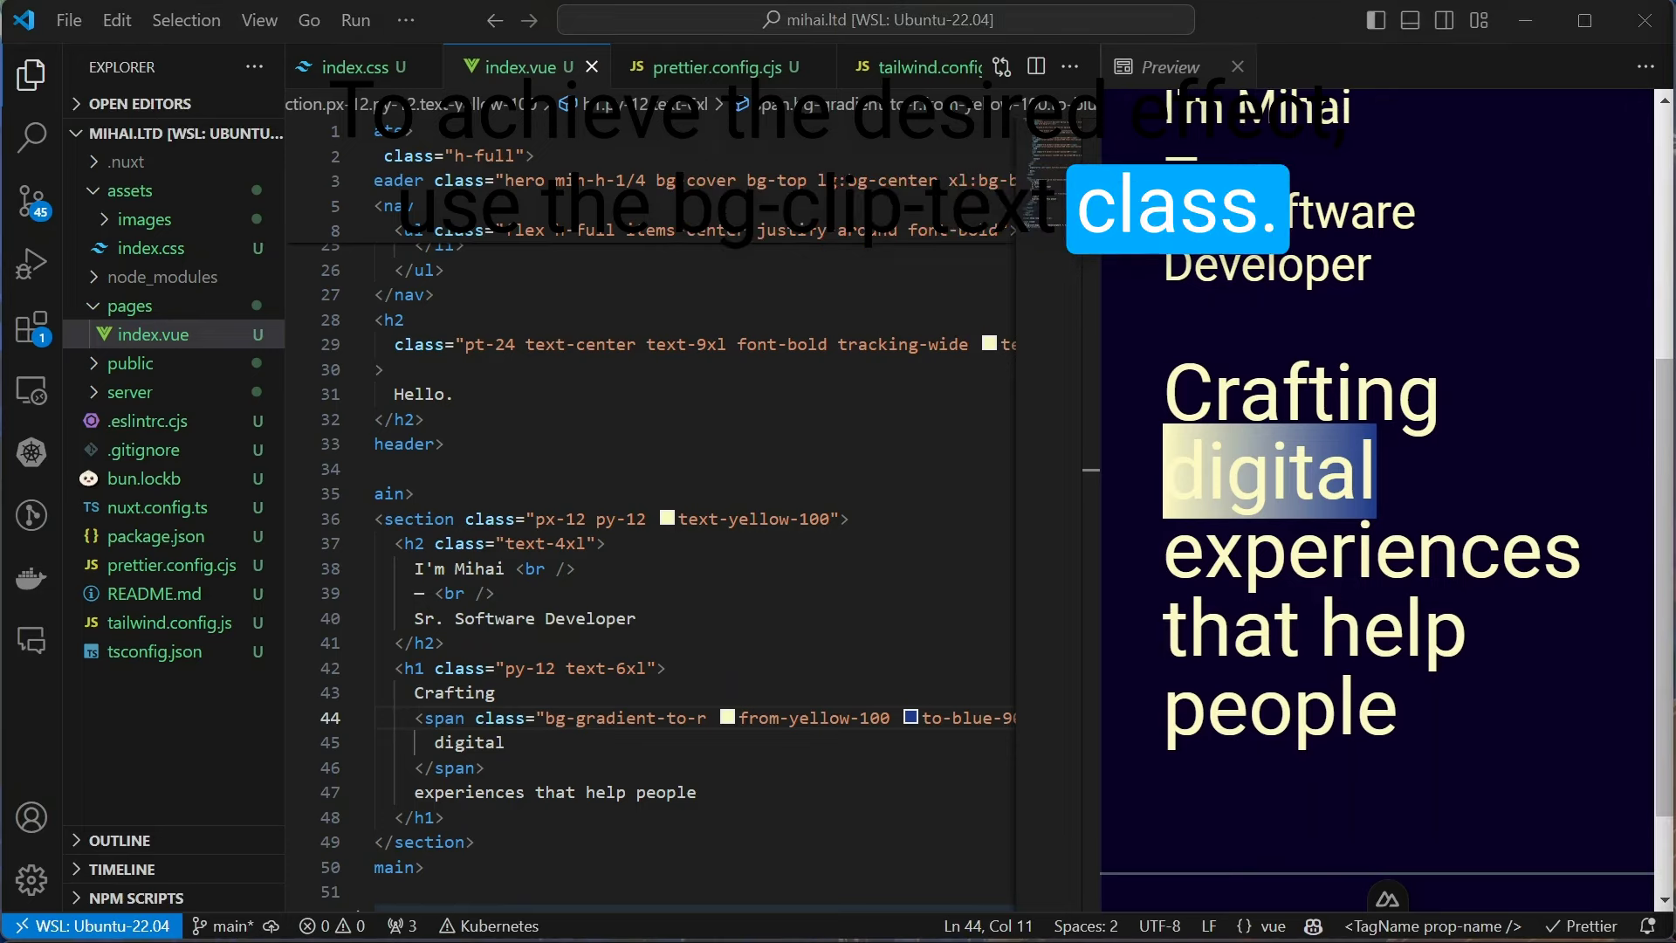
pyautogui.write('bg-clip')
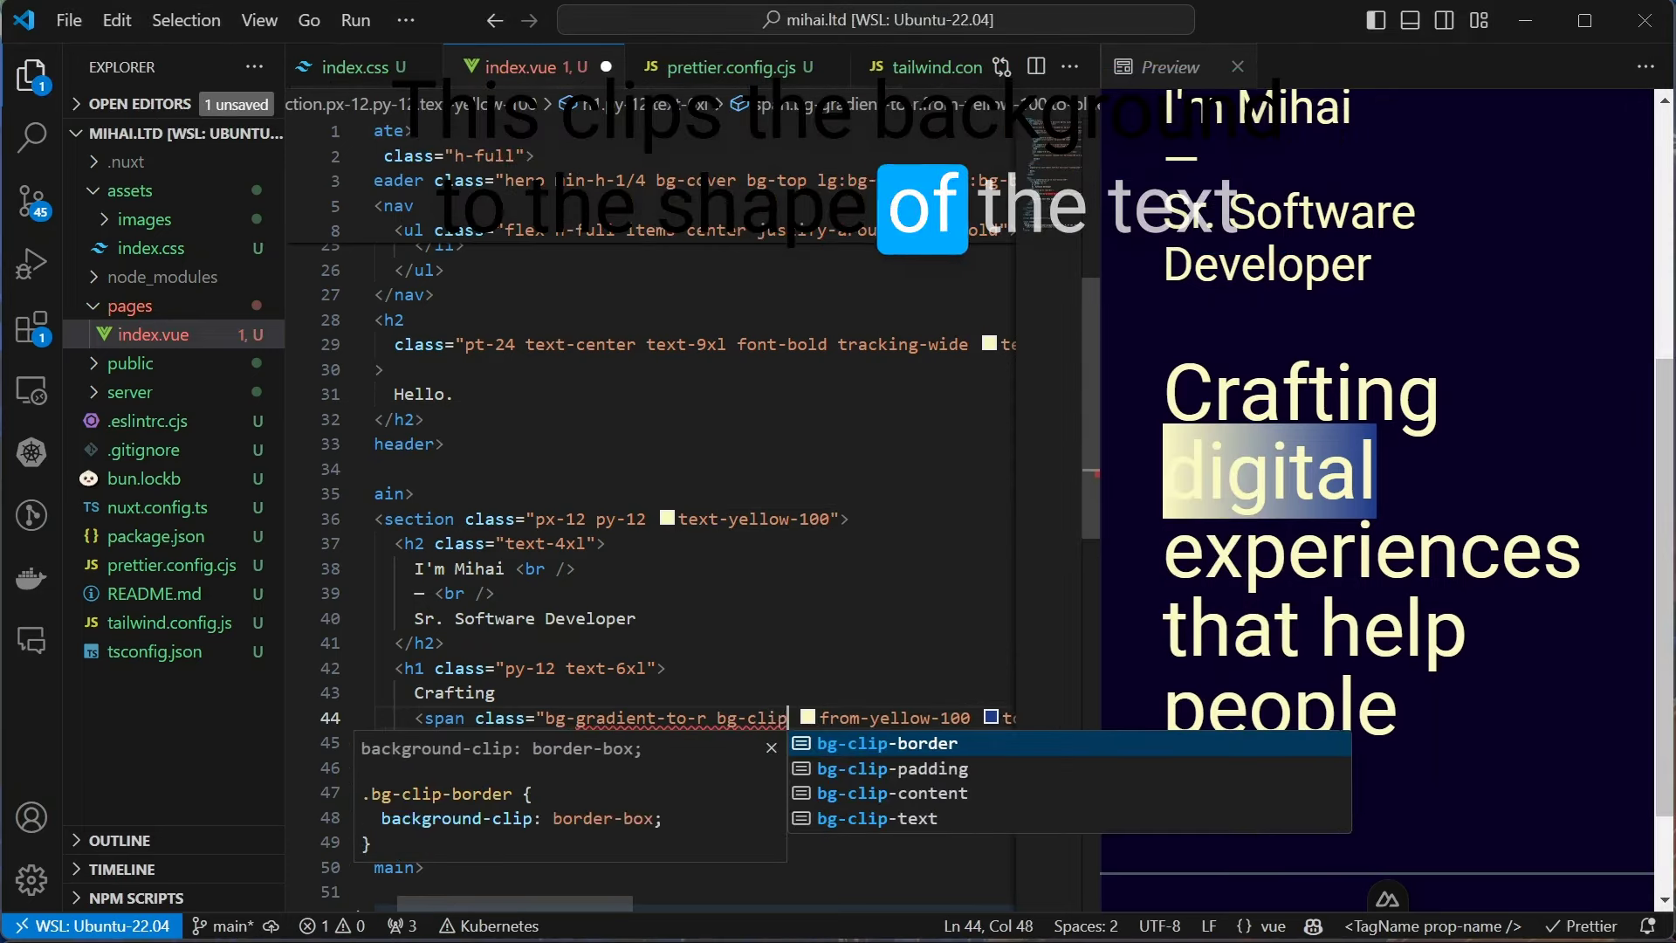
# Add bg-clip-text and text-transparent so the gradient fills the word
pyautogui.press('Down')
pyautogui.press('Down')
pyautogui.press('Down')
pyautogui.press('Return')
pyautogui.hotkey('ctrl', 's')
pyautogui.press('End')
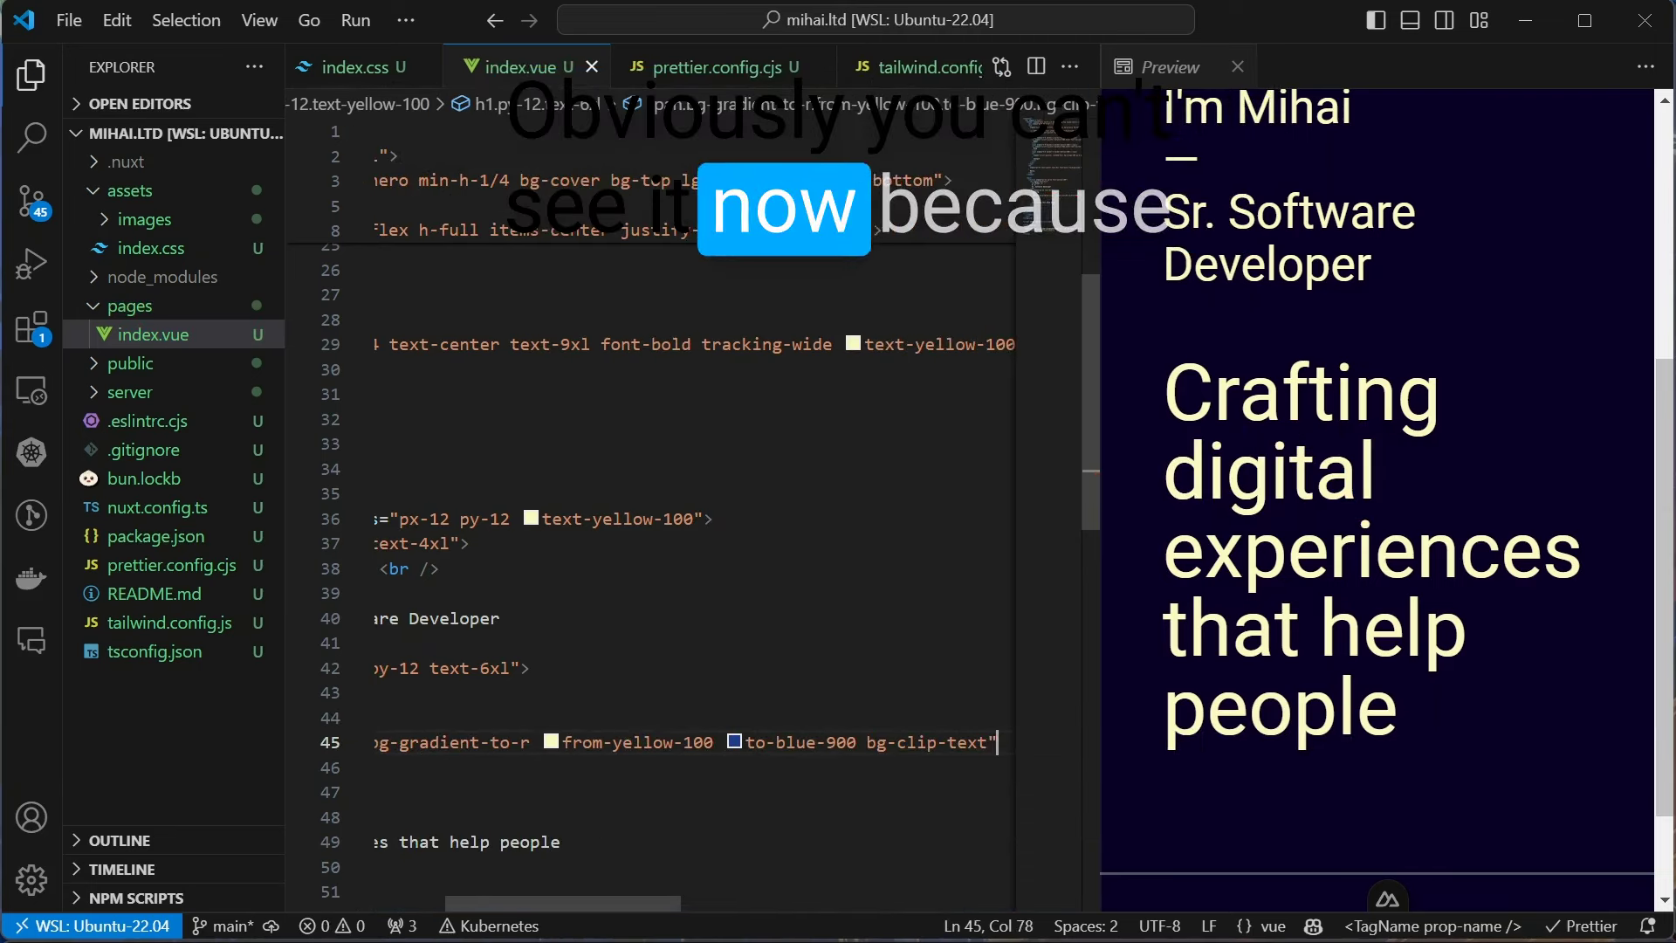
pyautogui.press('Left')
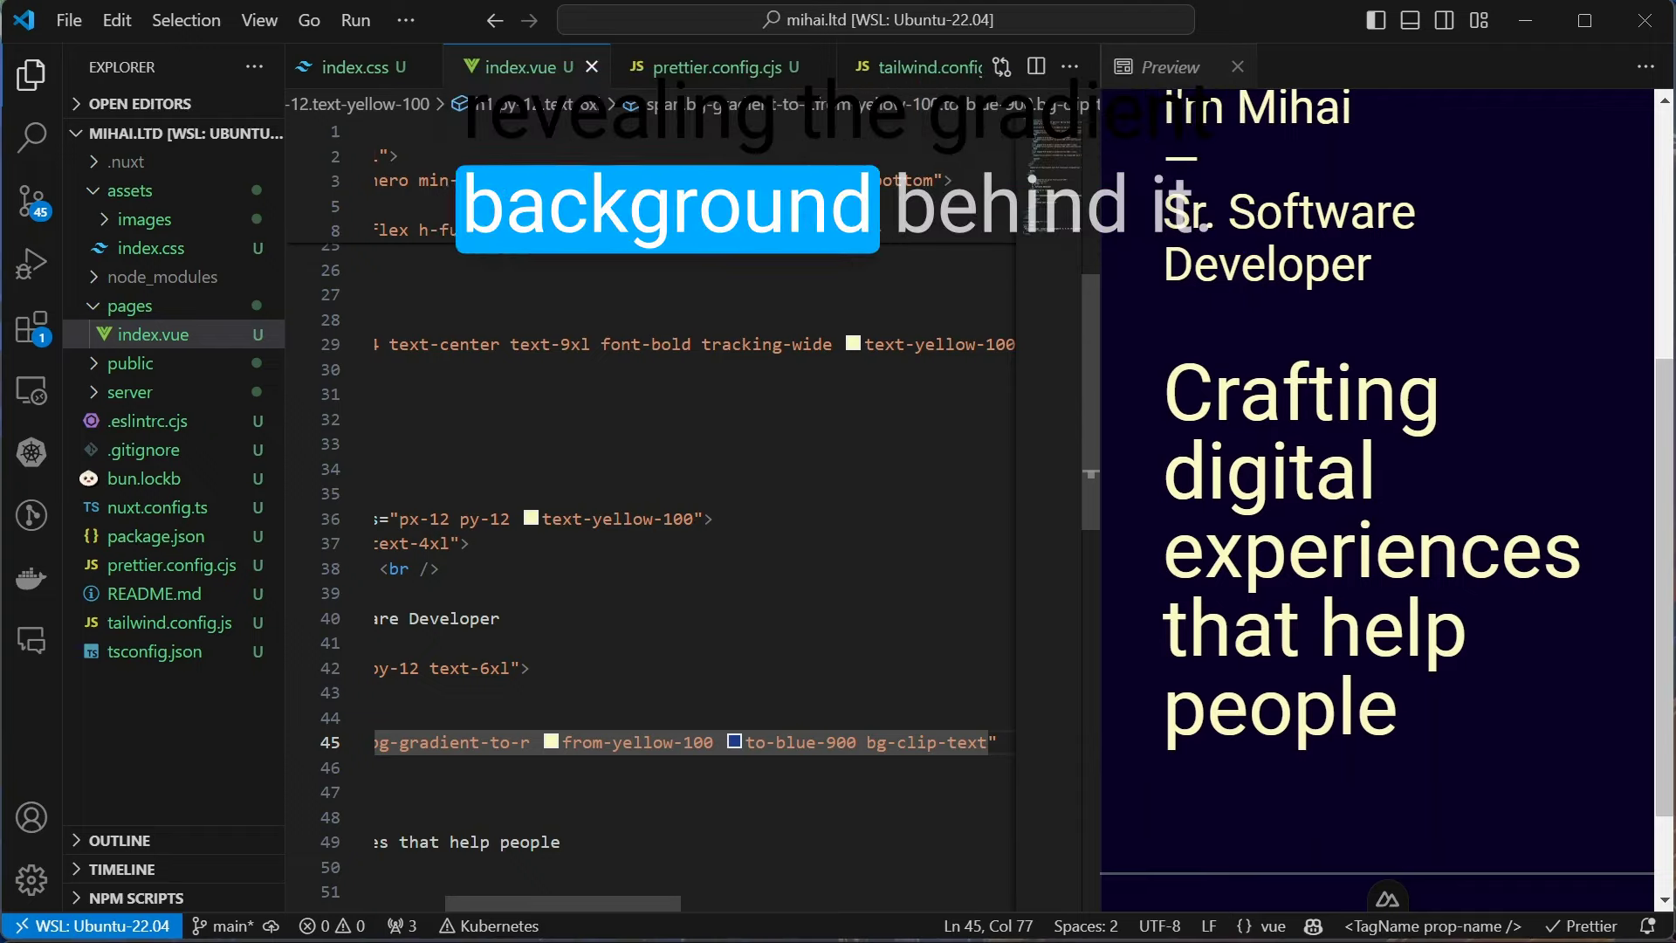
pyautogui.write('text-')
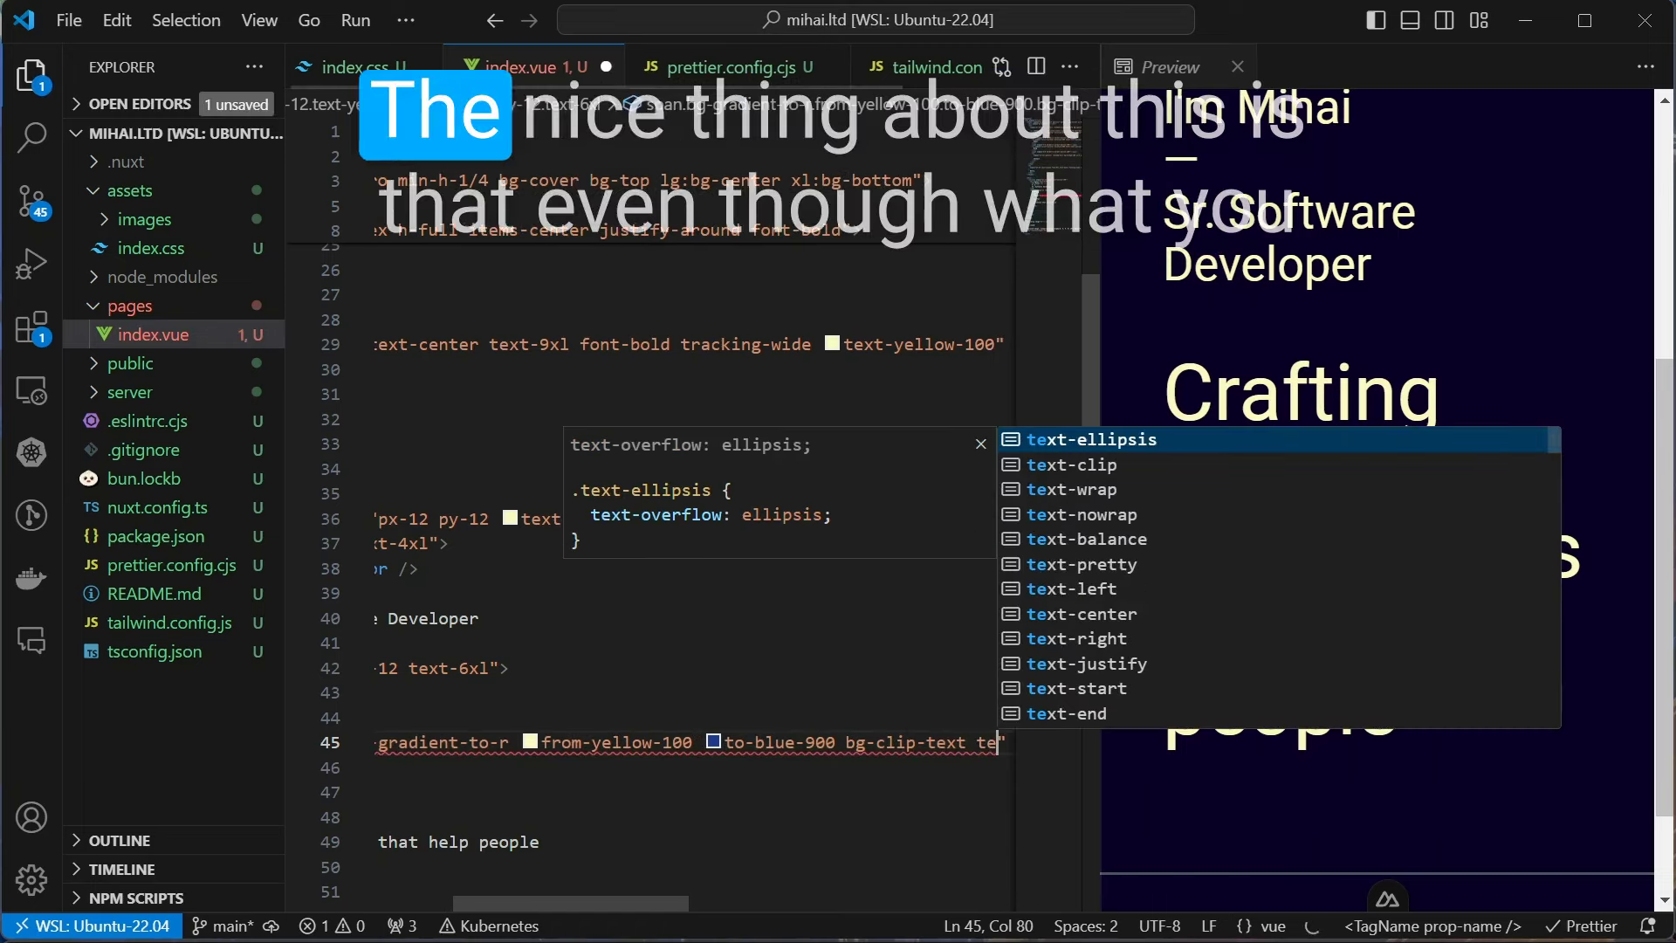
pyautogui.write('t')
pyautogui.press('Tab')
pyautogui.hotkey('ctrl', 's')
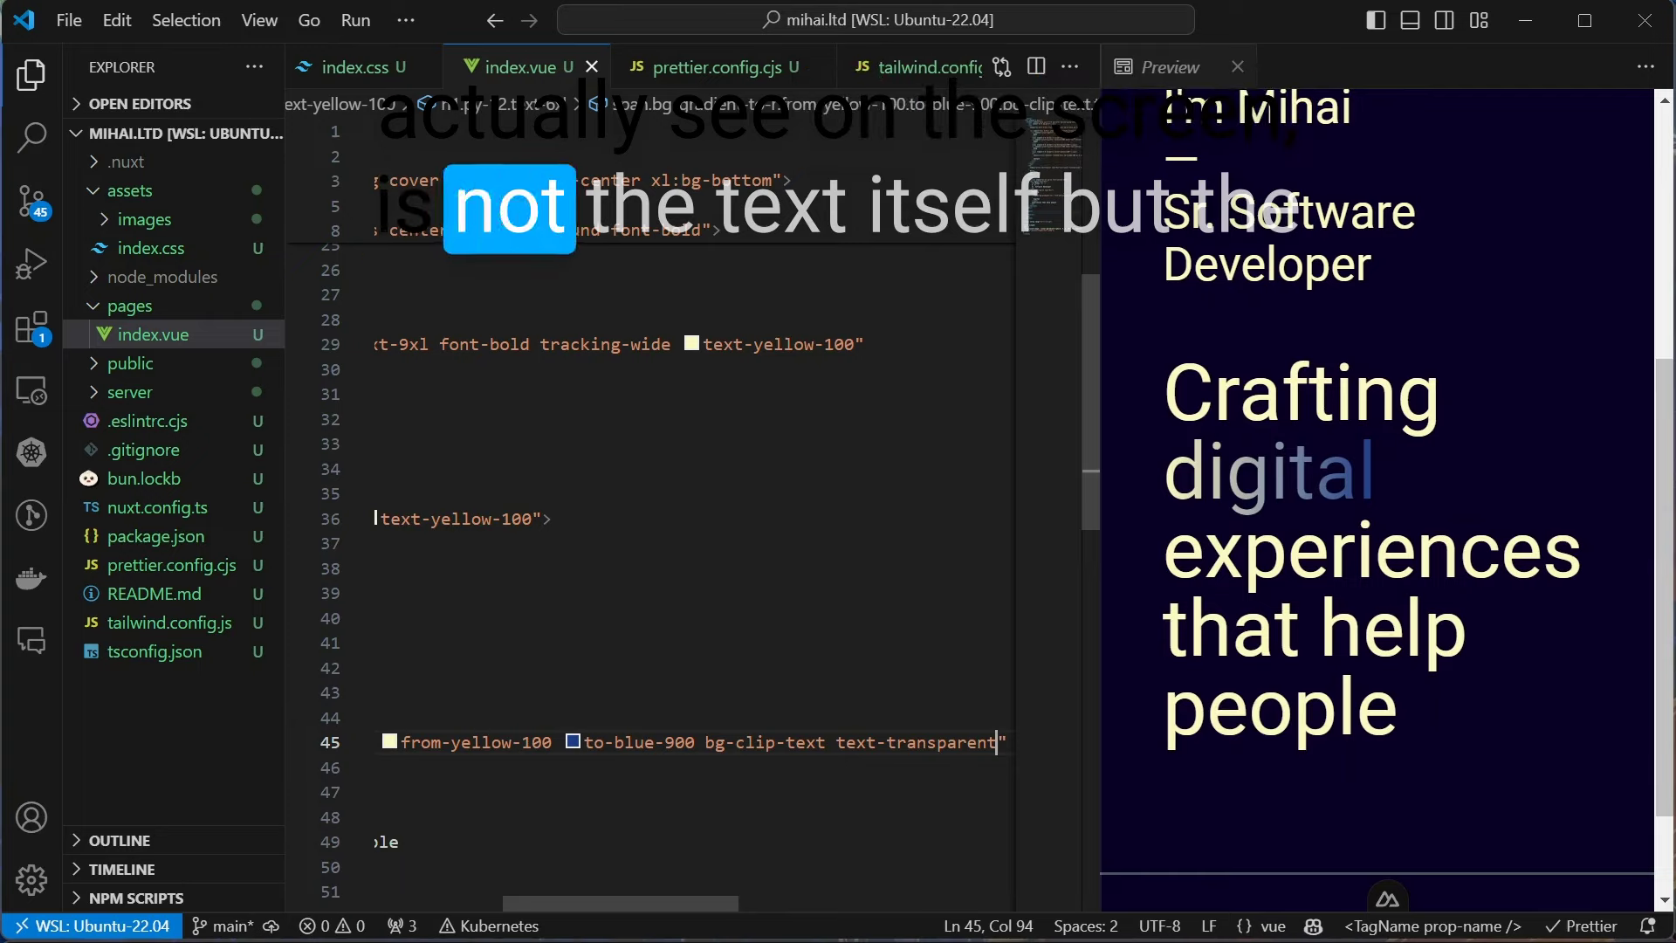
# Make the digital span font-extrabold and save
pyautogui.moveTo(1163, 468); pyautogui.dragTo(1396, 472)
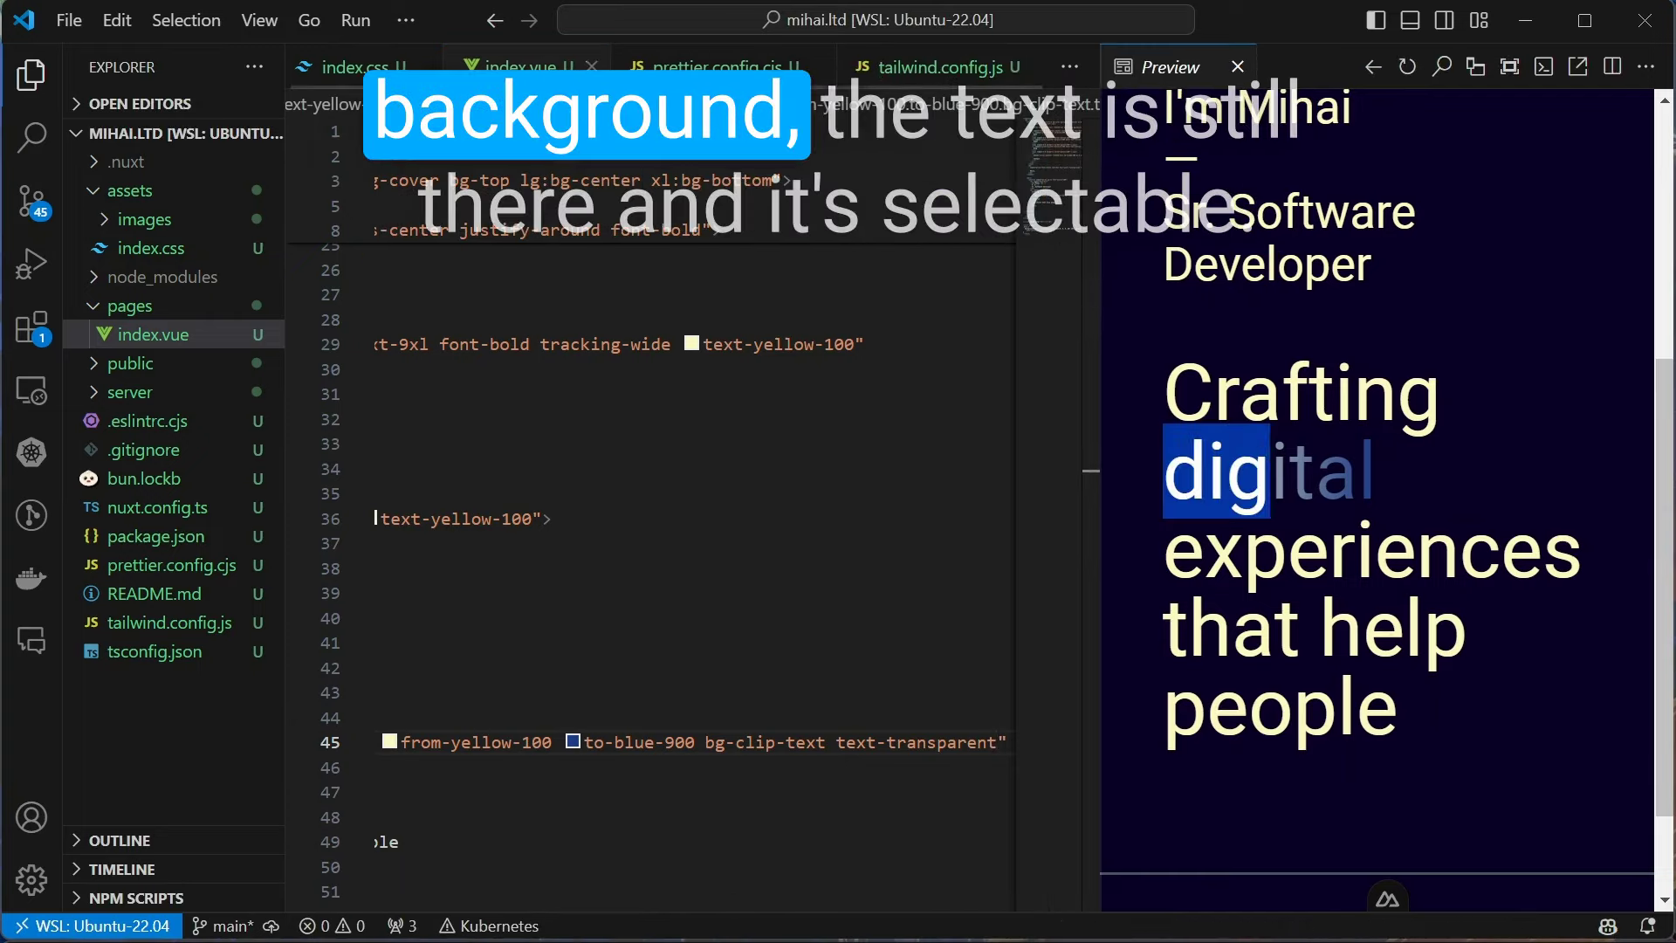
pyautogui.click(999, 743)
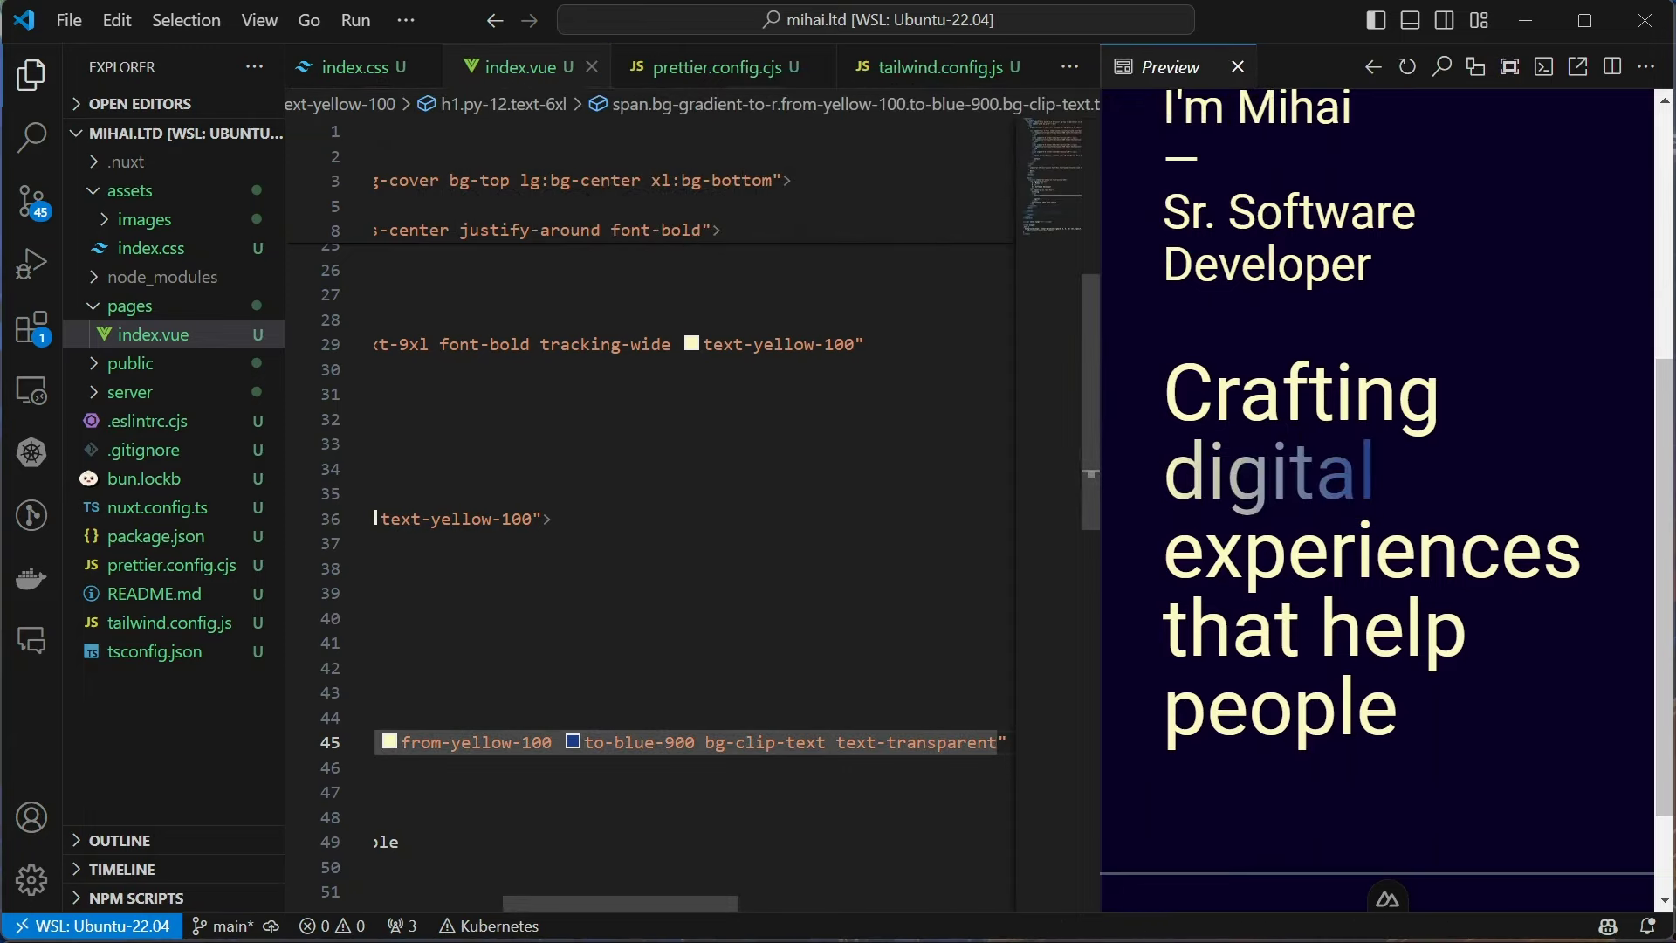
pyautogui.write('font-extr')
pyautogui.press('Down')
pyautogui.press('Return')
pyautogui.hotkey('ctrl', 's')
pyautogui.write('tra')
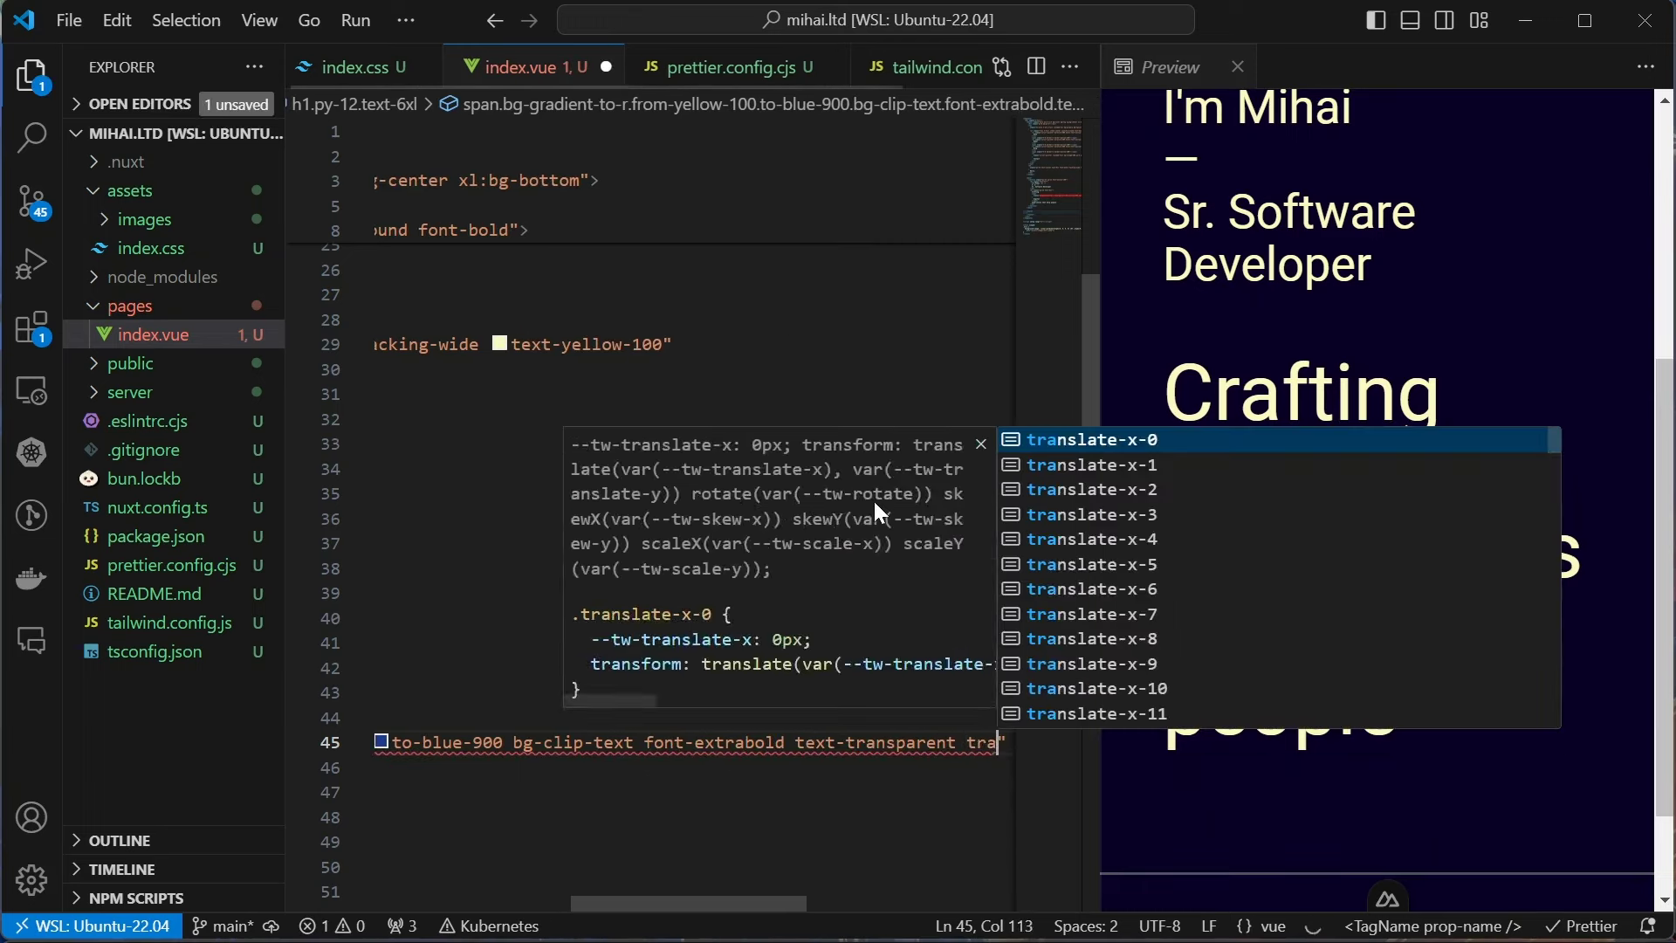
pyautogui.write('cking-wi')
# Add tracking-wide to the digital span and save
pyautogui.press('Return')
pyautogui.hotkey('ctrl', 's')
pyautogui.press('Home')
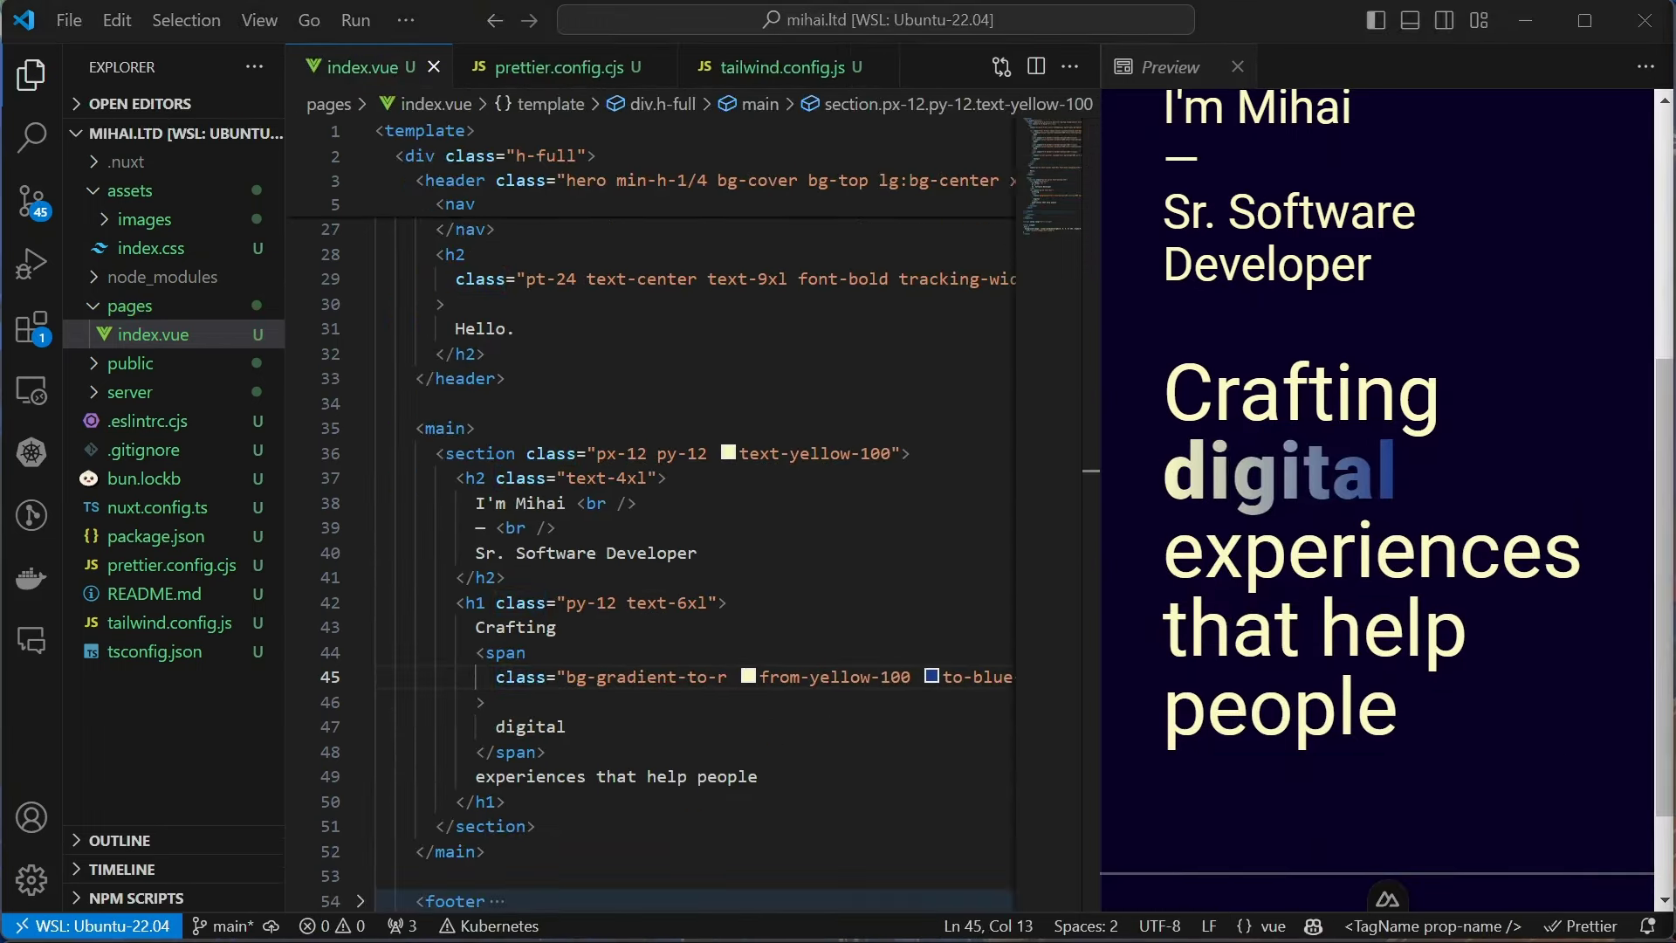
# Wrap 'people.' in a span with the copied gradient classes, starting from-blue-900
pyautogui.click(697, 777)
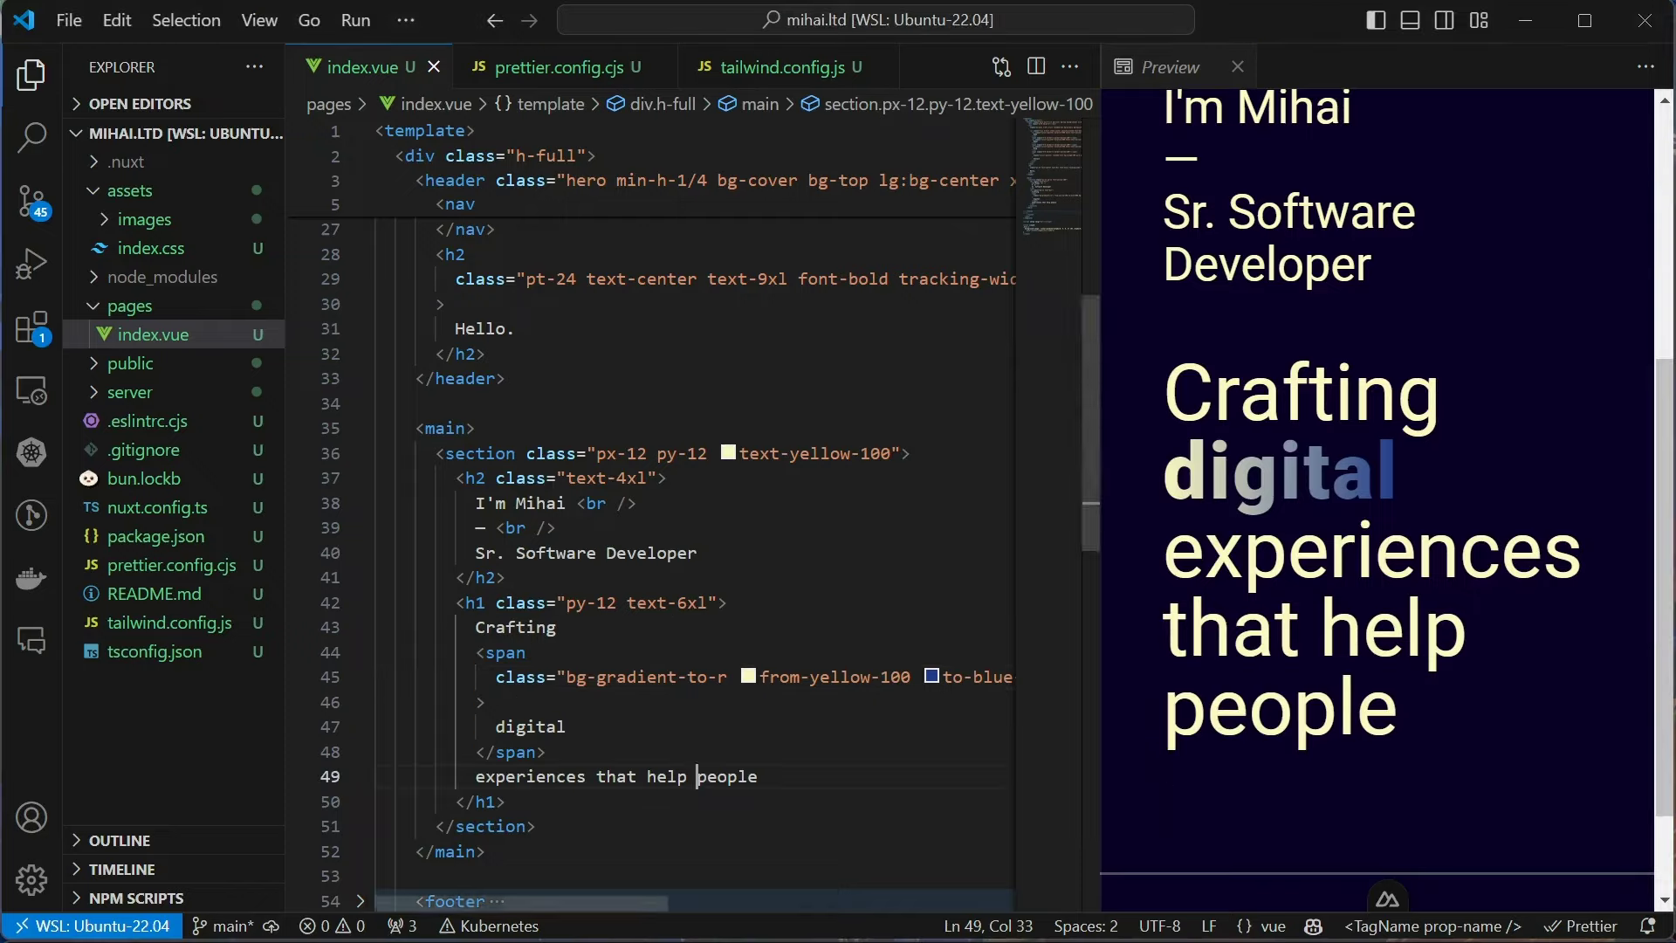
pyautogui.write('<span>')
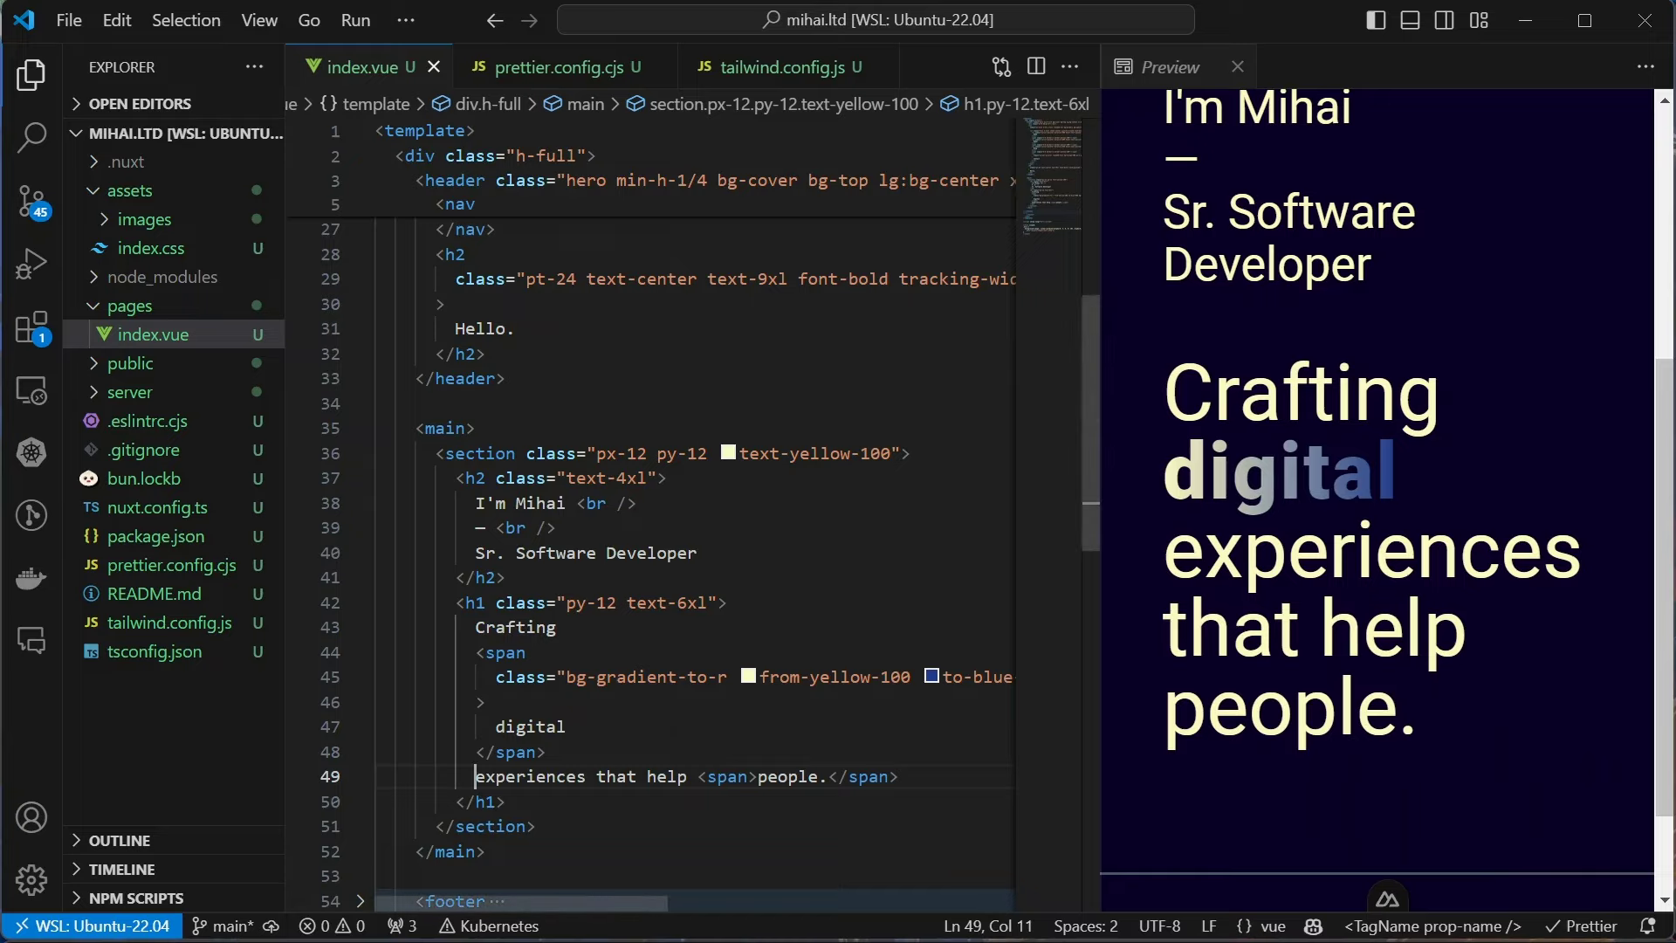
pyautogui.hotkey('alt', 'Left')
pyautogui.hotkey('alt', 'Left')
pyautogui.hotkey('alt', 'Right')
pyautogui.hotkey('alt', 'Right')
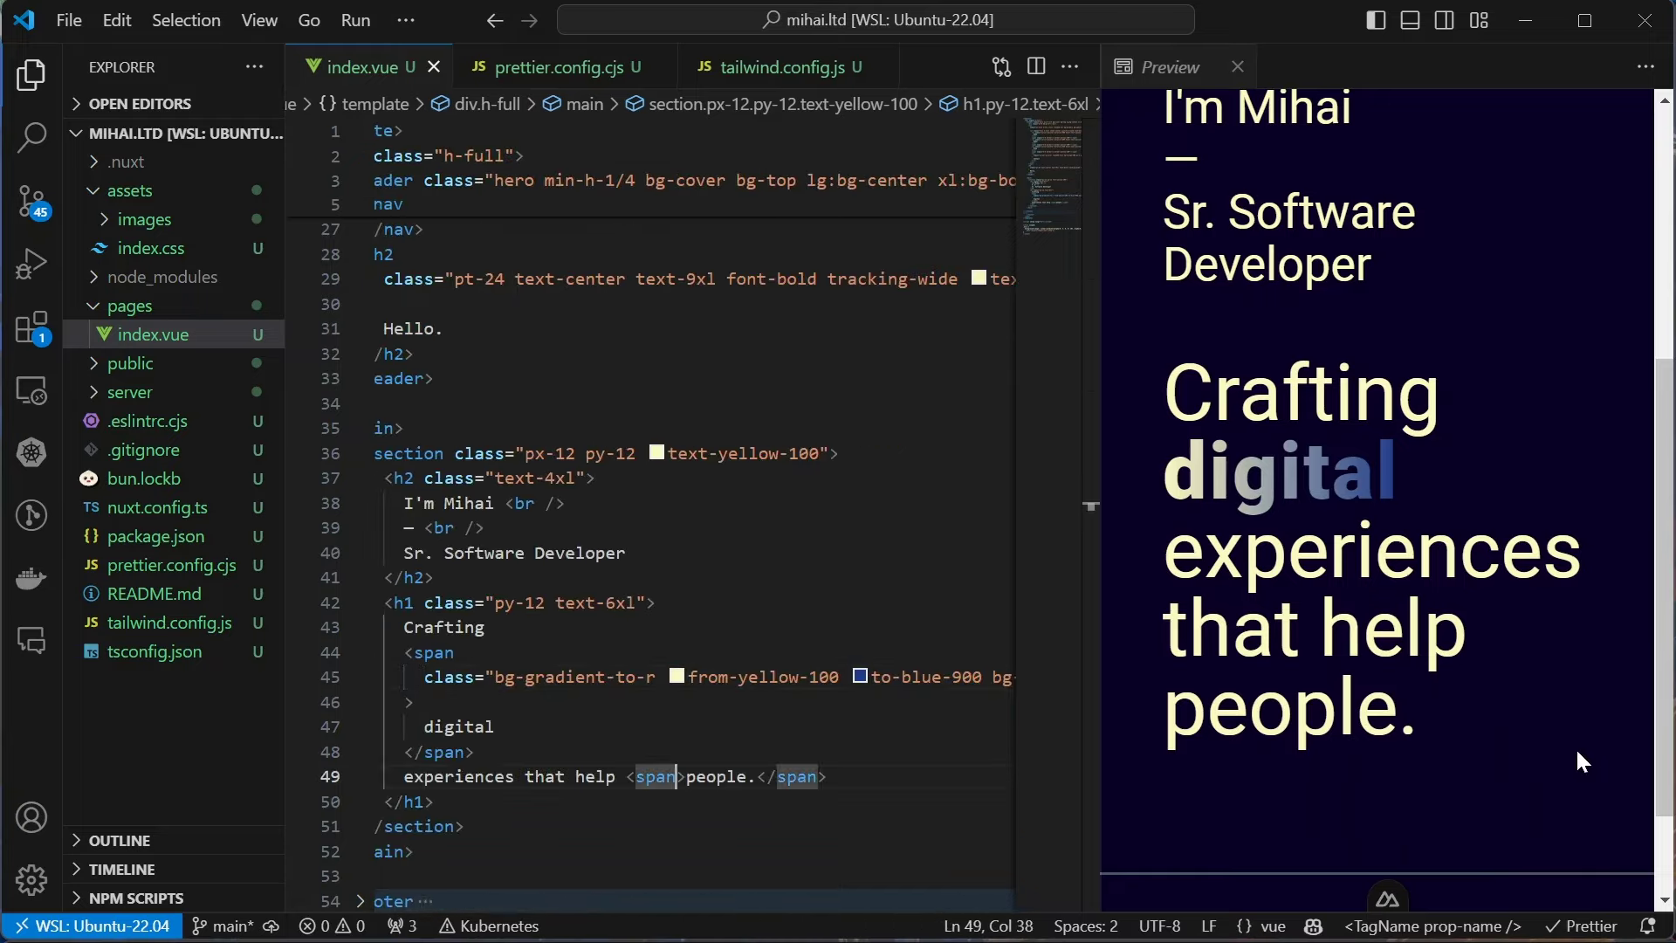
pyautogui.hotkey('ctrl', 'v')
pyautogui.hotkey('ctrl', 's')
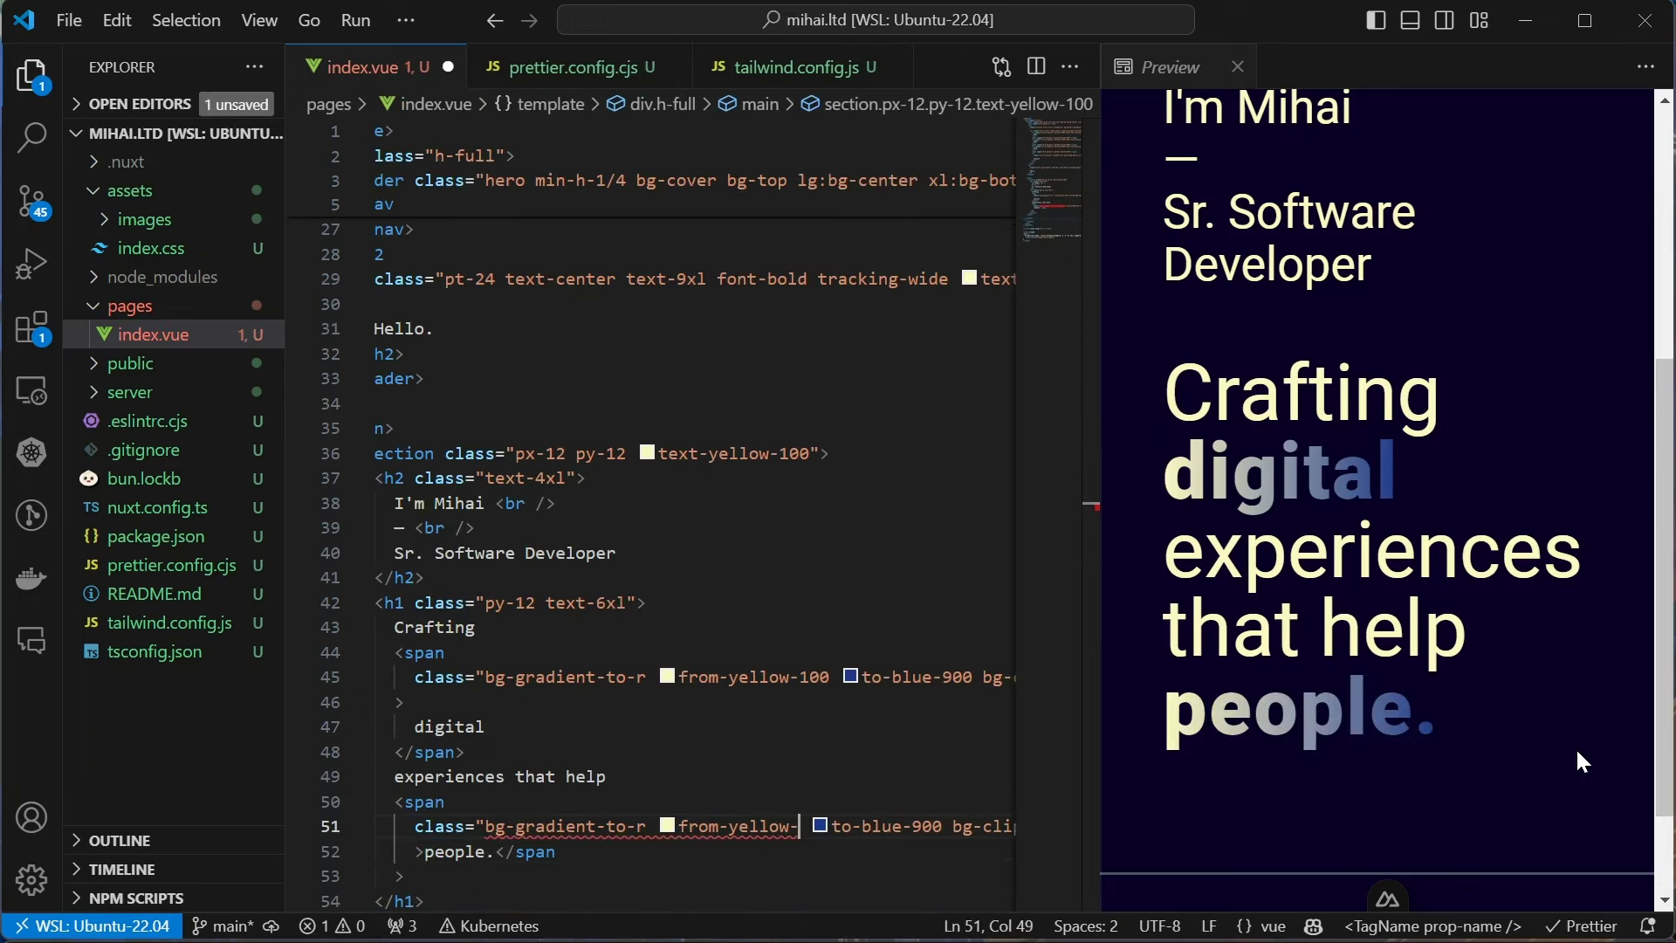
pyautogui.press('BackSpace')
pyautogui.press('BackSpace')
pyautogui.press('BackSpace')
pyautogui.write('blue-900')
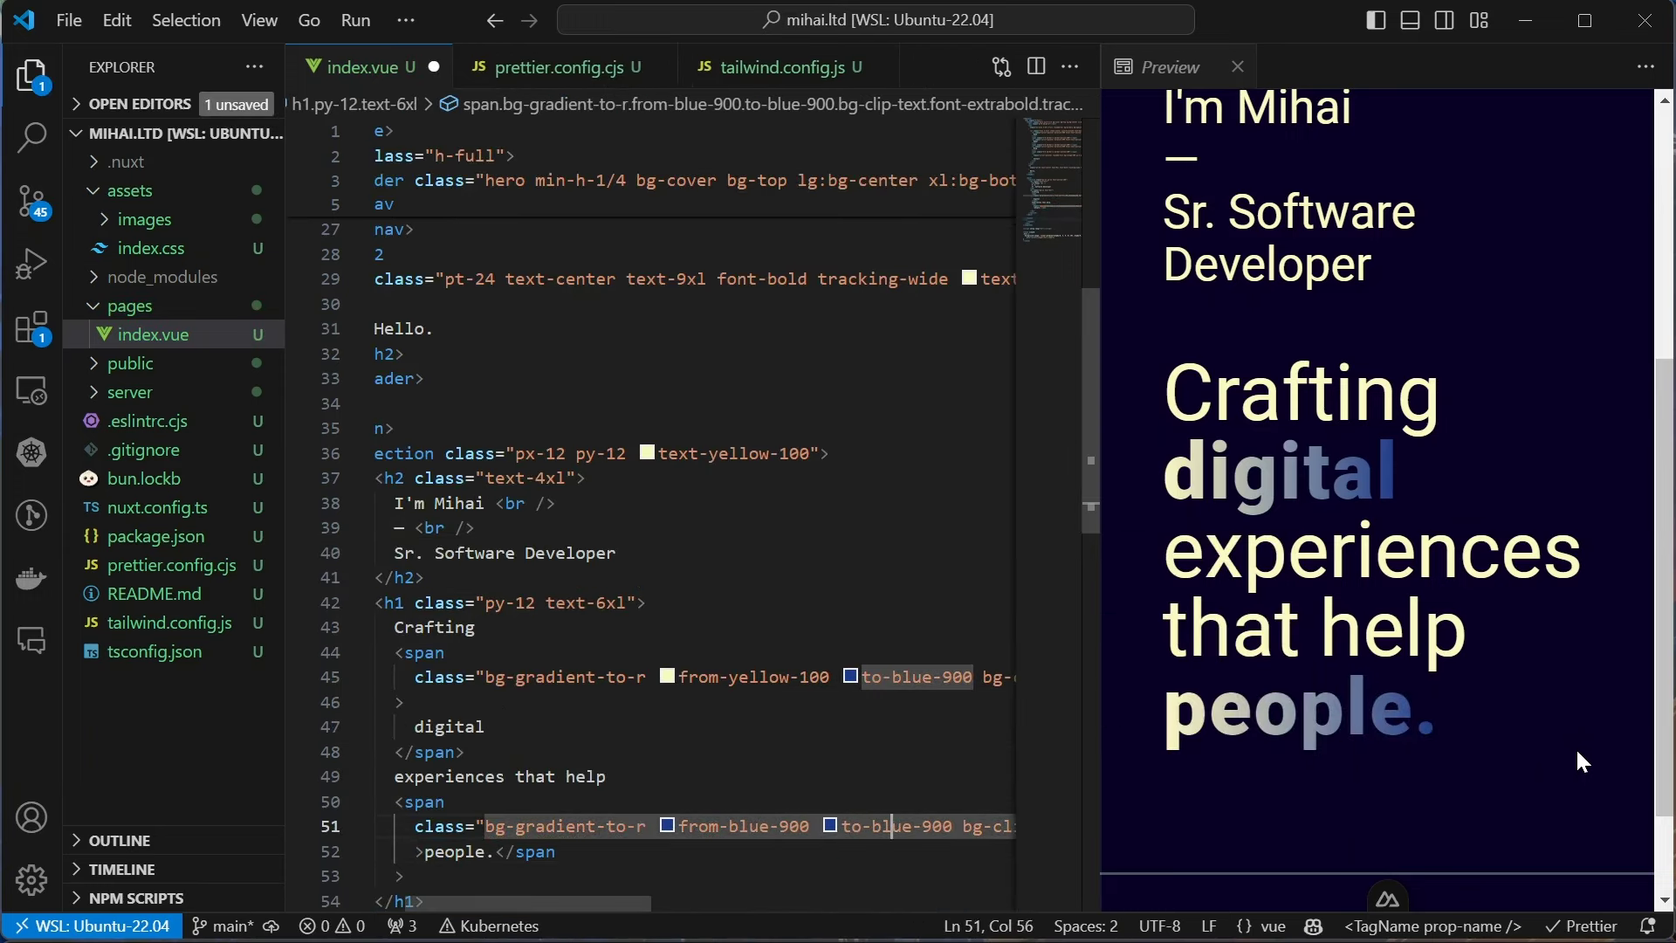
pyautogui.hotkey('ctrl', 's')
# Review the blue-to-yellow 'people.' tagline on localhost:3000 in Chrome, then return to VS Code
pyautogui.hotkey('alt', 'Tab')
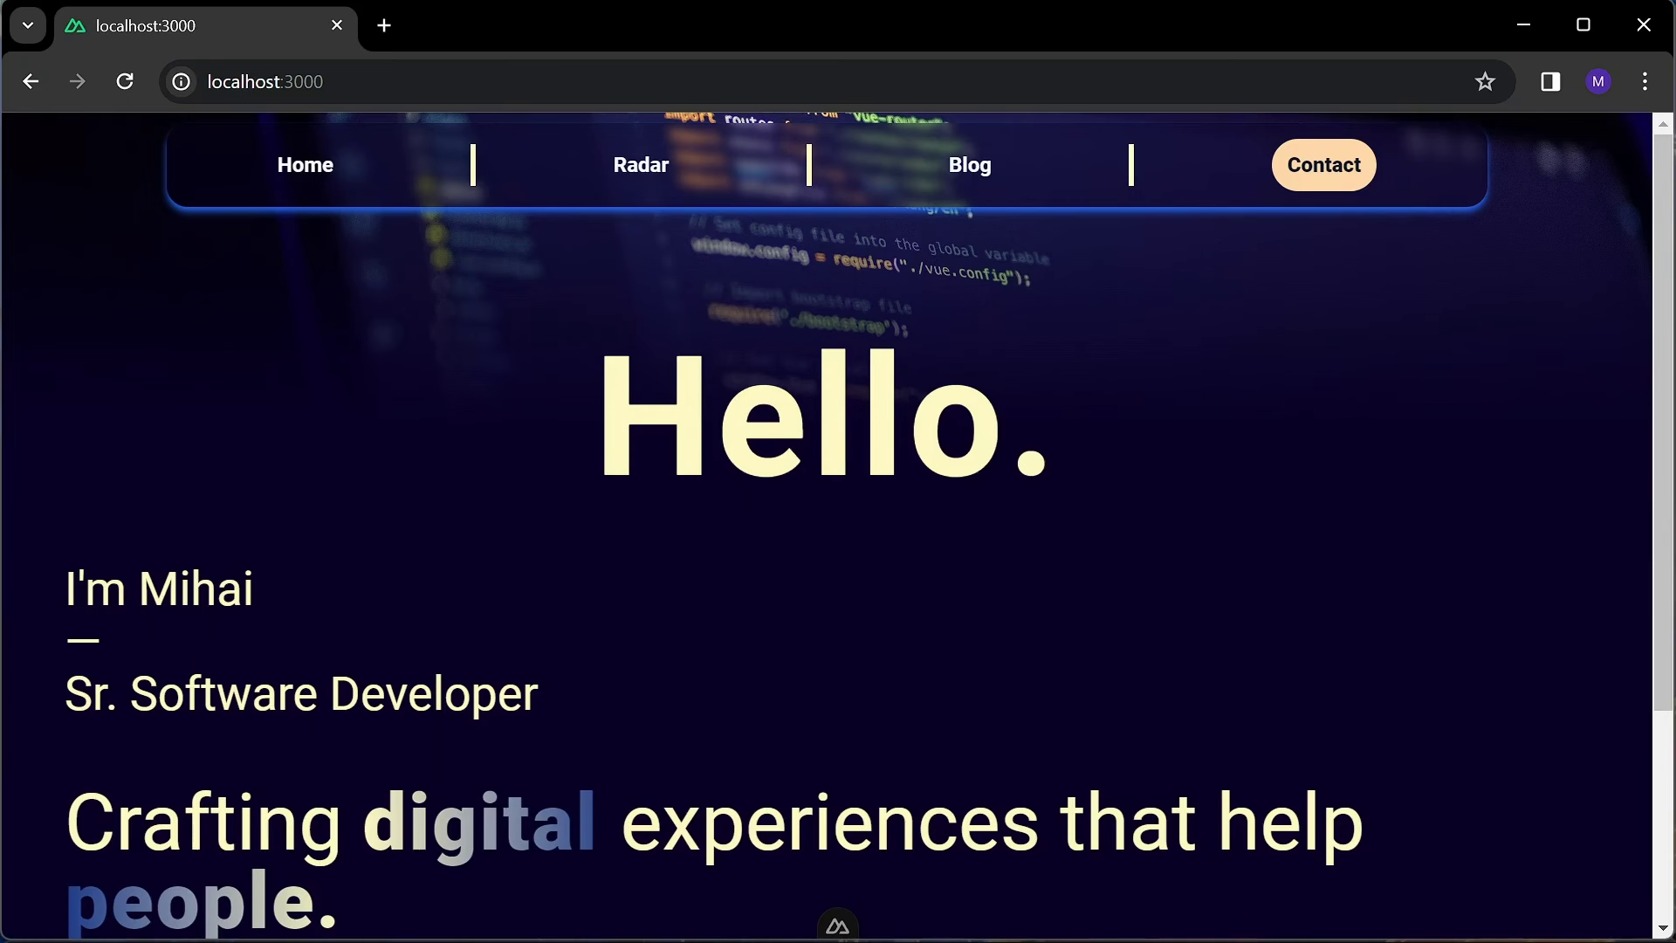
pyautogui.scroll(-2, 468, 485)
pyautogui.scroll(2, 39, 467)
pyautogui.hotkey('alt', 'Tab')
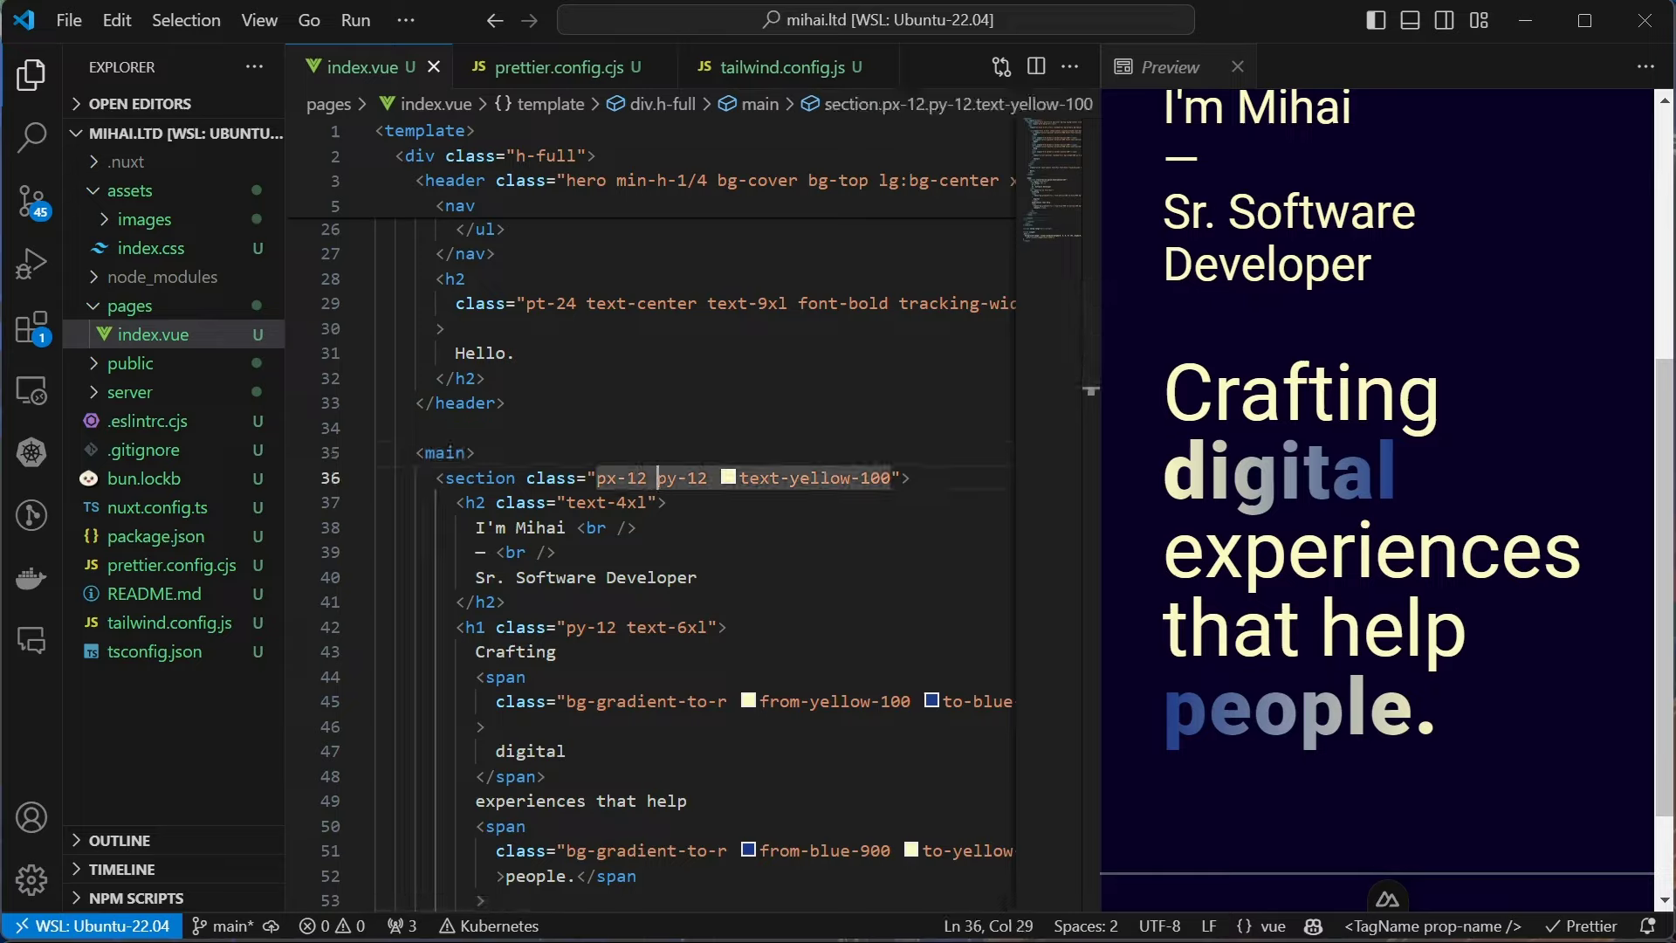
# Give the line-36 intro section md:px-16 lg:px-48 xl:px-72 padding, save, and view it in Chrome
pyautogui.press('Left')
pyautogui.write('md:px-')
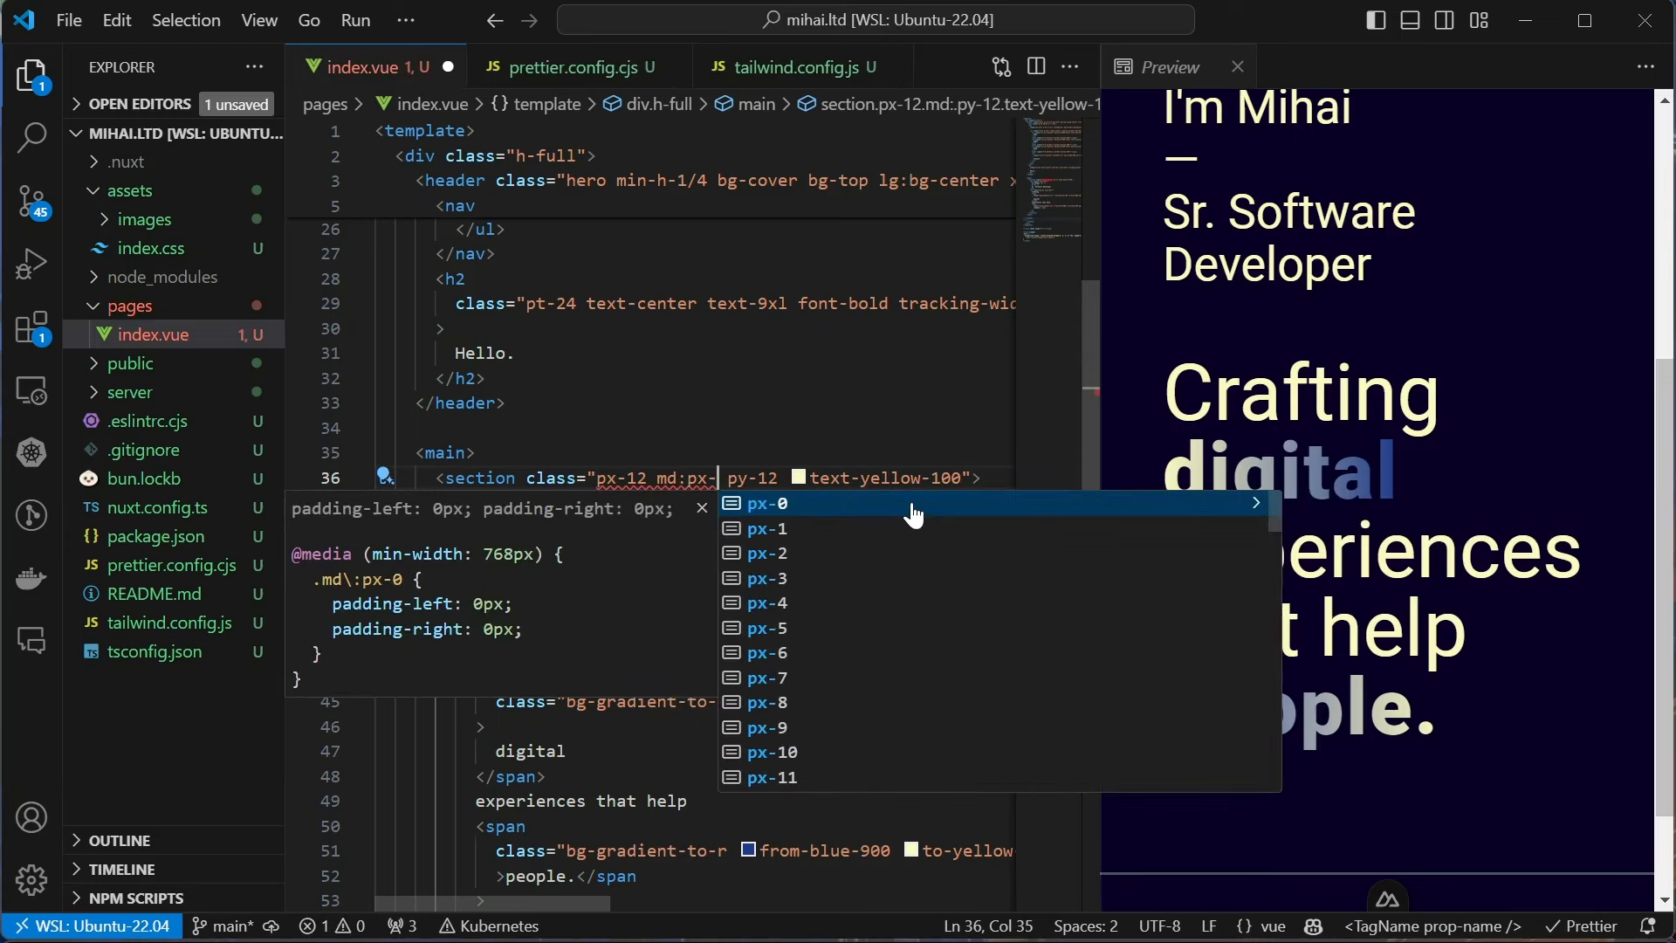
pyautogui.write('16')
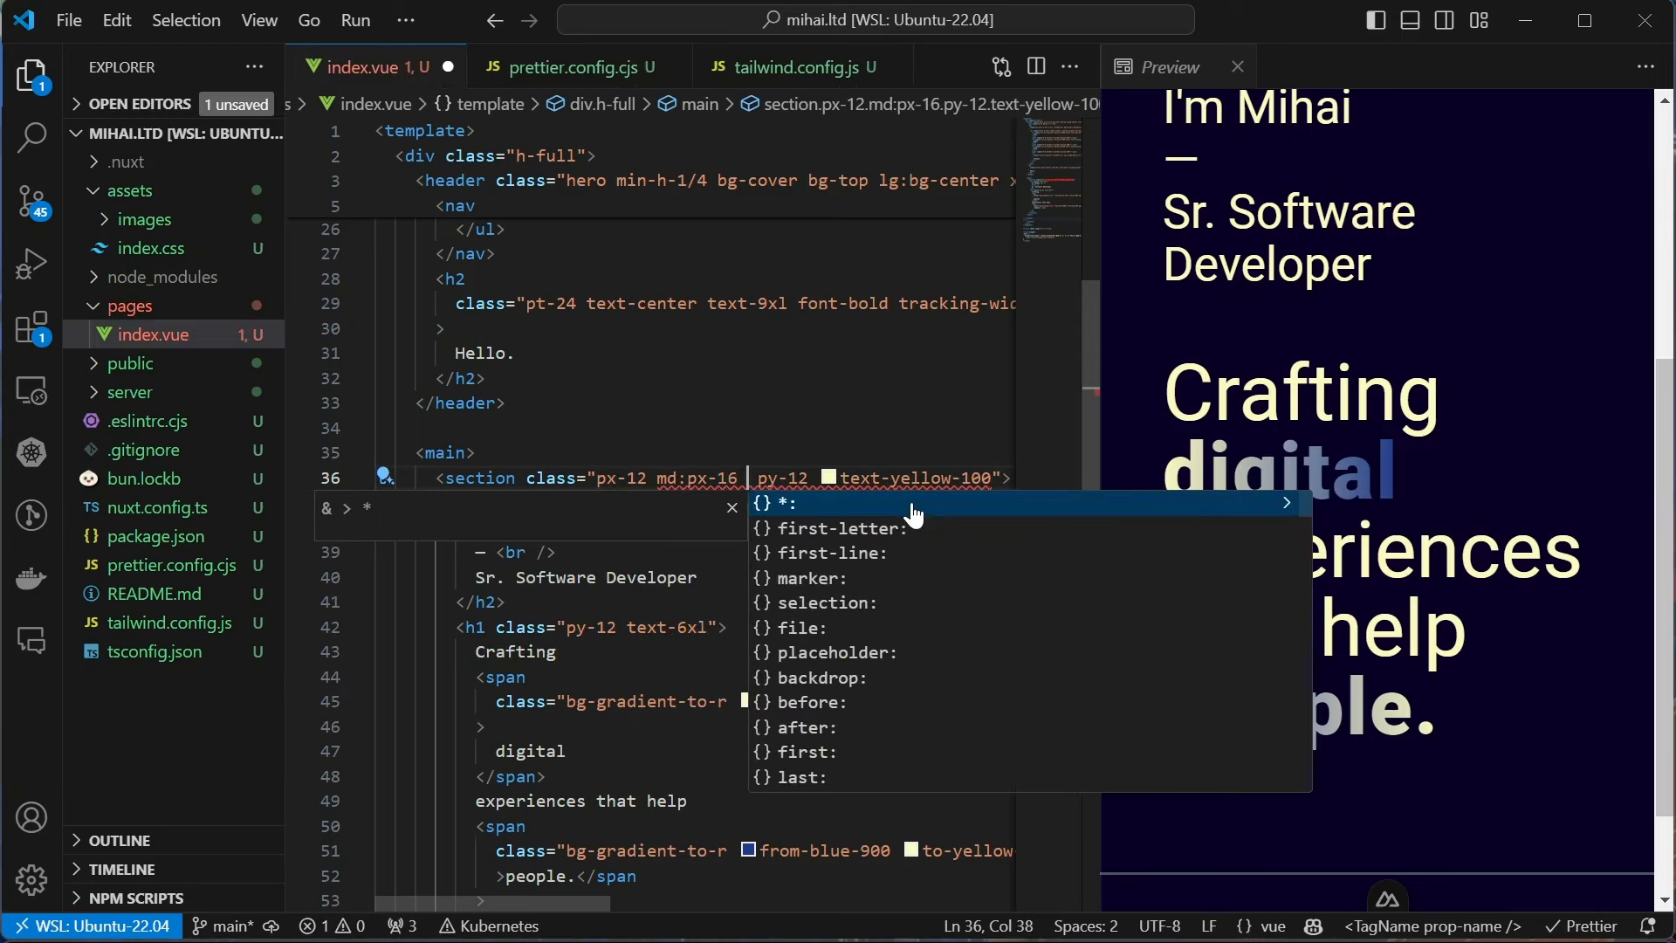
pyautogui.write(' lg:px-4')
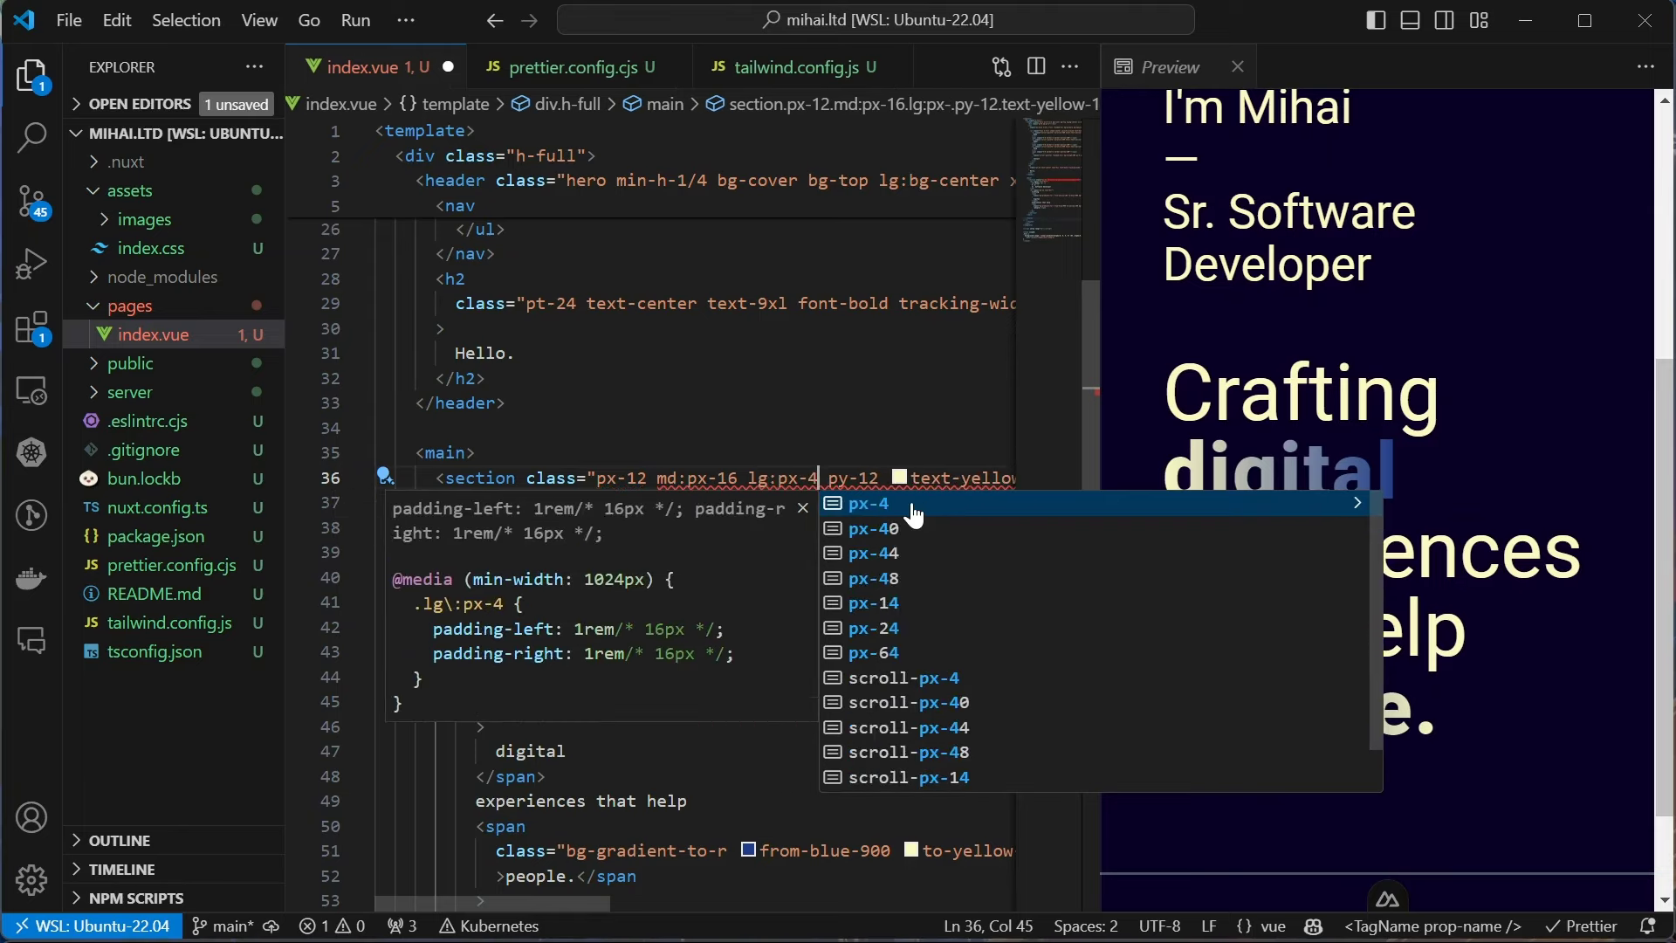
pyautogui.write('8 xl')
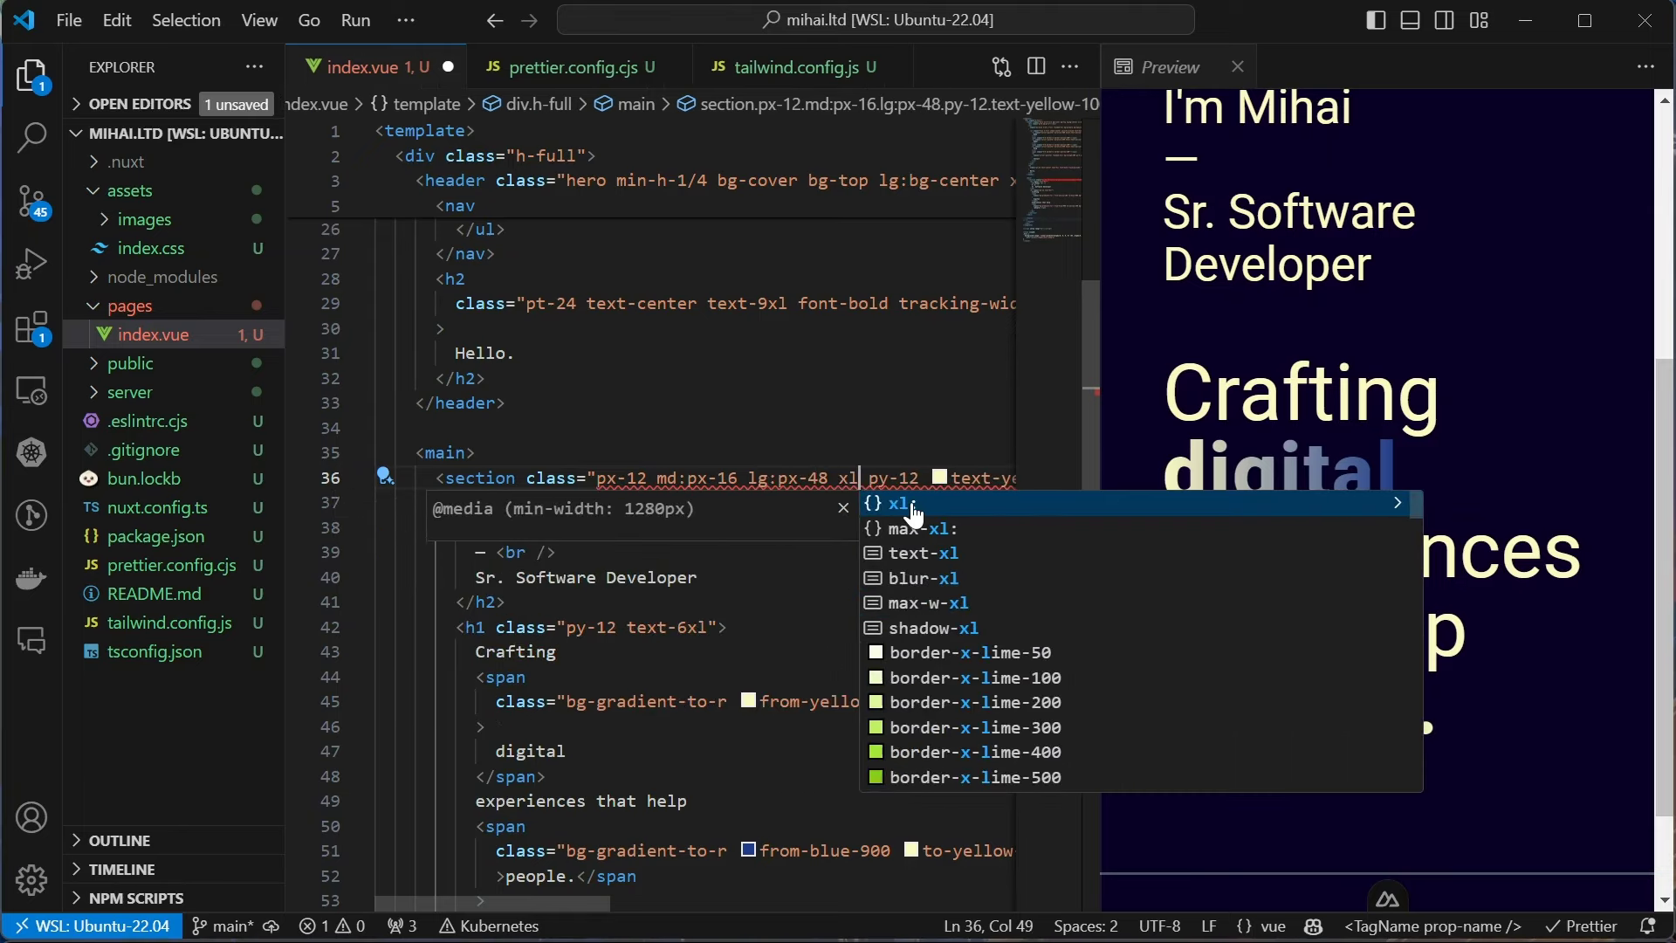
pyautogui.write(':px-72')
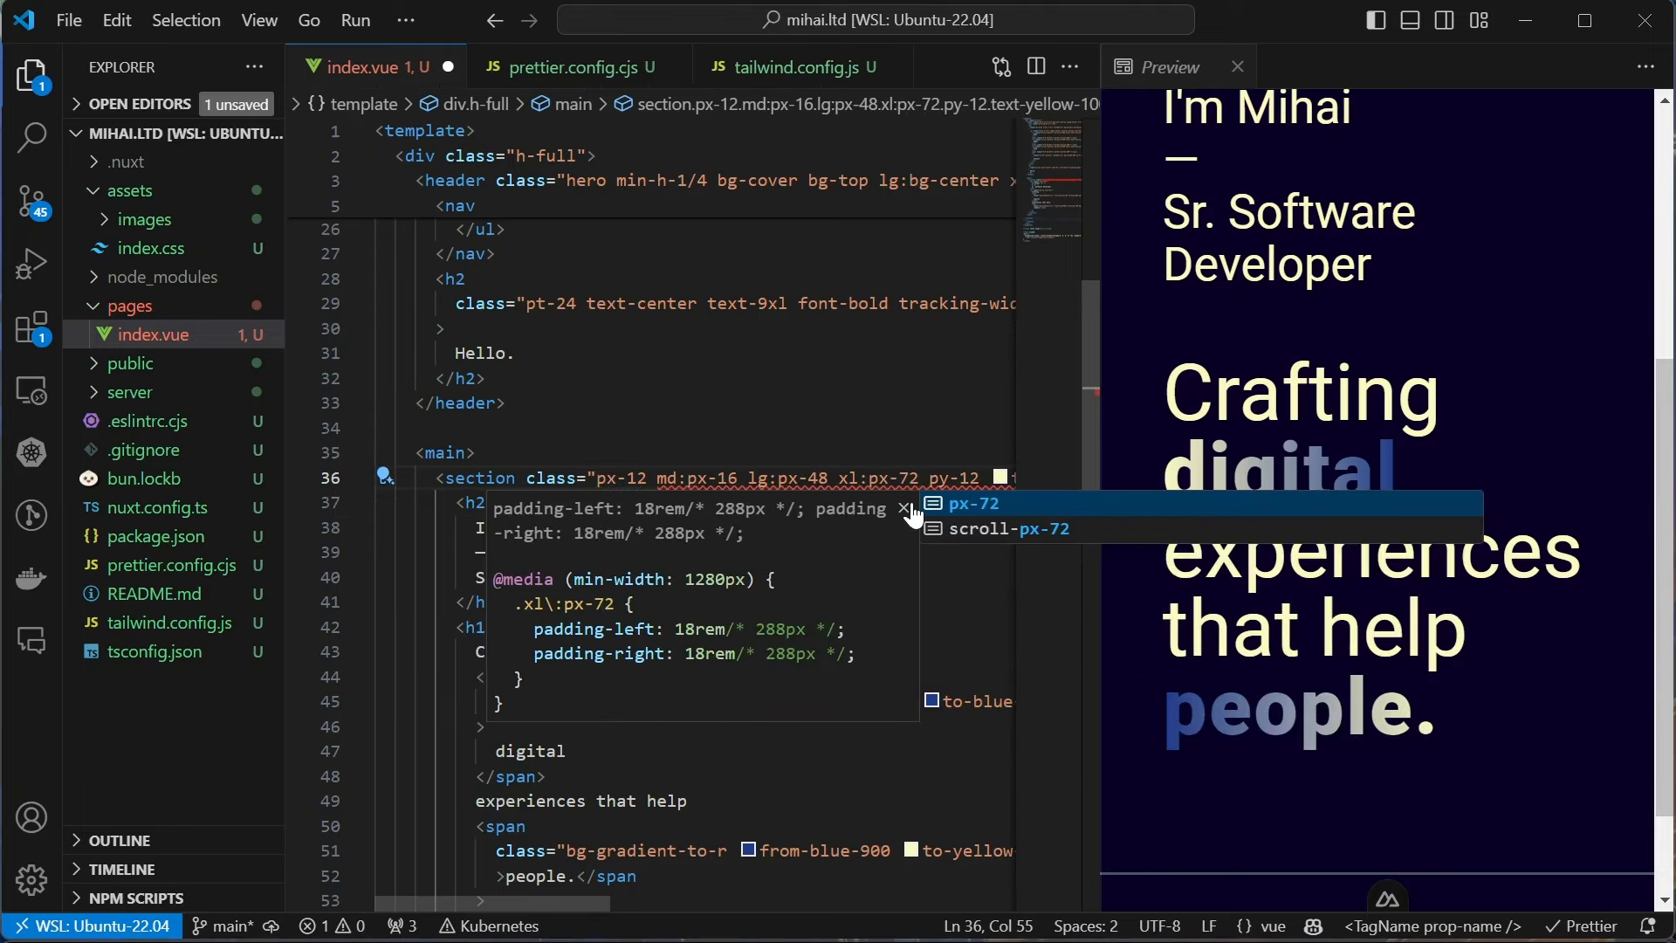
pyautogui.hotkey('ctrl', 's')
pyautogui.hotkey('alt', 'Tab')
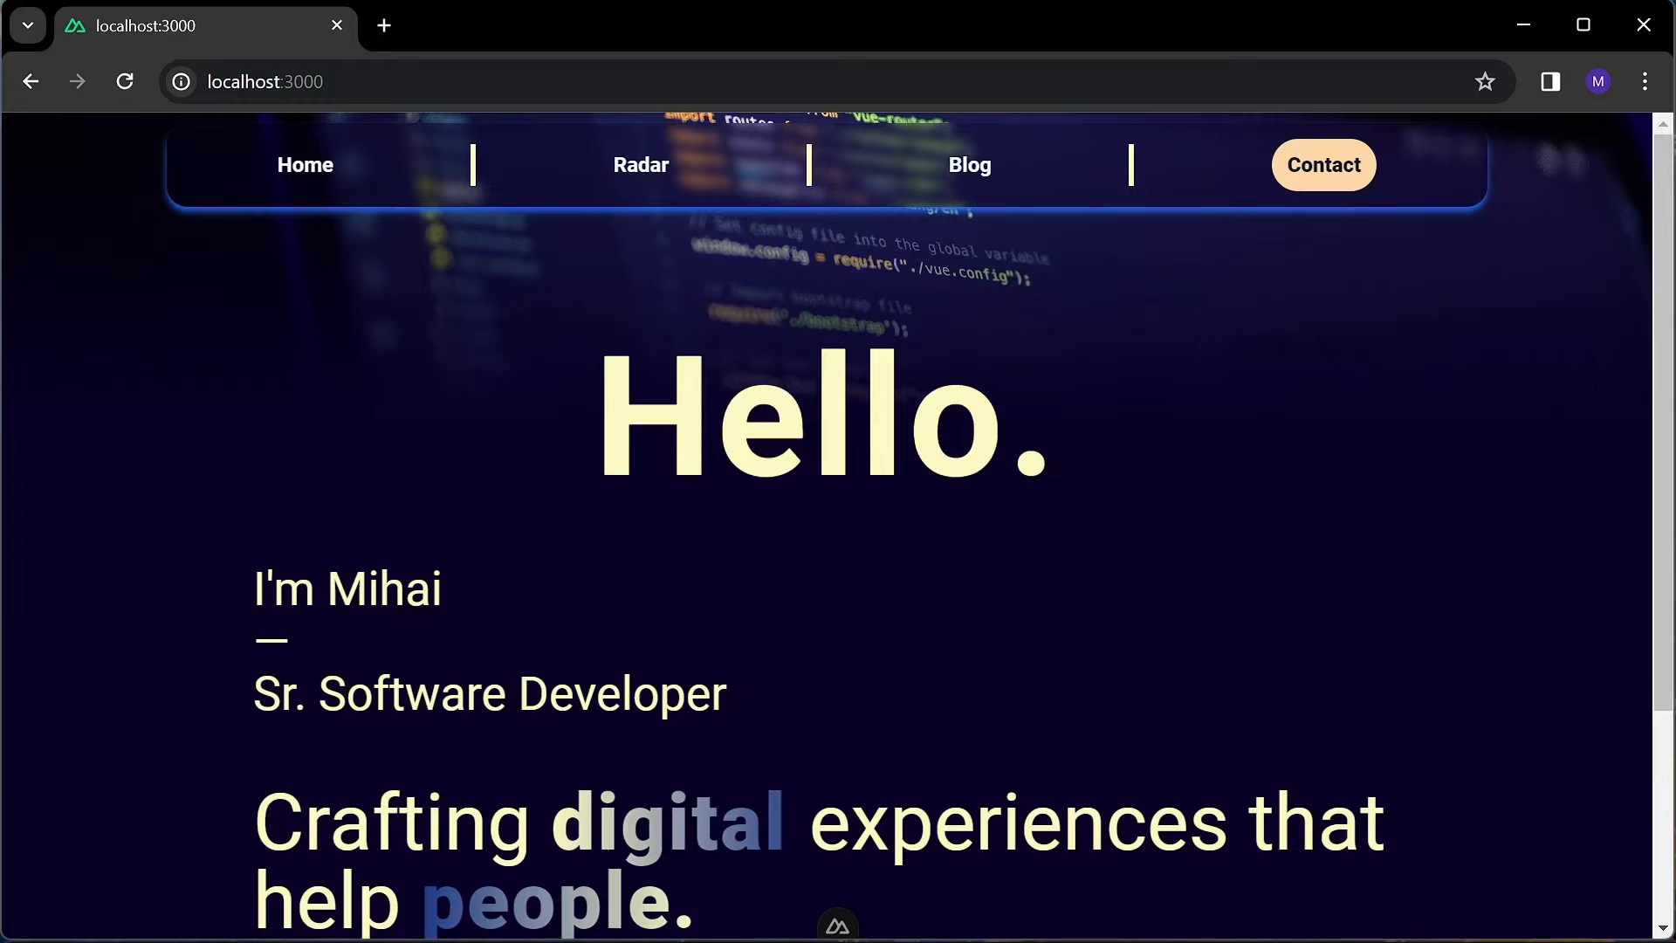
pyautogui.scroll(-3, 1066, 672)
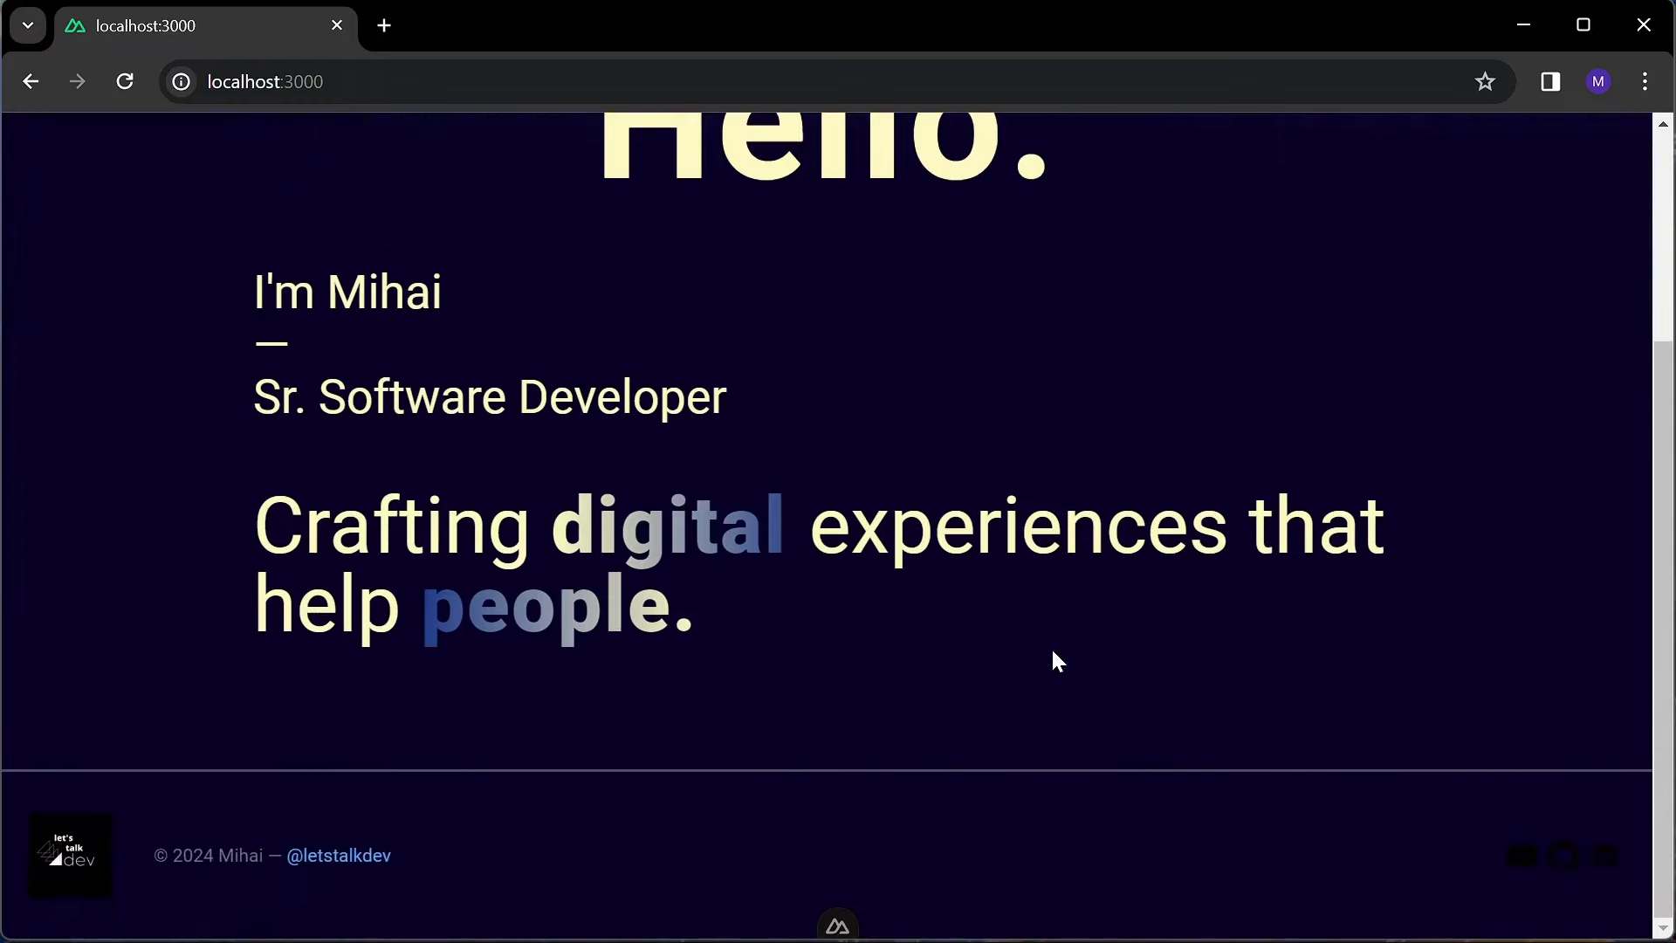
# Set the subtitle to md:text-5xl and the headline to lg:text-[9rem], save, and reset Chrome zoom
pyautogui.hotkey('alt', 'Tab')
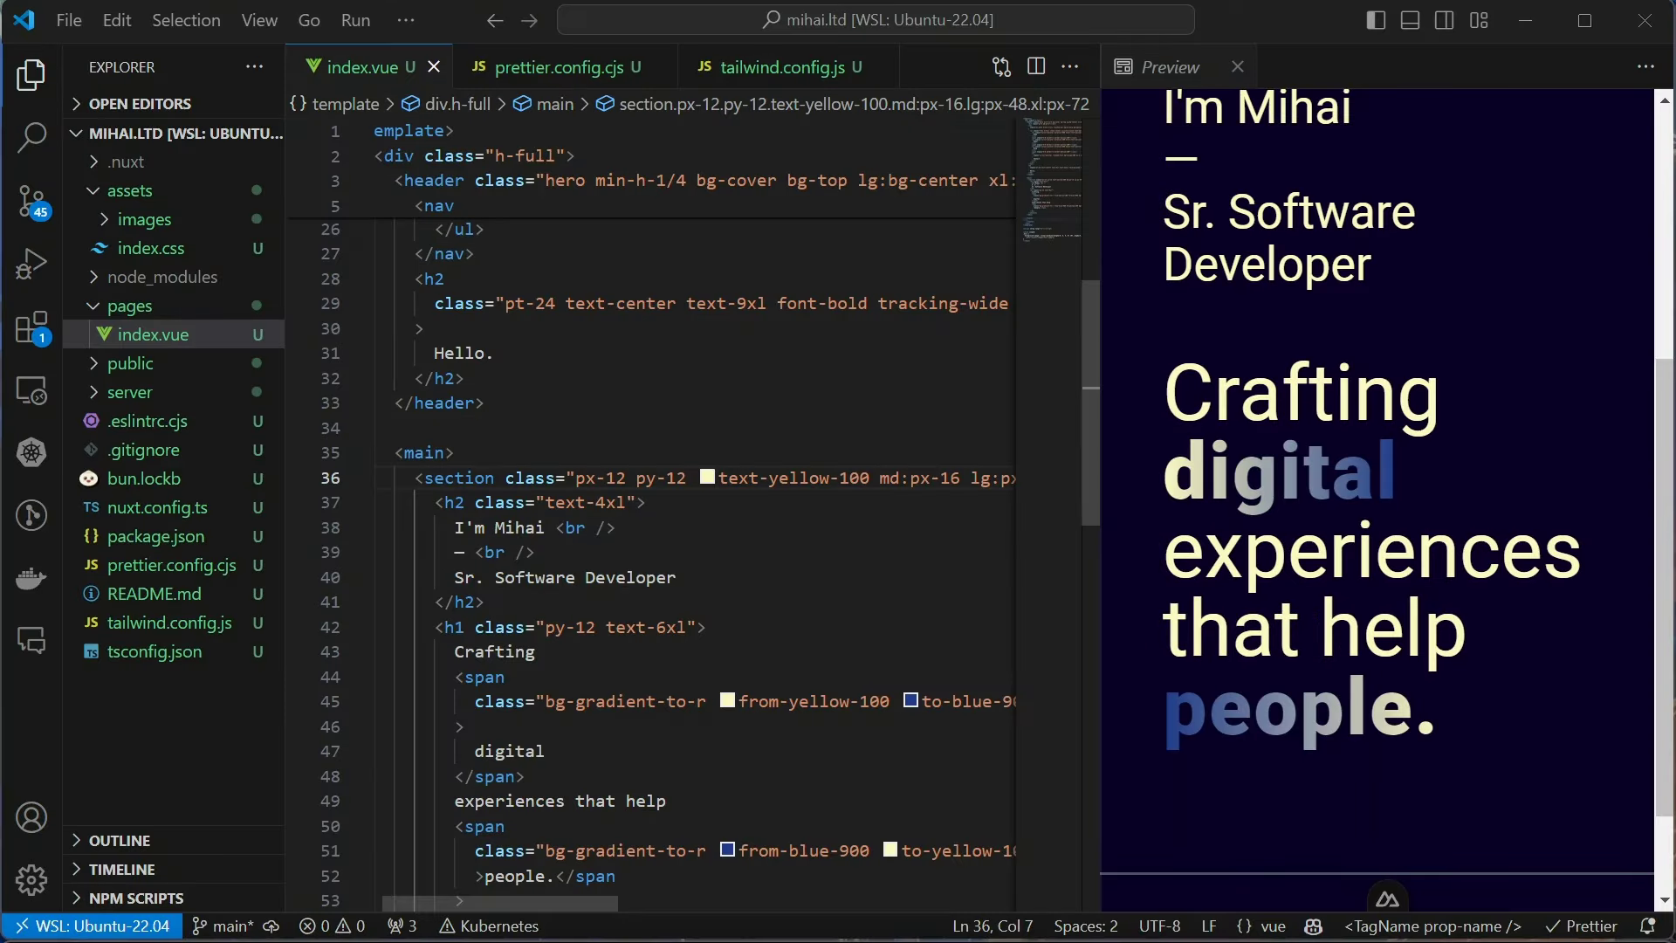
pyautogui.write('md:text-')
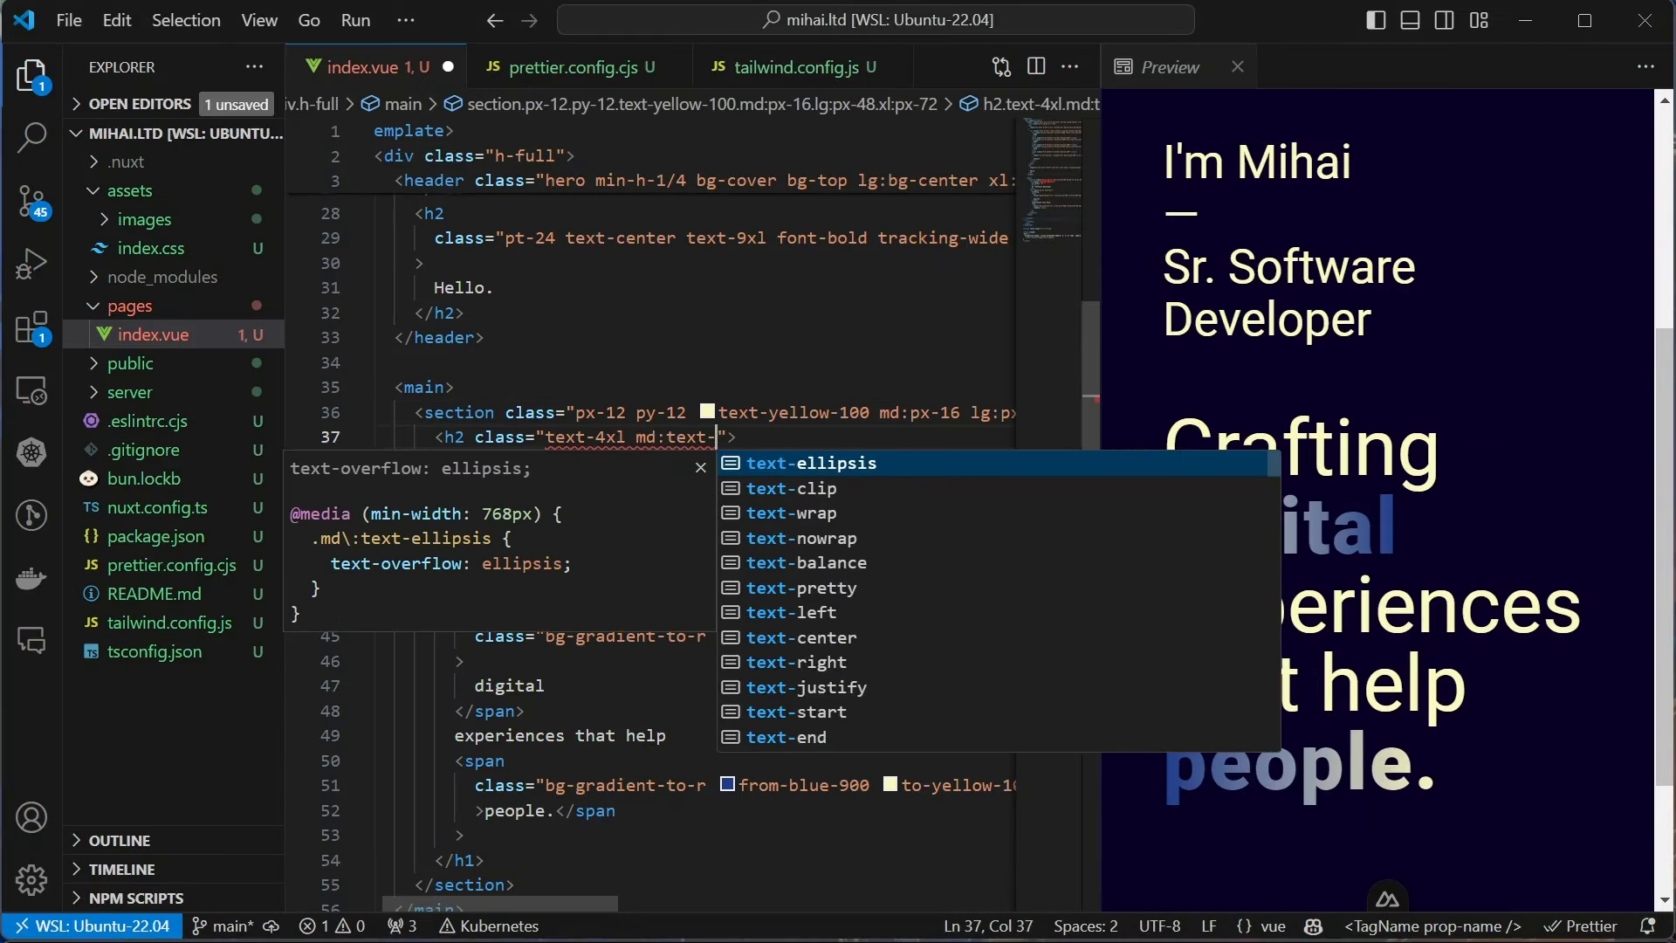
pyautogui.write('5')
pyautogui.press('Return')
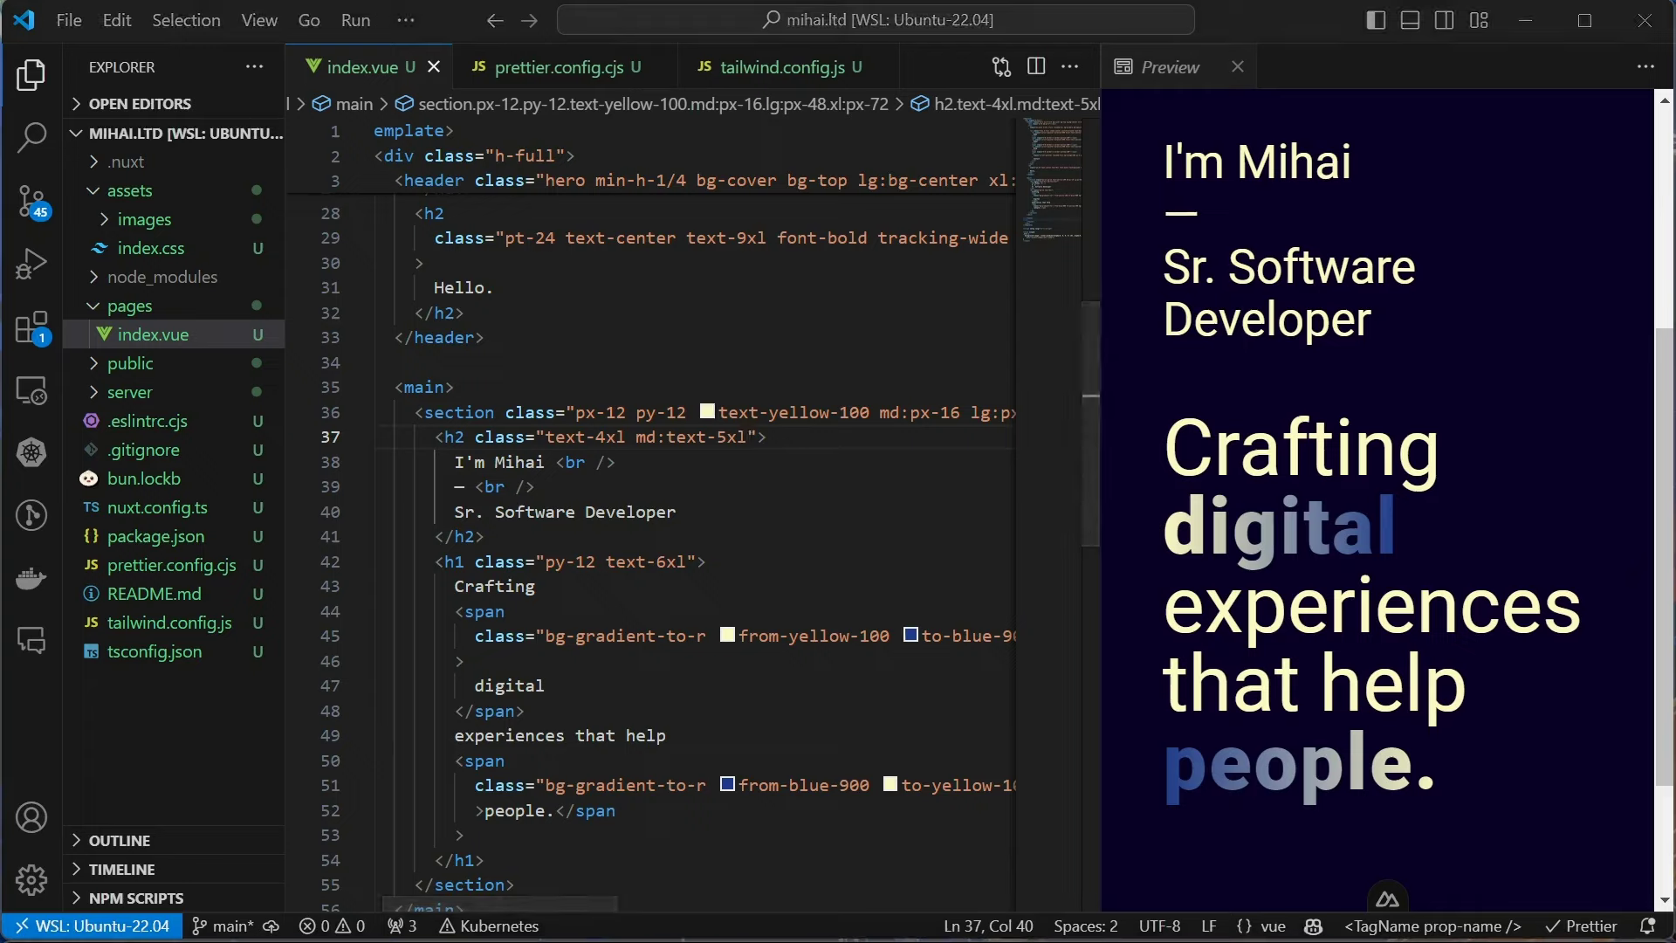
pyautogui.click(686, 562)
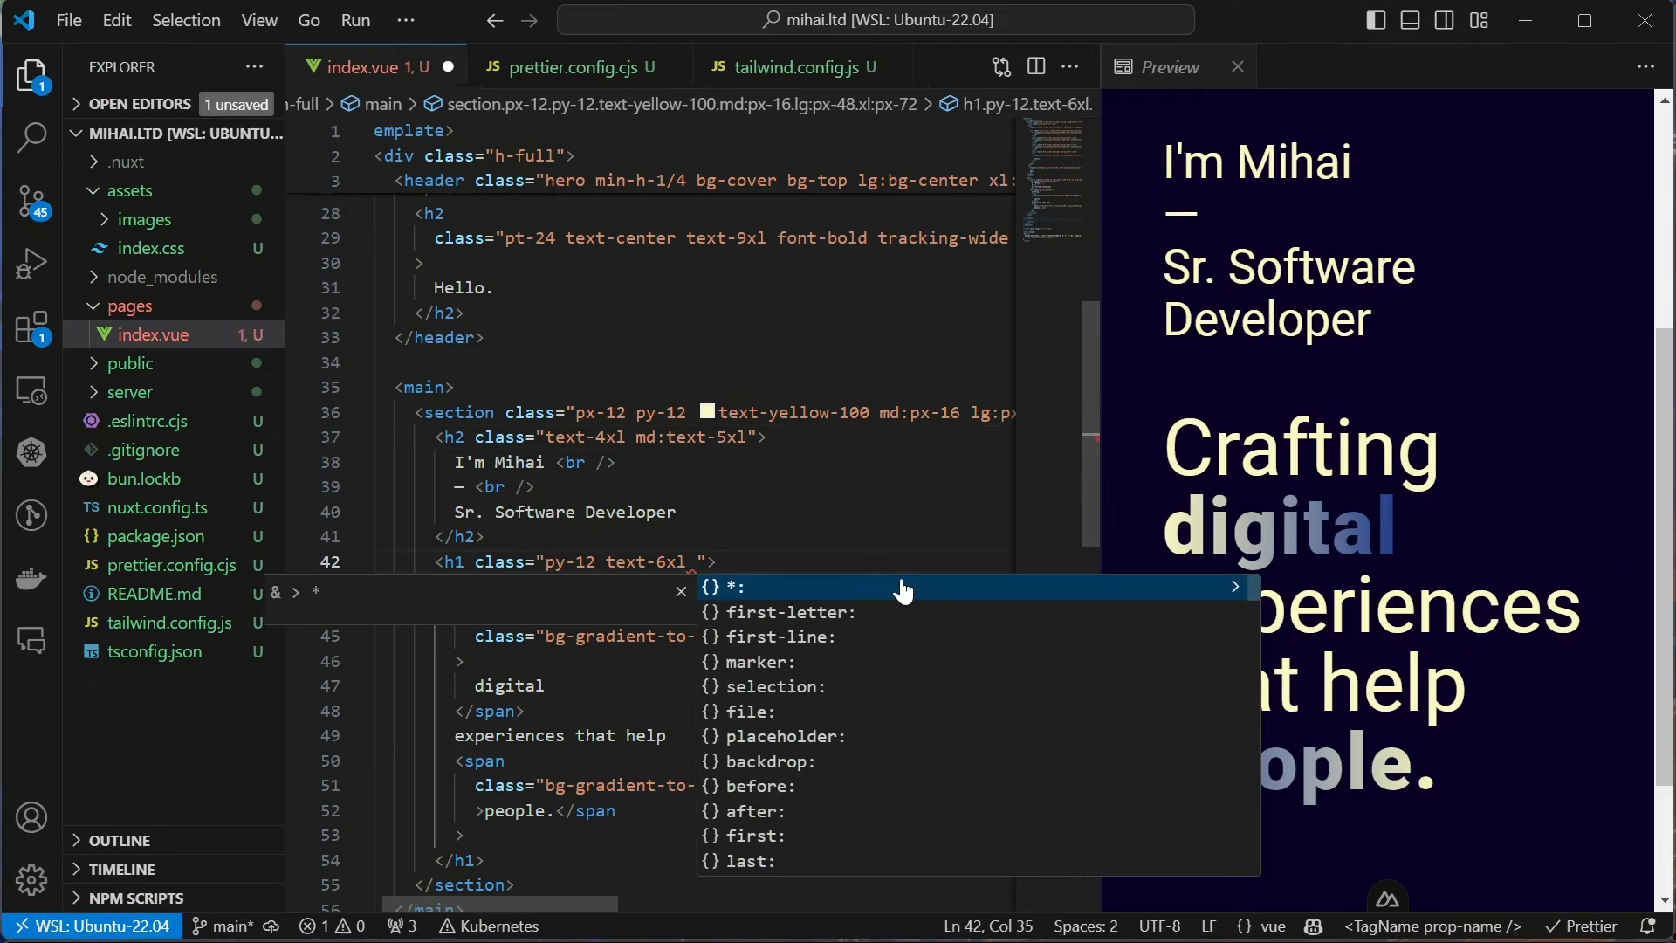
pyautogui.write('md:text')
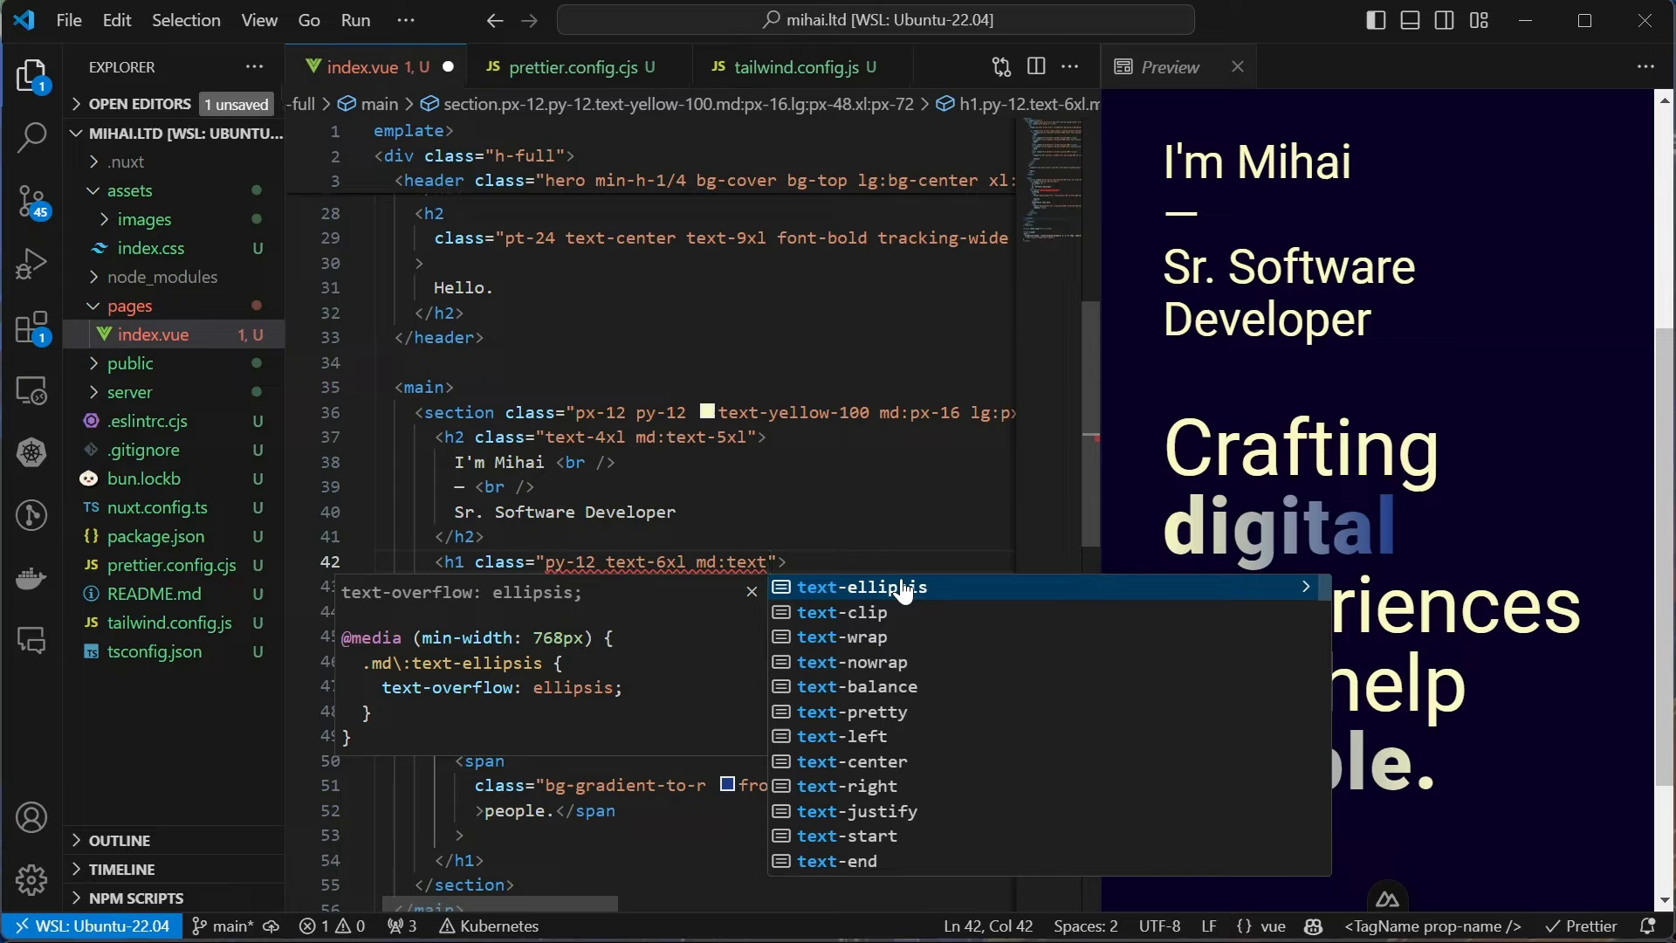
pyautogui.write('-[8rem]')
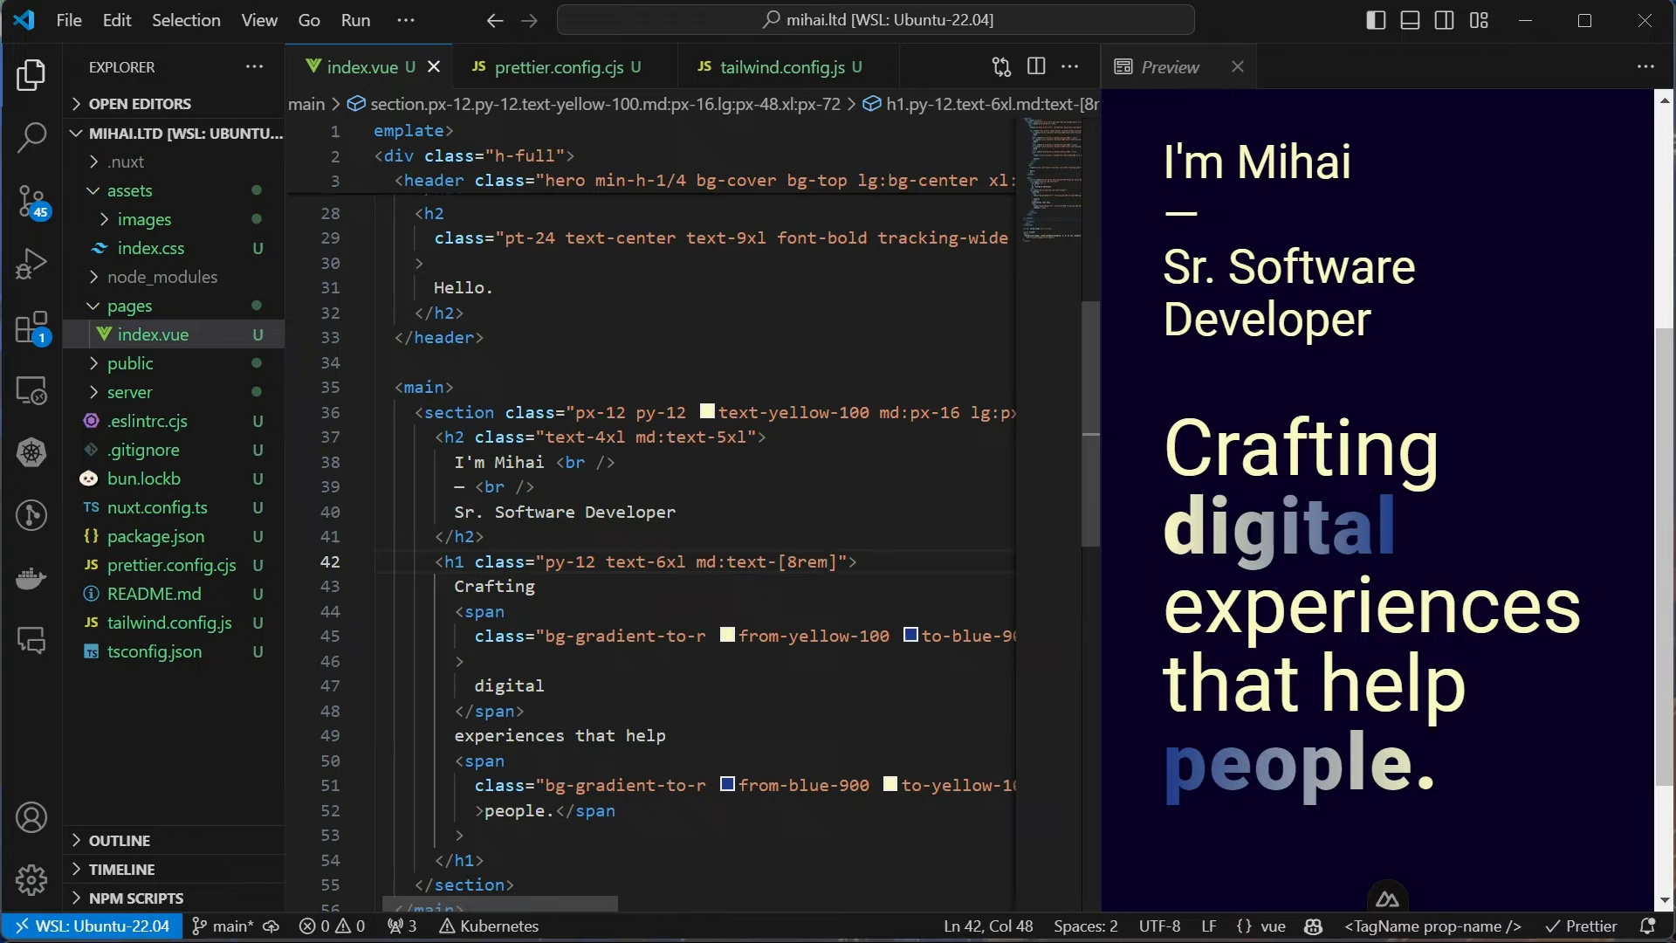
pyautogui.write(' lg:text')
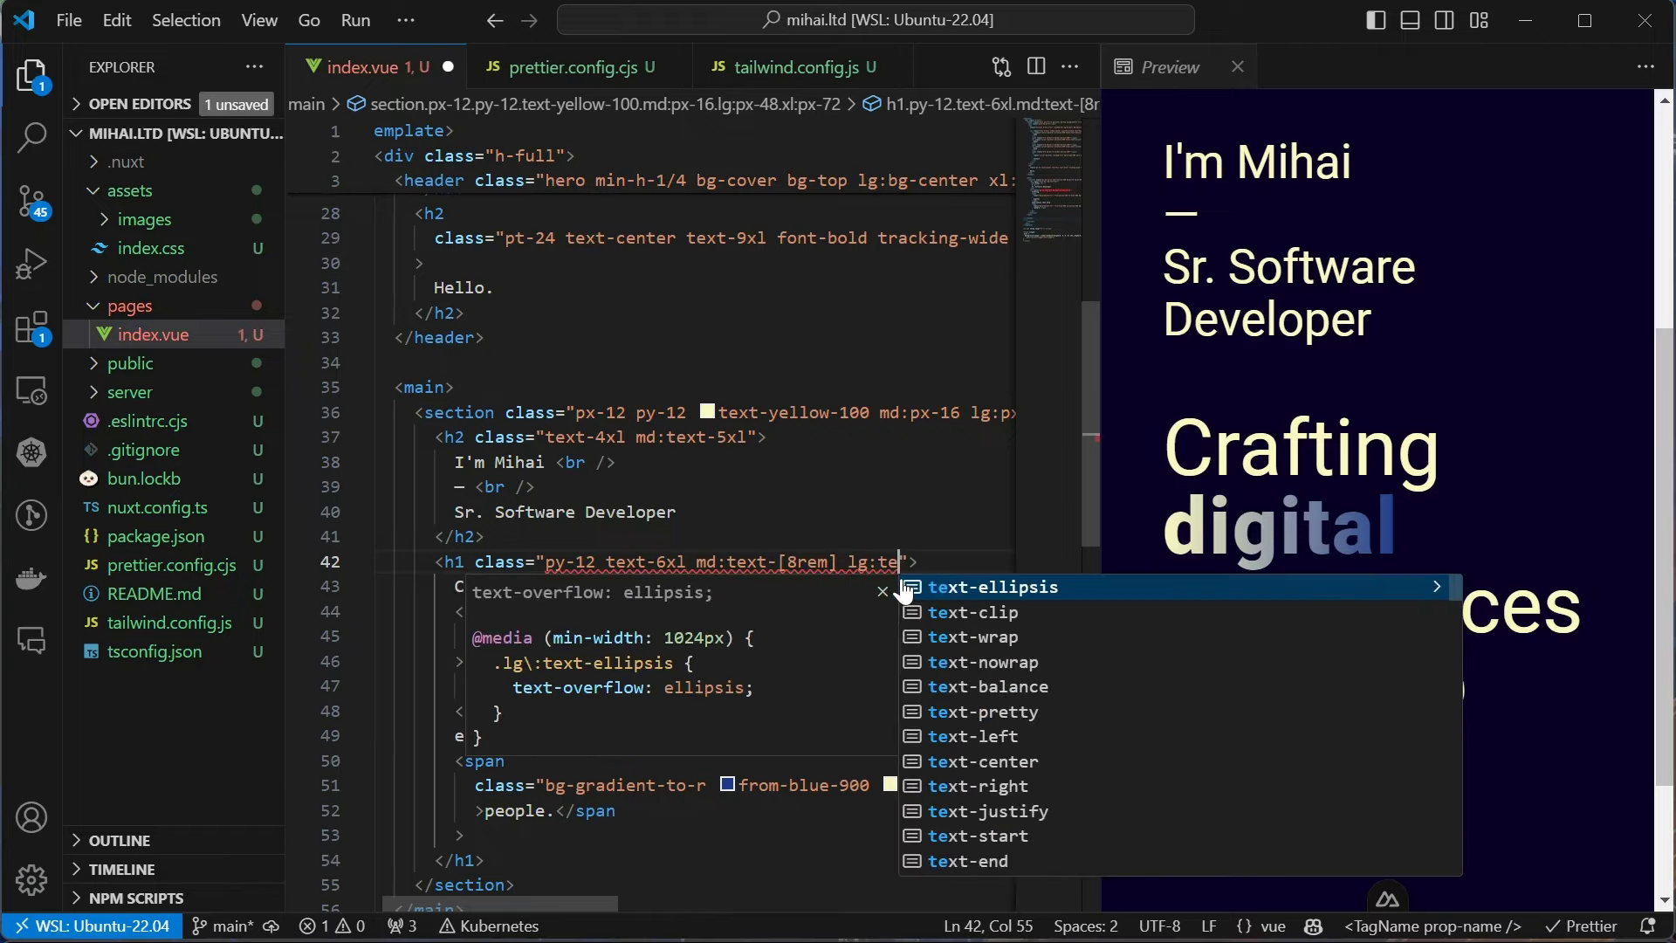
pyautogui.write('-')
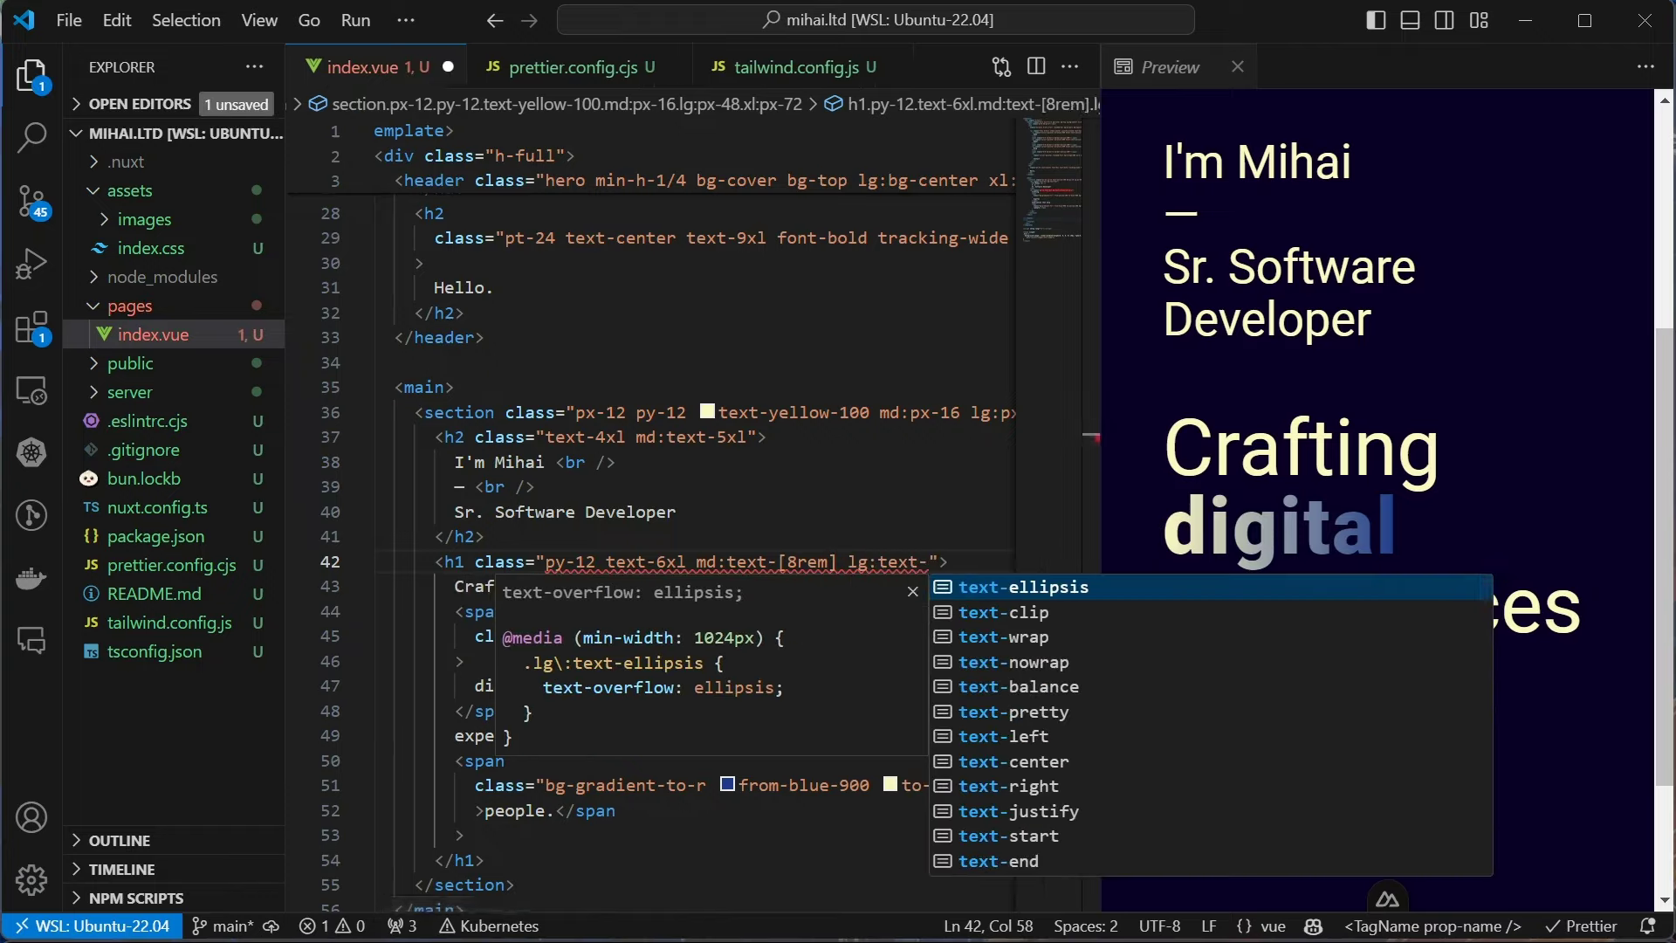
pyautogui.write('[9')
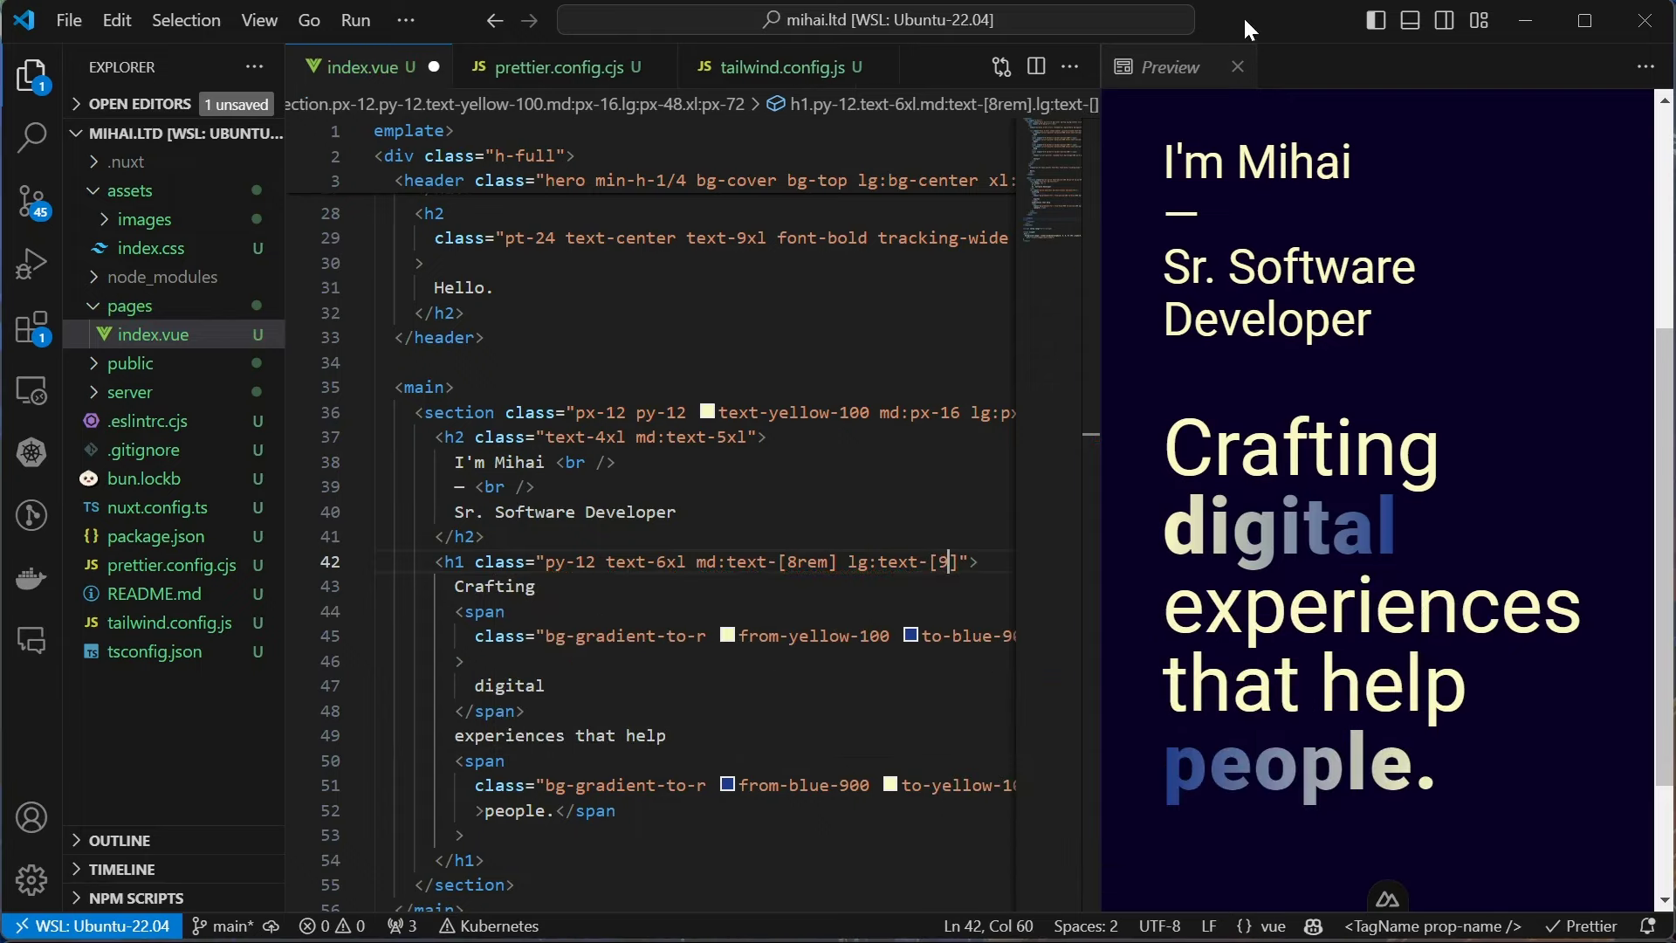
pyautogui.write('rem')
pyautogui.hotkey('ctrl', 's')
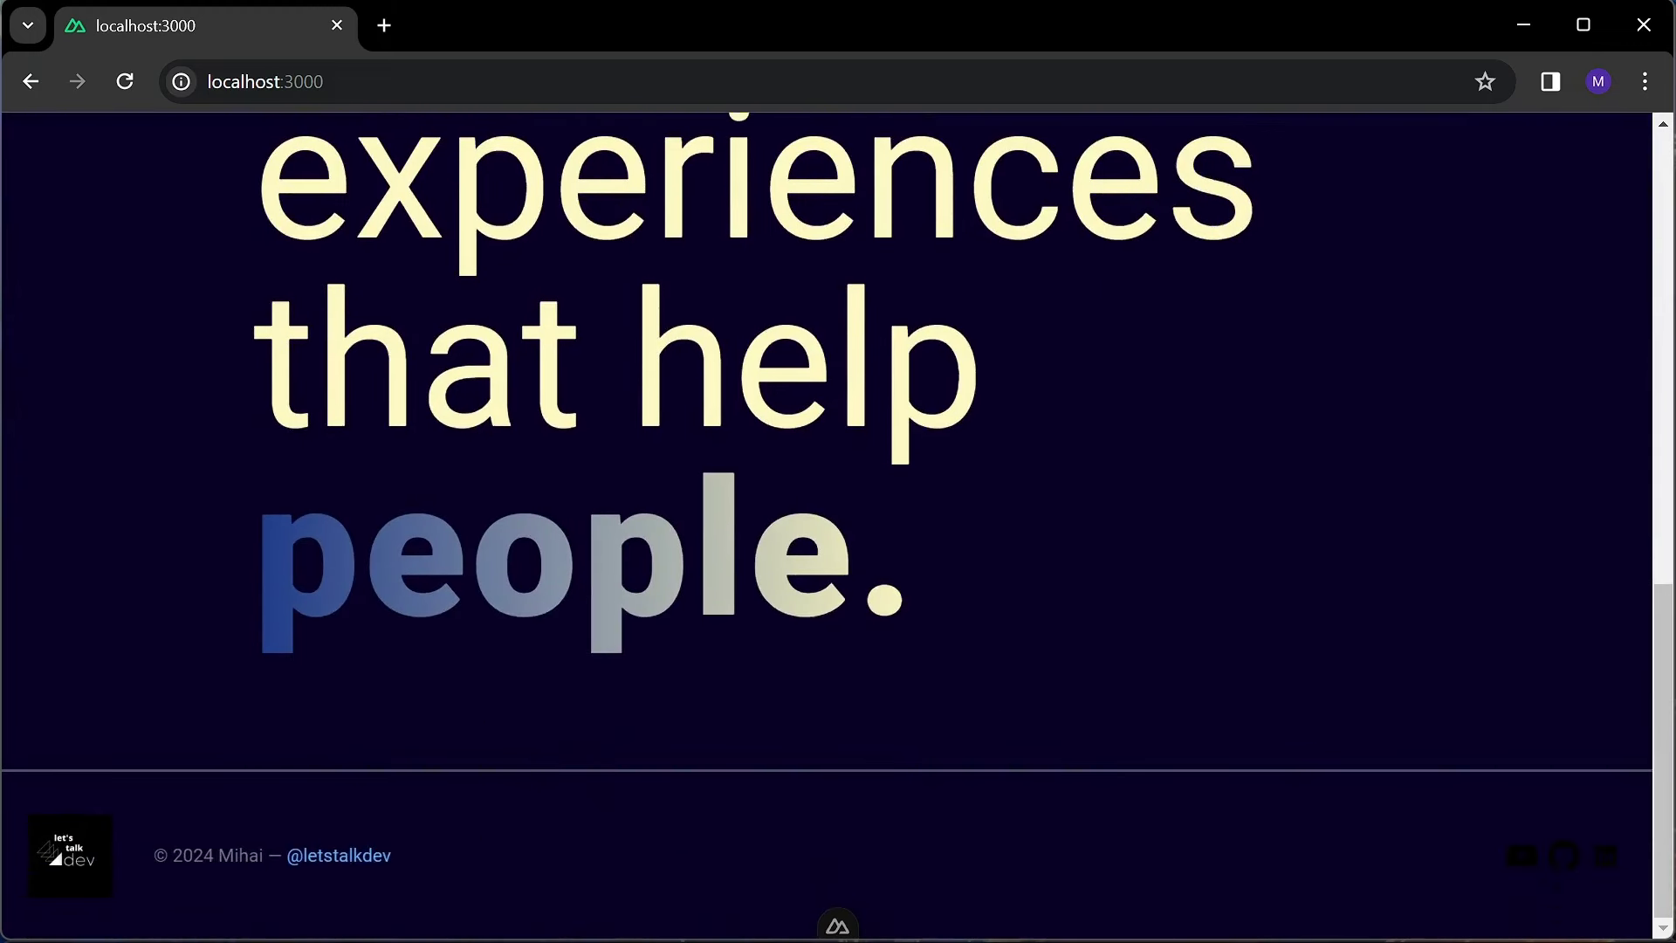
pyautogui.hotkey('ctrl', '0')
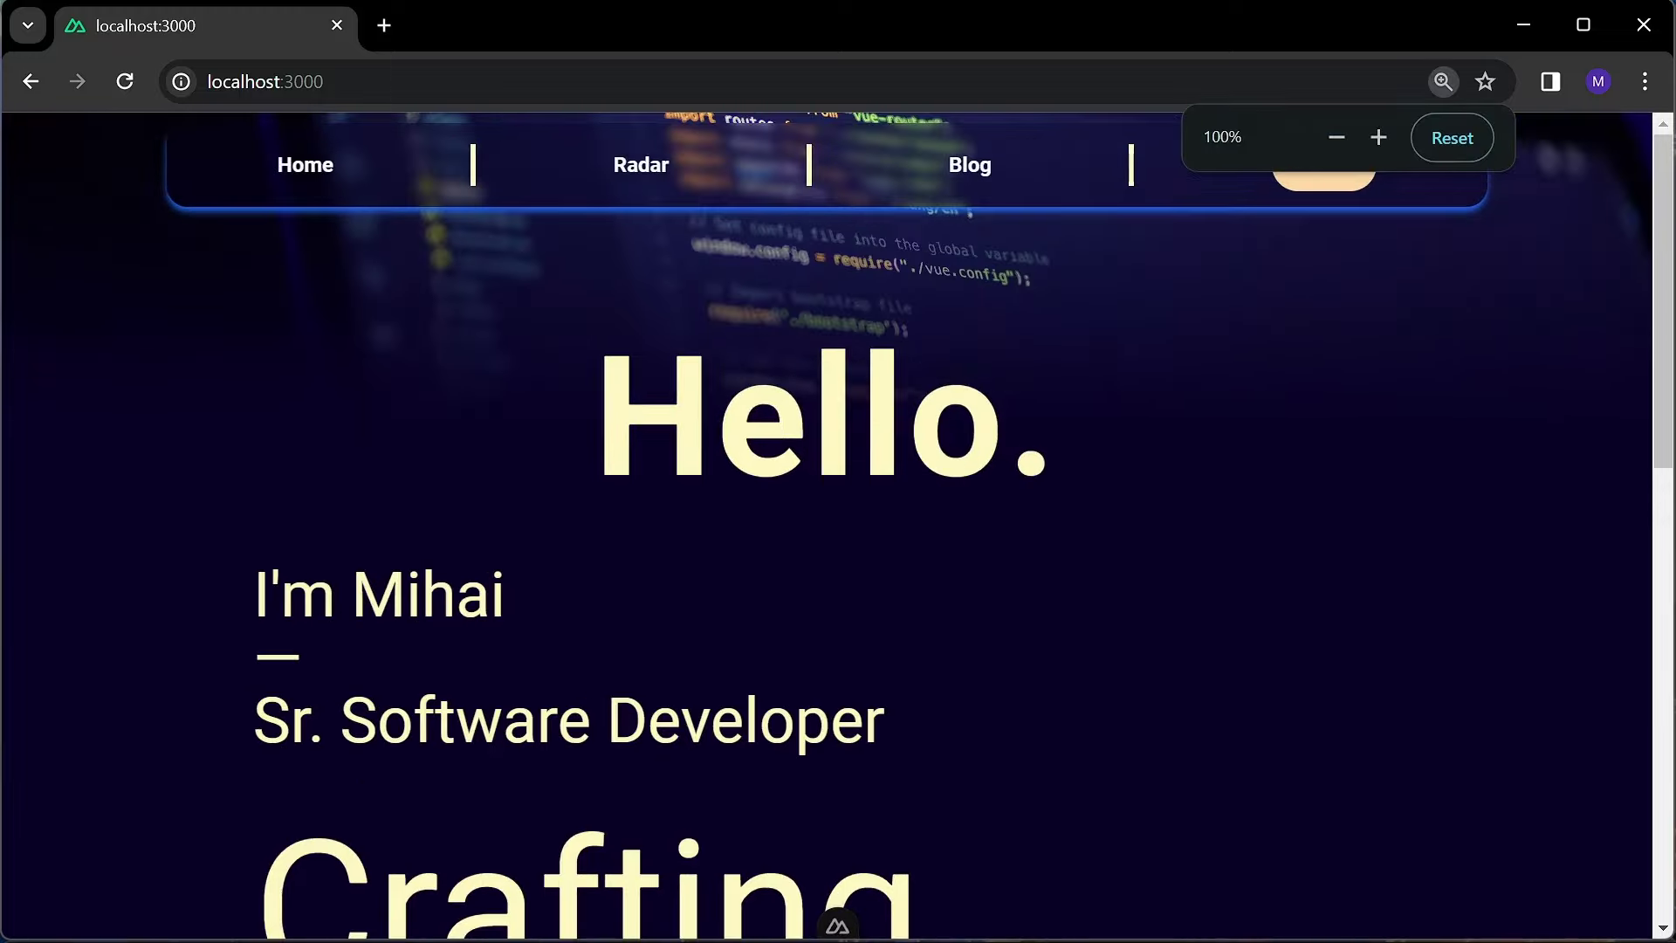
pyautogui.scroll(-10, 838, 524)
pyautogui.scroll(15, 838, 524)
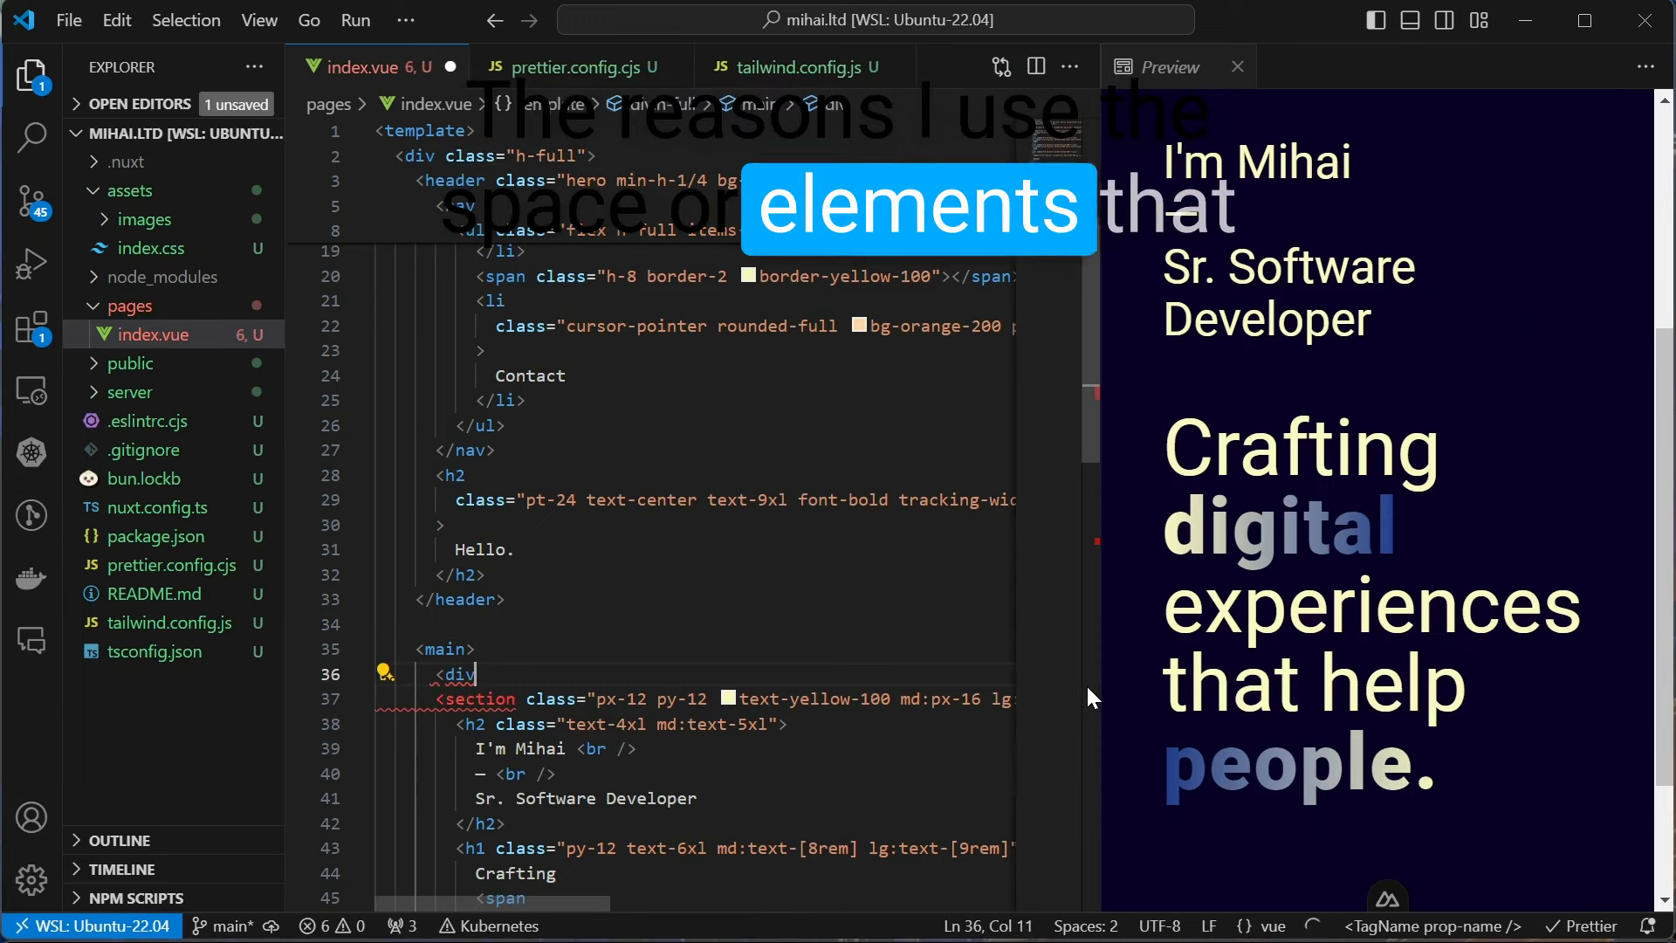
pyautogui.write(' class')
# Insert a <div class="md:pt-16 lg:pt-32"></div> spacer above the intro section and save index.vue
pyautogui.press('Return')
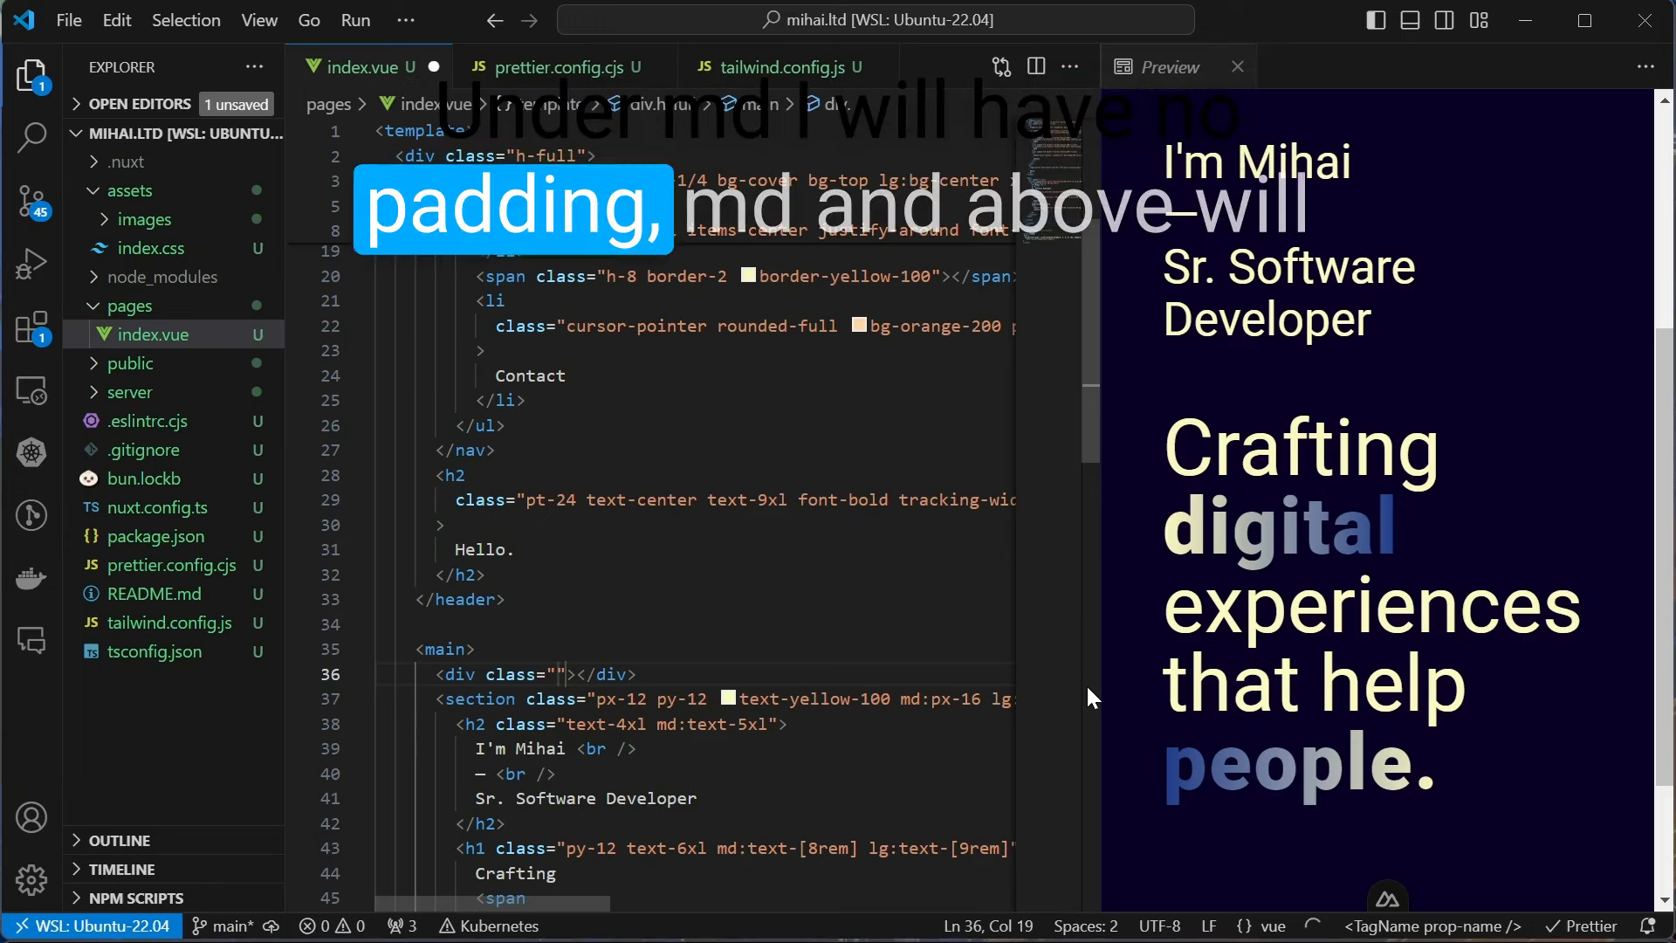
pyautogui.write('md:')
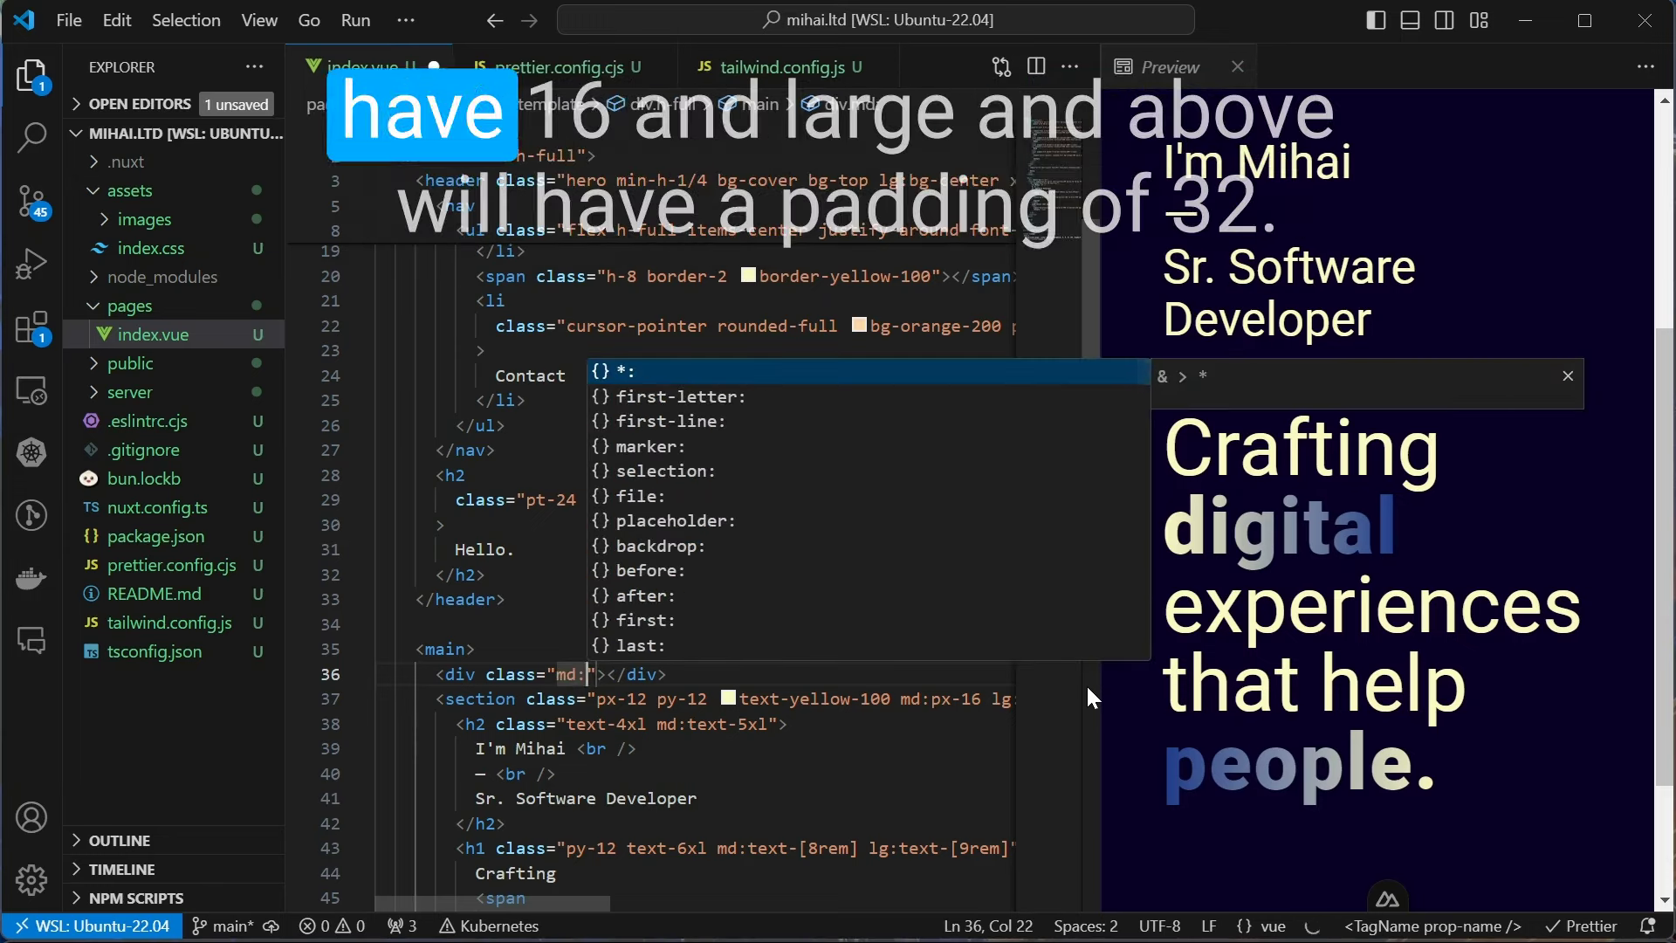
pyautogui.write('pt-16 lg:')
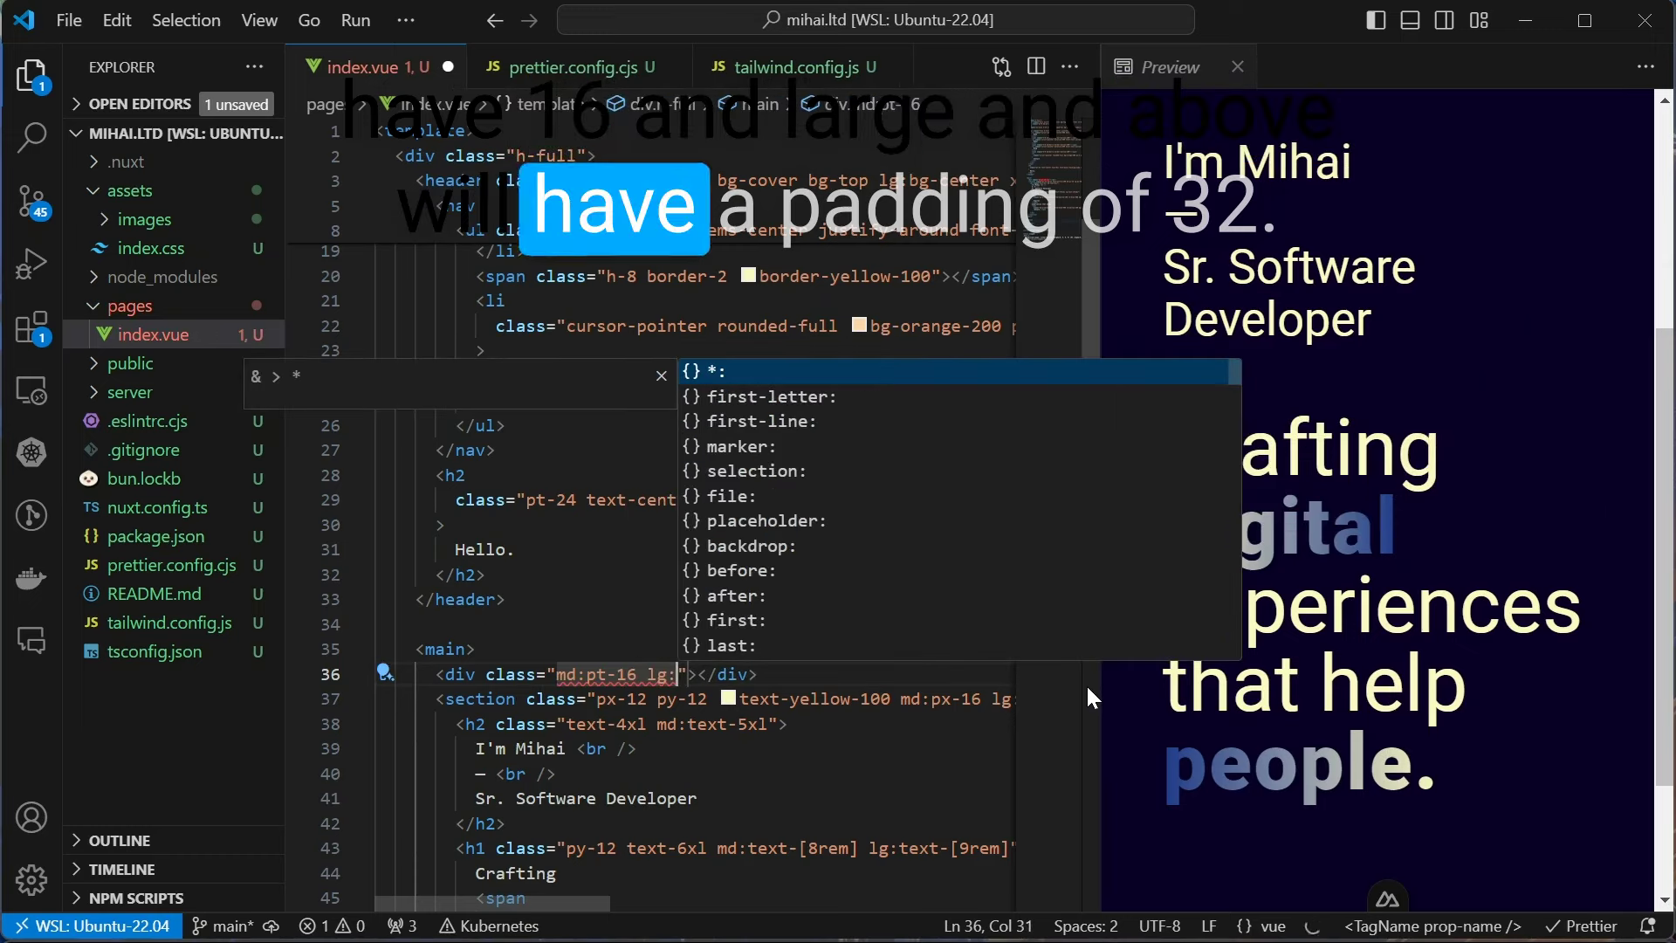
pyautogui.write('pt-32')
pyautogui.hotkey('ctrl', 's')
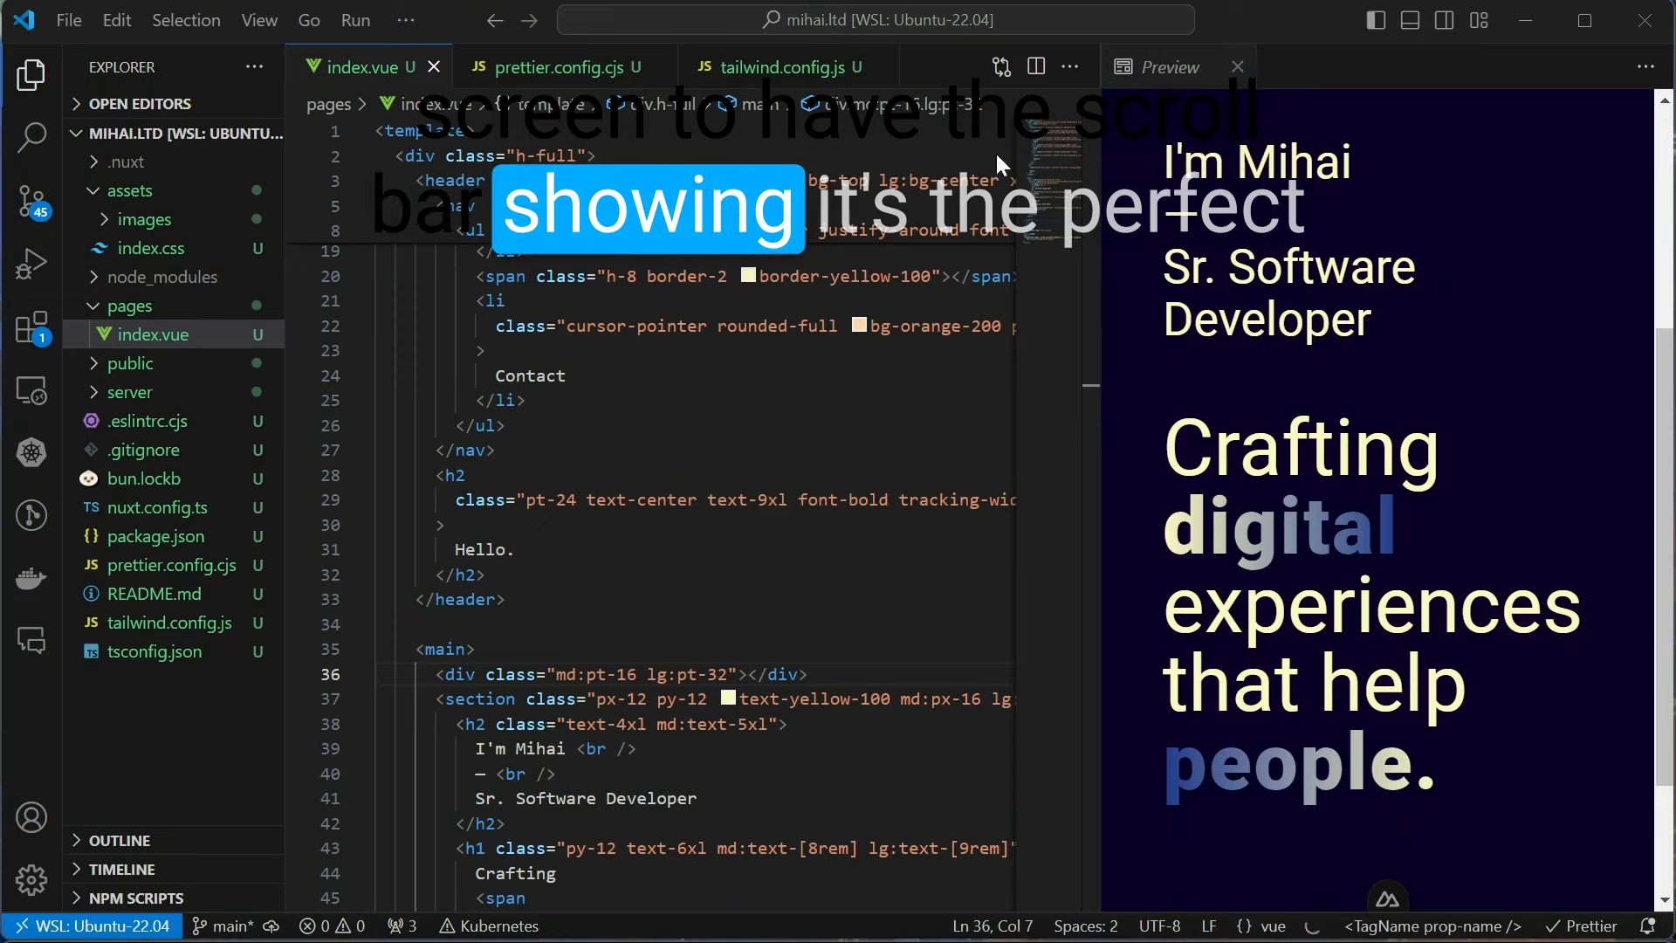
pyautogui.scroll(1, 550, 565)
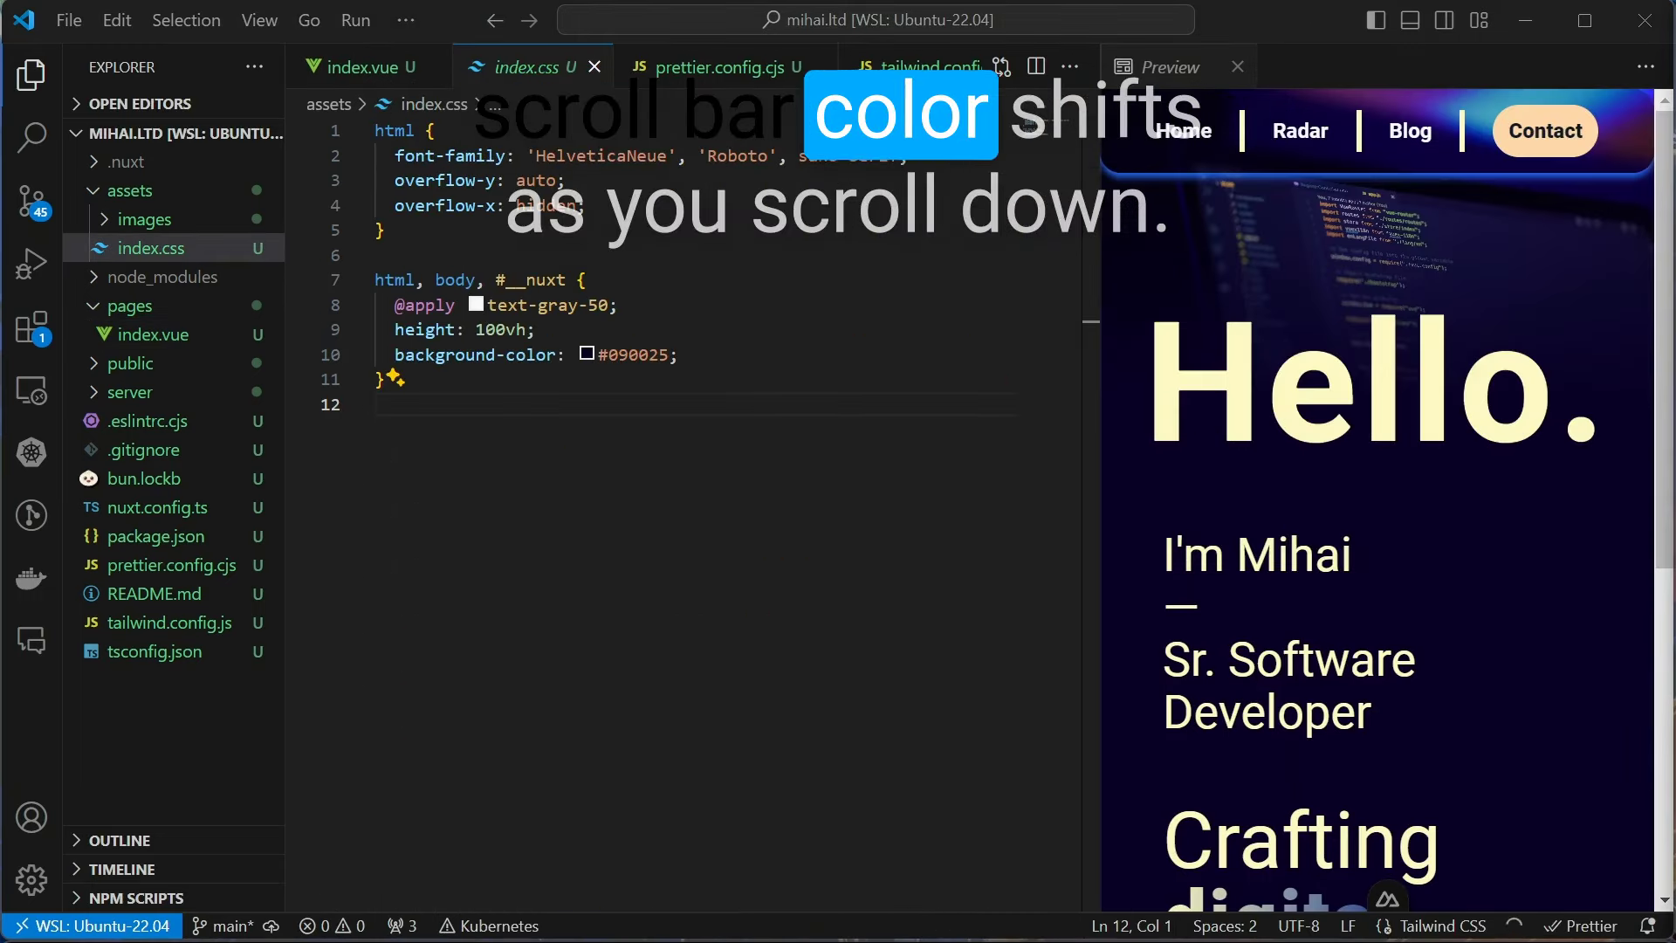
# Add a ::-webkit-scrollbar rule with width 12px and a transparent background-color
pyautogui.press('Return')
pyautogui.press('Return')
pyautogui.press('Up')
pyautogui.write('::webkit-sc')
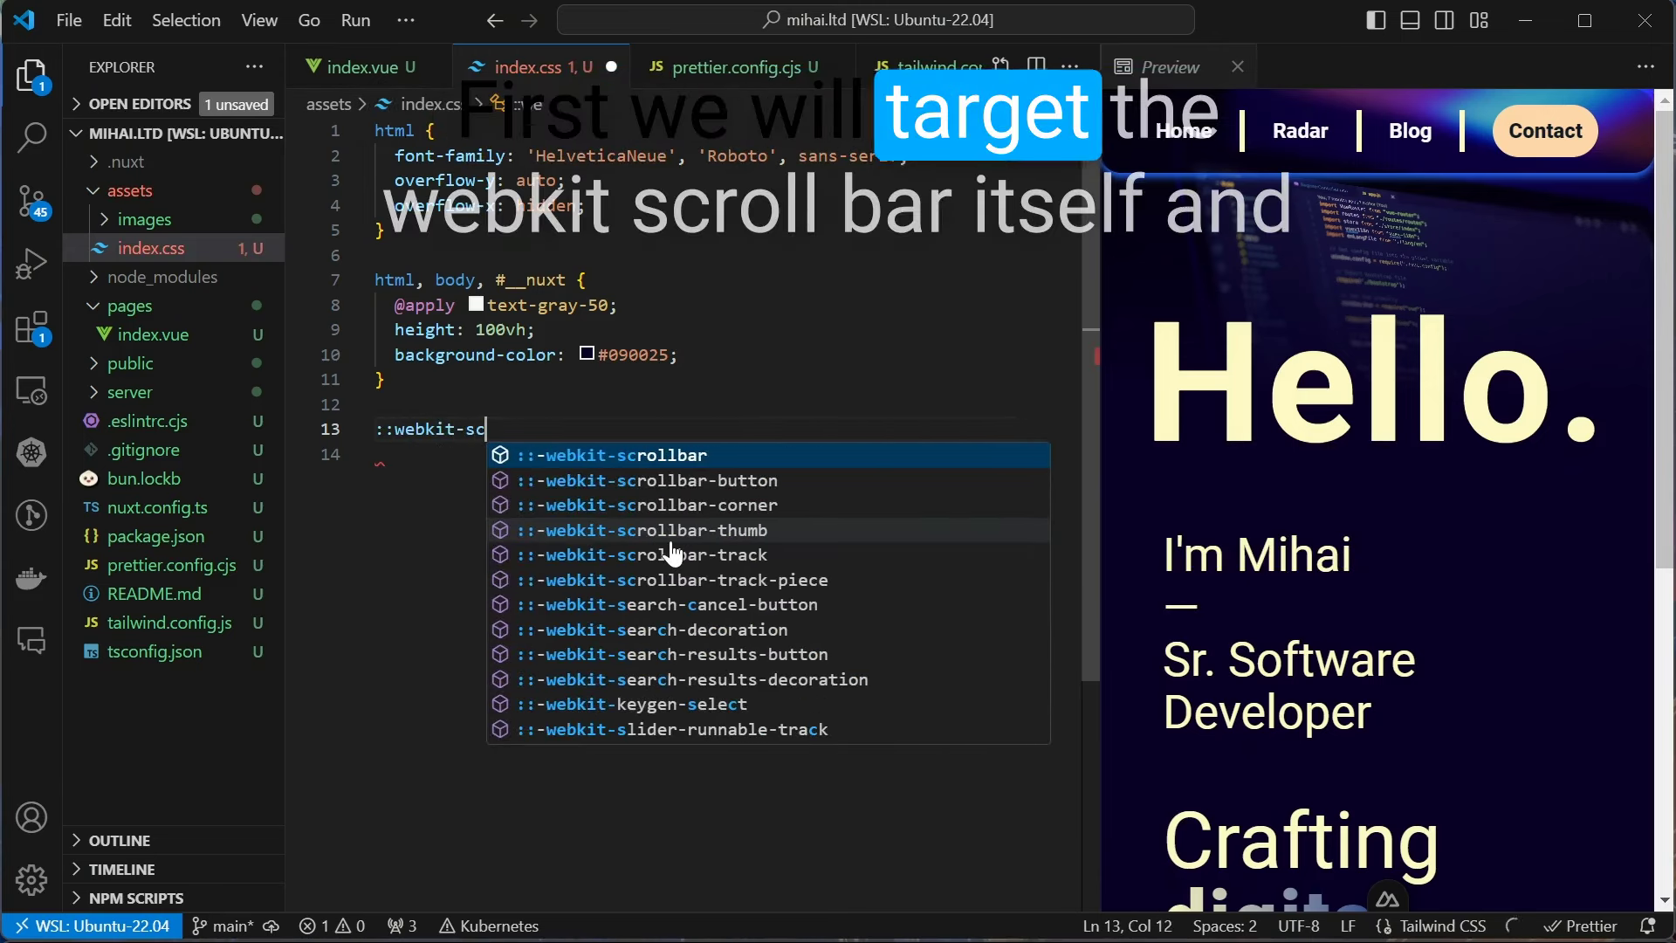
pyautogui.press('Return')
pyautogui.write('{')
pyautogui.press('Return')
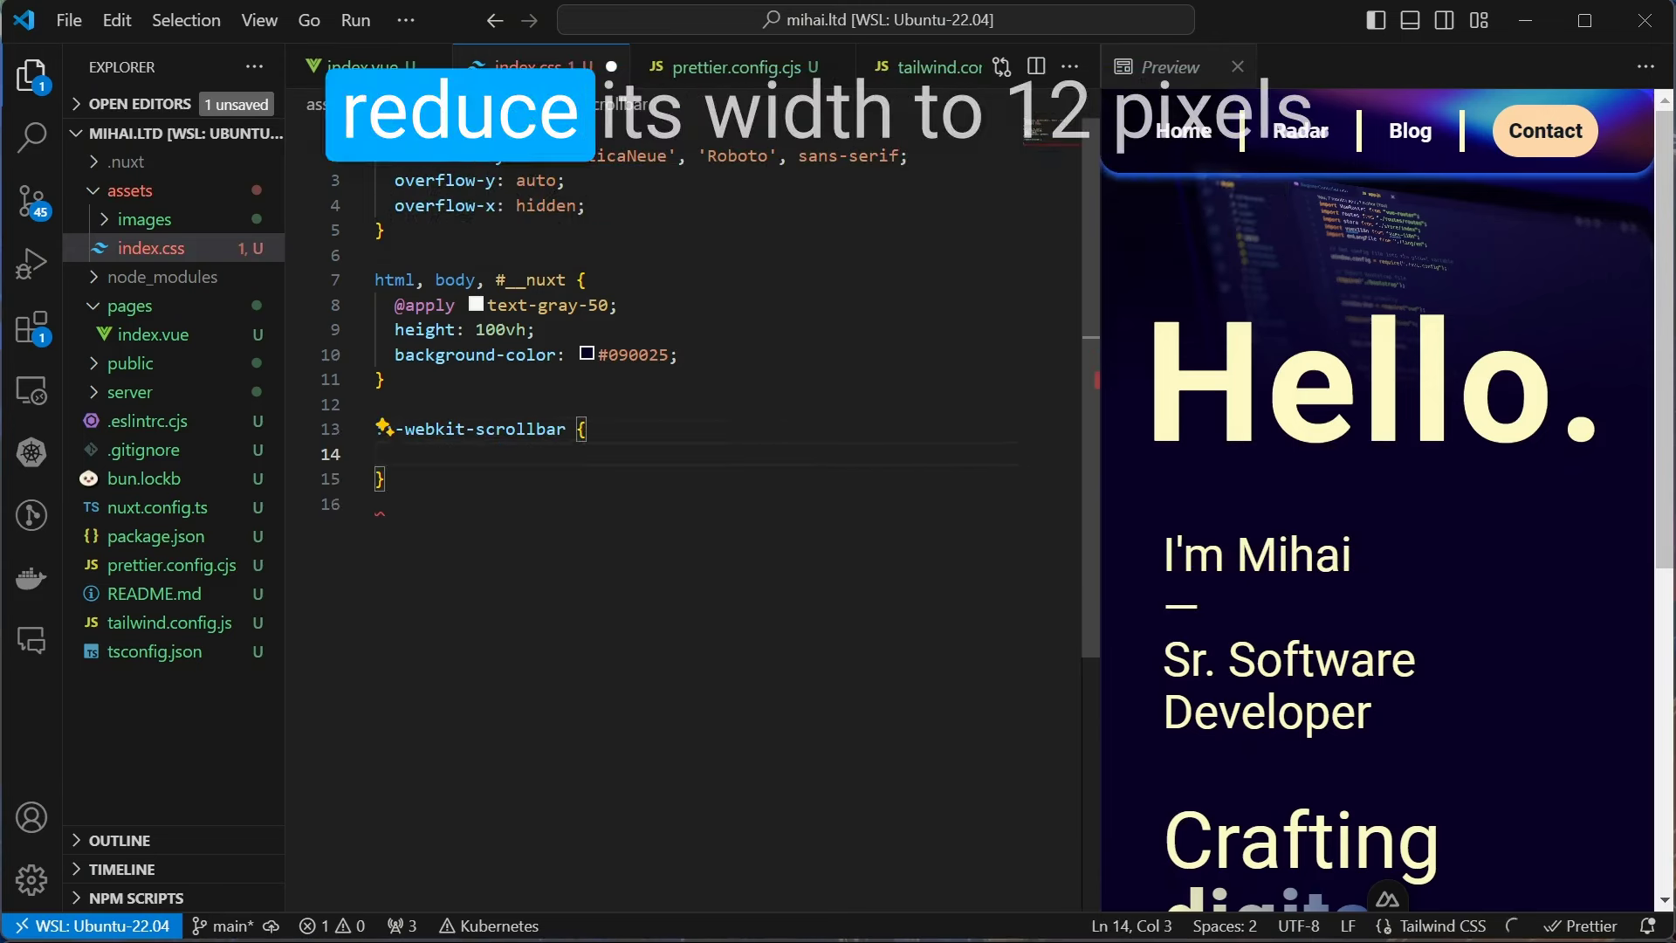
pyautogui.write('wid')
pyautogui.press('Return')
pyautogui.write('12px;')
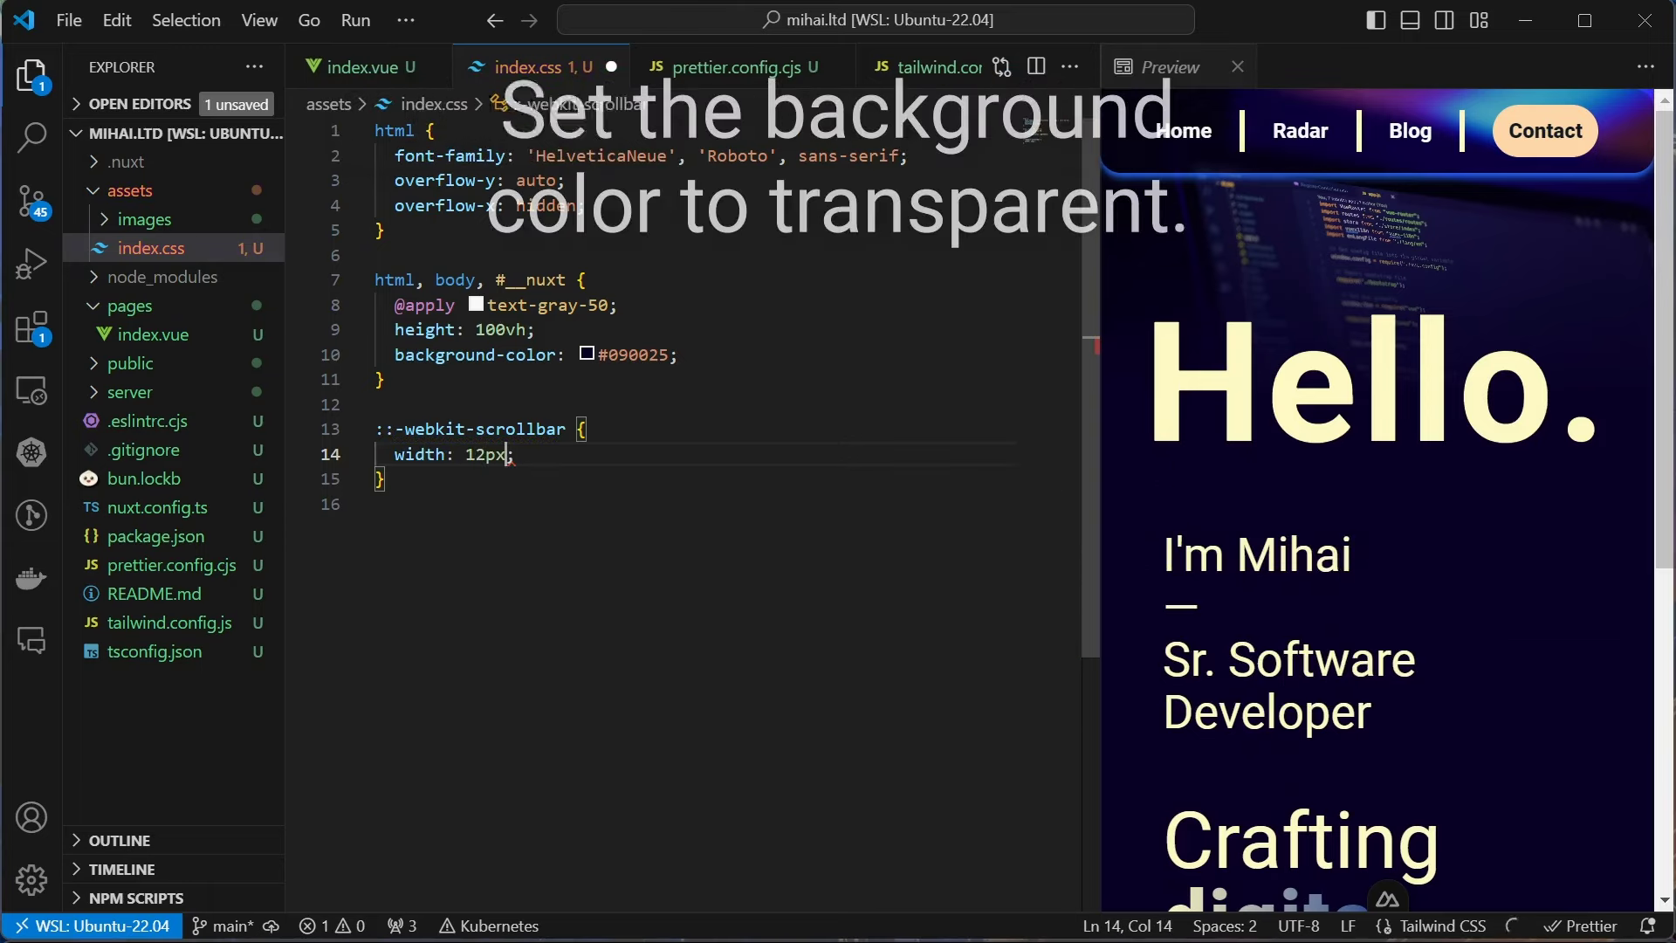
pyautogui.press('Right')
pyautogui.hotkey('ctrl', 's')
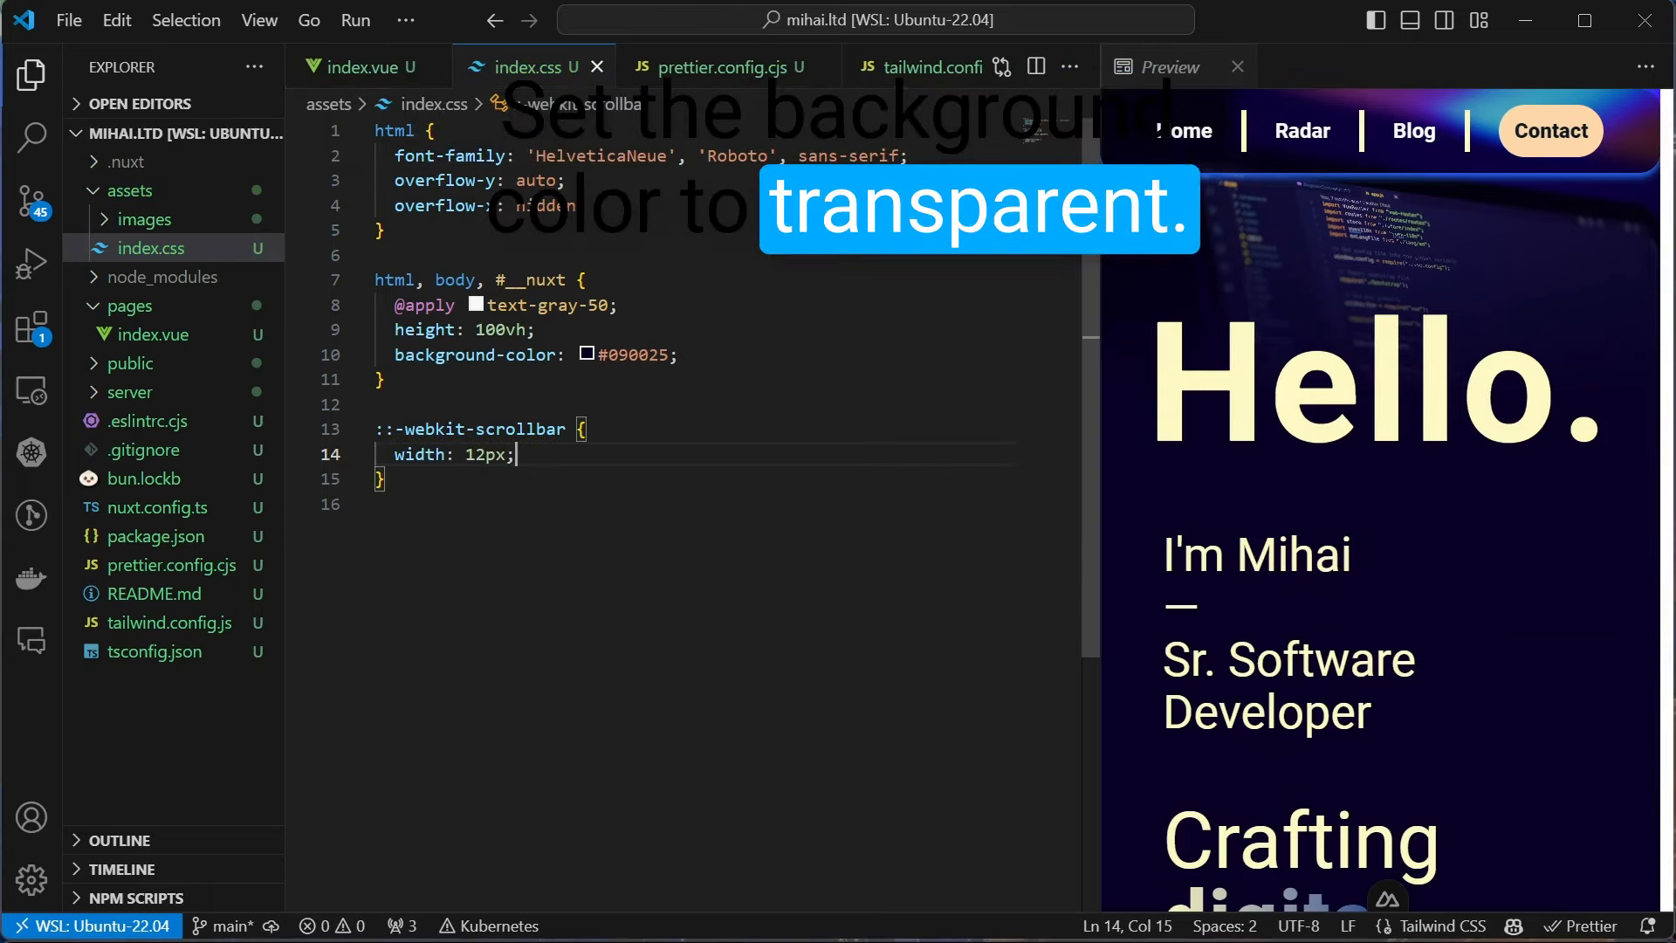
pyautogui.press('Return')
pyautogui.write('bac')
pyautogui.press('Return')
pyautogui.write('t')
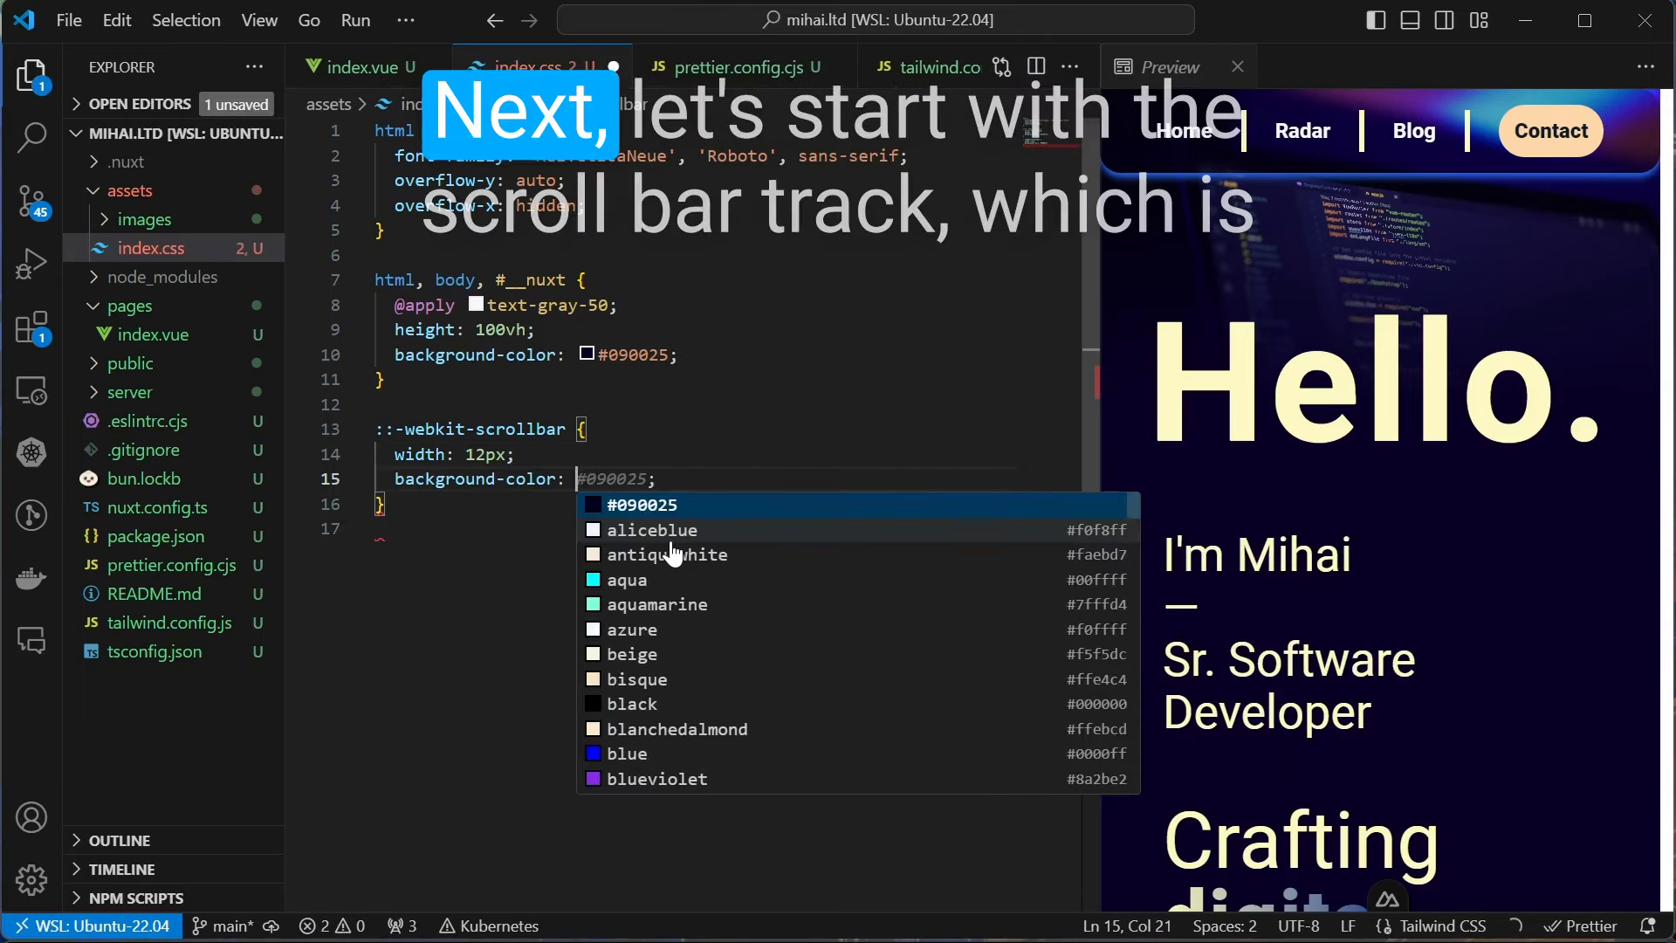
pyautogui.write('ra')
pyautogui.press('Return')
pyautogui.press('Down')
pyautogui.press('Down')
pyautogui.hotkey('ctrl', 's')
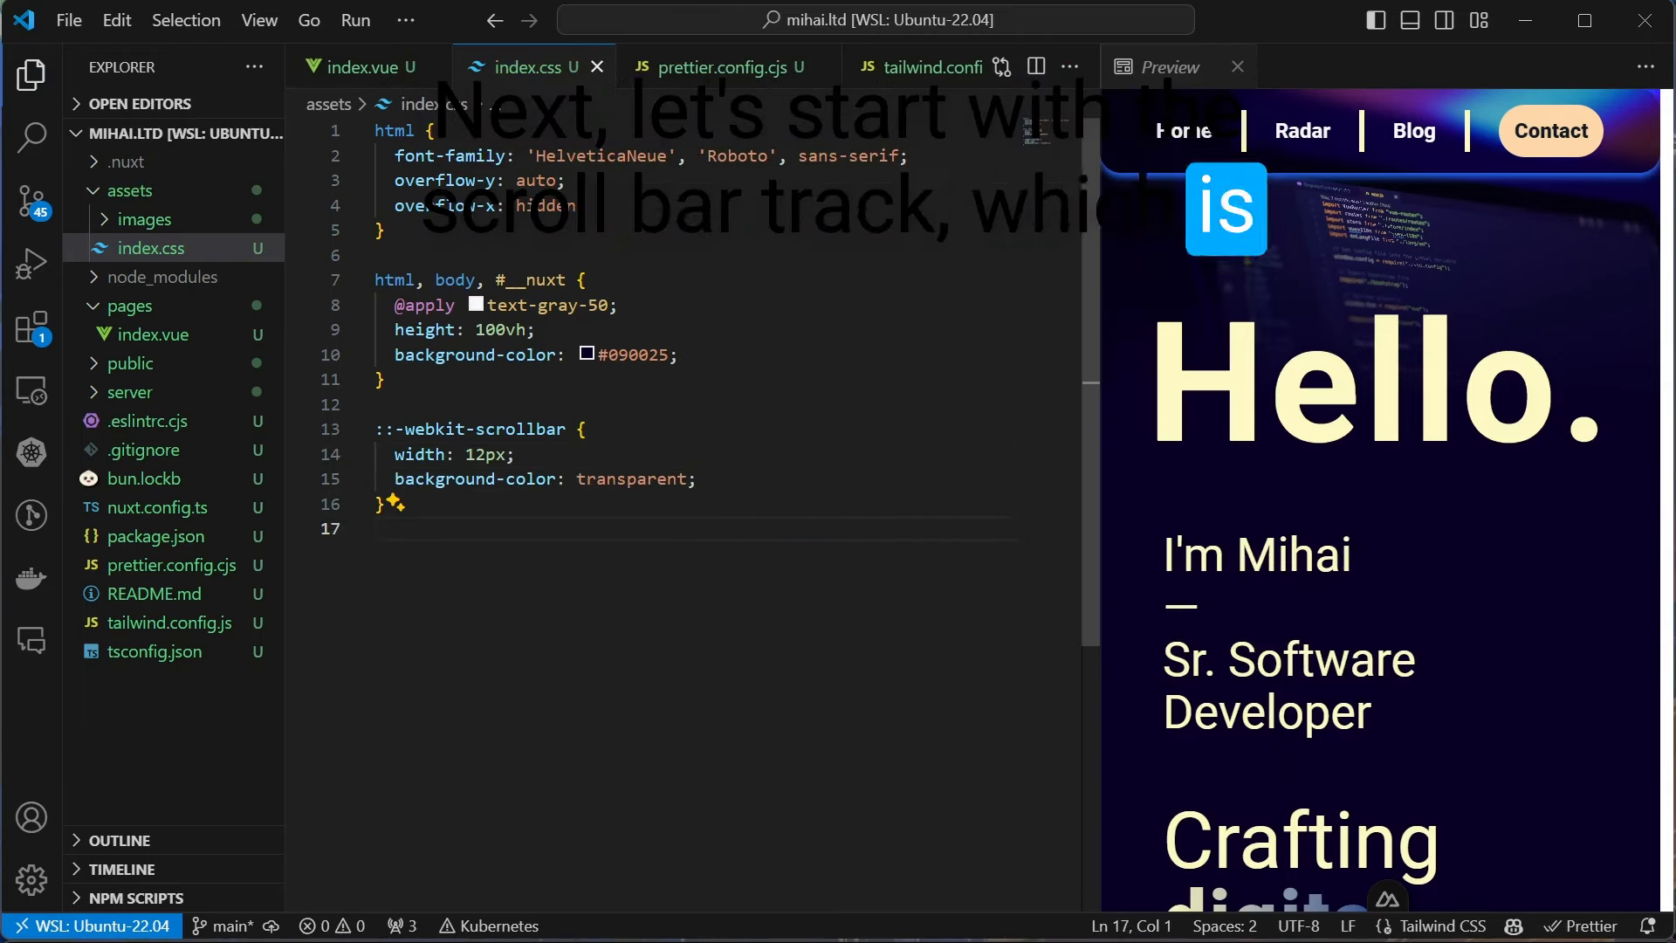
# Add a ::-webkit-scrollbar-track rule with a pasted linear-gradient background, save, and check the preview
pyautogui.press('Return')
pyautogui.write('::-webkit-scrollbar-t')
pyautogui.press('Return')
pyautogui.write('{')
pyautogui.press('Return')
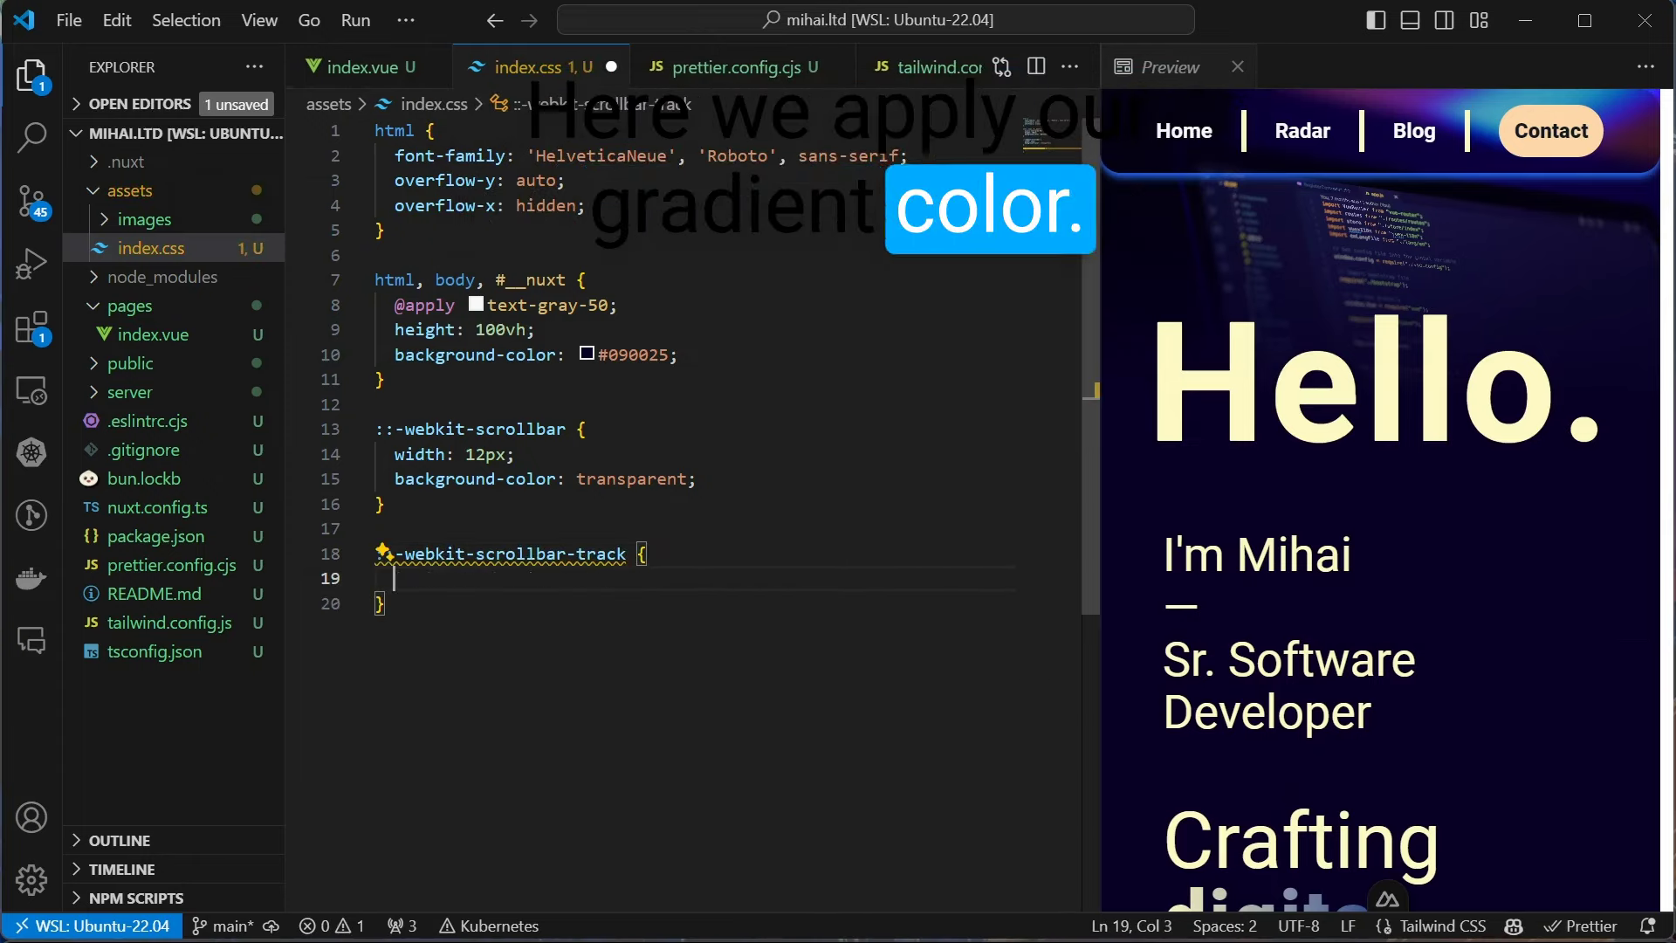
pyautogui.write('back')
pyautogui.press('Down')
pyautogui.press('Return')
pyautogui.hotkey('ctrl', 'v')
pyautogui.hotkey('ctrl', 's')
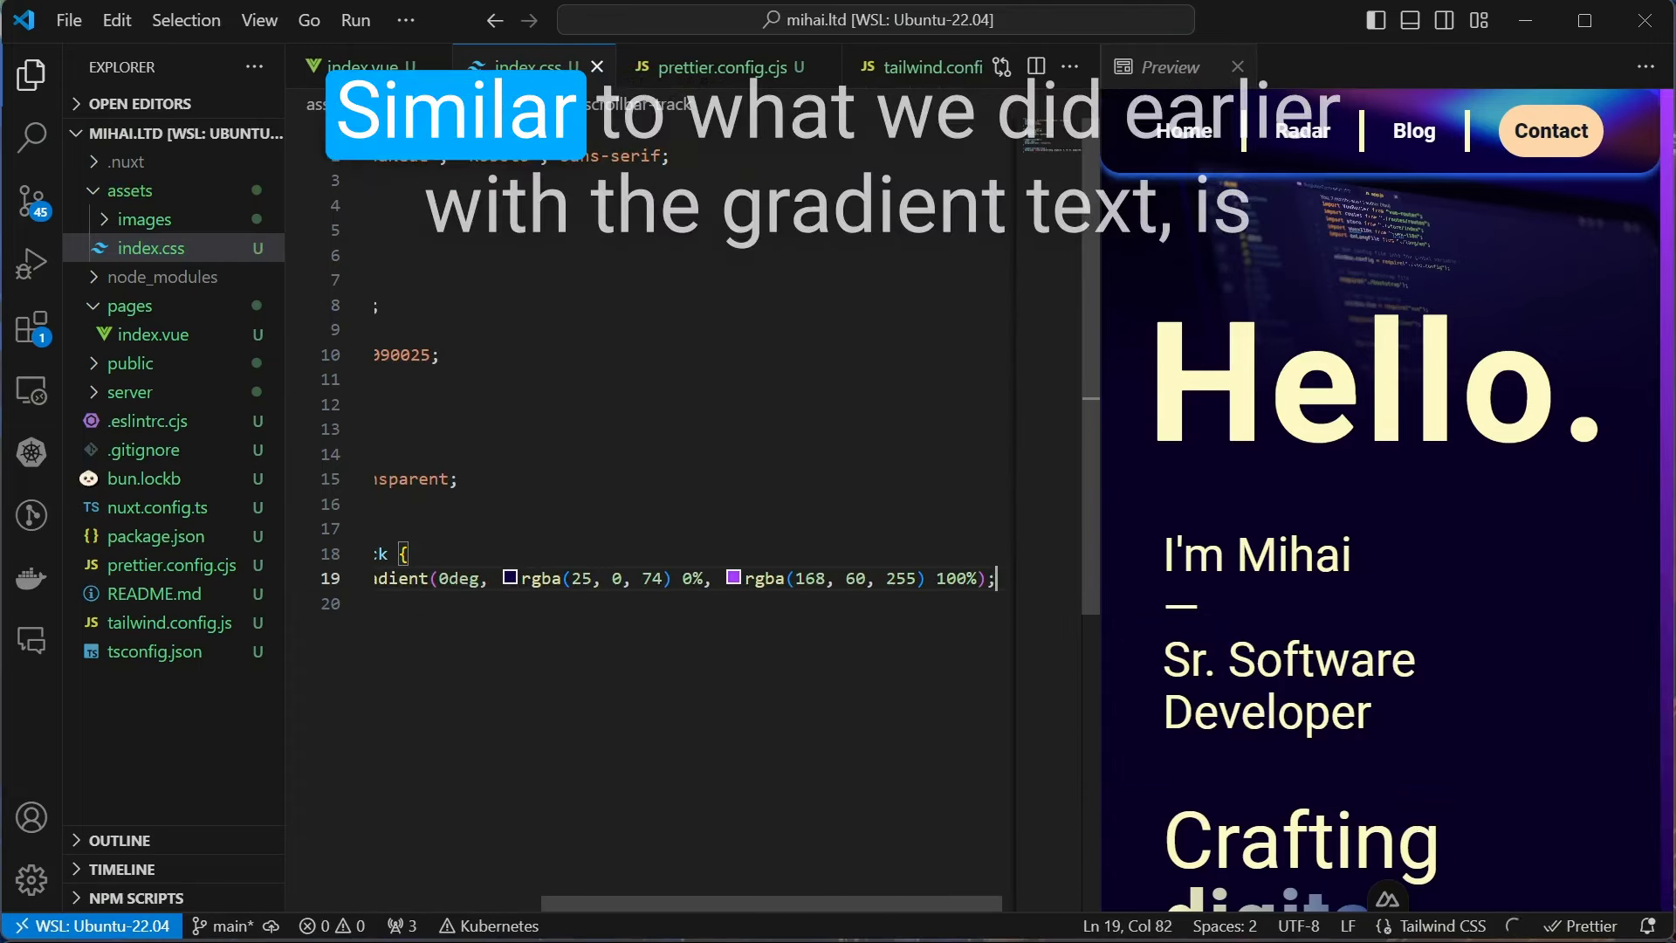
pyautogui.click(1656, 102)
pyautogui.hscroll(-3, 693, 393)
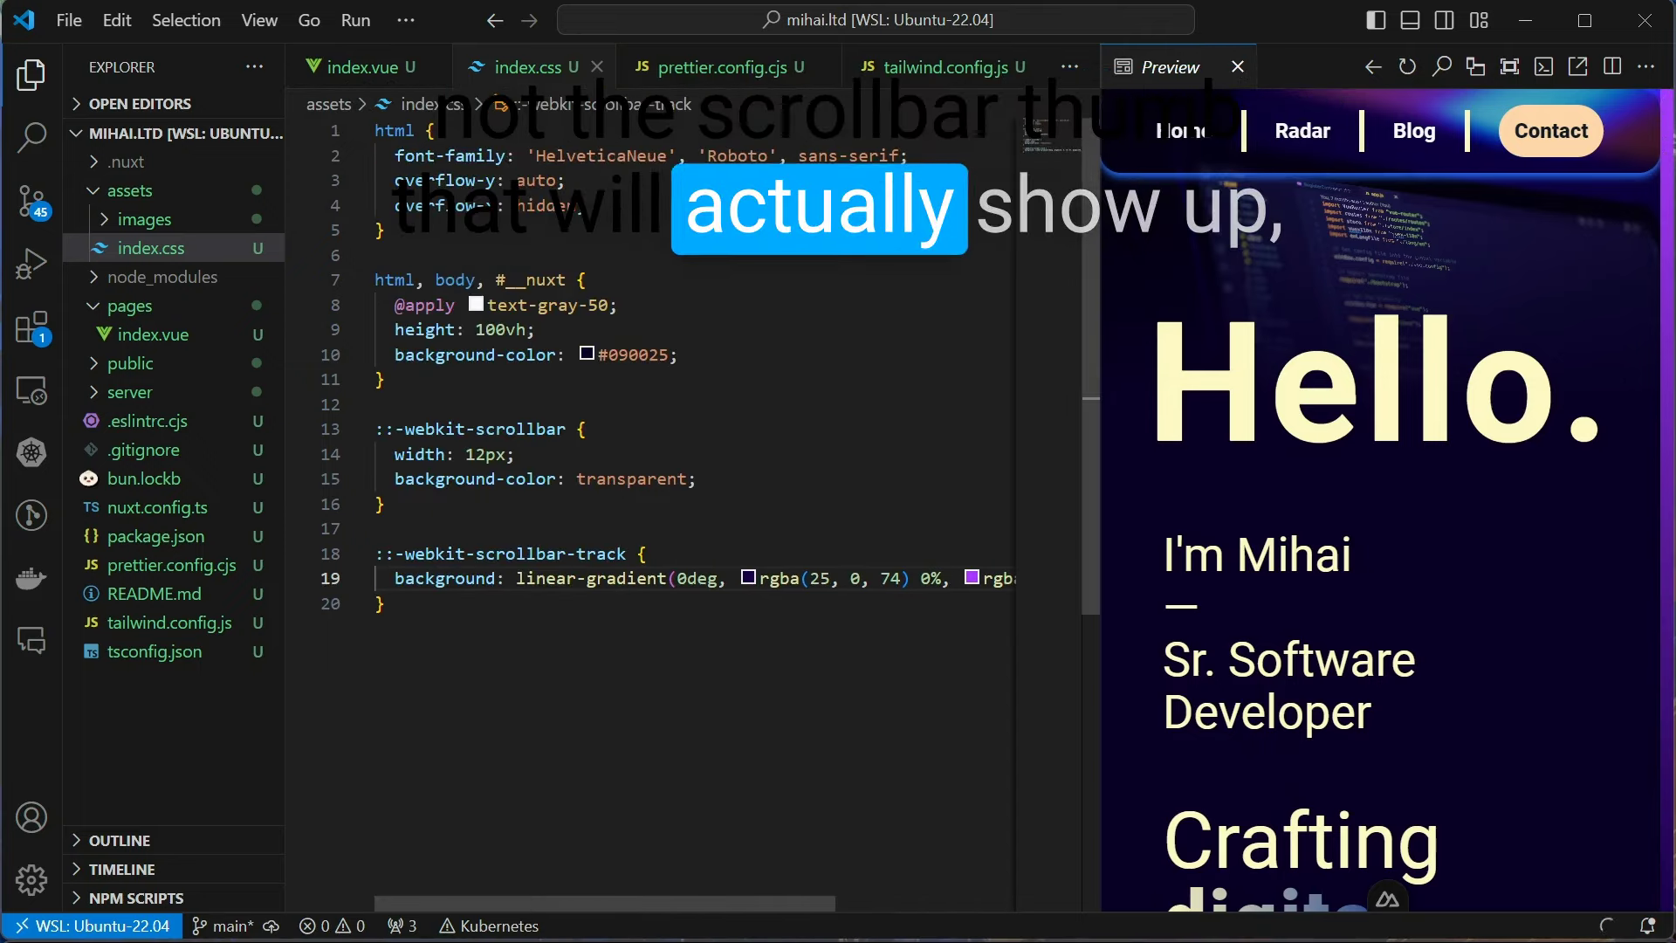
pyautogui.click(394, 641)
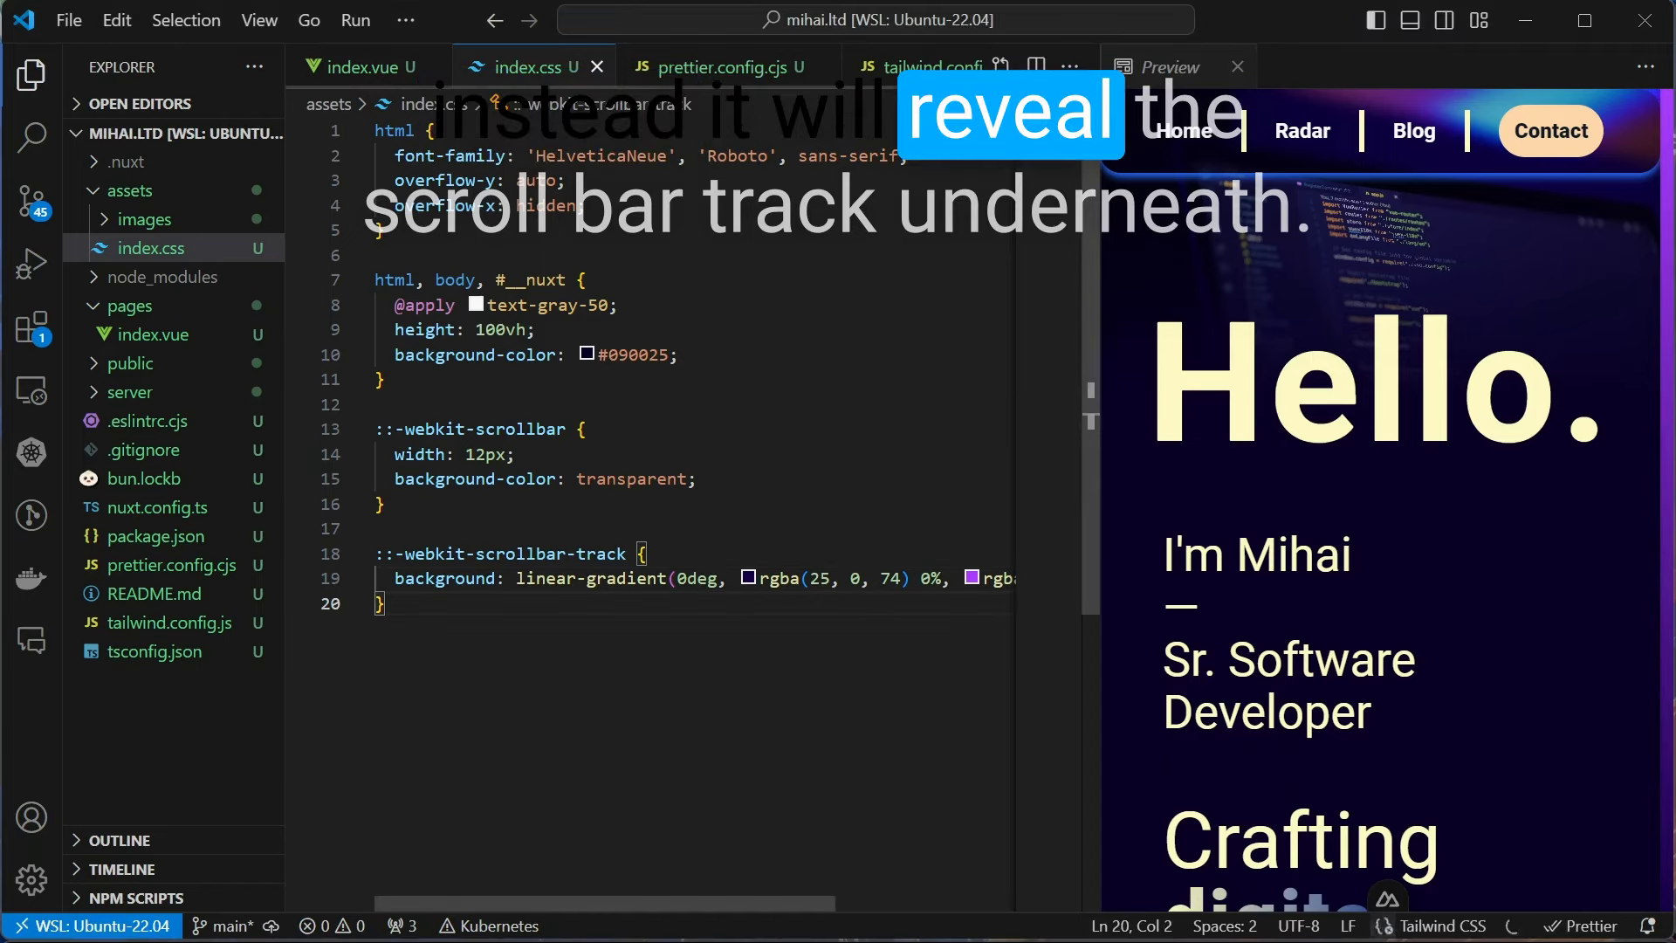
pyautogui.press('Return')
pyautogui.press('Return')
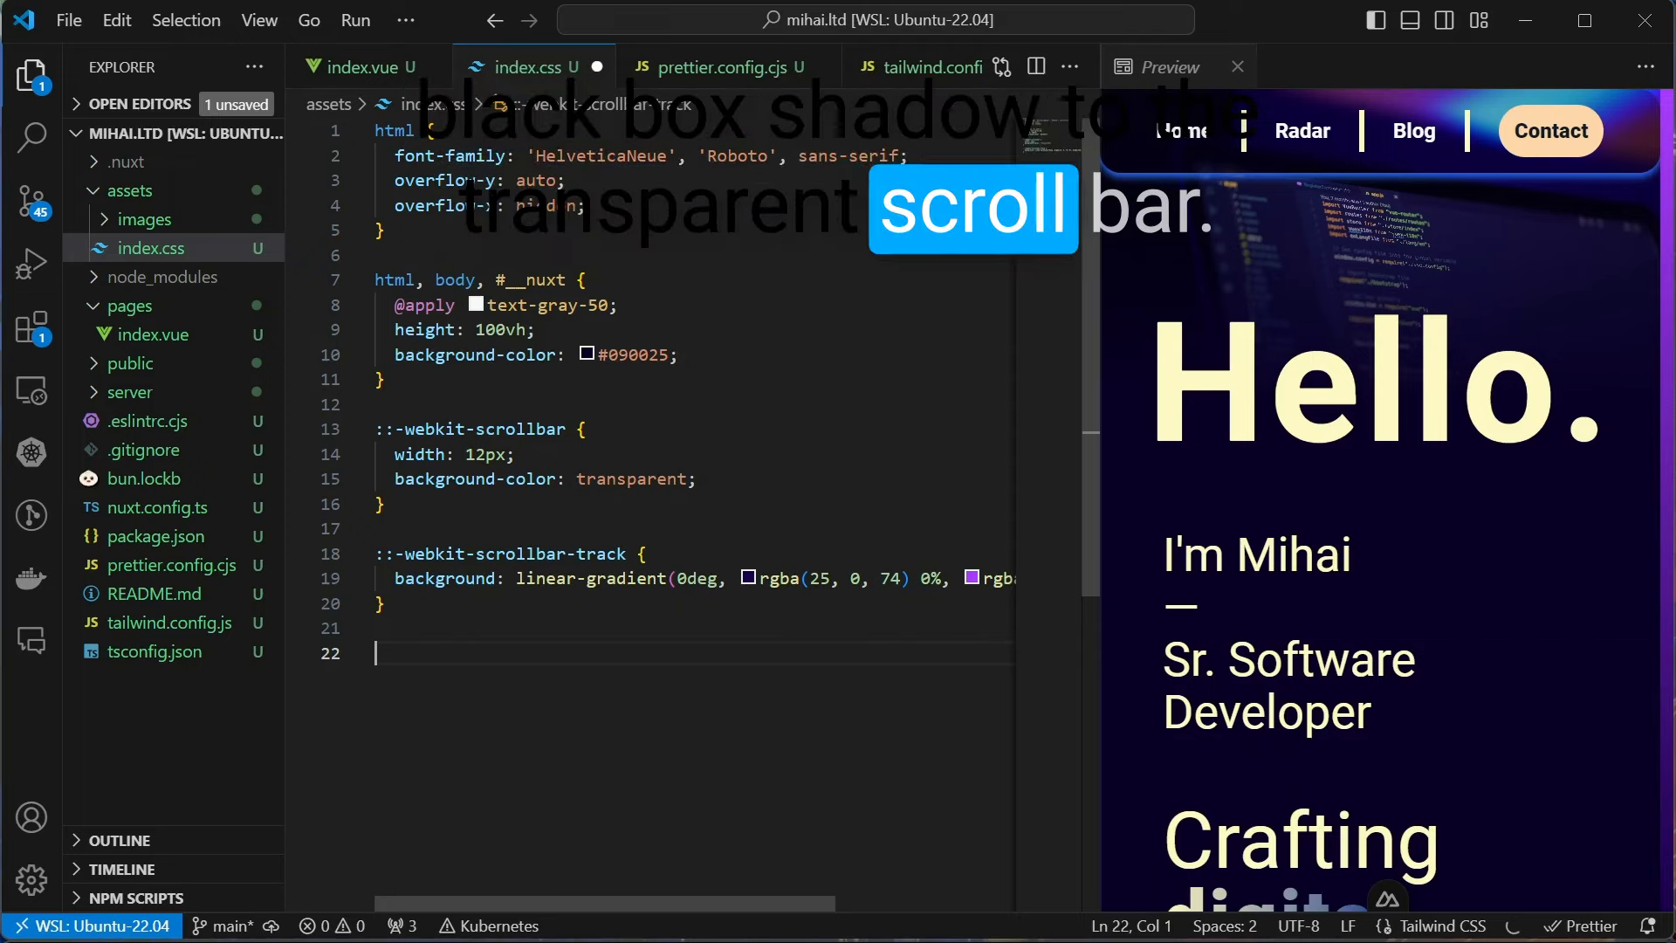
pyautogui.write('::webkit-')
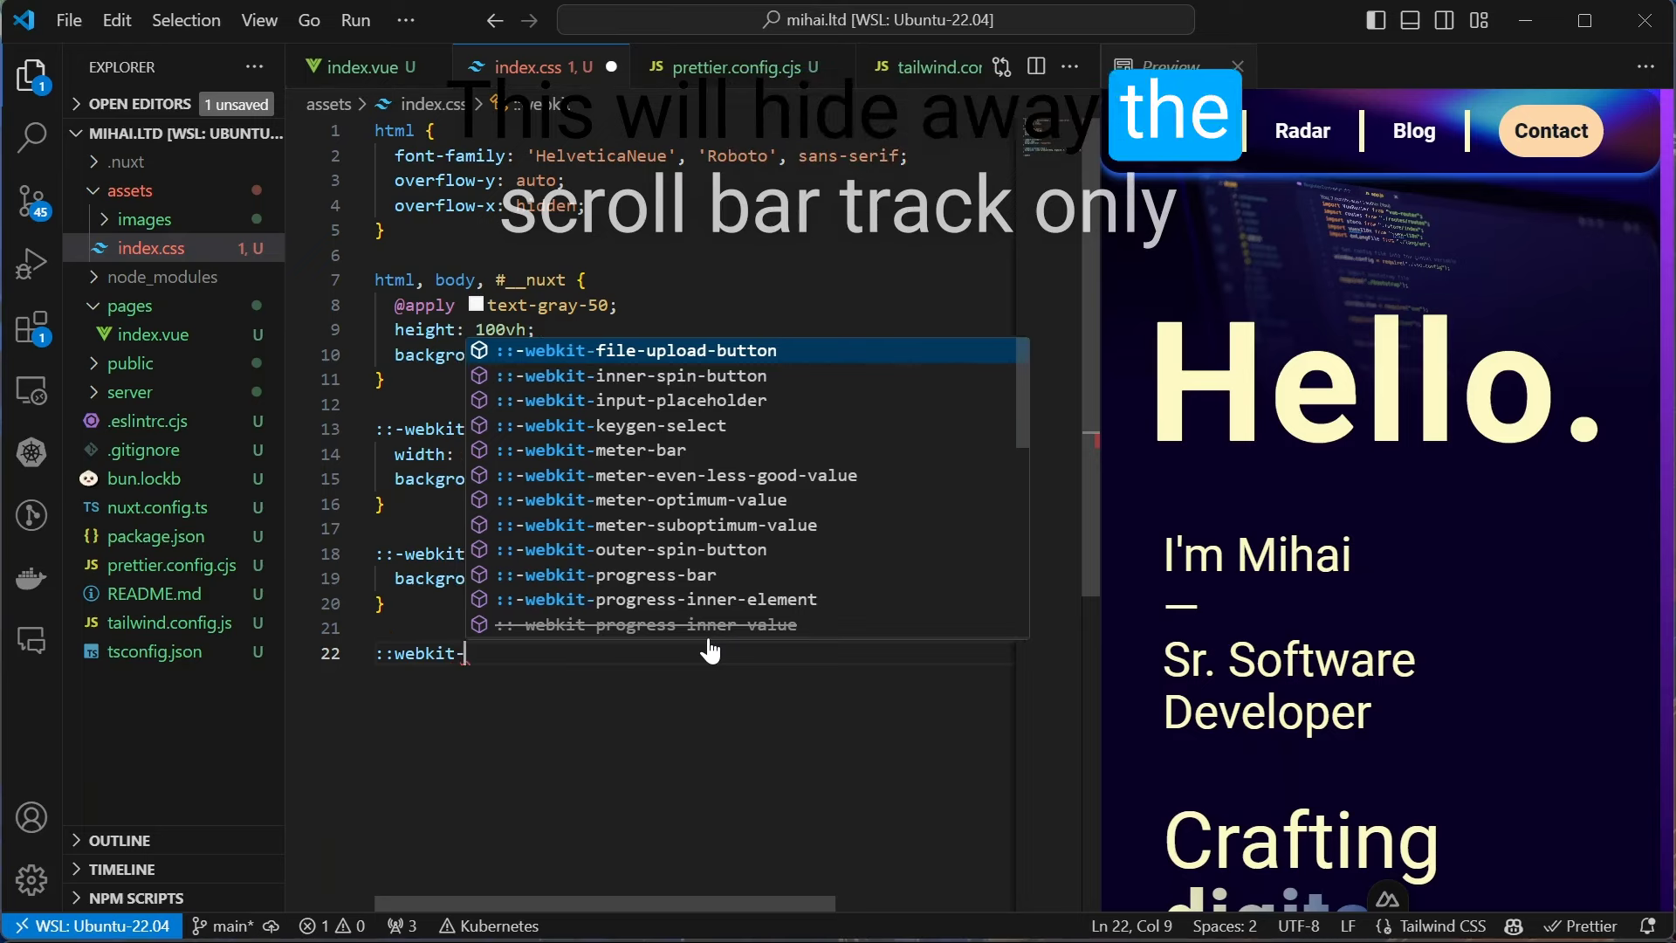
pyautogui.write('scr')
# Add ::-webkit-scrollbar-thumb with transparent background, 0px 0px 0px 10000vh black box-shadow, 10px border-radius
pyautogui.press('Down')
pyautogui.press('Down')
pyautogui.press('Down')
pyautogui.press('Return')
pyautogui.write('{')
pyautogui.press('Return')
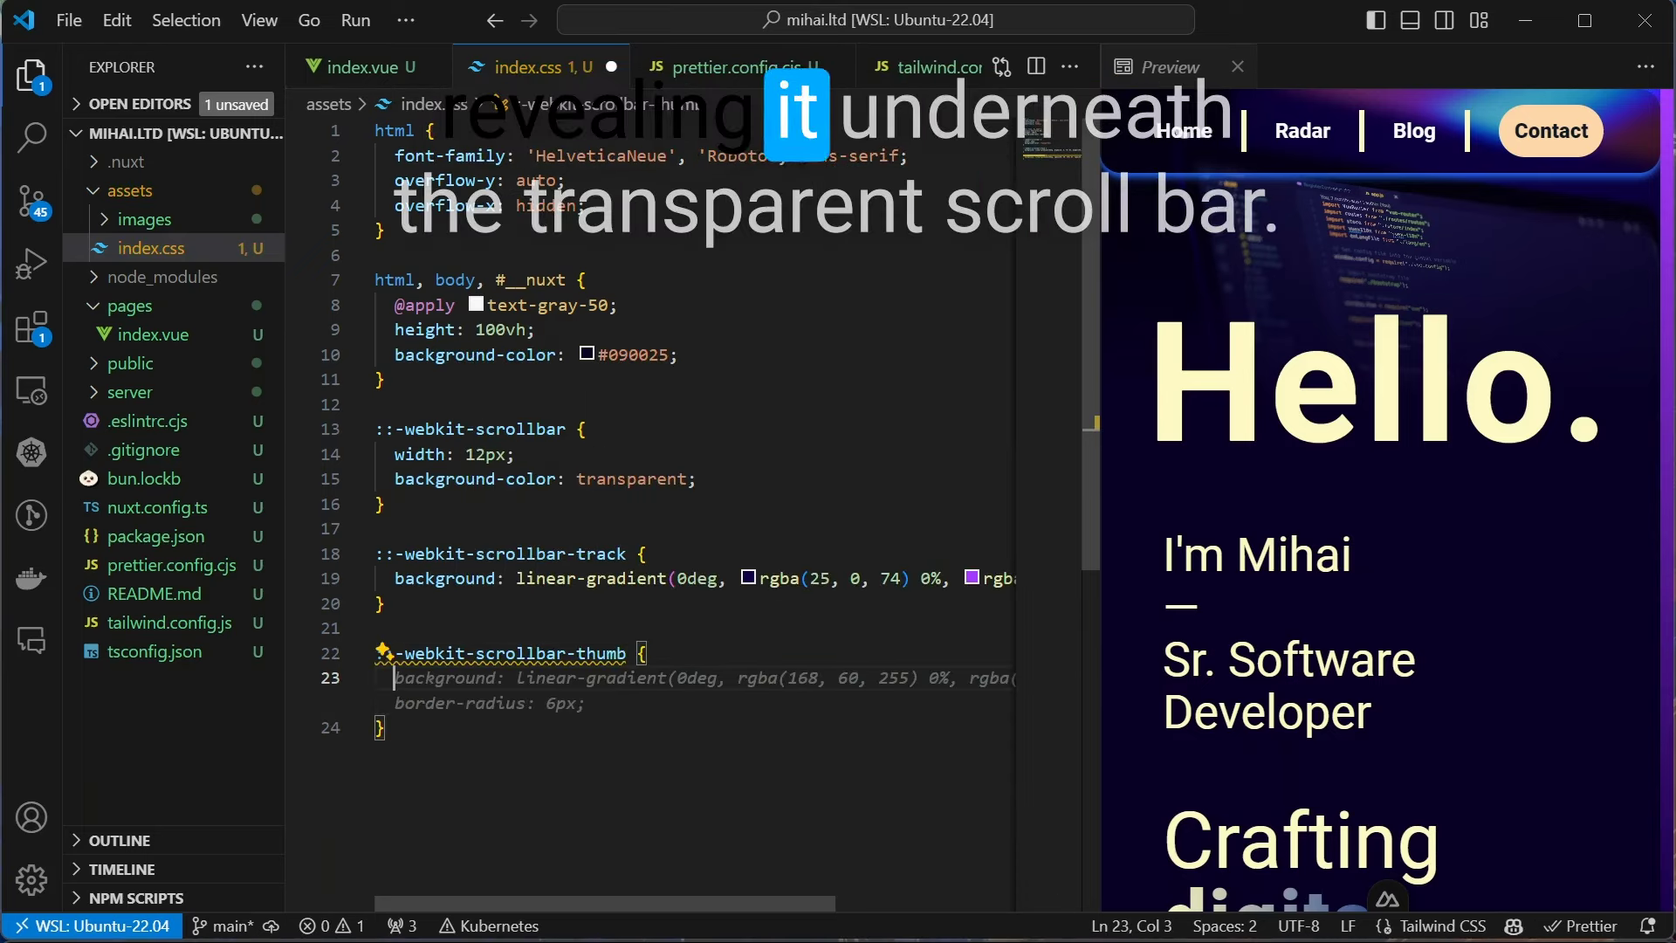
pyautogui.write('back')
pyautogui.press('Down')
pyautogui.press('Return')
pyautogui.write('tra;')
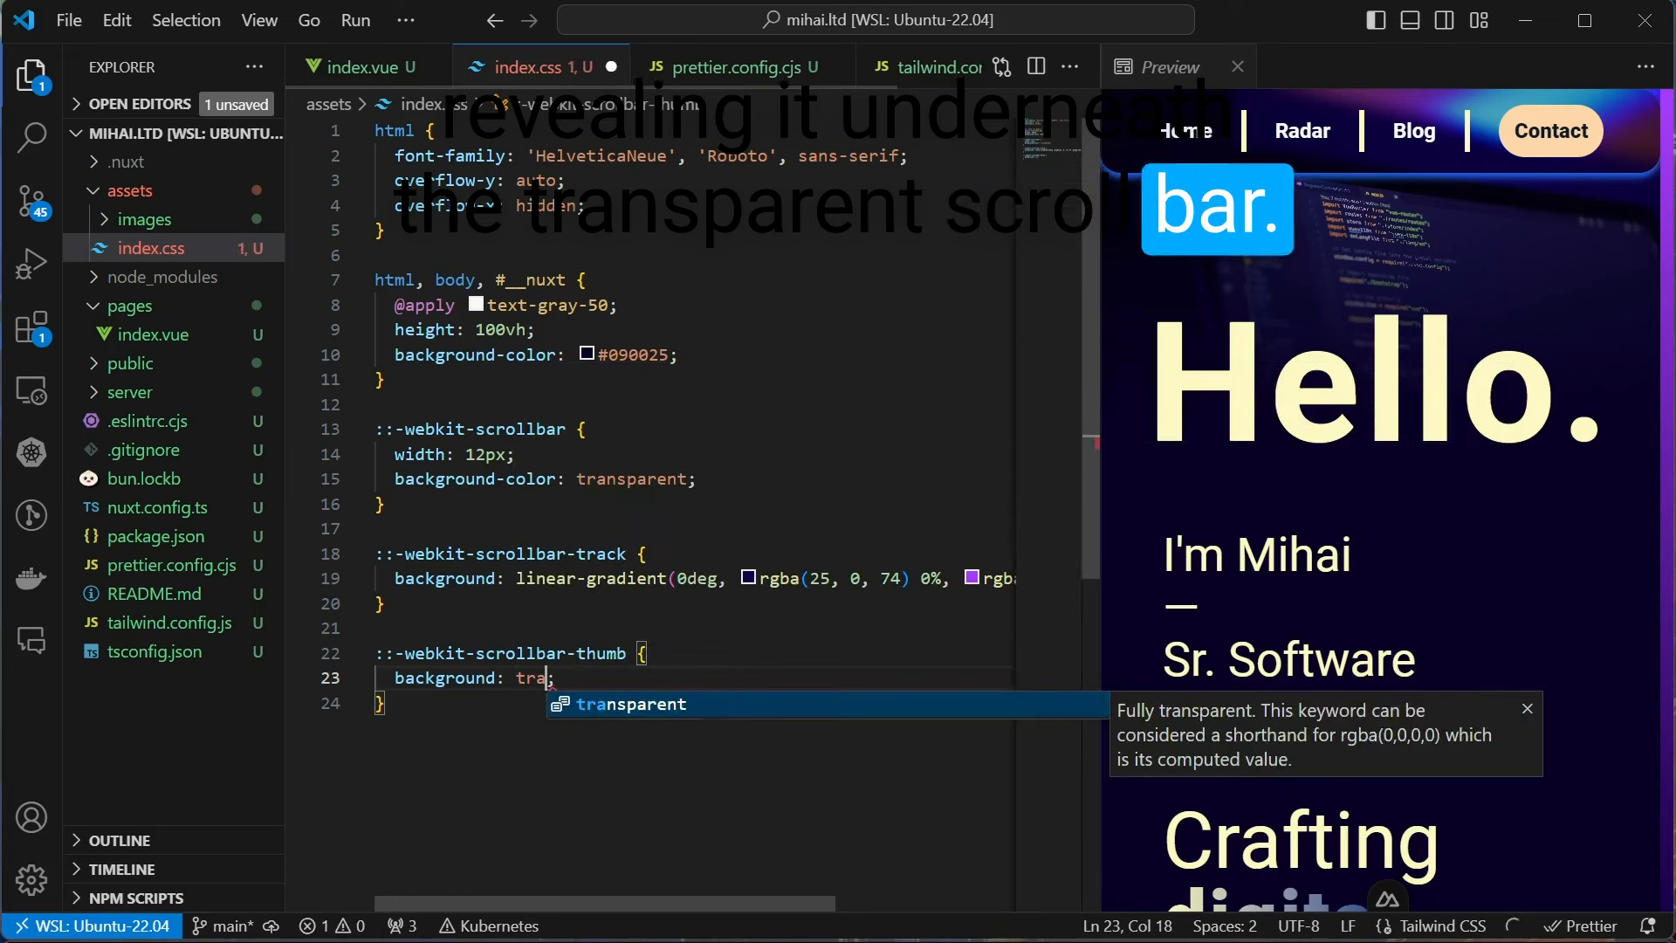
pyautogui.press('Return')
pyautogui.press('End')
pyautogui.press('Return')
pyautogui.write('box-sh')
pyautogui.press('Return')
pyautogui.write('0')
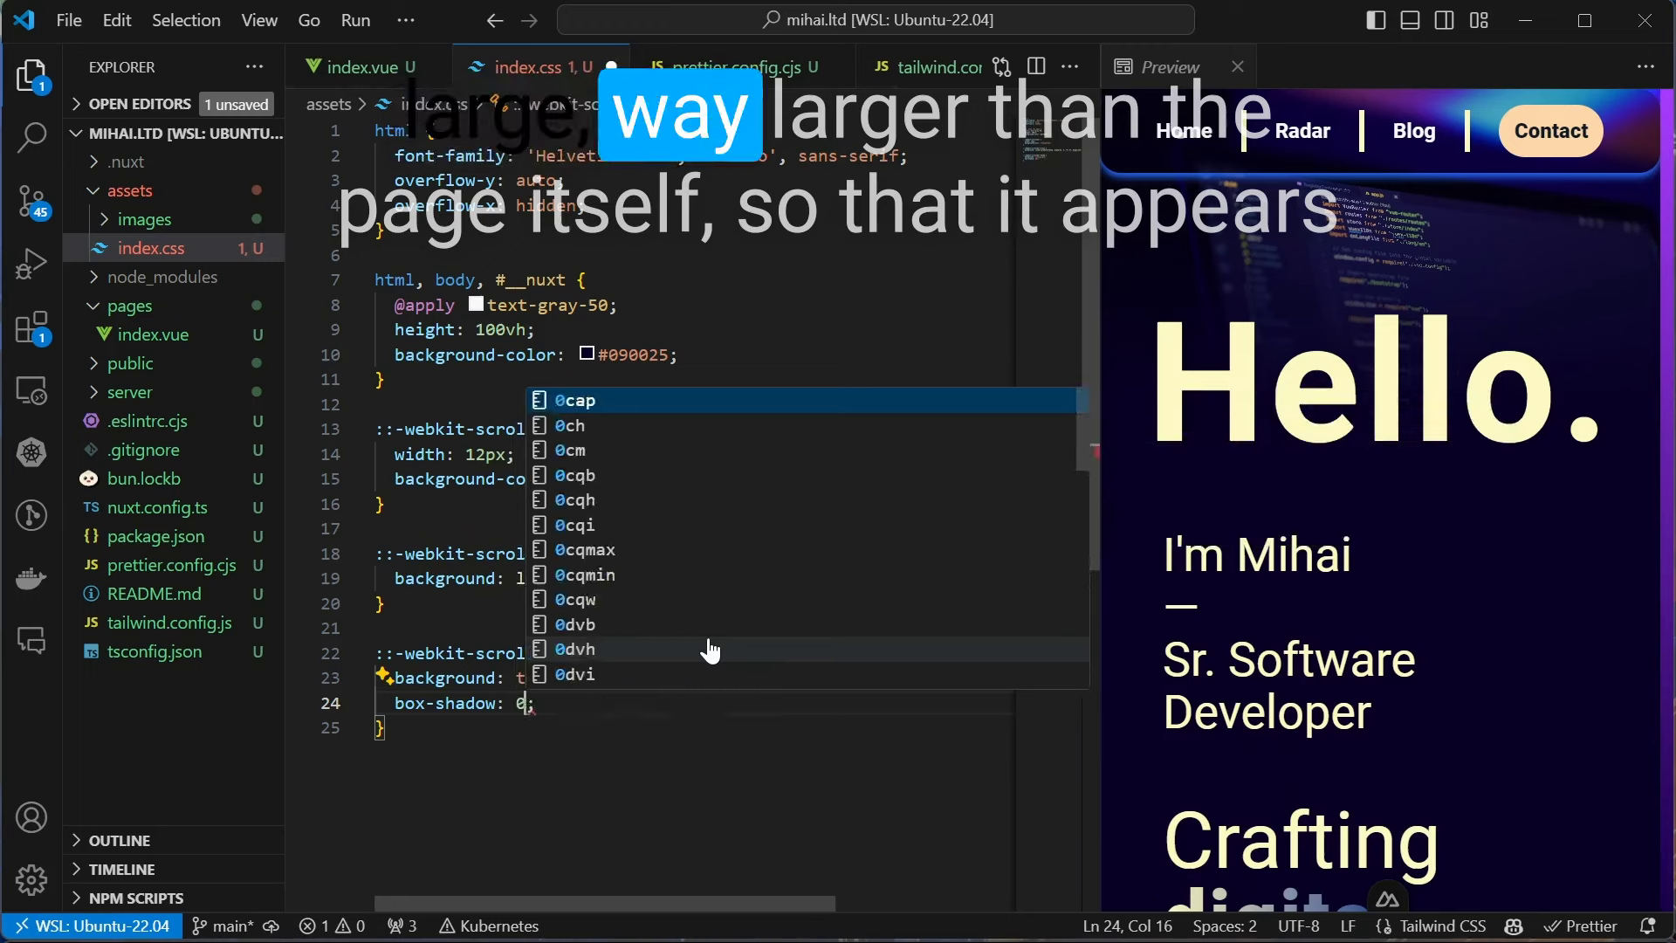
pyautogui.write('px 0px 0px black')
pyautogui.hotkey('ctrl', 's')
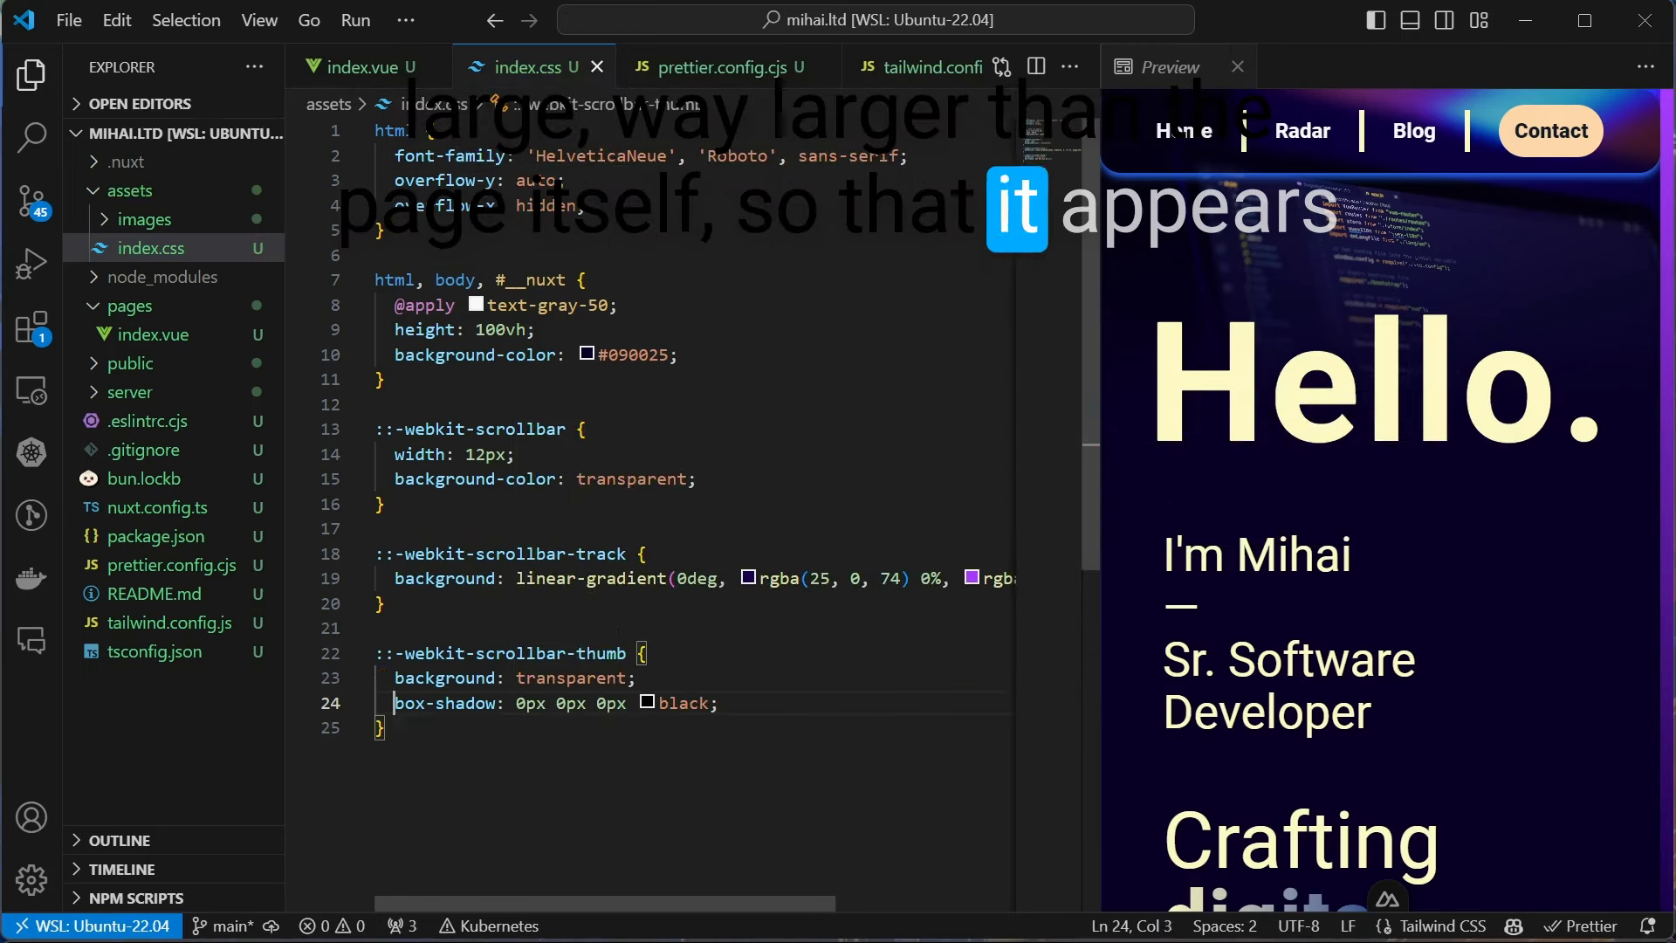
pyautogui.write('1000vh')
pyautogui.press('End')
pyautogui.press('Return')
pyautogui.write('border-radius: 10px;')
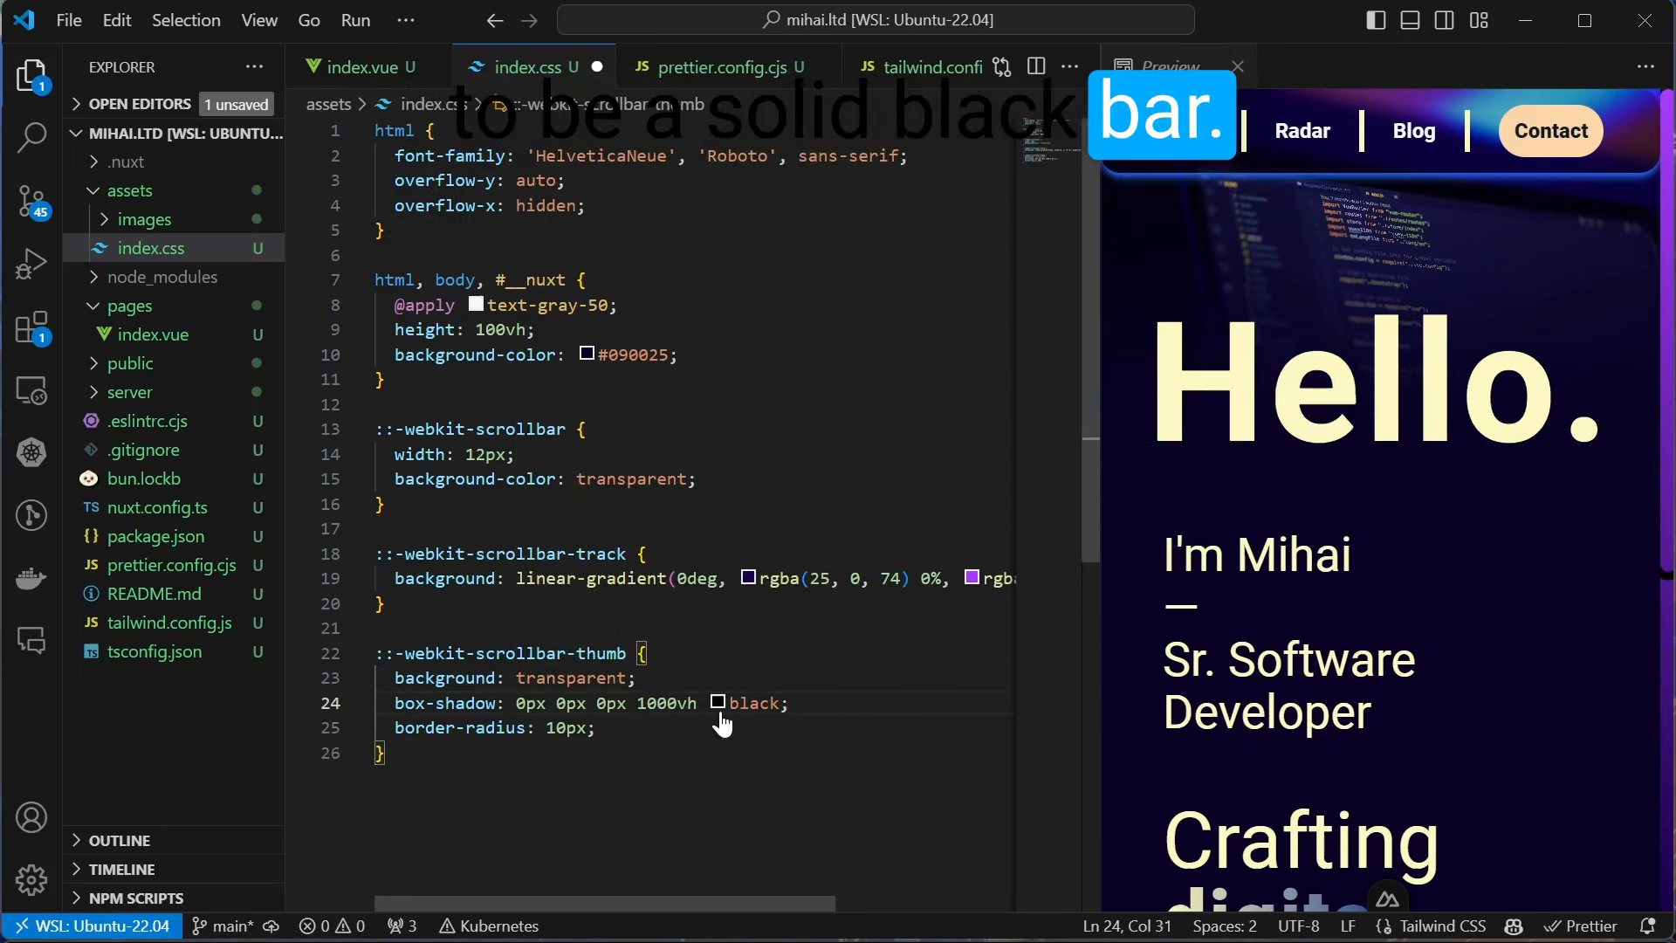
pyautogui.write('0')
pyautogui.hotkey('ctrl', 's')
pyautogui.scroll(-3, 1420, 576)
pyautogui.scroll(-1, 1422, 576)
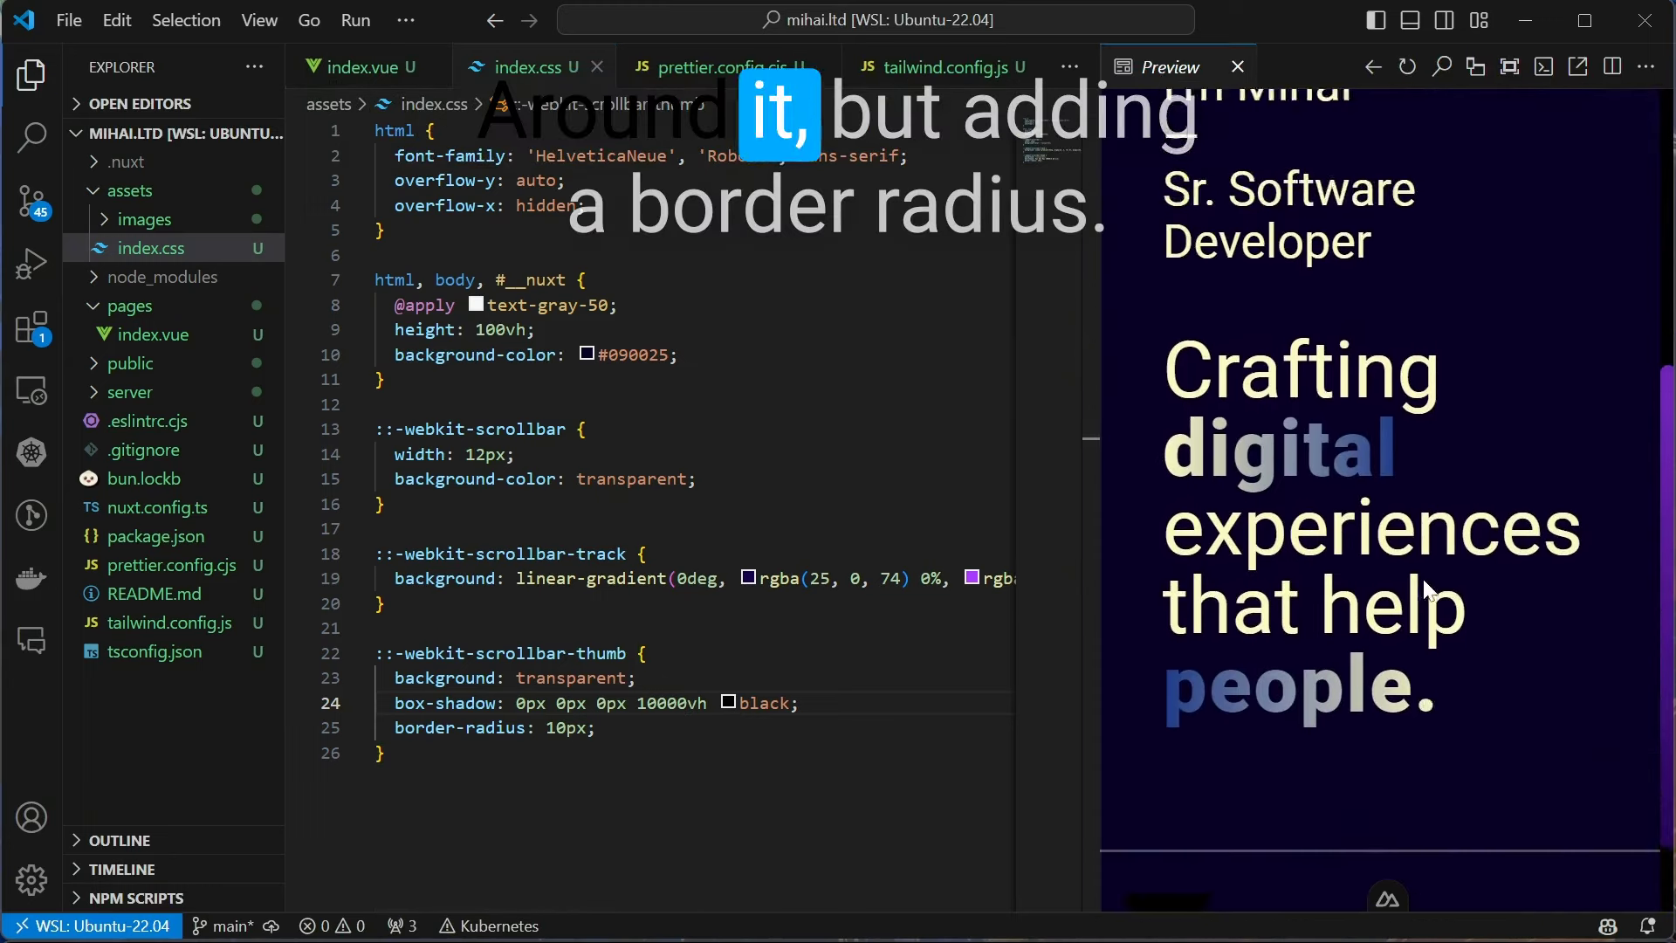
pyautogui.scroll(5, 1422, 576)
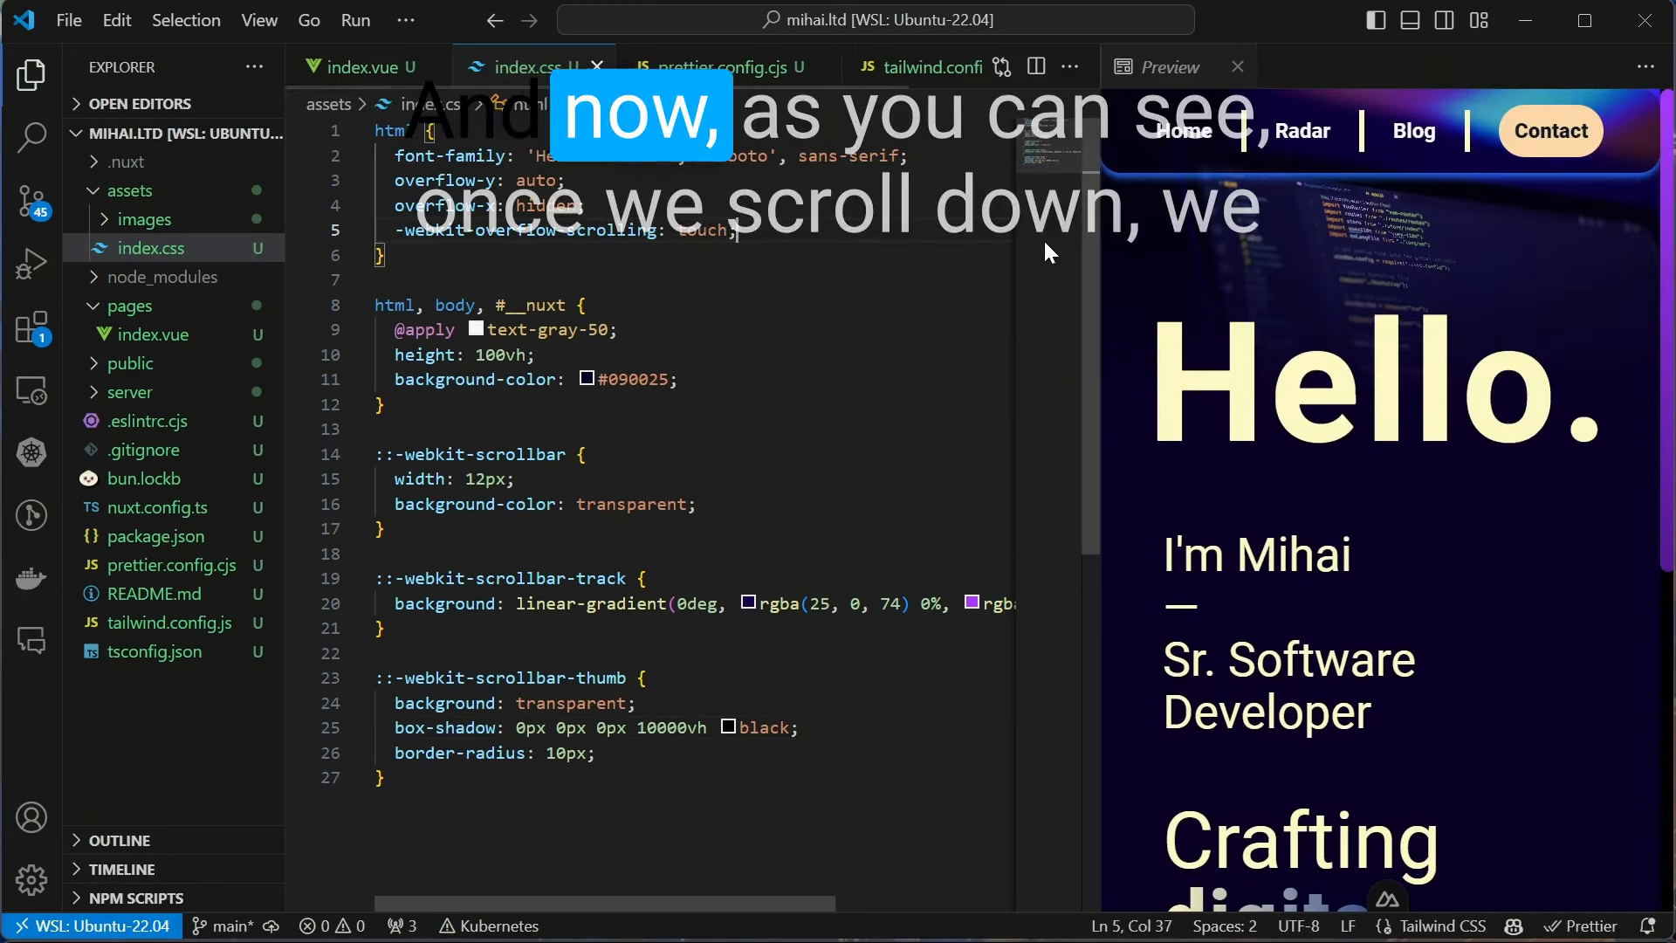
pyautogui.scroll(-1, 1562, 515)
pyautogui.scroll(-2, 1559, 518)
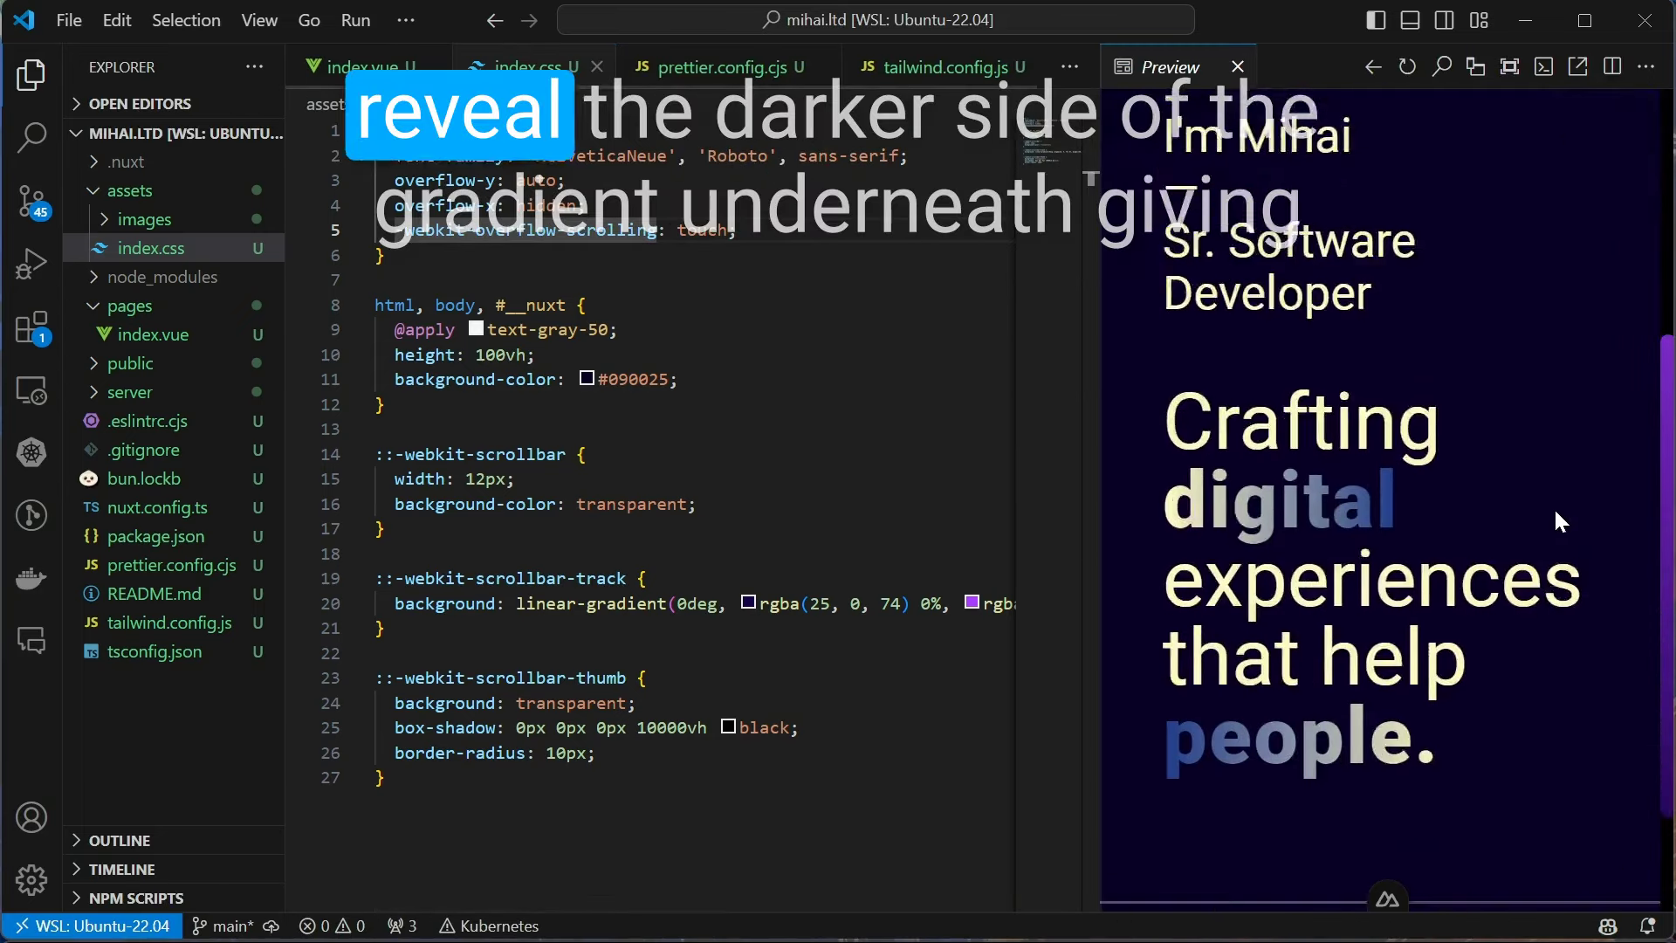
pyautogui.scroll(-2, 1555, 517)
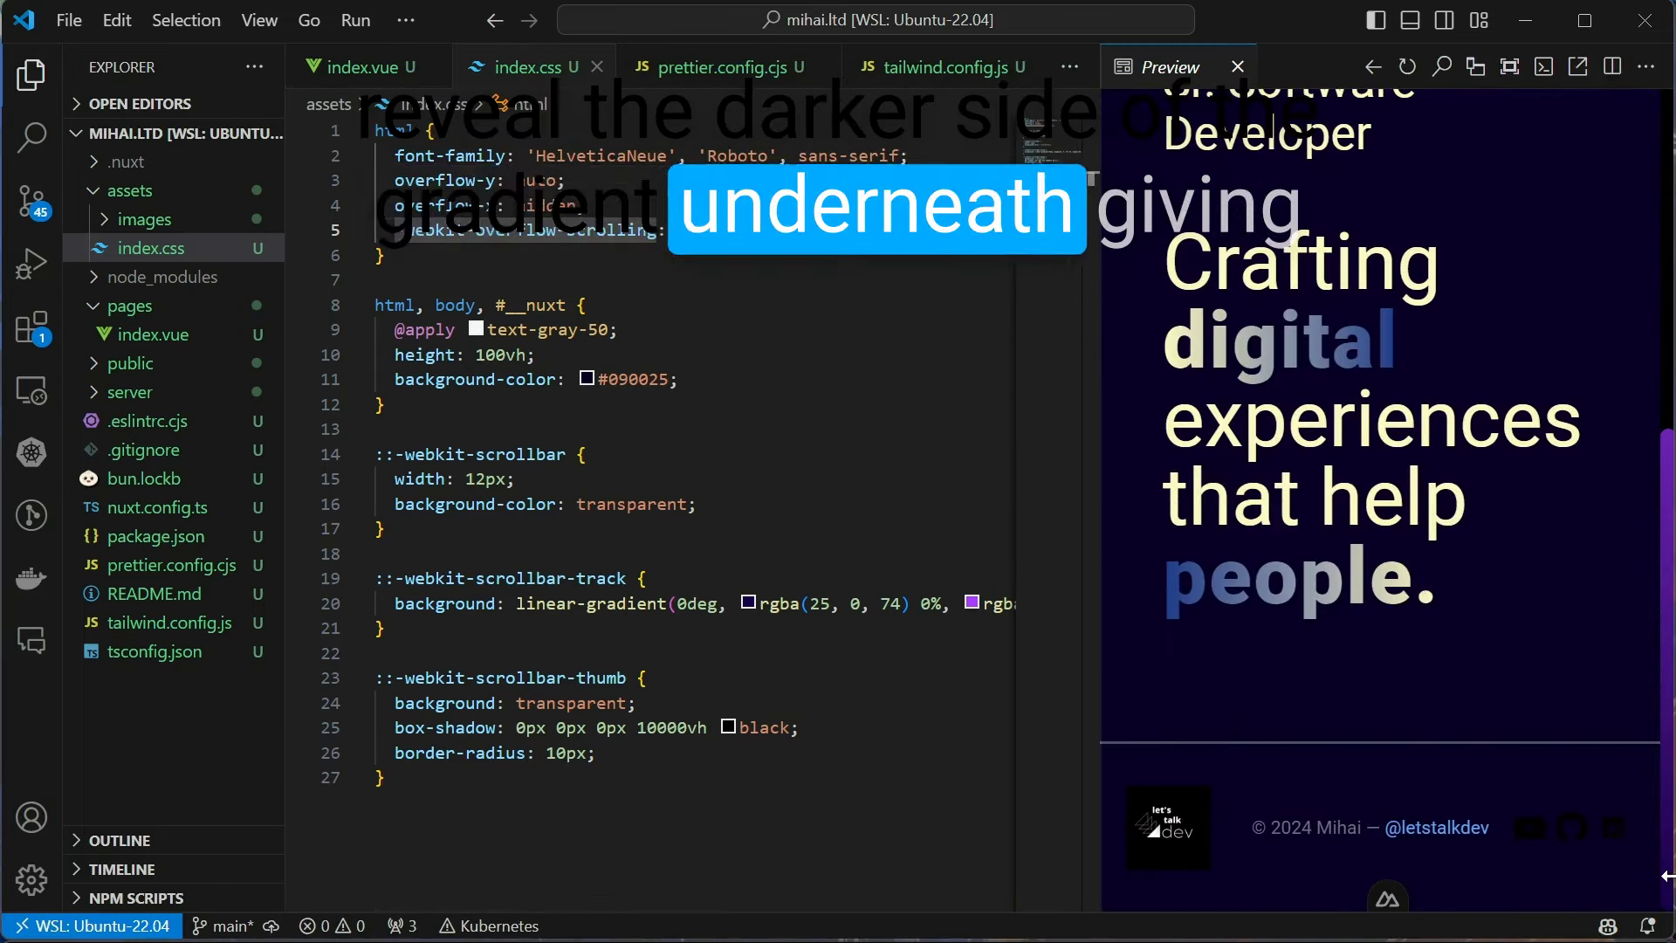
pyautogui.scroll(5, 1616, 785)
pyautogui.scroll(-1, 1613, 786)
pyautogui.scroll(-2, 1615, 787)
pyautogui.scroll(-1, 1612, 774)
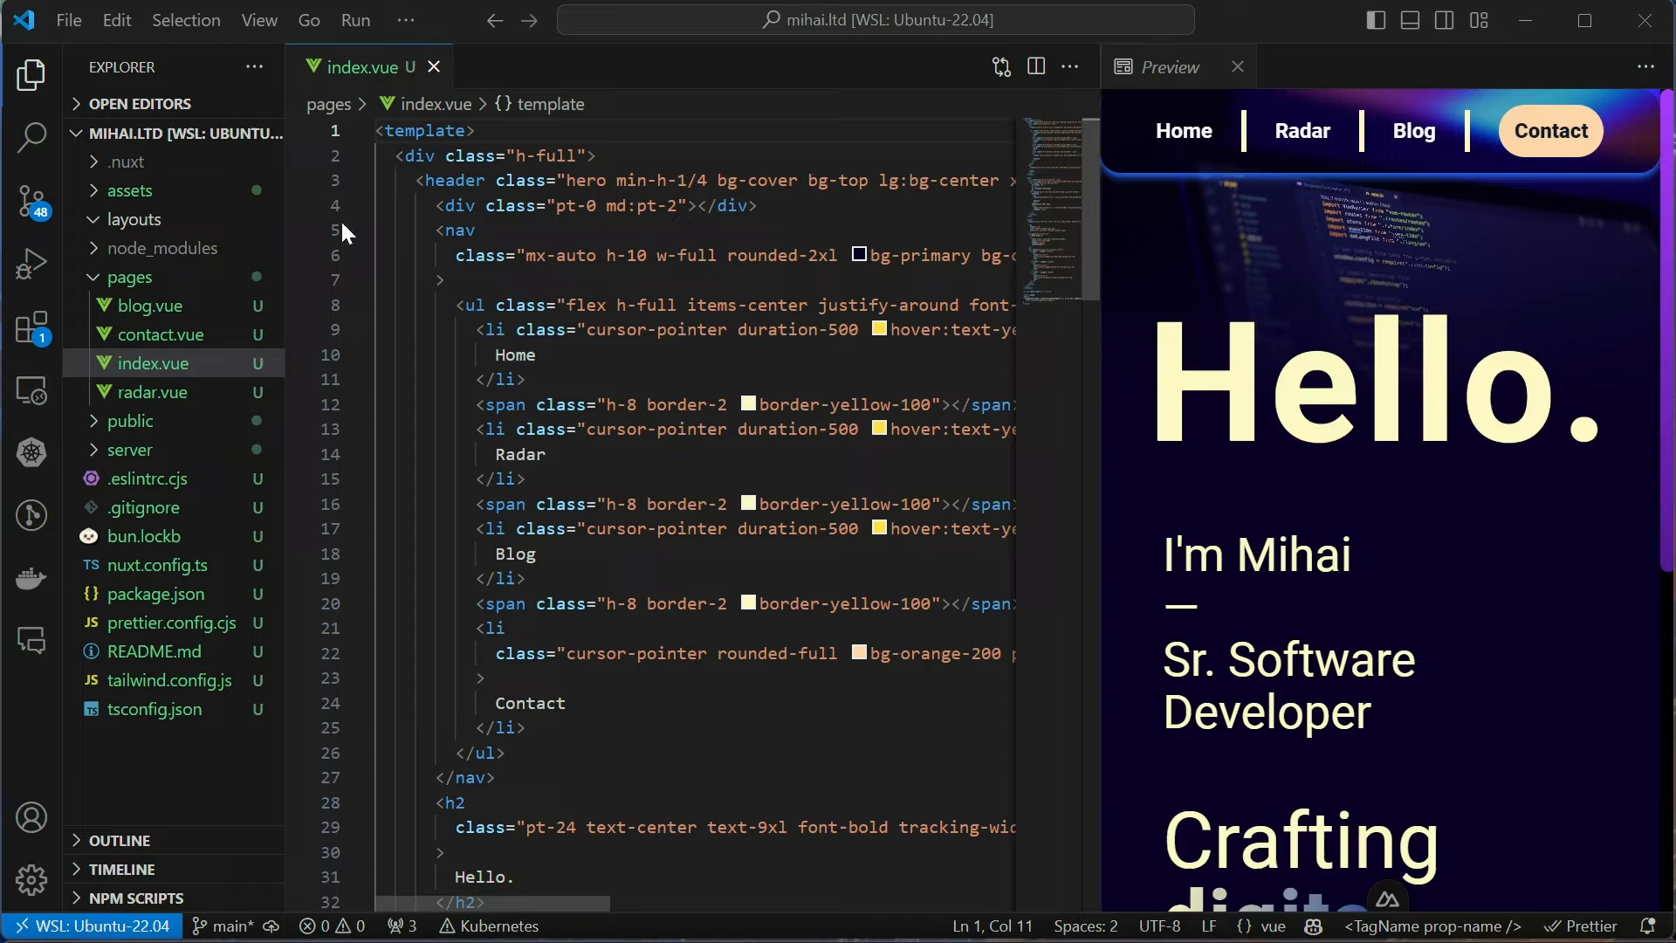
# Create and save a new layouts/default.vue file
pyautogui.rightClick(171, 219)
pyautogui.click(243, 239)
pyautogui.write('default.vu')
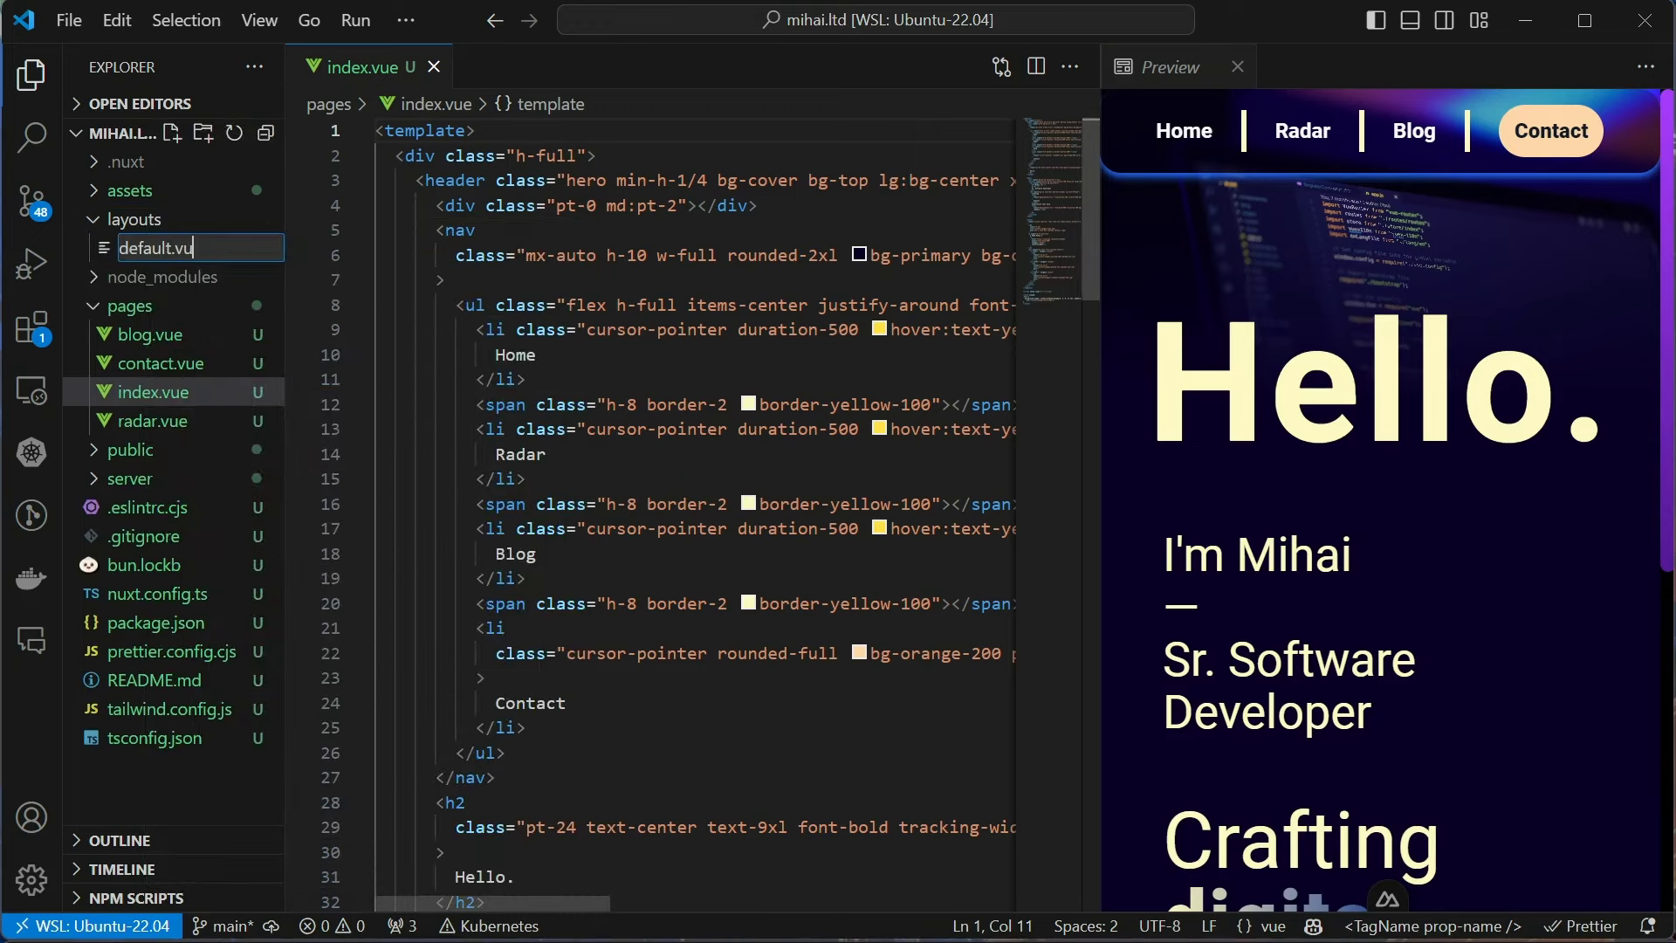
pyautogui.write('e')
pyautogui.press('Return')
pyautogui.write('template')
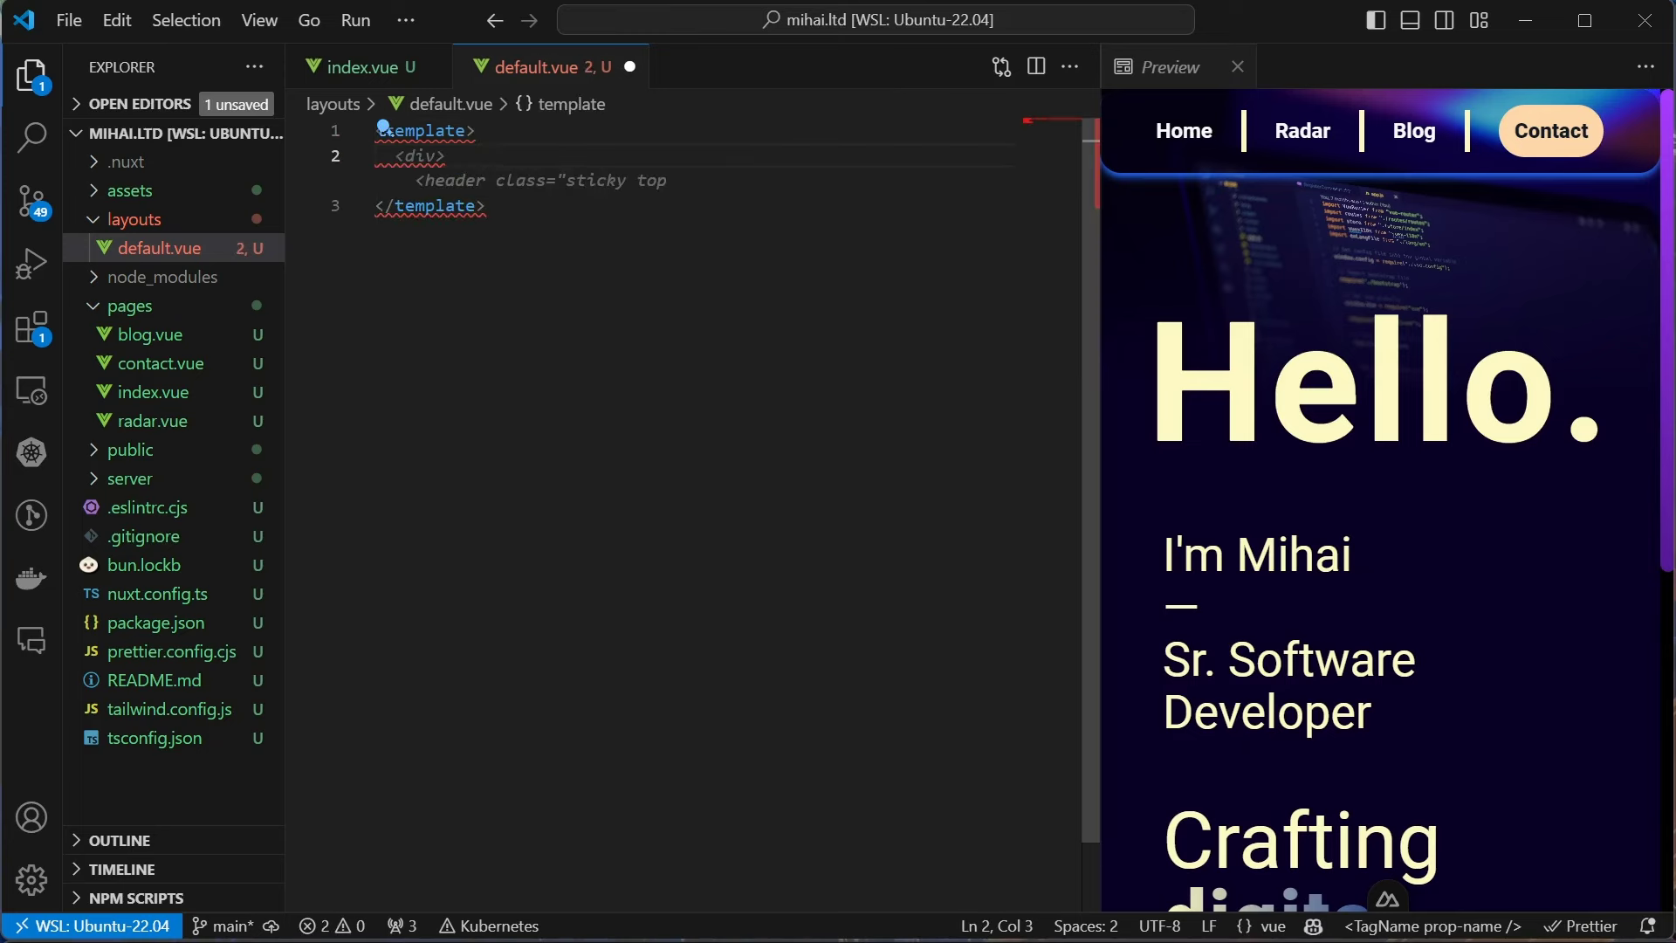
pyautogui.hotkey('ctrl', 's')
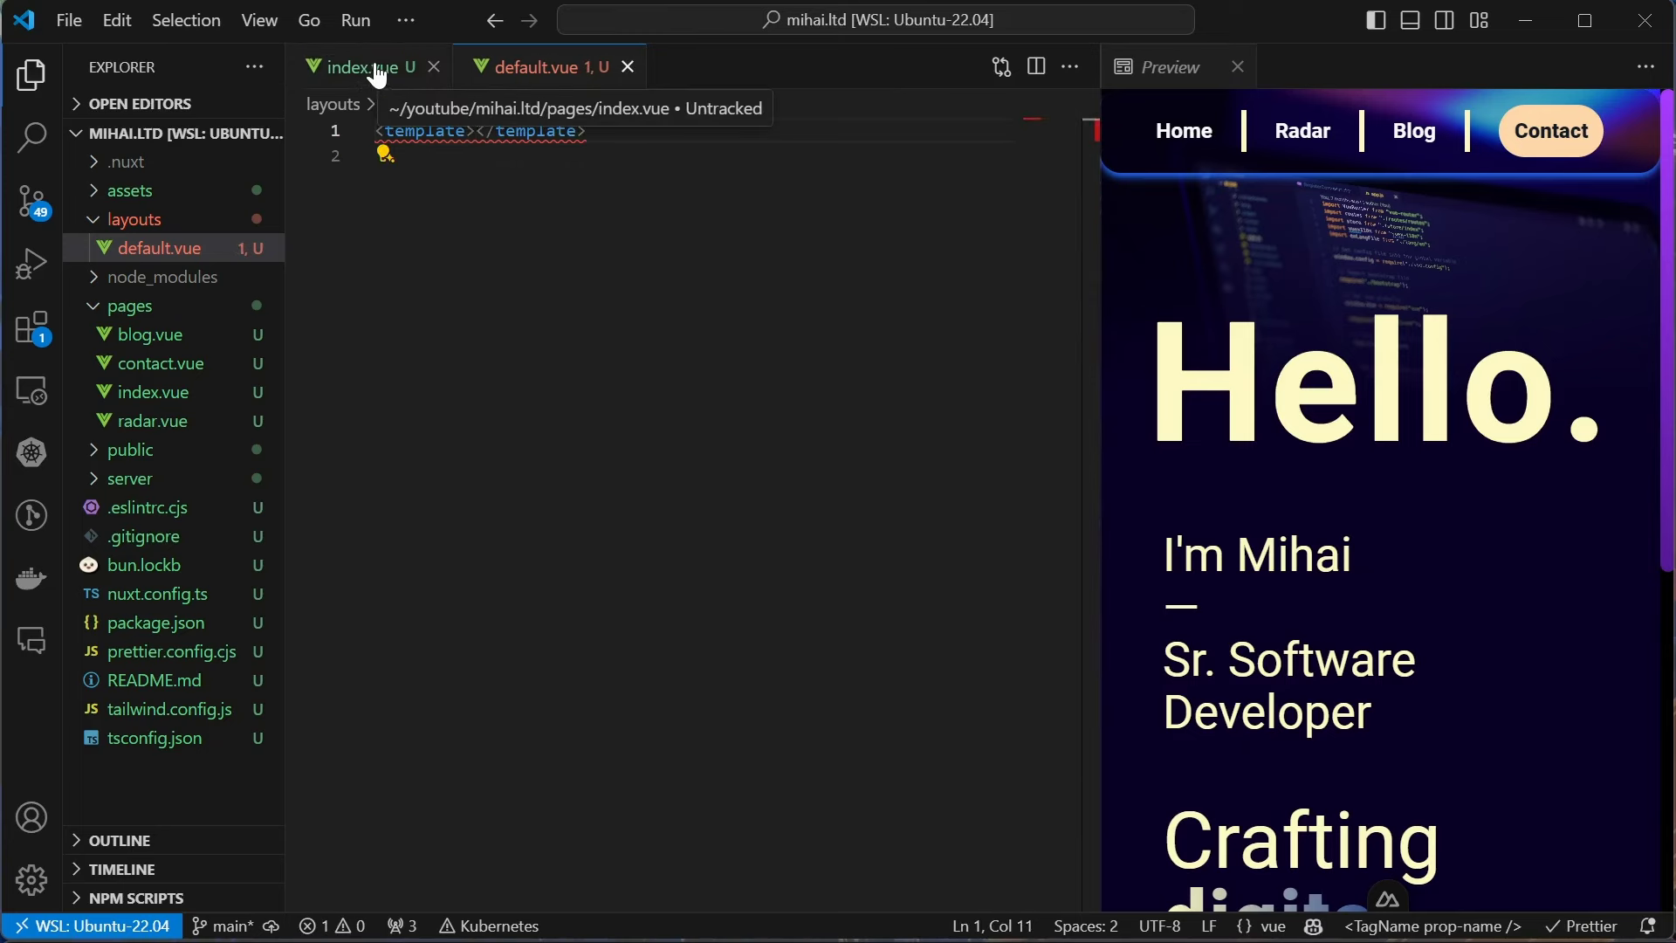
# Move the header block from index.vue into default.vue and save
pyautogui.click(377, 67)
pyautogui.moveTo(497, 902)
pyautogui.mouseDown()
pyautogui.moveTo(535, 527)
pyautogui.moveTo(380, 179)
pyautogui.mouseUp()
pyautogui.hotkey('ctrl', 'x')
pyautogui.click(536, 67)
pyautogui.hotkey('ctrl', 'v')
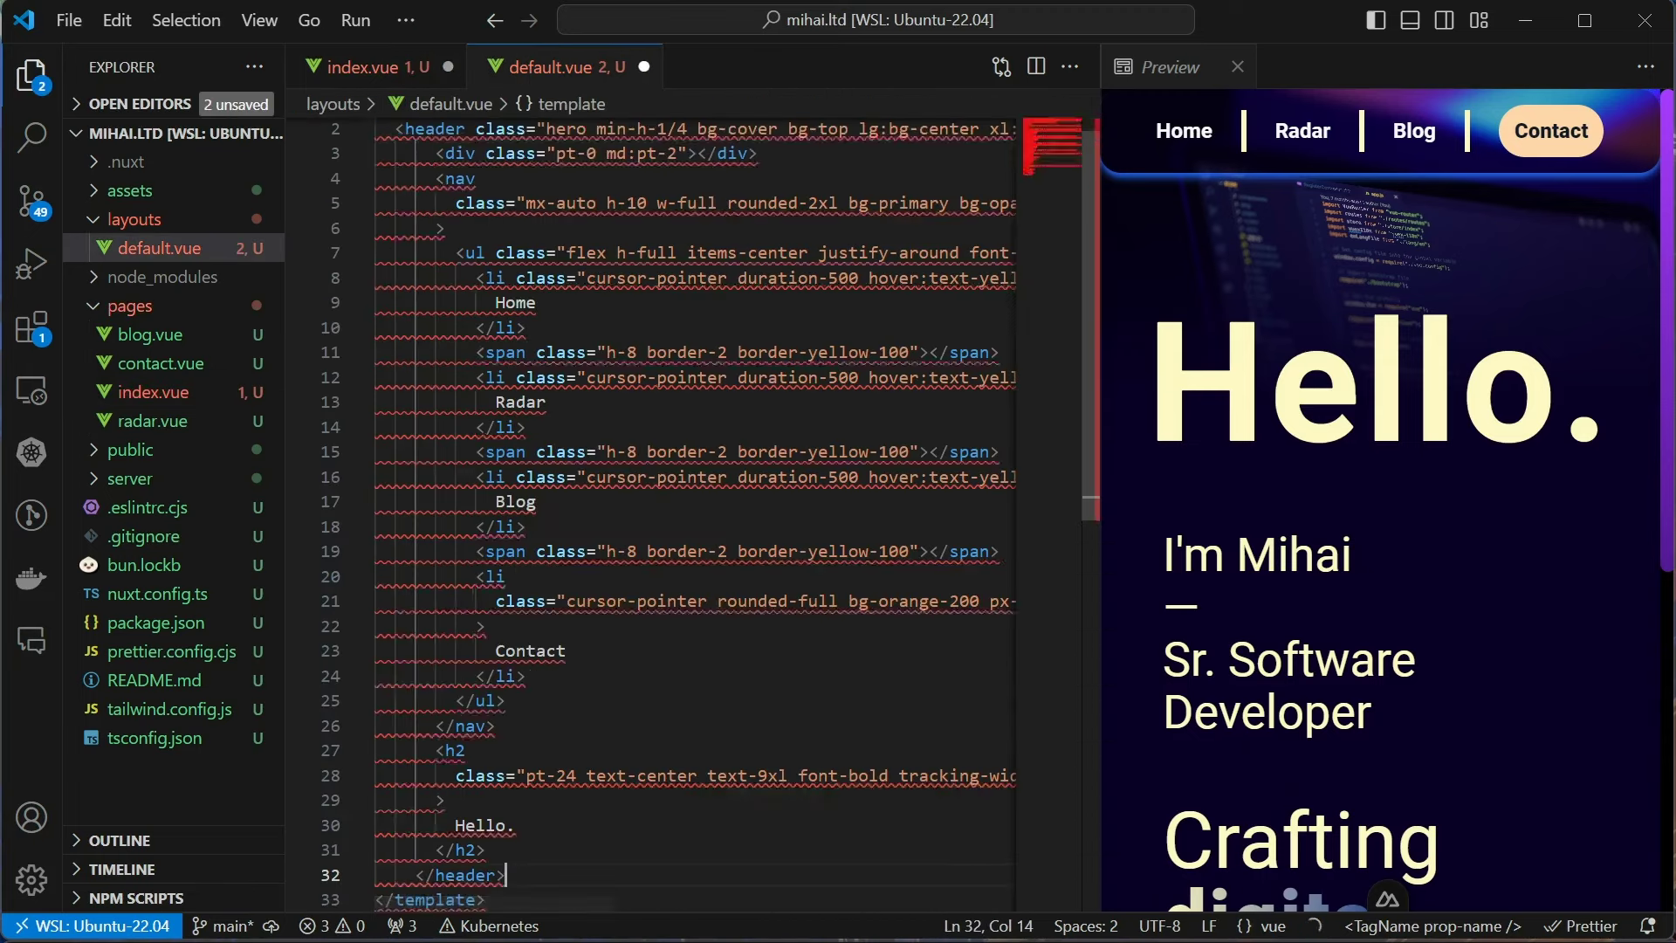
pyautogui.hotkey('ctrl', 's')
# Move the footer into default.vue, add <main><slot /></main>, and save
pyautogui.click(362, 68)
pyautogui.scroll(-2, 655, 523)
pyautogui.moveTo(505, 767)
pyautogui.mouseDown()
pyautogui.moveTo(534, 567)
pyautogui.moveTo(393, 367)
pyautogui.mouseUp()
pyautogui.hotkey('ctrl', 'x')
pyautogui.click(542, 66)
pyautogui.hotkey('ctrl', 'v')
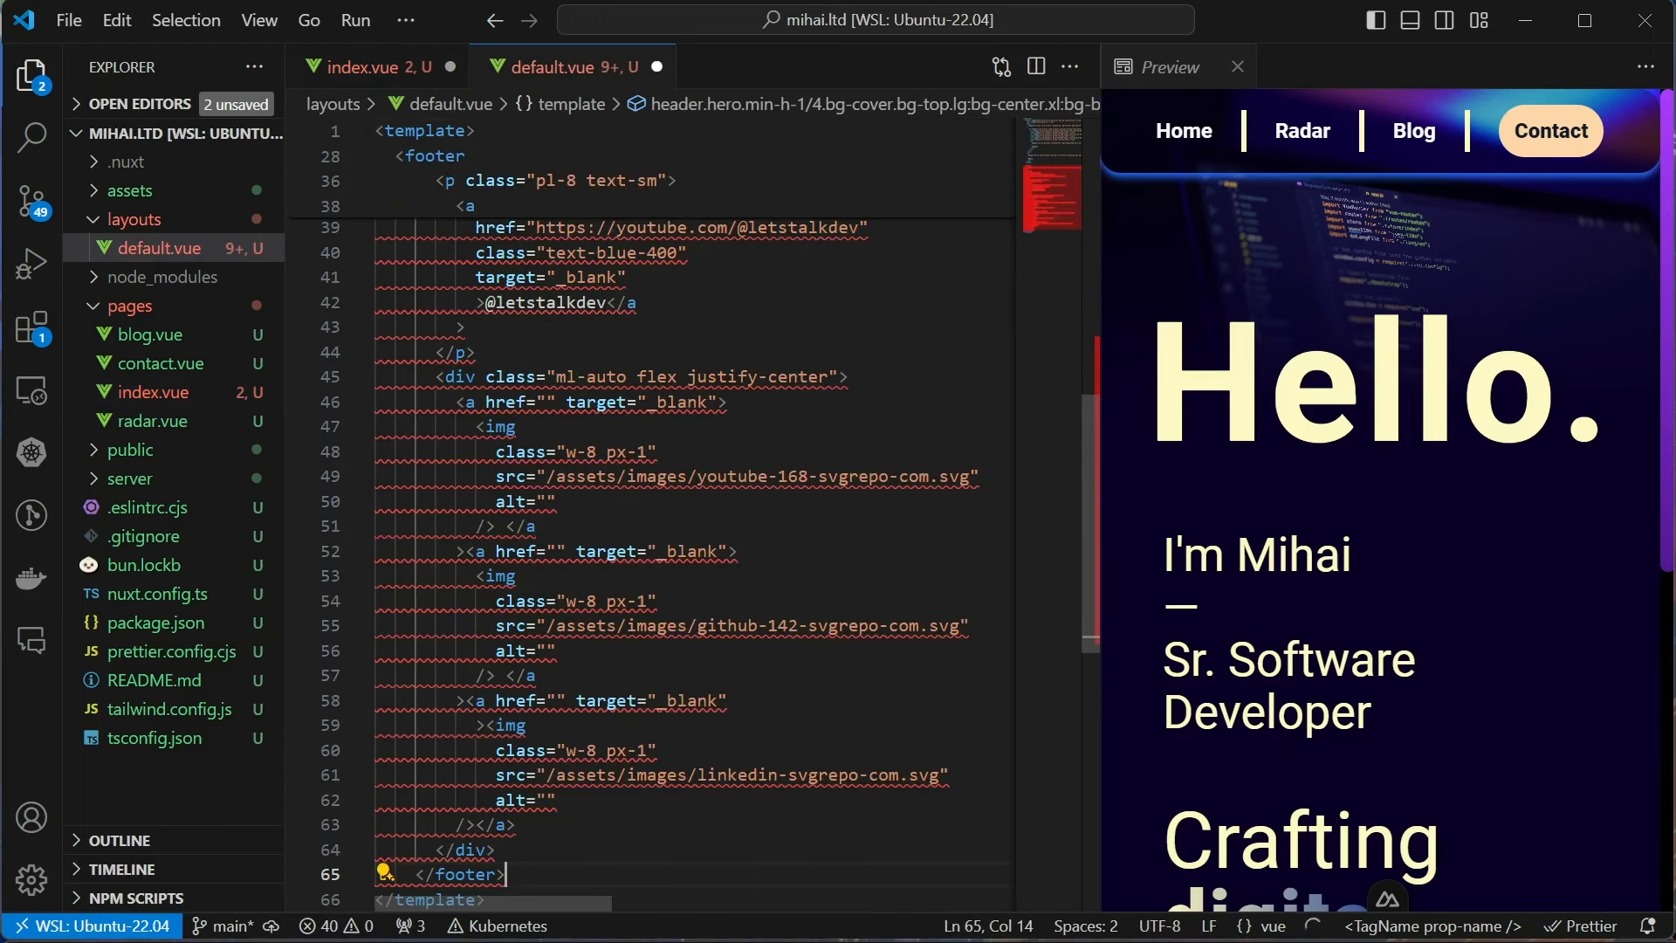
pyautogui.scroll(5, 654, 525)
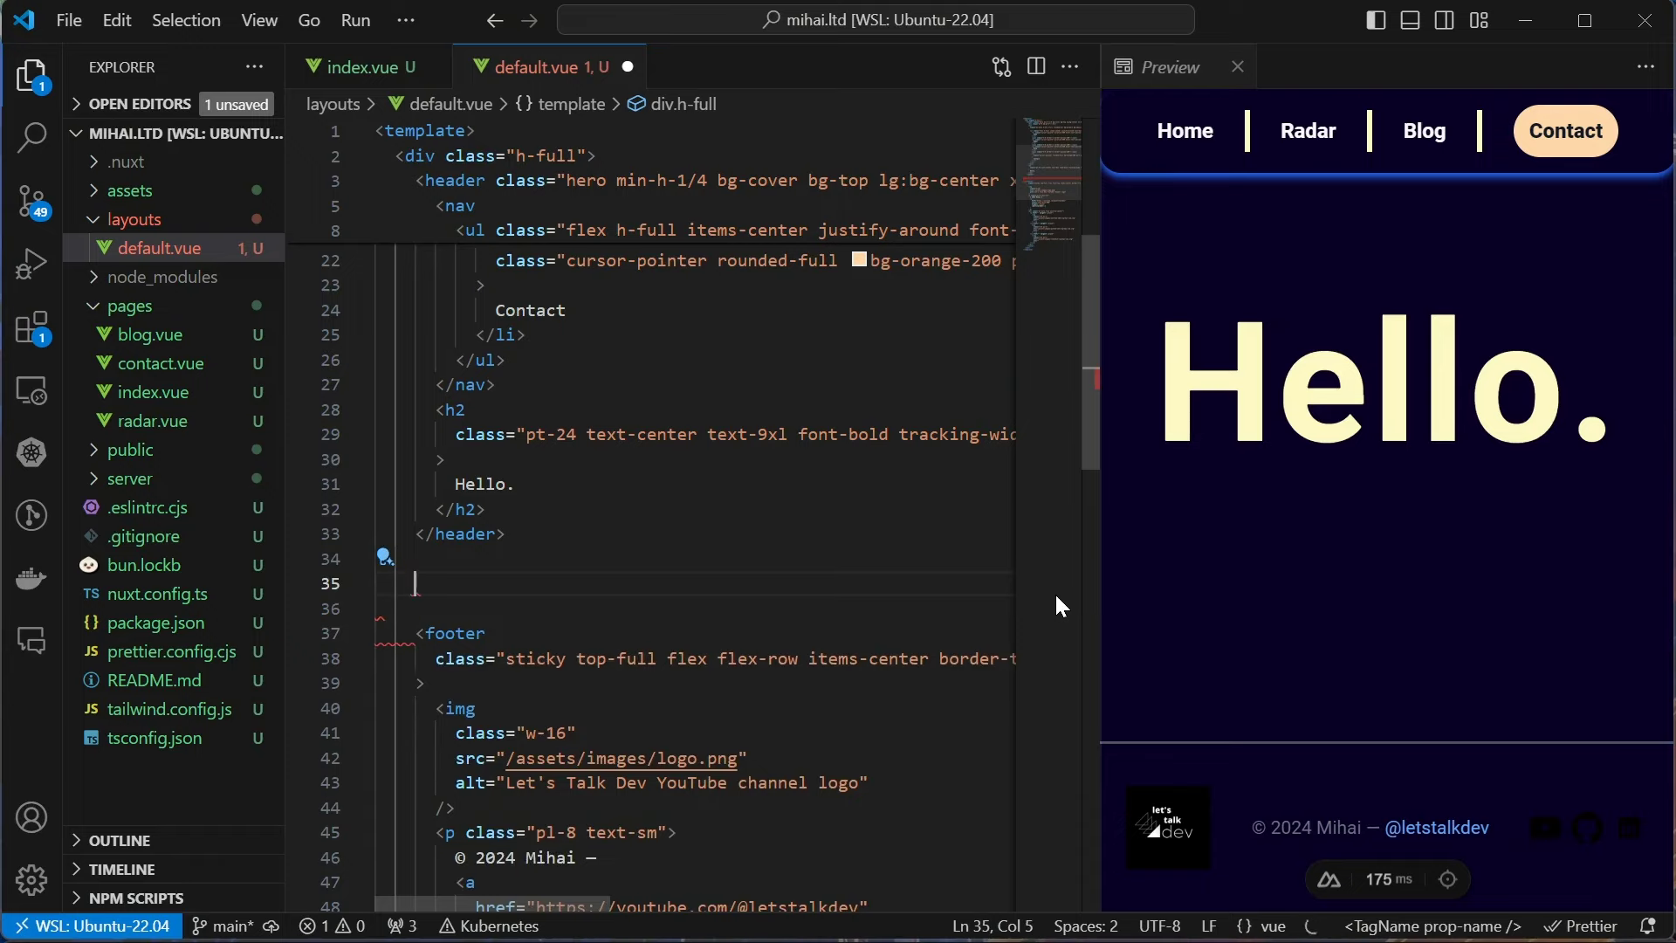
pyautogui.write('<main> ')
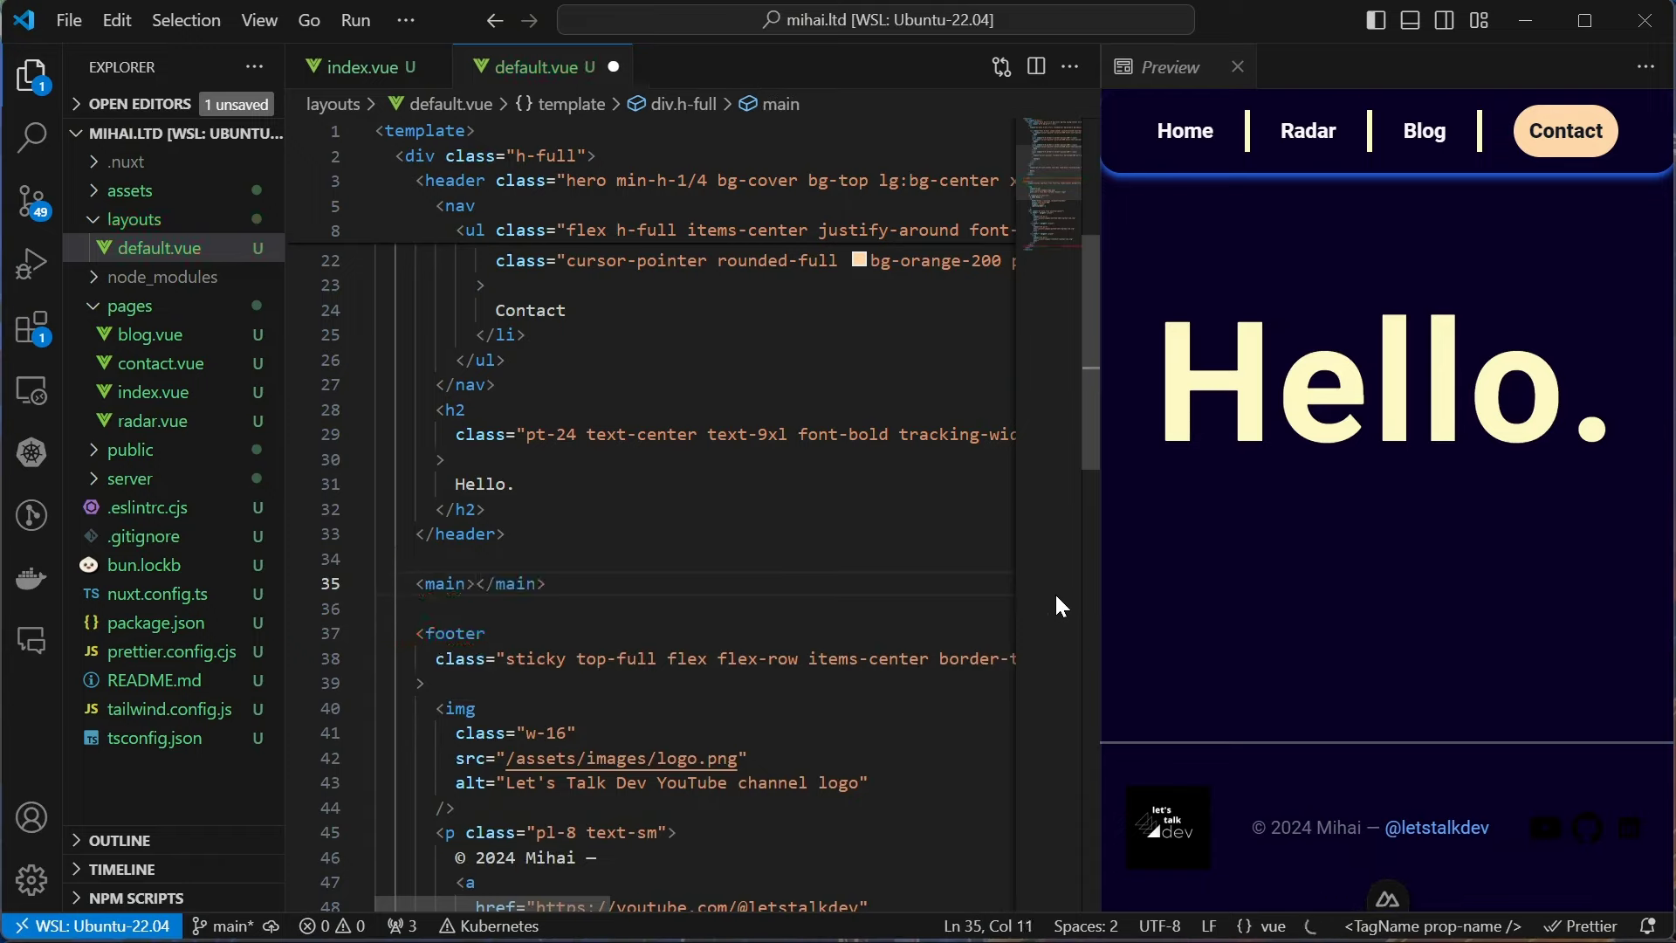
pyautogui.write('<')
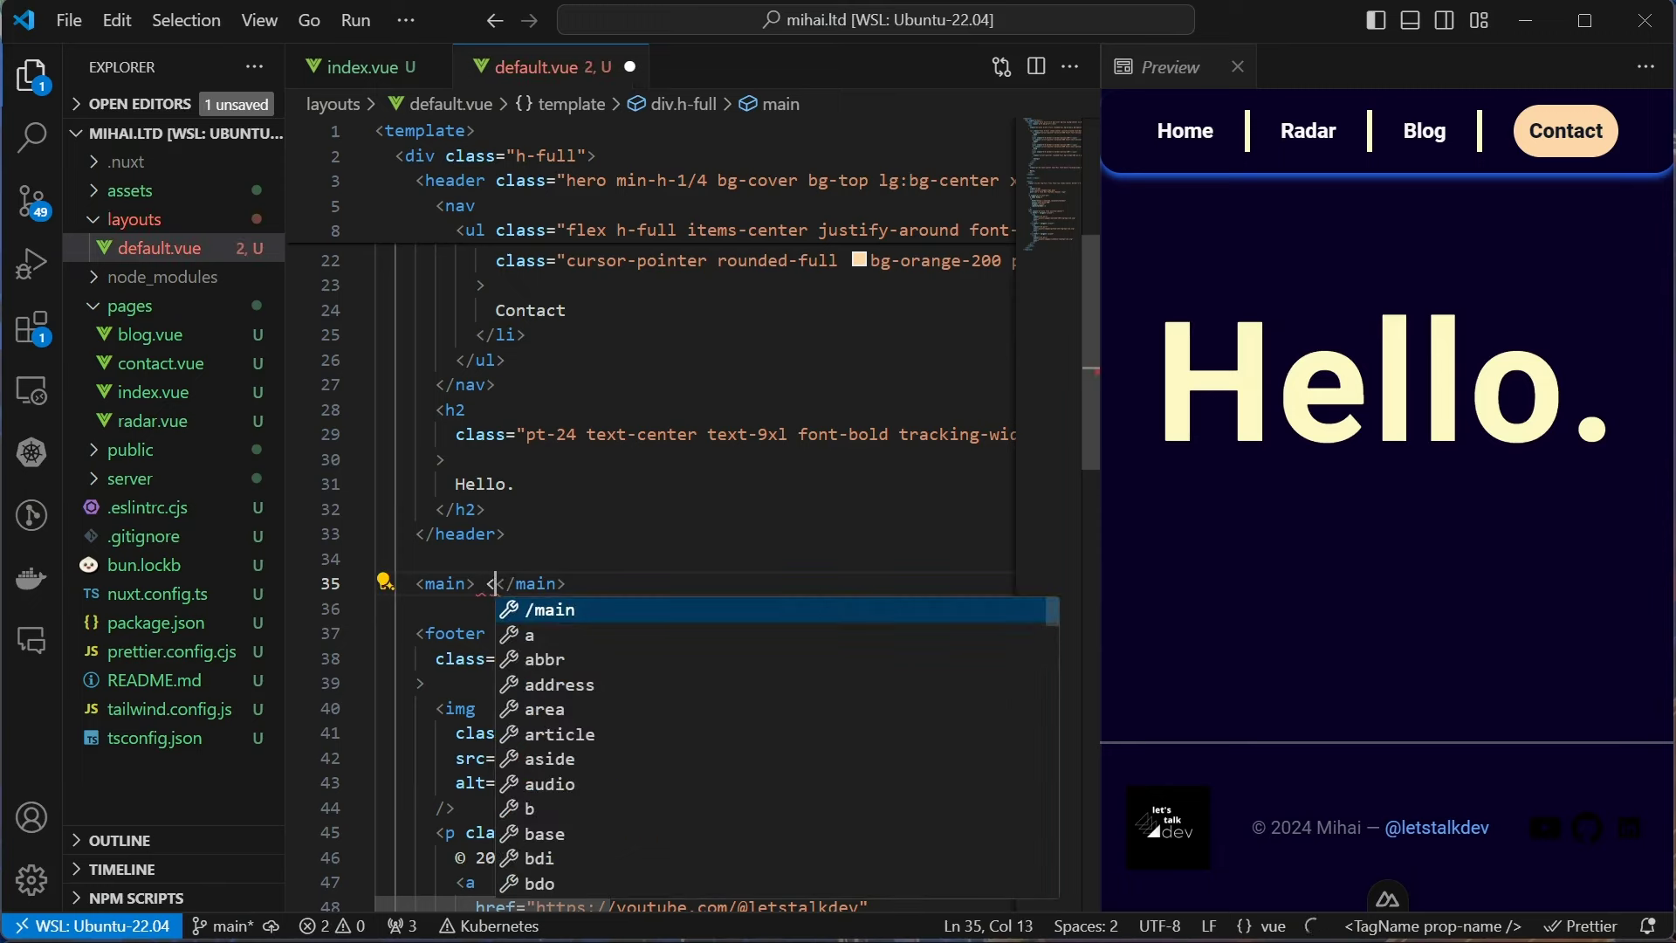
pyautogui.write('slot />')
pyautogui.hotkey('ctrl', 's')
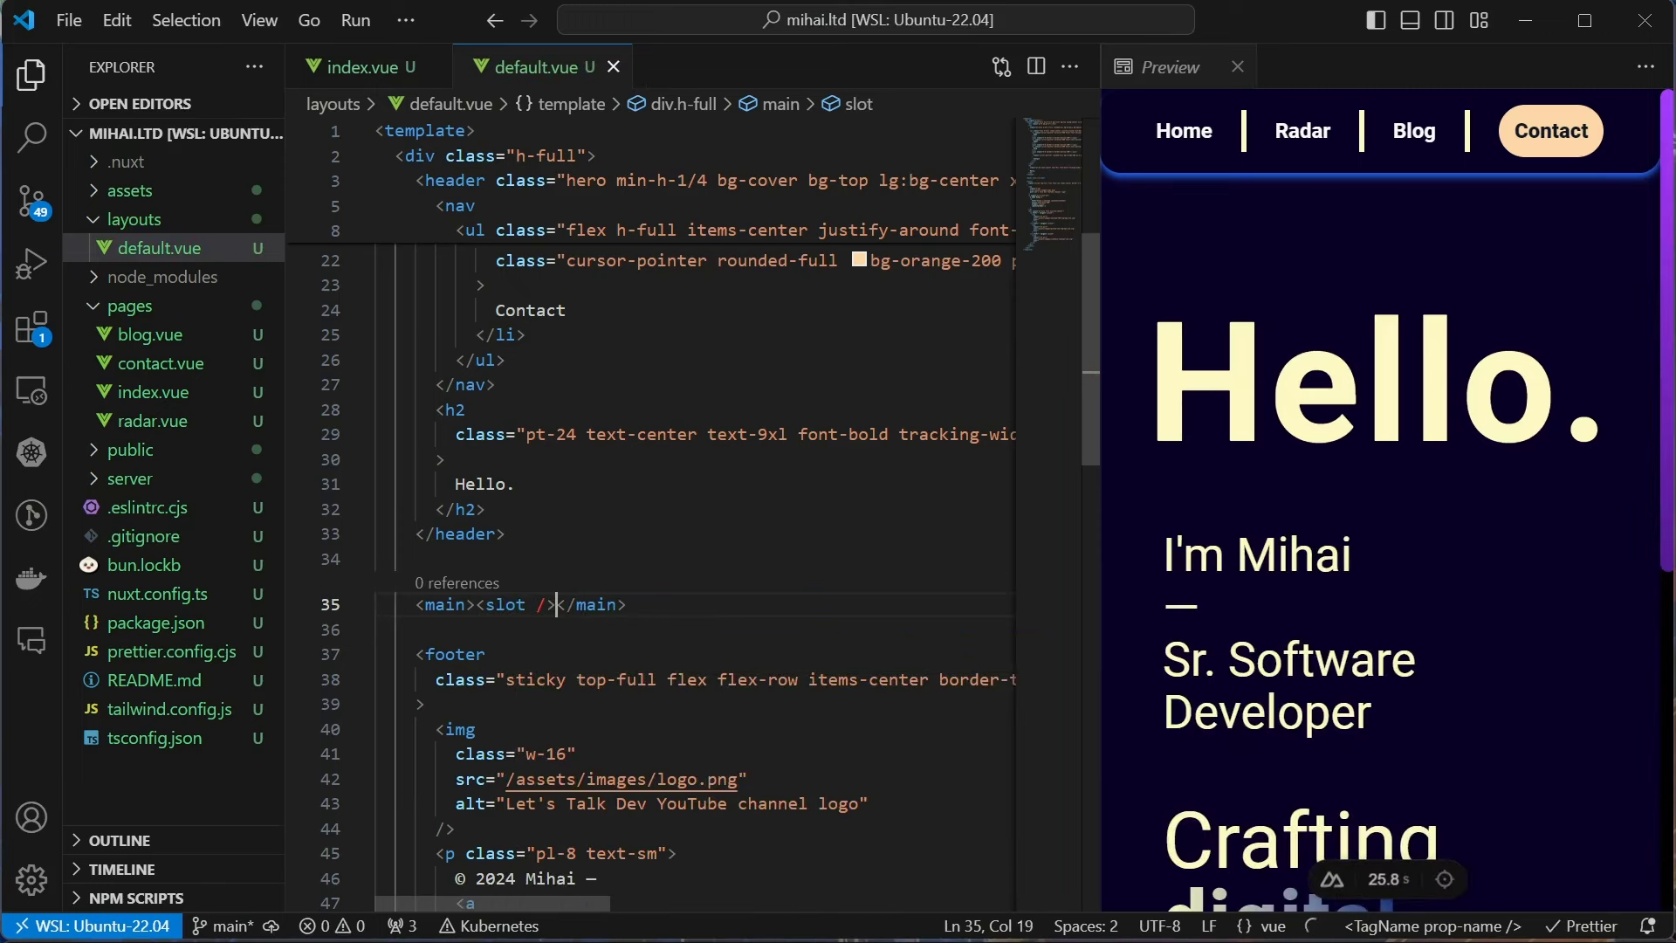
pyautogui.scroll(-3, 1285, 472)
pyautogui.scroll(3, 1285, 473)
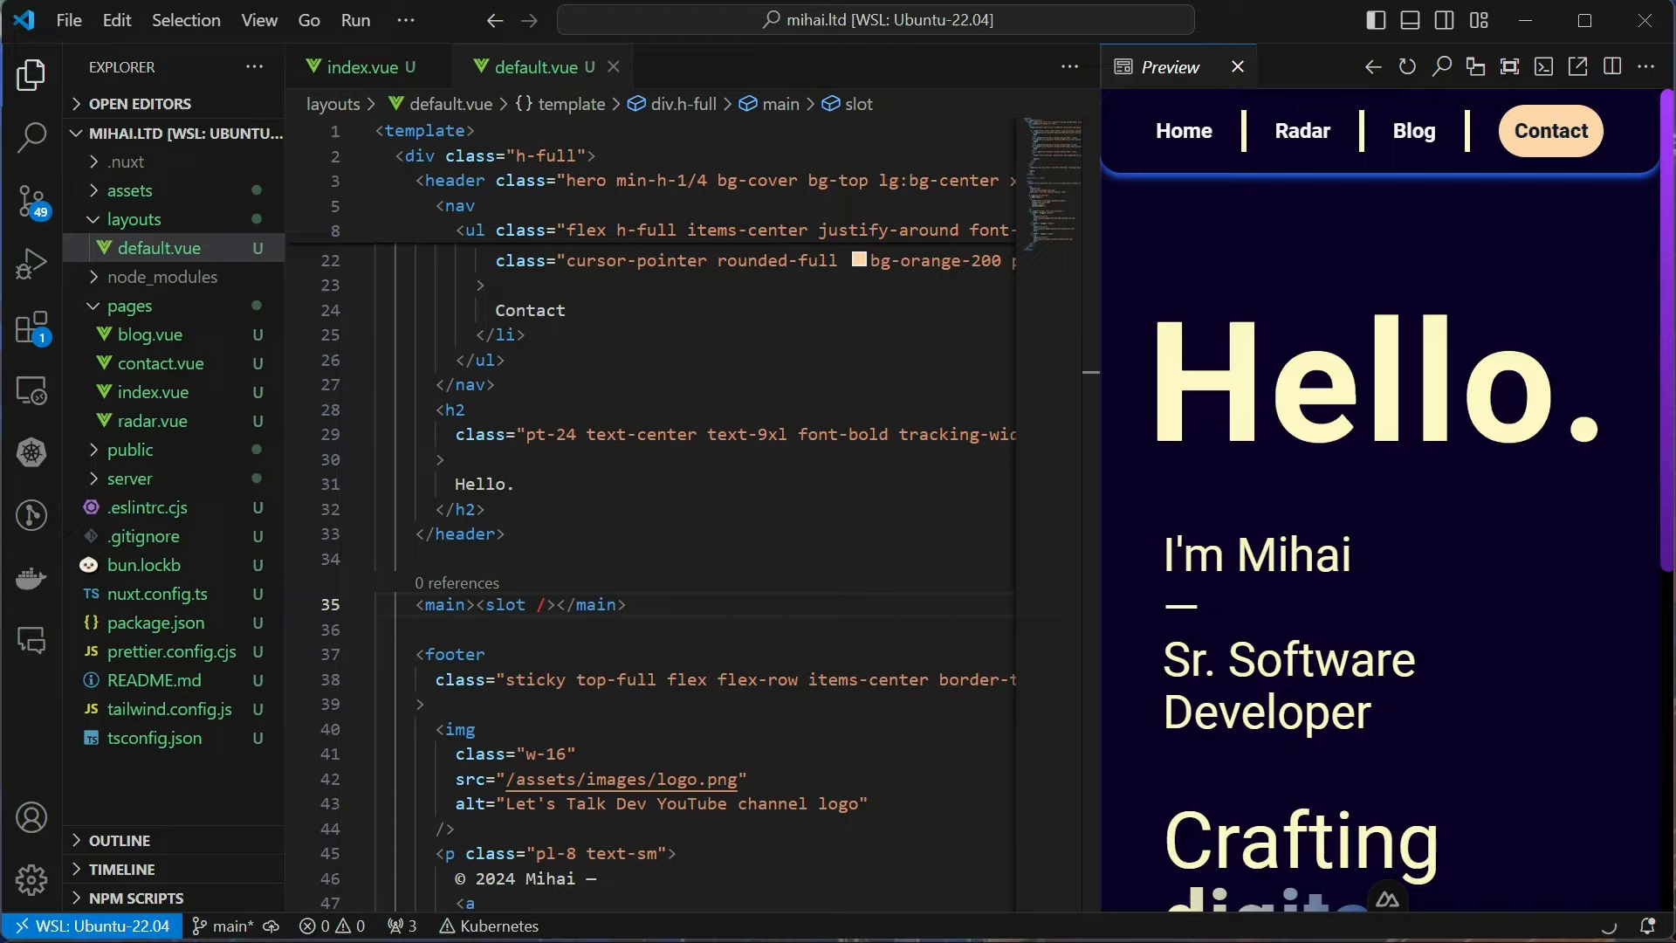
pyautogui.scroll(5, 695, 524)
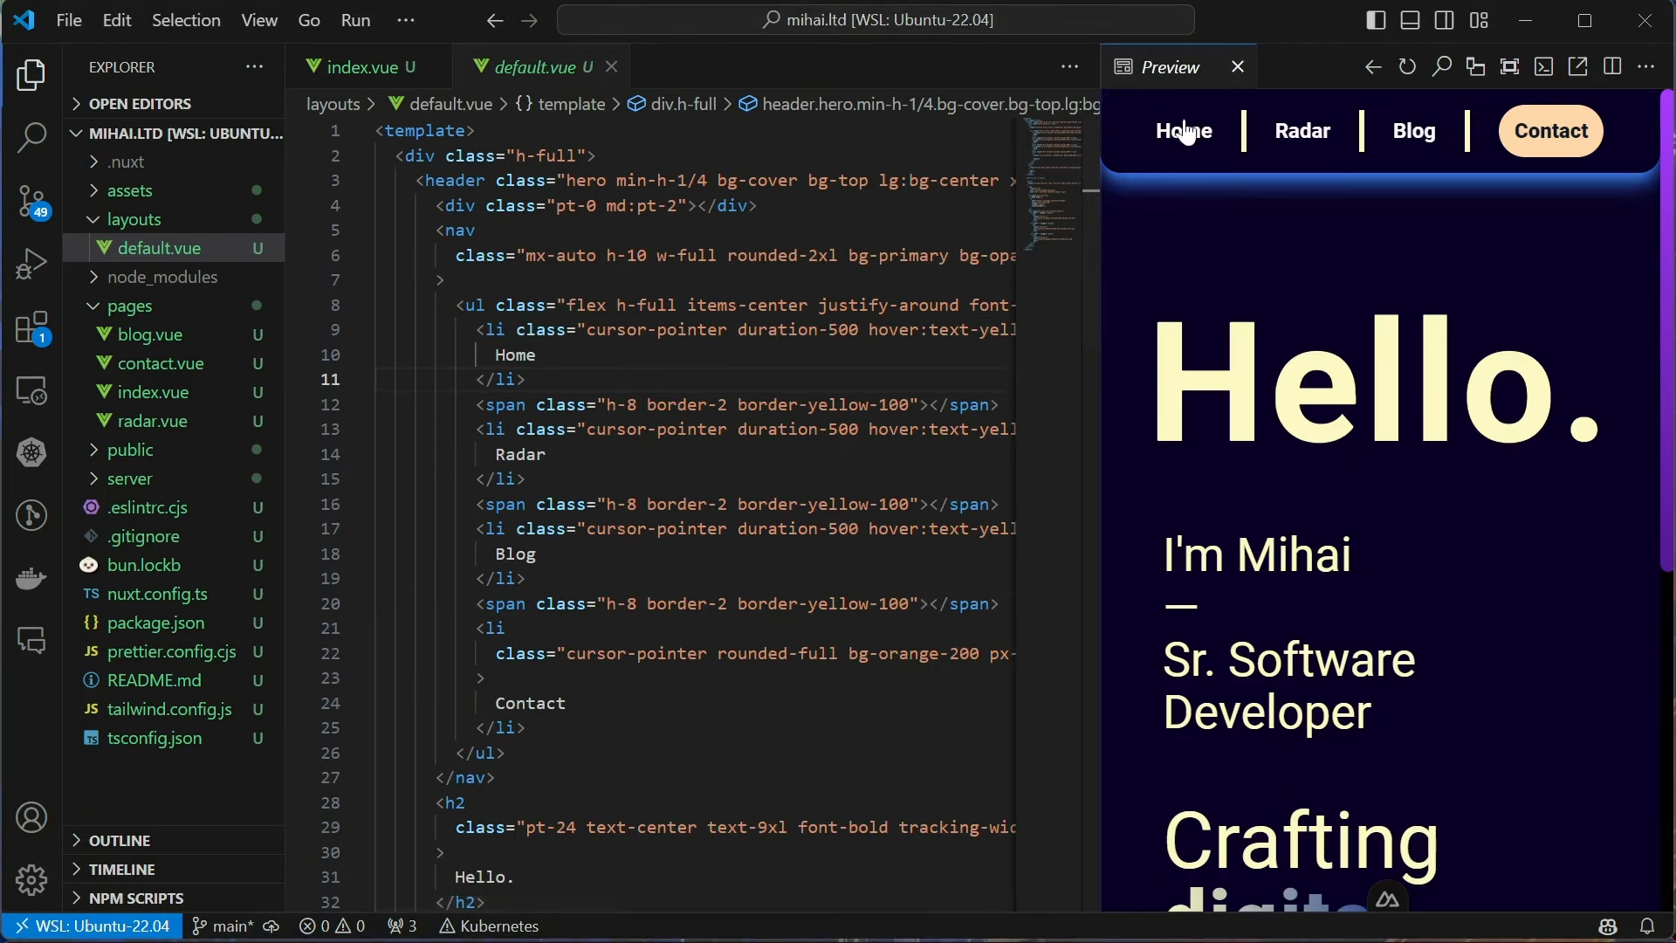
# Wrap Home and Radar in NuxtLinks to / and /radar, selecting the old Radar label
pyautogui.click(539, 355)
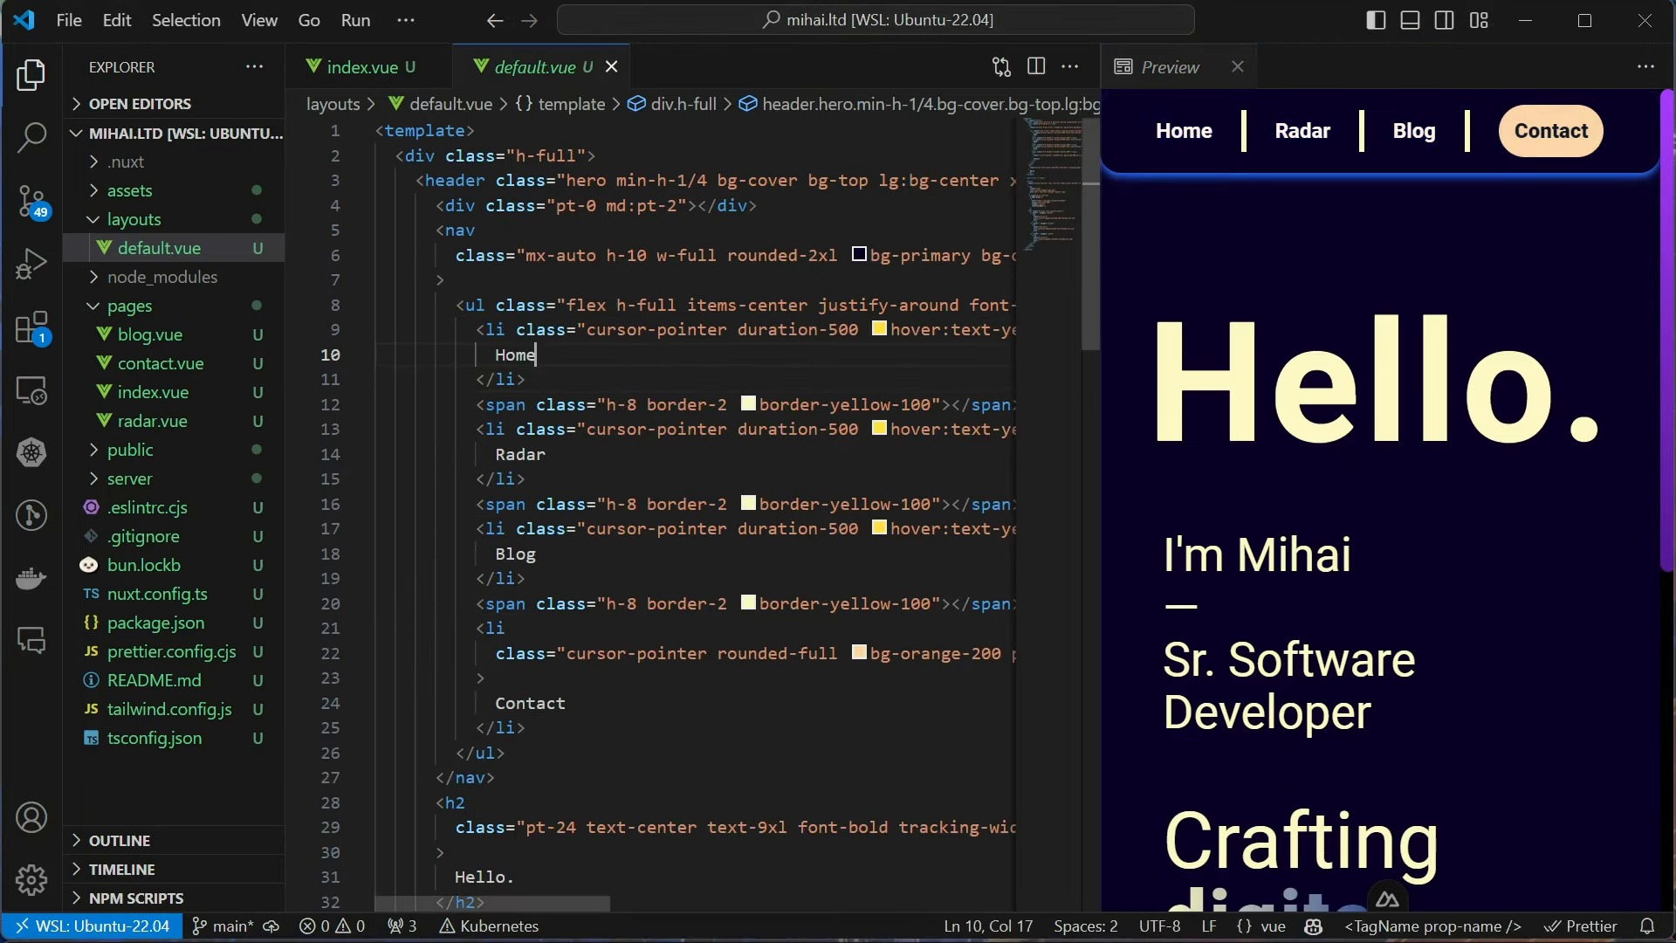
pyautogui.write('NuxtLink')
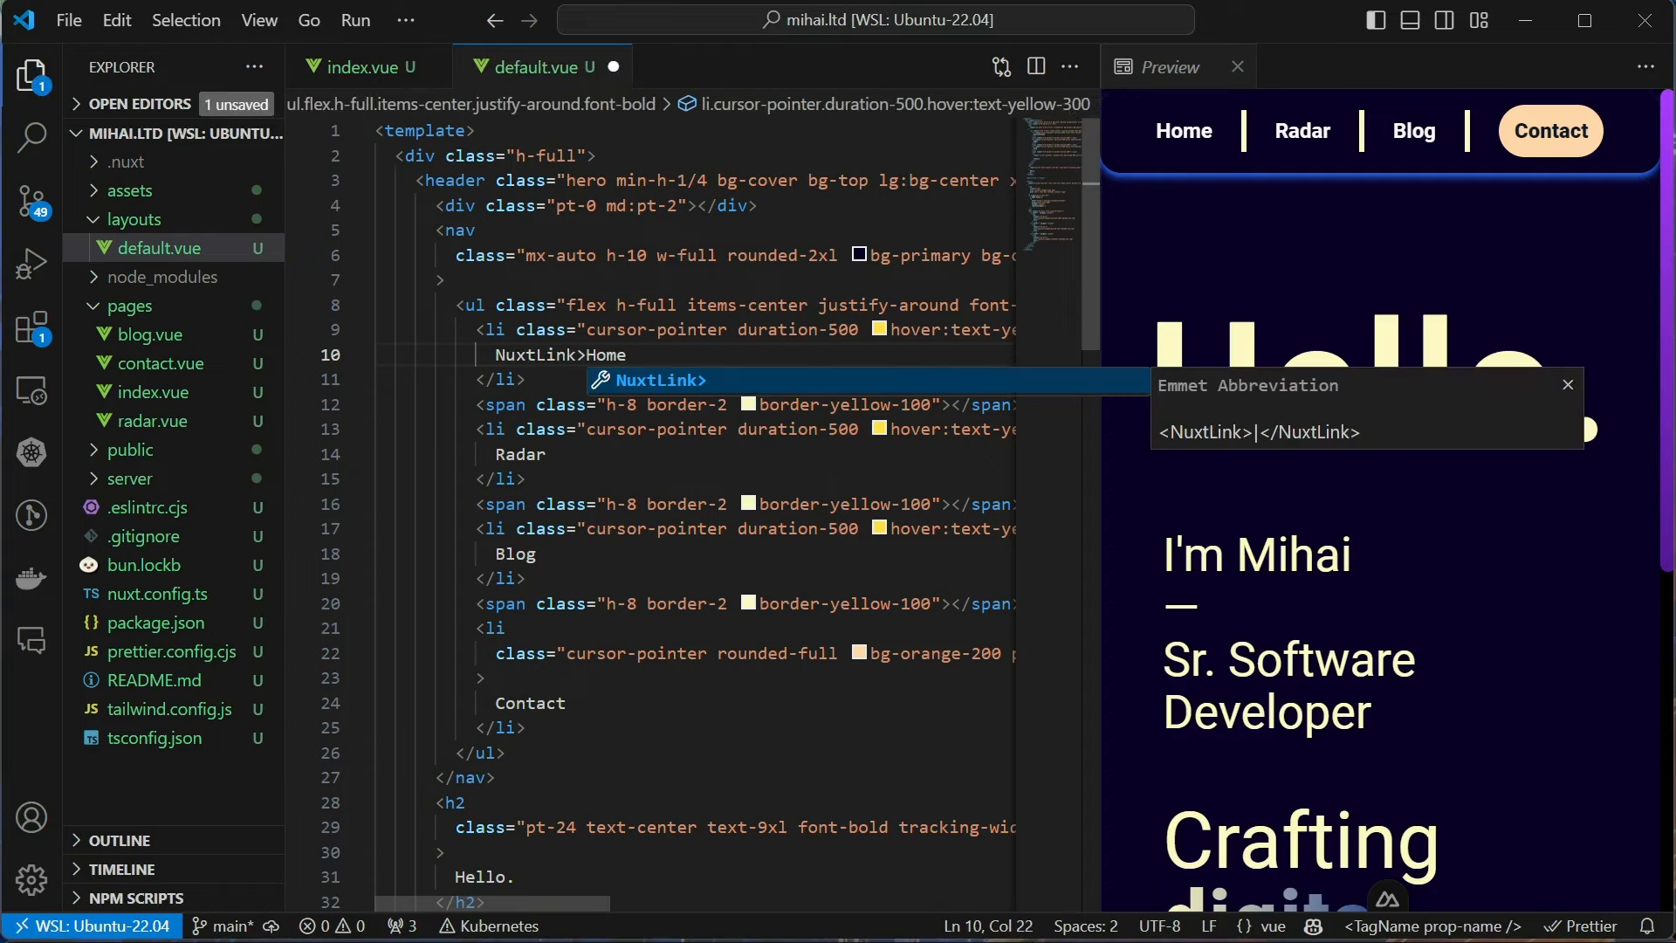
pyautogui.write('>')
pyautogui.press('Home')
pyautogui.write('<')
pyautogui.hotkey('ctrl', 'Right')
pyautogui.write('to="')
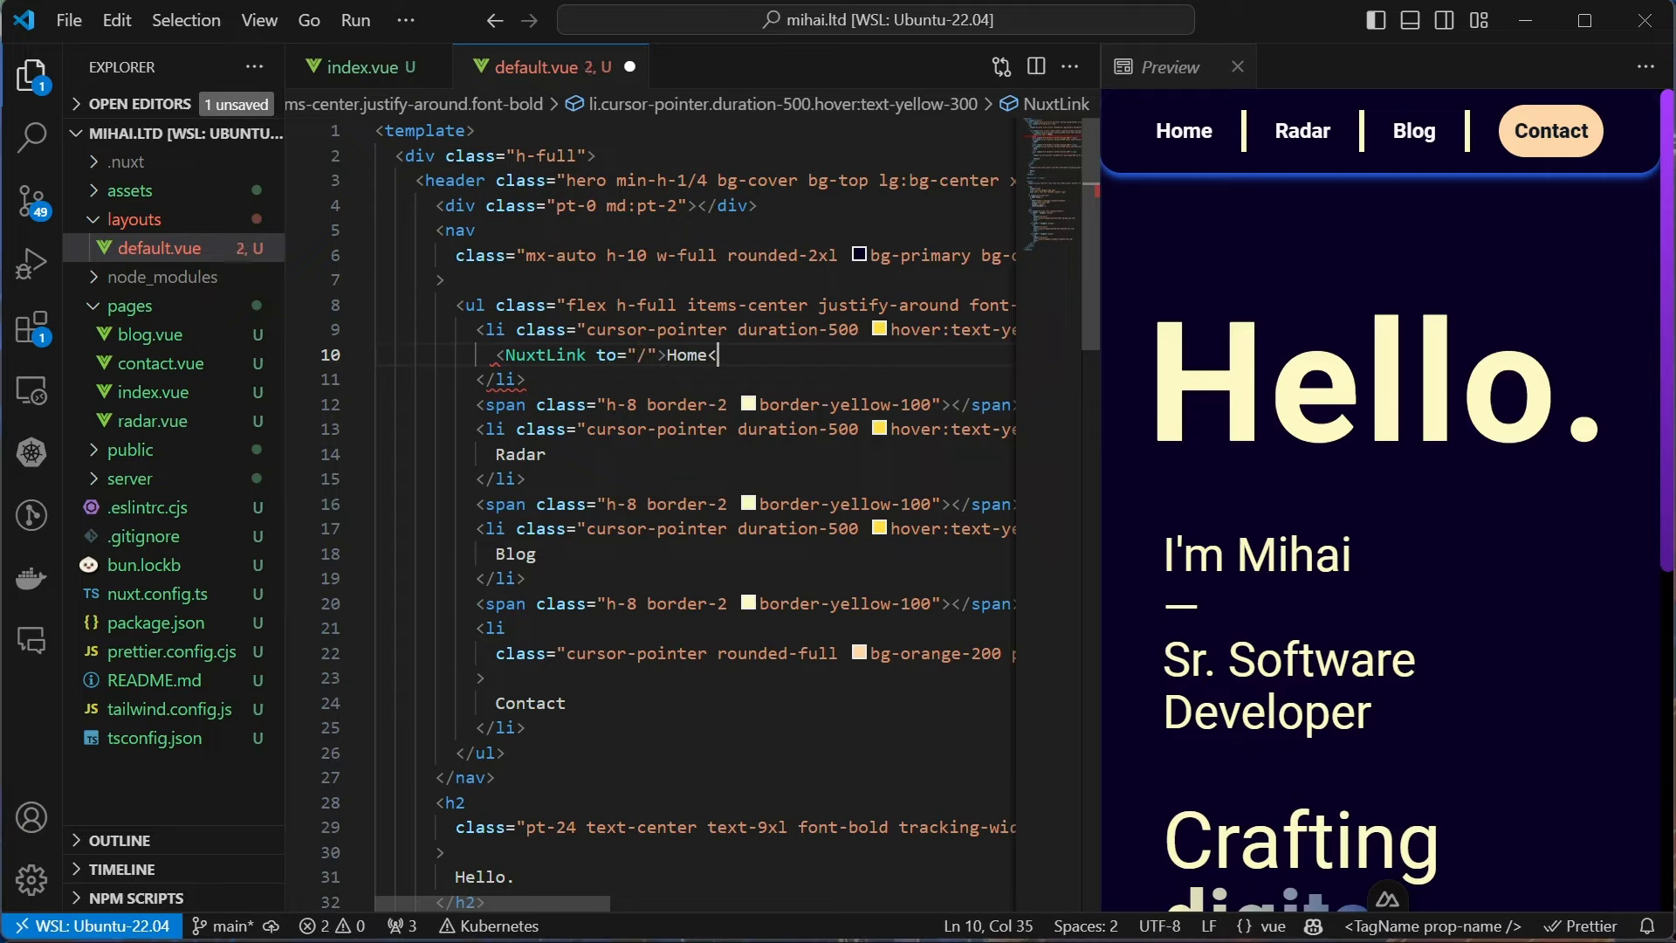
pyautogui.write('/')
pyautogui.press('Return')
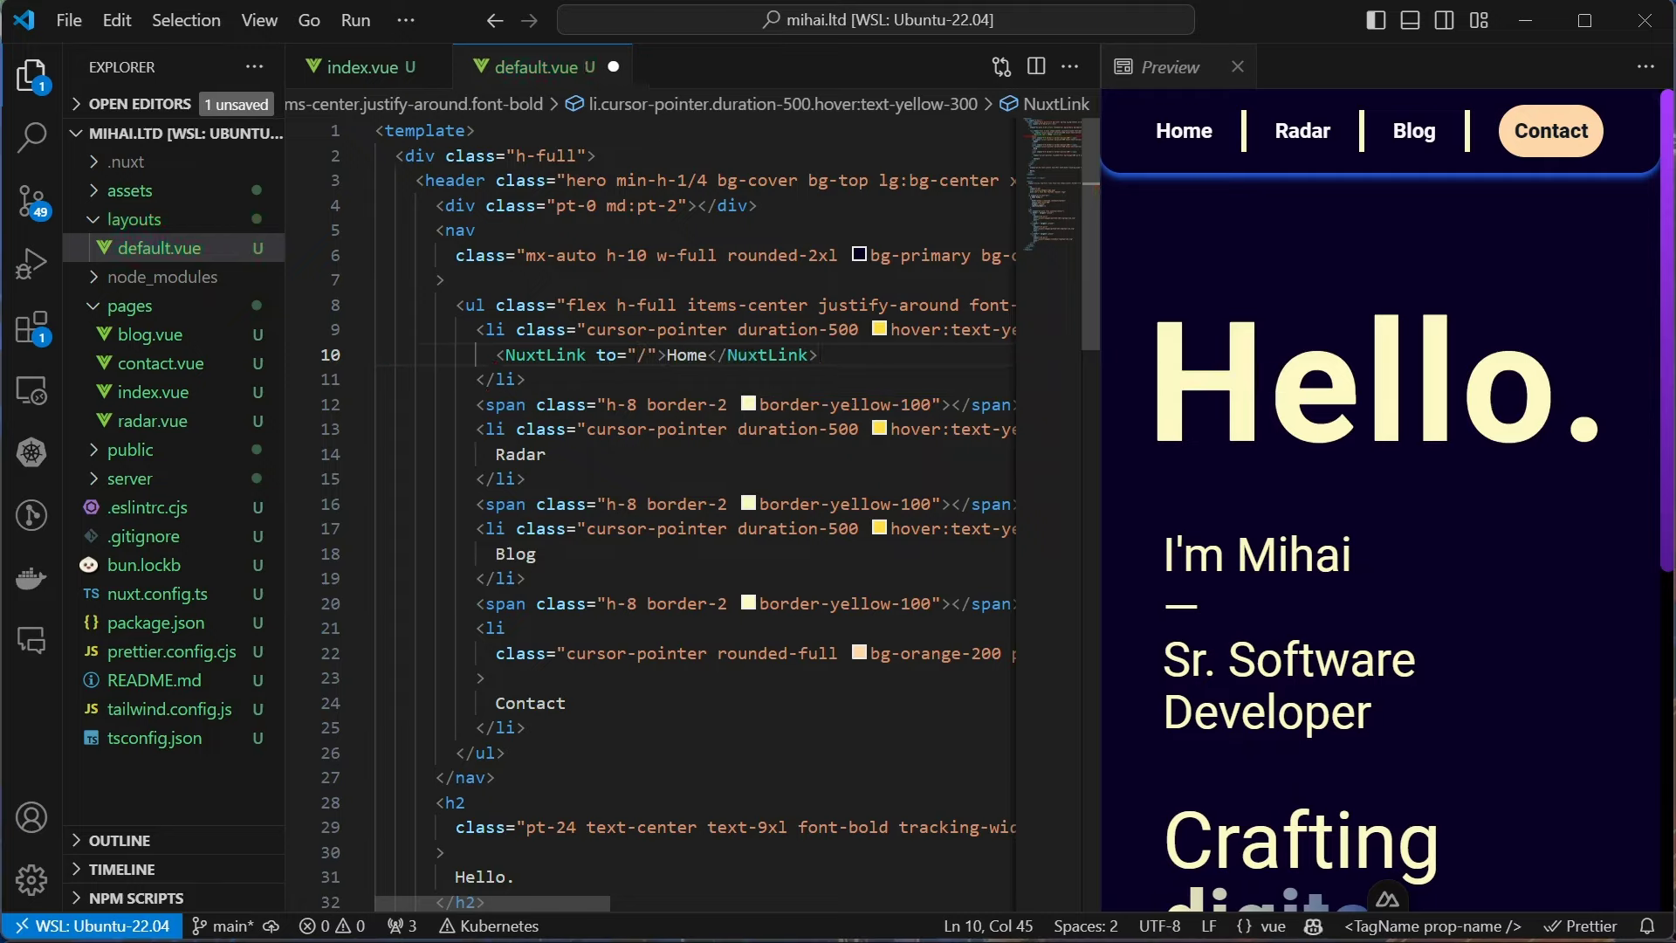
pyautogui.press('Down')
pyautogui.press('Down')
pyautogui.press('Down')
pyautogui.press('End')
pyautogui.press('Return')
pyautogui.write('<Nuxt')
pyautogui.press('Escape')
pyautogui.press('Up')
pyautogui.hotkey('shift', 'Home')
# Turn Blog and Contact into NuxtLinks to /blog and /contact, delete leftover labels, and save
pyautogui.press('End')
pyautogui.press('Return')
pyautogui.write('<NuxtLink')
pyautogui.press('Tab')
pyautogui.press('Down')
pyautogui.press('Down')
pyautogui.press('Down')
pyautogui.press('Down')
pyautogui.press('Down')
pyautogui.press('Down')
pyautogui.press('Return')
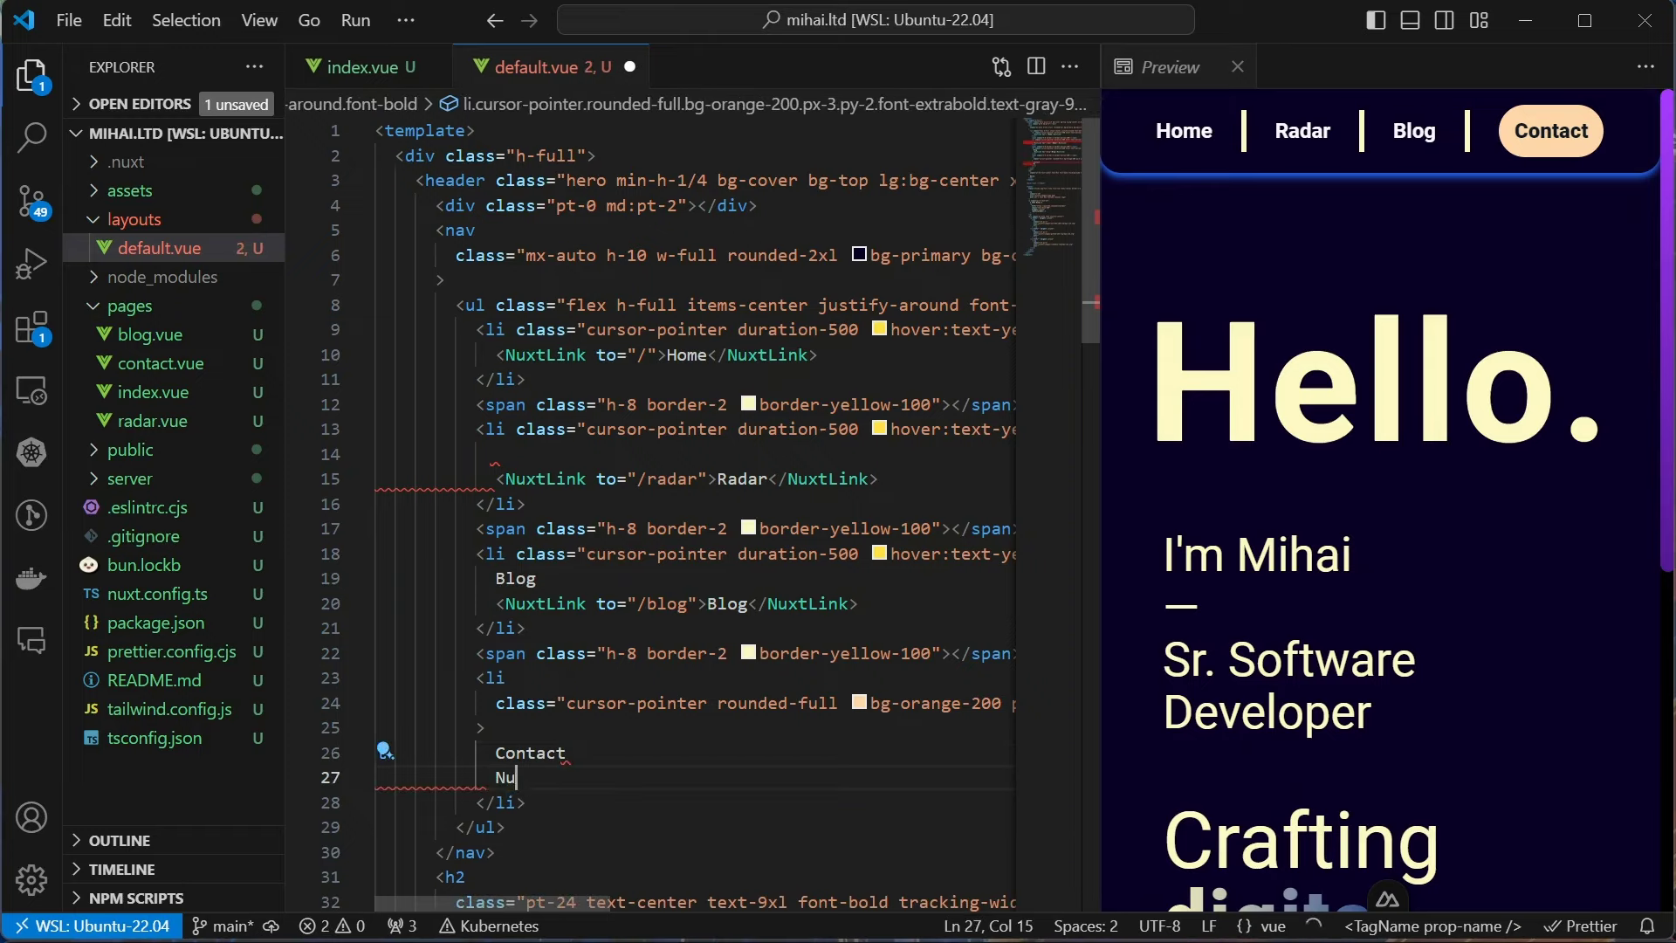
pyautogui.press('BackSpace')
pyautogui.press('BackSpace')
pyautogui.write('<Nuxt')
pyautogui.press('Tab')
pyautogui.press('Up')
pyautogui.hotkey('shift', 'Home')
pyautogui.press('BackSpace')
pyautogui.press('BackSpace')
pyautogui.hotkey('ctrl', 's')
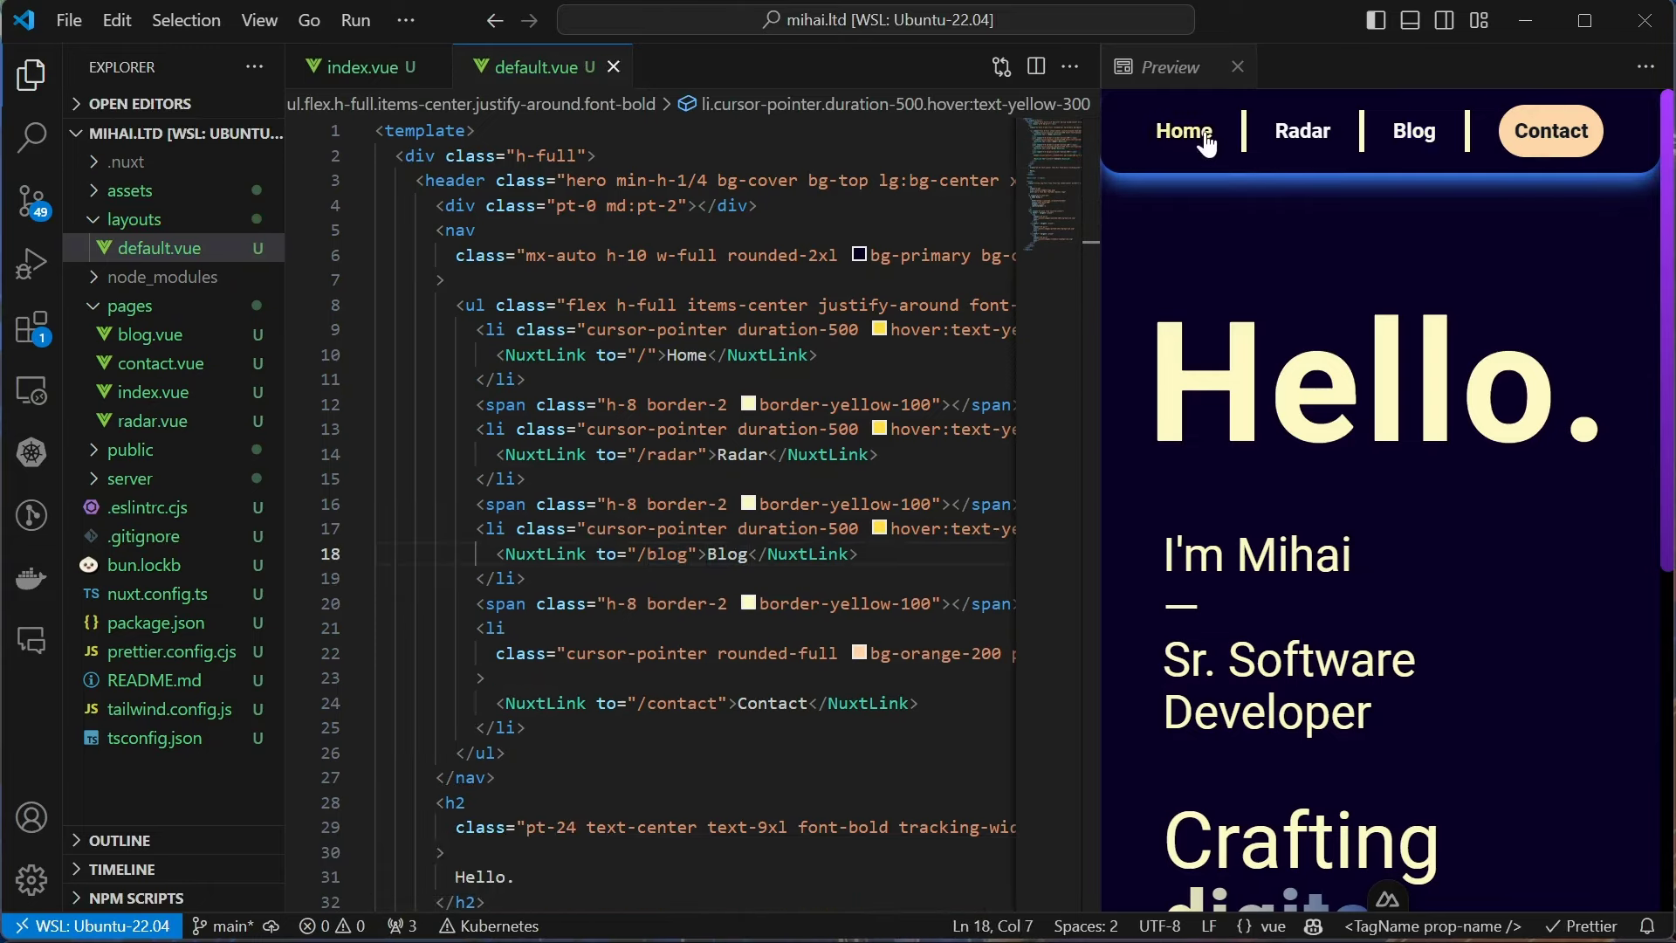
# Test the Radar and Home nav links in the preview
pyautogui.click(1303, 133)
pyautogui.click(1178, 134)
pyautogui.click(1307, 131)
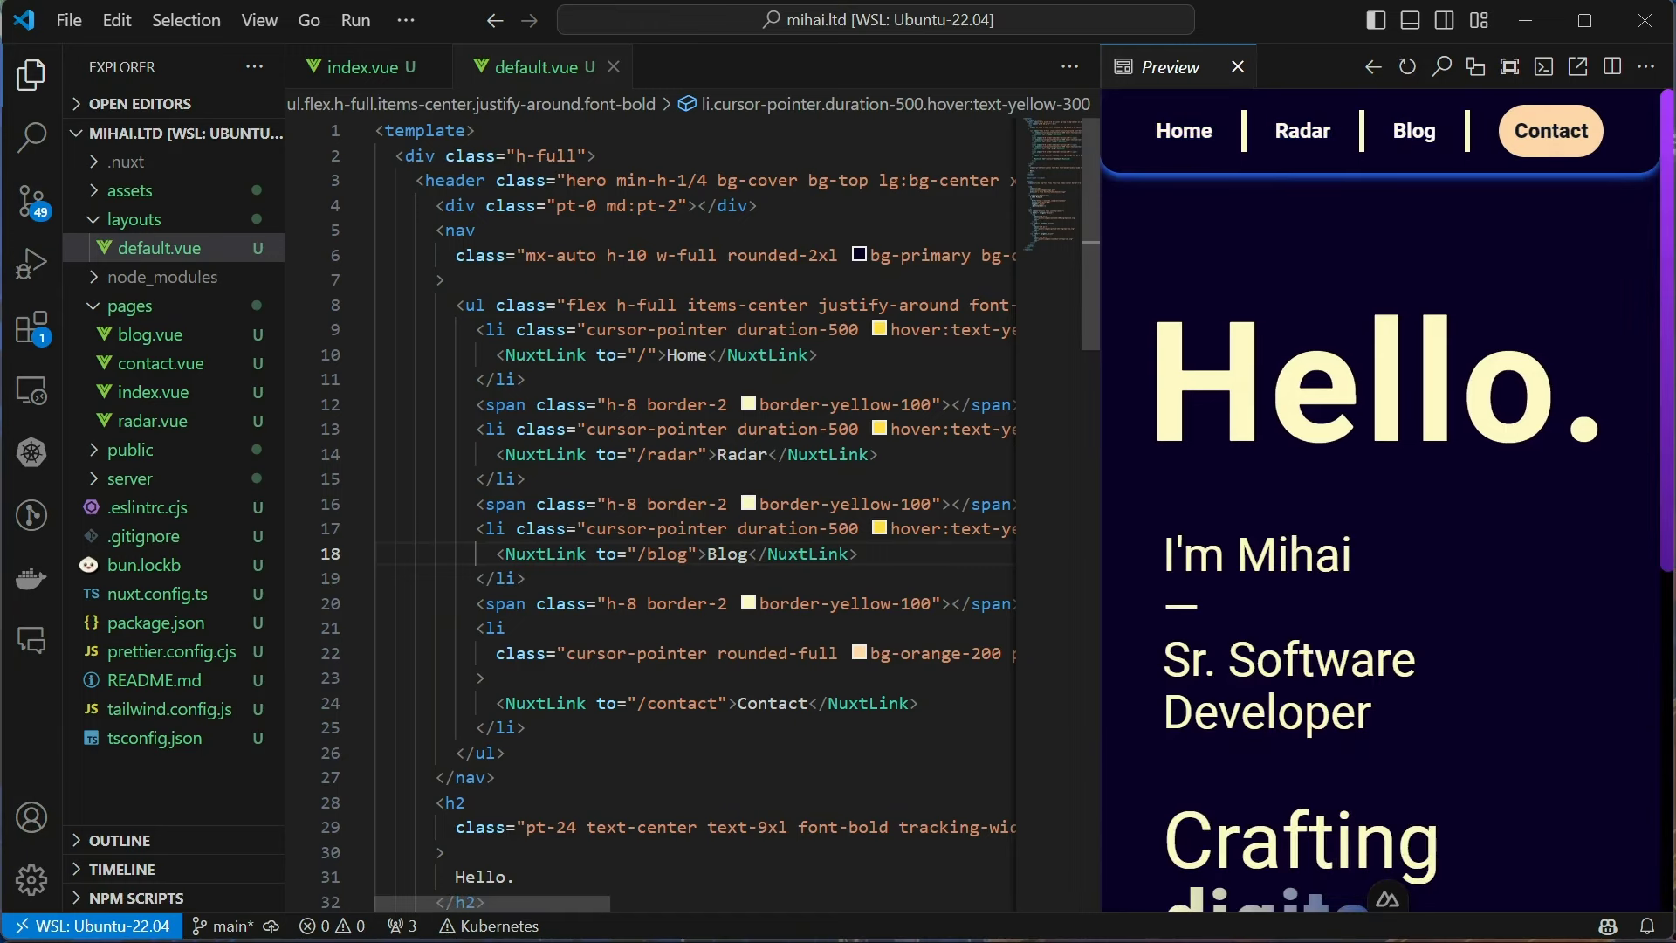
pyautogui.write('act')
# Give Home, Radar and Blog active-class="text-yellow-300" and test them in the preview
pyautogui.press('Return')
pyautogui.write('text-yellow')
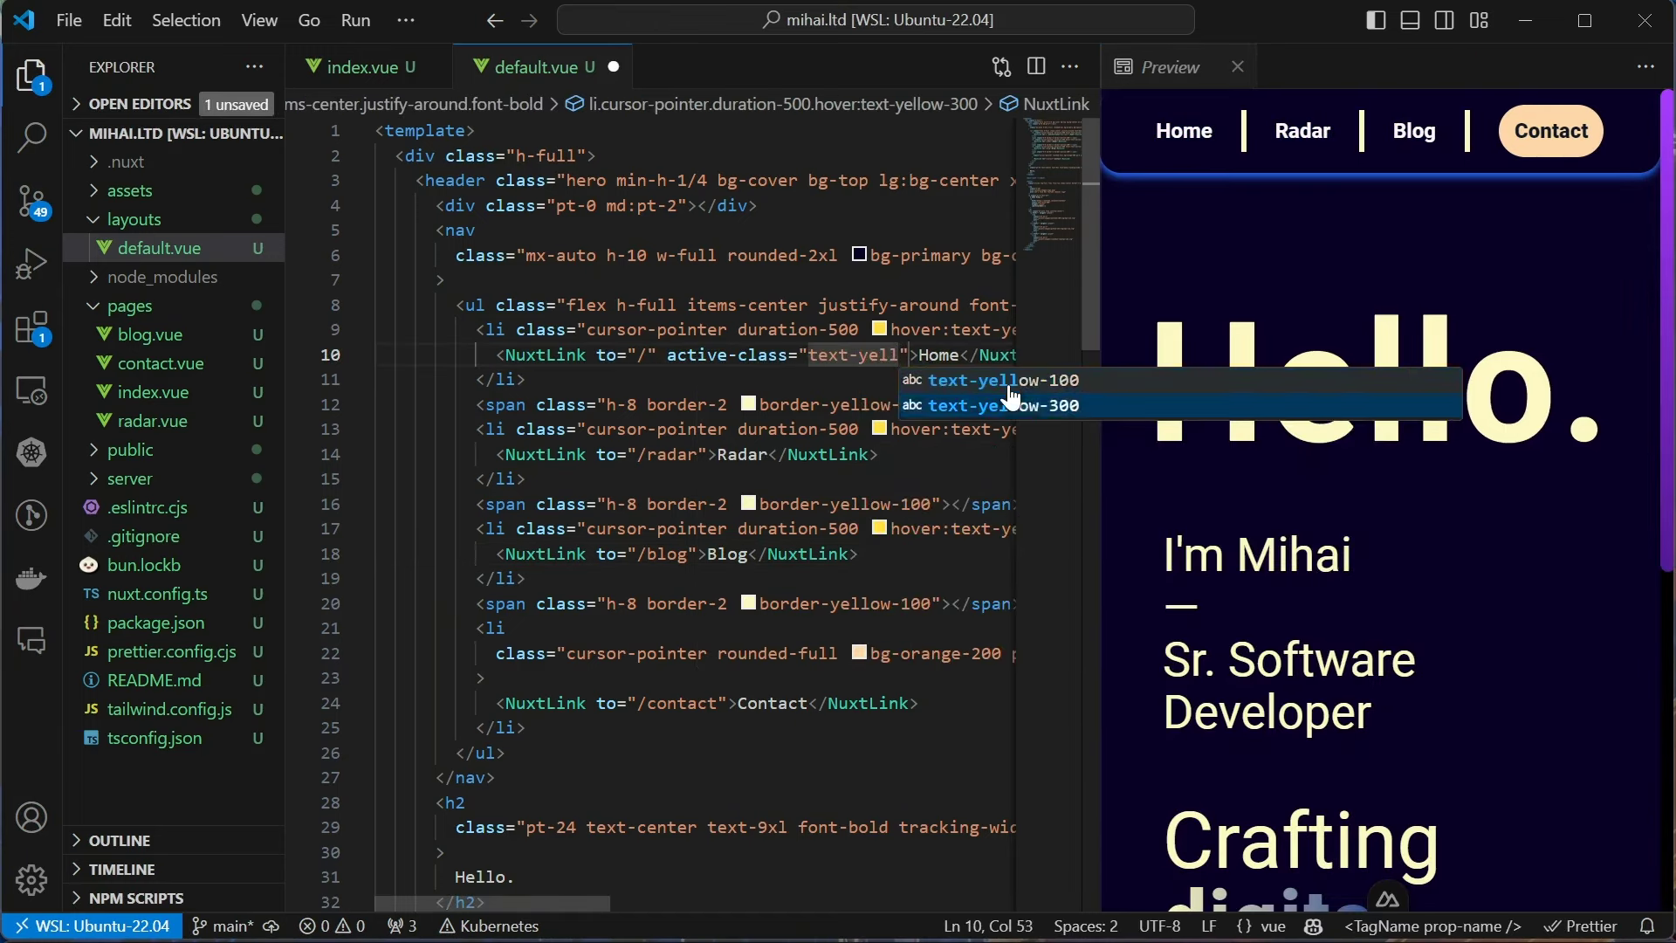
pyautogui.press('Return')
pyautogui.hotkey('ctrl', 's')
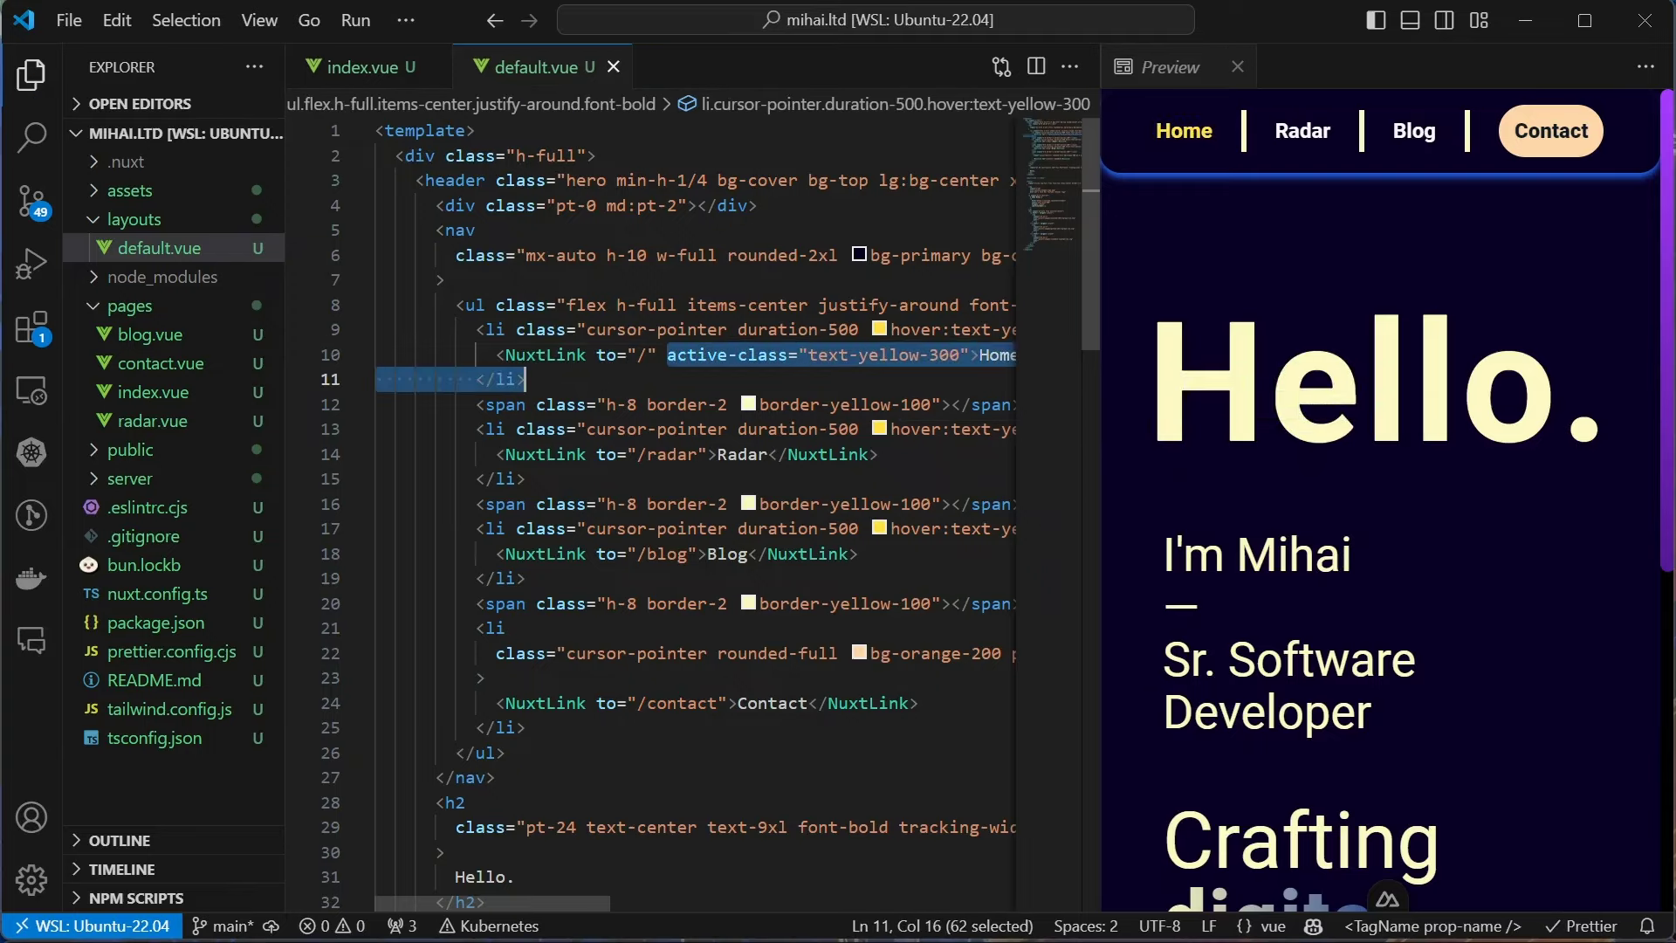
pyautogui.click(707, 453)
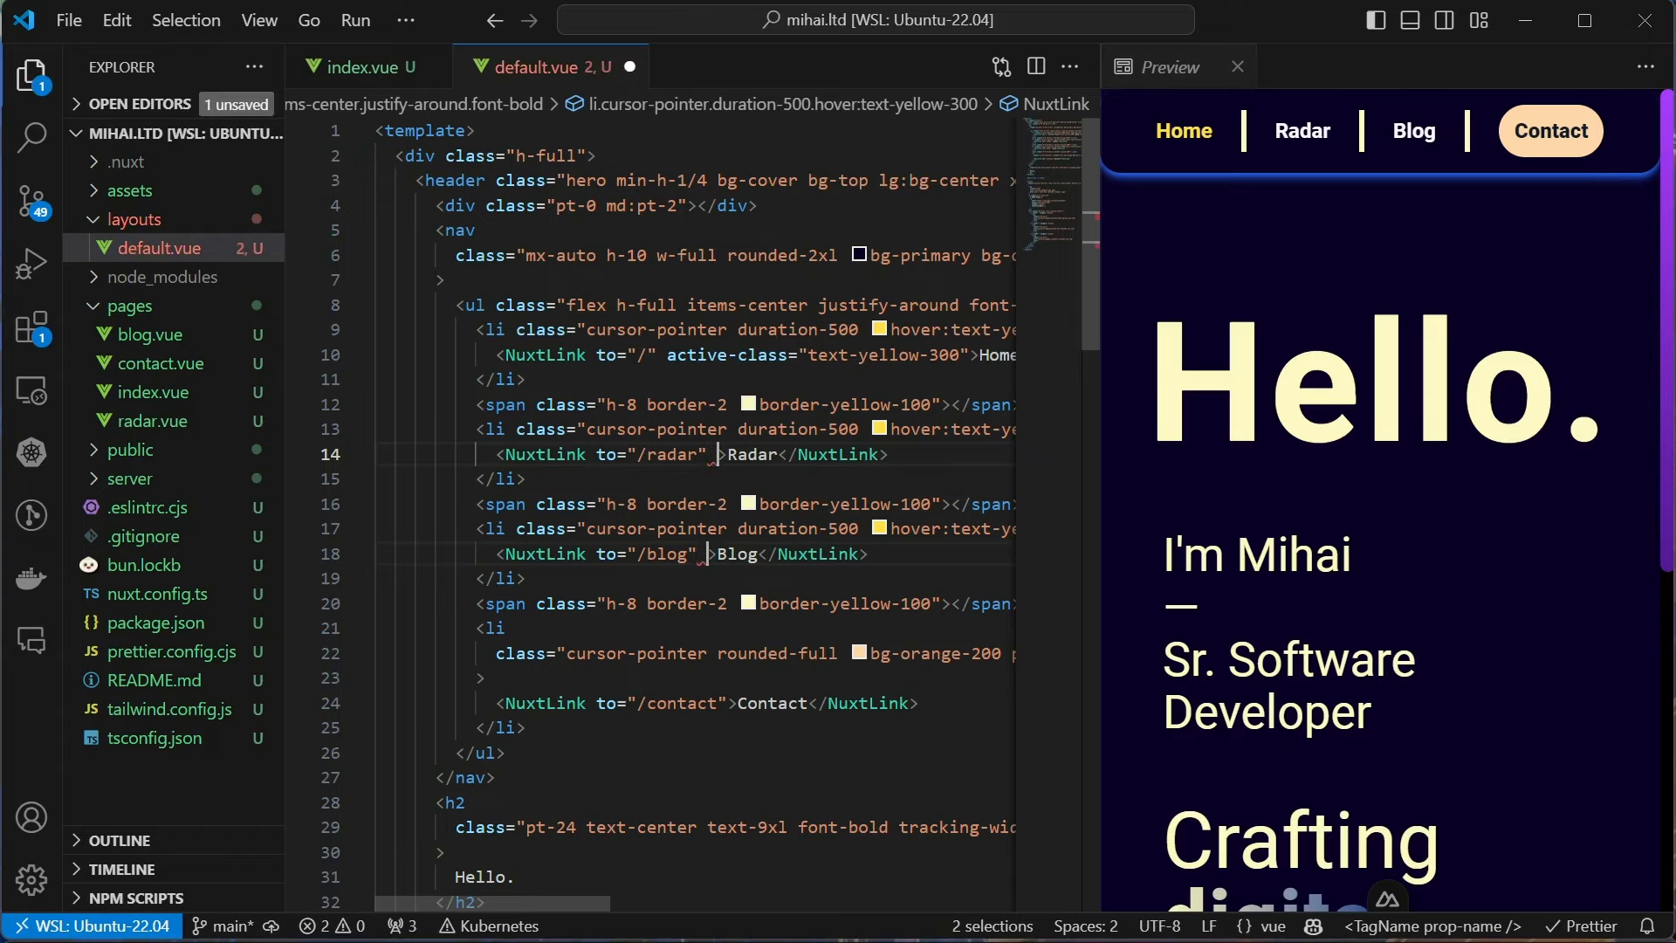
pyautogui.write('active-class="text-yellow-300"')
pyautogui.hotkey('ctrl', 's')
pyautogui.click(1305, 130)
pyautogui.click(1192, 136)
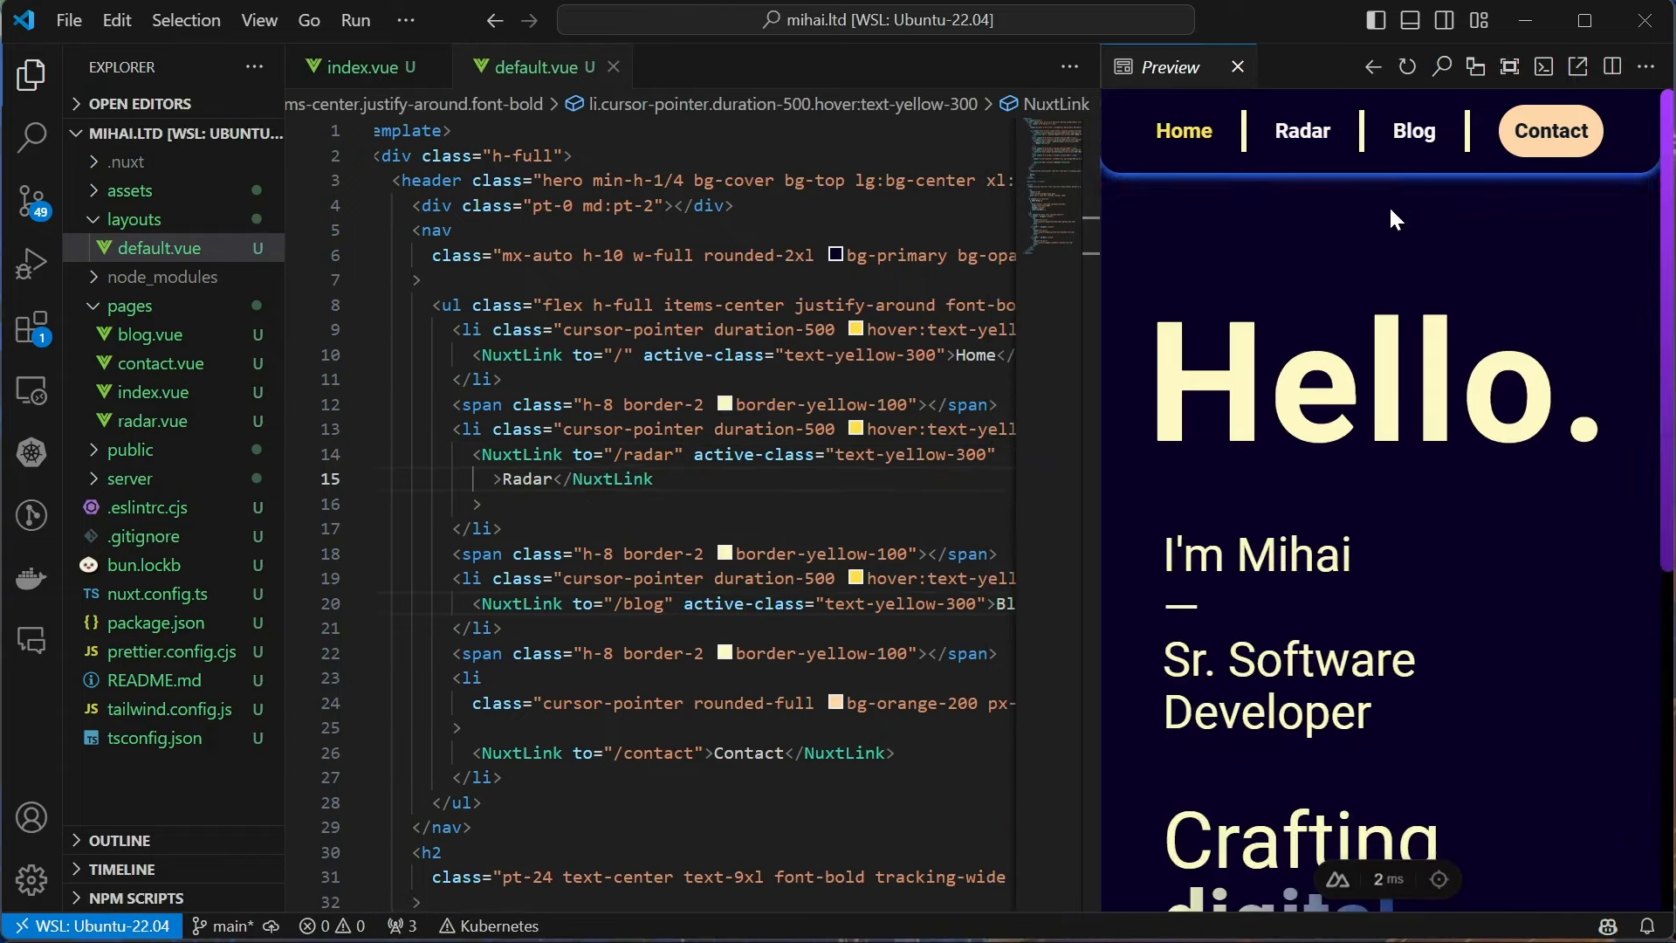
pyautogui.click(1422, 134)
pyautogui.click(1306, 136)
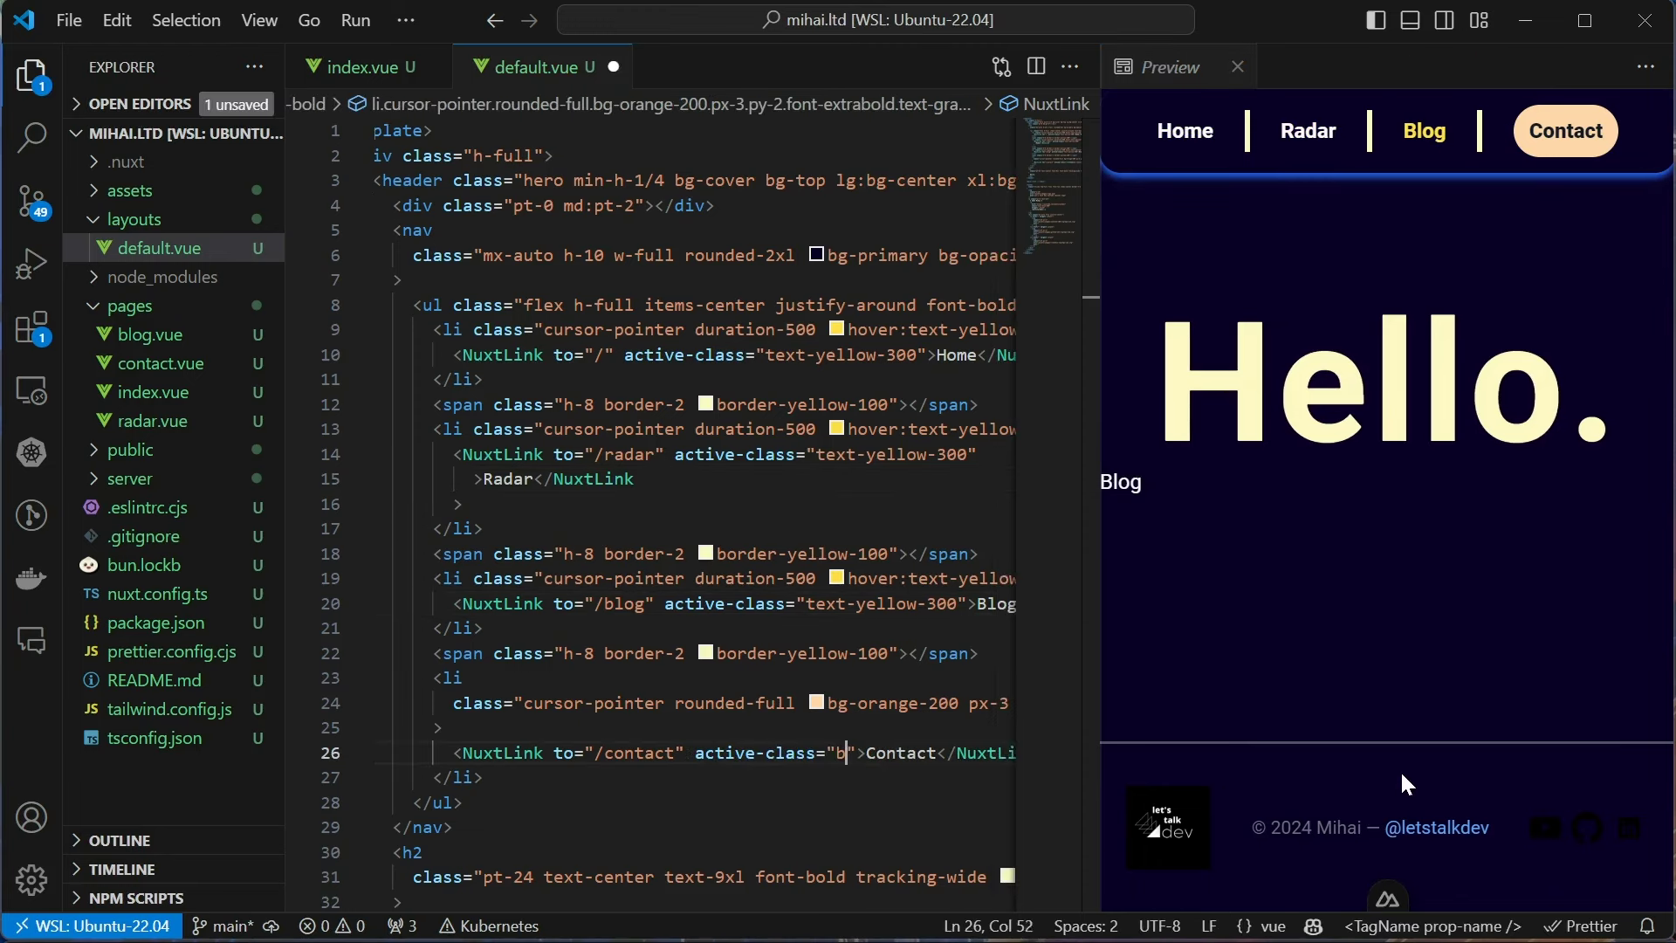
pyautogui.write('bg-ora')
# Give the Contact link active-class="bg-orange-500" and check the Contact page
pyautogui.press('Return')
pyautogui.press('BackSpace')
pyautogui.write('500')
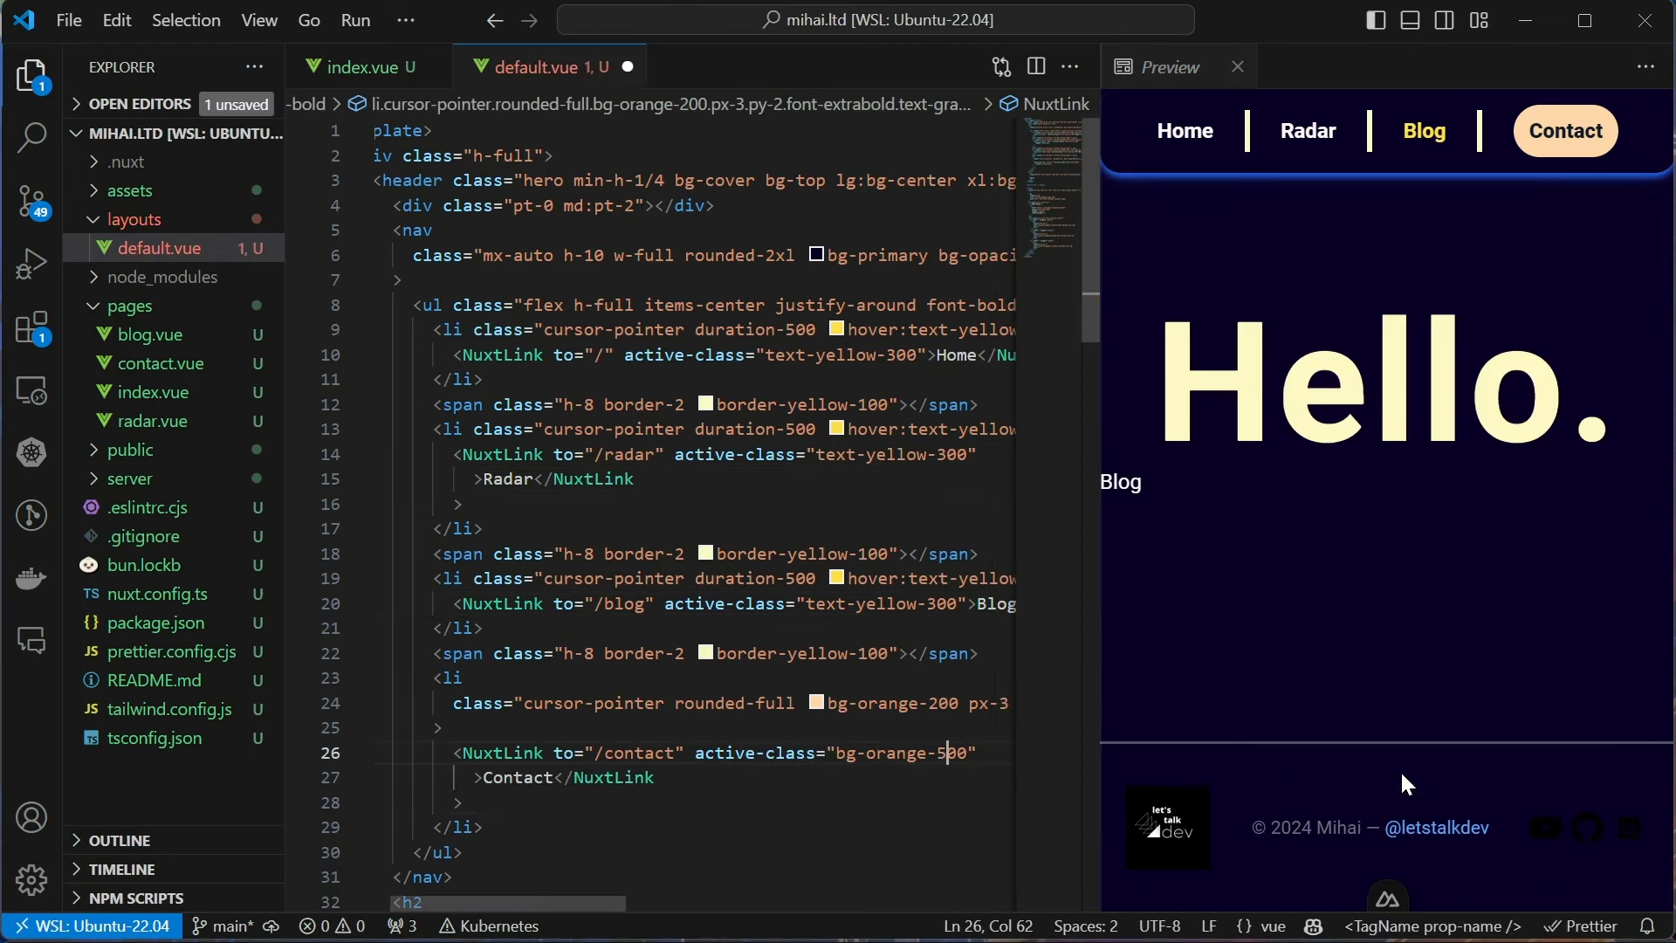
pyautogui.hotkey('ctrl', 's')
pyautogui.click(1567, 137)
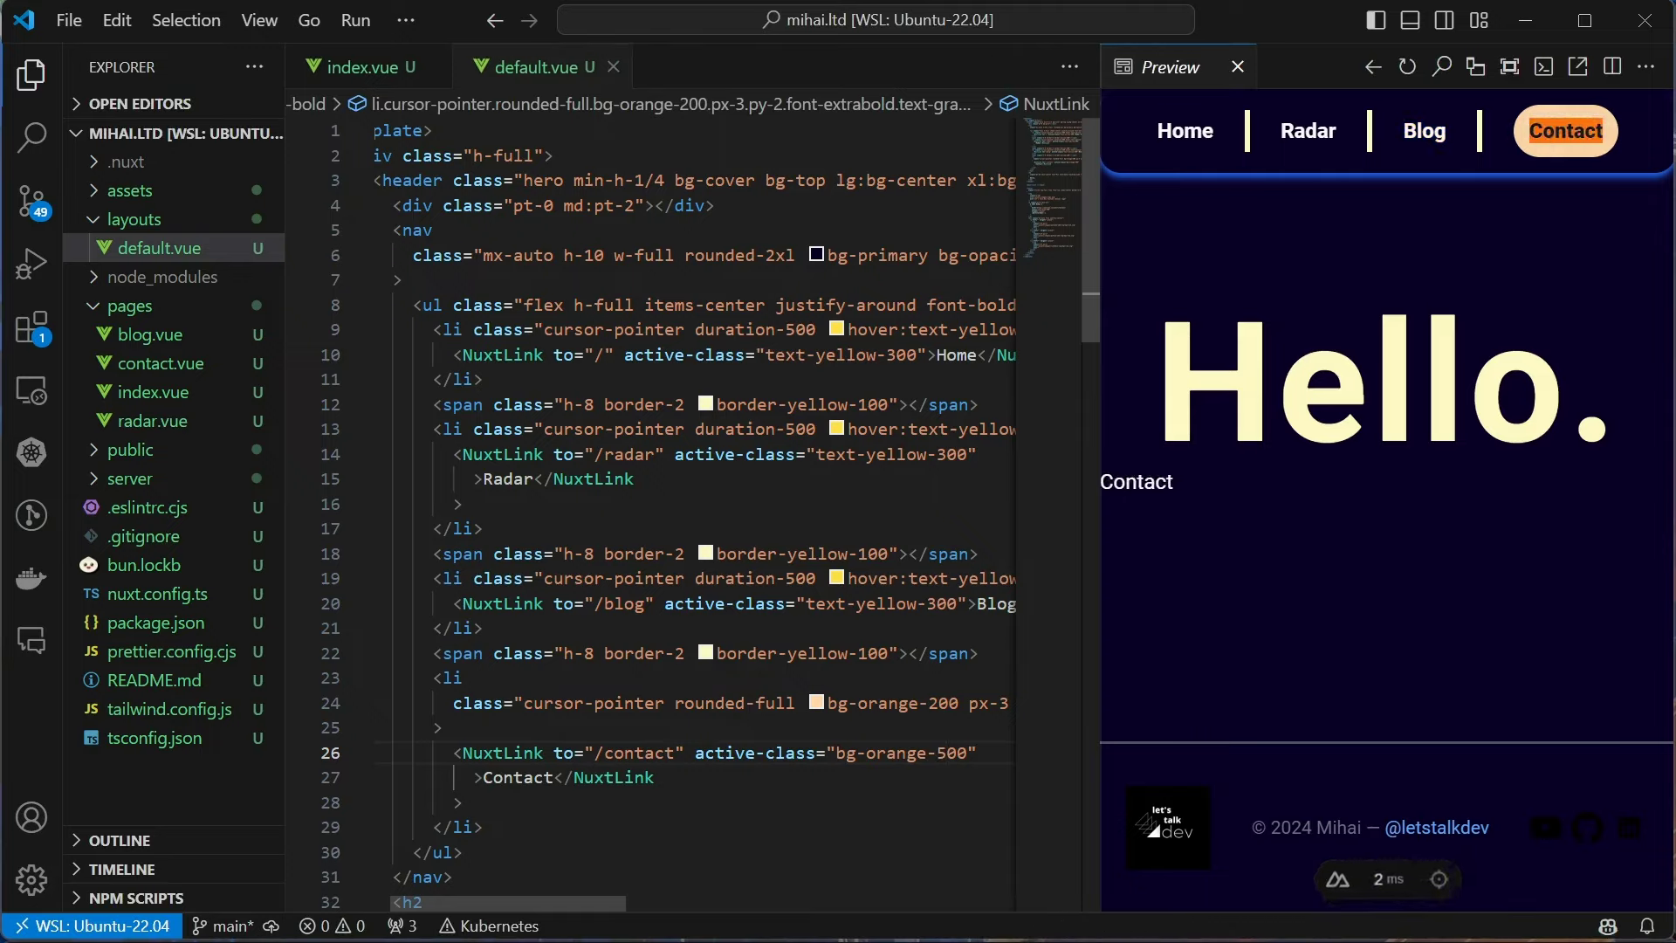
# Move the Contact list item's class onto its NuxtLink and reformat
pyautogui.hotkey('ctrl', 'Right')
pyautogui.hotkey('ctrl', 'Right')
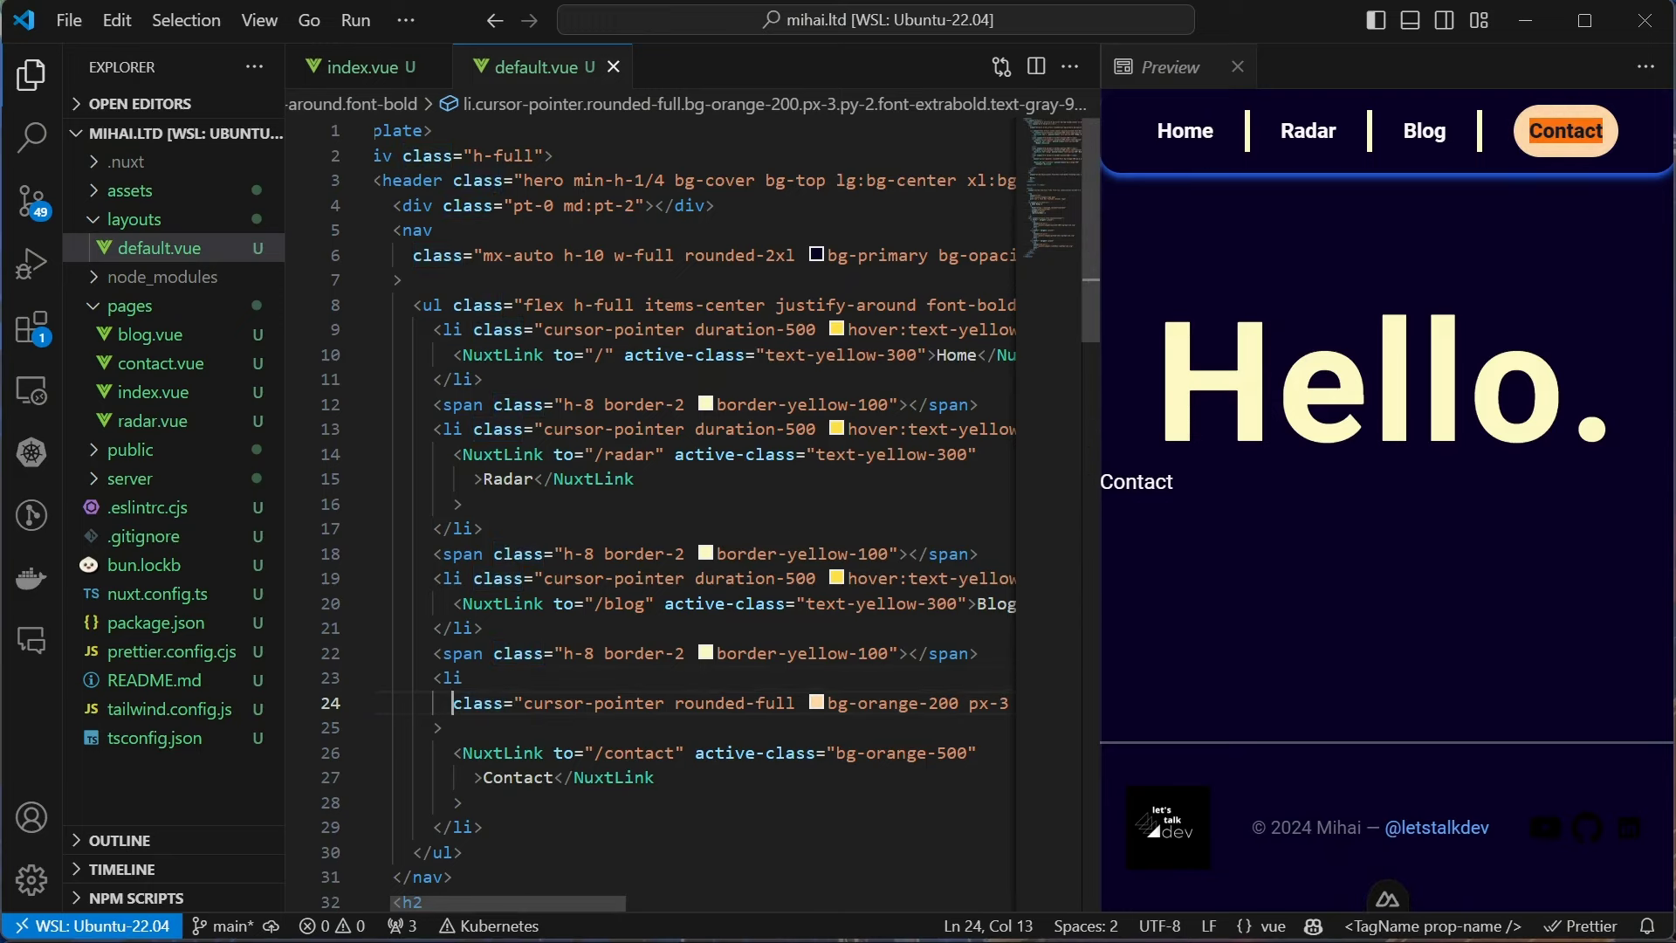
pyautogui.hotkey('shift', 'End')
pyautogui.press('BackSpace')
pyautogui.hotkey('ctrl', 'shift', 'k')
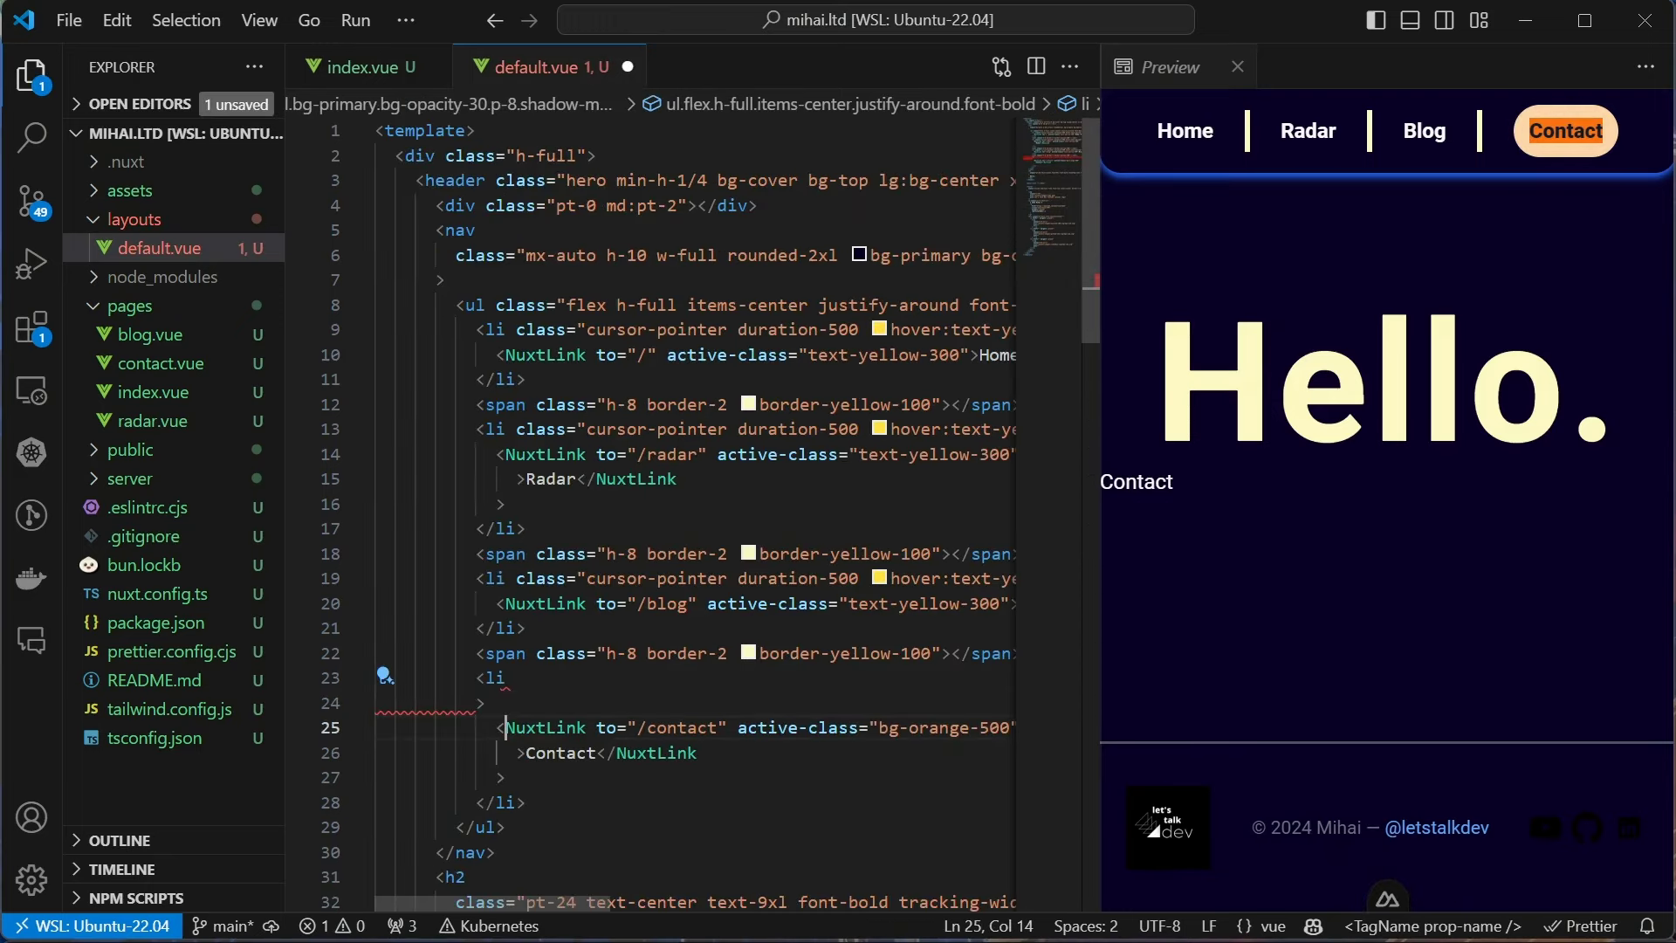
pyautogui.hotkey('ctrl', 'v')
pyautogui.hotkey('shift', 'alt', 'f')
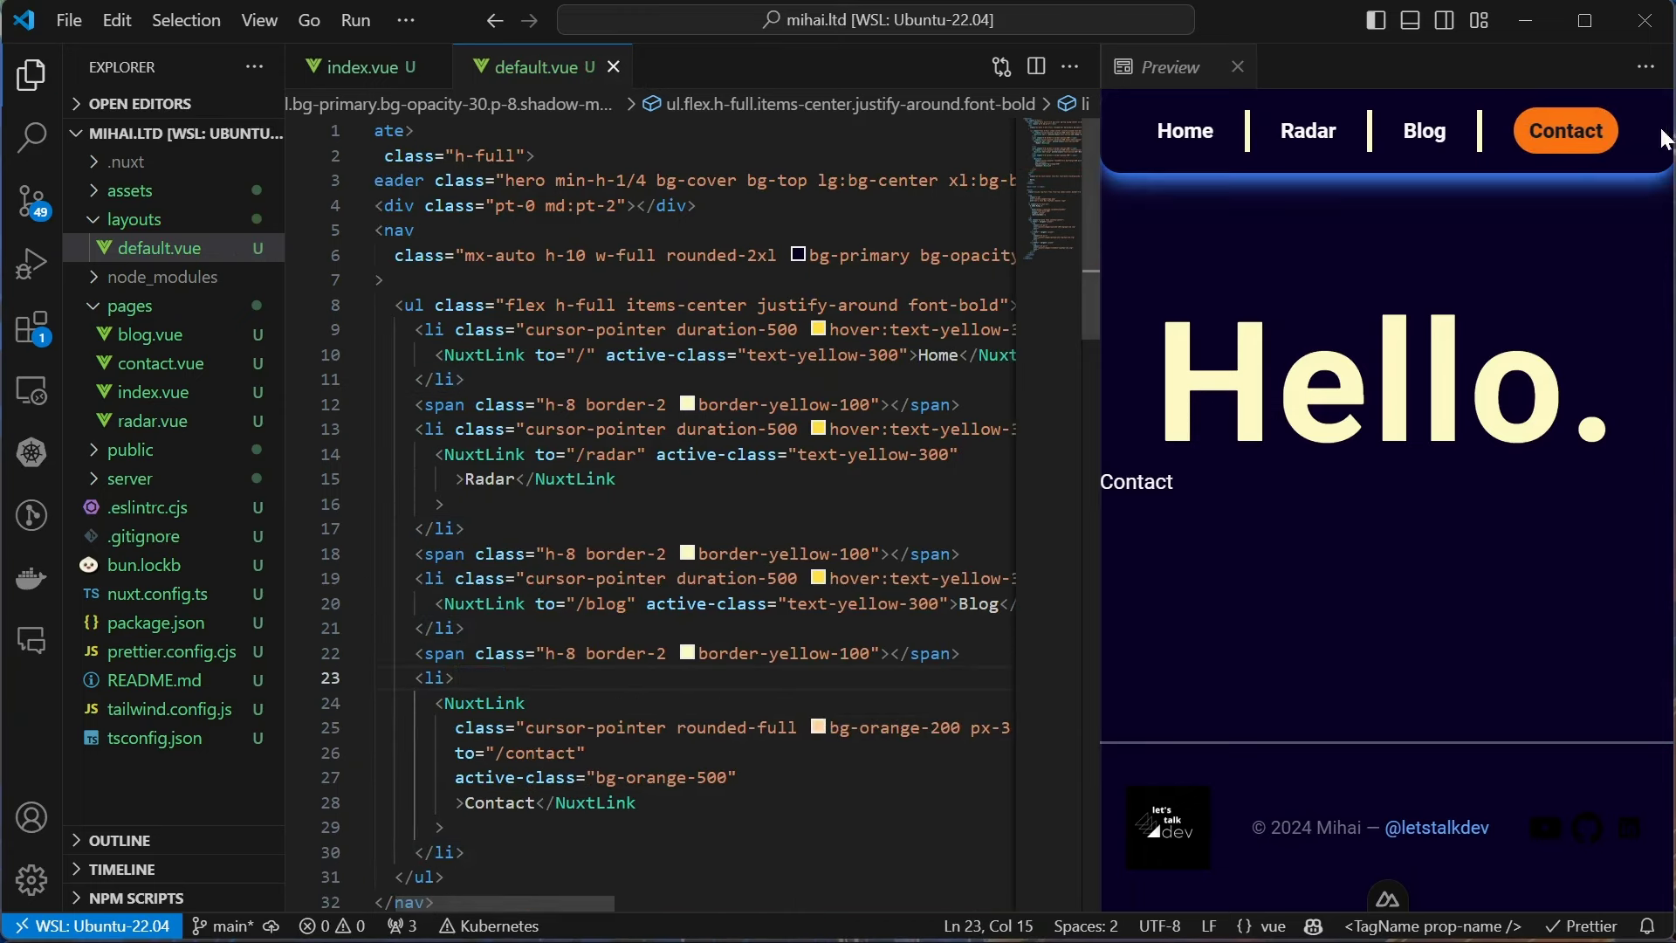
# Move the Blog, Home and Radar list-item classes onto their NuxtLinks and save
pyautogui.write('class="cursor-pointer duration-500 hover:text-yellow-300"')
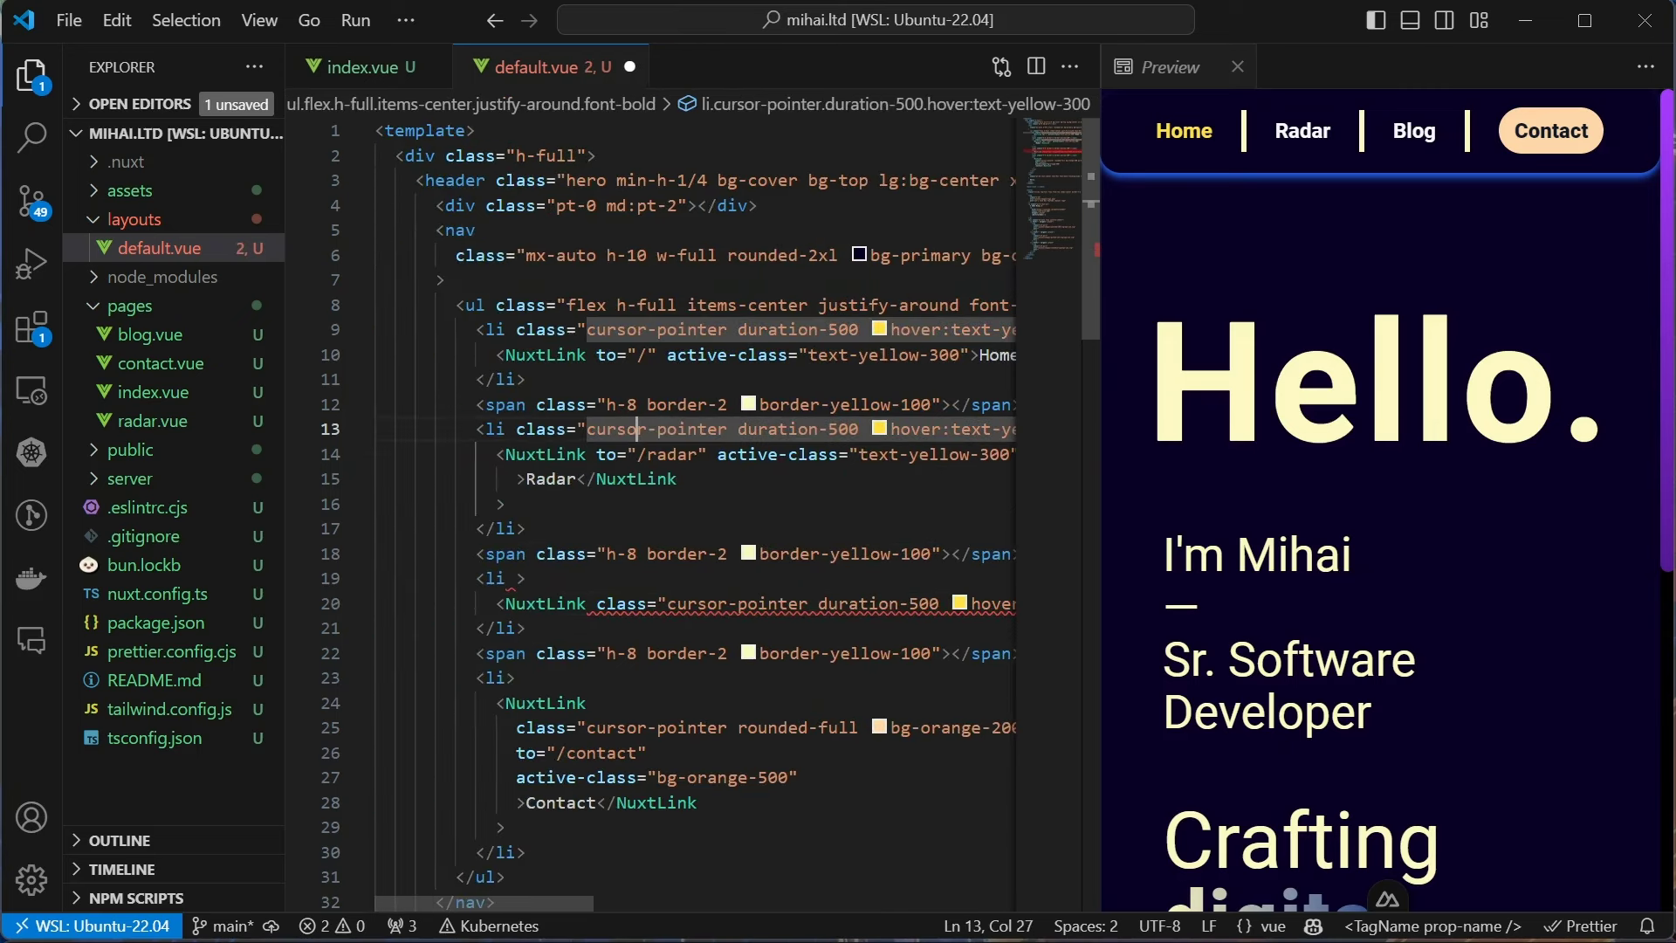
pyautogui.hotkey('ctrl', 'd')
pyautogui.hotkey('shift', 'End')
pyautogui.hotkey('ctrl', 'x')
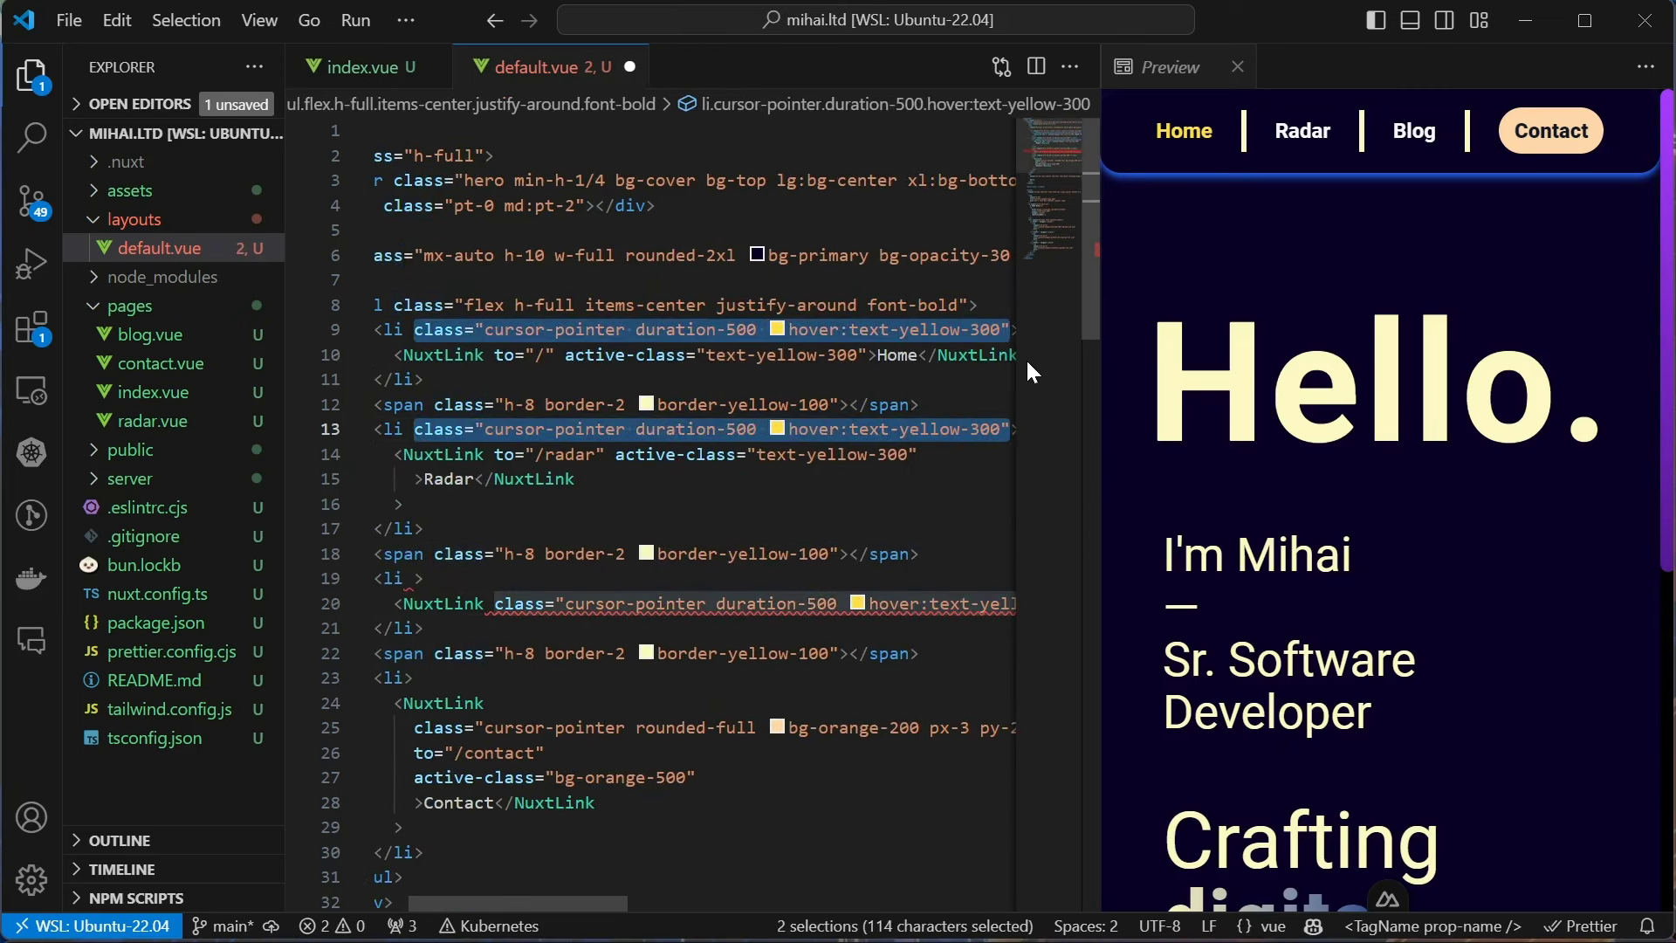
pyautogui.press('Down')
pyautogui.hotkey('ctrl', 'Right')
pyautogui.press('Right')
pyautogui.hotkey('ctrl', 'v')
pyautogui.hotkey('ctrl', 's')
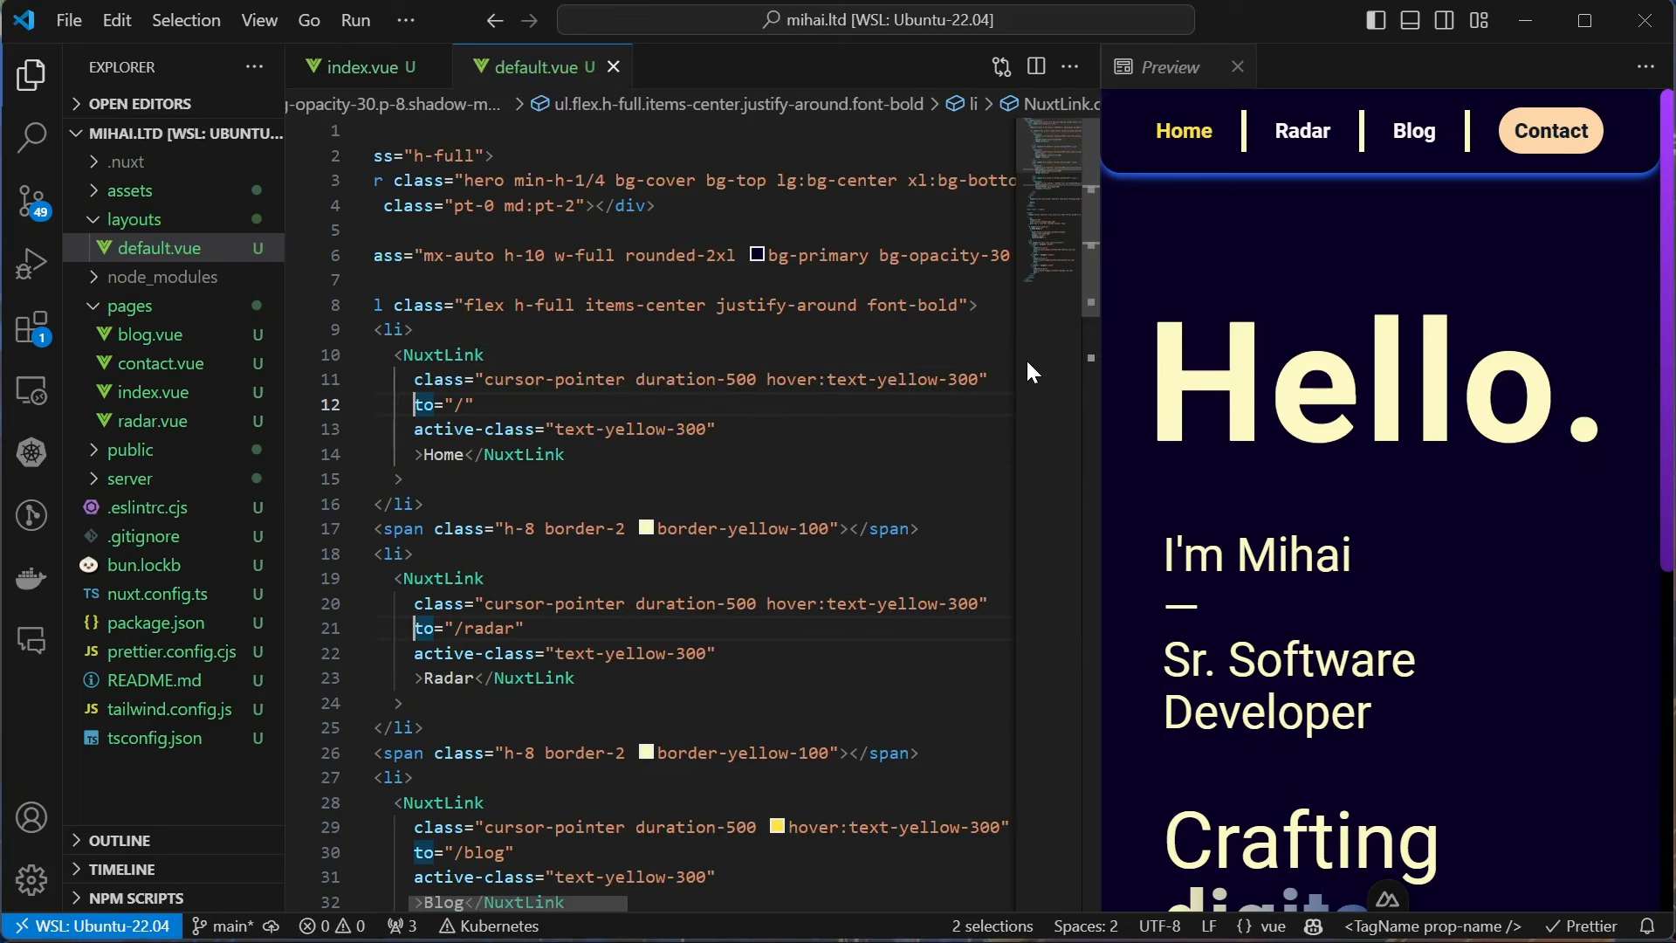
# Open the Blog page in the preview and select the Hello. heading block (lines 46–50)
pyautogui.click(1349, 131)
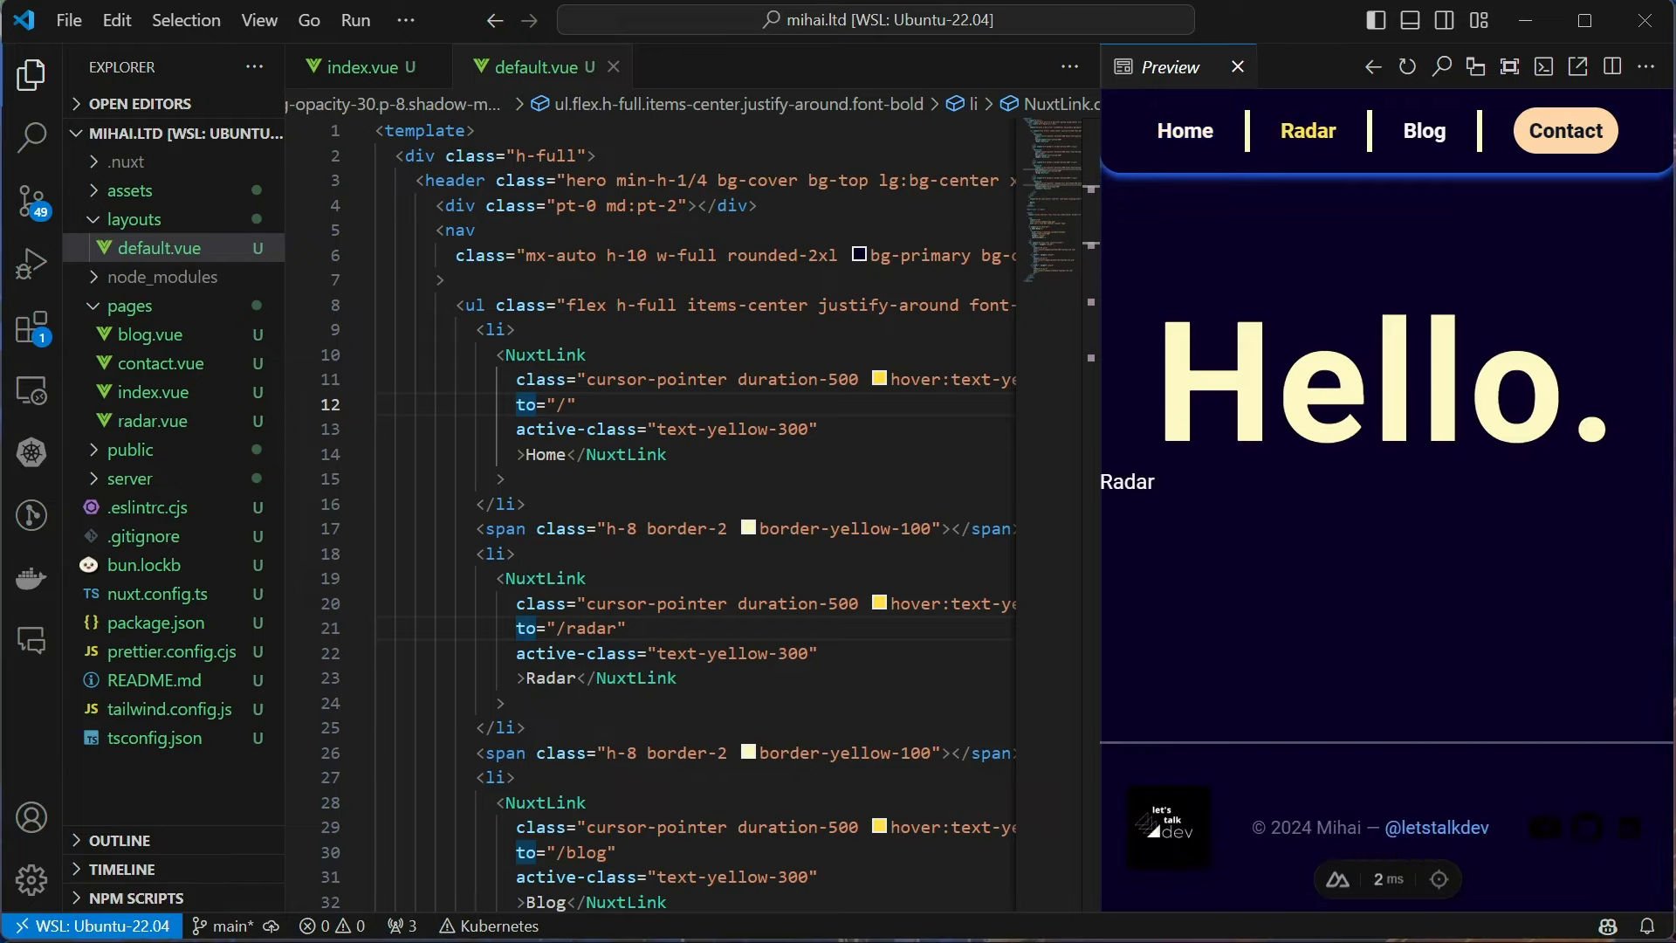
pyautogui.doubleClick(1387, 386)
pyautogui.click(1349, 515)
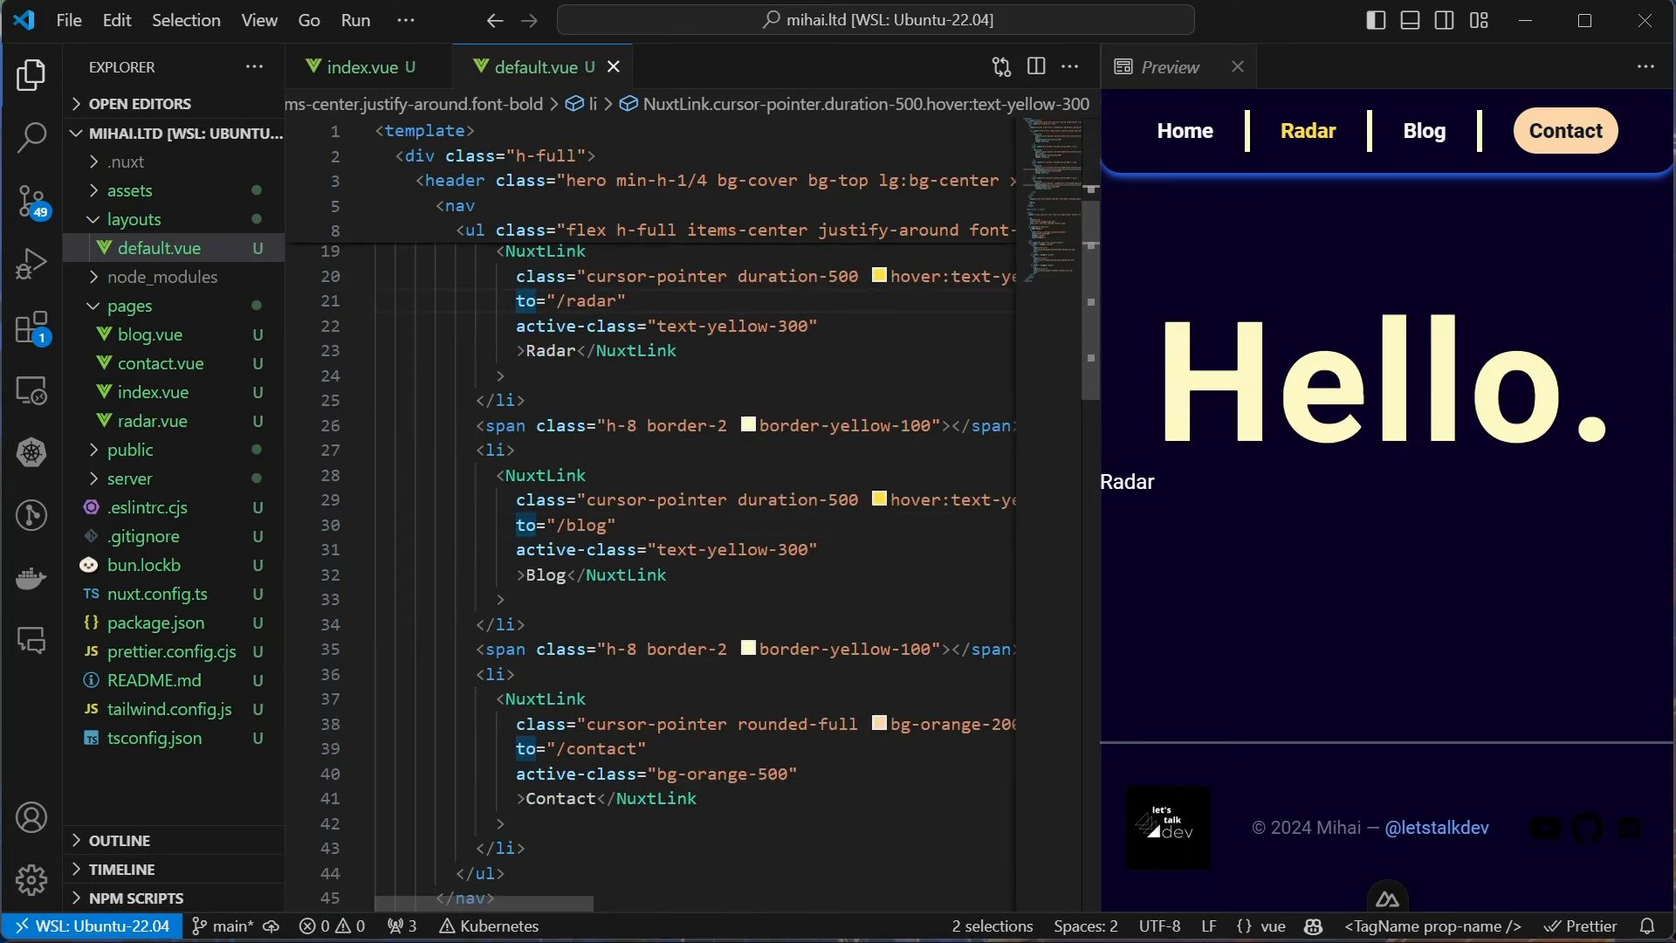
pyautogui.moveTo(487, 760); pyautogui.dragTo(384, 661)
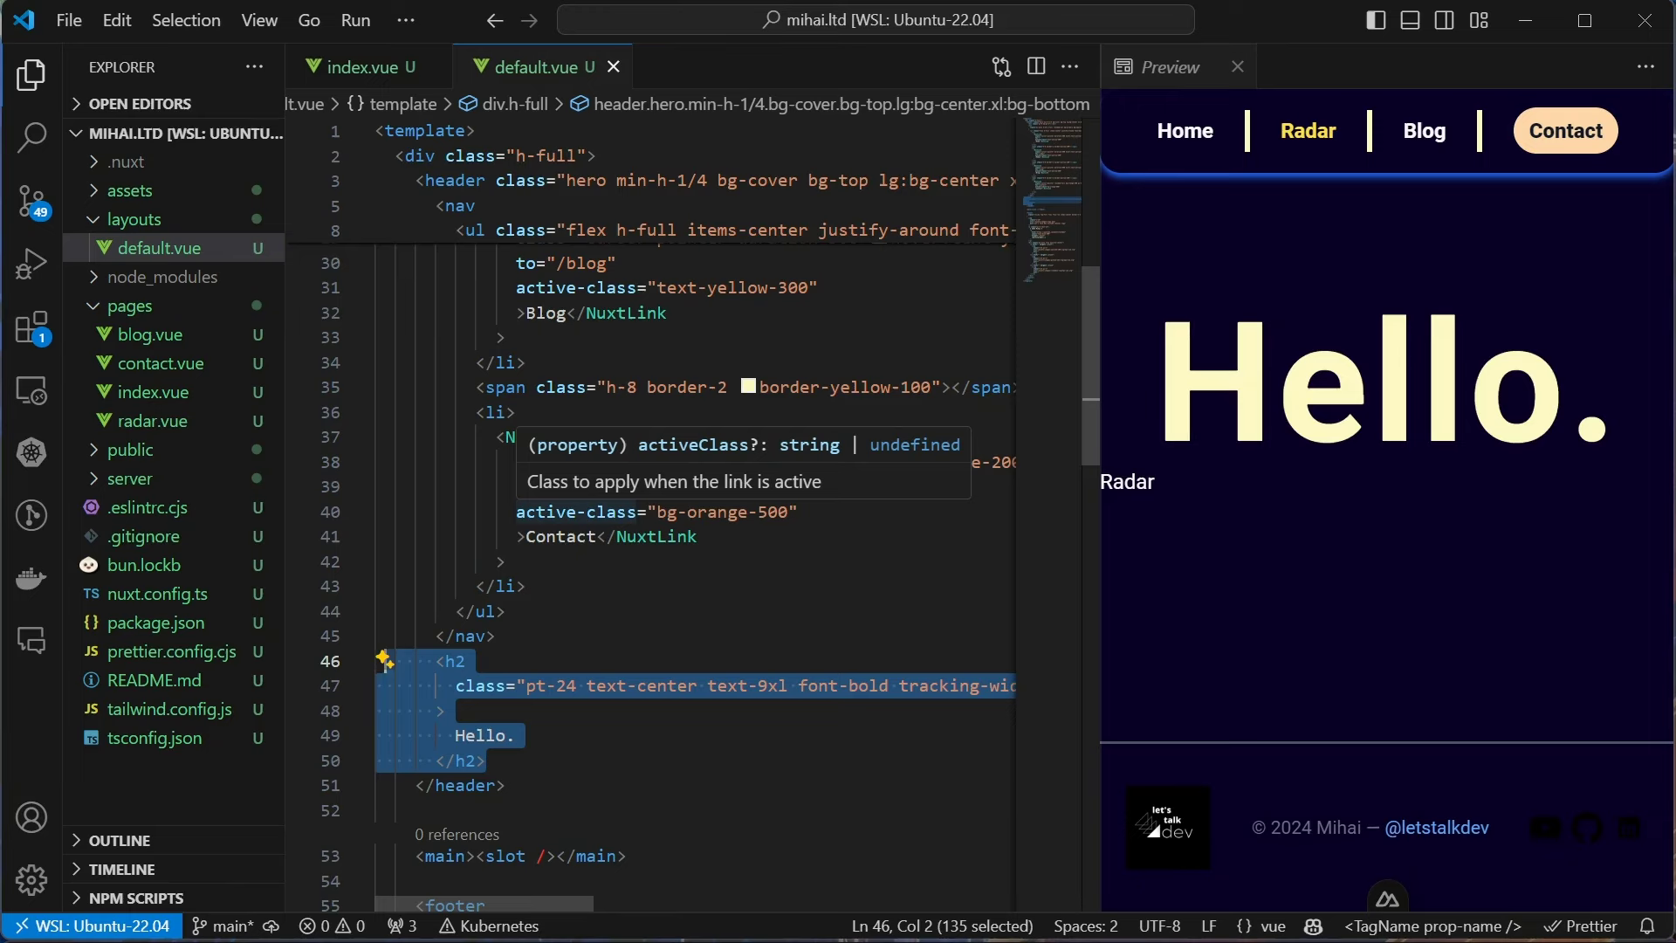
pyautogui.moveTo(133, 219)
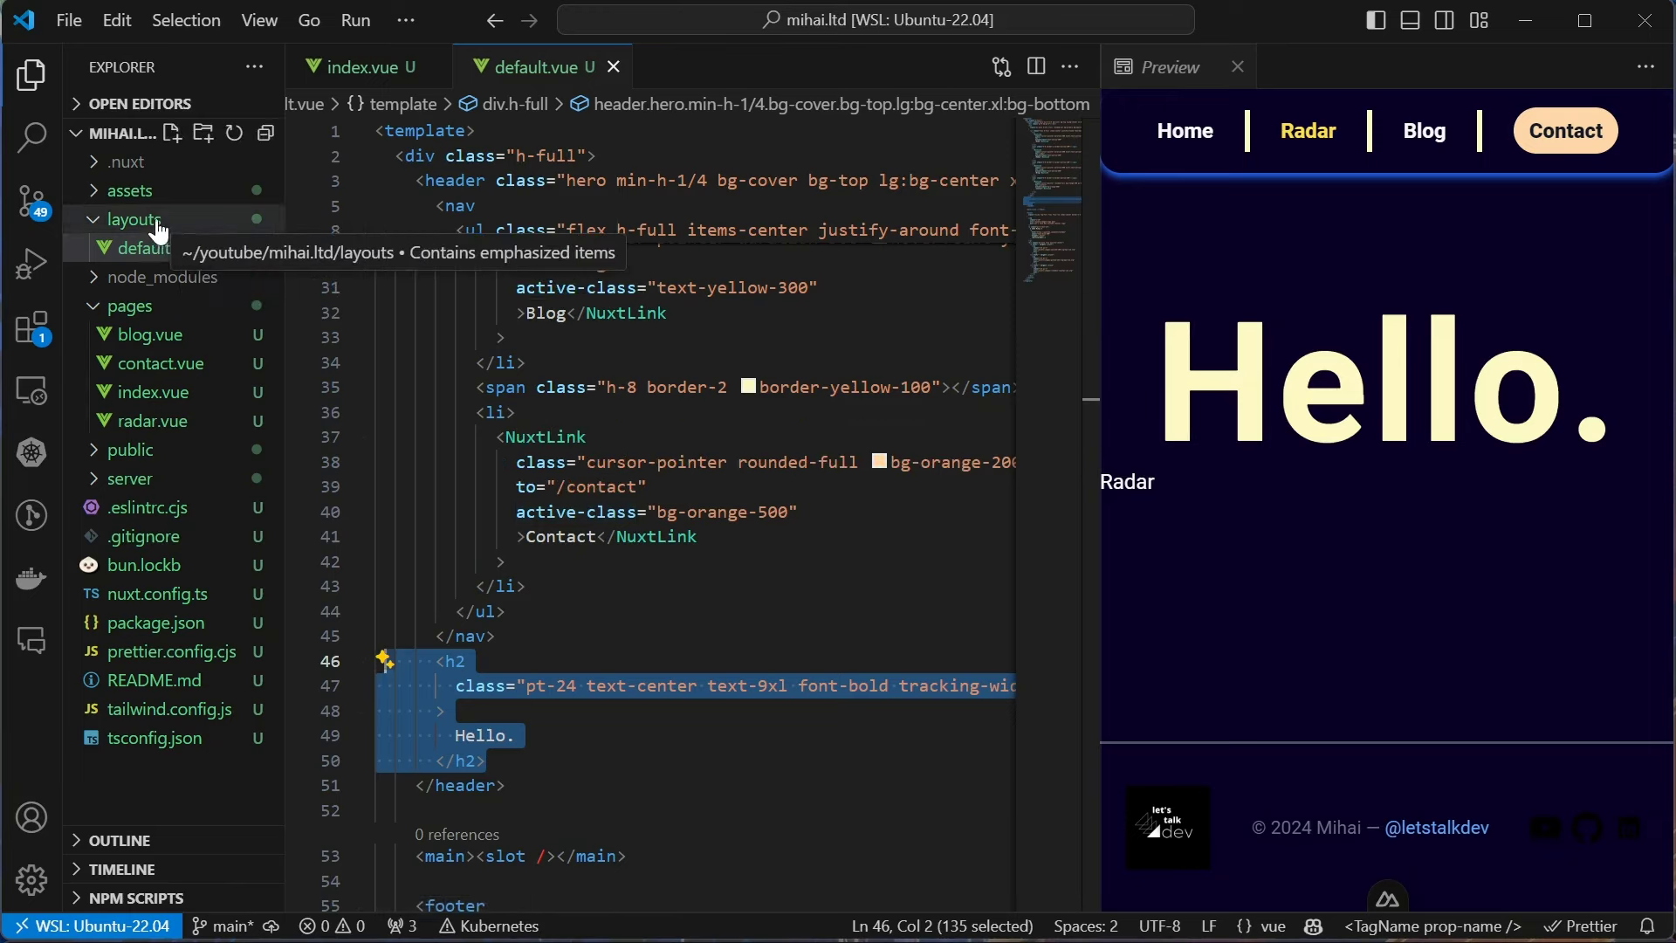
# Create home.vue as a saved copy of default.vue, then fold and select nav lines 5–45
pyautogui.rightClick(171, 221)
pyautogui.click(228, 236)
pyautogui.write('home')
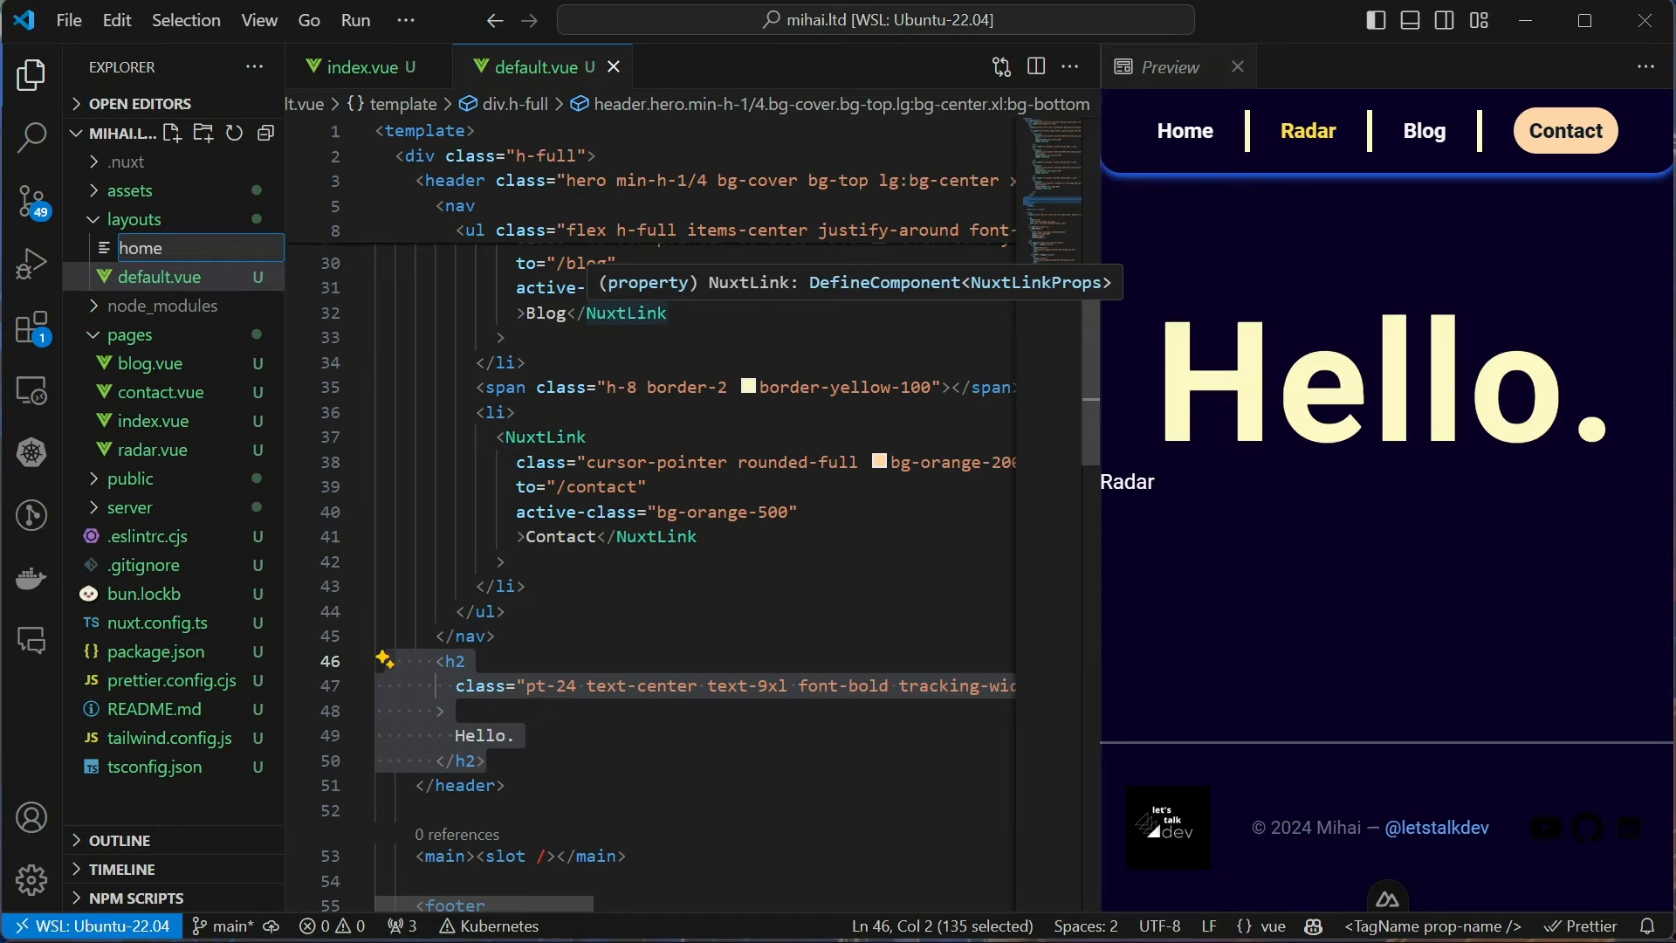
pyautogui.write('.vue')
pyautogui.press('Return')
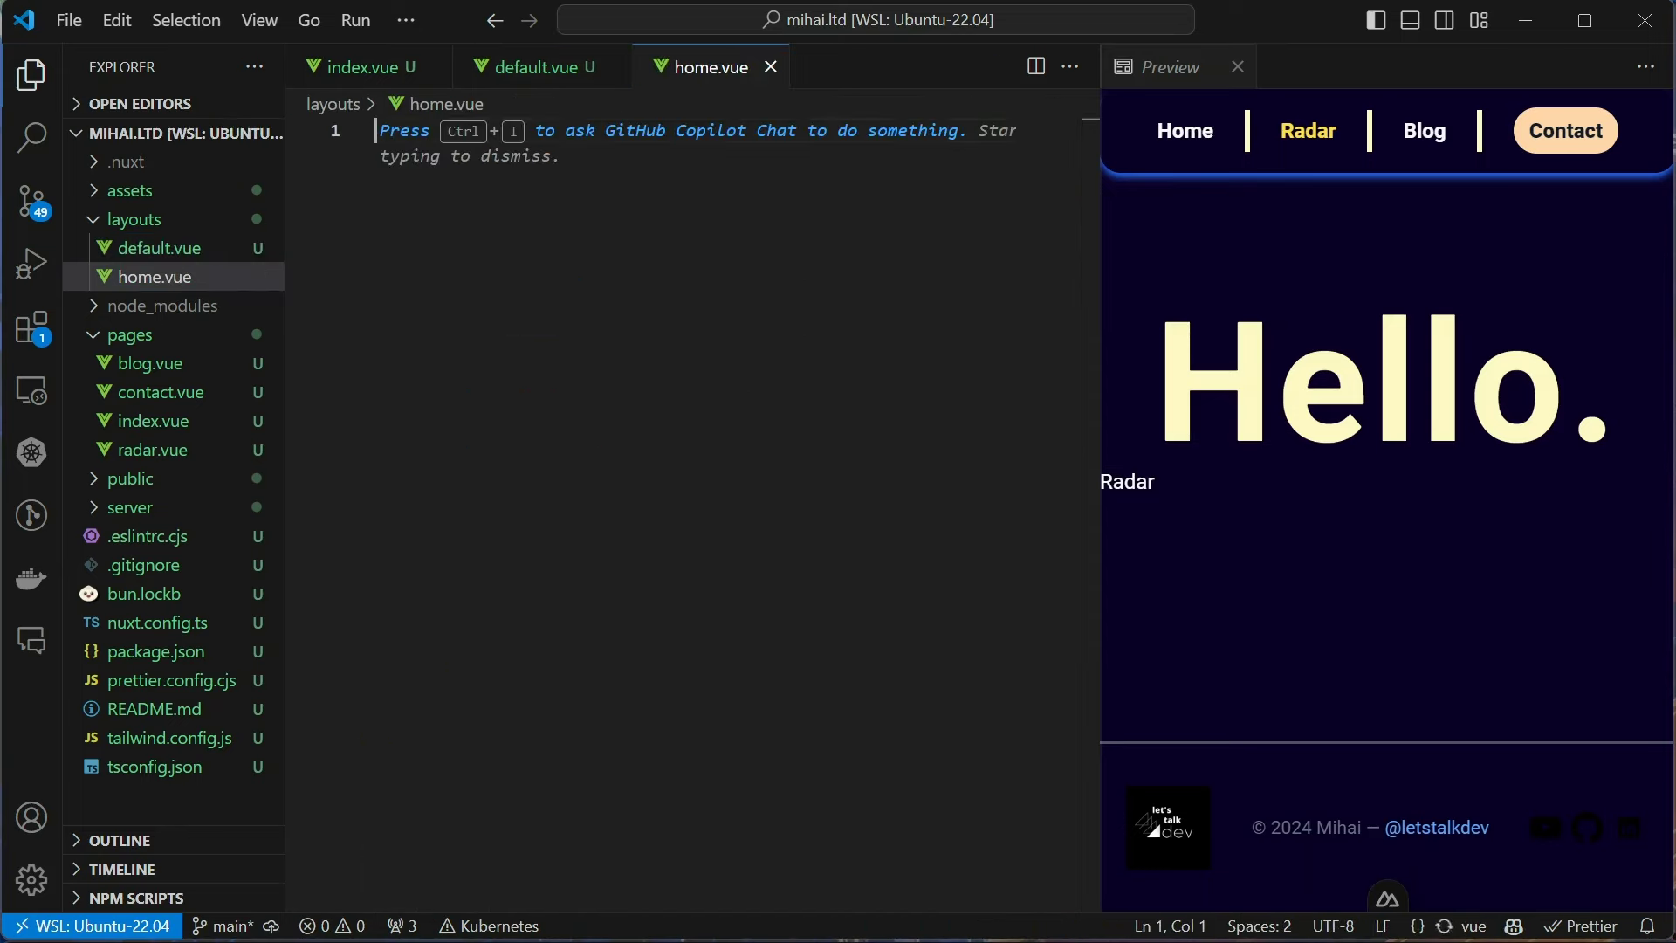
pyautogui.click(535, 67)
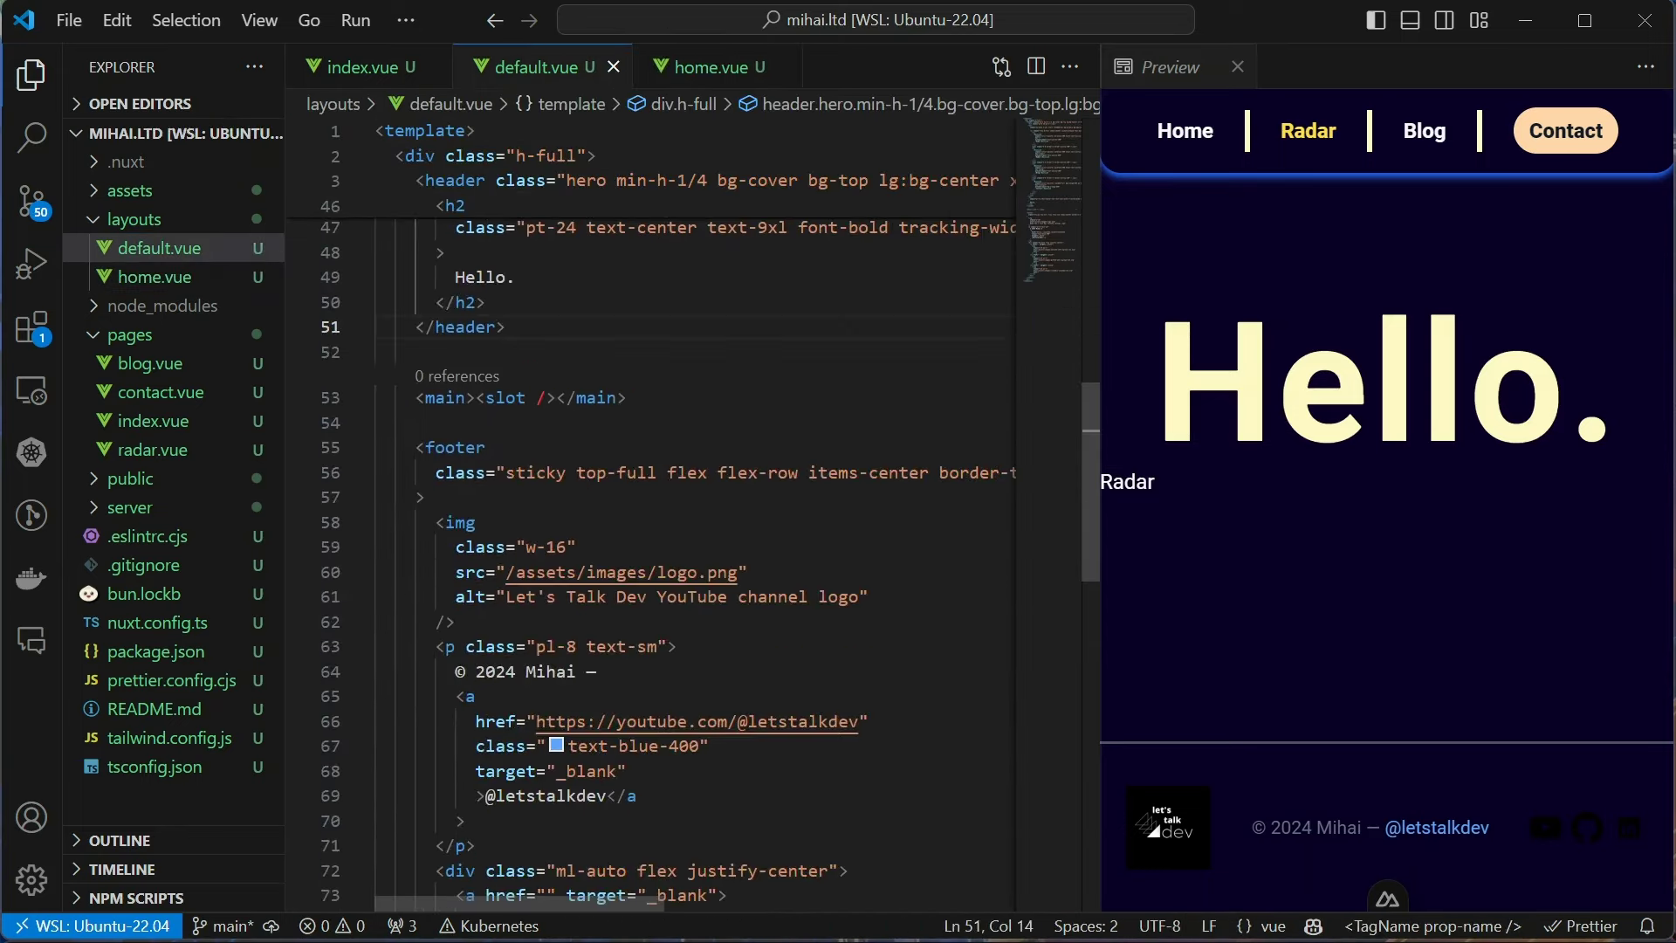
pyautogui.hotkey('ctrl', 'a')
pyautogui.hotkey('ctrl', 'c')
pyautogui.hotkey('ctrl', 'pagedown')
pyautogui.hotkey('ctrl', 'v')
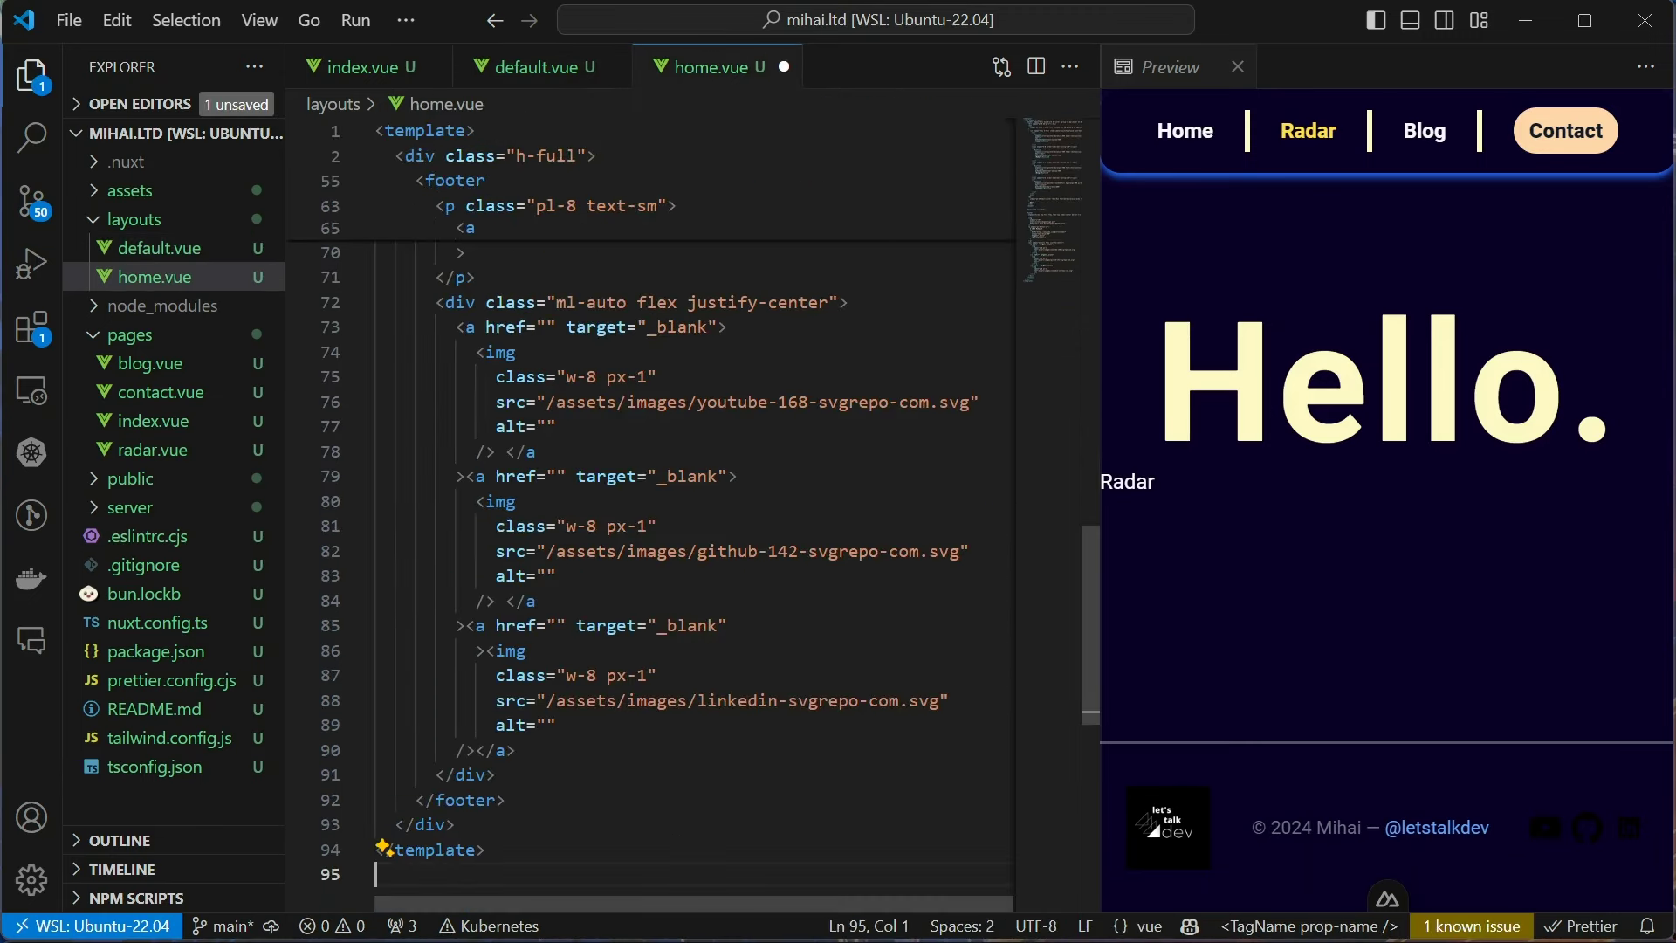
pyautogui.hotkey('ctrl', 's')
pyautogui.scroll(15, 748, 202)
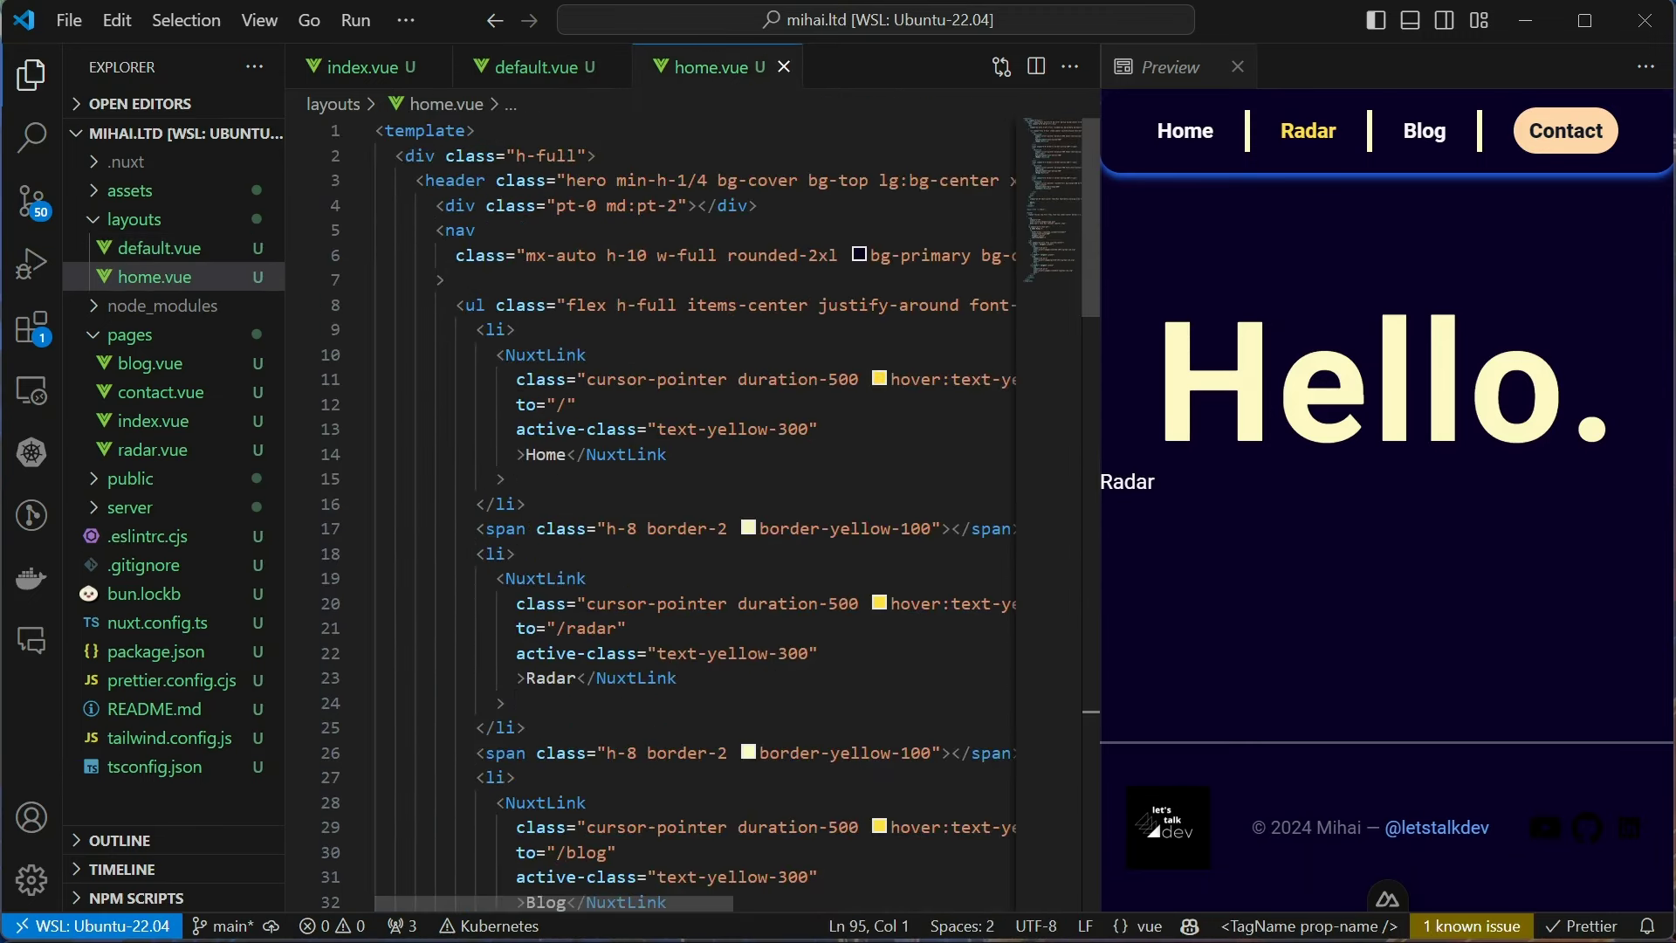
pyautogui.click(359, 231)
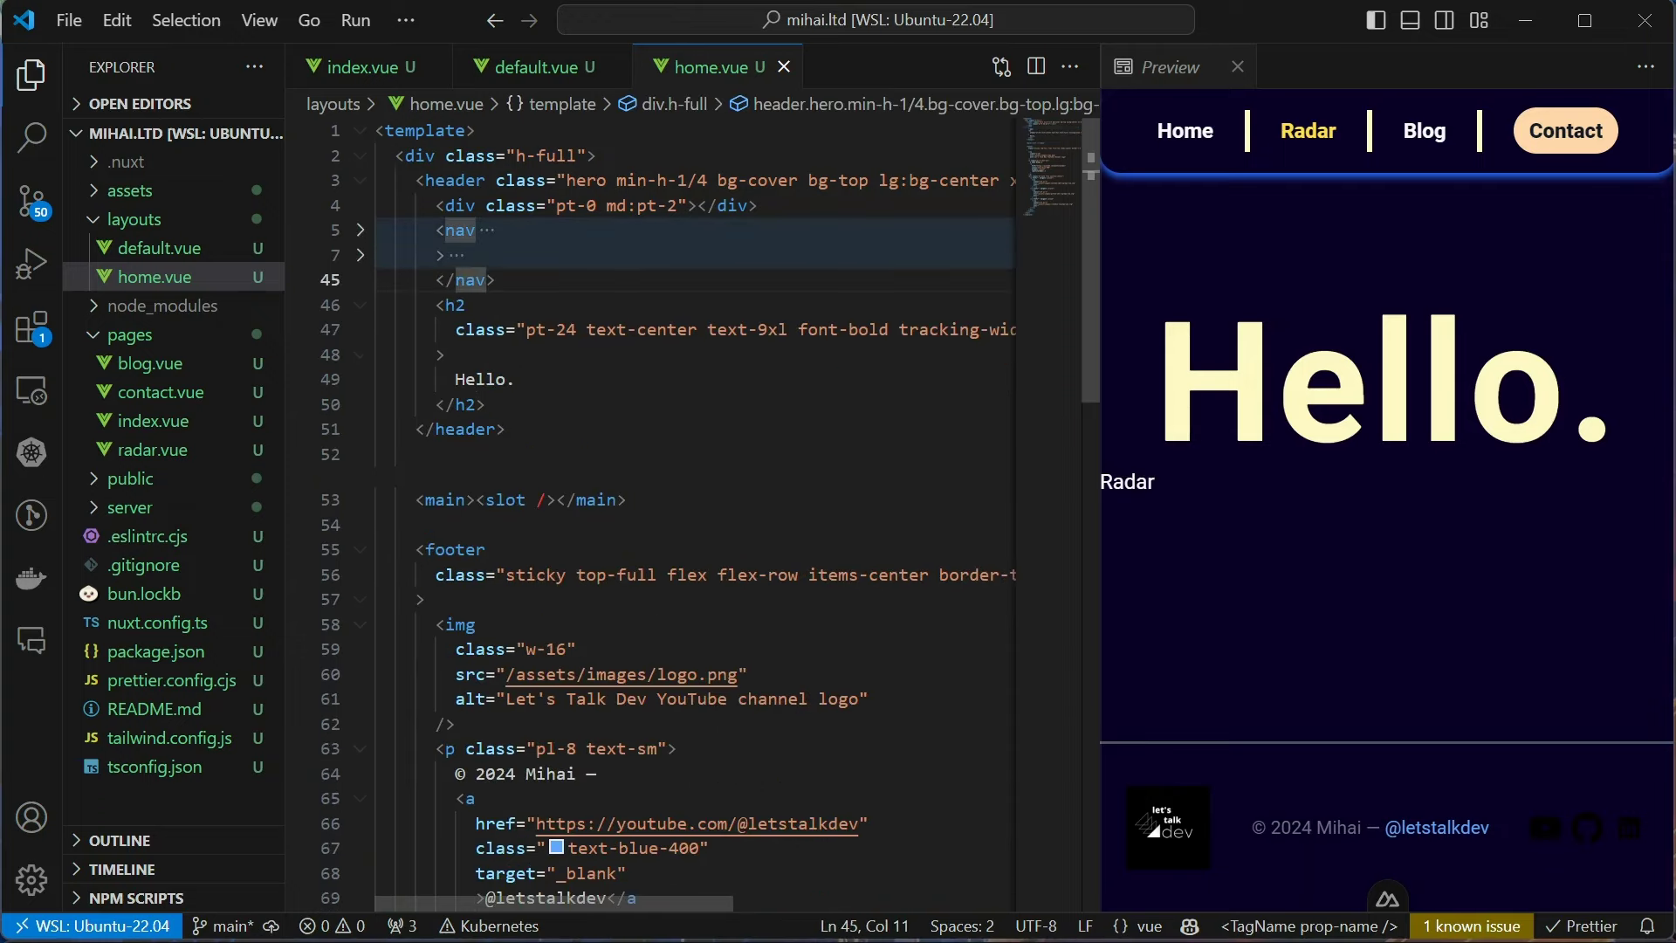
pyautogui.keyDown('shift'); pyautogui.click(436, 230); pyautogui.keyUp('shift')
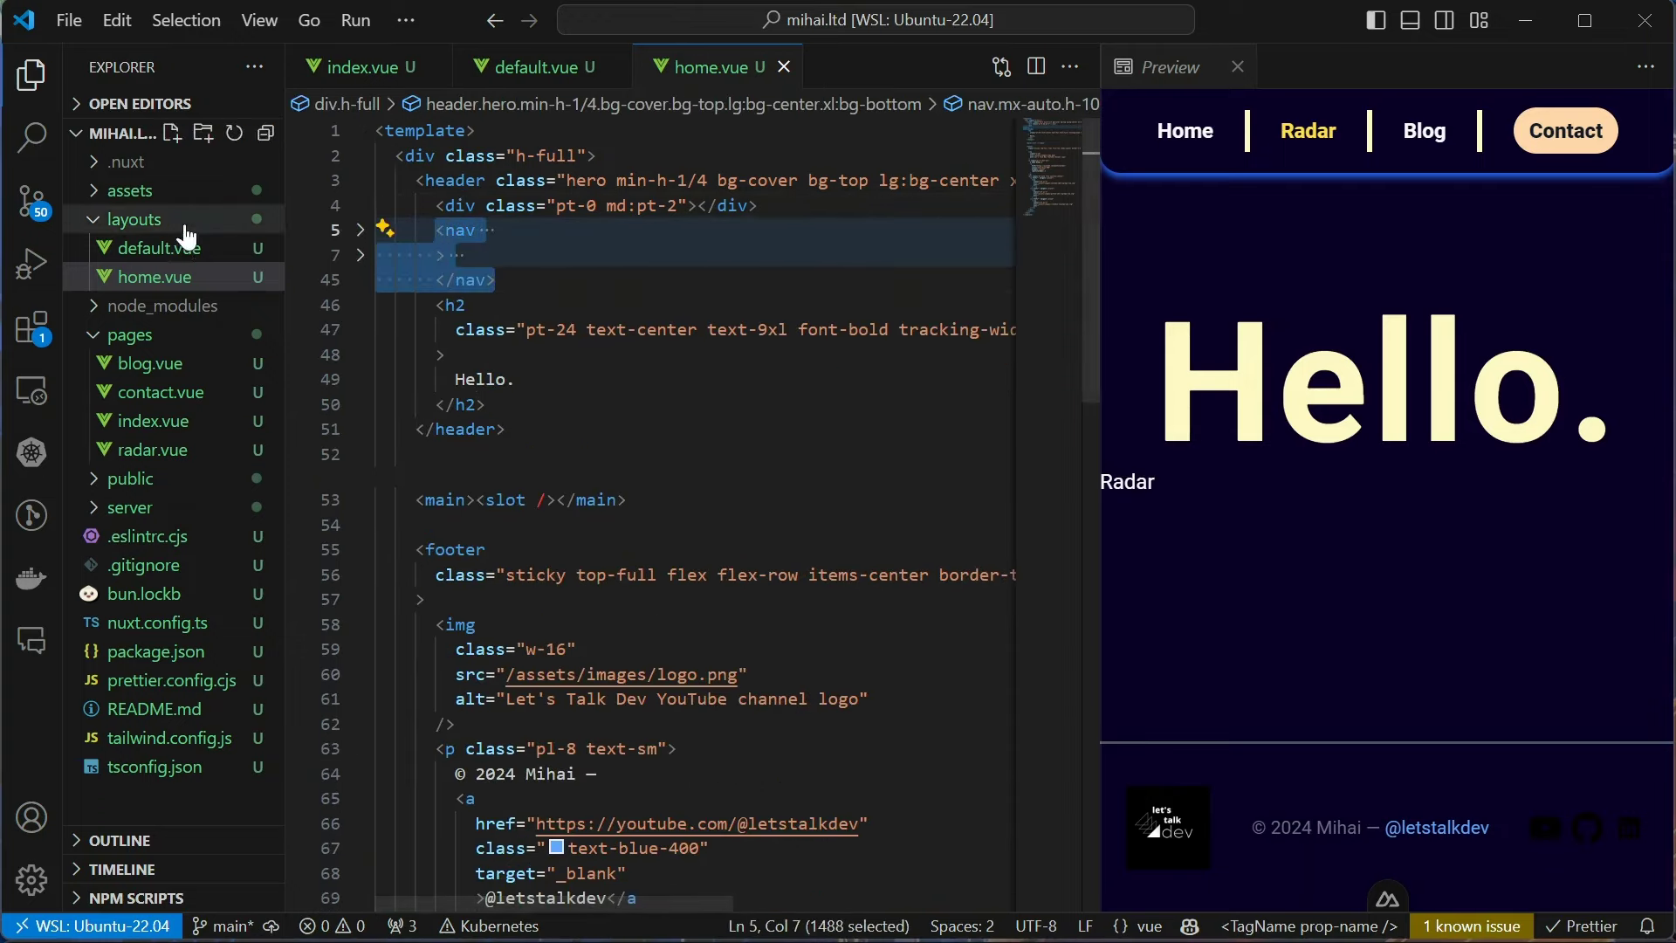
# Create a components folder at the project root containing a new TopNav.vue file
pyautogui.click(151, 802)
pyautogui.rightClick(151, 790)
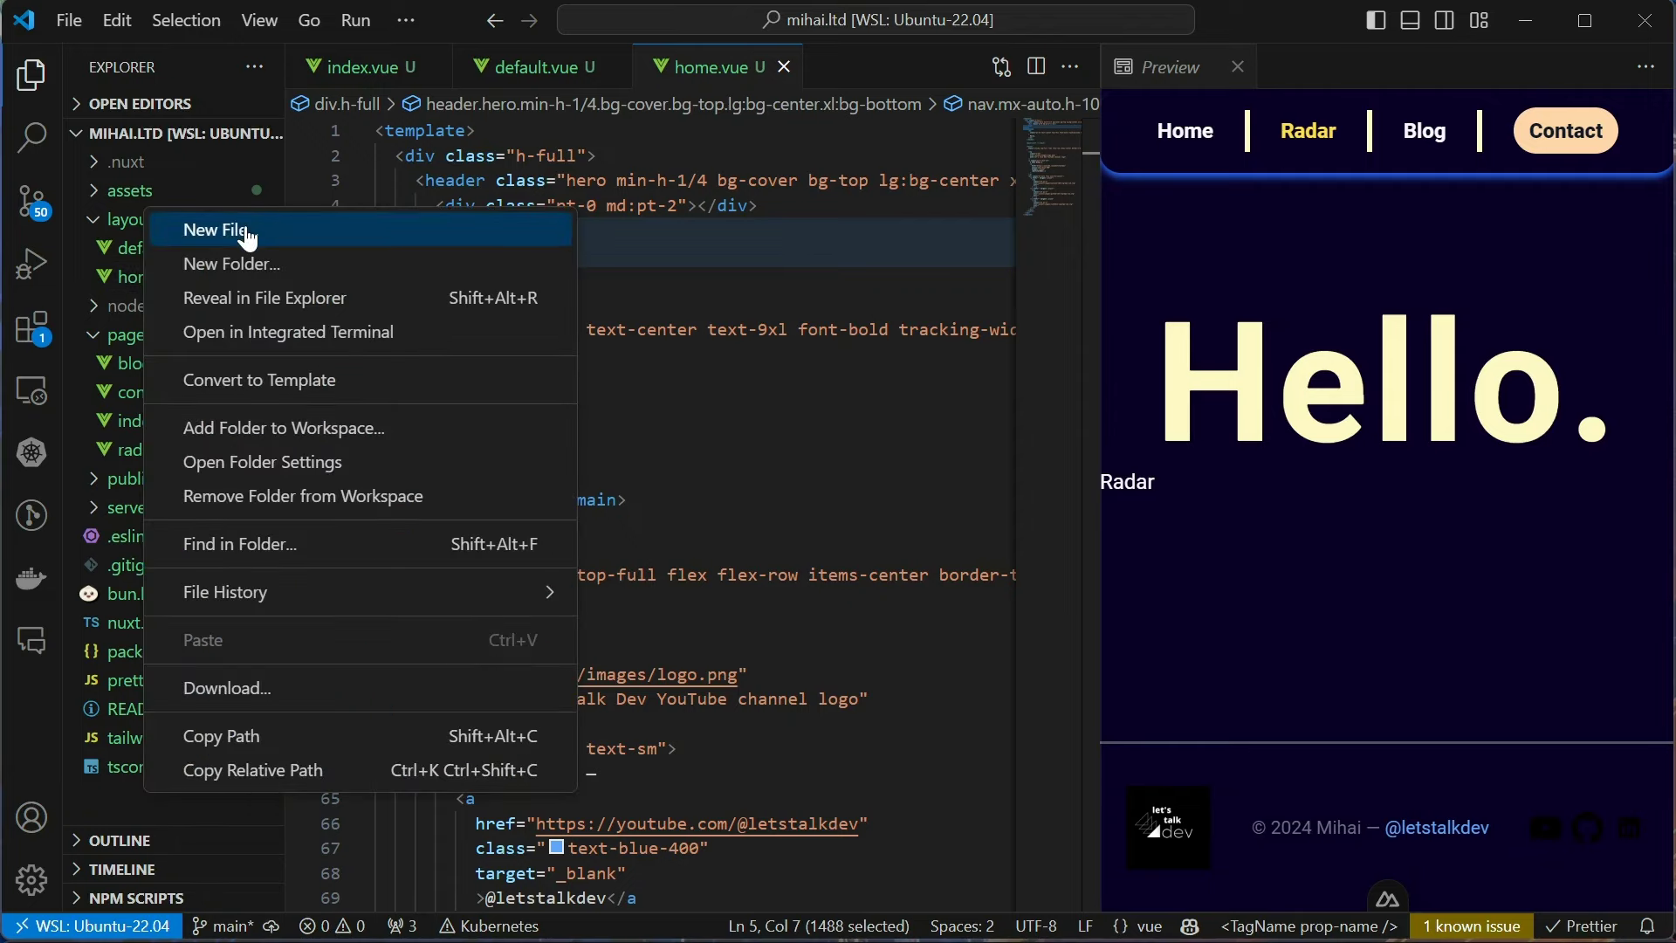
pyautogui.click(279, 232)
pyautogui.write('components')
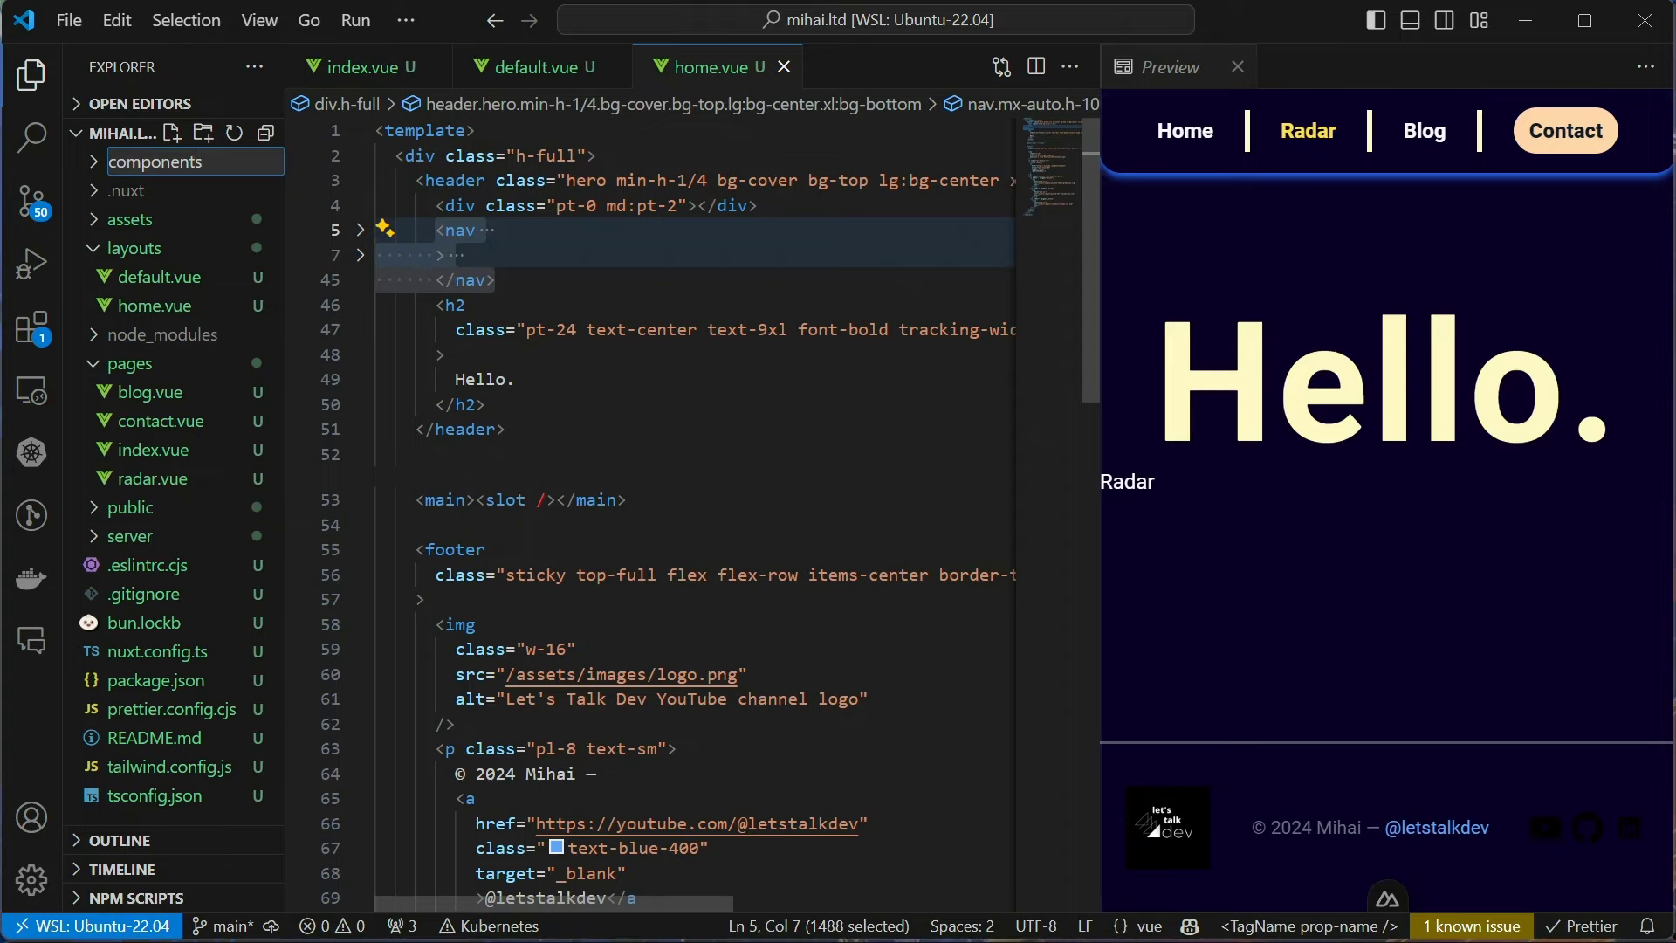
pyautogui.press('Return')
pyautogui.rightClick(181, 220)
pyautogui.click(280, 241)
pyautogui.write('TopNav.vue')
pyautogui.press('Return')
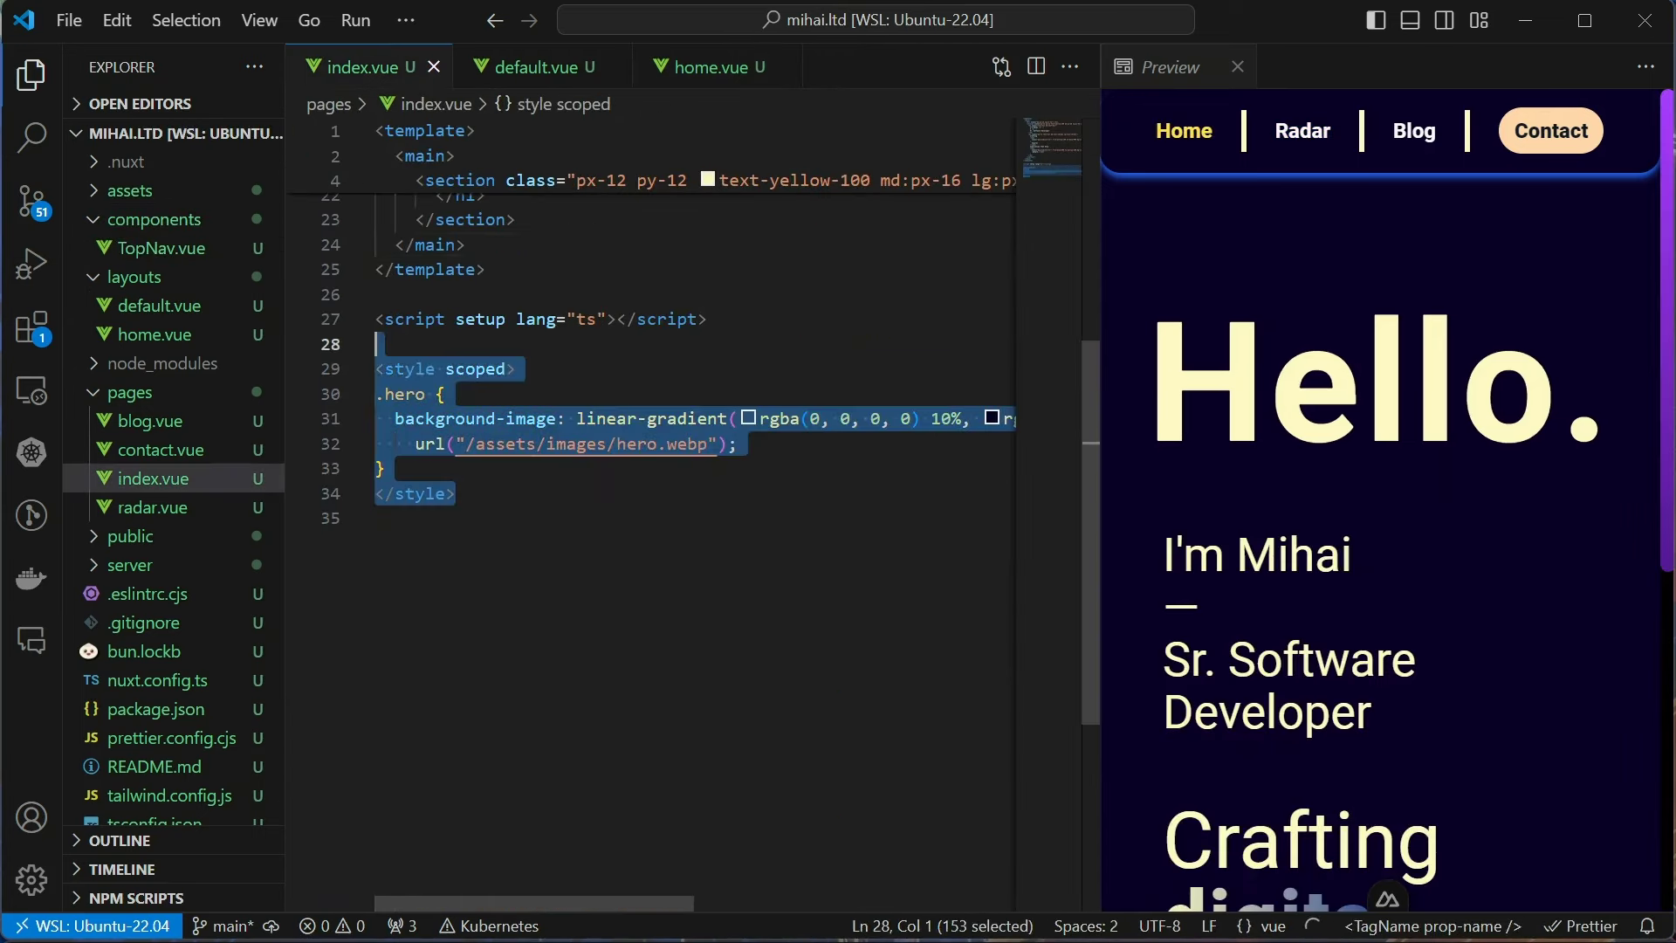
# Move the scoped hero background style from index.vue to the end of default.vue
pyautogui.press('Delete')
pyautogui.click(537, 67)
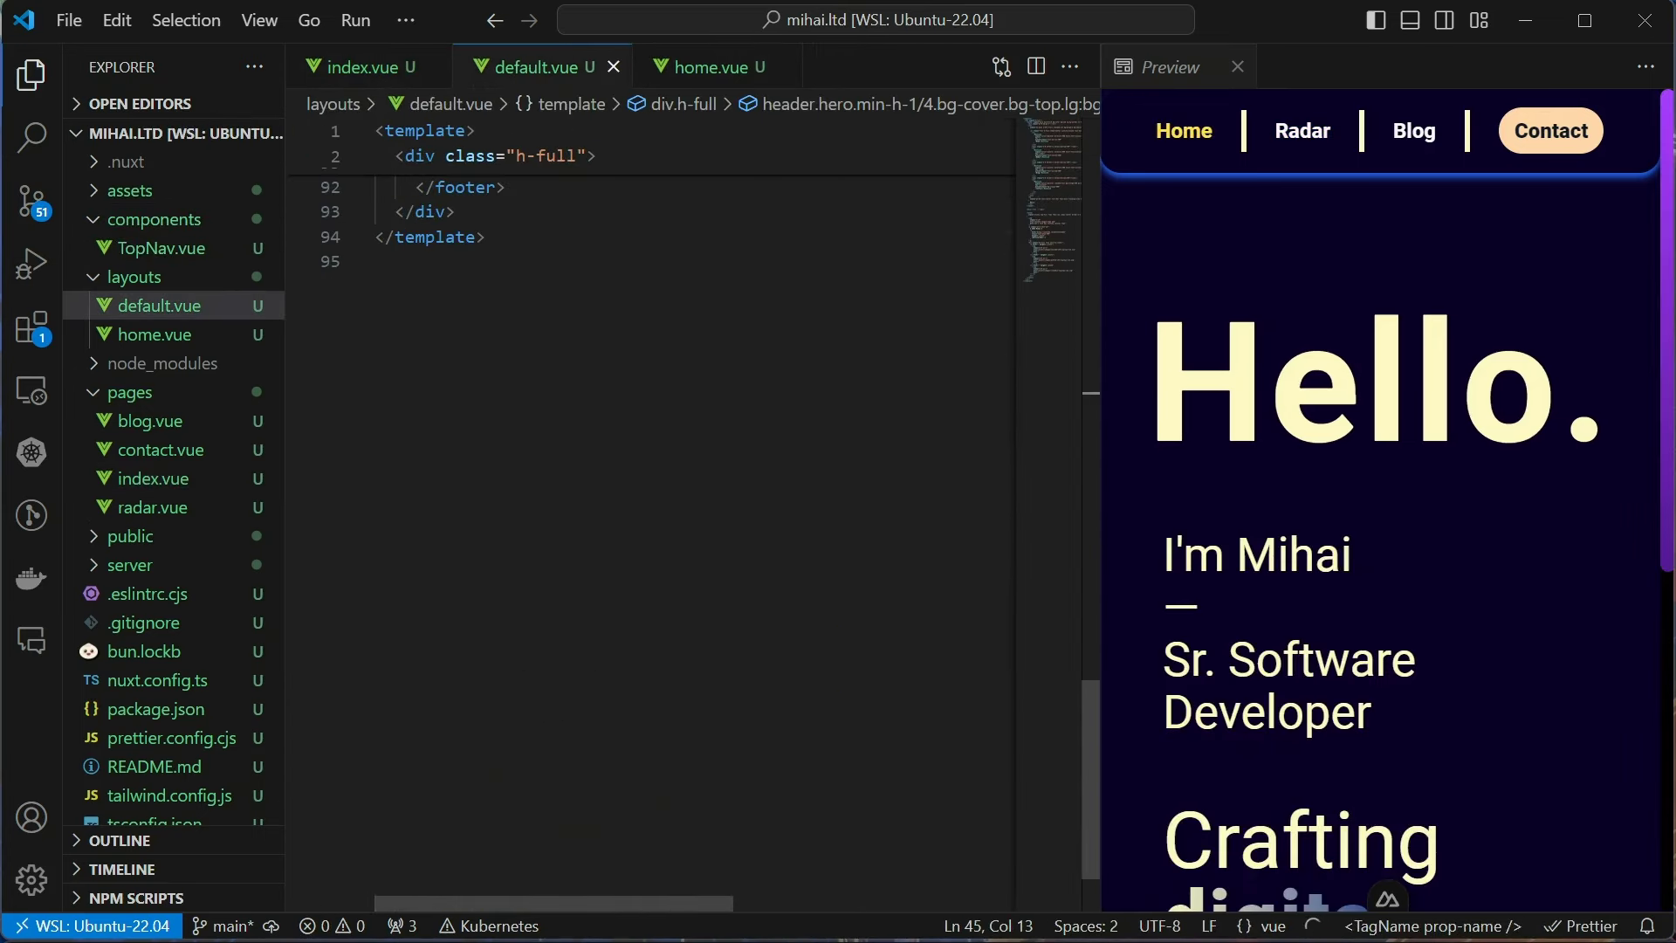
pyautogui.hotkey('ctrl', 'v')
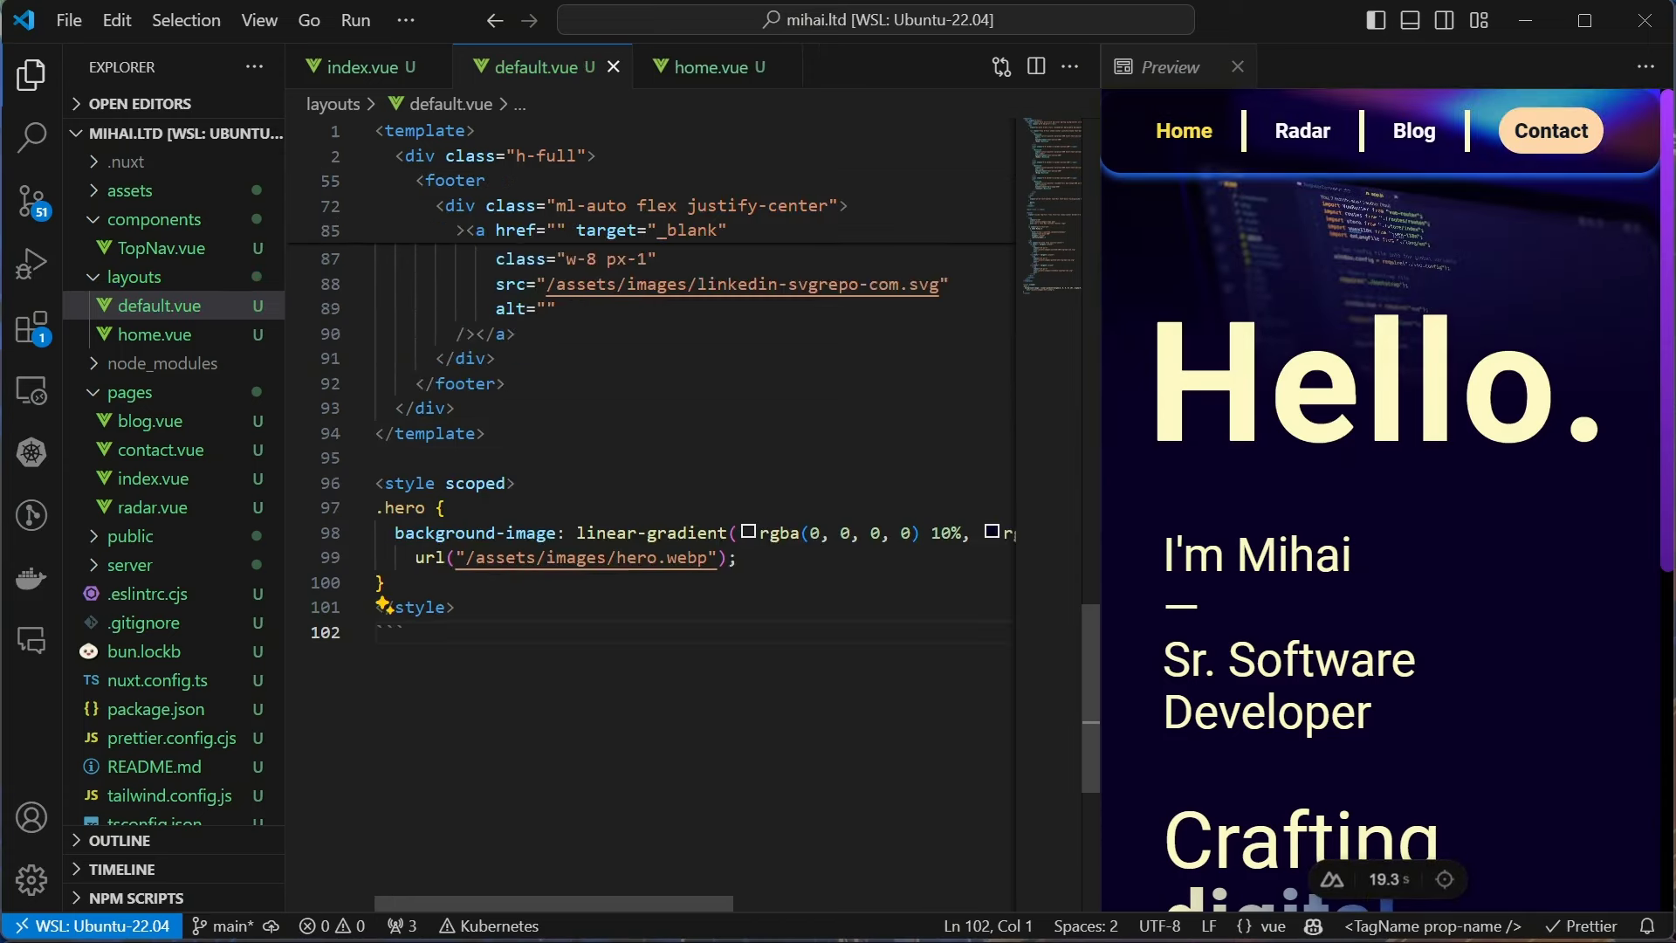
pyautogui.scroll(15, 694, 511)
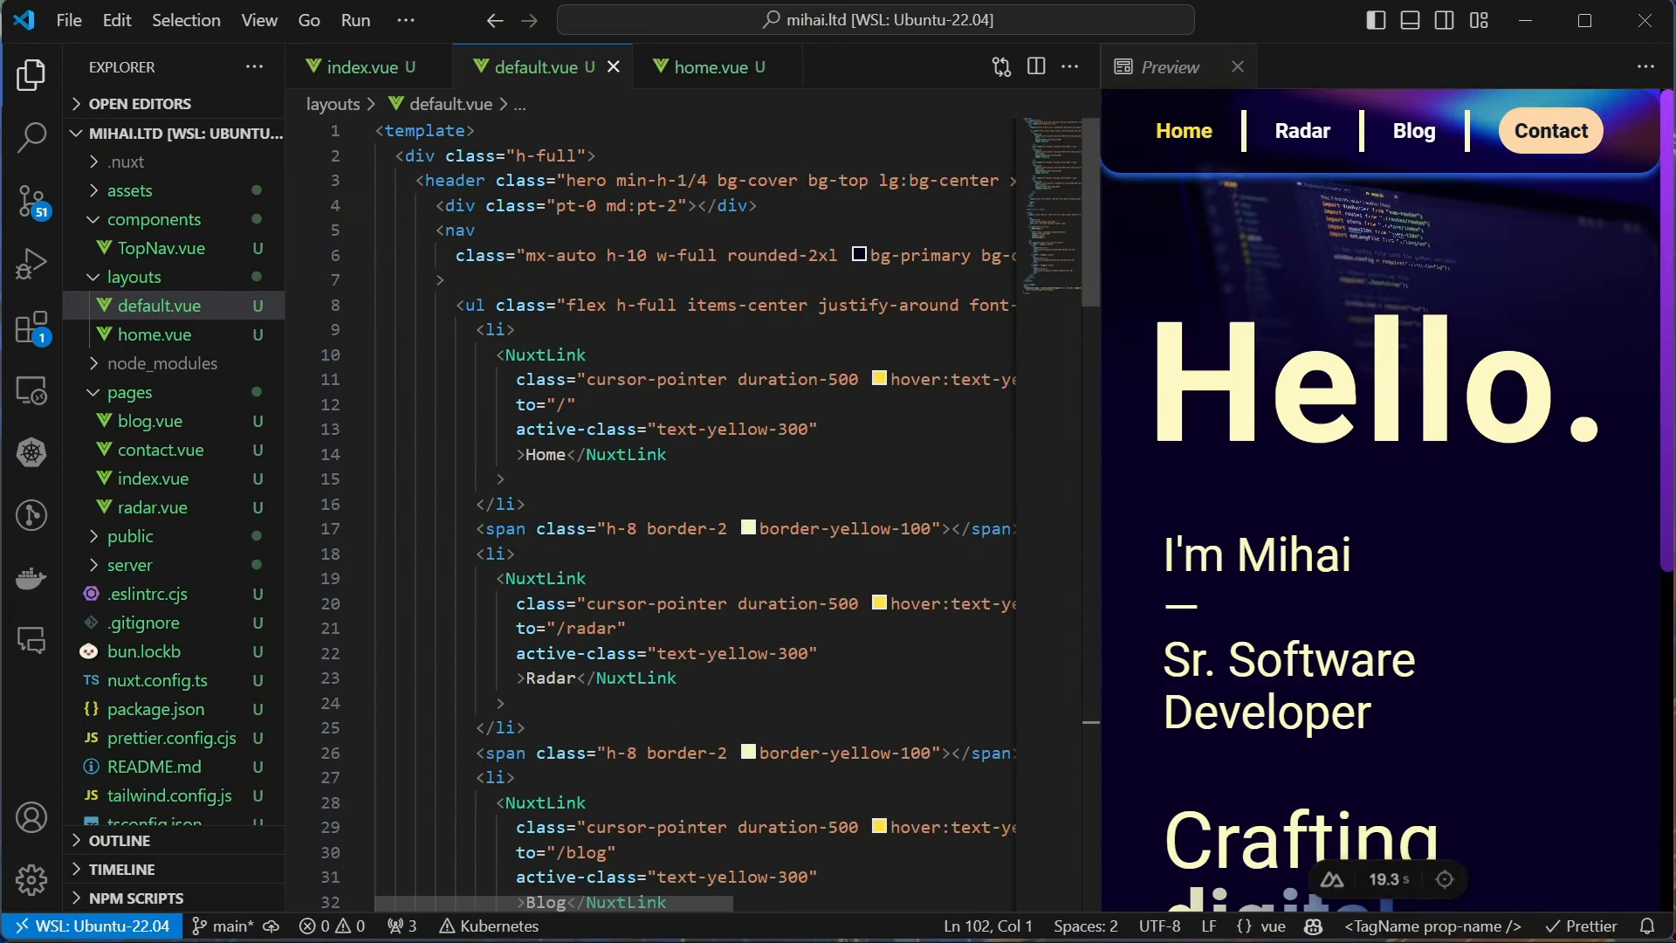
# Move the nav block from home.vue into TopNav.vue's template and save it
pyautogui.click(679, 72)
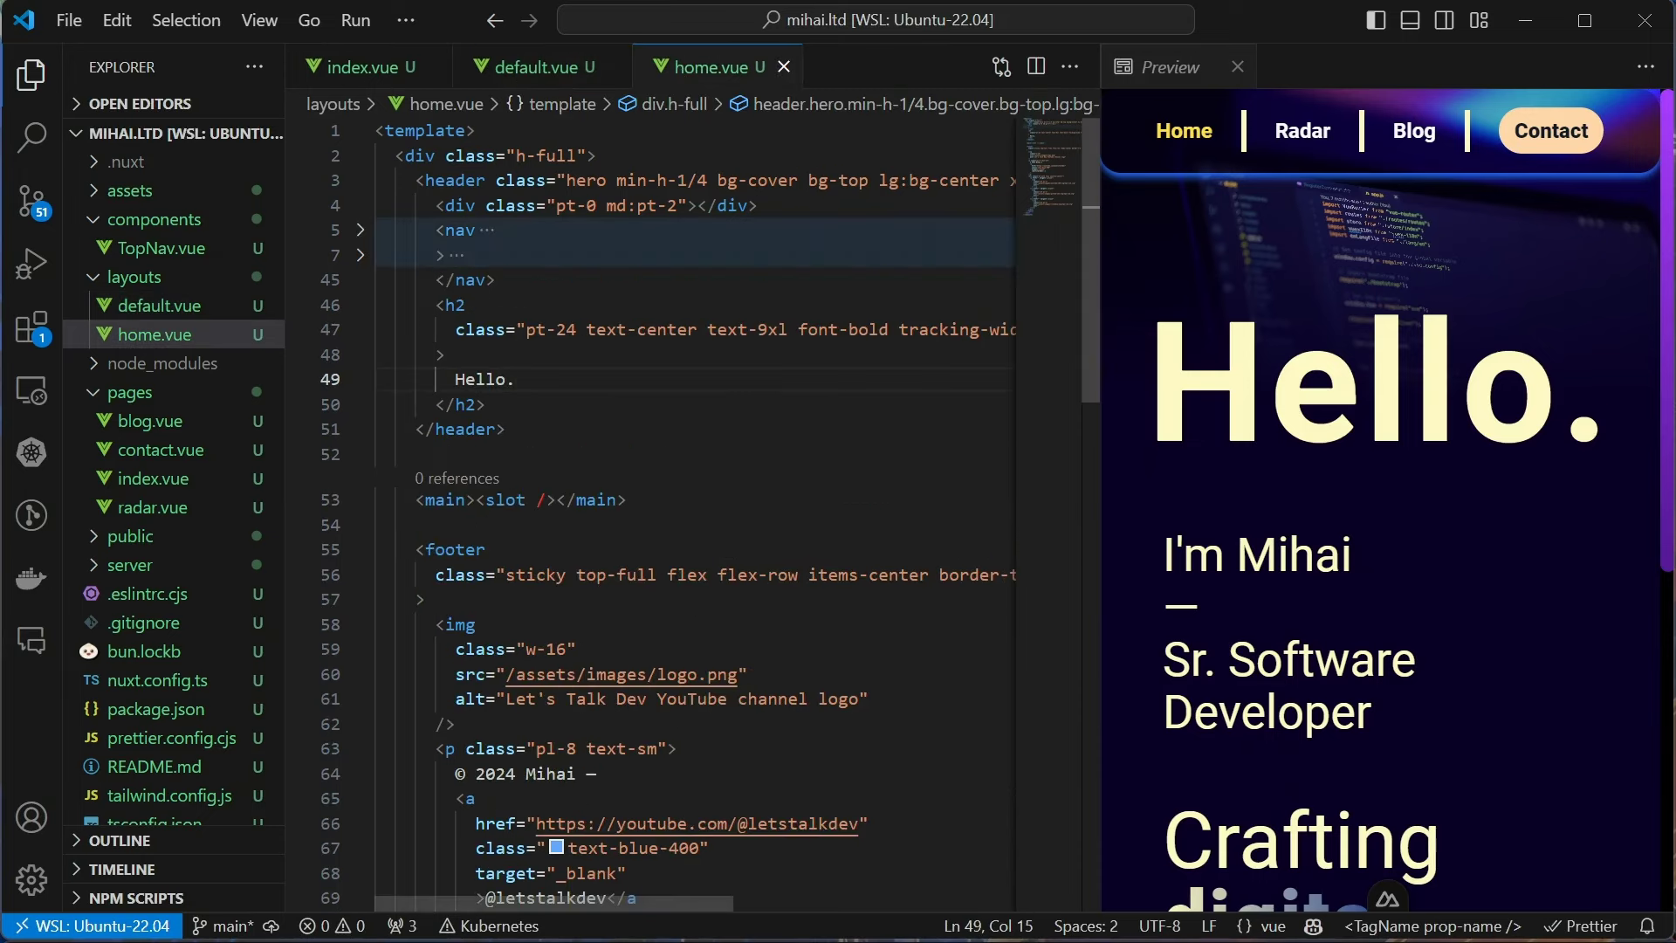
pyautogui.moveTo(495, 280); pyautogui.dragTo(445, 232)
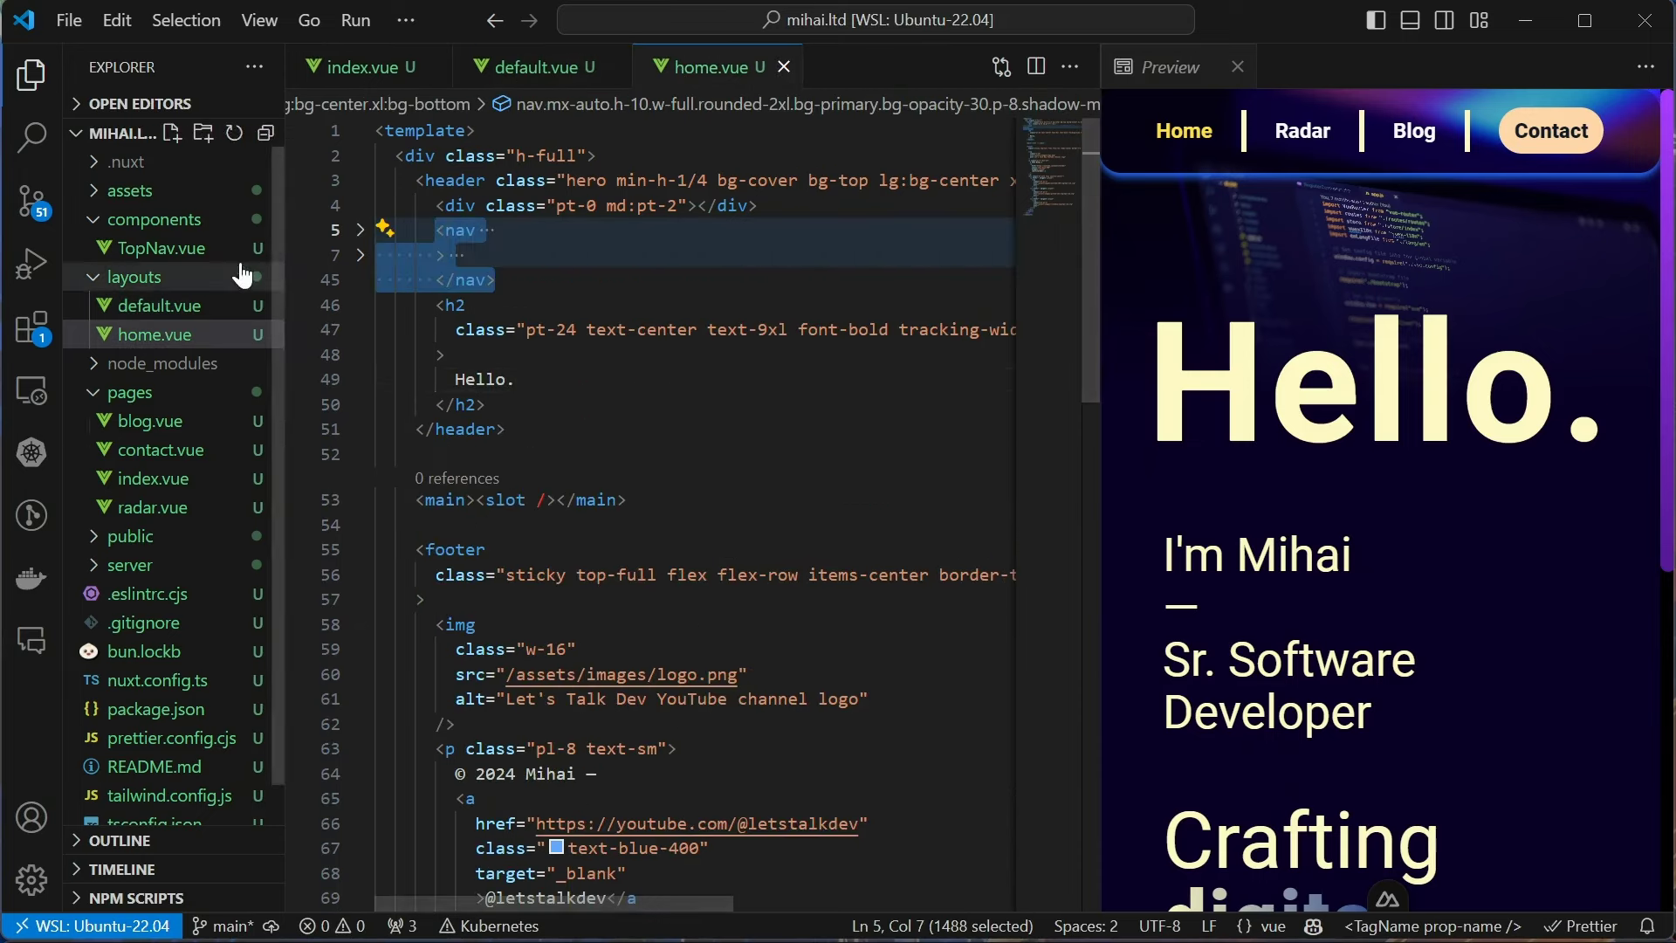
pyautogui.hotkey('ctrl', 'x')
pyautogui.click(162, 248)
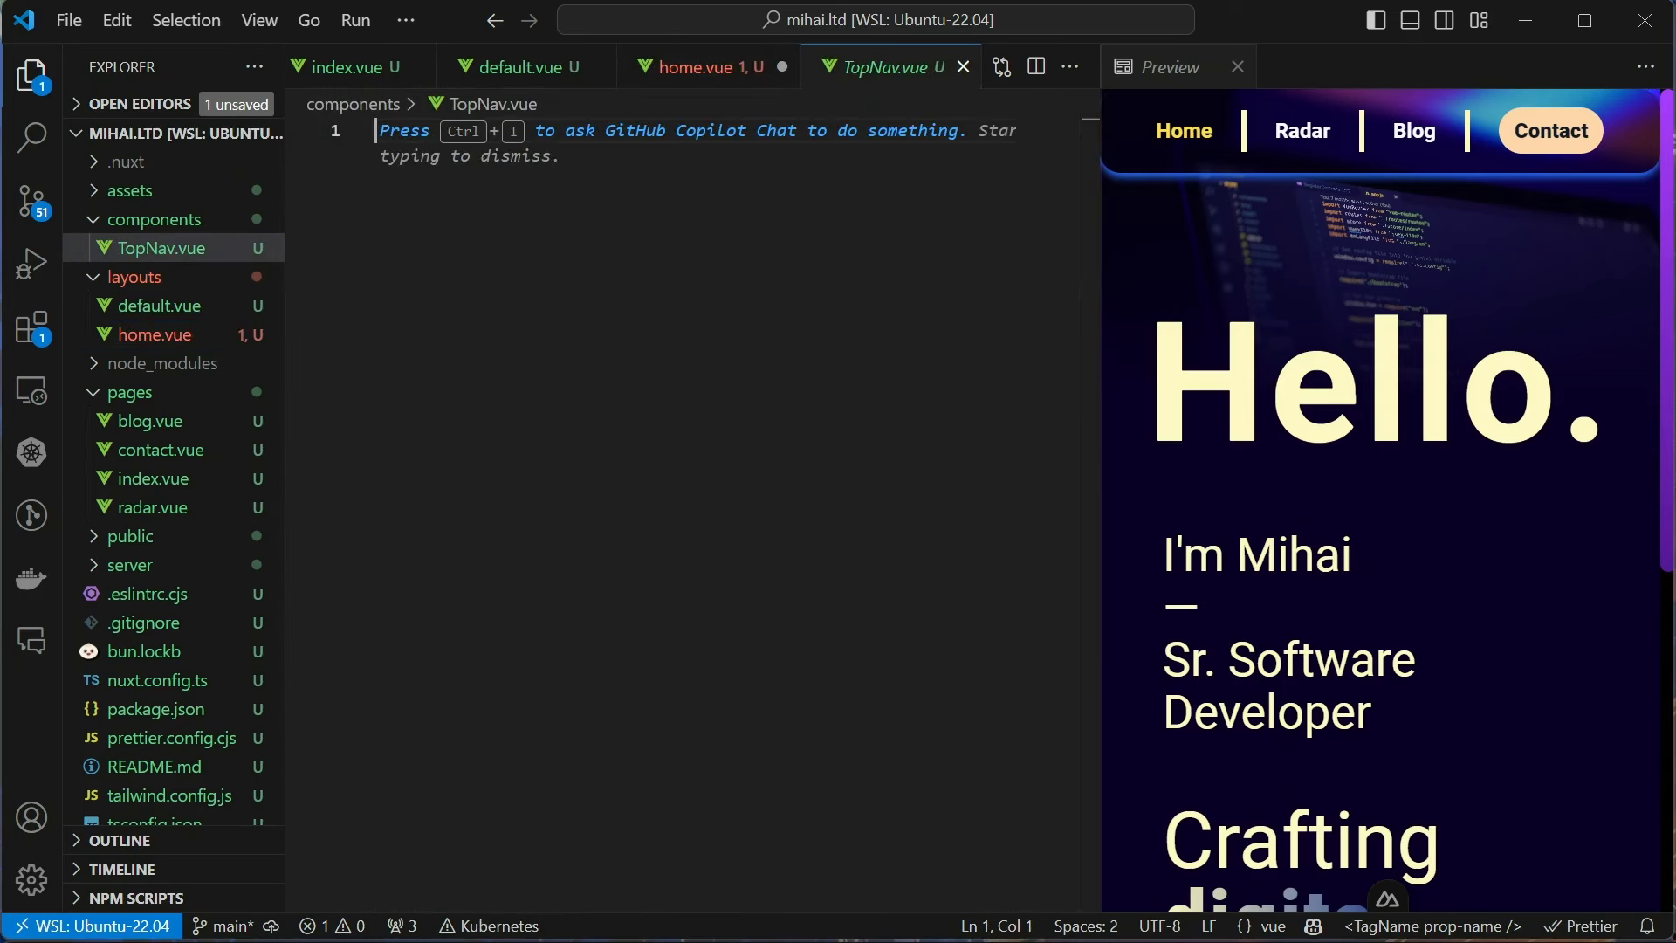
pyautogui.write('temp')
pyautogui.press('Return')
pyautogui.hotkey('ctrl', 'v')
pyautogui.scroll(4, 695, 497)
pyautogui.click(516, 254)
pyautogui.hotkey('ctrl', 's')
# Replace the nav markup in home.vue and default.vue with <TopNav /> and save both
pyautogui.click(681, 67)
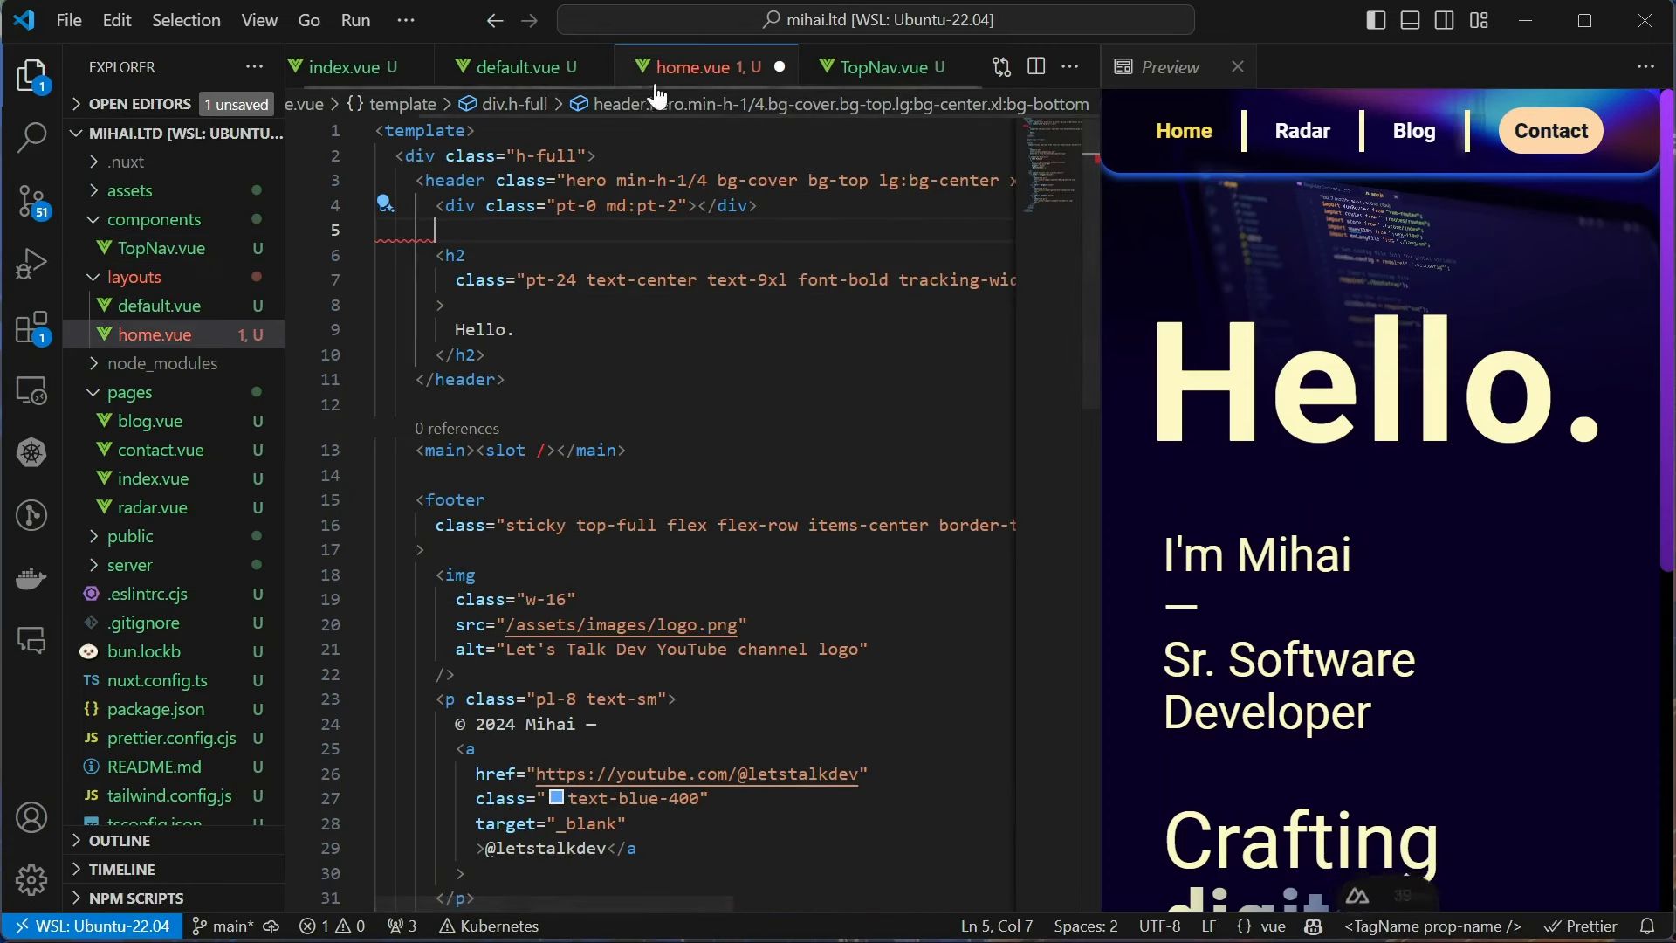
pyautogui.write('<Top')
pyautogui.press('Return')
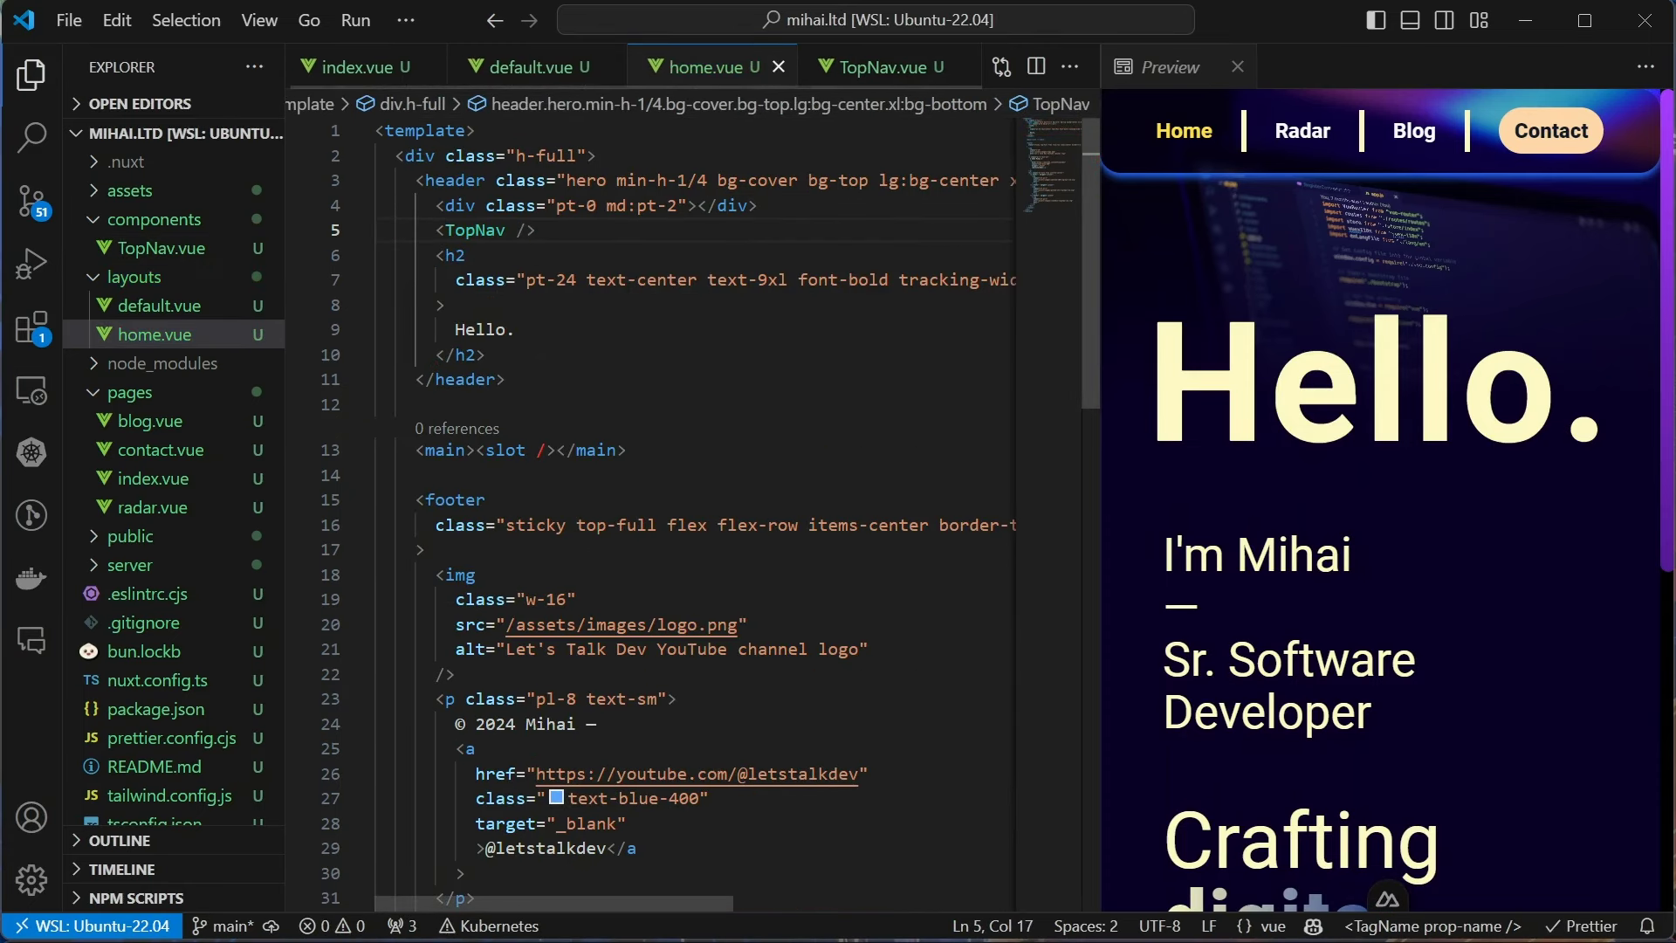
pyautogui.hotkey('ctrl', 's')
pyautogui.click(531, 67)
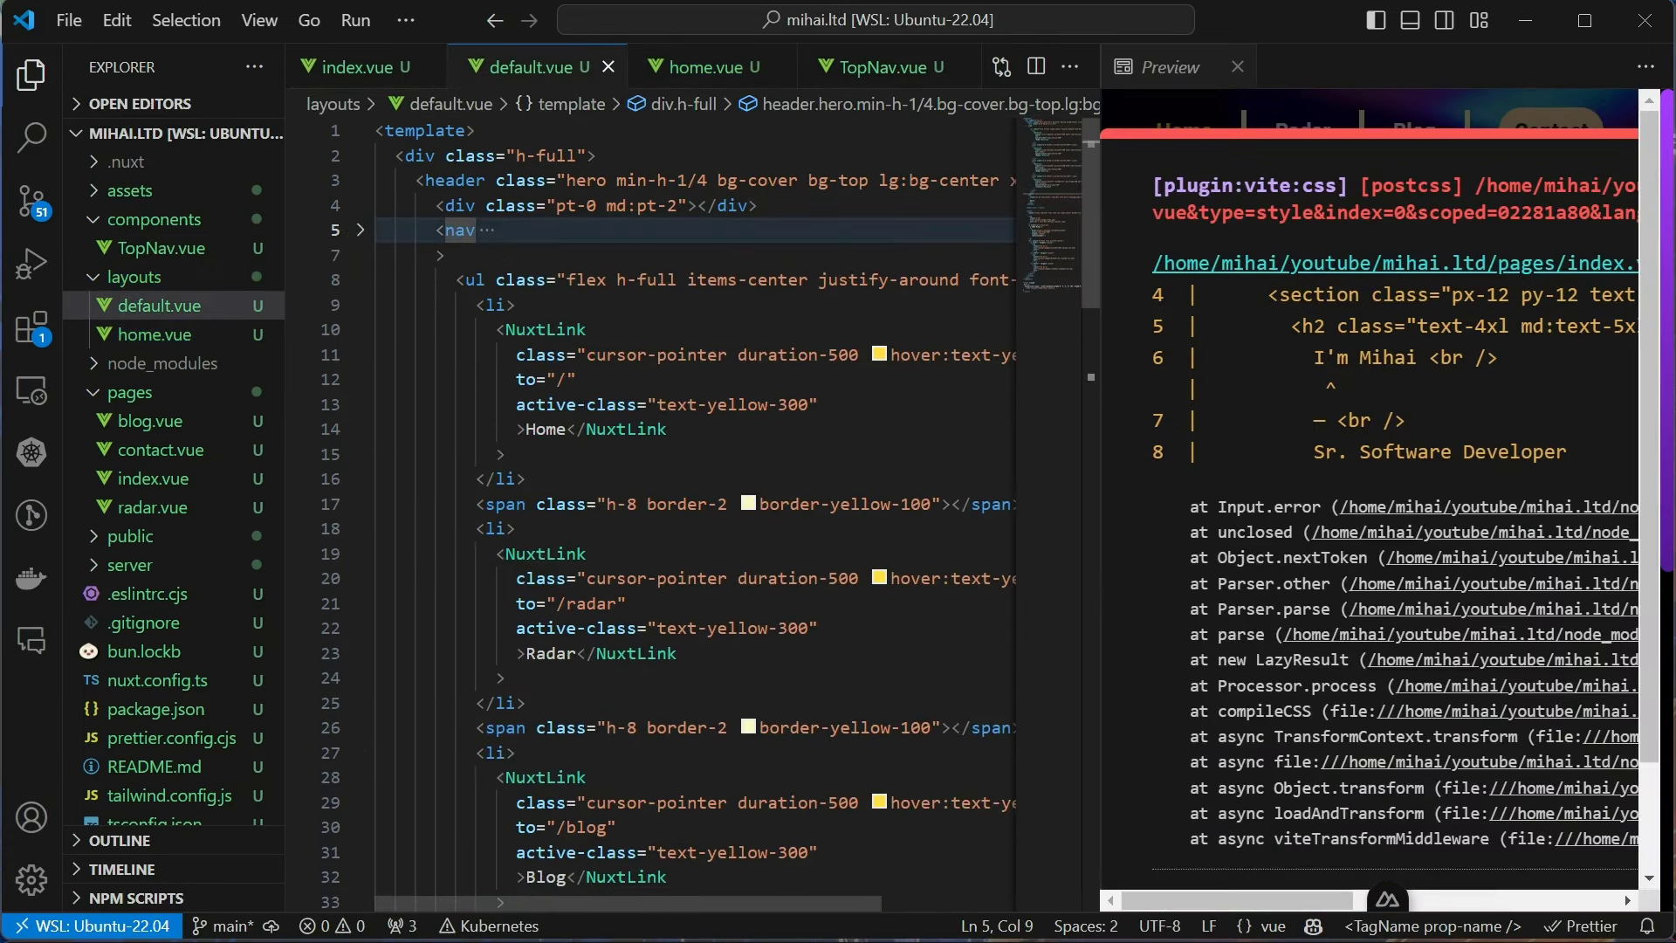
pyautogui.click(359, 229)
pyautogui.hotkey('shift', 'End')
pyautogui.press('Delete')
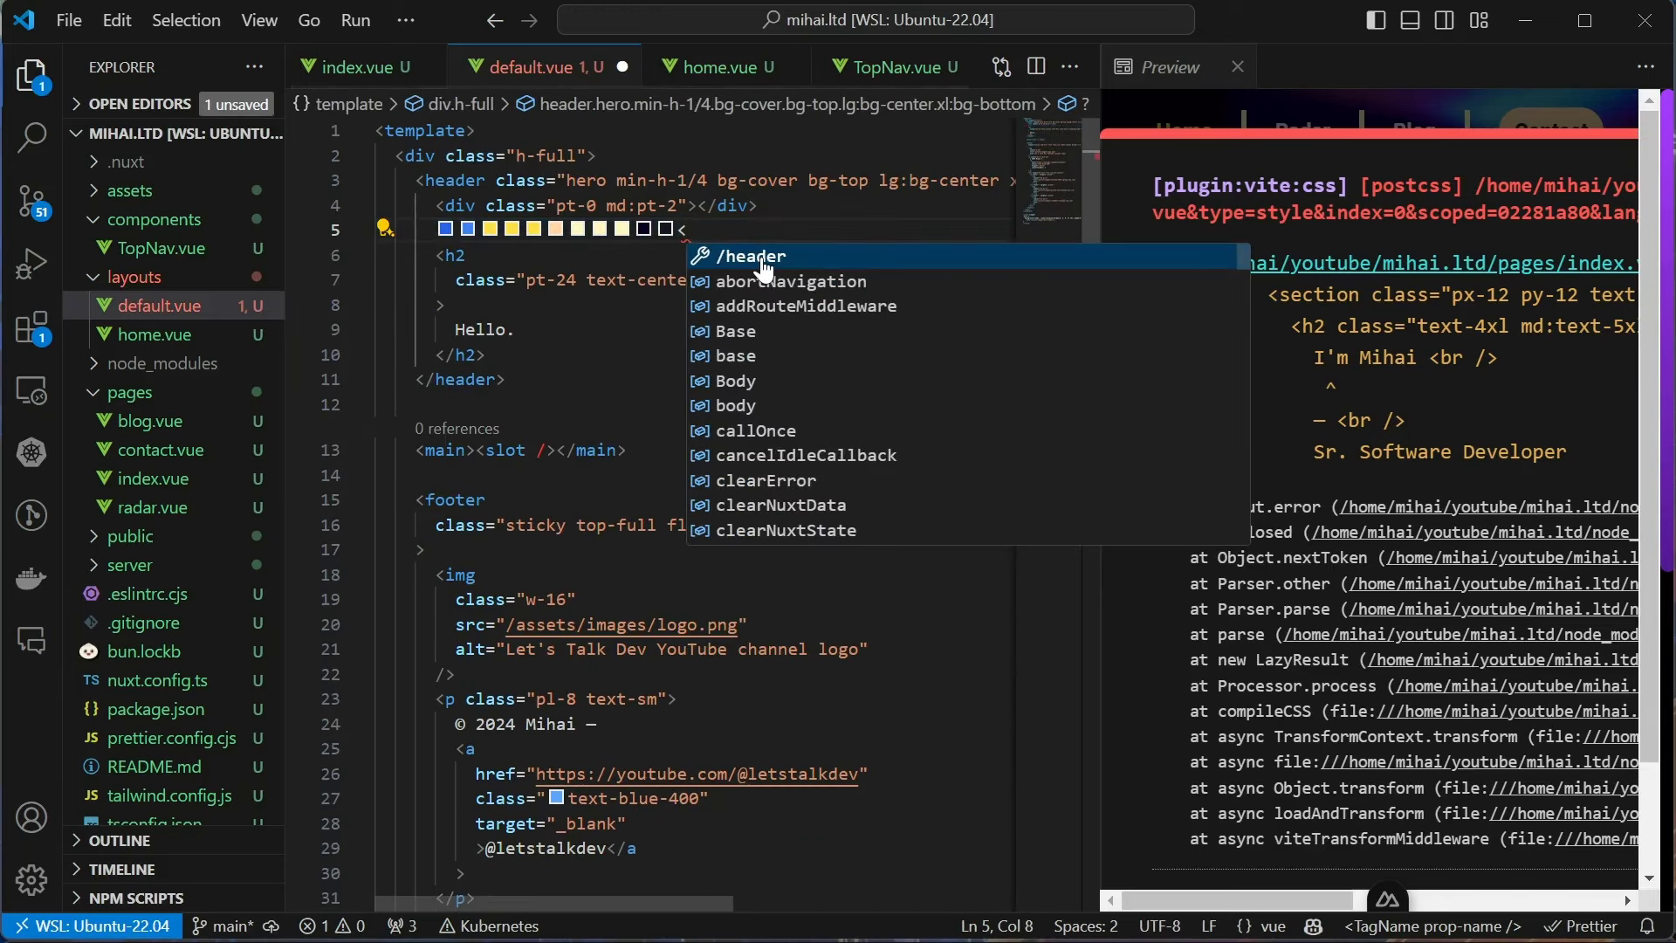
pyautogui.write('Top')
pyautogui.press('Return')
pyautogui.hotkey('ctrl', 's')
pyautogui.hotkey('ctrl', 's')
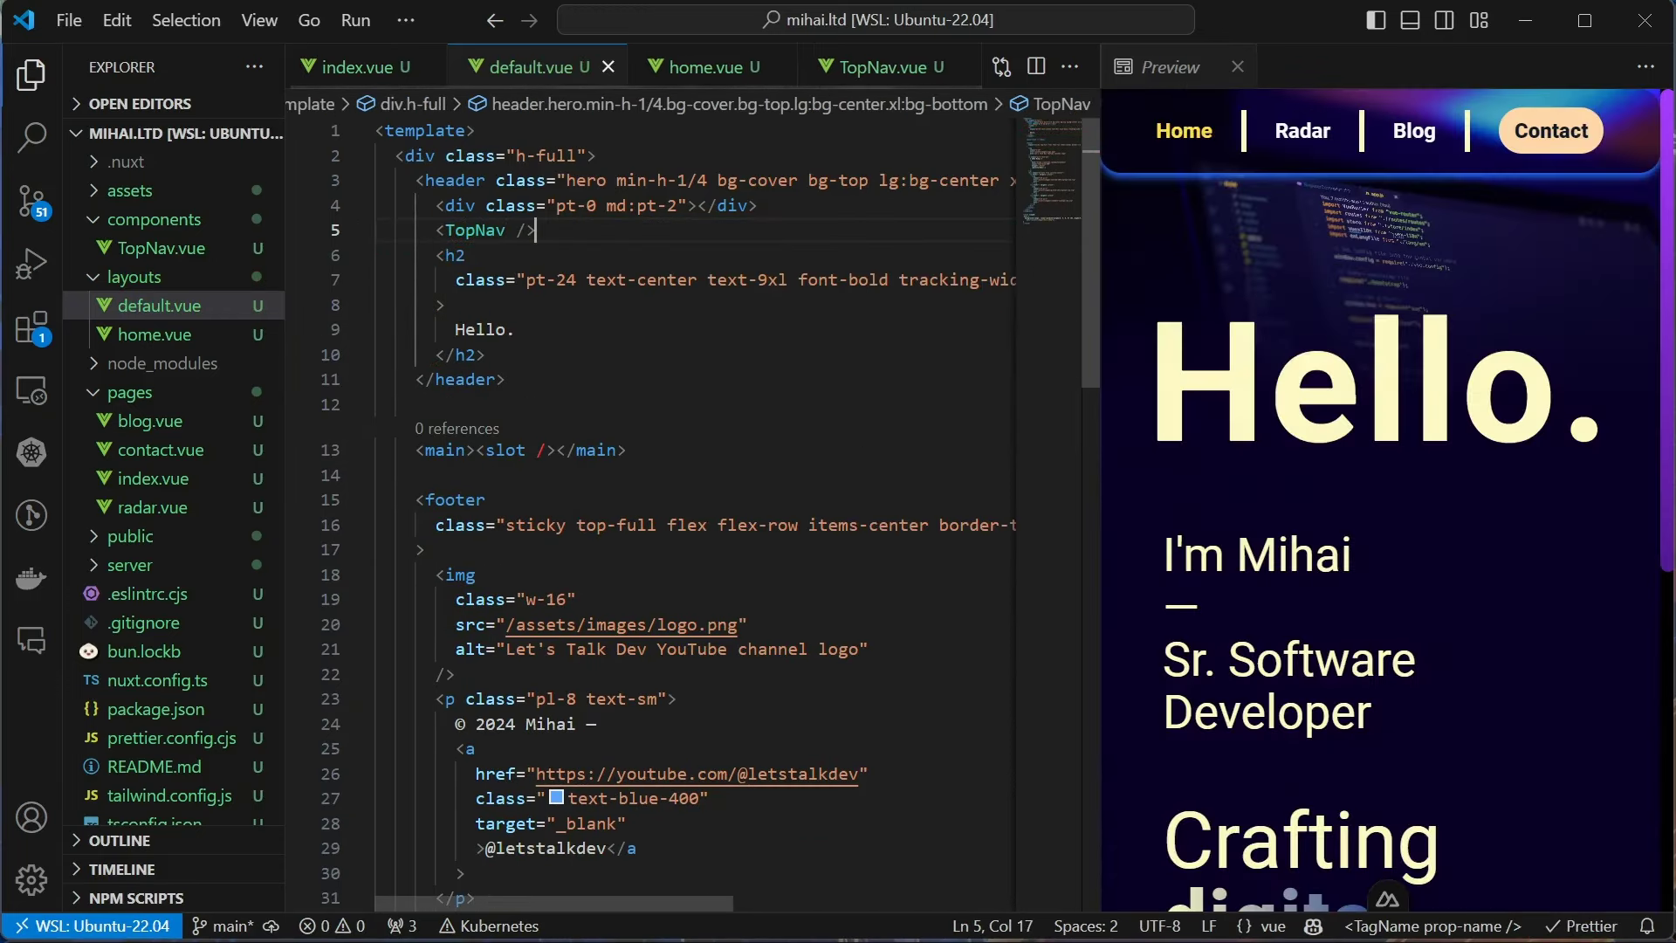
# Create a new MFooter.vue file in the components folder
pyautogui.click(153, 219)
pyautogui.click(175, 133)
pyautogui.write('MFooter.')
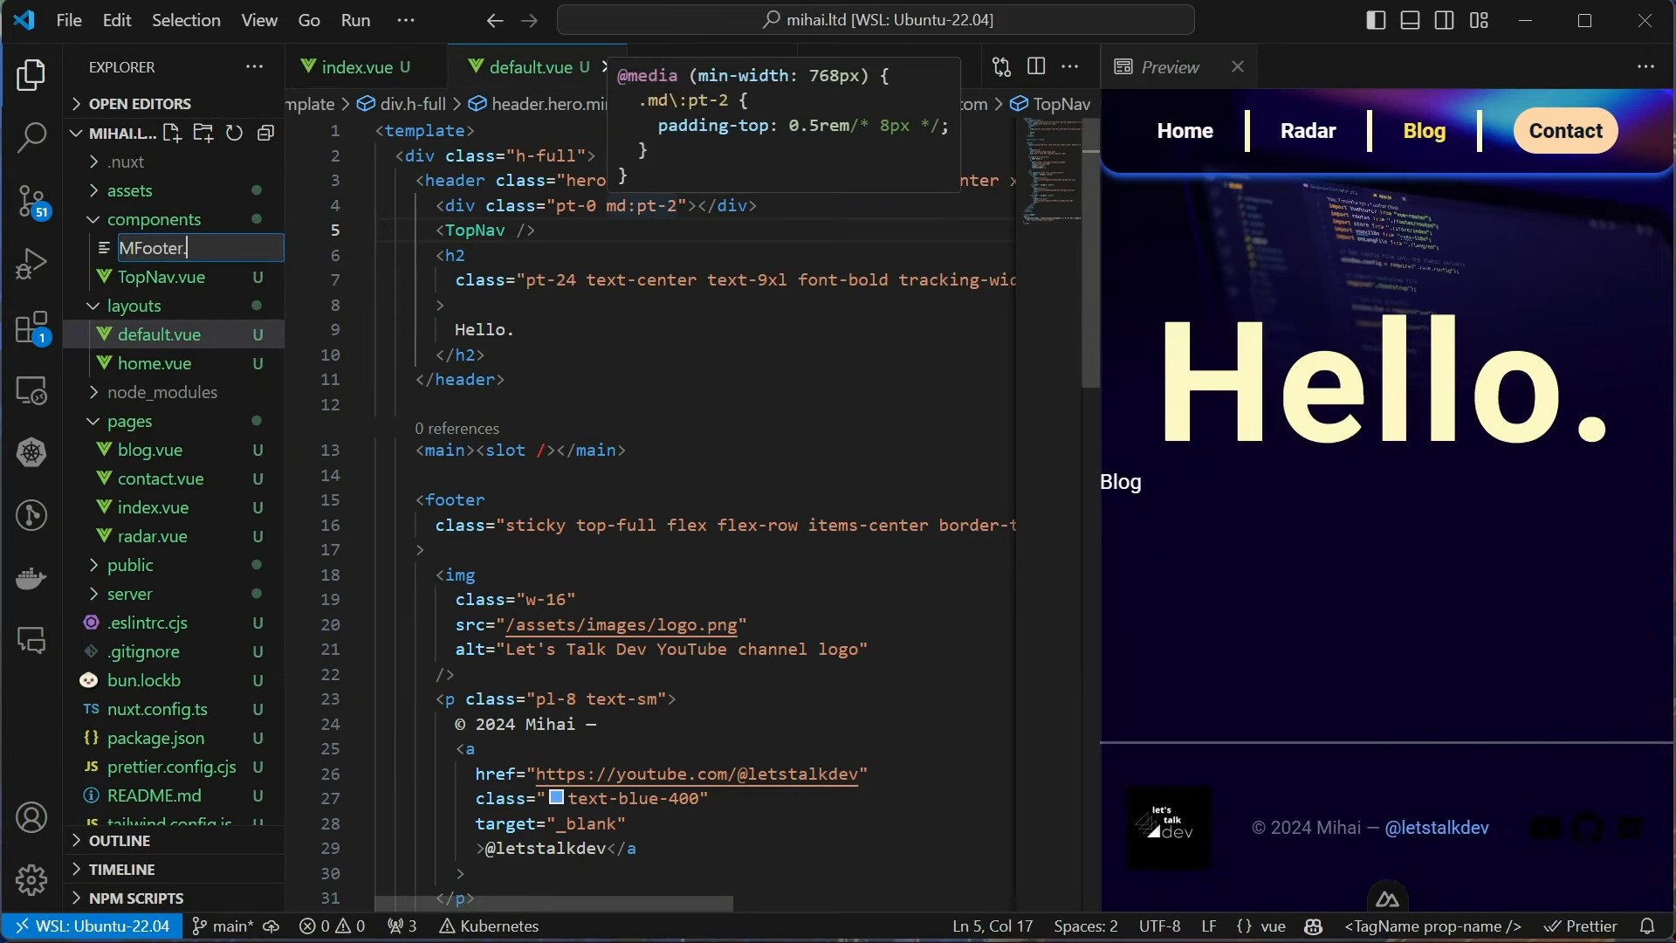
pyautogui.write('vue')
pyautogui.press('Return')
# Move the footer block, lines 15–52, from default.vue into MFooter.vue's template
pyautogui.click(529, 67)
pyautogui.click(436, 499)
pyautogui.click(360, 499)
pyautogui.moveTo(506, 549); pyautogui.dragTo(422, 499)
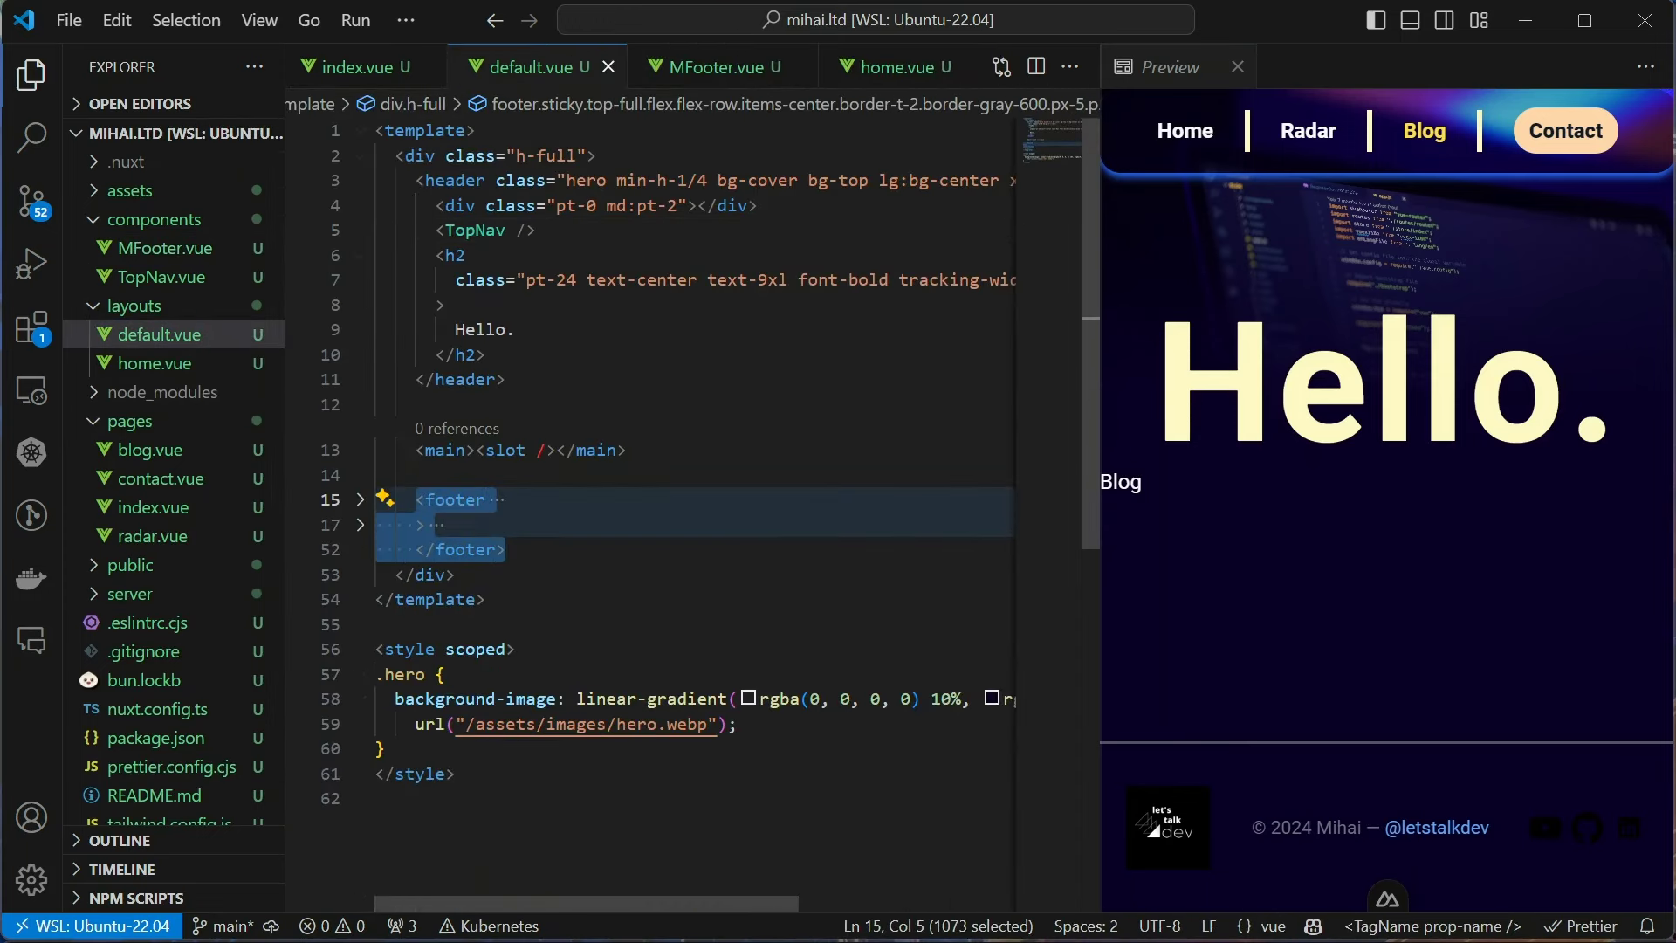
pyautogui.hotkey('ctrl', 'x')
pyautogui.click(693, 67)
pyautogui.write('<temp')
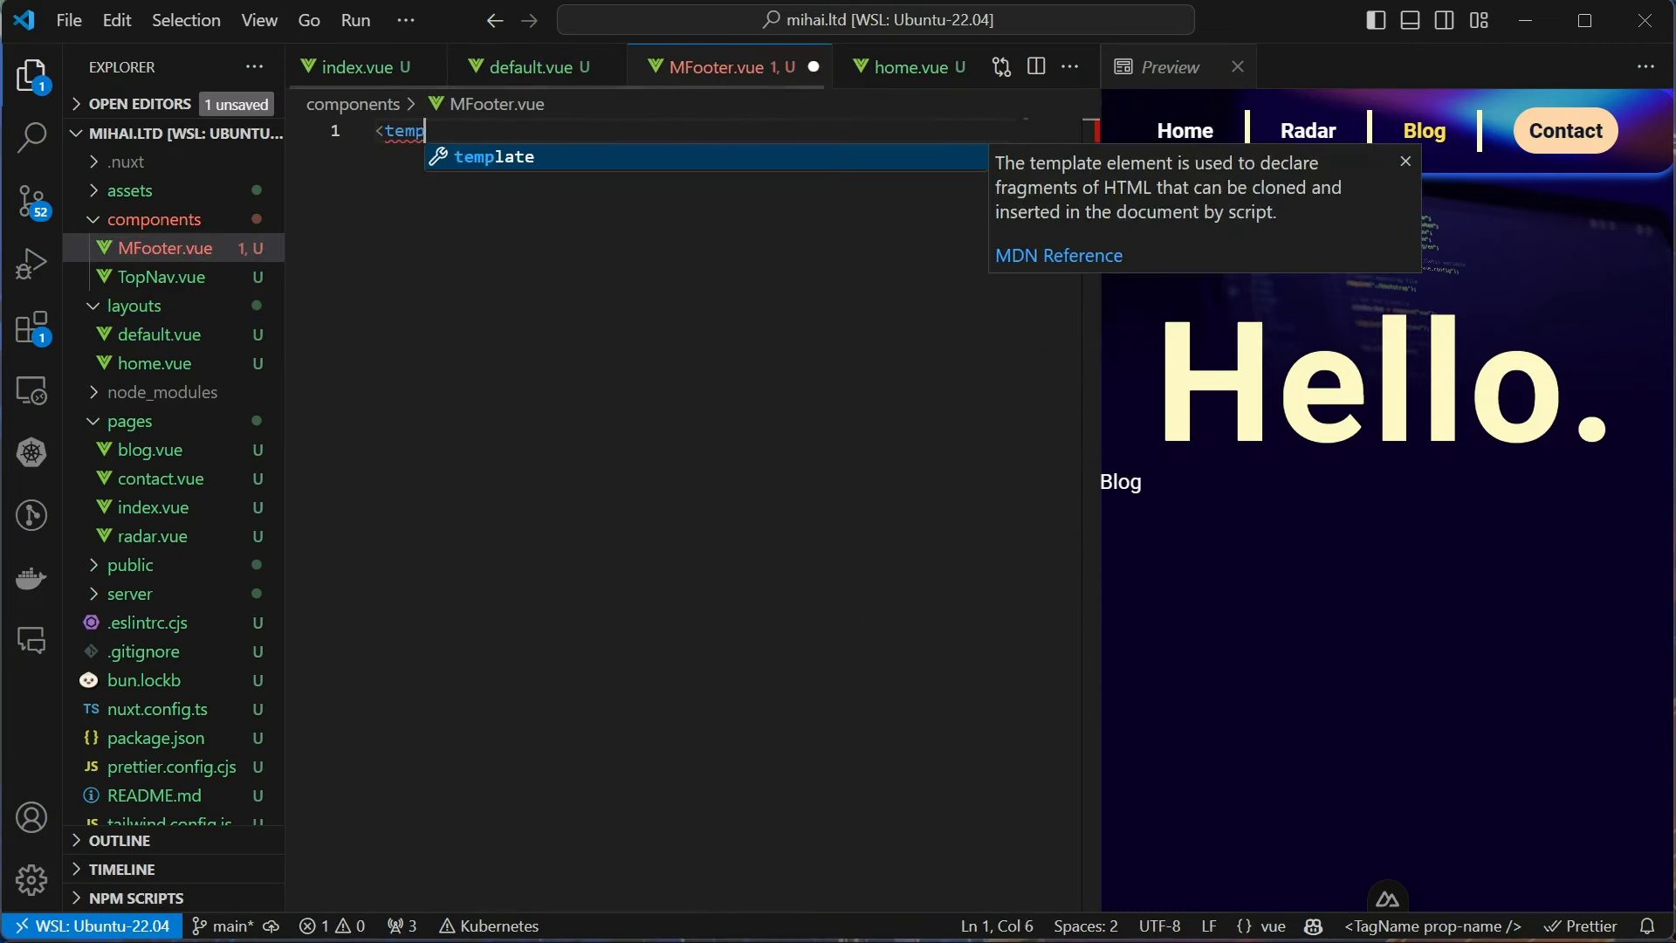
pyautogui.press('Return')
pyautogui.hotkey('ctrl', 'v')
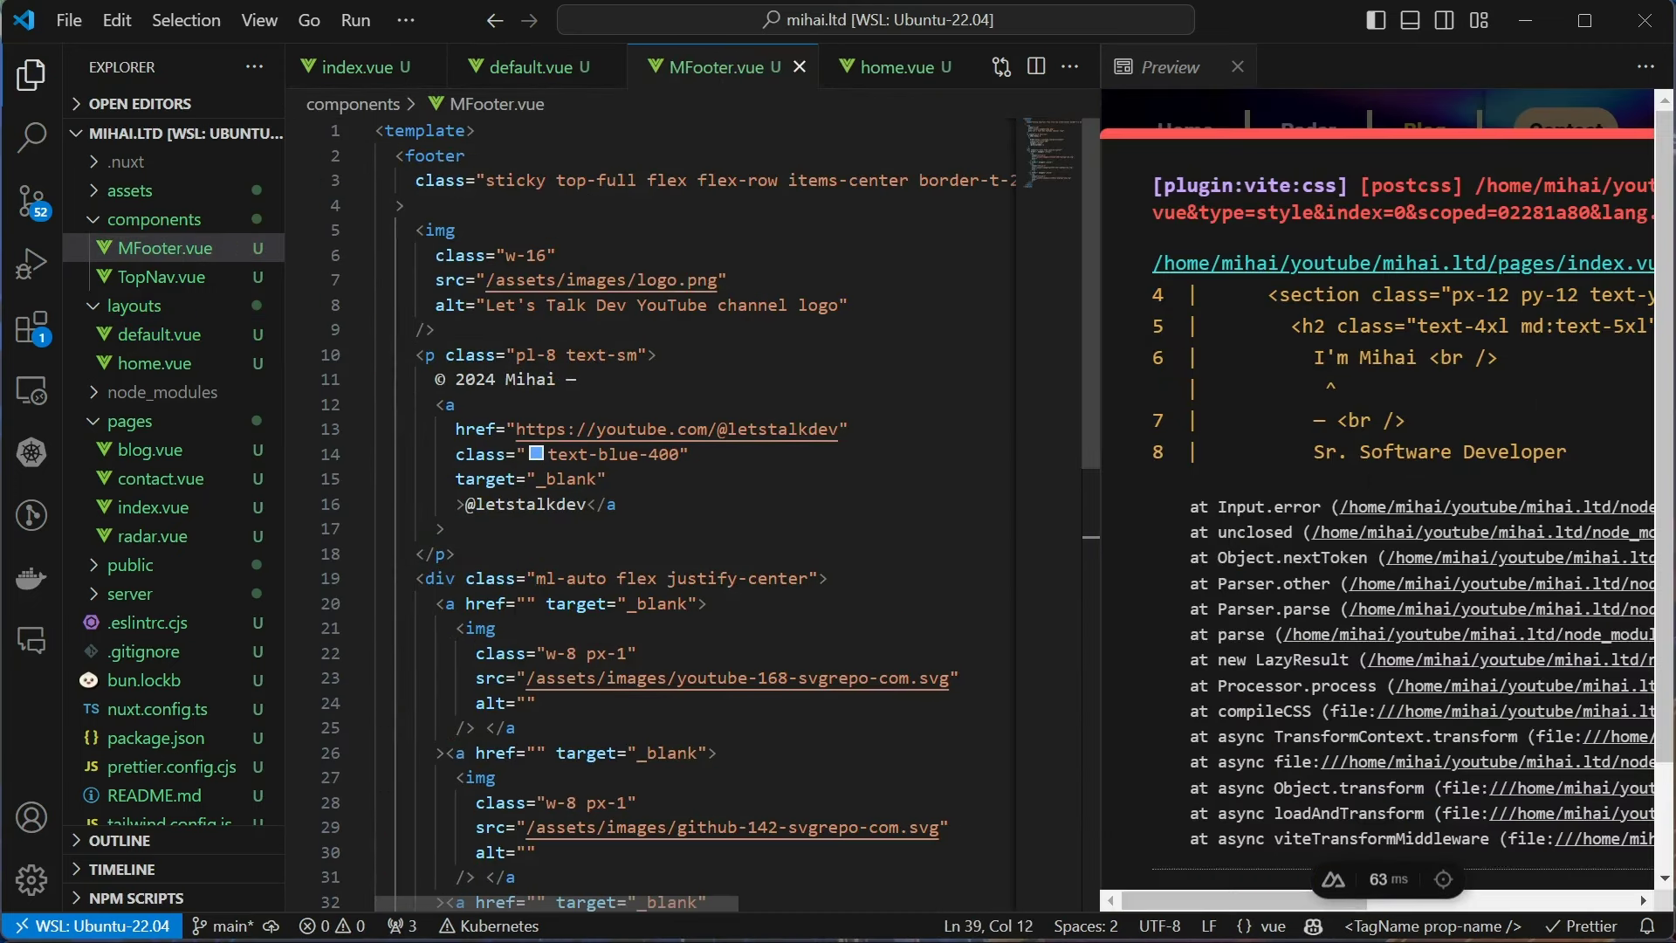
# Add <MFooter /> below the main slot in default.vue and save
pyautogui.hotkey('ctrl', 'Tab')
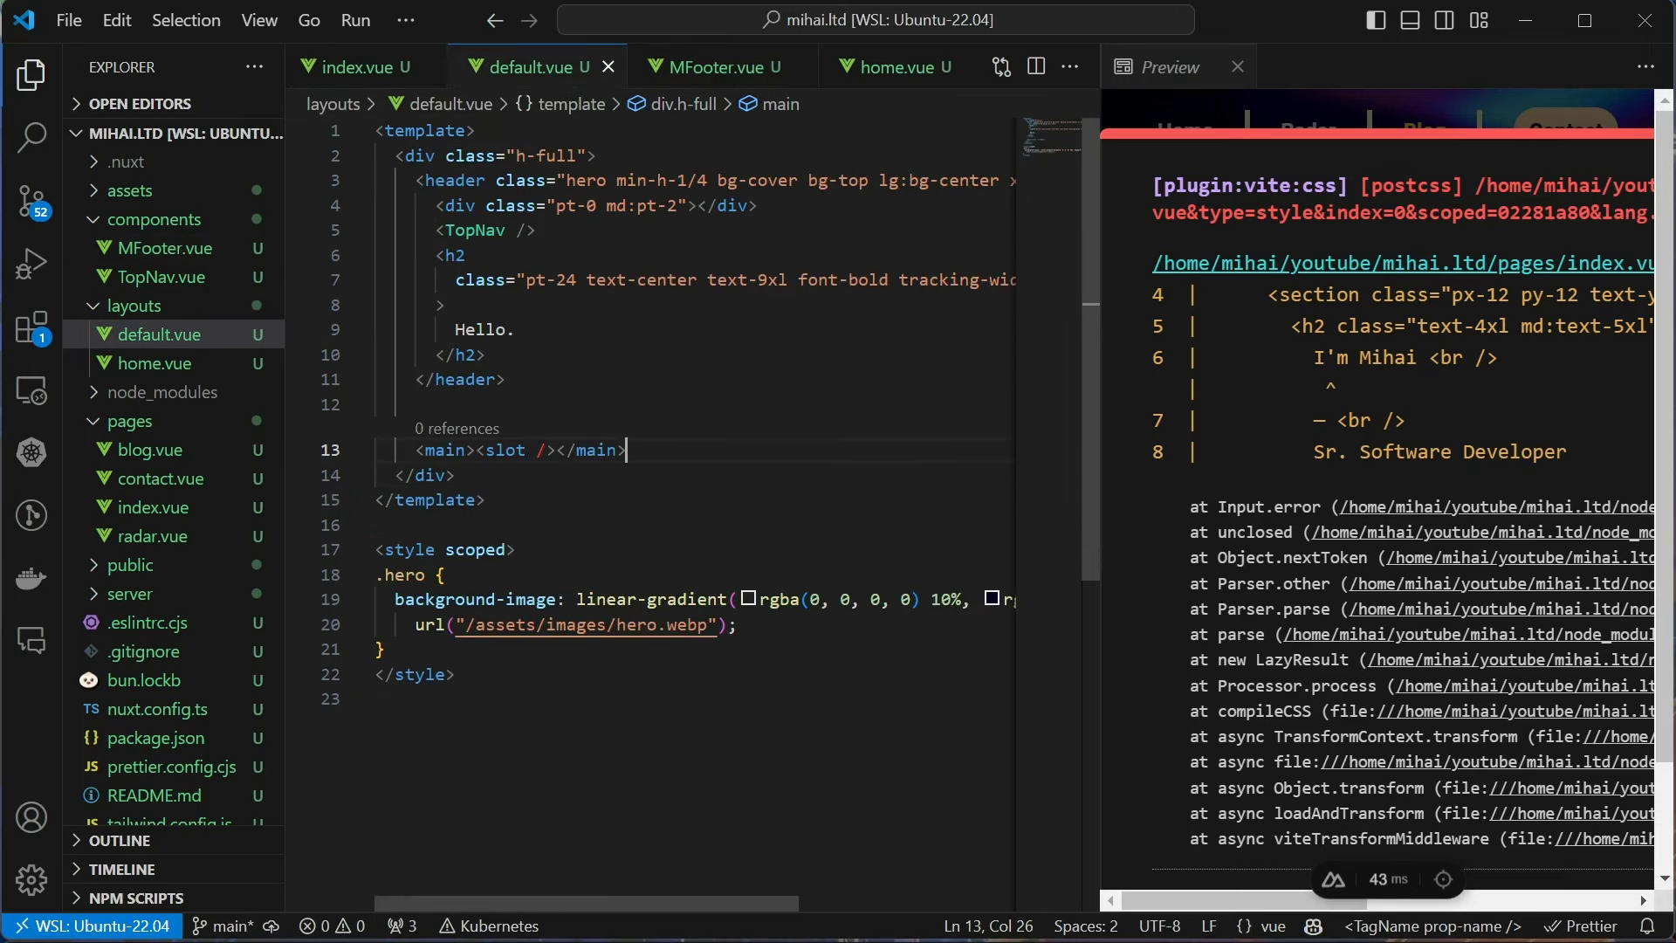
pyautogui.press('Down')
pyautogui.press('End')
pyautogui.press('Return')
pyautogui.press('Return')
pyautogui.write('<MF')
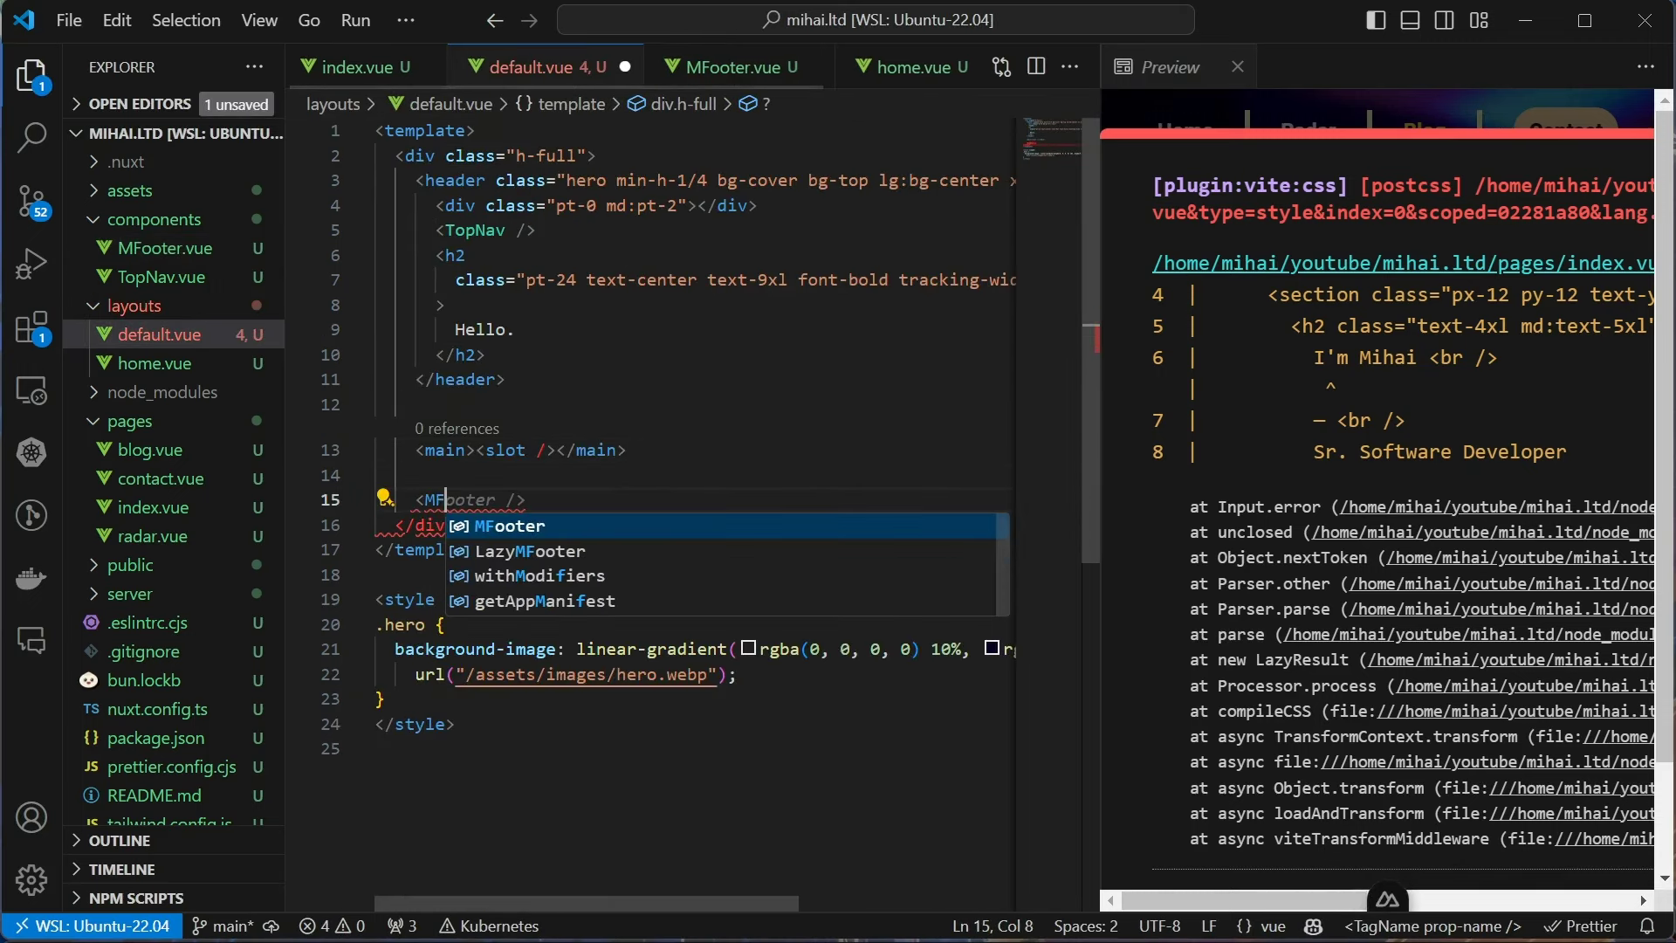
pyautogui.press('Return')
pyautogui.hotkey('ctrl', 's')
pyautogui.press('Home')
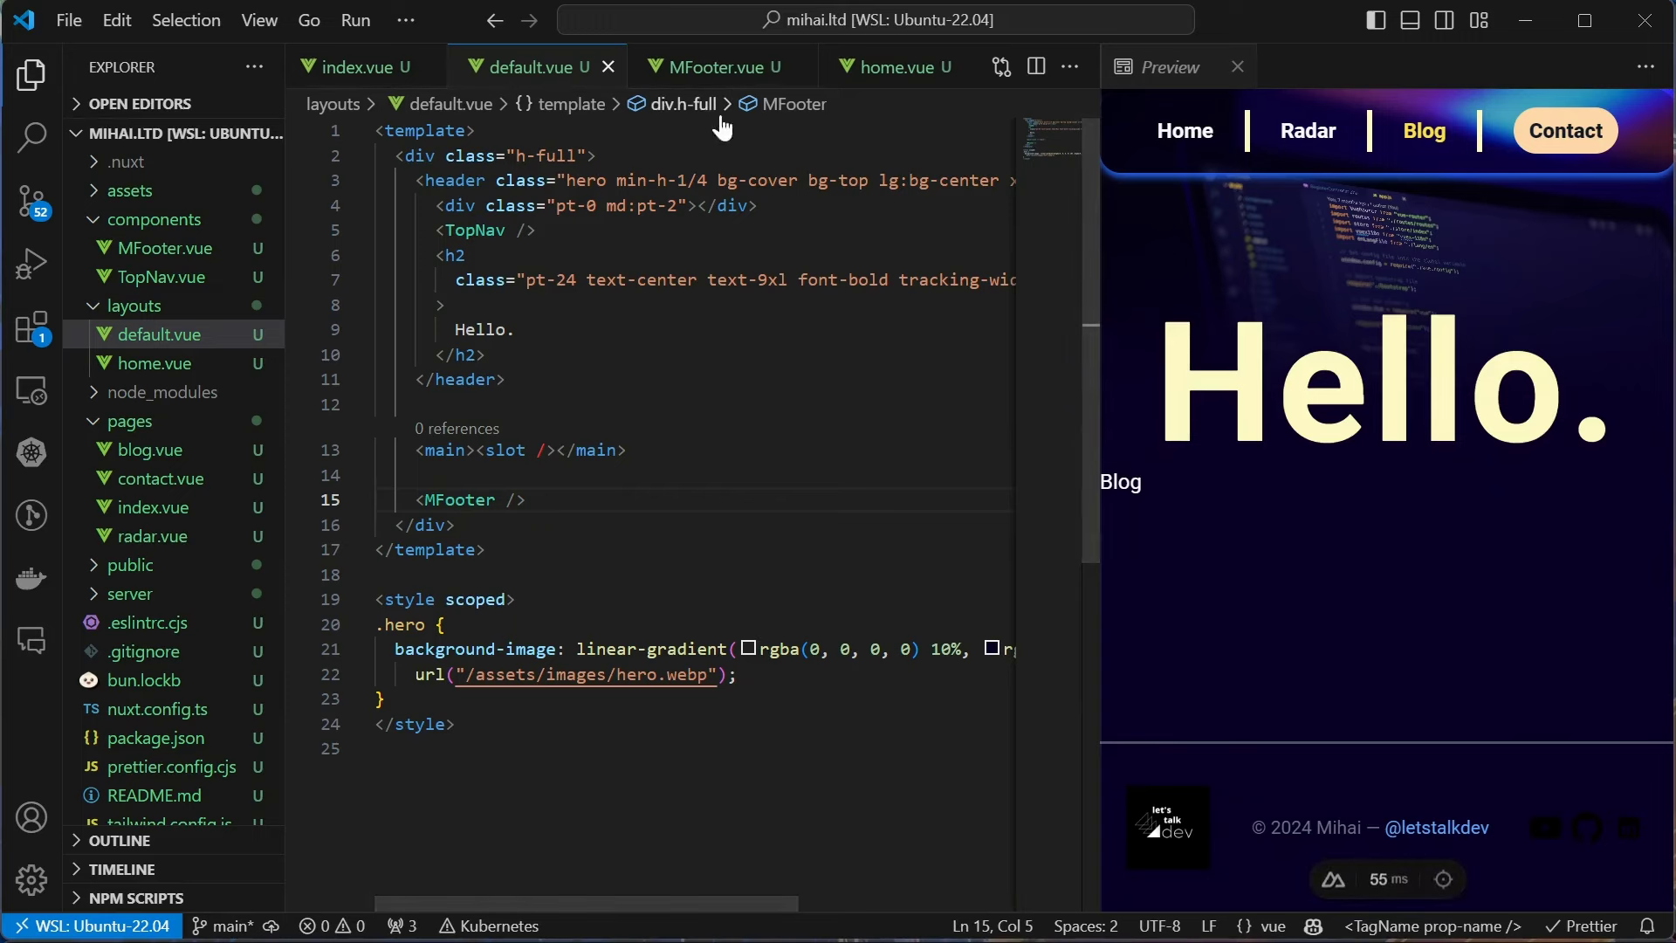
# Close the MFooter.vue editor and return to the end of default.vue
pyautogui.hotkey('ctrl', 'Tab')
pyautogui.hotkey('ctrl', 'w')
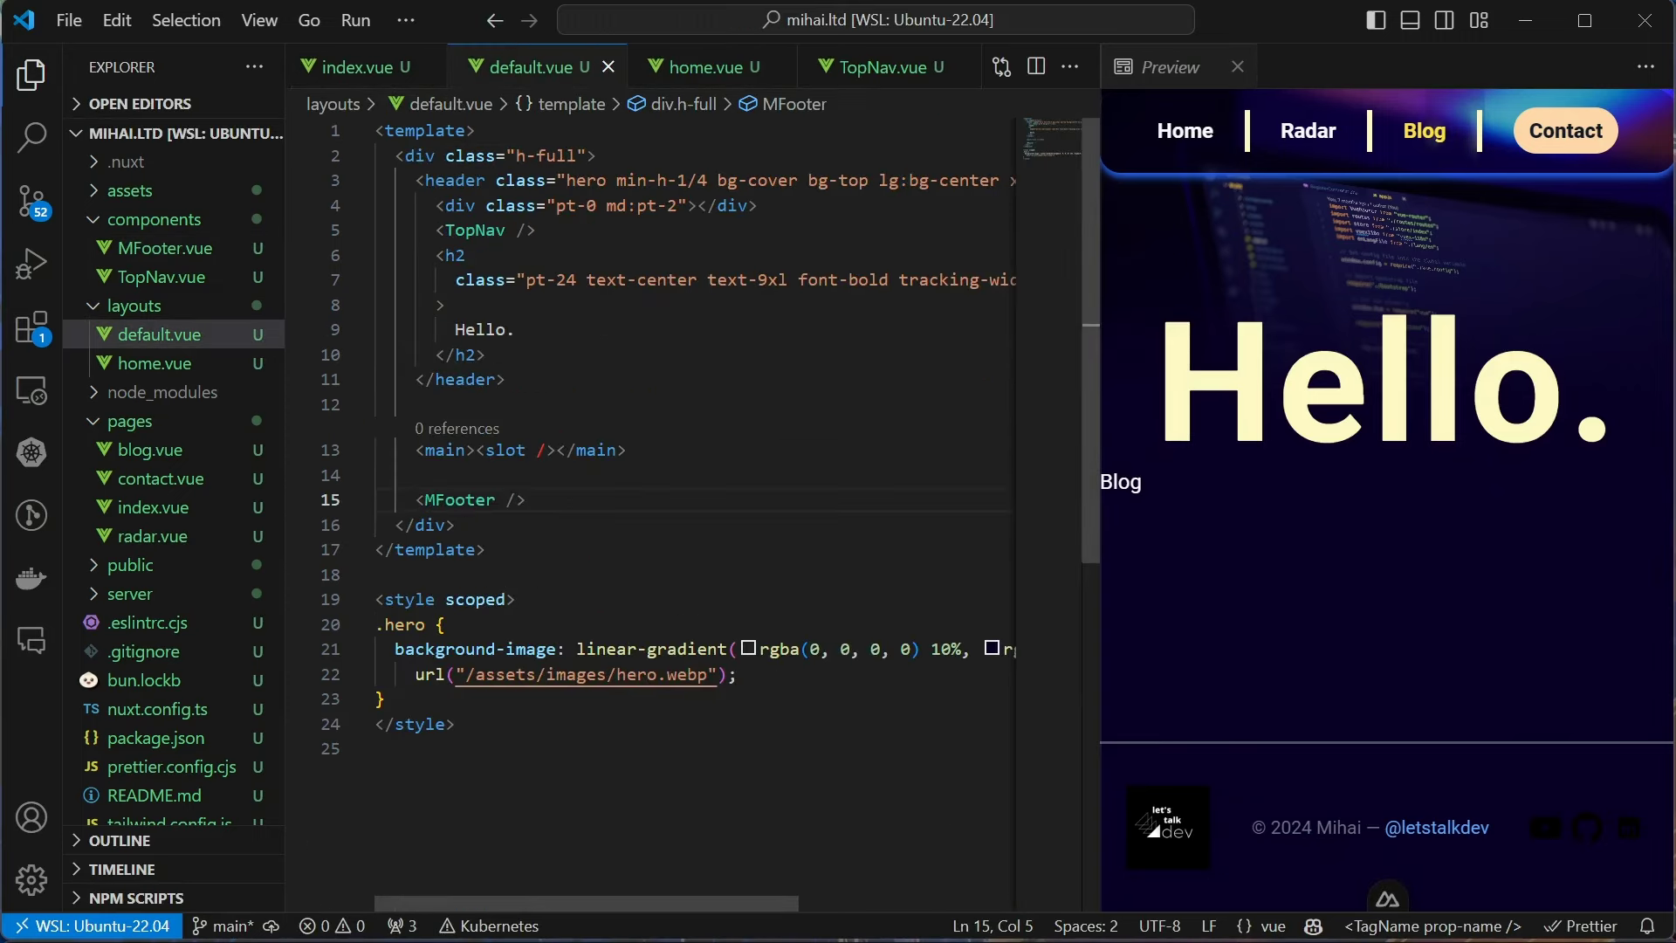
pyautogui.hotkey('ctrl', 'Tab')
pyautogui.hotkey('ctrl', 'Tab')
pyautogui.hotkey('ctrl', 'End')
pyautogui.hotkey('ctrl', 'Tab')
# Replace home.vue's contents with the copied default layout code and save
pyautogui.hotkey('ctrl', 'a')
pyautogui.hotkey('ctrl', 'v')
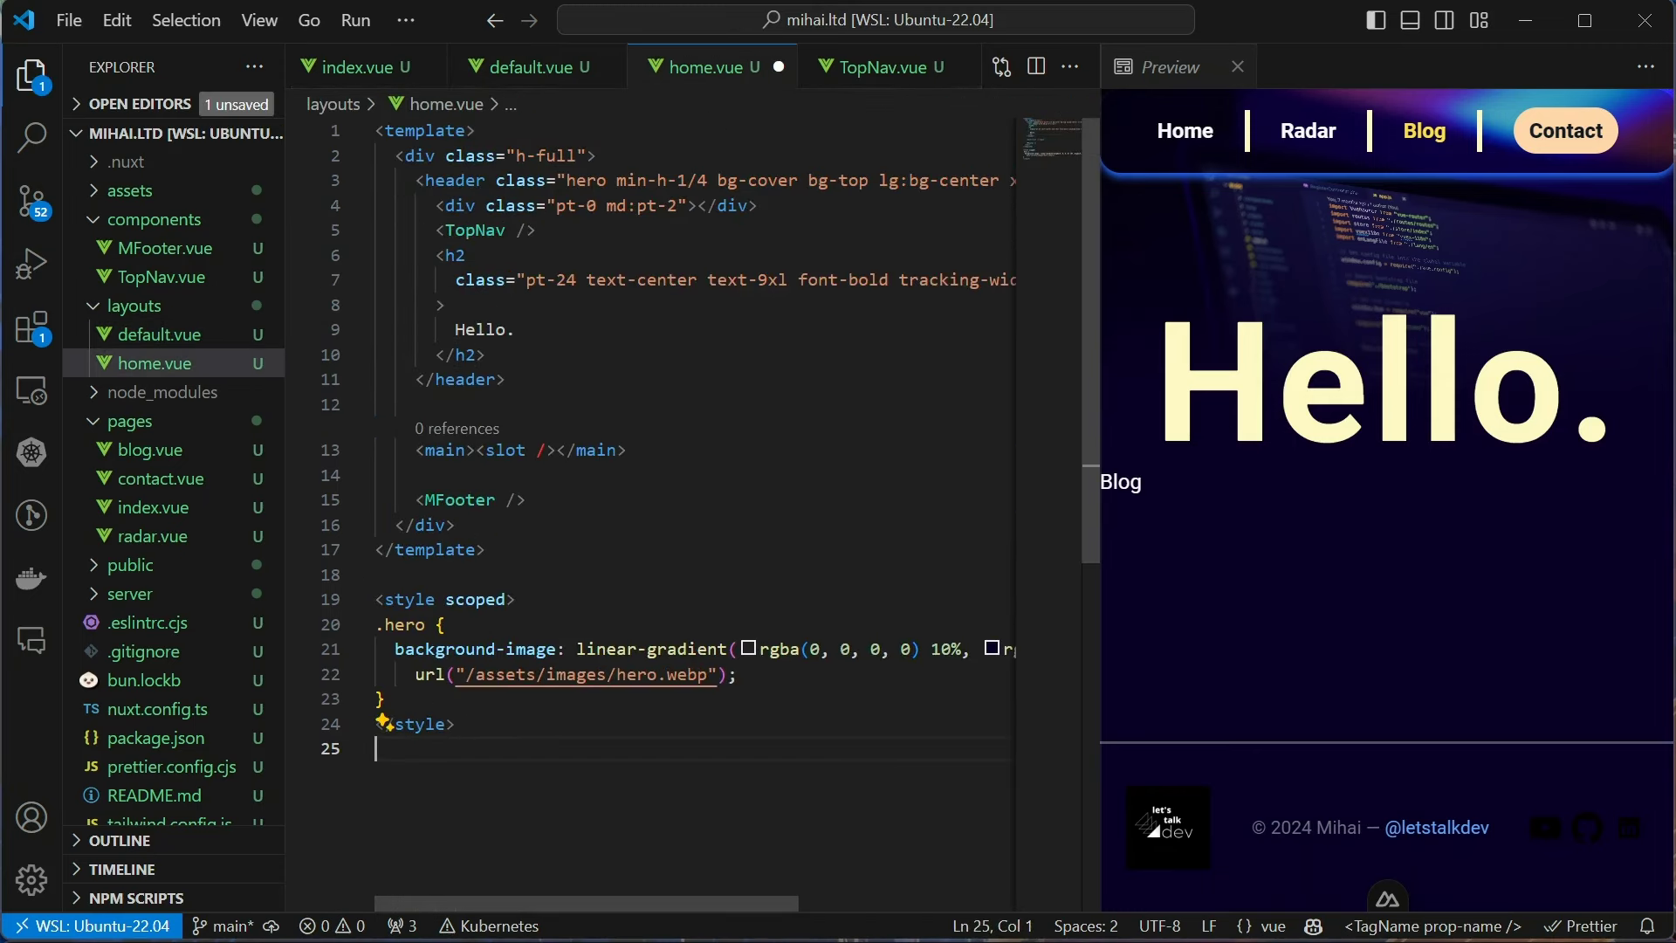
pyautogui.hotkey('ctrl', 's')
pyautogui.press('Down')
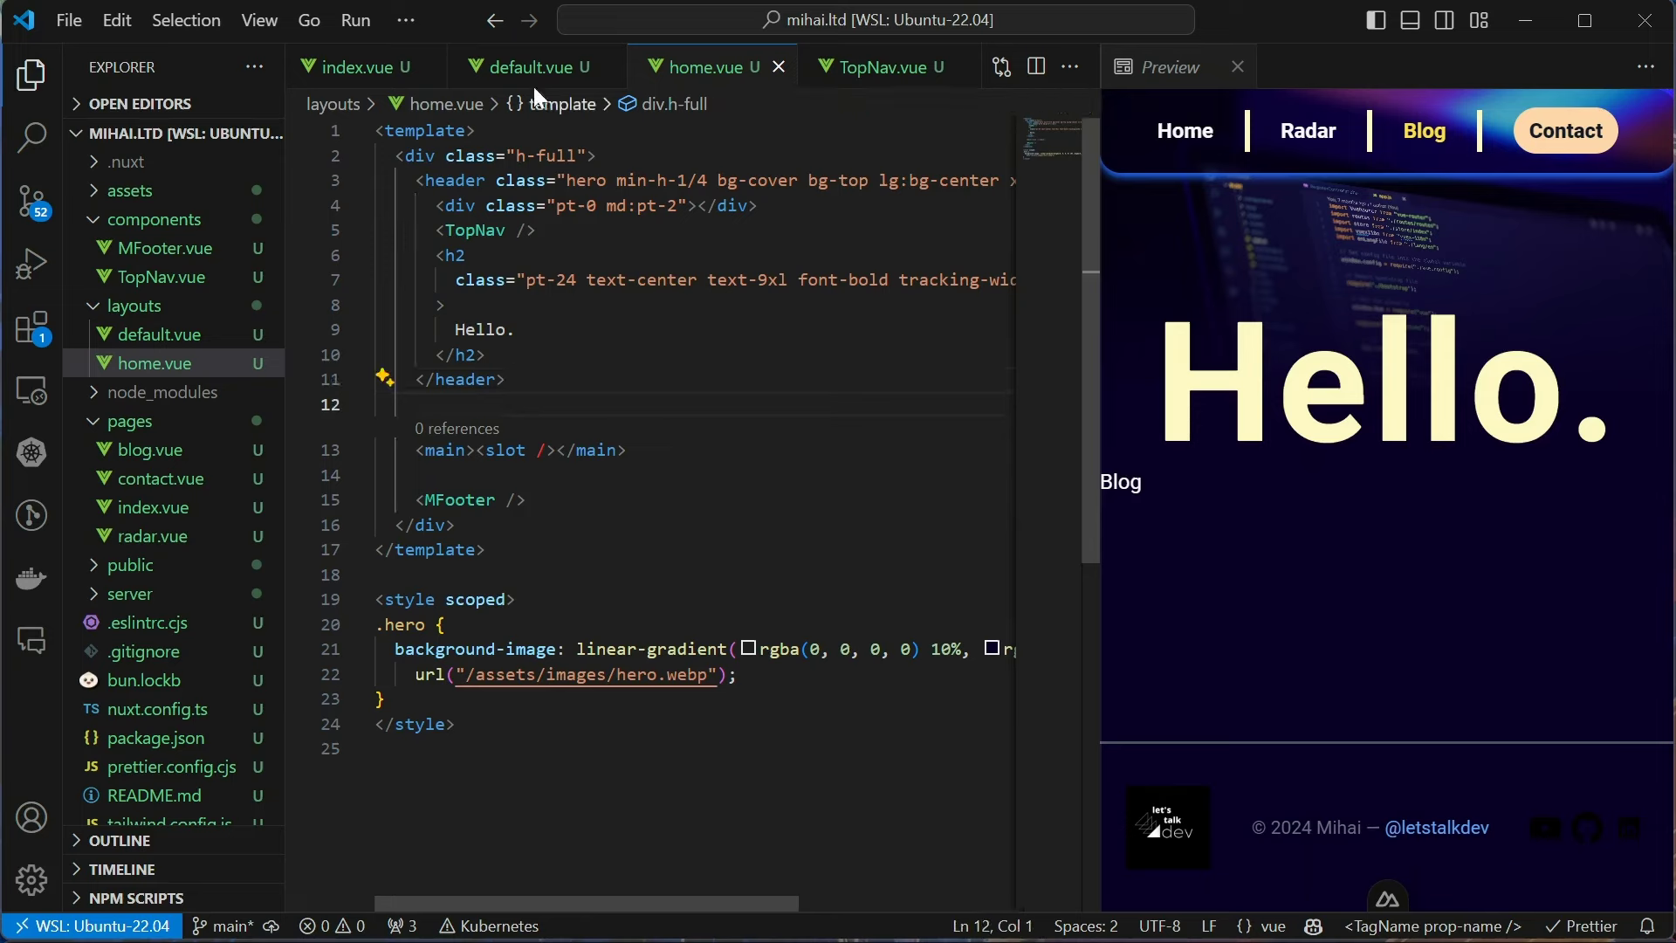
# Delete the background style block from default.vue and save
pyautogui.click(534, 73)
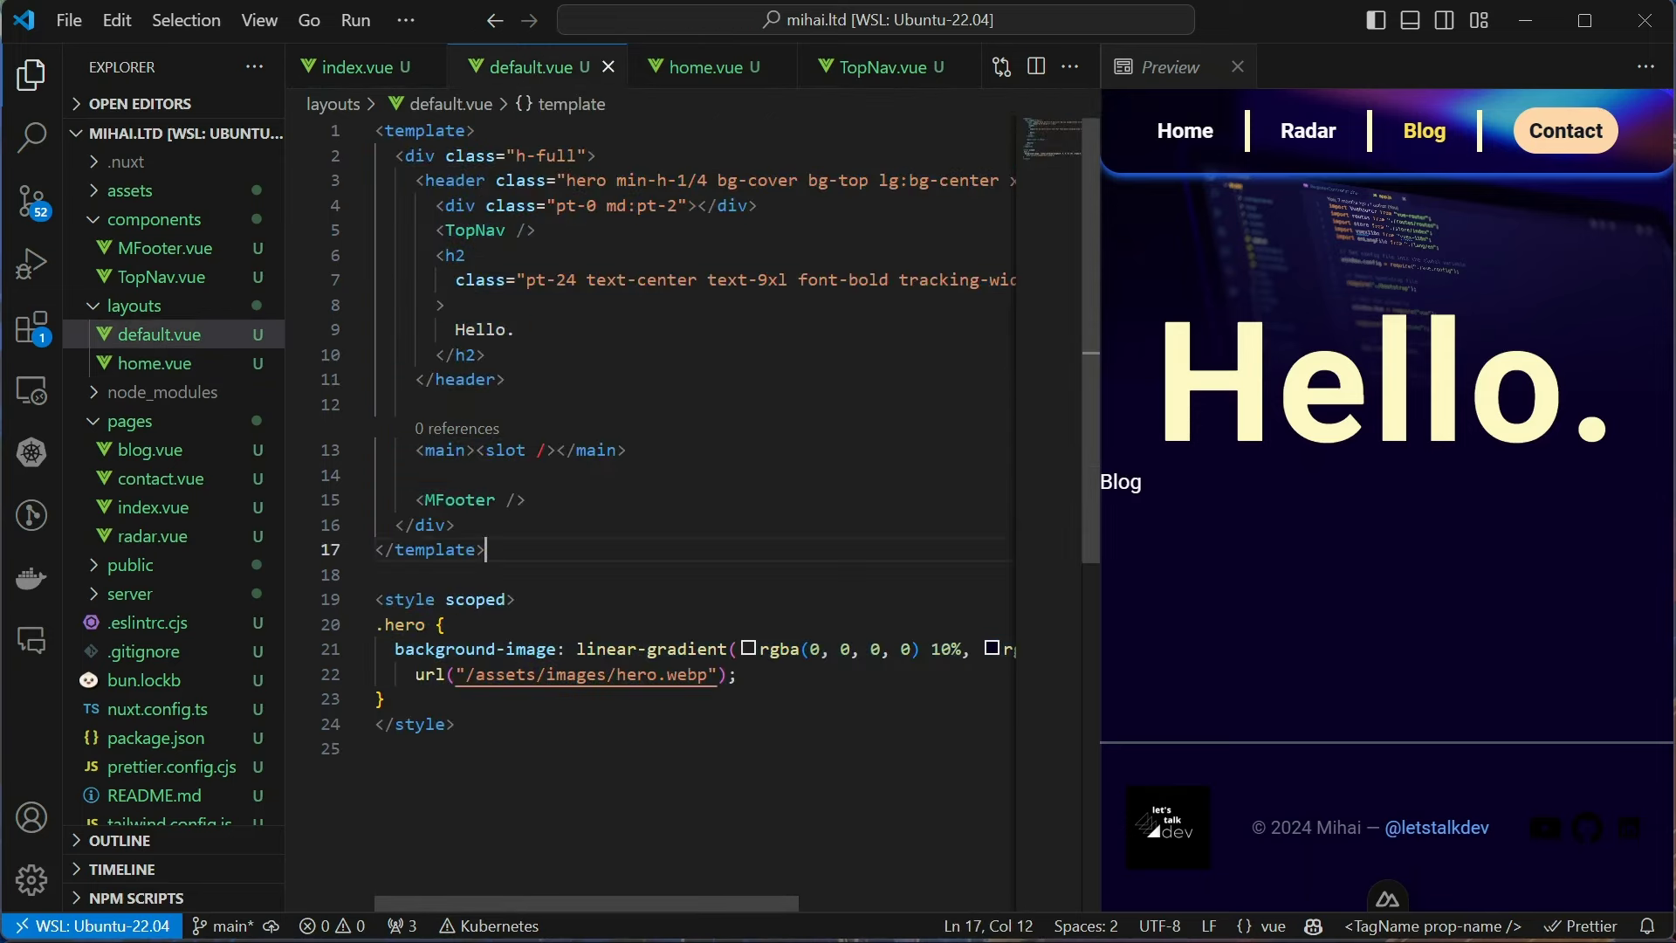
pyautogui.hotkey('shift', 'Up')
pyautogui.hotkey('shift', 'Up')
pyautogui.hotkey('shift', 'Up')
pyautogui.press('BackSpace')
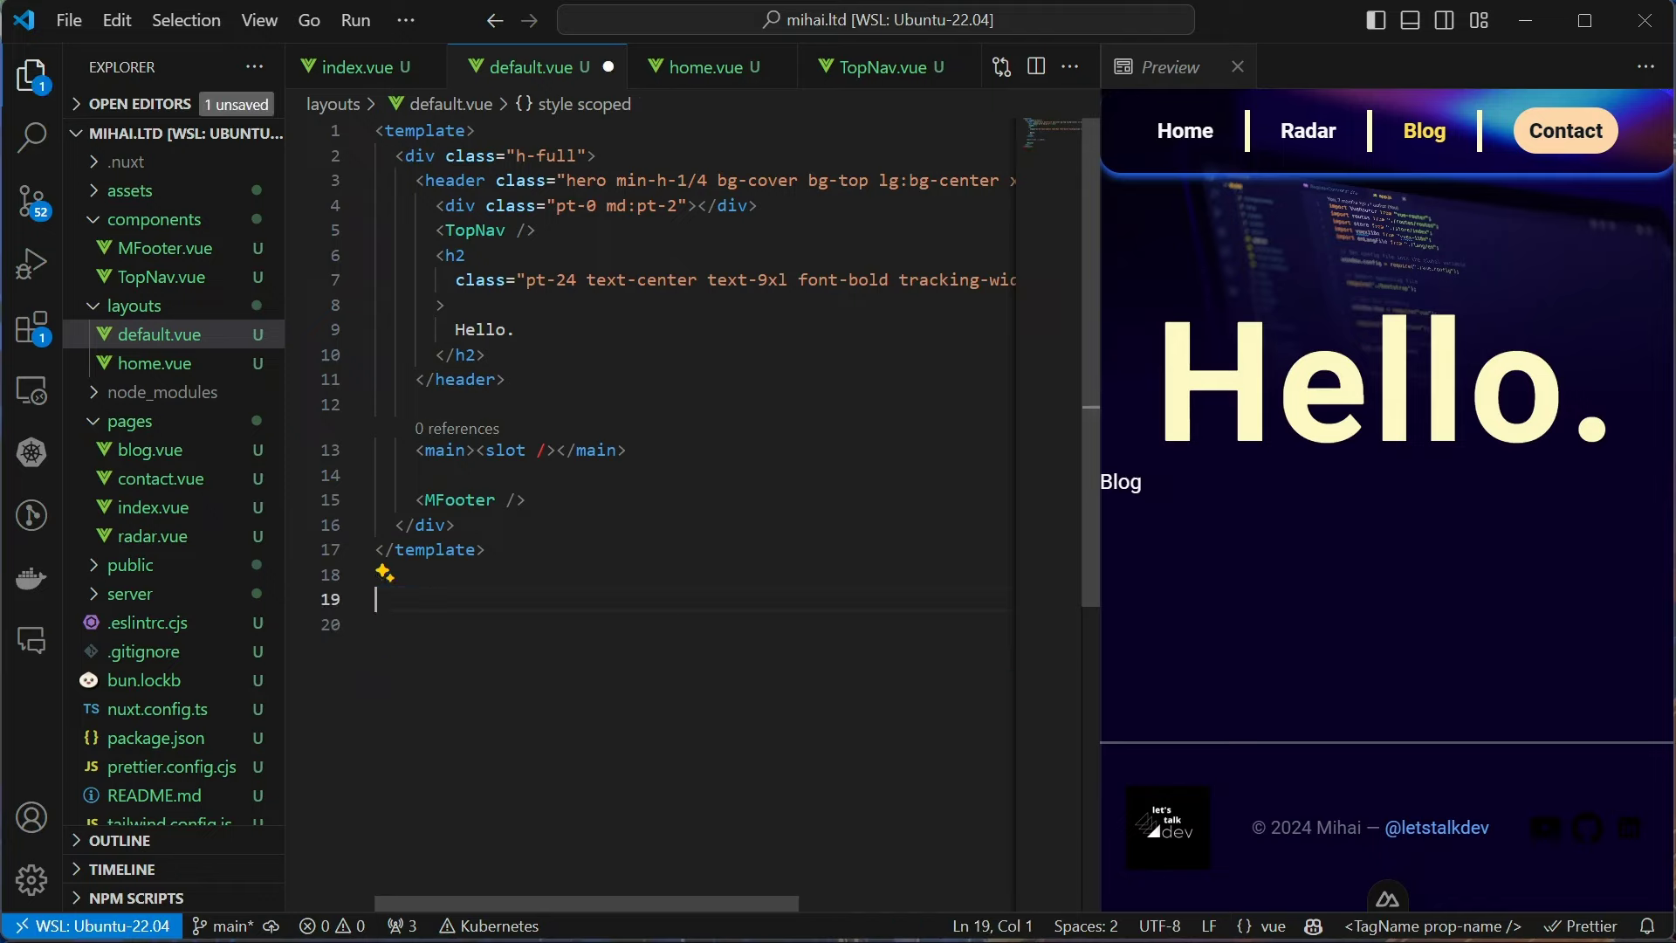
pyautogui.press('BackSpace')
pyautogui.hotkey('ctrl', 's')
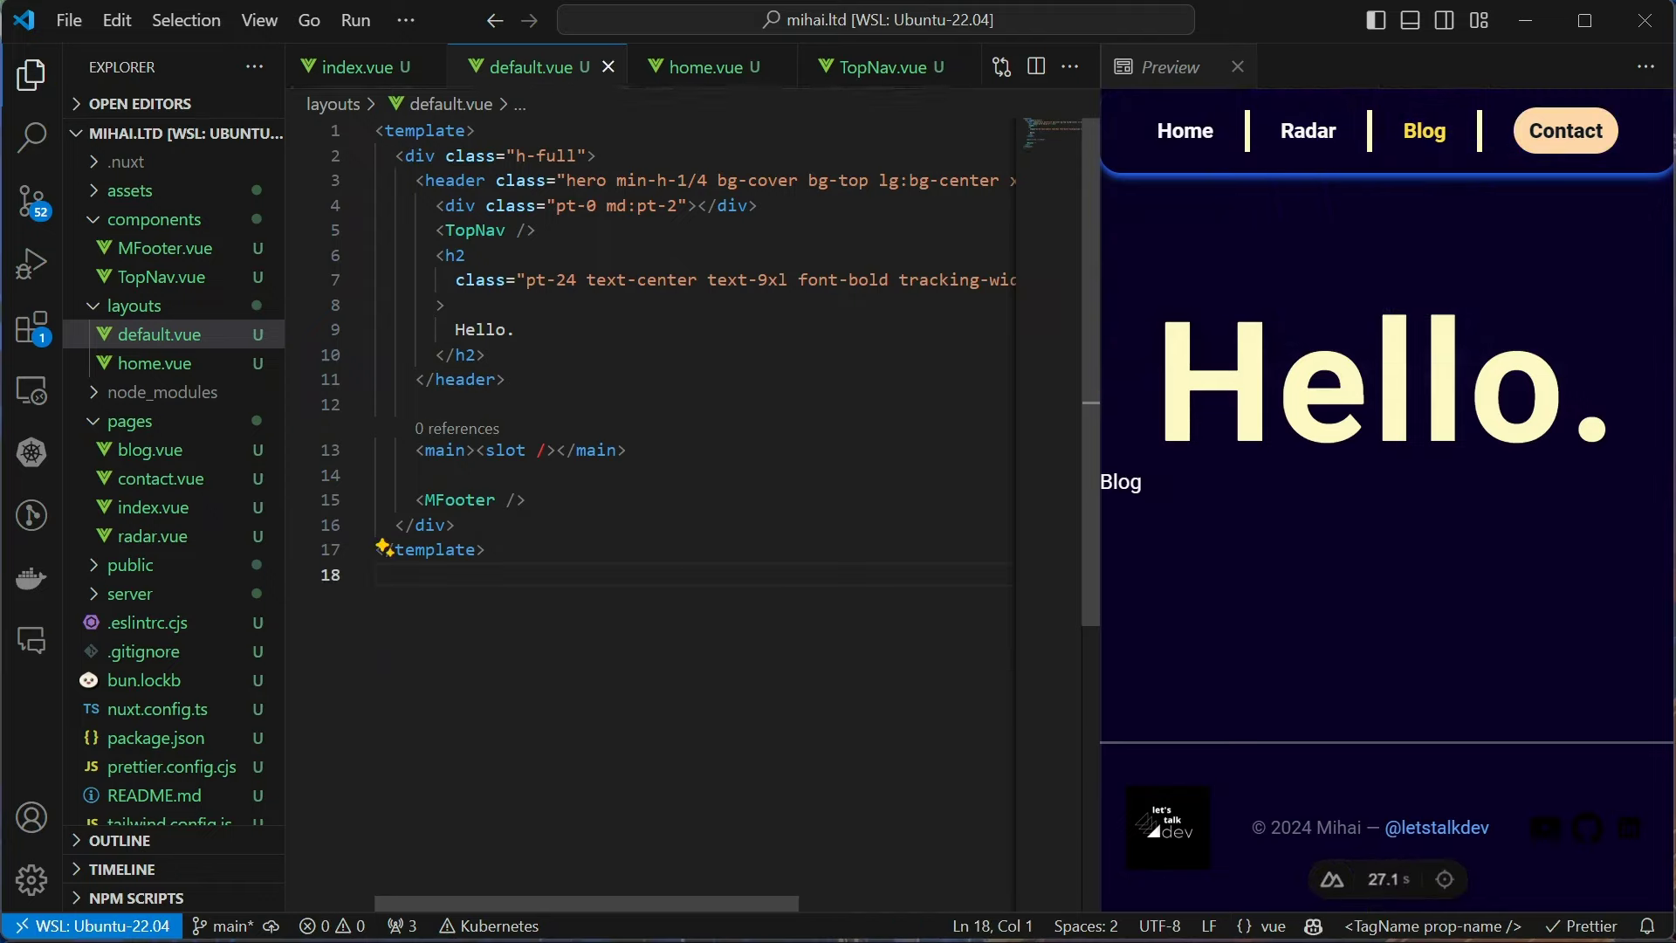
# Remove the Hello. heading block from default.vue and save
pyautogui.moveTo(487, 355); pyautogui.dragTo(377, 255)
pyautogui.press('BackSpace')
pyautogui.hotkey('ctrl', 's')
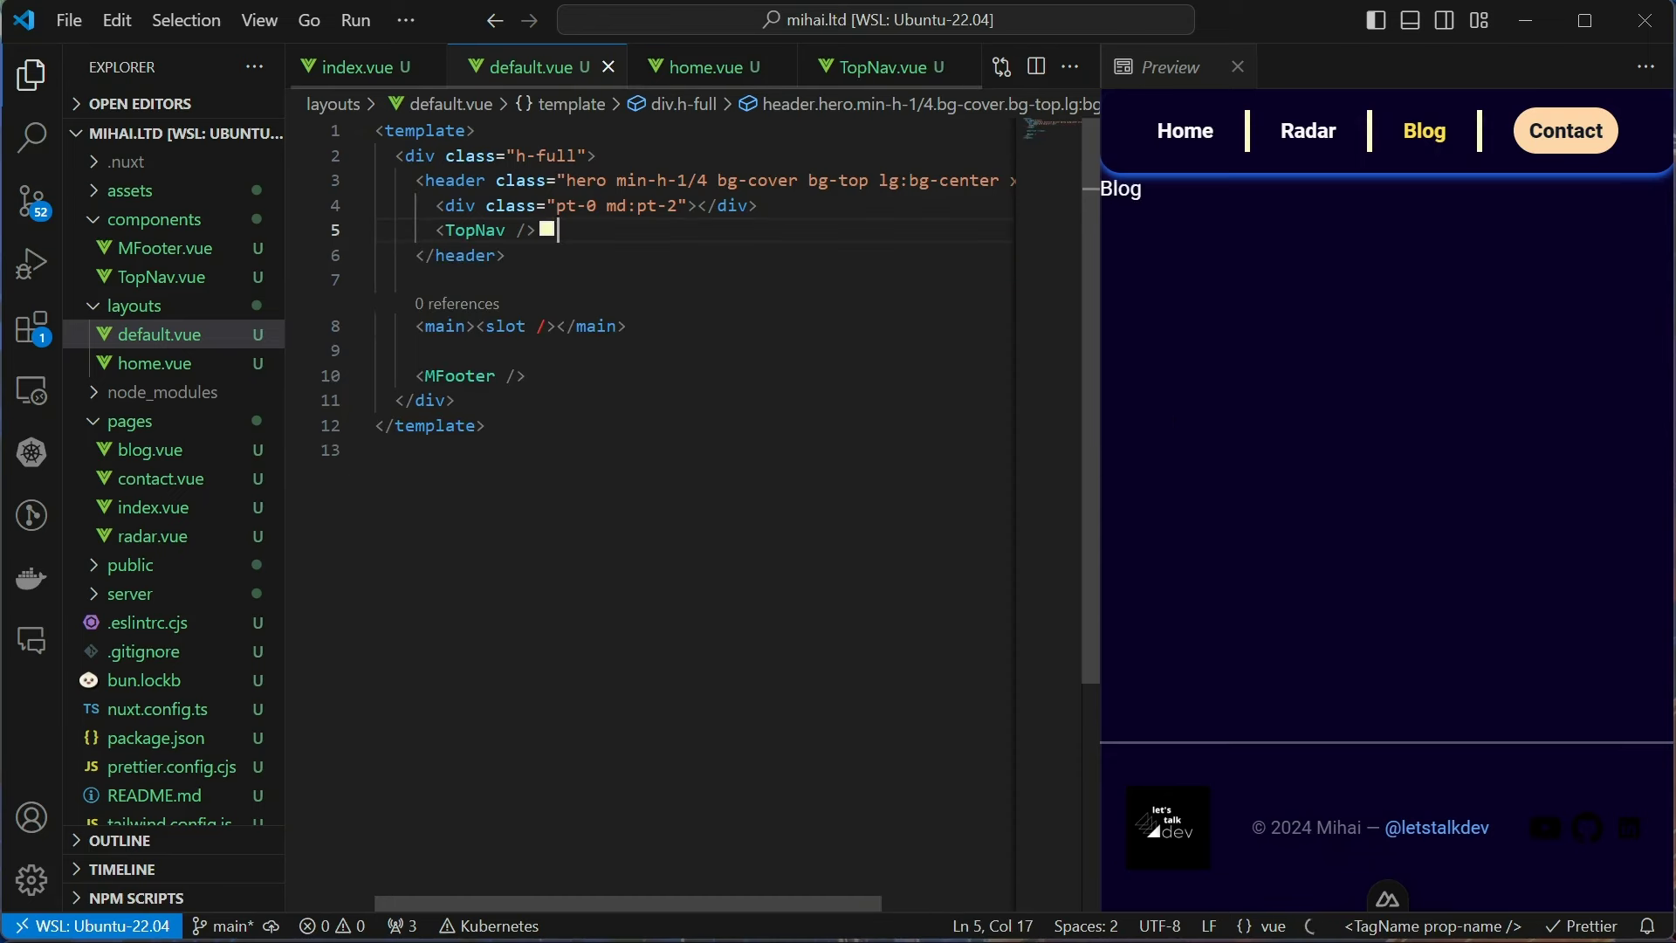
pyautogui.click(1310, 131)
# Add definePageMeta({ layout: "home" }) to index.vue's script setup and save
pyautogui.click(1184, 131)
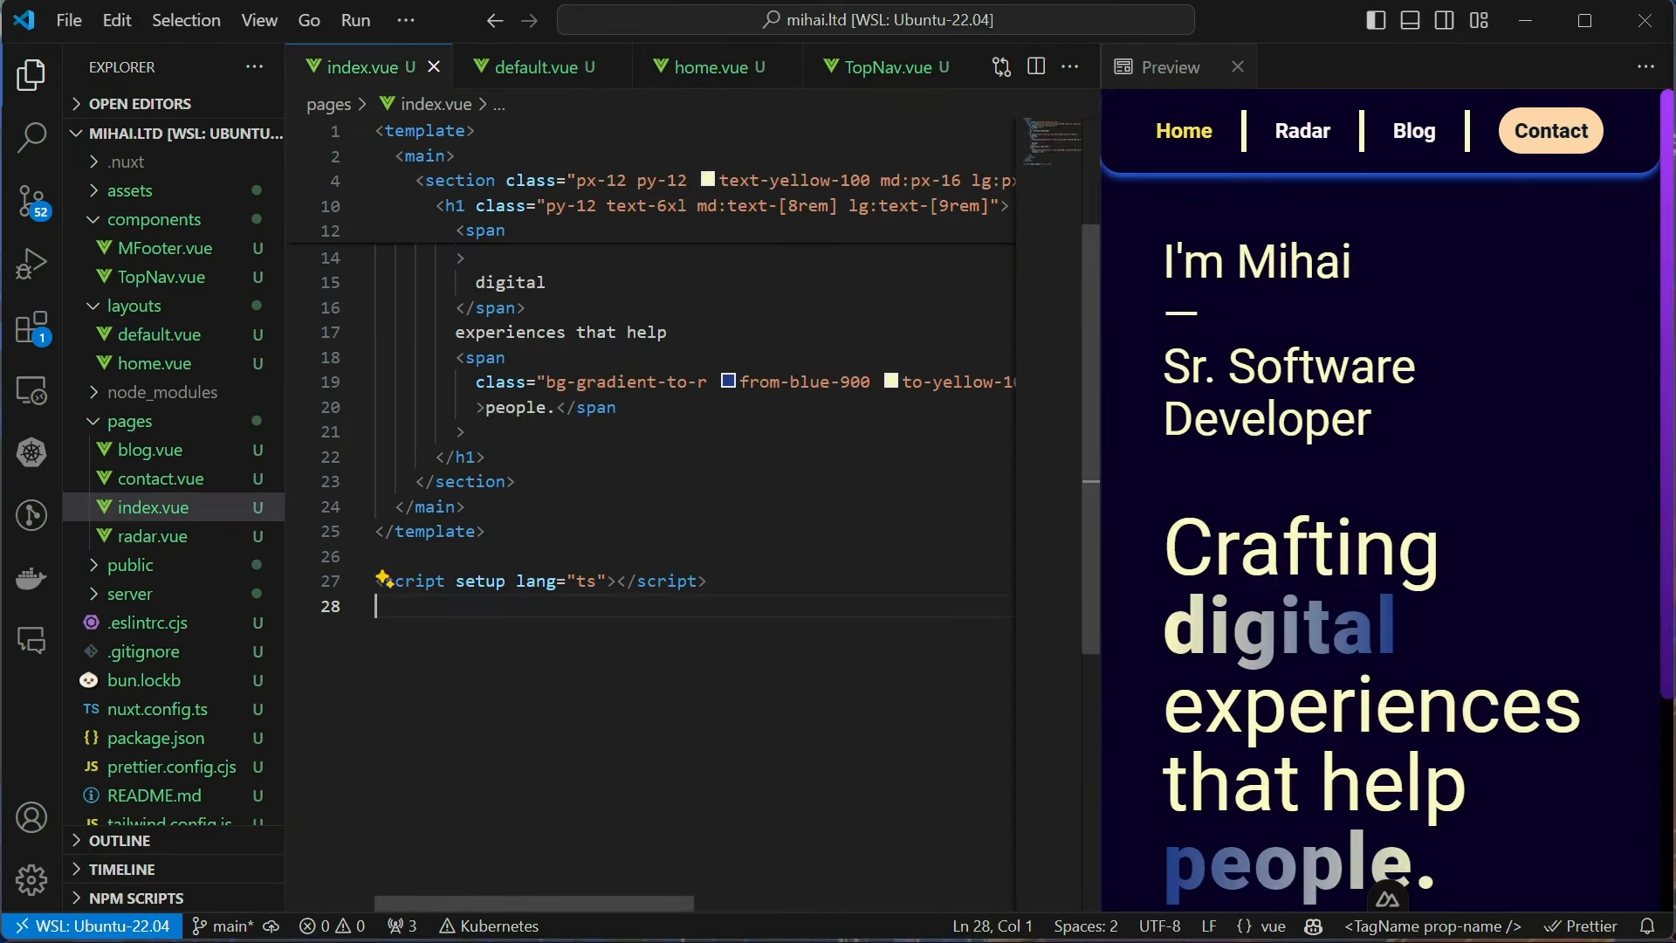
pyautogui.click(607, 580)
pyautogui.press('Return')
pyautogui.write('d')
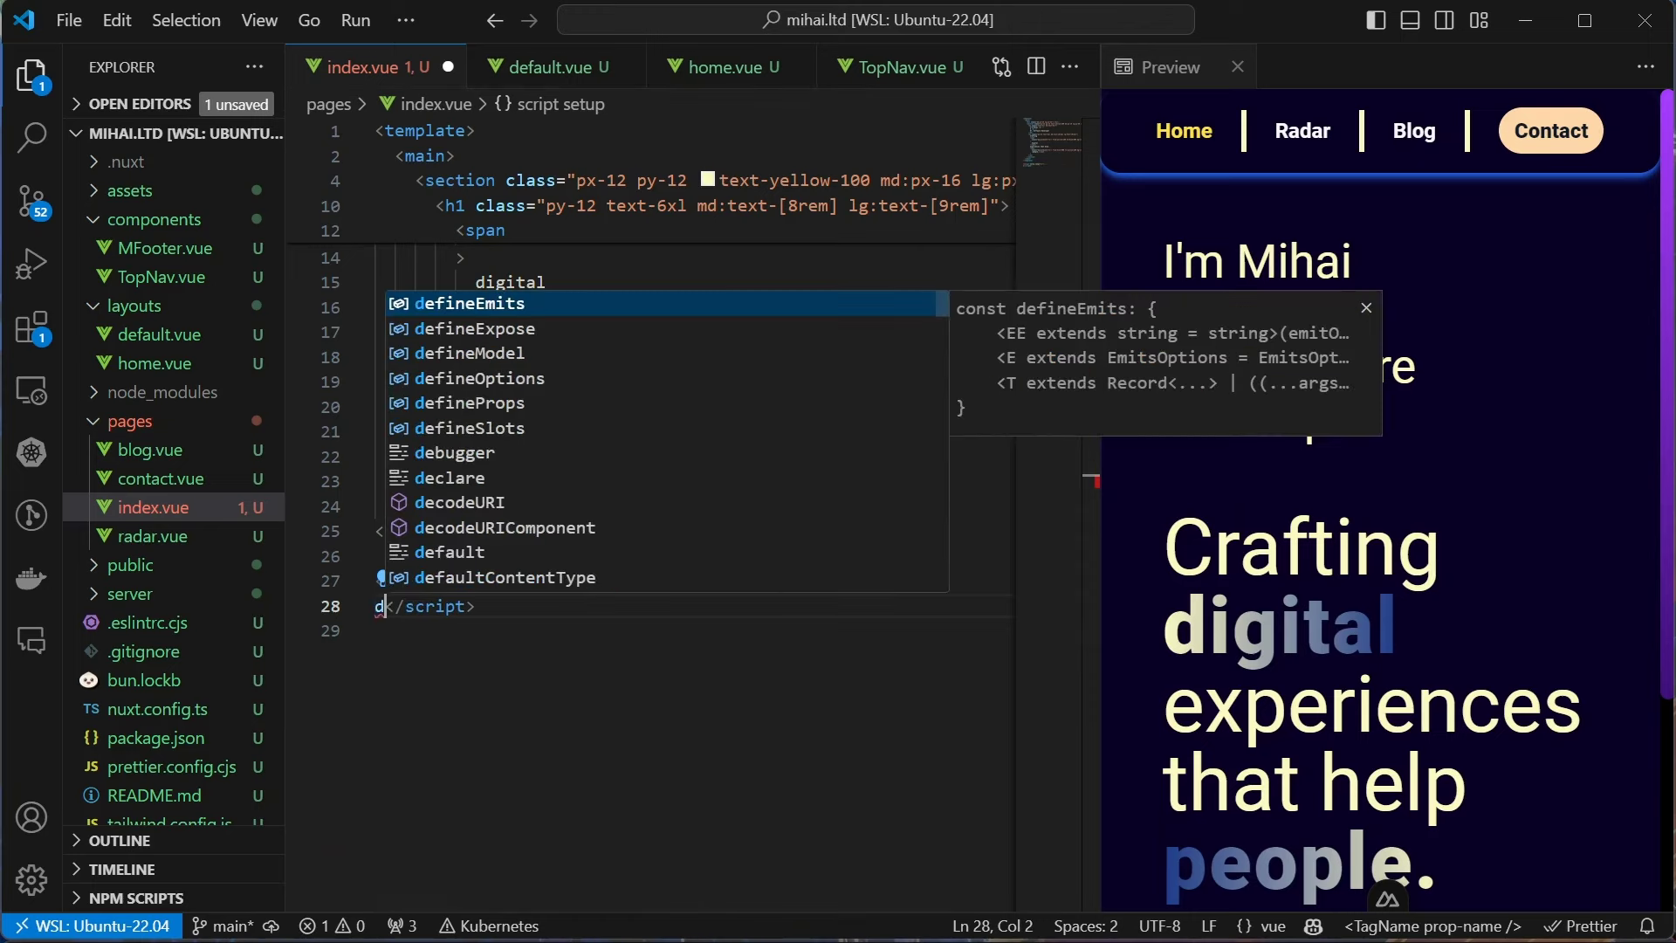
pyautogui.write('efinePageMeta')
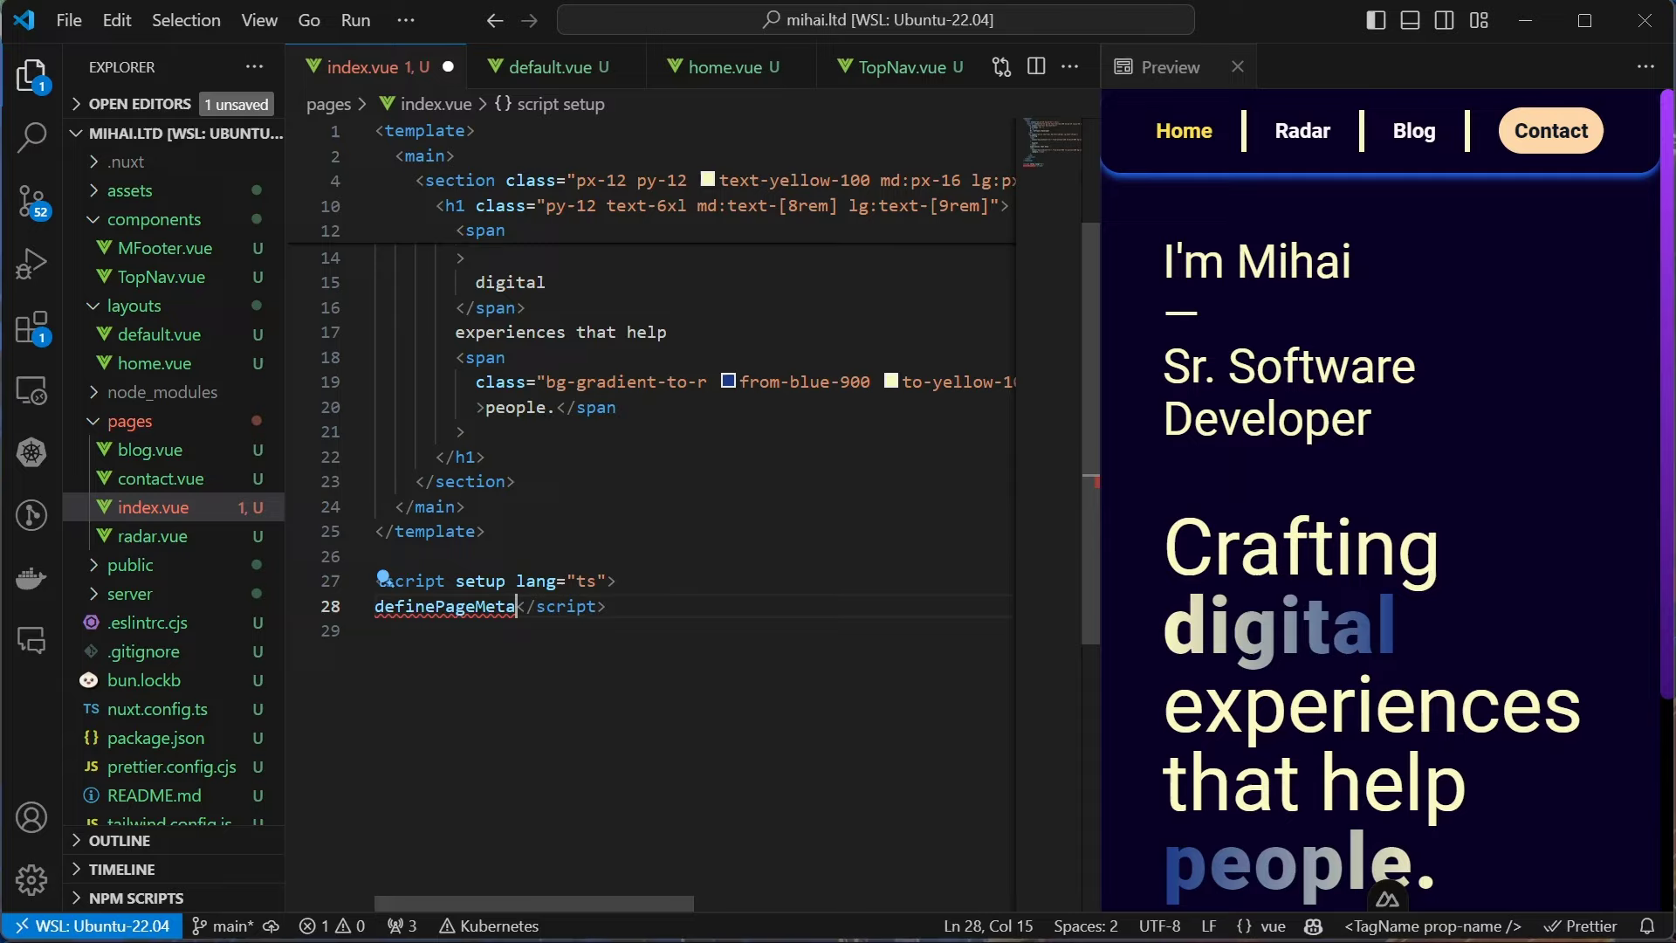
pyautogui.write('({')
pyautogui.press('Return')
pyautogui.write('layout: "home"')
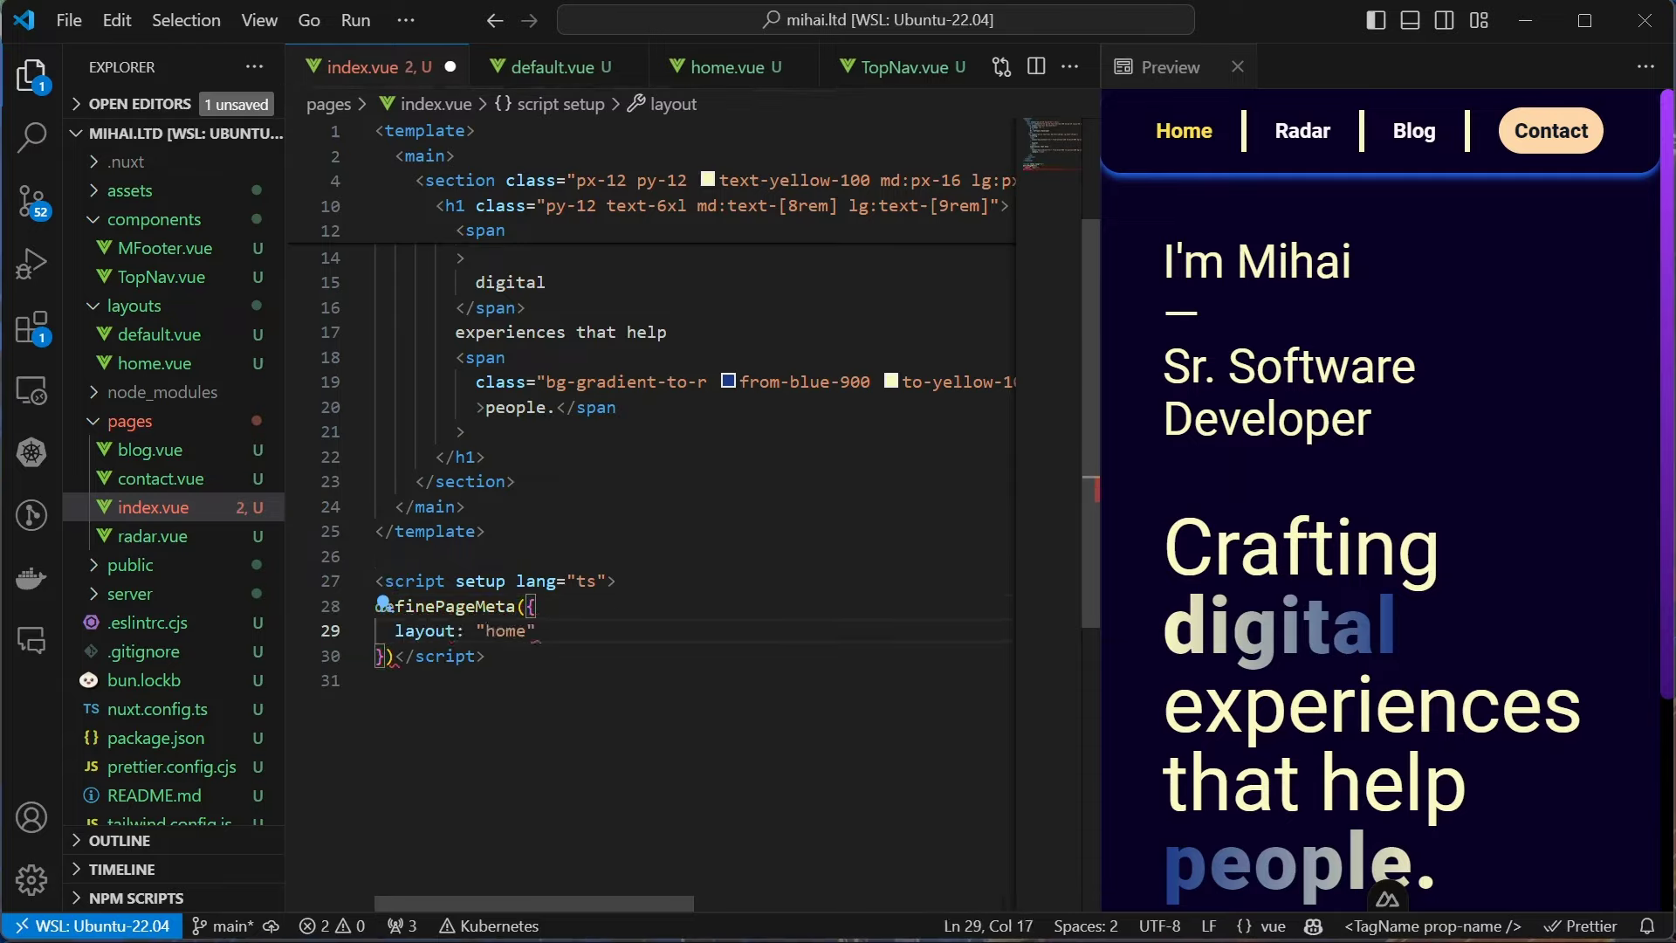
pyautogui.hotkey('ctrl', 's')
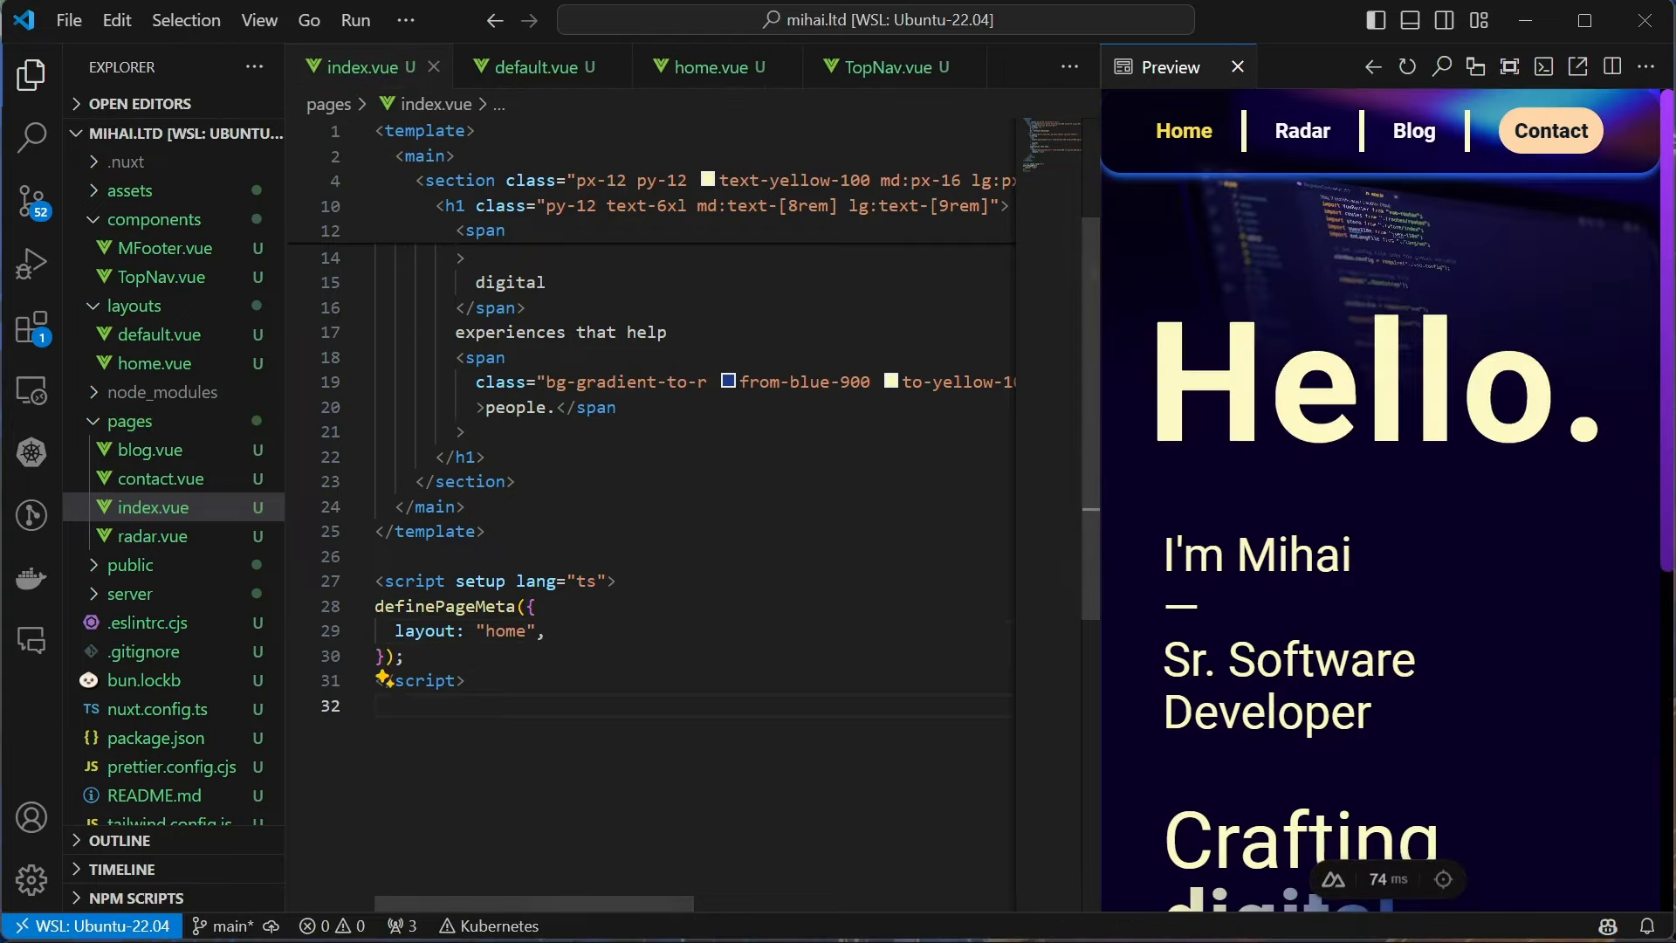
pyautogui.hotkey('ctrl', 'End')
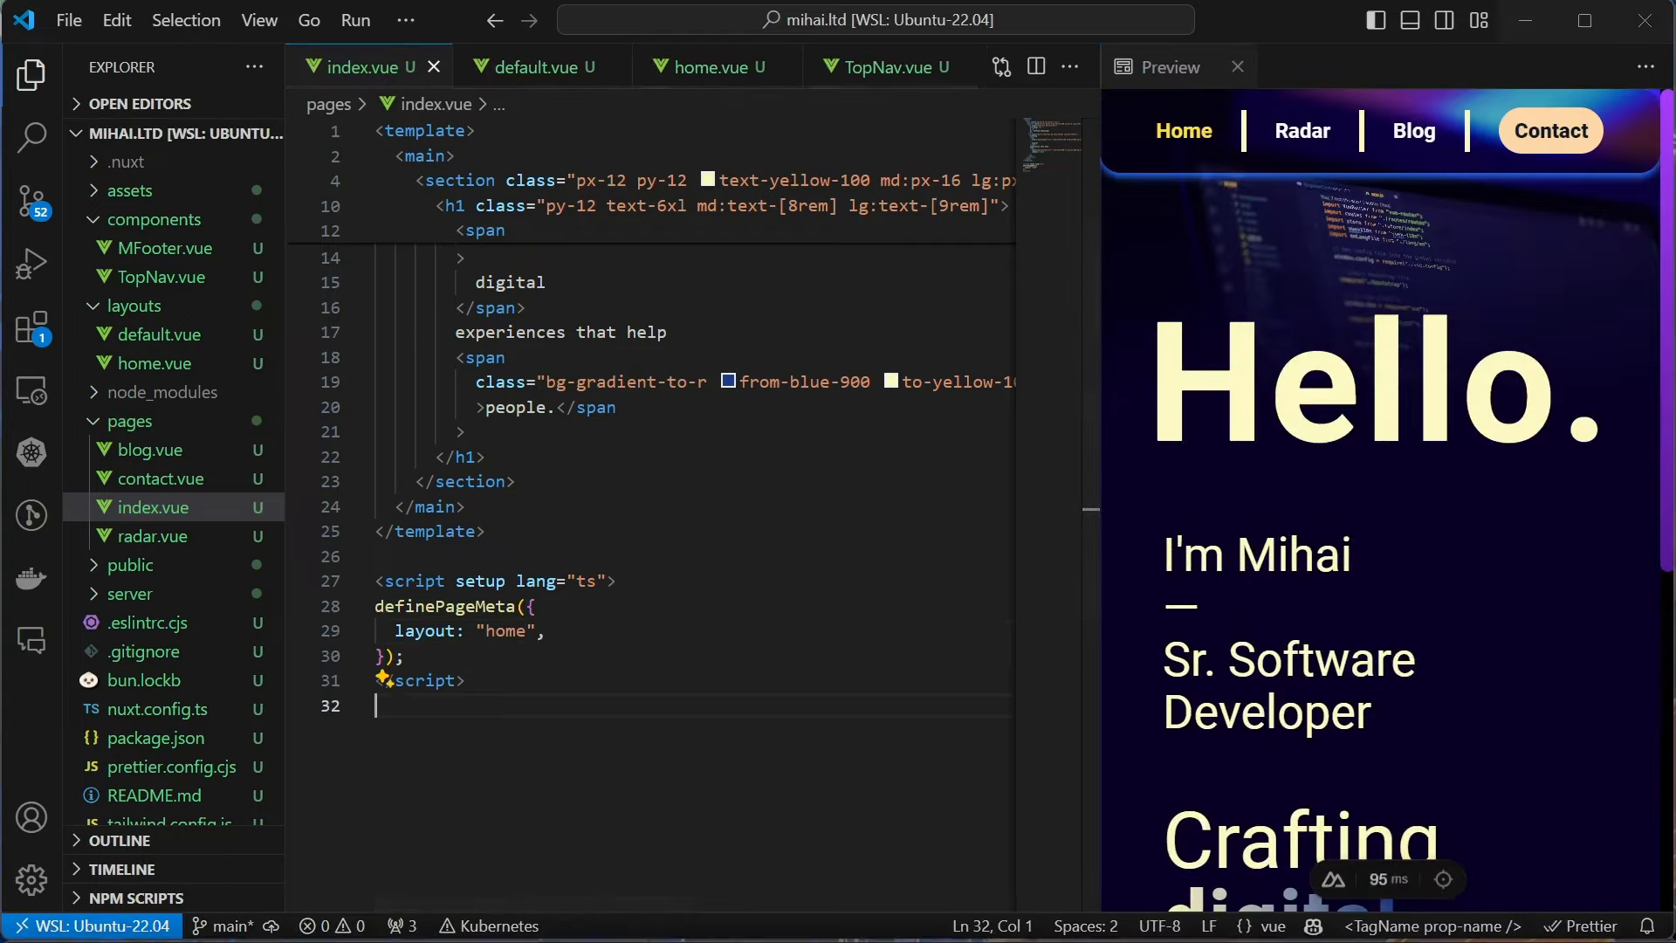
# Check the Radar, Blog and Contact pages in the preview
pyautogui.click(1302, 132)
pyautogui.click(1414, 131)
pyautogui.click(1551, 131)
# Add a section with an About Me h2 after the hero and save
pyautogui.click(1183, 131)
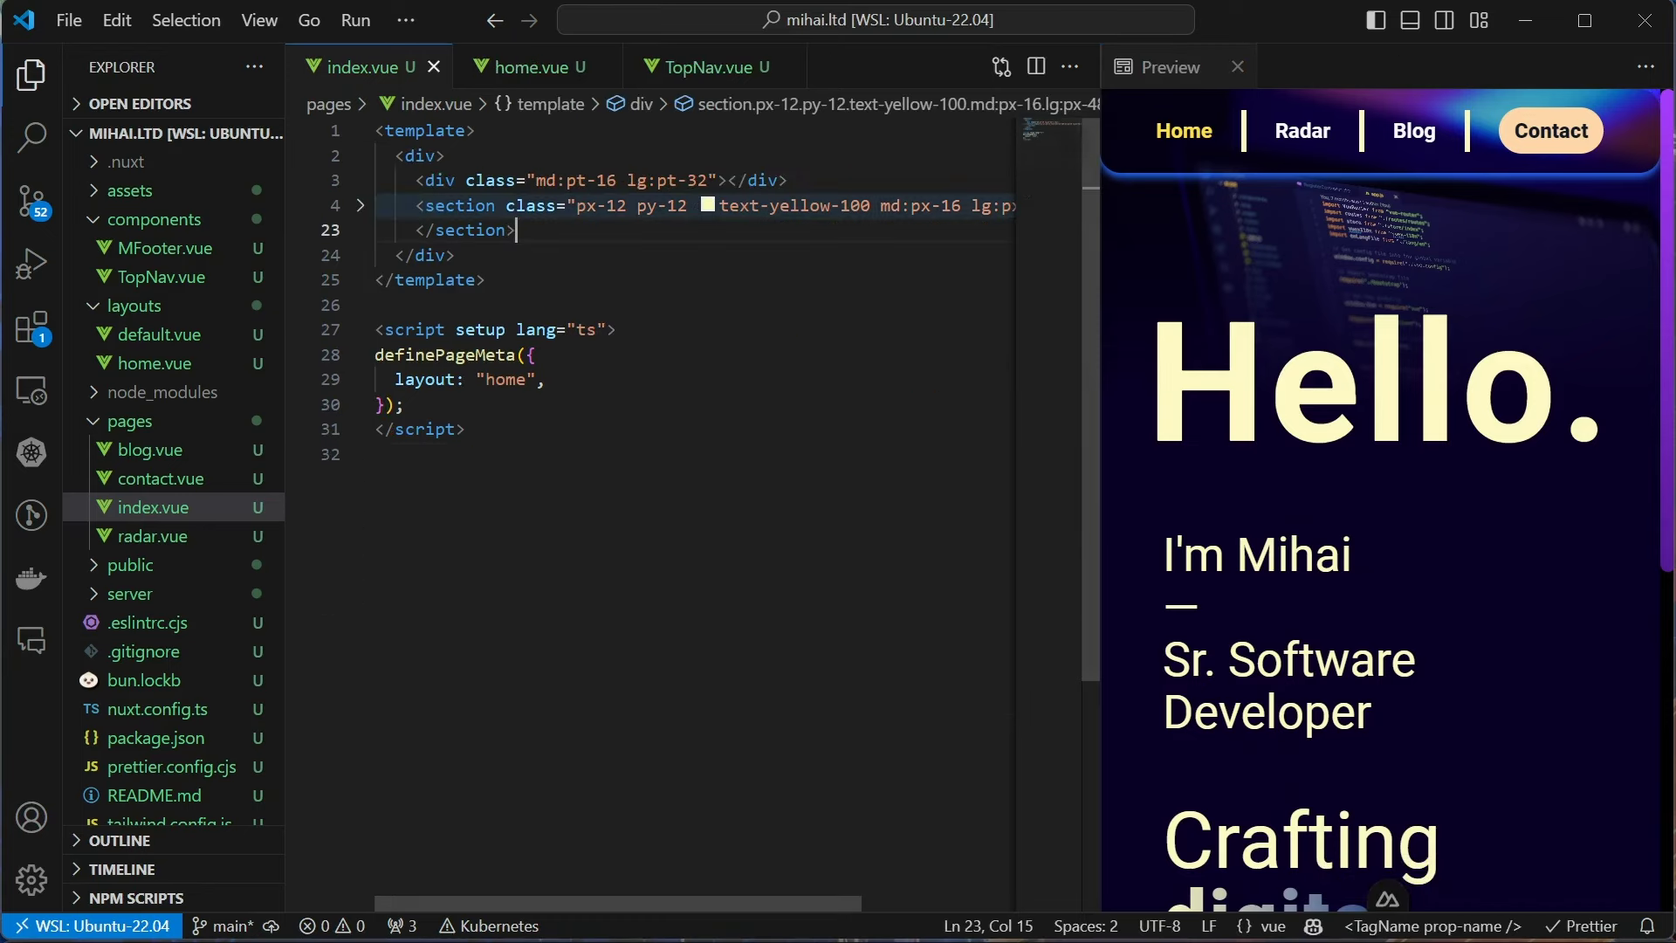
pyautogui.press('Return')
pyautogui.press('Return')
pyautogui.write('<sec')
pyautogui.press('Return')
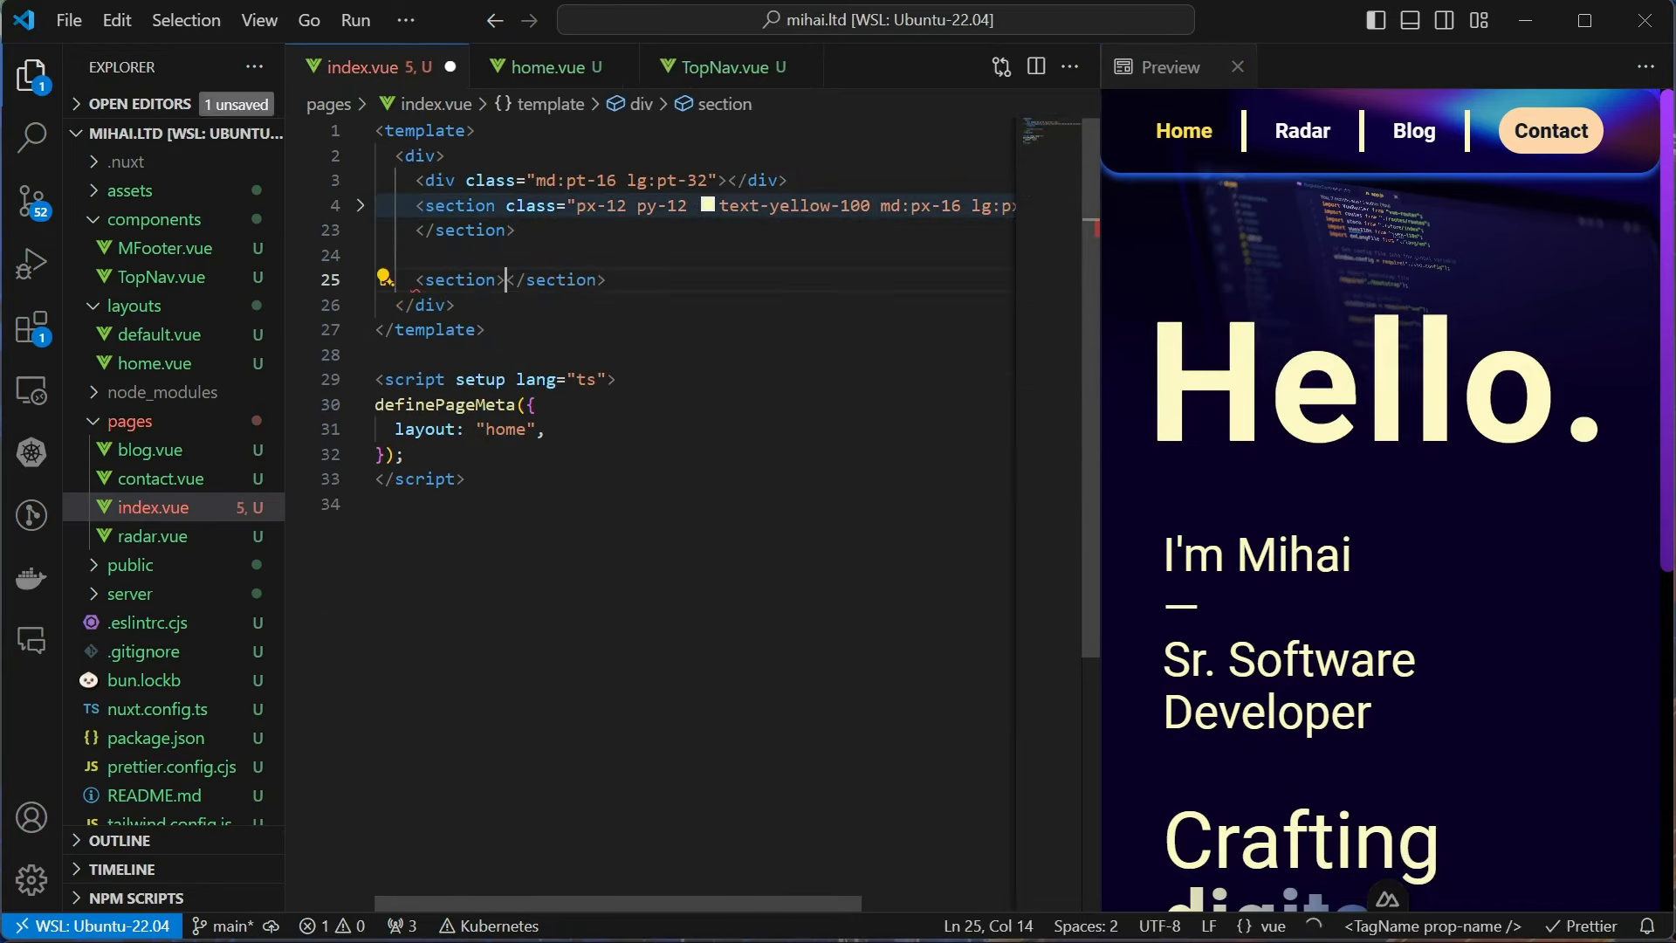
pyautogui.press('Return')
pyautogui.write('h2')
pyautogui.press('Return')
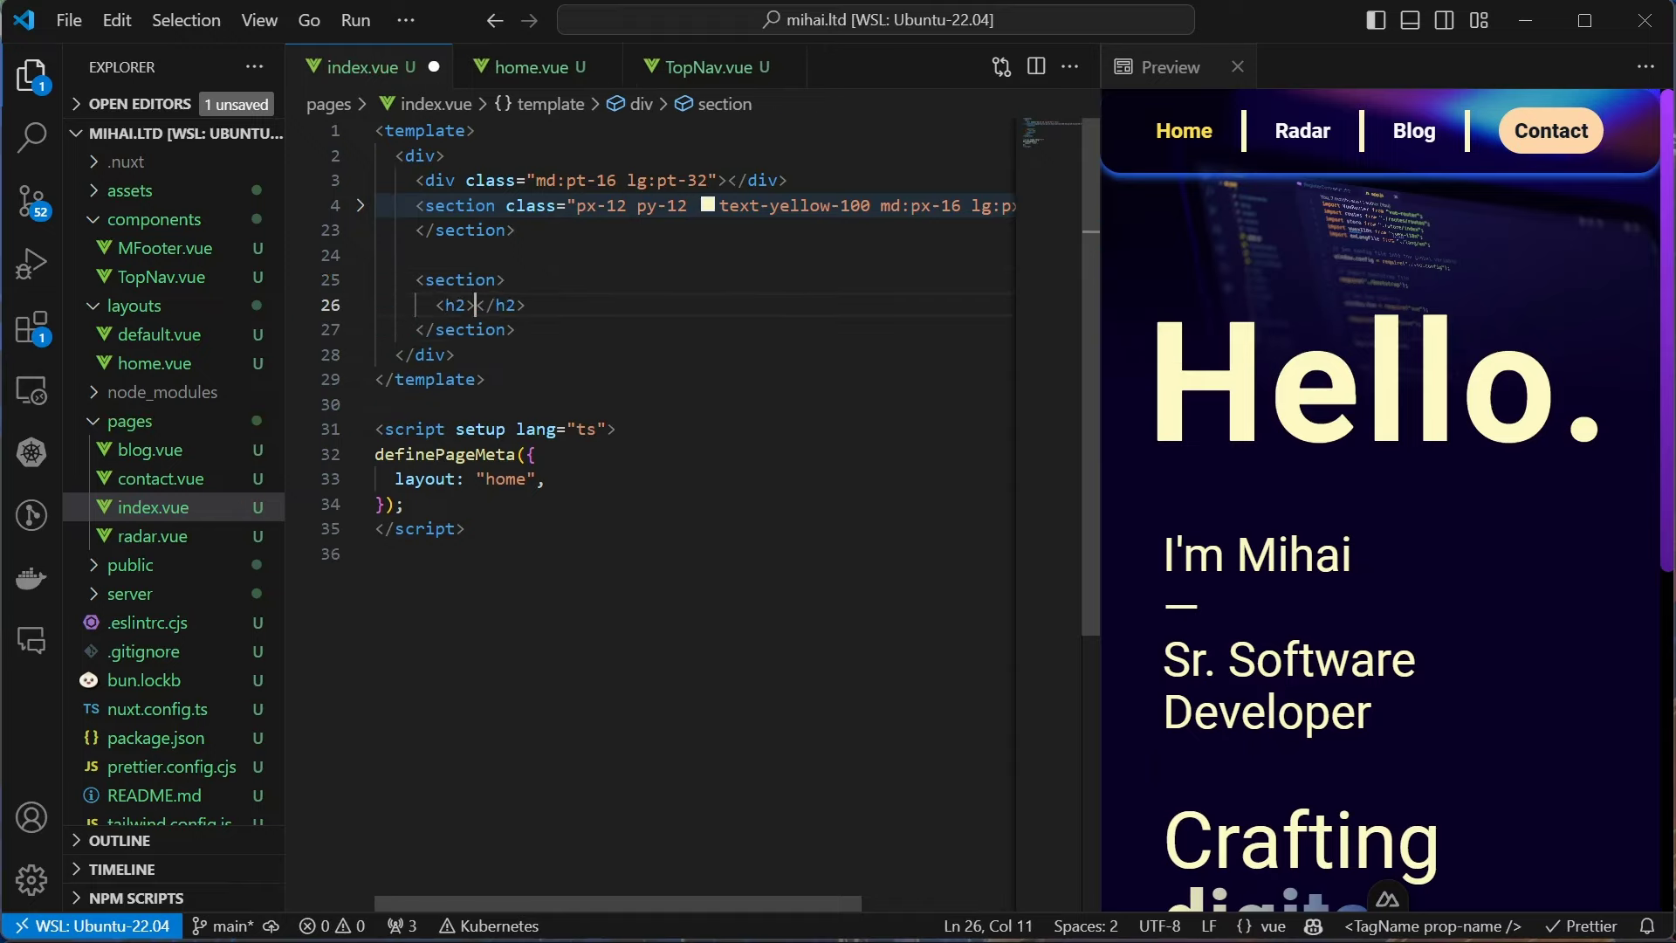
pyautogui.write('About Me')
pyautogui.hotkey('ctrl', 's')
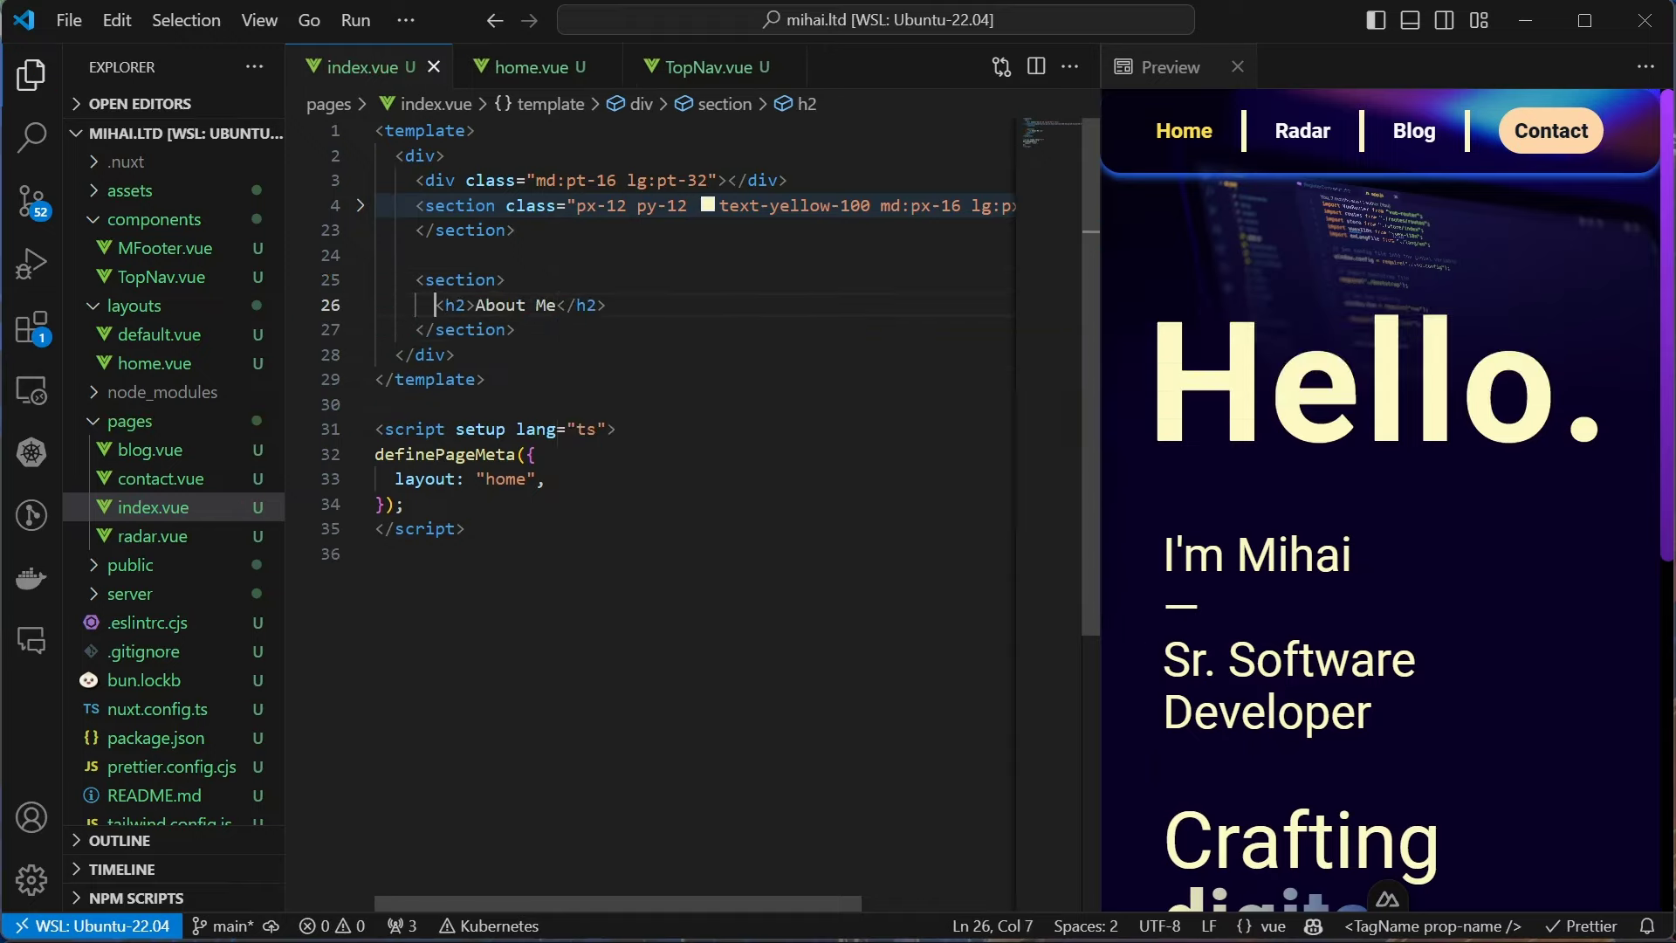
pyautogui.scroll(-3, 1561, 507)
pyautogui.scroll(-2, 1566, 506)
# Give the new About Me section the py-12 padding class and save
pyautogui.click(504, 278)
pyautogui.write('class="p')
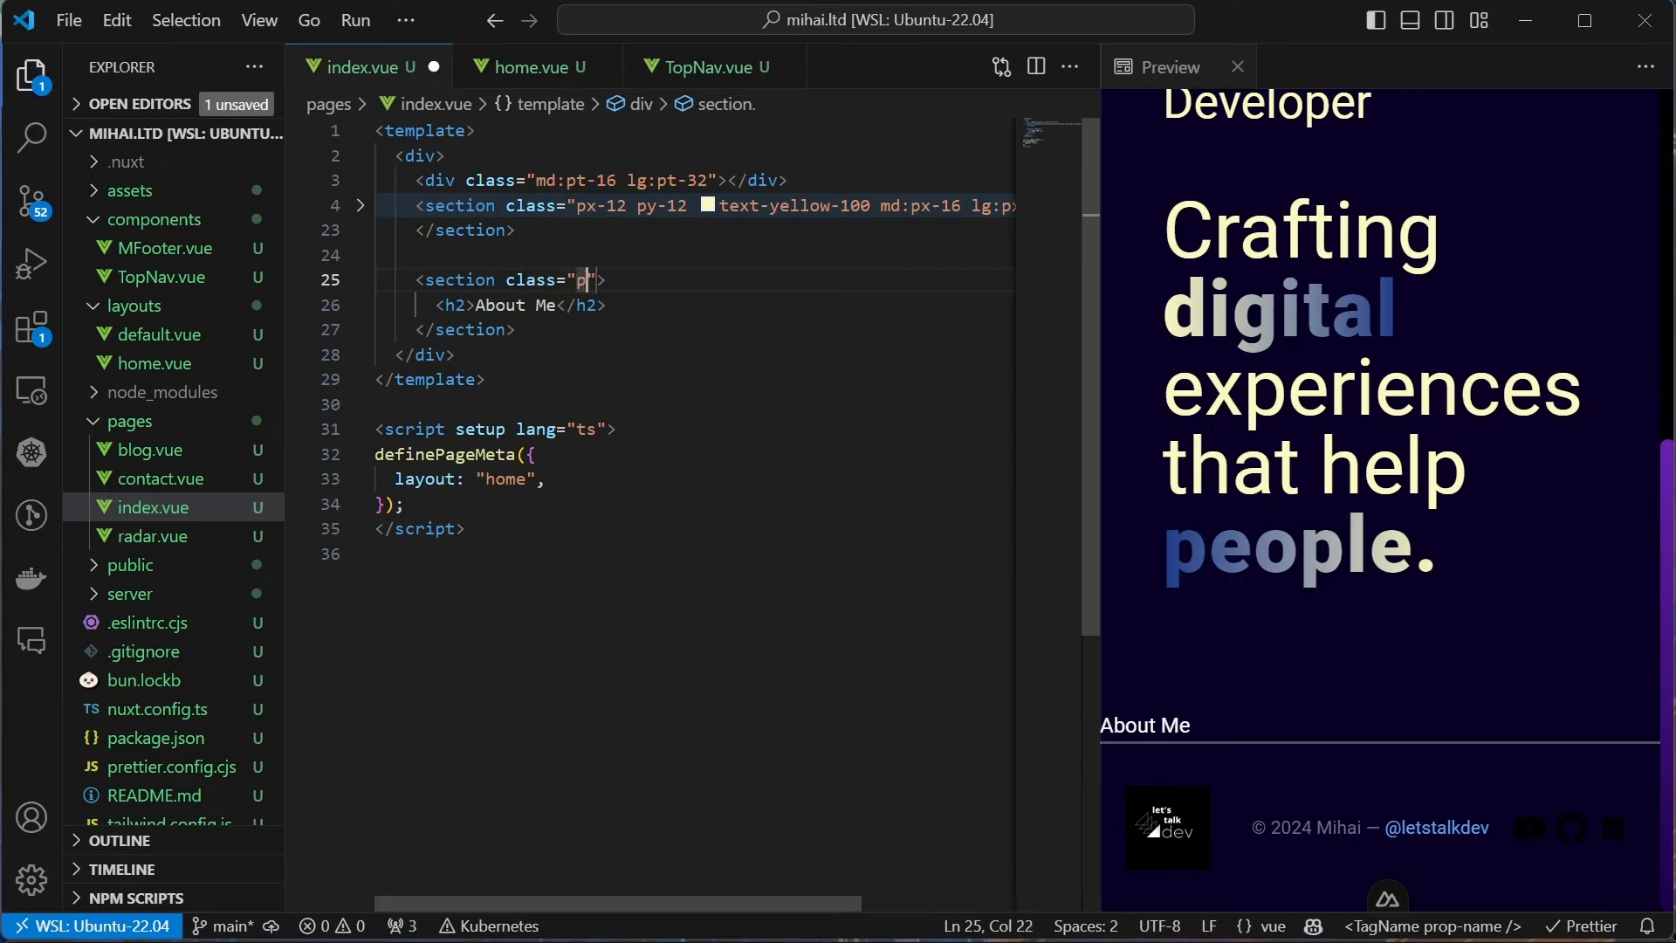
pyautogui.write('y-12')
pyautogui.click(415, 279)
pyautogui.hotkey('ctrl', 's')
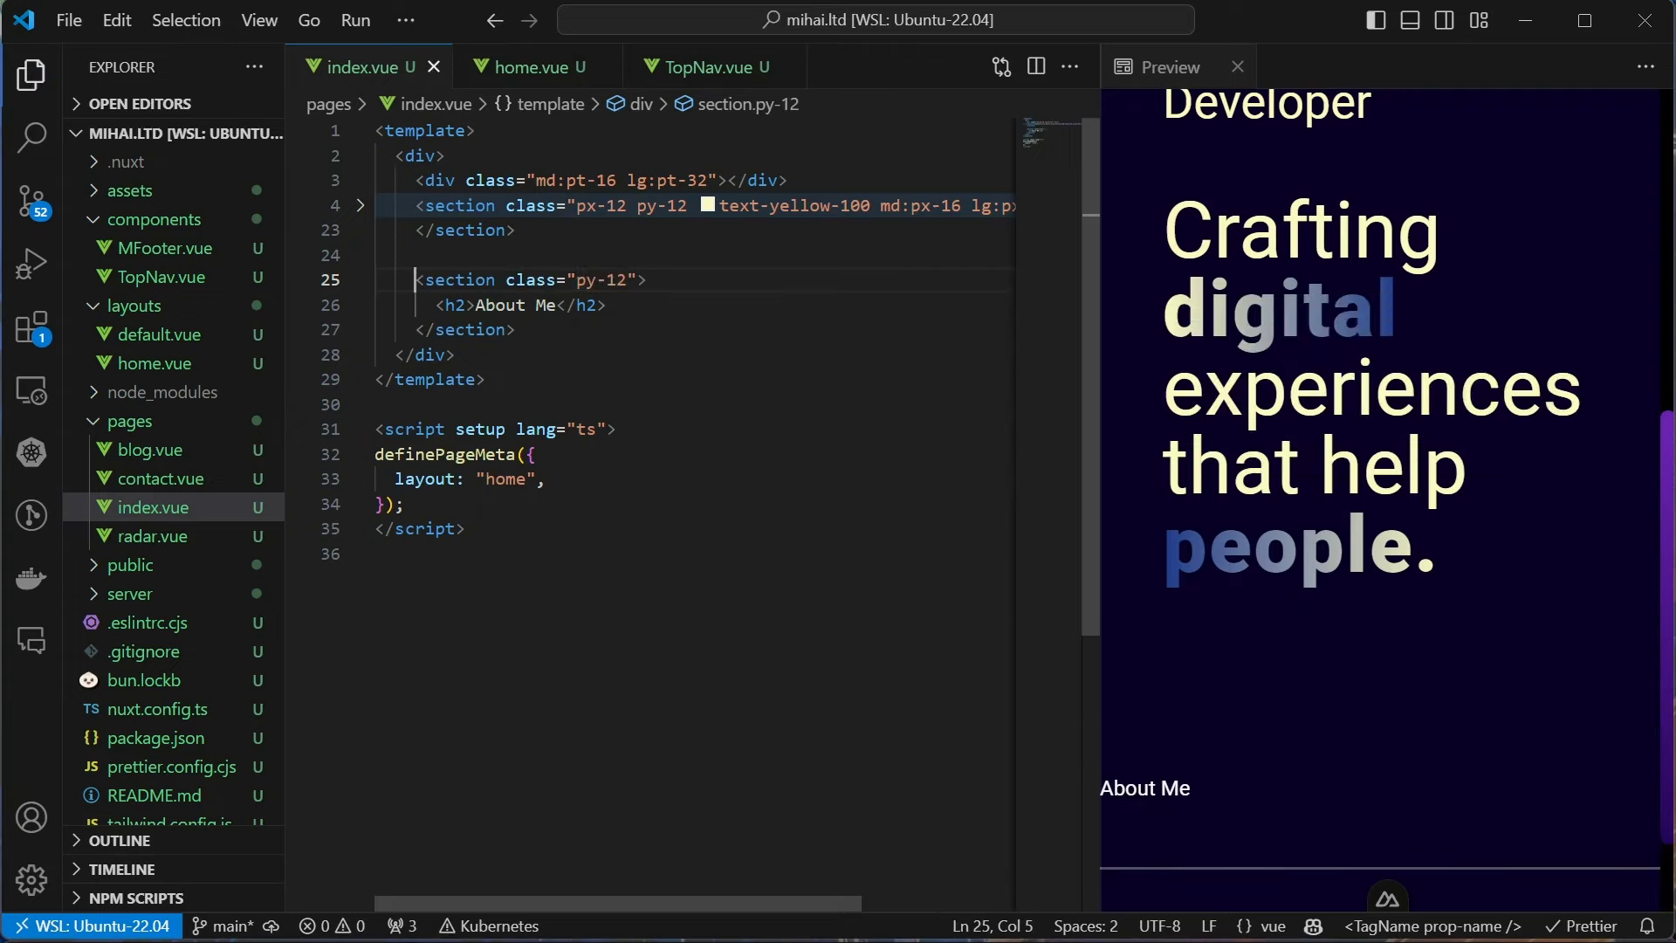
pyautogui.scroll(-2, 1441, 628)
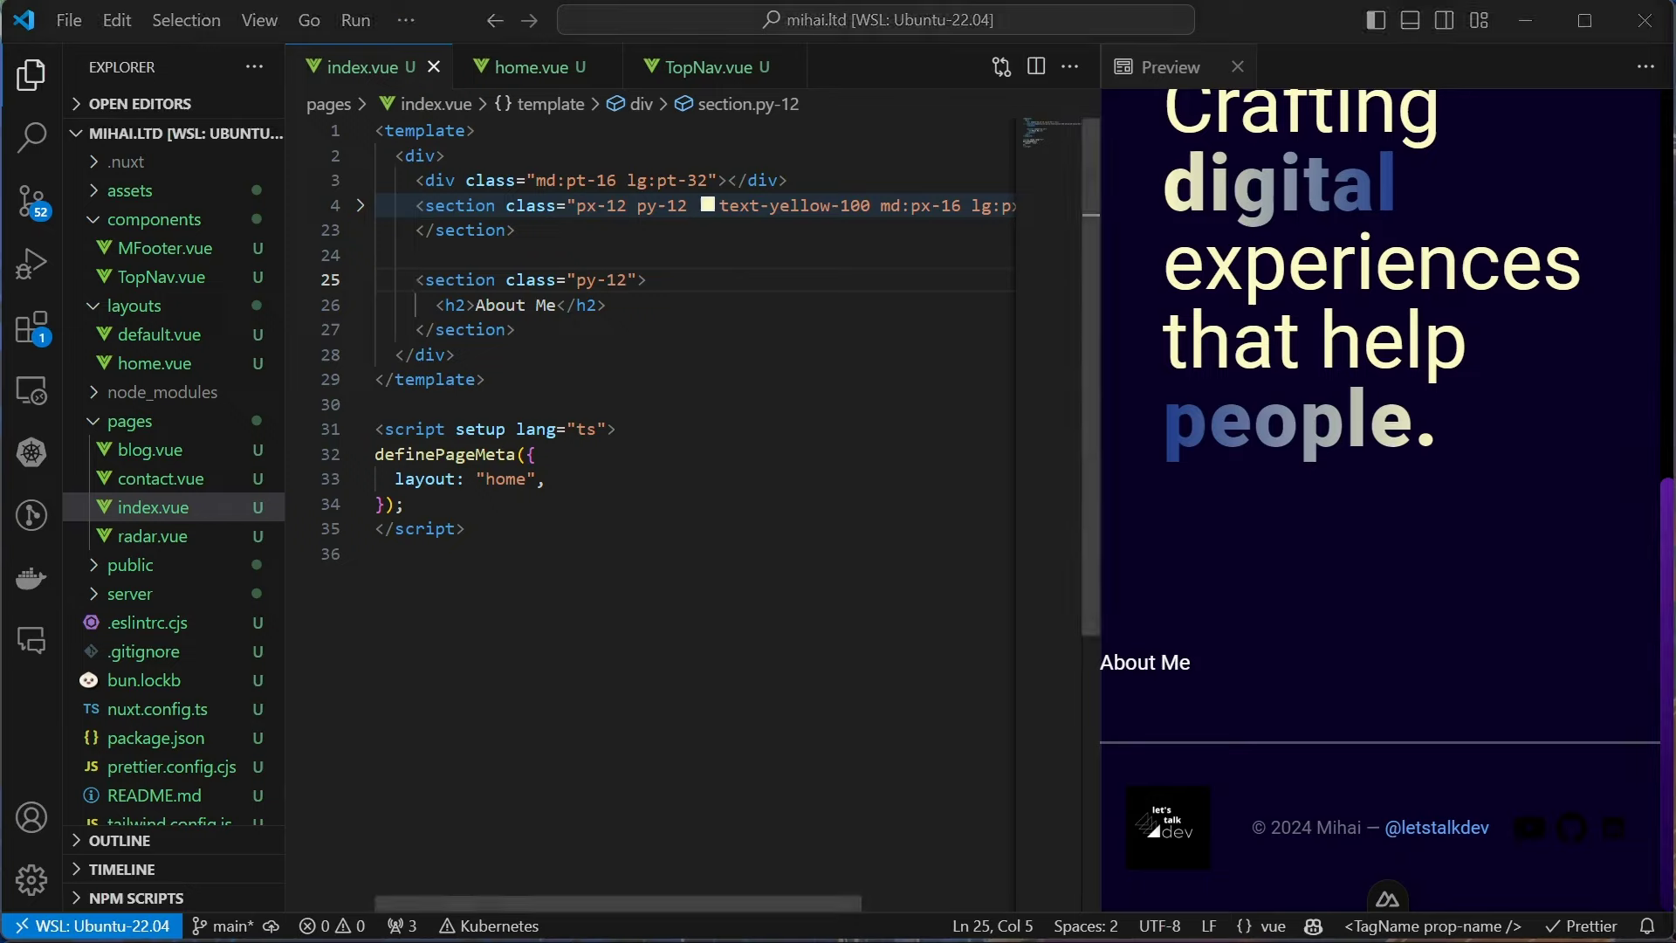
pyautogui.click(630, 279)
# Paste the dotted background classes into the section and style the heading text-4xl text-yellow-100
pyautogui.write('bg-[#000000] bg-[radial-gradient(#ffffff33_1px,#00091d_1px)] bg-[size:20px_20px]')
pyautogui.hotkey('ctrl', 's')
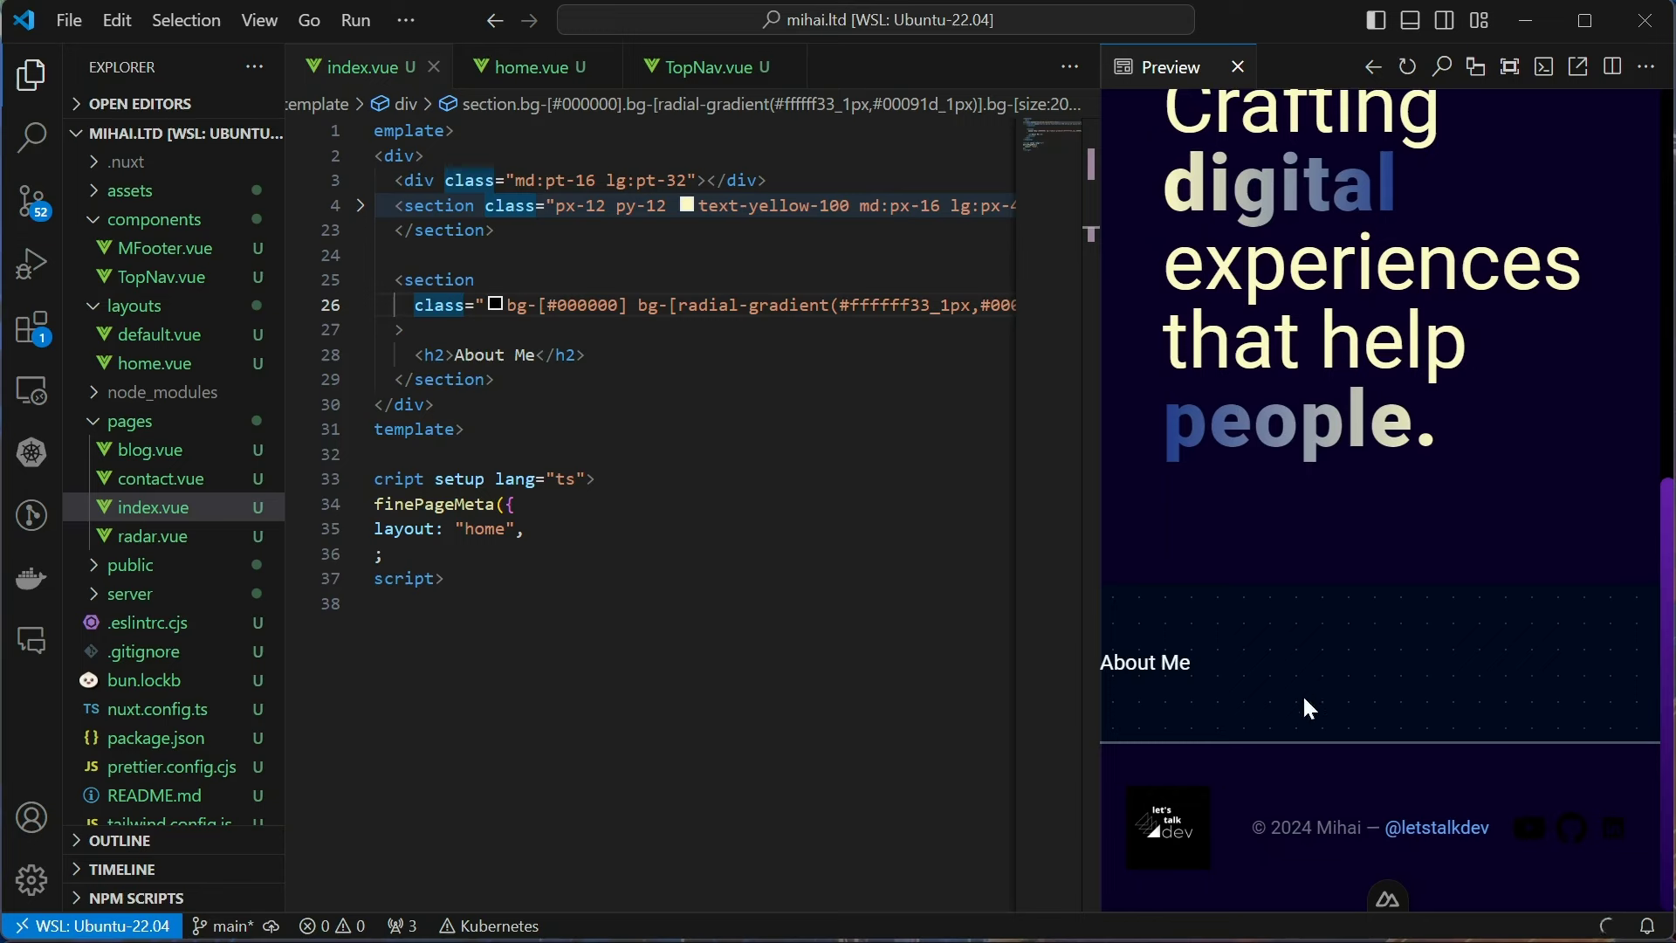
pyautogui.click(445, 354)
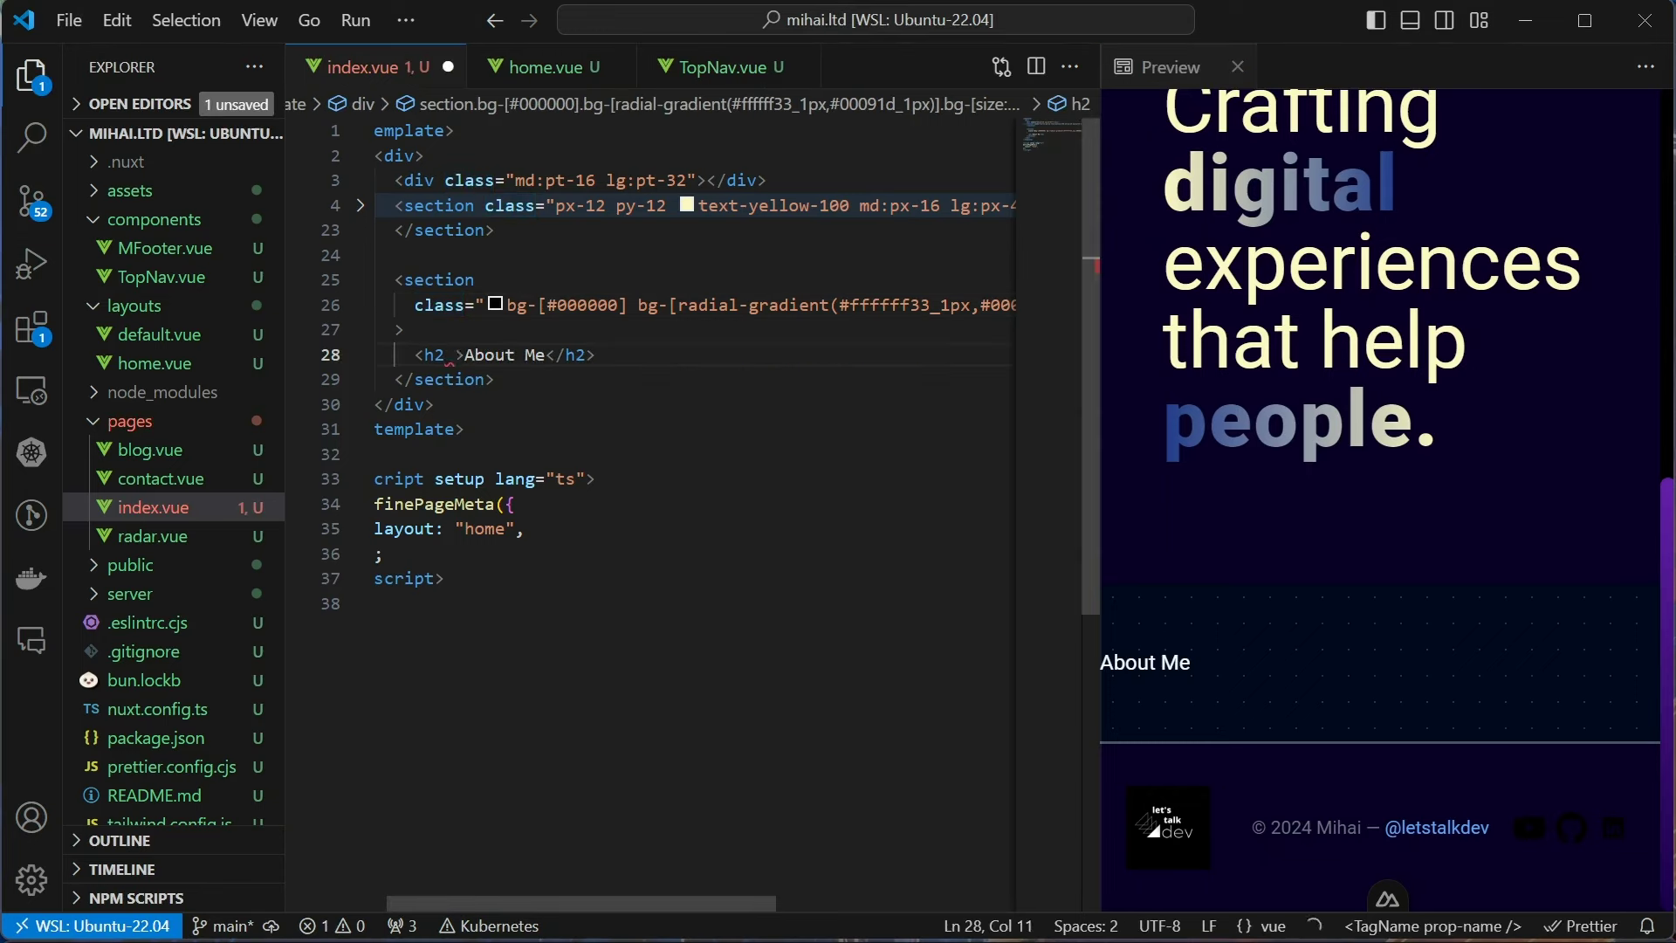
pyautogui.write('class="text-4')
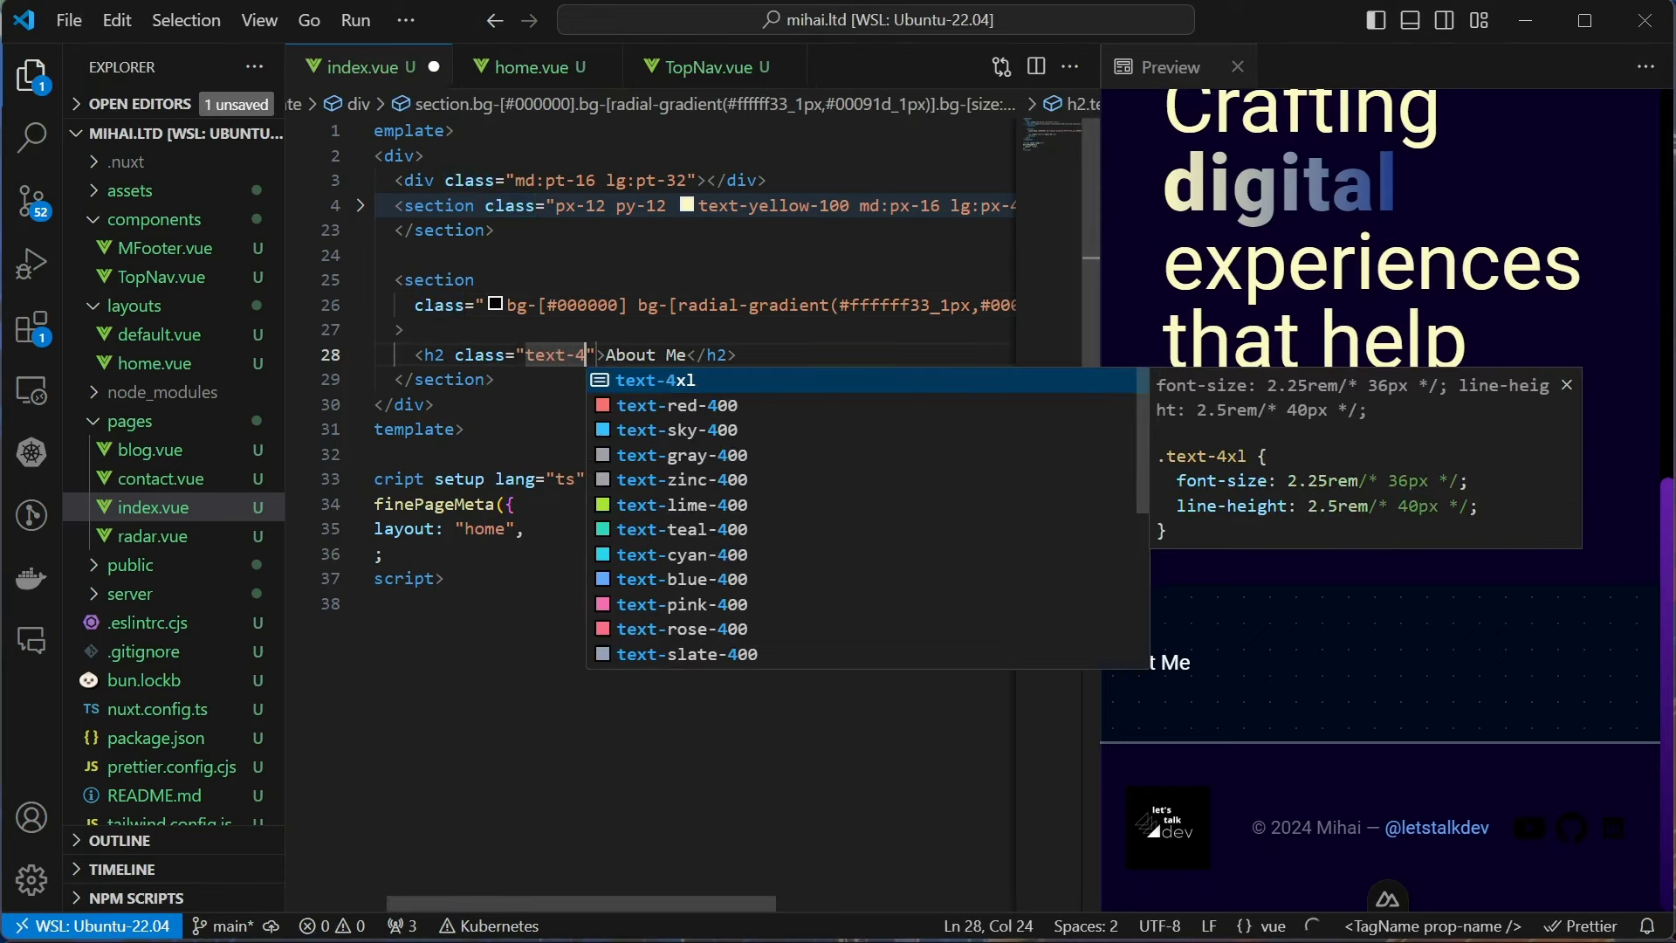
pyautogui.write('xl')
pyautogui.hotkey('ctrl', 's')
pyautogui.write('te')
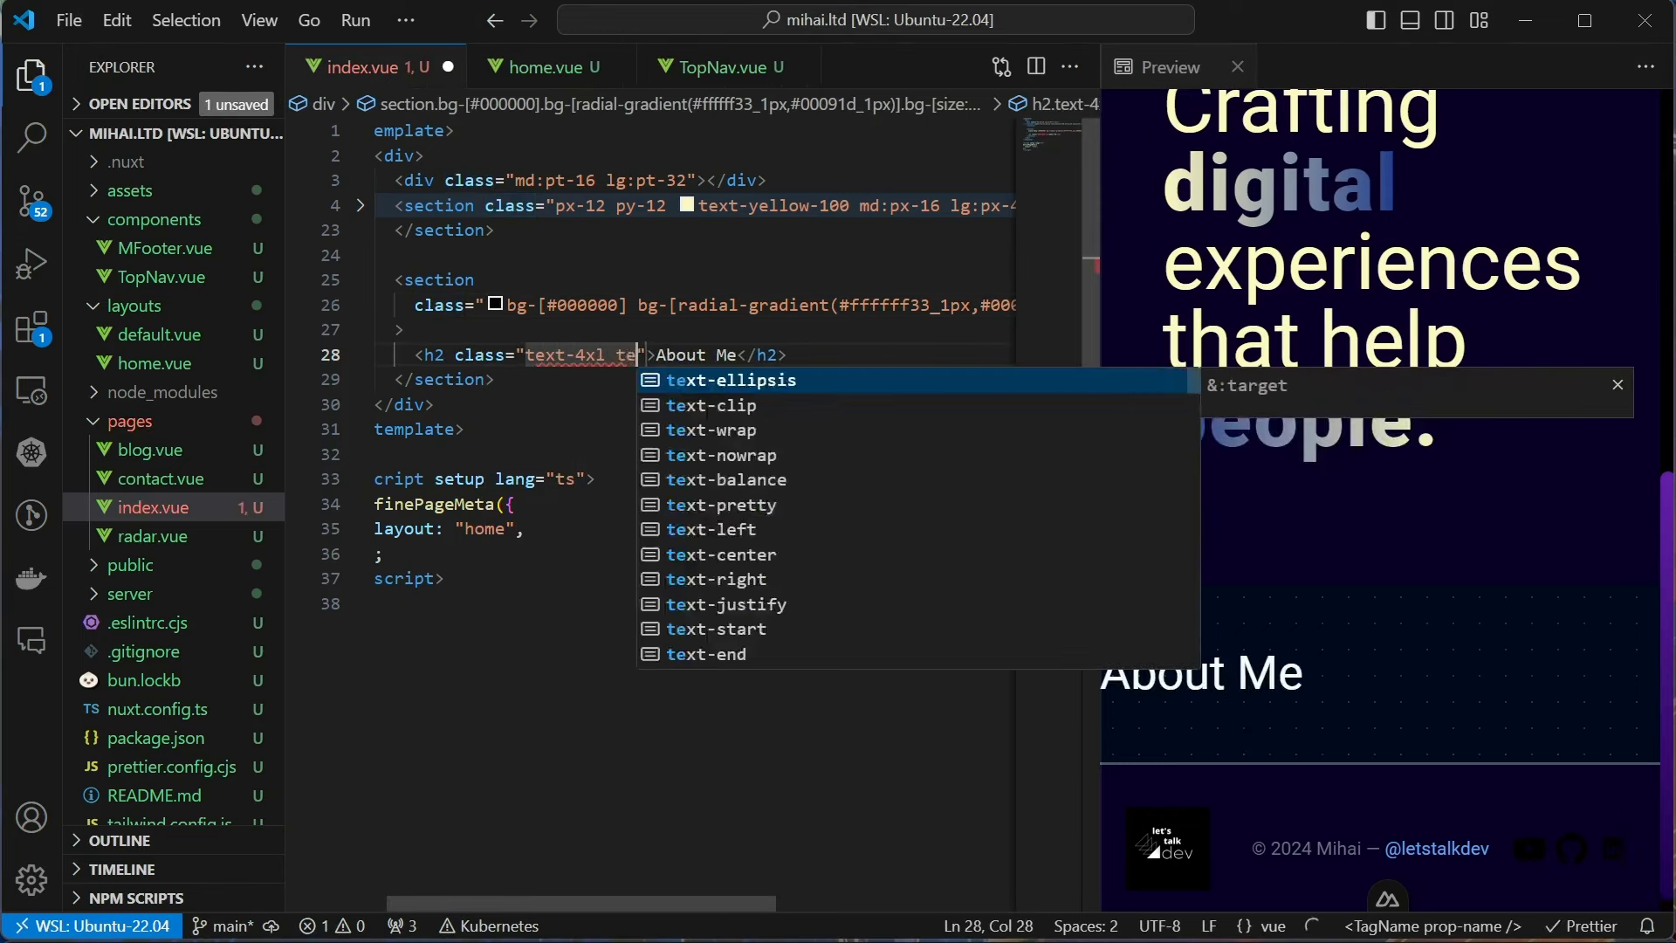
pyautogui.write('xt-y')
pyautogui.press('BackSpace')
pyautogui.write('yel')
pyautogui.press('Down')
pyautogui.press('Return')
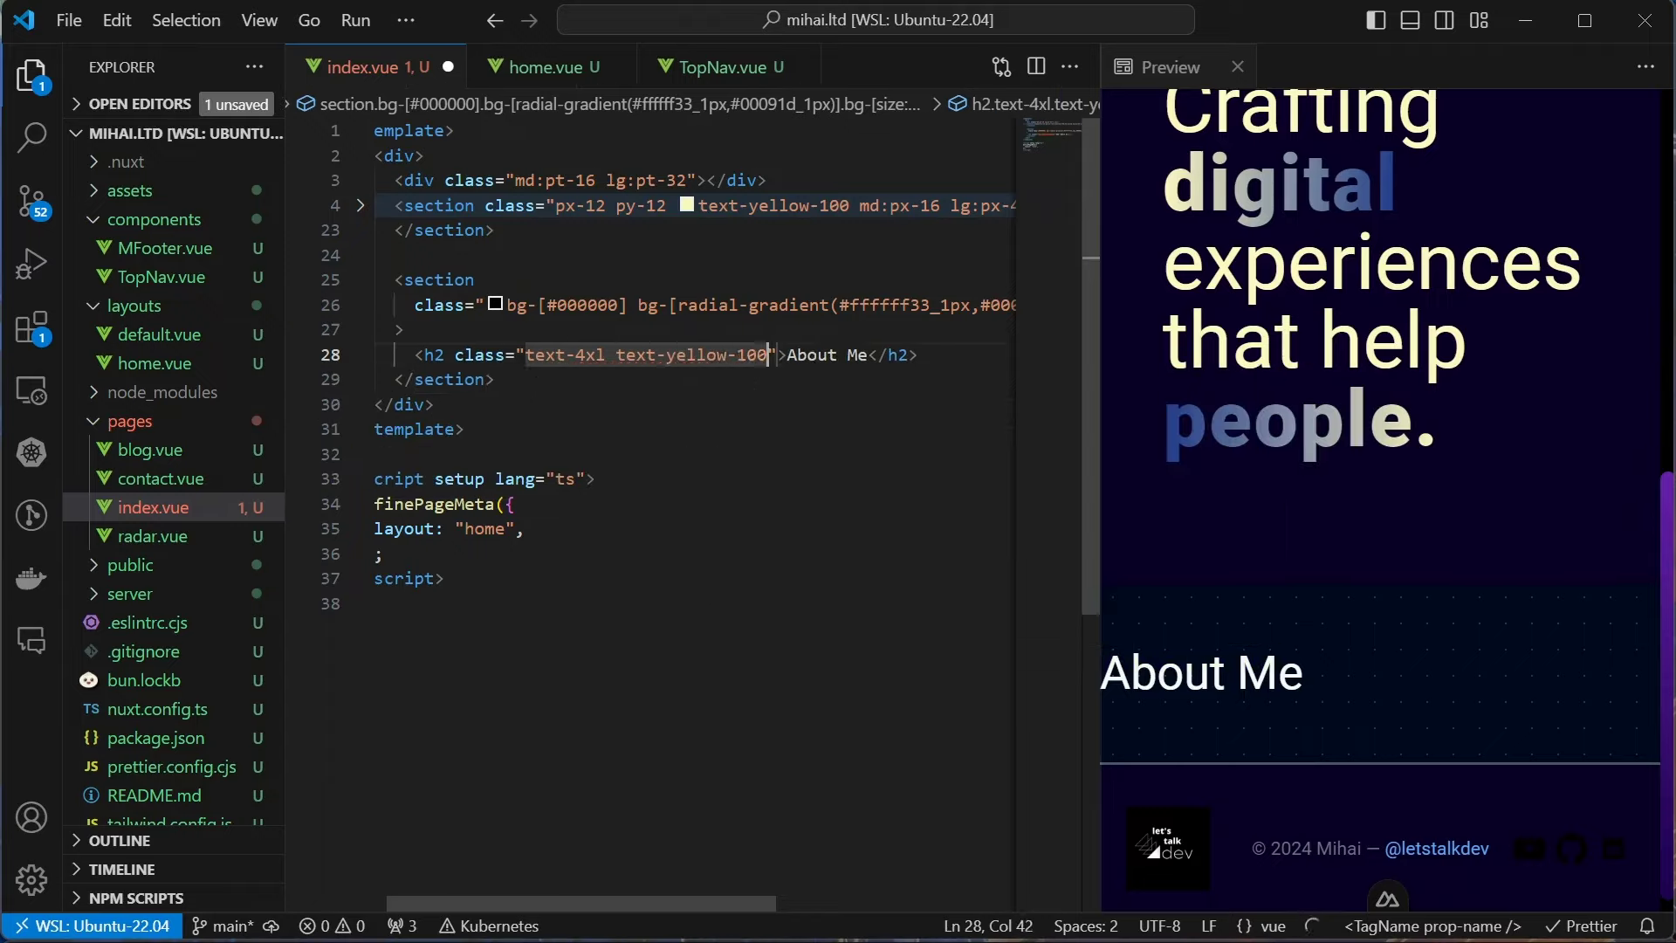
# Add a paragraph with the pasted bio below the About Me heading and save
pyautogui.press('End')
pyautogui.press('Return')
pyautogui.write('p')
pyautogui.press('Return')
pyautogui.write('Experienced full-stack web developer with a demonstrated history of working in health-tech, skilled in NodeJS, VueJS, MongoDB, PostgreSQL, SQL Server, Kubernetes and many others. Passionate about software engineering and architecture, with a focus on creating secure, scalable, and user-friendly solutions for the healthcare industry.')
pyautogui.hotkey('ctrl', 's')
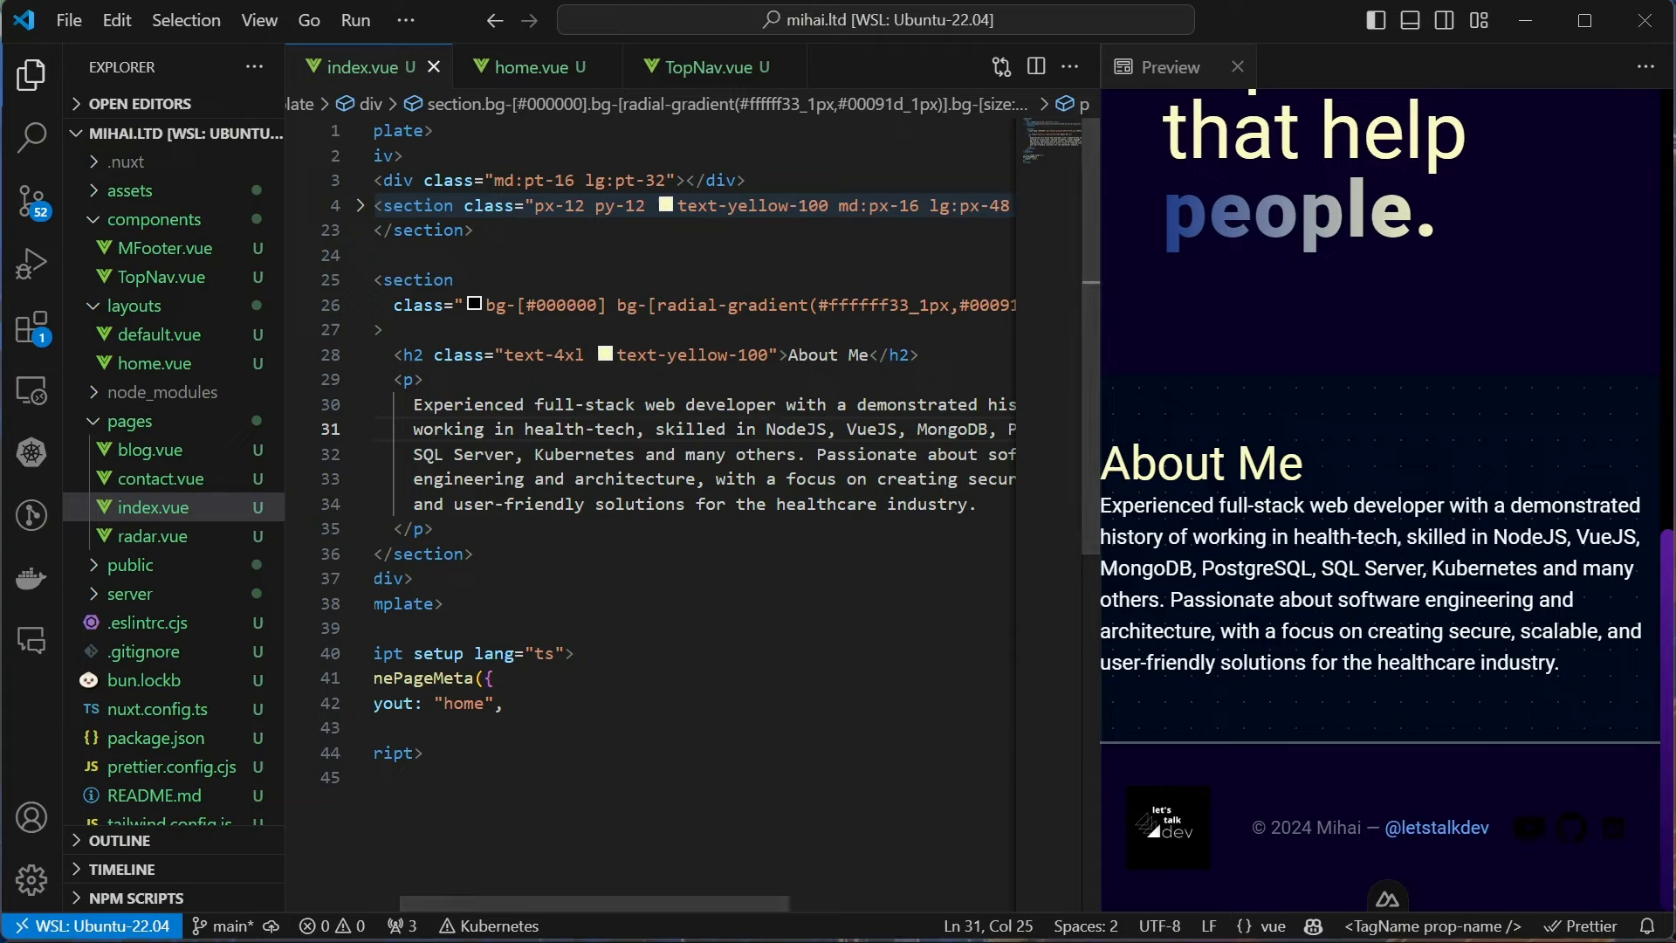
# Give the bio paragraph the classes px-5 text-lg text-gray-300 and save
pyautogui.press('Up')
pyautogui.press('Up')
pyautogui.press('Left')
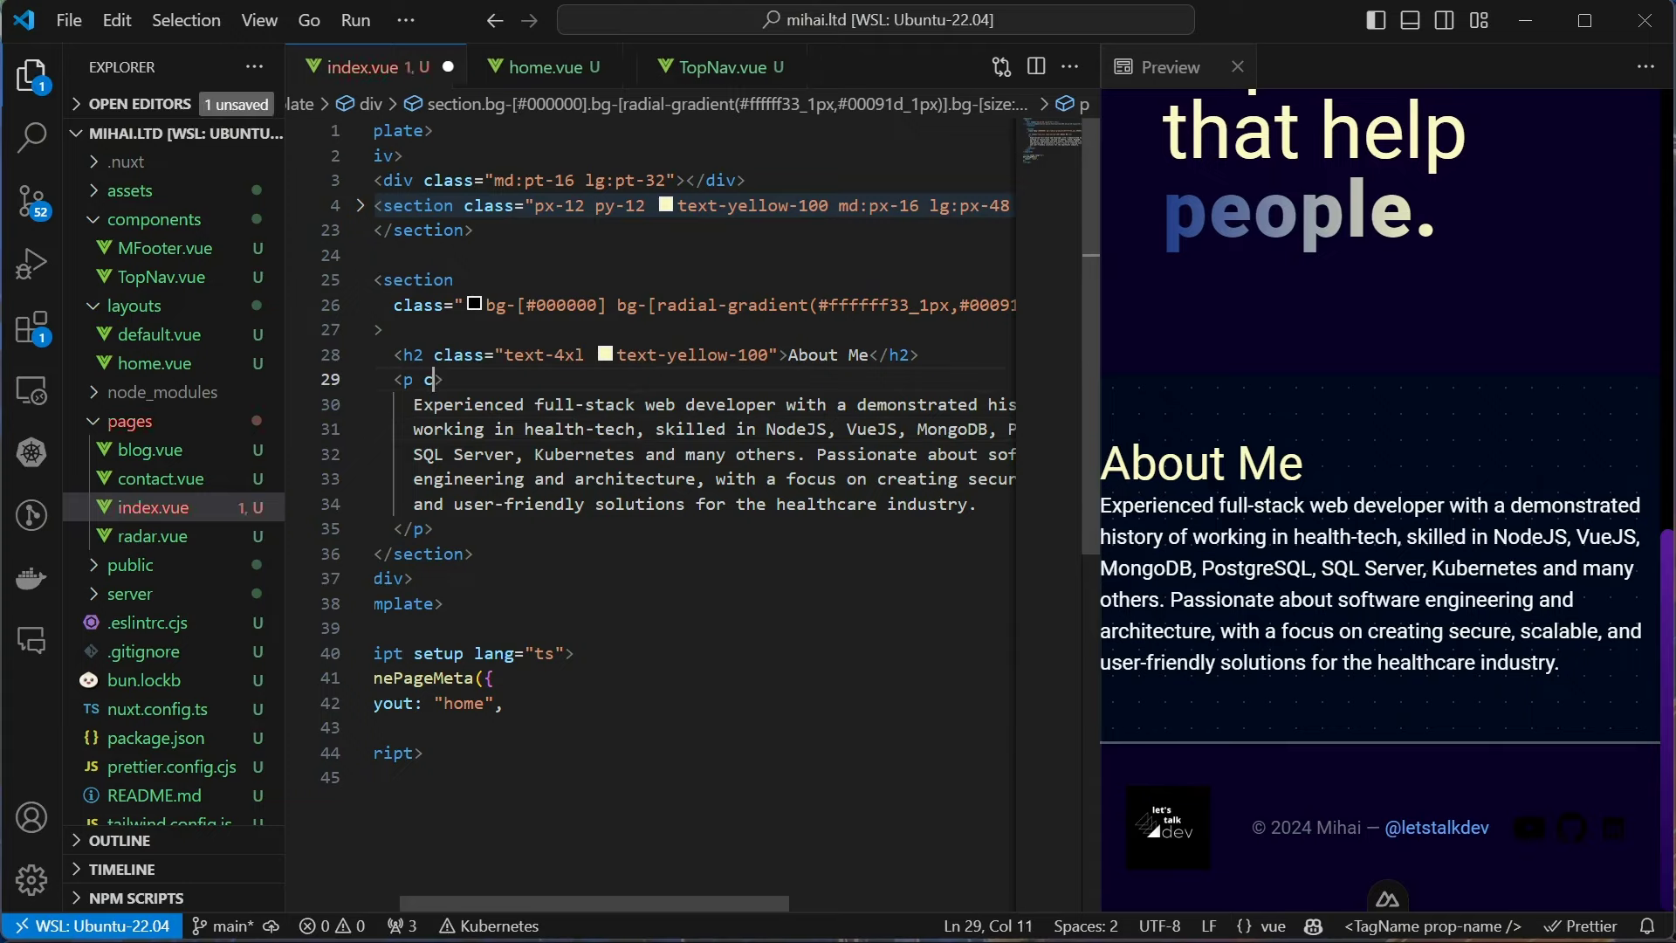
pyautogui.write('class="px-5 text-l')
pyautogui.click(670, 430)
pyautogui.hotkey('ctrl', 's')
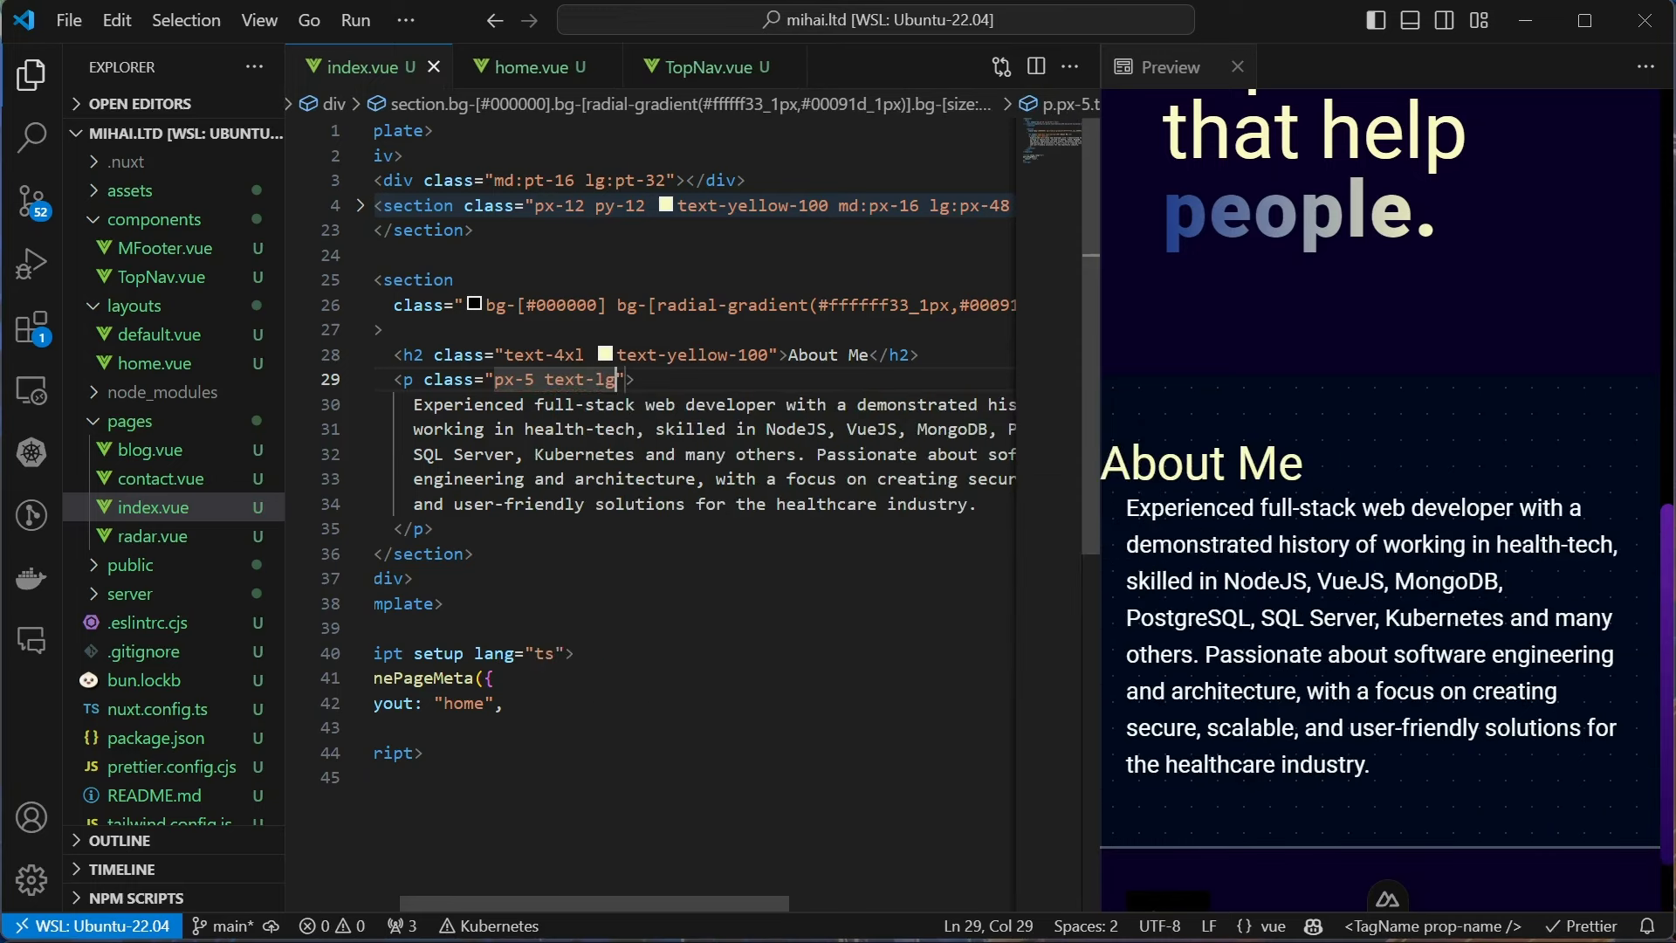
# Add text-center and pb-6 to the About Me heading and save
pyautogui.press('Up')
pyautogui.write('class="text-')
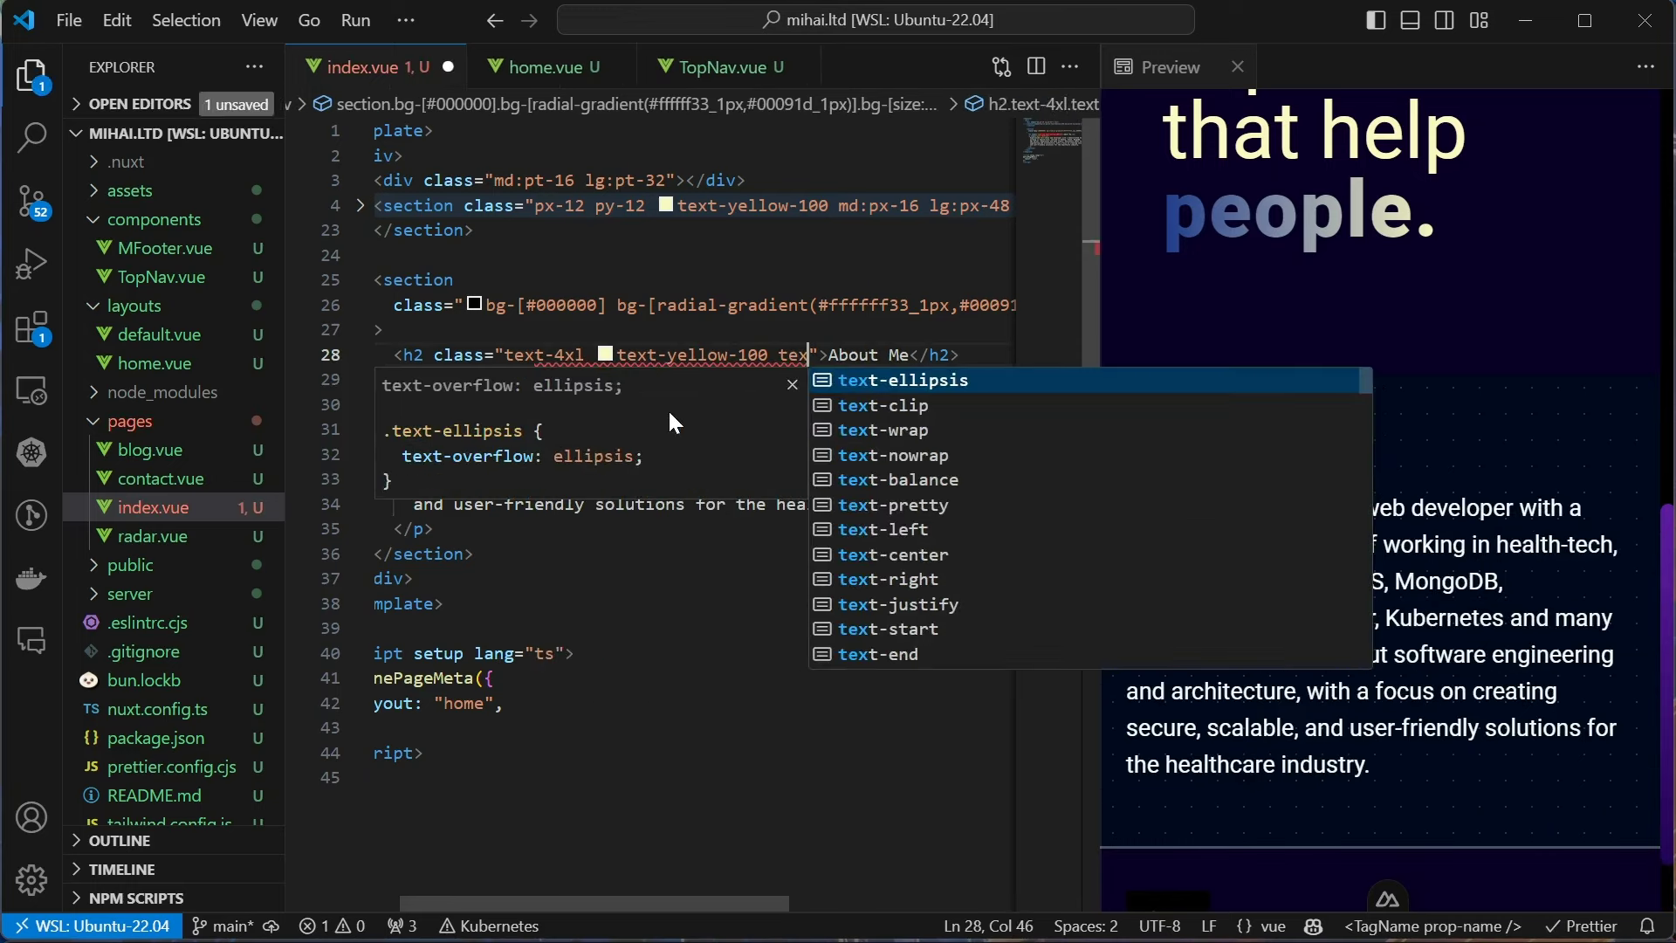
pyautogui.write('center')
pyautogui.press('Return')
pyautogui.hotkey('ctrl', 's')
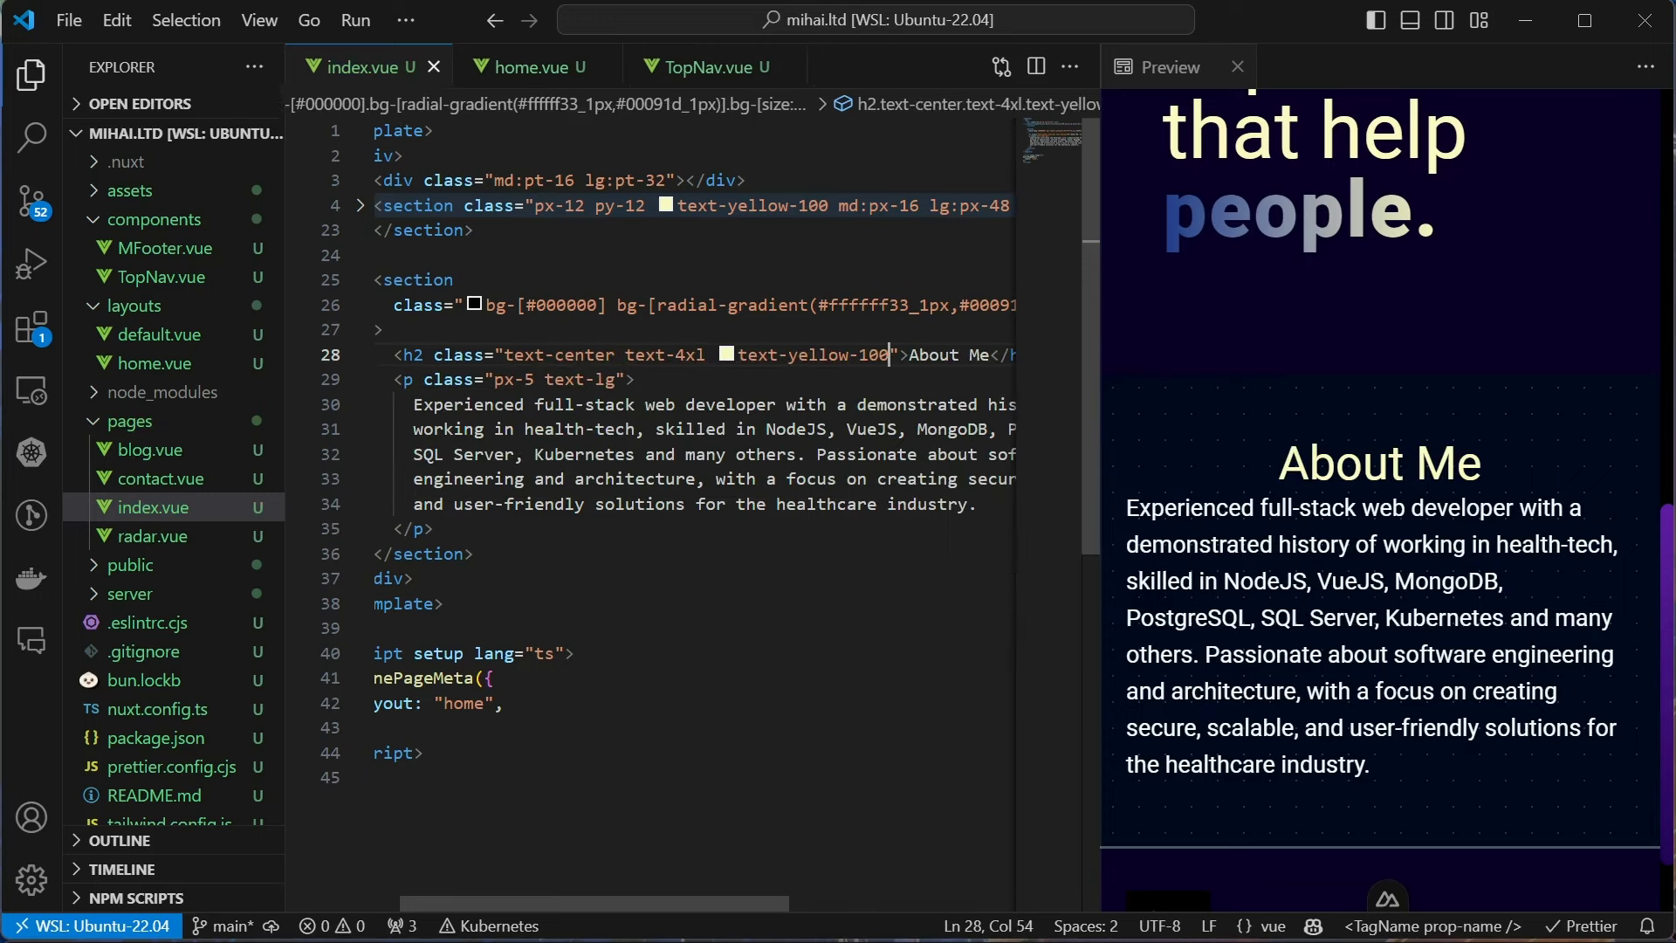
pyautogui.press('Down')
pyautogui.write('te')
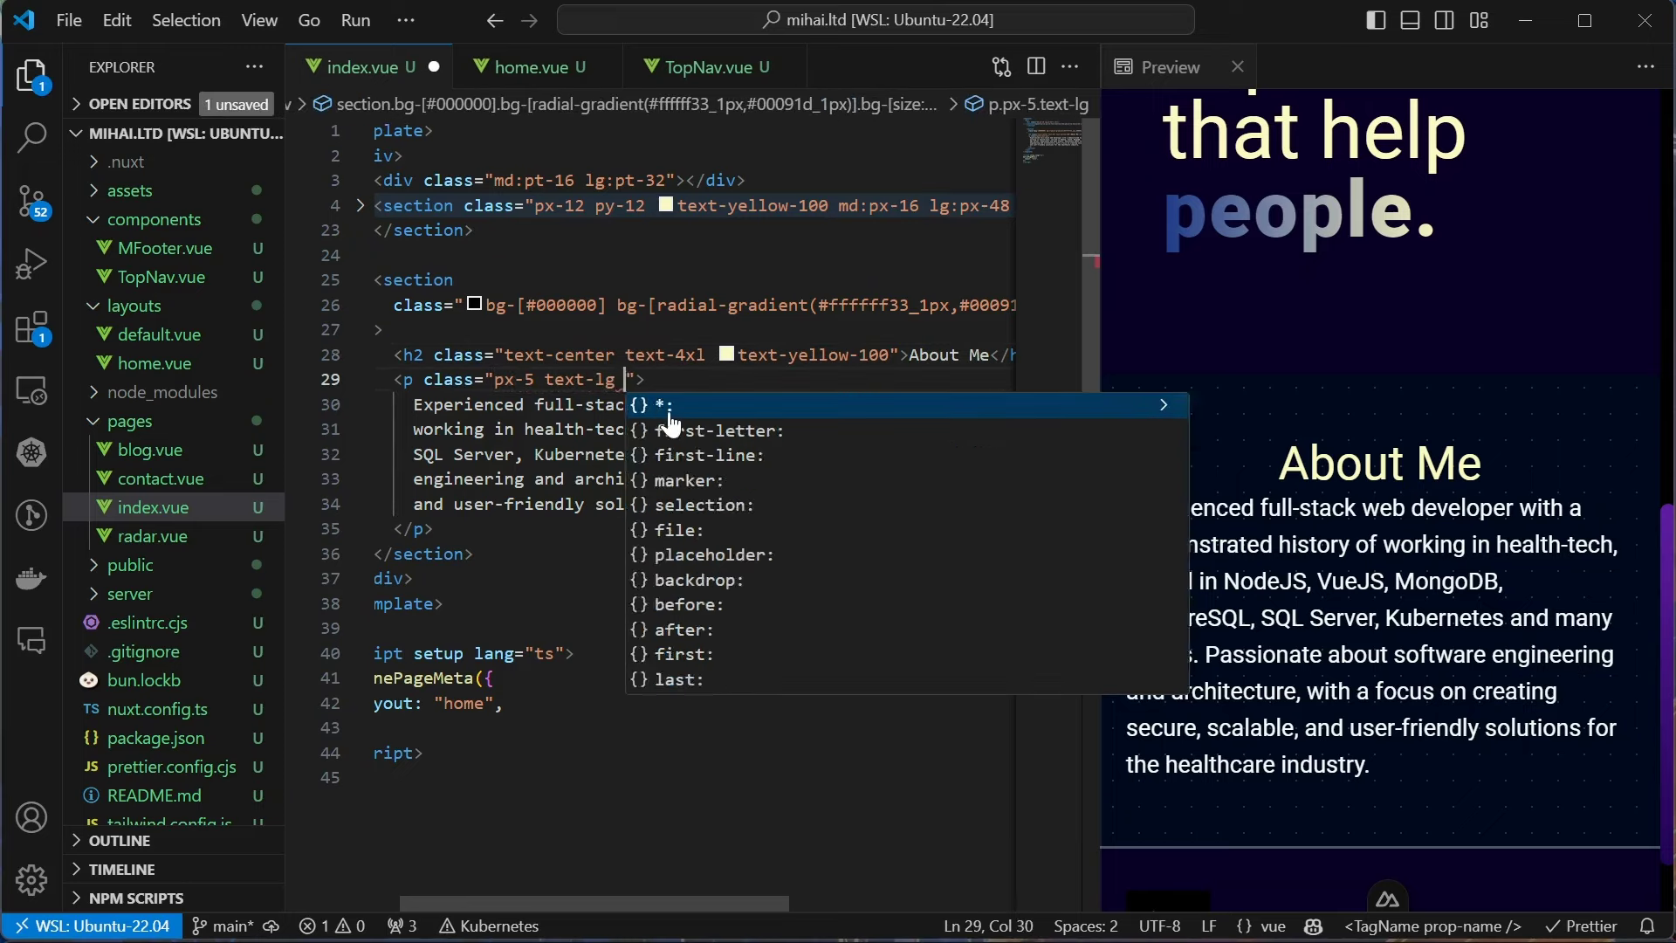
pyautogui.write('xt-gray-300')
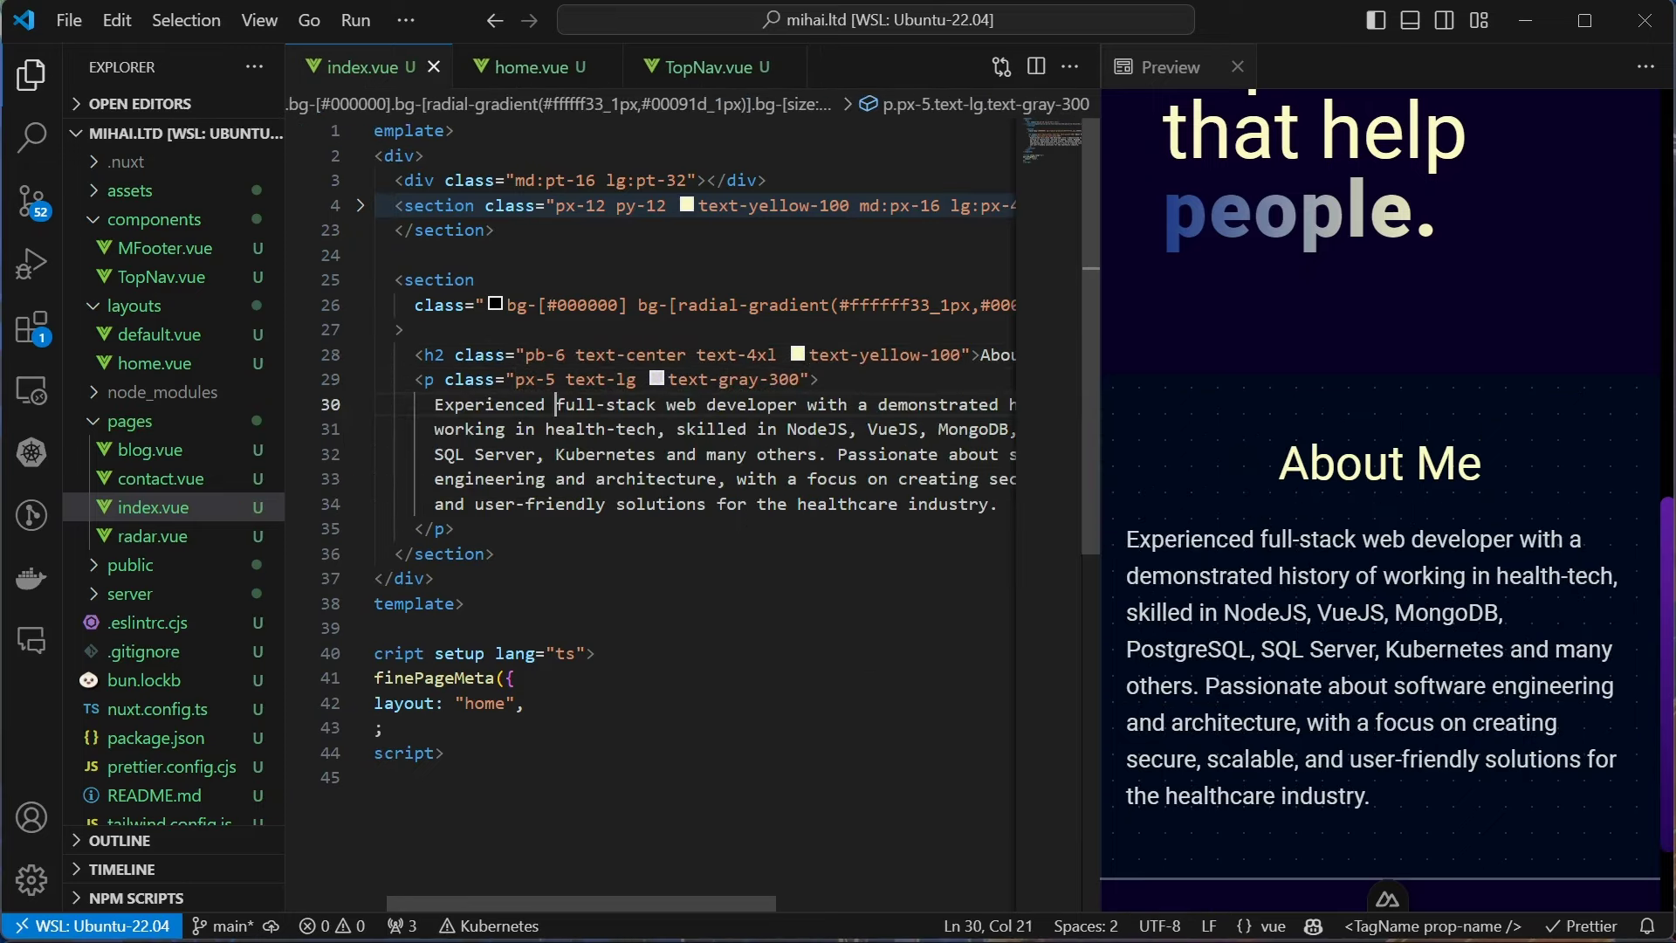
pyautogui.write(' sp')
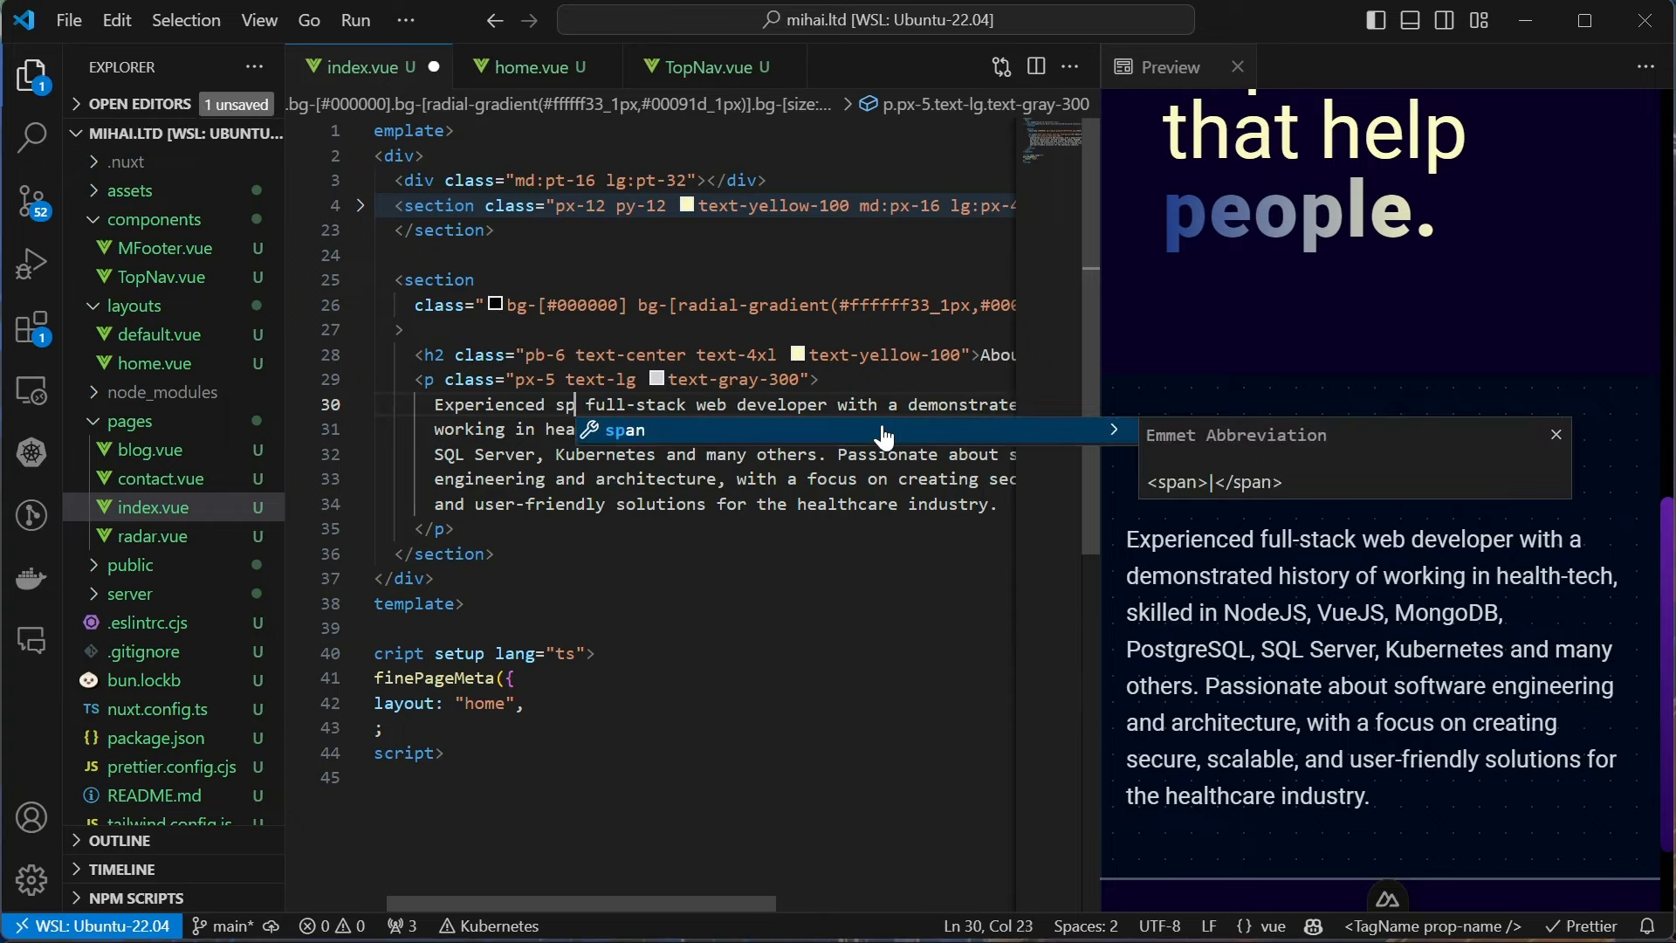
pyautogui.write('an')
# Wrap 'full-stack web developer' in a font-extrabold text-yellow-100 span and save
pyautogui.press('Return')
pyautogui.hotkey('ctrl', 'x')
pyautogui.hotkey('ctrl', 'Right')
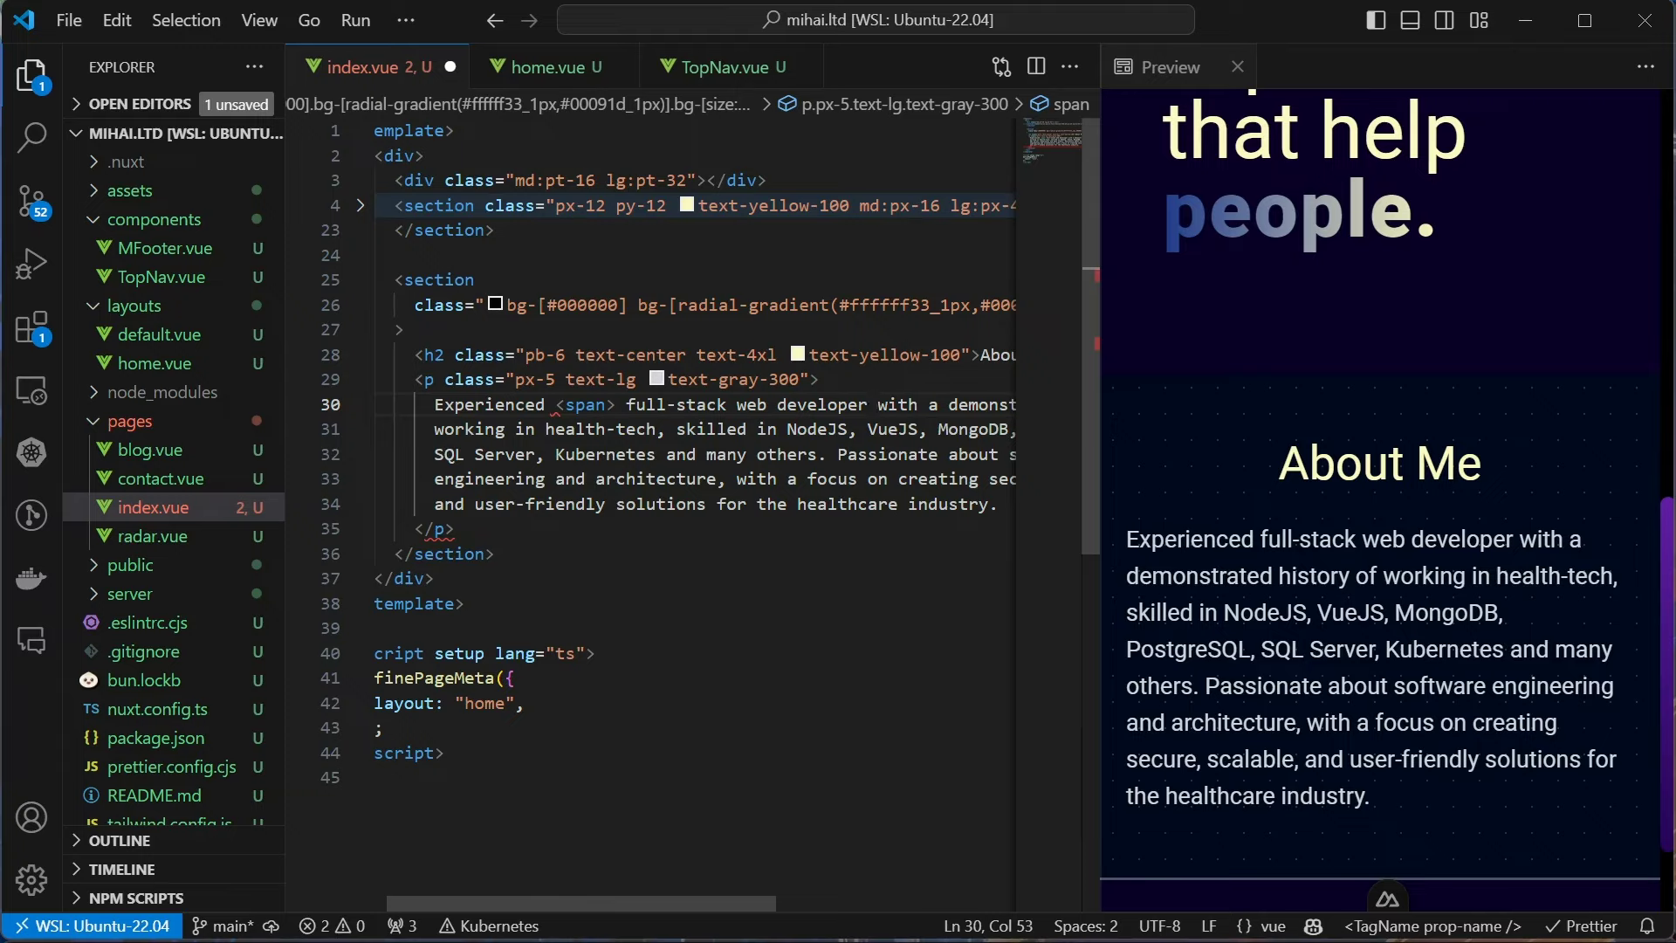
pyautogui.hotkey('ctrl', 'v')
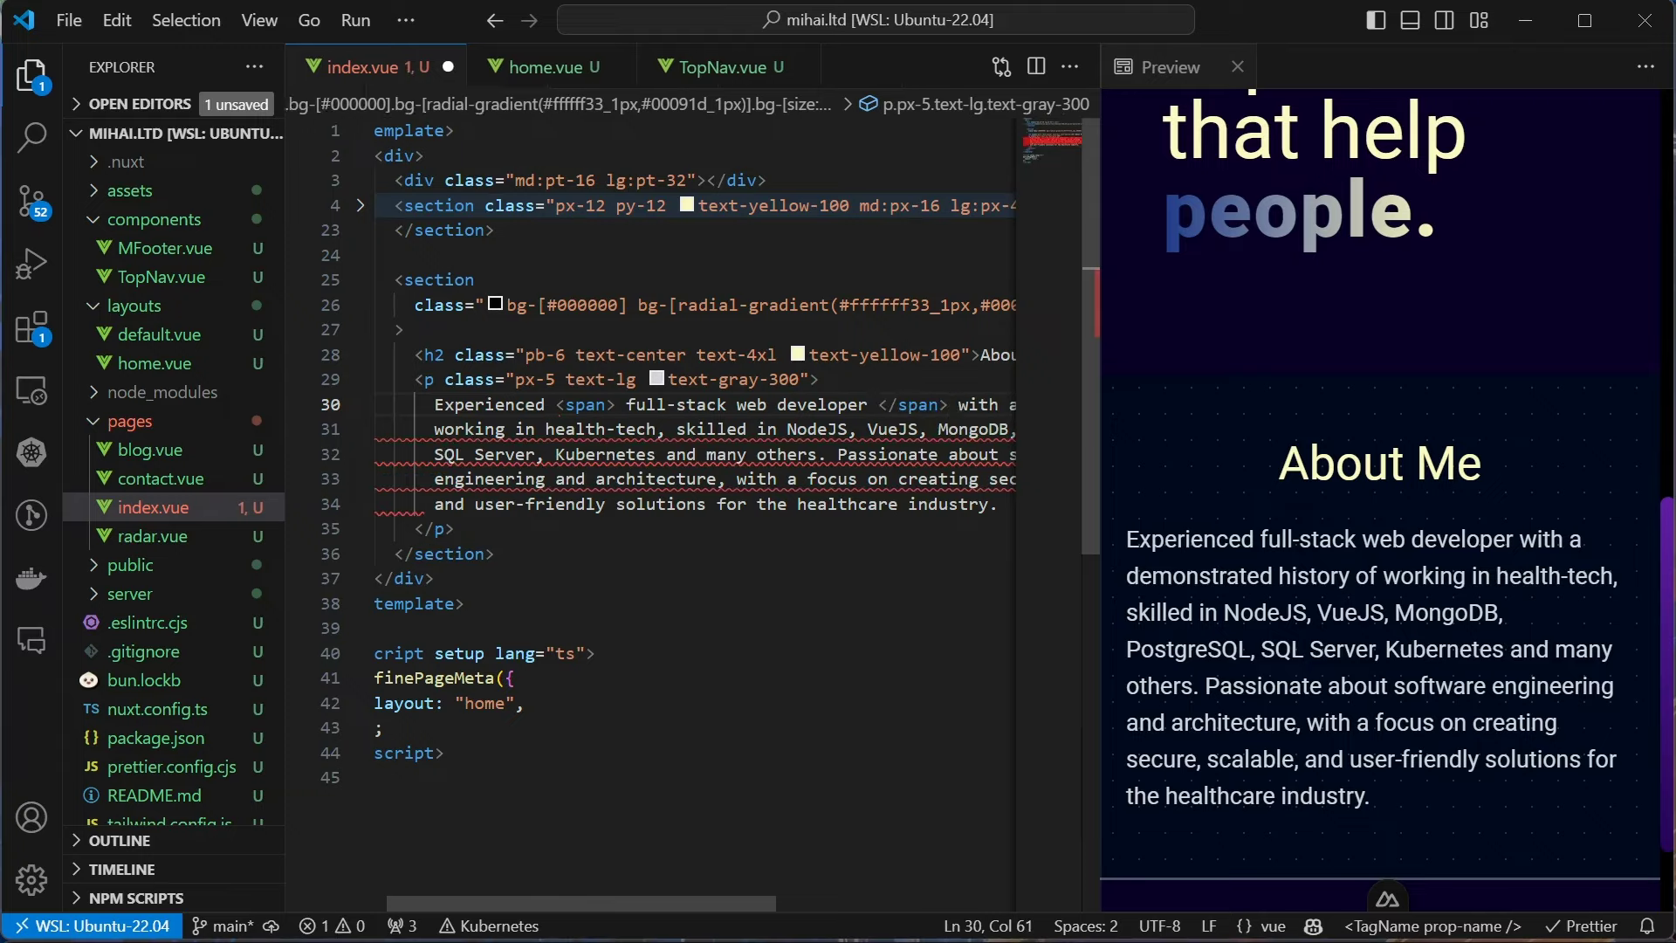
pyautogui.hotkey('ctrl', 's')
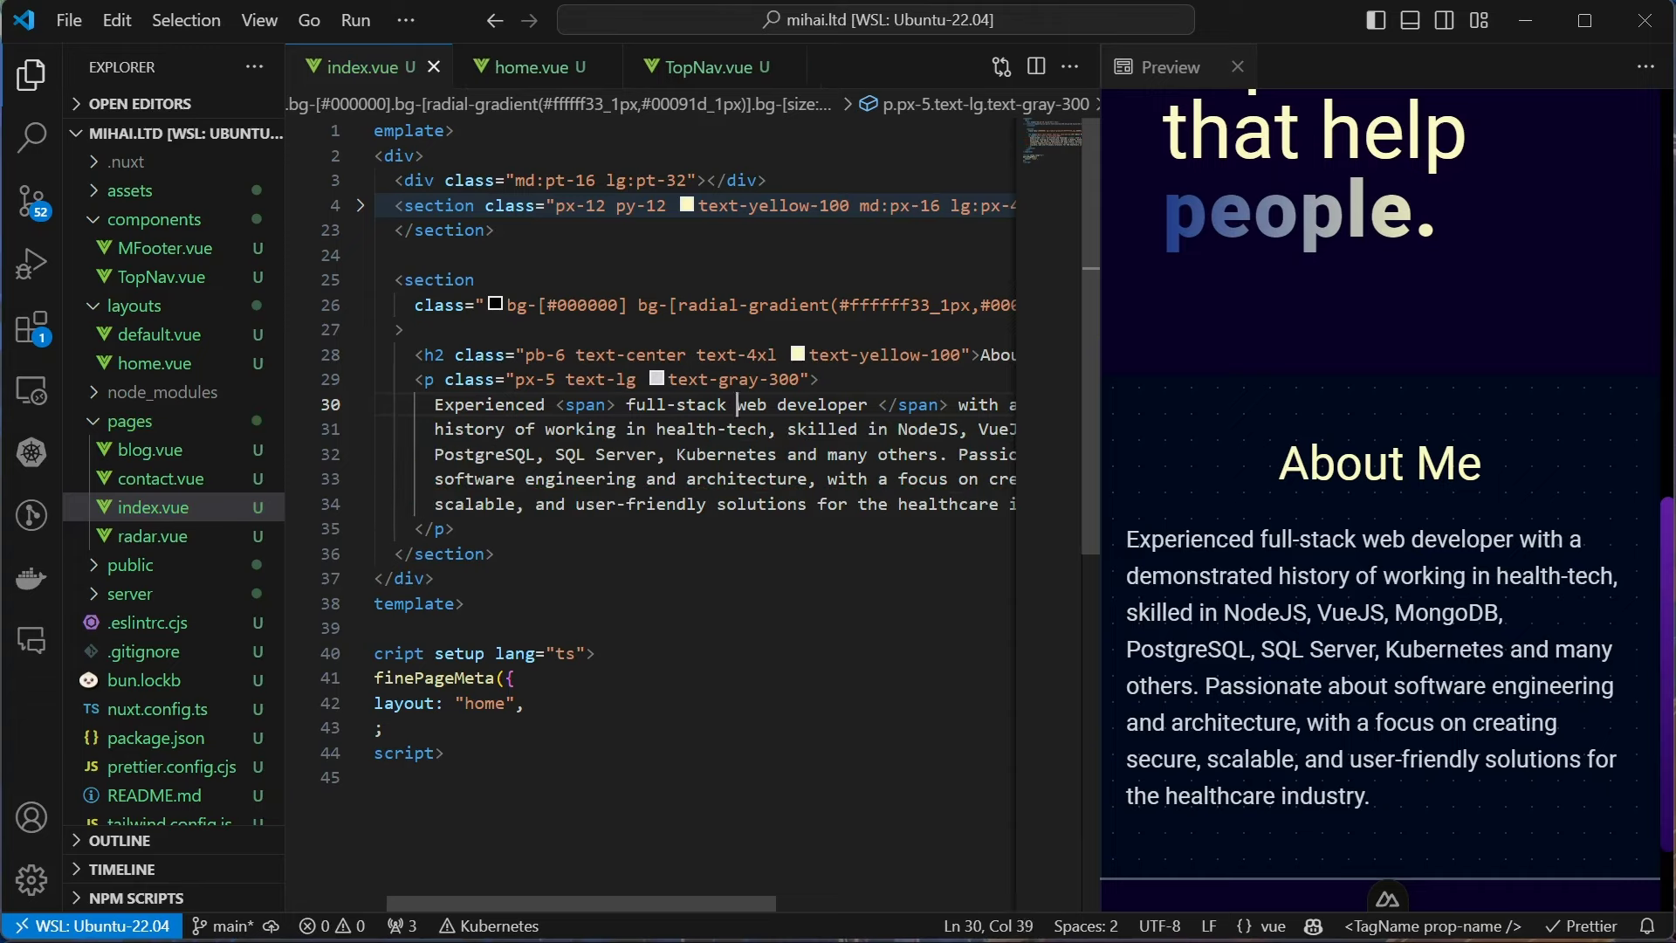
pyautogui.write('class="f')
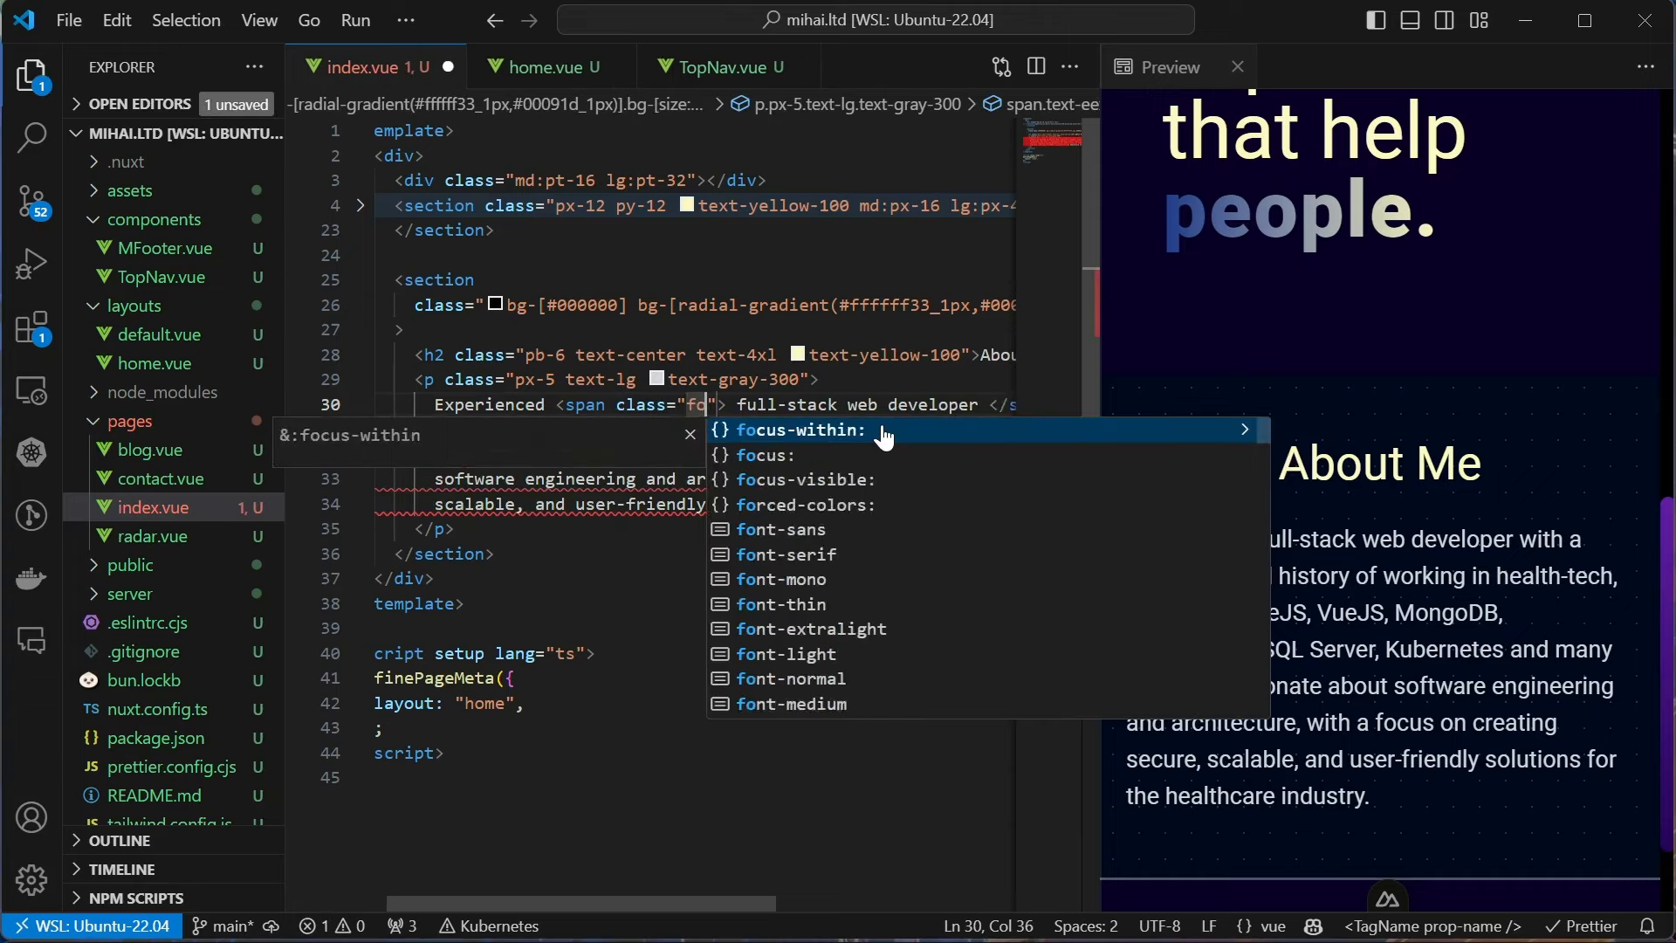
pyautogui.write('ont-extrabold')
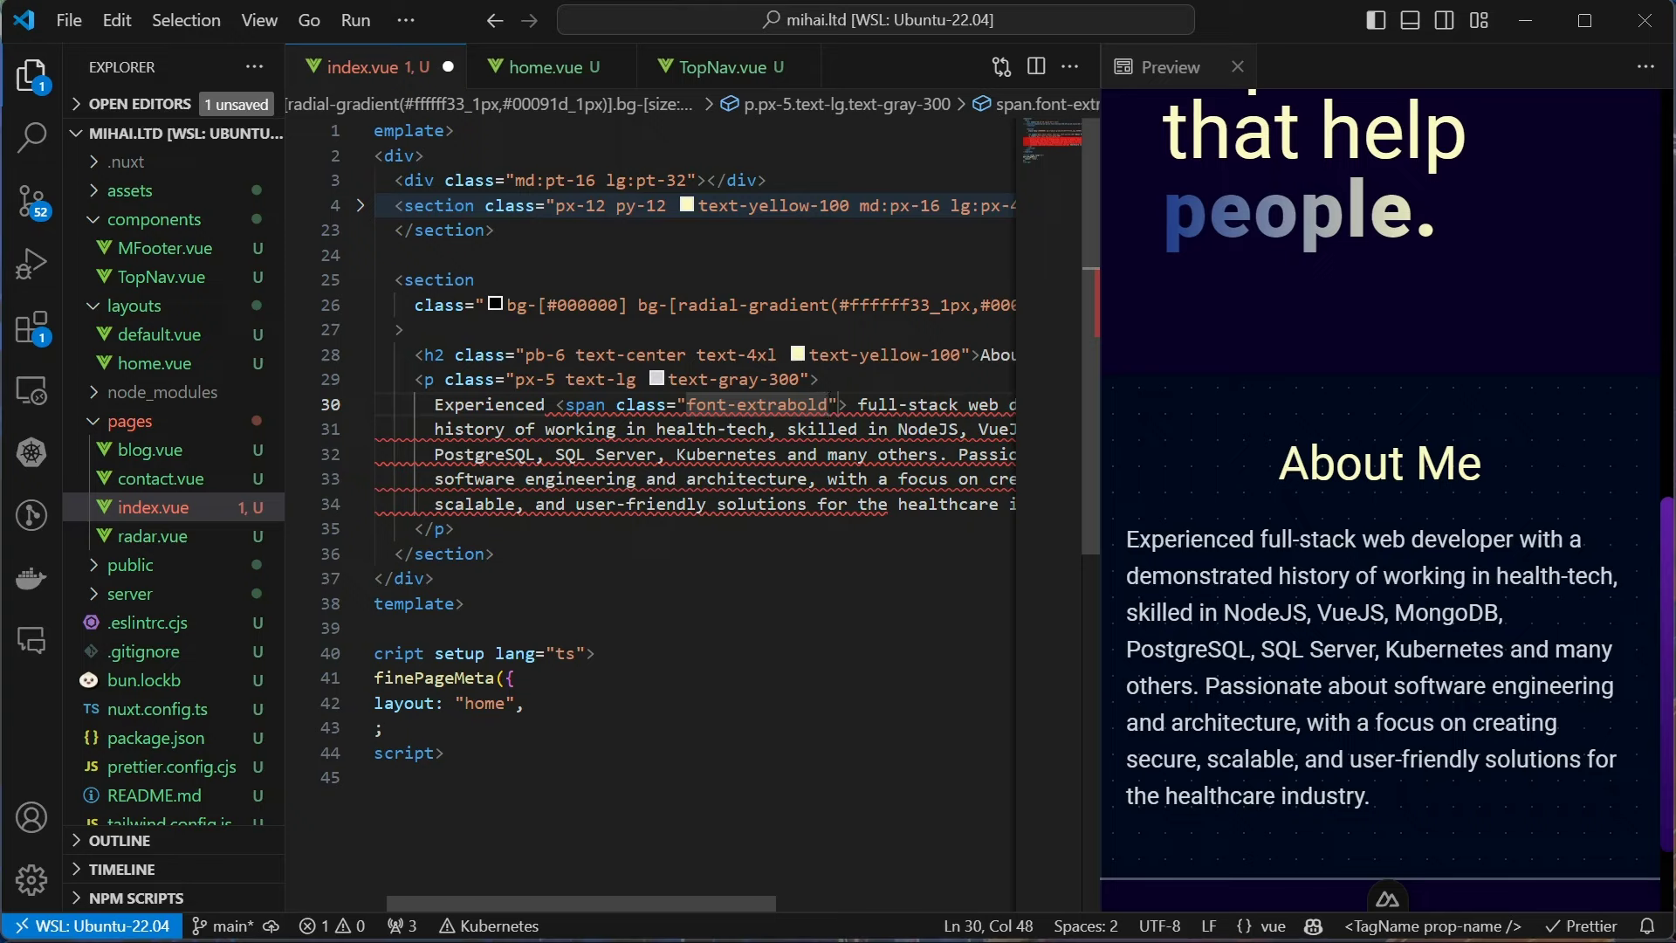
pyautogui.write(' text-ye')
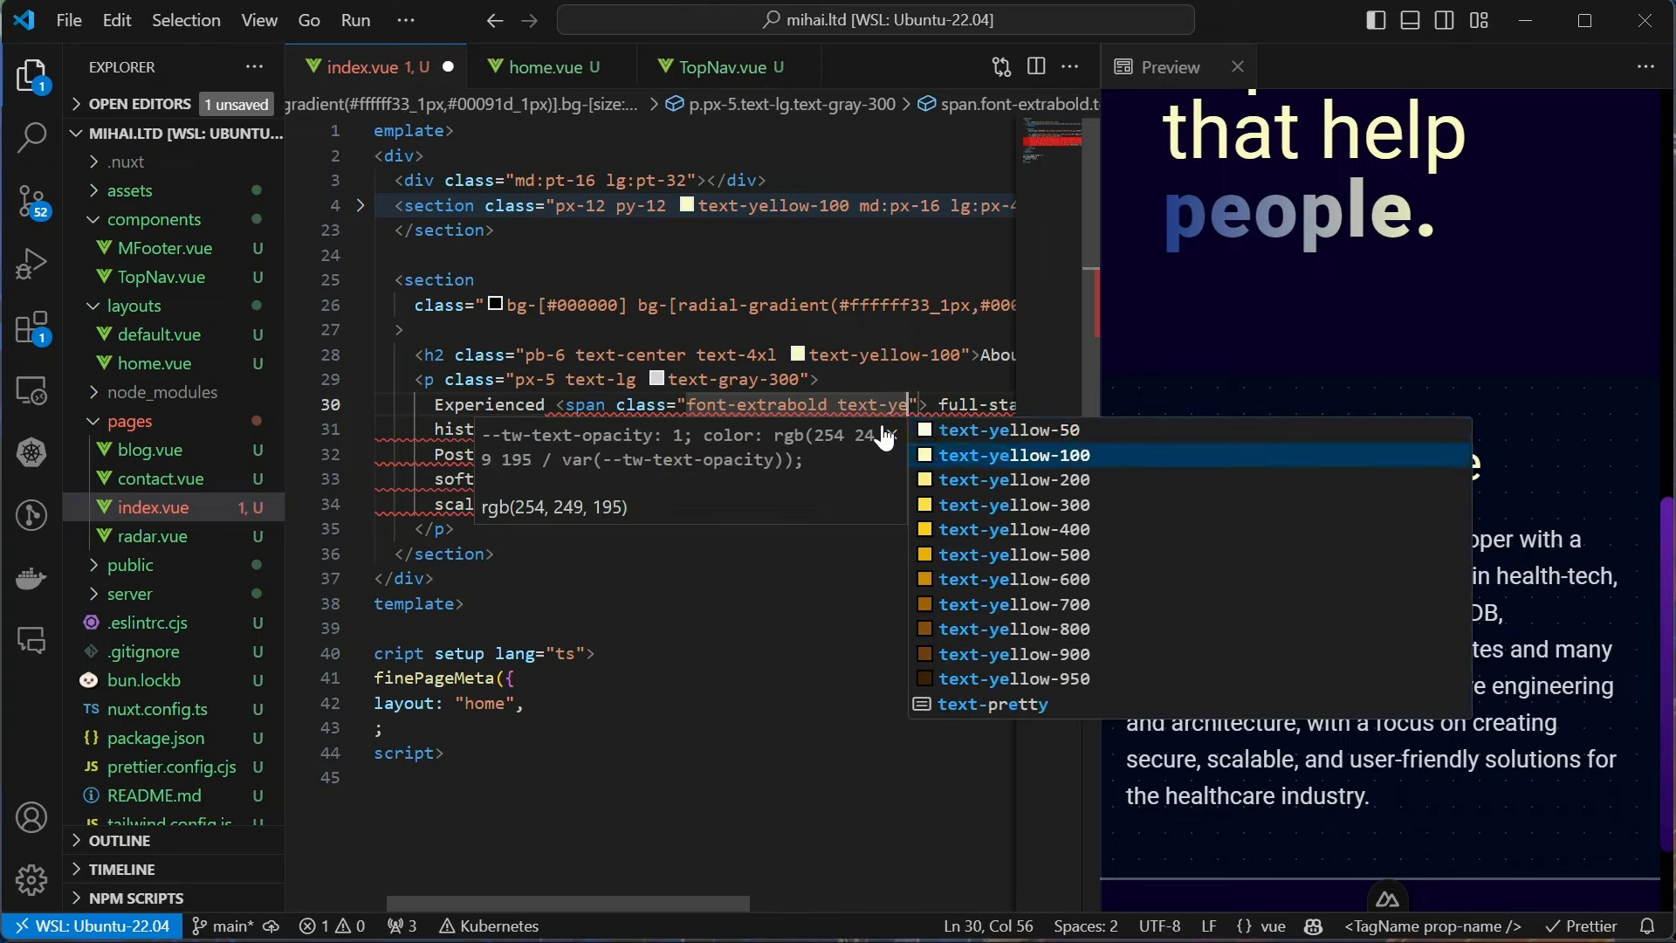
pyautogui.press('Return')
pyautogui.hotkey('ctrl', 's')
# Wrap 'healthcare industry.' in the same bold yellow span and save
pyautogui.press('Home')
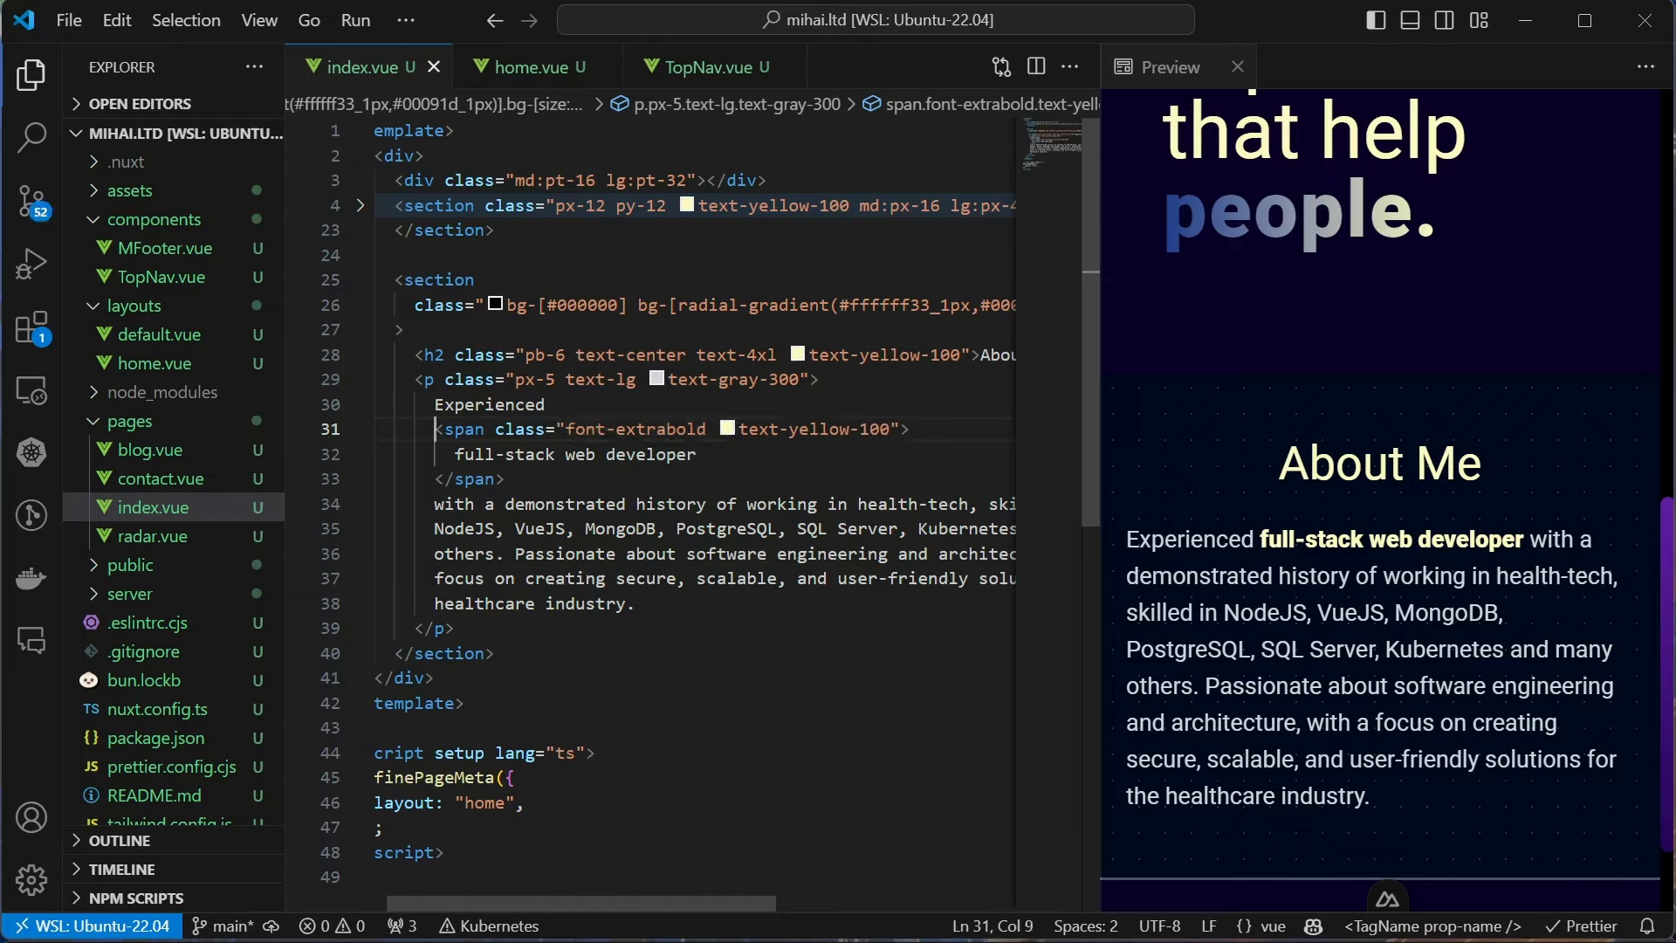
pyautogui.press('Home')
pyautogui.click(890, 555)
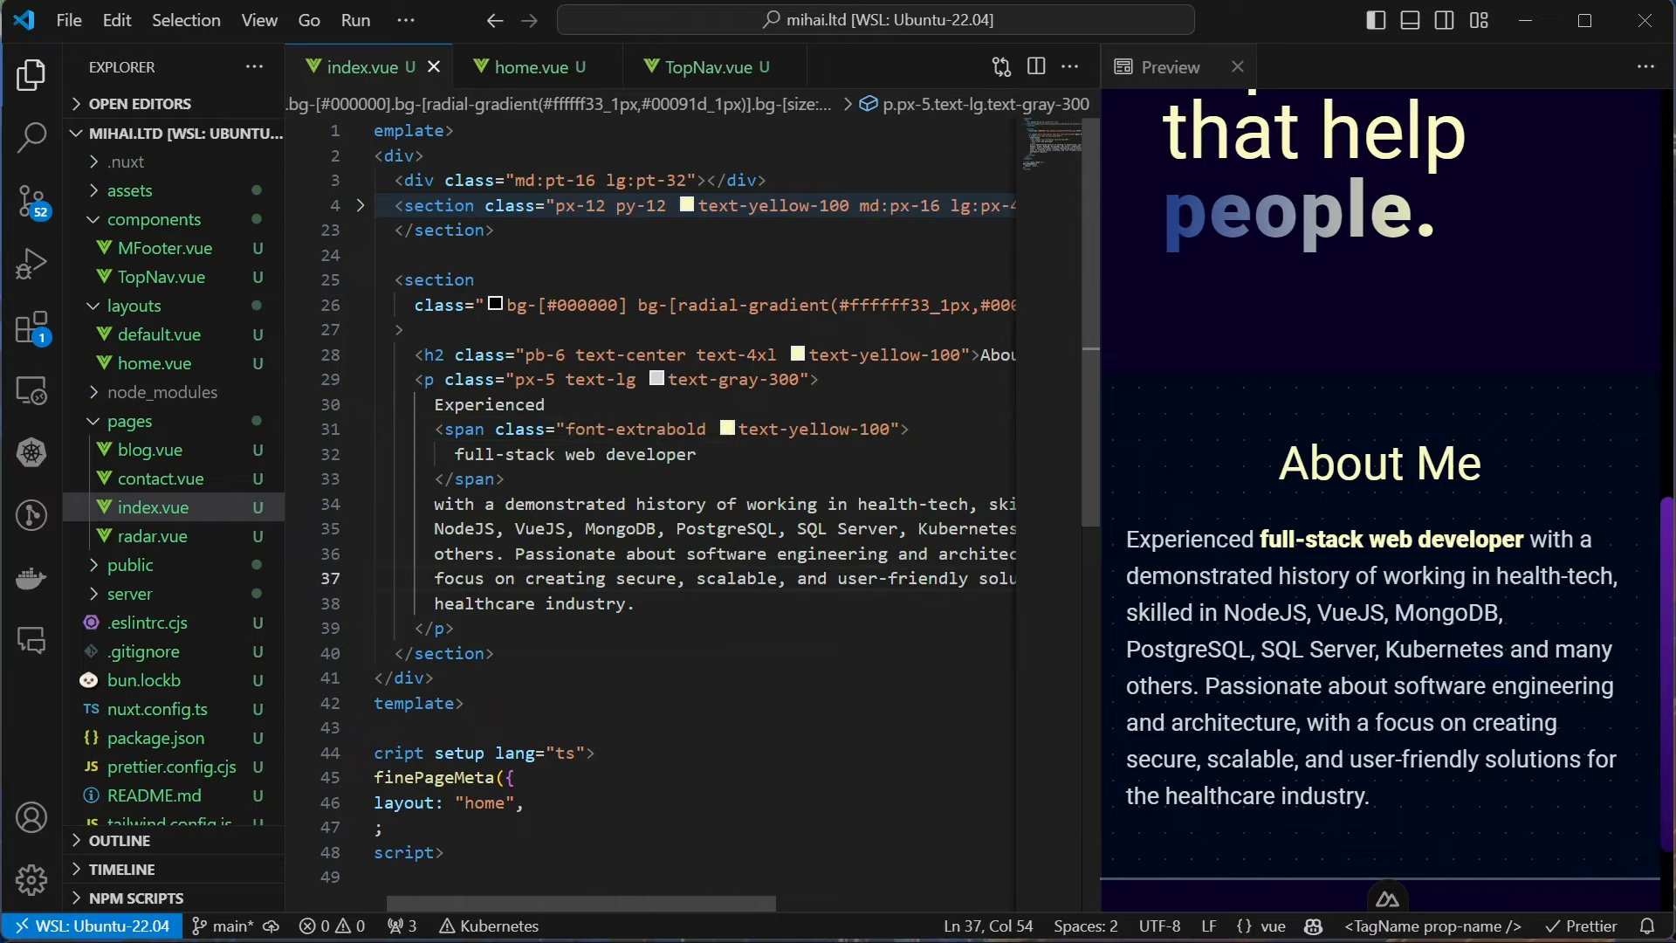
pyautogui.write('<span class="font-extrabold text-yellow-100">')
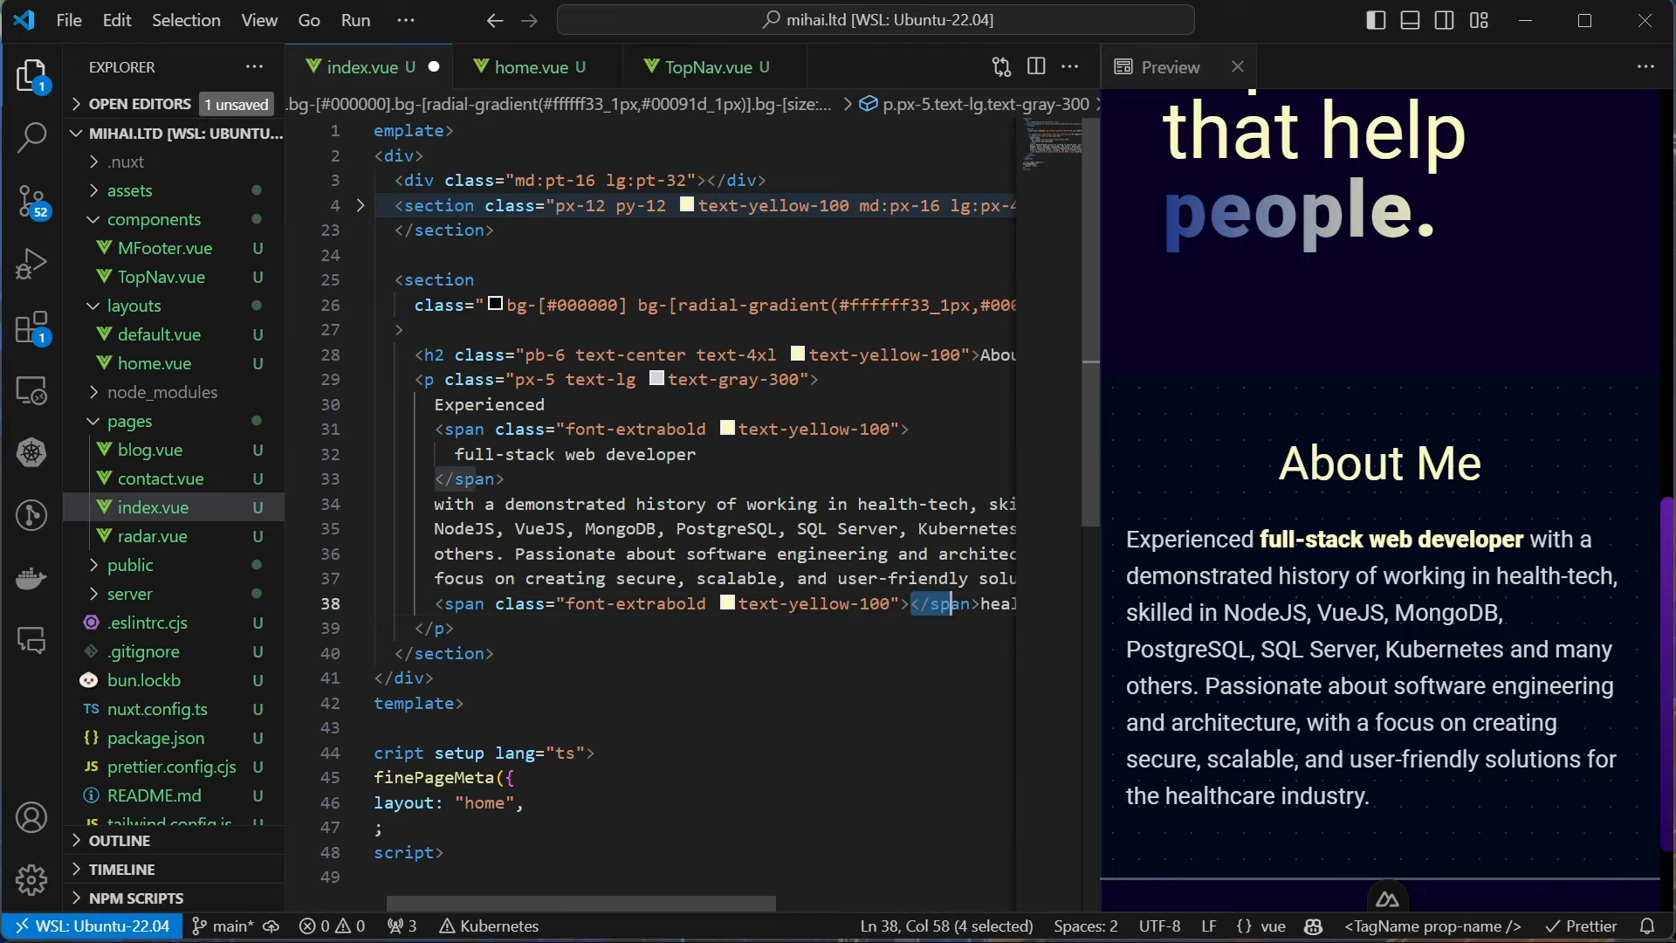
pyautogui.hotkey('ctrl', 'x')
pyautogui.hotkey('ctrl', 'Right')
pyautogui.hotkey('ctrl', 'Right')
pyautogui.hotkey('ctrl', 'v')
pyautogui.hotkey('ctrl', 's')
pyautogui.press('Home')
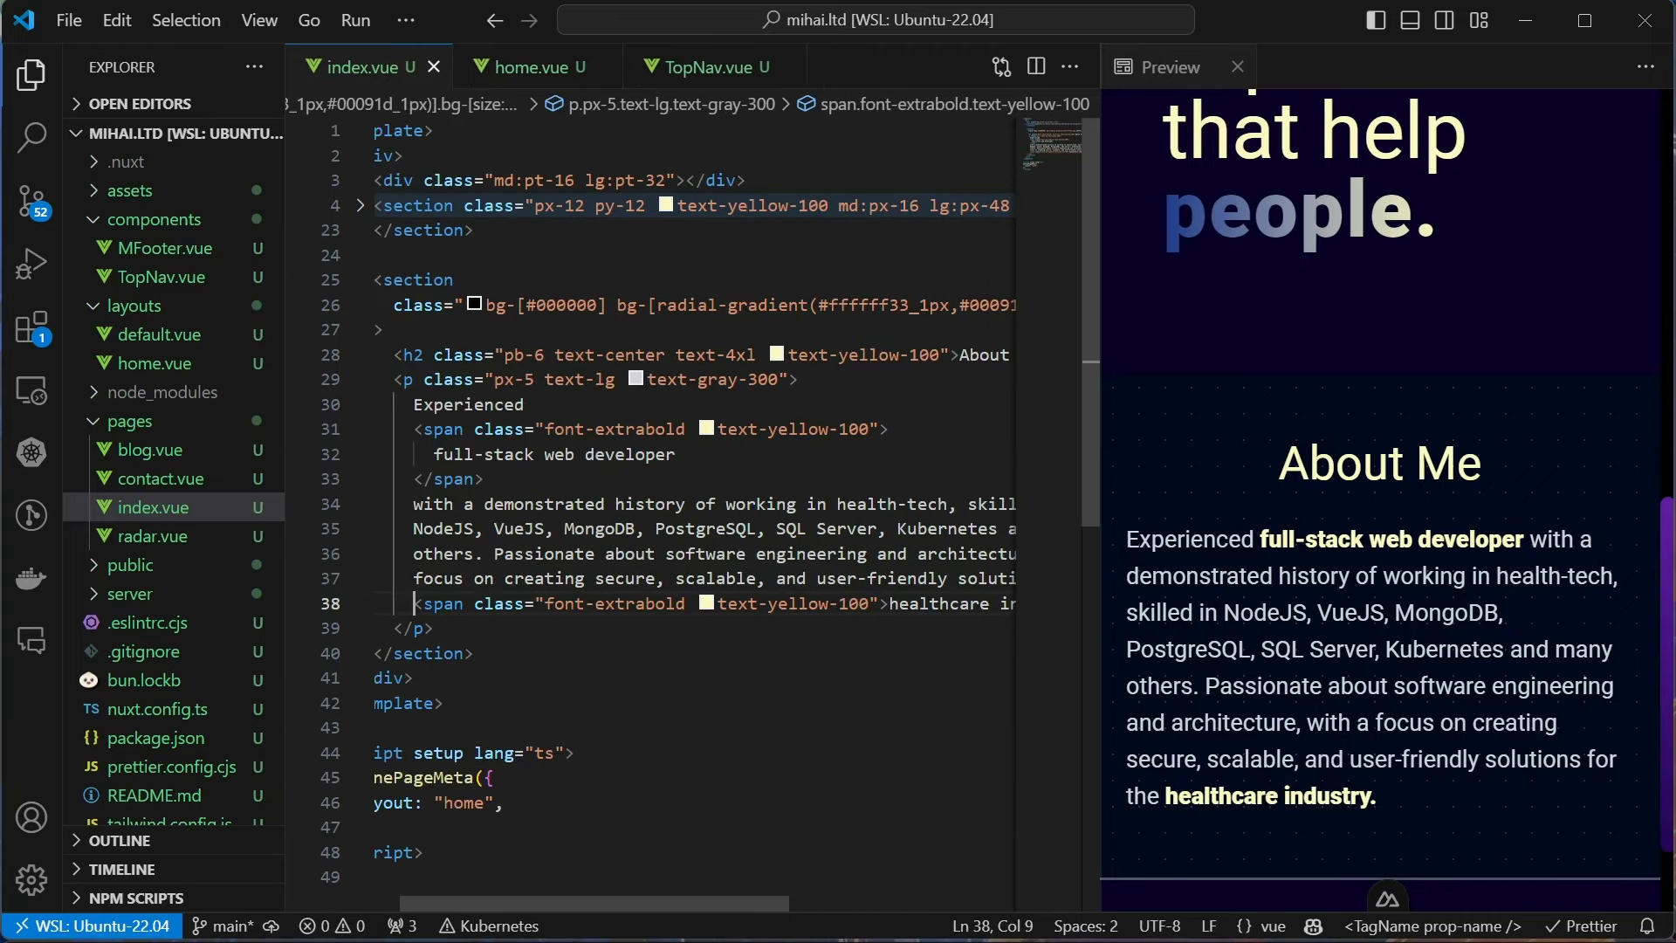
# Review the About Me section on the portfolio home page in Chrome
pyautogui.hotkey('alt', 'Tab')
pyautogui.click(299, 171)
pyautogui.scroll(-5, 1087, 536)
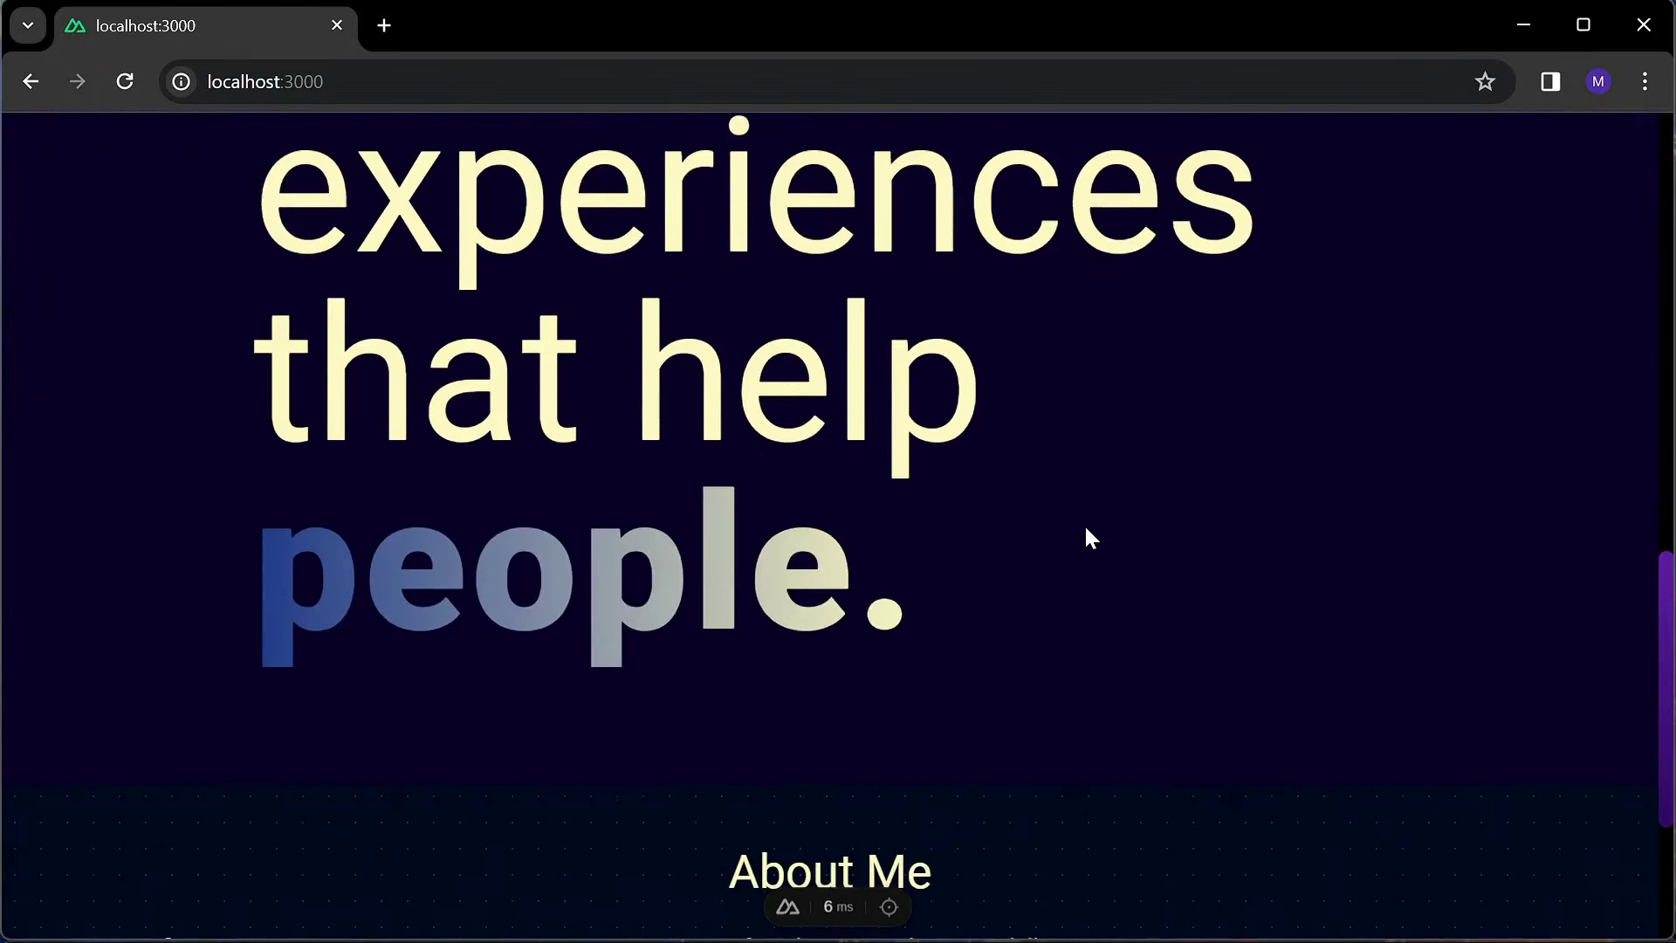
pyautogui.scroll(-3, 1085, 538)
pyautogui.moveTo(916, 484); pyautogui.dragTo(860, 731)
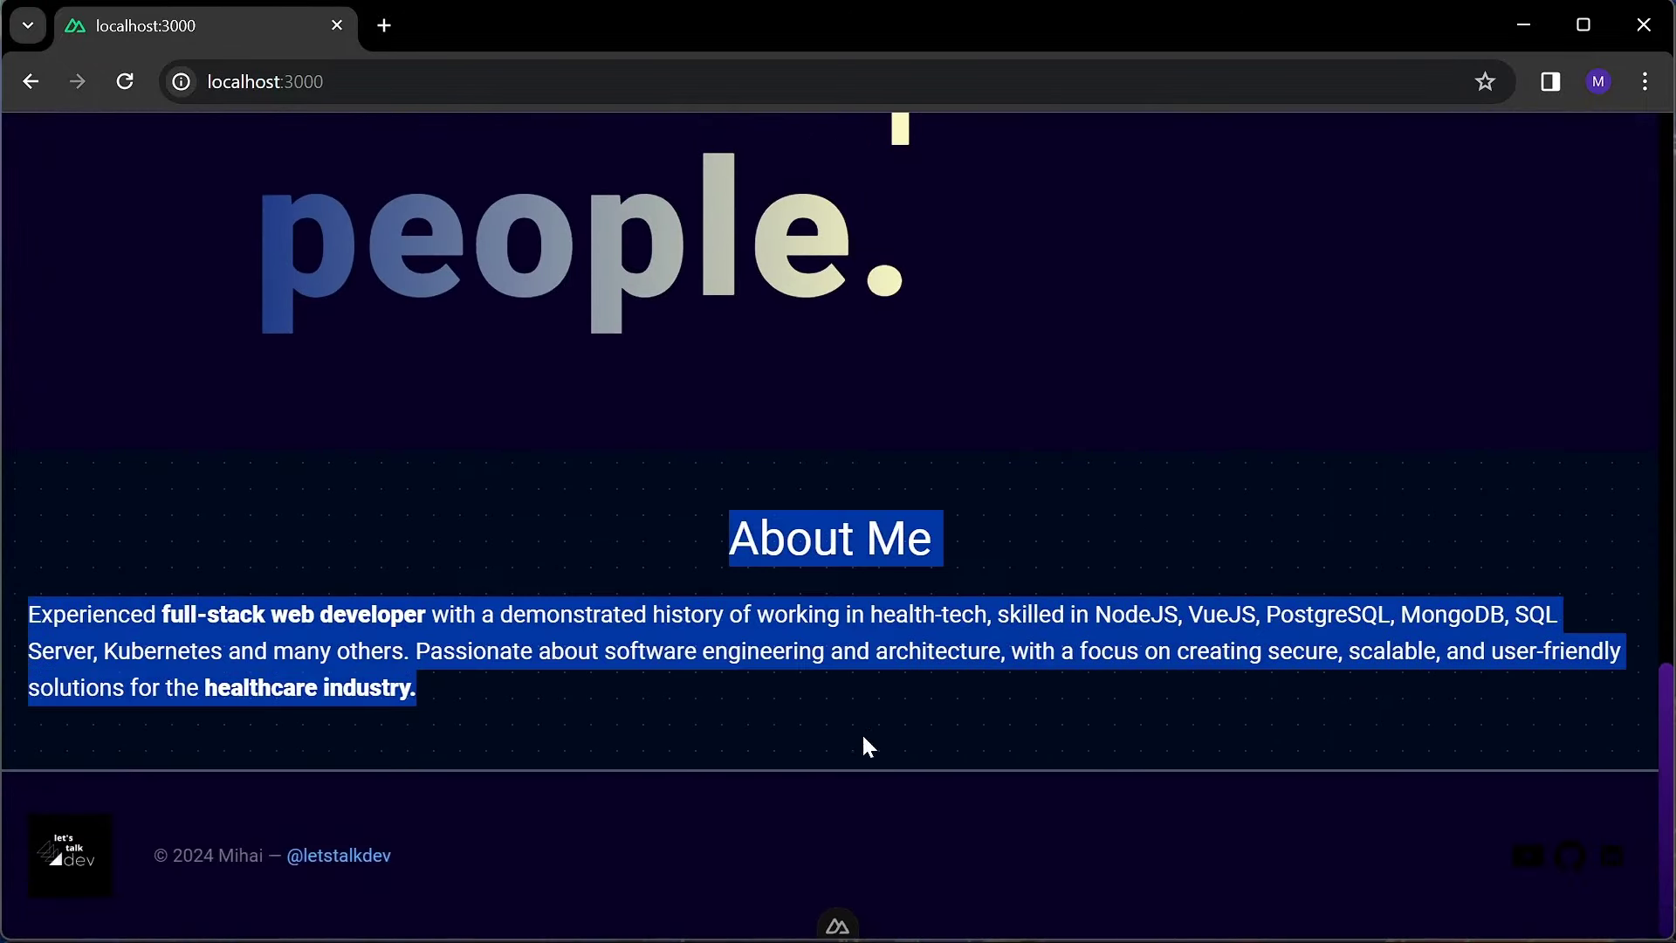
pyautogui.click(658, 714)
# Add md:text-5xl lg:text-6xl to the heading and responsive padding/text classes to the paragraph
pyautogui.hotkey('alt', 'Tab')
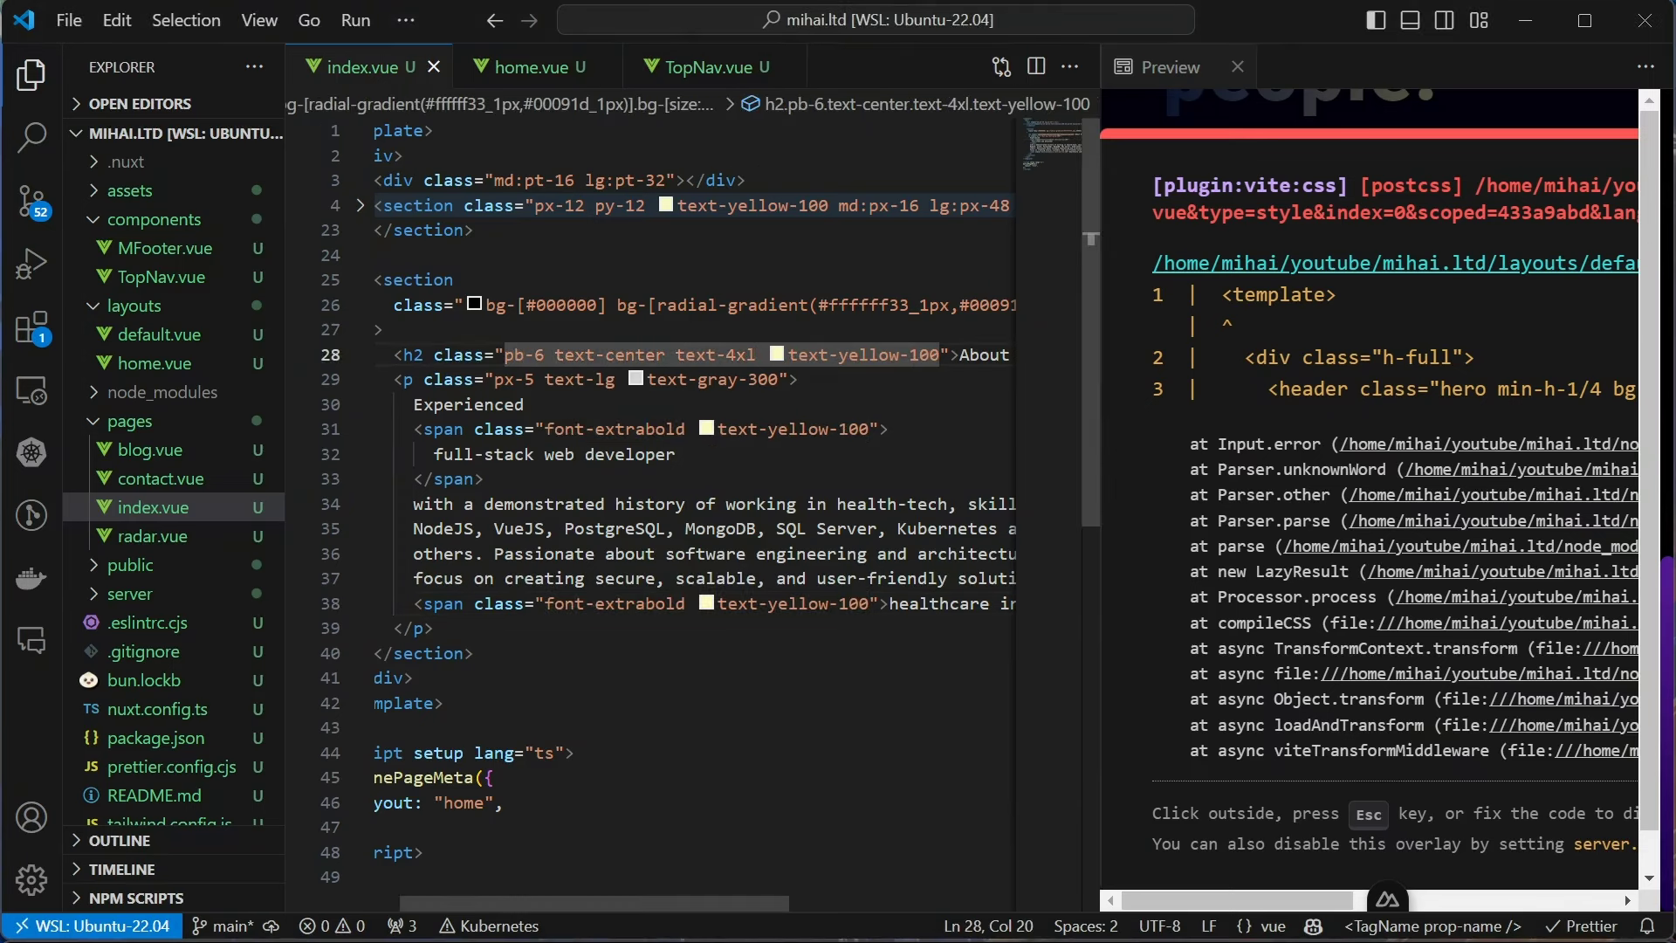
pyautogui.write('md:text-')
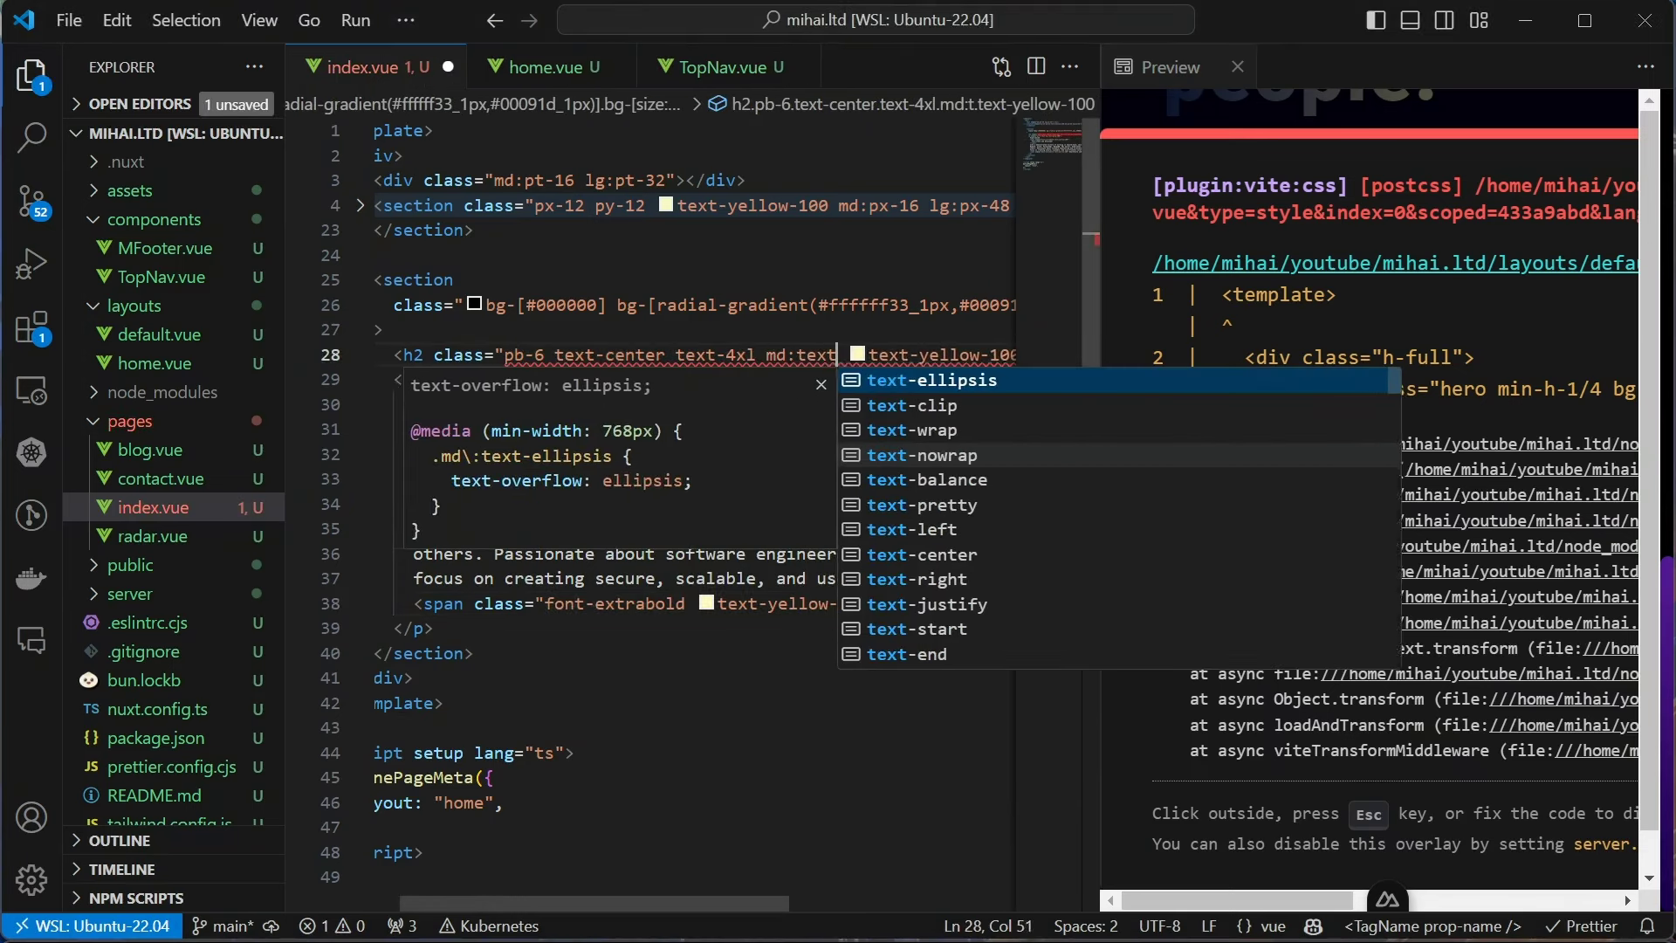
pyautogui.write('5xl lg:text-6xl')
pyautogui.hotkey('ctrl', 's')
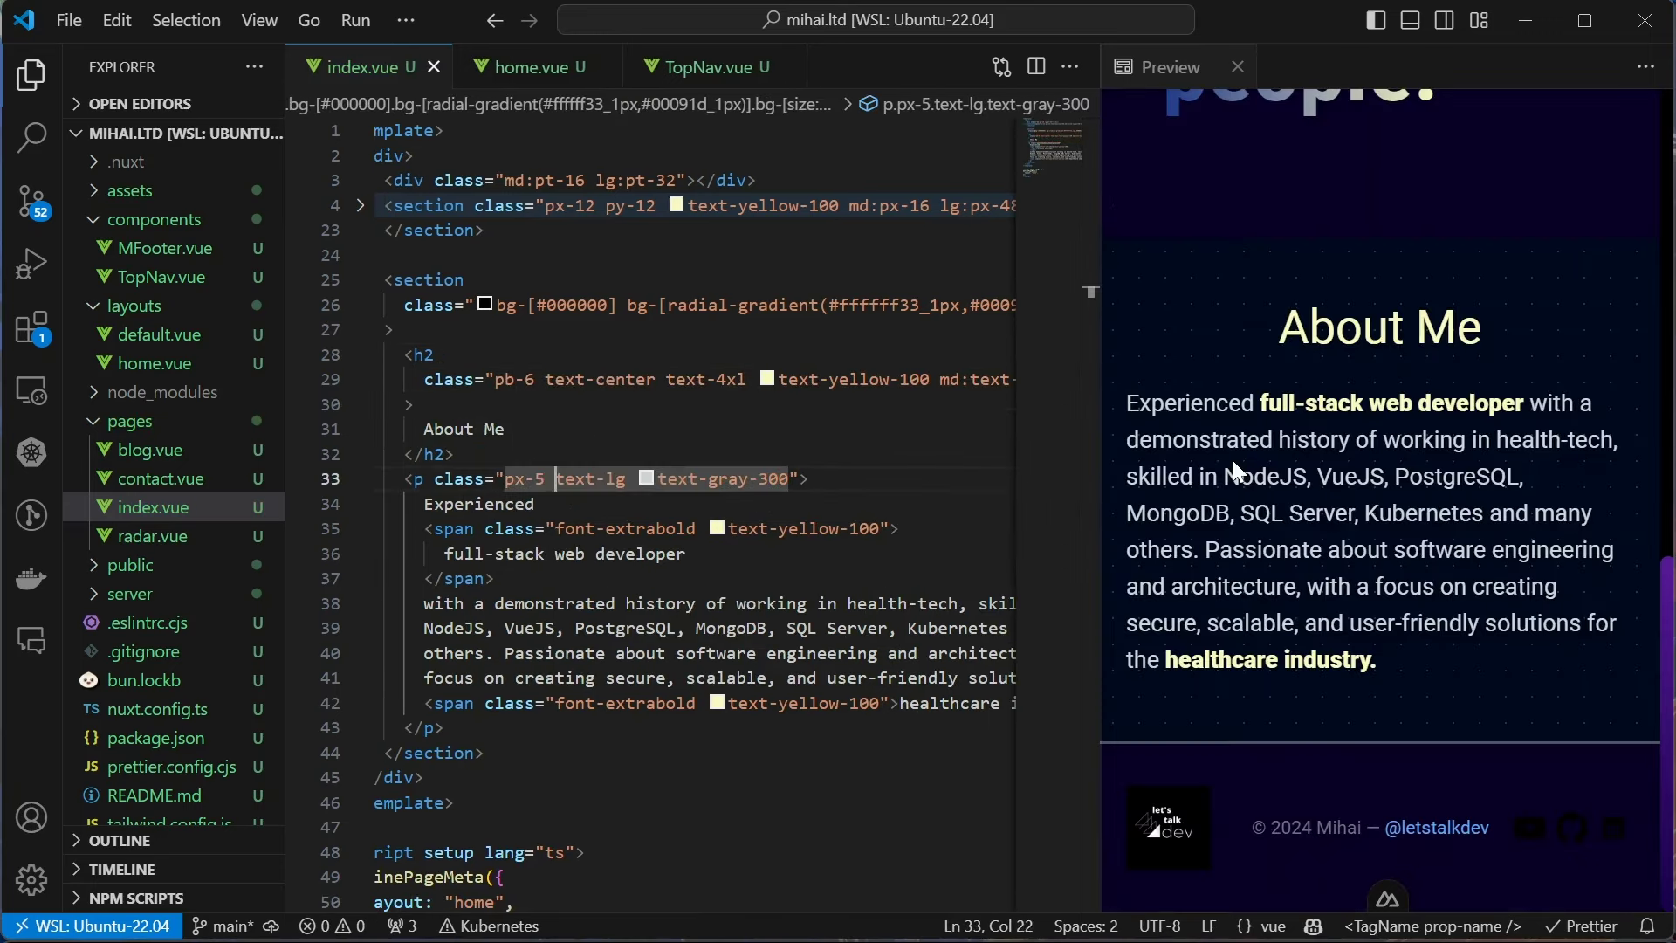
pyautogui.press('Down')
pyautogui.press('Down')
pyautogui.press('Down')
pyautogui.write('md:px-24 md:text-xl')
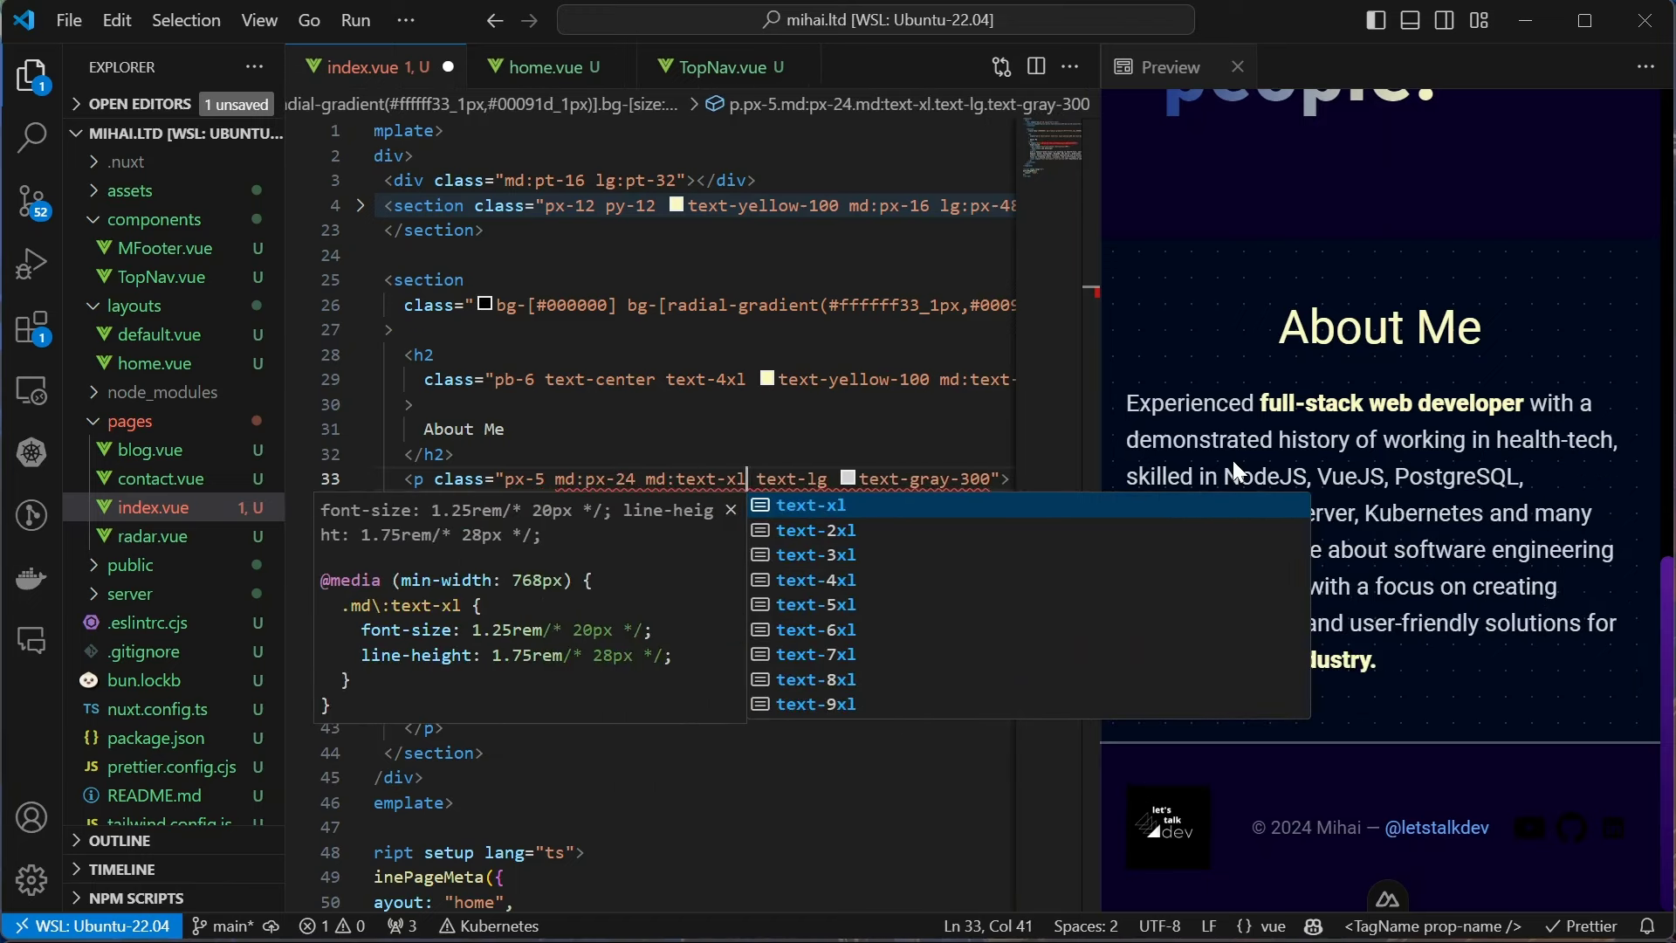
pyautogui.write(' lg:px- ')
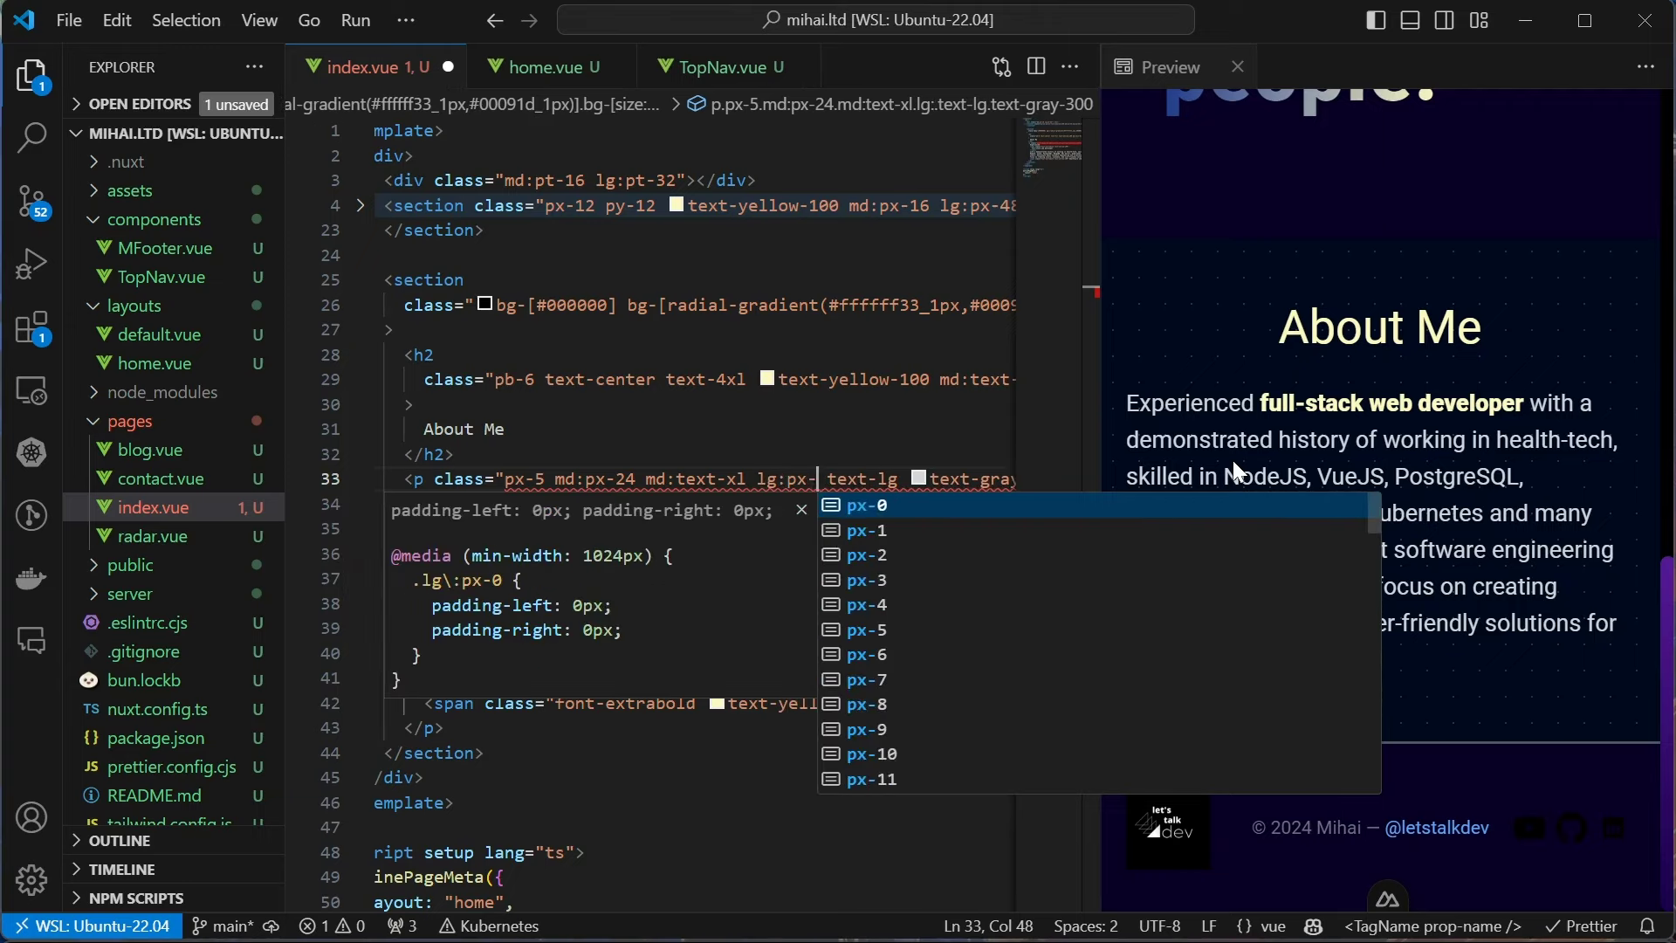
pyautogui.write('48 lg:text-')
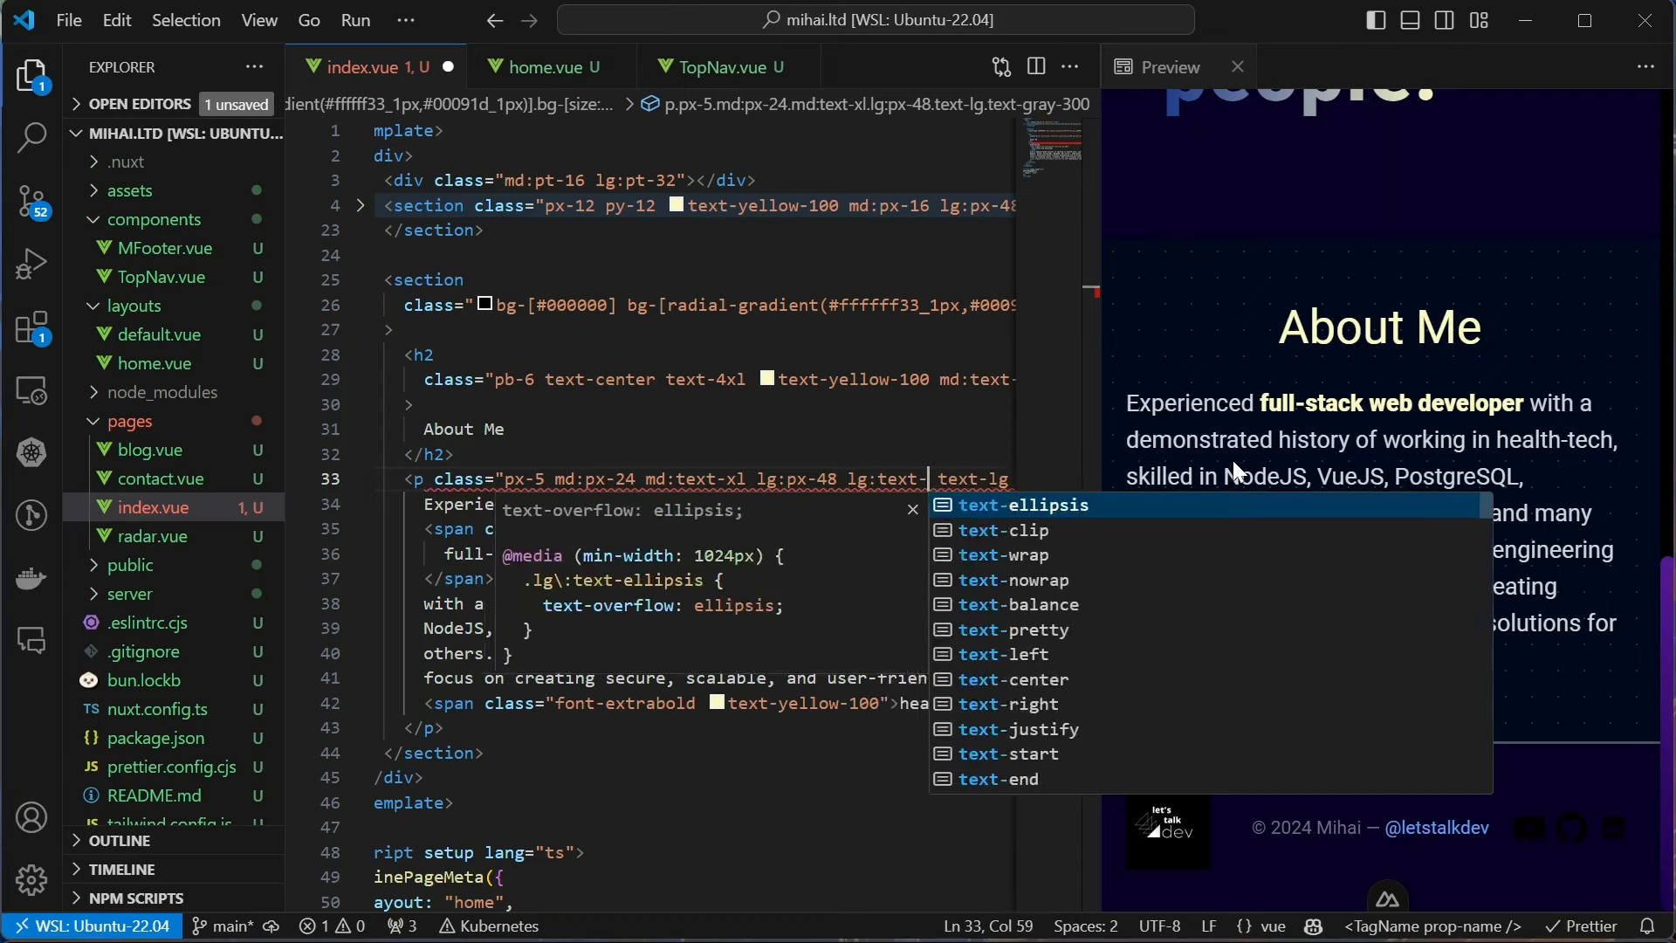
pyautogui.write('2xl xl:')
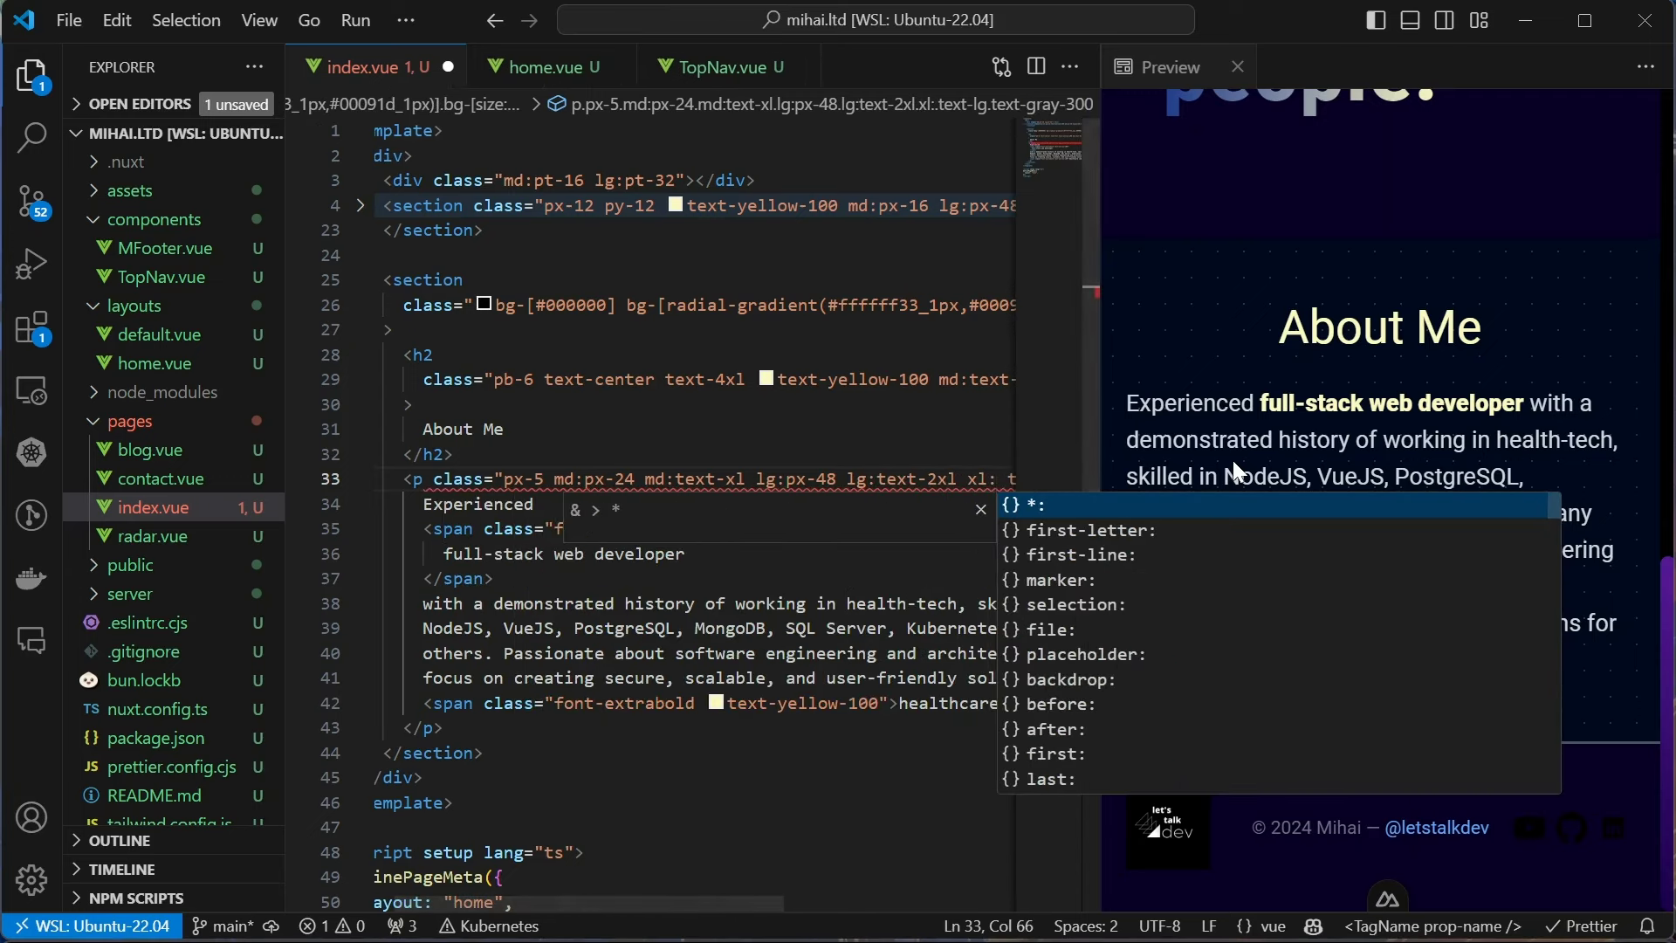
pyautogui.write('px-96')
pyautogui.press('Home')
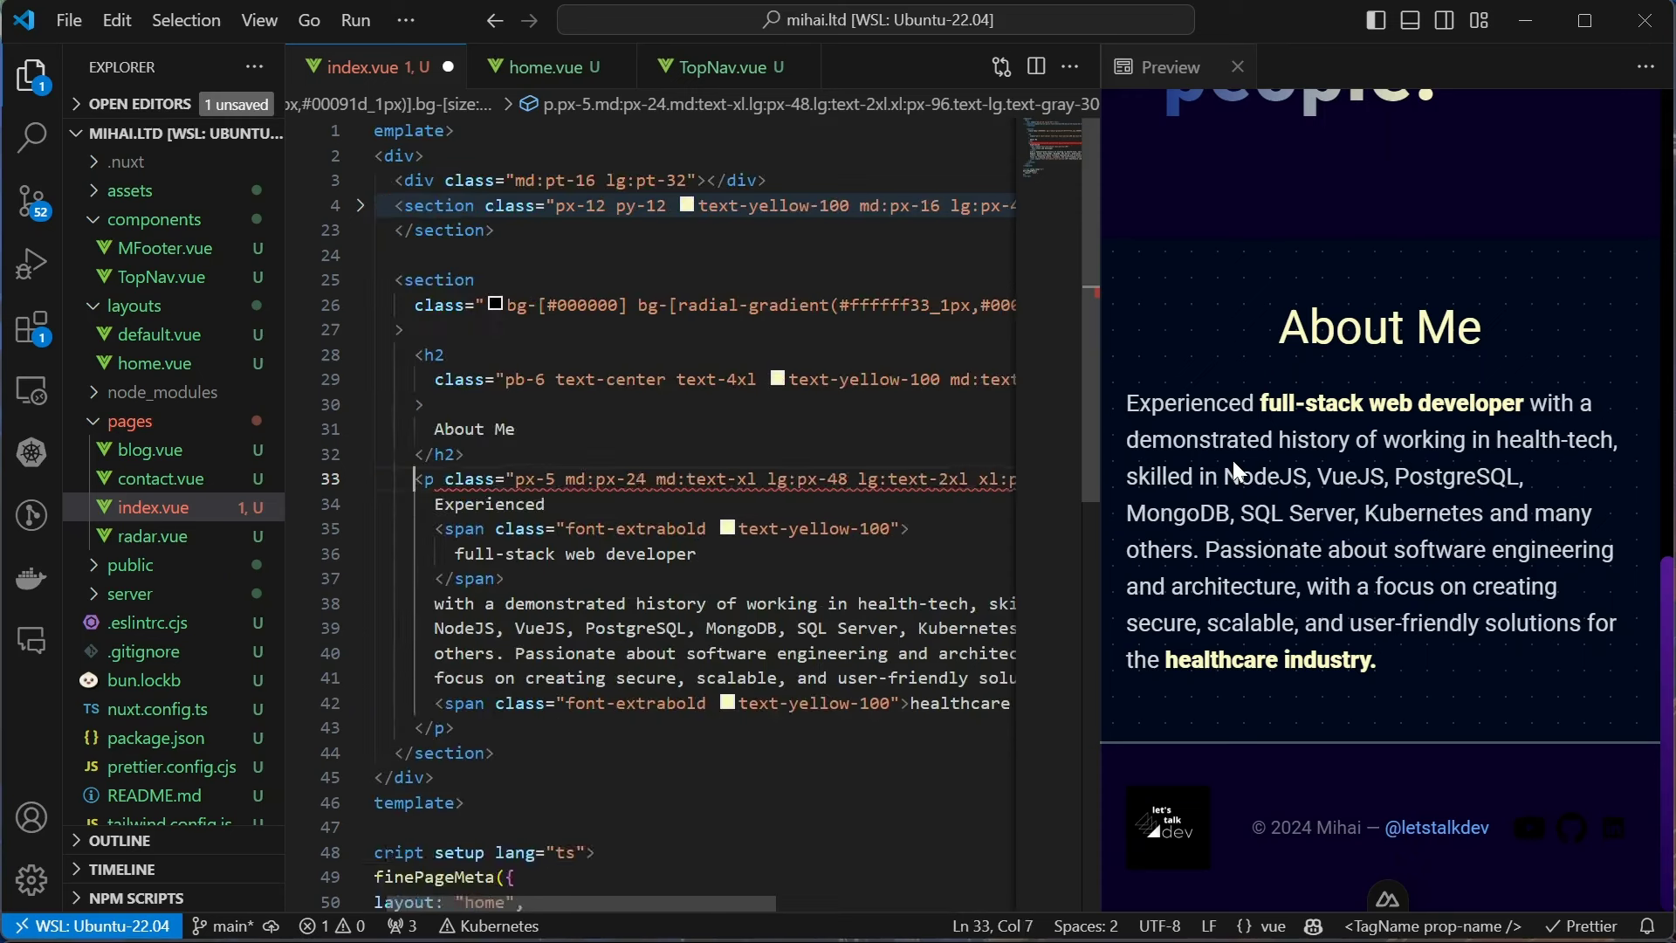
pyautogui.hotkey('ctrl', 's')
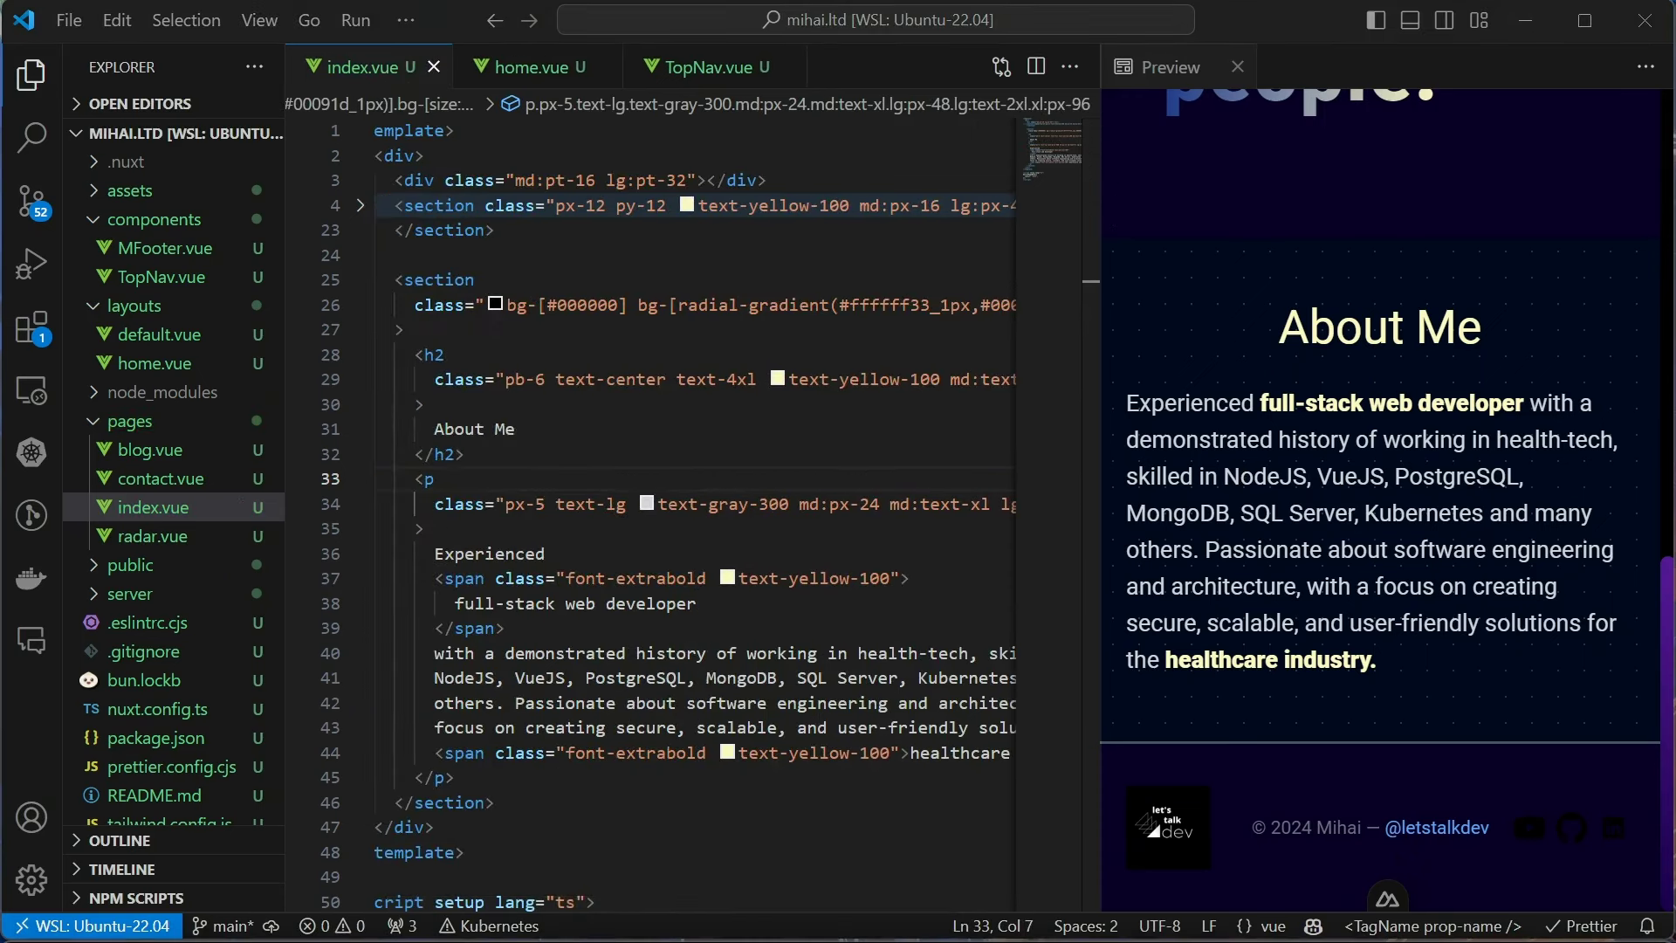
pyautogui.hscroll(1, 694, 517)
# Correct the paragraph's md:px-24 padding value, save, and review About Me in Chrome
pyautogui.doubleClick(804, 502)
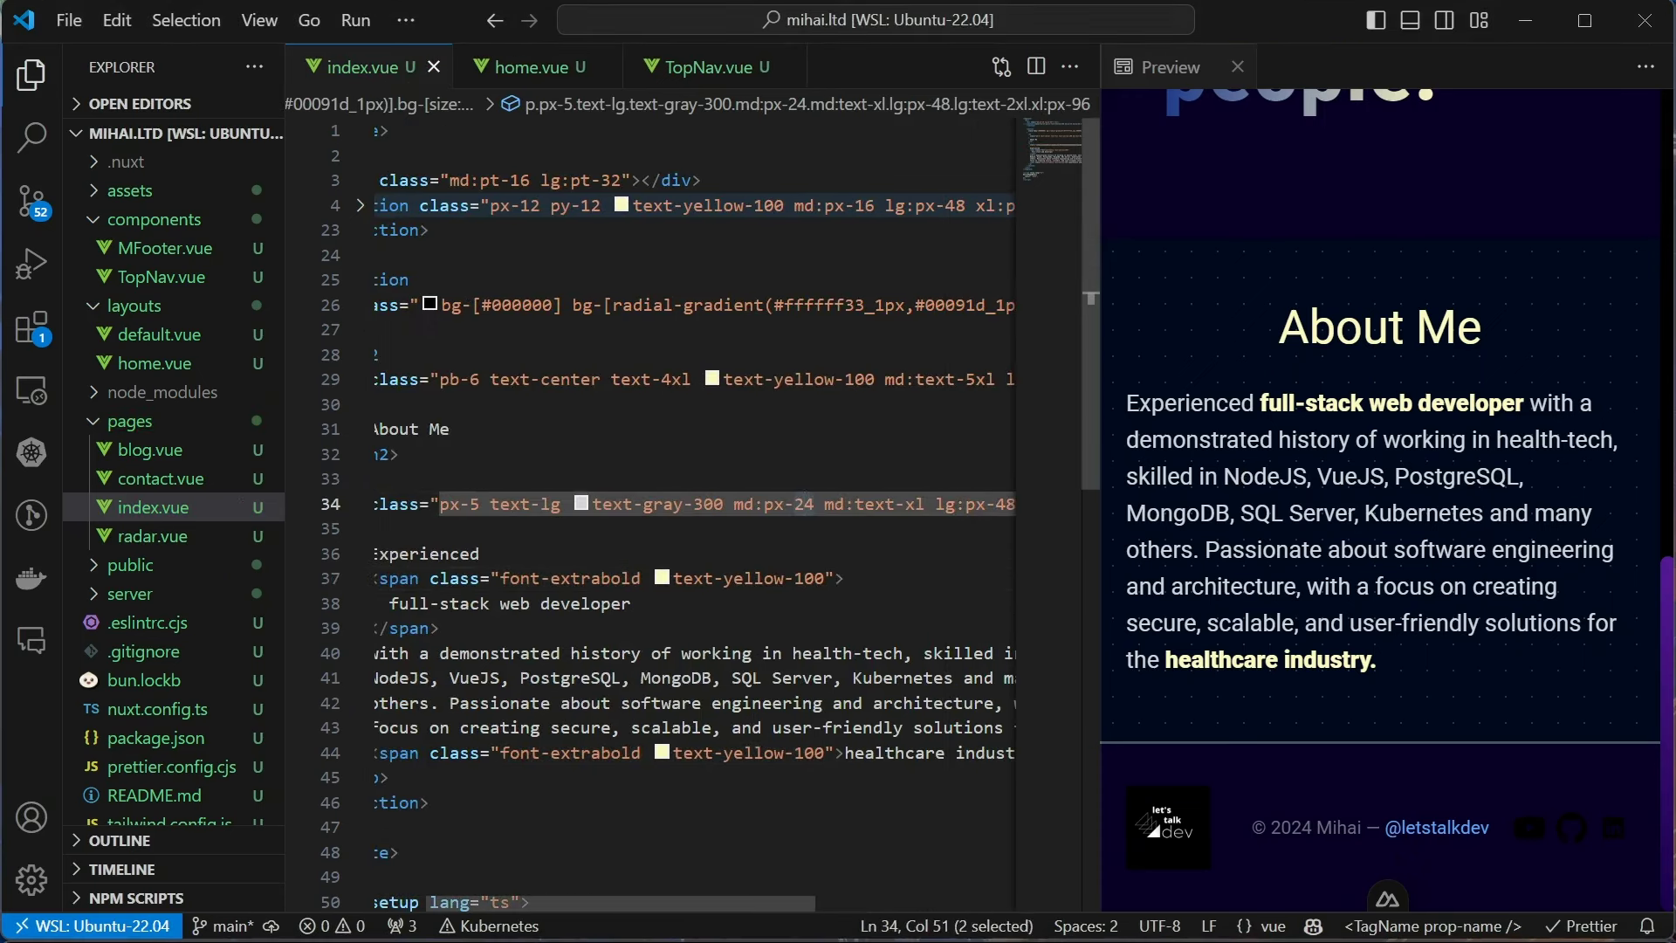
pyautogui.hotkey('ctrl', 'Left')
pyautogui.hotkey('ctrl', 'Left')
pyautogui.hotkey('ctrl', 'Left')
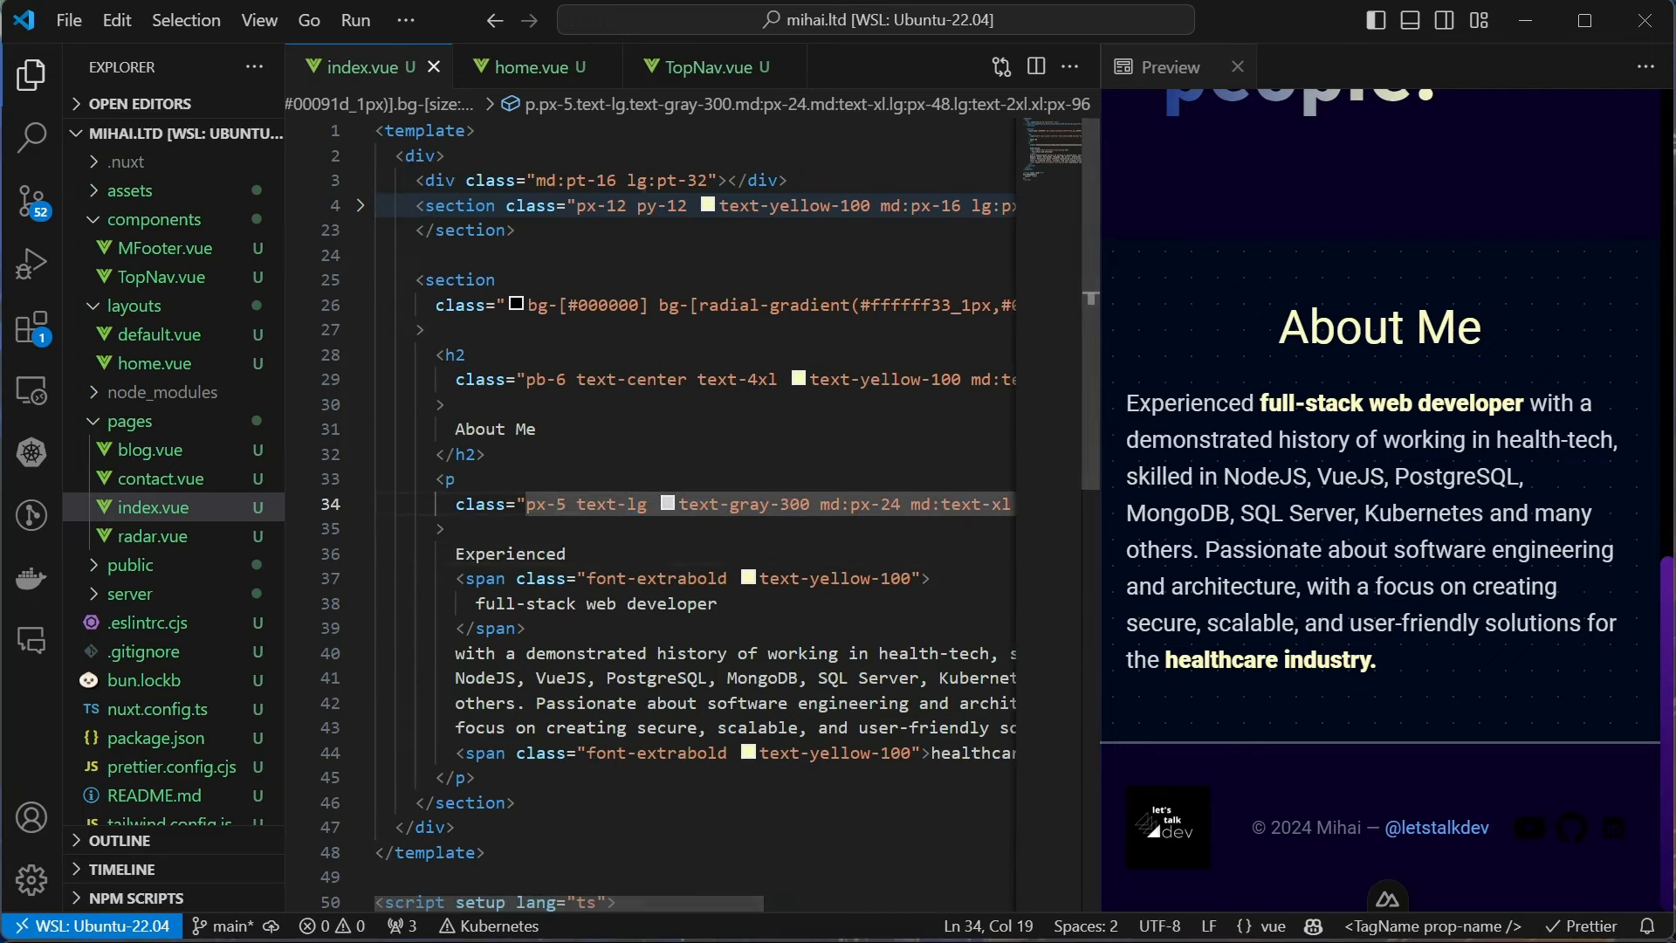
pyautogui.hotkey('ctrl', 'Right')
pyautogui.hotkey('ctrl', 'Right')
pyautogui.hotkey('ctrl', 'Right')
pyautogui.press('BackSpace')
pyautogui.press('BackSpace')
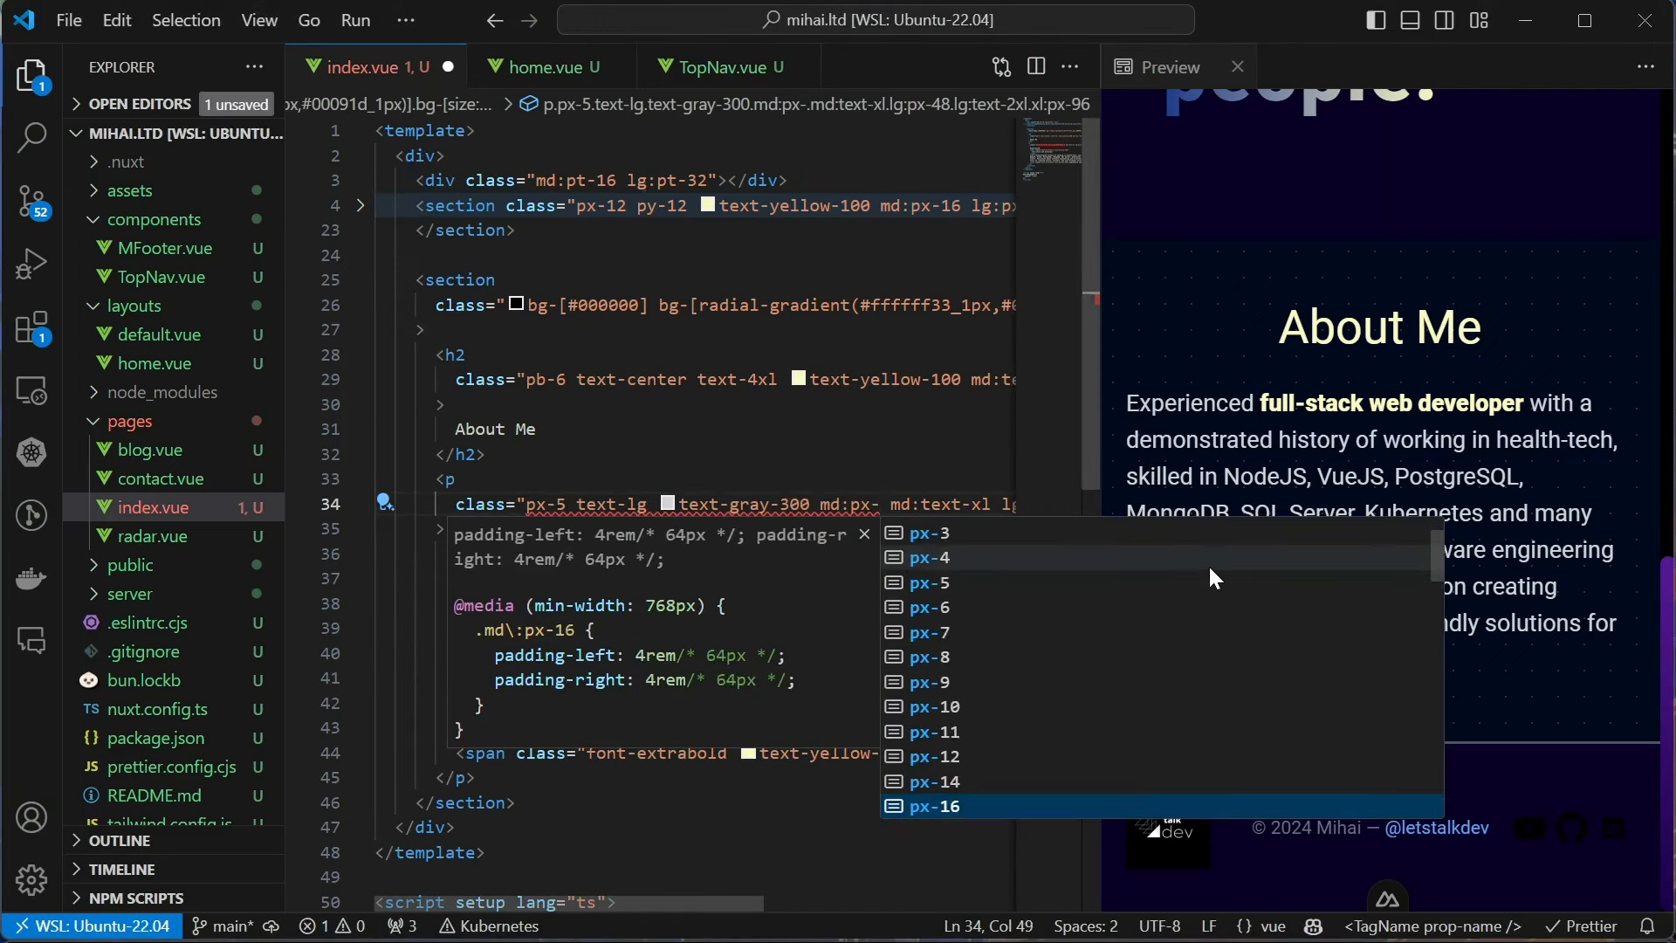
pyautogui.write('24')
pyautogui.press('BackSpace')
pyautogui.write('4')
pyautogui.press('Home')
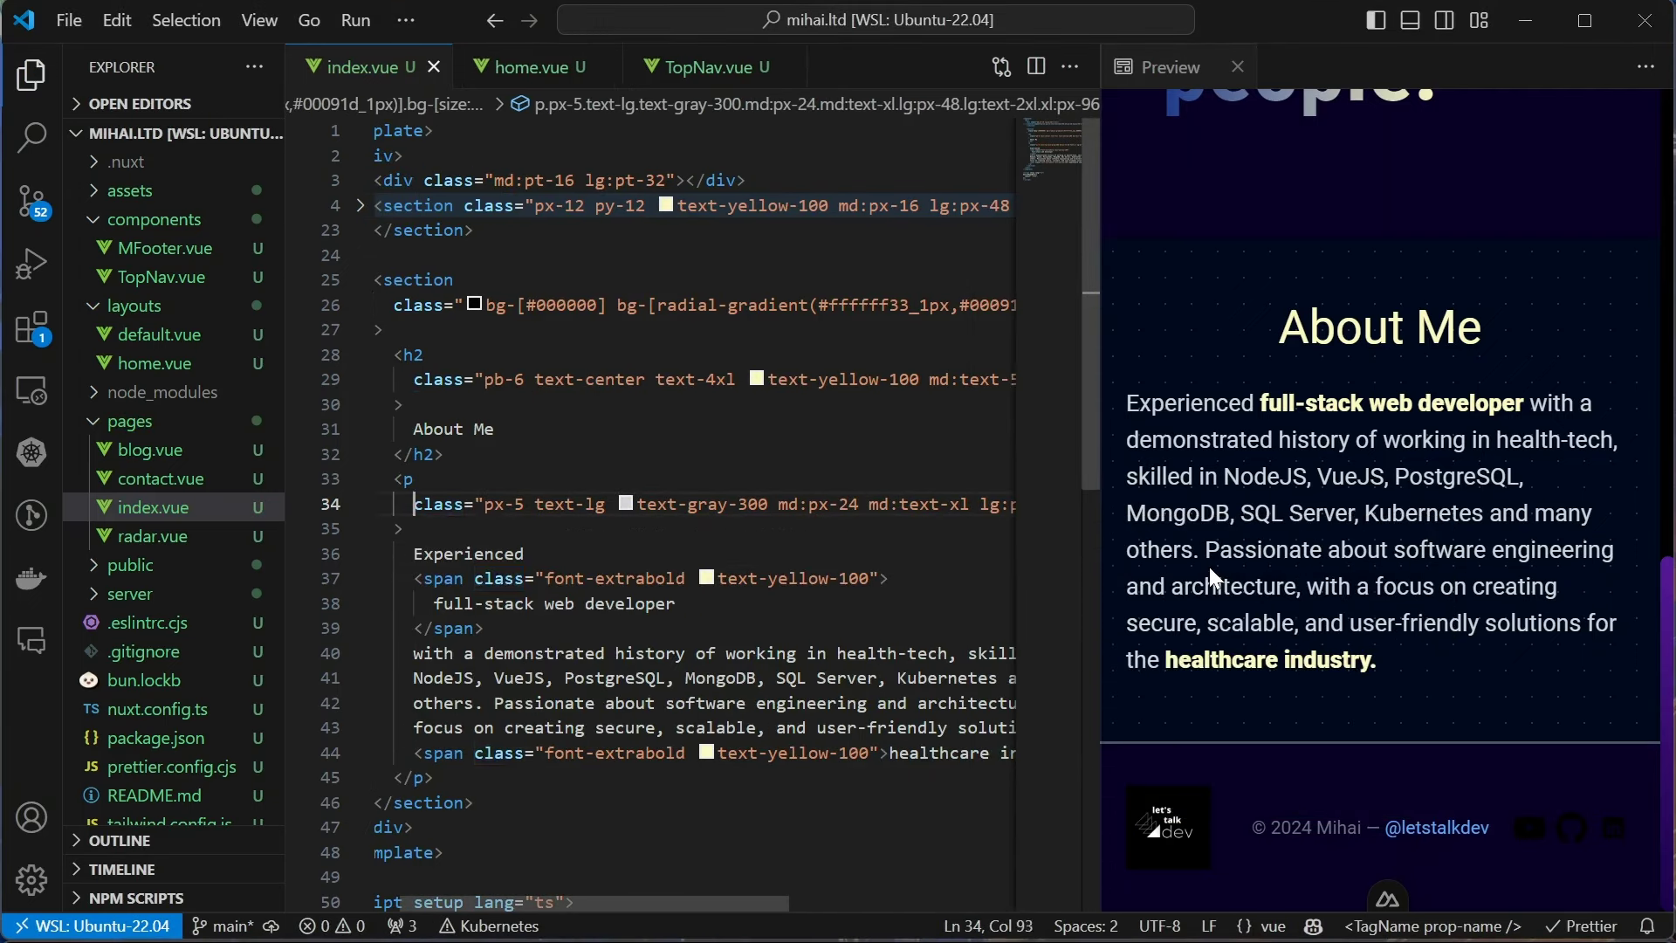
pyautogui.hotkey('alt', 'Tab')
pyautogui.scroll(-6, 951, 532)
pyautogui.scroll(-5, 952, 533)
pyautogui.scroll(-2, 952, 532)
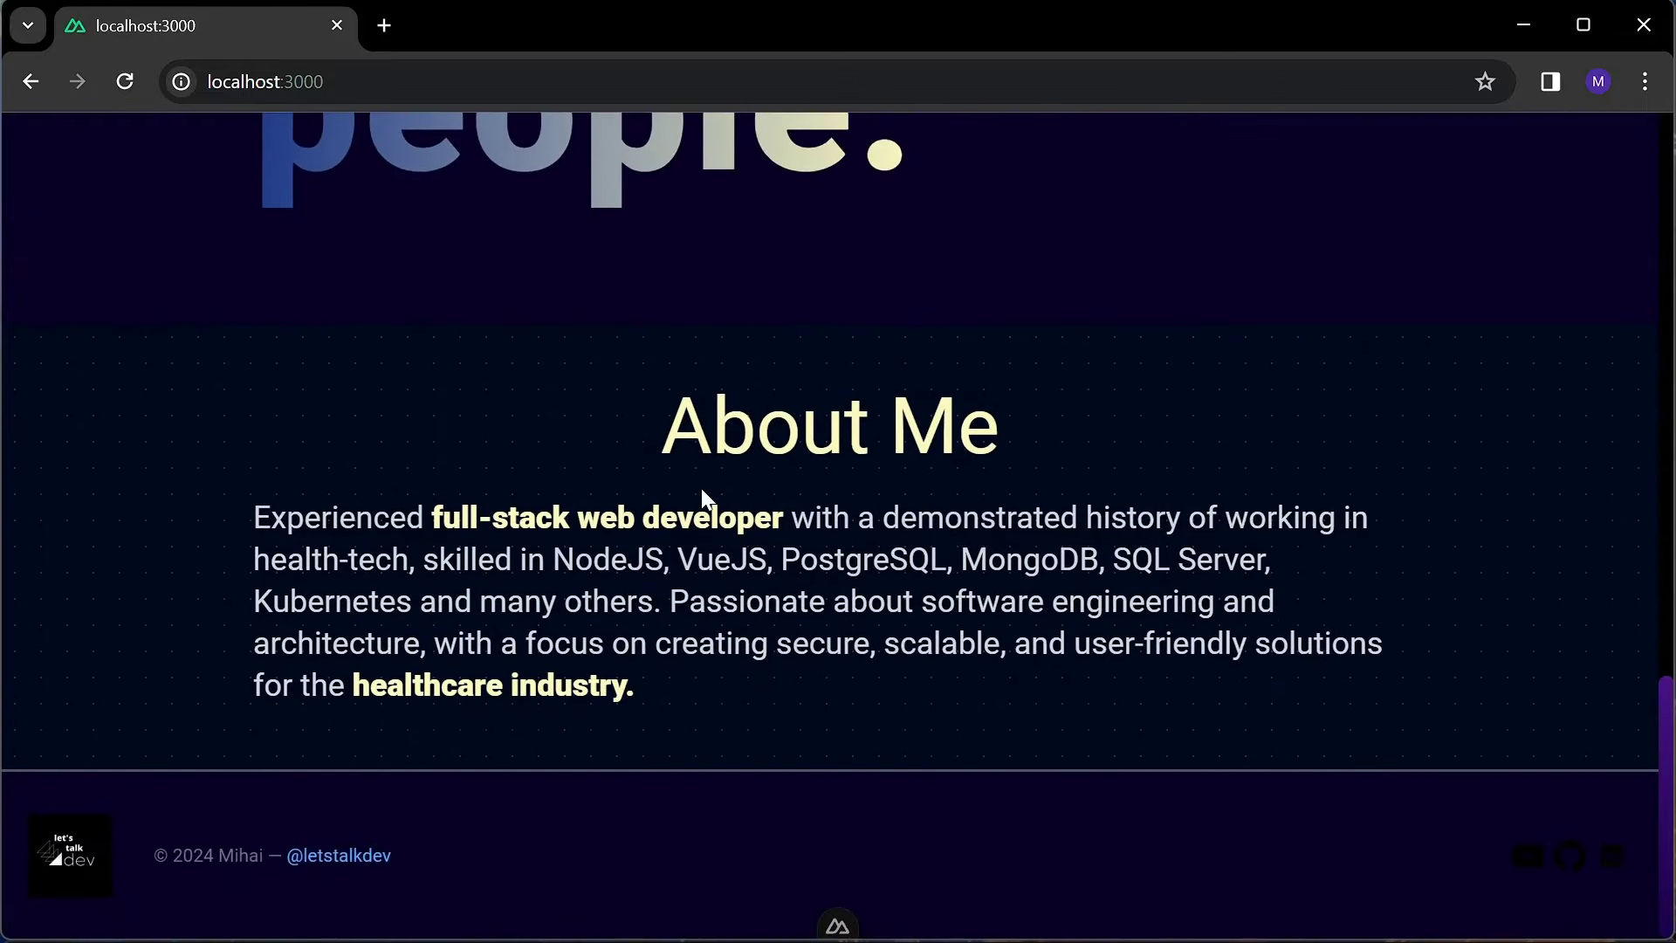
pyautogui.hotkey('alt', 'Tab')
pyautogui.write('section>h2')
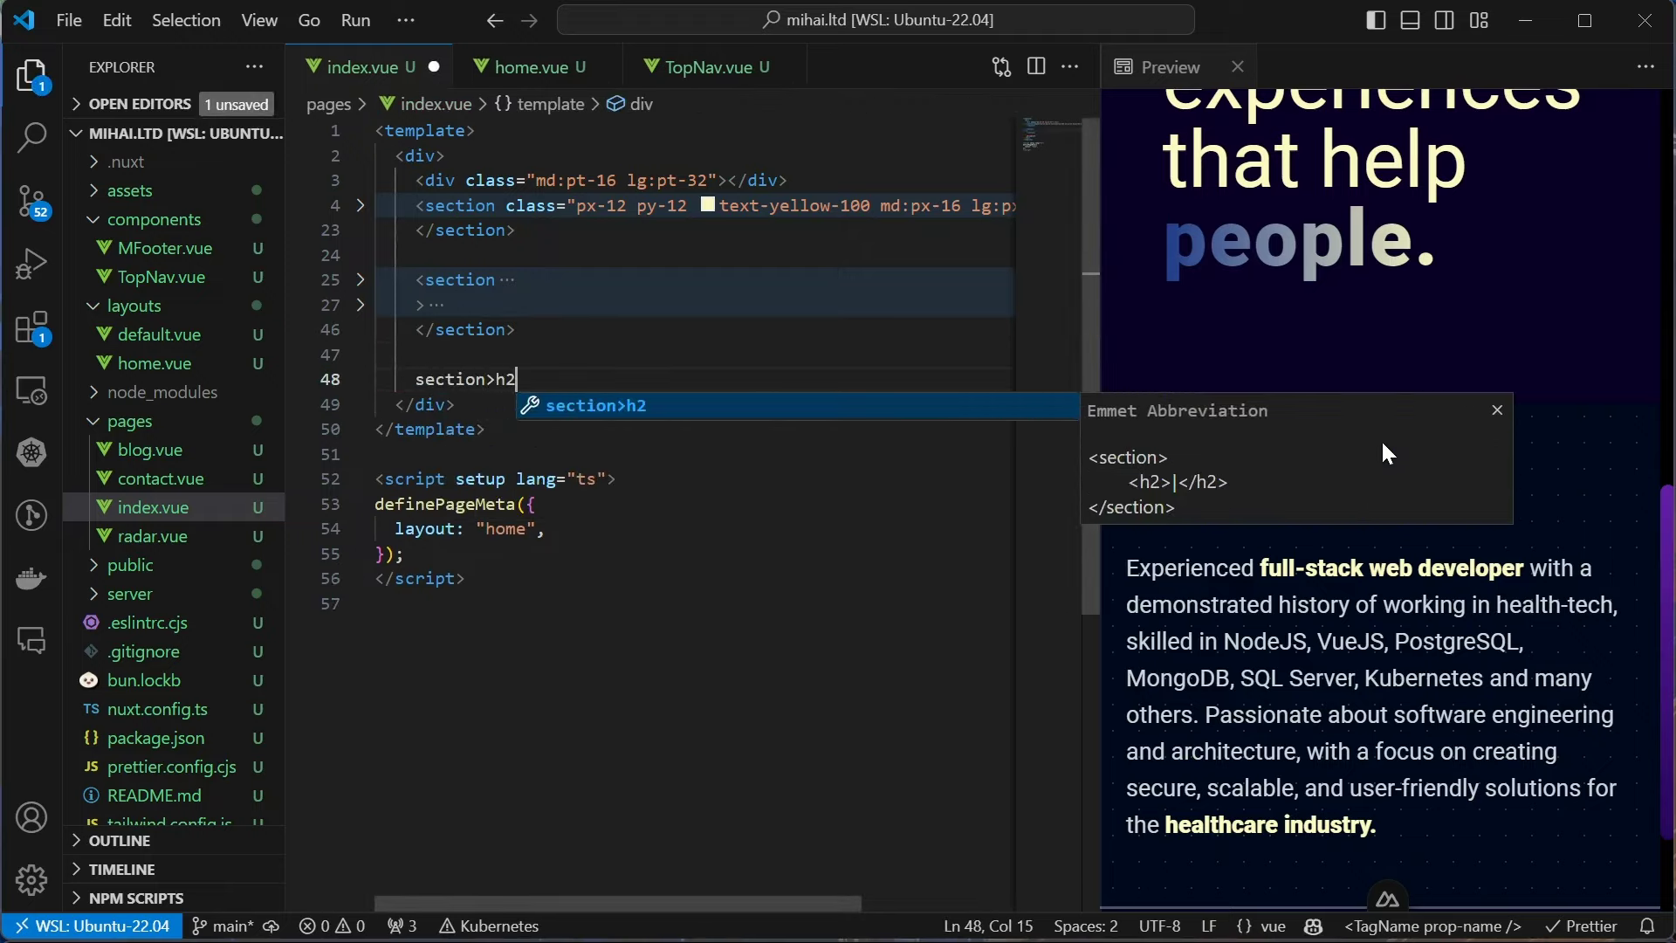
# Expand the new My Work section with a heading that has a class attribute
pyautogui.press('Tab')
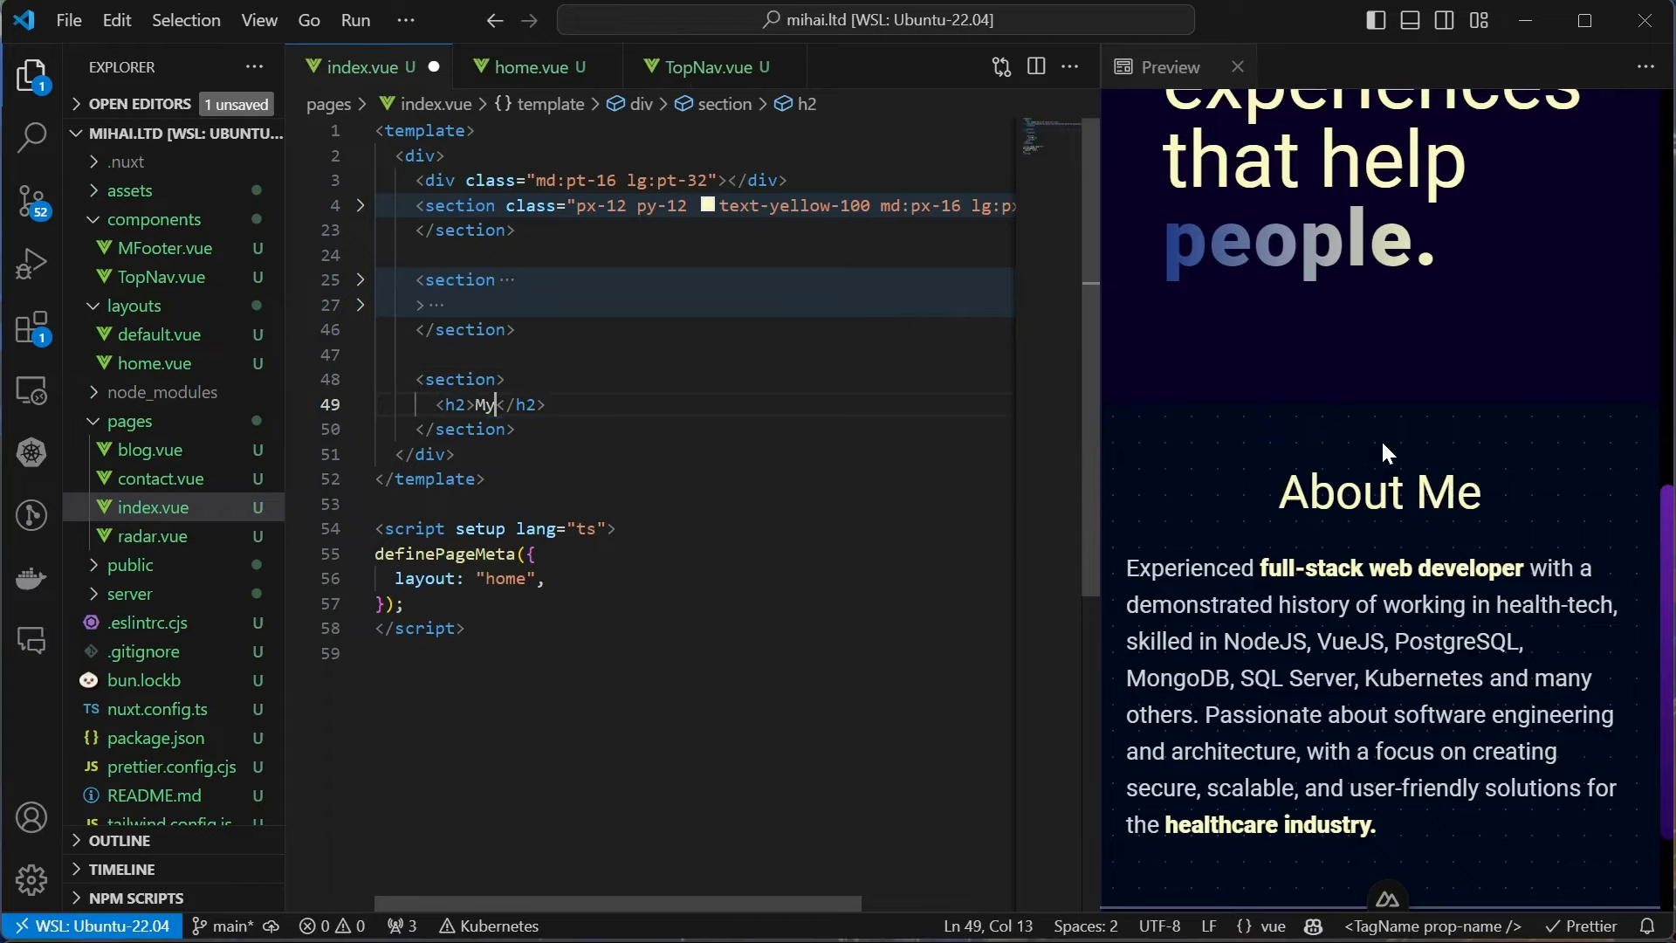
pyautogui.write('Work')
pyautogui.press('Escape')
pyautogui.press('Up')
pyautogui.press('Left')
pyautogui.write('cla')
pyautogui.press('Tab')
pyautogui.write('py-12')
pyautogui.hotkey('ctrl', 's')
pyautogui.press('Escape')
pyautogui.press('Home')
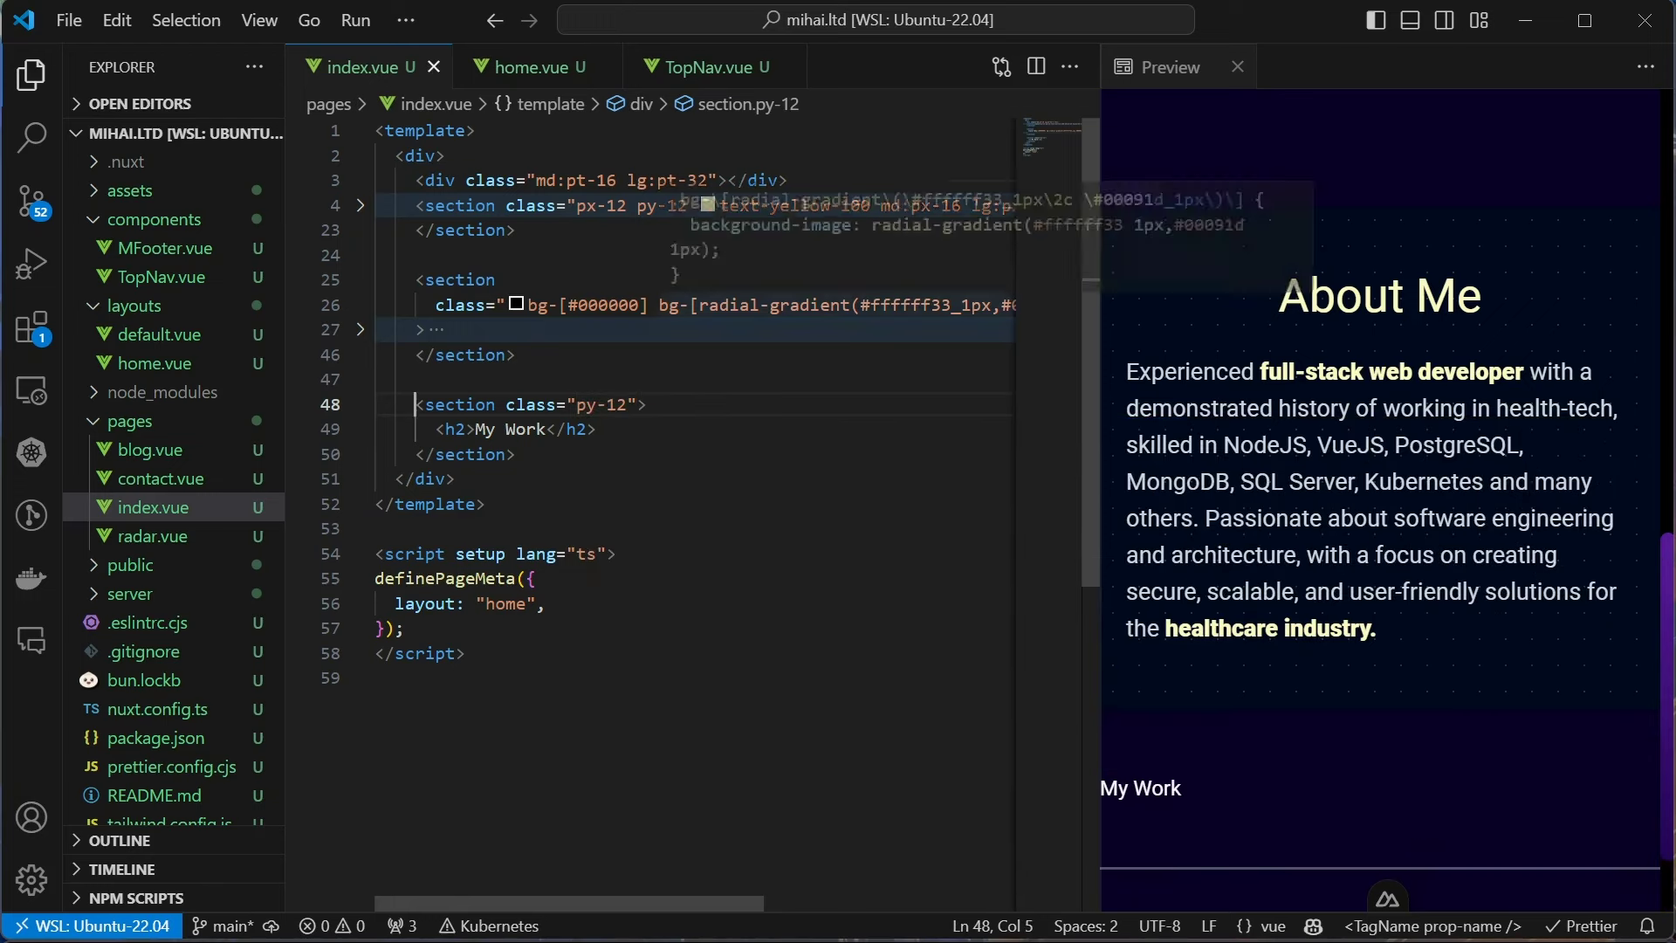
pyautogui.hscroll(1, 695, 524)
pyautogui.hscroll(2, 695, 523)
pyautogui.hscroll(-5, 694, 523)
# Copy the About Me heading's classes onto the My Work heading
pyautogui.click(361, 329)
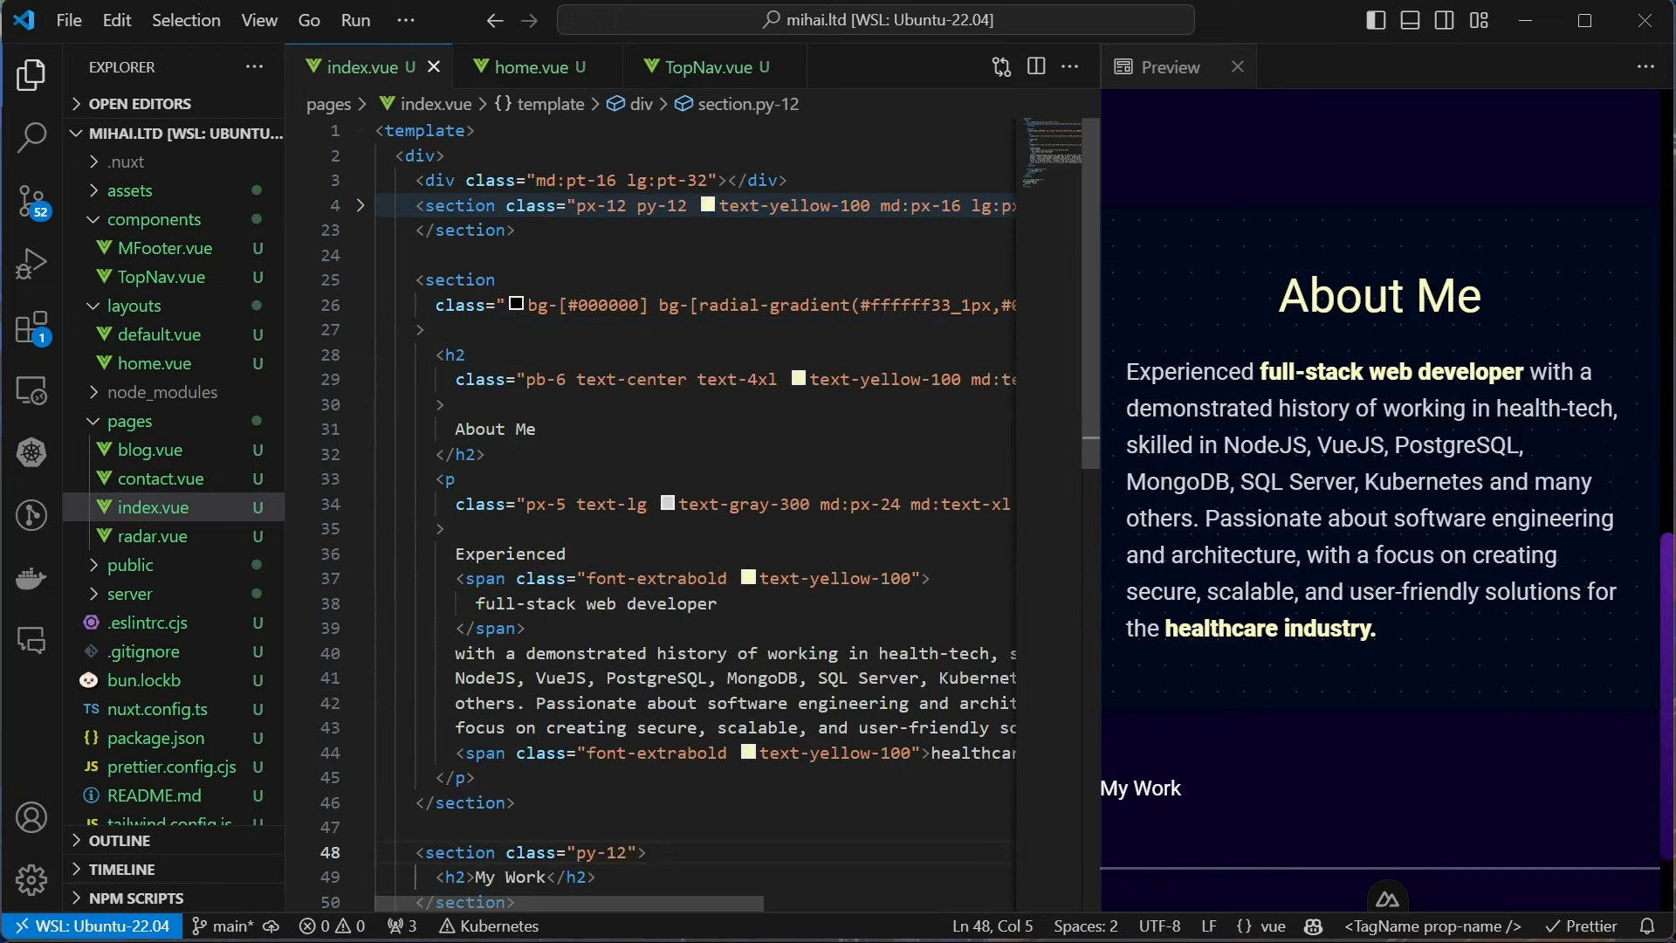
pyautogui.click(455, 378)
pyautogui.hotkey('shift', 'End')
pyautogui.hscroll(-3, 694, 525)
pyautogui.scroll(-4, 694, 524)
pyautogui.click(466, 614)
pyautogui.write('class="pb-6 text-center text-4xl text-yellow-100 md:text-5xl lg:text-6xl"')
pyautogui.hotkey('ctrl', 's')
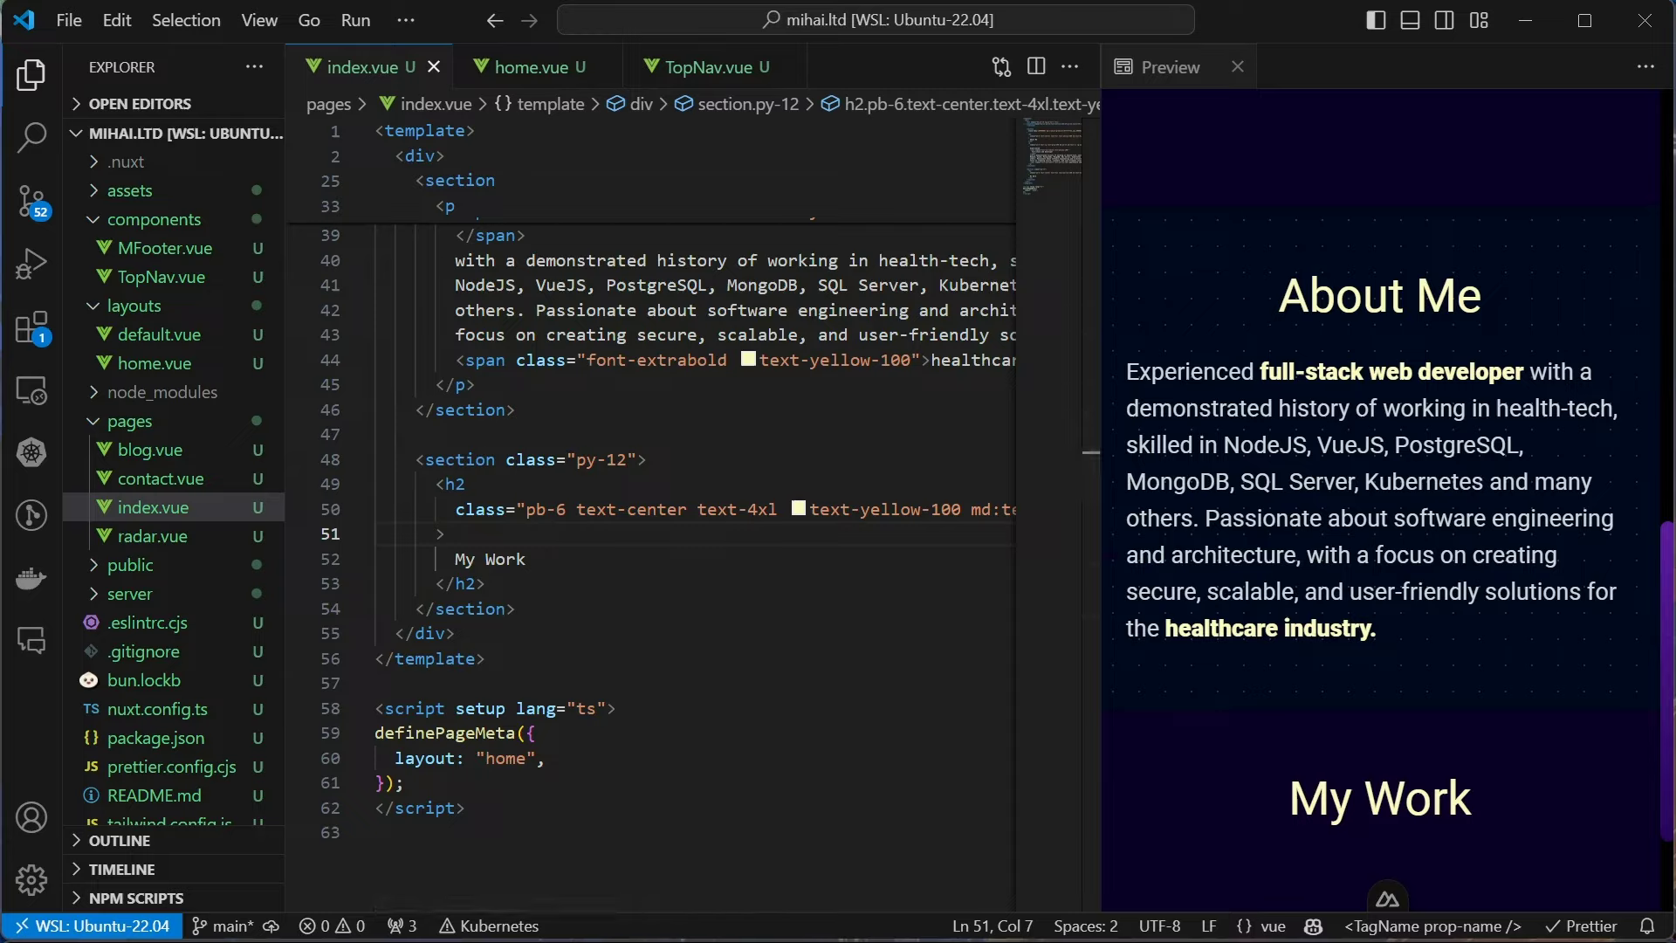
# Replace text-center with px-5 on the My Work heading and save
pyautogui.click(749, 509)
pyautogui.hotkey('shift', 'alt', 'Right')
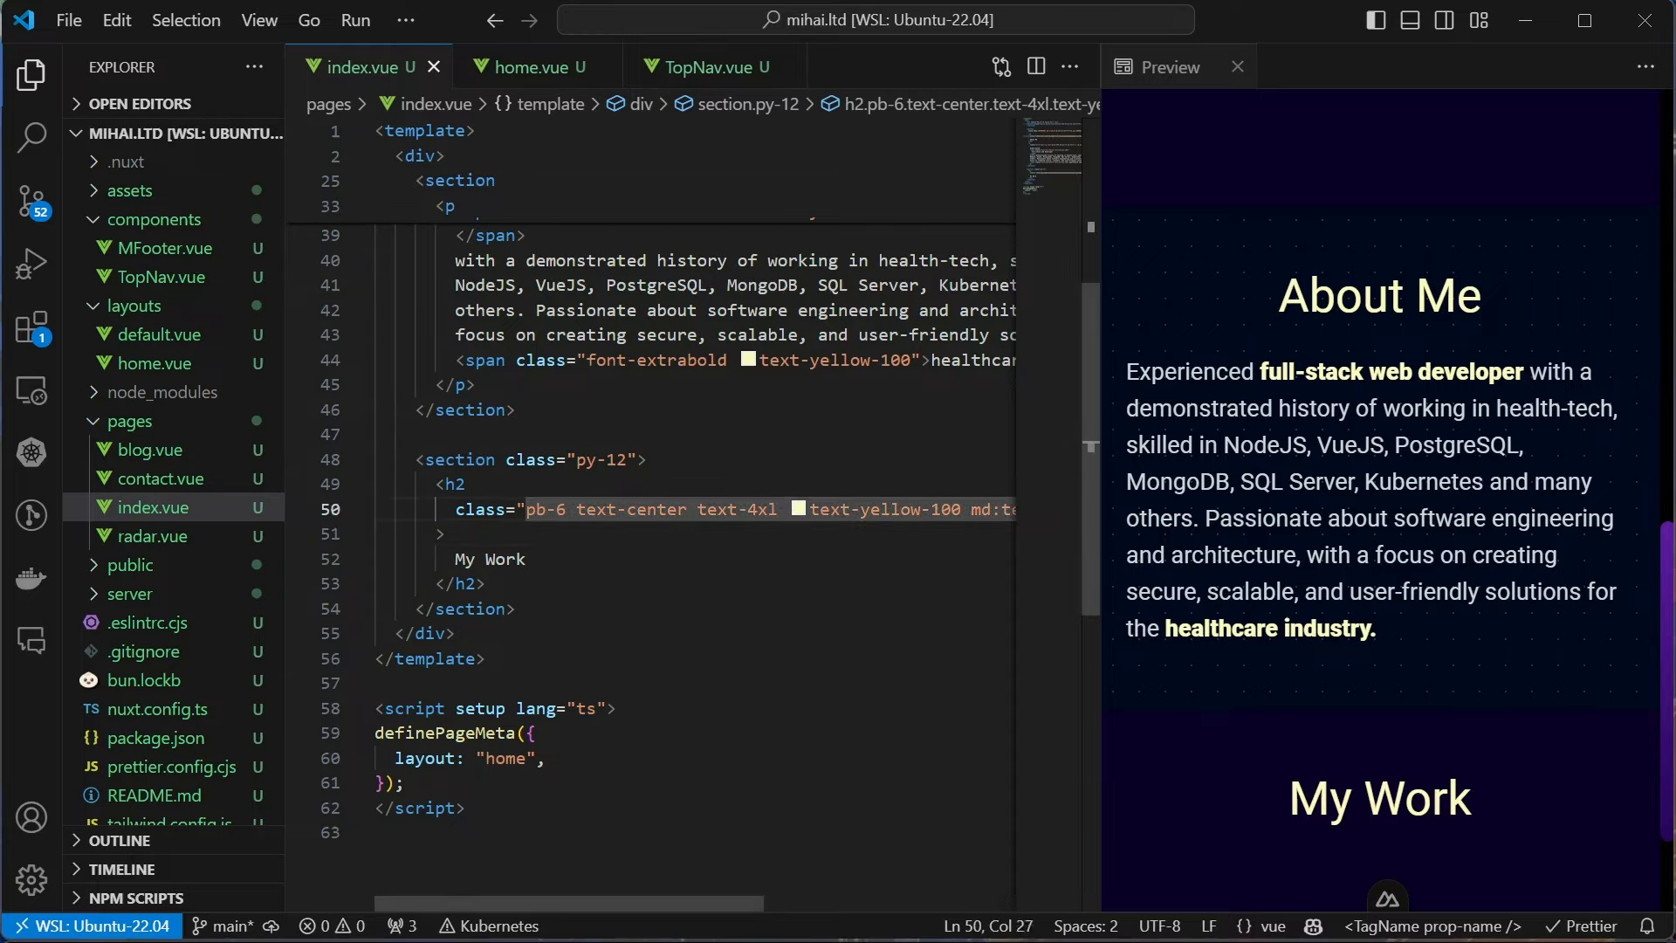
pyautogui.hotkey('shift', 'alt', 'Left')
pyautogui.press('BackSpace')
pyautogui.press('BackSpace')
pyautogui.press('Left')
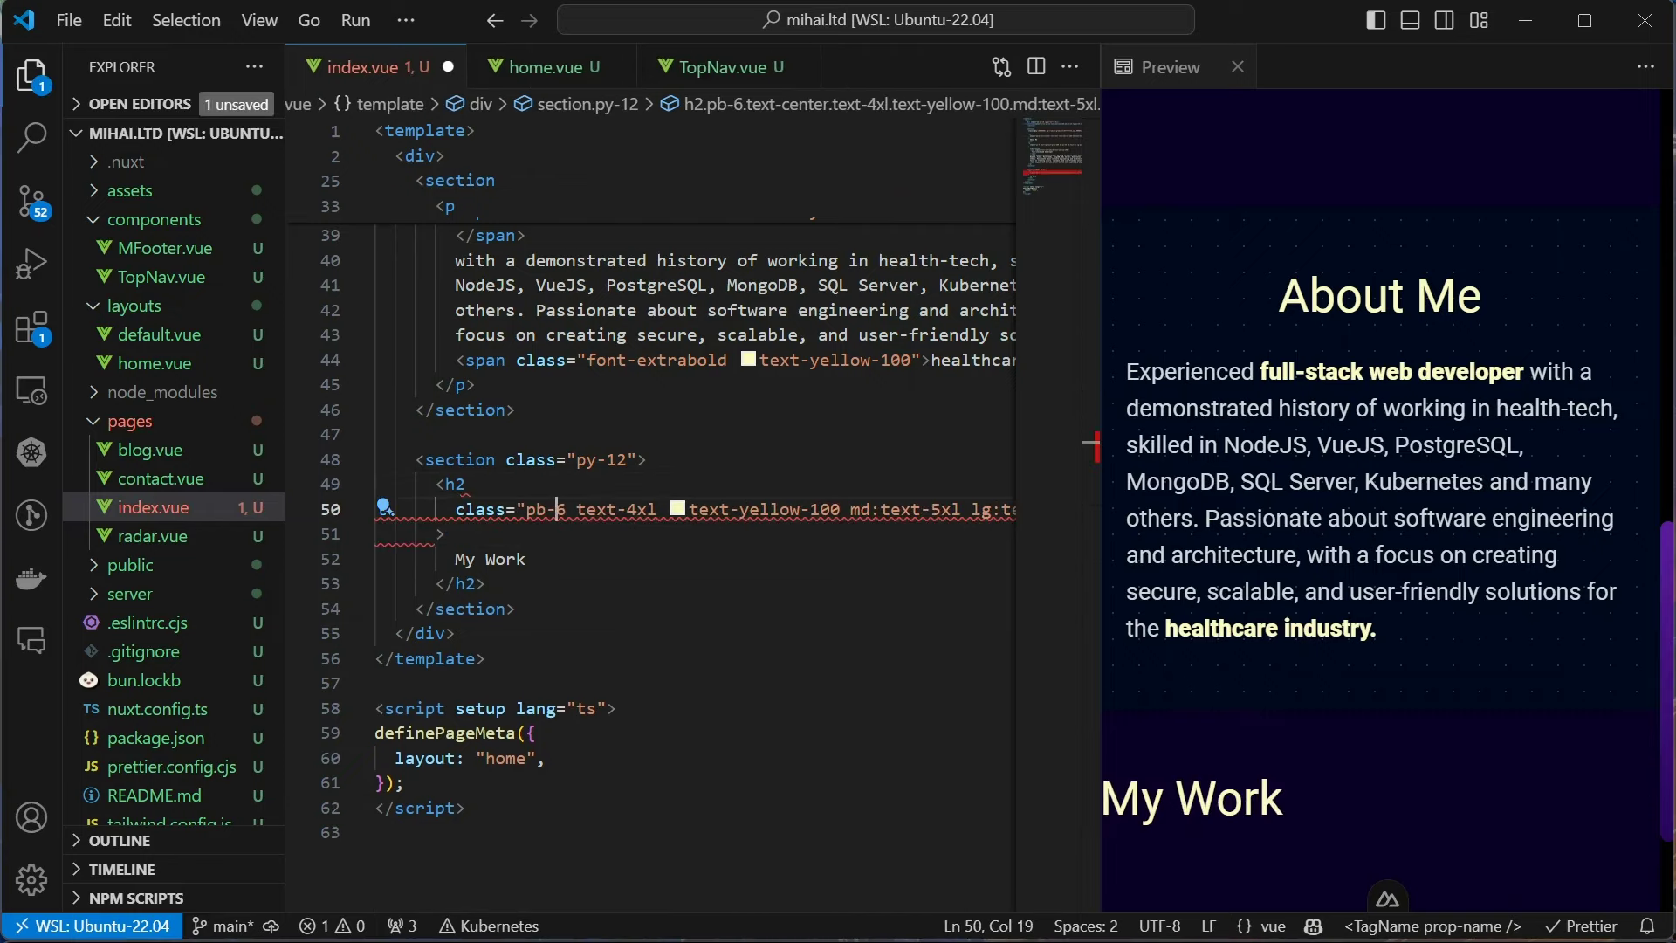
pyautogui.write('px-5')
pyautogui.hotkey('ctrl', 's')
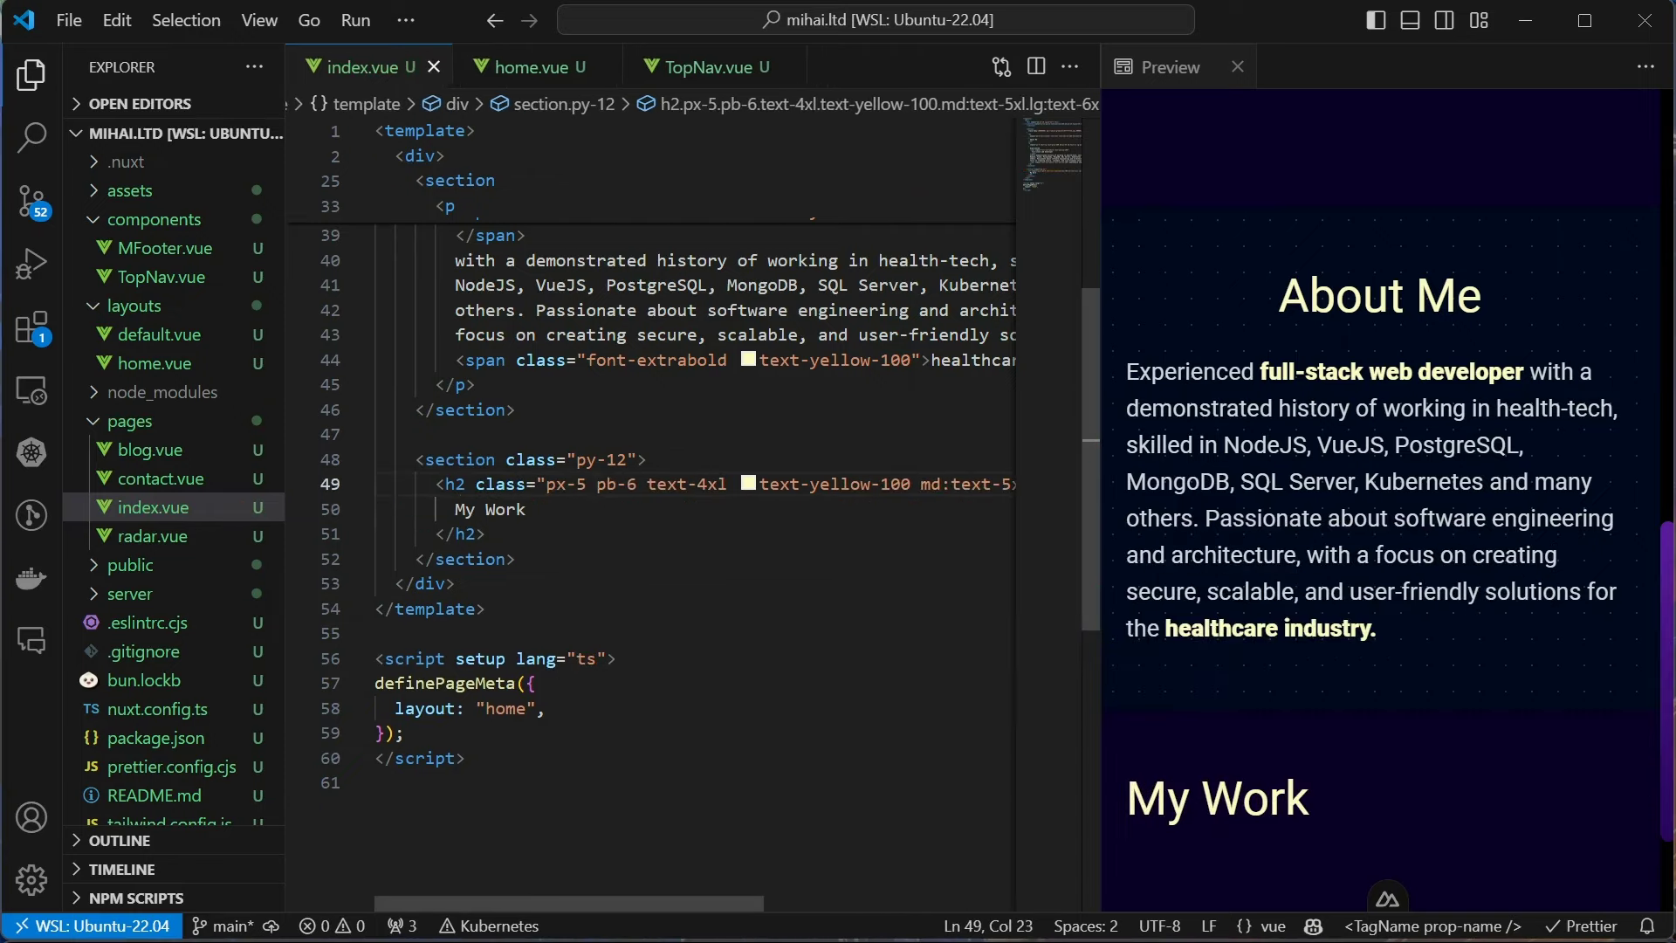
# Open an indented new line below the heading for a div>div*3 abbreviation
pyautogui.press('Down')
pyautogui.press('Down')
pyautogui.press('End')
pyautogui.press('Return')
pyautogui.write('div>')
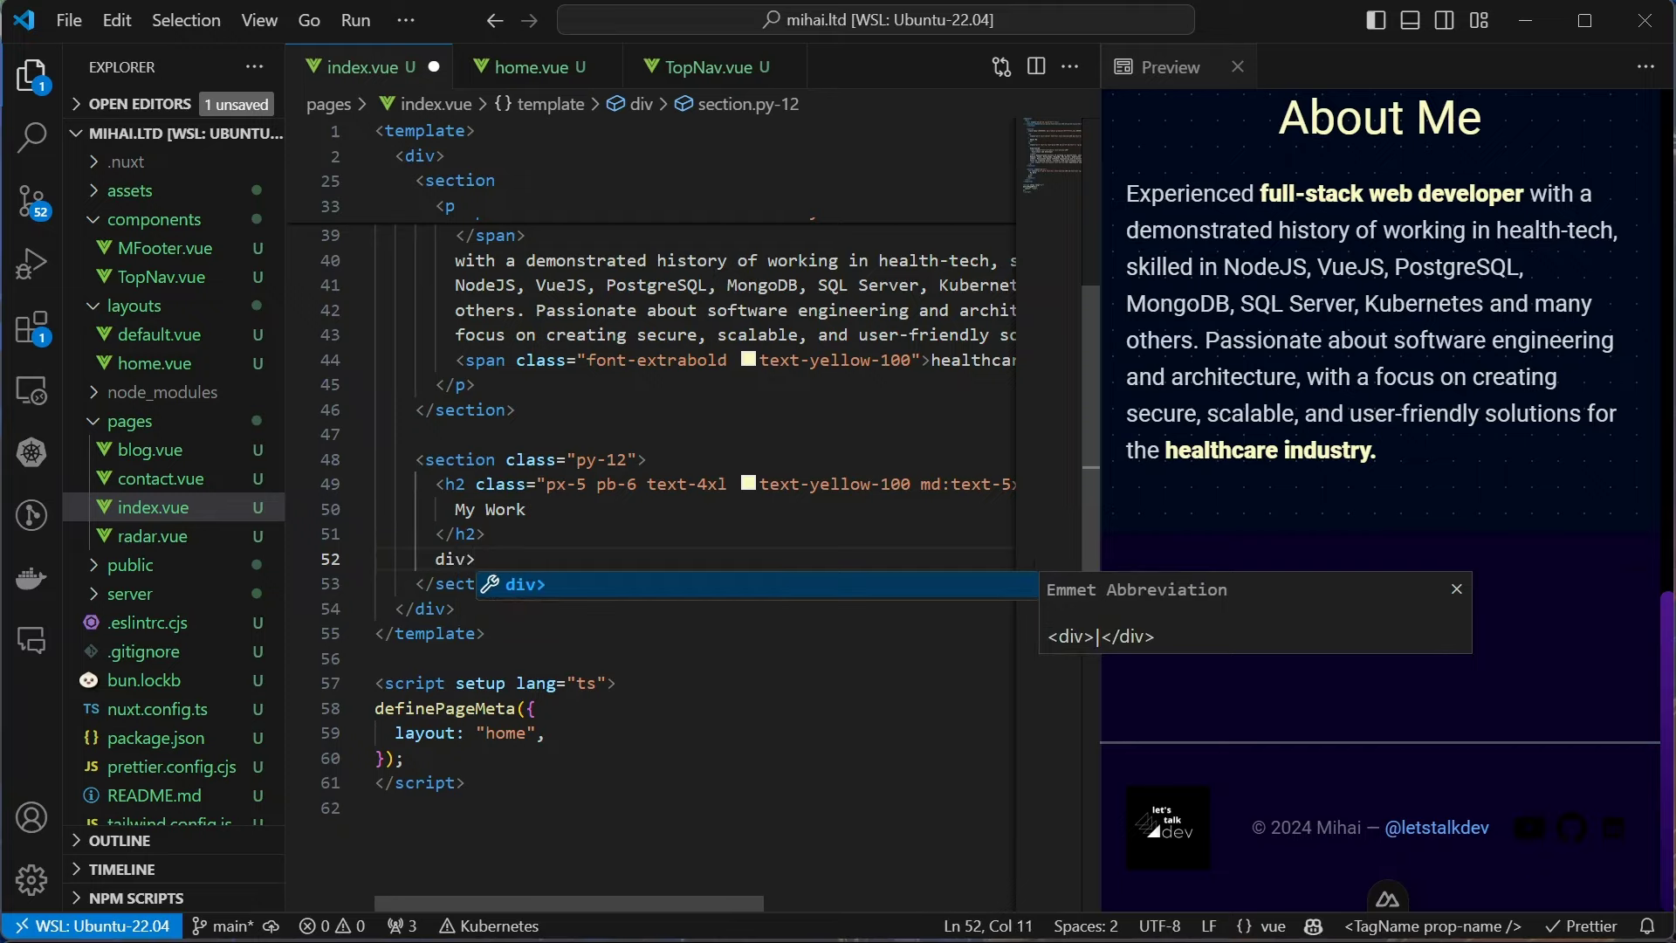
pyautogui.write('div*3')
# Expand div>div*3 and give the three child divs bg-black w-12 h-12
pyautogui.press('Tab')
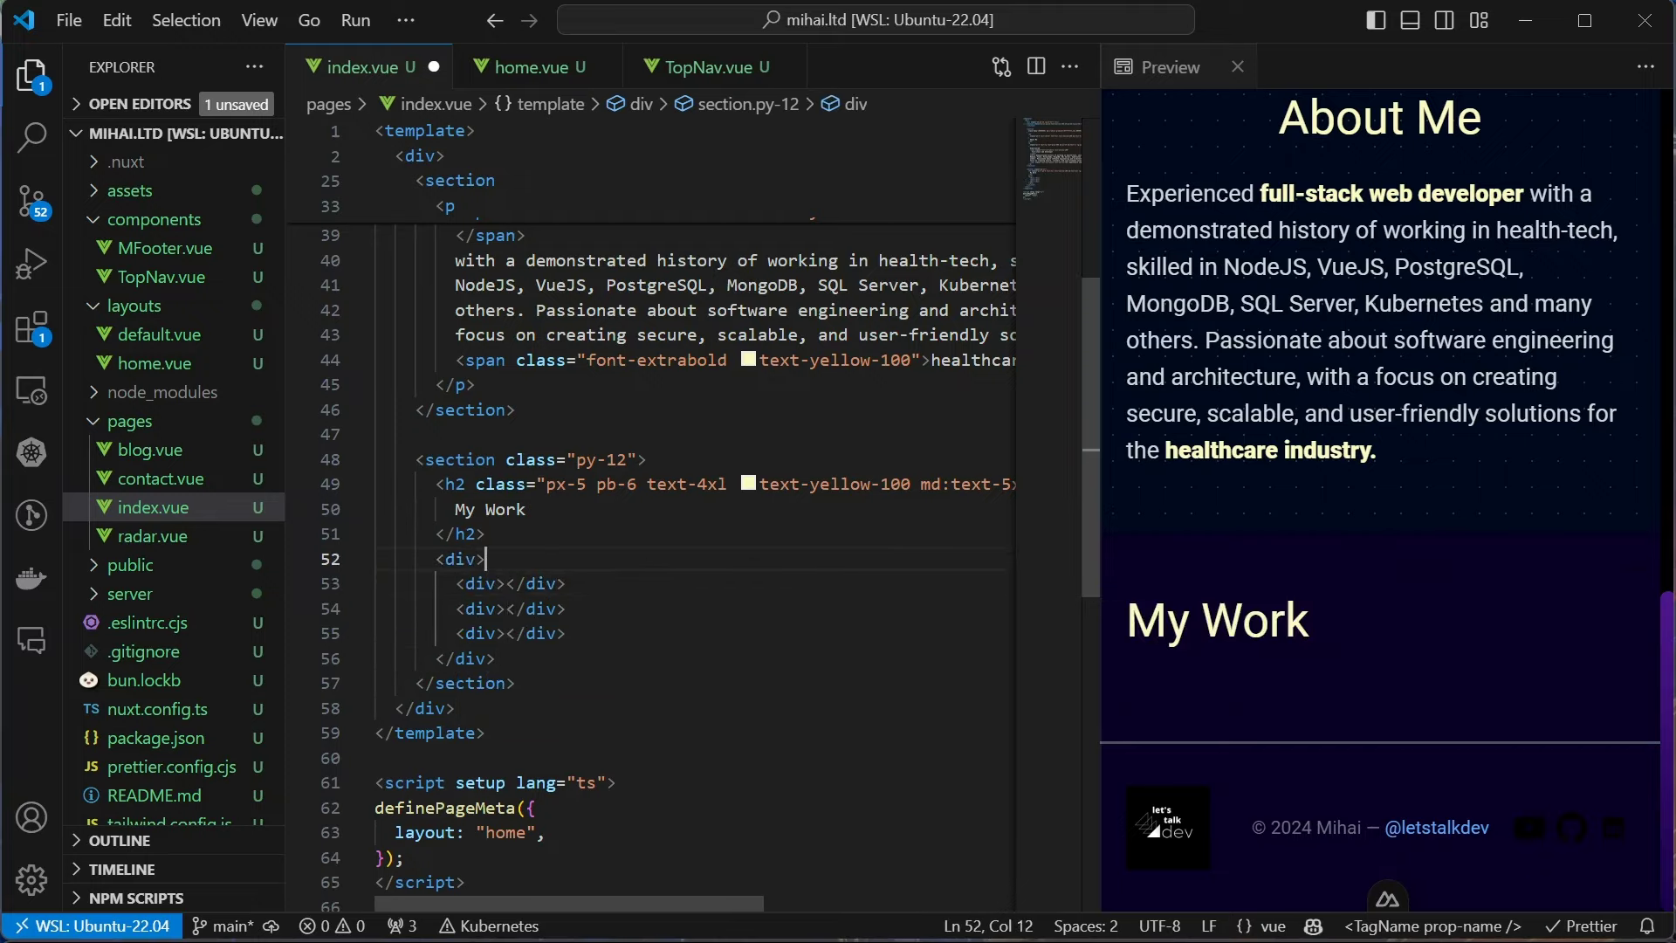
pyautogui.scroll(-1, 695, 563)
pyautogui.press('Down')
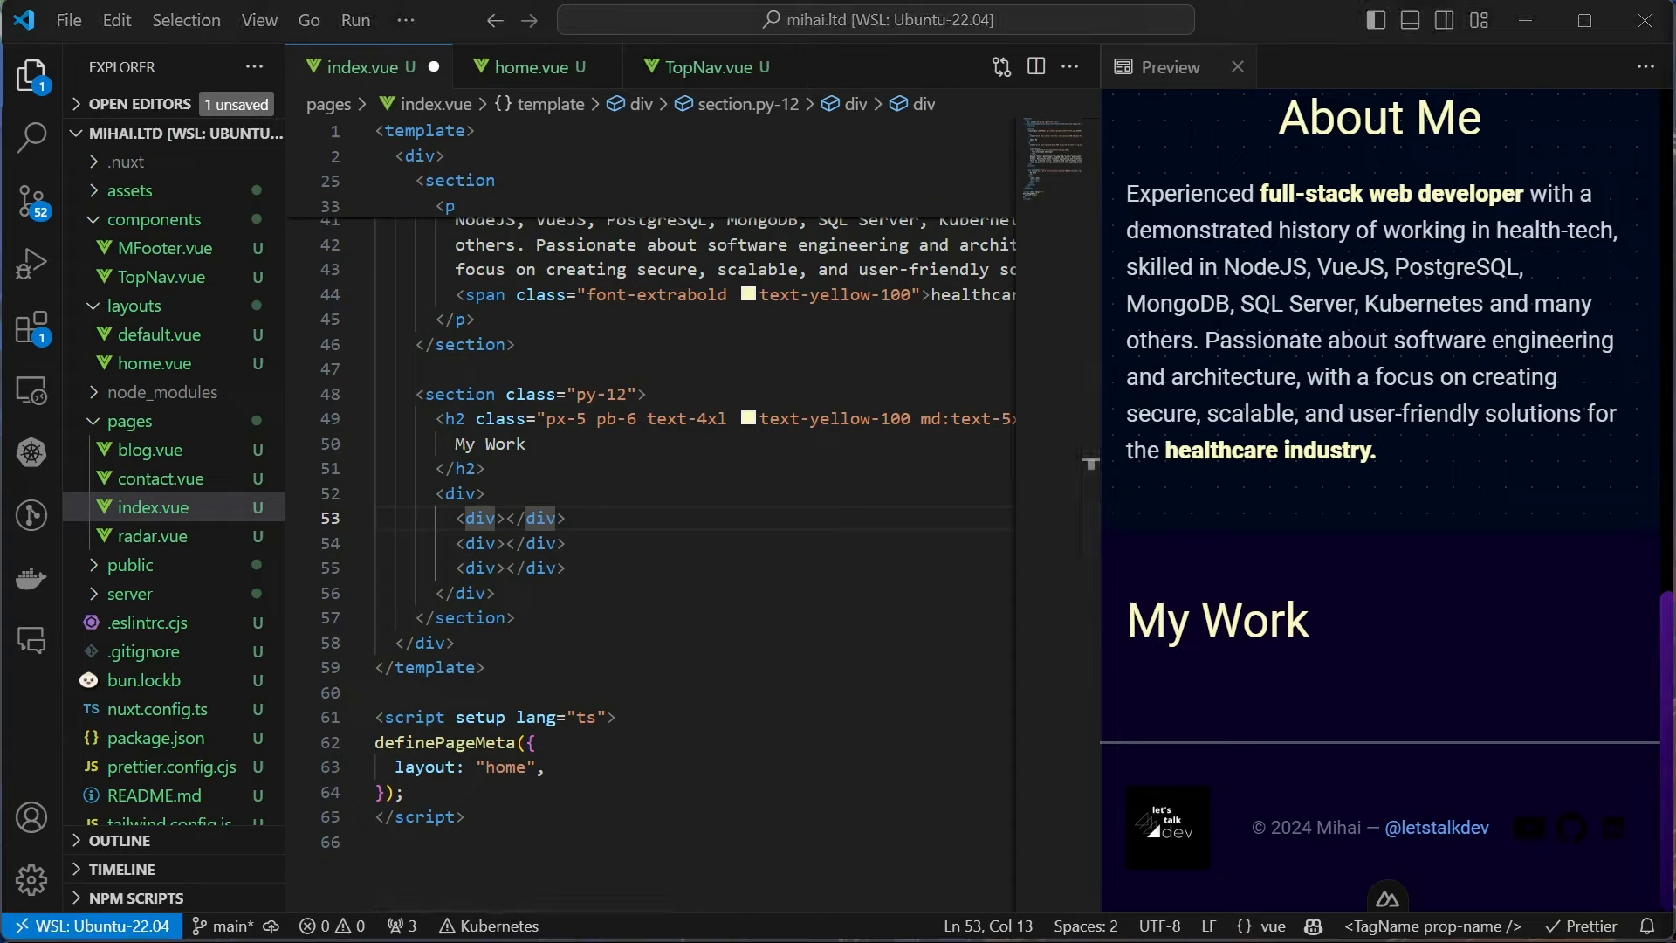
pyautogui.press('Right')
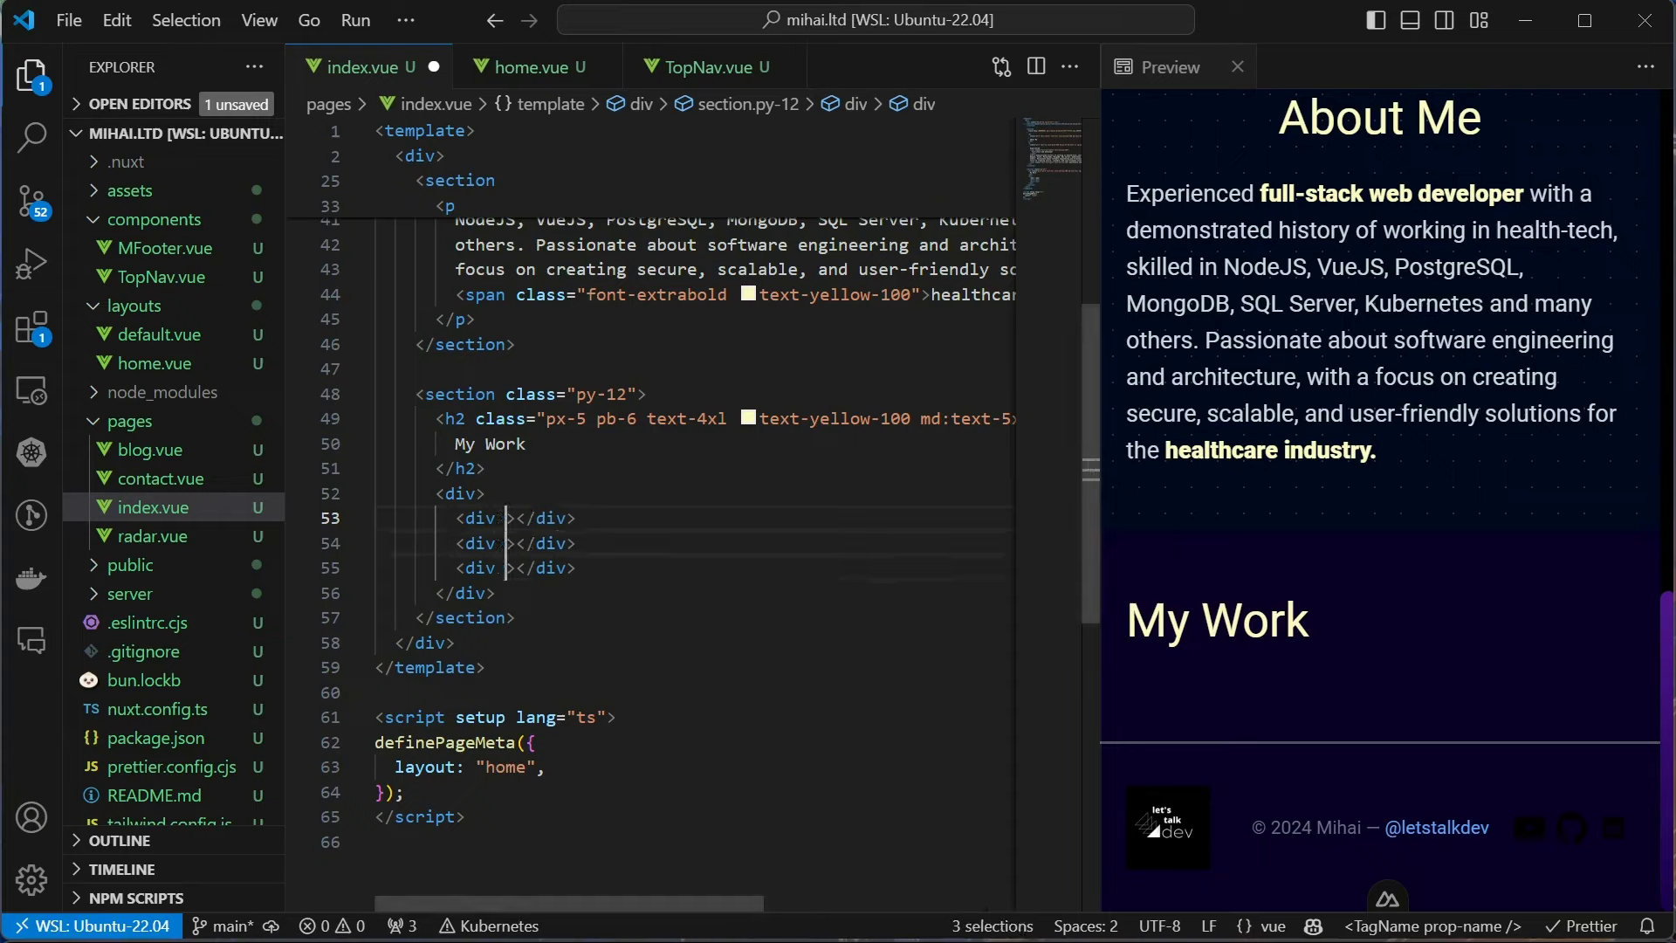
pyautogui.write('class="bg-black')
pyautogui.hotkey('ctrl', 's')
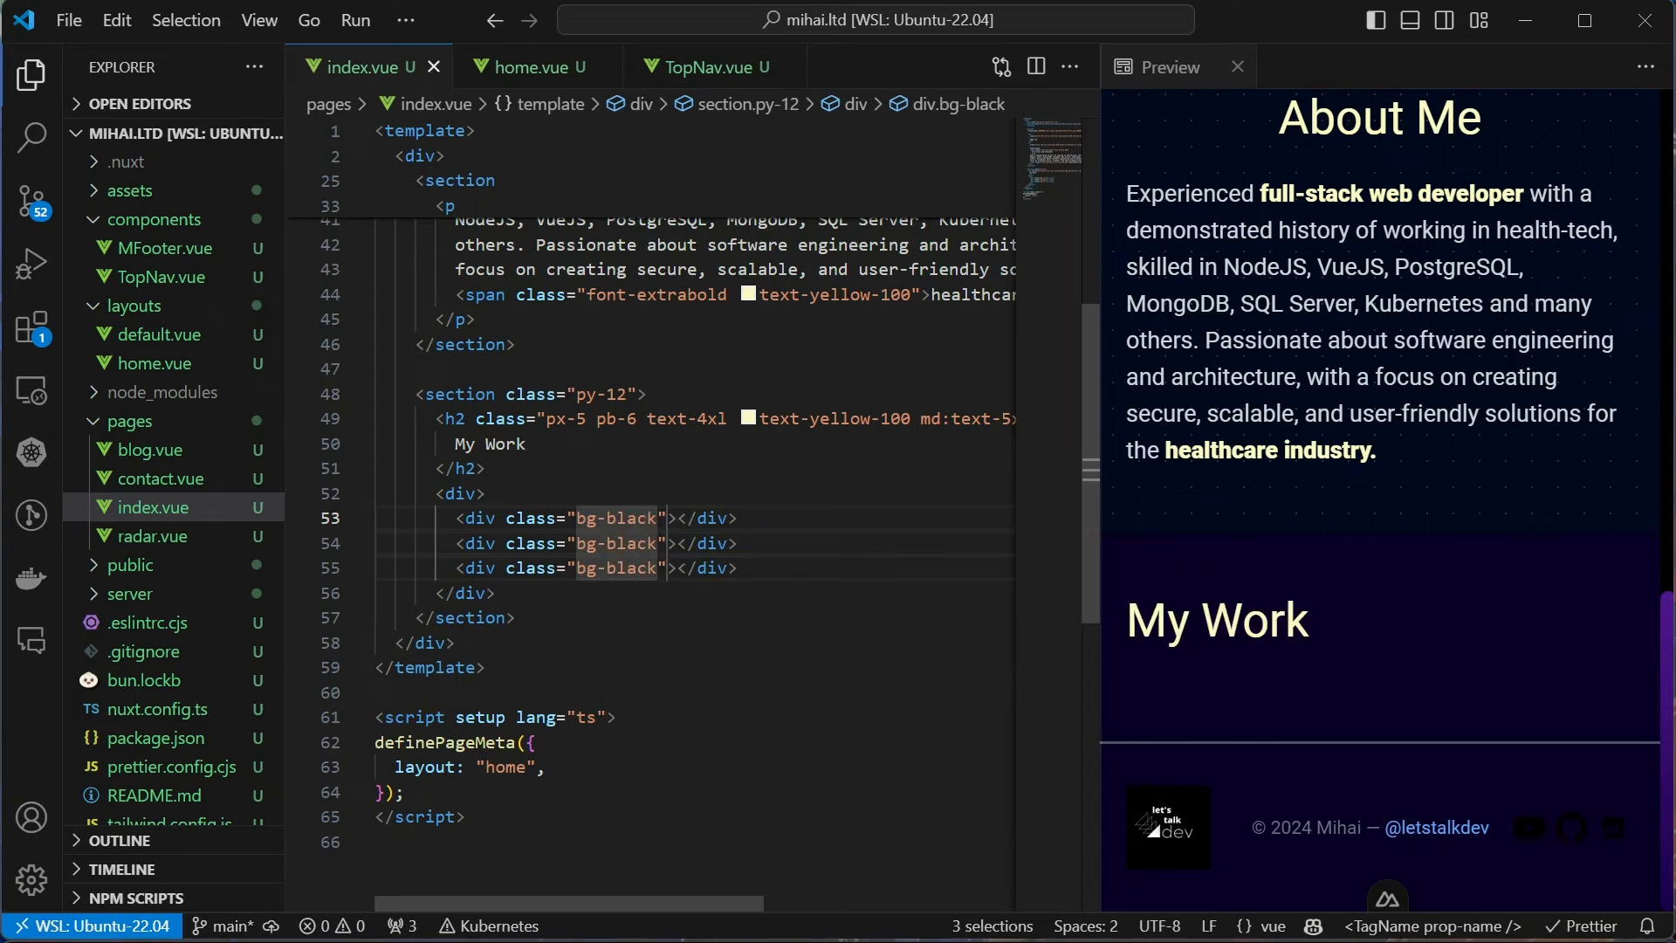
pyautogui.write('w-12')
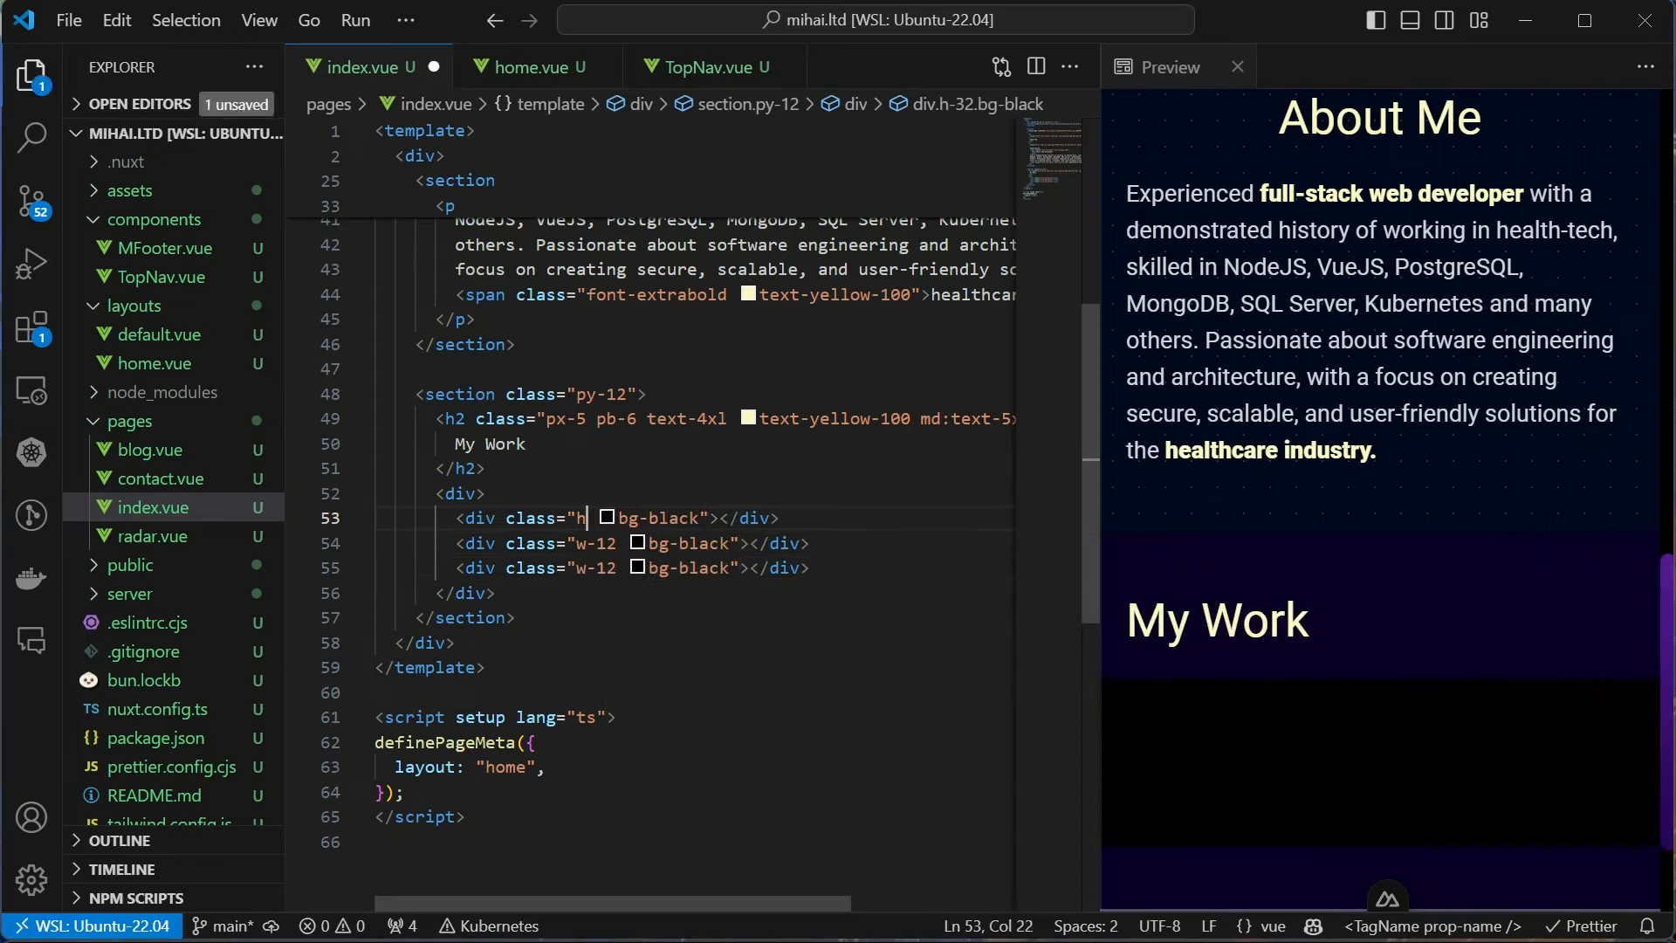
pyautogui.press('Escape')
pyautogui.press('Left')
pyautogui.press('BackSpace')
pyautogui.press('BackSpace')
pyautogui.press('BackSpace')
pyautogui.write('h-12')
pyautogui.press('Escape')
pyautogui.hotkey('ctrl', 's')
# Give the container grid grid-cols-1 lg:grid-cols-2 xl:grid-cols-3 gap-4
pyautogui.press('Home')
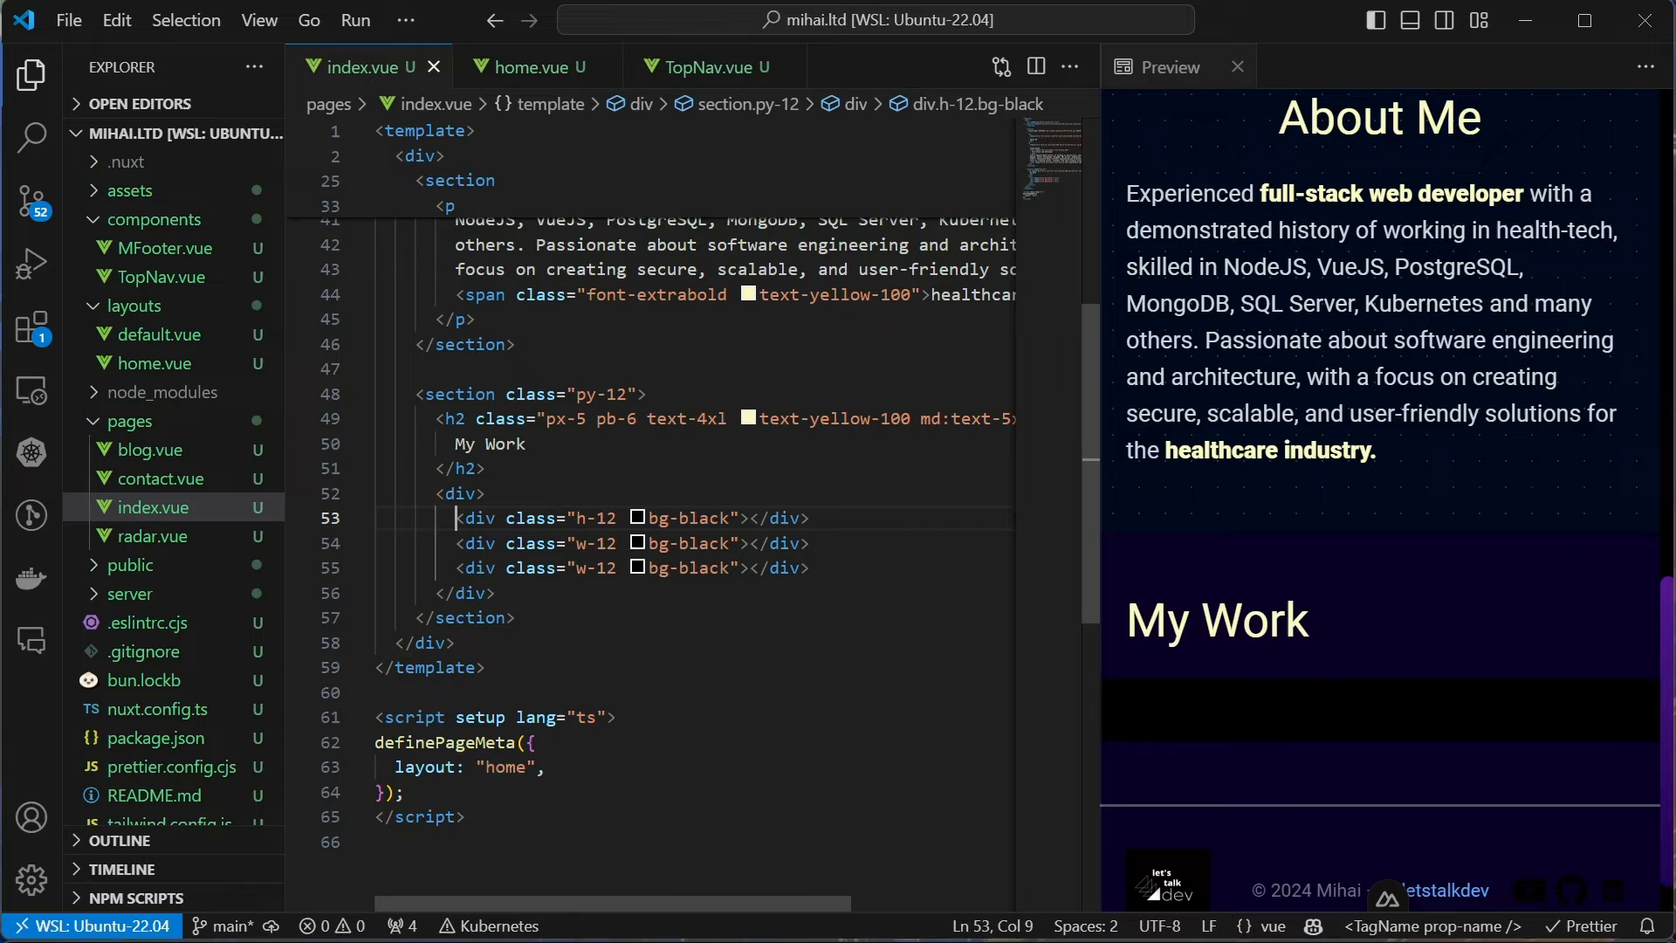
pyautogui.press('Up')
pyautogui.press('End')
pyautogui.press('Left')
pyautogui.write('class="grid')
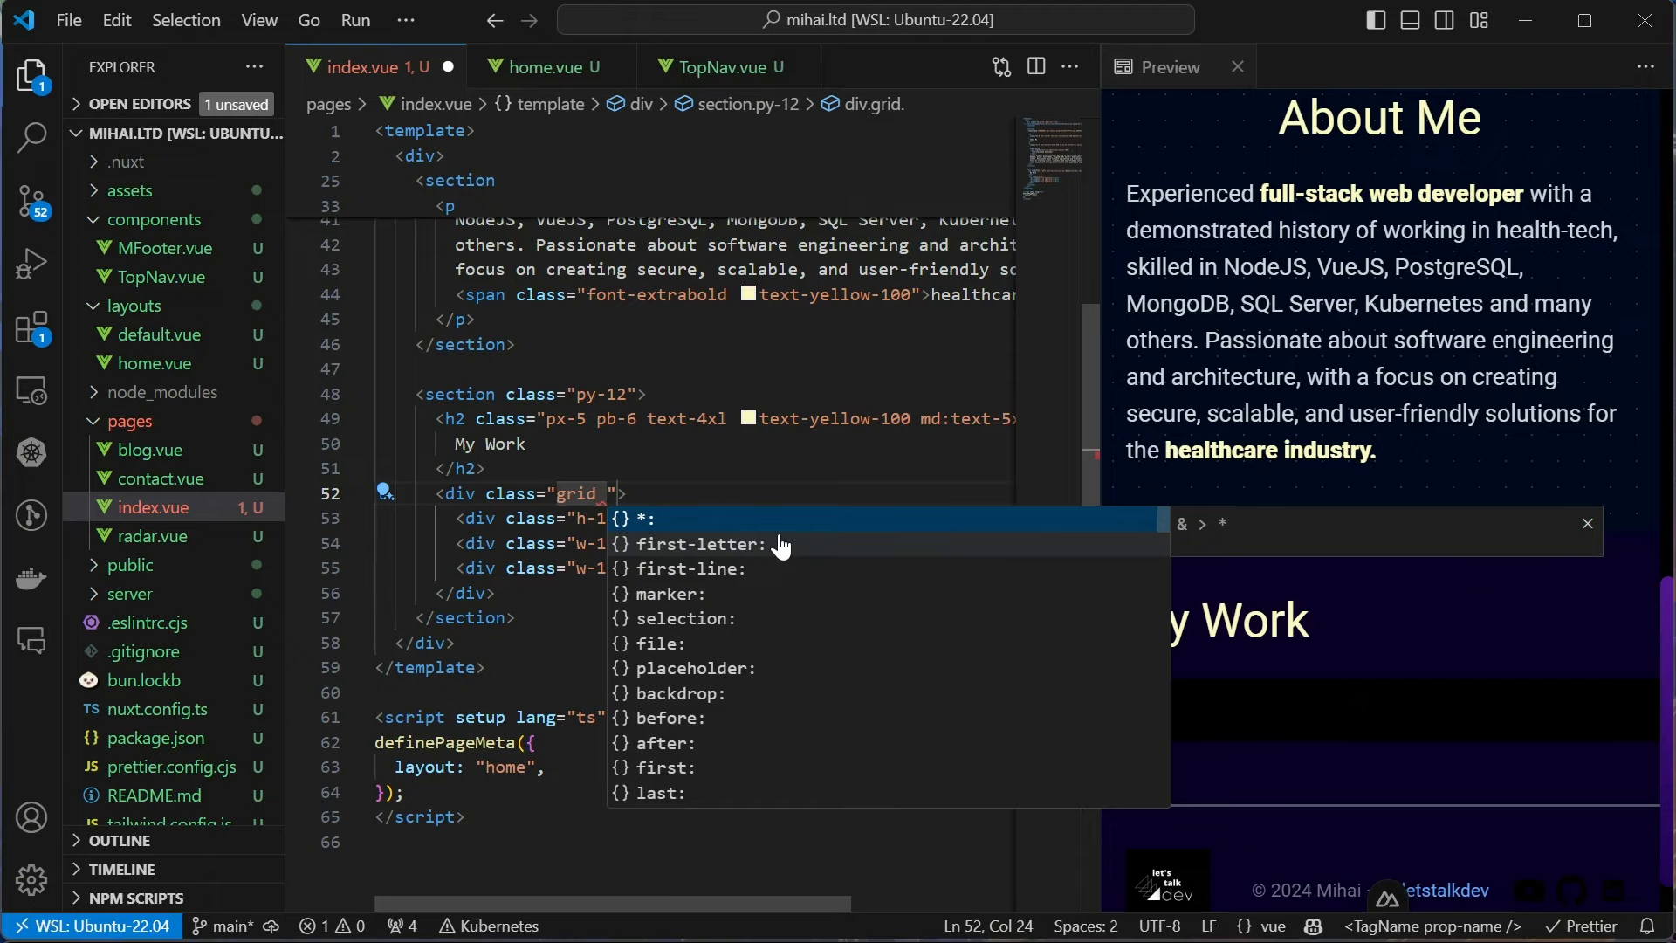
pyautogui.press('Escape')
pyautogui.write('grid-col')
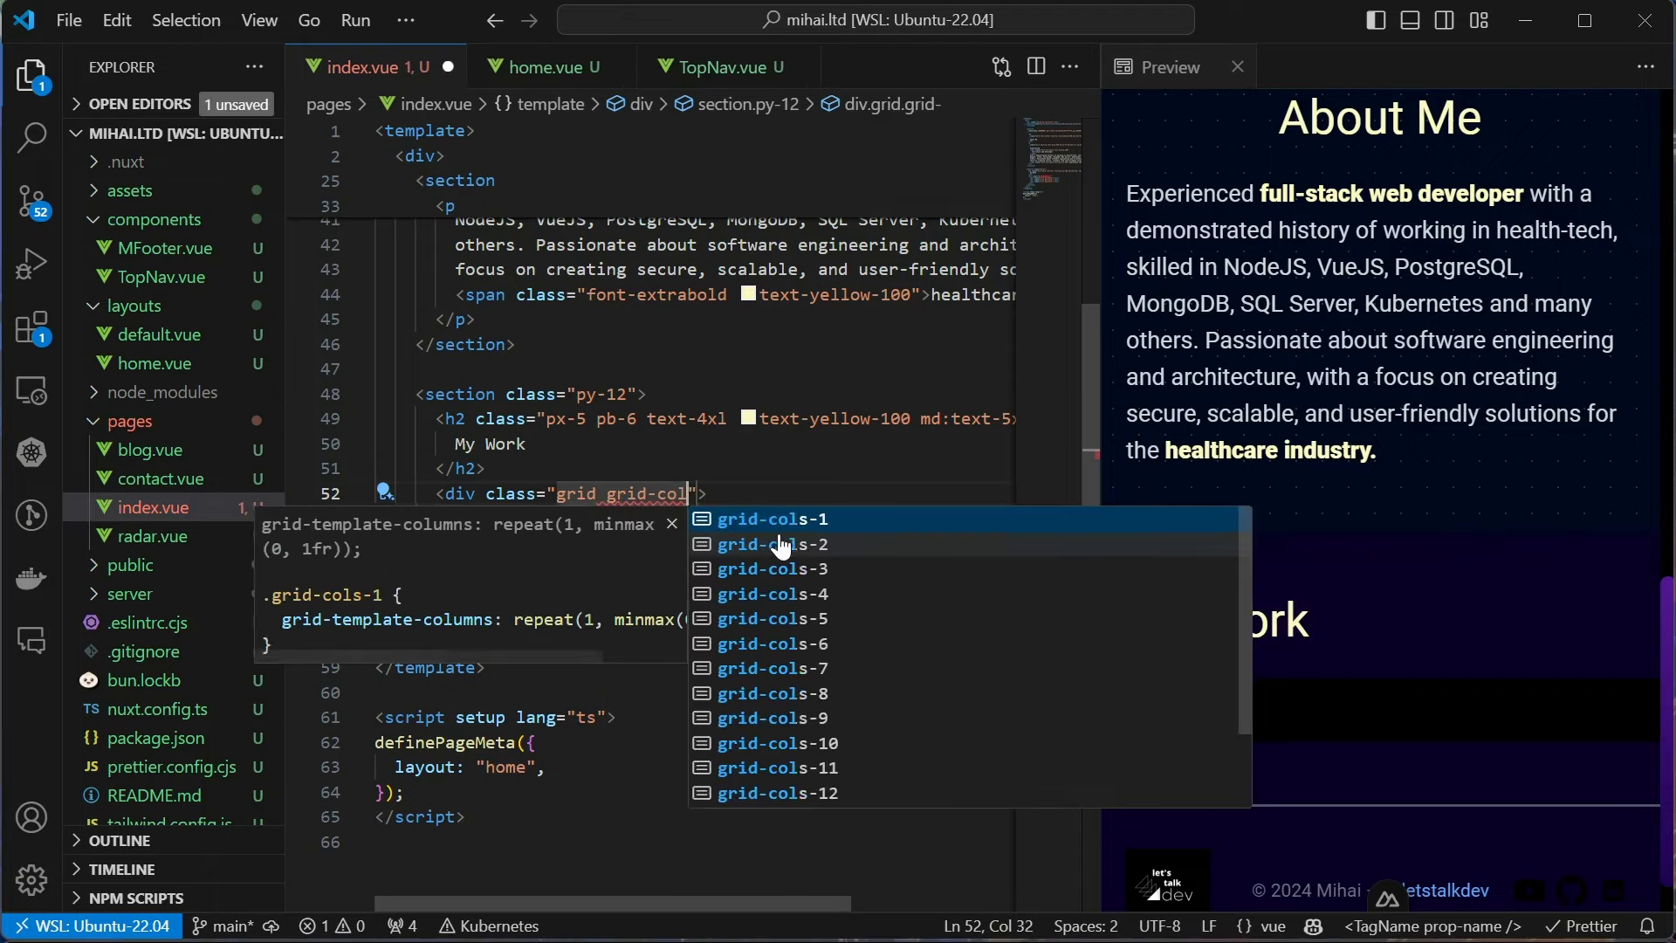
pyautogui.write('s-1 ')
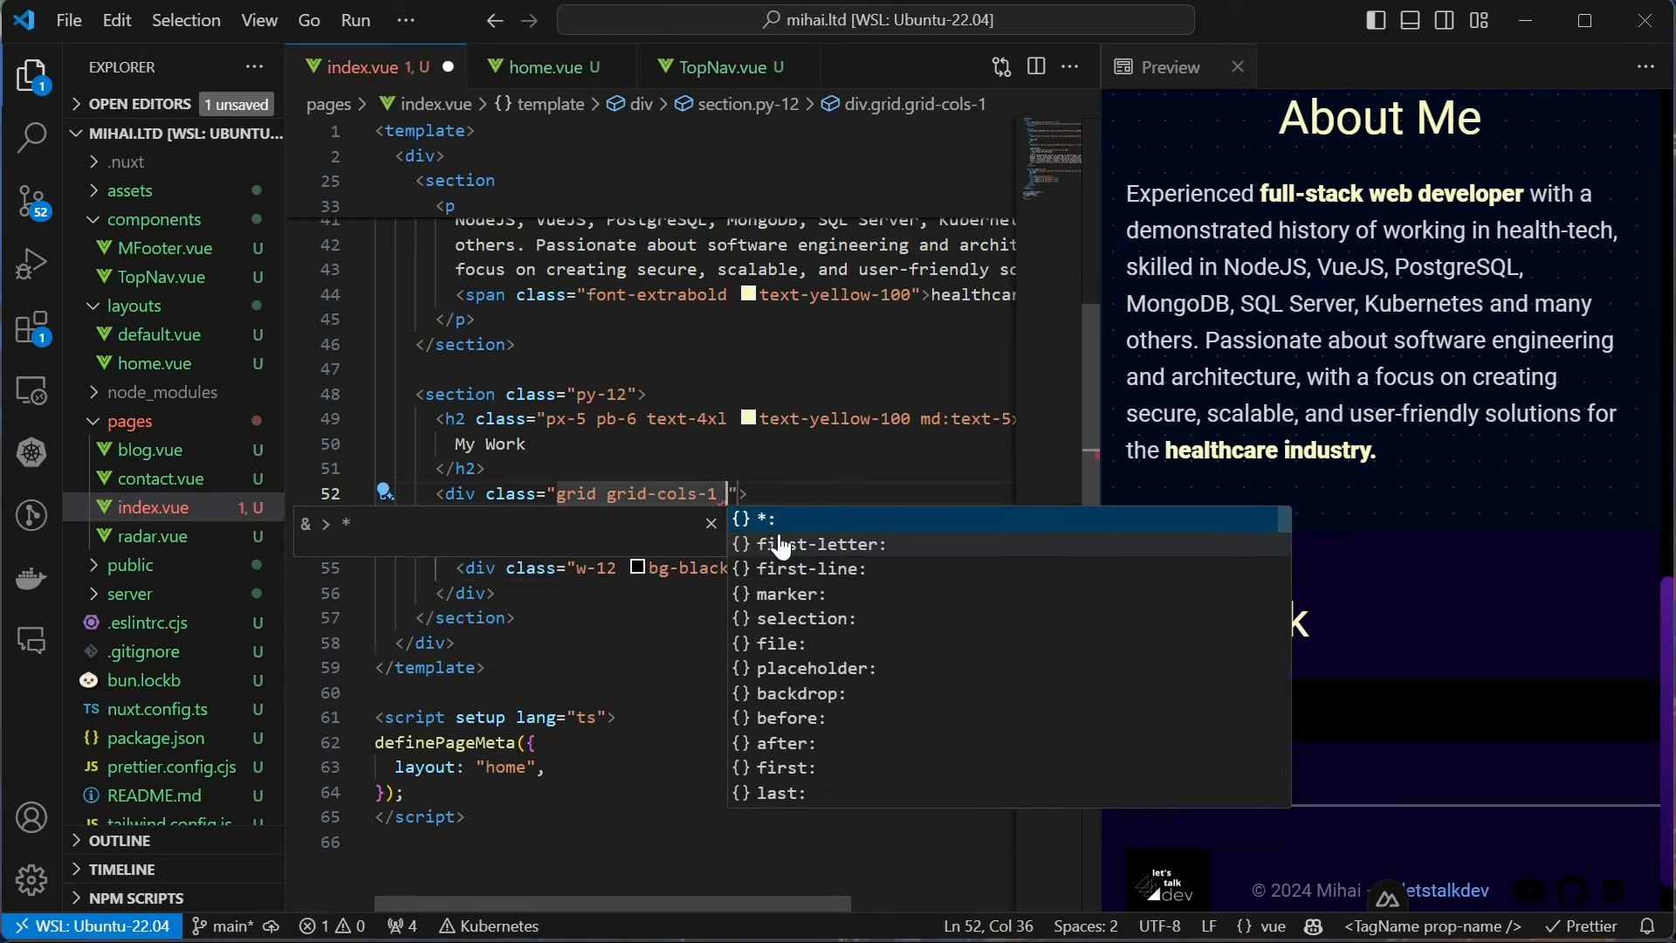
pyautogui.write('lg:grid-cols')
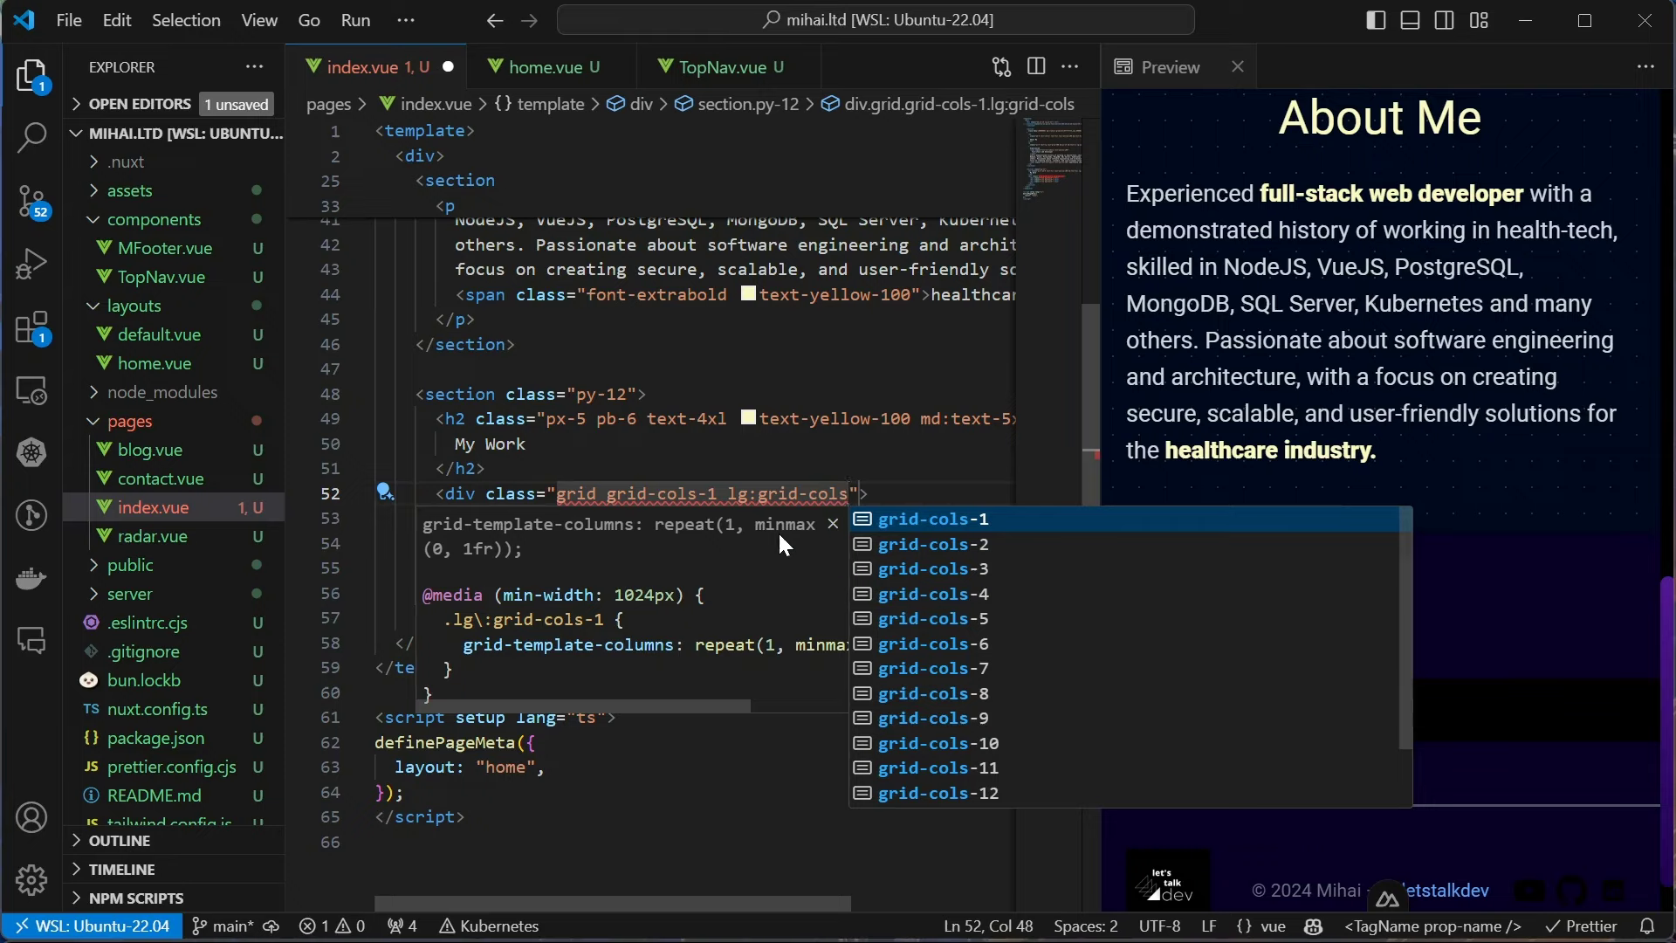
pyautogui.write('-2 xl:grid-cols-3')
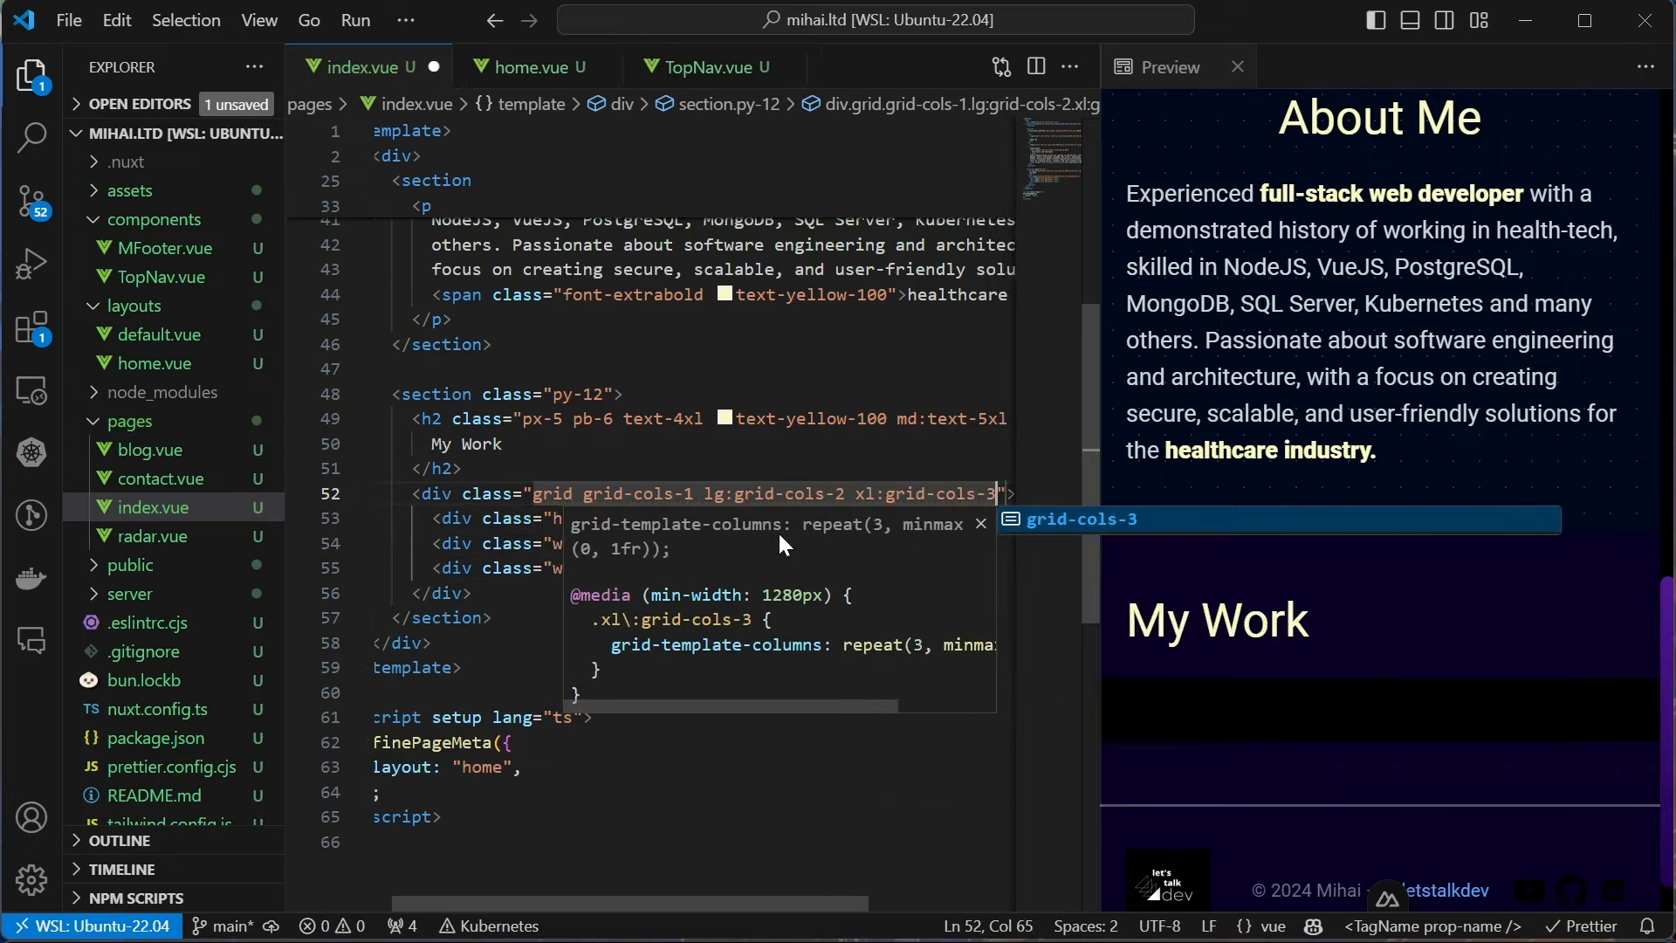
pyautogui.write(' gap')
pyautogui.write('-4')
pyautogui.hotkey('ctrl', 's')
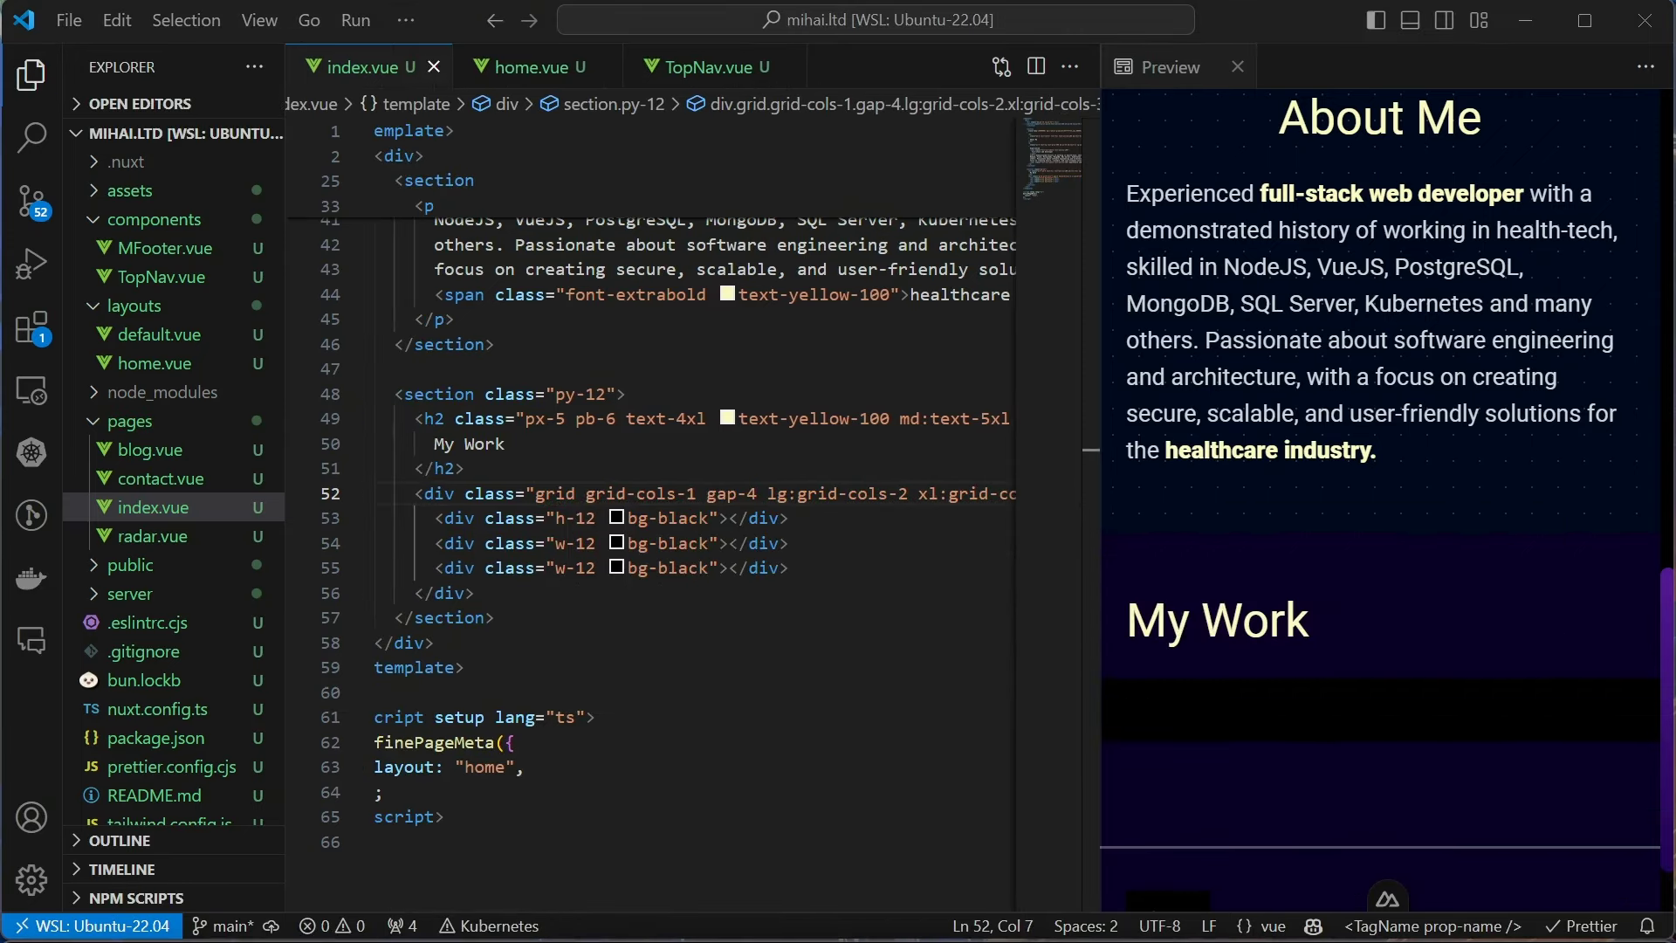
pyautogui.hotkey('alt', 'Tab')
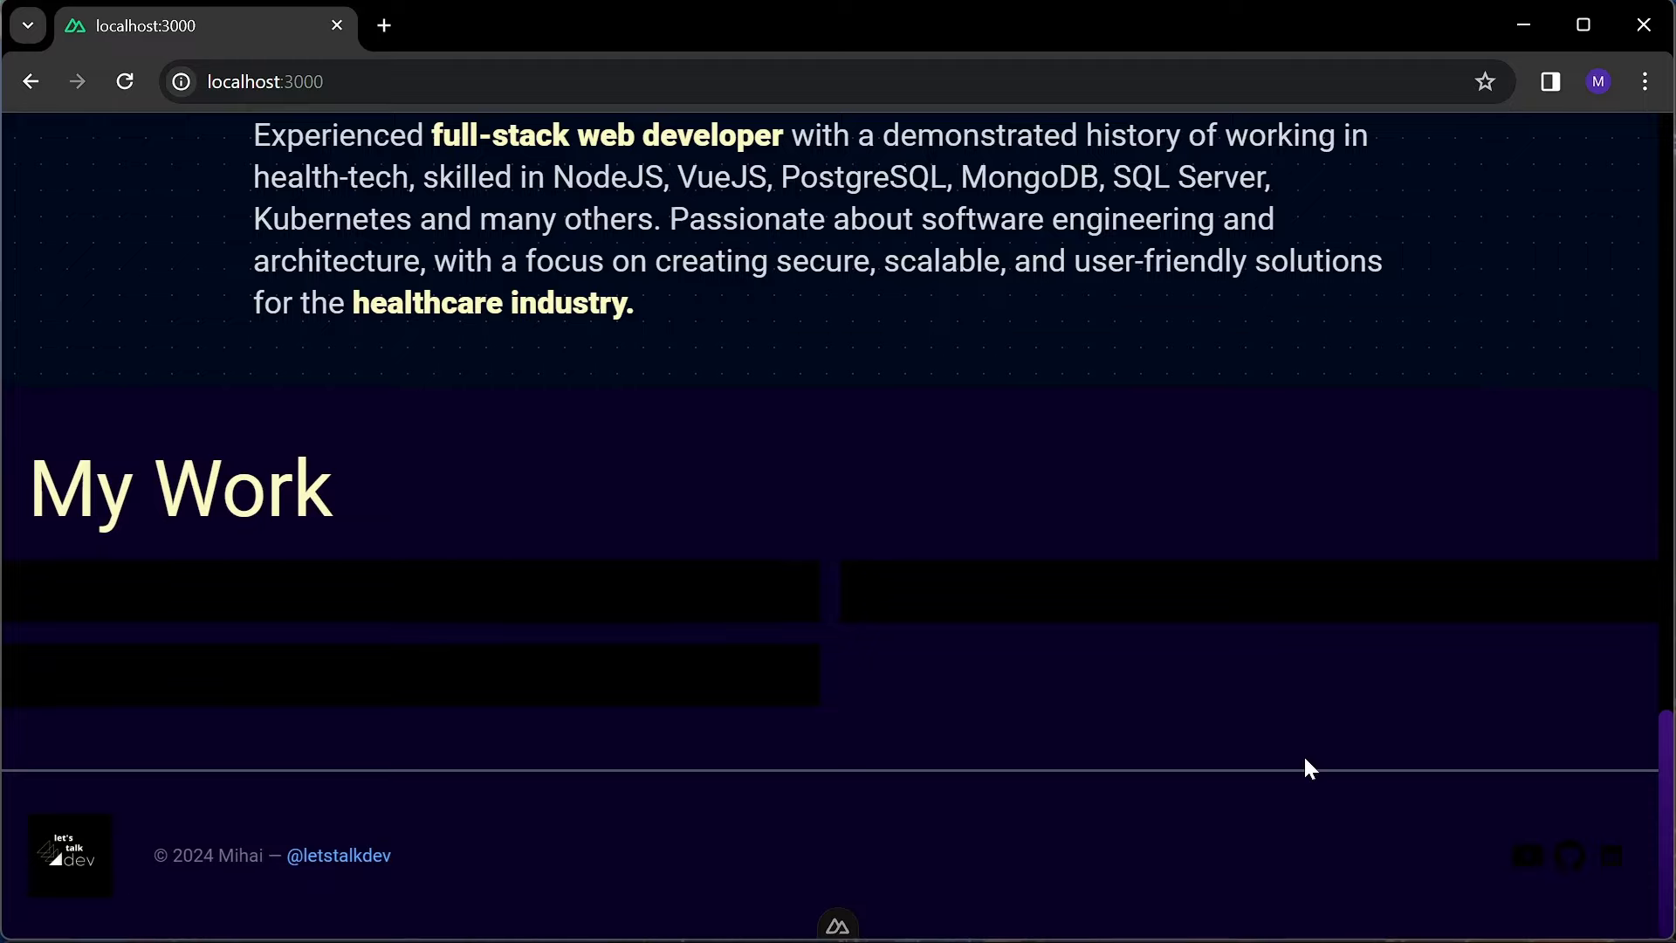
pyautogui.rightClick(1136, 448)
pyautogui.click(1260, 938)
pyautogui.hotkey('ctrl', 'shift', 'm')
pyautogui.scroll(-3, 1242, 539)
pyautogui.scroll(-1, 837, 466)
pyautogui.click(707, 129)
pyautogui.click(742, 479)
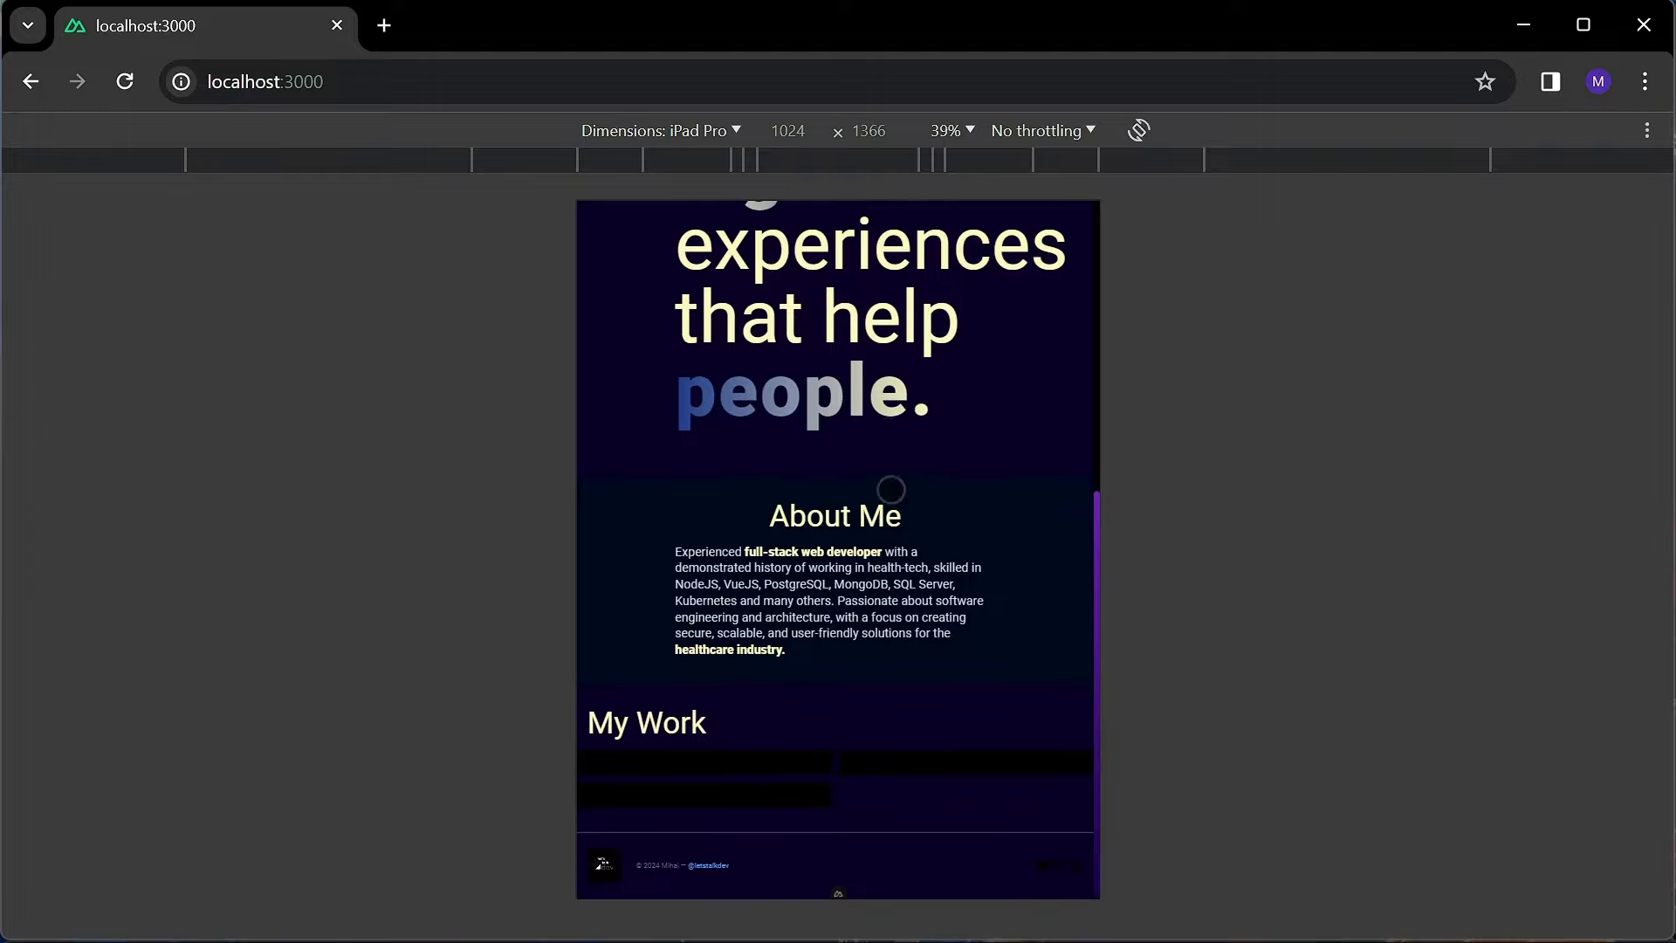
pyautogui.click(707, 133)
pyautogui.click(727, 445)
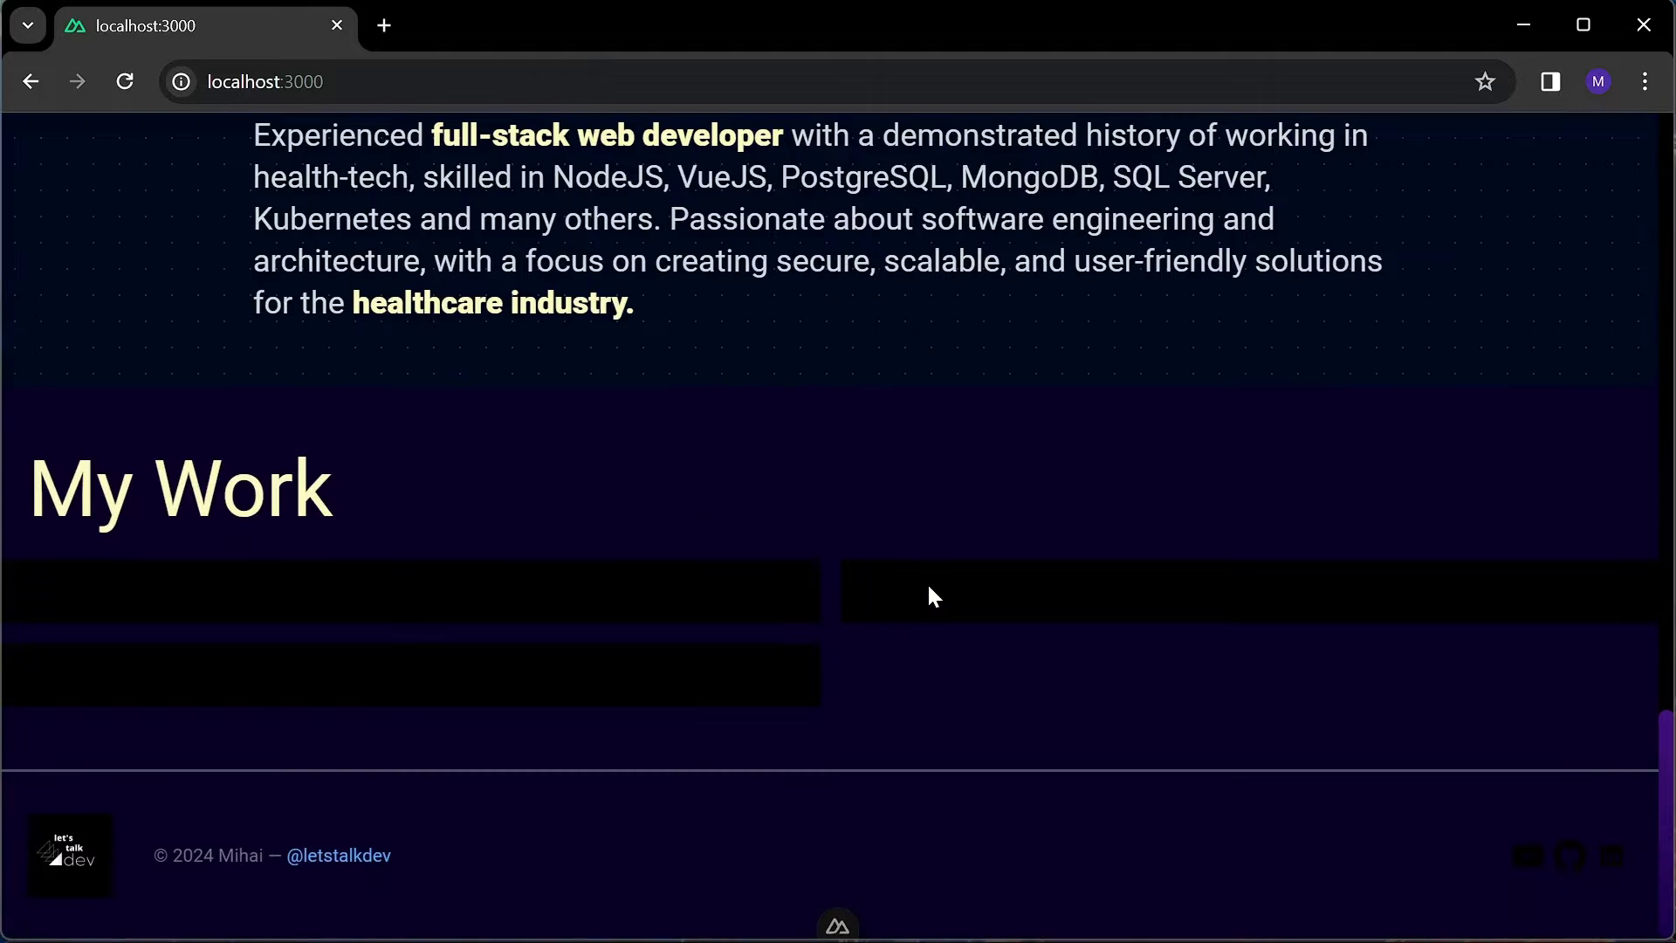
# Add an image and an empty div inside each of the three black blocks
pyautogui.hotkey('ctrl', 'shift', 'l')
pyautogui.press('Right')
pyautogui.press('Right')
pyautogui.write('img')
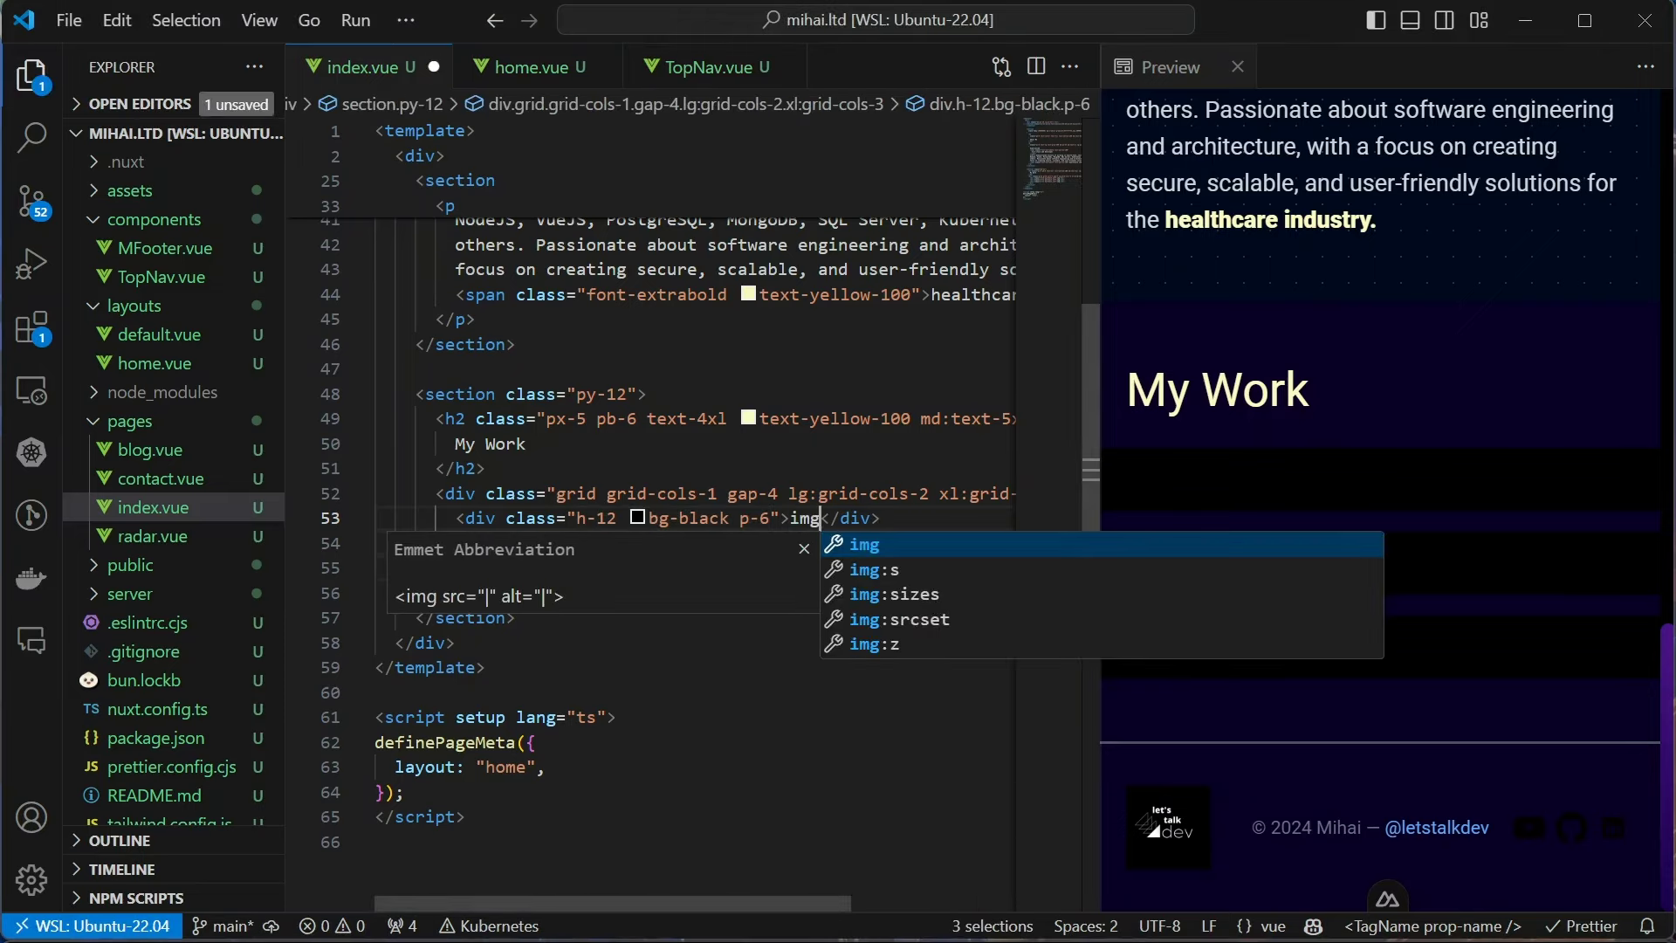
pyautogui.write('+div')
pyautogui.press('Tab')
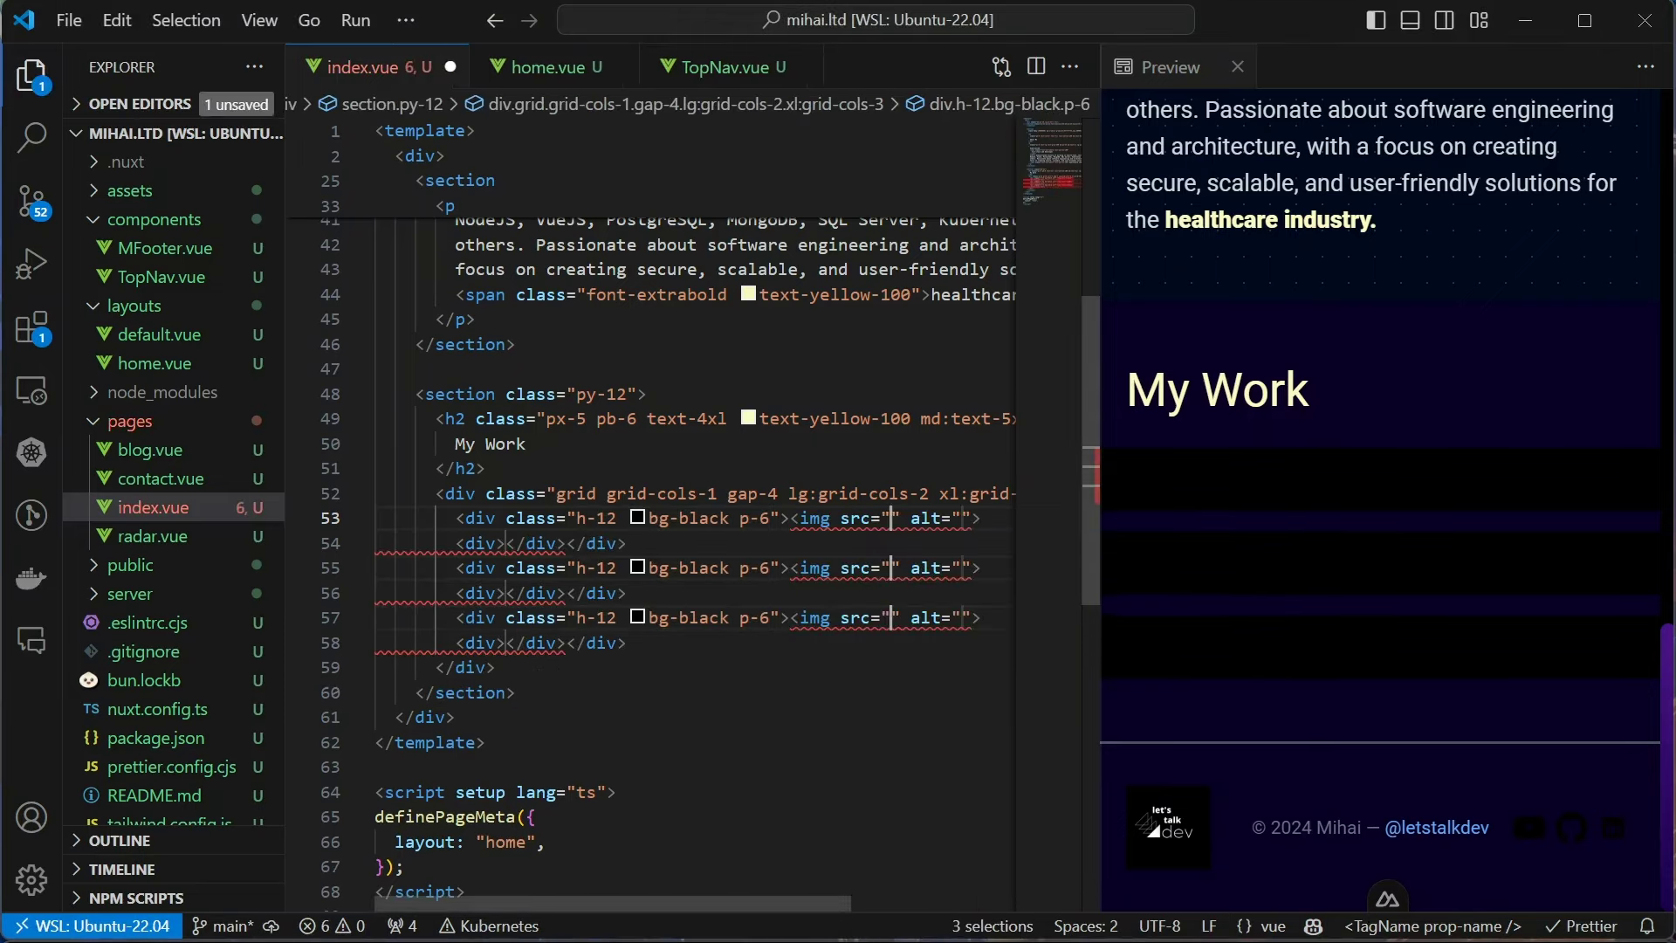
pyautogui.hotkey('ctrl', 's')
# Set the first image source to images/logo.png and give it a class
pyautogui.press('Escape')
pyautogui.write('/assets/" alt="" />')
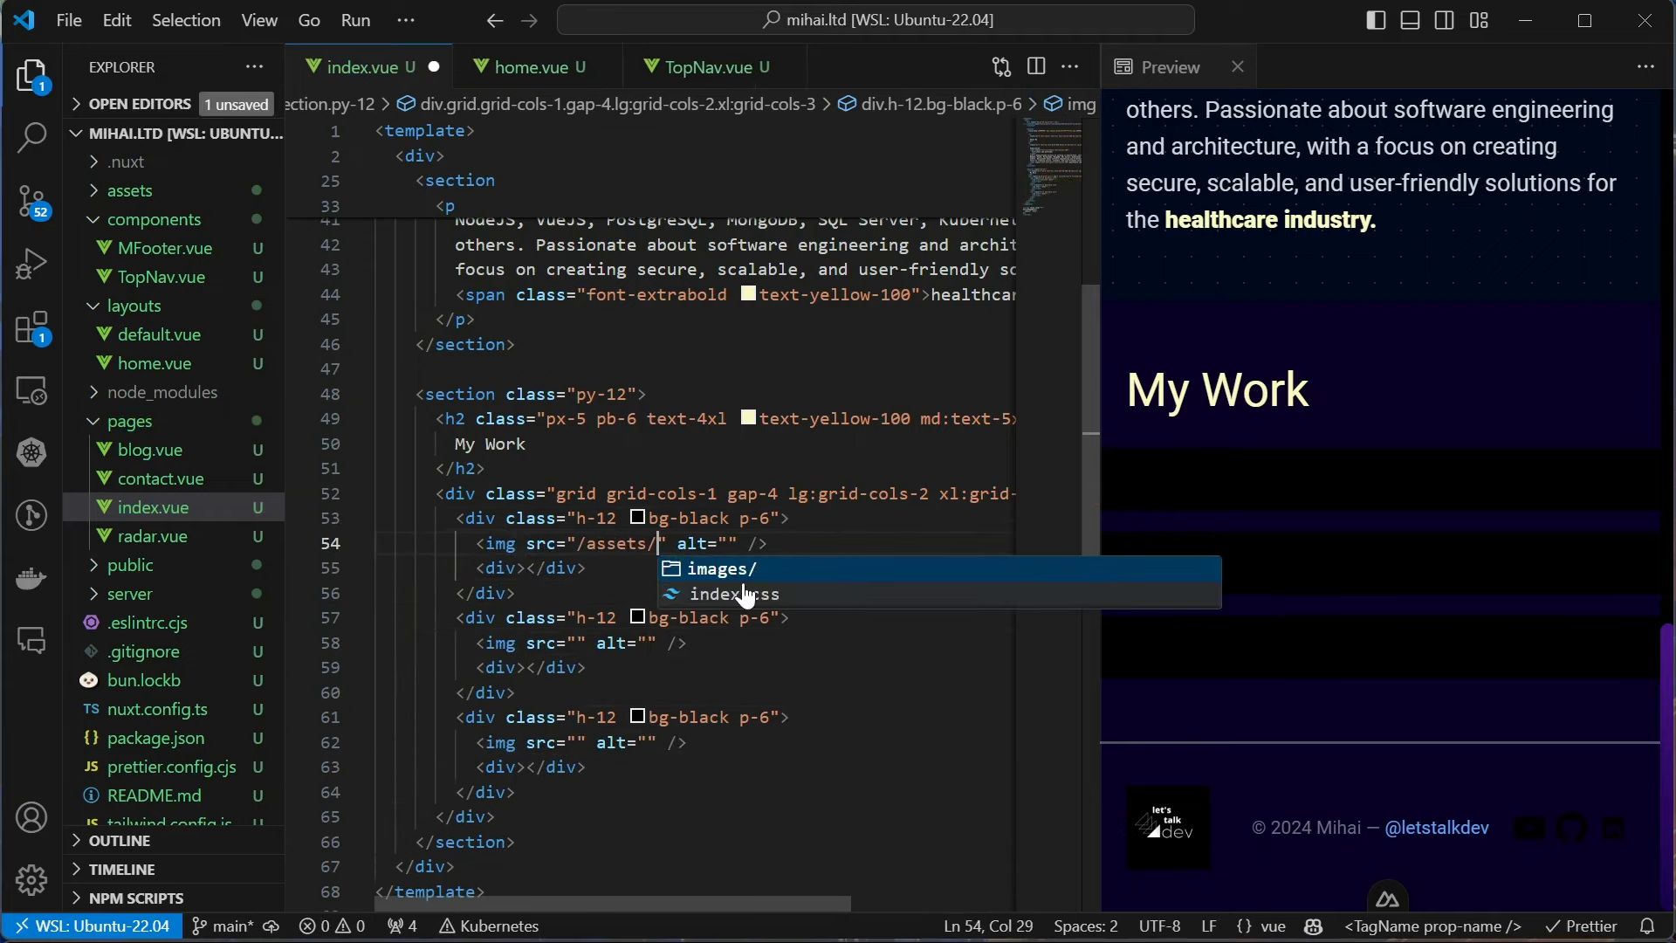
pyautogui.press('Escape')
pyautogui.write('i')
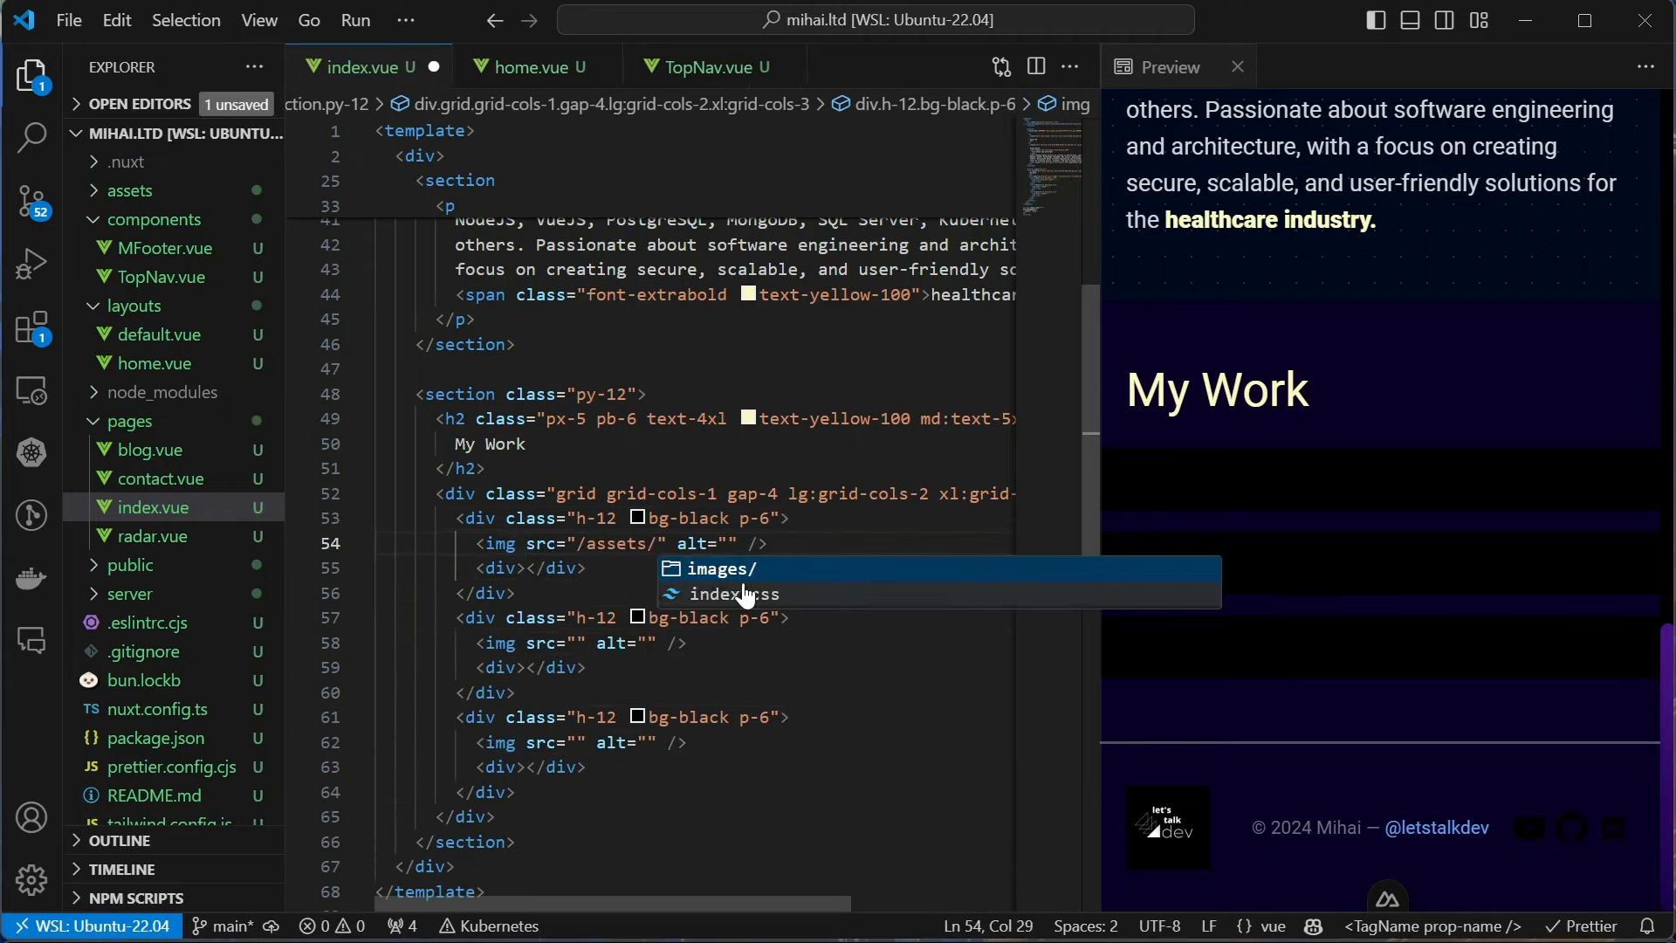
pyautogui.press('Return')
pyautogui.write('lo')
pyautogui.press('Return')
pyautogui.hotkey('ctrl', 's')
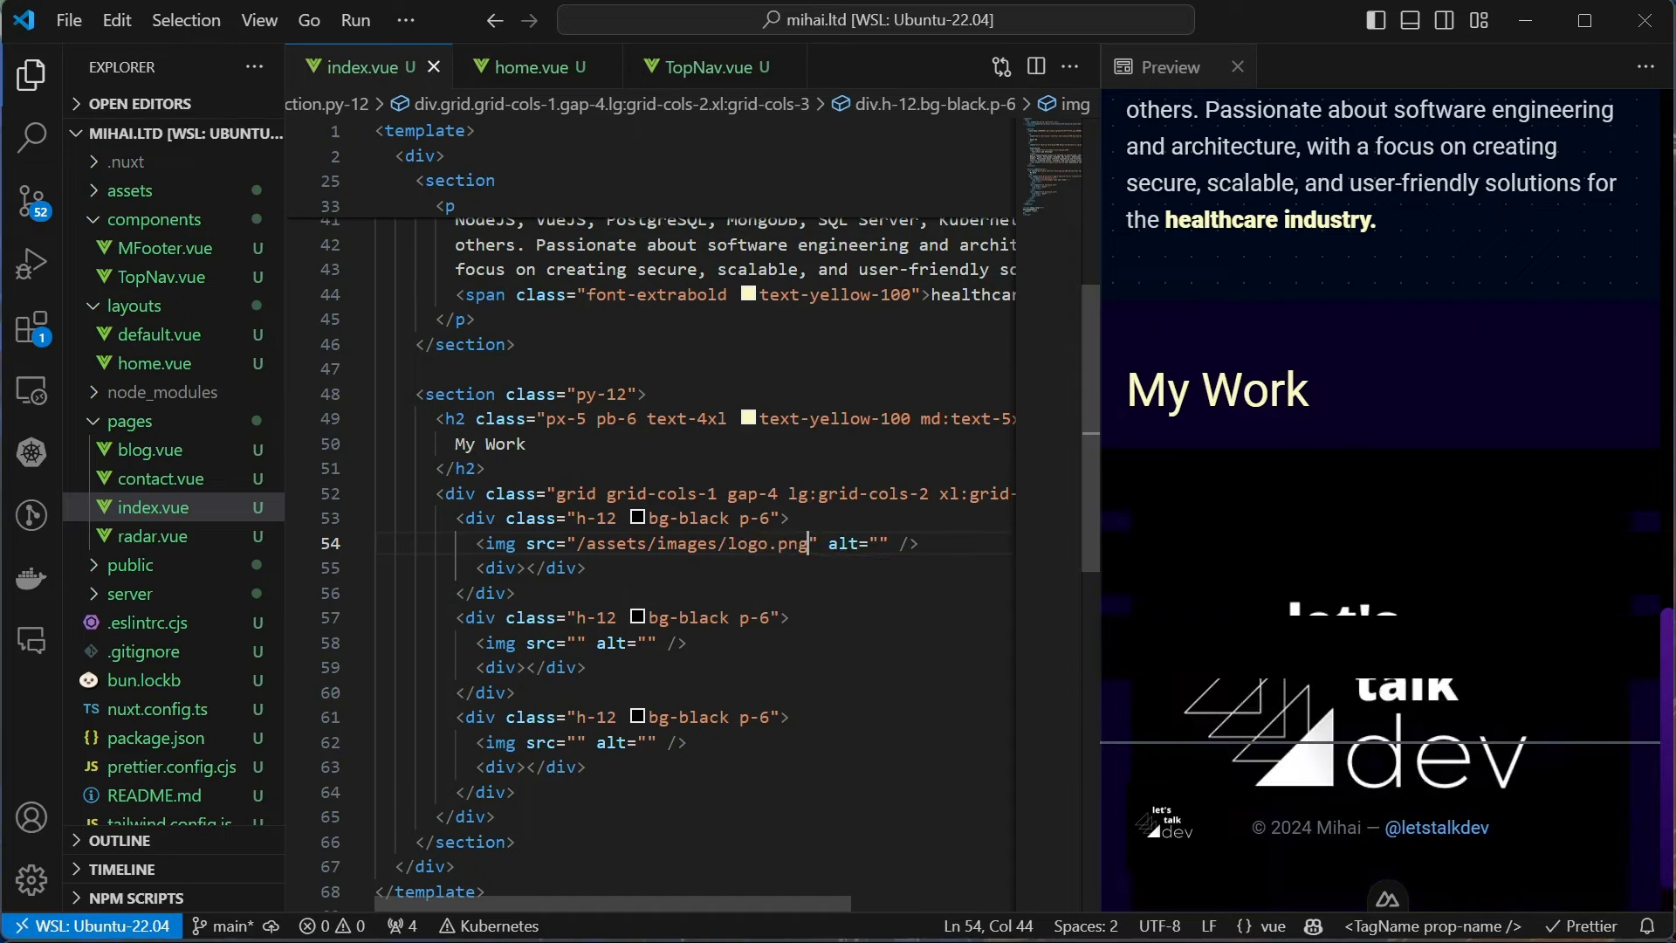
pyautogui.press('Right')
pyautogui.write('cl')
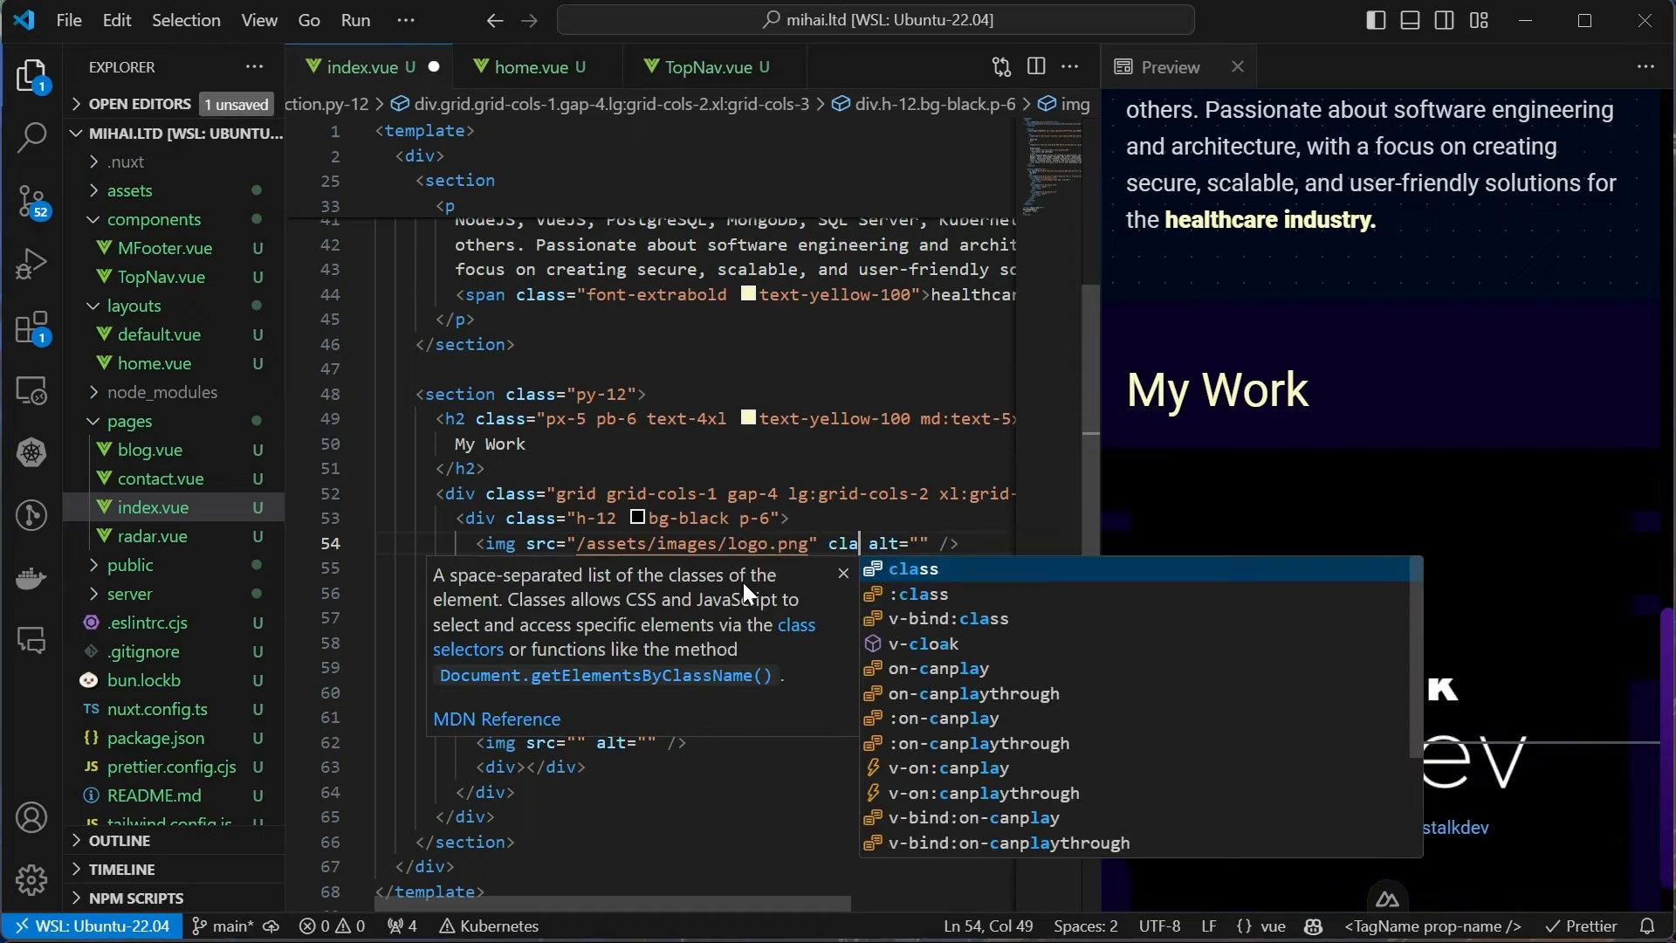
pyautogui.press('Return')
pyautogui.write('-24')
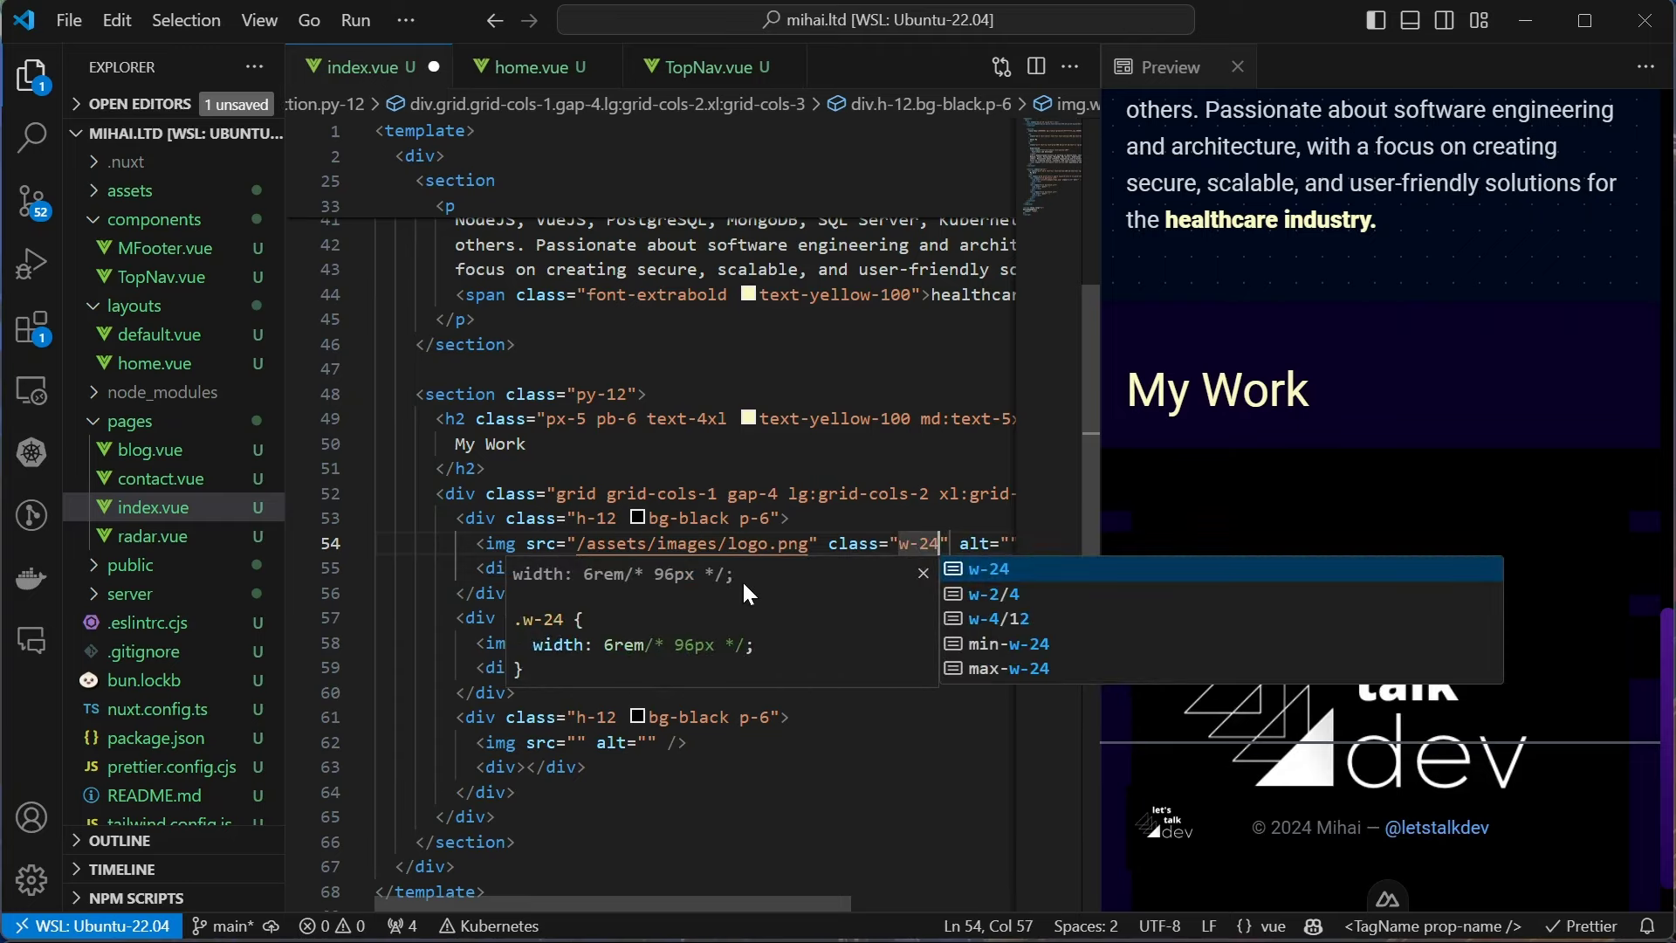
# Add an h3 to the first card and use the programming-monitor SVG for the other two images
pyautogui.click(525, 566)
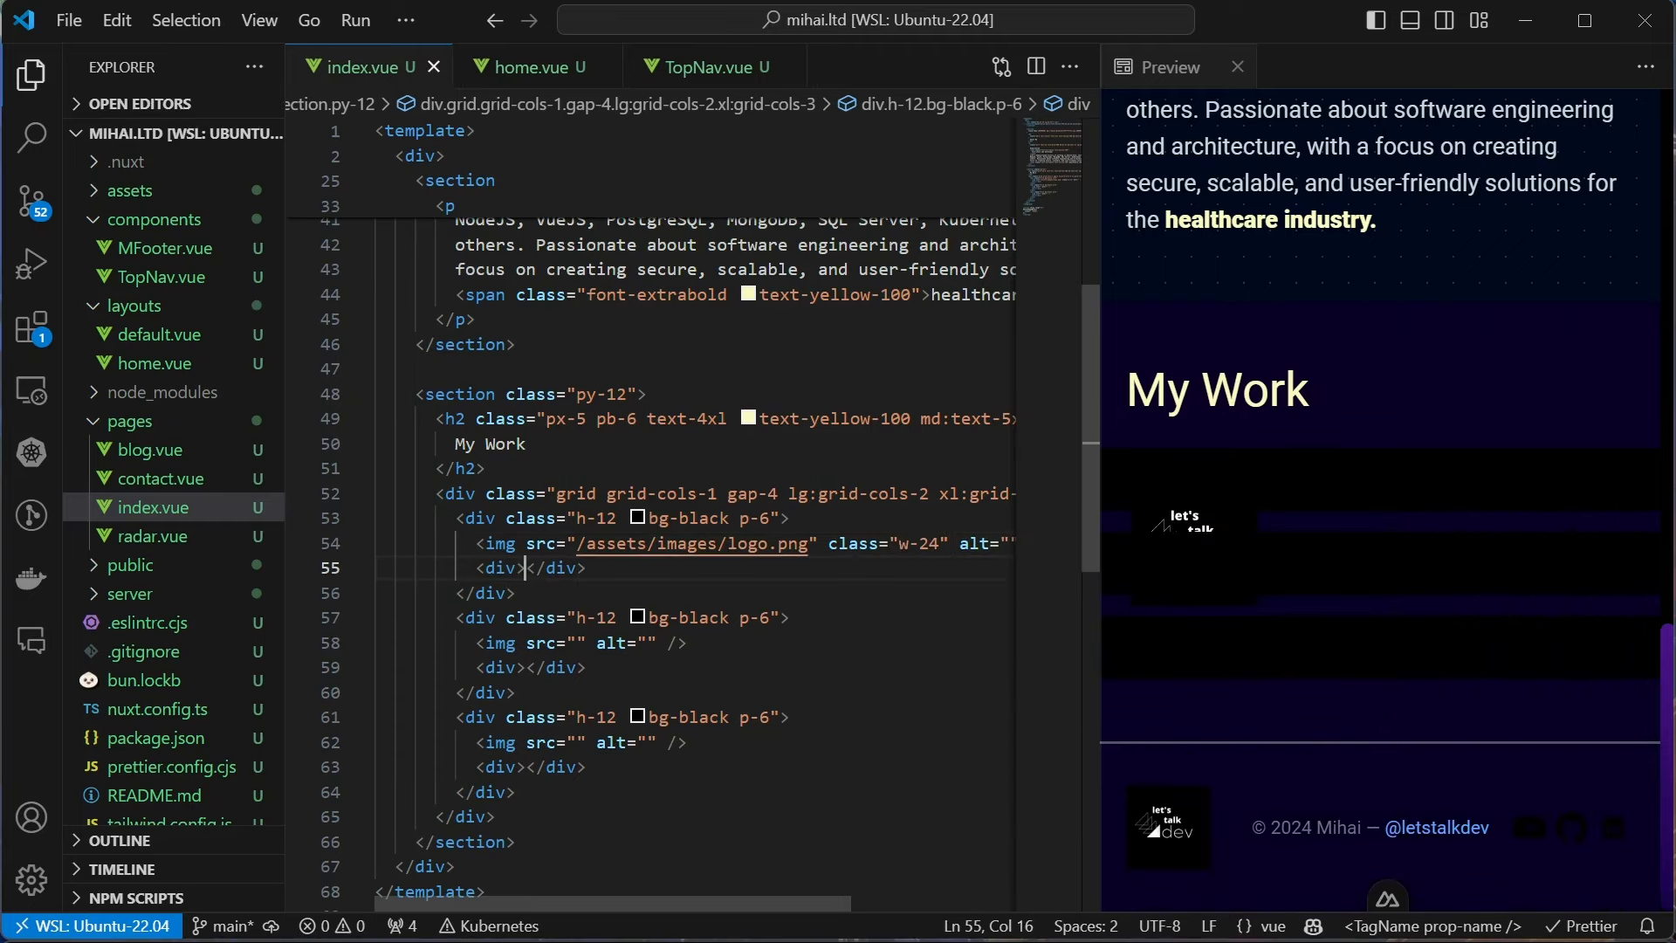
pyautogui.write('h3')
pyautogui.press('Tab')
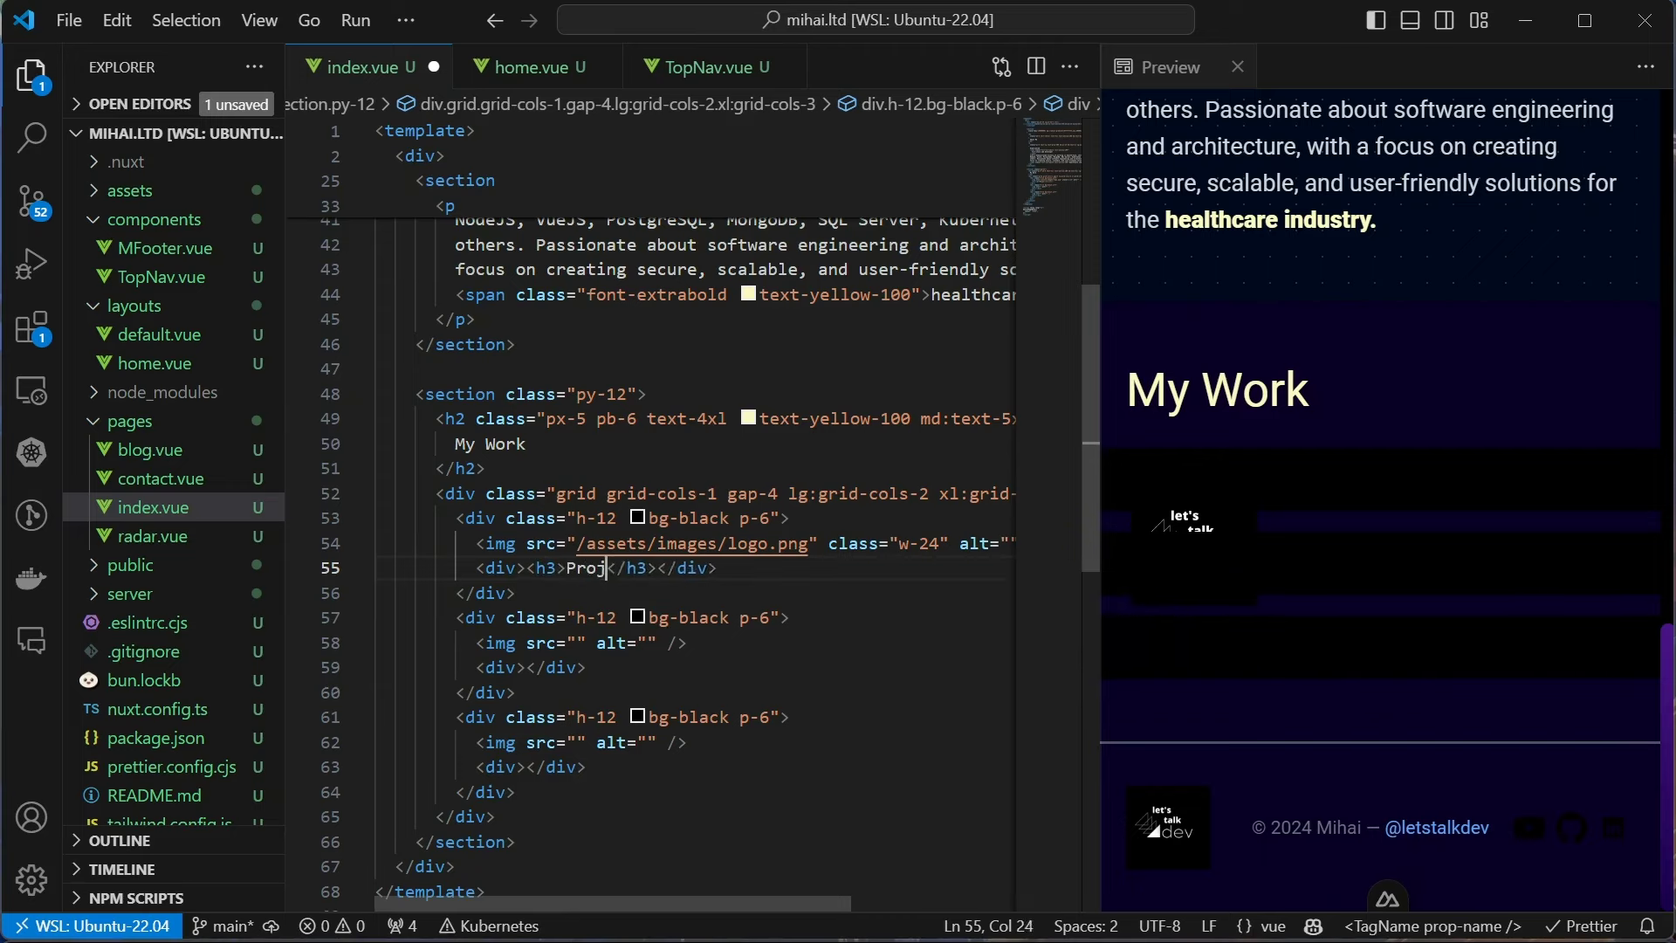
pyautogui.click(576, 641)
pyautogui.write('/assets/')
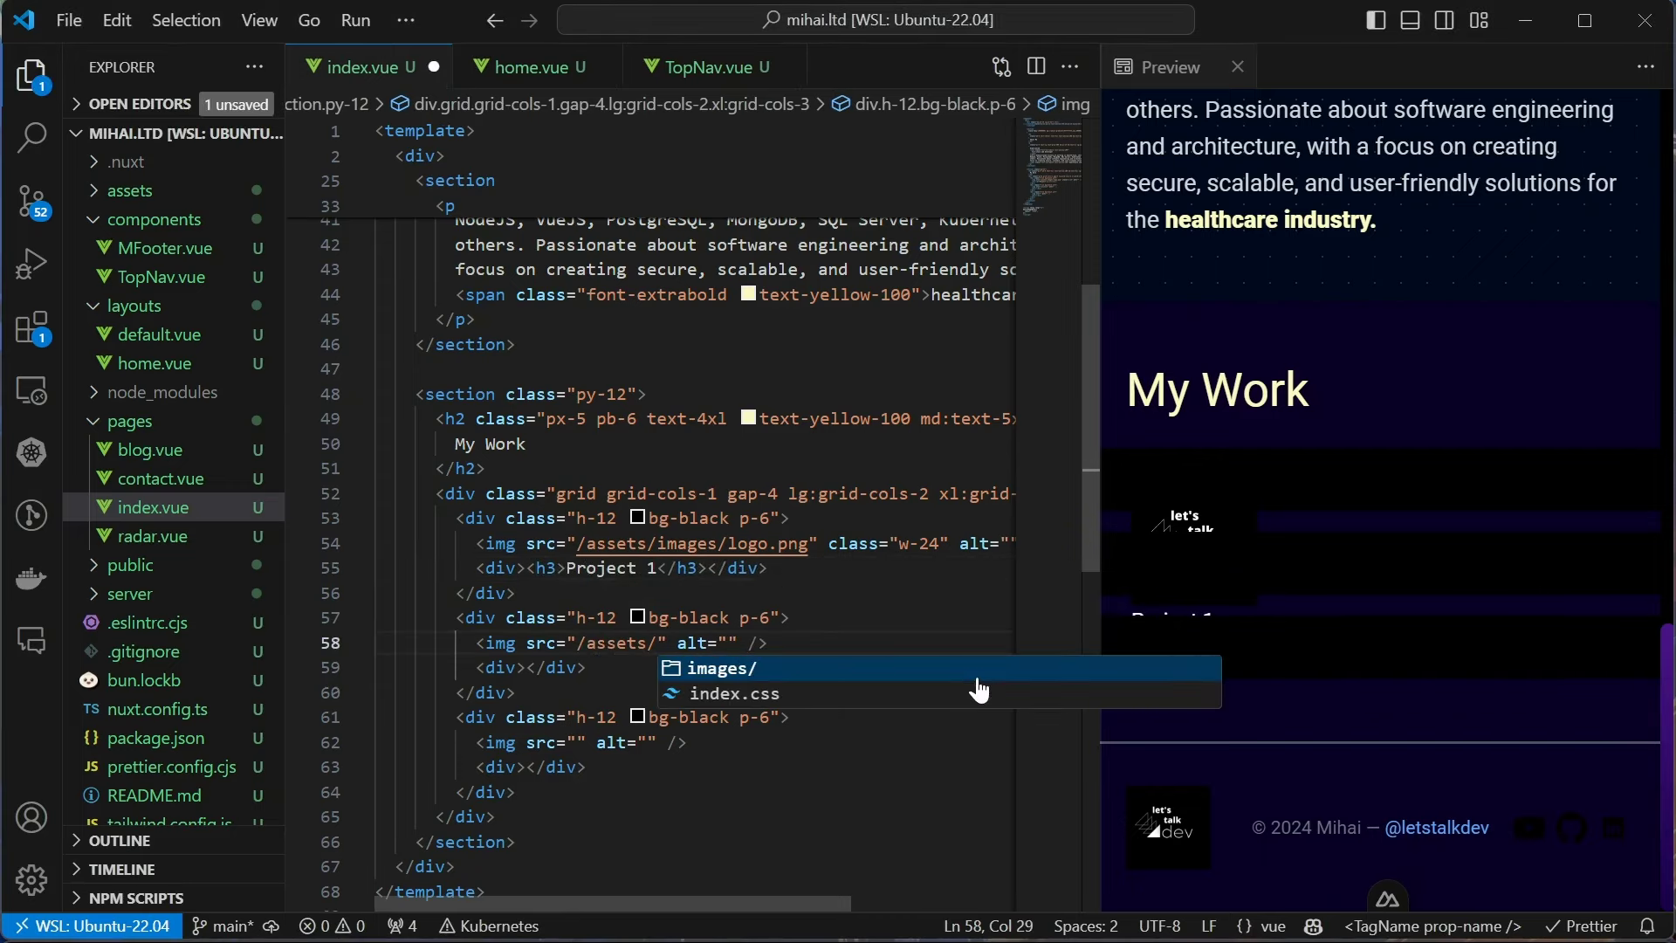
pyautogui.write('images/pr')
pyautogui.press('Return')
pyautogui.press('End')
pyautogui.press('Down')
pyautogui.press('Down')
pyautogui.press('Down')
pyautogui.press('Down')
pyautogui.hotkey('shift', 'End')
pyautogui.write('<img src="/assets/images/programming-monitor-svgrepo-com.svg" alt="" />')
pyautogui.hotkey('ctrl', 's')
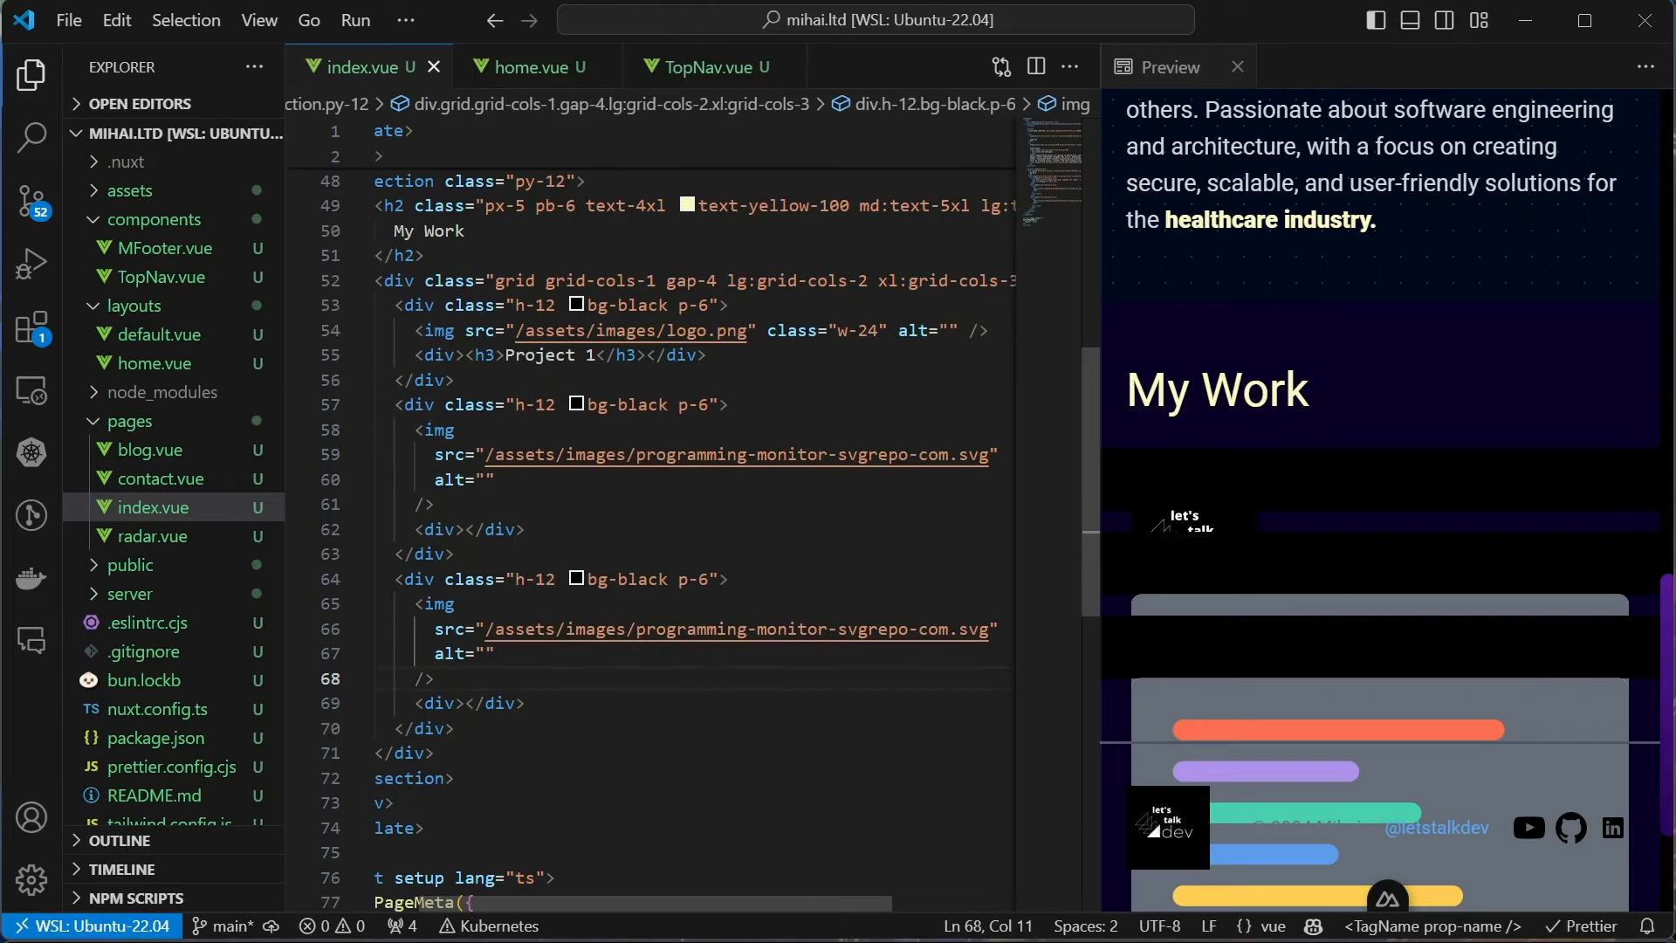
# Give the second and third images the w-24 width class
pyautogui.moveTo(887, 330); pyautogui.dragTo(765, 330)
pyautogui.hotkey('ctrl', 'c')
pyautogui.press('Down')
pyautogui.press('Down')
pyautogui.press('Down')
pyautogui.press('End')
pyautogui.press('space')
pyautogui.hotkey('ctrl', 'v')
pyautogui.press('Down')
pyautogui.press('Down')
pyautogui.press('Down')
pyautogui.press('End')
pyautogui.press('space')
pyautogui.hotkey('ctrl', 'v')
pyautogui.hotkey('ctrl', 's')
pyautogui.scroll(2, 654, 525)
# Copy the Project 1 heading into the other cards as Project 2 and Project 3
pyautogui.click(485, 485)
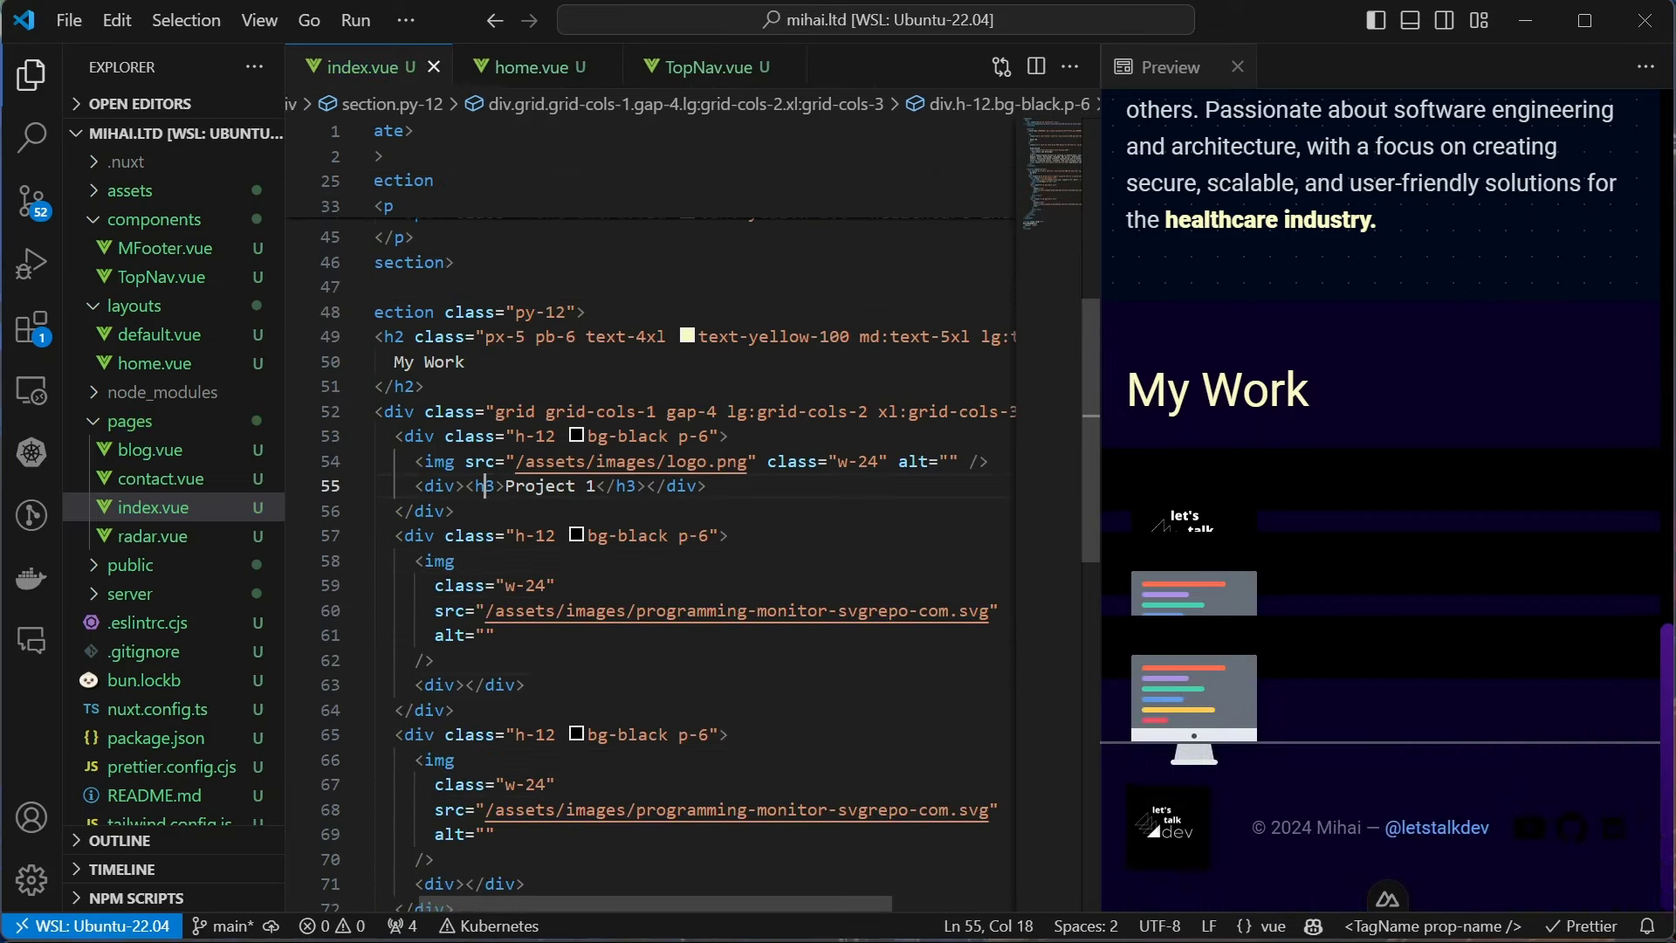
pyautogui.press('End')
pyautogui.hotkey('shift', 'Home')
pyautogui.hotkey('ctrl', 'c')
pyautogui.scroll(-2, 655, 523)
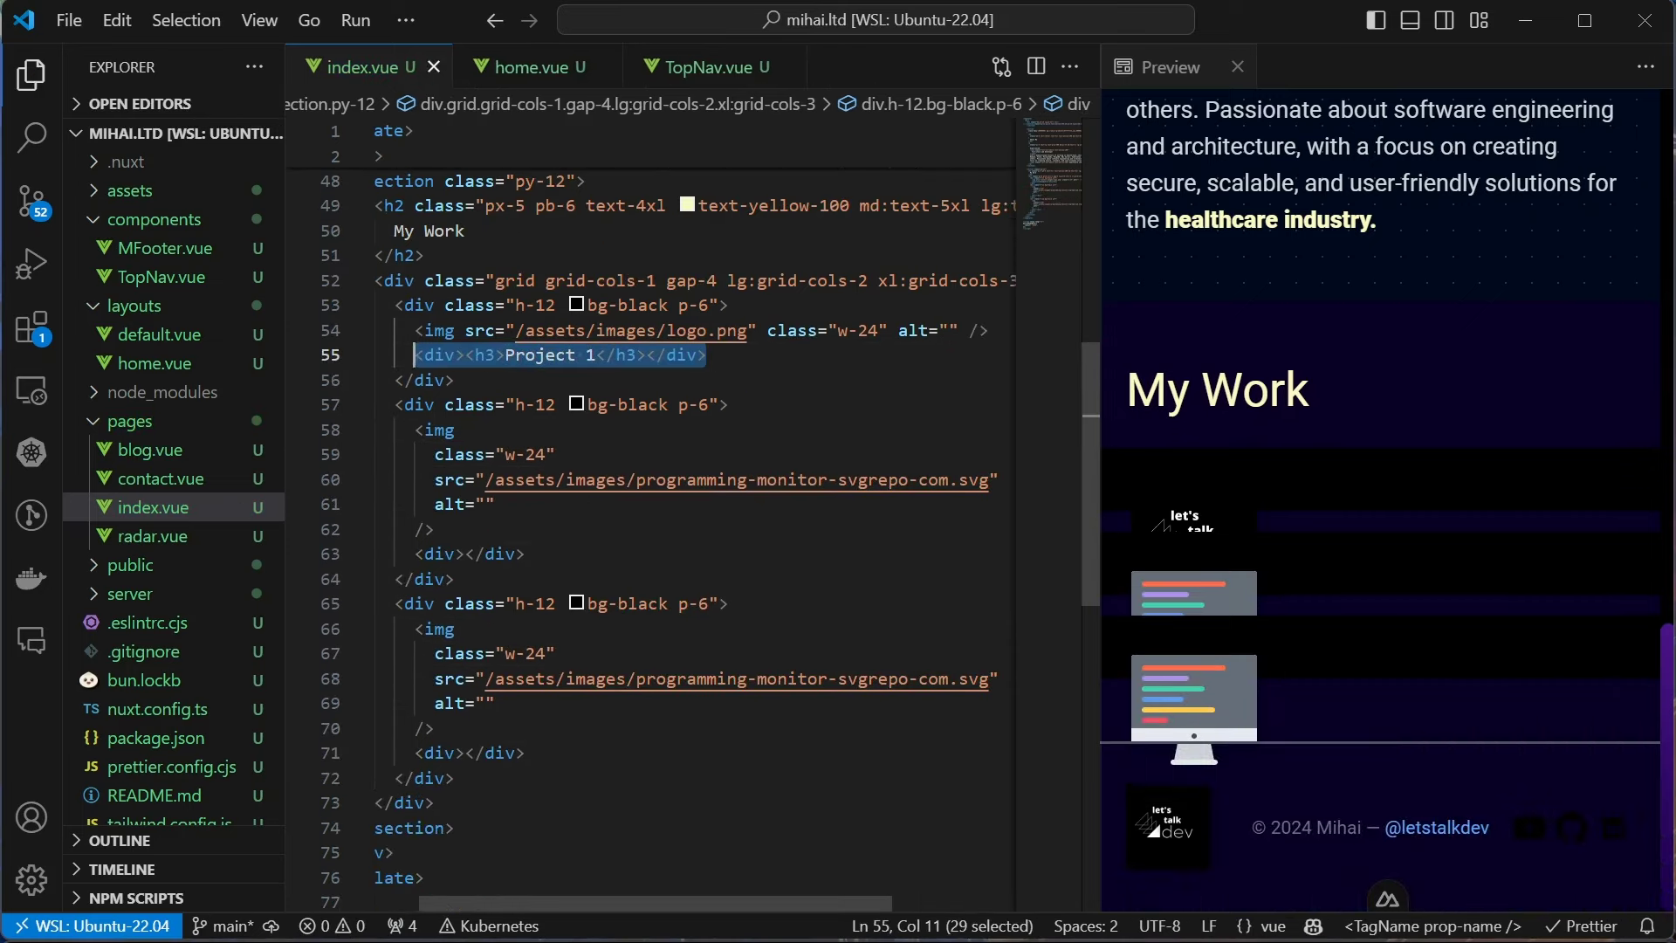
pyautogui.click(523, 753)
pyautogui.hotkey('shift', 'Home')
pyautogui.hotkey('ctrl', 'v')
pyautogui.press('BackSpace')
pyautogui.write('3')
pyautogui.press('Up')
pyautogui.press('Up')
pyautogui.press('Up')
pyautogui.hotkey('shift', 'Home')
pyautogui.hotkey('ctrl', 'v')
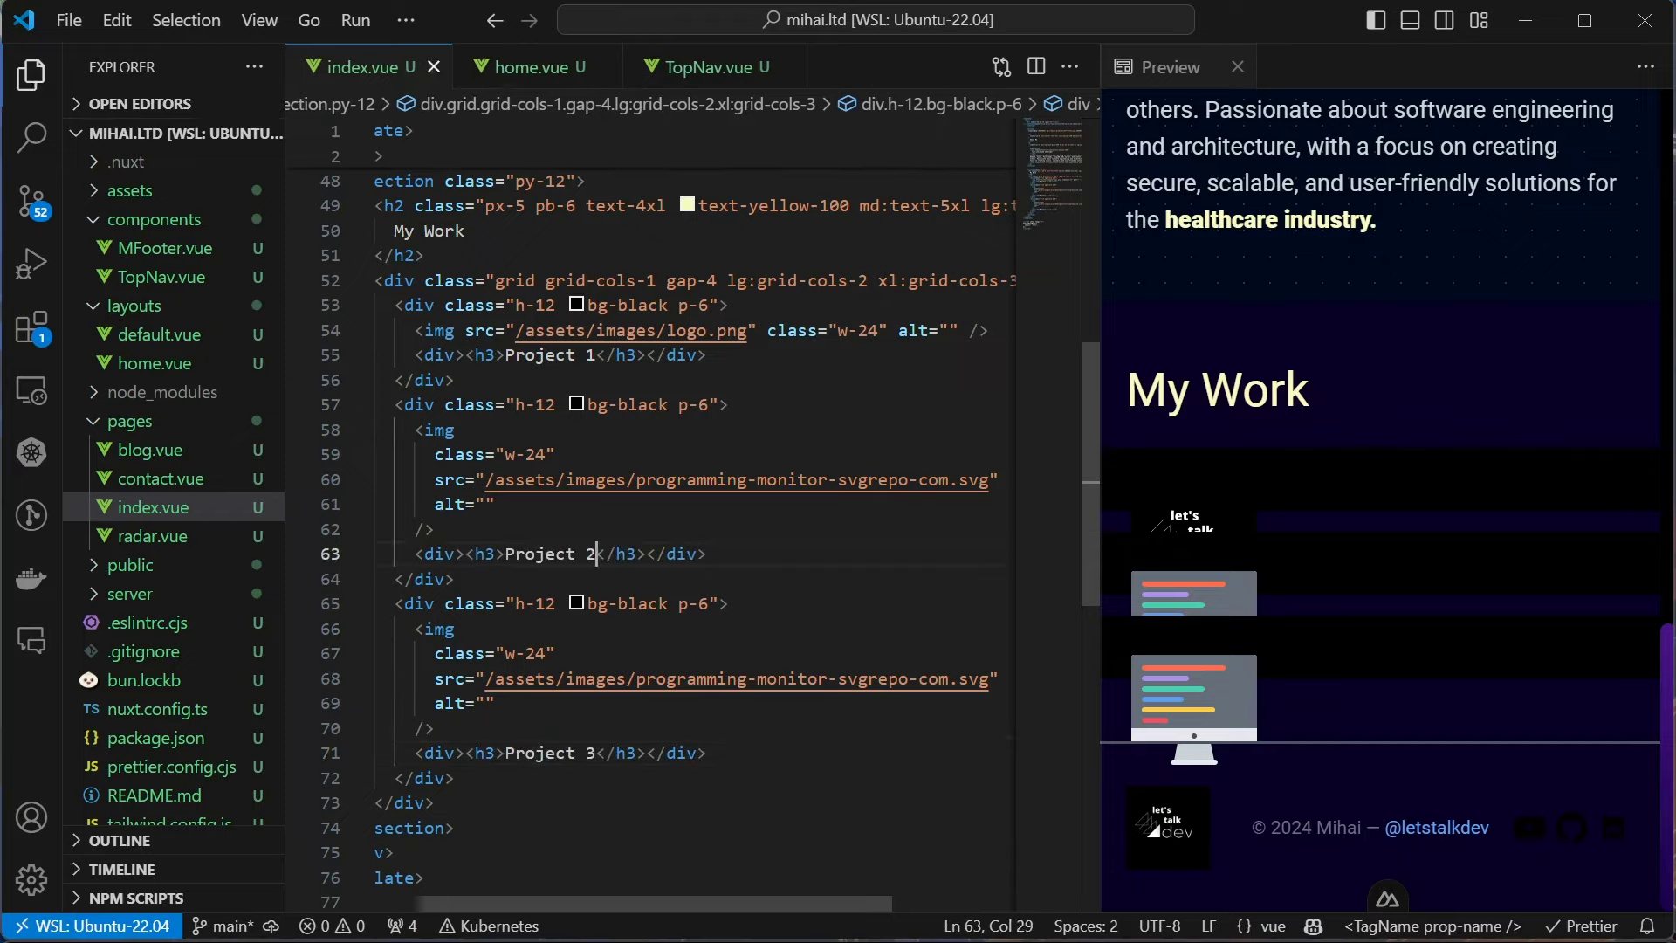
pyautogui.press('Up')
pyautogui.press('Up')
pyautogui.press('Up')
pyautogui.scroll(3, 654, 524)
pyautogui.moveTo(515, 502); pyautogui.dragTo(710, 502)
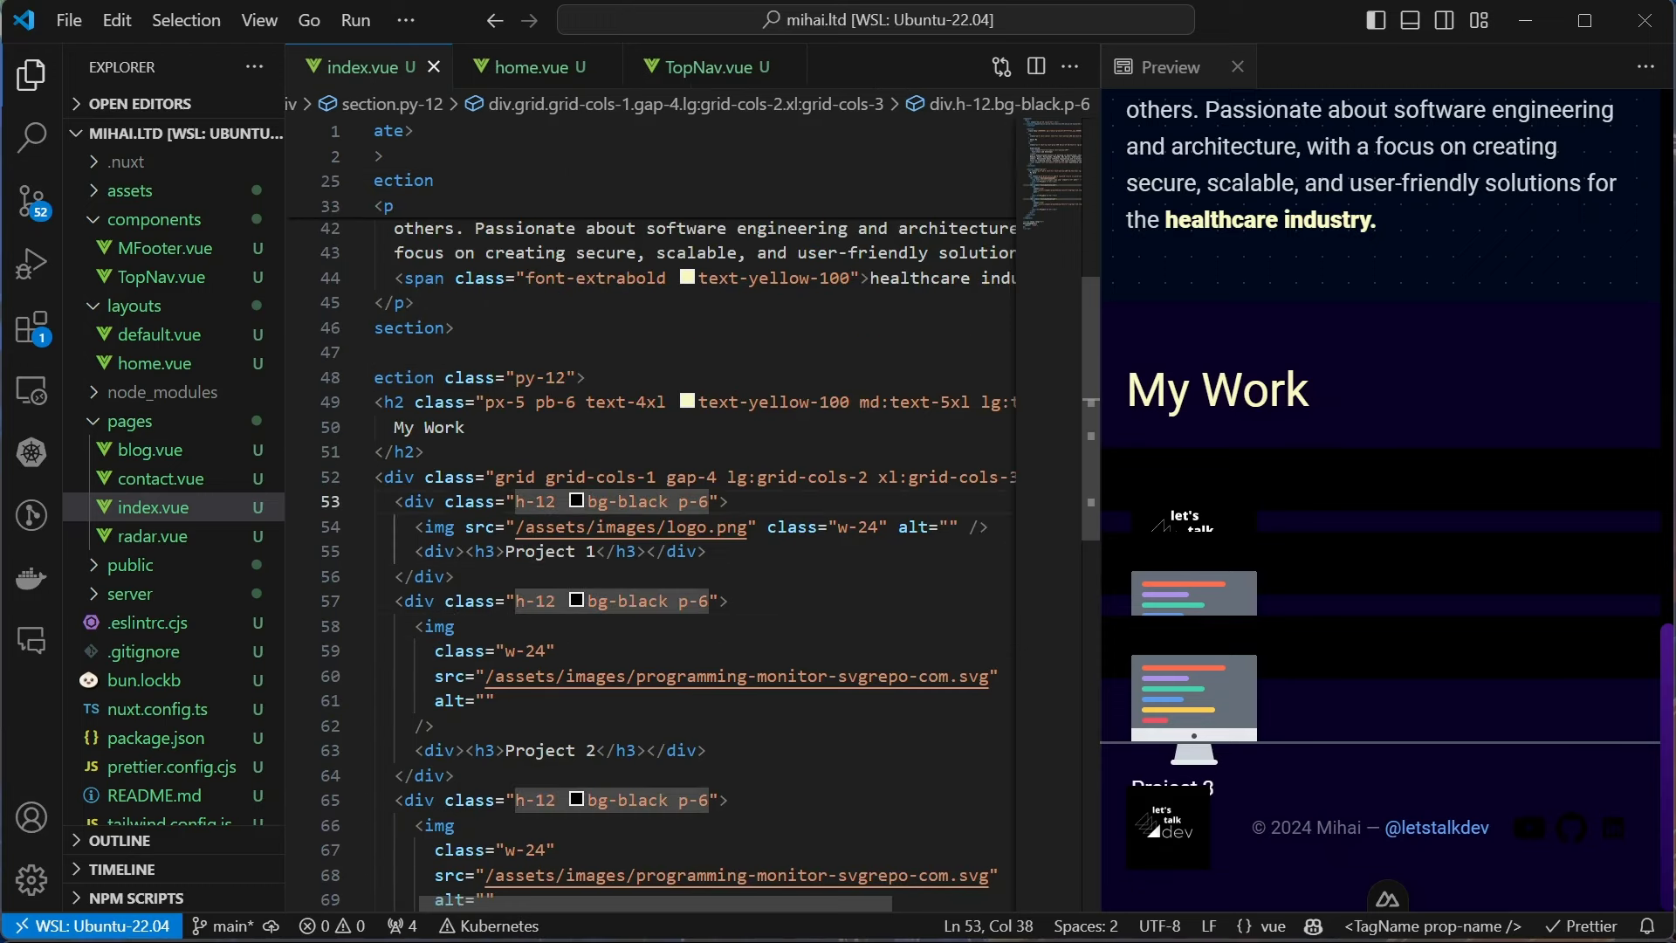
pyautogui.write('flex ite')
# Add flex items-center justify-center to the first card
pyautogui.click(852, 576)
pyautogui.hotkey('ctrl', 's')
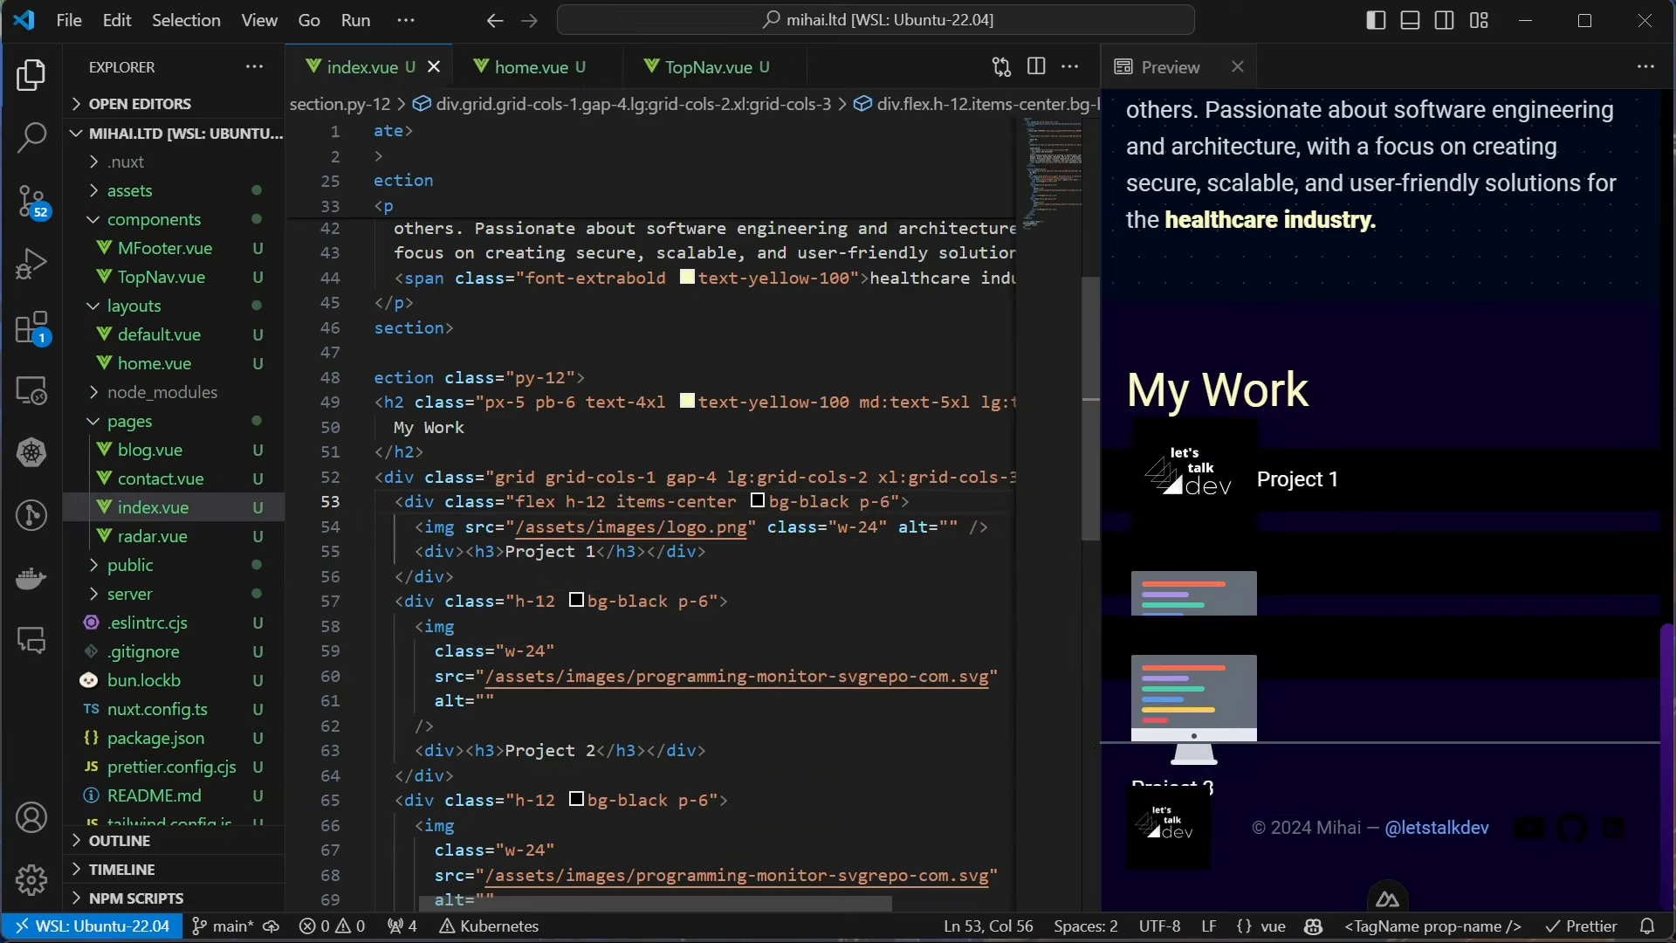
pyautogui.write('justify-')
pyautogui.press('Down')
pyautogui.press('Down')
pyautogui.press('Down')
pyautogui.press('Return')
pyautogui.hotkey('ctrl', 's')
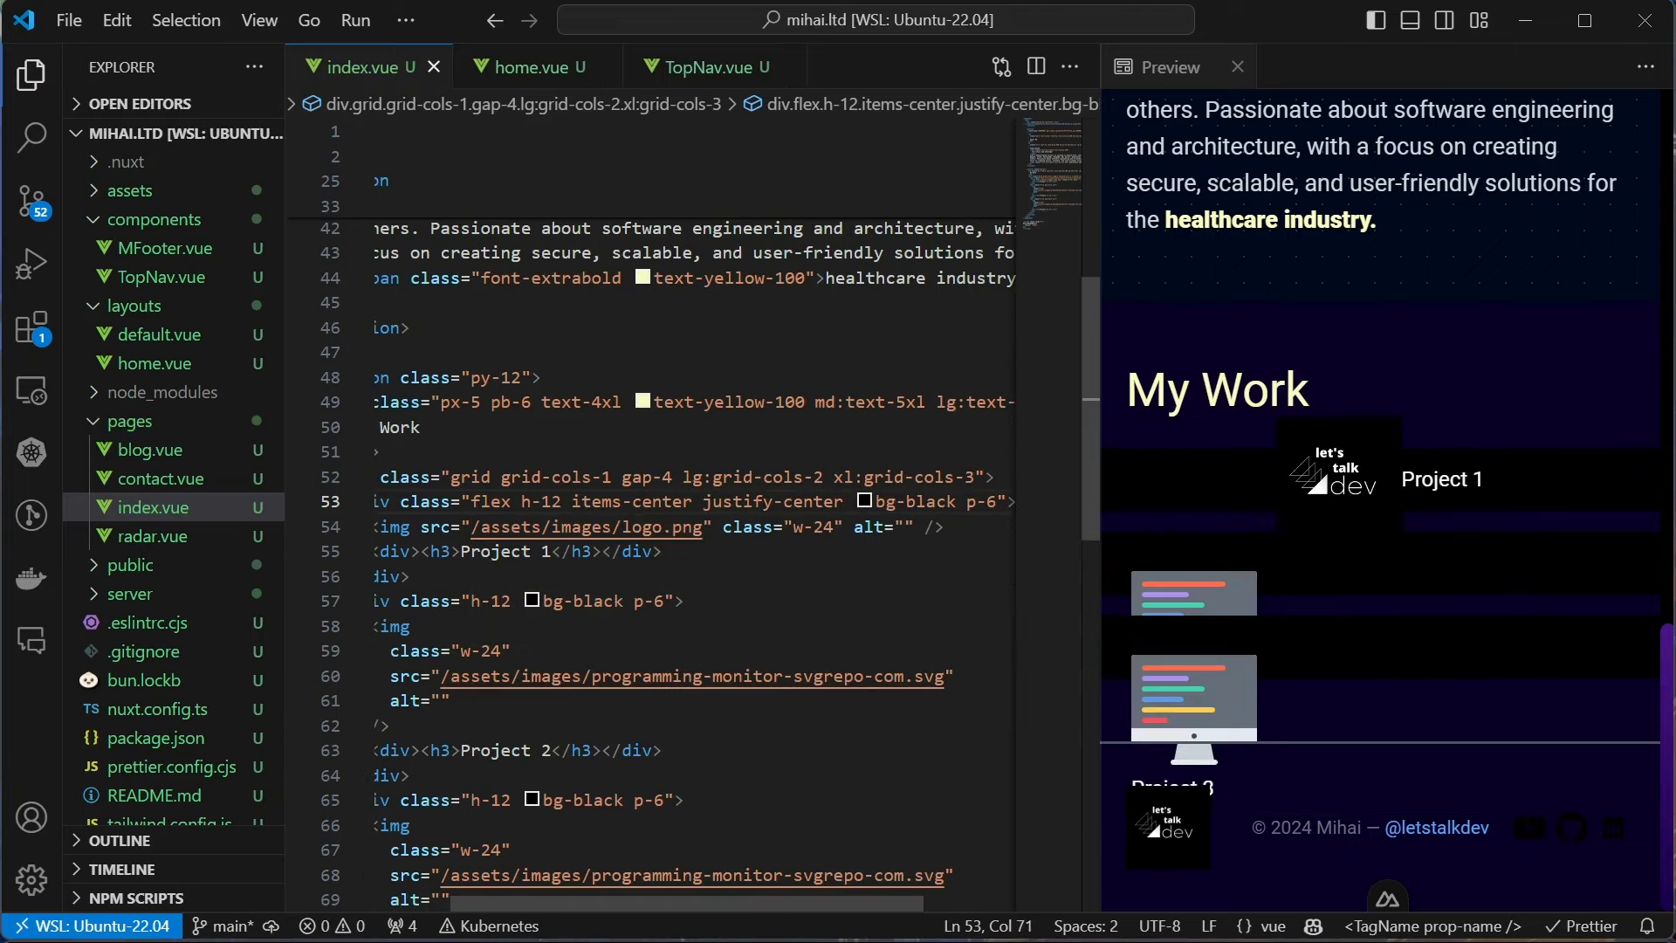
# Remove the h-12 fixed height from all three cards
pyautogui.press('BackSpace')
pyautogui.write('6')
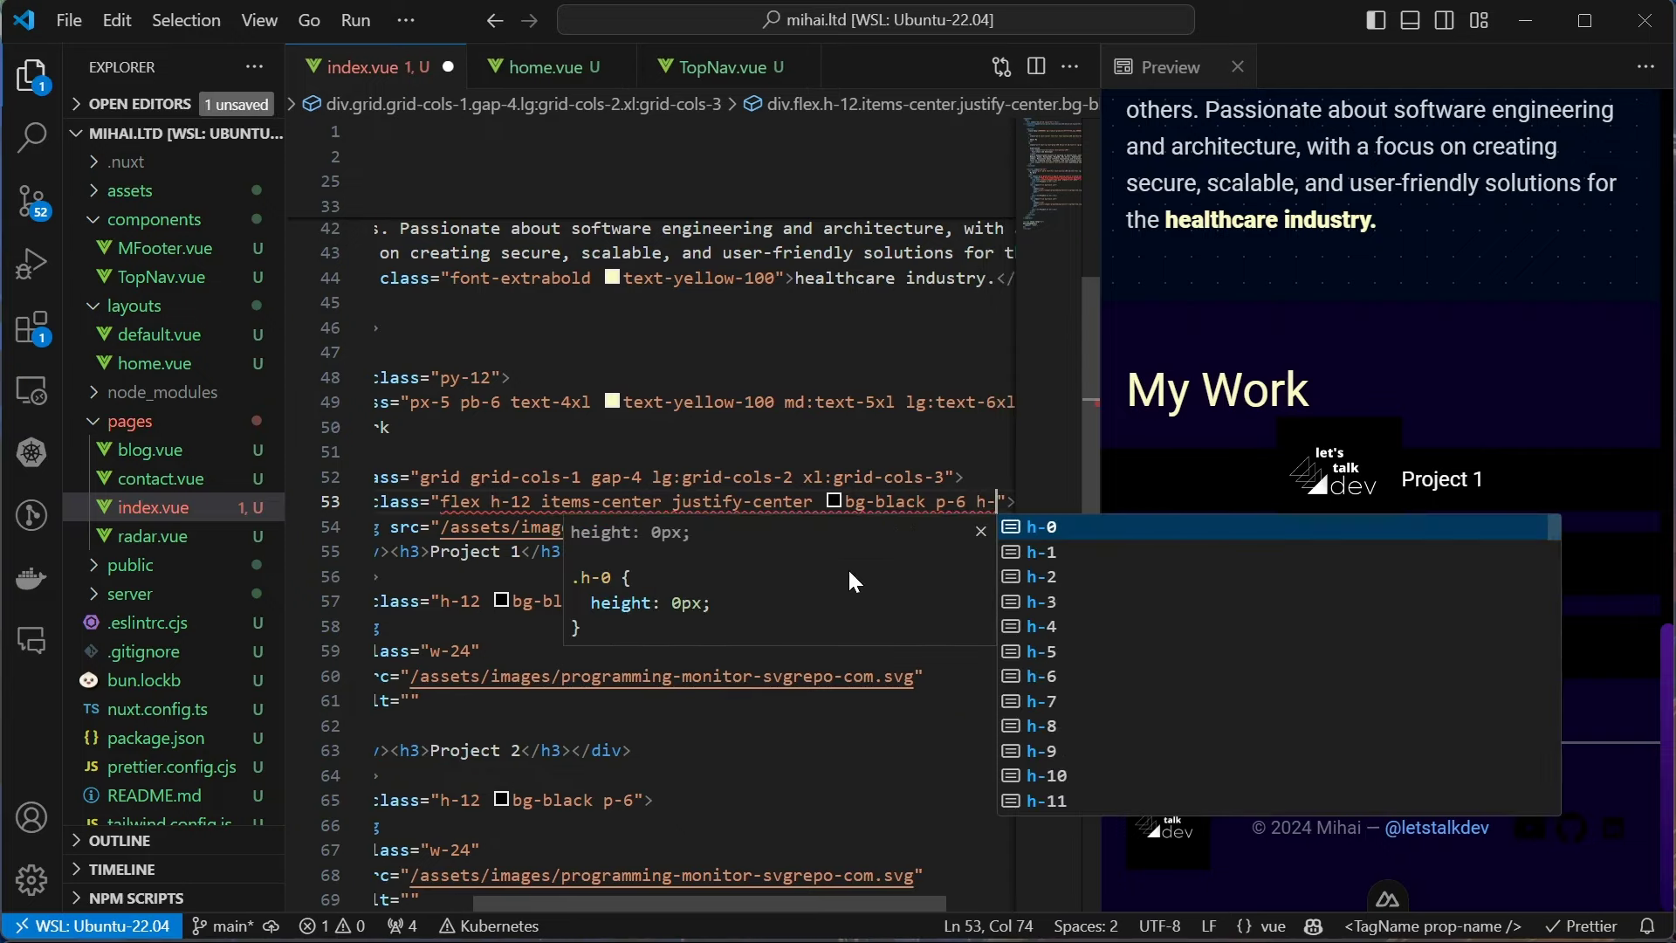
pyautogui.press('Escape')
pyautogui.press('Down')
pyautogui.press('Down')
pyautogui.press('Down')
pyautogui.press('Home')
pyautogui.press('Up')
pyautogui.press('Up')
pyautogui.press('Up')
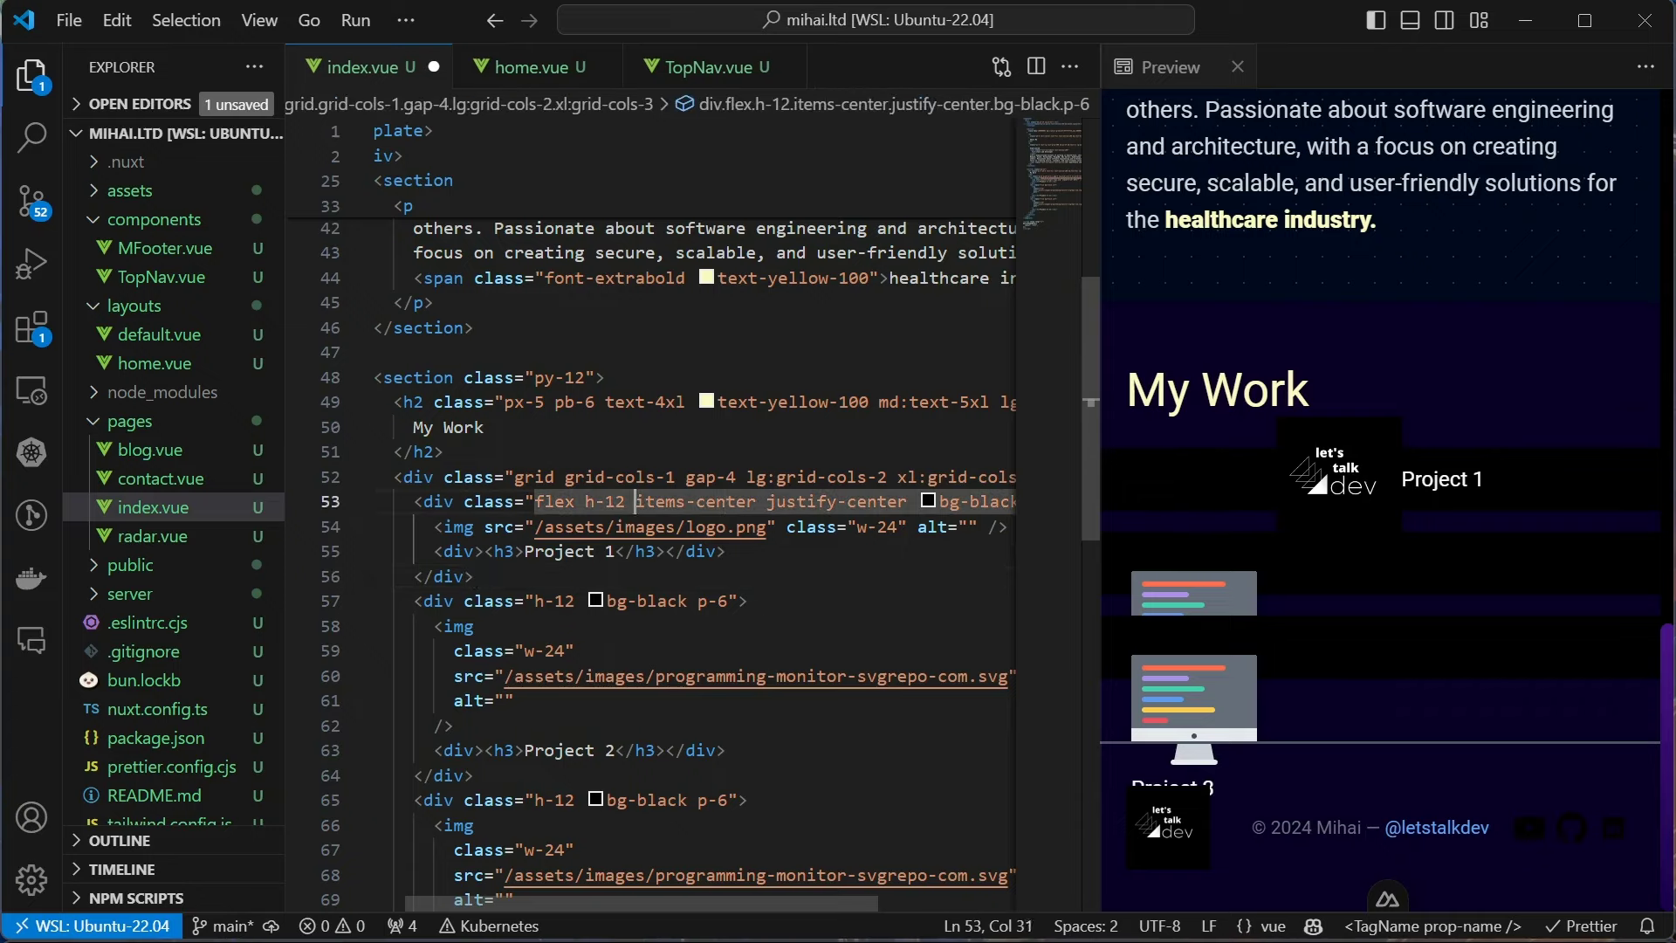
pyautogui.press('BackSpace')
pyautogui.press('BackSpace')
pyautogui.press('BackSpace')
pyautogui.hotkey('ctrl', 's')
pyautogui.press('End')
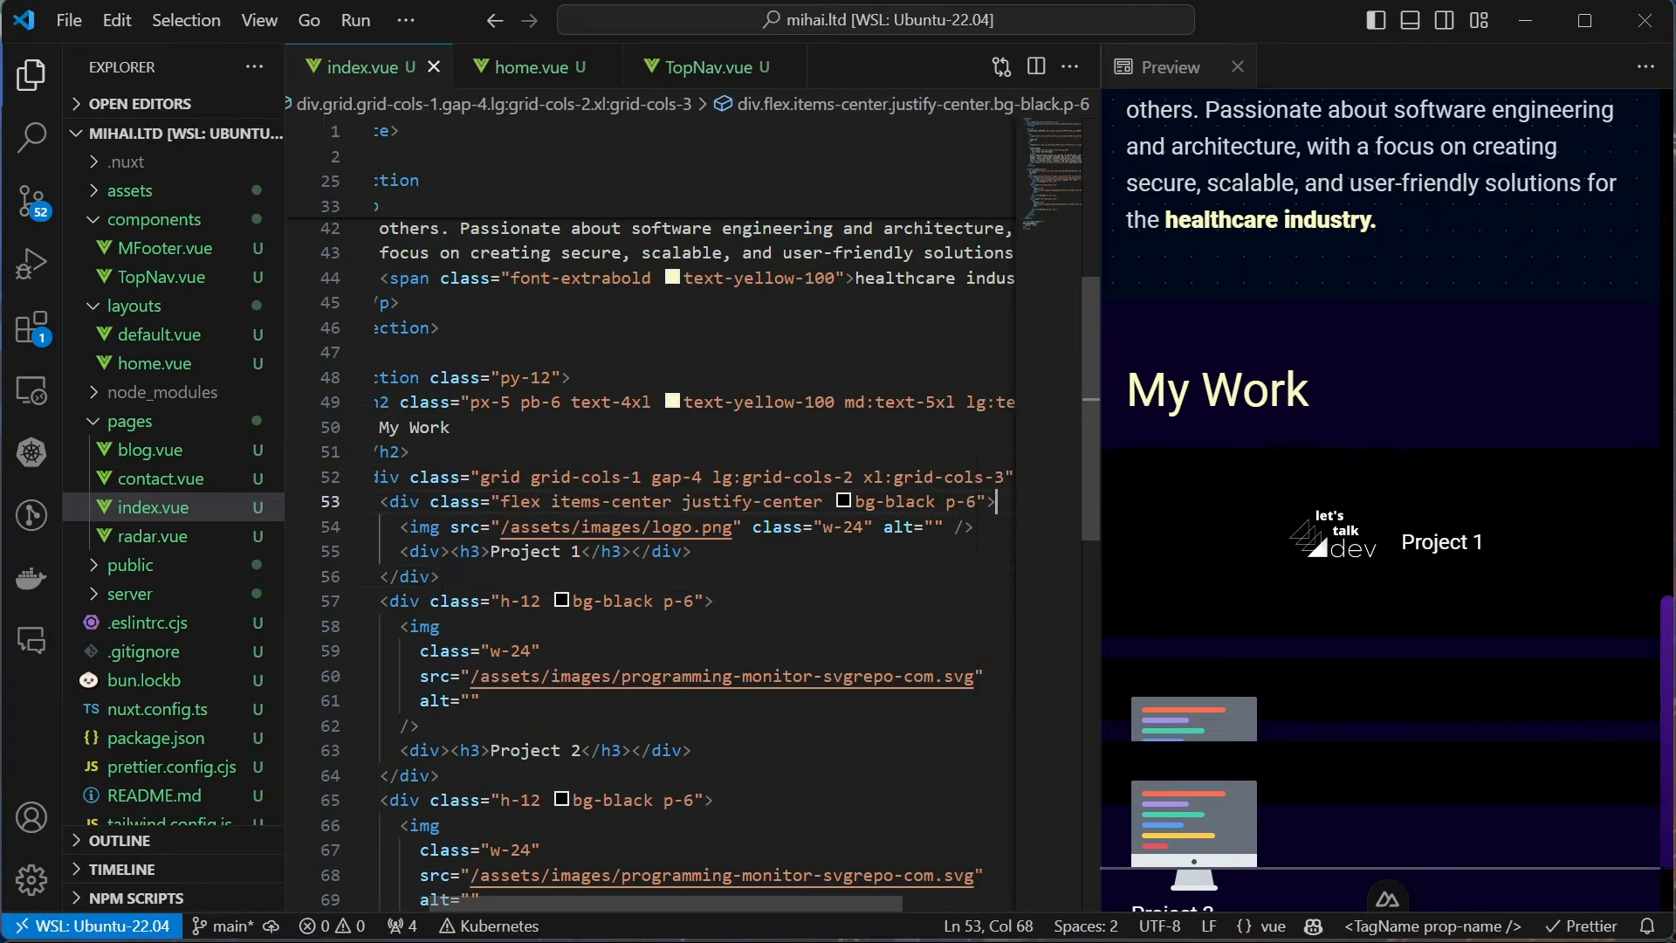
pyautogui.hotkey('ctrl', 'd')
pyautogui.press('BackSpace')
pyautogui.press('BackSpace')
pyautogui.hotkey('ctrl', 's')
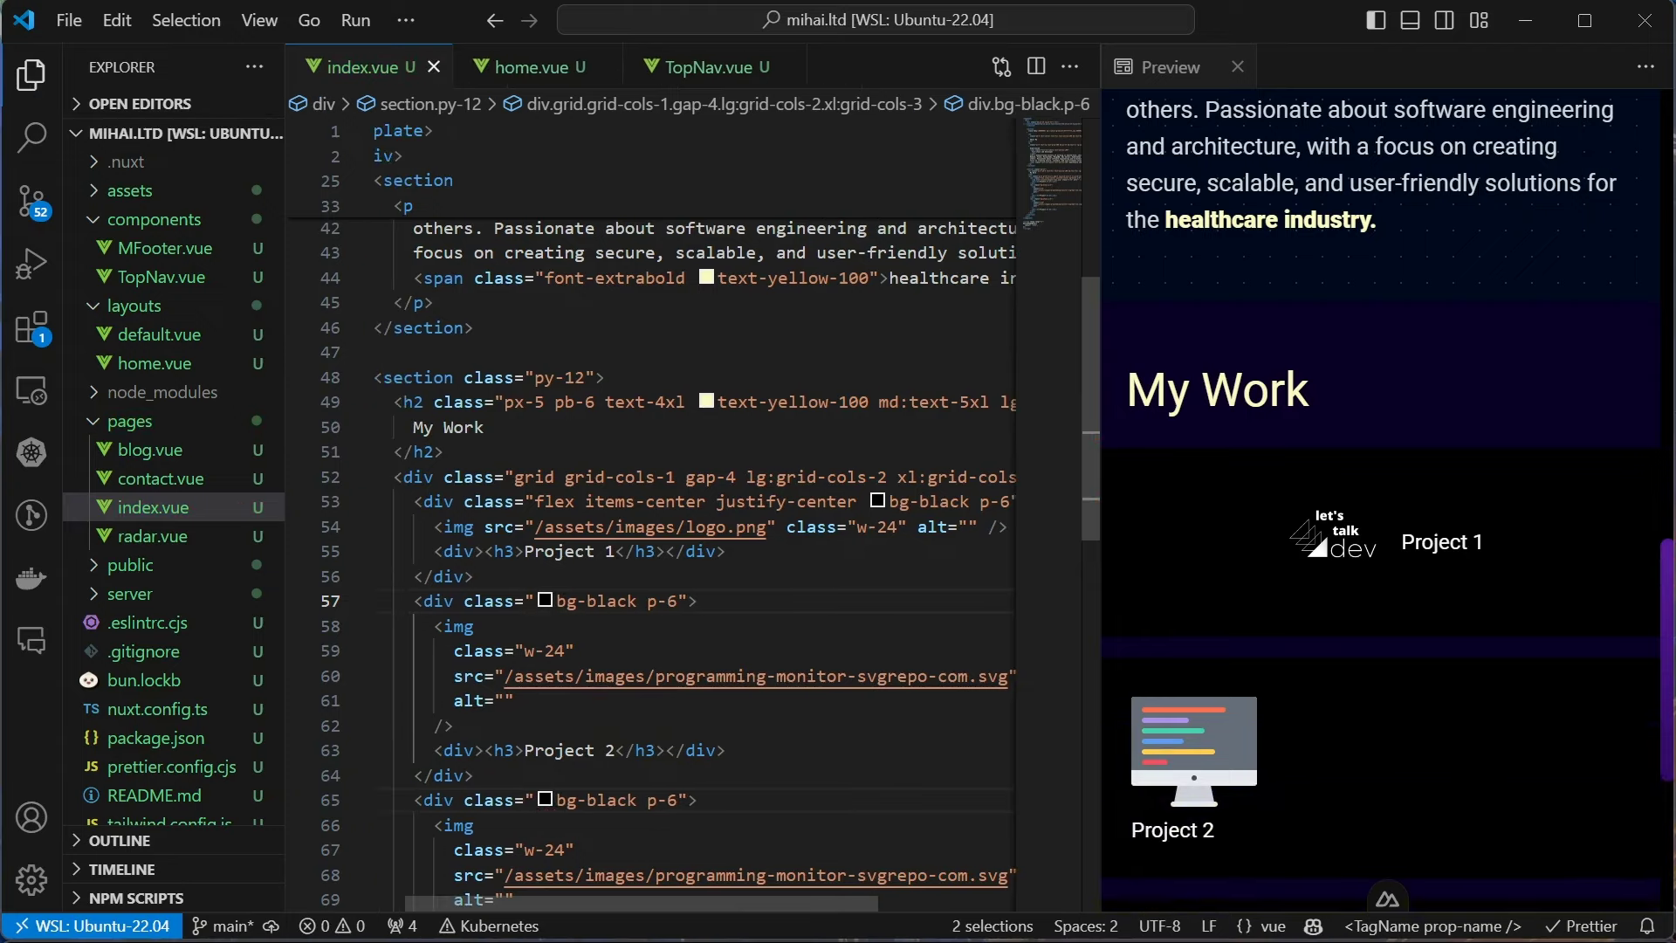
pyautogui.scroll(-1, 1336, 586)
# Give all three cards bg-black/30 with hover:bg-black/50
pyautogui.press('Right')
pyautogui.press('Right')
pyautogui.press('Right')
pyautogui.write('/30')
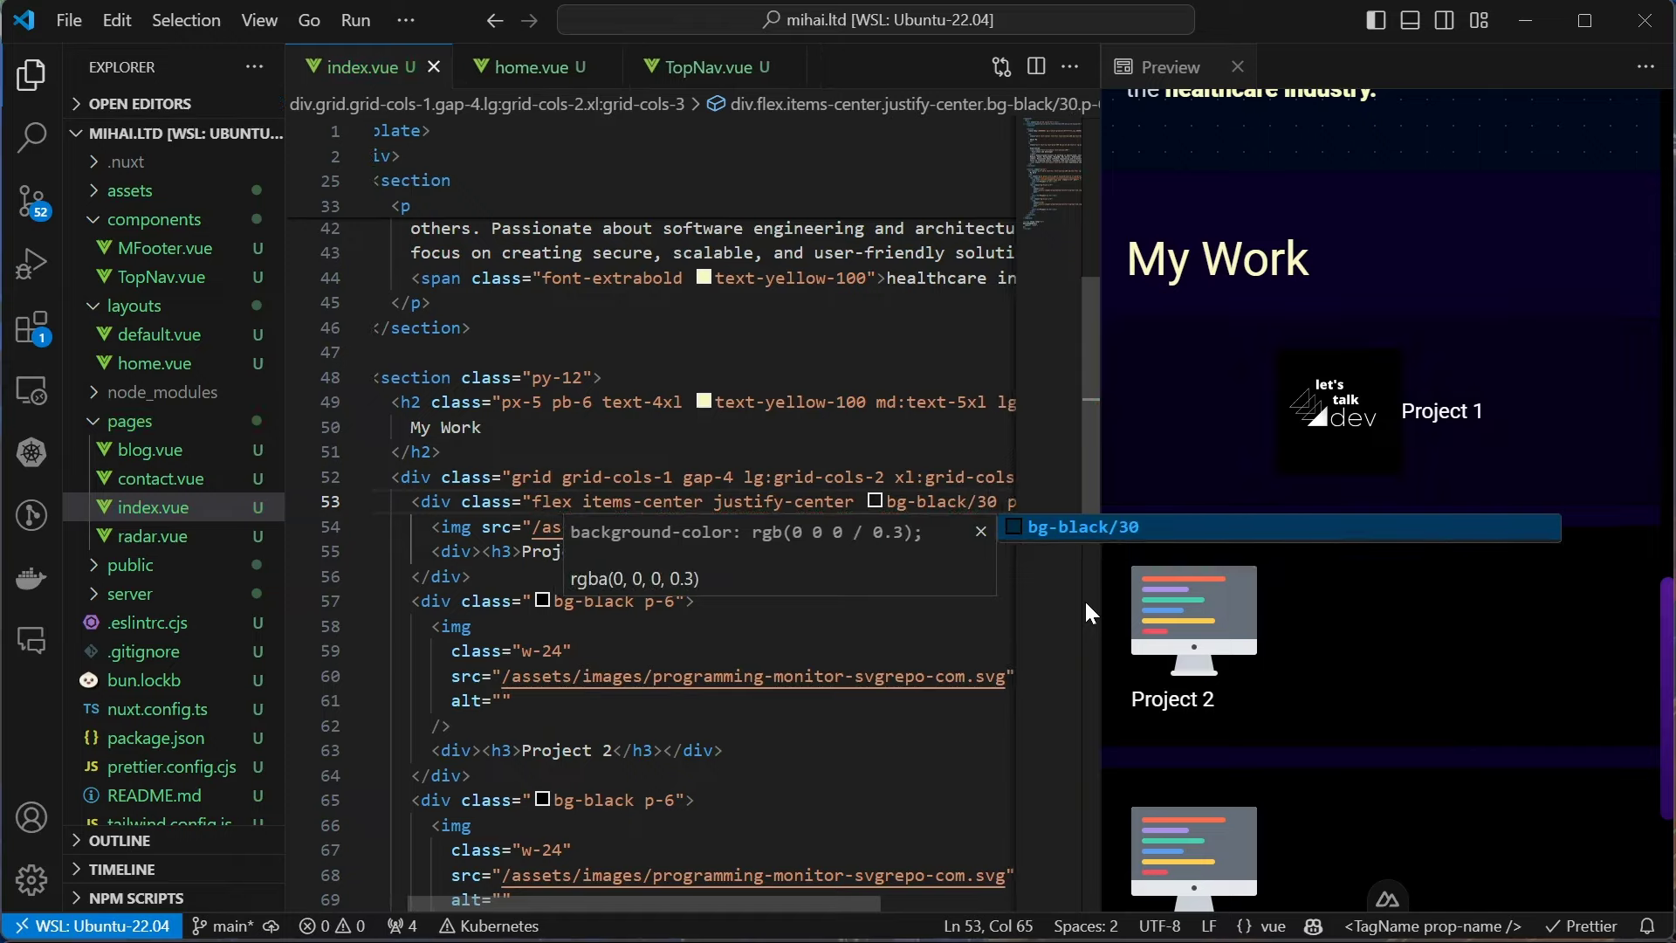
pyautogui.hotkey('ctrl', 's')
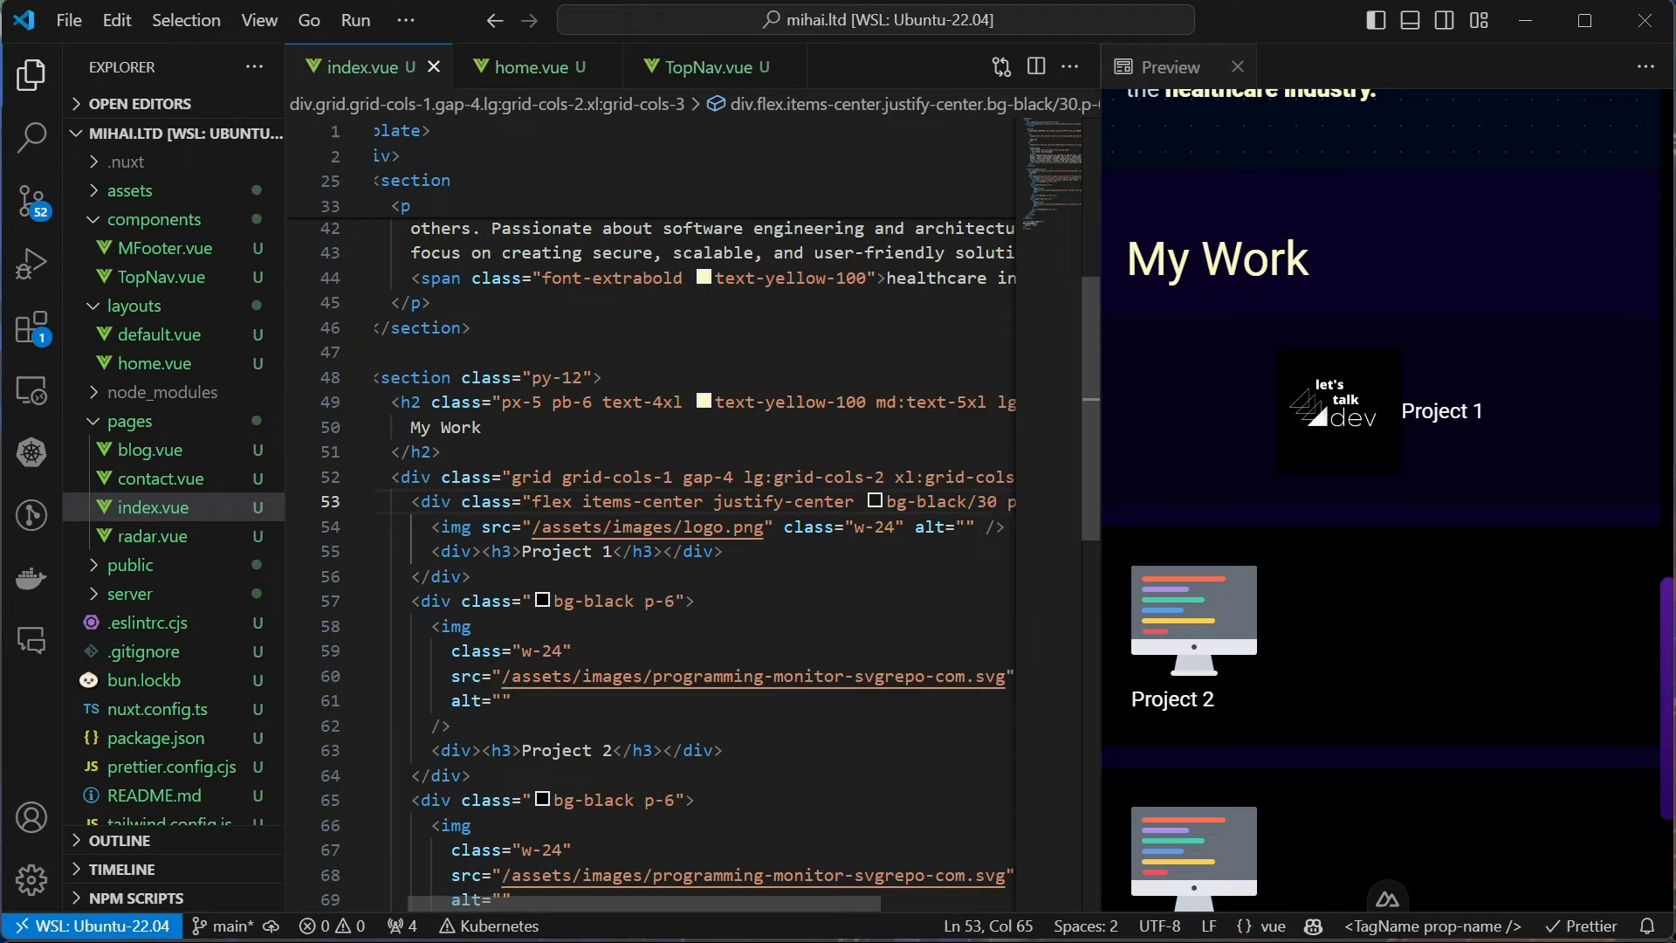
pyautogui.click(632, 601)
pyautogui.keyDown('alt'); pyautogui.click(631, 798); pyautogui.keyUp('alt')
pyautogui.write('/30')
pyautogui.write(' p-6 hover:b')
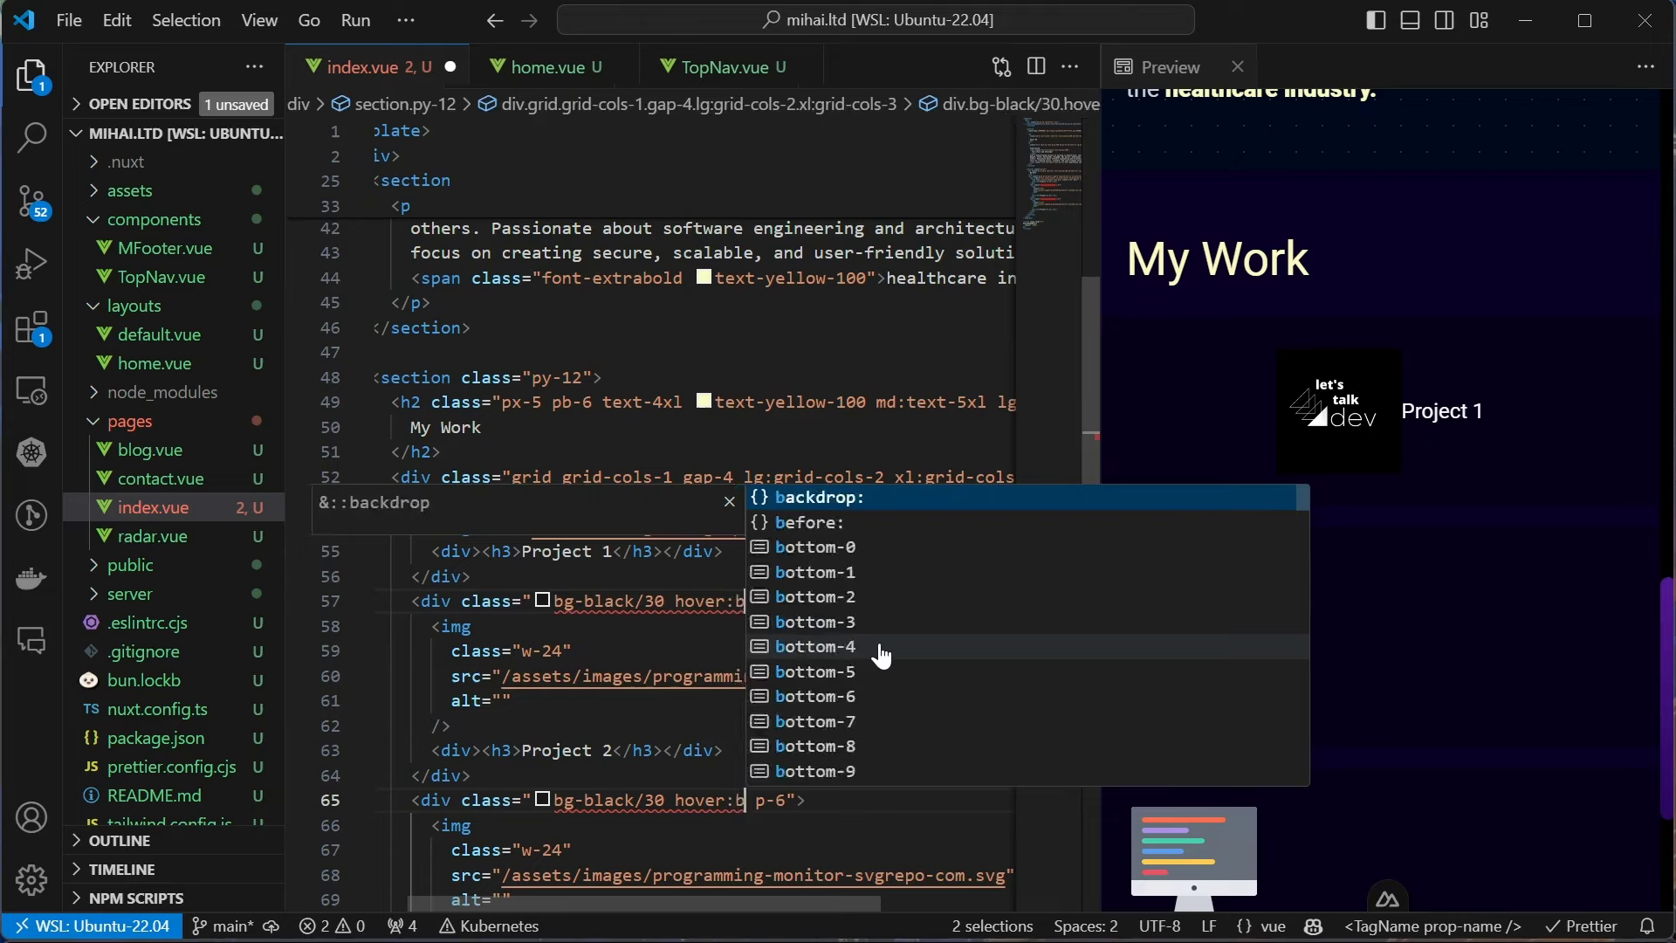
pyautogui.write('g-black/')
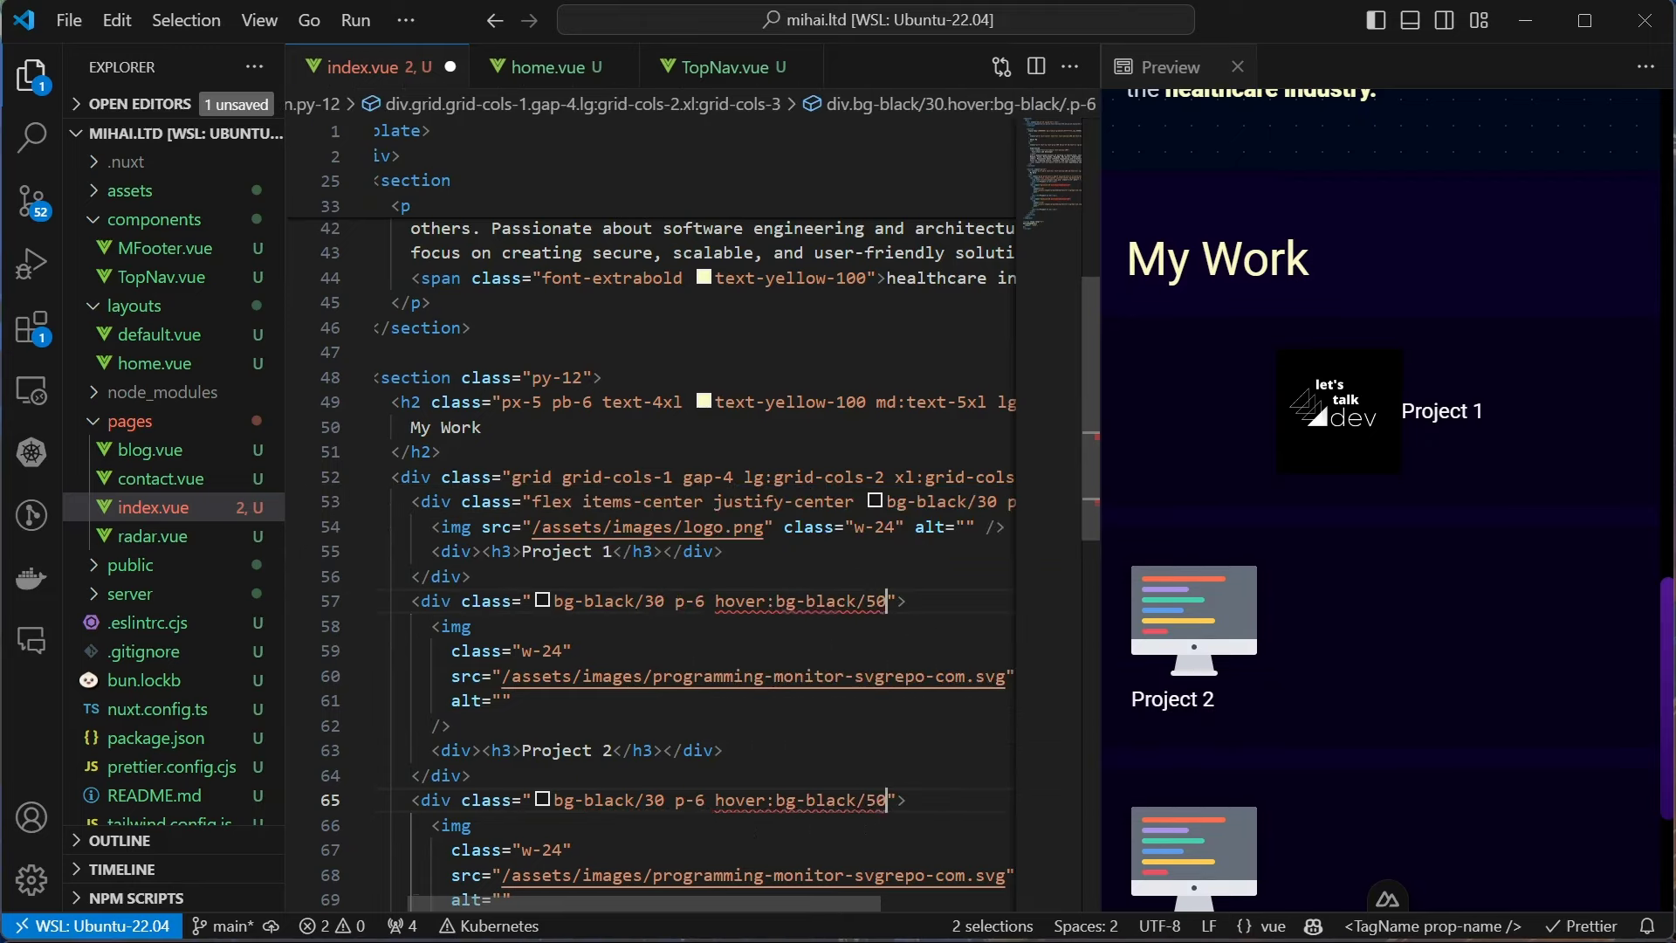
pyautogui.write('50')
pyautogui.hotkey('ctrl', 's')
pyautogui.moveTo(721, 600); pyautogui.dragTo(547, 600)
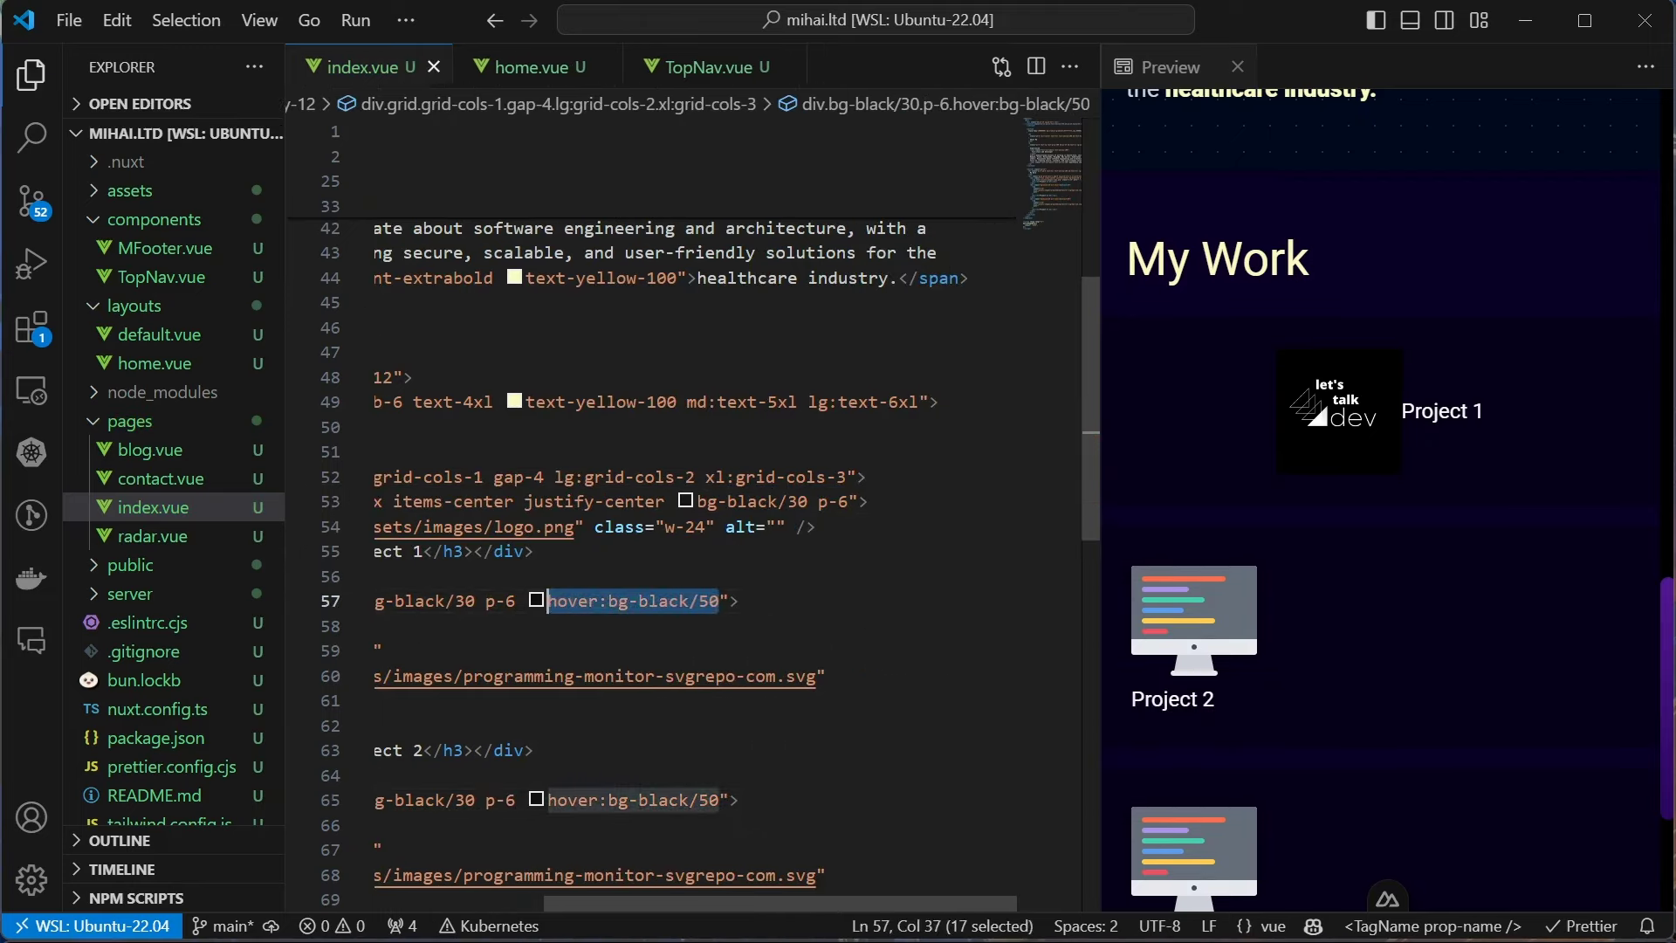
pyautogui.hotkey('ctrl', 'c')
pyautogui.click(853, 502)
pyautogui.hotkey('ctrl', 'v')
pyautogui.hotkey('ctrl', 's')
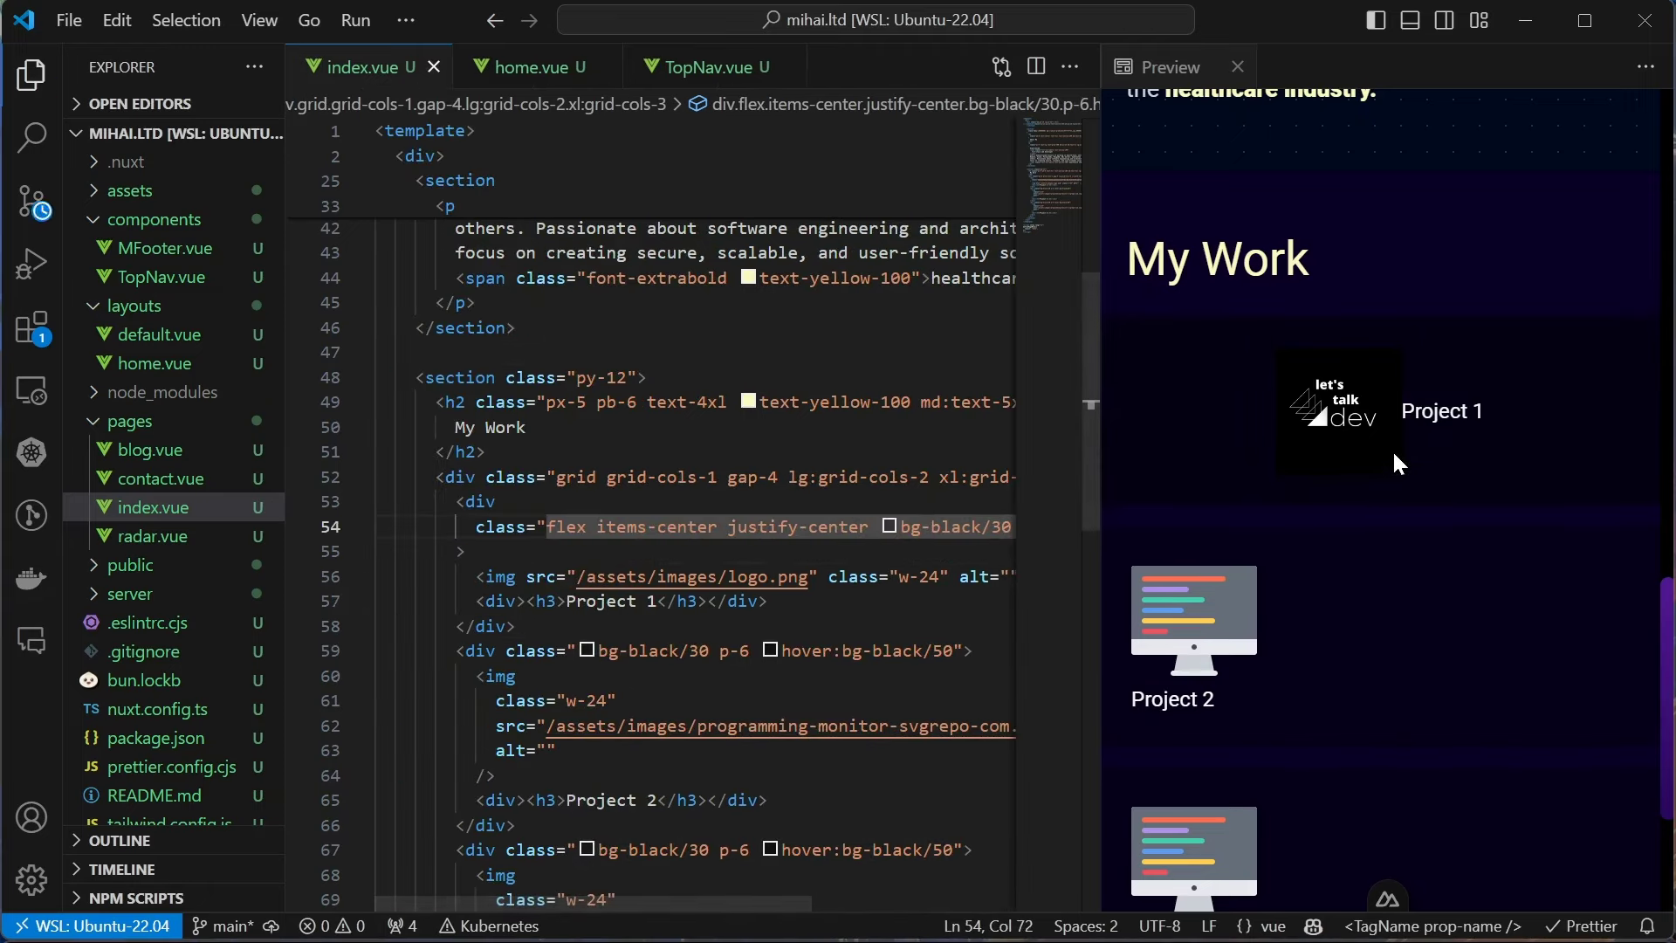
pyautogui.scroll(-2, 1408, 718)
pyautogui.scroll(2, 1433, 655)
# Retitle the first card 'Let's Talk Dev YouTube Channel' in text-3xl text-yellow-100, with a description paragraph
pyautogui.click(518, 577)
pyautogui.click(659, 599)
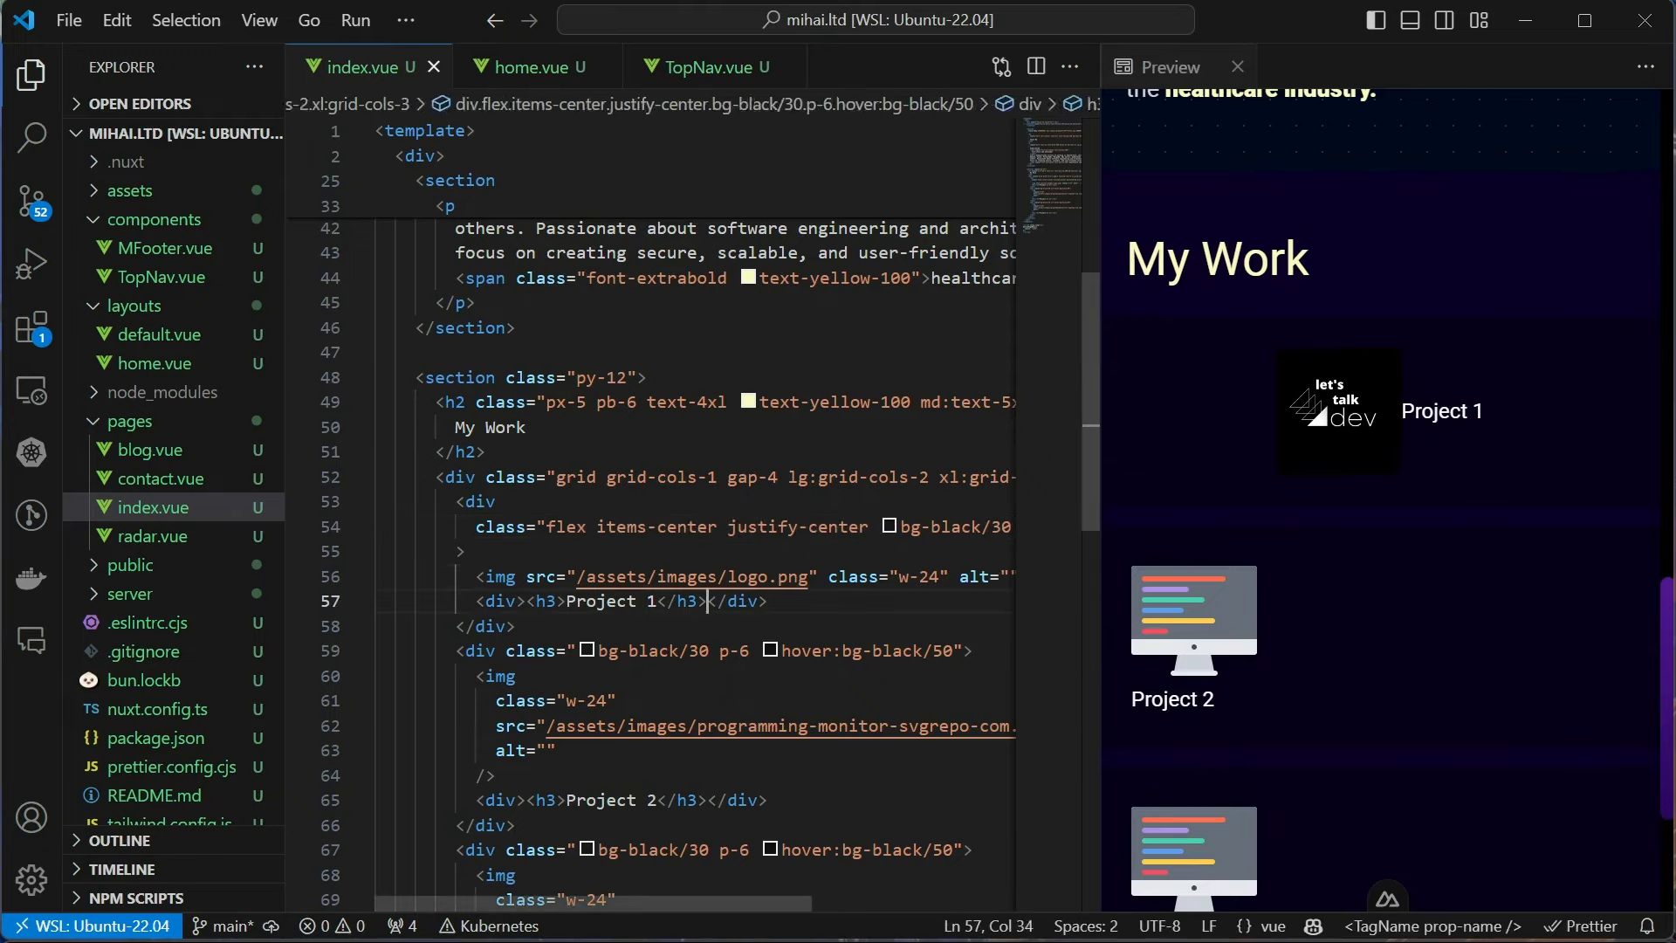
pyautogui.write('<p>')
pyautogui.hotkey('ctrl', 's')
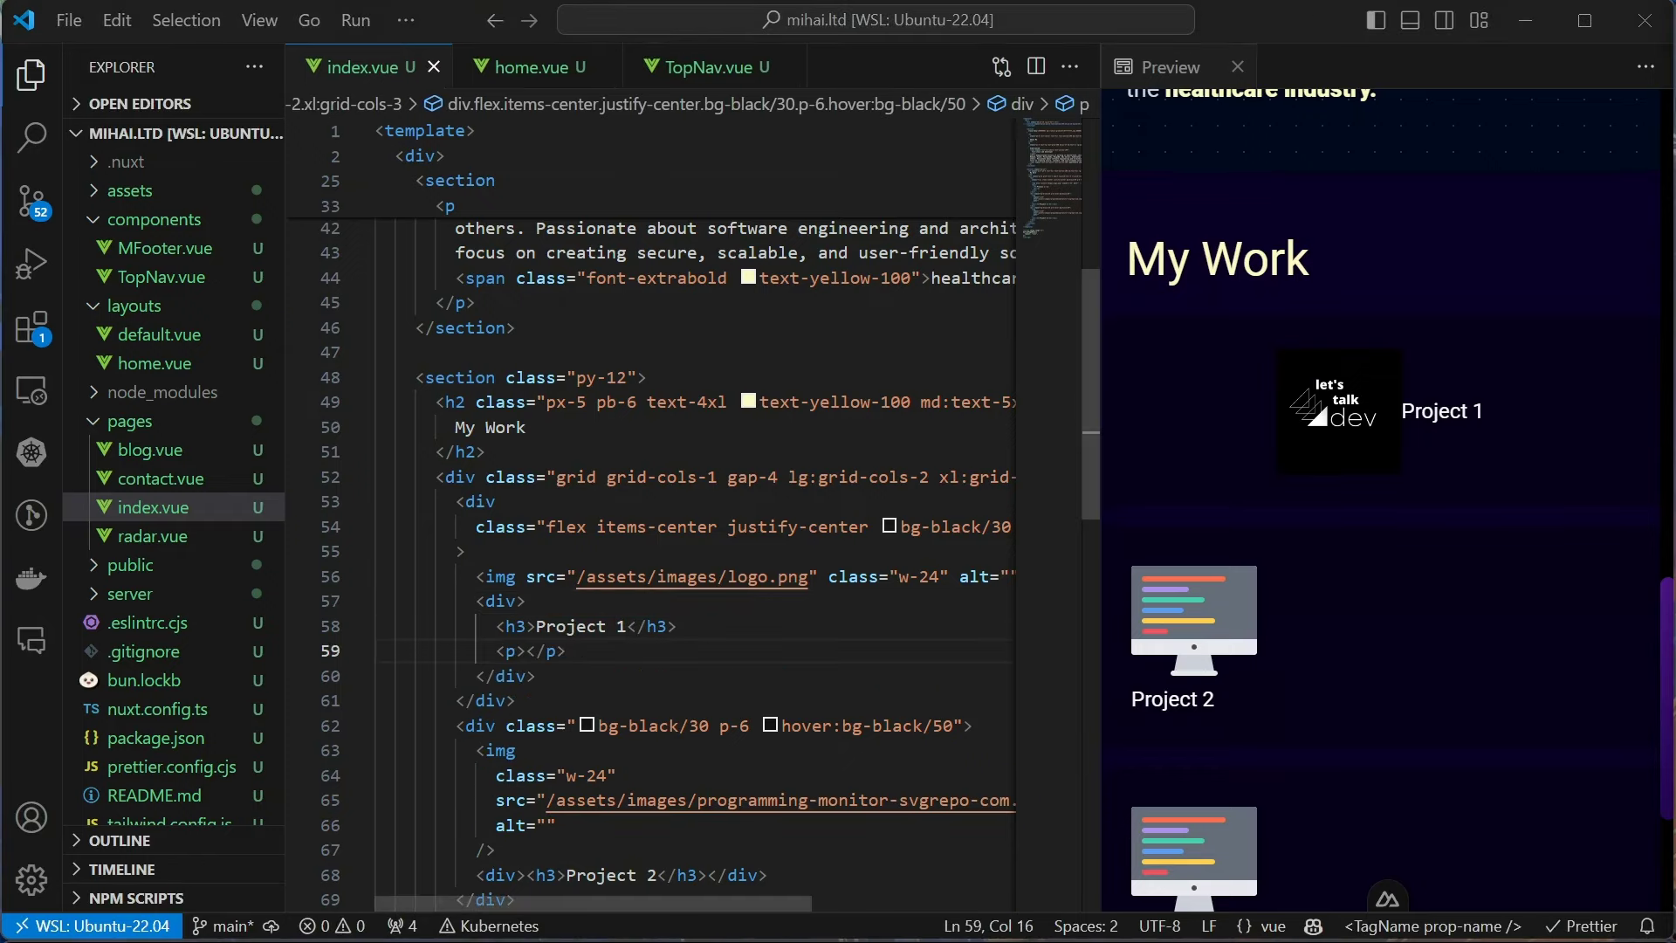
pyautogui.write('I share my knowledge and experience in software development and architecture through videos on my YouTube channel')
pyautogui.hotkey('ctrl', 's')
pyautogui.write("Let's Talk Dev YouTube Channel cla")
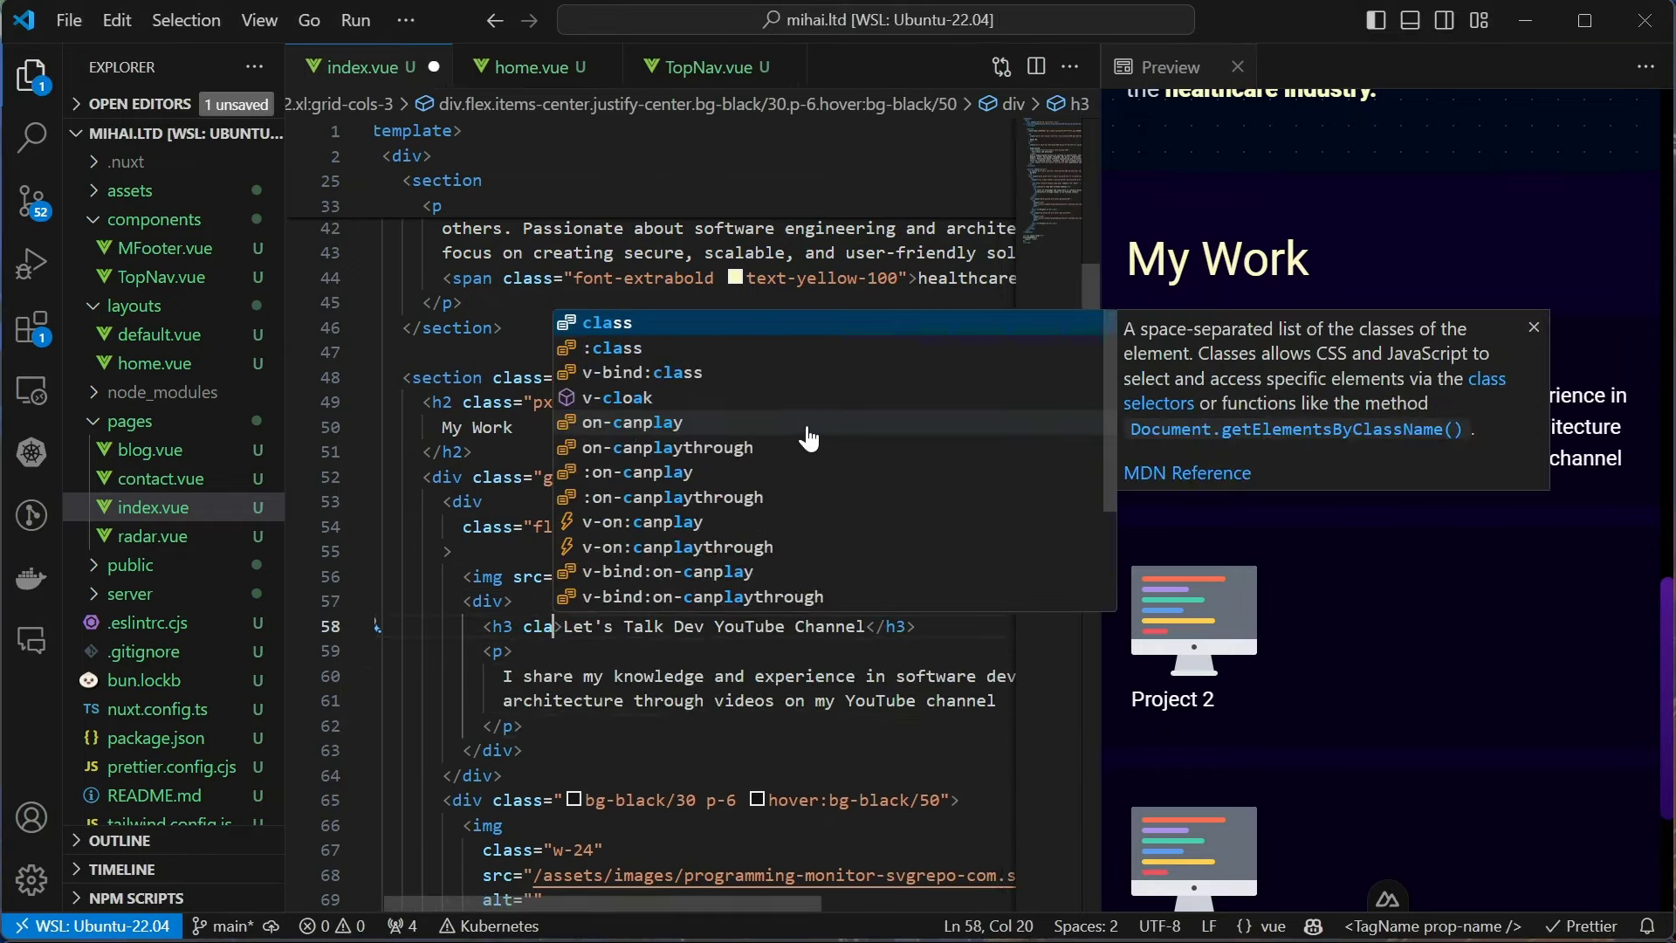
pyautogui.press('Return')
pyautogui.write('text-3xl')
pyautogui.press('Return')
pyautogui.write('text-yellow-')
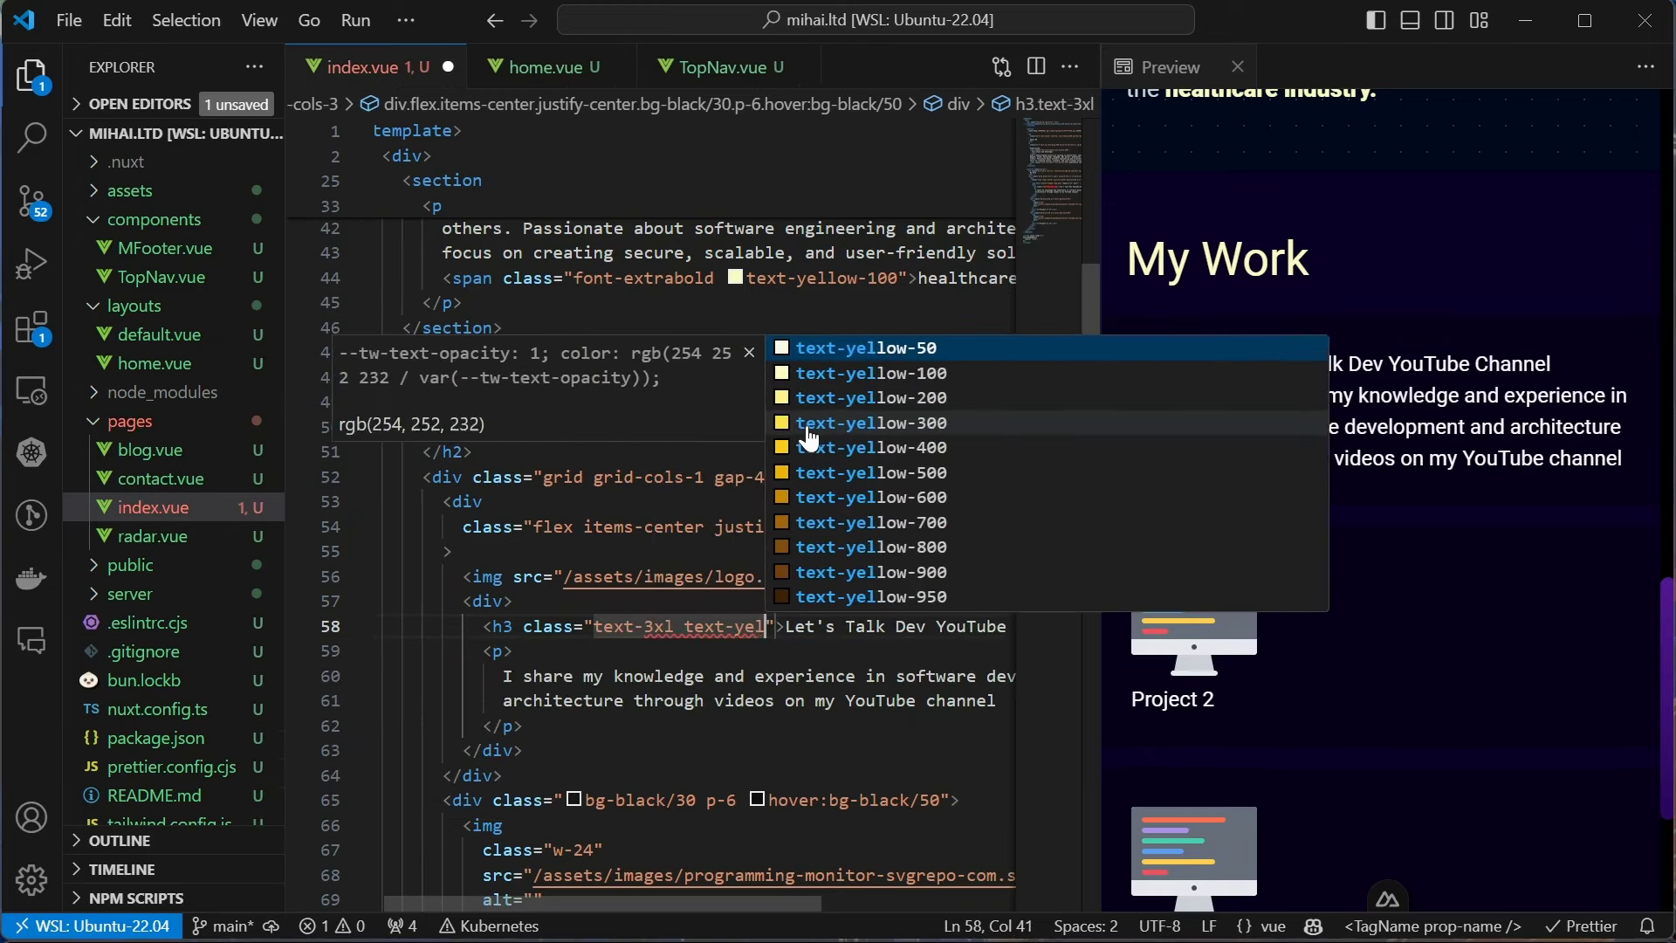
pyautogui.write('100')
pyautogui.press('Return')
pyautogui.hotkey('ctrl', 's')
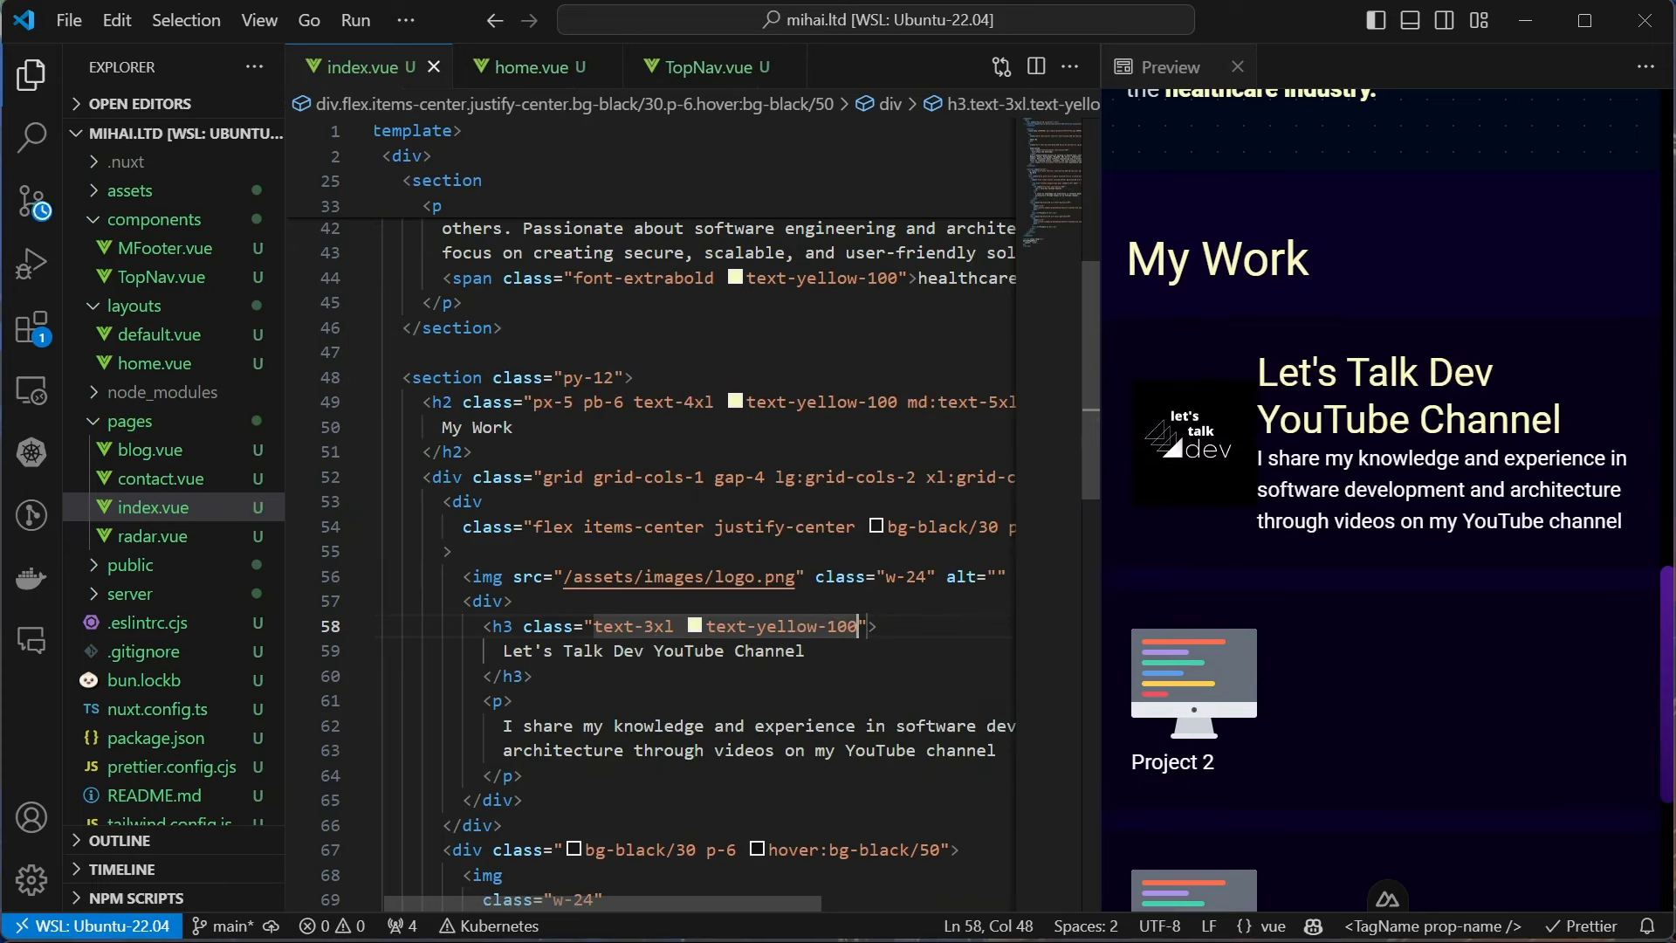
pyautogui.scroll(-3, 655, 525)
# Add a class attribute to the paragraph and pb-4 to the heading
pyautogui.click(505, 504)
pyautogui.write('class')
pyautogui.press('Return')
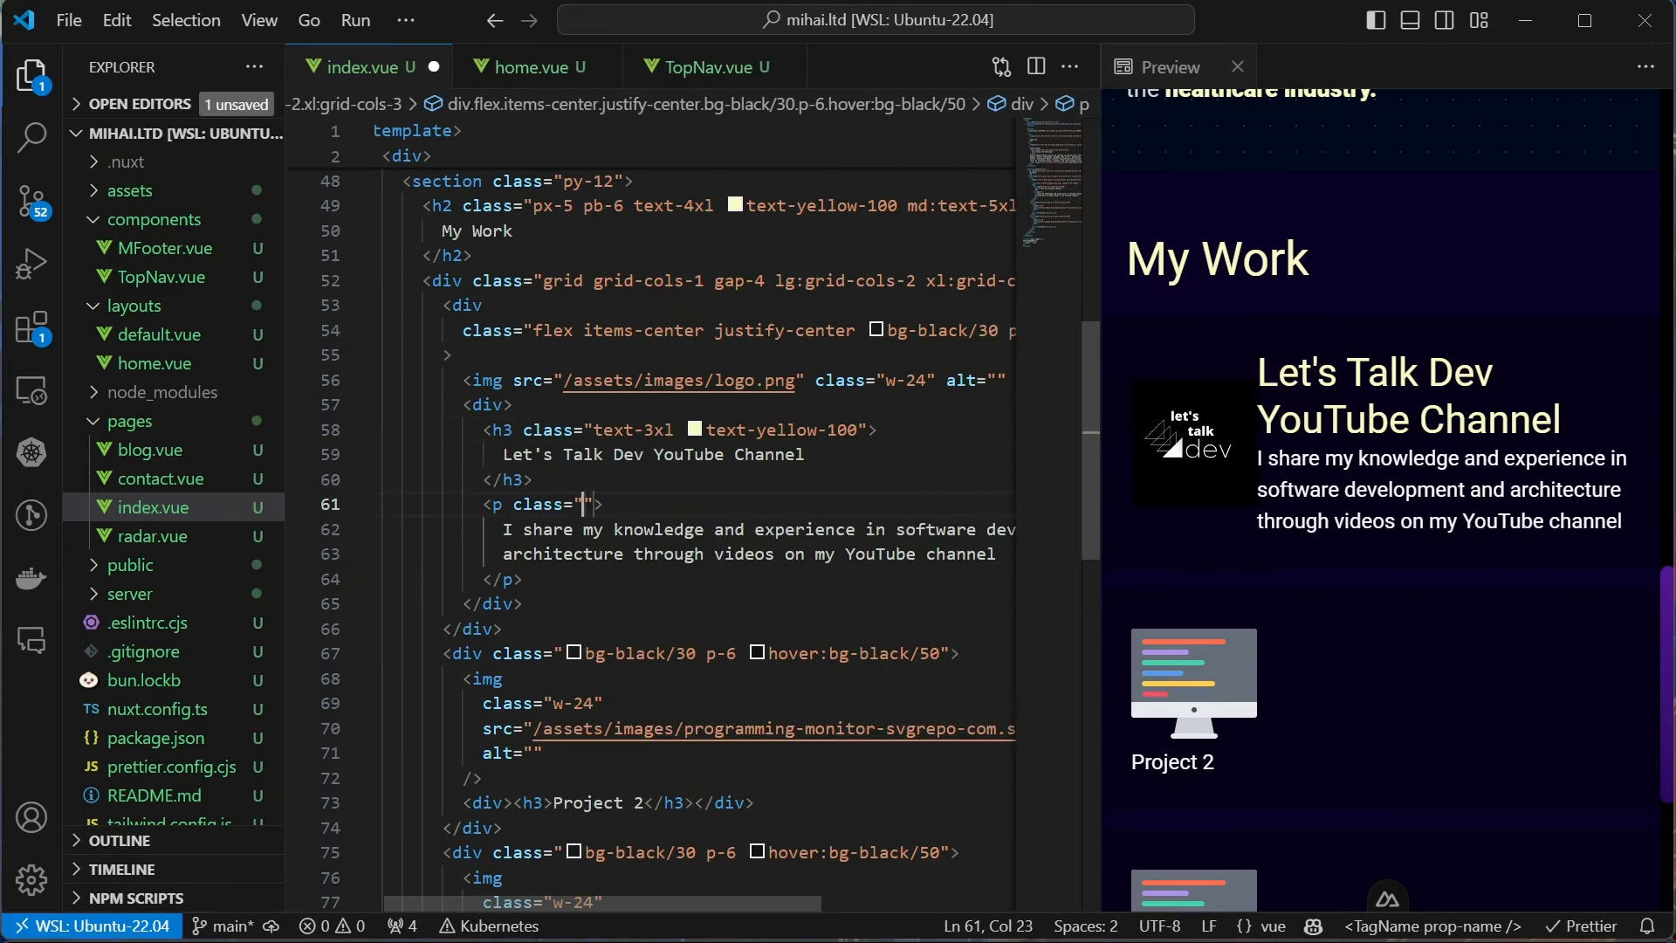
pyautogui.press('Up')
pyautogui.press('Up')
pyautogui.press('Up')
pyautogui.press('End')
pyautogui.press('Left')
pyautogui.press('Left')
pyautogui.write('pb=4')
pyautogui.hotkey('ctrl', 's')
# Colour the description paragraph text-gray-500
pyautogui.click(585, 504)
pyautogui.write('text-gra')
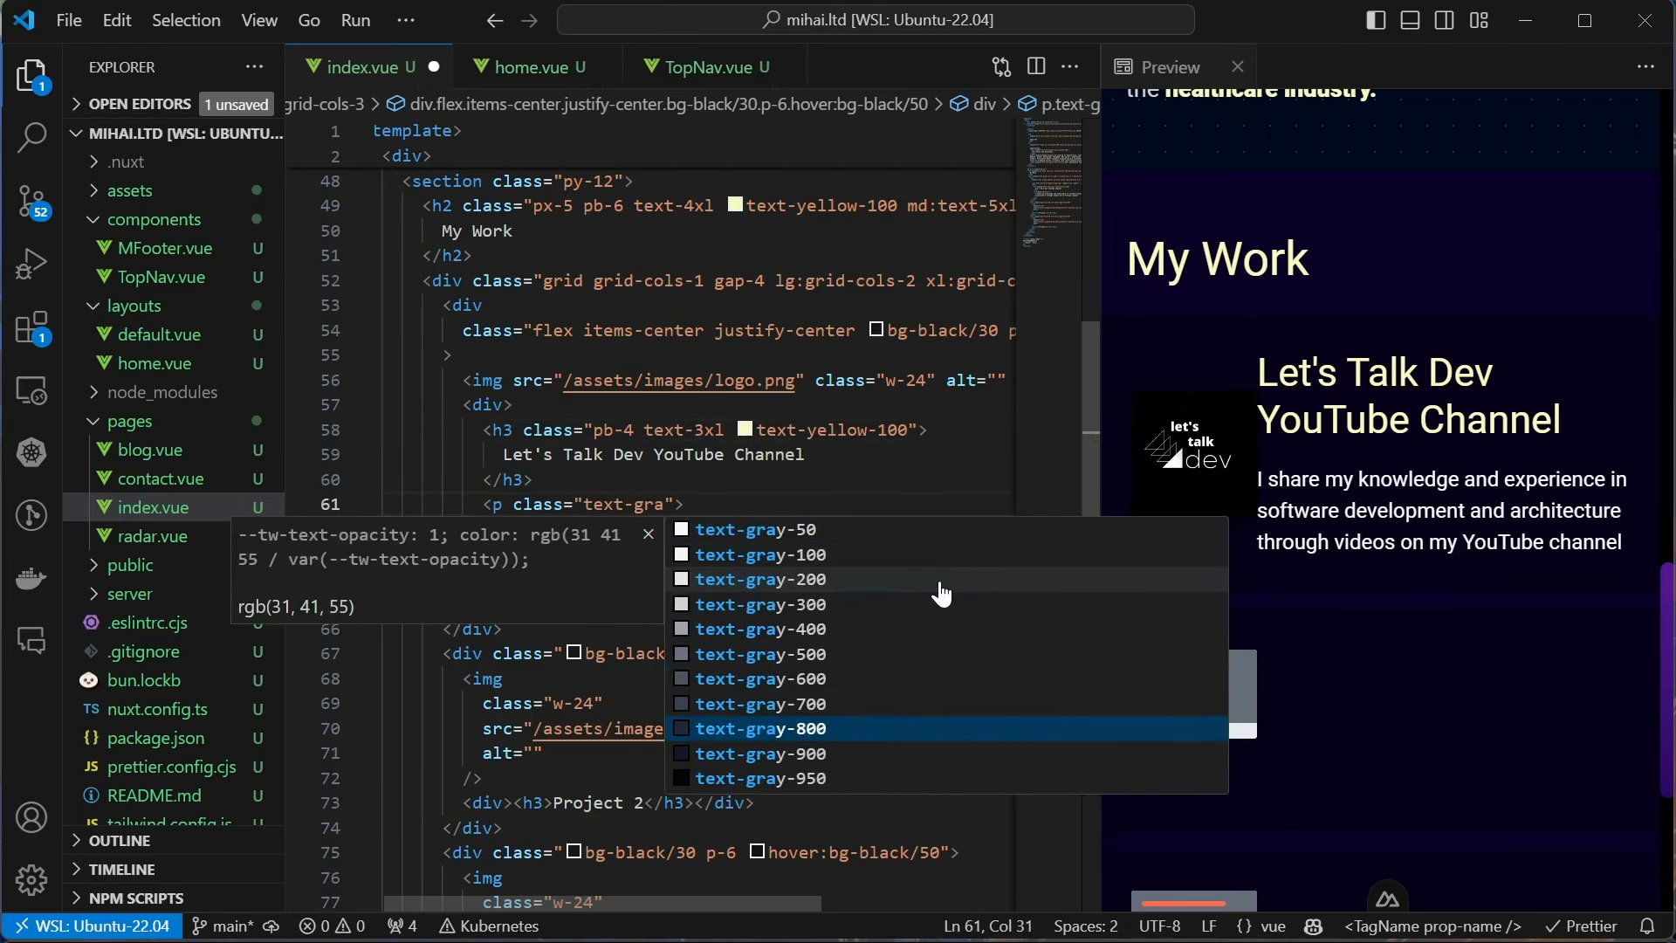
pyautogui.press('Up')
pyautogui.press('Up')
pyautogui.press('Return')
pyautogui.hotkey('ctrl', 's')
pyautogui.press('BackSpace')
pyautogui.write('500')
pyautogui.hotkey('ctrl', 's')
pyautogui.press('Home')
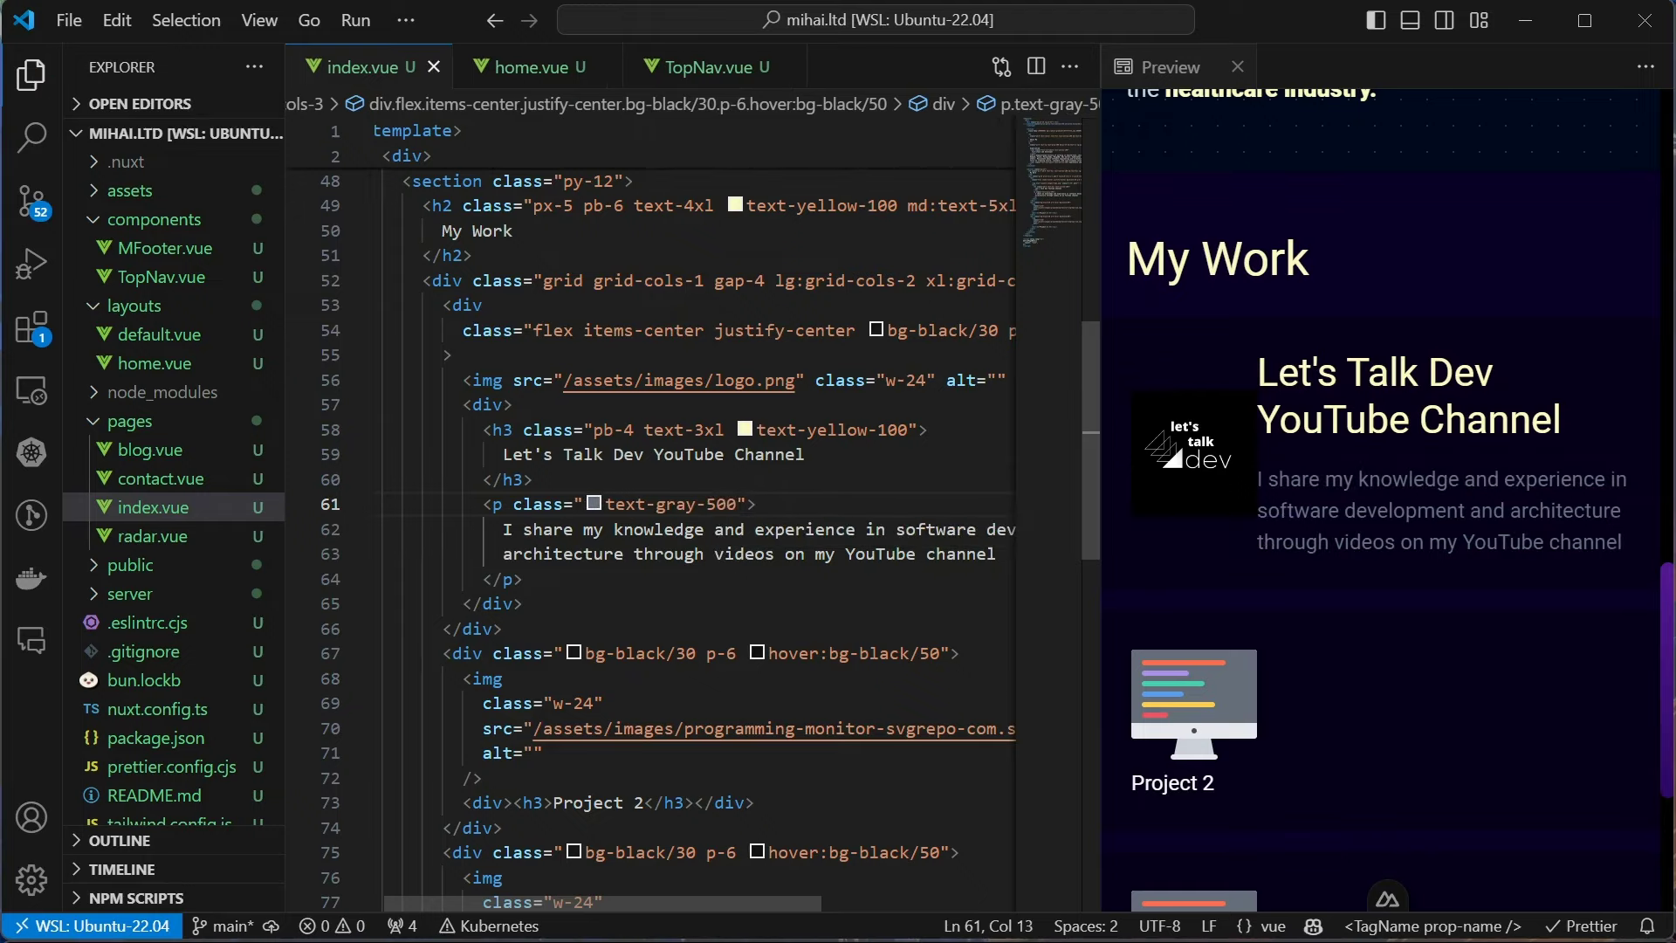
pyautogui.press('Down')
pyautogui.press('End')
pyautogui.hotkey('ctrl', 'Left')
pyautogui.hotkey('ctrl', 'Left')
pyautogui.hotkey('ctrl', 'Left')
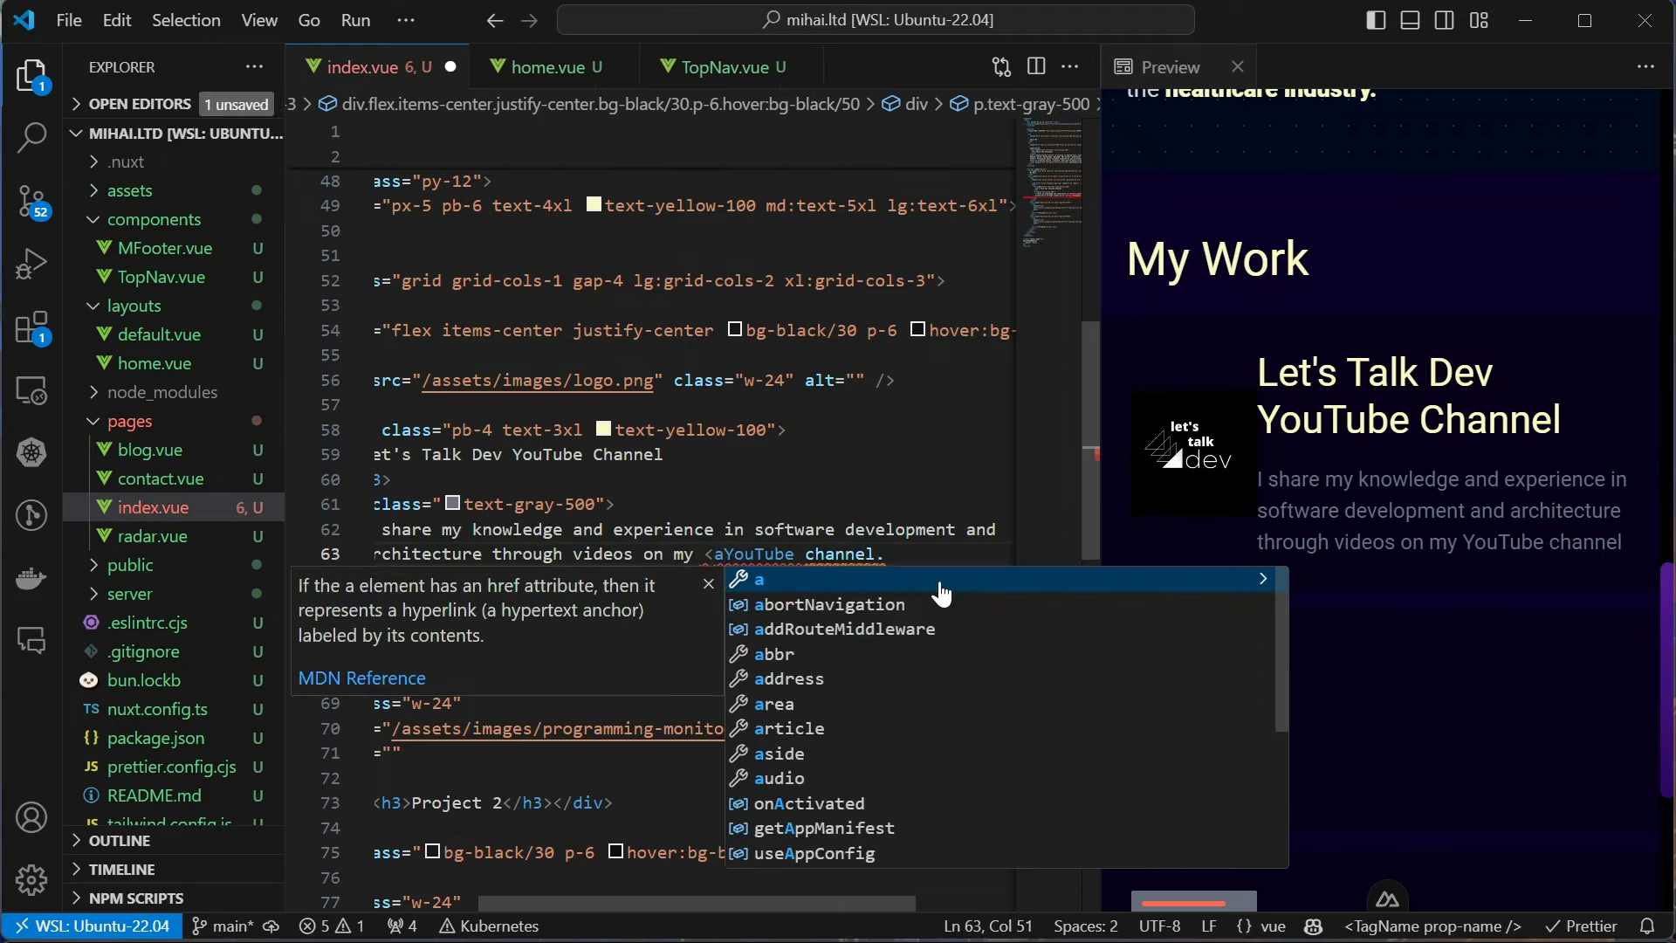
pyautogui.write('<a>')
pyautogui.press('End')
pyautogui.write('.')
pyautogui.press('Left')
pyautogui.write('</a>')
pyautogui.press('Home')
pyautogui.hotkey('ctrl', 'Right')
pyautogui.write('t')
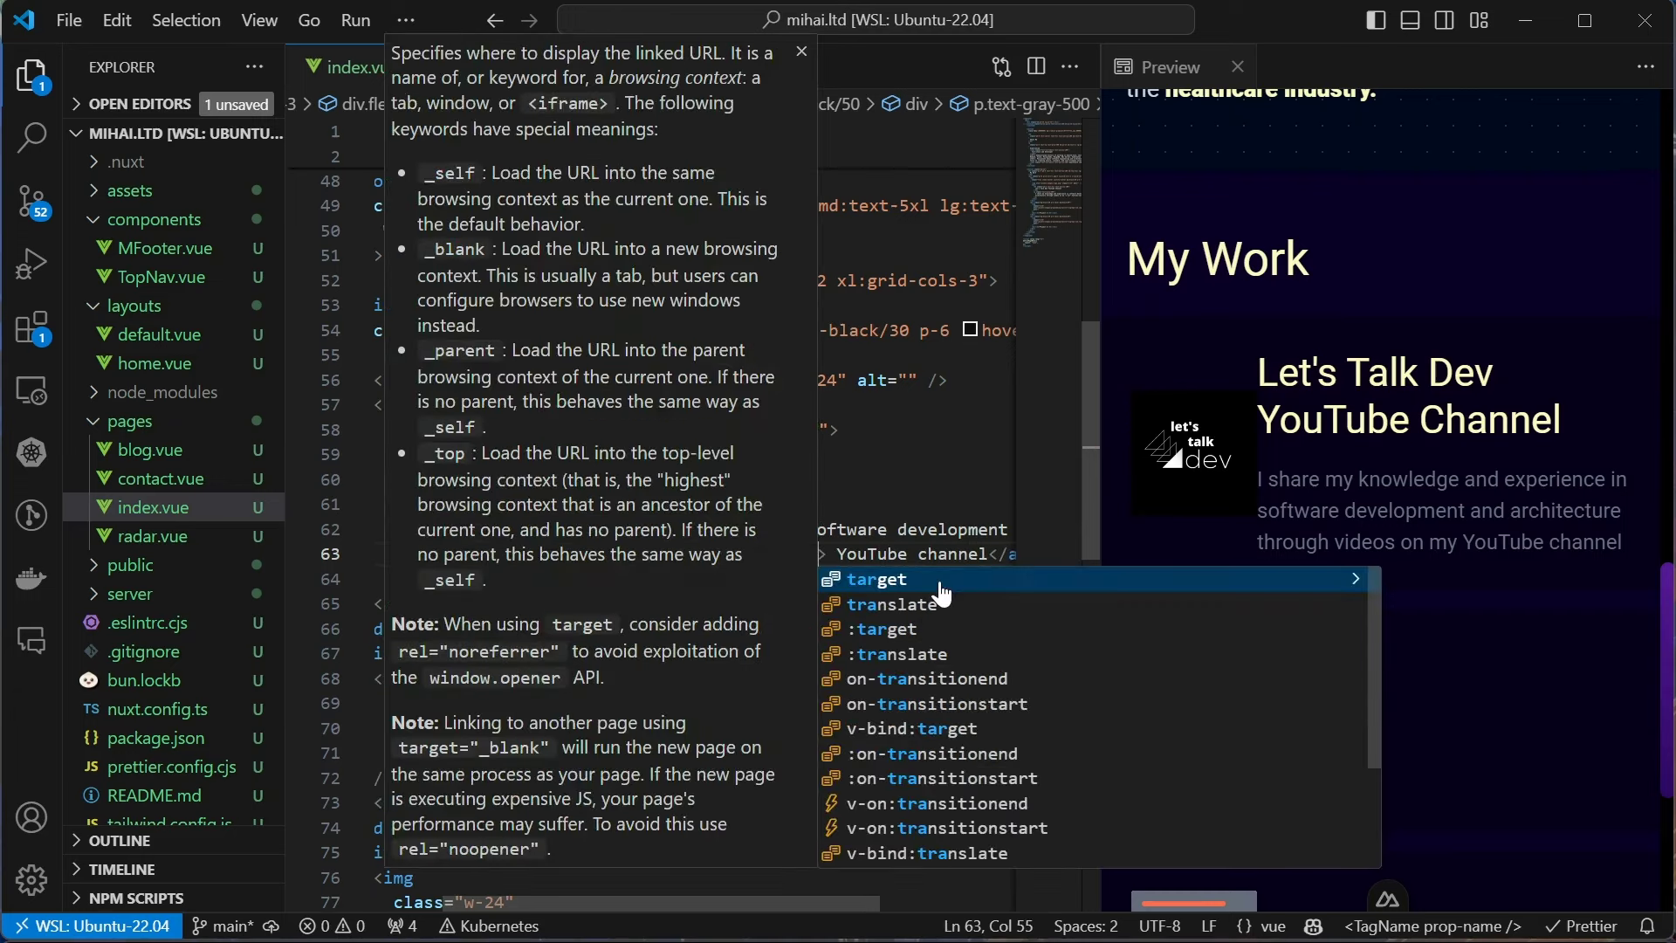
pyautogui.press('Return')
pyautogui.press('Return')
pyautogui.write('hitecture')
pyautogui.press('Return')
pyautogui.write('https://youtube.com/@letstalkdev')
pyautogui.hotkey('ctrl', 's')
# Style the YouTube channel link with text-blue-500 underline, save, and focus the preview
pyautogui.press('Down')
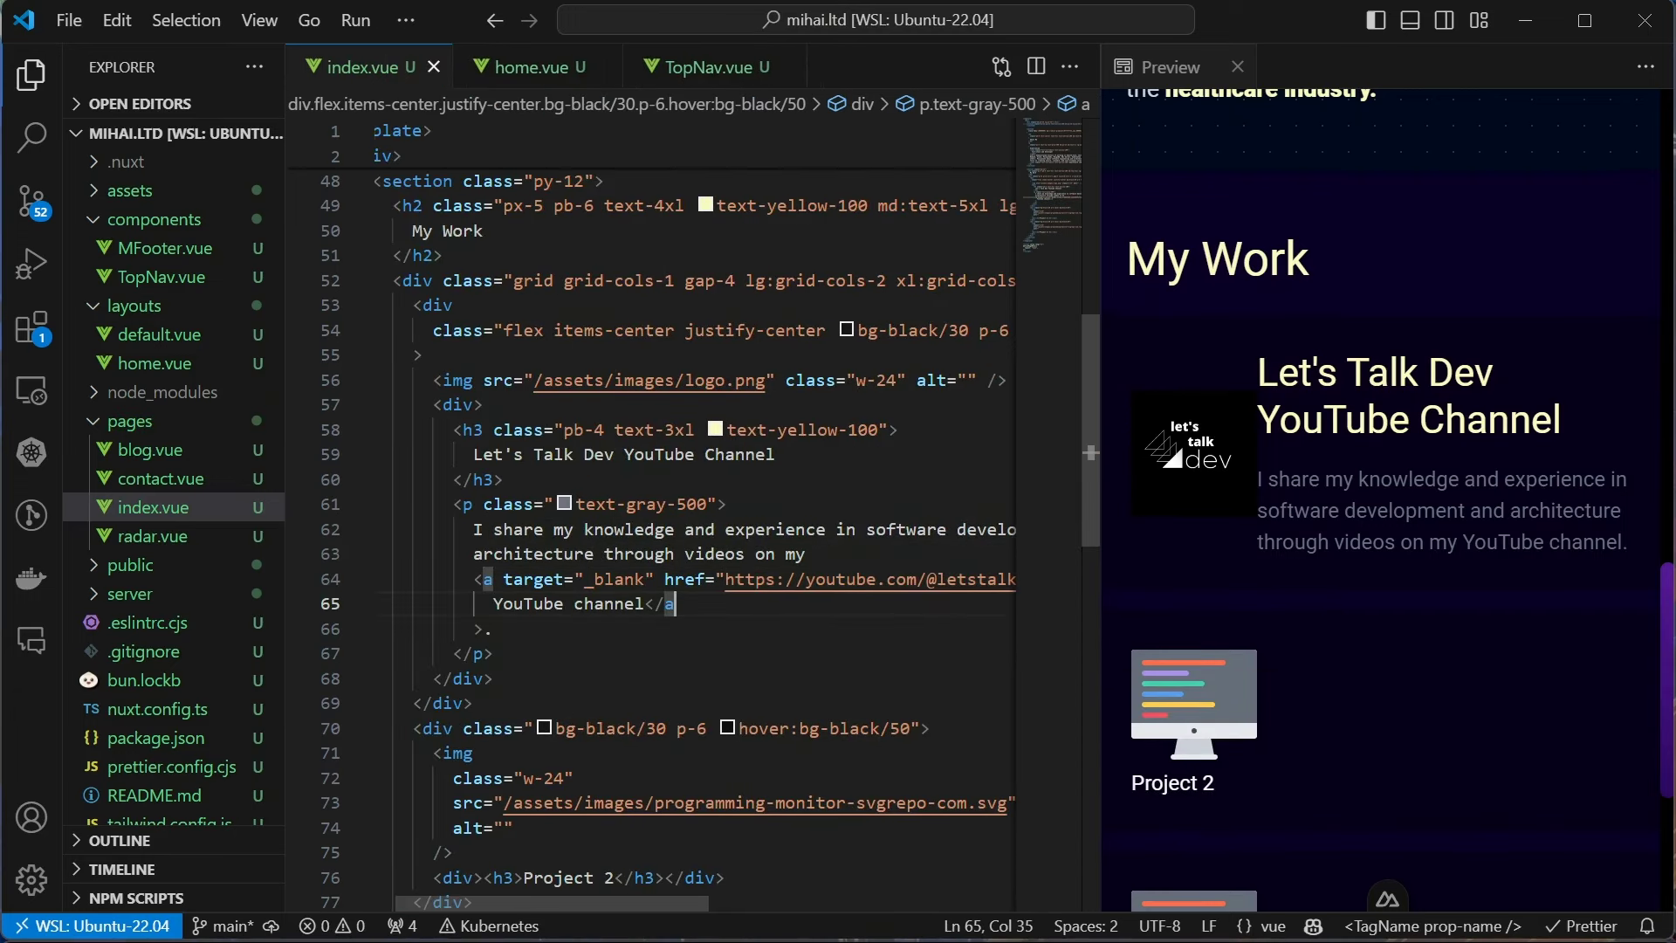
pyautogui.press('Down')
pyautogui.press('Left')
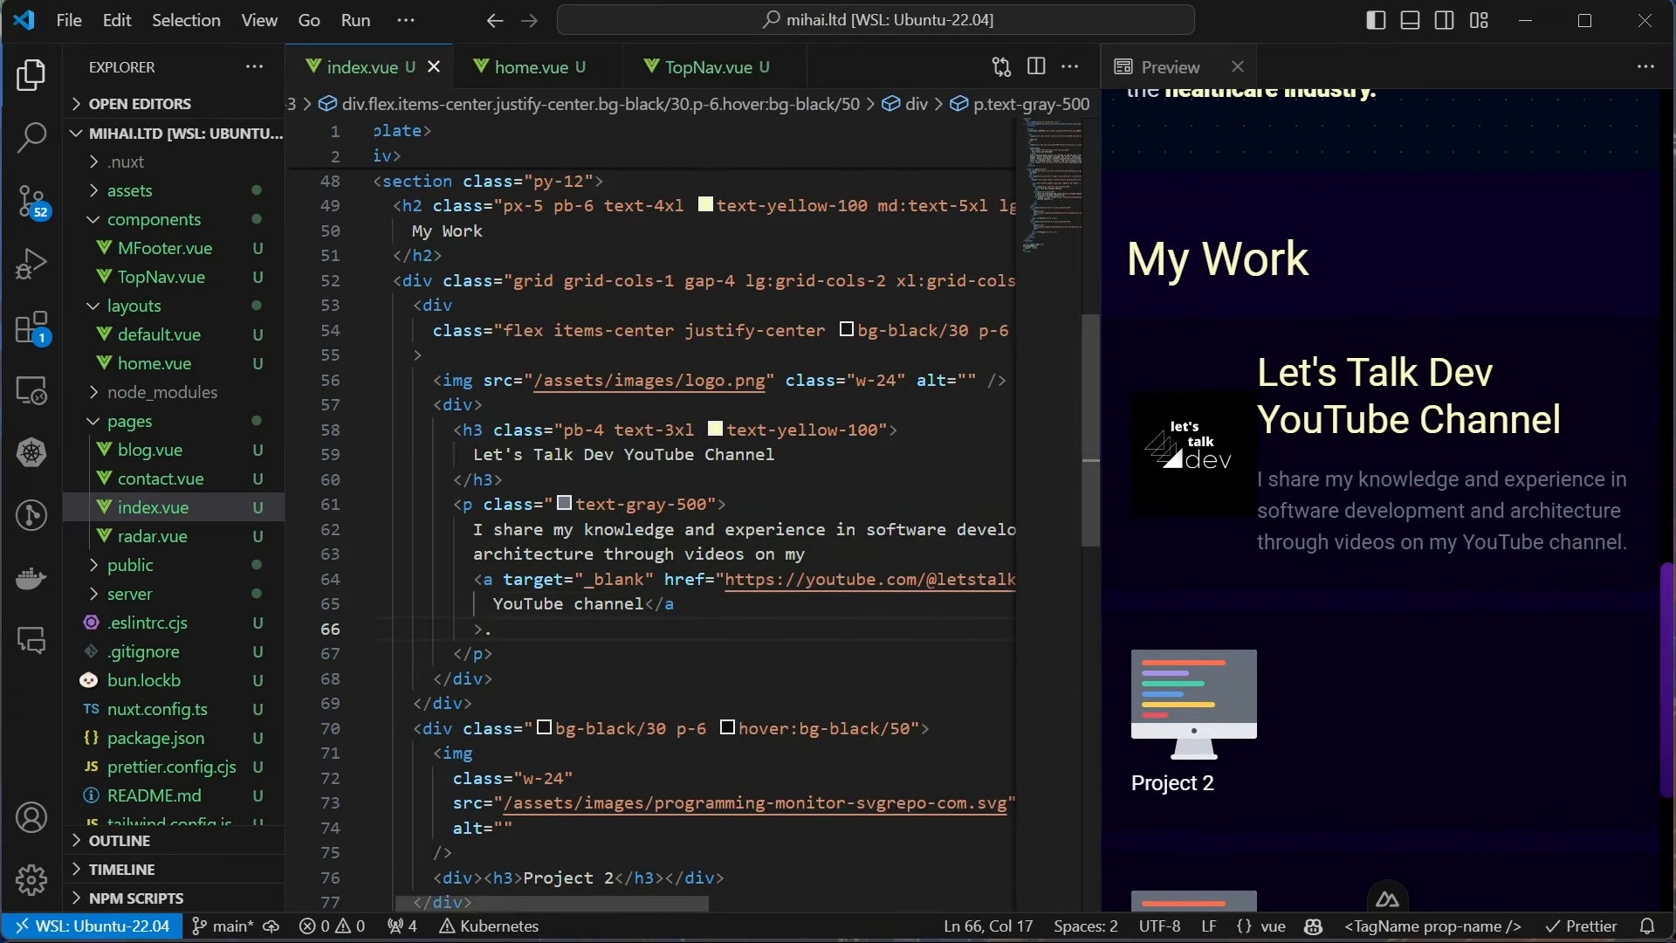
pyautogui.write('cl')
pyautogui.press('Return')
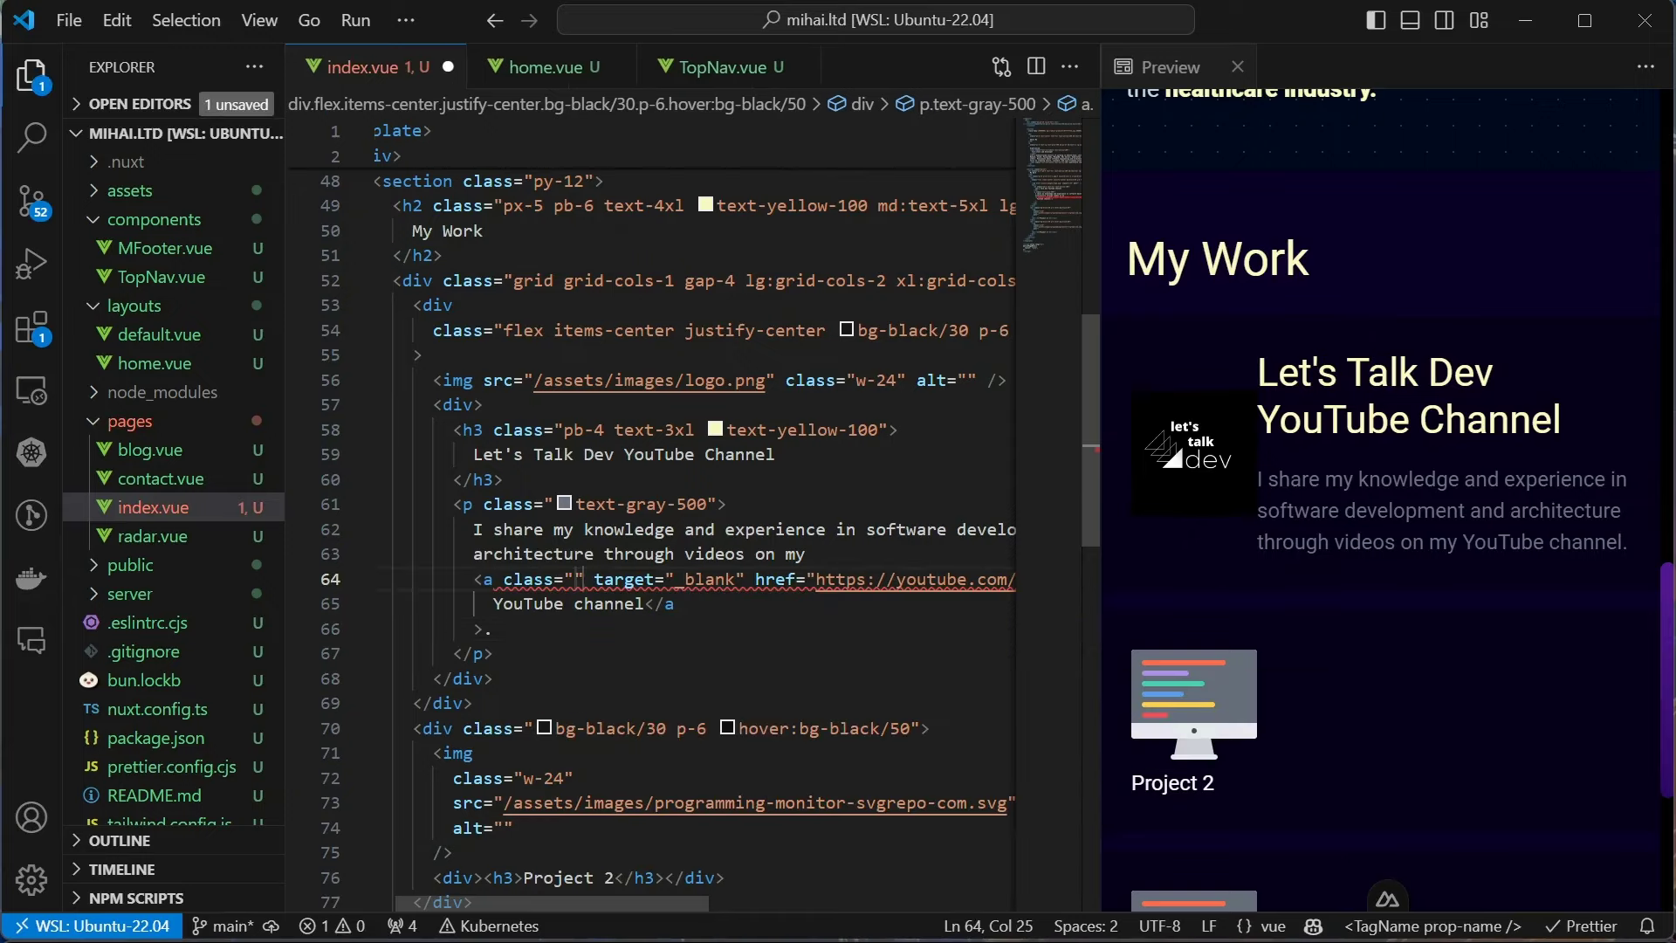
pyautogui.write('underline text-bl')
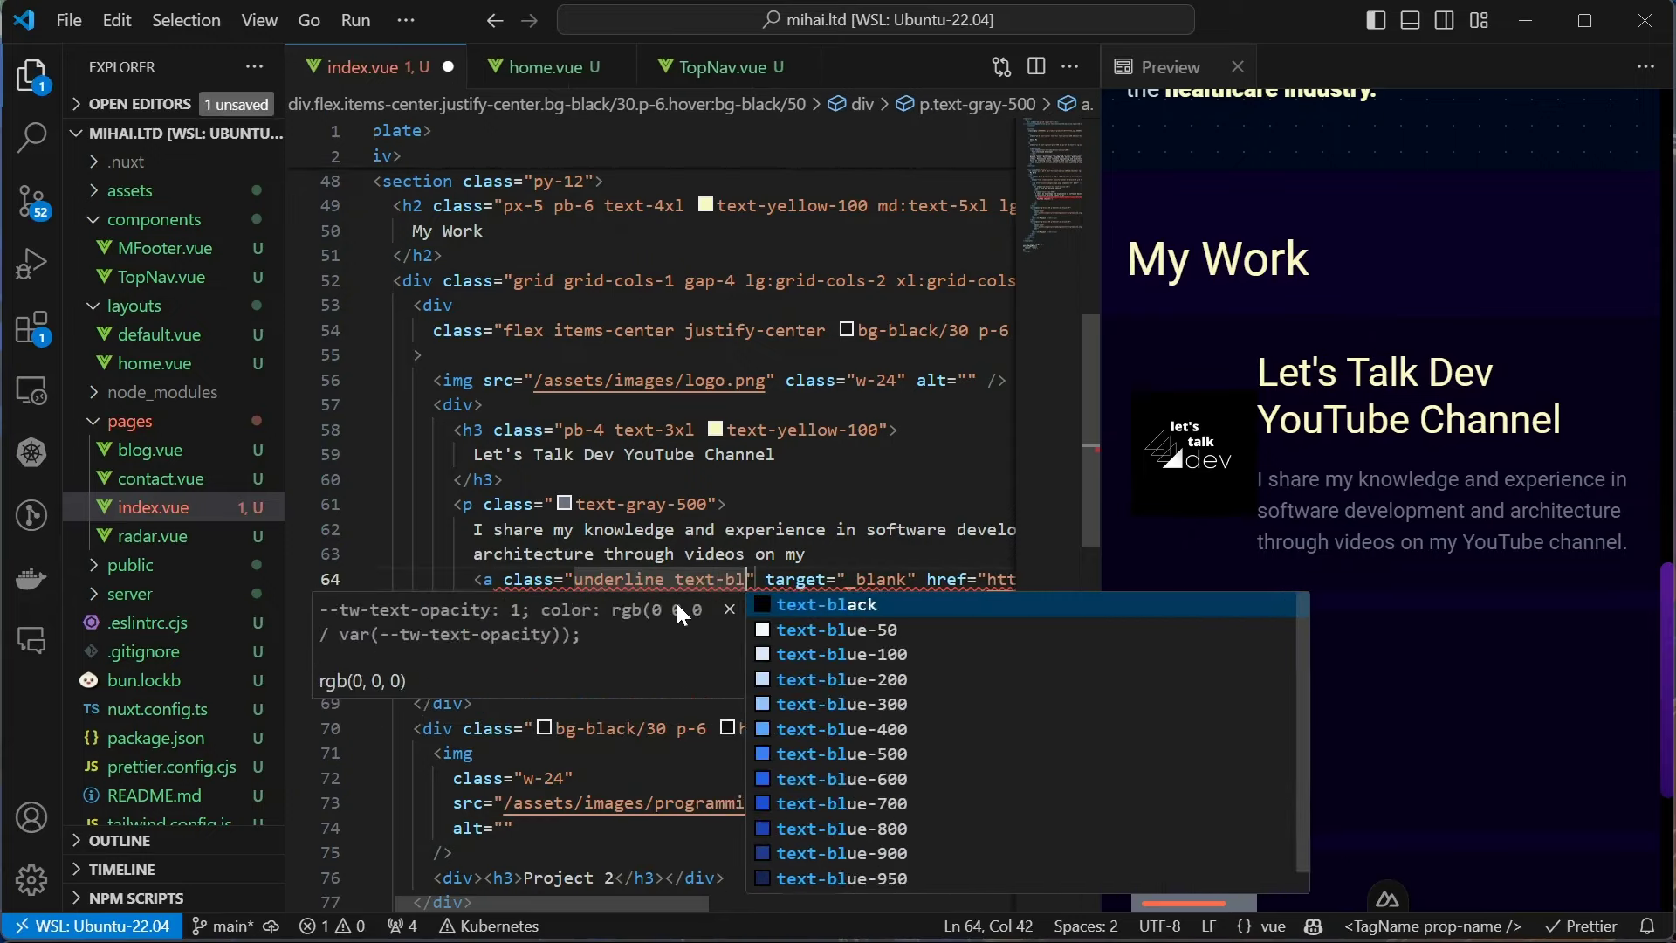
pyautogui.write('ue')
pyautogui.press('Down')
pyautogui.press('Down')
pyautogui.press('Down')
pyautogui.press('Return')
pyautogui.hotkey('ctrl', 's')
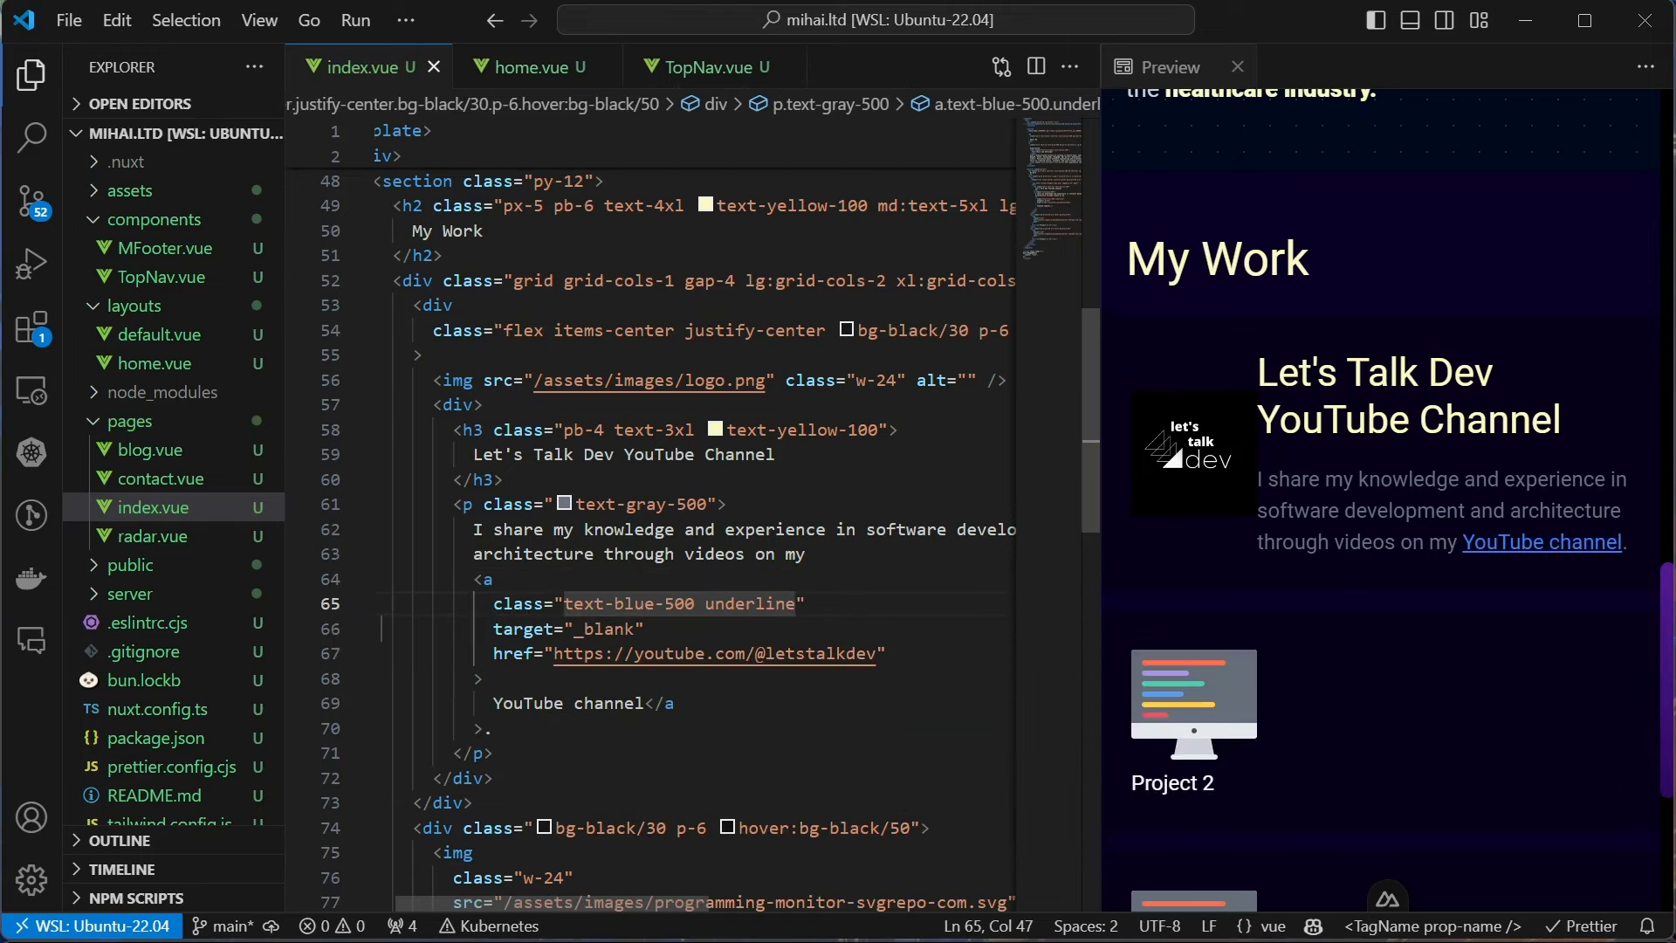
pyautogui.click(1504, 571)
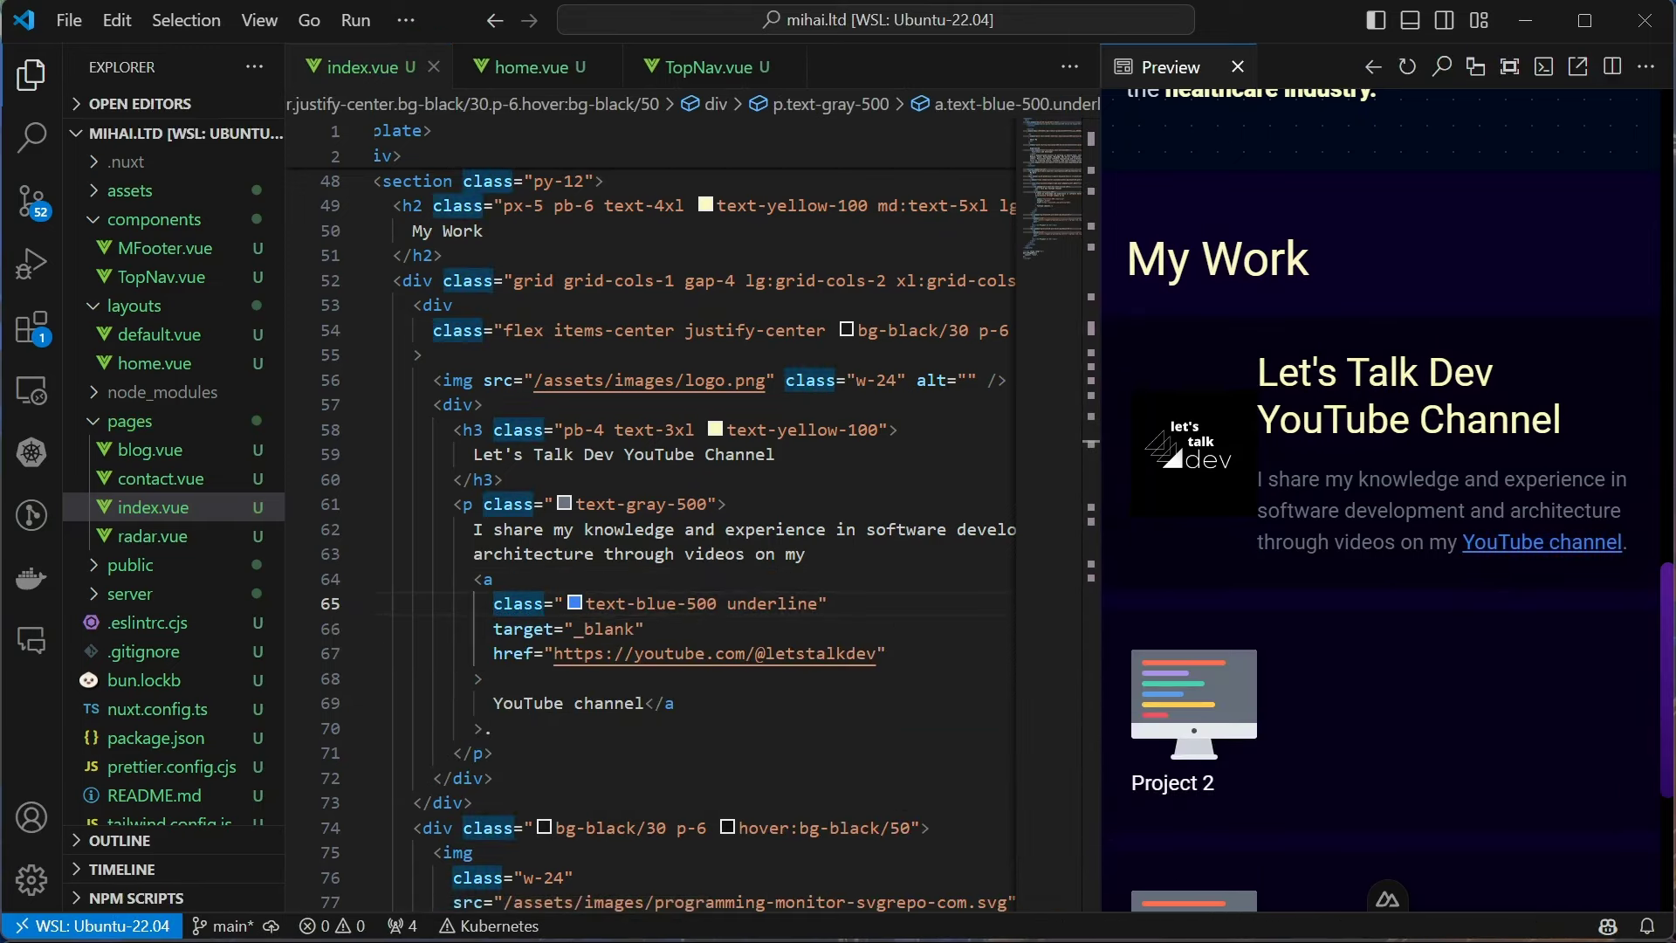
pyautogui.scroll(2, 1196, 468)
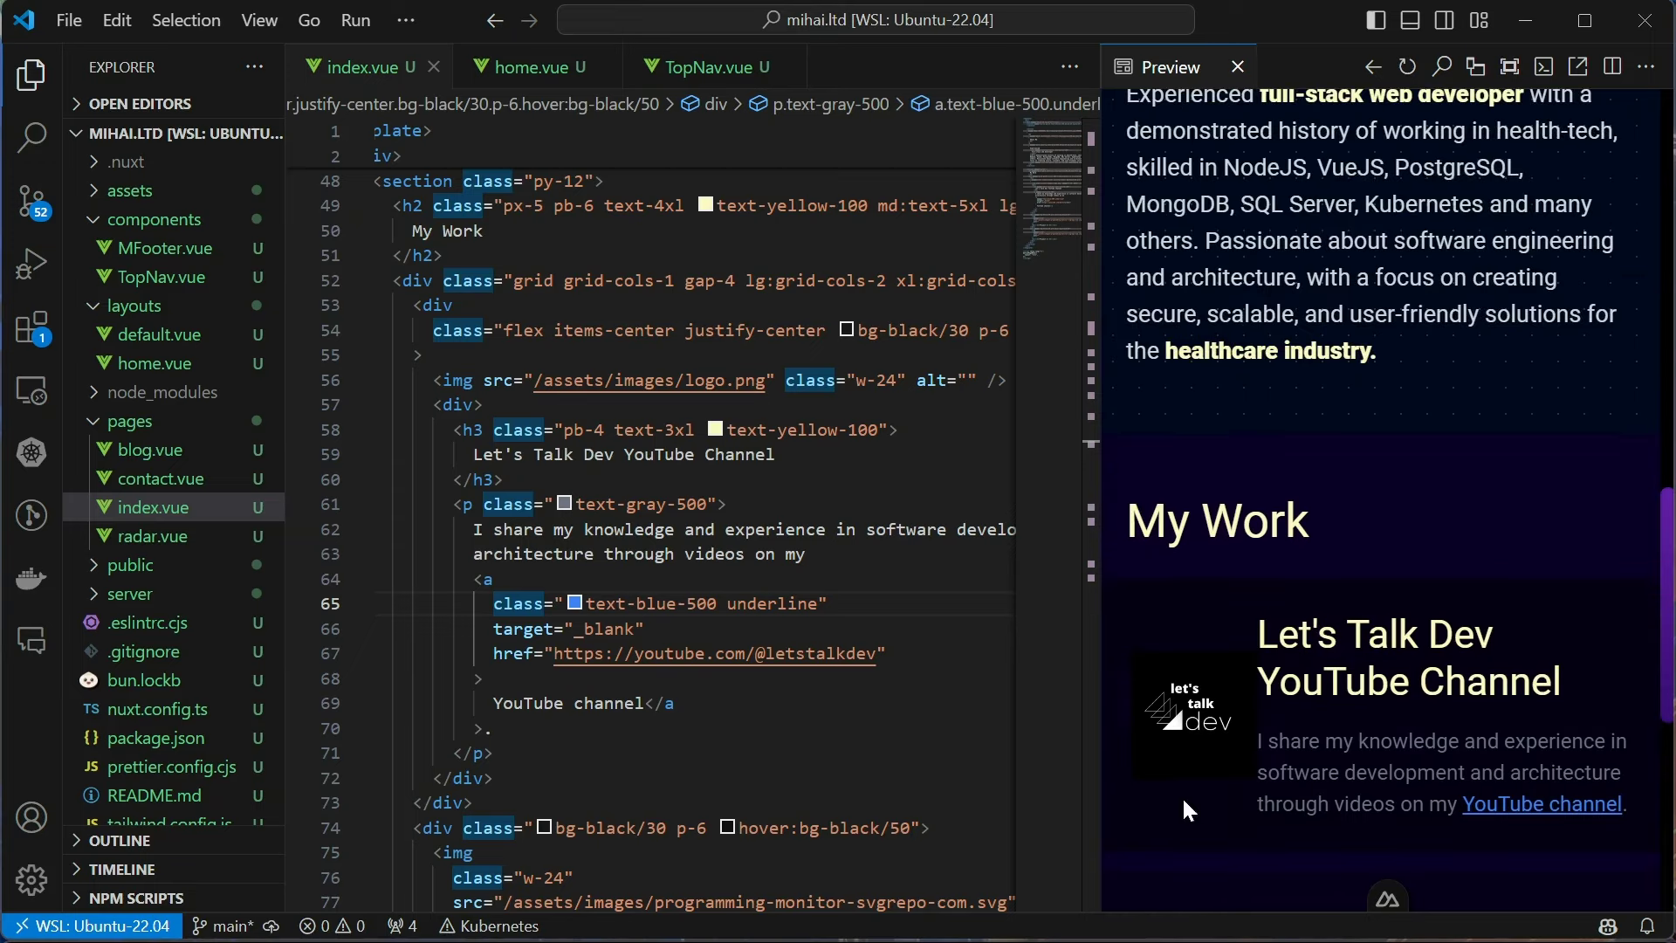
pyautogui.scroll(-2, 1375, 525)
# Add a More Info button on a new line below the card description
pyautogui.click(496, 753)
pyautogui.press('Return')
pyautogui.write('<button></button>')
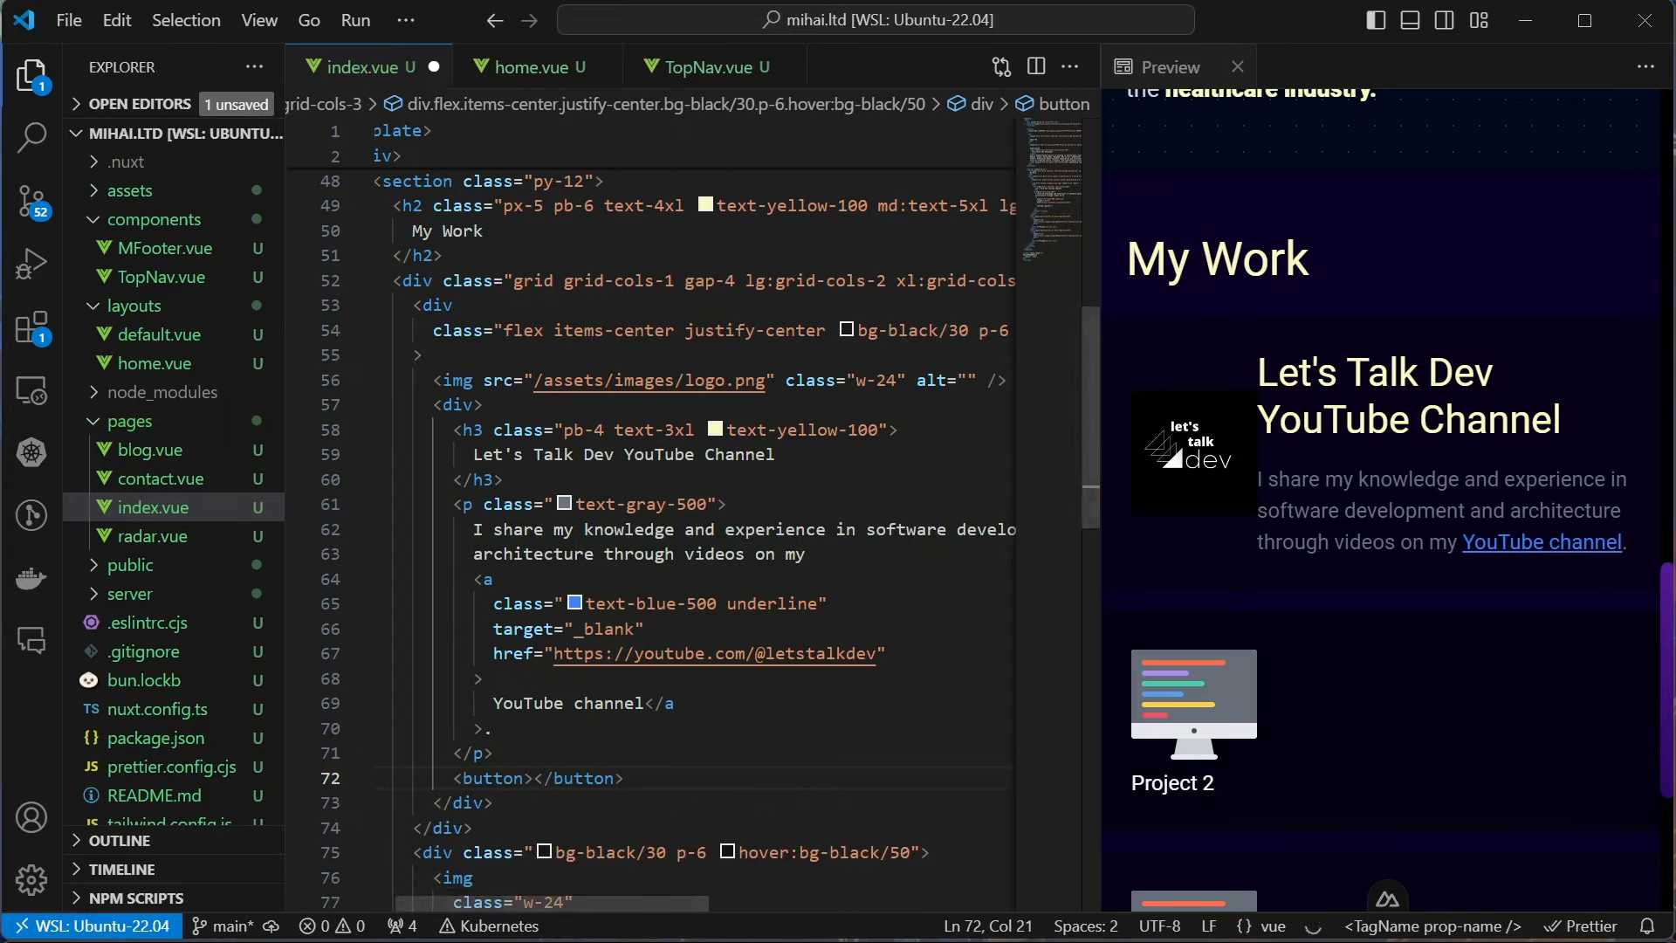
pyautogui.press('Return')
pyautogui.write('More Info')
pyautogui.hotkey('ctrl', 's')
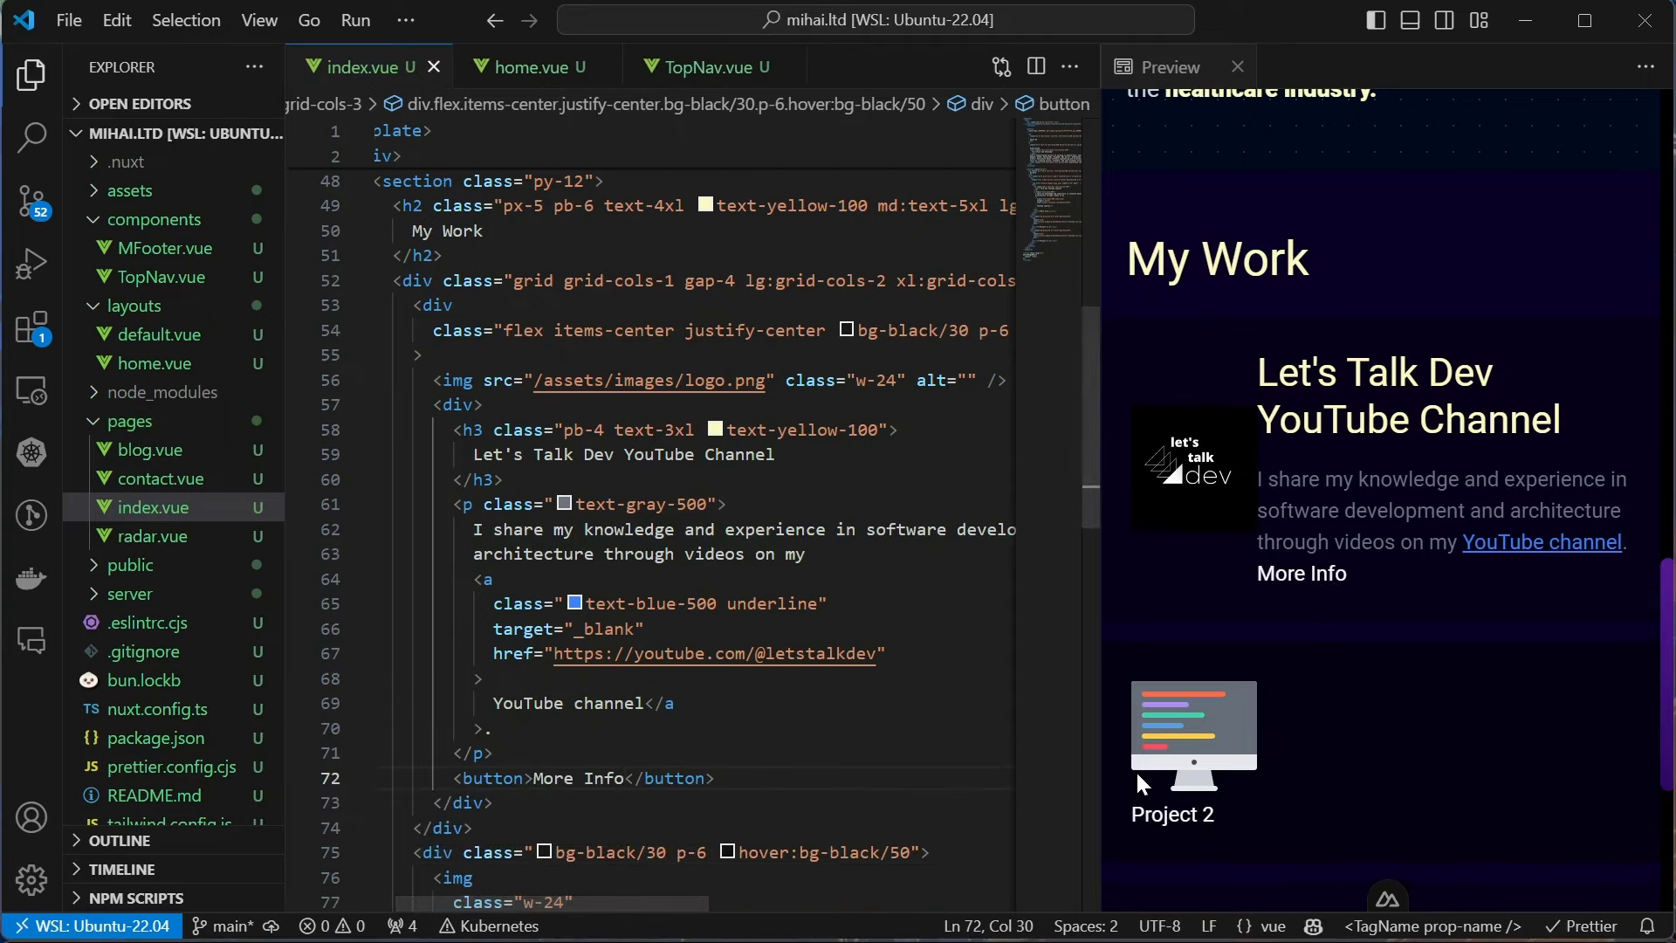
# Give the button role="link" and classes pt-2, text-lg, underline and text-blue-300
pyautogui.hotkey('ctrl', 'Left')
pyautogui.hotkey('ctrl', 'Left')
pyautogui.hotkey('ctrl', 'Left')
pyautogui.write('ro')
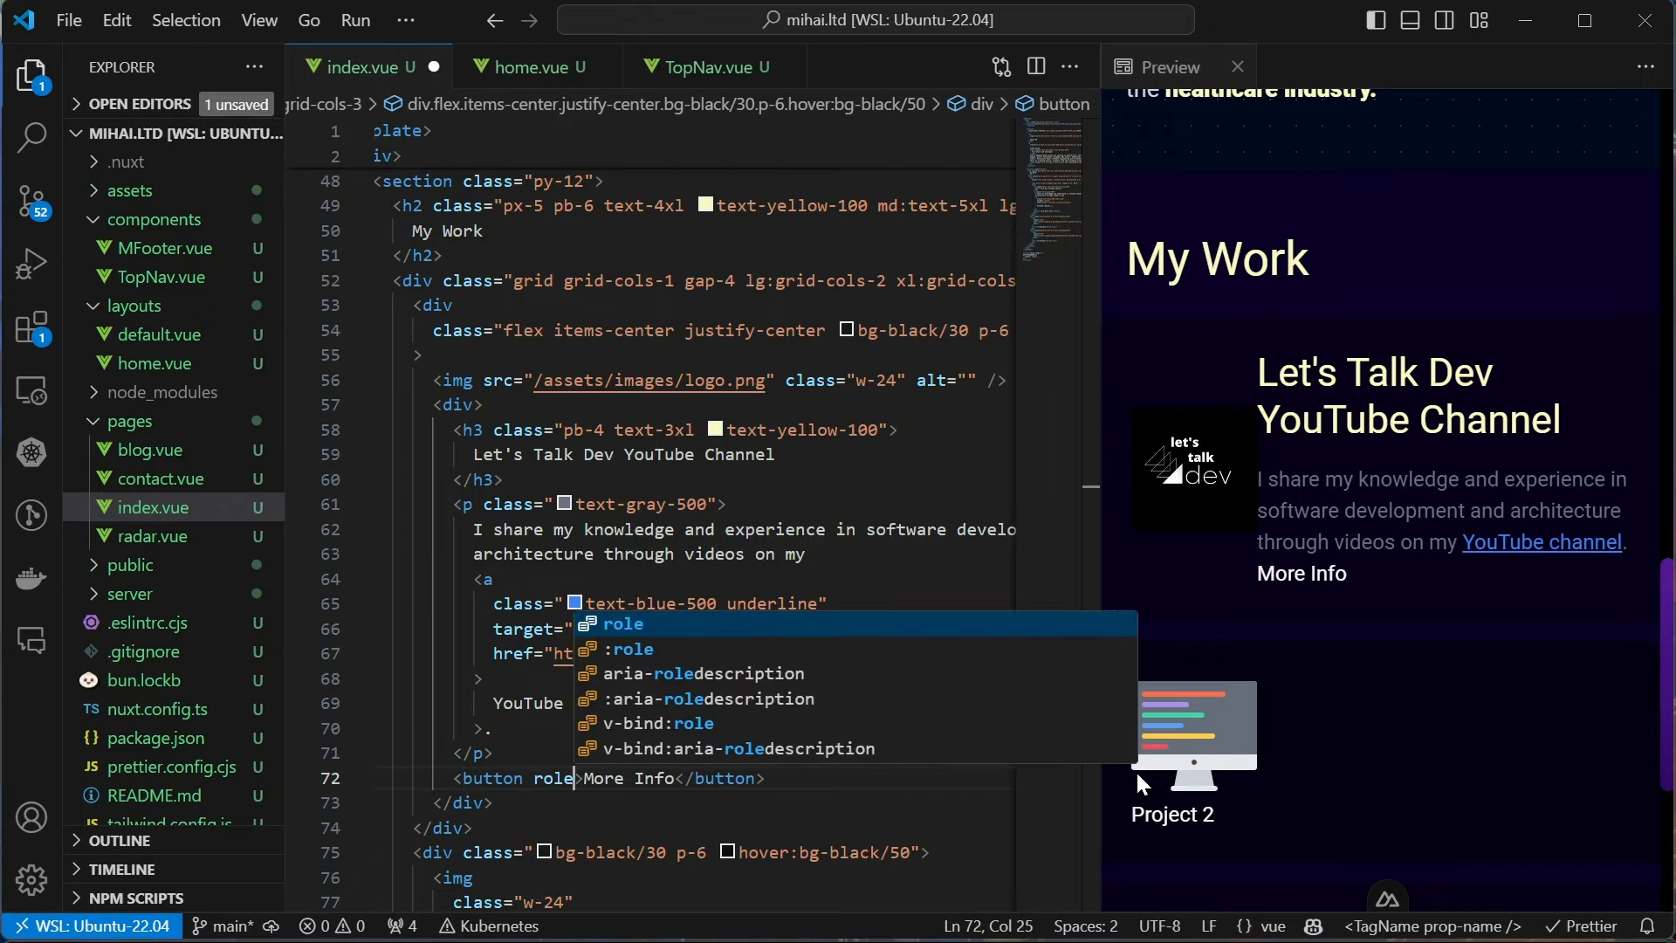
pyautogui.press('Return')
pyautogui.write('link"')
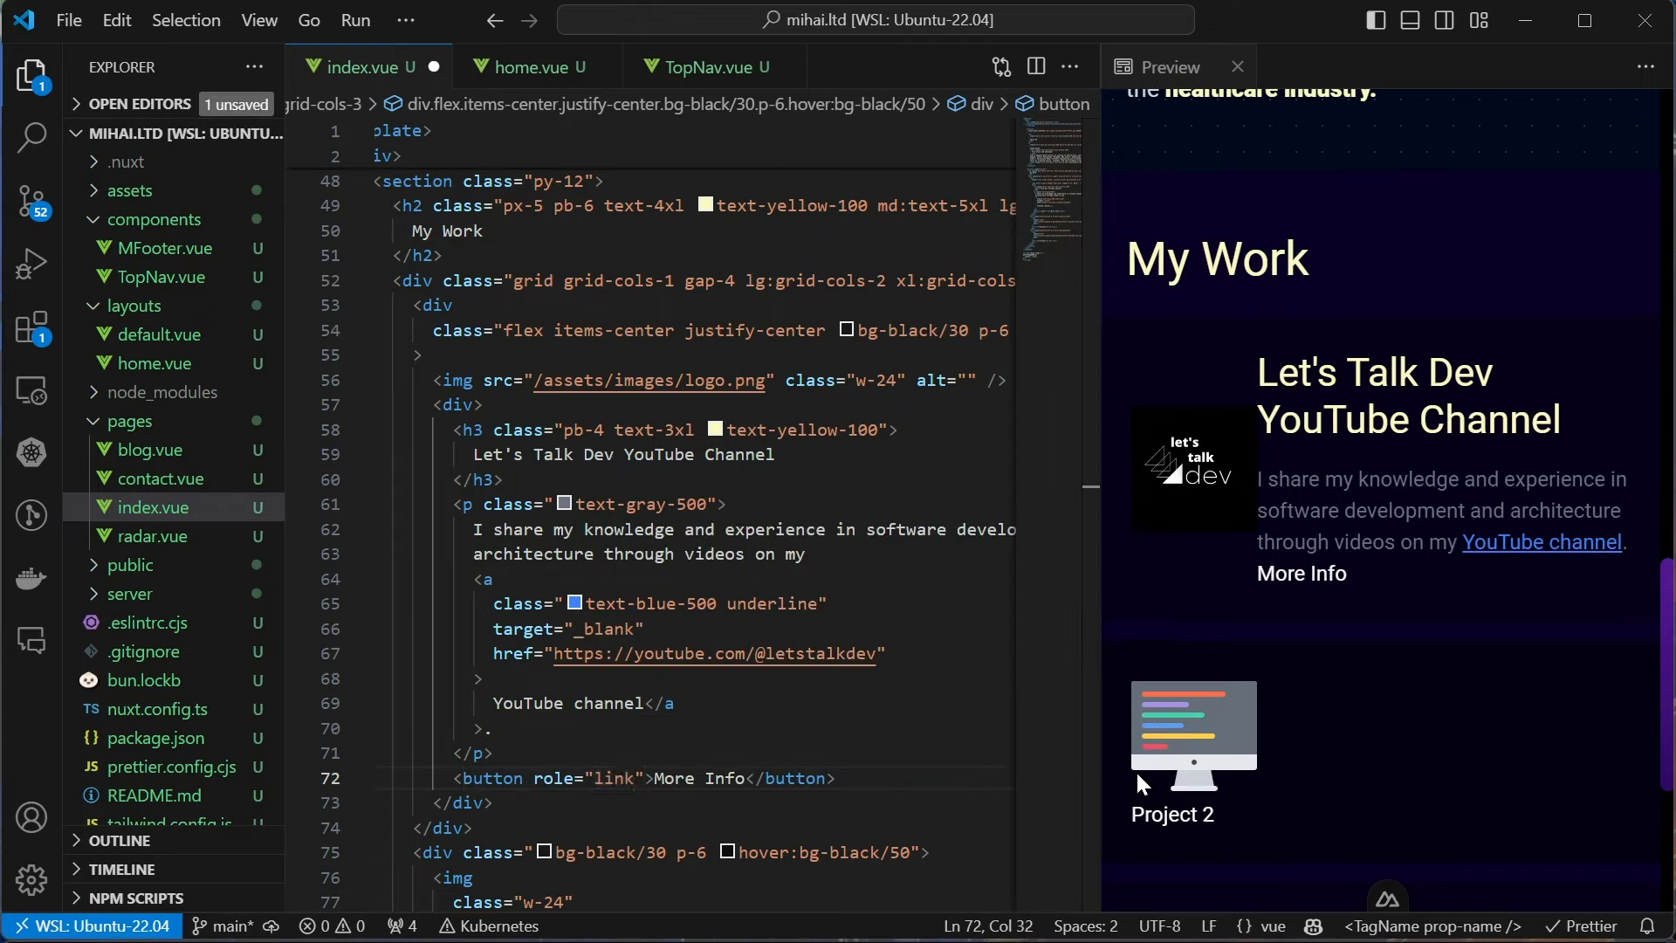
pyautogui.write(' class="pt-2')
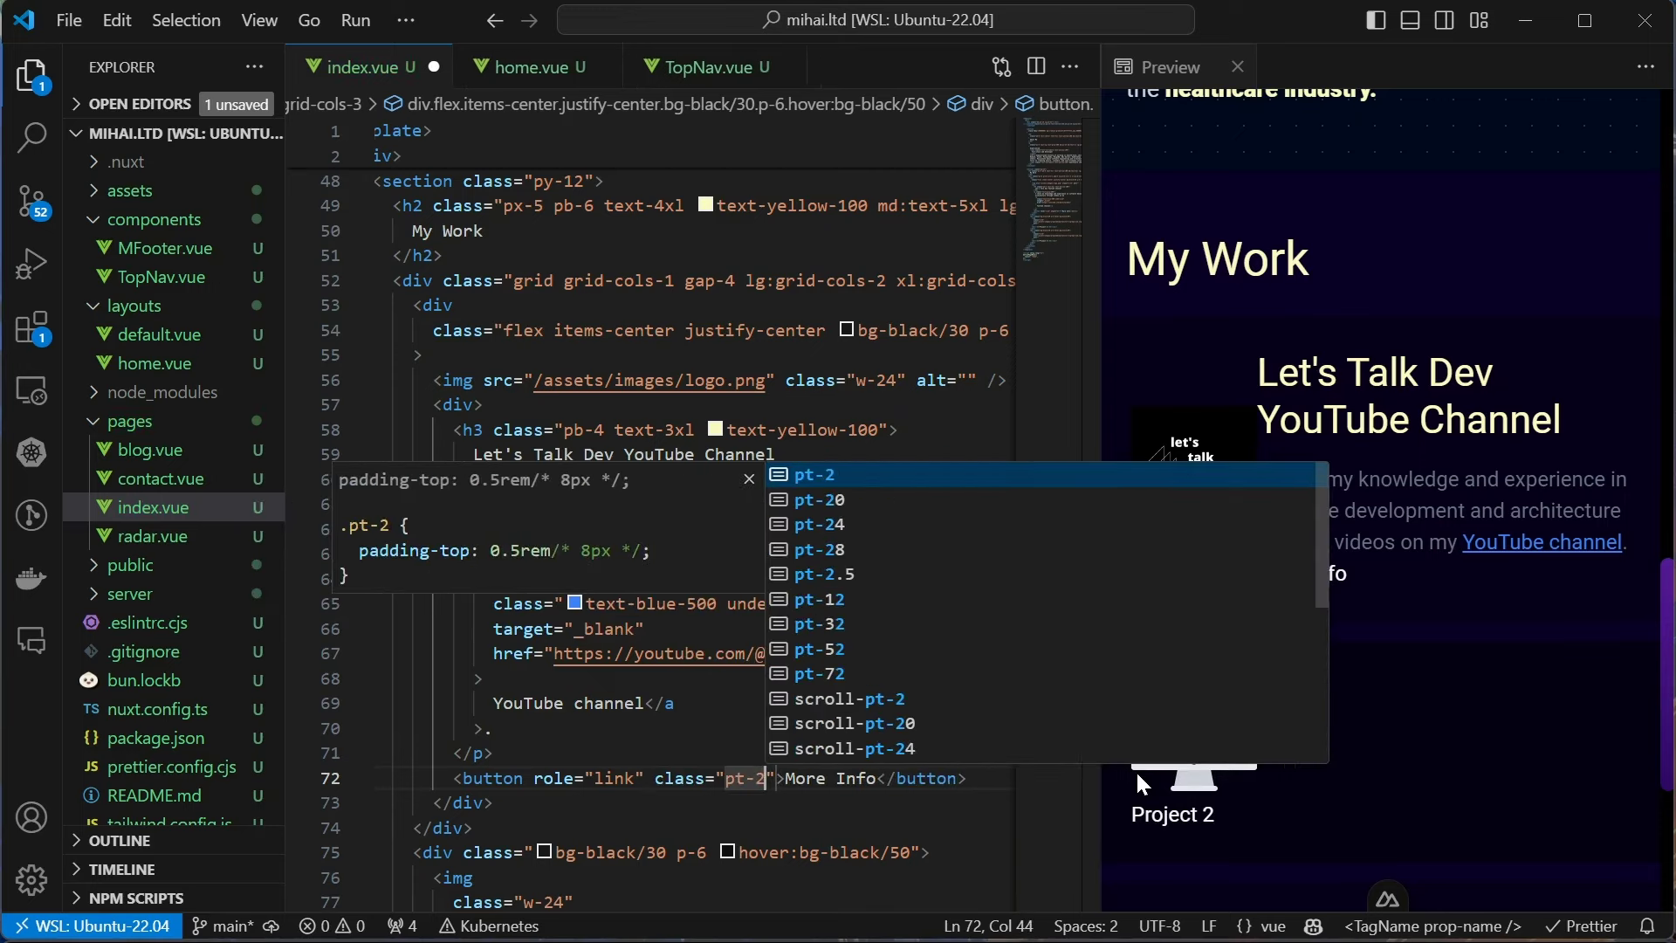
pyautogui.write(' text-lg')
pyautogui.hotkey('ctrl', 's')
pyautogui.write('underli')
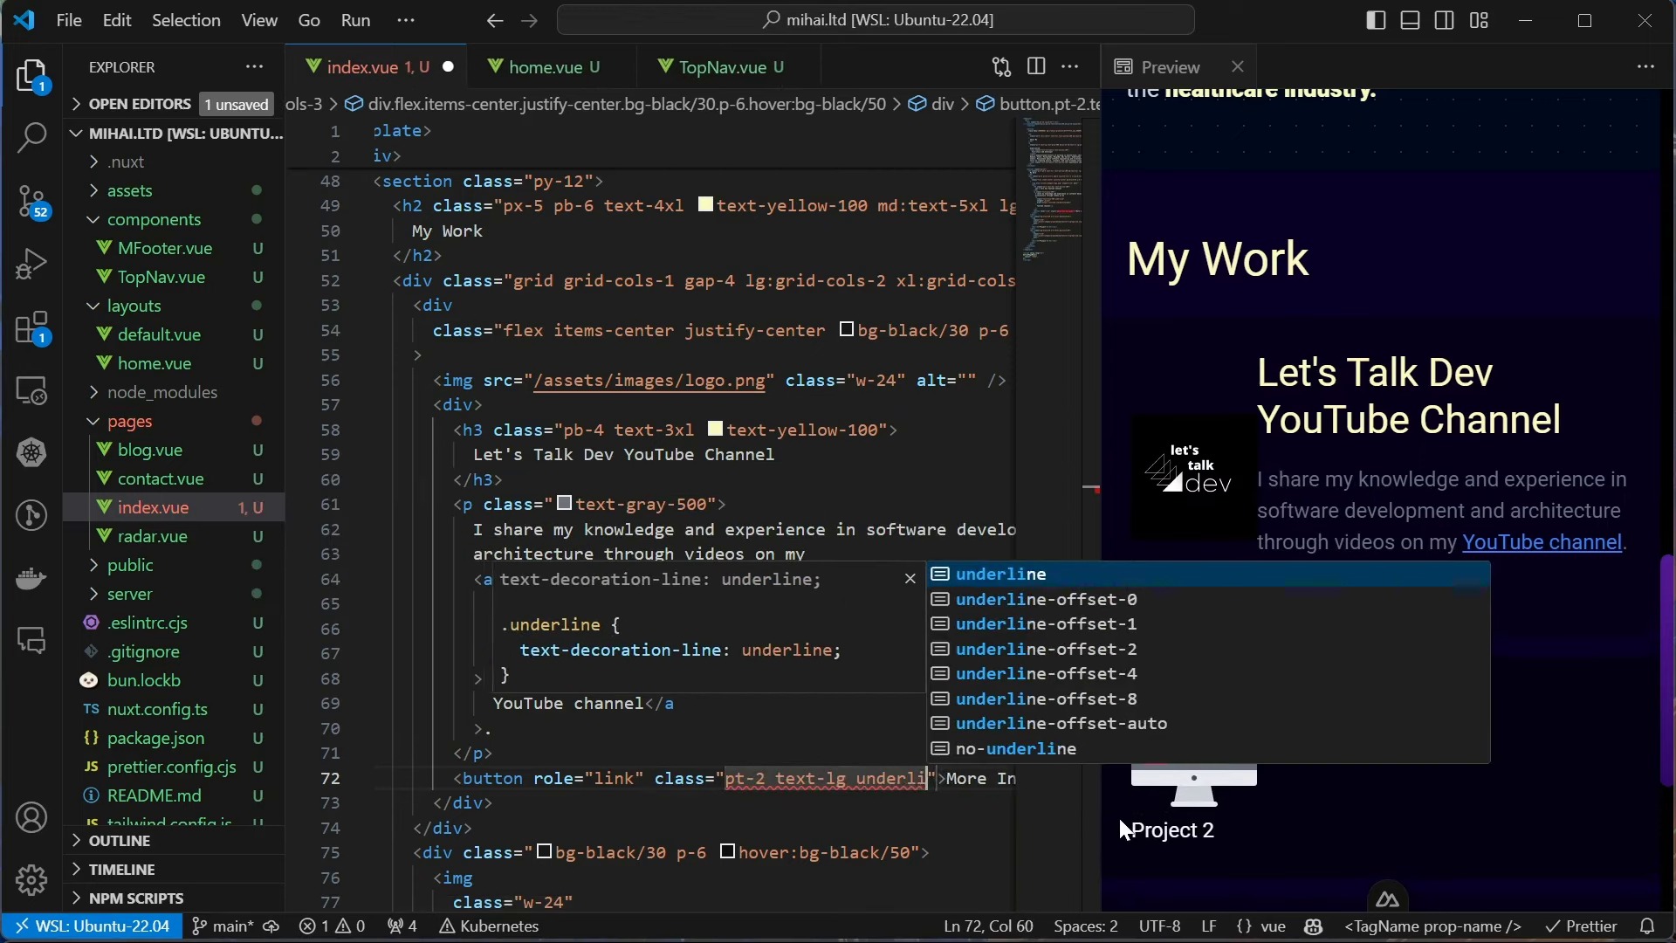
pyautogui.write('ne')
pyautogui.hotkey('ctrl', 's')
pyautogui.press('Escape')
pyautogui.write('text-bl')
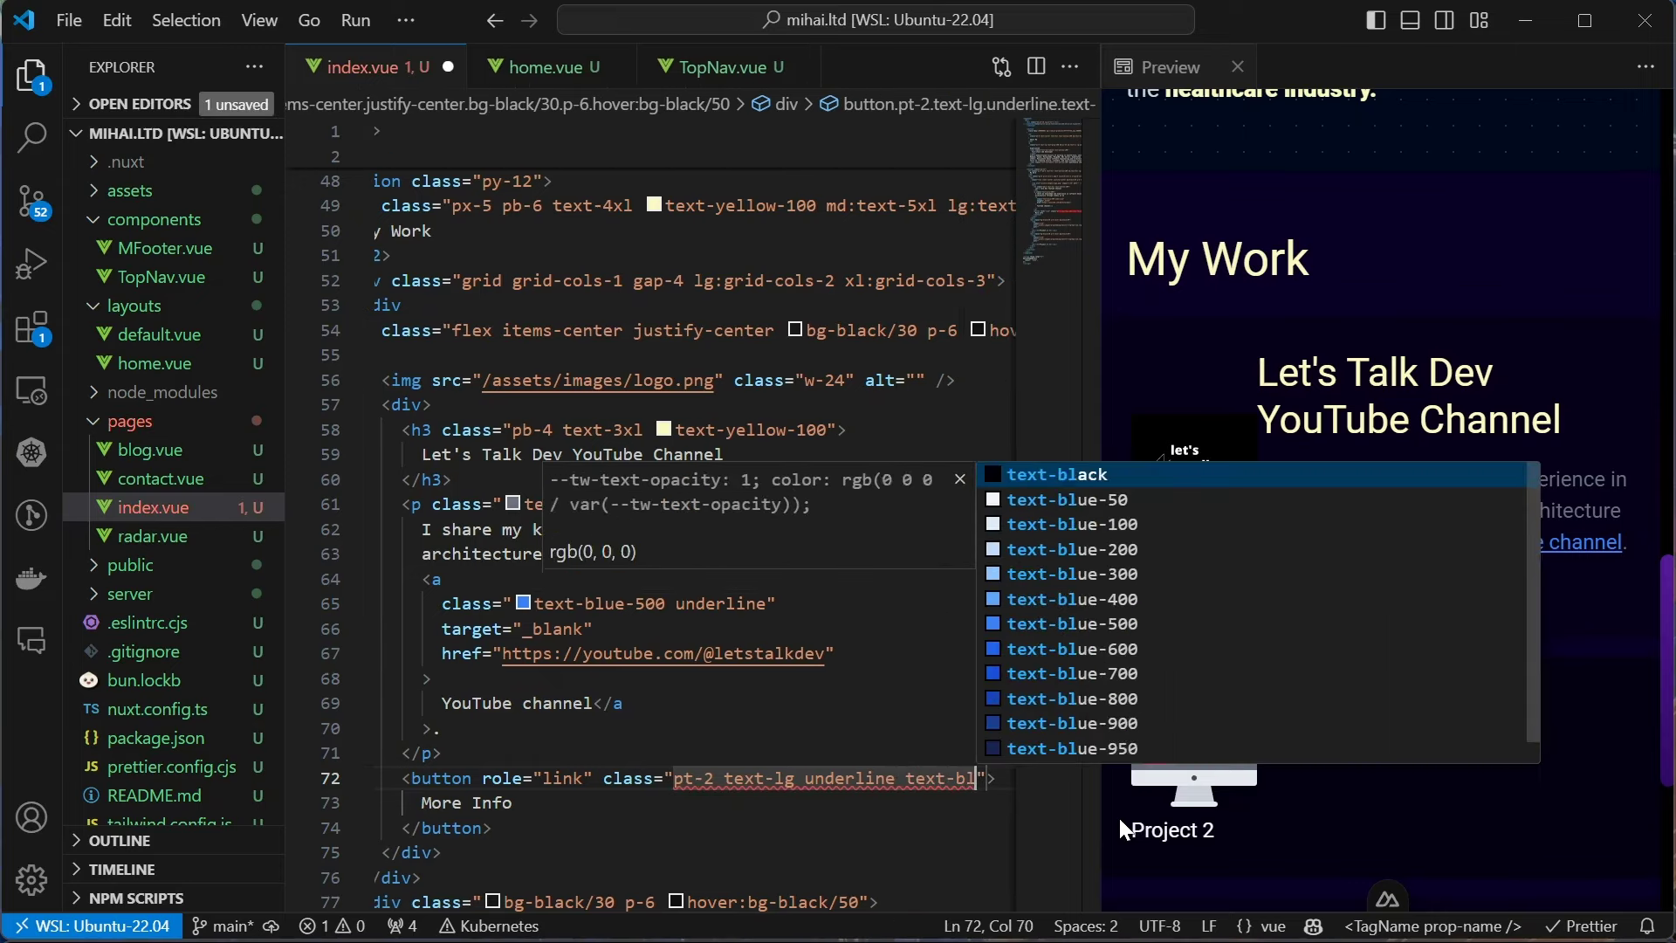
pyautogui.write('ue')
pyautogui.press('Down')
pyautogui.press('Down')
pyautogui.press('Down')
pyautogui.press('Return')
pyautogui.hotkey('ctrl', 's')
pyautogui.write('decora')
# Add decoration-wavy and a hover:text-blue-500 colour to the More Info button
pyautogui.press('Down')
pyautogui.press('Down')
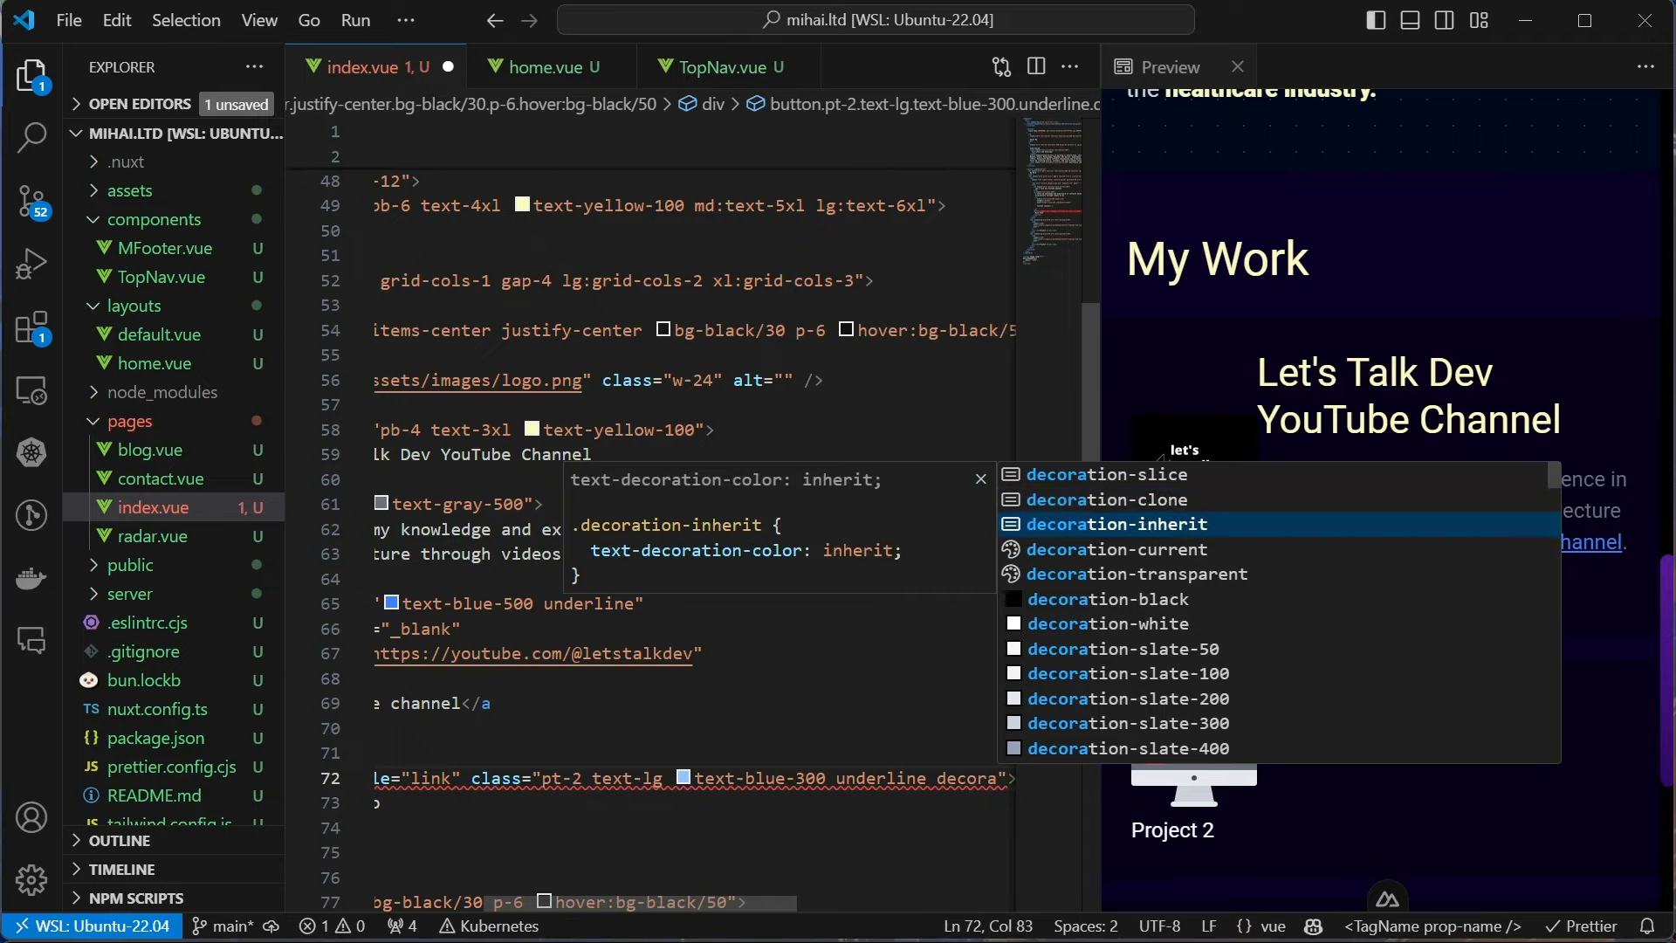
pyautogui.press('Up')
pyautogui.press('Up')
pyautogui.write('tion-w')
pyautogui.press('Down')
pyautogui.press('Return')
pyautogui.hotkey('ctrl', 's')
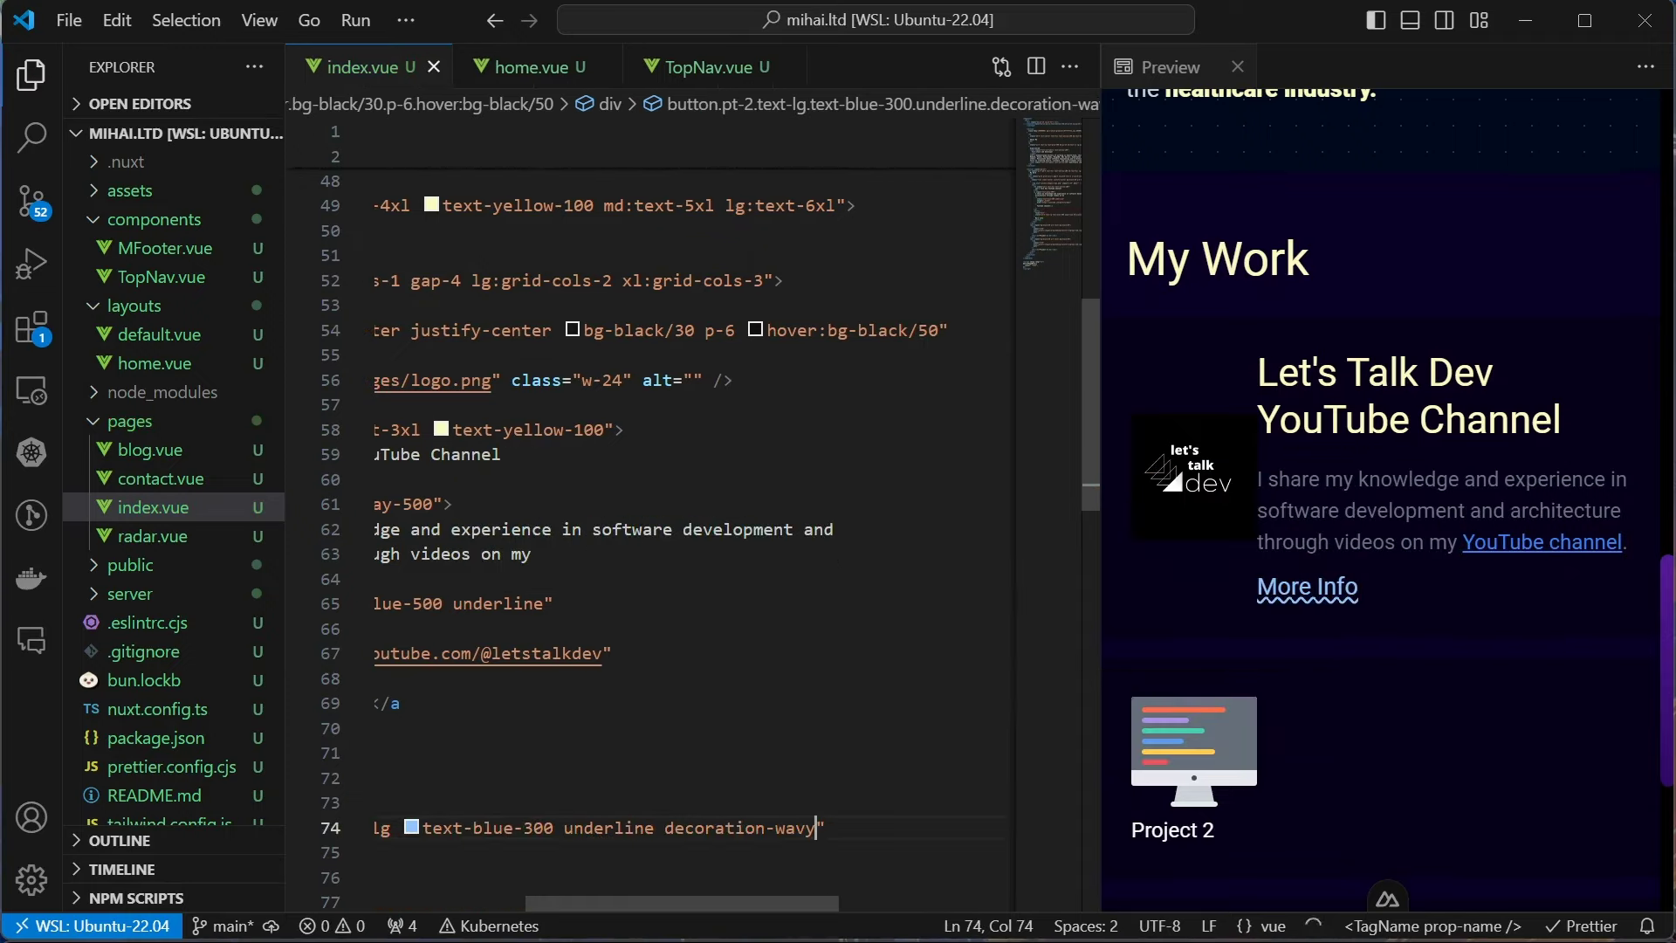
pyautogui.write('hover')
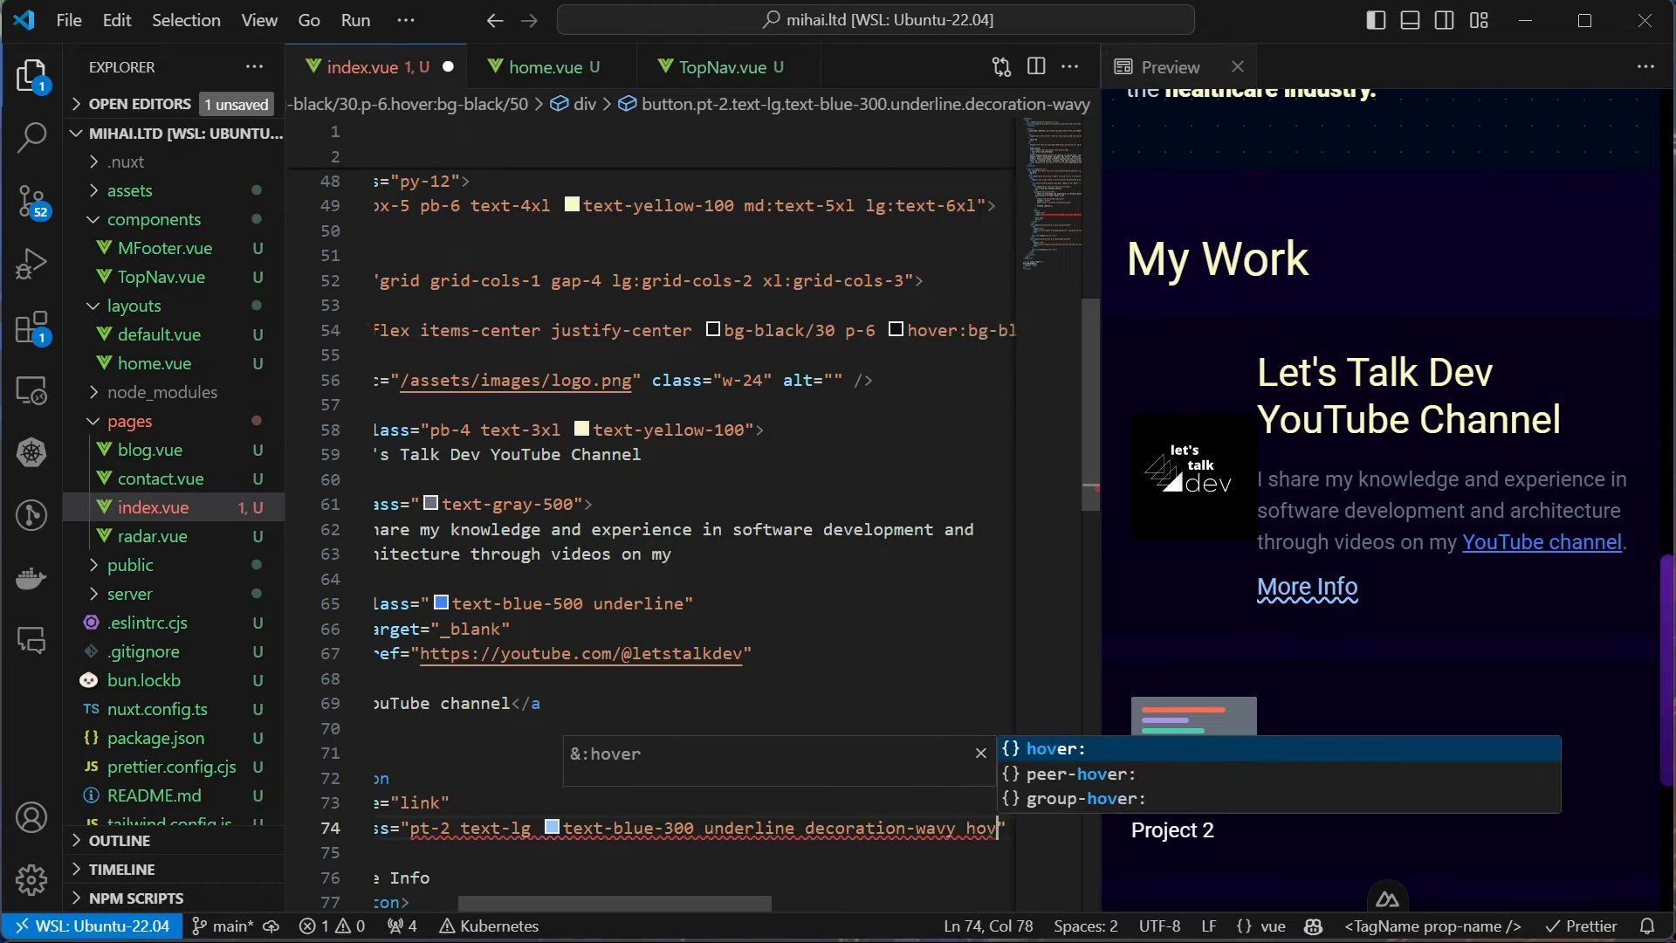
pyautogui.write(':')
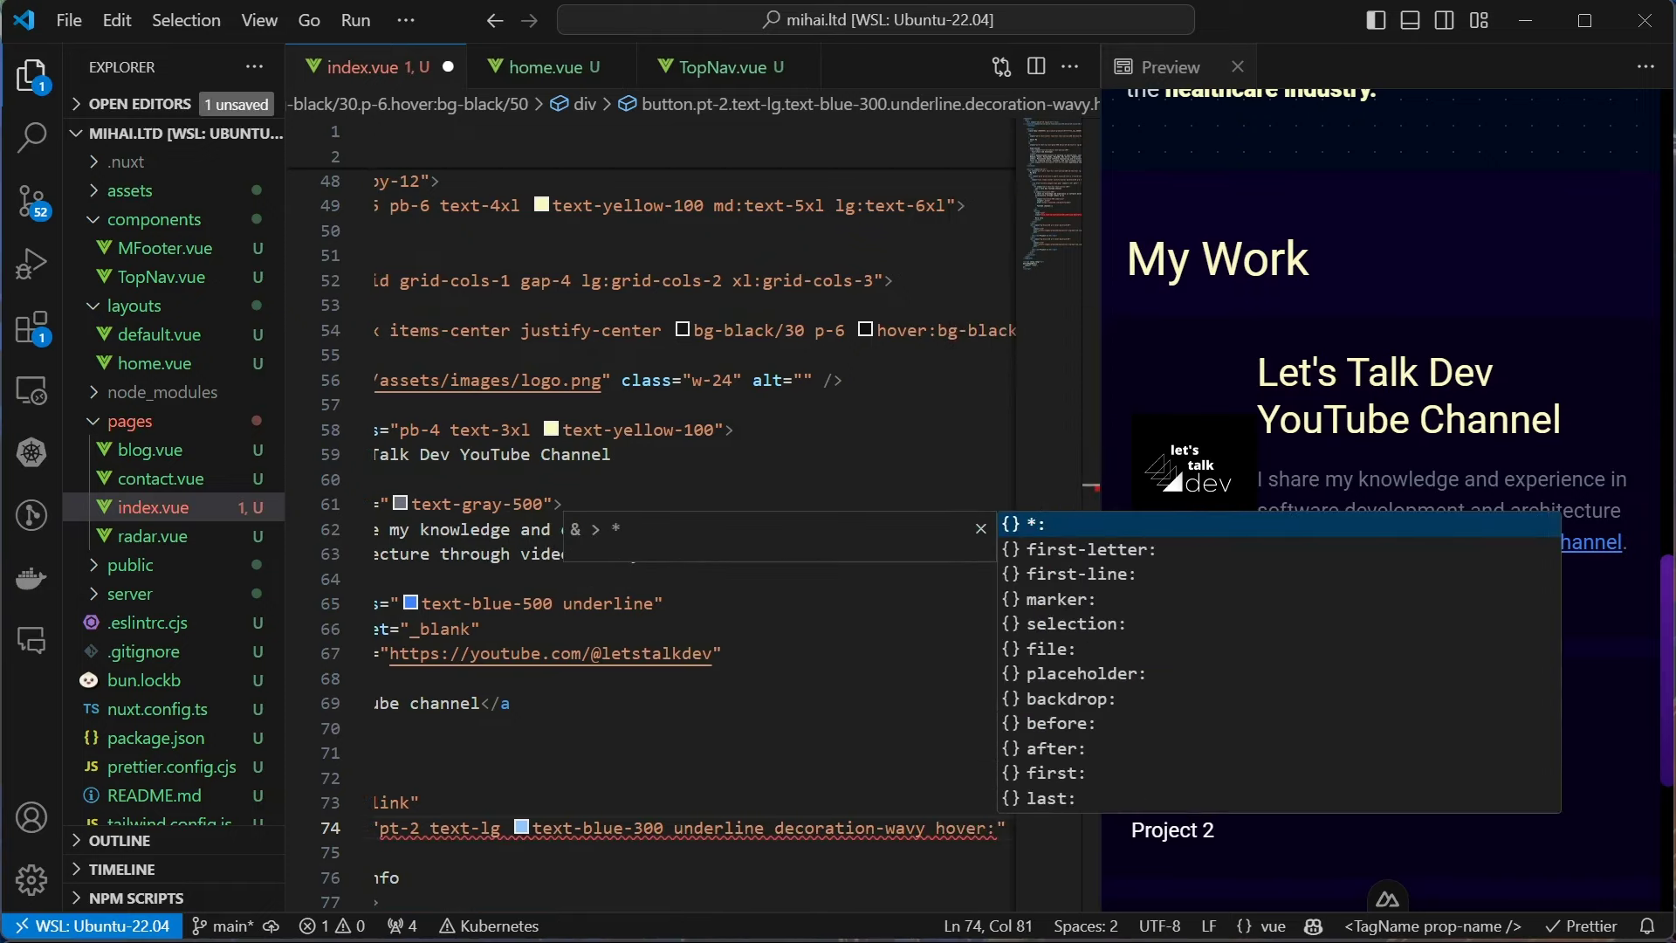
pyautogui.write('text-blue-')
pyautogui.press('Down')
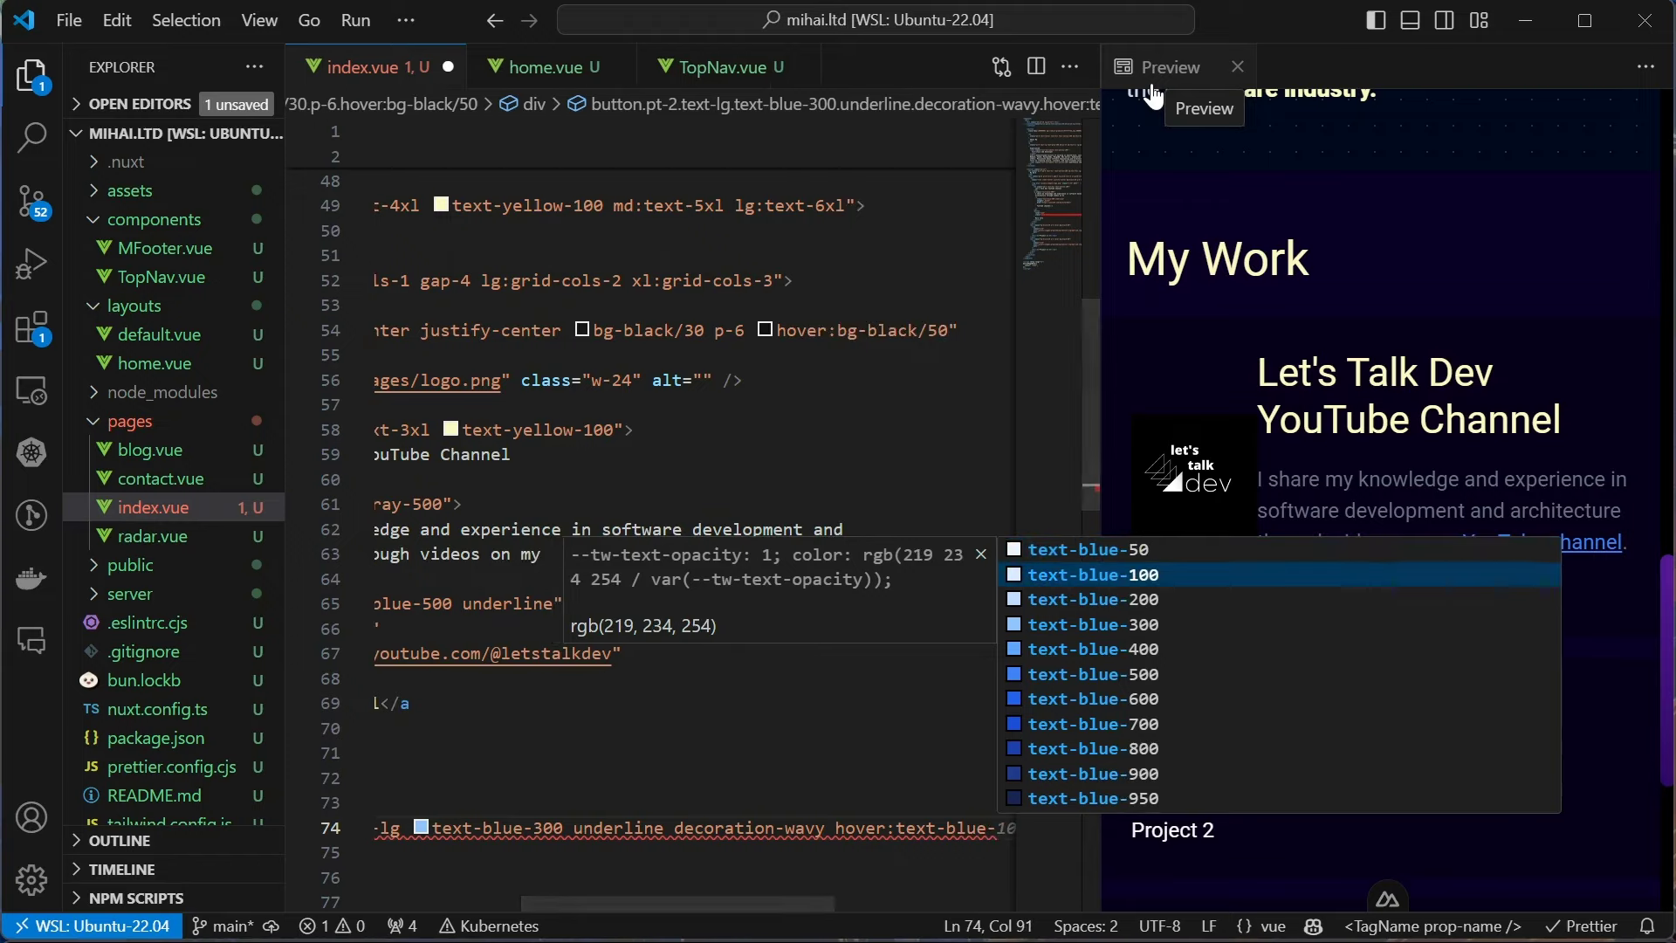
pyautogui.press('Down')
pyautogui.press('Down')
pyautogui.press('Down')
pyautogui.press('Up')
pyautogui.press('Up')
pyautogui.press('Return')
# Add transition-colors duration-300 and underline-offset-4 to the button, then save
pyautogui.hotkey('ctrl', 'Left')
pyautogui.hotkey('ctrl', 'Left')
pyautogui.hotkey('ctrl', 'Left')
pyautogui.write('transition-colors ')
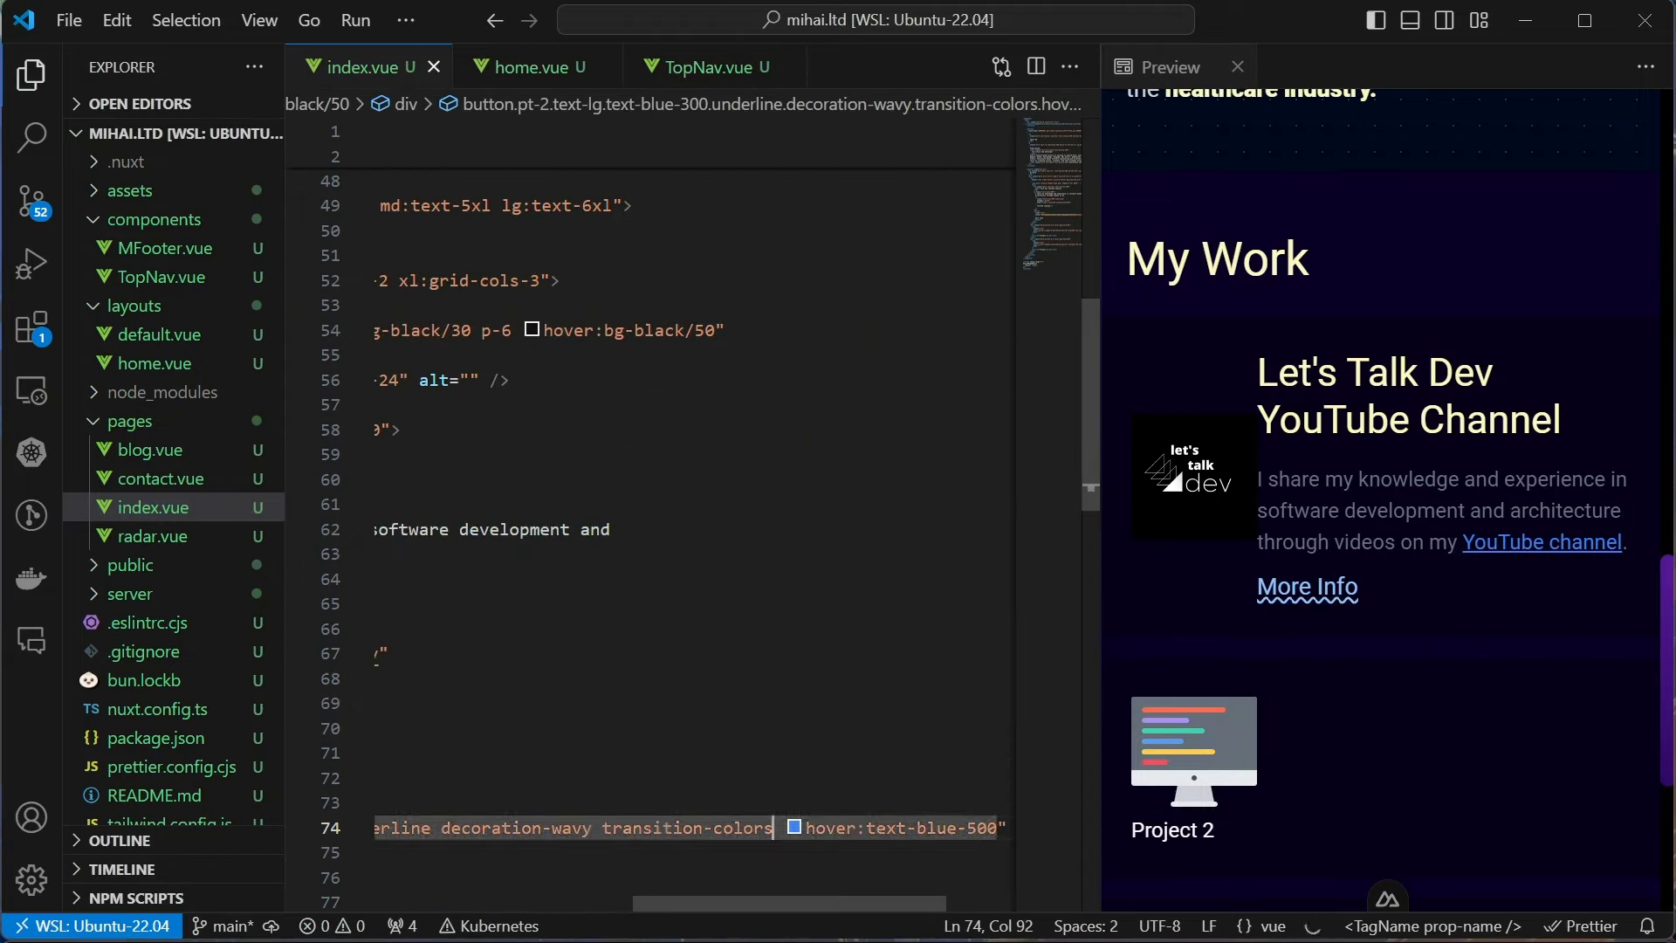
pyautogui.write('durat')
pyautogui.press('Down')
pyautogui.press('Down')
pyautogui.press('Down')
pyautogui.press('Down')
pyautogui.press('Return')
pyautogui.hotkey('ctrl', 's')
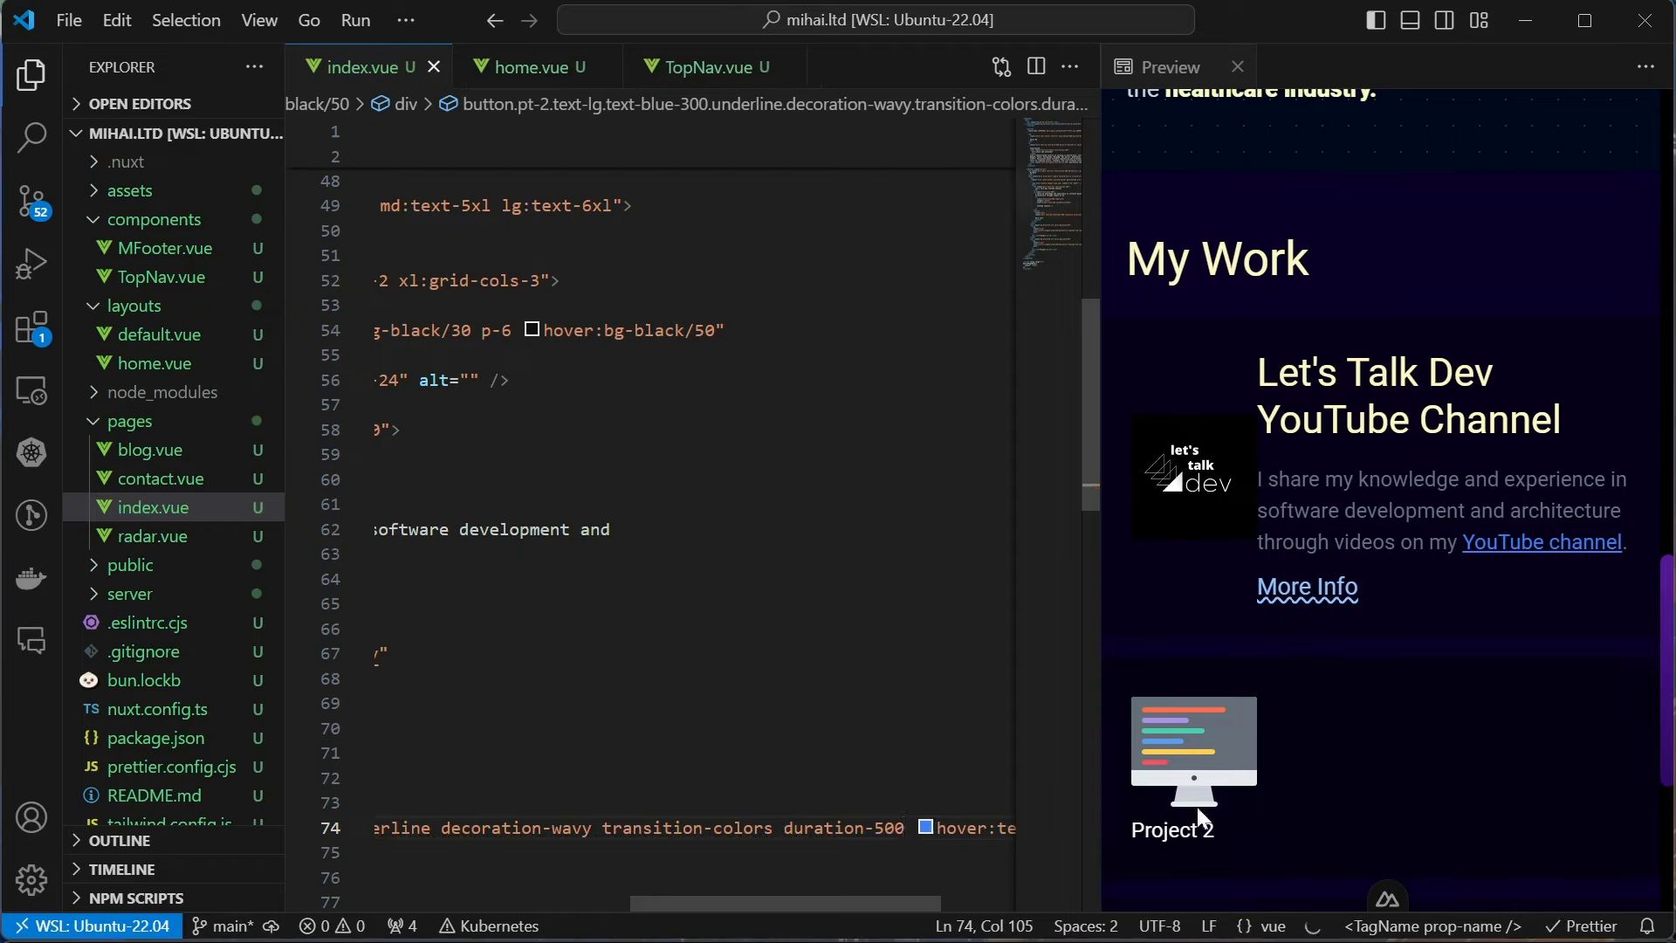
pyautogui.press('BackSpace')
pyautogui.press('BackSpace')
pyautogui.press('BackSpace')
pyautogui.write('300')
pyautogui.click(774, 827)
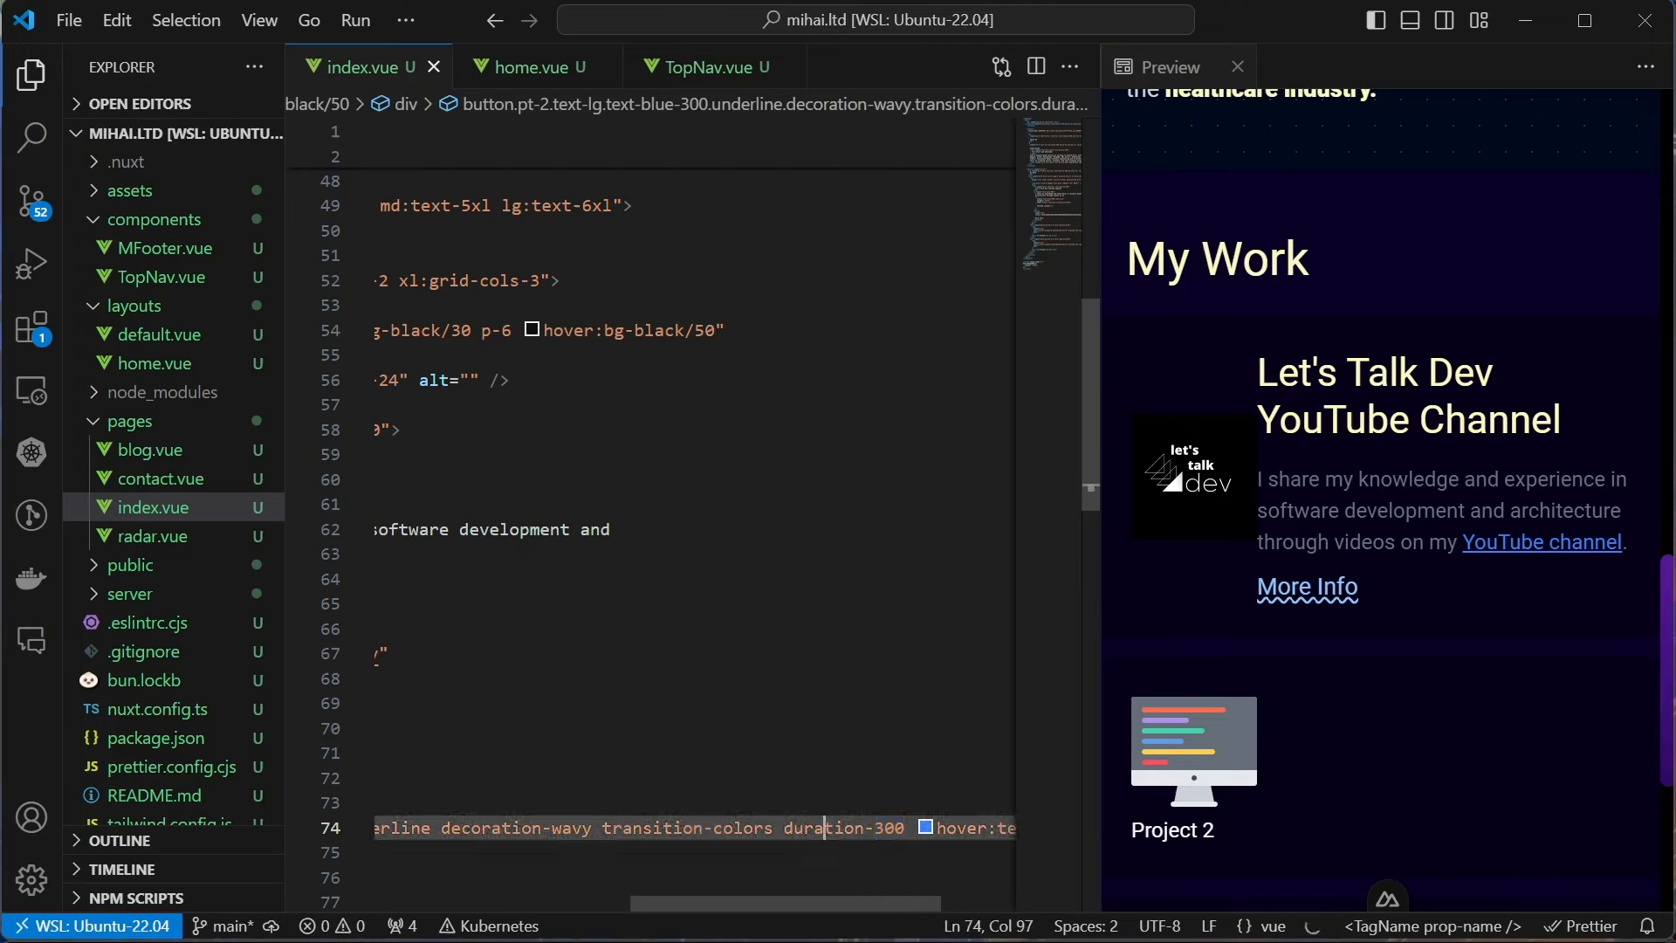
pyautogui.write('underline')
pyautogui.press('Down')
pyautogui.press('Down')
pyautogui.press('Down')
pyautogui.press('Down')
pyautogui.press('Return')
pyautogui.hotkey('ctrl', 's')
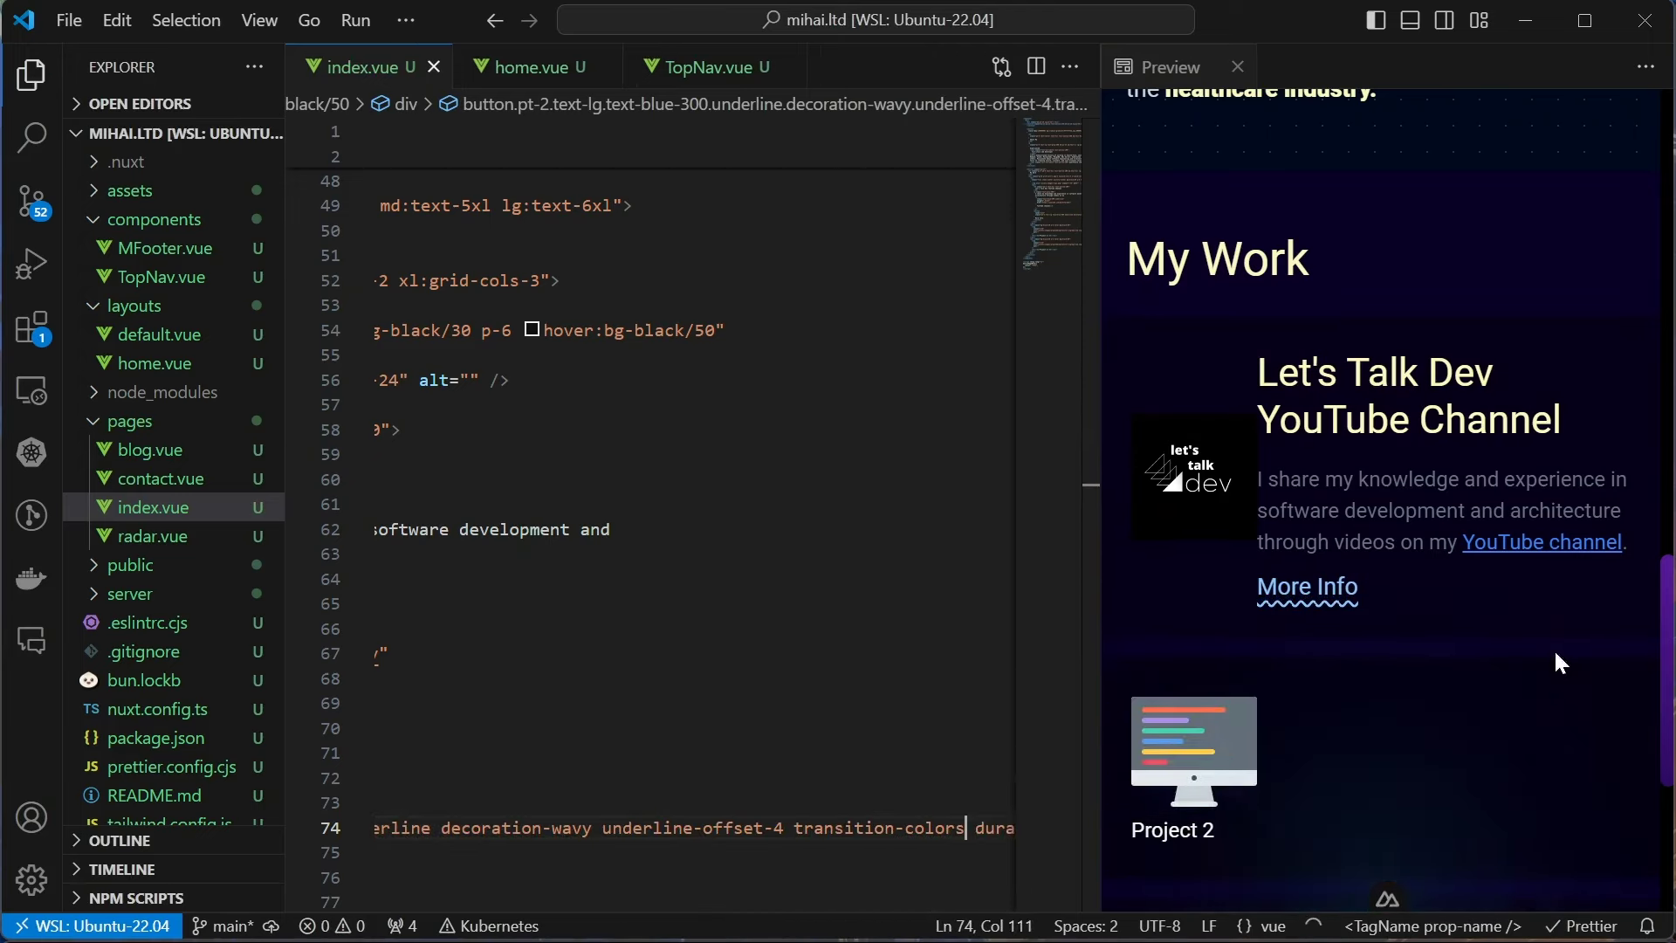
# Loop the card div with v-for="i in 3" and delete the Project 2 and 3 cards
pyautogui.click(498, 306)
pyautogui.press('Return')
pyautogui.write('v-for')
pyautogui.press('Return')
pyautogui.hotkey('ctrl', 's')
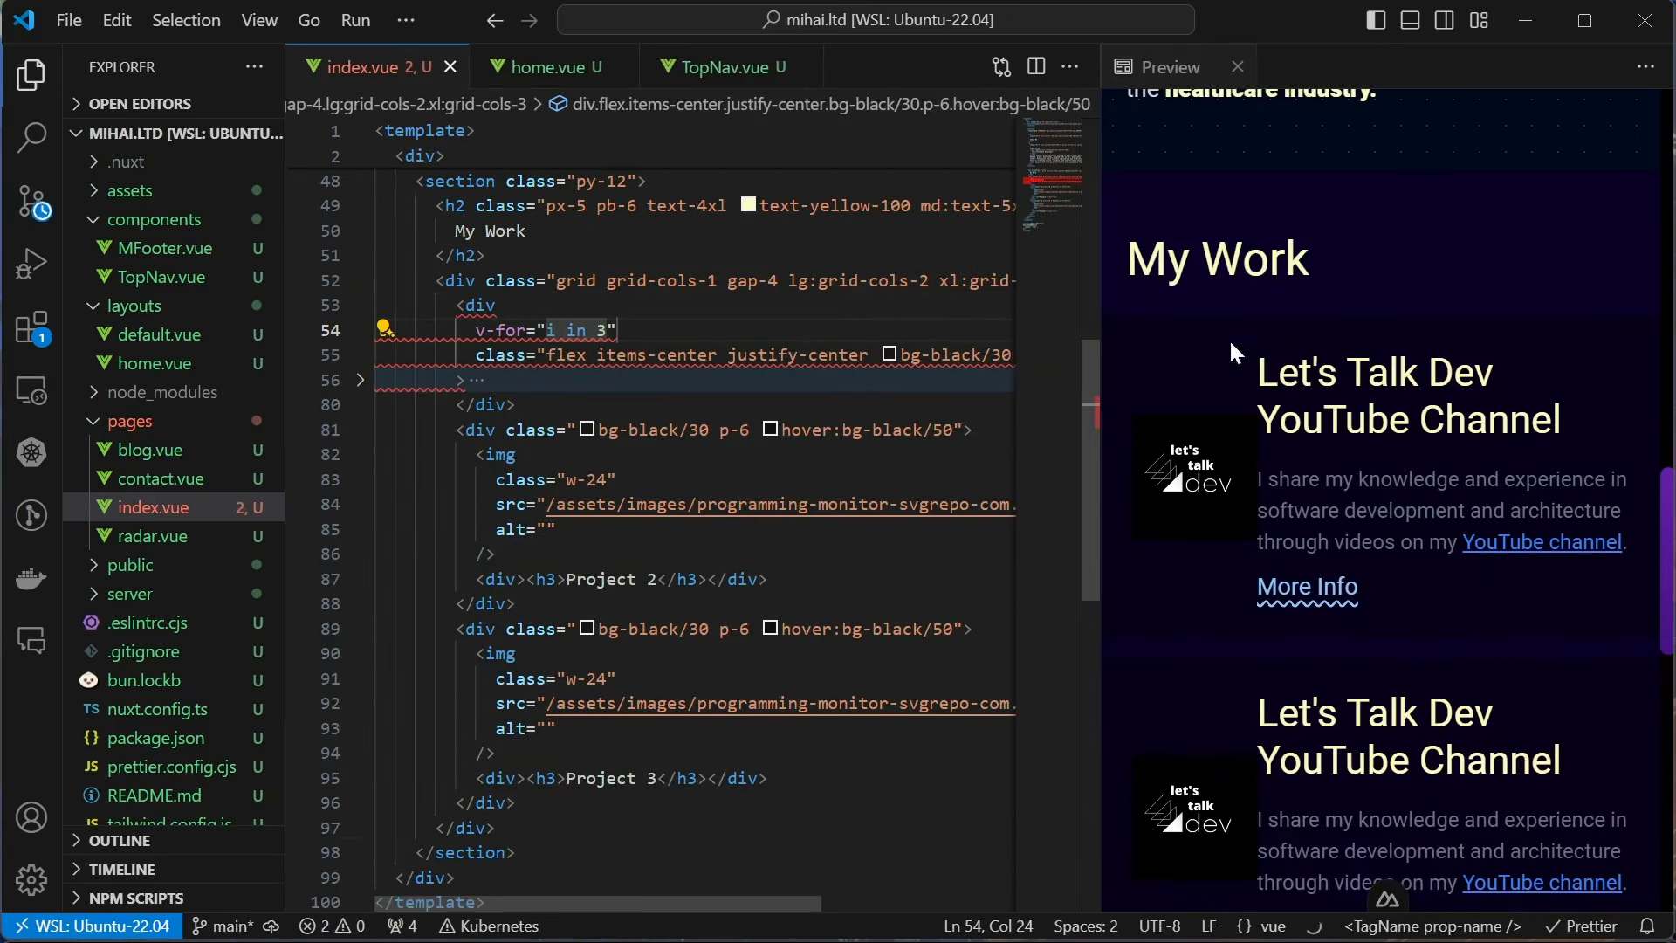
pyautogui.scroll(-5, 1463, 497)
pyautogui.scroll(-5, 1462, 496)
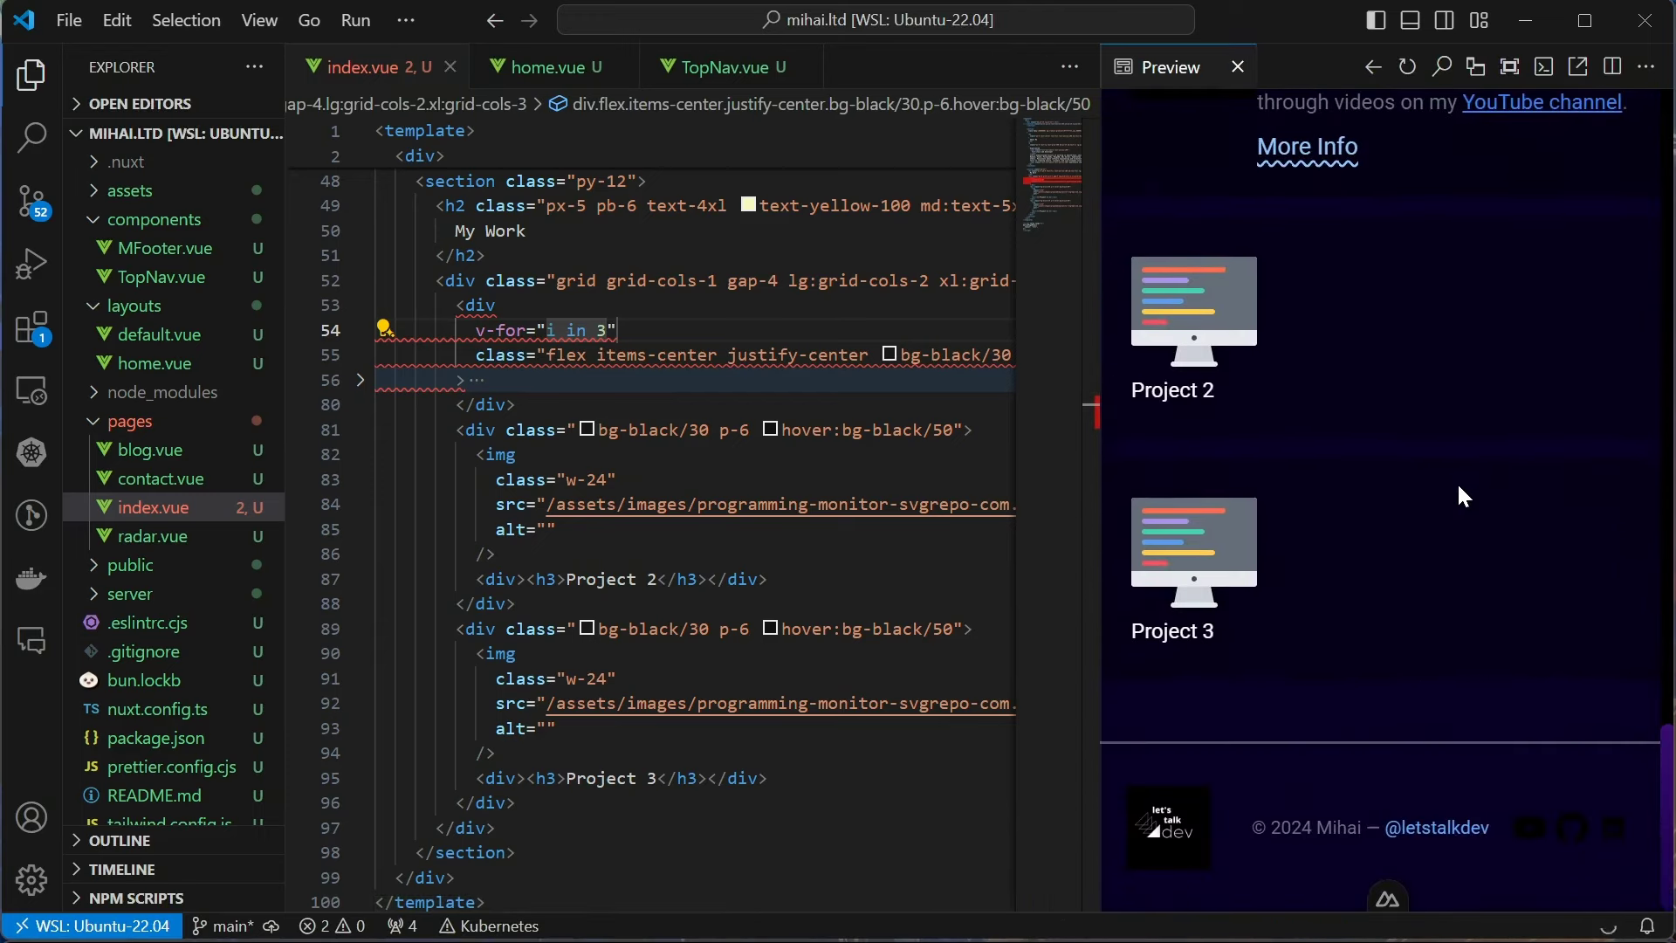
pyautogui.scroll(-1, 694, 524)
pyautogui.click(483, 738)
pyautogui.moveTo(484, 736); pyautogui.dragTo(375, 365)
pyautogui.press('BackSpace')
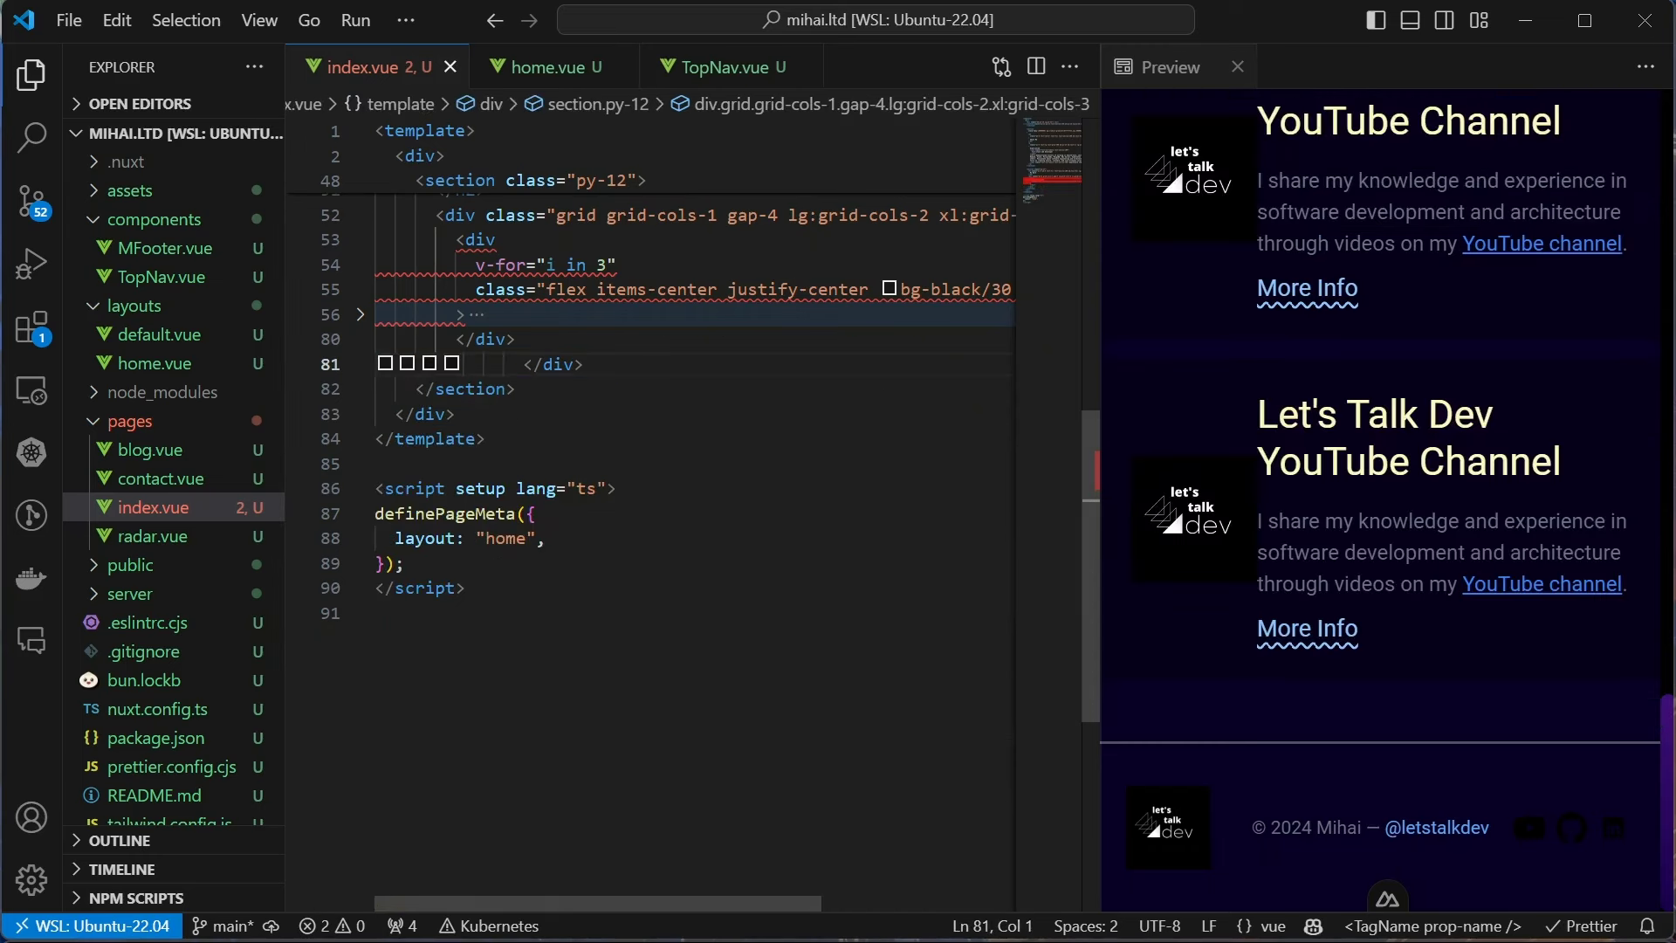
# Bind :key="i" on the looped card and check the result in Chrome
pyautogui.click(616, 461)
pyautogui.write('key')
pyautogui.press('Return')
pyautogui.write('i')
pyautogui.moveTo(524, 462)
pyautogui.write(':')
pyautogui.press('Escape')
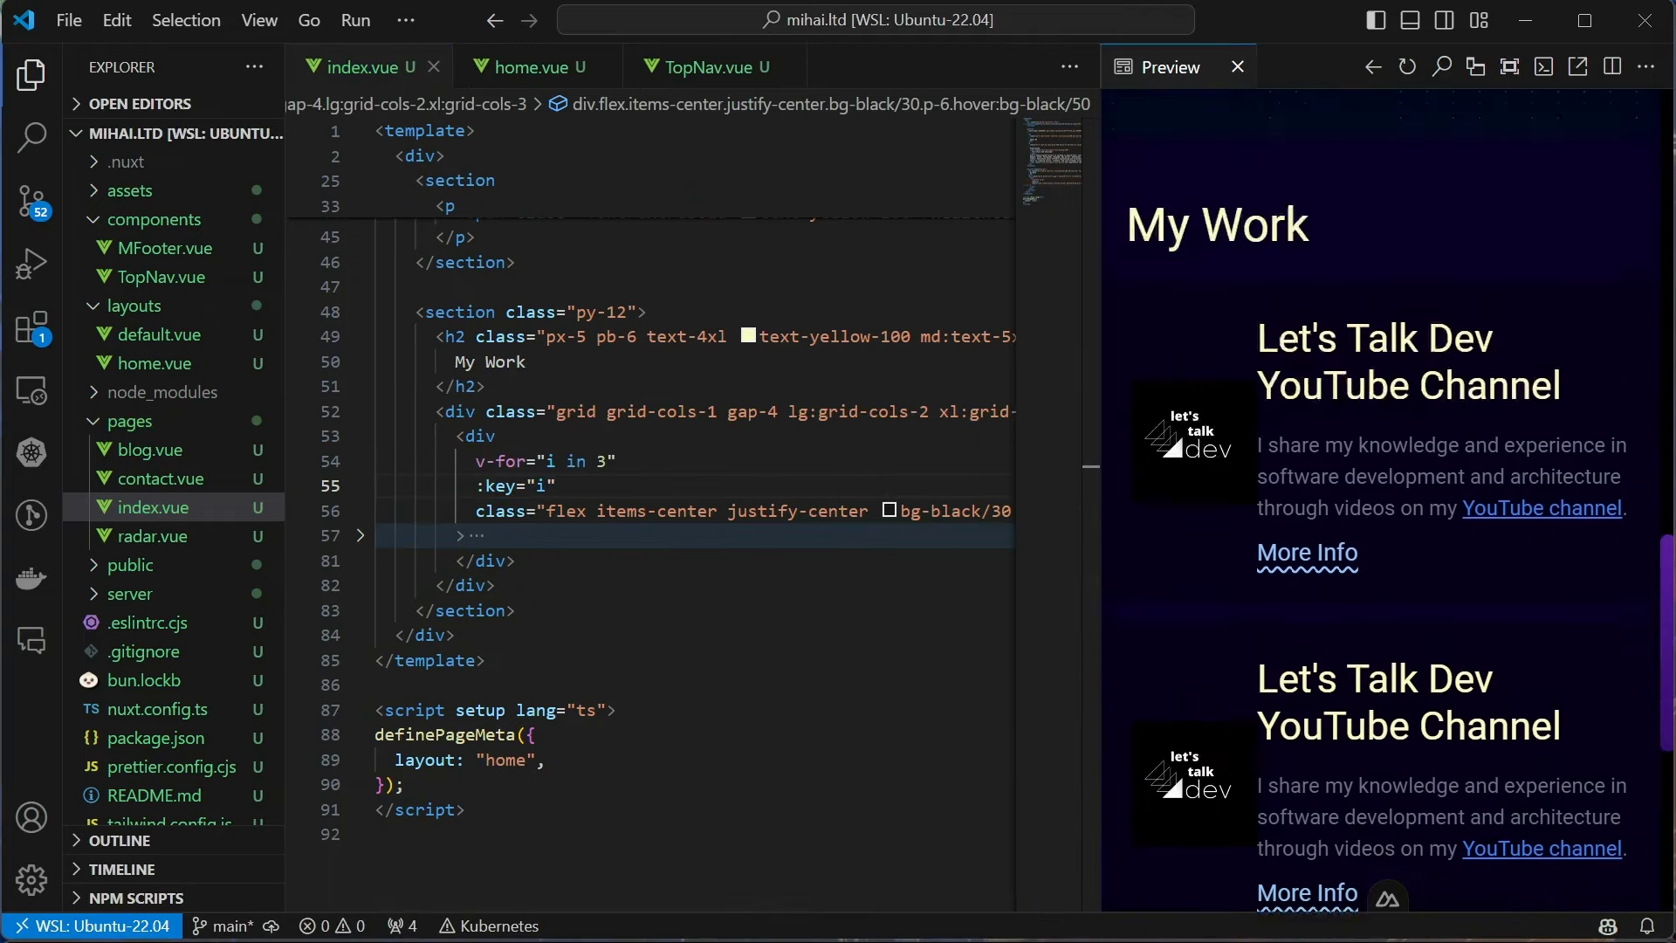
pyautogui.hotkey('alt', 'Tab')
pyautogui.scroll(2, 983, 812)
pyautogui.scroll(5, 978, 782)
pyautogui.scroll(-2, 988, 713)
pyautogui.scroll(-5, 987, 714)
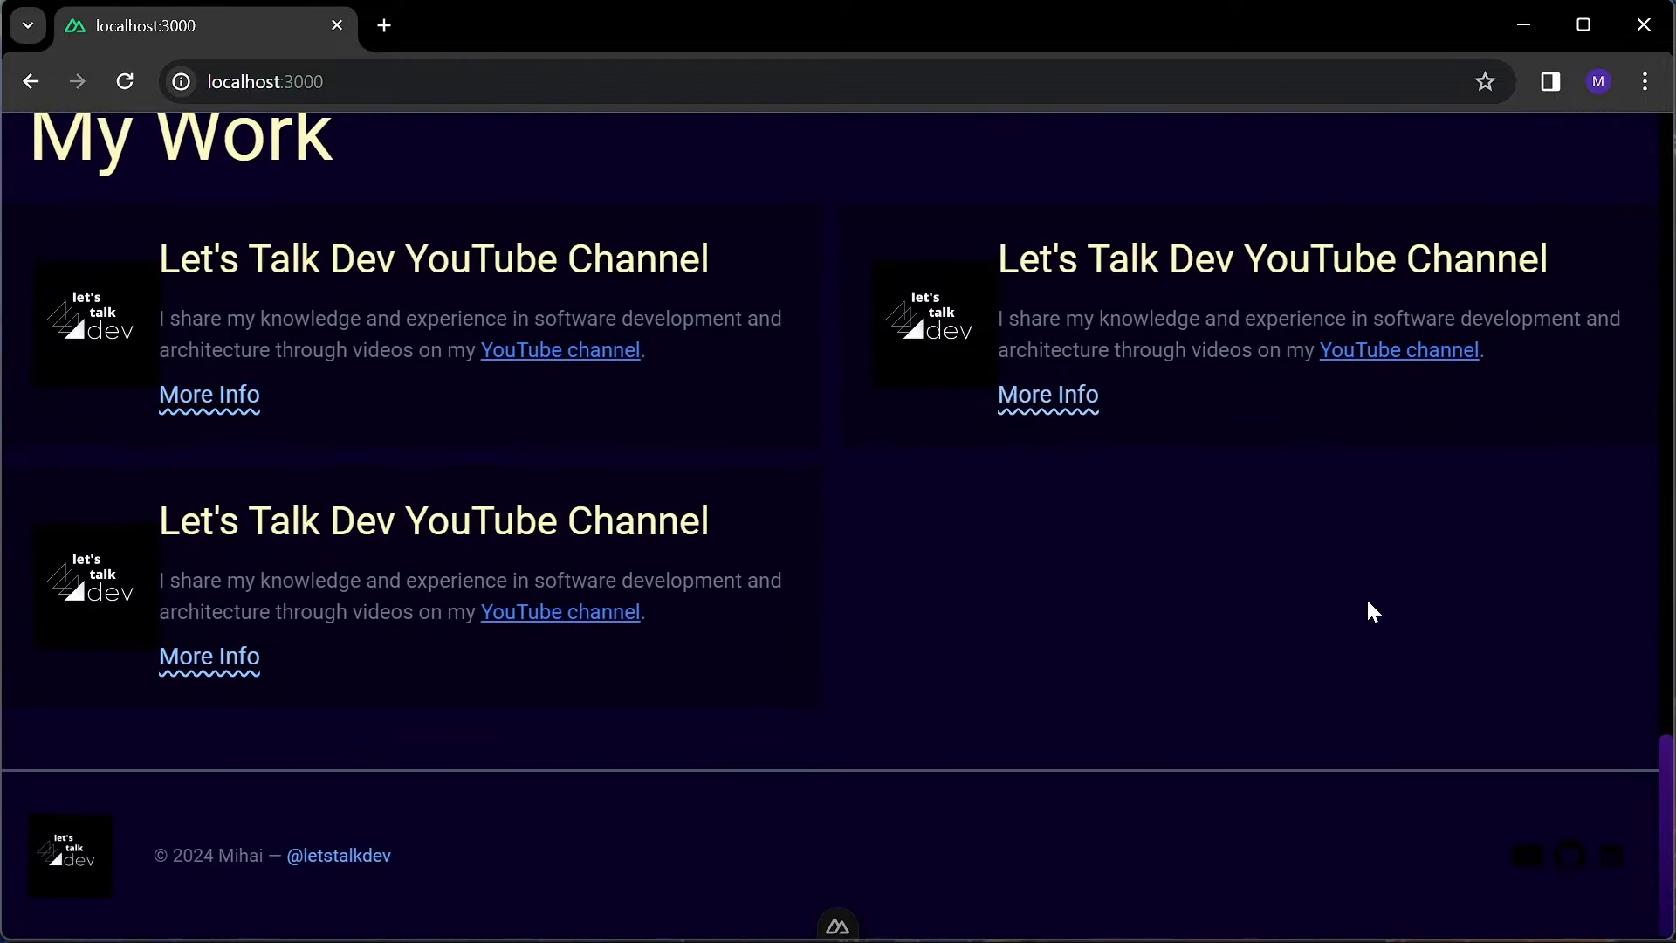
# Add a Technical Skills section below My Work, reusing the section padding class
pyautogui.hotkey('alt', 'Tab')
pyautogui.press('Return')
pyautogui.press('Return')
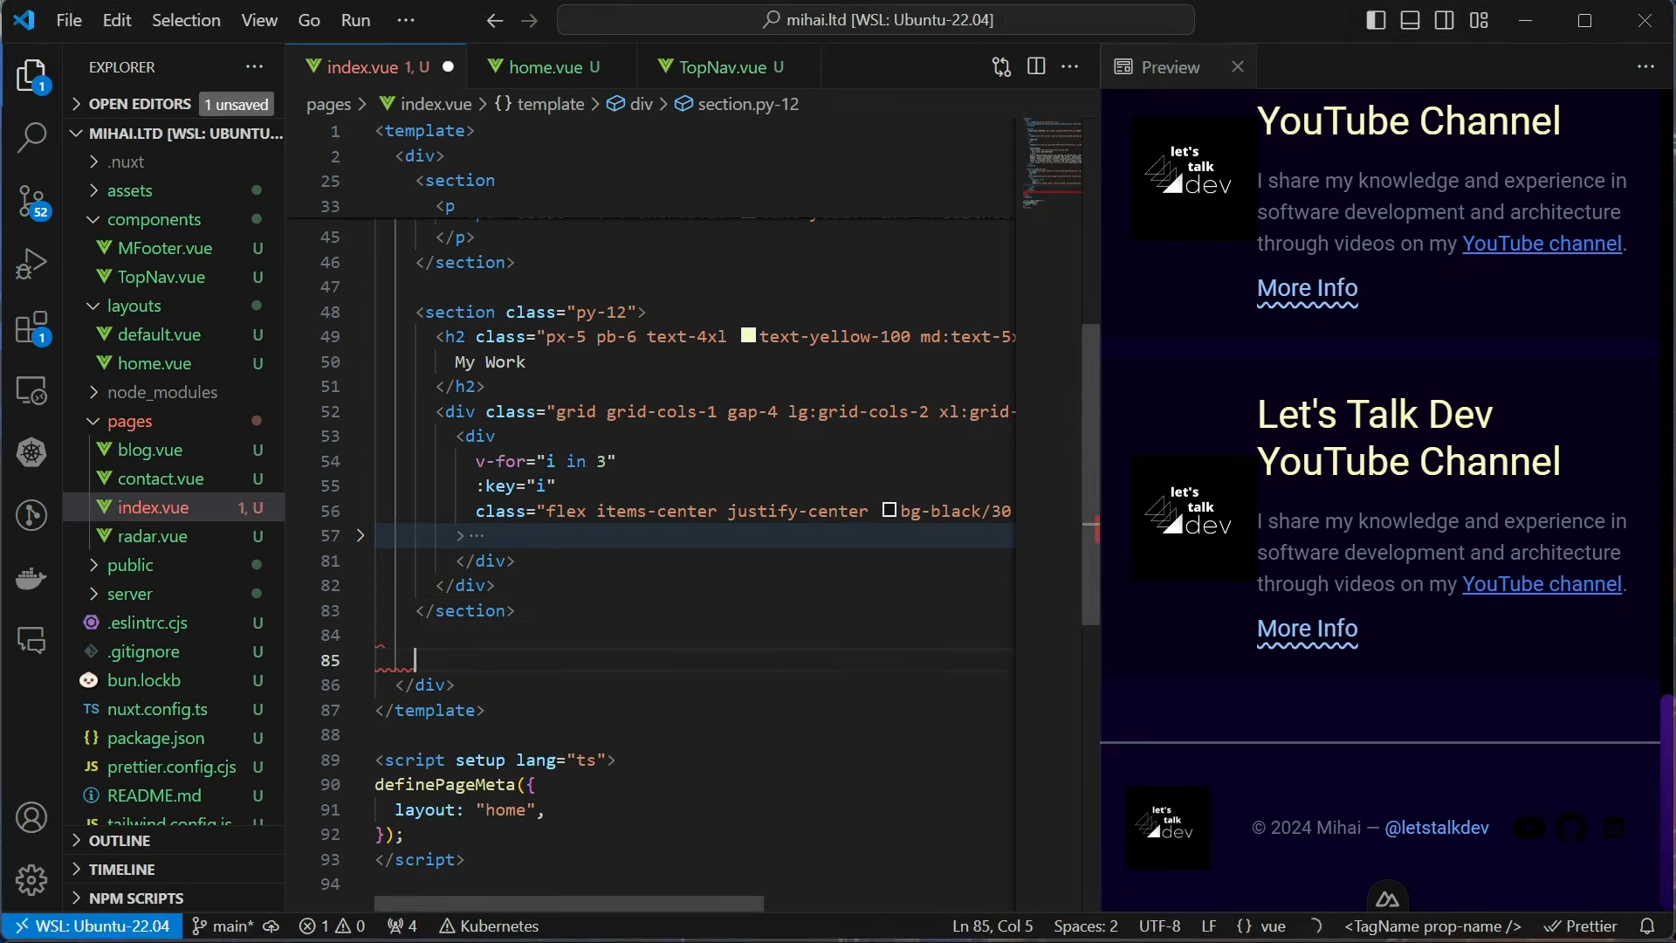
pyautogui.write('<section')
pyautogui.press('Escape')
pyautogui.press('Return')
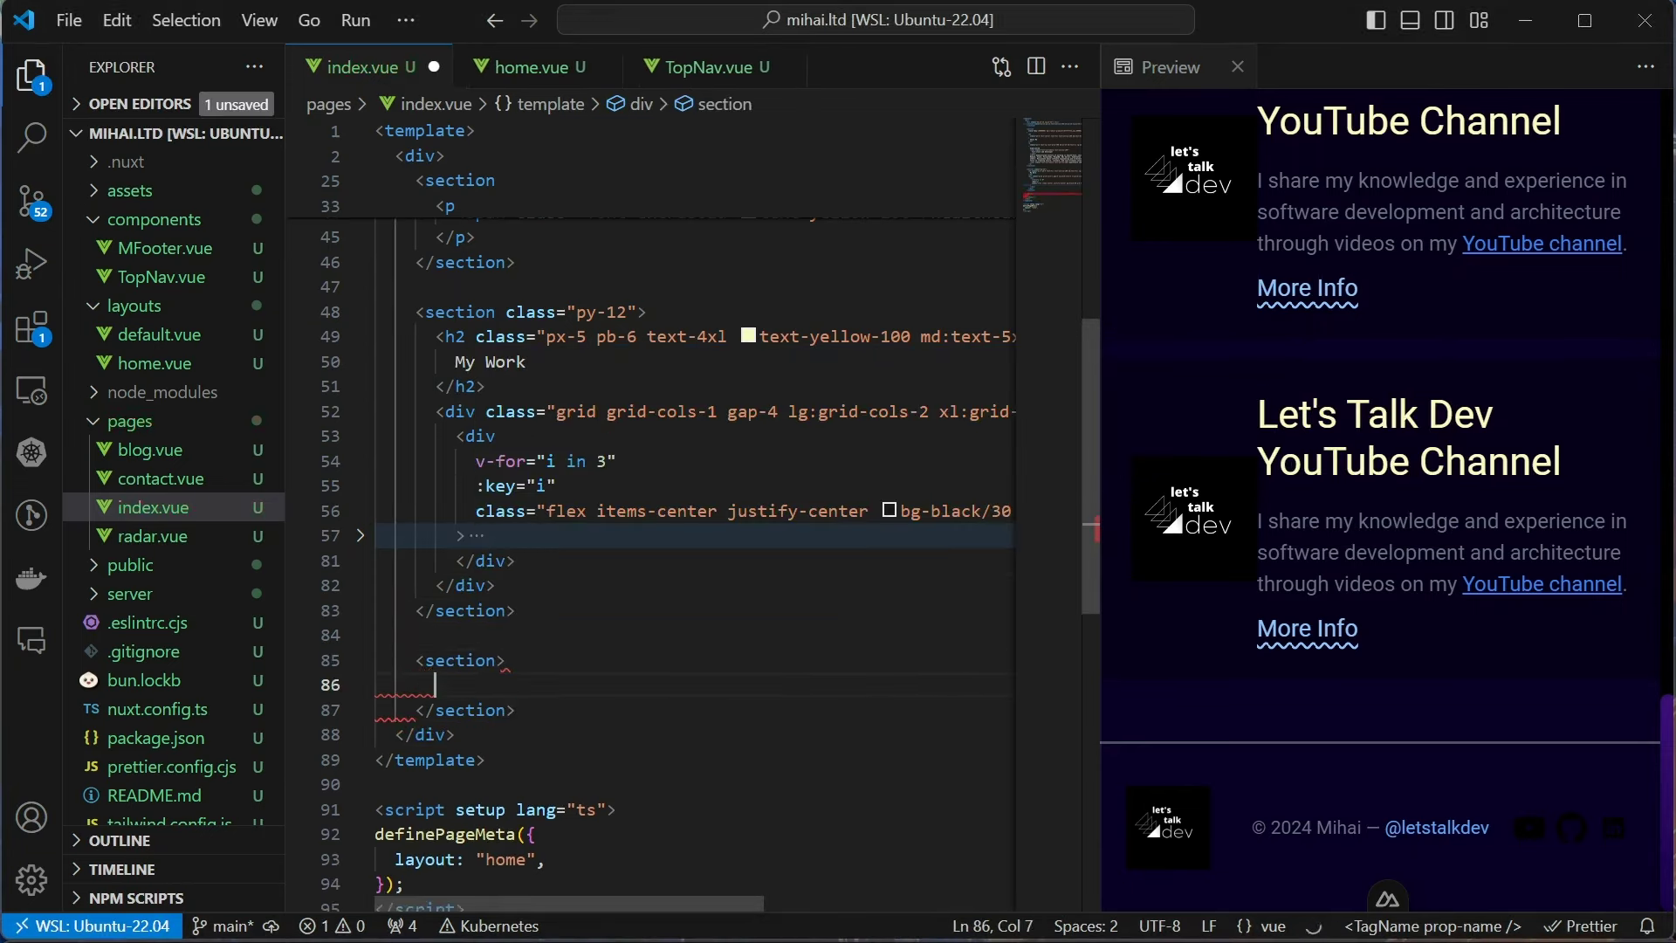
pyautogui.write('<h2></h2>Technical Skills</h2>')
pyautogui.hotkey('ctrl', 's')
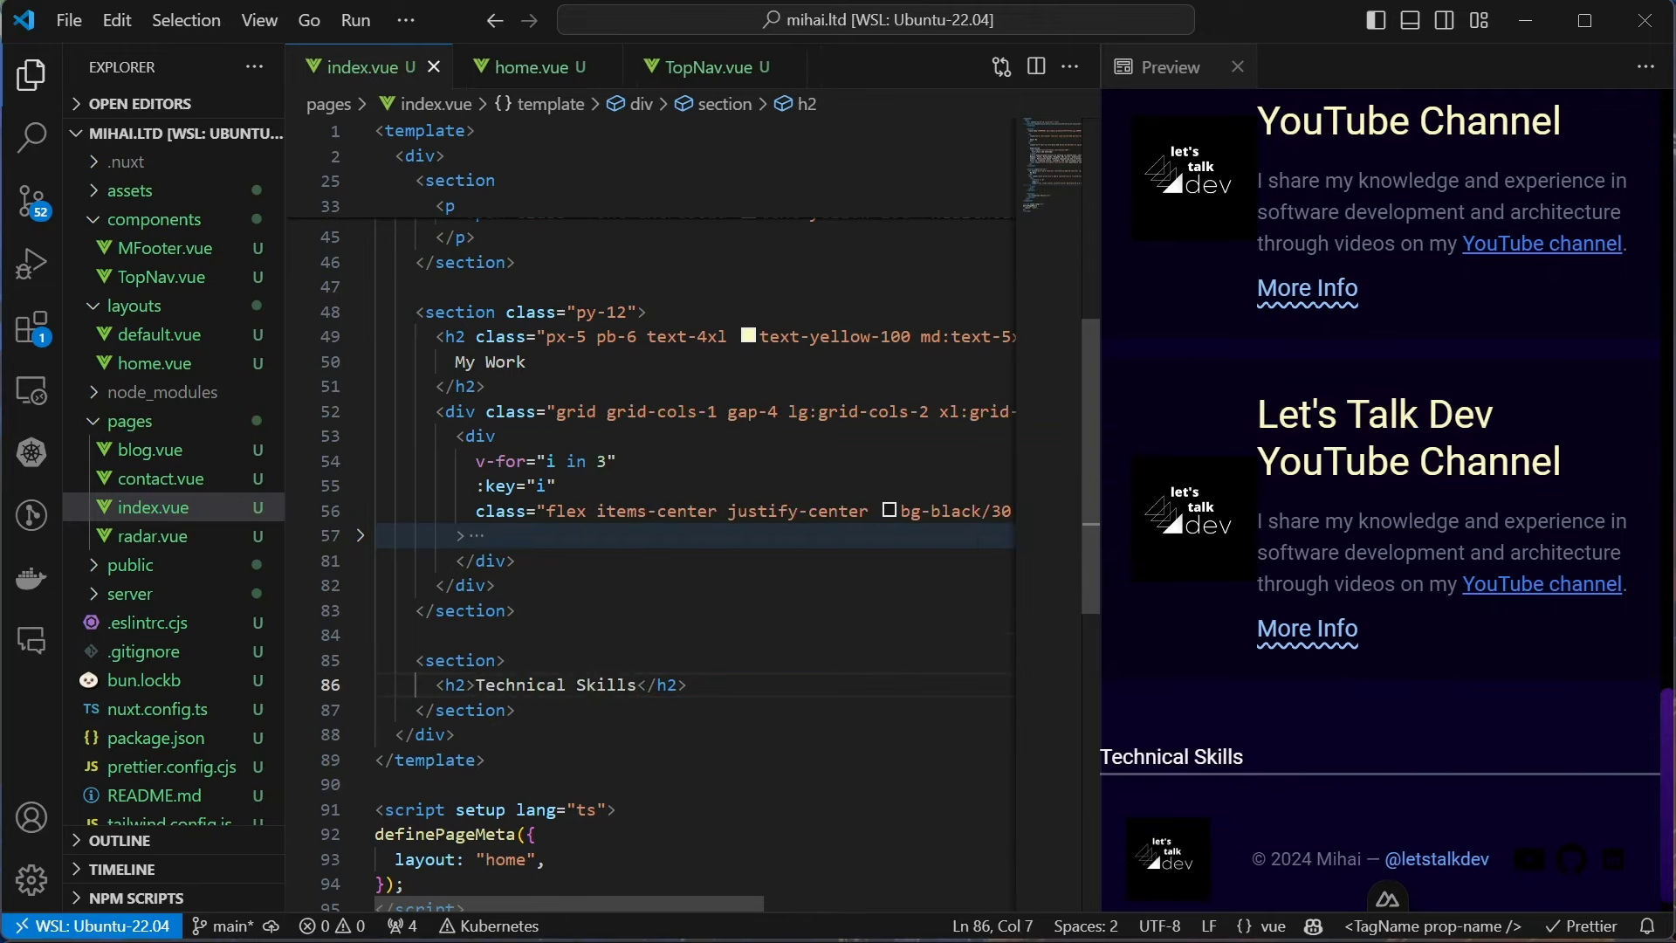
pyautogui.hotkey('ctrl', 'c')
pyautogui.hotkey('ctrl', 'v')
pyautogui.hotkey('ctrl', 's')
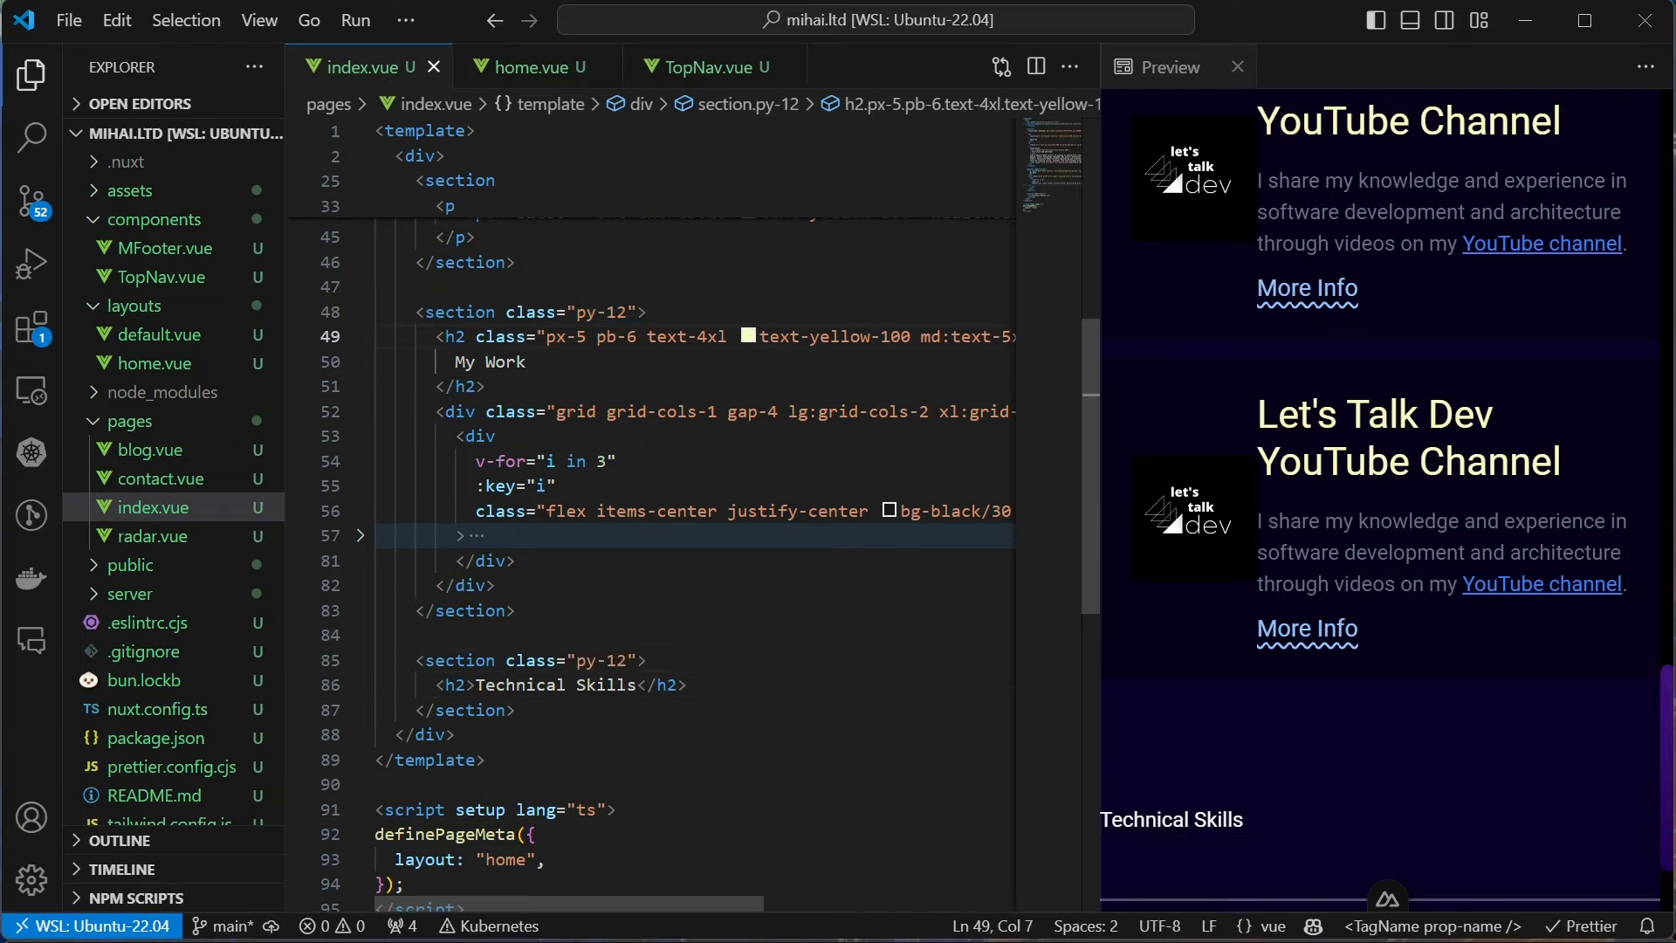
# Give the Technical Skills heading the same styles as the My Work heading
pyautogui.hotkey('shift', 'End')
pyautogui.hotkey('ctrl', 'c')
pyautogui.hotkey('ctrl', 'v')
pyautogui.hotkey('ctrl', 's')
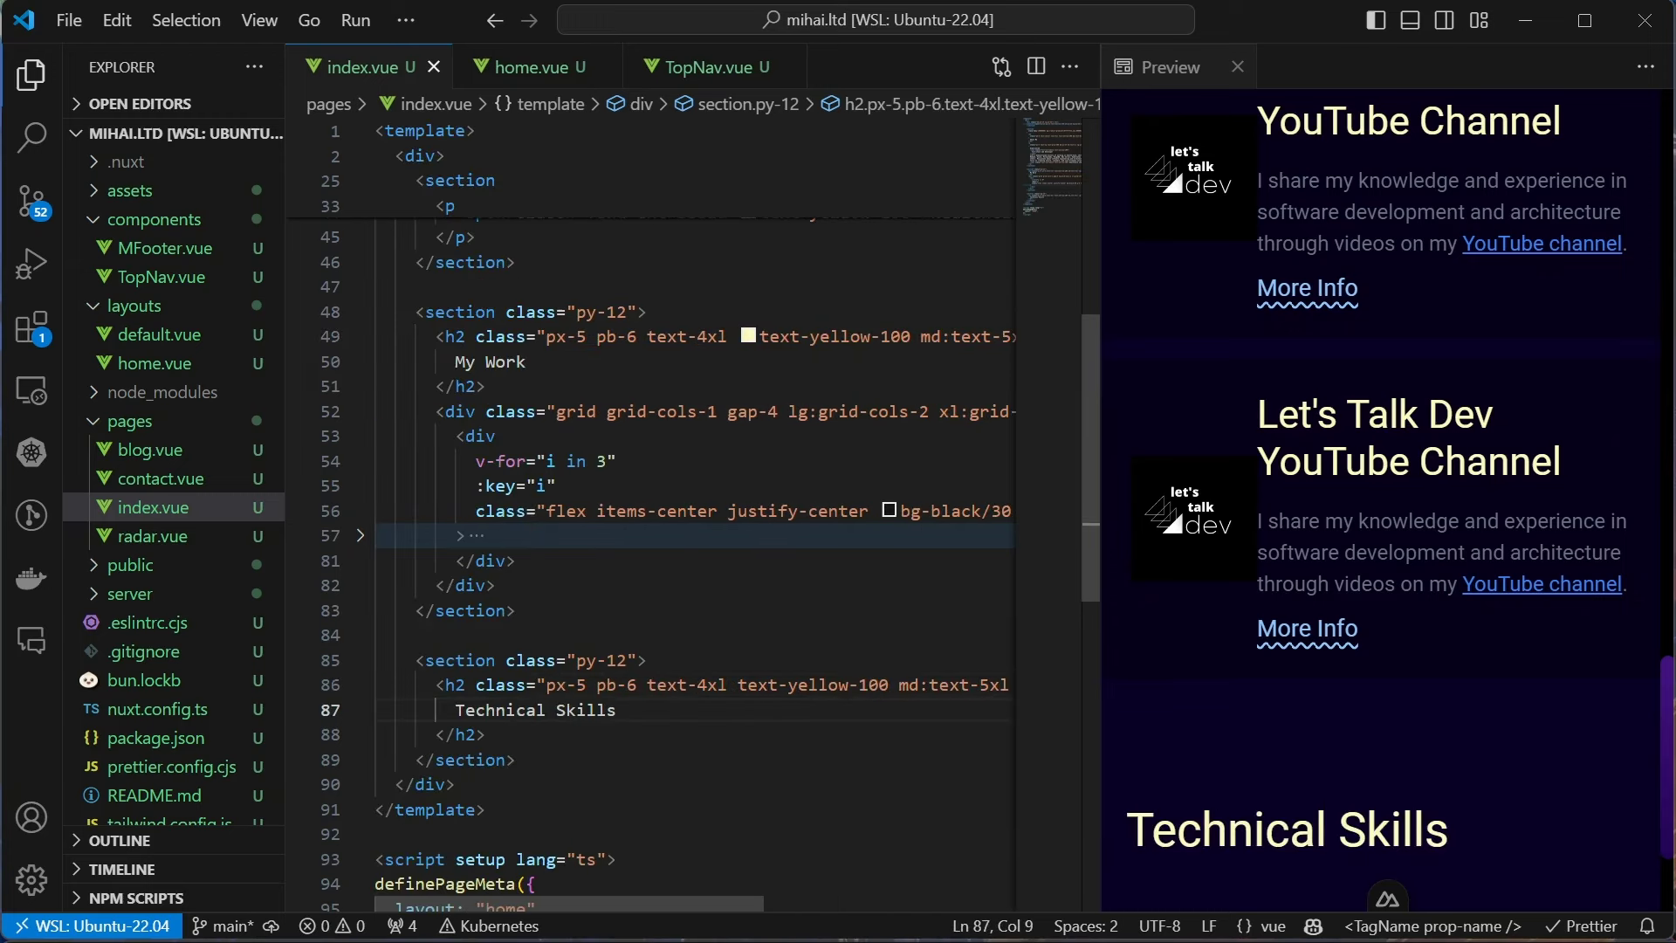
pyautogui.scroll(-2, 1452, 569)
pyautogui.scroll(-1, 654, 523)
pyautogui.click(487, 670)
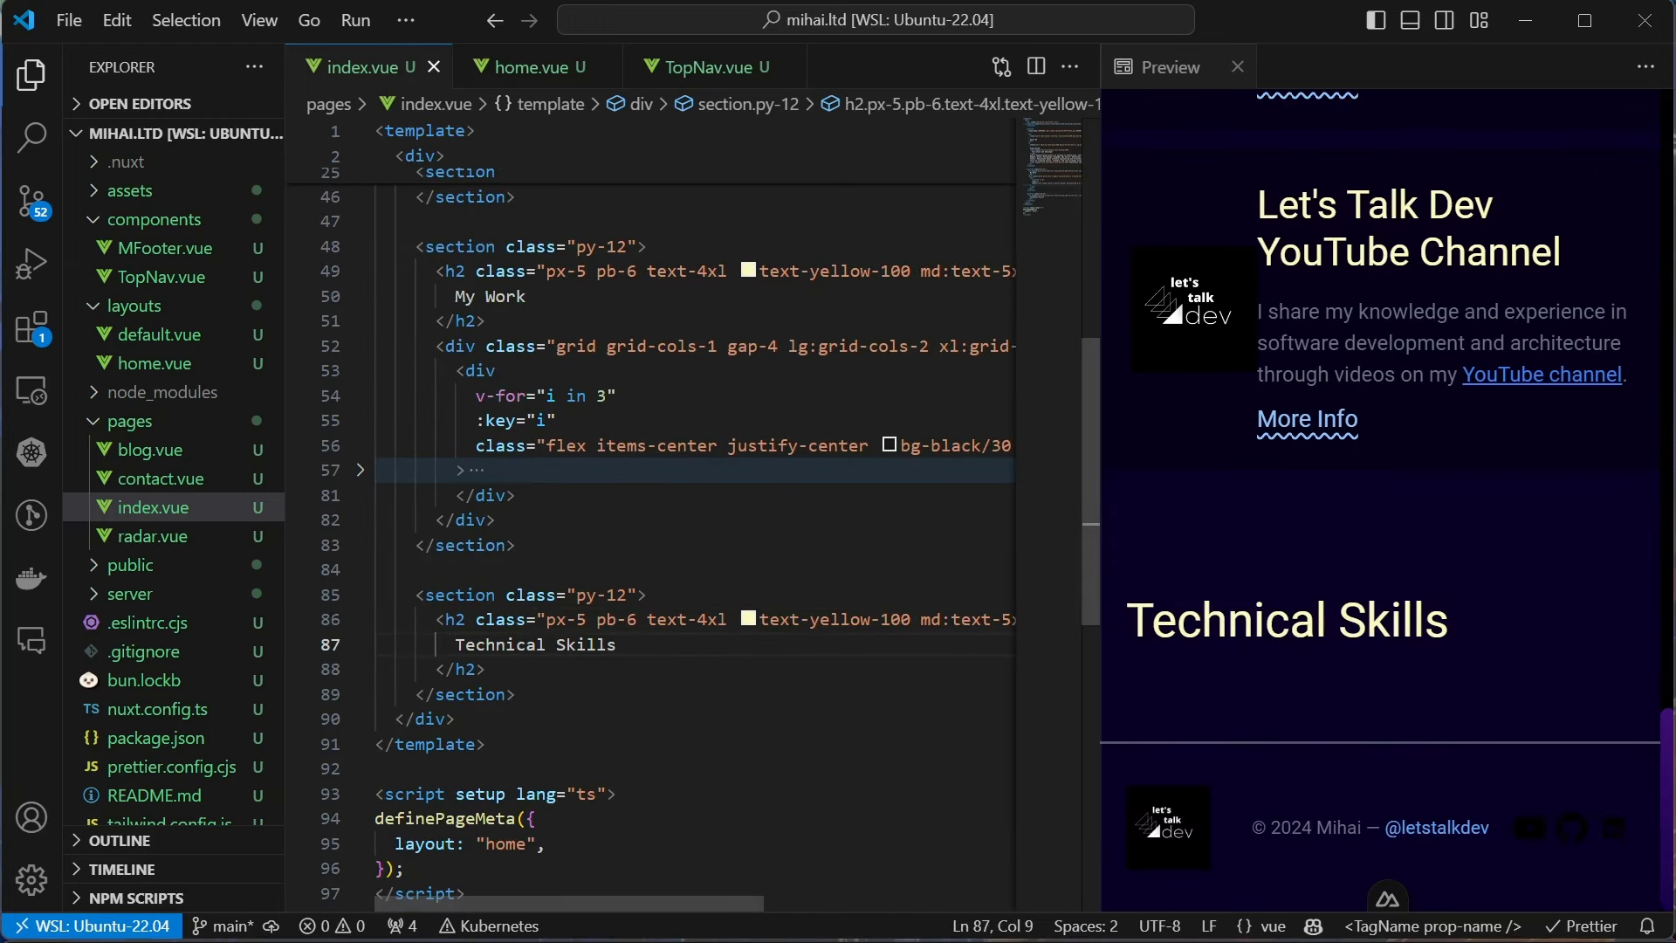
# Copy the grid container opening tag into the Technical Skills section
pyautogui.click(446, 345)
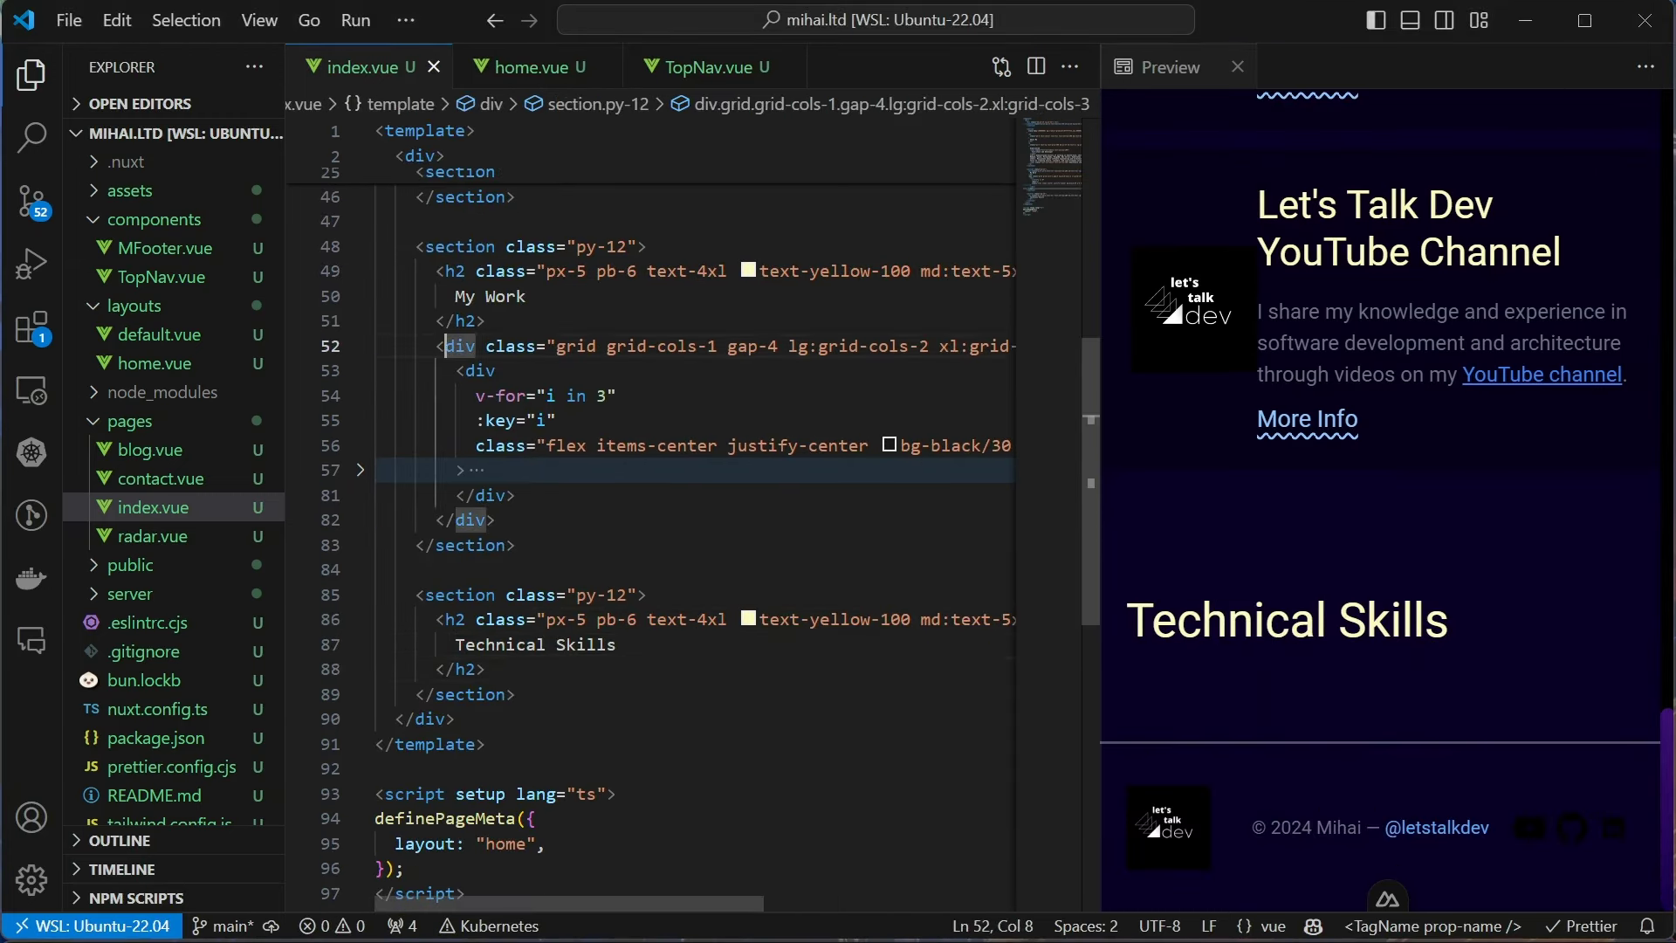
pyautogui.press('End')
pyautogui.hotkey('shift', 'Home')
pyautogui.hotkey('ctrl', 'c')
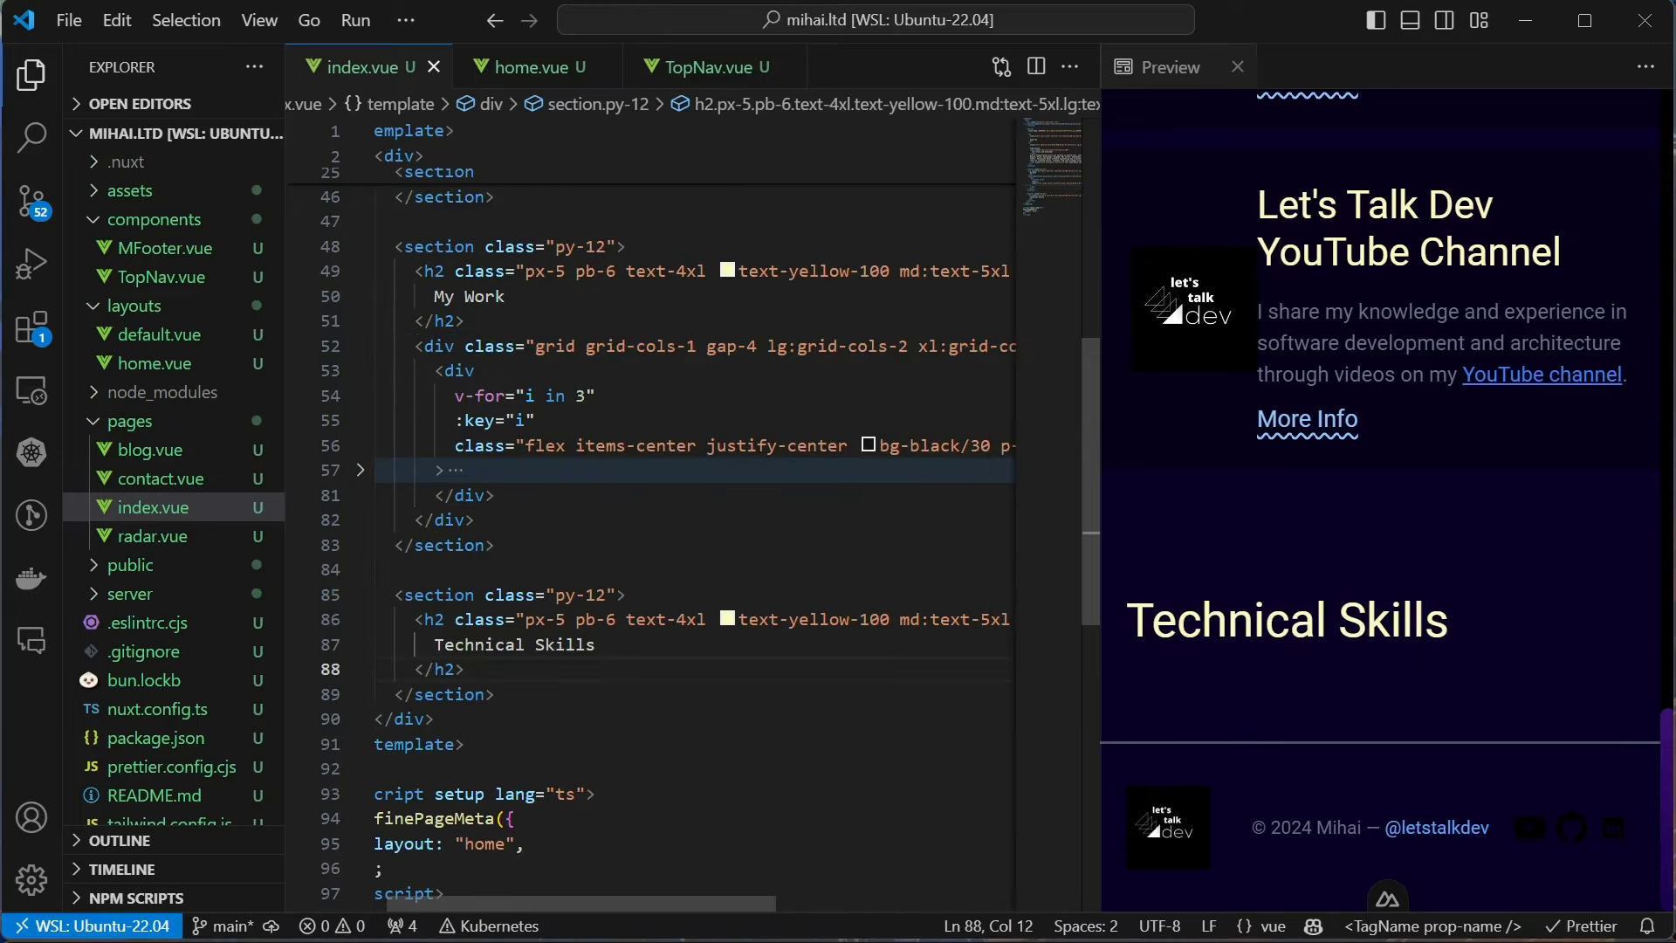
pyautogui.hotkey('ctrl', 'v')
# Insert the programming monitor SVG image from assets/images with a w-8 width class
pyautogui.press('Down')
pyautogui.write('/')
pyautogui.press('Return')
pyautogui.write('/')
pyautogui.press('Return')
pyautogui.write('pro')
pyautogui.press('Return')
pyautogui.press('End')
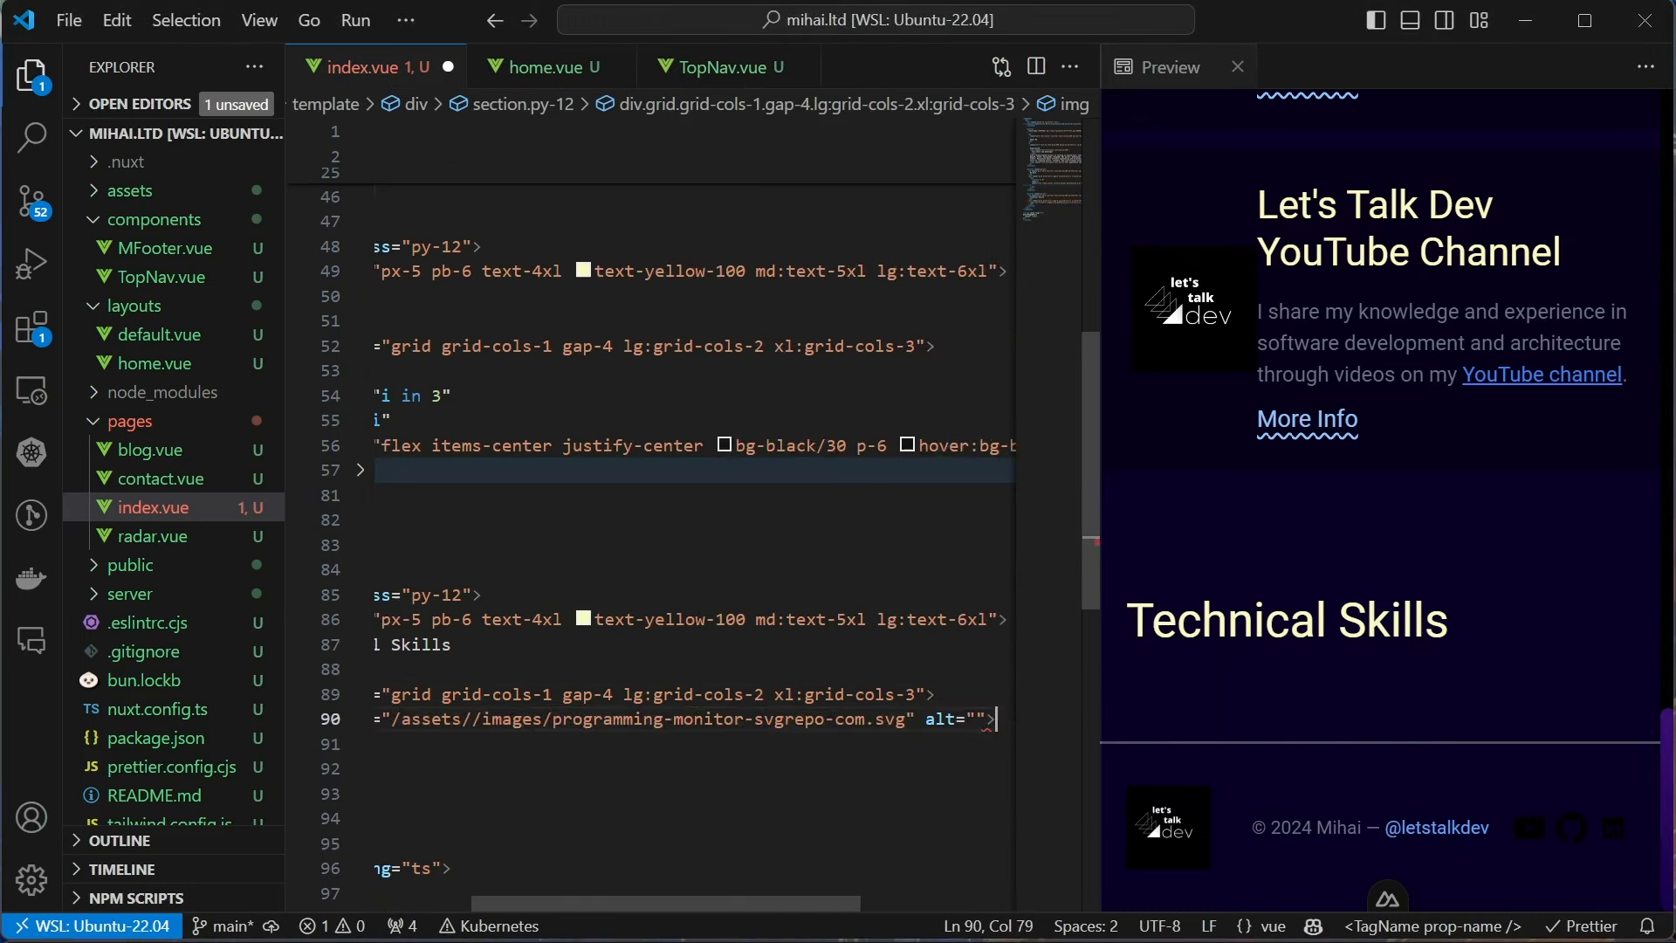
pyautogui.press('Home')
pyautogui.press('End')
pyautogui.press('Left')
pyautogui.press('Left')
pyautogui.write('Programming monitor icon')
pyautogui.press('Home')
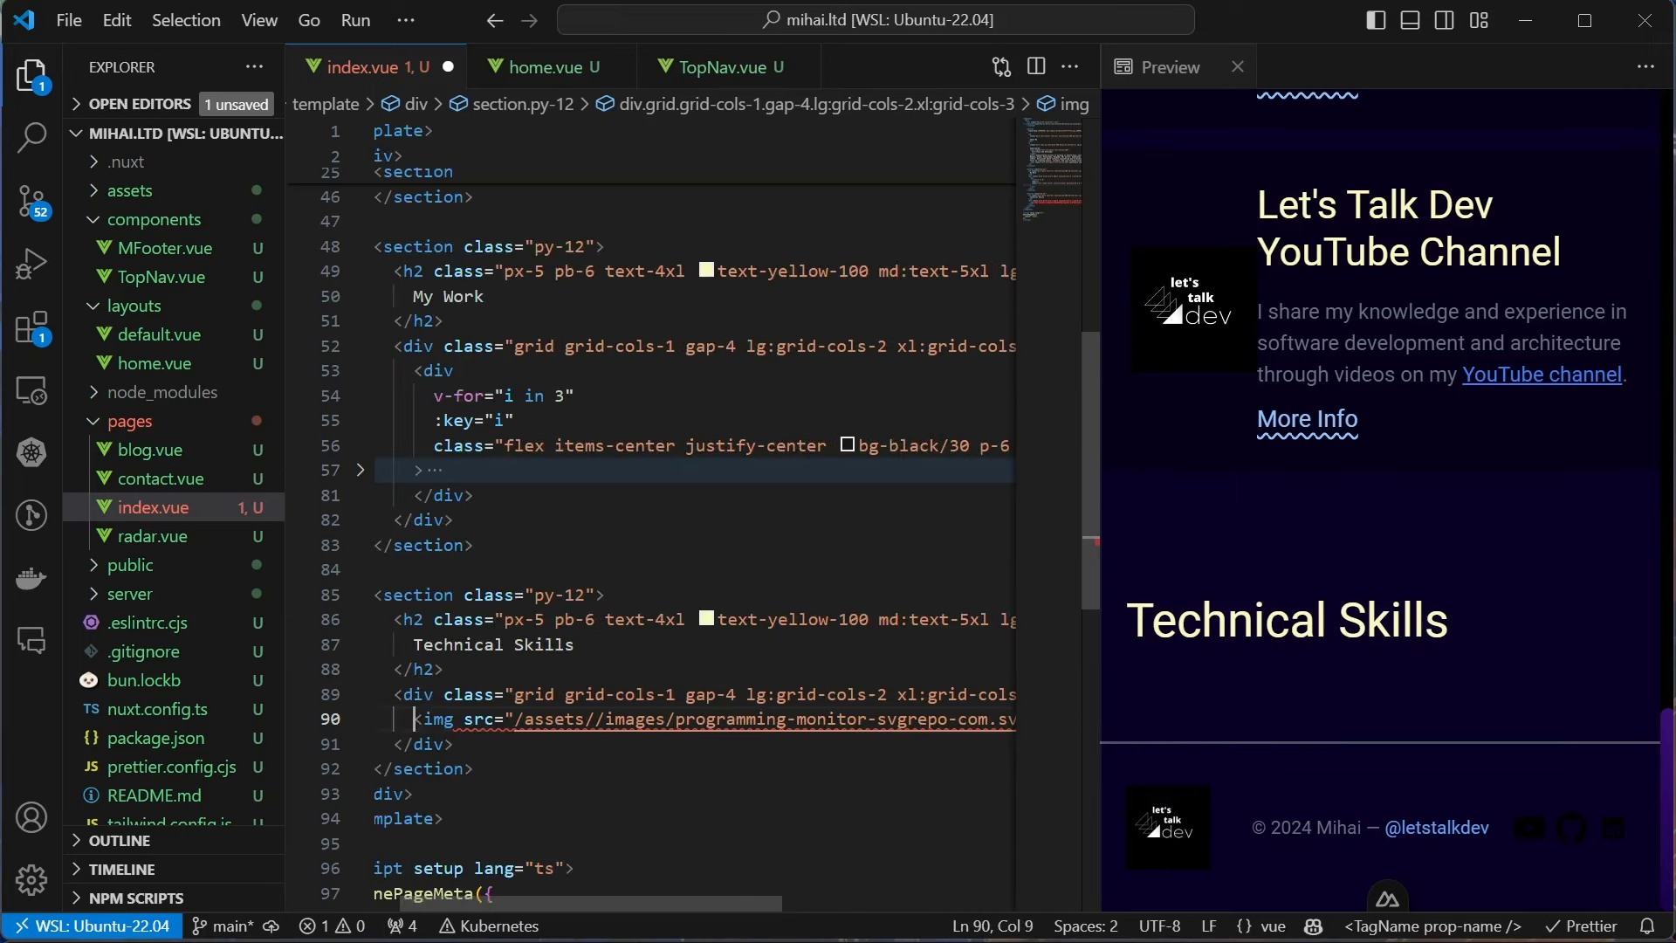
pyautogui.write('class=""')
pyautogui.press('Return')
pyautogui.write('w-')
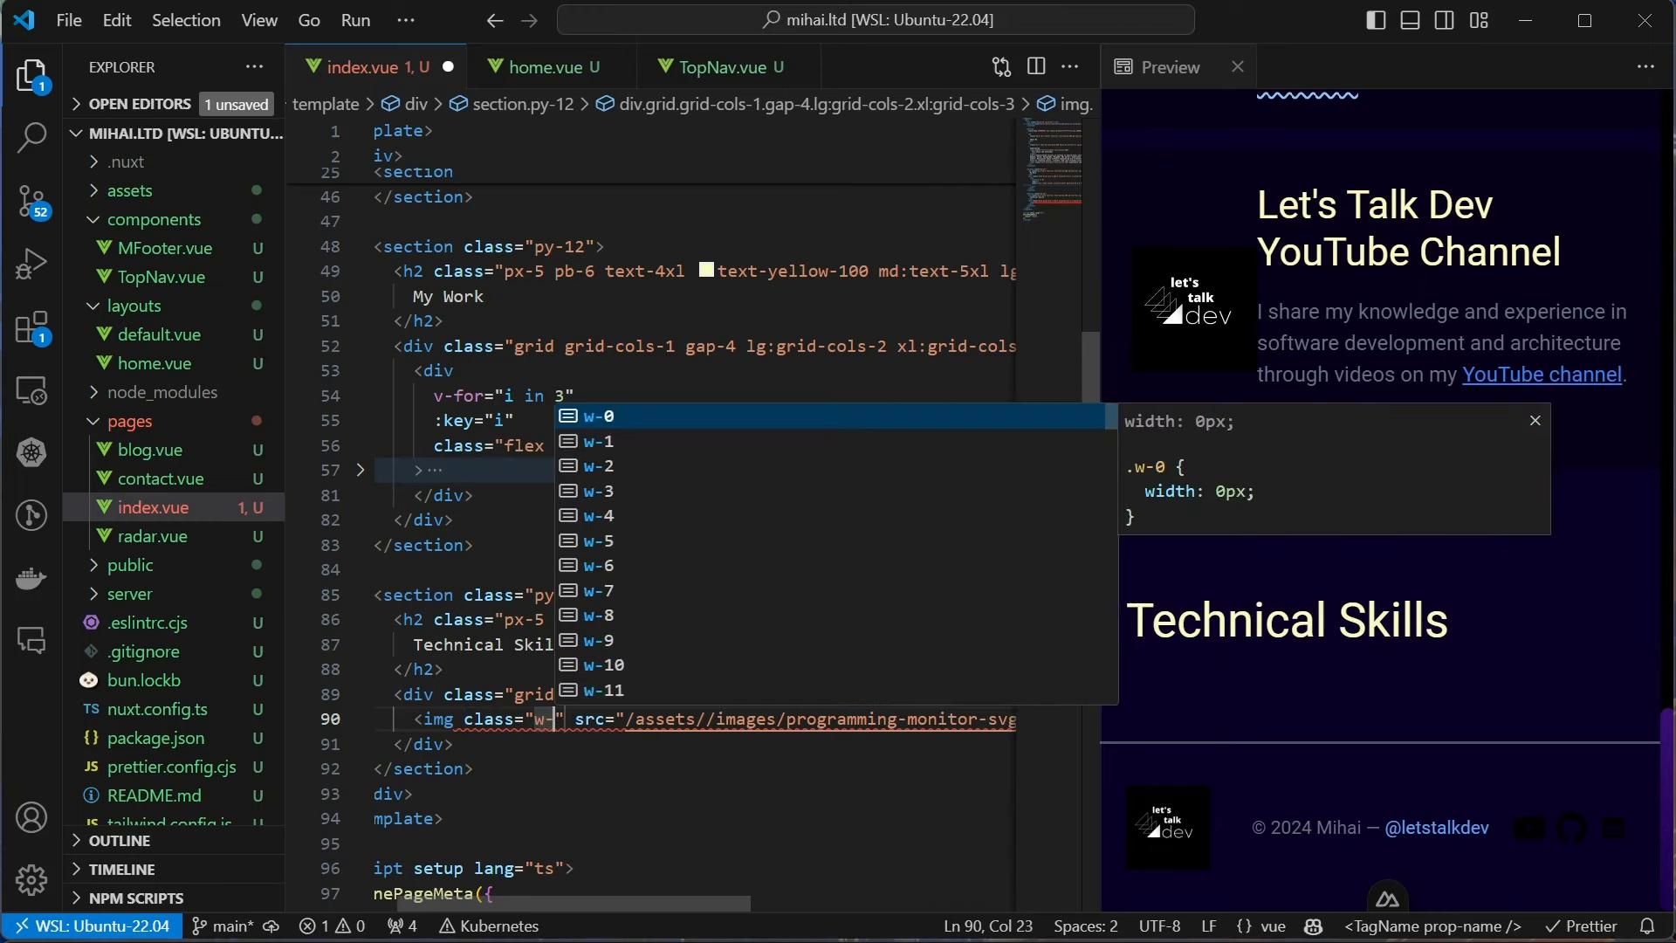
pyautogui.write('8')
pyautogui.hotkey('ctrl', 's')
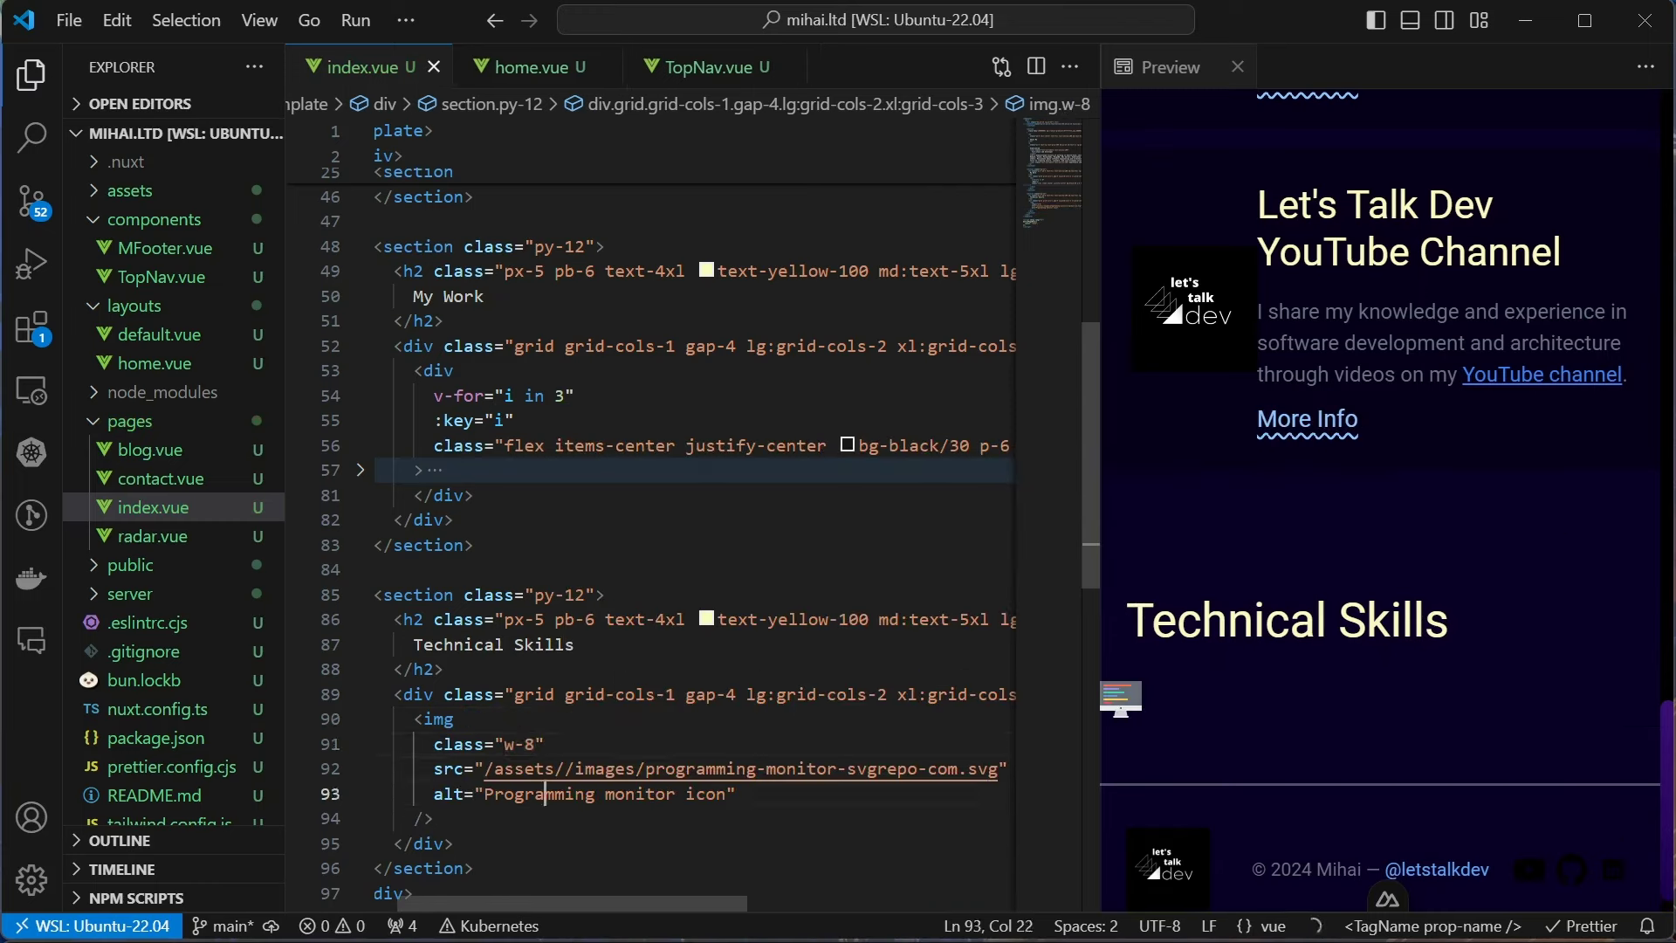
# Add a 'Languages and Frameworks' h3 and wrap it with the icon in a flex-row items-center div
pyautogui.press('Return')
pyautogui.write('h3')
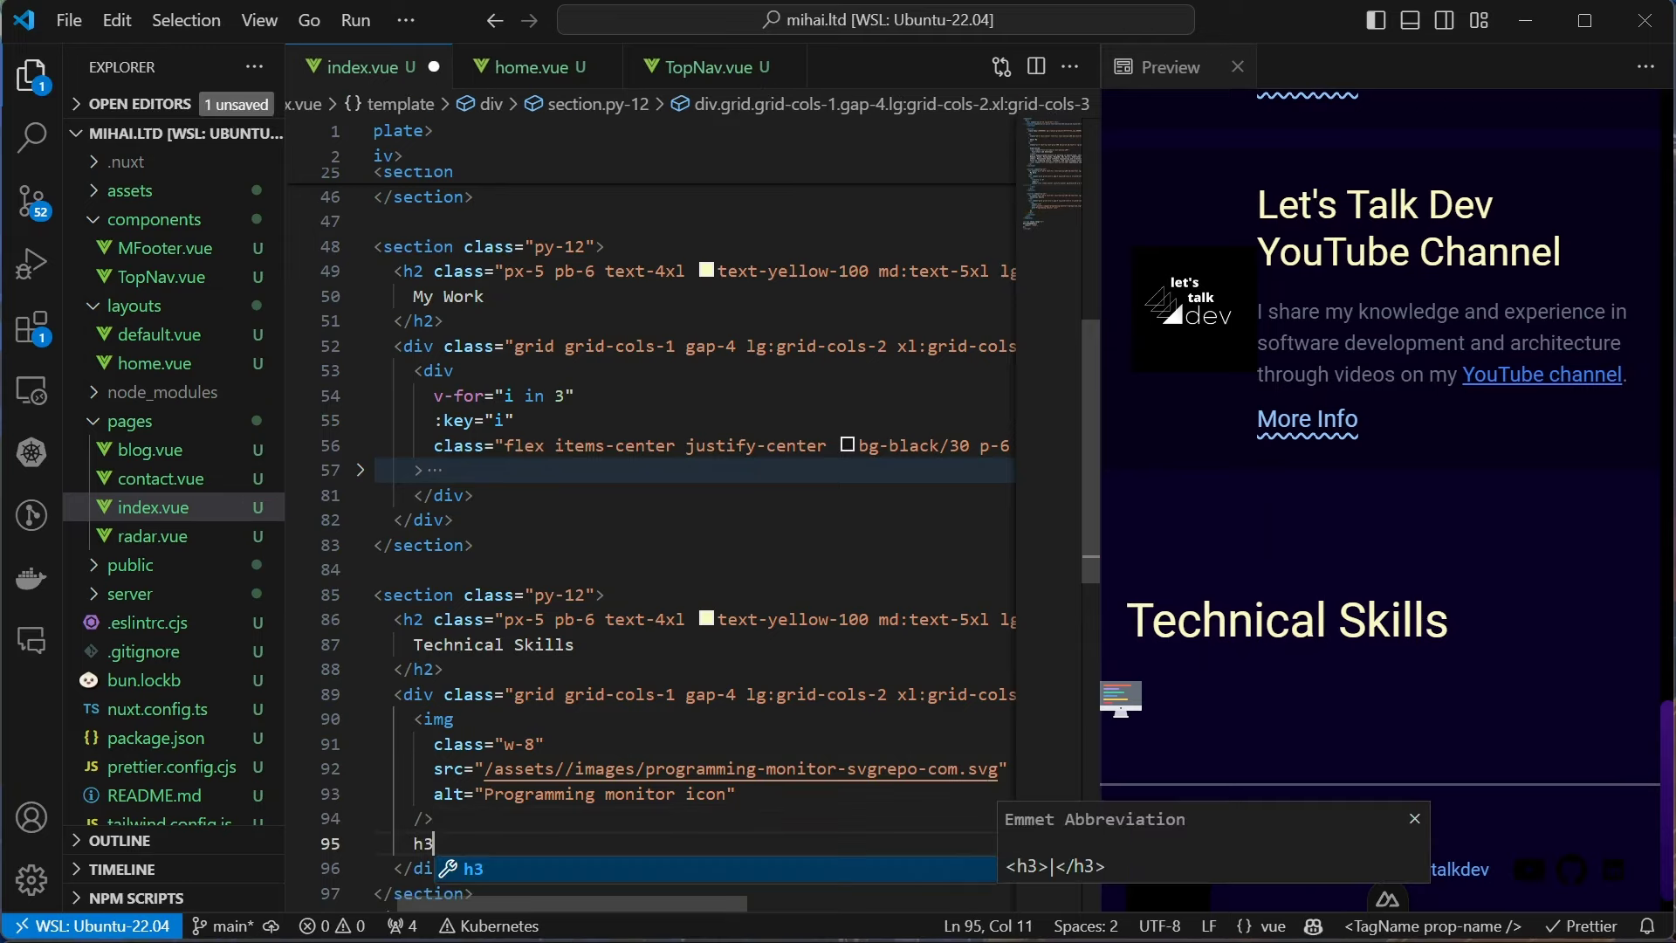
pyautogui.press('Tab')
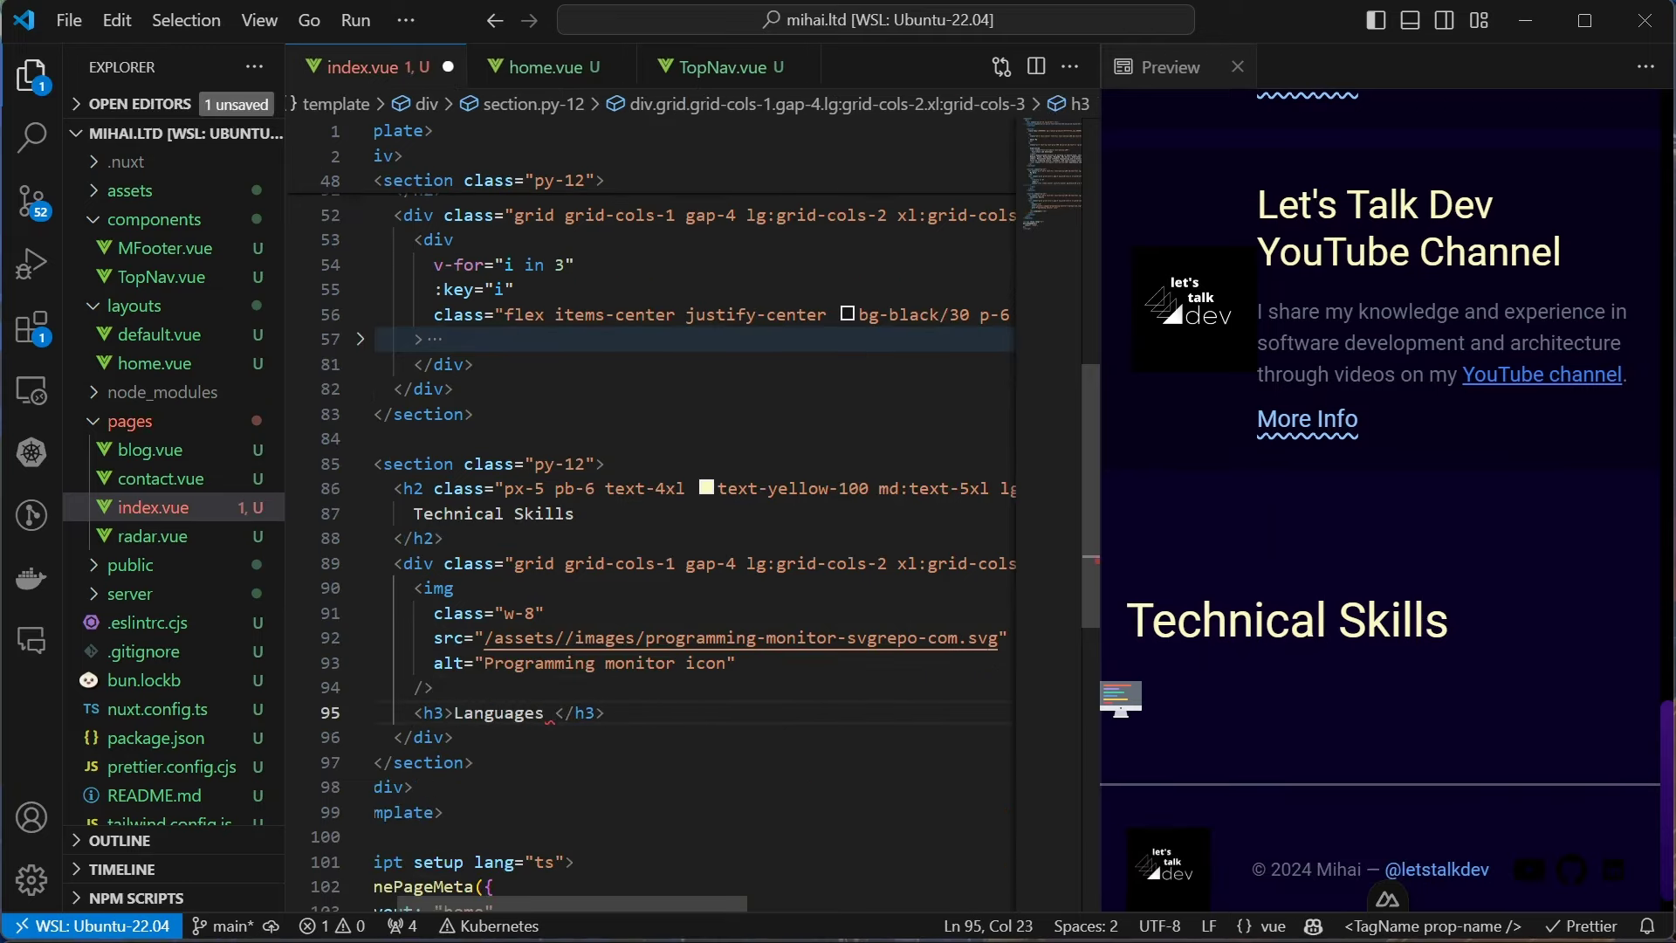
pyautogui.write('and Frameworks')
pyautogui.hotkey('ctrl', 's')
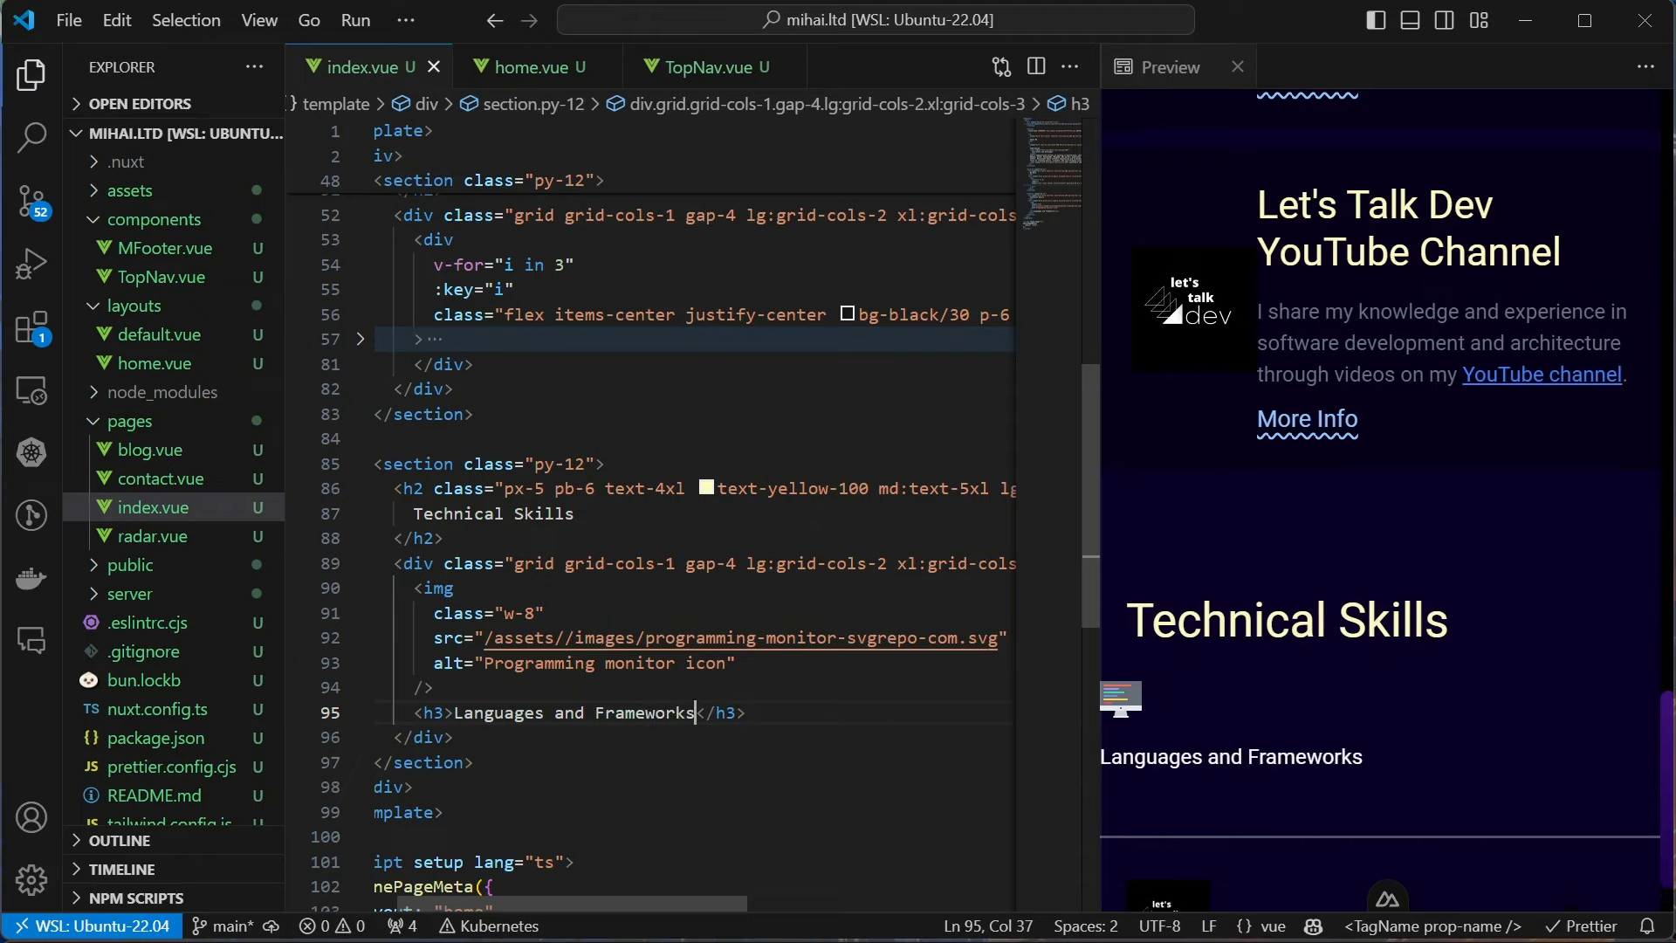
pyautogui.press('End')
pyautogui.press('Return')
pyautogui.write('div')
pyautogui.press('Tab')
pyautogui.press('Down')
pyautogui.press('Down')
pyautogui.press('Down')
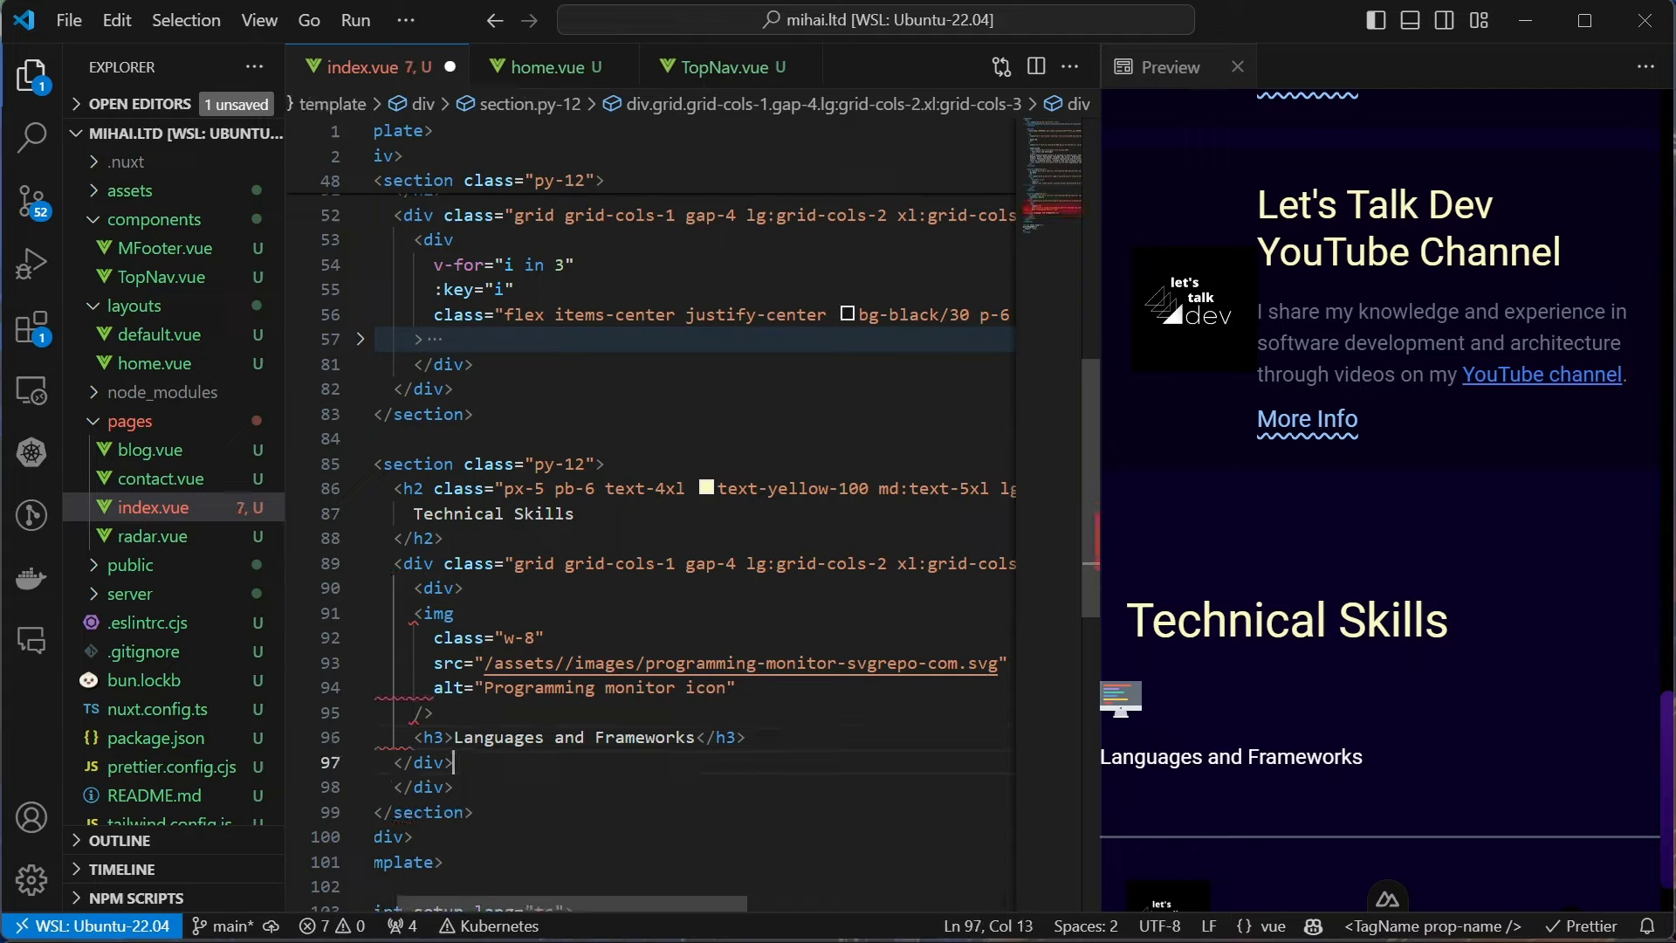
pyautogui.write('class="flex flex-r')
pyautogui.press('Return')
pyautogui.hotkey('ctrl', 's')
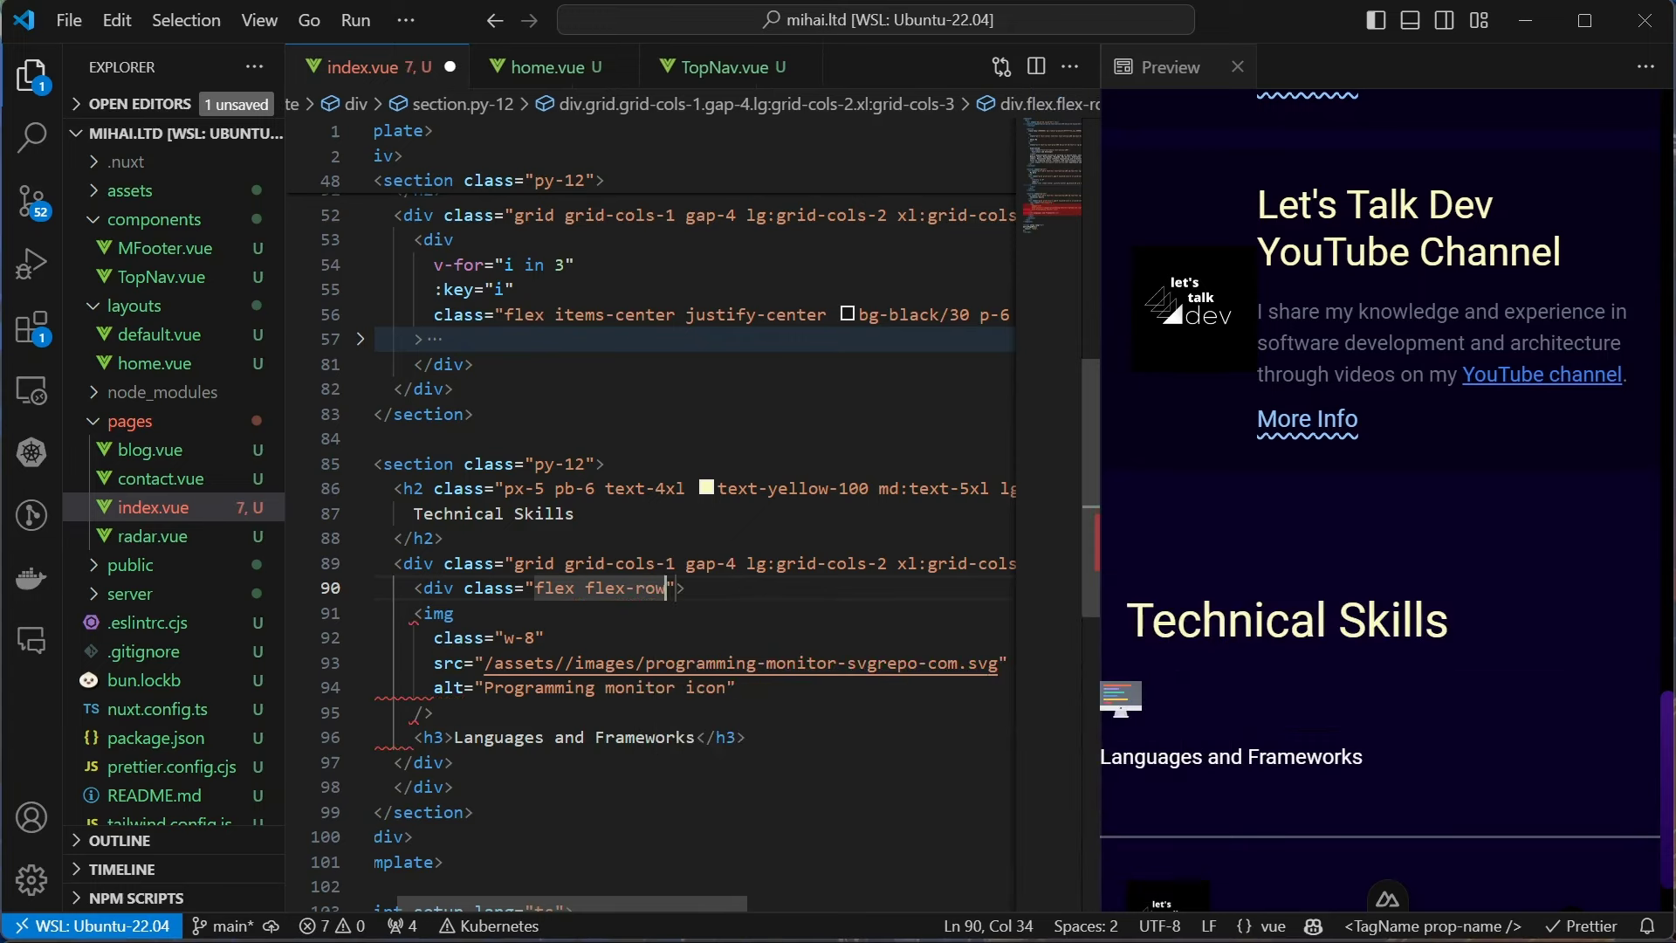
pyautogui.write('items-c')
pyautogui.press('Return')
pyautogui.hotkey('ctrl', 's')
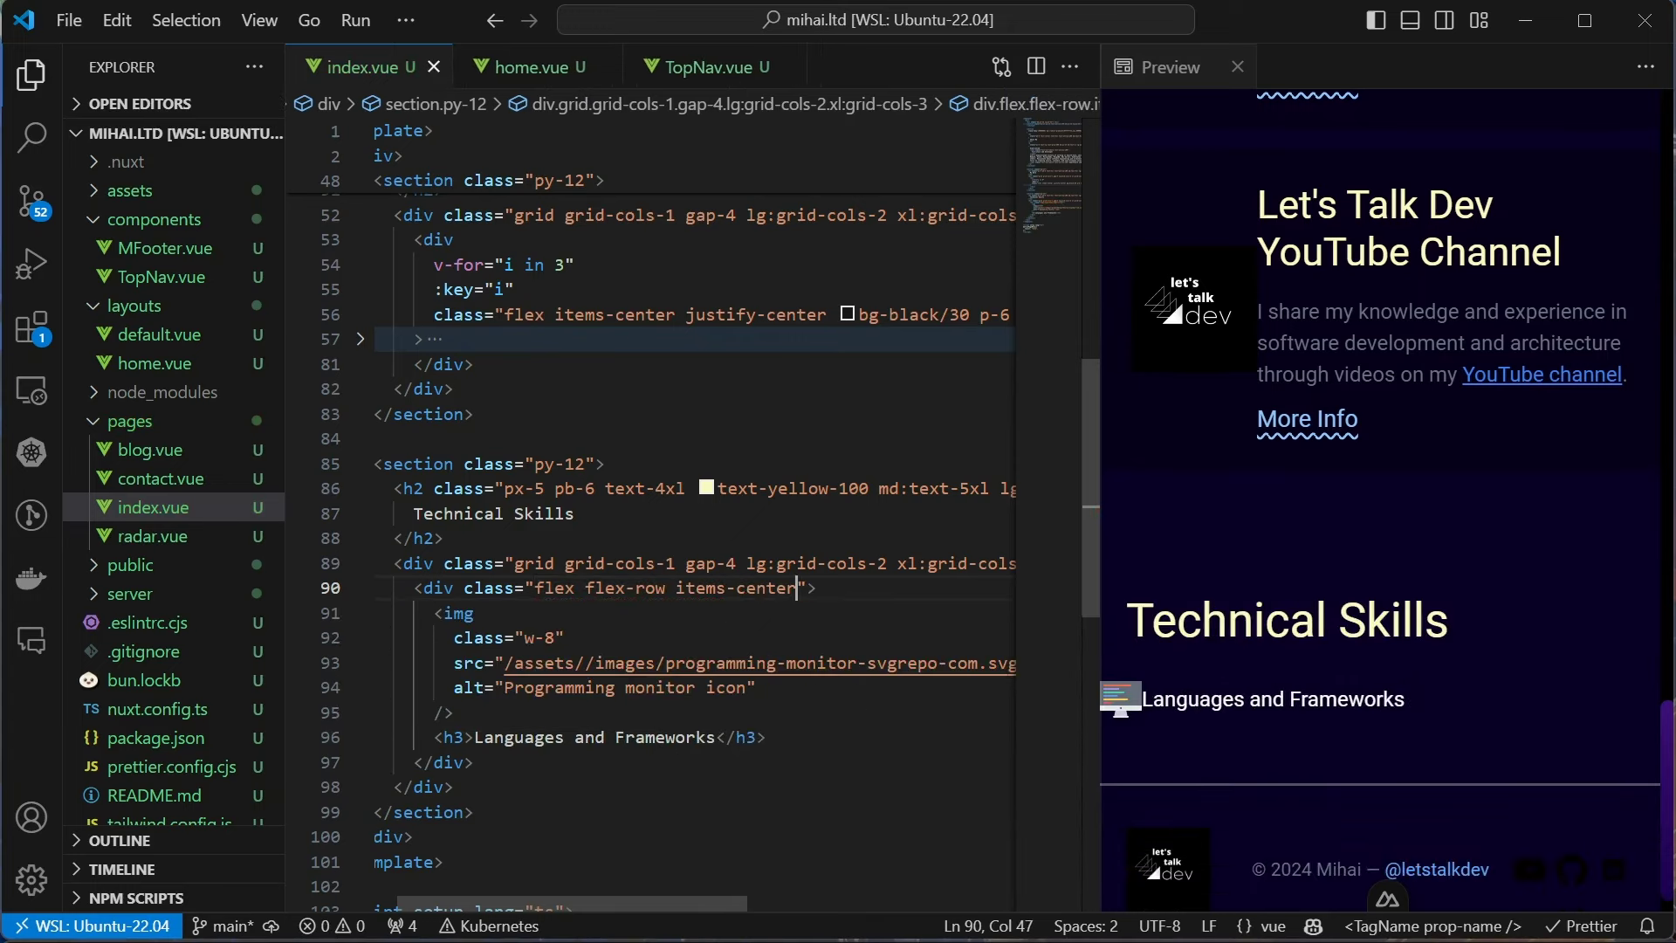
# Give the Languages and Frameworks heading pl-6, text-xl and font-extrabold classes
pyautogui.press('Down')
pyautogui.press('Down')
pyautogui.press('Down')
pyautogui.press('Down')
pyautogui.press('Down')
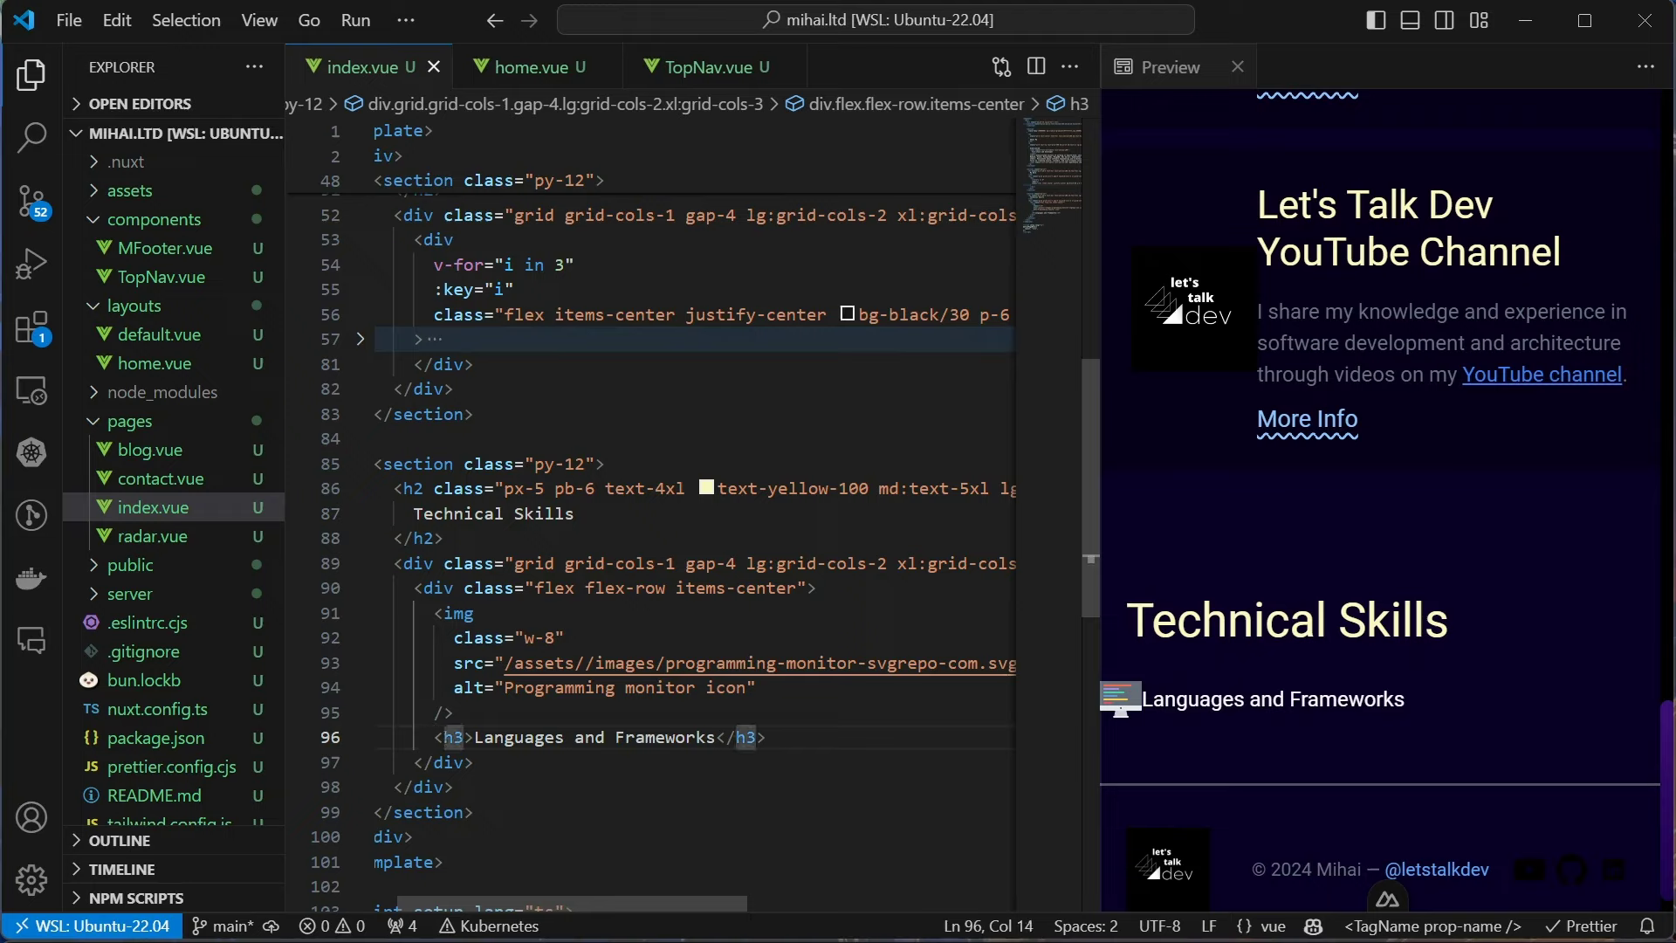
pyautogui.write('cla')
pyautogui.press('Return')
pyautogui.write('pl-6')
pyautogui.press('Return')
pyautogui.hotkey('ctrl', 's')
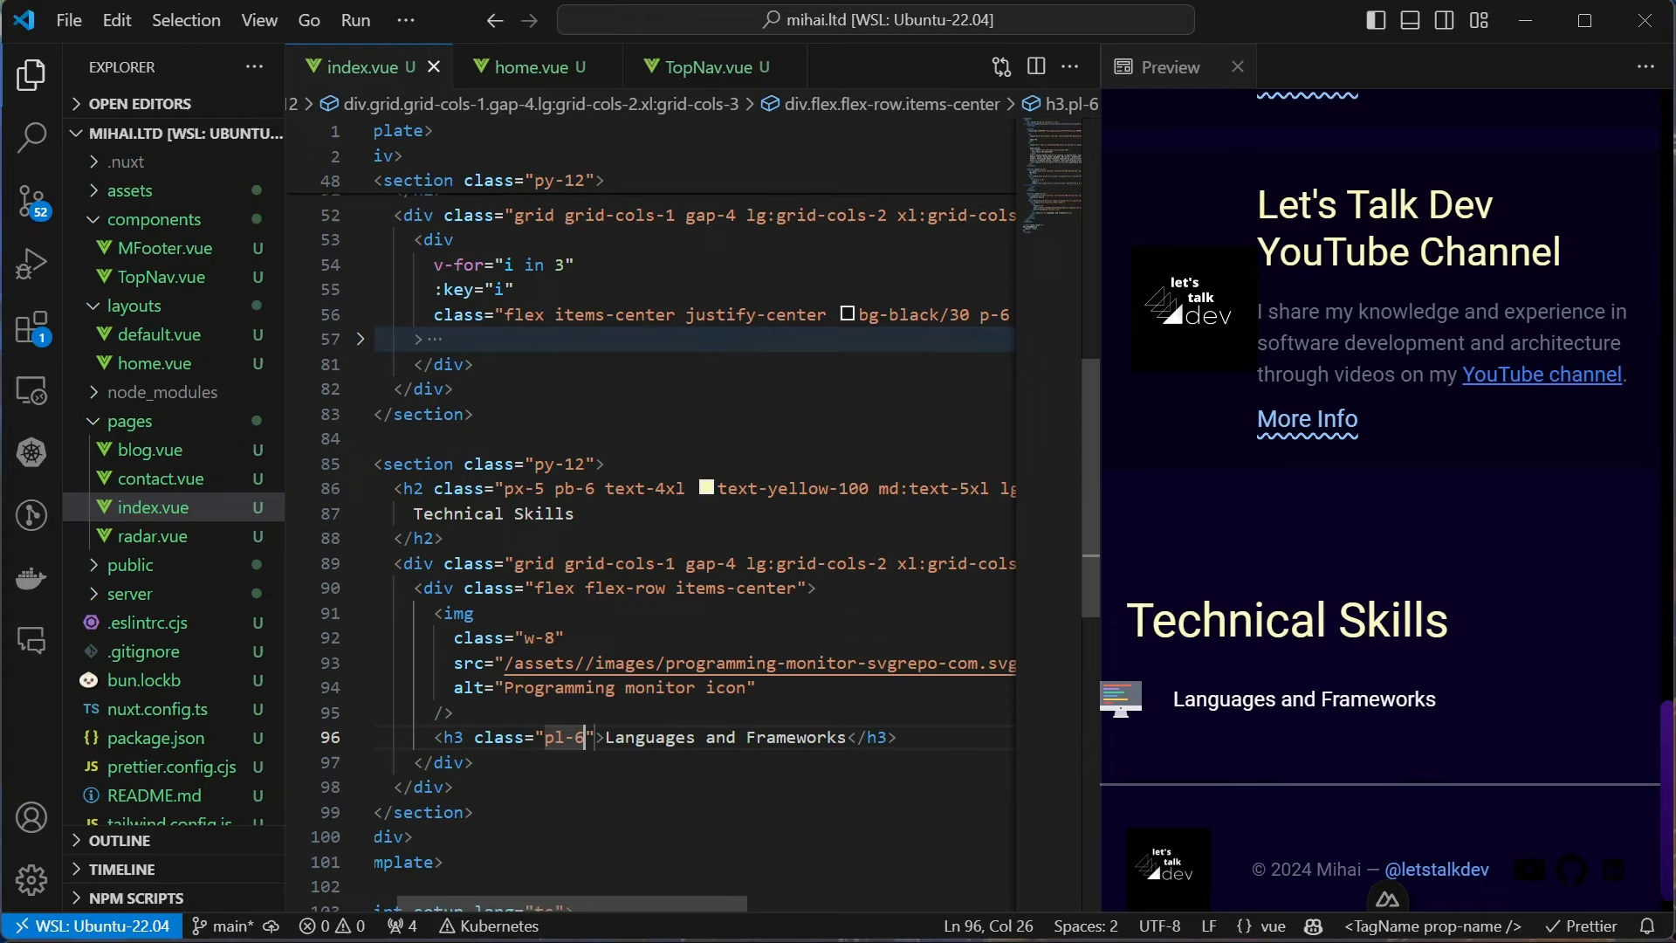
pyautogui.write('text-xl')
pyautogui.hotkey('ctrl', 's')
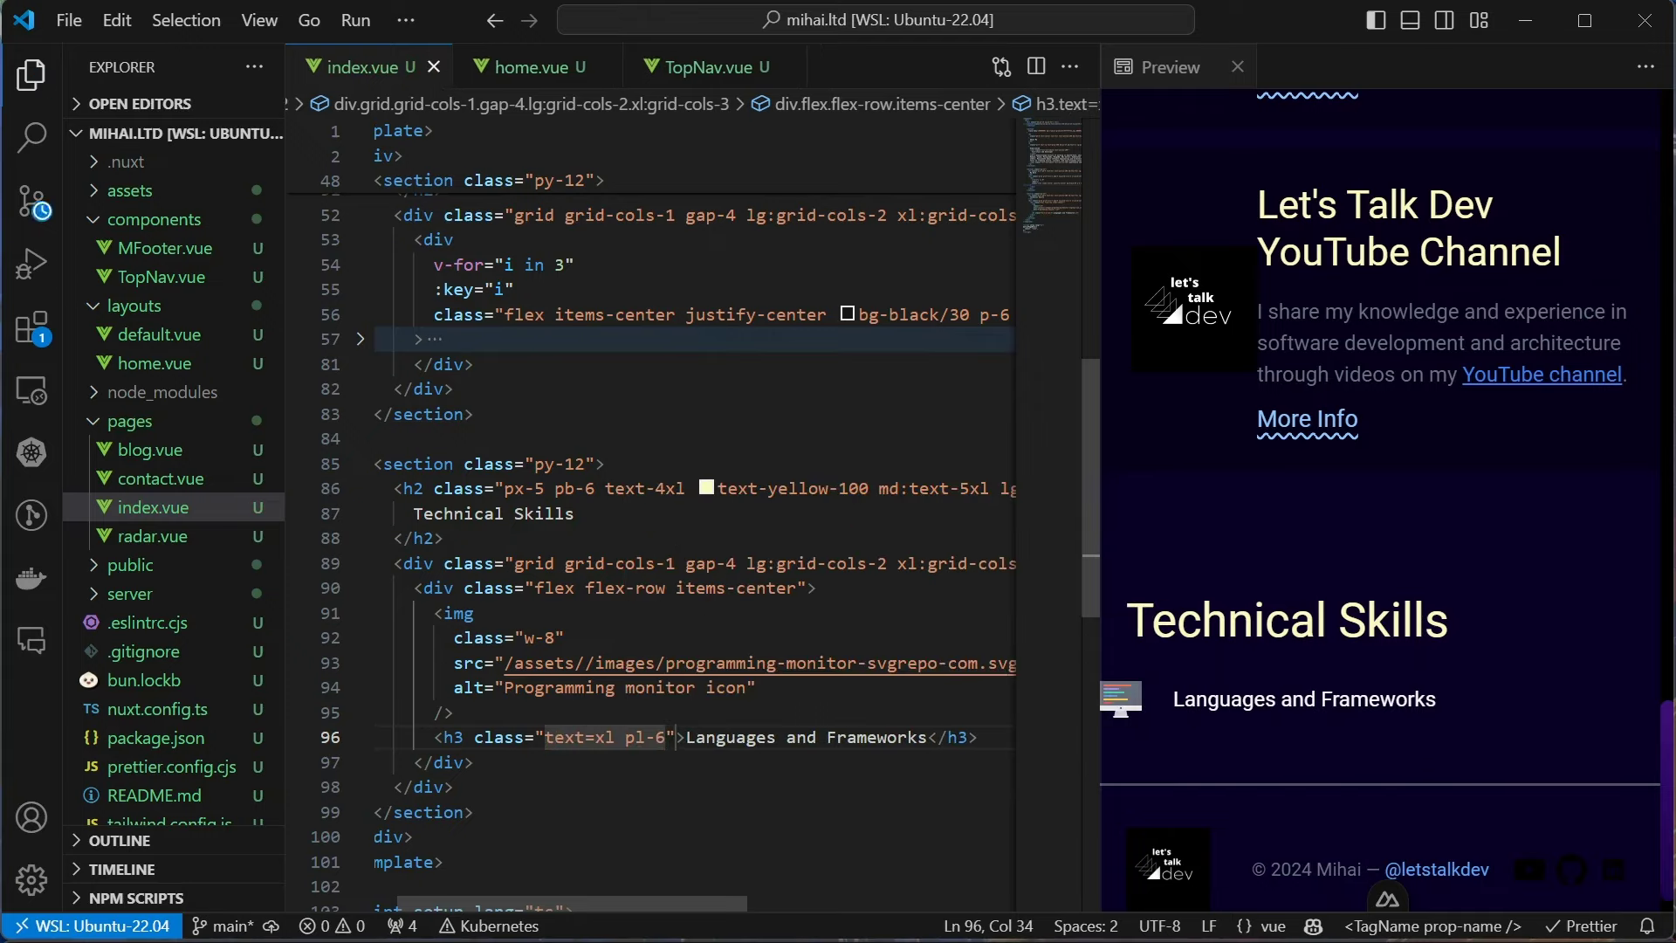
pyautogui.hotkey('ctrl', 's')
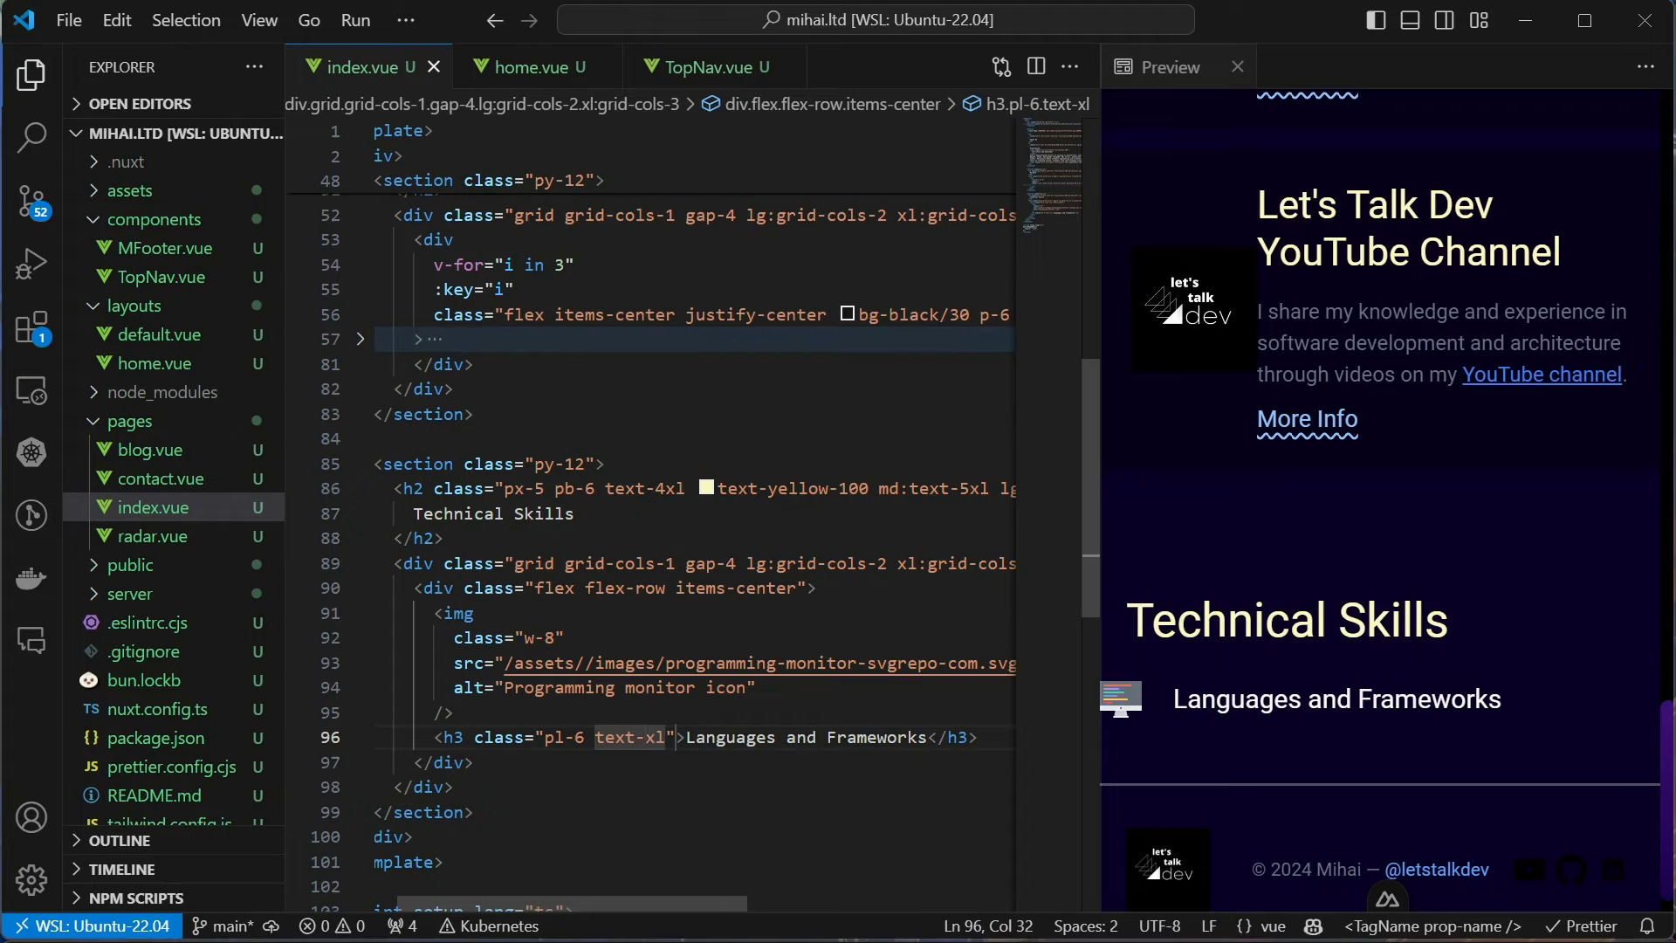
pyautogui.write('font-extrabold text-yellow-100')
# Make the heading text-yellow-100 and add a w-12 javascript-svgrepo-com.svg logo image
pyautogui.hotkey('ctrl', 's')
pyautogui.write('div')
pyautogui.press('Tab')
pyautogui.scroll(-2, 693, 524)
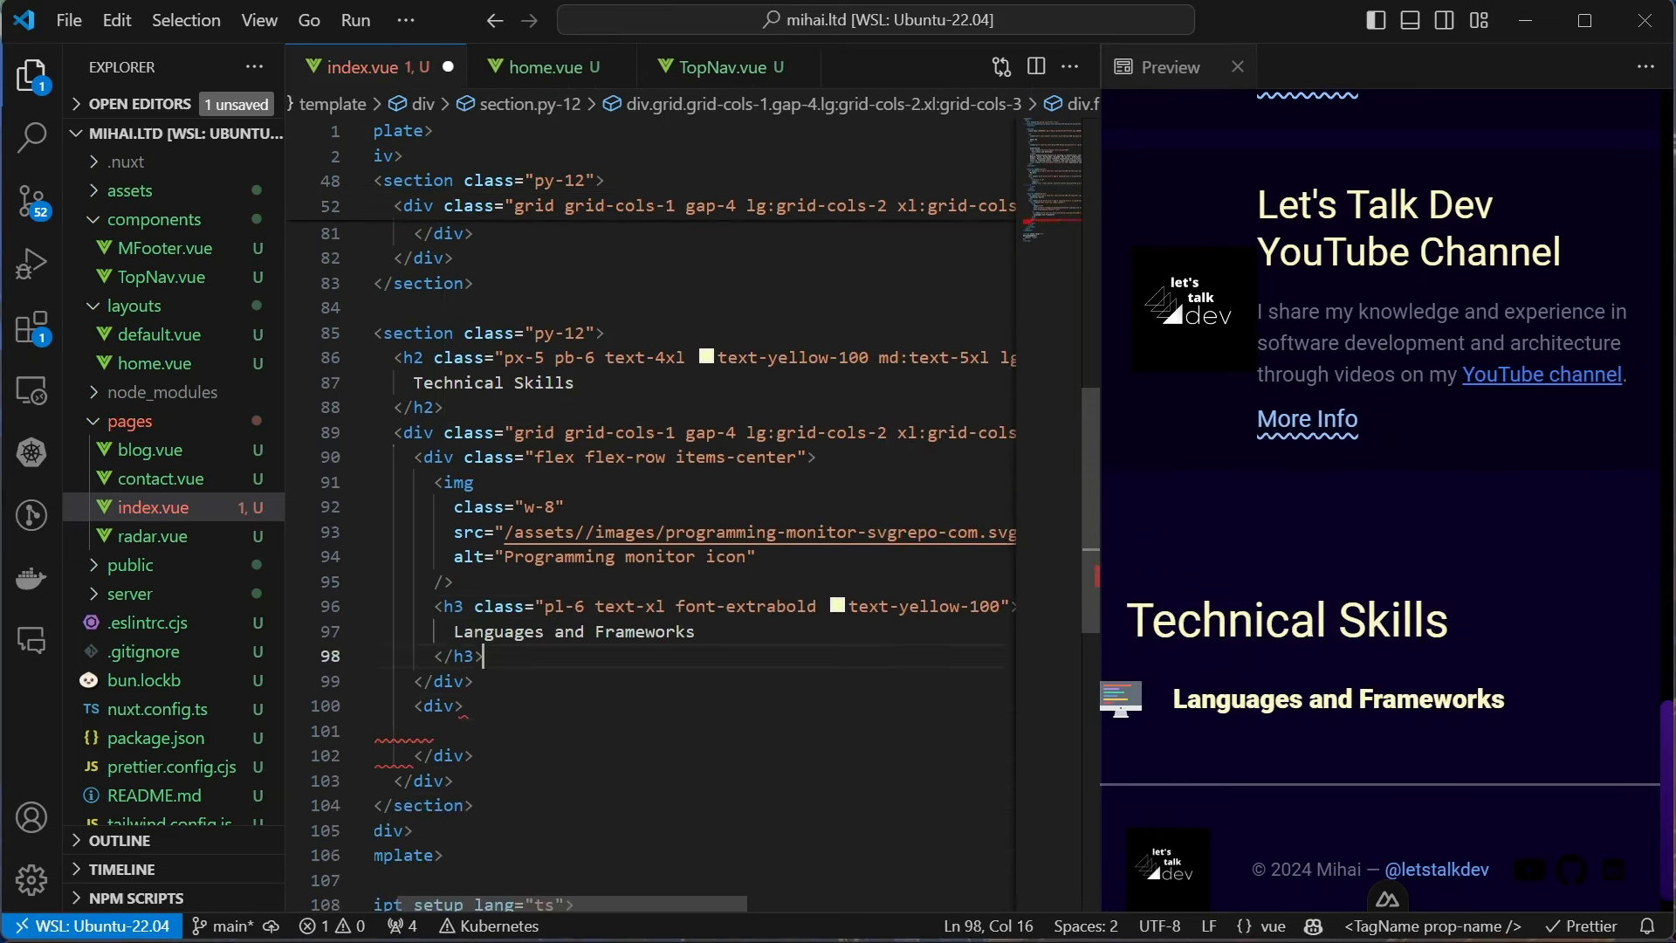
pyautogui.write('img')
pyautogui.press('Tab')
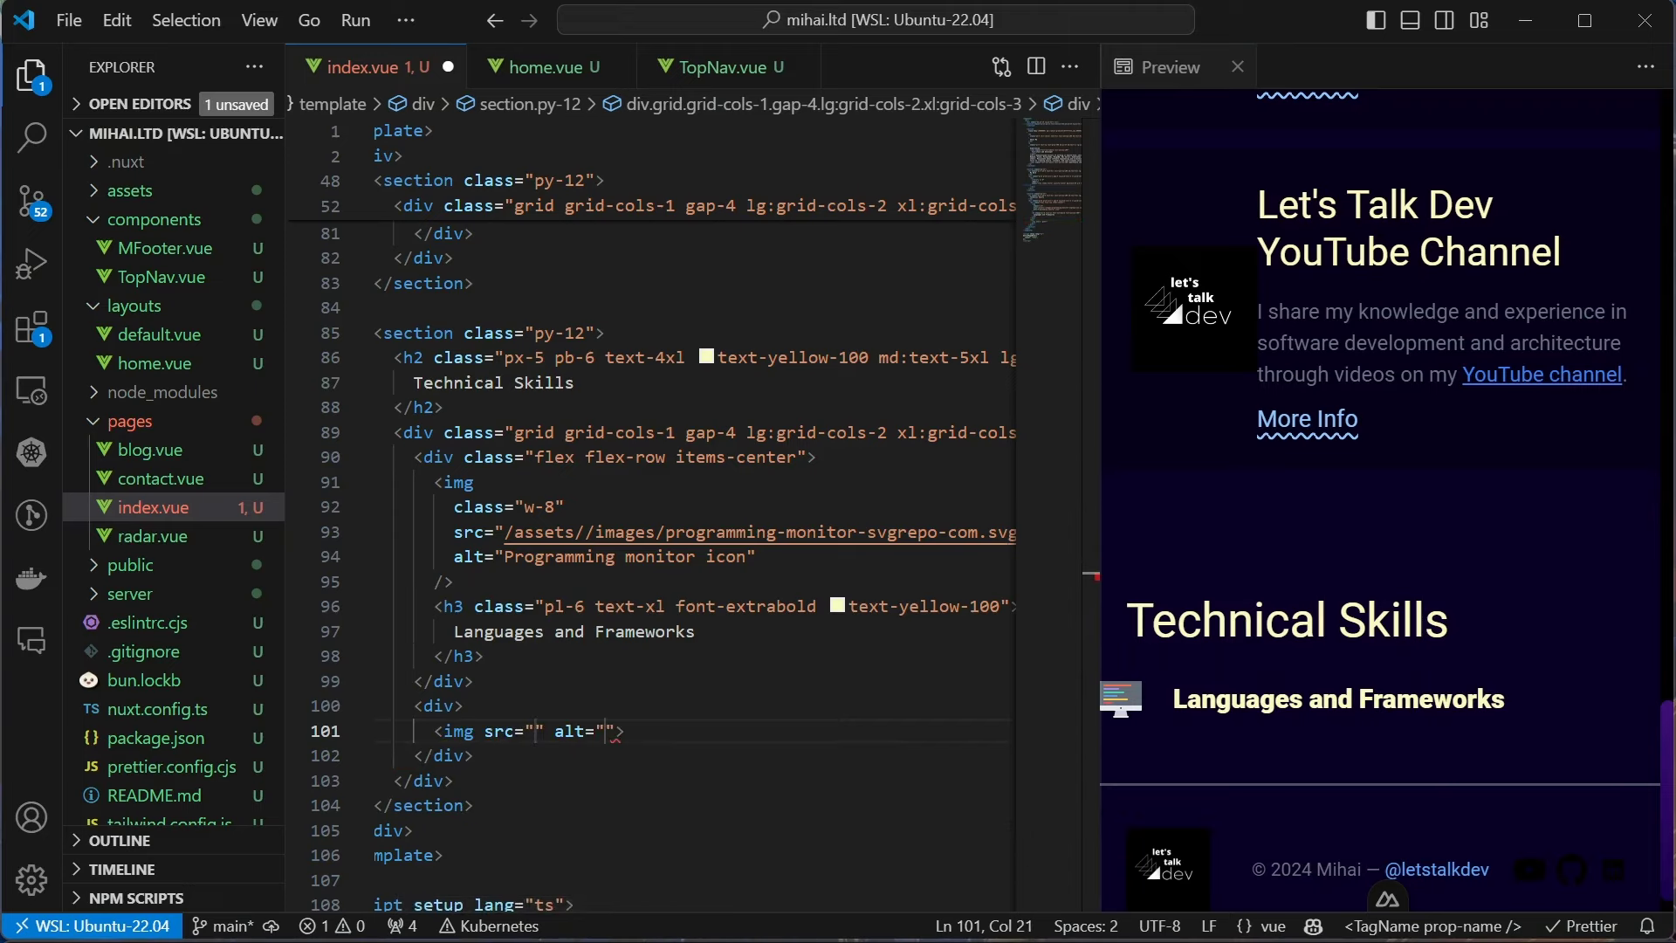
pyautogui.write('/ass')
pyautogui.press('Tab')
pyautogui.press('Tab')
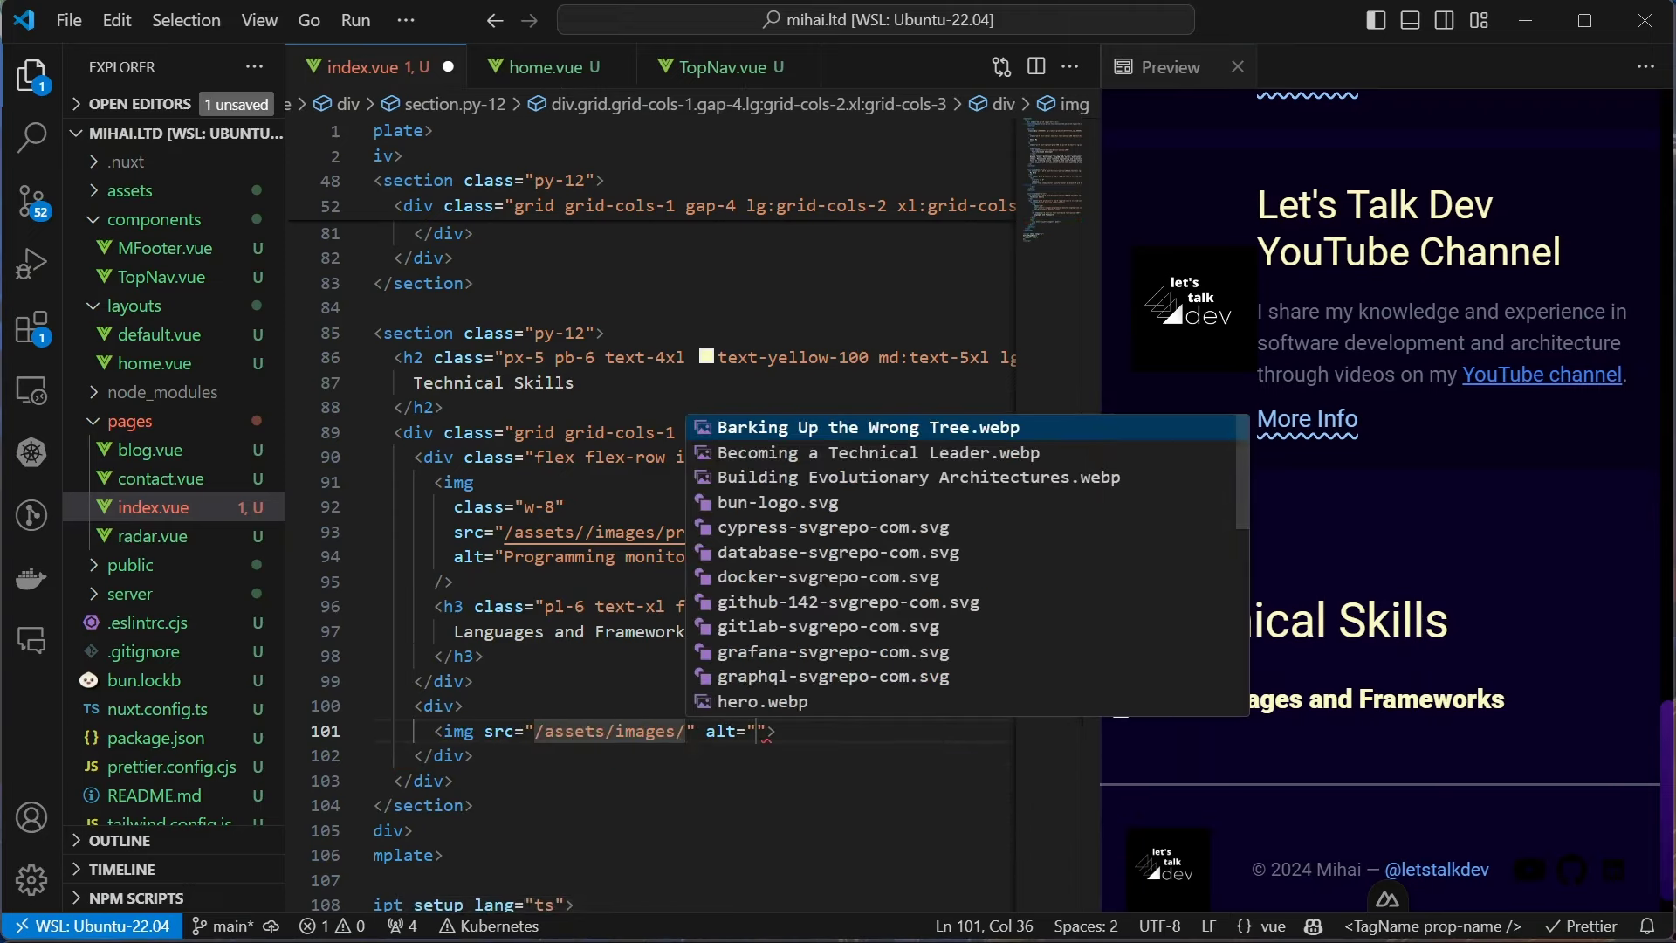
pyautogui.write('java')
pyautogui.press('Tab')
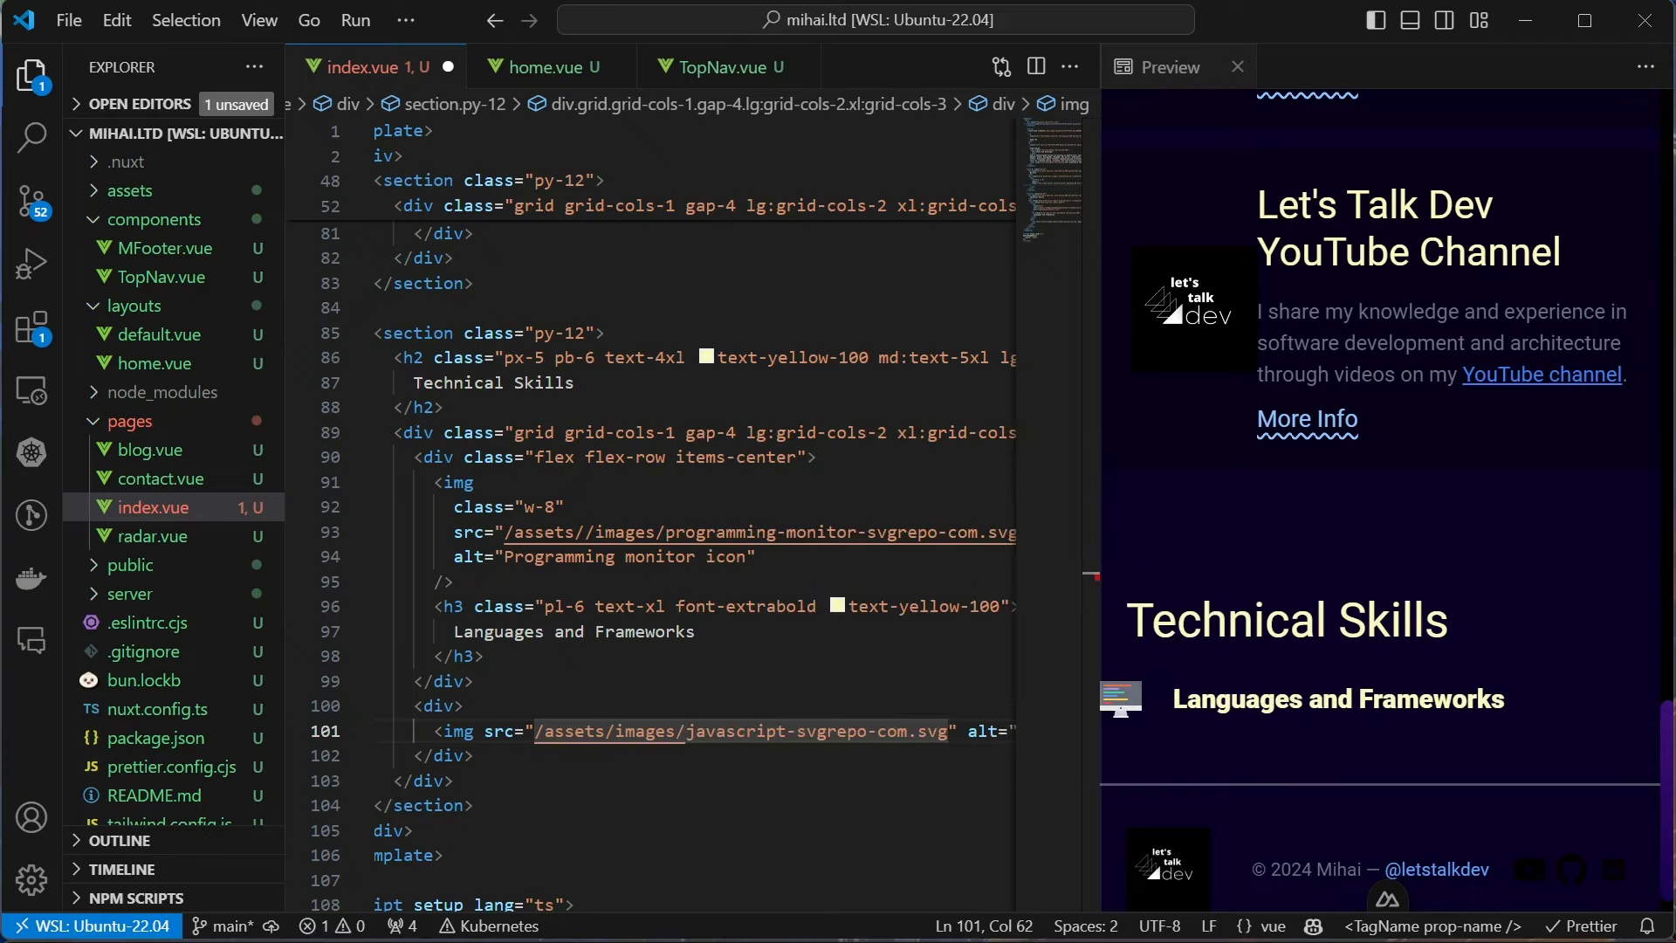
pyautogui.press('Tab')
pyautogui.write('JavaScript icon')
pyautogui.hotkey('ctrl', 's')
pyautogui.write('logo')
pyautogui.hotkey('ctrl', 's')
pyautogui.press('Home')
pyautogui.press('Up')
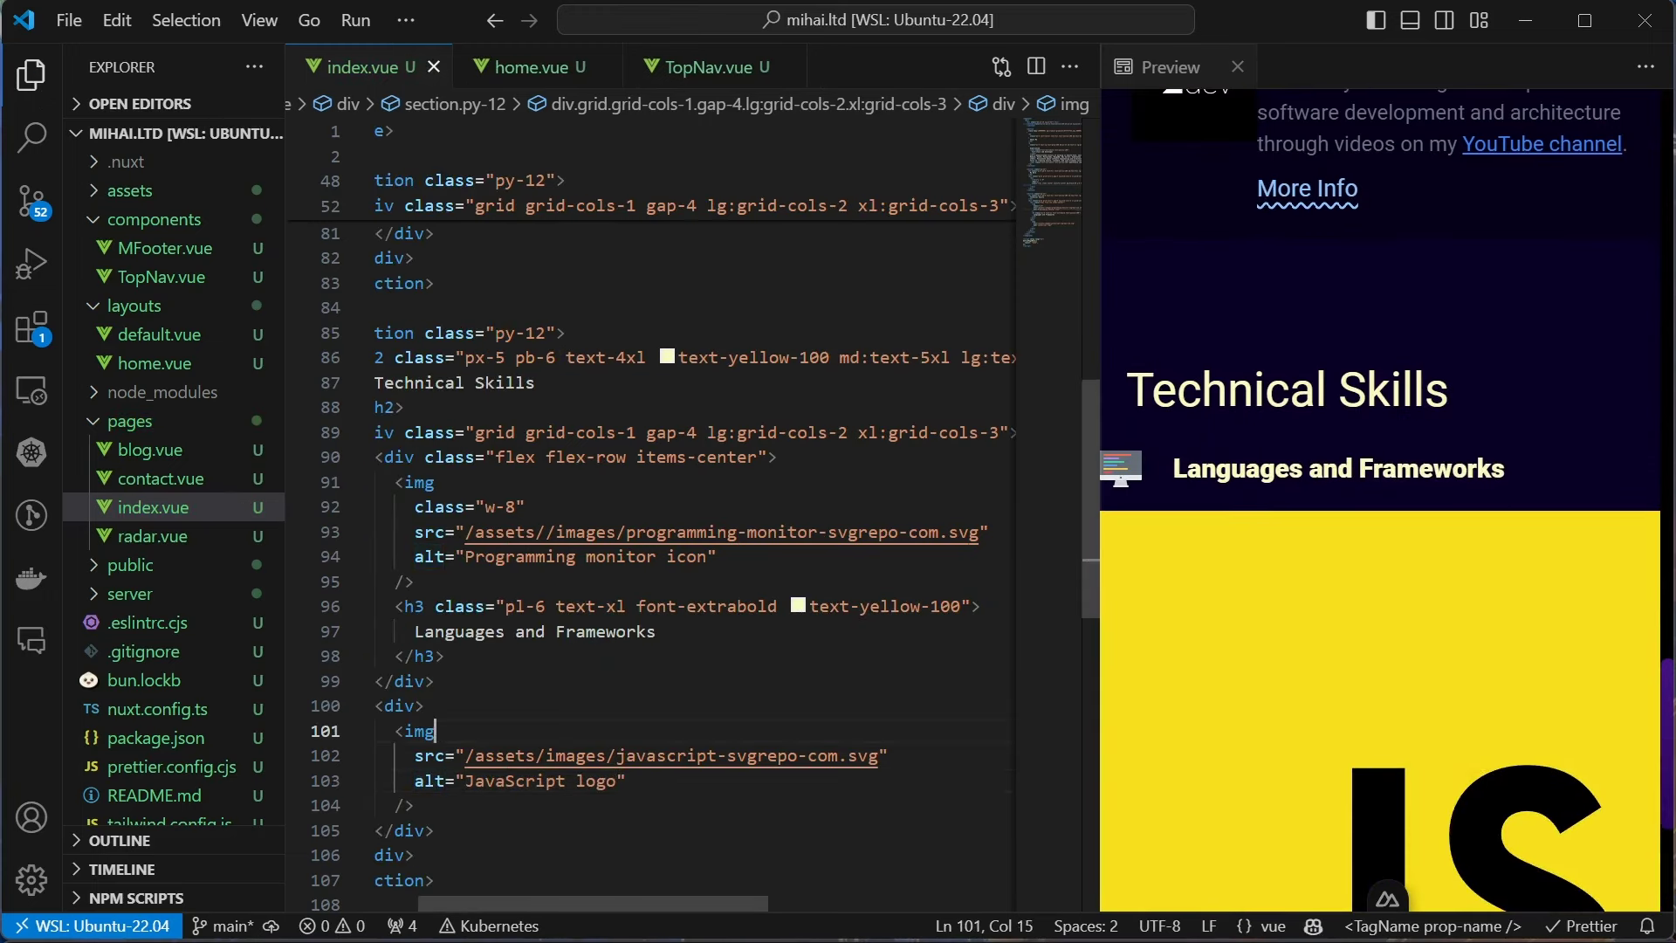
pyautogui.press('Return')
pyautogui.press('Up')
pyautogui.write('class="w-12')
pyautogui.hotkey('ctrl', 's')
# Add a 'JavaScript' paragraph label beneath the logo
pyautogui.press('Down')
pyautogui.press('Down')
pyautogui.press('Down')
pyautogui.press('End')
pyautogui.press('Return')
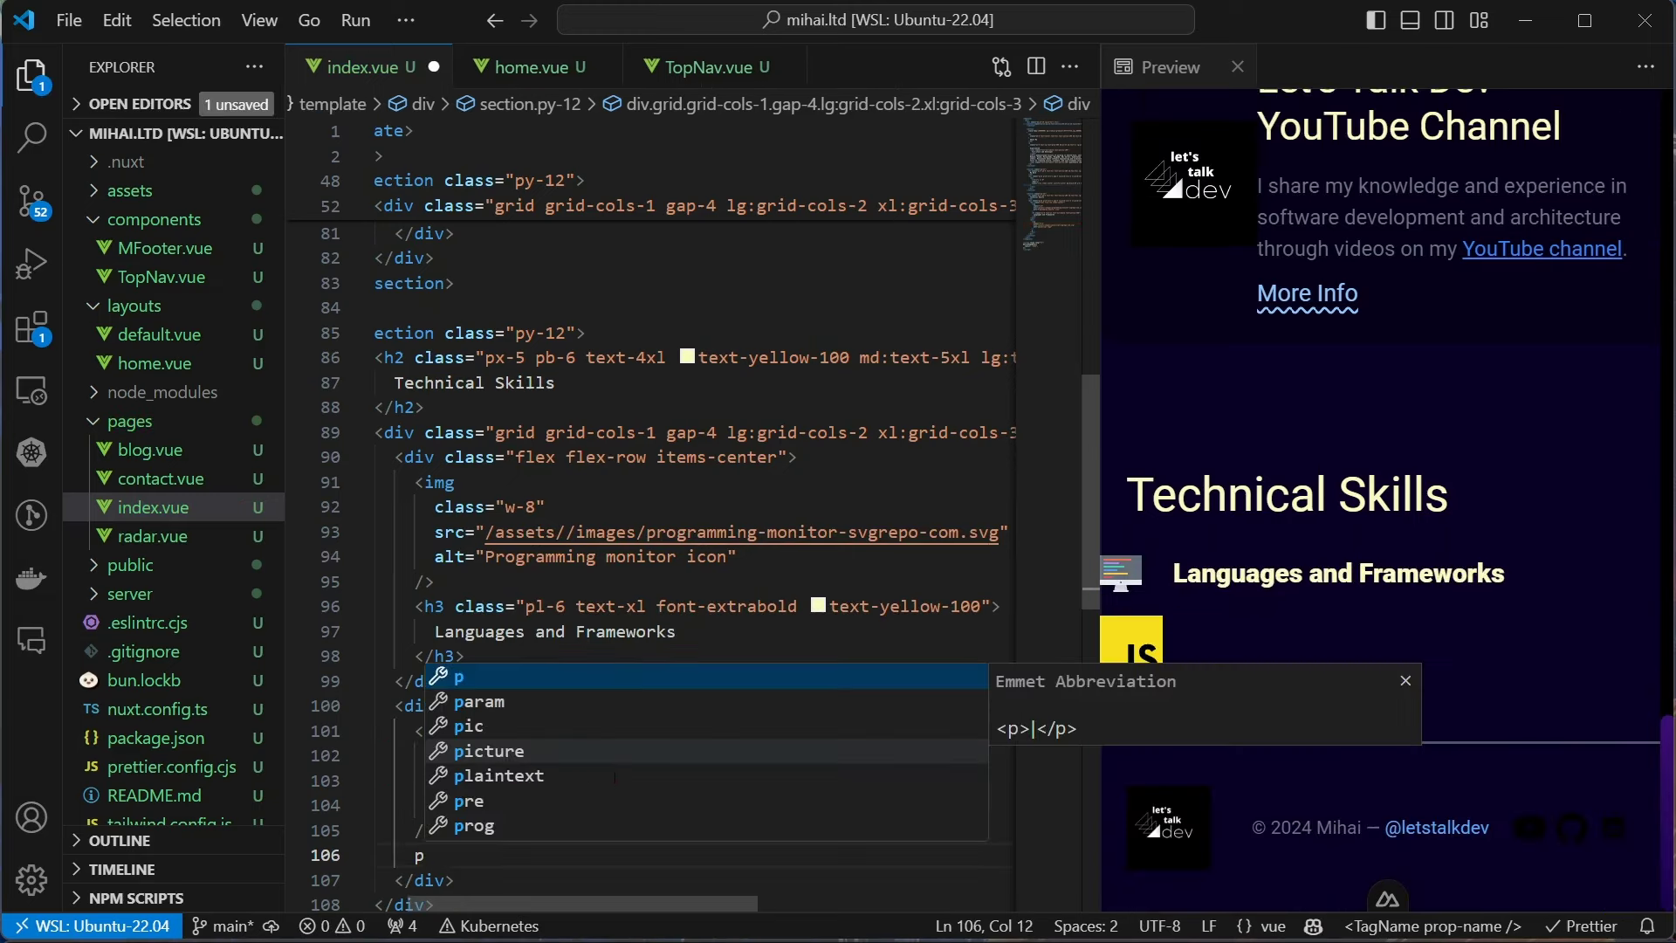
pyautogui.write('p></p>')
pyautogui.press('Tab')
pyautogui.write('JavaScript')
pyautogui.hotkey('ctrl', 's')
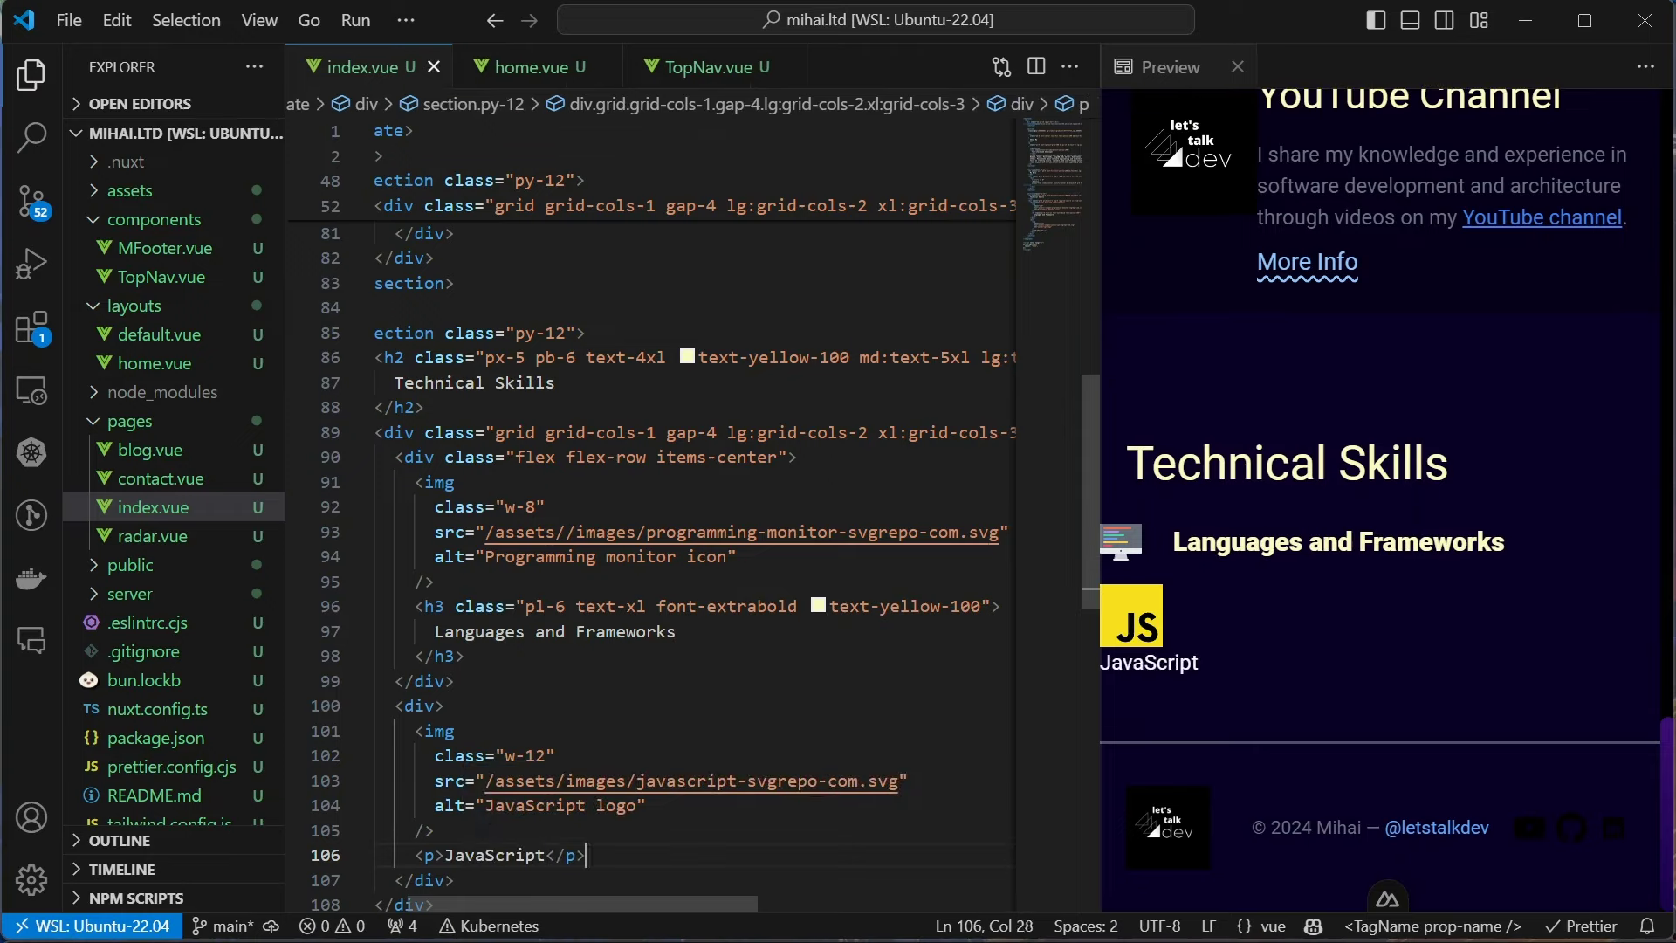
# Wrap the logo and label in a flex-col items-center div
pyautogui.press('Home')
pyautogui.press('Return')
pyautogui.press('Up')
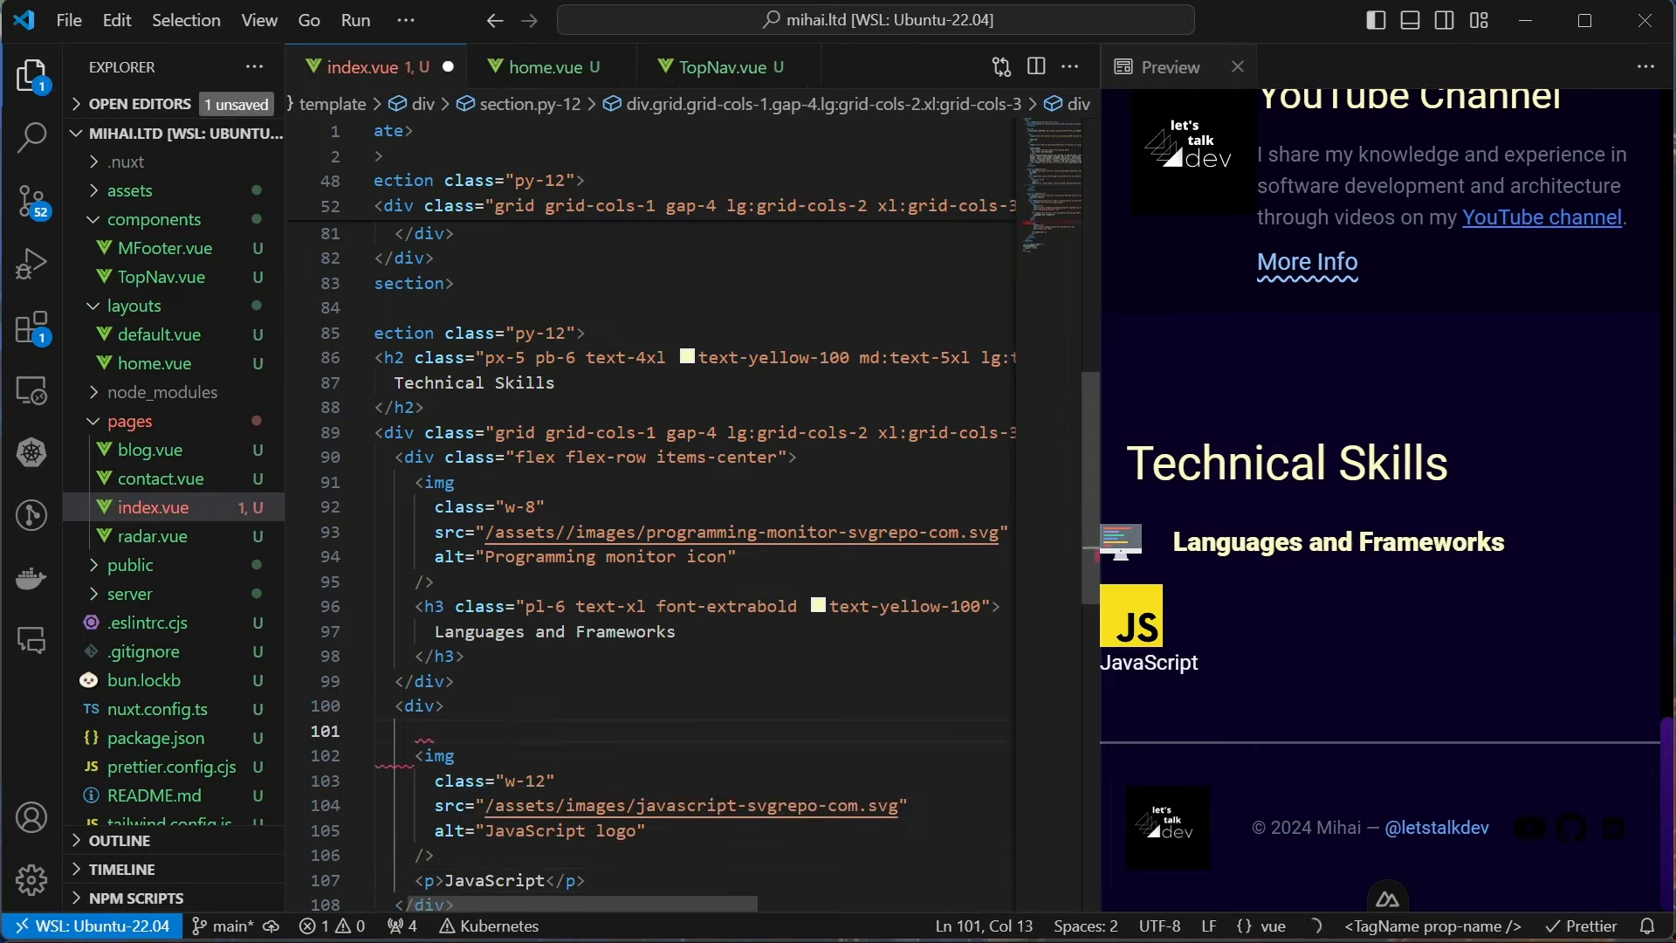
pyautogui.write('div')
pyautogui.press('Tab')
pyautogui.hotkey('shift', 'End')
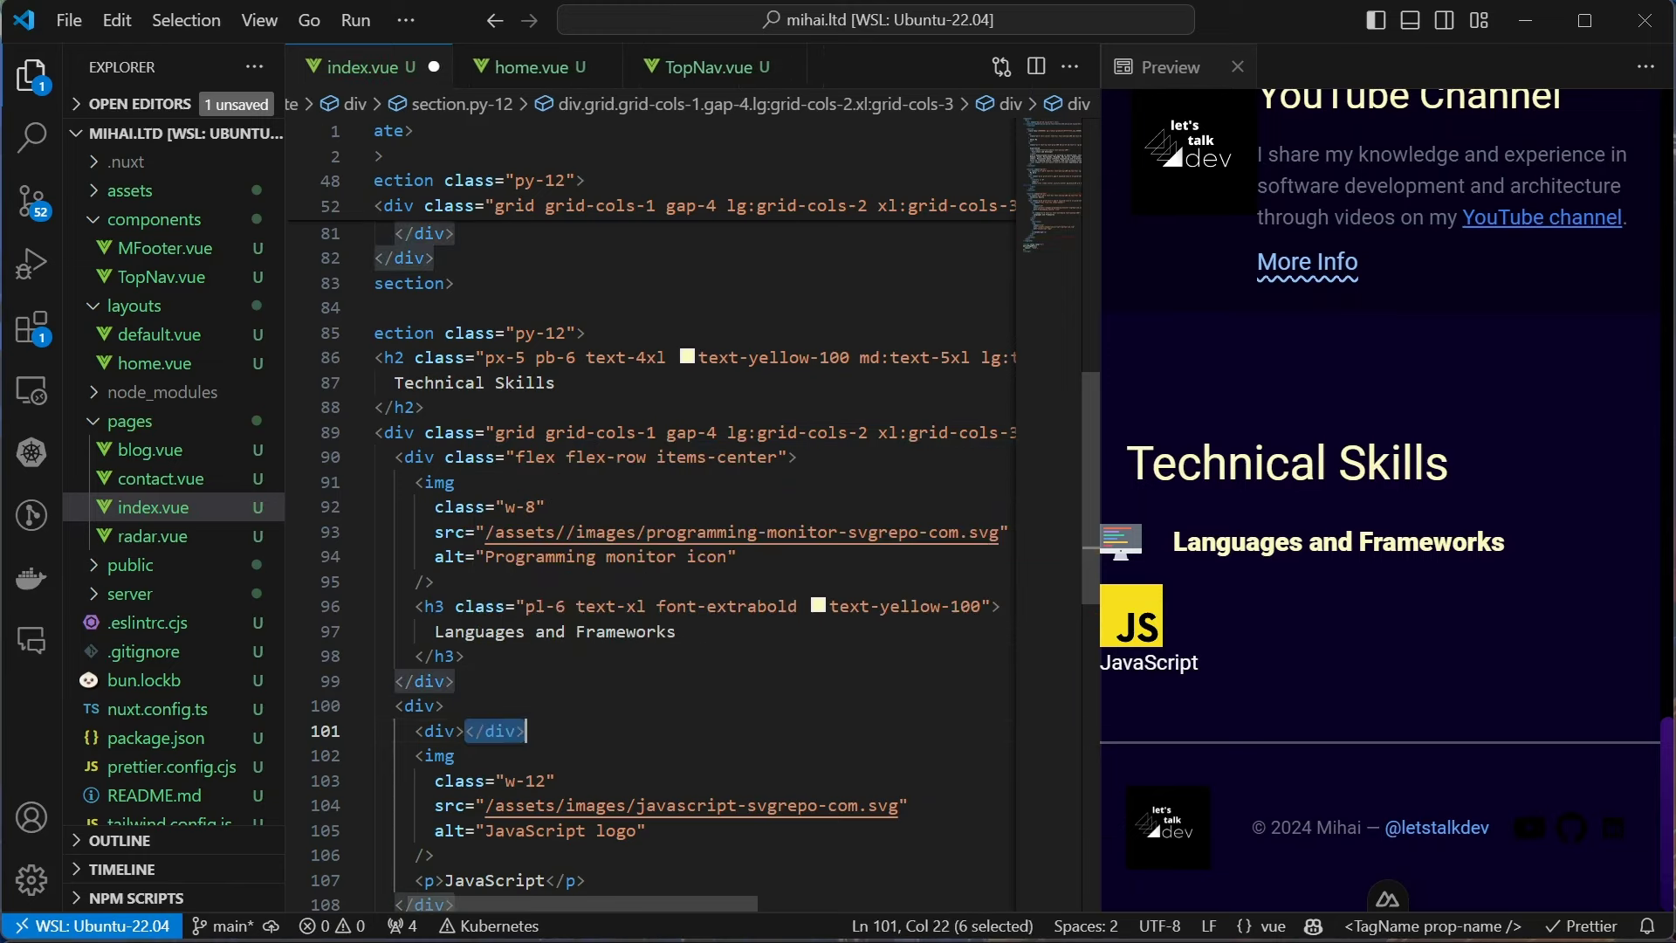
pyautogui.hotkey('ctrl', 'x')
pyautogui.press('Down')
pyautogui.press('Down')
pyautogui.press('Down')
pyautogui.press('Down')
pyautogui.press('End')
pyautogui.press('Return')
pyautogui.hotkey('ctrl', 'v')
pyautogui.press('Up')
pyautogui.press('Up')
pyautogui.press('Up')
pyautogui.press('End')
pyautogui.press('Left')
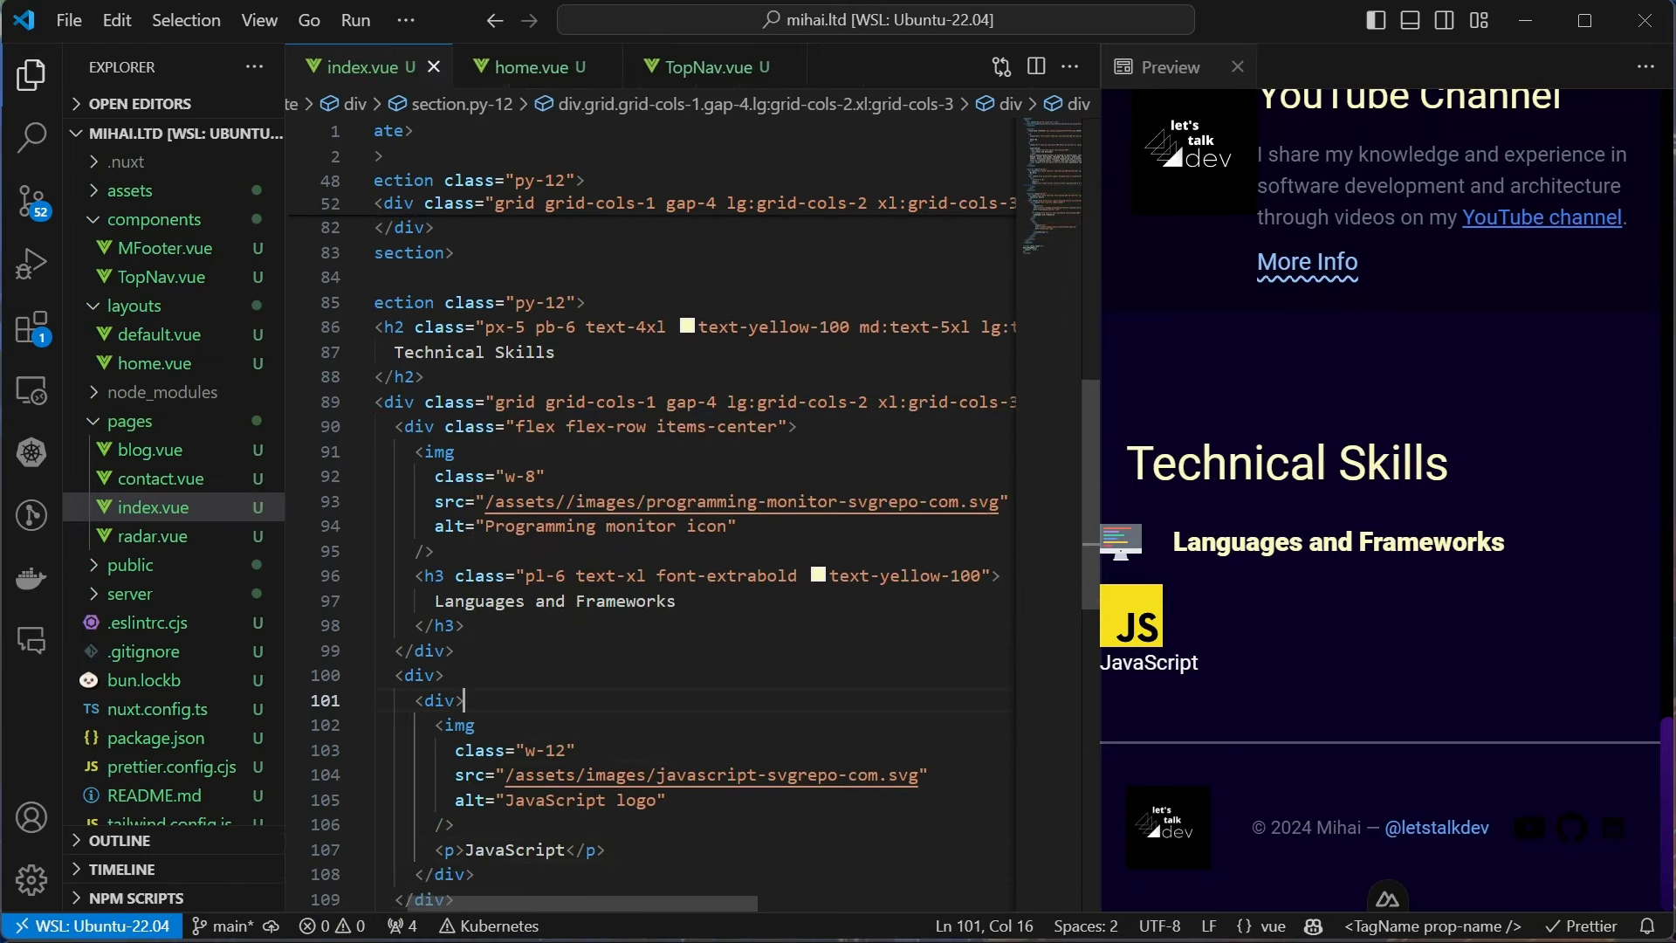
pyautogui.write('class')
pyautogui.press('Tab')
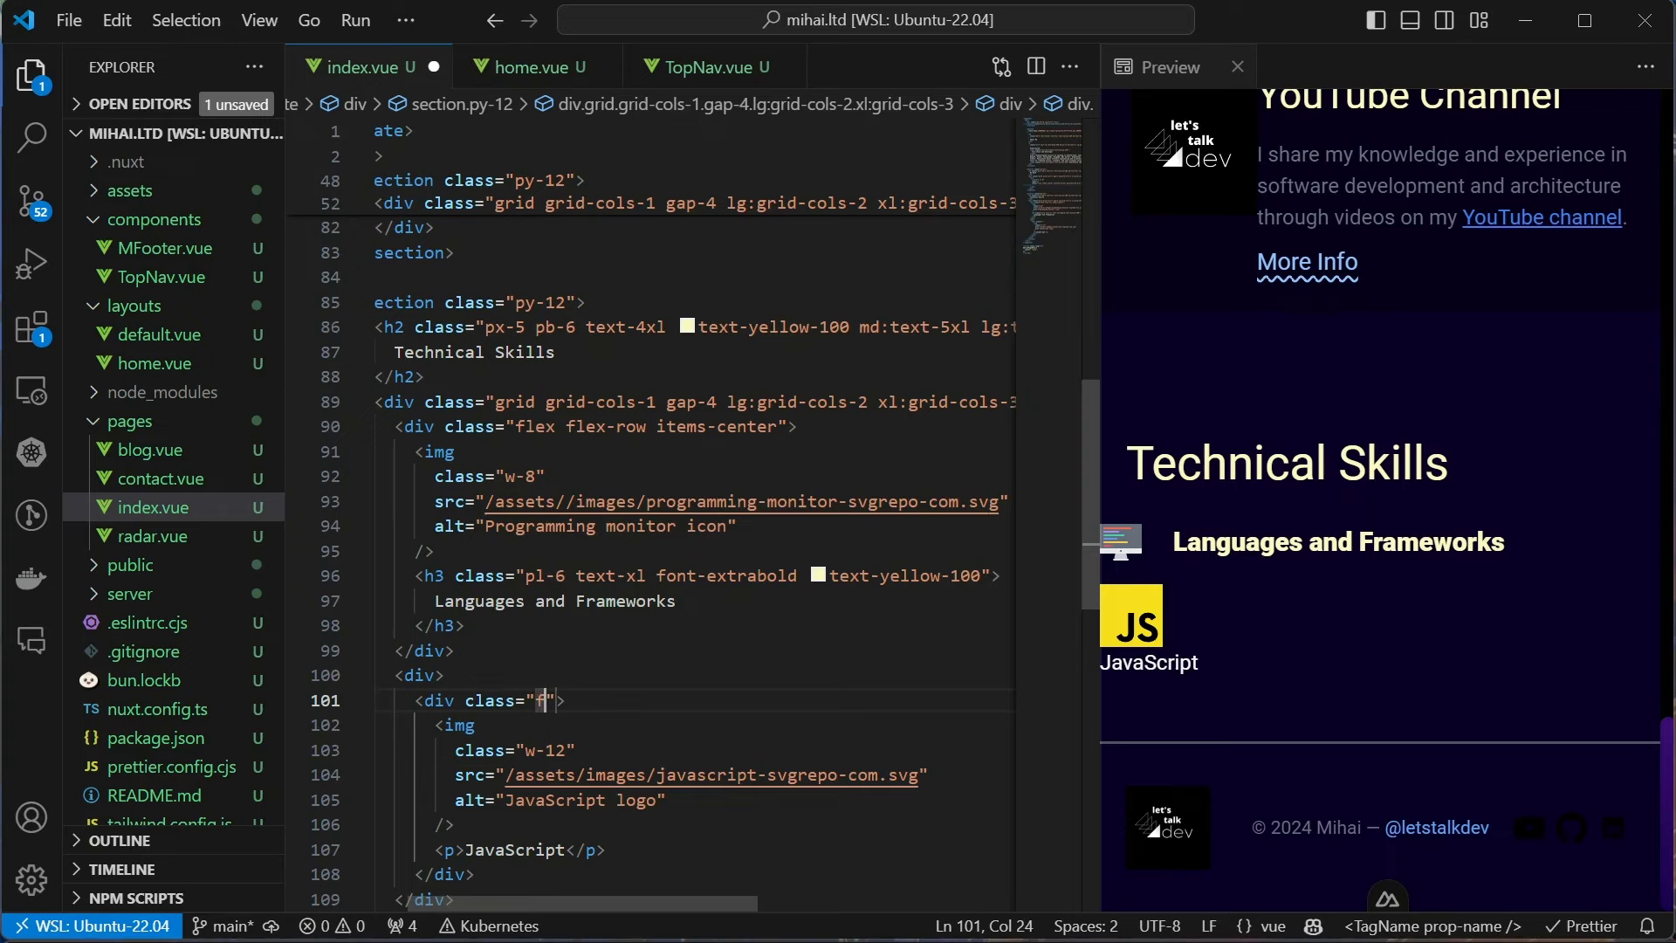
pyautogui.write('lex flex-col')
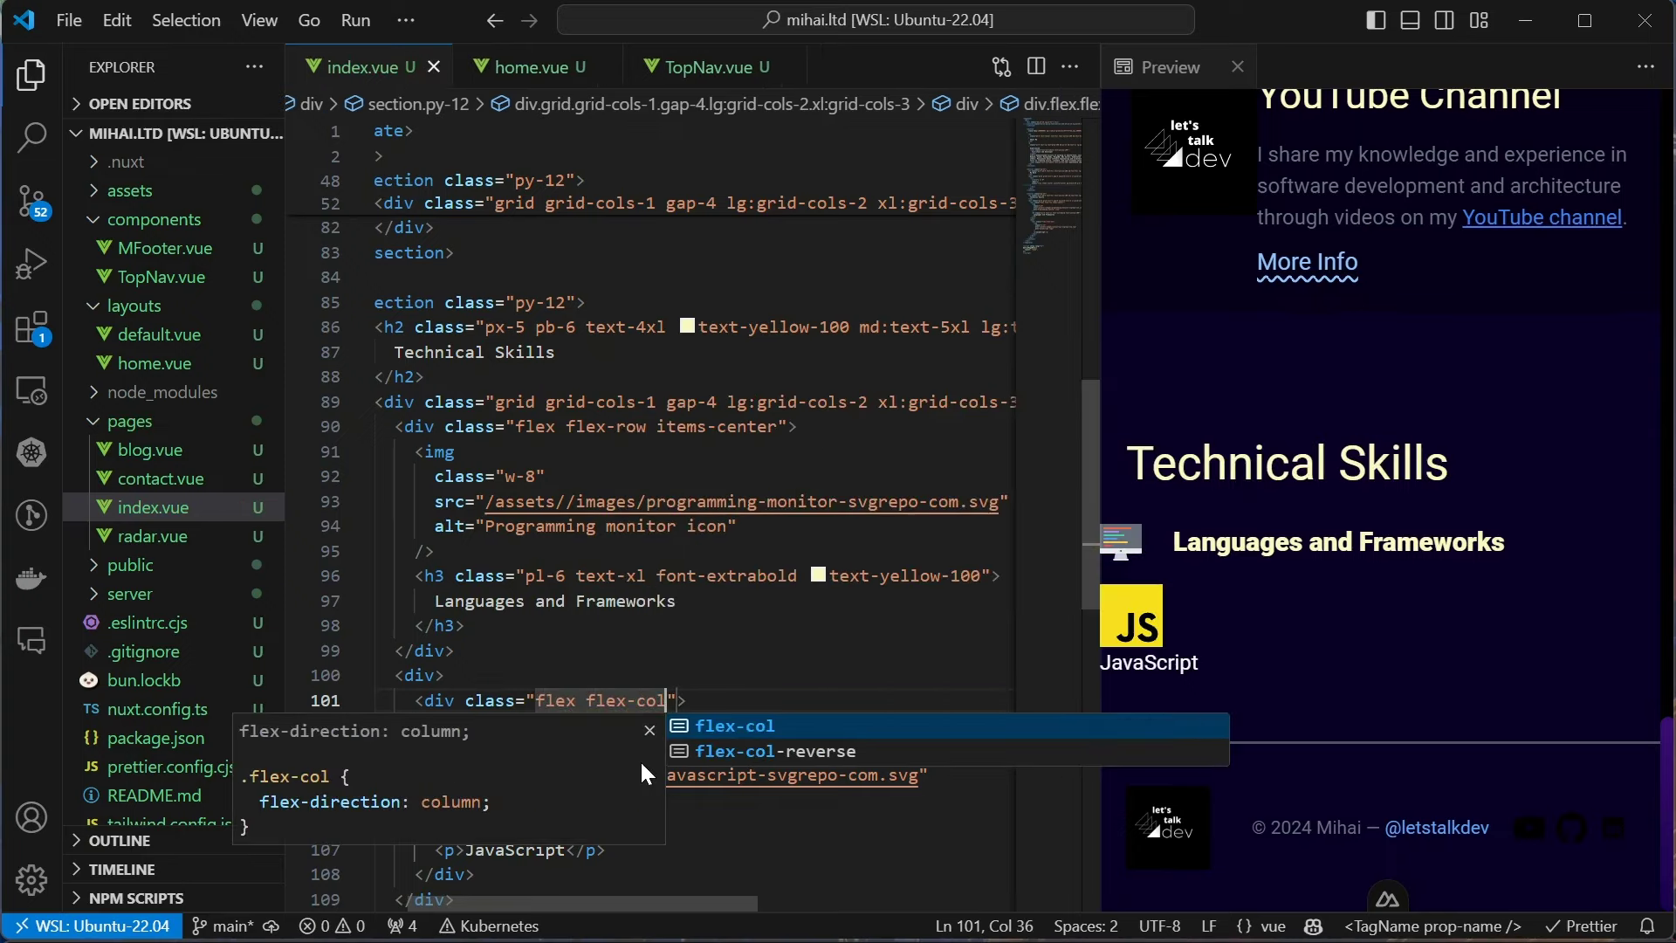
pyautogui.write(' ite')
pyautogui.press('Down')
pyautogui.press('Down')
pyautogui.press('Return')
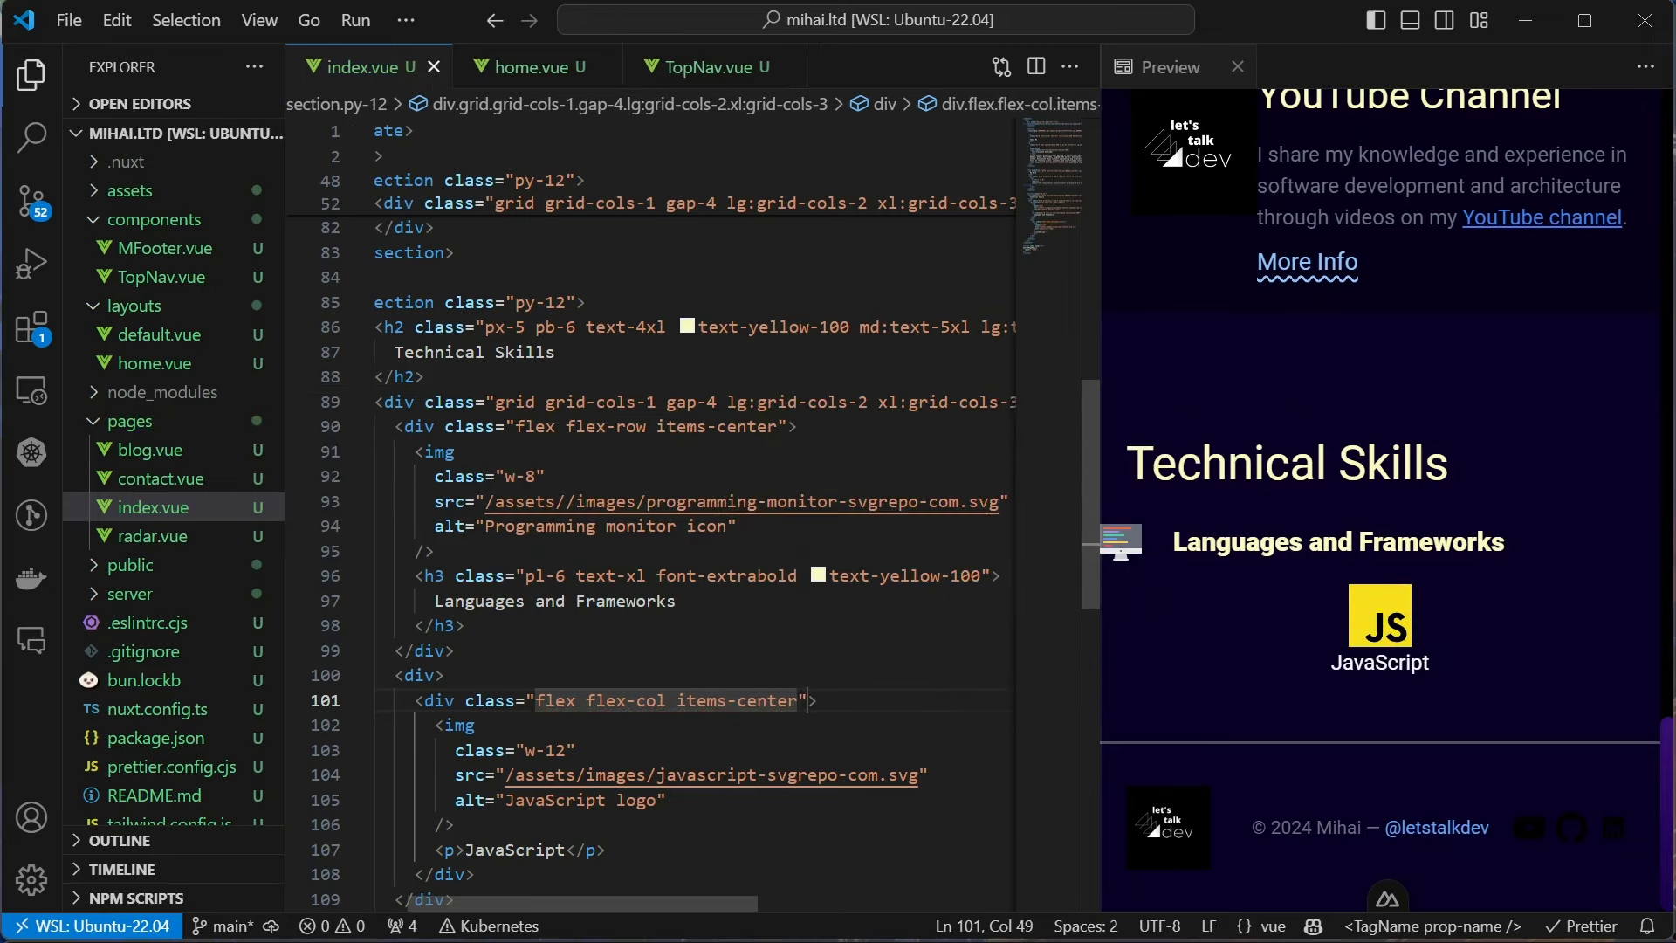
pyautogui.write('v-f')
pyautogui.write('v-fo')
# Repeat the JavaScript item six times with v-for 'i in 6' and a key
pyautogui.press('Return')
pyautogui.hotkey('ctrl', 's')
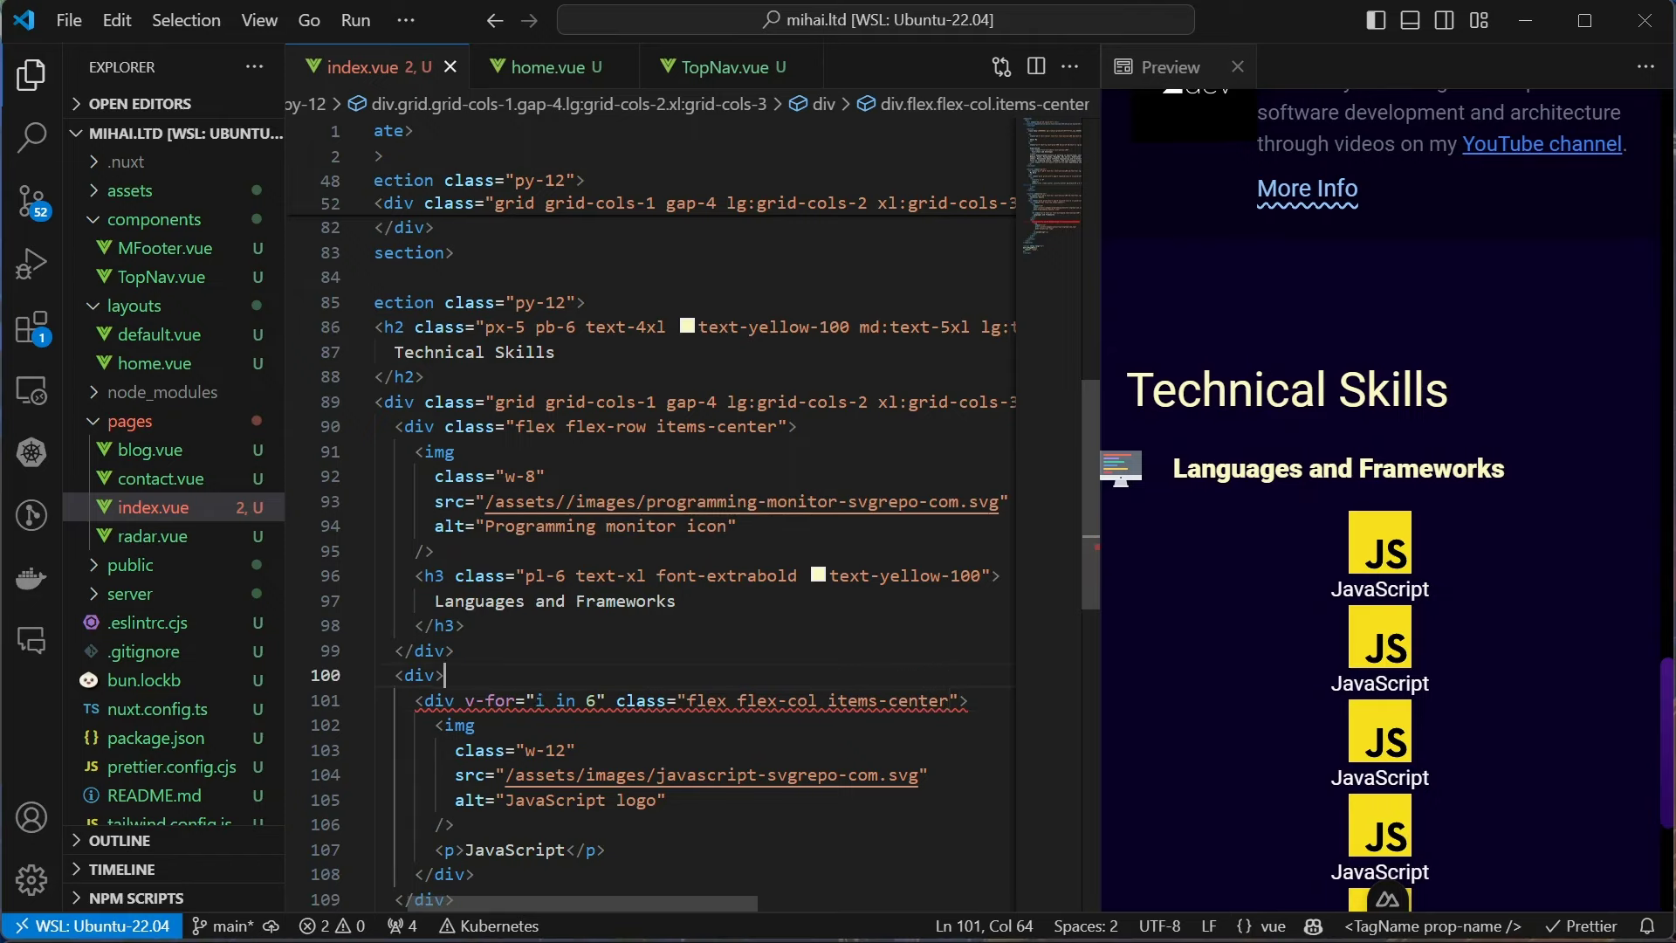
pyautogui.press('End')
pyautogui.write(':k')
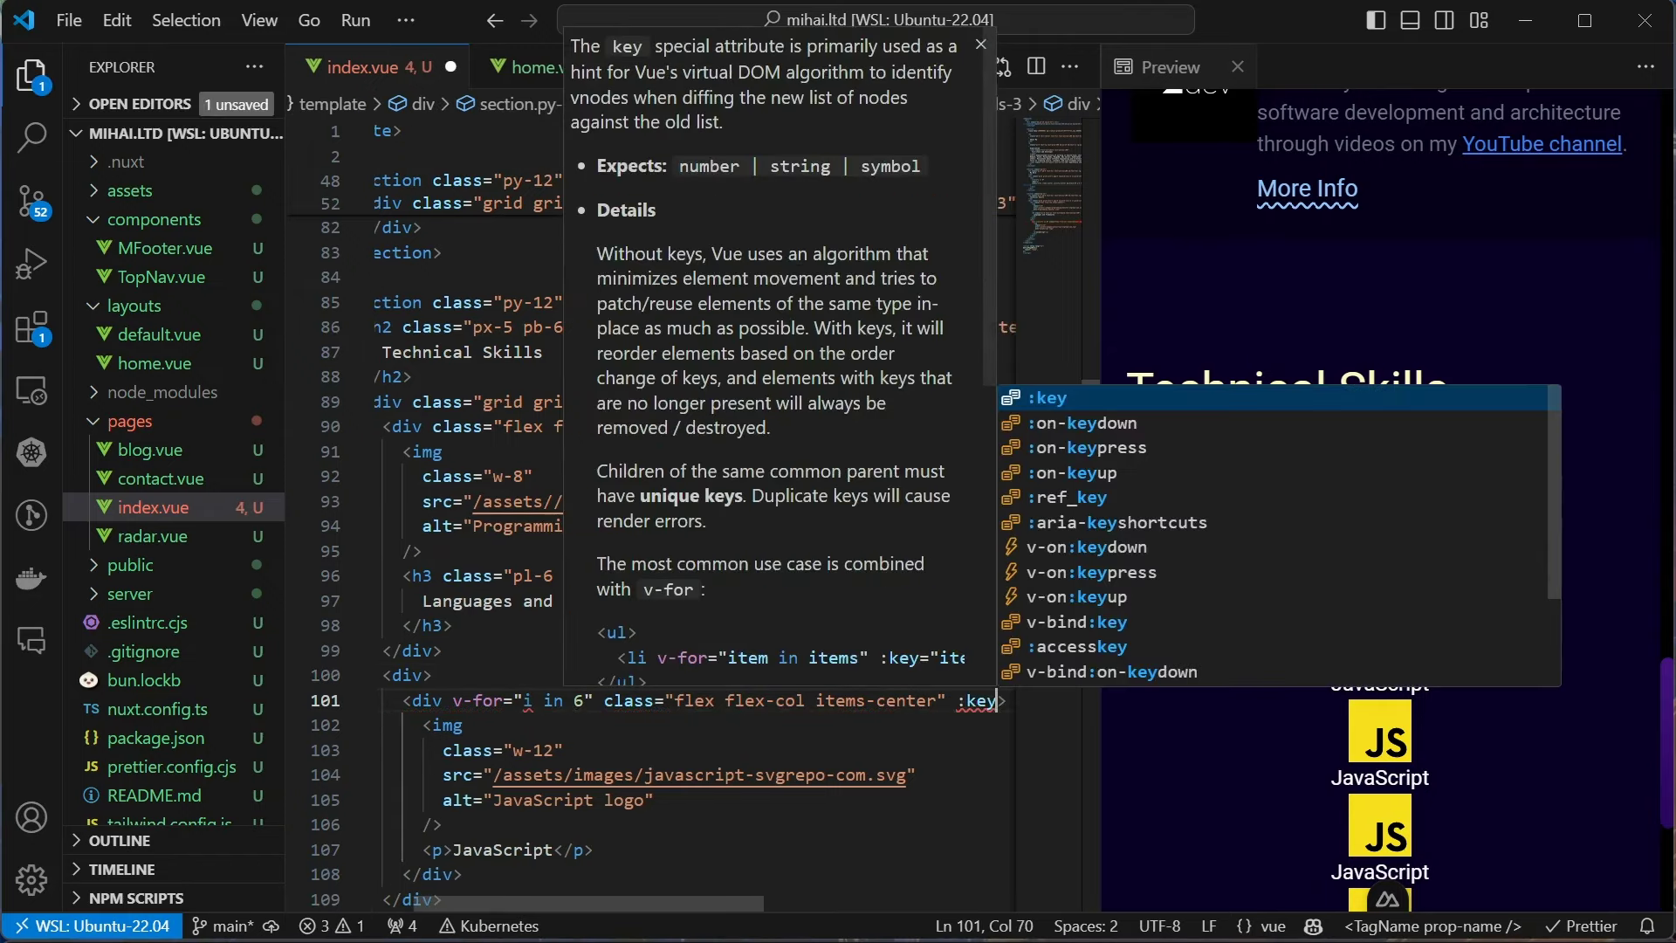
pyautogui.press('Return')
pyautogui.write('i')
pyautogui.hotkey('ctrl', 's')
# Give the parent container grid grid-cols-4 gap-2 classes
pyautogui.press('Up')
pyautogui.press('Up')
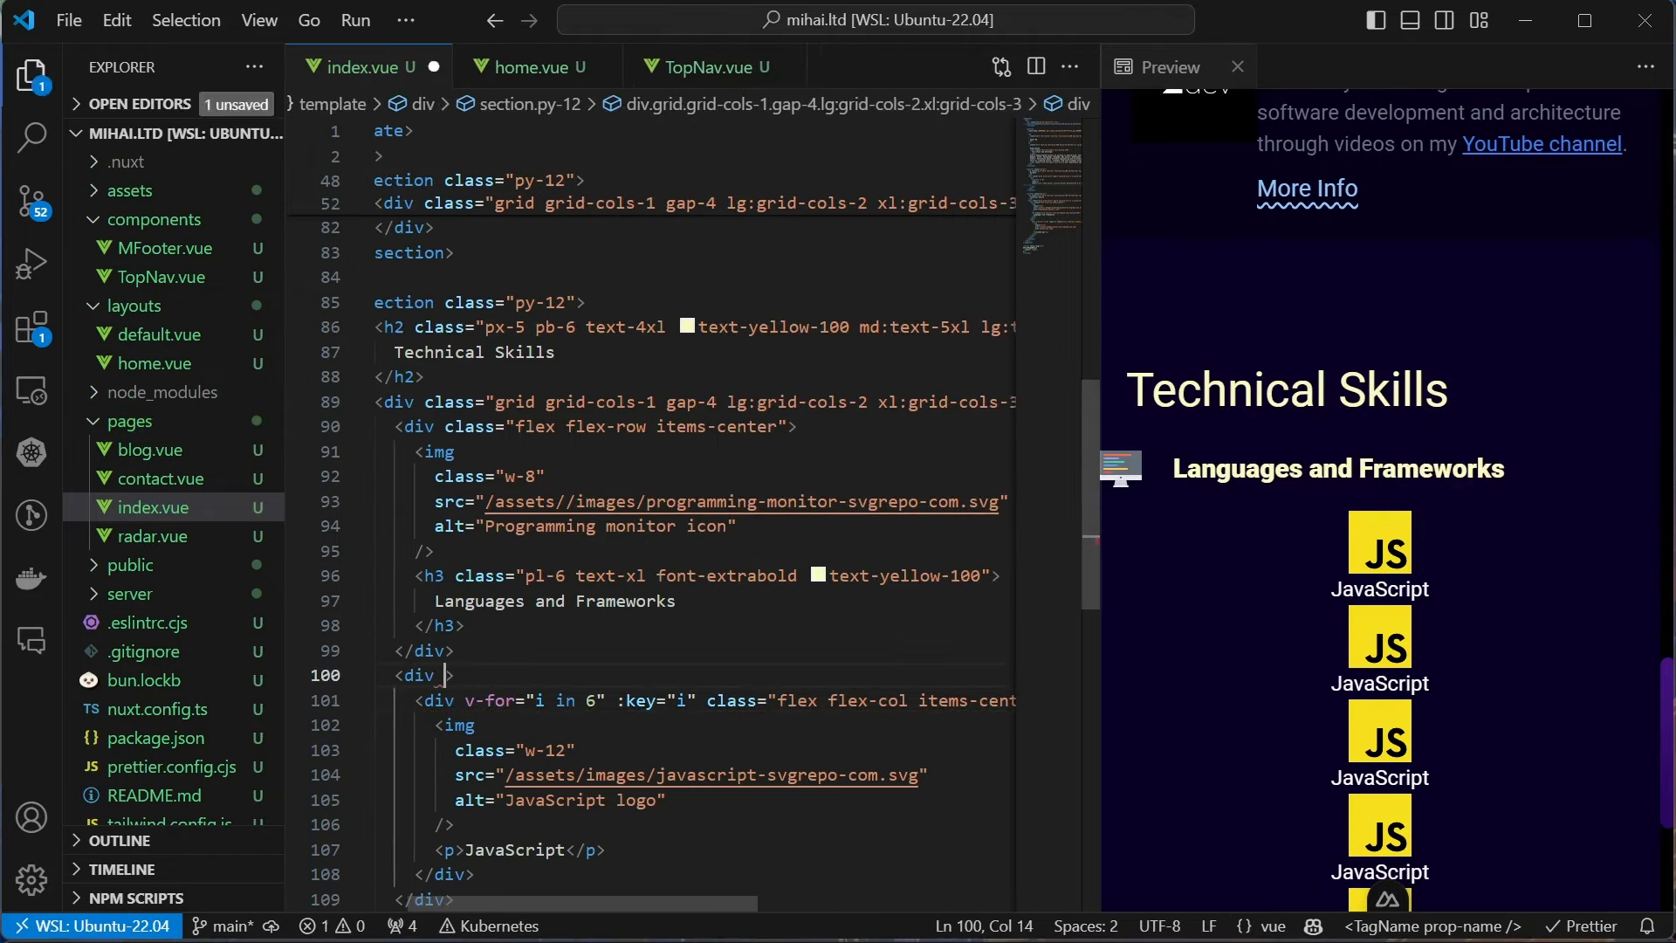
pyautogui.write('cla')
pyautogui.press('Return')
pyautogui.write('grid')
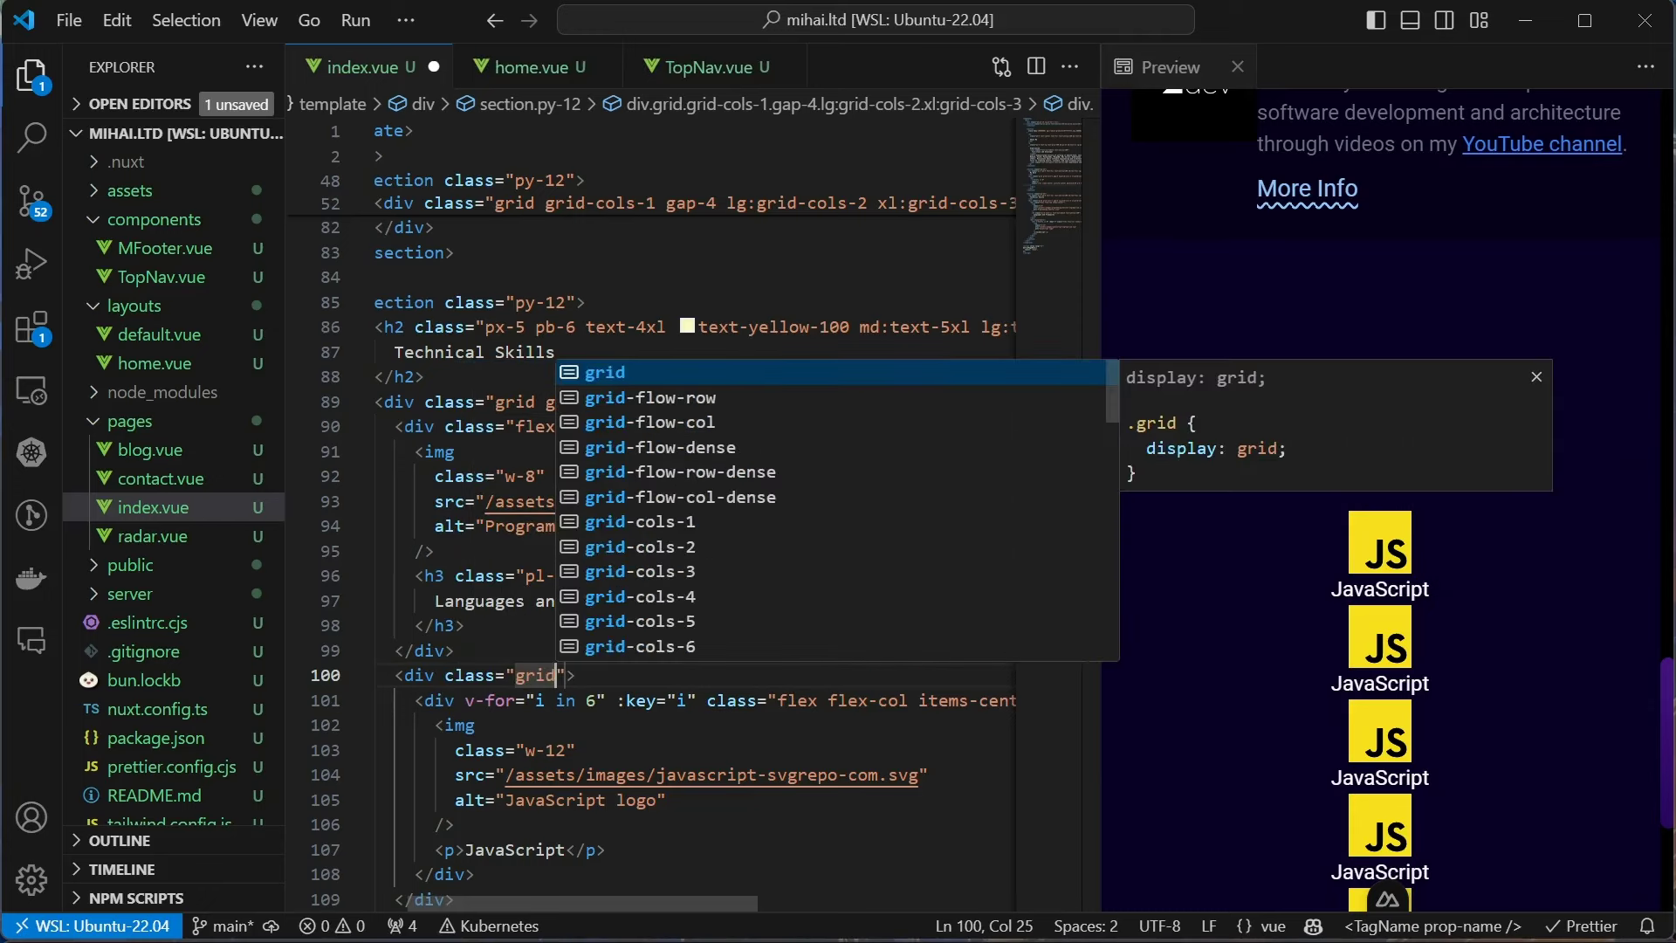
pyautogui.write(' grid-cols-4')
pyautogui.hotkey('ctrl', 's')
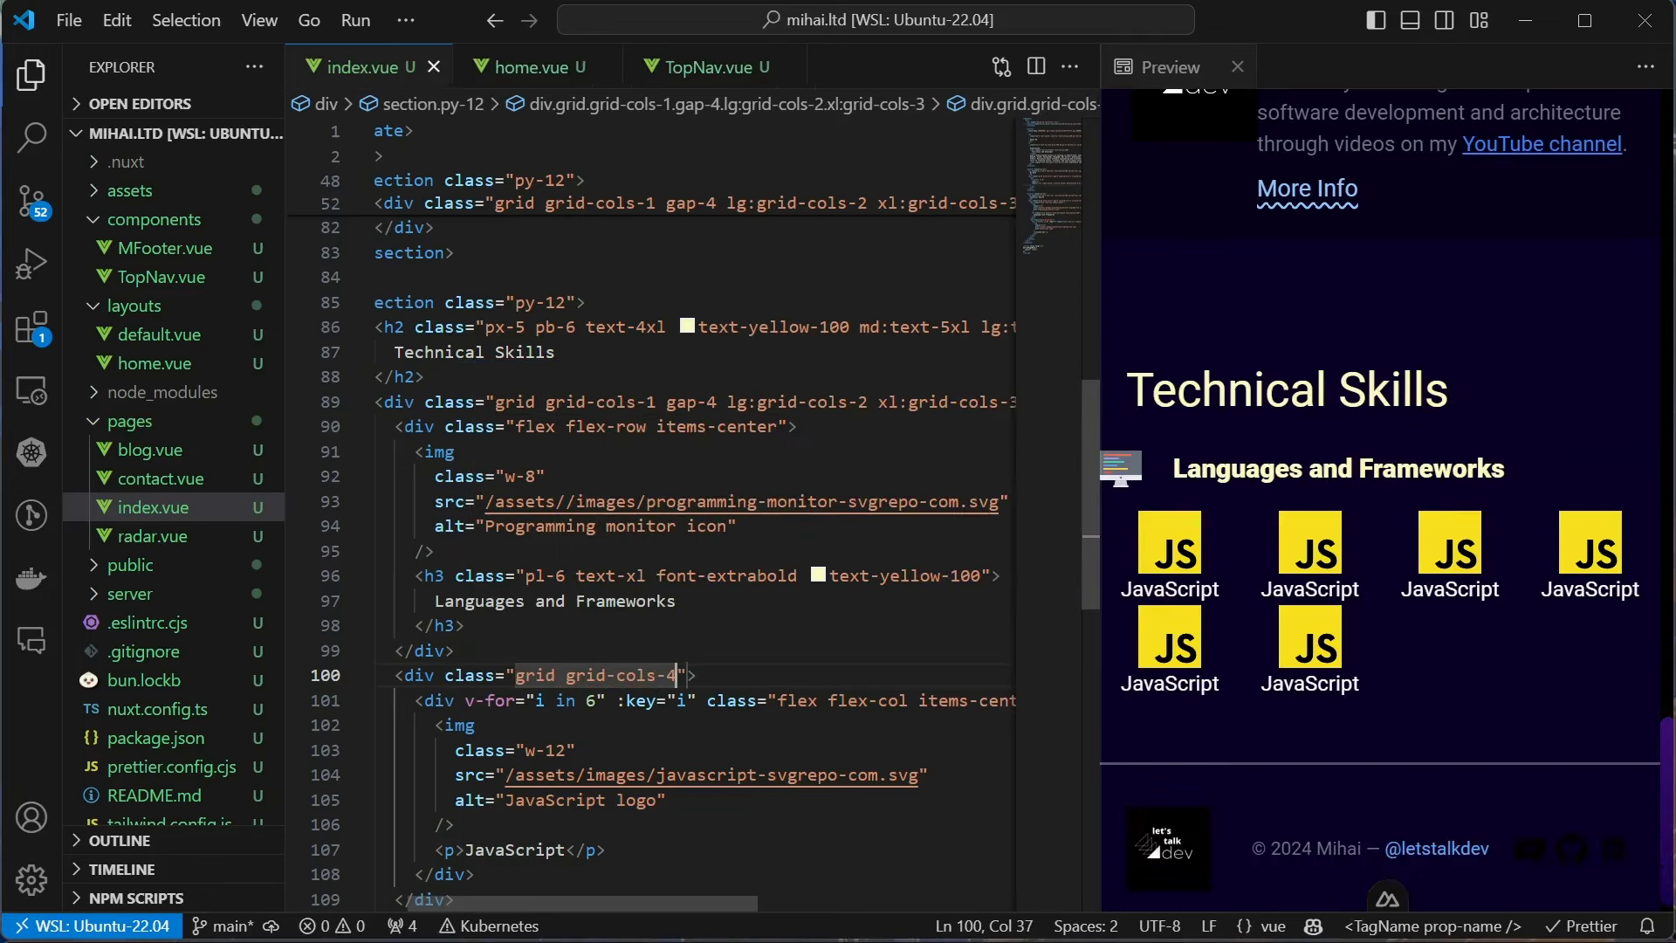
pyautogui.write('gap-')
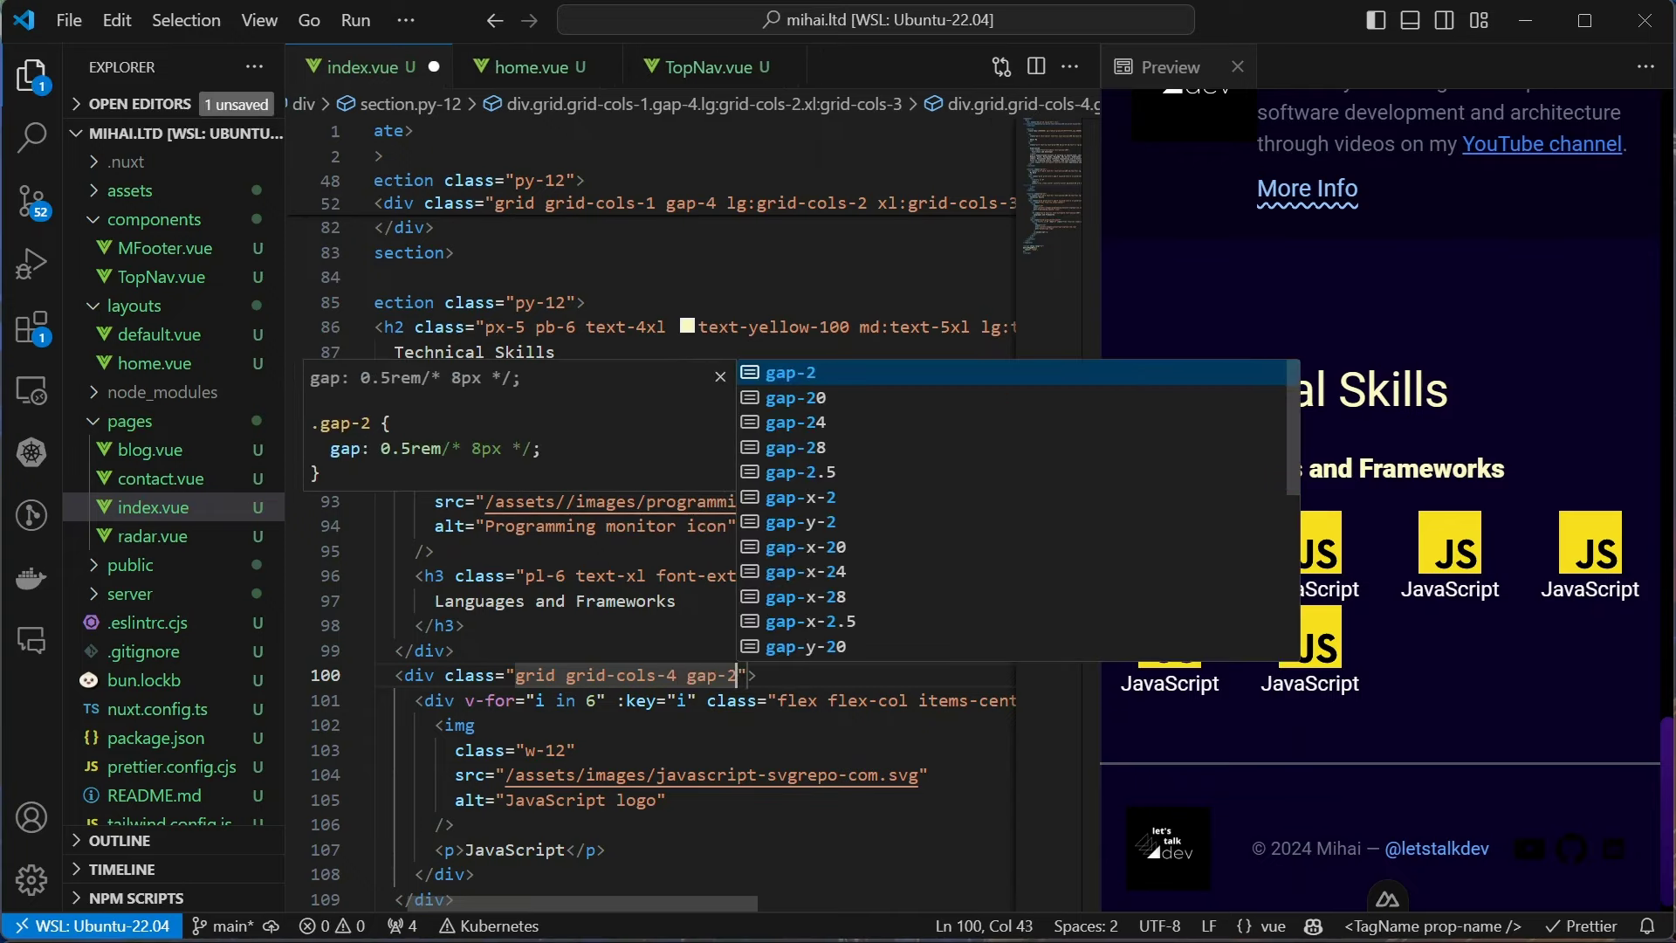
pyautogui.write('2')
pyautogui.press('End')
pyautogui.hotkey('ctrl', 's')
pyautogui.press('Home')
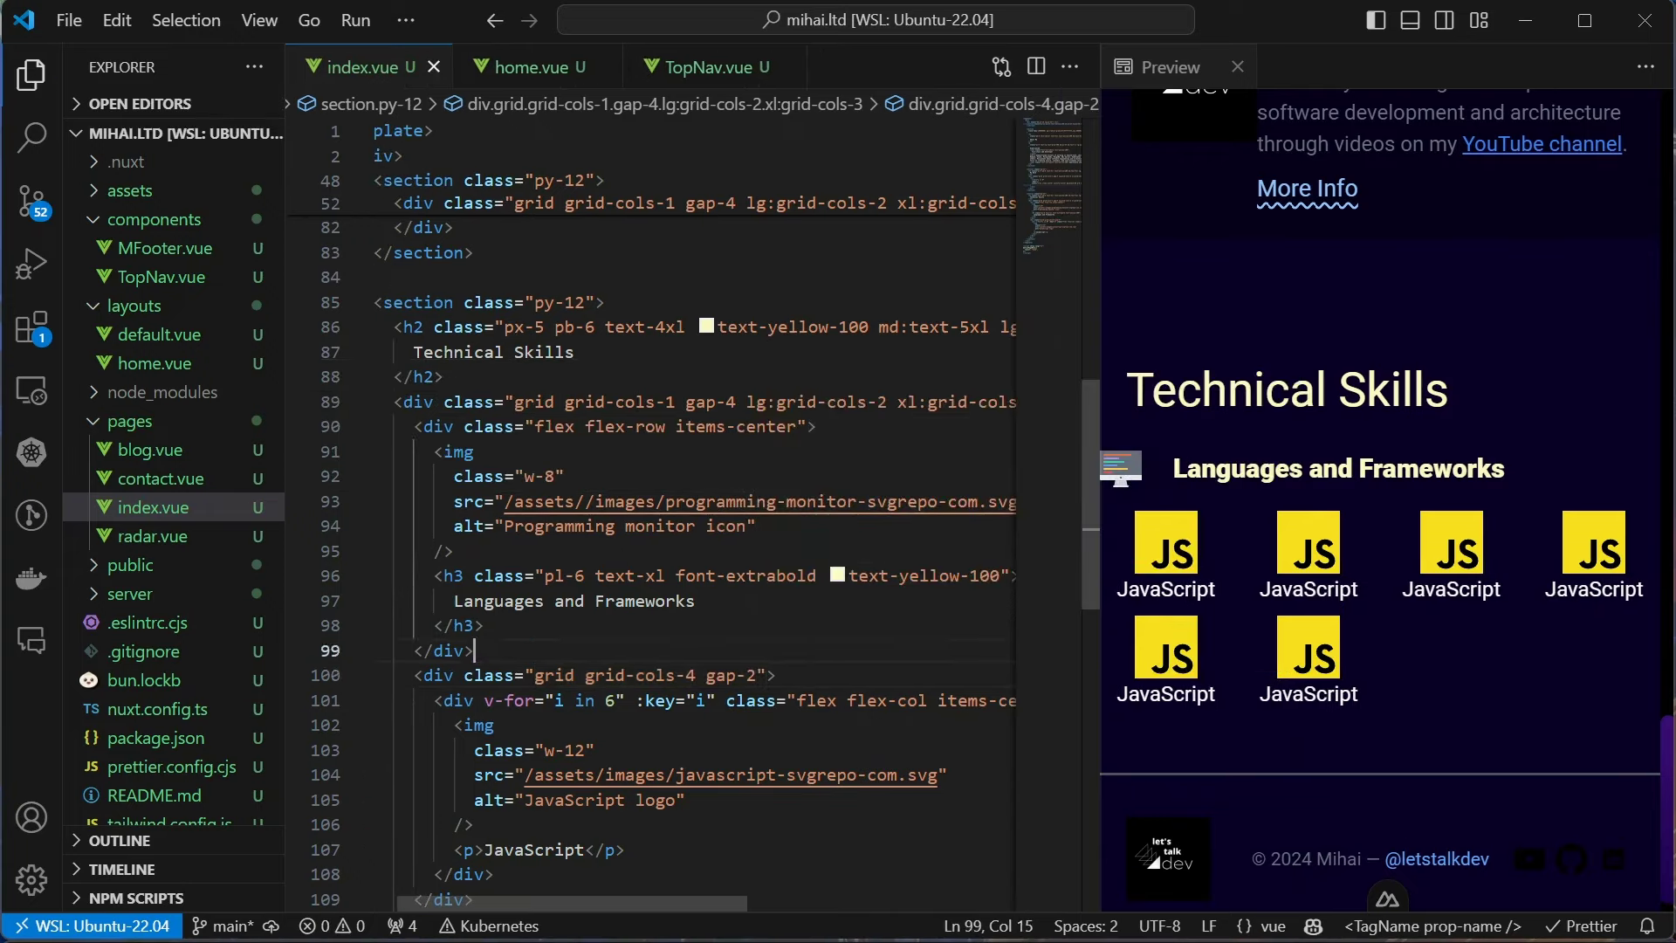
# Wrap the skills block in a div classed rounded-lg border-2 border-yellow-100 px-6 py-2 border-dashed
pyautogui.press('Down')
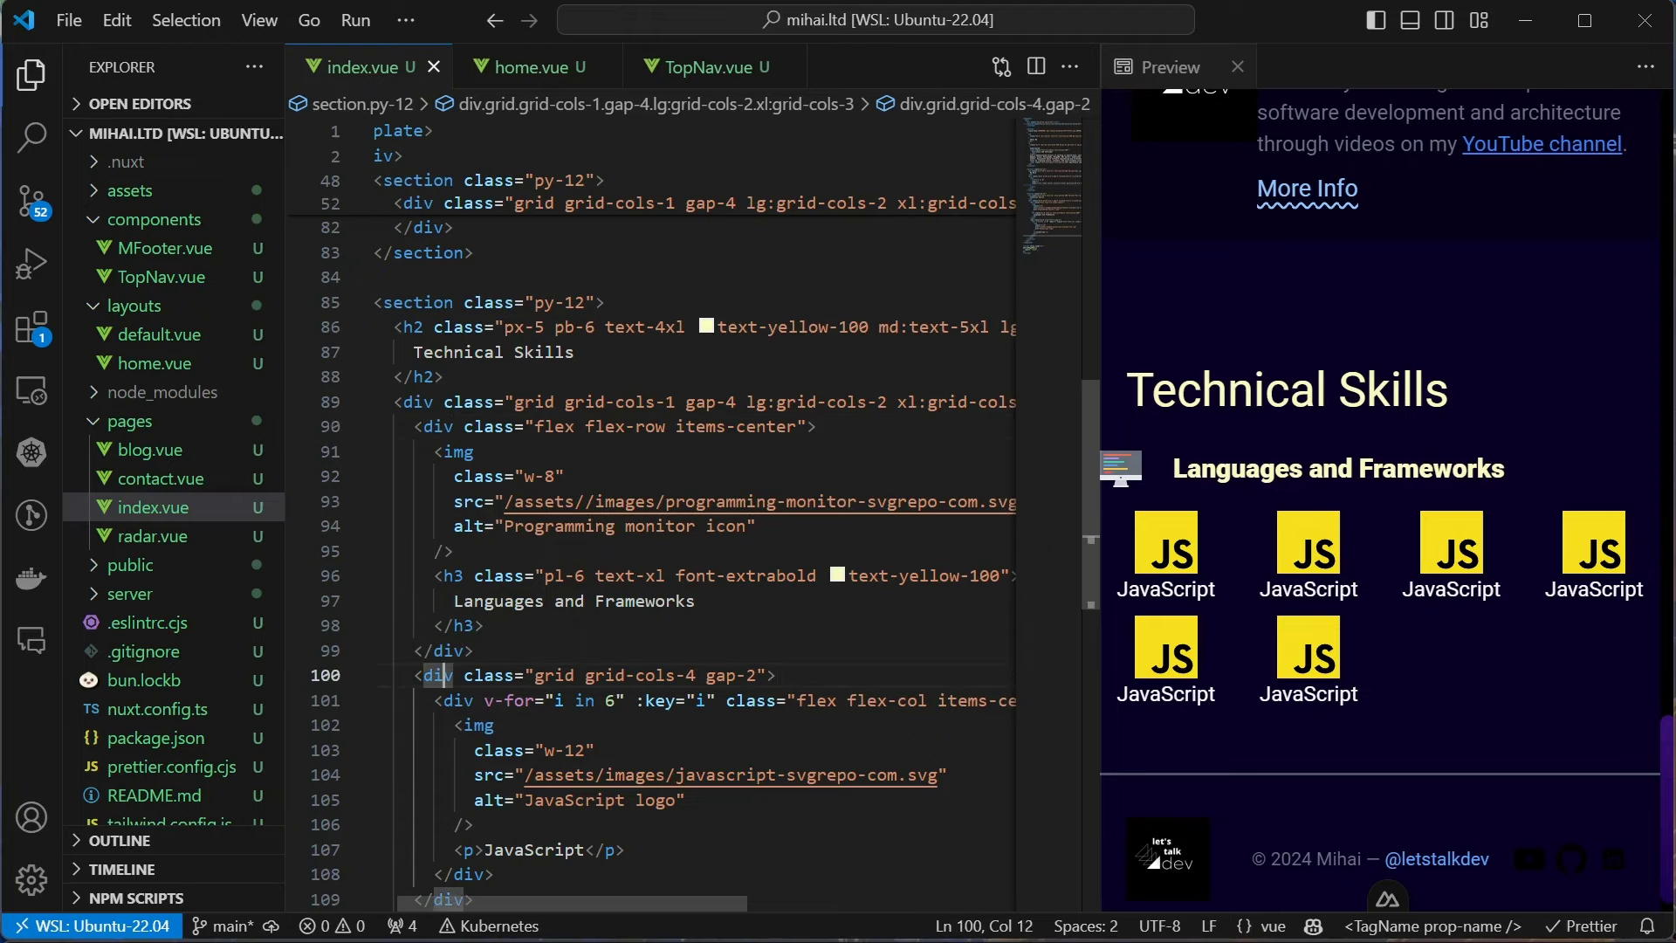
pyautogui.click(424, 401)
pyautogui.press('End')
pyautogui.press('Return')
pyautogui.write('<div>')
pyautogui.scroll(-2, 423, 402)
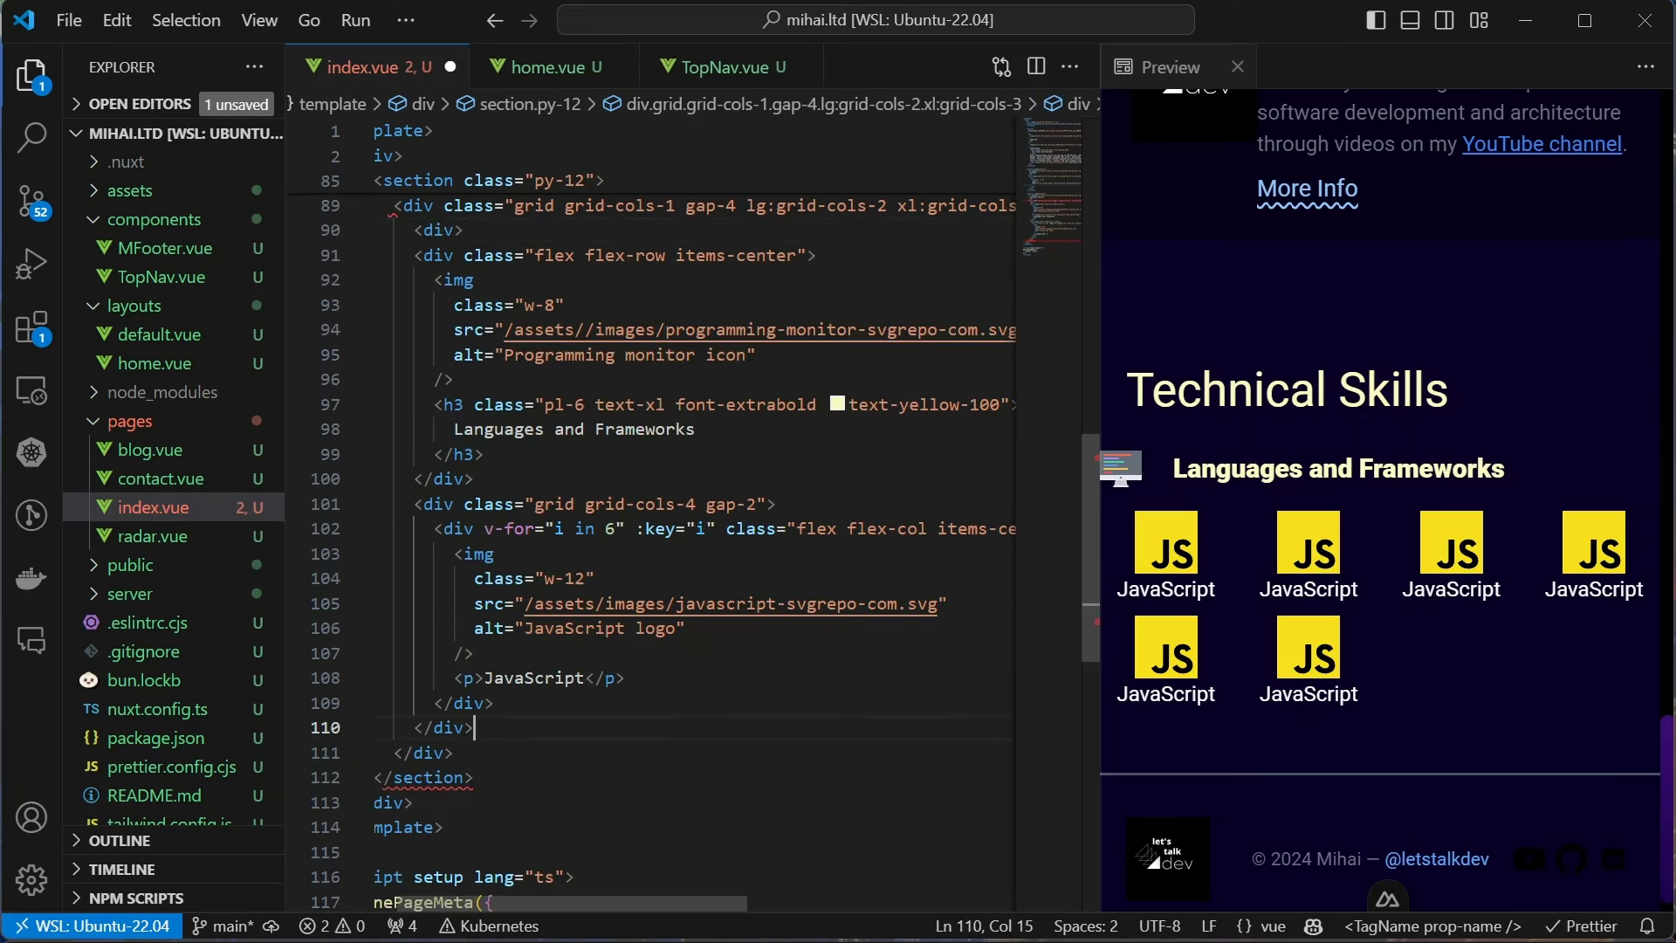
pyautogui.hotkey('shift', 'alt', 'f')
pyautogui.write('cl')
pyautogui.press('Return')
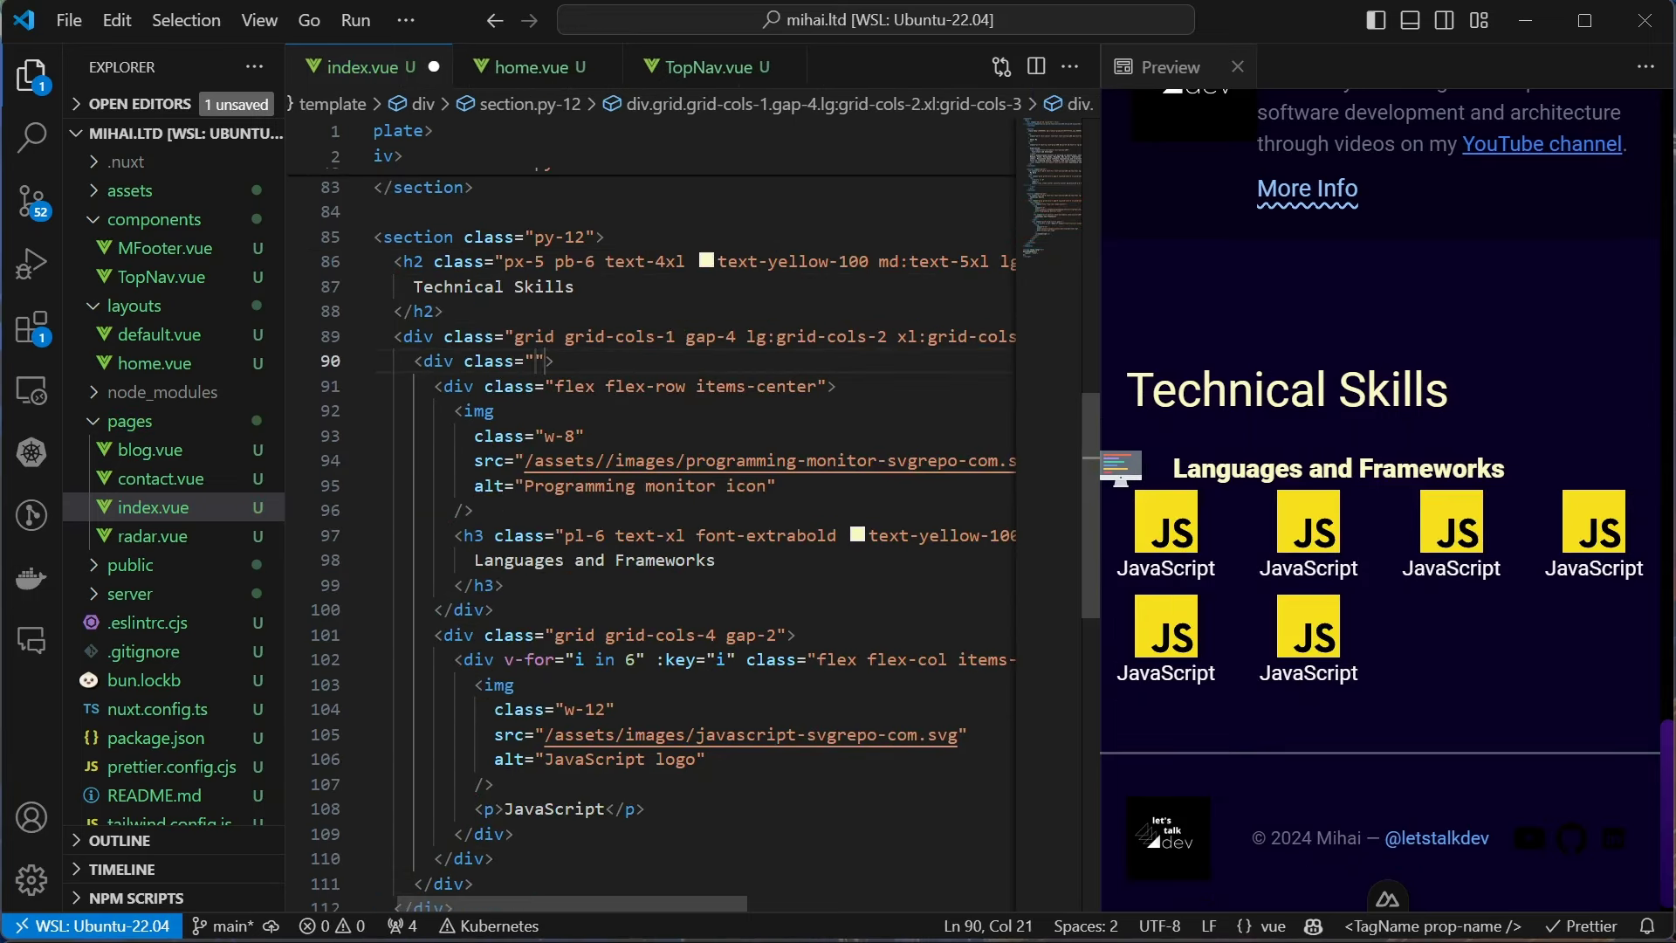
pyautogui.write('order-2')
pyautogui.hotkey('ctrl', 's')
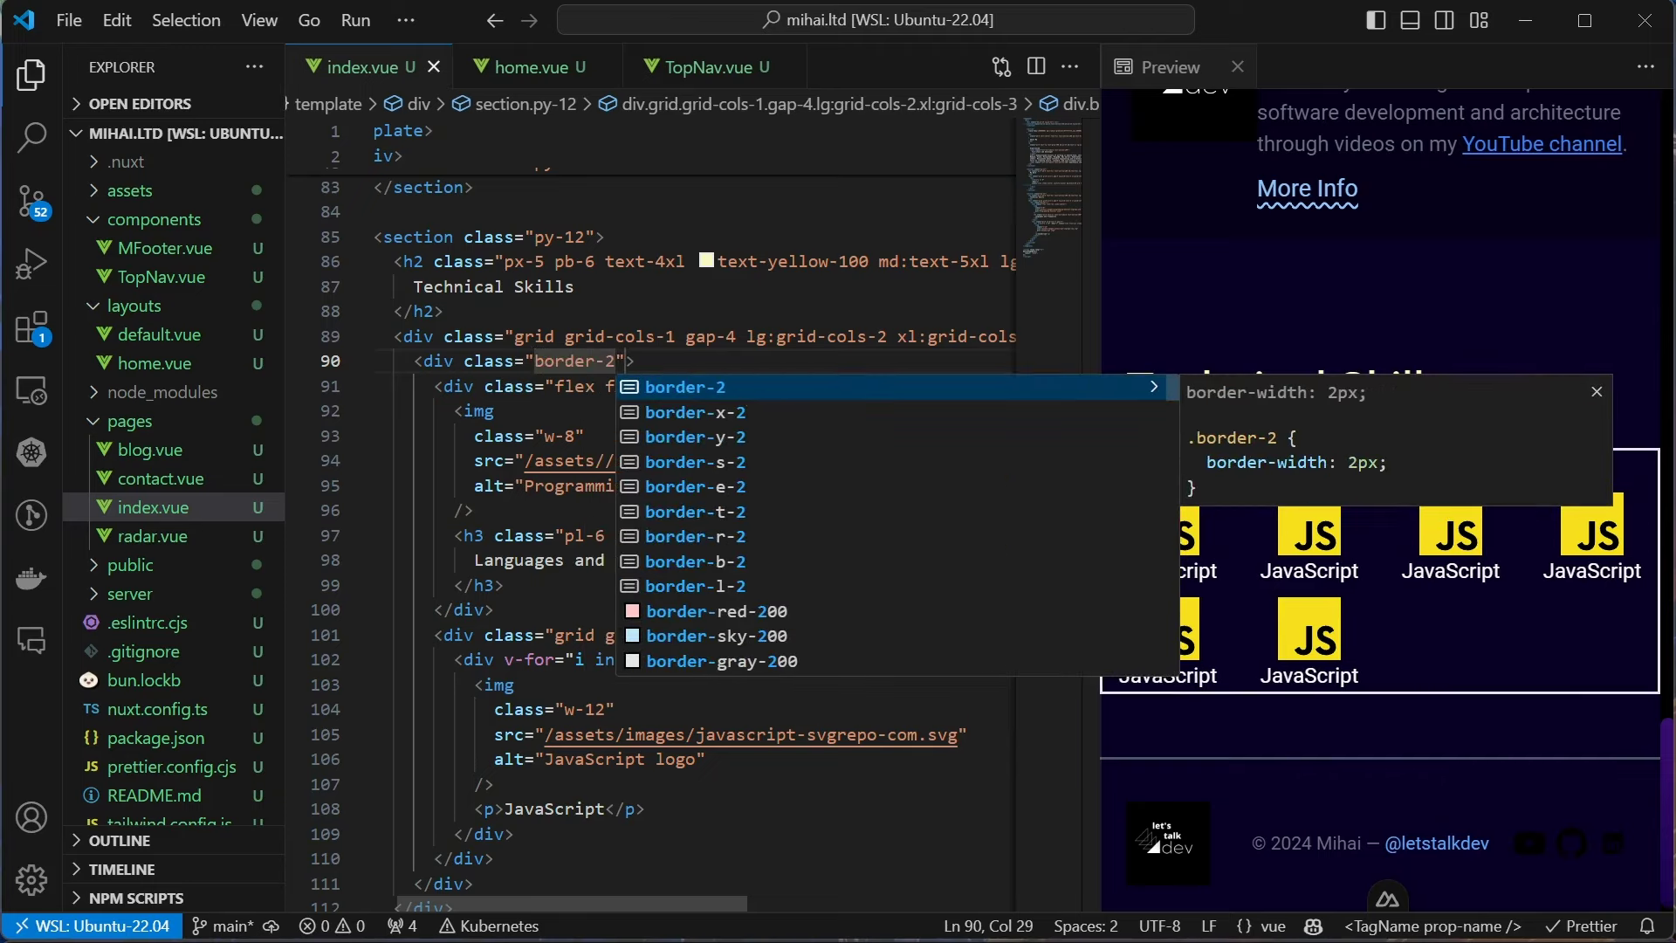
pyautogui.write('rounded-')
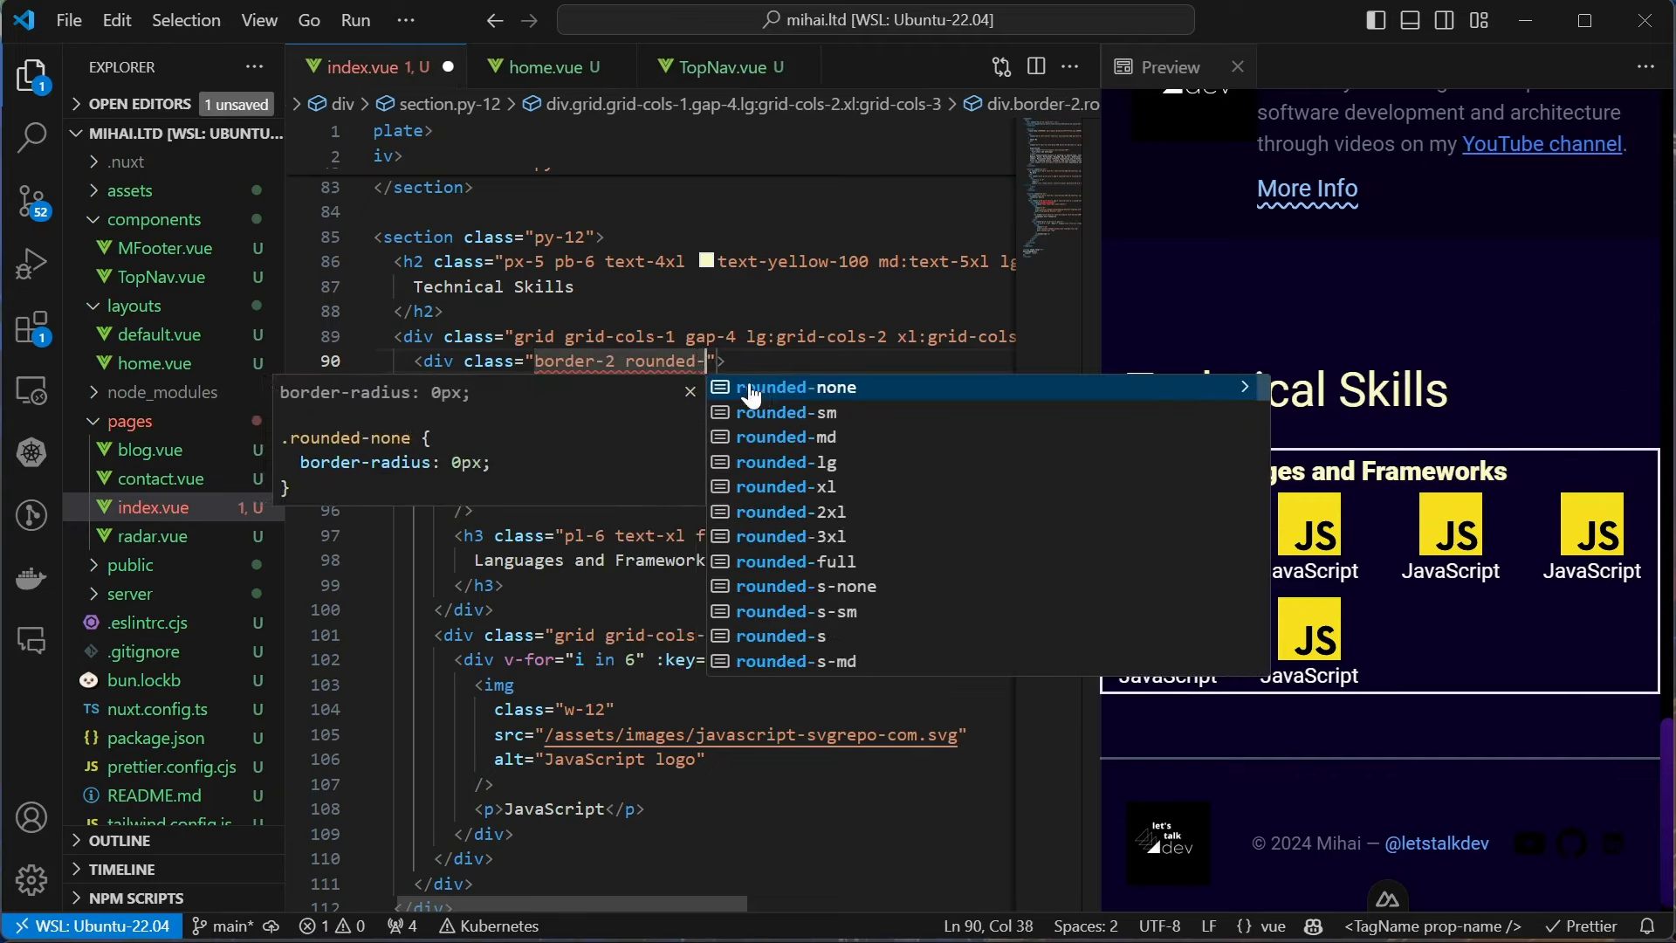
pyautogui.write('lg')
pyautogui.hotkey('ctrl', 's')
pyautogui.press('Left')
pyautogui.write('border-yellow-100')
pyautogui.hotkey('ctrl', 's')
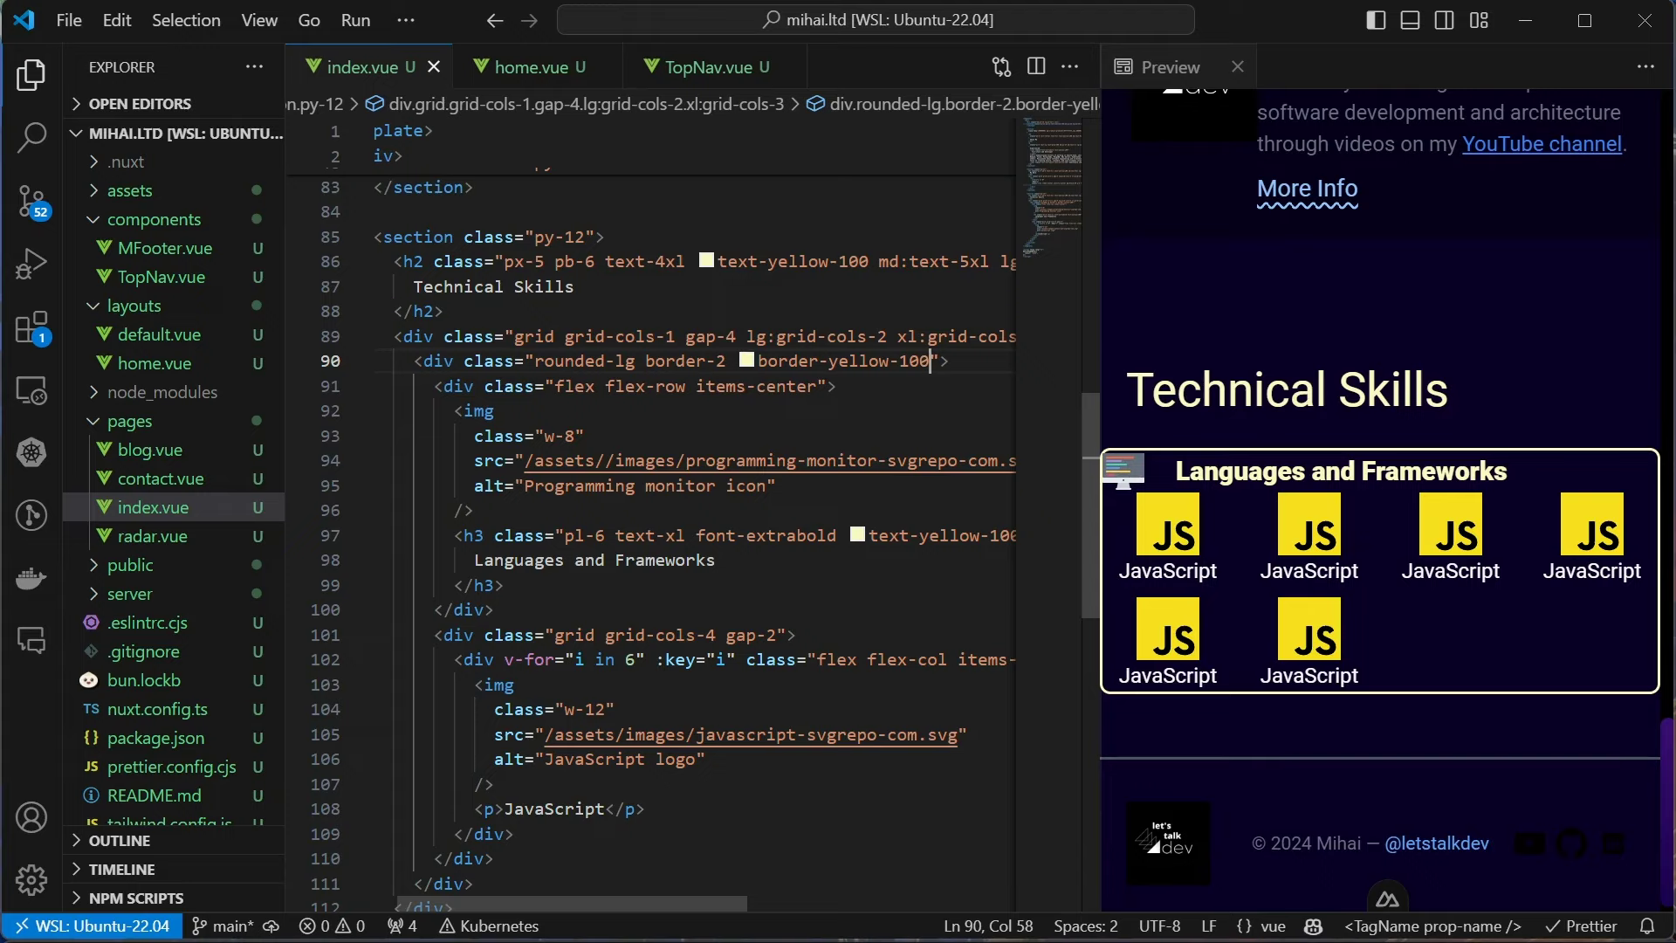
pyautogui.write('px-6 py-2 bor')
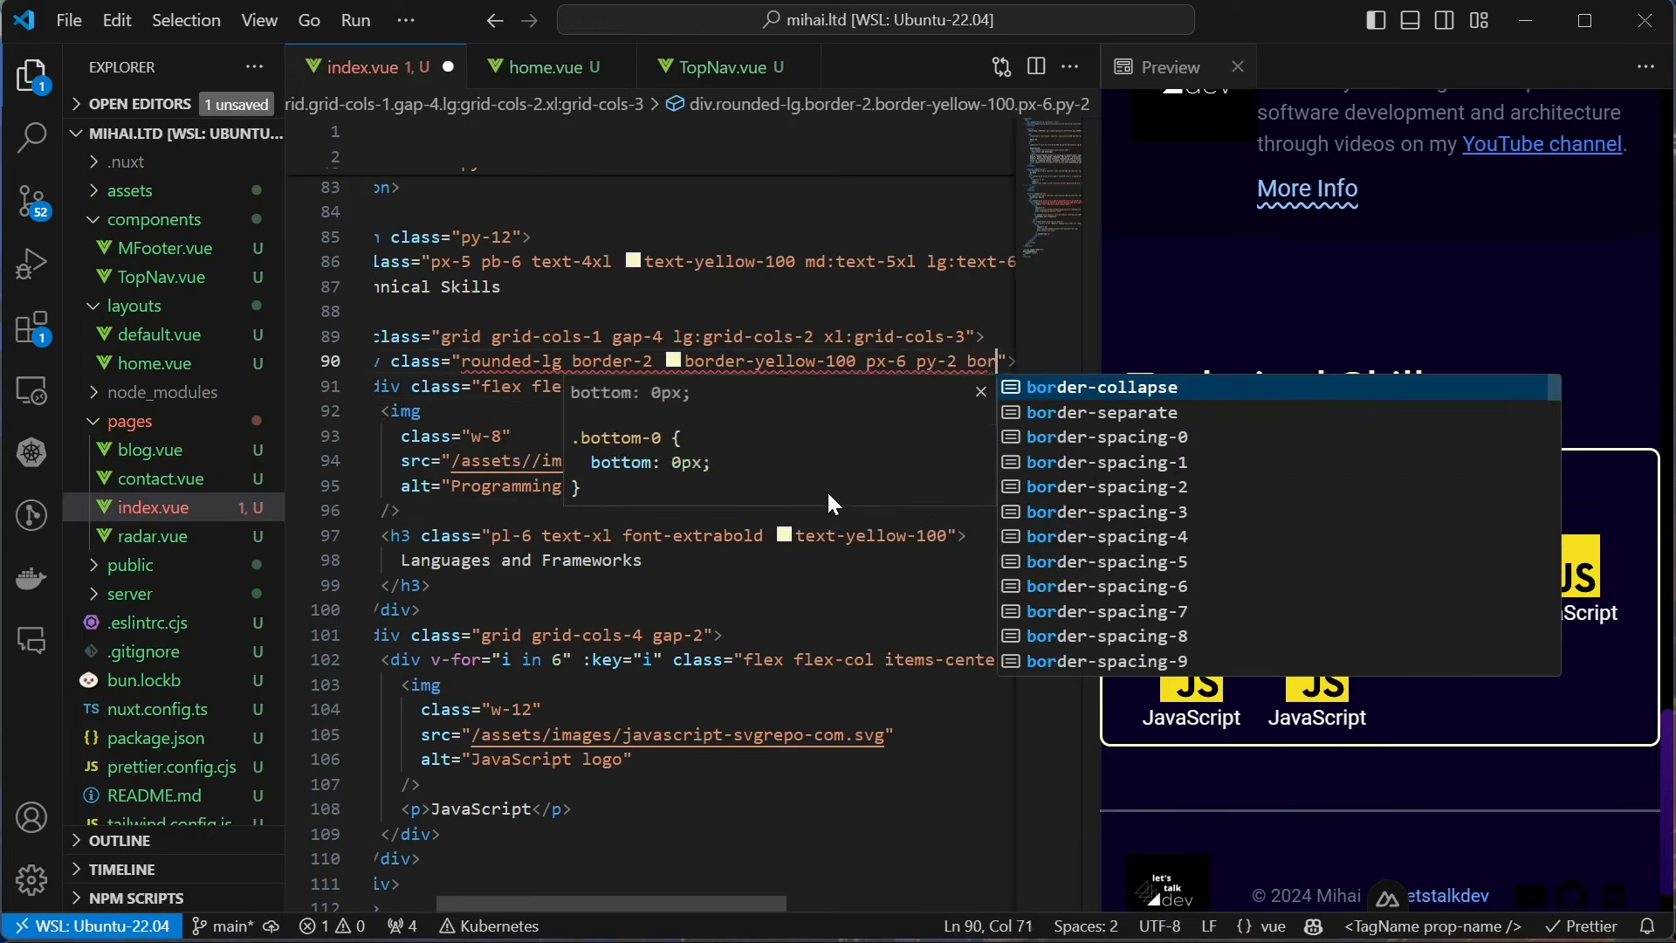
pyautogui.write('der-das')
pyautogui.press('Return')
pyautogui.hotkey('ctrl', 's')
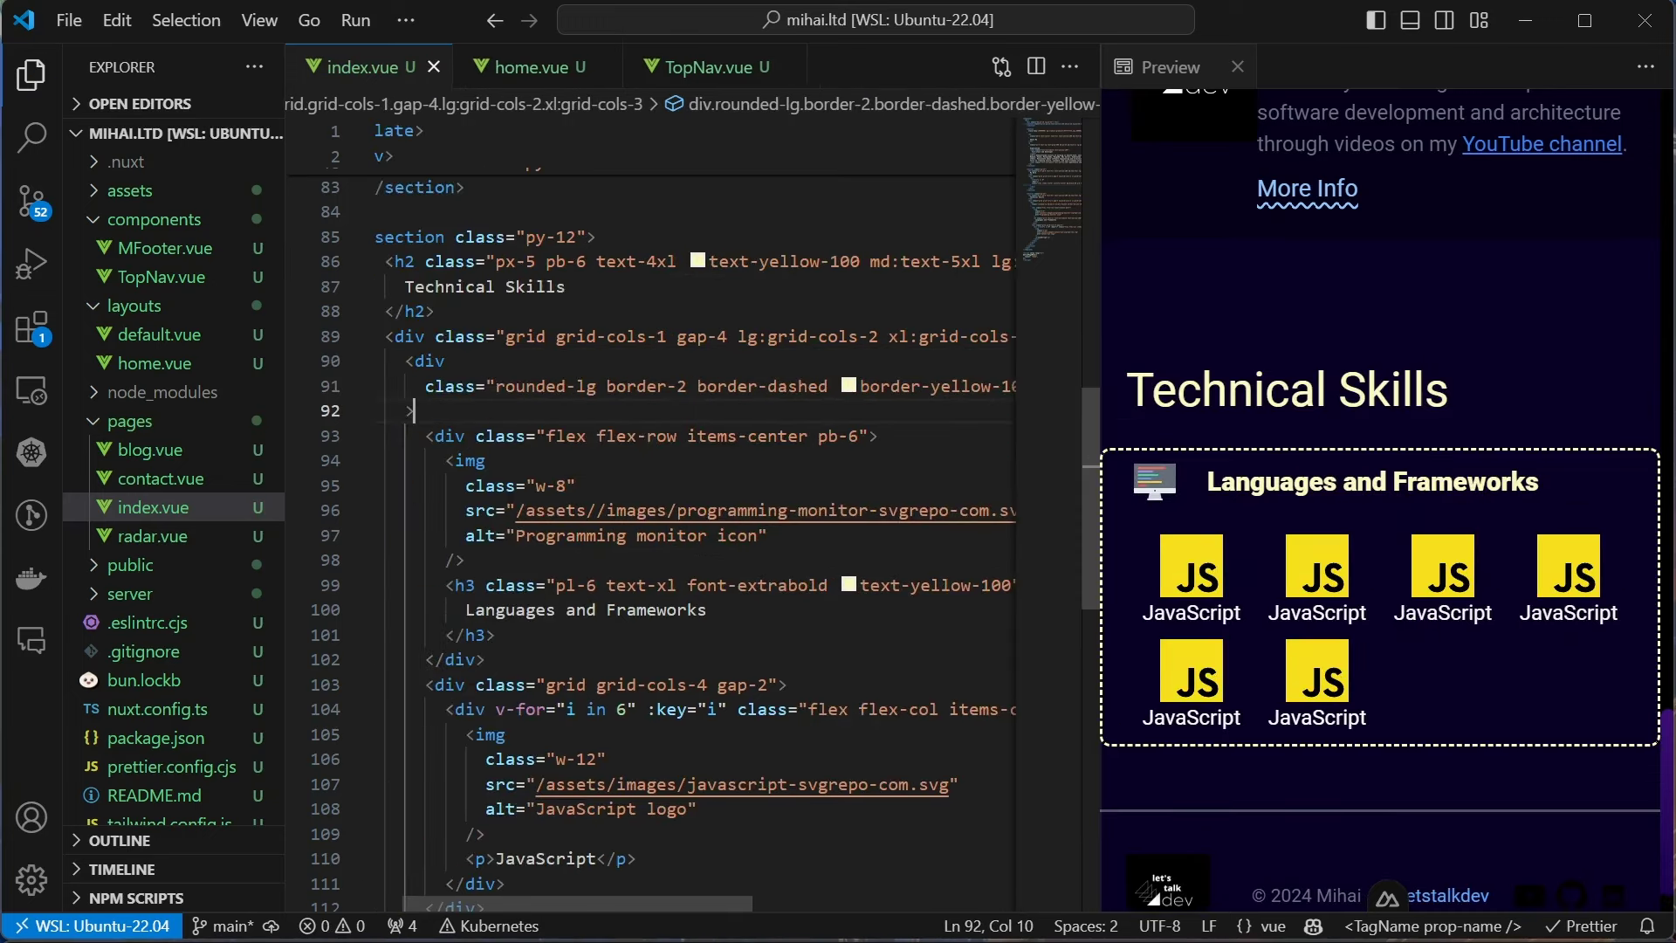
# Duplicate the skill card, retitling copies Databases and Analytics, Cloud and DevOps, Tools and Software
pyautogui.moveTo(495, 435); pyautogui.dragTo(423, 336)
pyautogui.hotkey('ctrl', 'c')
pyautogui.press('Right')
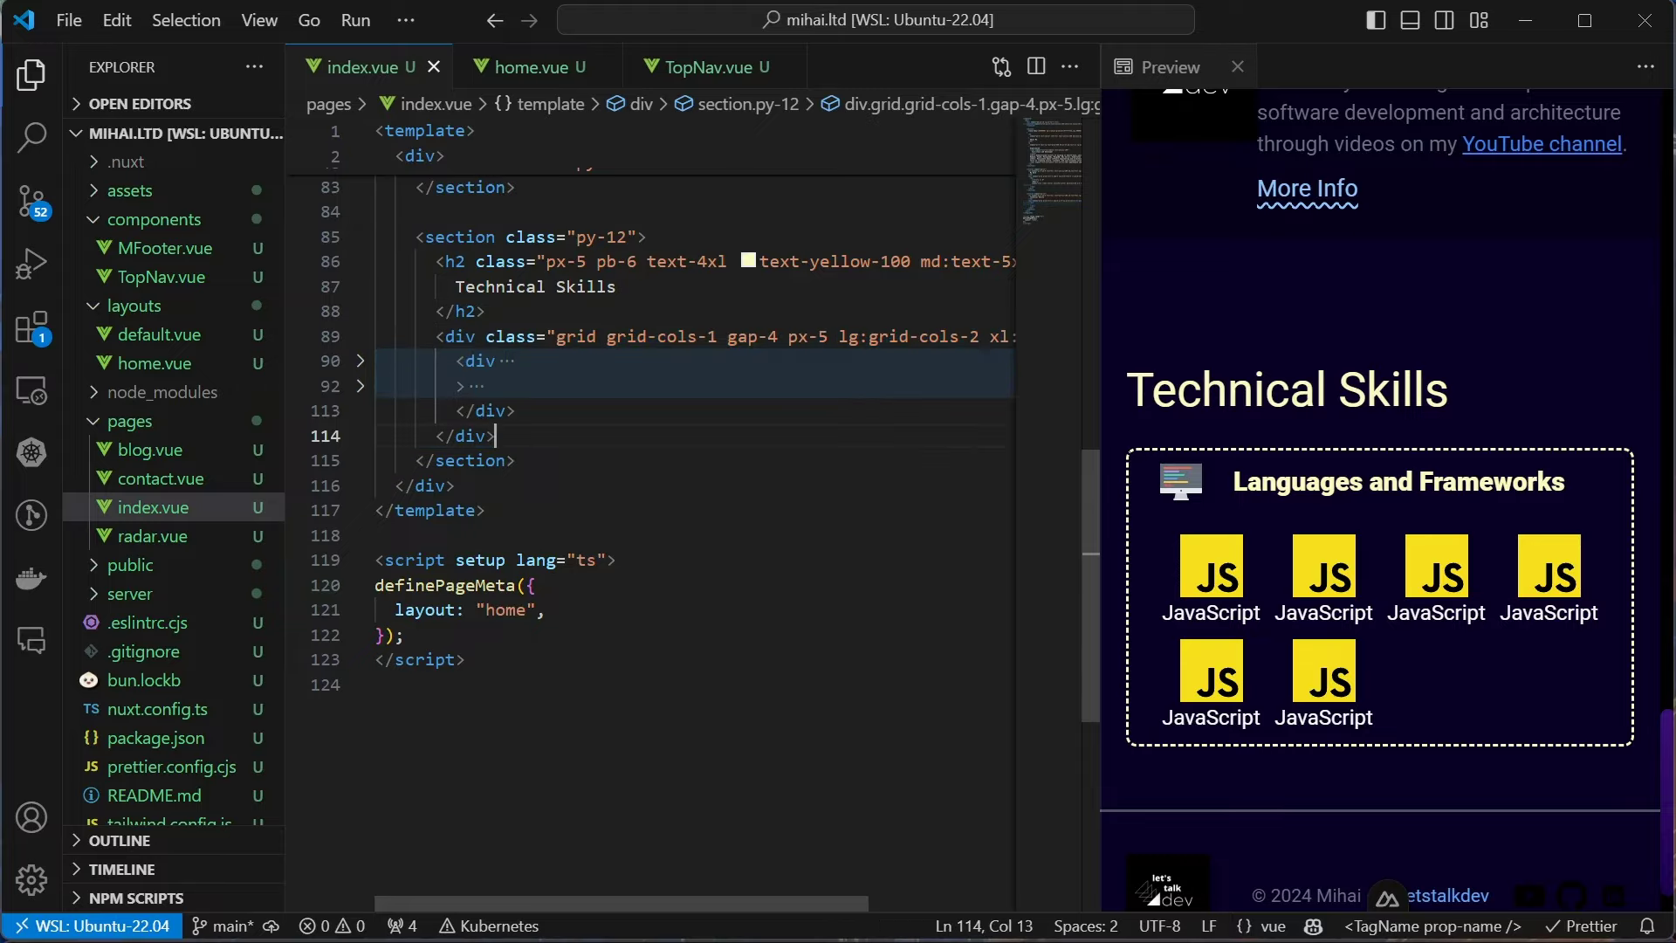
pyautogui.press('Return')
pyautogui.hotkey('ctrl', 'v')
pyautogui.press('Return')
pyautogui.hotkey('ctrl', 'v')
pyautogui.press('Return')
pyautogui.hotkey('ctrl', 'v')
pyautogui.press('Return')
pyautogui.hotkey('ctrl', 'v')
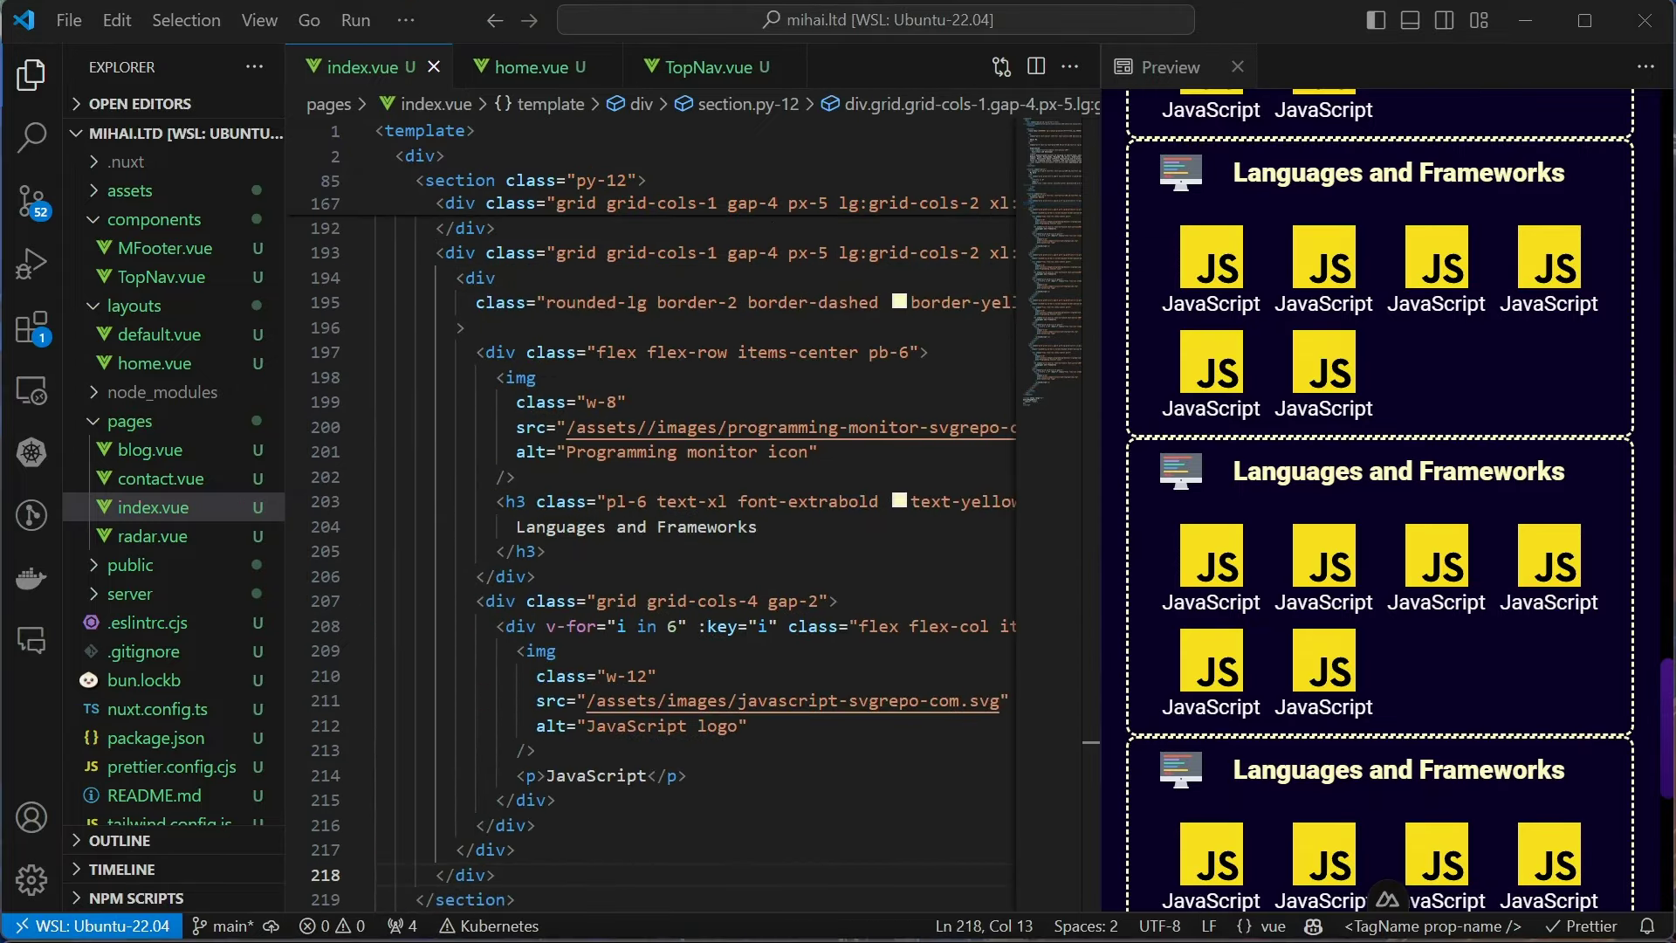
pyautogui.scroll(-10, 615, 321)
pyautogui.scroll(2, 874, 581)
pyautogui.hotkey('alt', 'Tab')
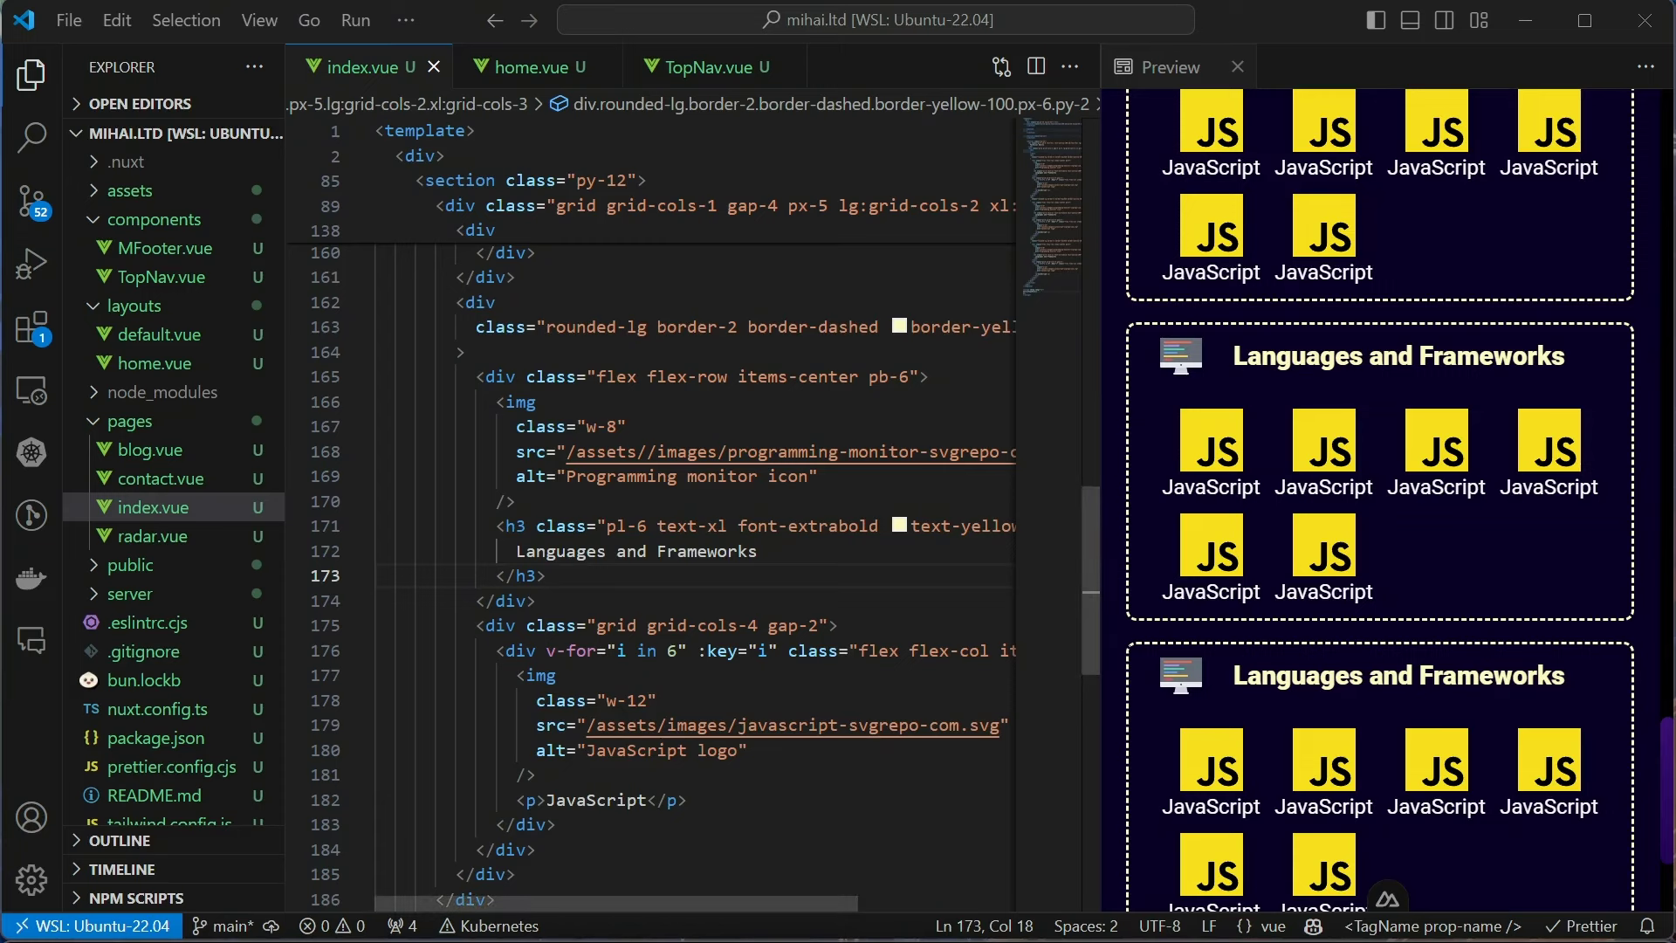
pyautogui.scroll(2, 655, 524)
pyautogui.write('Databases and Analytics')
pyautogui.scroll(-5, 681, 523)
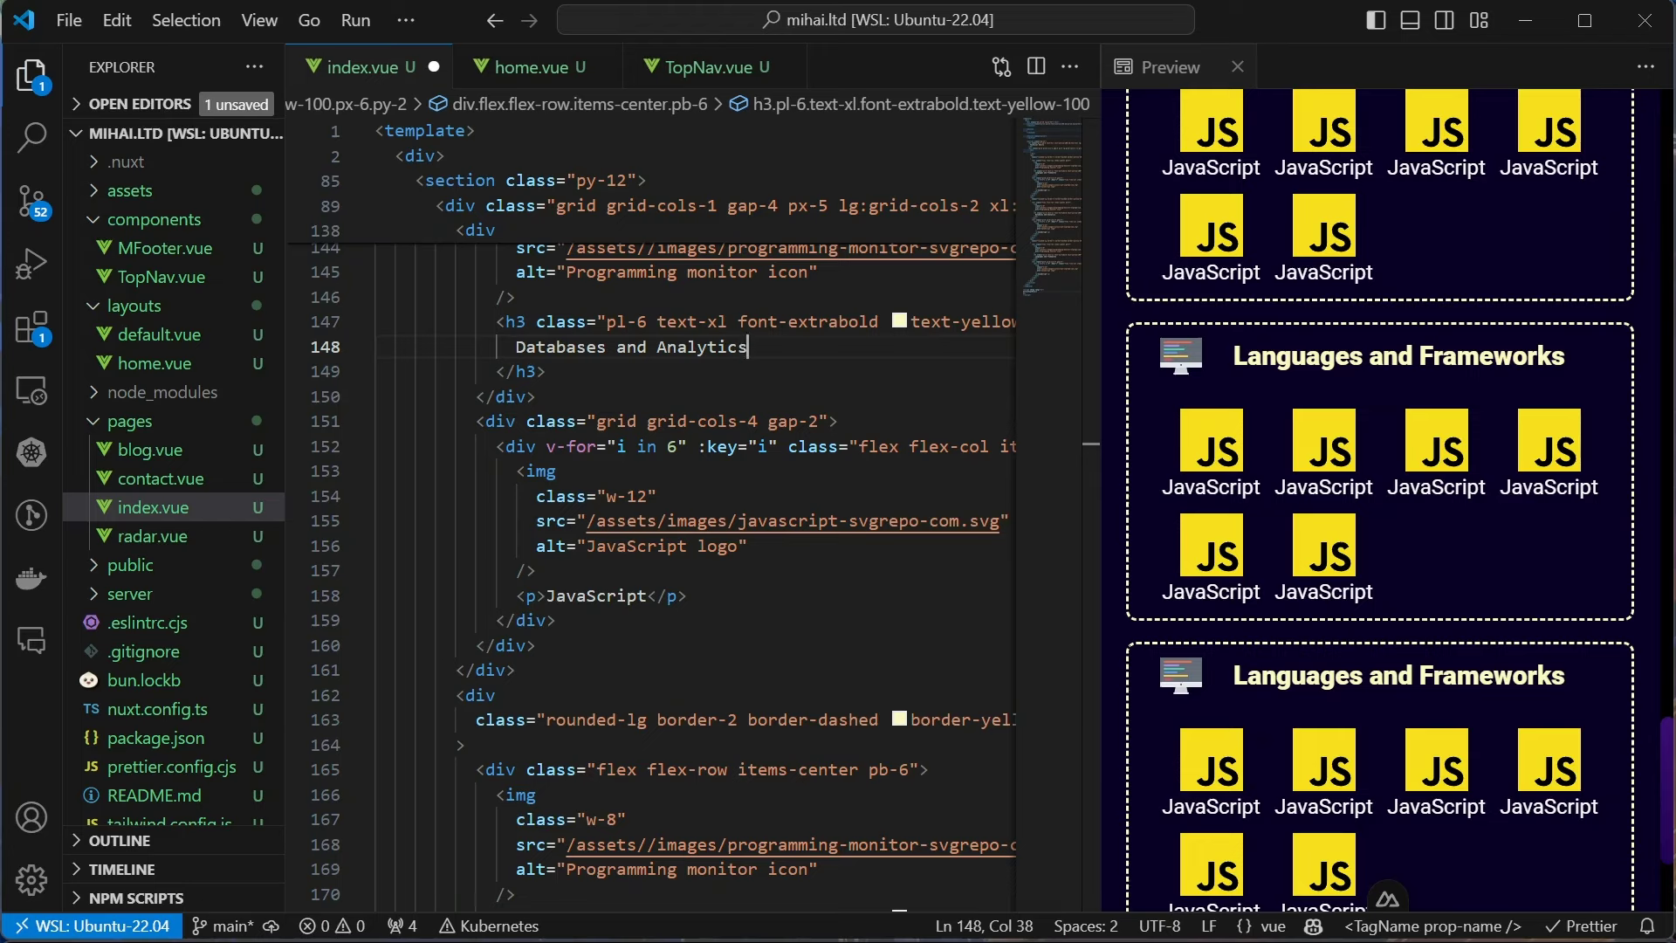
pyautogui.scroll(-1, 898, 910)
pyautogui.scroll(-2, 898, 909)
pyautogui.hotkey('ctrl', 's')
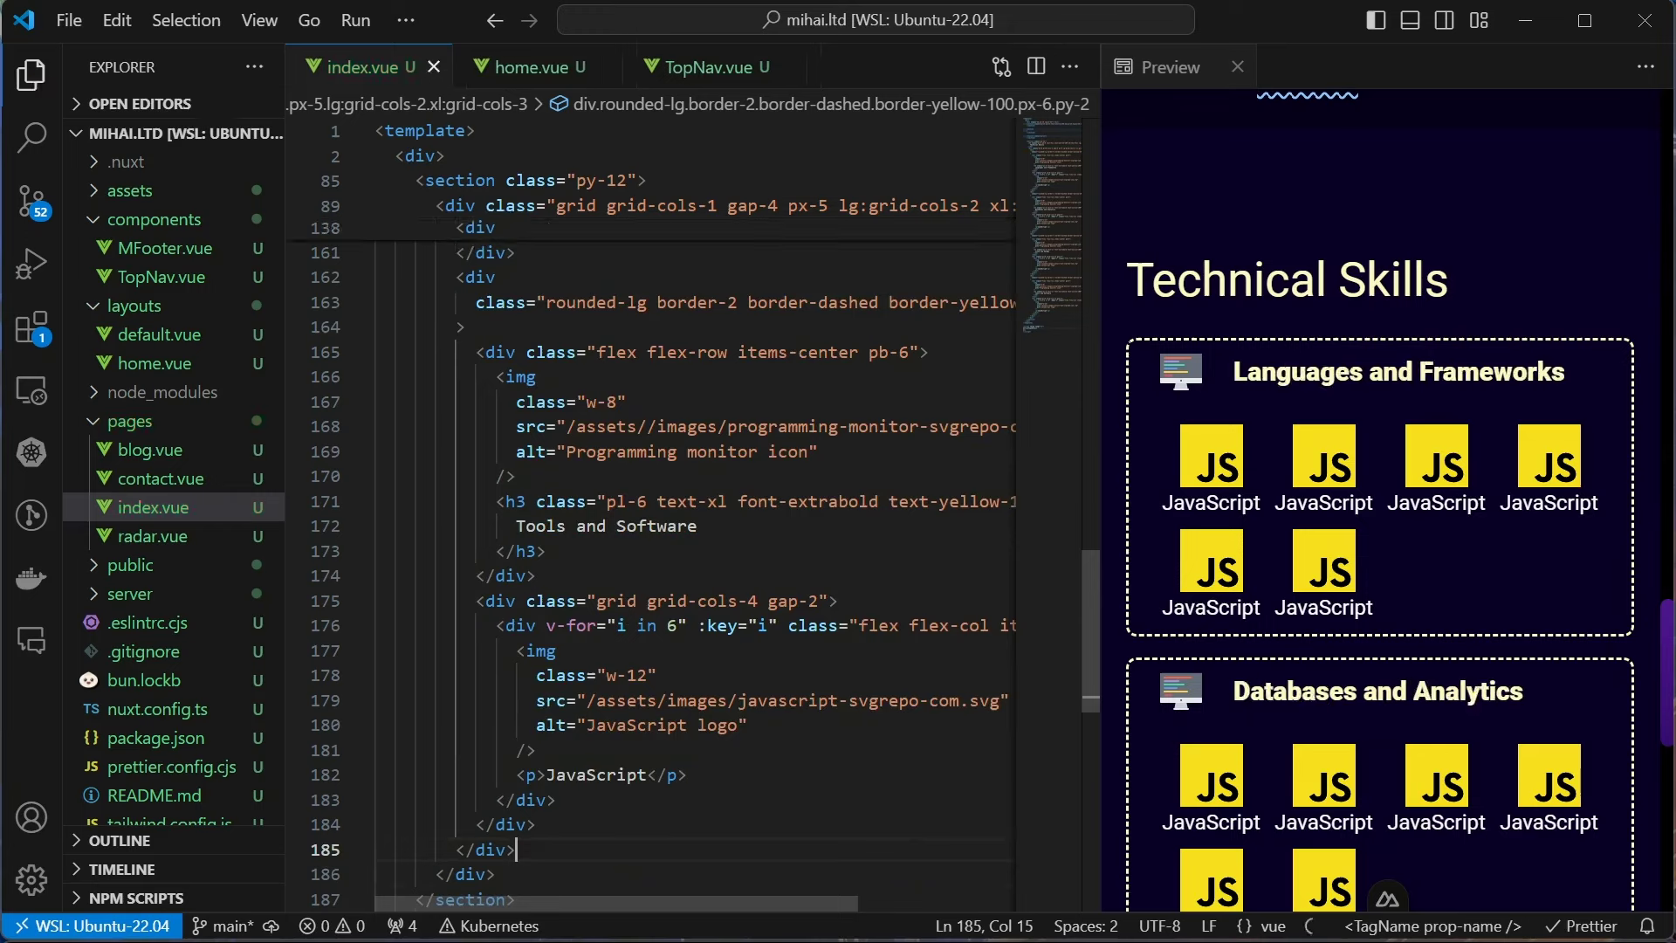
pyautogui.scroll(-2, 1266, 708)
pyautogui.scroll(-4, 1546, 539)
pyautogui.scroll(1, 1546, 524)
pyautogui.scroll(4, 1545, 523)
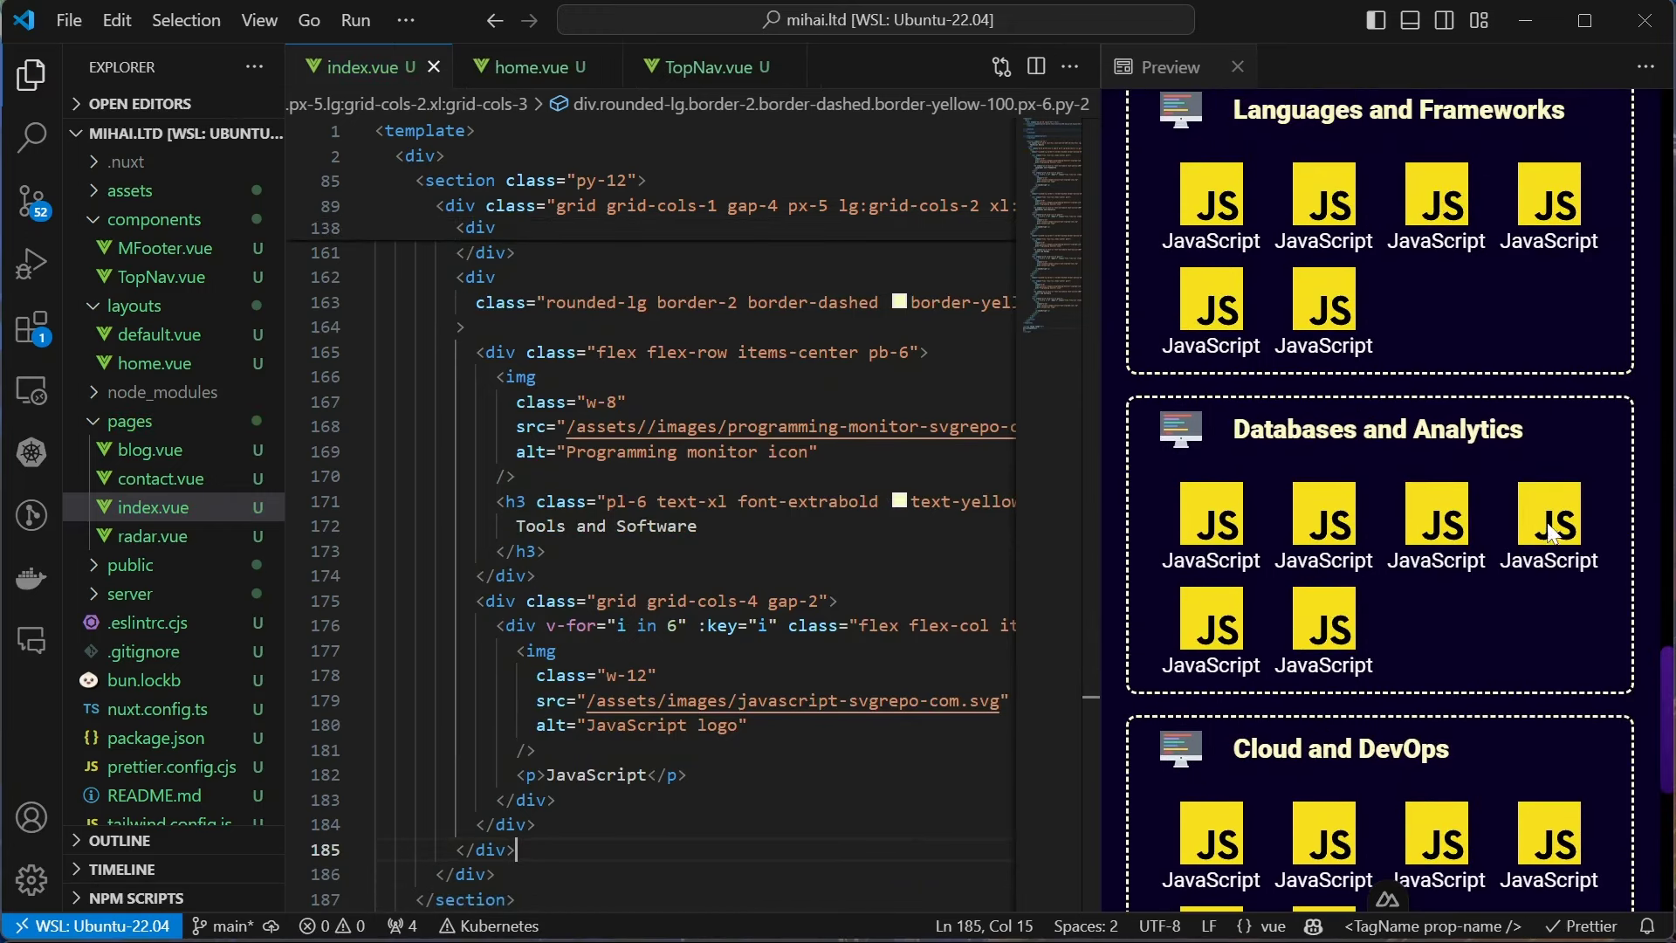
pyautogui.scroll(2, 1518, 531)
pyautogui.scroll(-4, 1505, 538)
pyautogui.scroll(-2, 1501, 548)
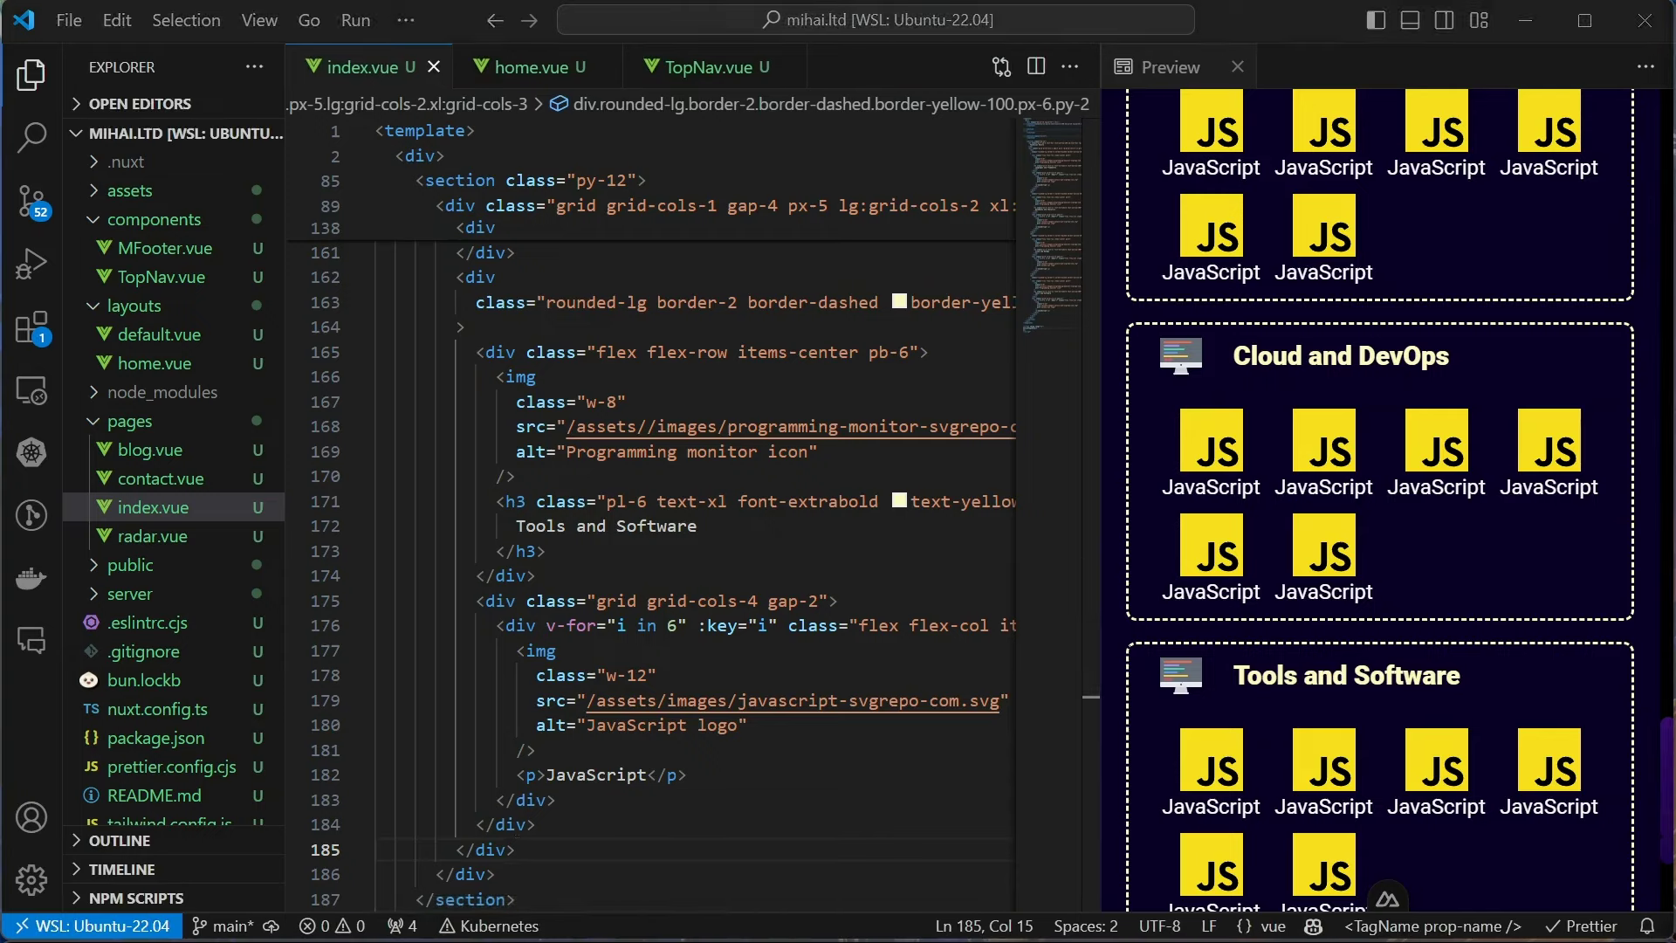
# Undo to restore the hand-written logo skill cards, then view them in Chrome
pyautogui.hotkey('ctrl', 'z')
pyautogui.hotkey('ctrl', 's')
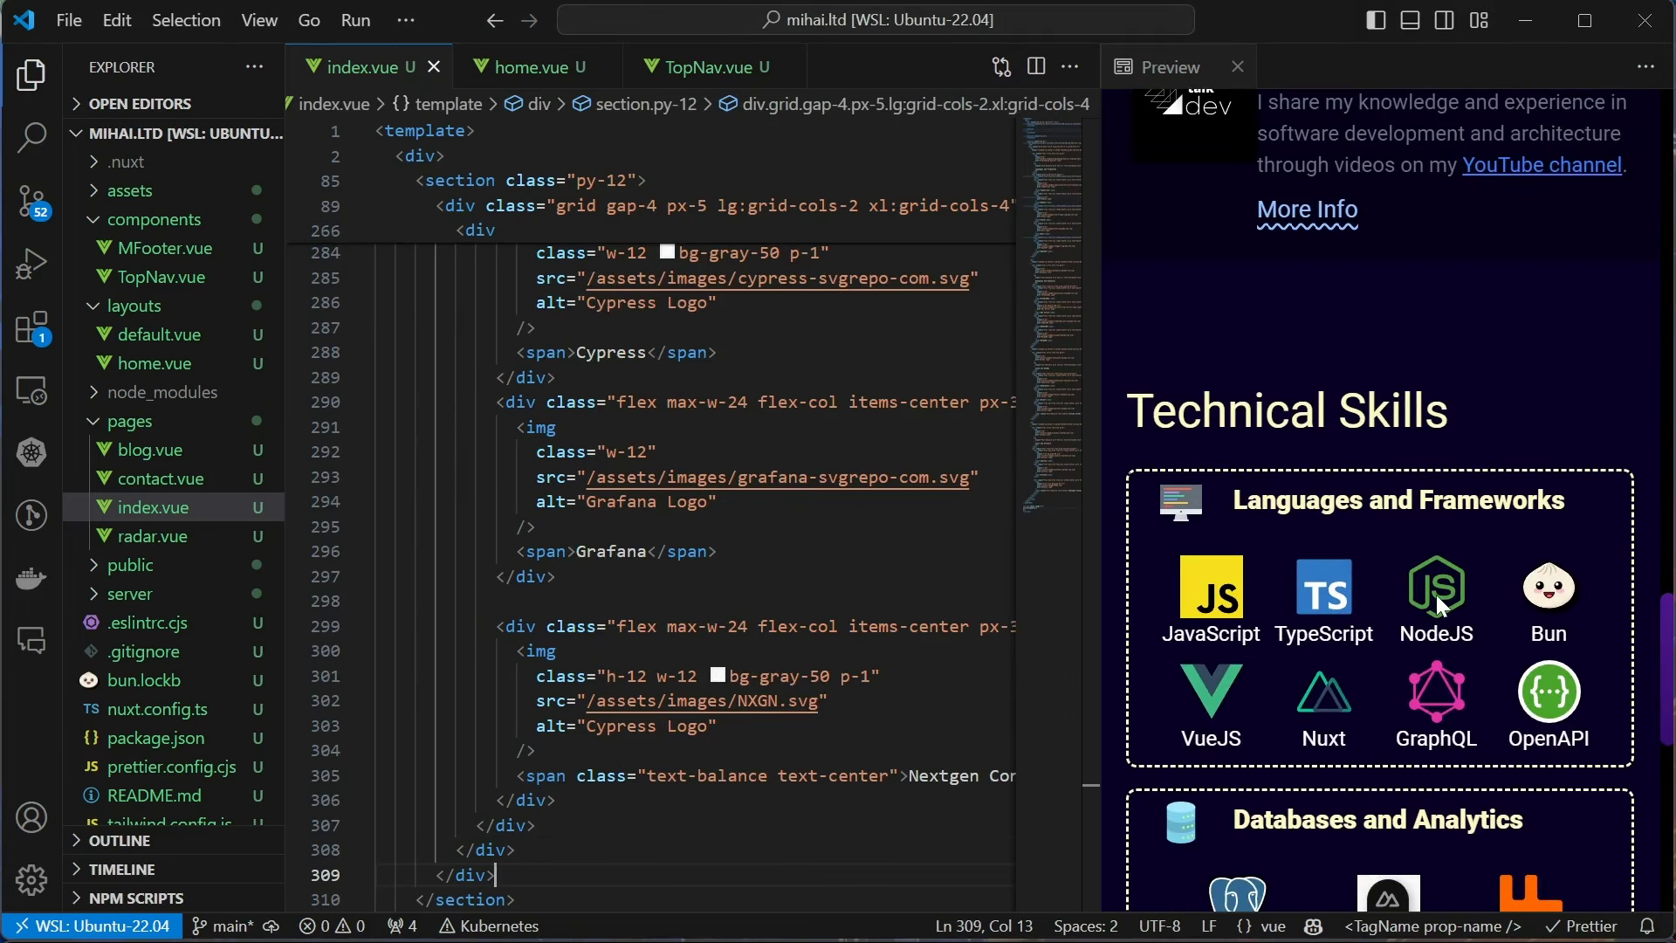
pyautogui.hotkey('alt', 'Tab')
pyautogui.scroll(5, 883, 701)
pyautogui.scroll(-5, 883, 700)
pyautogui.scroll(-5, 885, 705)
pyautogui.scroll(-2, 878, 714)
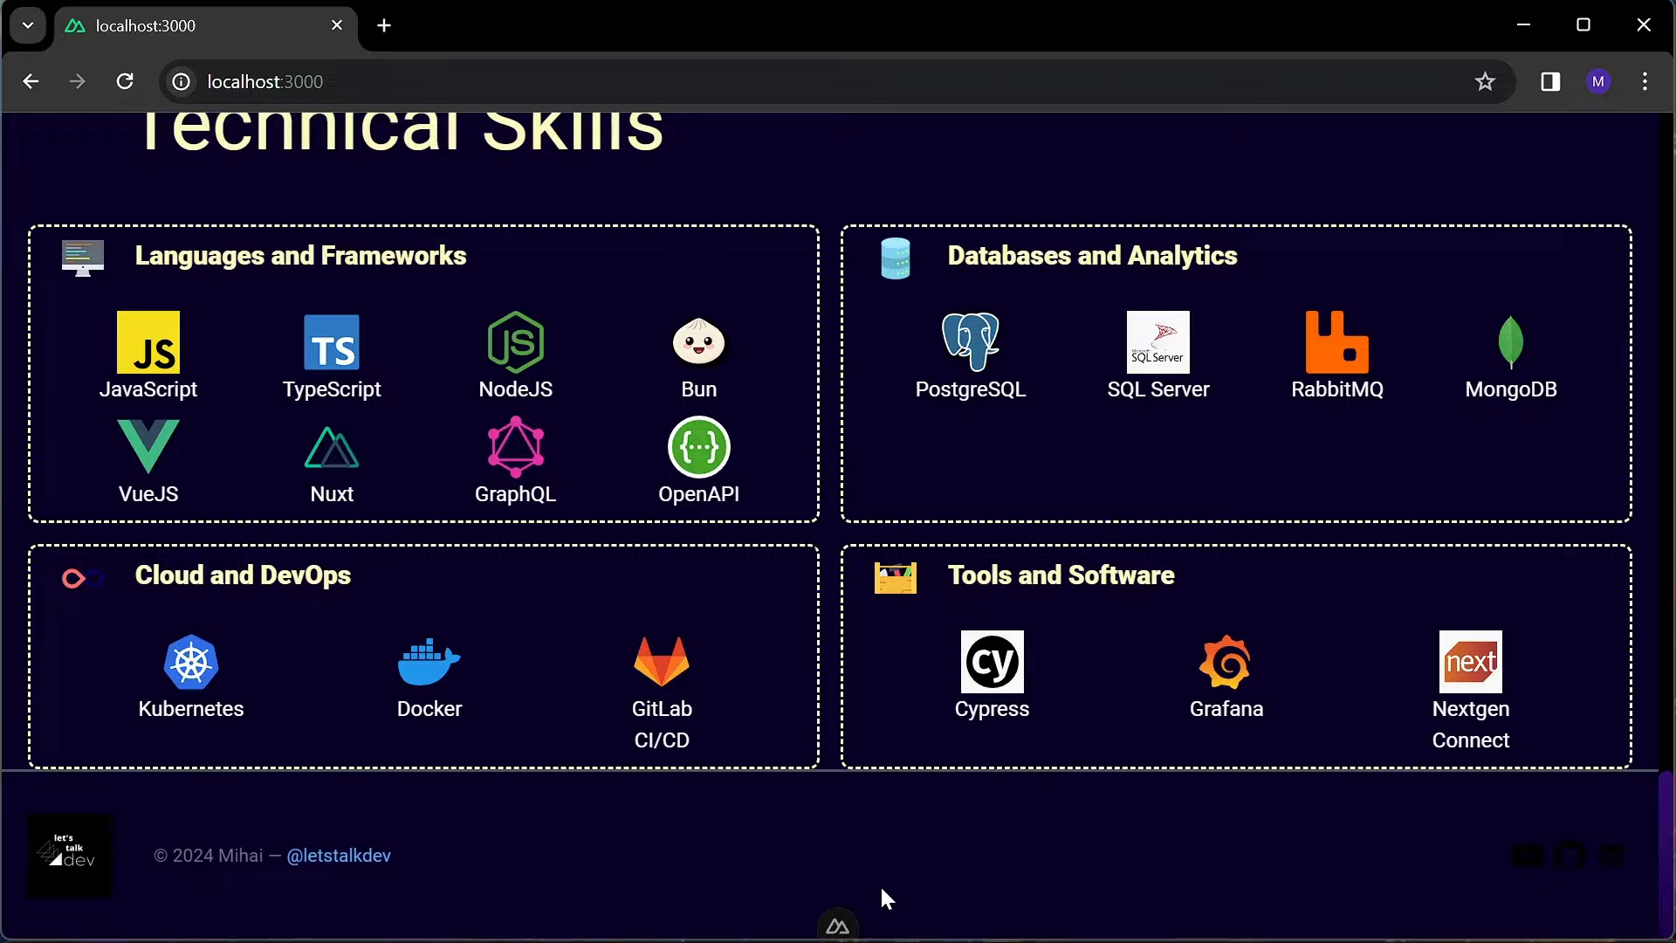
# Add the 'Books that inspired me' heading followed by a pasted four-column grid container
pyautogui.hotkey('alt', 'Tab')
pyautogui.write('B')
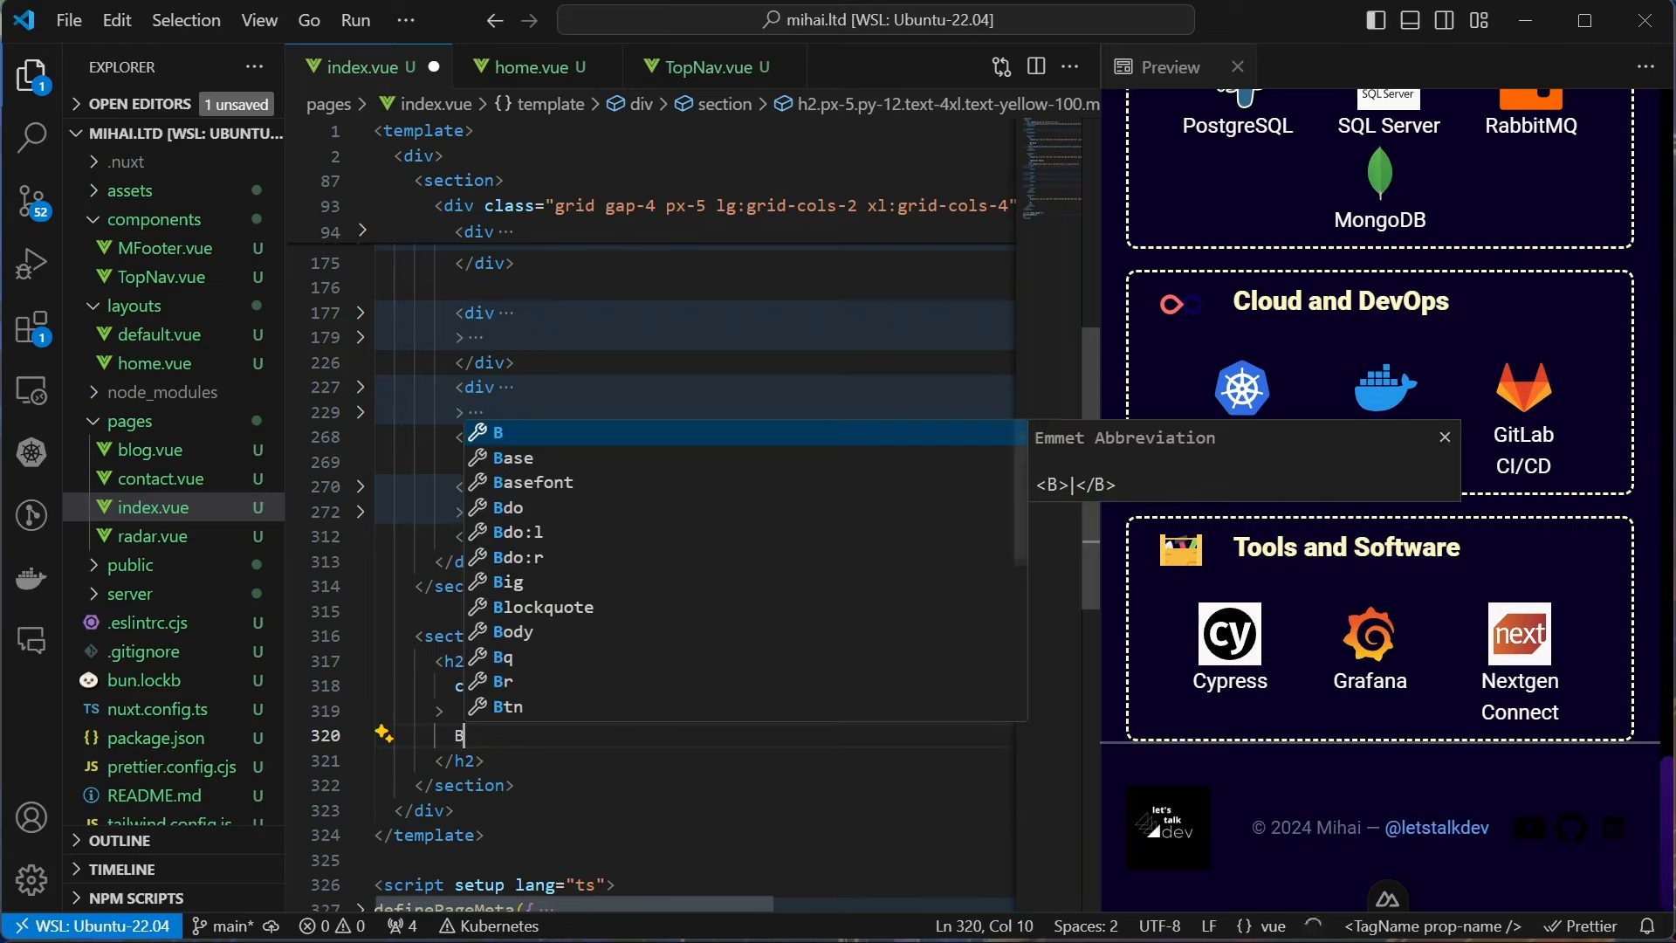
pyautogui.write('ooks that inspired')
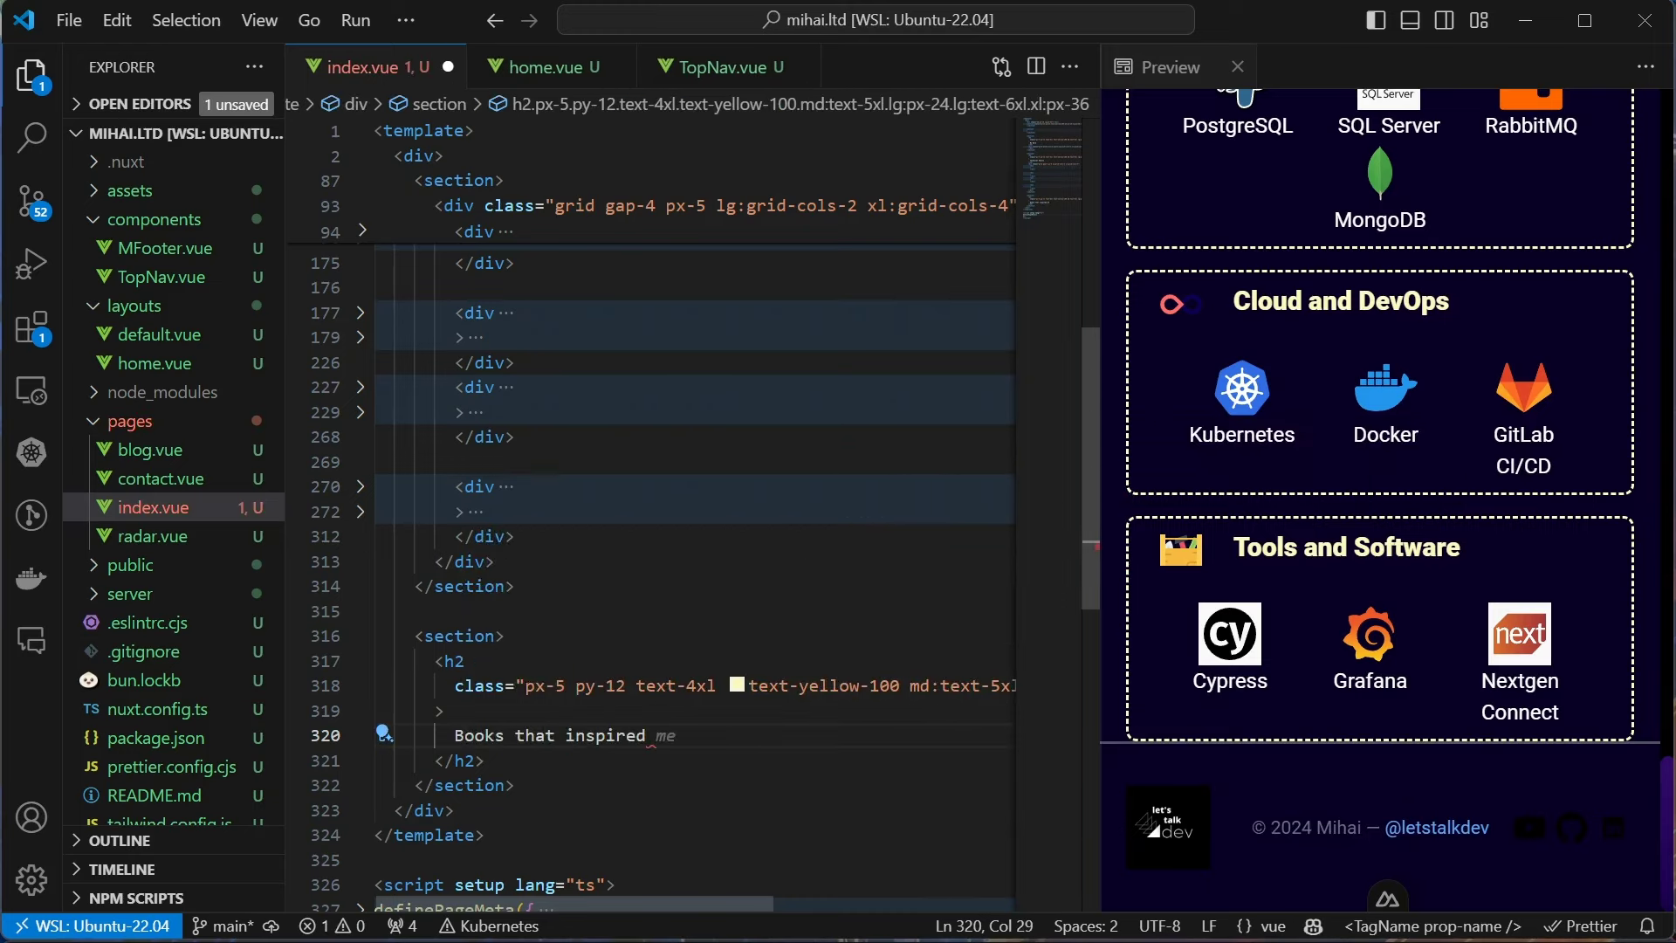
pyautogui.write(' me')
pyautogui.press('Escape')
pyautogui.hotkey('ctrl', 's')
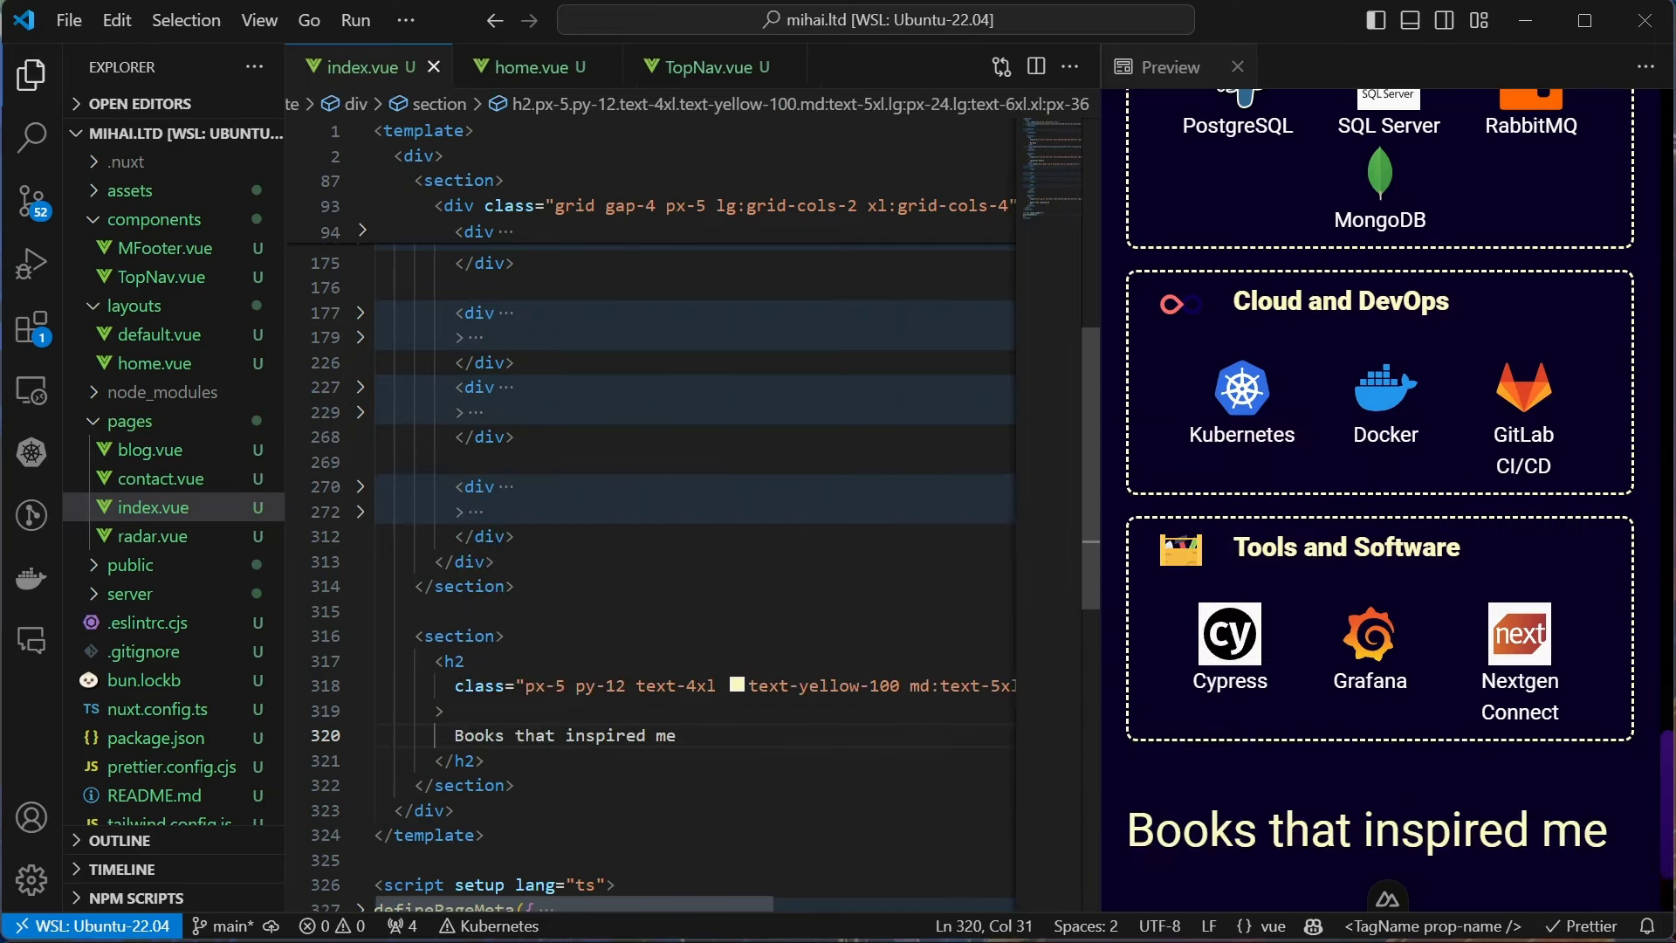
pyautogui.scroll(-3, 1352, 730)
pyautogui.press('Down')
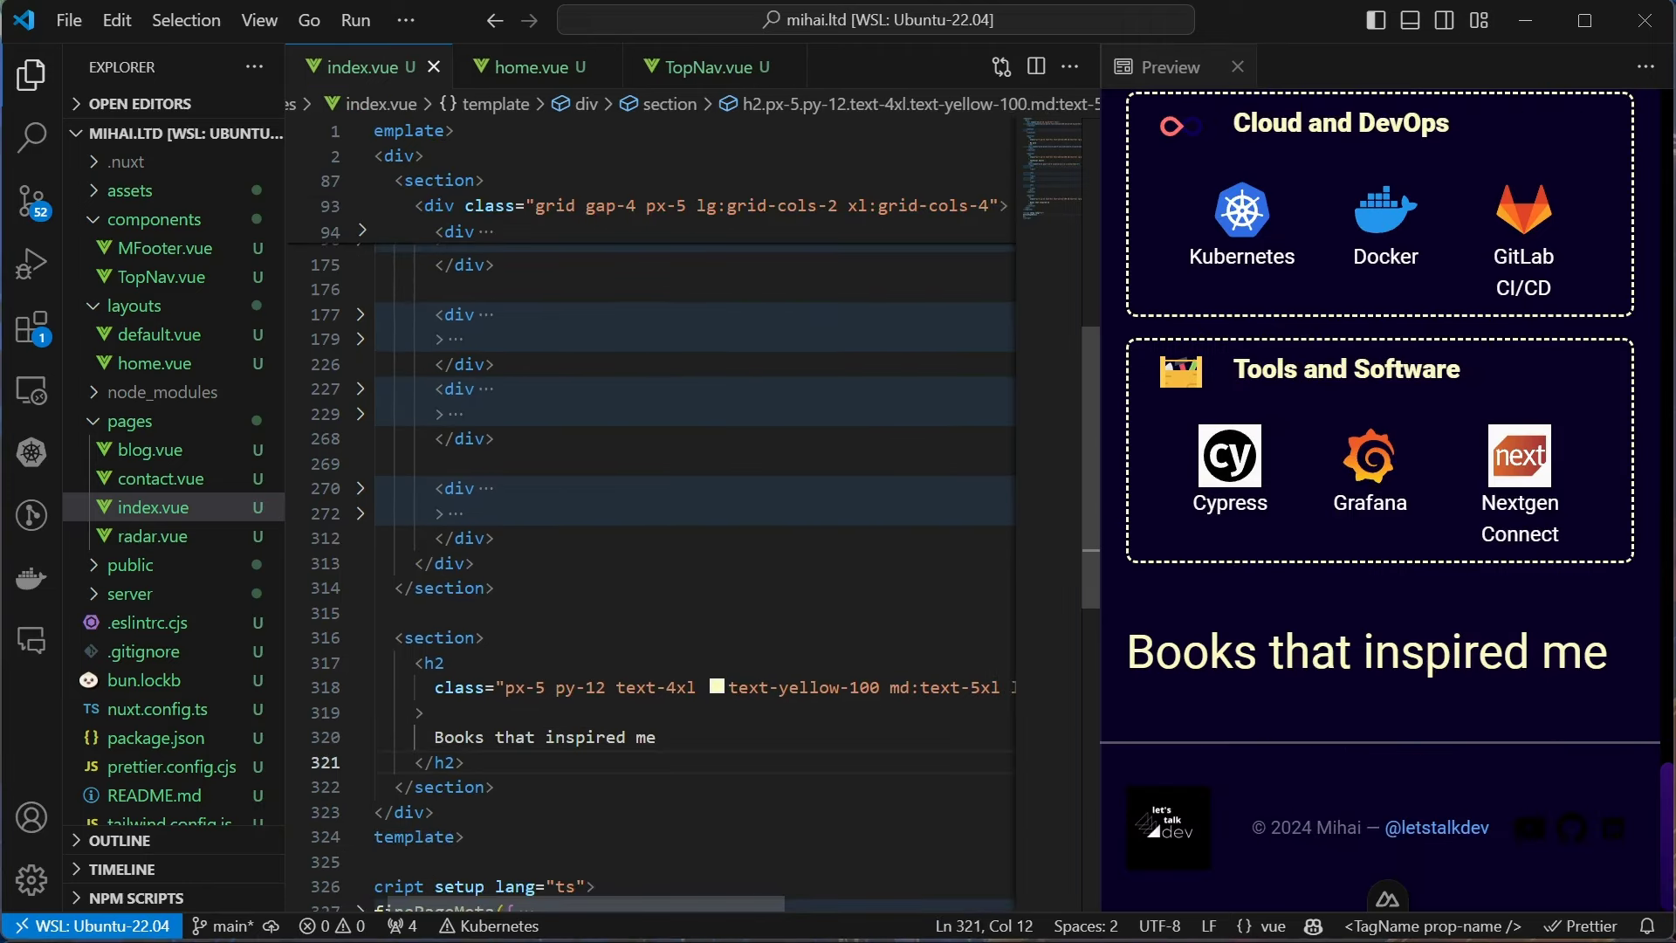
pyautogui.press('Return')
pyautogui.write('<div class="grid gap-4 px-5 lg:grid-cols-2 xl:grid-cols-4">')
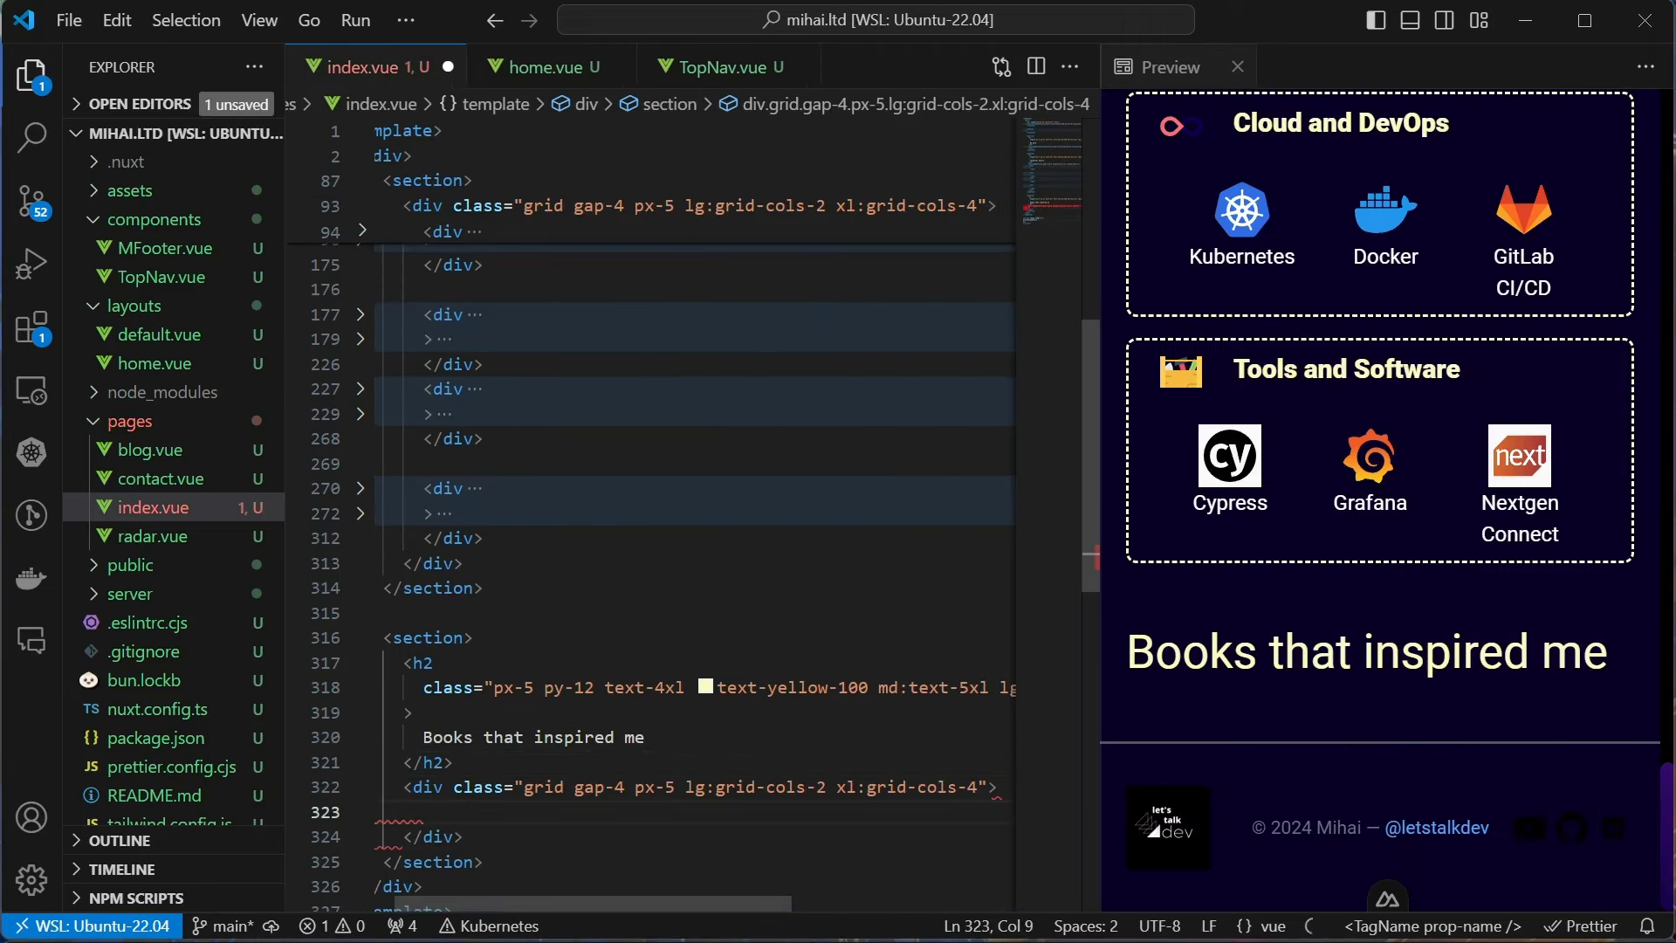
pyautogui.press('Return')
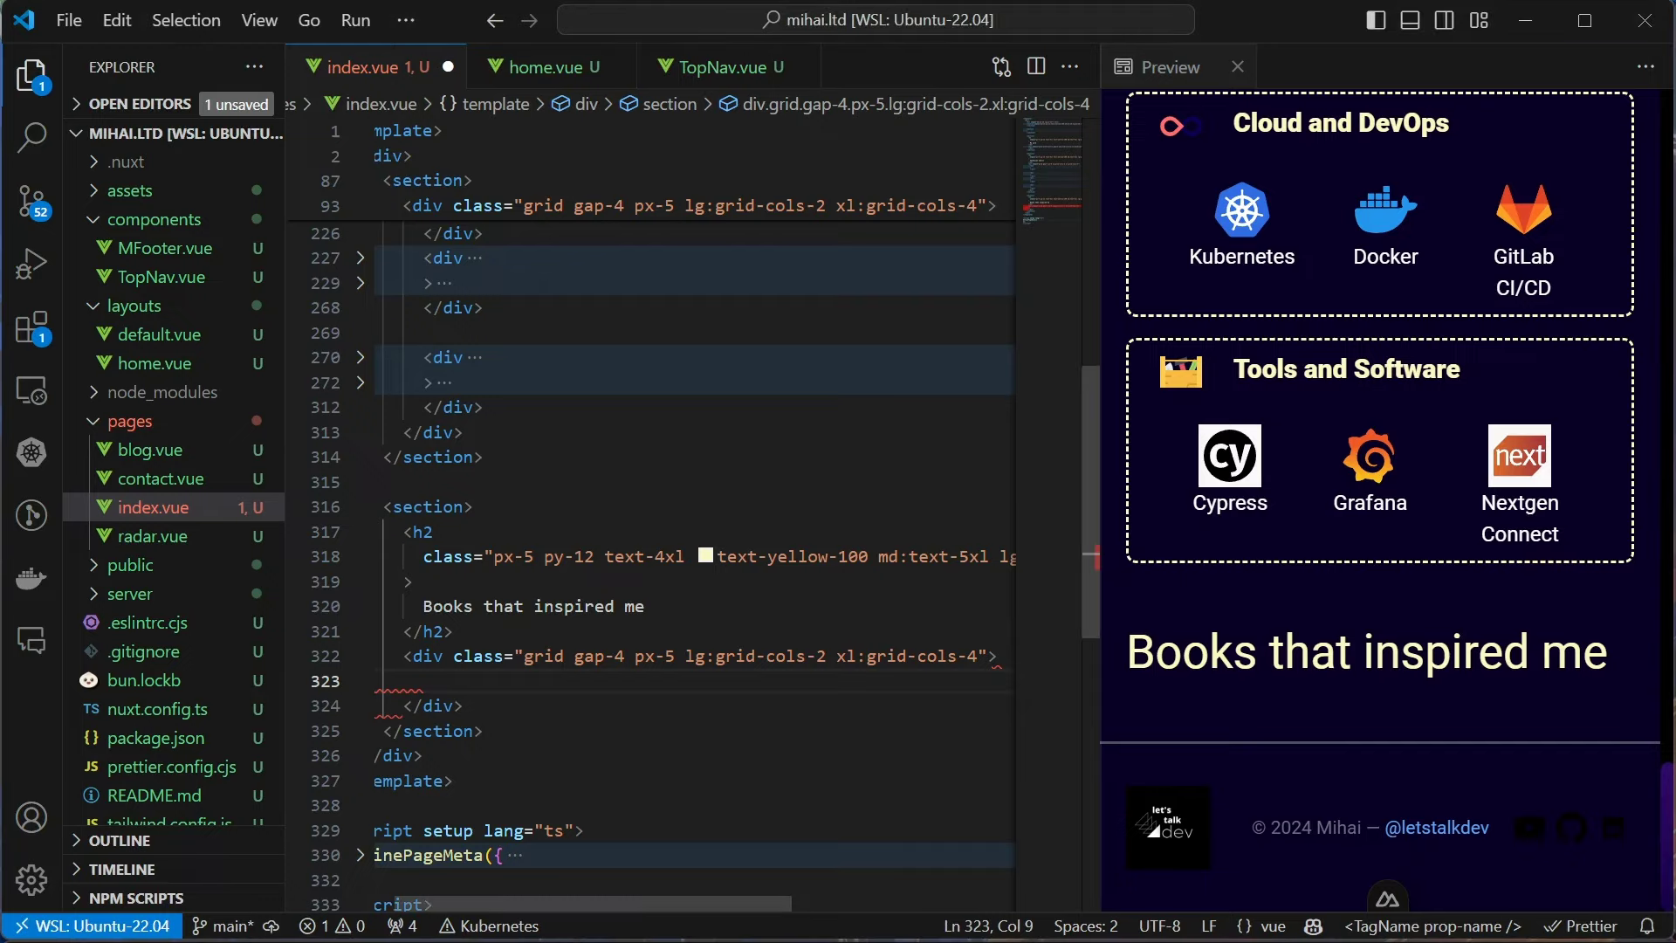
pyautogui.write('img')
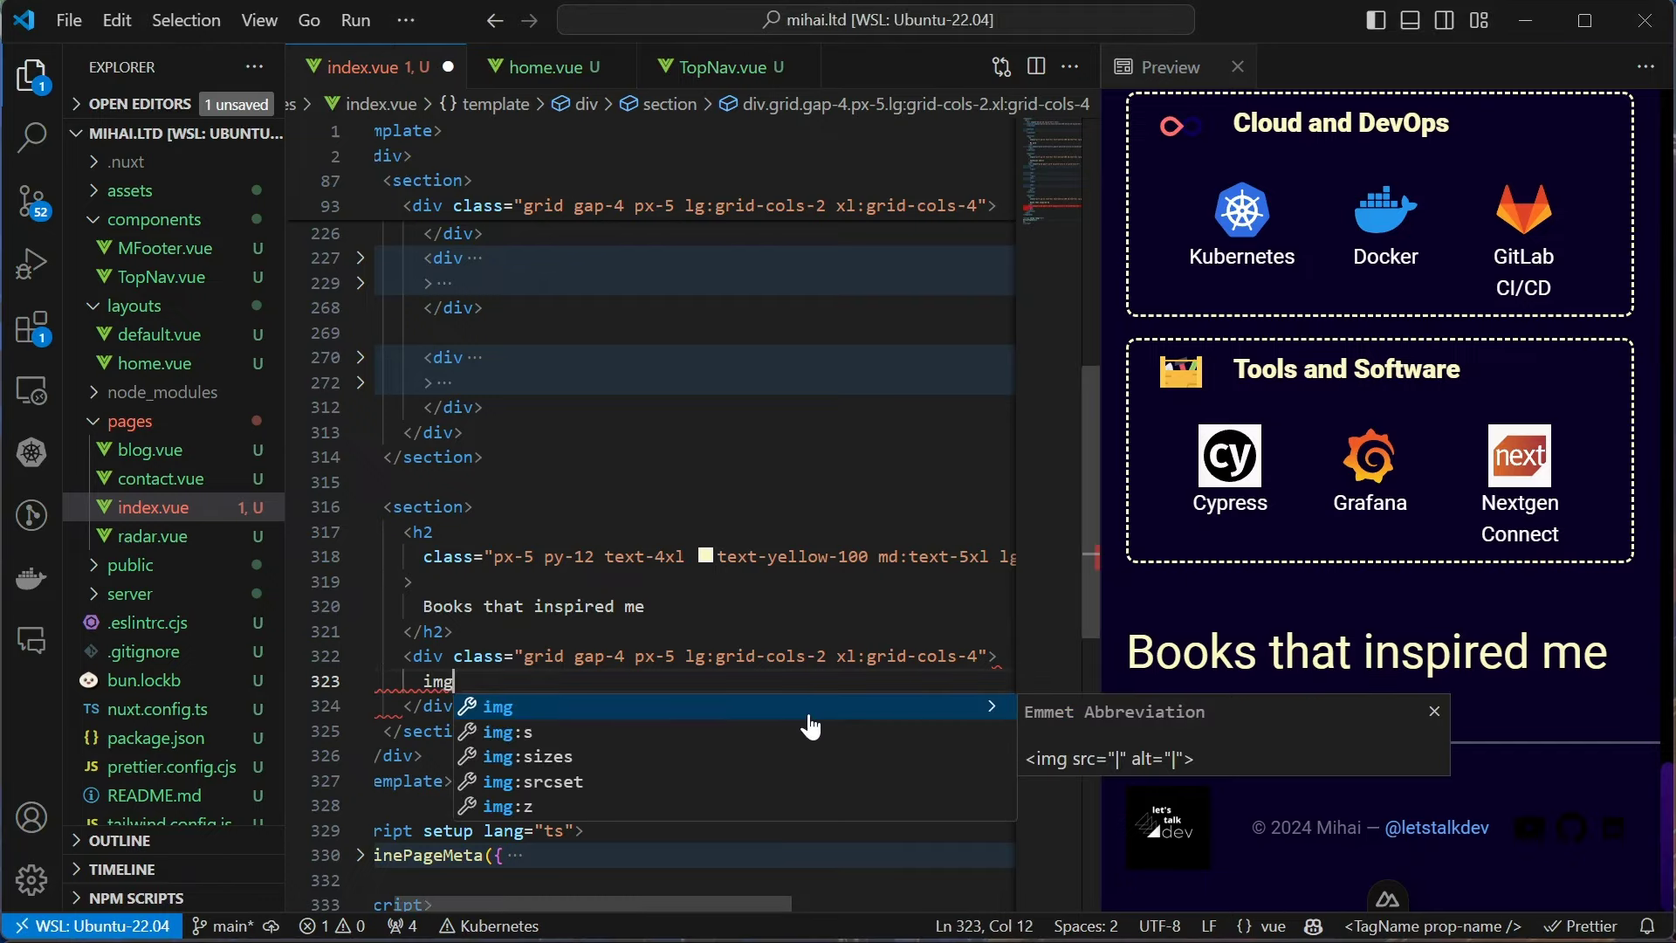
# Add an img of the Becoming a Technical Leader .webp cover with alt text
pyautogui.press('Tab')
pyautogui.write('/assets/')
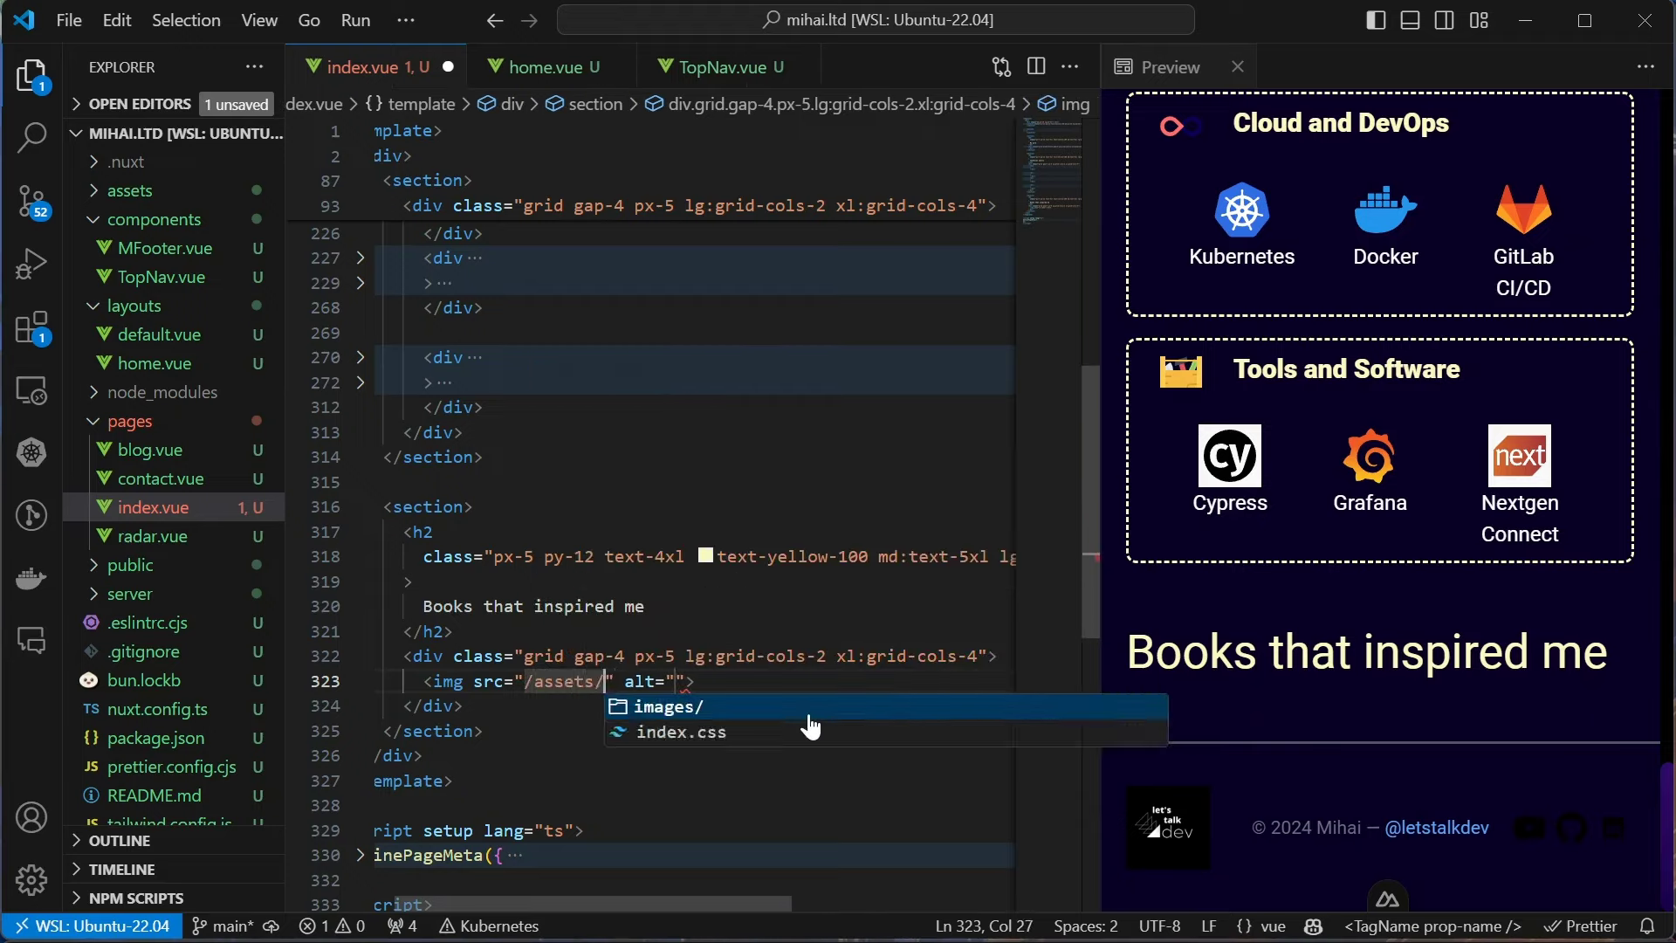
pyautogui.press('Return')
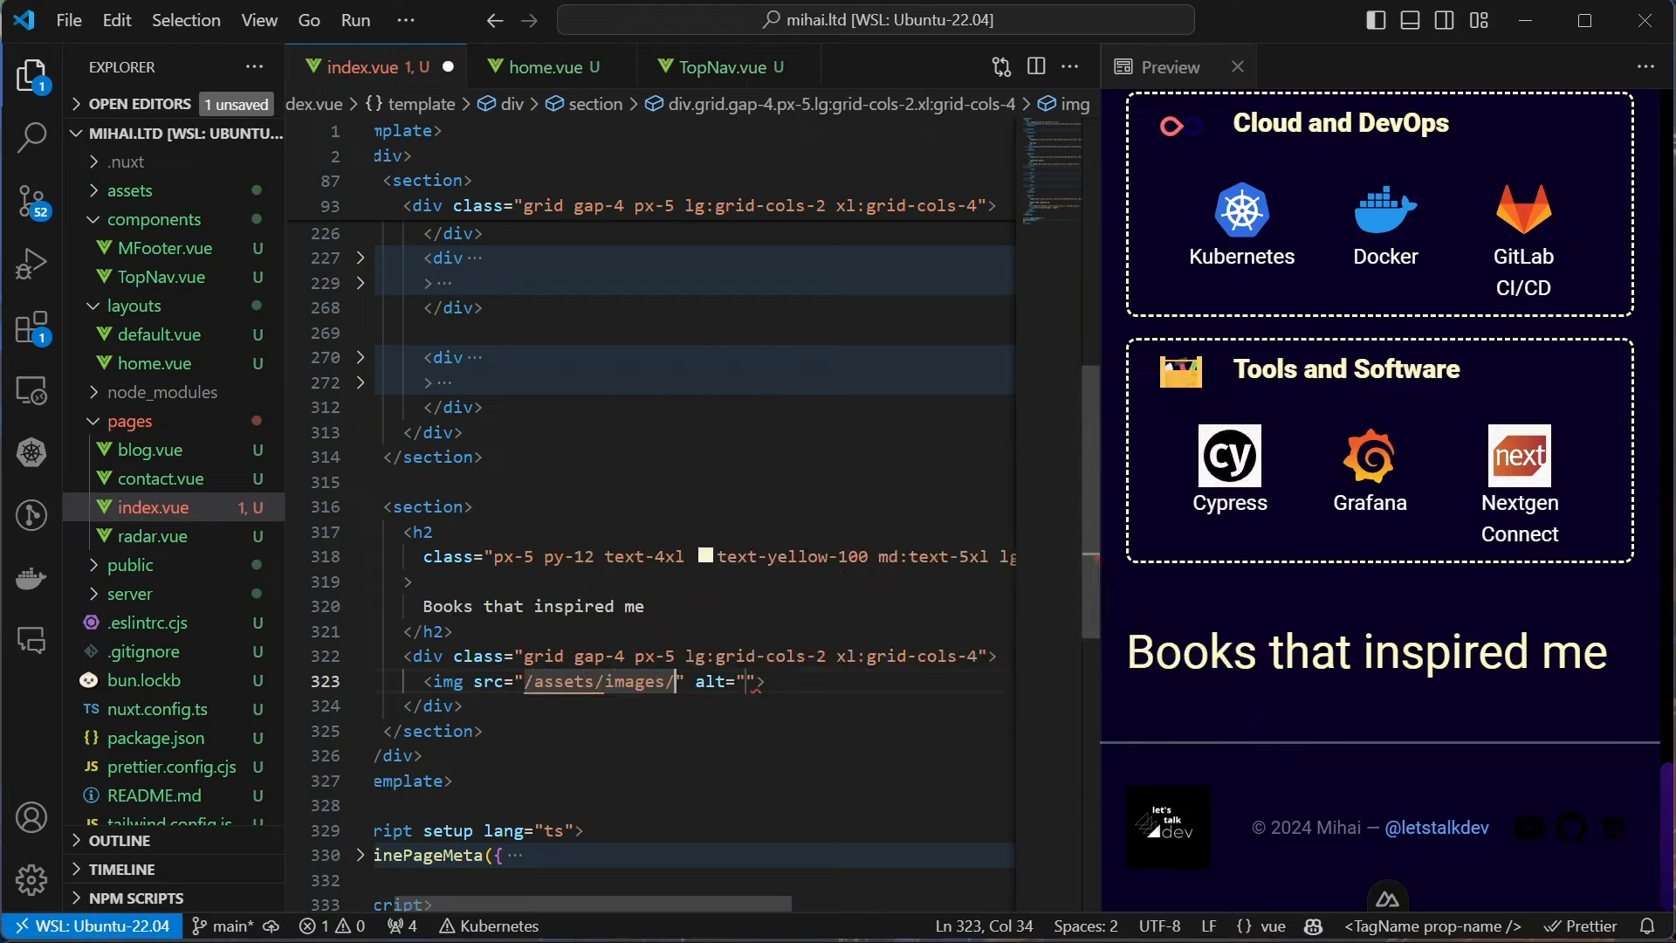
pyautogui.write('beco')
pyautogui.press('Return')
pyautogui.press('Tab')
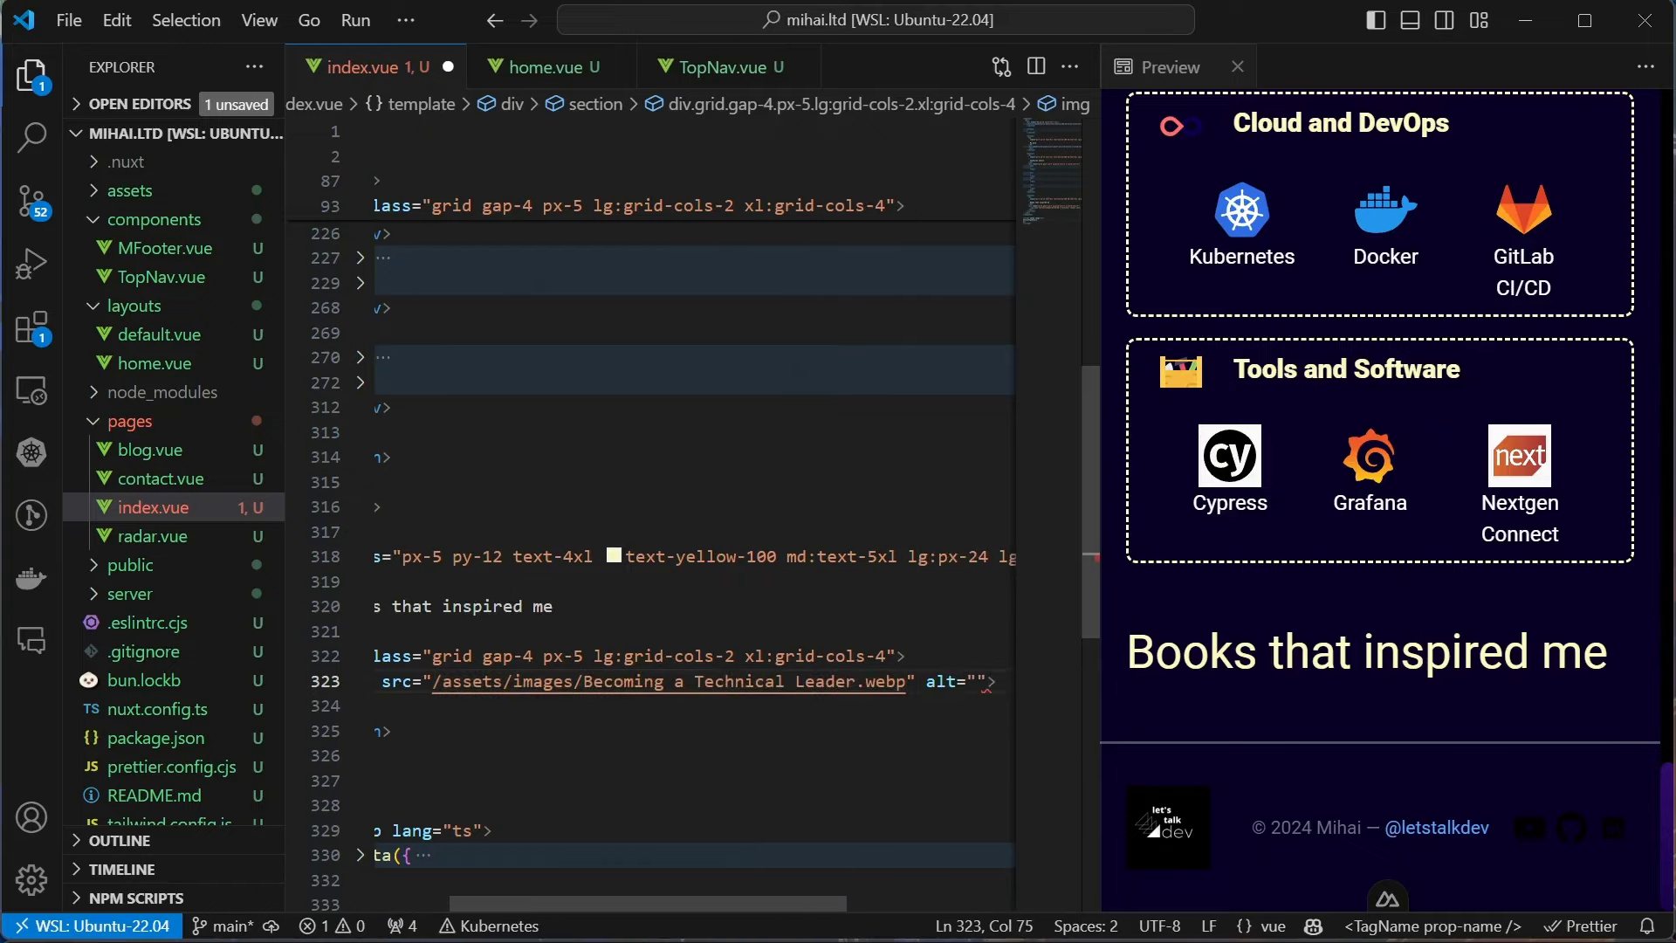
pyautogui.write('Becoming a technical leader book cover')
pyautogui.press('Escape')
pyautogui.hotkey('ctrl', 's')
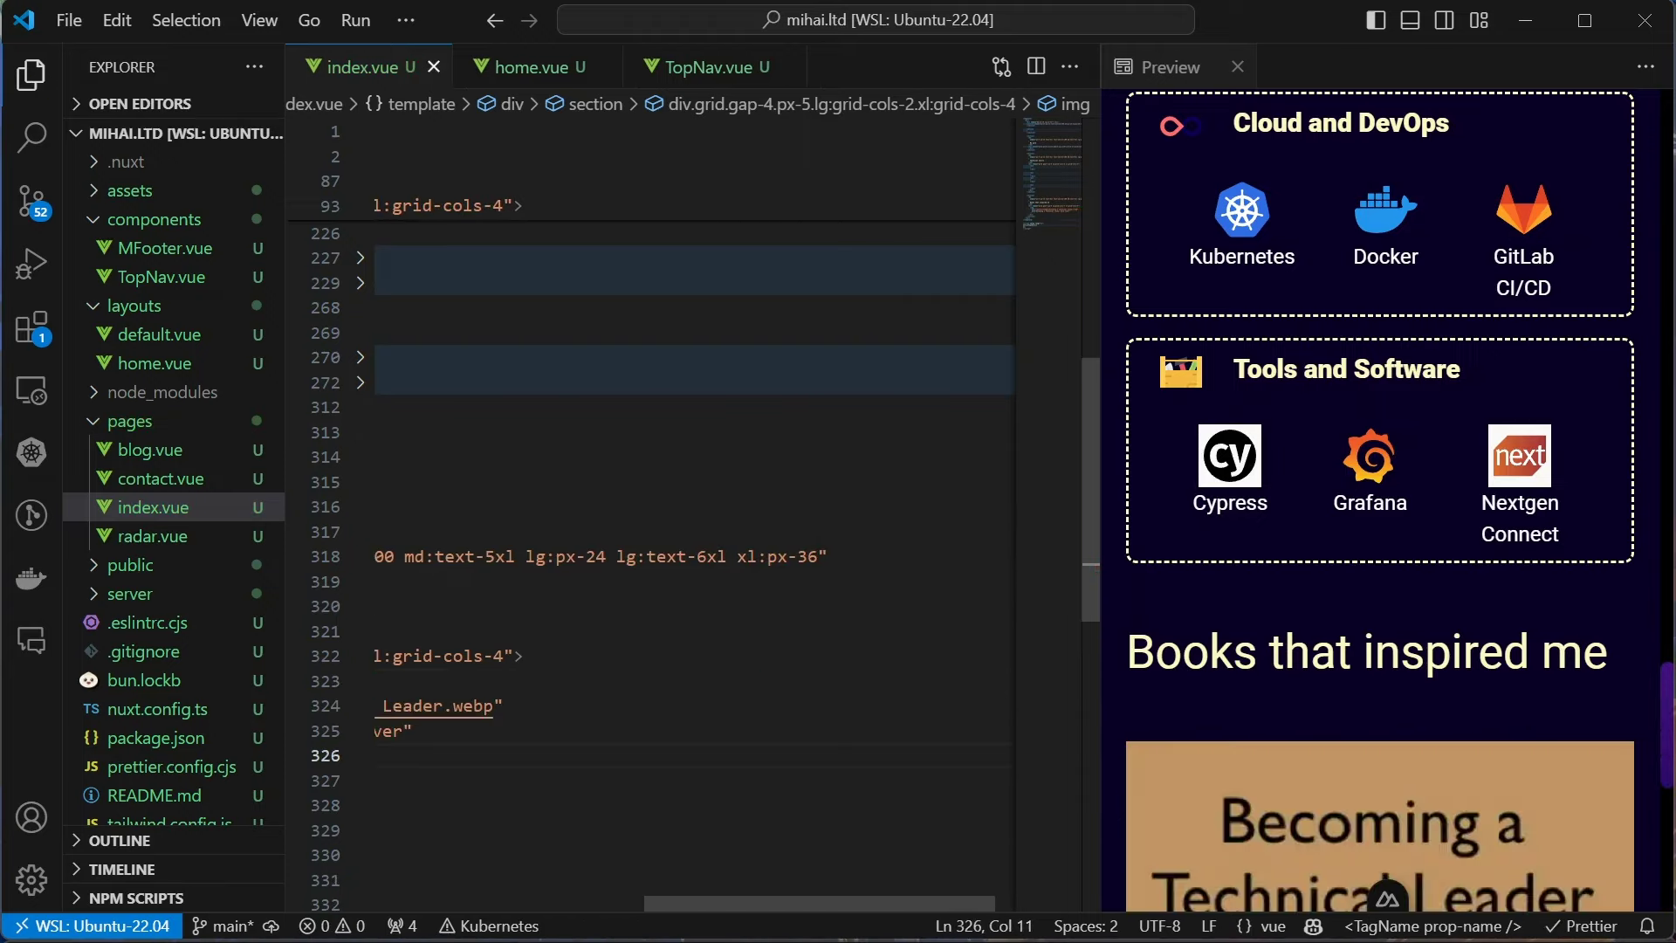
pyautogui.scroll(3, 1464, 737)
pyautogui.hscroll(-3, 963, 705)
pyautogui.click(963, 706)
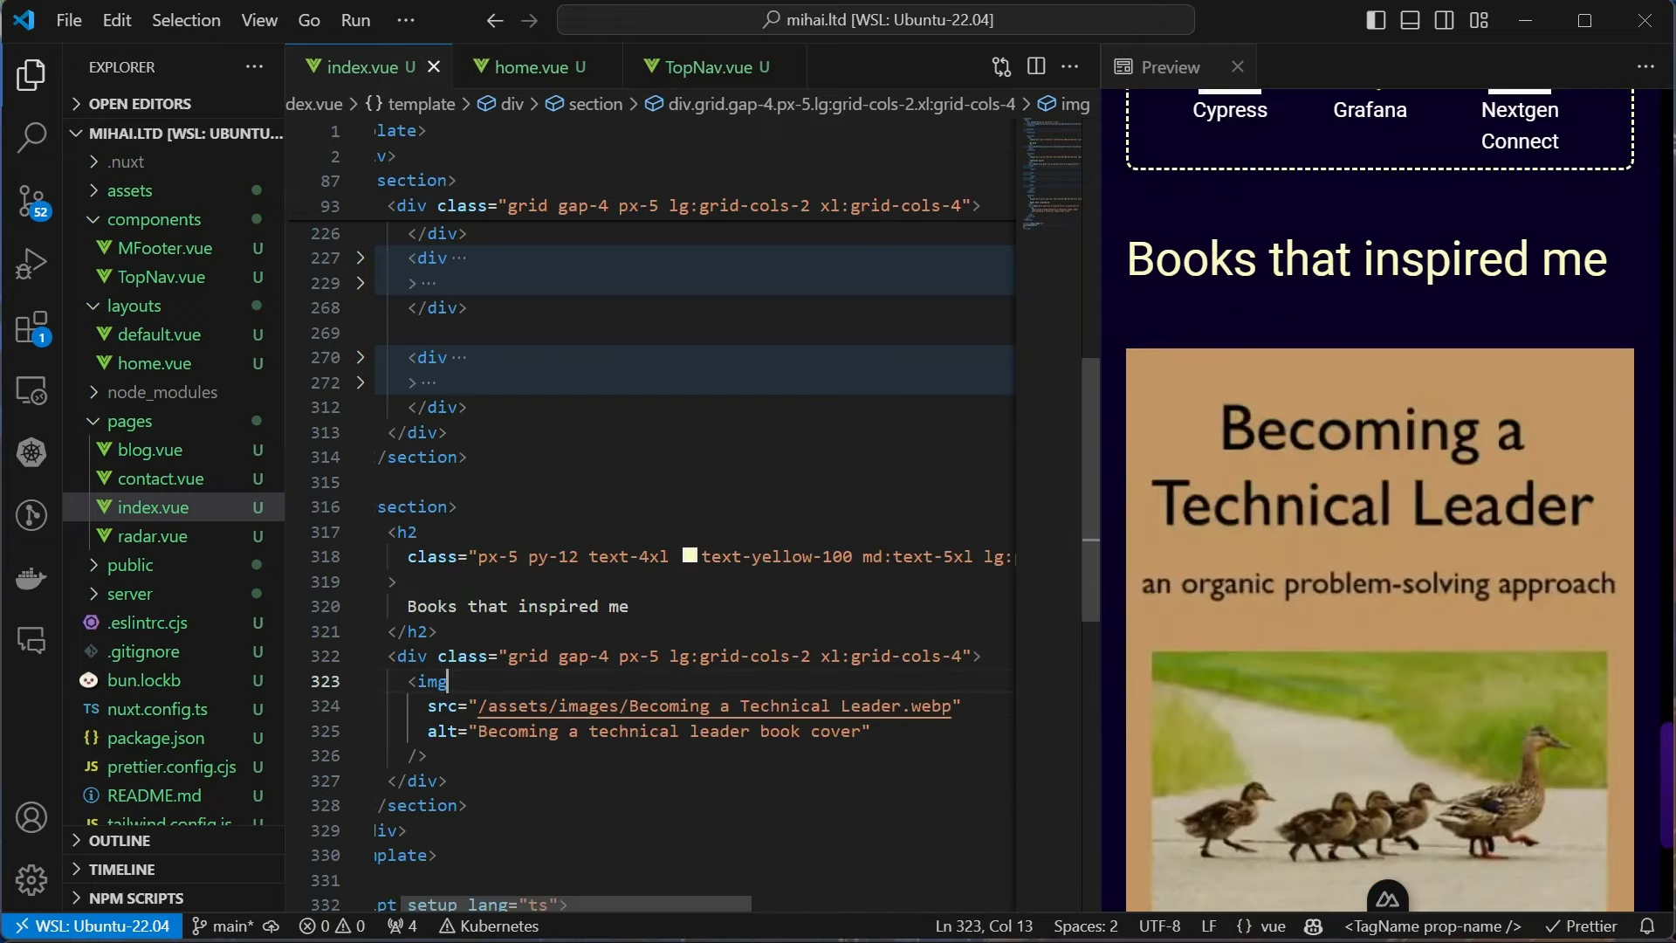
# Size the book cover image to width 36
pyautogui.press('Return')
pyautogui.write('class="')
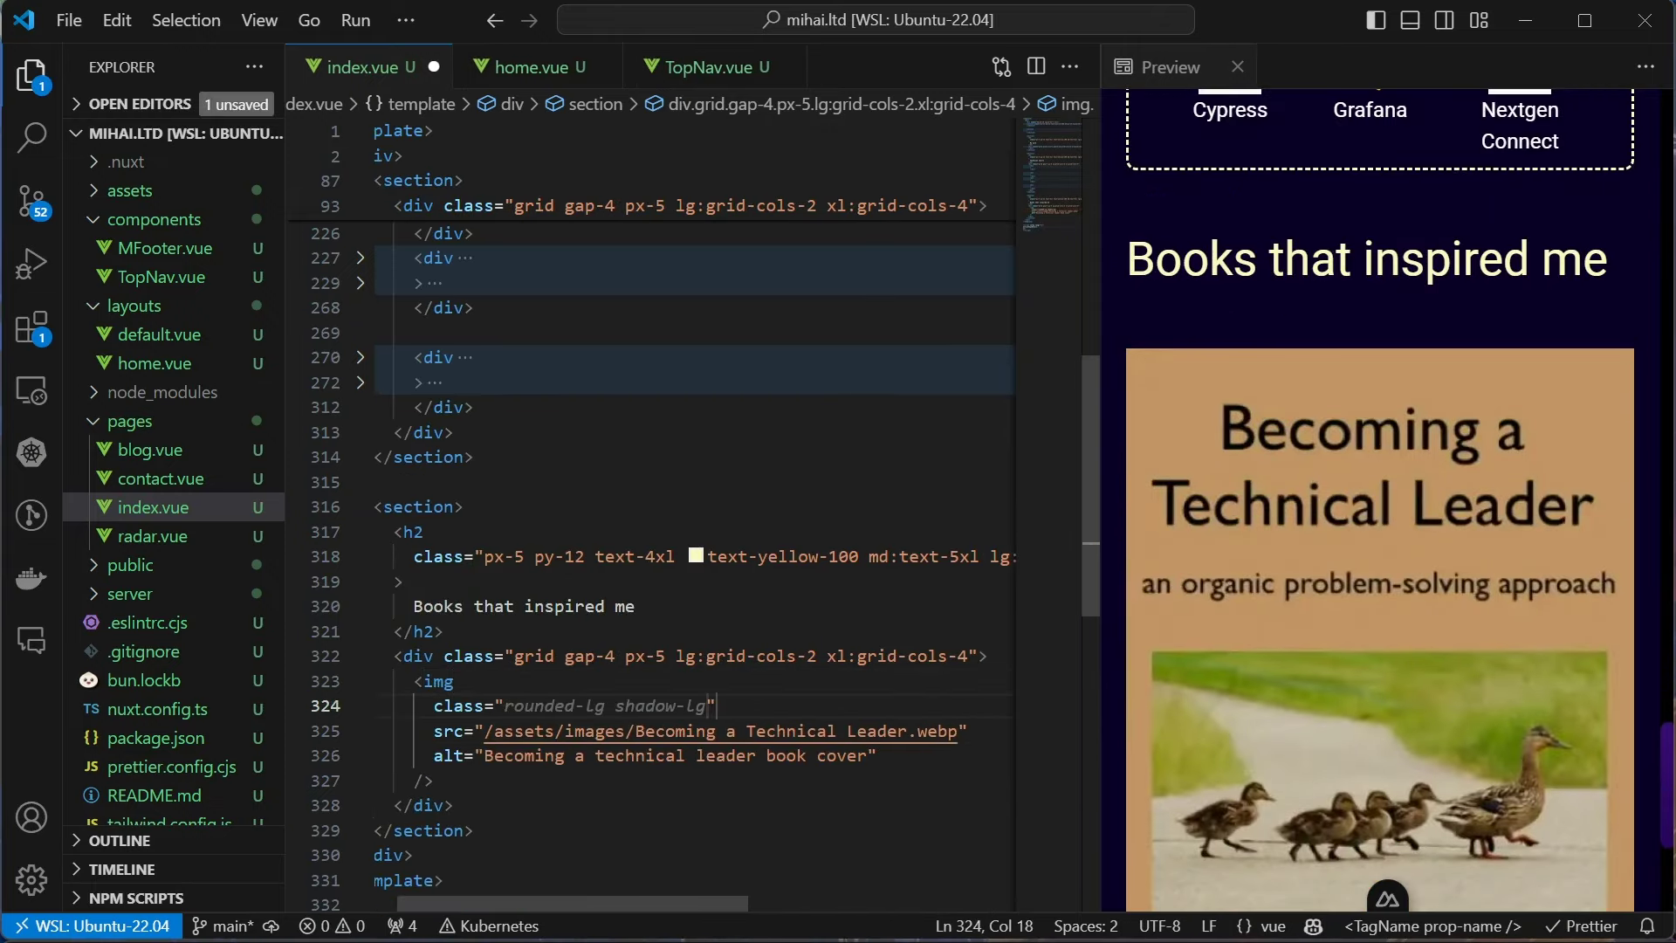
pyautogui.write('w-12')
pyautogui.hotkey('ctrl', 's')
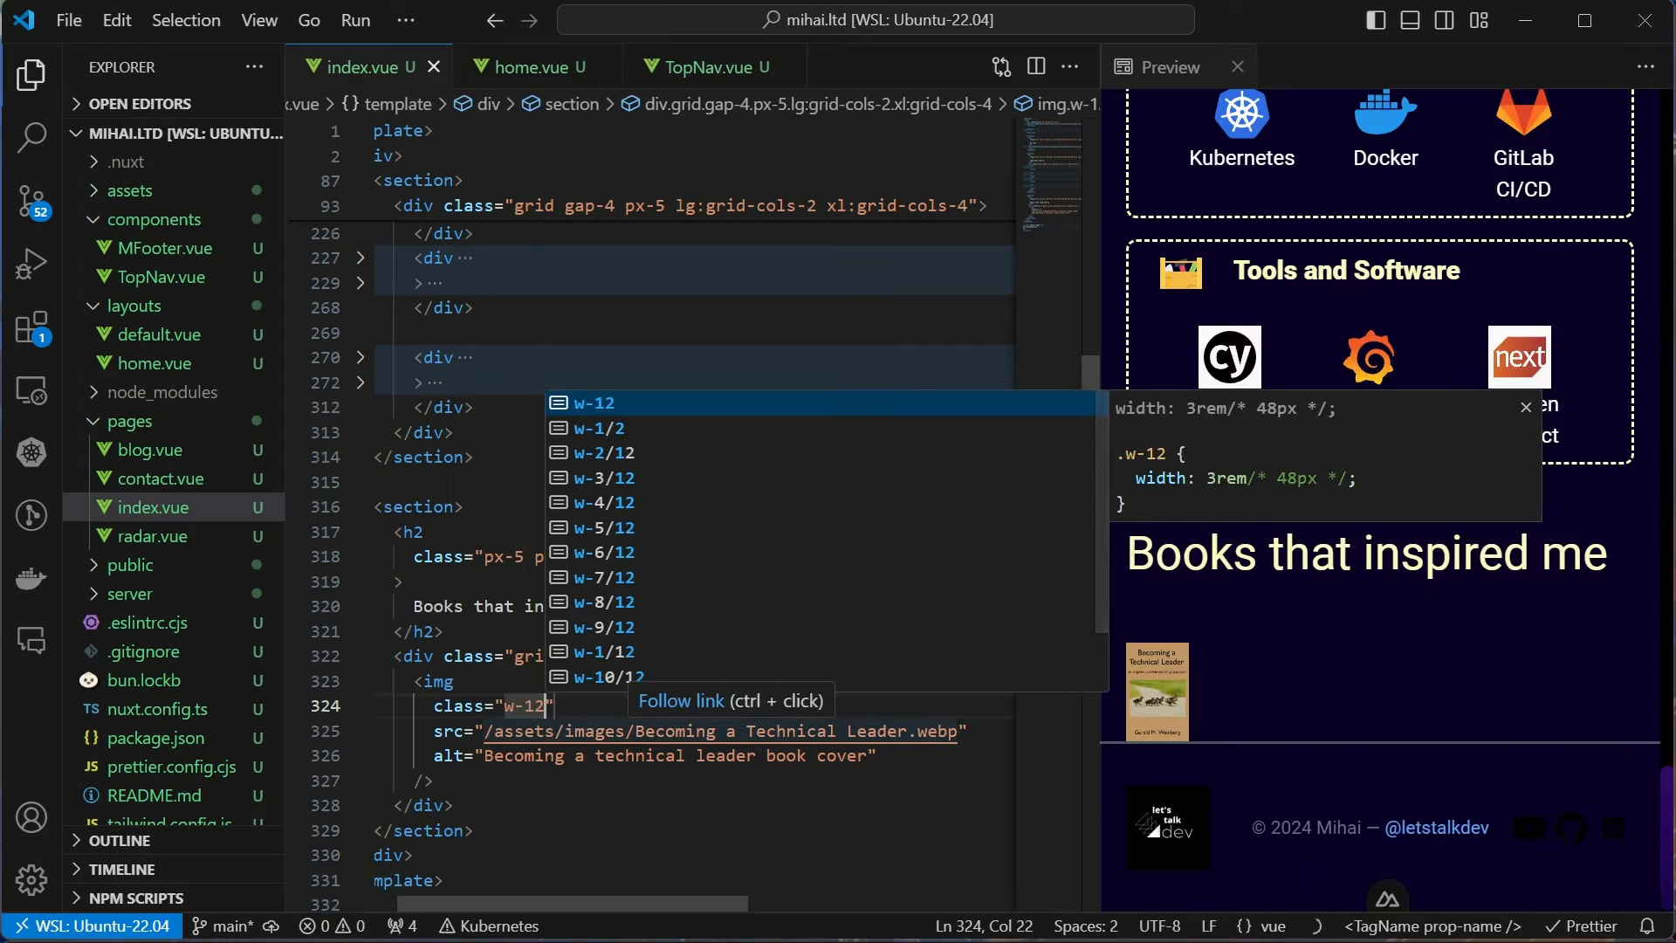
pyautogui.press('Escape')
pyautogui.press('BackSpace')
pyautogui.press('BackSpace')
pyautogui.write('24')
pyautogui.hotkey('ctrl', 's')
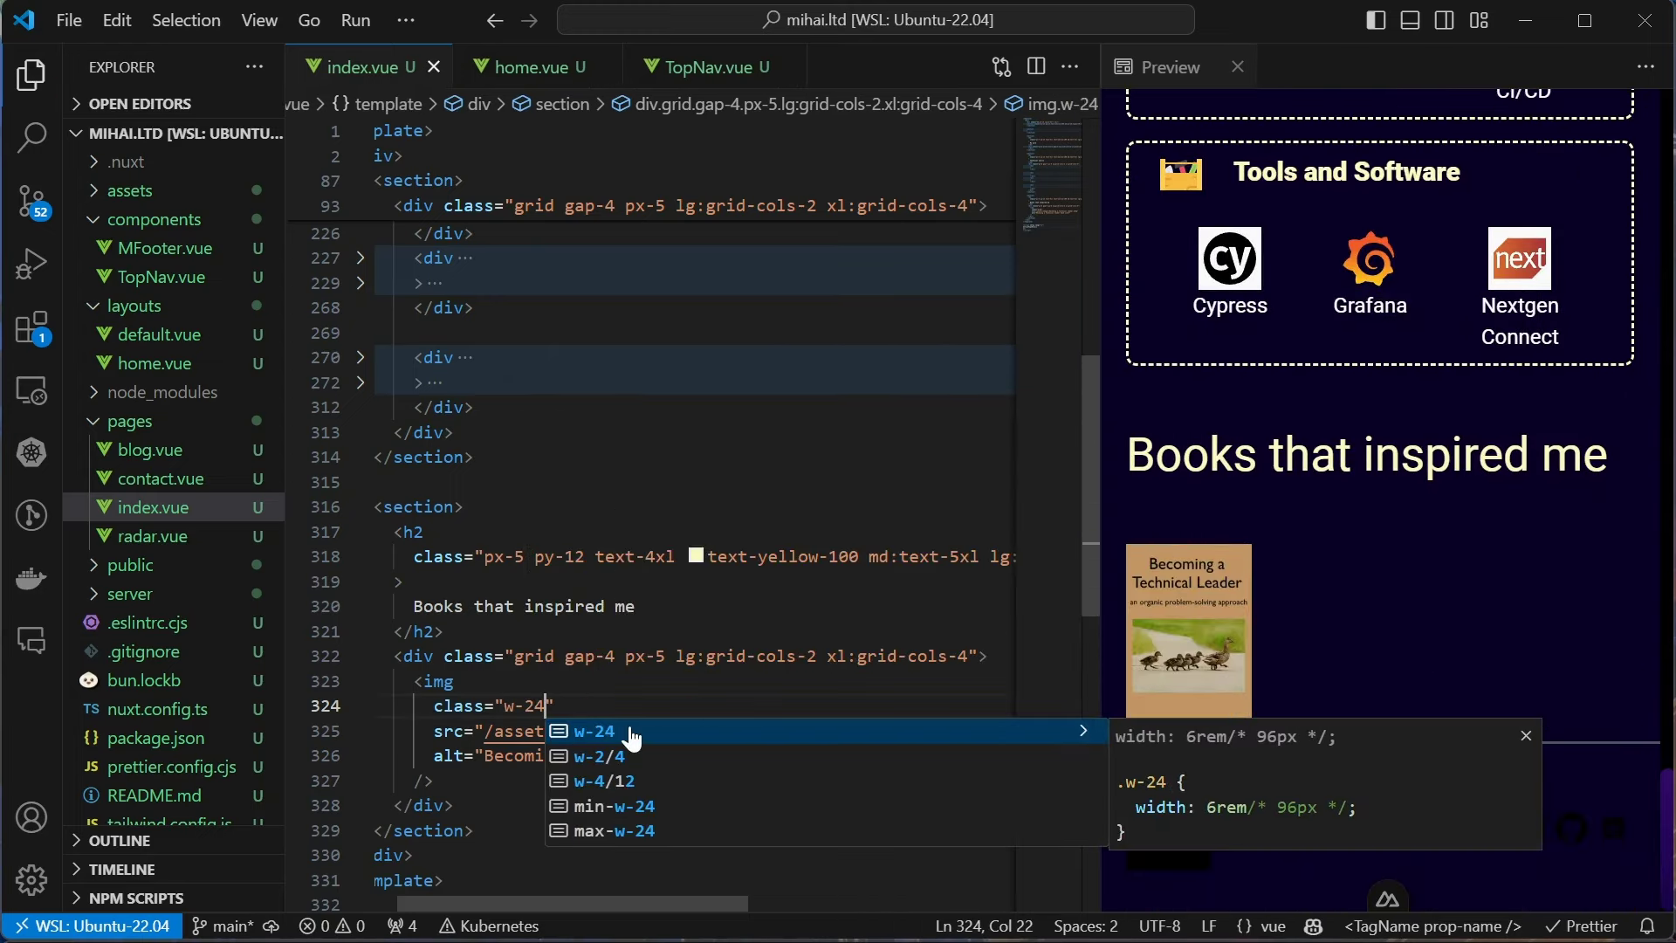
pyautogui.press('Escape')
pyautogui.press('BackSpace')
pyautogui.press('BackSpace')
pyautogui.write('6')
pyautogui.hotkey('ctrl', 's')
pyautogui.press('Escape')
# Add a details div with h3 'Becoming a Technical Leader' and author Gerald M. Weinberg
pyautogui.press('Down')
pyautogui.press('Down')
pyautogui.press('Down')
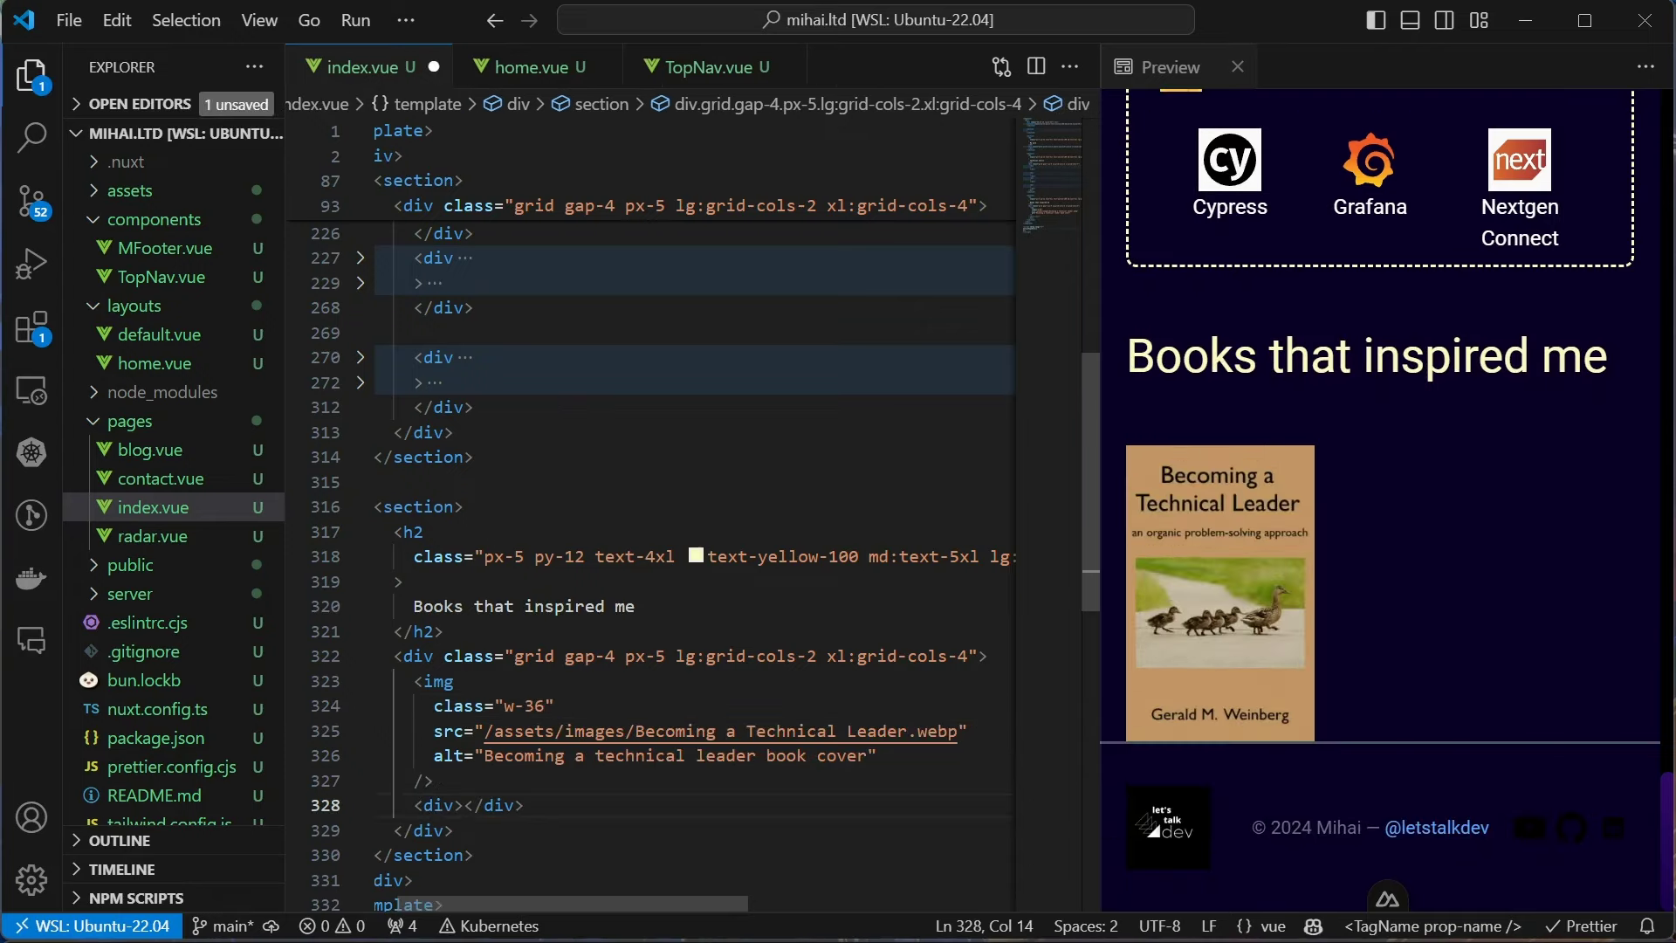
pyautogui.press('Return')
pyautogui.write('<div>')
pyautogui.press('Return')
pyautogui.write('h3')
pyautogui.press('Tab')
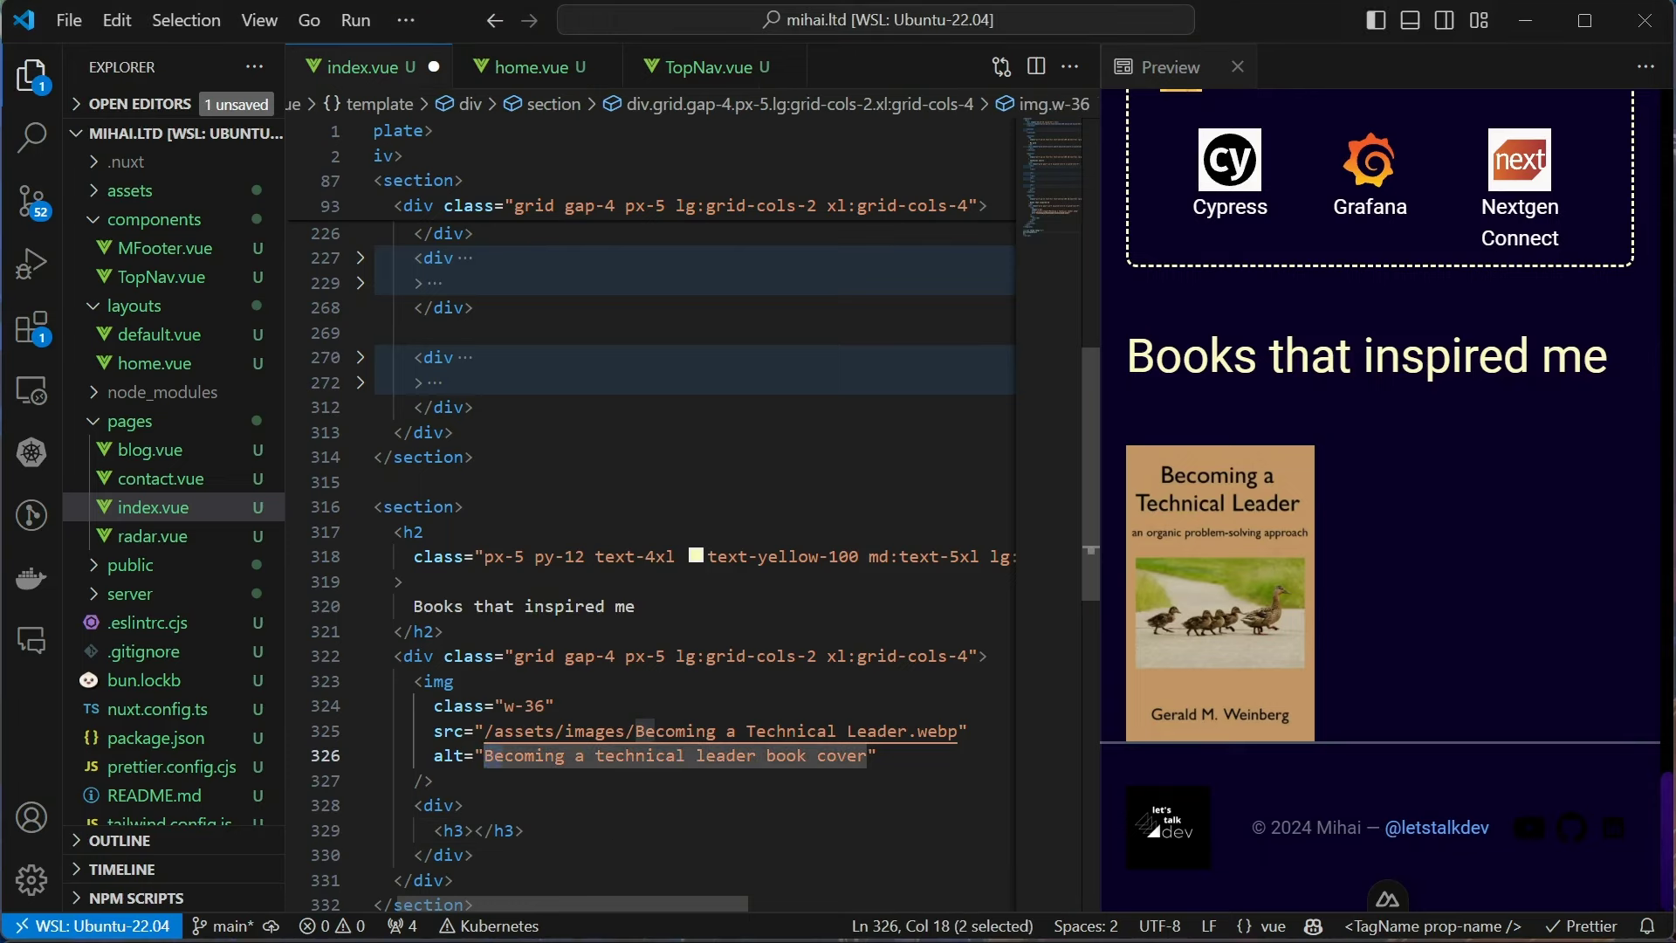
pyautogui.moveTo(636, 731); pyautogui.dragTo(908, 730)
pyautogui.hotkey('ctrl', 'c')
pyautogui.hotkey('ctrl', 'v')
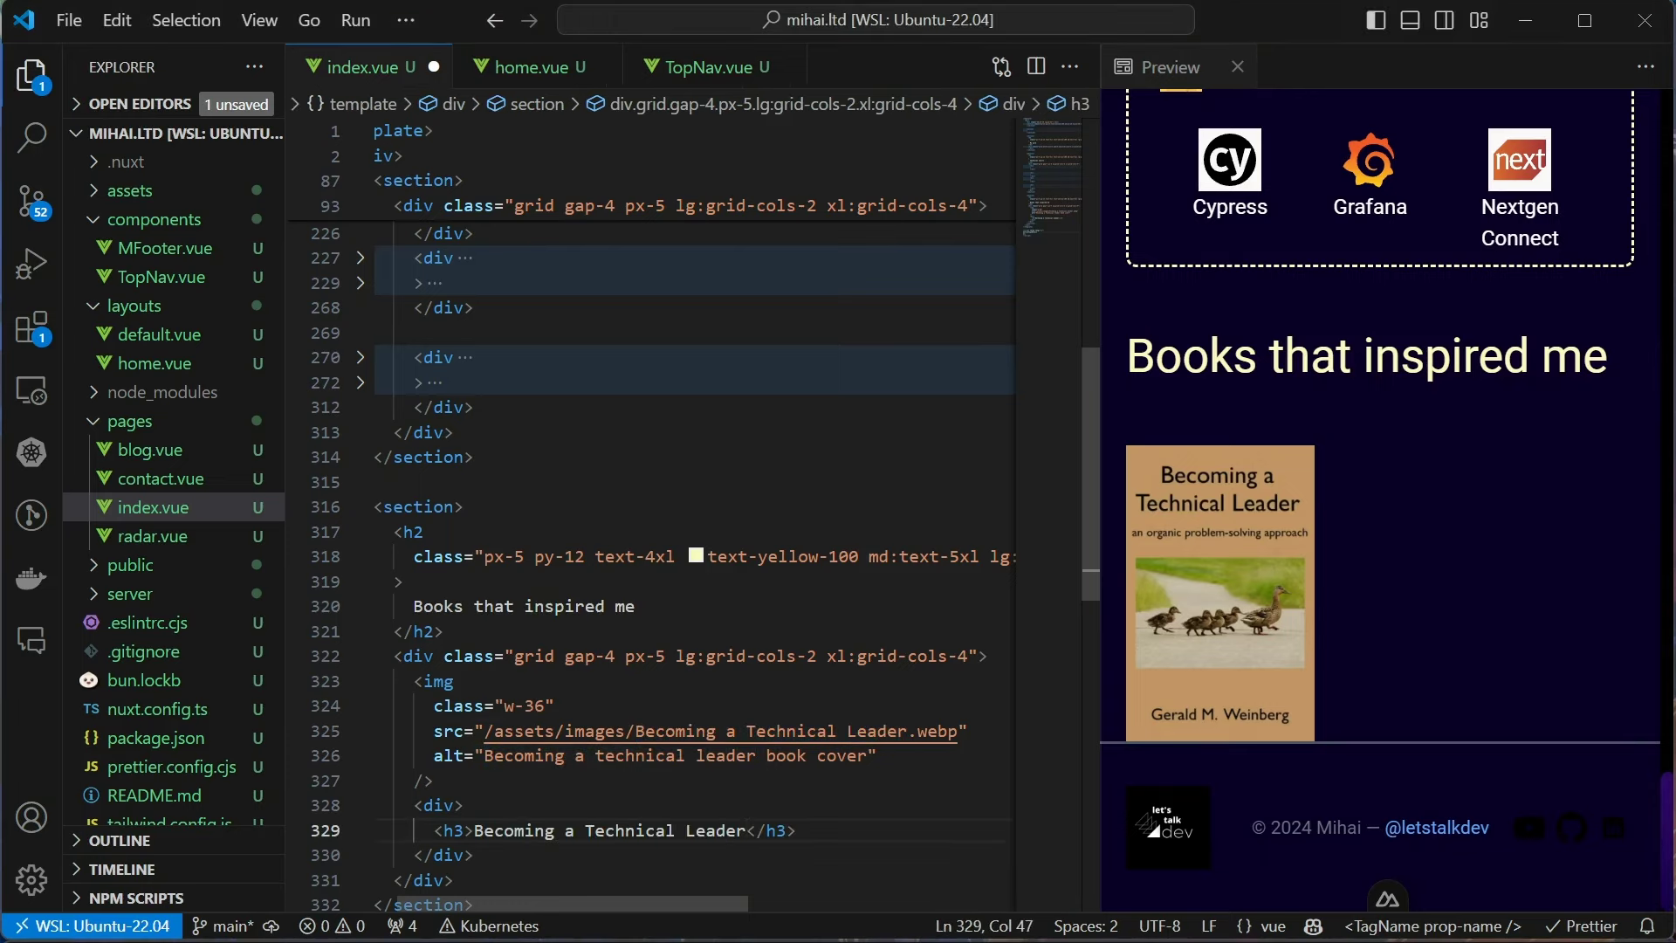
pyautogui.press('Return')
pyautogui.press('Return')
pyautogui.write('p')
pyautogui.press('Tab')
pyautogui.write('Ger')
pyautogui.write('ald M. ')
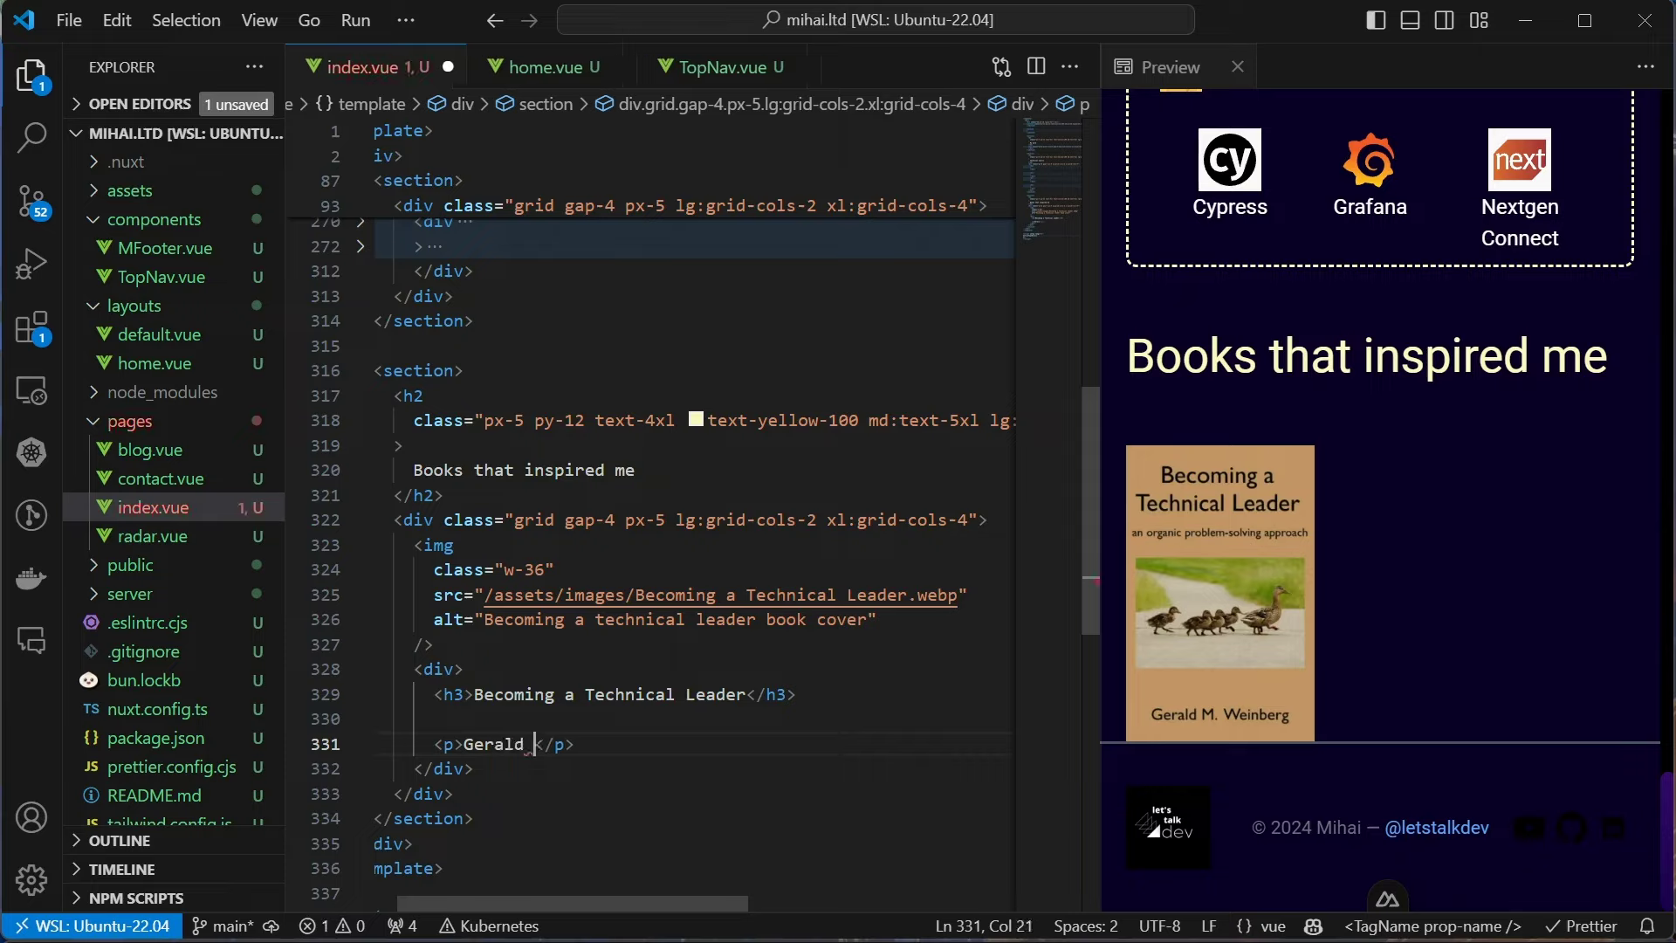
pyautogui.write('We')
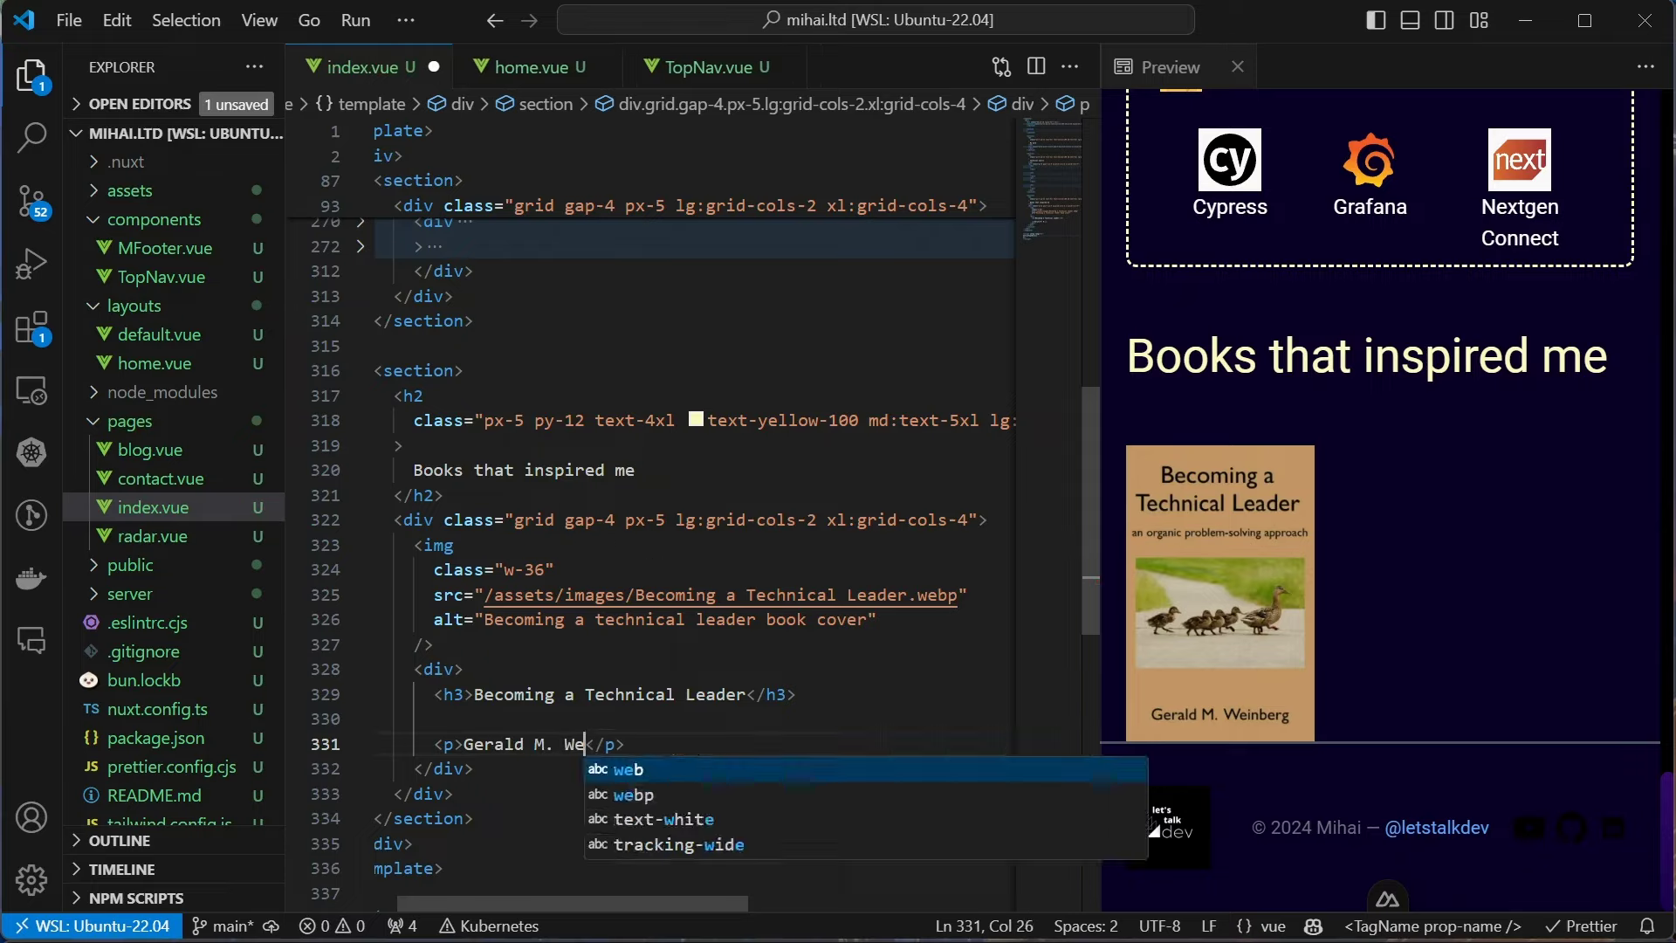
pyautogui.write('inberg')
pyautogui.hotkey('ctrl', 's')
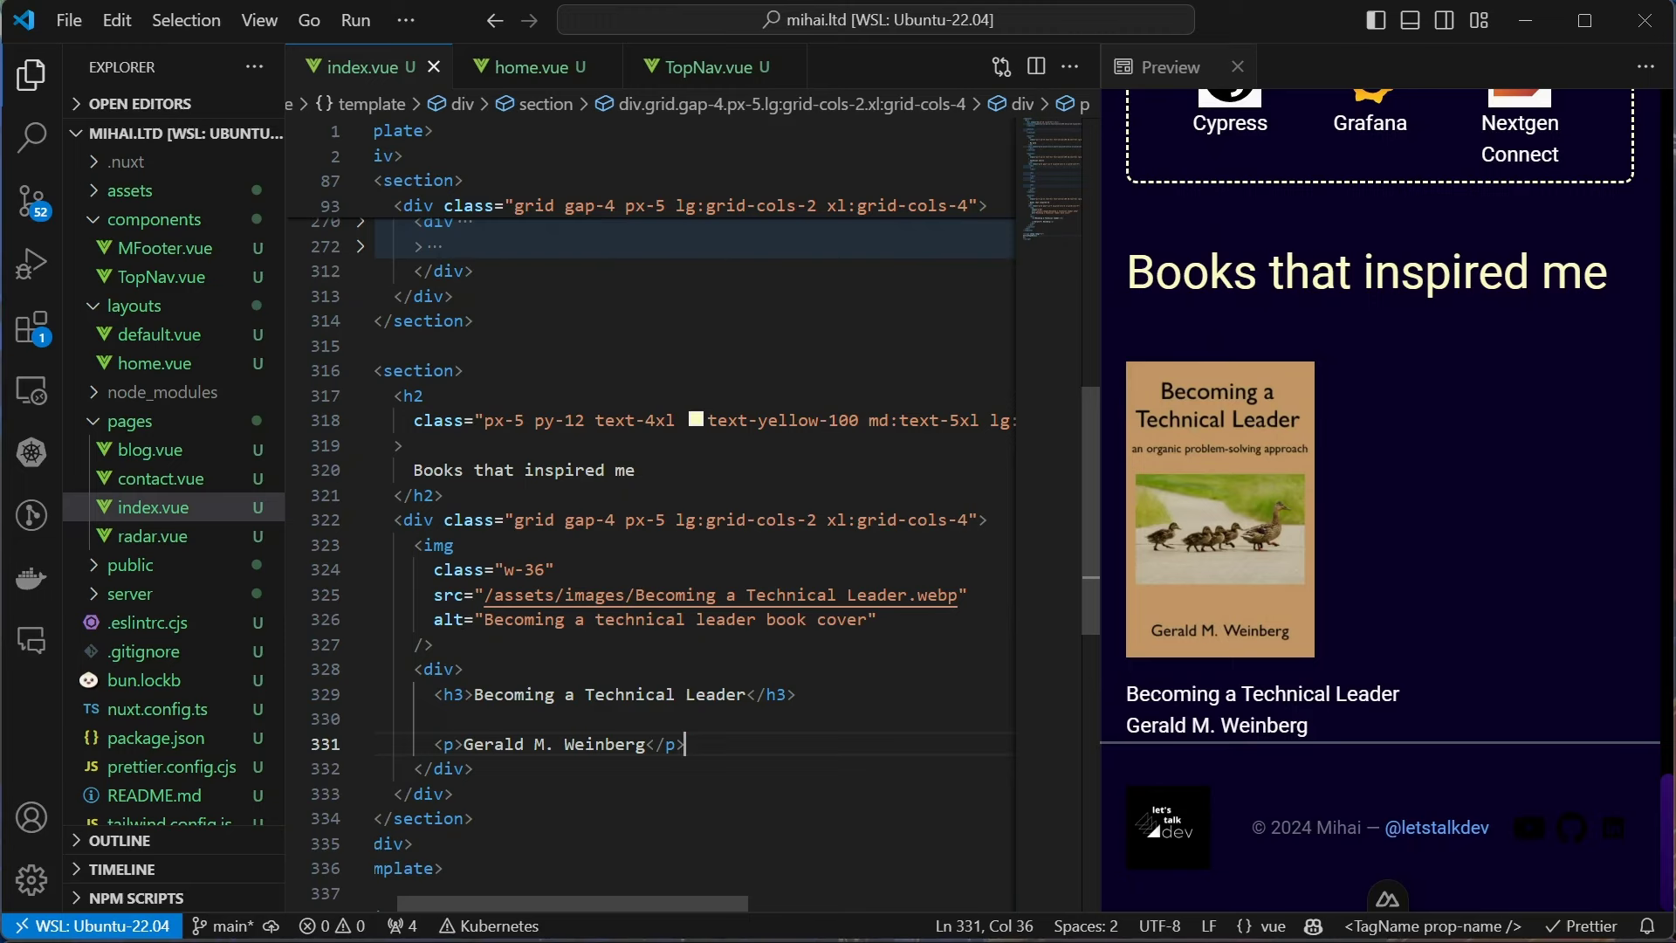
pyautogui.write('cla')
# Style the book title with text-3xl text-yellow-100
pyautogui.press('Return')
pyautogui.write('text-3')
pyautogui.press('Return')
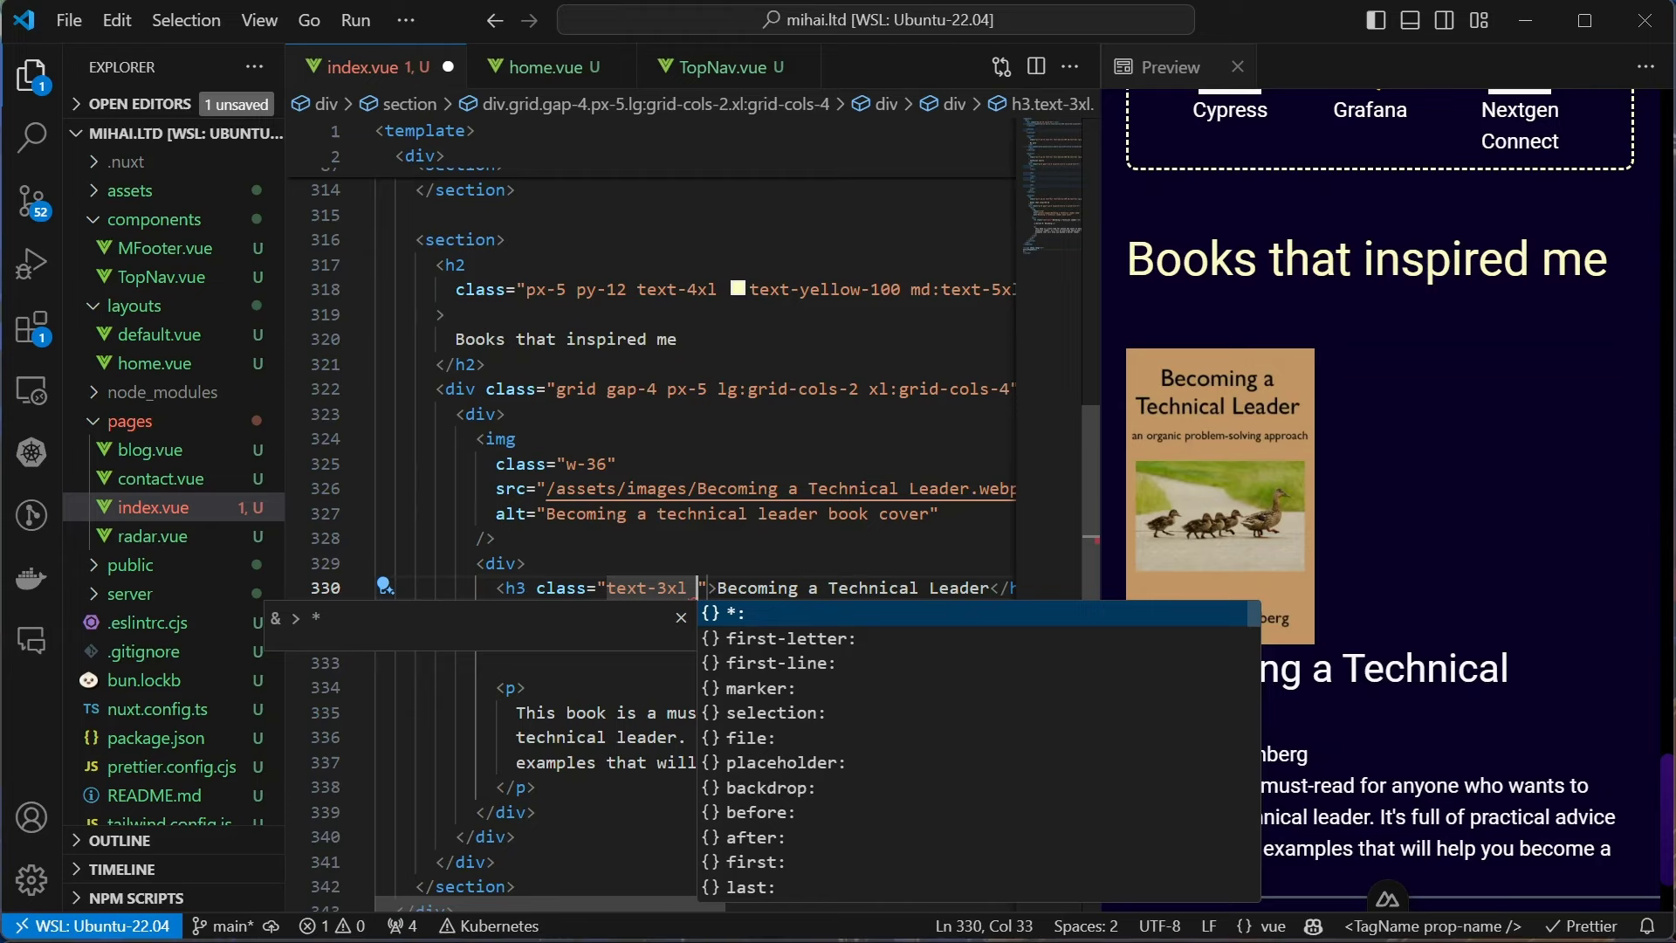
pyautogui.write('text-yellow')
pyautogui.press('Return')
pyautogui.hotkey('ctrl', 's')
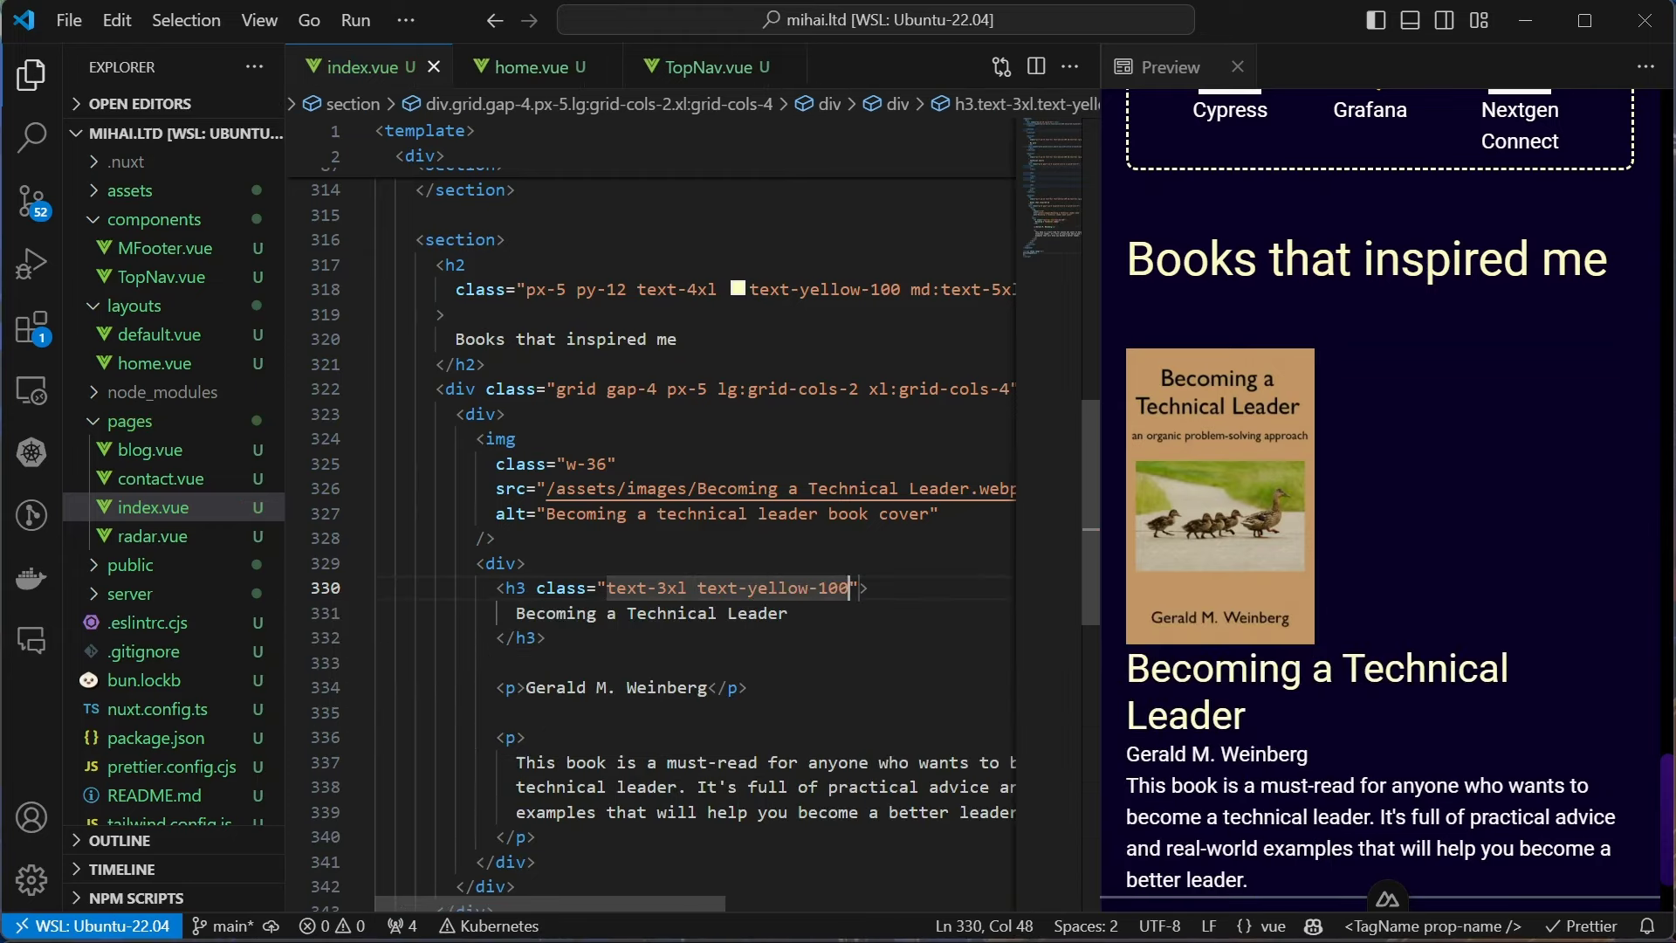
# Give the author paragraph pt-4 and a gray text colour
pyautogui.click(514, 687)
pyautogui.write('cla')
pyautogui.press('Return')
pyautogui.write('pt')
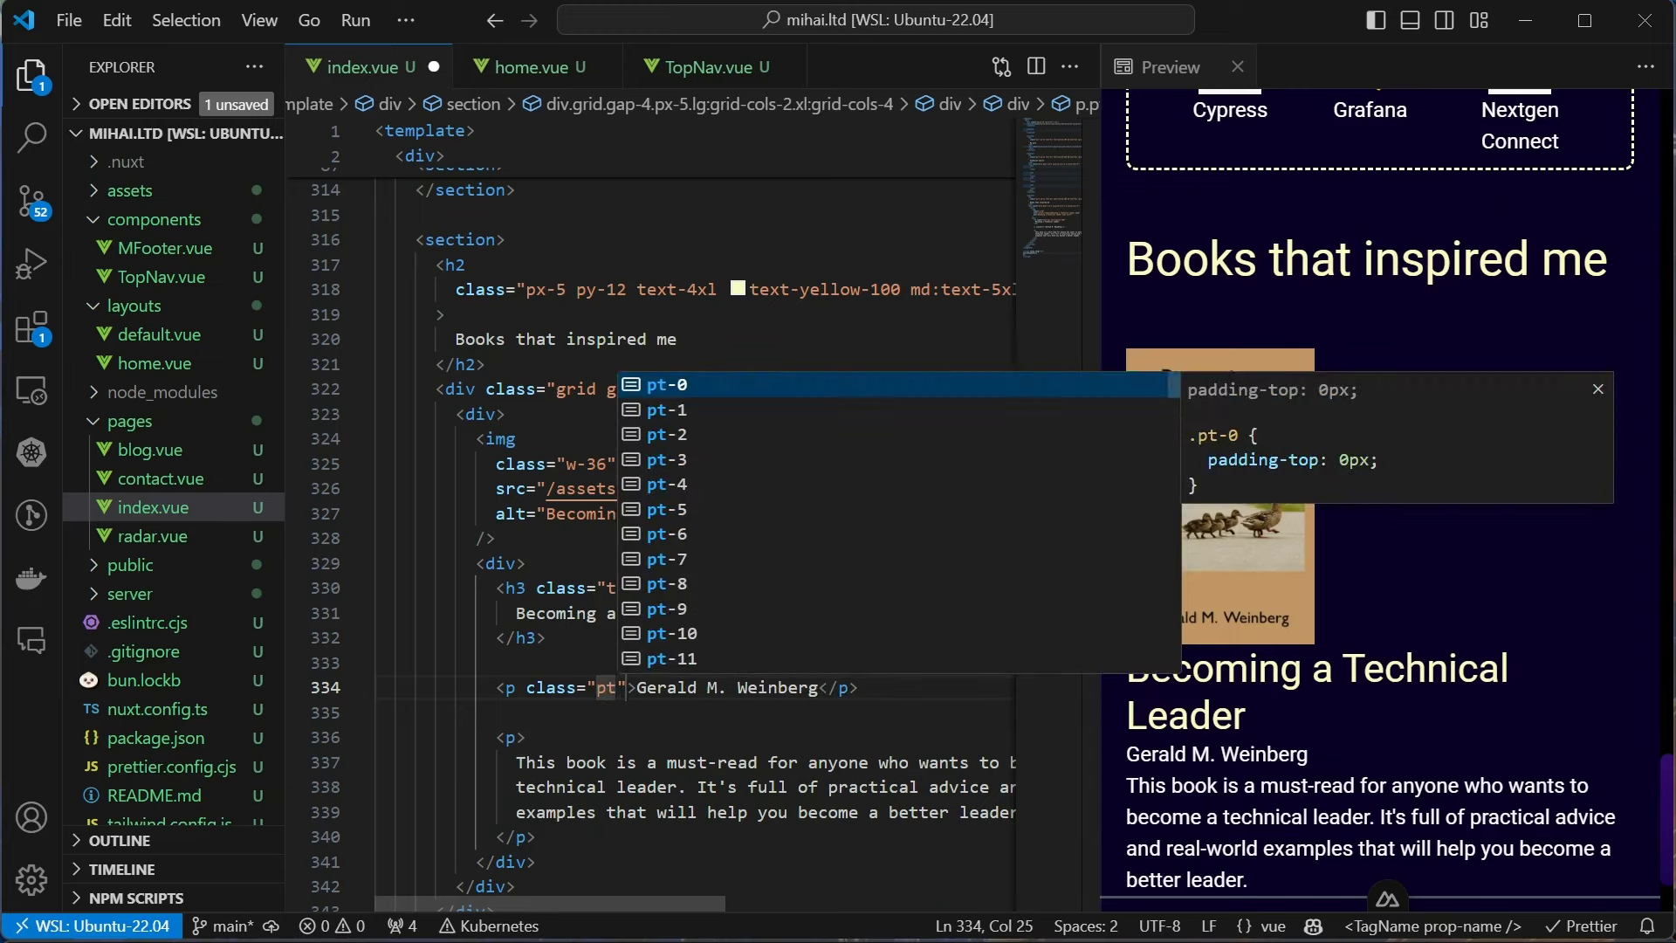
pyautogui.write('-4')
pyautogui.press('Return')
pyautogui.write('text-')
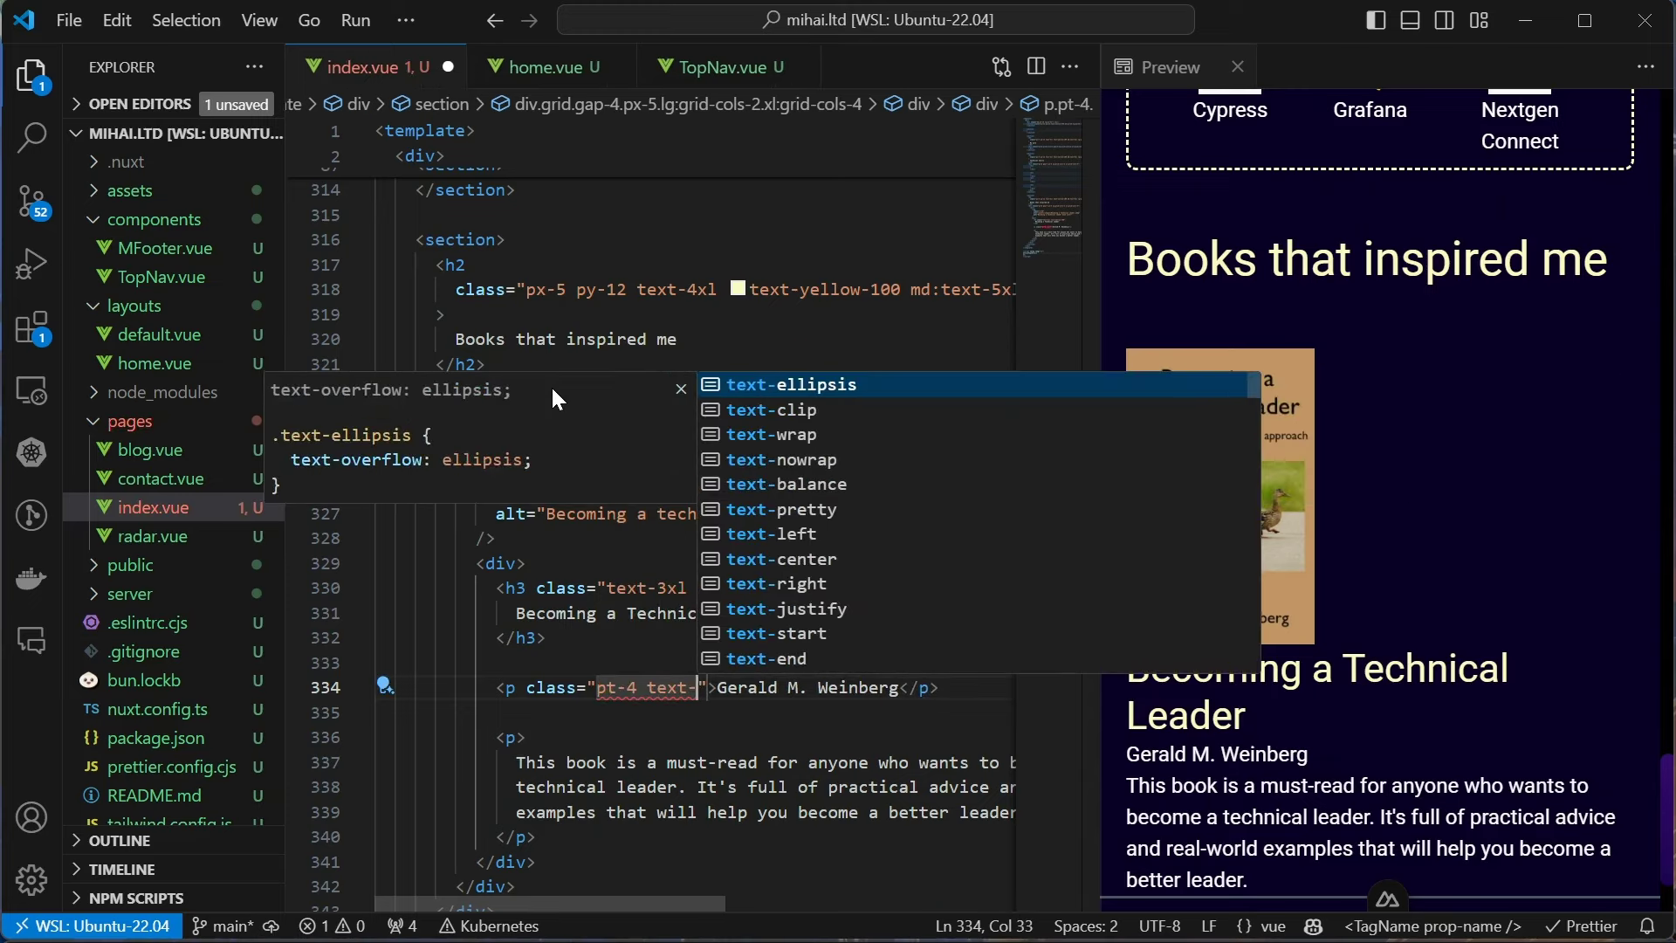
pyautogui.write('gray')
pyautogui.press('Down')
pyautogui.press('Down')
pyautogui.press('Down')
pyautogui.press('Down')
pyautogui.press('Return')
pyautogui.hotkey('ctrl', 's')
pyautogui.press('BackSpace')
pyautogui.press('BackSpace')
pyautogui.press('BackSpace')
pyautogui.write('500')
pyautogui.hotkey('ctrl', 's')
pyautogui.press('Down')
pyautogui.press('Down')
# Give the description pt-4 text-yellow-100 and the card flex items-center justify-center
pyautogui.press('Left')
pyautogui.write('cl')
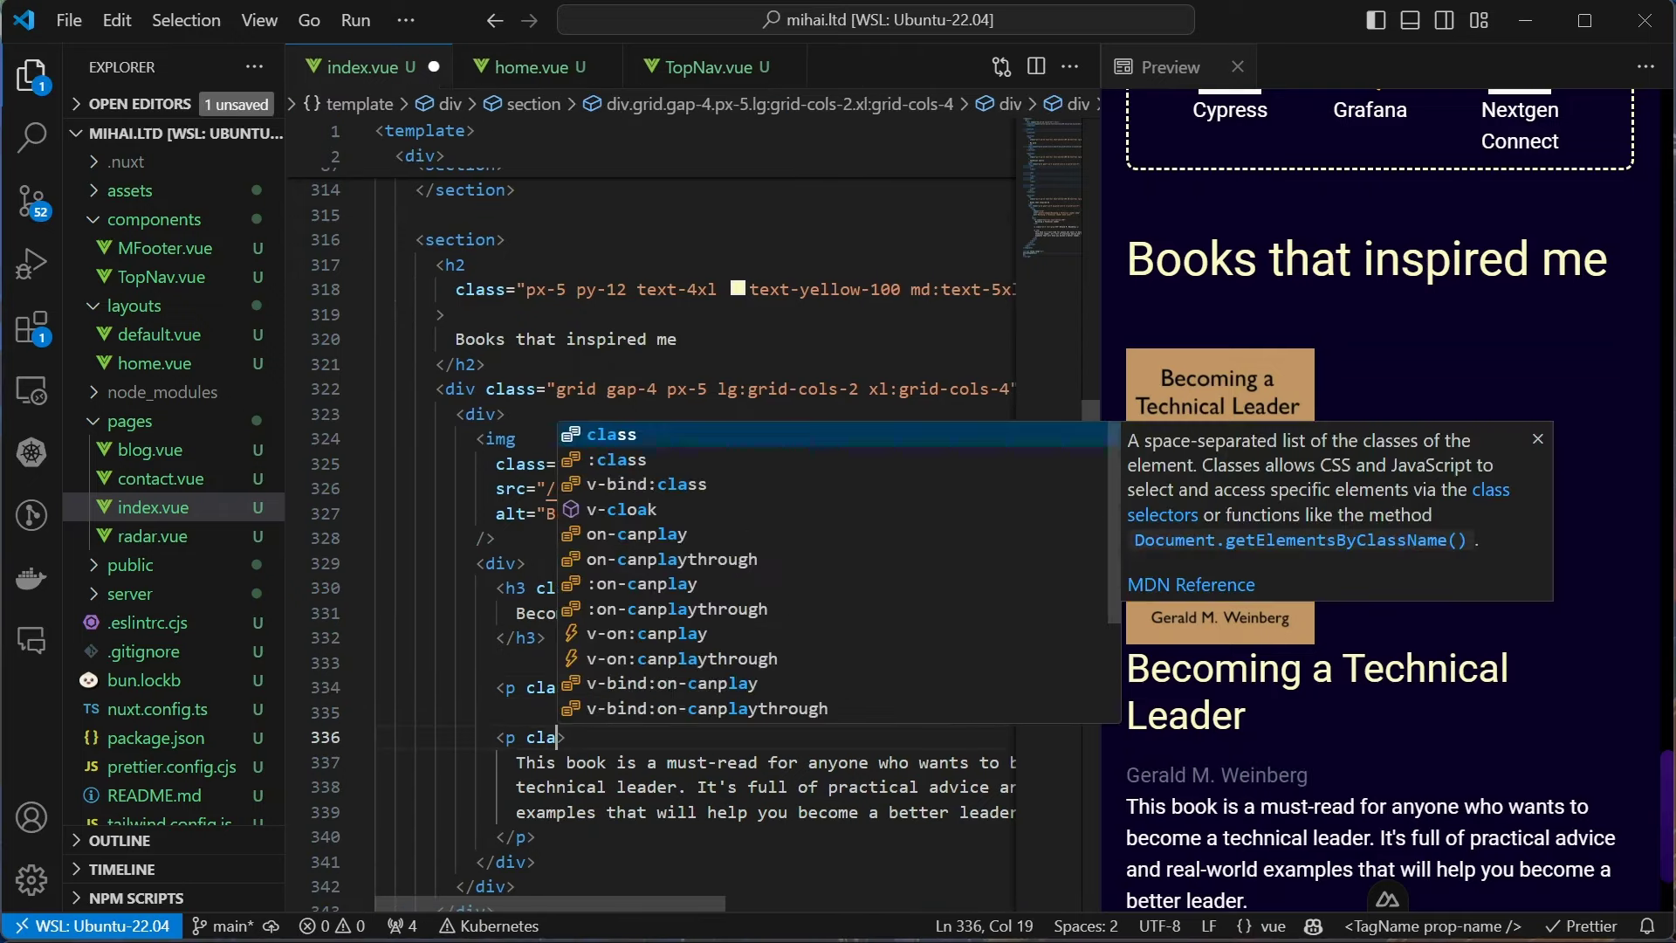
pyautogui.press('Return')
pyautogui.write('pt-4')
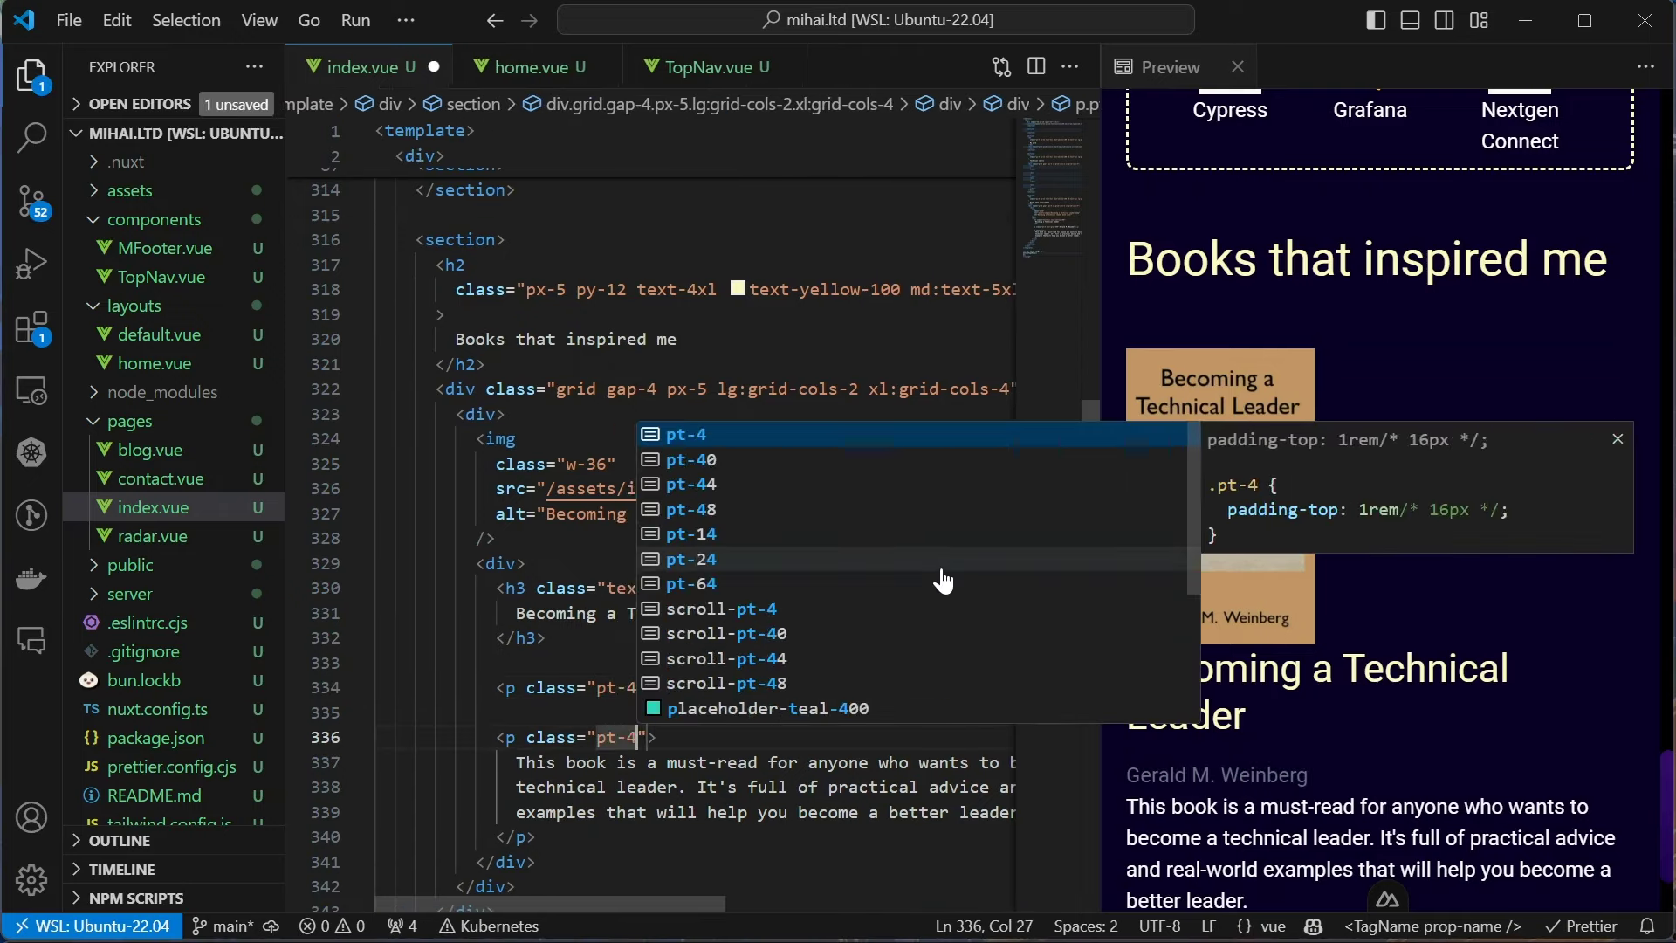
pyautogui.write(' text')
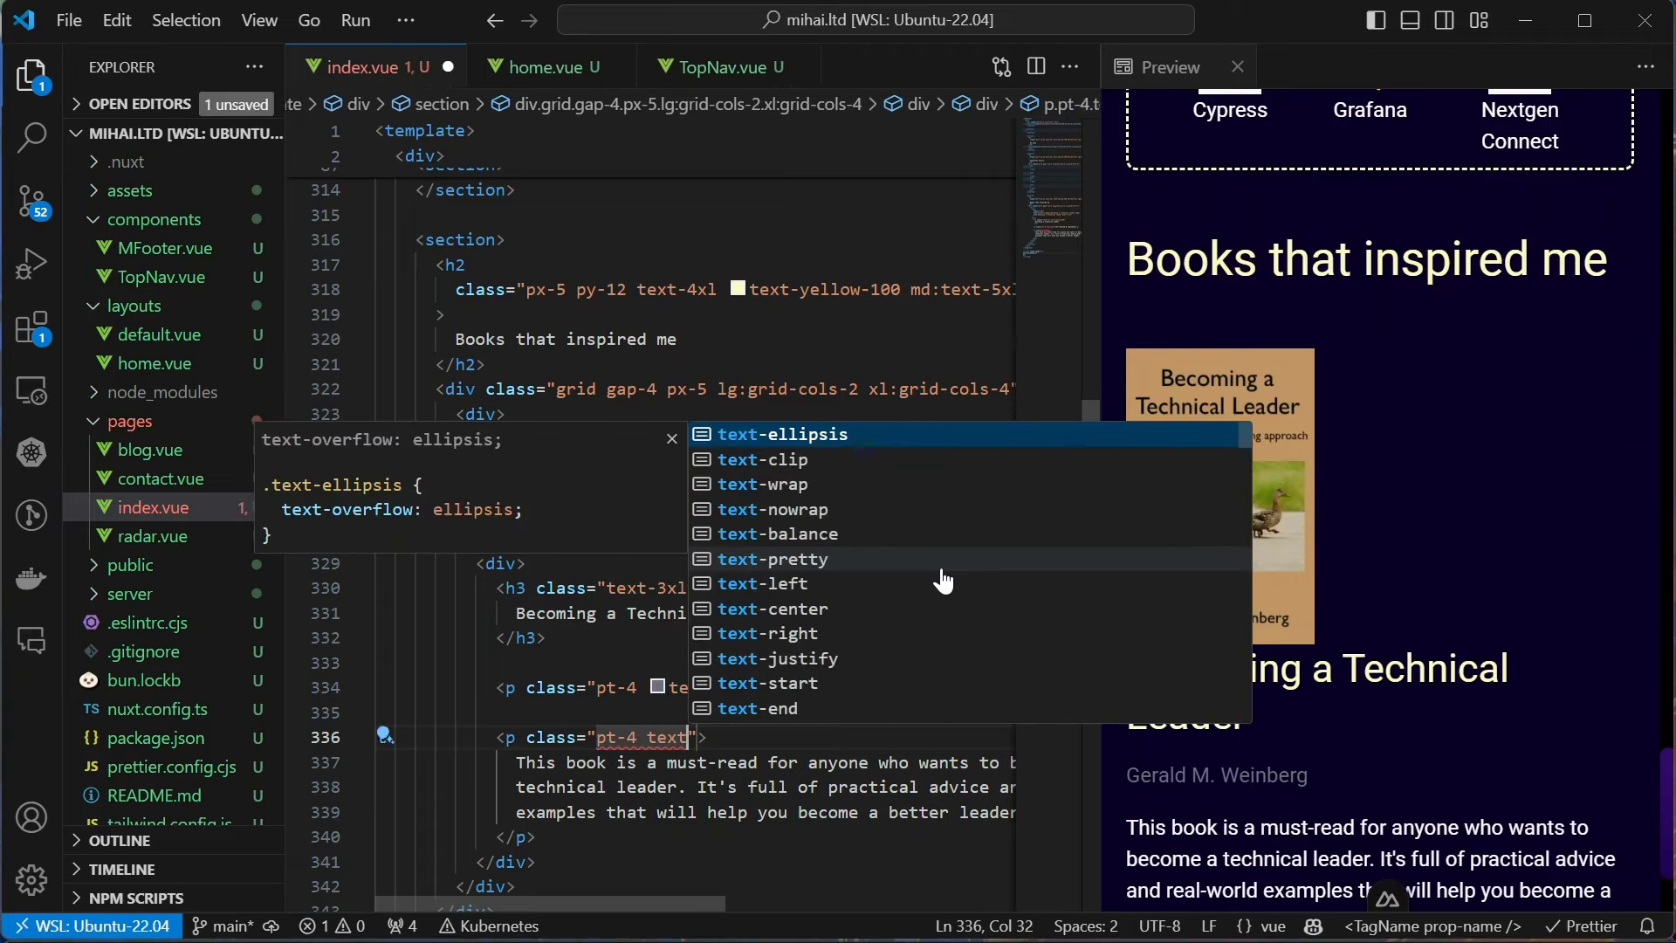
pyautogui.write('-yellow-100')
pyautogui.press('Up')
pyautogui.press('Up')
pyautogui.press('Up')
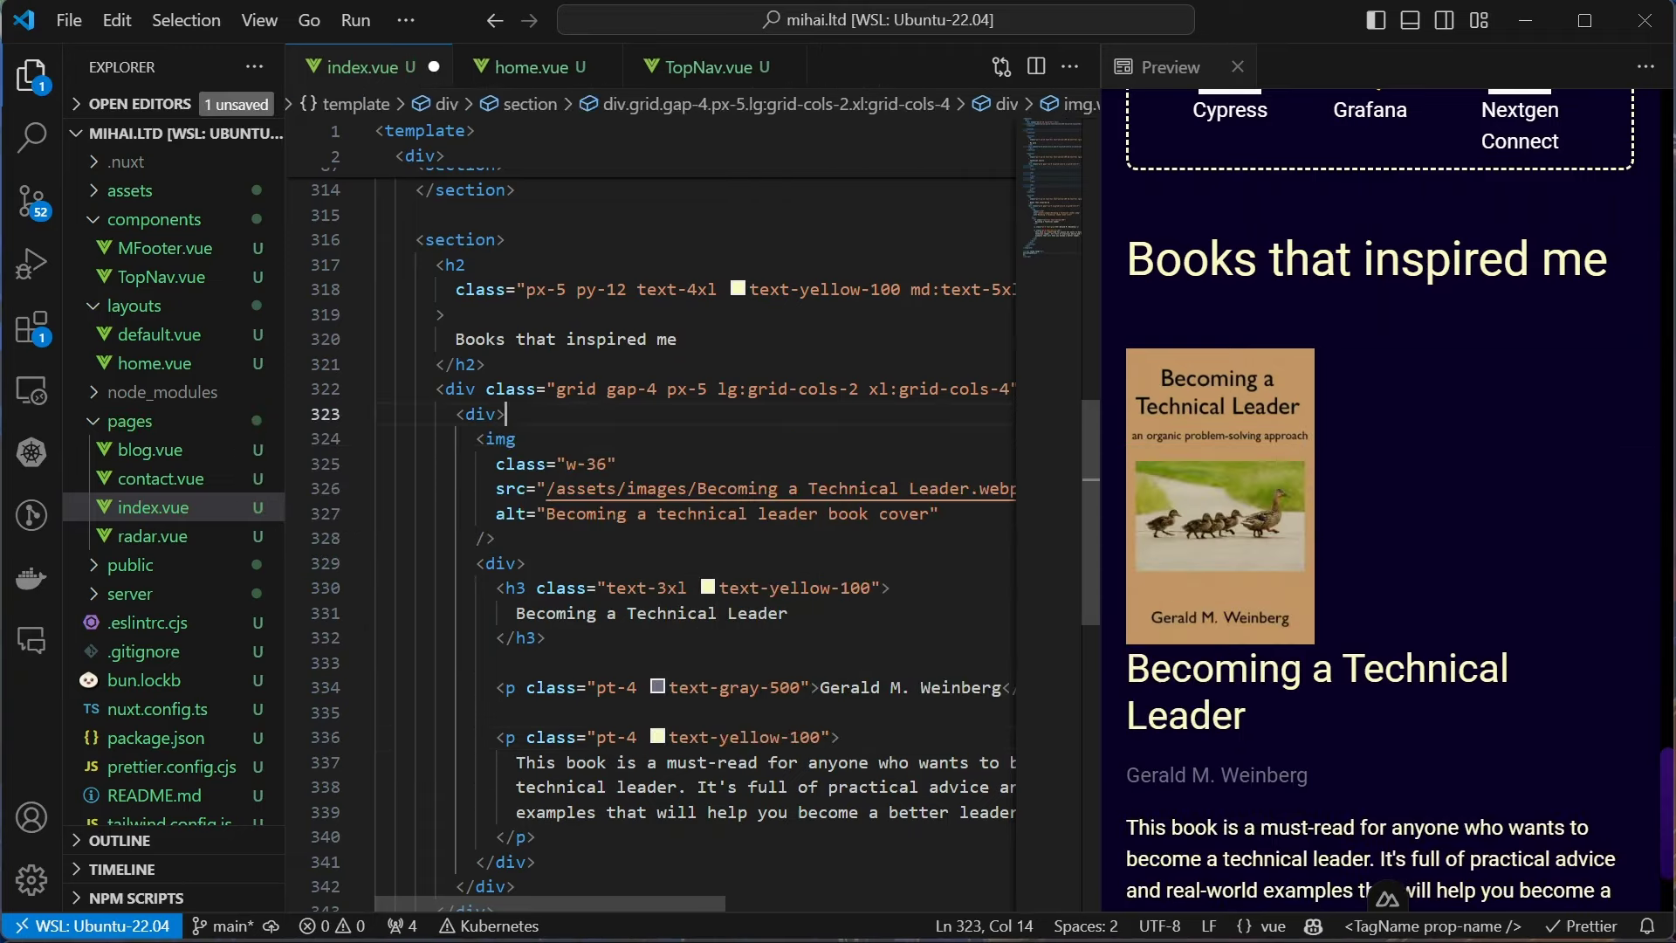
pyautogui.press('Left')
pyautogui.write('cl')
pyautogui.press('Return')
pyautogui.write('flex ')
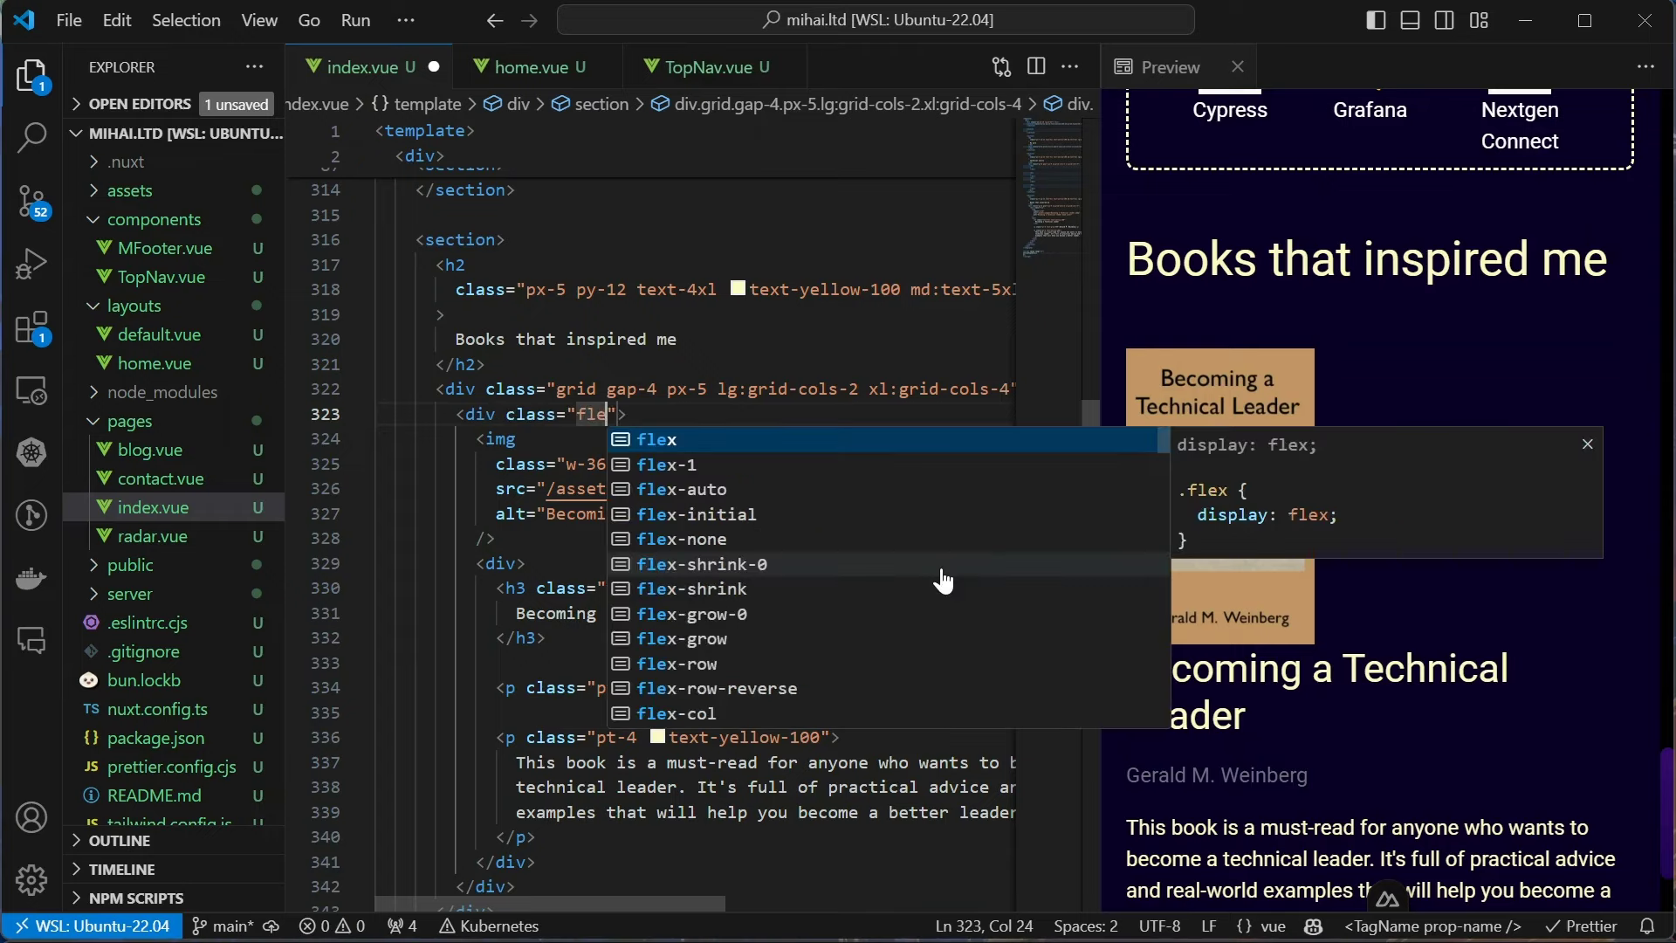
pyautogui.write('items-')
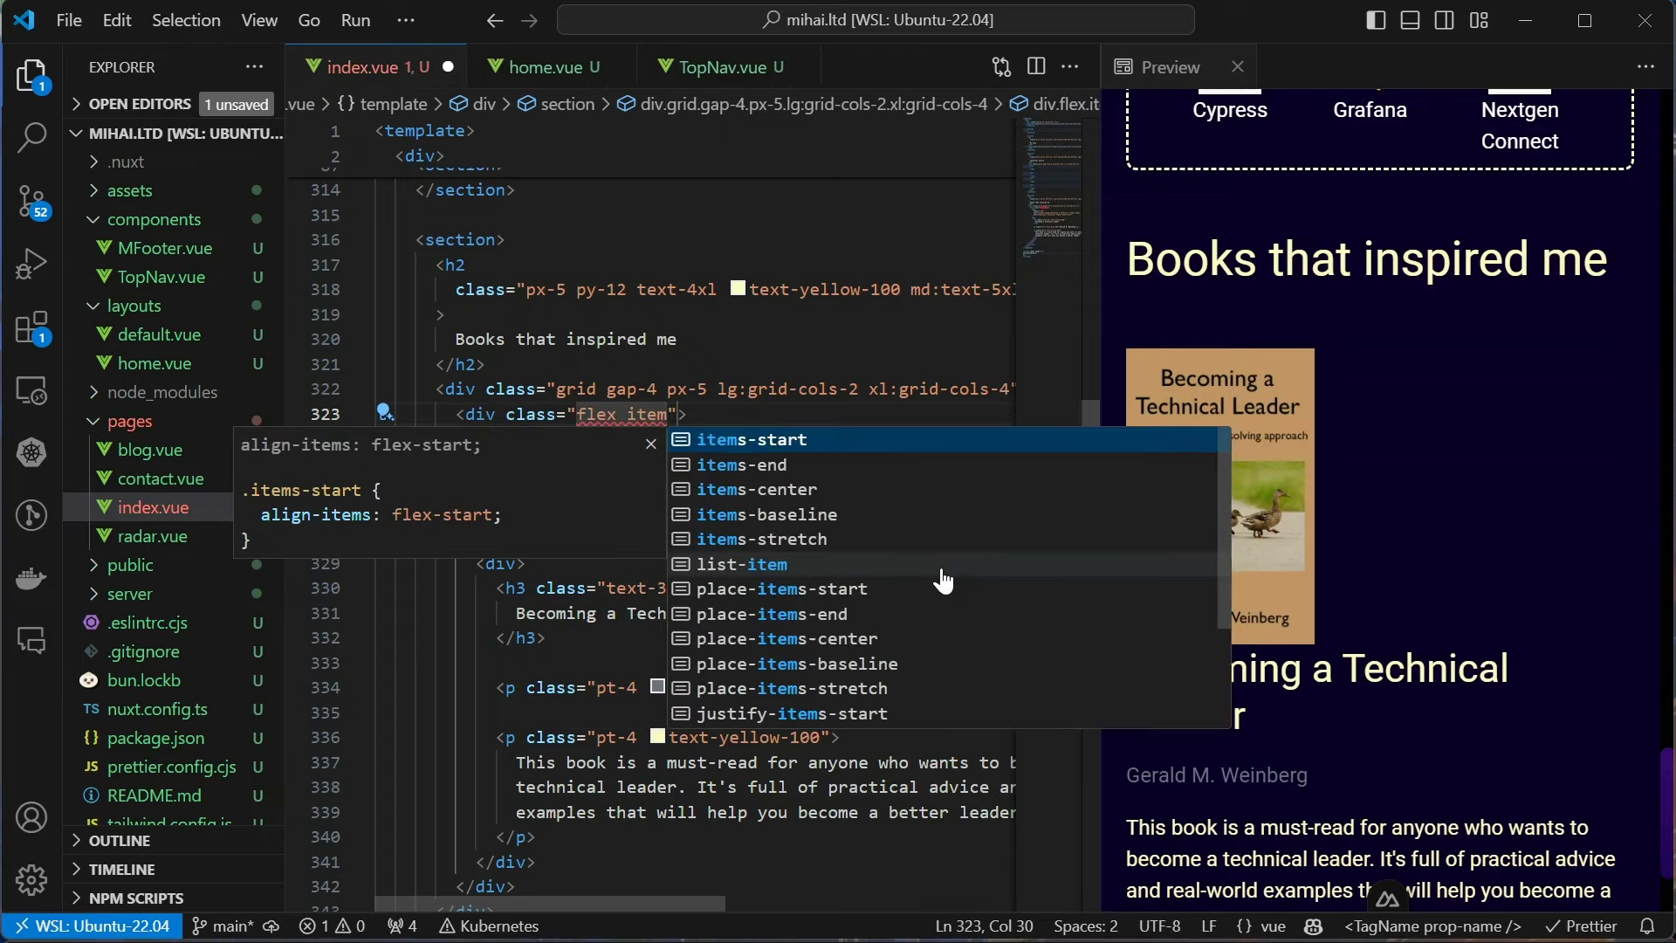
pyautogui.write('center ju')
pyautogui.press('Down')
pyautogui.press('Down')
pyautogui.press('Down')
pyautogui.press('Return')
pyautogui.hotkey('ctrl', 's')
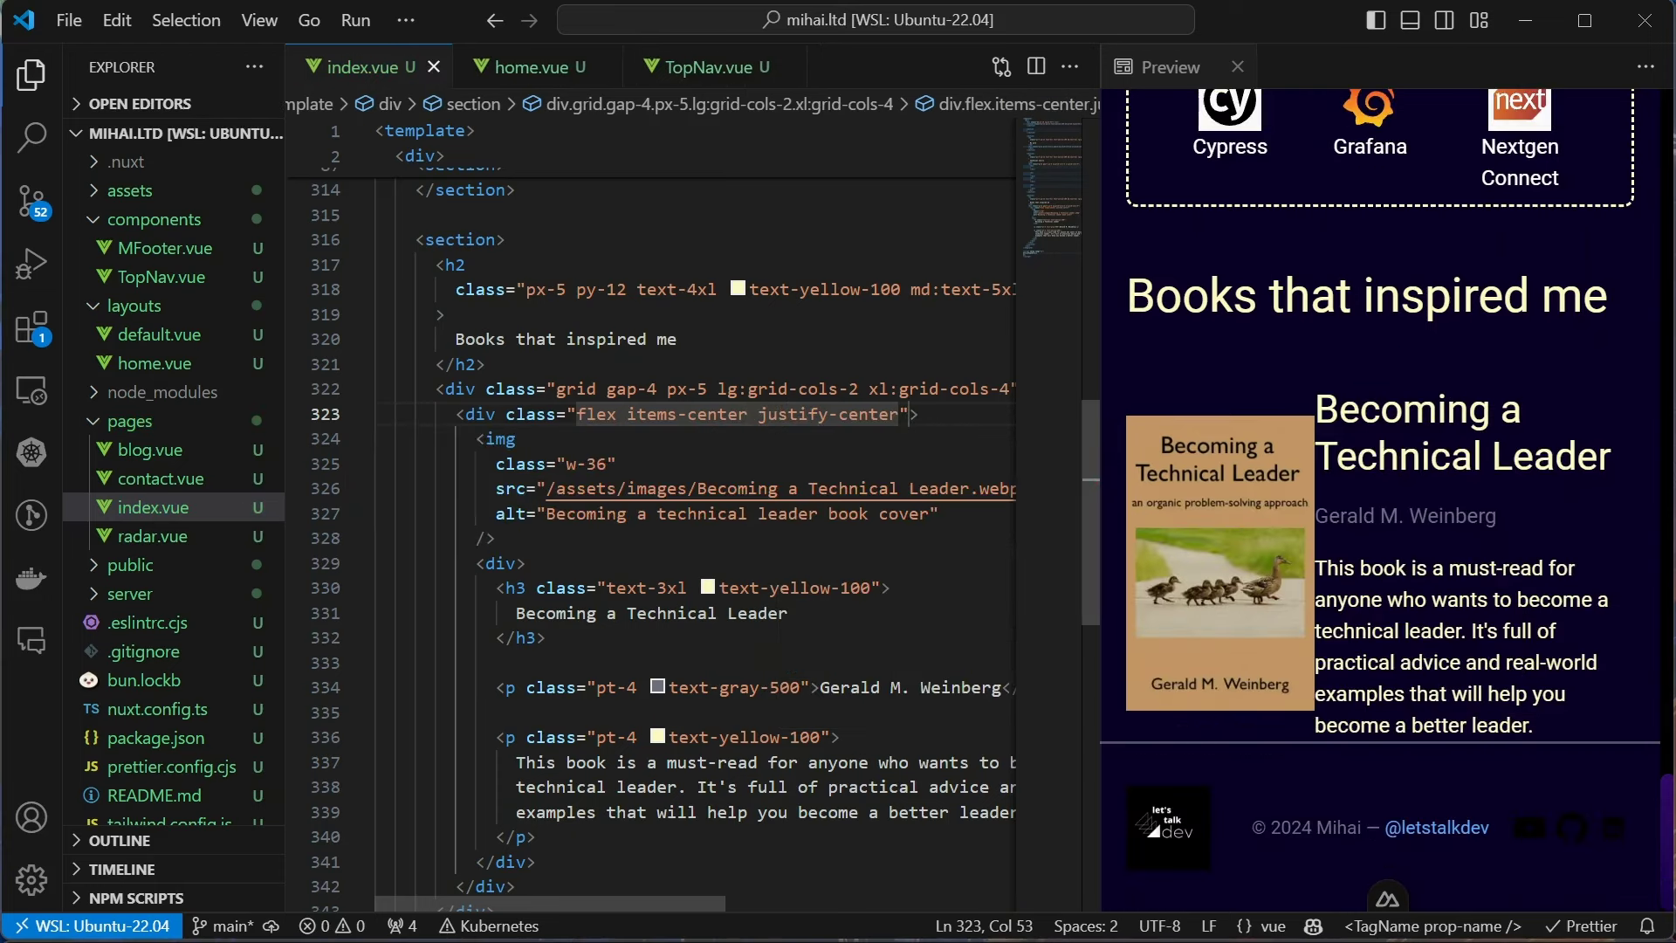
pyautogui.press('Down')
pyautogui.press('Down')
pyautogui.press('Down')
pyautogui.press('Down')
pyautogui.write('class="')
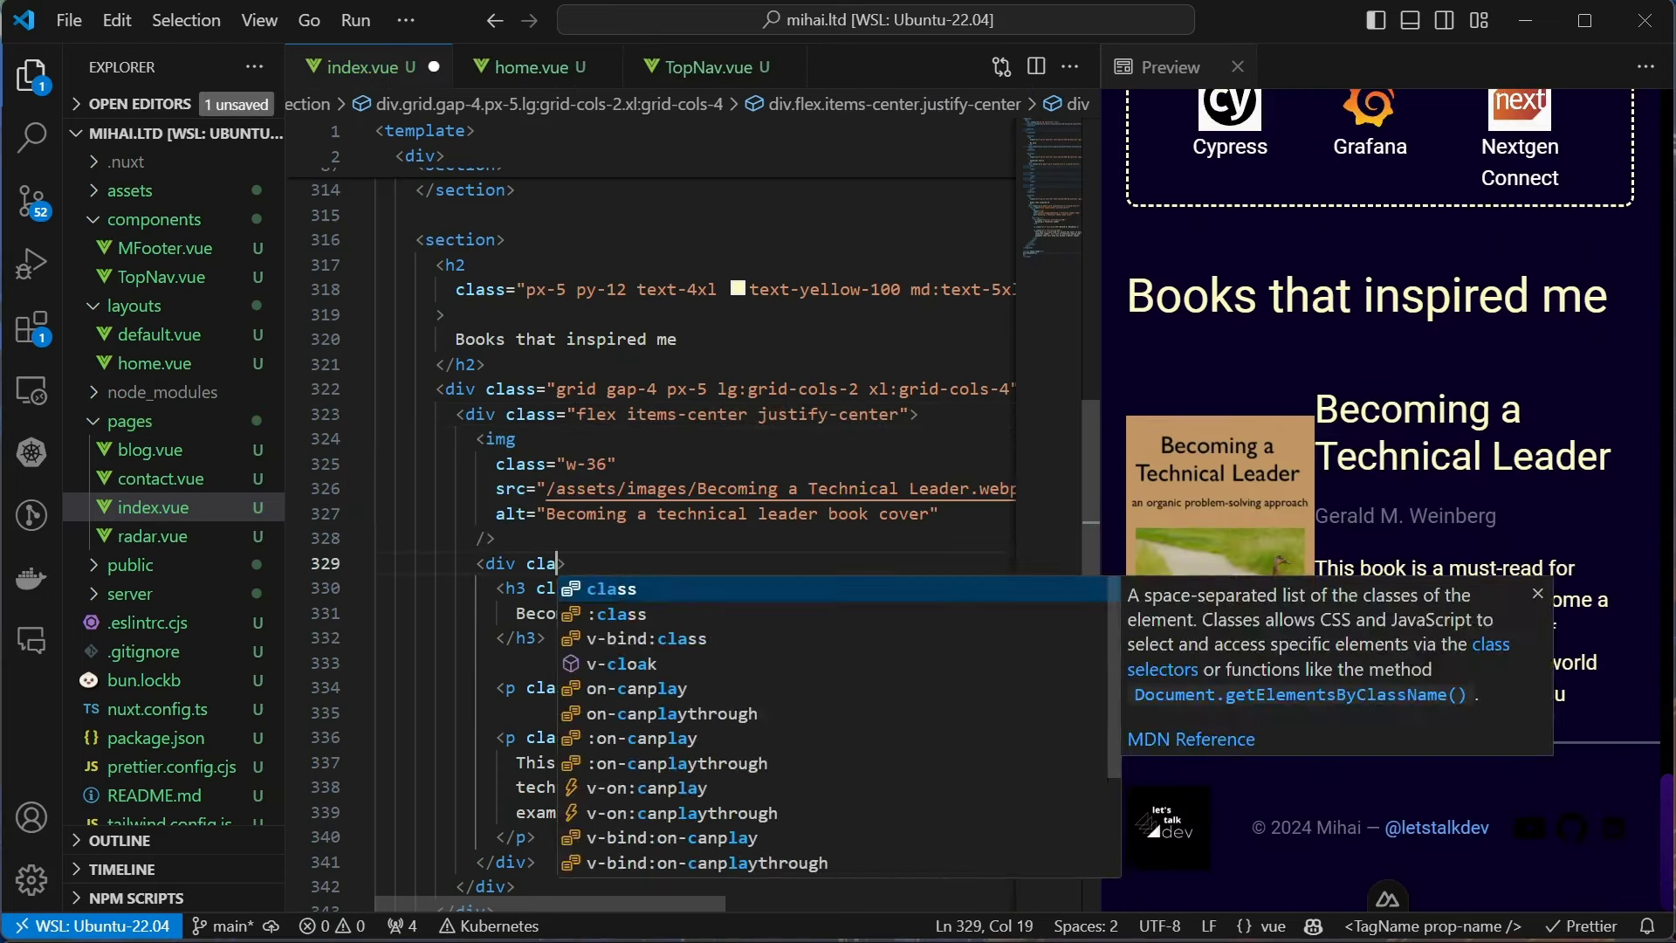
pyautogui.write('pl-12')
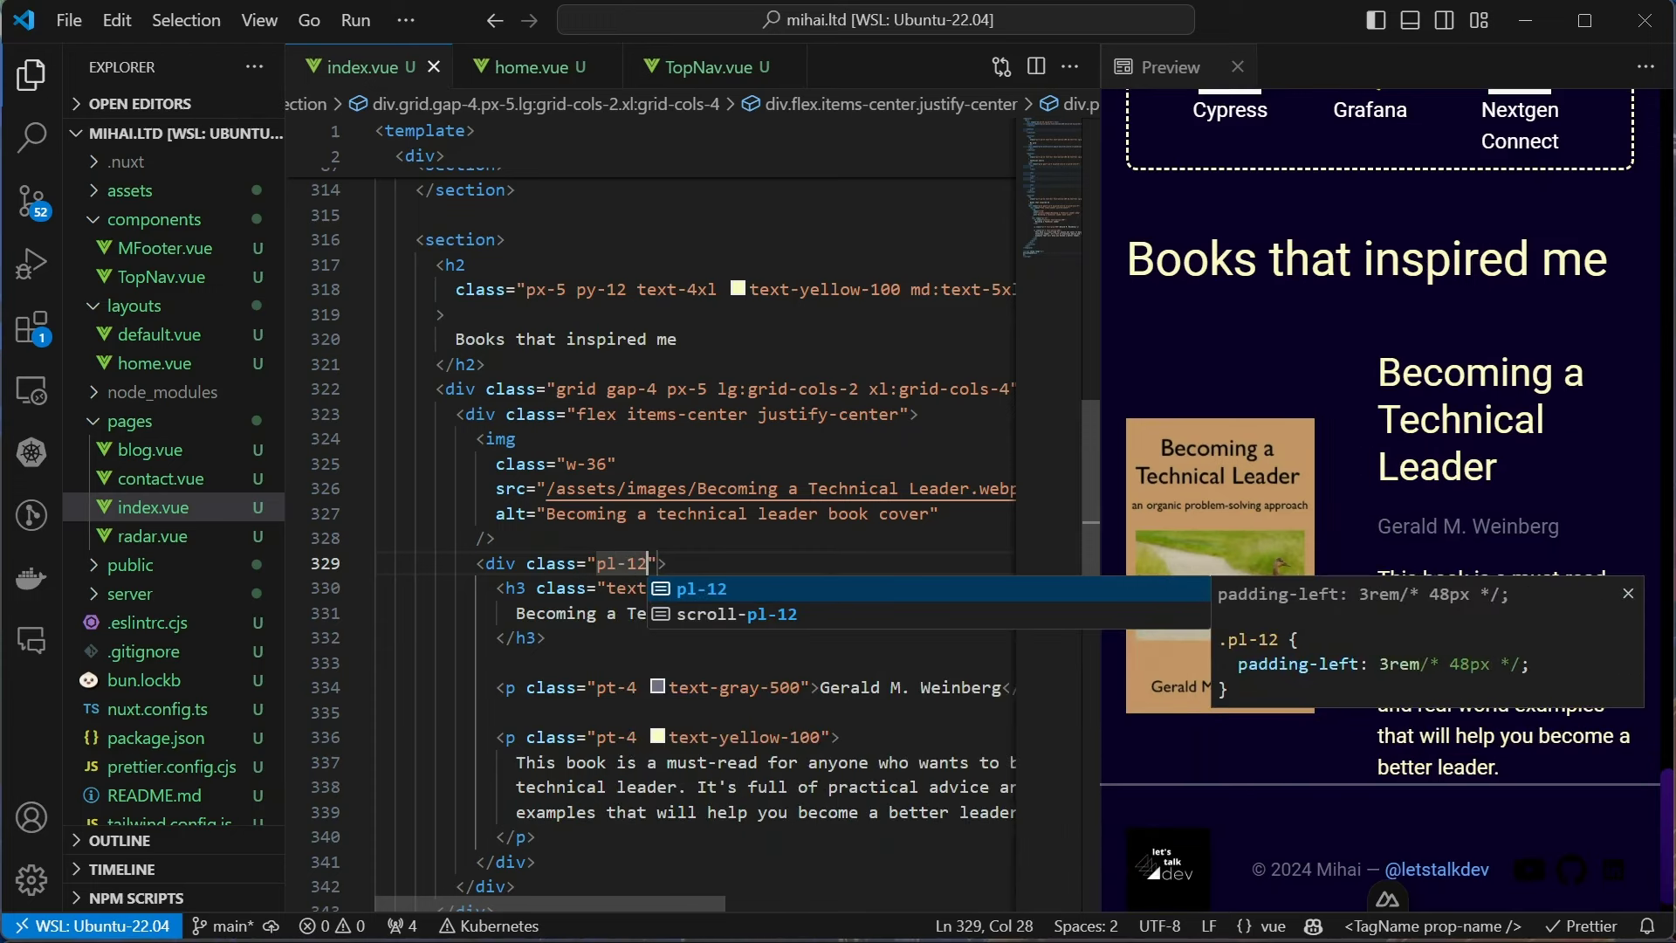
# Indent the text column with pl-12 and add a wavy-underlined Summary link button
pyautogui.press('Escape')
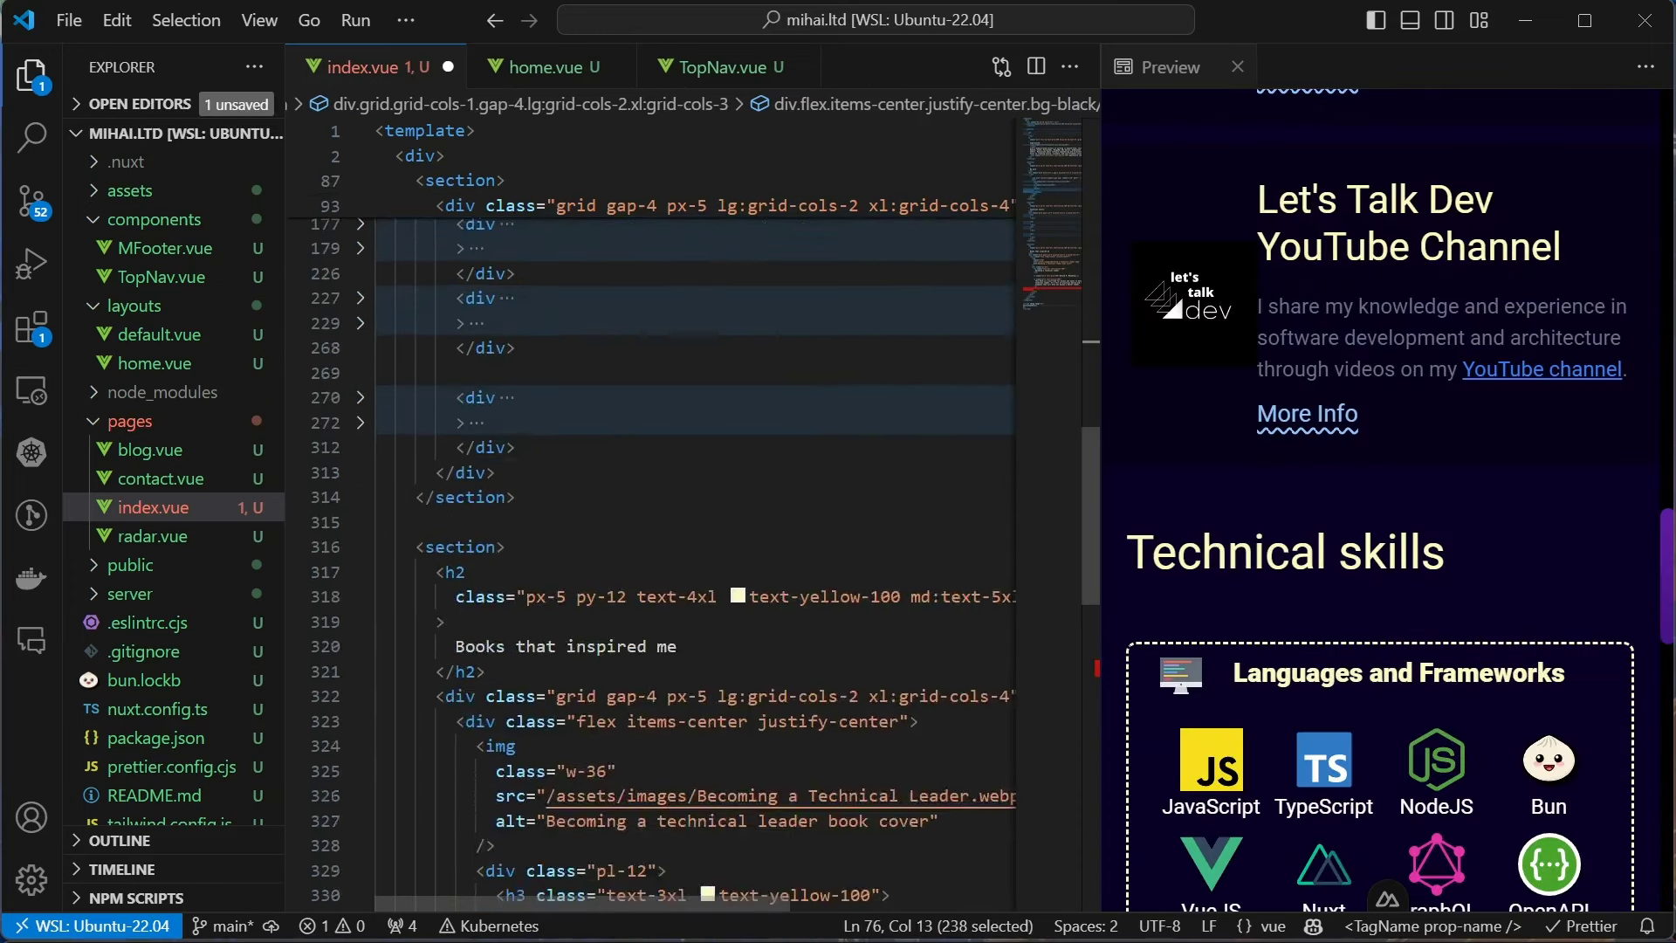
pyautogui.press('Up')
pyautogui.hotkey('shift', 'Home')
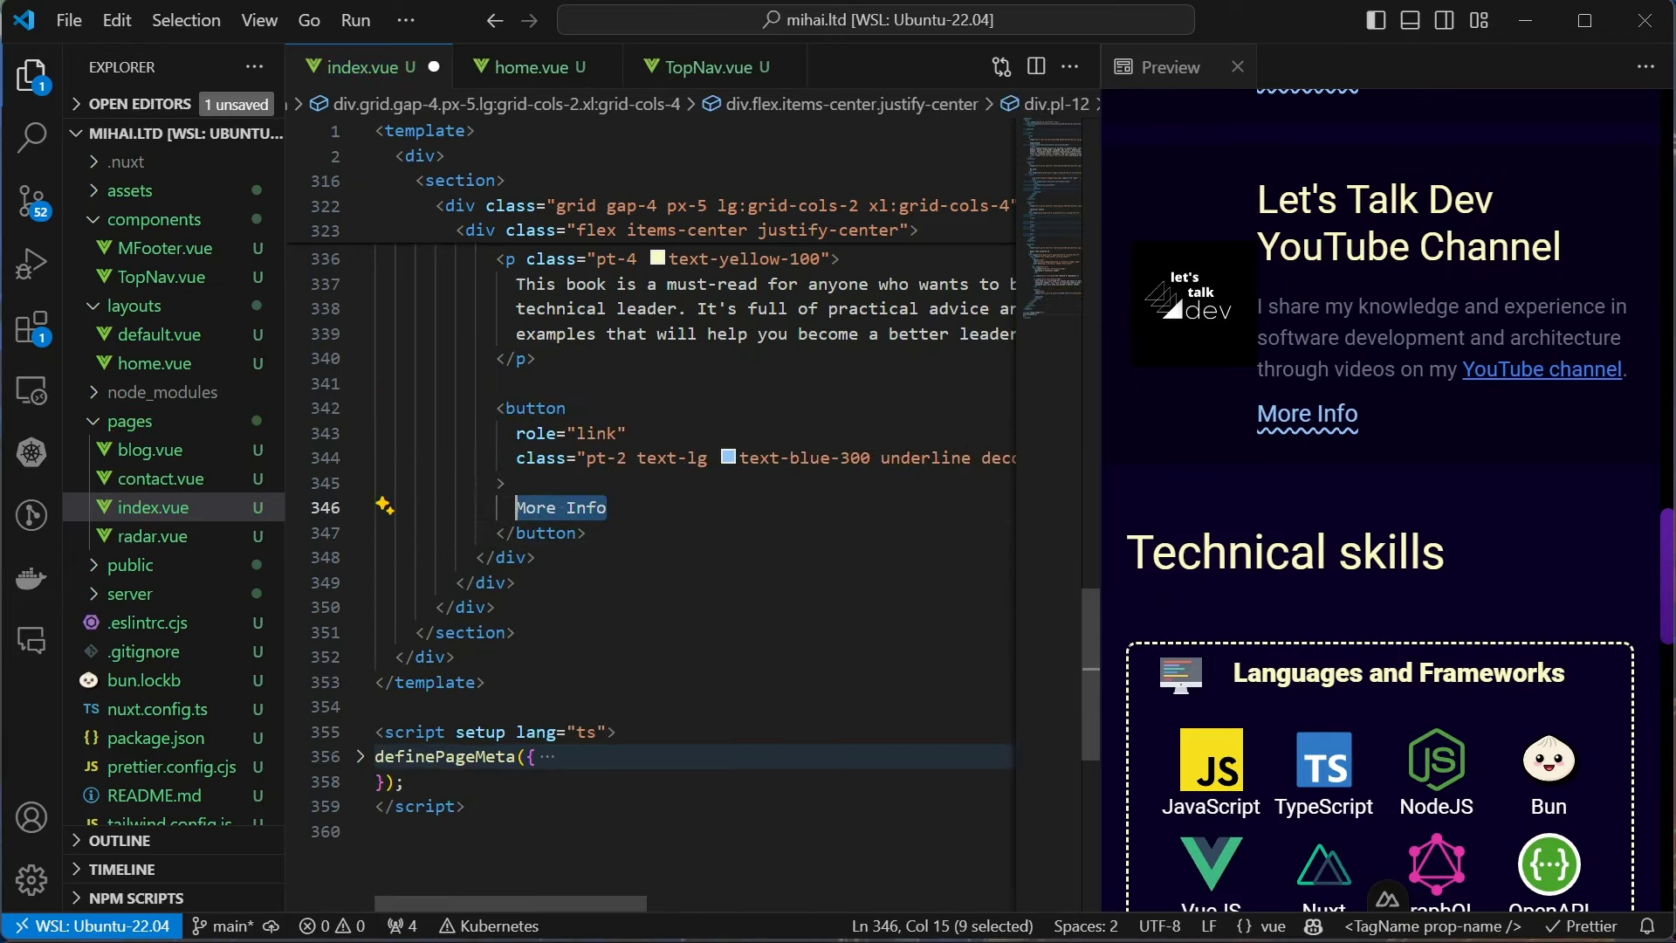
pyautogui.write('Summary')
pyautogui.hotkey('ctrl', 's')
pyautogui.scroll(-10, 1119, 514)
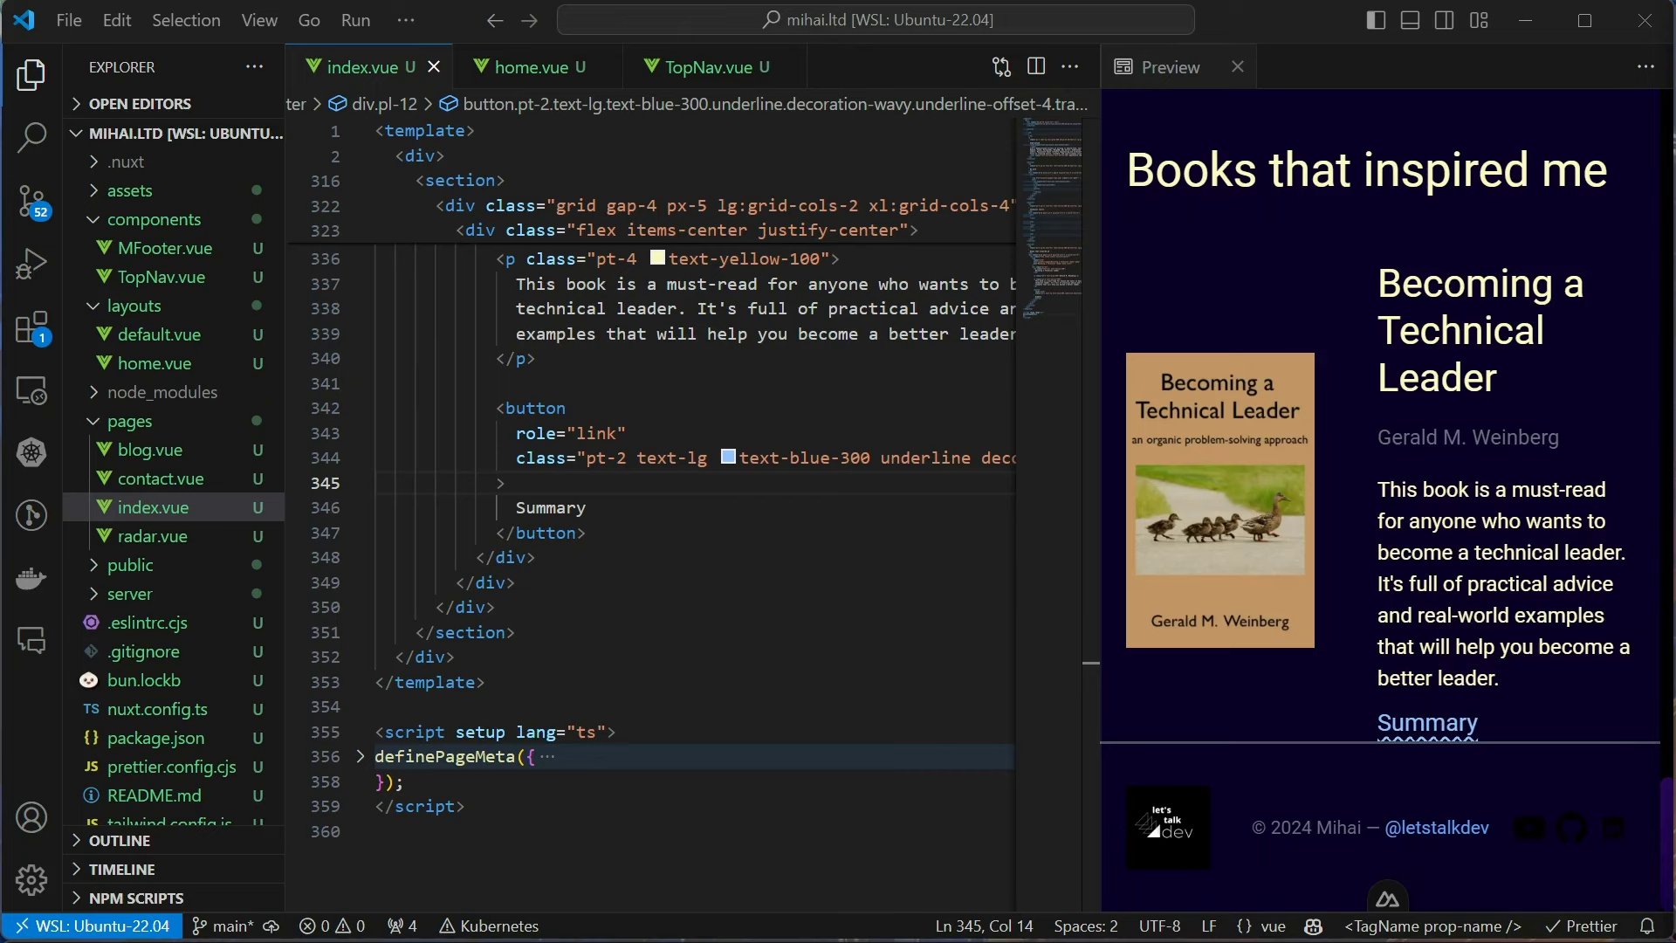
pyautogui.write('cla')
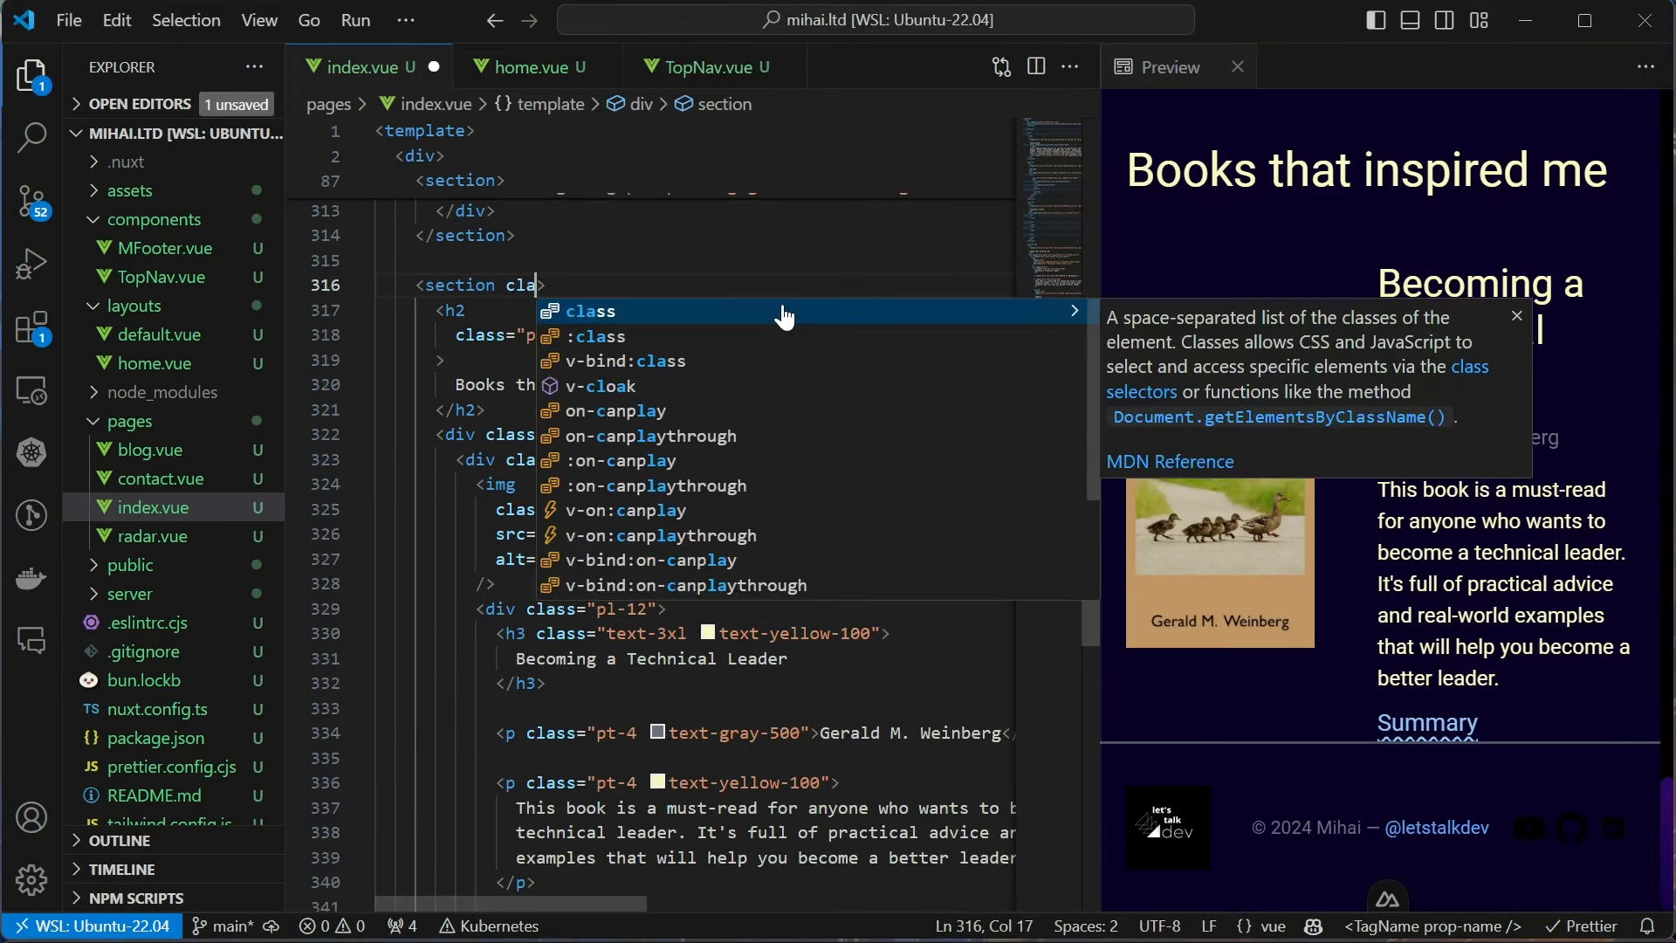
pyautogui.write('ss="bg-[#000000] bg-[radial-gradient(#ffffff33_1px,#00091d_1px)] bg-[size:20px_20px]"')
# Give the section a dotted background and vertical padding, and the card translucent black, hover-darkening padding
pyautogui.hotkey('ctrl', 's')
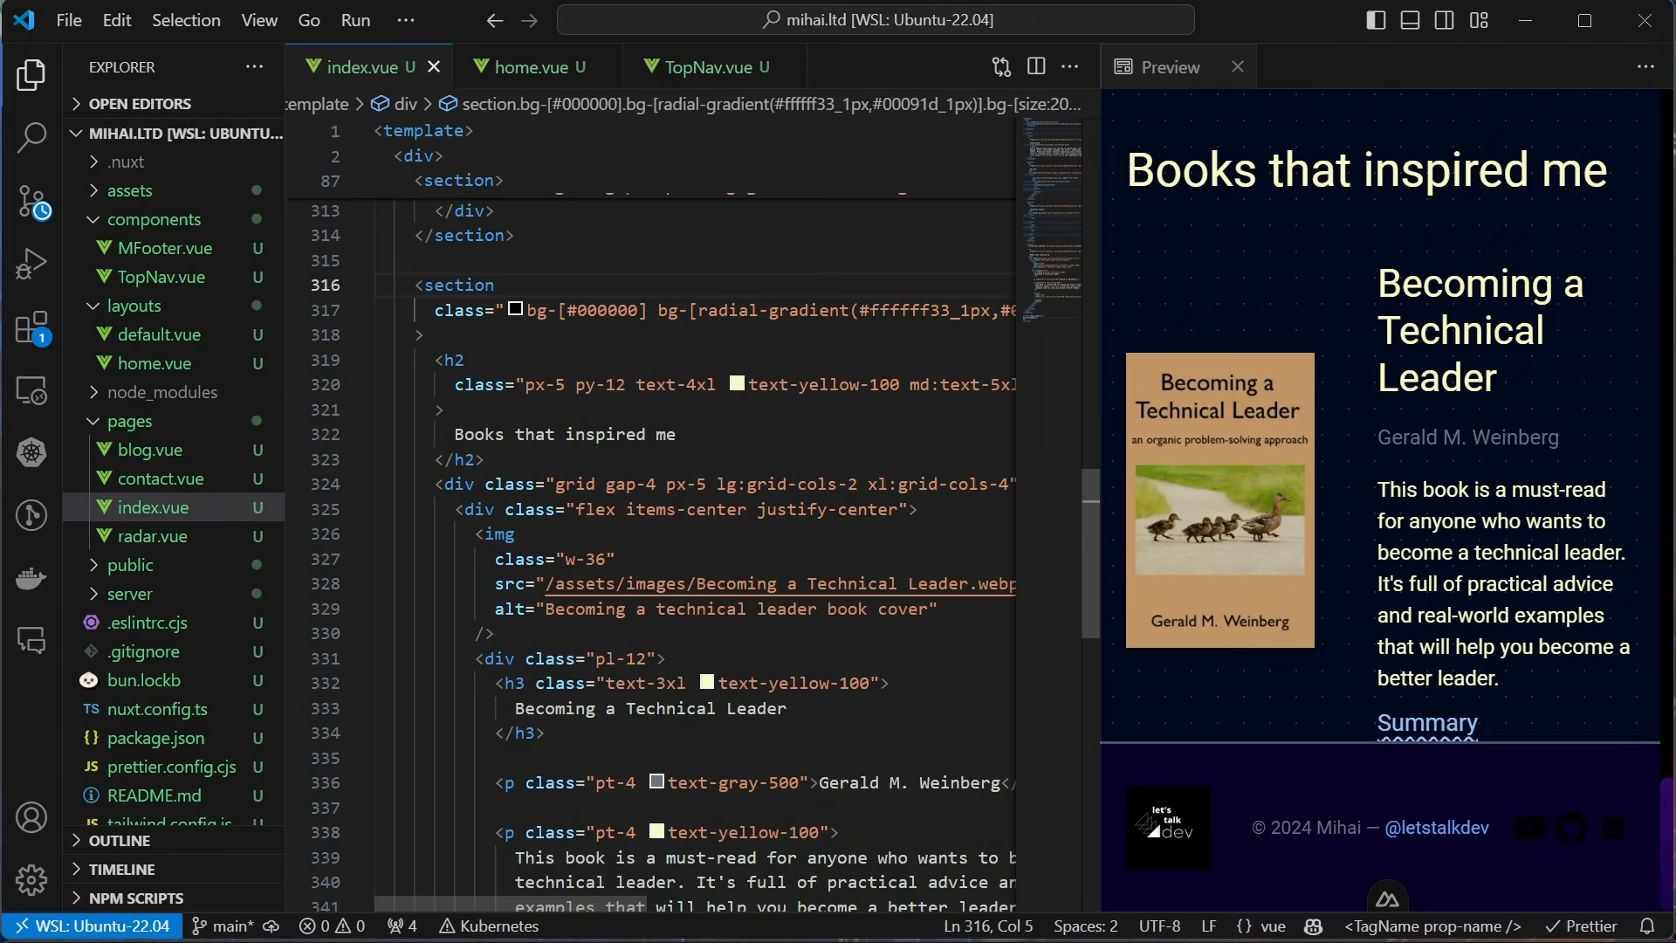
pyautogui.press('End')
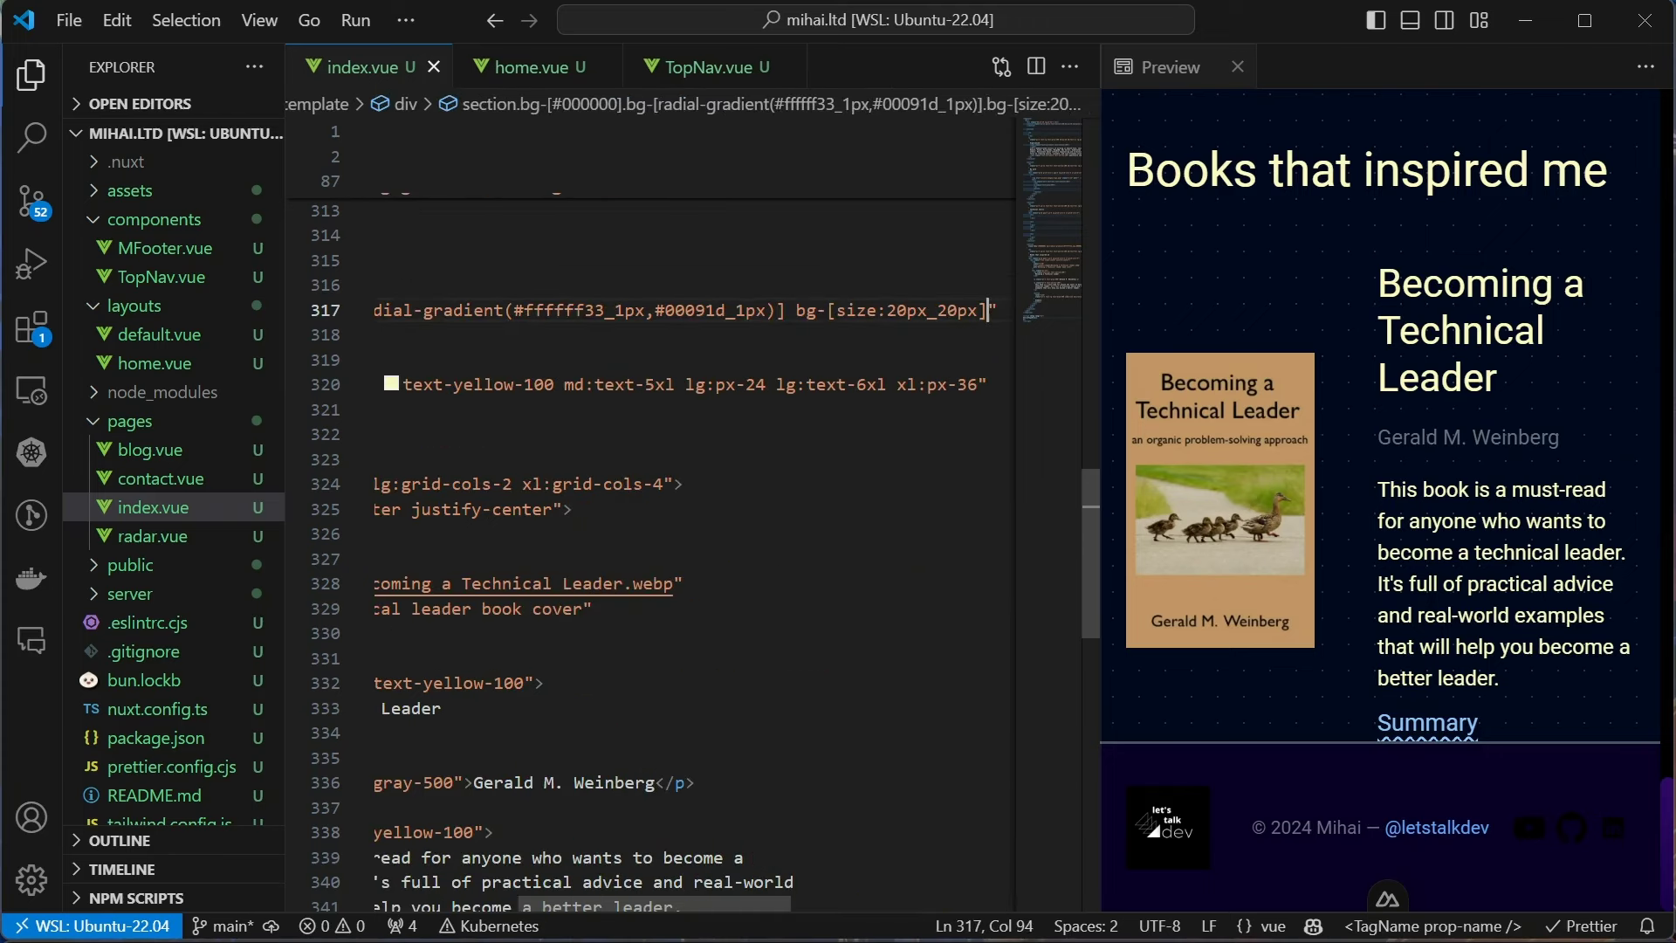
pyautogui.write('py-12')
pyautogui.hotkey('ctrl', 's')
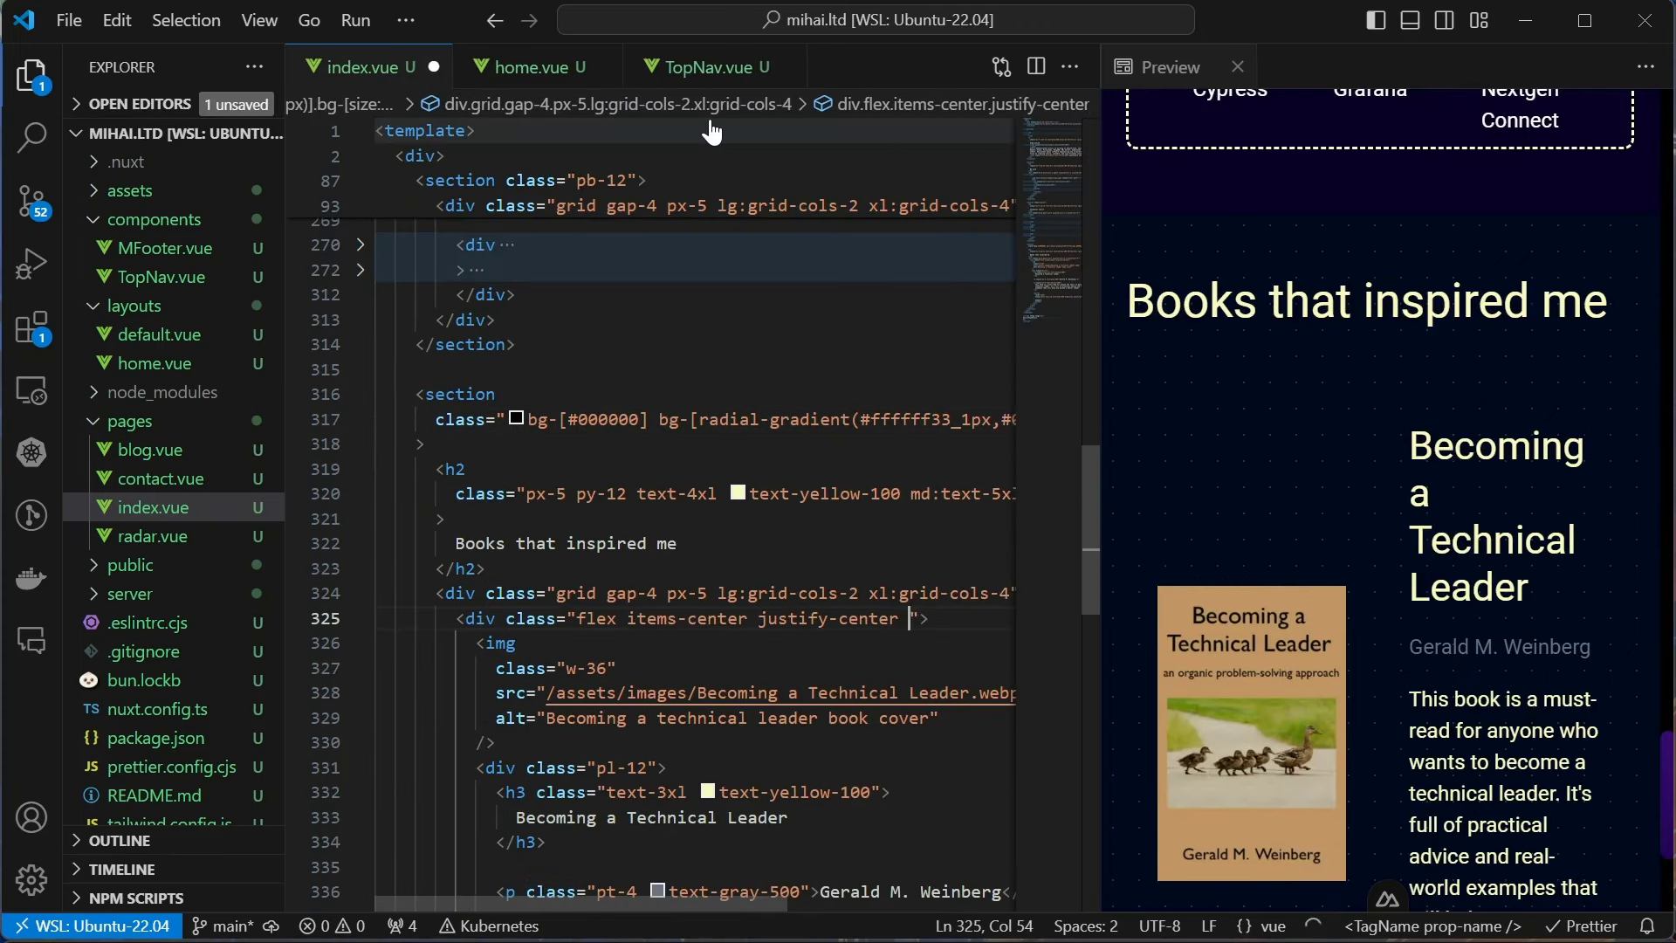
pyautogui.write('bg-black/')
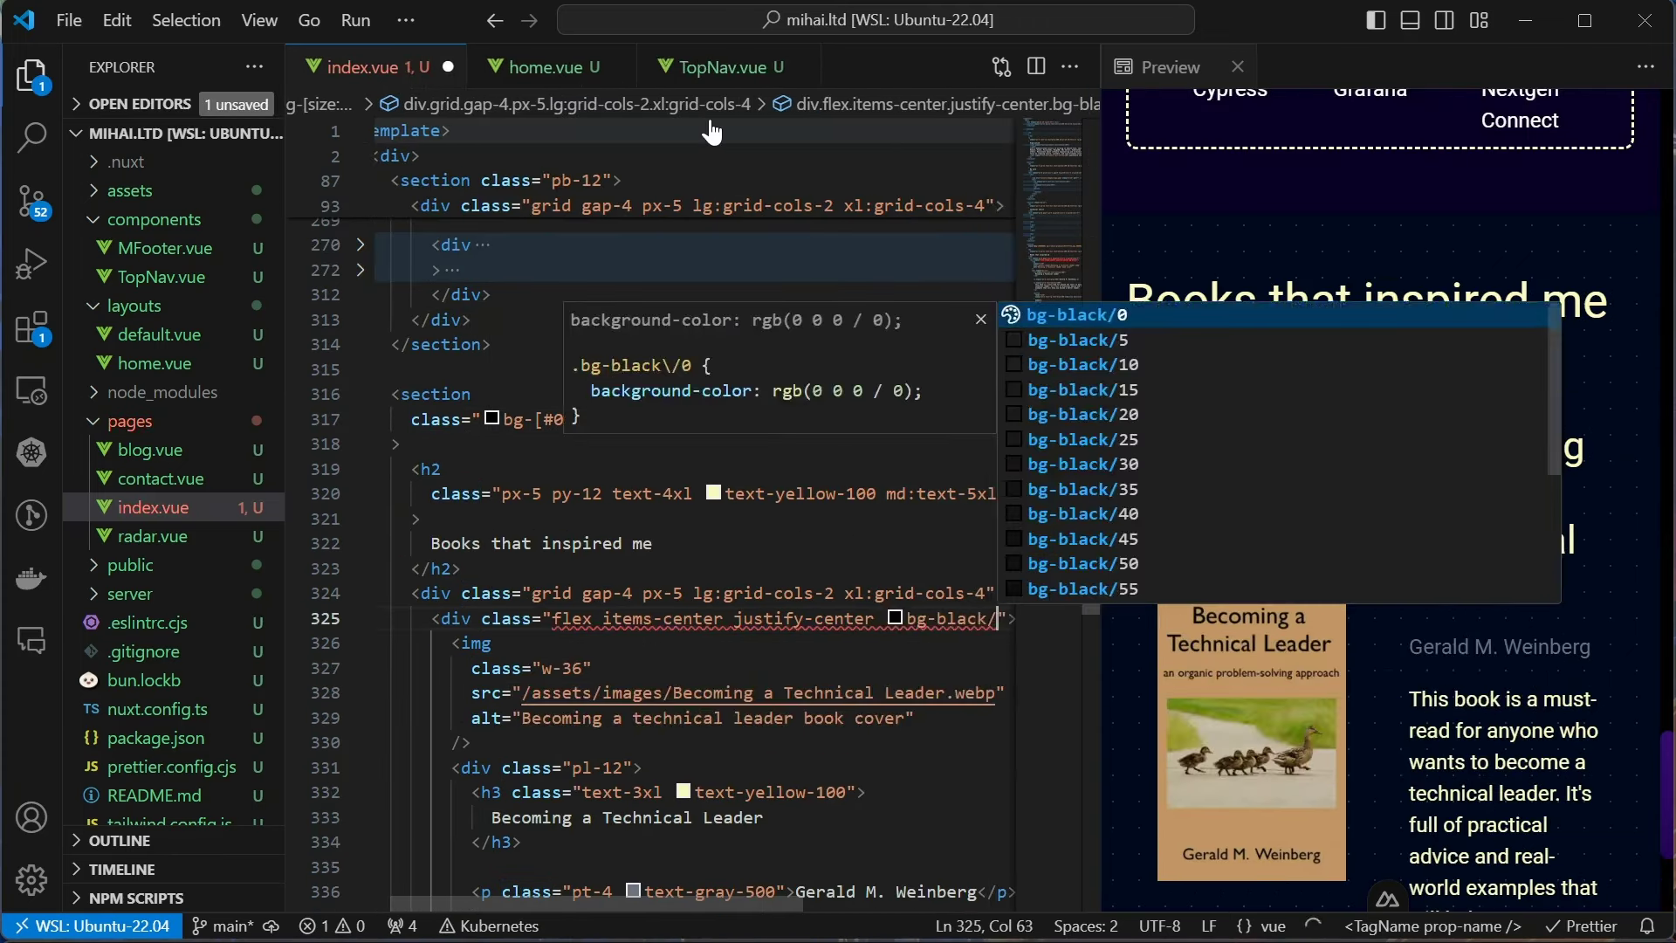
pyautogui.write('30')
pyautogui.hotkey('ctrl', 's')
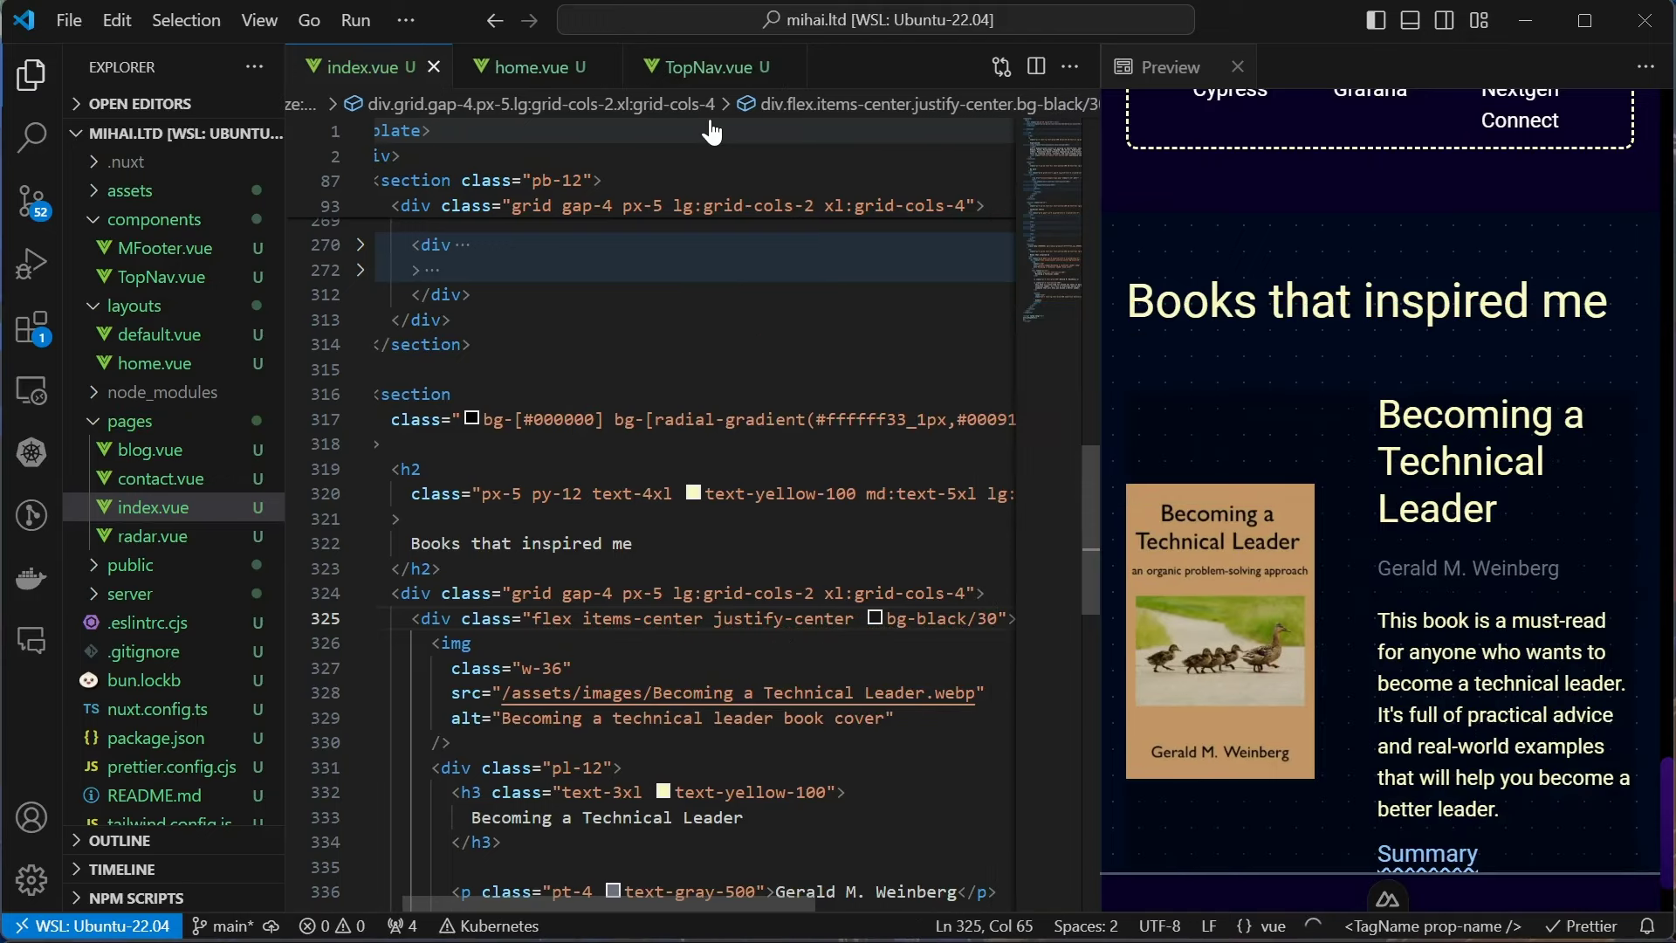
pyautogui.write('hover:bg-b')
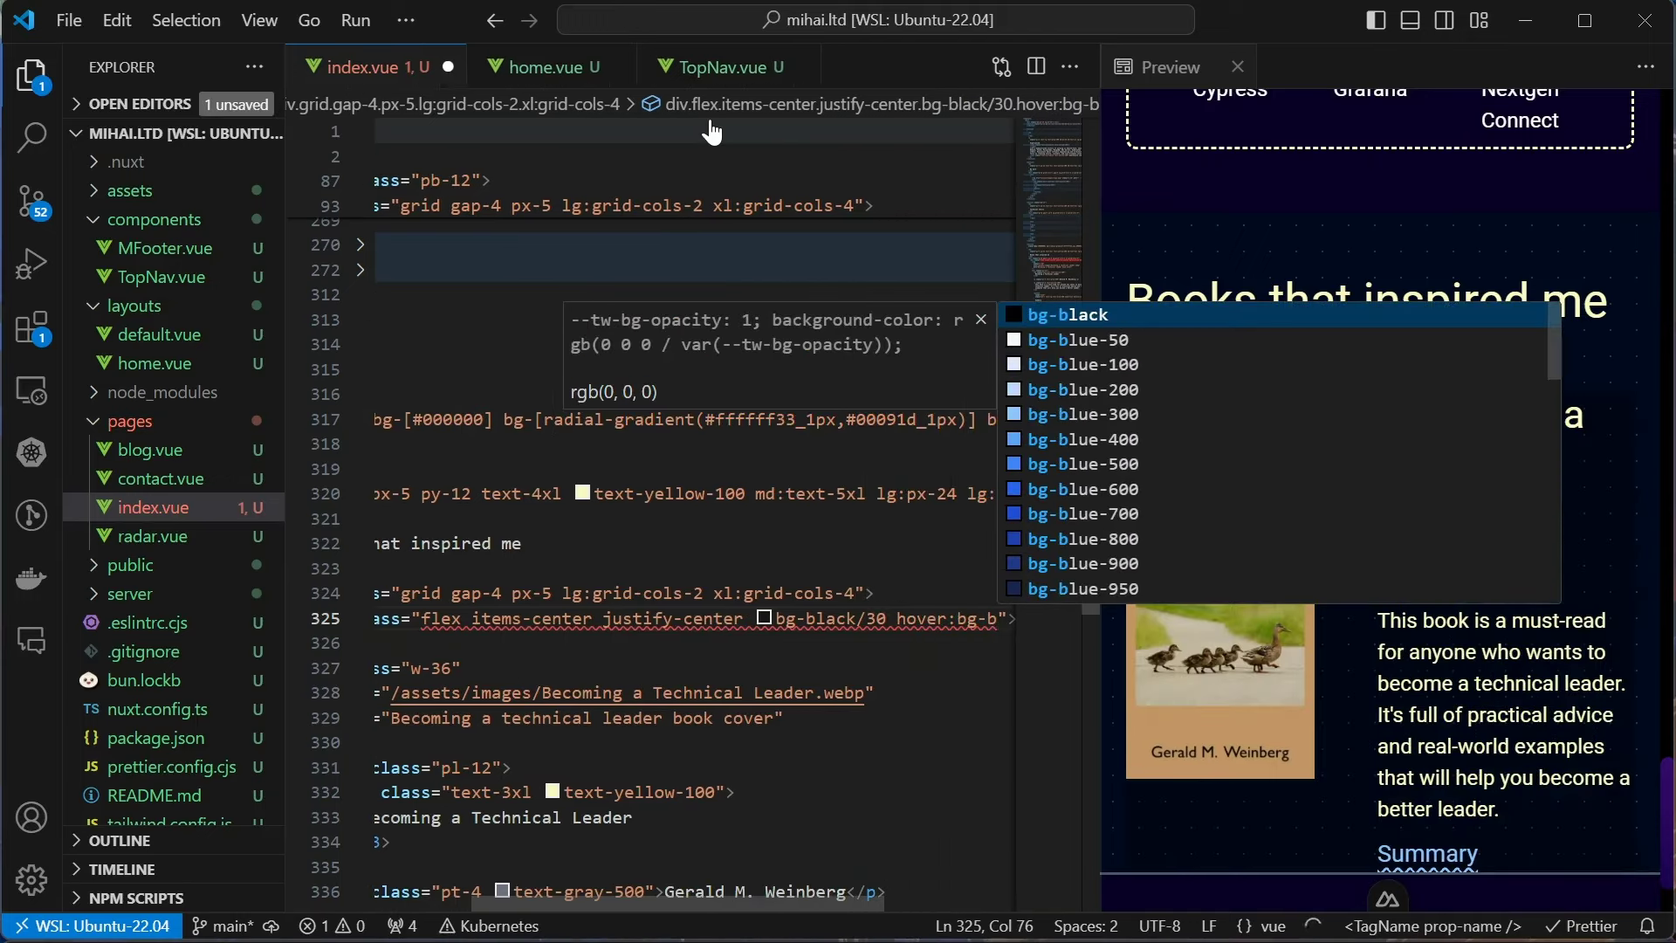
pyautogui.write('lack/50')
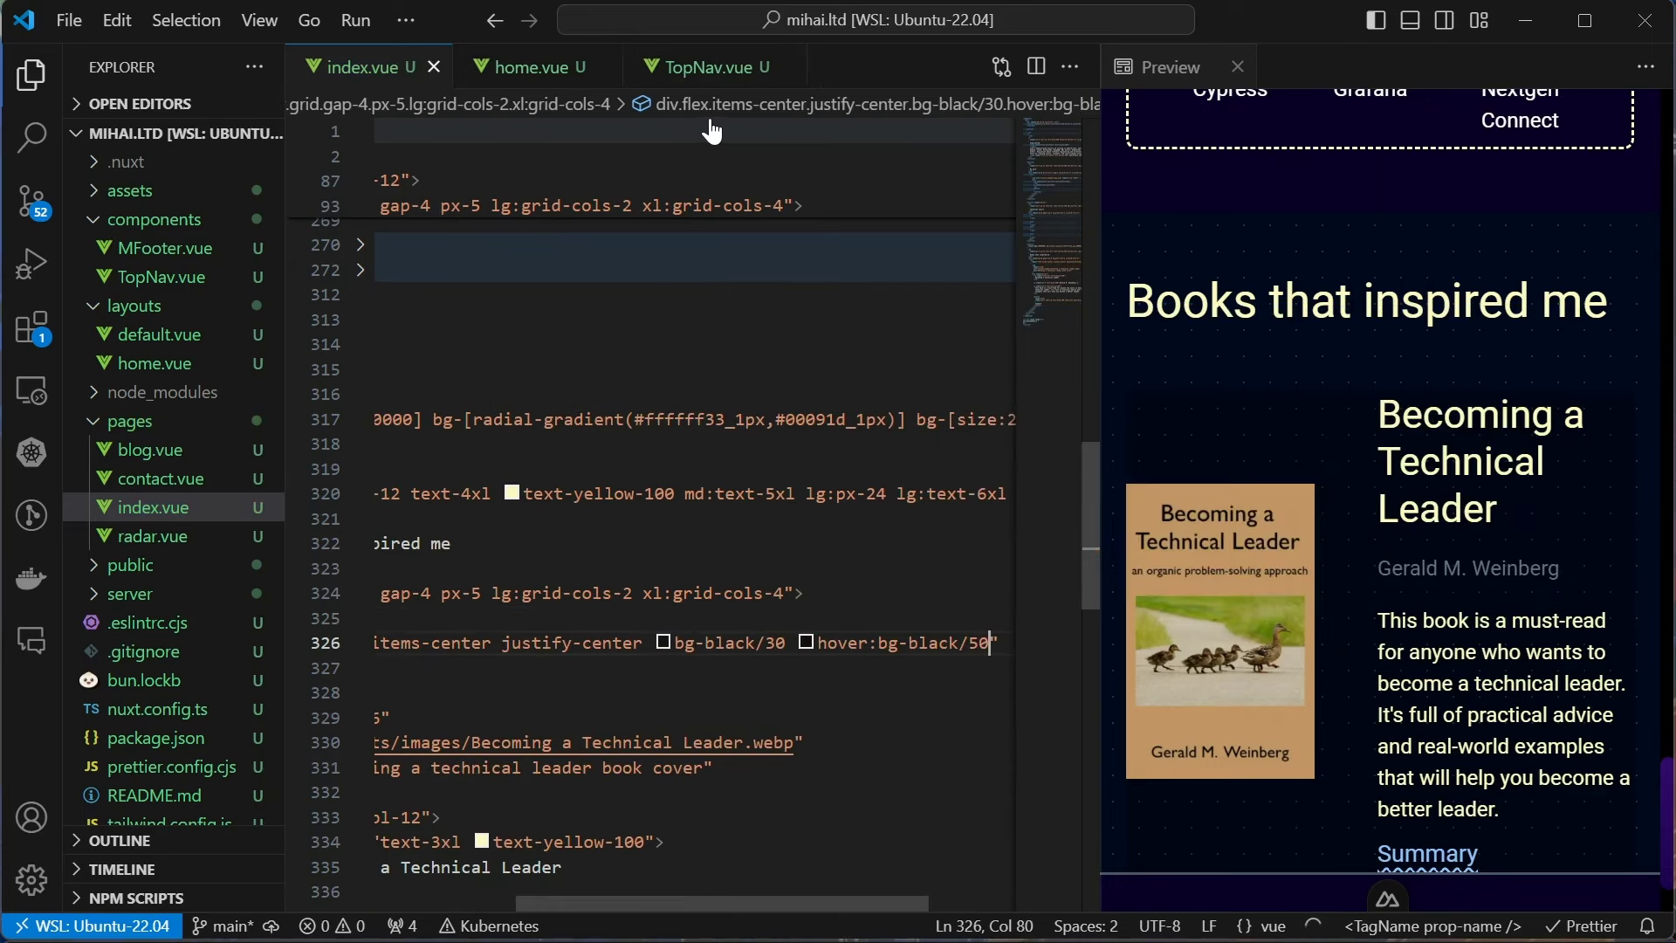
pyautogui.hotkey('ctrl', 's')
pyautogui.moveTo(1375, 524)
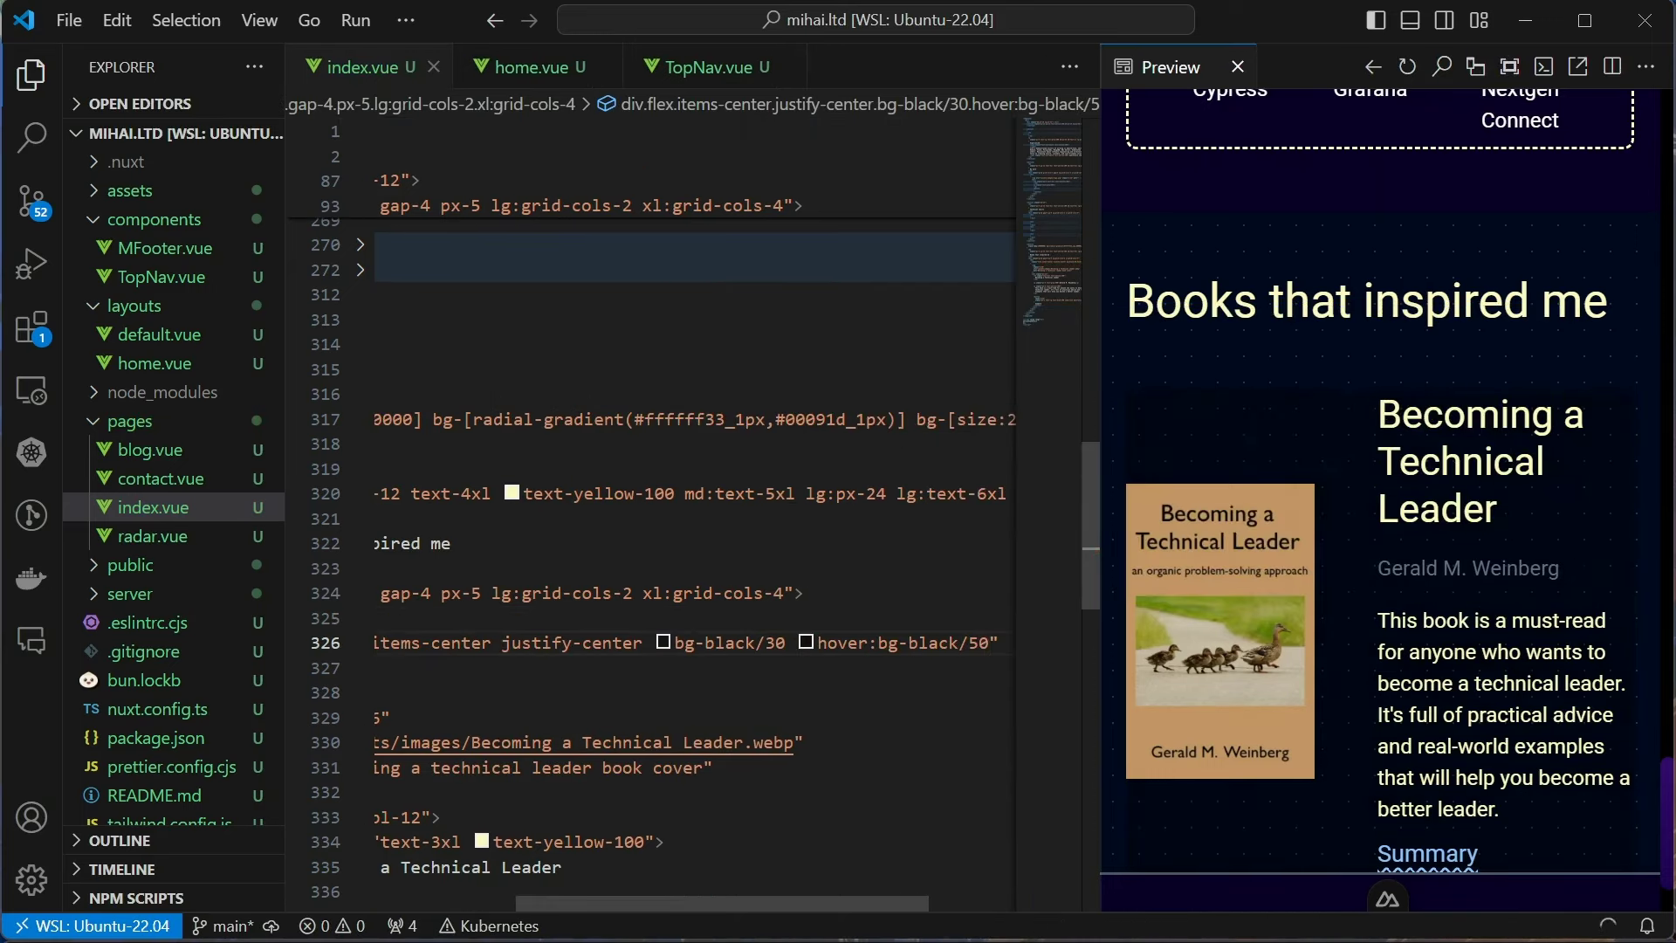
pyautogui.write('p-6')
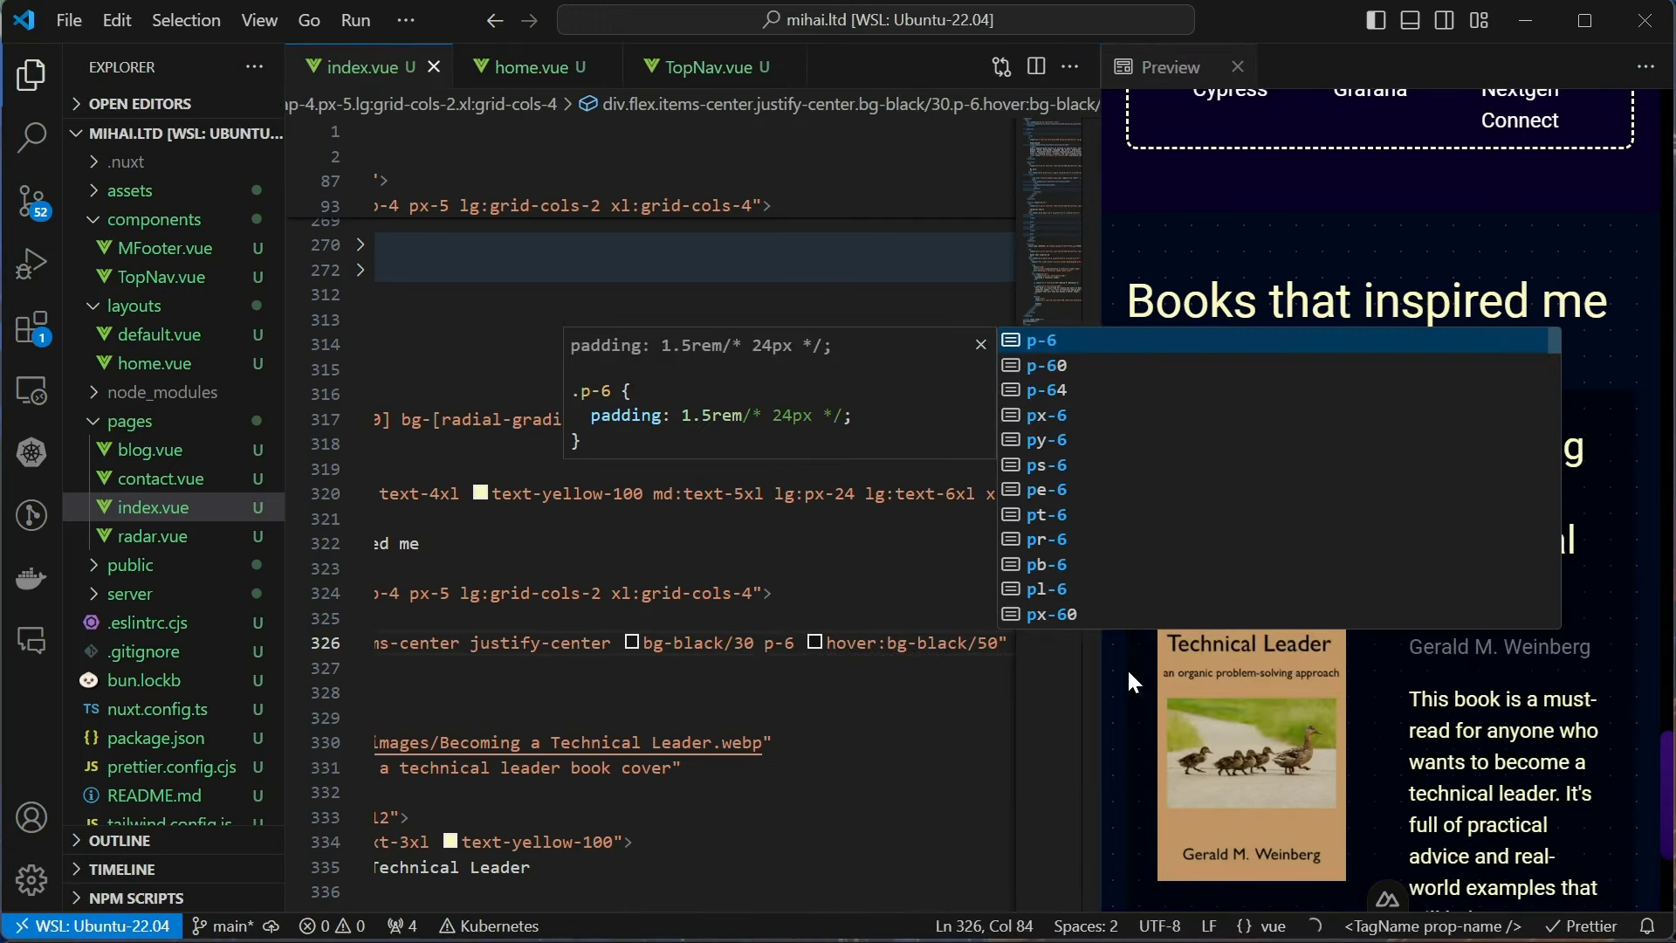
pyautogui.hotkey('ctrl', 's')
pyautogui.hotkey('alt', 'Tab')
pyautogui.scroll(-2, 1047, 667)
pyautogui.scroll(-2, 995, 661)
# Repeat the book card five times with v-for="i in 5" and :key="i"
pyautogui.hotkey('alt', 'Tab')
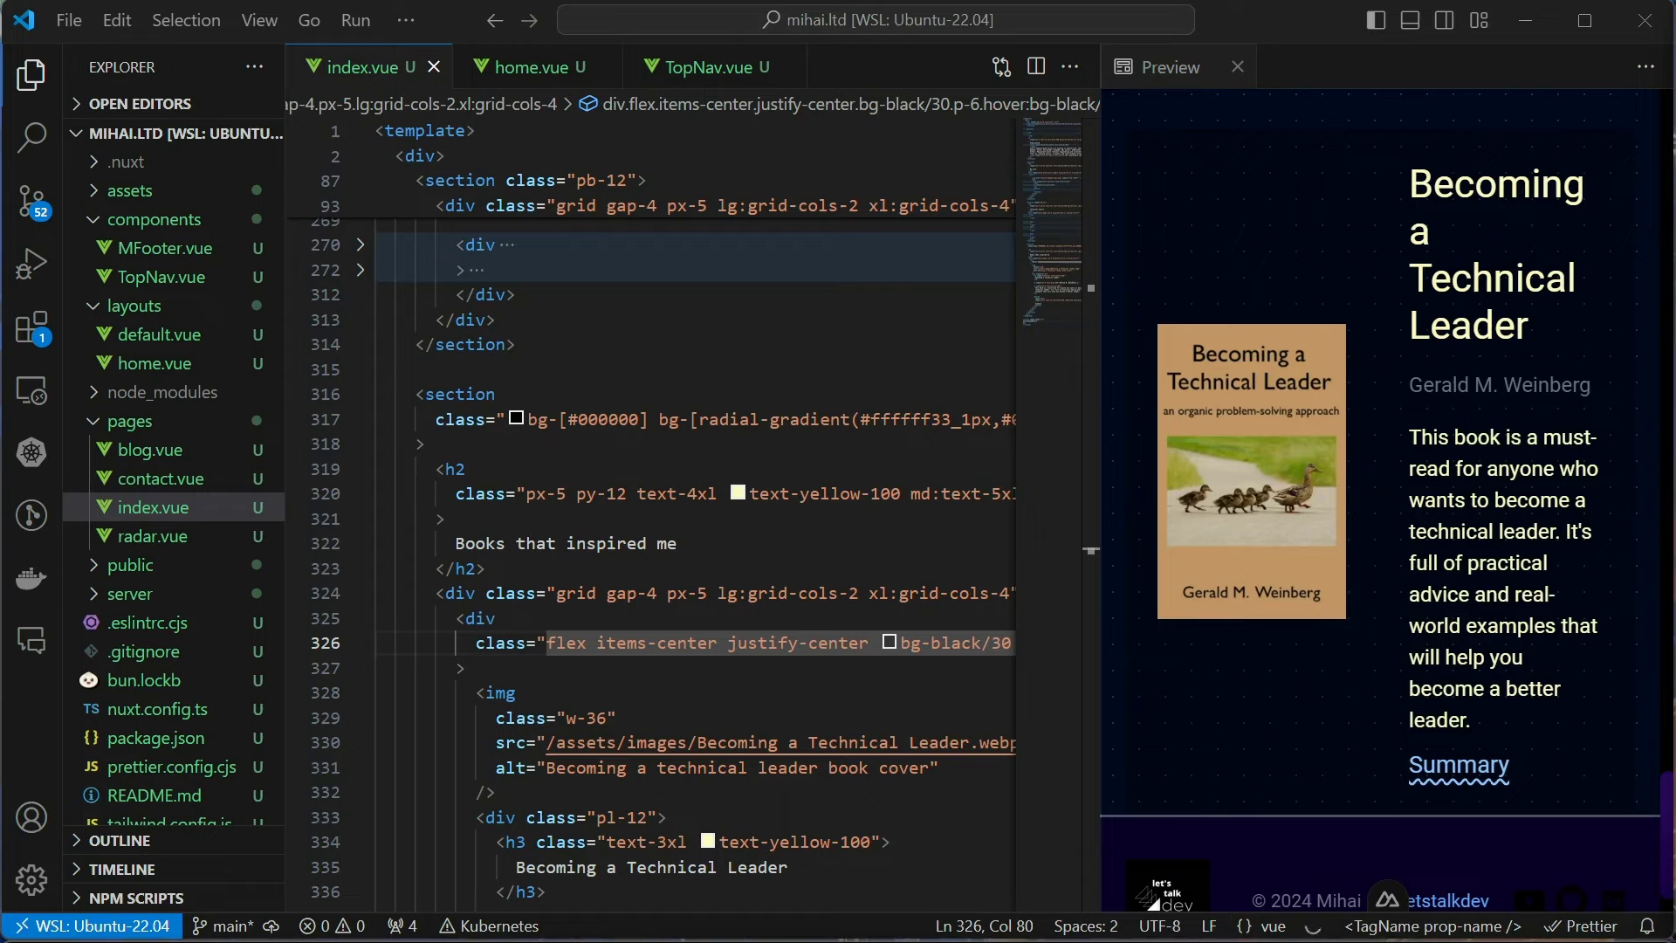
pyautogui.scroll(-1, 694, 549)
pyautogui.press('Up')
pyautogui.write('v-for')
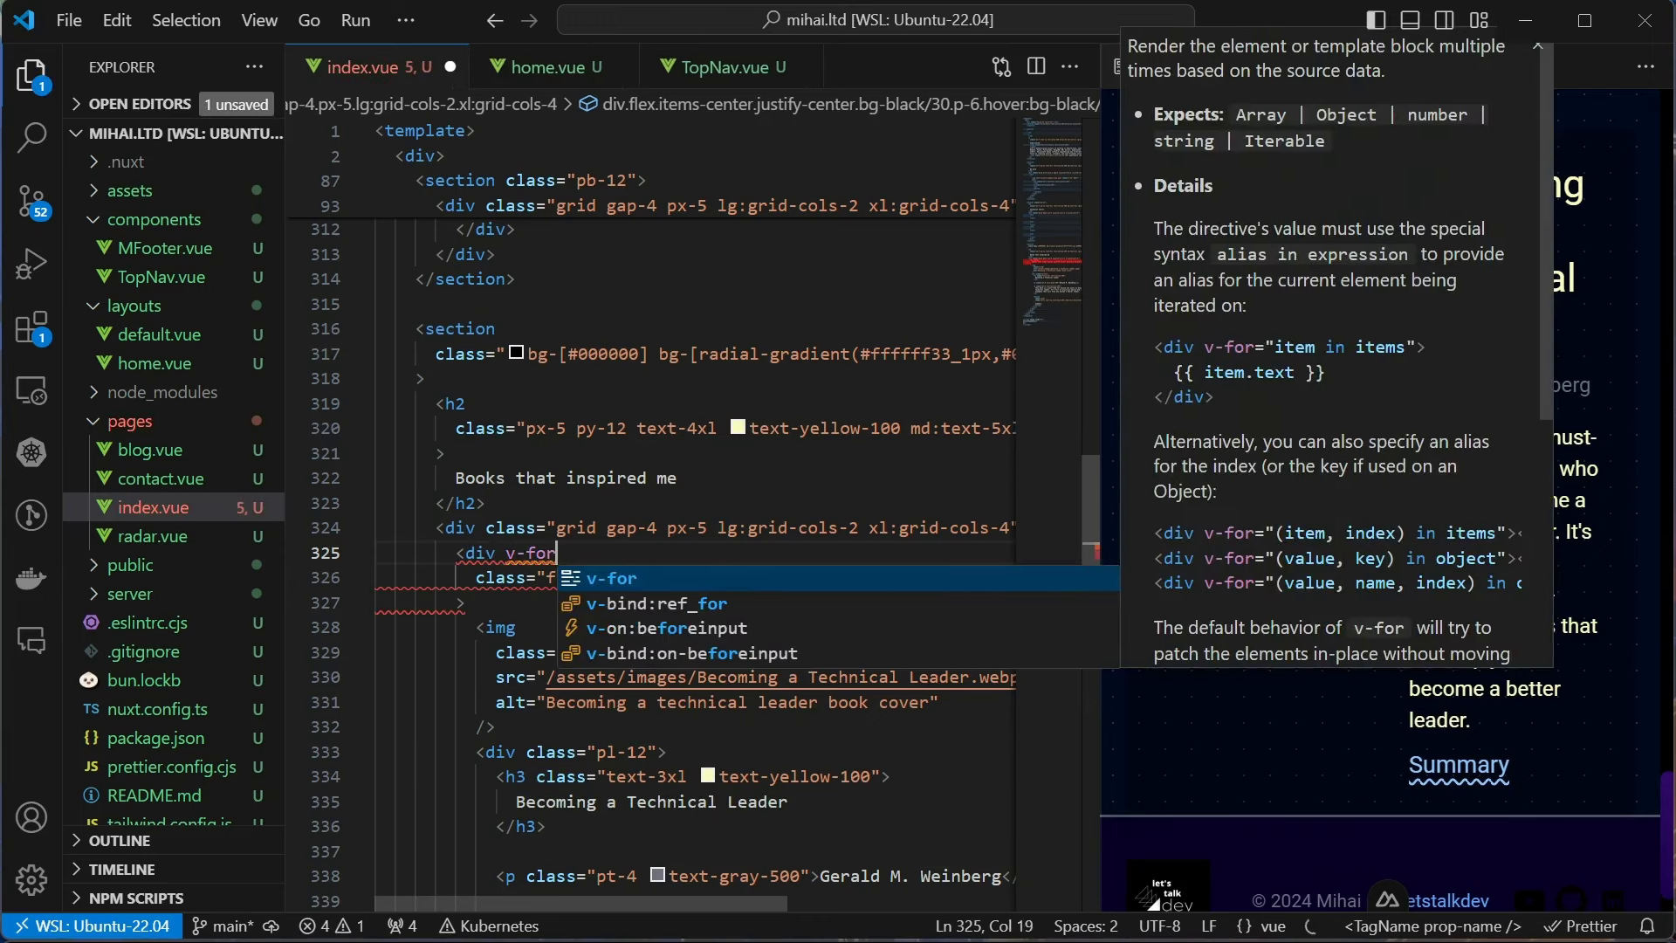
pyautogui.write('="i in 4')
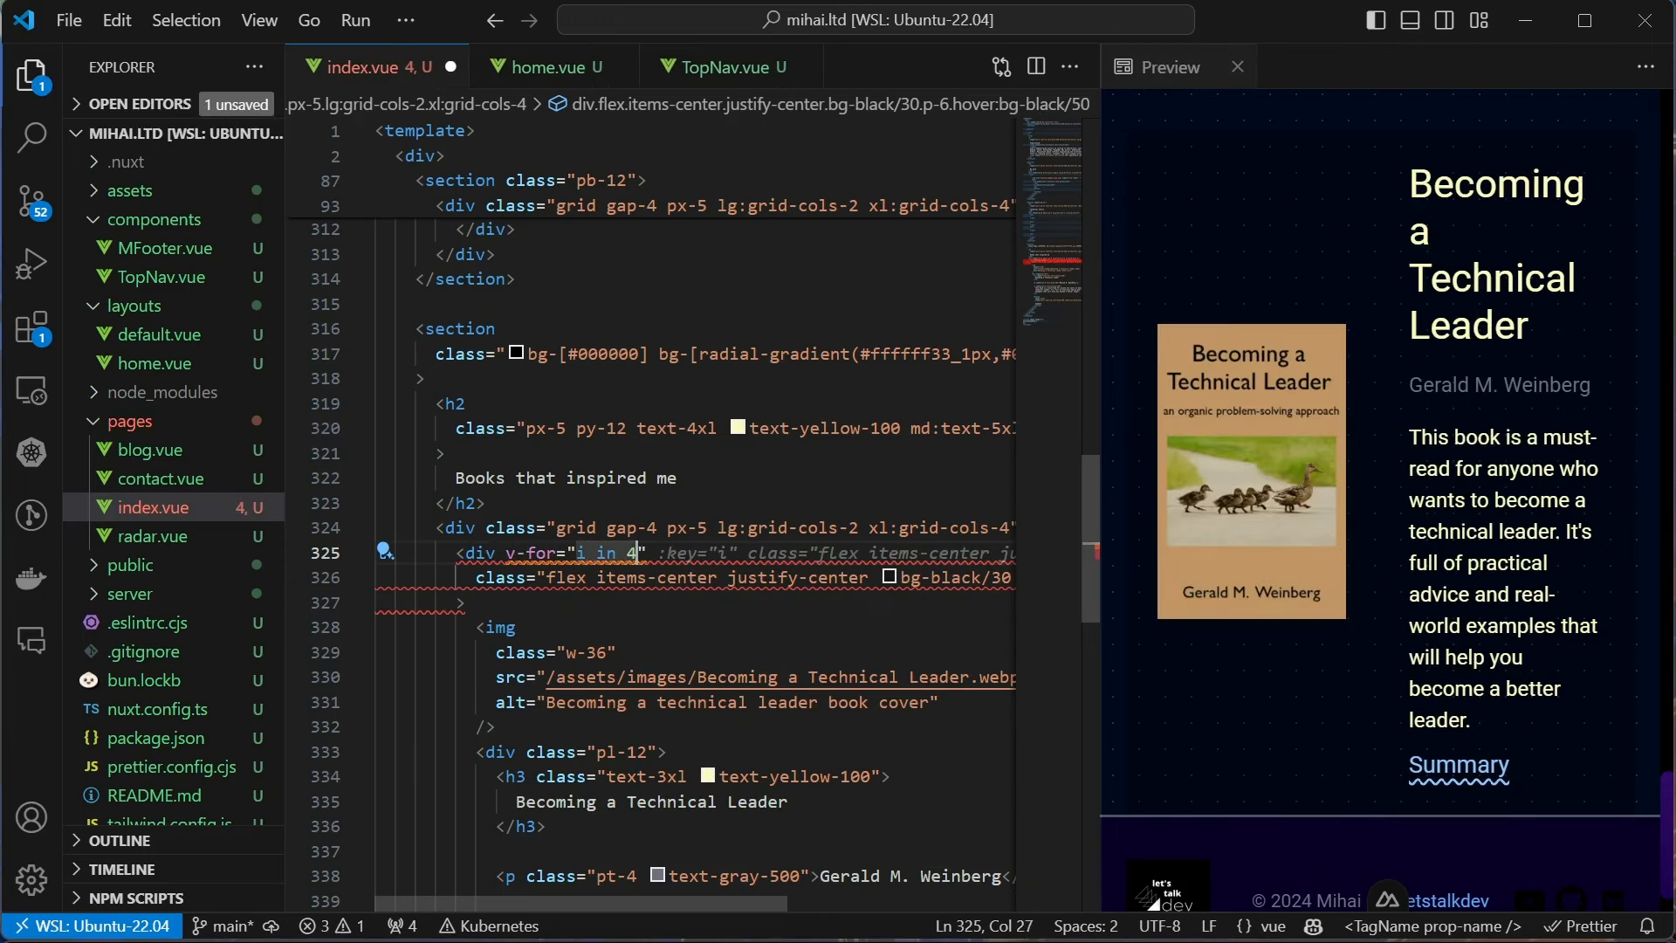
pyautogui.press('BackSpace')
pyautogui.write('5"')
pyautogui.write(':key')
pyautogui.press('Tab')
pyautogui.write('"')
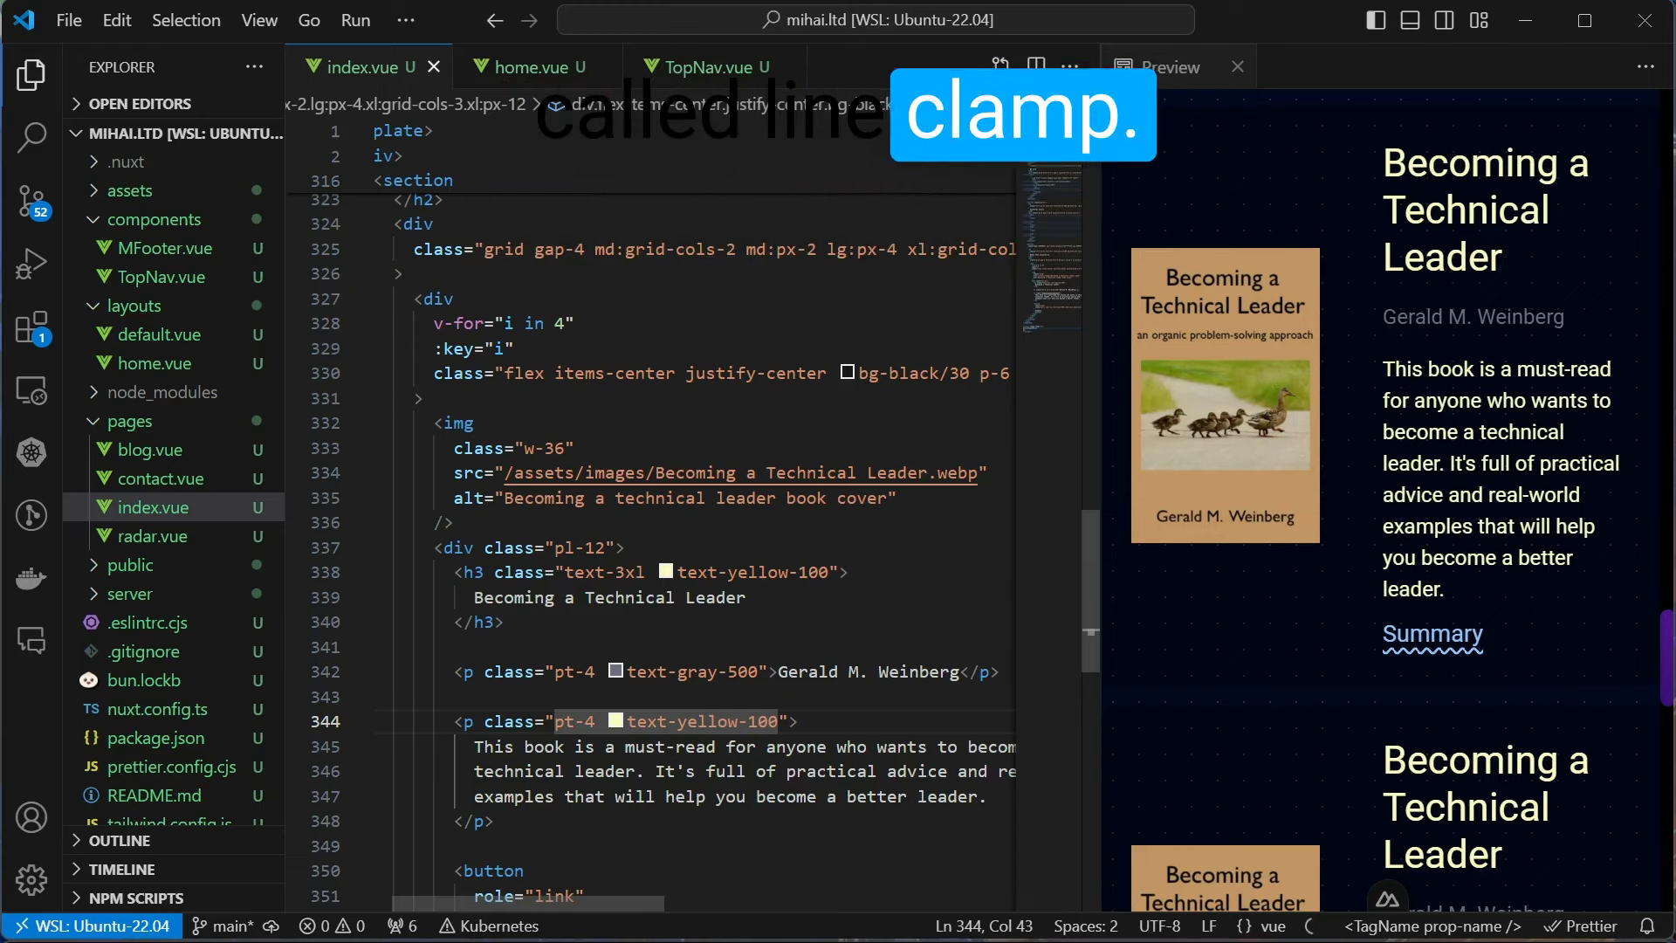
pyautogui.write('line-c')
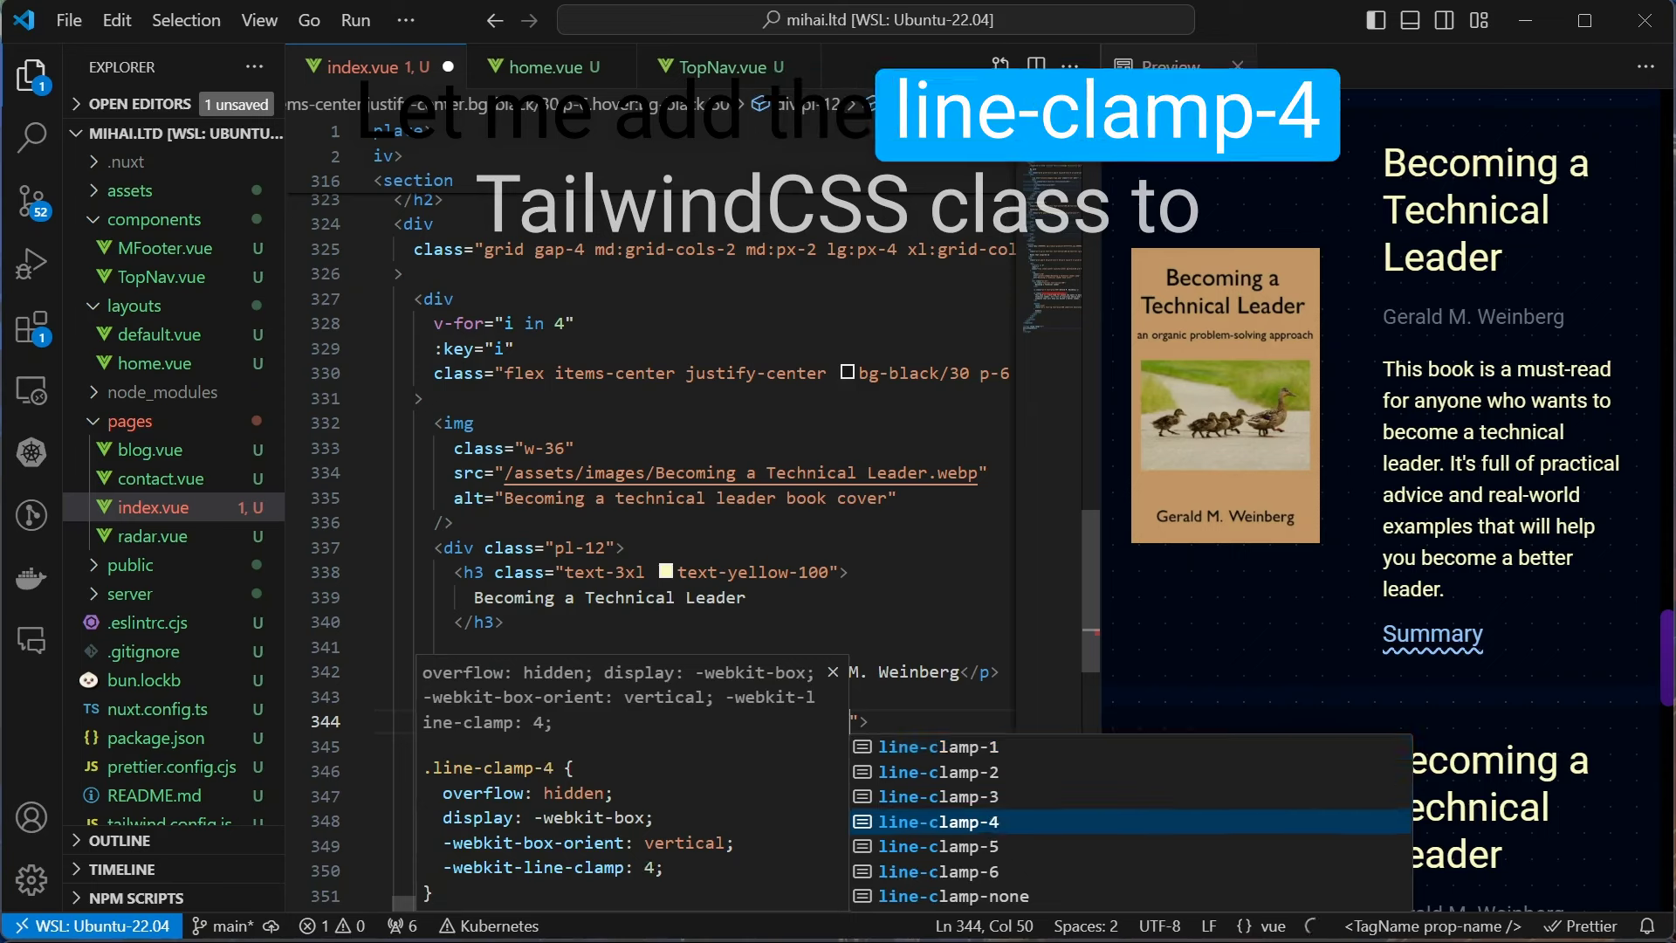
# Clamp the book description to four lines and check the trimmed text in the preview
pyautogui.press('Return')
pyautogui.hotkey('ctrl', 's')
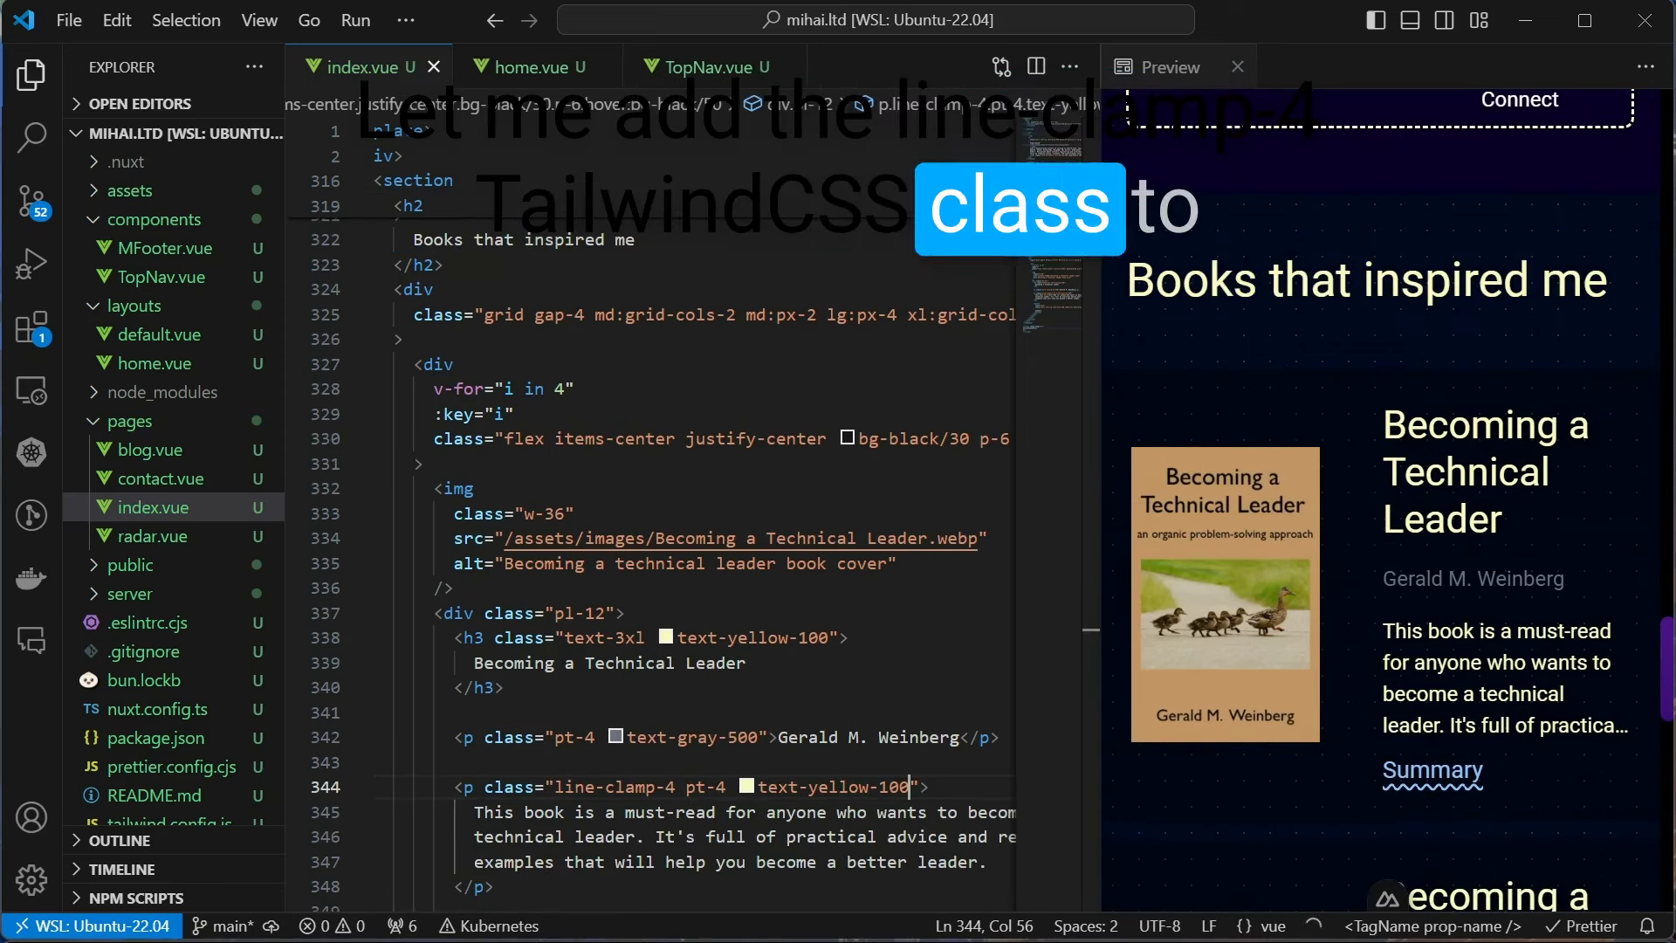
pyautogui.moveTo(1623, 726); pyautogui.dragTo(1388, 631)
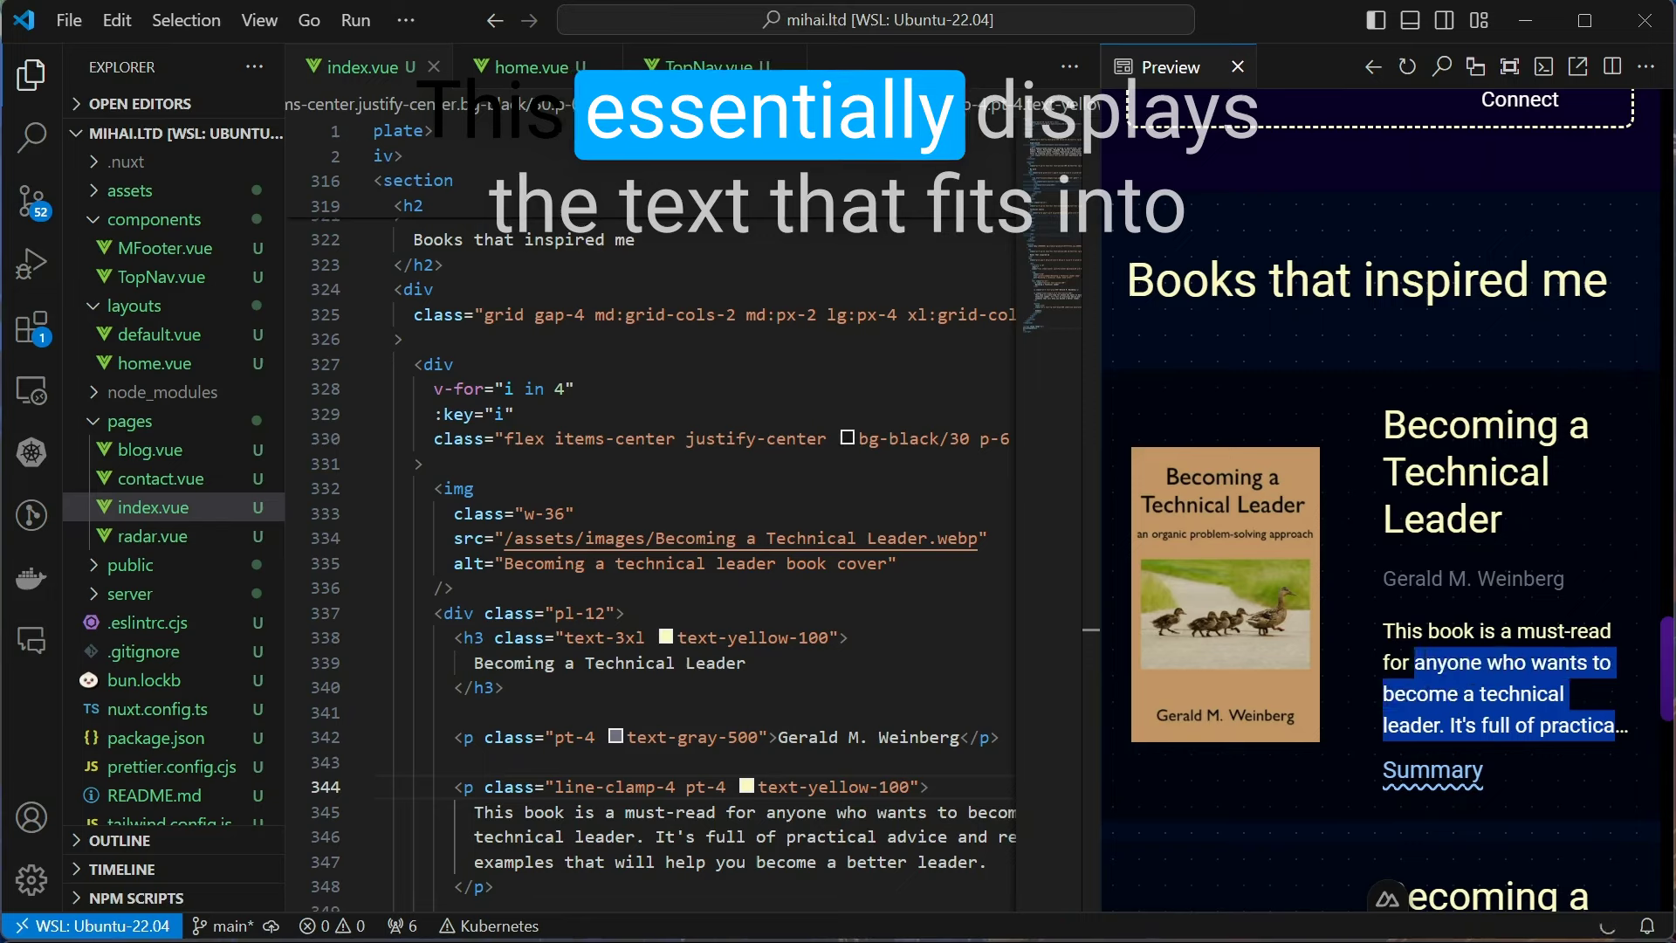
pyautogui.click(1506, 681)
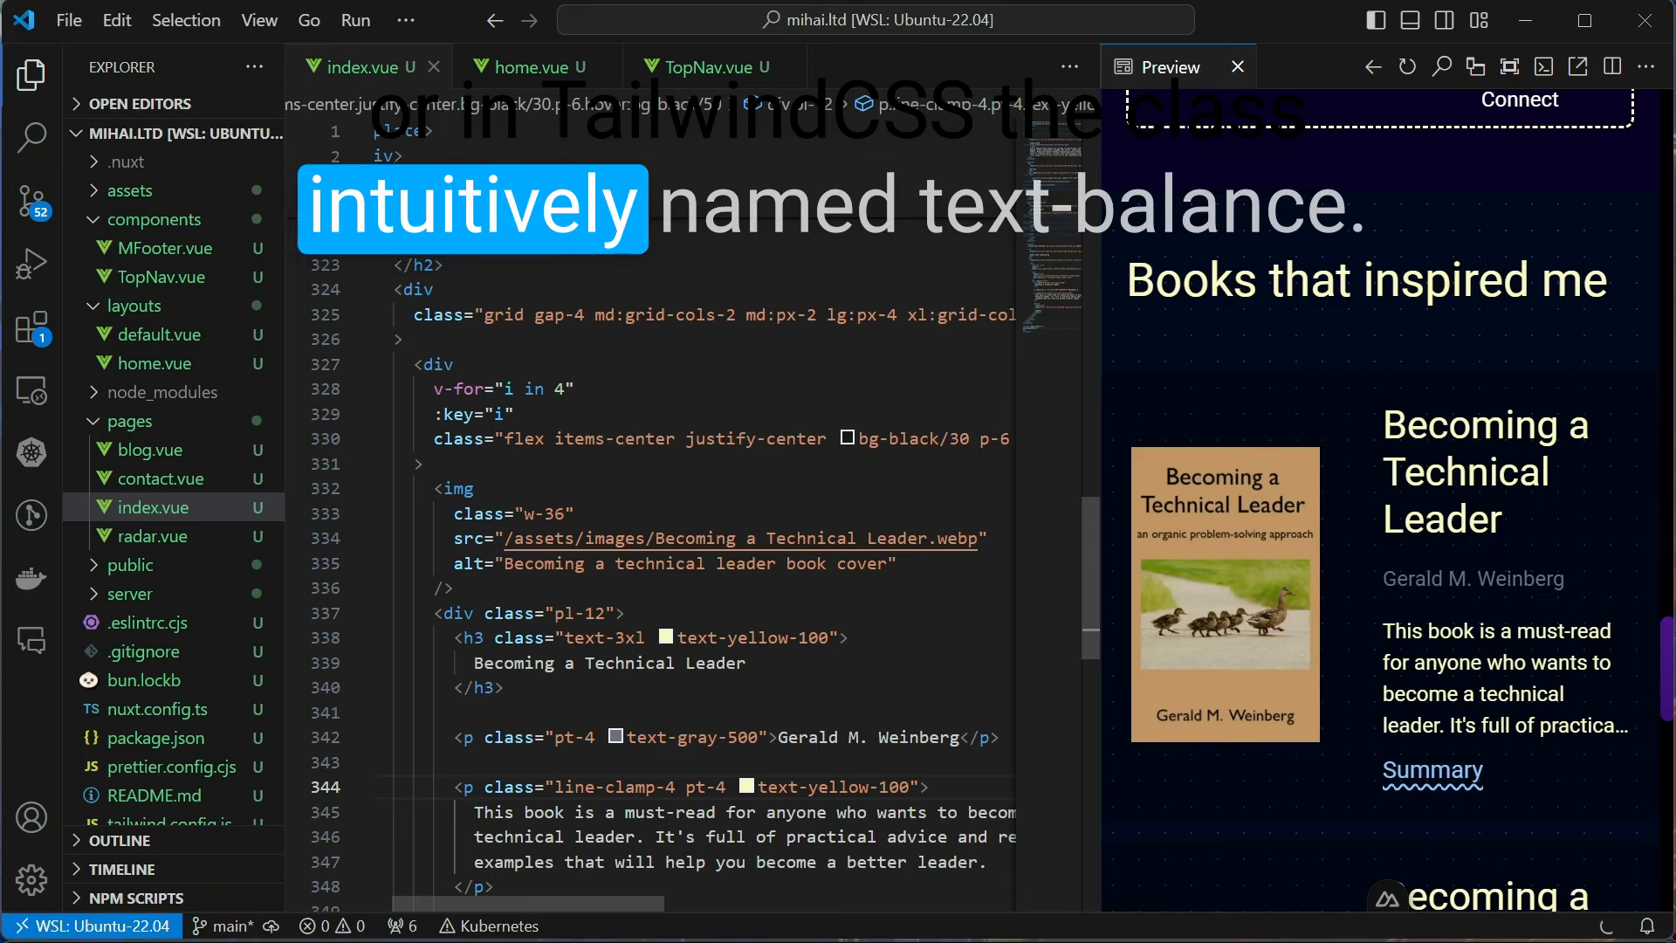
pyautogui.write('text-bal')
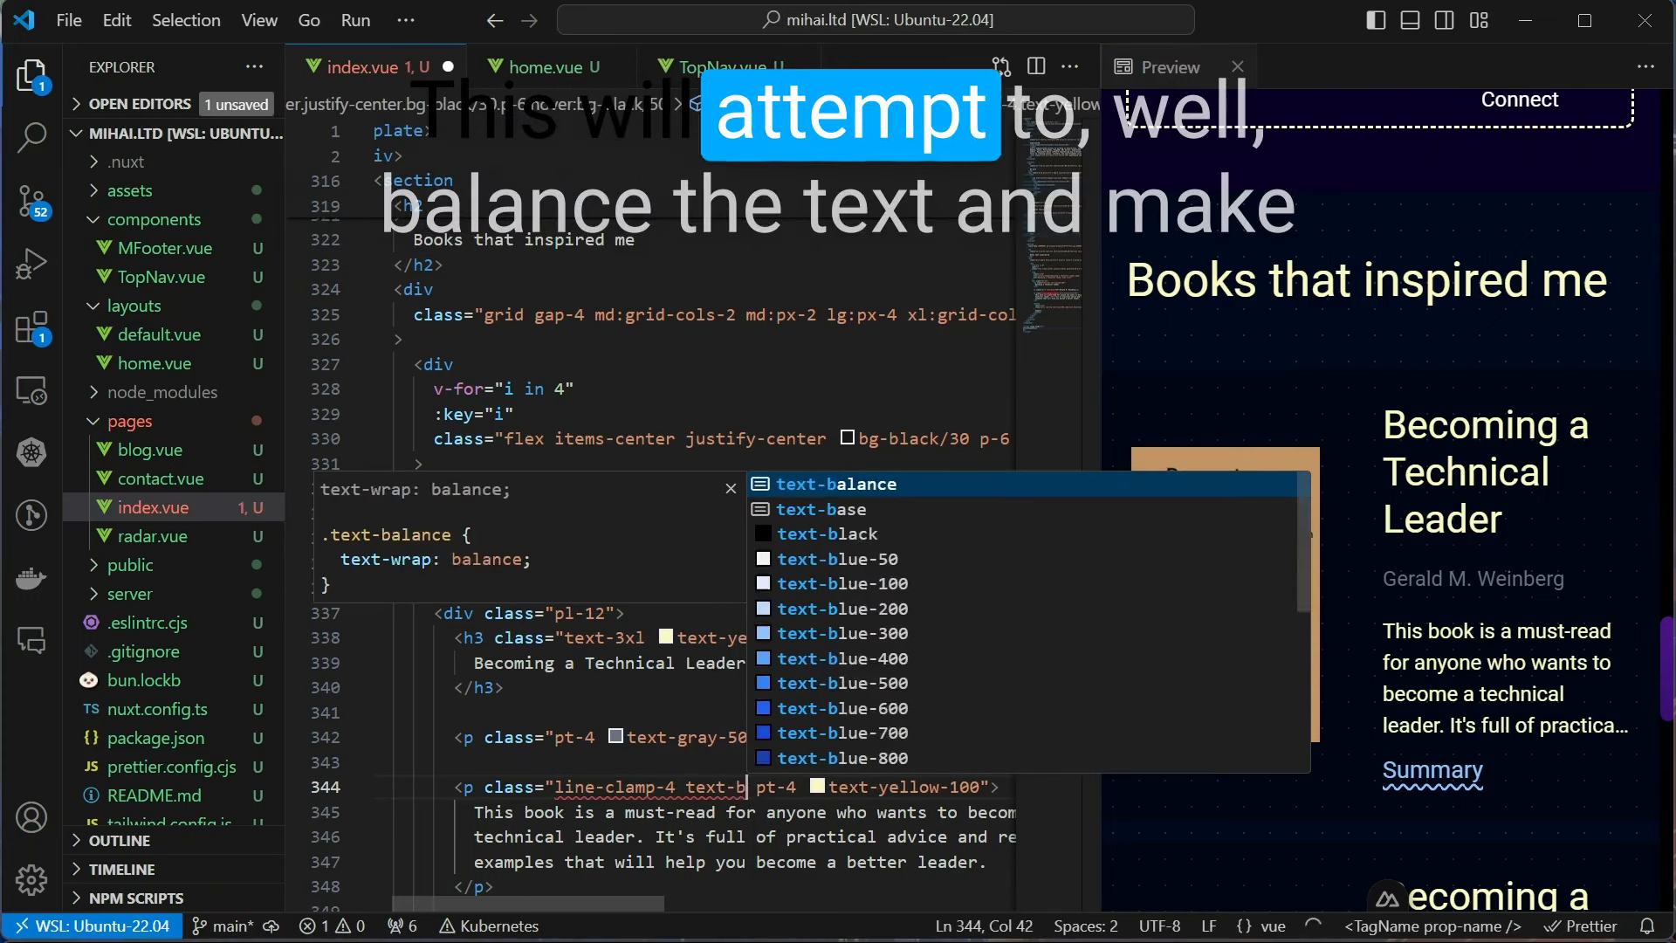
pyautogui.write('anc')
# Add text-balance to the description and change the clamp to line-clamp-5
pyautogui.press('Escape')
pyautogui.write('e')
pyautogui.hotkey('ctrl', 's')
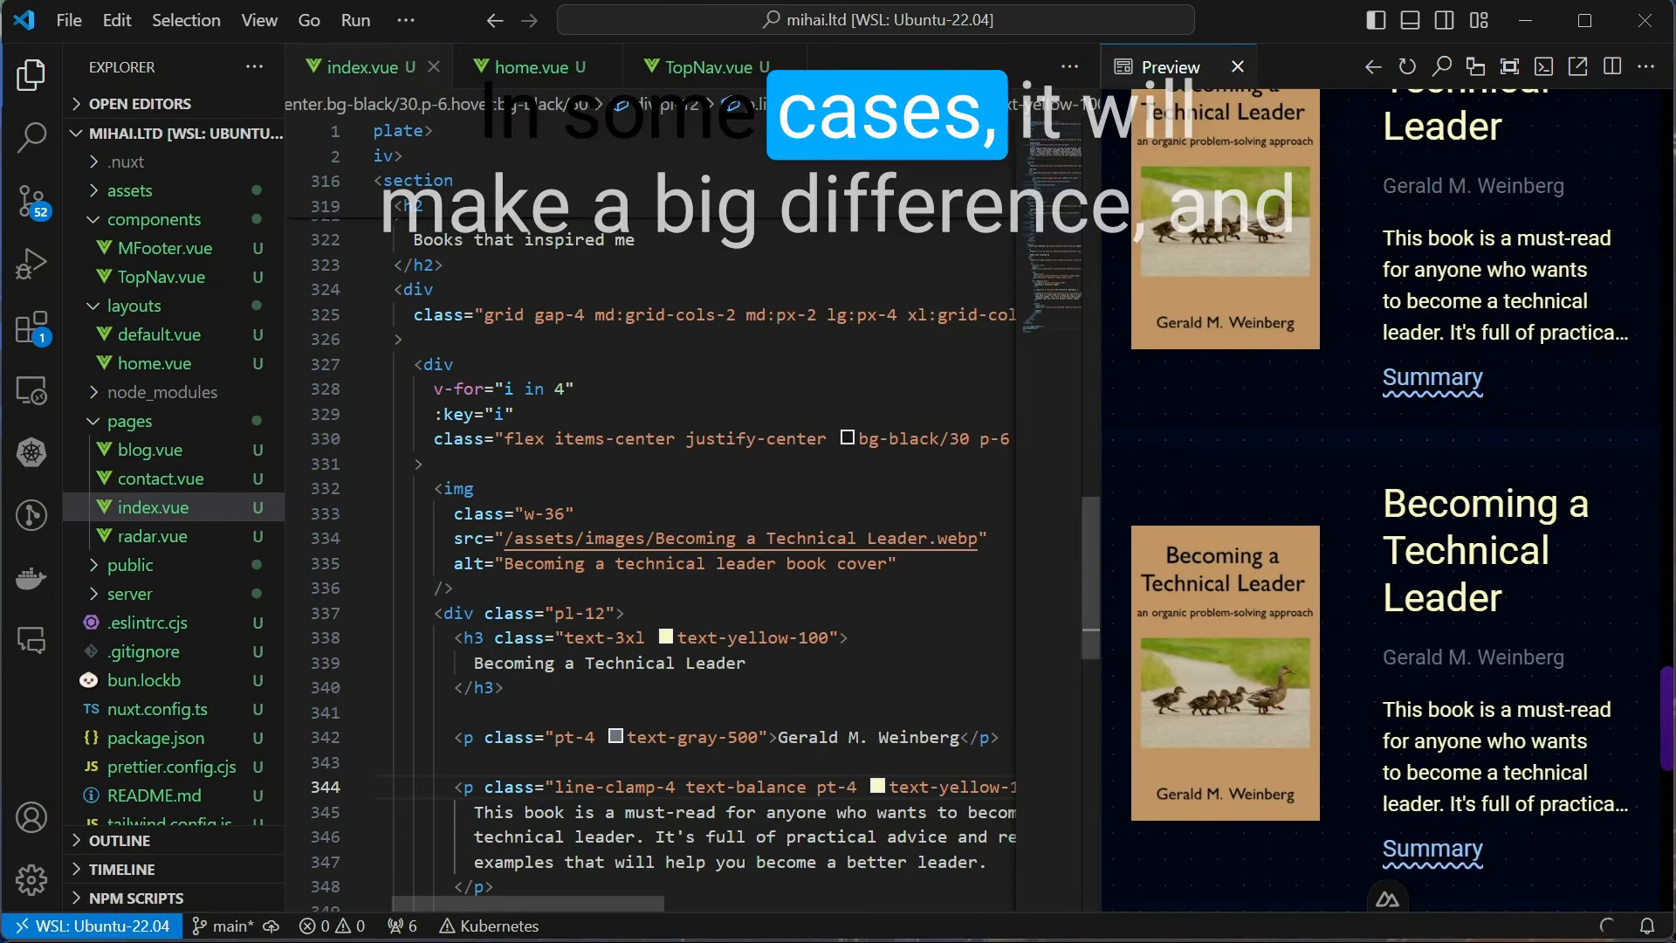
pyautogui.doubleClick(678, 787)
pyautogui.write('5')
pyautogui.hotkey('ctrl', 's')
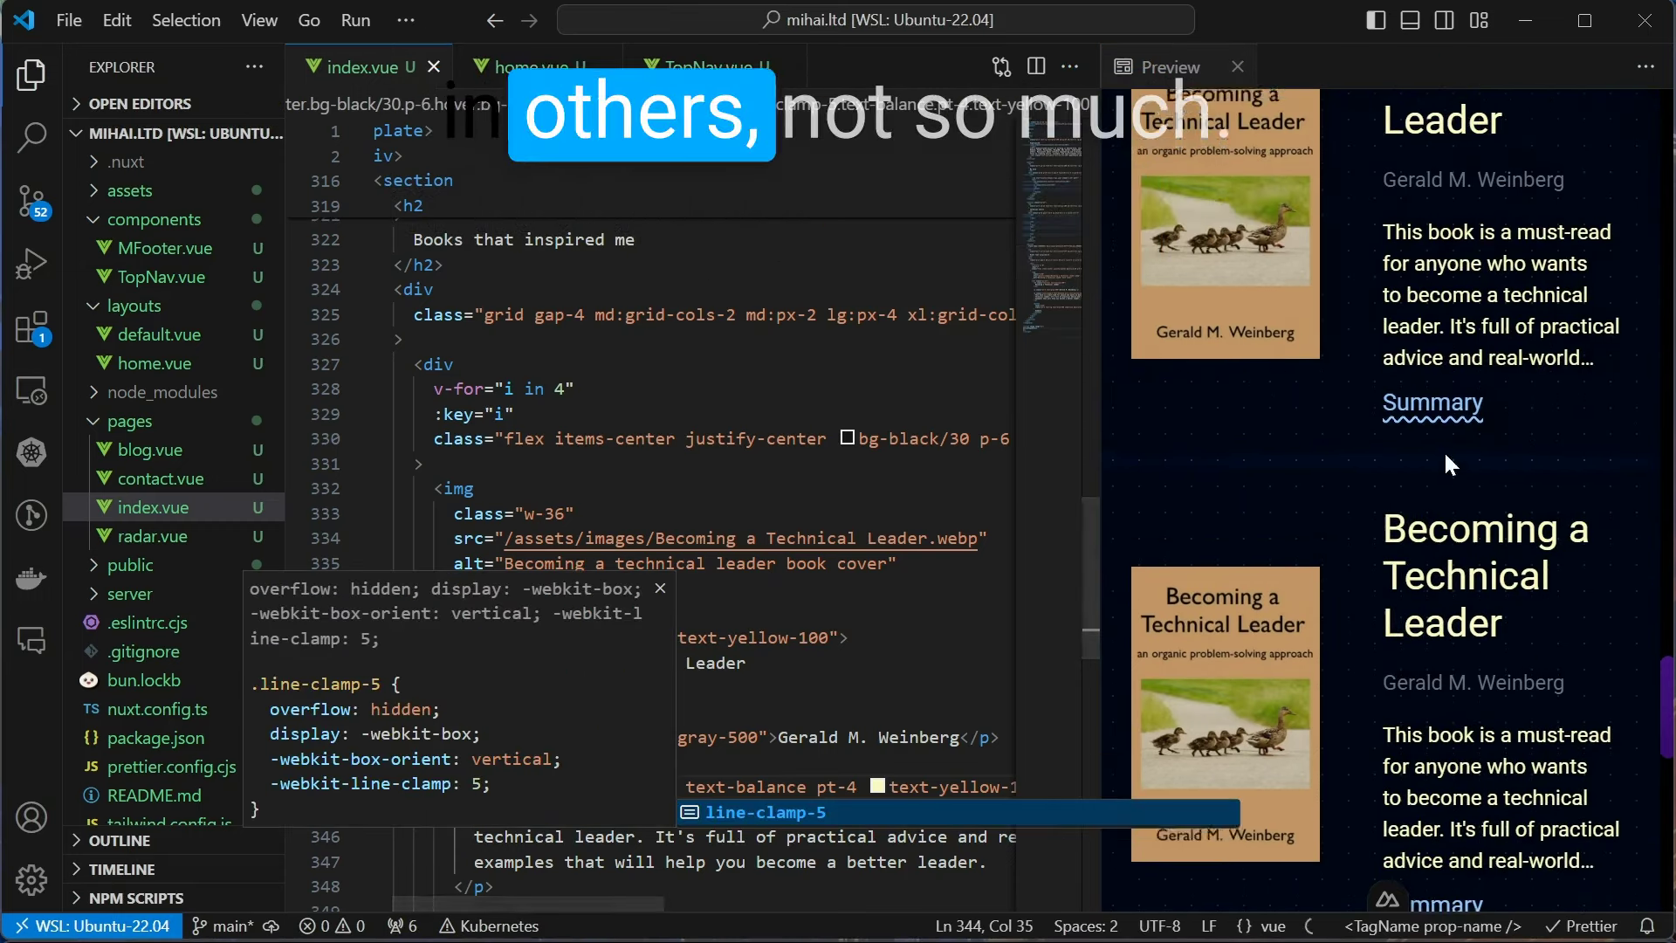
pyautogui.scroll(-4, 1375, 525)
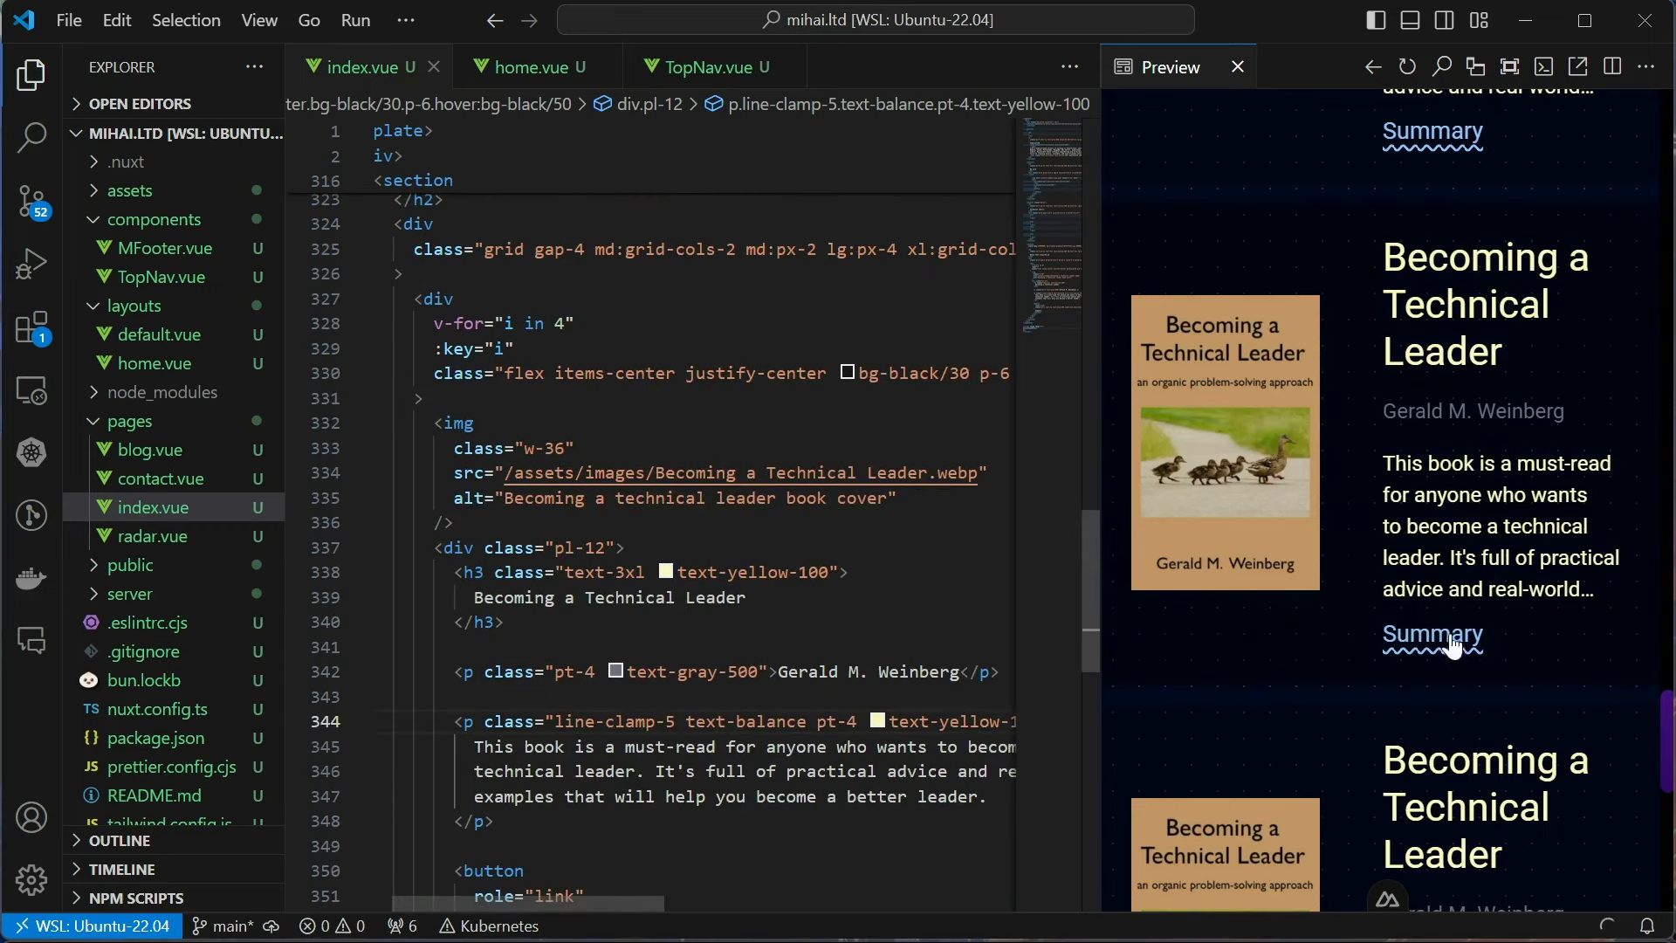
pyautogui.scroll(-3, 1374, 524)
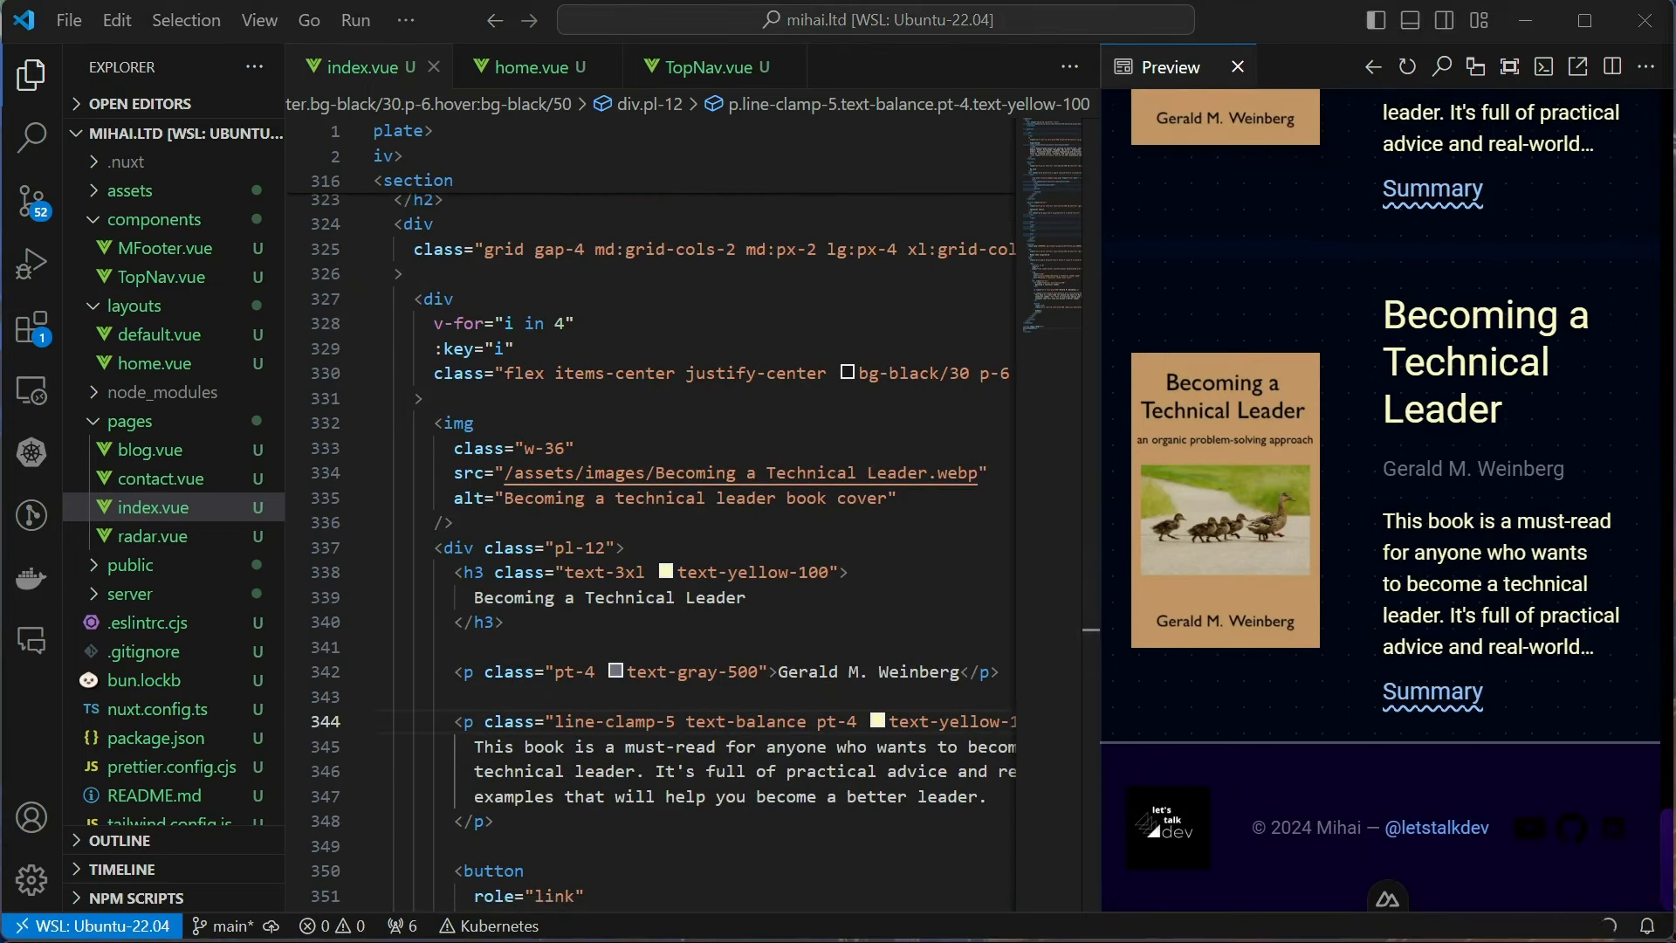
# Add a centred container below the cards holding a copy of the Summary link, relabelled
pyautogui.write('<div class="flex items-center justify-center bg-black/30 p-6 hover:bg-black/50"></div>')
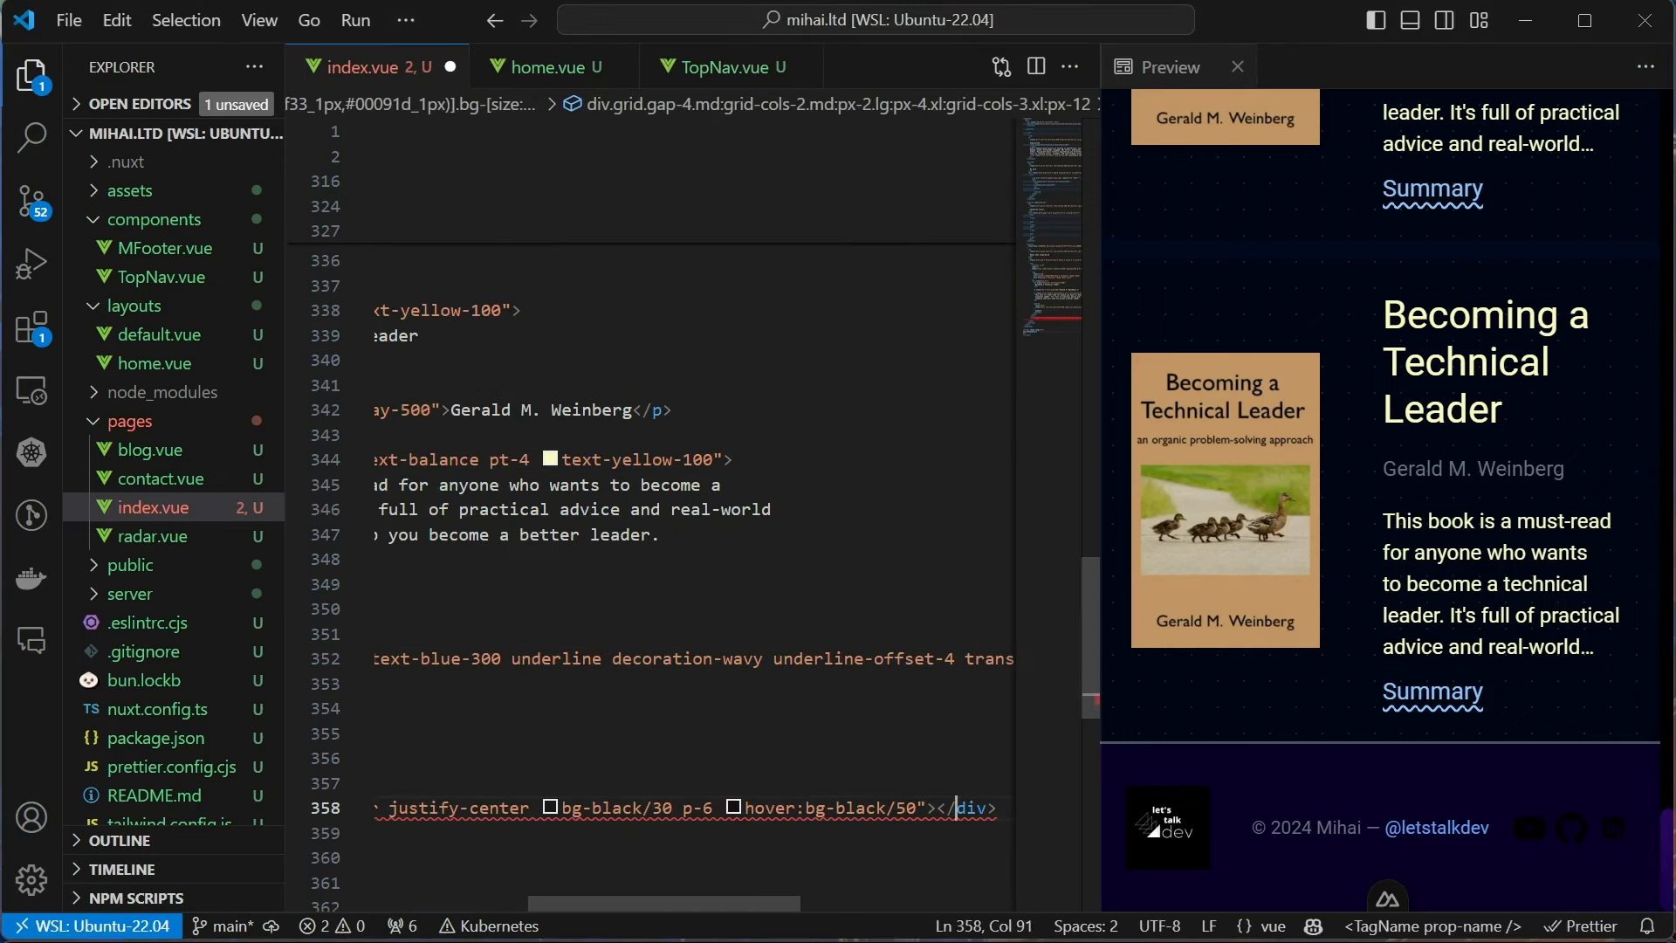
pyautogui.moveTo(414, 477); pyautogui.dragTo(526, 602)
pyautogui.hotkey('ctrl', 'c')
pyautogui.hotkey('ctrl', 'v')
pyautogui.doubleClick(487, 802)
pyautogui.write('Check out more books...')
pyautogui.hotkey('ctrl', 's')
# Restyle the new link with text-3xl and text-yellow-100 instead of the blue text
pyautogui.press('Up')
pyautogui.hscroll(3, 694, 524)
pyautogui.hscroll(4, 695, 523)
pyautogui.hscroll(3, 694, 525)
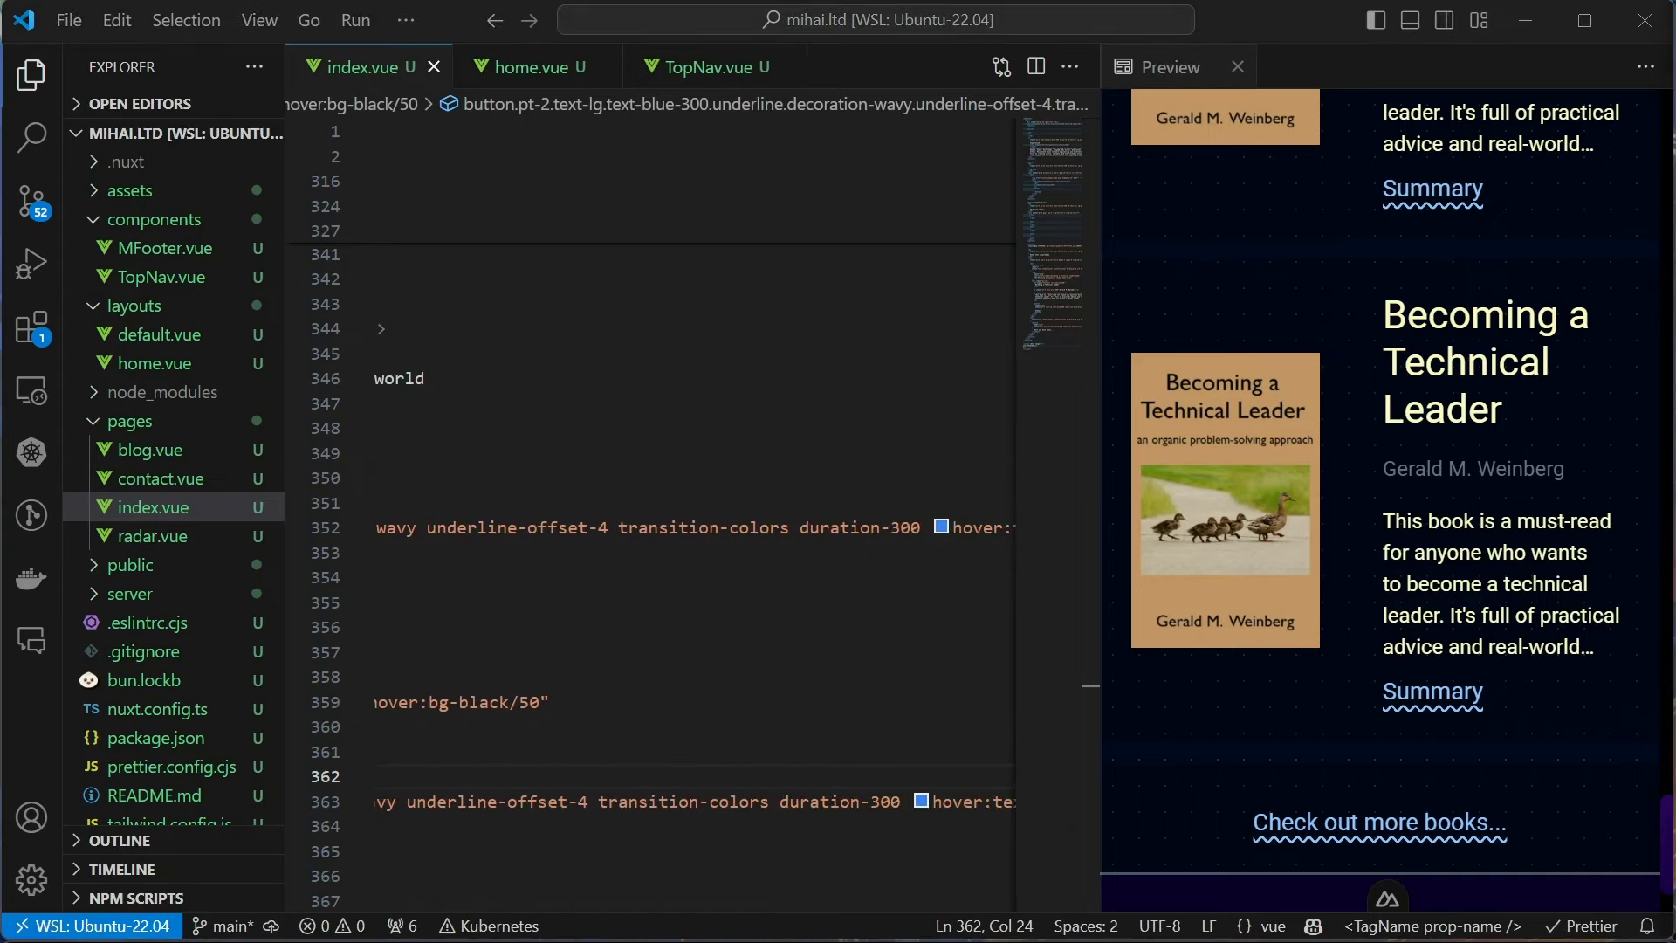
pyautogui.press('Down')
pyautogui.hotkey('ctrl', 'Right')
pyautogui.hotkey('ctrl', 'Right')
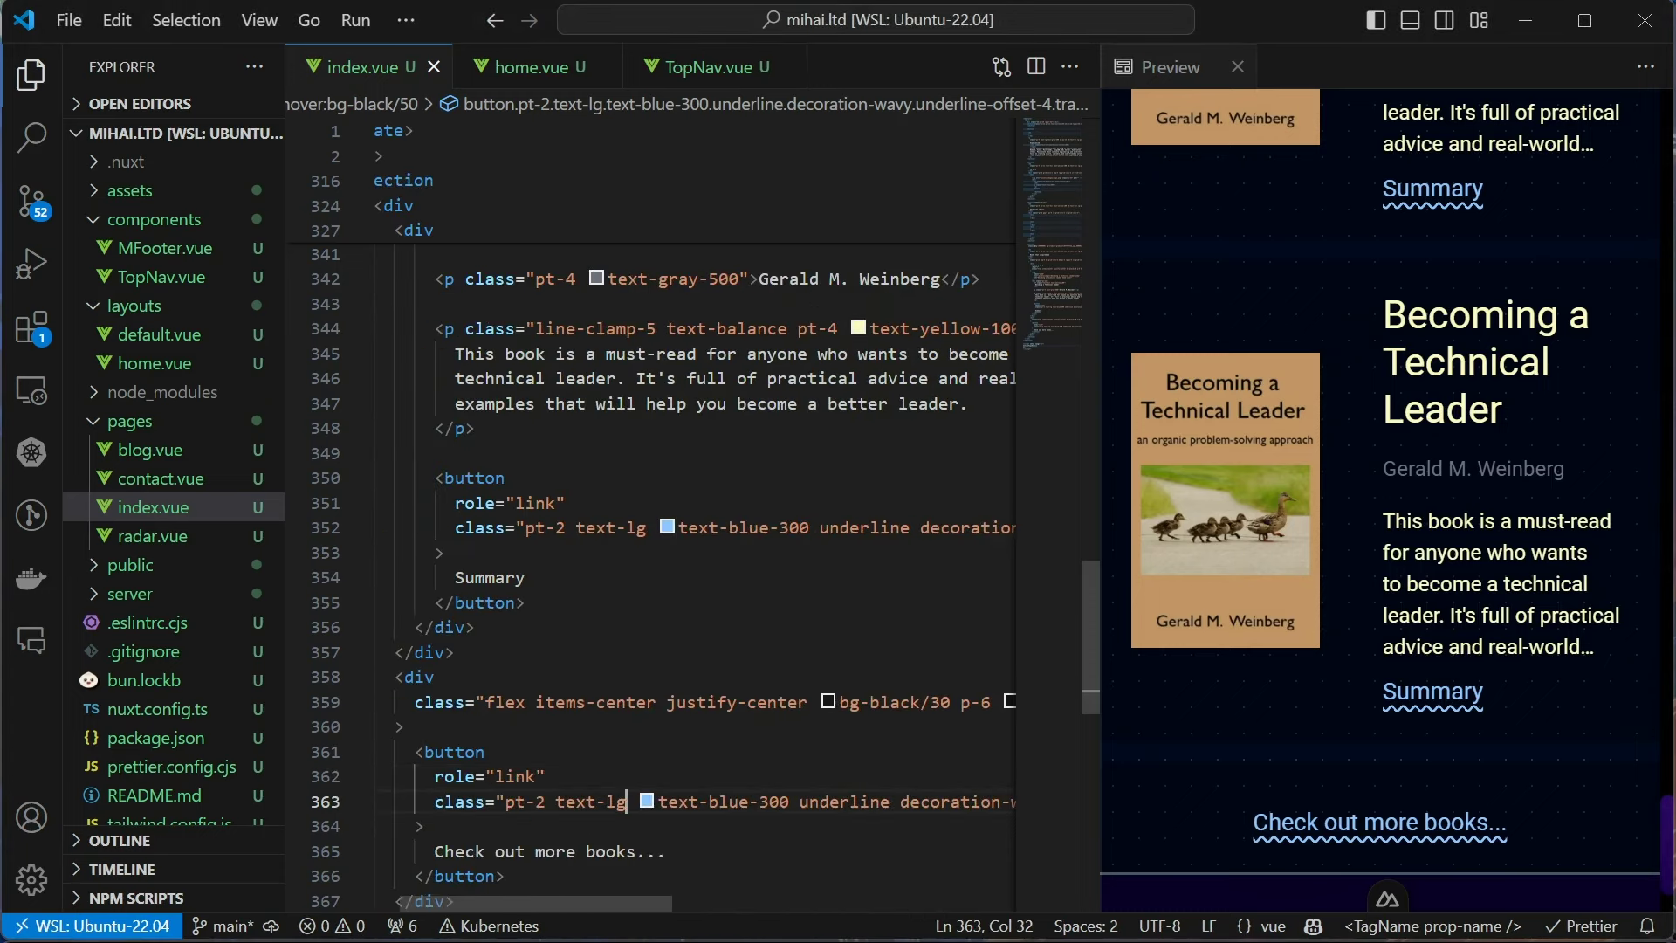
pyautogui.press('BackSpace')
pyautogui.press('BackSpace')
pyautogui.write('3xl')
pyautogui.hotkey('ctrl', 's')
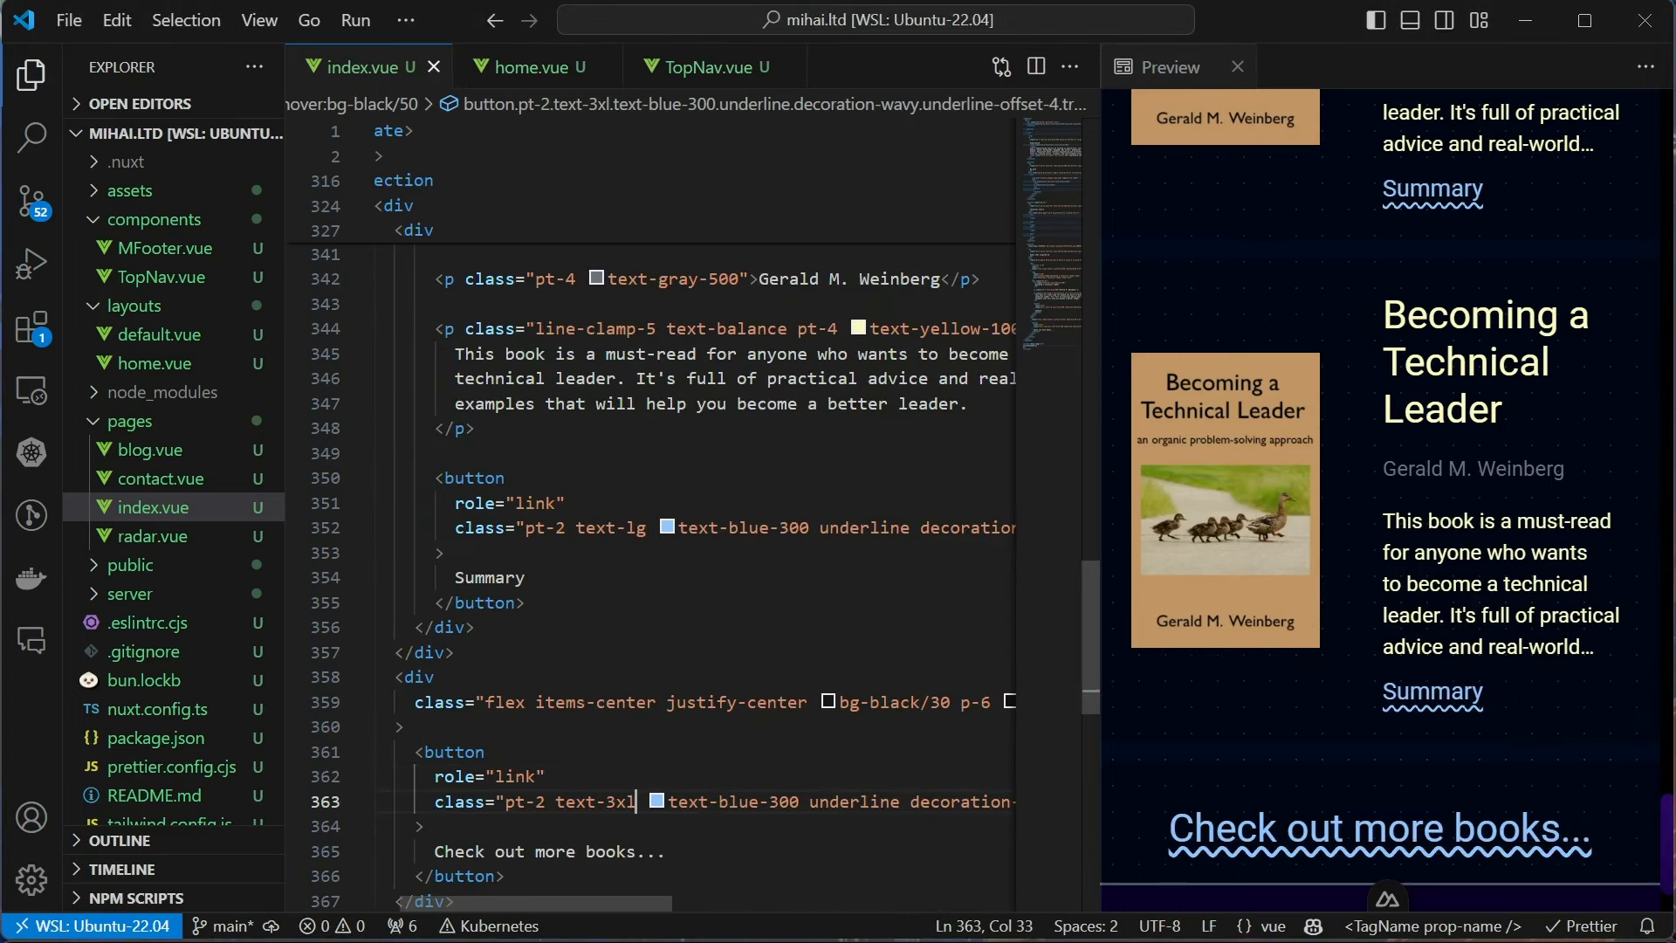
pyautogui.hotkey('ctrl', 'shift', 'Right')
pyautogui.hotkey('ctrl', 'shift', 'Right')
pyautogui.hotkey('ctrl', 'shift', 'Right')
pyautogui.write('text-yell')
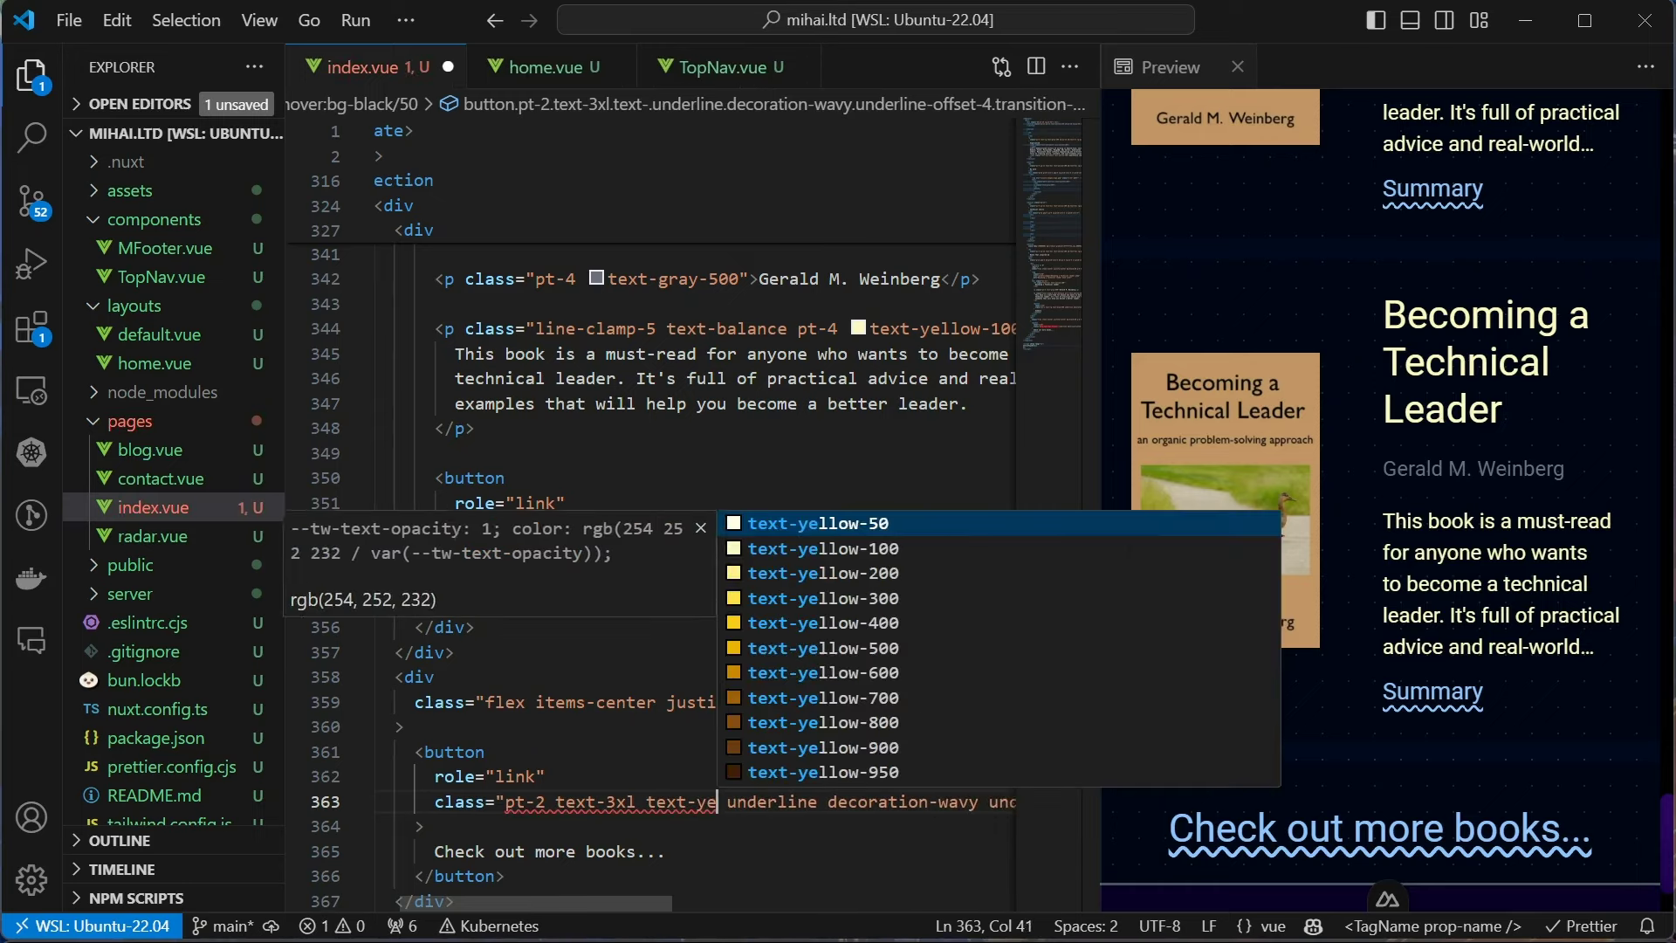
pyautogui.press('Return')
# Give the link's container a min-h-52 minimum height
pyautogui.press('Up')
pyautogui.press('Up')
pyautogui.press('Up')
pyautogui.hotkey('ctrl', 'Left')
pyautogui.hotkey('ctrl', 'Left')
pyautogui.hotkey('ctrl', 'Left')
pyautogui.write('min-h-48')
pyautogui.hotkey('ctrl', 's')
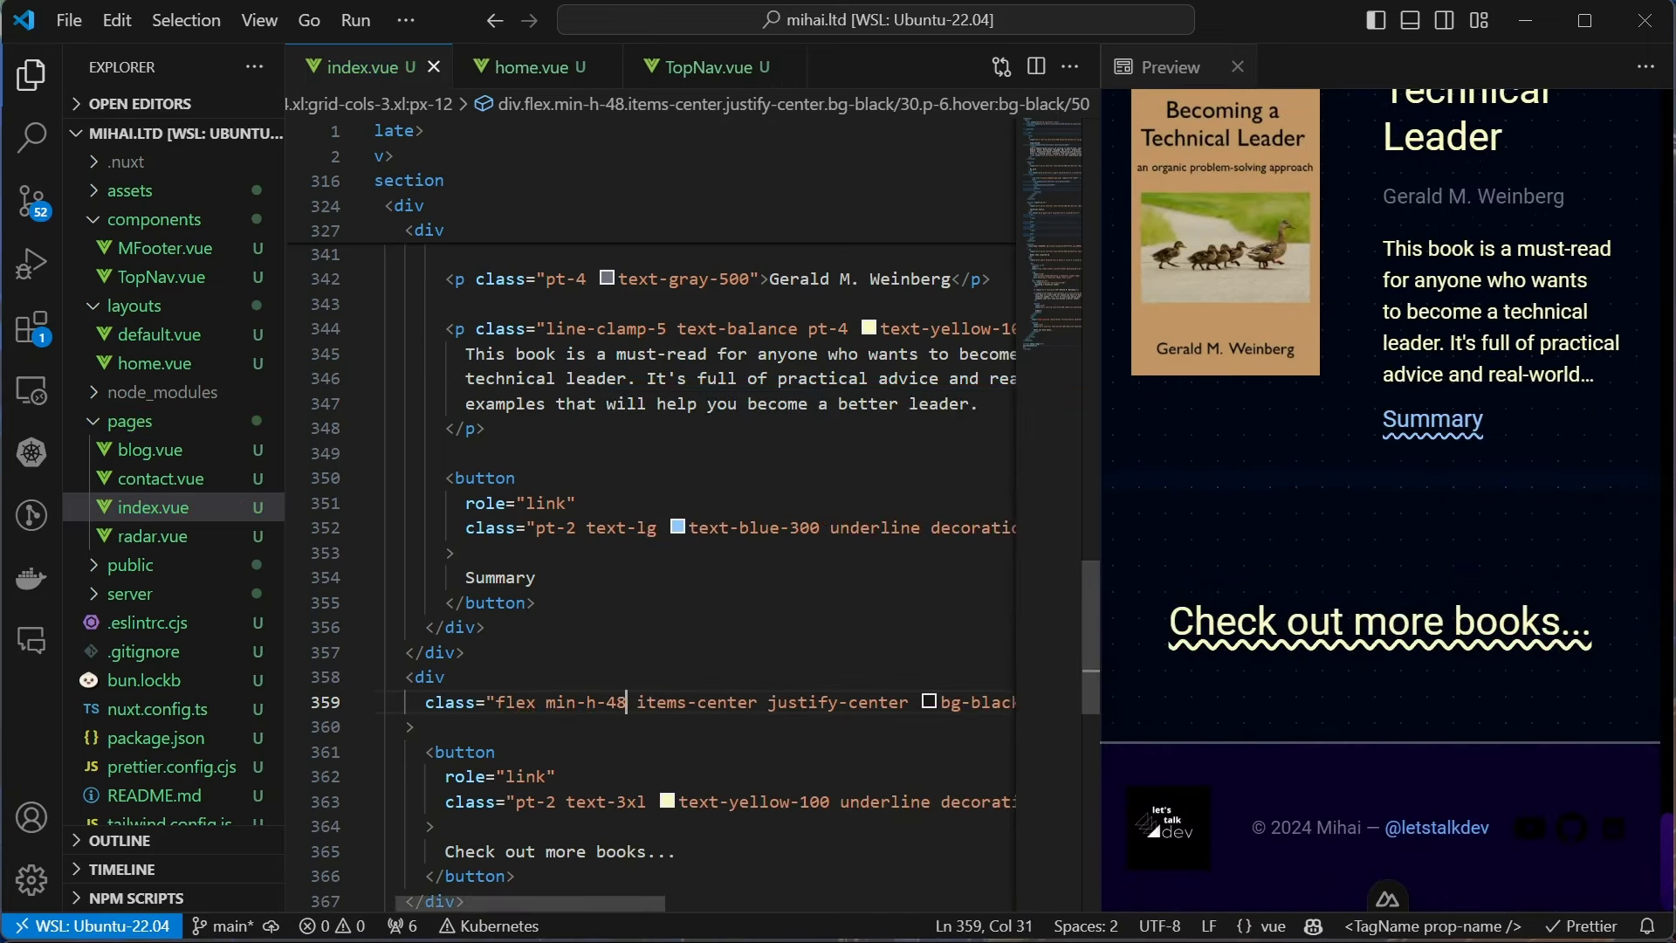
pyautogui.press('BackSpace')
pyautogui.press('BackSpace')
pyautogui.write('52')
pyautogui.hotkey('ctrl', 's')
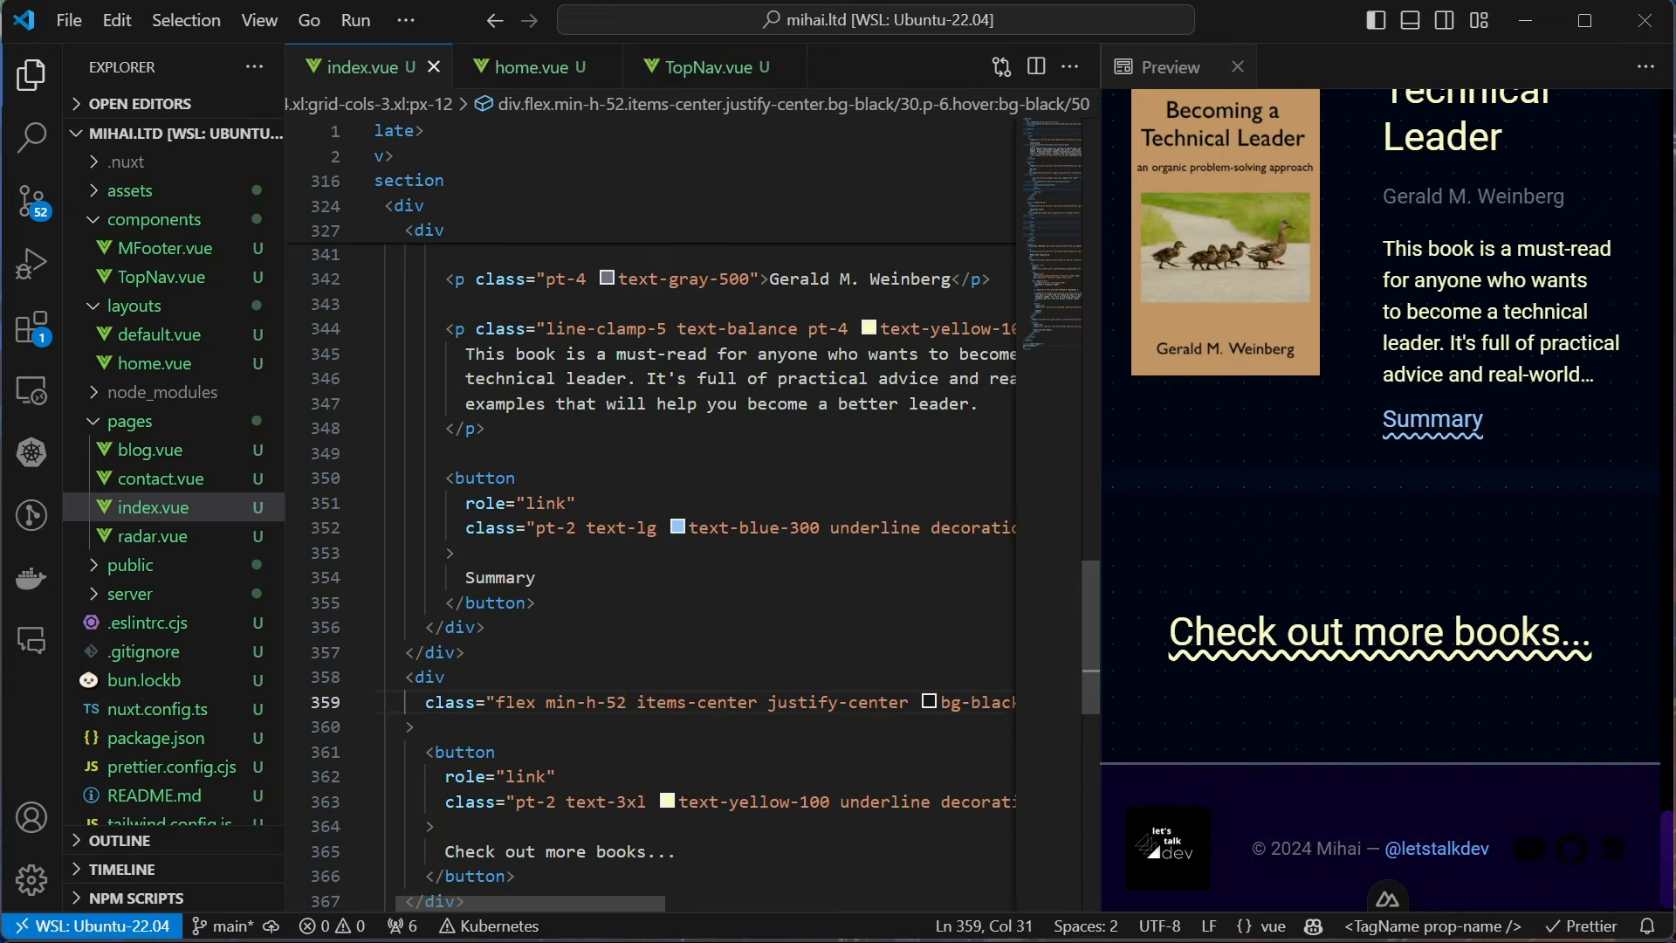
pyautogui.hscroll(3, 694, 525)
pyautogui.hscroll(-3, 694, 523)
pyautogui.hotkey('alt', 'Tab')
pyautogui.scroll(3, 943, 672)
pyautogui.scroll(3, 944, 672)
pyautogui.scroll(-2, 1170, 545)
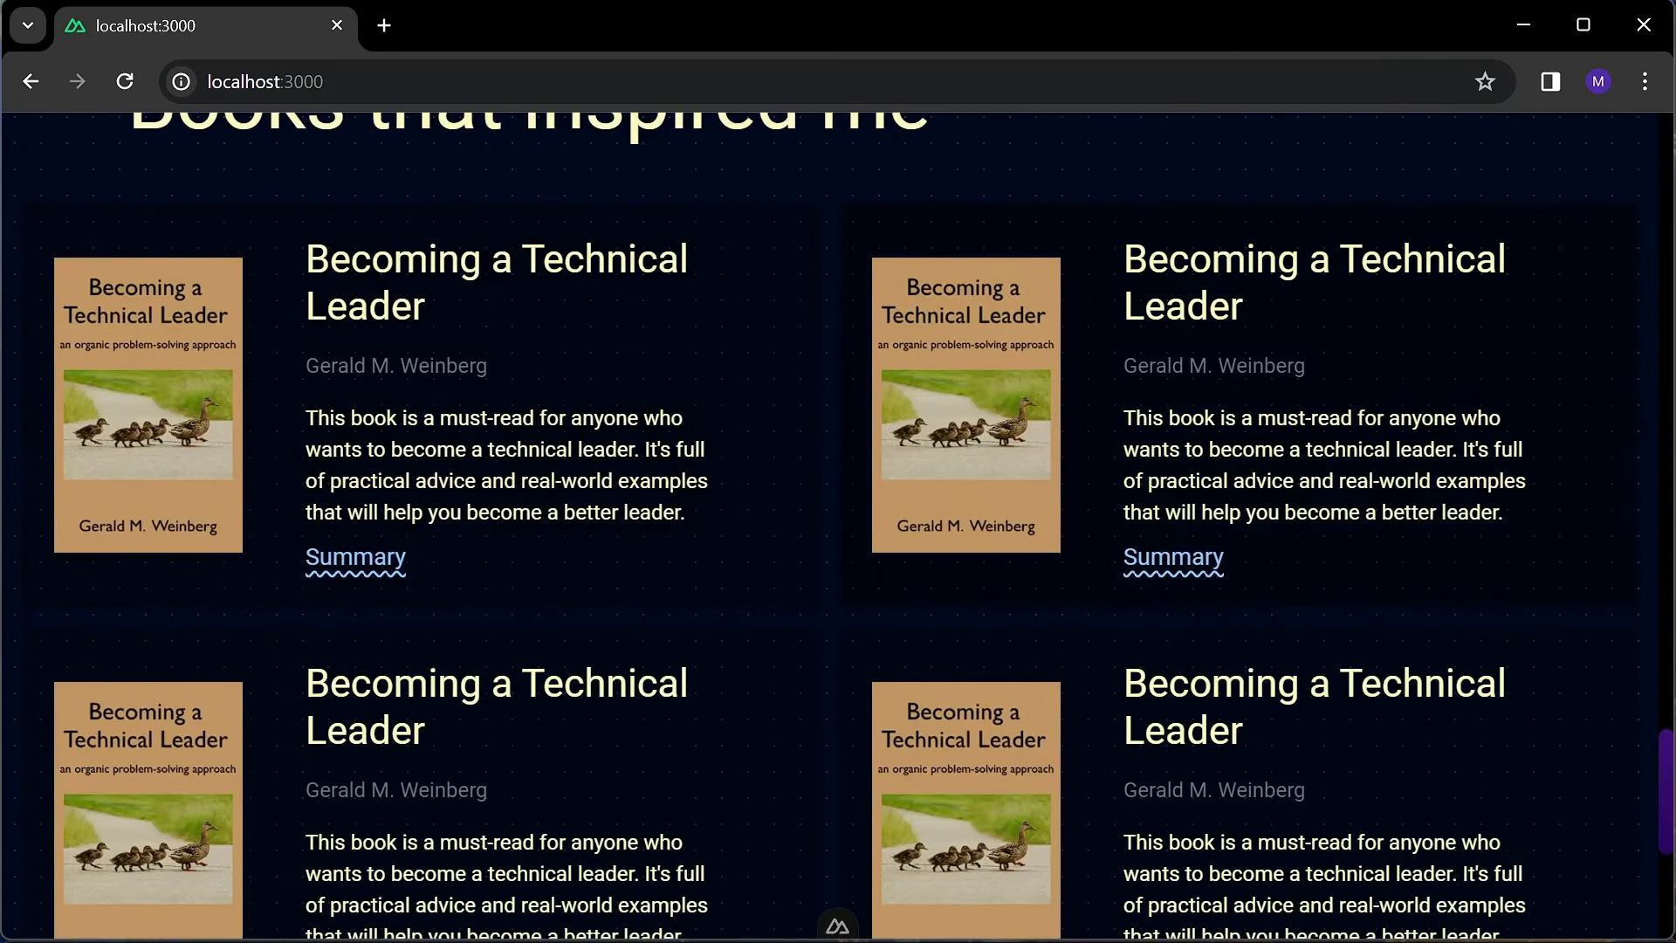
pyautogui.scroll(-1, 1171, 546)
pyautogui.scroll(-1, 1170, 546)
pyautogui.scroll(-1, 479, 826)
pyautogui.scroll(-1, 547, 692)
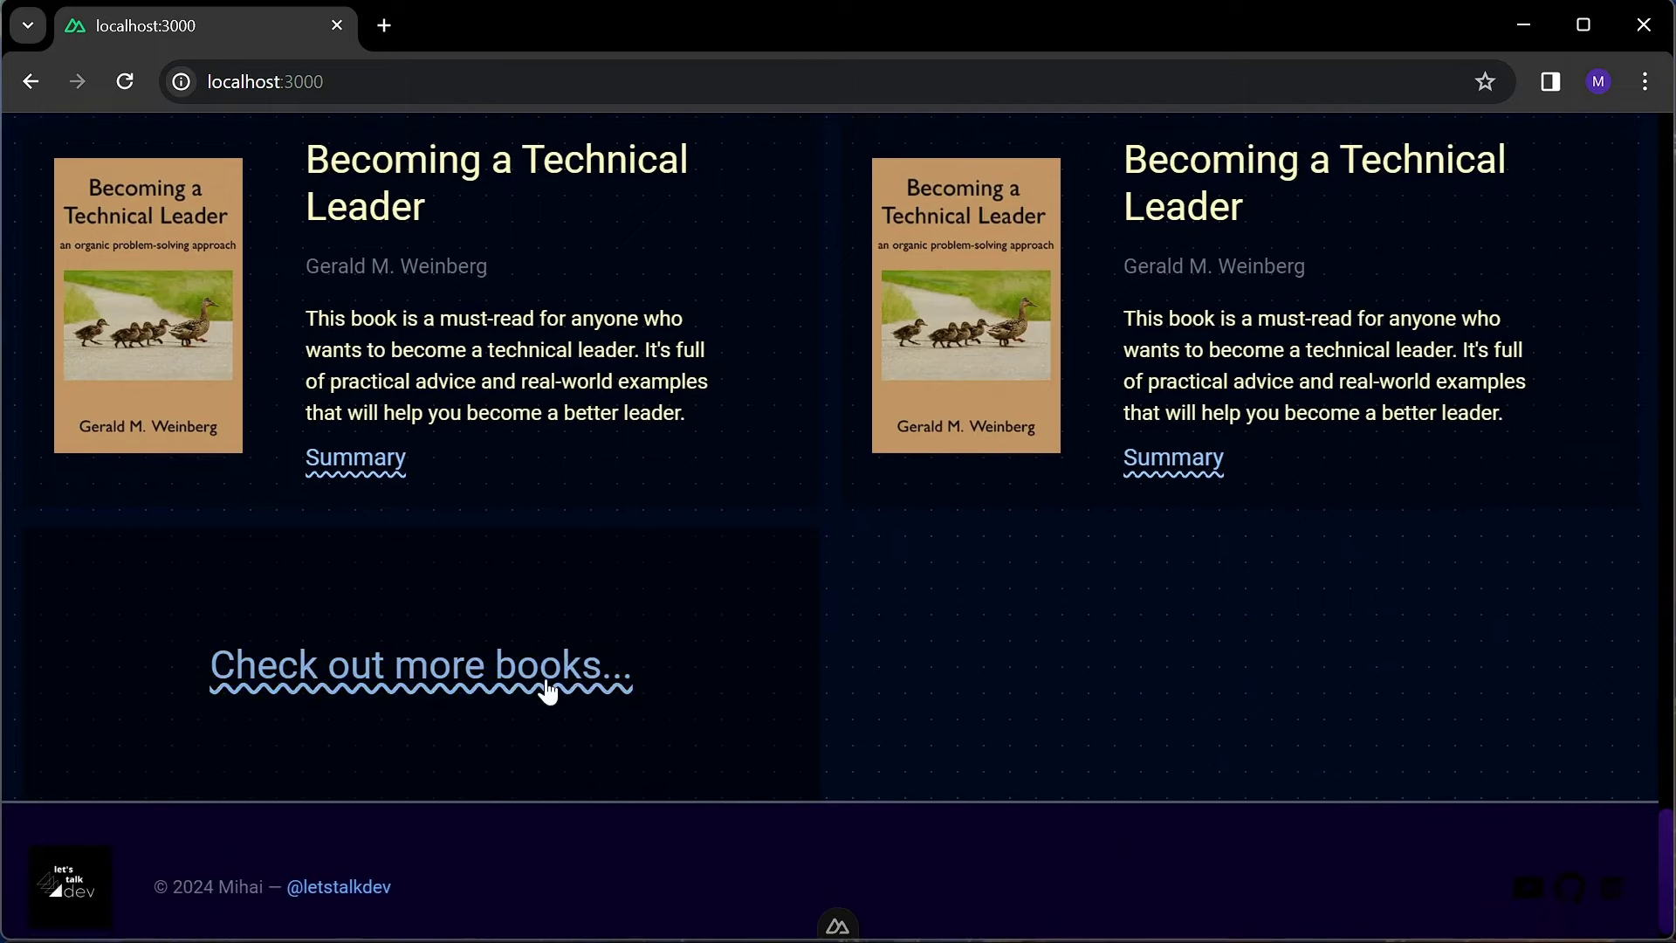
pyautogui.scroll(3, 737, 655)
pyautogui.scroll(-3, 744, 641)
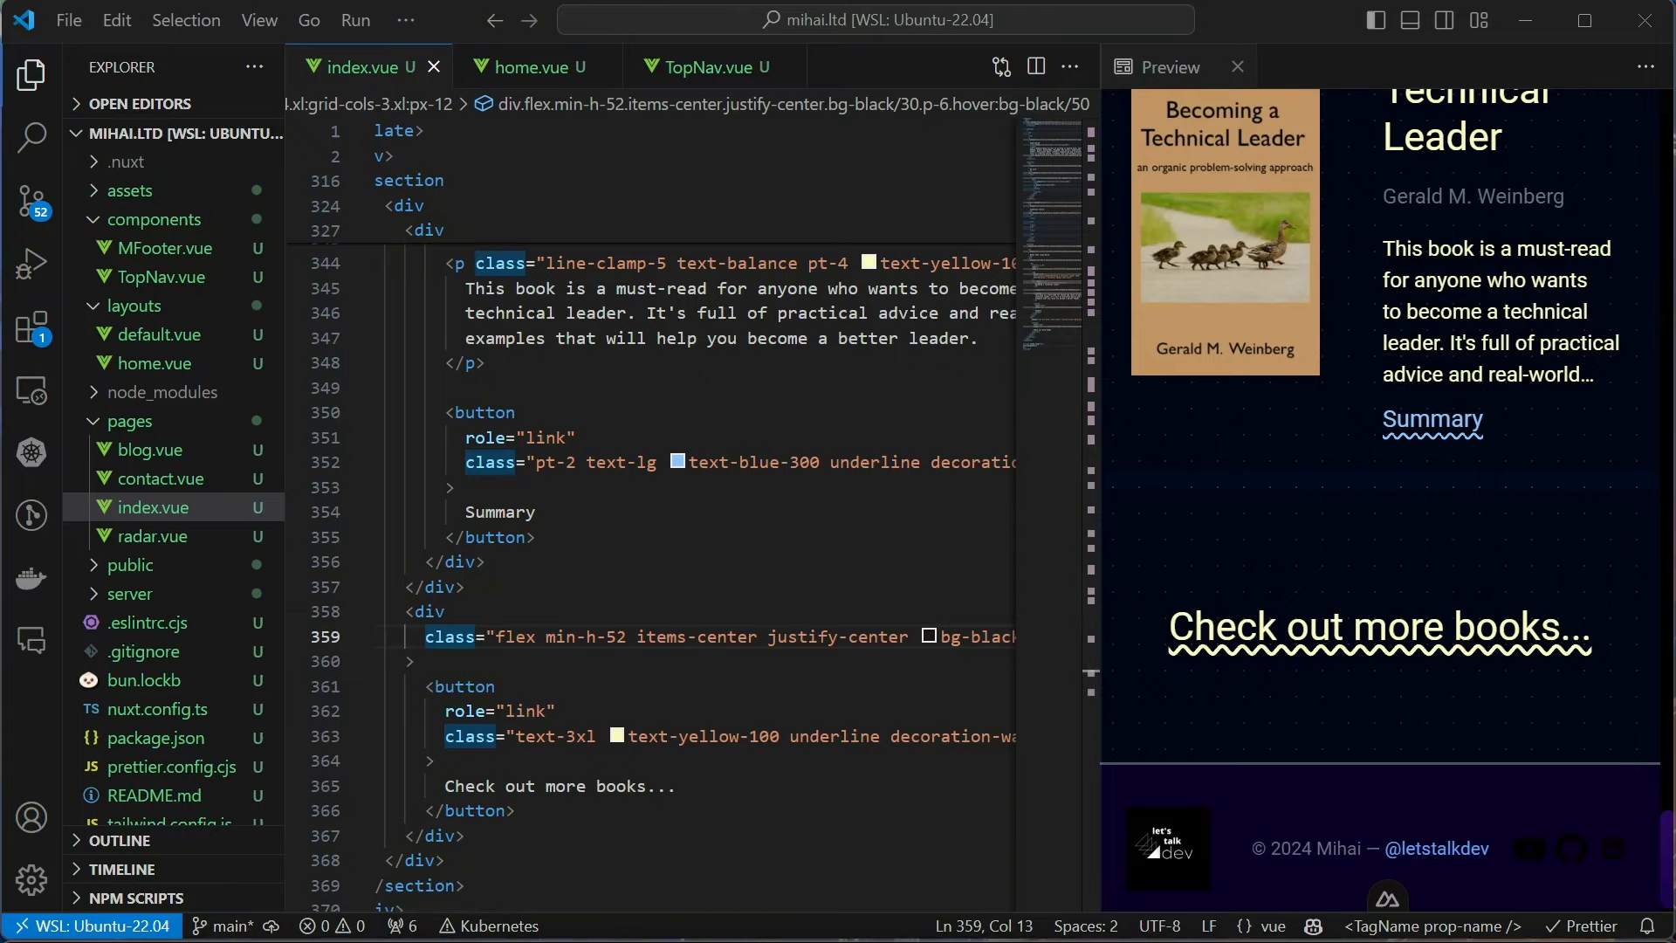
# Start the topBooks array with the first book's title, cover, author and summary
pyautogui.hotkey('ctrl', 'End')
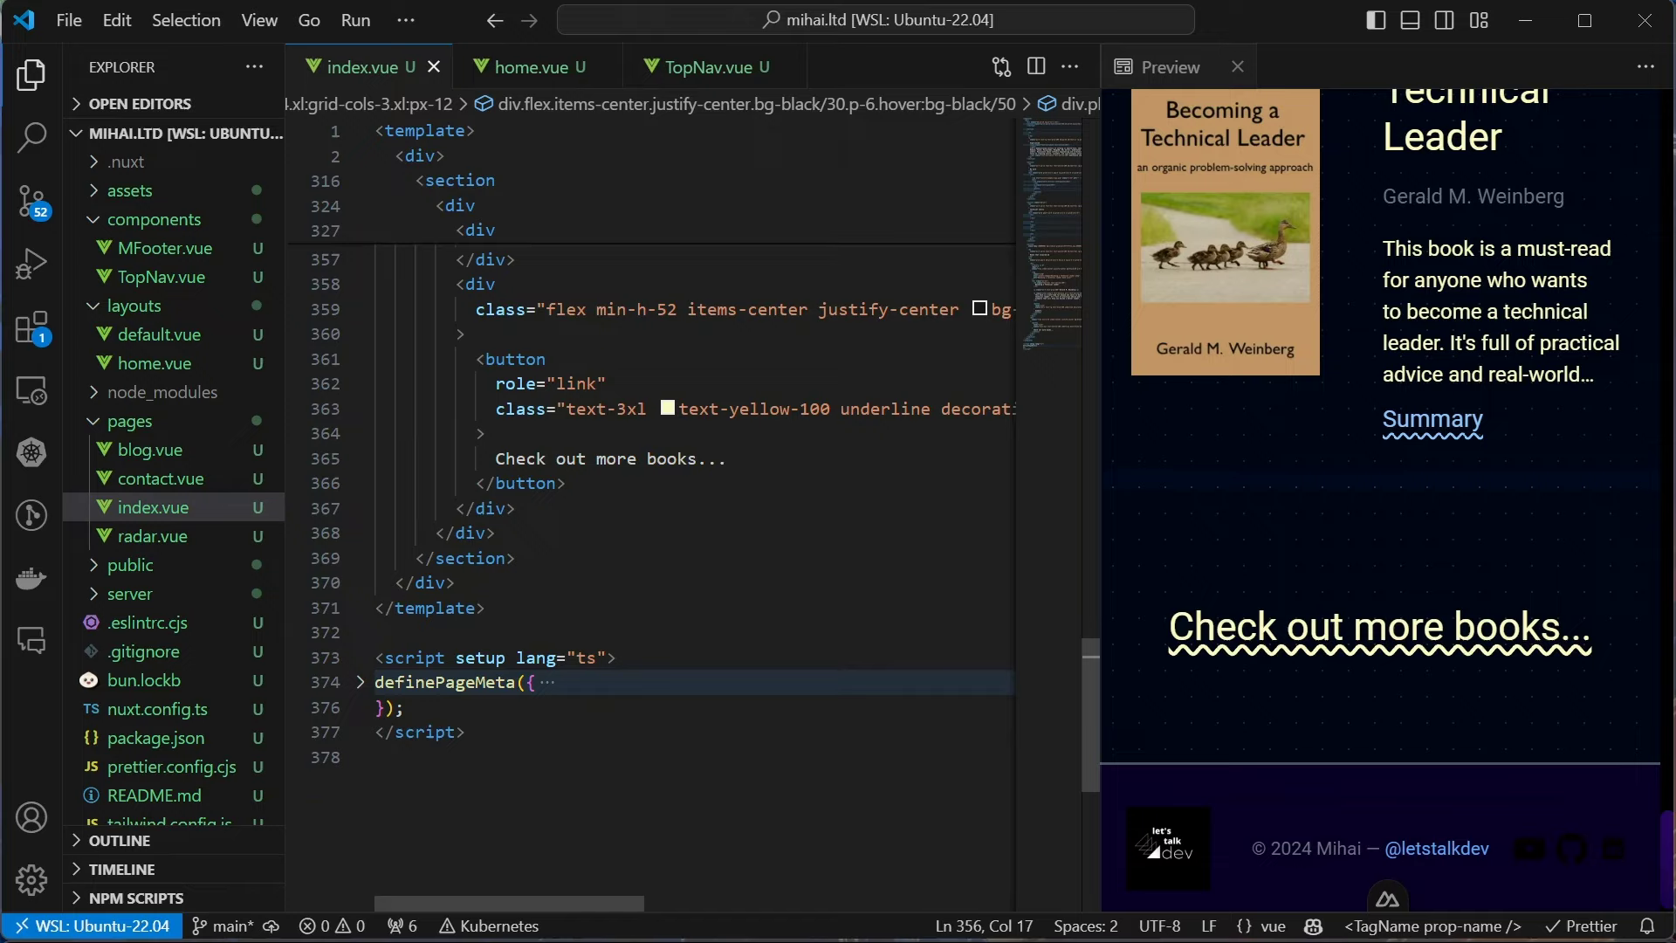
pyautogui.press('Return')
pyautogui.press('Return')
pyautogui.write('const top')
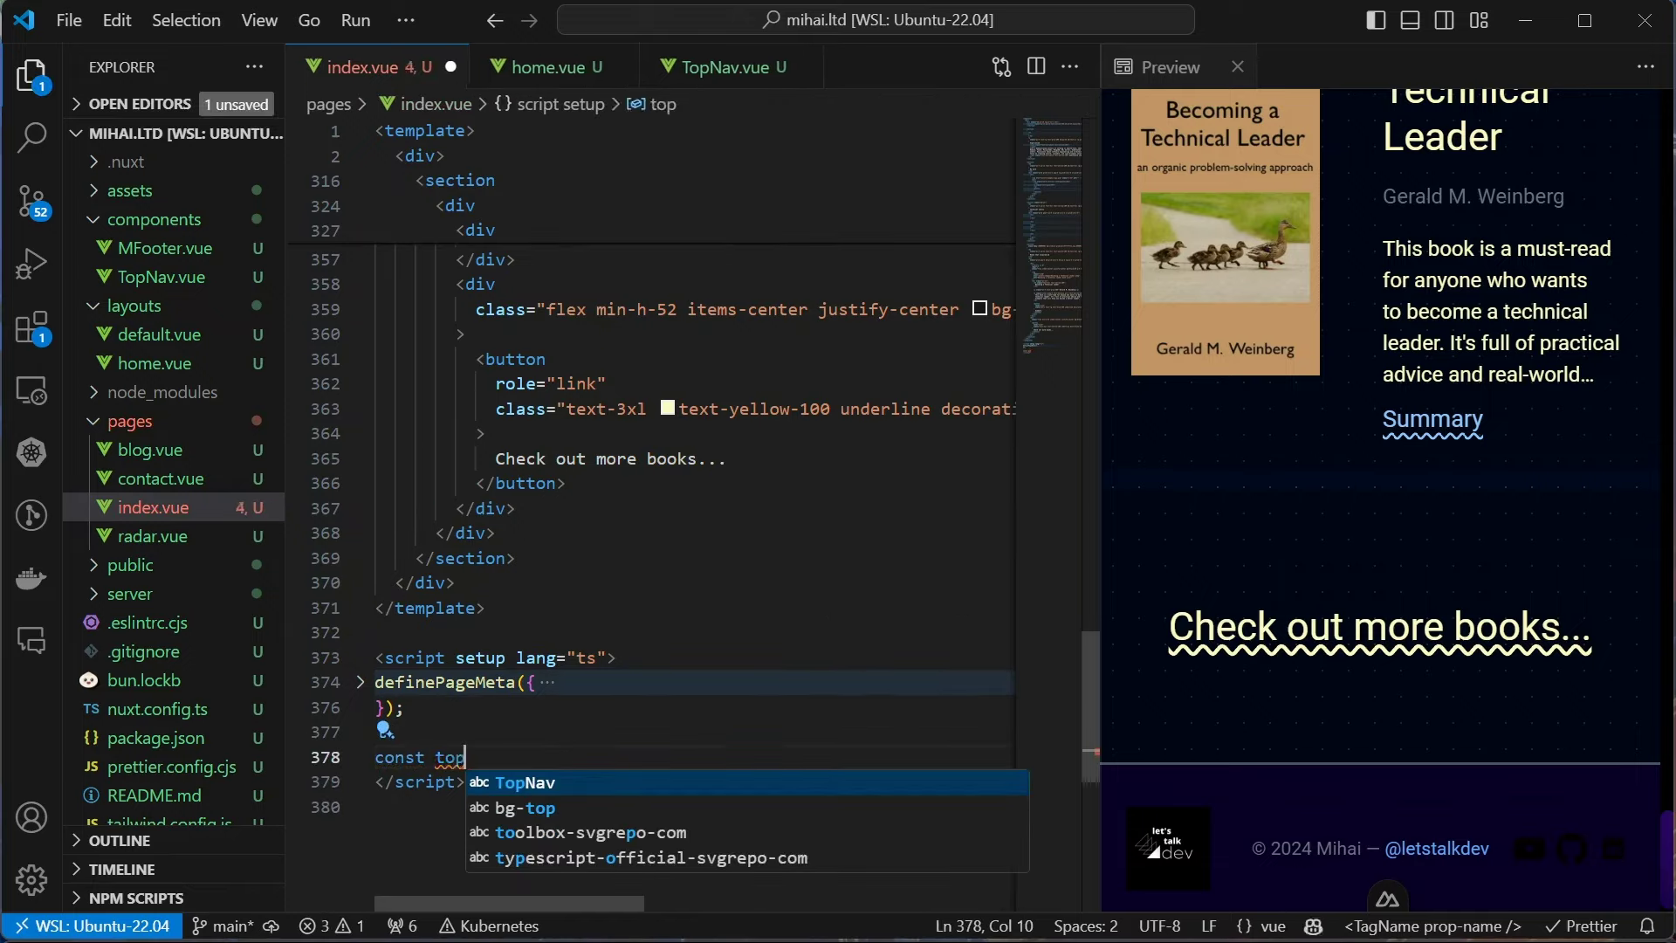
pyautogui.write('Books = [')
pyautogui.press('Return')
pyautogui.press('Tab')
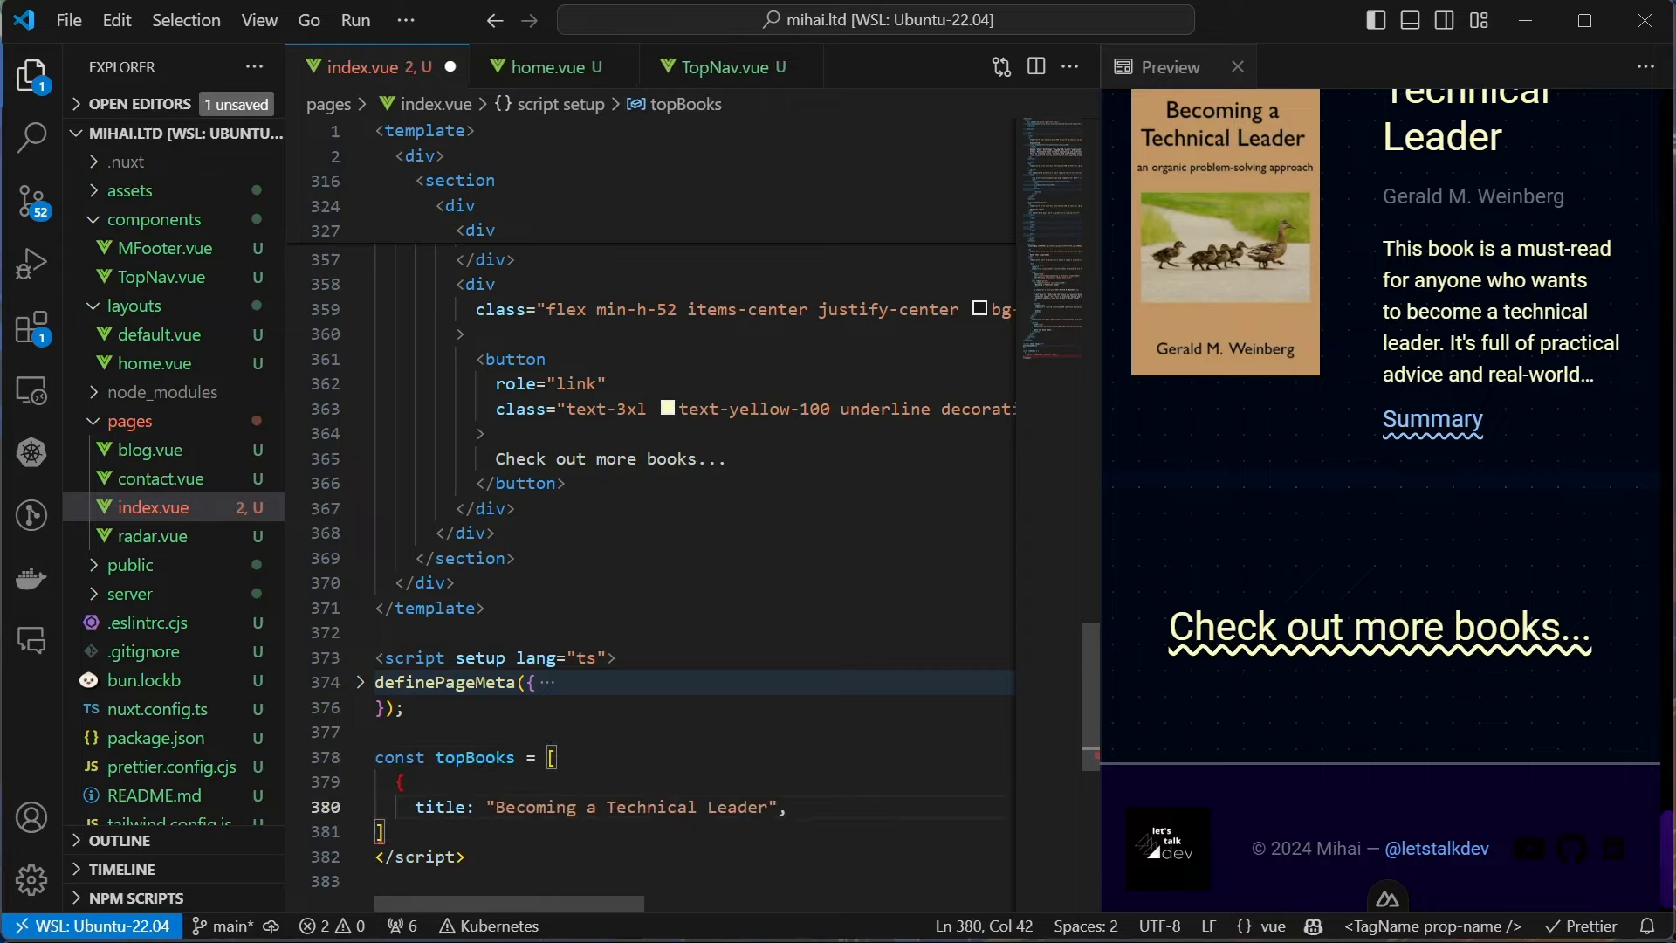
pyautogui.press('Return')
pyautogui.write('cover:')
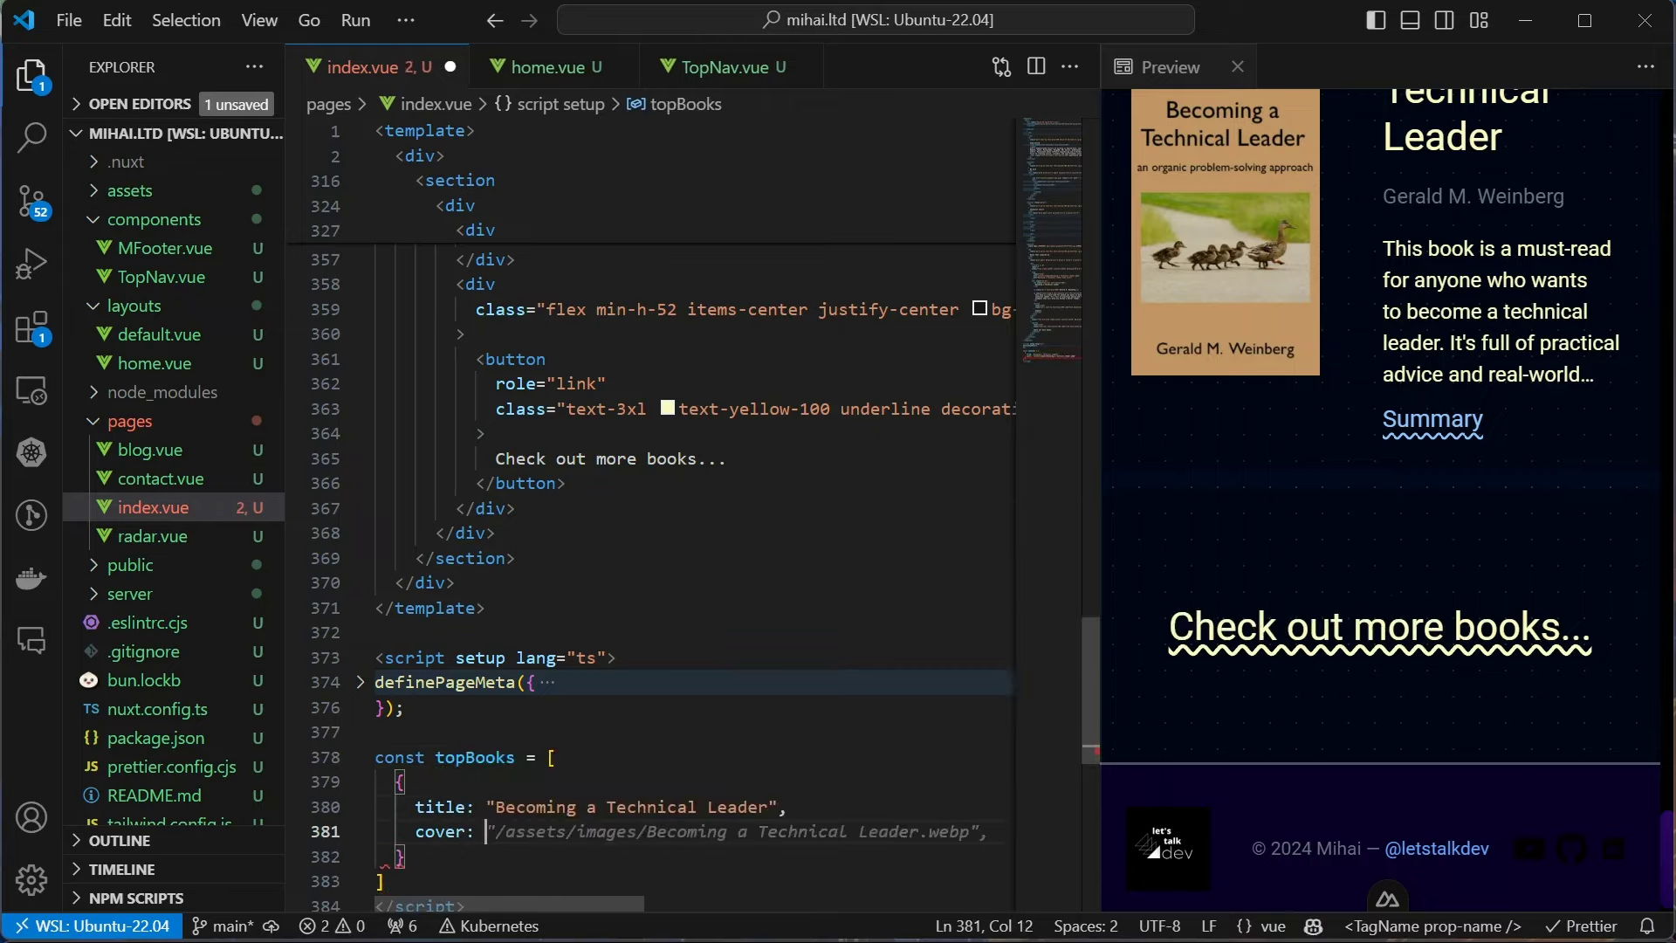
pyautogui.press('Tab')
pyautogui.press('Return')
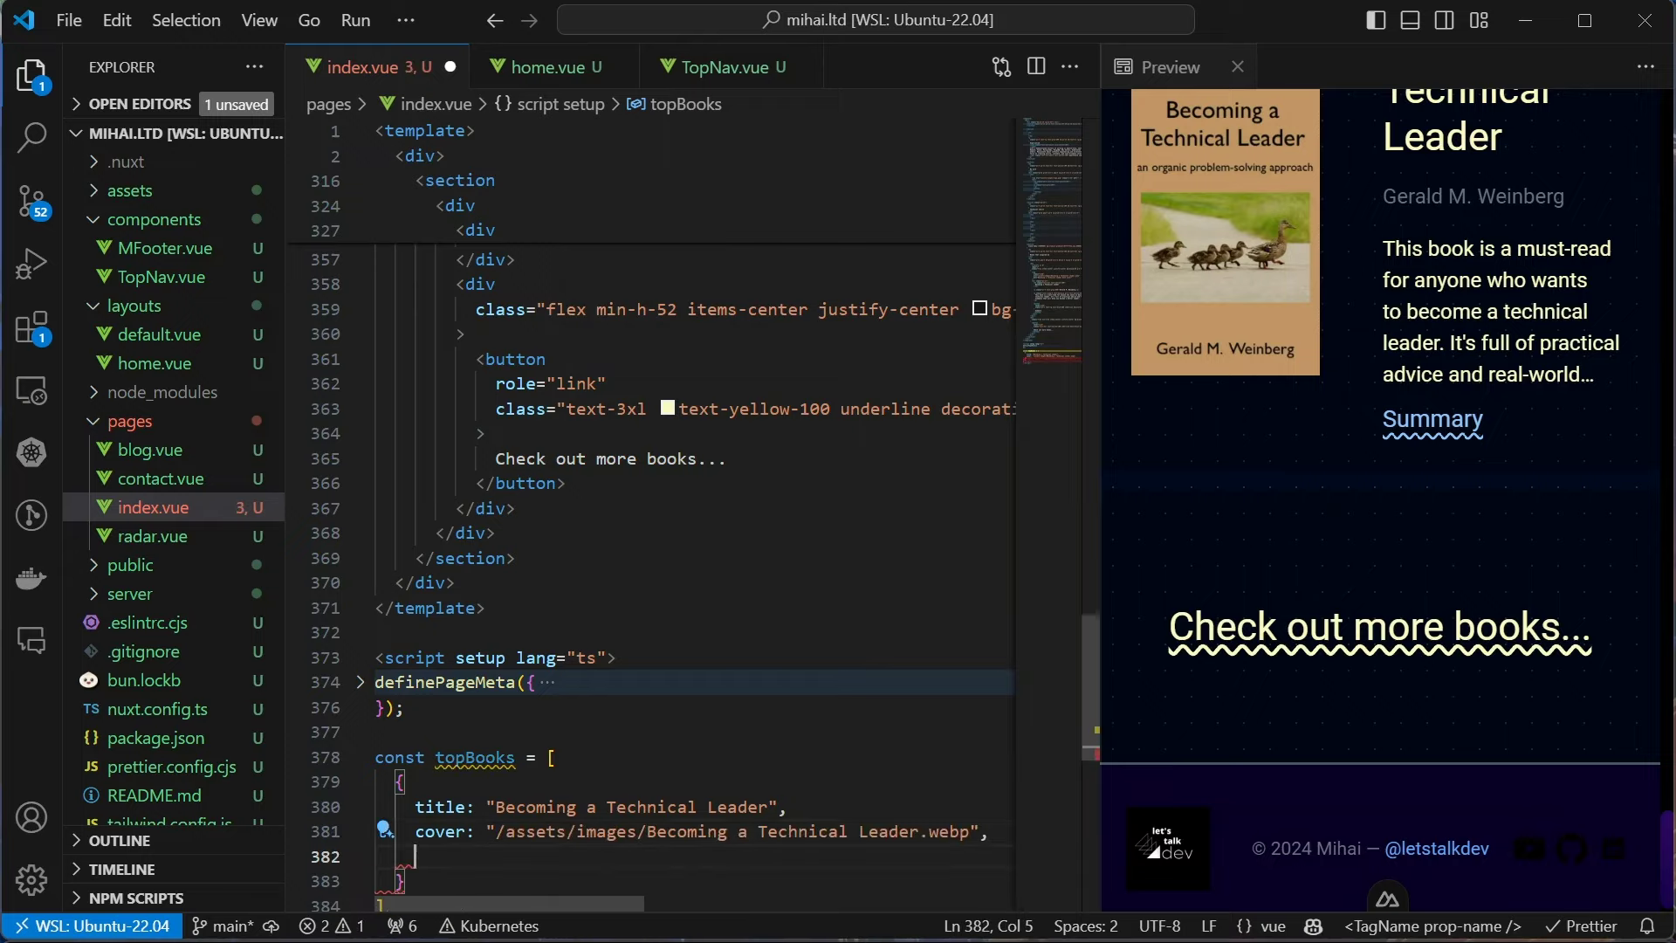
pyautogui.write('author:')
pyautogui.press('Tab')
pyautogui.press('Return')
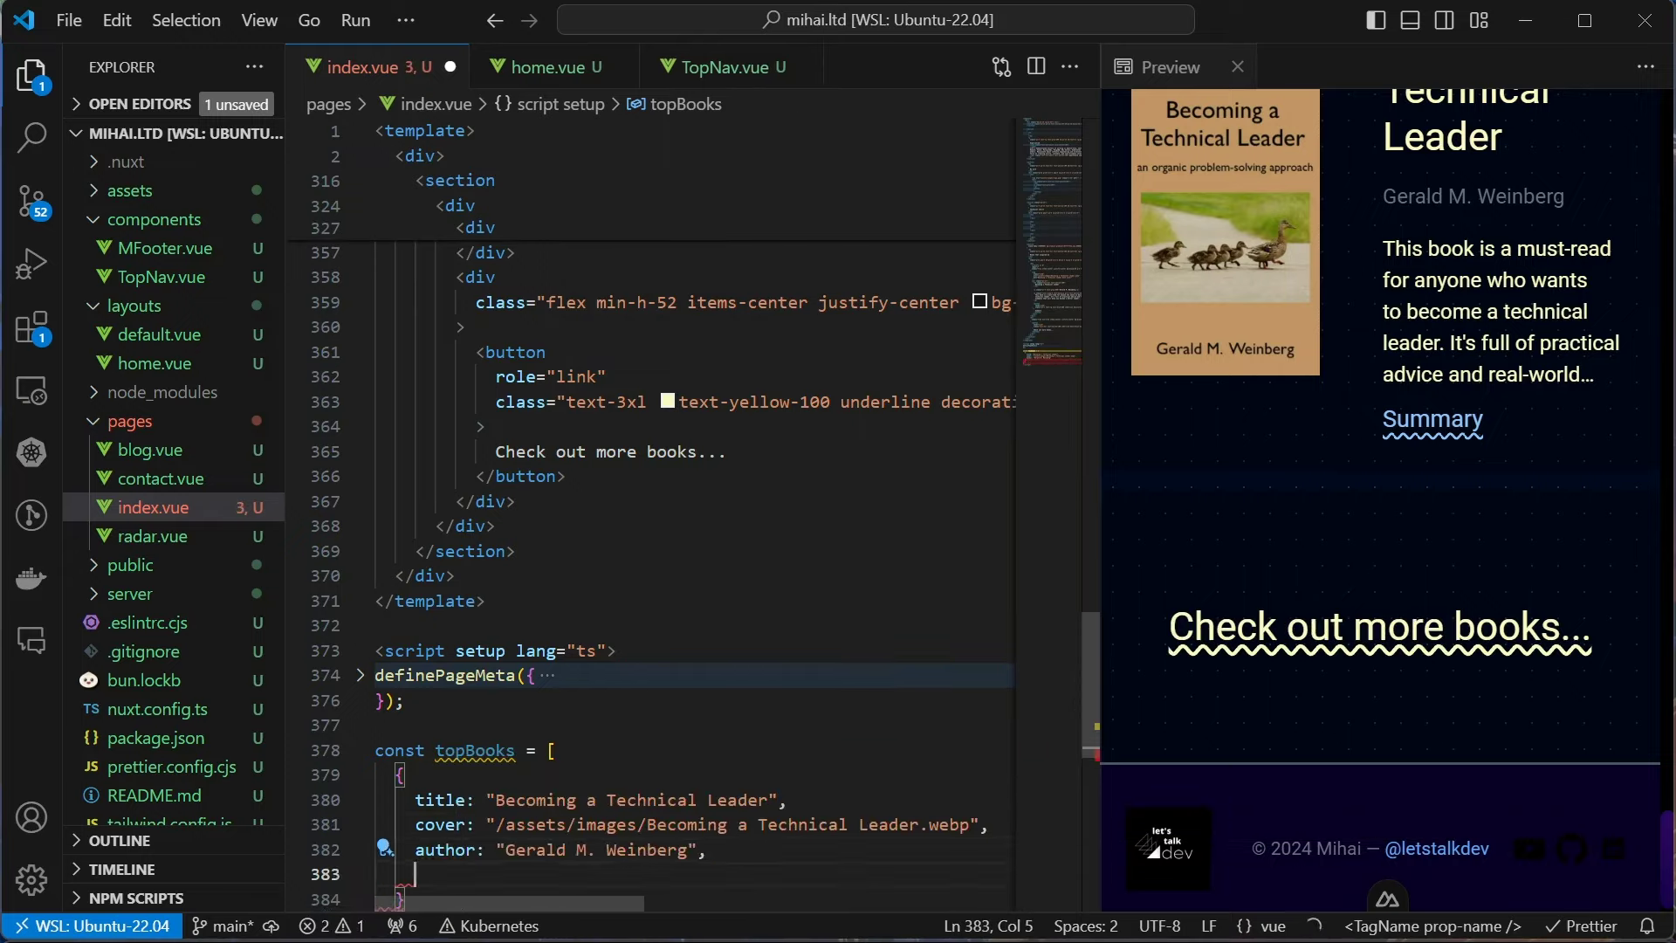
pyautogui.press('Tab')
# Add the remaining suggested book entries and save the topBooks list
pyautogui.press('Return')
pyautogui.press('Tab')
pyautogui.press('Return')
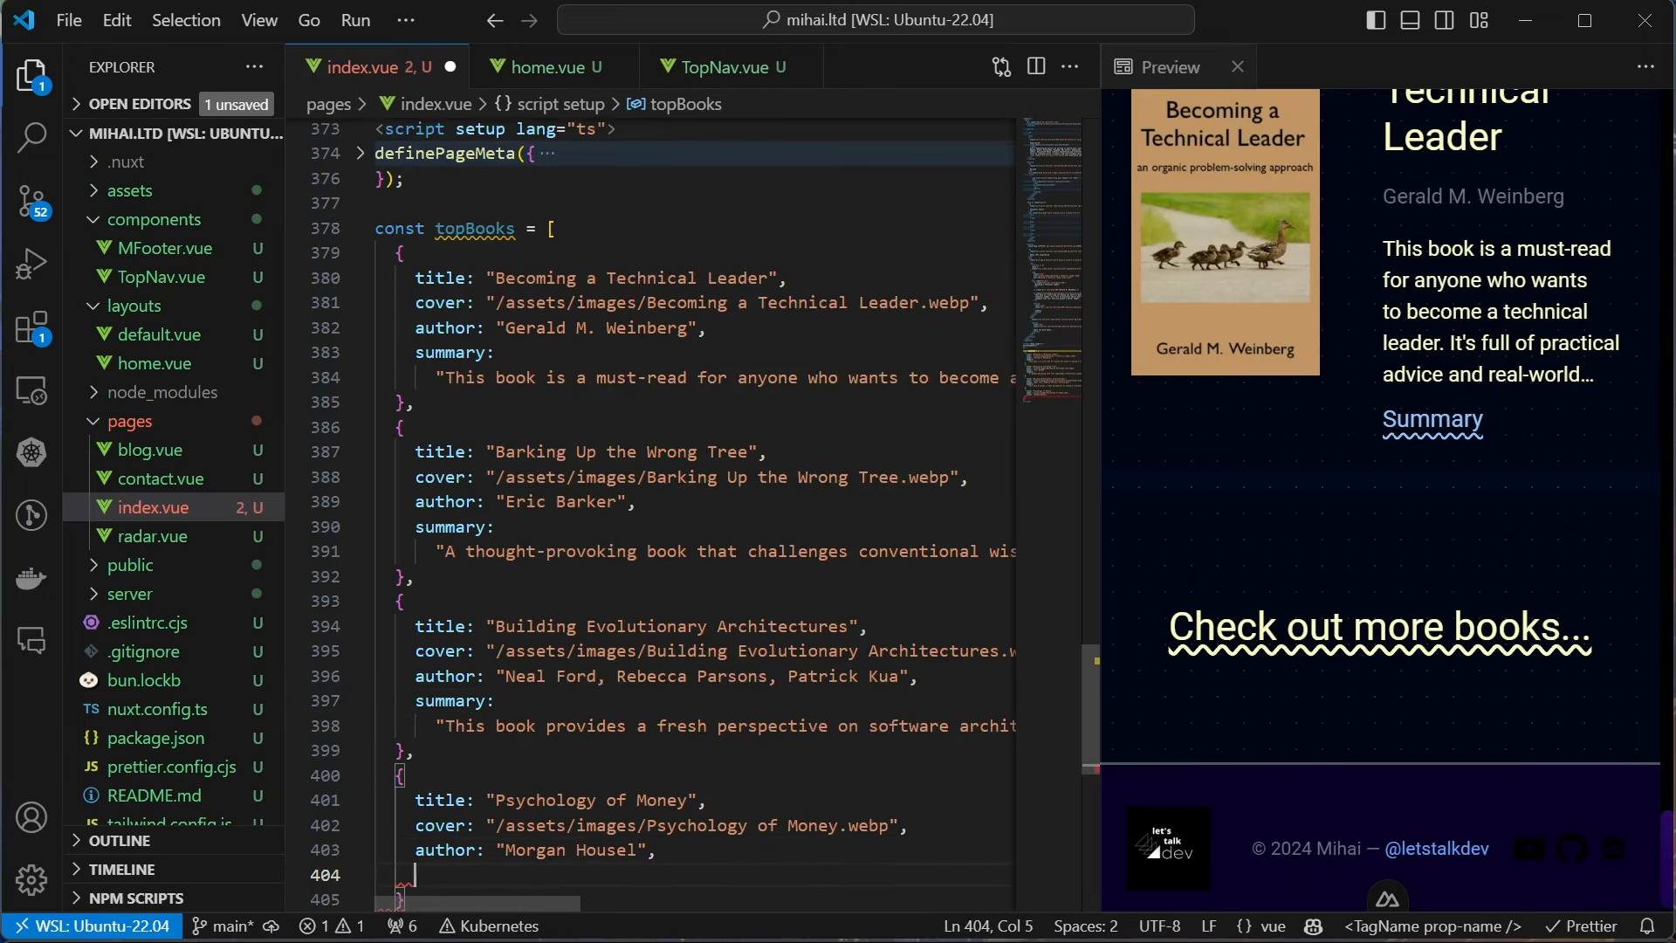
pyautogui.press('Tab')
pyautogui.press('Return')
pyautogui.scroll(2, 475, 359)
pyautogui.hotkey('ctrl', 's')
pyautogui.doubleClick(475, 360)
pyautogui.scroll(15, 693, 550)
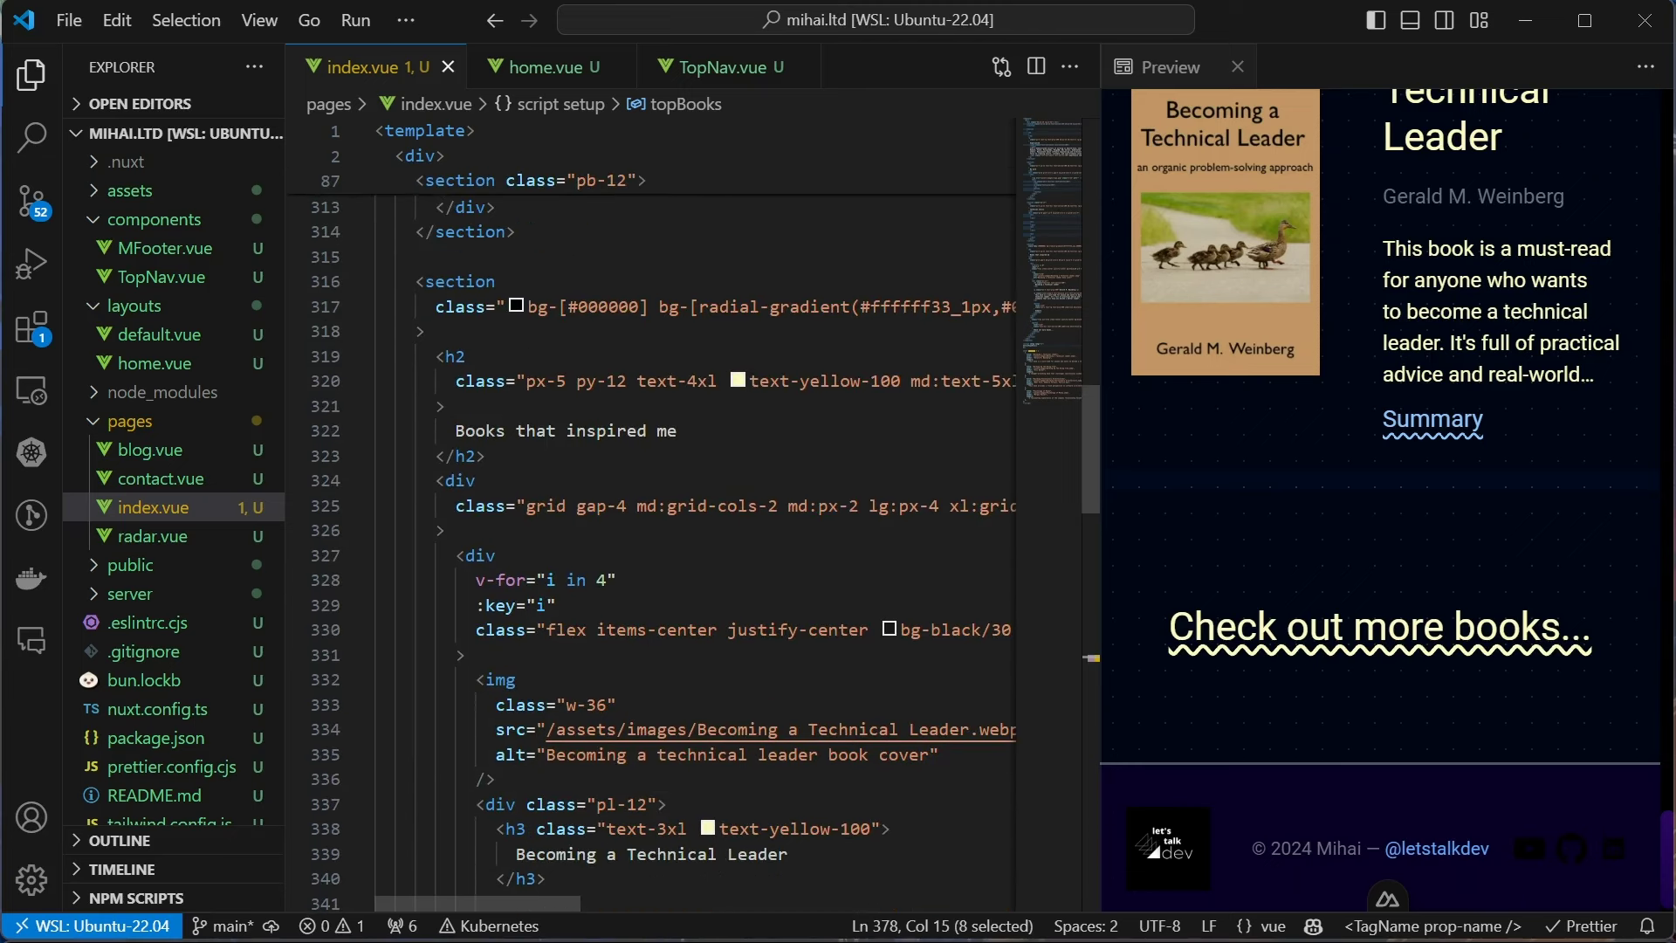
# Loop the cards over topBooks, keyed by title, using each book's cover as image source
pyautogui.moveTo(547, 578); pyautogui.dragTo(605, 579)
pyautogui.write('book in topBooks')
pyautogui.press('Down')
pyautogui.press('Left')
pyautogui.press('BackSpace')
pyautogui.write('book.')
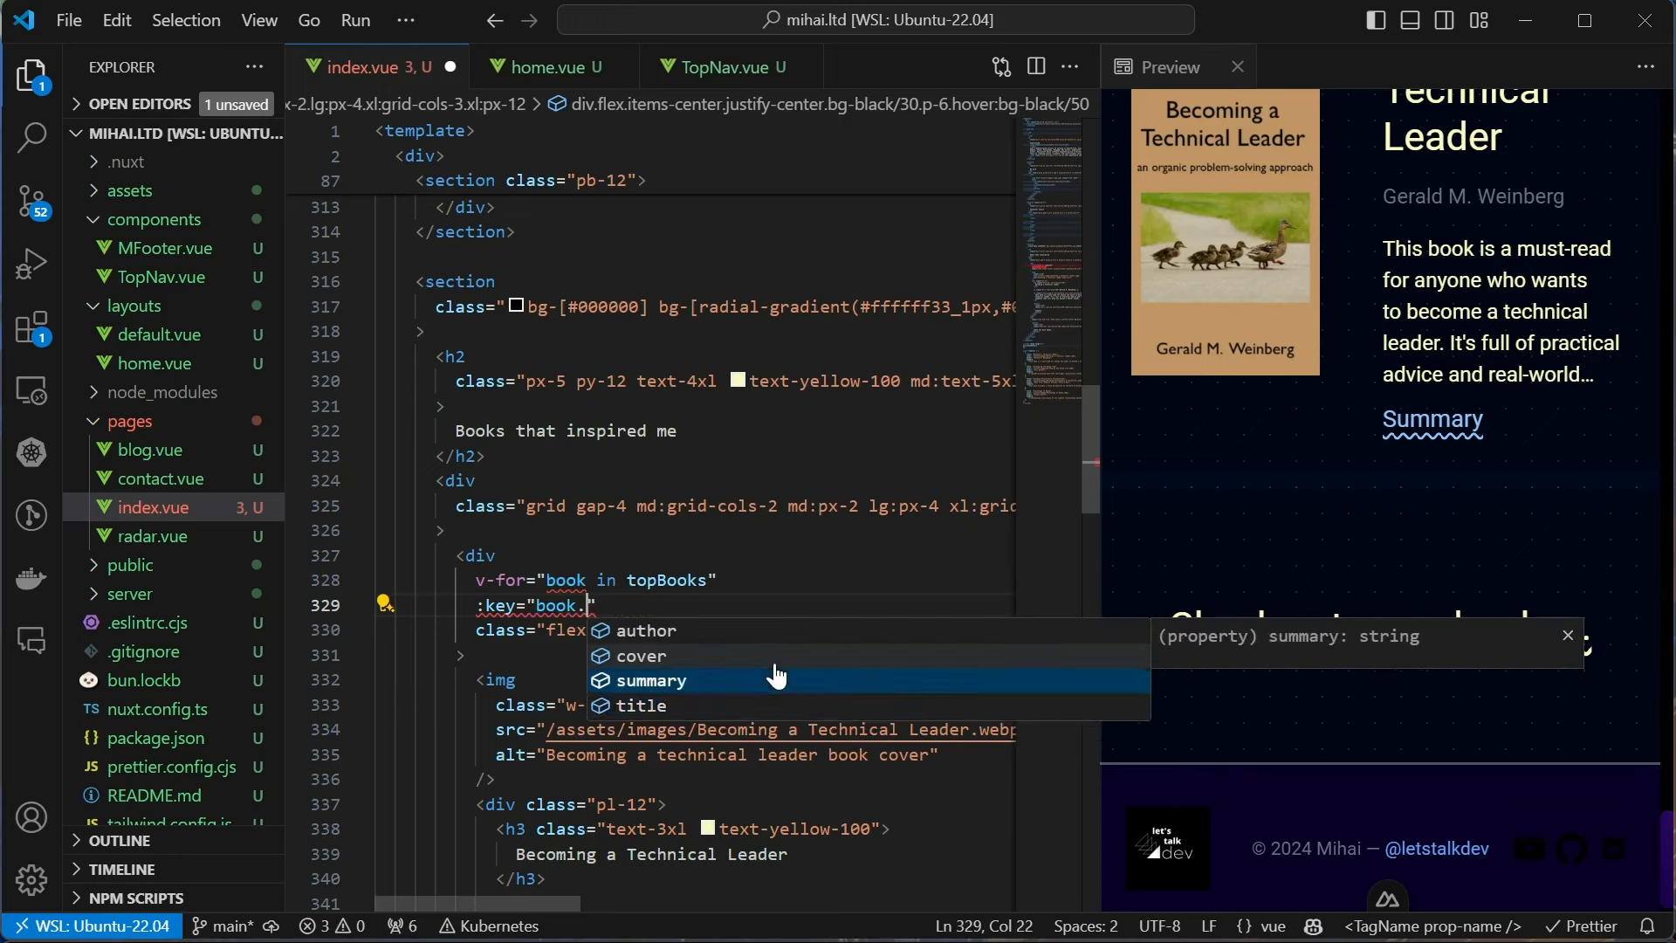
pyautogui.press('Return')
pyautogui.scroll(-2, 775, 674)
pyautogui.click(497, 599)
pyautogui.write(':')
pyautogui.press('End')
pyautogui.press('Left')
pyautogui.hotkey('ctrl', 'shift', 'Left')
pyautogui.hotkey('ctrl', 'shift', 'Left')
pyautogui.hotkey('ctrl', 'shift', 'Left')
pyautogui.press('BackSpace')
pyautogui.press('BackSpace')
pyautogui.write('book.')
# Make the image alt a template: book title, 'by', author, 'cover image'; then save
pyautogui.press('Down')
pyautogui.press('Return')
pyautogui.press('Down')
pyautogui.press('Home')
pyautogui.write(':')
pyautogui.press('Escape')
pyautogui.press('End')
pyautogui.press('Left')
pyautogui.hotkey('ctrl', 'shift', 'Left')
pyautogui.hotkey('ctrl', 'shift', 'Left')
pyautogui.hotkey('ctrl', 'shift', 'Left')
pyautogui.write('`${book.ti')
pyautogui.press('Return')
pyautogui.write('}')
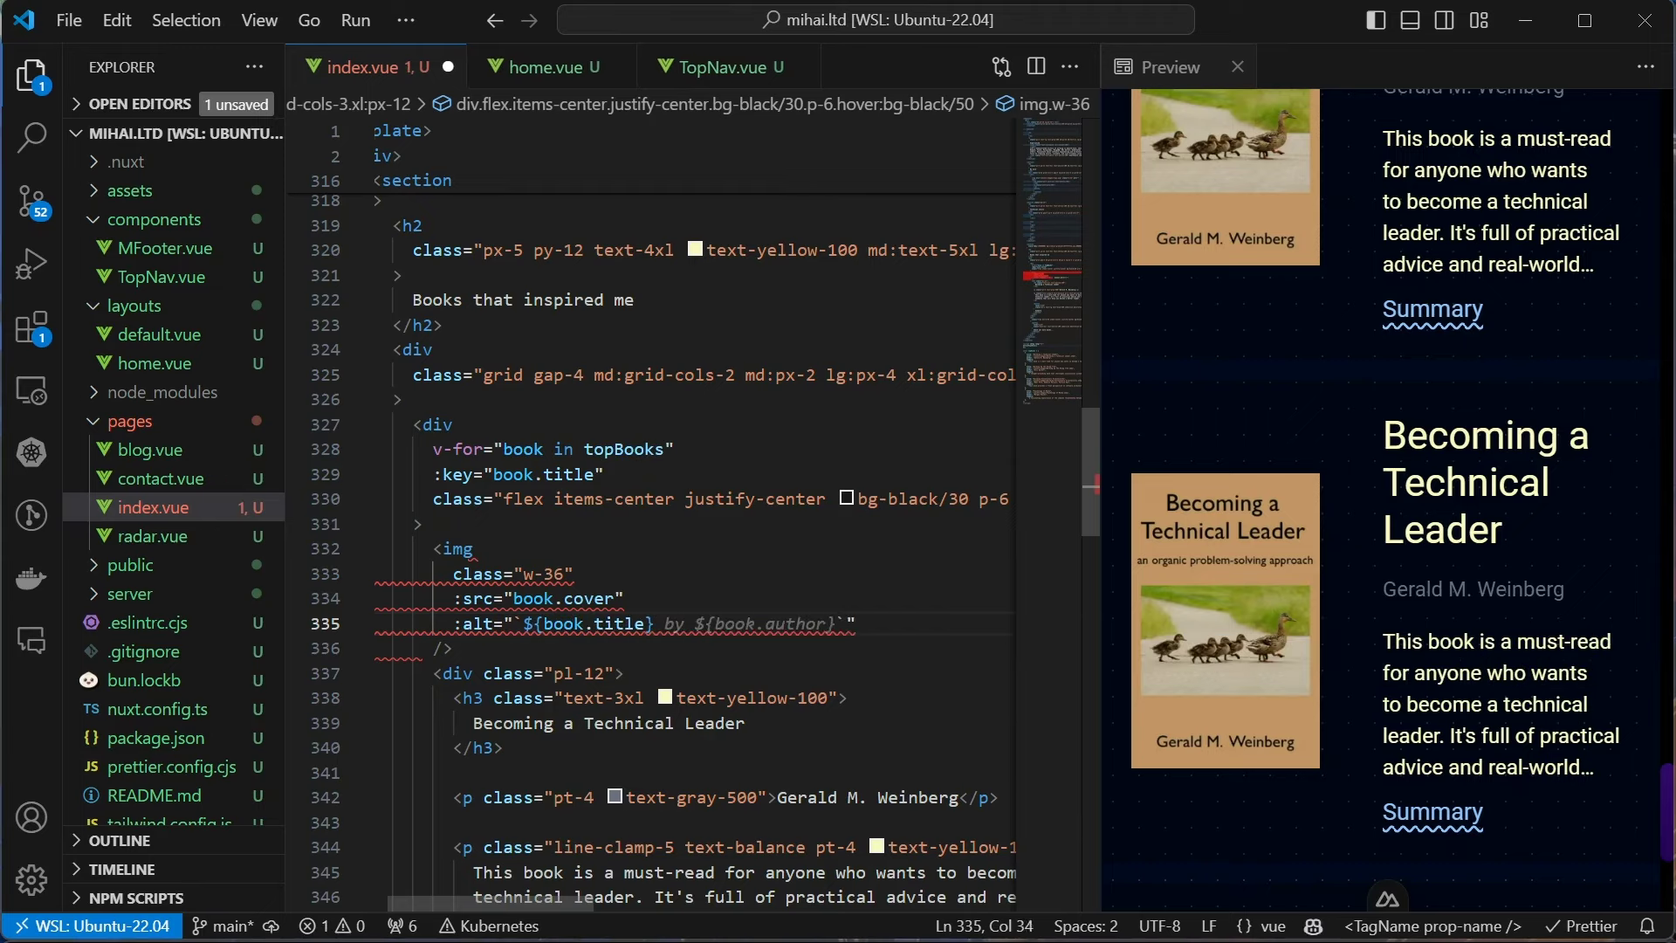
pyautogui.press('Tab')
pyautogui.write('cover')
pyautogui.press('Tab')
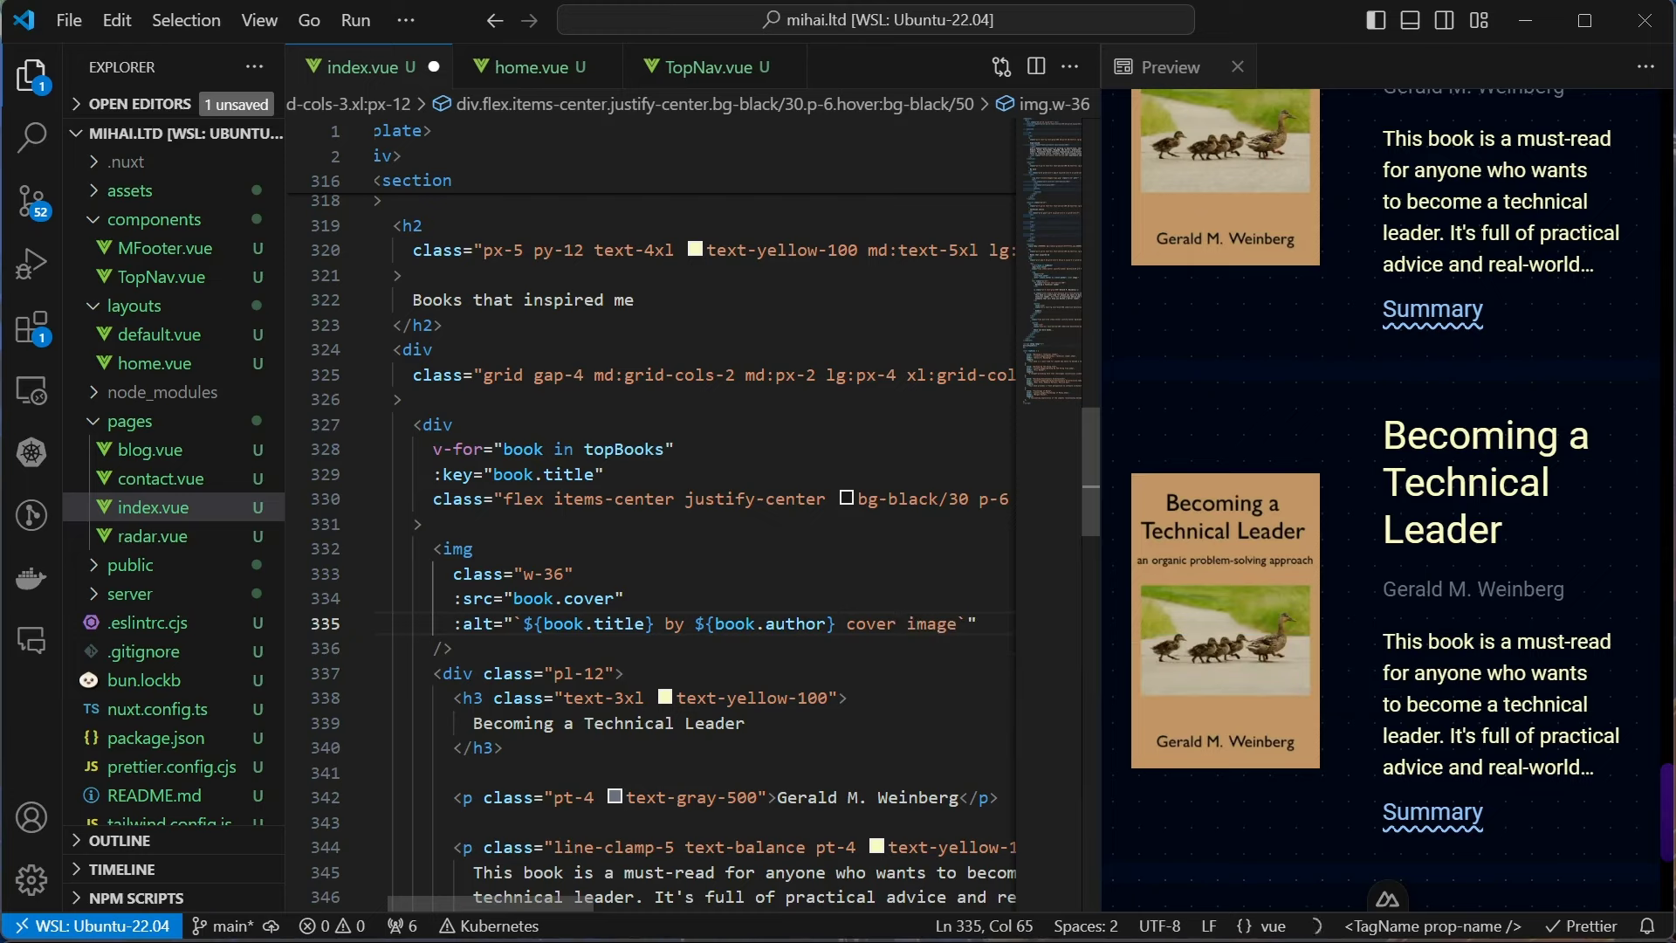
pyautogui.hotkey('ctrl', 's')
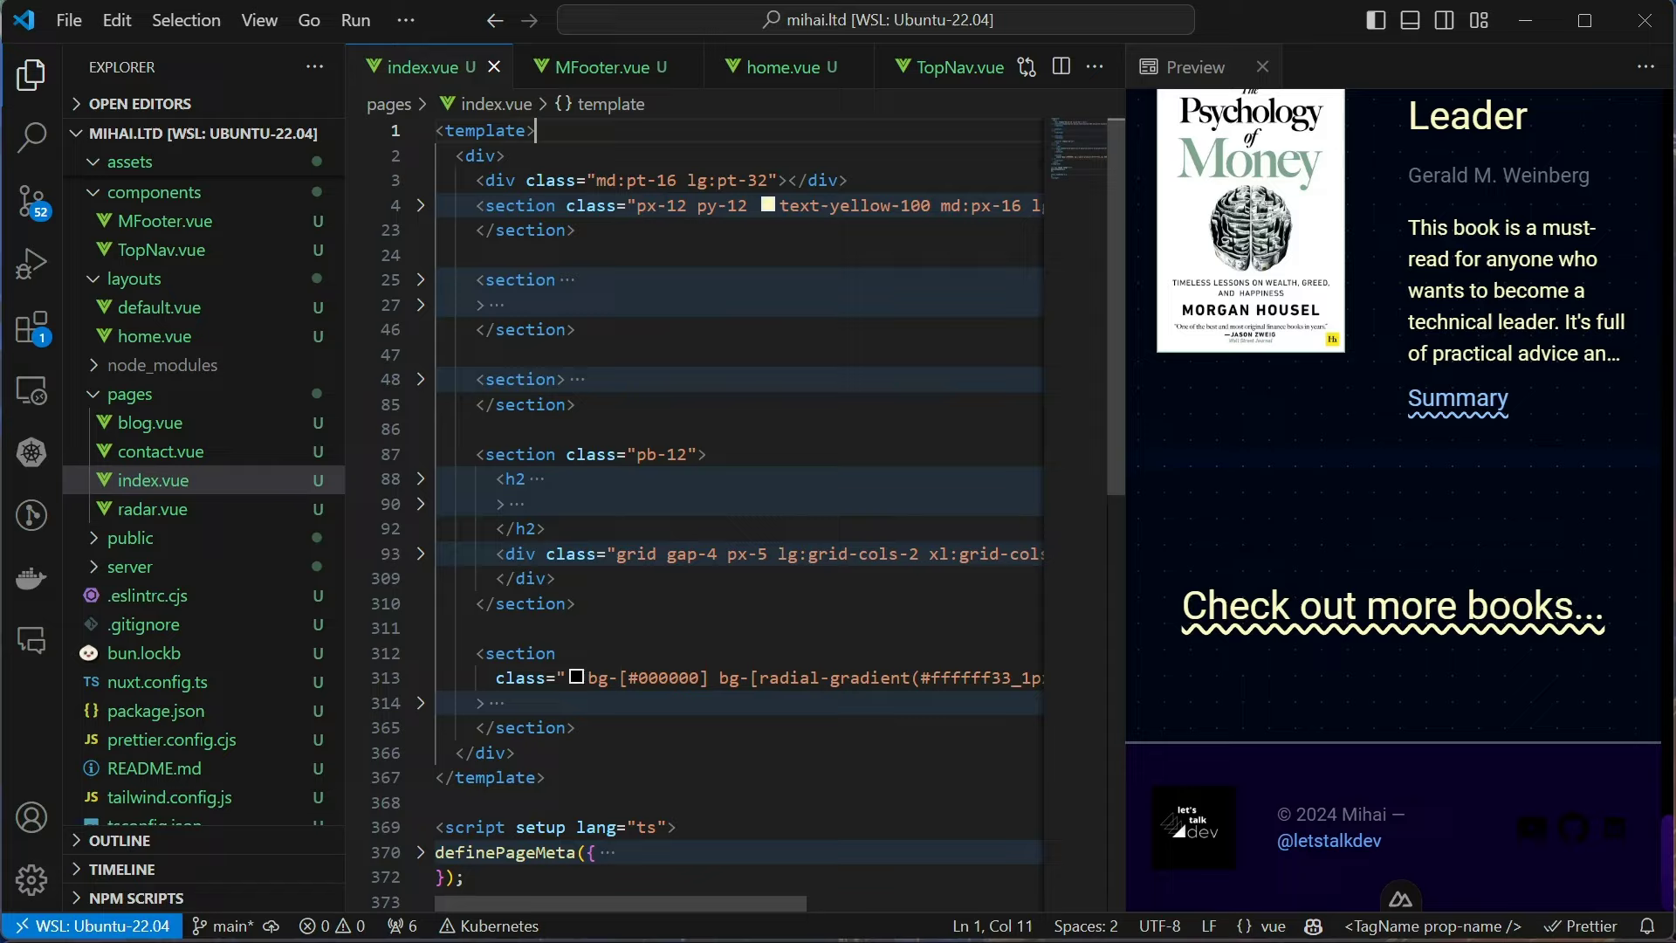
# Insert a pb-12 section with a centered yellow 'Links' heading after the books section
pyautogui.hotkey('ctrl', 'z')
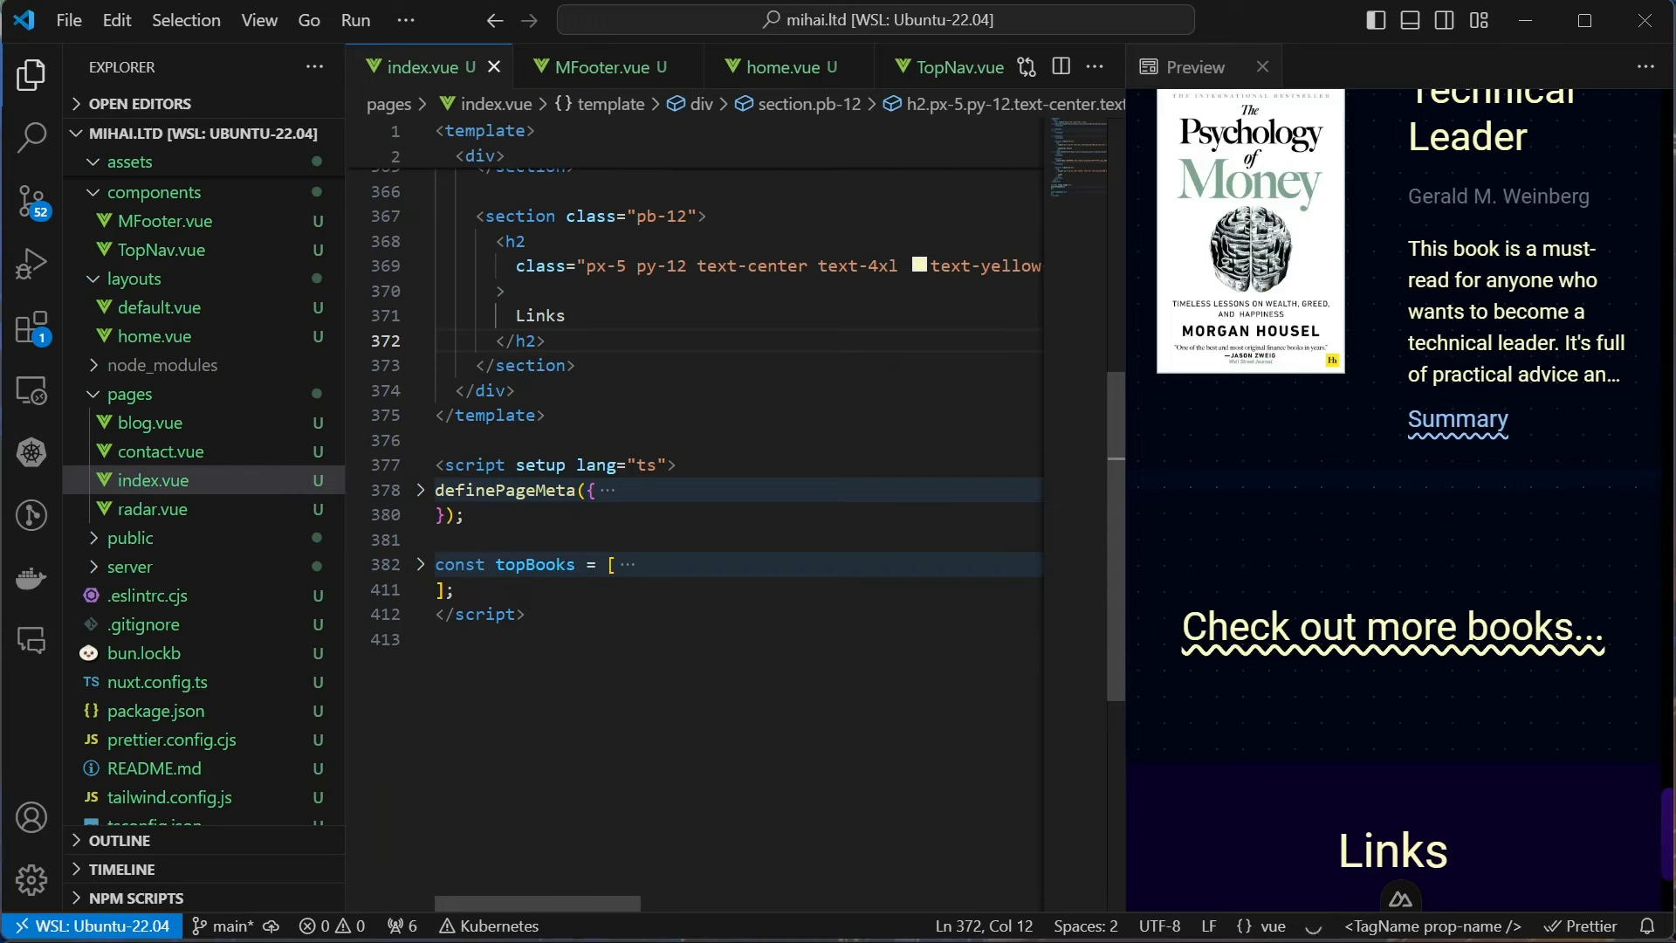
# Copy the skills grid container under the Links heading and expand an a>img link inside
pyautogui.press('Return')
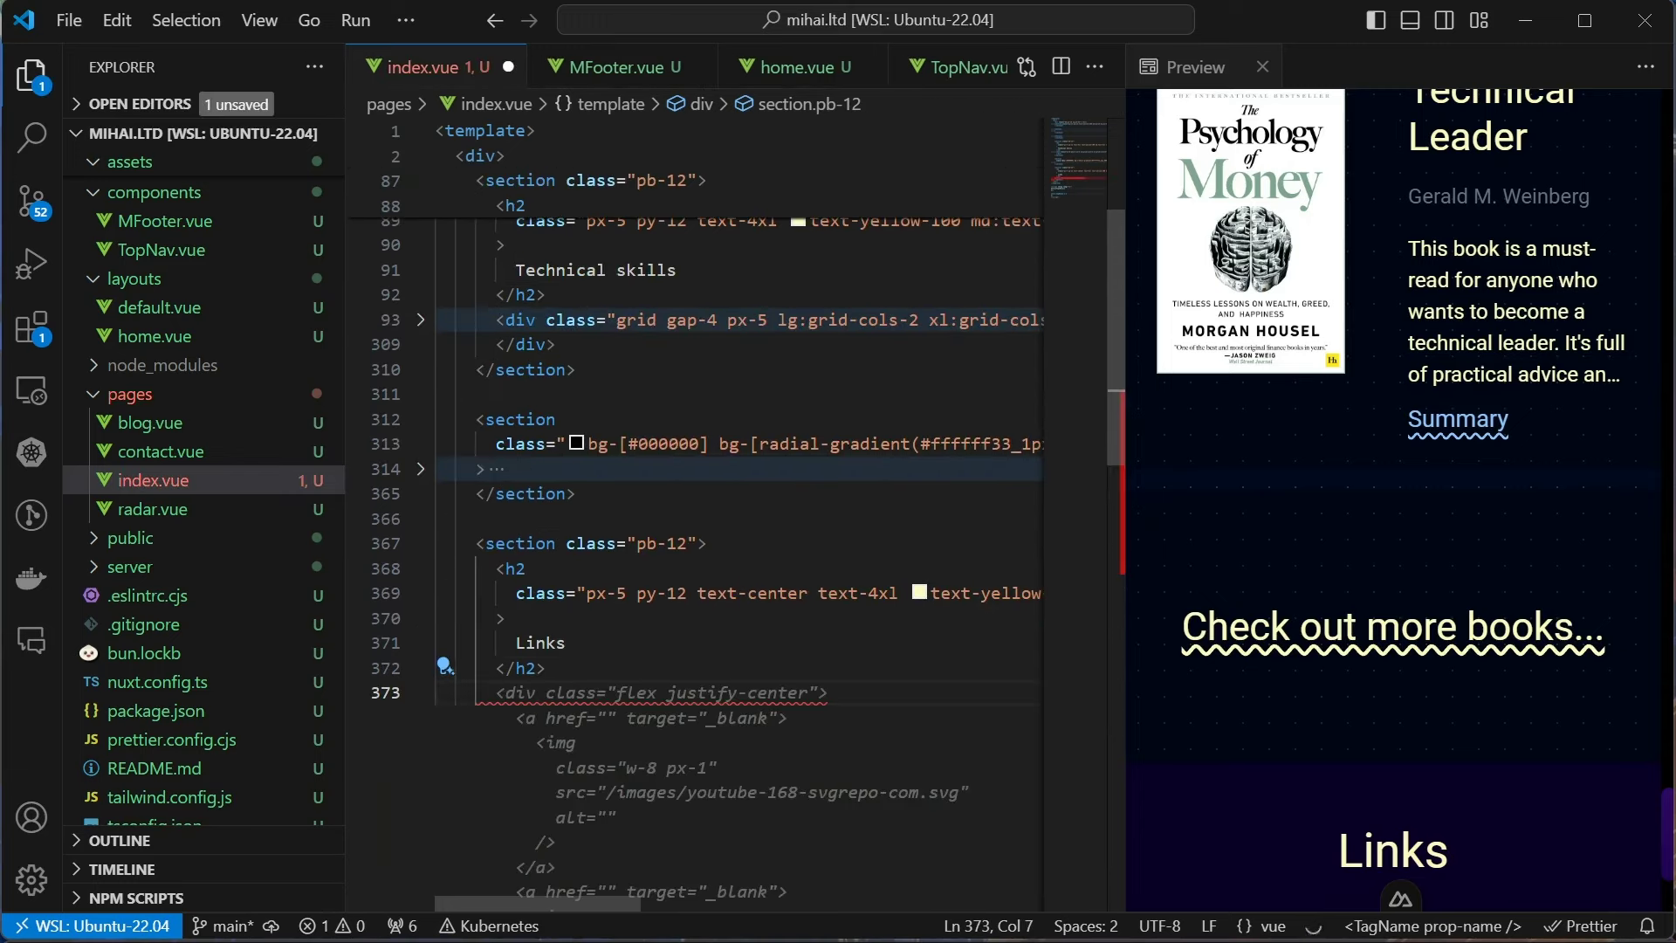
pyautogui.moveTo(494, 320); pyautogui.dragTo(1042, 320)
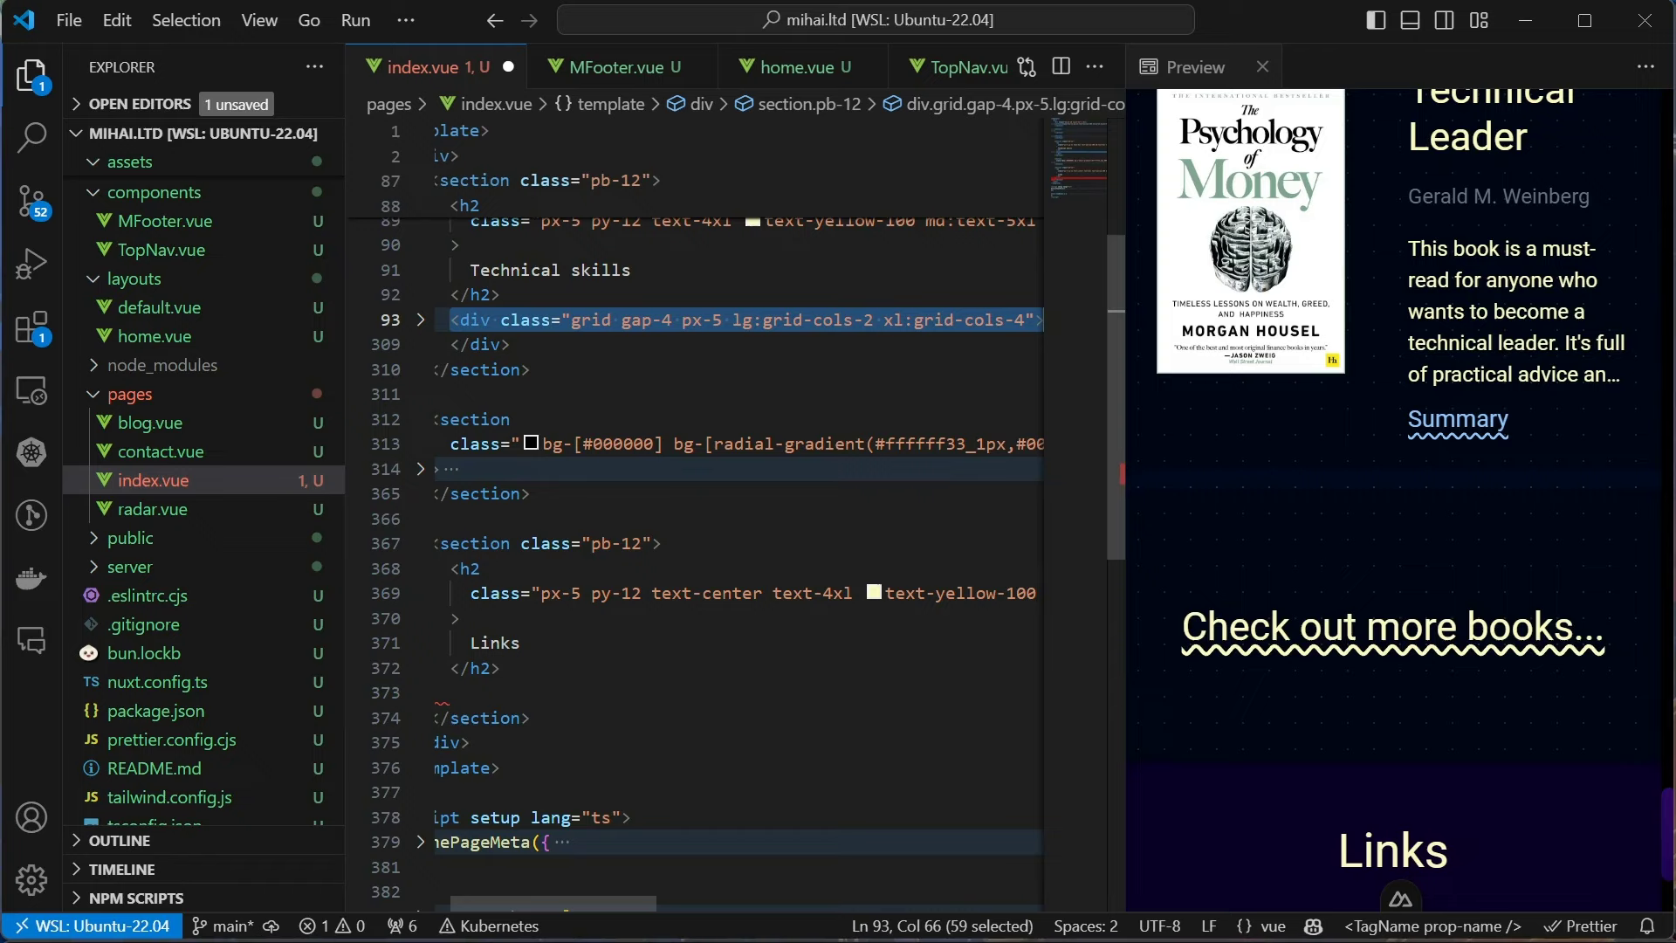
pyautogui.hotkey('ctrl', 'c')
pyautogui.click(496, 693)
pyautogui.hotkey('ctrl', 'v')
pyautogui.press('Return')
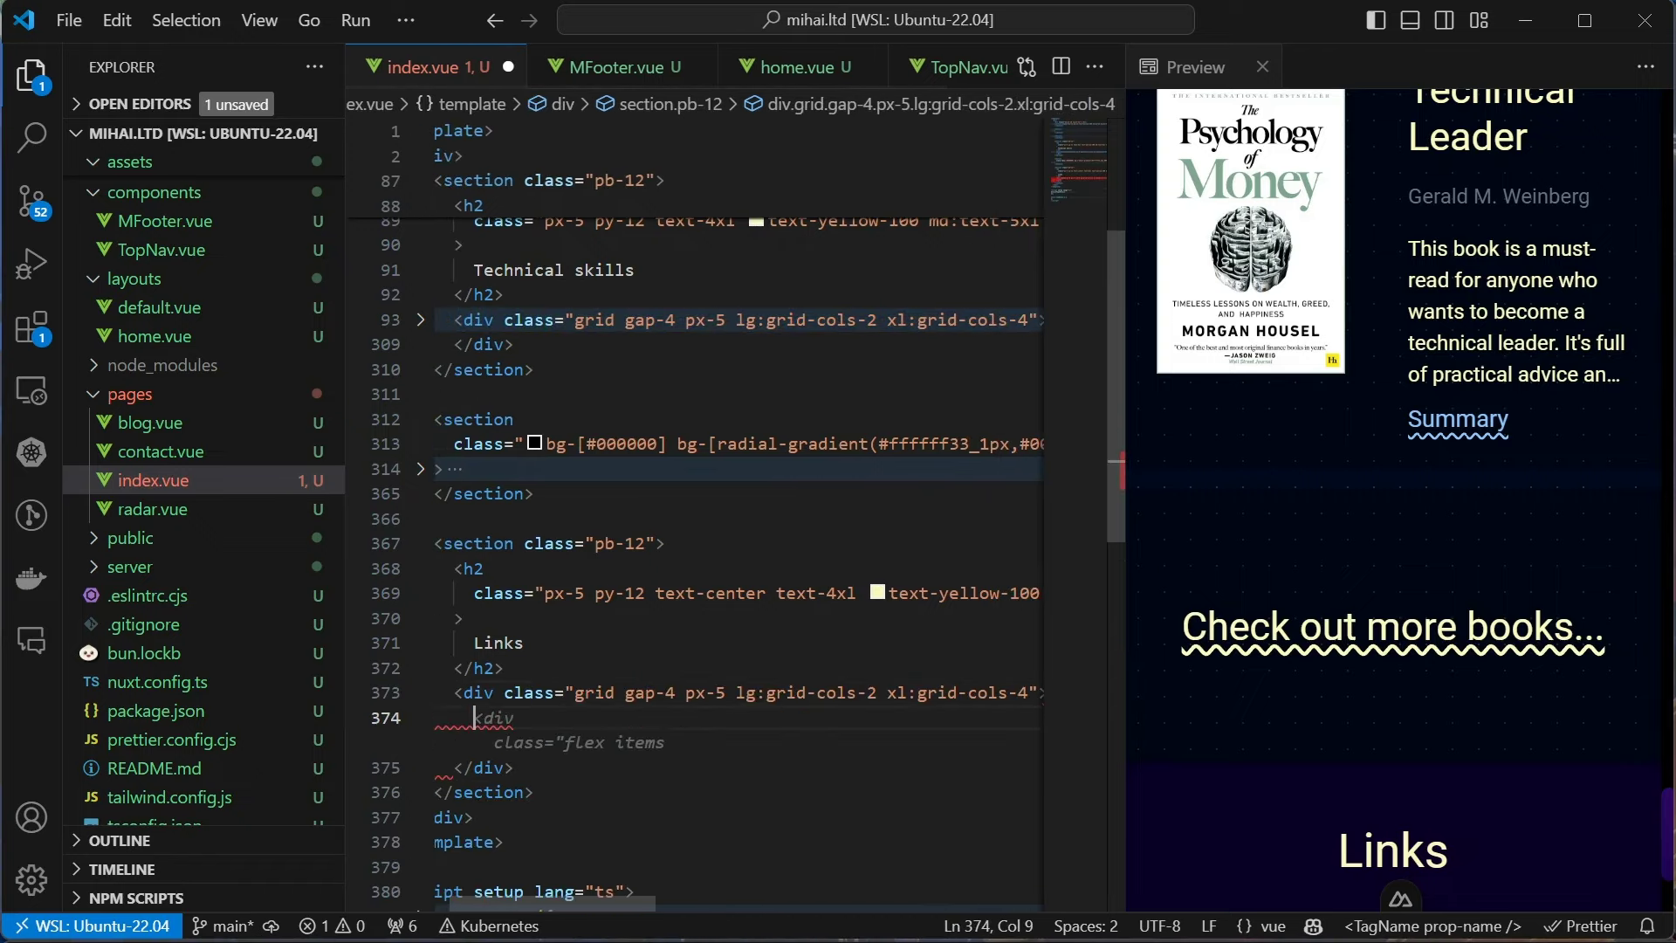
pyautogui.write('a>img')
pyautogui.press('Tab')
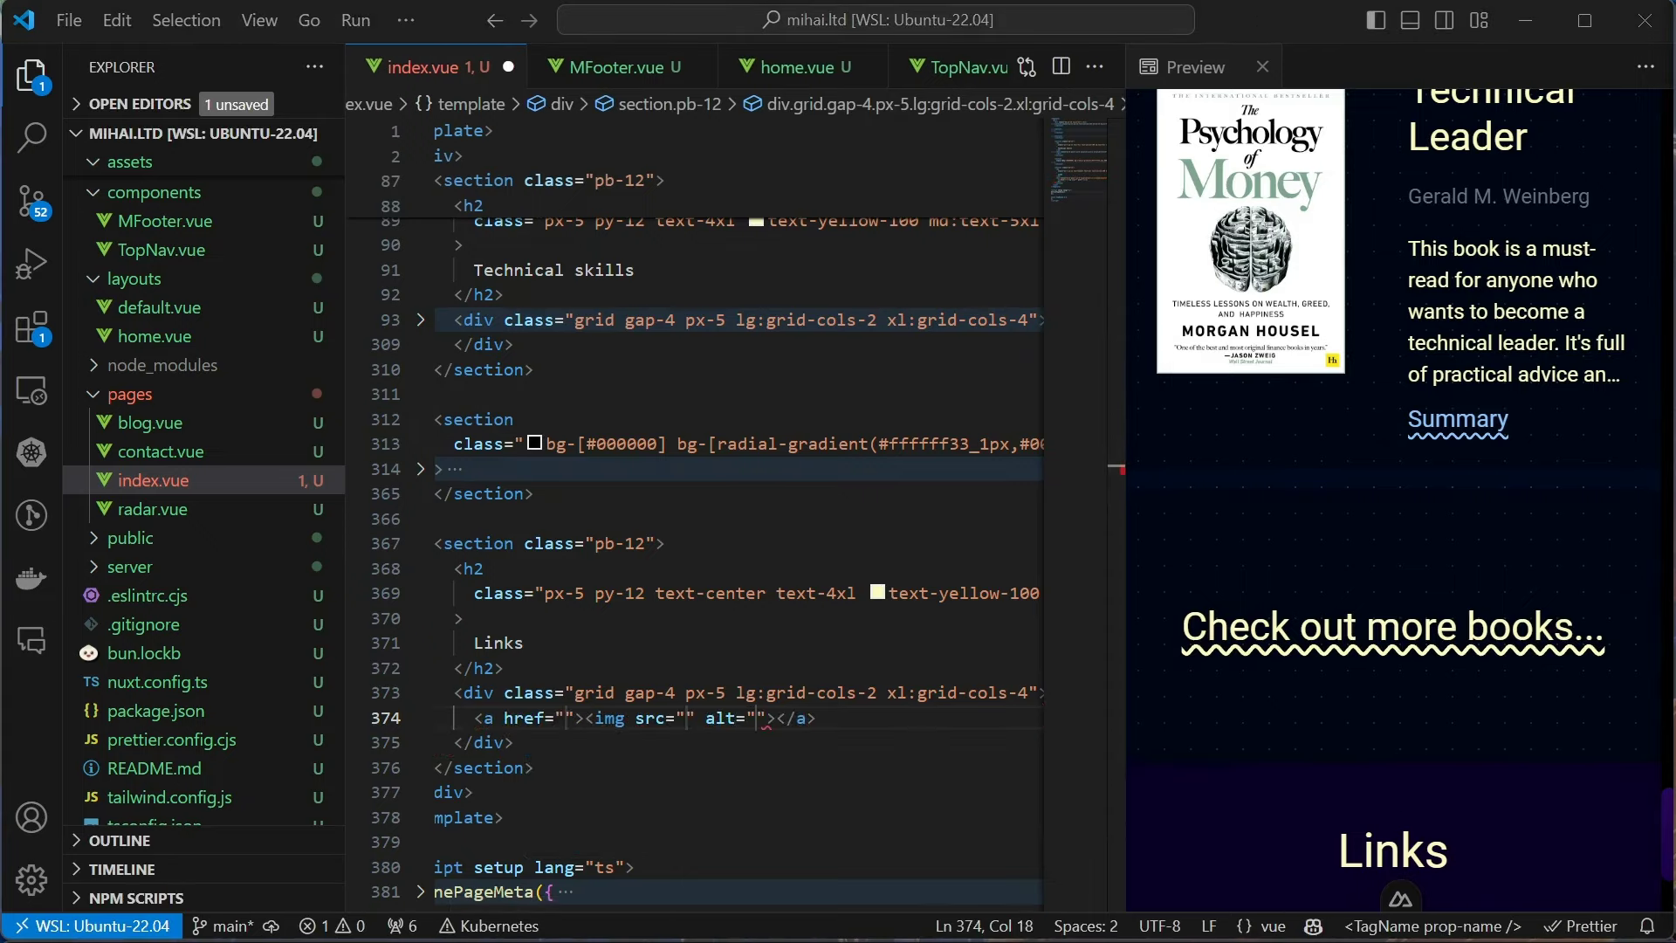
pyautogui.write('https://youtube.com/@letstalkdev')
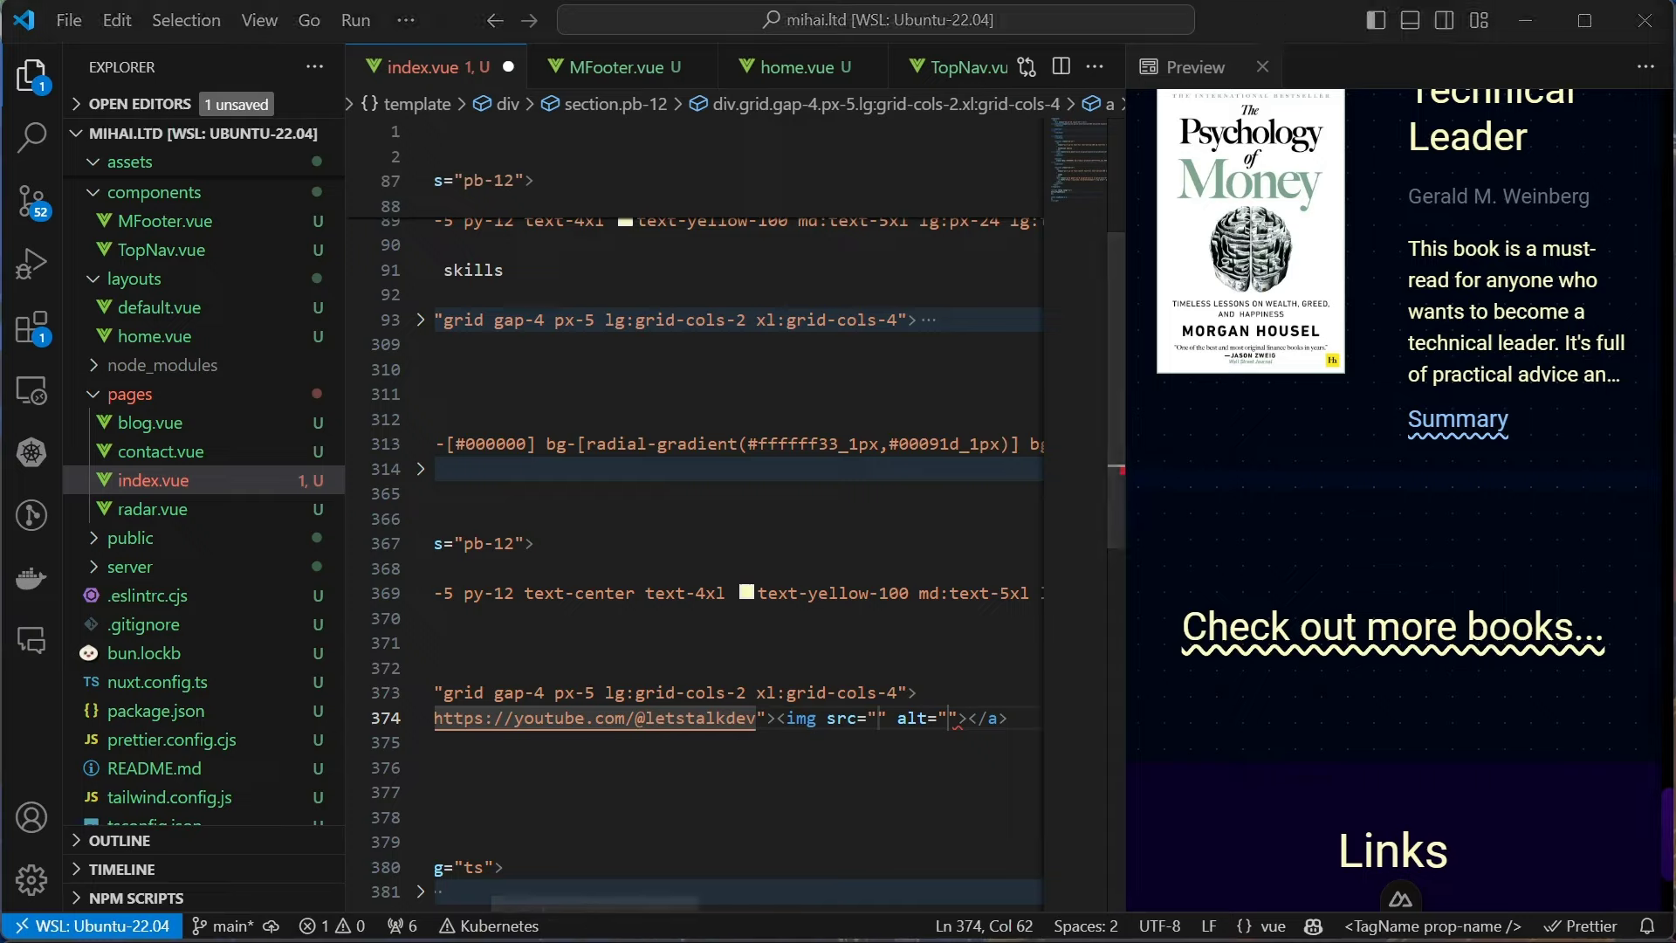
# Add the YouTube badge image and give it an h-14 w-48 class
pyautogui.hotkey('ctrl', 'v')
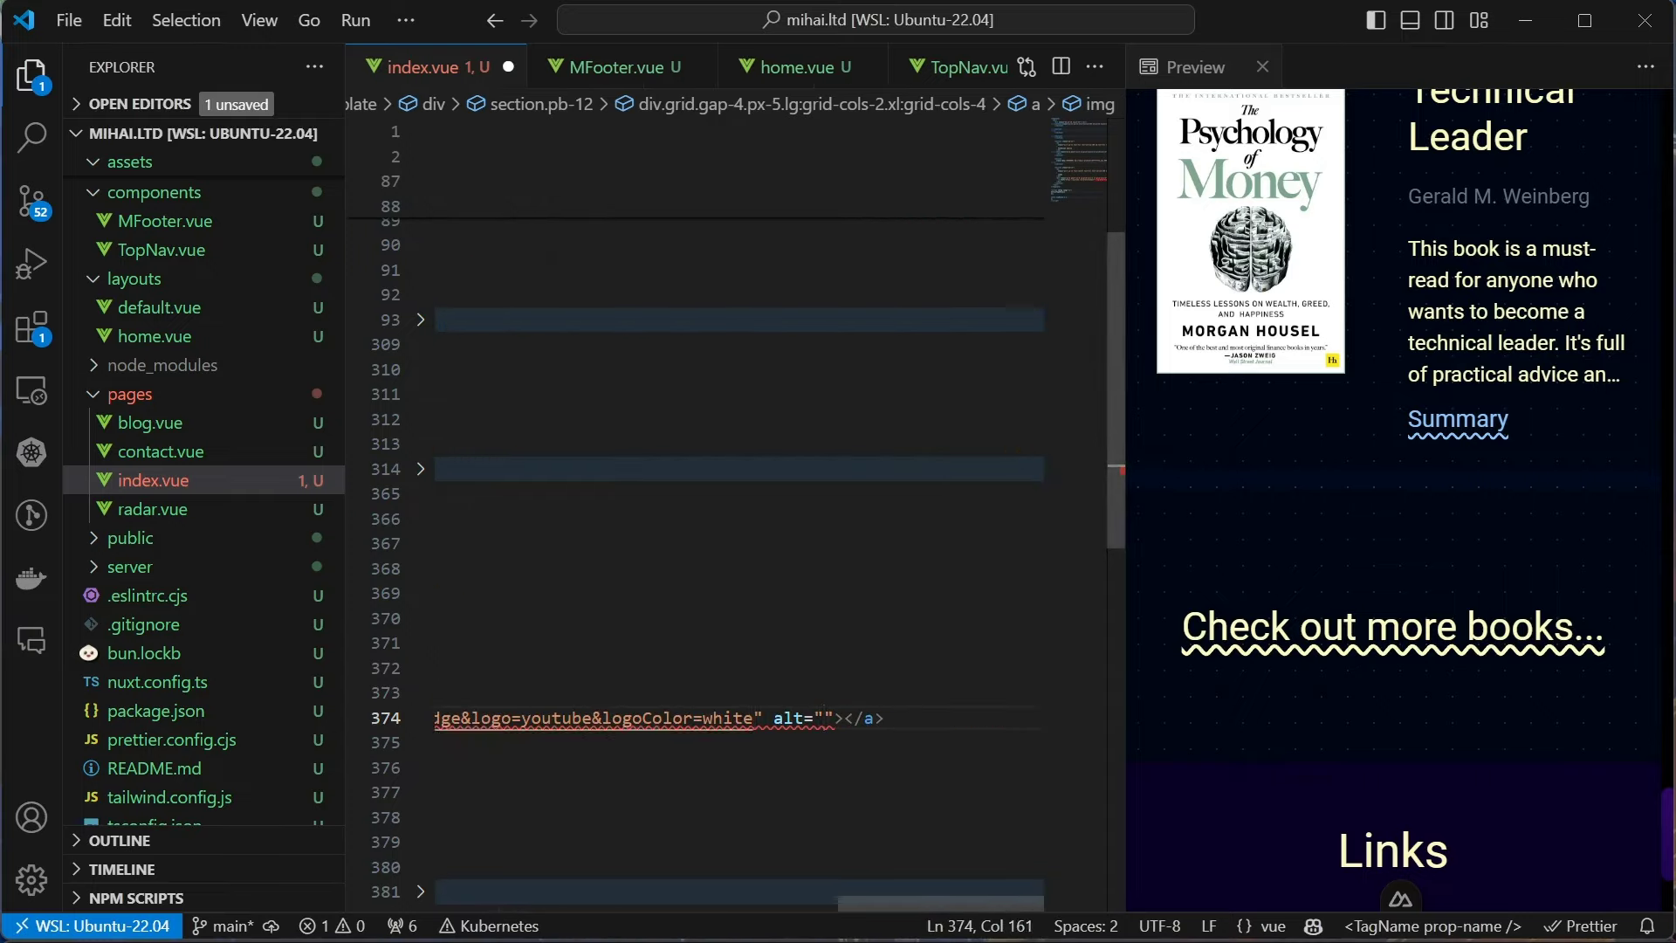
pyautogui.write('alt="YouTube')
pyautogui.write('logo')
pyautogui.hotkey('ctrl', 's')
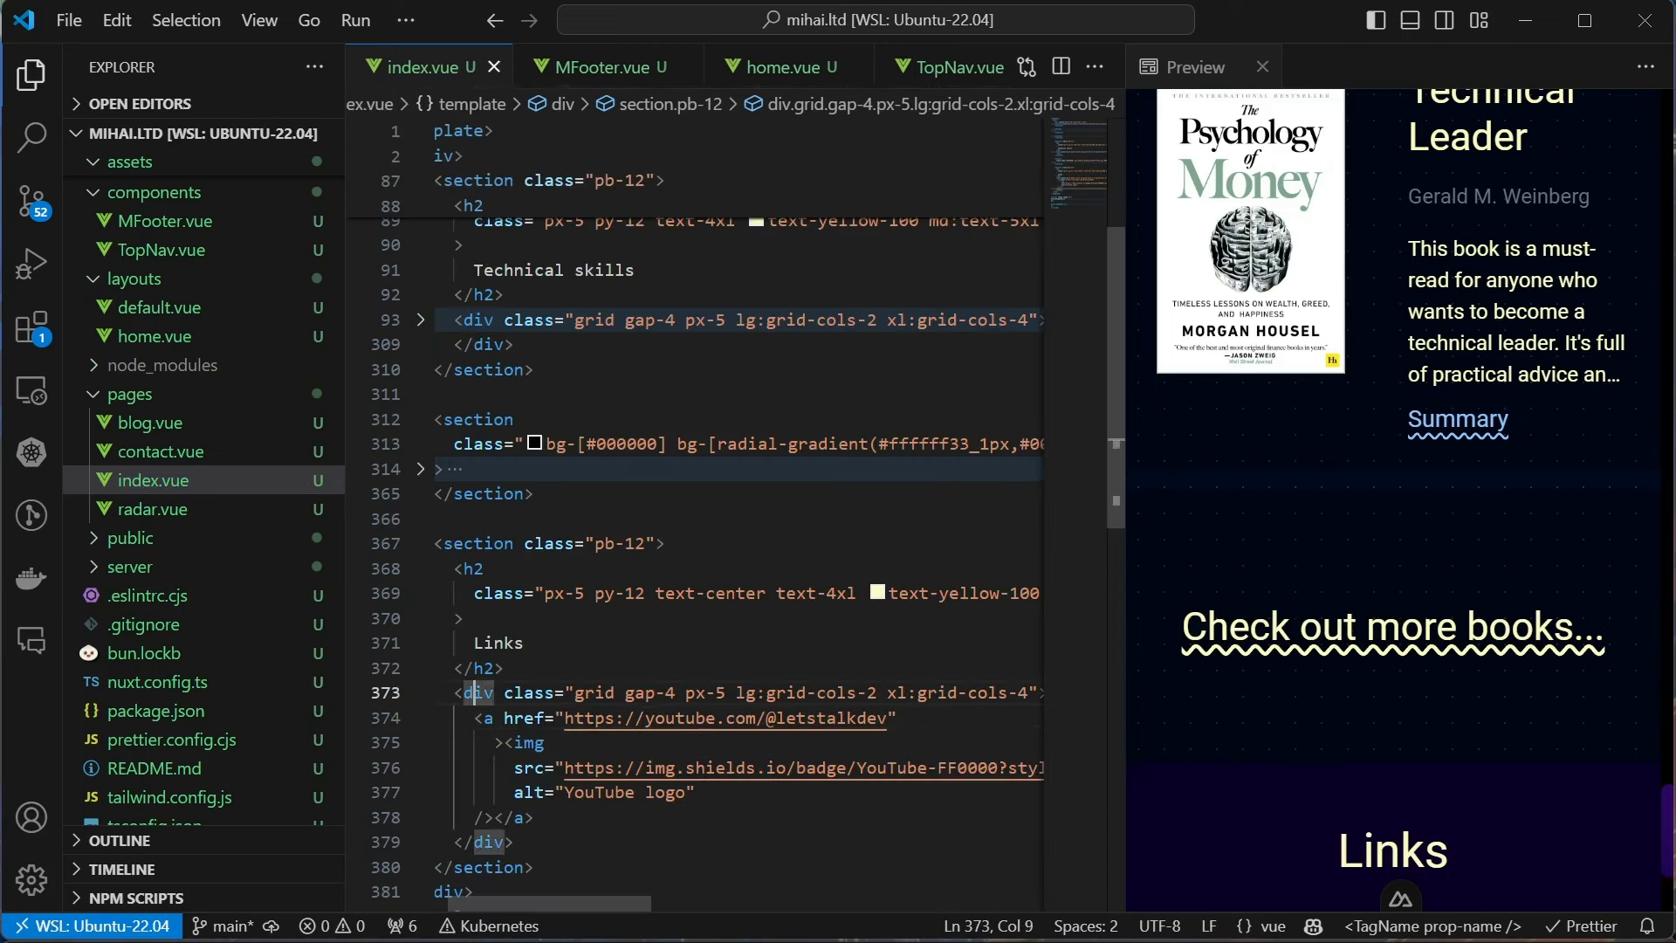
pyautogui.scroll(-1, 733, 551)
pyautogui.click(523, 652)
pyautogui.click(534, 751)
pyautogui.scroll(-2, 1407, 734)
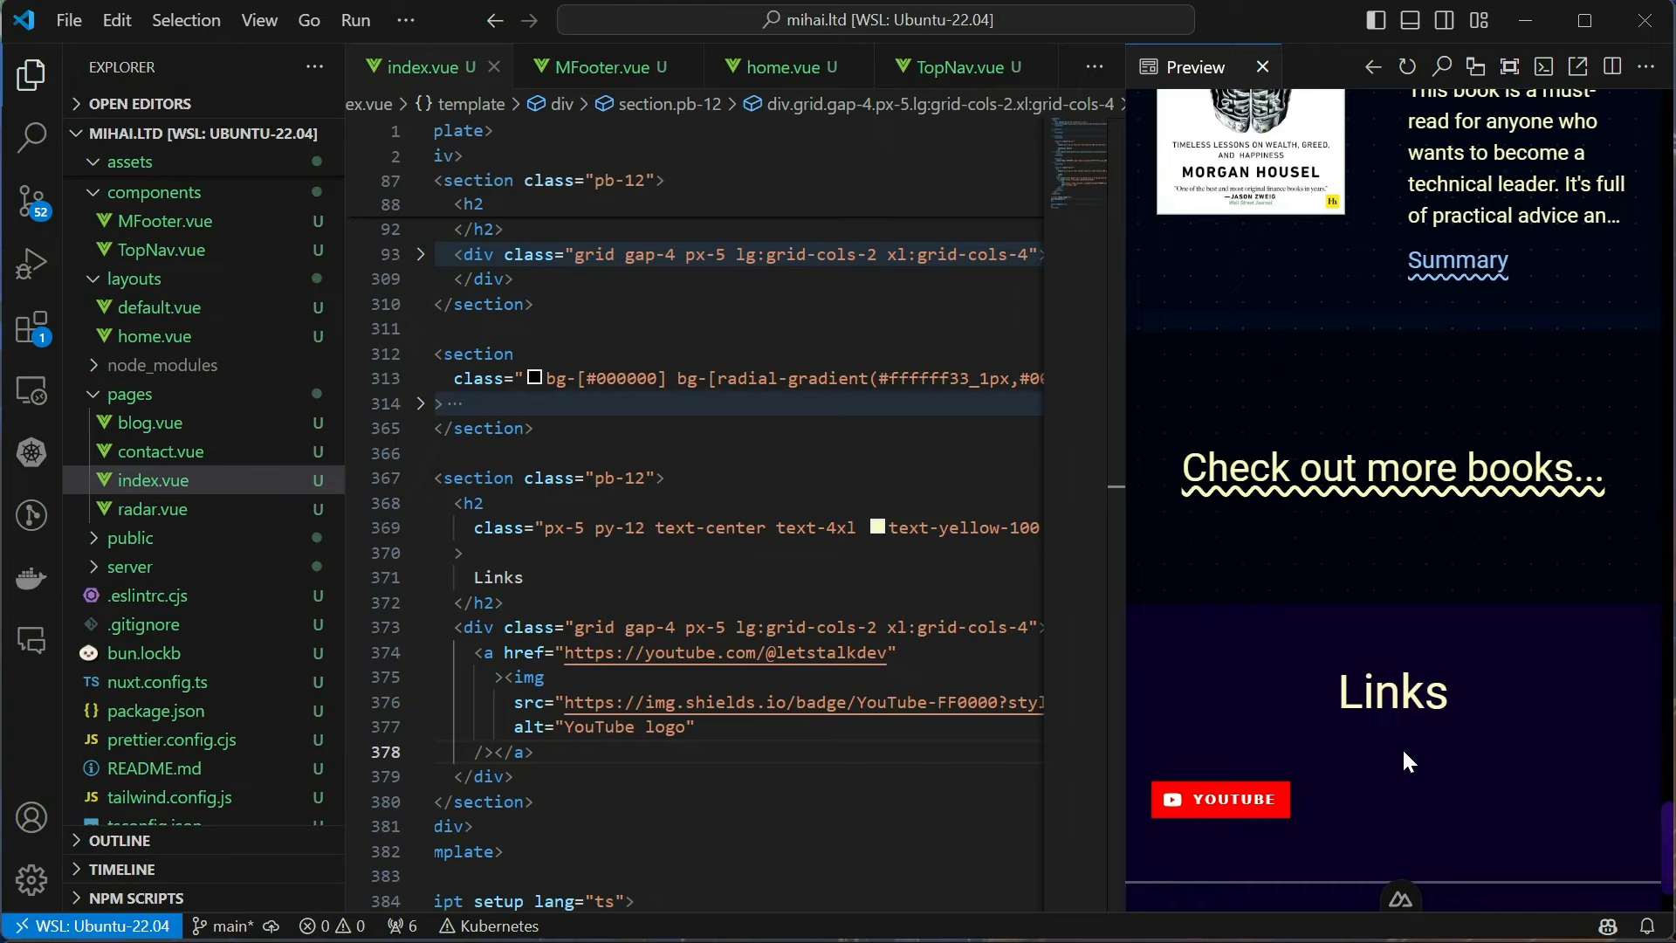
pyautogui.scroll(-1, 1404, 760)
pyautogui.click(545, 677)
pyautogui.press('Return')
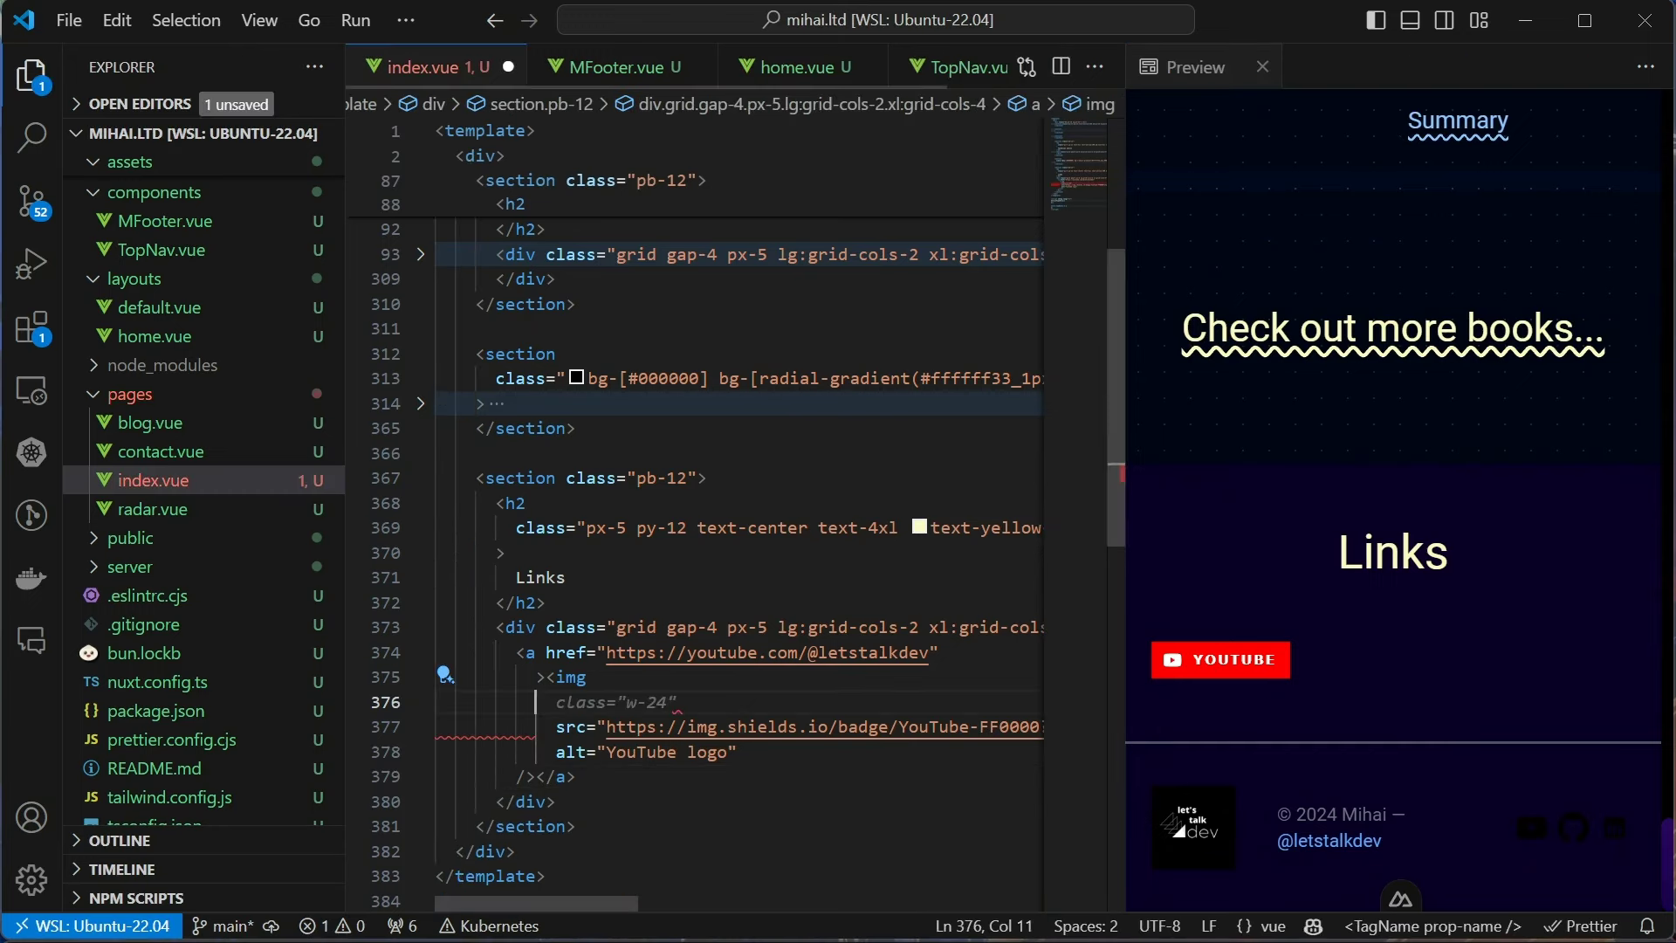
pyautogui.write('cla')
pyautogui.press('Return')
pyautogui.write('class="h-14"')
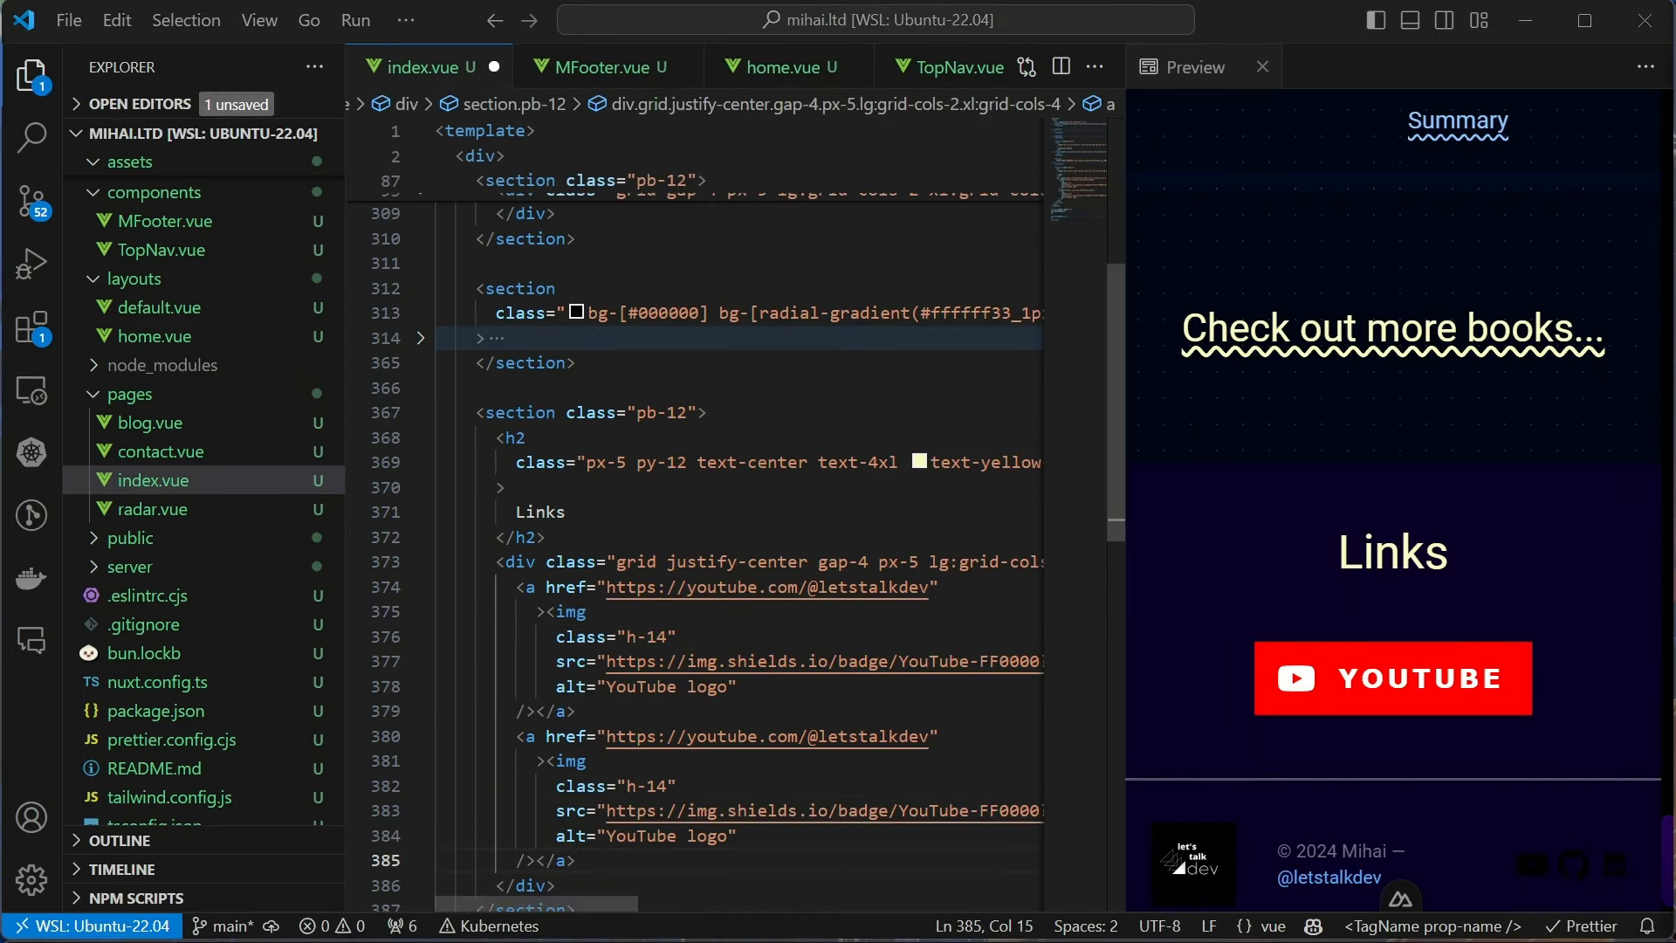
pyautogui.scroll(-2, 733, 524)
pyautogui.moveTo(605, 605); pyautogui.dragTo(934, 605)
# Add a DEV.TO badge link with its profile address, badge image and alt, matching the YouTube width
pyautogui.write('https://dev.to/mihailtd')
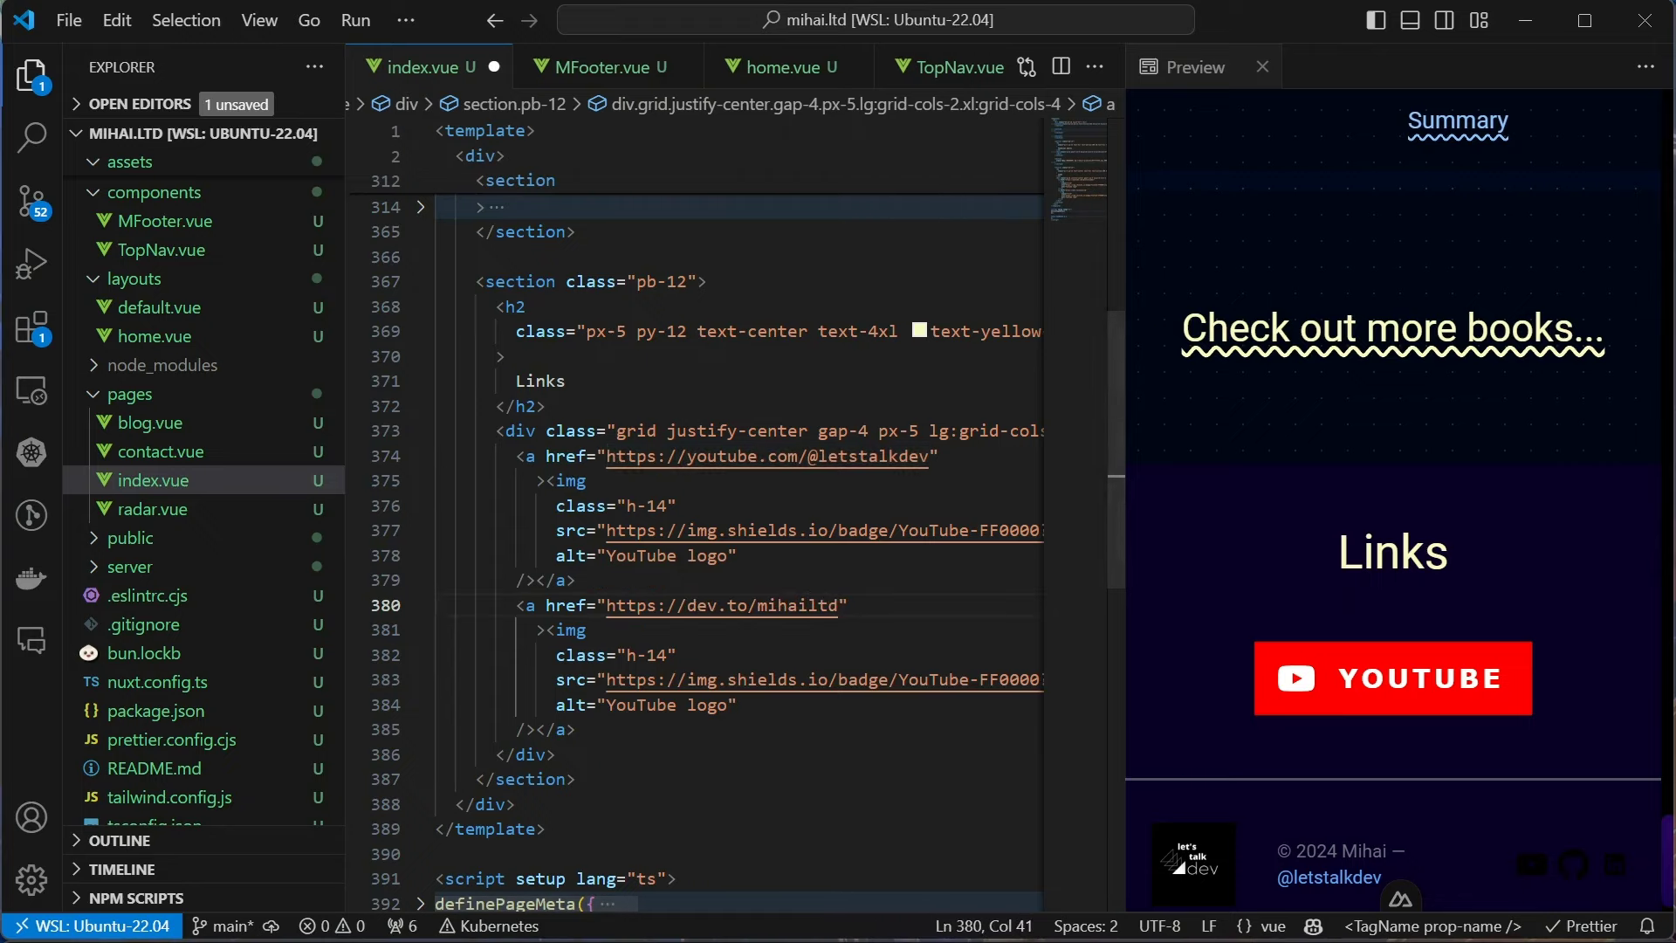
pyautogui.moveTo(605, 680); pyautogui.dragTo(1042, 680)
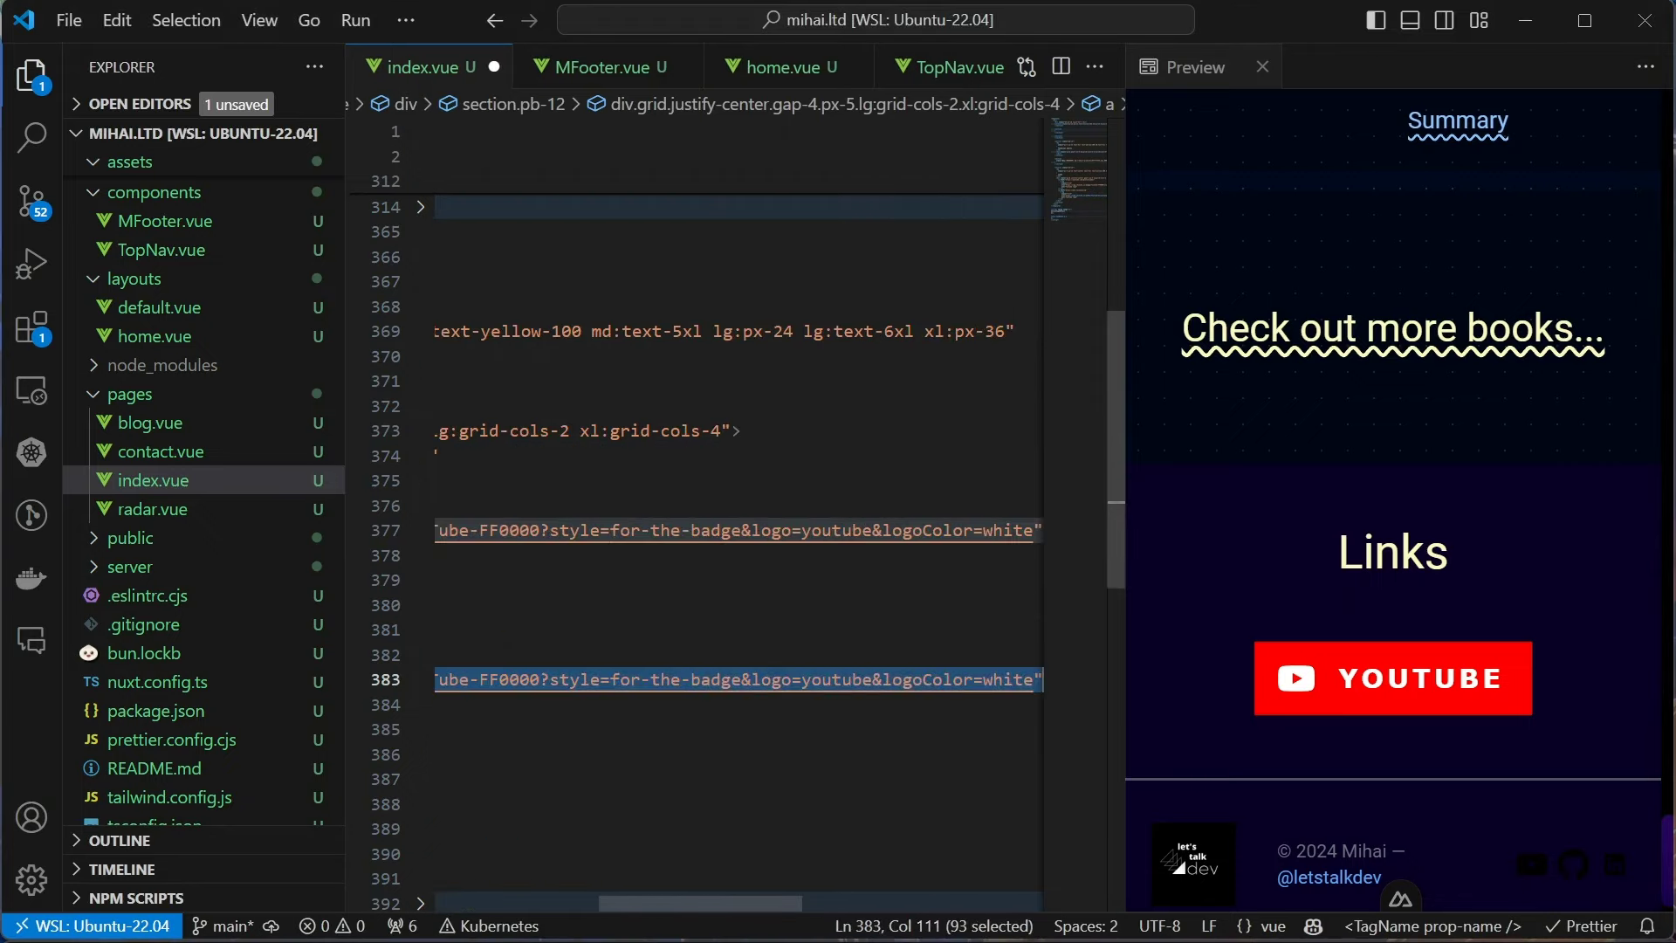
pyautogui.hotkey('ctrl', 'v')
pyautogui.doubleClick(593, 705)
pyautogui.write('Dev.to')
pyautogui.press('Escape')
pyautogui.press('End')
pyautogui.hotkey('ctrl', 's')
pyautogui.scroll(-1, 868, 497)
pyautogui.press('Up')
pyautogui.press('Up')
pyautogui.press('Up')
pyautogui.press('Left')
pyautogui.write('w-')
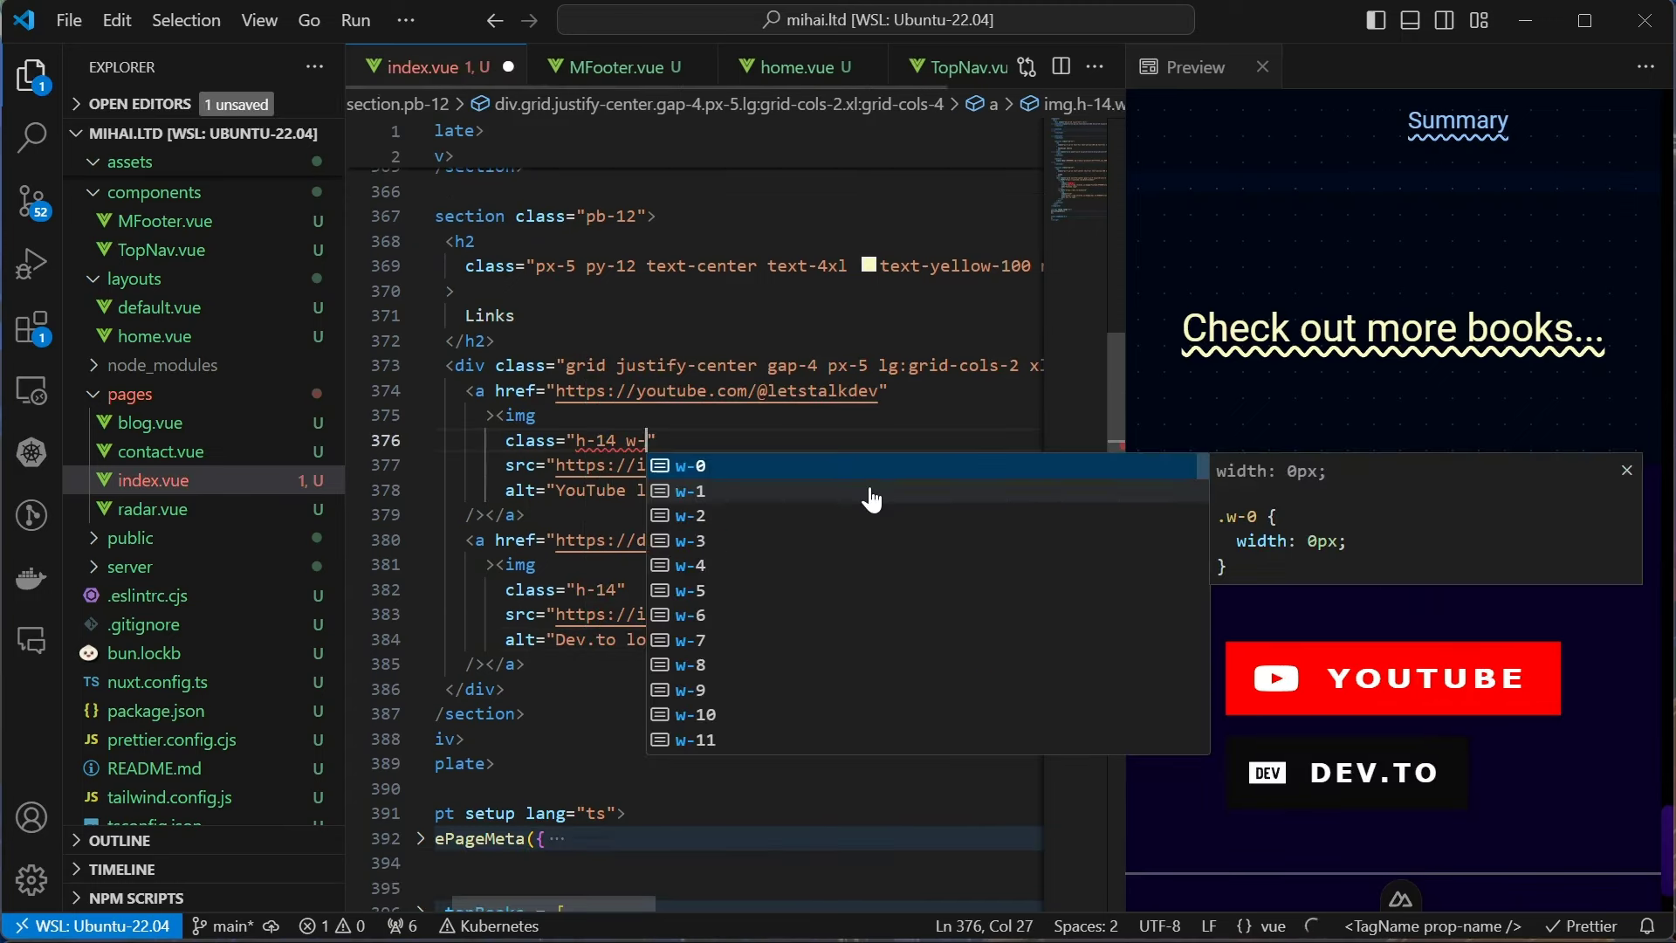
pyautogui.write('48')
pyautogui.press('Escape')
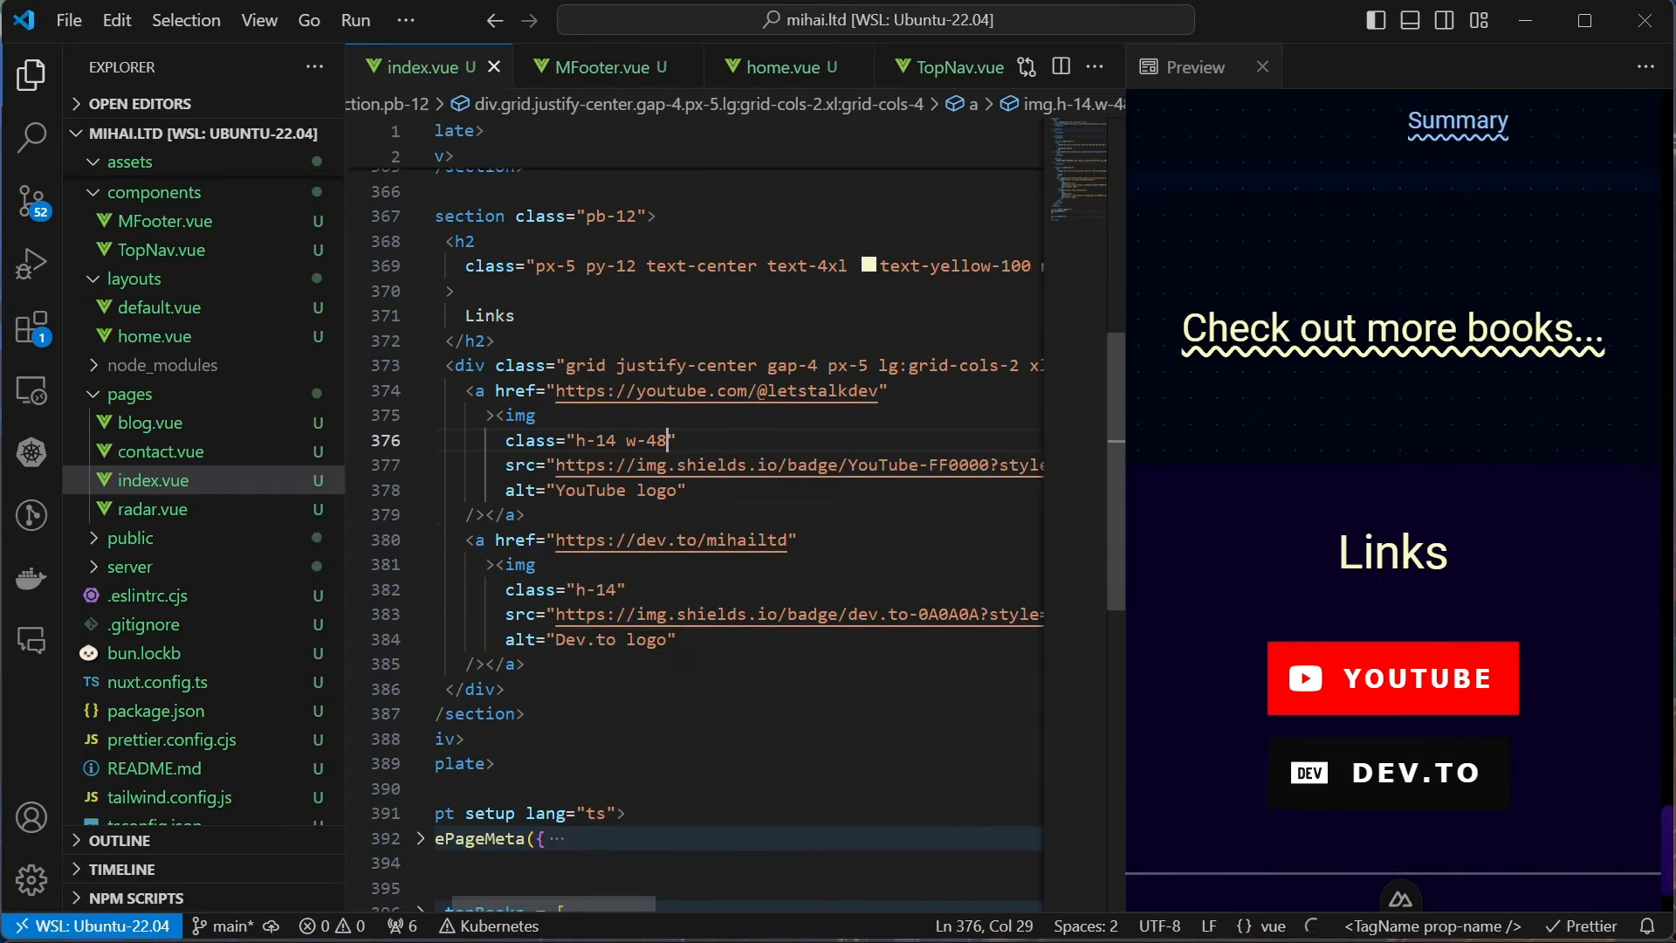
pyautogui.press('Down')
pyautogui.press('Down')
pyautogui.press('Down')
pyautogui.write('w-48')
# Duplicate the link block into a LinkedIn badge with its profile address, then duplicate it again
pyautogui.hotkey('ctrl', 'v')
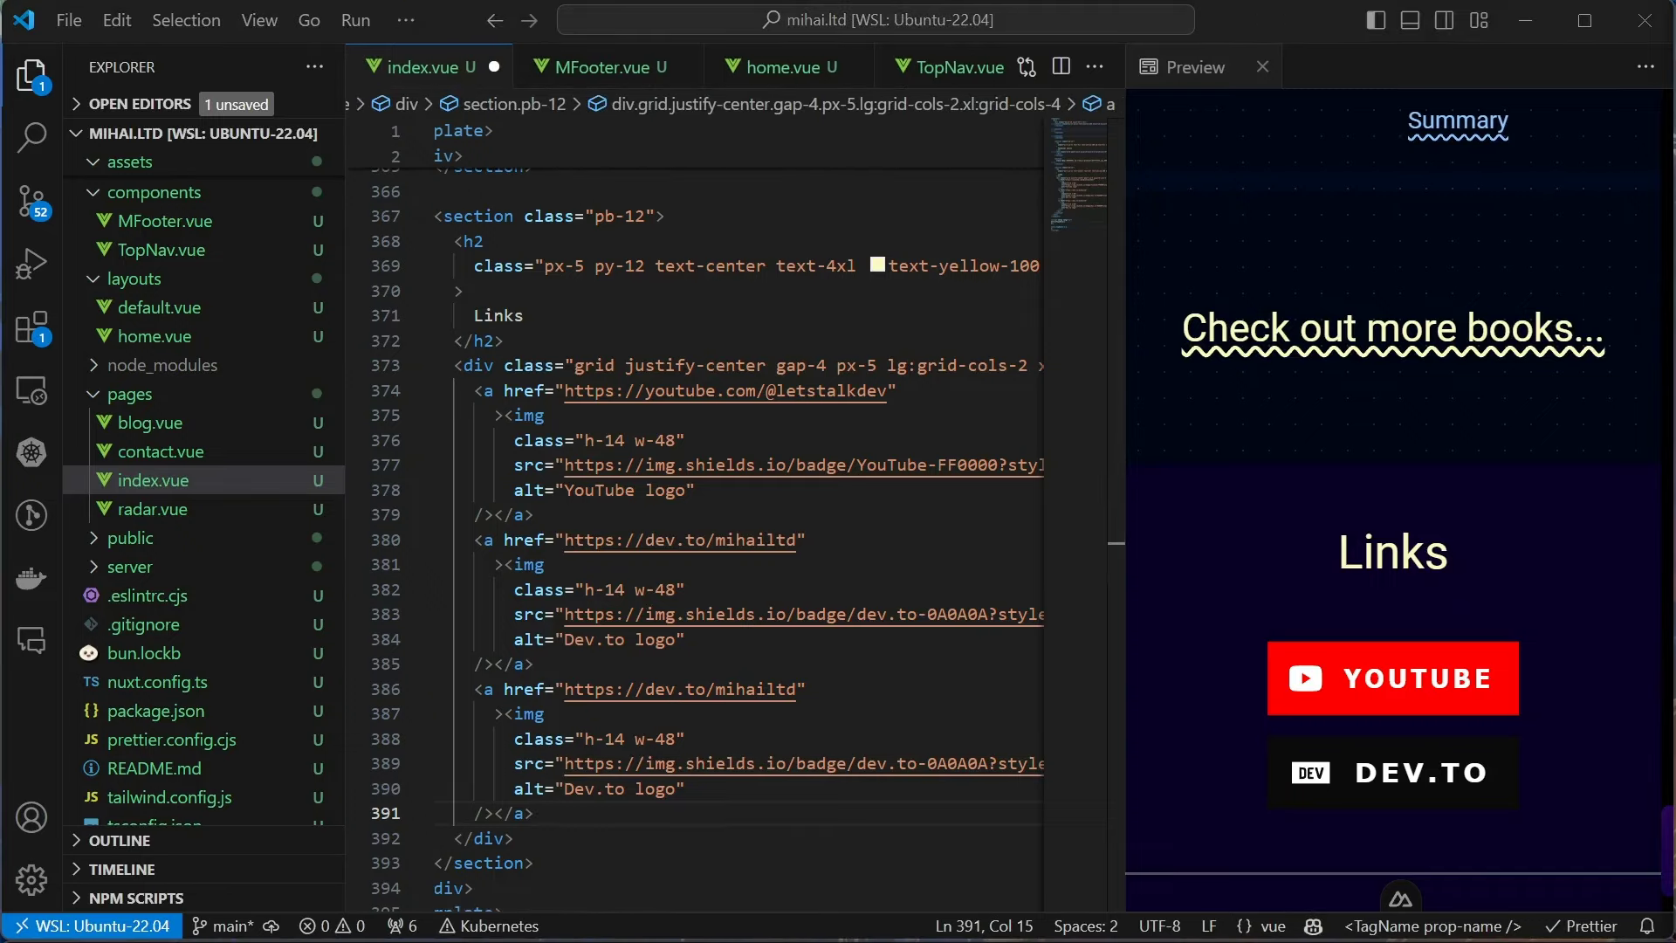
pyautogui.press('Up')
pyautogui.press('Up')
pyautogui.hotkey('shift', 'End')
pyautogui.hotkey('ctrl', 'v')
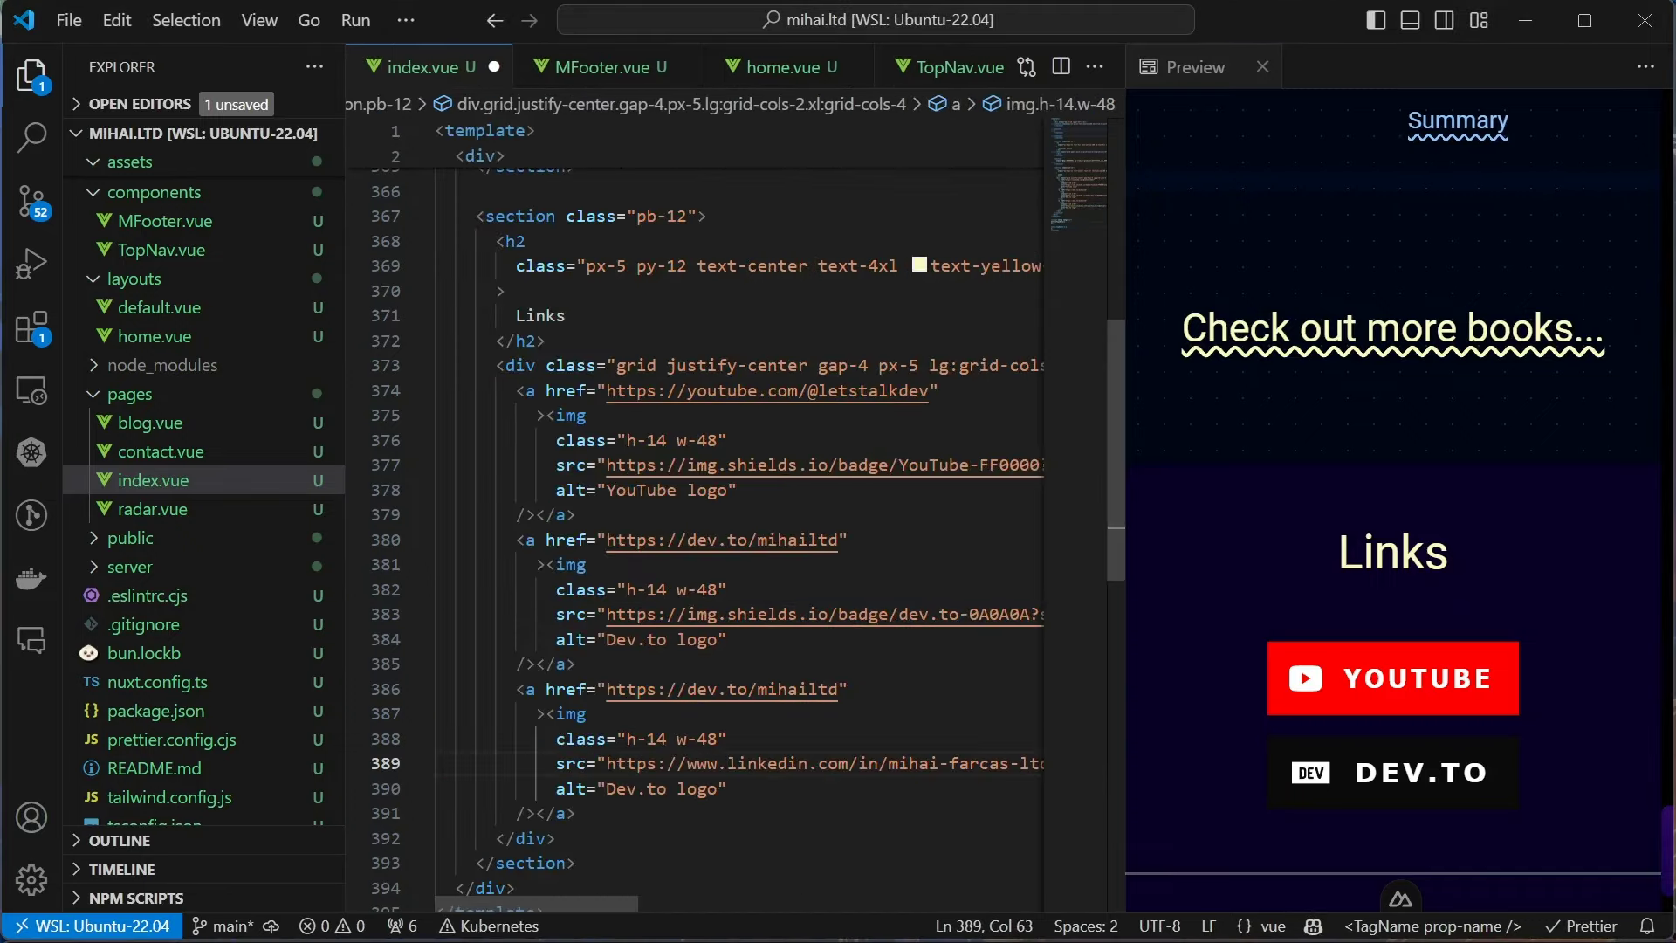
pyautogui.hotkey('ctrl', 'z')
pyautogui.moveTo(598, 688); pyautogui.dragTo(838, 688)
pyautogui.write('https://www.linkedin.com/in/mihai-farcas-ltd/')
pyautogui.press('Tab')
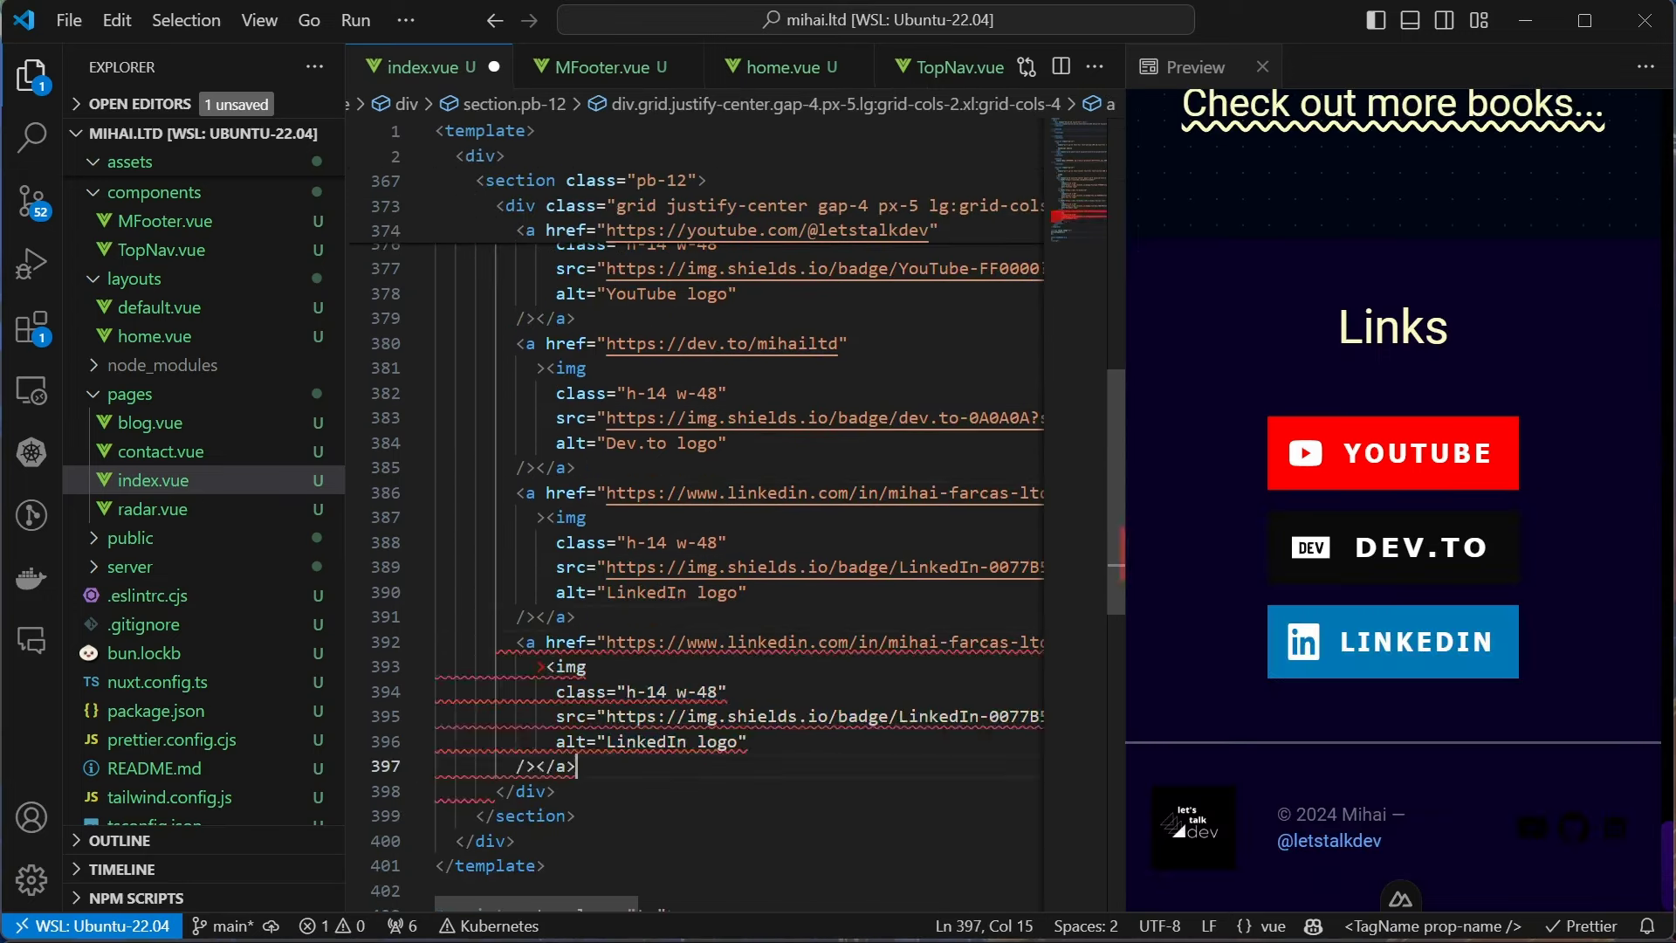
pyautogui.write('github')
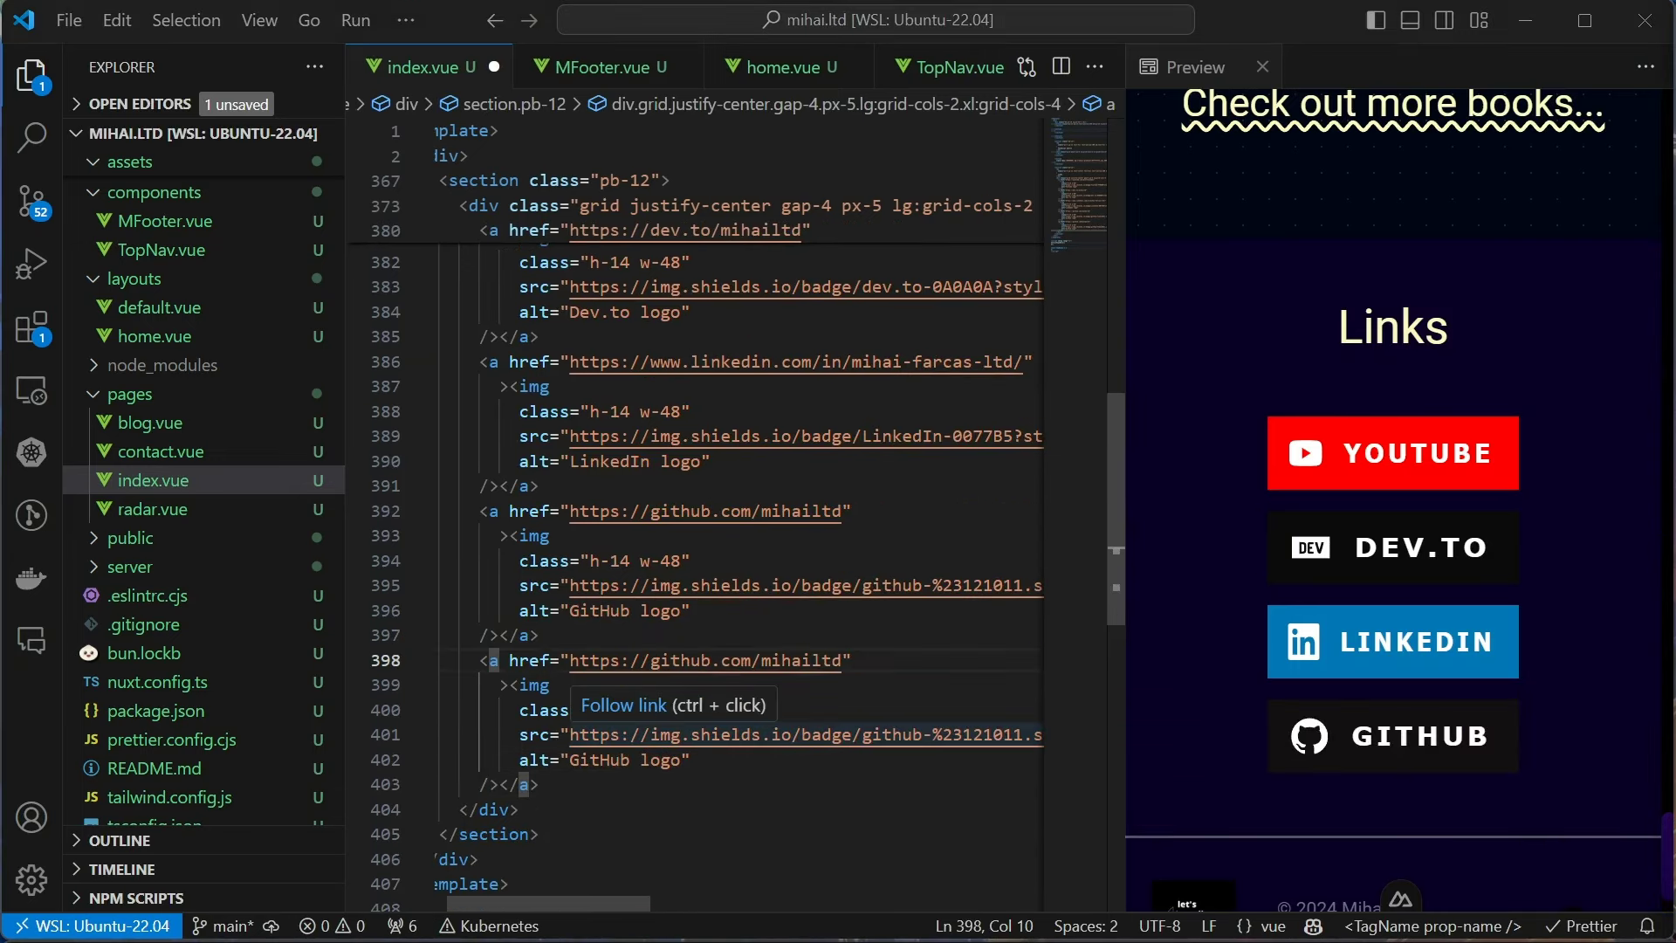
# Point the last badge's link at the résumé document and its image at the PDF icon
pyautogui.moveTo(571, 660); pyautogui.dragTo(849, 660)
pyautogui.hotkey('ctrl', 'v')
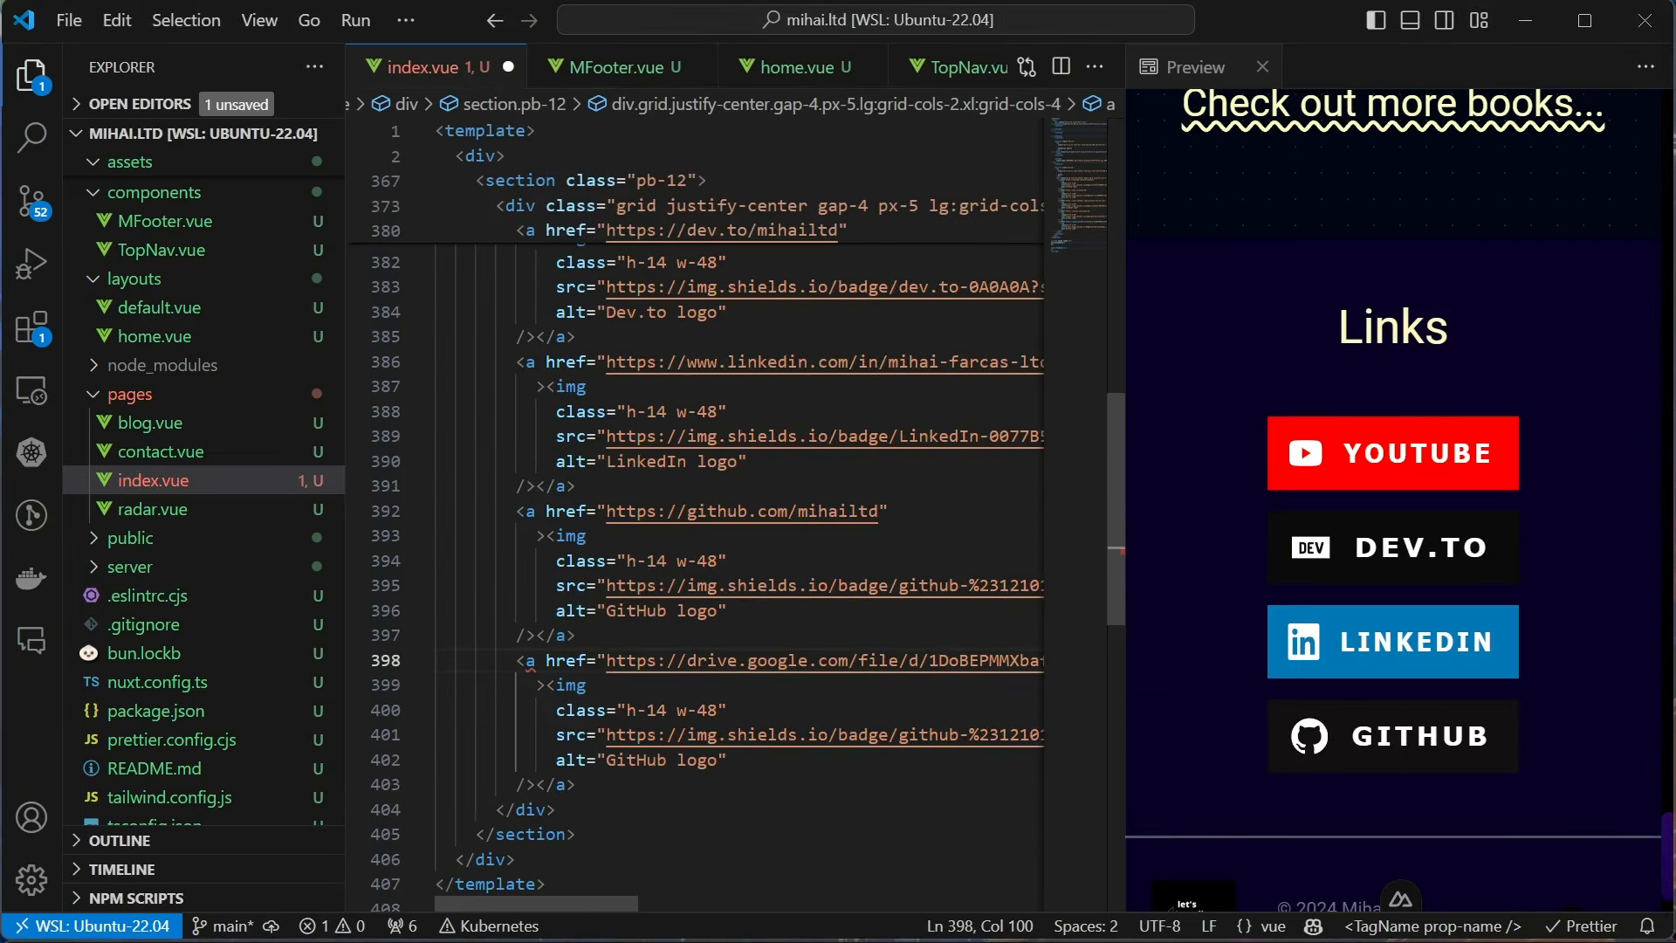
pyautogui.click(675, 709)
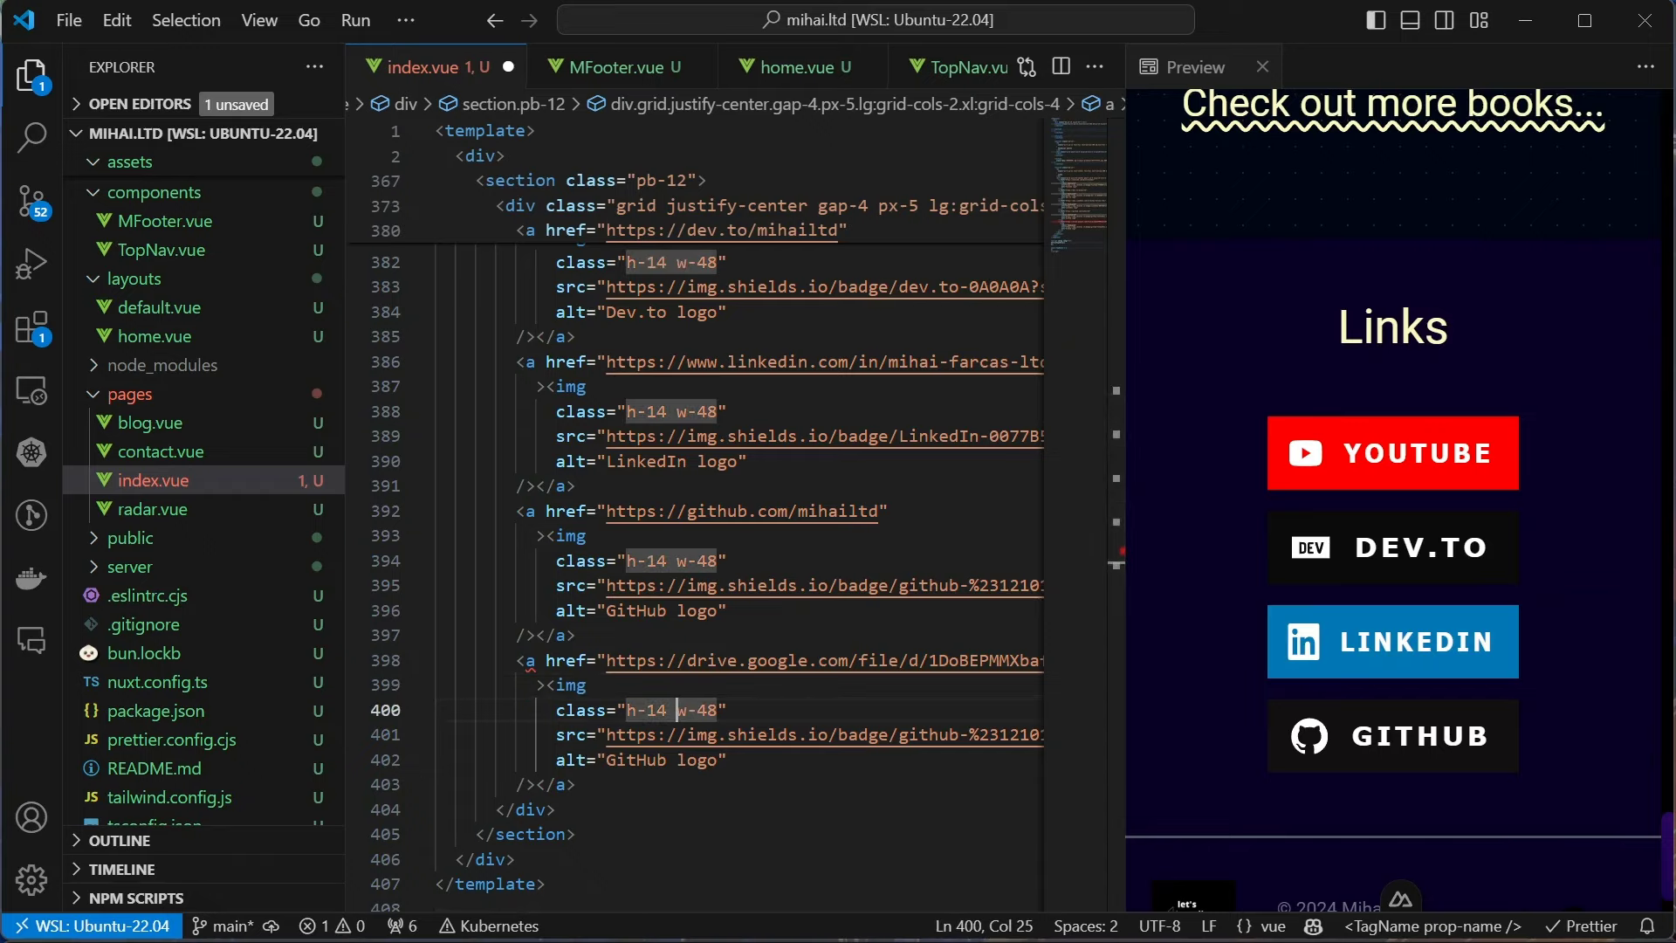
pyautogui.moveTo(605, 734); pyautogui.dragTo(1036, 734)
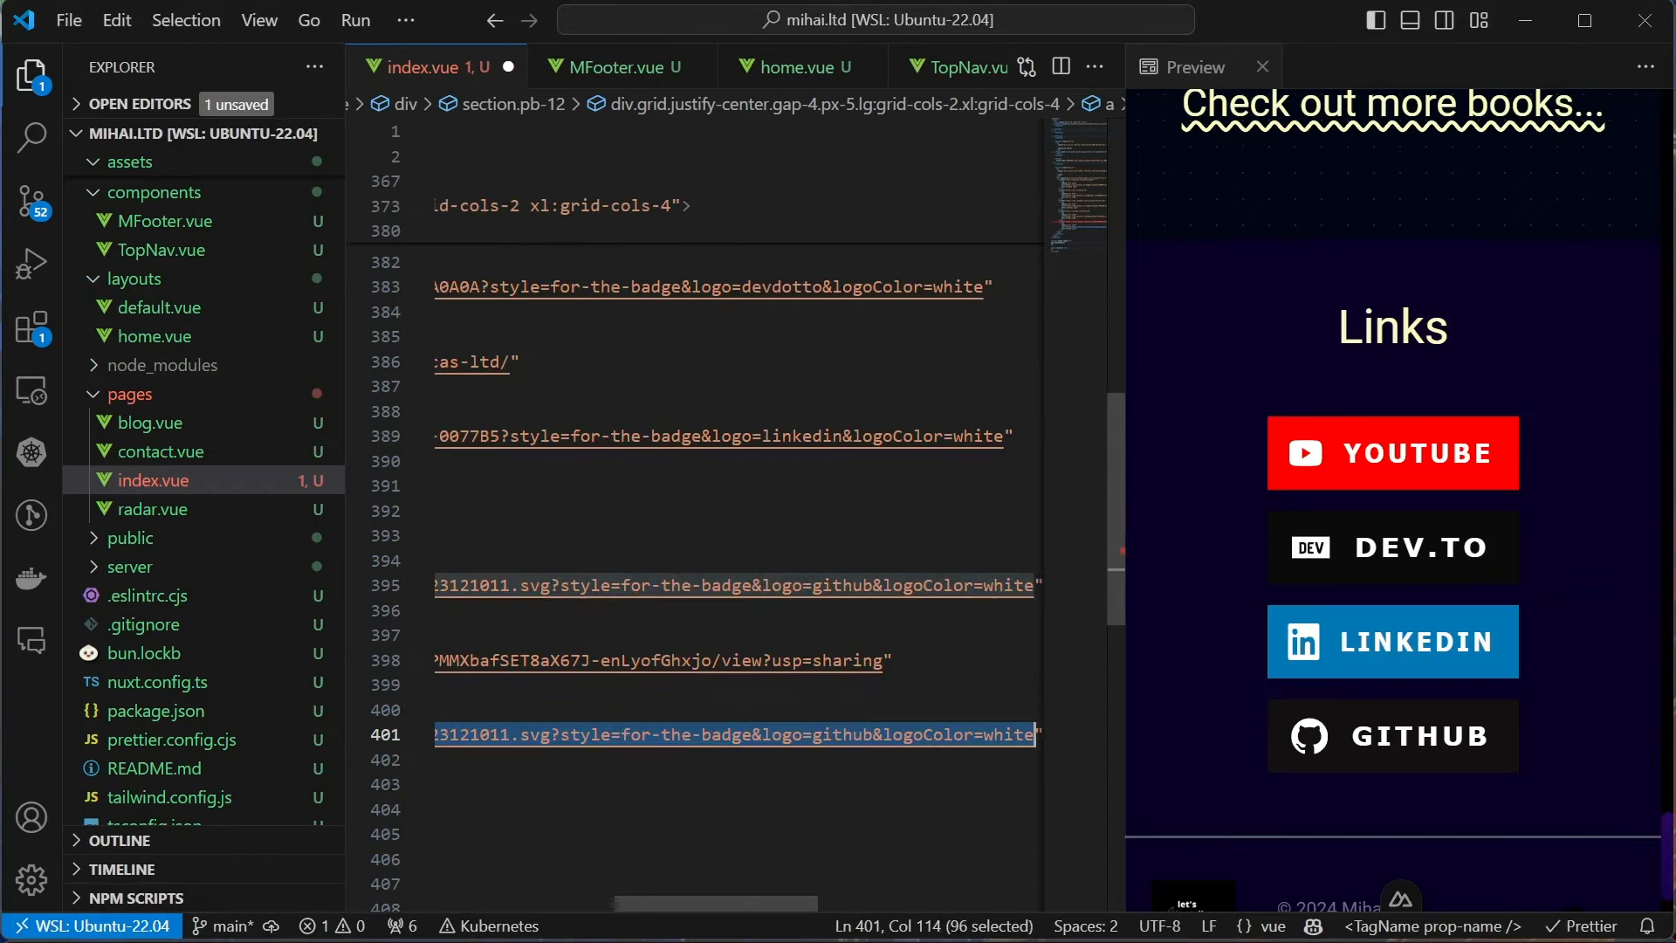
pyautogui.write('/images/pdf-file-svgrepo-com.svg')
pyautogui.hotkey('ctrl', 's')
# Add a Resume label element inside the résumé link
pyautogui.click(494, 834)
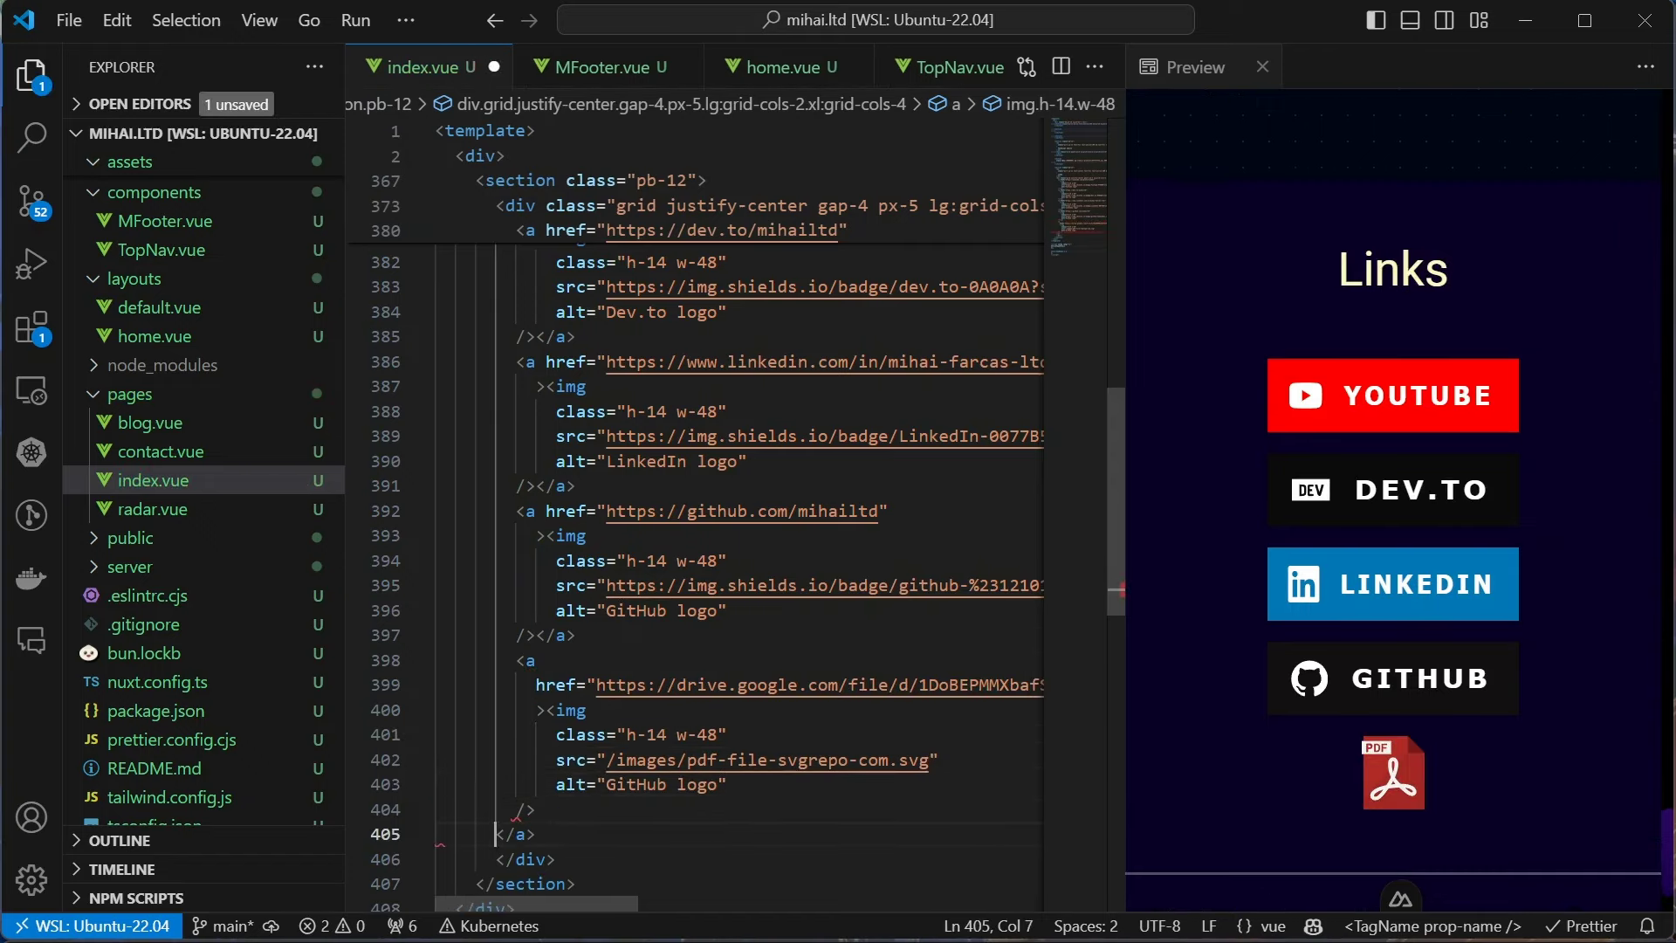
pyautogui.press('Up')
pyautogui.press('End')
pyautogui.press('Return')
pyautogui.write('span')
pyautogui.press('Tab')
pyautogui.write('Resume')
pyautogui.hotkey('ctrl', 's')
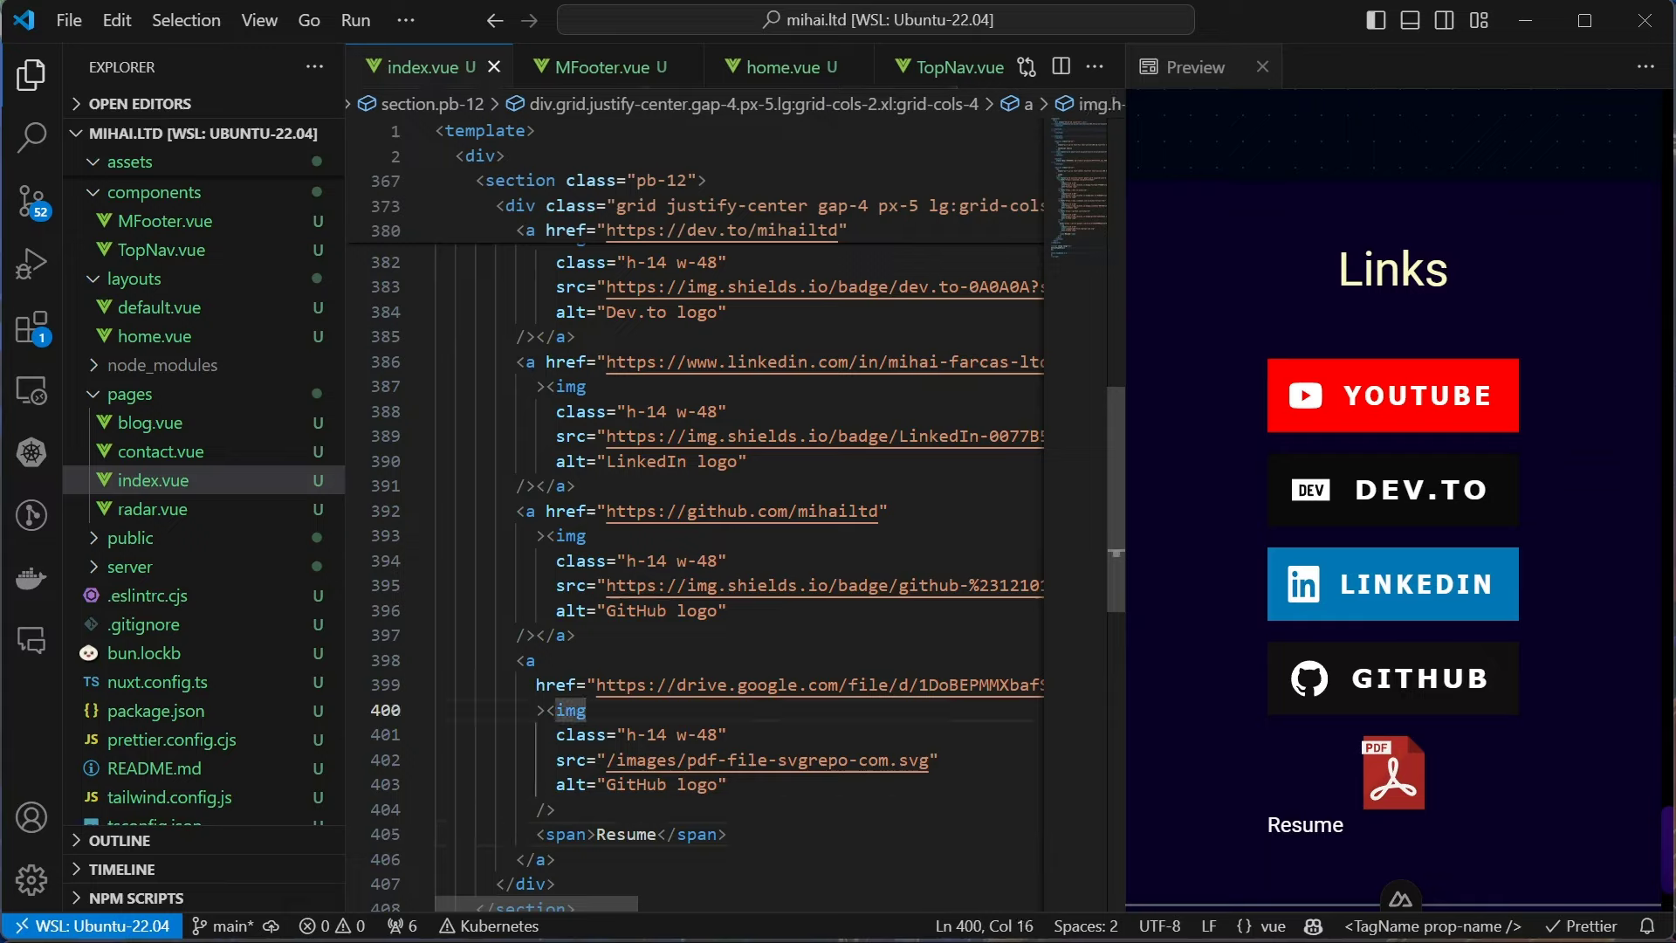
# Give the Resume link flex items-center classes, move the icon's size classes onto it, and add icon margin
pyautogui.press('Up')
pyautogui.press('Up')
pyautogui.press('End')
pyautogui.press('Return')
pyautogui.write('class=')
pyautogui.write('flex flex-row ')
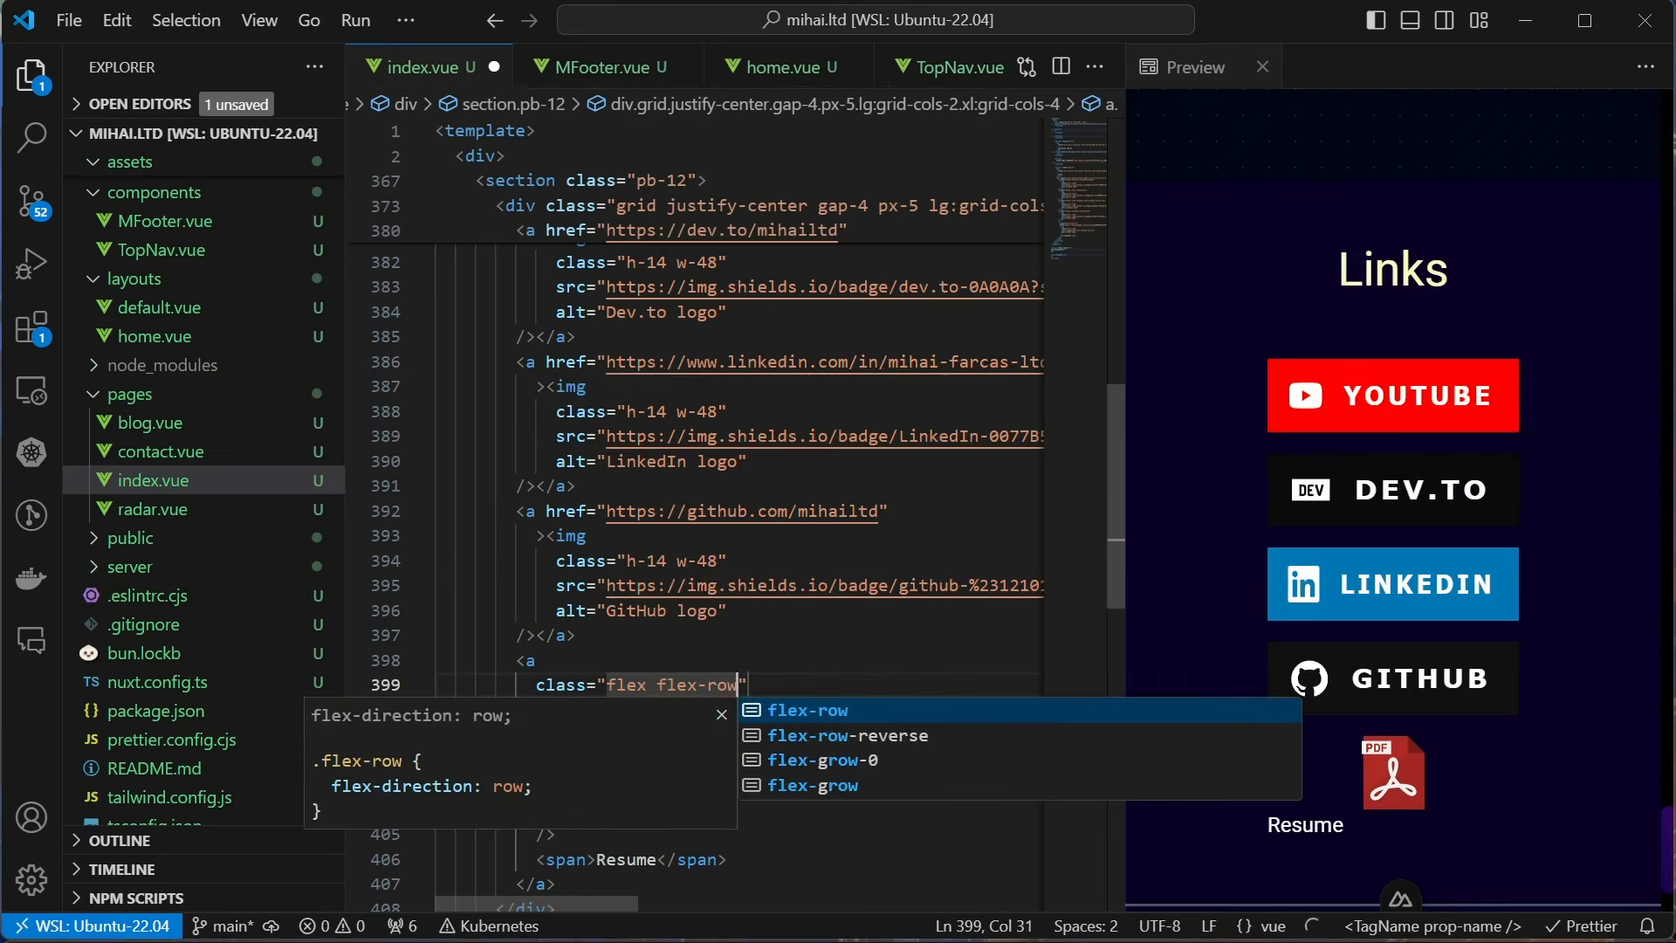
pyautogui.write('justify-center items')
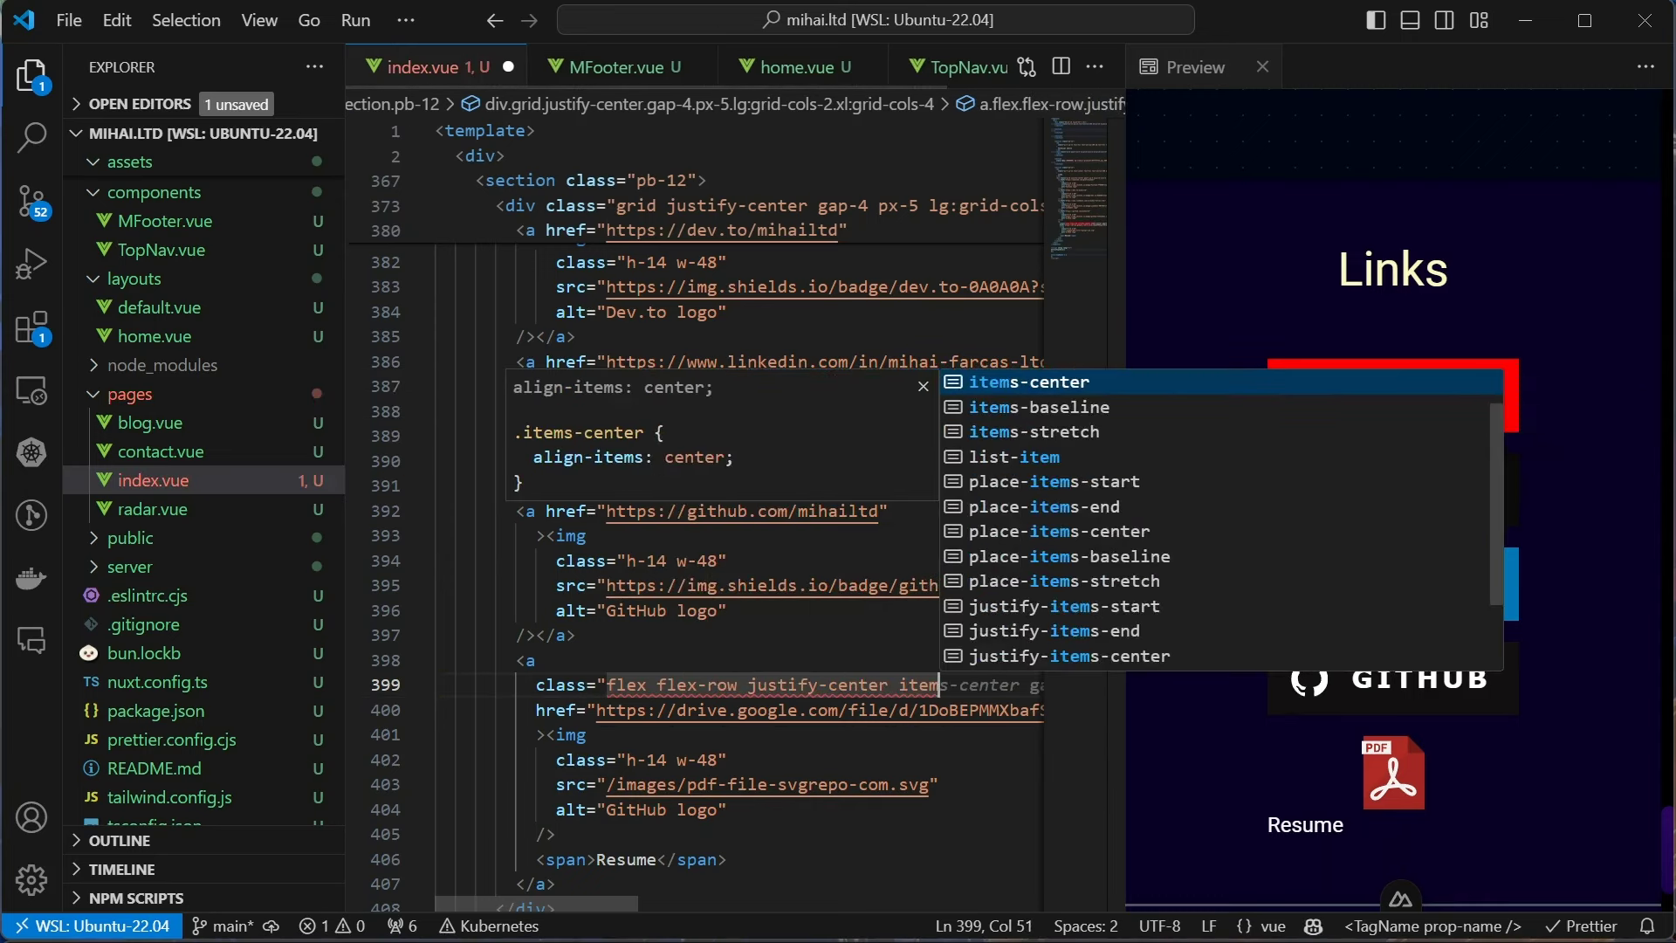
pyautogui.press('Return')
pyautogui.hotkey('ctrl', 's')
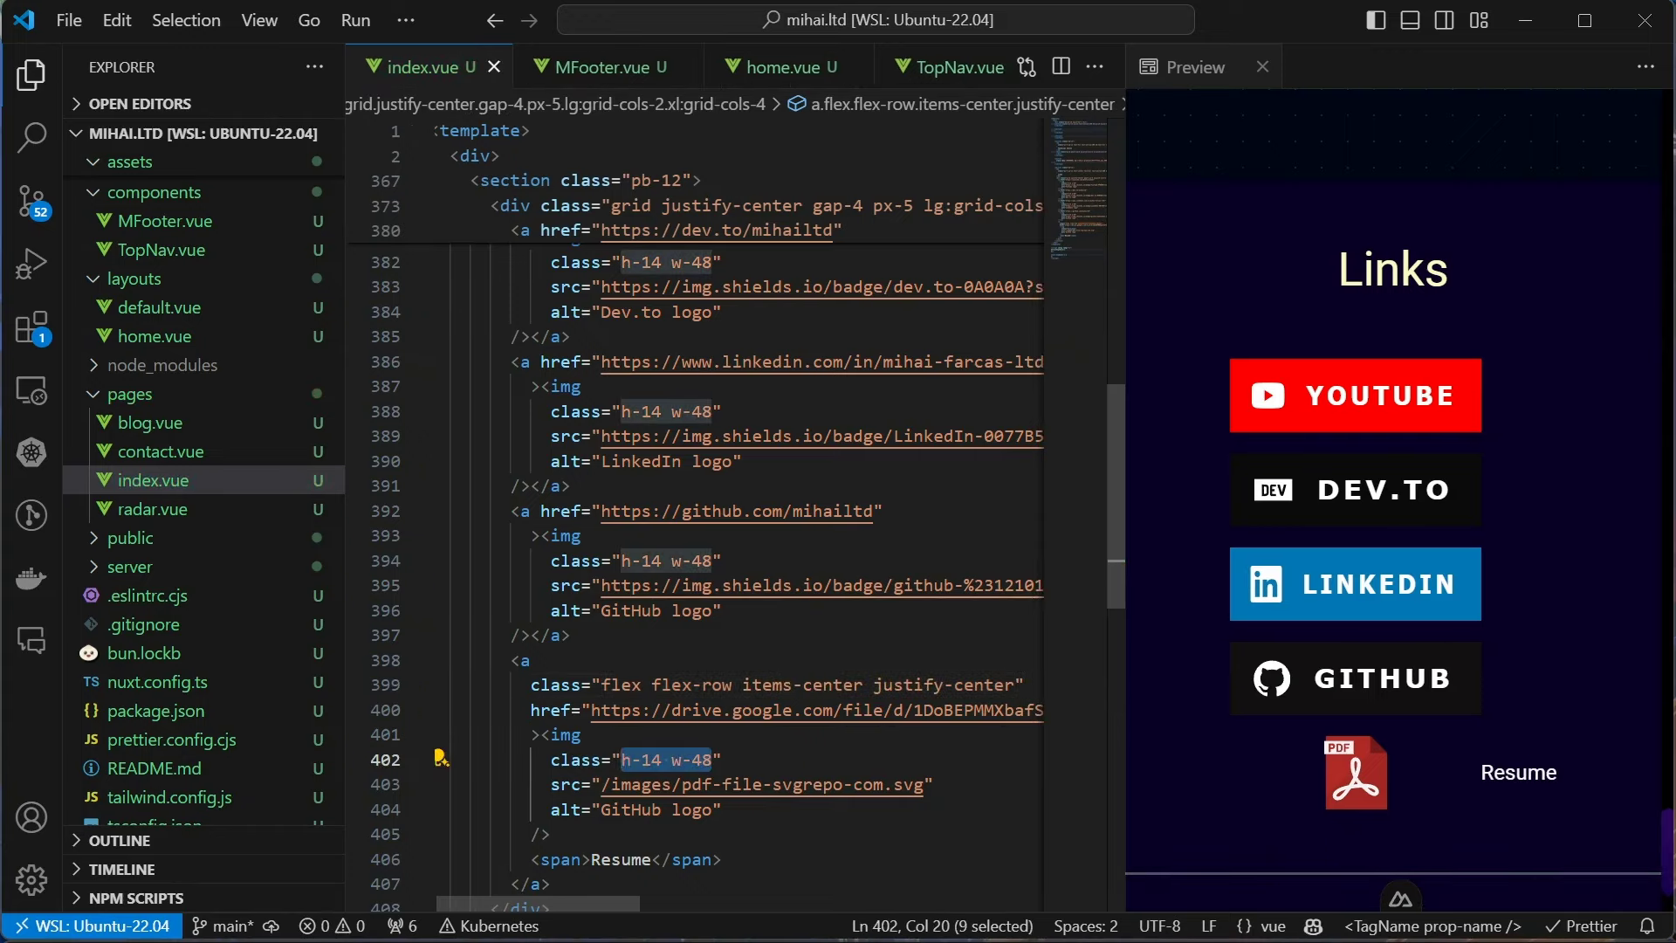
pyautogui.hotkey('ctrl', 'x')
pyautogui.hotkey('ctrl', 'v')
pyautogui.hotkey('ctrl', 's')
pyautogui.write('w-8')
pyautogui.hotkey('ctrl', 's')
pyautogui.write('mr-4')
pyautogui.hotkey('ctrl', 's')
pyautogui.click(640, 683)
pyautogui.write('bg-gra')
# Style the Resume link with font-bold, tracking-widest and uppercase, dropping an unfinished background class
pyautogui.press('Up')
pyautogui.press('Up')
pyautogui.press('Up')
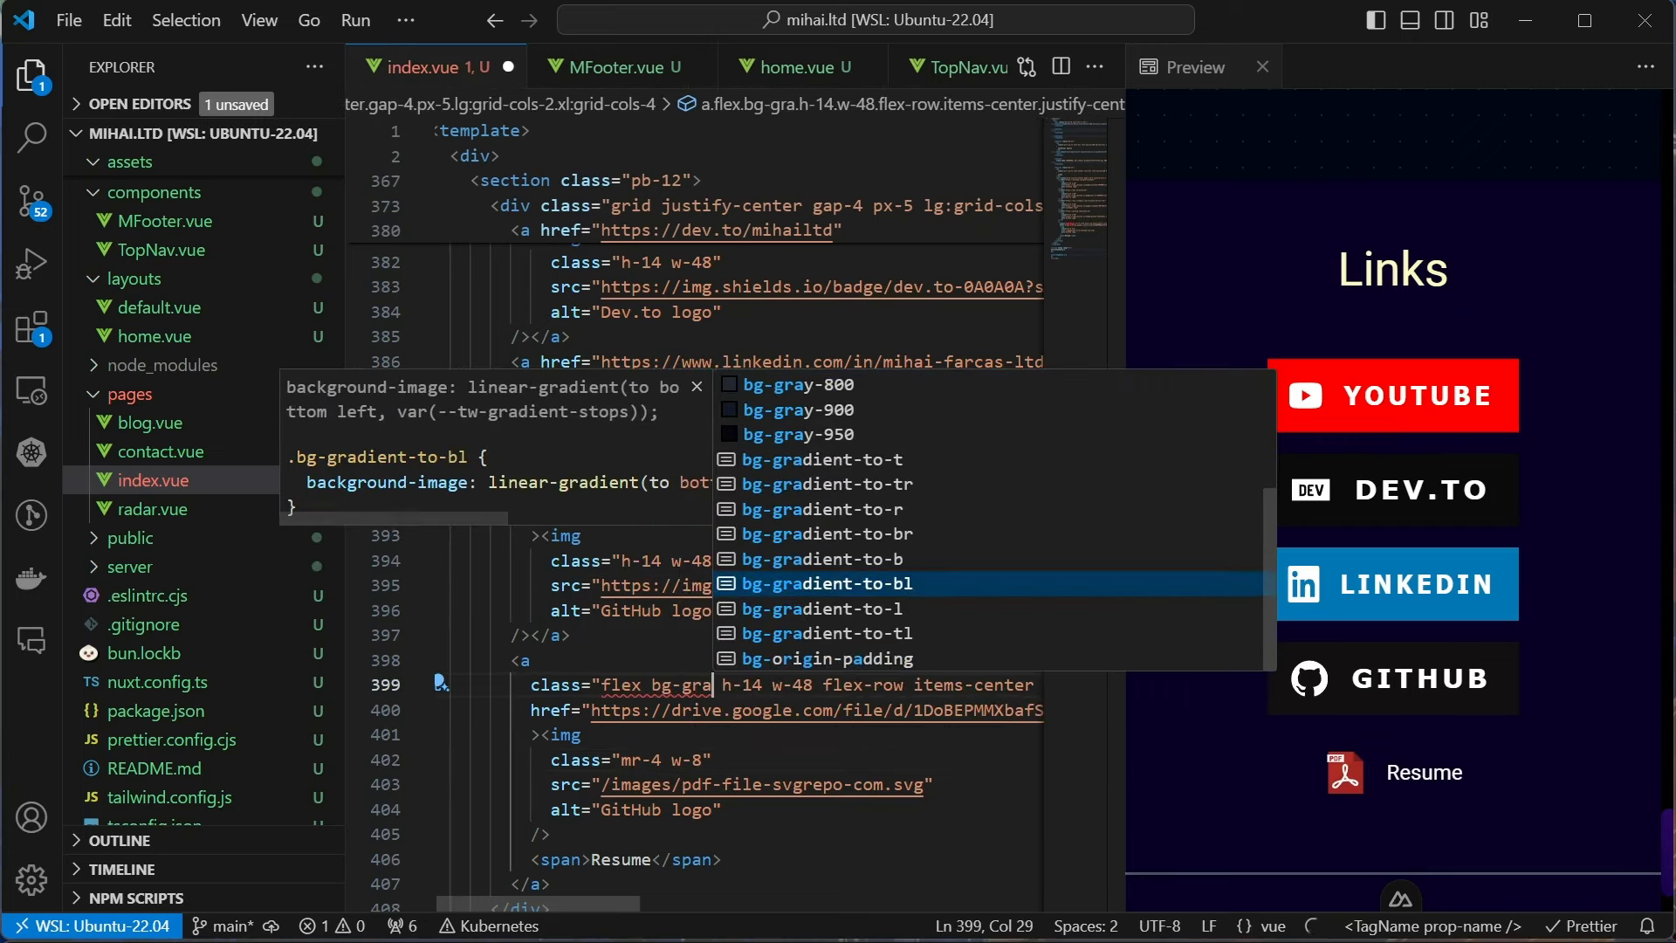
pyautogui.press('Up')
pyautogui.press('Up')
pyautogui.press('Up')
pyautogui.press('BackSpace')
pyautogui.press('BackSpace')
pyautogui.press('BackSpace')
pyautogui.write('font-bol')
pyautogui.press('Tab')
pyautogui.write('trackin')
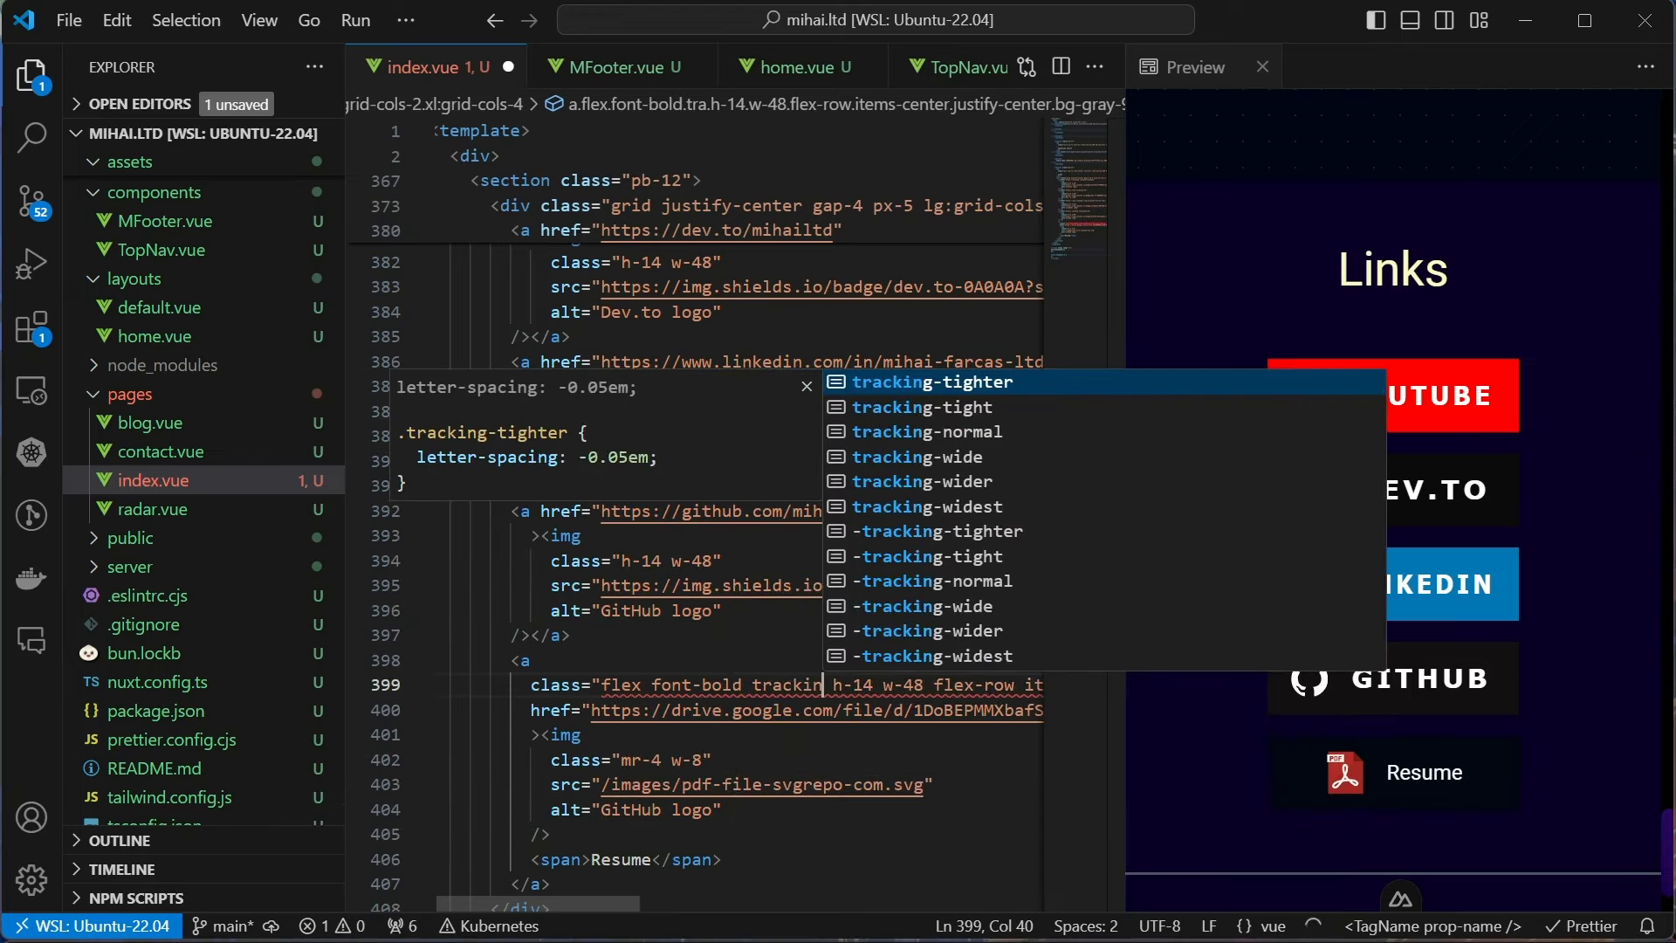
pyautogui.press('Down')
pyautogui.press('Down')
pyautogui.press('Down')
pyautogui.press('Tab')
pyautogui.hotkey('ctrl', 's')
pyautogui.write('u')
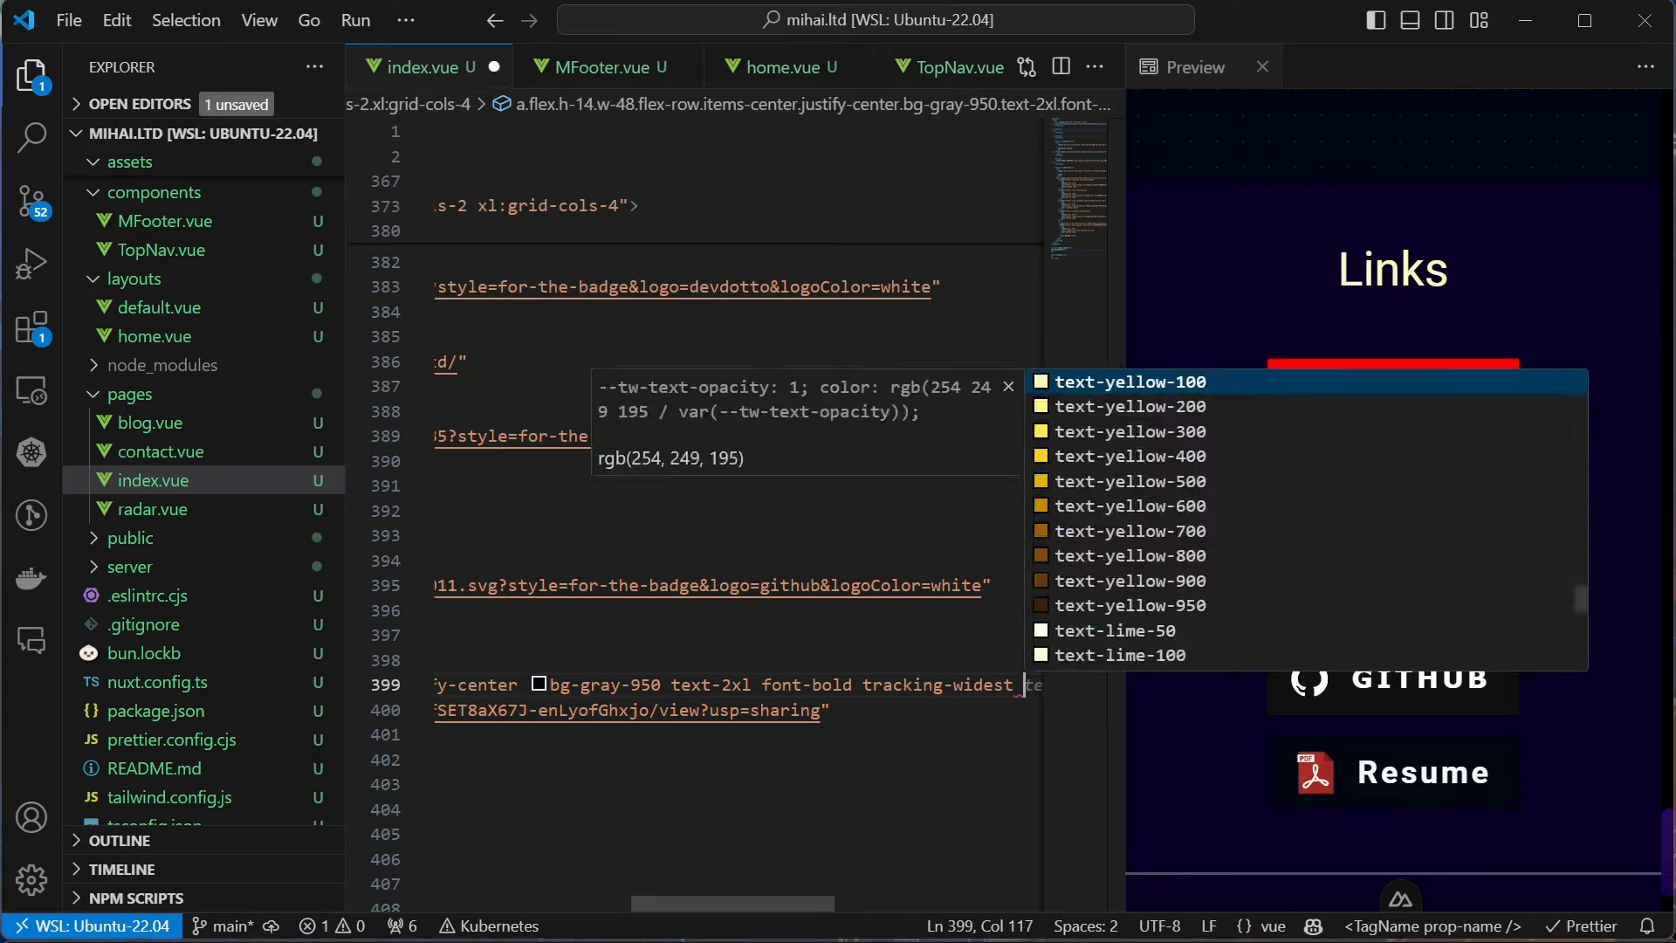
pyautogui.press('Tab')
pyautogui.hotkey('ctrl', 's')
pyautogui.write('font-')
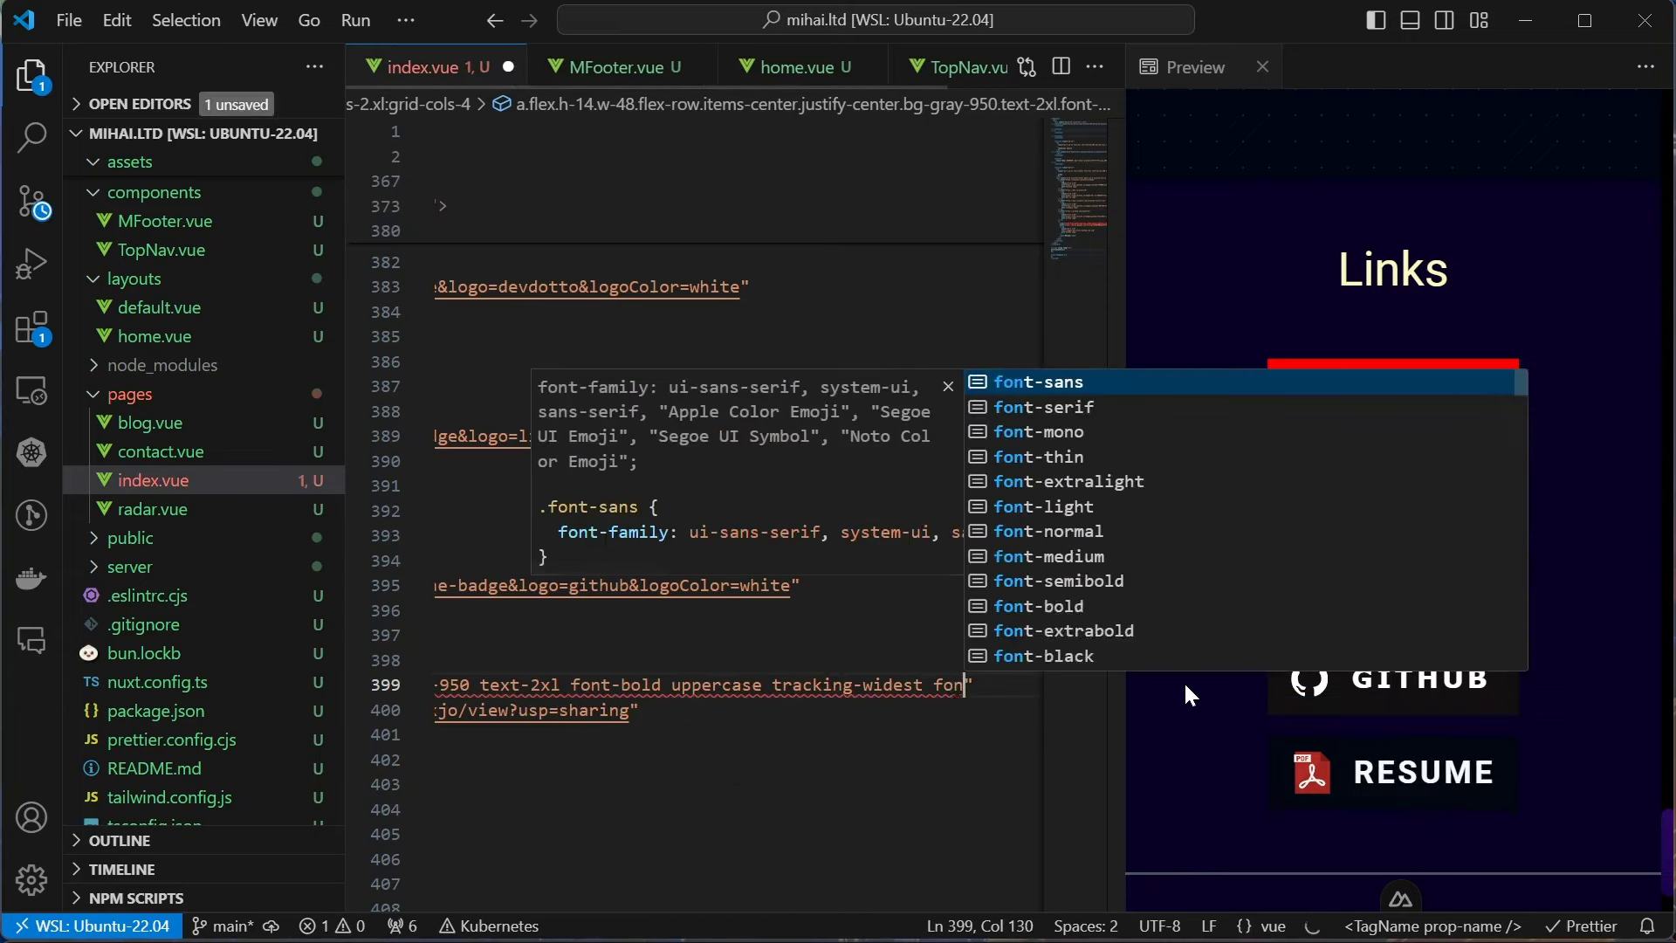
pyautogui.write('serif')
# Try font-serif on the Resume link, then remove it again
pyautogui.hotkey('ctrl', 's')
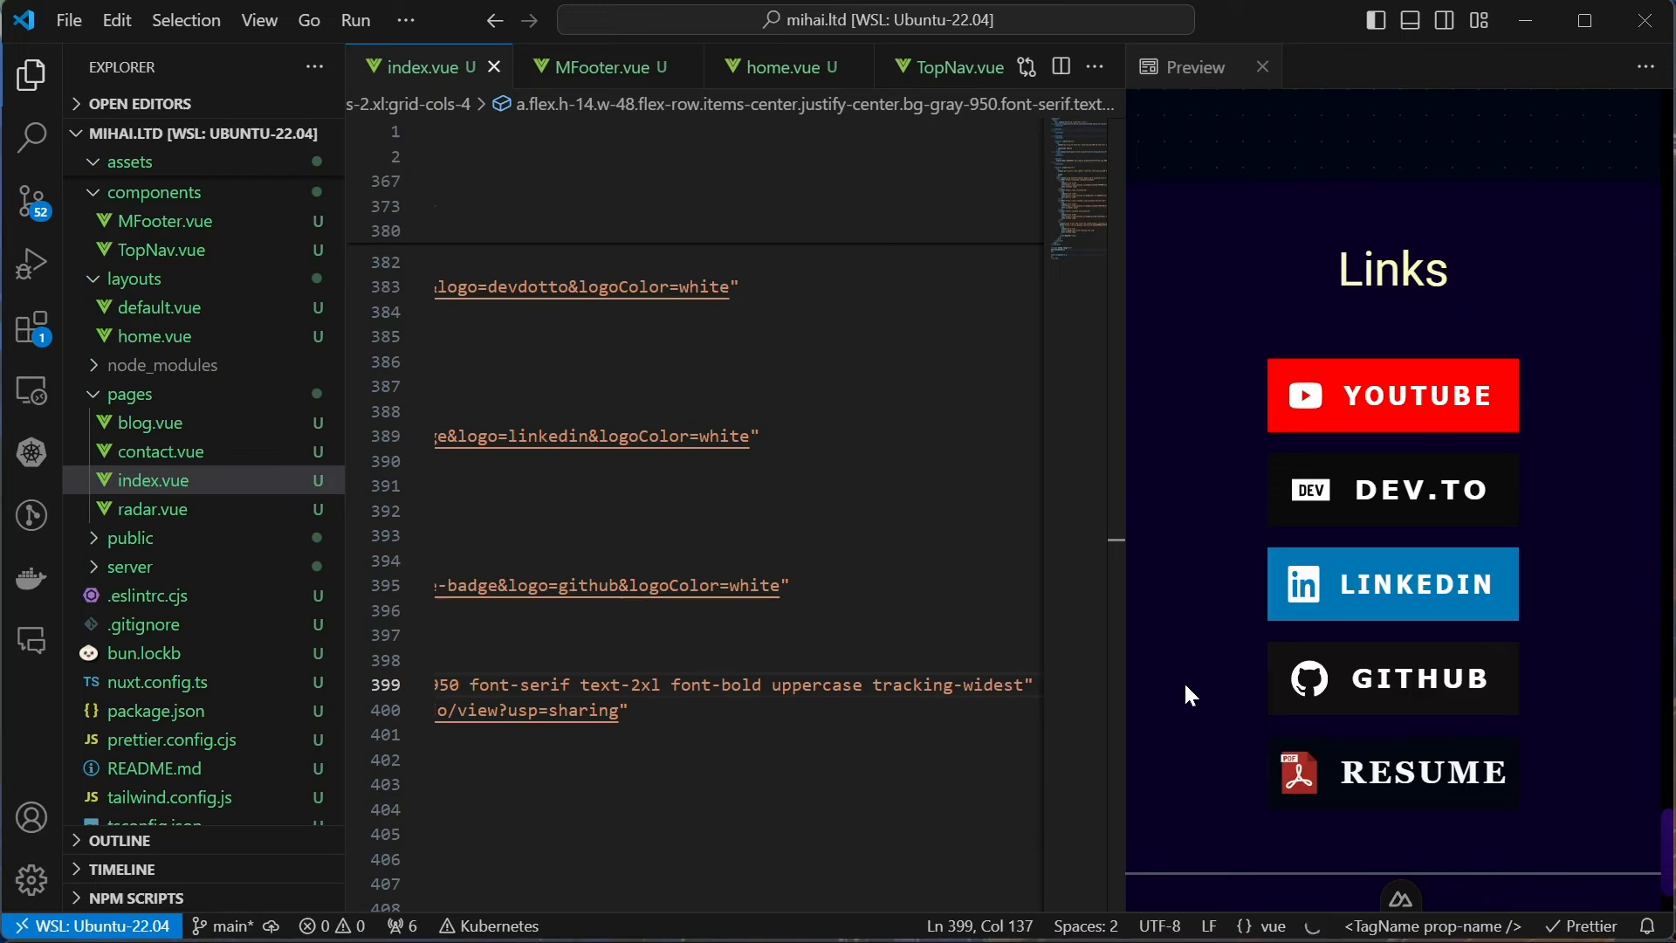
pyautogui.hotkey('ctrl', 'Left')
pyautogui.hotkey('ctrl', 'Left')
pyautogui.hotkey('ctrl', 'Left')
pyautogui.hotkey('ctrl', 'shift', 'Left')
pyautogui.press('BackSpace')
pyautogui.press('BackSpace')
pyautogui.press('BackSpace')
pyautogui.press('BackSpace')
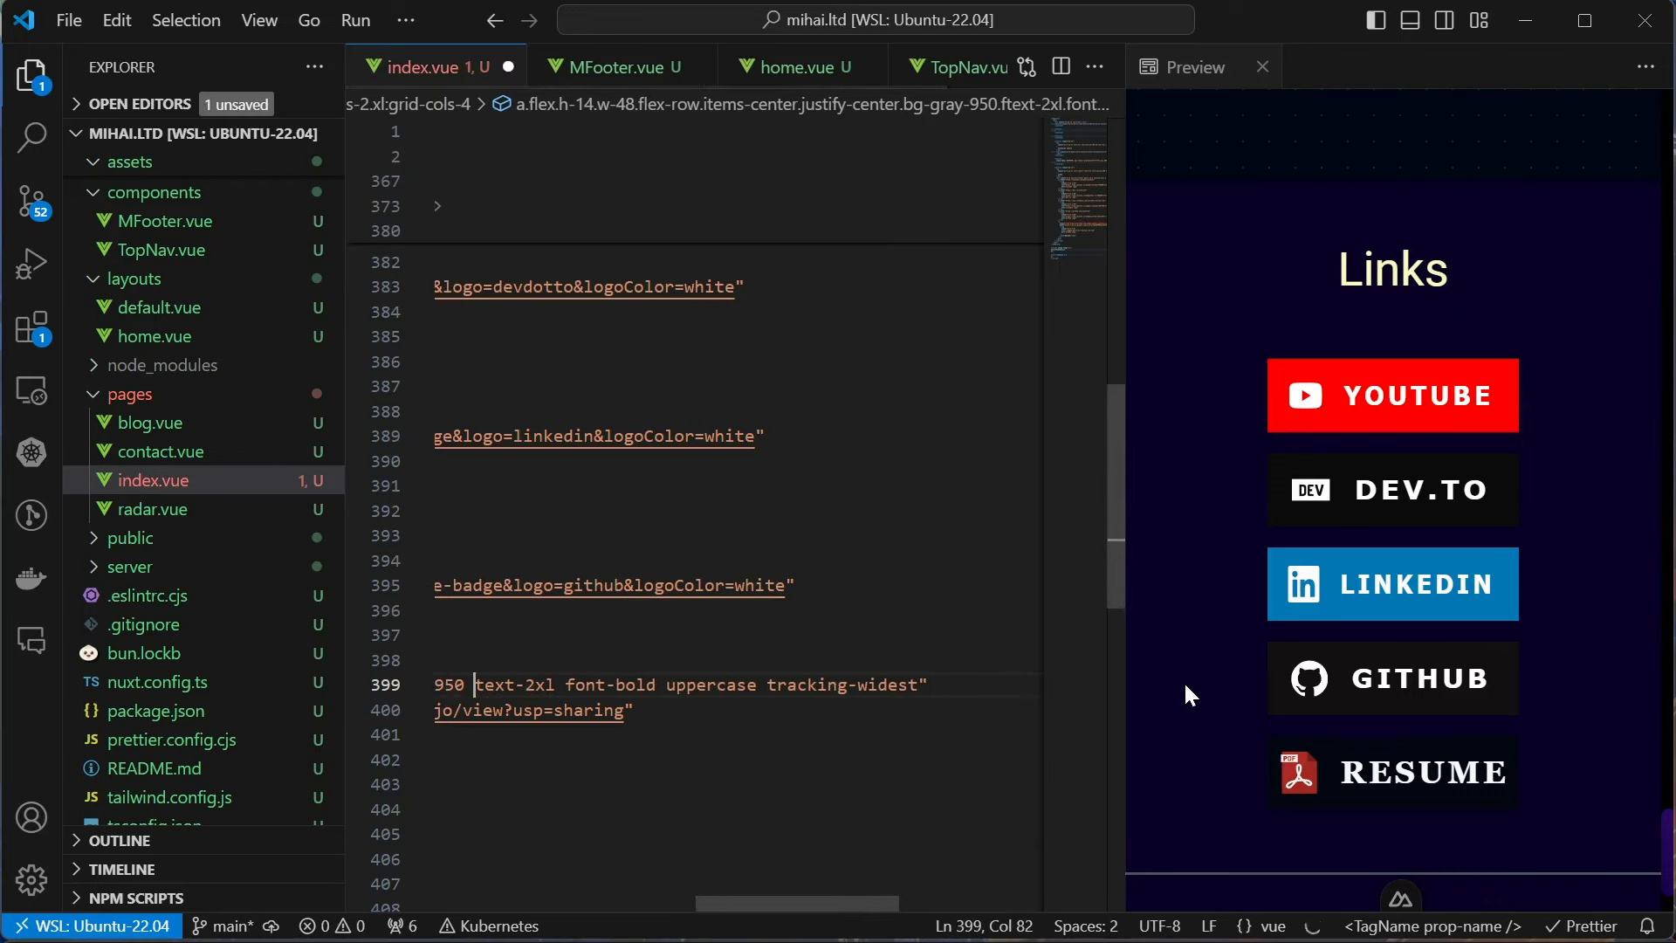
pyautogui.hotkey('ctrl', 's')
pyautogui.press('Home')
pyautogui.hotkey('ctrl', 'Right')
pyautogui.hotkey('ctrl', 'Right')
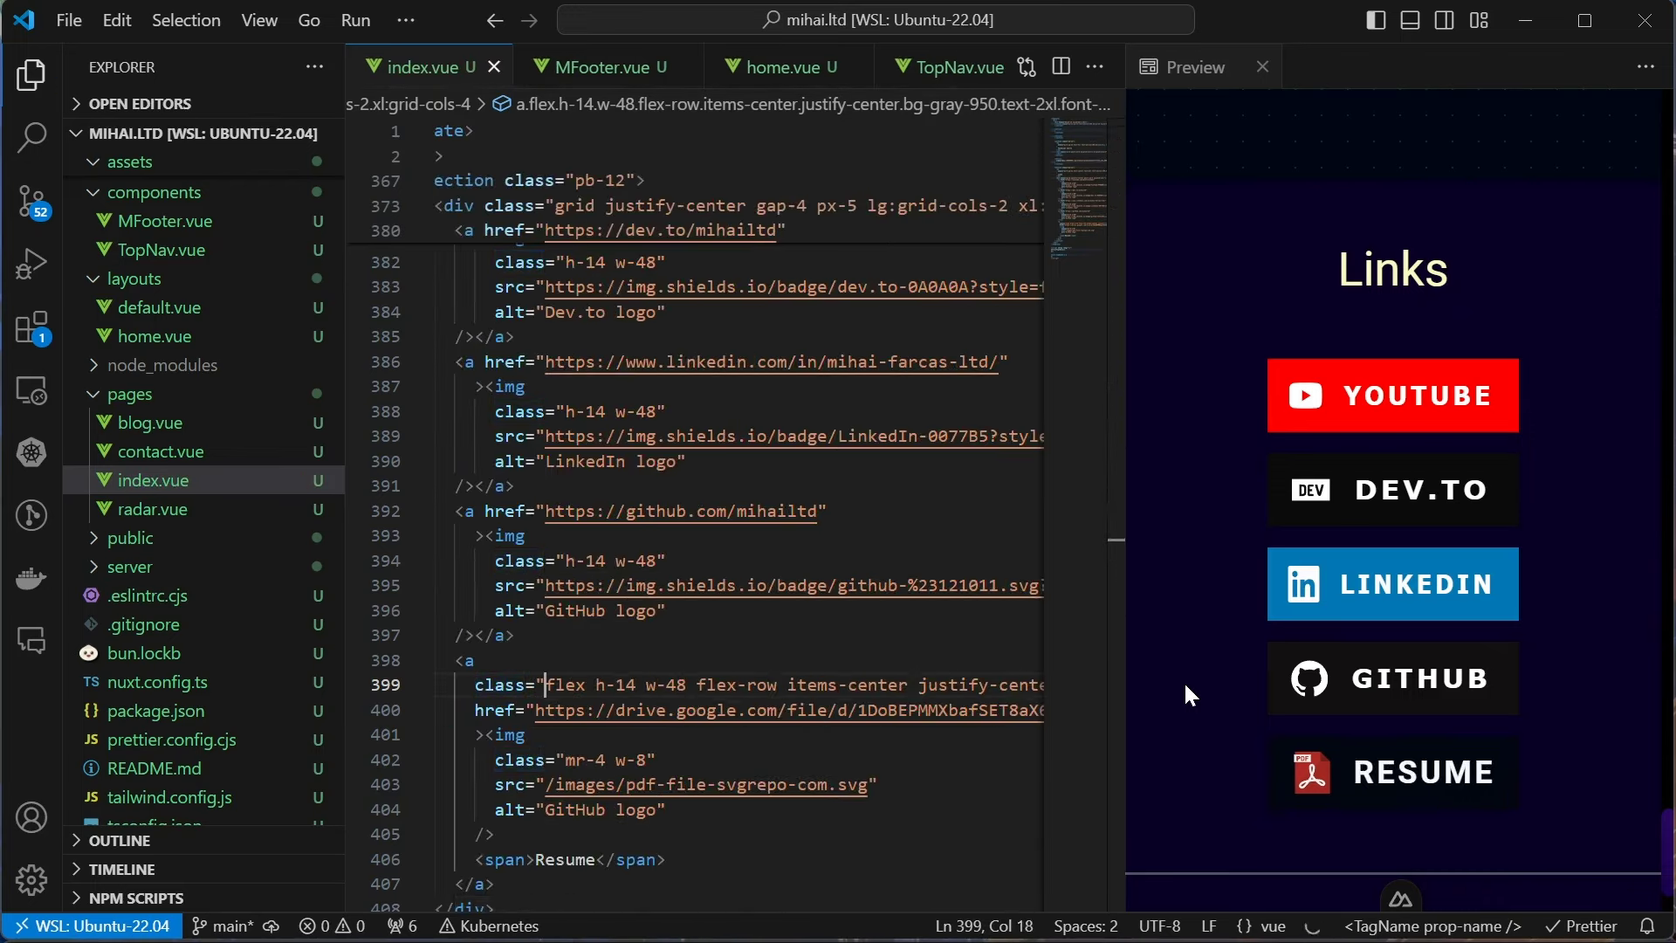
pyautogui.hotkey('ctrl', 'Right')
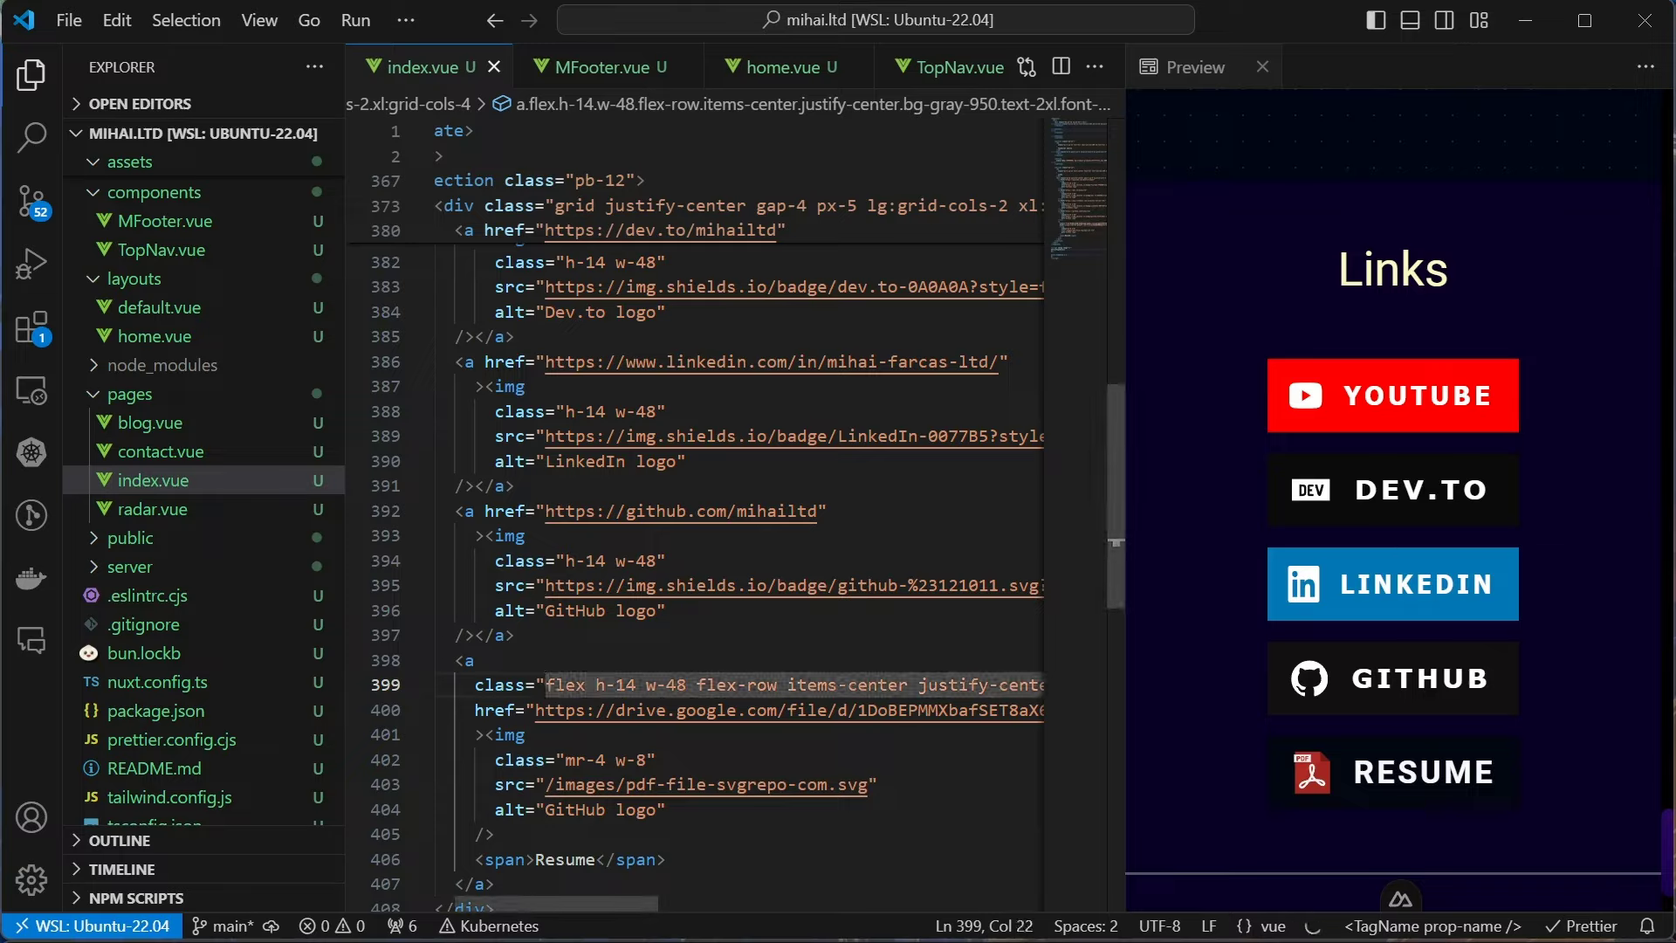
# Paste a Buy me a coffee link after Resume and replace GitHub in its alt text
pyautogui.click(496, 884)
pyautogui.press('Return')
pyautogui.hotkey('ctrl', 'v')
pyautogui.doubleClick(636, 617)
pyautogui.write('PDF')
pyautogui.press('Home')
pyautogui.hotkey('ctrl', 's')
pyautogui.hotkey('alt', 'Tab')
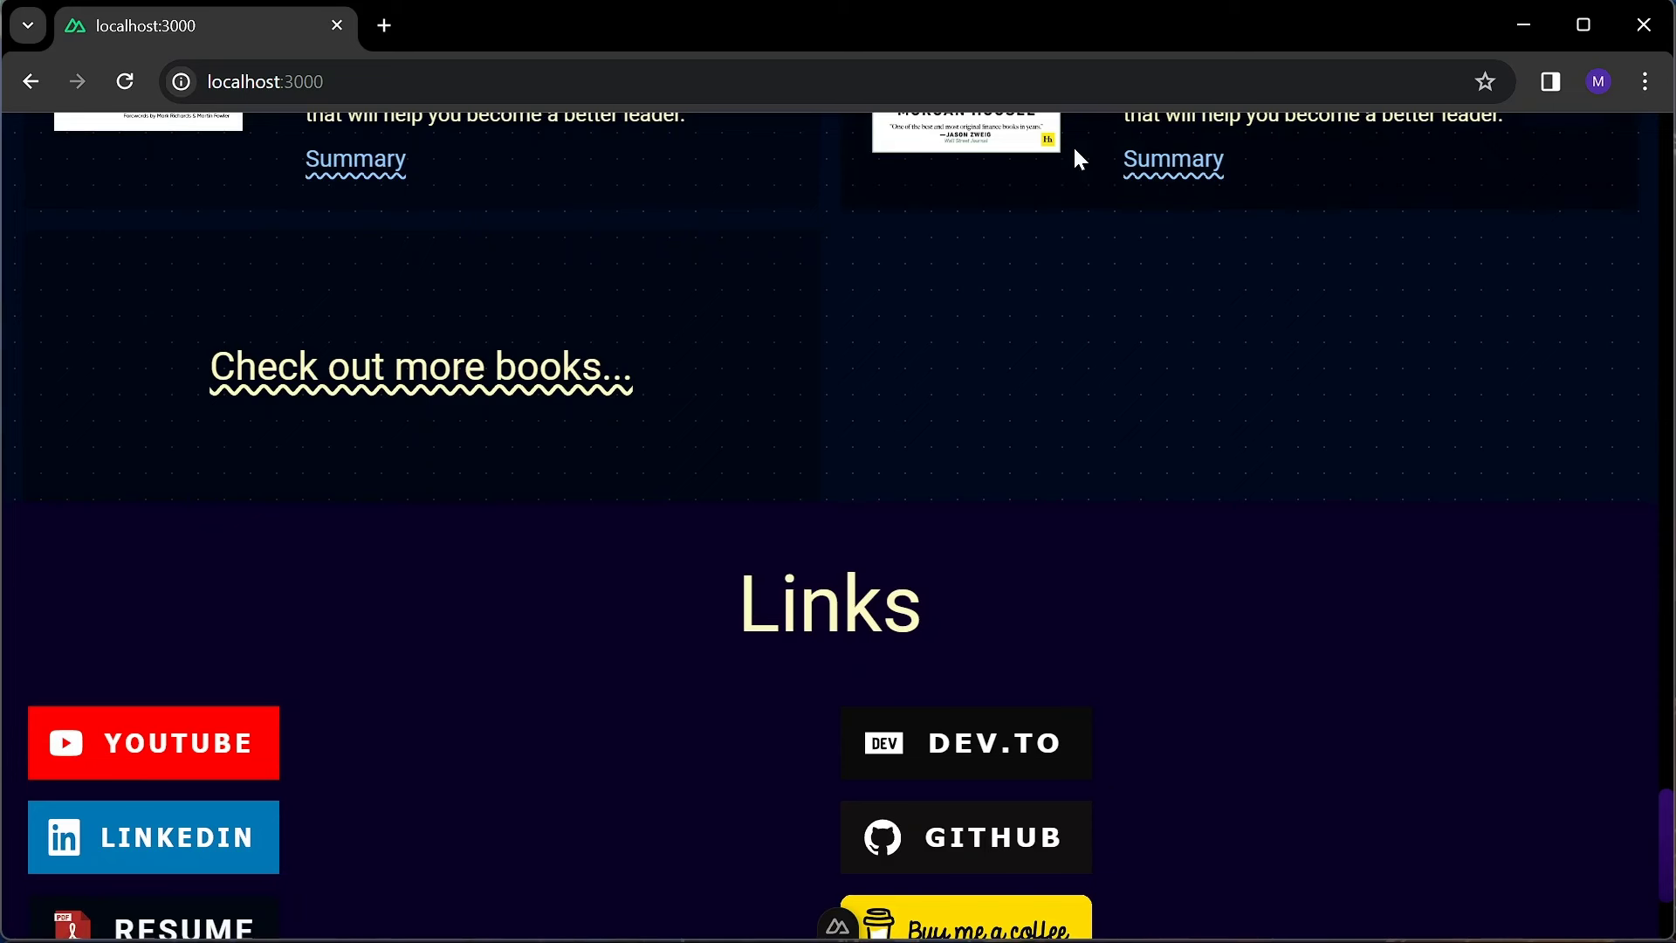
pyautogui.scroll(-2, 1072, 145)
pyautogui.scroll(3, 591, 520)
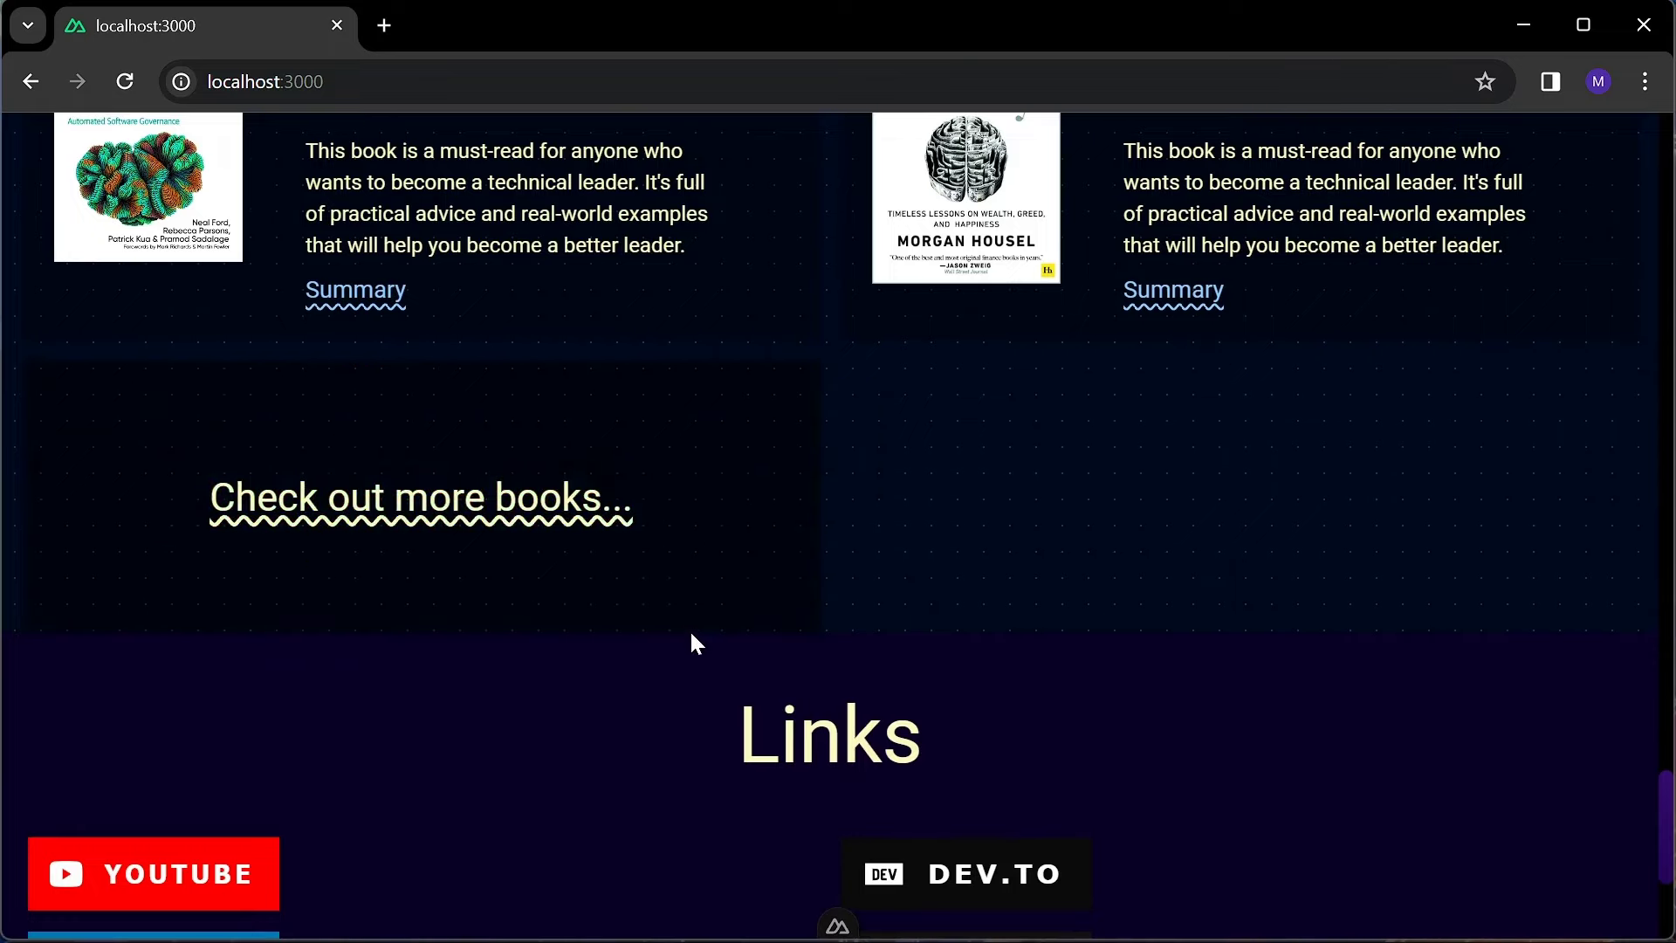
pyautogui.scroll(-2, 686, 634)
pyautogui.scroll(-1, 774, 539)
# Center the links grid with w-fit and mx-auto
pyautogui.hotkey('alt', 'Tab')
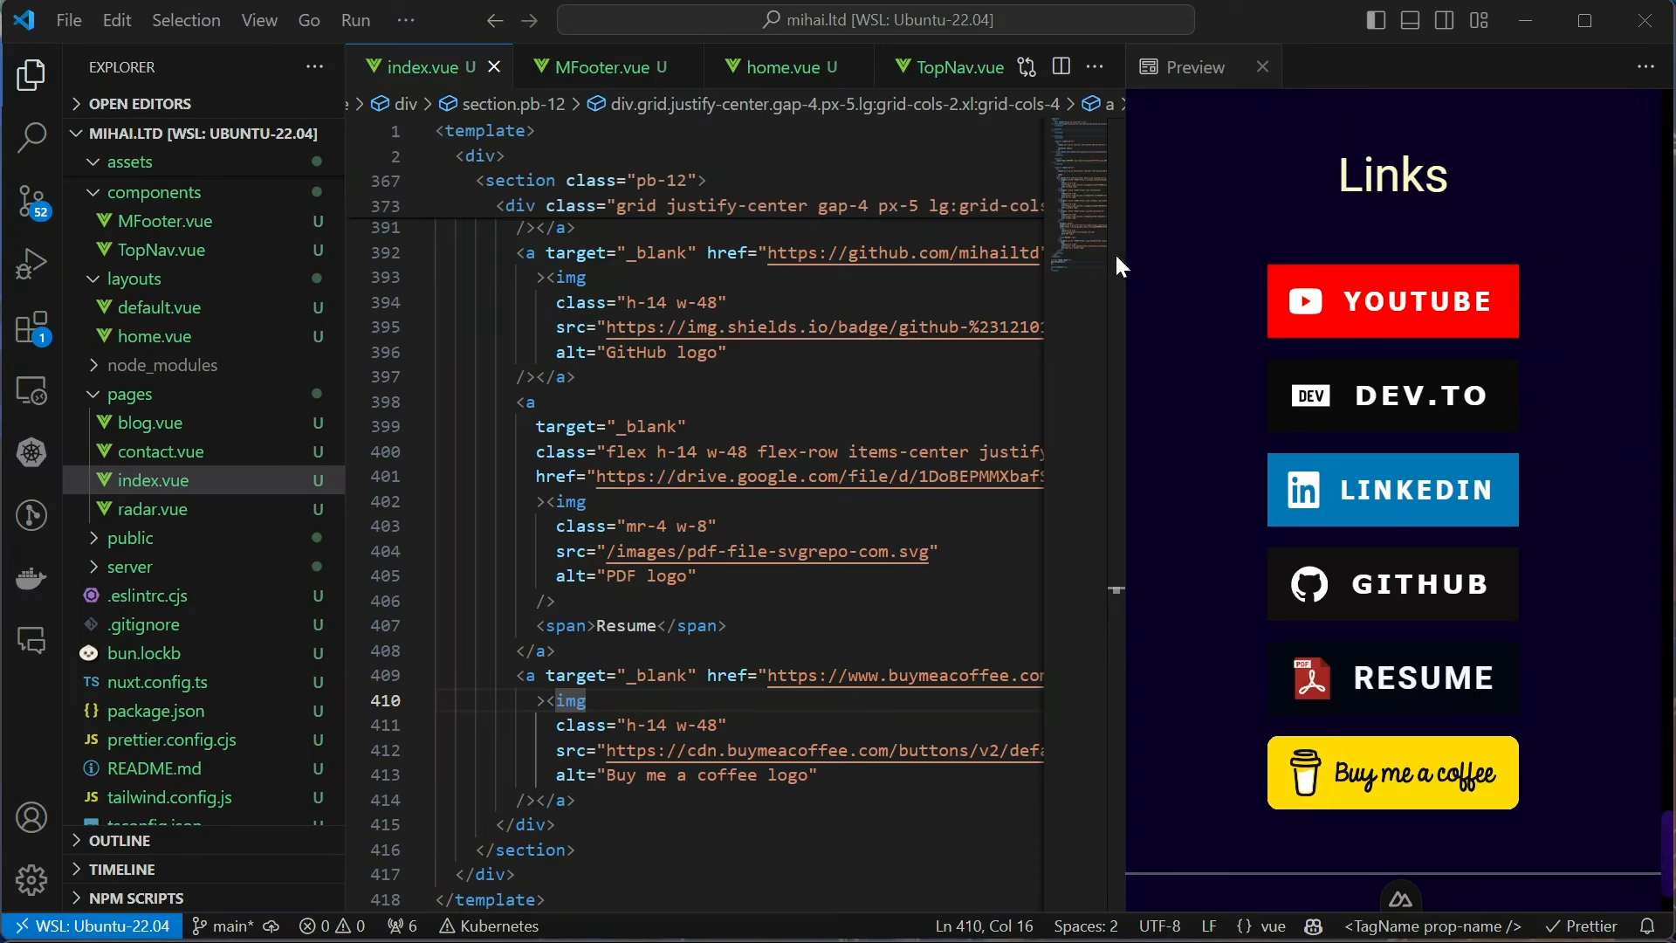
pyautogui.scroll(15, 1084, 394)
pyautogui.click(595, 565)
pyautogui.write('w-fi')
pyautogui.press('Return')
pyautogui.hotkey('ctrl', 's')
pyautogui.write('mx-a')
pyautogui.press('Return')
pyautogui.hotkey('ctrl', 's')
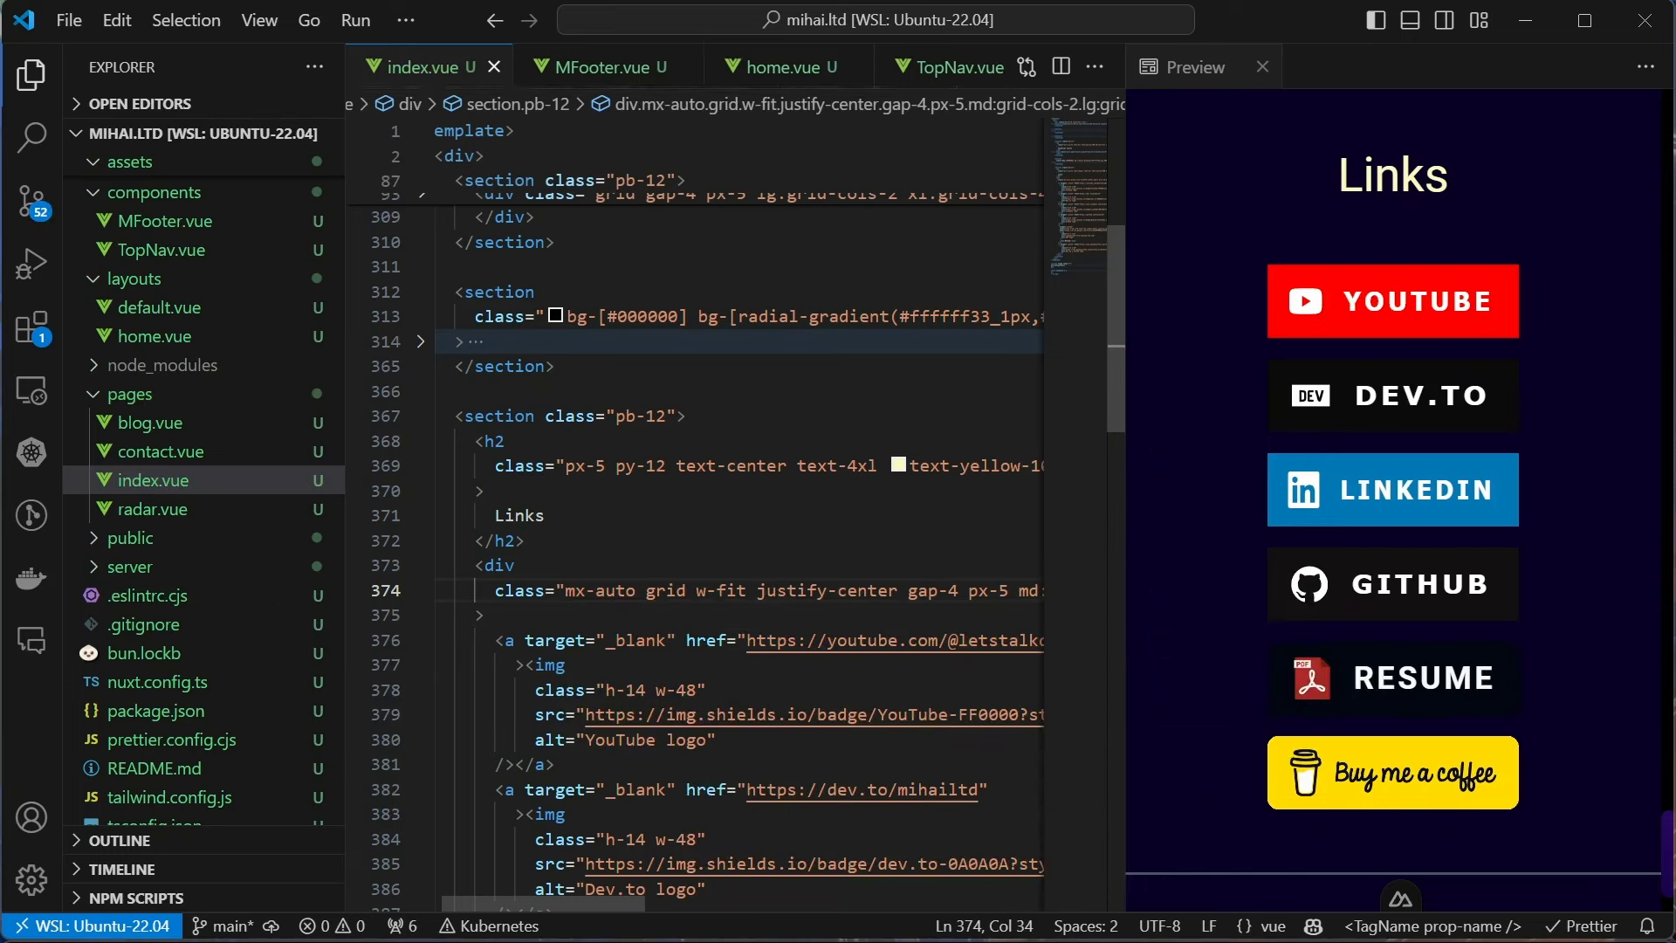
# Split the links grid gap into gap-y-8 and gap-x-24
pyautogui.doubleClick(951, 590)
pyautogui.write('8')
pyautogui.hotkey('ctrl', 's')
pyautogui.press('Escape')
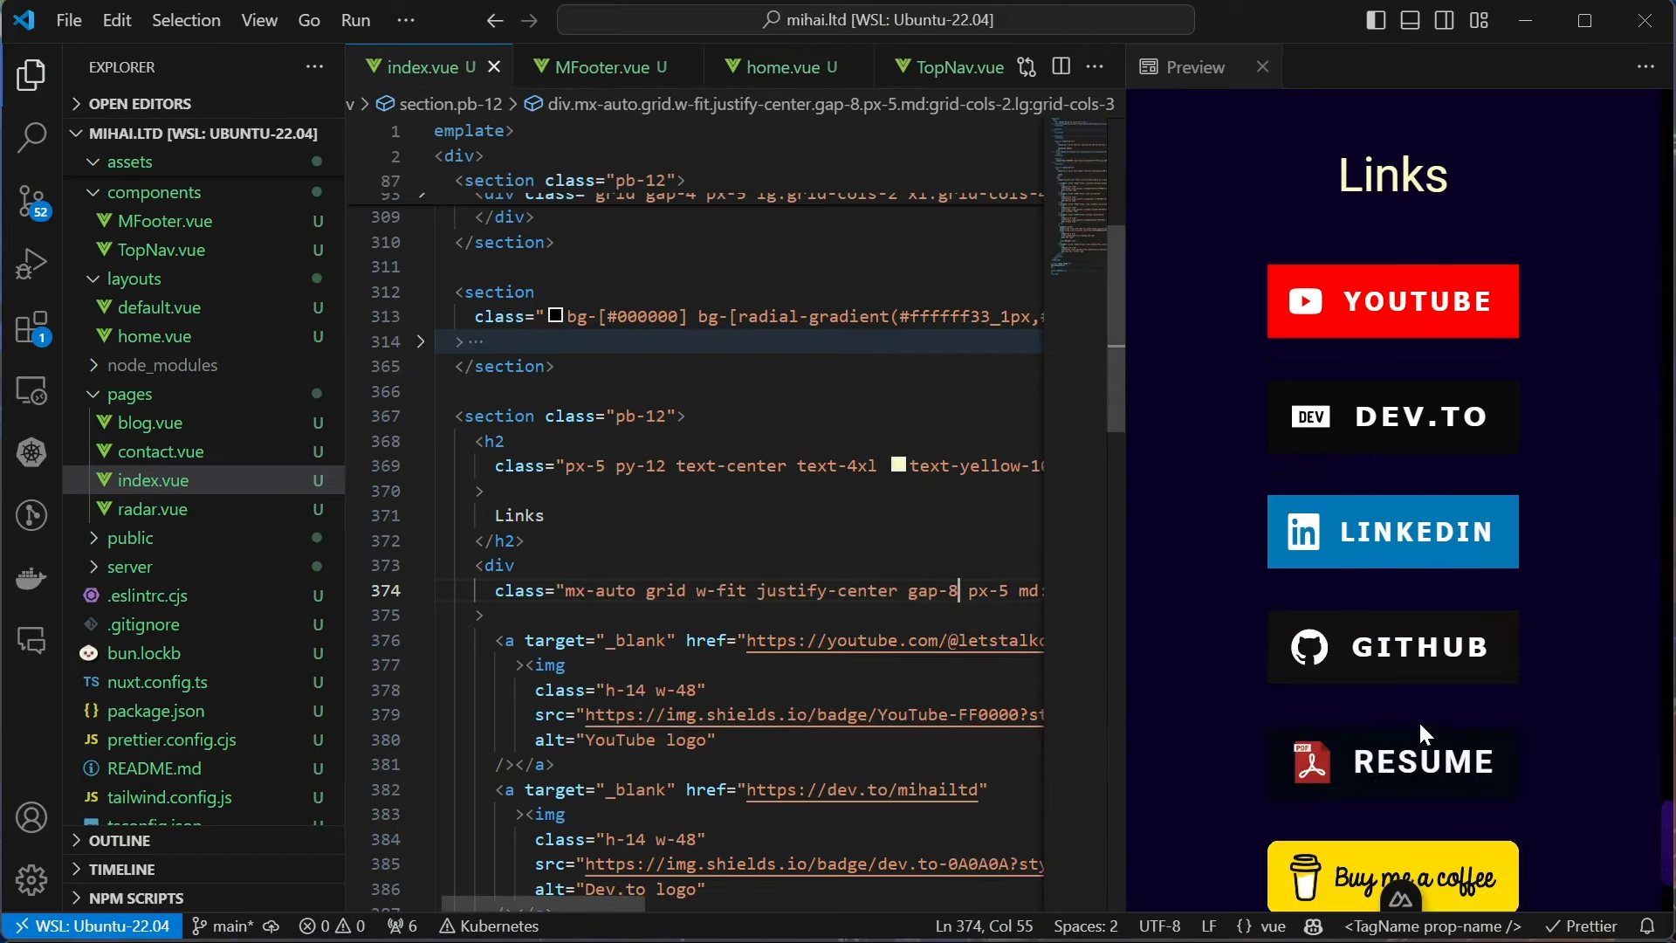
pyautogui.press('BackSpace')
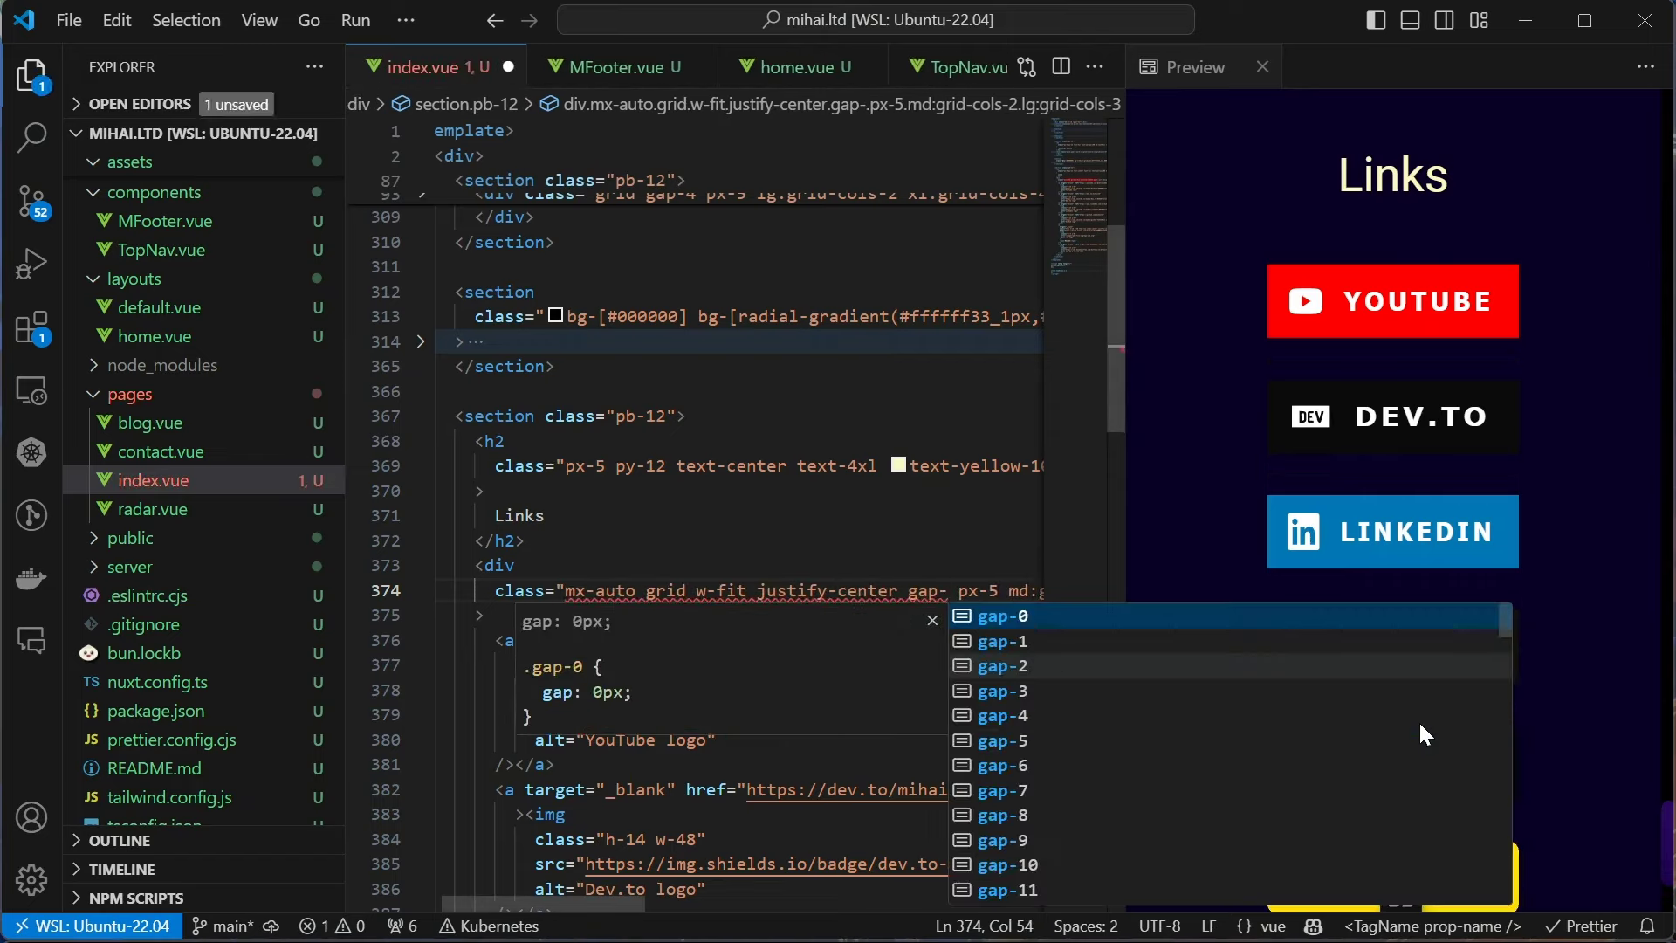
pyautogui.write('x-12 gap-y-')
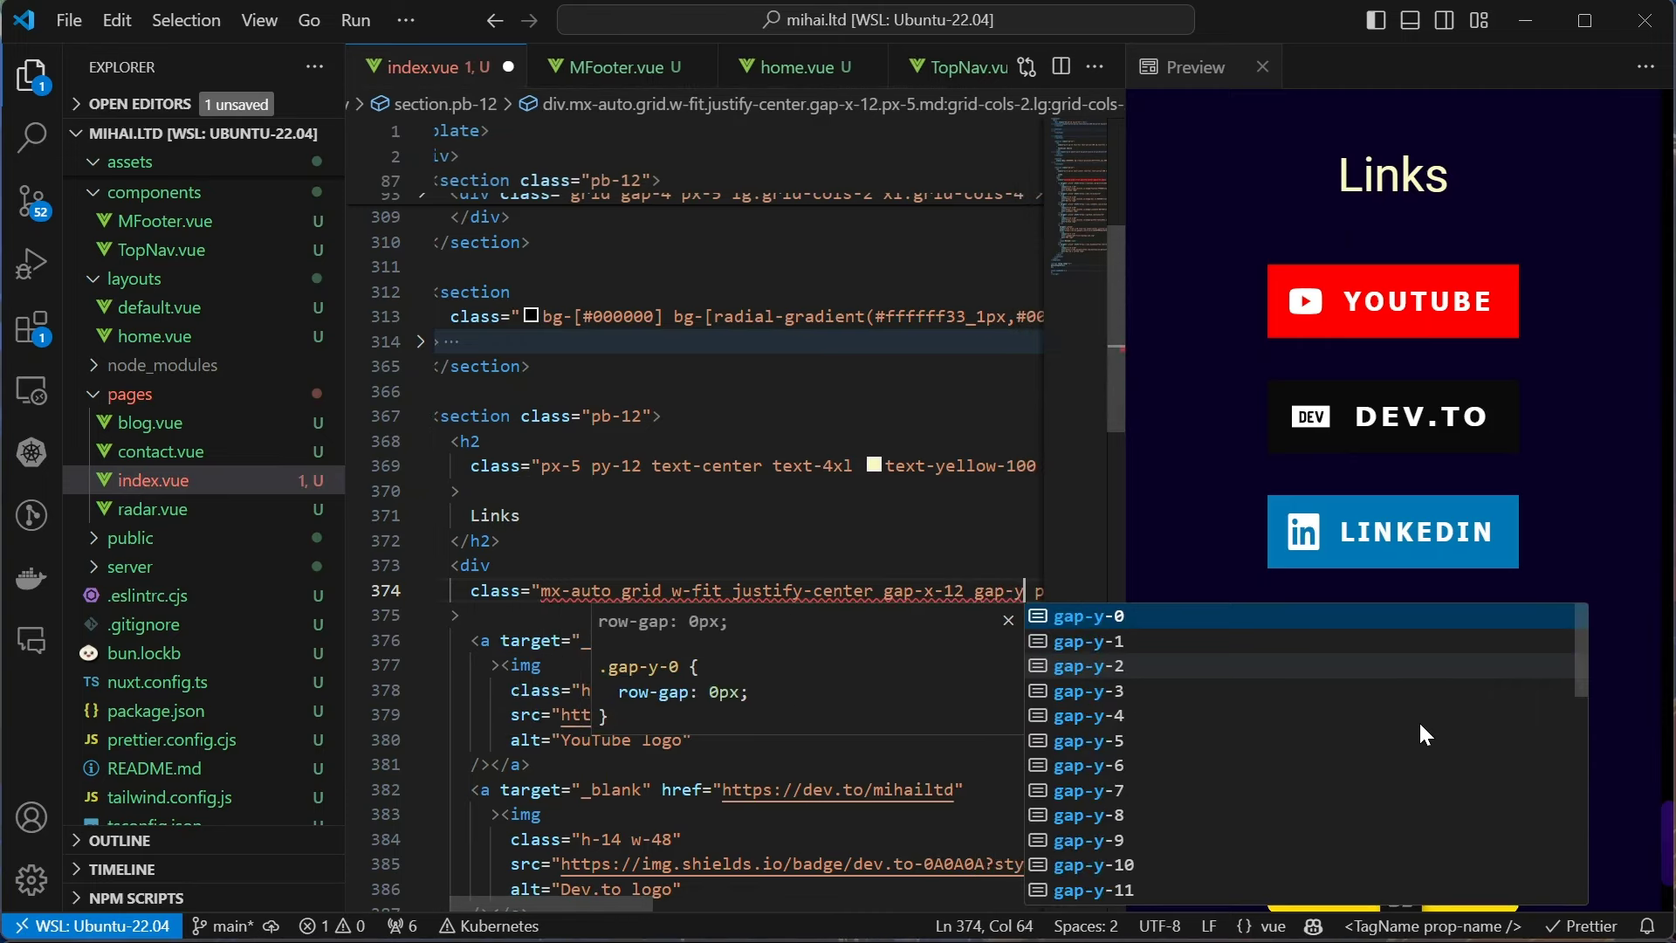
pyautogui.write('8')
pyautogui.hotkey('ctrl', 's')
pyautogui.press('Left')
pyautogui.press('Left')
pyautogui.press('Left')
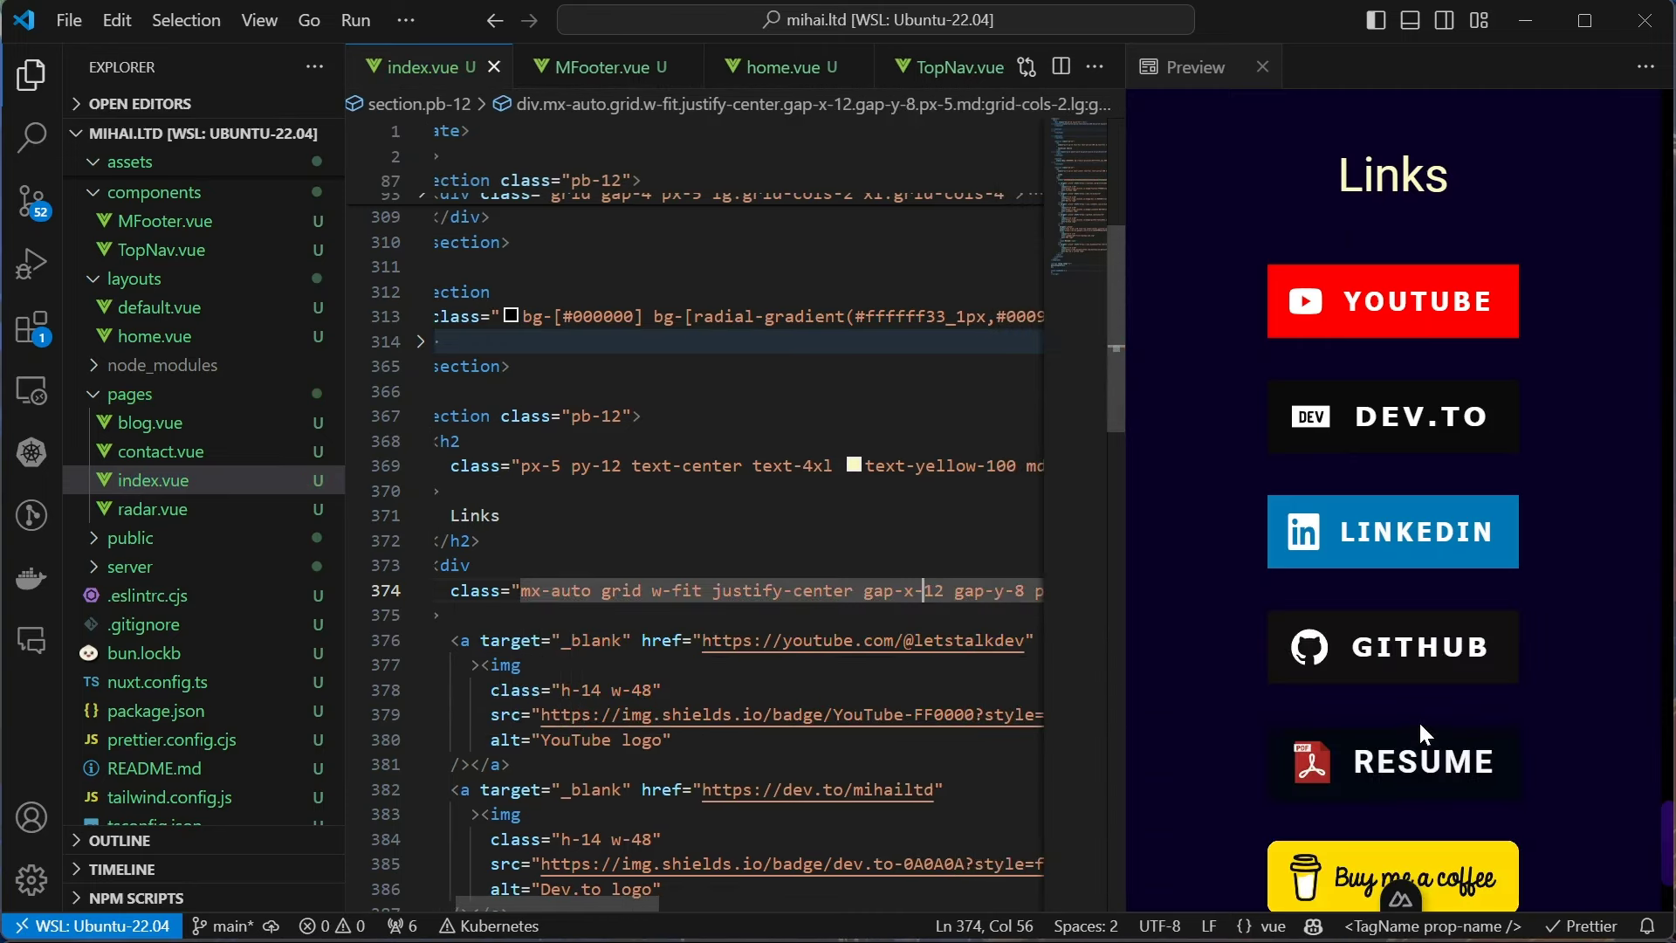
pyautogui.press('BackSpace')
pyautogui.press('BackSpace')
pyautogui.write('24')
pyautogui.hotkey('ctrl', 's')
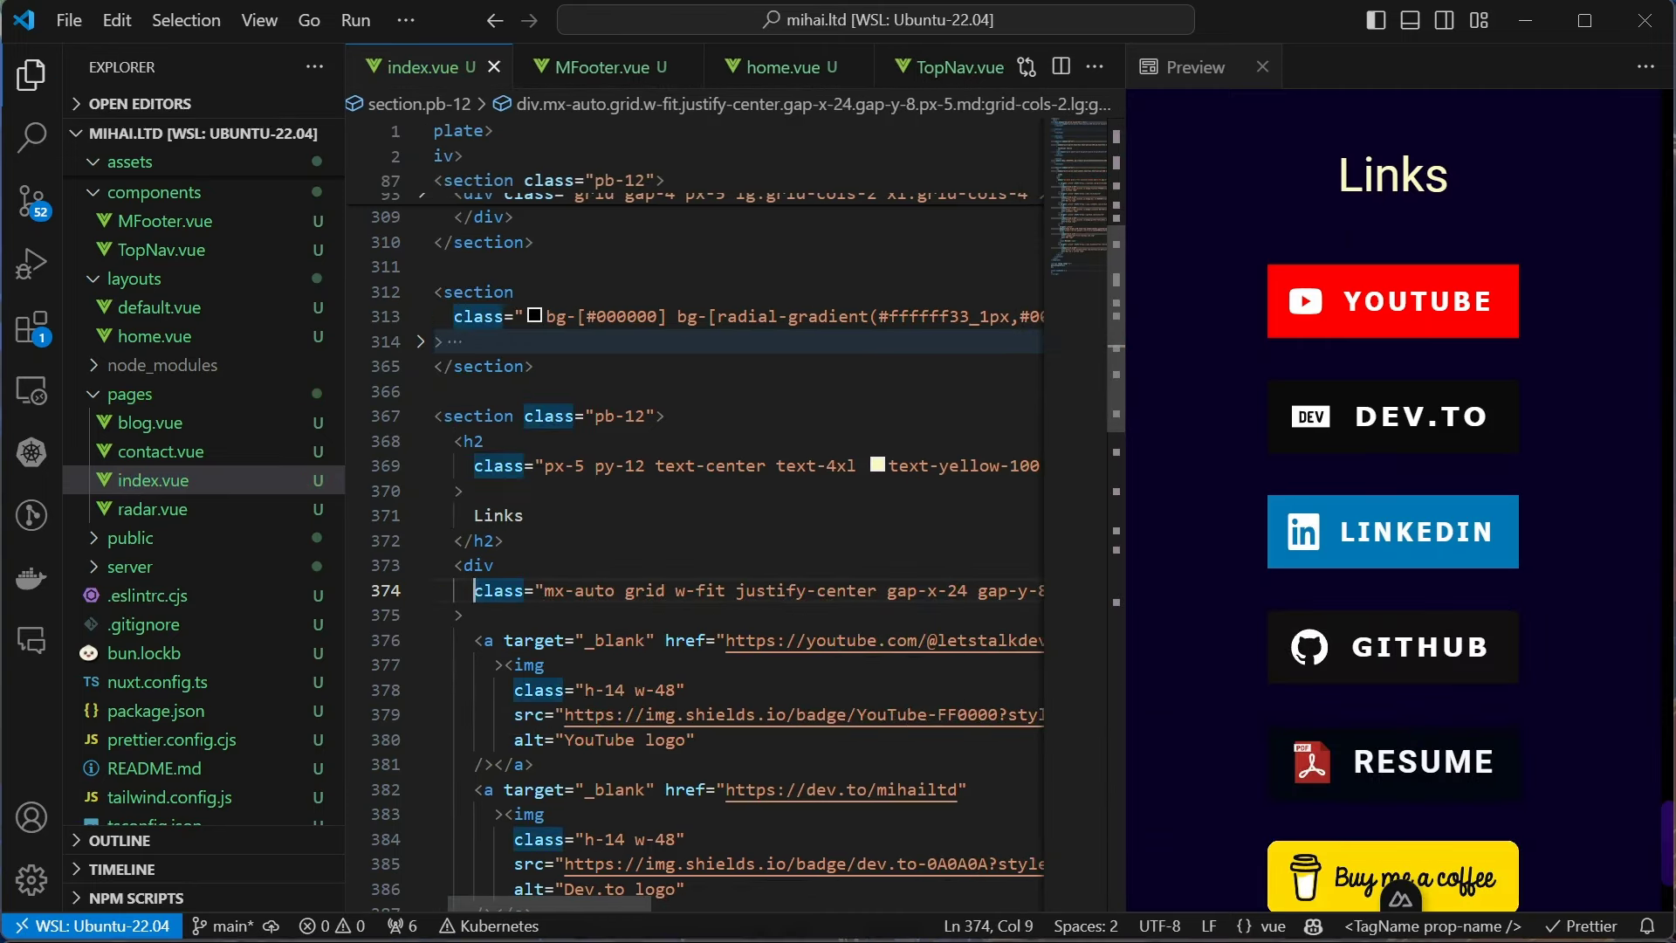
pyautogui.hotkey('alt', 'Tab')
pyautogui.scroll(3, 747, 419)
pyautogui.scroll(-3, 510, 471)
pyautogui.scroll(2, 512, 580)
pyautogui.scroll(2, 512, 579)
pyautogui.scroll(3, 830, 581)
pyautogui.scroll(-5, 831, 581)
# Add pb-12 bottom padding to the books section
pyautogui.hotkey('alt', 'Tab')
pyautogui.write('p')
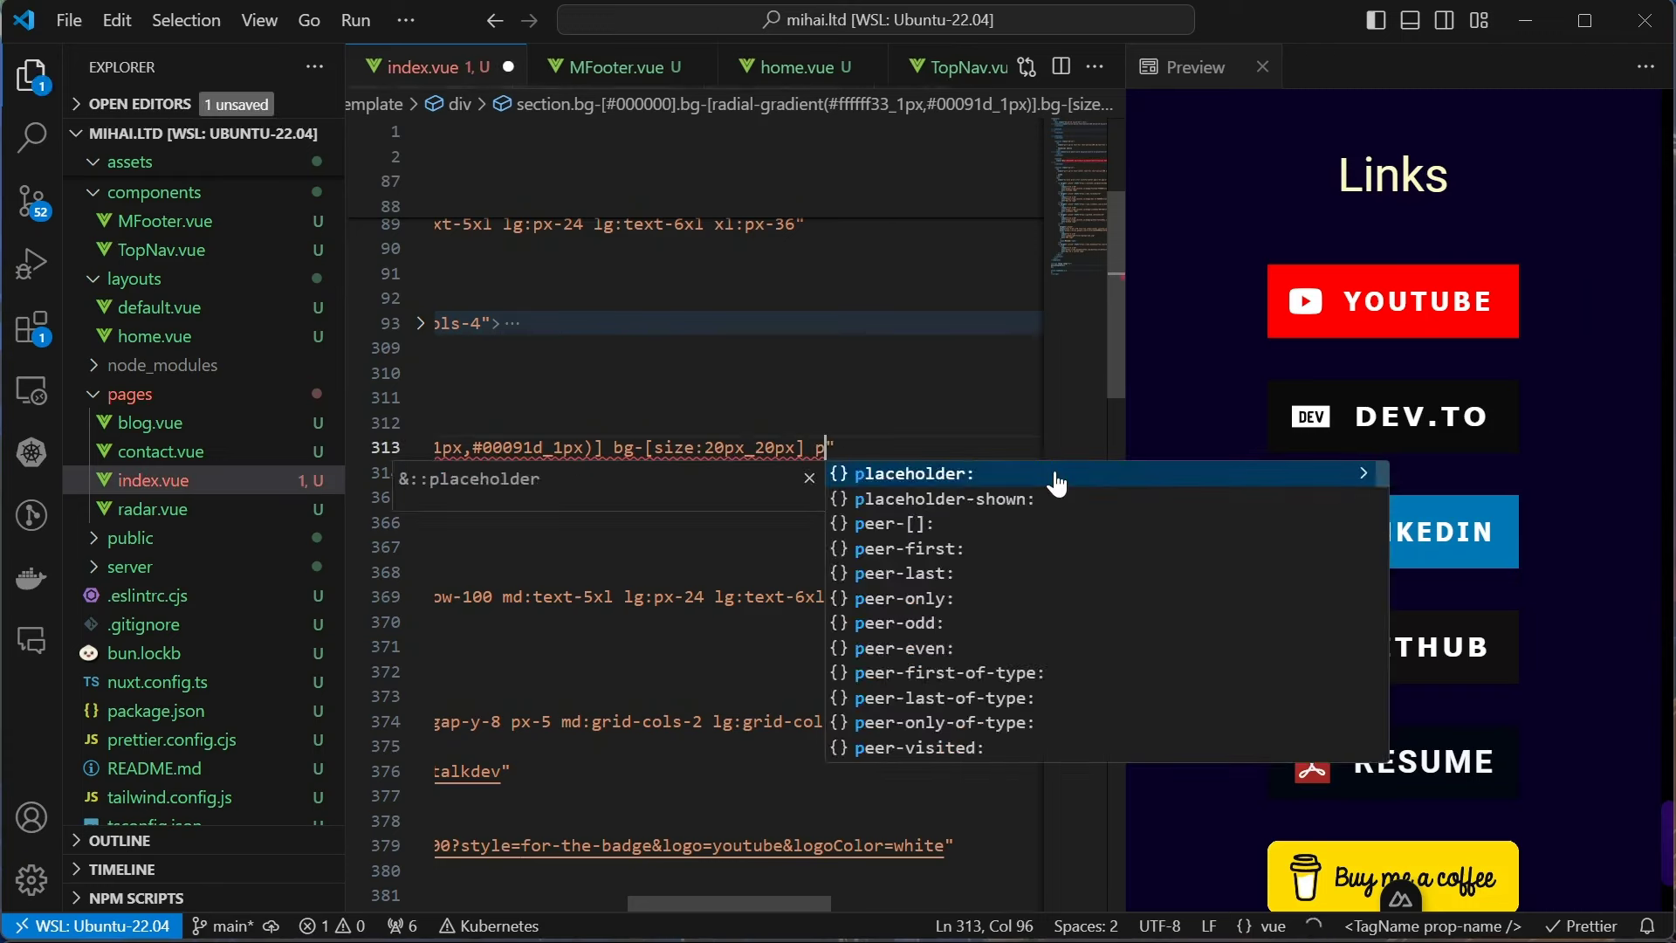
pyautogui.write('b-12')
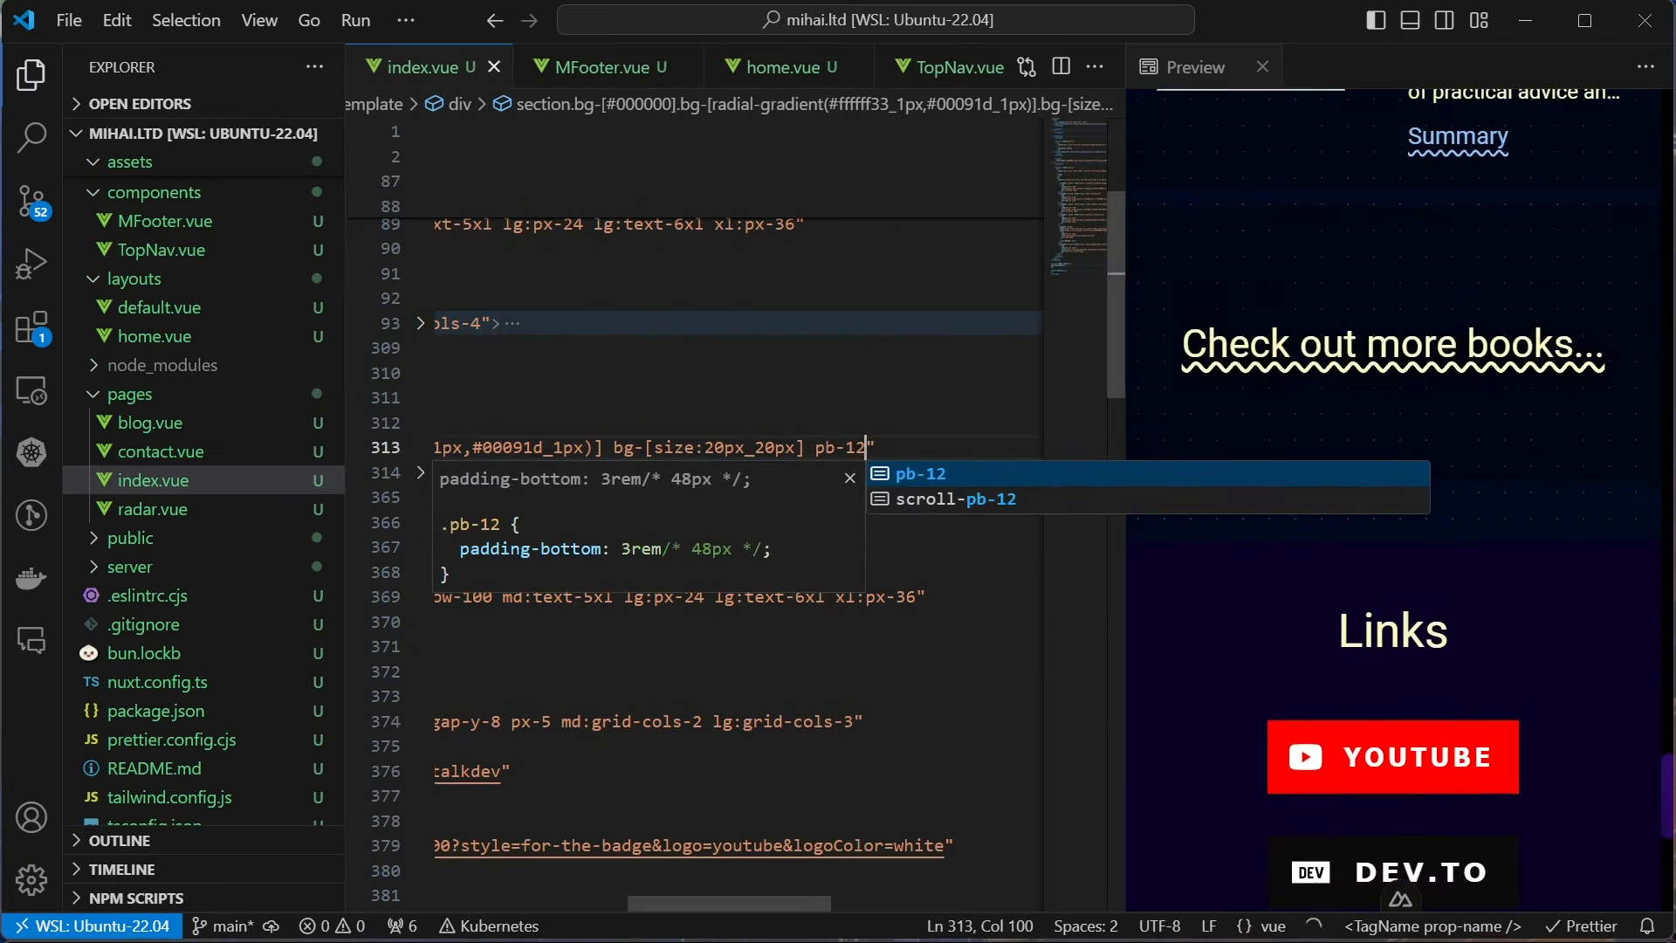
pyautogui.press('Escape')
pyautogui.press('Up')
pyautogui.hotkey('alt', 'Tab')
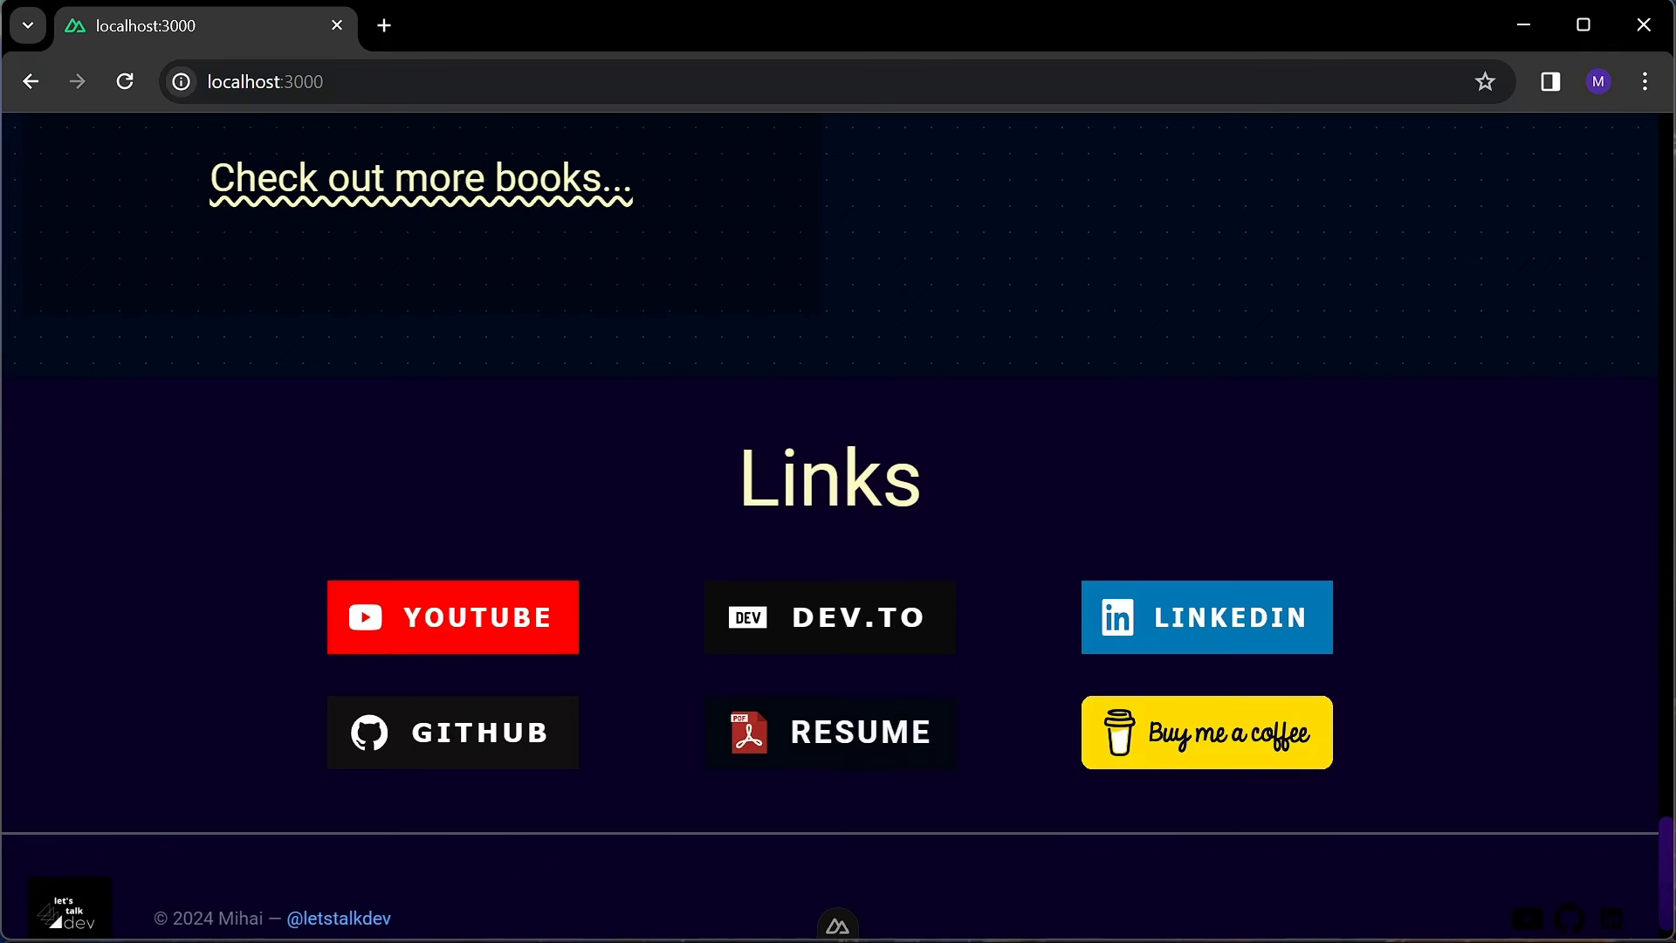
pyautogui.scroll(3, 1088, 538)
pyautogui.scroll(5, 1087, 536)
pyautogui.scroll(4, 1087, 535)
pyautogui.scroll(4, 1086, 535)
pyautogui.scroll(4, 1087, 535)
pyautogui.scroll(4, 1086, 534)
pyautogui.scroll(4, 1089, 546)
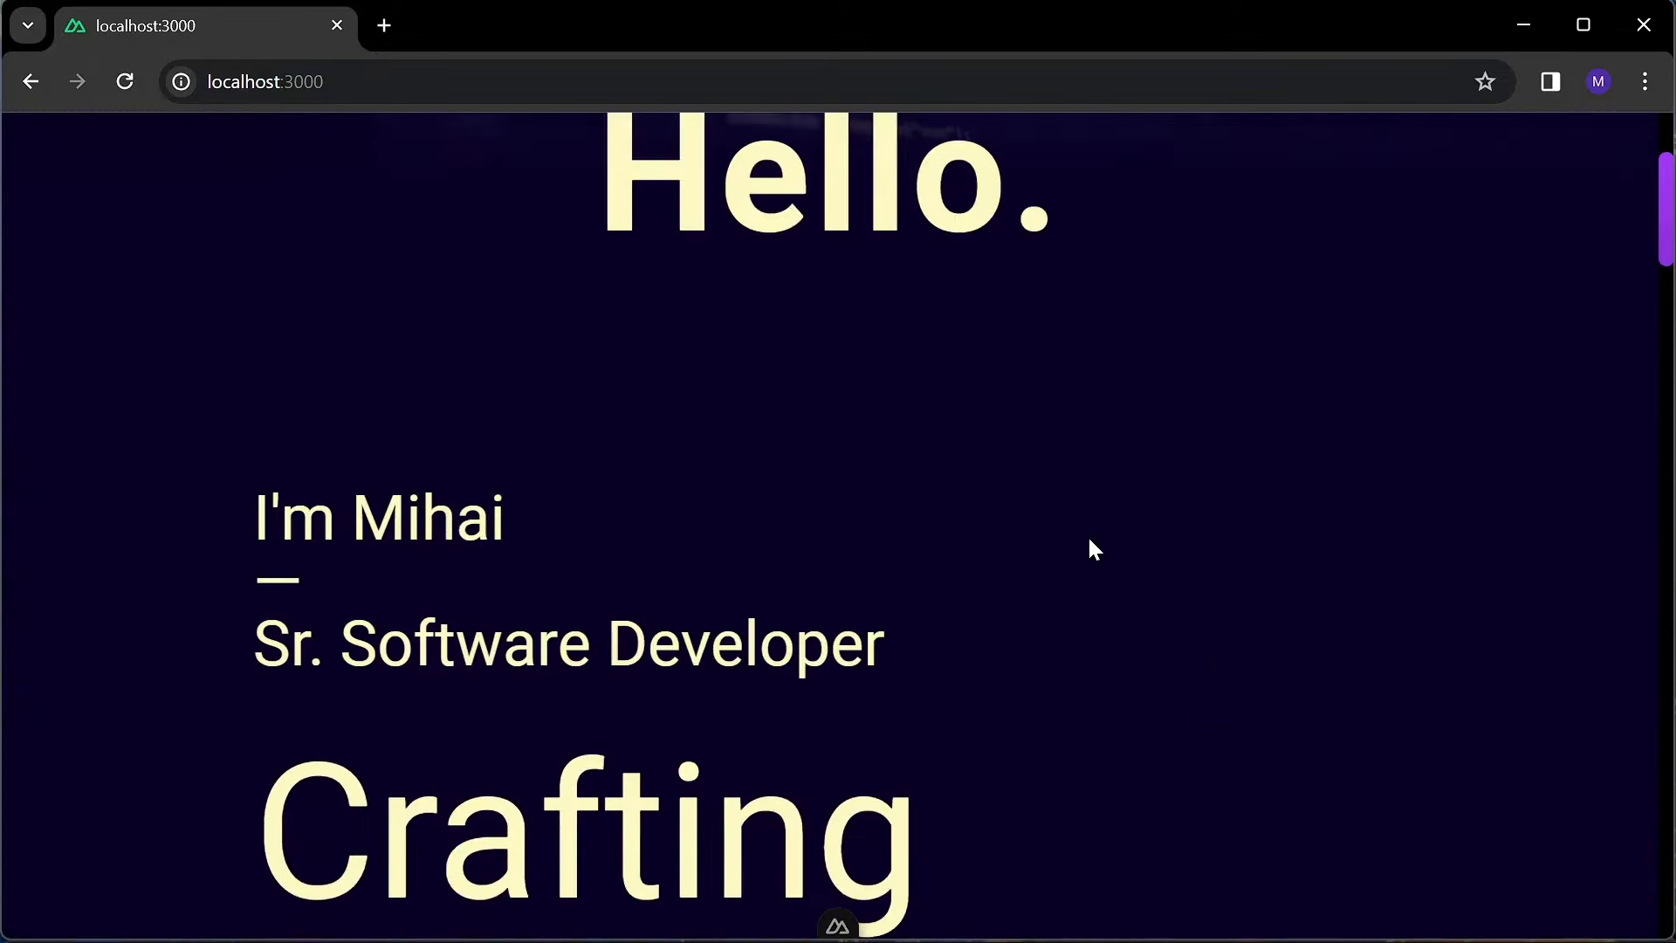
pyautogui.scroll(2, 1089, 547)
pyautogui.scroll(-5, 1072, 637)
# Replace the hard-coded title and author with {{ book.title }} and {{ book.author }}
pyautogui.hotkey('alt', 'Tab')
pyautogui.hotkey('ctrl', 'z')
pyautogui.hotkey('ctrl', 'z')
pyautogui.write('{{ book.title')
pyautogui.hotkey('ctrl', 's')
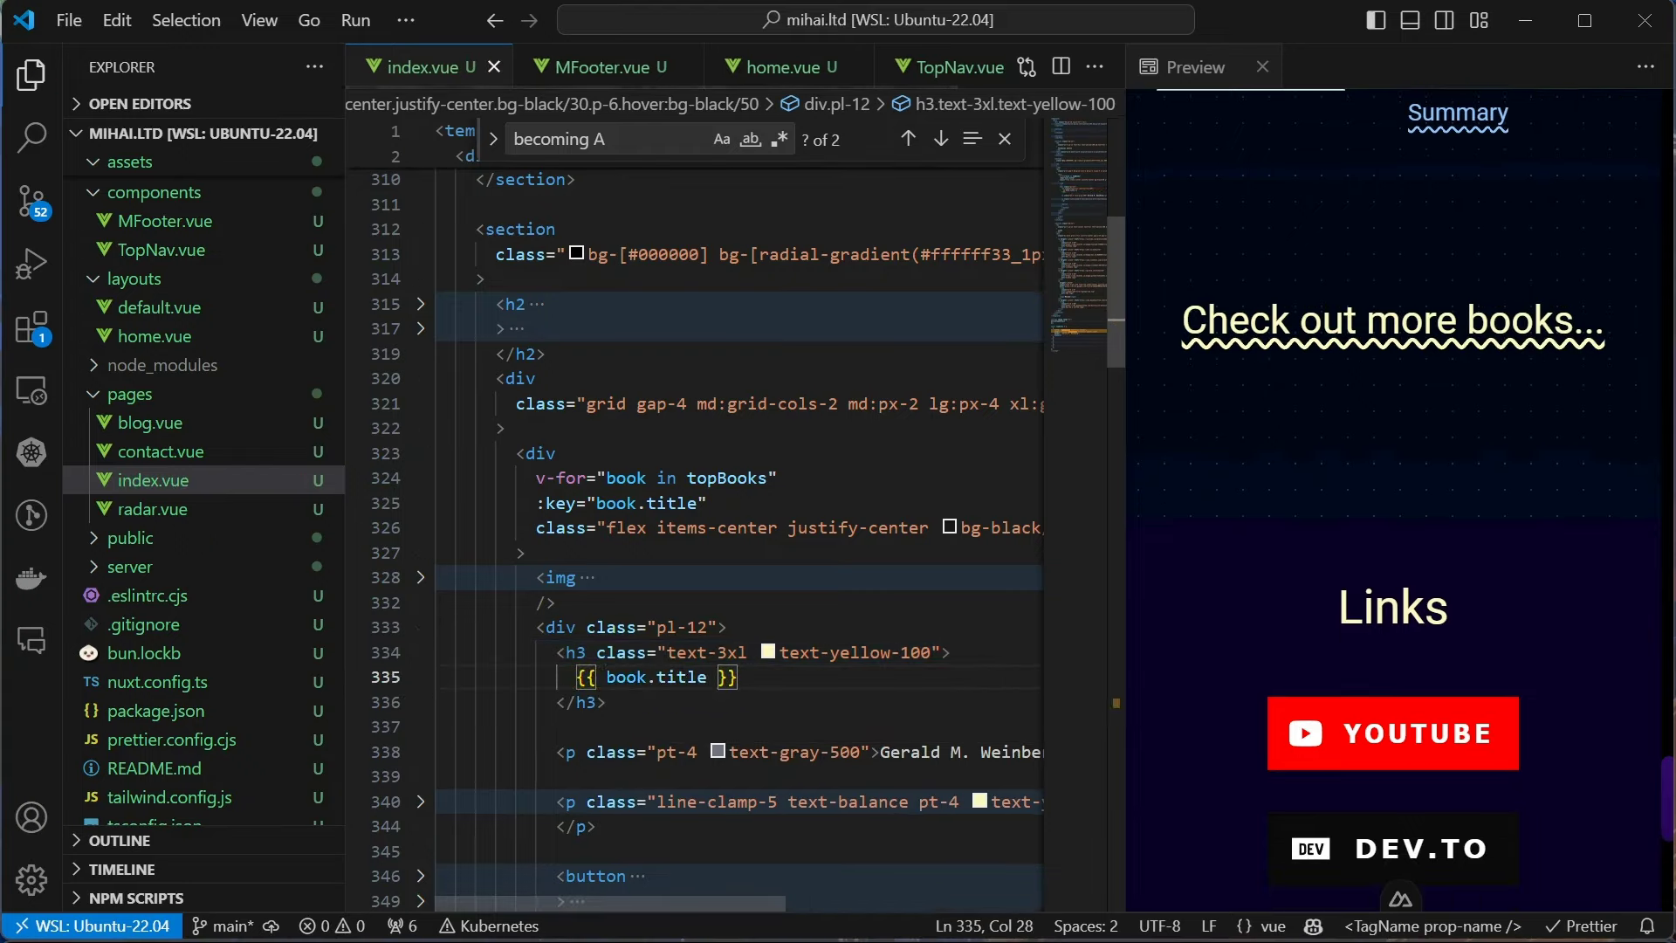
pyautogui.press('Down')
pyautogui.press('Down')
pyautogui.press('Down')
pyautogui.hotkey('ctrl', 'Right')
pyautogui.hotkey('ctrl', 'Right')
pyautogui.hotkey('ctrl', 'Right')
pyautogui.hotkey('ctrl', 'Right')
pyautogui.hotkey('ctrl', 'shift', 'Right')
pyautogui.hotkey('ctrl', 'shift', 'Right')
pyautogui.hotkey('ctrl', 'shift', 'Right')
pyautogui.write('{{book.author')
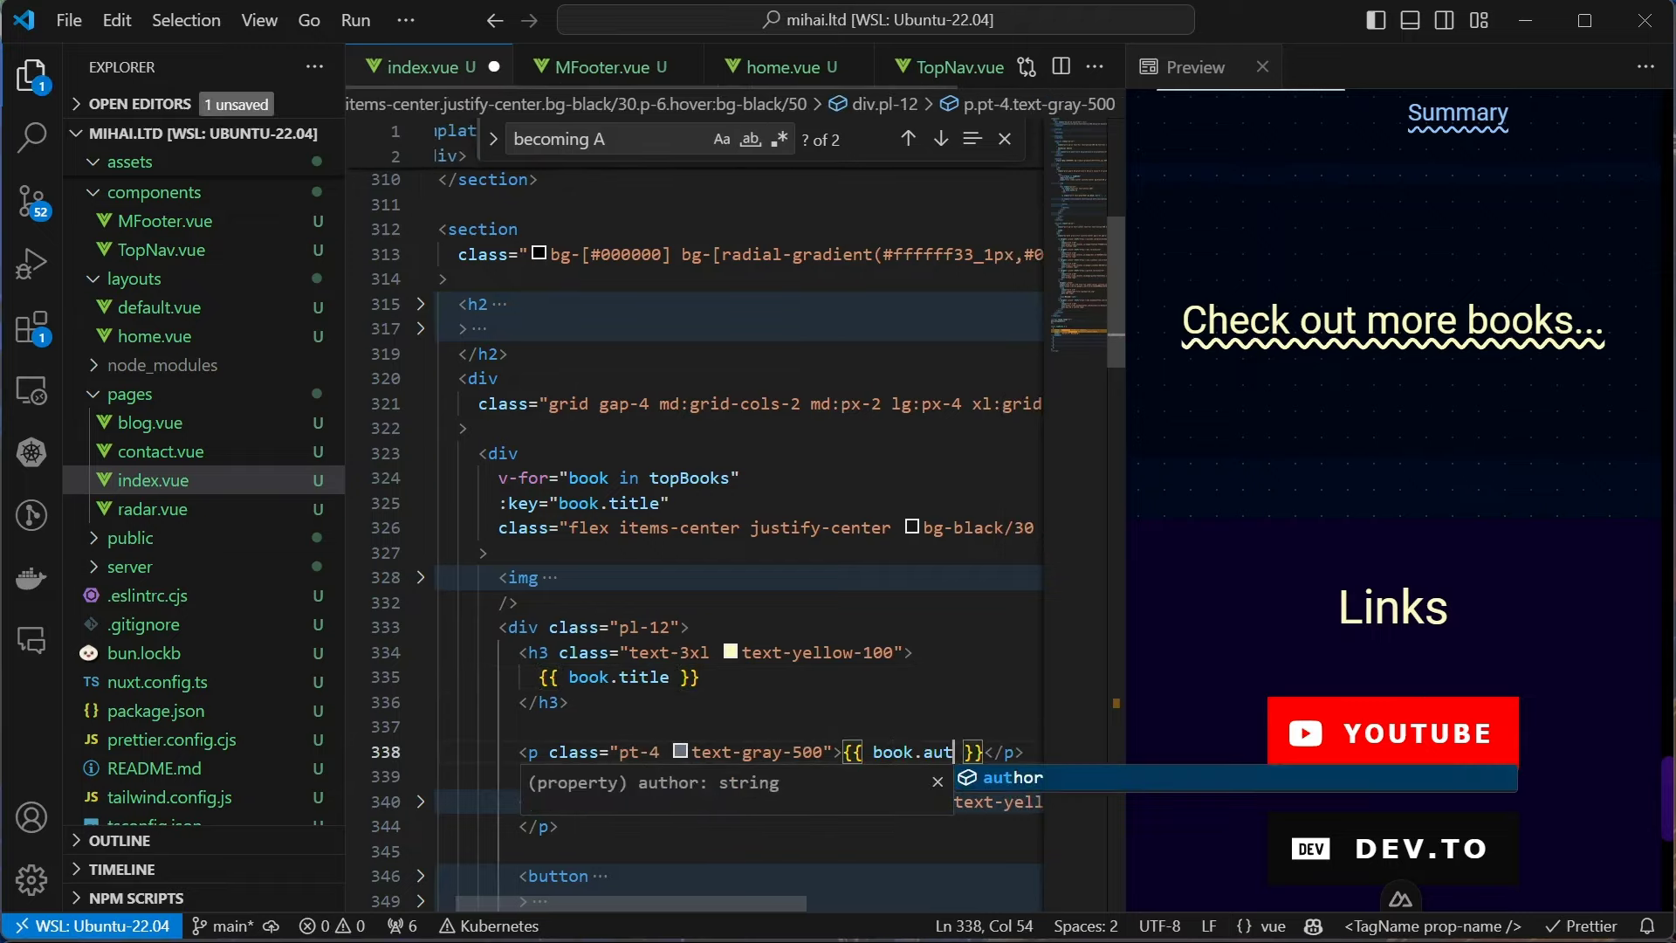
pyautogui.press('Down')
pyautogui.scroll(-2, 423, 675)
# Replace the hard-coded summary text with {{ book.summary }}
pyautogui.click(420, 670)
pyautogui.press('Down')
pyautogui.press('Down')
pyautogui.hotkey('shift', 'End')
pyautogui.hotkey('shift', 'Down')
pyautogui.hotkey('shift', 'Down')
pyautogui.write('{{ book.summary')
pyautogui.hotkey('ctrl', 's')
pyautogui.press('Home')
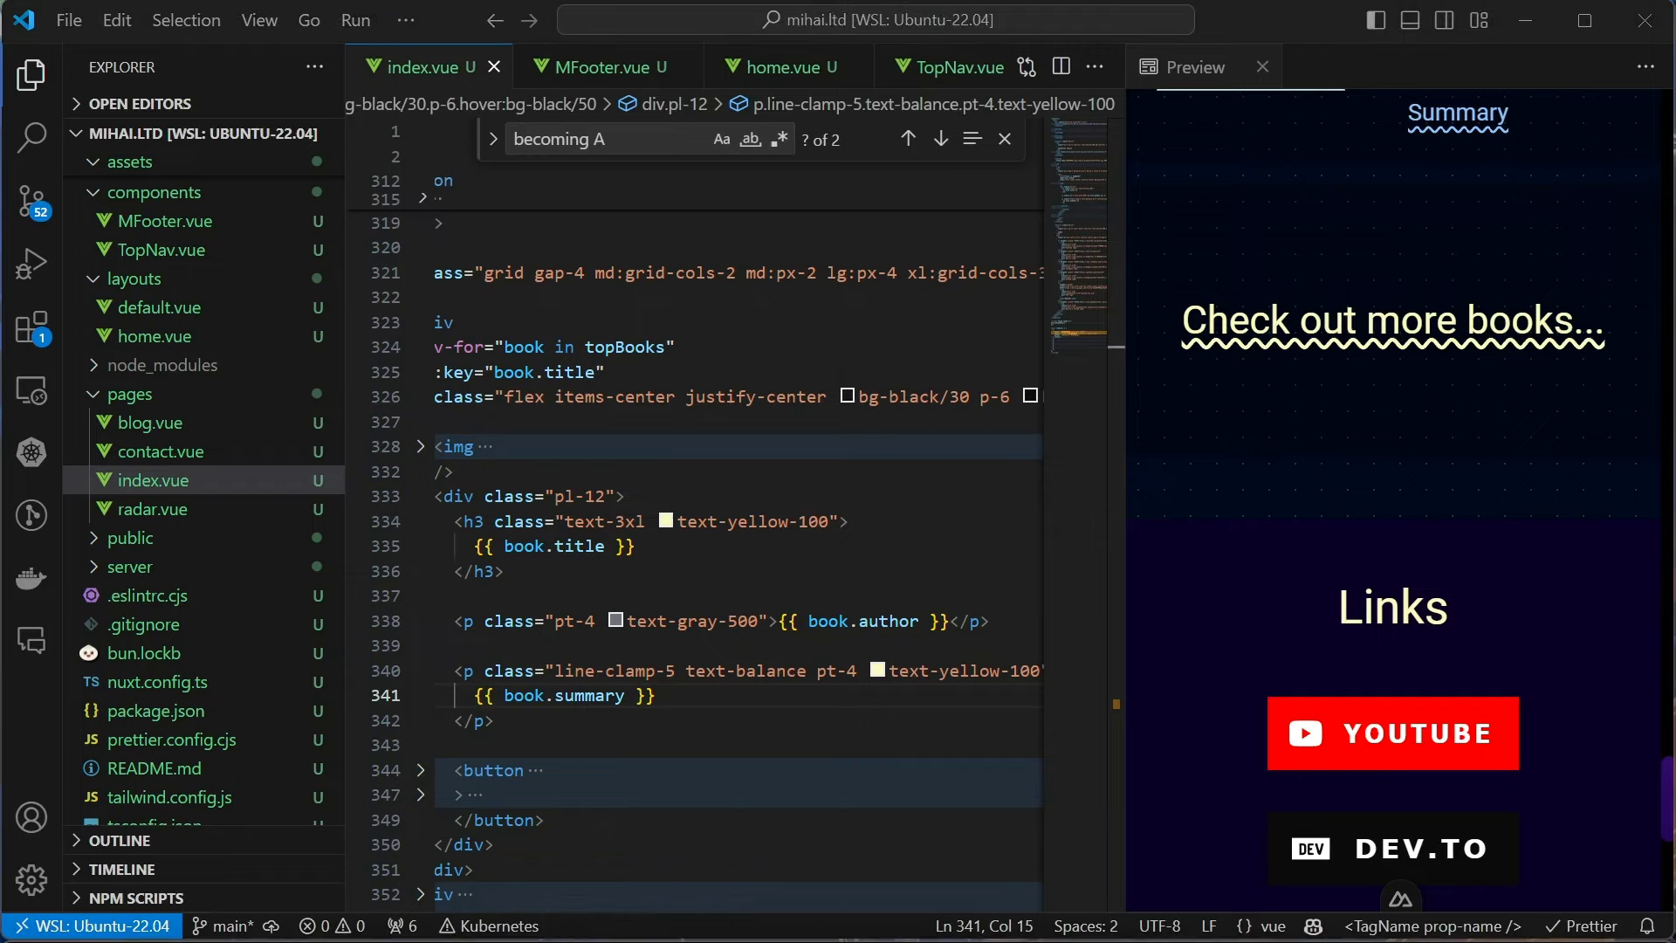
# Preview the cards as an iPad Pro, then turn device emulation off
pyautogui.hotkey('alt', 'Tab')
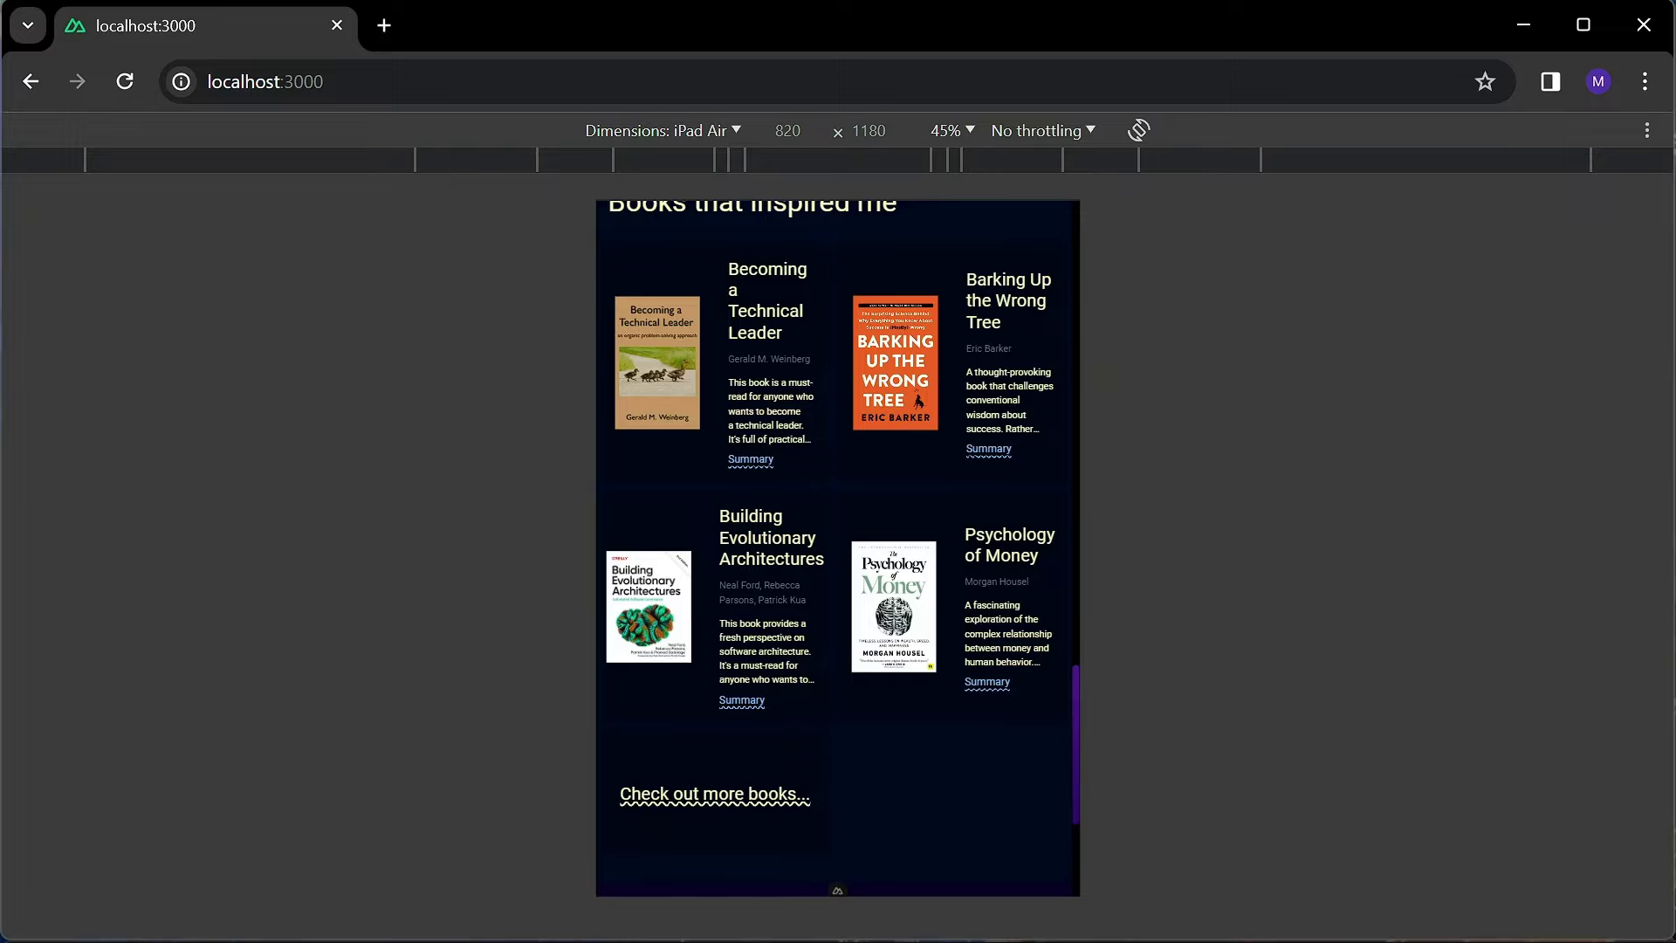
pyautogui.scroll(3, 943, 414)
pyautogui.click(661, 130)
pyautogui.click(785, 476)
pyautogui.scroll(-2, 942, 432)
pyautogui.scroll(-2, 942, 432)
pyautogui.scroll(10, 943, 433)
pyautogui.scroll(6, 936, 445)
pyautogui.scroll(7, 923, 472)
pyautogui.scroll(5, 921, 471)
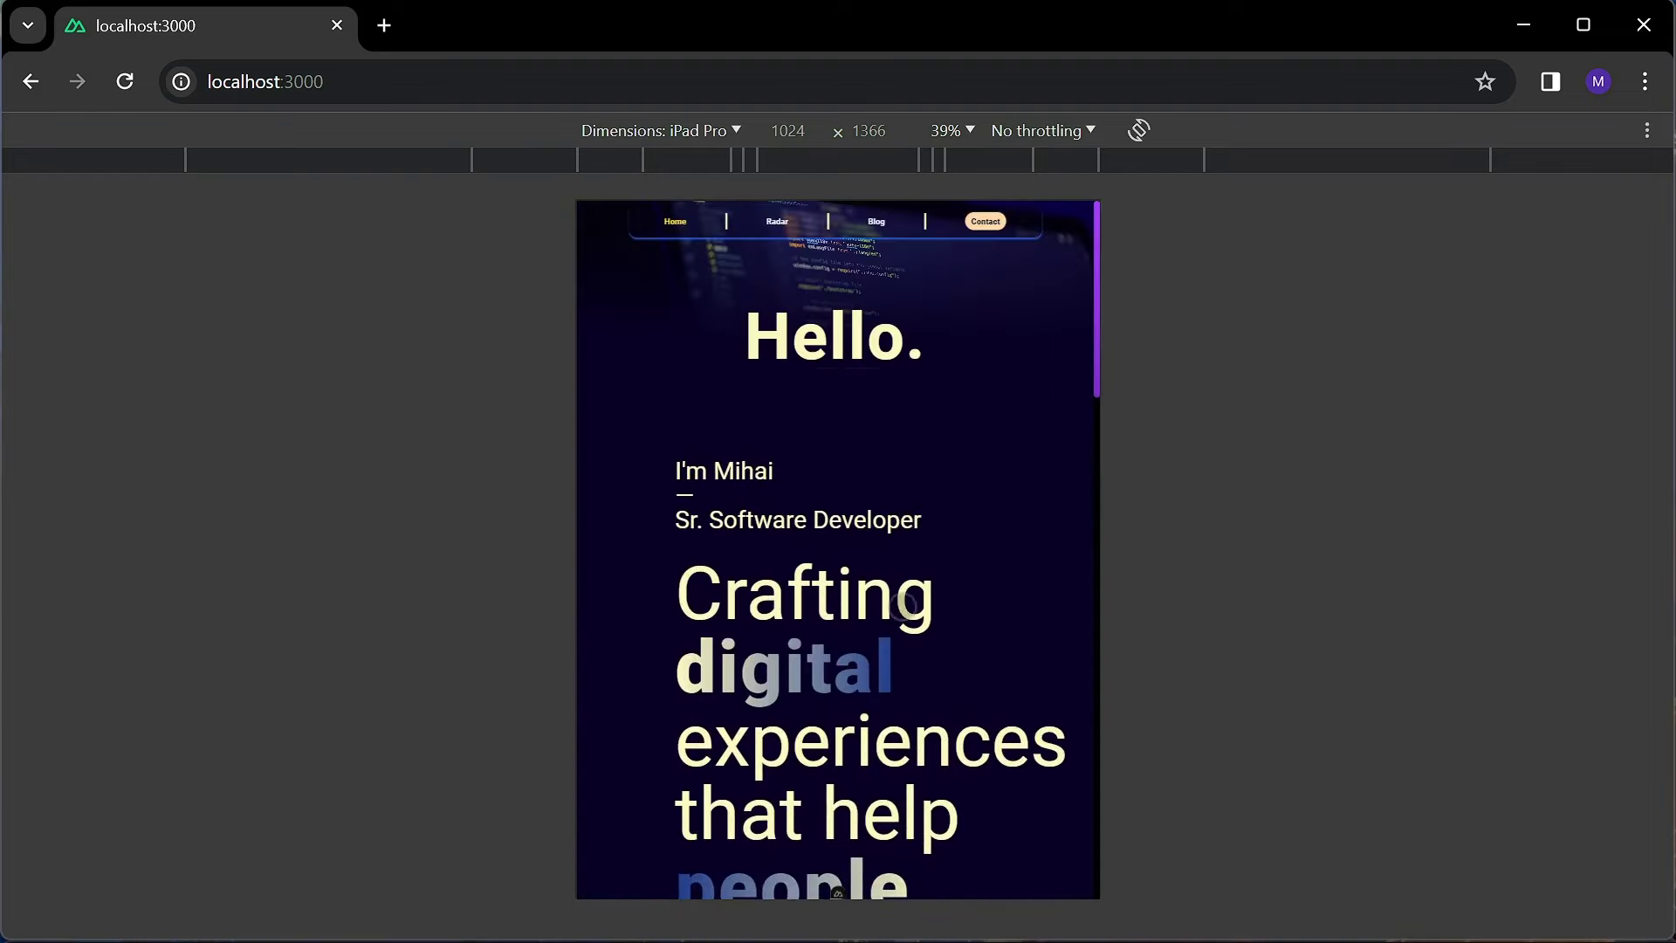
pyautogui.press('F12')
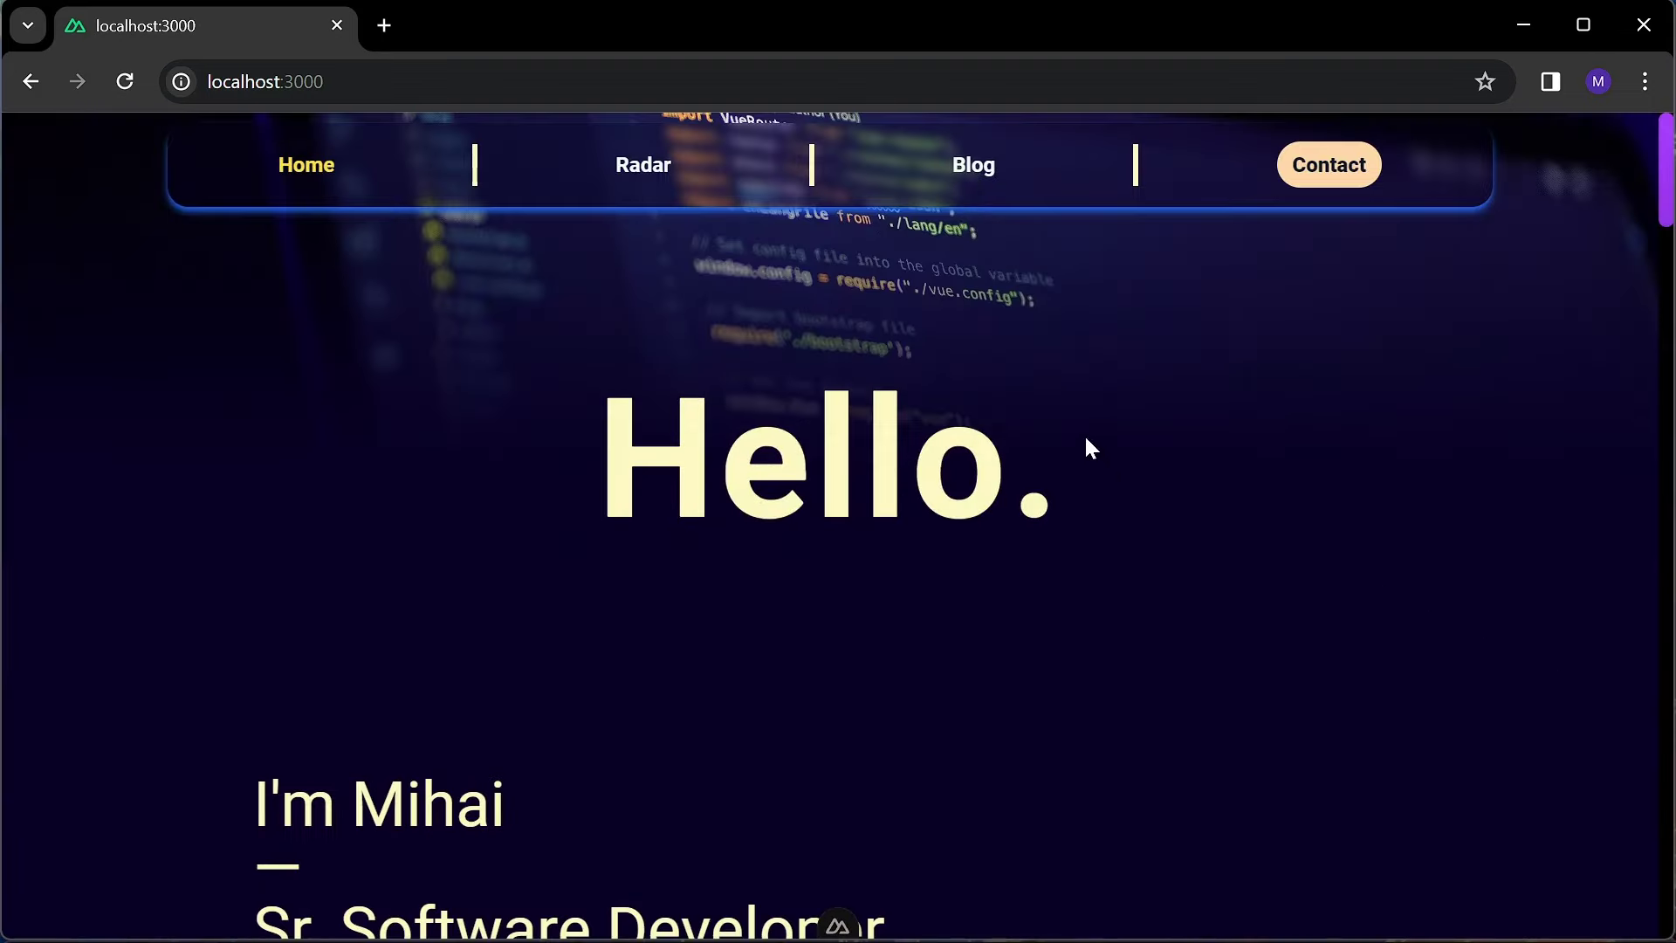